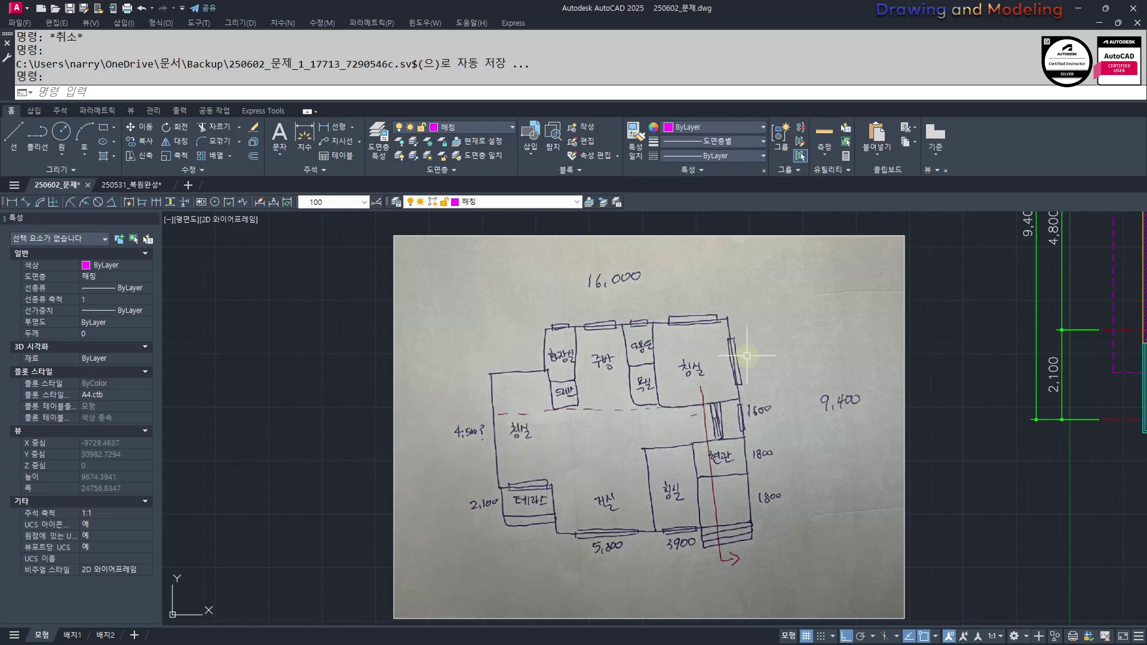
Compare the hand-drawn floor sketch with the drafted floor plan, examining the room layout, overall dimensions and section line
{"action": "scroll", "coordinate": [837, 404], "scroll_direction": "up", "scroll_amount": 2}
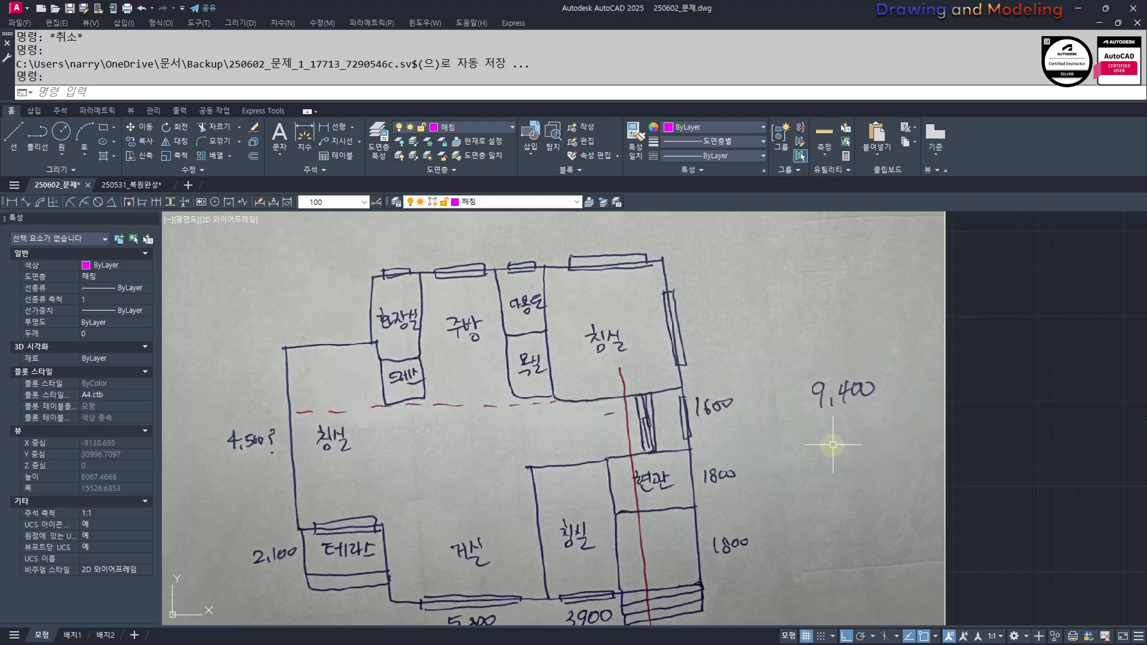
{"action": "scroll", "coordinate": [570, 399], "scroll_direction": "down", "scroll_amount": 6}
{"action": "middle_click_drag", "start_coordinate": [568, 380], "coordinate": [383, 393]}
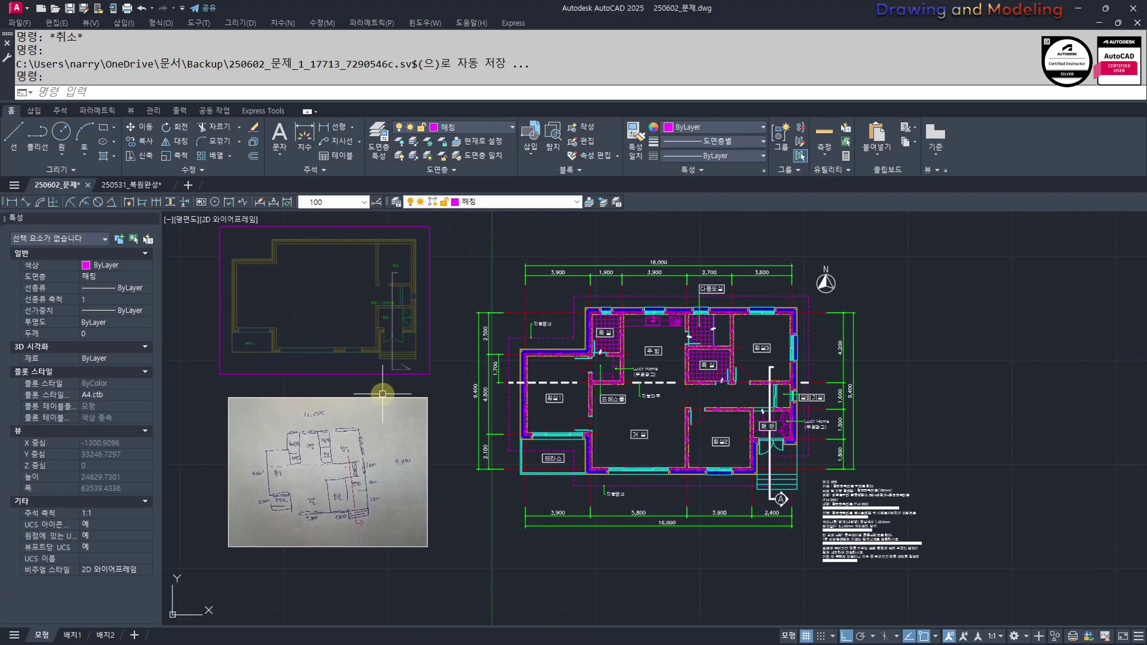
{"action": "scroll", "coordinate": [795, 389], "scroll_direction": "up", "scroll_amount": 4}
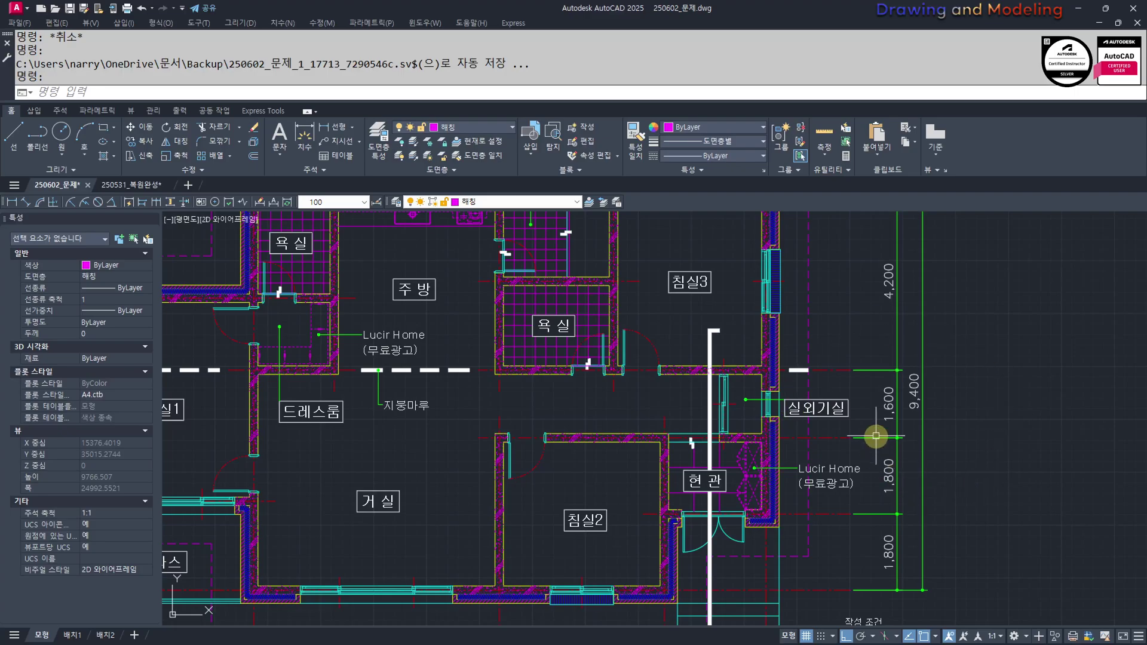
{"action": "scroll", "coordinate": [863, 422], "scroll_direction": "down", "scroll_amount": 3}
{"action": "middle_click_drag", "start_coordinate": [610, 418], "coordinate": [606, 443]}
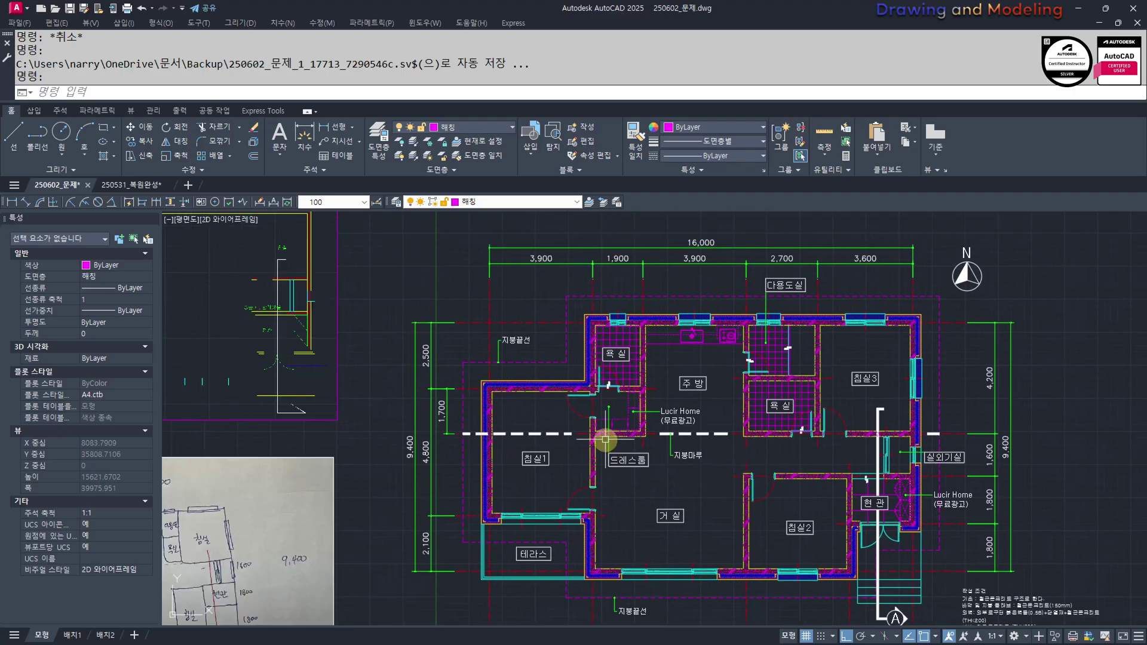
{"action": "middle_click_drag", "start_coordinate": [649, 483], "coordinate": [616, 436]}
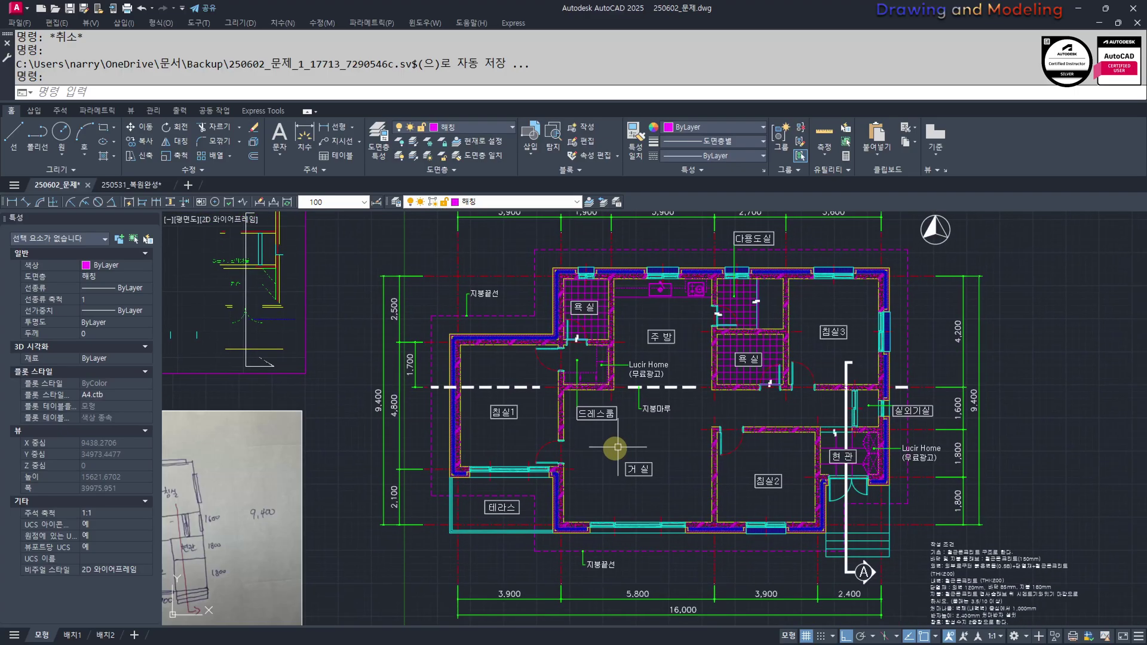
{"action": "middle_click_drag", "start_coordinate": [351, 502], "coordinate": [773, 433]}
{"action": "scroll", "coordinate": [495, 460], "scroll_direction": "up", "scroll_amount": 4}
{"action": "scroll", "coordinate": [619, 486], "scroll_direction": "down", "scroll_amount": 6}
{"action": "mouse_move", "coordinate": [879, 441]}
{"action": "middle_mouse_down"}
{"action": "mouse_move", "coordinate": [641, 449]}
{"action": "mouse_move", "coordinate": [627, 472]}
{"action": "middle_mouse_up"}
{"action": "scroll", "coordinate": [640, 449], "scroll_direction": "up", "scroll_amount": 2}
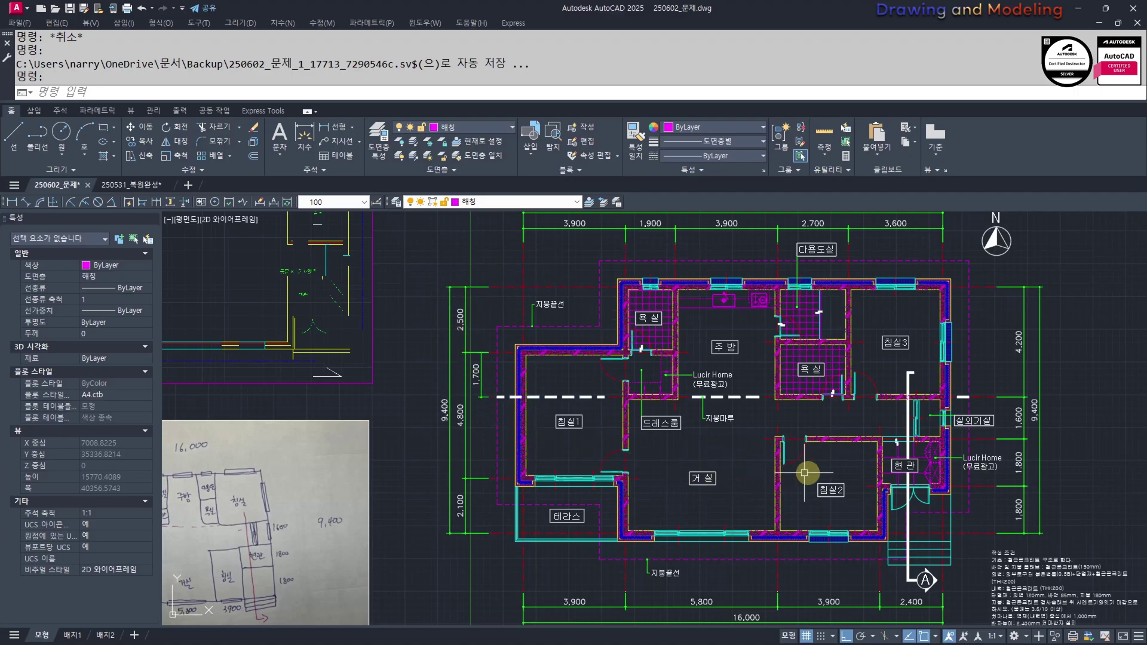
{"action": "middle_click_drag", "start_coordinate": [739, 467], "coordinate": [654, 468]}
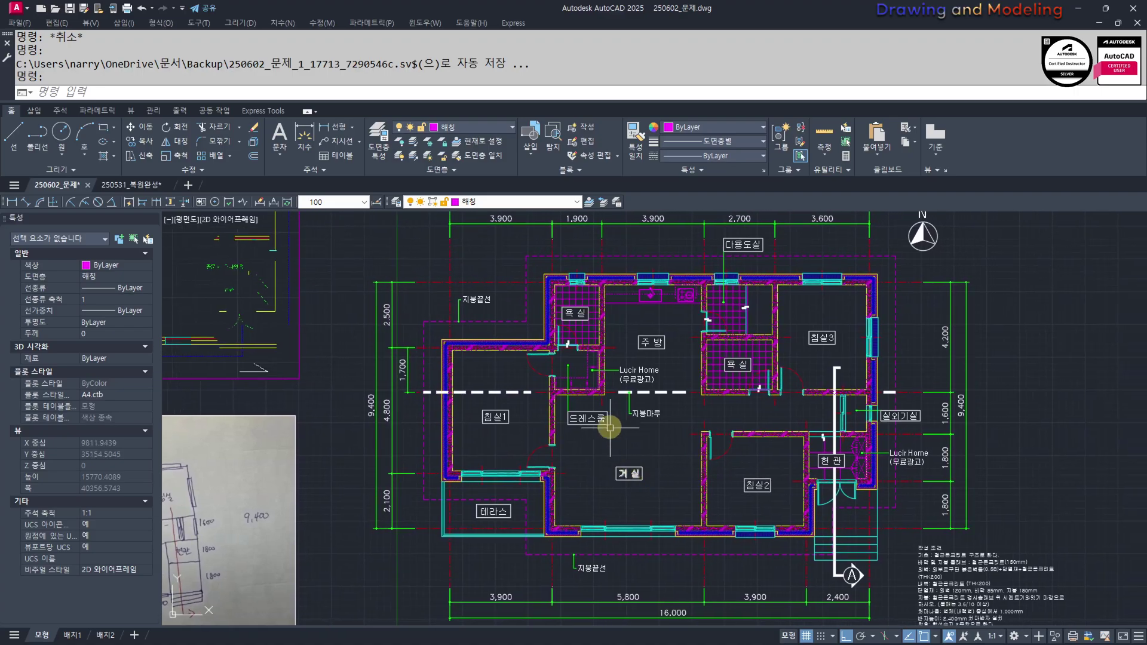
Examine the dressing room (드레스룸) in the floor plan, focusing on its dashed storage units and the Lucir Home label
{"action": "scroll", "coordinate": [614, 401], "scroll_direction": "up", "scroll_amount": 8}
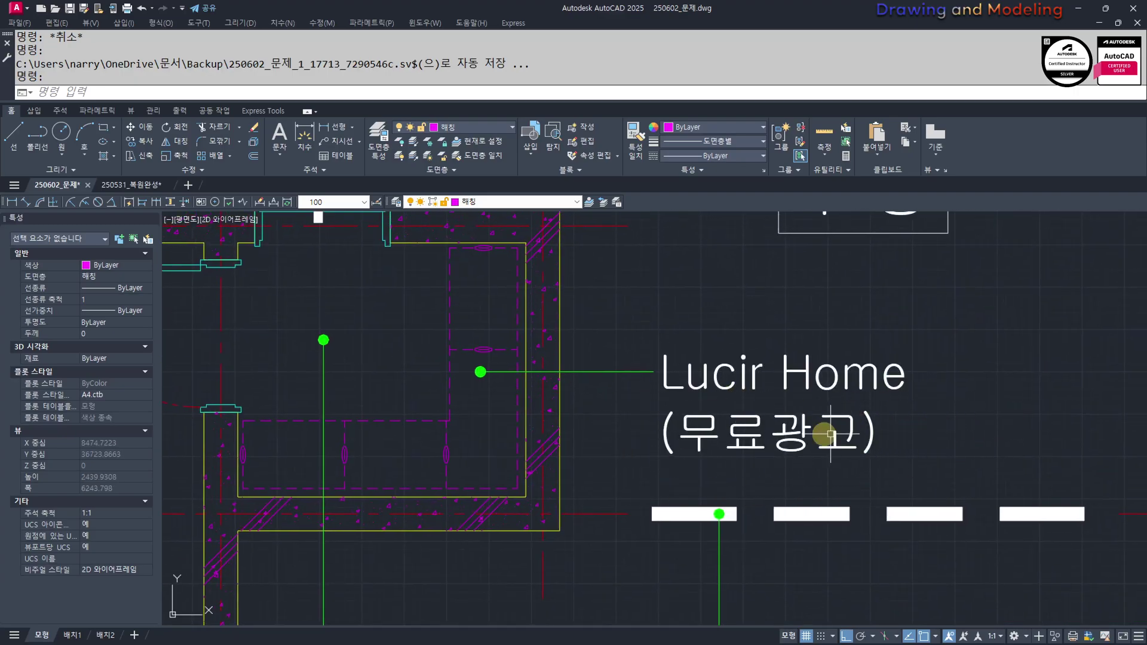
{"action": "scroll", "coordinate": [703, 463], "scroll_direction": "down", "scroll_amount": 4}
{"action": "middle_click_drag", "start_coordinate": [665, 466], "coordinate": [750, 471]}
{"action": "scroll", "coordinate": [654, 426], "scroll_direction": "up", "scroll_amount": 2}
{"action": "middle_click_drag", "start_coordinate": [654, 426], "coordinate": [598, 412]}
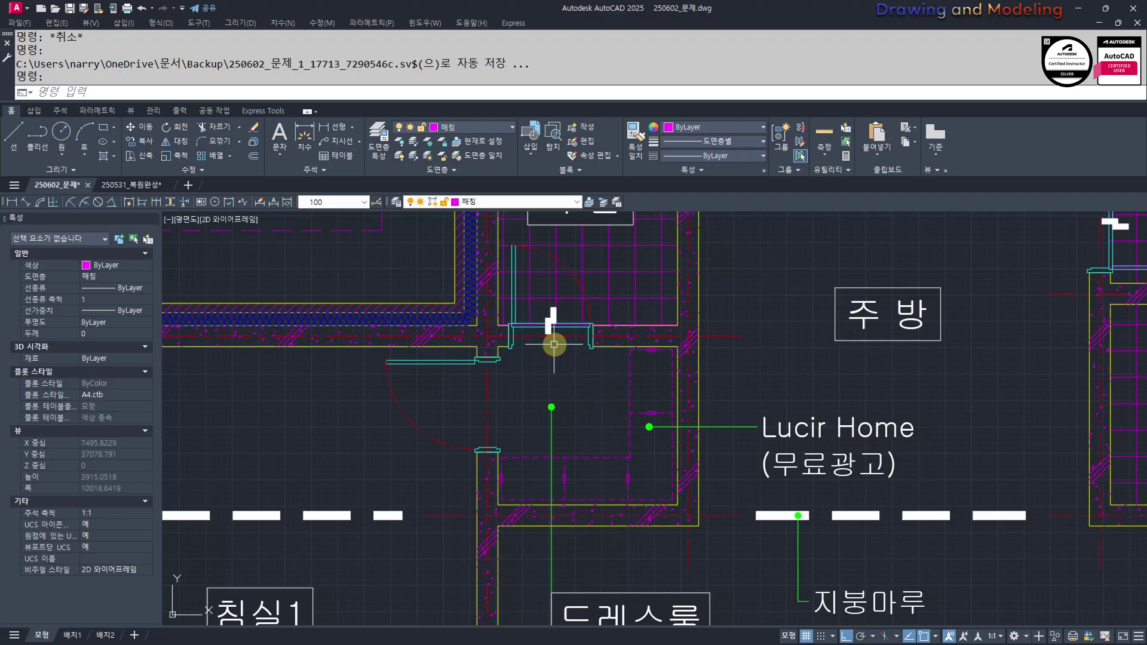
{"action": "scroll", "coordinate": [588, 412], "scroll_direction": "down", "scroll_amount": 4}
{"action": "scroll", "coordinate": [662, 428], "scroll_direction": "up", "scroll_amount": 5}
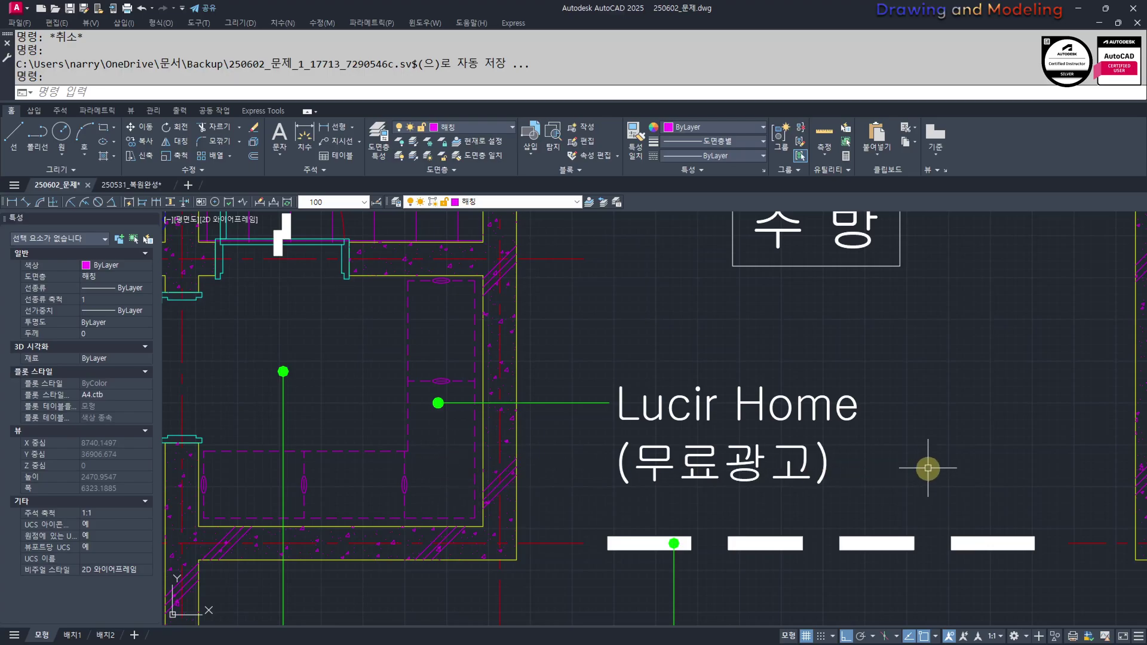
{"action": "scroll", "coordinate": [761, 436], "scroll_direction": "down", "scroll_amount": 6}
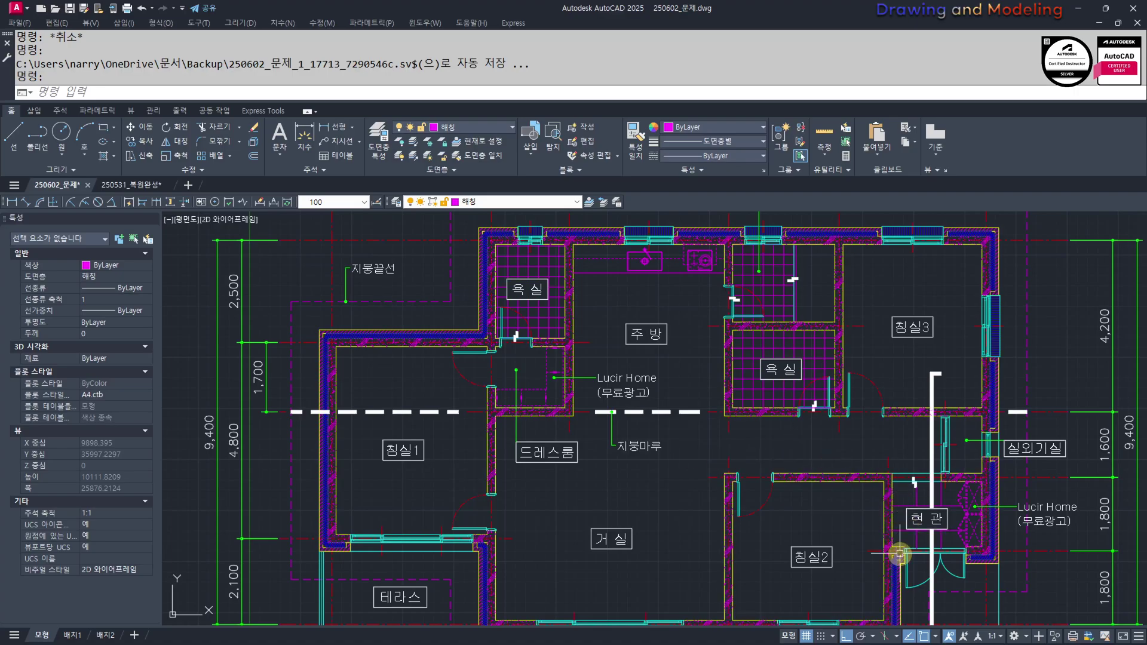
{"action": "middle_click_drag", "start_coordinate": [681, 539], "coordinate": [621, 509]}
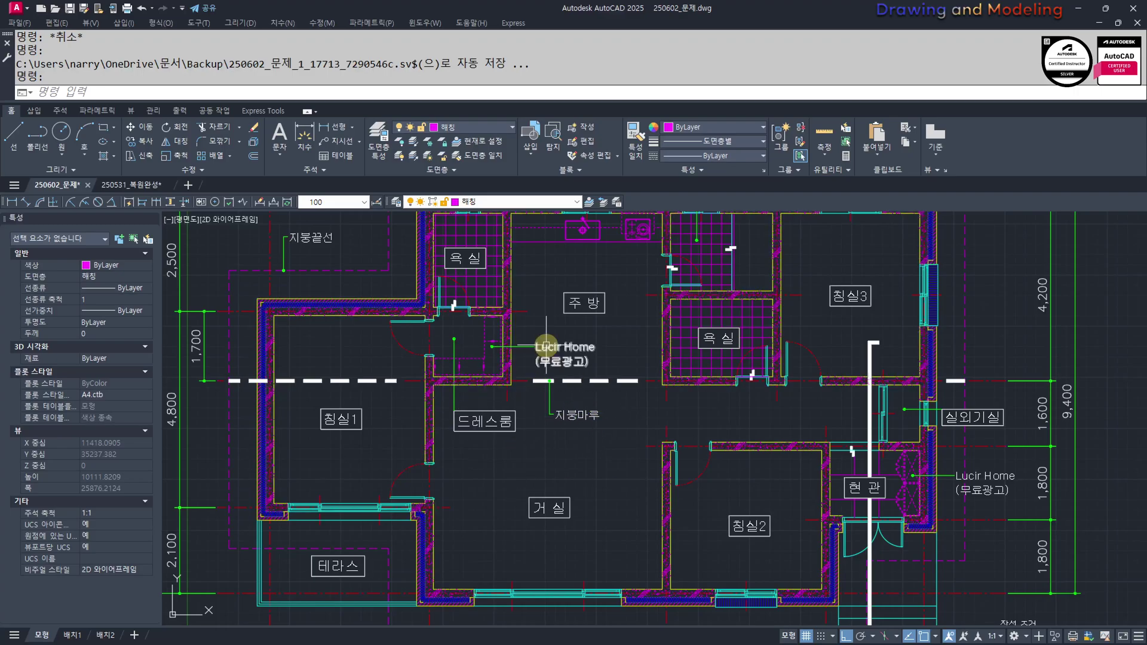
{"action": "scroll", "coordinate": [526, 347], "scroll_direction": "up", "scroll_amount": 6}
{"action": "middle_click_drag", "start_coordinate": [461, 392], "coordinate": [489, 428]}
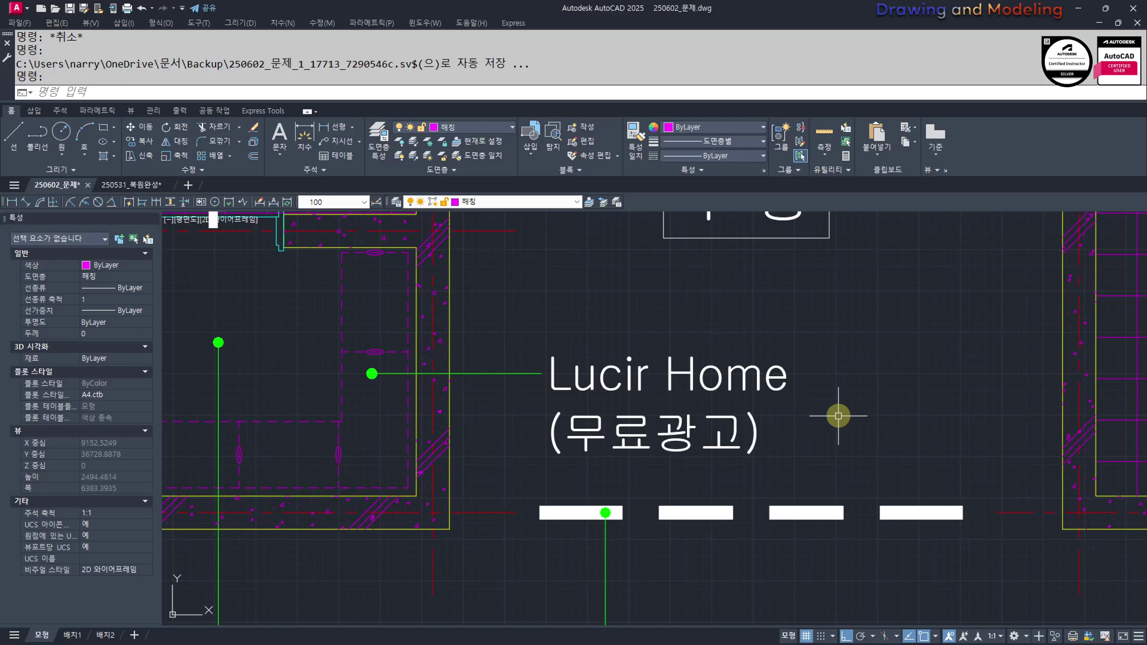
{"action": "scroll", "coordinate": [689, 359], "scroll_direction": "down", "scroll_amount": 5}
{"action": "scroll", "coordinate": [625, 353], "scroll_direction": "up", "scroll_amount": 5}
{"action": "mouse_move", "coordinate": [625, 353]}
{"action": "middle_mouse_down"}
{"action": "mouse_move", "coordinate": [638, 382]}
{"action": "mouse_move", "coordinate": [627, 427]}
{"action": "middle_mouse_up"}
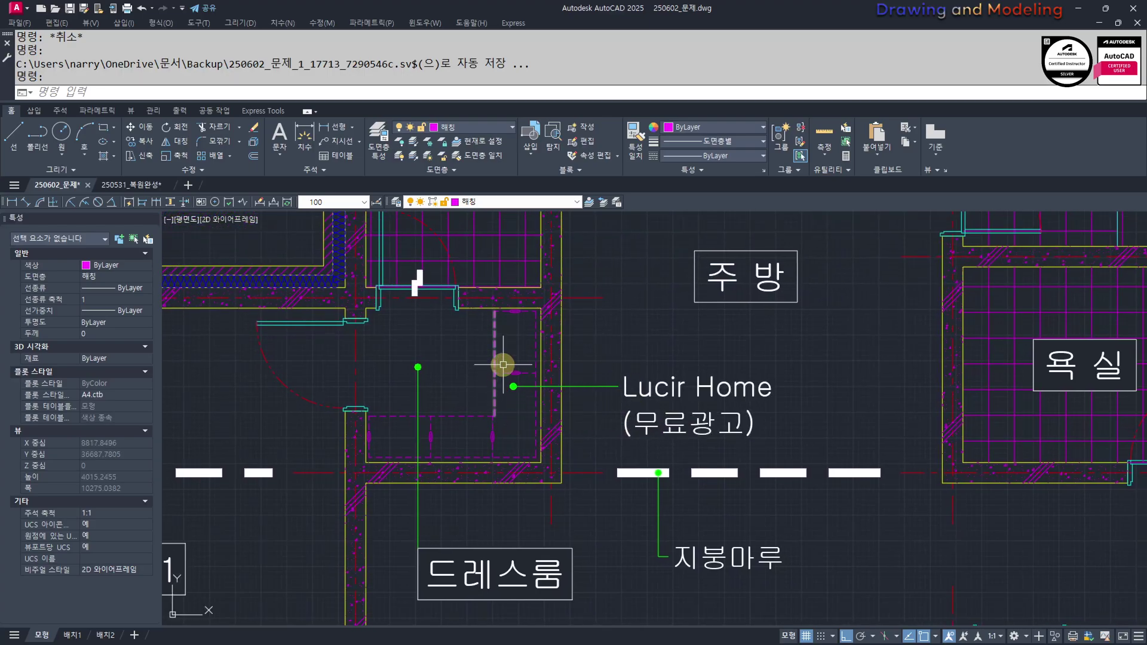
{"action": "mouse_move", "coordinate": [622, 349]}
{"action": "middle_mouse_down"}
{"action": "mouse_move", "coordinate": [605, 361]}
{"action": "mouse_move", "coordinate": [634, 363]}
{"action": "middle_mouse_up"}
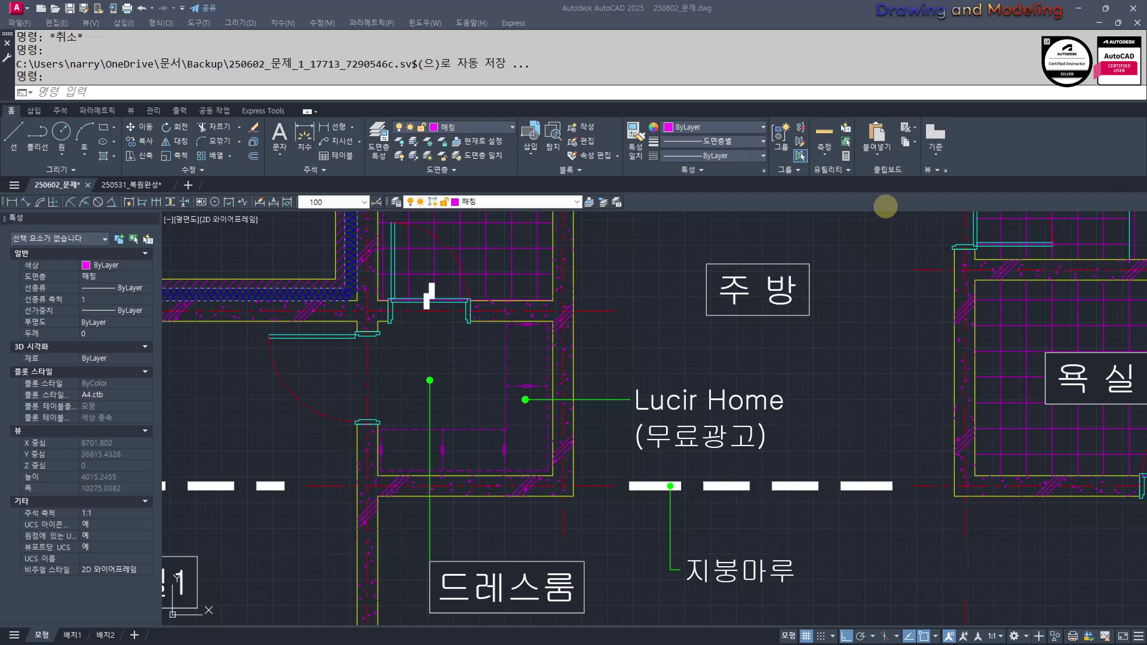
Enlarge the photo viewer, view the shelving photos 루시르홈.jpg and 루시르홈1.jpg, mark the shelf supports temporarily, and close the viewer
{"action": "left_click_drag", "start_coordinate": [1146, 48], "coordinate": [650, 135]}
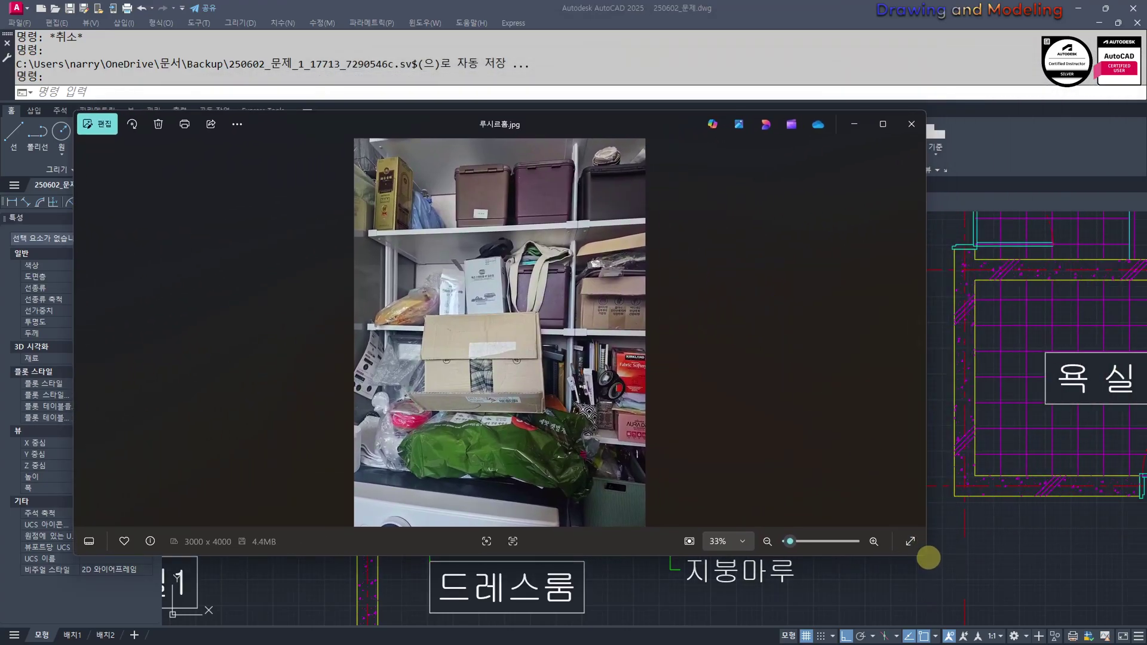
{"action": "left_click_drag", "start_coordinate": [926, 556], "coordinate": [1063, 608]}
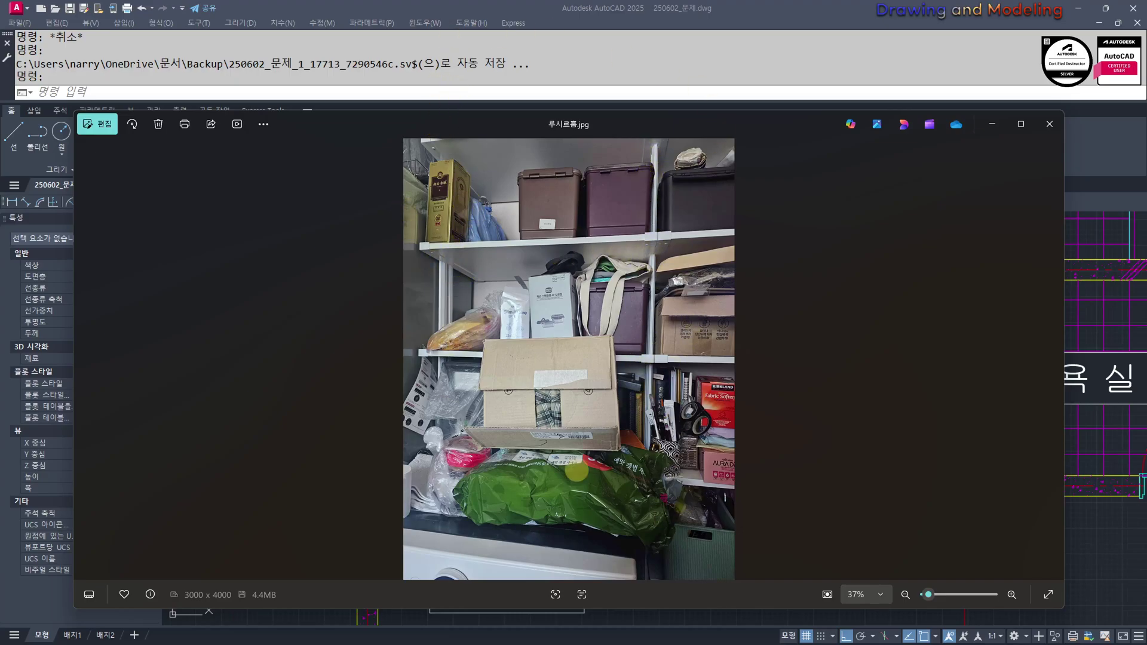
{"action": "left_click", "coordinate": [1052, 363]}
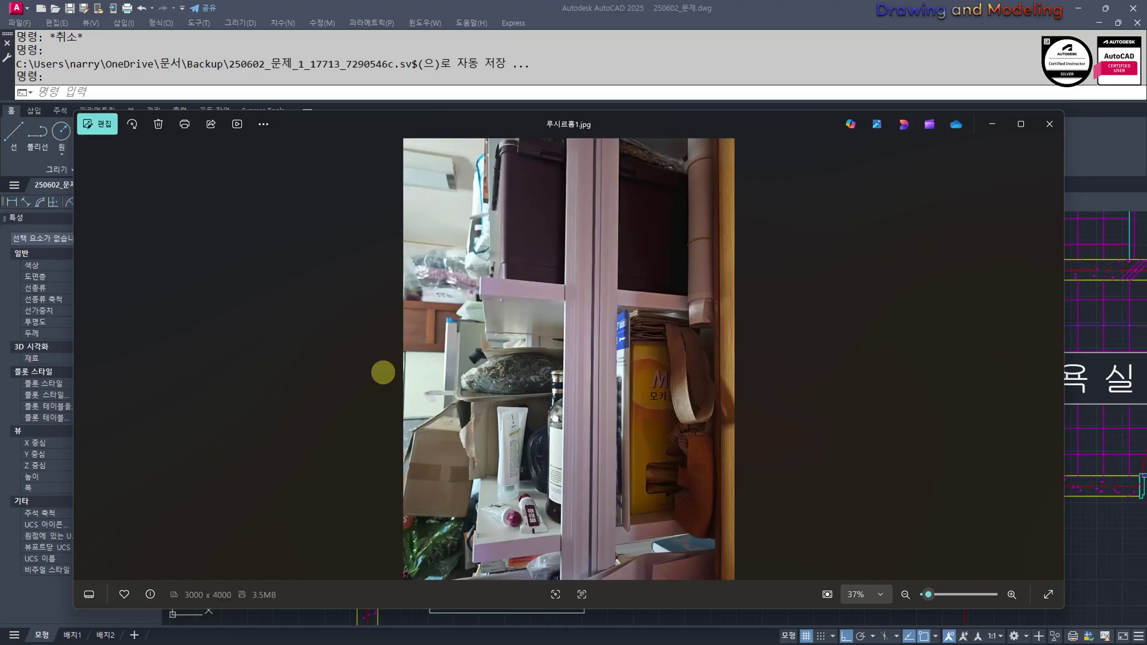
{"action": "left_click", "coordinate": [84, 359]}
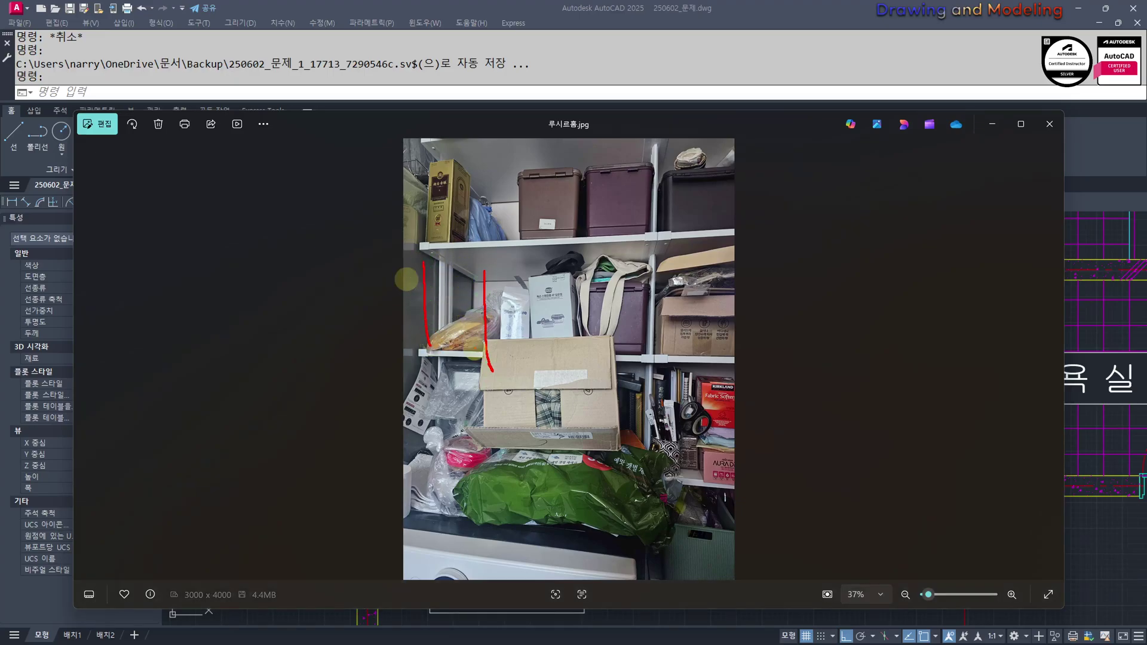
{"action": "left_click_drag", "start_coordinate": [443, 250], "coordinate": [452, 363]}
{"action": "key", "text": "Escape"}
{"action": "key", "text": "ctrl+2"}
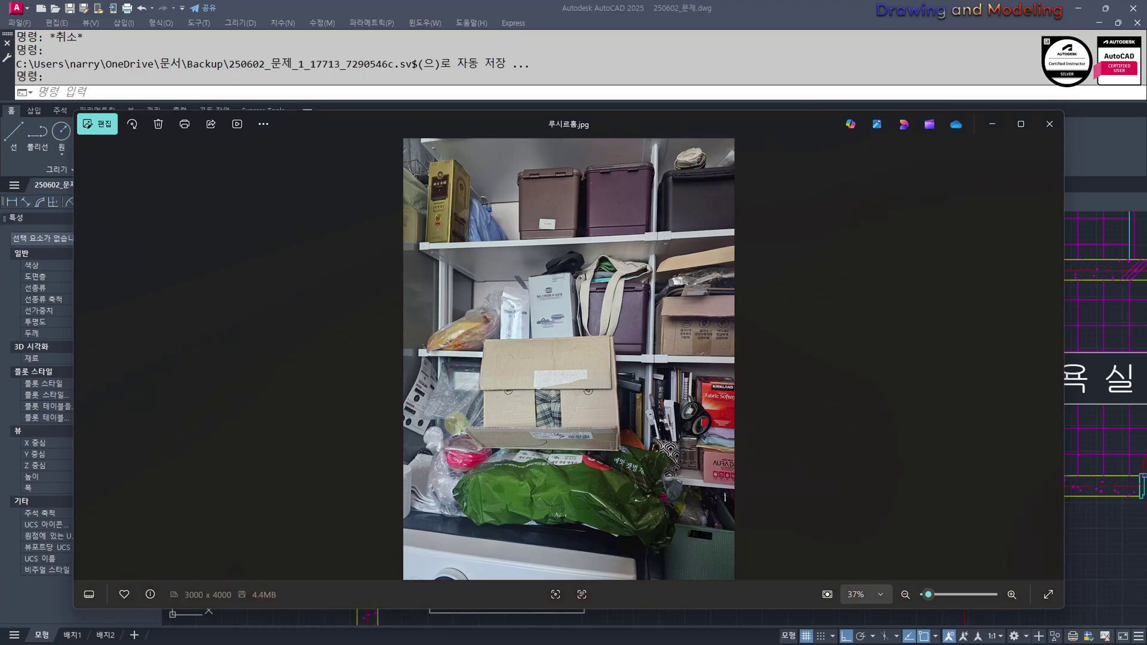
{"action": "left_click", "coordinate": [1052, 125]}
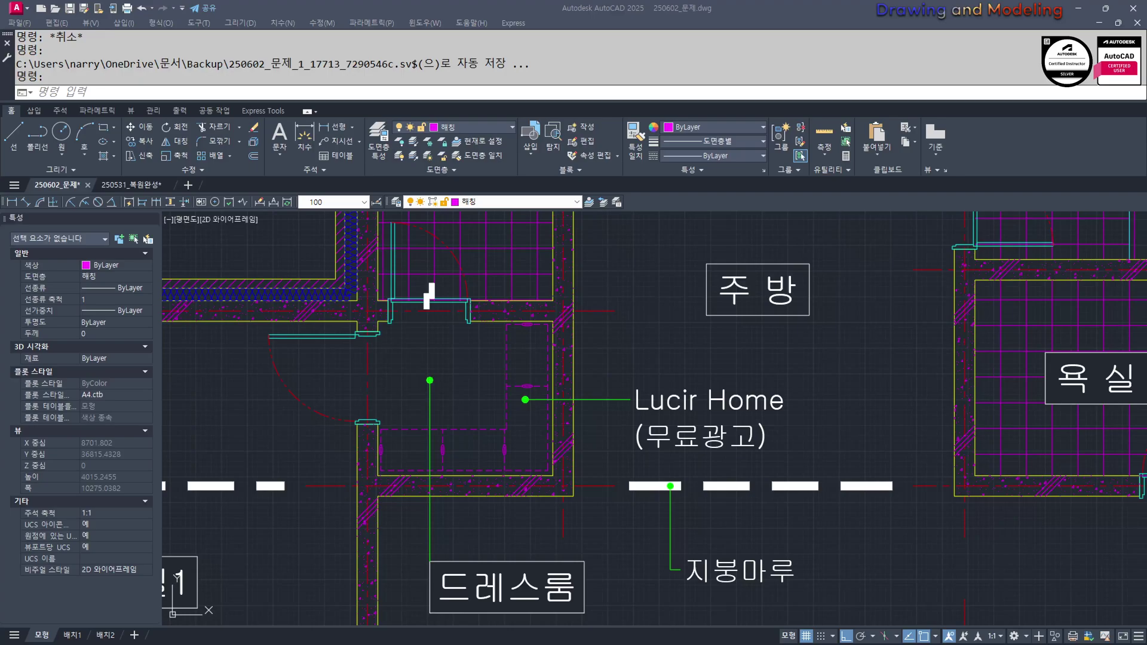
Switch to the browser and look through the Lucir Home store's banners and best products (베스트 상품)
{"action": "key", "text": "alt+Tab"}
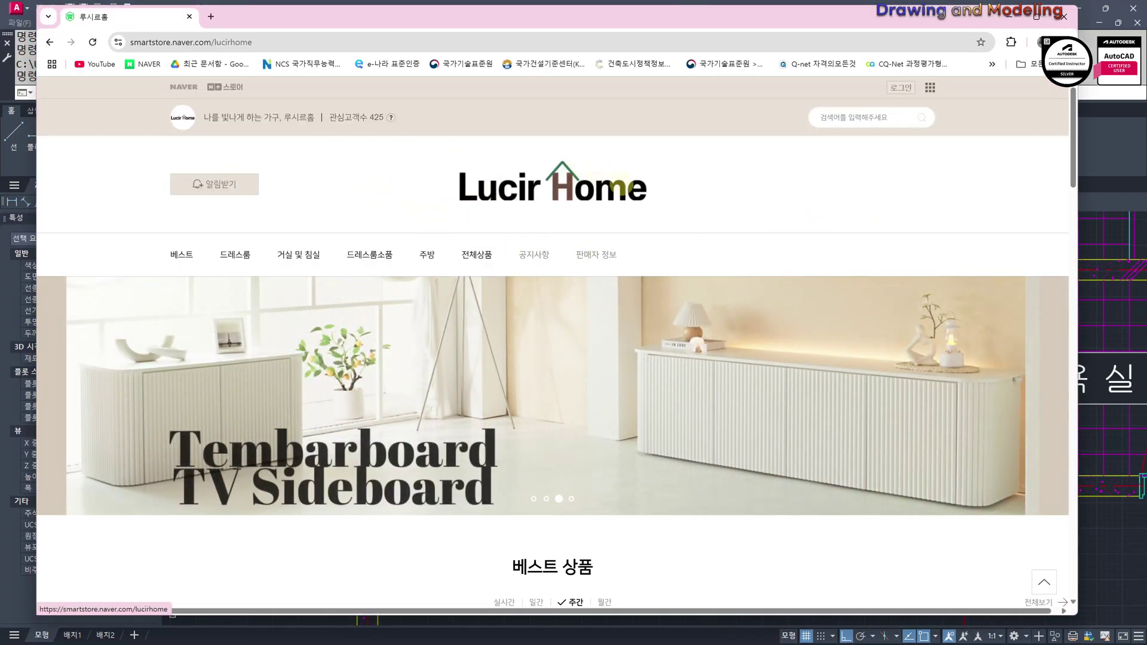
{"action": "scroll", "coordinate": [375, 333], "scroll_direction": "down", "scroll_amount": 4}
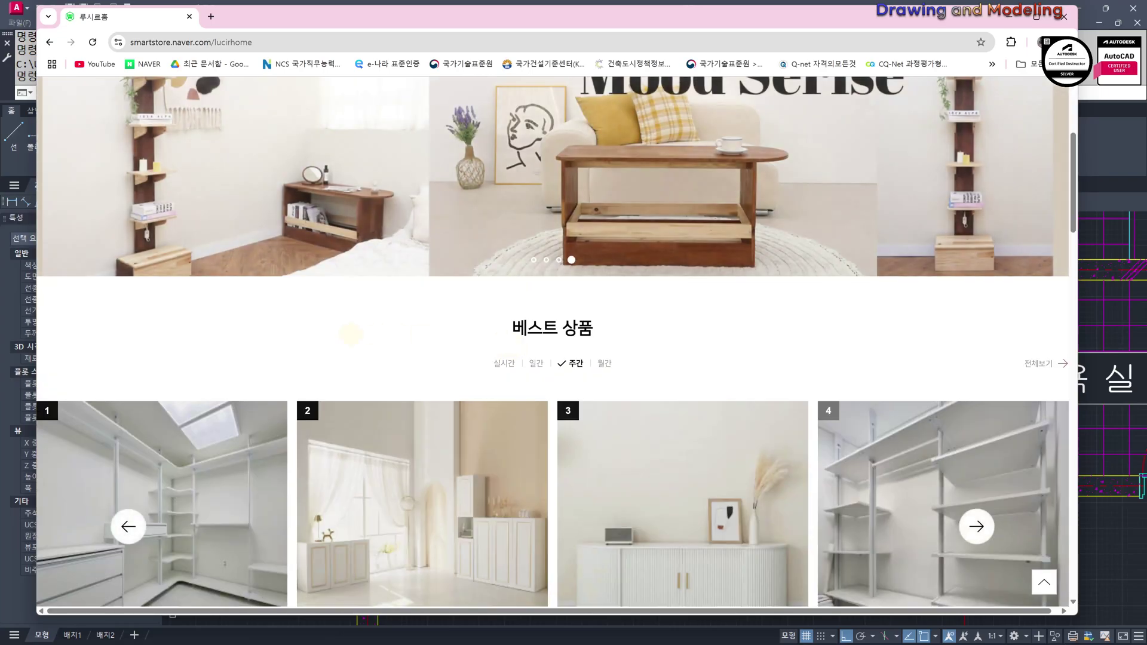
{"action": "scroll", "coordinate": [375, 332], "scroll_direction": "down", "scroll_amount": 2}
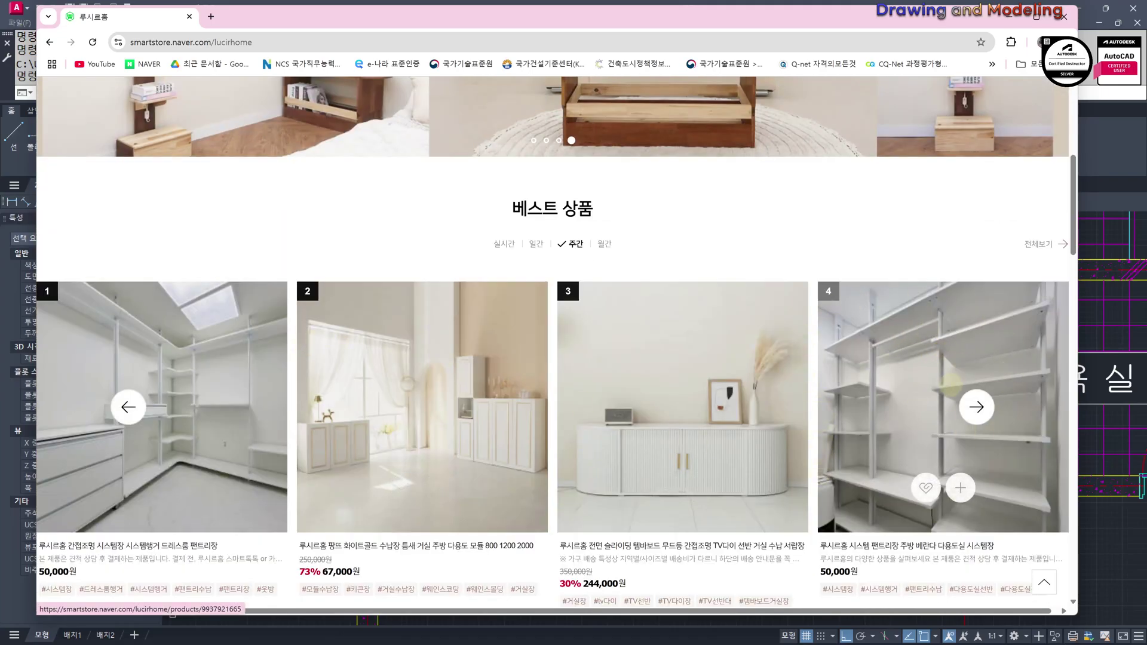
{"action": "scroll", "coordinate": [913, 360], "scroll_direction": "down", "scroll_amount": 1}
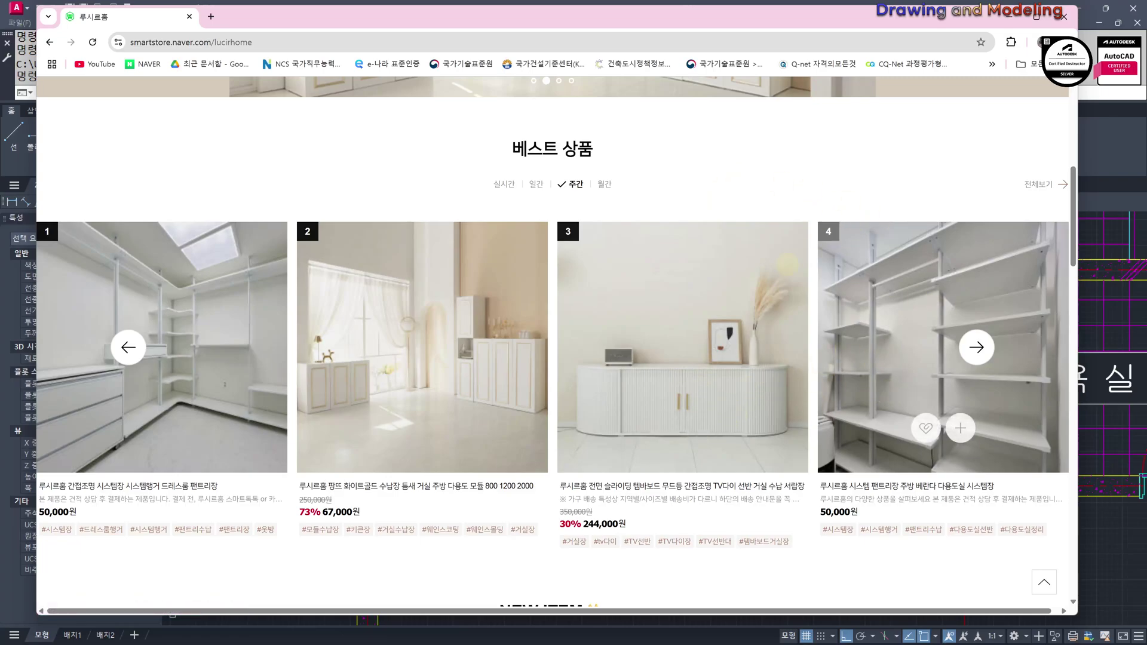
{"action": "scroll", "coordinate": [753, 203], "scroll_direction": "up", "scroll_amount": 3}
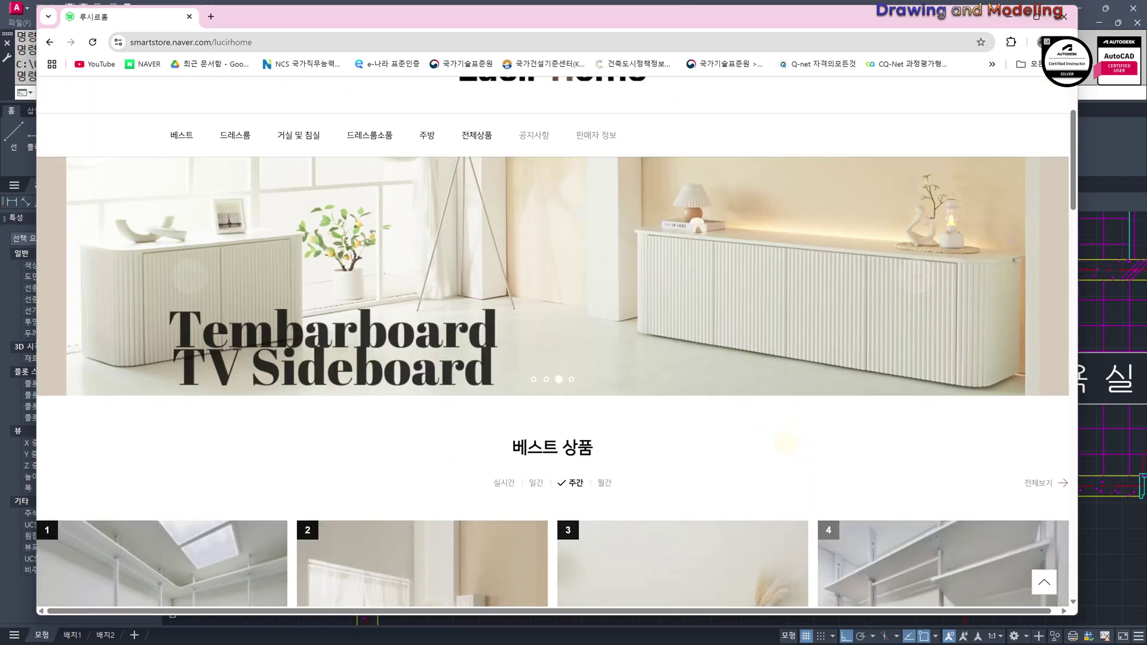
{"action": "scroll", "coordinate": [687, 430], "scroll_direction": "down", "scroll_amount": 8}
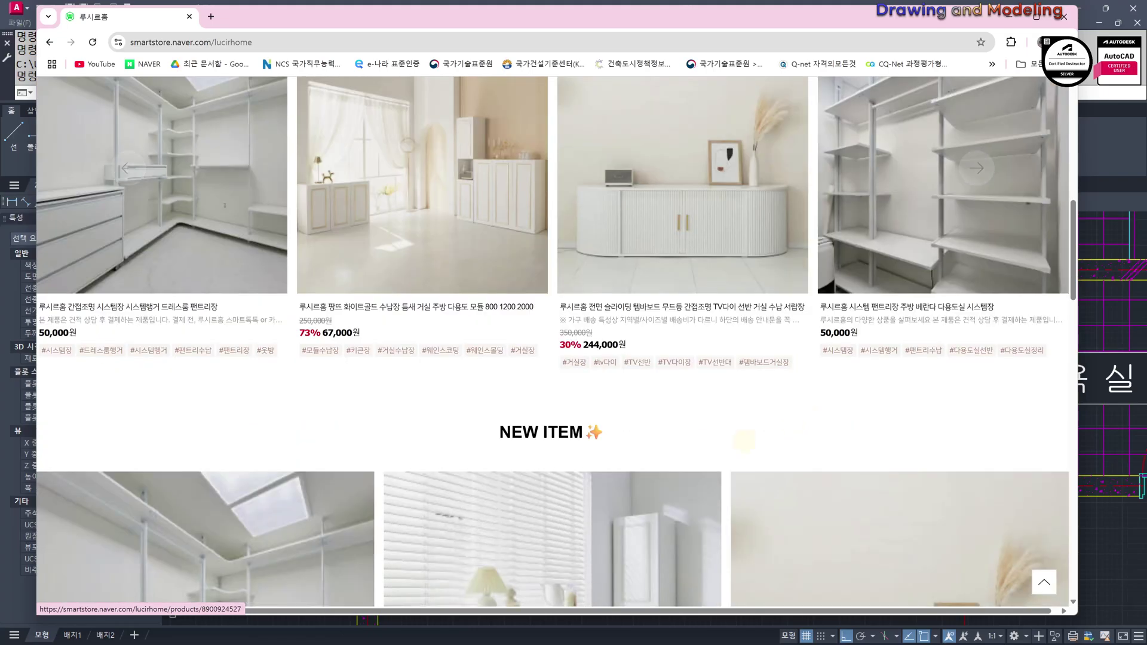
{"action": "scroll", "coordinate": [657, 466], "scroll_direction": "up", "scroll_amount": 15}
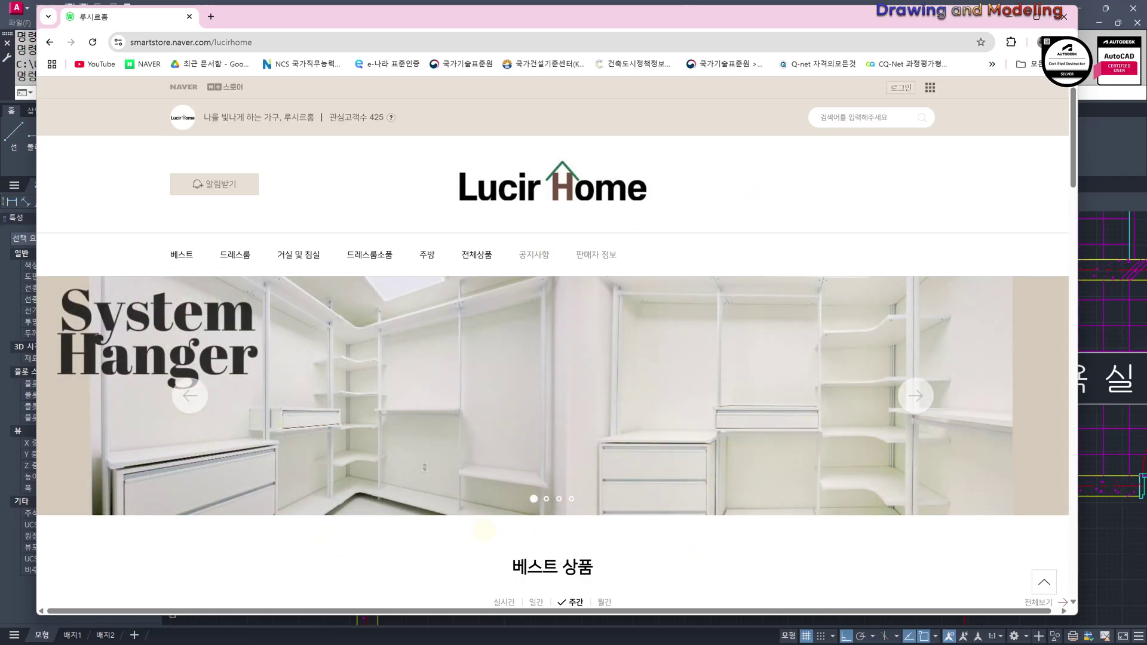
{"action": "scroll", "coordinate": [179, 454], "scroll_direction": "down", "scroll_amount": 4}
{"action": "scroll", "coordinate": [161, 454], "scroll_direction": "down", "scroll_amount": 2}
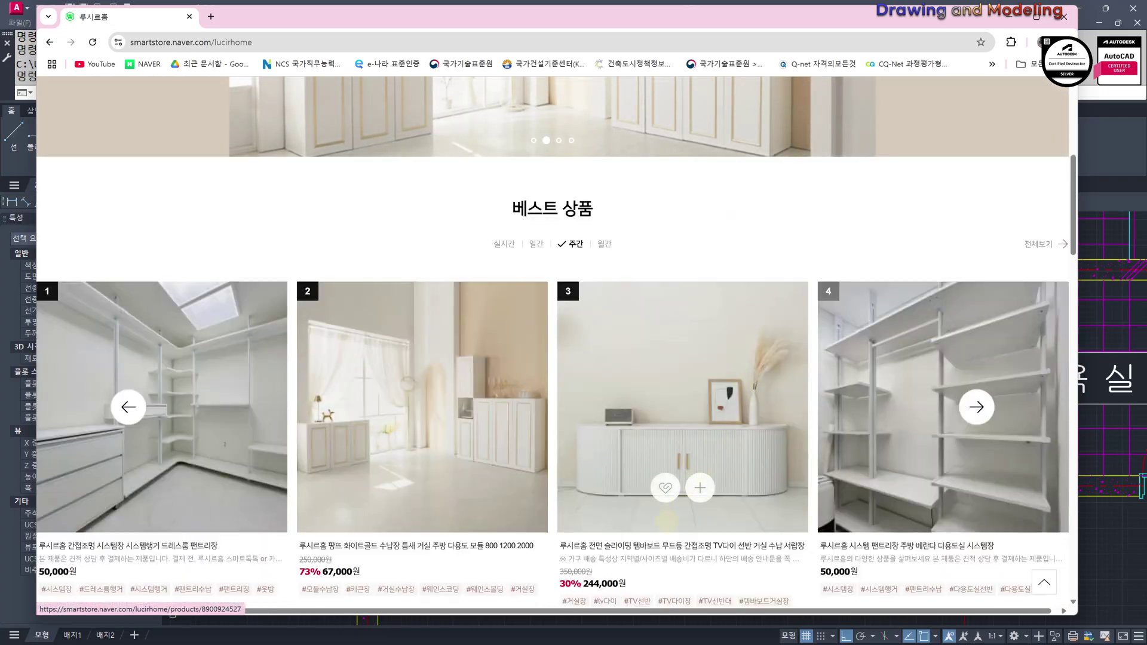
{"action": "scroll", "coordinate": [161, 454], "scroll_direction": "down", "scroll_amount": 1}
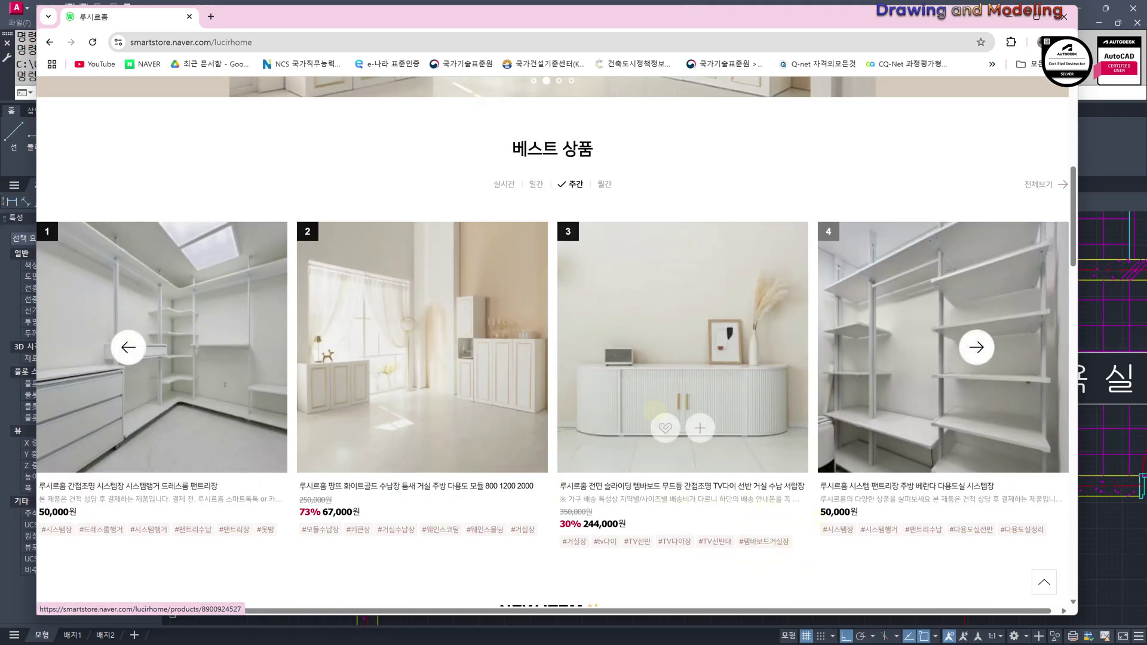
{"action": "scroll", "coordinate": [700, 427], "scroll_direction": "up", "scroll_amount": 7}
{"action": "scroll", "coordinate": [759, 543], "scroll_direction": "down", "scroll_amount": 8}
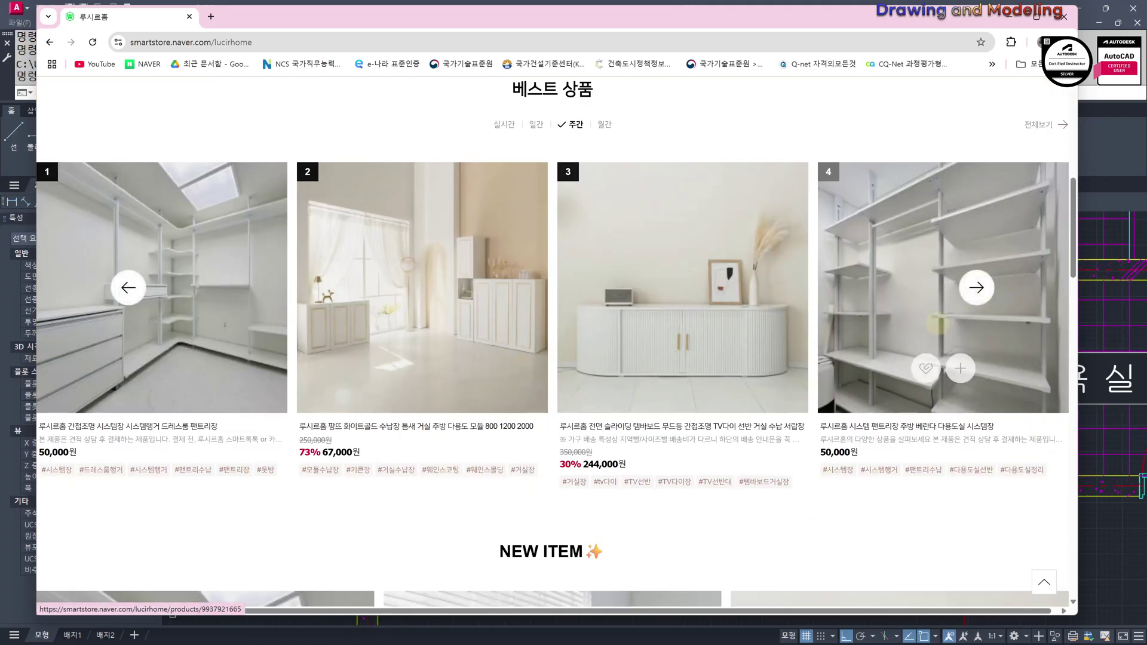
{"action": "scroll", "coordinate": [762, 384], "scroll_direction": "up", "scroll_amount": 1}
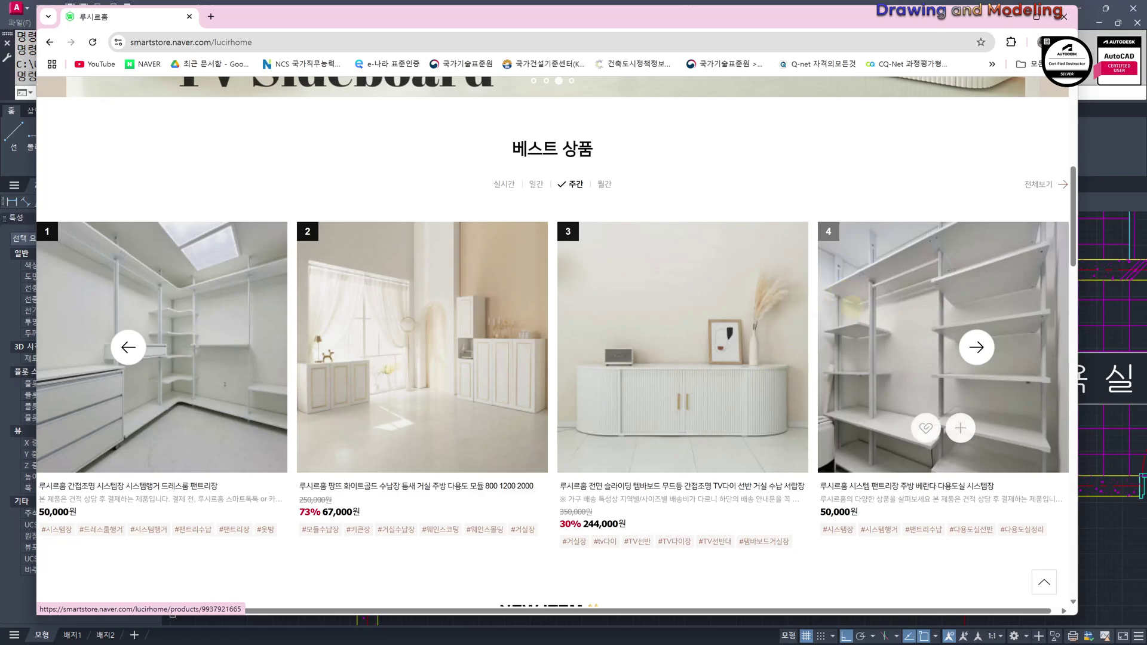
Open the fourth best product, the Lucir Home system pantry shelving (시스템 팬트리장), and read through its detail page
{"action": "left_click", "coordinate": [864, 309]}
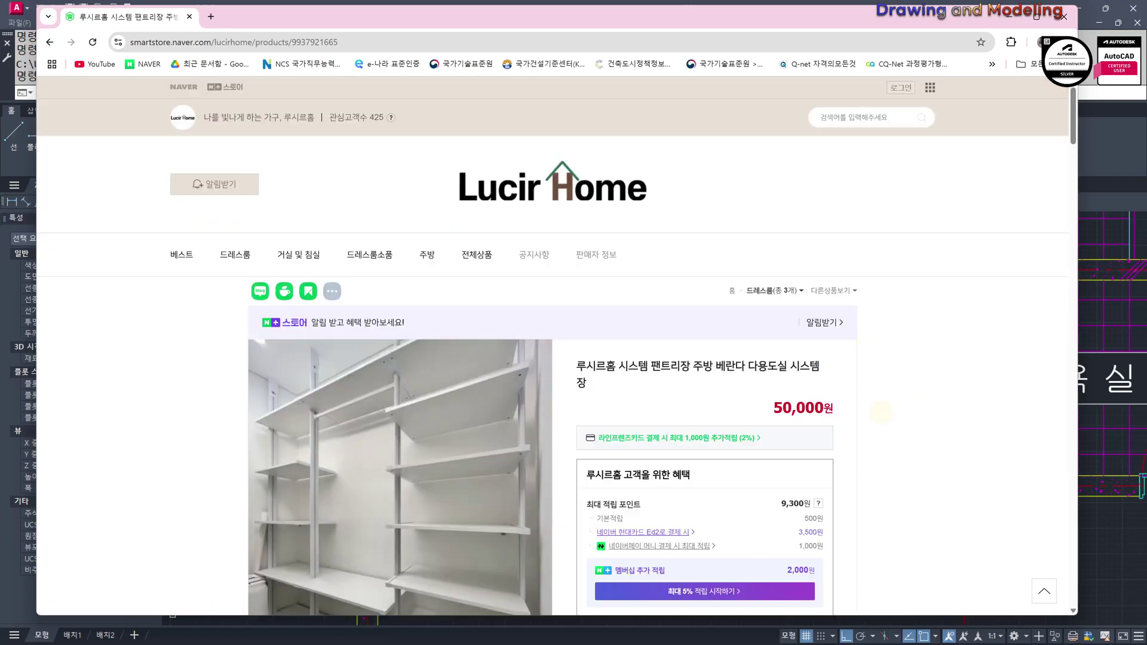
{"action": "scroll", "coordinate": [883, 444], "scroll_direction": "down", "scroll_amount": 3}
{"action": "scroll", "coordinate": [883, 444], "scroll_direction": "down", "scroll_amount": 12}
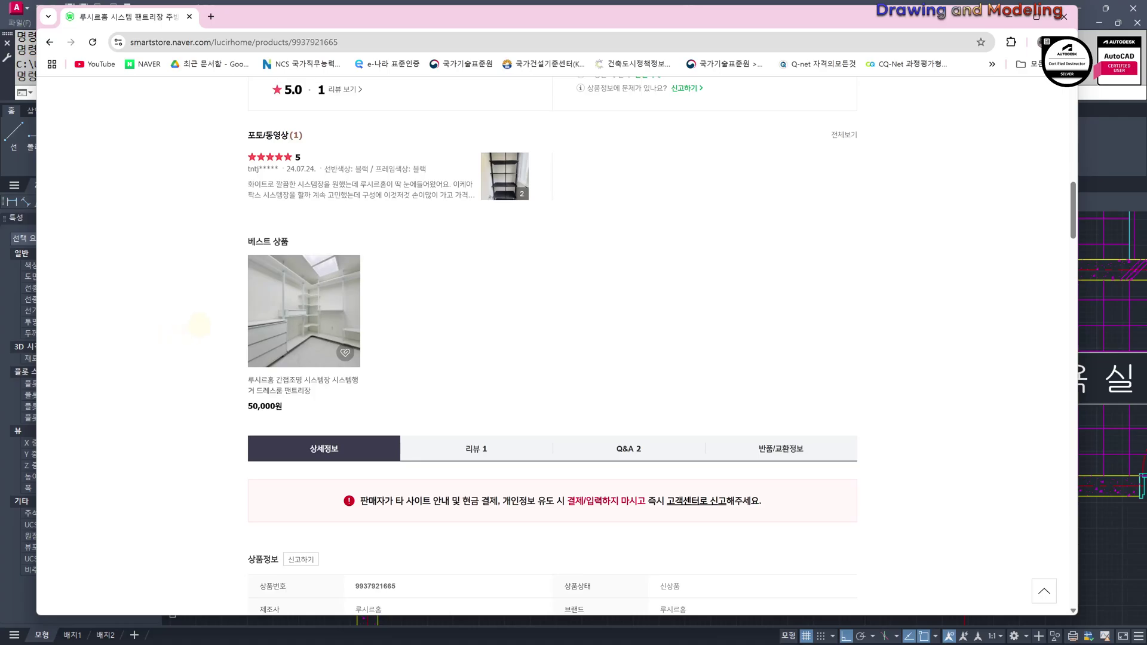
{"action": "scroll", "coordinate": [199, 325], "scroll_direction": "down", "scroll_amount": 9}
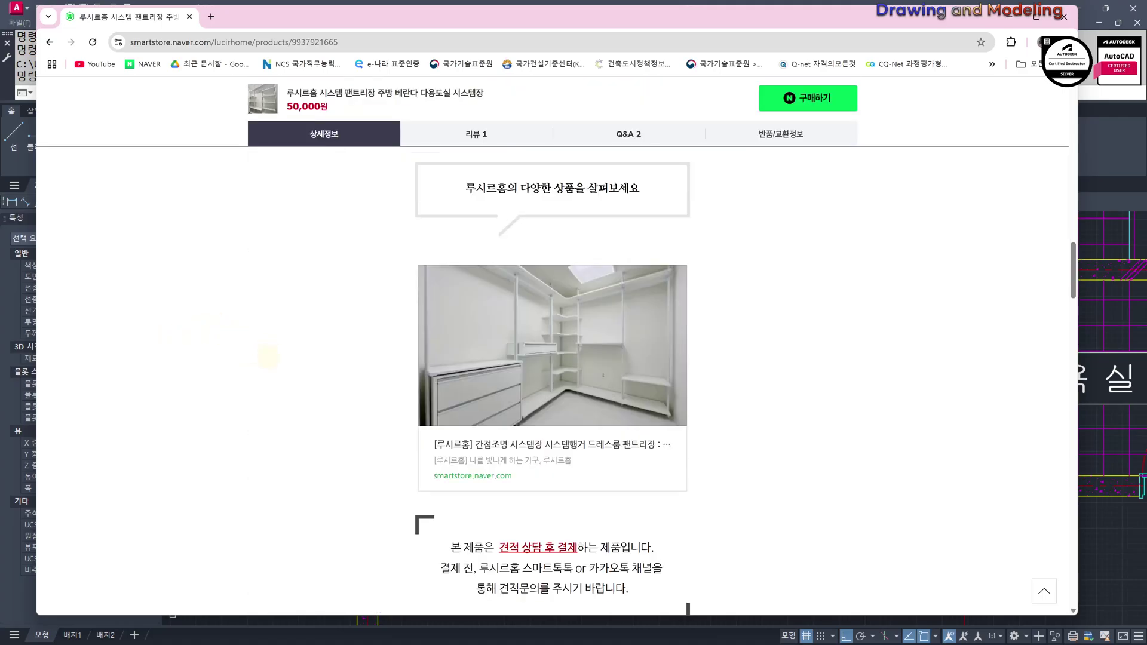
Read down the pantry product page through its options, installation photos, layout types, ordering process and exchange and return notice (교환 및 반품 안내)
{"action": "scroll", "coordinate": [286, 352], "scroll_direction": "down", "scroll_amount": 14}
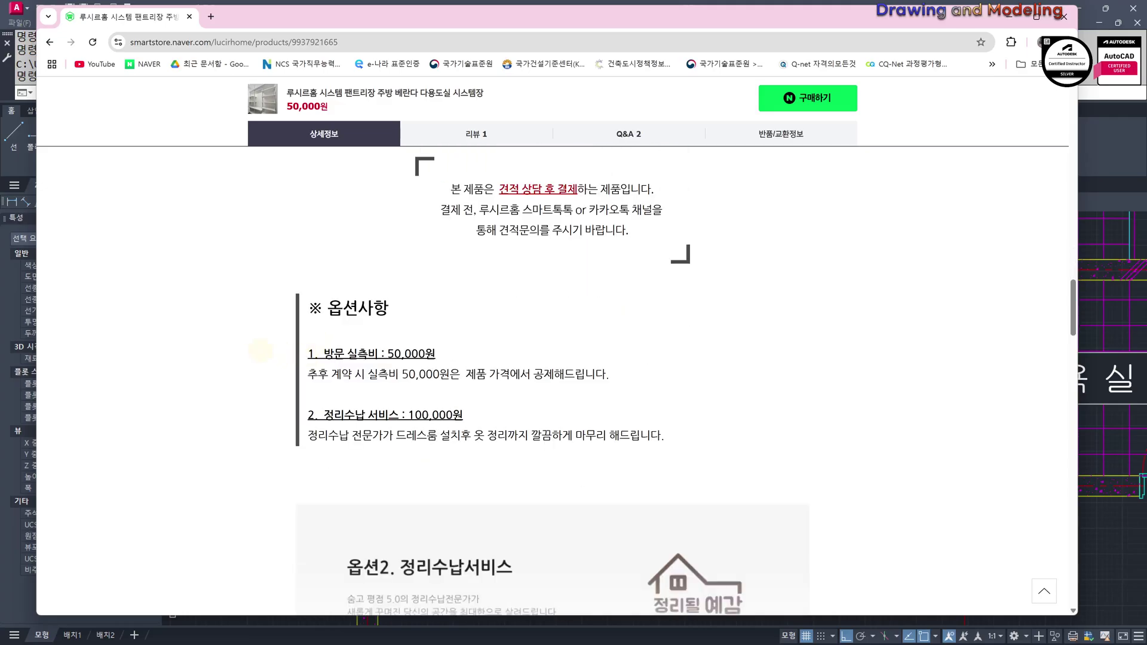
{"action": "scroll", "coordinate": [327, 360], "scroll_direction": "up", "scroll_amount": 4}
{"action": "left_click", "coordinate": [429, 429]}
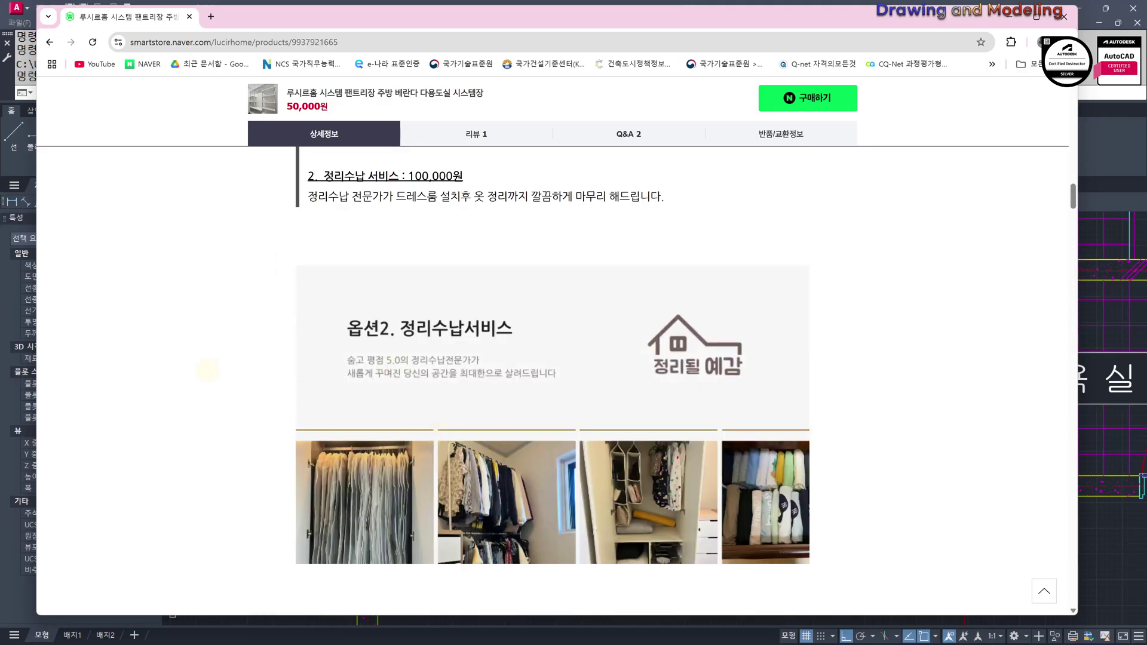
{"action": "scroll", "coordinate": [244, 374], "scroll_direction": "down", "scroll_amount": 10}
{"action": "scroll", "coordinate": [289, 353], "scroll_direction": "down", "scroll_amount": 16}
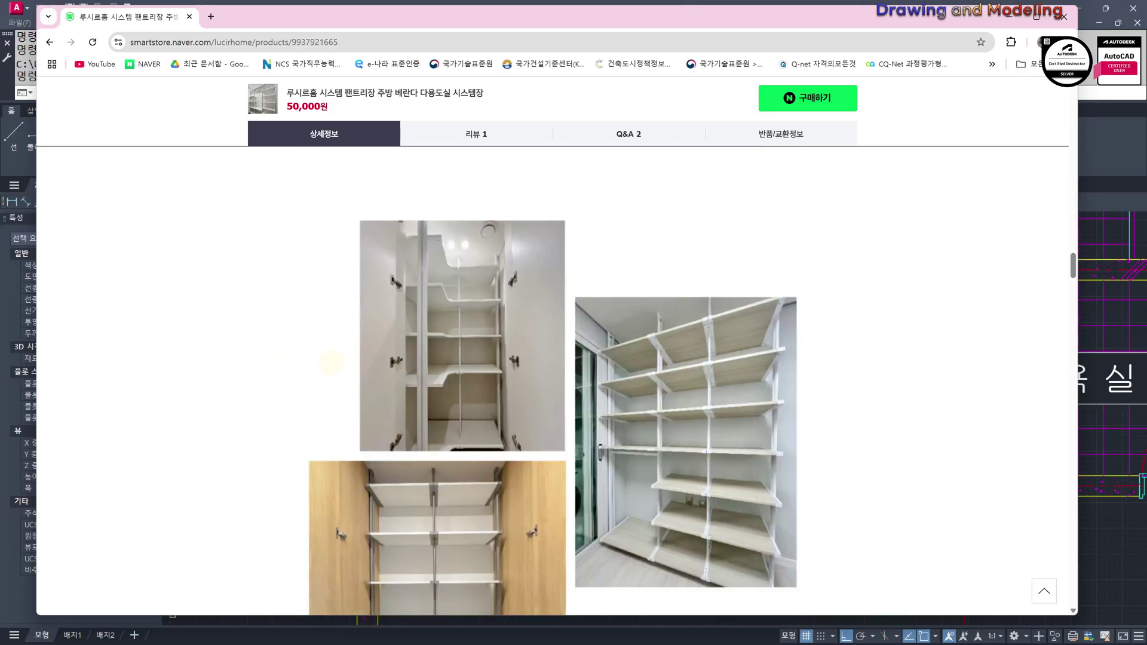
{"action": "scroll", "coordinate": [336, 378], "scroll_direction": "down", "scroll_amount": 15}
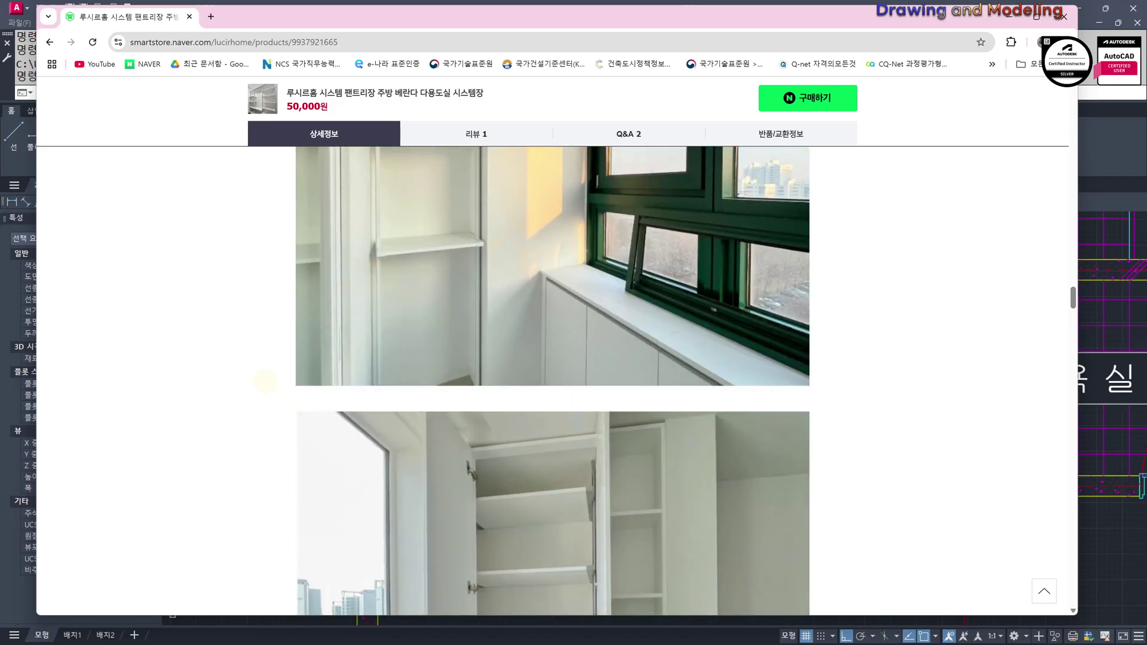
{"action": "scroll", "coordinate": [269, 398], "scroll_direction": "down", "scroll_amount": 18}
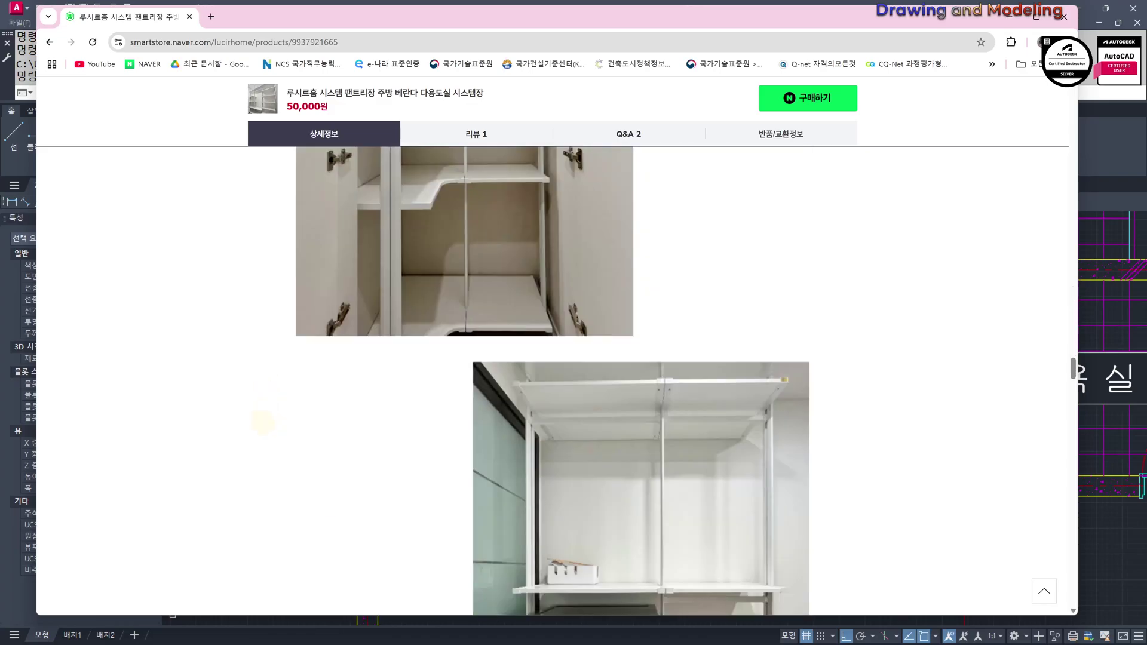
{"action": "scroll", "coordinate": [278, 417], "scroll_direction": "down", "scroll_amount": 16}
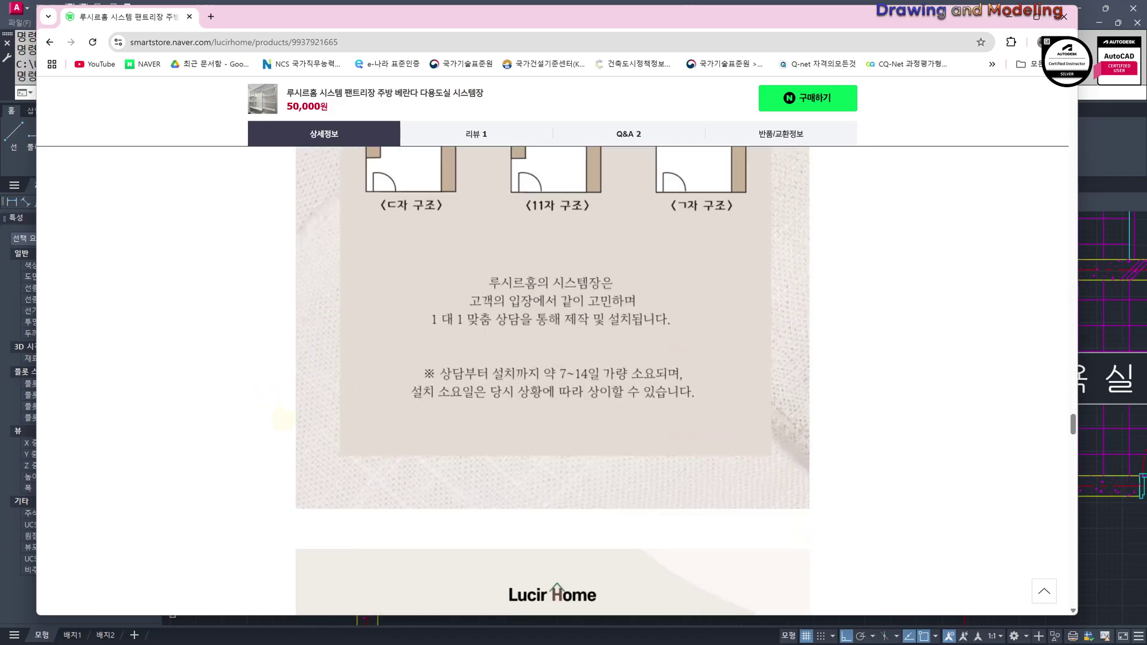
{"action": "scroll", "coordinate": [282, 397], "scroll_direction": "down", "scroll_amount": 18}
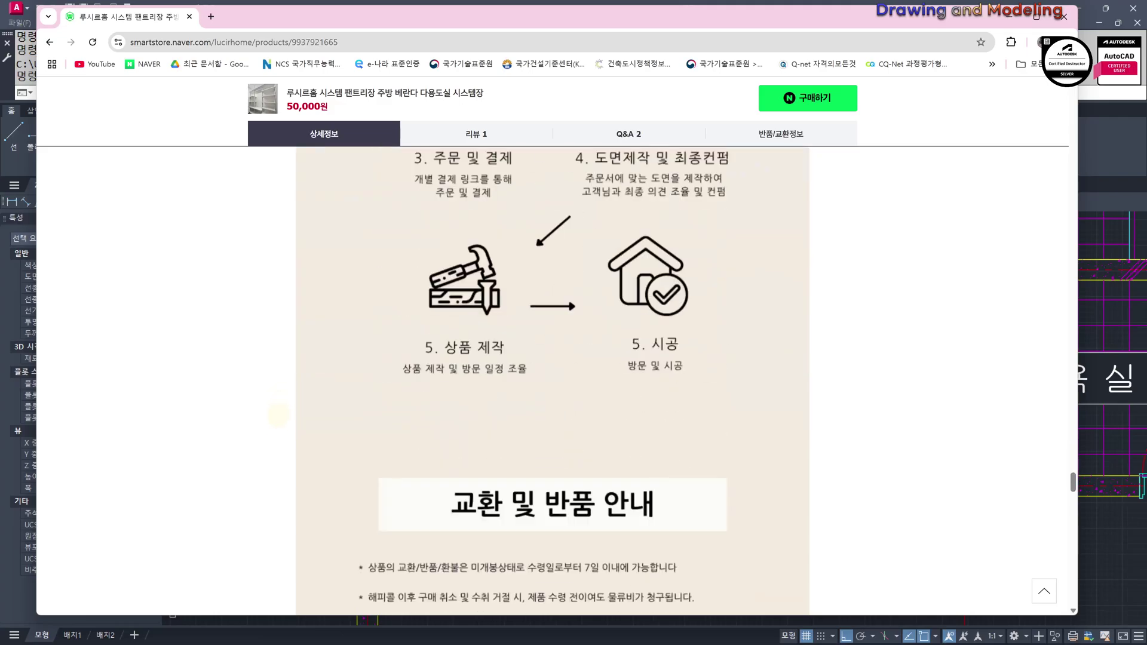
{"action": "scroll", "coordinate": [277, 414], "scroll_direction": "down", "scroll_amount": 3}
Review the drawing submission guide, the ㄷ자, 11자 and ㄱ자 layout diagrams, and the Color guide section on the product page
{"action": "scroll", "coordinate": [277, 418], "scroll_direction": "up", "scroll_amount": 15}
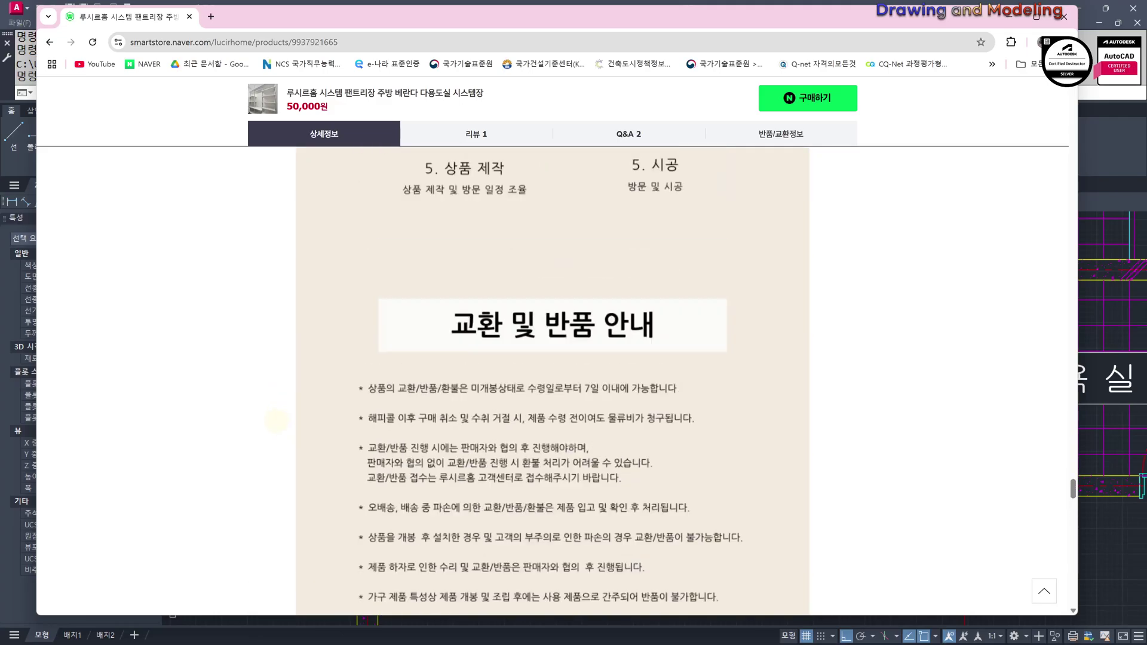
{"action": "scroll", "coordinate": [276, 421], "scroll_direction": "up", "scroll_amount": 4}
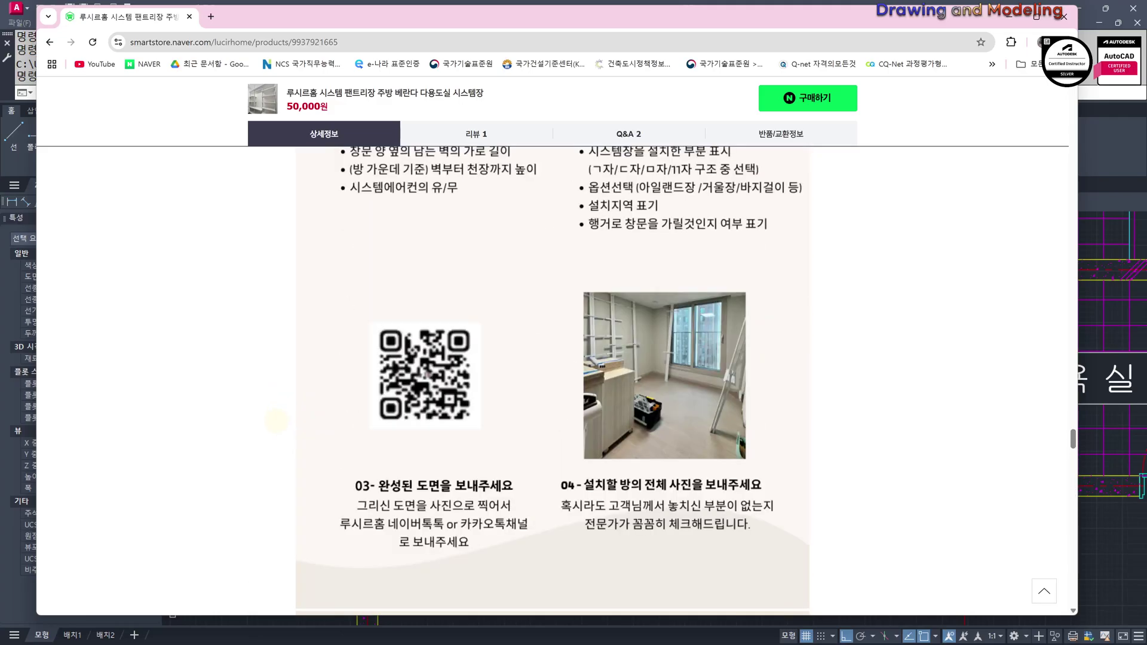
{"action": "scroll", "coordinate": [277, 421], "scroll_direction": "up", "scroll_amount": 12}
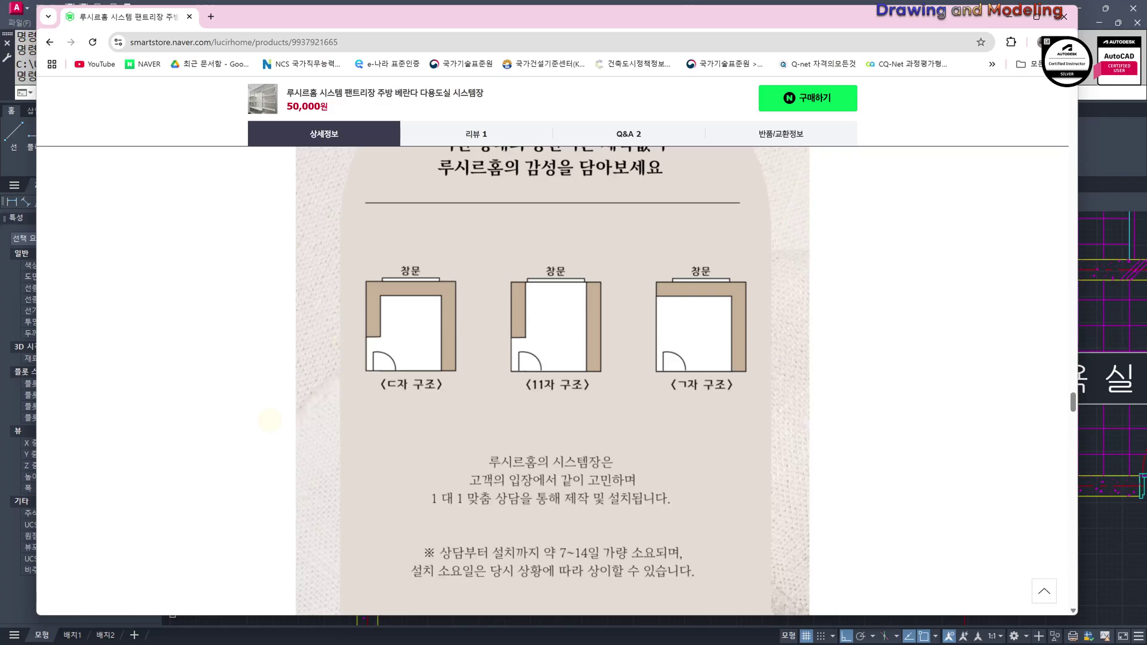
{"action": "scroll", "coordinate": [270, 421], "scroll_direction": "up", "scroll_amount": 15}
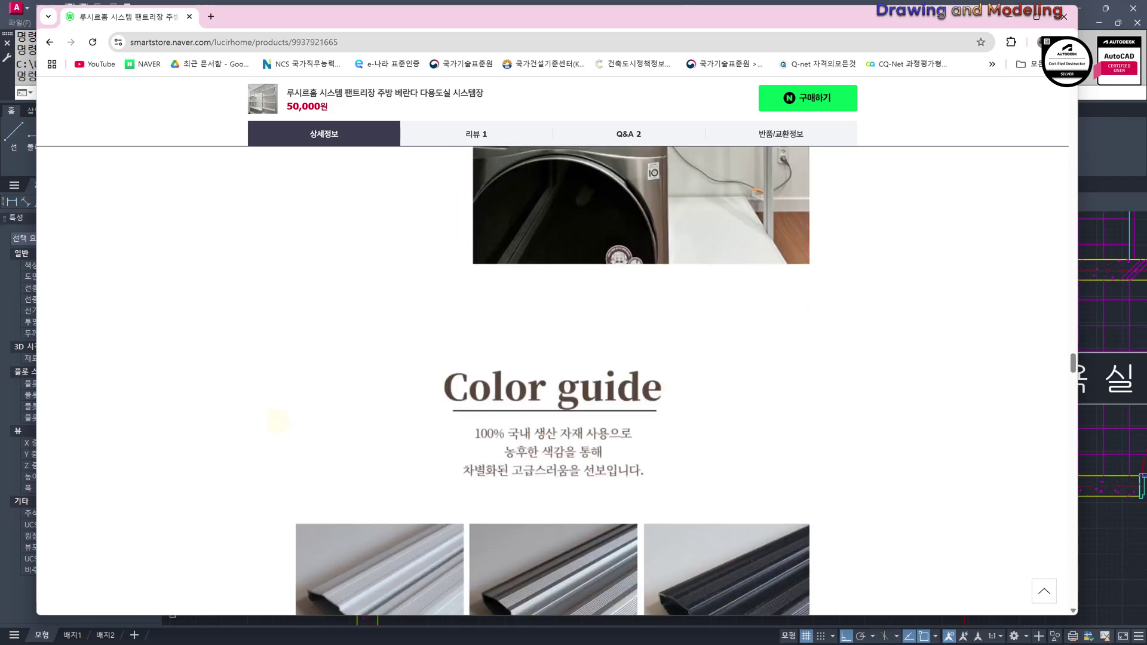
{"action": "scroll", "coordinate": [491, 391], "scroll_direction": "down", "scroll_amount": 1}
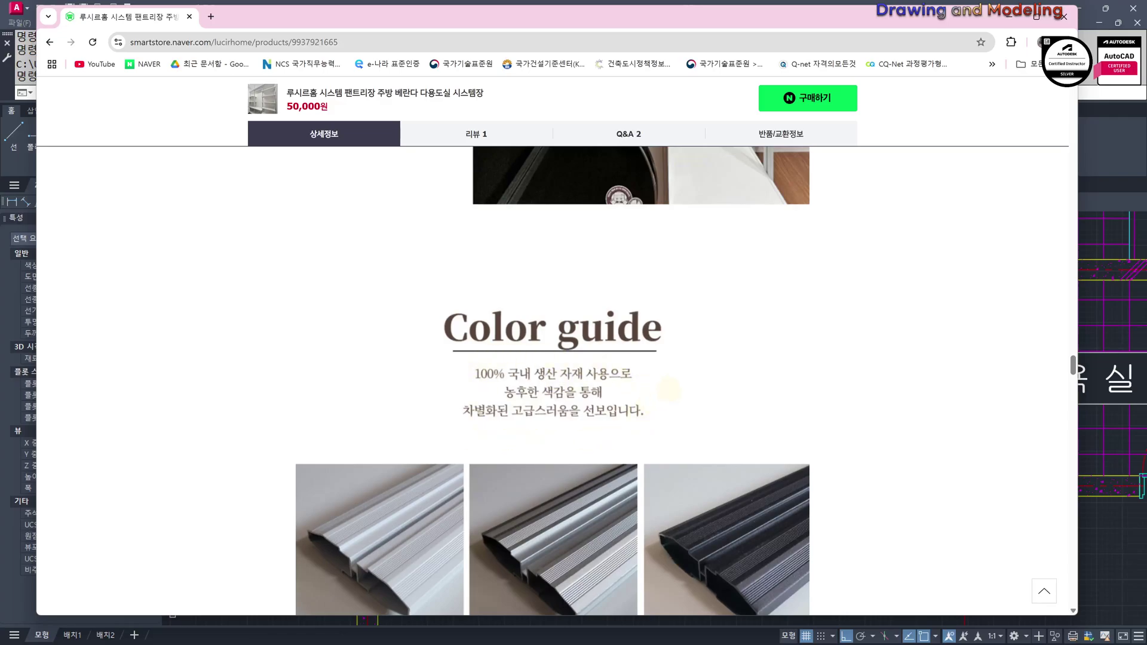
{"action": "scroll", "coordinate": [388, 337], "scroll_direction": "up", "scroll_amount": 12}
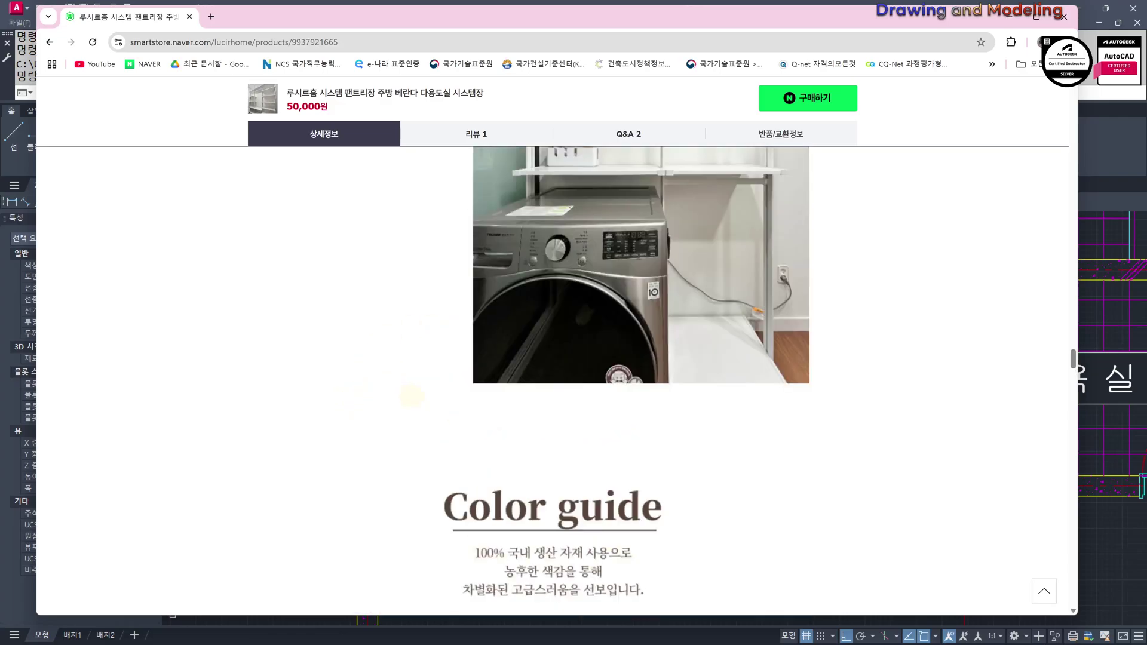
Examine the installed pantry shelving photos, including the window-side cabinets, corner shelves and the Lucir Home system pantry collage
{"action": "scroll", "coordinate": [358, 389], "scroll_direction": "up", "scroll_amount": 10}
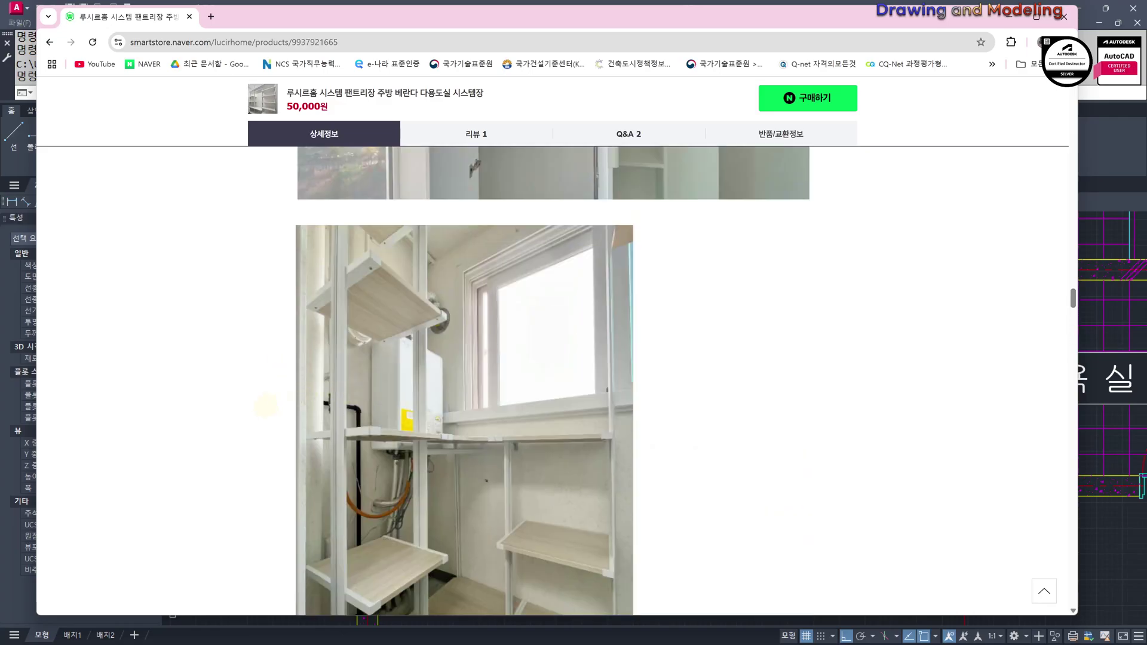
{"action": "scroll", "coordinate": [265, 403], "scroll_direction": "up", "scroll_amount": 6}
{"action": "scroll", "coordinate": [625, 469], "scroll_direction": "up", "scroll_amount": 3}
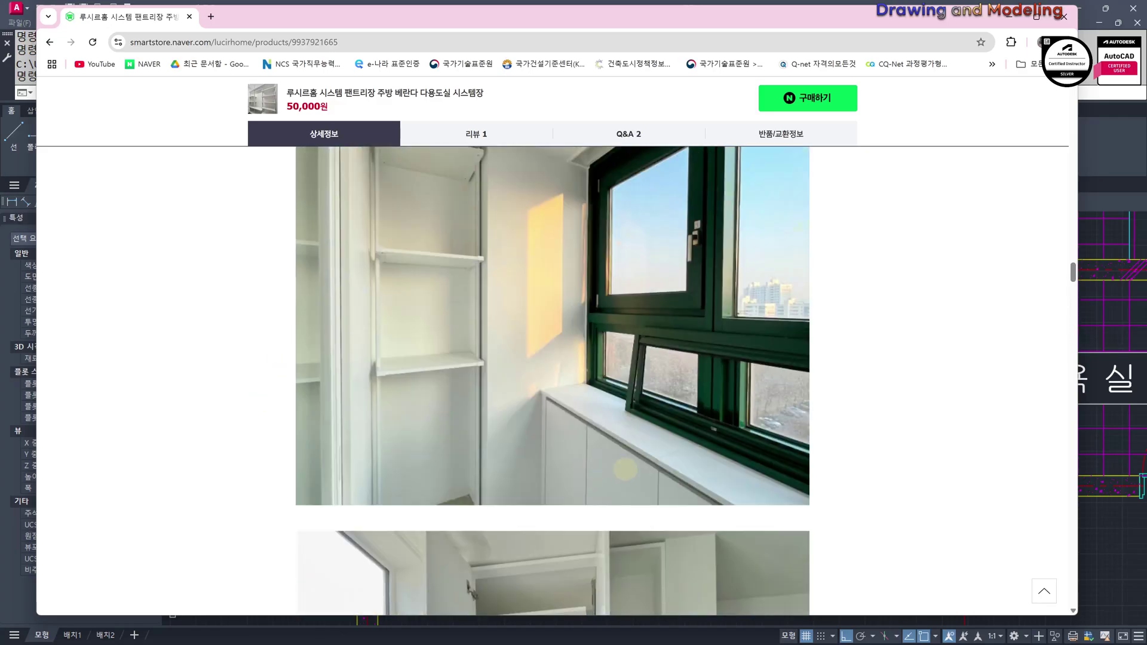
{"action": "scroll", "coordinate": [625, 469], "scroll_direction": "up", "scroll_amount": 10}
{"action": "scroll", "coordinate": [428, 408], "scroll_direction": "down", "scroll_amount": 14}
{"action": "scroll", "coordinate": [428, 408], "scroll_direction": "down", "scroll_amount": 12}
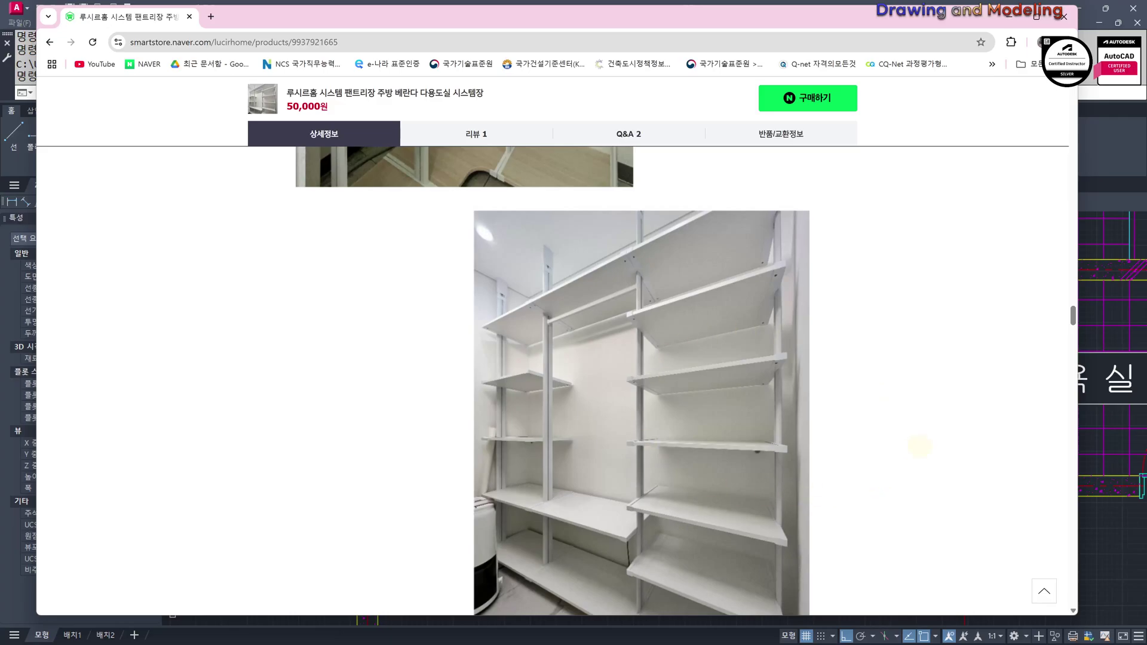
{"action": "scroll", "coordinate": [691, 413], "scroll_direction": "down", "scroll_amount": 6}
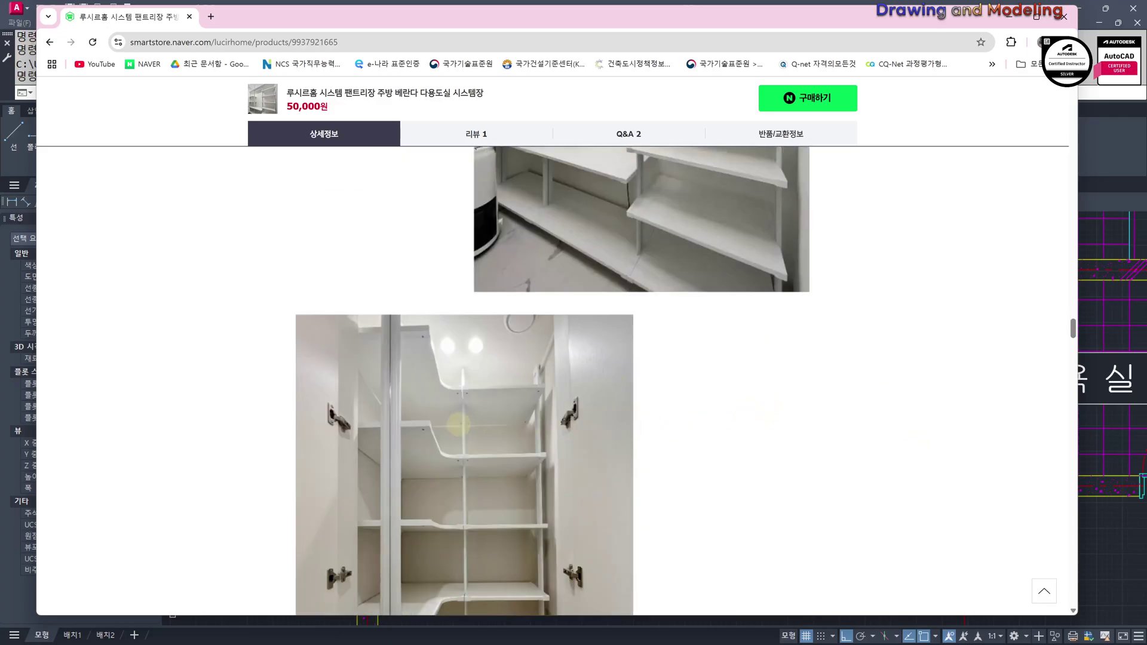
{"action": "scroll", "coordinate": [653, 474], "scroll_direction": "up", "scroll_amount": 10}
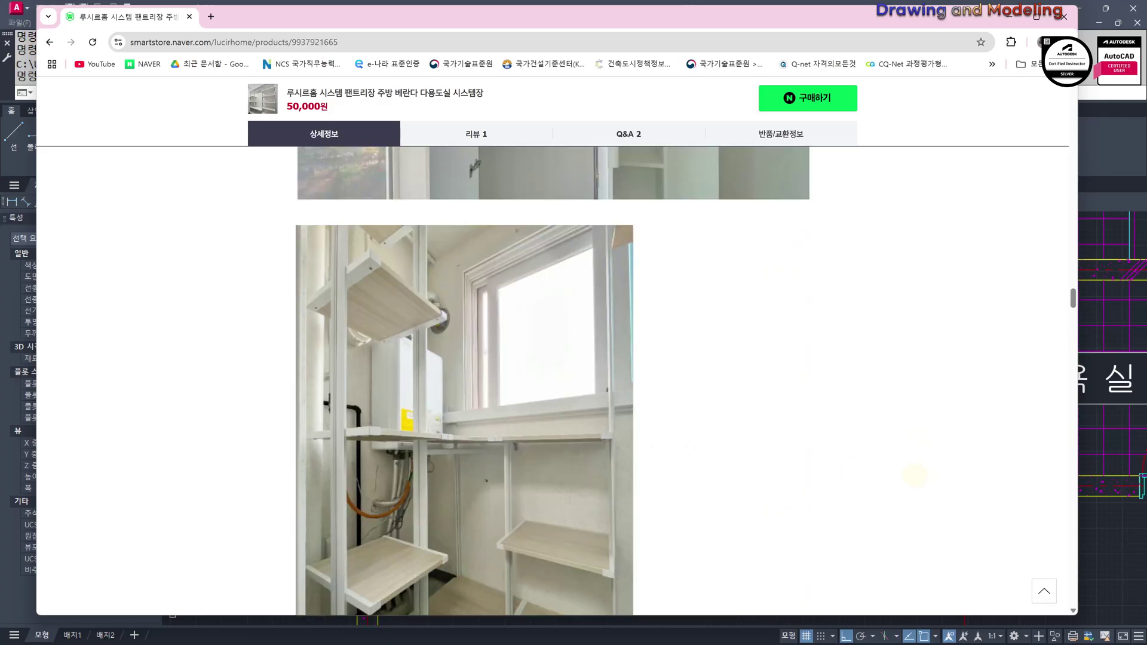
{"action": "scroll", "coordinate": [633, 483], "scroll_direction": "up", "scroll_amount": 10}
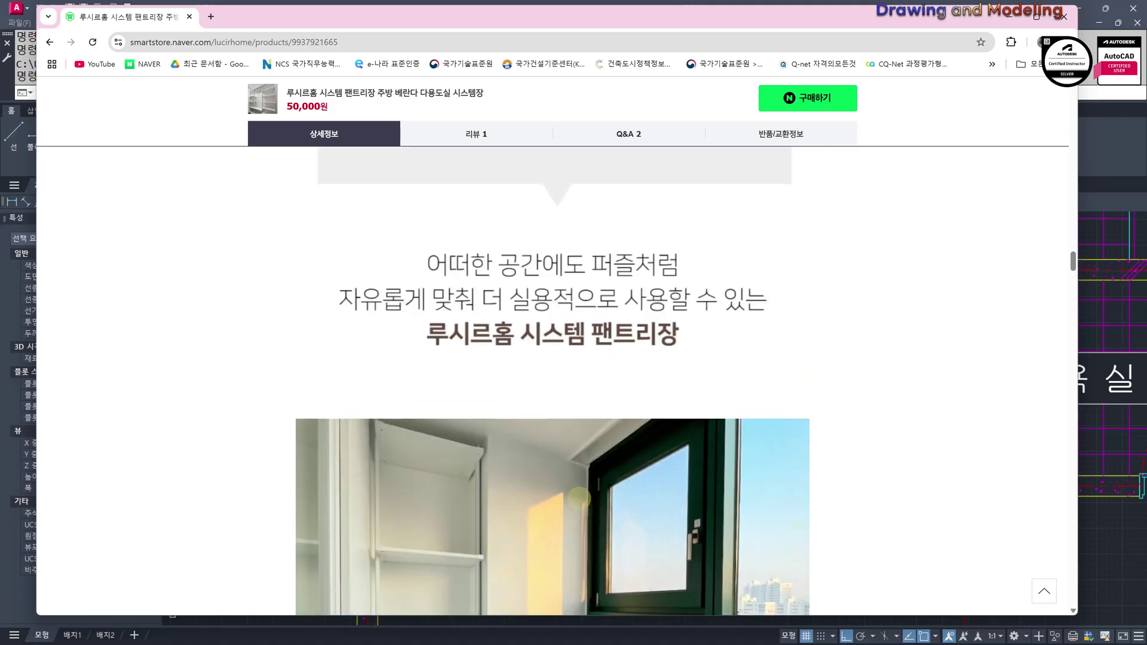
{"action": "scroll", "coordinate": [553, 382], "scroll_direction": "up", "scroll_amount": 10}
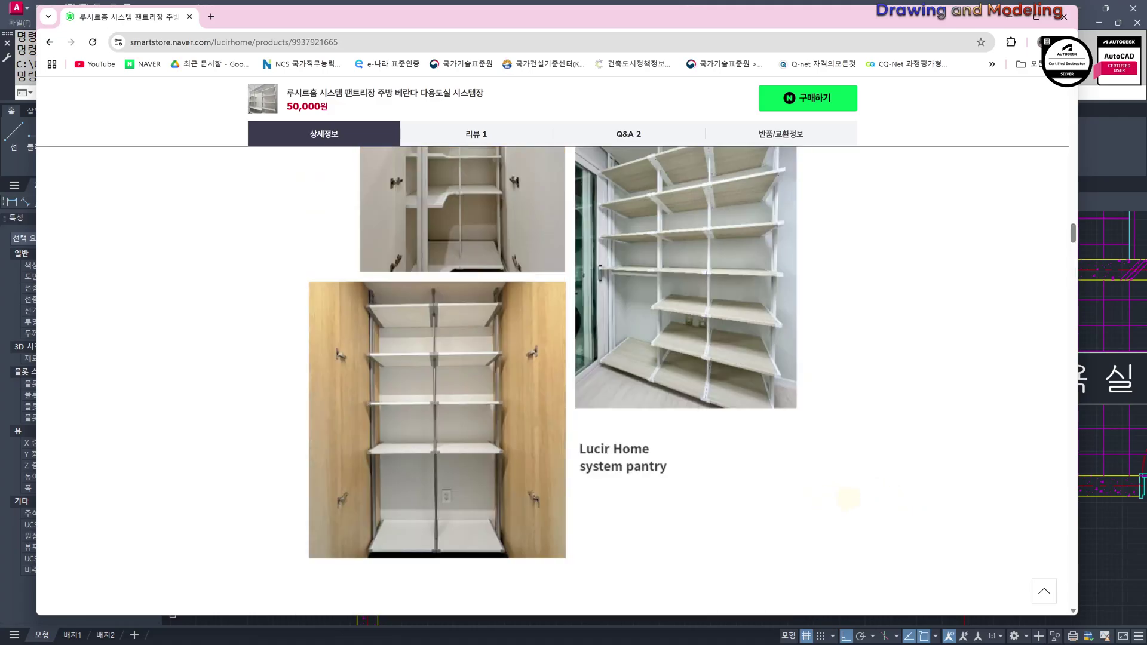
{"action": "scroll", "coordinate": [488, 436], "scroll_direction": "up", "scroll_amount": 3}
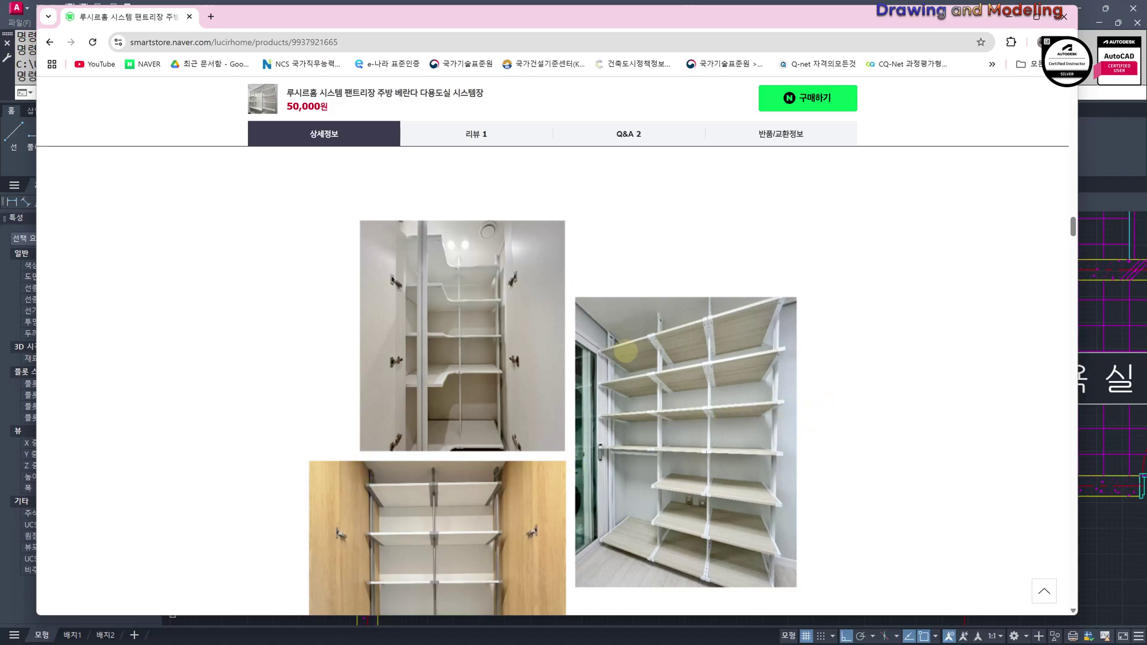
Review the product information table, the related dressing-room system product and the main product photo in the page's upper sections
{"action": "scroll", "coordinate": [398, 422], "scroll_direction": "up", "scroll_amount": 10}
{"action": "scroll", "coordinate": [407, 455], "scroll_direction": "up", "scroll_amount": 15}
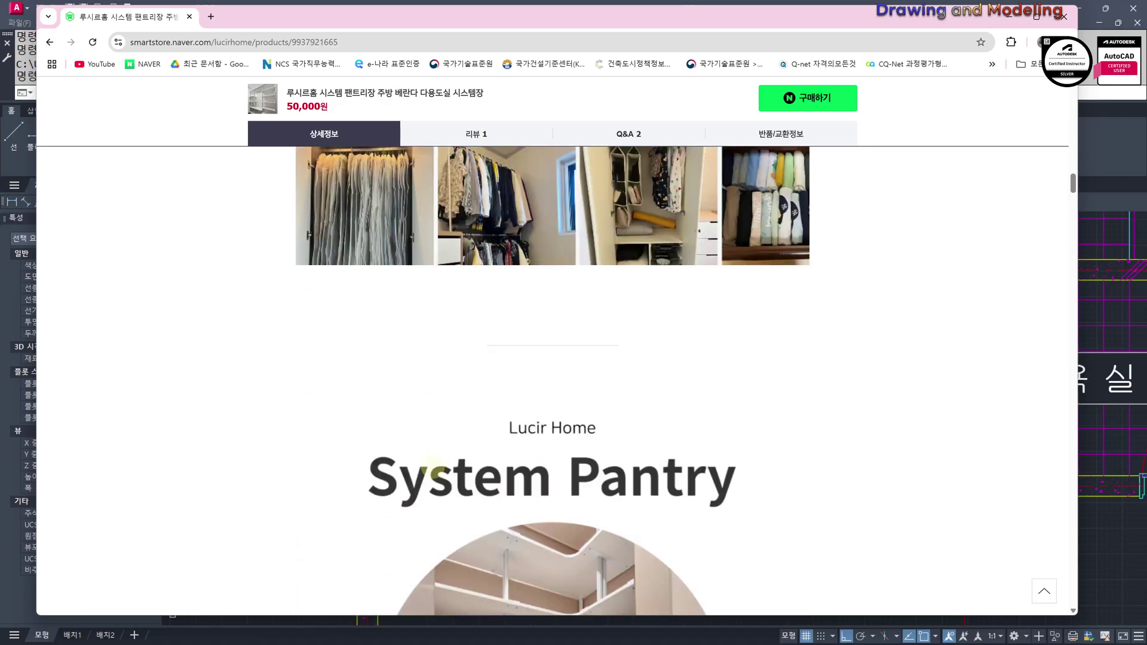
{"action": "scroll", "coordinate": [587, 498], "scroll_direction": "up", "scroll_amount": 15}
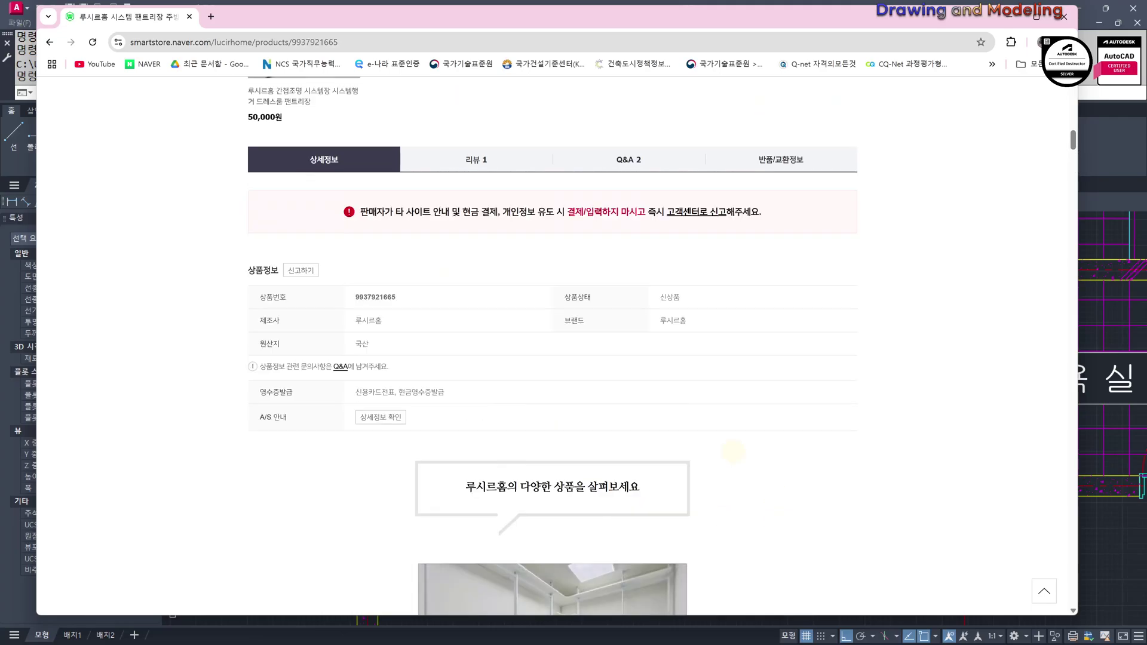
{"action": "scroll", "coordinate": [405, 423], "scroll_direction": "up", "scroll_amount": 6}
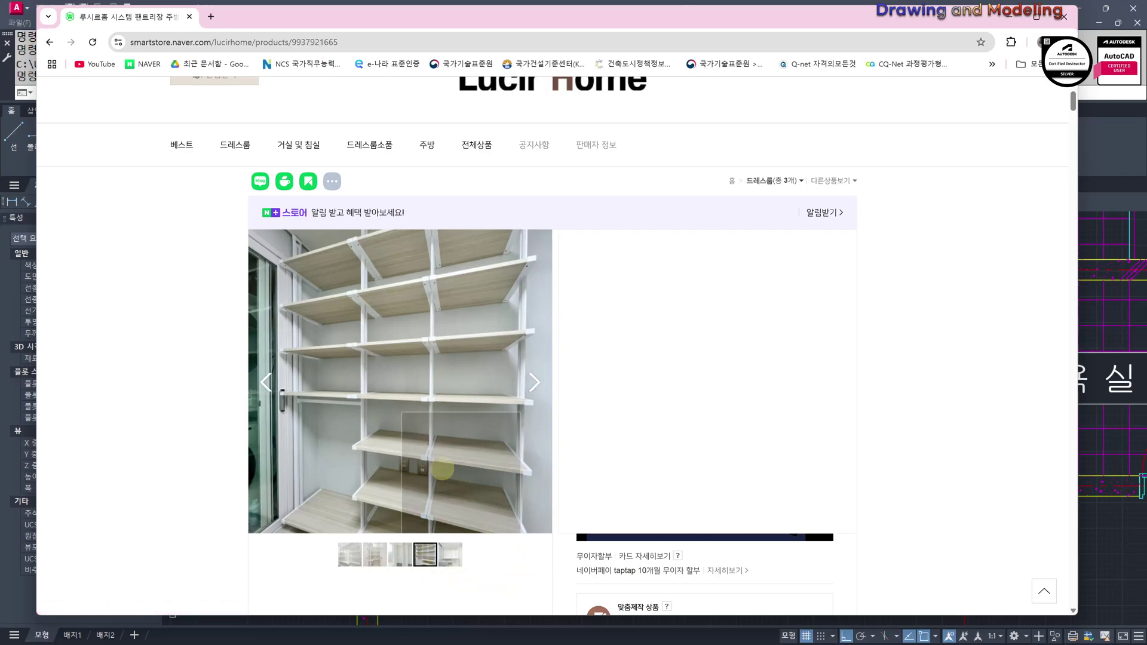
{"action": "scroll", "coordinate": [233, 424], "scroll_direction": "down", "scroll_amount": 10}
{"action": "scroll", "coordinate": [233, 424], "scroll_direction": "down", "scroll_amount": 5}
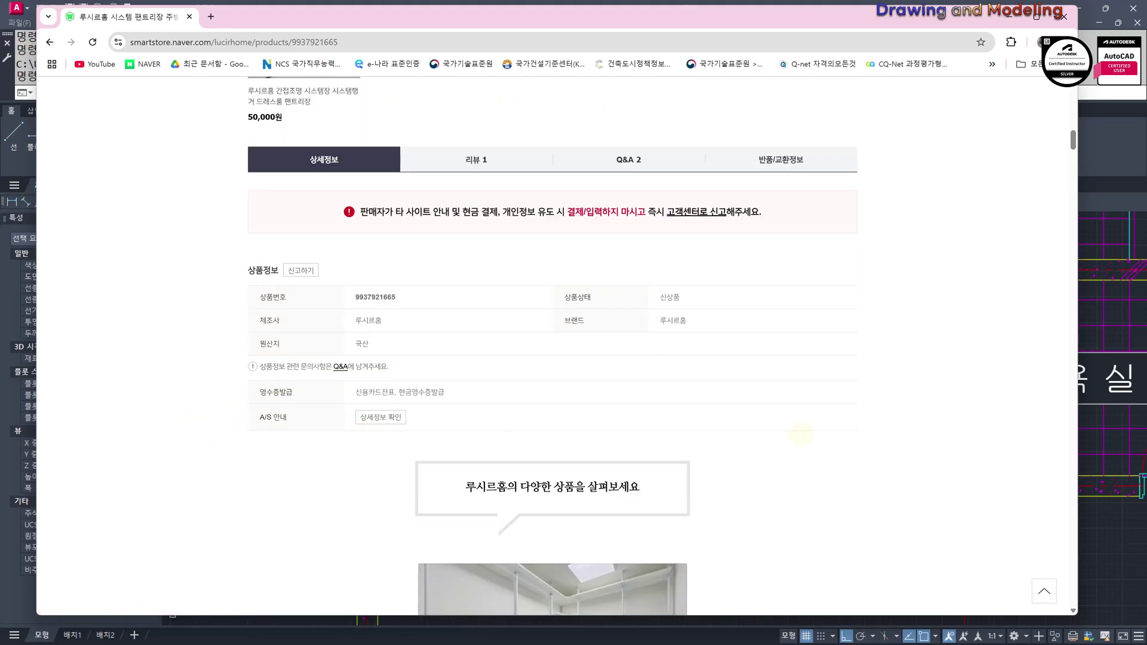
{"action": "scroll", "coordinate": [552, 359], "scroll_direction": "down", "scroll_amount": 3}
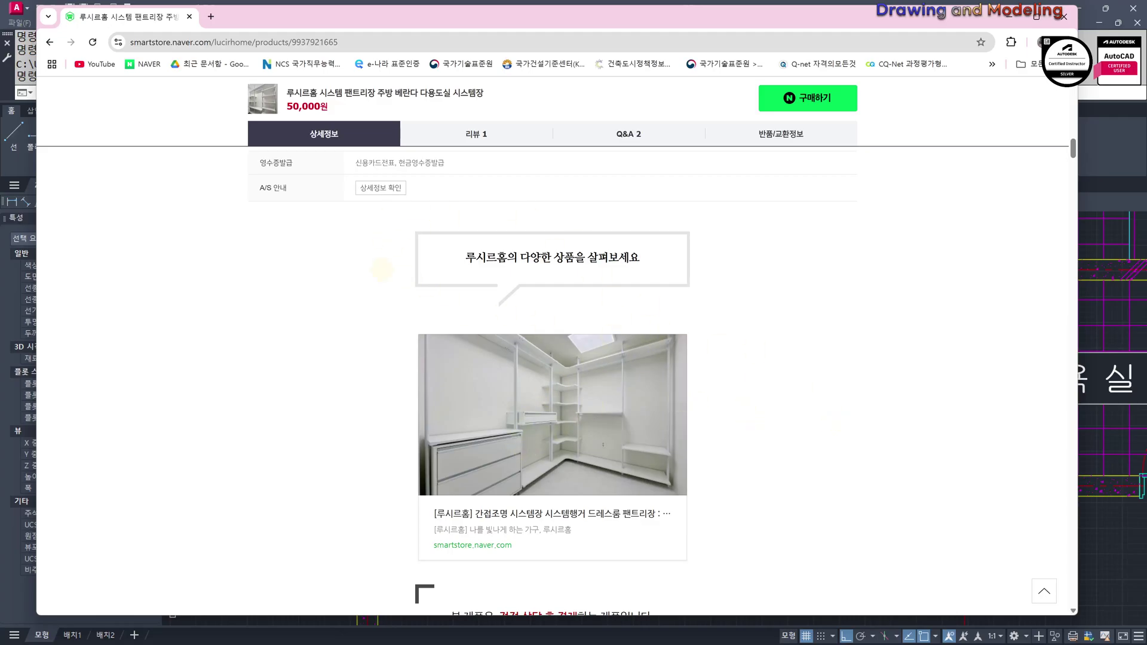
{"action": "scroll", "coordinate": [767, 318], "scroll_direction": "down", "scroll_amount": 1}
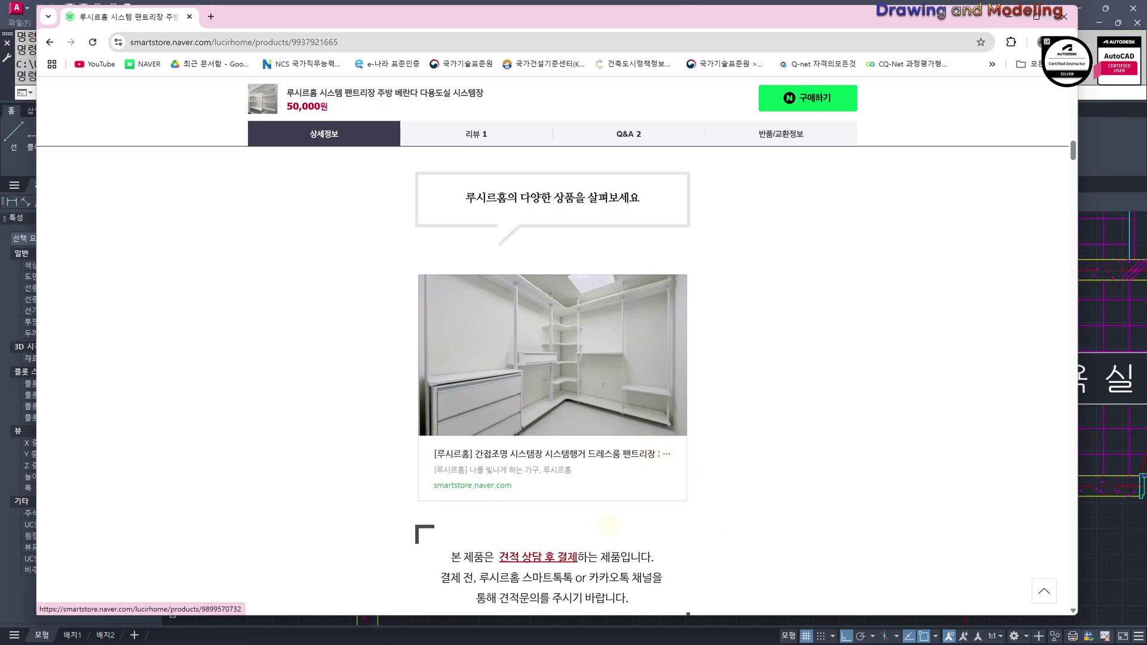
{"action": "scroll", "coordinate": [818, 327], "scroll_direction": "up", "scroll_amount": 15}
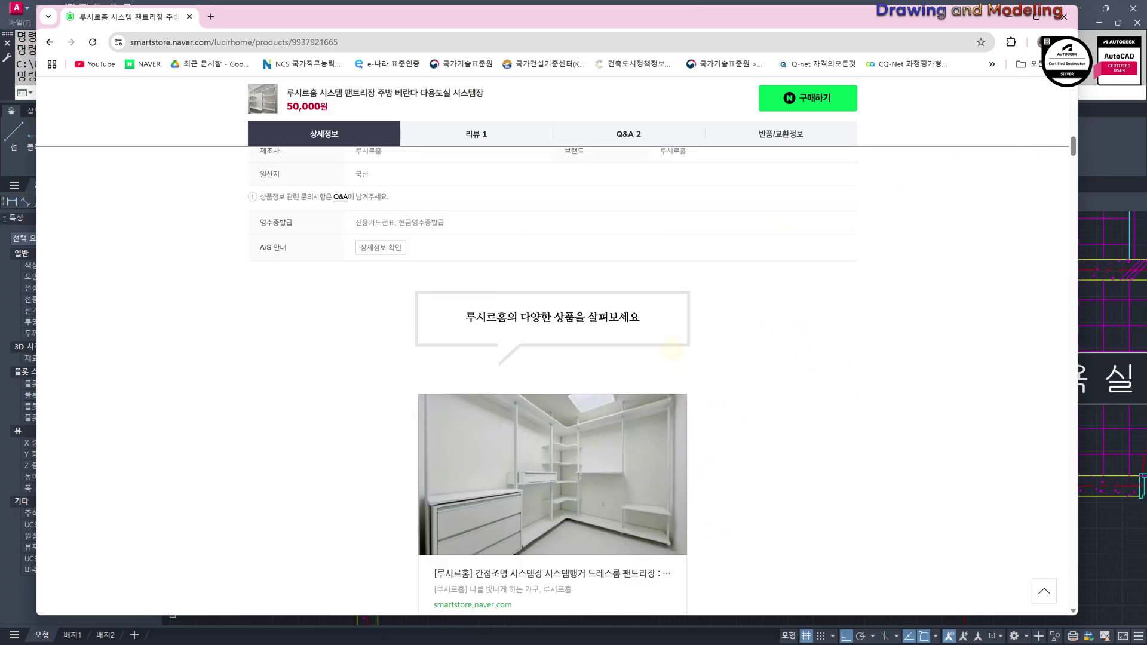
{"action": "scroll", "coordinate": [313, 353], "scroll_direction": "up", "scroll_amount": 4}
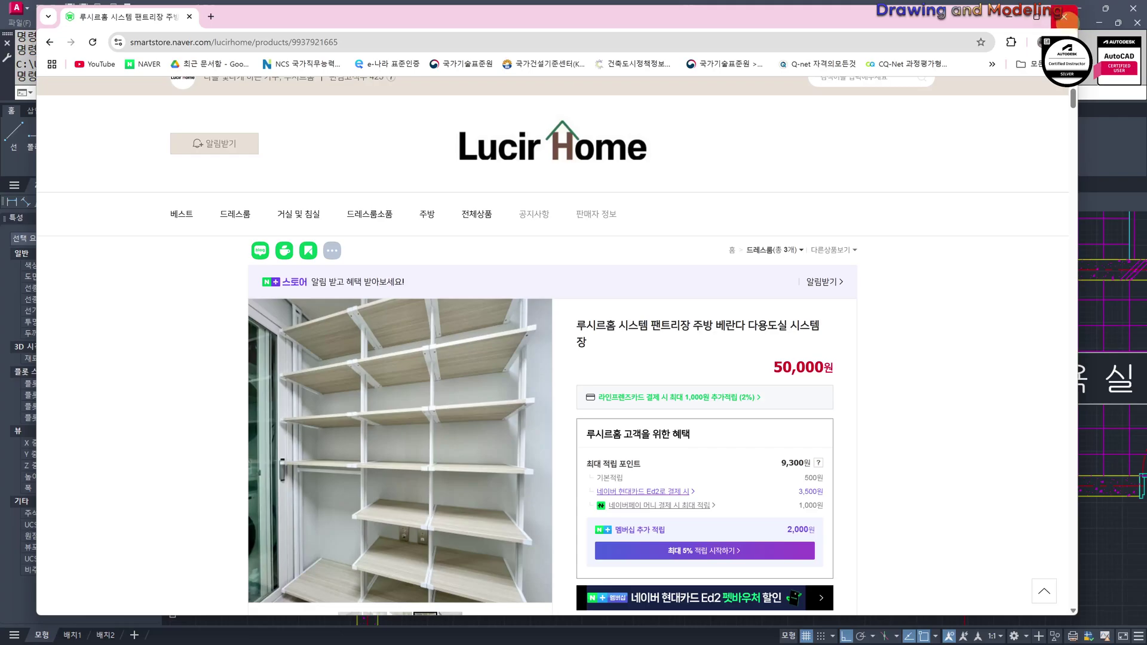
Close the store's browser window and return to the AutoCAD floor plan at the dressing room (드레스룸) with the Lucir Home label
{"action": "left_click", "coordinate": [1063, 17]}
{"action": "scroll", "coordinate": [879, 417], "scroll_direction": "down", "scroll_amount": 4}
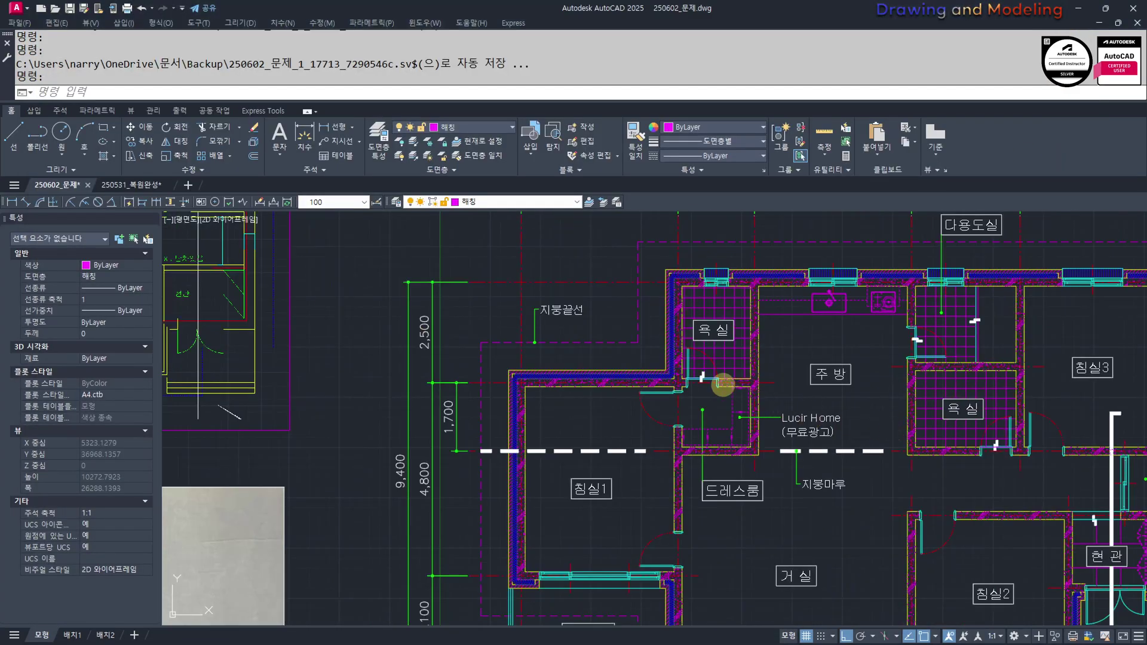
{"action": "scroll", "coordinate": [777, 406], "scroll_direction": "down", "scroll_amount": 3}
{"action": "scroll", "coordinate": [621, 376], "scroll_direction": "up", "scroll_amount": 4}
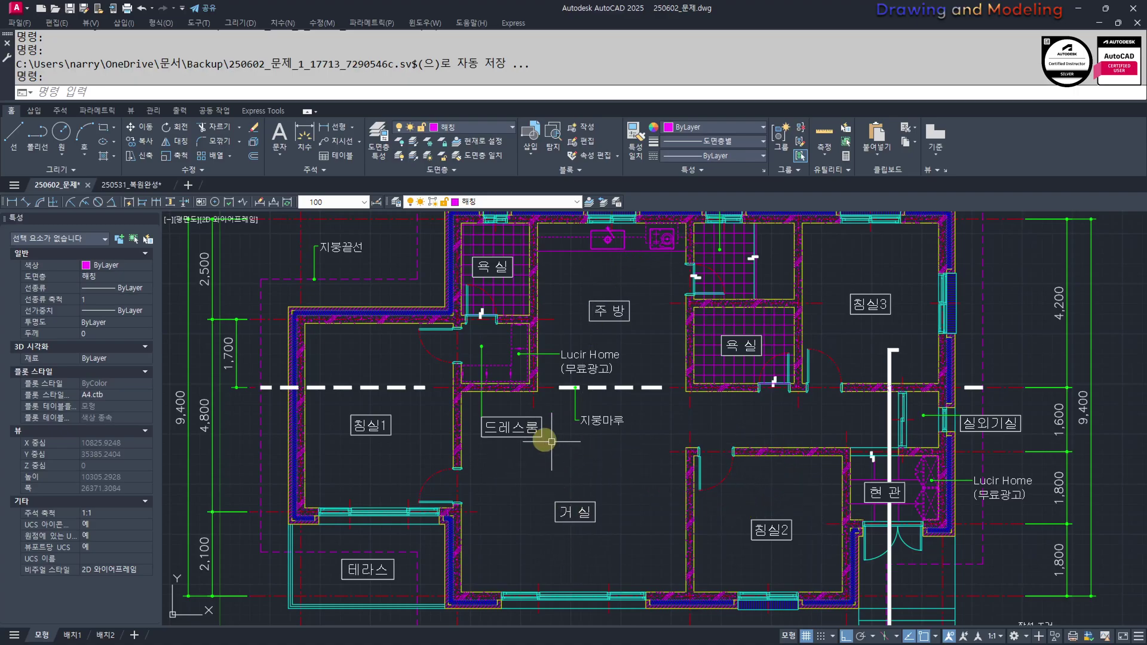
{"action": "scroll", "coordinate": [538, 460], "scroll_direction": "up", "scroll_amount": 4}
{"action": "mouse_move", "coordinate": [635, 419]}
{"action": "middle_mouse_down"}
{"action": "mouse_move", "coordinate": [726, 460]}
{"action": "mouse_move", "coordinate": [653, 476]}
{"action": "middle_mouse_up"}
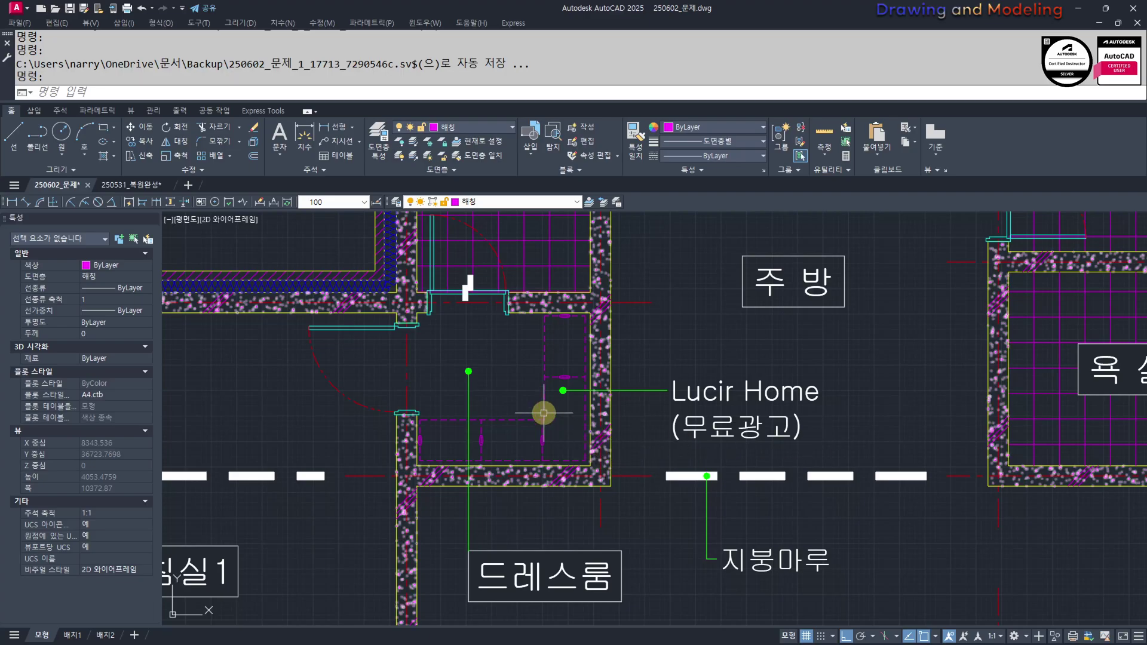
Examine the overall floor plan, checking the dressing room's dashed storage units against the surrounding rooms
{"action": "scroll", "coordinate": [552, 417], "scroll_direction": "down", "scroll_amount": 6}
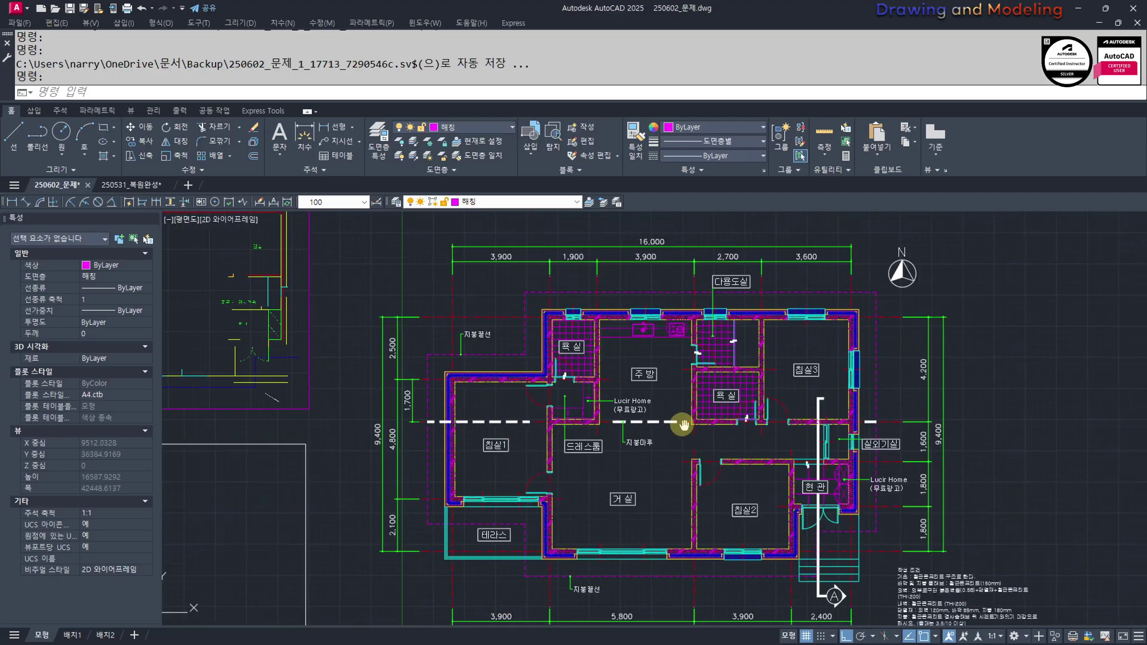
{"action": "scroll", "coordinate": [595, 428], "scroll_direction": "up", "scroll_amount": 2}
{"action": "middle_click_drag", "start_coordinate": [548, 429], "coordinate": [672, 453]}
{"action": "scroll", "coordinate": [672, 453], "scroll_direction": "up", "scroll_amount": 3}
{"action": "scroll", "coordinate": [691, 468], "scroll_direction": "down", "scroll_amount": 5}
{"action": "middle_click_drag", "start_coordinate": [845, 474], "coordinate": [639, 397]}
{"action": "scroll", "coordinate": [577, 442], "scroll_direction": "up", "scroll_amount": 2}
{"action": "scroll", "coordinate": [468, 345], "scroll_direction": "up", "scroll_amount": 4}
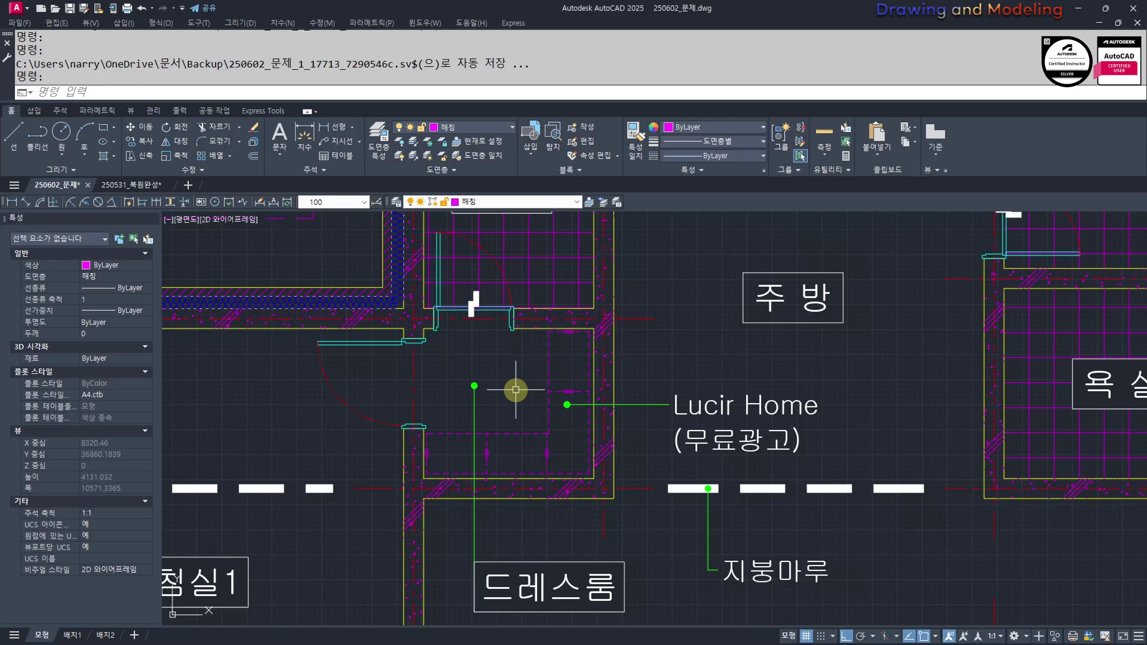
{"action": "scroll", "coordinate": [622, 428], "scroll_direction": "down", "scroll_amount": 8}
{"action": "scroll", "coordinate": [655, 463], "scroll_direction": "up", "scroll_amount": 3}
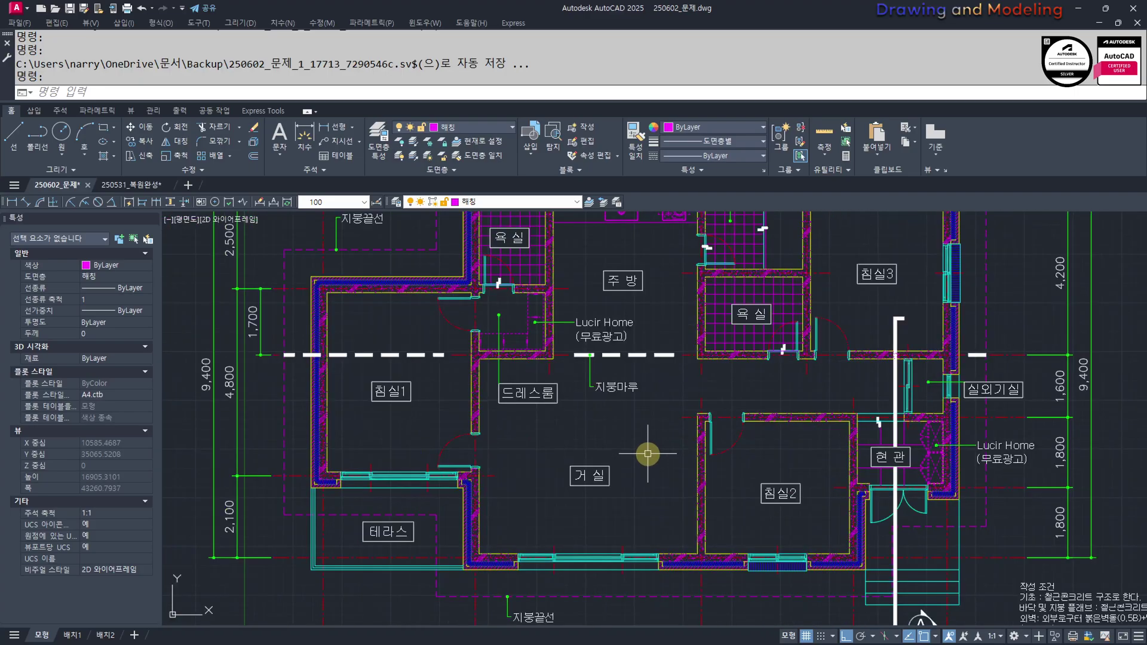
Examine the dashed Lucir Home storage units in the dressing room (드레스룸) and the entrance (현관) on the floor plan
{"action": "middle_click_drag", "start_coordinate": [645, 455], "coordinate": [638, 470]}
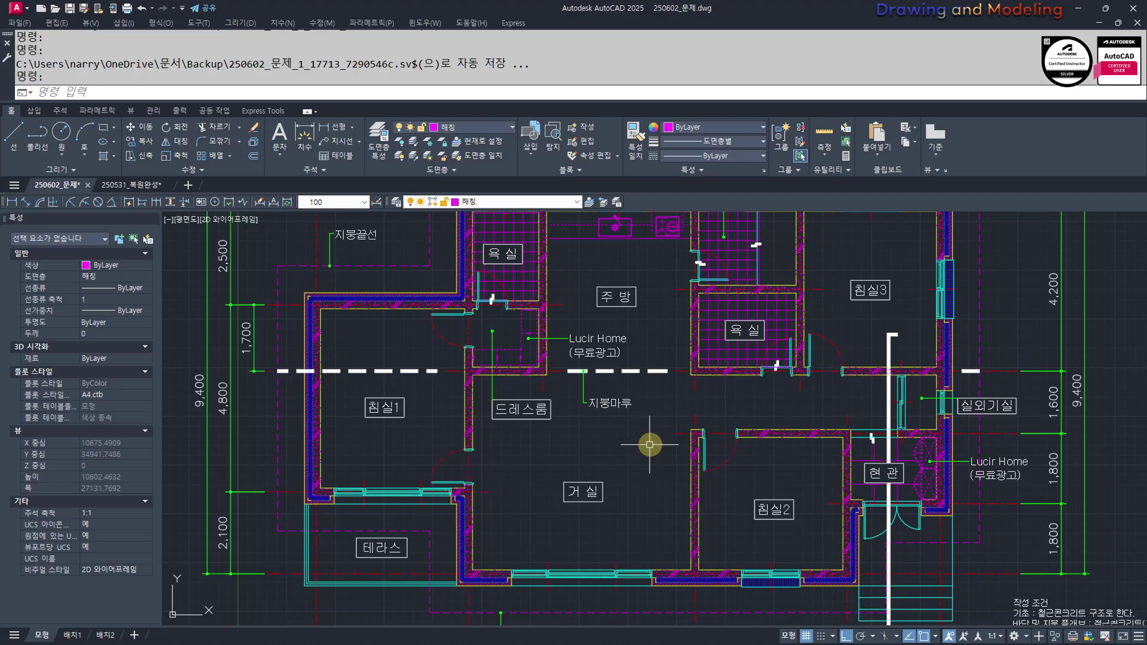
{"action": "middle_click_drag", "start_coordinate": [675, 461], "coordinate": [599, 464]}
{"action": "middle_click_drag", "start_coordinate": [500, 425], "coordinate": [544, 458]}
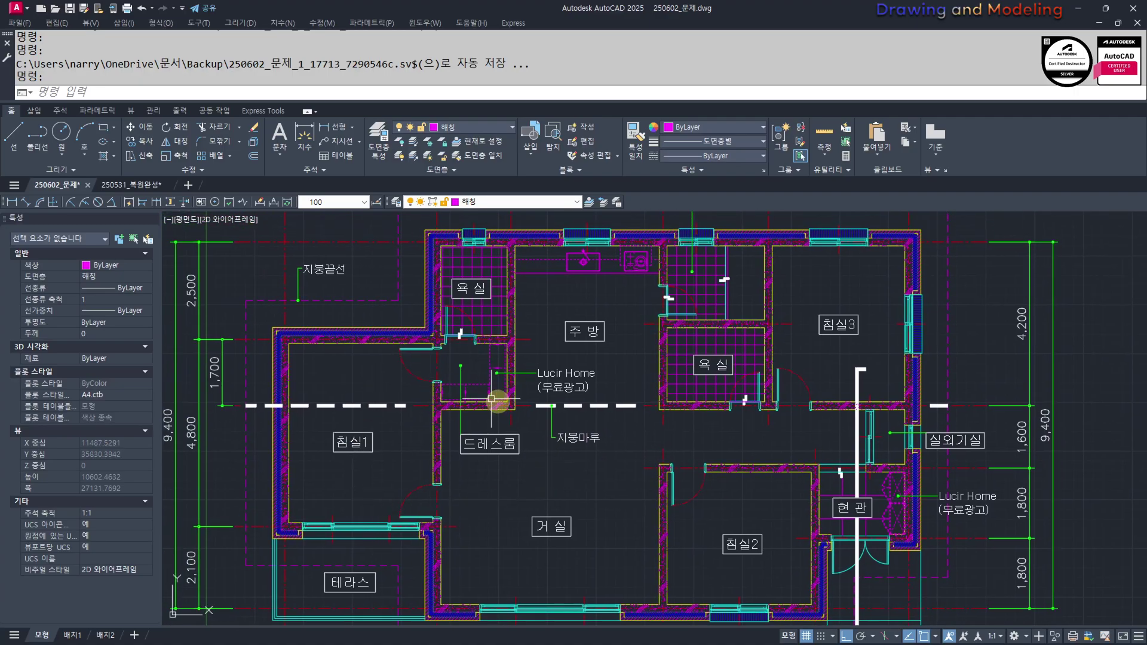
{"action": "scroll", "coordinate": [476, 452], "scroll_direction": "up", "scroll_amount": 6}
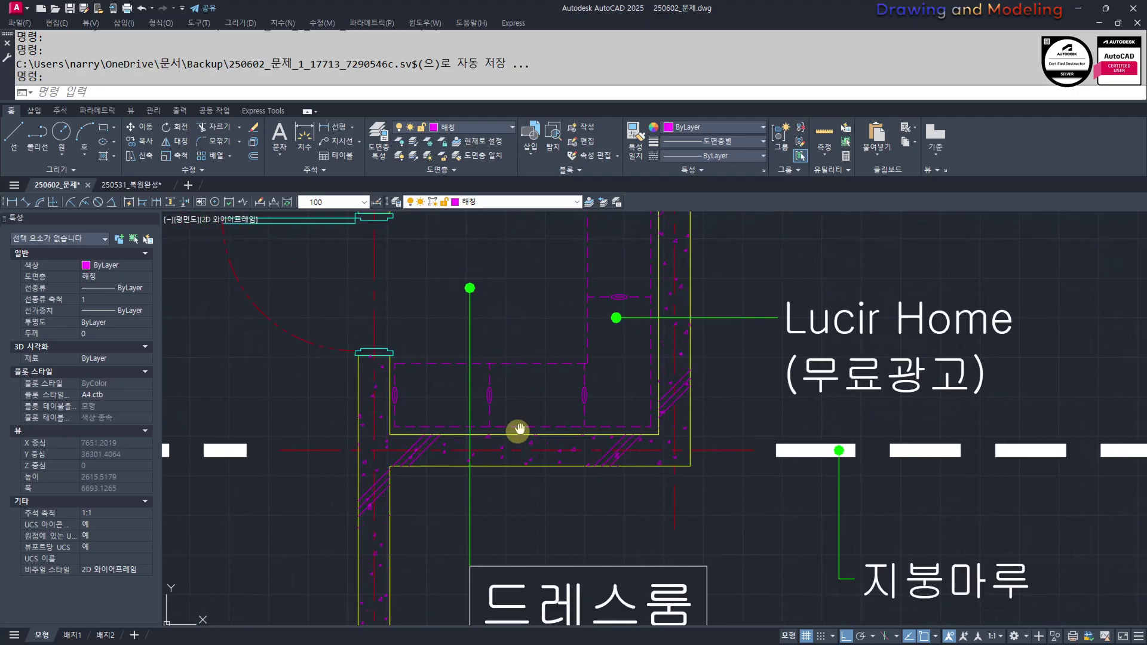
{"action": "scroll", "coordinate": [591, 412], "scroll_direction": "down", "scroll_amount": 6}
{"action": "scroll", "coordinate": [736, 419], "scroll_direction": "down", "scroll_amount": 2}
{"action": "middle_click_drag", "start_coordinate": [736, 419], "coordinate": [530, 328]}
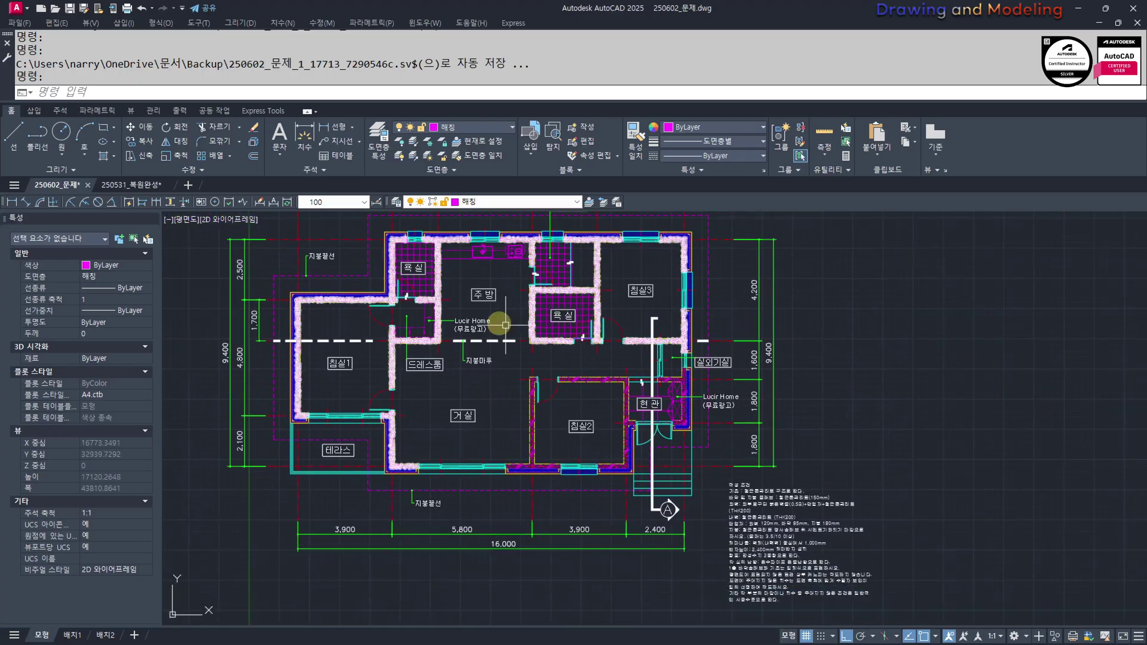
{"action": "scroll", "coordinate": [687, 412], "scroll_direction": "up", "scroll_amount": 6}
{"action": "middle_click_drag", "start_coordinate": [619, 416], "coordinate": [707, 478]}
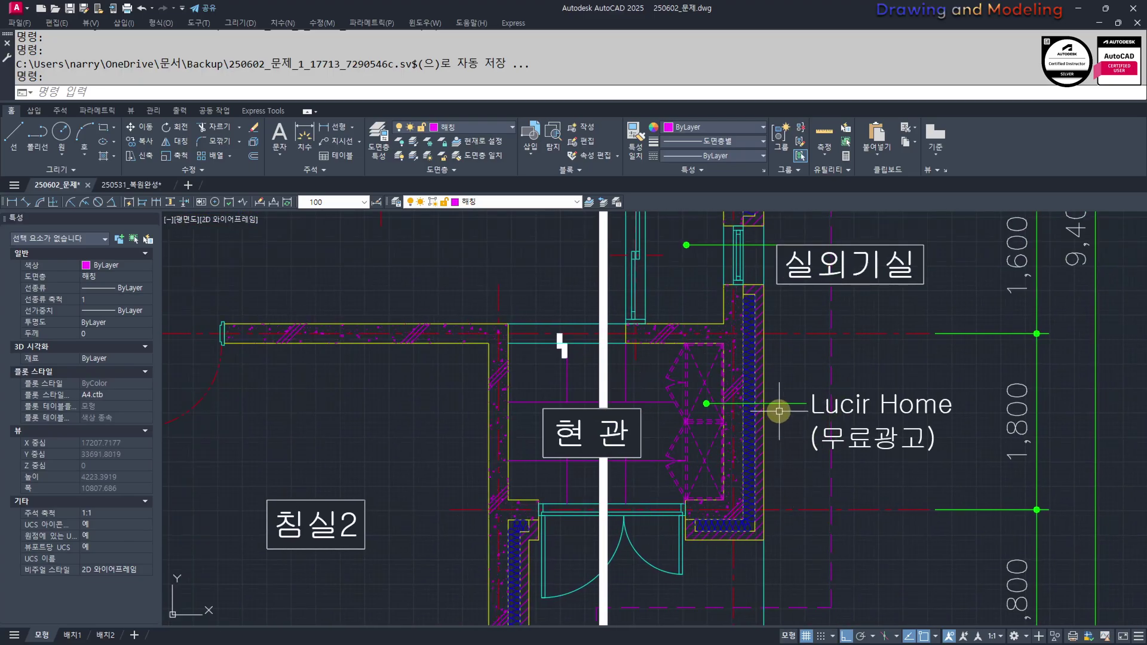
{"action": "scroll", "coordinate": [942, 476], "scroll_direction": "down", "scroll_amount": 4}
{"action": "scroll", "coordinate": [584, 361], "scroll_direction": "up", "scroll_amount": 6}
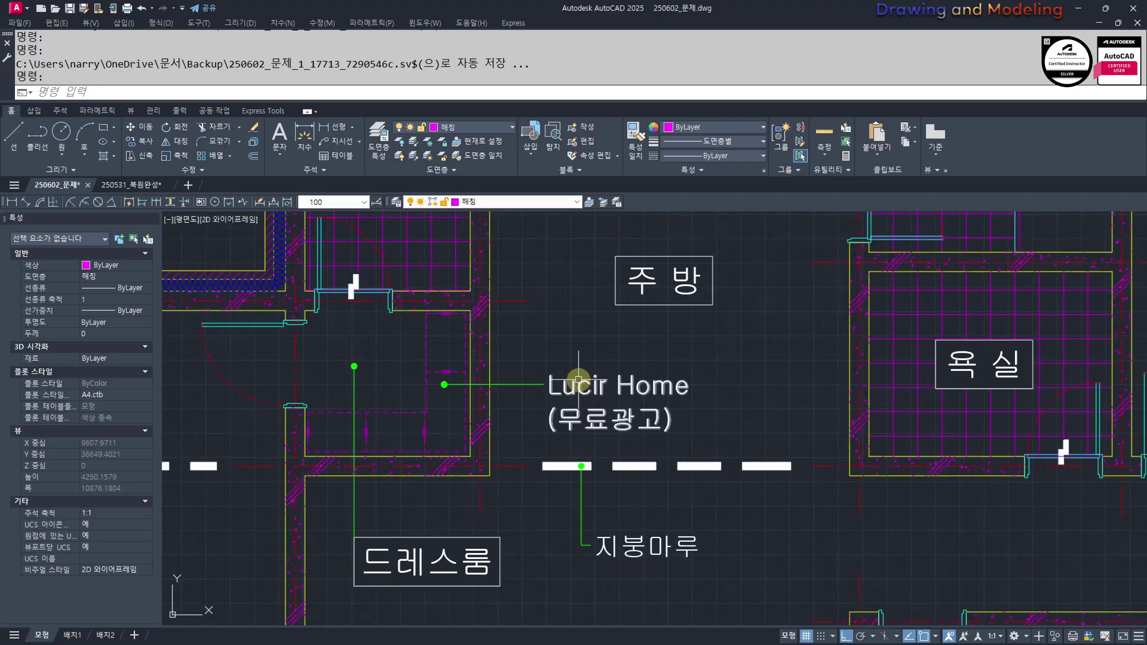
{"action": "middle_click_drag", "start_coordinate": [813, 331], "coordinate": [798, 401]}
{"action": "scroll", "coordinate": [798, 402], "scroll_direction": "down", "scroll_amount": 6}
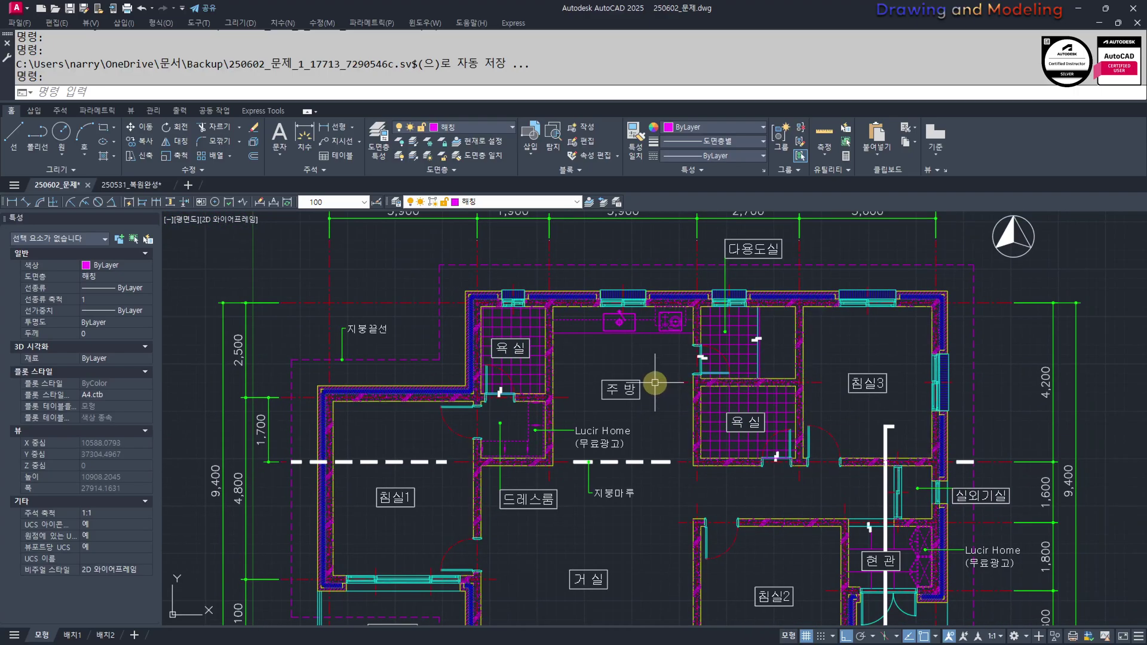
Examine the whole floor plan, from the kitchen (주방) and bathrooms to the living room (거실), bedrooms and terrace (테라스)
{"action": "scroll", "coordinate": [663, 386], "scroll_direction": "down", "scroll_amount": 4}
{"action": "key", "text": "Escape"}
{"action": "scroll", "coordinate": [687, 442], "scroll_direction": "up", "scroll_amount": 3}
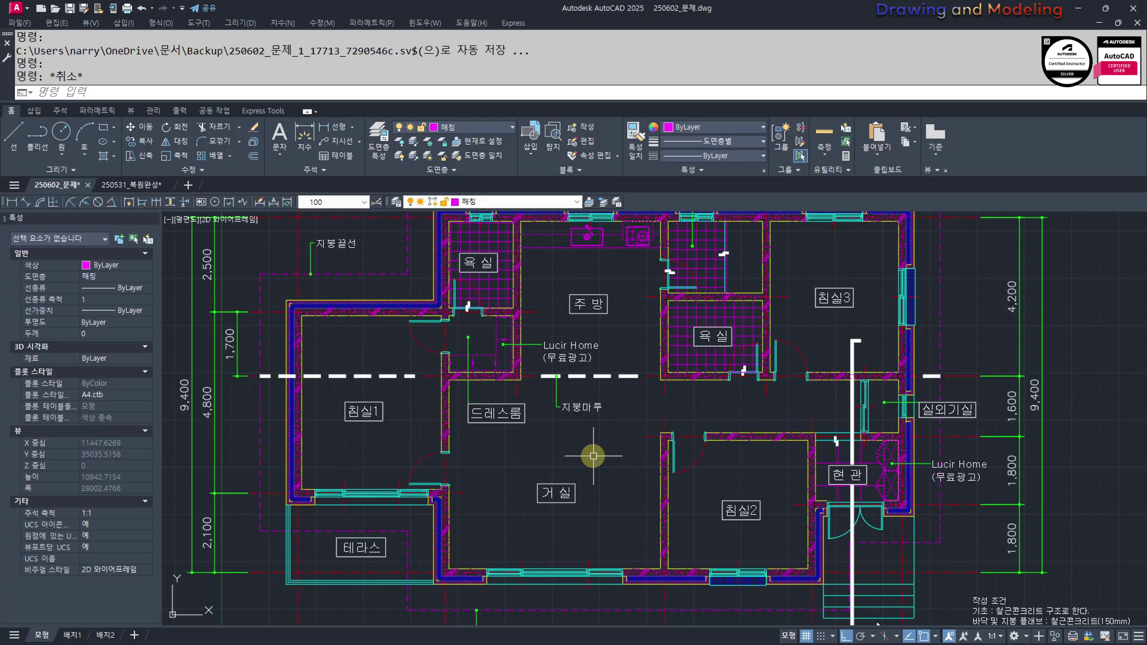
{"action": "mouse_move", "coordinate": [662, 425]}
{"action": "middle_mouse_down"}
{"action": "mouse_move", "coordinate": [610, 423]}
{"action": "mouse_move", "coordinate": [642, 425]}
{"action": "middle_mouse_up"}
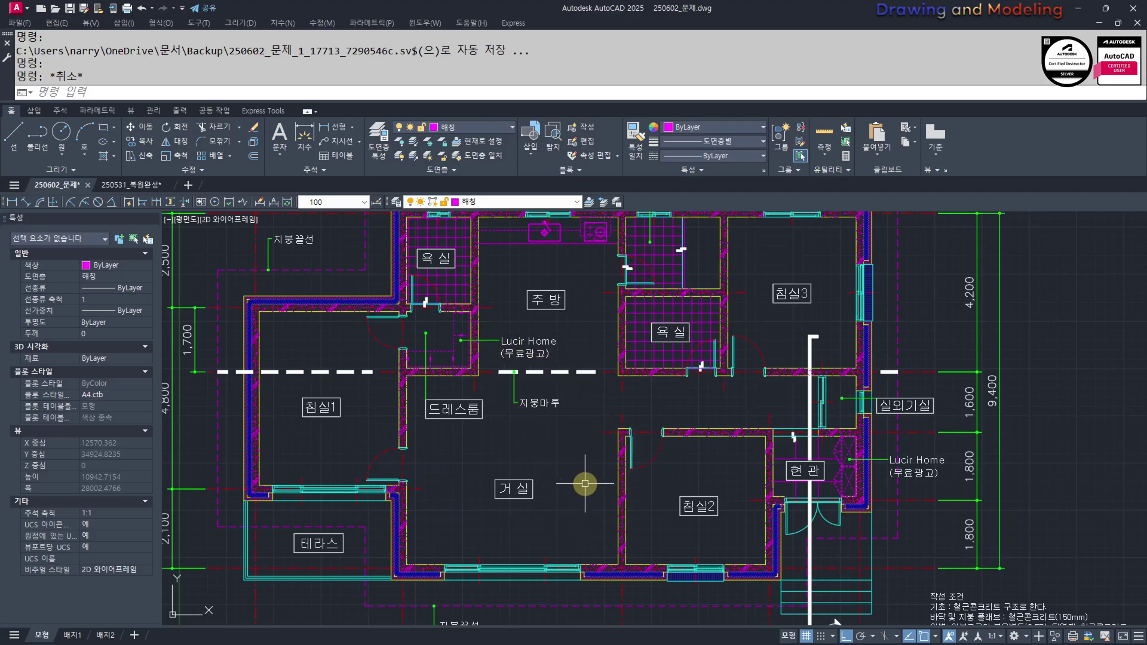
{"action": "mouse_move", "coordinate": [594, 476]}
{"action": "middle_mouse_down"}
{"action": "mouse_move", "coordinate": [630, 492]}
{"action": "mouse_move", "coordinate": [661, 551]}
{"action": "mouse_move", "coordinate": [655, 535]}
{"action": "middle_mouse_up"}
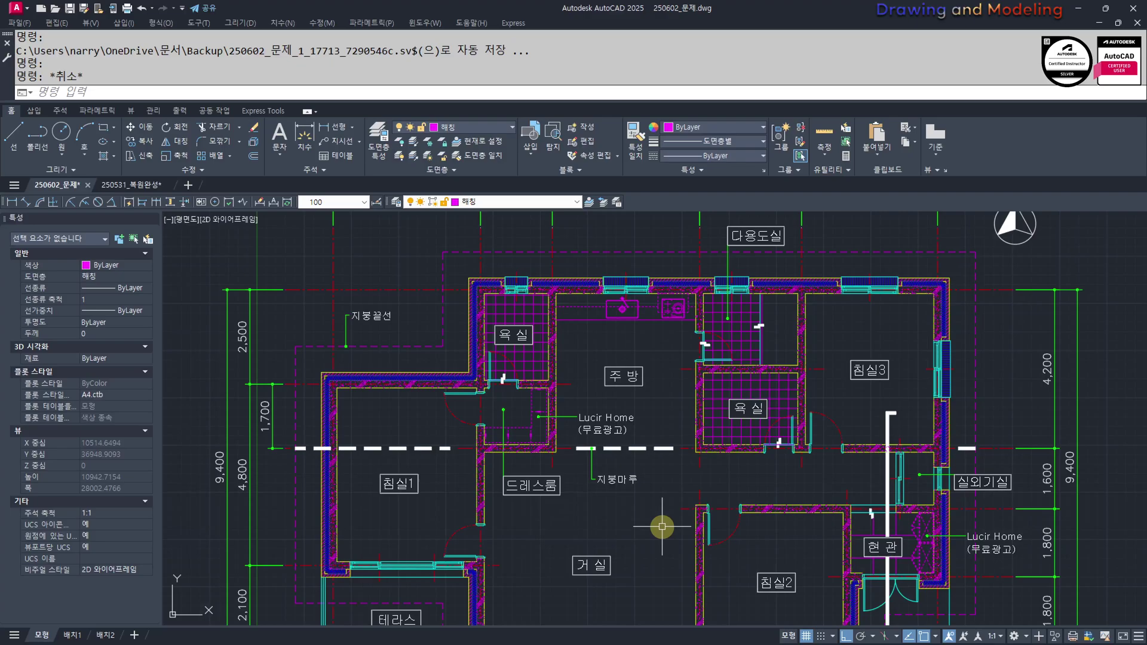
{"action": "middle_click_drag", "start_coordinate": [574, 370], "coordinate": [583, 469]}
{"action": "scroll", "coordinate": [584, 469], "scroll_direction": "down", "scroll_amount": 2}
{"action": "middle_click_drag", "start_coordinate": [571, 507], "coordinate": [487, 436]}
{"action": "middle_click_drag", "start_coordinate": [607, 466], "coordinate": [659, 455]}
{"action": "scroll", "coordinate": [659, 456], "scroll_direction": "up", "scroll_amount": 2}
{"action": "middle_click_drag", "start_coordinate": [755, 469], "coordinate": [708, 418]}
{"action": "left_click", "coordinate": [751, 280]}
{"action": "key", "text": "Escape"}
{"action": "key", "text": "Escape"}
{"action": "middle_click_drag", "start_coordinate": [750, 555], "coordinate": [723, 519]}
{"action": "scroll", "coordinate": [759, 504], "scroll_direction": "up", "scroll_amount": 3}
{"action": "scroll", "coordinate": [699, 474], "scroll_direction": "up", "scroll_amount": 1}
{"action": "left_click", "coordinate": [687, 552]}
{"action": "key", "text": "Escape"}
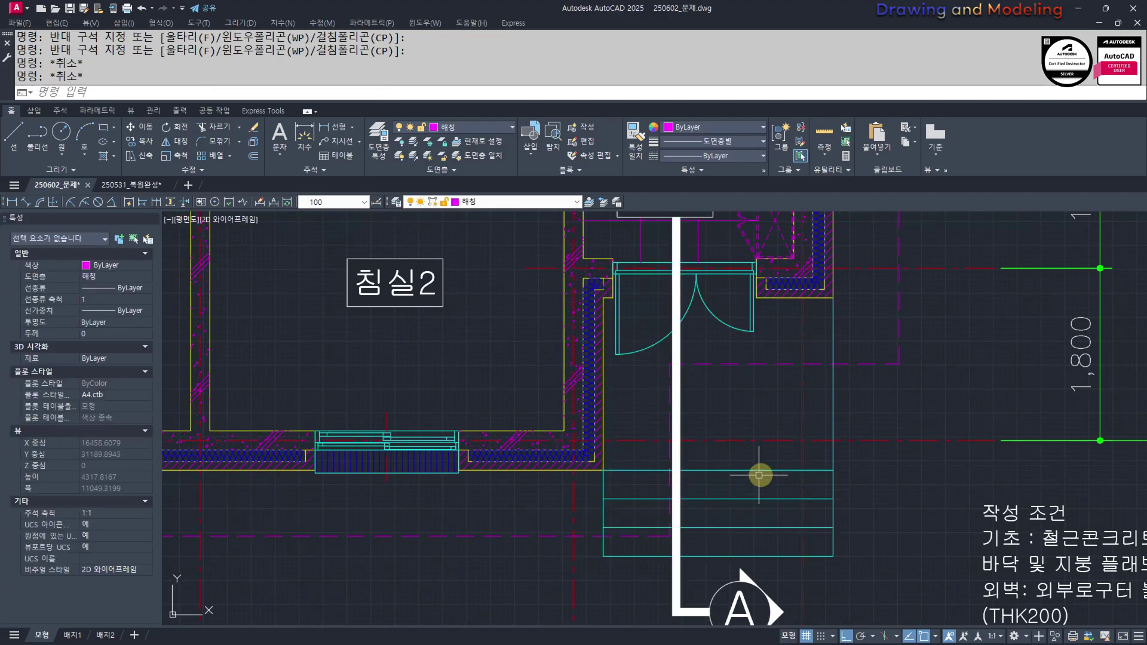
{"action": "left_click", "coordinate": [1106, 7]}
{"action": "left_click_drag", "start_coordinate": [980, 10], "coordinate": [975, 18]}
{"action": "left_click_drag", "start_coordinate": [975, 18], "coordinate": [936, 73]}
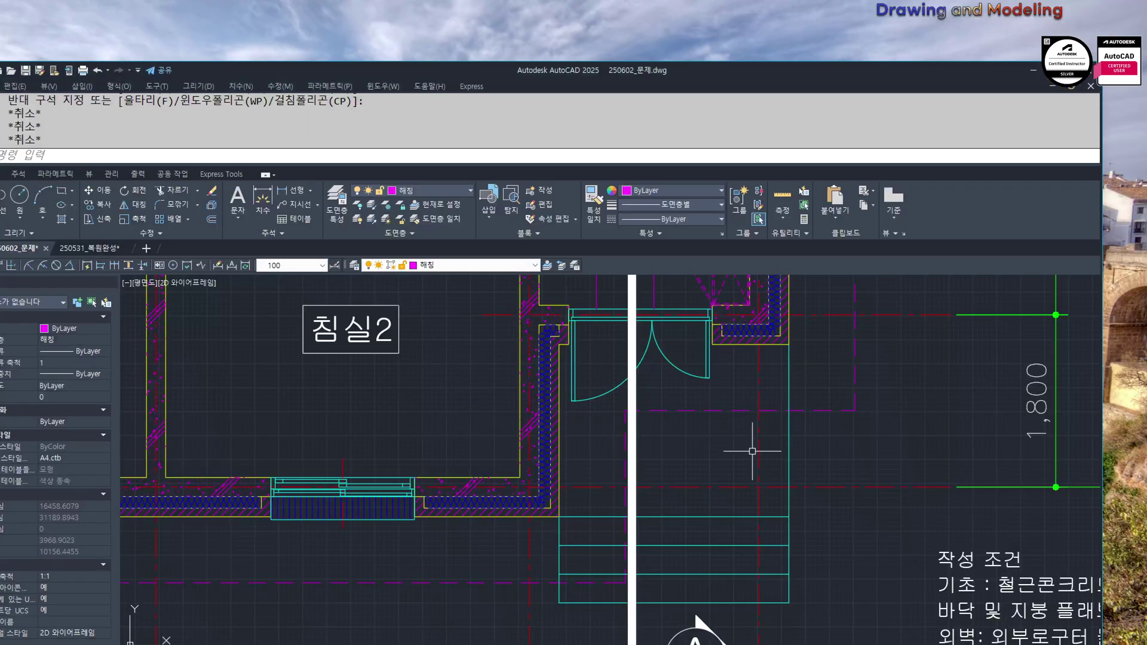
{"action": "left_click", "coordinate": [1062, 72]}
{"action": "key", "text": "Escape"}
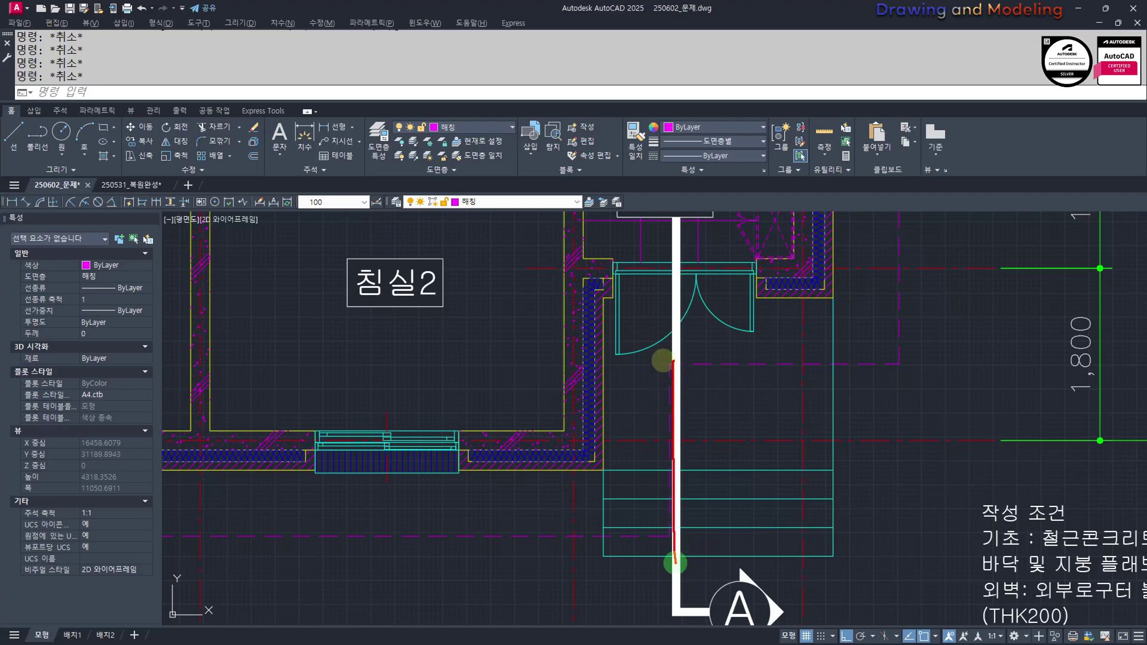
Check the A section line against the dashed roof edge line running beside it at the entrance steps
{"action": "scroll", "coordinate": [672, 537], "scroll_direction": "down", "scroll_amount": 2}
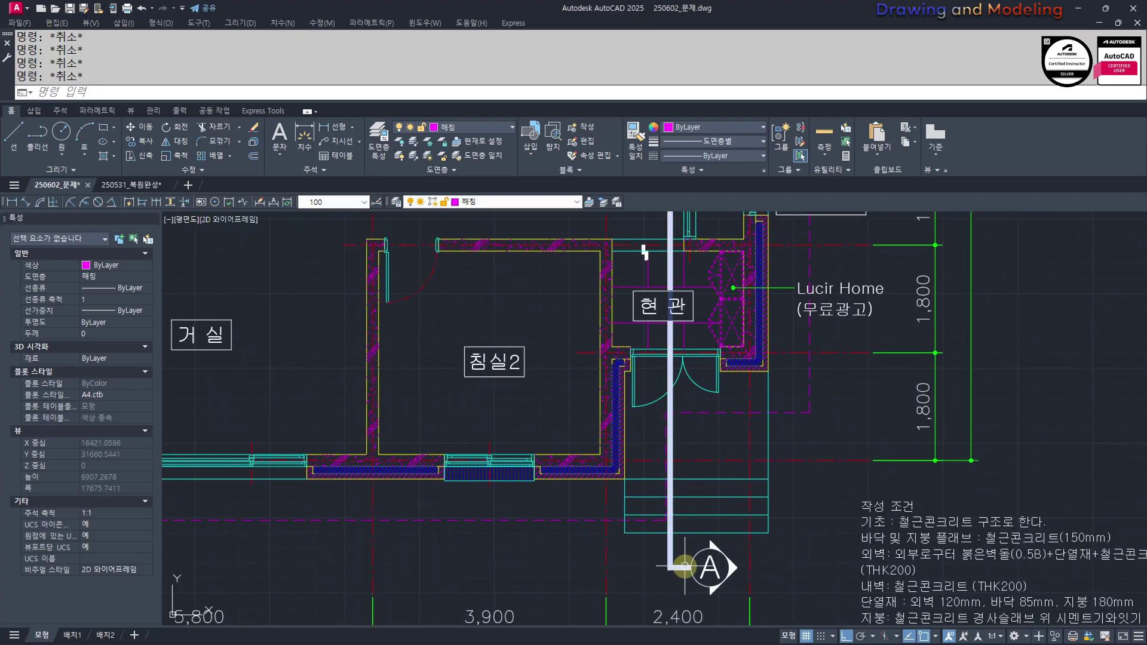
{"action": "scroll", "coordinate": [684, 566], "scroll_direction": "up", "scroll_amount": 2}
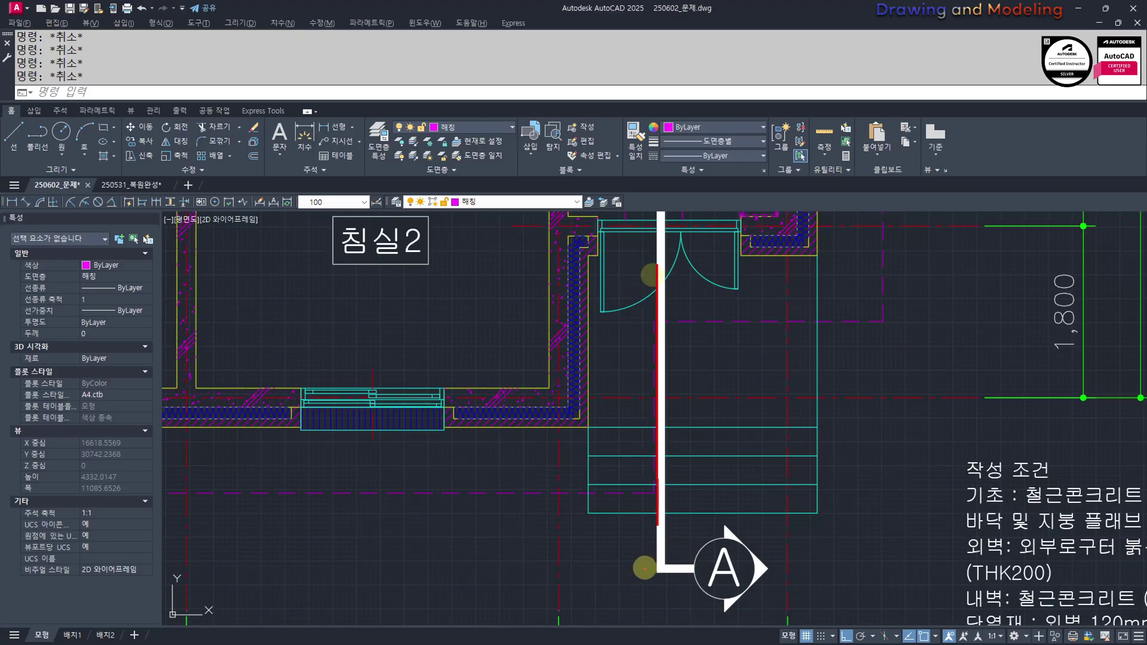
{"action": "left_click_drag", "start_coordinate": [628, 303], "coordinate": [621, 526]}
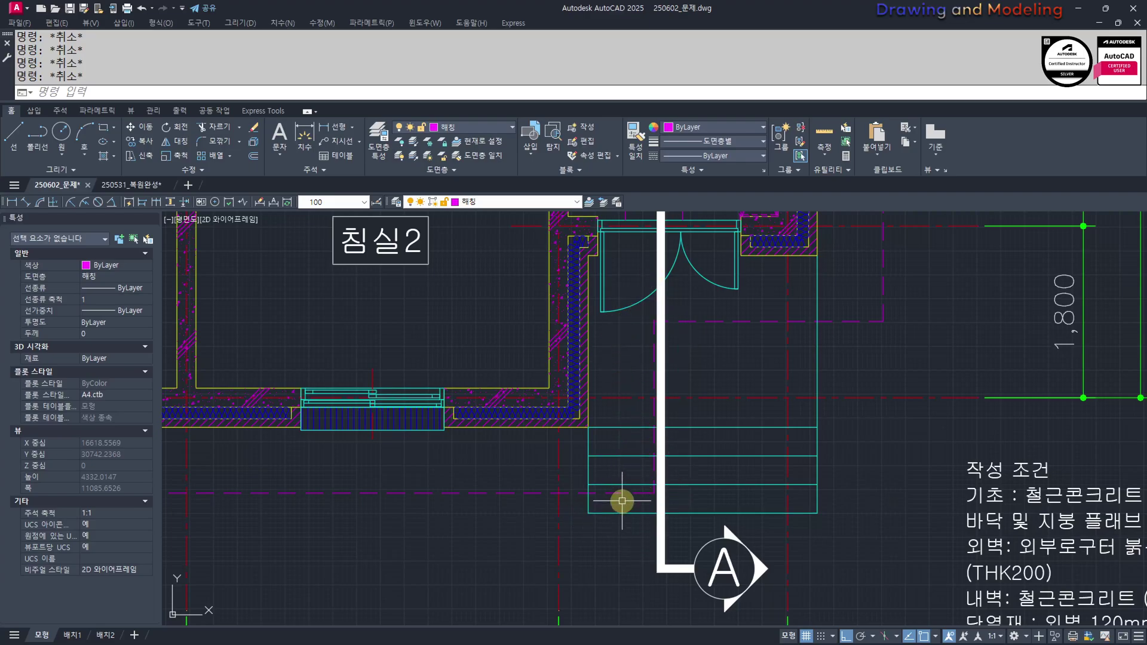
{"action": "scroll", "coordinate": [627, 477], "scroll_direction": "down", "scroll_amount": 3}
{"action": "scroll", "coordinate": [628, 476], "scroll_direction": "up", "scroll_amount": 3}
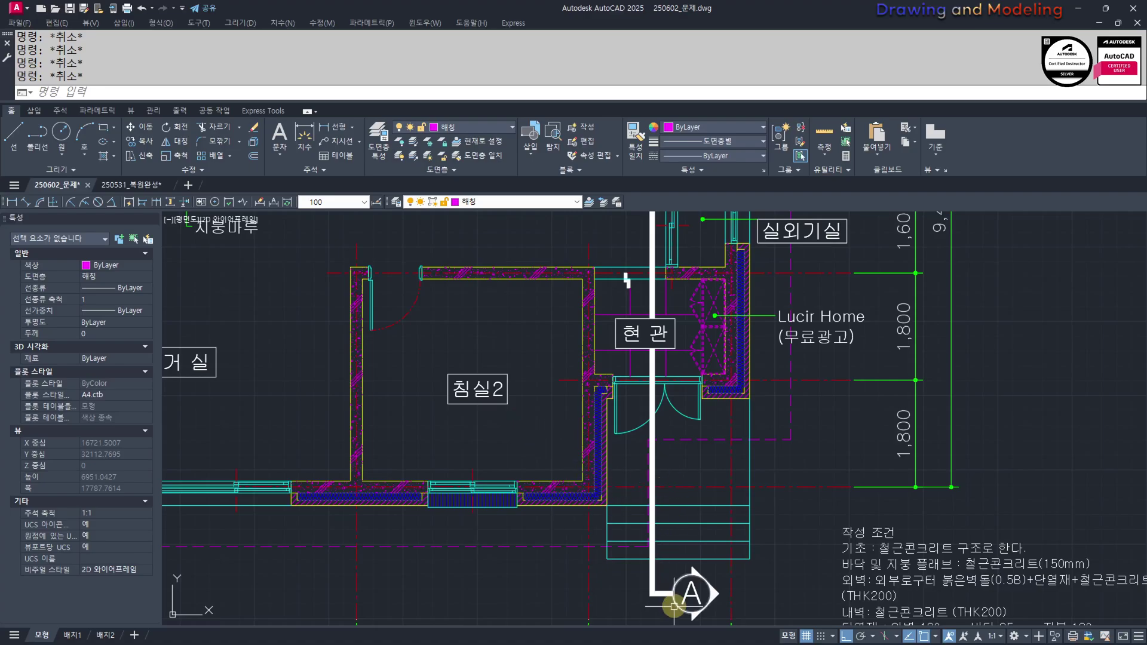
Try to move only the thick section line slightly left at the entrance steps, and undo the move
{"action": "left_click", "coordinate": [671, 580]}
{"action": "left_click", "coordinate": [650, 603]}
{"action": "middle_click_drag", "start_coordinate": [644, 606], "coordinate": [649, 597]}
{"action": "scroll", "coordinate": [646, 615], "scroll_direction": "up", "scroll_amount": 2}
{"action": "type", "text": "m"}
{"action": "key", "text": "Return"}
{"action": "left_click", "coordinate": [669, 595]}
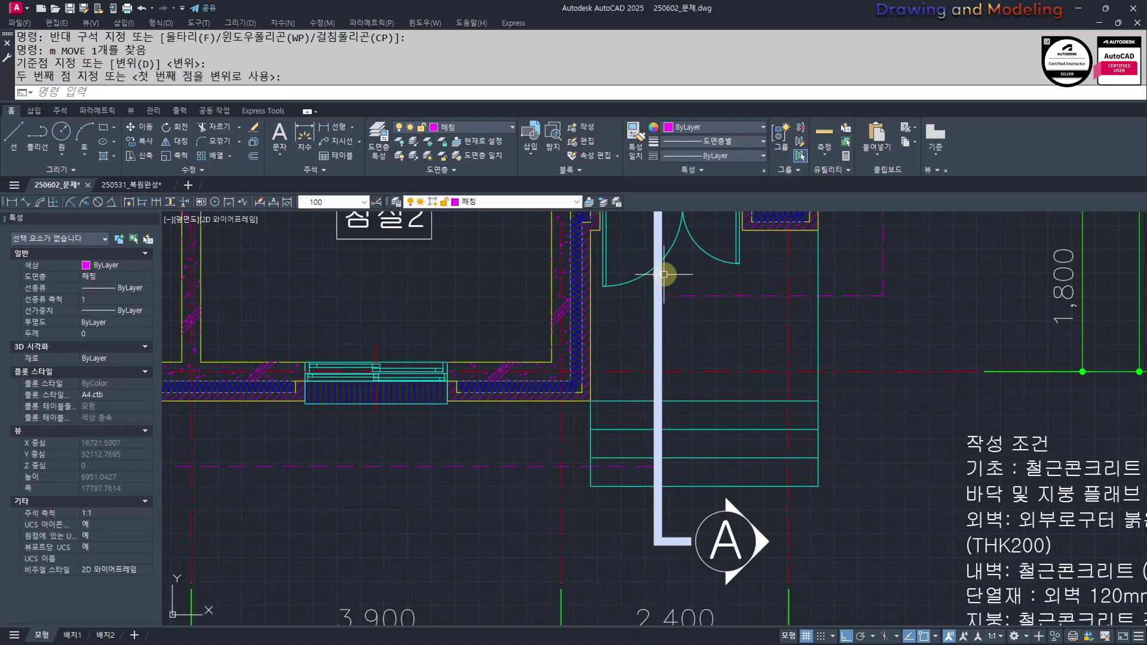
{"action": "key", "text": "ctrl+z"}
{"action": "key", "text": "Escape"}
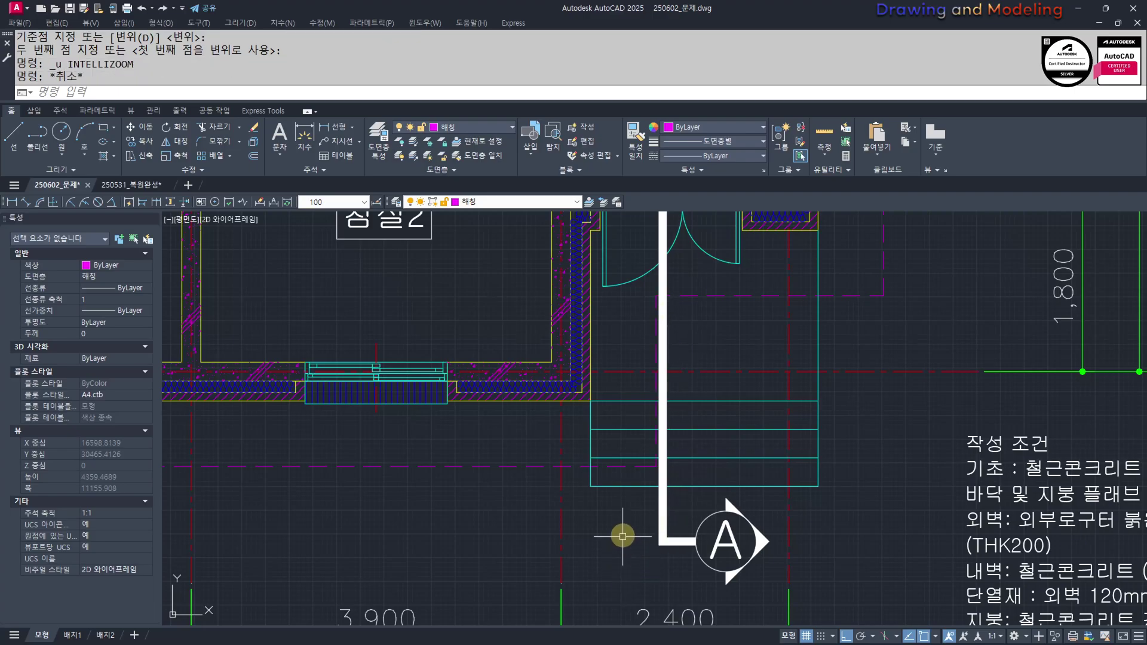
{"action": "key", "text": "Escape"}
Examine how the section line and its A marker run through the entrance (현관), double door and steps
{"action": "scroll", "coordinate": [622, 545], "scroll_direction": "down", "scroll_amount": 2}
{"action": "middle_click_drag", "start_coordinate": [622, 542], "coordinate": [623, 573]}
{"action": "middle_click_drag", "start_coordinate": [623, 490], "coordinate": [650, 565]}
{"action": "scroll", "coordinate": [575, 490], "scroll_direction": "down", "scroll_amount": 2}
{"action": "middle_click_drag", "start_coordinate": [566, 494], "coordinate": [563, 478]}
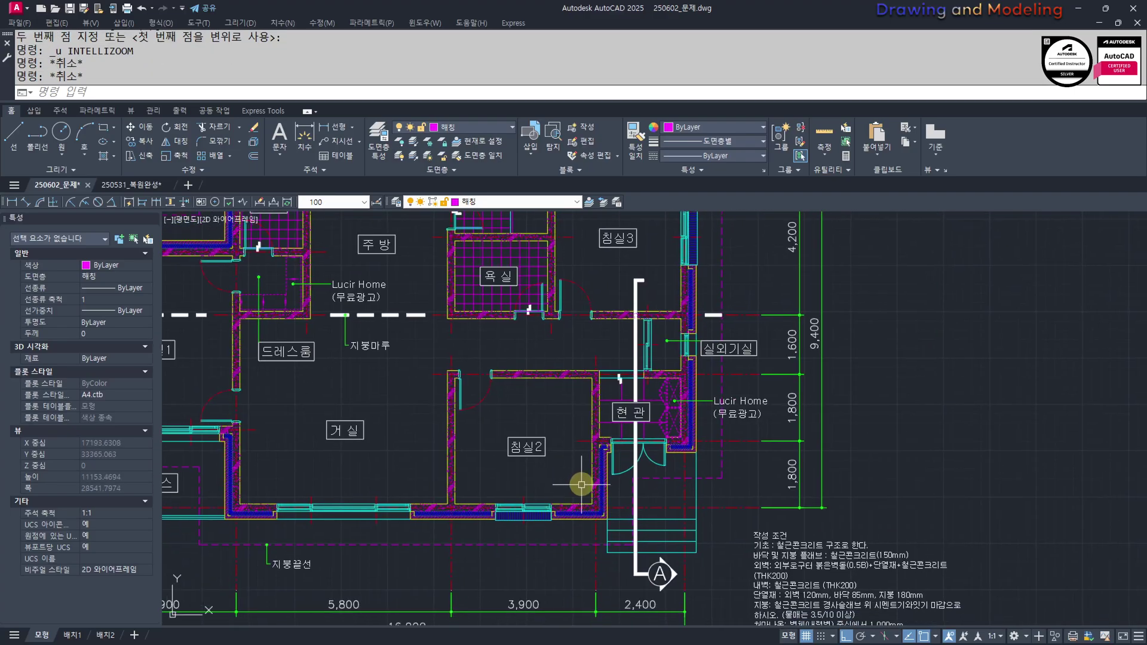
{"action": "scroll", "coordinate": [663, 492], "scroll_direction": "up", "scroll_amount": 2}
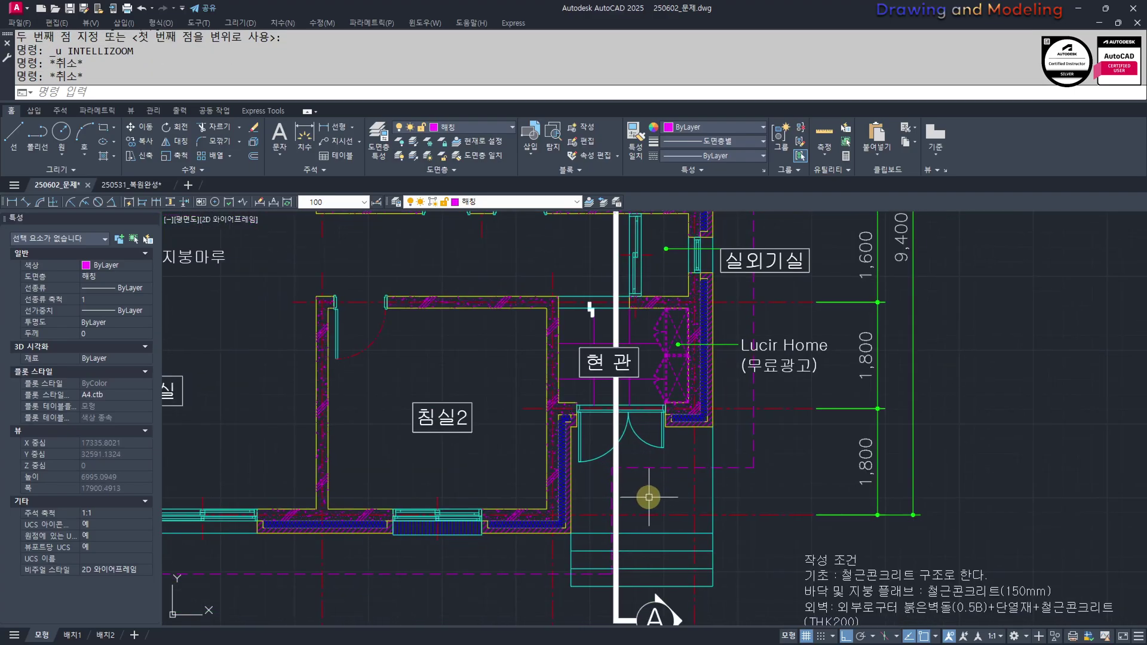
{"action": "scroll", "coordinate": [655, 478], "scroll_direction": "down", "scroll_amount": 4}
{"action": "scroll", "coordinate": [644, 526], "scroll_direction": "up", "scroll_amount": 6}
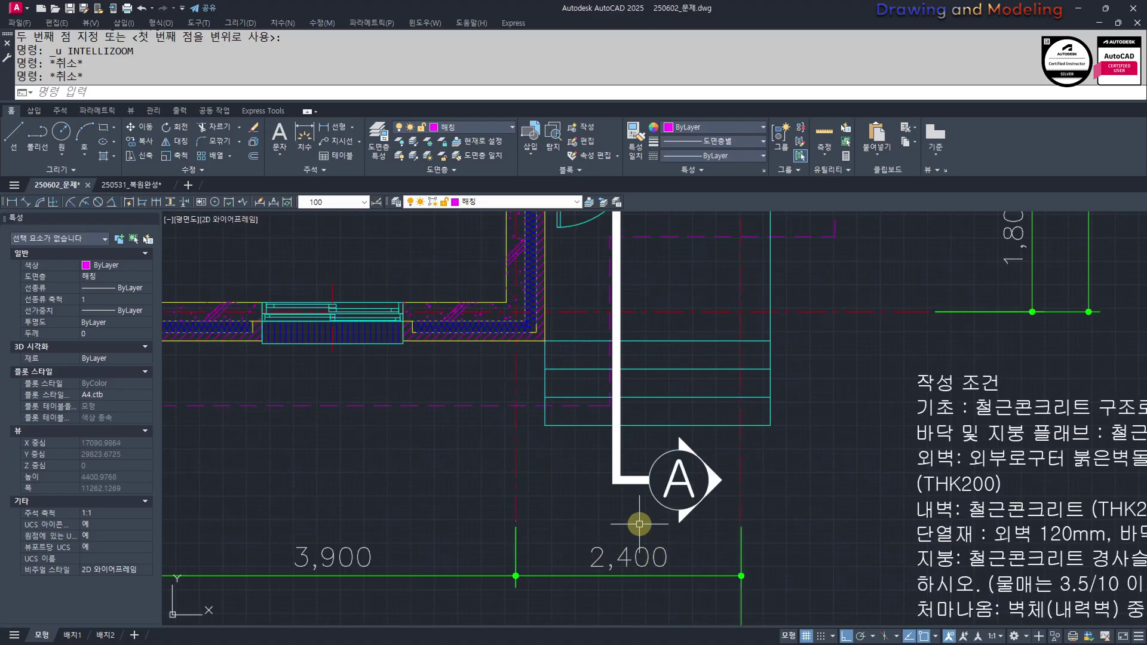
{"action": "scroll", "coordinate": [604, 417], "scroll_direction": "down", "scroll_amount": 3}
{"action": "scroll", "coordinate": [604, 460], "scroll_direction": "up", "scroll_amount": 2}
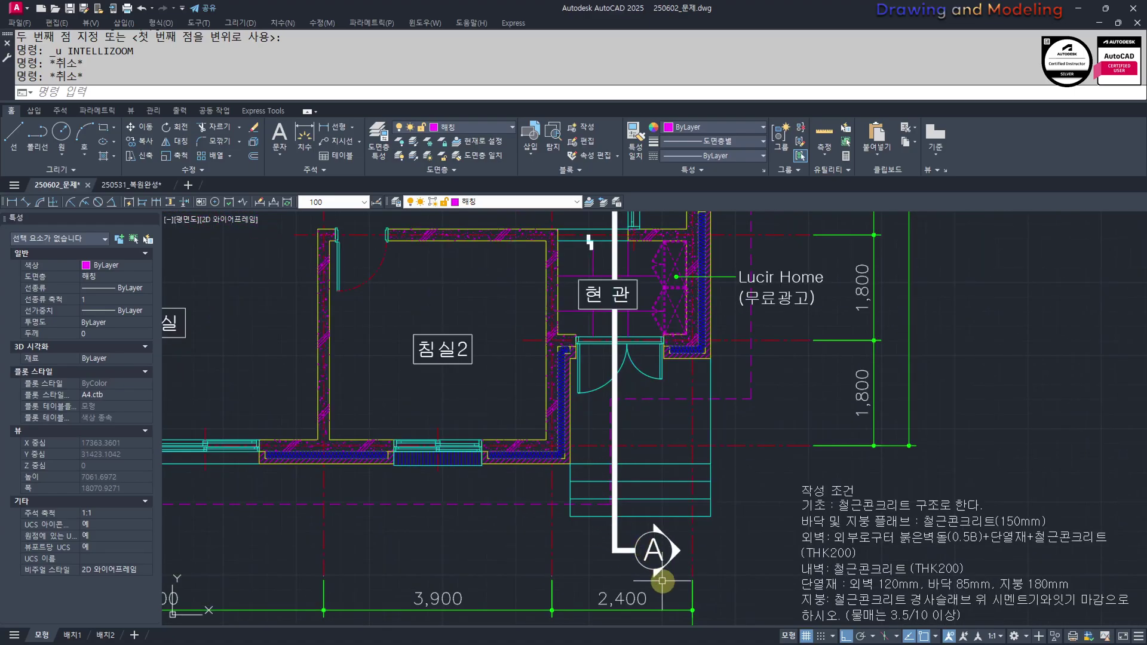
Move the section line together with its whole A marker slightly to the right, away from the dashed roof edge
{"action": "left_click", "coordinate": [681, 579]}
{"action": "left_click", "coordinate": [578, 521]}
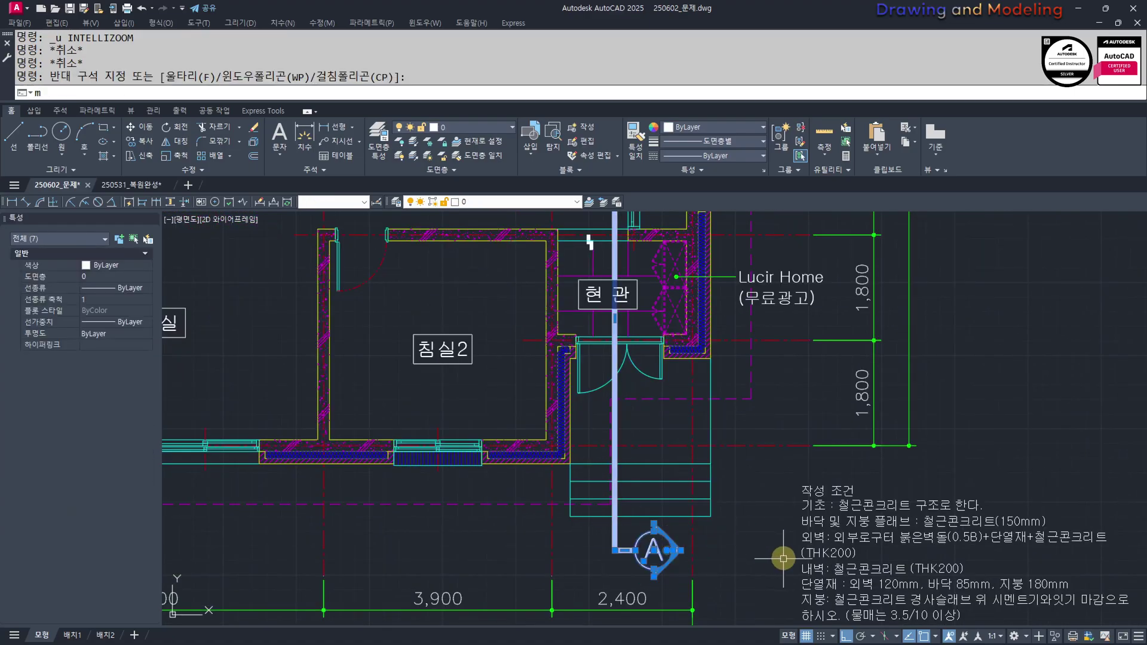
{"action": "key", "text": "space"}
{"action": "left_click", "coordinate": [727, 544]}
{"action": "left_click", "coordinate": [734, 543]}
Move the section line and its A marker about 122 mm horizontally to the left at the entrance steps
{"action": "mouse_move", "coordinate": [585, 407]}
{"action": "middle_mouse_down"}
{"action": "mouse_move", "coordinate": [622, 479]}
{"action": "mouse_move", "coordinate": [624, 522]}
{"action": "middle_mouse_up"}
{"action": "middle_click_drag", "start_coordinate": [672, 574], "coordinate": [674, 451]}
{"action": "left_click", "coordinate": [718, 572]}
{"action": "left_click", "coordinate": [654, 520]}
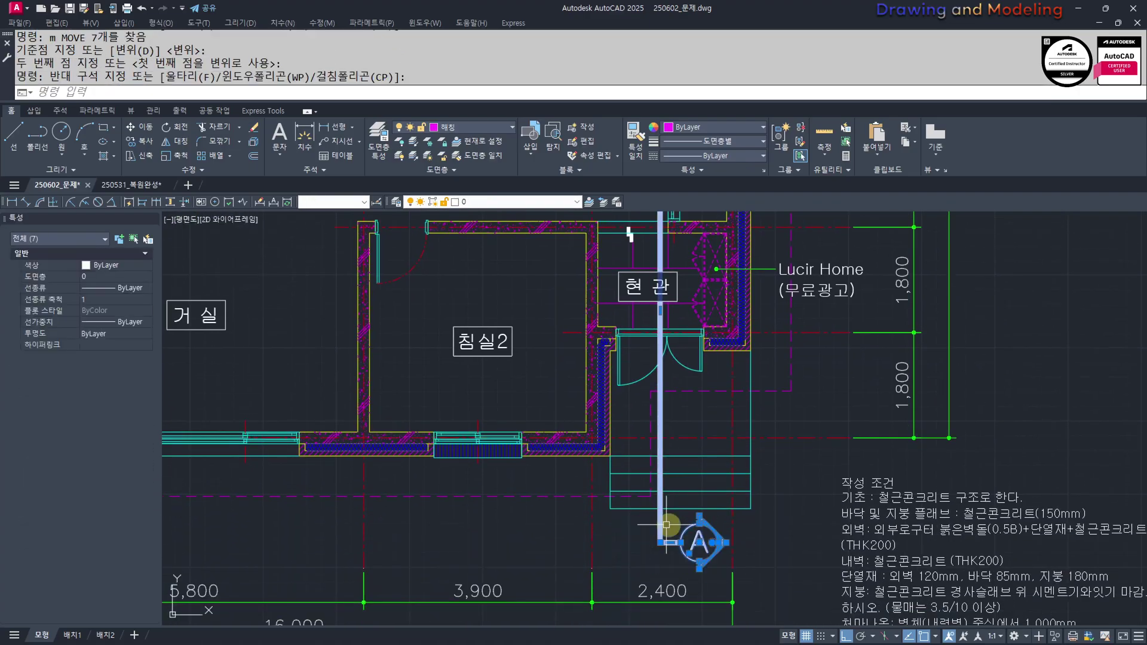
{"action": "middle_click_drag", "start_coordinate": [653, 519], "coordinate": [763, 558]}
{"action": "type", "text": "m"}
{"action": "key", "text": "Return"}
{"action": "left_click", "coordinate": [766, 541]}
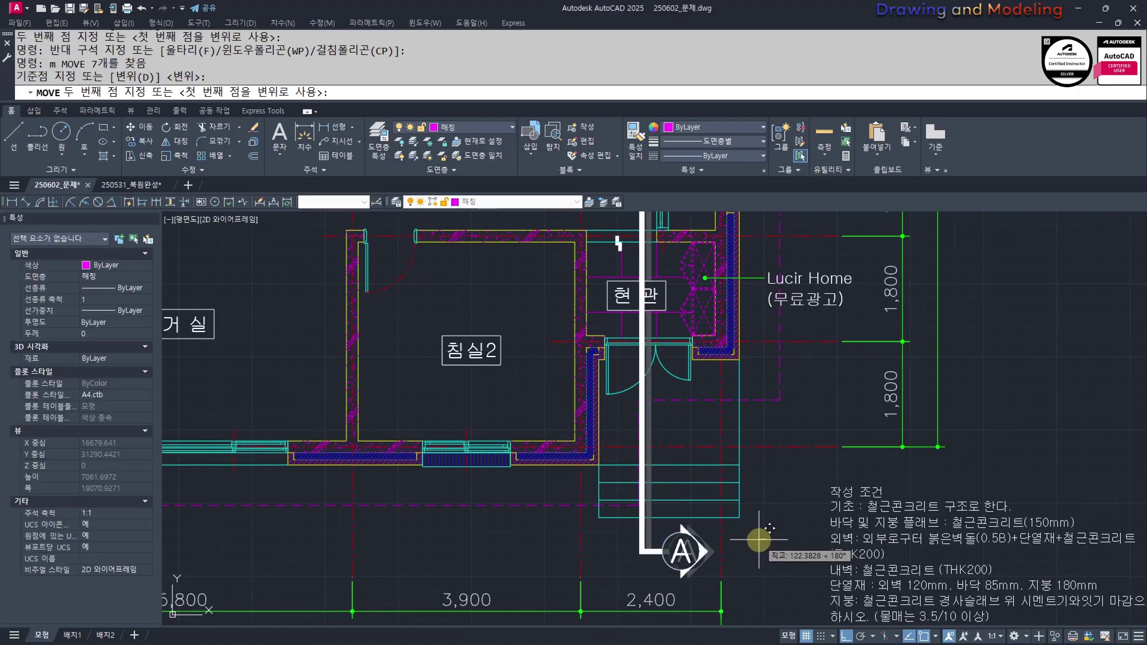
{"action": "left_click", "coordinate": [759, 539]}
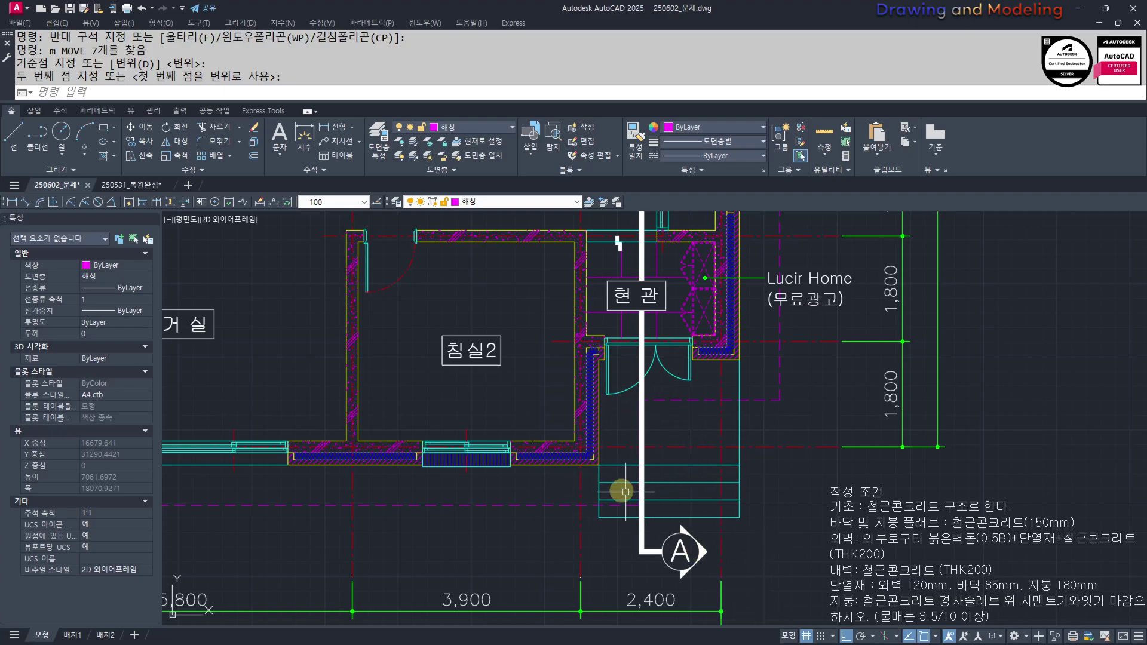
Examine the section line's upper end and the rooms around it, including bedroom 3 (침실3), the bathroom and the kitchen
{"action": "middle_click_drag", "start_coordinate": [516, 394], "coordinate": [630, 517]}
{"action": "scroll", "coordinate": [580, 447], "scroll_direction": "down", "scroll_amount": 2}
{"action": "scroll", "coordinate": [681, 449], "scroll_direction": "up", "scroll_amount": 2}
{"action": "middle_click_drag", "start_coordinate": [681, 449], "coordinate": [590, 478]}
{"action": "scroll", "coordinate": [663, 461], "scroll_direction": "up", "scroll_amount": 2}
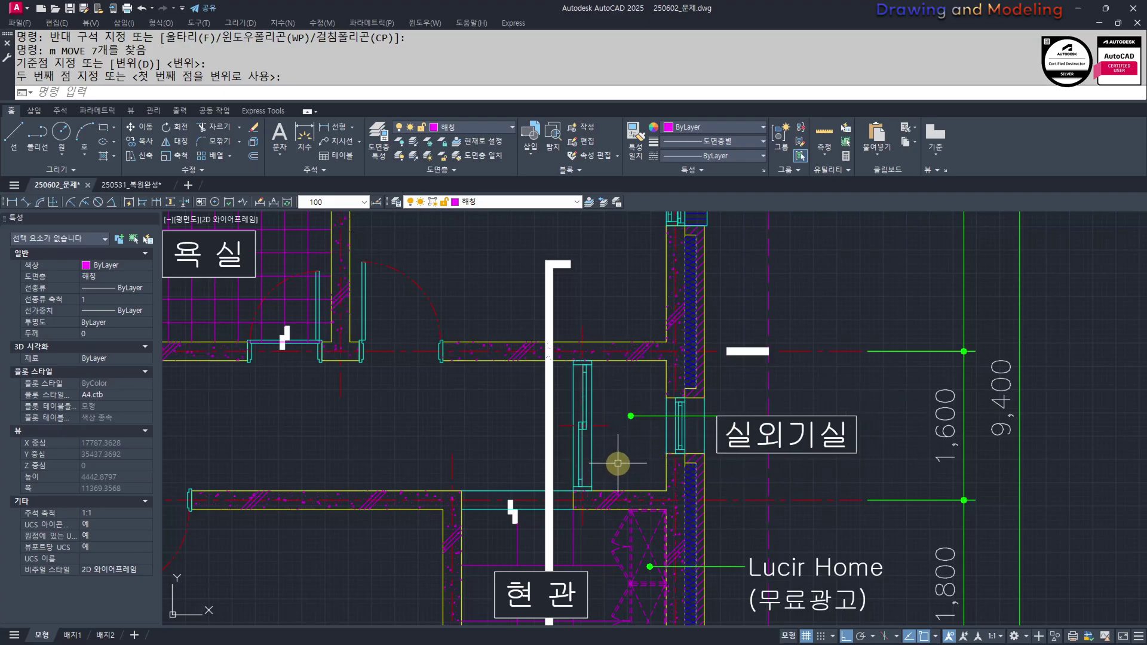
{"action": "scroll", "coordinate": [619, 465], "scroll_direction": "down", "scroll_amount": 2}
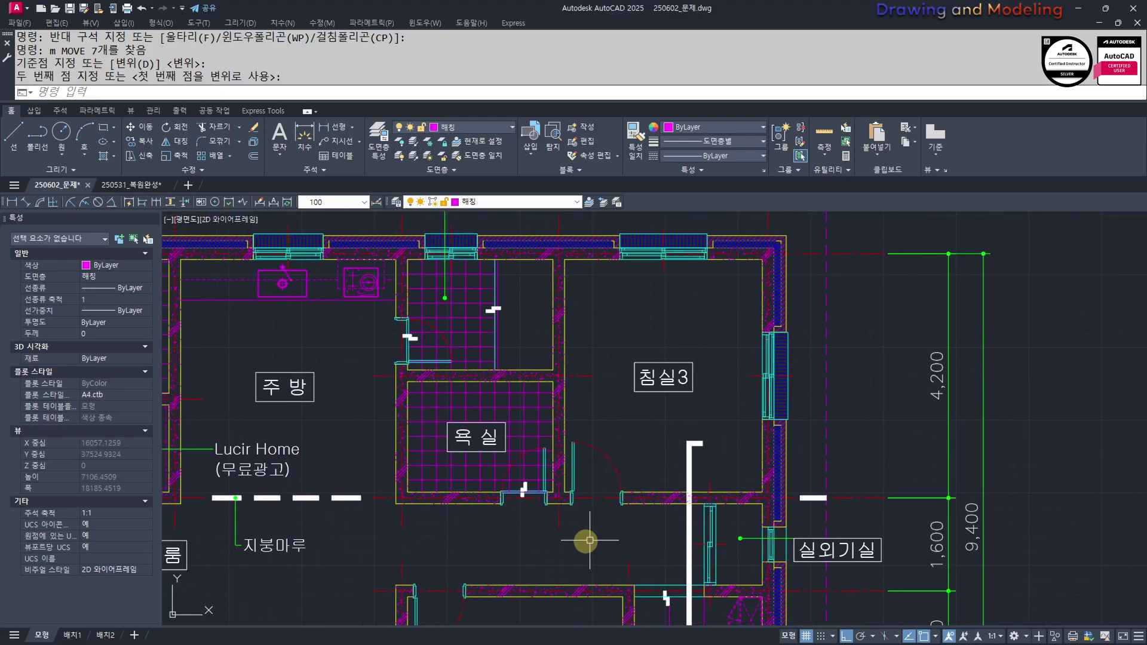
{"action": "middle_click_drag", "start_coordinate": [671, 557], "coordinate": [654, 556]}
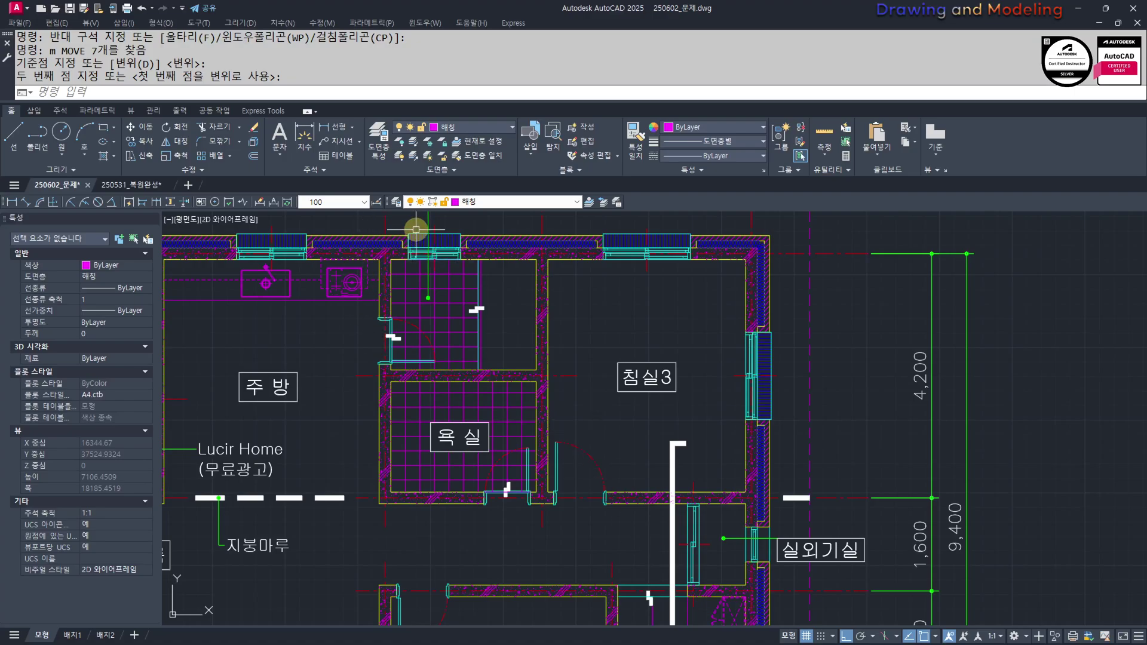
Examine the outdoor-unit room (실외기실), including its sliding door and window, in relation to the entrance and the overall plan
{"action": "scroll", "coordinate": [705, 514], "scroll_direction": "up", "scroll_amount": 3}
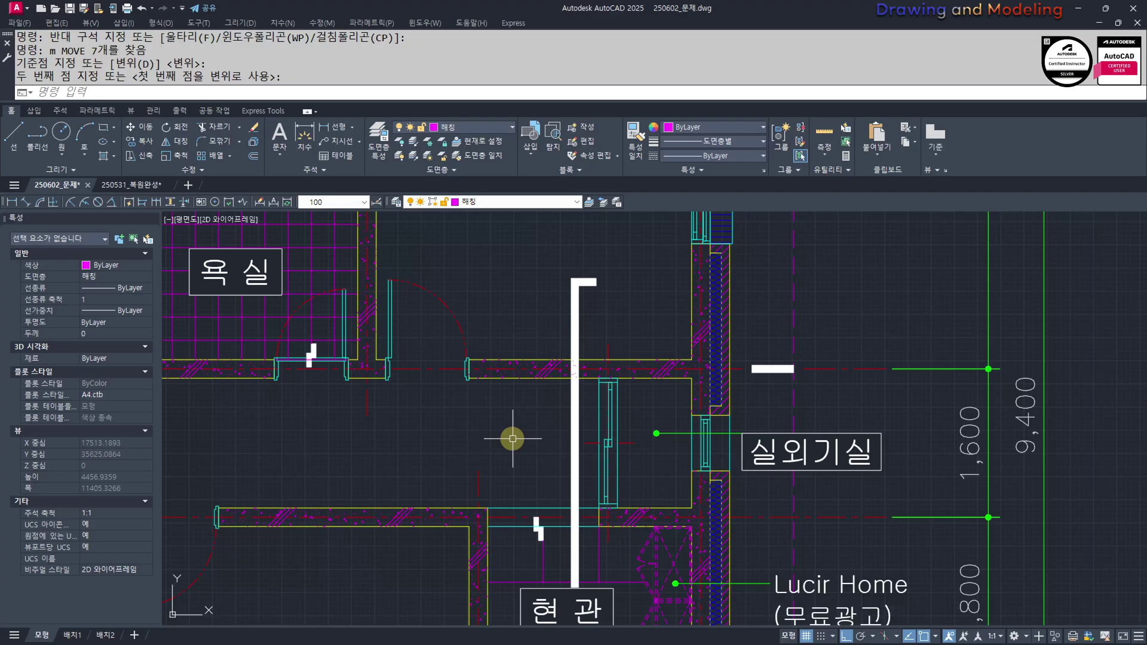
{"action": "scroll", "coordinate": [456, 456], "scroll_direction": "down", "scroll_amount": 5}
{"action": "scroll", "coordinate": [686, 430], "scroll_direction": "up", "scroll_amount": 3}
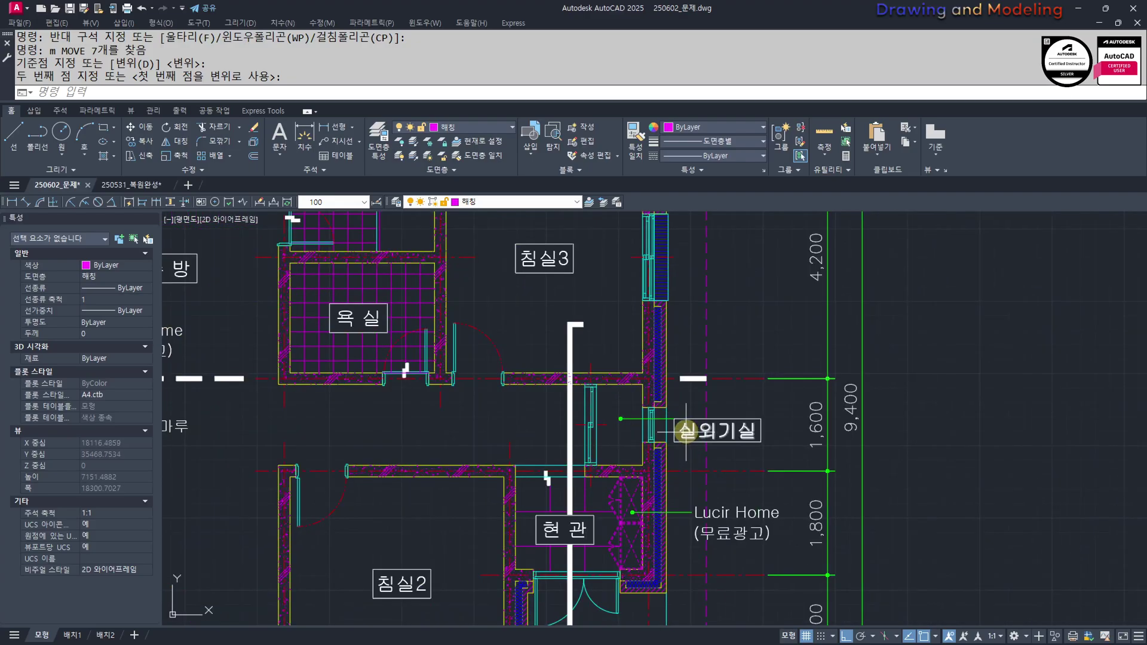
{"action": "scroll", "coordinate": [760, 490], "scroll_direction": "down", "scroll_amount": 3}
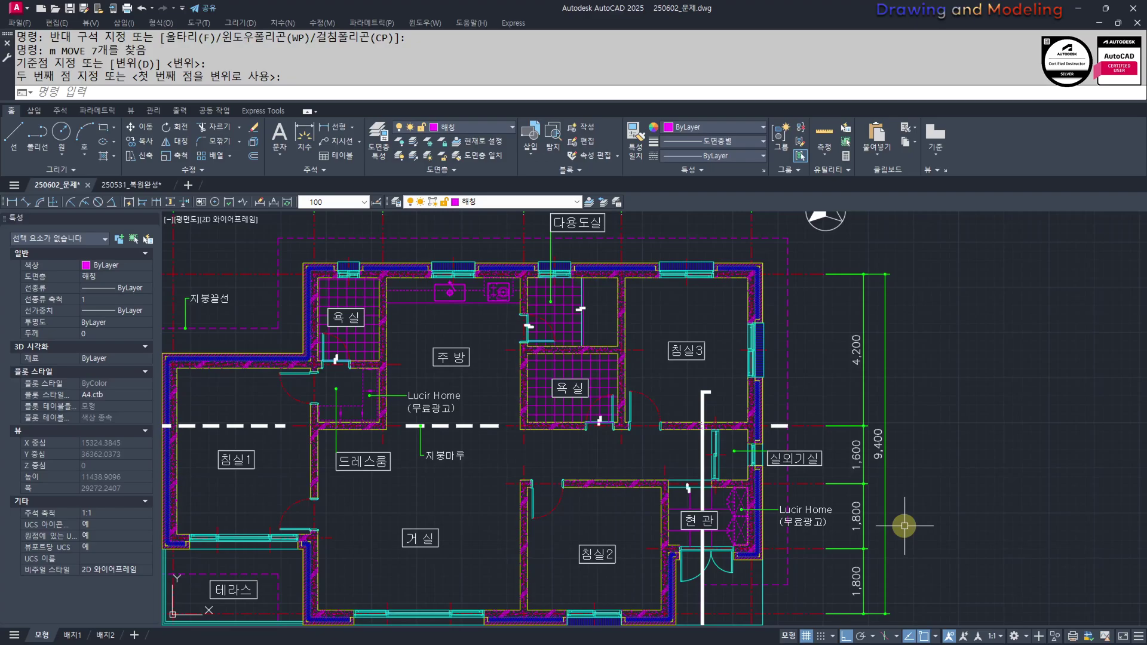
{"action": "scroll", "coordinate": [823, 452], "scroll_direction": "up", "scroll_amount": 4}
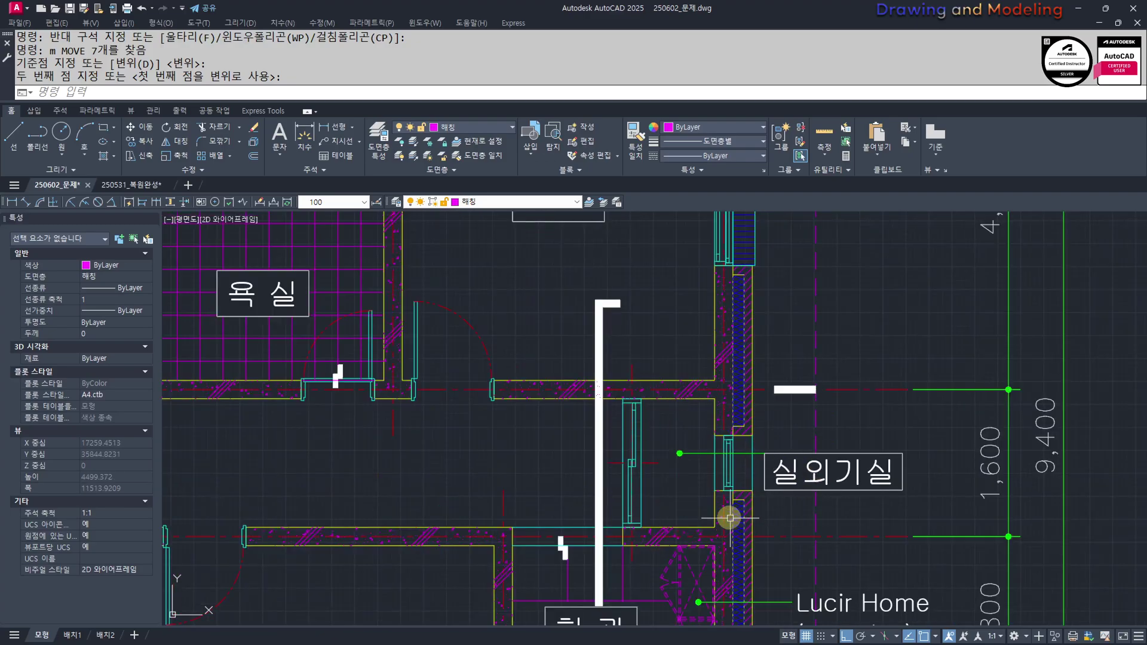
{"action": "scroll", "coordinate": [739, 522], "scroll_direction": "down", "scroll_amount": 5}
{"action": "scroll", "coordinate": [715, 460], "scroll_direction": "down", "scroll_amount": 1}
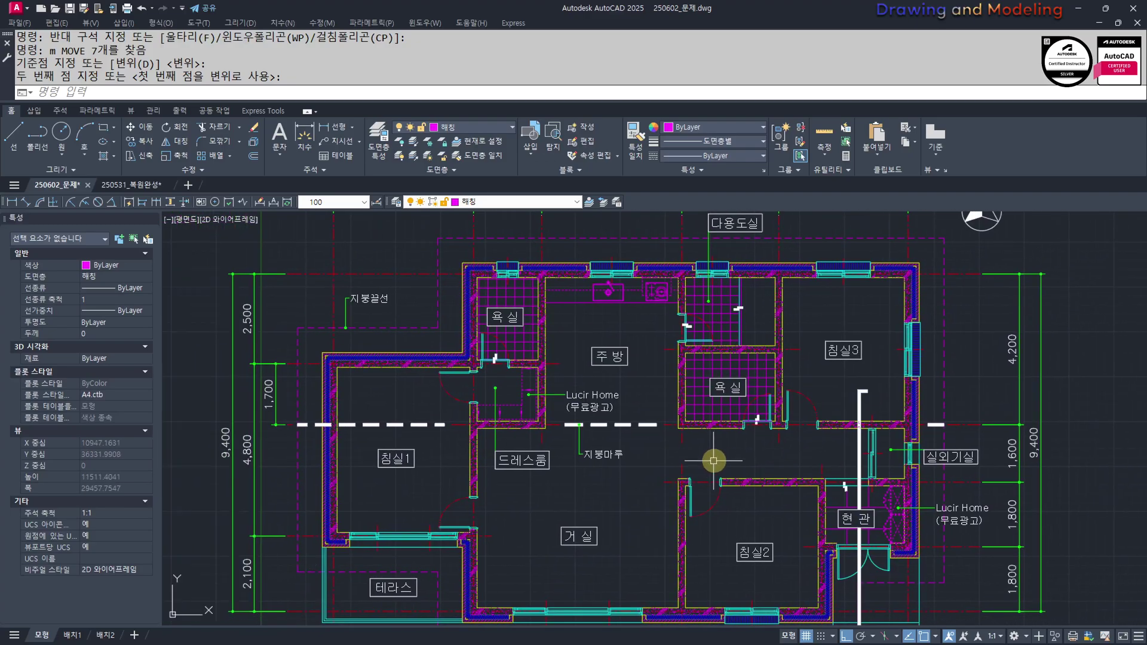
Examine the dressing room (드레스룸), its Lucir Home storage and the doors linking it to bedroom 1 (침실1) and the bathroom
{"action": "middle_click_drag", "start_coordinate": [735, 476], "coordinate": [702, 465]}
{"action": "scroll", "coordinate": [836, 465], "scroll_direction": "down", "scroll_amount": 2}
{"action": "scroll", "coordinate": [730, 443], "scroll_direction": "up", "scroll_amount": 2}
{"action": "middle_click_drag", "start_coordinate": [624, 464], "coordinate": [586, 540]}
{"action": "scroll", "coordinate": [425, 489], "scroll_direction": "up", "scroll_amount": 2}
{"action": "middle_click_drag", "start_coordinate": [571, 600], "coordinate": [679, 523]}
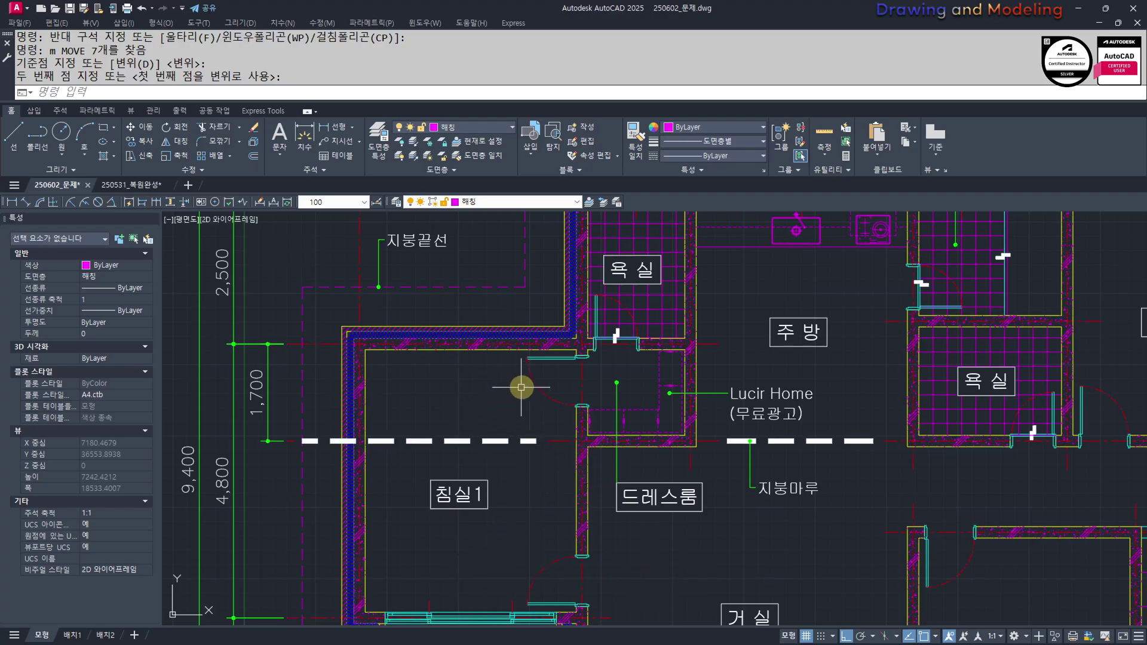
{"action": "middle_click_drag", "start_coordinate": [610, 401], "coordinate": [594, 464]}
{"action": "scroll", "coordinate": [584, 468], "scroll_direction": "down", "scroll_amount": 5}
{"action": "scroll", "coordinate": [473, 468], "scroll_direction": "up", "scroll_amount": 5}
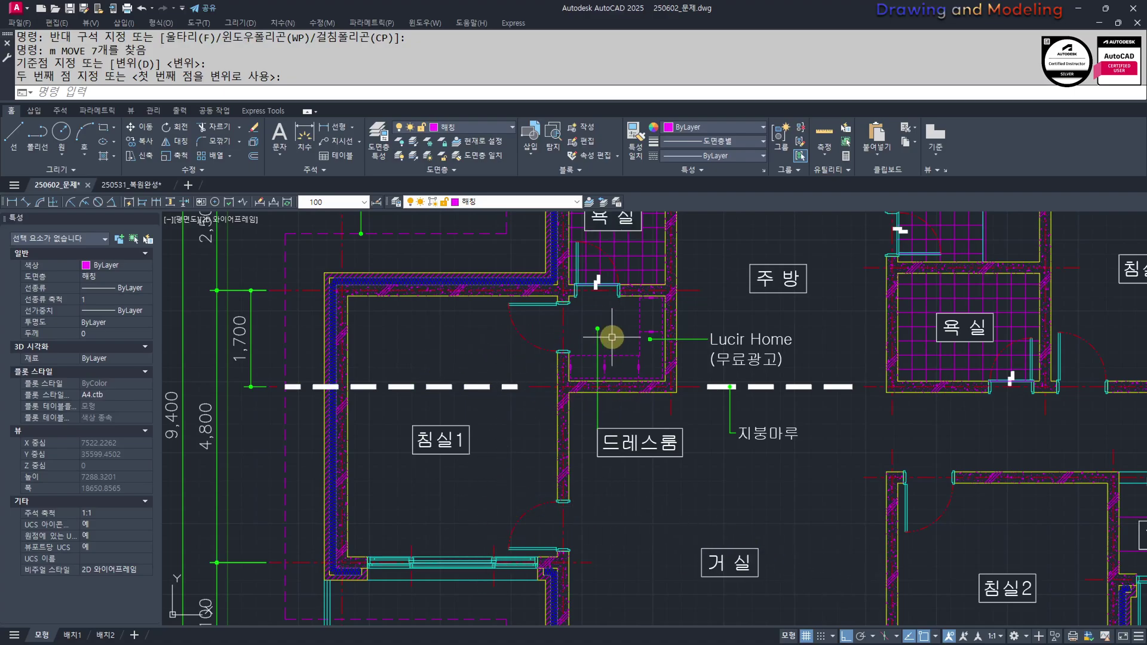
{"action": "scroll", "coordinate": [687, 496], "scroll_direction": "down", "scroll_amount": 2}
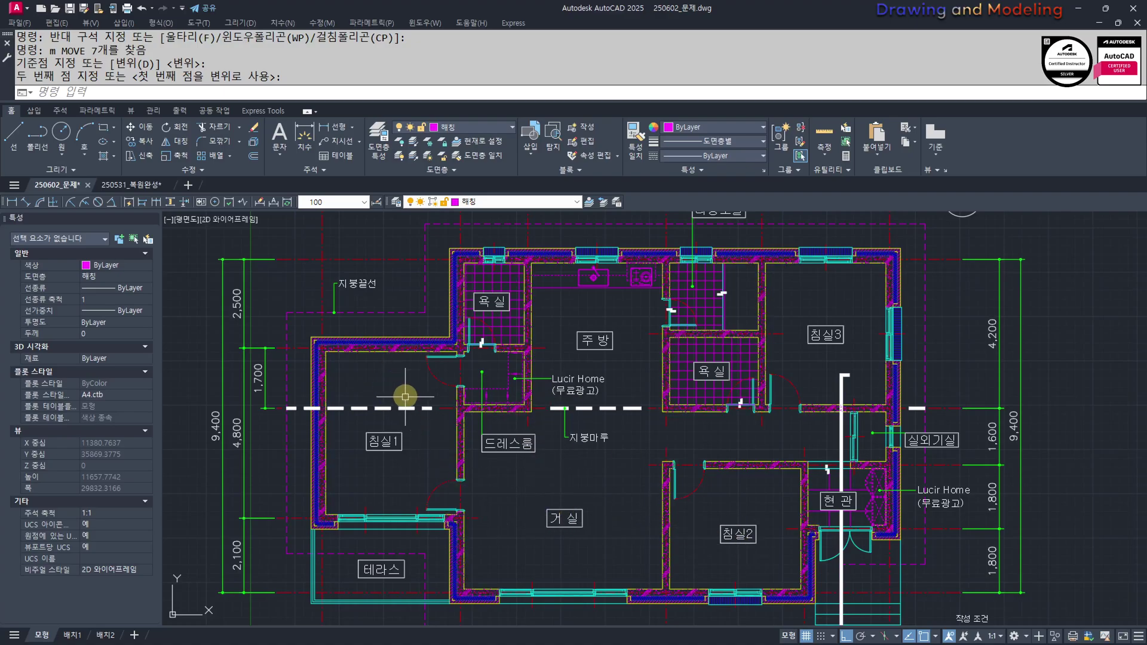
{"action": "middle_click_drag", "start_coordinate": [405, 394], "coordinate": [430, 427]}
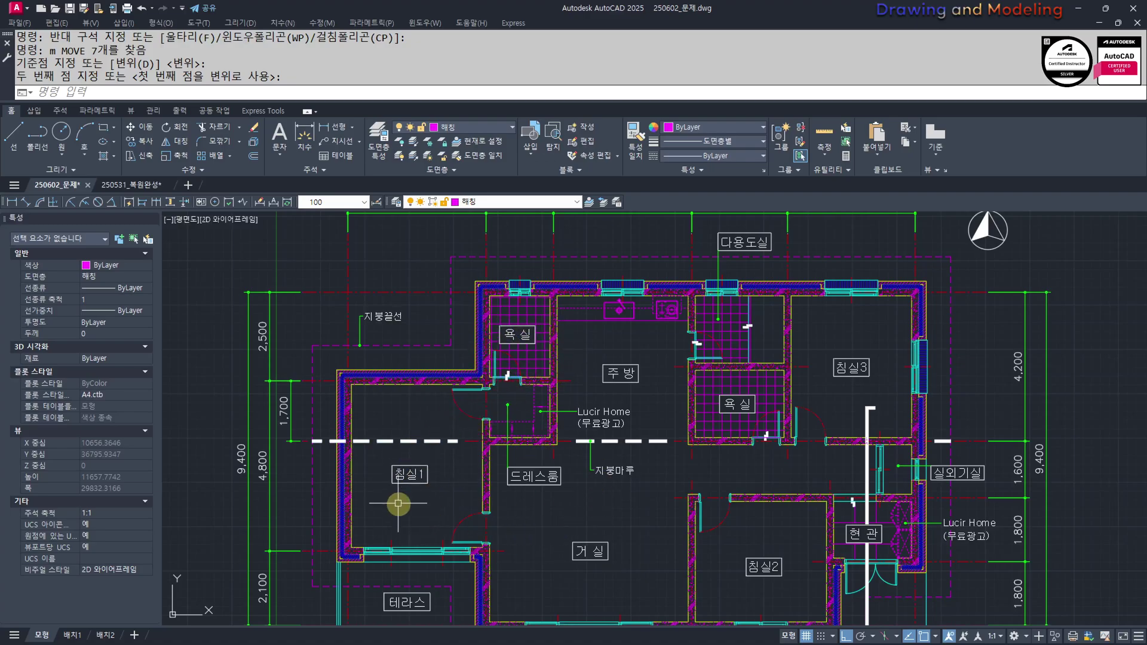
{"action": "scroll", "coordinate": [469, 377], "scroll_direction": "up", "scroll_amount": 4}
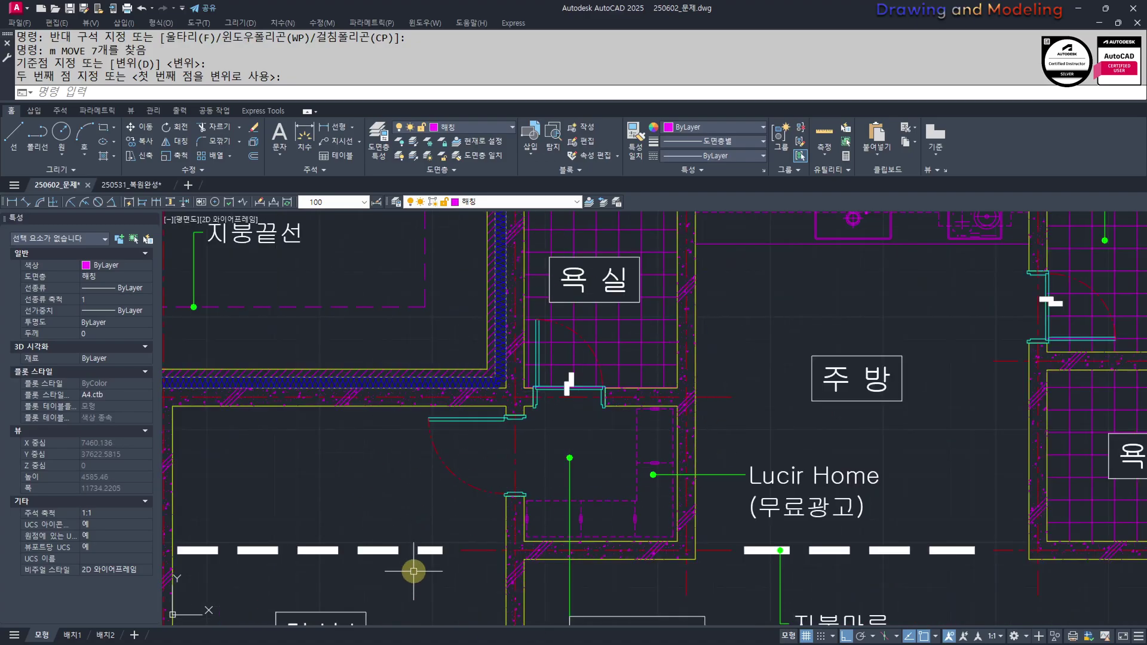
{"action": "scroll", "coordinate": [563, 536], "scroll_direction": "down", "scroll_amount": 2}
{"action": "middle_click_drag", "start_coordinate": [509, 561], "coordinate": [506, 501]}
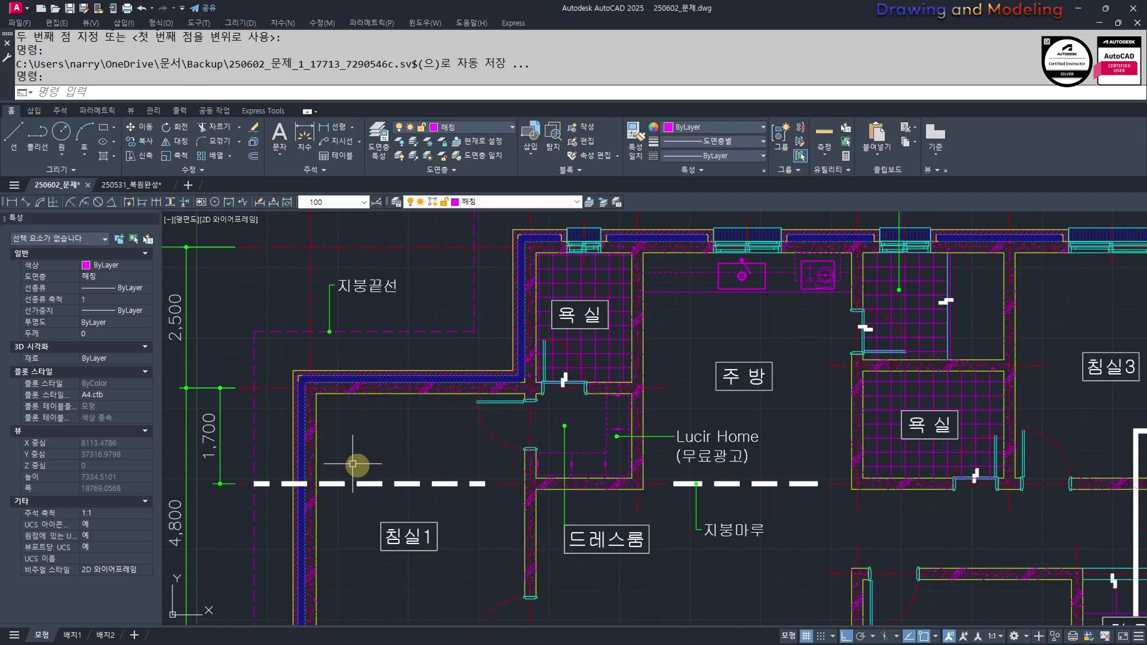
Examine the roof edge line, terrace, bedroom 1 and living room (거실) in relation to the neighbouring draft plan and hand sketch
{"action": "scroll", "coordinate": [506, 446], "scroll_direction": "down", "scroll_amount": 2}
{"action": "middle_click_drag", "start_coordinate": [538, 482], "coordinate": [520, 454]}
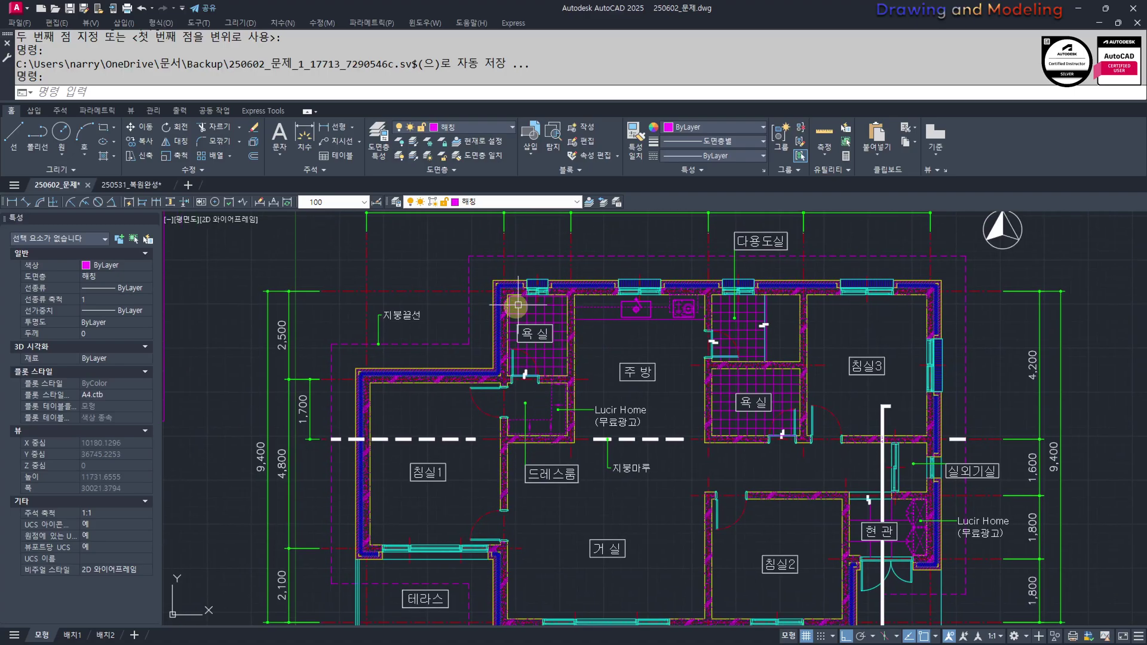
{"action": "middle_click_drag", "start_coordinate": [614, 554], "coordinate": [562, 531]}
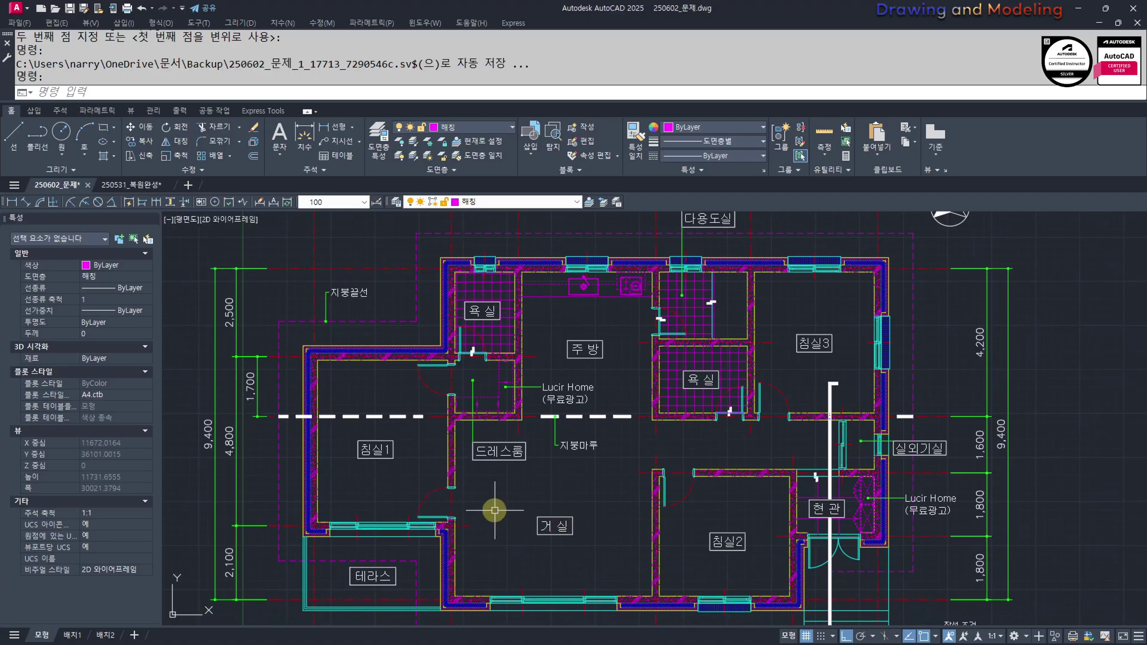
{"action": "middle_click_drag", "start_coordinate": [630, 509], "coordinate": [590, 498]}
{"action": "middle_click_drag", "start_coordinate": [519, 515], "coordinate": [554, 443]}
{"action": "middle_click_drag", "start_coordinate": [410, 470], "coordinate": [545, 520]}
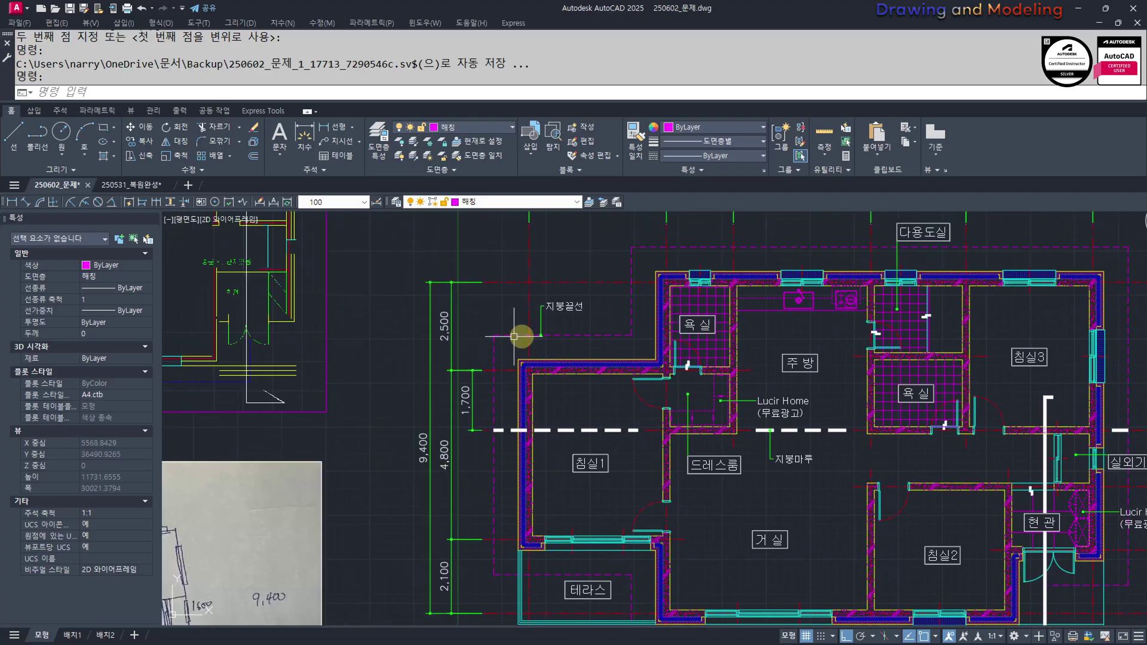
{"action": "middle_click_drag", "start_coordinate": [486, 328], "coordinate": [627, 376]}
{"action": "middle_click_drag", "start_coordinate": [708, 291], "coordinate": [685, 332]}
{"action": "middle_click_drag", "start_coordinate": [329, 391], "coordinate": [803, 387]}
{"action": "middle_click_drag", "start_coordinate": [873, 469], "coordinate": [445, 461]}
{"action": "middle_click_drag", "start_coordinate": [805, 520], "coordinate": [721, 482]}
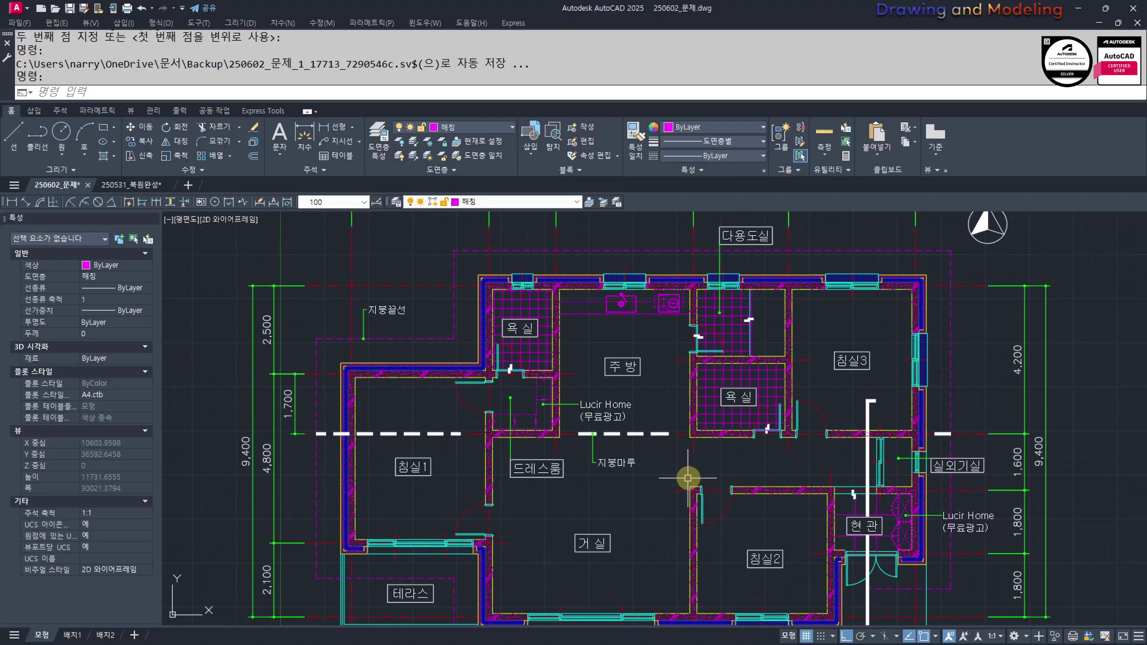
Examine bedroom 3 (침실3), the outdoor-unit room and the entrance, together with the ridge line and the plan's overall dimensions
{"action": "scroll", "coordinate": [990, 443], "scroll_direction": "up", "scroll_amount": 2}
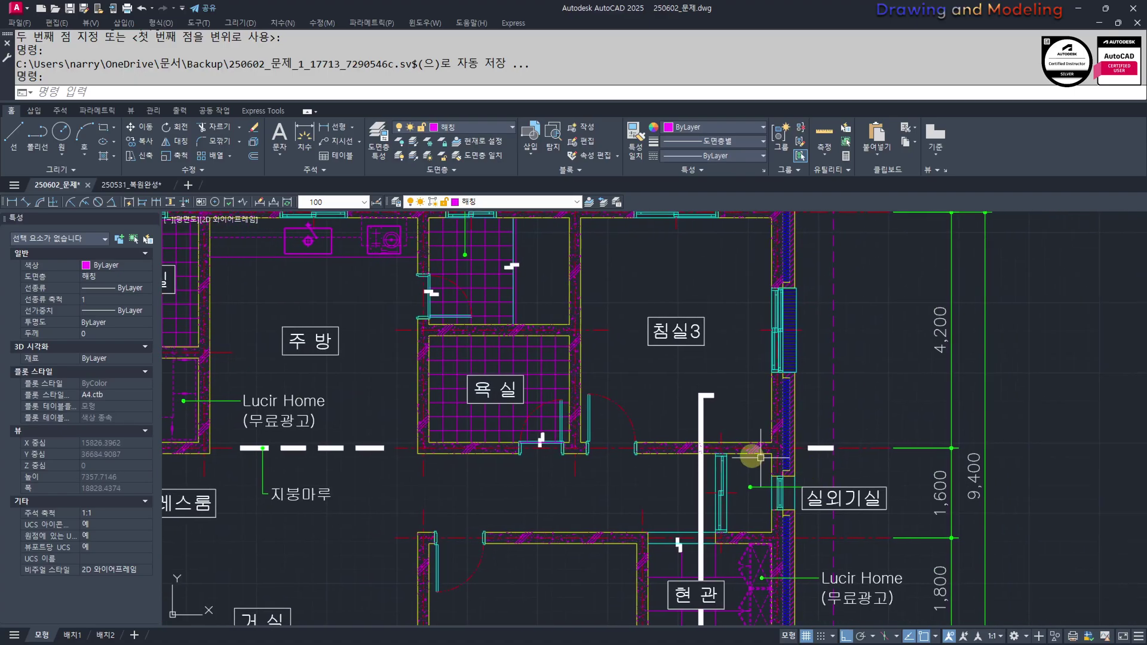
{"action": "scroll", "coordinate": [922, 389], "scroll_direction": "down", "scroll_amount": 6}
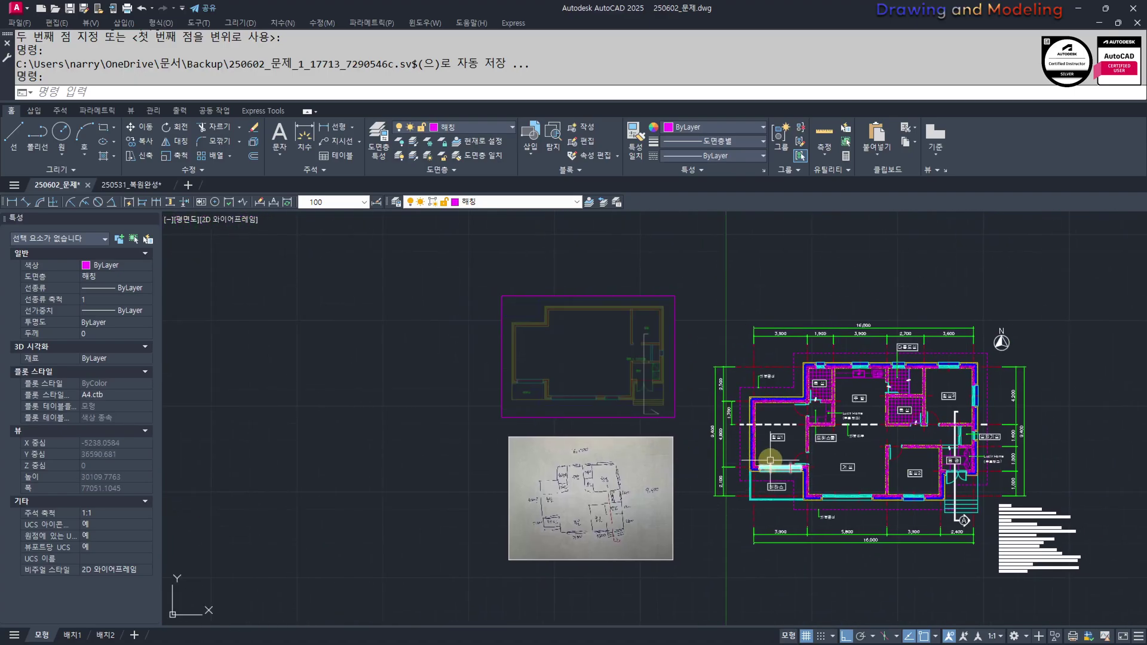
{"action": "scroll", "coordinate": [878, 448], "scroll_direction": "up", "scroll_amount": 4}
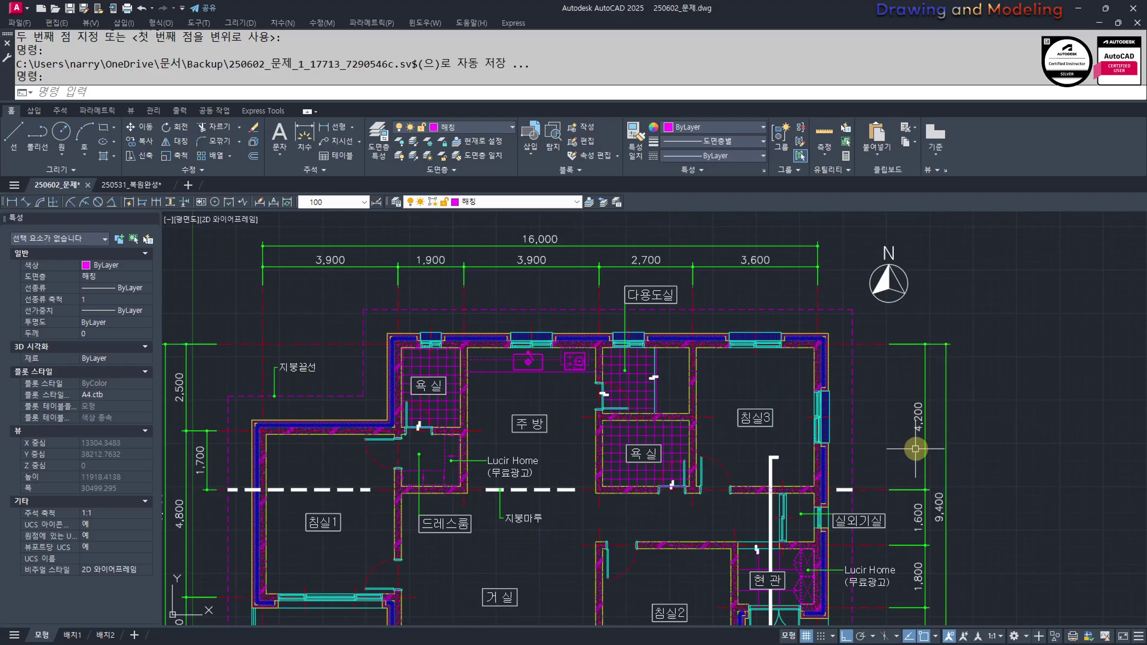
{"action": "middle_click_drag", "start_coordinate": [865, 471], "coordinate": [879, 421]}
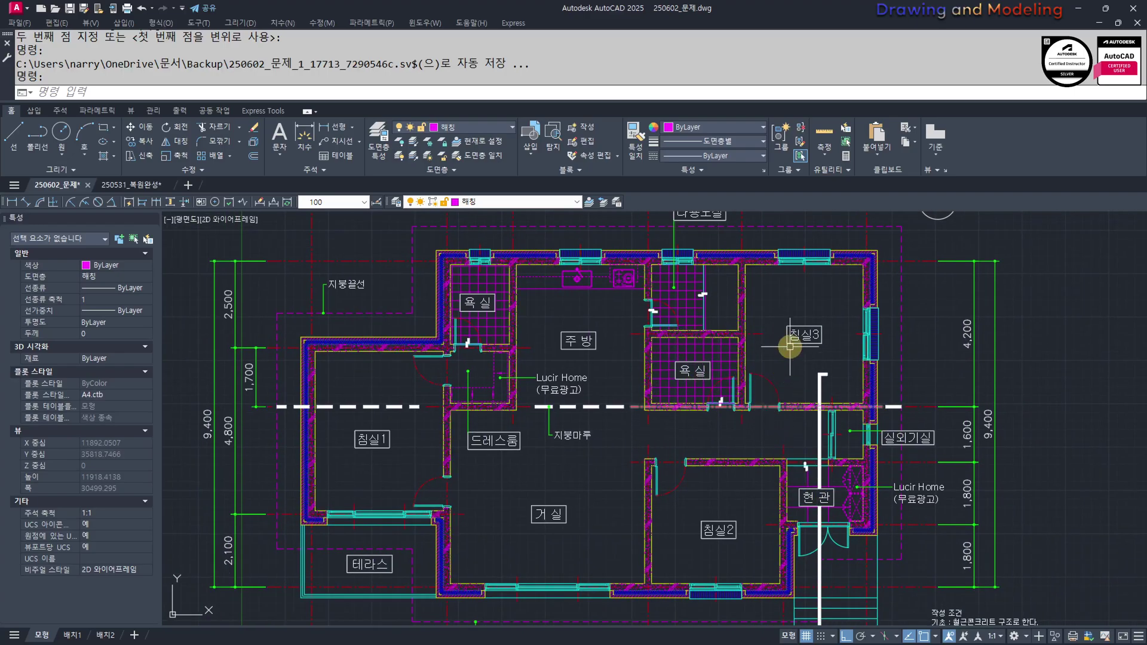
{"action": "scroll", "coordinate": [595, 437], "scroll_direction": "down", "scroll_amount": 2}
{"action": "scroll", "coordinate": [595, 437], "scroll_direction": "down", "scroll_amount": 2}
{"action": "middle_click_drag", "start_coordinate": [294, 499], "coordinate": [582, 494]}
{"action": "scroll", "coordinate": [576, 487], "scroll_direction": "up", "scroll_amount": 2}
{"action": "middle_click_drag", "start_coordinate": [953, 478], "coordinate": [602, 481]}
{"action": "middle_click_drag", "start_coordinate": [623, 413], "coordinate": [585, 445]}
{"action": "scroll", "coordinate": [627, 426], "scroll_direction": "up", "scroll_amount": 2}
{"action": "middle_click_drag", "start_coordinate": [971, 319], "coordinate": [809, 313]}
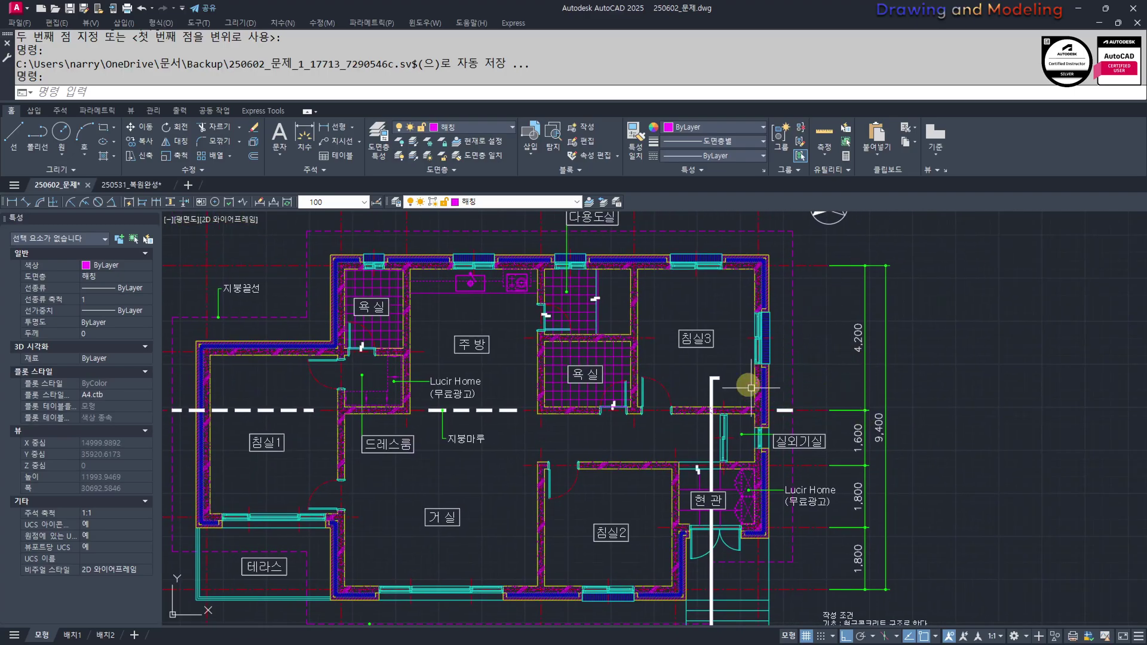
{"action": "scroll", "coordinate": [845, 402], "scroll_direction": "down", "scroll_amount": 5}
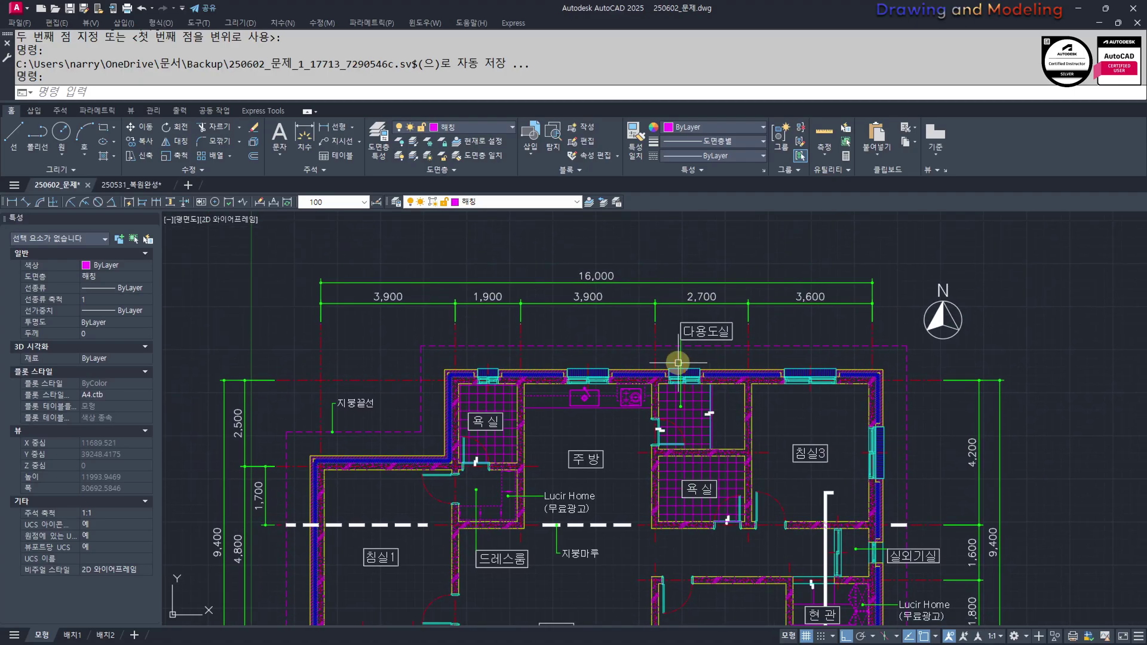
{"action": "middle_click_drag", "start_coordinate": [894, 399], "coordinate": [721, 349]}
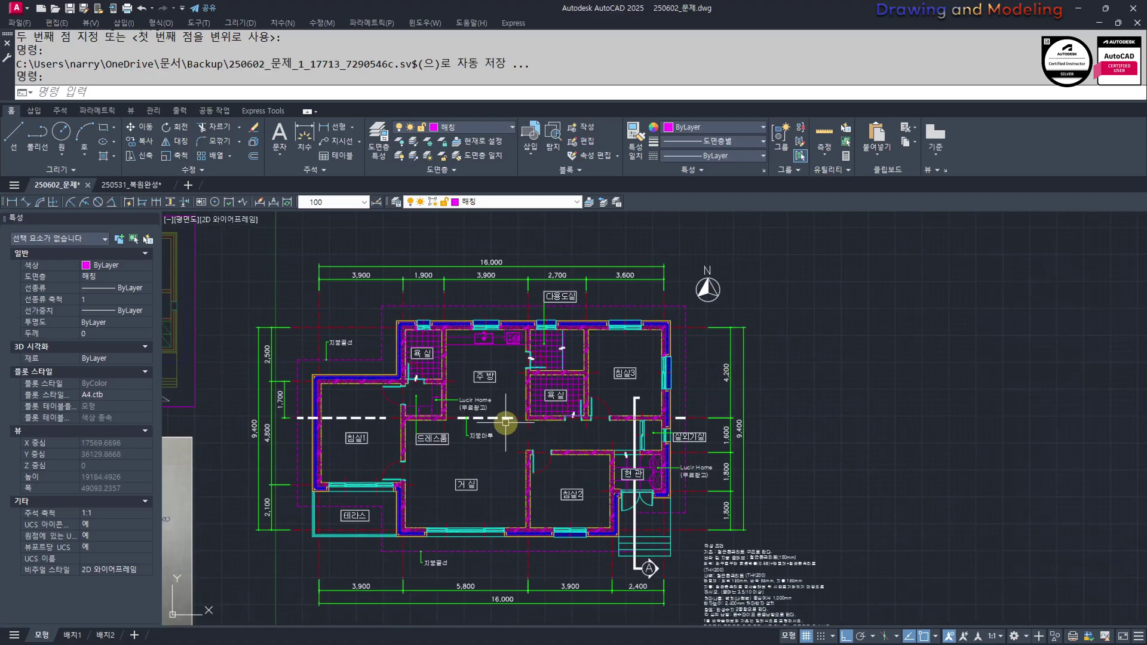
{"action": "key", "text": "Escape"}
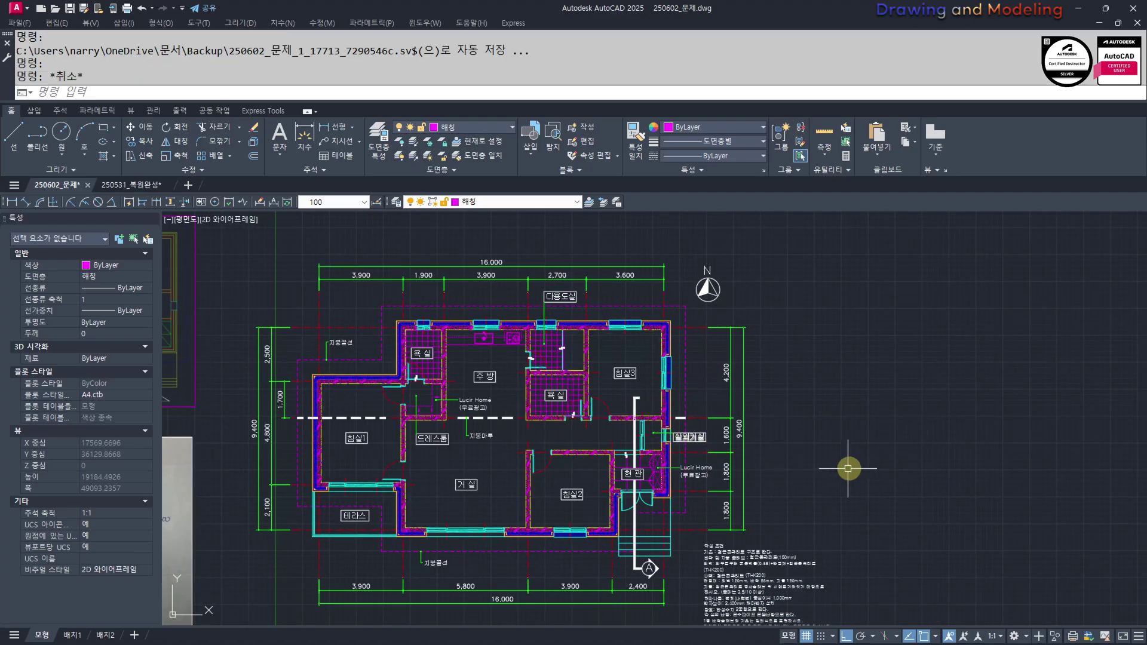
Move the entire floor plan with its dimensions and notes straight up, away from its position beside the draft and sketch
{"action": "scroll", "coordinate": [867, 460], "scroll_direction": "down", "scroll_amount": 3}
{"action": "mouse_move", "coordinate": [814, 472]}
{"action": "middle_mouse_down"}
{"action": "mouse_move", "coordinate": [701, 474]}
{"action": "mouse_move", "coordinate": [802, 467]}
{"action": "middle_mouse_up"}
{"action": "left_click", "coordinate": [819, 563]}
{"action": "left_click", "coordinate": [409, 251]}
{"action": "scroll", "coordinate": [776, 366], "scroll_direction": "down", "scroll_amount": 3}
{"action": "middle_click_drag", "start_coordinate": [776, 366], "coordinate": [836, 462]}
{"action": "type", "text": "m"}
{"action": "key", "text": "space"}
{"action": "left_click", "coordinate": [824, 480]}
{"action": "left_click", "coordinate": [824, 364]}
{"action": "key", "text": "Escape"}
Erase the draft plan and the hand-sketch photo next to the floor plan
{"action": "left_click", "coordinate": [807, 421]}
{"action": "left_click", "coordinate": [586, 253]}
{"action": "key", "text": "Escape"}
{"action": "key", "text": "Escape"}
{"action": "left_click", "coordinate": [651, 433]}
{"action": "left_click", "coordinate": [547, 513]}
{"action": "type", "text": "e"}
{"action": "key", "text": "Escape"}
Move the entire floor plan with its dimensions and notes leftward to the other side of the vertical axis line
{"action": "left_click", "coordinate": [871, 418]}
{"action": "left_click", "coordinate": [589, 282]}
{"action": "type", "text": "m"}
{"action": "key", "text": "Return"}
{"action": "left_click", "coordinate": [776, 468]}
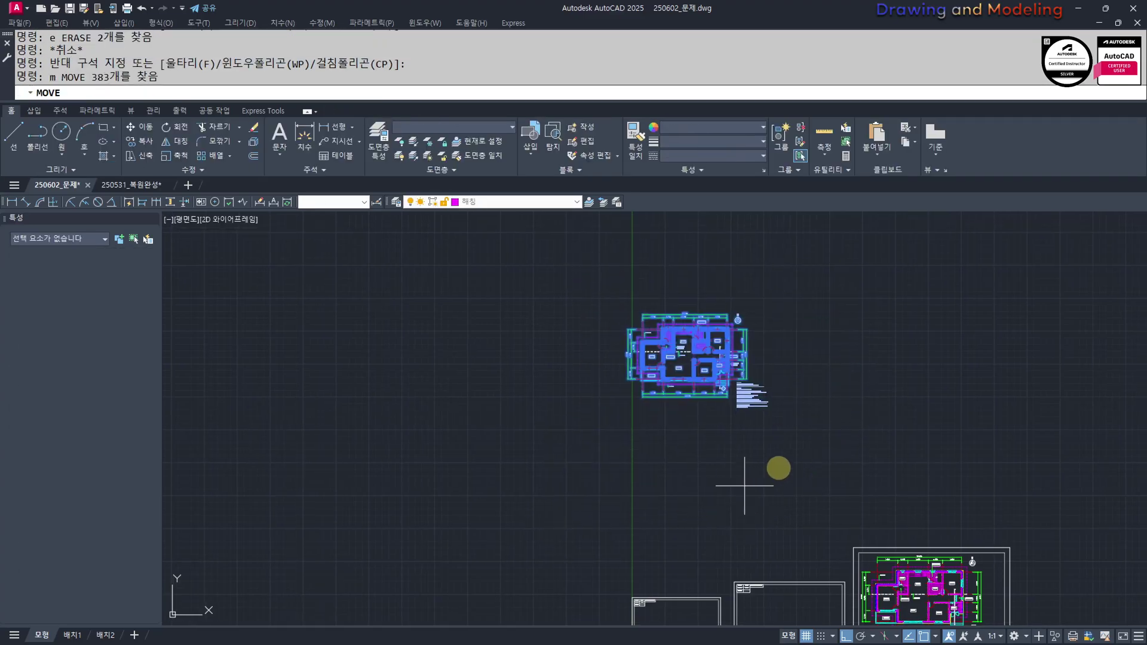
{"action": "left_click", "coordinate": [655, 430]}
{"action": "key", "text": "Escape"}
{"action": "key", "text": "Escape"}
Draw a 16000 by 9400 mm rectangle in the empty space to the right of the floor plan
{"action": "scroll", "coordinate": [671, 396], "scroll_direction": "up", "scroll_amount": 3}
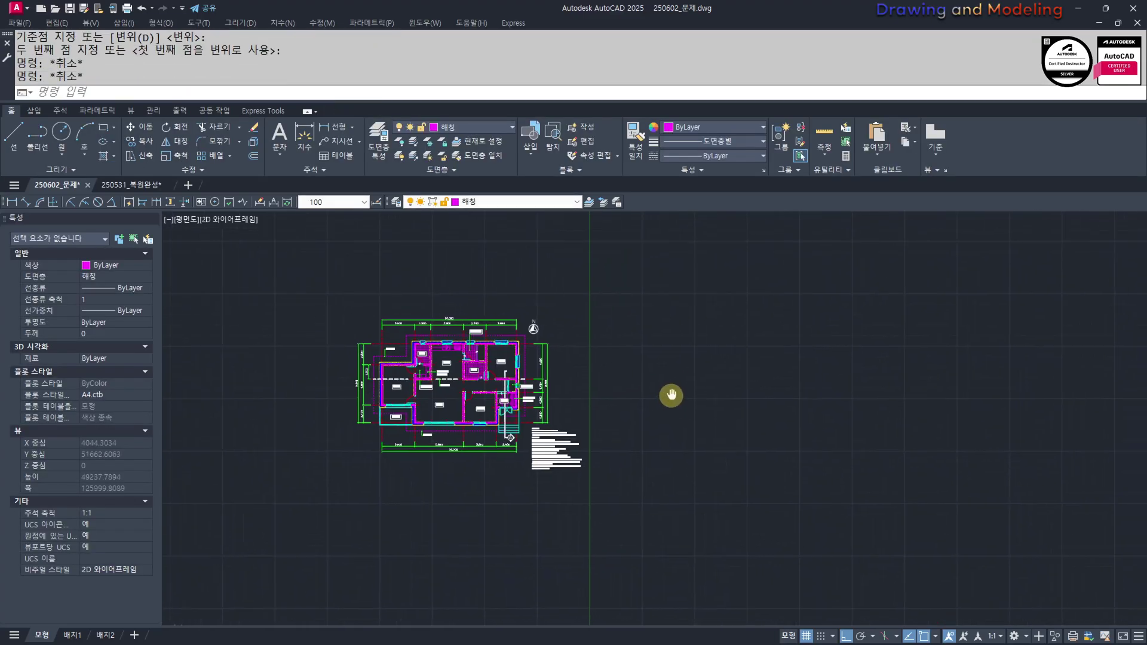
{"action": "type", "text": "rec"}
{"action": "key", "text": "Return"}
{"action": "scroll", "coordinate": [628, 389], "scroll_direction": "up", "scroll_amount": 2}
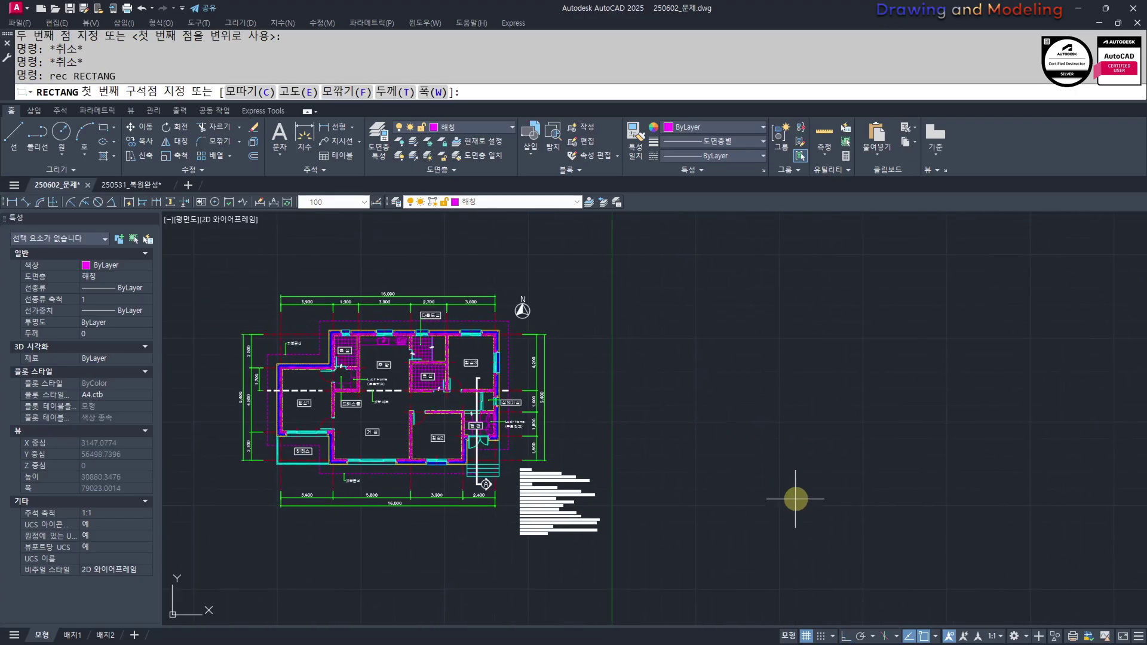
{"action": "left_click", "coordinate": [794, 498]}
{"action": "type", "text": "@16000"}
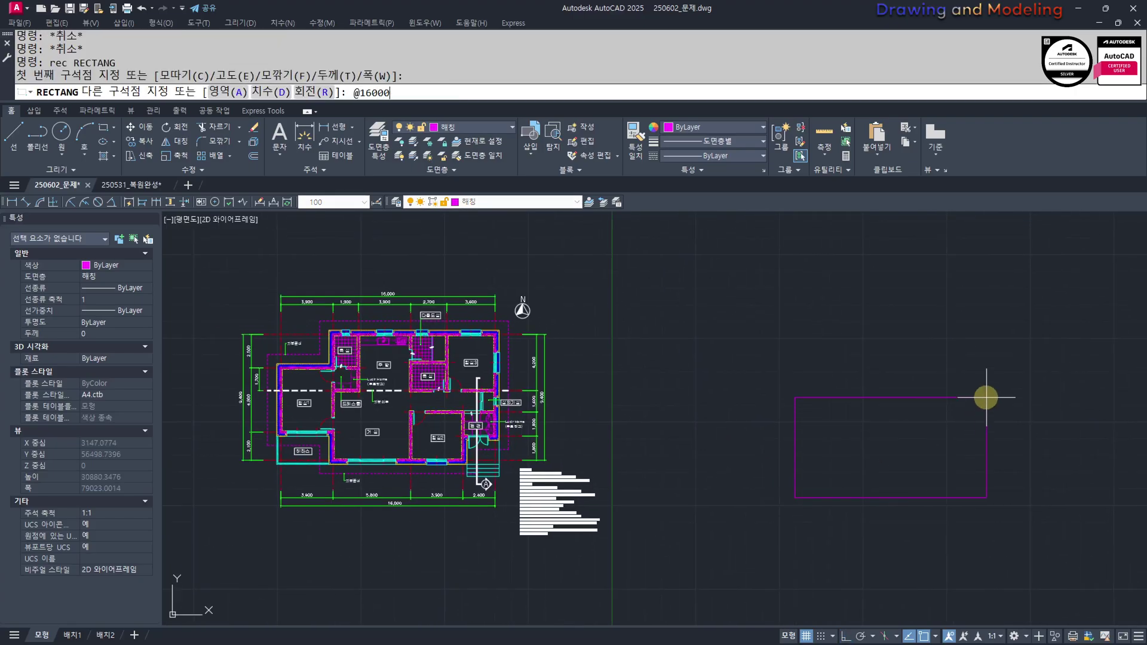
{"action": "type", "text": ",9400"}
{"action": "key", "text": "Return"}
{"action": "key", "text": "Escape"}
{"action": "key", "text": "Escape"}
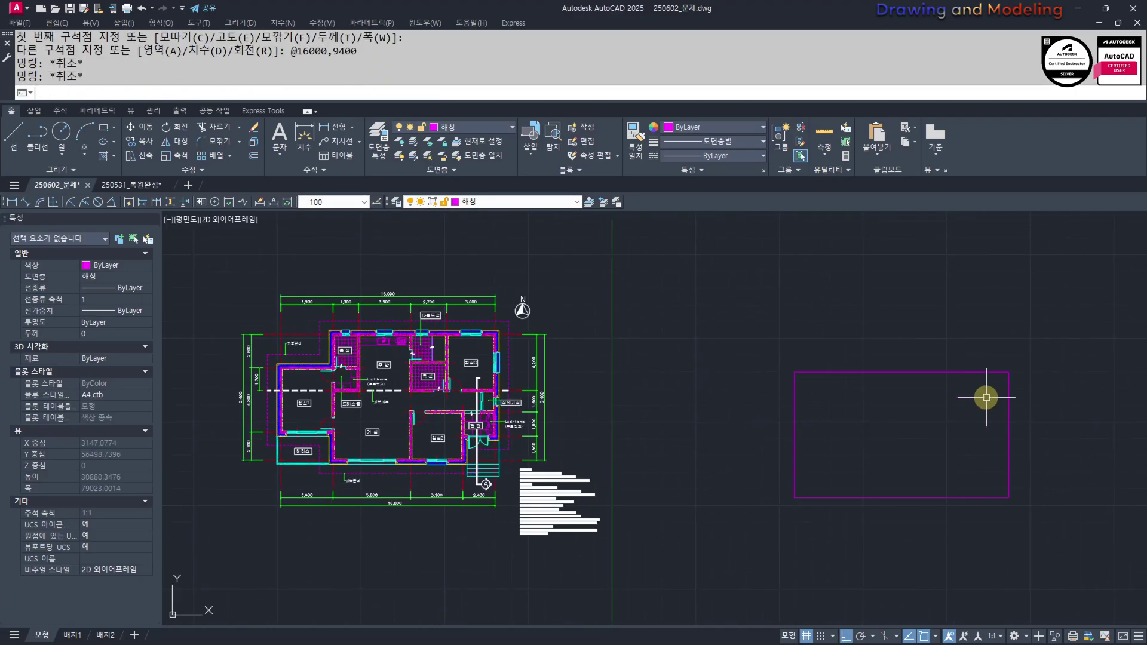
Match the new rectangle's properties to the floor plan's red dashed centre line
{"action": "type", "text": "mm"}
{"action": "key", "text": "Return"}
{"action": "left_click", "coordinate": [461, 483]}
{"action": "left_click", "coordinate": [845, 347]}
{"action": "left_click", "coordinate": [745, 452]}
{"action": "key", "text": "Escape"}
{"action": "key", "text": "Escape"}
Move the red rectangle left and slightly up so it sits closer to the floor plan
{"action": "left_click", "coordinate": [1037, 418]}
{"action": "left_click", "coordinate": [986, 470]}
{"action": "left_click", "coordinate": [969, 562]}
{"action": "key", "text": "Escape"}
{"action": "left_click", "coordinate": [970, 330]}
{"action": "left_click", "coordinate": [889, 390]}
{"action": "type", "text": "m"}
{"action": "key", "text": "space"}
{"action": "left_click", "coordinate": [1024, 523]}
{"action": "left_click", "coordinate": [1024, 486]}
{"action": "key", "text": "Escape"}
{"action": "key", "text": "Escape"}
Offset the red rectangle 1500 mm outward
{"action": "type", "text": "oz"}
{"action": "key", "text": "space"}
{"action": "key", "text": "Escape"}
{"action": "key", "text": "Escape"}
{"action": "key", "text": "Escape"}
{"action": "type", "text": "o"}
{"action": "key", "text": "space"}
{"action": "type", "text": "1500"}
{"action": "key", "text": "Return"}
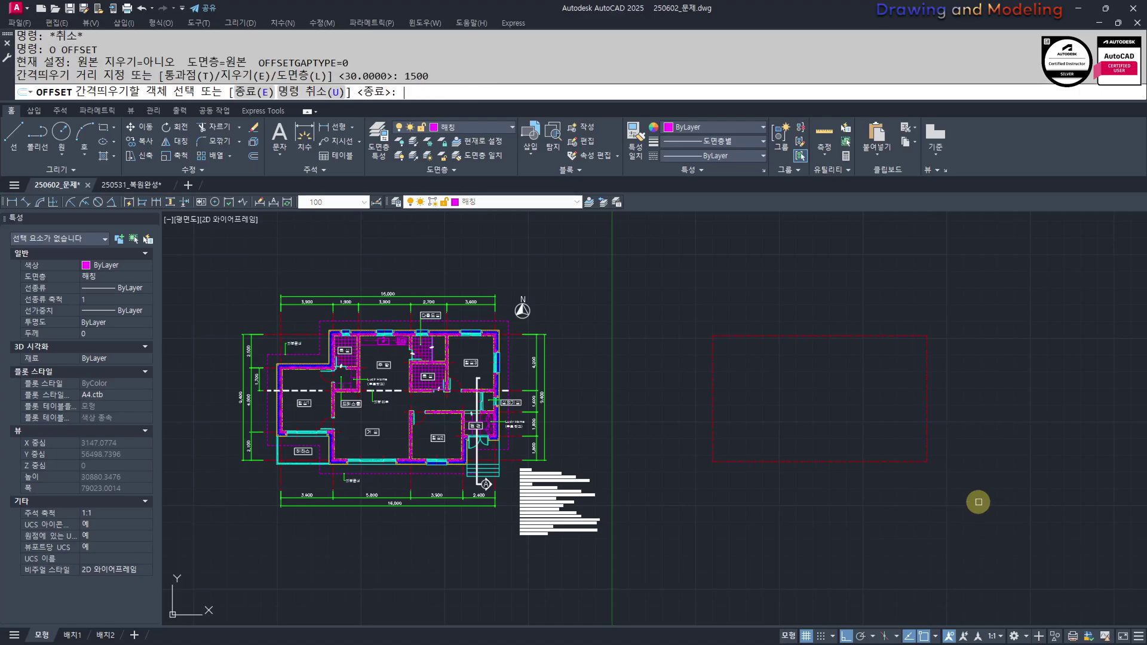
{"action": "left_click", "coordinate": [801, 461]}
{"action": "left_click", "coordinate": [807, 540]}
{"action": "key", "text": "Escape"}
{"action": "key", "text": "Escape"}
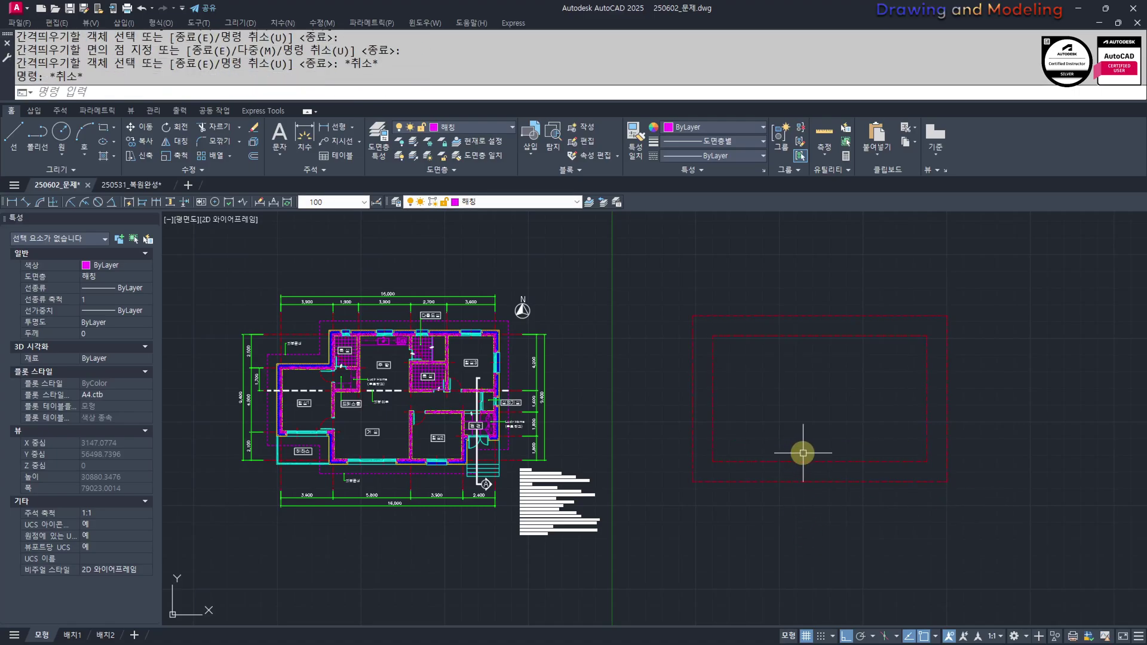
Assign the outer offset rectangle to a layer displayed in white
{"action": "left_click", "coordinate": [698, 359]}
{"action": "left_click", "coordinate": [678, 346]}
{"action": "left_click", "coordinate": [535, 202]}
{"action": "left_click", "coordinate": [520, 214]}
{"action": "key", "text": "Escape"}
{"action": "key", "text": "Escape"}
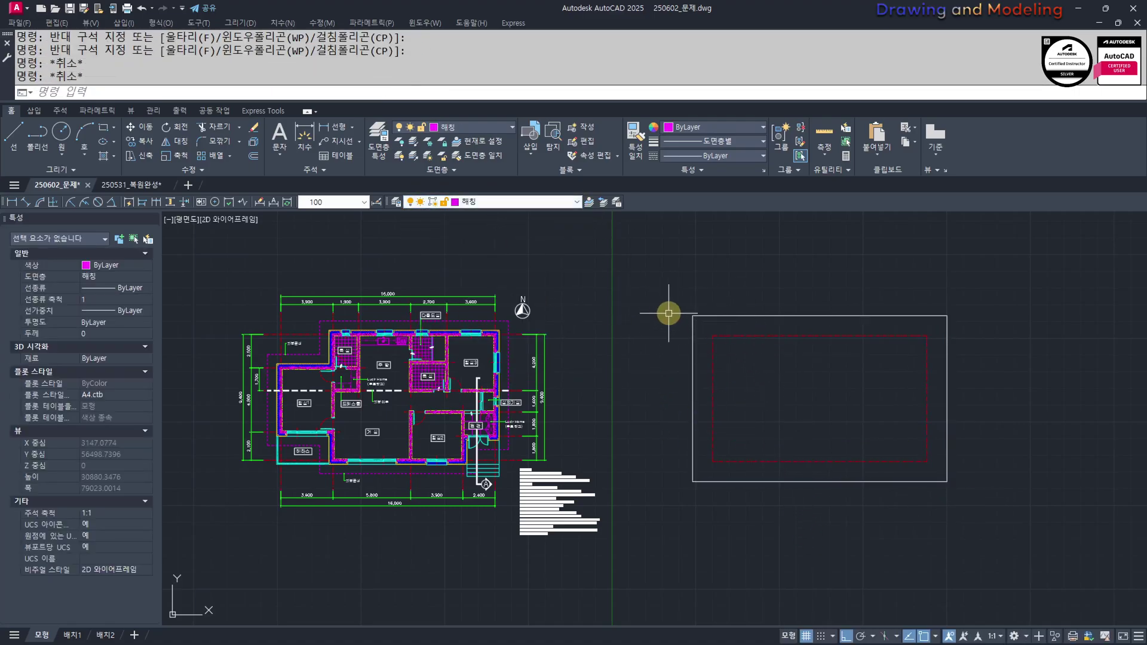
Explode the inner red rectangle into separate lines and check that its edges can be selected individually
{"action": "left_click", "coordinate": [822, 360]}
{"action": "left_click", "coordinate": [788, 322]}
{"action": "type", "text": "x"}
{"action": "key", "text": "Escape"}
{"action": "left_click", "coordinate": [776, 353]}
{"action": "left_click", "coordinate": [752, 327]}
{"action": "left_click", "coordinate": [722, 375]}
{"action": "left_click", "coordinate": [694, 397]}
{"action": "key", "text": "Escape"}
{"action": "key", "text": "Escape"}
Offset the top line of the inner red outline 2500 mm downward
{"action": "middle_click_drag", "start_coordinate": [367, 359], "coordinate": [473, 360]}
{"action": "scroll", "coordinate": [473, 360], "scroll_direction": "up", "scroll_amount": 2}
{"action": "middle_click_drag", "start_coordinate": [819, 427], "coordinate": [768, 417]}
{"action": "type", "text": "o"}
{"action": "key", "text": "Return"}
{"action": "type", "text": "25"}
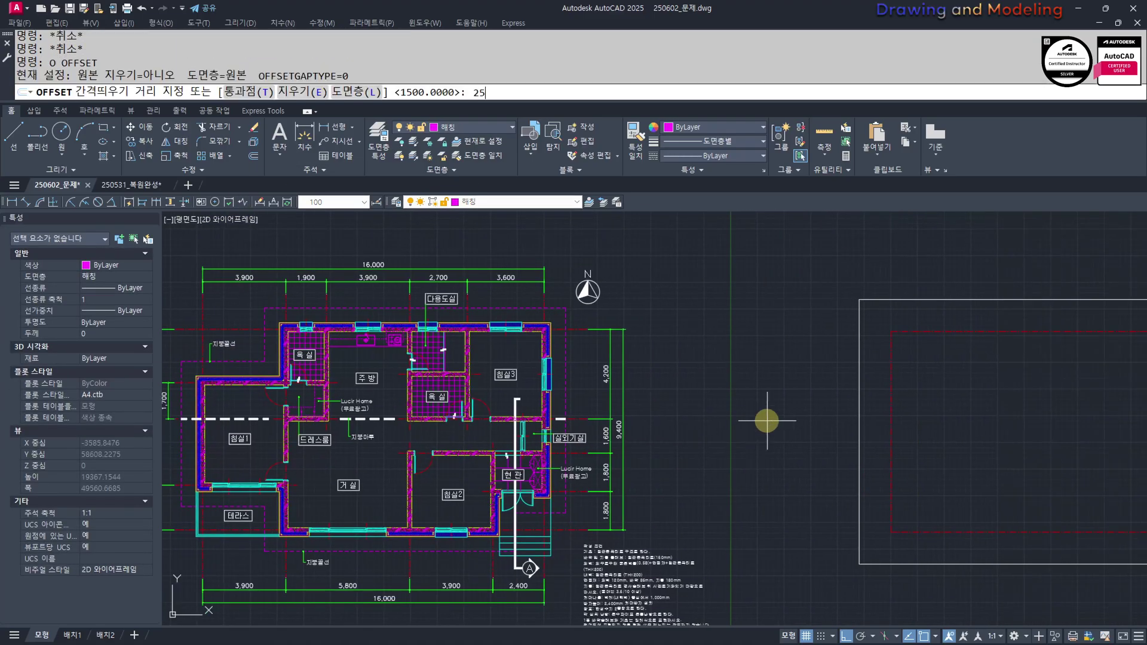
{"action": "type", "text": "00"}
{"action": "key", "text": "Return"}
{"action": "left_click", "coordinate": [974, 351]}
{"action": "left_click", "coordinate": [940, 402]}
{"action": "middle_click_drag", "start_coordinate": [421, 411], "coordinate": [582, 421]}
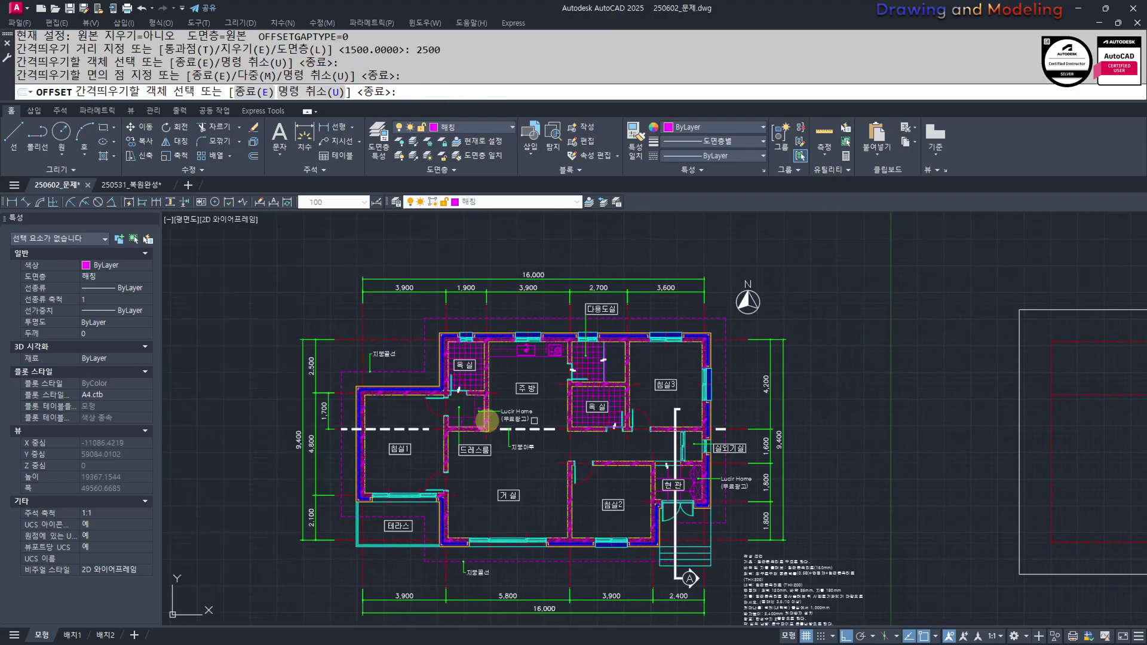
{"action": "left_click", "coordinate": [336, 340]}
{"action": "mouse_move", "coordinate": [889, 427]}
{"action": "middle_mouse_down"}
{"action": "mouse_move", "coordinate": [760, 422]}
{"action": "mouse_move", "coordinate": [741, 410]}
{"action": "middle_mouse_up"}
{"action": "key", "text": "Escape"}
{"action": "key", "text": "Escape"}
Offset the left line of the inner red outline 3900 mm to the right
{"action": "key", "text": "space"}
{"action": "type", "text": "3900"}
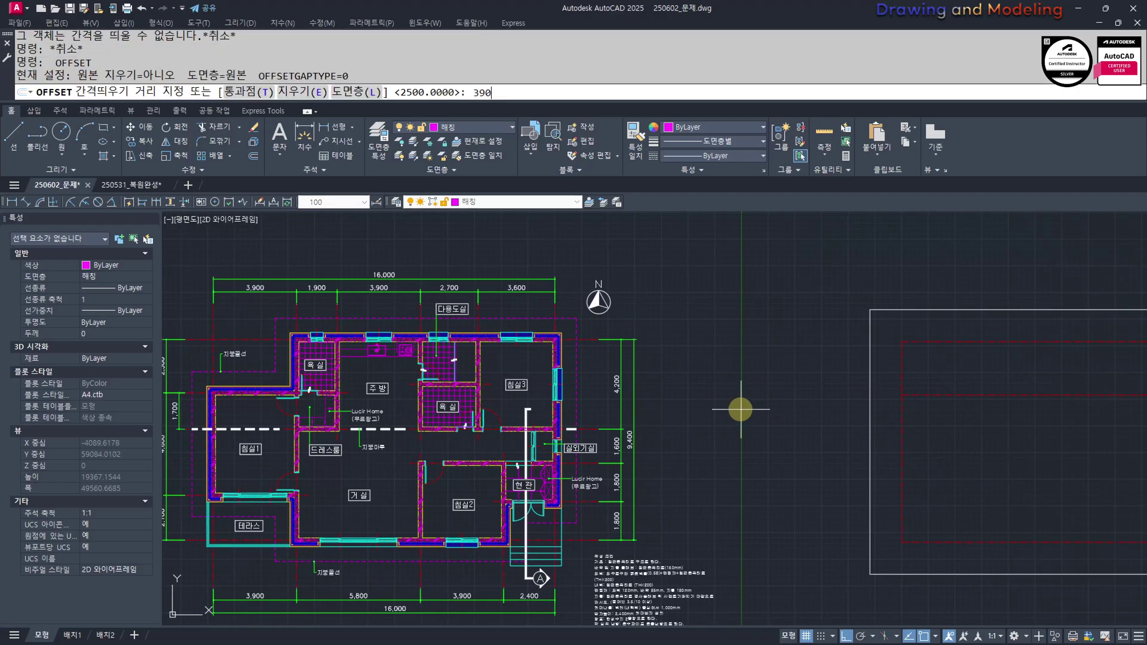
{"action": "key", "text": "space"}
{"action": "left_click", "coordinate": [906, 417]}
{"action": "left_click", "coordinate": [901, 420]}
{"action": "left_click", "coordinate": [1001, 446]}
{"action": "key", "text": "Escape"}
{"action": "key", "text": "Escape"}
Trim the excess of the two offset lines to form the stepped notch around the red outline's upper-left corner
{"action": "middle_click_drag", "start_coordinate": [975, 397], "coordinate": [878, 437]}
{"action": "scroll", "coordinate": [879, 437], "scroll_direction": "up", "scroll_amount": 2}
{"action": "type", "text": "tr"}
{"action": "left_click", "coordinate": [957, 440]}
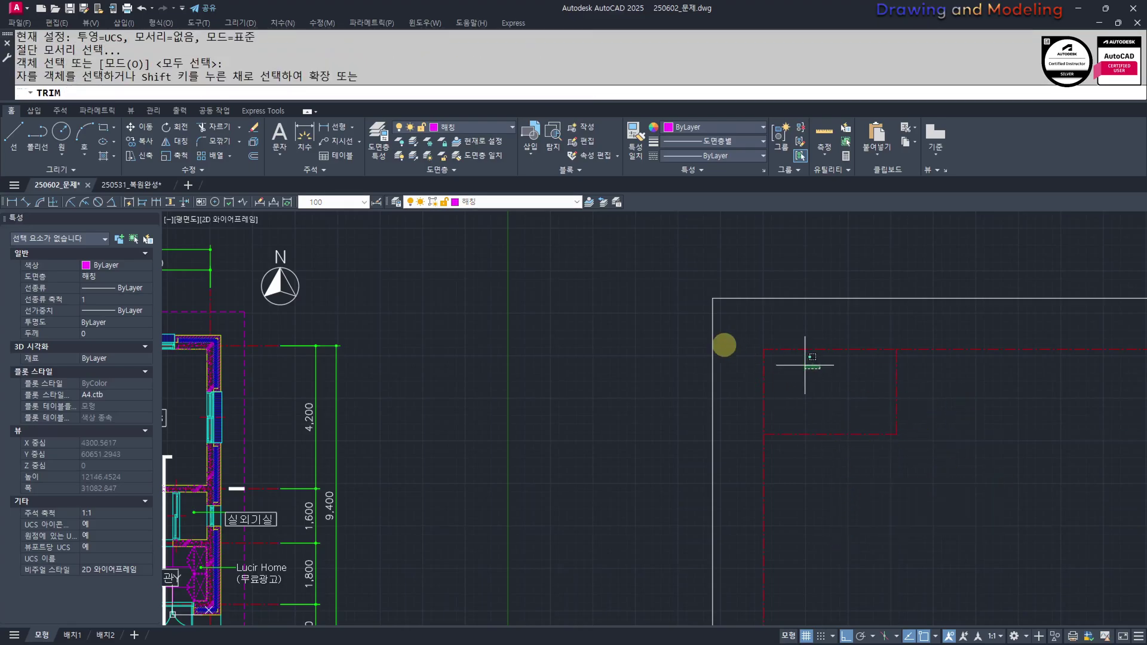
{"action": "key", "text": "Escape"}
Offset the right line of the inner red outline 2400 mm to the left
{"action": "scroll", "coordinate": [632, 407], "scroll_direction": "down", "scroll_amount": 5}
{"action": "middle_click_drag", "start_coordinate": [884, 508], "coordinate": [815, 501]}
{"action": "middle_click_drag", "start_coordinate": [1144, 504], "coordinate": [1045, 505]}
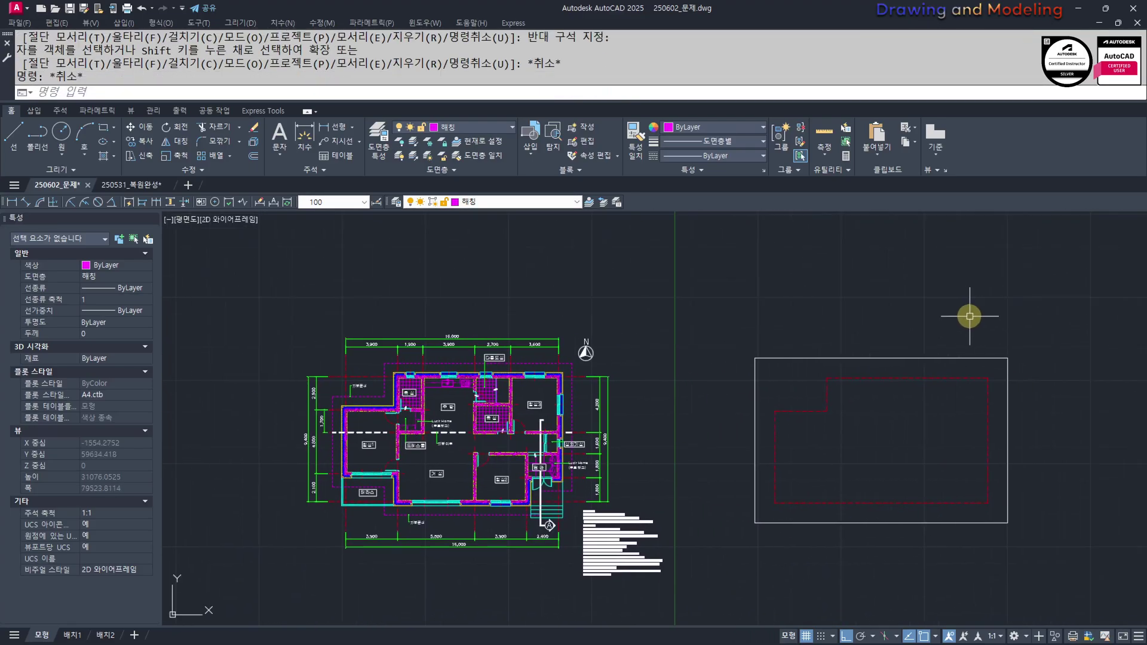
{"action": "type", "text": "o"}
{"action": "scroll", "coordinate": [982, 487], "scroll_direction": "up", "scroll_amount": 2}
{"action": "type", "text": "24"}
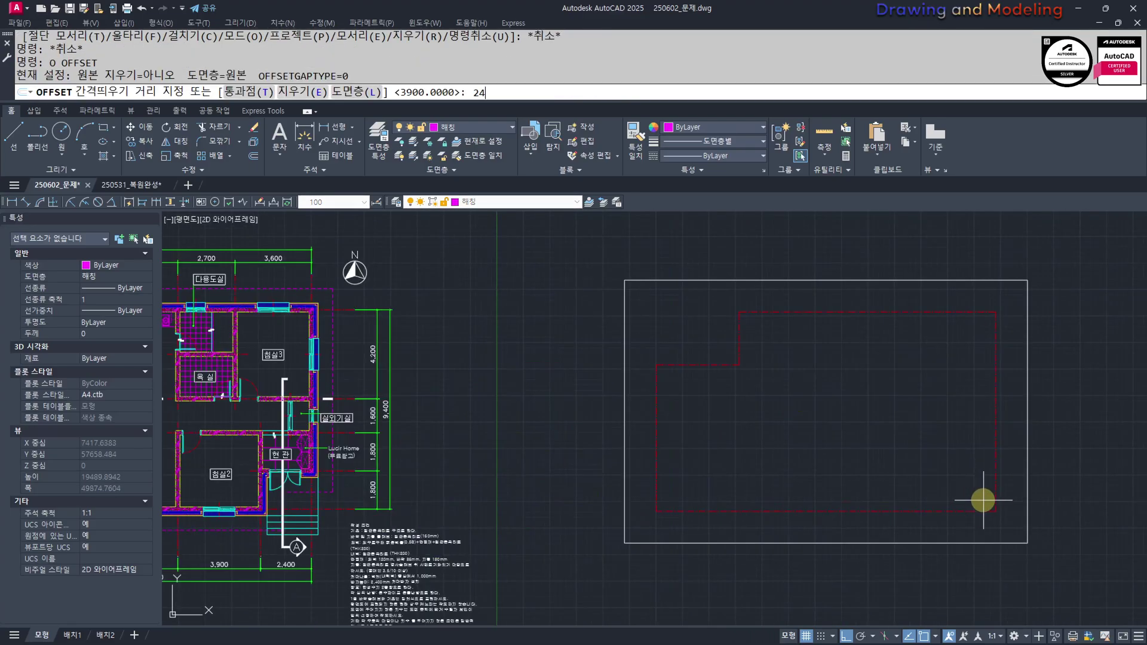
{"action": "type", "text": "00"}
{"action": "key", "text": "Return"}
{"action": "left_click", "coordinate": [996, 488]}
{"action": "left_click", "coordinate": [903, 491]}
{"action": "key", "text": "Escape"}
{"action": "key", "text": "Escape"}
Offset the bottom line of the inner red outline 1800 mm upward
{"action": "key", "text": "Return"}
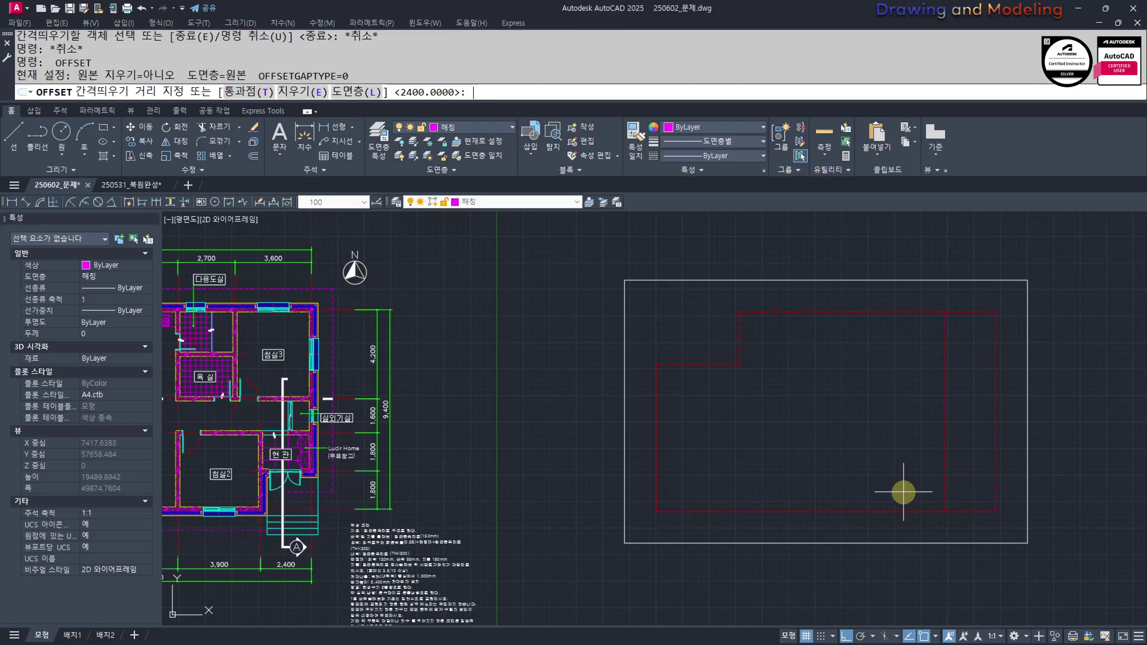
{"action": "type", "text": "1800"}
{"action": "key", "text": "Return"}
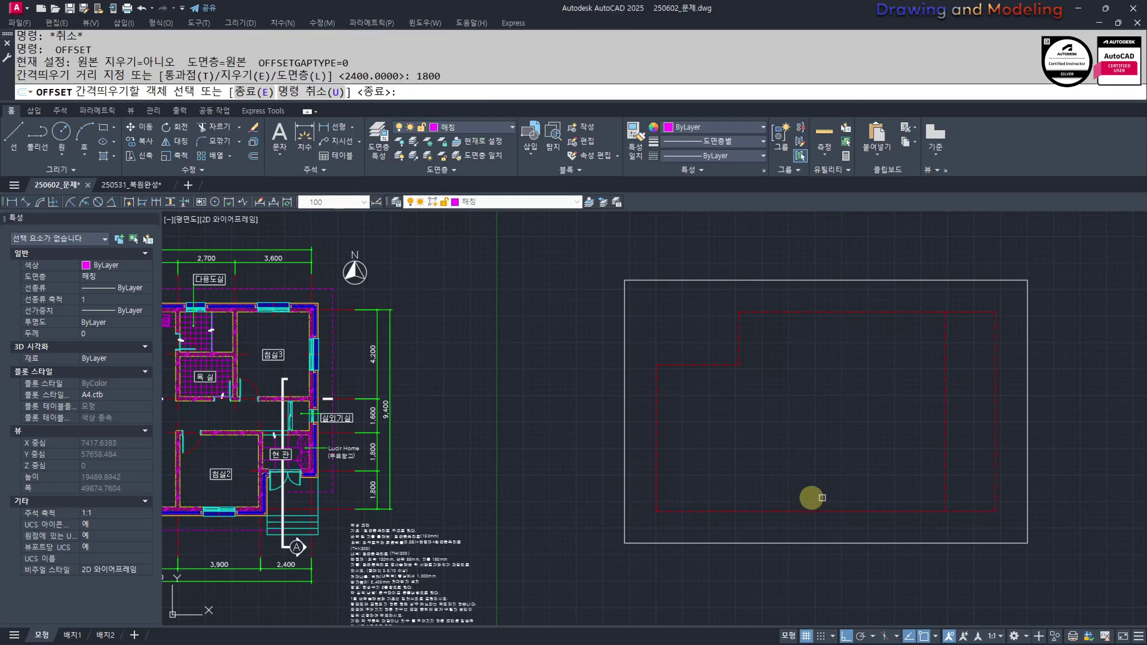
{"action": "left_click", "coordinate": [962, 508]}
{"action": "left_click", "coordinate": [968, 515]}
{"action": "left_click", "coordinate": [966, 515]}
{"action": "left_click", "coordinate": [961, 514]}
{"action": "left_click", "coordinate": [963, 513]}
{"action": "left_click", "coordinate": [965, 489]}
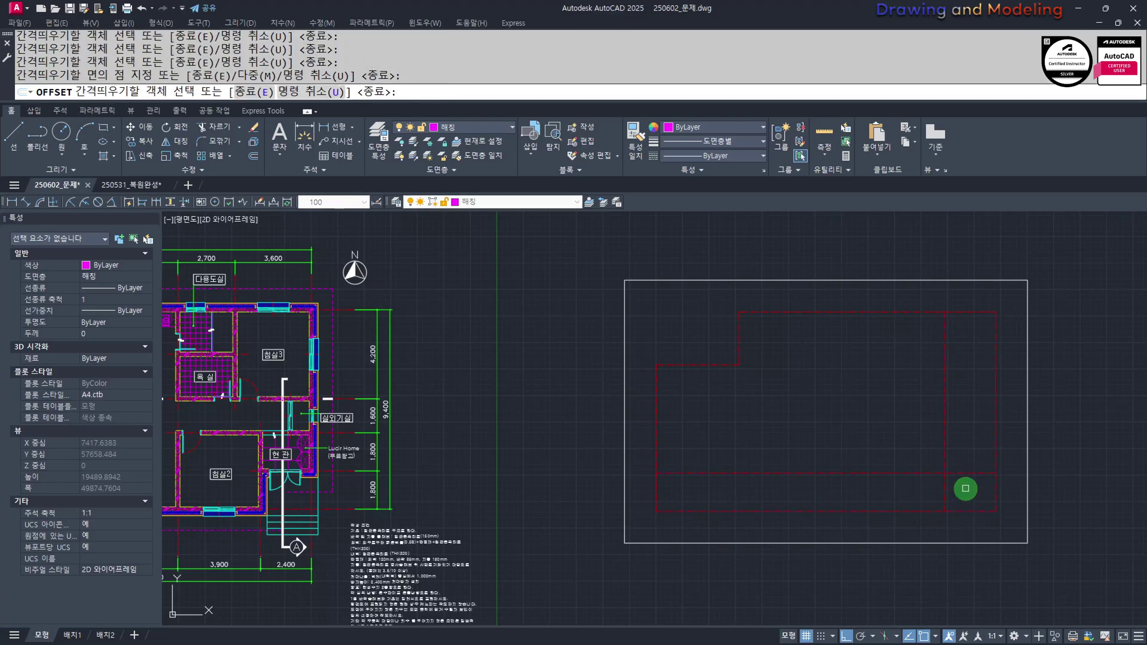
Offset the new horizontal line another 1800 mm upward, and the resulting line 1600 mm upward
{"action": "left_click", "coordinate": [968, 473]}
{"action": "key", "text": "Escape"}
{"action": "key", "text": "space"}
{"action": "type", "text": "1600"}
{"action": "key", "text": "Return"}
{"action": "left_click", "coordinate": [980, 431]}
{"action": "left_click", "coordinate": [967, 401]}
{"action": "key", "text": "Escape"}
{"action": "key", "text": "Escape"}
{"action": "middle_click_drag", "start_coordinate": [937, 492], "coordinate": [962, 478]}
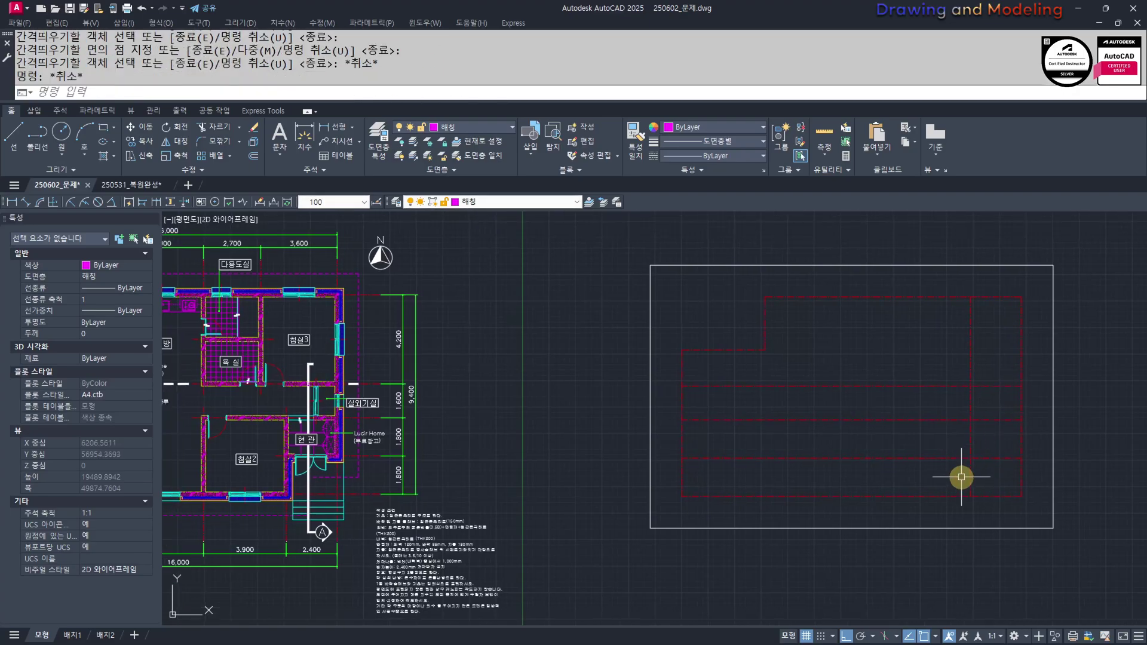
{"action": "type", "text": "tr"}
{"action": "key", "text": "space"}
{"action": "left_click", "coordinate": [1012, 470]}
{"action": "left_click", "coordinate": [955, 414]}
{"action": "key", "text": "Escape"}
{"action": "key", "text": "Escape"}
{"action": "left_click", "coordinate": [1029, 394]}
{"action": "left_click", "coordinate": [997, 381]}
{"action": "key", "text": "Escape"}
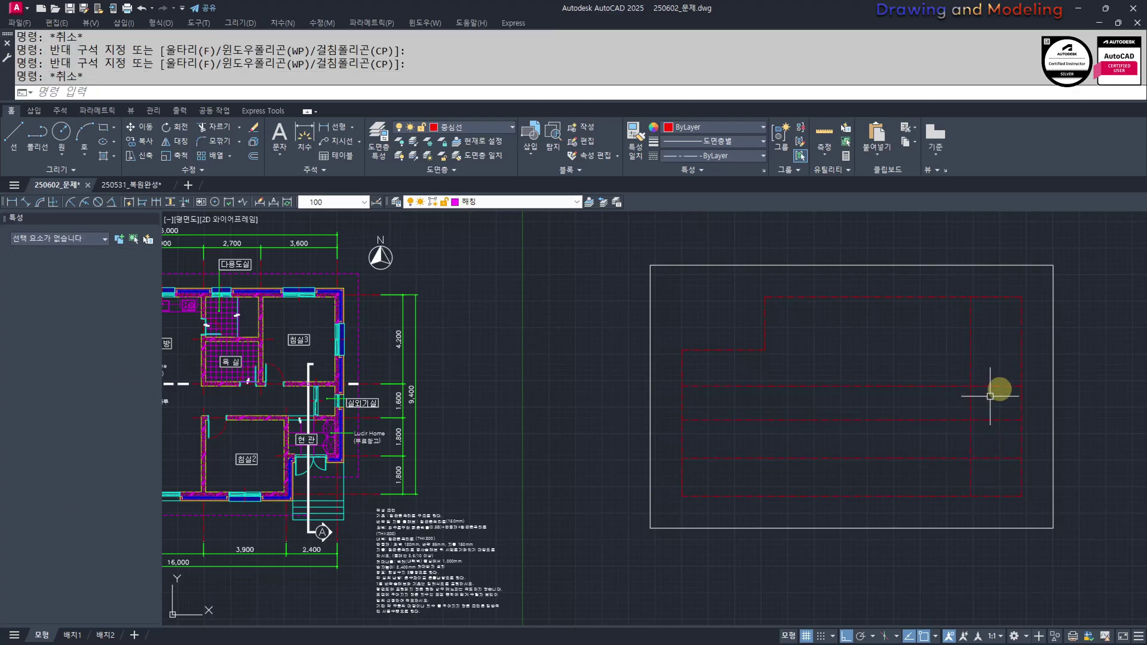
Erase the two upper horizontal offset lines inside the red outline, keeping the lowest one
{"action": "left_click", "coordinate": [989, 396]}
{"action": "type", "text": "e"}
{"action": "key", "text": "space"}
{"action": "left_click", "coordinate": [989, 418]}
{"action": "type", "text": "e"}
{"action": "key", "text": "space"}
Try to trim the red outline's lower-right corner, and undo the unwanted cuts to the white border rectangle
{"action": "type", "text": "tr TRIM"}
{"action": "key", "text": "space"}
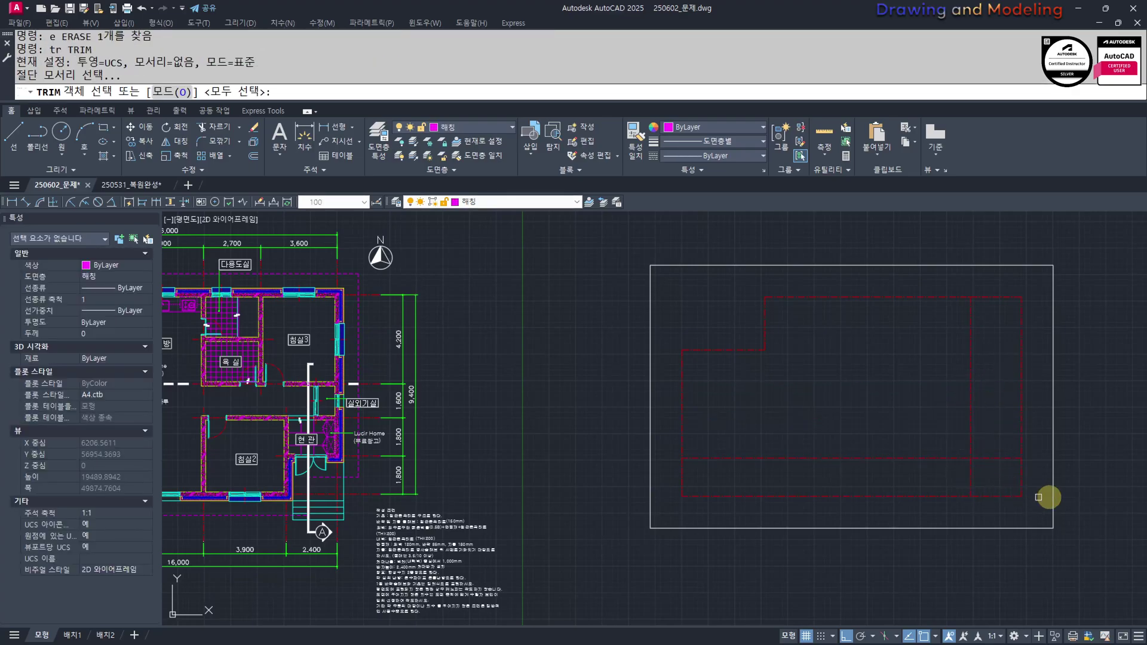
{"action": "key", "text": "space"}
{"action": "key", "text": "Escape"}
{"action": "middle_click_drag", "start_coordinate": [1028, 491], "coordinate": [996, 505]}
{"action": "key", "text": "Escape"}
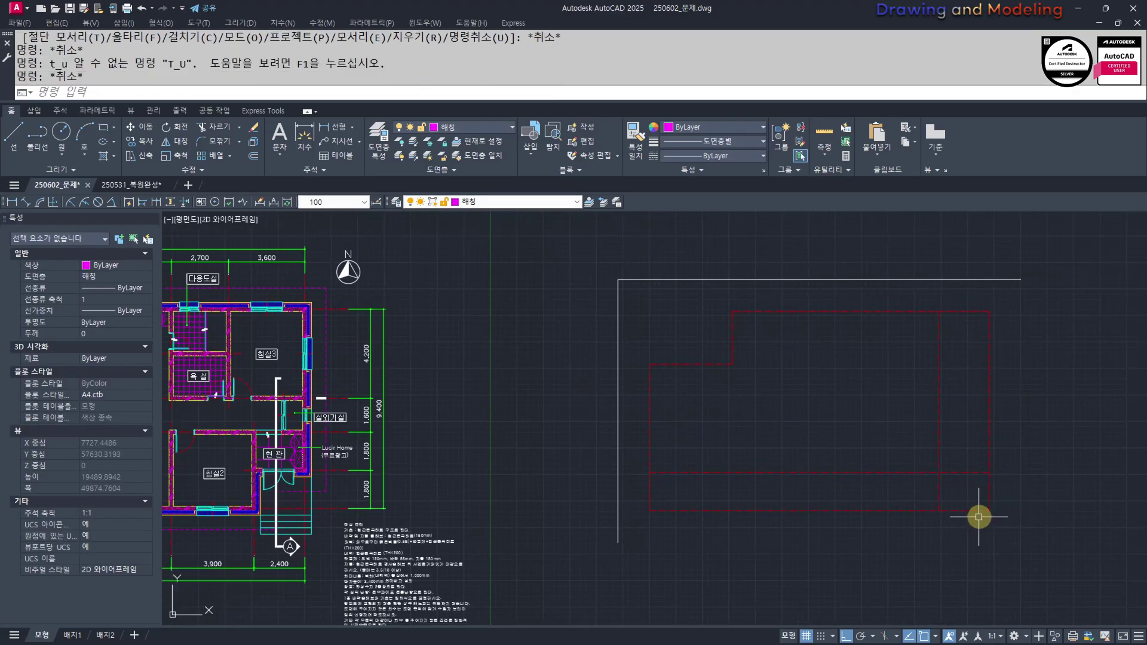
{"action": "key", "text": "ctrl+z"}
{"action": "key", "text": "ctrl+z"}
Trim the excess of the 2400 mm and 1800 mm offset lines to form the notch at the red outline's lower-right corner
{"action": "middle_click_drag", "start_coordinate": [1026, 503], "coordinate": [946, 507]}
{"action": "scroll", "coordinate": [942, 506], "scroll_direction": "up", "scroll_amount": 2}
{"action": "type", "text": "tr"}
{"action": "left_click", "coordinate": [970, 479]}
{"action": "left_click", "coordinate": [900, 507]}
{"action": "key", "text": "Escape"}
{"action": "key", "text": "space"}
{"action": "left_click", "coordinate": [898, 464]}
{"action": "left_click", "coordinate": [828, 409]}
{"action": "key", "text": "space"}
{"action": "left_click_drag", "start_coordinate": [890, 392], "coordinate": [839, 373]}
{"action": "left_click_drag", "start_coordinate": [815, 383], "coordinate": [786, 449]}
{"action": "key", "text": "Escape"}
Offset the bottom line of the inner red outline 2100 mm upward
{"action": "scroll", "coordinate": [786, 448], "scroll_direction": "down", "scroll_amount": 4}
{"action": "middle_click_drag", "start_coordinate": [292, 453], "coordinate": [462, 454]}
{"action": "scroll", "coordinate": [462, 454], "scroll_direction": "up", "scroll_amount": 2}
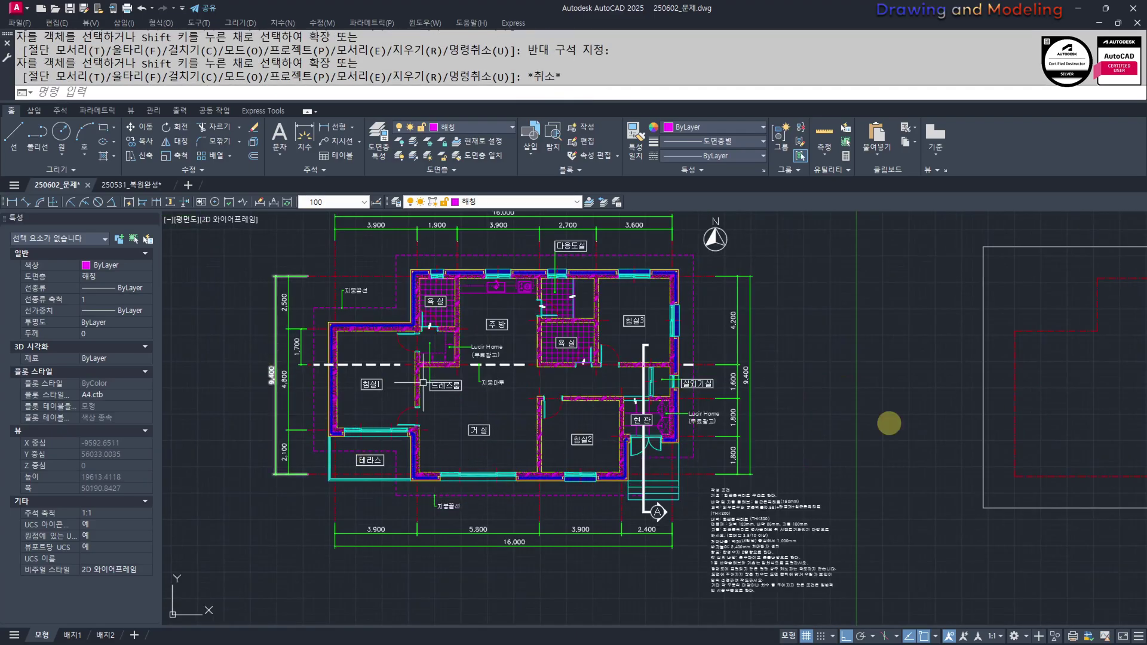
{"action": "middle_click_drag", "start_coordinate": [843, 471], "coordinate": [659, 462]}
{"action": "middle_click_drag", "start_coordinate": [214, 469], "coordinate": [438, 484]}
{"action": "middle_click_drag", "start_coordinate": [879, 484], "coordinate": [710, 476]}
{"action": "type", "text": "o"}
{"action": "key", "text": "Return"}
{"action": "type", "text": "2100"}
{"action": "key", "text": "Return"}
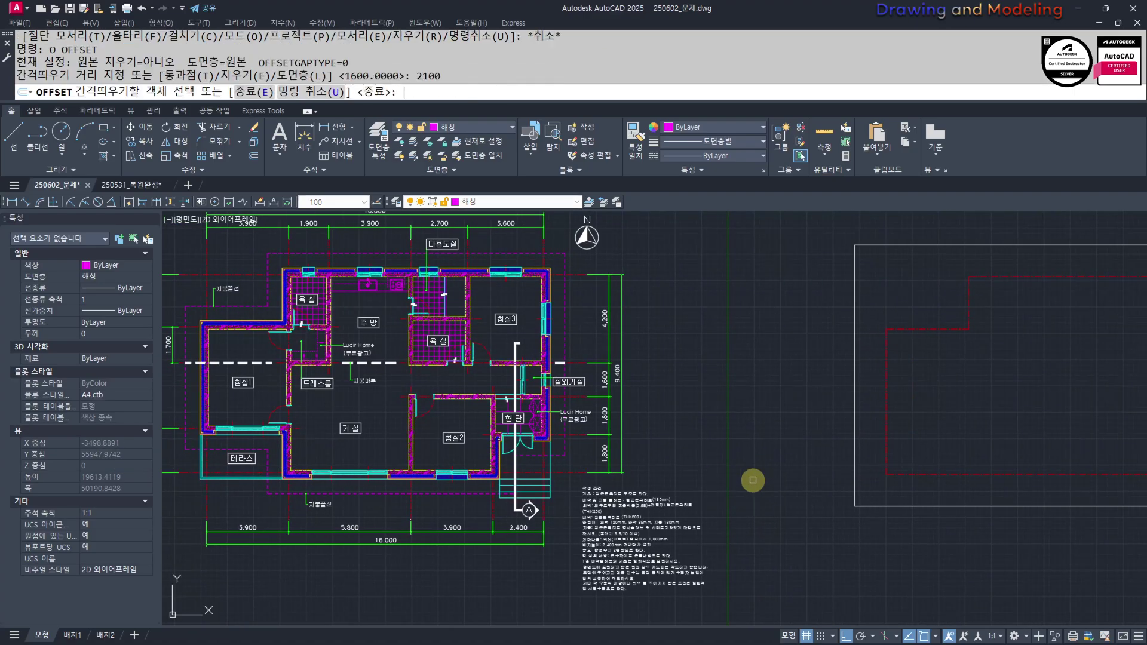
{"action": "left_click", "coordinate": [959, 475]}
{"action": "left_click", "coordinate": [947, 452]}
{"action": "key", "text": "Escape"}
Offset the lower-left vertical line of the red outline 3900 mm to the right
{"action": "middle_click_drag", "start_coordinate": [711, 471], "coordinate": [865, 476]}
{"action": "middle_click_drag", "start_coordinate": [981, 497], "coordinate": [886, 499]}
{"action": "key", "text": "space"}
{"action": "type", "text": "3900"}
{"action": "key", "text": "Return"}
{"action": "left_click", "coordinate": [948, 455]}
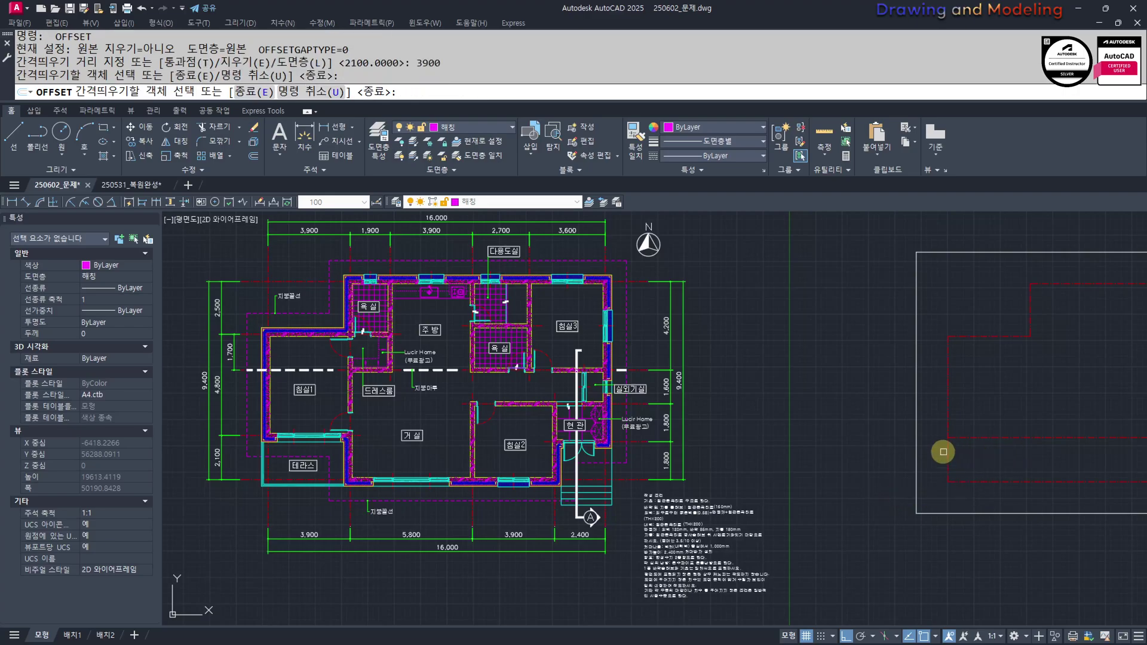
{"action": "left_click", "coordinate": [975, 460]}
{"action": "key", "text": "Escape"}
{"action": "key", "text": "Escape"}
Trim the excess of the 2100 mm and 3900 mm offset lines to form the notch at the red outline's lower-left corner
{"action": "scroll", "coordinate": [920, 442], "scroll_direction": "up", "scroll_amount": 2}
{"action": "type", "text": "tr"}
{"action": "key", "text": "space"}
{"action": "left_click", "coordinate": [958, 447]}
{"action": "left_click", "coordinate": [899, 401]}
{"action": "key", "text": "space"}
{"action": "left_click", "coordinate": [1041, 423]}
{"action": "left_click", "coordinate": [1029, 326]}
{"action": "left_click", "coordinate": [866, 361]}
{"action": "key", "text": "Escape"}
{"action": "key", "text": "Escape"}
Join all segments of the stepped red centre-line outline into one polyline
{"action": "scroll", "coordinate": [807, 499], "scroll_direction": "down", "scroll_amount": 4}
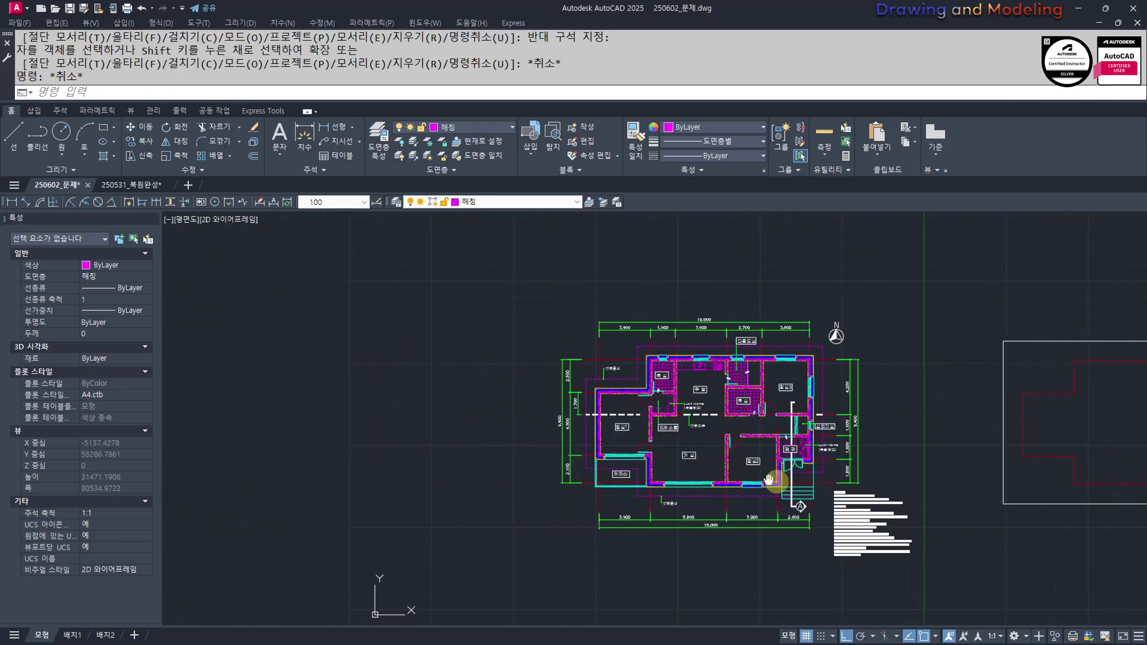
{"action": "middle_click_drag", "start_coordinate": [988, 482], "coordinate": [742, 486]}
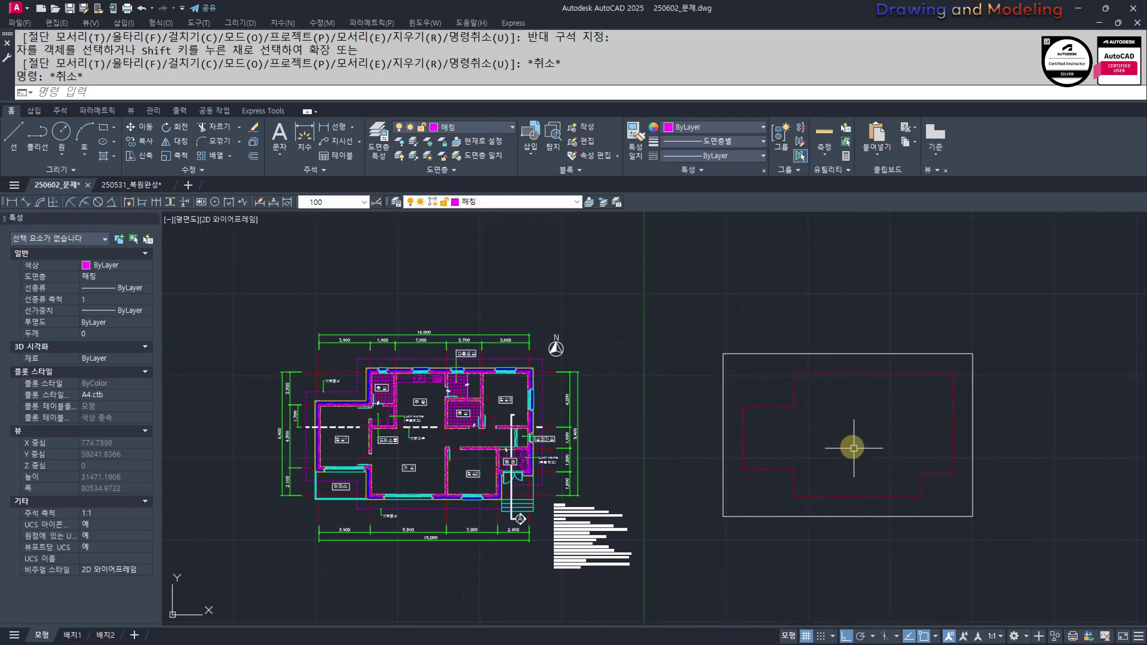
{"action": "scroll", "coordinate": [731, 431], "scroll_direction": "up", "scroll_amount": 3}
{"action": "left_click", "coordinate": [705, 338]}
{"action": "left_click", "coordinate": [1070, 584]}
{"action": "middle_click_drag", "start_coordinate": [1070, 584], "coordinate": [988, 532]}
{"action": "type", "text": "j"}
{"action": "key", "text": "Return"}
{"action": "key", "text": "Escape"}
{"action": "key", "text": "Escape"}
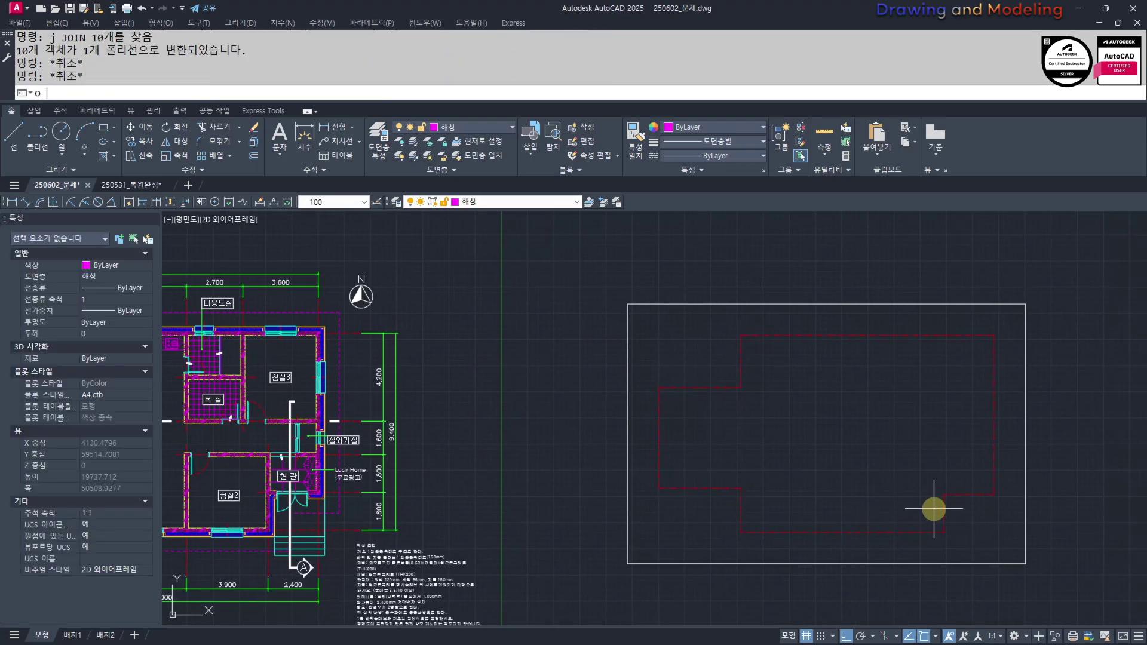
Offset the joined centre-line outline 1000 mm outward for the eaves line
{"action": "type", "text": "o"}
{"action": "key", "text": "Return"}
{"action": "type", "text": "1000"}
{"action": "key", "text": "Return"}
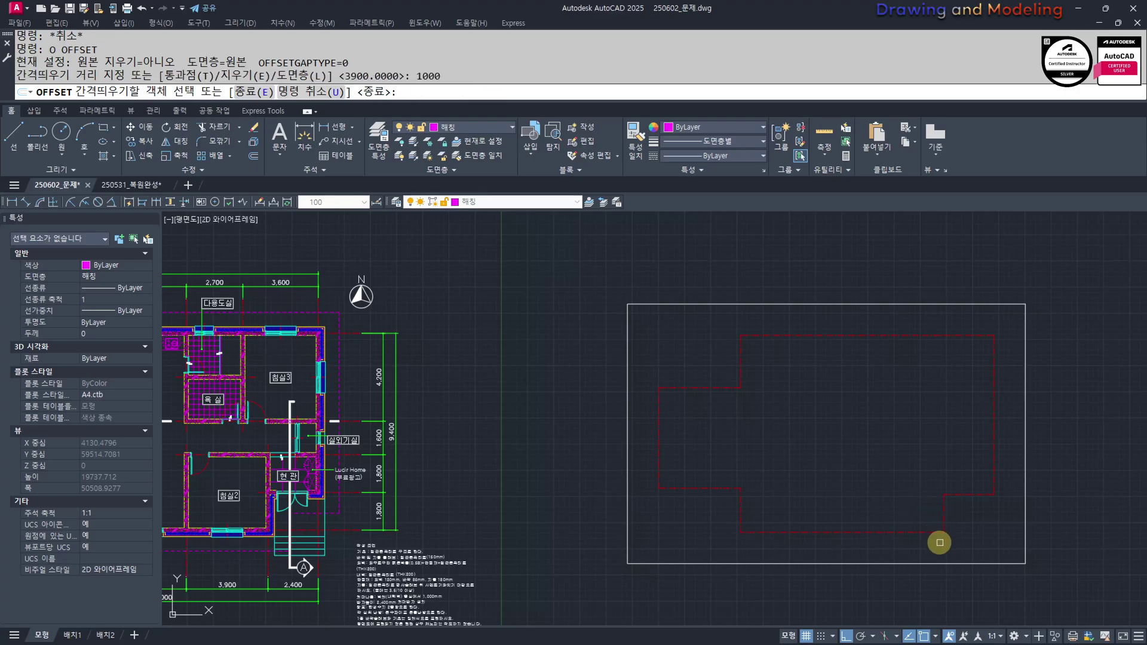
{"action": "left_click", "coordinate": [936, 533]}
{"action": "left_click", "coordinate": [940, 540]}
{"action": "key", "text": "Escape"}
{"action": "key", "text": "Escape"}
Put the outer offset outline on the 숨은선 layer and adjust its linetype scale
{"action": "left_click", "coordinate": [978, 531]}
{"action": "left_click", "coordinate": [968, 509]}
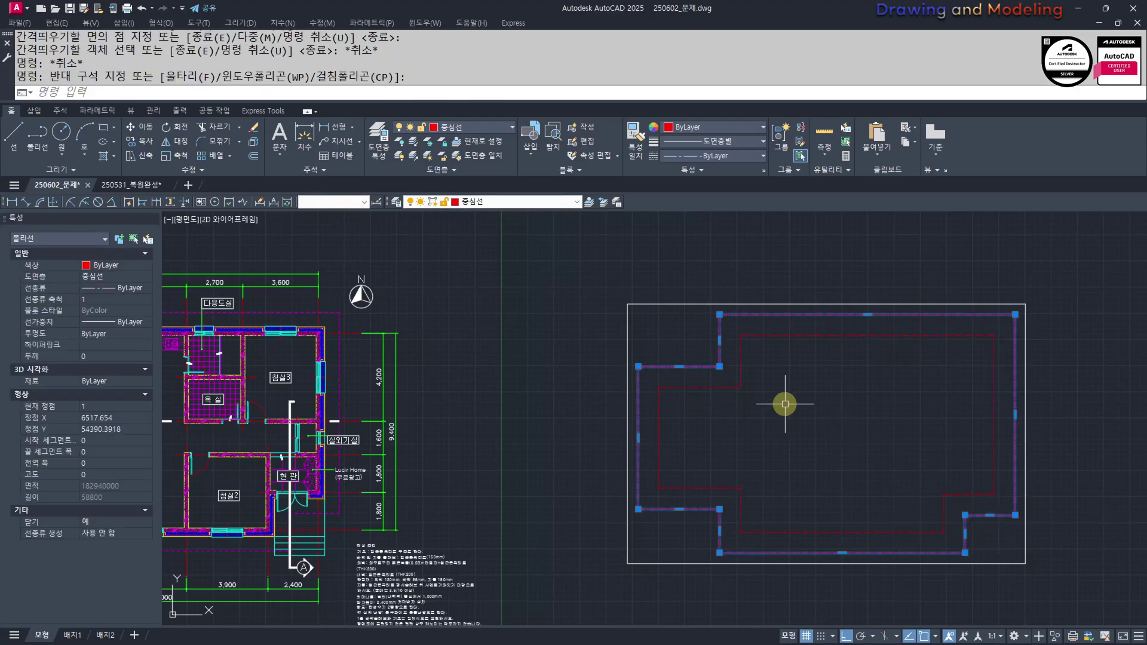
{"action": "left_click", "coordinate": [565, 202]}
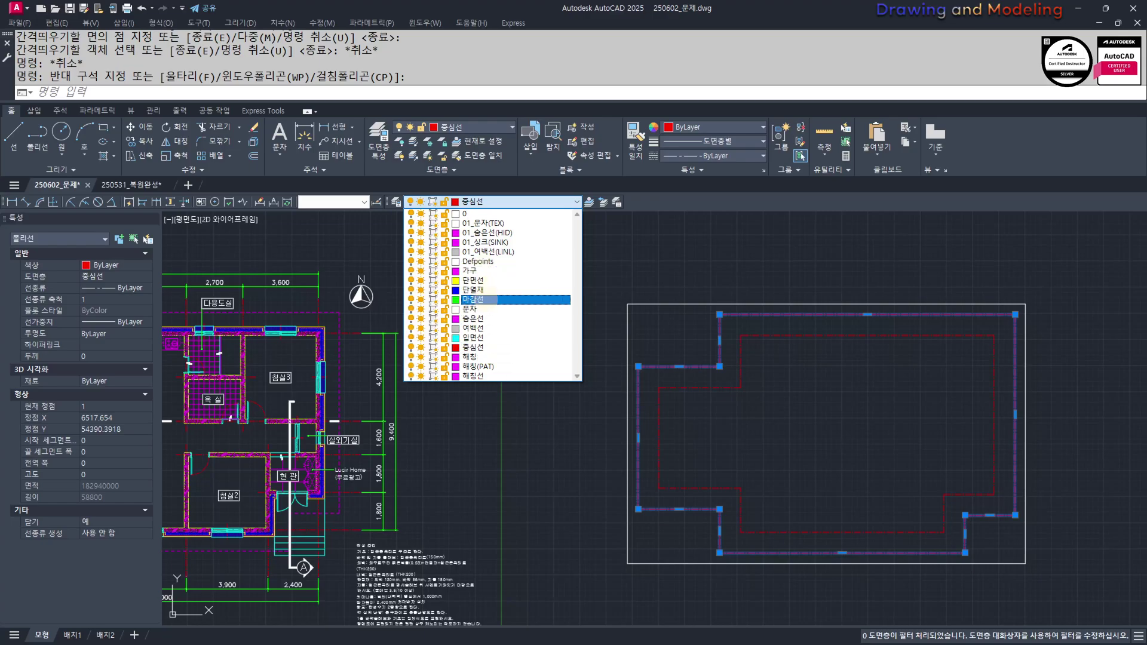
{"action": "left_click", "coordinate": [478, 319]}
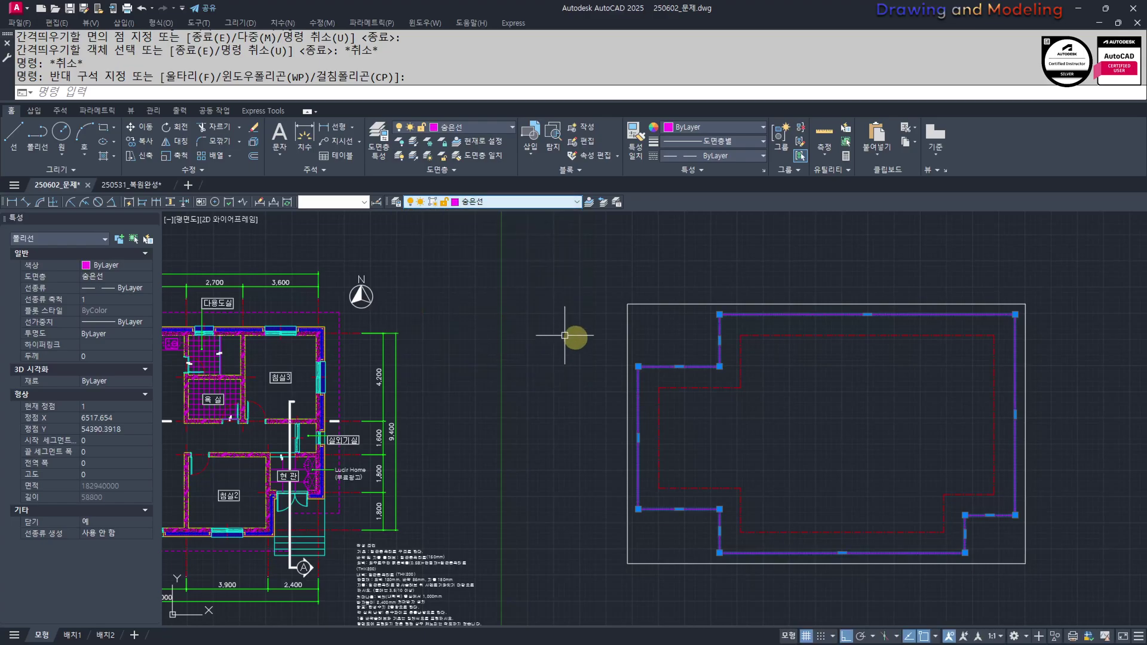
{"action": "scroll", "coordinate": [711, 364], "scroll_direction": "up", "scroll_amount": 2}
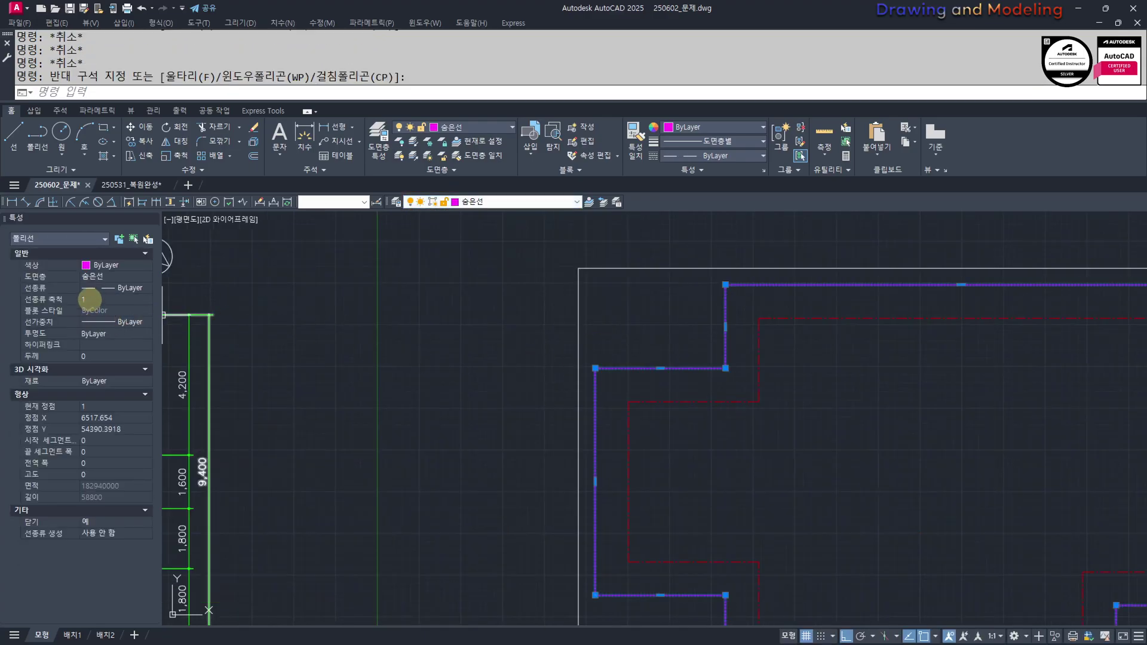
{"action": "key", "text": "Return"}
{"action": "key", "text": "Escape"}
{"action": "key", "text": "Escape"}
{"action": "key", "text": "Escape"}
{"action": "scroll", "coordinate": [699, 413], "scroll_direction": "down", "scroll_amount": 2}
{"action": "mouse_move", "coordinate": [684, 407]}
{"action": "middle_mouse_down"}
{"action": "mouse_move", "coordinate": [635, 377]}
{"action": "mouse_move", "coordinate": [692, 408]}
{"action": "middle_mouse_up"}
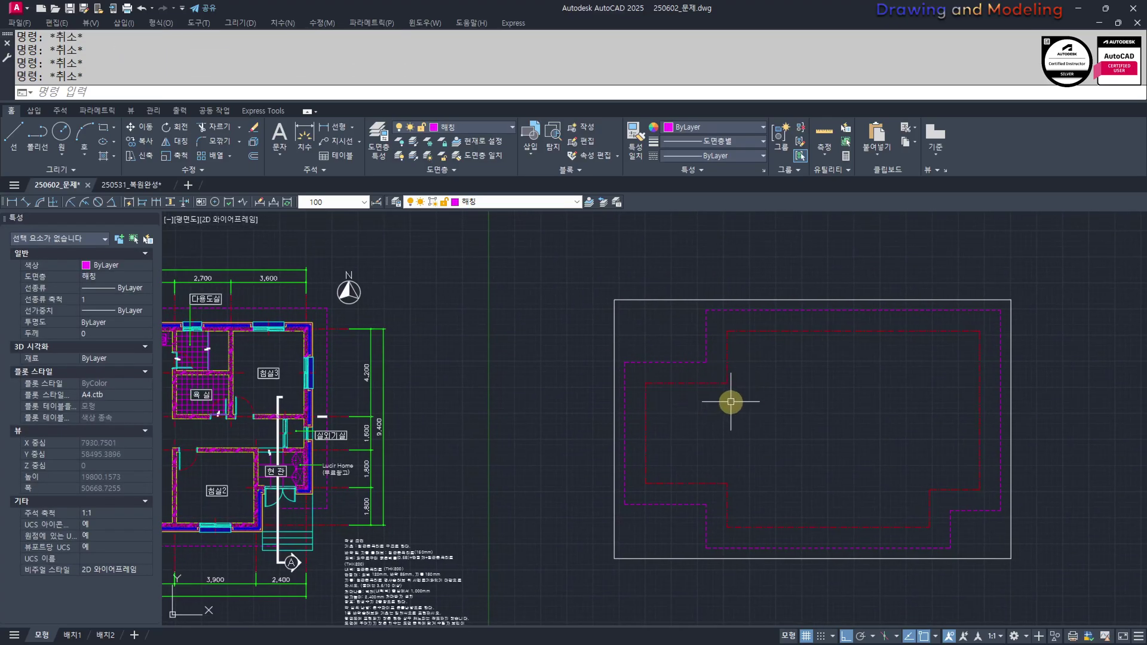
{"action": "type", "text": "o"}
{"action": "key", "text": "Return"}
{"action": "type", "text": "10"}
{"action": "key", "text": "Return"}
{"action": "key", "text": "Escape"}
{"action": "key", "text": "Escape"}
Offset the red centre-line outline 100 mm inward and 100 mm outward
{"action": "scroll", "coordinate": [697, 392], "scroll_direction": "up", "scroll_amount": 2}
{"action": "key", "text": "Return"}
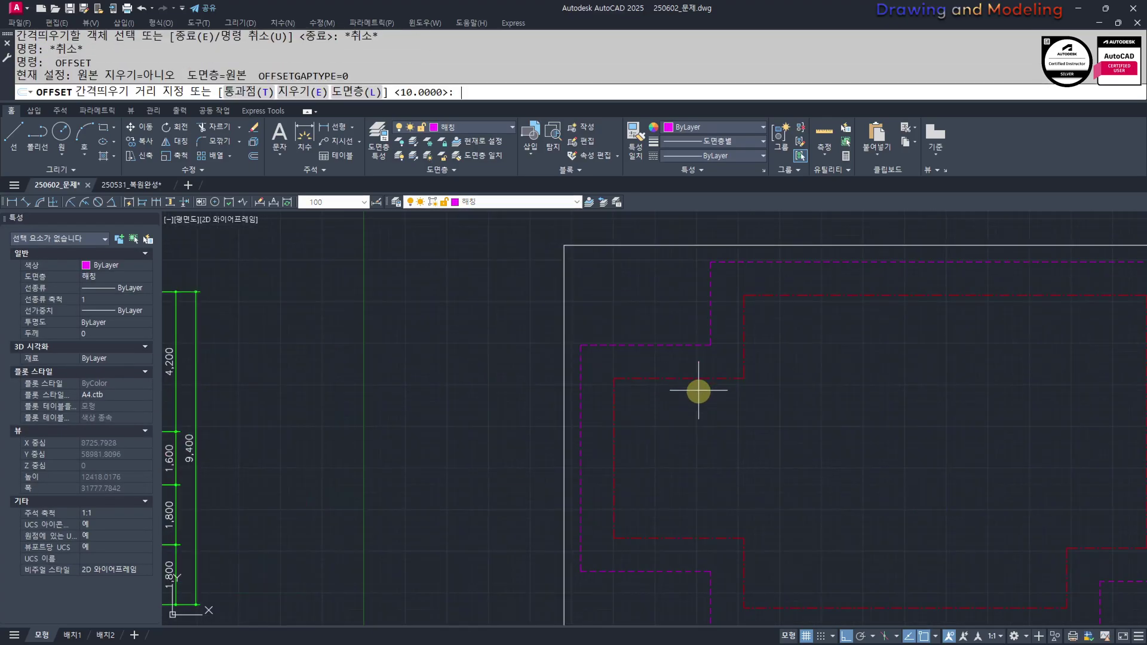
{"action": "type", "text": "100"}
{"action": "key", "text": "Return"}
{"action": "scroll", "coordinate": [658, 384], "scroll_direction": "up", "scroll_amount": 2}
{"action": "left_click", "coordinate": [671, 374]}
{"action": "left_click", "coordinate": [691, 426]}
{"action": "scroll", "coordinate": [685, 376], "scroll_direction": "up", "scroll_amount": 2}
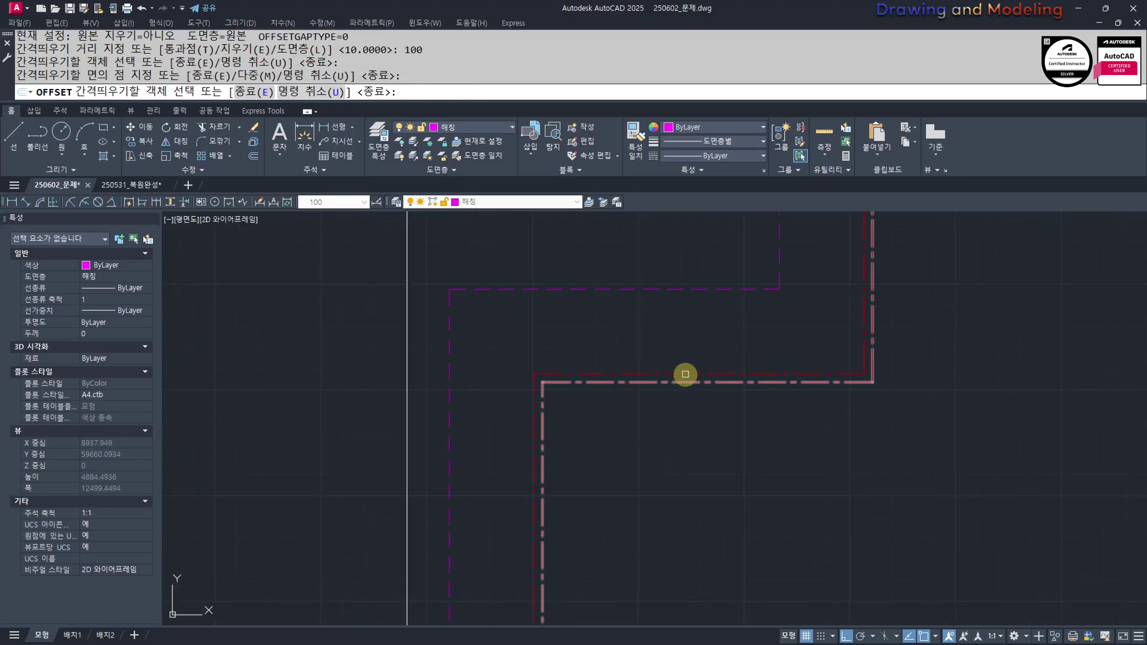
{"action": "left_click", "coordinate": [685, 375]}
{"action": "left_click", "coordinate": [687, 328]}
{"action": "key", "text": "Escape"}
{"action": "key", "text": "Escape"}
Offset the outermost red wall line 120 mm outward
{"action": "key", "text": "Return"}
{"action": "type", "text": "120"}
{"action": "key", "text": "Return"}
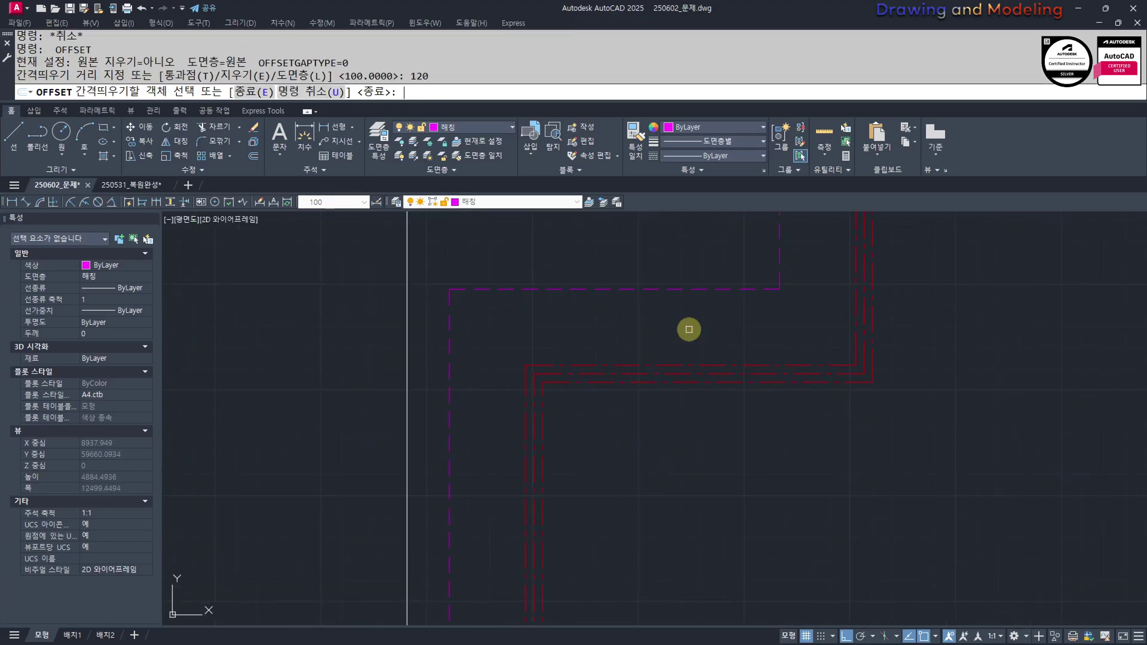
{"action": "left_click", "coordinate": [693, 366]}
{"action": "left_click", "coordinate": [691, 323]}
{"action": "key", "text": "Escape"}
{"action": "key", "text": "Escape"}
Offset the outermost wall line 90 mm outward and end the Offset command
{"action": "key", "text": "Return"}
{"action": "key", "text": "Return"}
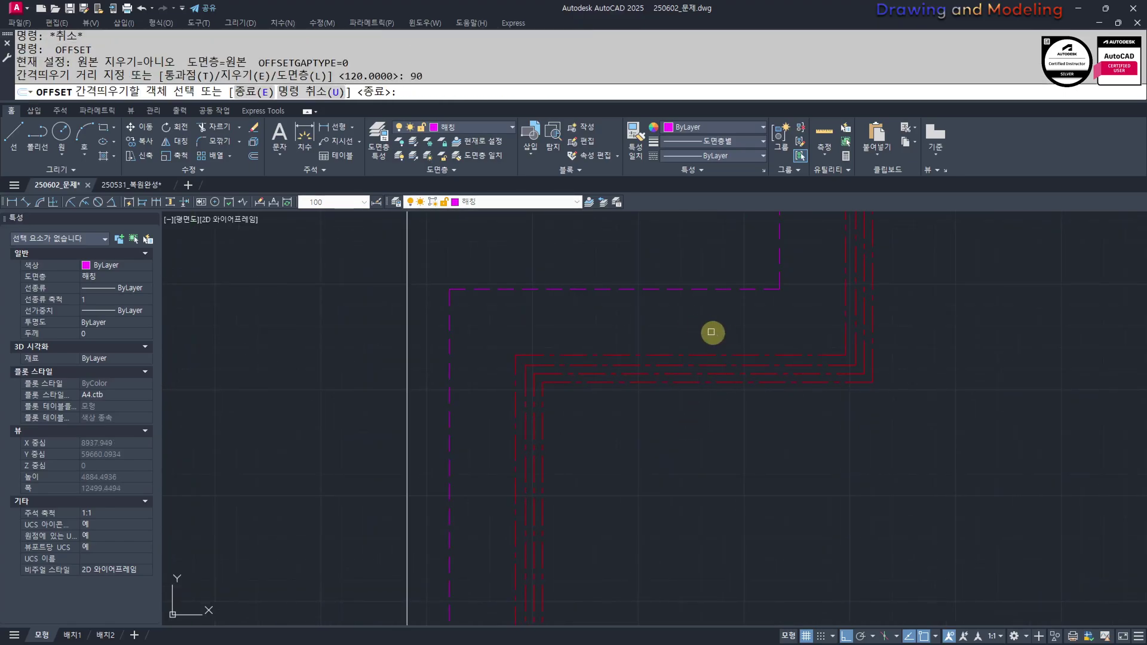
{"action": "left_click", "coordinate": [706, 353]}
{"action": "left_click", "coordinate": [699, 335]}
{"action": "key", "text": "Escape"}
{"action": "key", "text": "Escape"}
Put the four offset wall lines on the 단면선 layer, leaving the centre-line outline on its own layer
{"action": "scroll", "coordinate": [763, 389], "scroll_direction": "down", "scroll_amount": 8}
{"action": "scroll", "coordinate": [756, 384], "scroll_direction": "up", "scroll_amount": 6}
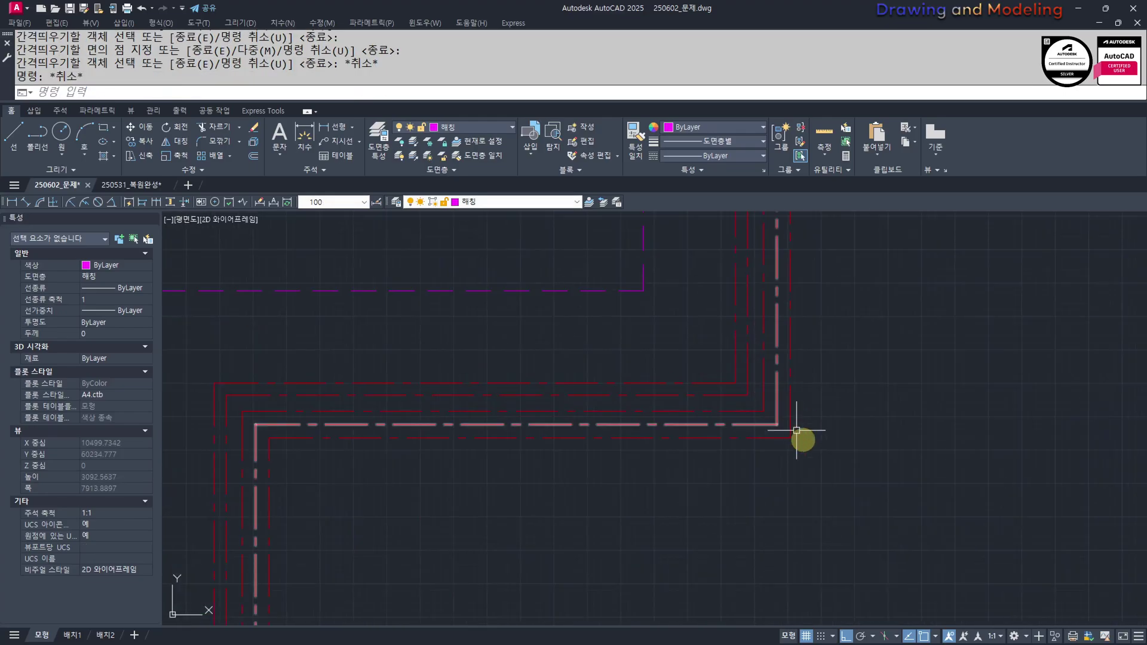
{"action": "key", "text": "Escape"}
{"action": "left_click", "coordinate": [805, 442]}
{"action": "left_click", "coordinate": [780, 431]}
{"action": "left_click", "coordinate": [764, 416]}
{"action": "left_click", "coordinate": [688, 363]}
{"action": "left_click", "coordinate": [472, 201]}
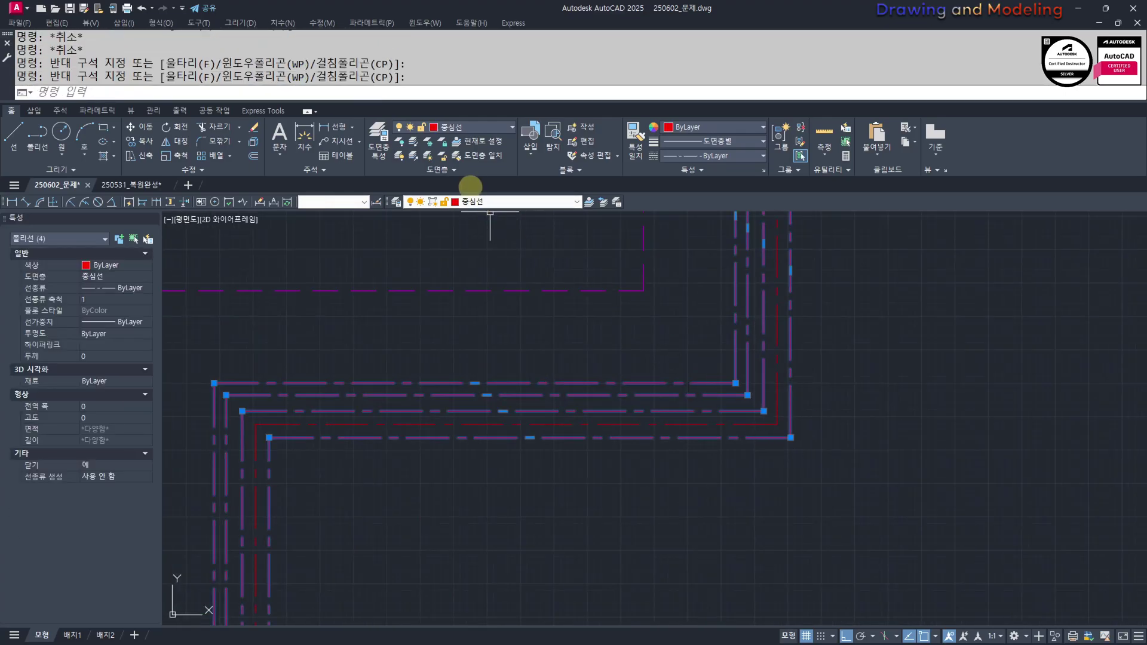
{"action": "left_click", "coordinate": [496, 263]}
{"action": "key", "text": "Escape"}
Turn off the 단면선 and 숨은선 layers by picking a wall line and the dashed eaves line
{"action": "scroll", "coordinate": [686, 384], "scroll_direction": "down", "scroll_amount": 6}
{"action": "type", "text": "ff"}
{"action": "key", "text": "Return"}
{"action": "scroll", "coordinate": [724, 320], "scroll_direction": "up", "scroll_amount": 5}
{"action": "left_click", "coordinate": [767, 294]}
{"action": "left_click", "coordinate": [767, 295]}
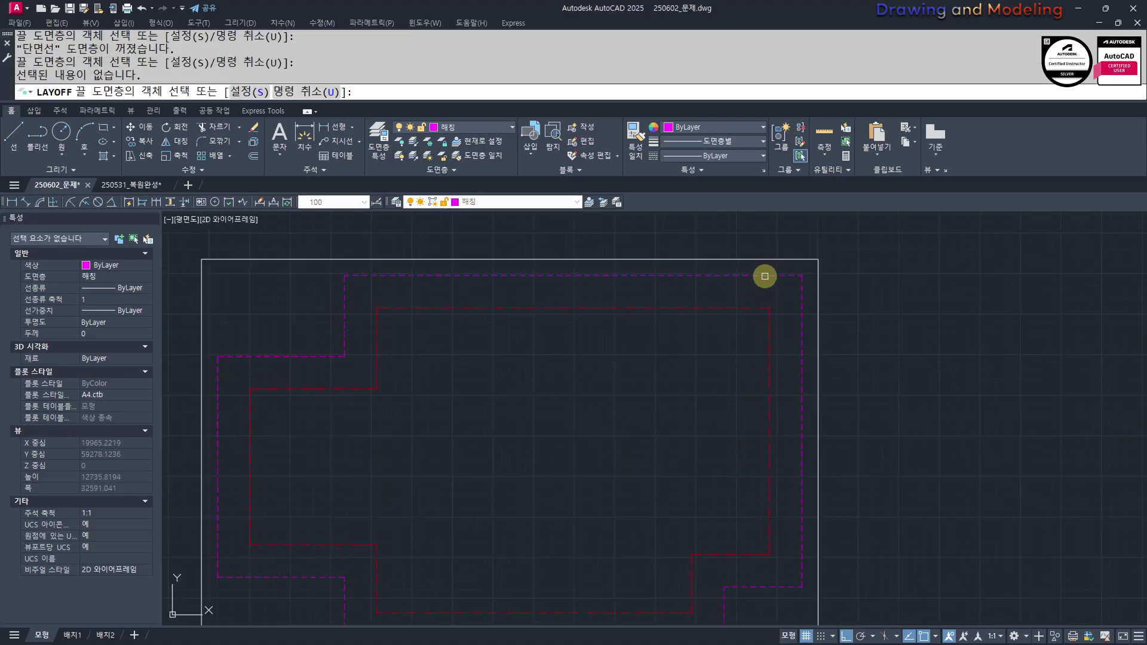
{"action": "left_click", "coordinate": [755, 276]}
{"action": "key", "text": "Escape"}
{"action": "key", "text": "Escape"}
Explode the red centre-line outline into separate lines
{"action": "scroll", "coordinate": [732, 352], "scroll_direction": "down", "scroll_amount": 4}
{"action": "left_click", "coordinate": [726, 330]}
{"action": "left_click", "coordinate": [686, 363]}
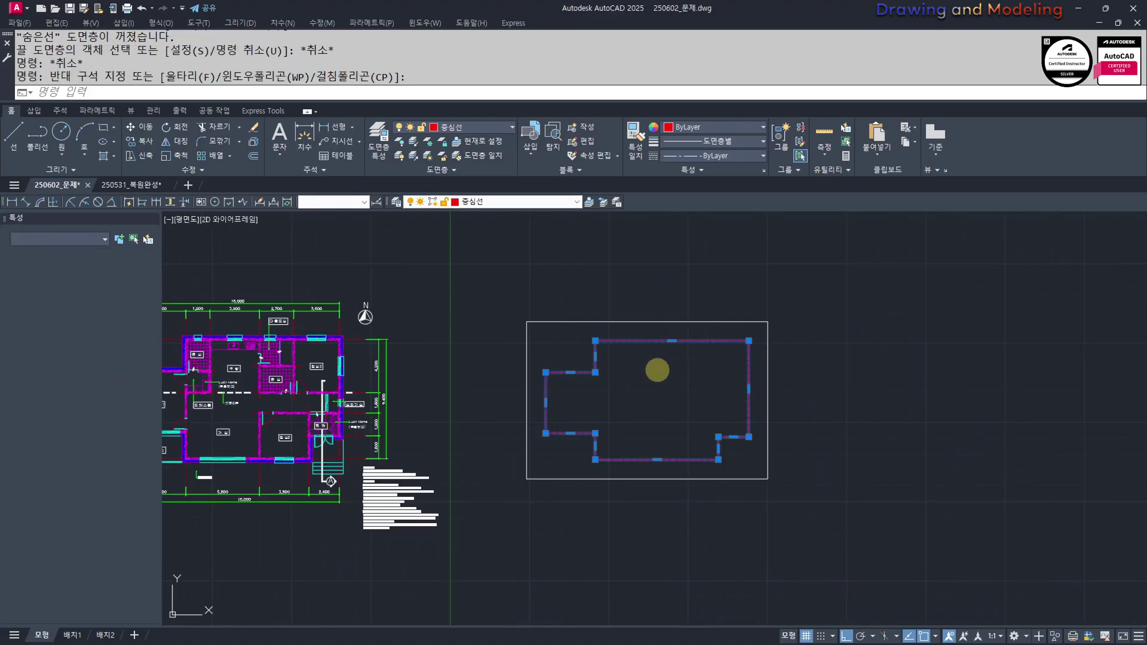
{"action": "key", "text": "x"}
{"action": "key", "text": "Return"}
{"action": "key", "text": "Escape"}
Extend the centre lines at the outline's corners to the surrounding white rectangle, using the rectangle as the boundary edge
{"action": "scroll", "coordinate": [659, 369], "scroll_direction": "up", "scroll_amount": 2}
{"action": "middle_click_drag", "start_coordinate": [665, 369], "coordinate": [724, 373]}
{"action": "type", "text": "ex"}
{"action": "key", "text": "Return"}
{"action": "left_click", "coordinate": [920, 282]}
{"action": "left_click", "coordinate": [874, 317]}
{"action": "key", "text": "Return"}
{"action": "left_click", "coordinate": [876, 310]}
{"action": "left_click", "coordinate": [823, 362]}
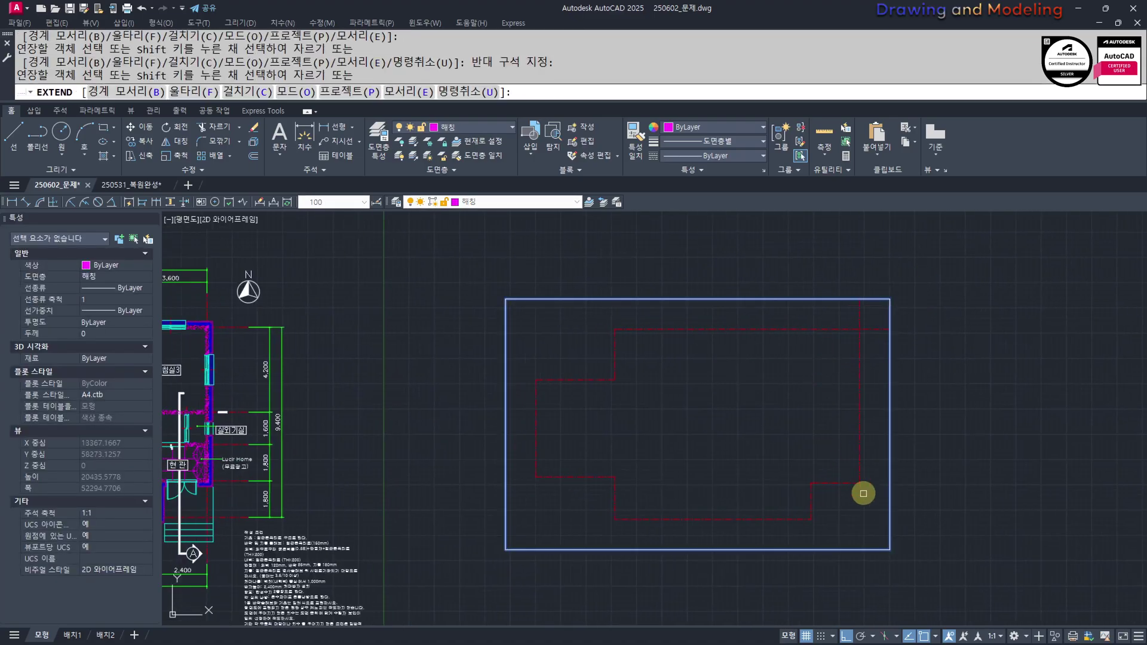
{"action": "left_click", "coordinate": [825, 510]}
{"action": "left_click", "coordinate": [796, 531]}
{"action": "left_click", "coordinate": [625, 511]}
{"action": "left_click", "coordinate": [587, 531]}
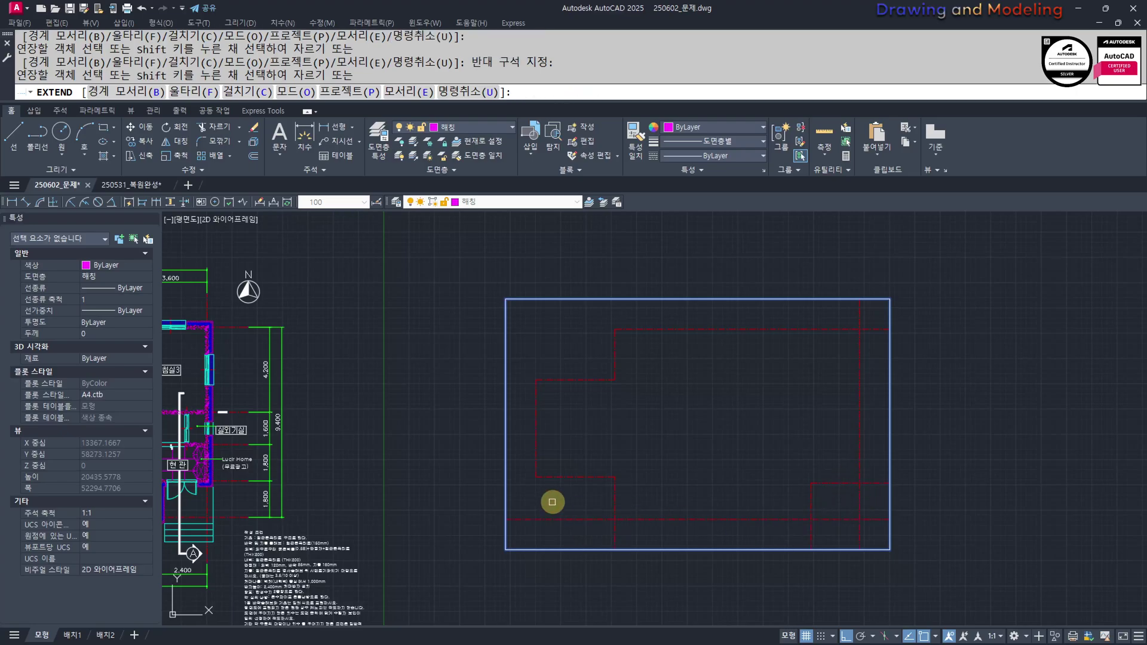
{"action": "left_click", "coordinate": [549, 396]}
{"action": "left_click", "coordinate": [523, 370]}
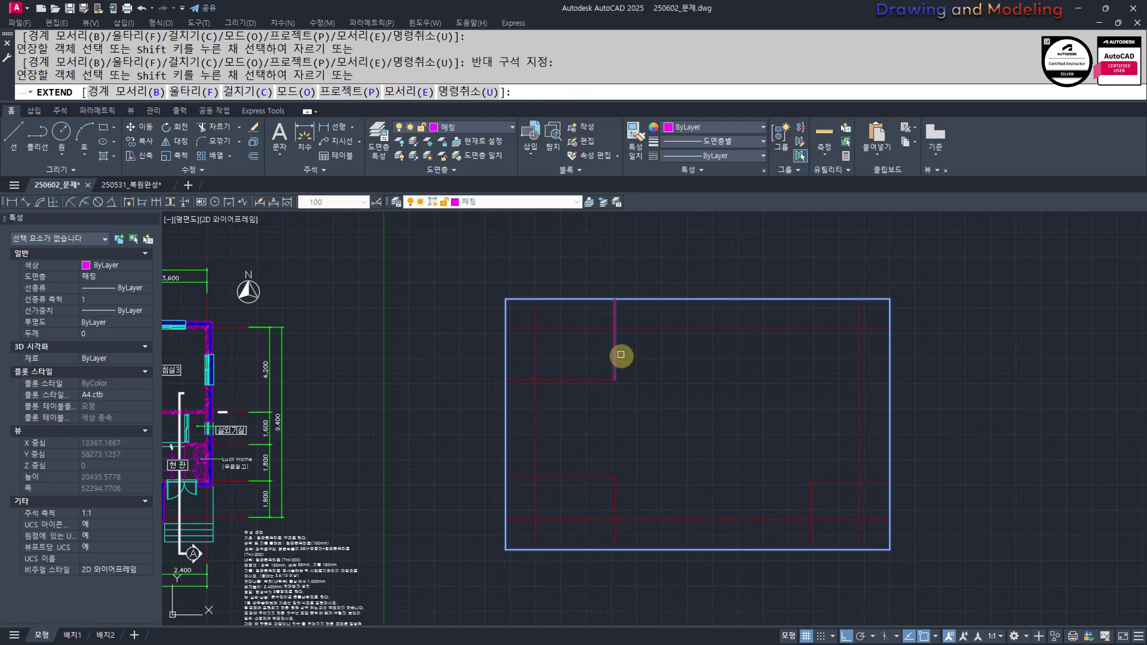
{"action": "key", "text": "Escape"}
{"action": "key", "text": "Escape"}
{"action": "key", "text": "Escape"}
{"action": "key", "text": "Escape"}
{"action": "key", "text": "Escape"}
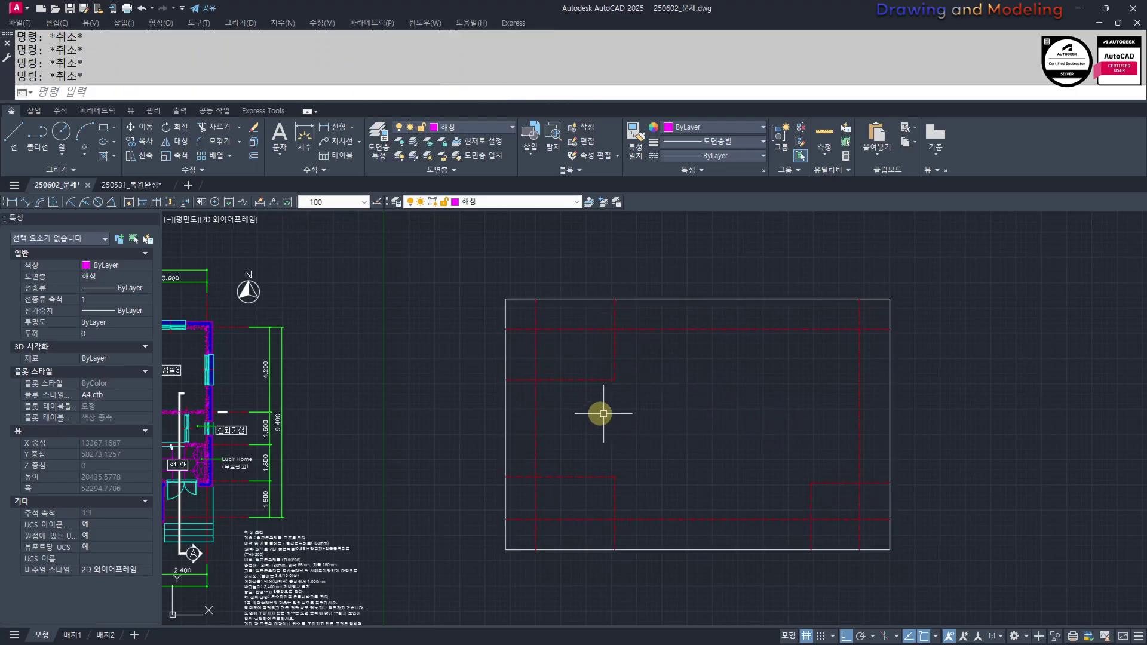
Turn all layers back on
{"action": "middle_click_drag", "start_coordinate": [726, 397], "coordinate": [757, 410]}
{"action": "type", "text": "oo"}
{"action": "key", "text": "space"}
{"action": "key", "text": "Escape"}
{"action": "key", "text": "Escape"}
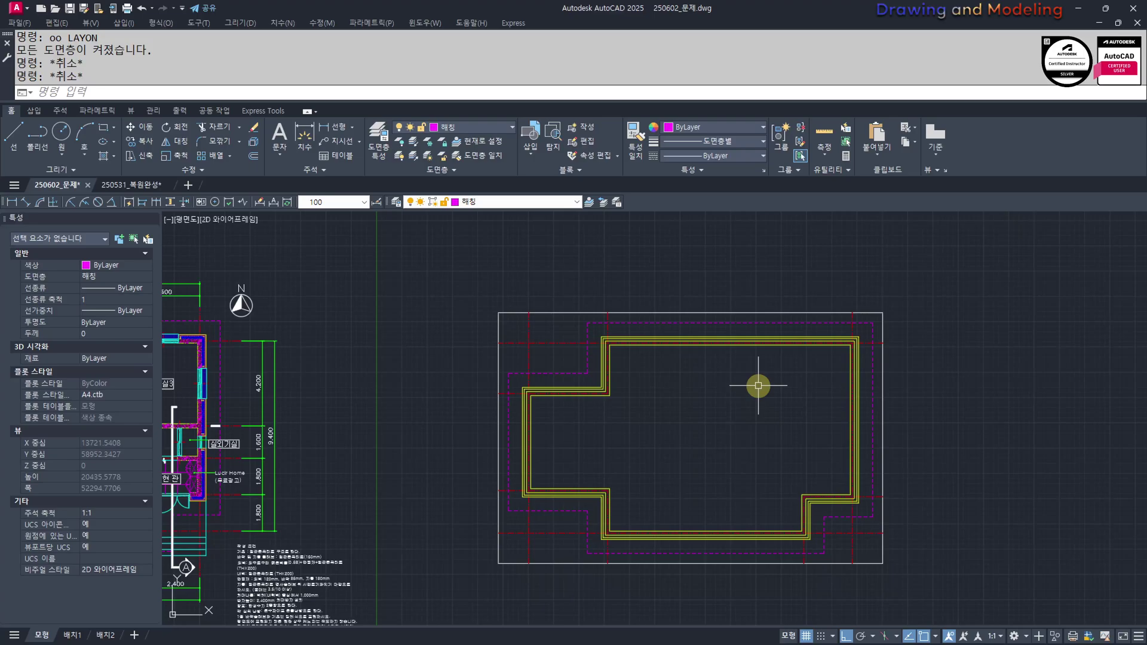
Draw the section line as in the original plan: a vertical about 11,400 mm long, a short rightward leg and a slanted arrow stroke
{"action": "key", "text": "Escape"}
{"action": "mouse_move", "coordinate": [693, 385]}
{"action": "middle_mouse_down"}
{"action": "mouse_move", "coordinate": [796, 425]}
{"action": "mouse_move", "coordinate": [789, 415]}
{"action": "middle_mouse_up"}
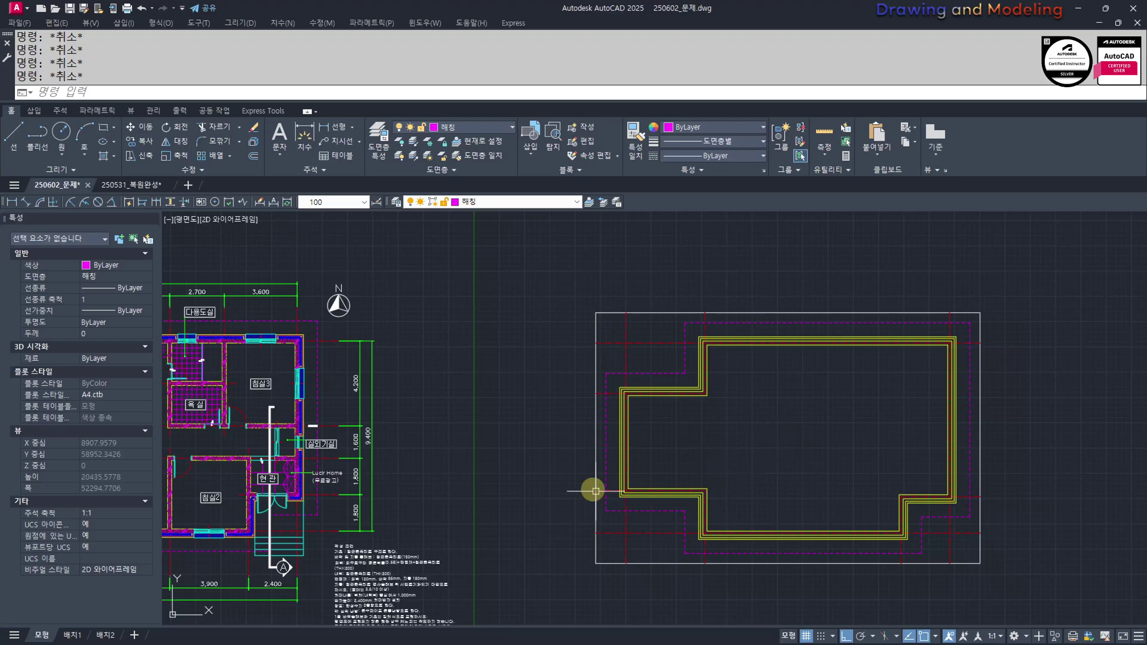
{"action": "scroll", "coordinate": [525, 451], "scroll_direction": "left", "scroll_amount": 10}
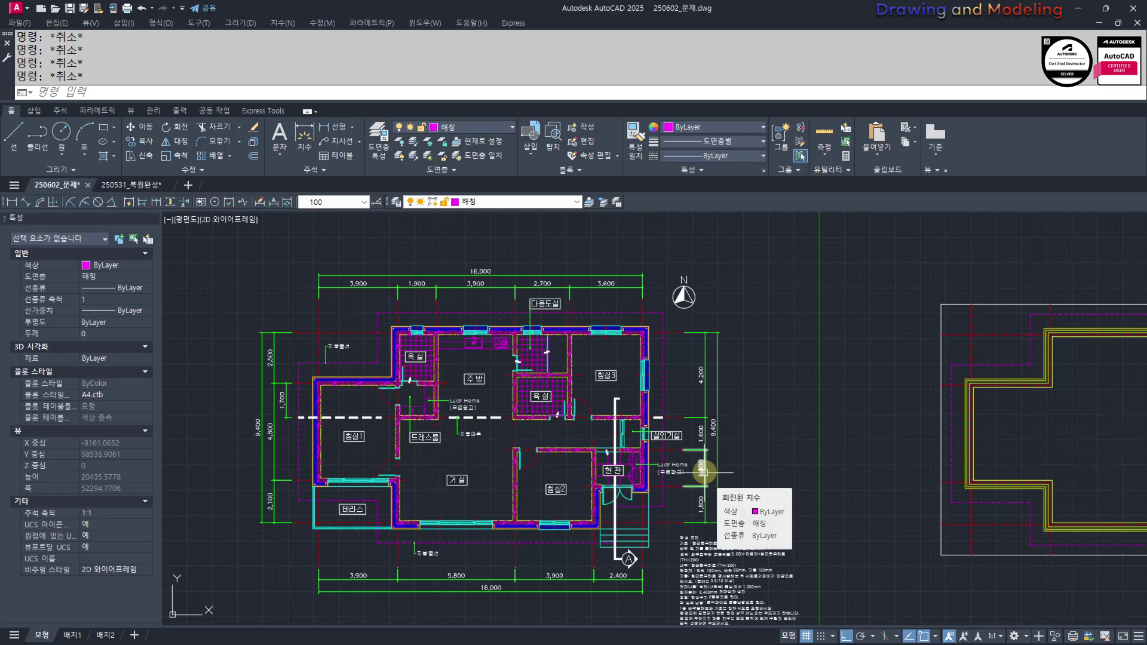
{"action": "middle_click_drag", "start_coordinate": [1017, 428], "coordinate": [794, 420]}
{"action": "middle_click_drag", "start_coordinate": [893, 432], "coordinate": [719, 428]}
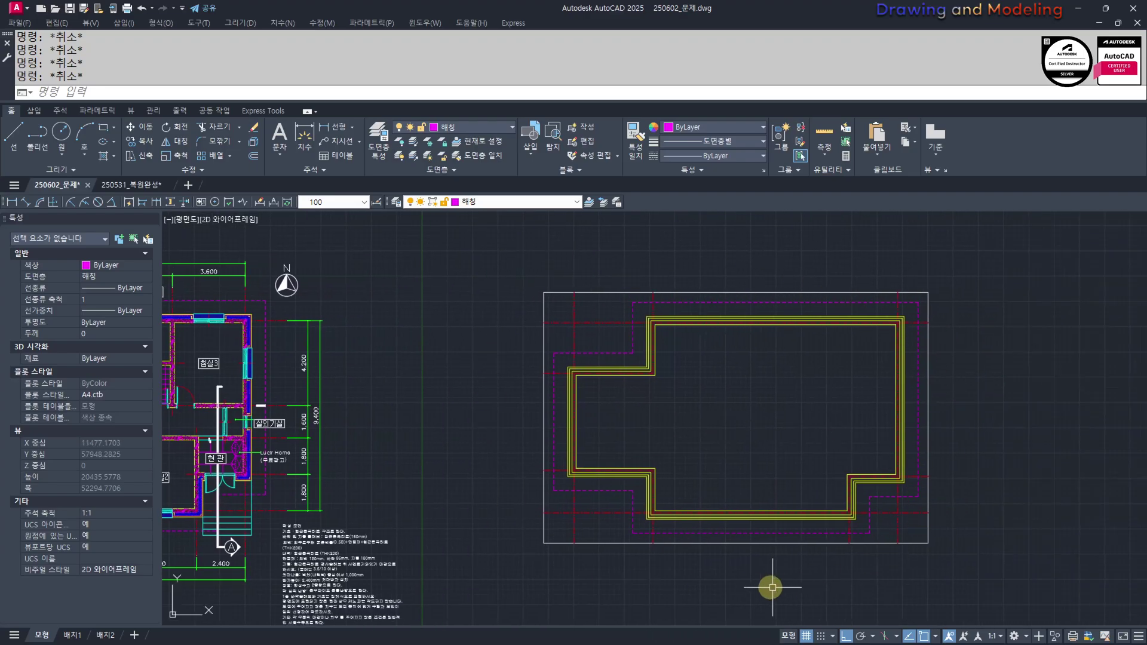
{"action": "scroll", "coordinate": [759, 465], "scroll_direction": "left", "scroll_amount": 5}
{"action": "middle_click_drag", "start_coordinate": [995, 489], "coordinate": [922, 471]}
{"action": "type", "text": "l"}
{"action": "left_click", "coordinate": [977, 344]}
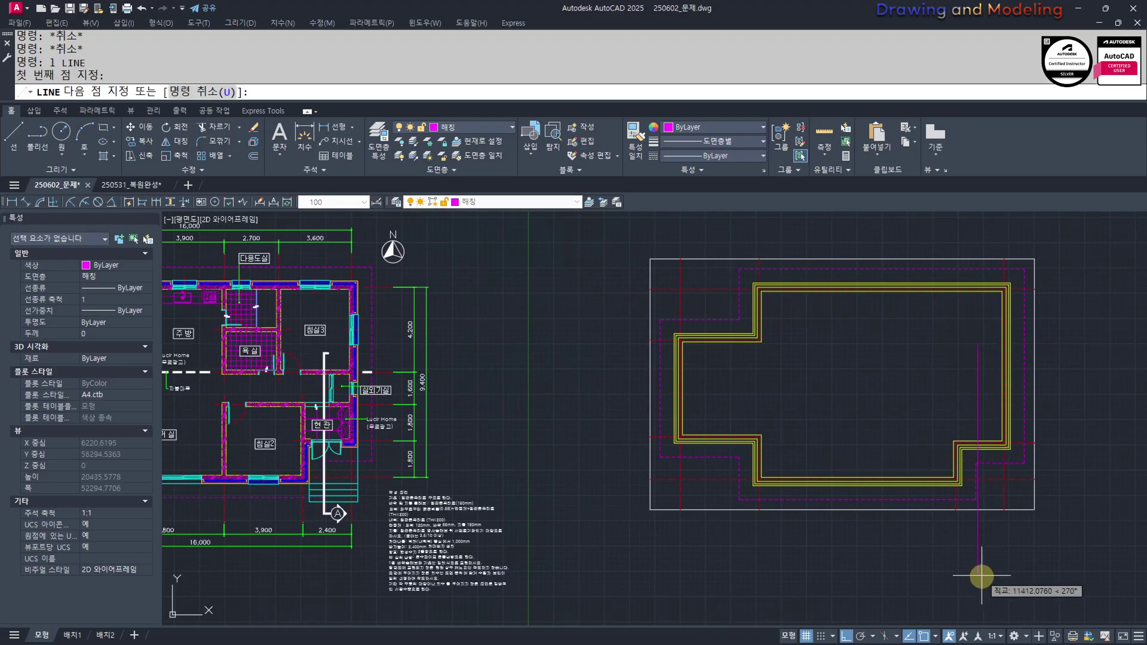
{"action": "left_click", "coordinate": [979, 580]}
{"action": "key", "text": "F8"}
{"action": "left_click", "coordinate": [998, 563], "text": "shift"}
{"action": "key", "text": "Escape"}
{"action": "key", "text": "Escape"}
Add a short horizontal line to the right from the section line's upper end
{"action": "key", "text": "space"}
{"action": "left_click", "coordinate": [978, 345]}
{"action": "left_click", "coordinate": [988, 345]}
{"action": "key", "text": "Escape"}
{"action": "key", "text": "Escape"}
Offset the uppermost horizontal centre line 4200 mm downward for the ridge line
{"action": "mouse_move", "coordinate": [796, 416]}
{"action": "middle_mouse_down"}
{"action": "mouse_move", "coordinate": [909, 422]}
{"action": "mouse_move", "coordinate": [698, 421]}
{"action": "middle_mouse_up"}
{"action": "scroll", "coordinate": [392, 365], "scroll_direction": "up", "scroll_amount": 4}
{"action": "scroll", "coordinate": [507, 386], "scroll_direction": "down", "scroll_amount": 4}
{"action": "middle_click_drag", "start_coordinate": [883, 436], "coordinate": [926, 439]}
{"action": "scroll", "coordinate": [278, 414], "scroll_direction": "up", "scroll_amount": 1}
{"action": "middle_click_drag", "start_coordinate": [371, 425], "coordinate": [461, 456]}
{"action": "scroll", "coordinate": [591, 490], "scroll_direction": "down", "scroll_amount": 3}
{"action": "type", "text": "o"}
{"action": "key", "text": "space"}
{"action": "key", "text": "Escape"}
{"action": "key", "text": "space"}
{"action": "type", "text": "4200"}
{"action": "key", "text": "Return"}
{"action": "left_click", "coordinate": [824, 369]}
{"action": "left_click", "coordinate": [852, 418]}
{"action": "key", "text": "Escape"}
{"action": "key", "text": "Escape"}
Try to put the offset ridge line on layer 0
{"action": "scroll", "coordinate": [928, 418], "scroll_direction": "up", "scroll_amount": 2}
{"action": "left_click_drag", "start_coordinate": [986, 378], "coordinate": [944, 445]}
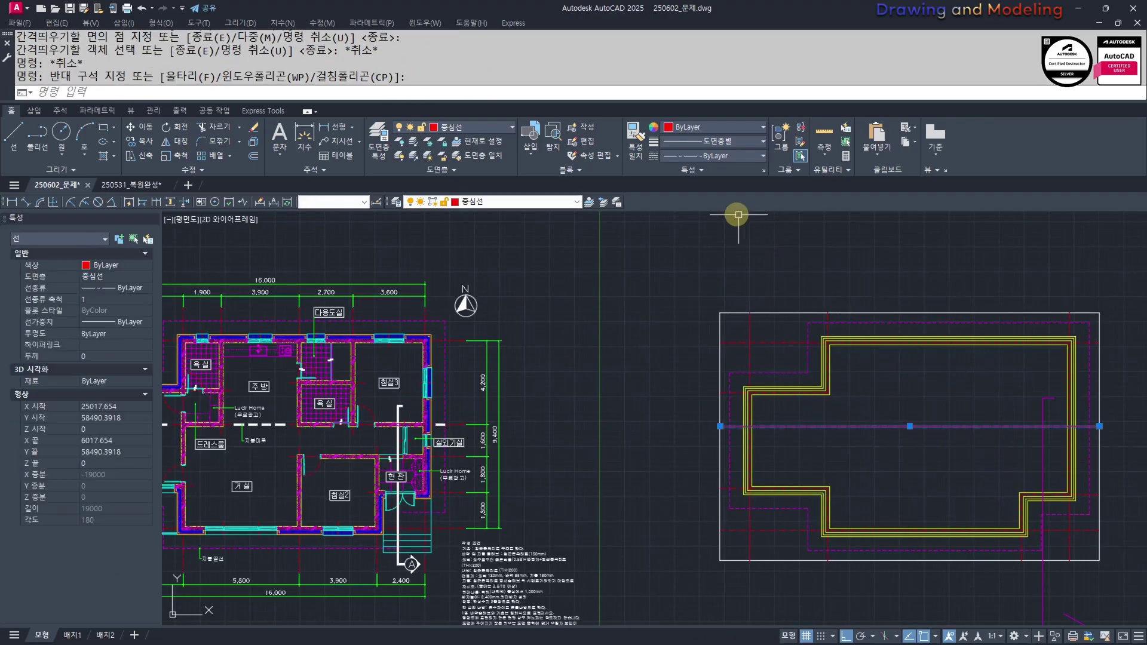
{"action": "left_click", "coordinate": [491, 203]}
{"action": "left_click", "coordinate": [490, 213]}
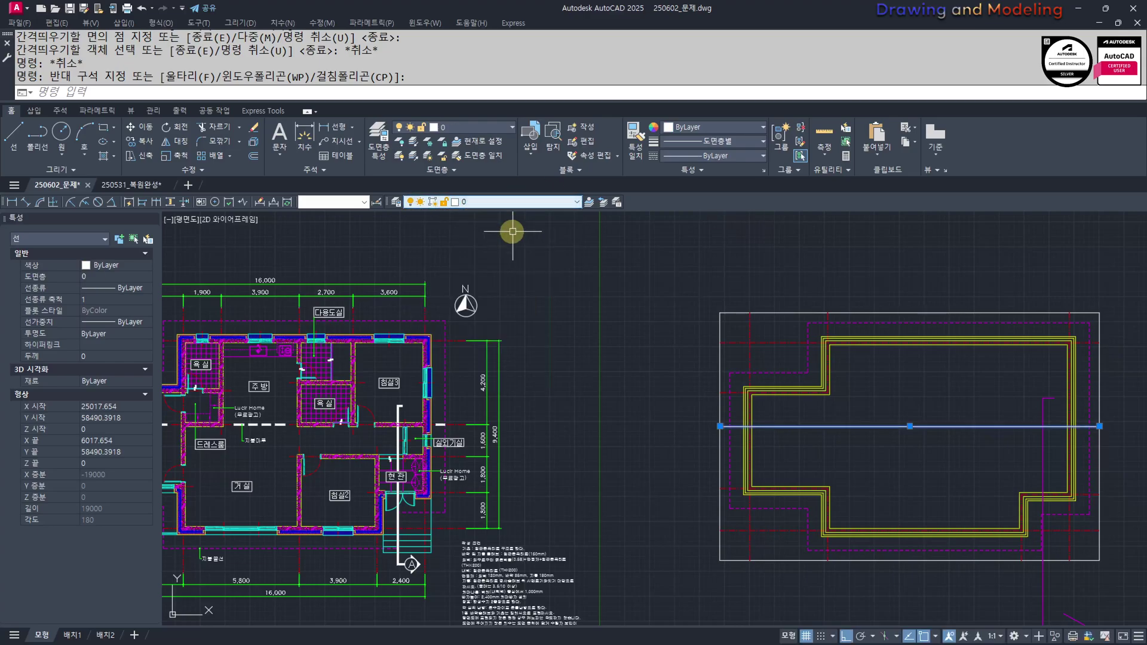
{"action": "key", "text": "Escape"}
{"action": "key", "text": "Escape"}
{"action": "left_click", "coordinate": [907, 417]}
{"action": "left_click", "coordinate": [878, 445]}
{"action": "key", "text": "ctrl+z"}
Override the ridge line's colour with white while keeping it on the 중심선 layer
{"action": "left_click", "coordinate": [705, 127]}
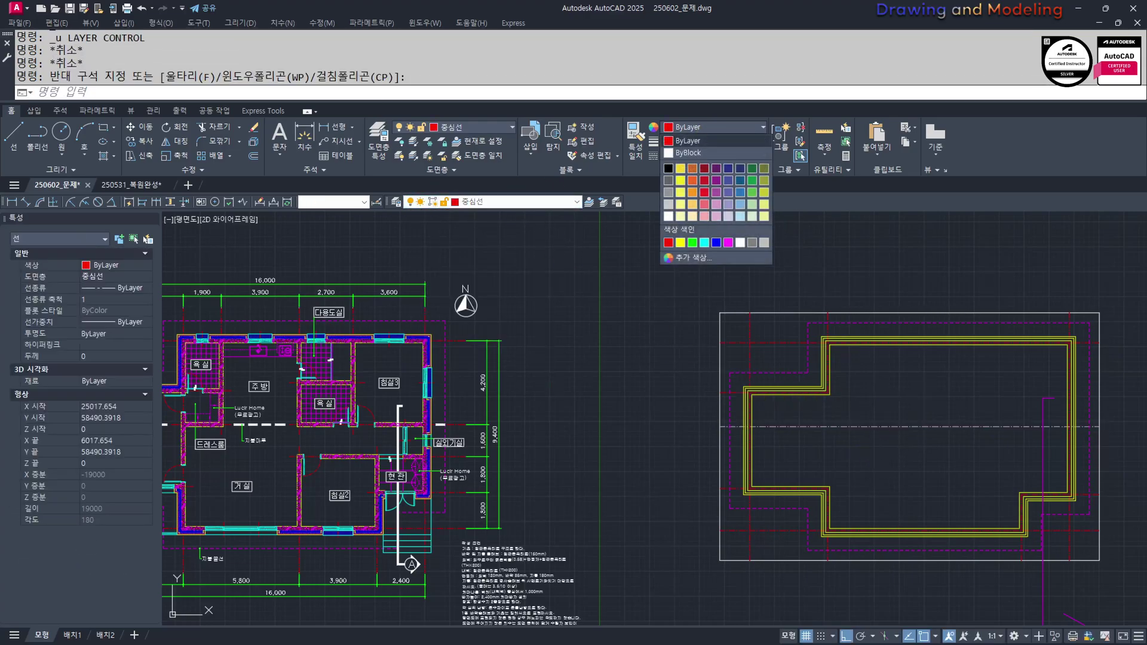
{"action": "left_click", "coordinate": [740, 242]}
{"action": "scroll", "coordinate": [939, 439], "scroll_direction": "up", "scroll_amount": 2}
{"action": "middle_click_drag", "start_coordinate": [940, 439], "coordinate": [621, 361]}
{"action": "scroll", "coordinate": [754, 340], "scroll_direction": "up", "scroll_amount": 2}
{"action": "key", "text": "Escape"}
{"action": "key", "text": "Escape"}
{"action": "scroll", "coordinate": [687, 392], "scroll_direction": "down", "scroll_amount": 6}
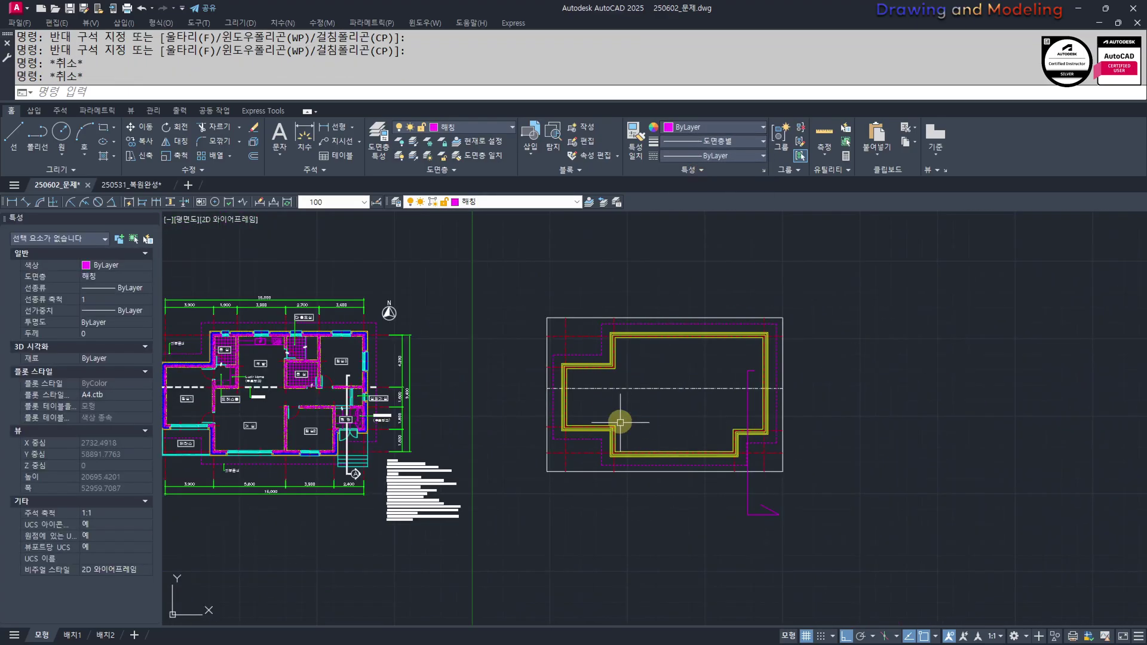
Put the section line's vertical, lower leg and arrow stroke on layer 0
{"action": "scroll", "coordinate": [761, 526], "scroll_direction": "up", "scroll_amount": 4}
{"action": "left_click", "coordinate": [791, 469]}
{"action": "left_click", "coordinate": [686, 543]}
{"action": "left_click", "coordinate": [503, 200]}
{"action": "left_click", "coordinate": [497, 211]}
{"action": "left_click", "coordinate": [497, 202]}
{"action": "left_click", "coordinate": [494, 212]}
{"action": "key", "text": "Escape"}
{"action": "key", "text": "Escape"}
{"action": "scroll", "coordinate": [577, 406], "scroll_direction": "down", "scroll_amount": 4}
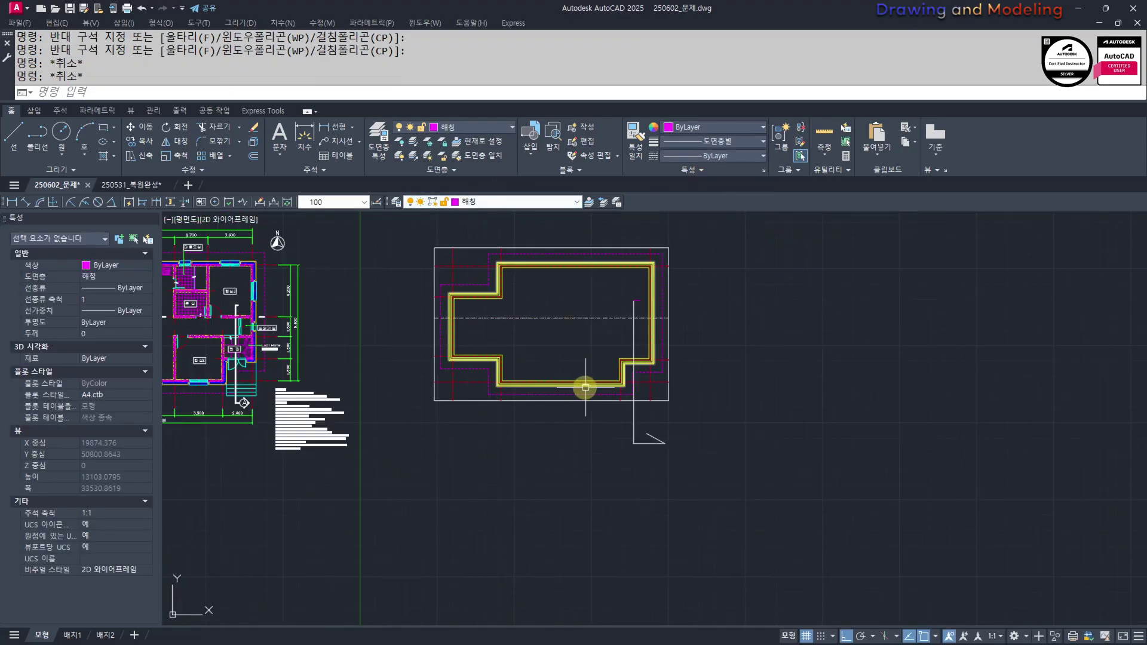
Erase the white boundary rectangle around the plan
{"action": "scroll", "coordinate": [530, 326], "scroll_direction": "up", "scroll_amount": 2}
{"action": "middle_click_drag", "start_coordinate": [530, 326], "coordinate": [585, 381]}
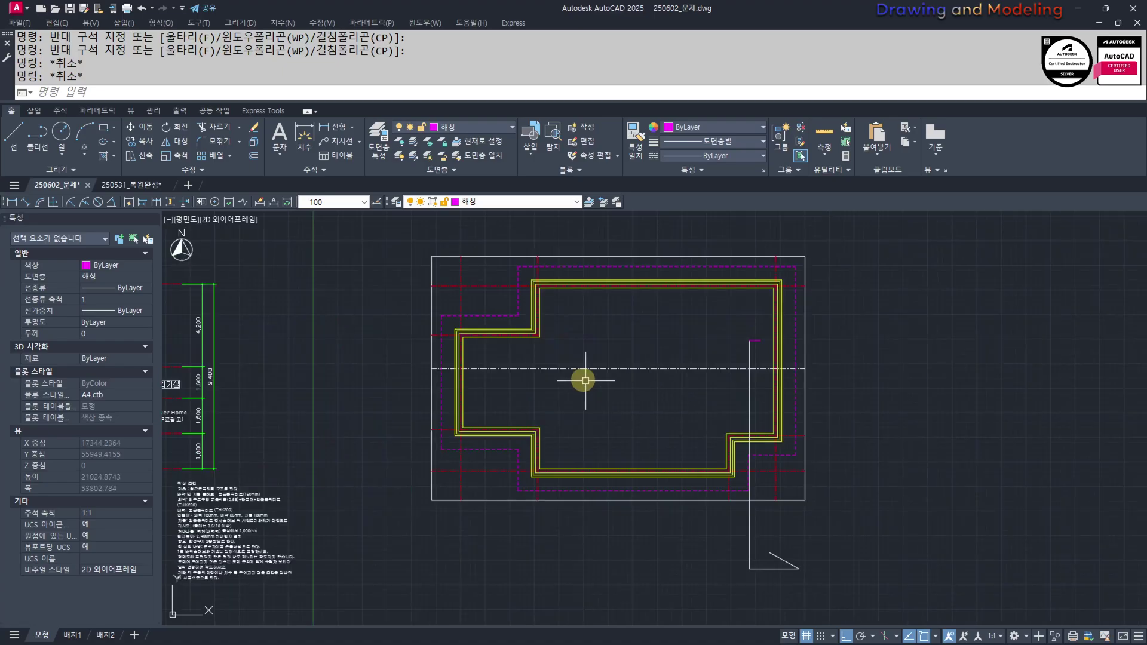
{"action": "left_click", "coordinate": [432, 477]}
{"action": "type", "text": "e"}
{"action": "key", "text": "Return"}
{"action": "middle_click_drag", "start_coordinate": [760, 449], "coordinate": [763, 428]}
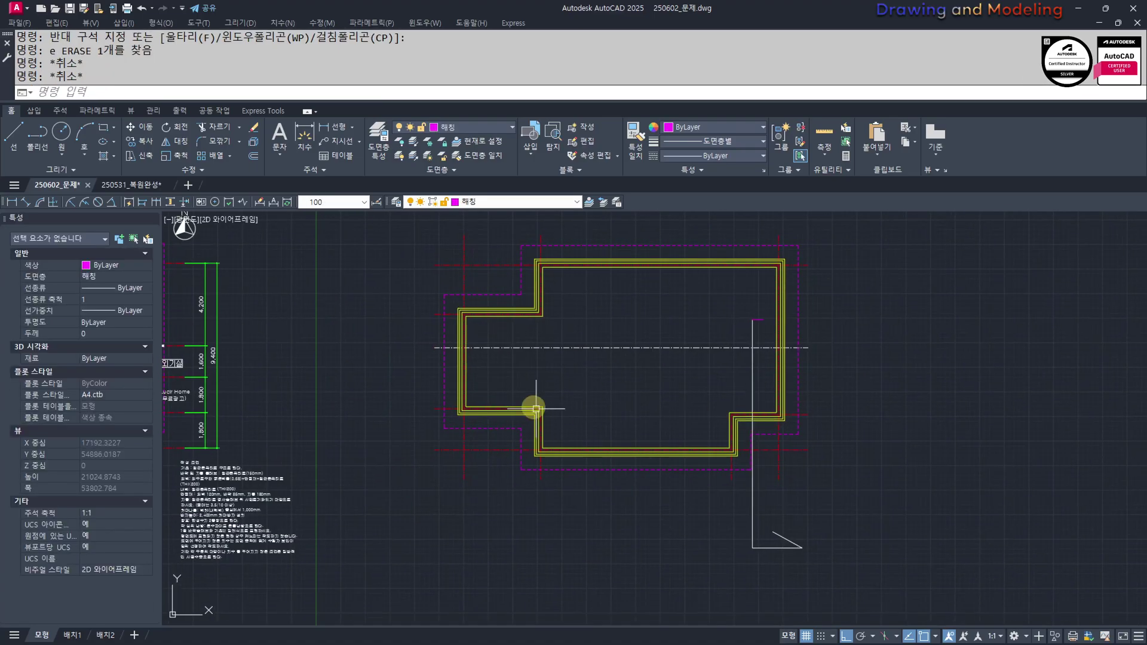
{"action": "scroll", "coordinate": [778, 365], "scroll_direction": "up", "scroll_amount": 2}
{"action": "middle_click_drag", "start_coordinate": [778, 355], "coordinate": [776, 377]}
{"action": "type", "text": "ma"}
{"action": "left_click", "coordinate": [739, 318]}
{"action": "left_click", "coordinate": [746, 331]}
{"action": "left_click", "coordinate": [709, 346]}
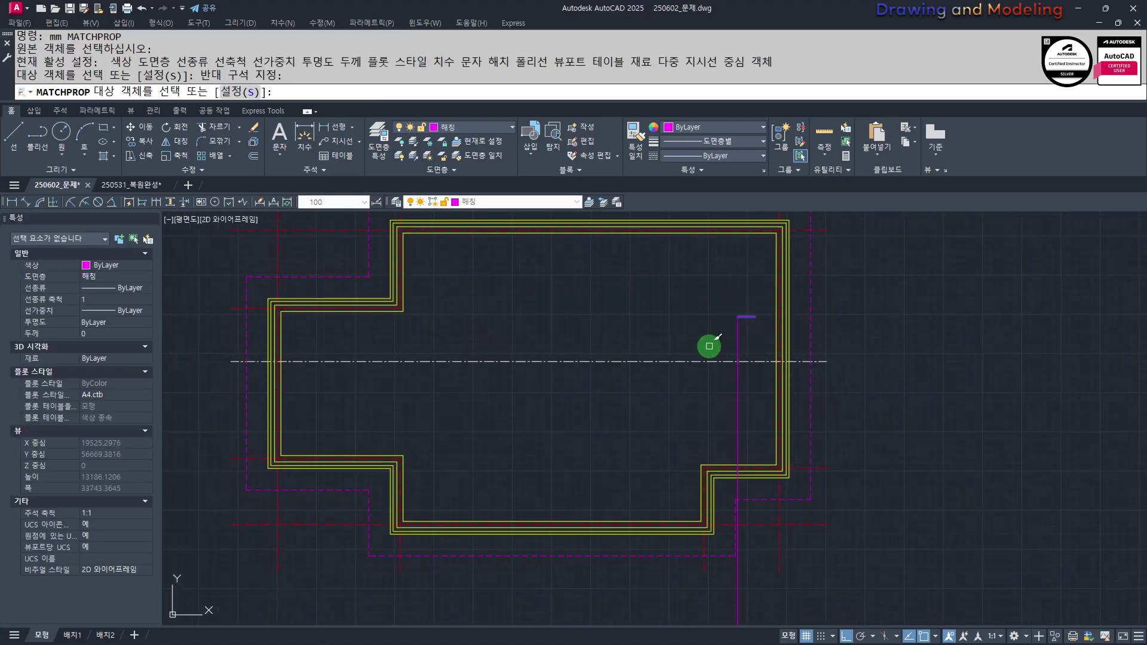
{"action": "key", "text": "Escape"}
{"action": "key", "text": "Escape"}
Match the properties of the section line's slanted stroke onto the short line at its upper end
{"action": "scroll", "coordinate": [718, 331], "scroll_direction": "down", "scroll_amount": 2}
{"action": "type", "text": "ma"}
{"action": "left_click", "coordinate": [765, 540]}
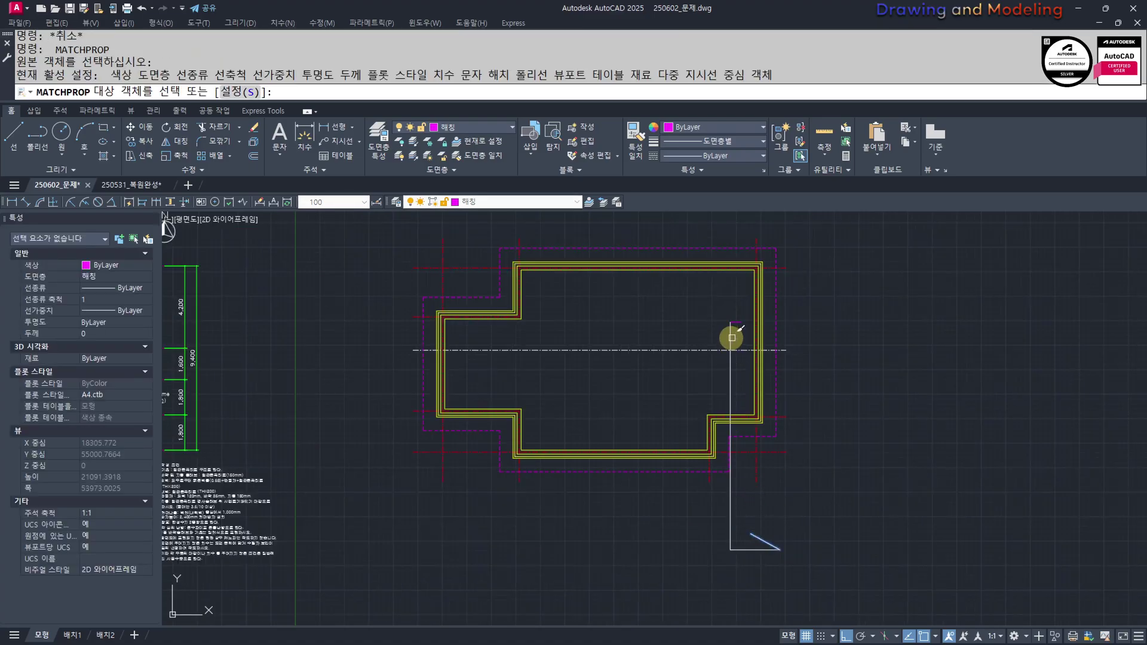
{"action": "scroll", "coordinate": [735, 337], "scroll_direction": "up", "scroll_amount": 2}
{"action": "left_click", "coordinate": [752, 327]}
{"action": "left_click", "coordinate": [699, 284]}
{"action": "key", "text": "Escape"}
Join the four section line segments into one polyline
{"action": "left_click", "coordinate": [743, 284]}
{"action": "left_click", "coordinate": [705, 314]}
{"action": "scroll", "coordinate": [705, 313], "scroll_direction": "down", "scroll_amount": 2}
{"action": "middle_click_drag", "start_coordinate": [705, 599], "coordinate": [712, 481]}
{"action": "left_click", "coordinate": [795, 555]}
{"action": "left_click", "coordinate": [657, 499]}
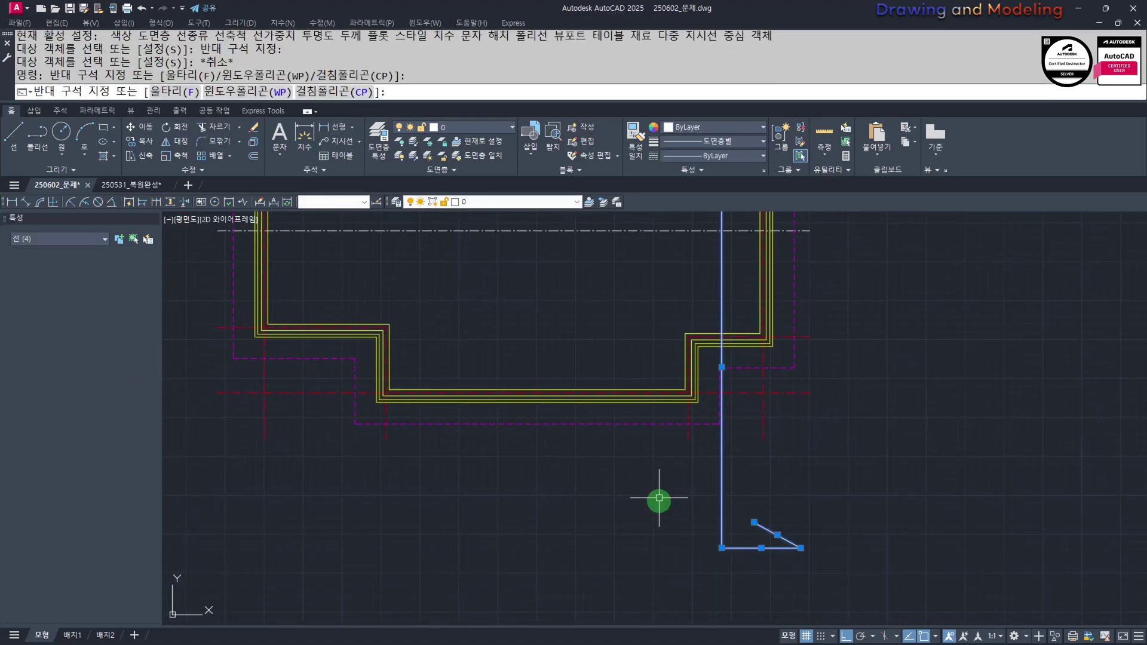
{"action": "middle_click_drag", "start_coordinate": [644, 488], "coordinate": [650, 490]}
{"action": "type", "text": "j"}
{"action": "key", "text": "Escape"}
{"action": "key", "text": "Escape"}
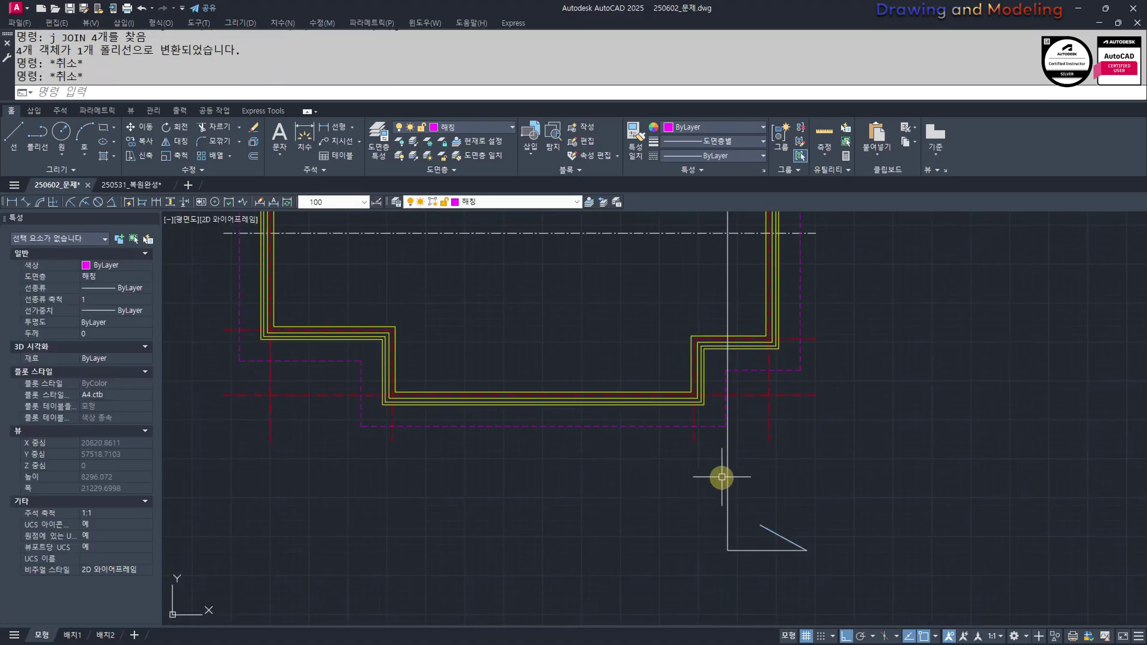
Set the joined section line polyline to a uniform width of 80
{"action": "double_click", "coordinate": [727, 463]}
{"action": "type", "text": "w"}
{"action": "key", "text": "Return"}
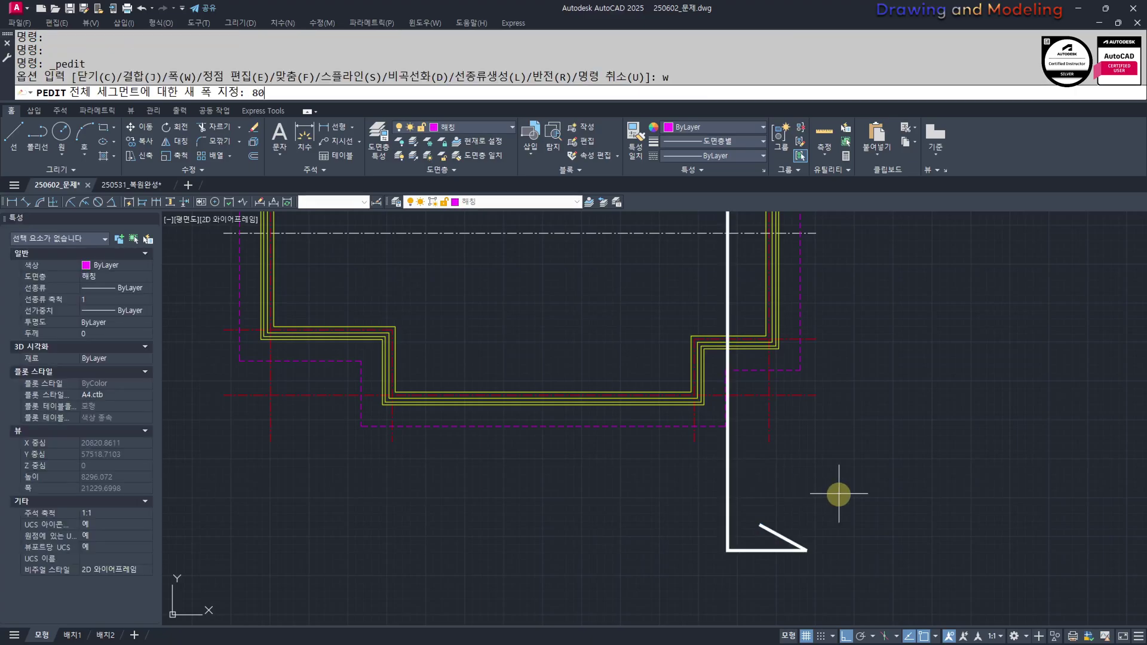
{"action": "key", "text": "Return"}
{"action": "key", "text": "Escape"}
{"action": "key", "text": "Escape"}
Stretch the section line's lower end with its arrow straight up toward the plan to shorten it
{"action": "scroll", "coordinate": [856, 507], "scroll_direction": "down", "scroll_amount": 2}
{"action": "type", "text": "s"}
{"action": "key", "text": "Return"}
{"action": "left_click", "coordinate": [863, 549]}
{"action": "left_click", "coordinate": [723, 508]}
{"action": "key", "text": "Return"}
{"action": "left_click", "coordinate": [723, 571]}
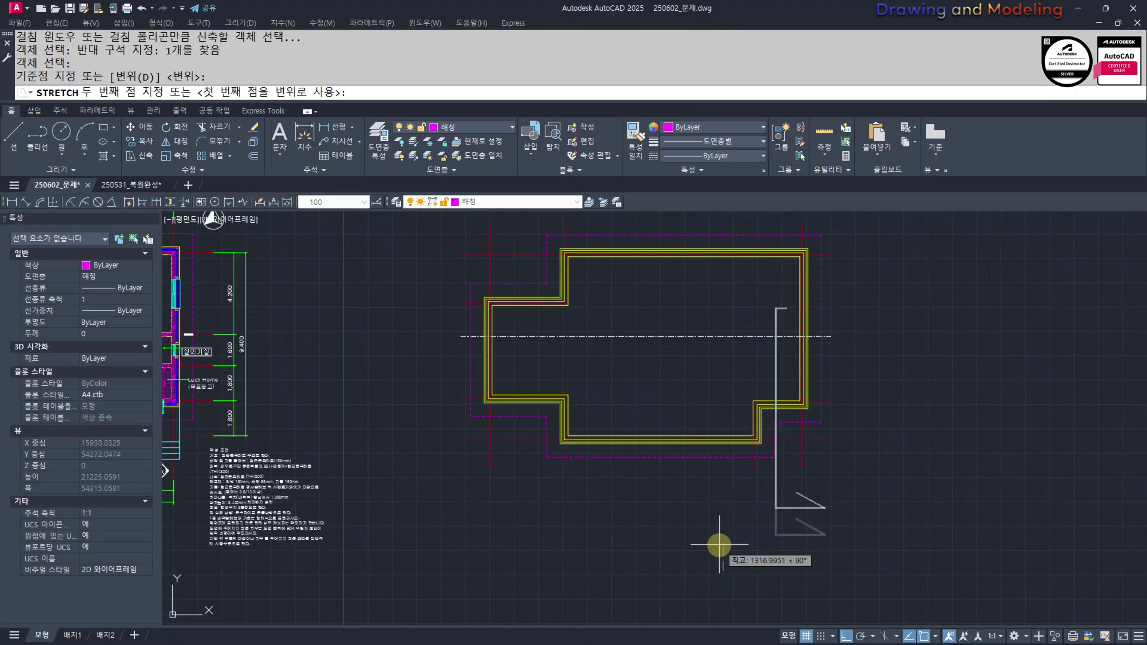
{"action": "key", "text": "Escape"}
Copy the whole redrawn plan with its section line horizontally to the empty area on its right
{"action": "scroll", "coordinate": [735, 537], "scroll_direction": "down", "scroll_amount": 2}
{"action": "left_click", "coordinate": [897, 506]}
{"action": "left_click", "coordinate": [495, 279]}
{"action": "type", "text": "c"}
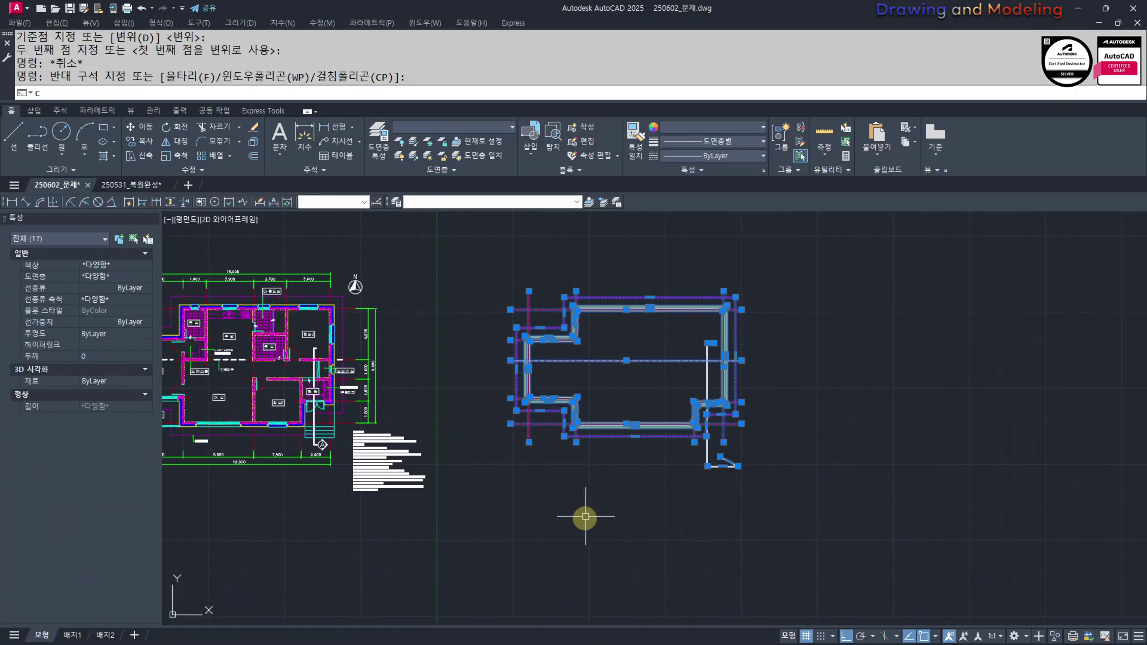
{"action": "key", "text": "Return"}
{"action": "left_click", "coordinate": [526, 588]}
{"action": "left_click", "coordinate": [839, 540]}
{"action": "key", "text": "Escape"}
{"action": "key", "text": "Escape"}
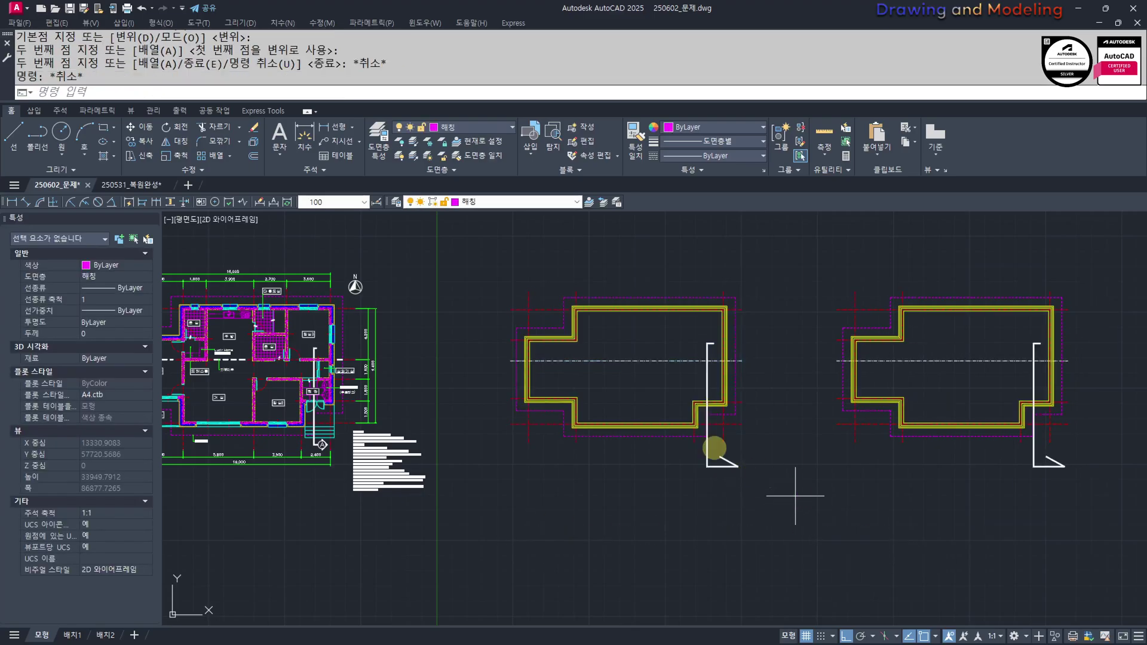
Rotate the first redrawn plan 90° counterclockwise so its ridge line stands vertical and the section arrow faces up
{"action": "left_click", "coordinate": [795, 496]}
{"action": "left_click", "coordinate": [525, 276]}
{"action": "middle_click_drag", "start_coordinate": [555, 227], "coordinate": [569, 264]}
{"action": "type", "text": "ro"}
{"action": "key", "text": "Return"}
{"action": "left_click", "coordinate": [685, 405]}
{"action": "left_click", "coordinate": [705, 316]}
Move the rotated plan straight up to make room for drawing below it
{"action": "left_click", "coordinate": [528, 282]}
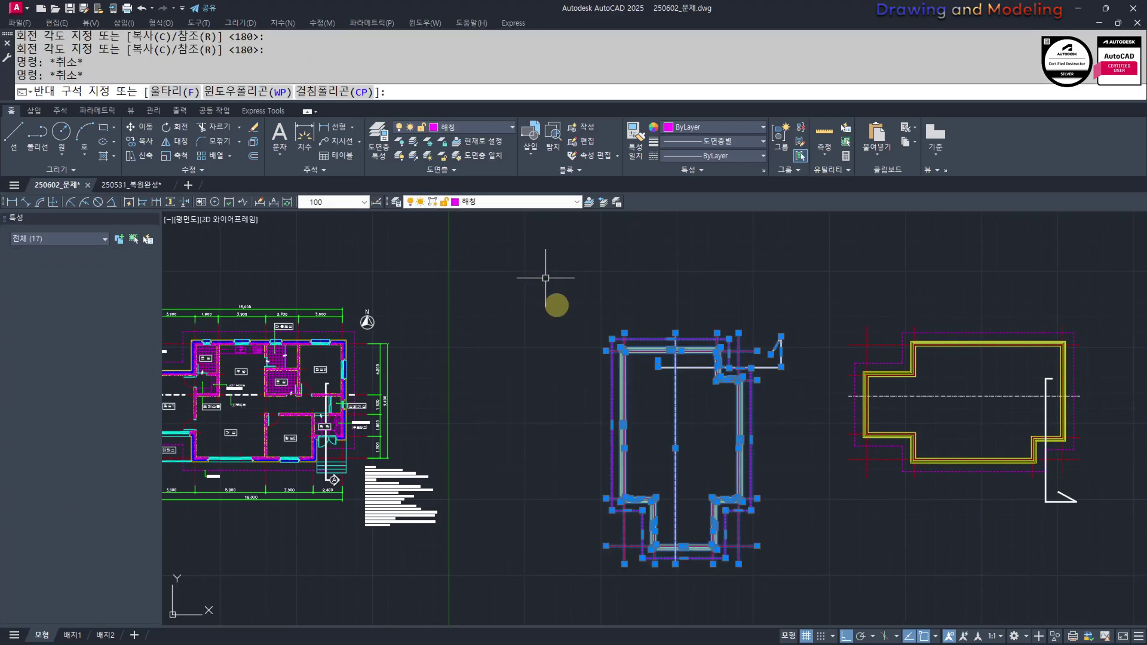
{"action": "middle_click_drag", "start_coordinate": [550, 287], "coordinate": [581, 276]}
{"action": "type", "text": "m"}
{"action": "key", "text": "Return"}
{"action": "left_click", "coordinate": [572, 481]}
{"action": "key", "text": "Escape"}
{"action": "key", "text": "Escape"}
{"action": "mouse_move", "coordinate": [709, 384]}
{"action": "middle_mouse_down"}
{"action": "mouse_move", "coordinate": [679, 441]}
{"action": "mouse_move", "coordinate": [728, 337]}
{"action": "middle_mouse_up"}
Draw a vertical line down from the rotated plan's ridge line and a horizontal line crossing it below the plan
{"action": "scroll", "coordinate": [671, 376], "scroll_direction": "down", "scroll_amount": 2}
{"action": "scroll", "coordinate": [740, 426], "scroll_direction": "up", "scroll_amount": 2}
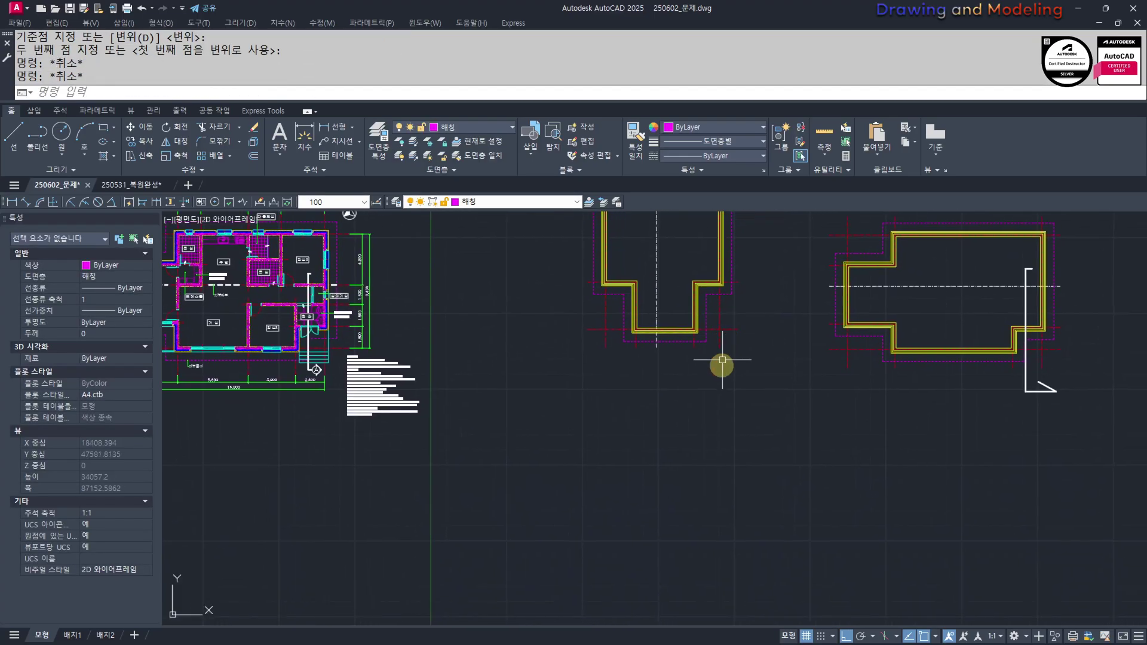
{"action": "left_click", "coordinate": [656, 348]}
{"action": "left_click", "coordinate": [656, 542]}
{"action": "key", "text": "Escape"}
{"action": "key", "text": "Escape"}
{"action": "key", "text": "space"}
{"action": "left_click", "coordinate": [544, 499]}
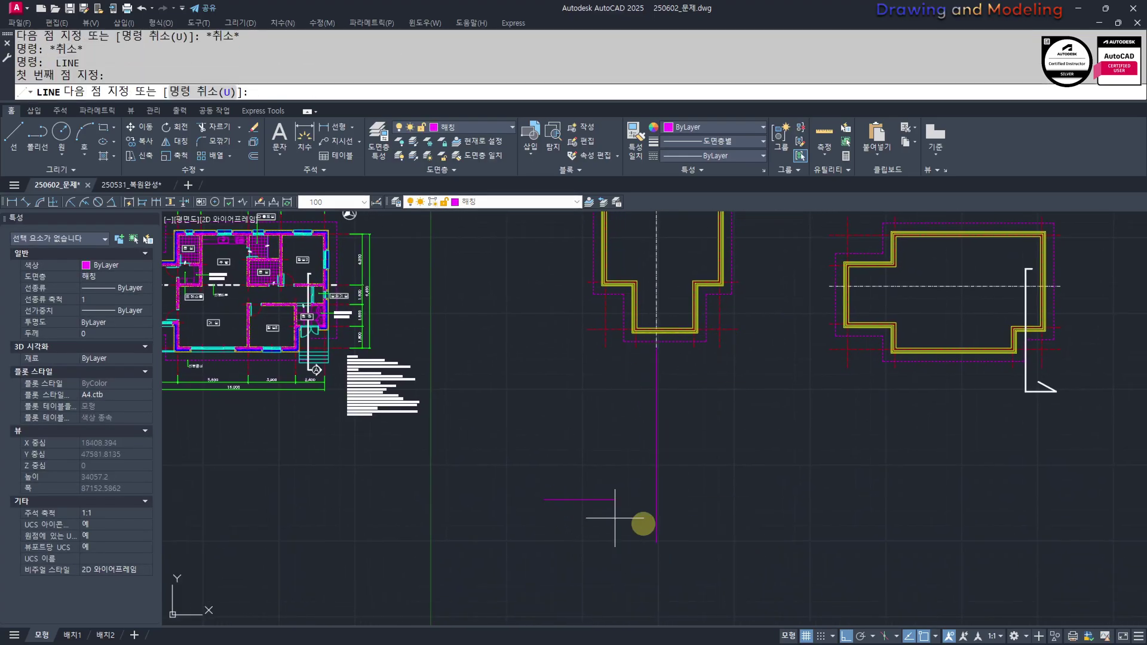
{"action": "left_click", "coordinate": [770, 528]}
{"action": "key", "text": "Escape"}
{"action": "key", "text": "Escape"}
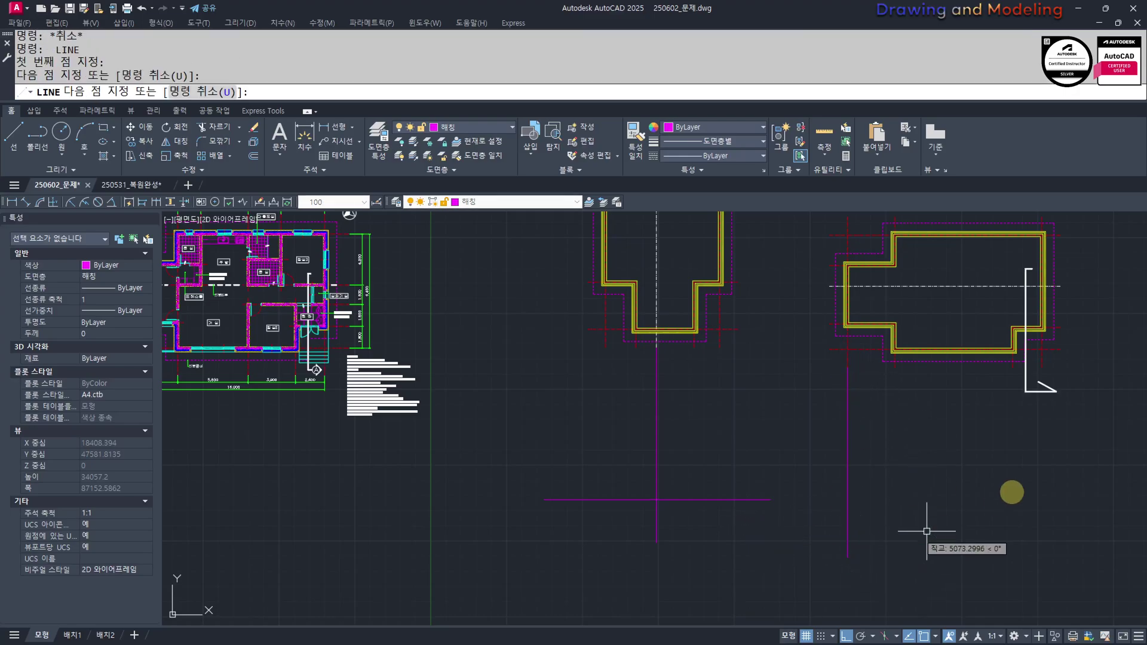
Draw vertical lines down from the outermost left and right centre lines of the unrotated plan
{"action": "left_click", "coordinate": [1040, 382]}
{"action": "key", "text": "Escape"}
{"action": "key", "text": "Escape"}
{"action": "key", "text": "Return"}
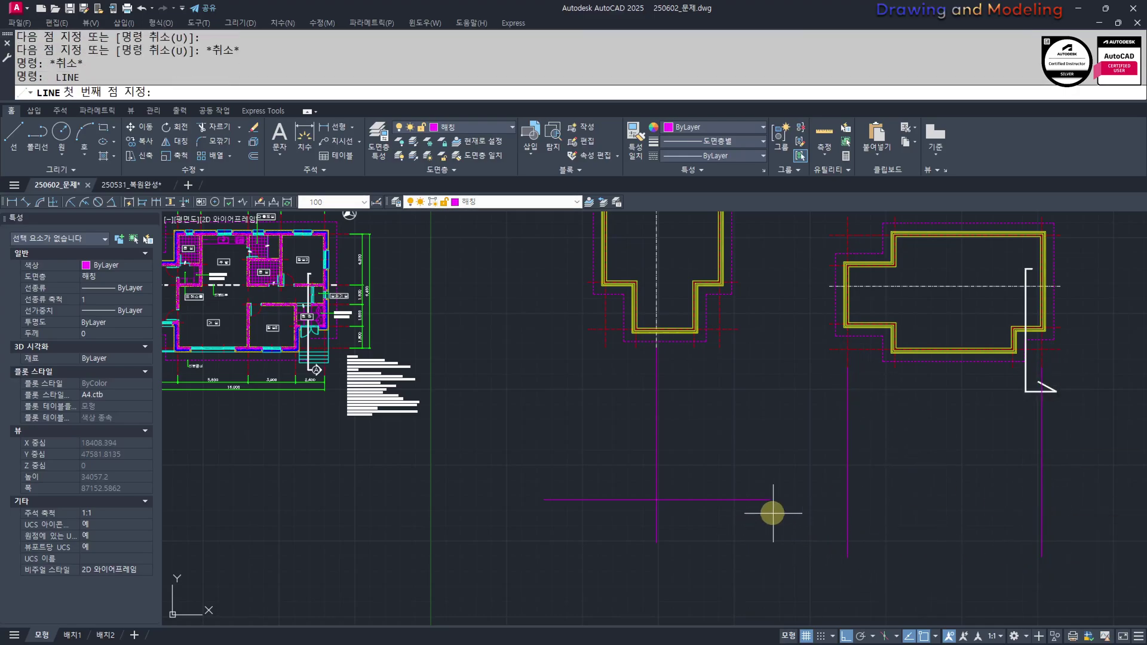
Copy the horizontal line from below the rotated plan across to below the unrotated plan
{"action": "left_click", "coordinate": [727, 468]}
{"action": "left_click", "coordinate": [684, 522]}
{"action": "type", "text": "cc"}
{"action": "key", "text": "space"}
{"action": "left_click", "coordinate": [551, 575]}
{"action": "left_click", "coordinate": [838, 591]}
{"action": "key", "text": "Escape"}
{"action": "key", "text": "Escape"}
Stretch the copied horizontal line's left end outward, a little farther past the left vertical line
{"action": "type", "text": "s"}
{"action": "left_click", "coordinate": [829, 477]}
{"action": "left_click", "coordinate": [815, 565]}
{"action": "key", "text": "space"}
{"action": "left_click", "coordinate": [814, 567]}
{"action": "key", "text": "Escape"}
{"action": "key", "text": "Escape"}
{"action": "key", "text": "space"}
{"action": "left_click", "coordinate": [834, 478]}
{"action": "left_click", "coordinate": [801, 563]}
{"action": "key", "text": "space"}
{"action": "left_click", "coordinate": [808, 582]}
{"action": "left_click", "coordinate": [796, 583]}
{"action": "key", "text": "Escape"}
{"action": "key", "text": "Escape"}
Stretch the copied horizontal line's right end outward, a little farther past the right vertical line
{"action": "key", "text": "space"}
{"action": "left_click", "coordinate": [1066, 481]}
{"action": "left_click", "coordinate": [1057, 538]}
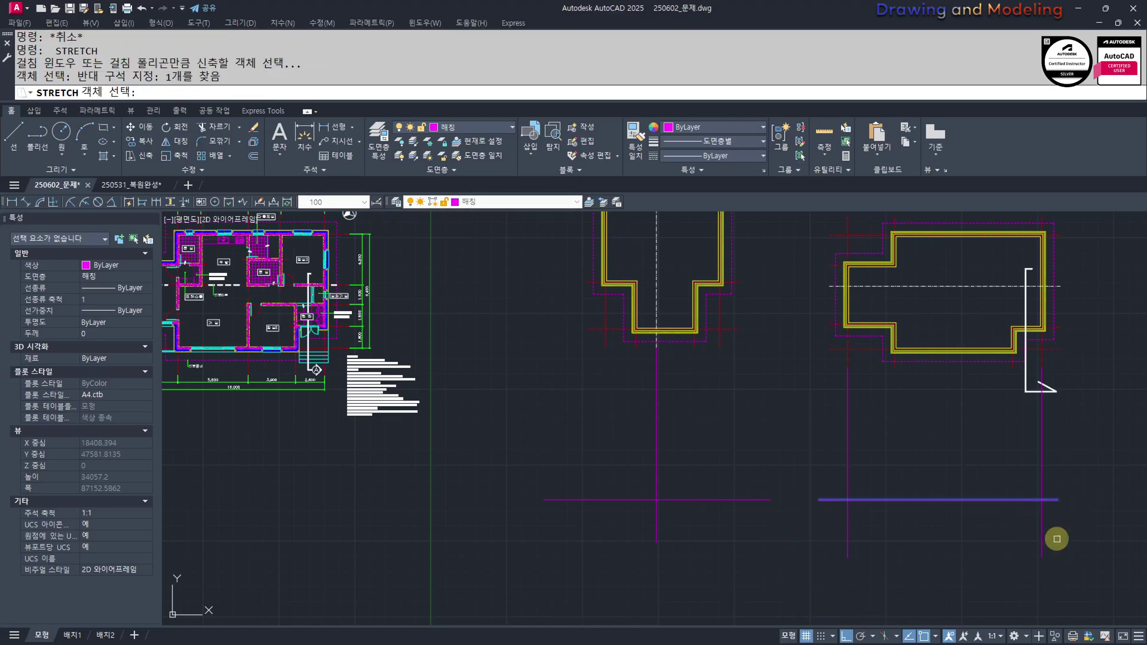
{"action": "key", "text": "space"}
{"action": "left_click", "coordinate": [1058, 539]}
{"action": "key", "text": "Escape"}
{"action": "key", "text": "Escape"}
Match the red centre line properties onto the three vertical lines below the plans
{"action": "middle_click_drag", "start_coordinate": [909, 476], "coordinate": [882, 507]}
{"action": "type", "text": "mm"}
{"action": "key", "text": "space"}
{"action": "left_click", "coordinate": [814, 377]}
{"action": "left_click", "coordinate": [1055, 497]}
{"action": "left_click", "coordinate": [604, 467]}
{"action": "key", "text": "Escape"}
{"action": "key", "text": "Escape"}
Match the yellow wall line properties onto the two horizontal lines below the plans
{"action": "key", "text": "space"}
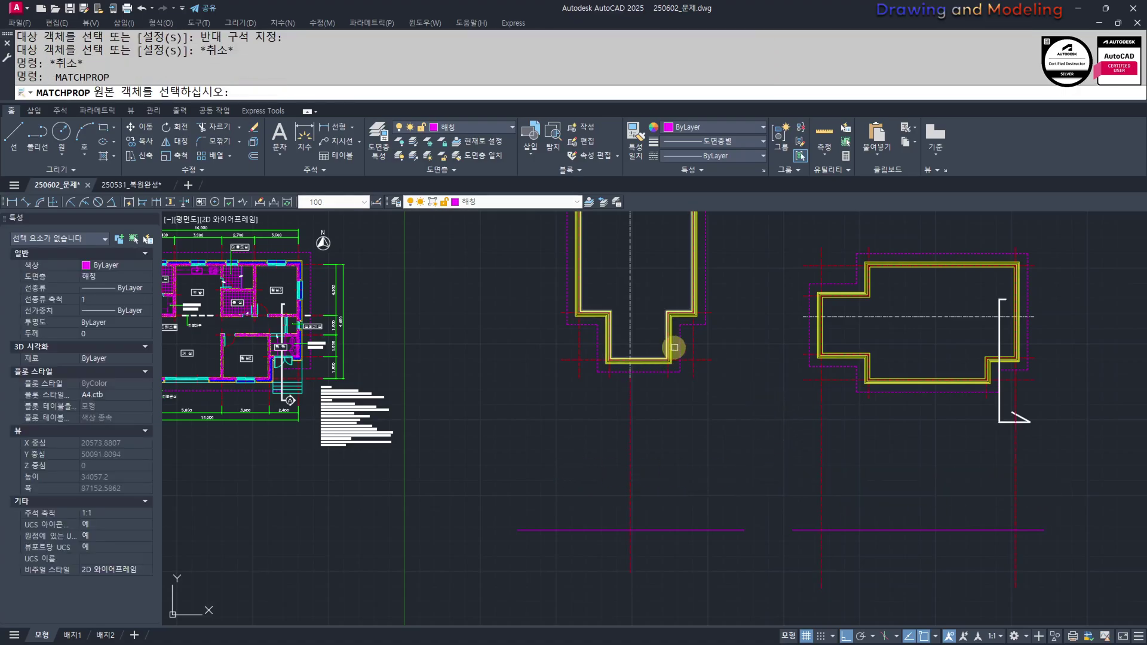
{"action": "left_click", "coordinate": [673, 360]}
{"action": "left_click", "coordinate": [738, 480]}
{"action": "left_click", "coordinate": [671, 572]}
{"action": "left_click", "coordinate": [928, 514]}
{"action": "left_click", "coordinate": [866, 578]}
{"action": "key", "text": "Escape"}
{"action": "key", "text": "Escape"}
{"action": "middle_click_drag", "start_coordinate": [888, 470], "coordinate": [832, 530]}
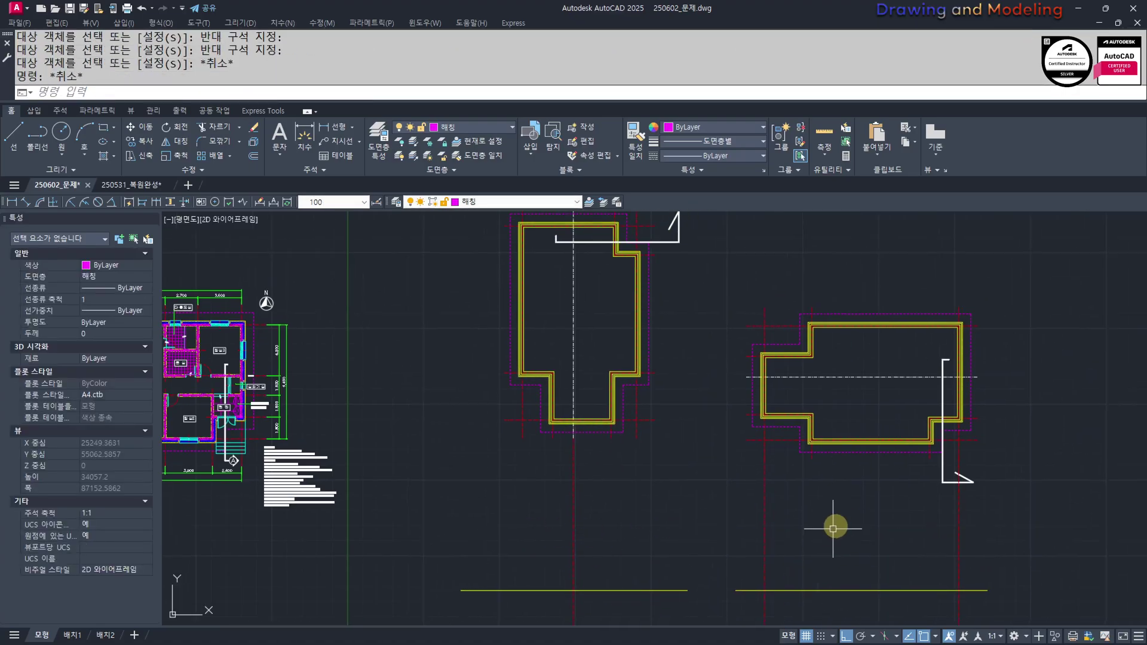
Stretch both plans and the tops of the vertical centre lines slightly upward, away from the yellow horizontal lines
{"action": "scroll", "coordinate": [842, 528], "scroll_direction": "down", "scroll_amount": 2}
{"action": "type", "text": "s"}
{"action": "left_click", "coordinate": [983, 527]}
{"action": "left_click", "coordinate": [624, 310]}
{"action": "key", "text": "space"}
{"action": "left_click", "coordinate": [626, 503]}
{"action": "left_click", "coordinate": [626, 489]}
{"action": "key", "text": "Escape"}
{"action": "key", "text": "Escape"}
Examine the original floor plan around the entrance and 침실2, then the white level-difference marks at the door openings
{"action": "scroll", "coordinate": [670, 561], "scroll_direction": "up", "scroll_amount": 2}
{"action": "middle_click_drag", "start_coordinate": [670, 562], "coordinate": [646, 519]}
{"action": "middle_click_drag", "start_coordinate": [262, 410], "coordinate": [578, 464]}
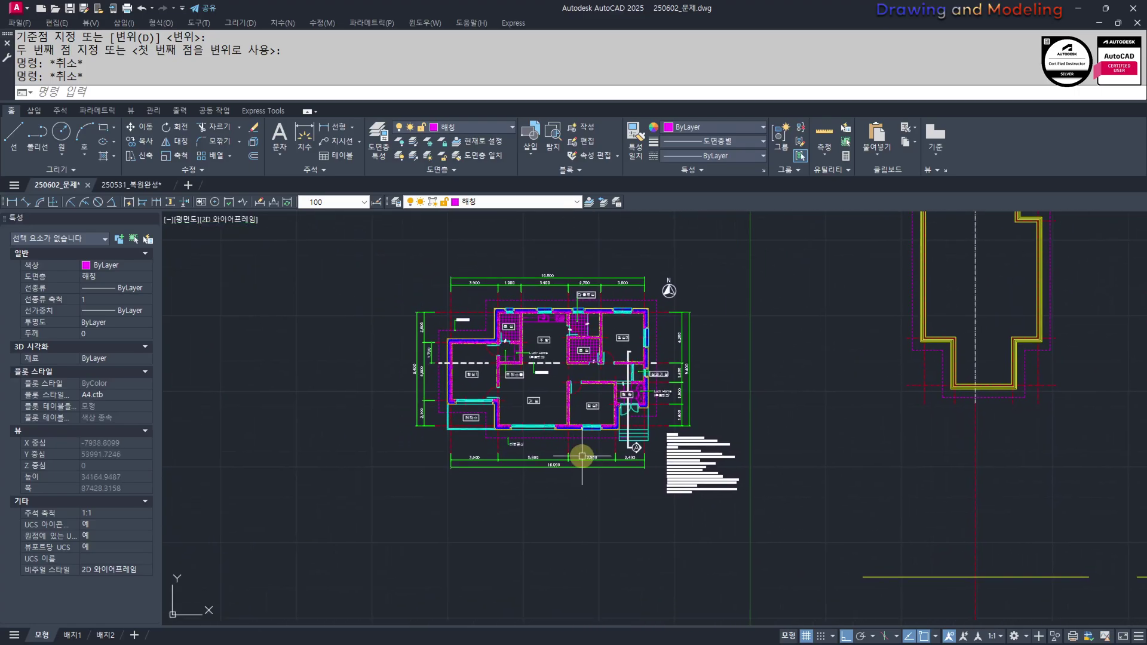
{"action": "scroll", "coordinate": [586, 451], "scroll_direction": "up", "scroll_amount": 4}
{"action": "middle_click_drag", "start_coordinate": [686, 339], "coordinate": [687, 412]}
{"action": "scroll", "coordinate": [688, 411], "scroll_direction": "up", "scroll_amount": 4}
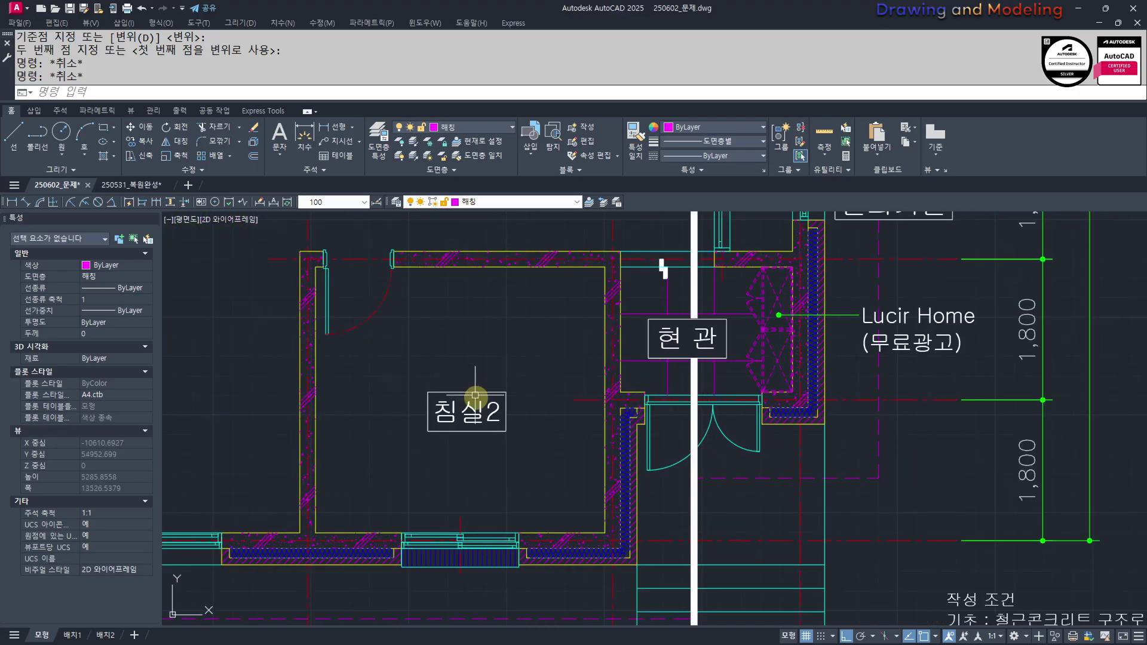
{"action": "scroll", "coordinate": [651, 441], "scroll_direction": "down", "scroll_amount": 4}
{"action": "scroll", "coordinate": [1132, 487], "scroll_direction": "up", "scroll_amount": 4}
{"action": "scroll", "coordinate": [743, 431], "scroll_direction": "down", "scroll_amount": 4}
{"action": "scroll", "coordinate": [677, 427], "scroll_direction": "up", "scroll_amount": 1}
{"action": "scroll", "coordinate": [677, 426], "scroll_direction": "down", "scroll_amount": 2}
{"action": "scroll", "coordinate": [665, 354], "scroll_direction": "up", "scroll_amount": 8}
{"action": "middle_click_drag", "start_coordinate": [737, 426], "coordinate": [677, 458]}
{"action": "key", "text": "Escape"}
{"action": "key", "text": "Escape"}
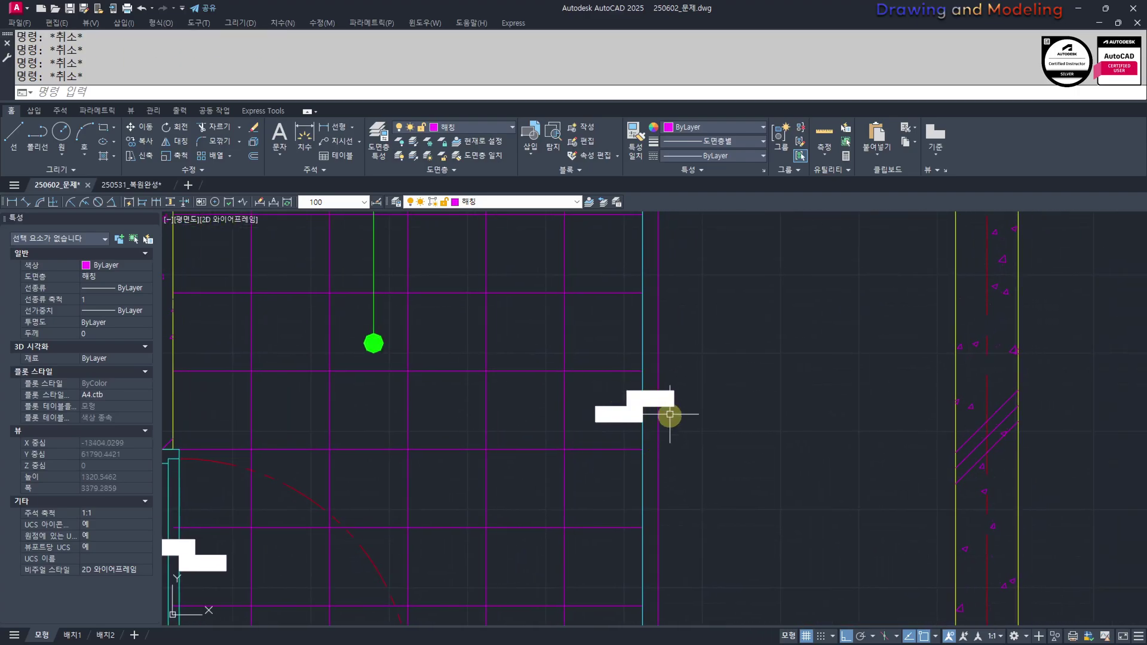
Draw a step-shaped profile of an upper horizontal, a vertical and a lower horizontal line beside the white level mark
{"action": "middle_click_drag", "start_coordinate": [801, 433], "coordinate": [782, 437]}
{"action": "type", "text": "l"}
{"action": "key", "text": "Return"}
{"action": "left_click", "coordinate": [736, 344]}
{"action": "left_click", "coordinate": [838, 343]}
{"action": "key", "text": "Escape"}
{"action": "key", "text": "space"}
{"action": "left_click", "coordinate": [737, 344]}
{"action": "left_click", "coordinate": [736, 408]}
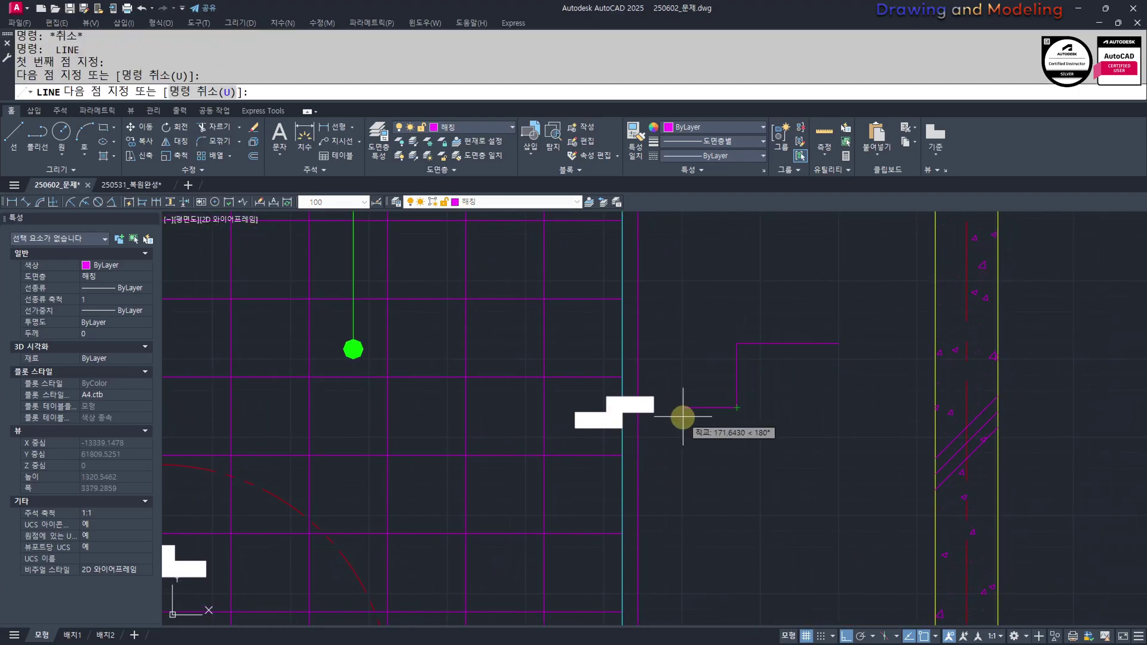
{"action": "left_click", "coordinate": [684, 408]}
{"action": "key", "text": "Escape"}
{"action": "key", "text": "Escape"}
{"action": "key", "text": "Escape"}
Erase the upper horizontal line of the step-shaped profile
{"action": "middle_click_drag", "start_coordinate": [794, 435], "coordinate": [774, 452]}
{"action": "left_click", "coordinate": [778, 328]}
{"action": "left_click", "coordinate": [746, 378]}
{"action": "key", "text": "Delete"}
{"action": "key", "text": "Escape"}
Offset the lower horizontal line of the step profile upward by 60
{"action": "type", "text": "o"}
{"action": "key", "text": "Return"}
{"action": "type", "text": "60"}
{"action": "key", "text": "Return"}
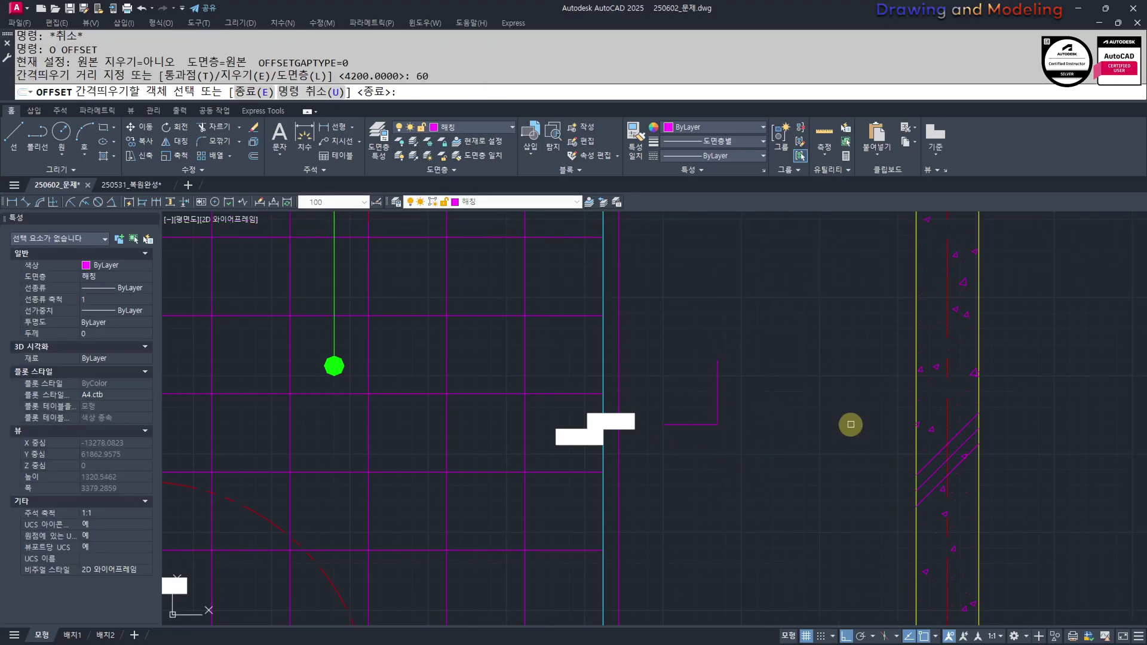
{"action": "left_click", "coordinate": [693, 424]}
{"action": "left_click", "coordinate": [699, 391]}
{"action": "key", "text": "Escape"}
{"action": "key", "text": "Escape"}
{"action": "type", "text": "o"}
{"action": "key", "text": "Return"}
{"action": "key", "text": "Return"}
{"action": "left_click", "coordinate": [694, 424]}
{"action": "left_click", "coordinate": [696, 400]}
{"action": "key", "text": "Escape"}
{"action": "key", "text": "Escape"}
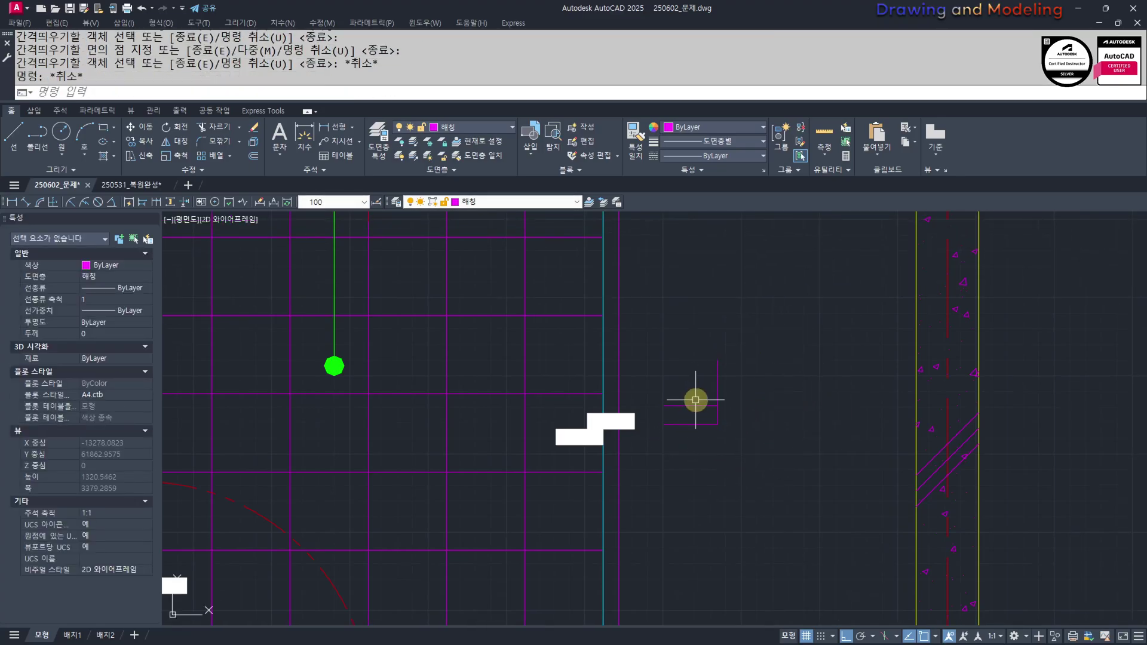
Move the upper horizontal line of the step profile to the opposite side of the vertical line
{"action": "scroll", "coordinate": [695, 400], "scroll_direction": "up", "scroll_amount": 2}
{"action": "left_click", "coordinate": [681, 405]}
{"action": "left_click", "coordinate": [670, 400]}
{"action": "type", "text": "m"}
{"action": "key", "text": "Return"}
{"action": "left_click", "coordinate": [664, 405]}
{"action": "left_click", "coordinate": [729, 409]}
{"action": "key", "text": "Escape"}
{"action": "key", "text": "Escape"}
Trim the vertical line's excess above the upper horizontal line of the step profile
{"action": "scroll", "coordinate": [710, 426], "scroll_direction": "up", "scroll_amount": 2}
{"action": "type", "text": "tr"}
{"action": "key", "text": "Return"}
{"action": "key", "text": "Return"}
{"action": "left_click", "coordinate": [791, 335]}
{"action": "left_click", "coordinate": [688, 364]}
{"action": "key", "text": "Escape"}
{"action": "key", "text": "Escape"}
Try to stretch the upper part of the step profile
{"action": "type", "text": "s"}
{"action": "key", "text": "Return"}
{"action": "left_click", "coordinate": [936, 421]}
{"action": "left_click", "coordinate": [730, 353]}
{"action": "key", "text": "Return"}
{"action": "left_click", "coordinate": [812, 340]}
{"action": "key", "text": "Escape"}
{"action": "left_click", "coordinate": [840, 281]}
{"action": "left_click", "coordinate": [679, 461]}
{"action": "key", "text": "Escape"}
{"action": "key", "text": "ctrl+z"}
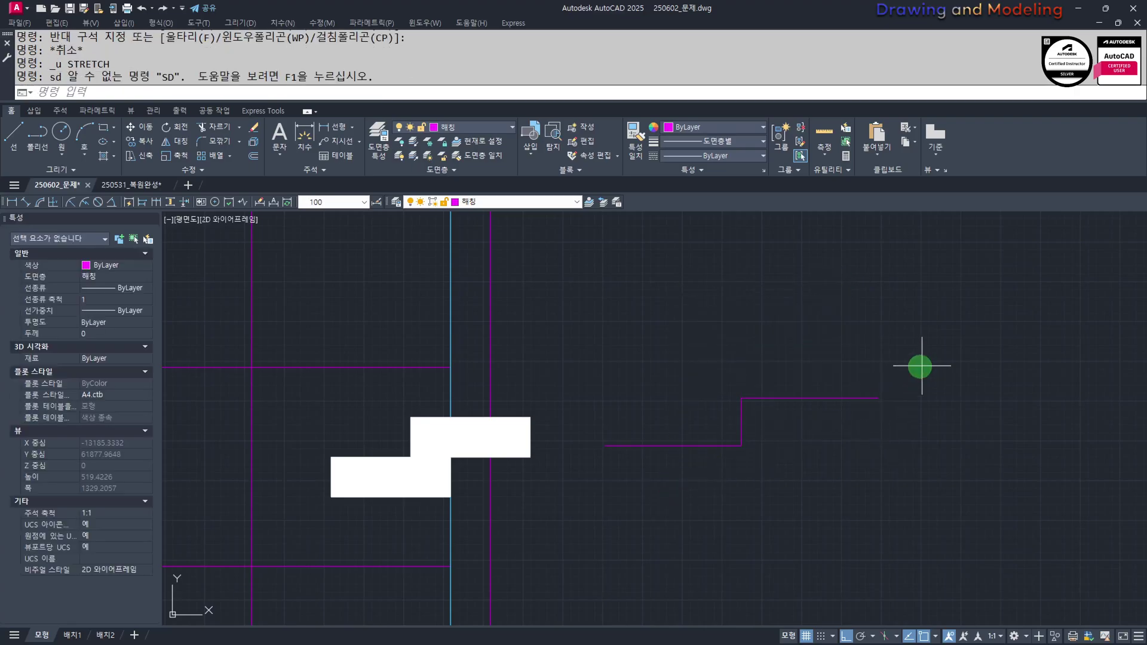
{"action": "left_click", "coordinate": [922, 366]}
{"action": "left_click", "coordinate": [889, 376]}
{"action": "key", "text": "Escape"}
Stretch the upper part of the step profile upward to a step height of 80
{"action": "type", "text": "s"}
{"action": "left_click", "coordinate": [928, 361]}
{"action": "left_click", "coordinate": [676, 432]}
{"action": "key", "text": "space"}
{"action": "left_click", "coordinate": [884, 563]}
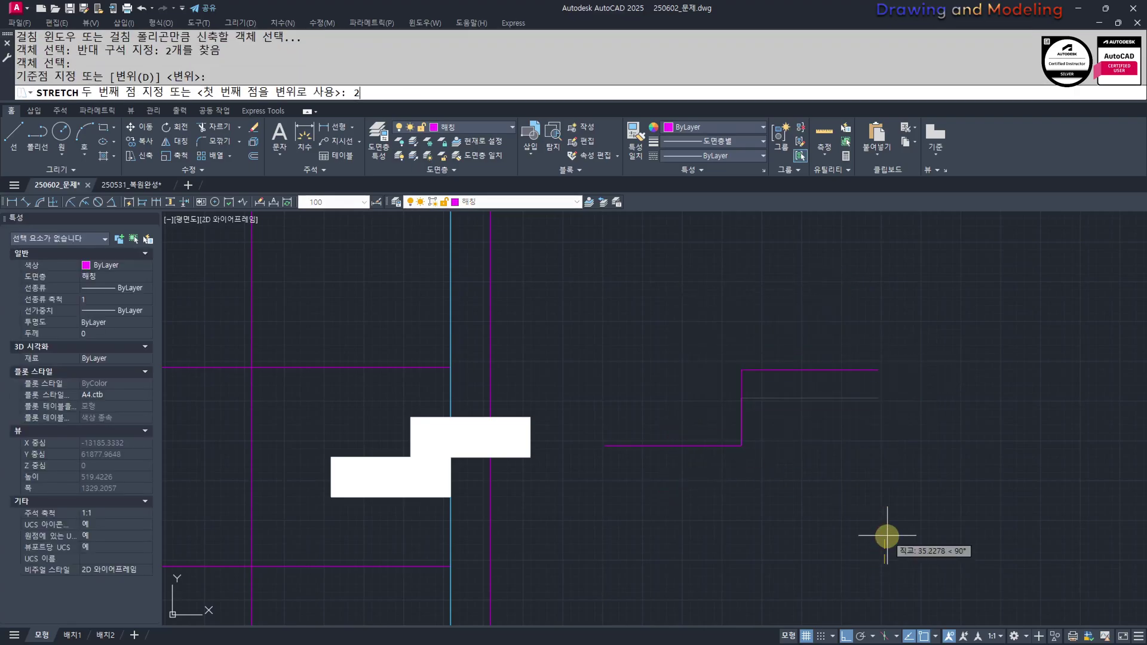
{"action": "key", "text": "space"}
Move the whole step profile horizontally, farther away from the white level mark
{"action": "left_click", "coordinate": [922, 534]}
{"action": "left_click", "coordinate": [678, 365]}
{"action": "key", "text": "space"}
{"action": "left_click", "coordinate": [679, 558]}
{"action": "left_click", "coordinate": [782, 574]}
{"action": "key", "text": "Escape"}
{"action": "key", "text": "Escape"}
{"action": "middle_click_drag", "start_coordinate": [1004, 543], "coordinate": [1009, 573]}
{"action": "middle_click_drag", "start_coordinate": [935, 526], "coordinate": [944, 518]}
{"action": "key", "text": "Escape"}
{"action": "key", "text": "Escape"}
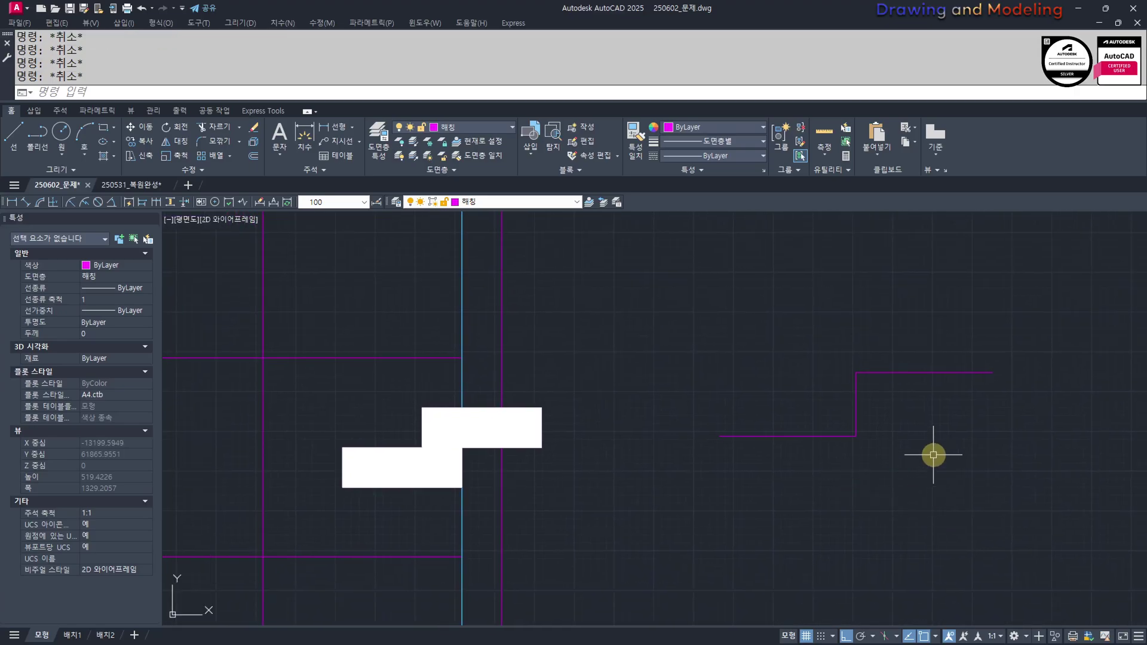
Draw a vertical line down from the upper line's free end and extend the lower level with a horizontal line to enclose a rectangle
{"action": "middle_click_drag", "start_coordinate": [934, 455], "coordinate": [921, 462]}
{"action": "left_click", "coordinate": [850, 444]}
{"action": "key", "text": "Escape"}
{"action": "key", "text": "Return"}
{"action": "left_click", "coordinate": [980, 379]}
{"action": "left_click", "coordinate": [981, 487]}
{"action": "key", "text": "Escape"}
{"action": "key", "text": "Return"}
{"action": "left_click", "coordinate": [844, 442]}
{"action": "left_click", "coordinate": [1022, 459]}
{"action": "key", "text": "Escape"}
Try to trim the overhanging ends of the two auxiliary lines
{"action": "type", "text": "tr"}
{"action": "key", "text": "Return"}
{"action": "key", "text": "Return"}
{"action": "left_click", "coordinate": [959, 427]}
{"action": "left_click", "coordinate": [1017, 467]}
{"action": "key", "text": "Escape"}
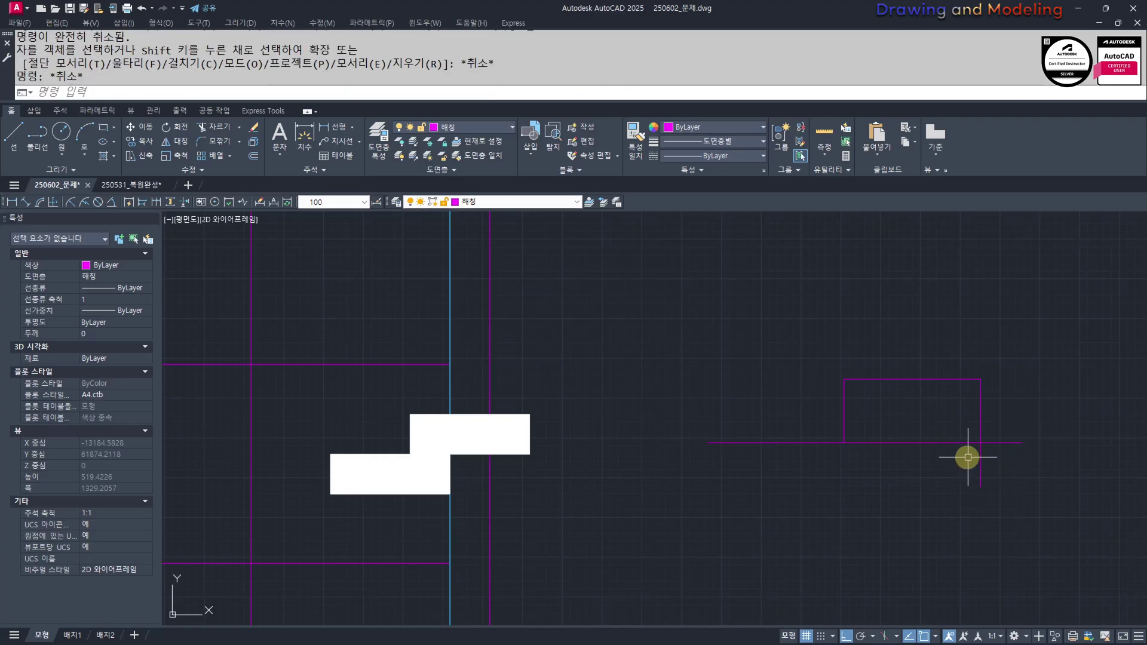
Hatch the enclosed rectangle below the upper line with the ANSI31 pattern at scale 10
{"action": "middle_click_drag", "start_coordinate": [909, 445], "coordinate": [896, 461]}
{"action": "type", "text": "h"}
{"action": "key", "text": "Return"}
{"action": "left_click", "coordinate": [878, 425]}
{"action": "left_click", "coordinate": [243, 151]}
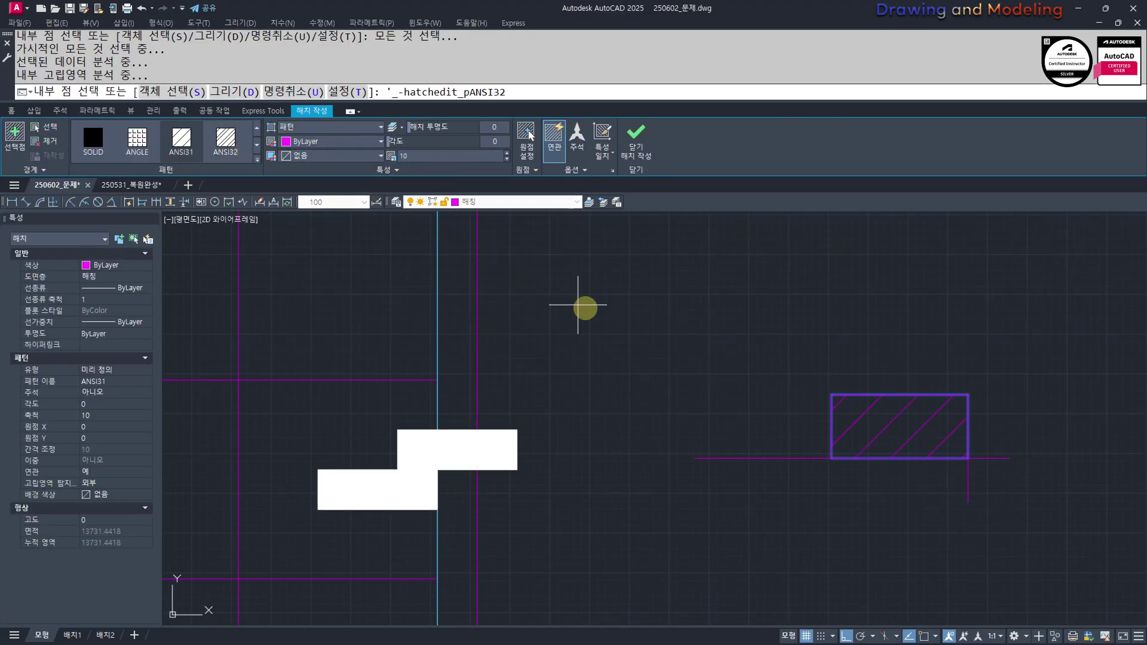
{"action": "key", "text": "Escape"}
{"action": "key", "text": "Escape"}
{"action": "key", "text": "Escape"}
Erase the horizontal and vertical auxiliary lines that enclose the hatched rectangle
{"action": "left_click", "coordinate": [1020, 476]}
{"action": "left_click", "coordinate": [998, 438]}
{"action": "type", "text": "e"}
{"action": "left_click", "coordinate": [992, 508]}
{"action": "left_click", "coordinate": [956, 495]}
{"action": "type", "text": "e"}
Copy the hatch from the upper line's free end to the inner corner, so it sits below the lower line
{"action": "left_click", "coordinate": [984, 486]}
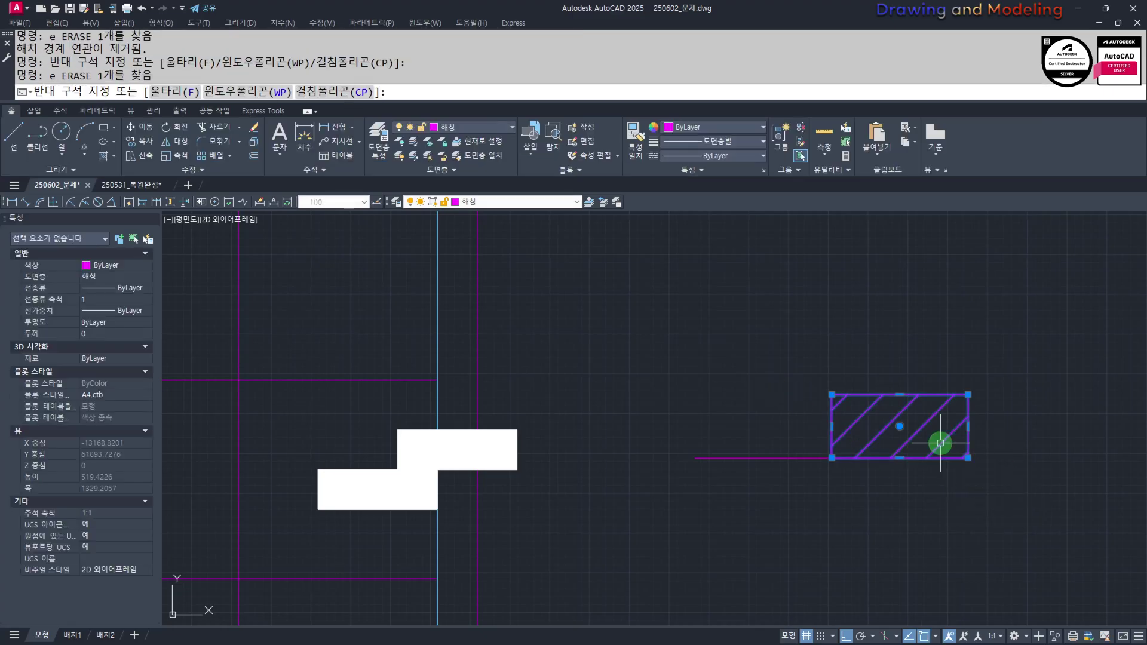
{"action": "left_click", "coordinate": [945, 445]}
{"action": "type", "text": "cc"}
{"action": "key", "text": "Return"}
{"action": "left_click", "coordinate": [969, 395]}
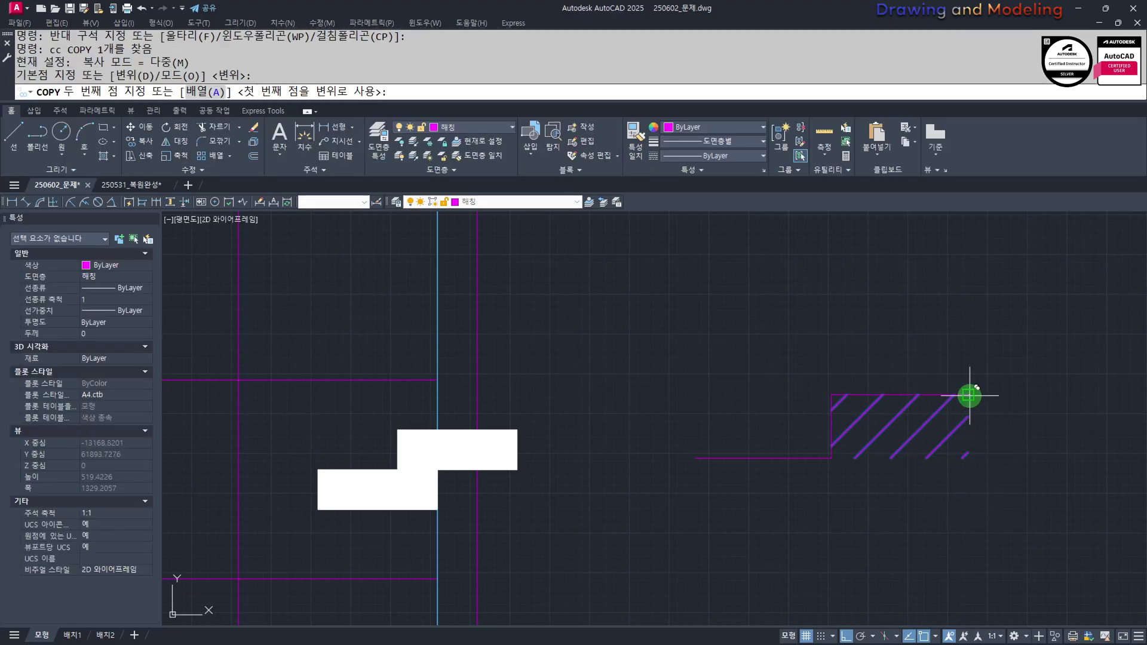
{"action": "left_click", "coordinate": [832, 459]}
{"action": "key", "text": "Escape"}
{"action": "key", "text": "Escape"}
Add the single-line text ±0 with height 120 and rotation 0 above the lower line of the step profile
{"action": "scroll", "coordinate": [597, 382], "scroll_direction": "down", "scroll_amount": 4}
{"action": "middle_click_drag", "start_coordinate": [564, 428], "coordinate": [637, 458]}
{"action": "scroll", "coordinate": [707, 425], "scroll_direction": "up", "scroll_amount": 2}
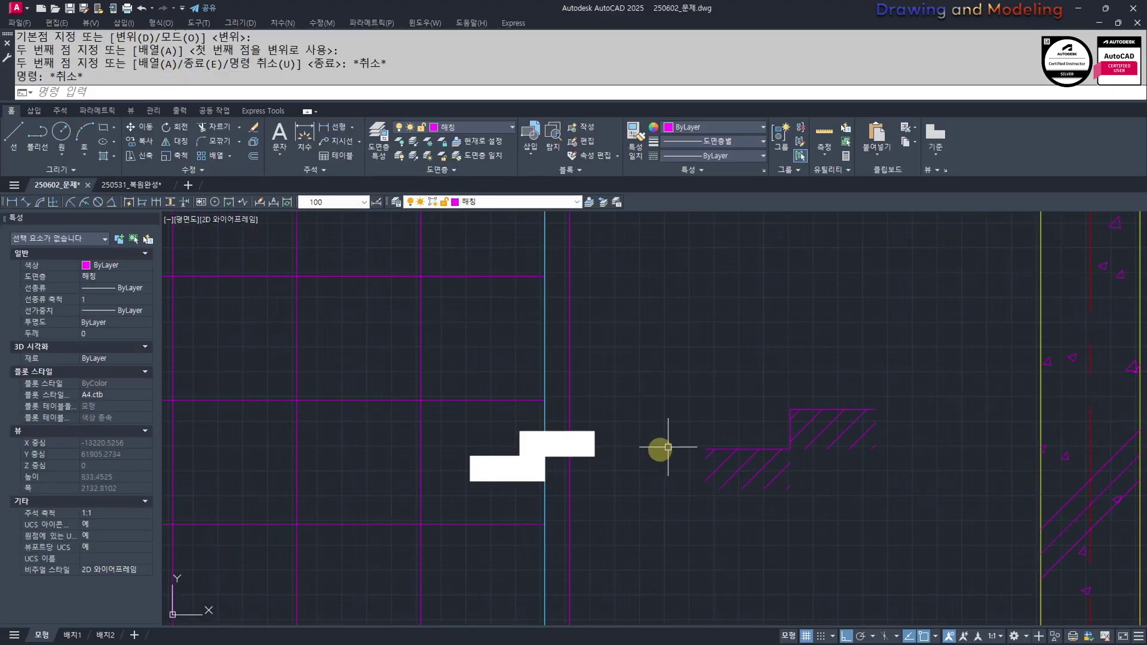
{"action": "middle_click_drag", "start_coordinate": [517, 453], "coordinate": [596, 430]}
{"action": "middle_click_drag", "start_coordinate": [796, 462], "coordinate": [754, 481]}
{"action": "middle_click_drag", "start_coordinate": [702, 415], "coordinate": [779, 462]}
{"action": "type", "text": "dt"}
{"action": "key", "text": "Return"}
{"action": "left_click", "coordinate": [805, 460]}
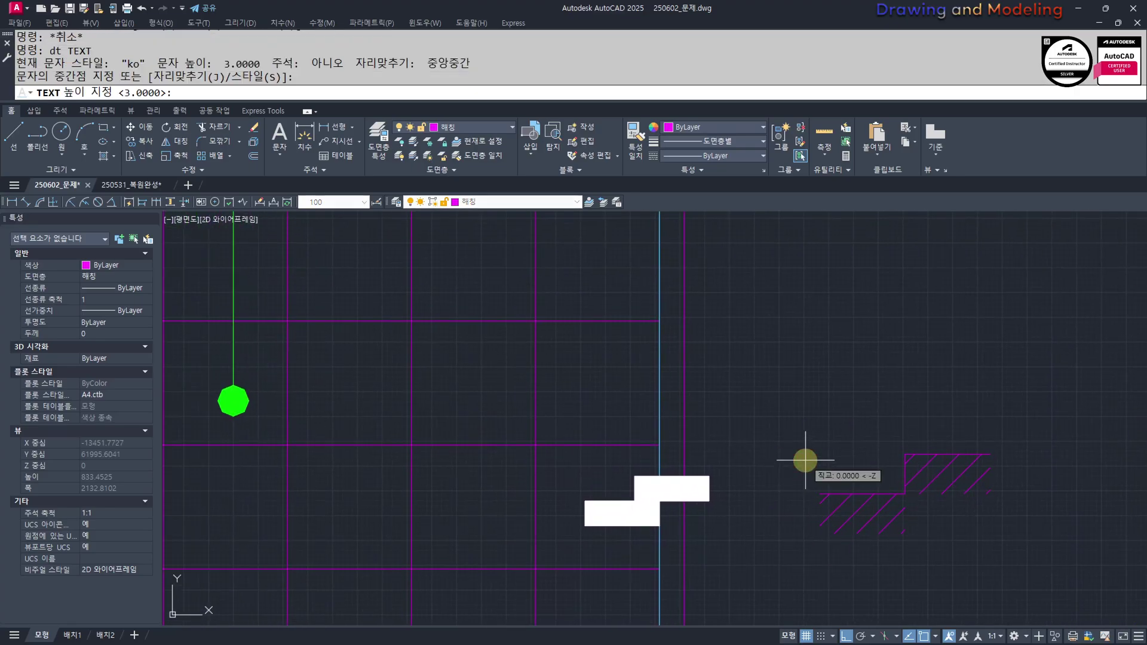
{"action": "type", "text": "120"}
{"action": "key", "text": "Return"}
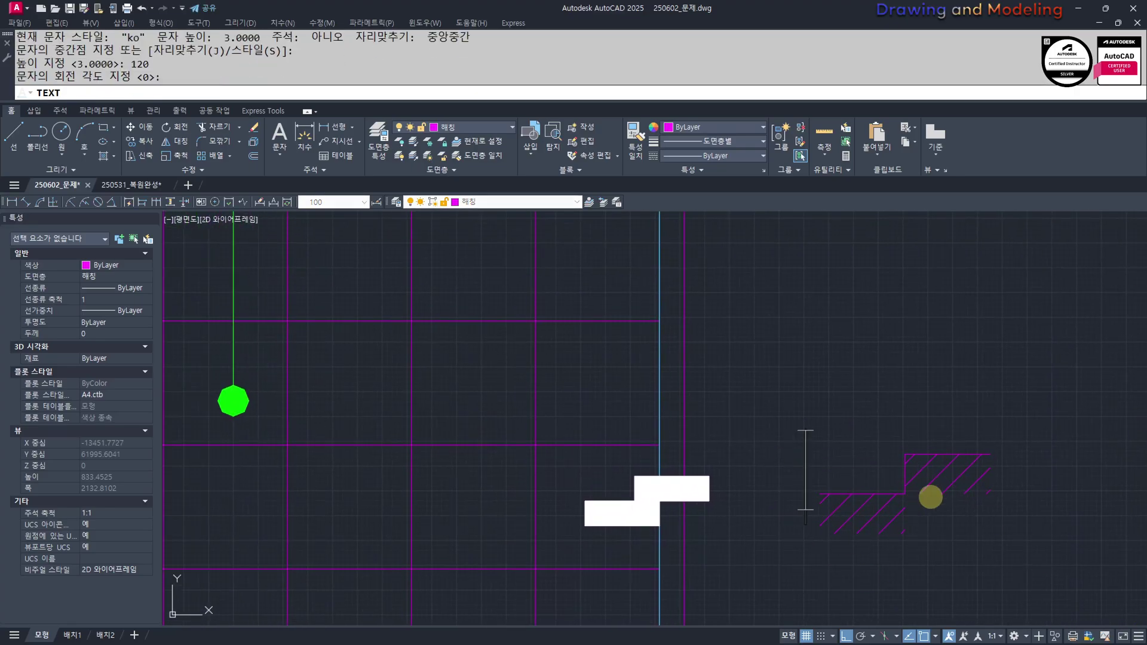
{"action": "type", "text": "R"}
{"action": "key", "text": "BackSpace"}
{"action": "type", "text": "%%p"}
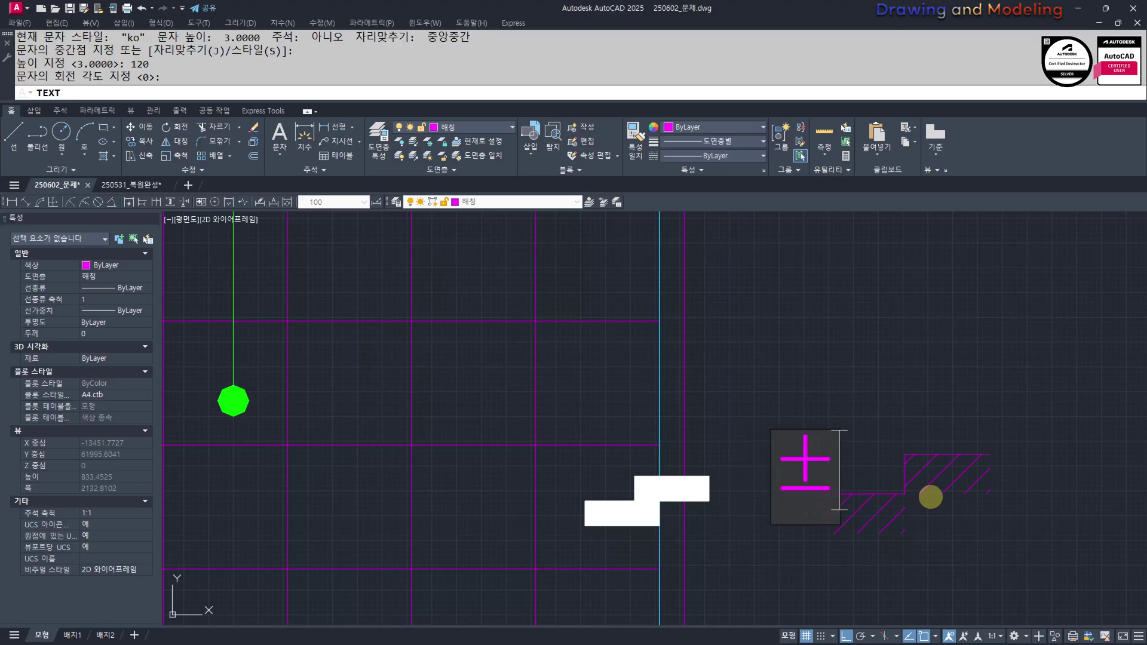
{"action": "type", "text": "0"}
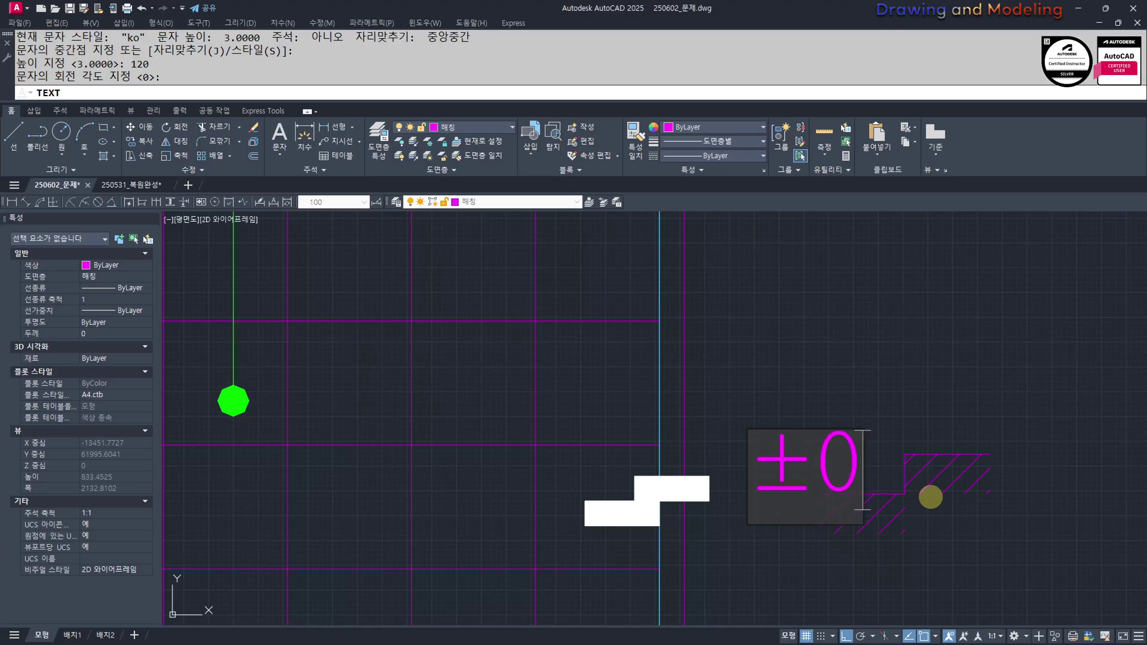
{"action": "key", "text": "Return"}
{"action": "key", "text": "Return"}
{"action": "key", "text": "Escape"}
{"action": "key", "text": "Escape"}
{"action": "left_click", "coordinate": [863, 395]}
{"action": "left_click", "coordinate": [791, 448]}
{"action": "middle_click_drag", "start_coordinate": [859, 398], "coordinate": [855, 403]}
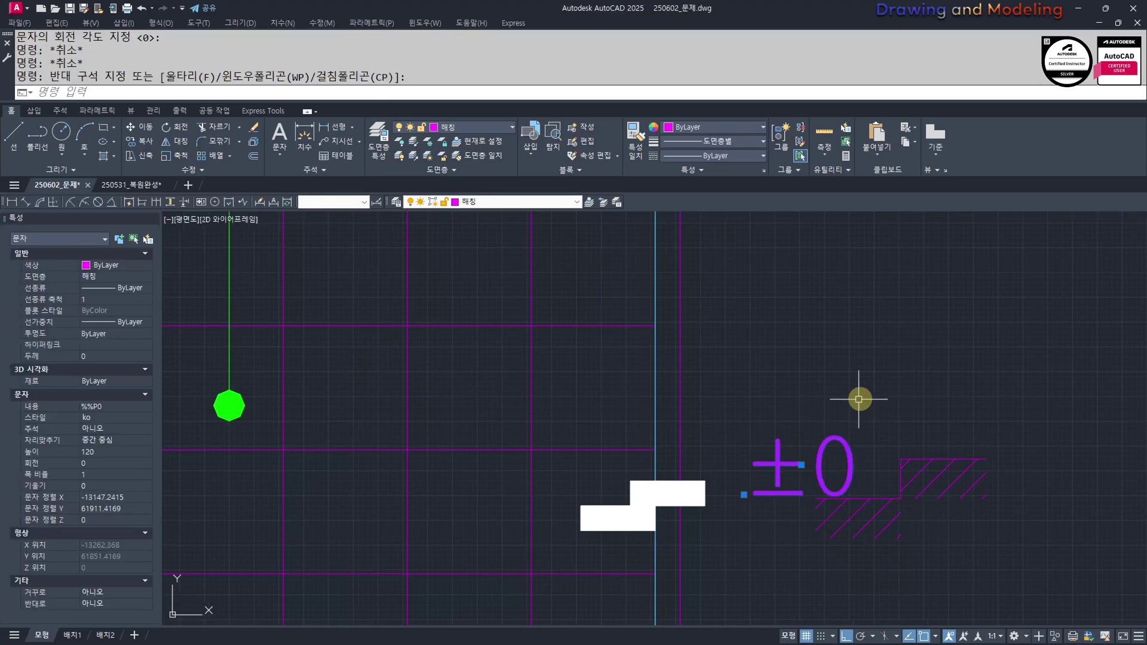
{"action": "key", "text": "Escape"}
{"action": "key", "text": "Escape"}
Match the properties of the white level mark to the ±0 text and the step profile lines
{"action": "type", "text": "mm"}
{"action": "key", "text": "space"}
{"action": "left_click", "coordinate": [625, 503]}
{"action": "left_click", "coordinate": [934, 407]}
{"action": "left_click", "coordinate": [790, 458]}
{"action": "left_click", "coordinate": [896, 492]}
{"action": "left_click", "coordinate": [898, 472]}
{"action": "scroll", "coordinate": [896, 466], "scroll_direction": "up", "scroll_amount": 4}
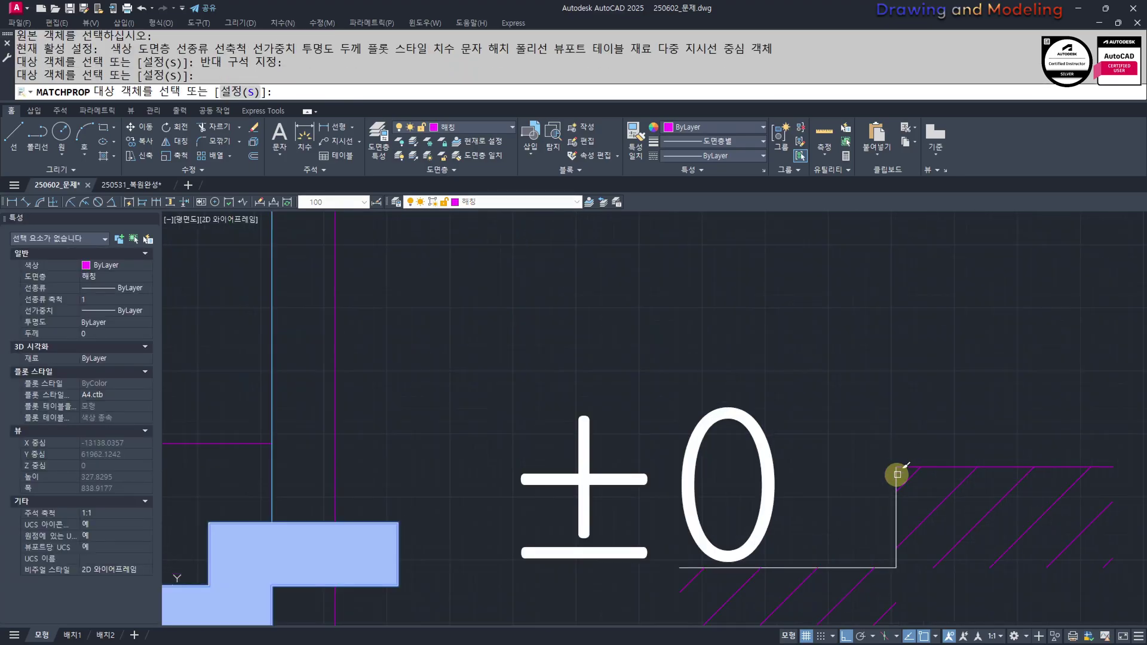
{"action": "left_click", "coordinate": [896, 473]}
{"action": "key", "text": "Escape"}
{"action": "key", "text": "Escape"}
Move the ±0 text slightly upward, clear of the lower line of the step profile
{"action": "scroll", "coordinate": [796, 471], "scroll_direction": "down", "scroll_amount": 2}
{"action": "left_click", "coordinate": [803, 415]}
{"action": "left_click", "coordinate": [725, 460]}
{"action": "type", "text": "m"}
{"action": "key", "text": "space"}
{"action": "left_click", "coordinate": [805, 393]}
{"action": "left_click", "coordinate": [818, 358]}
Copy the ±0 text to a spot above the upper line of the step profile, with Ortho switched off
{"action": "left_click", "coordinate": [807, 334]}
{"action": "left_click", "coordinate": [671, 463]}
{"action": "type", "text": "co"}
{"action": "key", "text": "Return"}
{"action": "left_click", "coordinate": [672, 465]}
{"action": "key", "text": "F8"}
{"action": "left_click", "coordinate": [956, 401]}
{"action": "key", "text": "Escape"}
{"action": "key", "text": "Escape"}
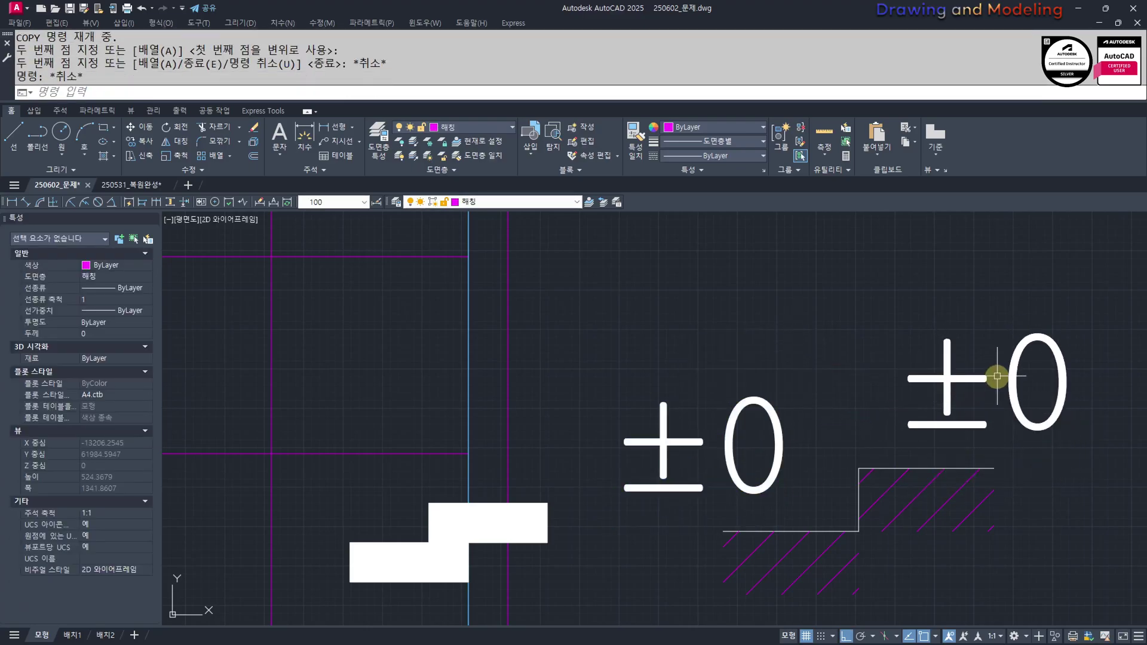
Change the copied text above the upper line to +80
{"action": "scroll", "coordinate": [668, 458], "scroll_direction": "down", "scroll_amount": 2}
{"action": "double_click", "coordinate": [841, 451]}
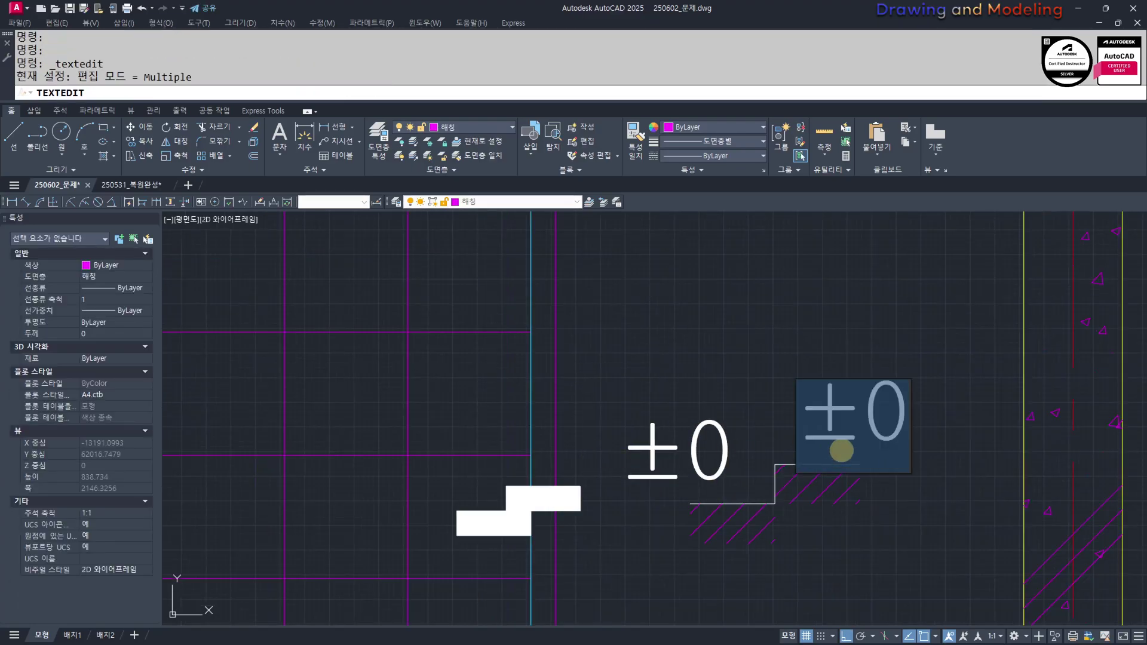
{"action": "type", "text": "+"}
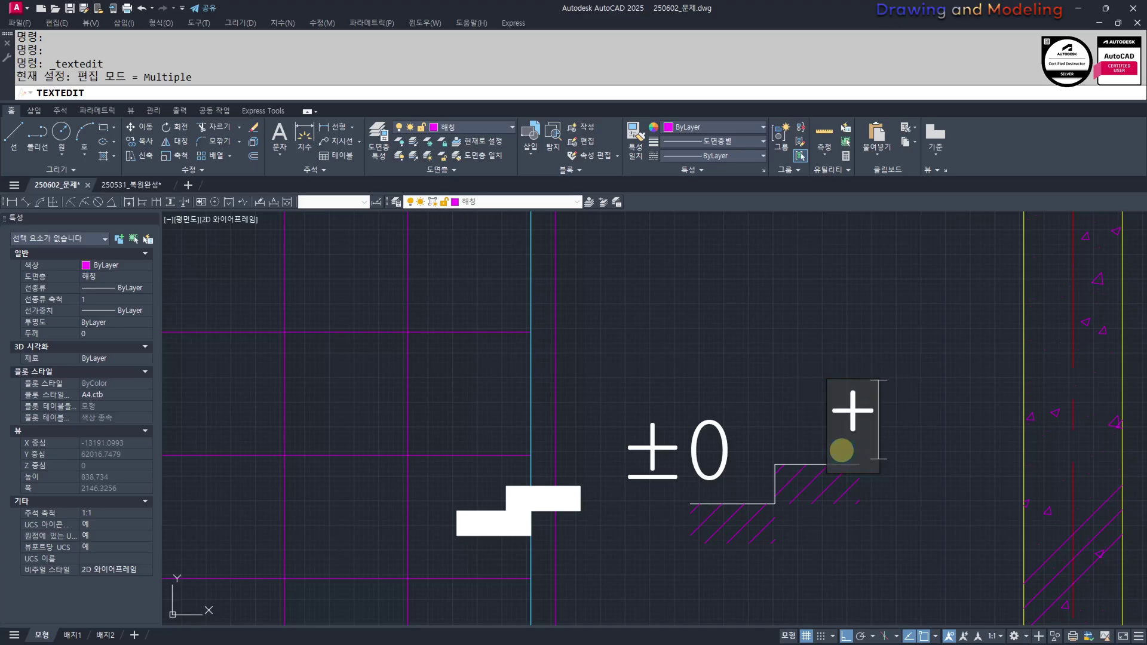
{"action": "type", "text": "80"}
{"action": "key", "text": "Return"}
{"action": "key", "text": "Escape"}
{"action": "key", "text": "Escape"}
Dimension the height of the step profile vertically, from the inner corner to the upper line's free end
{"action": "type", "text": "q"}
{"action": "key", "text": "Return"}
{"action": "scroll", "coordinate": [783, 512], "scroll_direction": "up", "scroll_amount": 2}
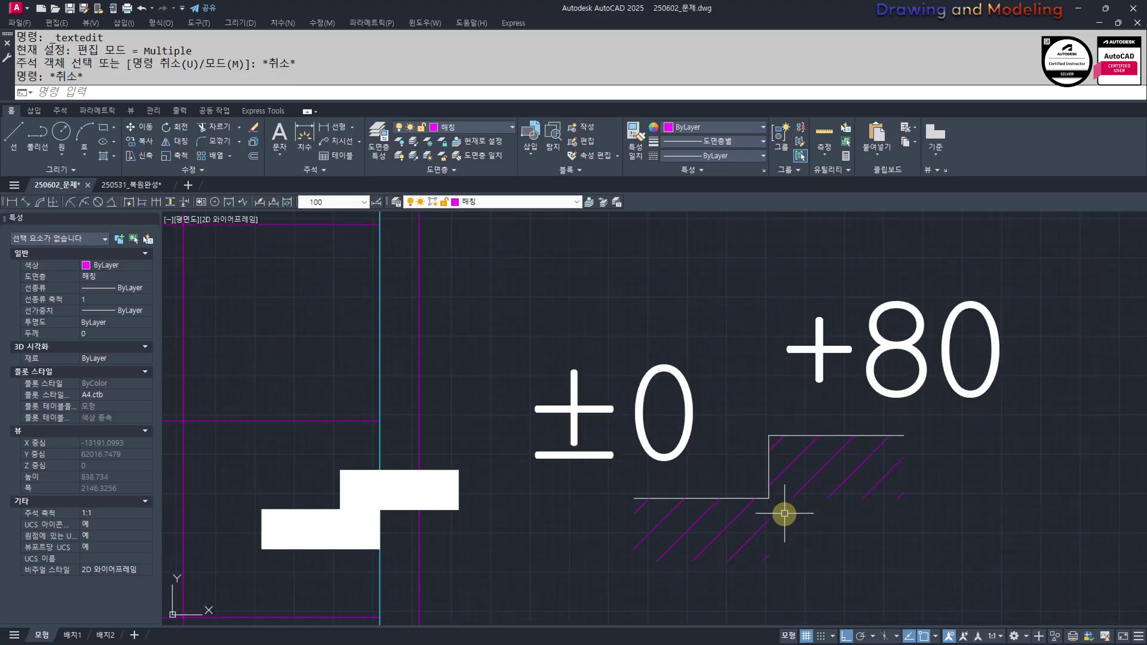
{"action": "left_click", "coordinate": [770, 497]}
{"action": "left_click", "coordinate": [909, 436]}
{"action": "scroll", "coordinate": [853, 488], "scroll_direction": "down", "scroll_amount": 2}
{"action": "left_click", "coordinate": [972, 479]}
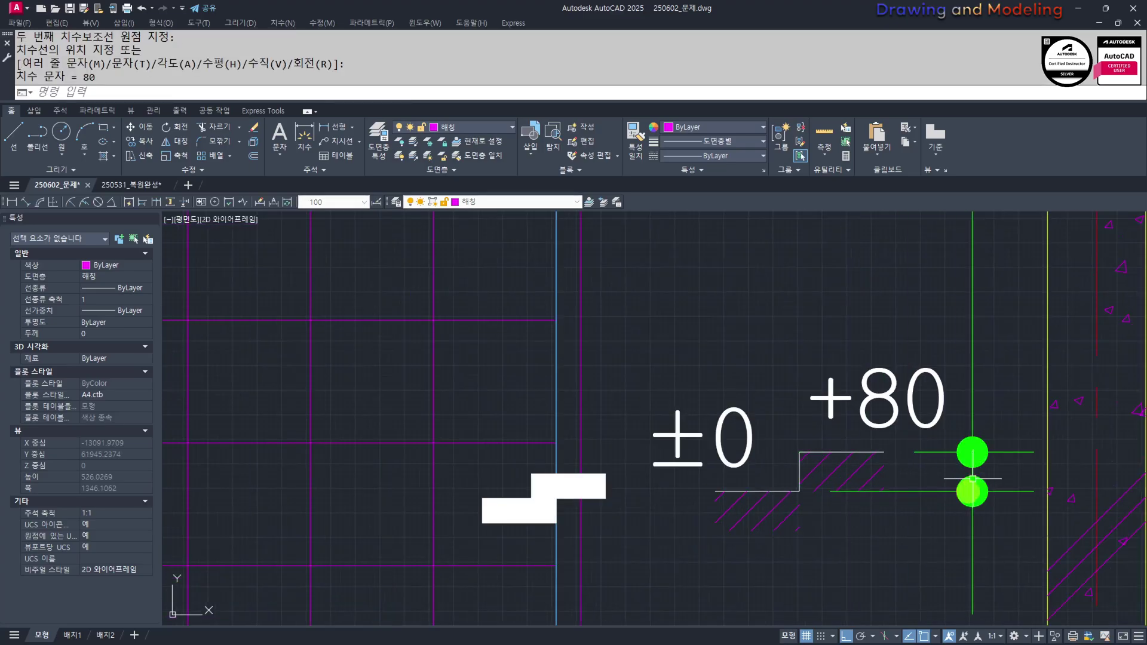
Erase the vertical height dimension beside the step profile
{"action": "scroll", "coordinate": [983, 448], "scroll_direction": "down", "scroll_amount": 2}
{"action": "middle_click_drag", "start_coordinate": [999, 388], "coordinate": [932, 468]}
{"action": "left_click", "coordinate": [929, 405]}
{"action": "left_click", "coordinate": [865, 410]}
{"action": "type", "text": "e"}
{"action": "key", "text": "Return"}
{"action": "key", "text": "Escape"}
{"action": "key", "text": "Escape"}
{"action": "scroll", "coordinate": [799, 513], "scroll_direction": "up", "scroll_amount": 3}
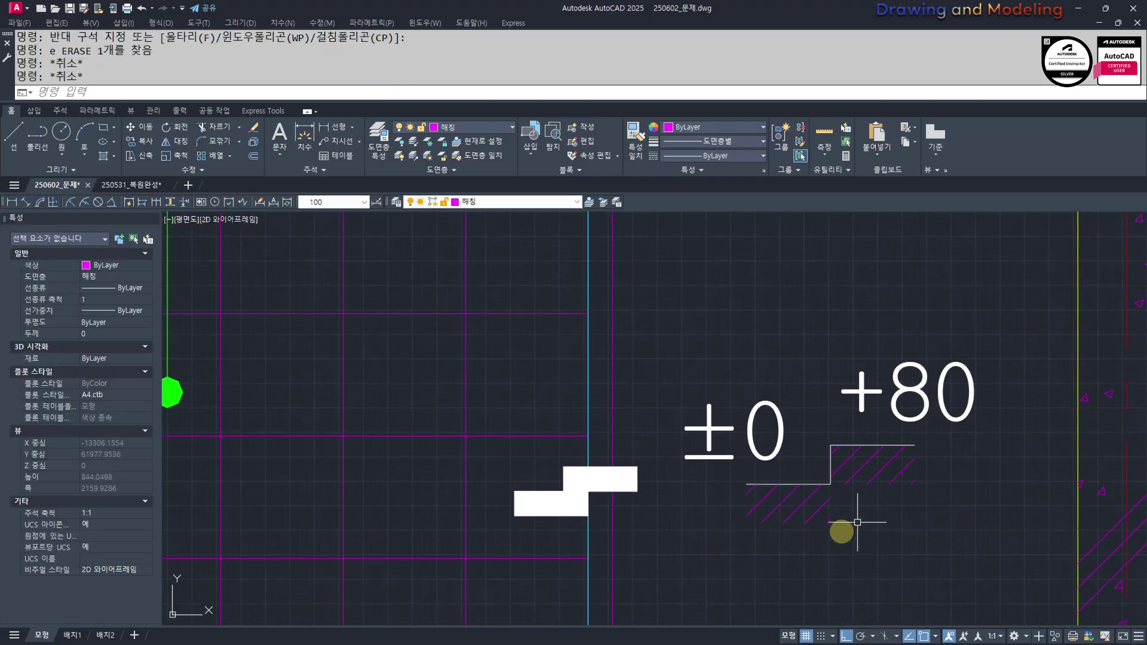
Examine the labelled step profile beside the white level-difference mark and the marks at the bathroom door and other rooms
{"action": "middle_click_drag", "start_coordinate": [760, 541], "coordinate": [839, 523]}
{"action": "middle_click_drag", "start_coordinate": [950, 485], "coordinate": [904, 499]}
{"action": "scroll", "coordinate": [792, 412], "scroll_direction": "down", "scroll_amount": 3}
{"action": "middle_click_drag", "start_coordinate": [926, 575], "coordinate": [688, 341]}
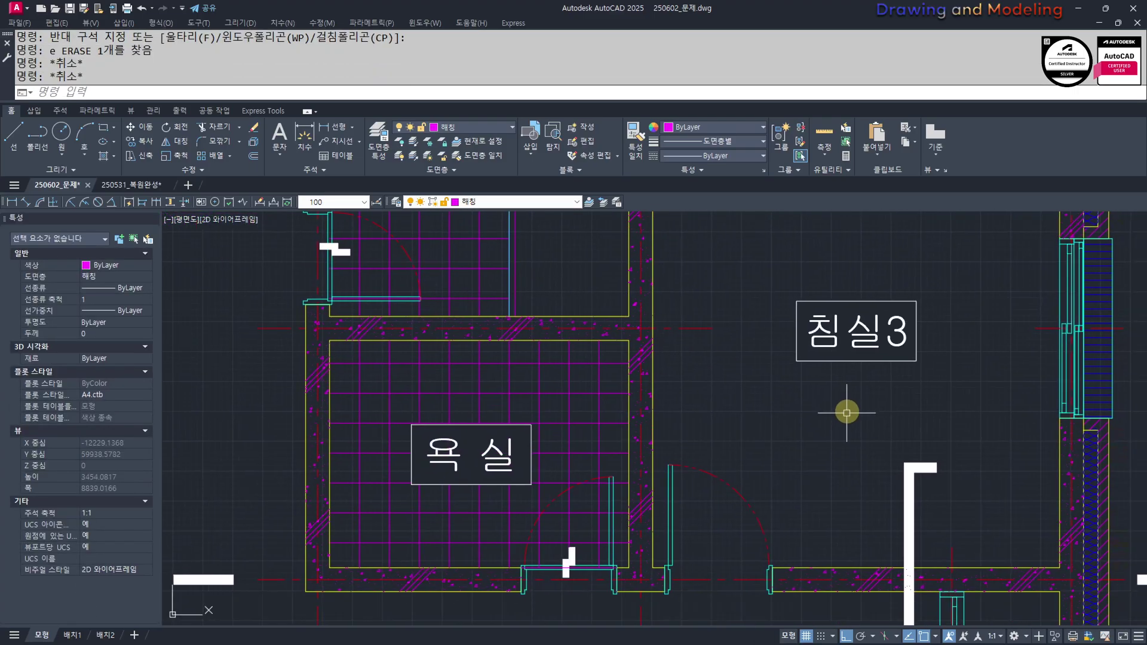
{"action": "middle_click_drag", "start_coordinate": [417, 419], "coordinate": [591, 548]}
{"action": "scroll", "coordinate": [710, 362], "scroll_direction": "up", "scroll_amount": 6}
{"action": "left_click", "coordinate": [822, 456]}
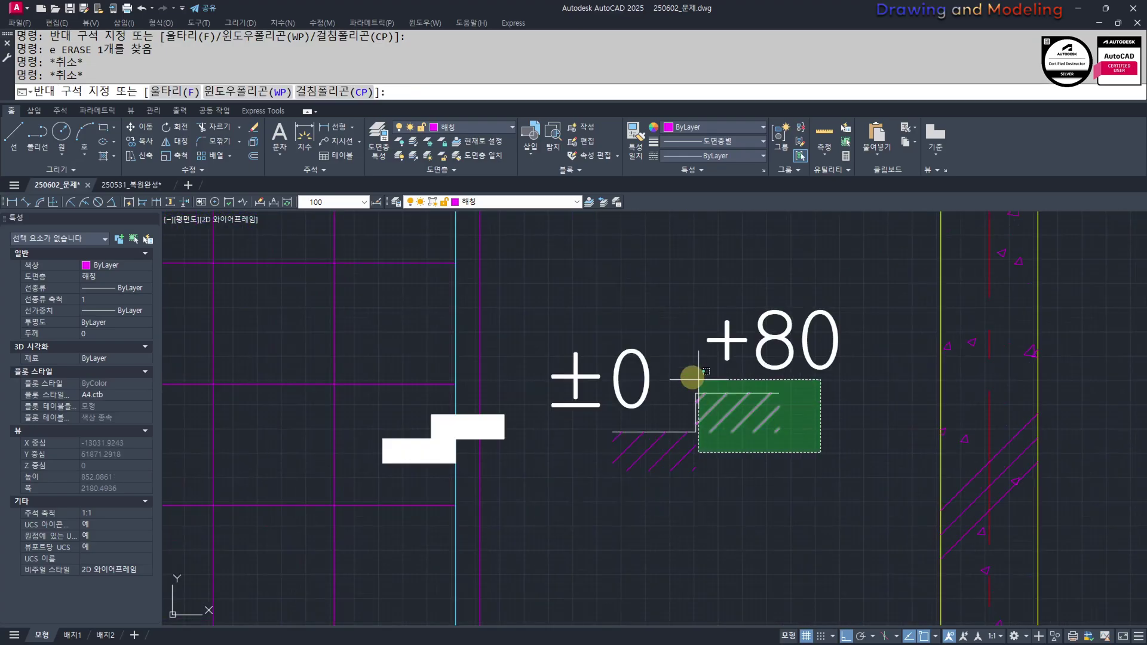
{"action": "left_click", "coordinate": [548, 286]}
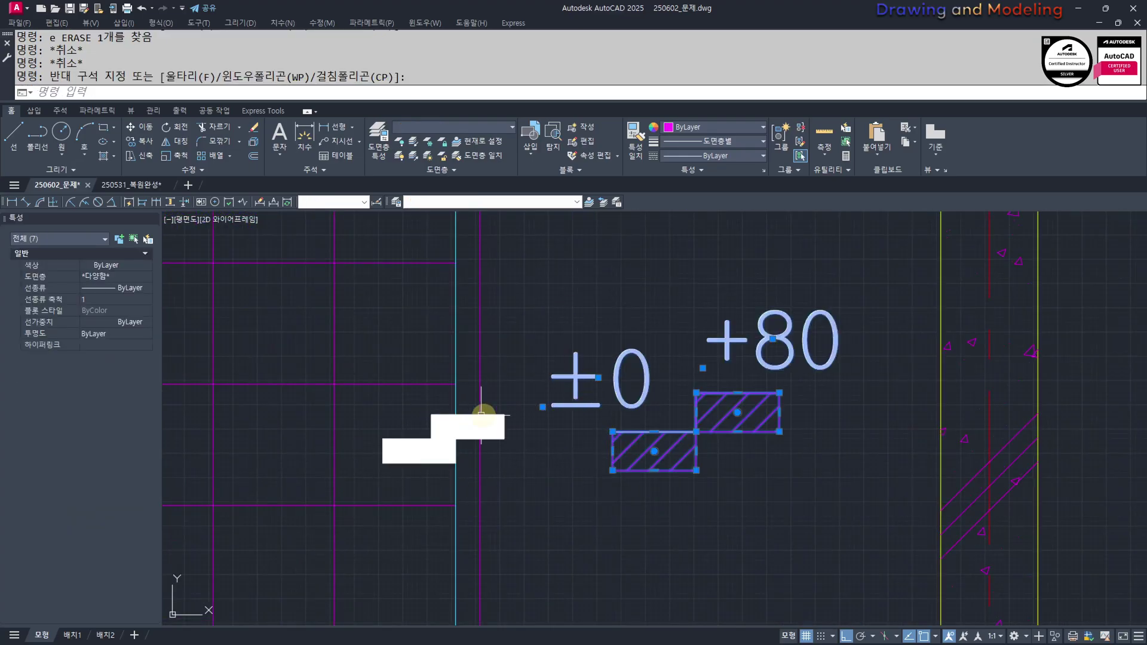
{"action": "key", "text": "Escape"}
{"action": "key", "text": "Escape"}
{"action": "scroll", "coordinate": [690, 434], "scroll_direction": "down", "scroll_amount": 5}
{"action": "middle_click_drag", "start_coordinate": [755, 510], "coordinate": [796, 284]}
{"action": "middle_click_drag", "start_coordinate": [725, 455], "coordinate": [830, 334]}
{"action": "middle_click_drag", "start_coordinate": [700, 479], "coordinate": [860, 420]}
{"action": "scroll", "coordinate": [639, 524], "scroll_direction": "up", "scroll_amount": 1}
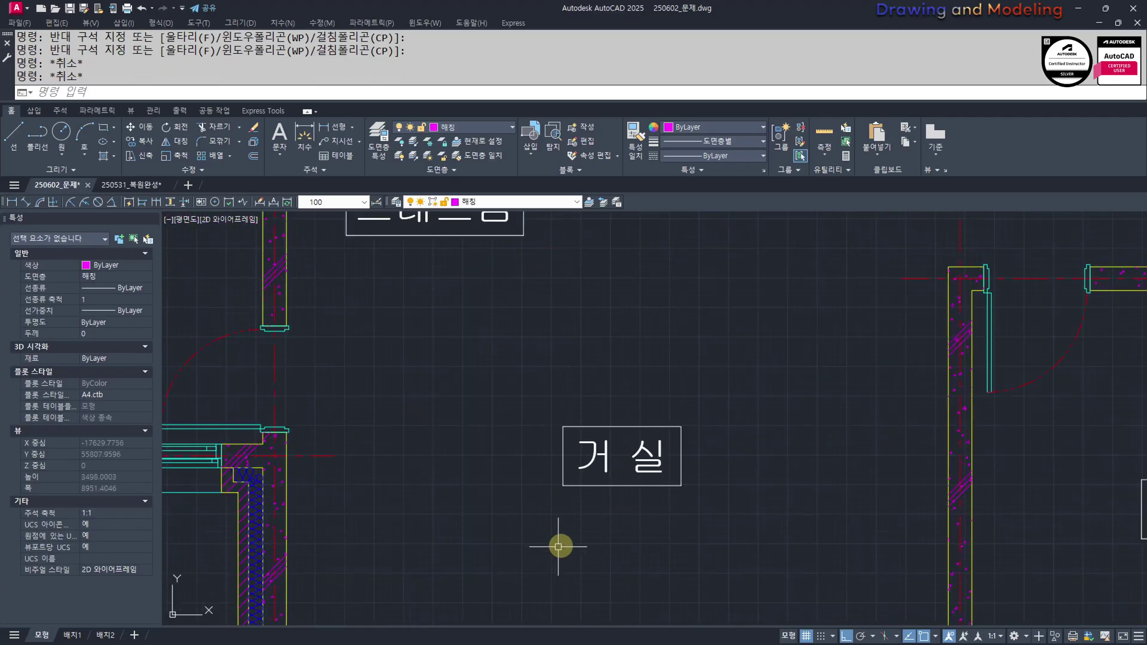
{"action": "scroll", "coordinate": [675, 539], "scroll_direction": "down", "scroll_amount": 2}
{"action": "middle_click_drag", "start_coordinate": [774, 360], "coordinate": [709, 521]}
{"action": "mouse_move", "coordinate": [892, 312]}
{"action": "middle_mouse_down"}
{"action": "mouse_move", "coordinate": [877, 364]}
{"action": "mouse_move", "coordinate": [736, 552]}
{"action": "middle_mouse_up"}
{"action": "scroll", "coordinate": [789, 406], "scroll_direction": "up", "scroll_amount": 5}
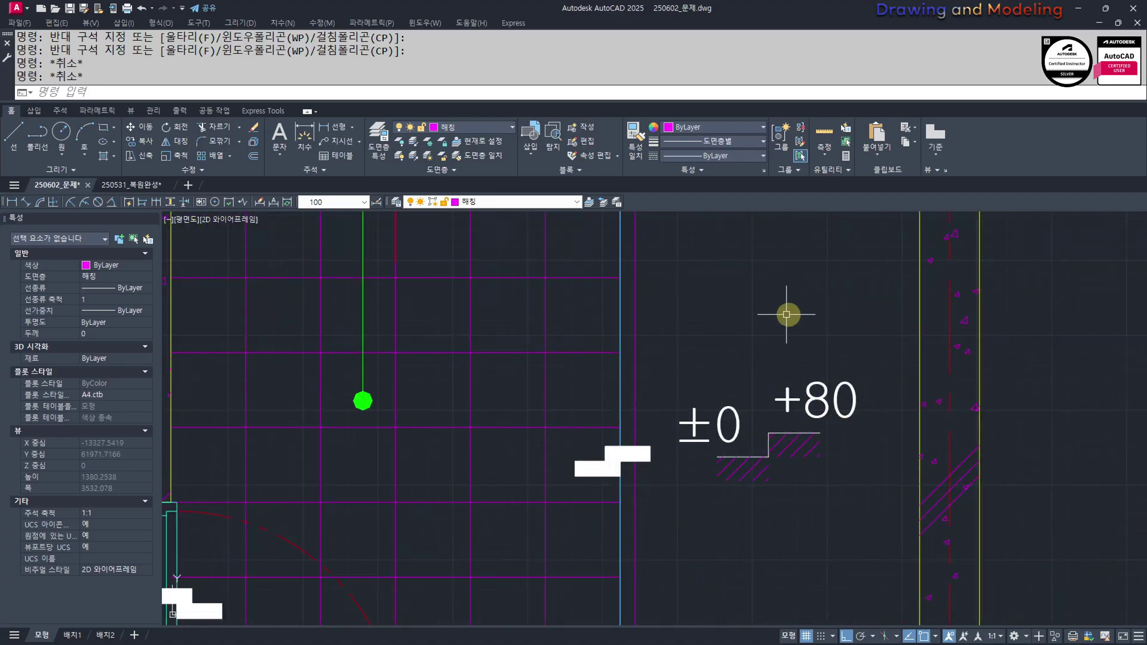
Erase the hatched step profile together with its ±0 and +80 texts
{"action": "left_click", "coordinate": [858, 500]}
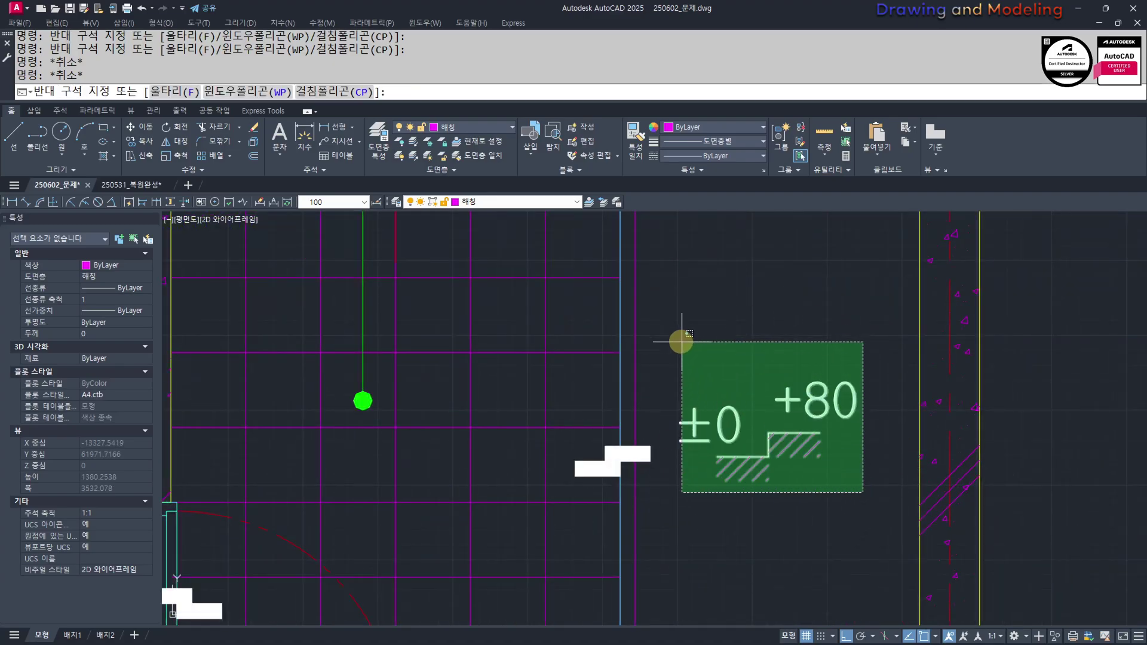
{"action": "left_click", "coordinate": [675, 334]}
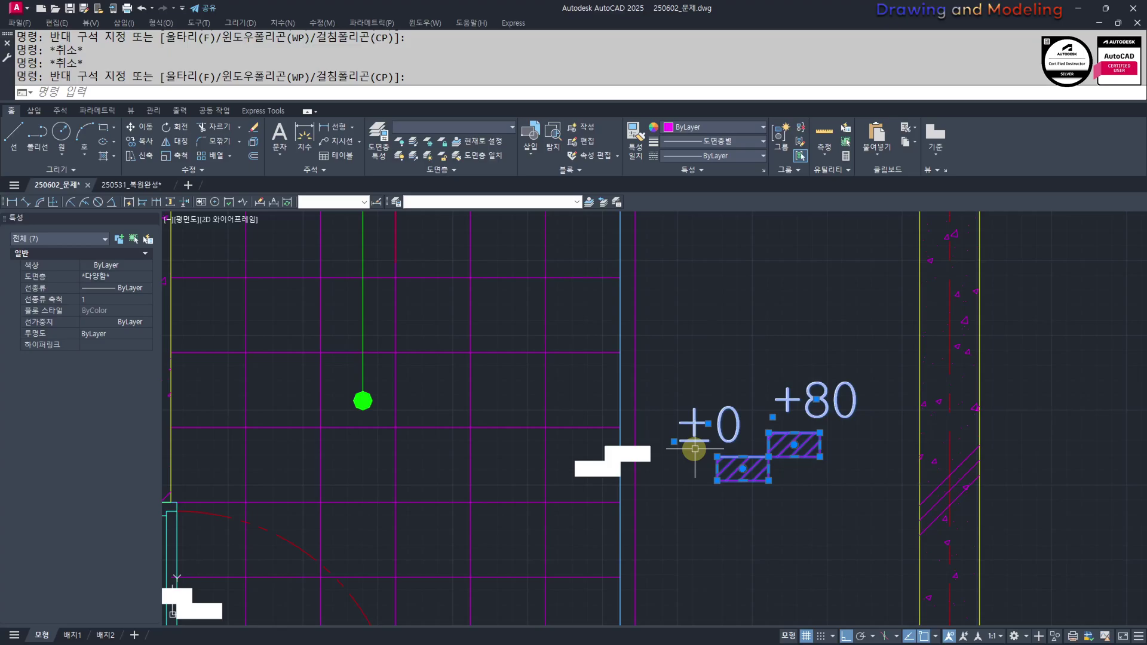
{"action": "key", "text": "Delete"}
{"action": "key", "text": "Escape"}
{"action": "key", "text": "Escape"}
Examine the white level-difference mark at the edge of the tiled floor
{"action": "scroll", "coordinate": [686, 436], "scroll_direction": "down", "scroll_amount": 5}
{"action": "scroll", "coordinate": [644, 412], "scroll_direction": "up", "scroll_amount": 1}
{"action": "scroll", "coordinate": [644, 412], "scroll_direction": "up", "scroll_amount": 10}
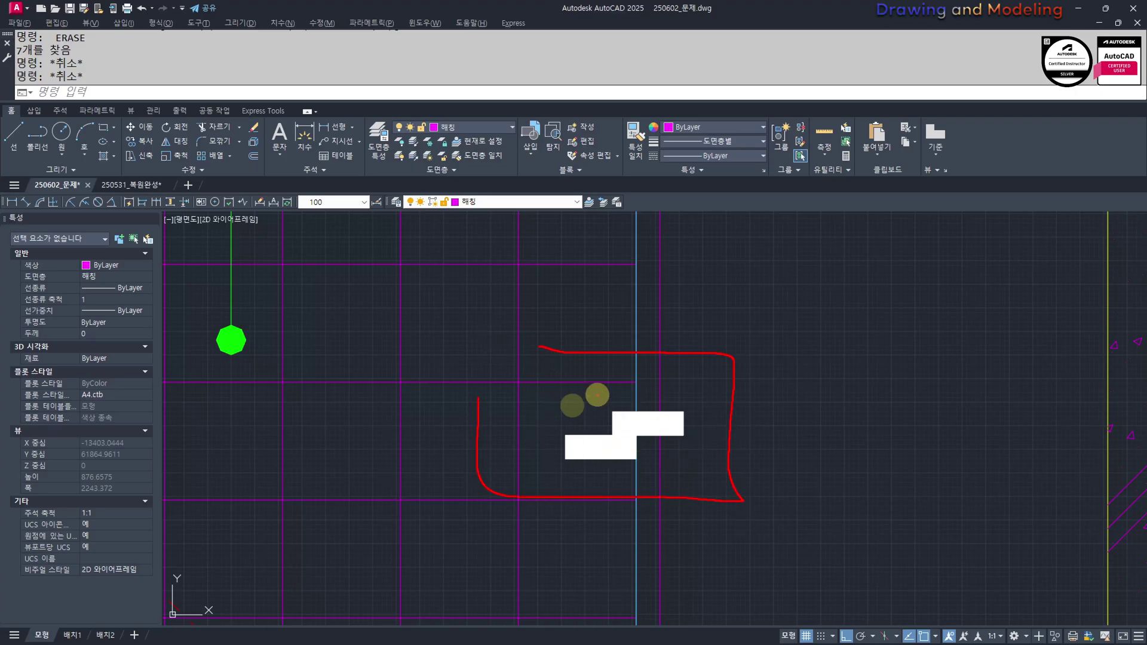
{"action": "key", "text": "Escape"}
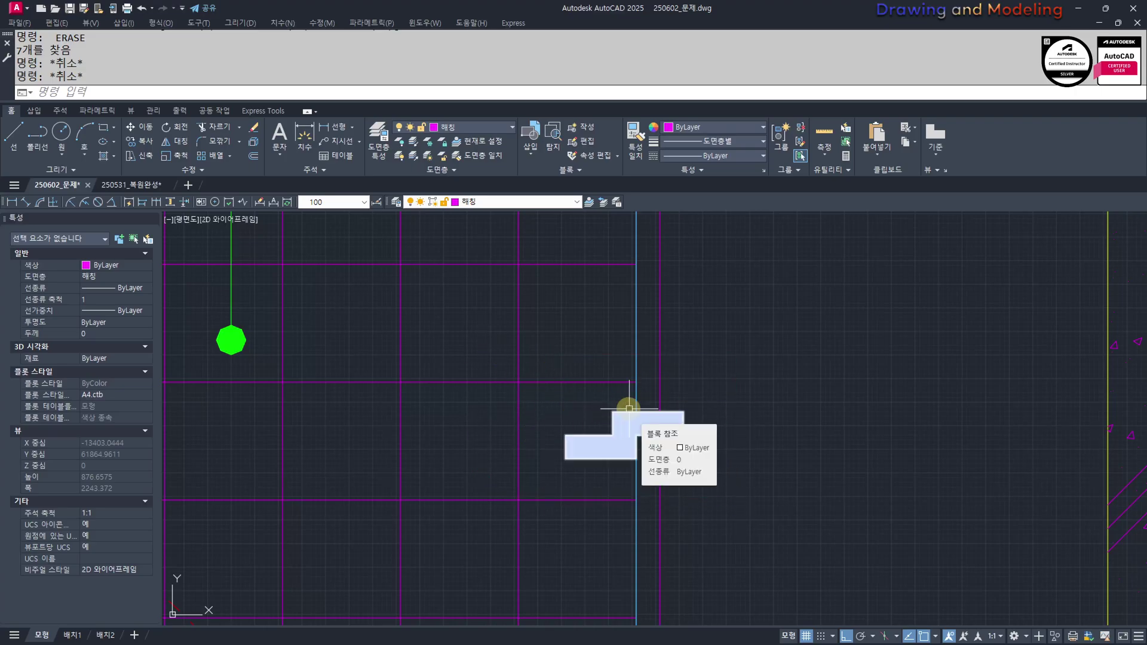
{"action": "scroll", "coordinate": [727, 419], "scroll_direction": "down", "scroll_amount": 5}
{"action": "middle_click_drag", "start_coordinate": [561, 481], "coordinate": [533, 389]}
{"action": "scroll", "coordinate": [614, 438], "scroll_direction": "down", "scroll_amount": 1}
{"action": "middle_click_drag", "start_coordinate": [601, 467], "coordinate": [573, 426]}
{"action": "scroll", "coordinate": [458, 400], "scroll_direction": "down", "scroll_amount": 4}
{"action": "scroll", "coordinate": [684, 535], "scroll_direction": "up", "scroll_amount": 11}
Examine the entrance porch steps and section mark A in the plan, and their relation to the outline plans
{"action": "scroll", "coordinate": [620, 504], "scroll_direction": "down", "scroll_amount": 10}
{"action": "scroll", "coordinate": [971, 444], "scroll_direction": "down", "scroll_amount": 3}
{"action": "middle_click_drag", "start_coordinate": [971, 444], "coordinate": [604, 471]}
{"action": "middle_click_drag", "start_coordinate": [649, 618], "coordinate": [648, 535]}
{"action": "scroll", "coordinate": [648, 535], "scroll_direction": "up", "scroll_amount": 3}
{"action": "middle_click_drag", "start_coordinate": [421, 446], "coordinate": [697, 502]}
{"action": "middle_click_drag", "start_coordinate": [416, 341], "coordinate": [500, 380]}
{"action": "scroll", "coordinate": [500, 381], "scroll_direction": "up", "scroll_amount": 5}
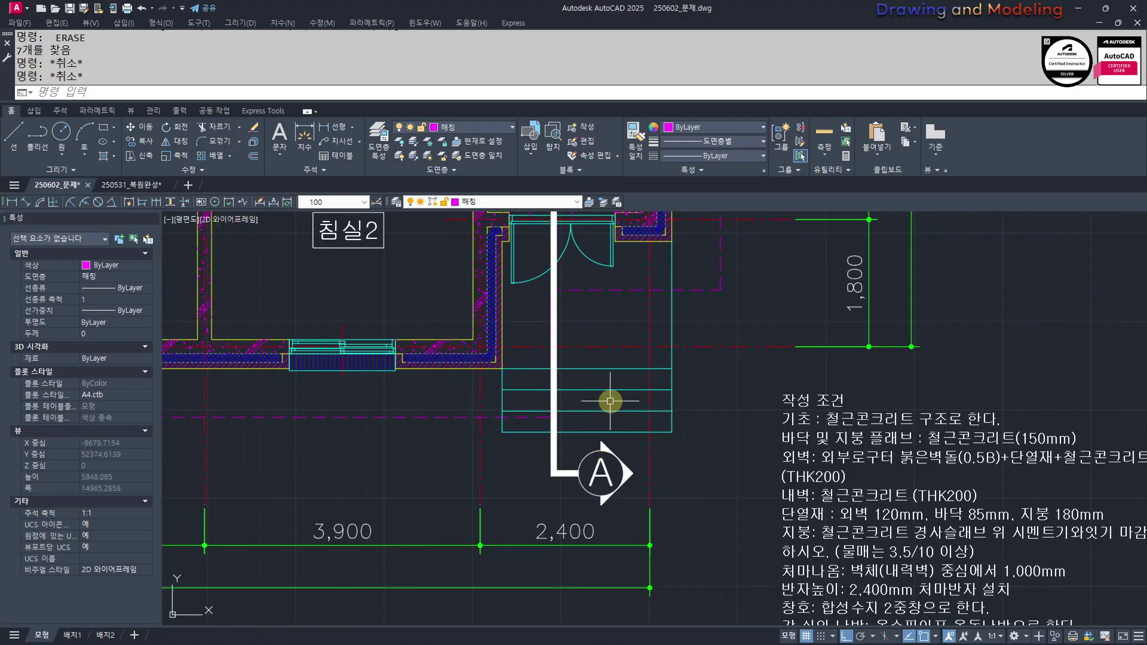
{"action": "scroll", "coordinate": [284, 220], "scroll_direction": "down", "scroll_amount": 6}
{"action": "mouse_move", "coordinate": [443, 350]}
{"action": "middle_mouse_down"}
{"action": "mouse_move", "coordinate": [716, 492]}
{"action": "mouse_move", "coordinate": [687, 498]}
{"action": "middle_mouse_up"}
{"action": "scroll", "coordinate": [537, 368], "scroll_direction": "up", "scroll_amount": 4}
{"action": "scroll", "coordinate": [549, 375], "scroll_direction": "down", "scroll_amount": 2}
{"action": "middle_click_drag", "start_coordinate": [652, 442], "coordinate": [459, 393]}
{"action": "middle_click_drag", "start_coordinate": [770, 489], "coordinate": [442, 351]}
{"action": "middle_click_drag", "start_coordinate": [560, 382], "coordinate": [436, 350]}
{"action": "middle_click_drag", "start_coordinate": [313, 412], "coordinate": [711, 581]}
{"action": "middle_click_drag", "start_coordinate": [450, 461], "coordinate": [679, 581]}
{"action": "scroll", "coordinate": [606, 487], "scroll_direction": "up", "scroll_amount": 2}
{"action": "scroll", "coordinate": [733, 529], "scroll_direction": "down", "scroll_amount": 2}
Calculate 150*5 and offset the yellow base line under the upright outline plan 750 upward
{"action": "middle_click_drag", "start_coordinate": [860, 577], "coordinate": [478, 401]}
{"action": "middle_click_drag", "start_coordinate": [950, 618], "coordinate": [622, 445]}
{"action": "scroll", "coordinate": [626, 451], "scroll_direction": "up", "scroll_amount": 2}
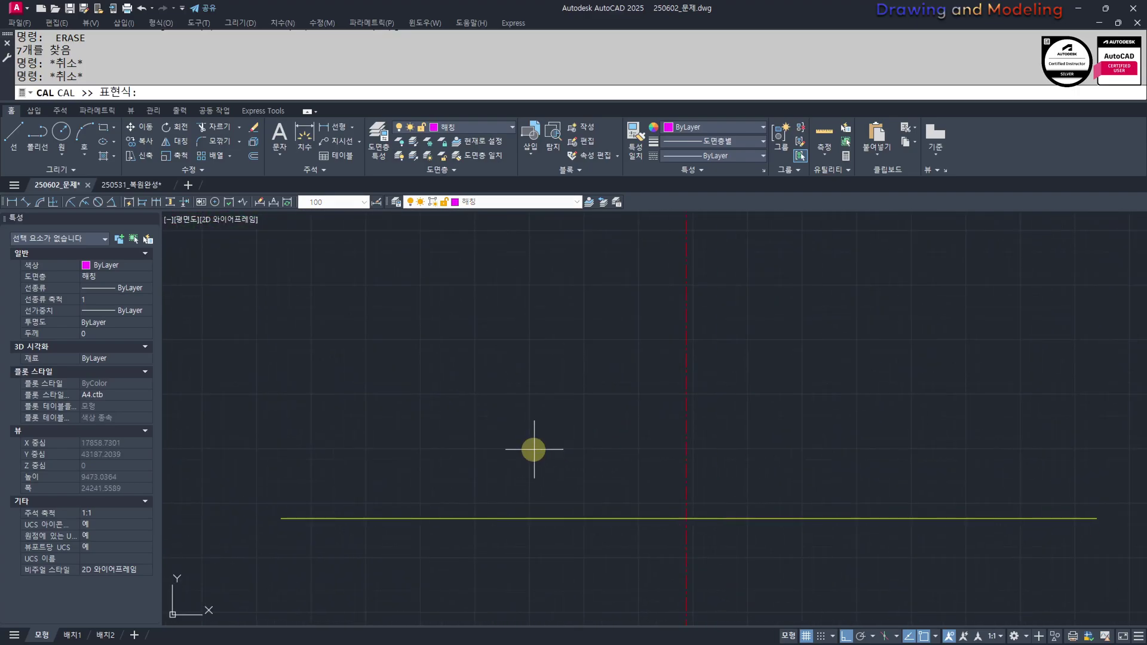
{"action": "key", "text": "Return"}
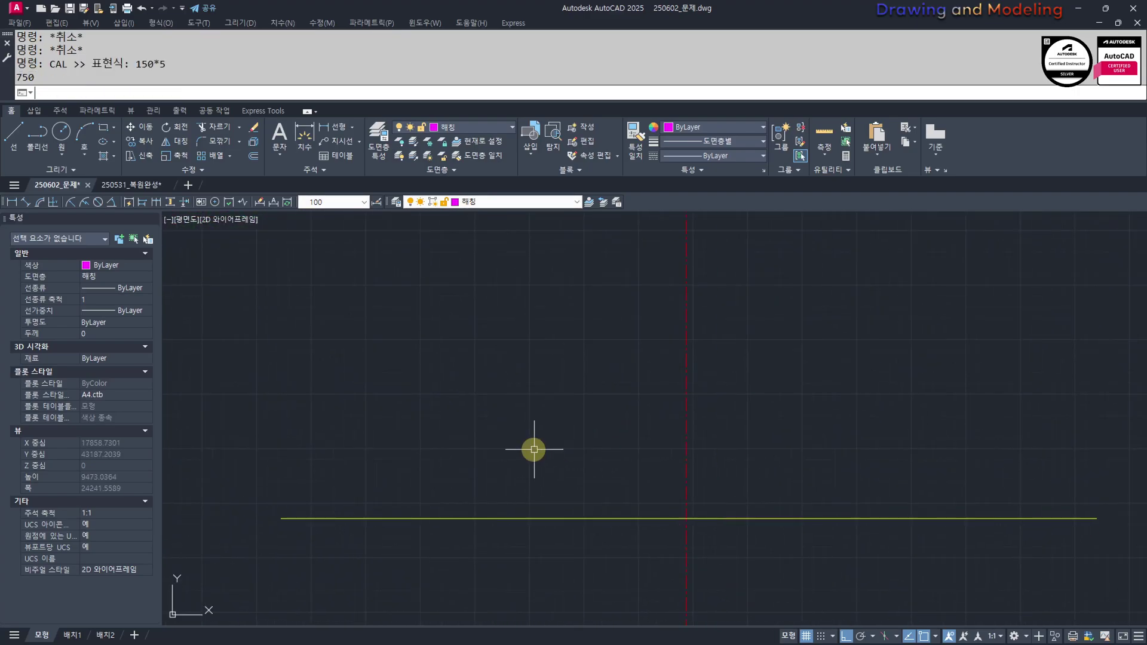
{"action": "type", "text": "o"}
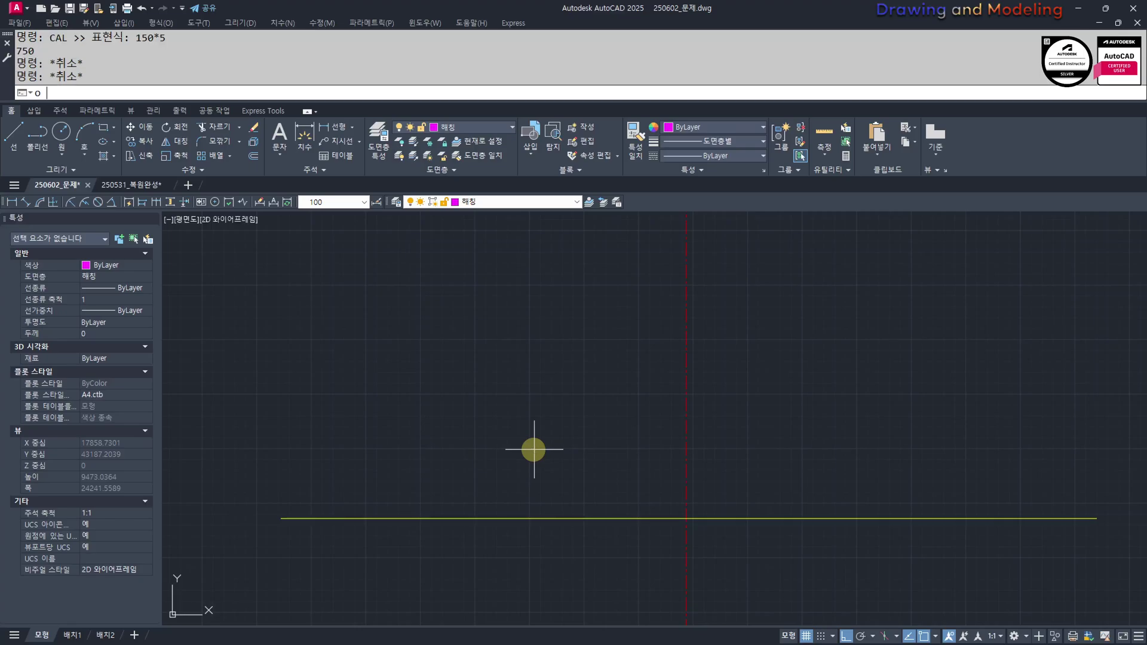
{"action": "key", "text": "Return"}
{"action": "type", "text": "750"}
{"action": "key", "text": "Return"}
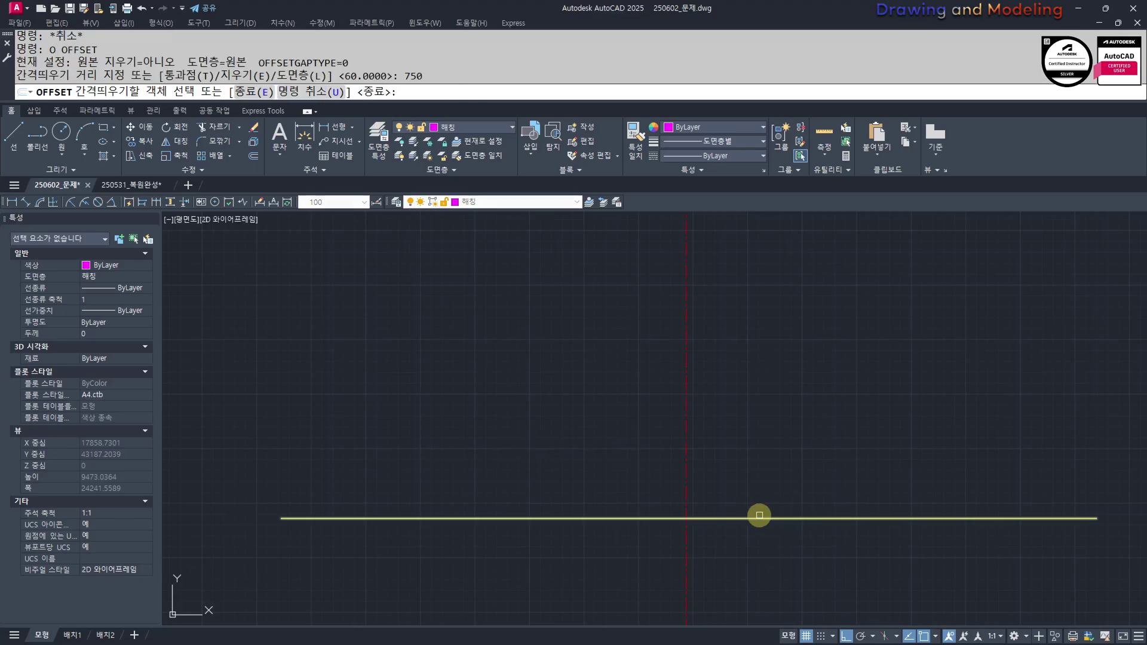
{"action": "left_click", "coordinate": [758, 516]}
{"action": "left_click", "coordinate": [768, 451]}
{"action": "key", "text": "Escape"}
{"action": "key", "text": "Escape"}
Read the drawing-condition notes beside the floor plan, including the ceiling height and slab requirements
{"action": "scroll", "coordinate": [768, 450], "scroll_direction": "down", "scroll_amount": 5}
{"action": "scroll", "coordinate": [660, 496], "scroll_direction": "up", "scroll_amount": 5}
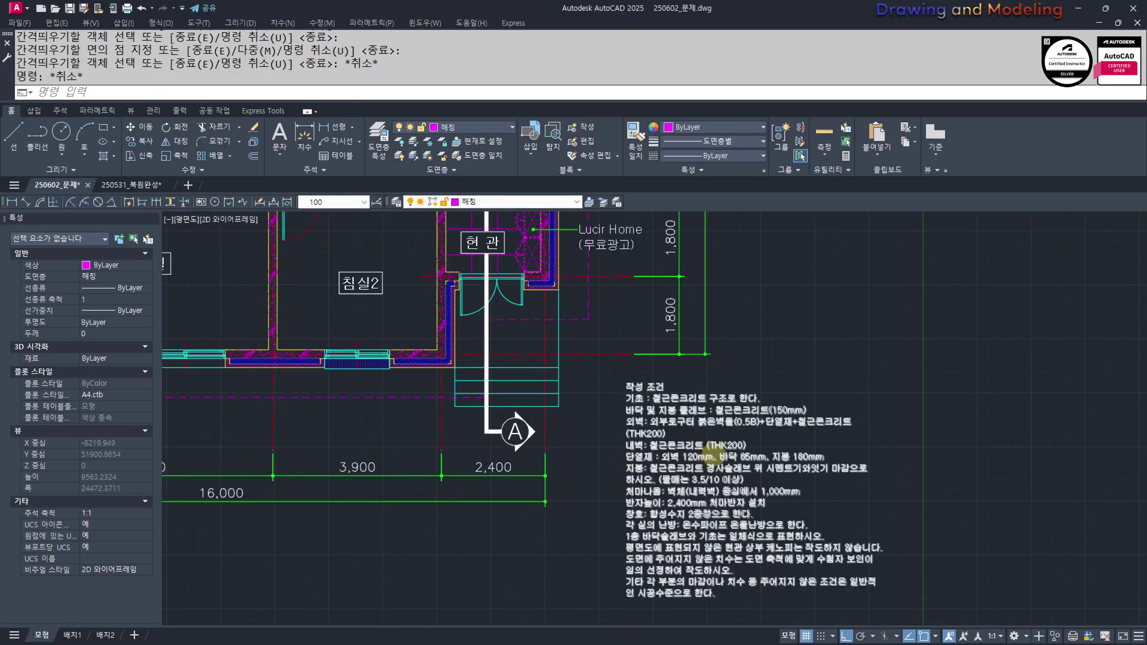
{"action": "scroll", "coordinate": [709, 449], "scroll_direction": "up", "scroll_amount": 4}
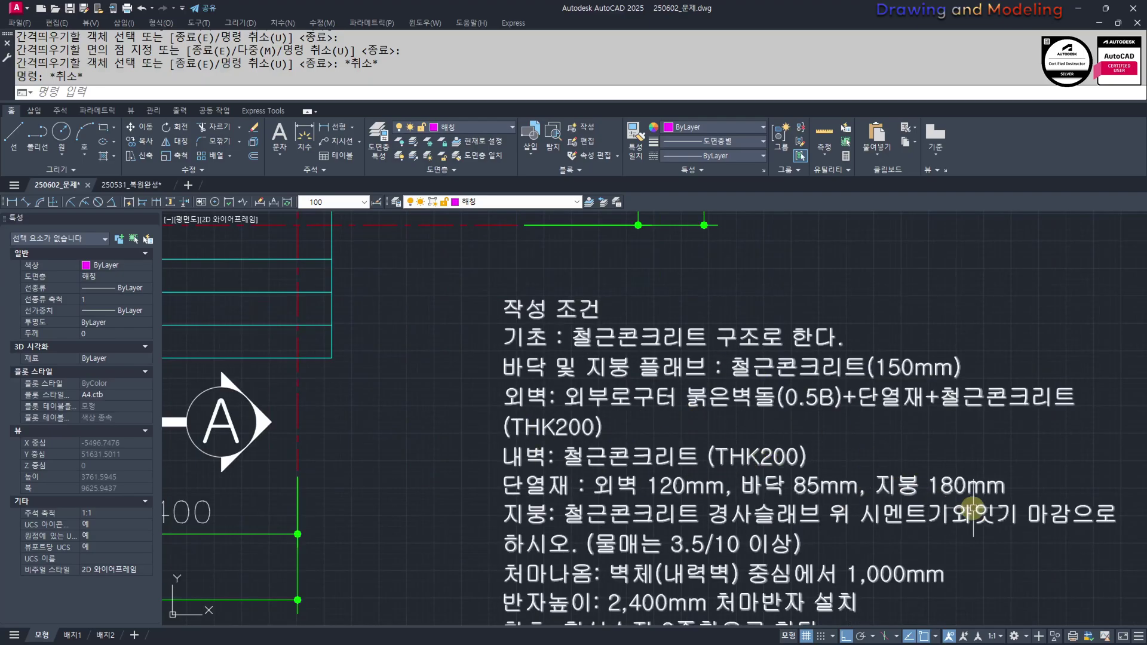
{"action": "scroll", "coordinate": [971, 507], "scroll_direction": "down", "scroll_amount": 3}
{"action": "scroll", "coordinate": [798, 504], "scroll_direction": "up", "scroll_amount": 3}
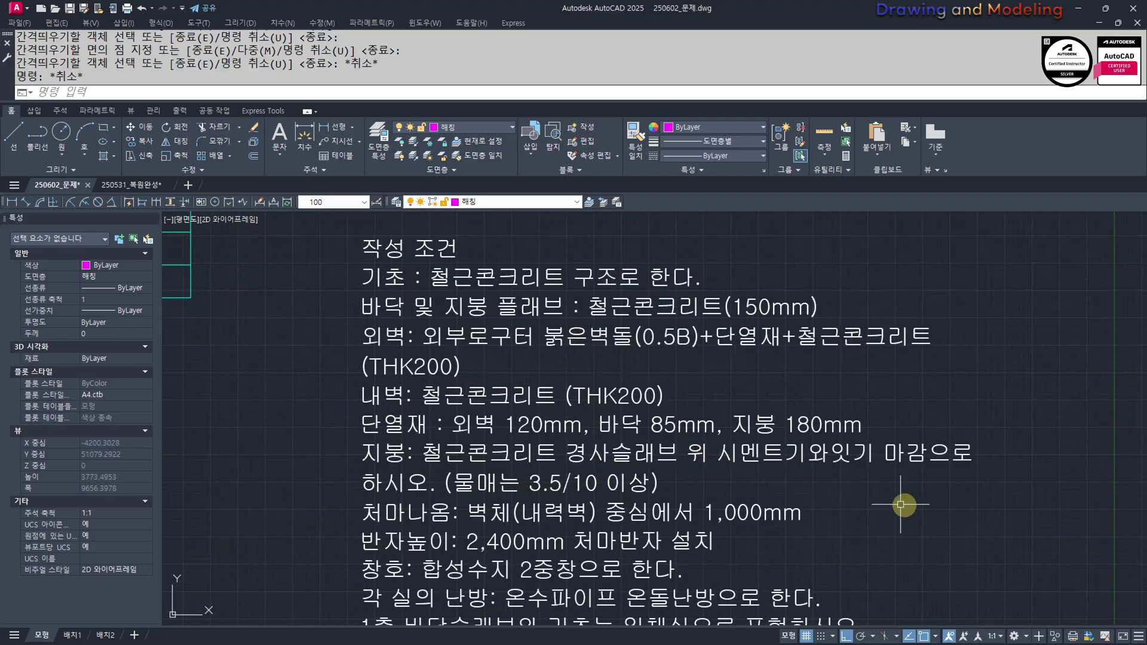
{"action": "scroll", "coordinate": [743, 478], "scroll_direction": "down", "scroll_amount": 5}
{"action": "scroll", "coordinate": [594, 450], "scroll_direction": "up", "scroll_amount": 3}
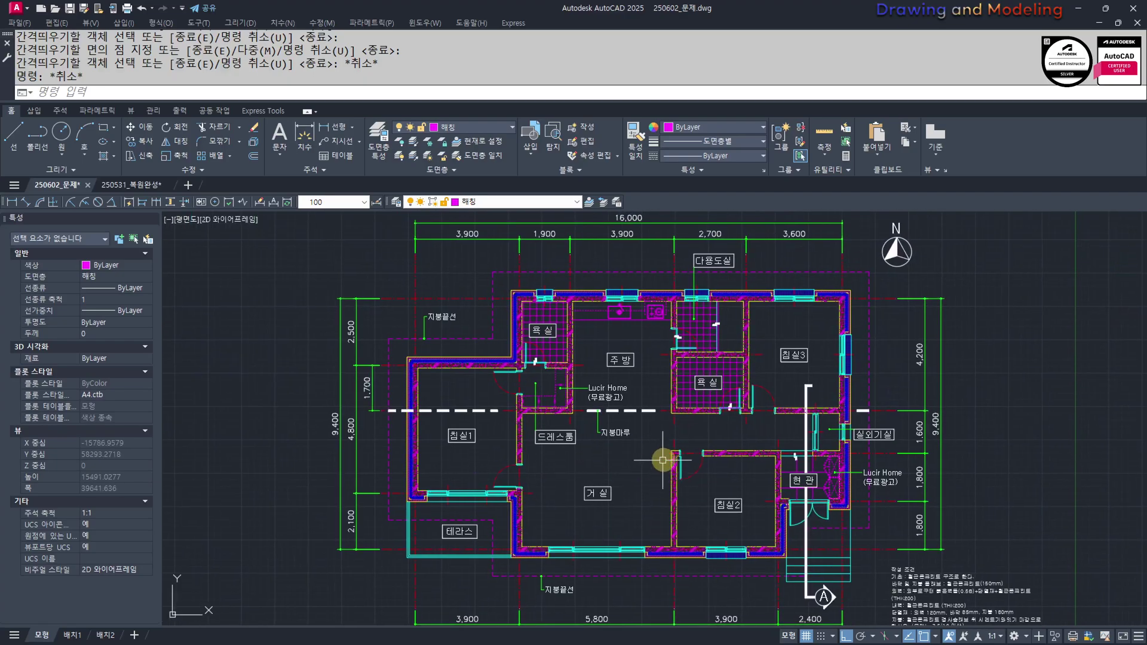
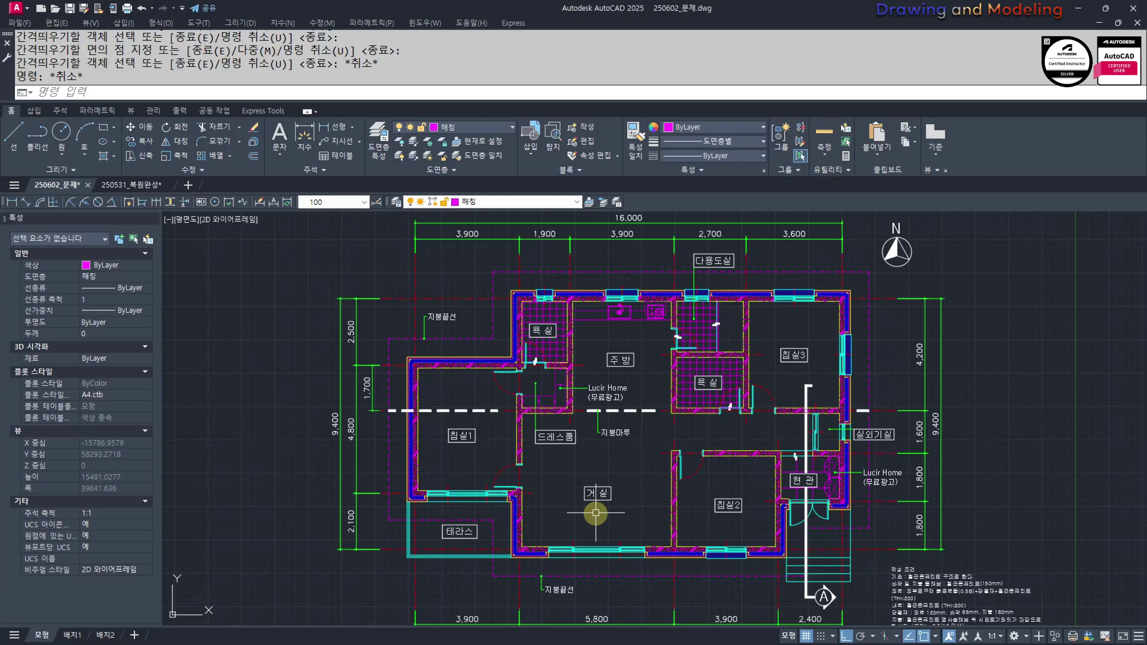
Offset the upper of the two yellow level lines 2400 upward
{"action": "scroll", "coordinate": [565, 445], "scroll_direction": "down", "scroll_amount": 5}
{"action": "middle_click_drag", "start_coordinate": [684, 472], "coordinate": [556, 419]}
{"action": "scroll", "coordinate": [691, 515], "scroll_direction": "up", "scroll_amount": 3}
{"action": "middle_click_drag", "start_coordinate": [302, 339], "coordinate": [591, 461]}
{"action": "scroll", "coordinate": [591, 460], "scroll_direction": "up", "scroll_amount": 5}
{"action": "scroll", "coordinate": [740, 530], "scroll_direction": "down", "scroll_amount": 6}
{"action": "scroll", "coordinate": [594, 428], "scroll_direction": "up", "scroll_amount": 5}
{"action": "key", "text": "Escape"}
{"action": "key", "text": "Escape"}
{"action": "scroll", "coordinate": [583, 456], "scroll_direction": "up", "scroll_amount": 2}
{"action": "type", "text": "o"}
{"action": "key", "text": "Return"}
{"action": "type", "text": "2"}
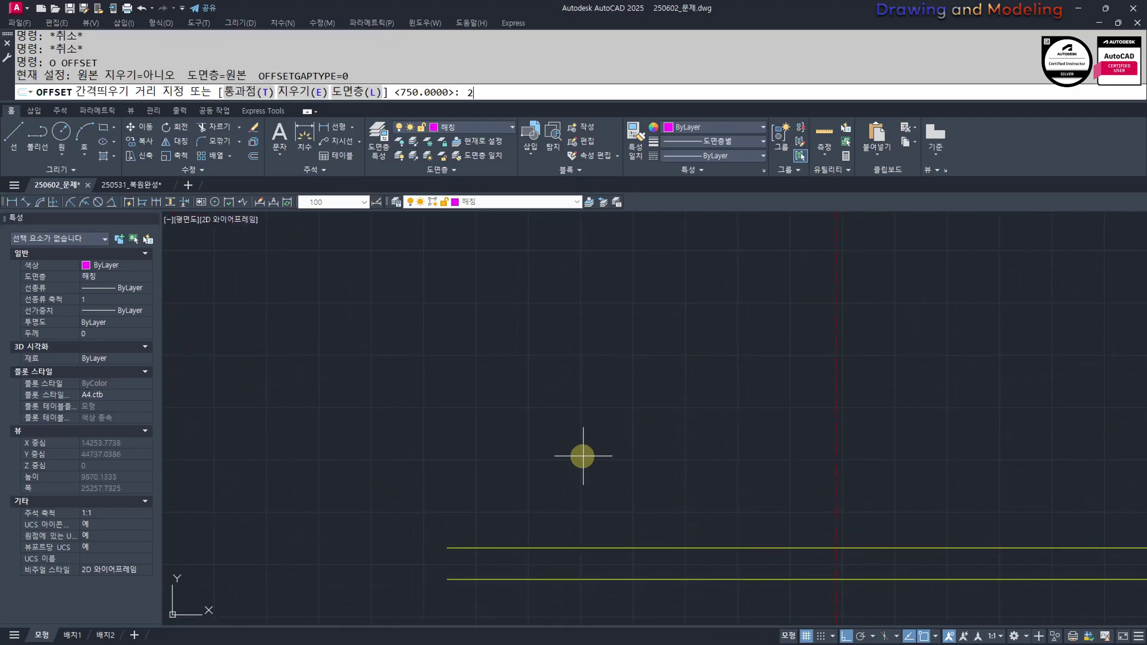
{"action": "type", "text": "400"}
{"action": "key", "text": "Return"}
{"action": "left_click", "coordinate": [719, 548]}
{"action": "left_click", "coordinate": [723, 532]}
{"action": "key", "text": "Escape"}
{"action": "key", "text": "Escape"}
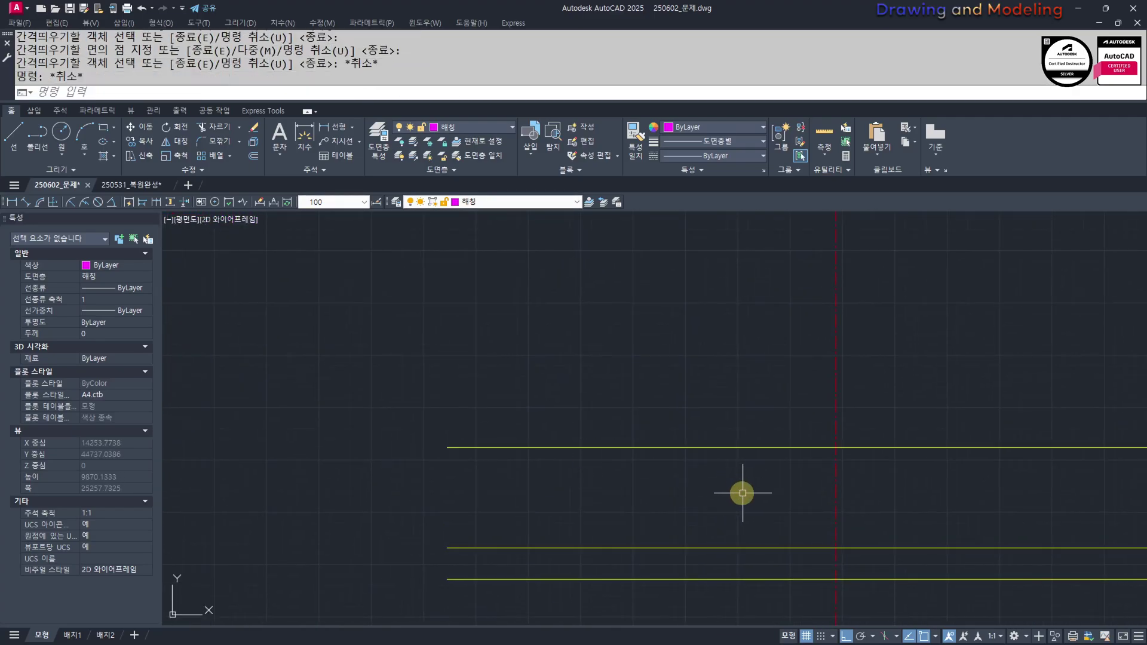
Offset the topmost yellow level line 700 upward
{"action": "key", "text": "Return"}
{"action": "middle_click_drag", "start_coordinate": [746, 496], "coordinate": [768, 524]}
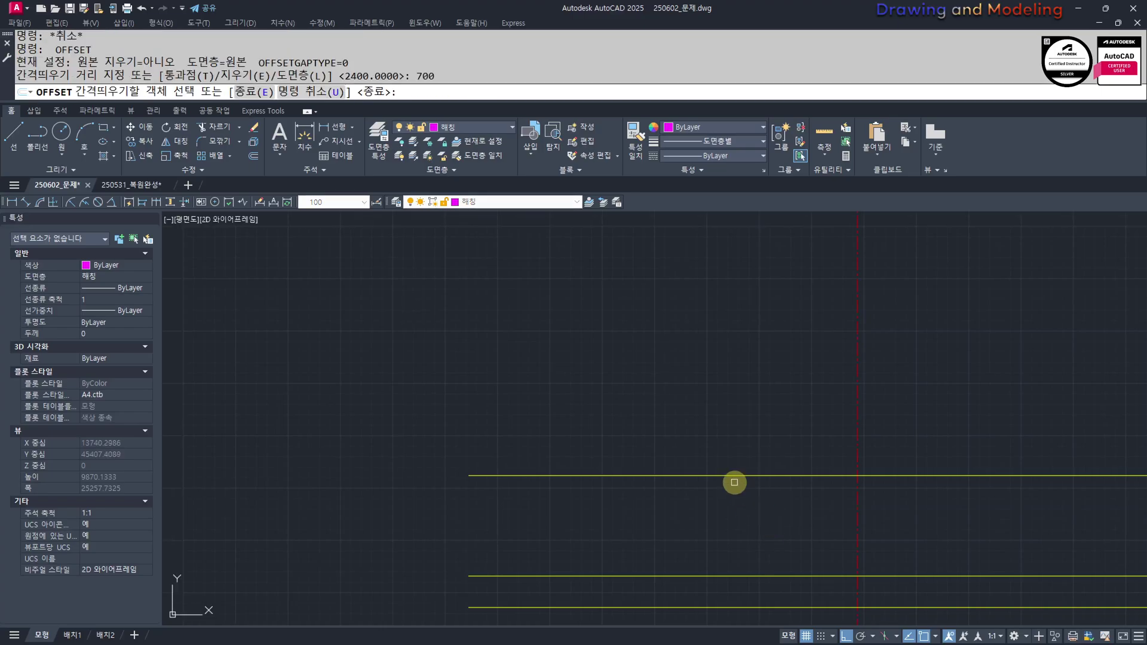
{"action": "left_click", "coordinate": [731, 477]}
{"action": "left_click", "coordinate": [714, 430]}
{"action": "key", "text": "Escape"}
{"action": "key", "text": "Escape"}
{"action": "middle_click_drag", "start_coordinate": [871, 475], "coordinate": [777, 516]}
{"action": "key", "text": "space"}
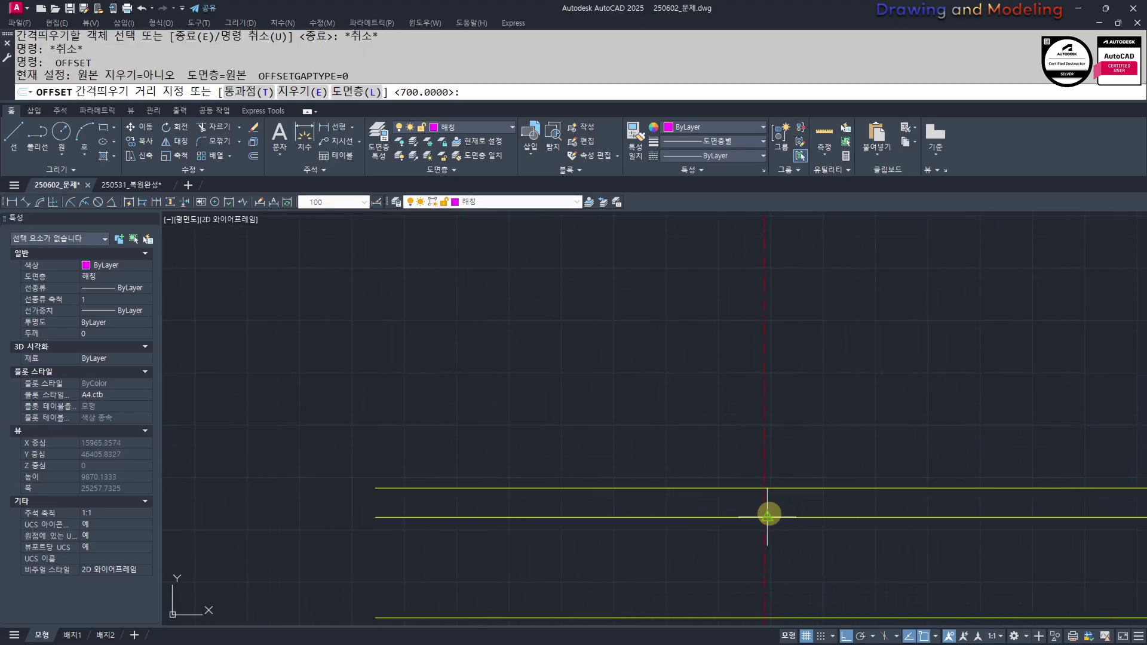
{"action": "key", "text": "Escape"}
{"action": "key", "text": "Escape"}
{"action": "scroll", "coordinate": [502, 423], "scroll_direction": "down", "scroll_amount": 2}
{"action": "scroll", "coordinate": [320, 338], "scroll_direction": "up", "scroll_amount": 1}
{"action": "middle_click_drag", "start_coordinate": [320, 343], "coordinate": [597, 400]}
{"action": "middle_click_drag", "start_coordinate": [932, 543], "coordinate": [698, 474]}
{"action": "scroll", "coordinate": [699, 472], "scroll_direction": "up", "scroll_amount": 1}
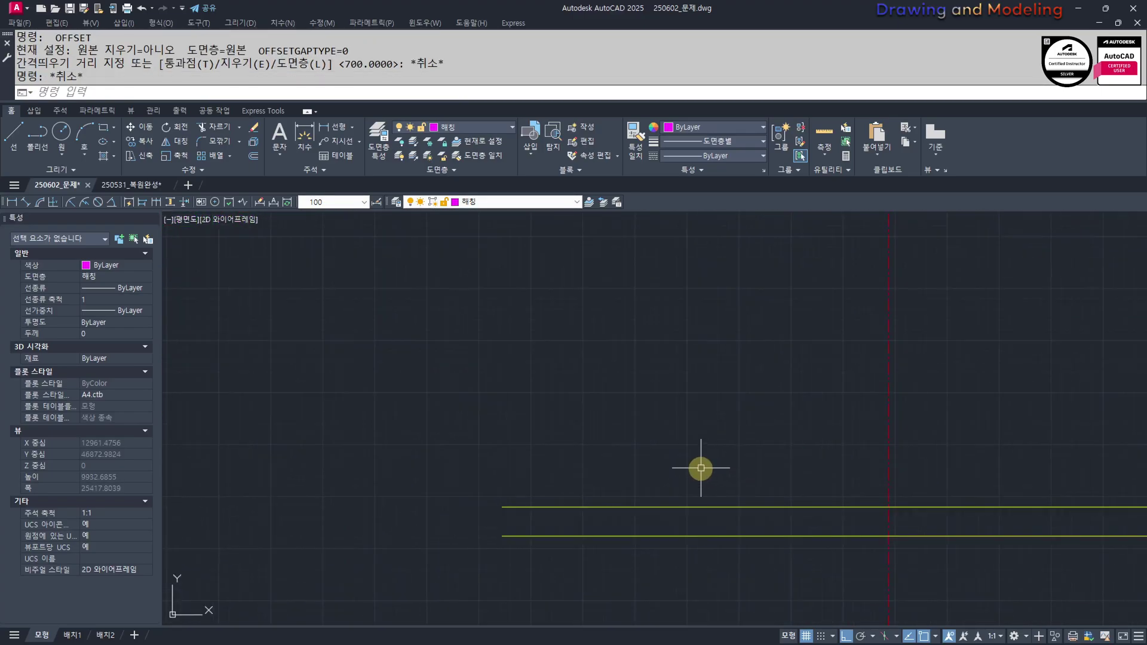
{"action": "type", "text": "rec"}
{"action": "key", "text": "space"}
{"action": "left_click", "coordinate": [579, 471]}
{"action": "type", "text": "@"}
{"action": "key", "text": "Escape"}
{"action": "key", "text": "Escape"}
Draw two vertical lines from the ends of the outer wall centre lines down past the four yellow level lines
{"action": "scroll", "coordinate": [729, 414], "scroll_direction": "down", "scroll_amount": 2}
{"action": "middle_click_drag", "start_coordinate": [730, 414], "coordinate": [568, 446]}
{"action": "type", "text": "l"}
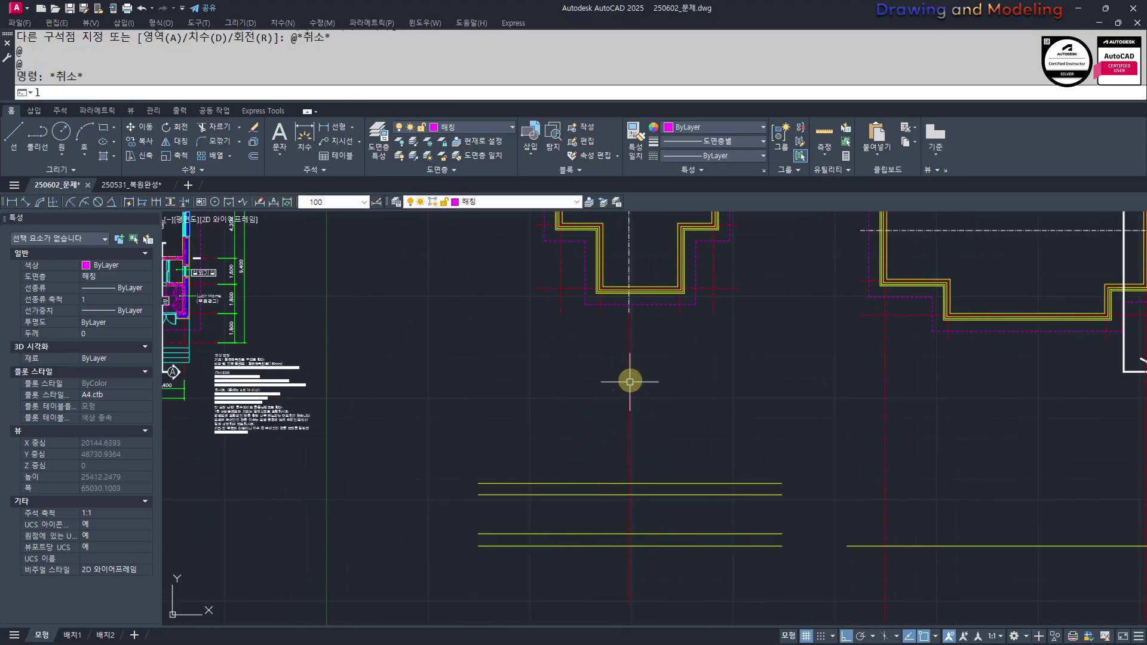
{"action": "left_click", "coordinate": [561, 311]}
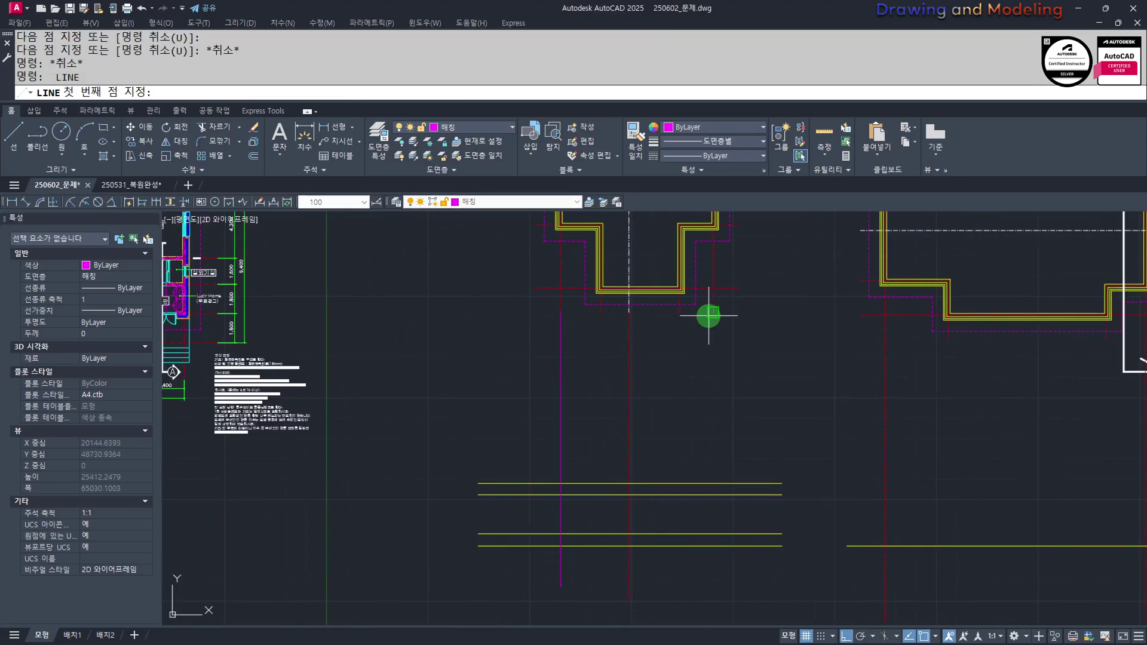
{"action": "key", "text": "Escape"}
{"action": "key", "text": "Escape"}
{"action": "scroll", "coordinate": [695, 584], "scroll_direction": "down", "scroll_amount": 4}
{"action": "scroll", "coordinate": [724, 468], "scroll_direction": "up", "scroll_amount": 2}
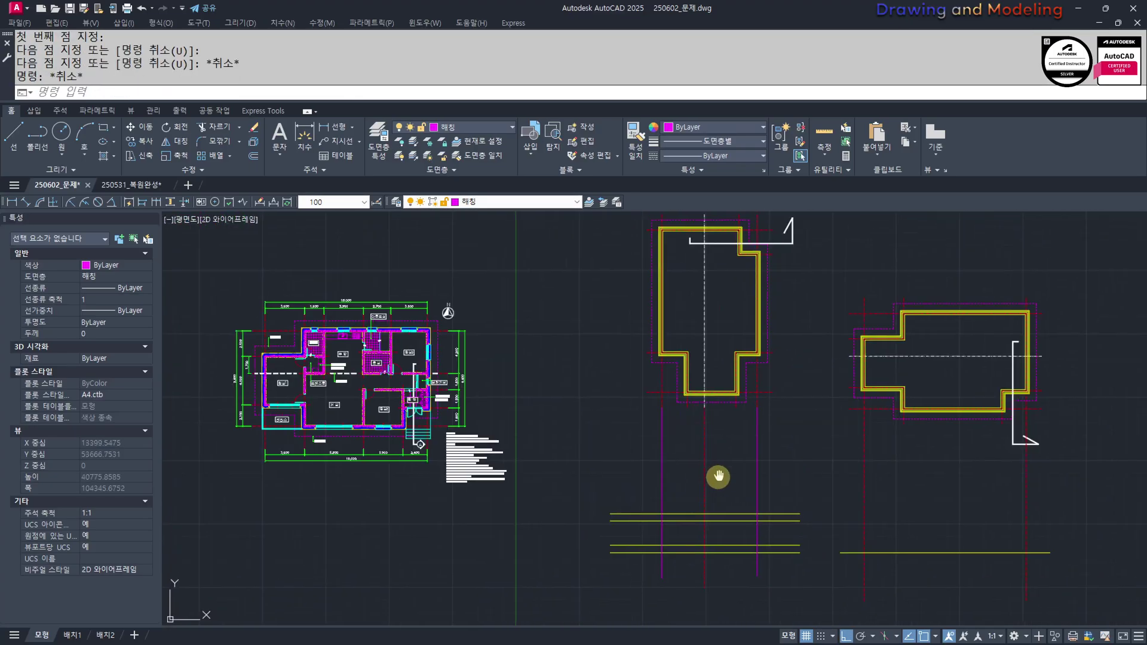
{"action": "key", "text": "Escape"}
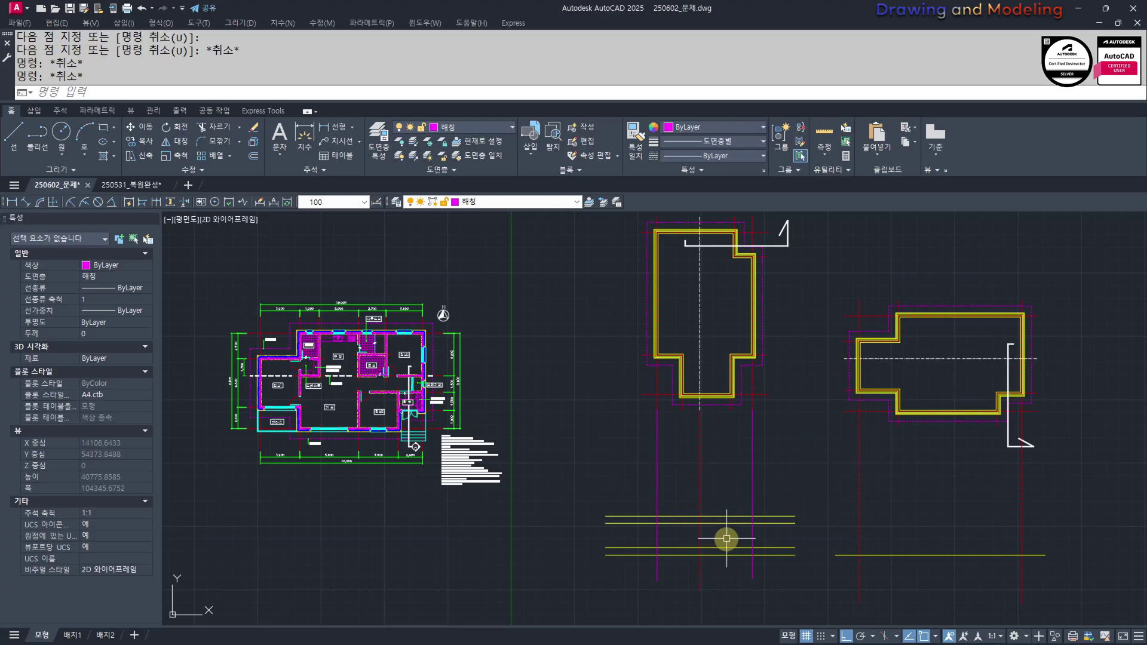
Match the properties of the two magenta vertical lines to the red centre line between them
{"action": "scroll", "coordinate": [729, 537], "scroll_direction": "up", "scroll_amount": 4}
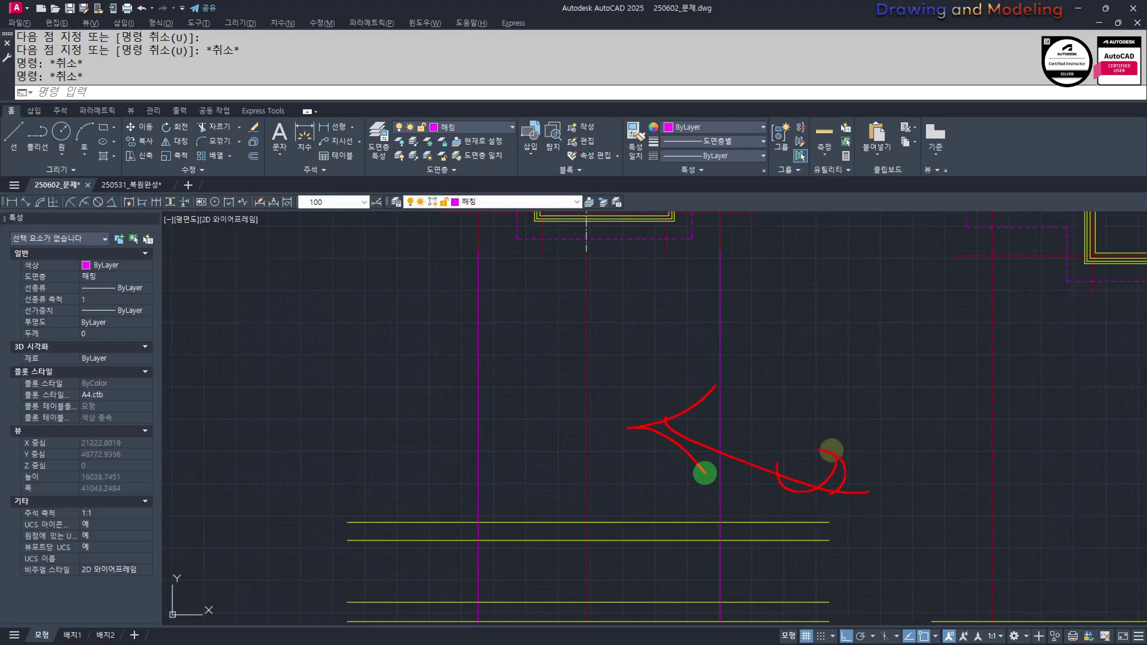
{"action": "key", "text": "Escape"}
{"action": "key", "text": "space"}
{"action": "left_click", "coordinate": [594, 415]}
{"action": "left_click", "coordinate": [771, 410]}
{"action": "left_click", "coordinate": [420, 429]}
{"action": "key", "text": "Escape"}
{"action": "key", "text": "Escape"}
Add quick dimensions across the three red vertical lines above the level lines
{"action": "middle_click_drag", "start_coordinate": [667, 406], "coordinate": [697, 444]}
{"action": "type", "text": "qd"}
{"action": "key", "text": "space"}
{"action": "left_click", "coordinate": [807, 402]}
{"action": "left_click", "coordinate": [498, 445]}
{"action": "key", "text": "space"}
{"action": "left_click", "coordinate": [656, 397]}
{"action": "key", "text": "Escape"}
{"action": "key", "text": "Escape"}
{"action": "scroll", "coordinate": [555, 380], "scroll_direction": "up", "scroll_amount": 4}
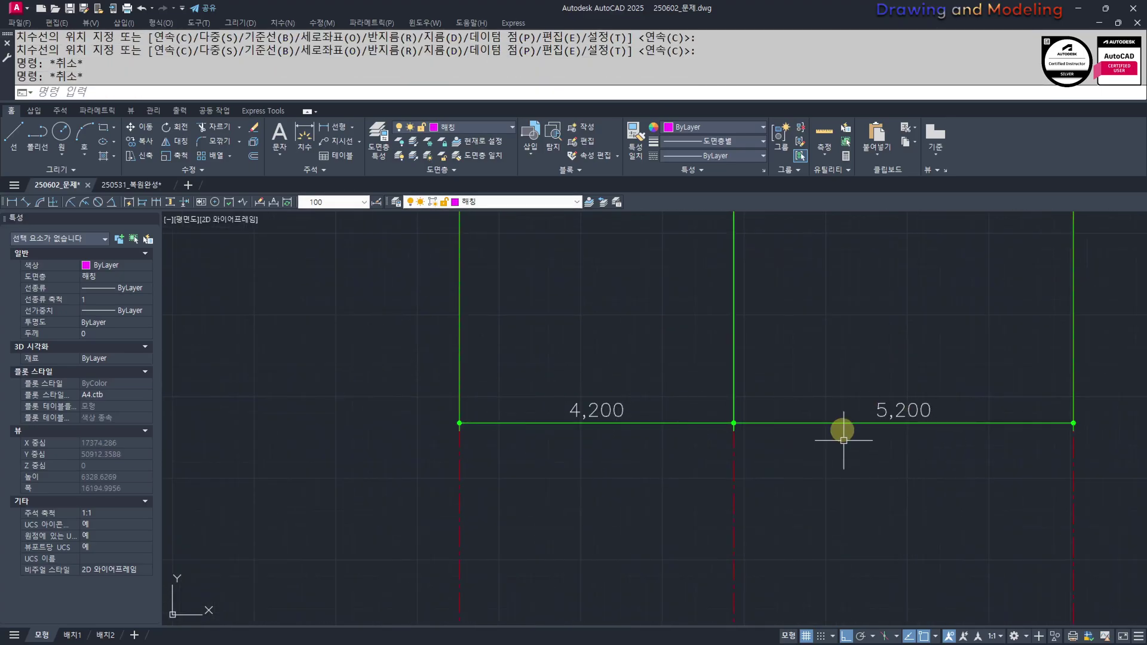
Erase the two quick dimensions between the vertical centre lines
{"action": "scroll", "coordinate": [675, 477], "scroll_direction": "down", "scroll_amount": 4}
{"action": "left_click", "coordinate": [705, 399]}
{"action": "left_click", "coordinate": [600, 358]}
{"action": "left_click", "coordinate": [842, 396]}
{"action": "left_click", "coordinate": [714, 358]}
{"action": "type", "text": "e"}
{"action": "key", "text": "Return"}
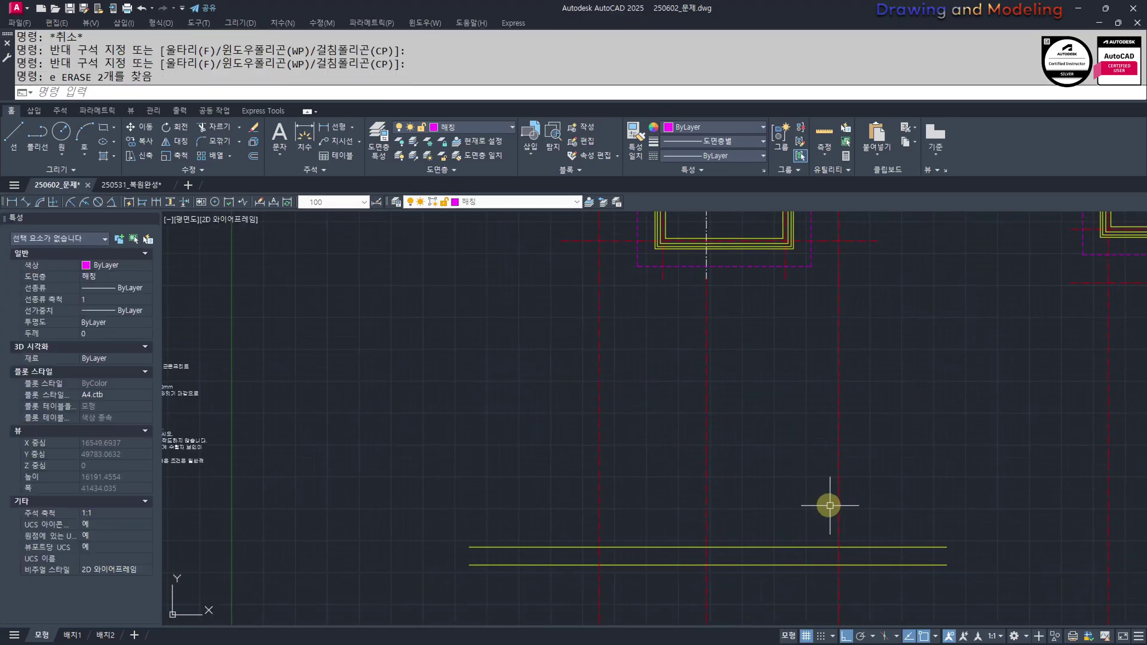
Draw a 1000 by 350 rectangle beside the outer vertical centre line, above the level lines
{"action": "key", "text": "Escape"}
{"action": "key", "text": "Escape"}
{"action": "scroll", "coordinate": [830, 505], "scroll_direction": "up", "scroll_amount": 4}
{"action": "type", "text": "rec"}
{"action": "key", "text": "Return"}
{"action": "left_click", "coordinate": [806, 496]}
{"action": "type", "text": "@10"}
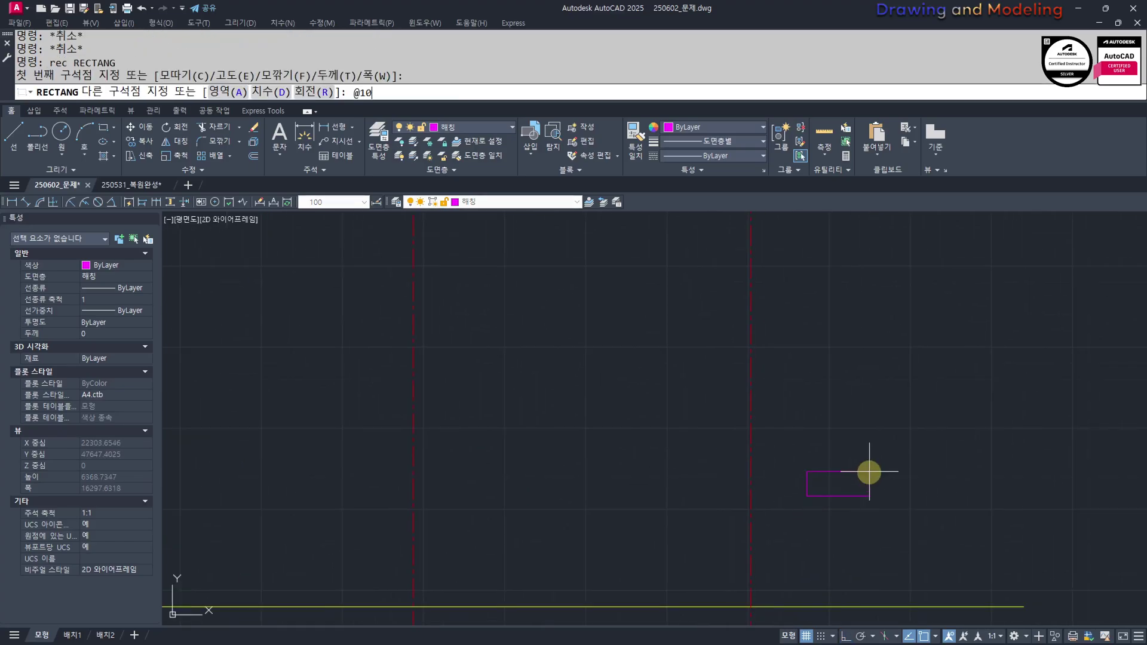
{"action": "type", "text": "00,350"}
{"action": "key", "text": "Return"}
{"action": "key", "text": "Escape"}
{"action": "key", "text": "Escape"}
Draw a diagonal line across the rectangle from its lower-right corner to its upper-left corner
{"action": "scroll", "coordinate": [855, 526], "scroll_direction": "up", "scroll_amount": 2}
{"action": "type", "text": "l"}
{"action": "key", "text": "Return"}
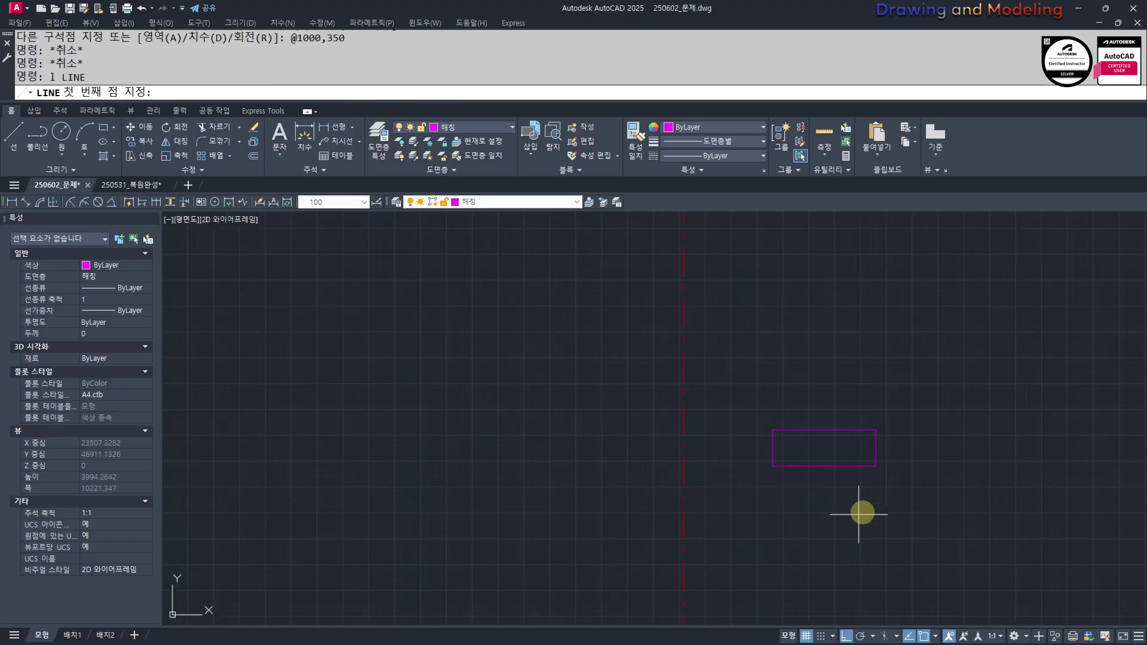
{"action": "left_click", "coordinate": [875, 467]}
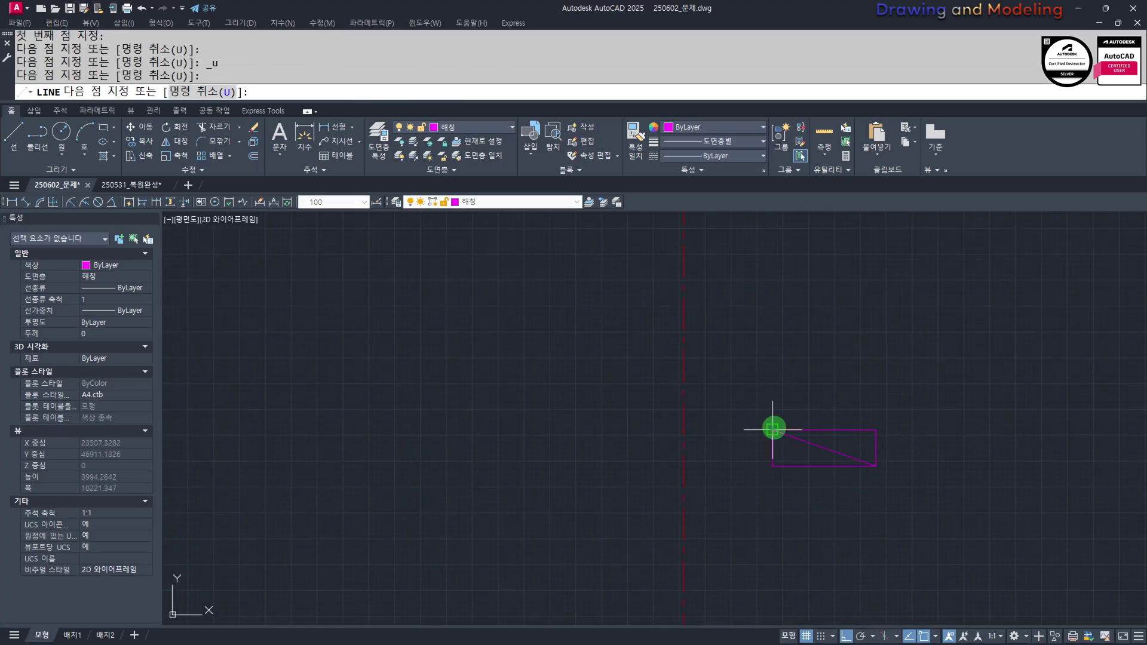
{"action": "key", "text": "Escape"}
{"action": "key", "text": "Escape"}
Trim the rectangle's lower and left edges so only the slope triangle above the diagonal is left
{"action": "scroll", "coordinate": [774, 449], "scroll_direction": "up", "scroll_amount": 3}
{"action": "type", "text": "tr"}
{"action": "key", "text": "Return"}
{"action": "key", "text": "Return"}
{"action": "left_click", "coordinate": [806, 466]}
{"action": "left_click", "coordinate": [757, 506]}
{"action": "key", "text": "Escape"}
{"action": "key", "text": "Escape"}
{"action": "scroll", "coordinate": [756, 508], "scroll_direction": "down", "scroll_amount": 6}
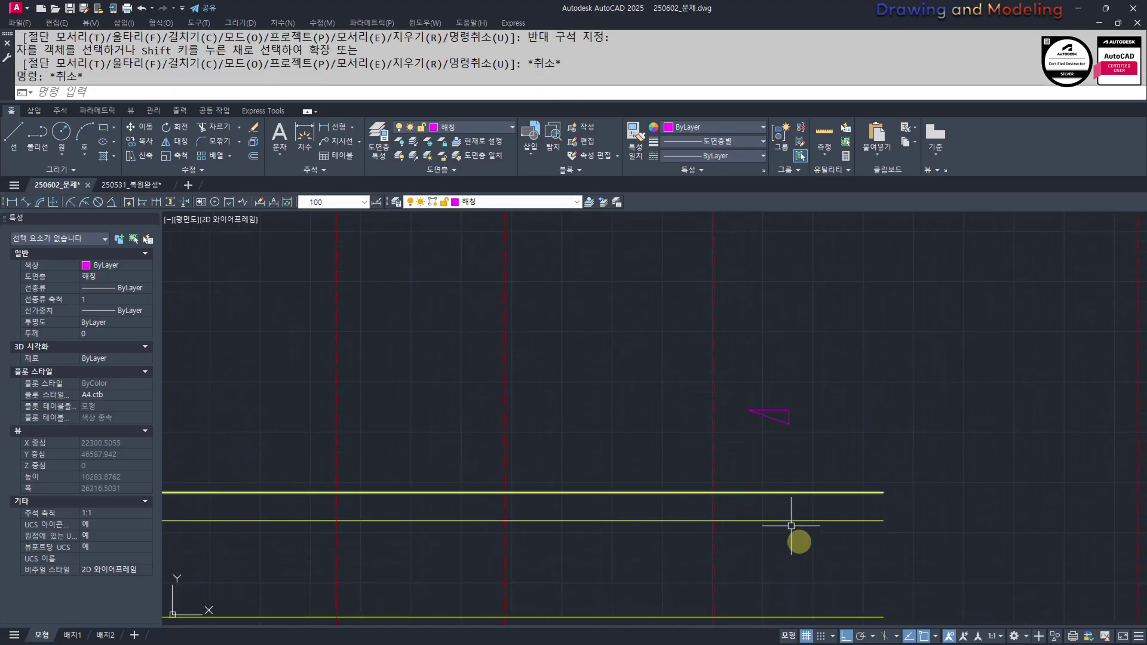
Match the properties of the triangle's diagonal to the yellow level line
{"action": "type", "text": "ma"}
{"action": "key", "text": "Return"}
{"action": "left_click", "coordinate": [773, 497]}
{"action": "left_click", "coordinate": [768, 496]}
{"action": "left_click", "coordinate": [769, 493]}
{"action": "scroll", "coordinate": [779, 413], "scroll_direction": "up", "scroll_amount": 4}
{"action": "left_click", "coordinate": [780, 413]}
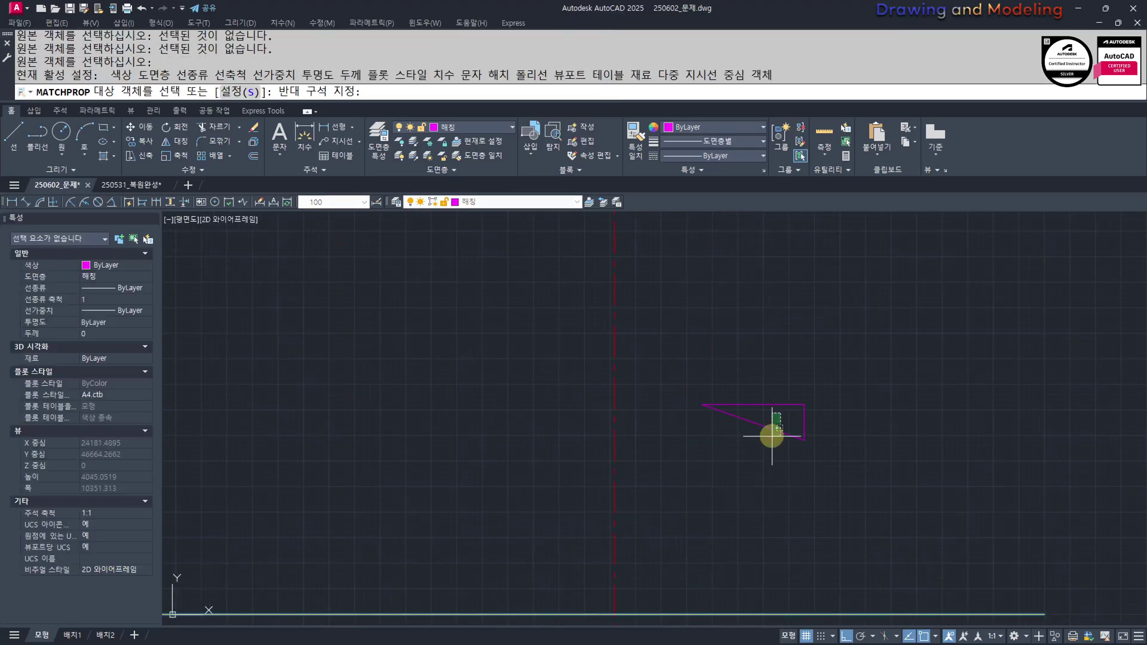
{"action": "left_click", "coordinate": [772, 436]}
{"action": "key", "text": "Escape"}
{"action": "key", "text": "Escape"}
{"action": "left_click", "coordinate": [773, 414]}
{"action": "left_click", "coordinate": [767, 437]}
{"action": "type", "text": "cc"}
{"action": "key", "text": "Return"}
{"action": "left_click", "coordinate": [806, 442]}
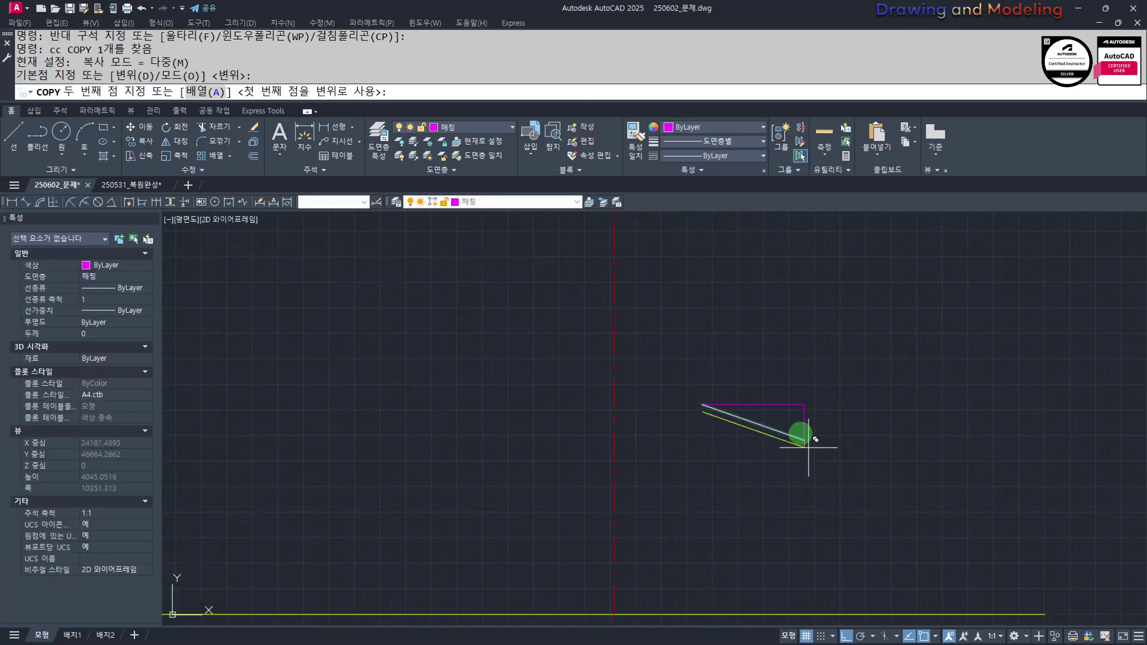
{"action": "key", "text": "Escape"}
{"action": "key", "text": "Escape"}
Copy the triangle's sloped line from its lower end to the intersection of the outer centre line and the uppermost level line
{"action": "left_click", "coordinate": [795, 418]}
{"action": "left_click", "coordinate": [756, 456]}
{"action": "scroll", "coordinate": [804, 447], "scroll_direction": "up", "scroll_amount": 4}
{"action": "type", "text": "cc"}
{"action": "key", "text": "Return"}
{"action": "left_click", "coordinate": [803, 428]}
{"action": "middle_click_drag", "start_coordinate": [694, 522], "coordinate": [796, 406]}
{"action": "left_click", "coordinate": [691, 506]}
{"action": "key", "text": "Escape"}
{"action": "key", "text": "Escape"}
{"action": "left_click", "coordinate": [509, 472]}
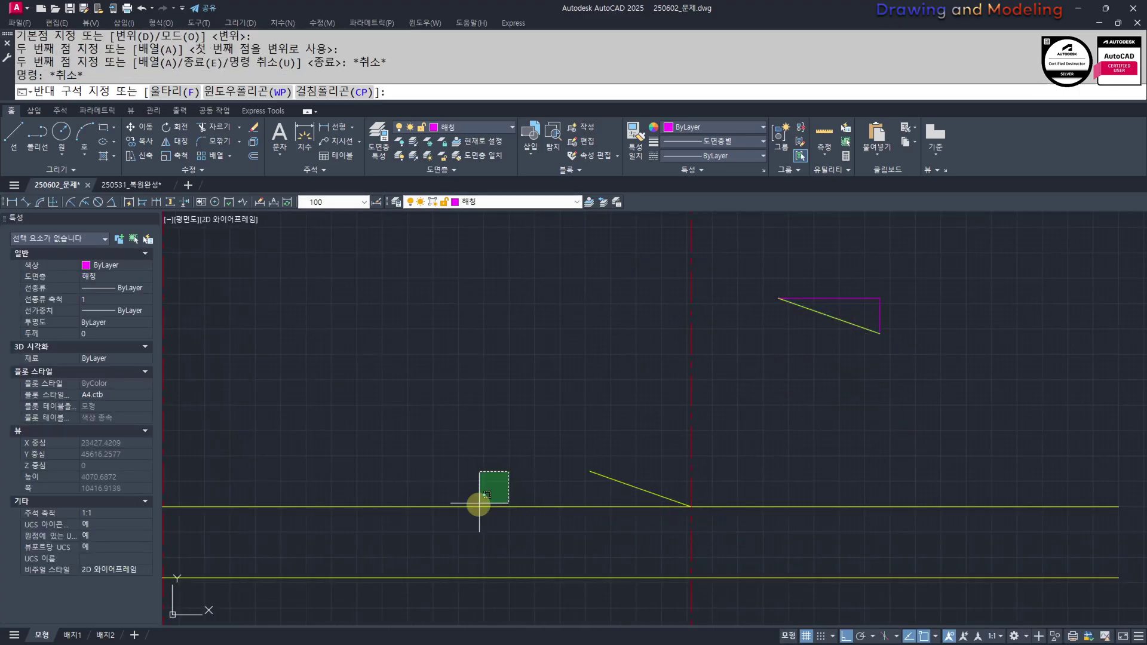
{"action": "left_click", "coordinate": [476, 516]}
{"action": "type", "text": "er"}
{"action": "key", "text": "Return"}
{"action": "type", "text": "e"}
{"action": "key", "text": "Return"}
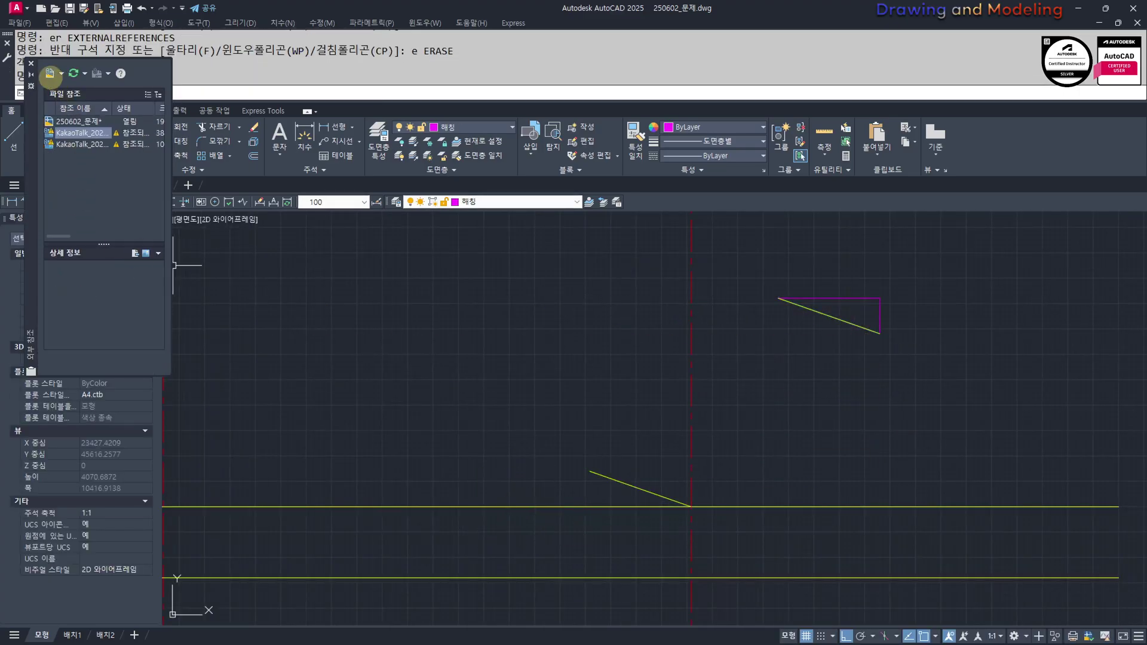
{"action": "left_click", "coordinate": [33, 63]}
{"action": "key", "text": "Escape"}
{"action": "key", "text": "Escape"}
Erase the uppermost yellow level line at the foot of the copied sloped line
{"action": "middle_click_drag", "start_coordinate": [482, 424], "coordinate": [554, 419]}
{"action": "middle_click_drag", "start_coordinate": [640, 479], "coordinate": [623, 481]}
{"action": "left_click", "coordinate": [584, 451]}
{"action": "left_click", "coordinate": [535, 532]}
{"action": "type", "text": "e"}
{"action": "key", "text": "Return"}
{"action": "key", "text": "Escape"}
Offset the copied sloped line 150 upward
{"action": "type", "text": "o"}
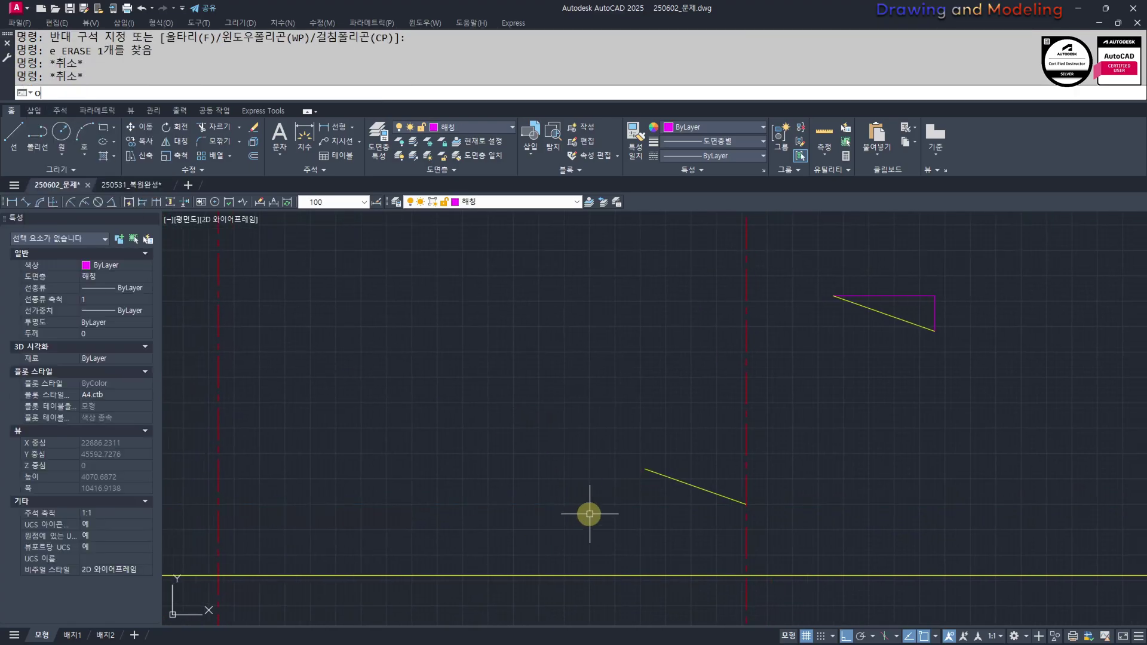
{"action": "key", "text": "Return"}
{"action": "type", "text": "150"}
{"action": "key", "text": "Return"}
{"action": "scroll", "coordinate": [671, 472], "scroll_direction": "up", "scroll_amount": 2}
{"action": "left_click", "coordinate": [671, 478]}
{"action": "left_click", "coordinate": [698, 391]}
{"action": "key", "text": "Escape"}
{"action": "key", "text": "Escape"}
Offset the upper sloped line 10 upward
{"action": "type", "text": "o"}
{"action": "key", "text": "Return"}
{"action": "type", "text": "10"}
{"action": "key", "text": "Return"}
{"action": "left_click", "coordinate": [693, 456]}
{"action": "left_click", "coordinate": [734, 399]}
{"action": "key", "text": "Escape"}
Offset the topmost sloped line another 20 upward to complete the roof layers
{"action": "type", "text": "o"}
{"action": "key", "text": "Return"}
{"action": "type", "text": "20"}
{"action": "key", "text": "Return"}
{"action": "scroll", "coordinate": [730, 452], "scroll_direction": "up", "scroll_amount": 2}
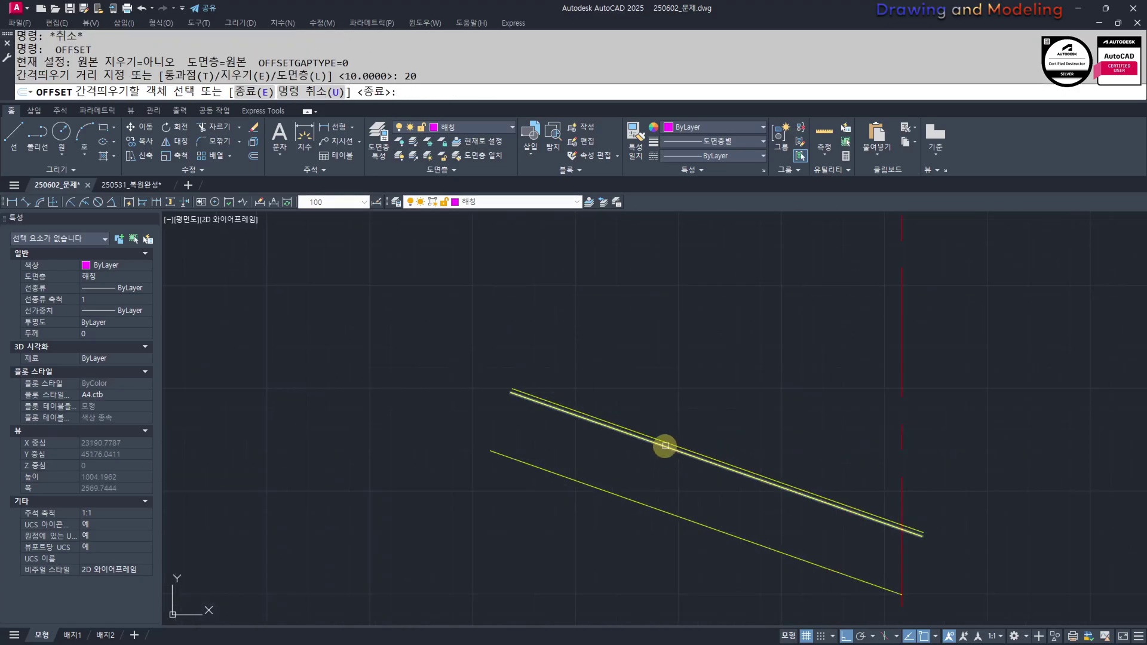
{"action": "left_click", "coordinate": [672, 444]}
{"action": "left_click", "coordinate": [694, 405]}
{"action": "key", "text": "Escape"}
{"action": "key", "text": "Escape"}
Move the middle of the three closely spaced sloped lines to the 숨은선 layer
{"action": "scroll", "coordinate": [666, 447], "scroll_direction": "up", "scroll_amount": 4}
{"action": "left_click", "coordinate": [666, 434]}
{"action": "left_click", "coordinate": [663, 432]}
{"action": "left_click", "coordinate": [653, 431]}
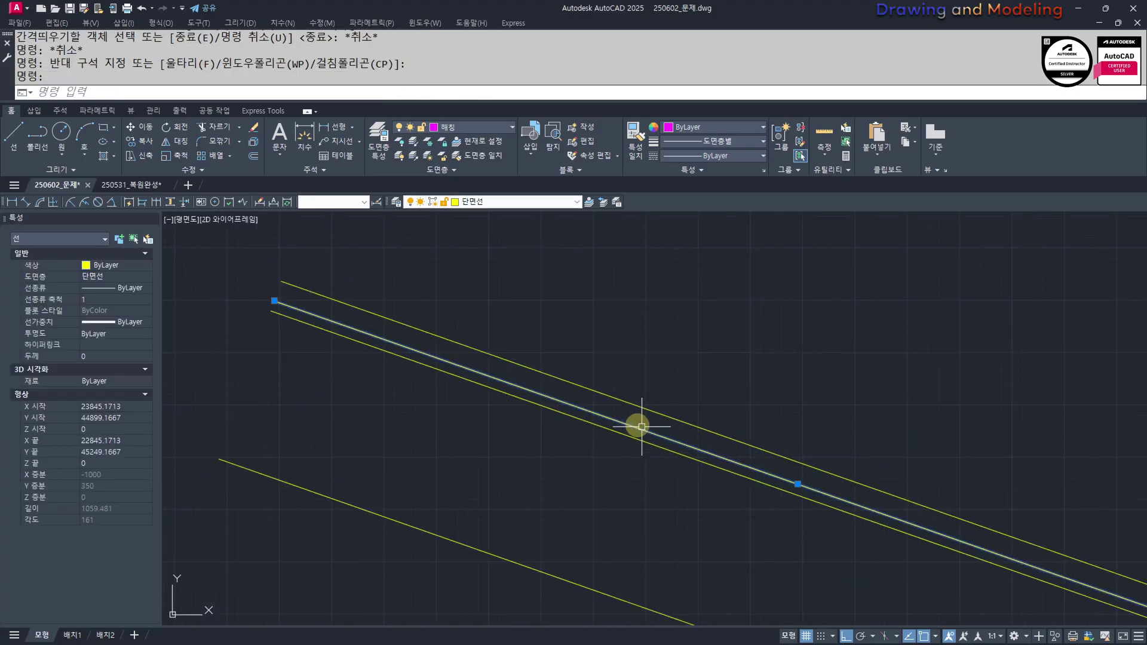
{"action": "left_click", "coordinate": [545, 203]}
{"action": "left_click", "coordinate": [496, 321]}
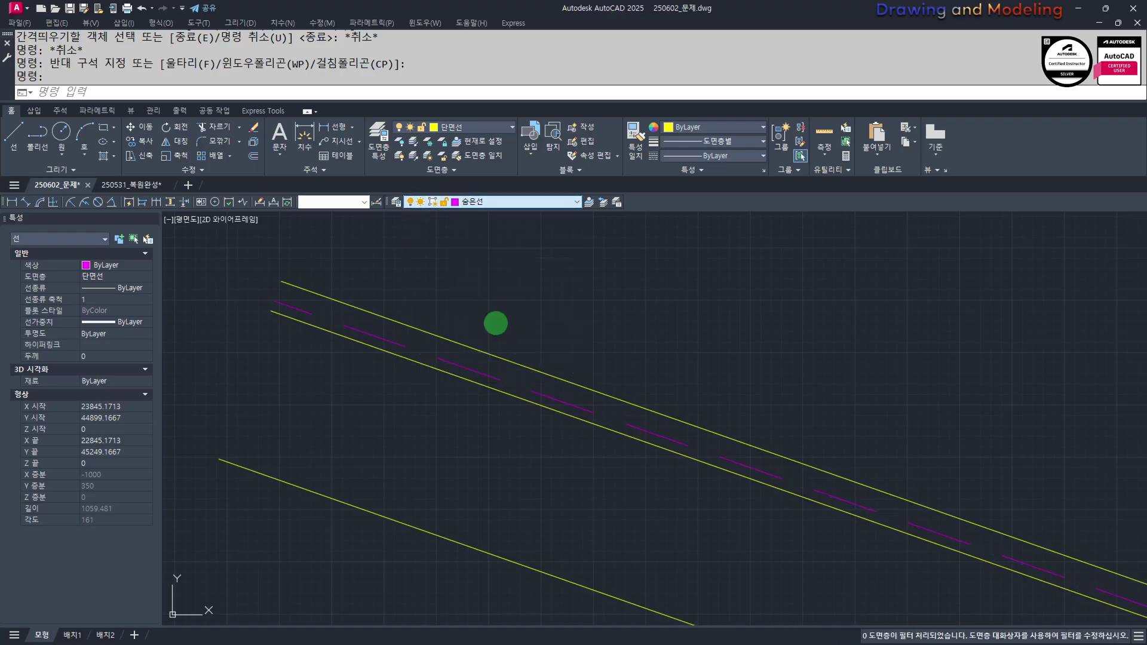
{"action": "key", "text": "Escape"}
{"action": "key", "text": "Escape"}
Move the topmost sloped line to the green 마감선 layer
{"action": "left_click", "coordinate": [709, 417]}
{"action": "left_click", "coordinate": [687, 432]}
{"action": "left_click", "coordinate": [541, 203]}
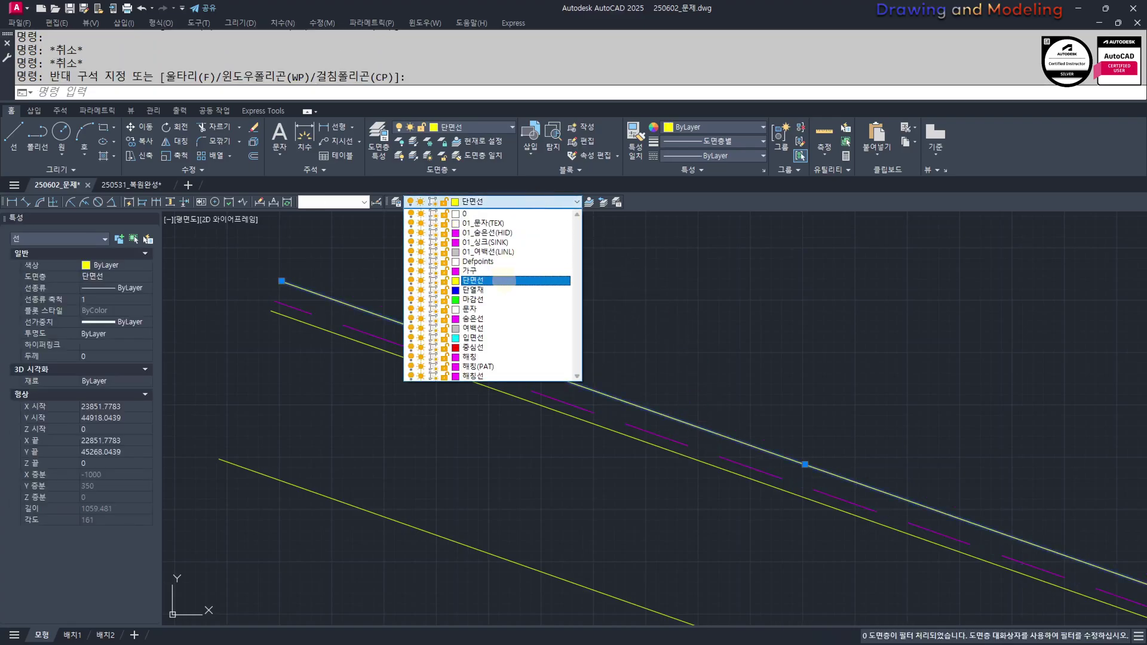
{"action": "left_click", "coordinate": [495, 328]}
{"action": "key", "text": "Escape"}
{"action": "scroll", "coordinate": [546, 405], "scroll_direction": "down", "scroll_amount": 5}
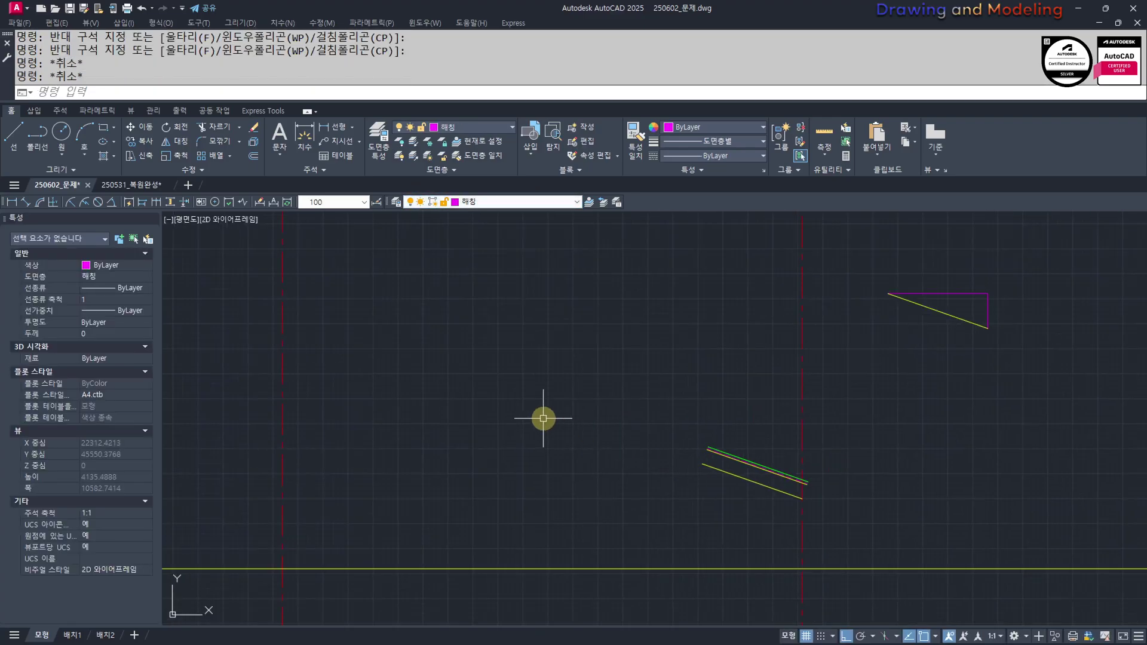
Extend the four sloped roof lines up to the middle vertical centre line
{"action": "type", "text": "ex"}
{"action": "key", "text": "Return"}
{"action": "left_click", "coordinate": [263, 327]}
{"action": "key", "text": "Return"}
{"action": "left_click", "coordinate": [729, 415]}
{"action": "left_click", "coordinate": [656, 498]}
{"action": "key", "text": "Escape"}
{"action": "key", "text": "Escape"}
Mirror the four sloped roof lines about the middle vertical centre line, keeping the originals
{"action": "scroll", "coordinate": [493, 448], "scroll_direction": "down", "scroll_amount": 2}
{"action": "middle_click_drag", "start_coordinate": [500, 455], "coordinate": [717, 450]}
{"action": "type", "text": "mi"}
{"action": "key", "text": "Return"}
{"action": "left_click", "coordinate": [714, 394]}
{"action": "left_click", "coordinate": [681, 455]}
{"action": "left_click", "coordinate": [632, 393]}
{"action": "left_click", "coordinate": [644, 432]}
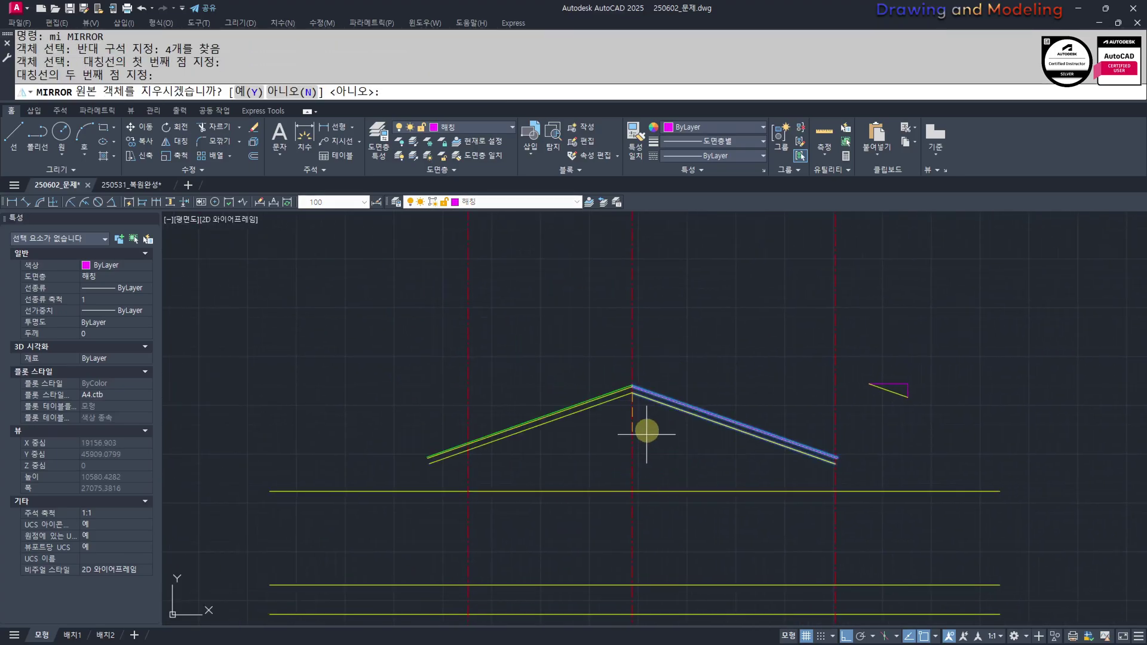
{"action": "key", "text": "Return"}
{"action": "key", "text": "Escape"}
{"action": "key", "text": "Escape"}
Draw a vertical line from the centre line of the plan's upper notch wall down past the section's level lines
{"action": "scroll", "coordinate": [627, 433], "scroll_direction": "down", "scroll_amount": 4}
{"action": "scroll", "coordinate": [615, 425], "scroll_direction": "up", "scroll_amount": 4}
{"action": "scroll", "coordinate": [615, 425], "scroll_direction": "down", "scroll_amount": 4}
{"action": "key", "text": "Escape"}
{"action": "key", "text": "Escape"}
{"action": "mouse_move", "coordinate": [751, 291]}
{"action": "middle_mouse_down"}
{"action": "mouse_move", "coordinate": [763, 466]}
{"action": "mouse_move", "coordinate": [787, 444]}
{"action": "middle_mouse_up"}
{"action": "key", "text": "Escape"}
{"action": "scroll", "coordinate": [721, 342], "scroll_direction": "up", "scroll_amount": 4}
{"action": "left_click", "coordinate": [736, 314]}
{"action": "scroll", "coordinate": [722, 391], "scroll_direction": "down", "scroll_amount": 4}
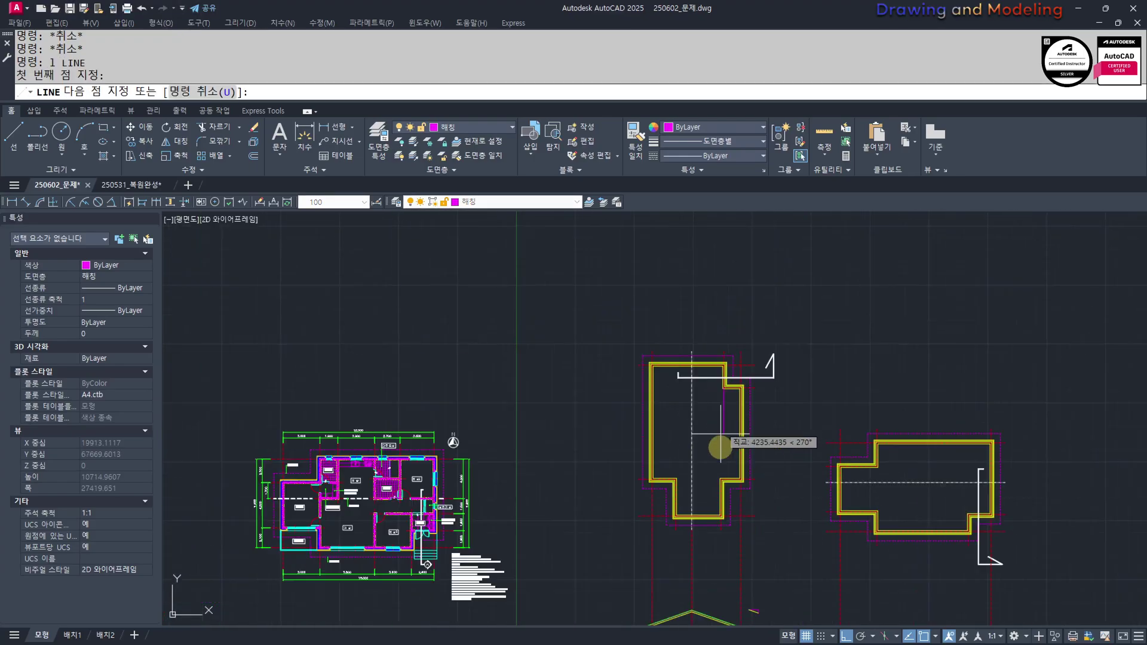
{"action": "scroll", "coordinate": [726, 442], "scroll_direction": "down", "scroll_amount": 4}
{"action": "middle_click_drag", "start_coordinate": [734, 597], "coordinate": [739, 425]}
{"action": "key", "text": "Escape"}
{"action": "key", "text": "Escape"}
Match the properties of the magenta vertical line to the red outer centre line
{"action": "scroll", "coordinate": [753, 442], "scroll_direction": "up", "scroll_amount": 4}
{"action": "type", "text": "ma"}
{"action": "scroll", "coordinate": [737, 382], "scroll_direction": "up", "scroll_amount": 4}
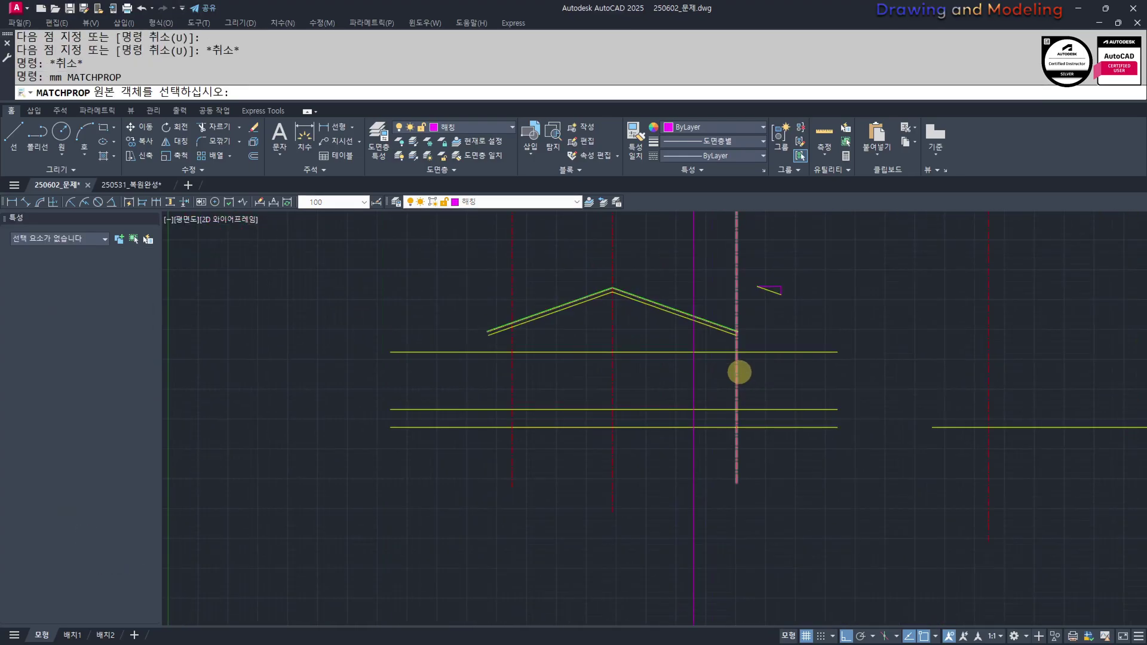
{"action": "left_click", "coordinate": [735, 374]}
{"action": "left_click", "coordinate": [696, 375]}
{"action": "left_click", "coordinate": [644, 399]}
{"action": "key", "text": "Escape"}
{"action": "key", "text": "Escape"}
Examine the section's eaves area and the plan's notched upper corner where the section cut line crosses the wall
{"action": "scroll", "coordinate": [712, 378], "scroll_direction": "down", "scroll_amount": 4}
{"action": "middle_click_drag", "start_coordinate": [707, 278], "coordinate": [713, 401]}
{"action": "scroll", "coordinate": [735, 308], "scroll_direction": "up", "scroll_amount": 3}
{"action": "scroll", "coordinate": [674, 396], "scroll_direction": "up", "scroll_amount": 2}
{"action": "scroll", "coordinate": [732, 361], "scroll_direction": "down", "scroll_amount": 6}
{"action": "scroll", "coordinate": [741, 364], "scroll_direction": "up", "scroll_amount": 5}
{"action": "scroll", "coordinate": [750, 347], "scroll_direction": "down", "scroll_amount": 5}
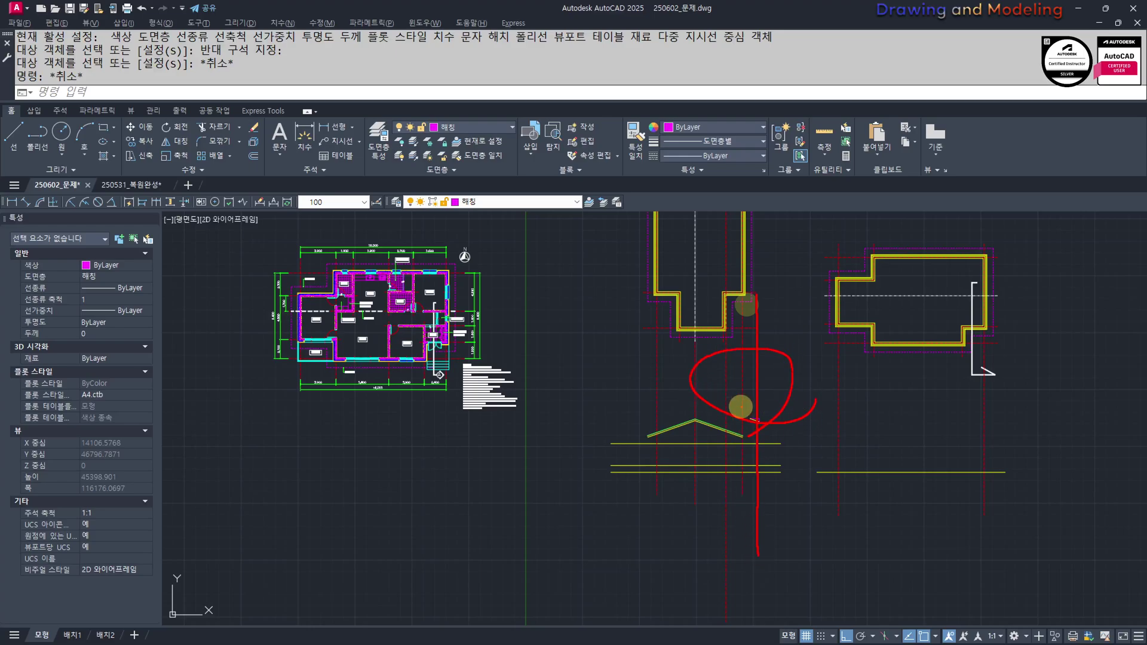
{"action": "scroll", "coordinate": [737, 400], "scroll_direction": "up", "scroll_amount": 3}
{"action": "scroll", "coordinate": [801, 494], "scroll_direction": "down", "scroll_amount": 5}
{"action": "scroll", "coordinate": [735, 328], "scroll_direction": "up", "scroll_amount": 7}
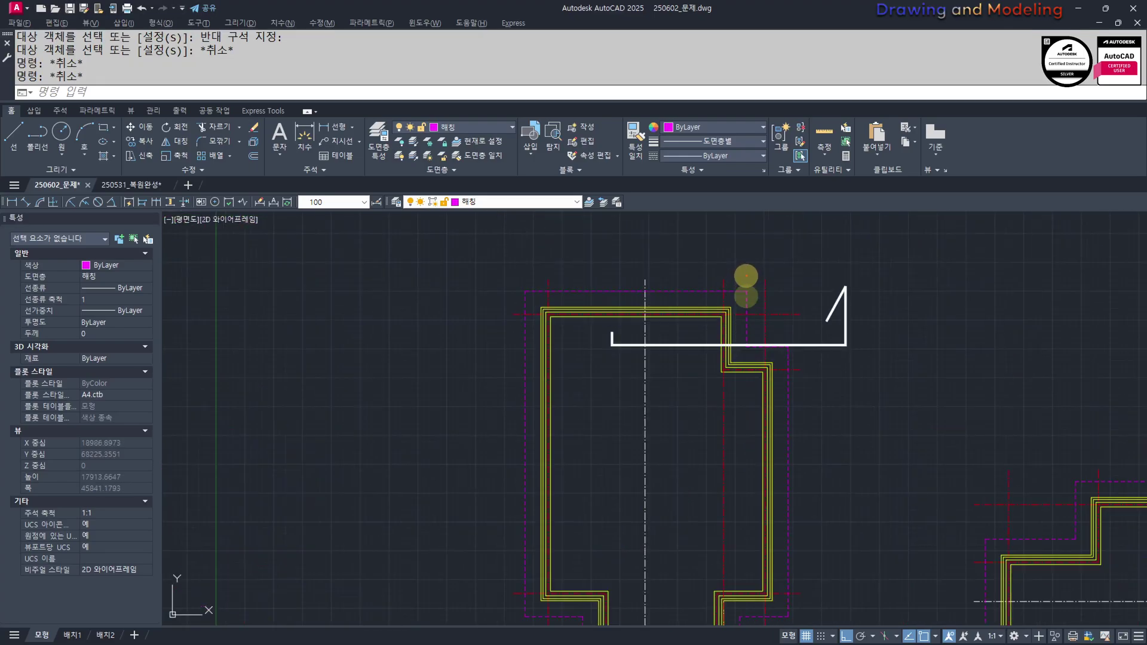
{"action": "scroll", "coordinate": [794, 325], "scroll_direction": "up", "scroll_amount": 4}
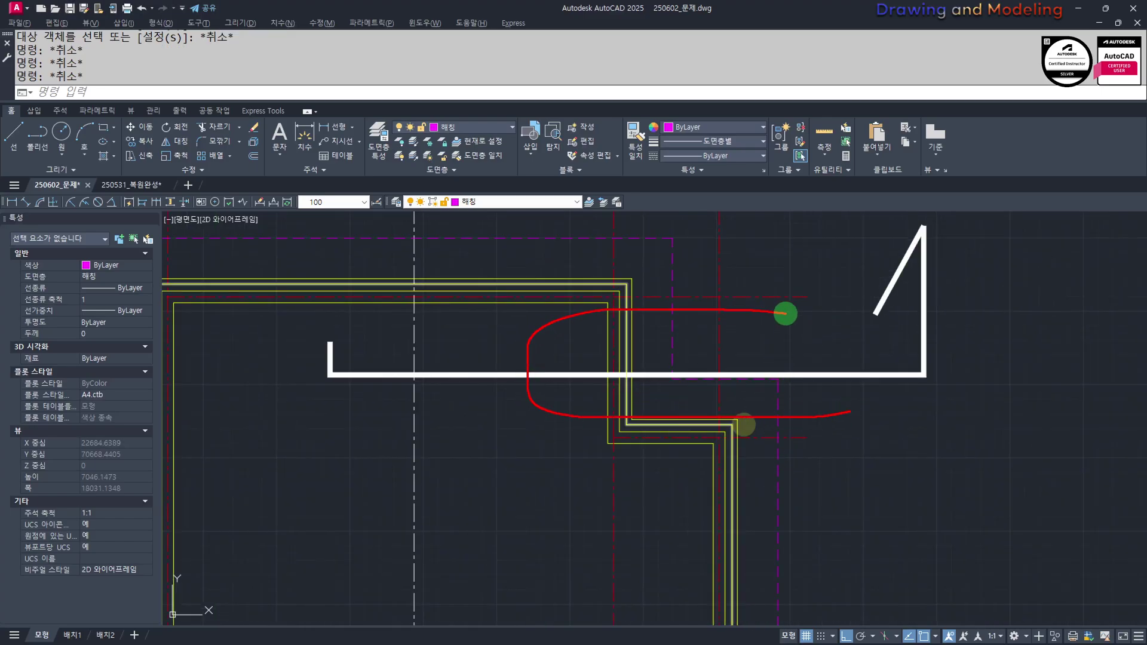
{"action": "key", "text": "ctrl+2"}
{"action": "left_click_drag", "start_coordinate": [832, 328], "coordinate": [821, 345]}
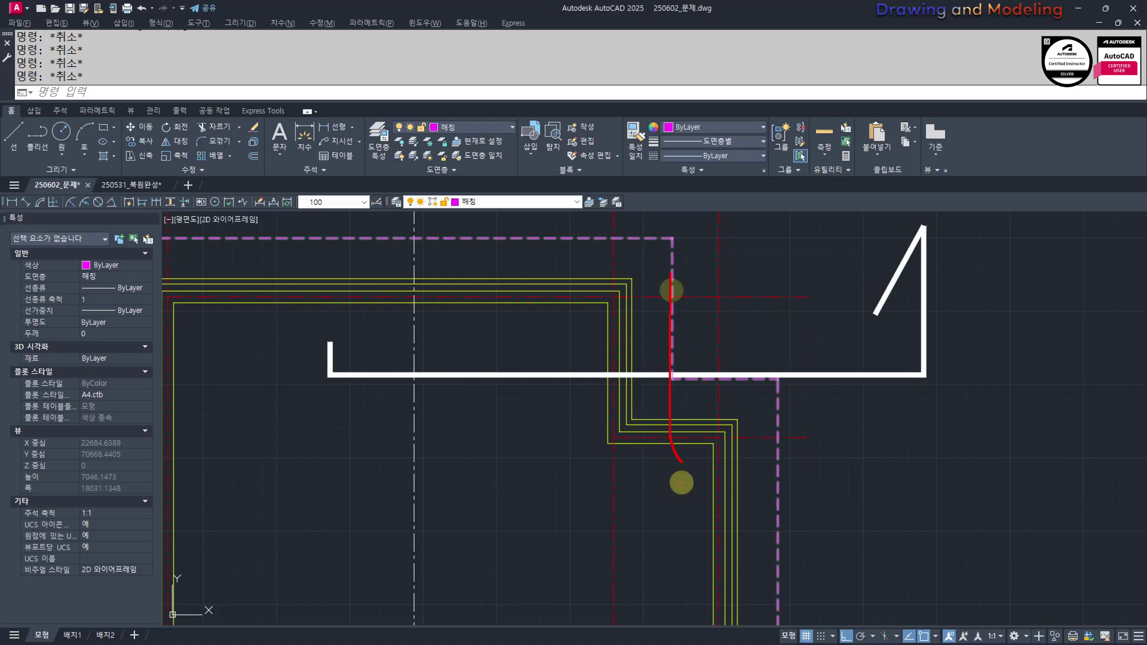
{"action": "mouse_move", "coordinate": [697, 428]}
{"action": "middle_mouse_down"}
{"action": "mouse_move", "coordinate": [725, 467]}
{"action": "mouse_move", "coordinate": [698, 490]}
{"action": "middle_mouse_up"}
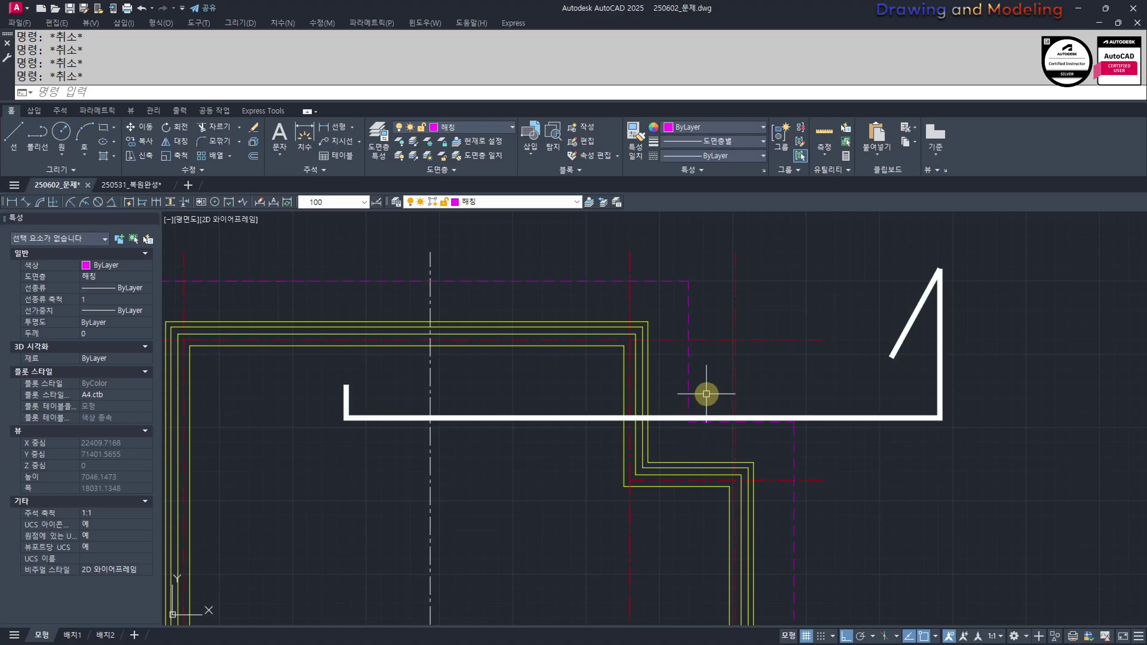
{"action": "left_click", "coordinate": [971, 432]}
{"action": "left_click", "coordinate": [923, 399]}
{"action": "key", "text": "Return"}
{"action": "left_click", "coordinate": [1048, 456]}
{"action": "left_click", "coordinate": [1037, 432]}
{"action": "key", "text": "ctrl+z"}
{"action": "key", "text": "Escape"}
{"action": "key", "text": "Escape"}
Draw a vertical line from the notch corner of the plan's dashed eaves outline down past the section's sloped roof lines
{"action": "middle_click_drag", "start_coordinate": [858, 466], "coordinate": [887, 469]}
{"action": "type", "text": "l"}
{"action": "left_click", "coordinate": [718, 431]}
{"action": "scroll", "coordinate": [706, 496], "scroll_direction": "down", "scroll_amount": 5}
{"action": "middle_click_drag", "start_coordinate": [711, 532], "coordinate": [742, 226]}
{"action": "middle_click_drag", "start_coordinate": [725, 550], "coordinate": [751, 392]}
{"action": "key", "text": "Escape"}
{"action": "key", "text": "Escape"}
Draw a 150 by 200 rectangle in the empty space above the section's sloped roof lines near the eaves
{"action": "middle_click_drag", "start_coordinate": [820, 316], "coordinate": [814, 542]}
{"action": "middle_click_drag", "start_coordinate": [762, 214], "coordinate": [763, 300]}
{"action": "key", "text": "Escape"}
{"action": "middle_click_drag", "start_coordinate": [750, 532], "coordinate": [765, 341]}
{"action": "scroll", "coordinate": [769, 532], "scroll_direction": "up", "scroll_amount": 5}
{"action": "scroll", "coordinate": [765, 554], "scroll_direction": "up", "scroll_amount": 6}
{"action": "type", "text": "rec"}
{"action": "key", "text": "Return"}
{"action": "left_click", "coordinate": [743, 478]}
{"action": "type", "text": "@150,200"}
{"action": "key", "text": "Return"}
Offset the rectangle outward by 30
{"action": "type", "text": "o"}
{"action": "key", "text": "Return"}
{"action": "type", "text": "30"}
{"action": "key", "text": "Return"}
{"action": "left_click", "coordinate": [777, 435]}
{"action": "left_click", "coordinate": [932, 412]}
{"action": "key", "text": "Escape"}
Match the properties of the yellow sloped roof line to both rectangles
{"action": "key", "text": "Escape"}
{"action": "type", "text": "mm"}
{"action": "key", "text": "Return"}
{"action": "left_click", "coordinate": [720, 585]}
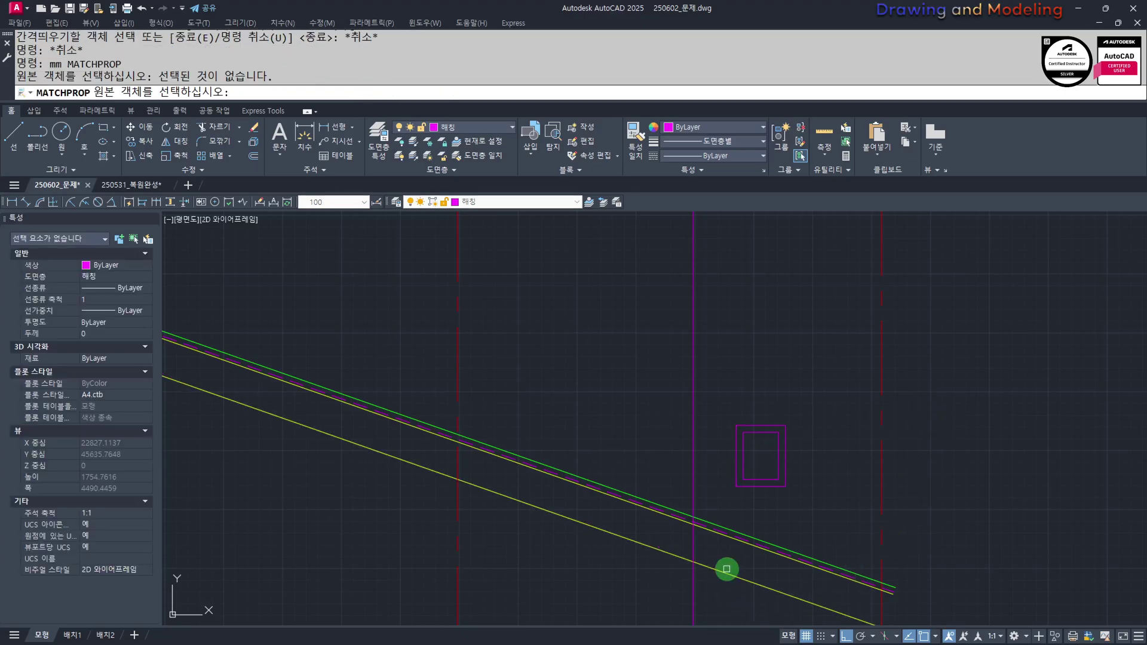
{"action": "left_click", "coordinate": [736, 517]}
{"action": "left_click", "coordinate": [712, 567]}
{"action": "left_click", "coordinate": [818, 357]}
{"action": "left_click", "coordinate": [756, 468]}
{"action": "key", "text": "Escape"}
{"action": "key", "text": "Escape"}
Match the properties of the green sloped roof line to the outer rectangle
{"action": "key", "text": "space"}
{"action": "scroll", "coordinate": [704, 522], "scroll_direction": "up", "scroll_amount": 5}
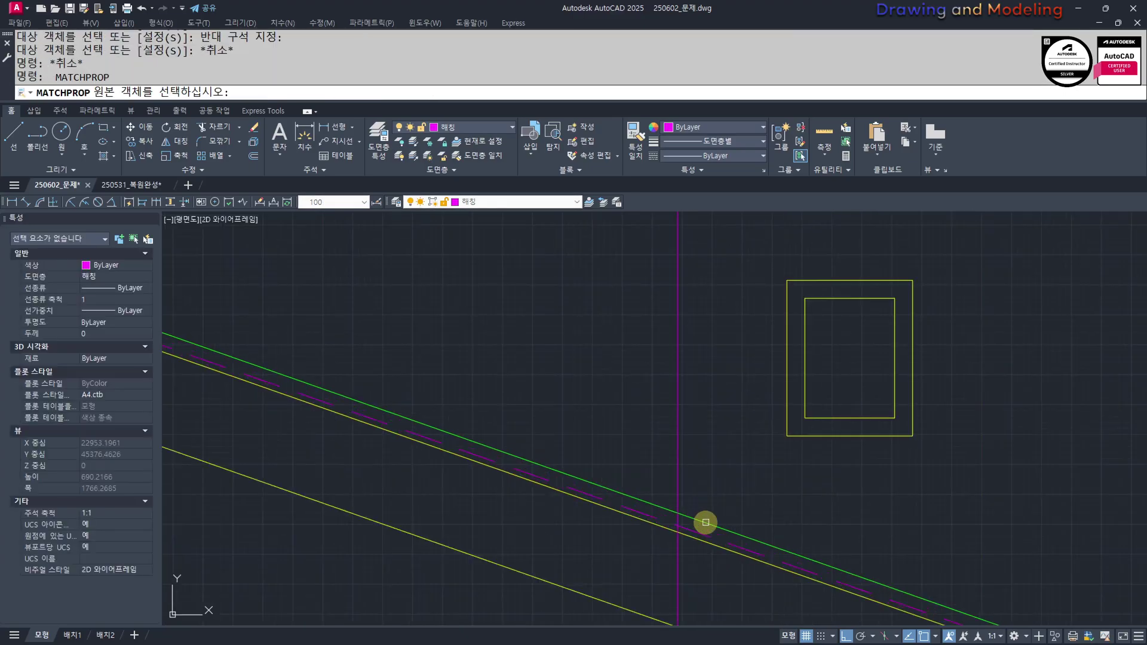
{"action": "left_click", "coordinate": [713, 529]}
{"action": "left_click", "coordinate": [942, 486]}
{"action": "left_click", "coordinate": [872, 428]}
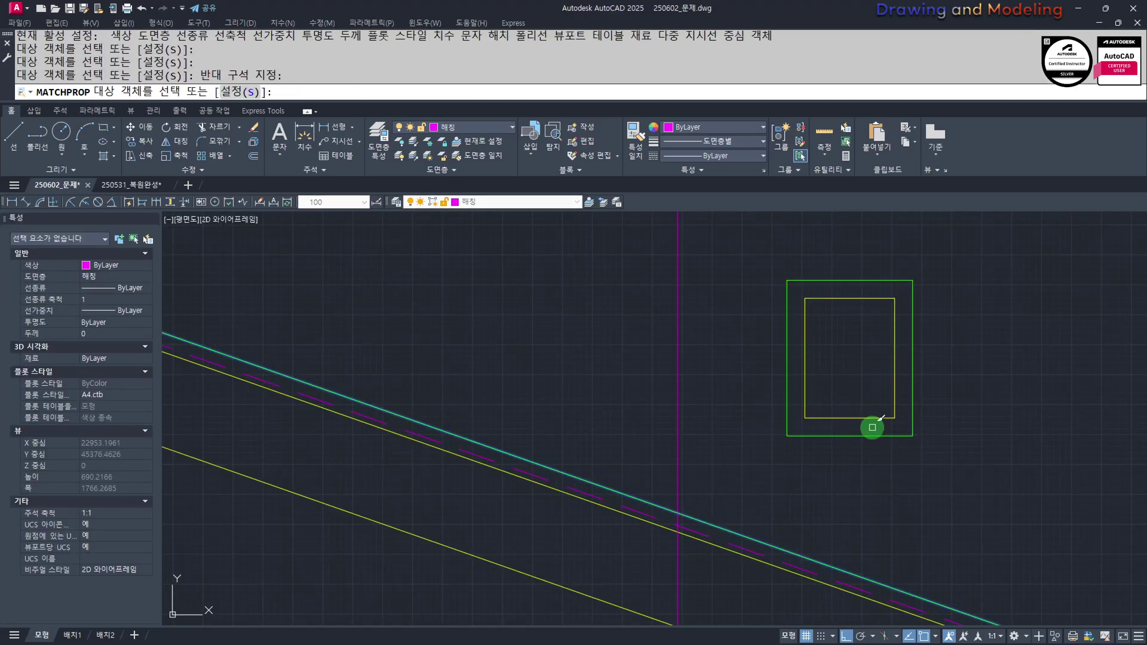
{"action": "key", "text": "Escape"}
{"action": "key", "text": "Escape"}
Move both rectangles so the inner one's upper right corner sits where the vertical guide line crosses the upper yellow roof line
{"action": "left_click", "coordinate": [923, 459]}
{"action": "left_click", "coordinate": [827, 387]}
{"action": "middle_click_drag", "start_coordinate": [902, 362], "coordinate": [880, 416]}
{"action": "type", "text": "m"}
{"action": "key", "text": "space"}
{"action": "left_click", "coordinate": [874, 349]}
{"action": "key", "text": "Escape"}
{"action": "key", "text": "Escape"}
{"action": "key", "text": "space"}
{"action": "left_click", "coordinate": [907, 342]}
{"action": "left_click", "coordinate": [832, 396]}
{"action": "key", "text": "space"}
{"action": "left_click", "coordinate": [874, 352]}
{"action": "middle_click_drag", "start_coordinate": [636, 527], "coordinate": [711, 425]}
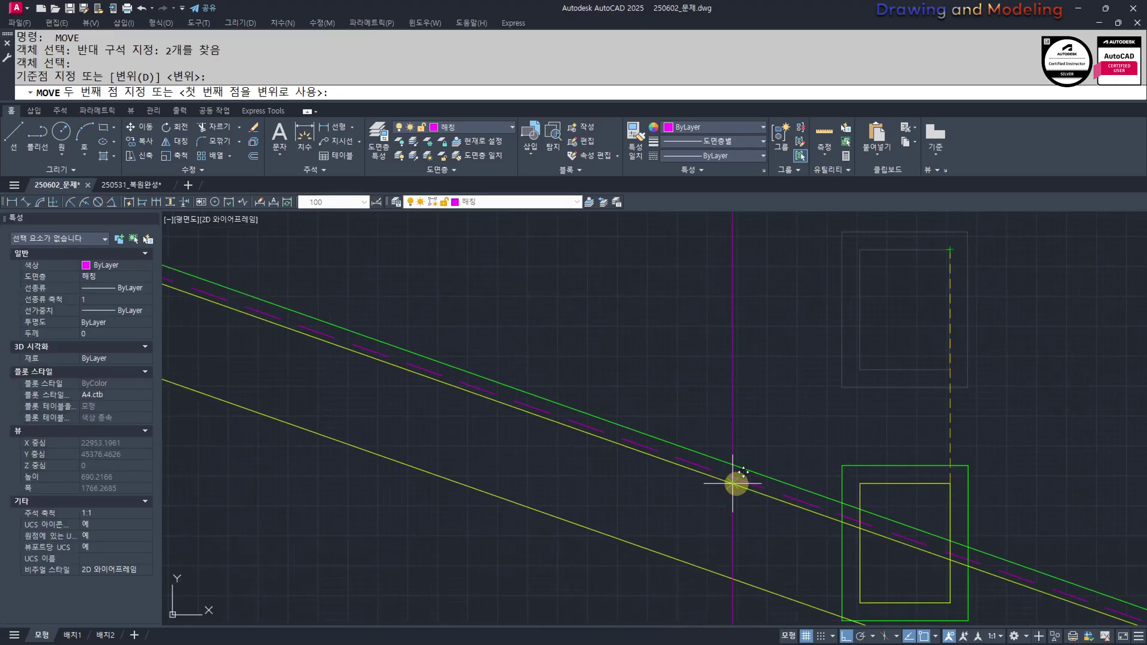
{"action": "left_click", "coordinate": [733, 483]}
{"action": "key", "text": "Escape"}
{"action": "key", "text": "Escape"}
Explode both rectangles and erase the vertical guide line crossing the roof layers
{"action": "left_click", "coordinate": [653, 497]}
{"action": "left_click", "coordinate": [584, 480]}
{"action": "type", "text": "x"}
{"action": "key", "text": "Escape"}
{"action": "left_click", "coordinate": [765, 338]}
{"action": "left_click", "coordinate": [704, 363]}
{"action": "type", "text": "e"}
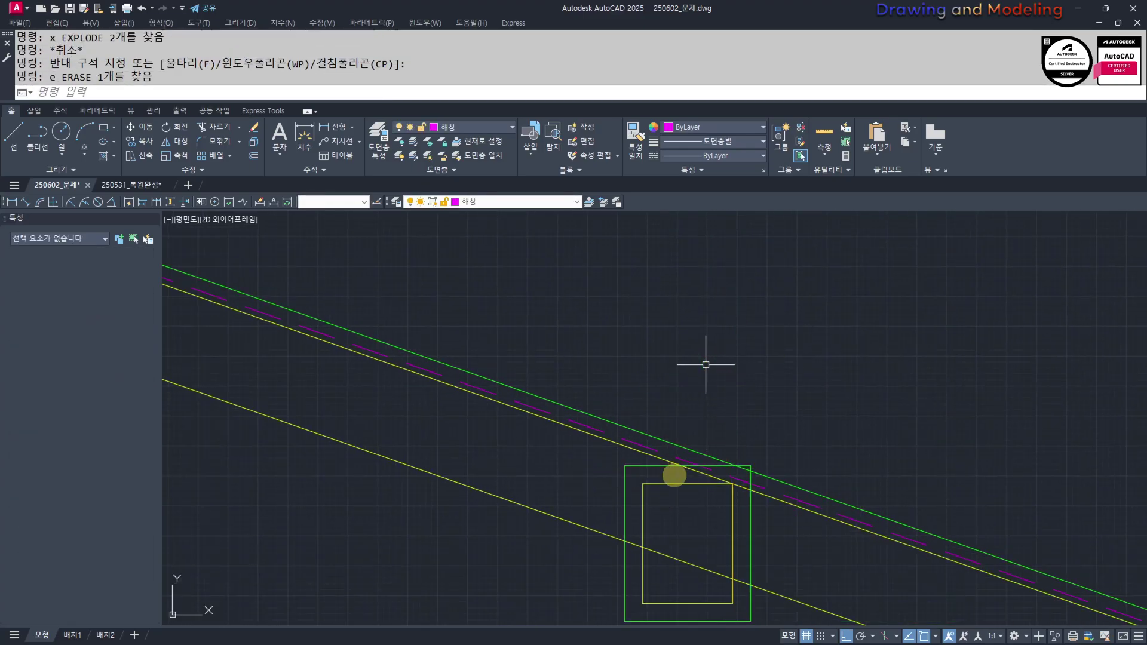
{"action": "key", "text": "Escape"}
{"action": "key", "text": "Escape"}
Erase the top edges of the two exploded rectangles
{"action": "scroll", "coordinate": [651, 492], "scroll_direction": "up", "scroll_amount": 4}
{"action": "left_click", "coordinate": [696, 492]}
{"action": "left_click", "coordinate": [675, 449]}
{"action": "left_click", "coordinate": [642, 417]}
{"action": "type", "text": "e"}
{"action": "key", "text": "Escape"}
{"action": "key", "text": "Escape"}
Try trimming the sloped roof lines at the eaves box, and undo back through the erased green top edge
{"action": "scroll", "coordinate": [717, 455], "scroll_direction": "down", "scroll_amount": 3}
{"action": "scroll", "coordinate": [752, 453], "scroll_direction": "up", "scroll_amount": 2}
{"action": "type", "text": "tr"}
{"action": "key", "text": "space"}
{"action": "left_click", "coordinate": [768, 430]}
{"action": "left_click", "coordinate": [761, 543]}
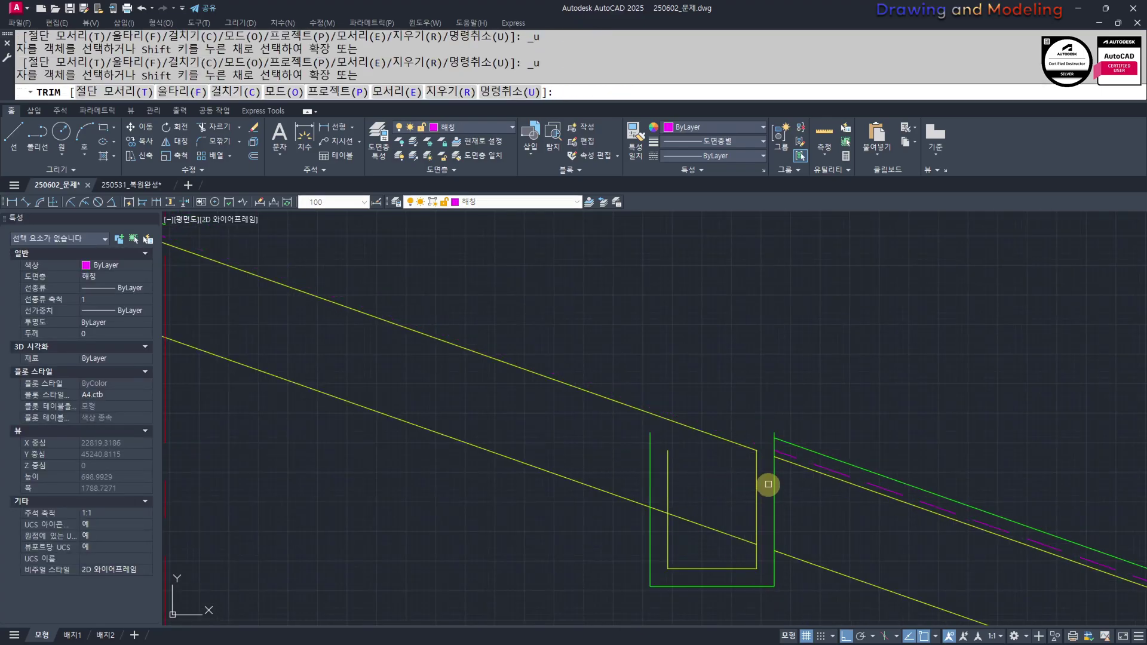
{"action": "key", "text": "ctrl+z"}
{"action": "scroll", "coordinate": [769, 485], "scroll_direction": "up", "scroll_amount": 2}
{"action": "key", "text": "ctrl+z"}
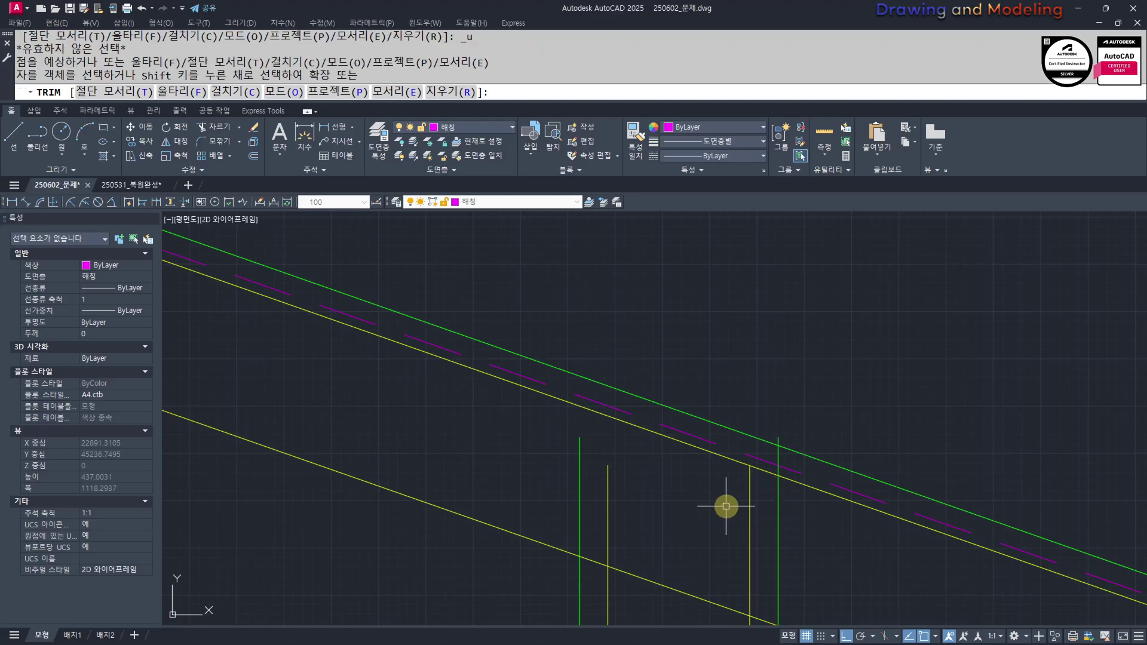
{"action": "key", "text": "Escape"}
{"action": "key", "text": "ctrl+z"}
{"action": "key", "text": "ctrl+z"}
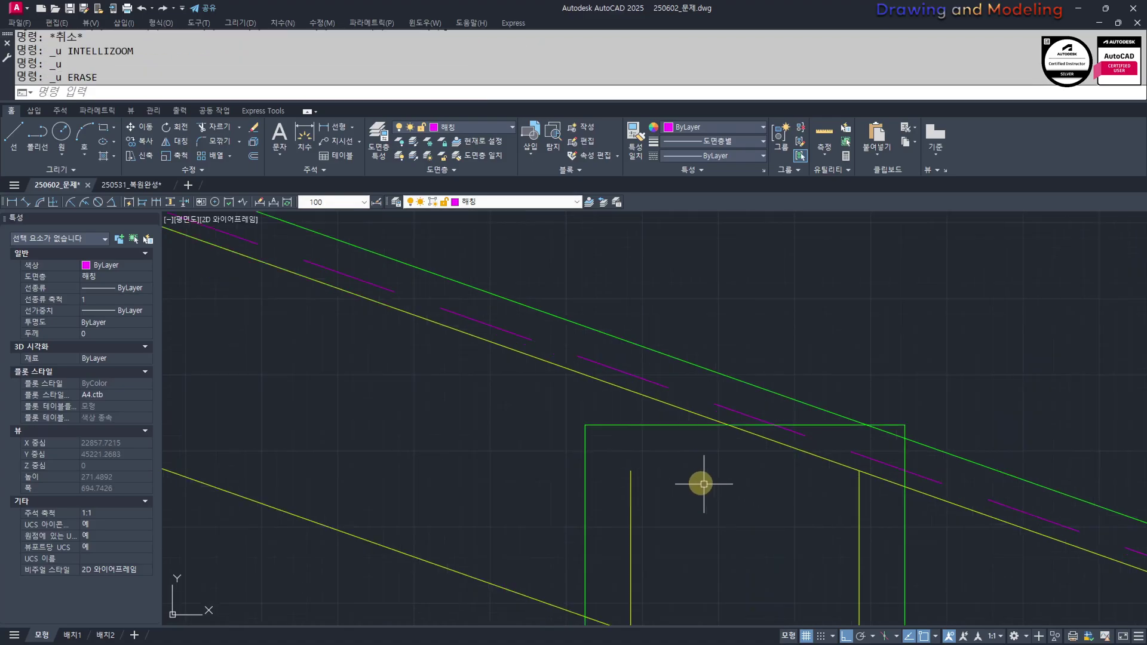
Erase the green top edge of the outer eaves rectangle
{"action": "left_click", "coordinate": [623, 414]}
{"action": "left_click", "coordinate": [608, 435]}
{"action": "type", "text": "e"}
{"action": "key", "text": "space"}
{"action": "key", "text": "Escape"}
{"action": "middle_click_drag", "start_coordinate": [885, 505], "coordinate": [792, 526]}
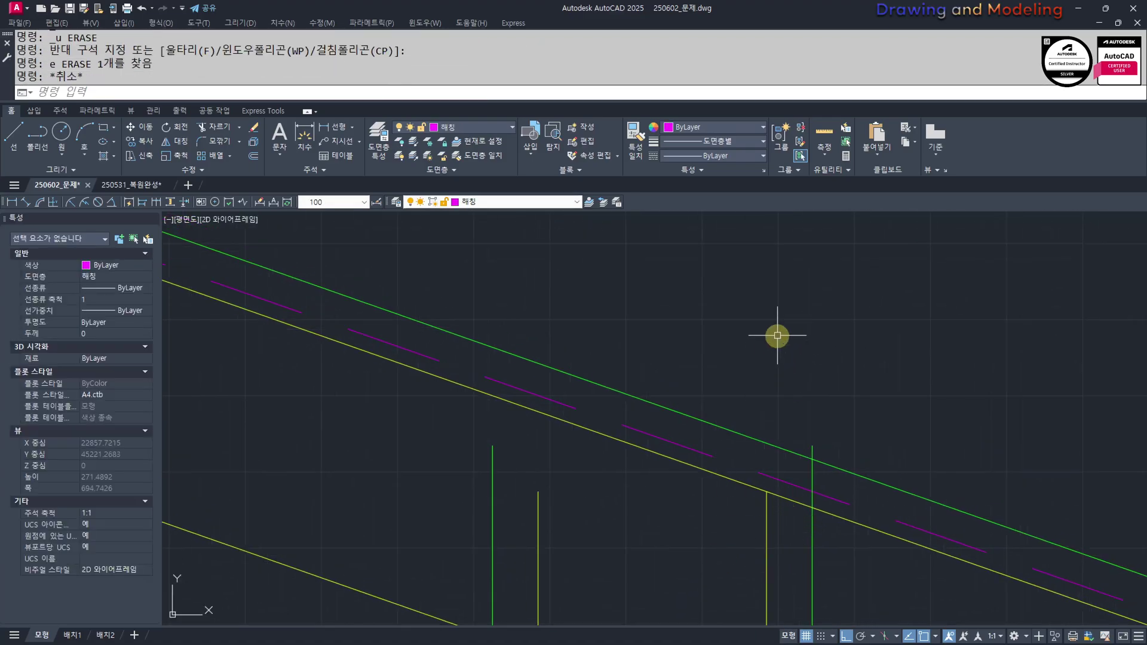
Draw a temporary vertical line from the inner box's upper right corner up through the sloped roof layers
{"action": "type", "text": "l"}
{"action": "key", "text": "Return"}
{"action": "left_click", "coordinate": [767, 493]}
{"action": "left_click", "coordinate": [766, 279]}
{"action": "key", "text": "Escape"}
Trim the roof lines between the eaves box's right verticals, the lower roof line inside the box, and the left verticals above it
{"action": "type", "text": "tr"}
{"action": "key", "text": "Return"}
{"action": "key", "text": "Escape"}
{"action": "scroll", "coordinate": [744, 345], "scroll_direction": "down", "scroll_amount": 2}
{"action": "middle_click_drag", "start_coordinate": [782, 380], "coordinate": [784, 343]}
{"action": "type", "text": "tr"}
{"action": "key", "text": "space"}
{"action": "key", "text": "space"}
{"action": "left_click", "coordinate": [773, 351]}
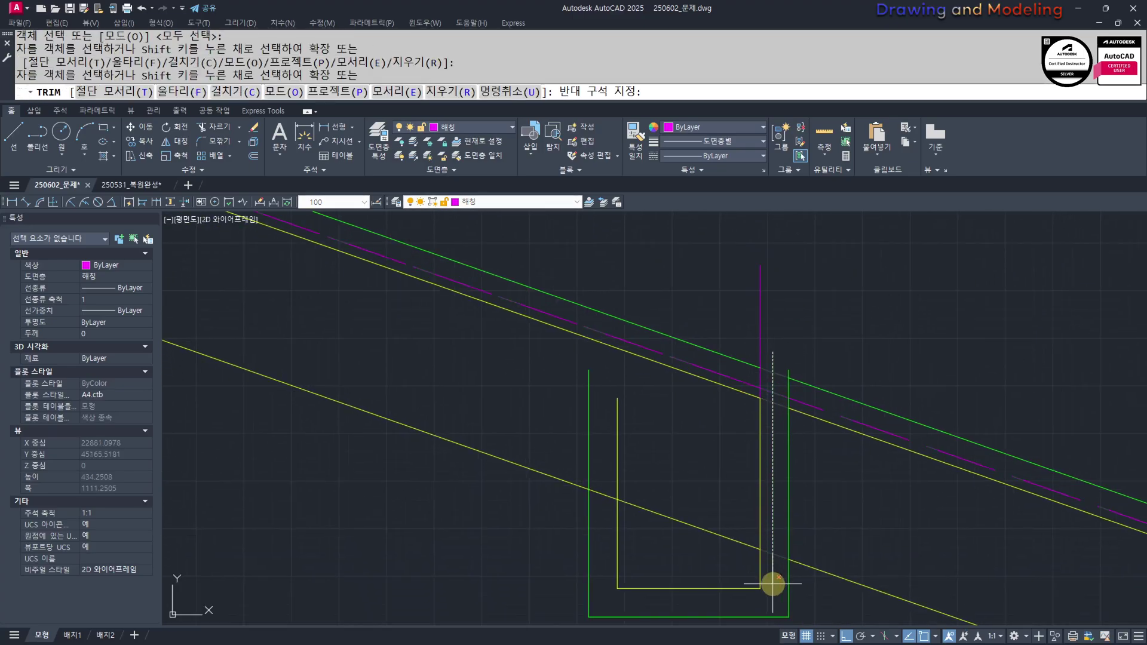
{"action": "left_click", "coordinate": [773, 584]}
{"action": "left_click", "coordinate": [709, 531]}
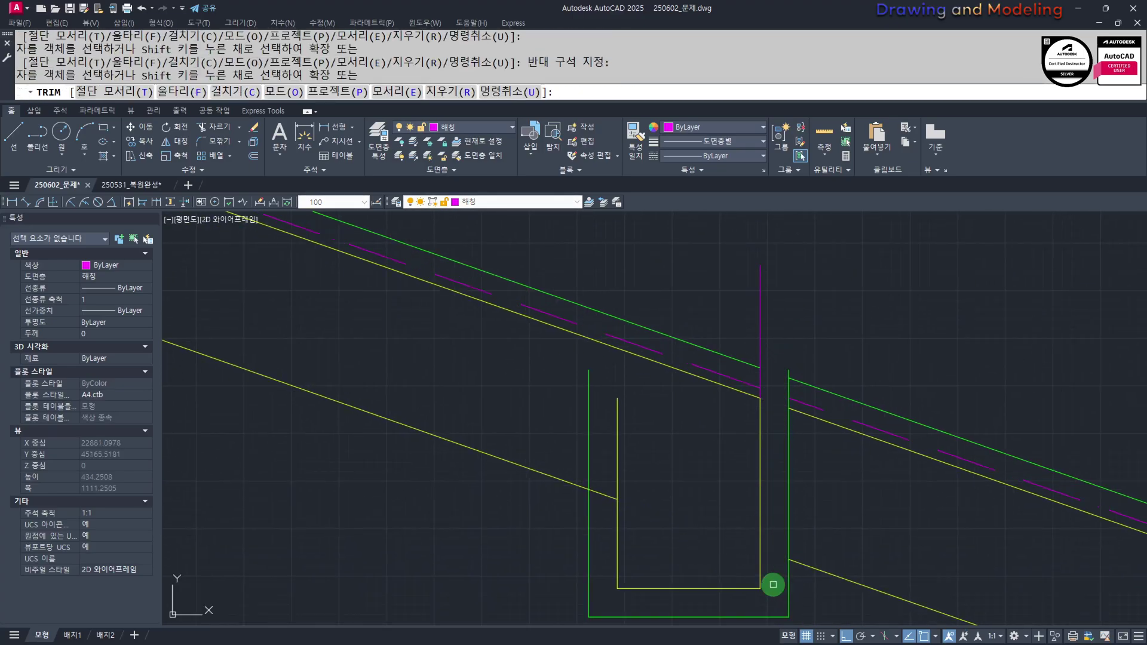
{"action": "left_click", "coordinate": [565, 405]}
Erase the temporary vertical line above the eaves box's inner corner
{"action": "key", "text": "Escape"}
{"action": "key", "text": "Escape"}
{"action": "double_click", "coordinate": [811, 302]}
{"action": "left_click", "coordinate": [798, 292]}
{"action": "left_click", "coordinate": [726, 317]}
{"action": "type", "text": "e"}
{"action": "key", "text": "space"}
Fillet the green sloped roof line with the outer green vertical of the eaves box into a sharp corner
{"action": "type", "text": "f"}
{"action": "key", "text": "Return"}
{"action": "left_click", "coordinate": [751, 366]}
{"action": "left_click", "coordinate": [789, 446]}
{"action": "key", "text": "Escape"}
{"action": "key", "text": "Escape"}
Erase the four leftover sloped roof line pieces beyond the eaves box
{"action": "scroll", "coordinate": [810, 460], "scroll_direction": "down", "scroll_amount": 4}
{"action": "middle_click_drag", "start_coordinate": [859, 511], "coordinate": [750, 464]}
{"action": "left_click", "coordinate": [837, 373]}
{"action": "left_click", "coordinate": [742, 516]}
{"action": "key", "text": "e"}
{"action": "key", "text": "space"}
{"action": "key", "text": "Escape"}
{"action": "key", "text": "Escape"}
Draw a vertical line downward from the midpoint of the eaves box's inner underside
{"action": "scroll", "coordinate": [821, 497], "scroll_direction": "down", "scroll_amount": 9}
{"action": "scroll", "coordinate": [822, 494], "scroll_direction": "up", "scroll_amount": 6}
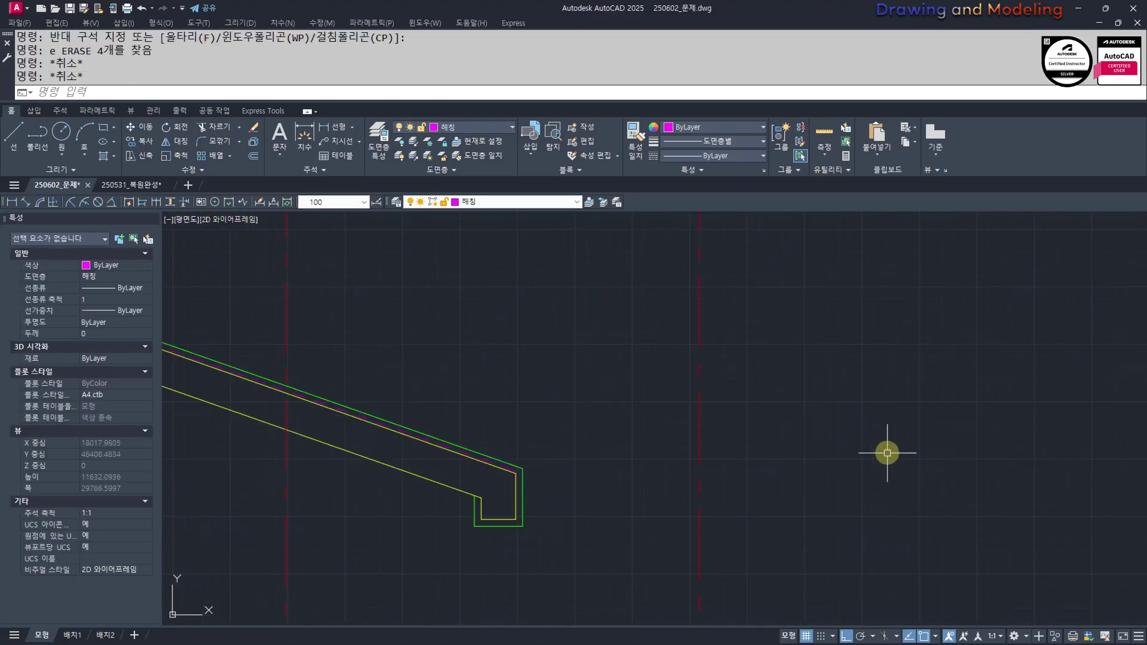
{"action": "type", "text": "l"}
{"action": "key", "text": "Return"}
{"action": "left_click", "coordinate": [730, 438]}
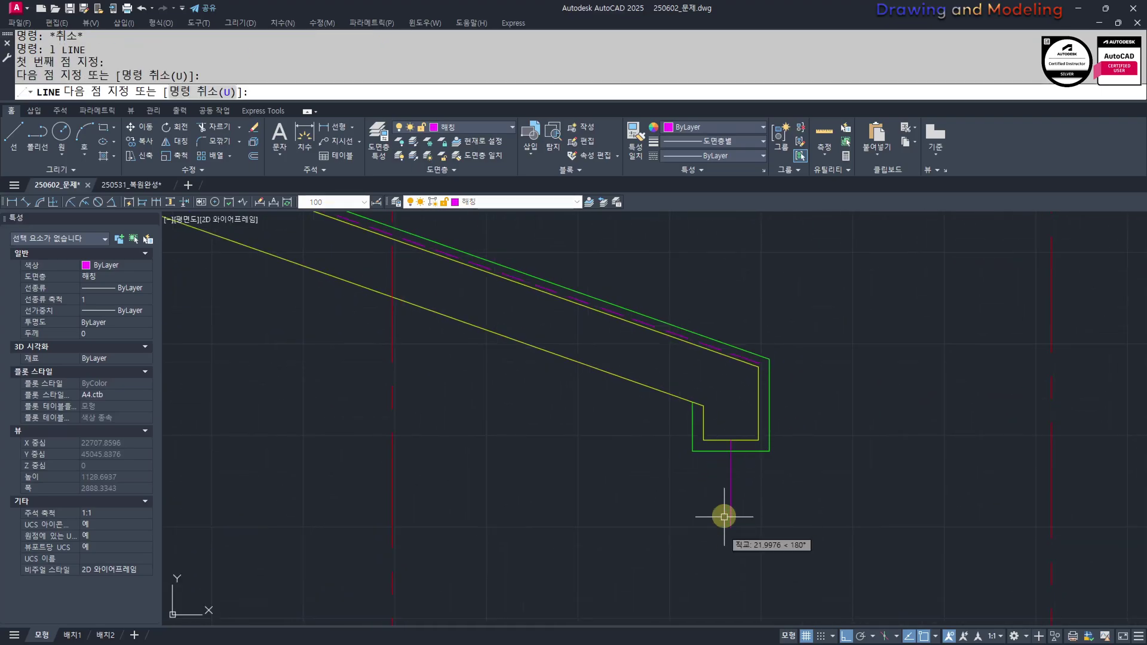
{"action": "key", "text": "Escape"}
{"action": "key", "text": "Escape"}
{"action": "type", "text": "op"}
{"action": "key", "text": "Return"}
{"action": "key", "text": "Escape"}
{"action": "key", "text": "Escape"}
{"action": "type", "text": "o"}
{"action": "key", "text": "space"}
{"action": "type", "text": "200"}
{"action": "key", "text": "space"}
{"action": "key", "text": "Escape"}
{"action": "key", "text": "Escape"}
{"action": "key", "text": "space"}
{"action": "type", "text": "230"}
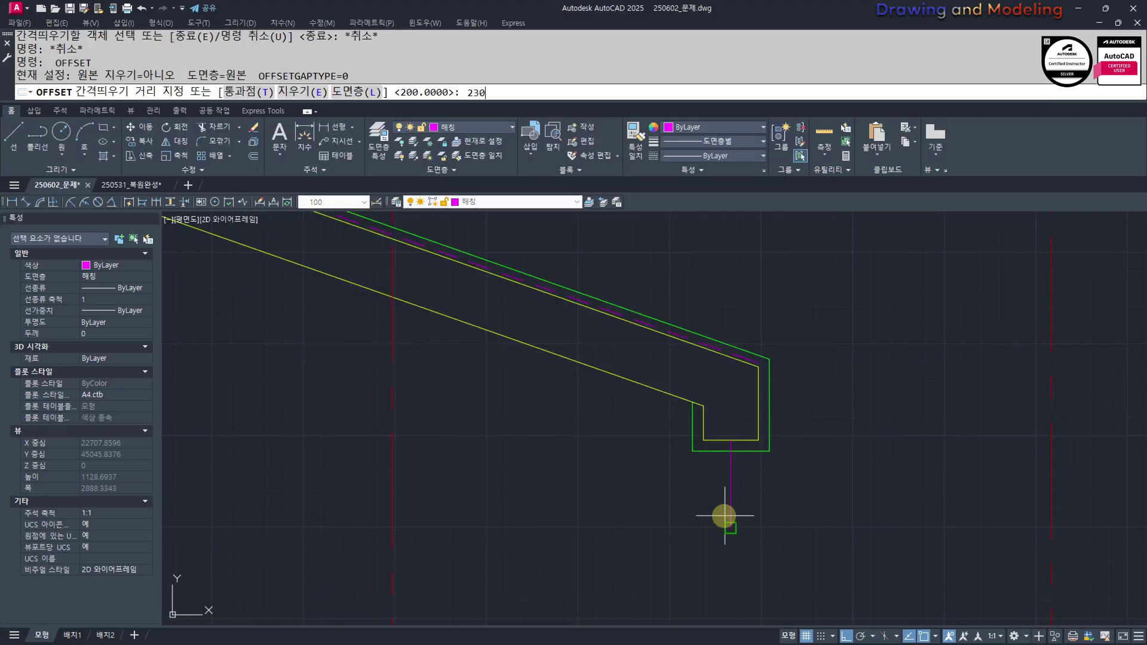
{"action": "key", "text": "space"}
{"action": "scroll", "coordinate": [740, 467], "scroll_direction": "up", "scroll_amount": 2}
{"action": "key", "text": "Escape"}
Offset the vertical line under the eaves box 20 mm to both sides
{"action": "key", "text": "Return"}
{"action": "type", "text": "20"}
{"action": "key", "text": "Return"}
{"action": "left_click", "coordinate": [724, 463]}
{"action": "left_click", "coordinate": [660, 464]}
{"action": "left_click", "coordinate": [726, 447]}
{"action": "left_click", "coordinate": [752, 442]}
{"action": "key", "text": "Escape"}
Erase the middle vertical line under the eaves box and trim the green underside between the two offset lines
{"action": "scroll", "coordinate": [728, 430], "scroll_direction": "up", "scroll_amount": 4}
{"action": "left_click", "coordinate": [729, 417]}
{"action": "left_click", "coordinate": [716, 420]}
{"action": "type", "text": "e tr"}
{"action": "left_click", "coordinate": [714, 453]}
{"action": "left_click", "coordinate": [727, 423]}
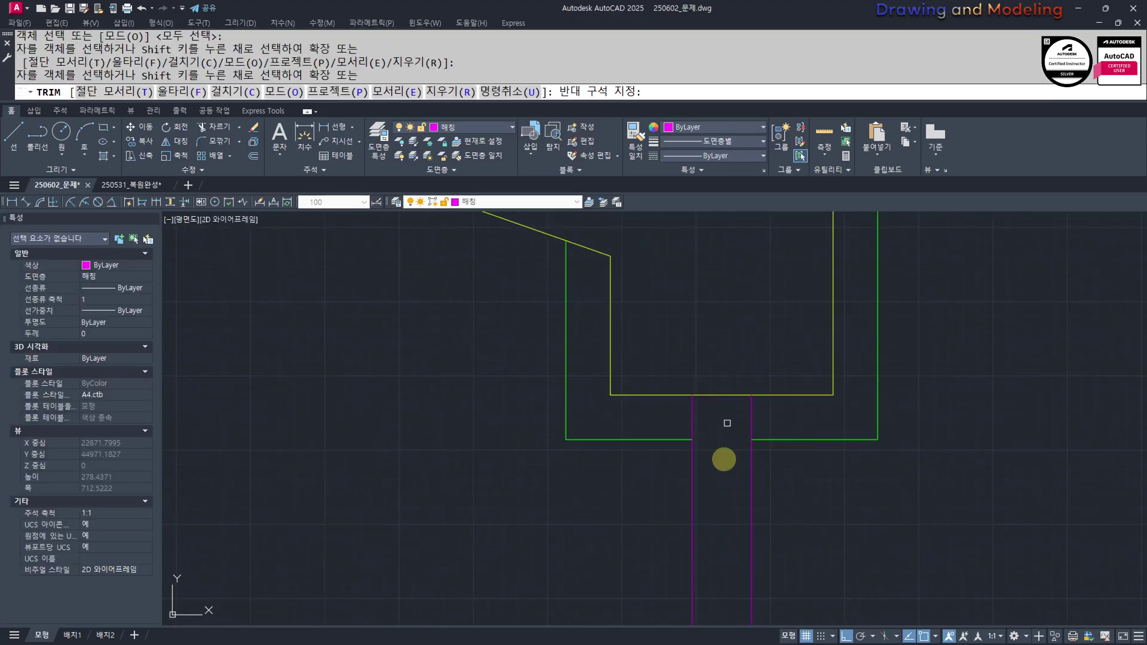
{"action": "key", "text": "Escape"}
{"action": "key", "text": "Escape"}
Match the two short notch verticals under the eaves box to the green outline's properties
{"action": "middle_click_drag", "start_coordinate": [701, 481], "coordinate": [704, 533]}
{"action": "type", "text": "ma"}
{"action": "left_click", "coordinate": [678, 491]}
{"action": "left_click", "coordinate": [798, 537]}
{"action": "left_click", "coordinate": [648, 467]}
{"action": "key", "text": "Escape"}
{"action": "key", "text": "Escape"}
Draw vertical construction lines through the four wall layer lines beside the plan's stepped corner, where the section marker crosses
{"action": "scroll", "coordinate": [678, 517], "scroll_direction": "down", "scroll_amount": 10}
{"action": "key", "text": "Escape"}
{"action": "key", "text": "Escape"}
{"action": "scroll", "coordinate": [664, 518], "scroll_direction": "down", "scroll_amount": 5}
{"action": "scroll", "coordinate": [686, 446], "scroll_direction": "down", "scroll_amount": 5}
{"action": "scroll", "coordinate": [681, 396], "scroll_direction": "up", "scroll_amount": 4}
{"action": "key", "text": "Return"}
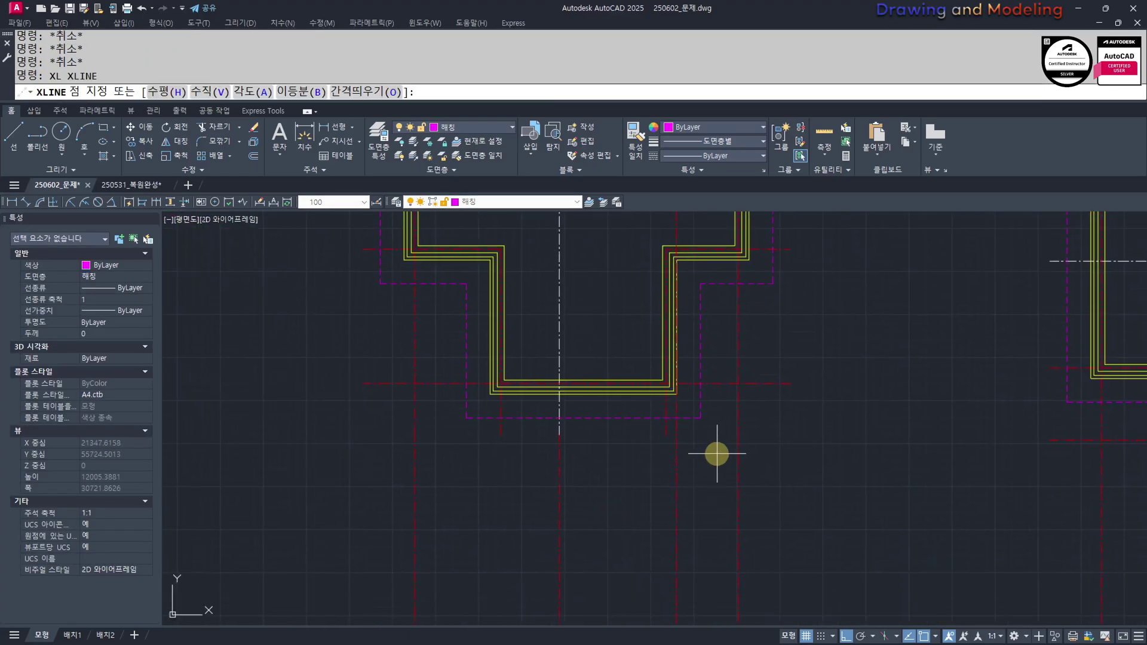
{"action": "scroll", "coordinate": [740, 502], "scroll_direction": "down", "scroll_amount": 5}
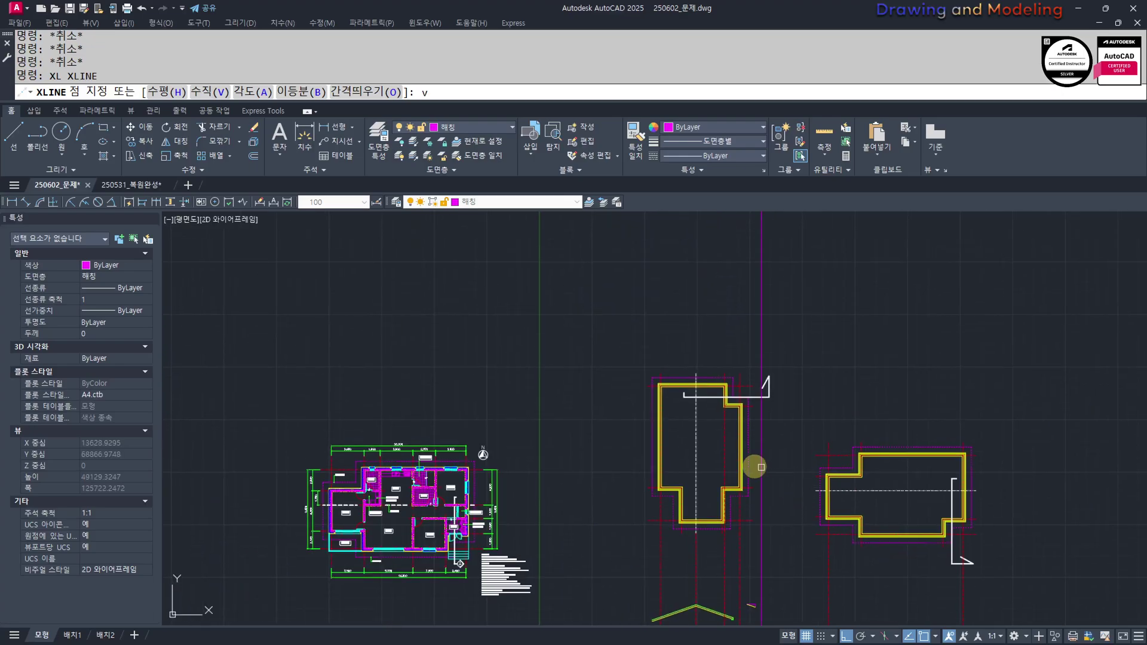
{"action": "type", "text": "v"}
{"action": "scroll", "coordinate": [761, 467], "scroll_direction": "up", "scroll_amount": 8}
{"action": "key", "text": "Return"}
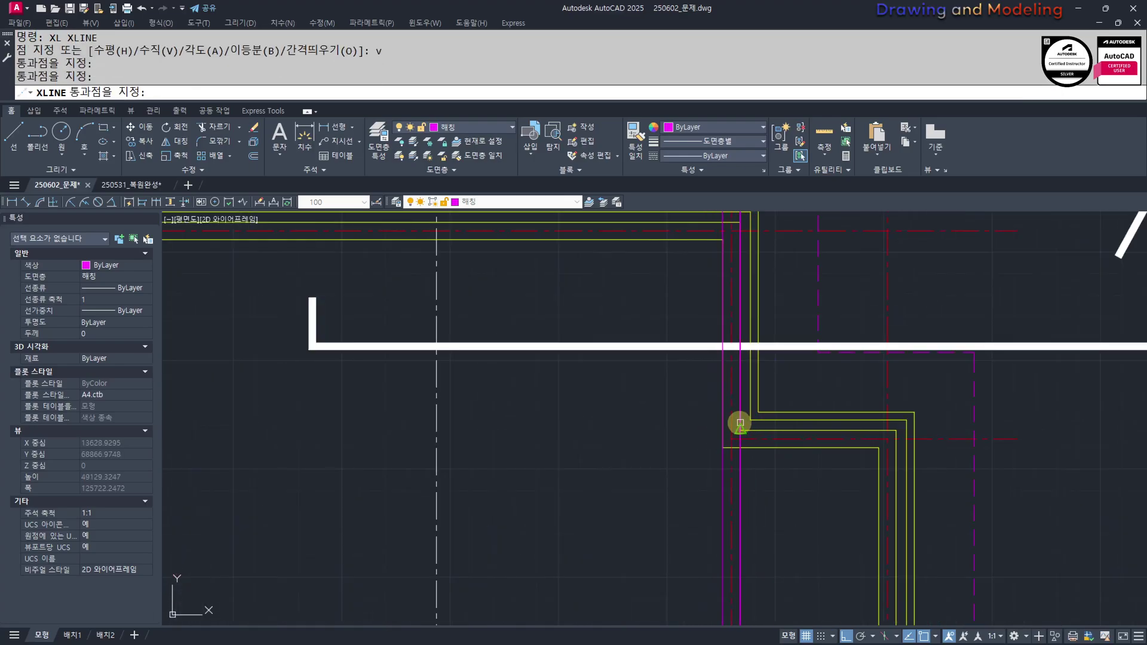
{"action": "key", "text": "Escape"}
{"action": "key", "text": "Escape"}
Trim the four vertical construction lines above the lower sloped roof line in the section
{"action": "scroll", "coordinate": [616, 424], "scroll_direction": "down", "scroll_amount": 6}
{"action": "scroll", "coordinate": [637, 398], "scroll_direction": "up", "scroll_amount": 10}
{"action": "type", "text": "tr"}
{"action": "key", "text": "Return"}
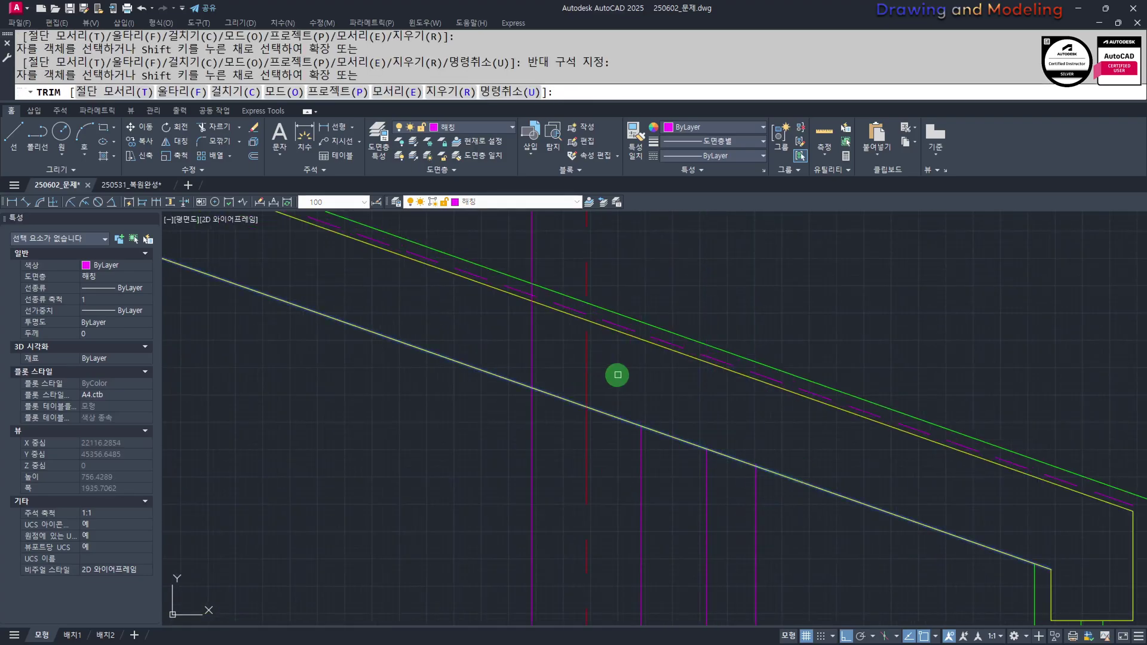
{"action": "key", "text": "Escape"}
{"action": "key", "text": "Escape"}
Match the four vertical wall lines and the horizontal section lines to the yellow roof line's properties
{"action": "scroll", "coordinate": [618, 466], "scroll_direction": "down", "scroll_amount": 3}
{"action": "scroll", "coordinate": [612, 529], "scroll_direction": "up", "scroll_amount": 1}
{"action": "type", "text": "mm"}
{"action": "key", "text": "space"}
{"action": "scroll", "coordinate": [672, 415], "scroll_direction": "up", "scroll_amount": 1}
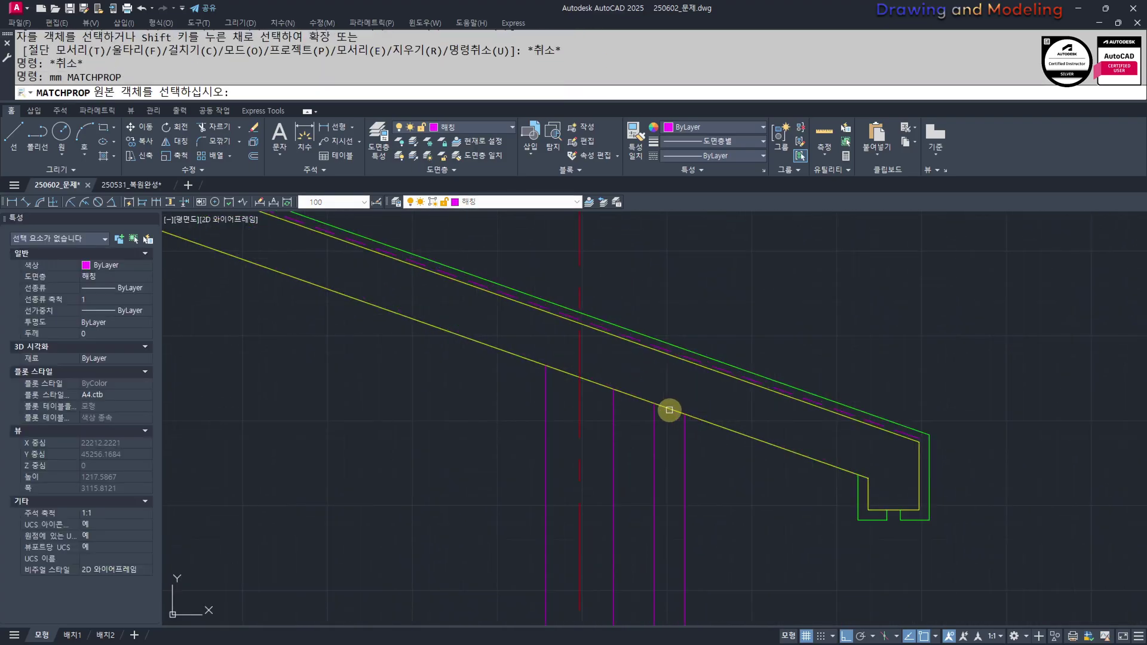
{"action": "left_click", "coordinate": [671, 409]}
{"action": "left_click", "coordinate": [729, 455]}
{"action": "left_click", "coordinate": [584, 489]}
{"action": "left_click", "coordinate": [560, 481]}
{"action": "left_click", "coordinate": [513, 428]}
{"action": "key", "text": "Escape"}
{"action": "key", "text": "Escape"}
Offset the uppermost horizontal section line 100 mm downward
{"action": "scroll", "coordinate": [563, 385], "scroll_direction": "up", "scroll_amount": 2}
{"action": "scroll", "coordinate": [641, 384], "scroll_direction": "down", "scroll_amount": 6}
{"action": "scroll", "coordinate": [696, 410], "scroll_direction": "up", "scroll_amount": 3}
{"action": "type", "text": "o"}
{"action": "key", "text": "Return"}
{"action": "type", "text": "100"}
{"action": "key", "text": "Return"}
{"action": "left_click", "coordinate": [648, 440]}
{"action": "left_click", "coordinate": [662, 510]}
{"action": "key", "text": "Escape"}
{"action": "key", "text": "Escape"}
Trim the upper horizontal line beyond the wall's inner face and the offset line on the room side
{"action": "scroll", "coordinate": [565, 452], "scroll_direction": "up", "scroll_amount": 3}
{"action": "type", "text": "tr"}
{"action": "key", "text": "space"}
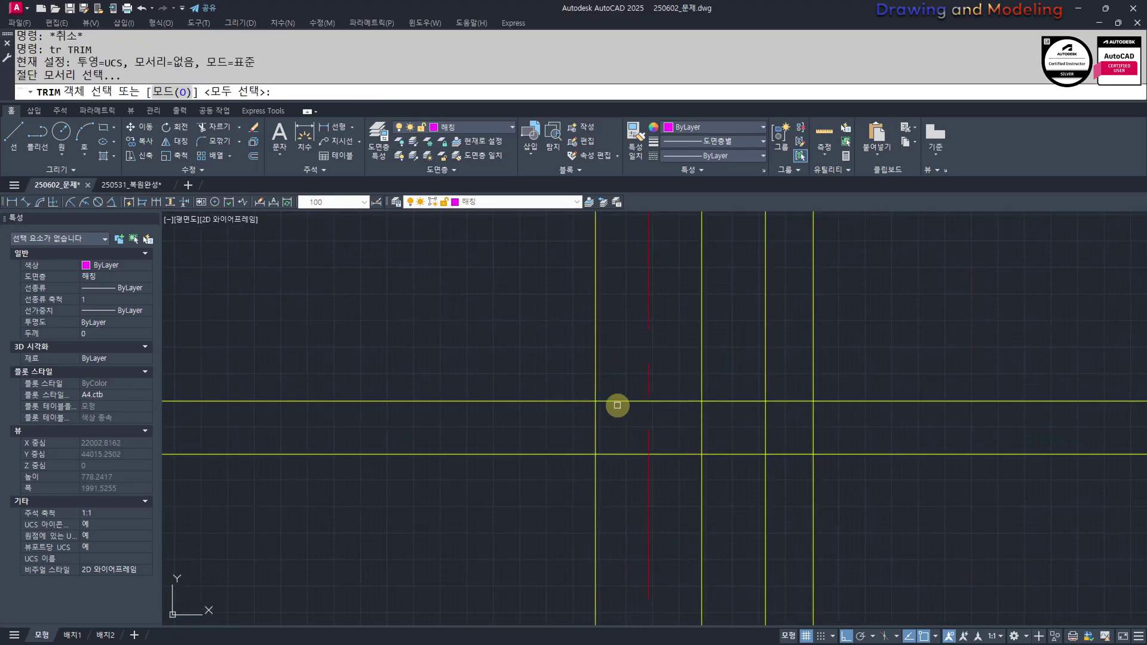
{"action": "left_click", "coordinate": [609, 378]}
{"action": "left_click", "coordinate": [581, 419]}
{"action": "key", "text": "space"}
{"action": "left_click", "coordinate": [550, 442]}
{"action": "left_click", "coordinate": [541, 469]}
{"action": "left_click", "coordinate": [633, 377]}
{"action": "key", "text": "Escape"}
{"action": "key", "text": "Escape"}
Trim the offset horizontal line beyond the wall's outer face
{"action": "type", "text": "tr"}
{"action": "left_click", "coordinate": [681, 487]}
{"action": "key", "text": "space"}
{"action": "left_click", "coordinate": [843, 489]}
{"action": "key", "text": "Escape"}
{"action": "key", "text": "Escape"}
{"action": "scroll", "coordinate": [711, 481], "scroll_direction": "down", "scroll_amount": 5}
{"action": "scroll", "coordinate": [669, 423], "scroll_direction": "up", "scroll_amount": 1}
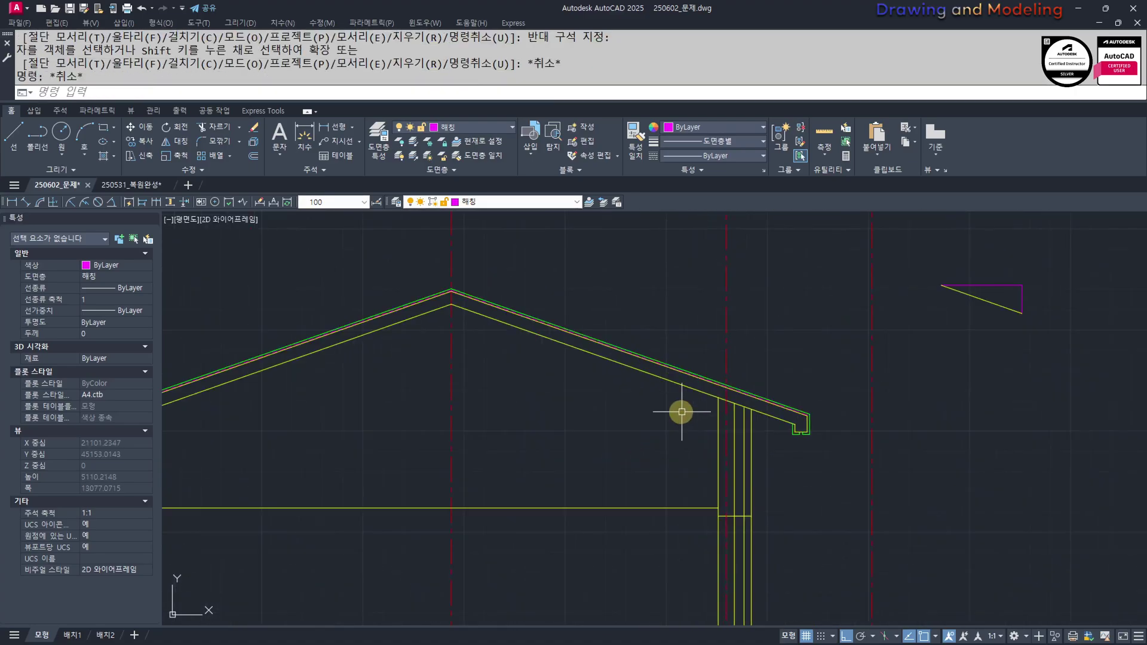
Examine the section marker's path over the rotated plan and the interior walls it crosses in the original floor plan
{"action": "scroll", "coordinate": [556, 449], "scroll_direction": "down", "scroll_amount": 6}
{"action": "scroll", "coordinate": [704, 333], "scroll_direction": "up", "scroll_amount": 8}
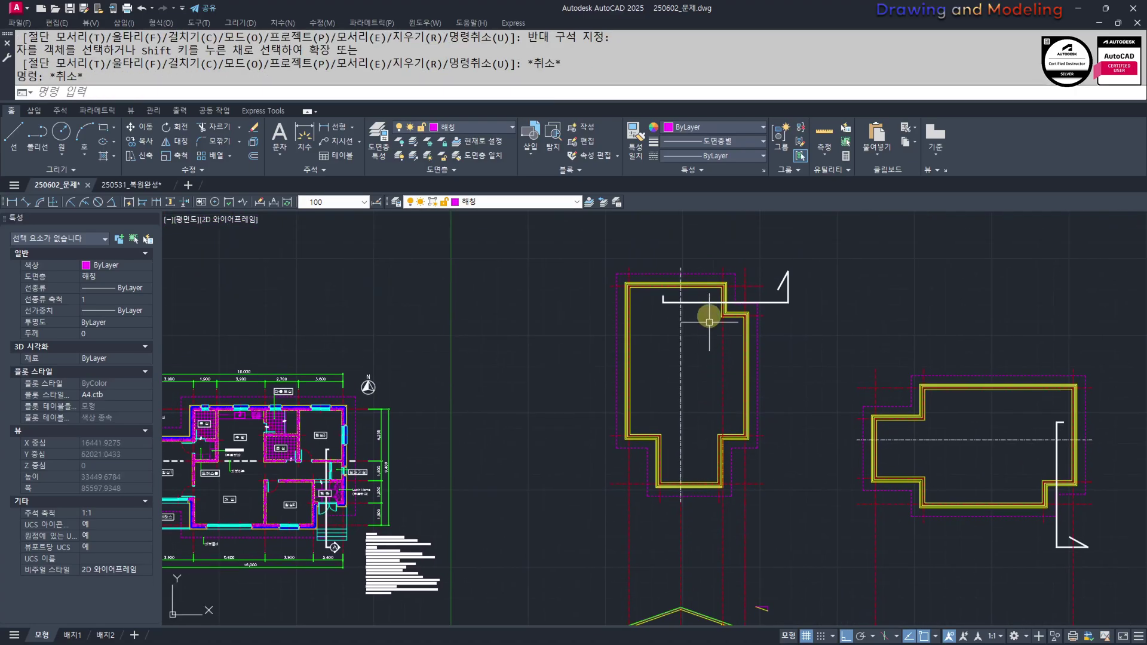
{"action": "scroll", "coordinate": [712, 324], "scroll_direction": "down", "scroll_amount": 4}
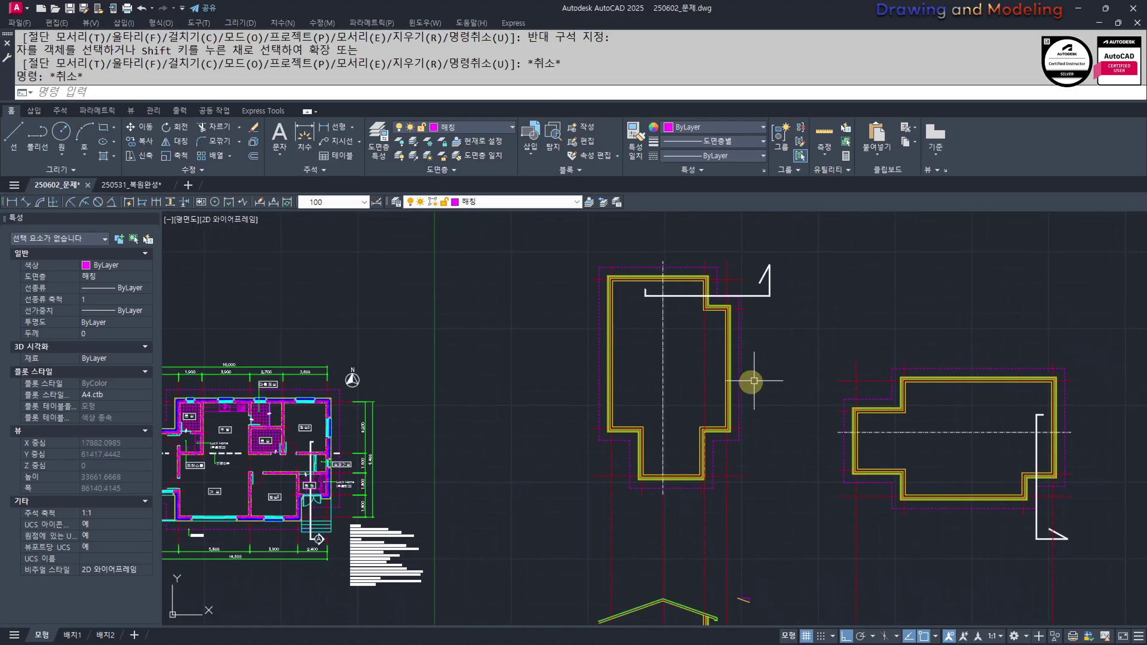
{"action": "scroll", "coordinate": [709, 257], "scroll_direction": "up", "scroll_amount": 6}
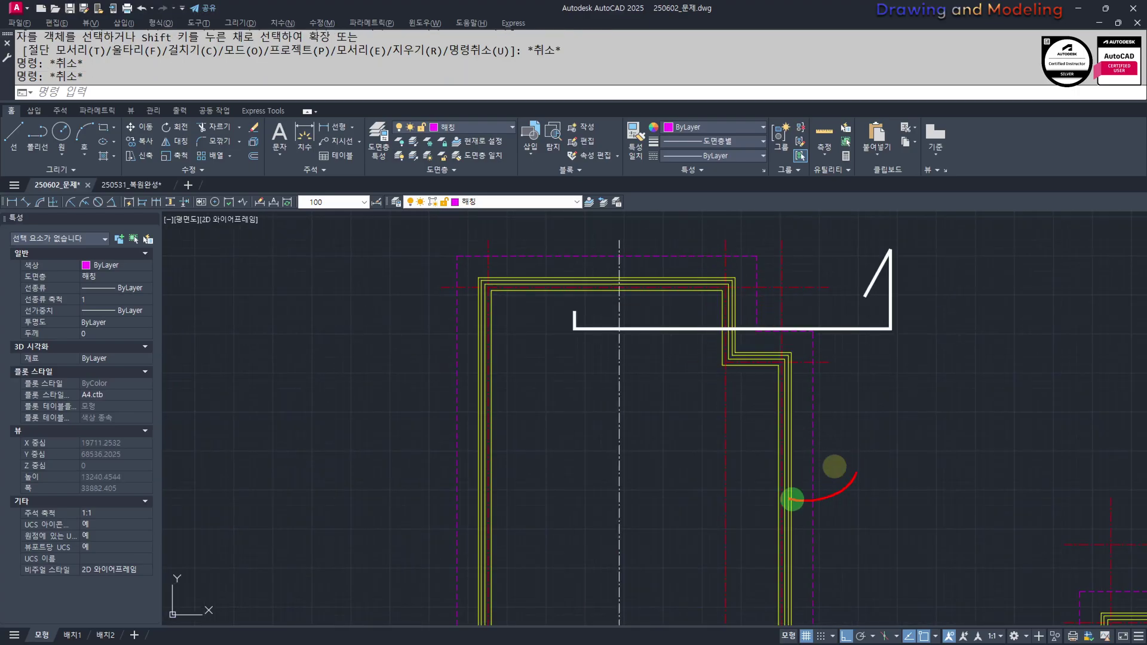
{"action": "scroll", "coordinate": [538, 370], "scroll_direction": "down", "scroll_amount": 5}
{"action": "scroll", "coordinate": [615, 448], "scroll_direction": "up", "scroll_amount": 5}
{"action": "middle_click_drag", "start_coordinate": [558, 468], "coordinate": [656, 389]}
{"action": "key", "text": "Escape"}
{"action": "scroll", "coordinate": [666, 376], "scroll_direction": "down", "scroll_amount": 4}
{"action": "middle_click_drag", "start_coordinate": [389, 258], "coordinate": [586, 313]}
{"action": "scroll", "coordinate": [586, 313], "scroll_direction": "up", "scroll_amount": 2}
{"action": "scroll", "coordinate": [780, 457], "scroll_direction": "up", "scroll_amount": 2}
{"action": "middle_click_drag", "start_coordinate": [782, 458], "coordinate": [742, 443]}
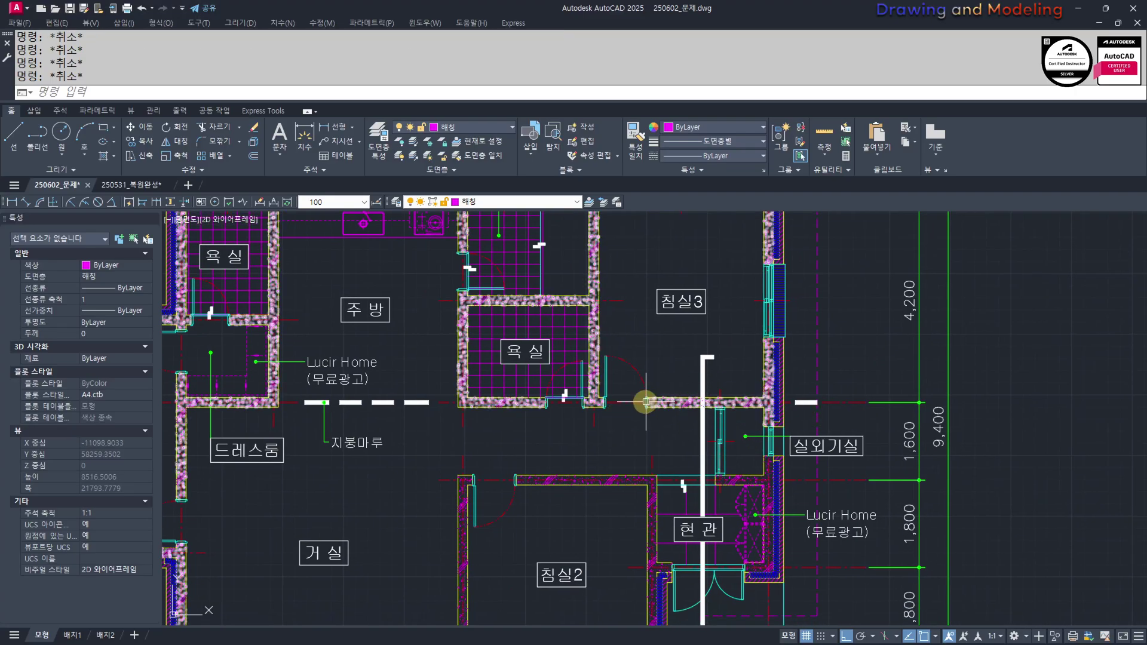
Offset the section's ridge centre line 100 mm to both sides
{"action": "scroll", "coordinate": [745, 487], "scroll_direction": "down", "scroll_amount": 5}
{"action": "scroll", "coordinate": [652, 486], "scroll_direction": "up", "scroll_amount": 6}
{"action": "type", "text": "o"}
{"action": "key", "text": "Return"}
{"action": "type", "text": "100"}
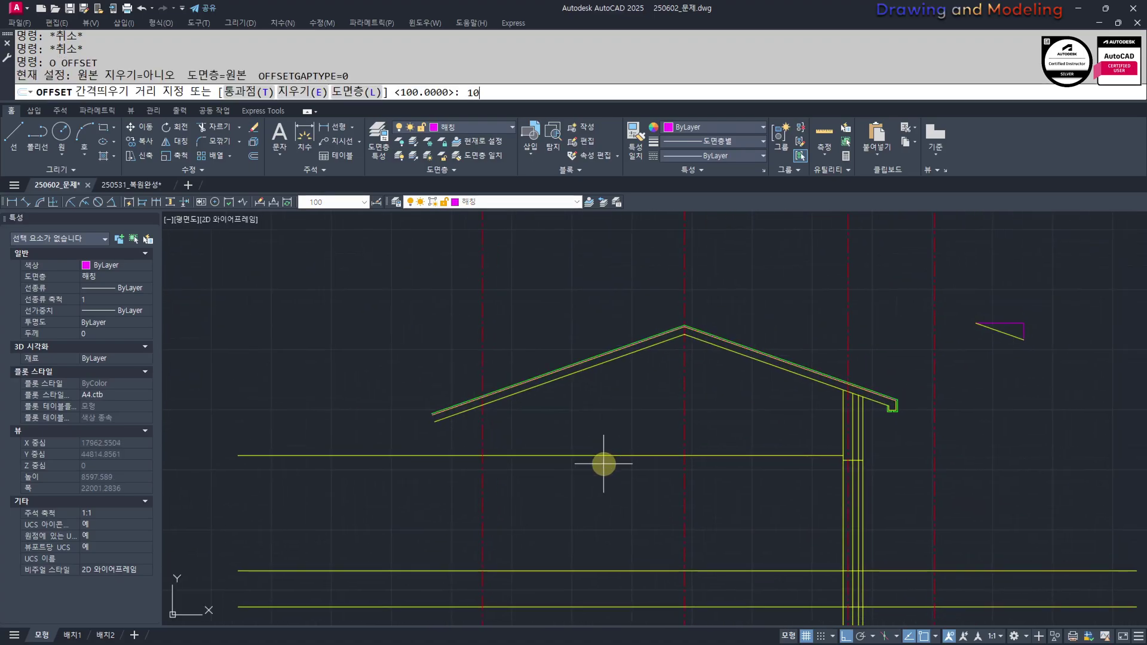
{"action": "key", "text": "Return"}
{"action": "left_click", "coordinate": [685, 394]}
{"action": "left_click", "coordinate": [686, 398]}
{"action": "left_click", "coordinate": [687, 395]}
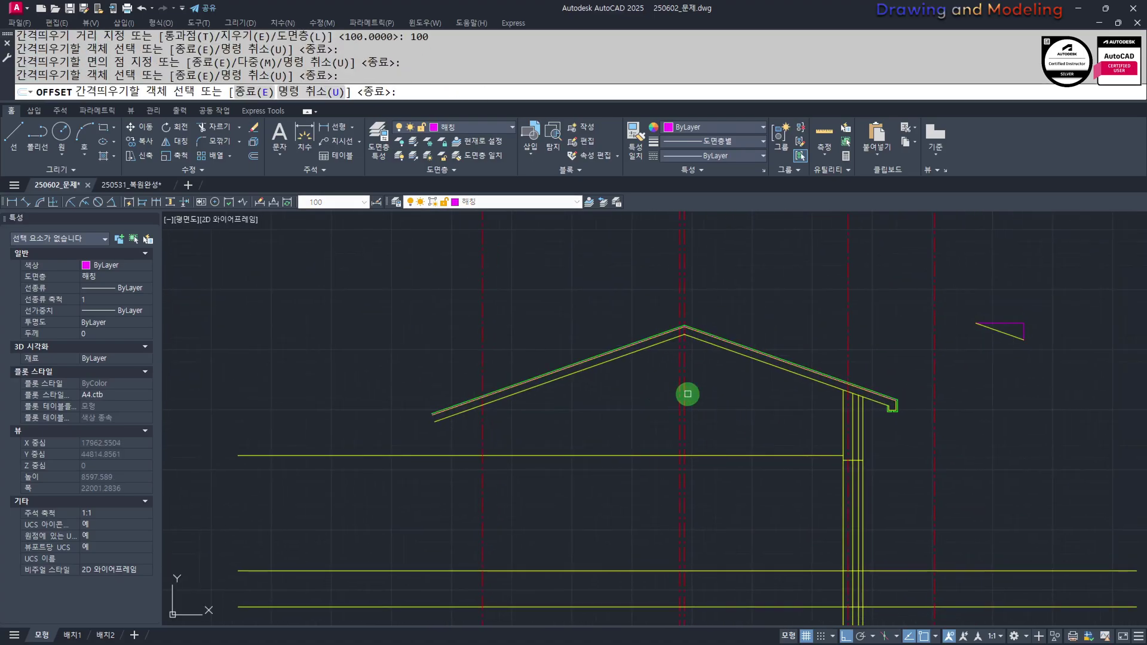
{"action": "left_click", "coordinate": [687, 395]}
{"action": "key", "text": "Escape"}
{"action": "key", "text": "Escape"}
Match the two offset lines beside the ridge centre line to the properties of the yellow roof outline
{"action": "scroll", "coordinate": [681, 397], "scroll_direction": "up", "scroll_amount": 6}
{"action": "type", "text": "mm"}
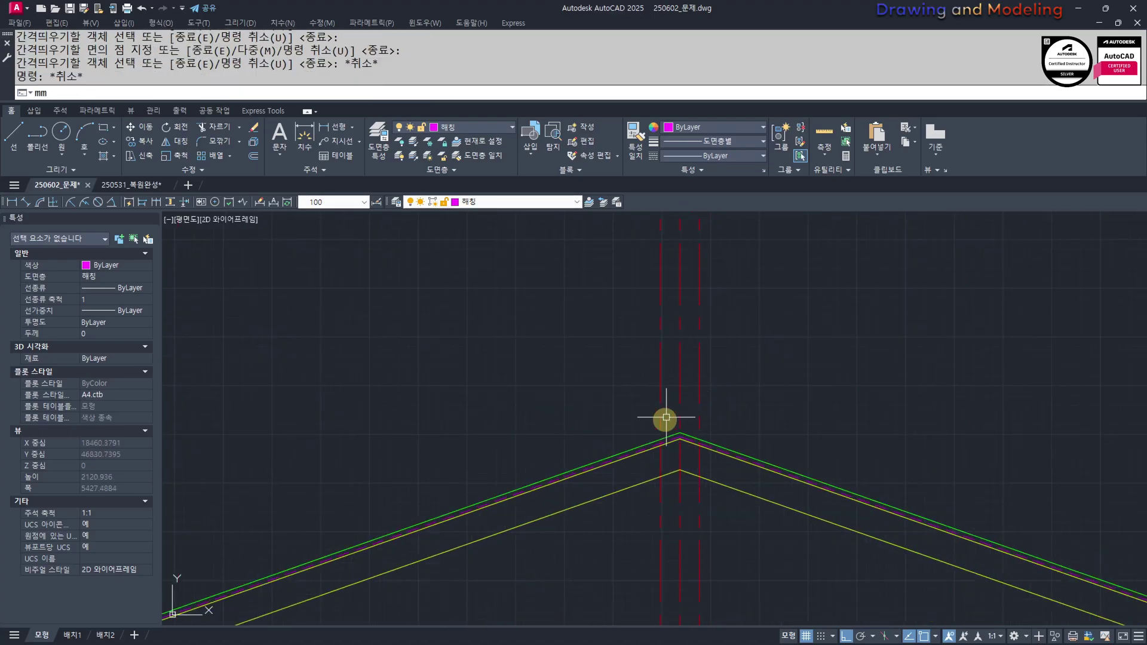
{"action": "key", "text": "space"}
{"action": "scroll", "coordinate": [683, 480], "scroll_direction": "up", "scroll_amount": 4}
{"action": "left_click", "coordinate": [750, 489]}
{"action": "left_click", "coordinate": [745, 484]}
{"action": "left_click", "coordinate": [742, 479]}
{"action": "left_click", "coordinate": [731, 453]}
{"action": "left_click", "coordinate": [700, 438]}
{"action": "double_click", "coordinate": [595, 439]}
{"action": "left_click", "coordinate": [643, 432]}
{"action": "left_click", "coordinate": [599, 459]}
{"action": "key", "text": "Escape"}
{"action": "key", "text": "Escape"}
Trim the ridge wall's two lines above the underside of the sloped roof
{"action": "type", "text": "tr"}
{"action": "key", "text": "space"}
{"action": "left_click", "coordinate": [674, 449]}
{"action": "triple_click", "coordinate": [649, 499]}
{"action": "left_click", "coordinate": [764, 299]}
{"action": "left_click", "coordinate": [659, 344]}
{"action": "key", "text": "Escape"}
{"action": "key", "text": "Escape"}
{"action": "key", "text": "space"}
{"action": "left_click", "coordinate": [689, 462]}
{"action": "left_click", "coordinate": [652, 461]}
{"action": "key", "text": "space"}
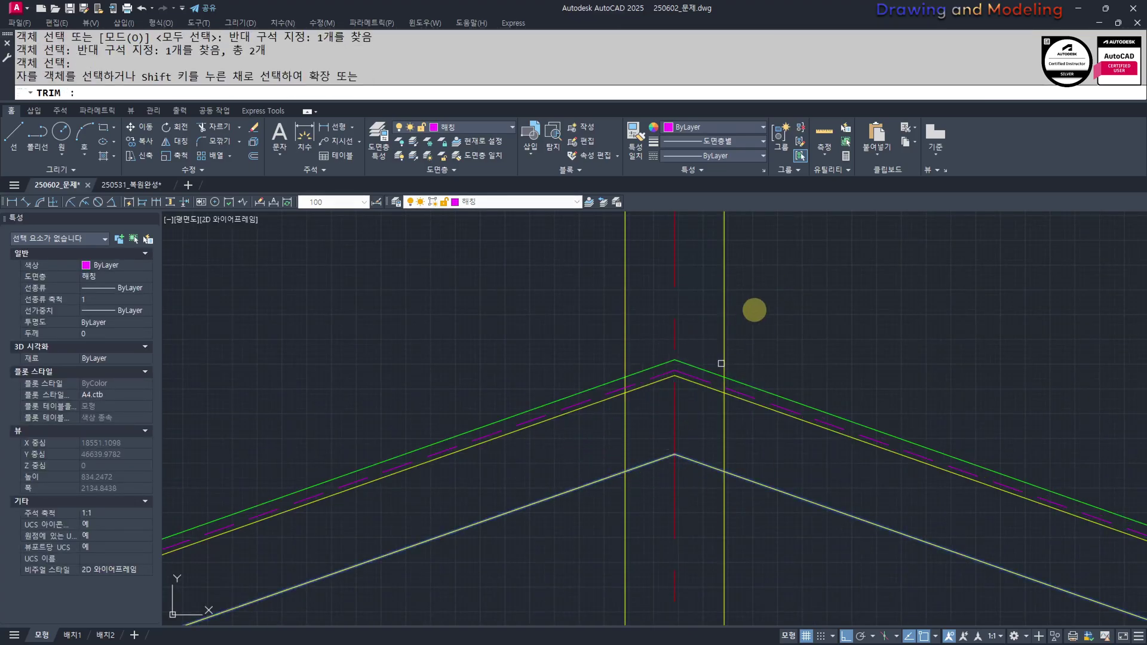
{"action": "left_click", "coordinate": [748, 321]}
{"action": "left_click", "coordinate": [700, 303]}
{"action": "key", "text": "Escape"}
Offset the outer wall's centre line 1600 mm toward the ridge
{"action": "scroll", "coordinate": [536, 356], "scroll_direction": "down", "scroll_amount": 10}
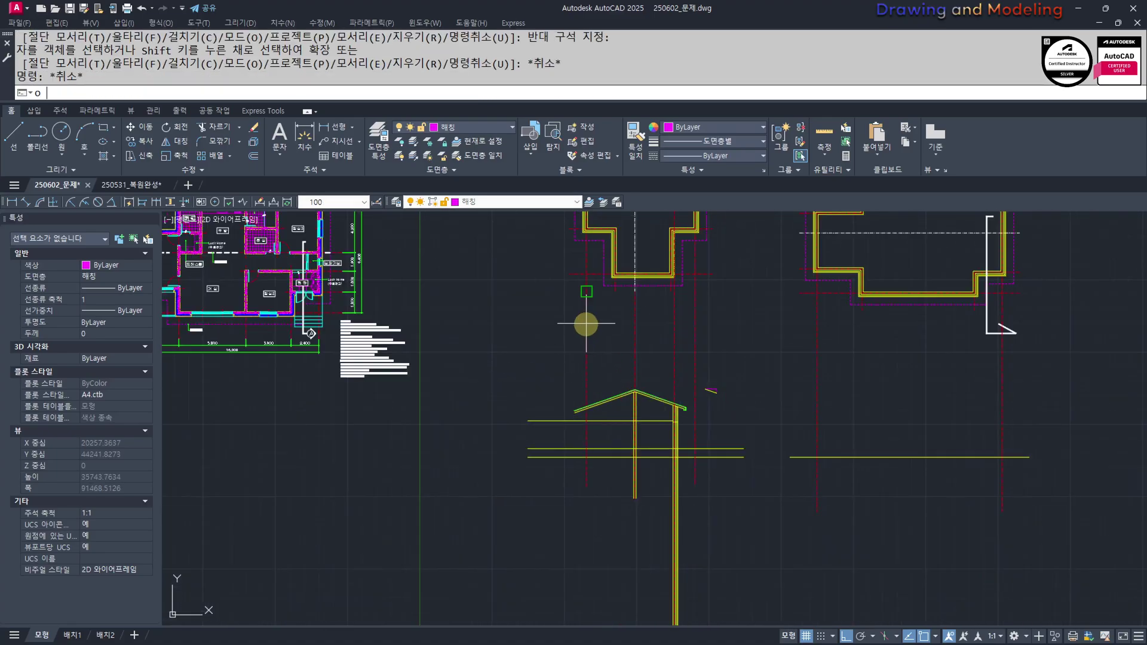
{"action": "type", "text": "o"}
{"action": "key", "text": "Return"}
{"action": "type", "text": "1600"}
{"action": "key", "text": "Return"}
{"action": "left_click", "coordinate": [677, 355]}
{"action": "left_click", "coordinate": [472, 335]}
{"action": "key", "text": "Escape"}
{"action": "key", "text": "Escape"}
Offset the new interior wall centre line 100 mm to both sides
{"action": "scroll", "coordinate": [645, 412], "scroll_direction": "up", "scroll_amount": 6}
{"action": "scroll", "coordinate": [693, 370], "scroll_direction": "up", "scroll_amount": 4}
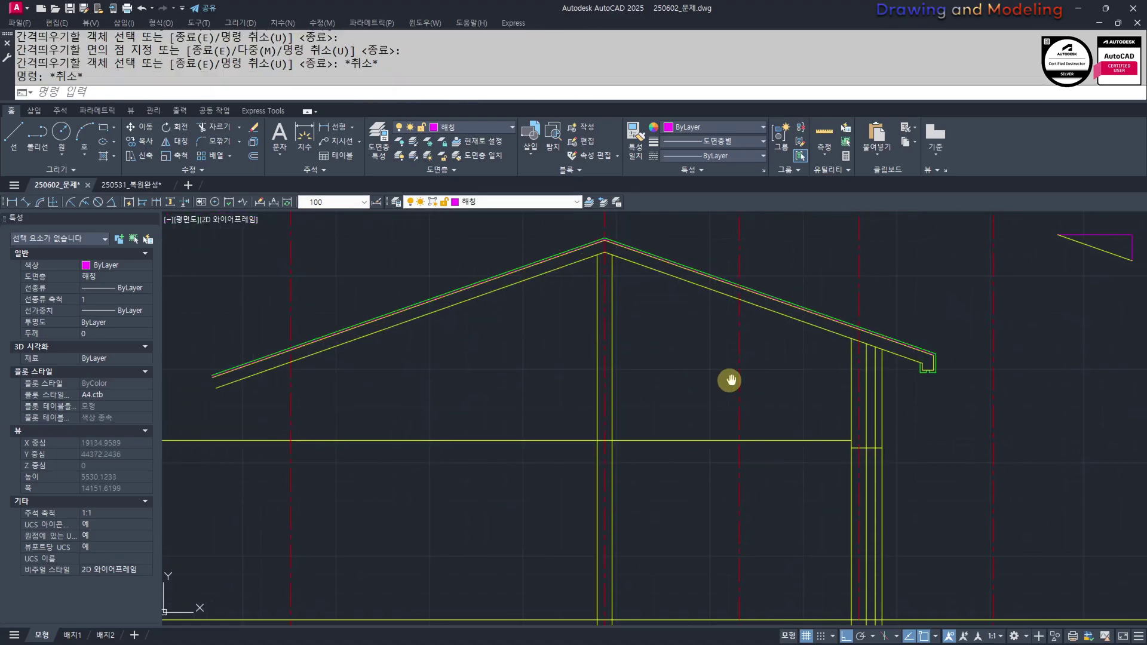
{"action": "type", "text": "o"}
{"action": "key", "text": "Return"}
{"action": "type", "text": "100"}
{"action": "key", "text": "Return"}
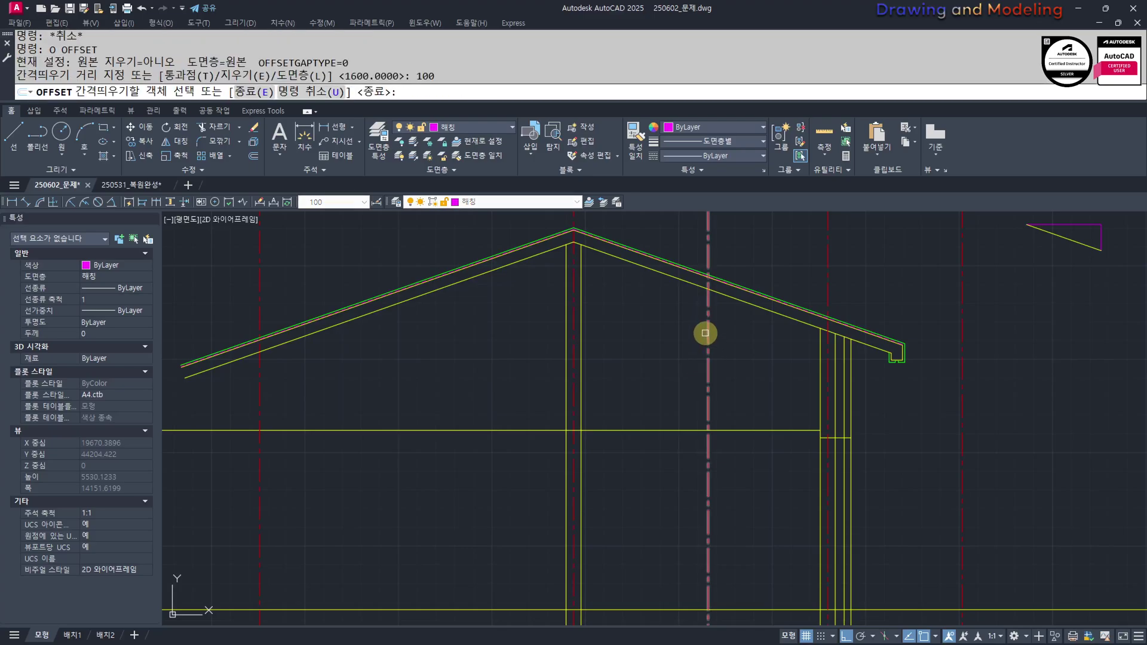
{"action": "left_click", "coordinate": [710, 332]}
{"action": "left_click", "coordinate": [711, 331]}
{"action": "left_click", "coordinate": [703, 299]}
{"action": "left_click", "coordinate": [708, 288]}
{"action": "left_click", "coordinate": [684, 328]}
{"action": "left_click", "coordinate": [708, 314]}
{"action": "left_click", "coordinate": [754, 328]}
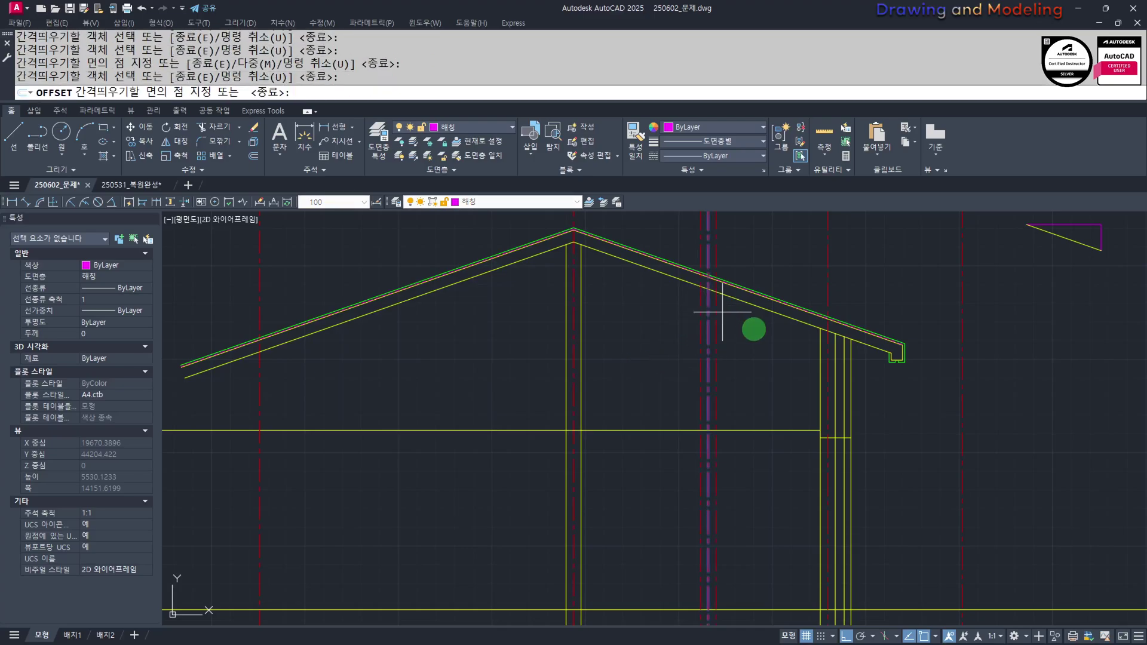
{"action": "key", "text": "Escape"}
Match the interior wall's two offset lines to the properties of the yellow section lines
{"action": "middle_click_drag", "start_coordinate": [722, 312], "coordinate": [742, 430]}
{"action": "type", "text": "mm"}
{"action": "key", "text": "Return"}
{"action": "scroll", "coordinate": [729, 382], "scroll_direction": "up", "scroll_amount": 3}
{"action": "left_click", "coordinate": [724, 340]}
{"action": "left_click", "coordinate": [672, 368]}
{"action": "key", "text": "Escape"}
{"action": "key", "text": "Escape"}
Trim the interior wall's two lines above the roof underside
{"action": "middle_click_drag", "start_coordinate": [644, 323], "coordinate": [631, 390]}
{"action": "scroll", "coordinate": [635, 377], "scroll_direction": "up", "scroll_amount": 4}
{"action": "type", "text": "tr"}
{"action": "key", "text": "Return"}
{"action": "left_click", "coordinate": [665, 341]}
{"action": "left_click", "coordinate": [592, 418]}
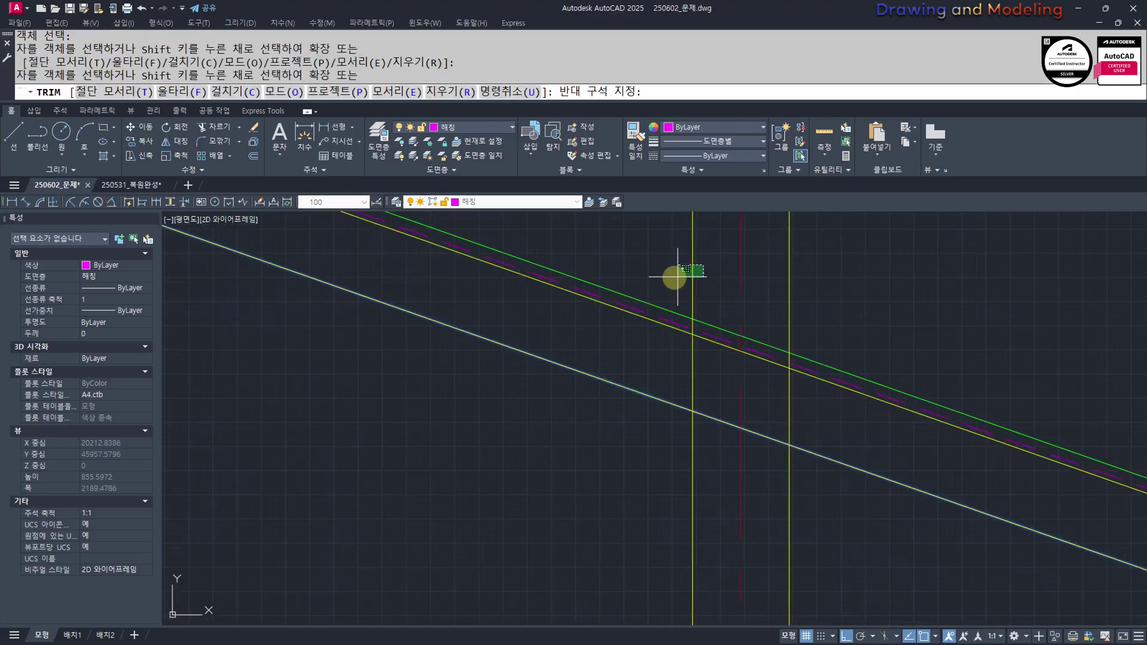
{"action": "key", "text": "Escape"}
Trim the roof underside line within the thickness of the ridge wall, the interior wall and the outer wall
{"action": "scroll", "coordinate": [674, 445], "scroll_direction": "down", "scroll_amount": 8}
{"action": "scroll", "coordinate": [686, 395], "scroll_direction": "down", "scroll_amount": 2}
{"action": "middle_click_drag", "start_coordinate": [686, 395], "coordinate": [665, 434]}
{"action": "scroll", "coordinate": [633, 306], "scroll_direction": "up", "scroll_amount": 10}
{"action": "type", "text": "tr"}
{"action": "key", "text": "Return"}
{"action": "key", "text": "Return"}
{"action": "left_click", "coordinate": [571, 251]}
{"action": "left_click", "coordinate": [588, 292]}
{"action": "left_click", "coordinate": [640, 248]}
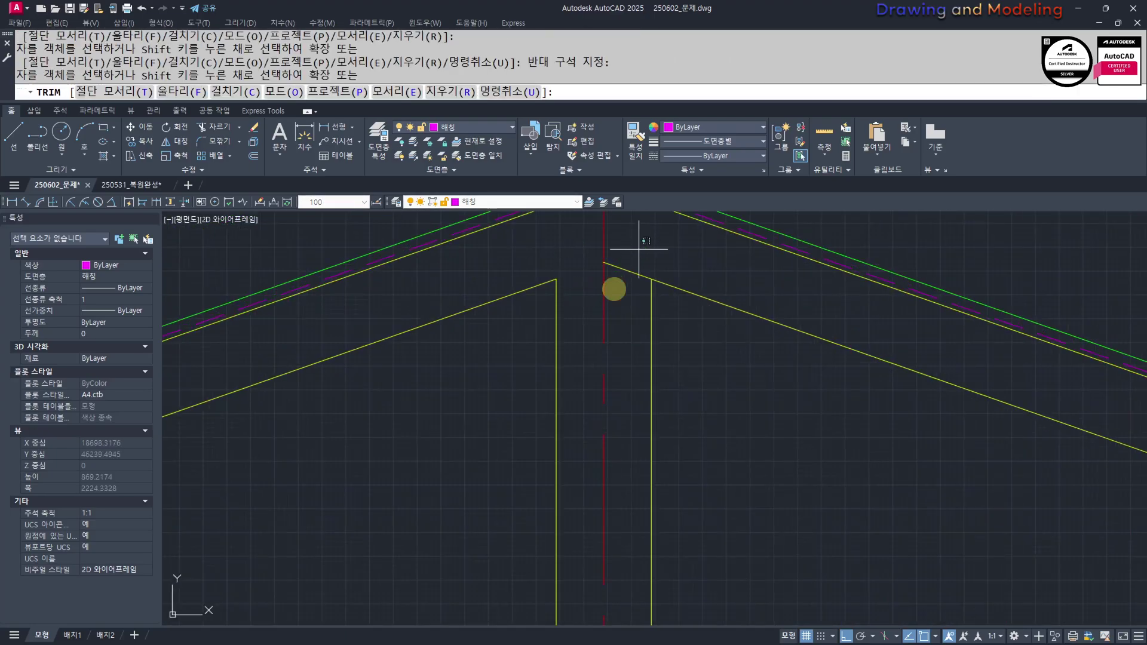
{"action": "left_click", "coordinate": [617, 284]}
{"action": "scroll", "coordinate": [804, 392], "scroll_direction": "down", "scroll_amount": 2}
{"action": "middle_click_drag", "start_coordinate": [793, 389], "coordinate": [517, 332]}
{"action": "left_click", "coordinate": [915, 417]}
{"action": "left_click", "coordinate": [896, 451]}
{"action": "scroll", "coordinate": [614, 423], "scroll_direction": "down", "scroll_amount": 3}
{"action": "scroll", "coordinate": [758, 424], "scroll_direction": "up", "scroll_amount": 2}
{"action": "left_click", "coordinate": [731, 420]}
{"action": "left_click", "coordinate": [755, 382]}
{"action": "left_click", "coordinate": [742, 422]}
{"action": "key", "text": "Escape"}
{"action": "key", "text": "Escape"}
{"action": "scroll", "coordinate": [532, 399], "scroll_direction": "down", "scroll_amount": 3}
{"action": "middle_click_drag", "start_coordinate": [469, 414], "coordinate": [604, 381]}
{"action": "scroll", "coordinate": [717, 430], "scroll_direction": "down", "scroll_amount": 4}
{"action": "scroll", "coordinate": [621, 454], "scroll_direction": "up", "scroll_amount": 2}
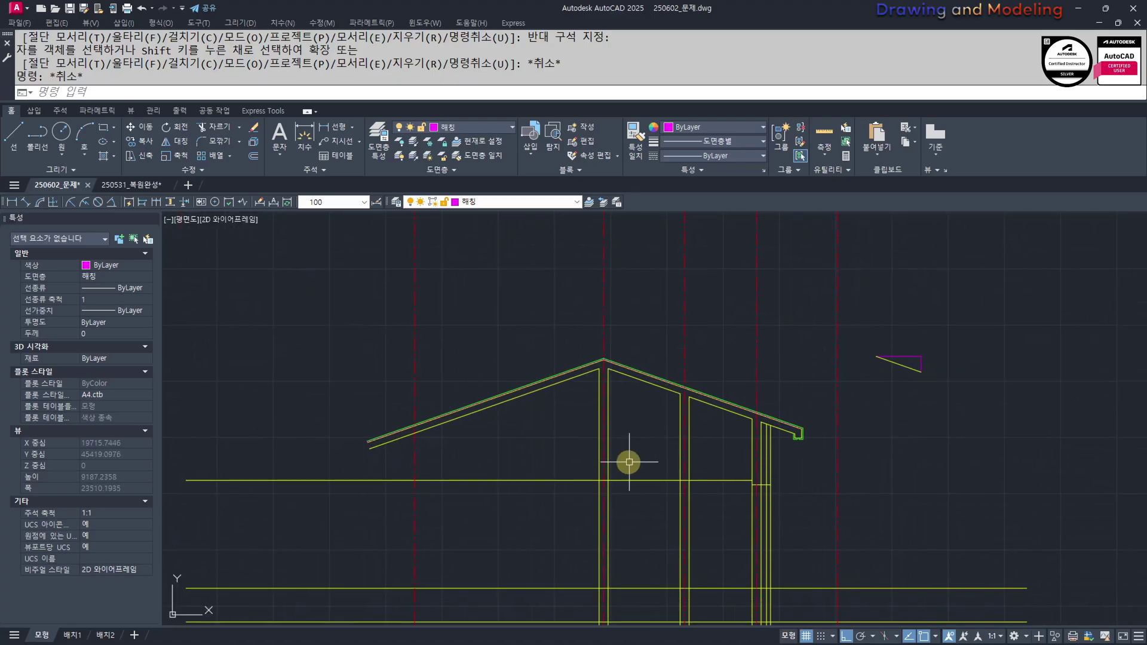
{"action": "scroll", "coordinate": [650, 474], "scroll_direction": "up", "scroll_amount": 3}
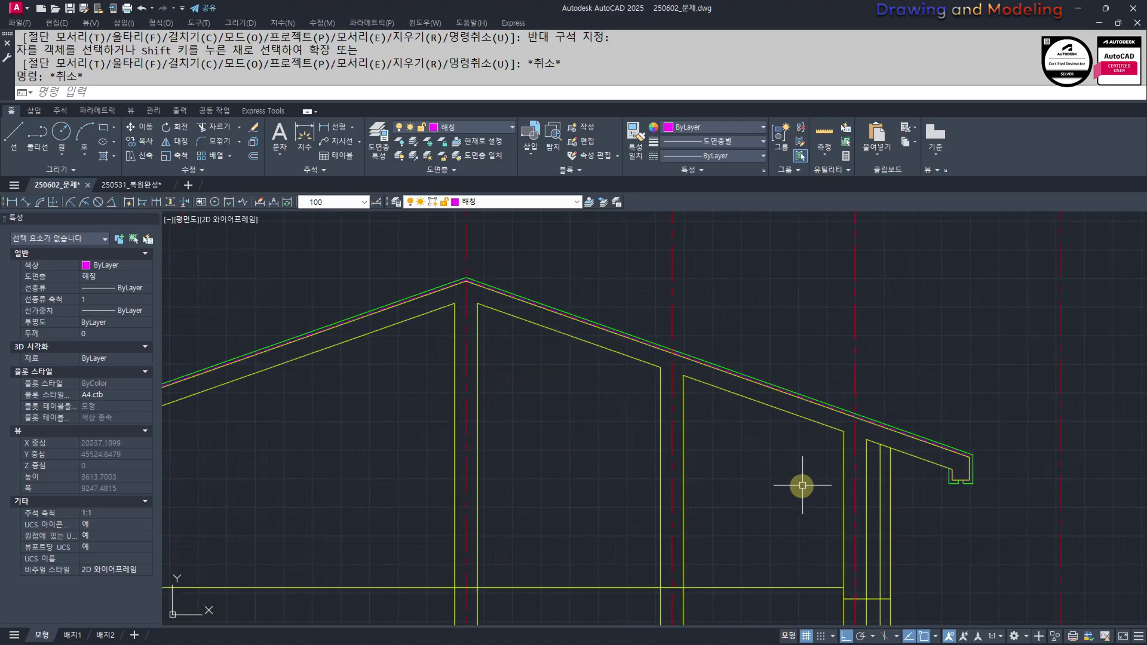
{"action": "scroll", "coordinate": [611, 415], "scroll_direction": "down", "scroll_amount": 4}
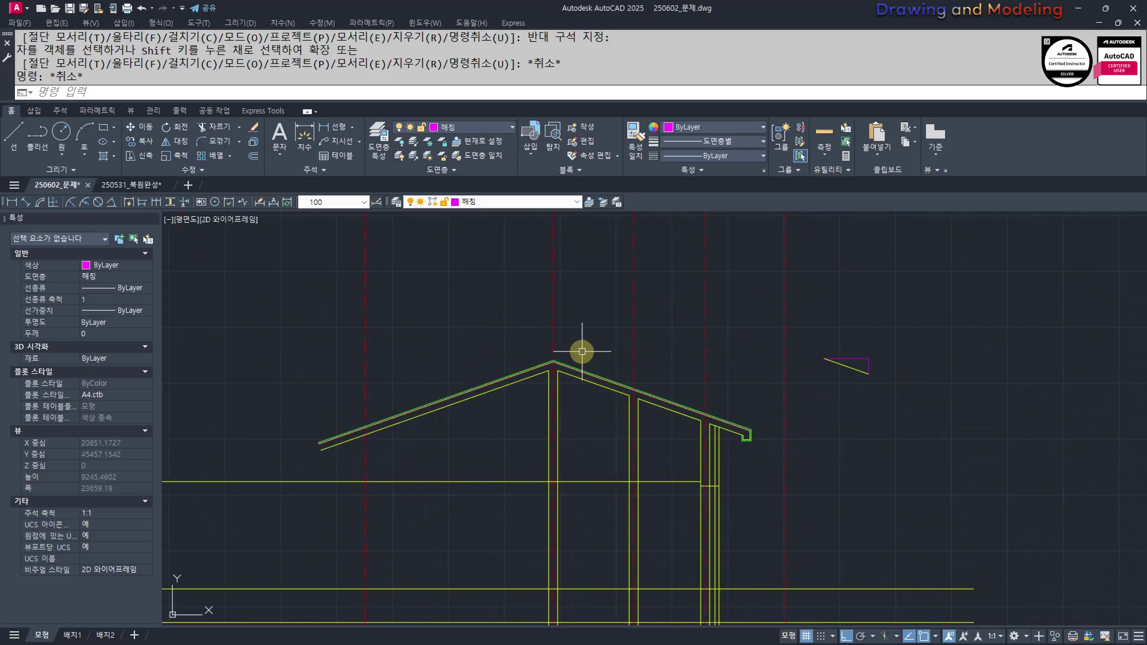
{"action": "scroll", "coordinate": [586, 355], "scroll_direction": "up", "scroll_amount": 4}
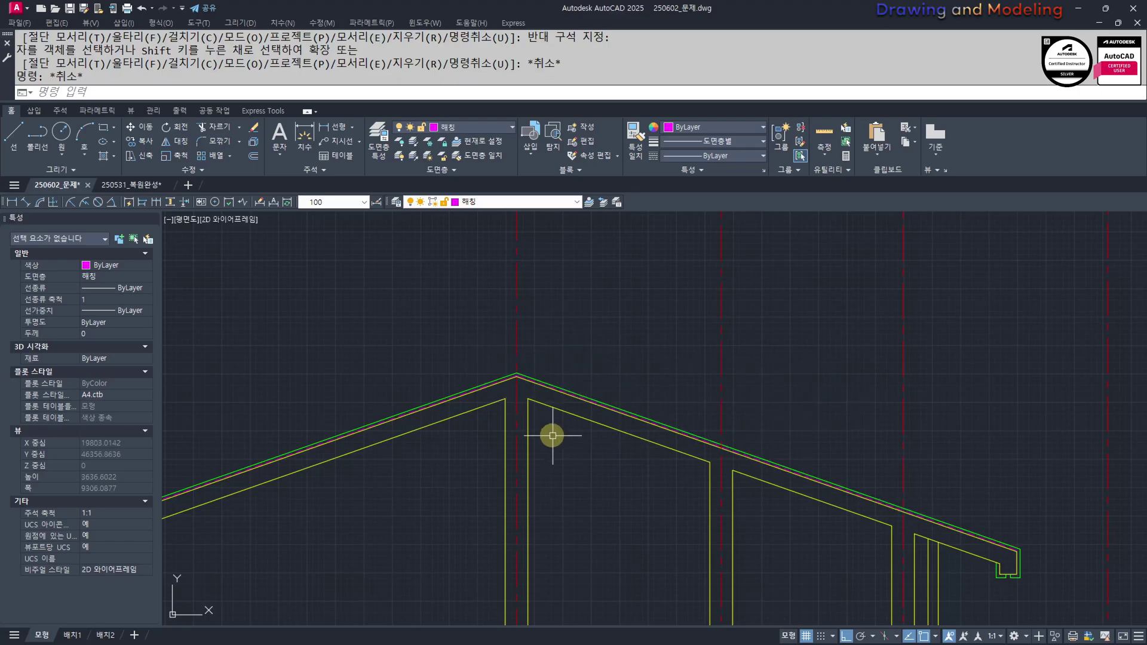
Move the roof slope triangle closer to the roof, above the eave
{"action": "middle_click_drag", "start_coordinate": [973, 469], "coordinate": [594, 463]}
{"action": "key", "text": "Escape"}
{"action": "key", "text": "Escape"}
{"action": "left_click", "coordinate": [926, 439]}
{"action": "left_click", "coordinate": [897, 317]}
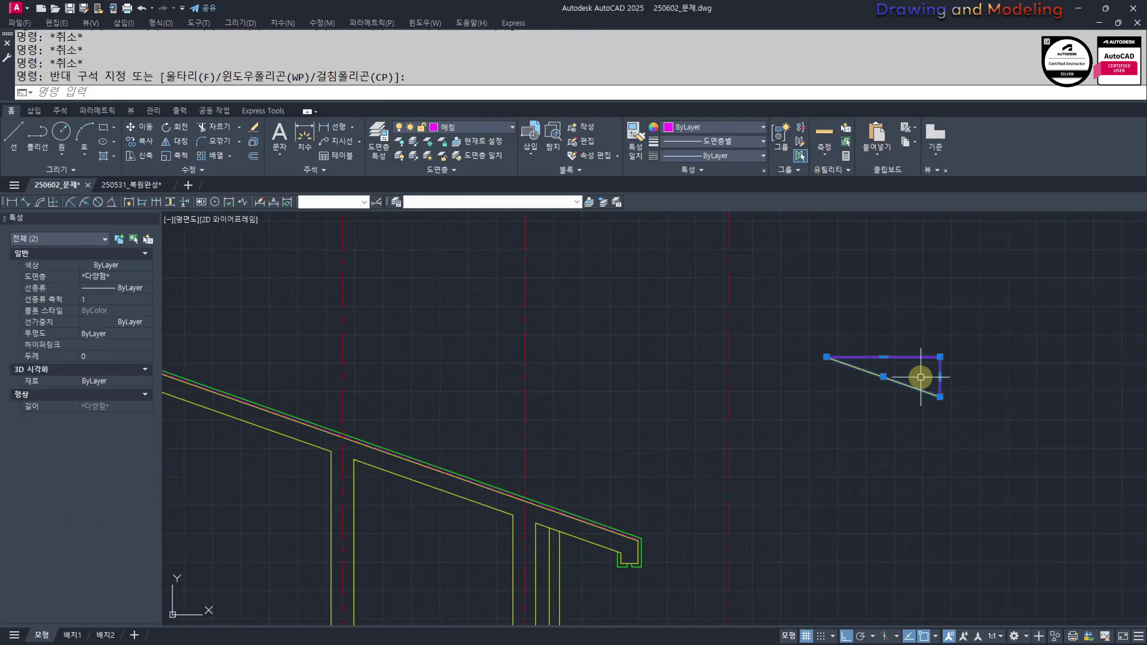
{"action": "middle_click_drag", "start_coordinate": [914, 375], "coordinate": [892, 425]}
{"action": "type", "text": "m"}
{"action": "key", "text": "space"}
{"action": "left_click", "coordinate": [886, 419]}
{"action": "left_click", "coordinate": [624, 359], "text": "shift"}
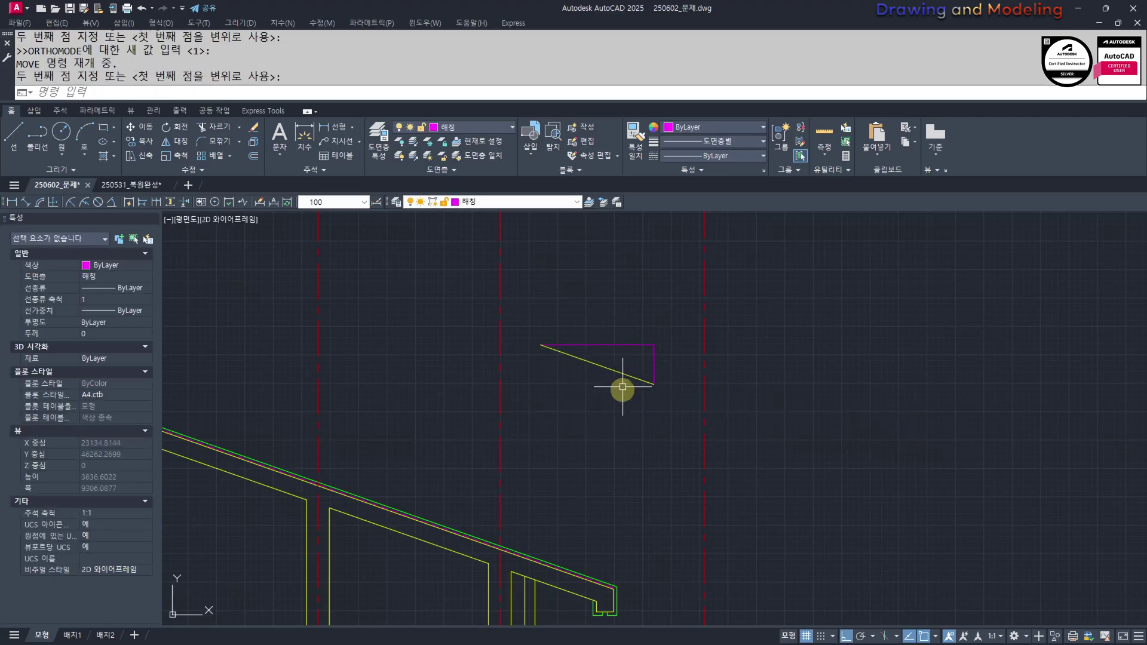
{"action": "middle_click_drag", "start_coordinate": [657, 489], "coordinate": [637, 410]}
{"action": "key", "text": "Escape"}
{"action": "key", "text": "Escape"}
{"action": "middle_click_drag", "start_coordinate": [745, 435], "coordinate": [768, 386]}
{"action": "left_click", "coordinate": [768, 385]}
{"action": "left_click", "coordinate": [611, 415]}
{"action": "key", "text": "Escape"}
{"action": "key", "text": "Escape"}
Draw a circle of radius 20 mm centred on the outer top corner of the eave
{"action": "scroll", "coordinate": [614, 370], "scroll_direction": "up", "scroll_amount": 2}
{"action": "middle_click_drag", "start_coordinate": [614, 370], "coordinate": [648, 428]}
{"action": "middle_click_drag", "start_coordinate": [651, 481], "coordinate": [621, 370]}
{"action": "scroll", "coordinate": [656, 464], "scroll_direction": "up", "scroll_amount": 2}
{"action": "type", "text": "c"}
{"action": "key", "text": "Return"}
{"action": "left_click", "coordinate": [640, 459]}
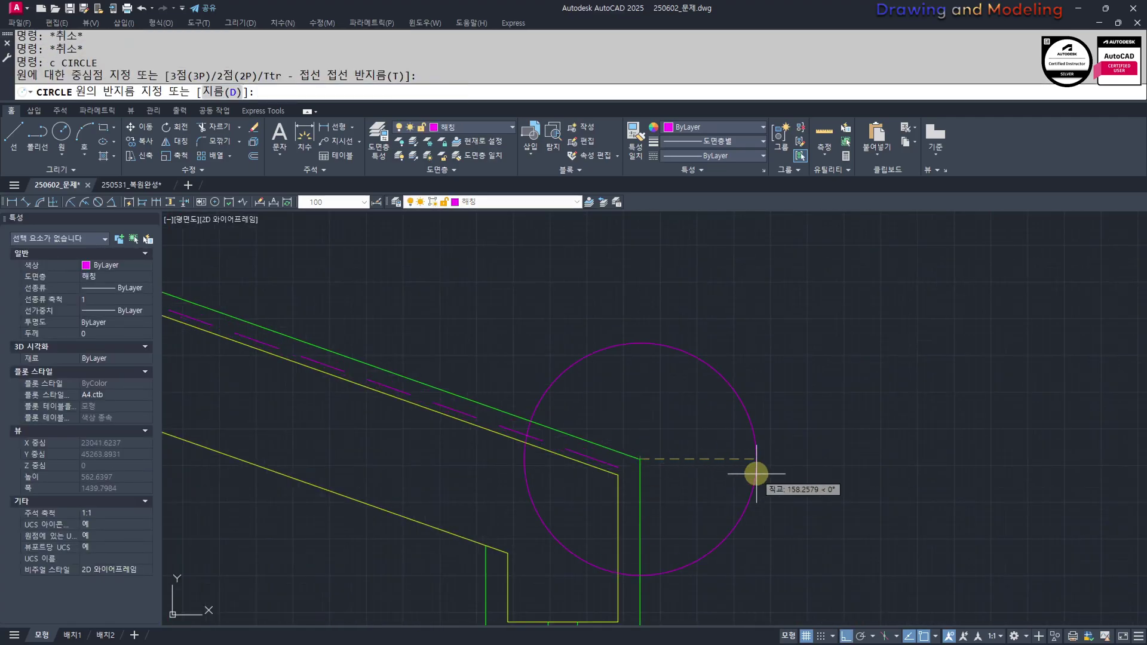
{"action": "type", "text": "20"}
{"action": "key", "text": "Return"}
{"action": "key", "text": "Escape"}
{"action": "key", "text": "Escape"}
Draw a 340 by 40 mm rectangle above the eave and explode it into lines
{"action": "middle_click_drag", "start_coordinate": [683, 345], "coordinate": [706, 459]}
{"action": "type", "text": "rec"}
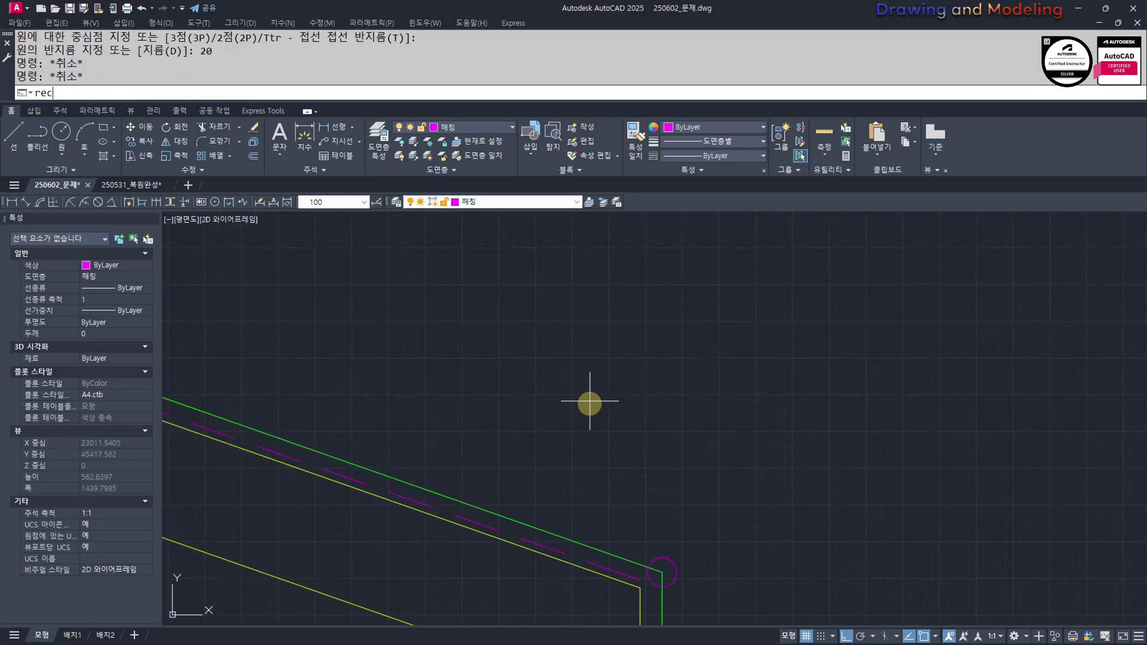
{"action": "key", "text": "Return"}
{"action": "left_click", "coordinate": [591, 413]}
{"action": "type", "text": "@340,40"}
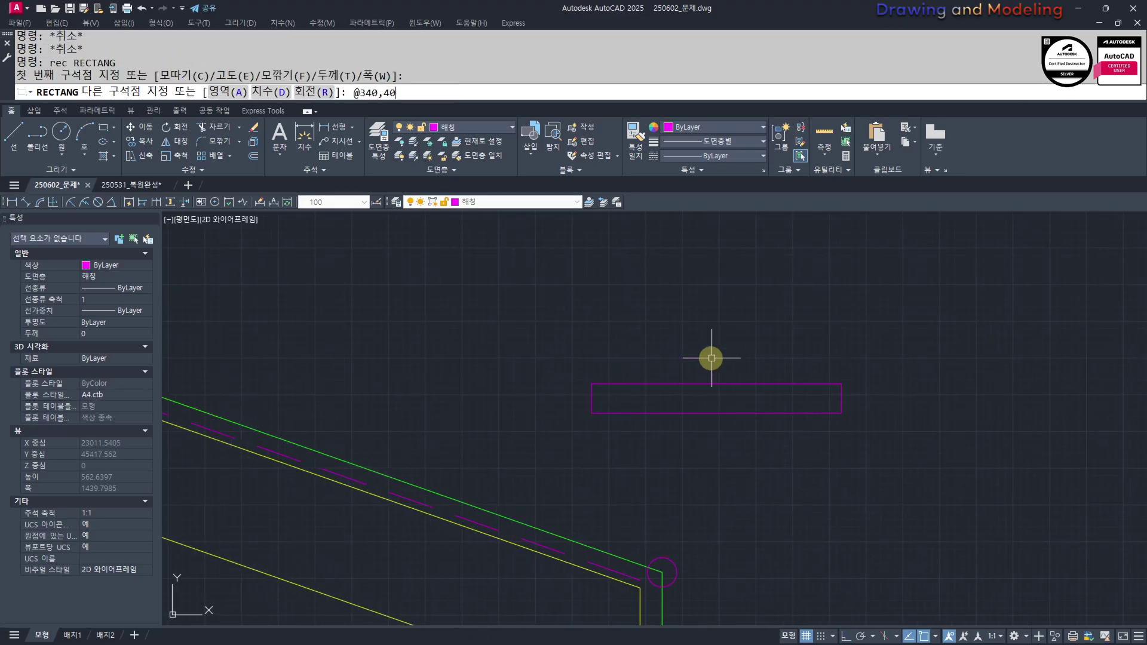
{"action": "key", "text": "Return"}
{"action": "left_click", "coordinate": [675, 414]}
{"action": "key", "text": "x"}
{"action": "key", "text": "Return"}
Offset one long edge and both short edges of the exploded rectangle 20 mm inward
{"action": "key", "text": "o"}
{"action": "key", "text": "Return"}
{"action": "type", "text": "20"}
{"action": "key", "text": "Return"}
{"action": "scroll", "coordinate": [676, 431], "scroll_direction": "up", "scroll_amount": 2}
{"action": "left_click", "coordinate": [631, 415]}
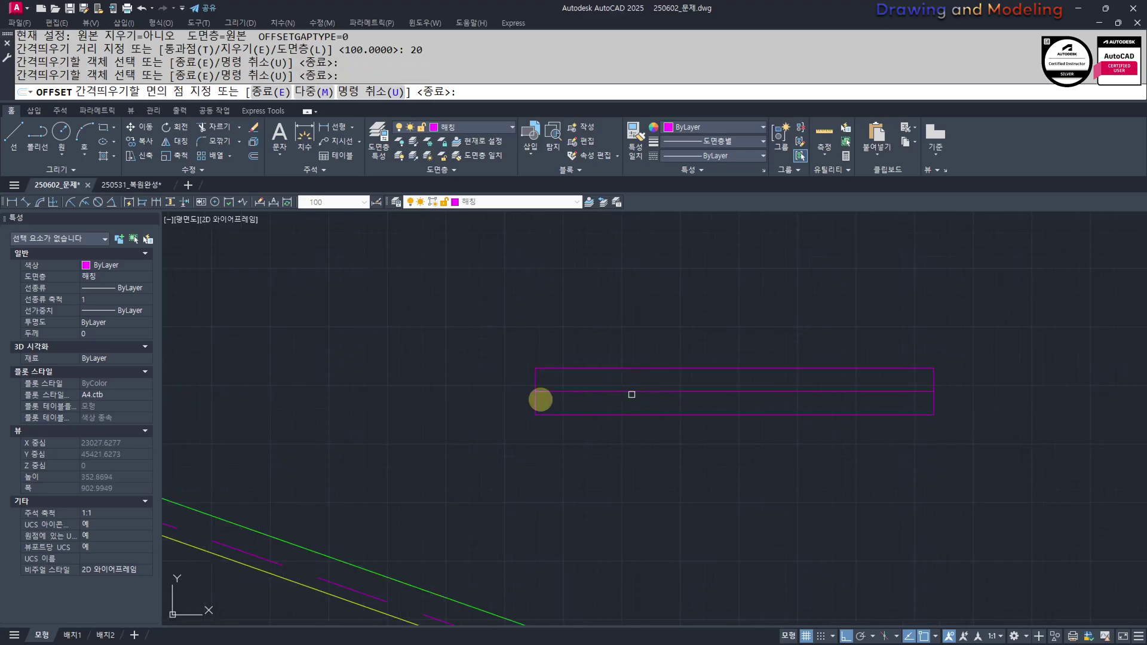
{"action": "left_click", "coordinate": [576, 397]}
{"action": "left_click", "coordinate": [535, 378]}
{"action": "left_click", "coordinate": [963, 417]}
{"action": "left_click", "coordinate": [914, 382]}
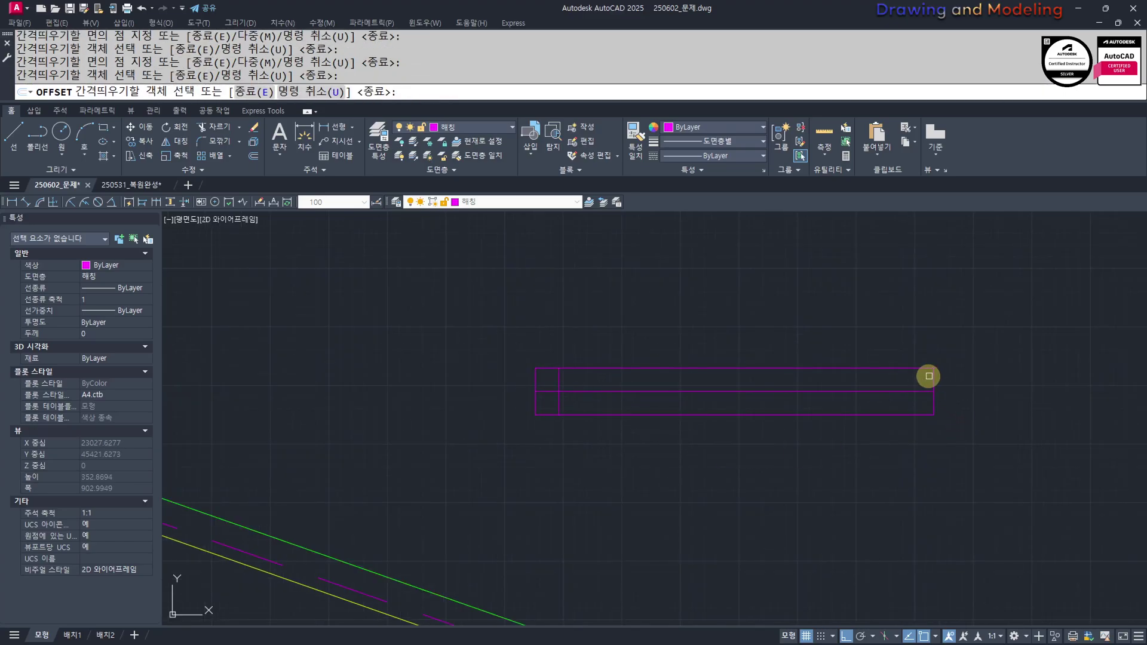
{"action": "left_click", "coordinate": [927, 376]}
{"action": "left_click", "coordinate": [835, 413]}
{"action": "scroll", "coordinate": [780, 412], "scroll_direction": "up", "scroll_amount": 2}
{"action": "key", "text": "Escape"}
Trim the rectangle's lines into a channel-shaped profile with two downward legs
{"action": "type", "text": "tr"}
{"action": "key", "text": "Return"}
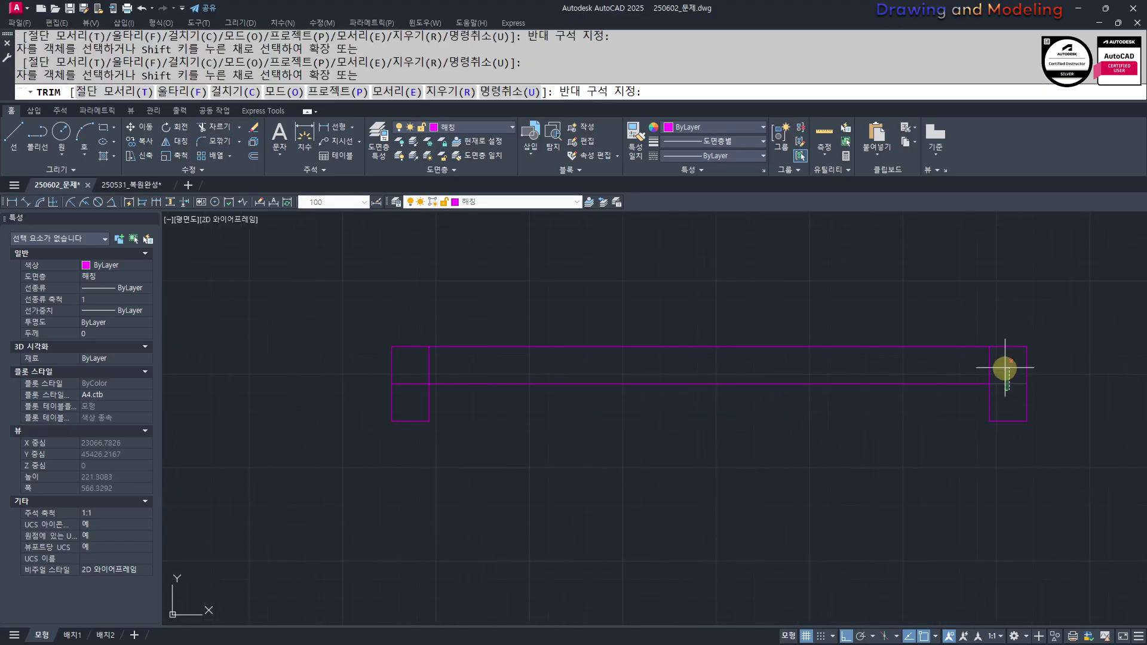
{"action": "left_click", "coordinate": [418, 394]}
{"action": "key", "text": "Escape"}
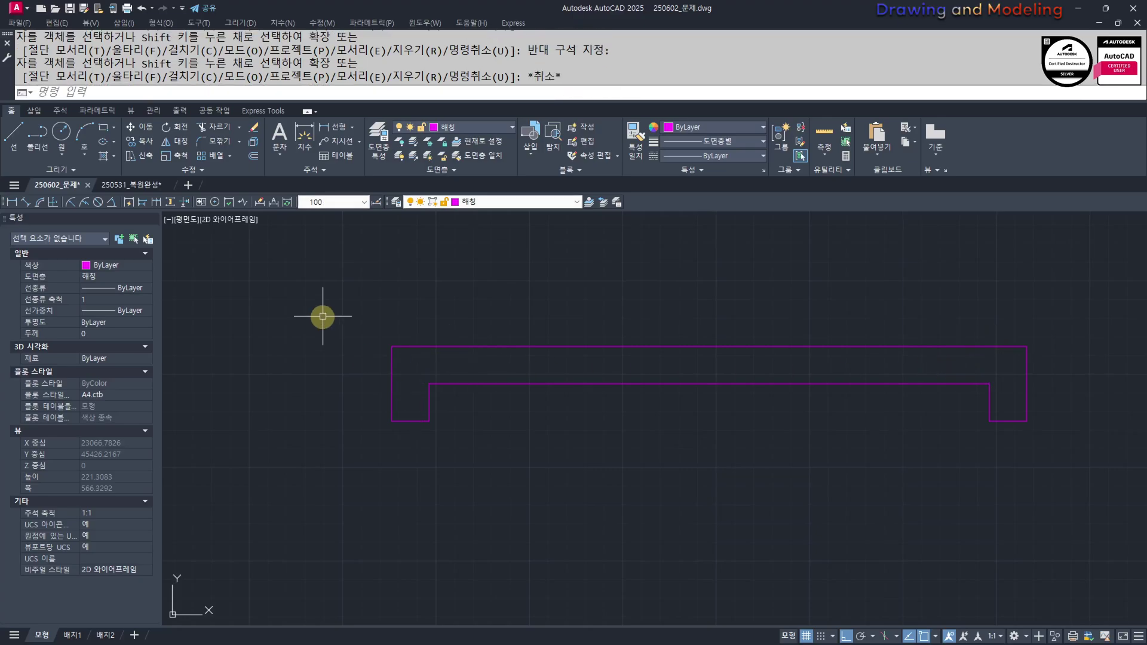
Join all lines of the channel-shaped profile above the eave into a single polyline
{"action": "left_click", "coordinate": [322, 316]}
{"action": "left_click", "coordinate": [996, 511]}
{"action": "left_click", "coordinate": [1072, 474]}
{"action": "left_click", "coordinate": [697, 272]}
{"action": "mouse_move", "coordinate": [784, 456]}
{"action": "middle_mouse_down"}
{"action": "mouse_move", "coordinate": [706, 470]}
{"action": "mouse_move", "coordinate": [679, 458]}
{"action": "middle_mouse_up"}
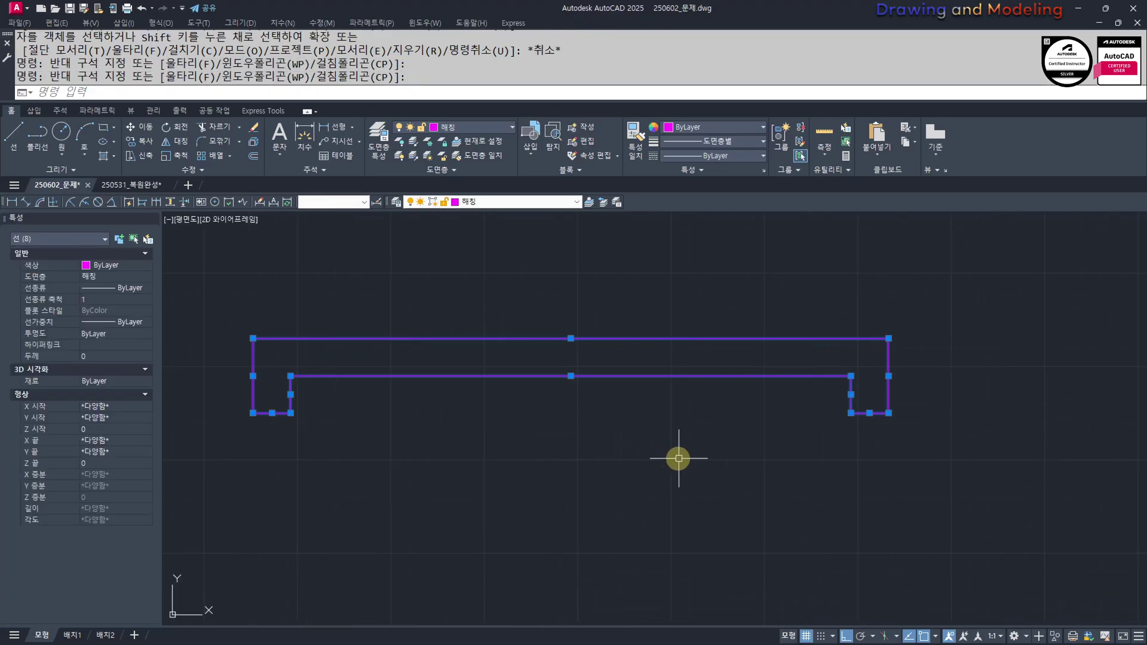
{"action": "key", "text": "Escape"}
{"action": "left_click", "coordinate": [896, 423]}
{"action": "left_click", "coordinate": [239, 293]}
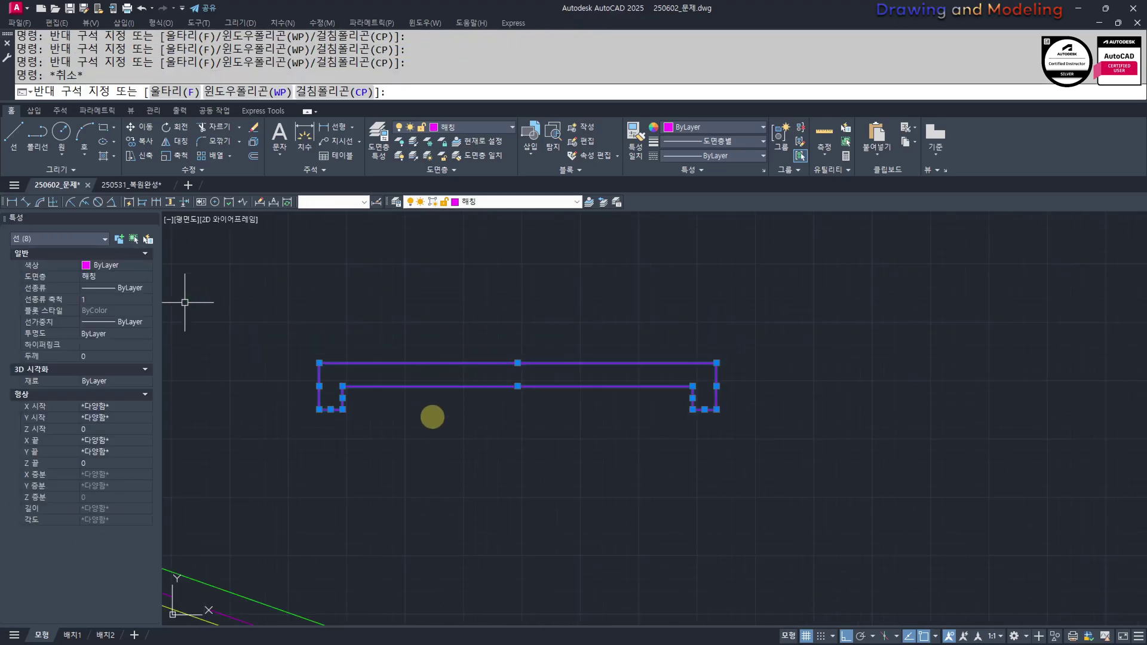
{"action": "scroll", "coordinate": [599, 391], "scroll_direction": "down", "scroll_amount": 4}
{"action": "key", "text": "Return"}
{"action": "key", "text": "Escape"}
{"action": "key", "text": "Escape"}
{"action": "middle_click_drag", "start_coordinate": [470, 485], "coordinate": [498, 494]}
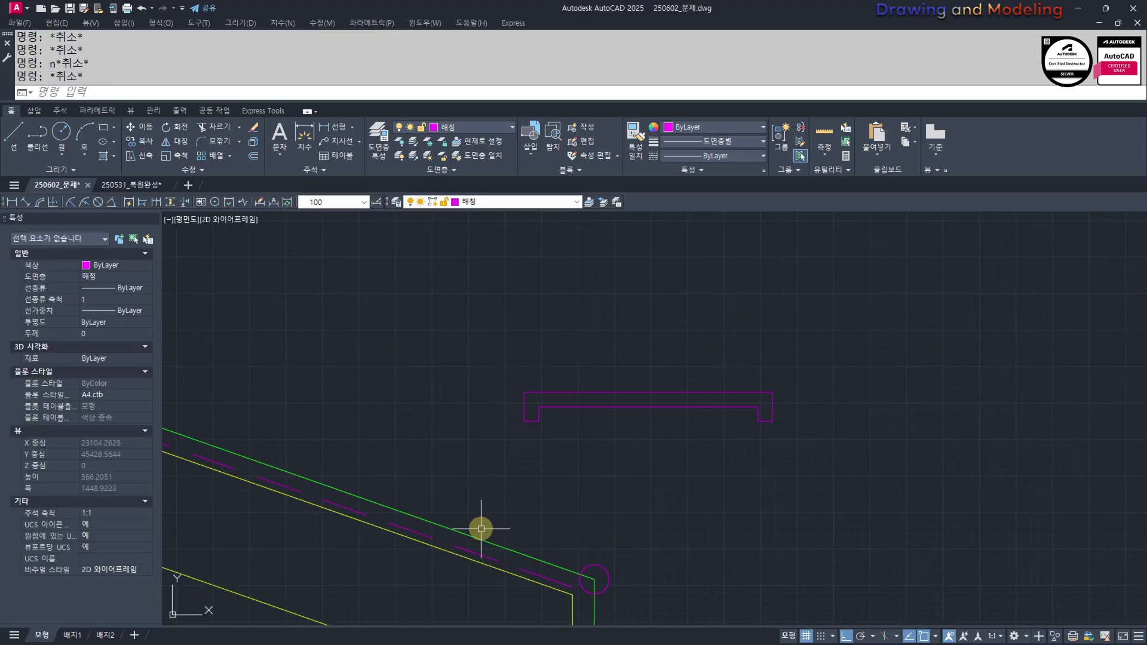
{"action": "left_click", "coordinate": [673, 448]}
{"action": "key", "text": "Escape"}
{"action": "key", "text": "Escape"}
{"action": "scroll", "coordinate": [598, 433], "scroll_direction": "up", "scroll_amount": 2}
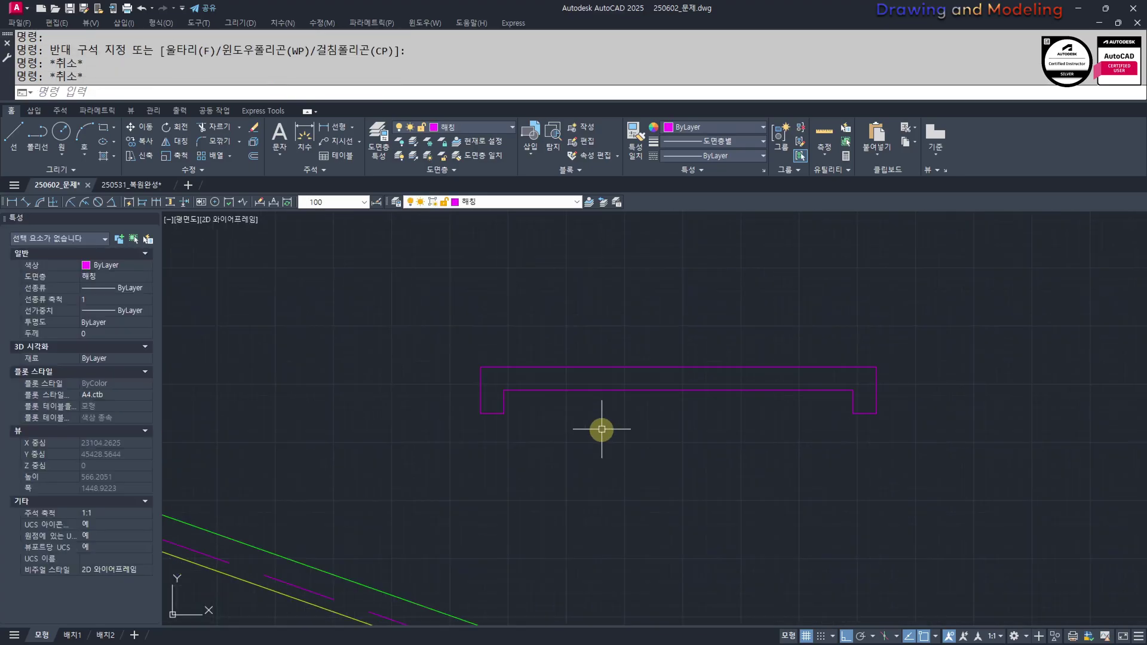
{"action": "key", "text": "Return"}
{"action": "key", "text": "Escape"}
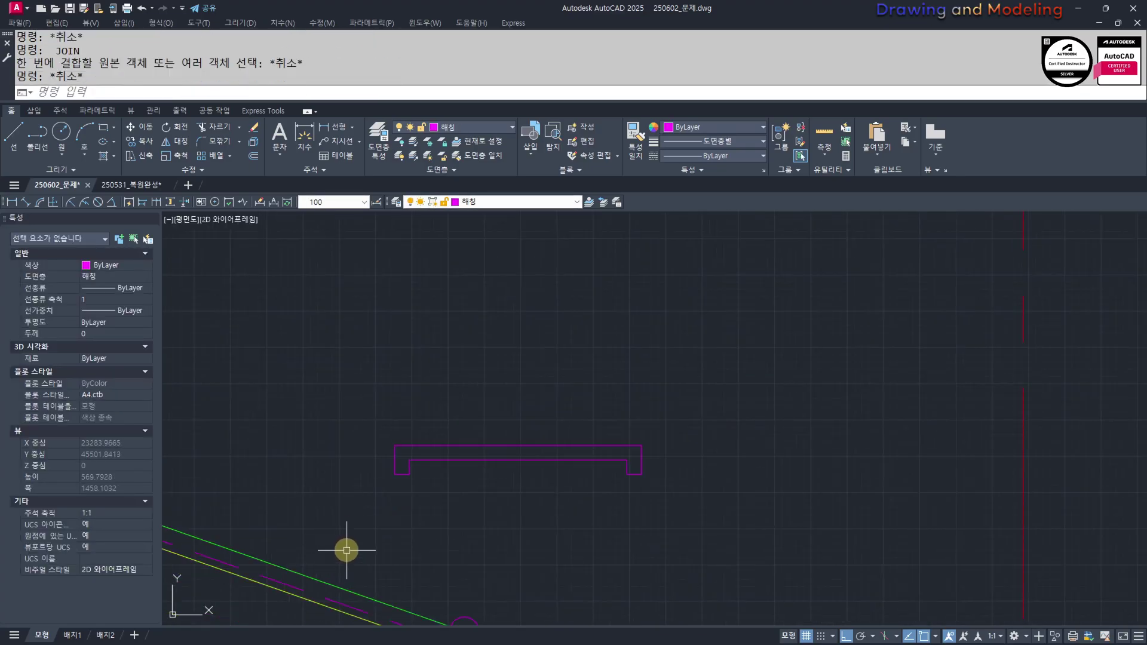
Match the channel profile's properties to the green outer roof line
{"action": "key", "text": "Return"}
{"action": "left_click", "coordinate": [303, 578]}
{"action": "left_click", "coordinate": [303, 578]}
{"action": "left_click", "coordinate": [483, 501]}
{"action": "left_click", "coordinate": [457, 455]}
{"action": "key", "text": "Escape"}
{"action": "key", "text": "Escape"}
Draw a 20 by 20 mm rectangle just below the channel profile near its left leg
{"action": "scroll", "coordinate": [483, 500], "scroll_direction": "up", "scroll_amount": 4}
{"action": "type", "text": "rec"}
{"action": "key", "text": "Return"}
{"action": "left_click", "coordinate": [375, 493]}
{"action": "type", "text": "@20,2"}
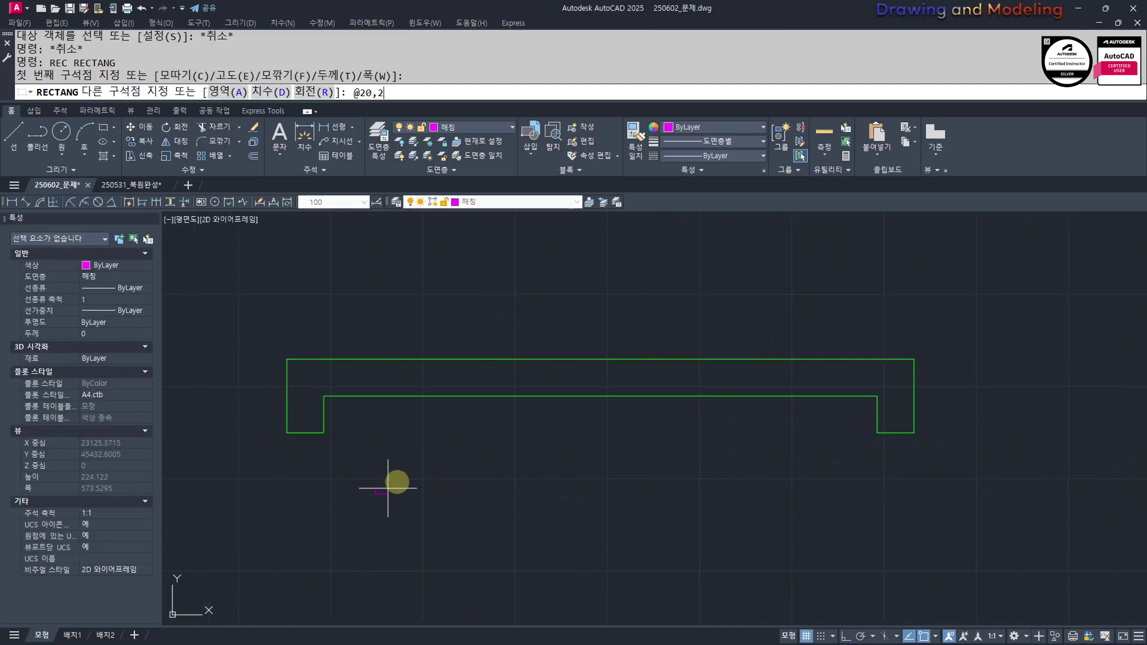
{"action": "type", "text": "0"}
{"action": "key", "text": "Return"}
{"action": "key", "text": "Escape"}
Draw a diagonal line across the small square from its lower-left to its upper-right corner
{"action": "key", "text": "Escape"}
{"action": "type", "text": "l"}
{"action": "key", "text": "Return"}
{"action": "left_click", "coordinate": [375, 476]}
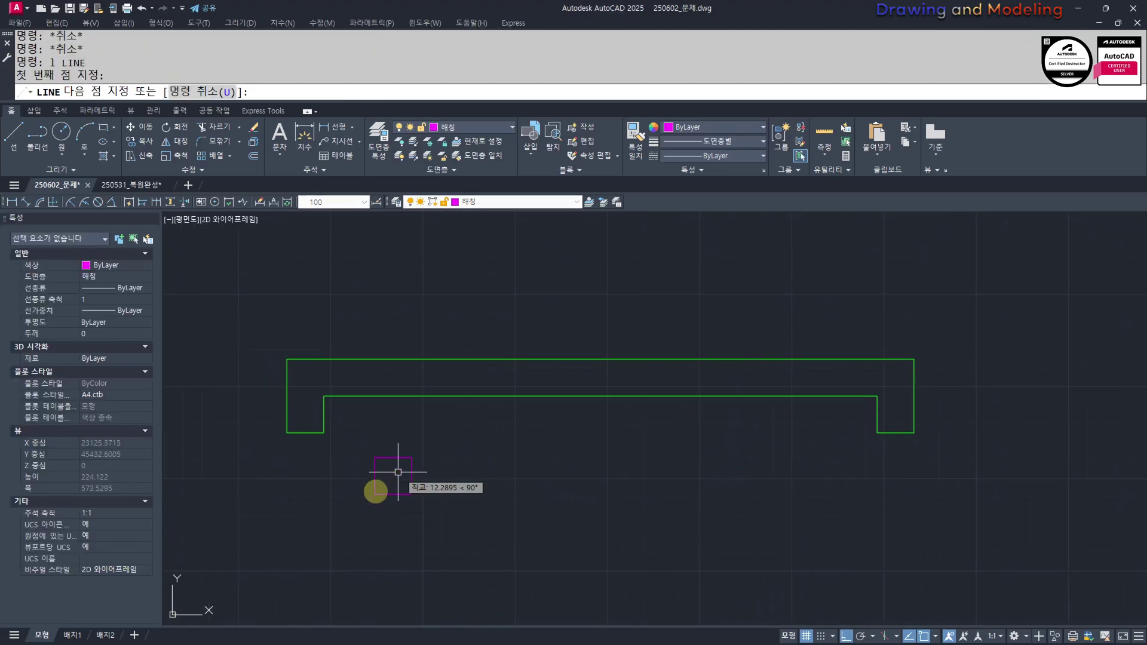
{"action": "key", "text": "Escape"}
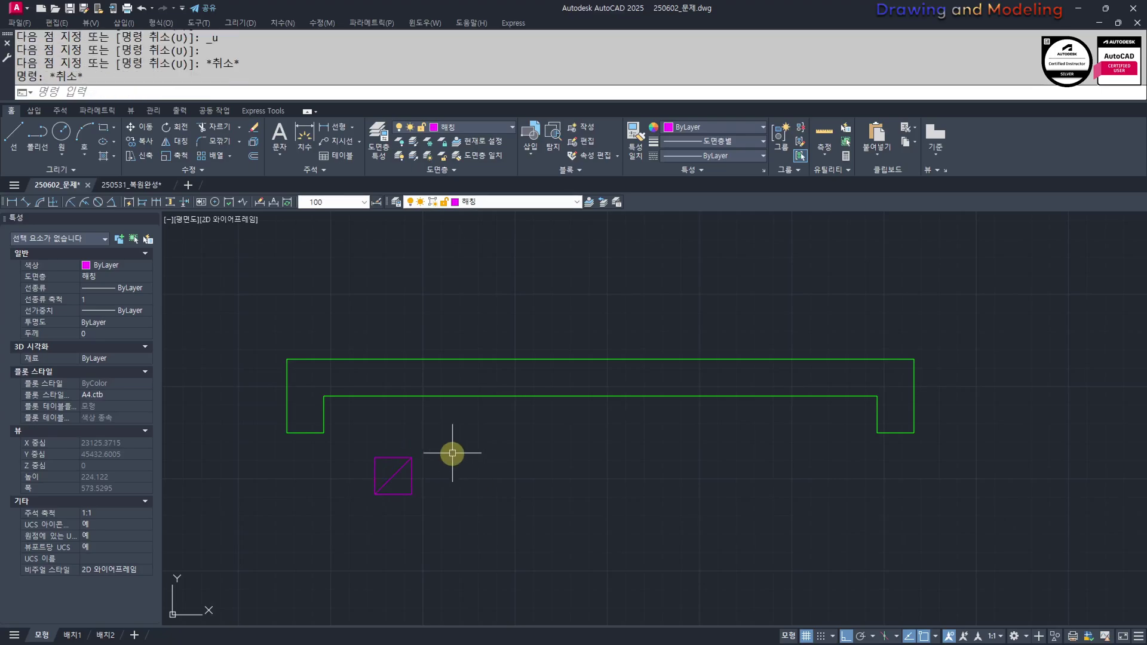
Match the square outline's properties to the green channel profile, leaving out the diagonal
{"action": "type", "text": "mm"}
{"action": "key", "text": "Return"}
{"action": "left_click", "coordinate": [427, 397]}
{"action": "scroll", "coordinate": [394, 472], "scroll_direction": "up", "scroll_amount": 4}
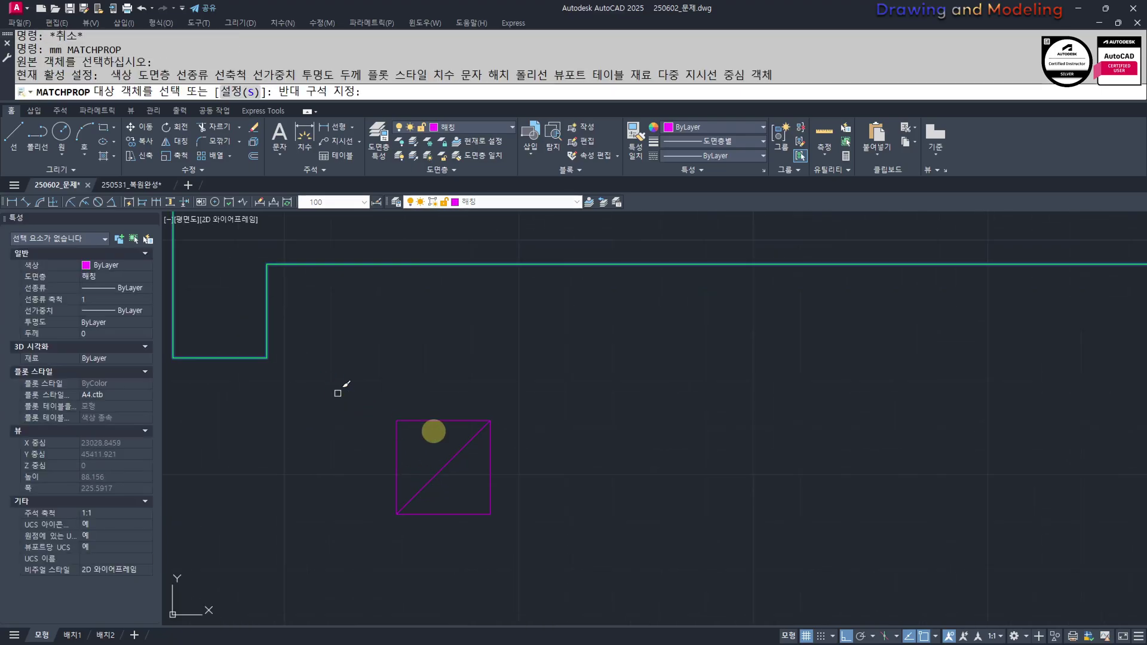
{"action": "left_click", "coordinate": [338, 393]}
{"action": "key", "text": "Escape"}
{"action": "key", "text": "Escape"}
Move the square with its diagonal into the inner corner beside the channel profile's left leg
{"action": "left_click", "coordinate": [445, 445]}
{"action": "left_click", "coordinate": [391, 469]}
{"action": "middle_click_drag", "start_coordinate": [416, 457], "coordinate": [442, 480]}
{"action": "type", "text": "m"}
{"action": "key", "text": "Return"}
{"action": "left_click", "coordinate": [423, 451]}
{"action": "key", "text": "Escape"}
{"action": "key", "text": "space"}
{"action": "left_click", "coordinate": [508, 382]}
{"action": "left_click", "coordinate": [463, 478]}
{"action": "key", "text": "space"}
{"action": "left_click", "coordinate": [423, 442]}
{"action": "left_click", "coordinate": [293, 287]}
{"action": "key", "text": "Escape"}
Copy the square block with its diagonal 250 mm to the right under the channel profile
{"action": "left_click", "coordinate": [424, 400]}
{"action": "left_click", "coordinate": [325, 320]}
{"action": "scroll", "coordinate": [280, 418], "scroll_direction": "down", "scroll_amount": 4}
{"action": "type", "text": "cc"}
{"action": "key", "text": "Return"}
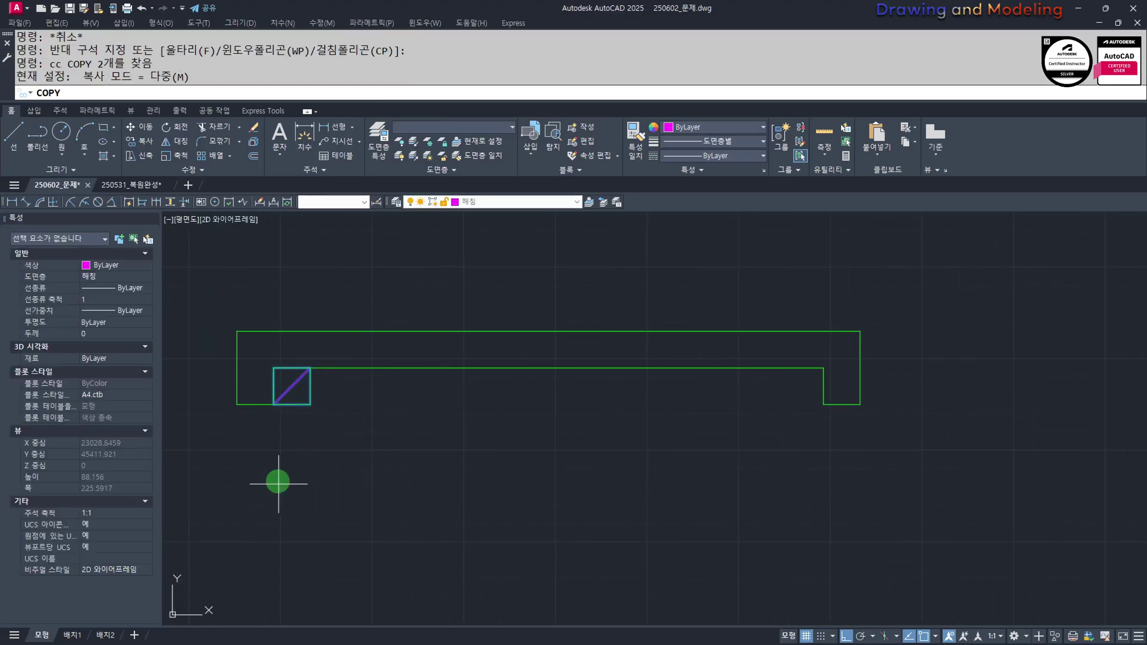
{"action": "left_click", "coordinate": [276, 482]}
{"action": "type", "text": "250"}
{"action": "key", "text": "Return"}
{"action": "key", "text": "Escape"}
Stretch the top of the copied block upward to the level of the channel profile's upper edge
{"action": "scroll", "coordinate": [860, 329], "scroll_direction": "up", "scroll_amount": 2}
{"action": "type", "text": "s"}
{"action": "key", "text": "Return"}
{"action": "left_click_drag", "start_coordinate": [724, 409], "coordinate": [619, 374]}
{"action": "key", "text": "Return"}
{"action": "left_click", "coordinate": [581, 551]}
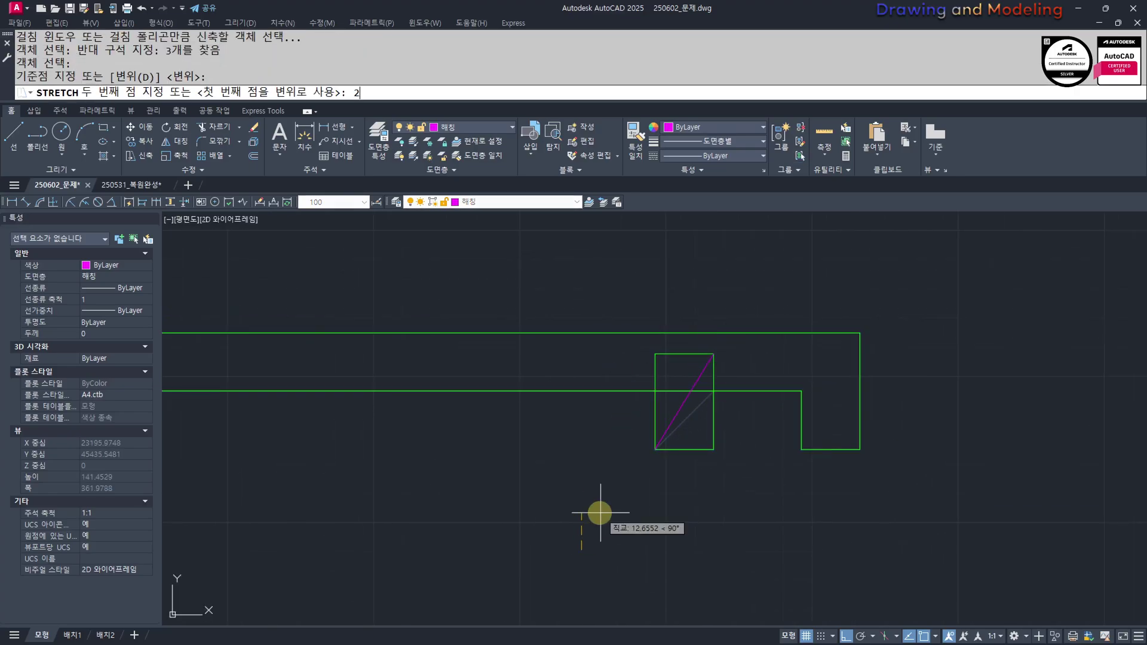
Stretch the bottom of the channel profile's right leg downward to lengthen it
{"action": "left_click_drag", "start_coordinate": [914, 487], "coordinate": [771, 437]}
{"action": "key", "text": "Return"}
{"action": "left_click", "coordinate": [497, 429]}
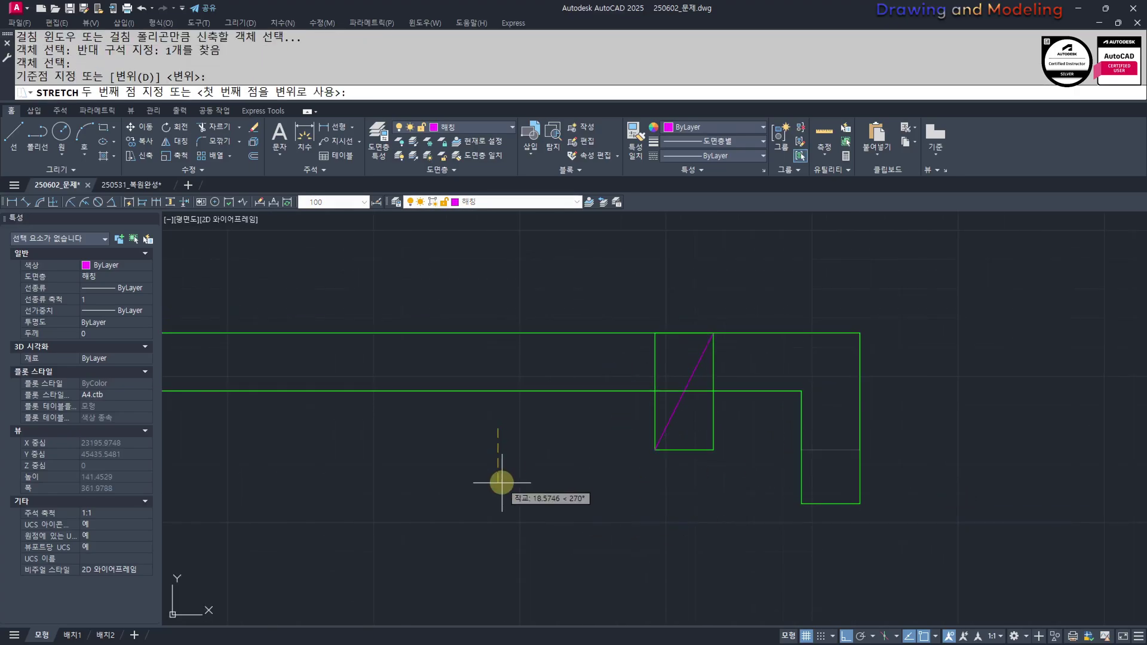
{"action": "scroll", "coordinate": [558, 507], "scroll_direction": "down", "scroll_amount": 4}
{"action": "left_click", "coordinate": [458, 368]}
{"action": "key", "text": "Escape"}
{"action": "key", "text": "Escape"}
Rotate the channel profile slightly counterclockwise so it slopes up over the blocks toward its longer leg
{"action": "middle_click_drag", "start_coordinate": [463, 501], "coordinate": [469, 503]}
{"action": "scroll", "coordinate": [273, 507], "scroll_direction": "up", "scroll_amount": 2}
{"action": "key", "text": "Return"}
{"action": "left_click", "coordinate": [332, 481]}
{"action": "left_click", "coordinate": [824, 445]}
{"action": "key", "text": "Escape"}
{"action": "key", "text": "Escape"}
Copy the sloped tile profile and its small square block 300 mm to the left
{"action": "scroll", "coordinate": [609, 477], "scroll_direction": "down", "scroll_amount": 2}
{"action": "middle_click_drag", "start_coordinate": [610, 476], "coordinate": [669, 446]}
{"action": "left_click", "coordinate": [630, 489]}
{"action": "left_click", "coordinate": [568, 431]}
{"action": "type", "text": "cc"}
{"action": "key", "text": "Return"}
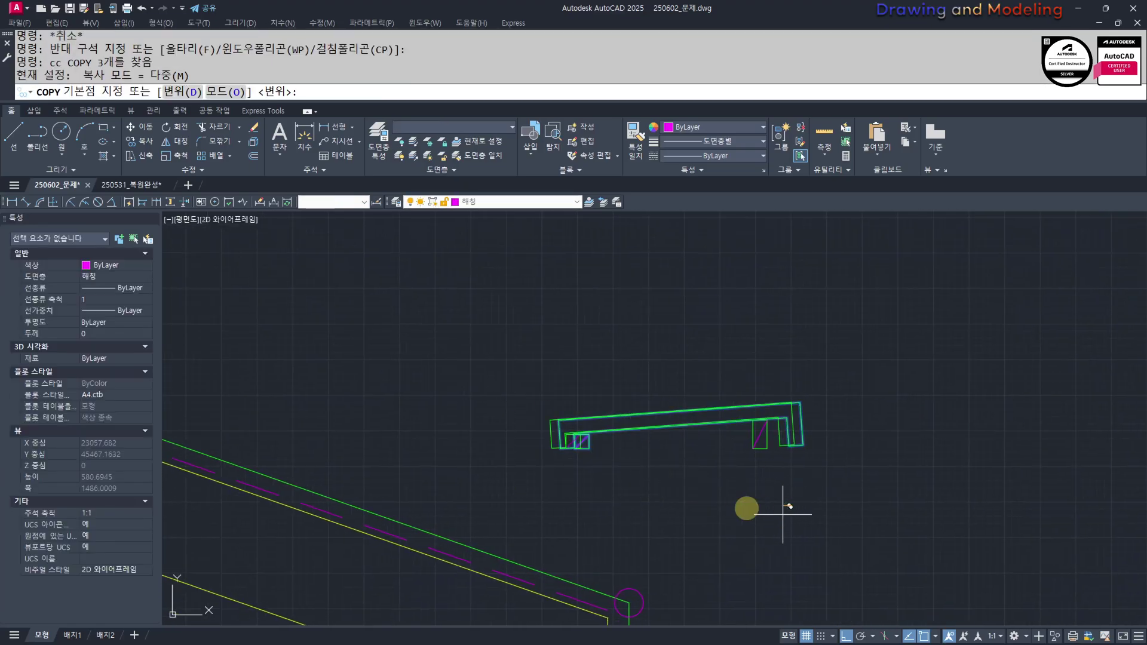
{"action": "left_click", "coordinate": [791, 505]}
{"action": "type", "text": "300"}
{"action": "key", "text": "Return"}
{"action": "key", "text": "Escape"}
{"action": "key", "text": "Escape"}
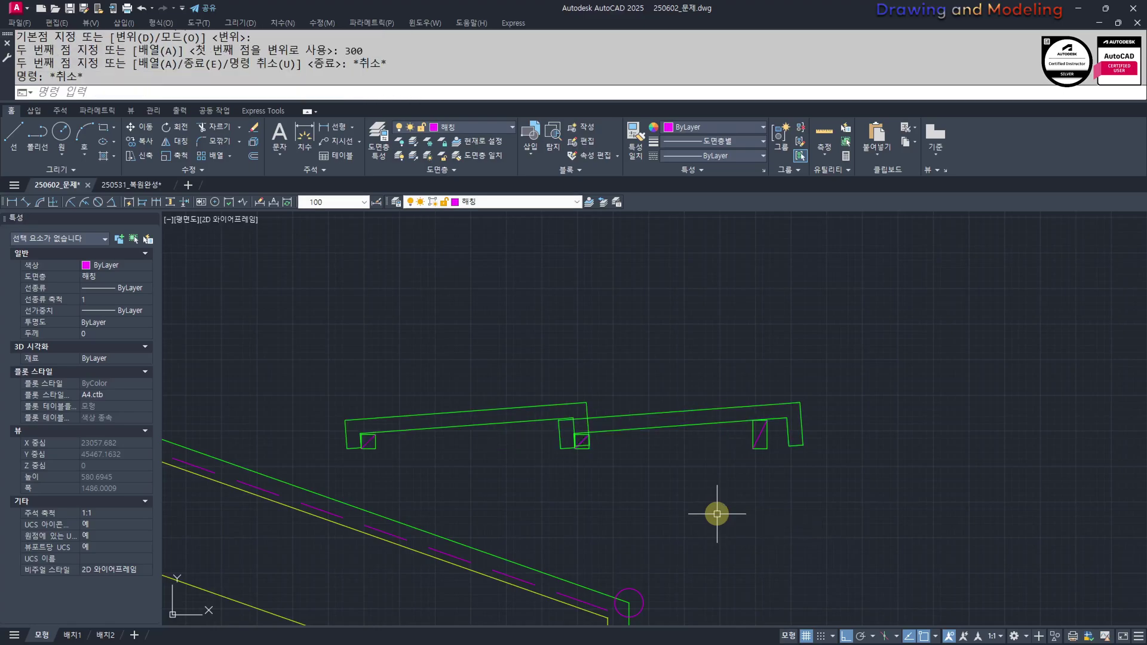
Explode the copied left tile and fillet its right end edge with its underside line at radius 0
{"action": "left_click", "coordinate": [507, 456]}
{"action": "left_click", "coordinate": [491, 420]}
{"action": "type", "text": "x"}
{"action": "key", "text": "Return"}
{"action": "key", "text": "Escape"}
{"action": "key", "text": "Escape"}
{"action": "scroll", "coordinate": [553, 412], "scroll_direction": "up", "scroll_amount": 4}
{"action": "left_click", "coordinate": [580, 394]}
{"action": "key", "text": "Return"}
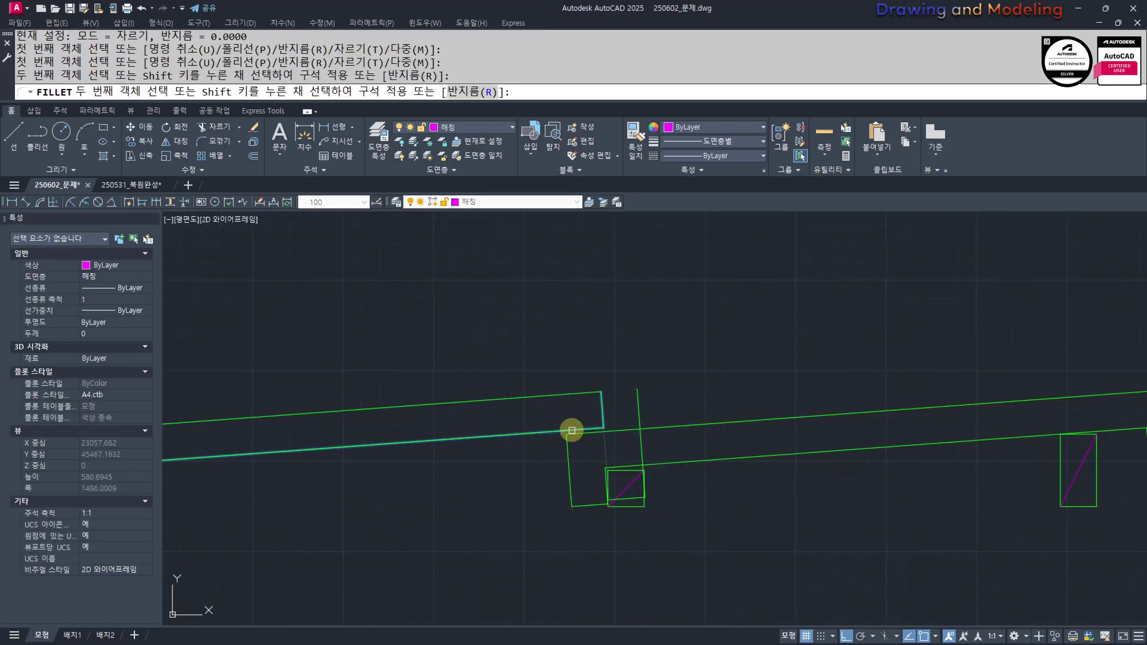
{"action": "key", "text": "Escape"}
Erase the leftover inner upright and short bottom edge of the left tile's former right leg
{"action": "left_click", "coordinate": [684, 405]}
{"action": "left_click", "coordinate": [639, 410]}
{"action": "type", "text": "e"}
{"action": "key", "text": "Return"}
{"action": "scroll", "coordinate": [640, 486], "scroll_direction": "up", "scroll_amount": 3}
{"action": "left_click", "coordinate": [629, 472]}
{"action": "type", "text": "e"}
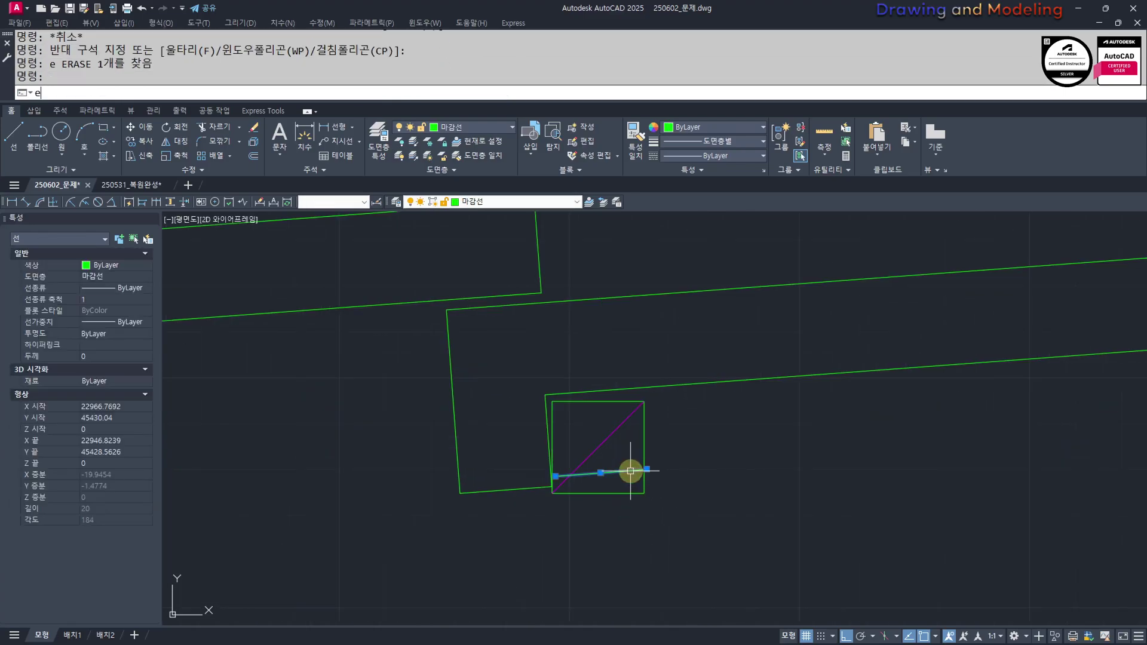
{"action": "key", "text": "Return"}
{"action": "key", "text": "Escape"}
Join the six lines of the left tile's outline into one polyline
{"action": "scroll", "coordinate": [629, 471], "scroll_direction": "down", "scroll_amount": 4}
{"action": "middle_click_drag", "start_coordinate": [518, 504], "coordinate": [794, 514]}
{"action": "left_click", "coordinate": [780, 447]}
{"action": "left_click", "coordinate": [917, 351]}
{"action": "left_click", "coordinate": [472, 488]}
{"action": "left_click", "coordinate": [274, 371]}
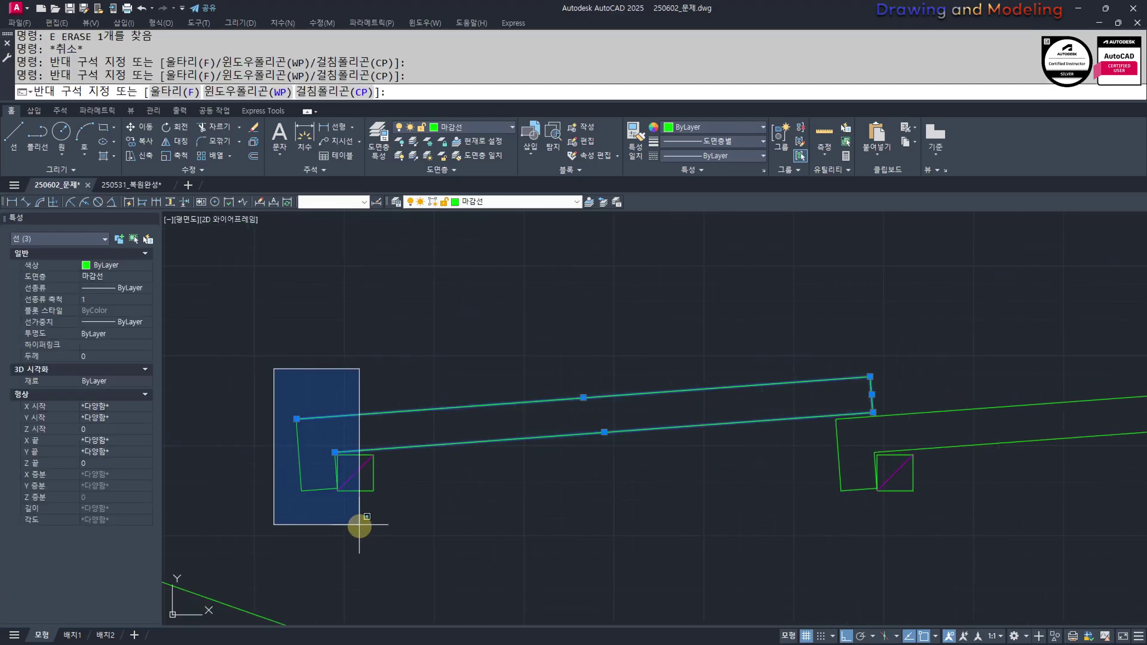
{"action": "left_click", "coordinate": [350, 590]}
{"action": "scroll", "coordinate": [583, 532], "scroll_direction": "down", "scroll_amount": 4}
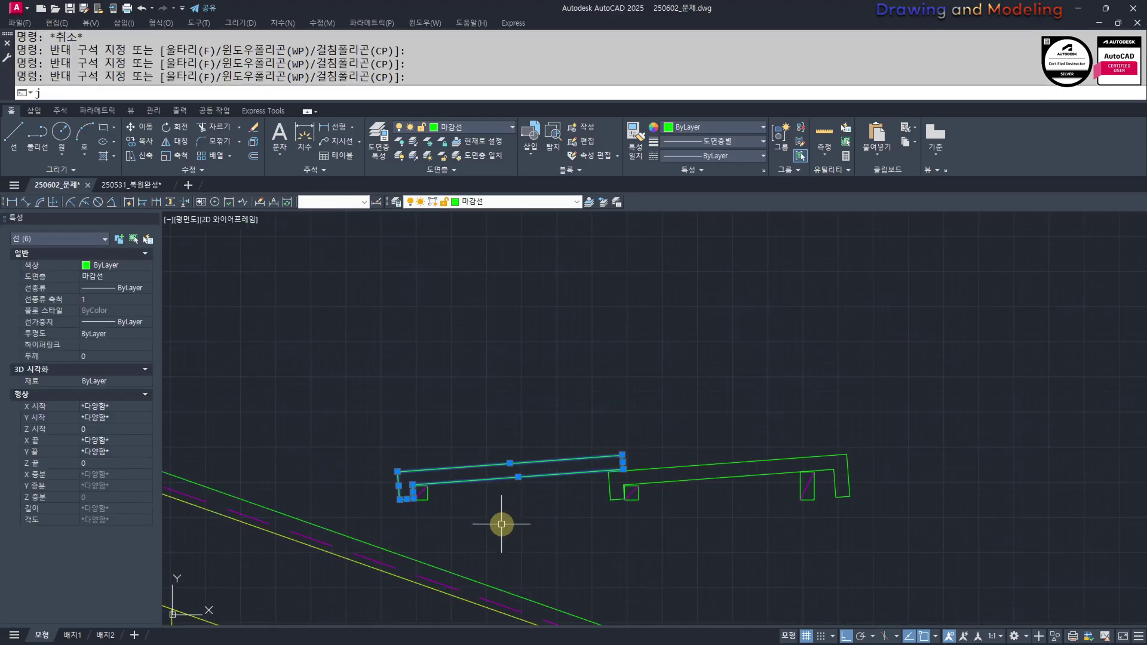
{"action": "key", "text": "Return"}
Group the left tile with its block, and separately group the right tile with its two blocks
{"action": "left_click", "coordinate": [501, 524]}
{"action": "left_click", "coordinate": [385, 438]}
{"action": "middle_click_drag", "start_coordinate": [551, 495], "coordinate": [434, 491]}
{"action": "type", "text": "g"}
{"action": "key", "text": "Return"}
{"action": "left_click", "coordinate": [465, 349]}
{"action": "left_click", "coordinate": [818, 537]}
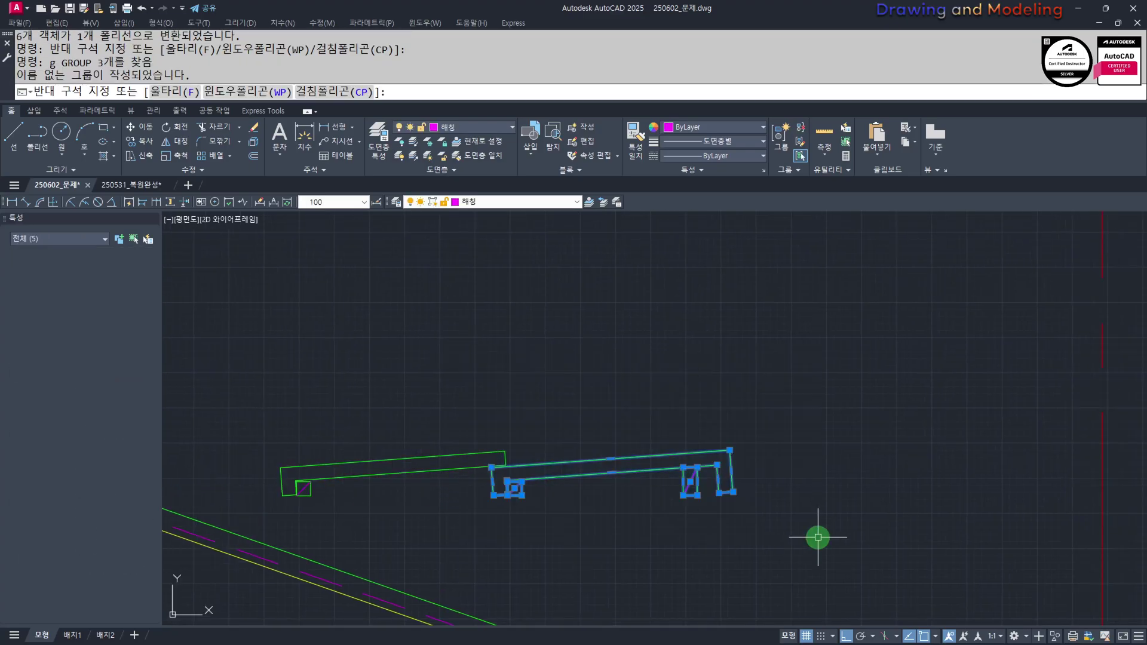
{"action": "key", "text": "g"}
{"action": "key", "text": "Return"}
{"action": "key", "text": "Escape"}
{"action": "left_click", "coordinate": [428, 412]}
{"action": "left_click", "coordinate": [376, 489]}
{"action": "left_click", "coordinate": [615, 413]}
{"action": "left_click", "coordinate": [571, 493]}
{"action": "key", "text": "Escape"}
{"action": "key", "text": "Escape"}
{"action": "left_click", "coordinate": [604, 531]}
{"action": "left_click", "coordinate": [422, 395]}
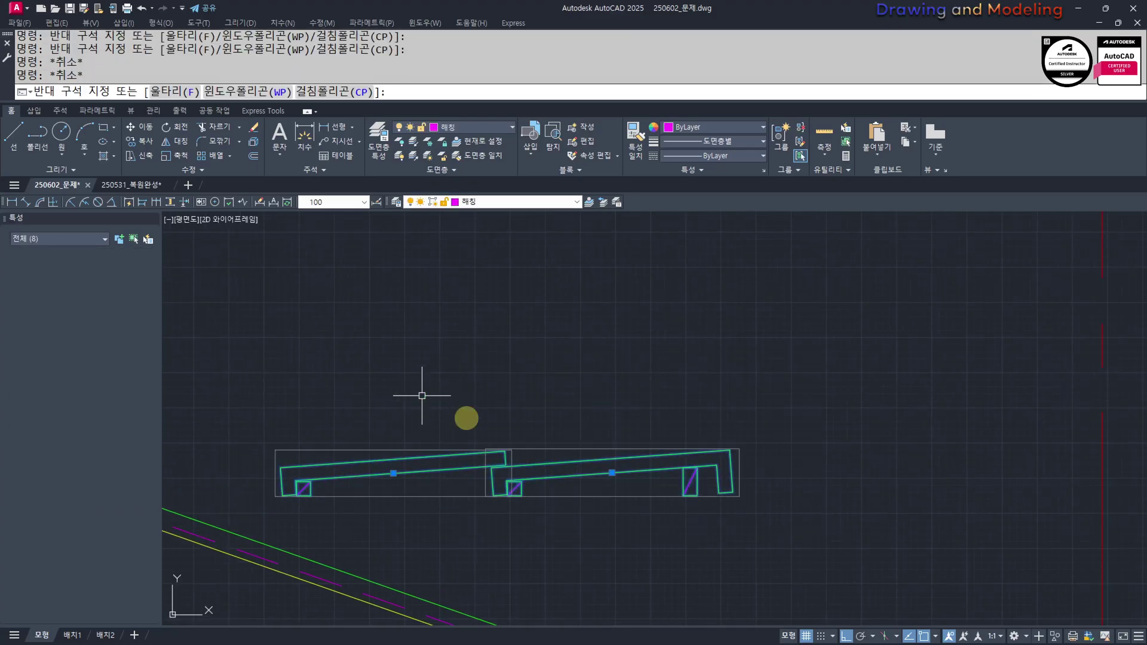
{"action": "middle_click_drag", "start_coordinate": [617, 518], "coordinate": [617, 402]}
{"action": "scroll", "coordinate": [617, 405], "scroll_direction": "up", "scroll_amount": 2}
{"action": "middle_click_drag", "start_coordinate": [696, 437], "coordinate": [607, 430]}
{"action": "type", "text": "m"}
{"action": "key", "text": "Return"}
{"action": "scroll", "coordinate": [460, 427], "scroll_direction": "down", "scroll_amount": 2}
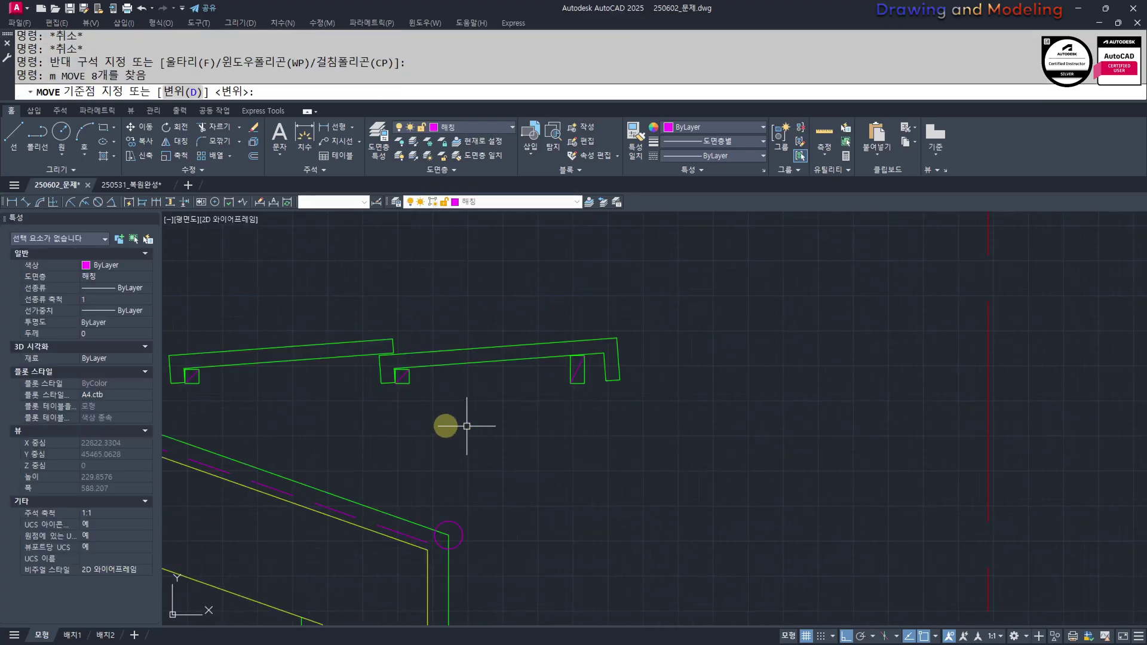
{"action": "middle_click_drag", "start_coordinate": [448, 426], "coordinate": [573, 447]}
{"action": "key", "text": "Escape"}
Align the two-tile assembly to the right roof slope, placing its right block's lower-right corner where the eave circle crosses the upper roof line
{"action": "left_click", "coordinate": [446, 312]}
{"action": "left_click", "coordinate": [609, 426]}
{"action": "type", "text": "al"}
{"action": "key", "text": "Return"}
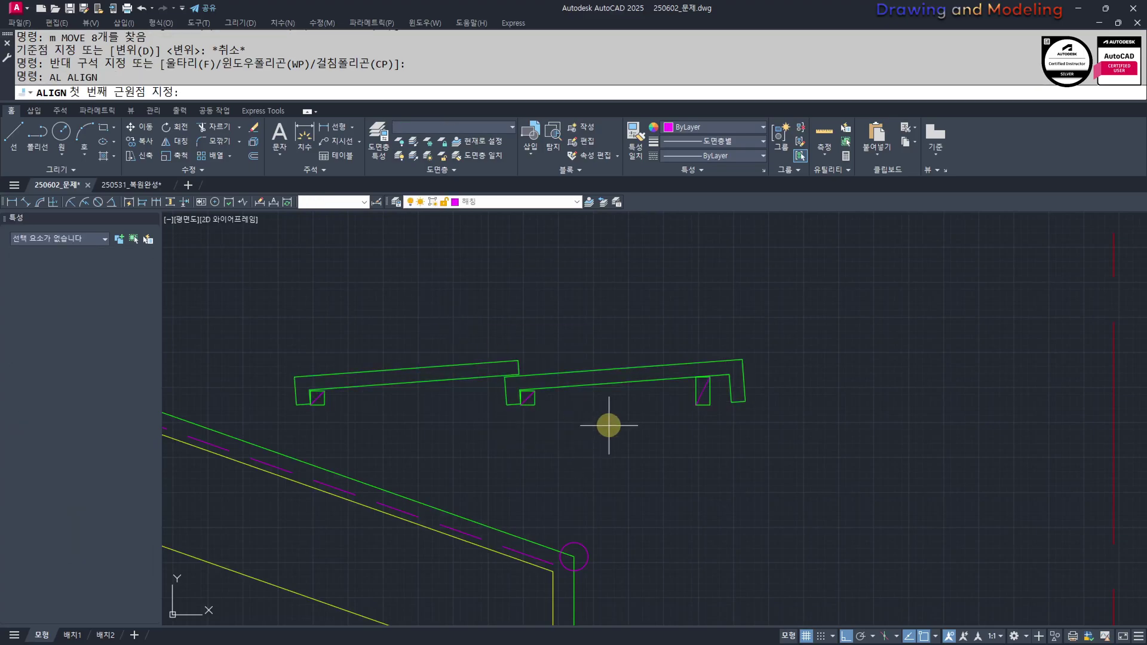
{"action": "left_click", "coordinate": [710, 404]}
{"action": "scroll", "coordinate": [566, 547], "scroll_direction": "up", "scroll_amount": 2}
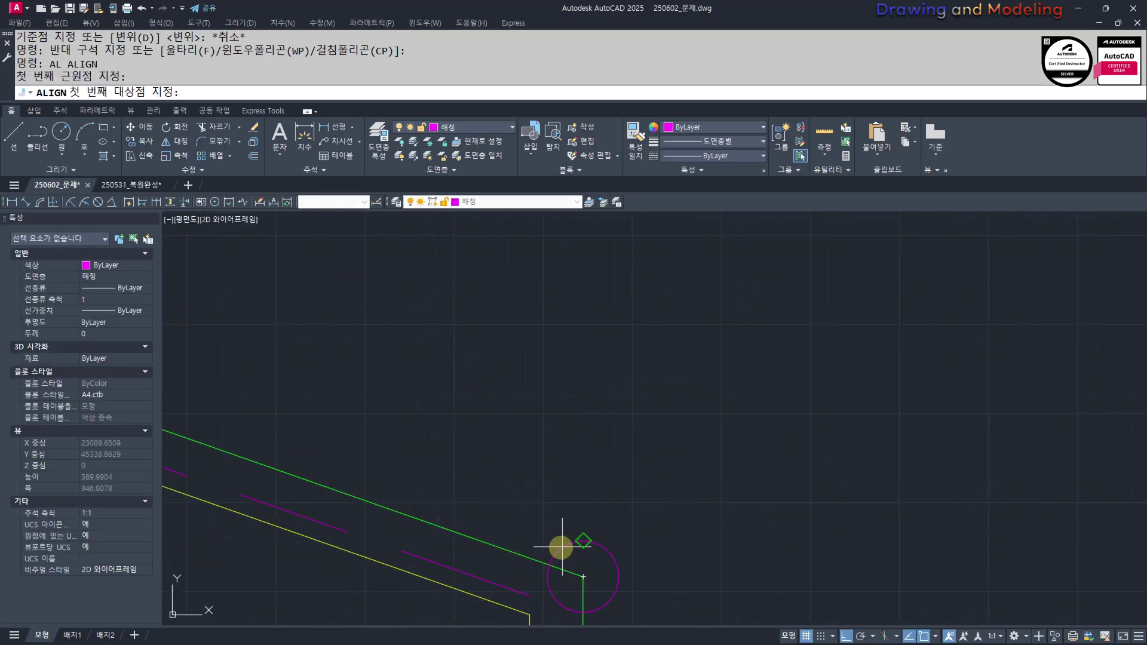
{"action": "left_click", "coordinate": [549, 563]}
{"action": "scroll", "coordinate": [543, 468], "scroll_direction": "down", "scroll_amount": 4}
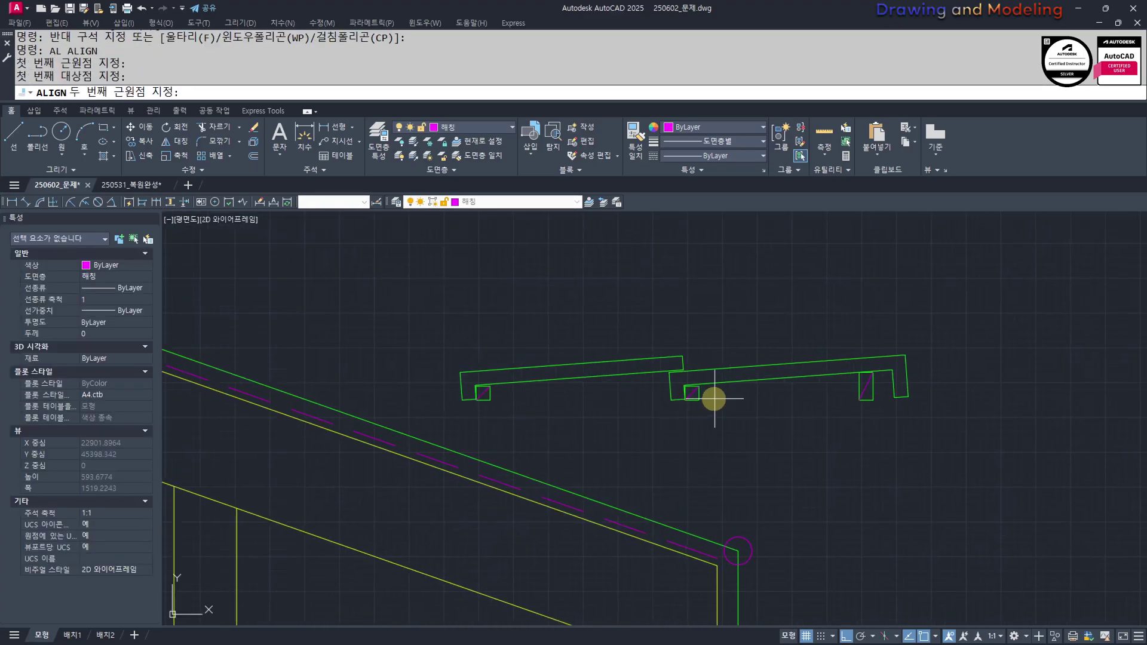
{"action": "key", "text": "Return"}
{"action": "key", "text": "Return"}
{"action": "key", "text": "Escape"}
{"action": "key", "text": "Escape"}
Erase the construction circle at the right eave corner
{"action": "scroll", "coordinate": [720, 591], "scroll_direction": "up", "scroll_amount": 3}
{"action": "left_click", "coordinate": [817, 486]}
{"action": "left_click", "coordinate": [796, 446]}
{"action": "type", "text": "e"}
{"action": "key", "text": "space"}
Array the left tile group along the right slope's upper roof line as a path array with 300 item spacing
{"action": "scroll", "coordinate": [763, 499], "scroll_direction": "down", "scroll_amount": 3}
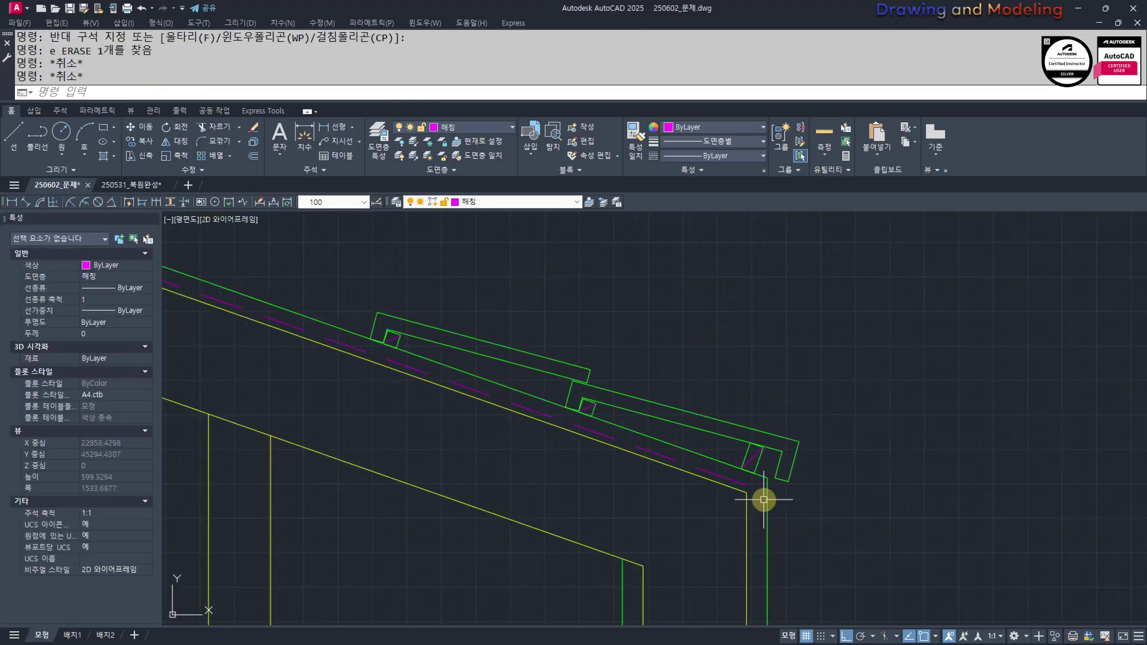
{"action": "type", "text": "aq"}
{"action": "key", "text": "Return"}
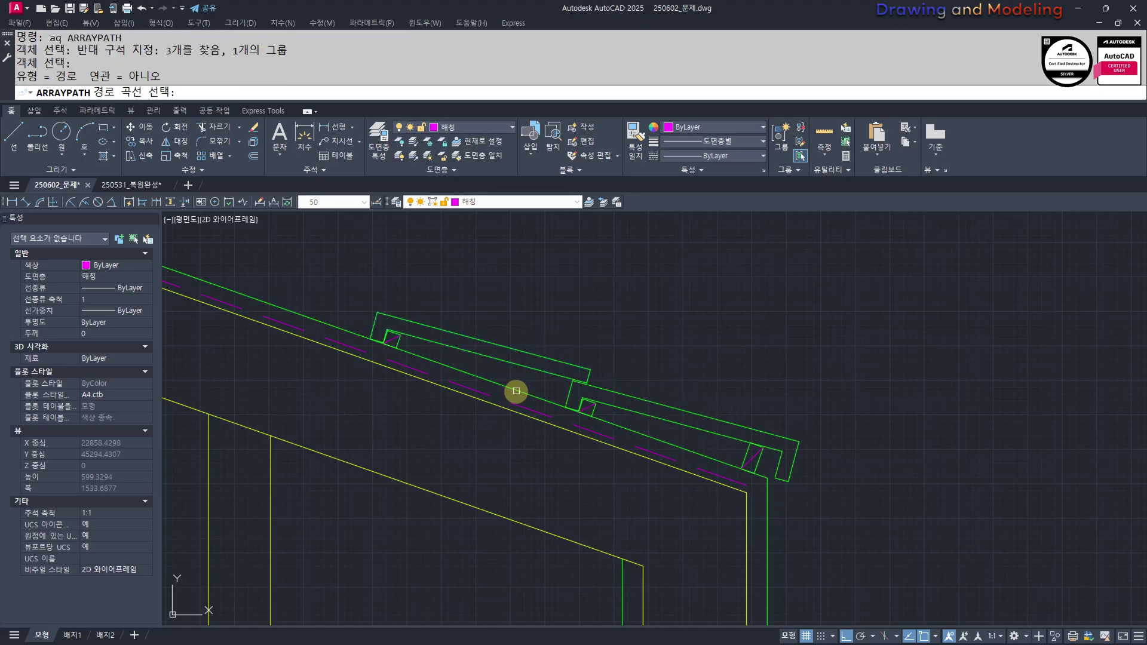
{"action": "left_click", "coordinate": [512, 388]}
{"action": "type", "text": "i"}
{"action": "key", "text": "Return"}
{"action": "type", "text": "300"}
{"action": "key", "text": "Return"}
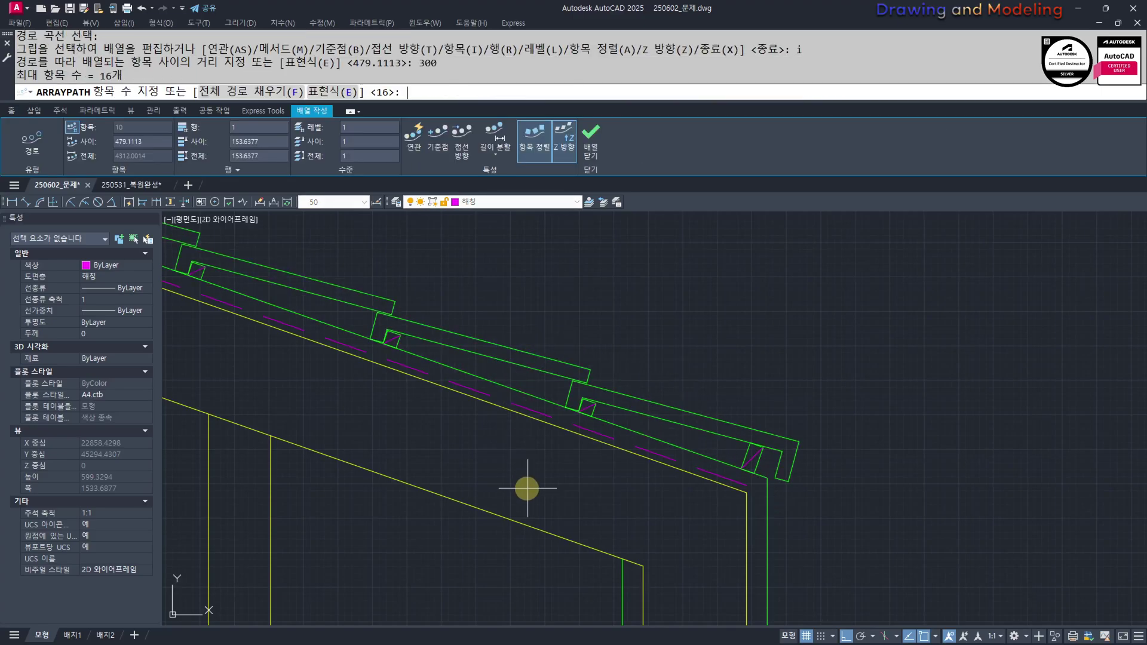
{"action": "scroll", "coordinate": [782, 445], "scroll_direction": "down", "scroll_amount": 5}
{"action": "middle_click_drag", "start_coordinate": [634, 390], "coordinate": [834, 492]}
{"action": "scroll", "coordinate": [687, 400], "scroll_direction": "up", "scroll_amount": 3}
{"action": "scroll", "coordinate": [552, 501], "scroll_direction": "up", "scroll_amount": 3}
{"action": "key", "text": "Escape"}
{"action": "key", "text": "Escape"}
Erase the surplus tile copies that run past the roof ridge
{"action": "left_click", "coordinate": [561, 484]}
{"action": "left_click", "coordinate": [491, 413]}
{"action": "type", "text": "e"}
{"action": "key", "text": "Return"}
{"action": "key", "text": "Escape"}
Erase the upper tile copies on the right slope from the ridge down to the tile crossing the next centre line
{"action": "scroll", "coordinate": [541, 443], "scroll_direction": "down", "scroll_amount": 4}
{"action": "scroll", "coordinate": [478, 427], "scroll_direction": "down", "scroll_amount": 2}
{"action": "scroll", "coordinate": [574, 456], "scroll_direction": "up", "scroll_amount": 8}
{"action": "left_click", "coordinate": [548, 379]}
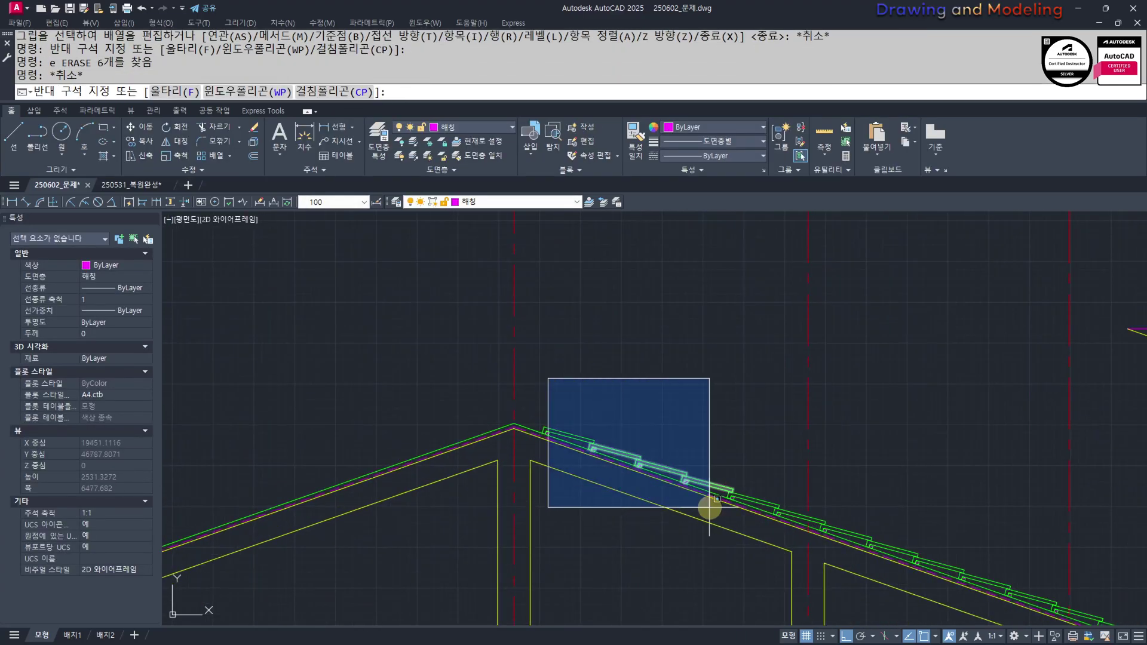
{"action": "left_click", "coordinate": [694, 499]}
{"action": "type", "text": "e"}
{"action": "key", "text": "Return"}
{"action": "key", "text": "Escape"}
{"action": "key", "text": "Escape"}
{"action": "left_click", "coordinate": [761, 502]}
{"action": "type", "text": "e"}
{"action": "key", "text": "Return"}
Array the topmost remaining tile along the right roof slope as a path array with 280 item spacing
{"action": "left_click", "coordinate": [722, 456]}
{"action": "left_click", "coordinate": [827, 525]}
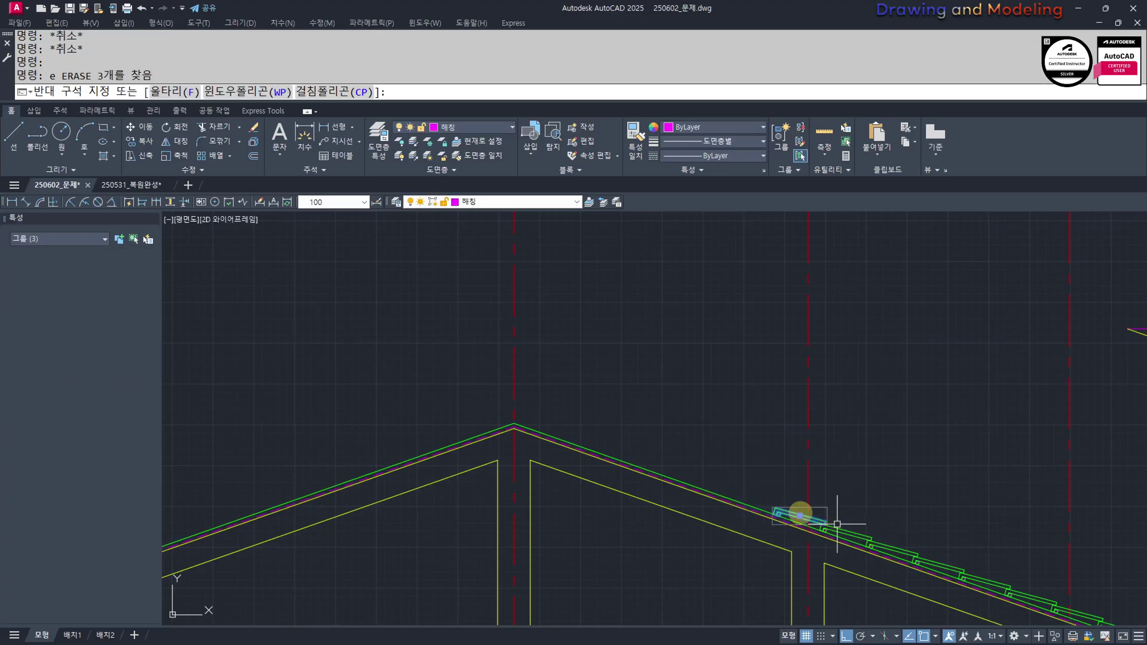
{"action": "scroll", "coordinate": [753, 502], "scroll_direction": "down", "scroll_amount": 4}
{"action": "type", "text": "aq"}
{"action": "key", "text": "Return"}
{"action": "scroll", "coordinate": [754, 502], "scroll_direction": "up", "scroll_amount": 4}
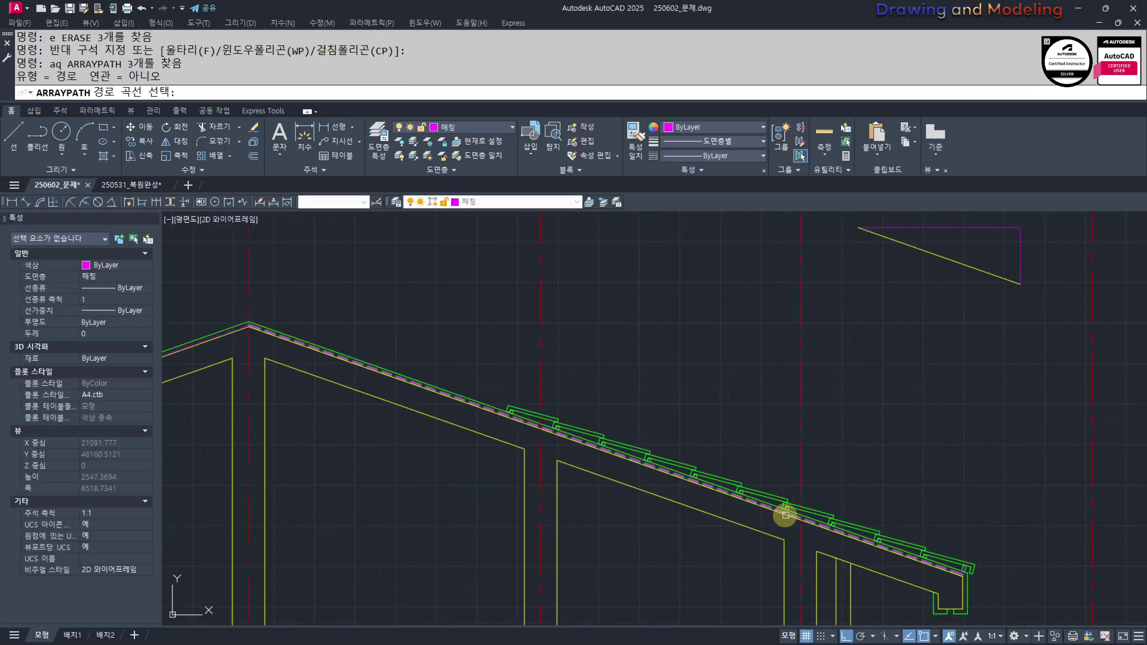
{"action": "left_click", "coordinate": [785, 515]}
{"action": "scroll", "coordinate": [512, 540], "scroll_direction": "down", "scroll_amount": 2}
{"action": "middle_click_drag", "start_coordinate": [512, 540], "coordinate": [668, 584]}
{"action": "type", "text": "i"}
{"action": "key", "text": "Return"}
{"action": "type", "text": "28"}
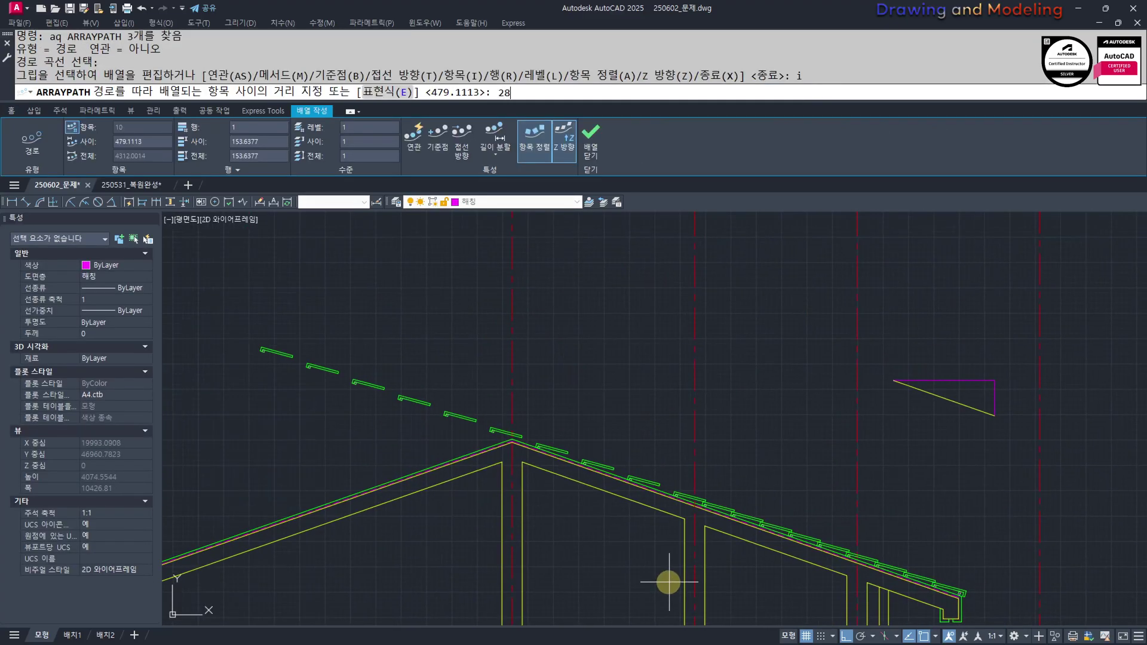
{"action": "type", "text": "0"}
{"action": "key", "text": "Return"}
{"action": "scroll", "coordinate": [627, 513], "scroll_direction": "up", "scroll_amount": 3}
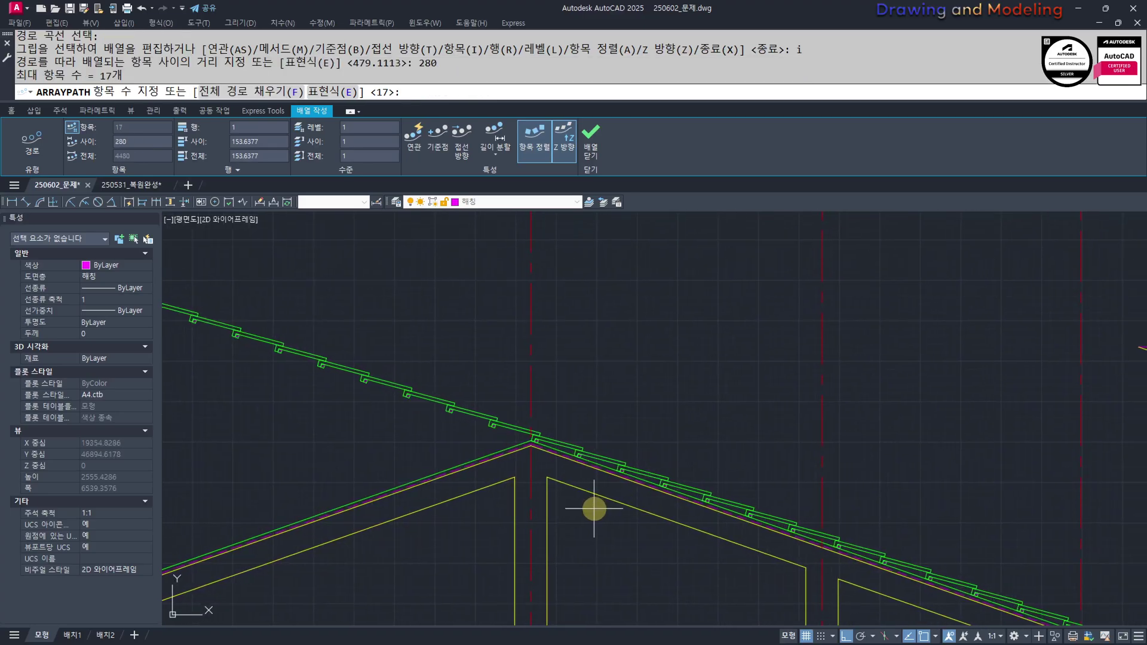
Change the path array's item spacing to 270 with 8 items and finish the array
{"action": "key", "text": "Return"}
{"action": "type", "text": "i"}
{"action": "key", "text": "Return"}
{"action": "type", "text": "270"}
{"action": "key", "text": "Return"}
{"action": "middle_click_drag", "start_coordinate": [628, 464], "coordinate": [666, 498]}
{"action": "key", "text": "Return"}
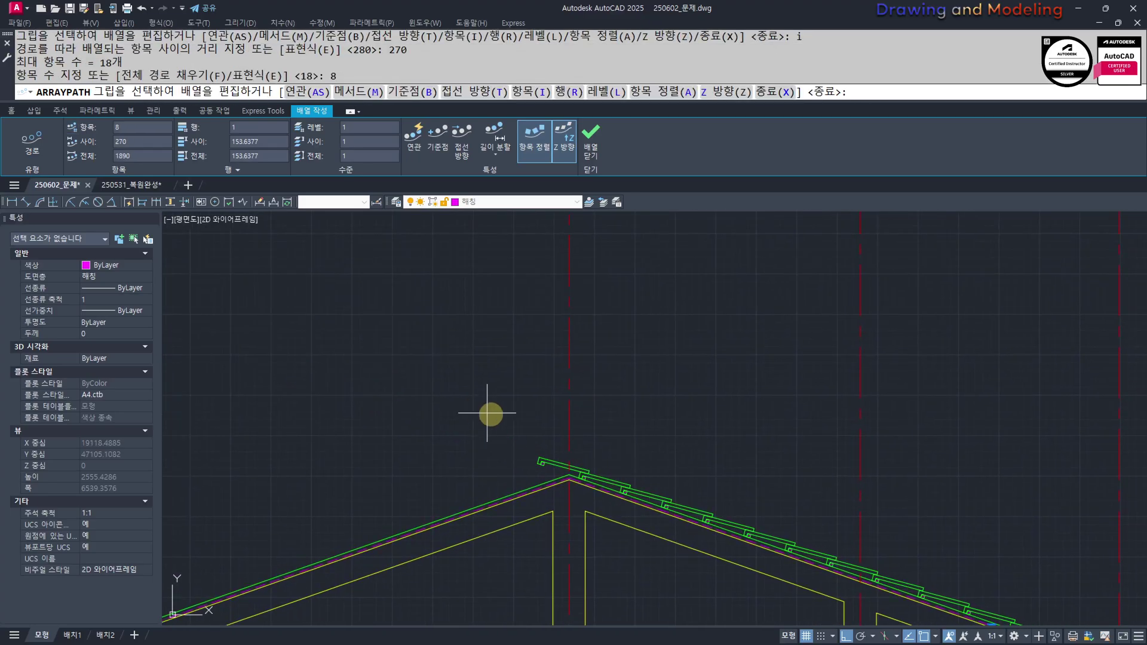
{"action": "key", "text": "Escape"}
{"action": "key", "text": "Escape"}
{"action": "key", "text": "Escape"}
Erase the arrayed tile that overhangs the roof ridge
{"action": "scroll", "coordinate": [540, 455], "scroll_direction": "up", "scroll_amount": 3}
{"action": "left_click", "coordinate": [740, 538]}
{"action": "left_click", "coordinate": [496, 441]}
{"action": "type", "text": "e"}
{"action": "key", "text": "Return"}
{"action": "key", "text": "Escape"}
Select the roof tiles on the right slope, beginning at the ridge
{"action": "scroll", "coordinate": [566, 439], "scroll_direction": "down", "scroll_amount": 1}
{"action": "scroll", "coordinate": [567, 438], "scroll_direction": "down", "scroll_amount": 2}
{"action": "left_click", "coordinate": [550, 430]}
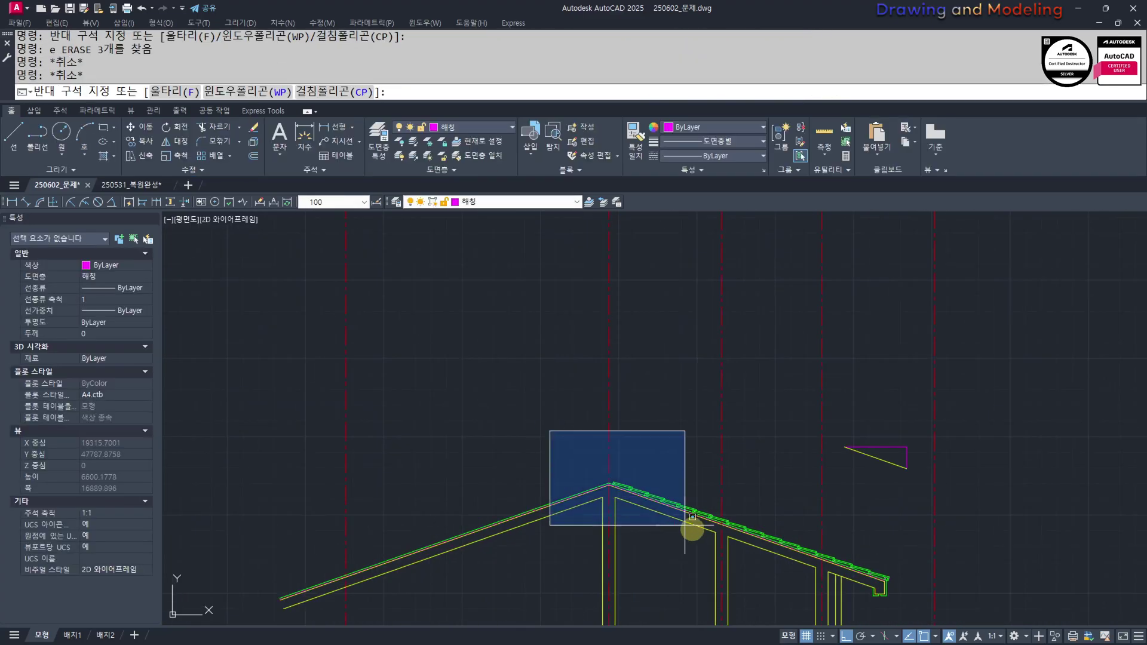
Mirror the roof tiles of the right slope about the ridge centreline onto the left slope, excluding the yellow slope line and keeping the originals
{"action": "left_click", "coordinate": [780, 548]}
{"action": "scroll", "coordinate": [532, 447], "scroll_direction": "up", "scroll_amount": 3}
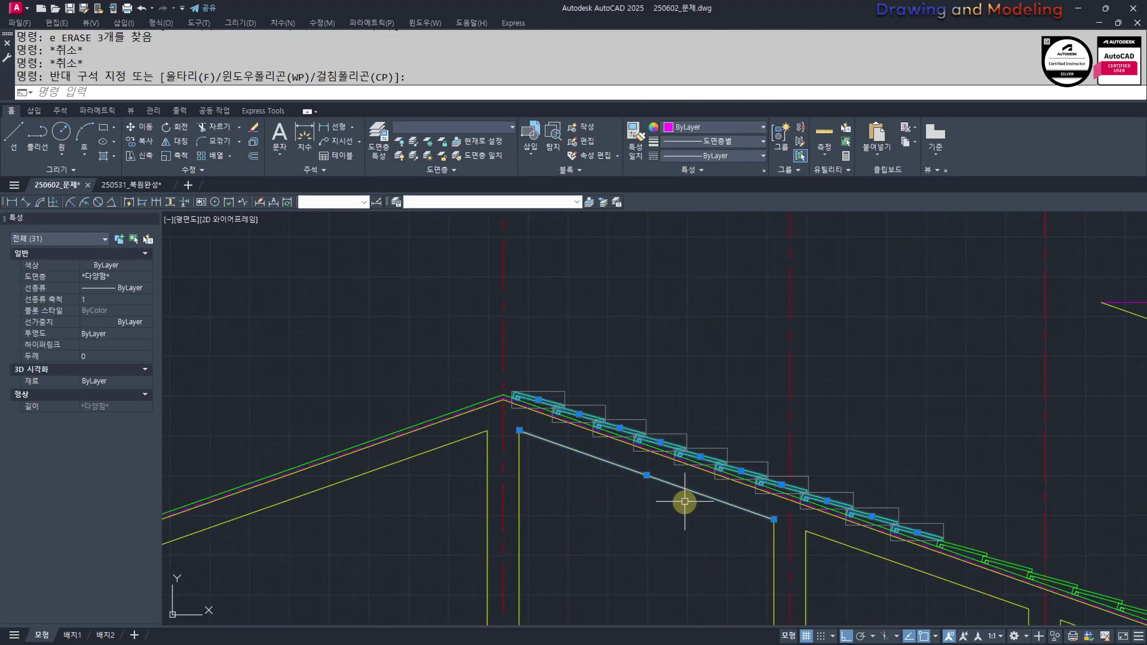
{"action": "scroll", "coordinate": [708, 501], "scroll_direction": "up", "scroll_amount": 4}
{"action": "left_click", "coordinate": [735, 530], "text": "shift"}
{"action": "left_click", "coordinate": [667, 463], "text": "shift"}
{"action": "scroll", "coordinate": [665, 512], "scroll_direction": "down", "scroll_amount": 6}
{"action": "middle_click_drag", "start_coordinate": [562, 512], "coordinate": [655, 519]}
{"action": "type", "text": "mi"}
{"action": "key", "text": "Return"}
{"action": "left_click", "coordinate": [649, 475]}
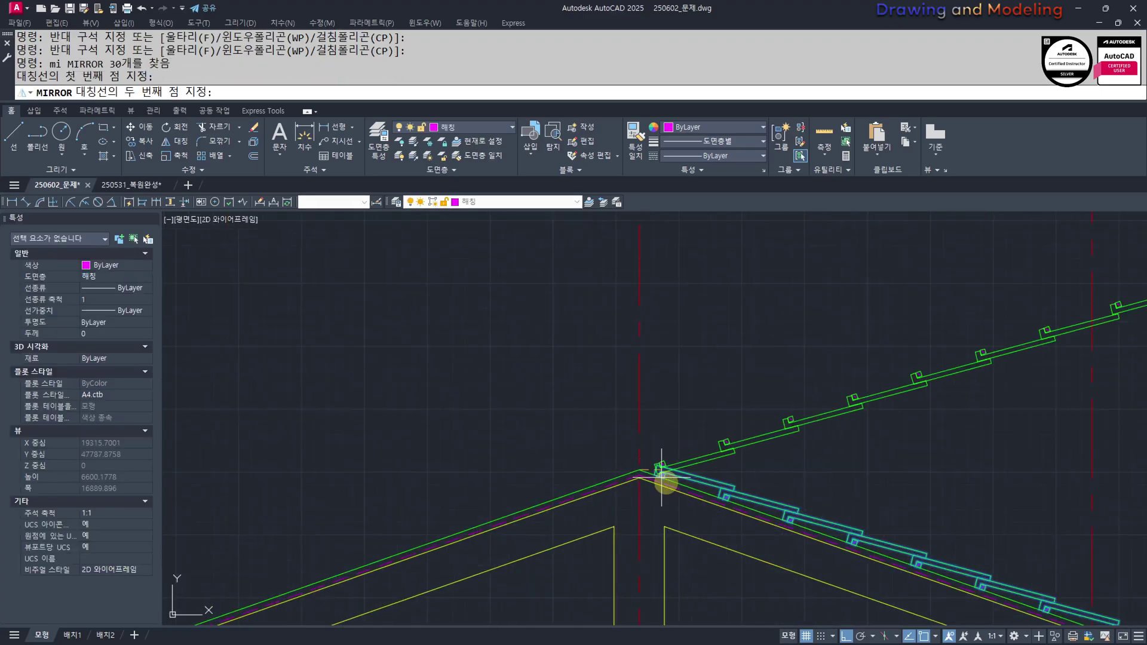
{"action": "middle_click_drag", "start_coordinate": [724, 611], "coordinate": [764, 525]}
{"action": "left_click", "coordinate": [765, 526]}
{"action": "key", "text": "Escape"}
{"action": "key", "text": "Escape"}
{"action": "scroll", "coordinate": [686, 543], "scroll_direction": "down", "scroll_amount": 2}
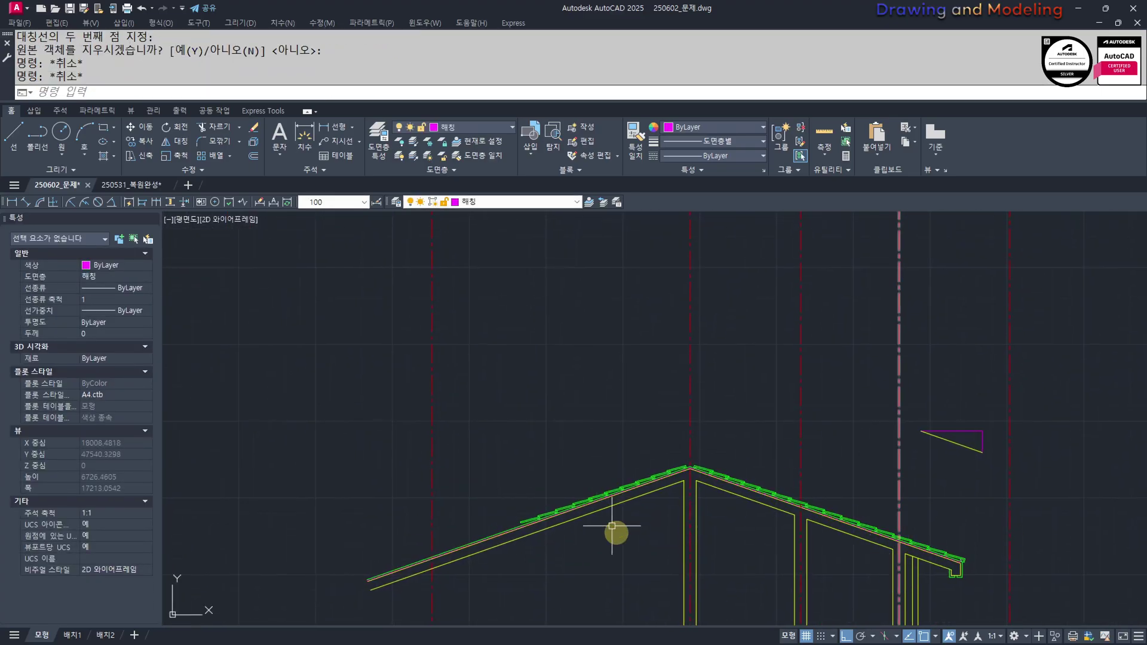
Draw a vertical line from the left end of the section mark on the rotated plan down through the roof section
{"action": "scroll", "coordinate": [736, 581], "scroll_direction": "down", "scroll_amount": 4}
{"action": "middle_click_drag", "start_coordinate": [696, 405], "coordinate": [726, 463]}
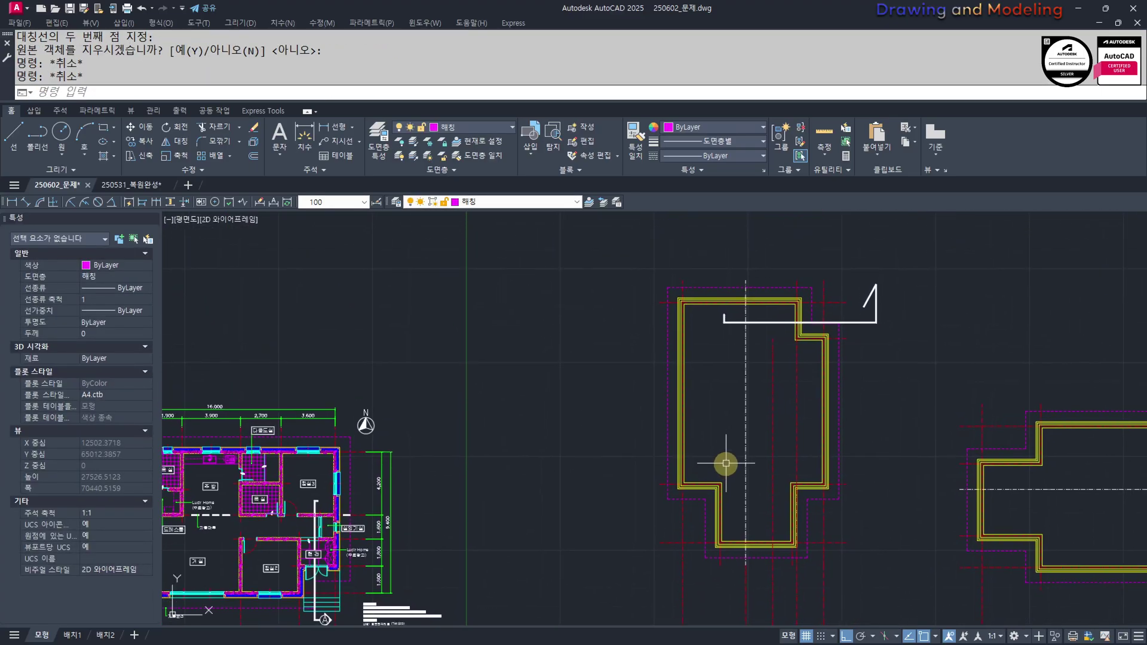
{"action": "left_click", "coordinate": [724, 322]}
{"action": "scroll", "coordinate": [665, 530], "scroll_direction": "down", "scroll_amount": 2}
{"action": "middle_click_drag", "start_coordinate": [674, 544], "coordinate": [708, 338]}
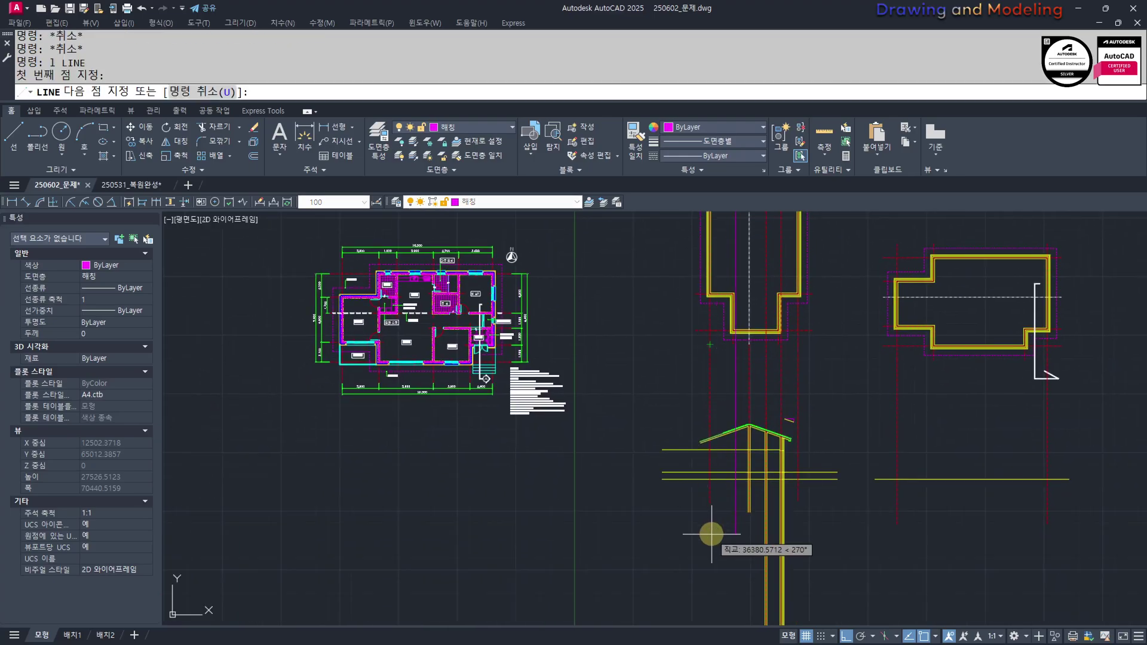
{"action": "left_click", "coordinate": [713, 529]}
{"action": "key", "text": "Escape"}
{"action": "key", "text": "Escape"}
Move the vertical line projected through the left roof slope onto layer 0
{"action": "scroll", "coordinate": [452, 278], "scroll_direction": "up", "scroll_amount": 6}
{"action": "middle_click_drag", "start_coordinate": [452, 278], "coordinate": [560, 366]}
{"action": "scroll", "coordinate": [614, 449], "scroll_direction": "up", "scroll_amount": 2}
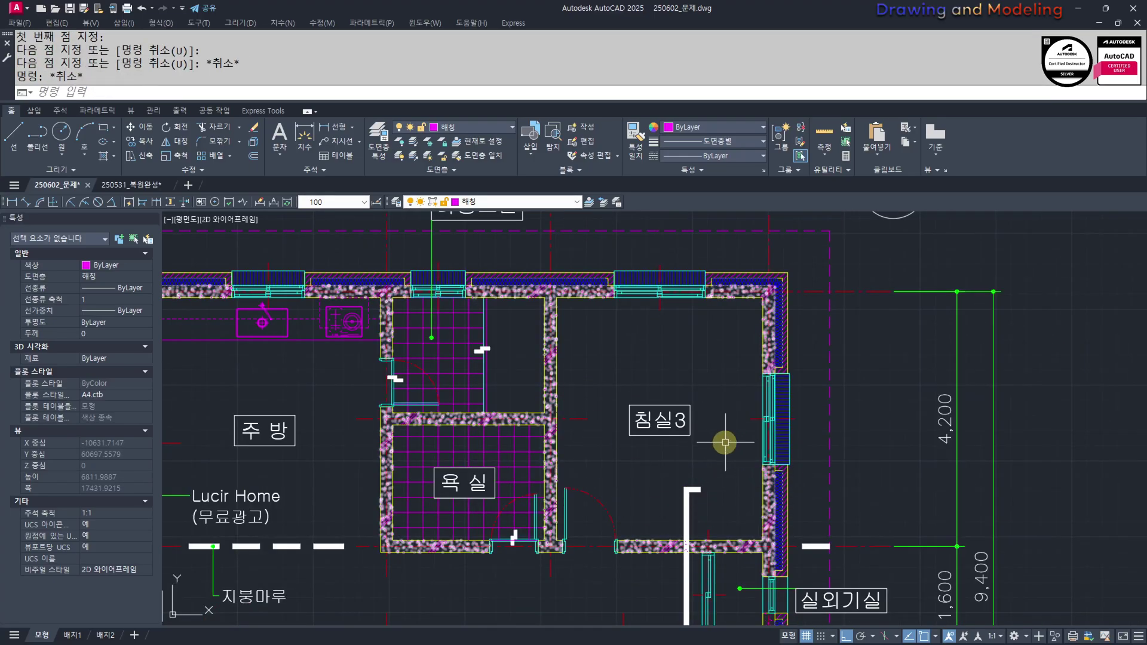
{"action": "scroll", "coordinate": [723, 472], "scroll_direction": "down", "scroll_amount": 2}
{"action": "scroll", "coordinate": [663, 472], "scroll_direction": "down", "scroll_amount": 4}
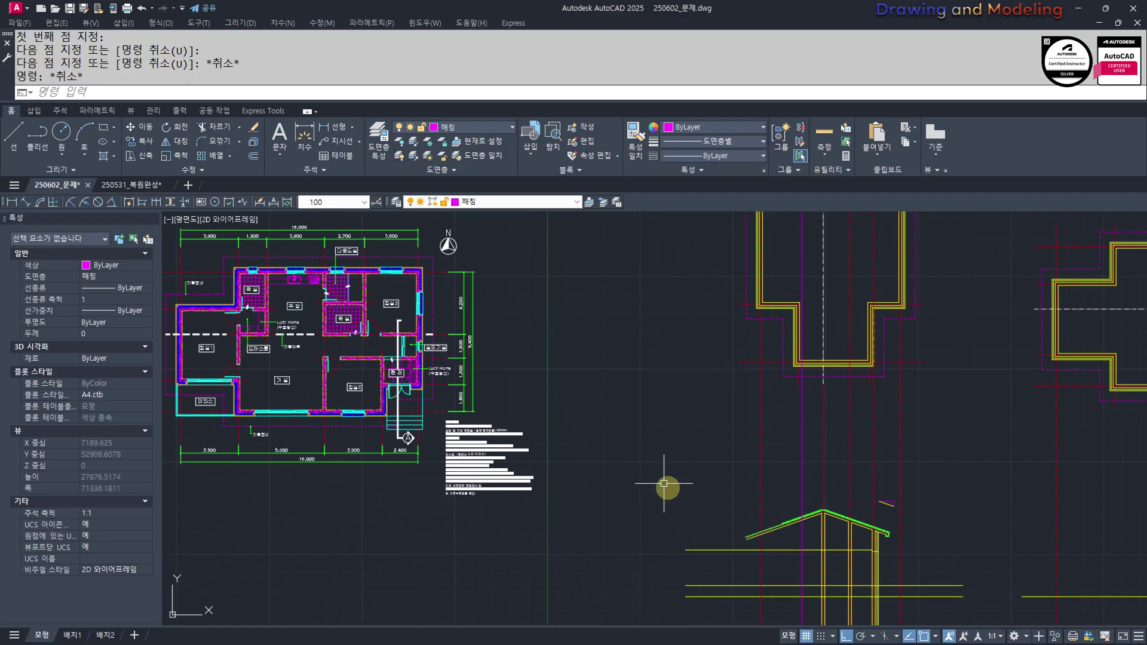
{"action": "scroll", "coordinate": [661, 474], "scroll_direction": "up", "scroll_amount": 2}
{"action": "scroll", "coordinate": [653, 435], "scroll_direction": "up", "scroll_amount": 4}
{"action": "left_click", "coordinate": [665, 472]}
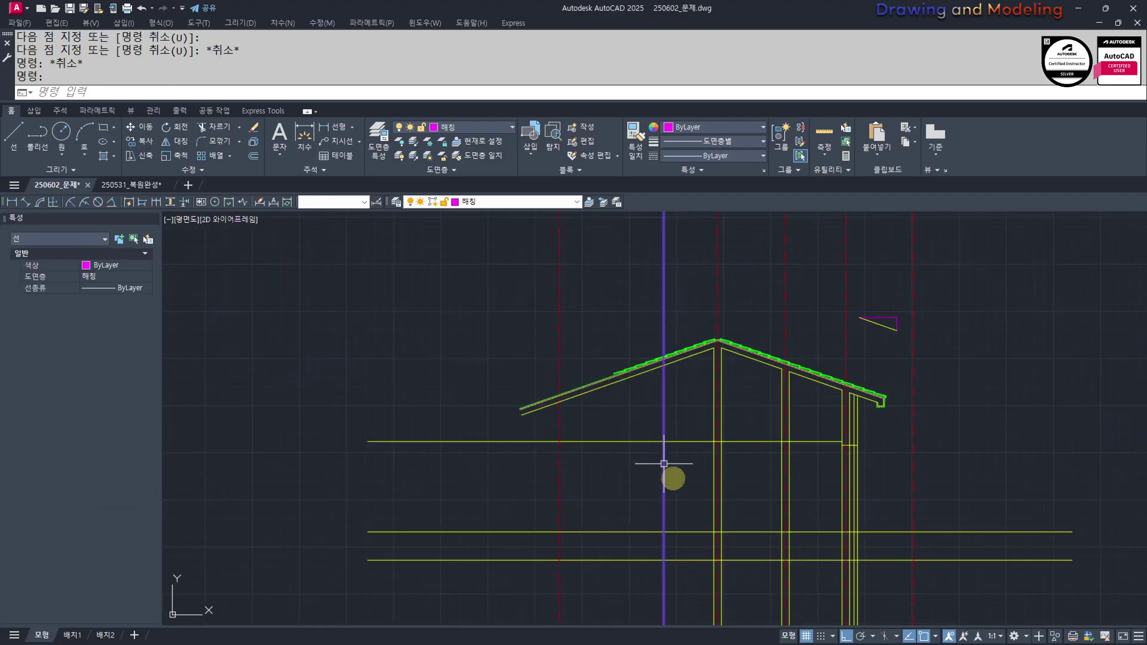
{"action": "left_click", "coordinate": [495, 201]}
{"action": "key", "text": "Escape"}
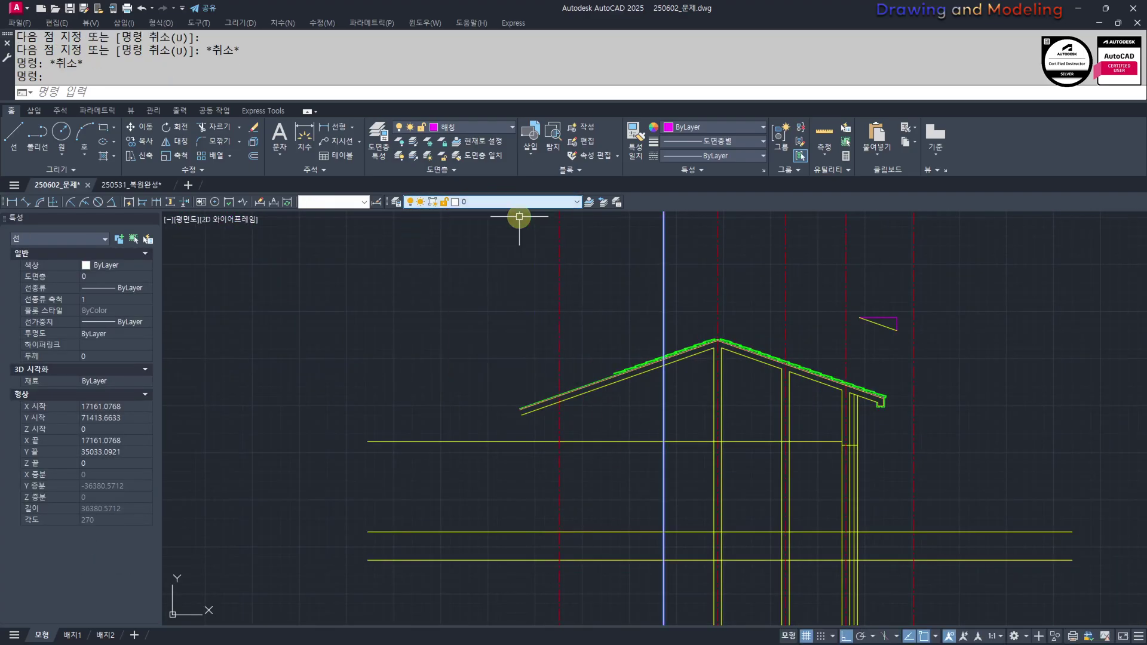
{"action": "key", "text": "Escape"}
Offset the ridge centreline by 150 to both sides
{"action": "scroll", "coordinate": [653, 443], "scroll_direction": "up", "scroll_amount": 8}
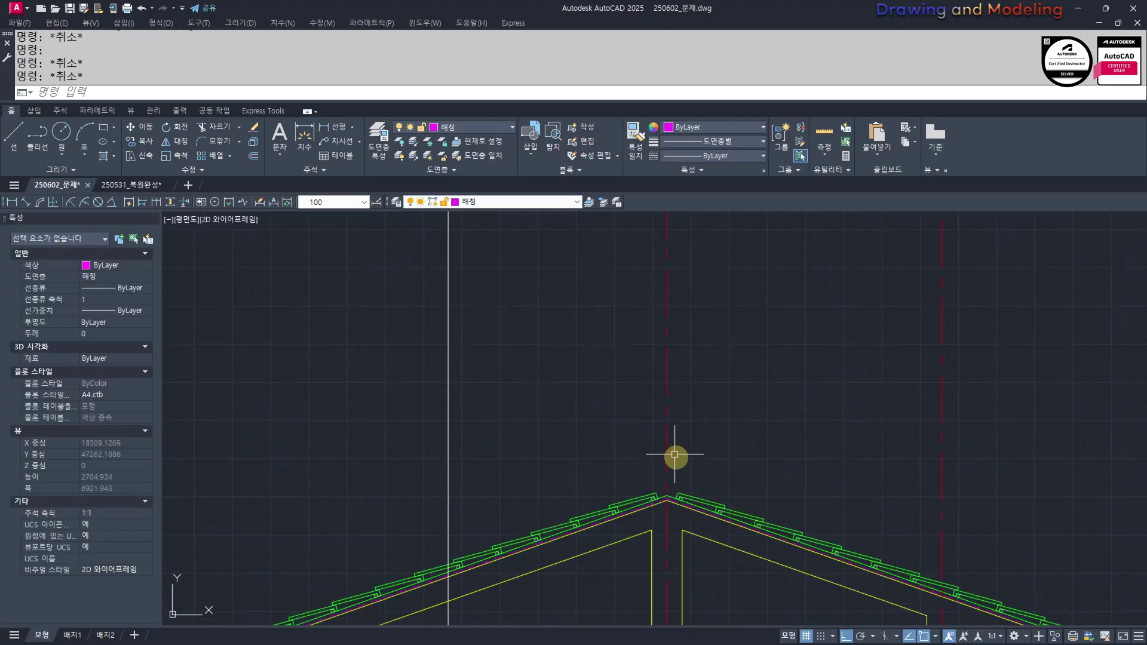
{"action": "type", "text": "o"}
{"action": "key", "text": "Return"}
{"action": "type", "text": "150"}
{"action": "key", "text": "Return"}
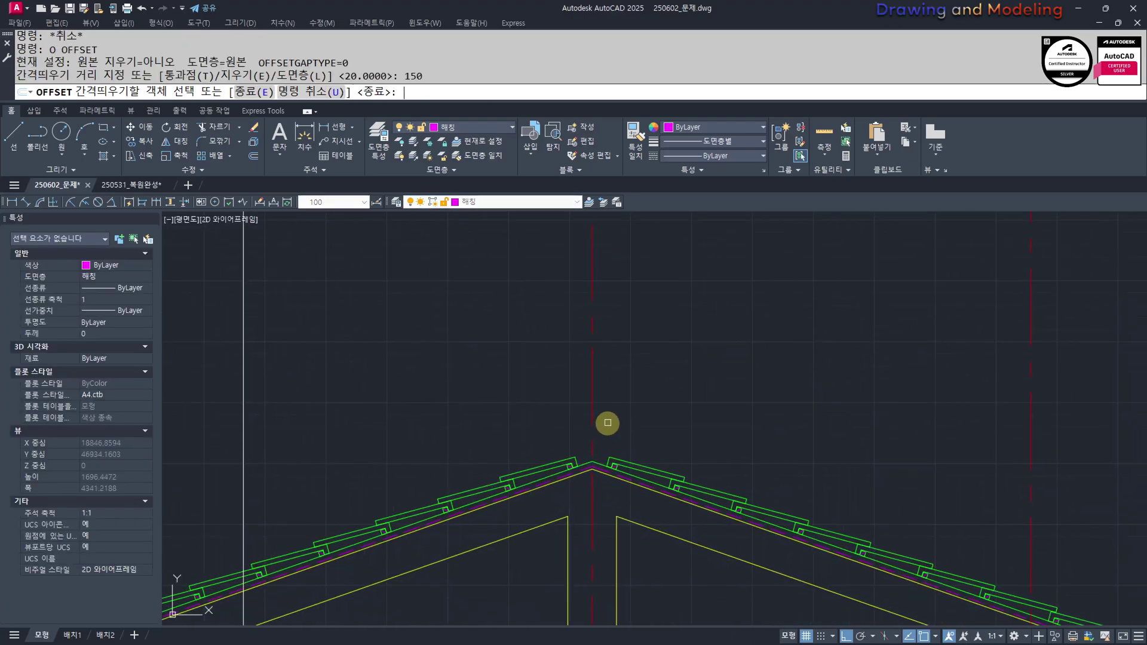
{"action": "left_click", "coordinate": [590, 415]}
{"action": "key", "text": "Escape"}
{"action": "key", "text": "Escape"}
Draw a circle of radius 50 at the roof apex and a three-point arc over its top, ending where the 150 offset lines meet the tiles
{"action": "scroll", "coordinate": [597, 431], "scroll_direction": "up", "scroll_amount": 6}
{"action": "type", "text": "c"}
{"action": "key", "text": "Return"}
{"action": "left_click", "coordinate": [544, 471]}
{"action": "type", "text": "50"}
{"action": "key", "text": "Return"}
{"action": "key", "text": "Escape"}
{"action": "key", "text": "Escape"}
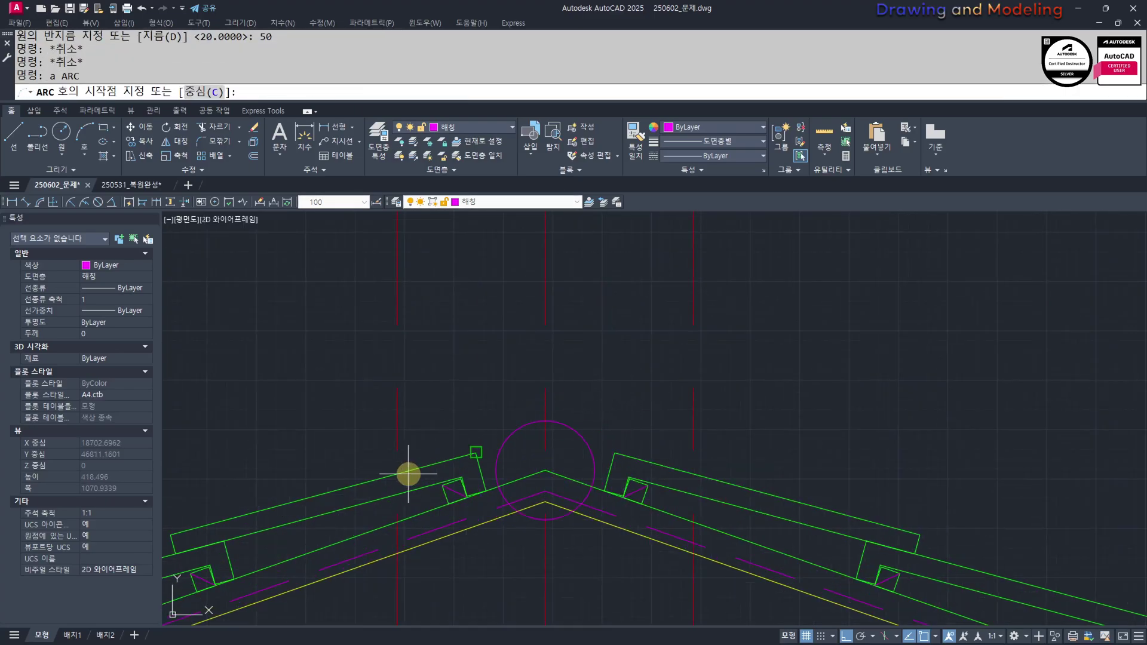
{"action": "left_click", "coordinate": [544, 422]}
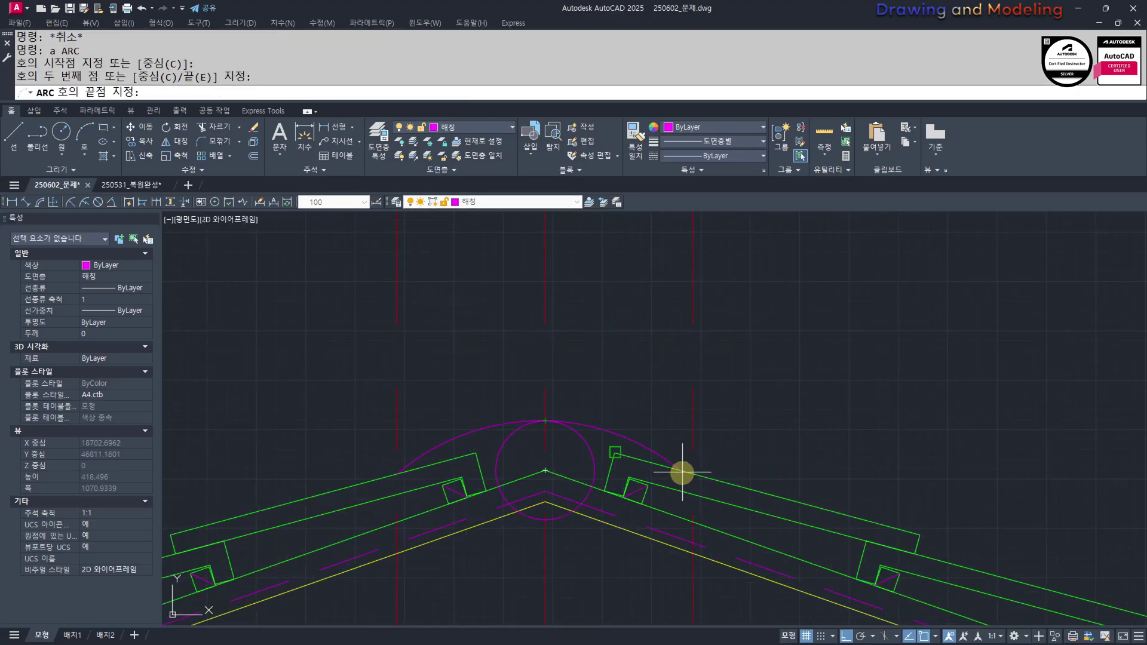
{"action": "middle_click_drag", "start_coordinate": [666, 501], "coordinate": [694, 533]}
Match the ridge arc and the two vertical offset lines to the properties of the green roof line
{"action": "type", "text": "mm"}
{"action": "key", "text": "Return"}
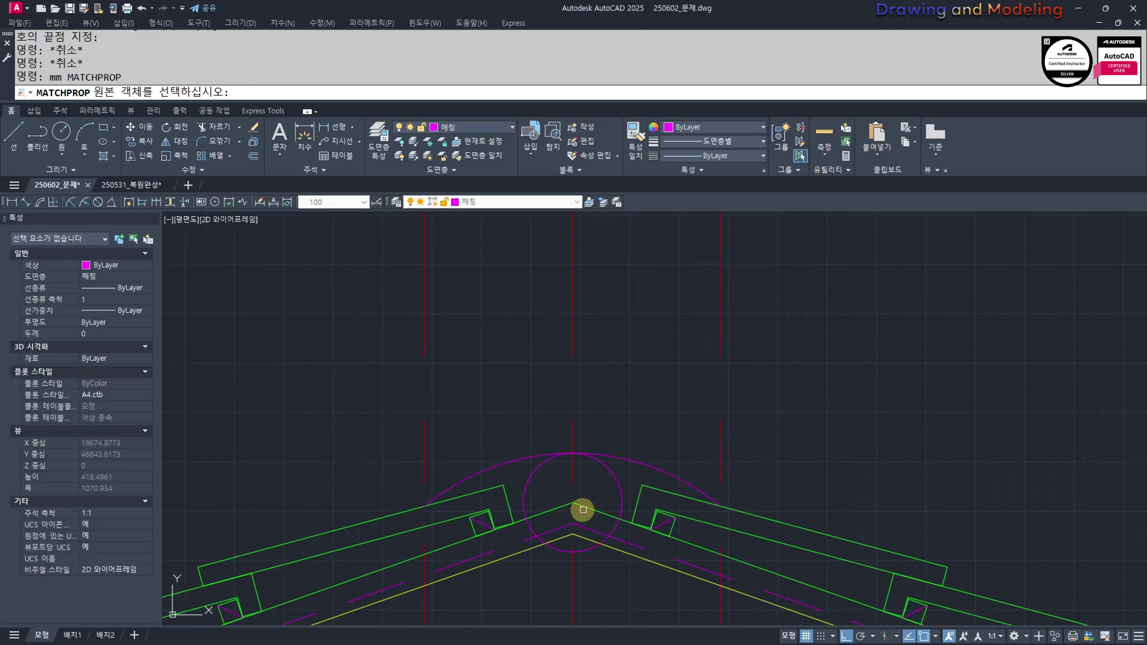
{"action": "left_click", "coordinate": [584, 507]}
{"action": "left_click", "coordinate": [651, 451]}
{"action": "left_click", "coordinate": [632, 476]}
{"action": "left_click", "coordinate": [720, 326]}
{"action": "left_click", "coordinate": [424, 344]}
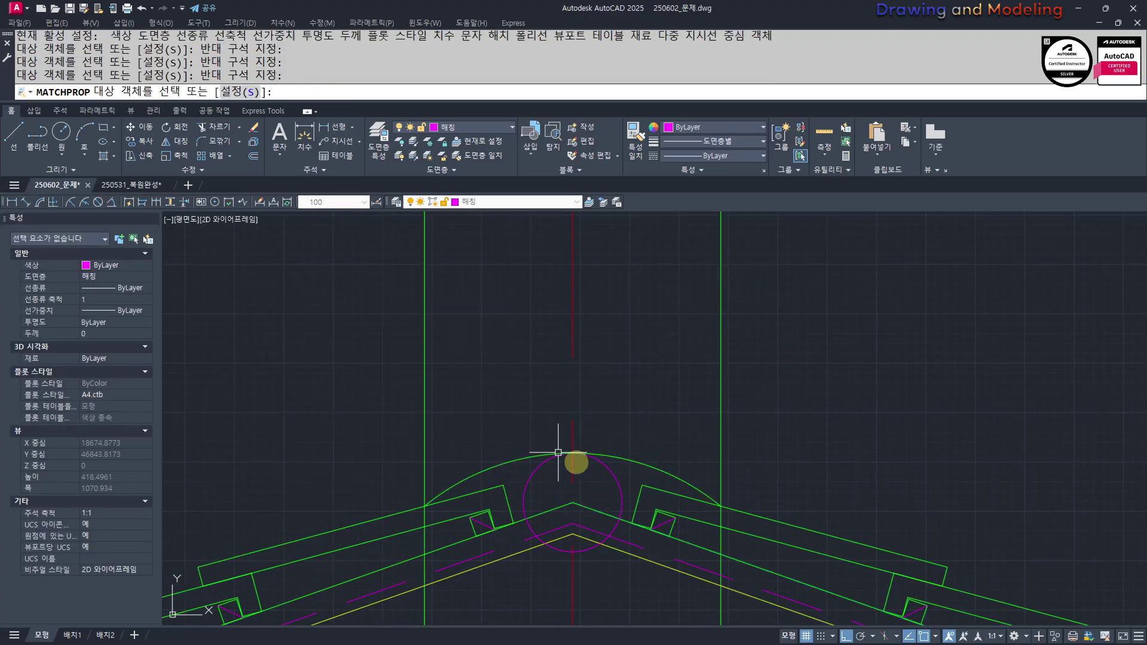
{"action": "key", "text": "Escape"}
{"action": "key", "text": "Escape"}
Offset the ridge arc upward three times at a spacing of 20
{"action": "type", "text": "o"}
{"action": "key", "text": "Return"}
{"action": "type", "text": "20"}
{"action": "key", "text": "Return"}
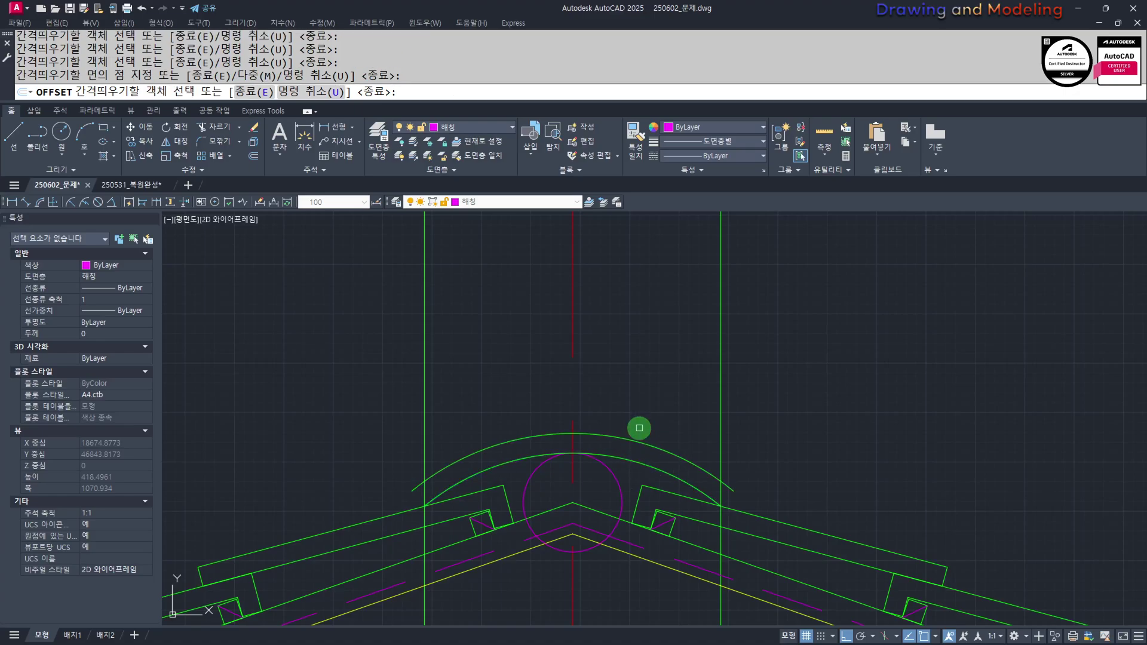
{"action": "left_click", "coordinate": [639, 428]}
{"action": "left_click", "coordinate": [640, 417]}
{"action": "key", "text": "Escape"}
{"action": "key", "text": "Escape"}
Erase the helper circle at the roof apex
{"action": "left_click", "coordinate": [614, 474]}
{"action": "type", "text": "e"}
{"action": "key", "text": "Return"}
{"action": "key", "text": "Escape"}
{"action": "key", "text": "Escape"}
{"action": "key", "text": "Escape"}
{"action": "left_click", "coordinate": [622, 475]}
{"action": "left_click", "coordinate": [600, 487]}
{"action": "type", "text": "e tr"}
Trim the vertical lines above and below the stacked arcs and the arc ends outside them, leaving a closed ridge tile outline
{"action": "left_click", "coordinate": [634, 472]}
{"action": "left_click", "coordinate": [625, 351]}
{"action": "left_click", "coordinate": [781, 344]}
{"action": "left_click", "coordinate": [657, 349]}
{"action": "left_click", "coordinate": [810, 312]}
{"action": "left_click", "coordinate": [677, 335]}
{"action": "left_click", "coordinate": [501, 299]}
{"action": "left_click", "coordinate": [383, 340]}
{"action": "middle_click_drag", "start_coordinate": [490, 601], "coordinate": [547, 444]}
{"action": "left_click", "coordinate": [513, 494]}
{"action": "left_click", "coordinate": [388, 537]}
{"action": "scroll", "coordinate": [804, 245], "scroll_direction": "up", "scroll_amount": 2}
{"action": "left_click", "coordinate": [838, 305]}
{"action": "left_click", "coordinate": [755, 482]}
{"action": "scroll", "coordinate": [746, 418], "scroll_direction": "down", "scroll_amount": 1}
{"action": "middle_click_drag", "start_coordinate": [378, 457], "coordinate": [732, 486]}
{"action": "scroll", "coordinate": [605, 472], "scroll_direction": "up", "scroll_amount": 1}
{"action": "left_click", "coordinate": [609, 503]}
{"action": "left_click", "coordinate": [609, 503]}
{"action": "left_click", "coordinate": [532, 333]}
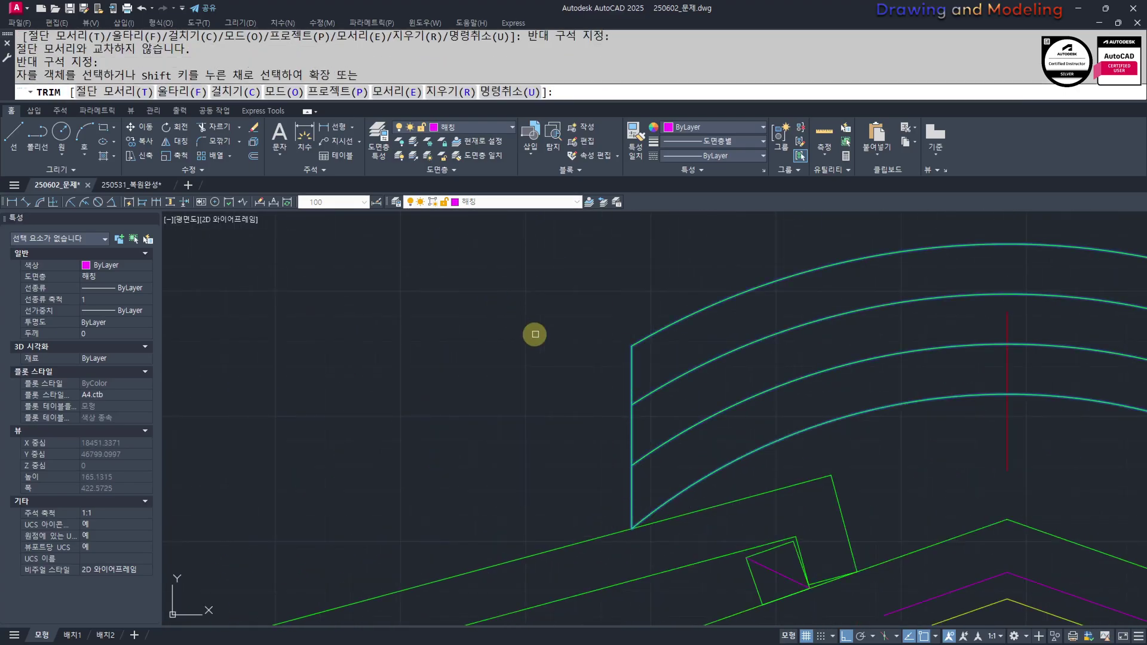
{"action": "key", "text": "Escape"}
Draw a circle of radius 70 centred on the crest of the uppermost ridge arc
{"action": "scroll", "coordinate": [684, 479], "scroll_direction": "down", "scroll_amount": 4}
{"action": "type", "text": "c"}
{"action": "key", "text": "Return"}
{"action": "left_click", "coordinate": [810, 388]}
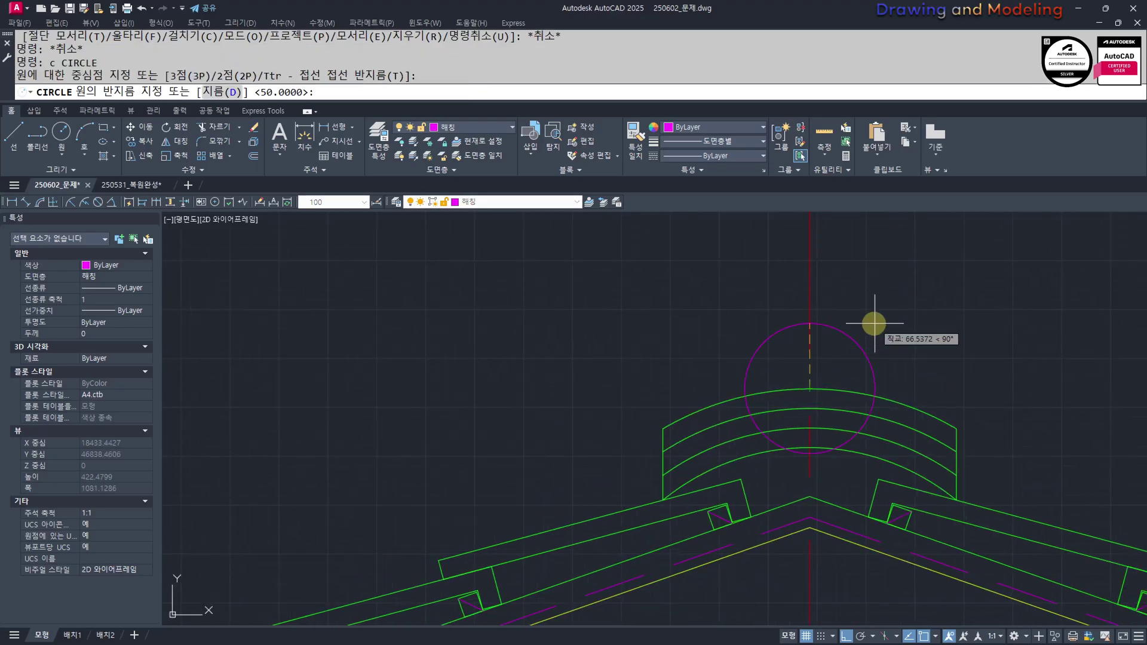
{"action": "type", "text": "70"}
{"action": "key", "text": "Return"}
{"action": "key", "text": "Escape"}
{"action": "key", "text": "Escape"}
Offset the radius 70 circle inward by 20
{"action": "middle_click_drag", "start_coordinate": [873, 323], "coordinate": [844, 349]}
{"action": "type", "text": "o"}
{"action": "key", "text": "Return"}
{"action": "type", "text": "2"}
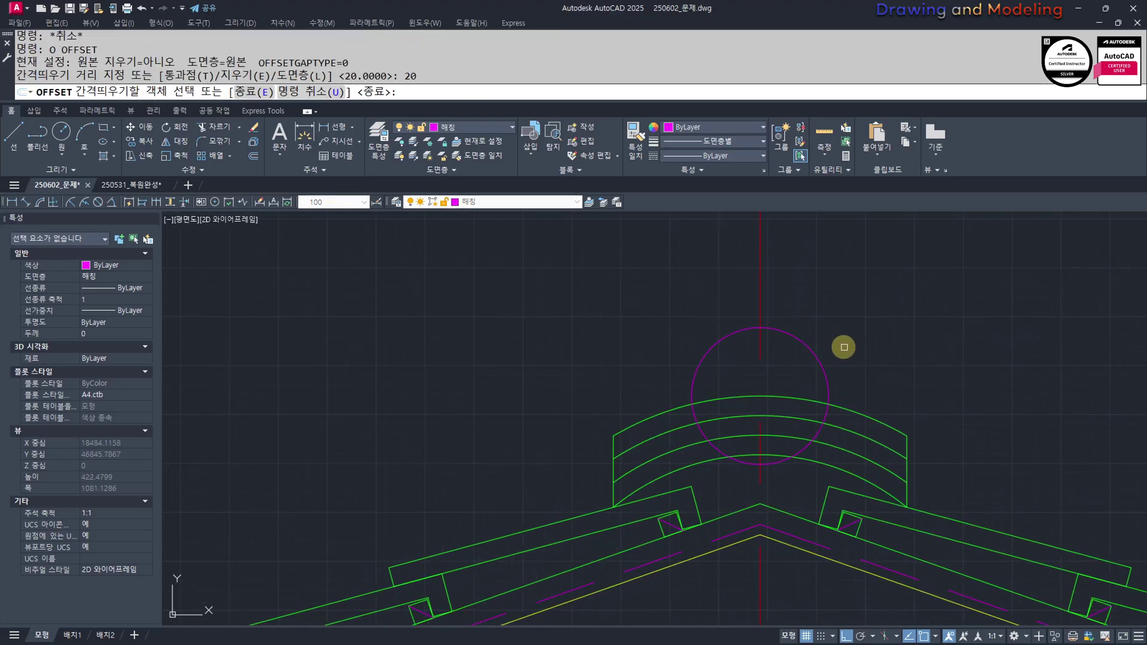
{"action": "left_click", "coordinate": [812, 346]}
{"action": "left_click", "coordinate": [778, 387]}
{"action": "key", "text": "Escape"}
{"action": "key", "text": "Escape"}
Trim the parts of both circles that lie below the uppermost ridge arc
{"action": "scroll", "coordinate": [789, 397], "scroll_direction": "up", "scroll_amount": 4}
{"action": "type", "text": "tr"}
{"action": "key", "text": "Return"}
{"action": "left_click", "coordinate": [776, 390]}
{"action": "key", "text": "Return"}
Match the two trimmed circle arcs to the properties of the green roof tile lines
{"action": "scroll", "coordinate": [823, 450], "scroll_direction": "down", "scroll_amount": 4}
{"action": "type", "text": "mm"}
{"action": "key", "text": "Return"}
{"action": "left_click", "coordinate": [848, 464]}
{"action": "left_click", "coordinate": [810, 448]}
{"action": "left_click", "coordinate": [794, 434]}
{"action": "key", "text": "Escape"}
{"action": "key", "text": "Escape"}
{"action": "middle_click_drag", "start_coordinate": [775, 444], "coordinate": [730, 476]}
{"action": "type", "text": "c"}
{"action": "key", "text": "Return"}
{"action": "left_click", "coordinate": [726, 481]}
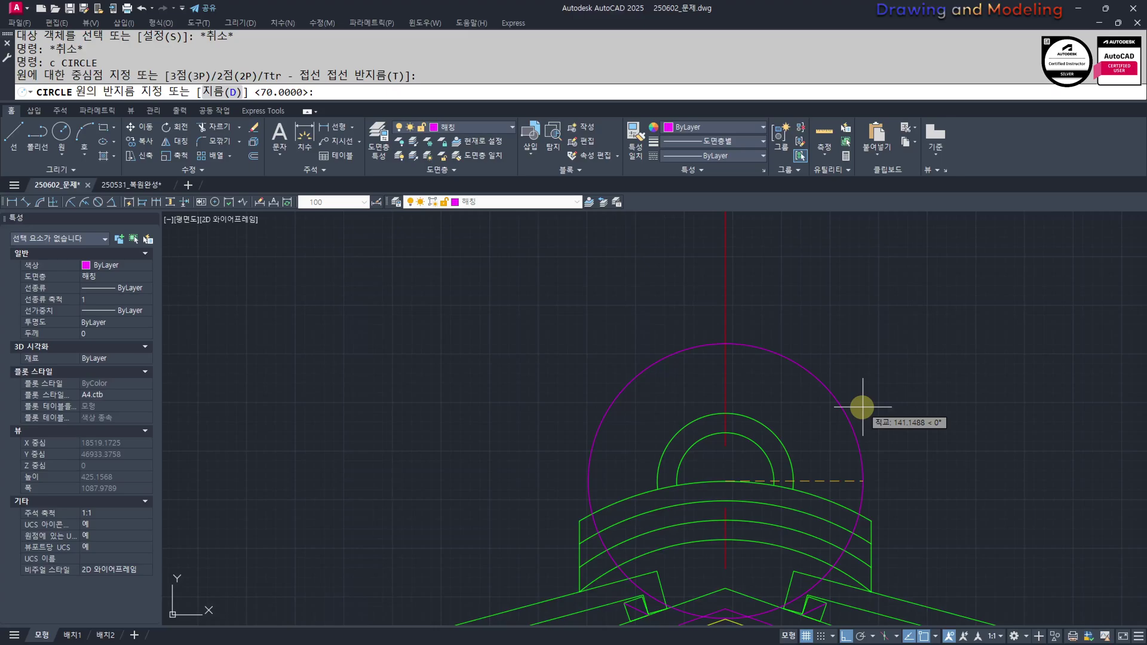
{"action": "key", "text": "Escape"}
Place a horizontal construction line through the lower corner of the ridge tile stack
{"action": "type", "text": "xl"}
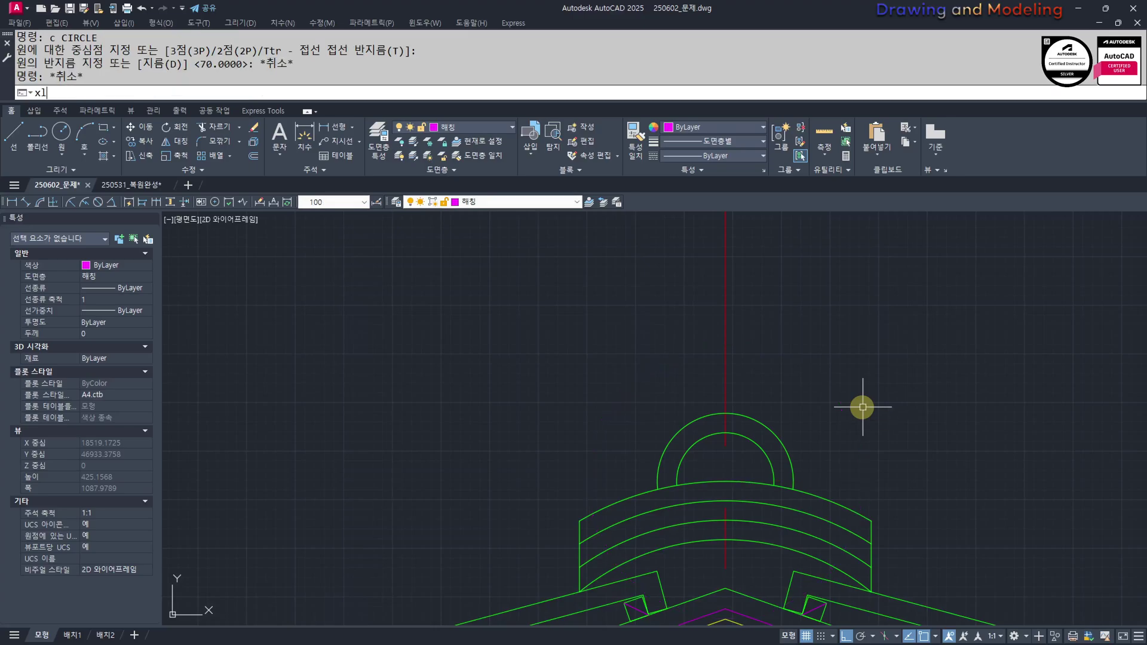
{"action": "key", "text": "Return"}
{"action": "type", "text": "h"}
{"action": "key", "text": "Return"}
{"action": "middle_click_drag", "start_coordinate": [873, 554], "coordinate": [865, 467]}
{"action": "left_click", "coordinate": [848, 492]}
{"action": "key", "text": "Escape"}
{"action": "key", "text": "Escape"}
Offset the horizontal construction line upward by 300
{"action": "type", "text": "o"}
{"action": "key", "text": "Return"}
{"action": "type", "text": "30"}
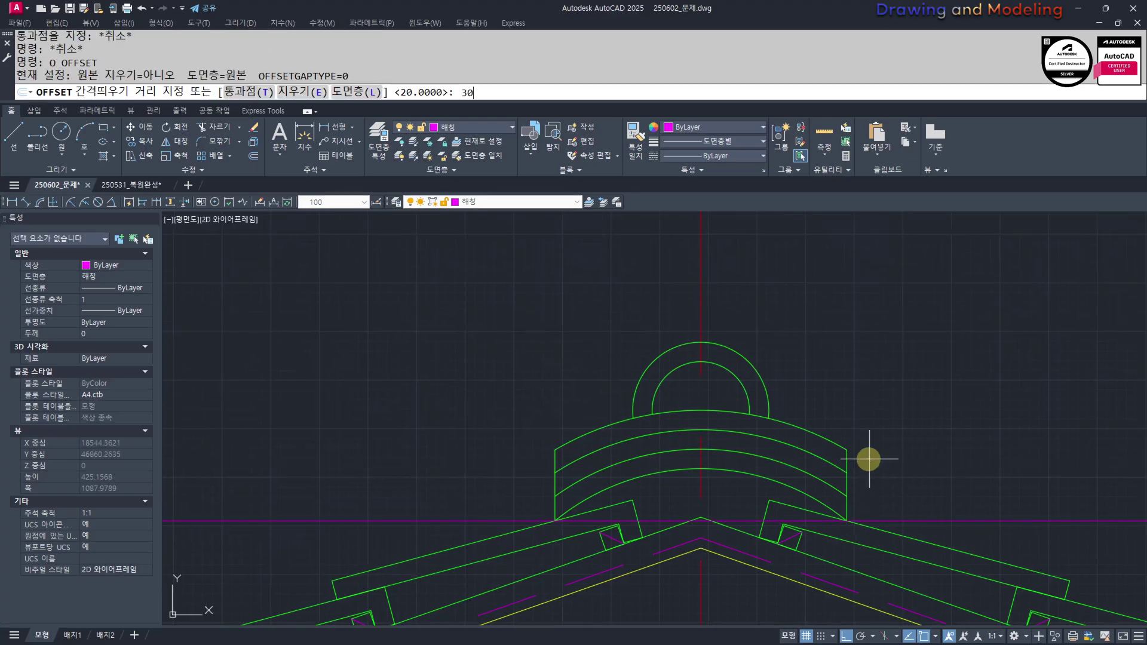
{"action": "key", "text": "Return"}
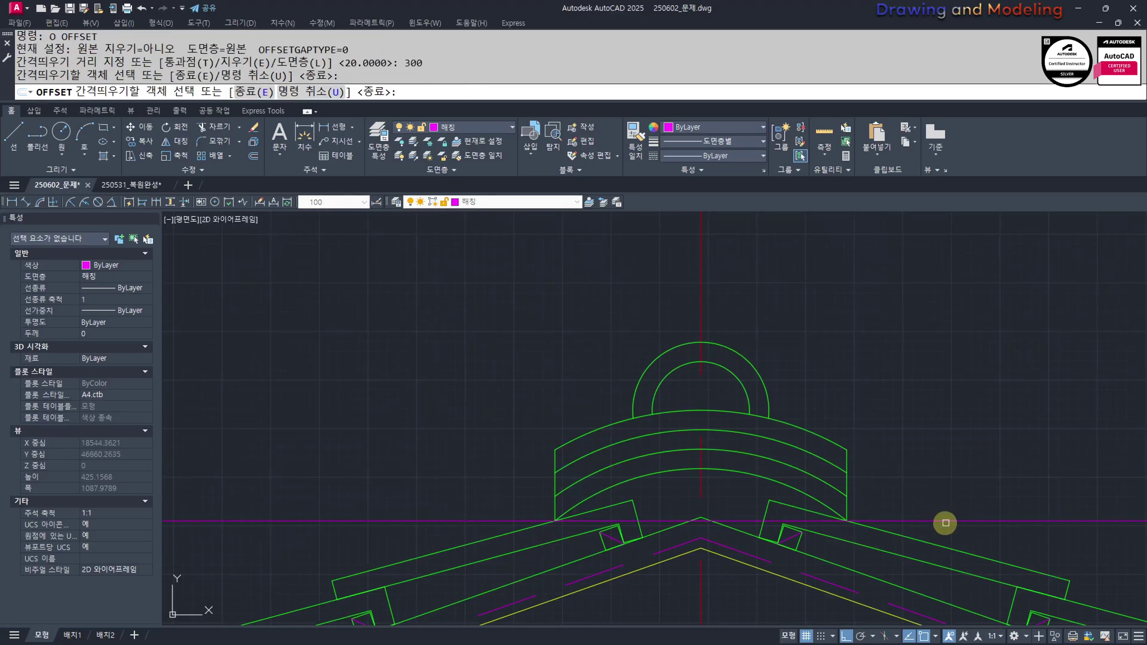
{"action": "left_click", "coordinate": [945, 522]}
{"action": "left_click", "coordinate": [943, 427]}
{"action": "key", "text": "Escape"}
{"action": "key", "text": "Escape"}
Offset the ridge centreline by 100 to the right
{"action": "middle_click_drag", "start_coordinate": [807, 422], "coordinate": [786, 486]}
{"action": "key", "text": "Return"}
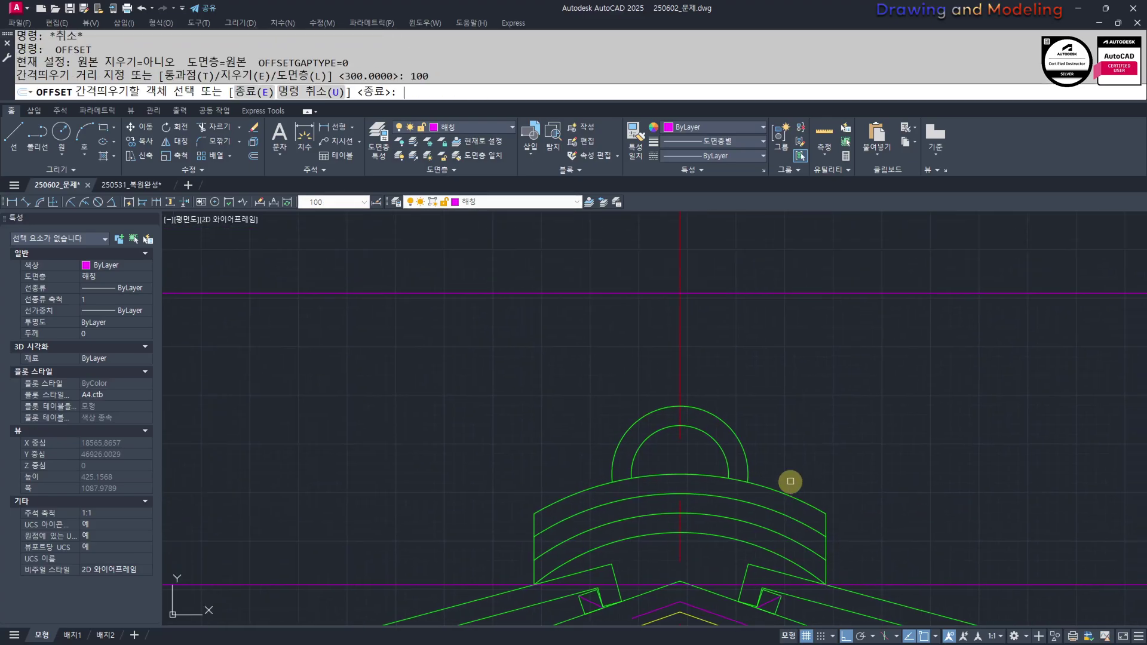
{"action": "left_click", "coordinate": [684, 356]}
{"action": "left_click", "coordinate": [824, 358]}
{"action": "key", "text": "Escape"}
Offset the upper horizontal construction line downward by 70
{"action": "key", "text": "Return"}
{"action": "type", "text": "70"}
{"action": "key", "text": "Return"}
{"action": "left_click", "coordinate": [839, 294]}
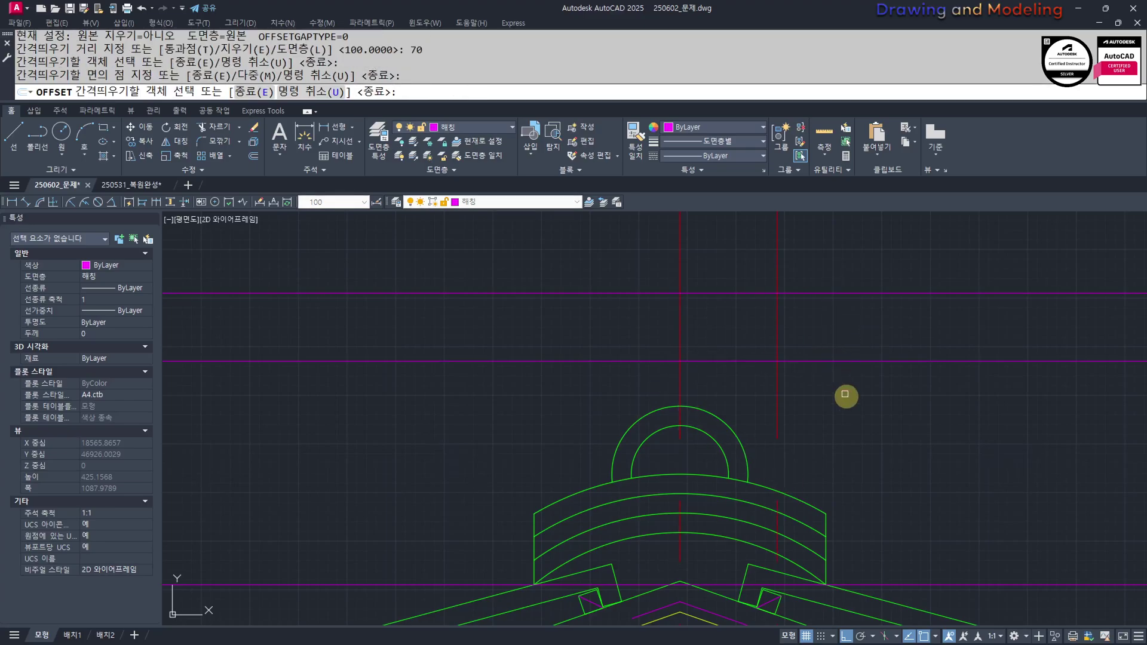
Draw a three-point arc from the ridge stack's upper right corner through the offset-line intersection to the ridge centreline at the upper construction line
{"action": "left_click", "coordinate": [837, 418]}
{"action": "key", "text": "Escape"}
{"action": "middle_click_drag", "start_coordinate": [858, 512], "coordinate": [875, 524]}
{"action": "type", "text": "a"}
{"action": "key", "text": "Return"}
{"action": "left_click", "coordinate": [842, 524]}
{"action": "left_click", "coordinate": [794, 372]}
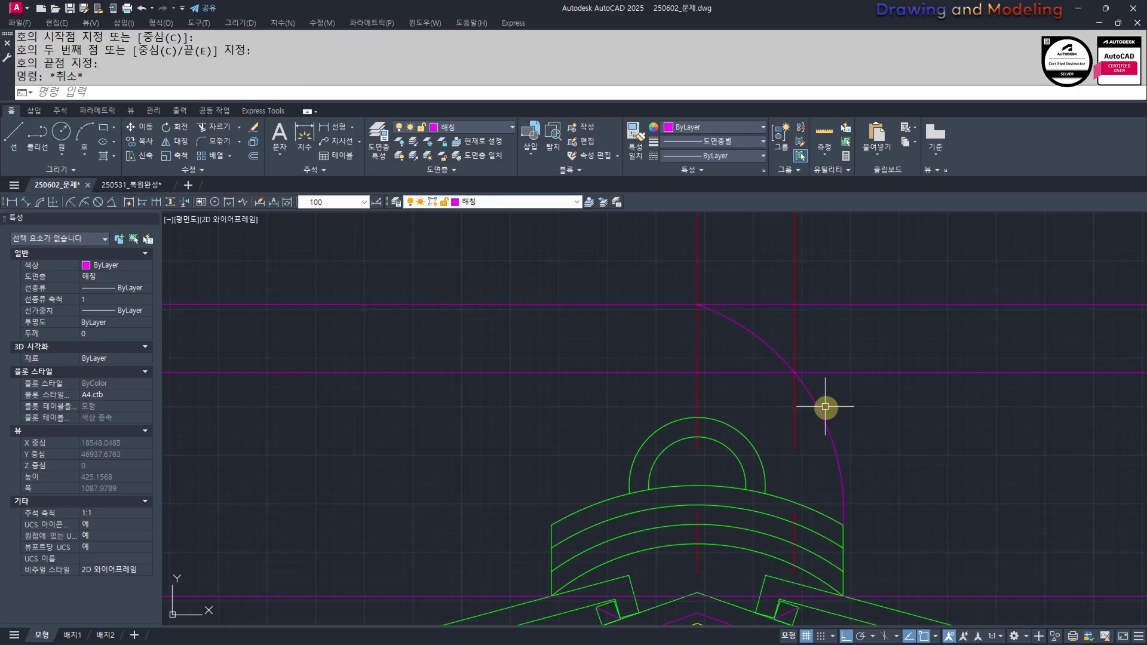
Erase the three horizontal construction lines and the offset ridge centreline around the ridge tile
{"action": "left_click", "coordinate": [1017, 425]}
{"action": "left_click", "coordinate": [939, 257]}
{"action": "key", "text": "e"}
{"action": "key", "text": "Return"}
{"action": "left_click", "coordinate": [837, 250]}
{"action": "left_click", "coordinate": [764, 265]}
{"action": "key", "text": "e"}
{"action": "key", "text": "Return"}
{"action": "left_click", "coordinate": [1001, 554]}
{"action": "left_click", "coordinate": [973, 605]}
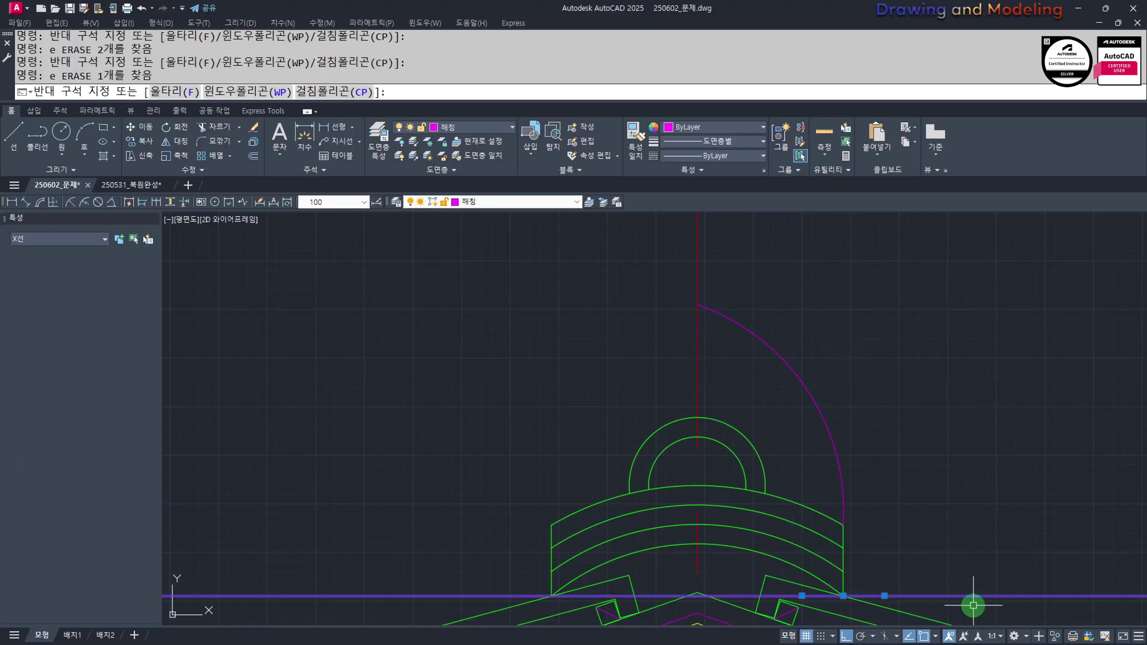
{"action": "key", "text": "e"}
{"action": "key", "text": "Return"}
Match the new arc's properties to the green ridge tile linework
{"action": "middle_click_drag", "start_coordinate": [911, 554], "coordinate": [918, 589]}
{"action": "type", "text": "ma"}
{"action": "key", "text": "Return"}
{"action": "left_click", "coordinate": [758, 477]}
{"action": "left_click", "coordinate": [869, 383]}
{"action": "left_click", "coordinate": [803, 428]}
{"action": "key", "text": "Escape"}
{"action": "key", "text": "Escape"}
Mirror the arc about the ridge centreline, keeping the original
{"action": "scroll", "coordinate": [904, 451], "scroll_direction": "down", "scroll_amount": 2}
{"action": "middle_click_drag", "start_coordinate": [878, 433], "coordinate": [923, 431]}
{"action": "type", "text": "mi"}
{"action": "left_click", "coordinate": [908, 368]}
{"action": "left_click", "coordinate": [852, 429]}
{"action": "key", "text": "Return"}
{"action": "left_click", "coordinate": [829, 444]}
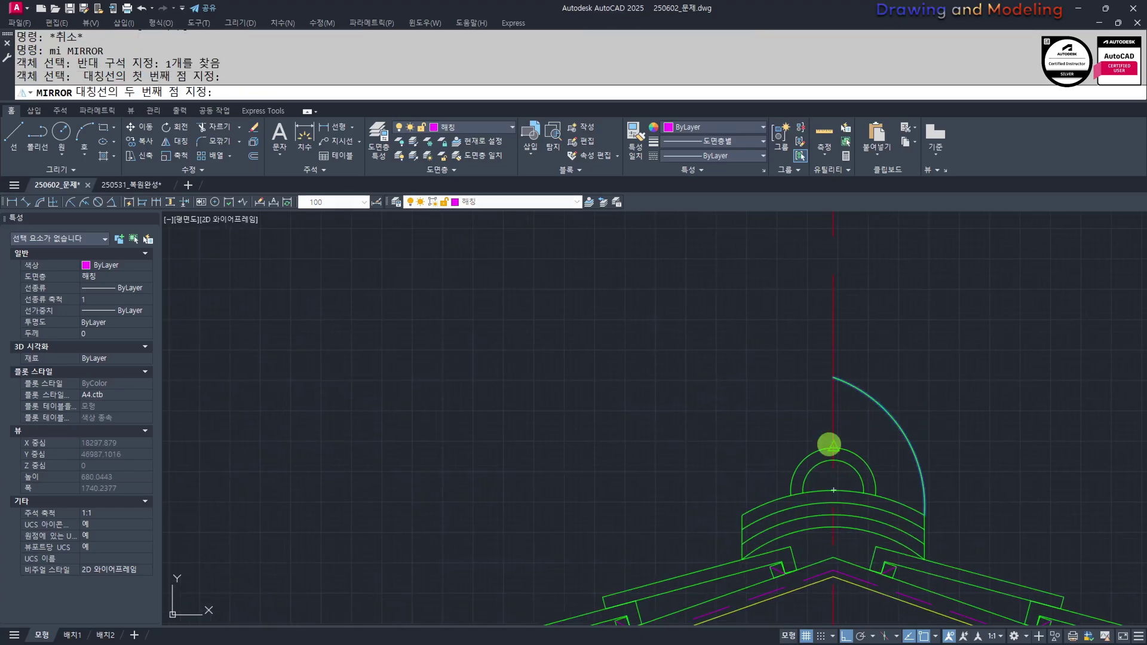
{"action": "left_click", "coordinate": [881, 317]}
{"action": "key", "text": "Escape"}
{"action": "key", "text": "Escape"}
Place horizontal construction lines through the ridge stack's layer corners and through the base and top of the round tile
{"action": "scroll", "coordinate": [883, 455], "scroll_direction": "down", "scroll_amount": 2}
{"action": "middle_click_drag", "start_coordinate": [828, 531], "coordinate": [761, 520]}
{"action": "scroll", "coordinate": [836, 537], "scroll_direction": "down", "scroll_amount": 6}
{"action": "mouse_move", "coordinate": [866, 552]}
{"action": "middle_mouse_down"}
{"action": "mouse_move", "coordinate": [786, 512]}
{"action": "mouse_move", "coordinate": [643, 504]}
{"action": "mouse_move", "coordinate": [690, 529]}
{"action": "mouse_move", "coordinate": [726, 501]}
{"action": "middle_mouse_up"}
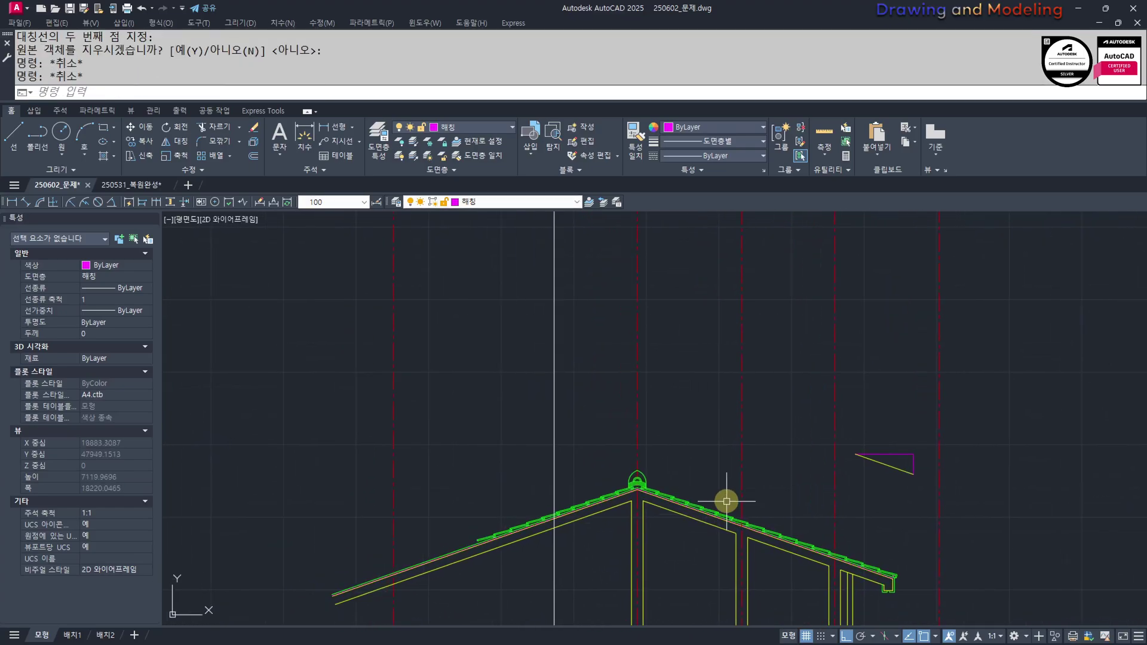
{"action": "key", "text": "Return"}
{"action": "type", "text": "h"}
{"action": "key", "text": "Return"}
{"action": "scroll", "coordinate": [653, 453], "scroll_direction": "up", "scroll_amount": 6}
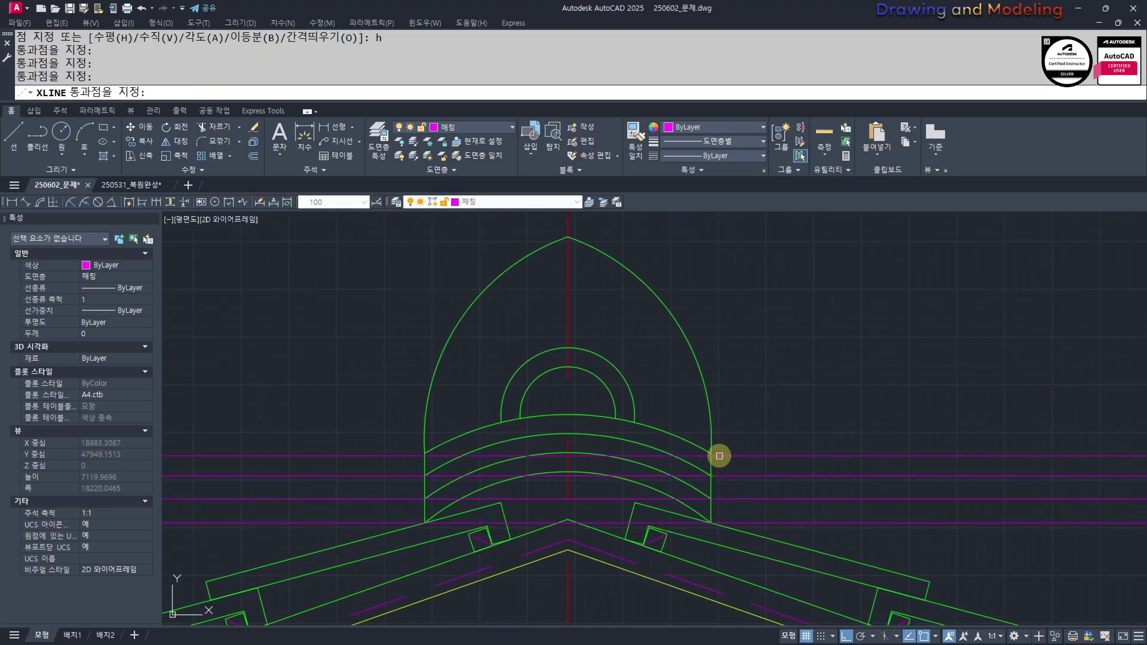
{"action": "scroll", "coordinate": [592, 415], "scroll_direction": "up", "scroll_amount": 2}
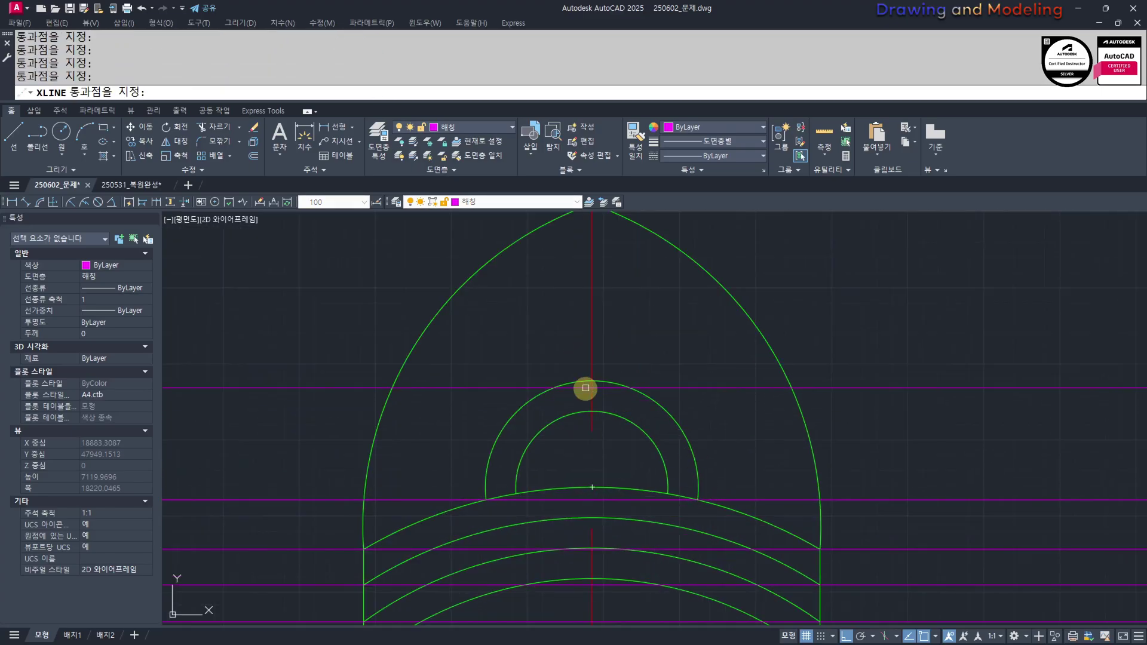
{"action": "scroll", "coordinate": [598, 395], "scroll_direction": "down", "scroll_amount": 4}
{"action": "key", "text": "Escape"}
Match the lowest construction line to the yellow section linework and the three uppermost ones to the green tile linework
{"action": "type", "text": "mm"}
{"action": "key", "text": "Return"}
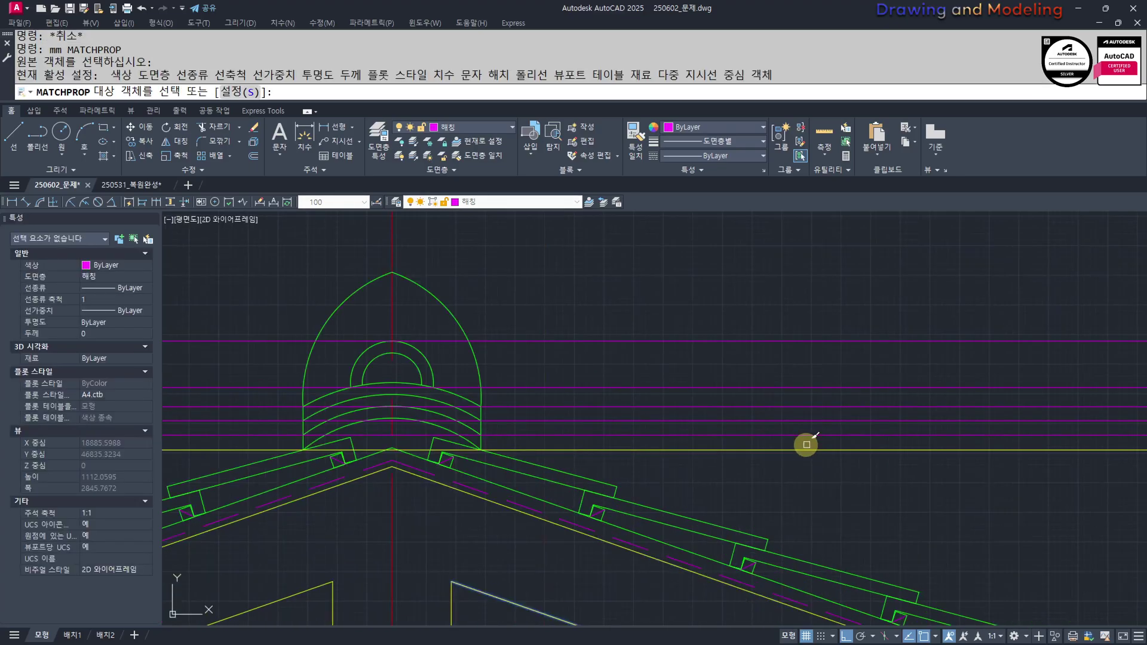
{"action": "left_click", "coordinate": [784, 446]}
{"action": "left_click", "coordinate": [550, 500]}
{"action": "left_click", "coordinate": [751, 276]}
{"action": "left_click", "coordinate": [654, 416]}
{"action": "key", "text": "Escape"}
{"action": "key", "text": "Escape"}
Draw vertical lines from both ends of the right-hand plan's dashed roof outline down past the horizontal ridge lines
{"action": "scroll", "coordinate": [512, 436], "scroll_direction": "down", "scroll_amount": 6}
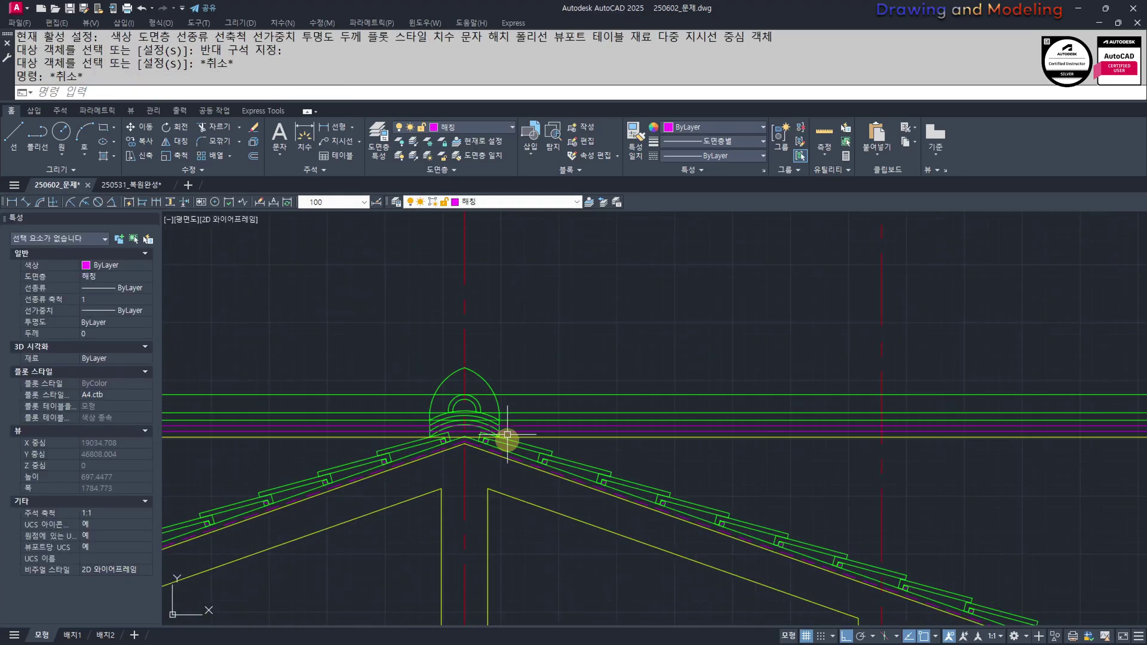
{"action": "type", "text": "l"}
{"action": "key", "text": "Return"}
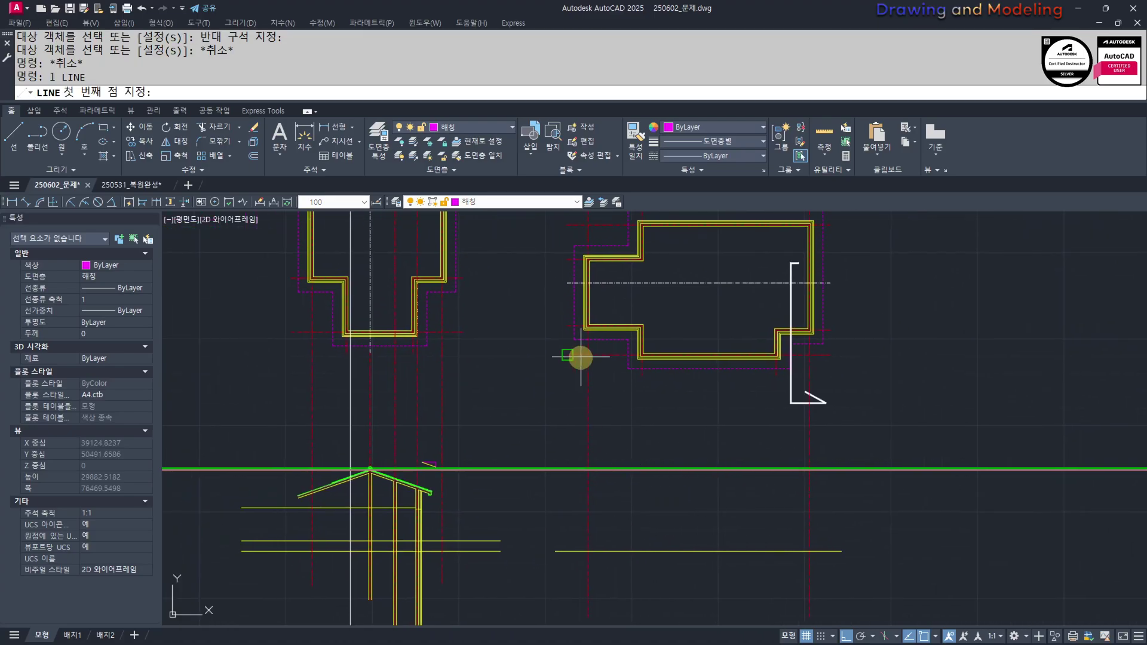
{"action": "left_click", "coordinate": [575, 341]}
{"action": "key", "text": "Escape"}
{"action": "key", "text": "Escape"}
{"action": "key", "text": "Return"}
{"action": "left_click", "coordinate": [824, 343]}
{"action": "key", "text": "Escape"}
{"action": "key", "text": "Escape"}
Trim the horizontal ridge lines outside the two vertical roof-end lines
{"action": "scroll", "coordinate": [624, 455], "scroll_direction": "up", "scroll_amount": 2}
{"action": "type", "text": "tr"}
{"action": "key", "text": "Return"}
{"action": "left_click", "coordinate": [1055, 510]}
{"action": "left_click", "coordinate": [558, 451]}
{"action": "left_click", "coordinate": [689, 425]}
{"action": "left_click", "coordinate": [508, 495]}
{"action": "left_click", "coordinate": [1080, 476]}
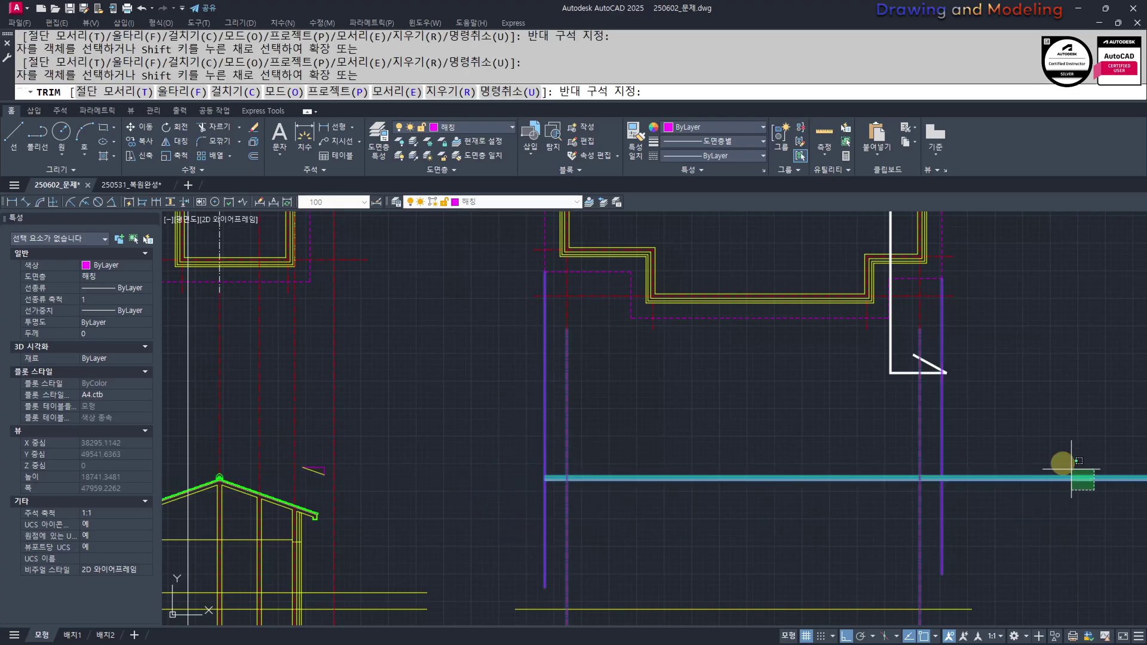
{"action": "key", "text": "Escape"}
{"action": "key", "text": "Escape"}
Offset the left vertical roof-end line by 300 to the right
{"action": "scroll", "coordinate": [512, 481], "scroll_direction": "up", "scroll_amount": 6}
{"action": "type", "text": "o"}
{"action": "key", "text": "Return"}
{"action": "type", "text": "300"}
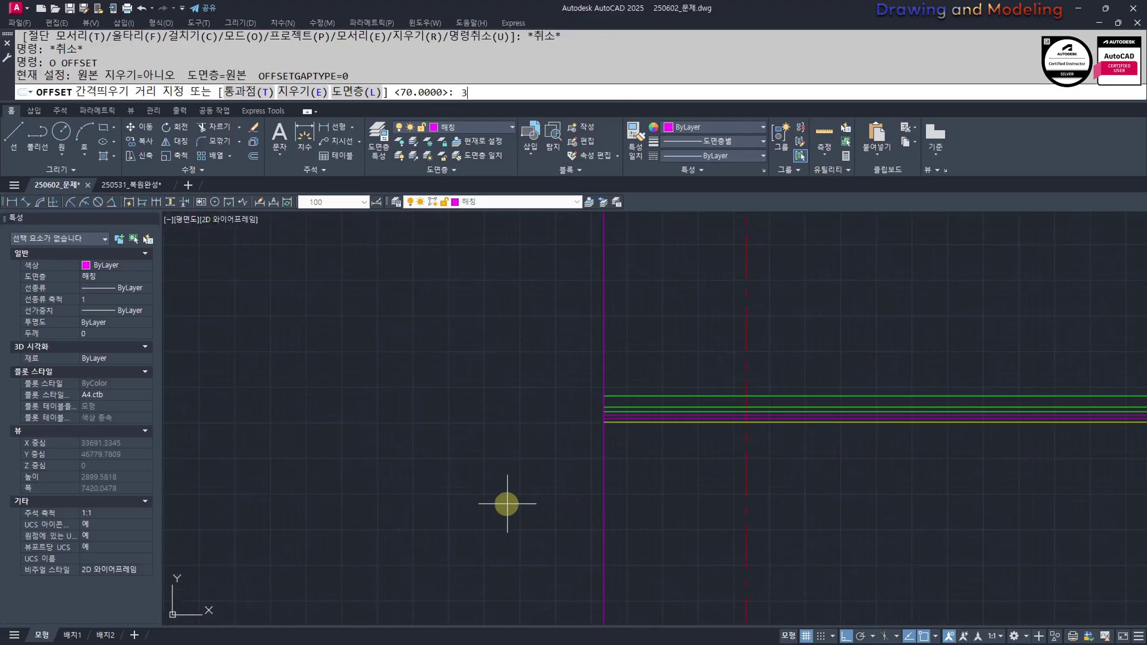
{"action": "key", "text": "Return"}
{"action": "scroll", "coordinate": [588, 375], "scroll_direction": "up", "scroll_amount": 4}
{"action": "left_click", "coordinate": [634, 357]}
{"action": "left_click", "coordinate": [654, 377]}
{"action": "key", "text": "Escape"}
{"action": "key", "text": "Escape"}
Trim the left roof-end line and ridge lines against the offset vertical and lowest horizontal line to form a stepped corner
{"action": "scroll", "coordinate": [697, 493], "scroll_direction": "up", "scroll_amount": 4}
{"action": "type", "text": "tr"}
{"action": "key", "text": "Return"}
{"action": "left_click", "coordinate": [872, 525]}
{"action": "left_click", "coordinate": [786, 476]}
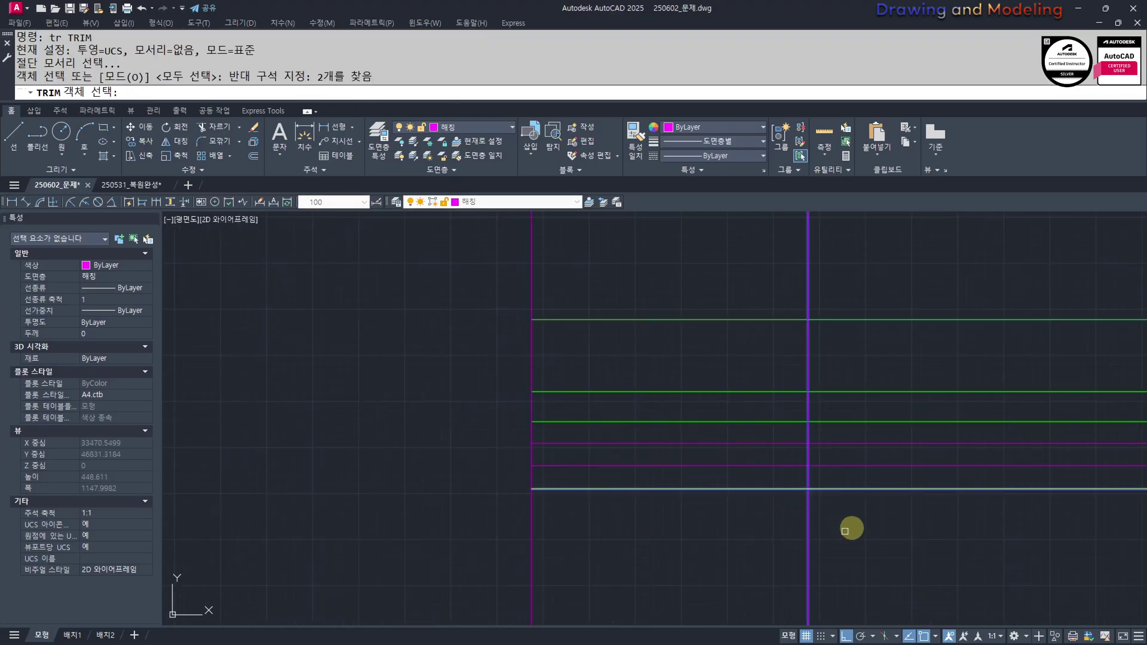
{"action": "left_click", "coordinate": [660, 243]}
{"action": "left_click", "coordinate": [482, 468]}
{"action": "key", "text": "Escape"}
{"action": "key", "text": "Escape"}
Match the lower left vertical line's properties to the yellow horizontal roof line
{"action": "scroll", "coordinate": [634, 482], "scroll_direction": "down", "scroll_amount": 4}
{"action": "type", "text": "mm"}
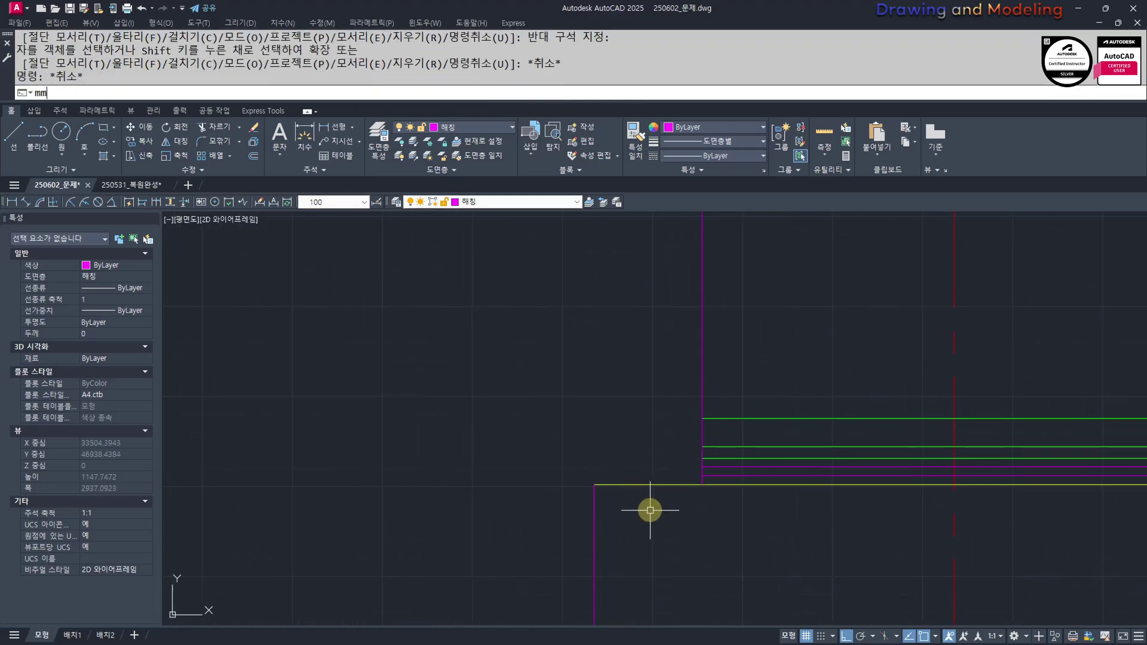
{"action": "type", "text": "a"}
{"action": "key", "text": "Return"}
{"action": "left_click", "coordinate": [629, 478]}
{"action": "left_click", "coordinate": [629, 485]}
{"action": "left_click", "coordinate": [638, 460]}
{"action": "left_click", "coordinate": [552, 524]}
{"action": "key", "text": "Escape"}
{"action": "key", "text": "Escape"}
Offset the ridge-end vertical and lower vertical by 50 to the left, and the yellow horizontal roof line by 50 upward
{"action": "type", "text": "o"}
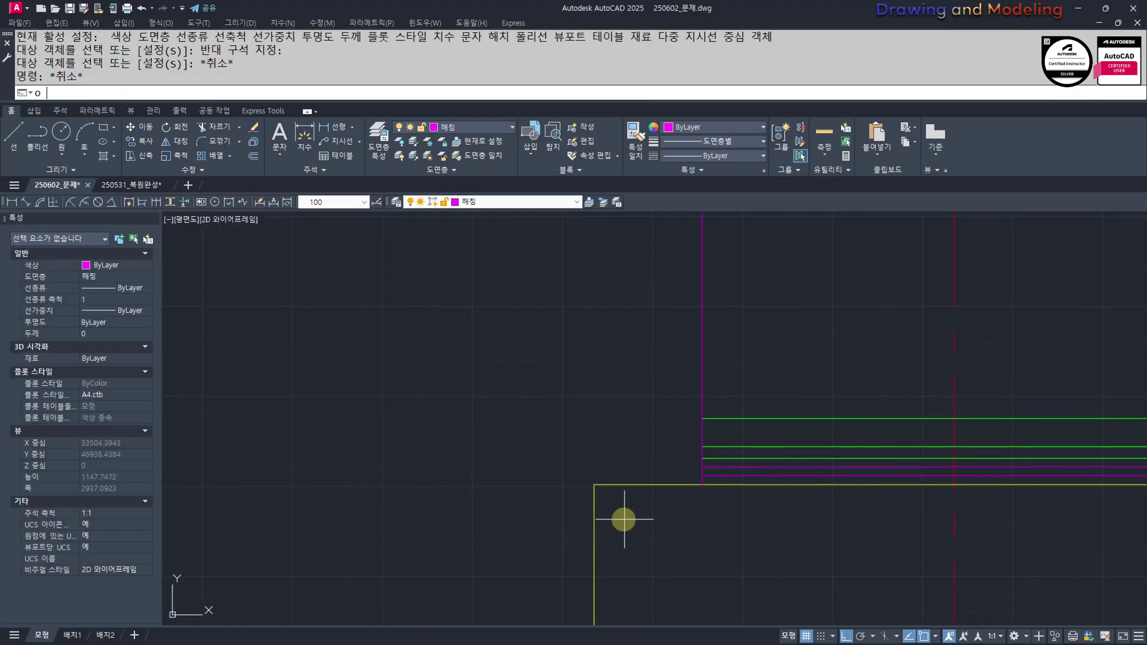
{"action": "key", "text": "Return"}
{"action": "type", "text": "50"}
{"action": "key", "text": "Return"}
{"action": "left_click", "coordinate": [701, 392]}
{"action": "left_click", "coordinate": [655, 435]}
{"action": "left_click", "coordinate": [632, 484]}
{"action": "left_click", "coordinate": [617, 449]}
{"action": "left_click", "coordinate": [588, 500]}
{"action": "key", "text": "Escape"}
{"action": "key", "text": "Escape"}
Fillet the 50-offset lines together at the outer roof corner and at the foot of the ridge-end vertical
{"action": "type", "text": "f"}
{"action": "key", "text": "Return"}
{"action": "left_click", "coordinate": [575, 499]}
{"action": "left_click", "coordinate": [637, 461]}
{"action": "left_click", "coordinate": [677, 466]}
{"action": "key", "text": "Return"}
{"action": "left_click", "coordinate": [677, 467]}
{"action": "left_click", "coordinate": [684, 456]}
{"action": "key", "text": "Escape"}
{"action": "key", "text": "Escape"}
Offset the upper yellow horizontal line at the left roof end by 150 downward
{"action": "middle_click_drag", "start_coordinate": [585, 494], "coordinate": [607, 482]}
{"action": "type", "text": "o"}
{"action": "key", "text": "Return"}
{"action": "type", "text": "150"}
{"action": "key", "text": "Return"}
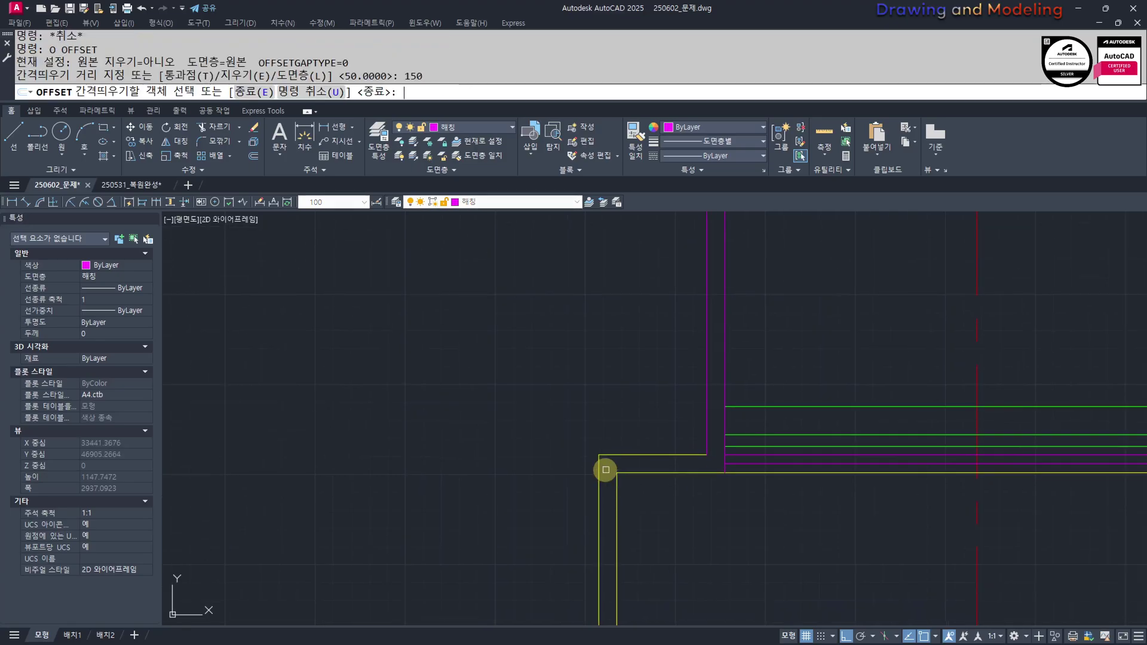
{"action": "left_click", "coordinate": [655, 454]}
{"action": "left_click", "coordinate": [650, 507]}
{"action": "key", "text": "Escape"}
{"action": "key", "text": "Escape"}
Trim the excess lines at the left roof end to close the bottom of the 150-deep edge profile
{"action": "scroll", "coordinate": [591, 492], "scroll_direction": "up", "scroll_amount": 5}
{"action": "type", "text": "tr"}
{"action": "key", "text": "Return"}
{"action": "left_click", "coordinate": [678, 553]}
{"action": "left_click", "coordinate": [561, 515]}
{"action": "key", "text": "Escape"}
{"action": "scroll", "coordinate": [753, 502], "scroll_direction": "down", "scroll_amount": 4}
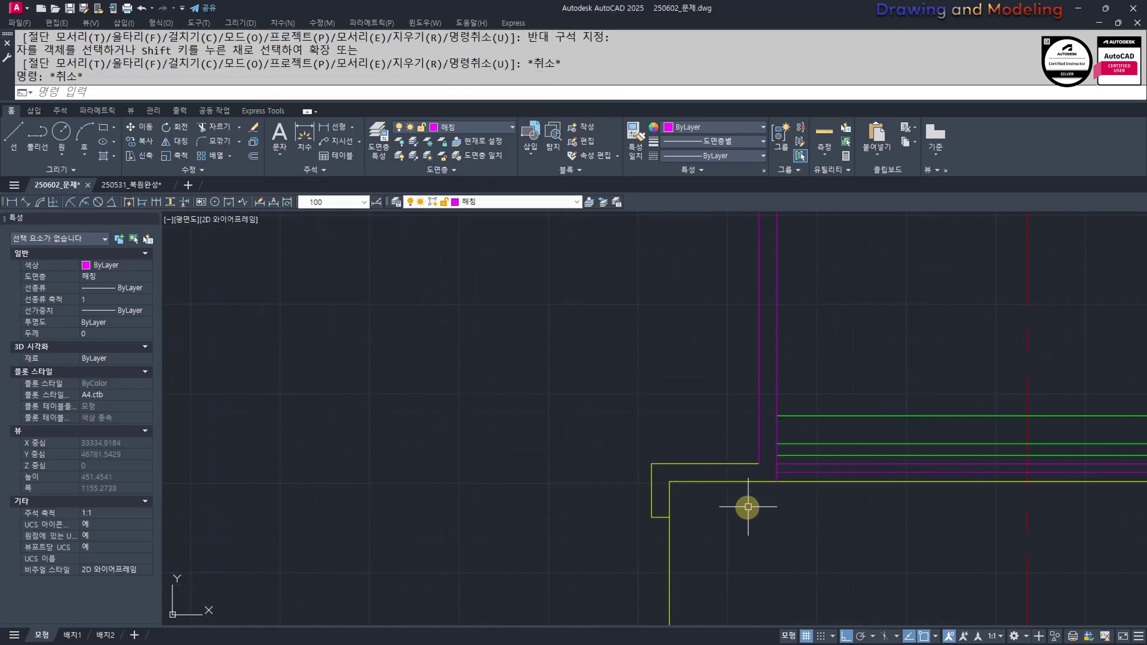
Match the two vertical lines at the ridge's left end to the green ridge linework
{"action": "type", "text": "mm"}
{"action": "key", "text": "Return"}
{"action": "left_click", "coordinate": [751, 425]}
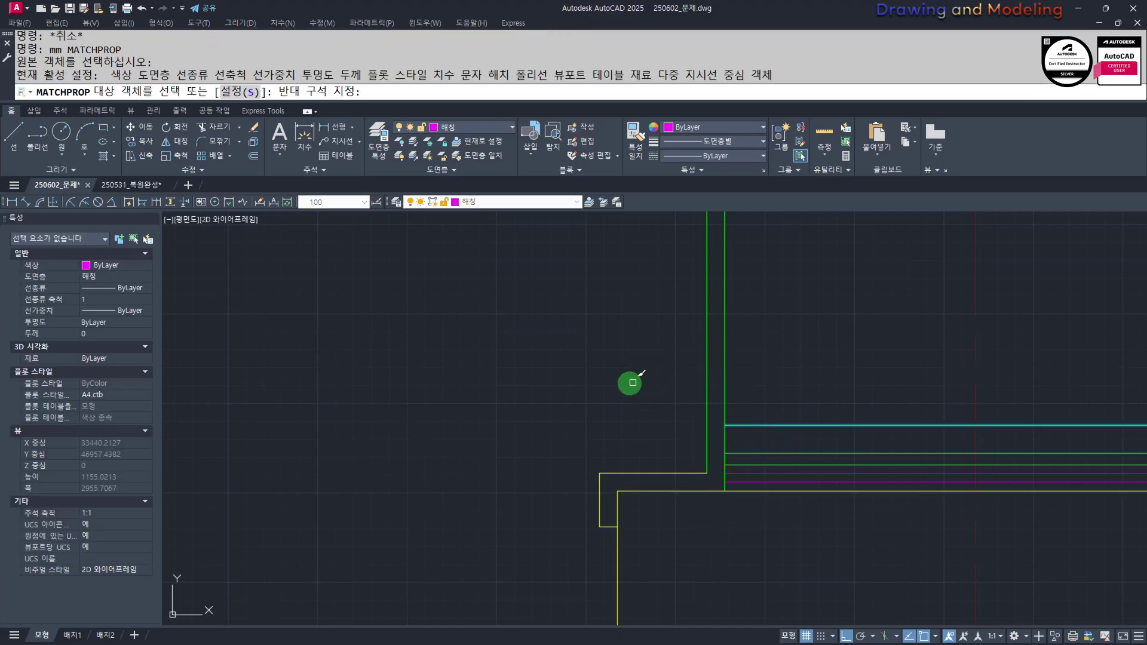
{"action": "left_click", "coordinate": [634, 381]}
{"action": "left_click", "coordinate": [507, 405]}
{"action": "left_click", "coordinate": [790, 541]}
{"action": "key", "text": "Escape"}
{"action": "key", "text": "Escape"}
Place a horizontal construction line through the pointed apex of the ridge tile
{"action": "scroll", "coordinate": [582, 498], "scroll_direction": "down", "scroll_amount": 6}
{"action": "type", "text": "xl"}
{"action": "key", "text": "Return"}
{"action": "type", "text": "h"}
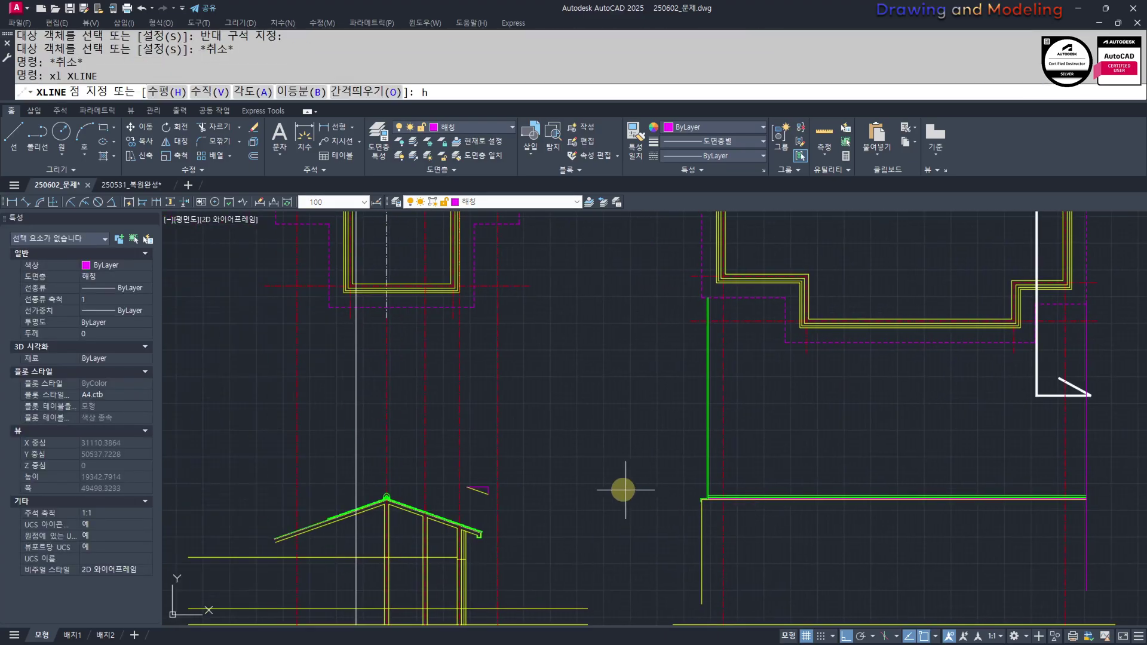
{"action": "key", "text": "Return"}
{"action": "scroll", "coordinate": [515, 481], "scroll_direction": "up", "scroll_amount": 6}
{"action": "key", "text": "Escape"}
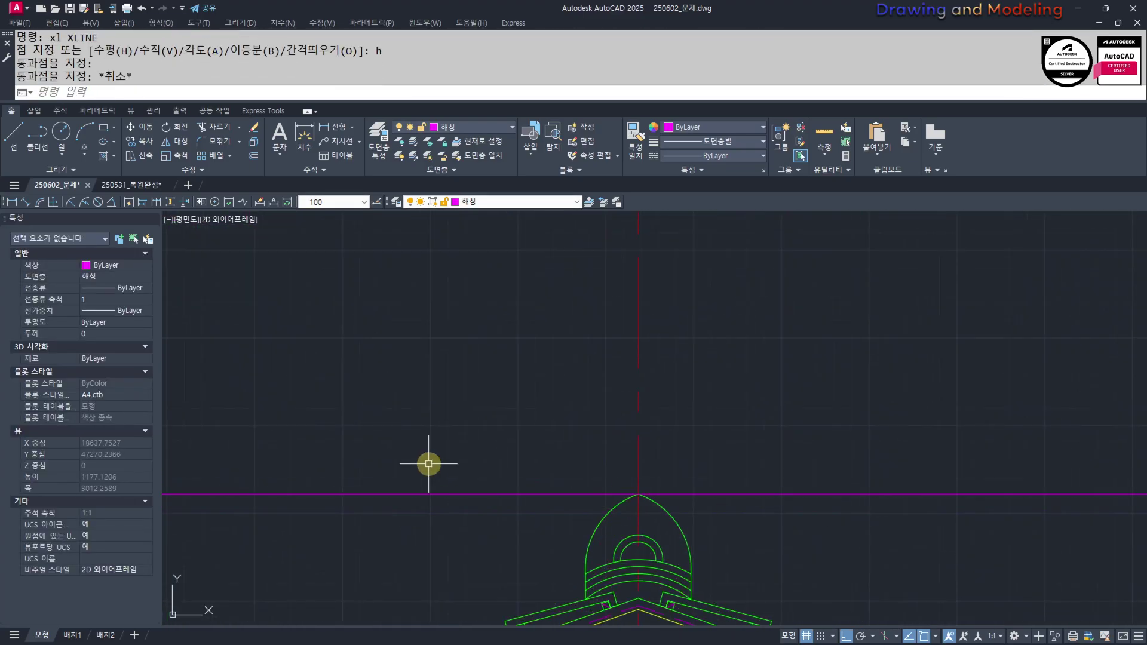
Trim the vertical lines at the ridge's left end where they rise above the horizontal construction line
{"action": "scroll", "coordinate": [437, 465], "scroll_direction": "down", "scroll_amount": 7}
{"action": "scroll", "coordinate": [618, 487], "scroll_direction": "up", "scroll_amount": 9}
{"action": "type", "text": "tr"}
{"action": "key", "text": "Return"}
{"action": "left_click", "coordinate": [906, 471]}
{"action": "left_click", "coordinate": [738, 391]}
{"action": "key", "text": "Return"}
{"action": "left_click", "coordinate": [929, 290]}
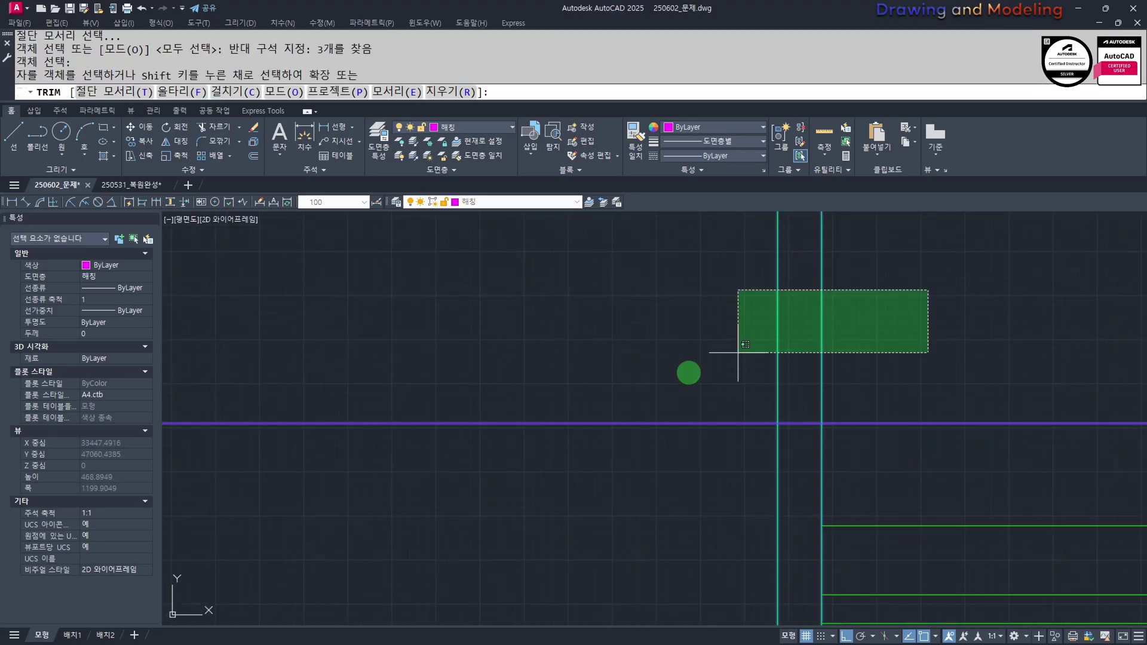
{"action": "left_click", "coordinate": [745, 344]}
{"action": "scroll", "coordinate": [757, 399], "scroll_direction": "up", "scroll_amount": 5}
{"action": "key", "text": "Escape"}
Match the horizontal construction line capping the ridge's left end to the green ridge linework
{"action": "type", "text": "mm"}
{"action": "key", "text": "Return"}
{"action": "left_click", "coordinate": [754, 430]}
{"action": "left_click", "coordinate": [766, 380]}
{"action": "left_click", "coordinate": [721, 411]}
{"action": "key", "text": "Escape"}
{"action": "key", "text": "Escape"}
Mirror the green ridge-end profile from the elevation roof's left end to its right end about the roof's midpoint
{"action": "left_click", "coordinate": [573, 354]}
{"action": "left_click", "coordinate": [799, 537]}
{"action": "scroll", "coordinate": [668, 478], "scroll_direction": "down", "scroll_amount": 6}
{"action": "type", "text": "m"}
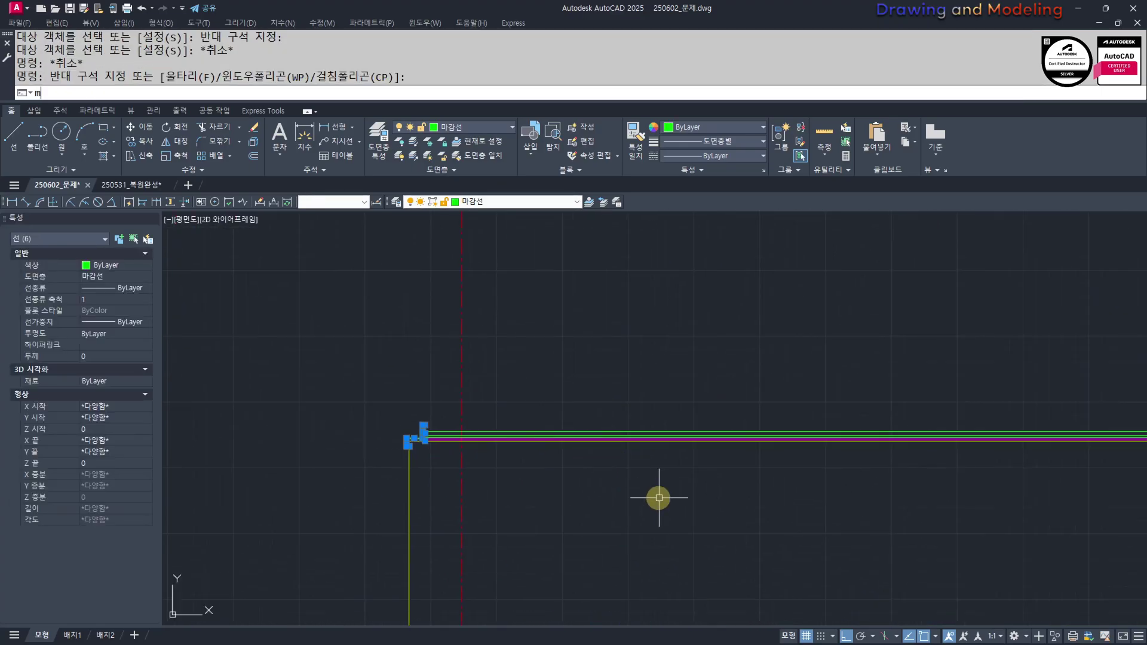
{"action": "type", "text": "i"}
{"action": "key", "text": "Return"}
{"action": "scroll", "coordinate": [659, 498], "scroll_direction": "down", "scroll_amount": 3}
{"action": "scroll", "coordinate": [734, 452], "scroll_direction": "up", "scroll_amount": 3}
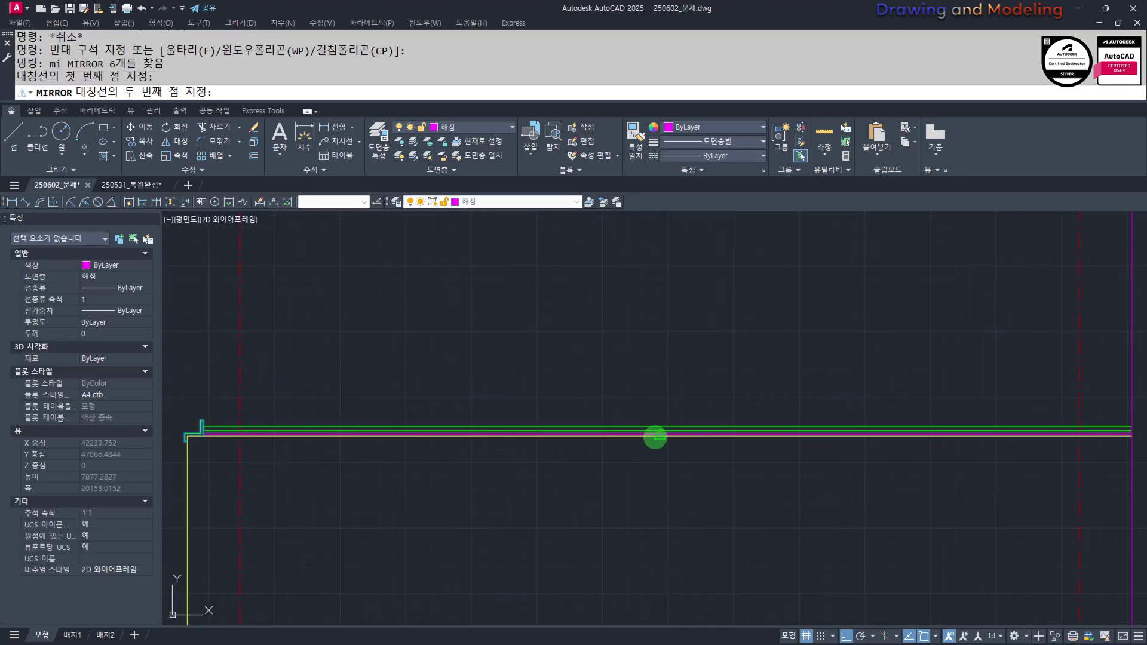
{"action": "key", "text": "Escape"}
Trim the horizontal ridge tile lines that run past the mirrored profile at the roof's right end
{"action": "scroll", "coordinate": [798, 392], "scroll_direction": "up", "scroll_amount": 6}
{"action": "type", "text": "tr"}
{"action": "key", "text": "Return"}
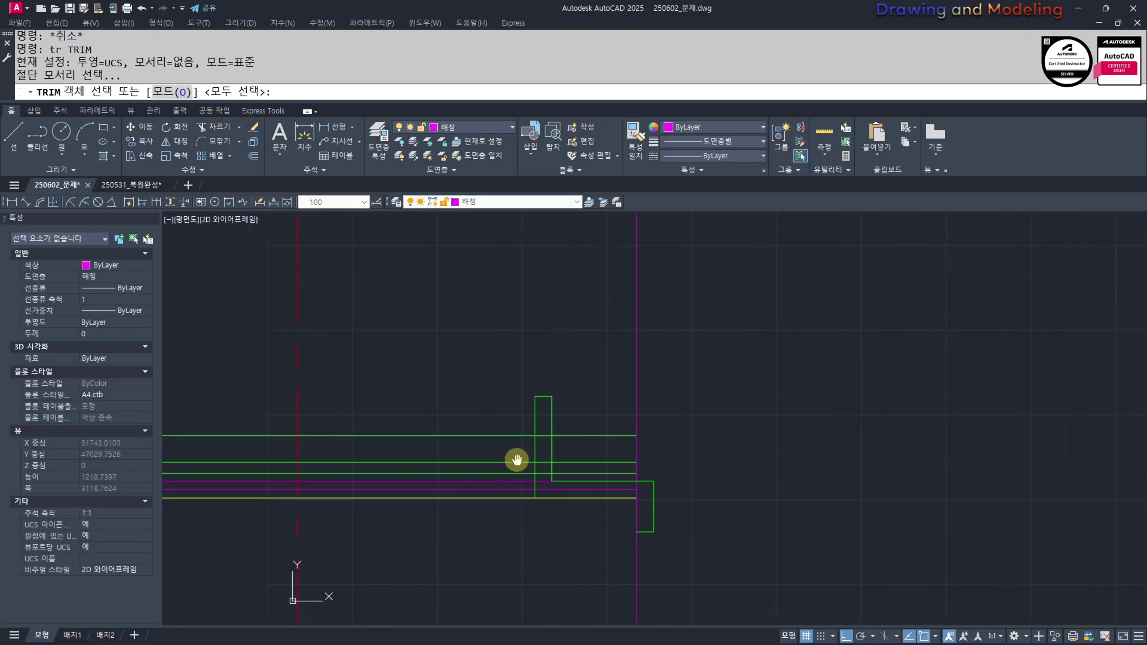
{"action": "left_click", "coordinate": [518, 456]}
{"action": "key", "text": "Return"}
{"action": "left_click", "coordinate": [647, 392]}
{"action": "left_click", "coordinate": [594, 520]}
{"action": "key", "text": "Escape"}
{"action": "key", "text": "Escape"}
Trim the vertical construction line above the roof at the right end of the elevation
{"action": "key", "text": "Return"}
{"action": "left_click", "coordinate": [652, 521]}
{"action": "key", "text": "Return"}
{"action": "left_click", "coordinate": [807, 424]}
{"action": "key", "text": "Escape"}
{"action": "key", "text": "Escape"}
{"action": "scroll", "coordinate": [798, 448], "scroll_direction": "down", "scroll_amount": 5}
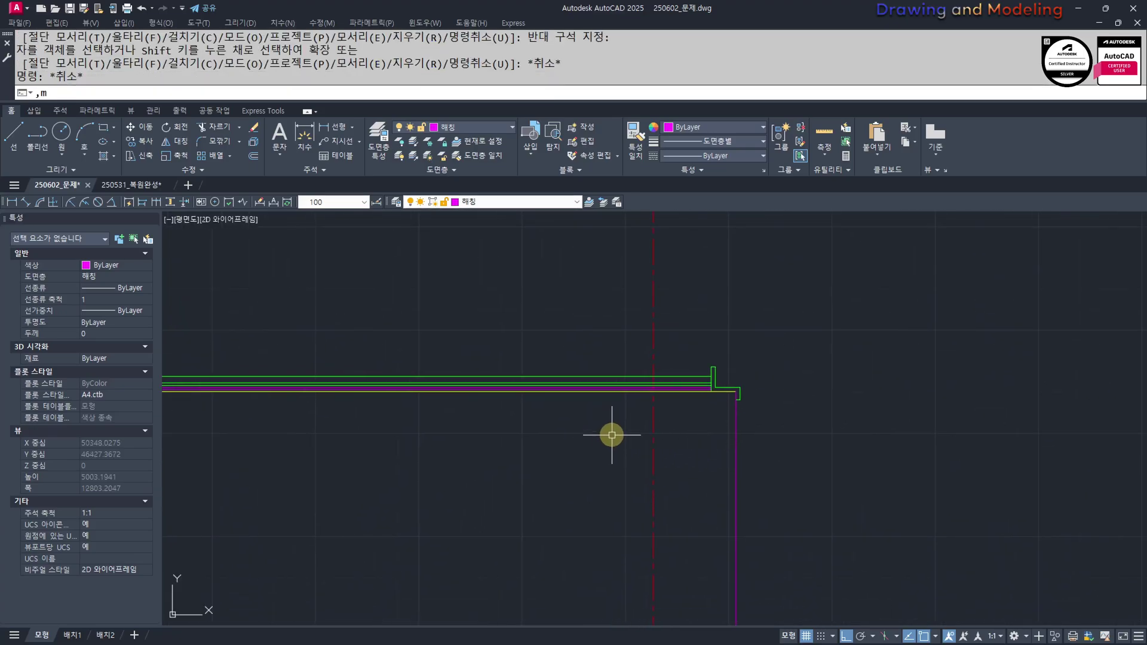
Match the vertical edge line at the elevation's right end to the yellow roof line
{"action": "left_click", "coordinate": [617, 393]}
{"action": "left_click", "coordinate": [762, 434]}
{"action": "left_click", "coordinate": [708, 489]}
{"action": "key", "text": "Escape"}
{"action": "key", "text": "Escape"}
Examine the two plan outlines and their section marks above the section and the elevation
{"action": "scroll", "coordinate": [699, 409], "scroll_direction": "down", "scroll_amount": 5}
{"action": "middle_click_drag", "start_coordinate": [577, 481], "coordinate": [683, 465]}
{"action": "middle_click_drag", "start_coordinate": [473, 432], "coordinate": [668, 483]}
{"action": "key", "text": "Escape"}
{"action": "key", "text": "Escape"}
{"action": "mouse_move", "coordinate": [630, 368]}
{"action": "middle_mouse_down"}
{"action": "mouse_move", "coordinate": [630, 481]}
{"action": "mouse_move", "coordinate": [535, 499]}
{"action": "middle_mouse_up"}
{"action": "scroll", "coordinate": [594, 389], "scroll_direction": "down", "scroll_amount": 3}
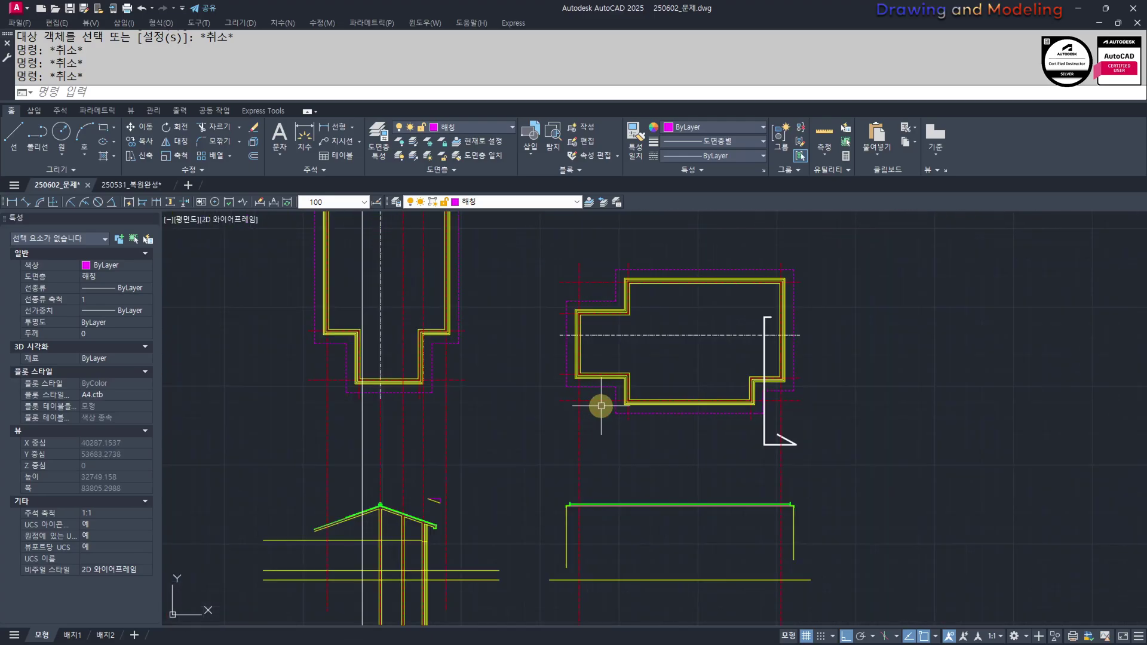
{"action": "middle_click_drag", "start_coordinate": [622, 370], "coordinate": [718, 457]}
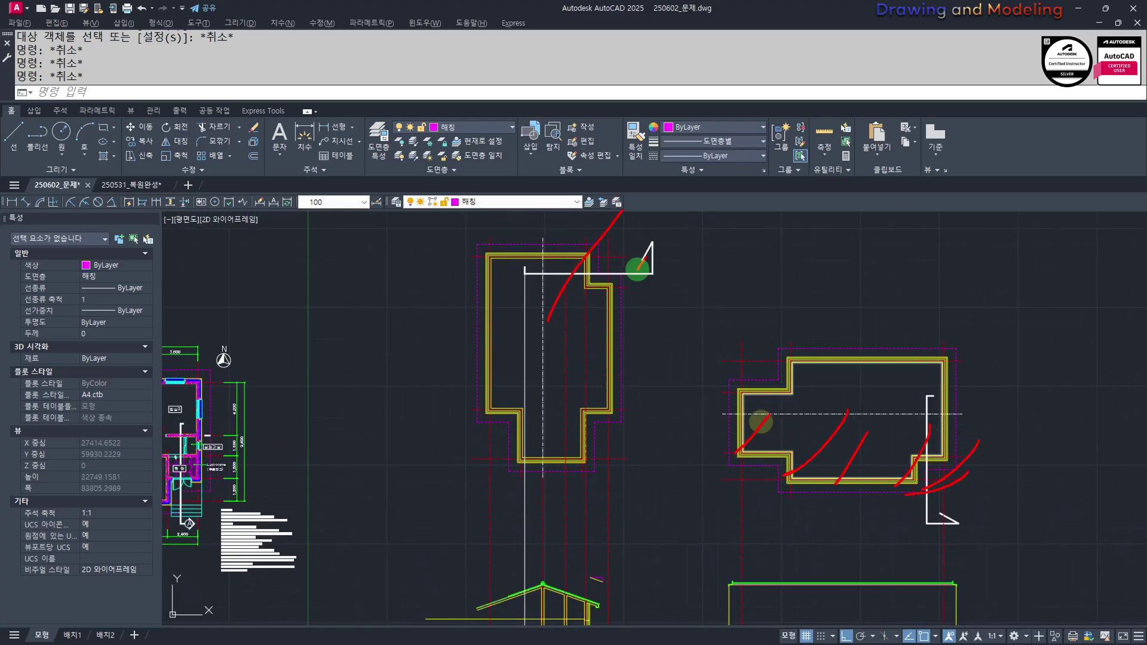
{"action": "key", "text": "Escape"}
{"action": "key", "text": "Escape"}
Erase the two red vertical guide lines between the section's plan outline and the gable section
{"action": "left_click", "coordinate": [594, 499]}
{"action": "left_click", "coordinate": [554, 518]}
{"action": "type", "text": "e"}
{"action": "key", "text": "space"}
{"action": "key", "text": "Escape"}
{"action": "key", "text": "Escape"}
Draw a vertical line from the dashed eave corner of the plan outline down through the gable section
{"action": "mouse_move", "coordinate": [667, 532]}
{"action": "middle_mouse_down"}
{"action": "mouse_move", "coordinate": [689, 512]}
{"action": "mouse_move", "coordinate": [677, 475]}
{"action": "middle_mouse_up"}
{"action": "left_click", "coordinate": [655, 413]}
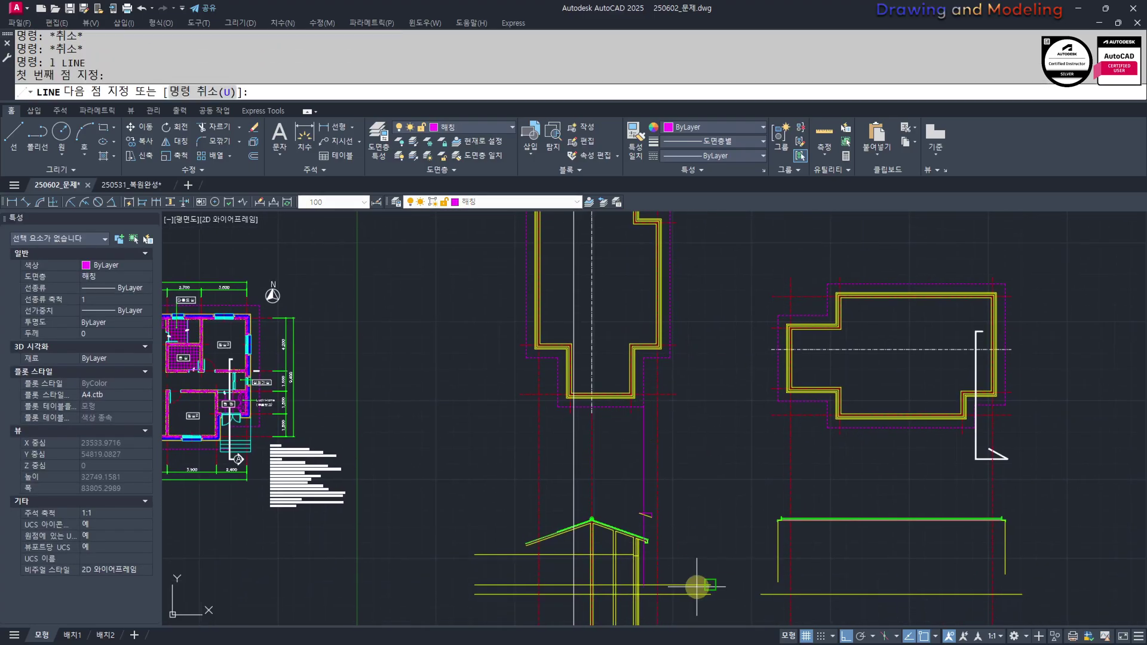
{"action": "middle_click_drag", "start_coordinate": [697, 583], "coordinate": [733, 455]}
{"action": "key", "text": "Escape"}
{"action": "key", "text": "Escape"}
{"action": "middle_click_drag", "start_coordinate": [739, 397], "coordinate": [734, 531]}
{"action": "middle_click_drag", "start_coordinate": [660, 250], "coordinate": [674, 358]}
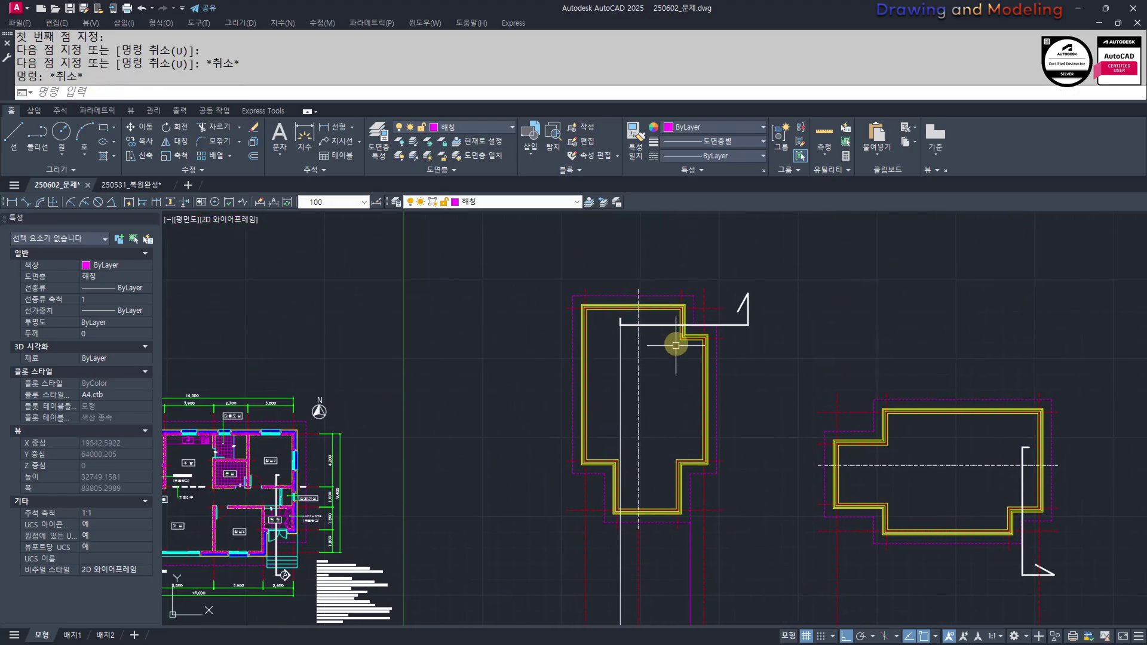
Place a horizontal construction line where the projected eave line meets the sloping yellow roof line in the section
{"action": "middle_click_drag", "start_coordinate": [859, 504], "coordinate": [759, 414]}
{"action": "mouse_move", "coordinate": [630, 484]}
{"action": "middle_mouse_down"}
{"action": "mouse_move", "coordinate": [709, 448]}
{"action": "mouse_move", "coordinate": [711, 431]}
{"action": "middle_mouse_up"}
{"action": "middle_click_drag", "start_coordinate": [659, 545], "coordinate": [619, 523]}
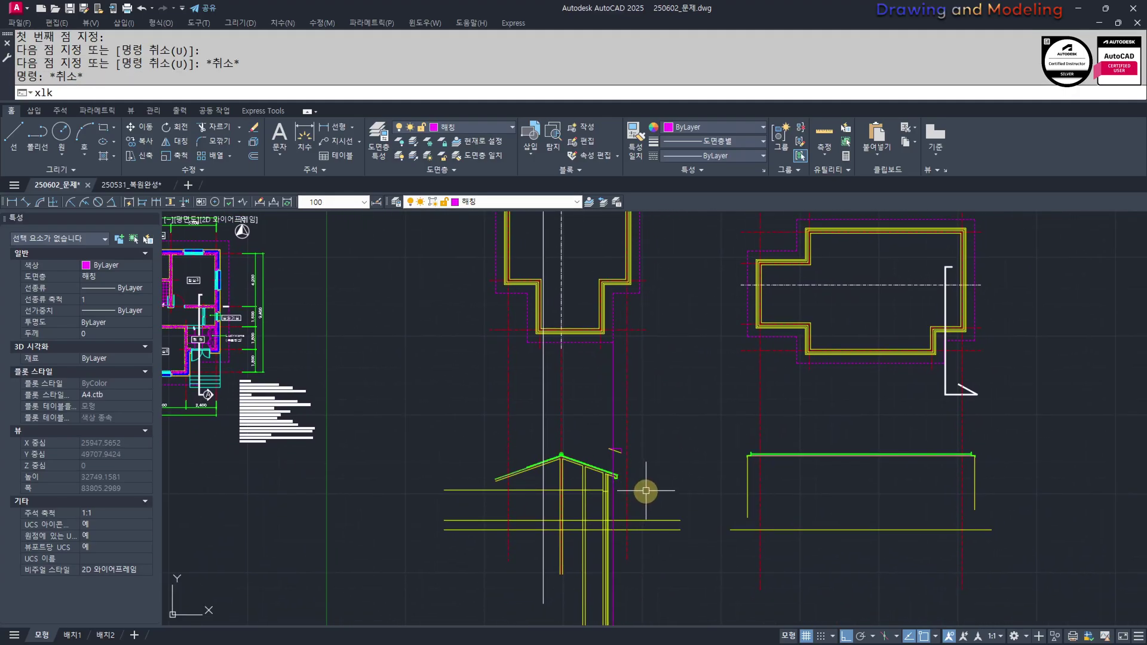
{"action": "type", "text": "xl"}
{"action": "key", "text": "Return"}
{"action": "type", "text": "h"}
{"action": "key", "text": "Return"}
{"action": "scroll", "coordinate": [617, 461], "scroll_direction": "up", "scroll_amount": 10}
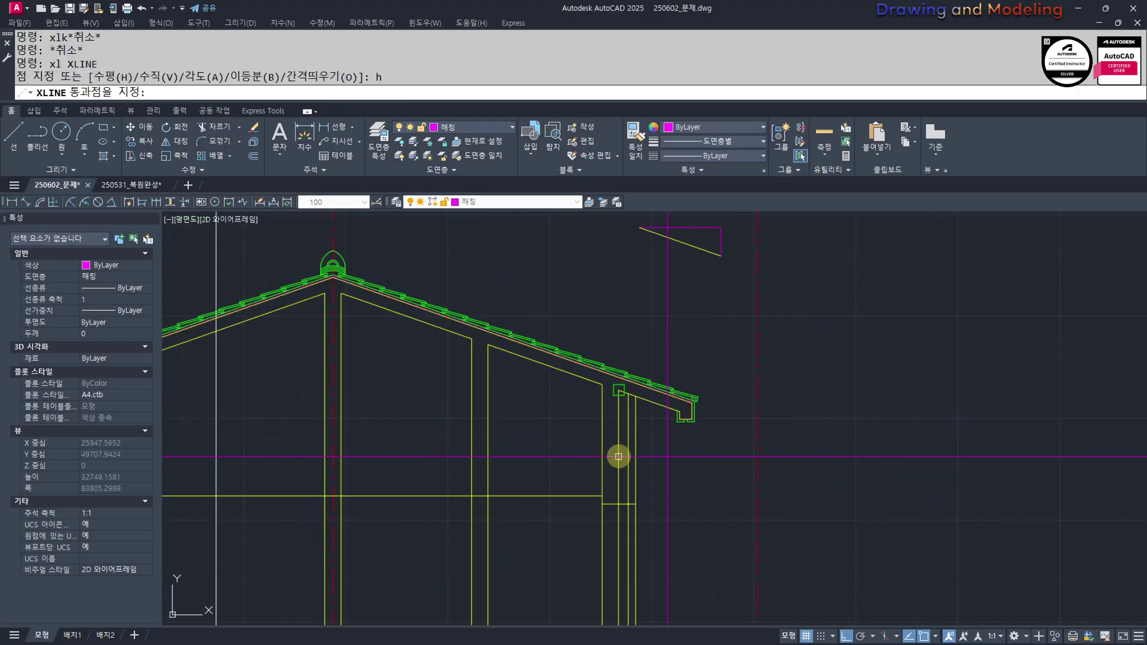
{"action": "key", "text": "Escape"}
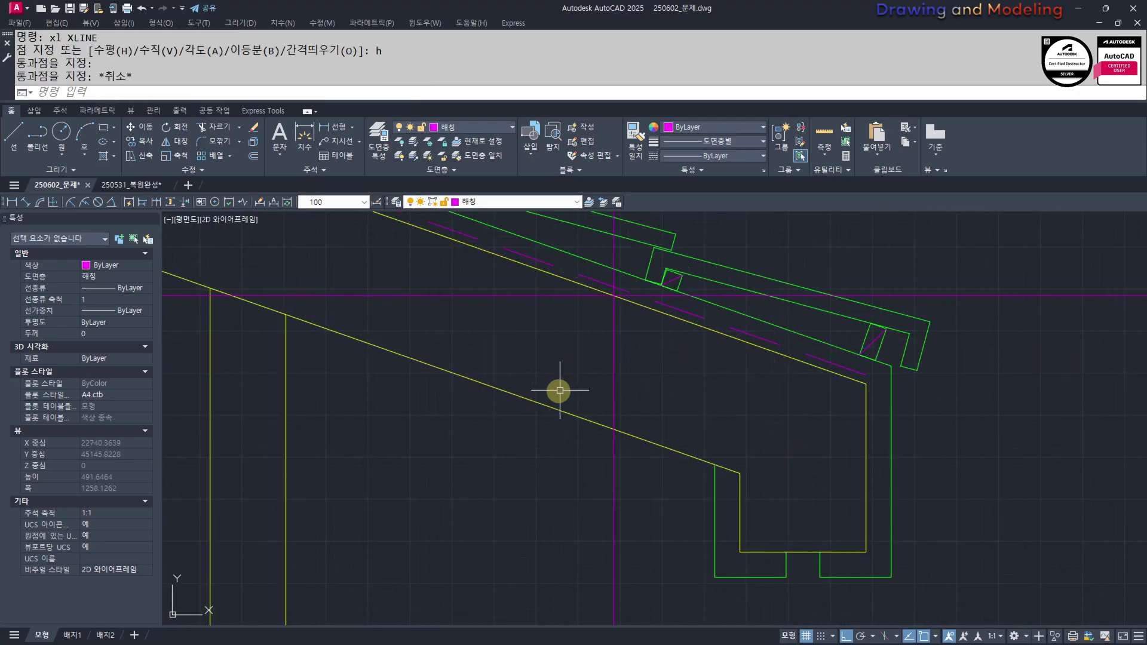
Offset the new horizontal construction line by 200 downward
{"action": "scroll", "coordinate": [628, 402], "scroll_direction": "down", "scroll_amount": 8}
{"action": "type", "text": "o"}
{"action": "key", "text": "Return"}
{"action": "type", "text": "200"}
{"action": "key", "text": "Return"}
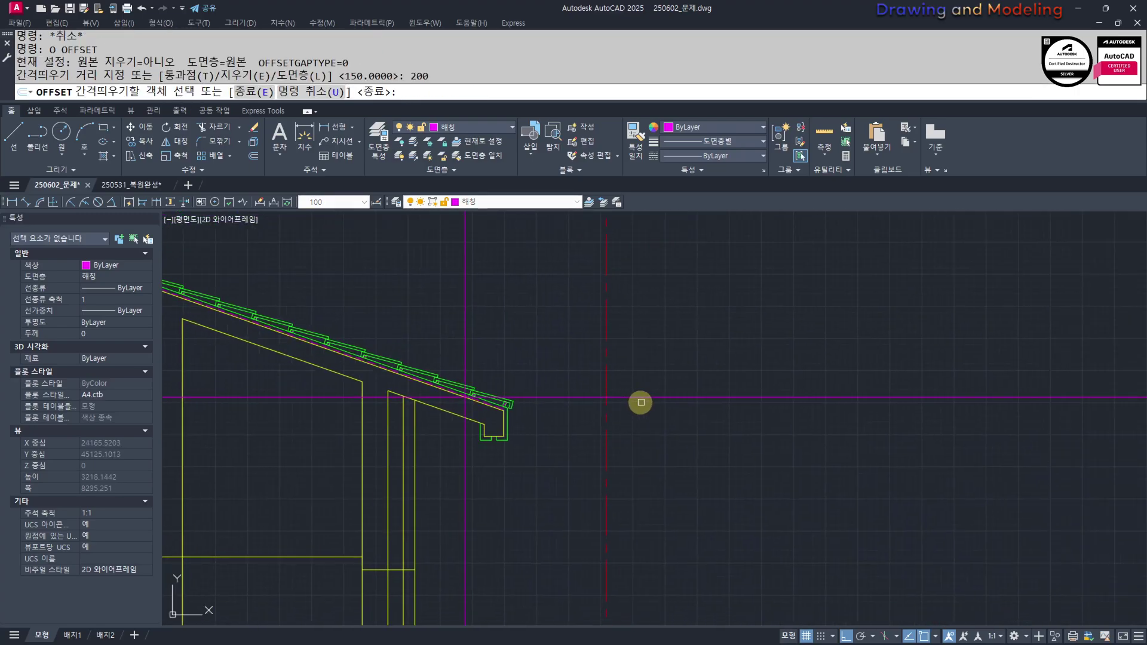
{"action": "left_click", "coordinate": [645, 397]}
{"action": "left_click", "coordinate": [641, 439]}
{"action": "key", "text": "Escape"}
{"action": "key", "text": "Escape"}
Match the two horizontal eave construction lines to the yellow edge line in the elevation
{"action": "scroll", "coordinate": [637, 442], "scroll_direction": "down", "scroll_amount": 6}
{"action": "middle_click_drag", "start_coordinate": [970, 451], "coordinate": [553, 464]}
{"action": "scroll", "coordinate": [747, 463], "scroll_direction": "up", "scroll_amount": 3}
{"action": "type", "text": "ma"}
{"action": "key", "text": "Return"}
{"action": "left_click", "coordinate": [656, 460]}
{"action": "left_click", "coordinate": [686, 402]}
{"action": "left_click", "coordinate": [607, 453]}
{"action": "key", "text": "Escape"}
{"action": "key", "text": "Escape"}
Trim the eave lines and the vertical edge where they overrun the lower-left corner of the elevation roof
{"action": "scroll", "coordinate": [636, 418], "scroll_direction": "up", "scroll_amount": 2}
{"action": "type", "text": "tr"}
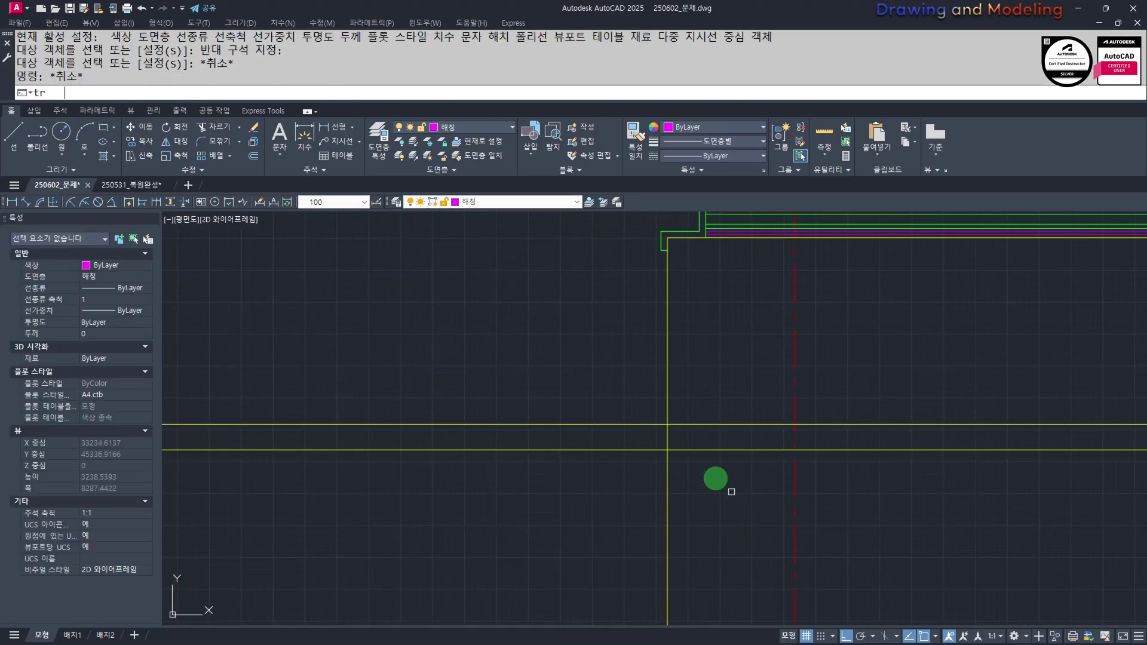
{"action": "key", "text": "Return"}
{"action": "left_click", "coordinate": [635, 525]}
{"action": "left_click", "coordinate": [520, 359]}
{"action": "key", "text": "Escape"}
{"action": "scroll", "coordinate": [464, 394], "scroll_direction": "down", "scroll_amount": 4}
{"action": "type", "text": "i"}
{"action": "key", "text": "Return"}
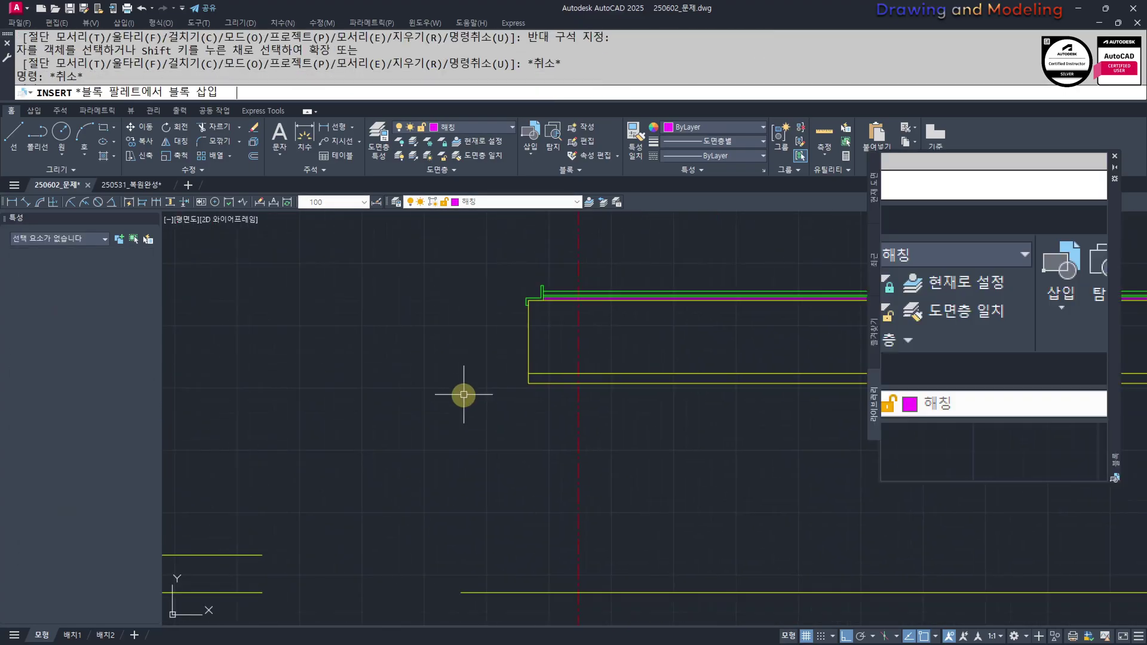
{"action": "key", "text": "Escape"}
Offset the elevation's leftmost red wall centre line by 310 outward
{"action": "type", "text": "o"}
{"action": "key", "text": "Return"}
{"action": "type", "text": "310"}
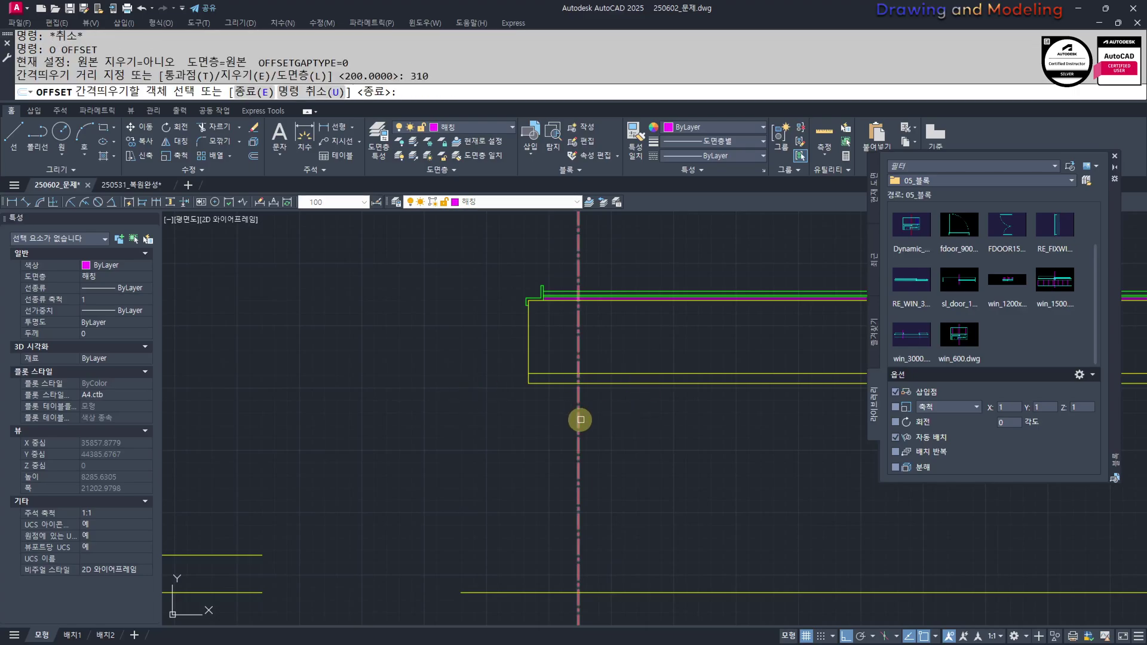
{"action": "left_click", "coordinate": [581, 420]}
{"action": "left_click", "coordinate": [549, 420]}
{"action": "key", "text": "Escape"}
{"action": "key", "text": "Escape"}
{"action": "key", "text": "Escape"}
{"action": "key", "text": "Escape"}
Match the offset wall line to the yellow eave linework
{"action": "scroll", "coordinate": [609, 446], "scroll_direction": "up", "scroll_amount": 8}
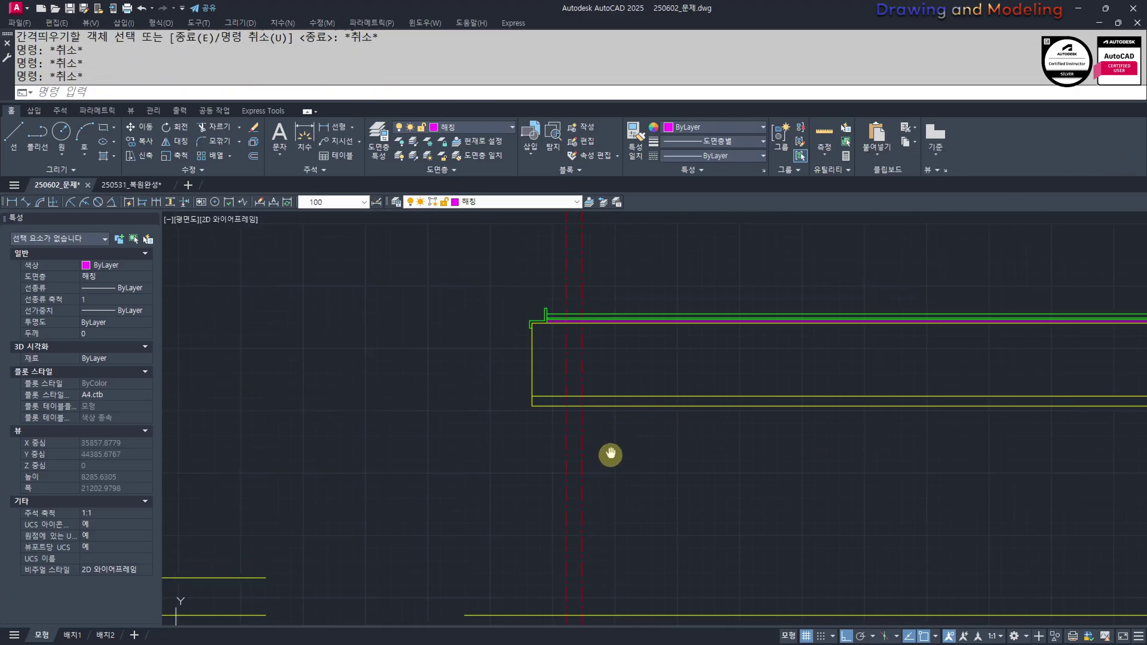
{"action": "type", "text": "mm"}
{"action": "key", "text": "Return"}
{"action": "left_click", "coordinate": [608, 408]}
{"action": "left_click", "coordinate": [619, 450]}
{"action": "left_click", "coordinate": [551, 457]}
{"action": "key", "text": "Escape"}
Trim the wall line above the lower eave line at the elevation's left end
{"action": "scroll", "coordinate": [530, 317], "scroll_direction": "up", "scroll_amount": 2}
{"action": "type", "text": "tr"}
{"action": "key", "text": "Return"}
{"action": "left_click", "coordinate": [661, 496]}
{"action": "key", "text": "Escape"}
{"action": "key", "text": "Escape"}
{"action": "key", "text": "Escape"}
{"action": "key", "text": "Escape"}
Draw a vertical line from the inner dashed eave corner of the plan outline down through the elevation
{"action": "scroll", "coordinate": [558, 456], "scroll_direction": "down", "scroll_amount": 4}
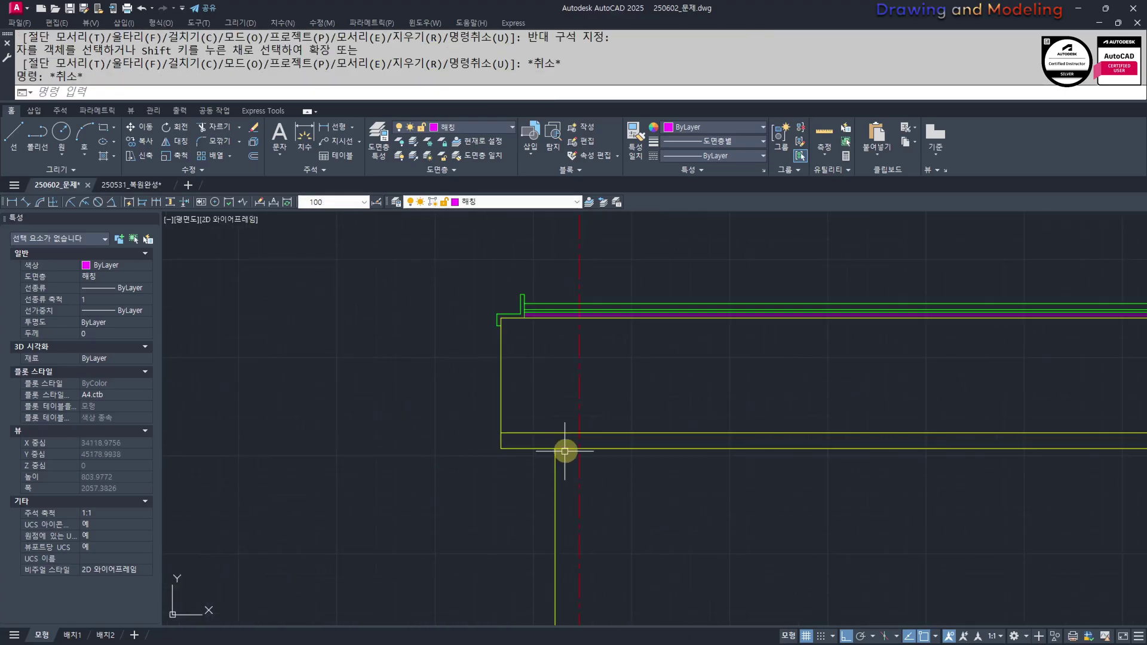
{"action": "middle_click_drag", "start_coordinate": [671, 436], "coordinate": [684, 409]}
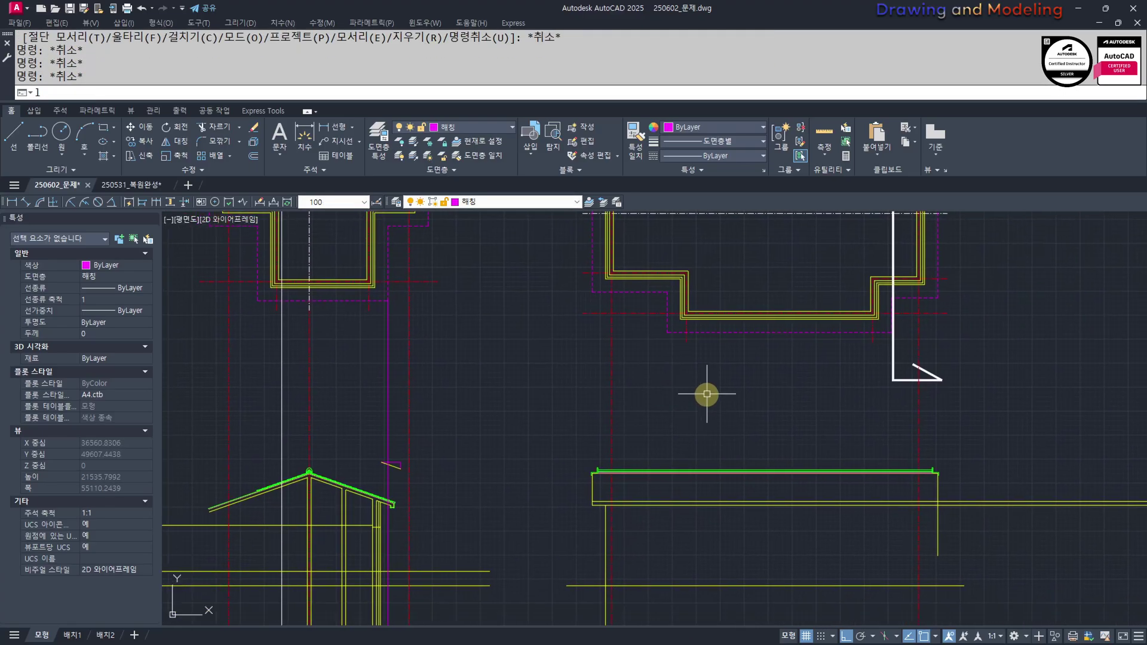
{"action": "left_click", "coordinate": [686, 343]}
{"action": "middle_click_drag", "start_coordinate": [675, 511], "coordinate": [702, 405]}
{"action": "key", "text": "Escape"}
{"action": "key", "text": "l"}
{"action": "key", "text": "space"}
{"action": "middle_click_drag", "start_coordinate": [689, 317], "coordinate": [694, 402]}
{"action": "left_click", "coordinate": [698, 313]}
{"action": "mouse_move", "coordinate": [678, 492]}
{"action": "middle_mouse_down"}
{"action": "mouse_move", "coordinate": [697, 395]}
{"action": "mouse_move", "coordinate": [710, 515]}
{"action": "mouse_move", "coordinate": [711, 505]}
{"action": "middle_mouse_up"}
{"action": "left_click", "coordinate": [709, 546]}
{"action": "key", "text": "Escape"}
{"action": "key", "text": "Escape"}
Match the projected vertical eave line to the yellow eave linework in the elevation
{"action": "type", "text": "ma"}
{"action": "left_click", "coordinate": [659, 410]}
{"action": "left_click", "coordinate": [799, 384]}
{"action": "left_click", "coordinate": [696, 410]}
{"action": "key", "text": "Escape"}
{"action": "key", "text": "Escape"}
{"action": "key", "text": "space"}
{"action": "left_click", "coordinate": [698, 488]}
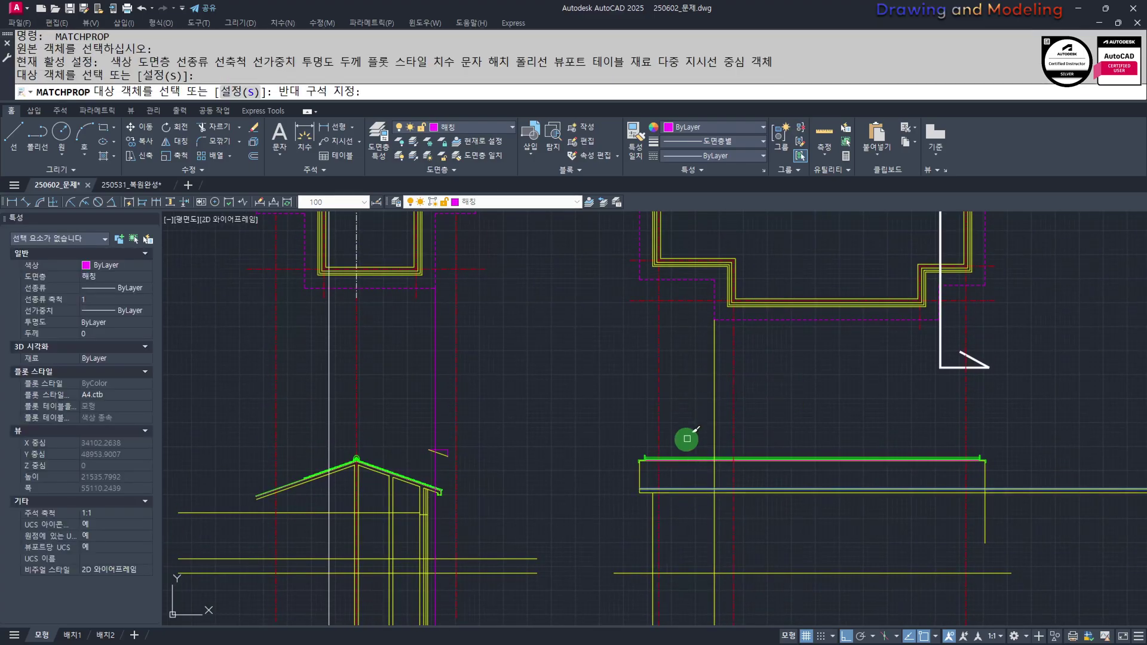
{"action": "left_click", "coordinate": [690, 436]}
{"action": "key", "text": "Escape"}
{"action": "scroll", "coordinate": [723, 509], "scroll_direction": "up", "scroll_amount": 5}
{"action": "middle_click_drag", "start_coordinate": [722, 509], "coordinate": [713, 481]}
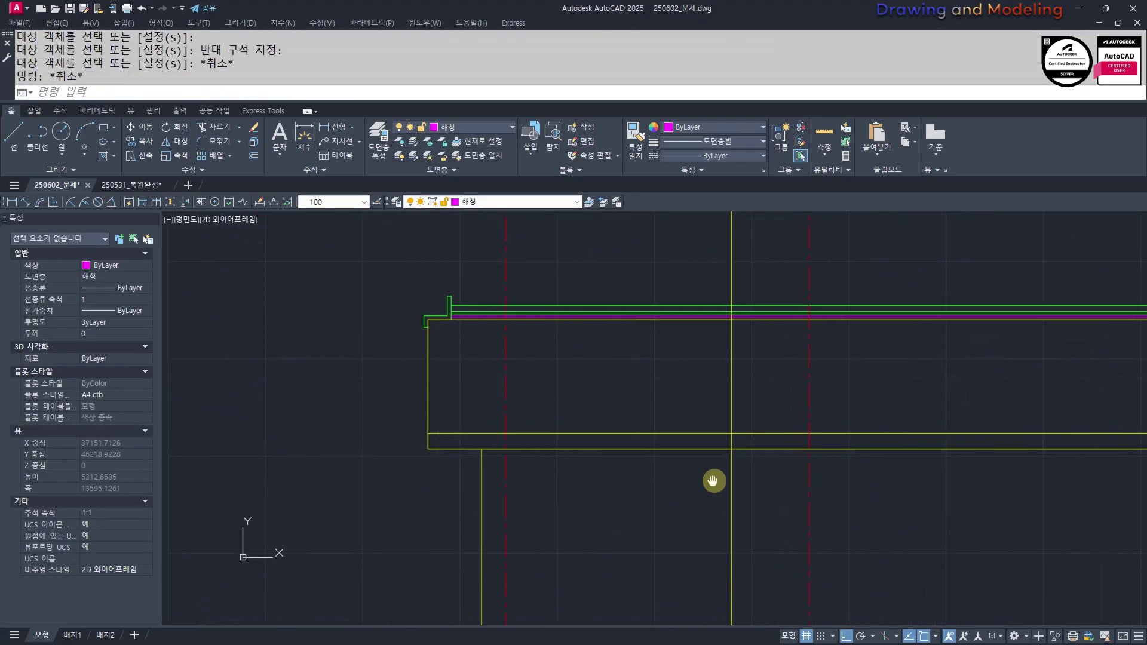
Trim the two lower eave lines where they run past the projected vertical eave line in the elevation
{"action": "type", "text": "tr"}
{"action": "left_click", "coordinate": [753, 497]}
{"action": "left_click", "coordinate": [711, 419]}
{"action": "key", "text": "space"}
{"action": "left_click", "coordinate": [943, 399]}
{"action": "left_click", "coordinate": [898, 504]}
{"action": "key", "text": "Escape"}
{"action": "key", "text": "Escape"}
{"action": "scroll", "coordinate": [732, 485], "scroll_direction": "down", "scroll_amount": 5}
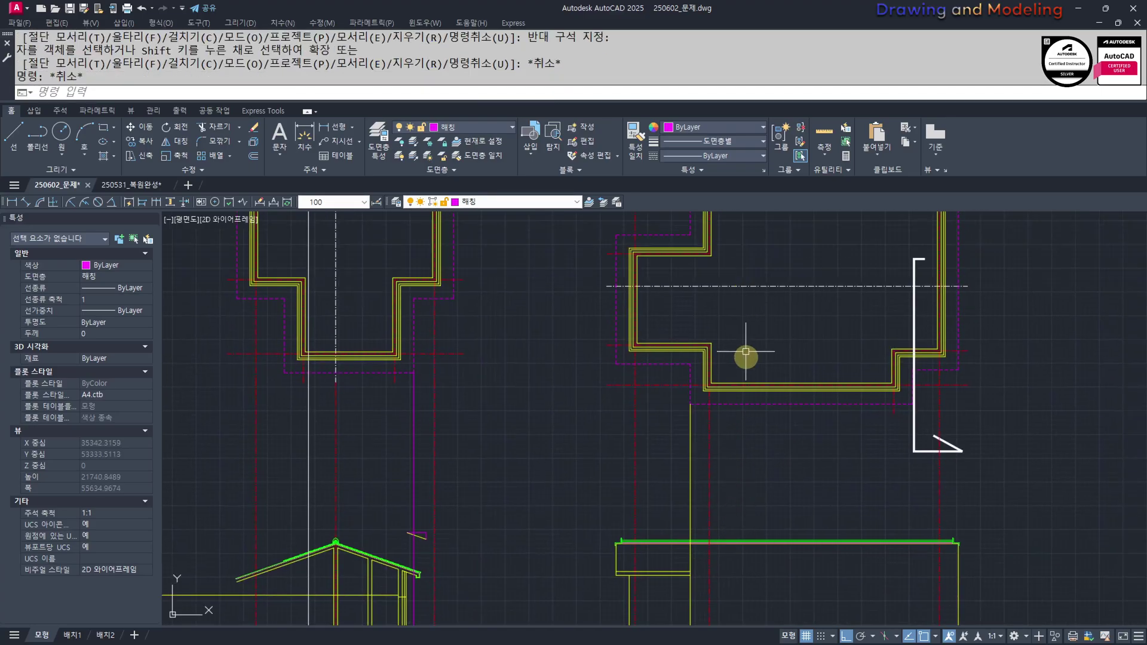
Trim the projected vertical eave line above the lower eave lines in the elevation
{"action": "middle_click_drag", "start_coordinate": [698, 449], "coordinate": [846, 432]}
{"action": "key", "text": "Escape"}
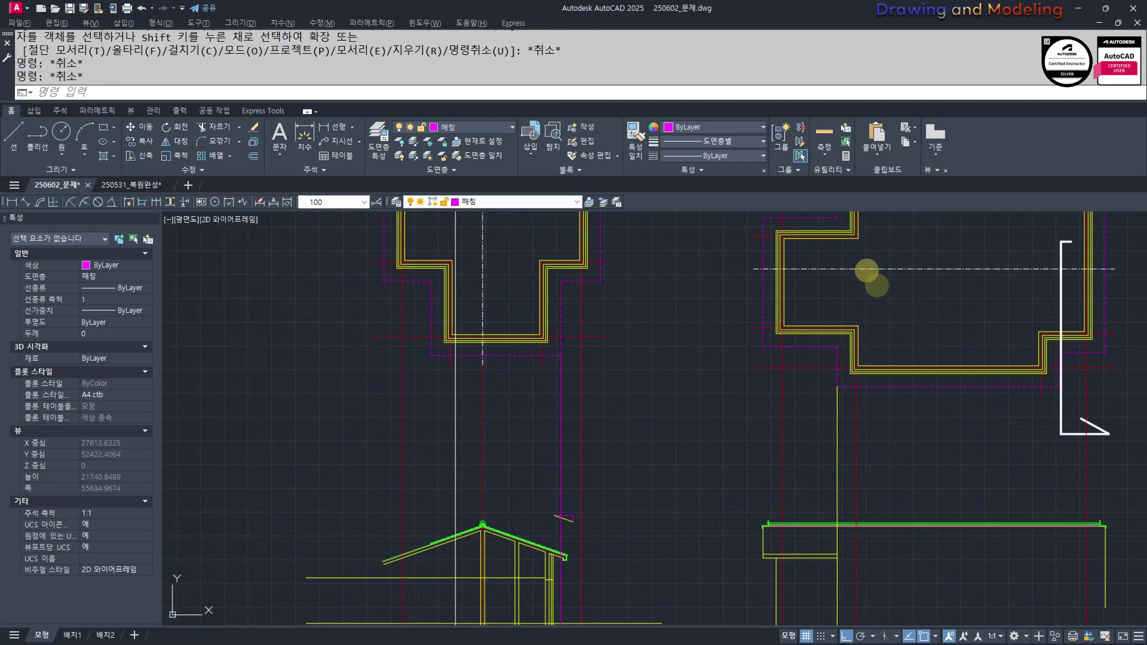
{"action": "key", "text": "Escape"}
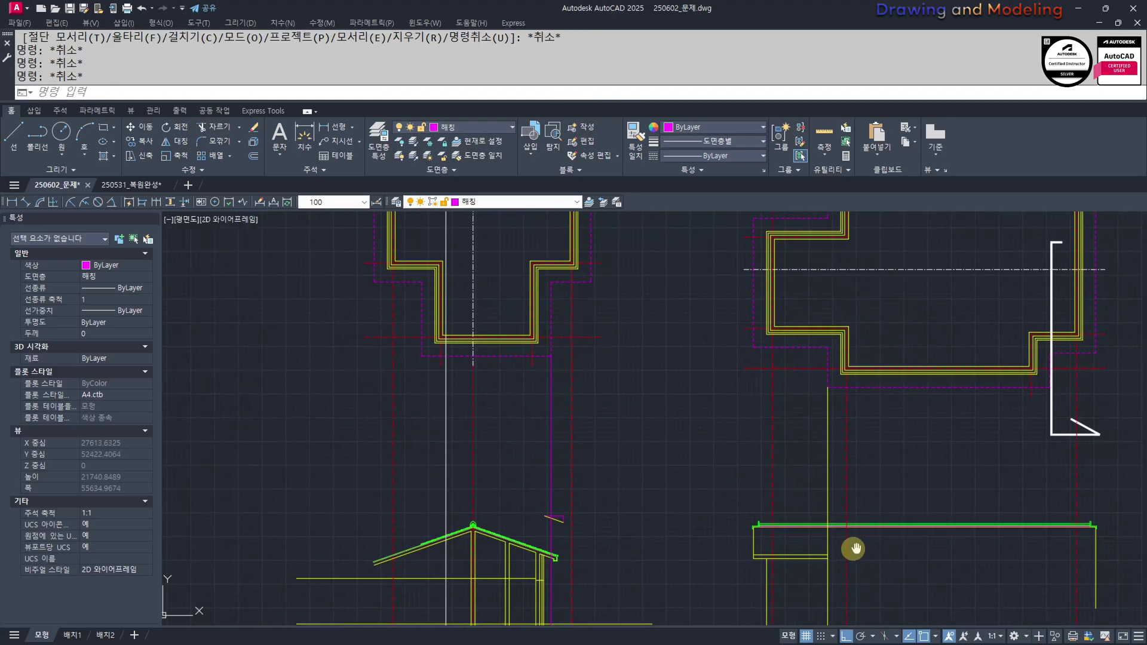
{"action": "middle_click_drag", "start_coordinate": [935, 548], "coordinate": [808, 424]}
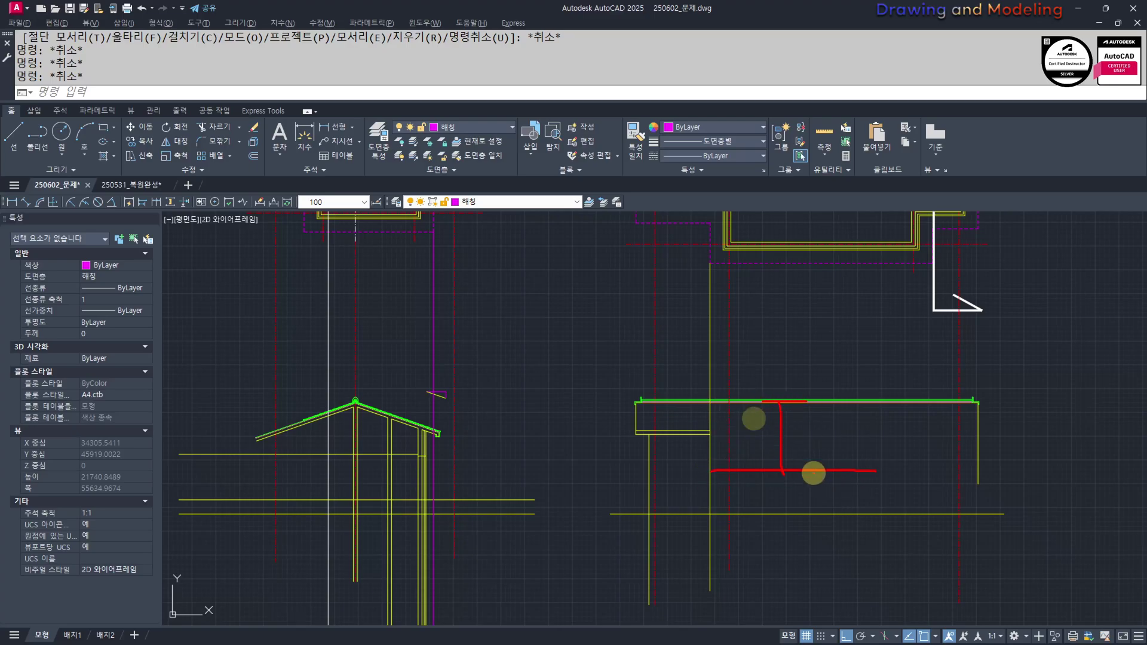
{"action": "scroll", "coordinate": [714, 461], "scroll_direction": "up", "scroll_amount": 3}
{"action": "type", "text": "tr"}
{"action": "key", "text": "space"}
{"action": "left_click", "coordinate": [729, 411]}
{"action": "left_click", "coordinate": [684, 554]}
{"action": "key", "text": "Escape"}
{"action": "scroll", "coordinate": [674, 390], "scroll_direction": "down", "scroll_amount": 3}
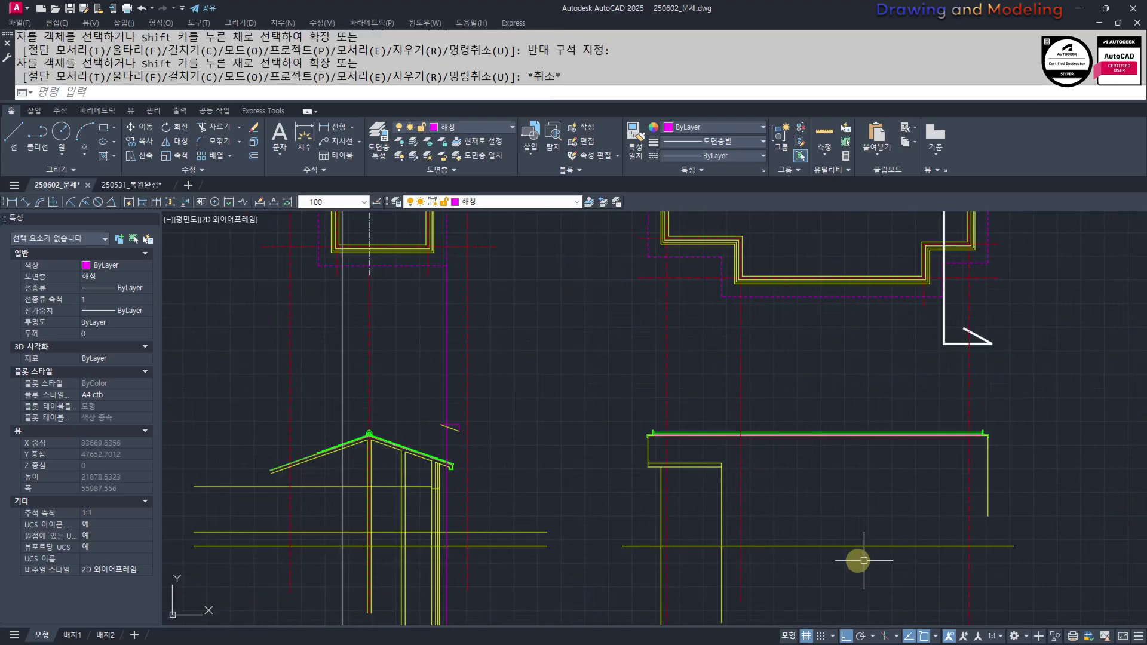
Erase the magenta vertical projection line between the plan outline and the gable section
{"action": "middle_click_drag", "start_coordinate": [494, 340], "coordinate": [659, 463]}
{"action": "left_click", "coordinate": [620, 451]}
{"action": "left_click", "coordinate": [599, 470]}
{"action": "type", "text": "e"}
{"action": "key", "text": "space"}
Draw a vertical line from the outer dashed eave corner of the plan outline down past the gable section
{"action": "middle_click_drag", "start_coordinate": [710, 419], "coordinate": [706, 450]}
{"action": "type", "text": "l"}
{"action": "key", "text": "space"}
{"action": "left_click", "coordinate": [647, 352]}
{"action": "middle_click_drag", "start_coordinate": [662, 551], "coordinate": [693, 364]}
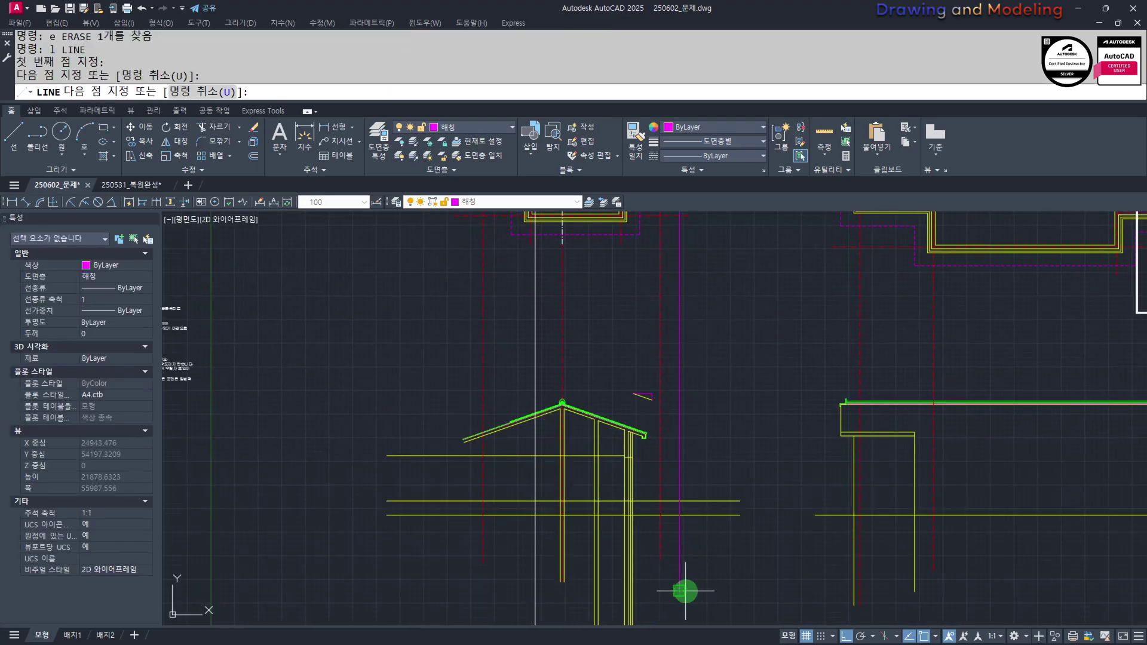
{"action": "key", "text": "Escape"}
{"action": "key", "text": "Escape"}
Extend the gable section's yellow roof slope line to the new vertical projection line
{"action": "scroll", "coordinate": [630, 443], "scroll_direction": "up", "scroll_amount": 2}
{"action": "type", "text": "ex"}
{"action": "left_click", "coordinate": [781, 410]}
{"action": "left_click", "coordinate": [737, 458]}
{"action": "key", "text": "space"}
{"action": "left_click", "coordinate": [641, 404]}
{"action": "scroll", "coordinate": [641, 404], "scroll_direction": "up", "scroll_amount": 5}
{"action": "left_click", "coordinate": [768, 492]}
{"action": "scroll", "coordinate": [768, 492], "scroll_direction": "down", "scroll_amount": 6}
{"action": "key", "text": "Escape"}
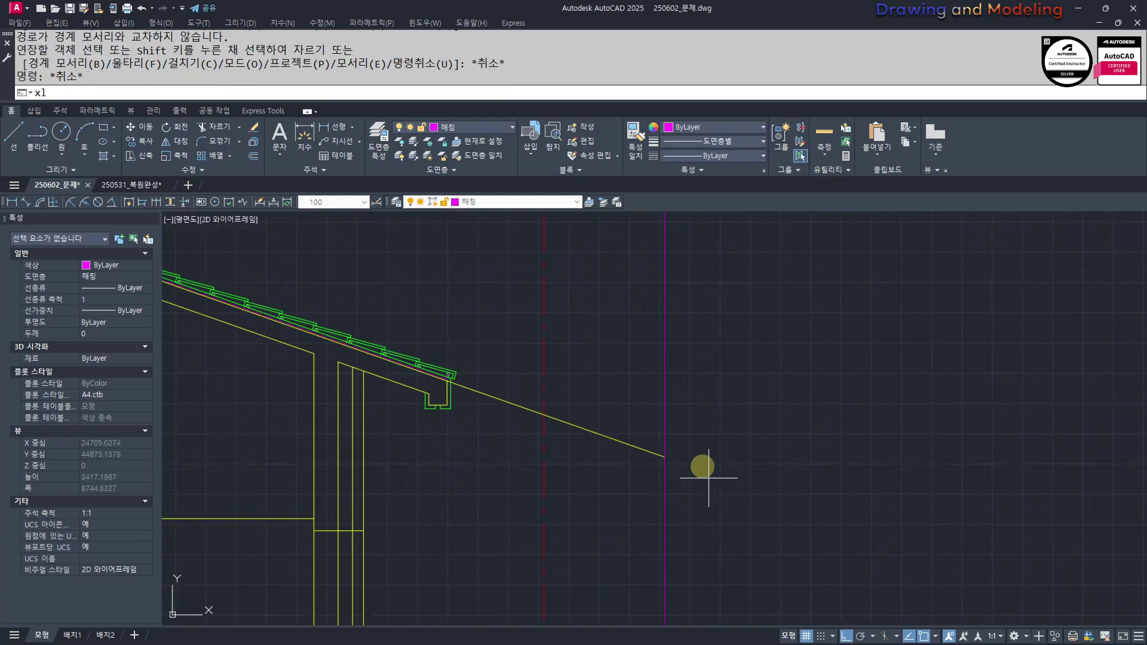
Draw a horizontal construction line through the end point of the extended roof slope line
{"action": "key", "text": "Return"}
{"action": "type", "text": "h"}
{"action": "key", "text": "Return"}
{"action": "scroll", "coordinate": [640, 464], "scroll_direction": "up", "scroll_amount": 4}
{"action": "left_click", "coordinate": [699, 448]}
{"action": "key", "text": "Escape"}
{"action": "key", "text": "Escape"}
Offset the horizontal construction line 200 downward in the elevation
{"action": "scroll", "coordinate": [529, 463], "scroll_direction": "down", "scroll_amount": 7}
{"action": "middle_click_drag", "start_coordinate": [1091, 495], "coordinate": [623, 481]}
{"action": "type", "text": "o"}
{"action": "key", "text": "Return"}
{"action": "type", "text": "200"}
{"action": "key", "text": "Return"}
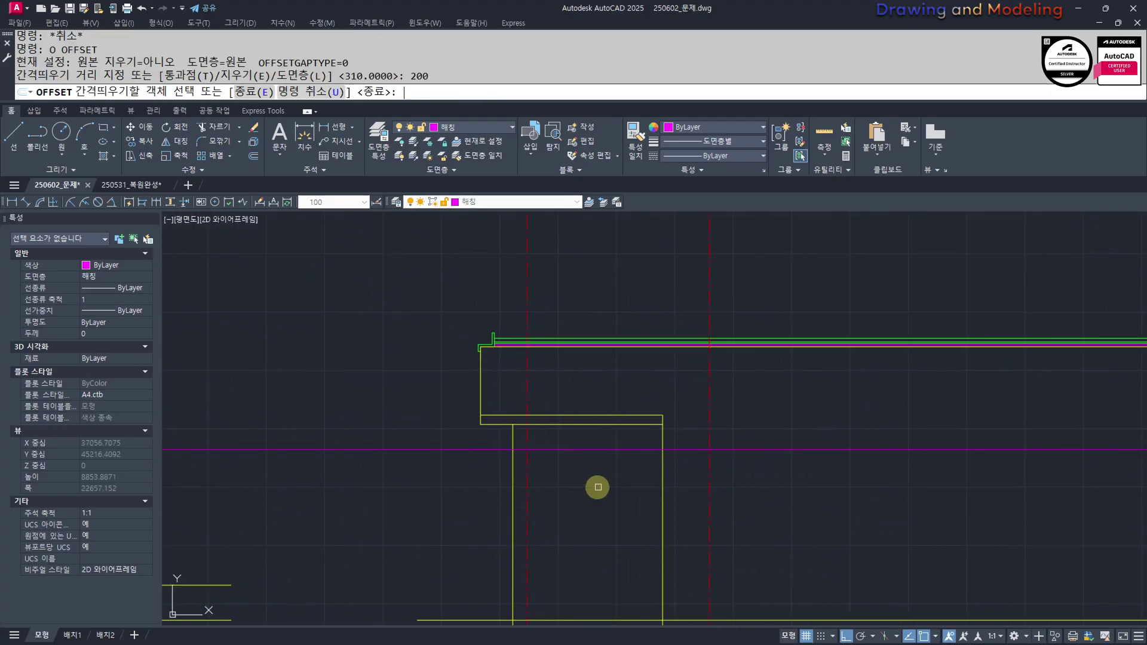
{"action": "left_click", "coordinate": [641, 449]}
{"action": "left_click", "coordinate": [635, 481]}
{"action": "key", "text": "Escape"}
{"action": "key", "text": "Escape"}
Trim the two construction lines outside the vertical eave line, and that vertical line below the lower one
{"action": "scroll", "coordinate": [653, 458], "scroll_direction": "up", "scroll_amount": 5}
{"action": "type", "text": "tr"}
{"action": "key", "text": "Return"}
{"action": "left_click", "coordinate": [761, 513]}
{"action": "left_click", "coordinate": [622, 402]}
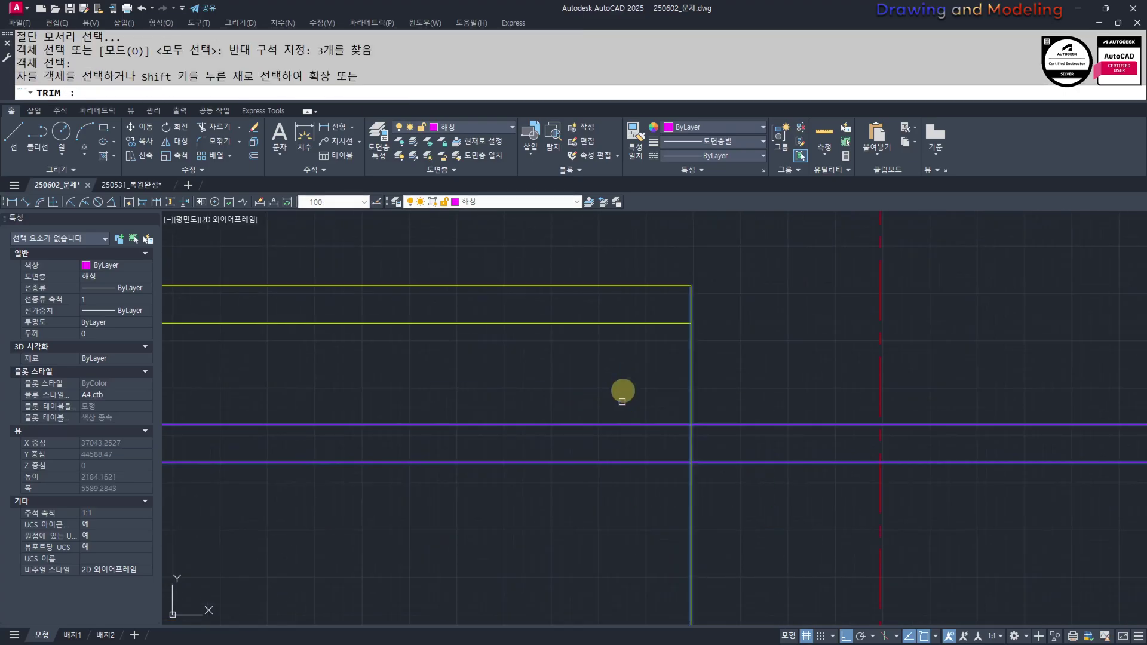
{"action": "left_click", "coordinate": [592, 543]}
{"action": "left_click", "coordinate": [640, 351]}
{"action": "key", "text": "Escape"}
{"action": "key", "text": "Escape"}
Match the two projected horizontal eave lines to the yellow eave linework
{"action": "scroll", "coordinate": [624, 454], "scroll_direction": "down", "scroll_amount": 2}
{"action": "type", "text": "mm"}
{"action": "key", "text": "Return"}
{"action": "left_click", "coordinate": [661, 419]}
{"action": "left_click", "coordinate": [661, 419]}
{"action": "left_click", "coordinate": [665, 420]}
{"action": "left_click", "coordinate": [696, 414]}
{"action": "left_click", "coordinate": [583, 511]}
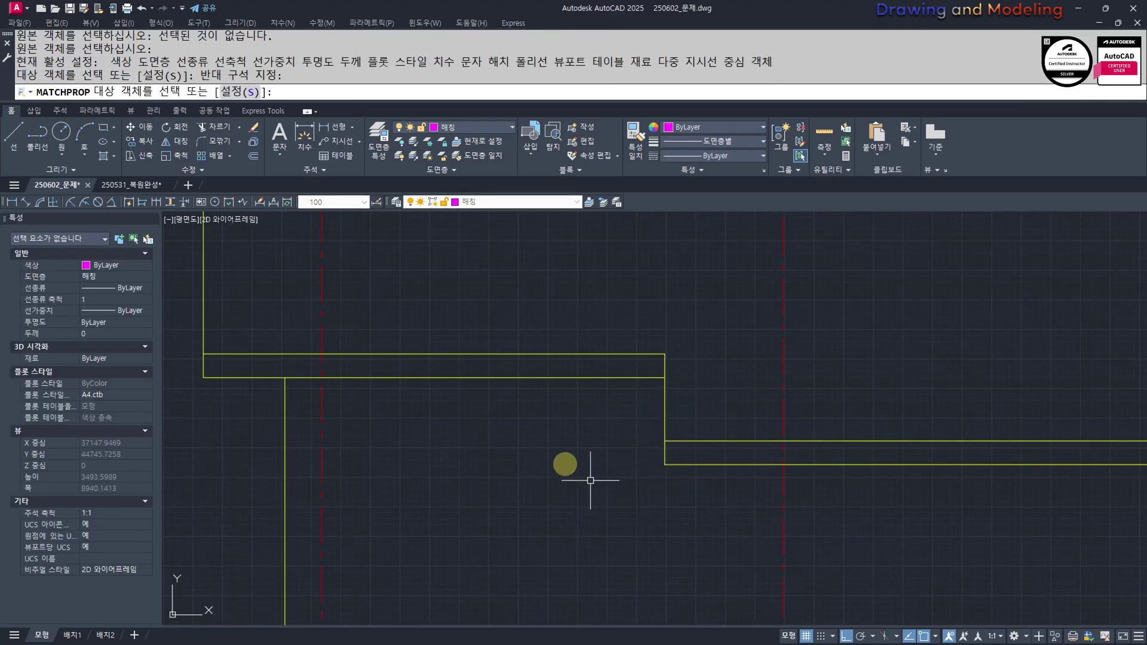
{"action": "key", "text": "Escape"}
{"action": "key", "text": "Escape"}
Draw a vertical line from the end of the plan's red wall axis down through the elevation
{"action": "scroll", "coordinate": [478, 469], "scroll_direction": "down", "scroll_amount": 3}
{"action": "middle_click_drag", "start_coordinate": [642, 472], "coordinate": [631, 487]}
{"action": "scroll", "coordinate": [673, 478], "scroll_direction": "down", "scroll_amount": 4}
{"action": "key", "text": "Escape"}
{"action": "middle_click_drag", "start_coordinate": [707, 428], "coordinate": [702, 445]}
{"action": "type", "text": "l"}
{"action": "key", "text": "Return"}
{"action": "scroll", "coordinate": [723, 389], "scroll_direction": "up", "scroll_amount": 2}
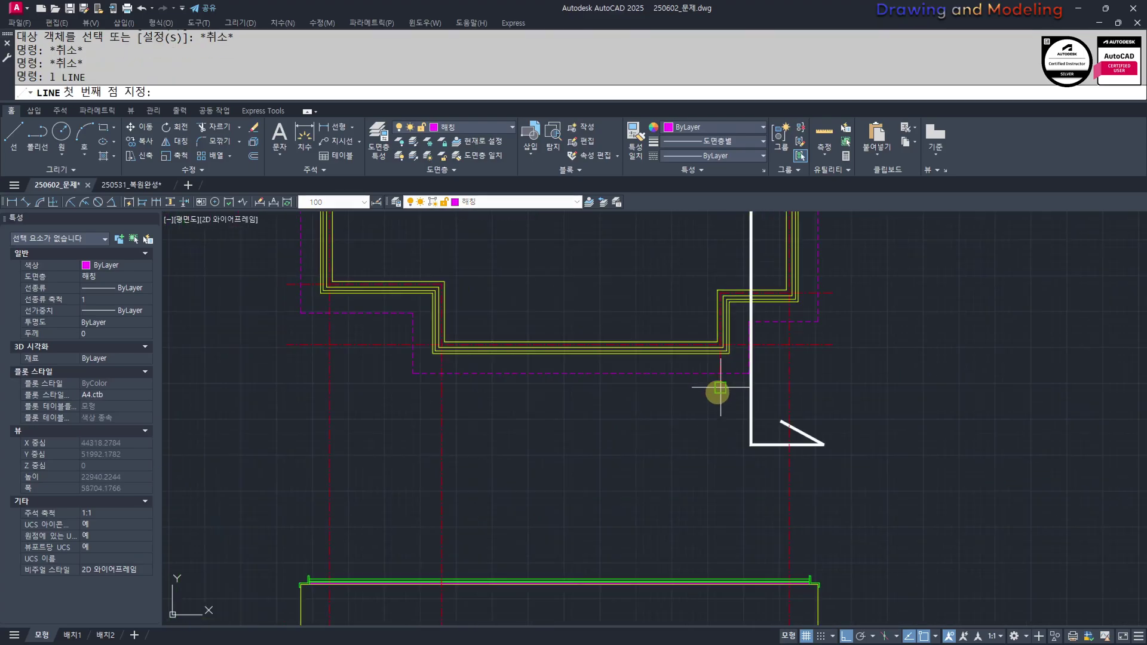
{"action": "scroll", "coordinate": [720, 389], "scroll_direction": "up", "scroll_amount": 2}
{"action": "left_click", "coordinate": [720, 387]}
{"action": "scroll", "coordinate": [720, 400], "scroll_direction": "down", "scroll_amount": 1}
{"action": "middle_click_drag", "start_coordinate": [719, 399], "coordinate": [769, 261]}
{"action": "left_click", "coordinate": [722, 538]}
{"action": "key", "text": "Escape"}
{"action": "key", "text": "Escape"}
{"action": "middle_click_drag", "start_coordinate": [776, 361], "coordinate": [778, 512]}
Draw a vertical line from the dashed eave corner beside the section mark down through the elevation
{"action": "key", "text": "space"}
{"action": "scroll", "coordinate": [789, 399], "scroll_direction": "up", "scroll_amount": 6}
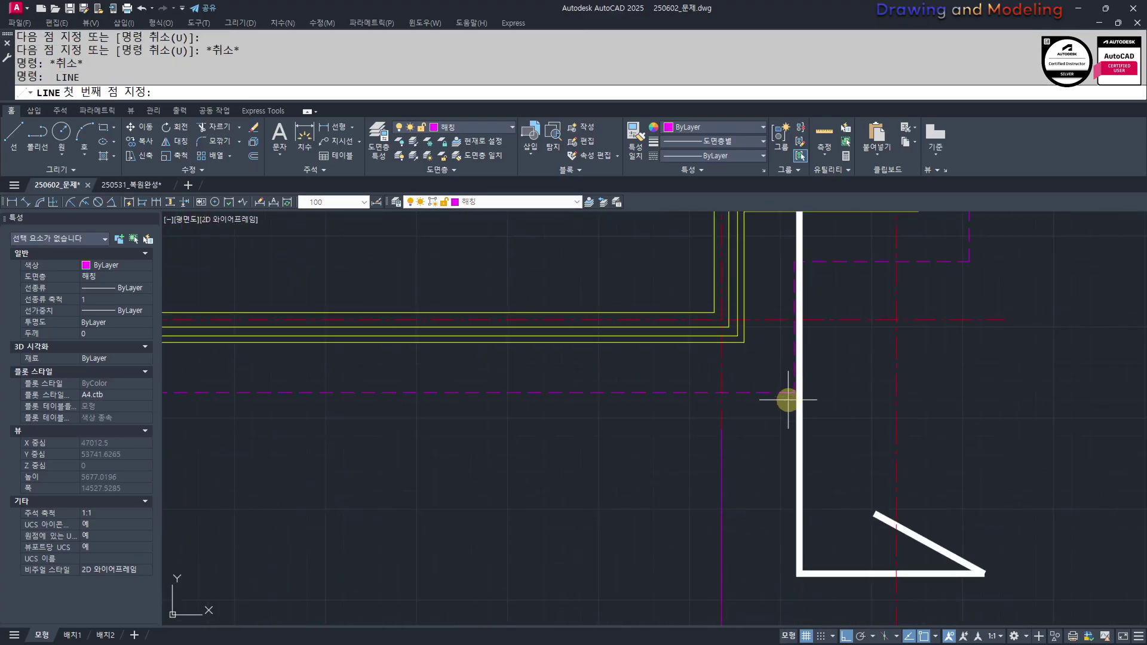
{"action": "left_click", "coordinate": [806, 365]}
{"action": "scroll", "coordinate": [806, 371], "scroll_direction": "down", "scroll_amount": 10}
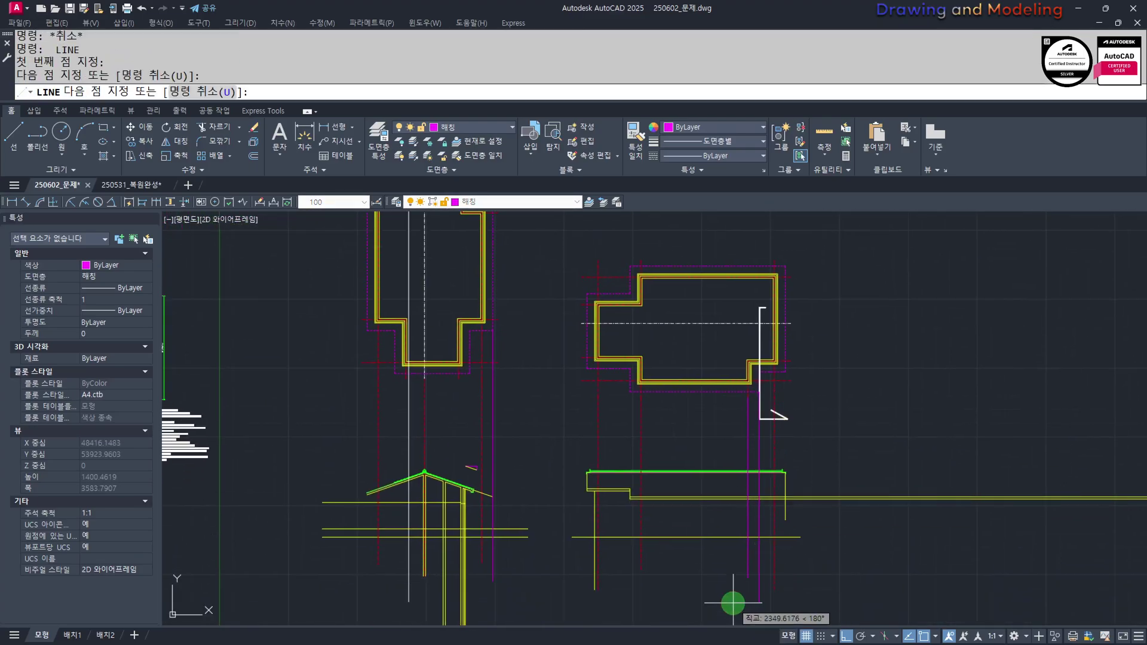
{"action": "key", "text": "Escape"}
Match the two projected vertical lines to the red axis linework
{"action": "scroll", "coordinate": [774, 580], "scroll_direction": "up", "scroll_amount": 4}
{"action": "key", "text": "space"}
{"action": "left_click", "coordinate": [779, 514]}
{"action": "left_click", "coordinate": [822, 503]}
{"action": "left_click", "coordinate": [619, 515]}
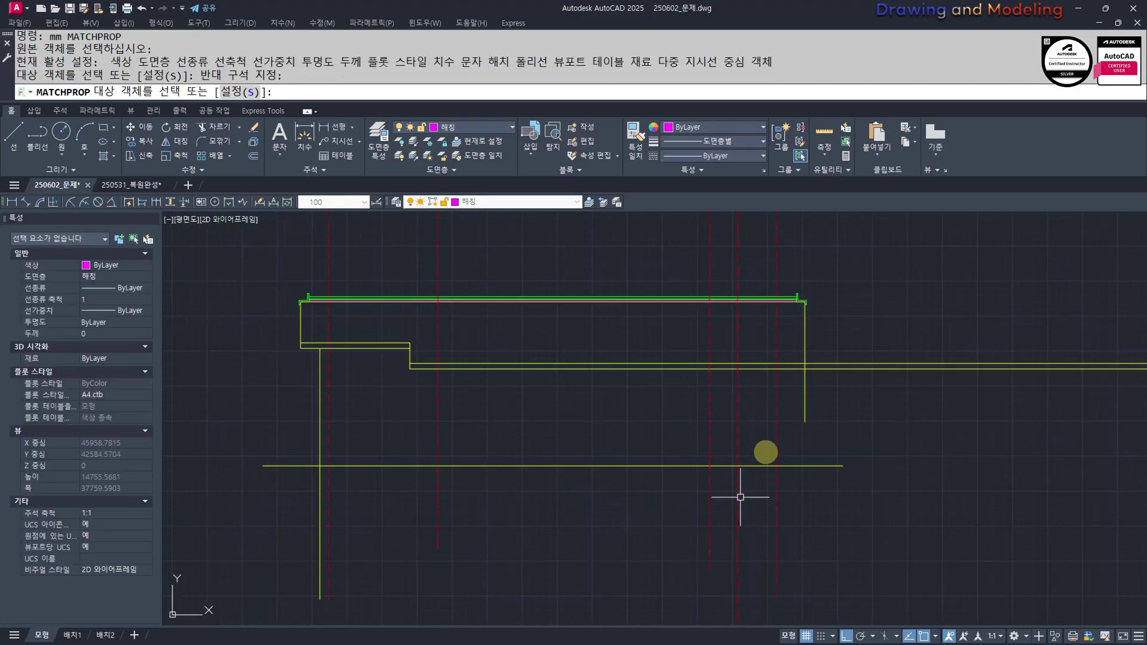
{"action": "key", "text": "Escape"}
{"action": "key", "text": "Escape"}
Match the projected vertical eave line near the elevation's right end to the yellow eave linework
{"action": "scroll", "coordinate": [762, 330], "scroll_direction": "up", "scroll_amount": 4}
{"action": "key", "text": "space"}
{"action": "left_click", "coordinate": [736, 420]}
{"action": "left_click", "coordinate": [722, 465]}
{"action": "left_click", "coordinate": [630, 535]}
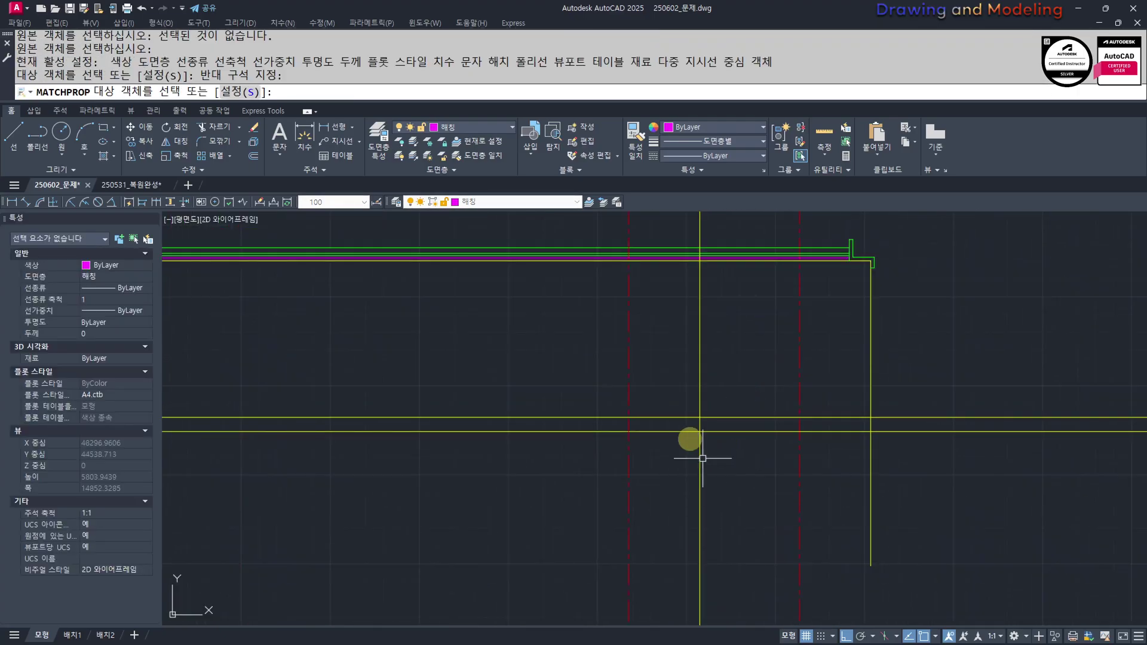
{"action": "key", "text": "Escape"}
{"action": "key", "text": "Escape"}
Trim the lower eave lines beyond the right-hand vertical eave line and that vertical line below them
{"action": "scroll", "coordinate": [663, 399], "scroll_direction": "up", "scroll_amount": 4}
{"action": "type", "text": "tr"}
{"action": "left_click", "coordinate": [826, 393]}
{"action": "left_click", "coordinate": [661, 534]}
{"action": "scroll", "coordinate": [721, 570], "scroll_direction": "down", "scroll_amount": 10}
{"action": "key", "text": "Escape"}
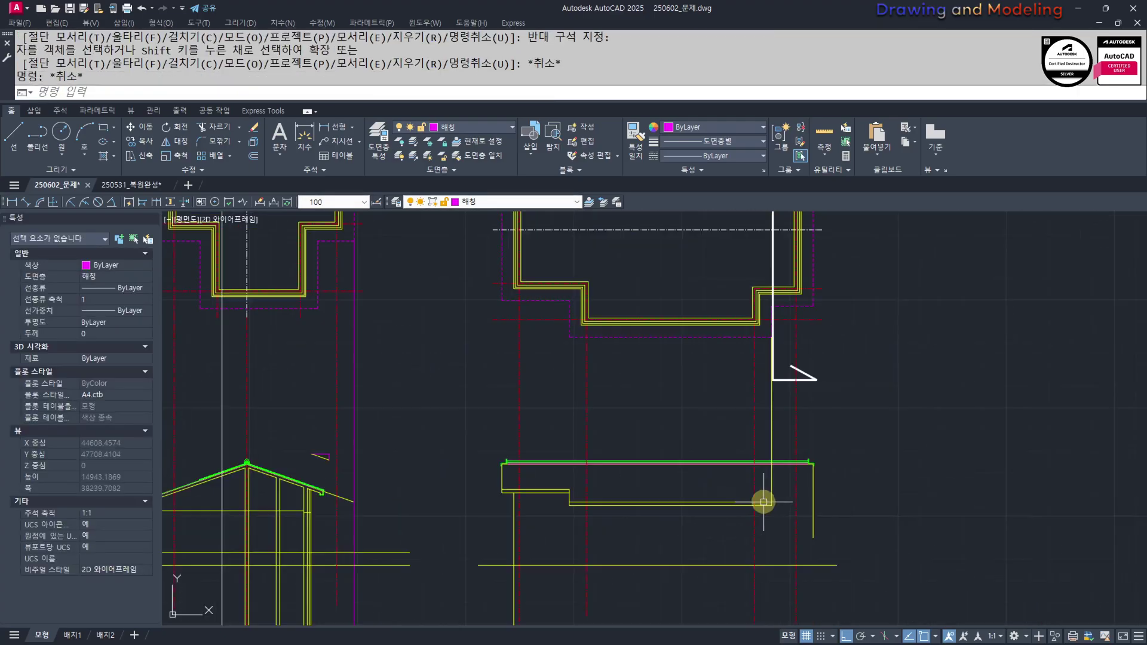
Examine how the roof plan outlines line up with the gable section and the elevation
{"action": "scroll", "coordinate": [960, 494], "scroll_direction": "up", "scroll_amount": 4}
{"action": "middle_click_drag", "start_coordinate": [960, 493], "coordinate": [715, 469]}
{"action": "scroll", "coordinate": [505, 525], "scroll_direction": "down", "scroll_amount": 2}
{"action": "middle_click_drag", "start_coordinate": [505, 525], "coordinate": [794, 517]}
{"action": "mouse_move", "coordinate": [563, 461]}
{"action": "middle_mouse_down"}
{"action": "mouse_move", "coordinate": [587, 528]}
{"action": "mouse_move", "coordinate": [622, 541]}
{"action": "middle_mouse_up"}
{"action": "middle_click_drag", "start_coordinate": [999, 425], "coordinate": [952, 448]}
{"action": "scroll", "coordinate": [656, 427], "scroll_direction": "down", "scroll_amount": 2}
{"action": "middle_click_drag", "start_coordinate": [663, 468], "coordinate": [760, 466]}
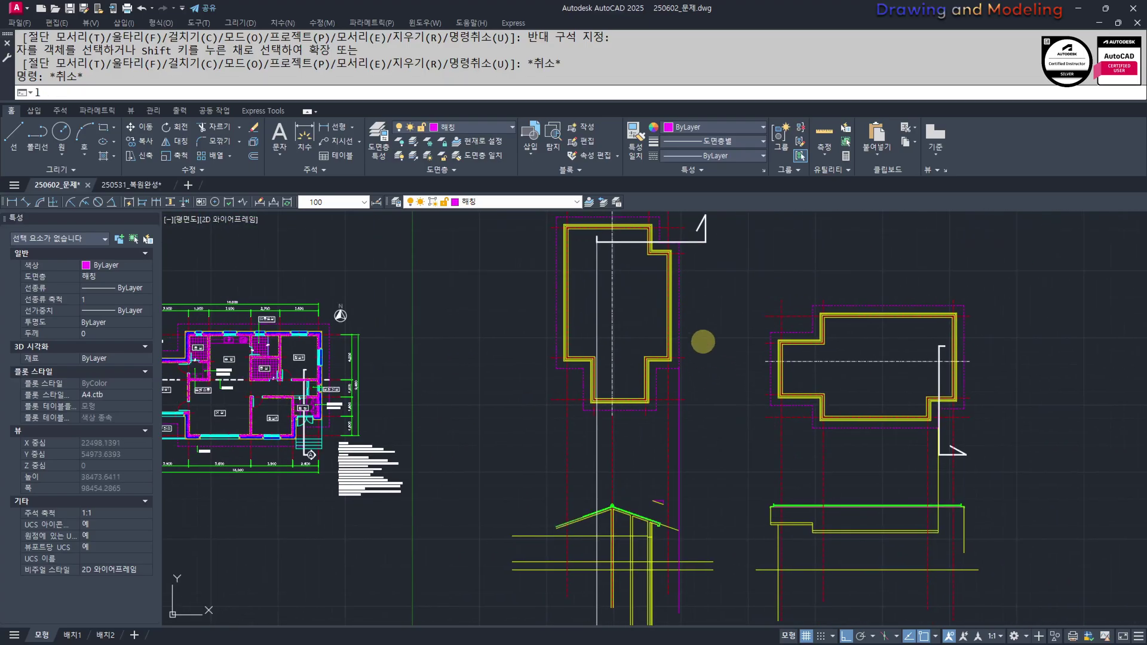
{"action": "middle_click_drag", "start_coordinate": [699, 348], "coordinate": [710, 424]}
{"action": "type", "text": "l"}
{"action": "key", "text": "Escape"}
{"action": "key", "text": "Escape"}
Fillet the extended roof slope line with the eave's vertical end line to restore the corner in the gable section
{"action": "middle_click_drag", "start_coordinate": [695, 541], "coordinate": [706, 505]}
{"action": "scroll", "coordinate": [706, 503], "scroll_direction": "up", "scroll_amount": 6}
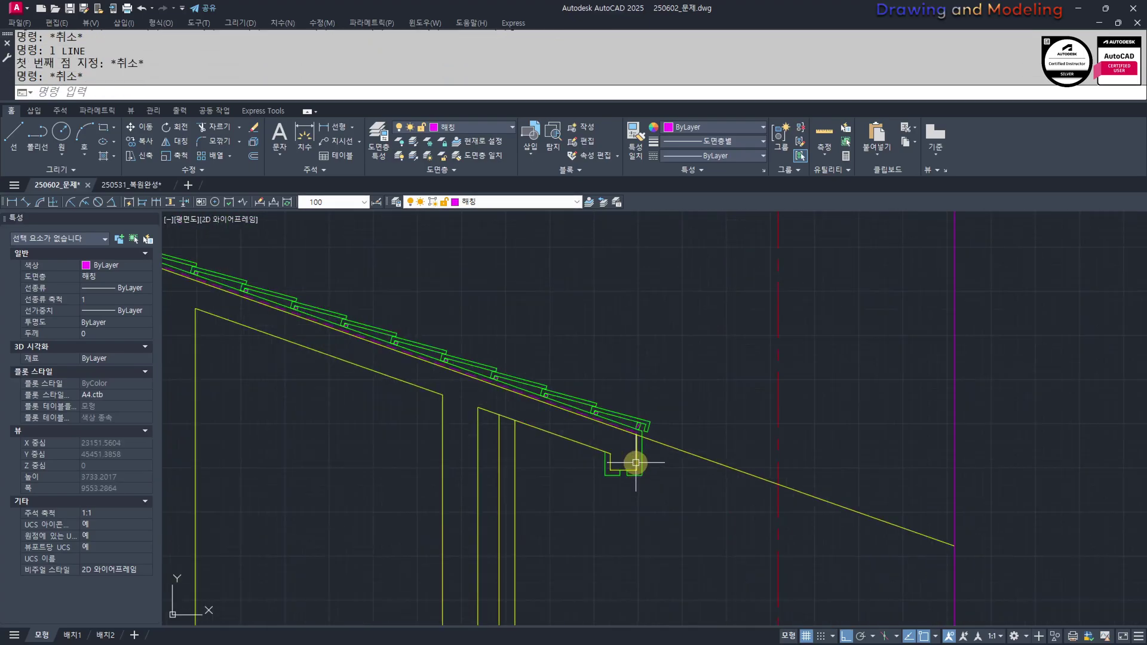
{"action": "type", "text": "f"}
{"action": "key", "text": "Return"}
{"action": "left_click", "coordinate": [631, 422]}
{"action": "key", "text": "Escape"}
{"action": "key", "text": "Escape"}
{"action": "scroll", "coordinate": [814, 529], "scroll_direction": "up", "scroll_amount": 2}
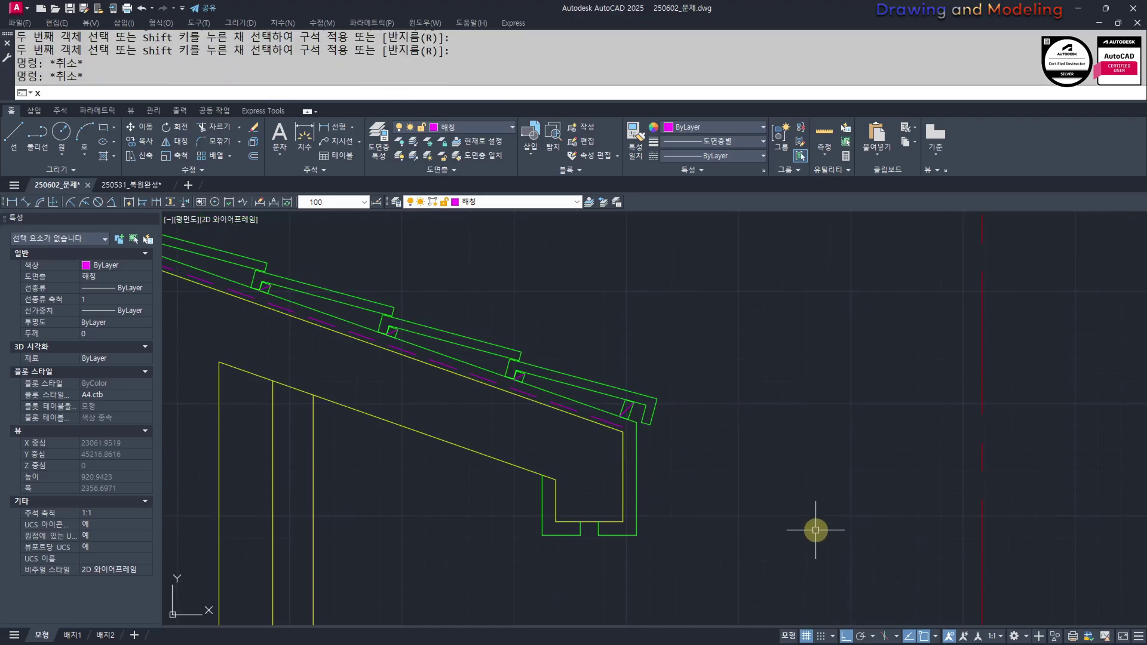
Draw horizontal construction lines through the upper and lower corners of the gable section's eave end
{"action": "type", "text": "xl"}
{"action": "key", "text": "Return"}
{"action": "type", "text": "h"}
{"action": "key", "text": "Return"}
{"action": "scroll", "coordinate": [638, 434], "scroll_direction": "up", "scroll_amount": 2}
{"action": "left_click", "coordinate": [571, 419]}
{"action": "scroll", "coordinate": [625, 394], "scroll_direction": "down", "scroll_amount": 2}
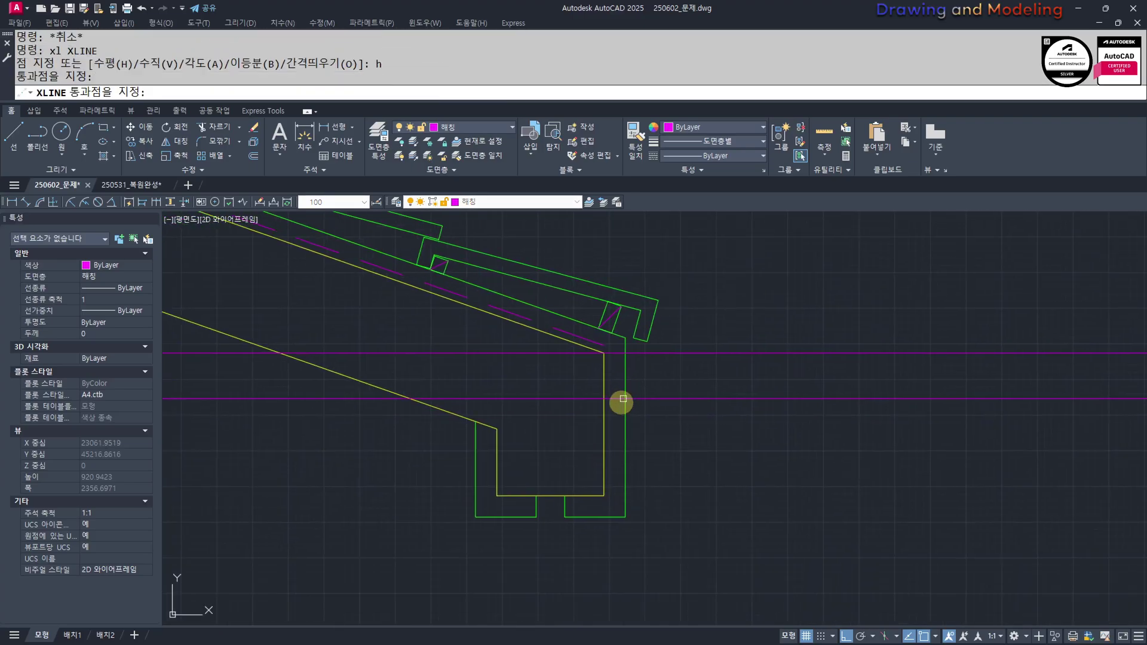
{"action": "key", "text": "Escape"}
{"action": "key", "text": "Escape"}
{"action": "scroll", "coordinate": [435, 422], "scroll_direction": "down", "scroll_amount": 6}
{"action": "middle_click_drag", "start_coordinate": [727, 444], "coordinate": [345, 419]}
{"action": "middle_click_drag", "start_coordinate": [814, 454], "coordinate": [195, 446]}
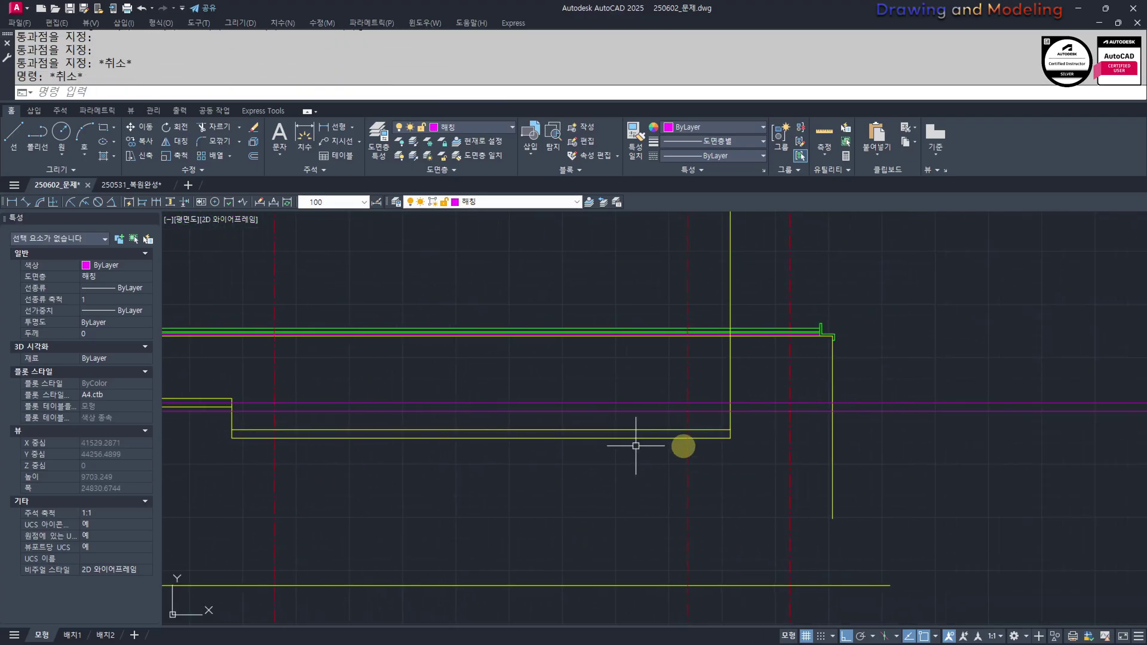
Trim the projected horizontal construction lines beyond the right-hand vertical eave line and that eave line below them
{"action": "scroll", "coordinate": [834, 433], "scroll_direction": "up", "scroll_amount": 2}
{"action": "type", "text": "tr"}
{"action": "key", "text": "Return"}
{"action": "left_click", "coordinate": [915, 405]}
{"action": "left_click", "coordinate": [821, 338]}
{"action": "key", "text": "Return"}
{"action": "left_click", "coordinate": [937, 310]}
{"action": "left_click", "coordinate": [914, 381]}
{"action": "key", "text": "Escape"}
{"action": "key", "text": "Escape"}
{"action": "scroll", "coordinate": [834, 485], "scroll_direction": "down", "scroll_amount": 2}
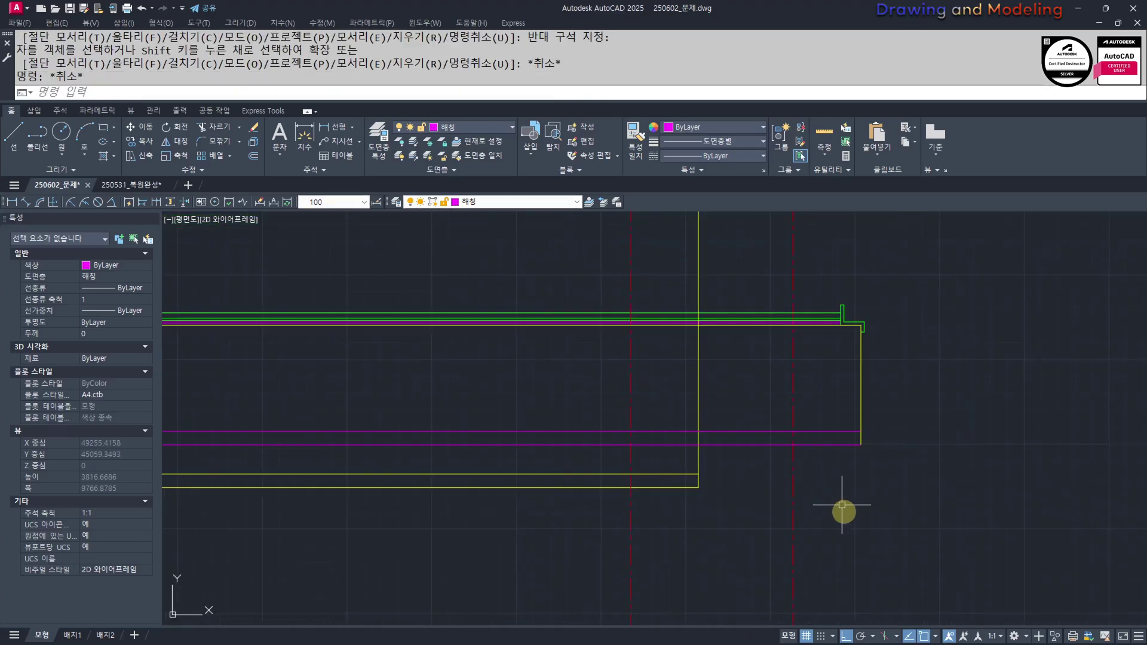
Offset the two right-hand red wall centrelines 310 to the right
{"action": "middle_click_drag", "start_coordinate": [834, 485], "coordinate": [758, 435]}
{"action": "type", "text": "o"}
{"action": "key", "text": "Return"}
{"action": "type", "text": "310"}
{"action": "key", "text": "Return"}
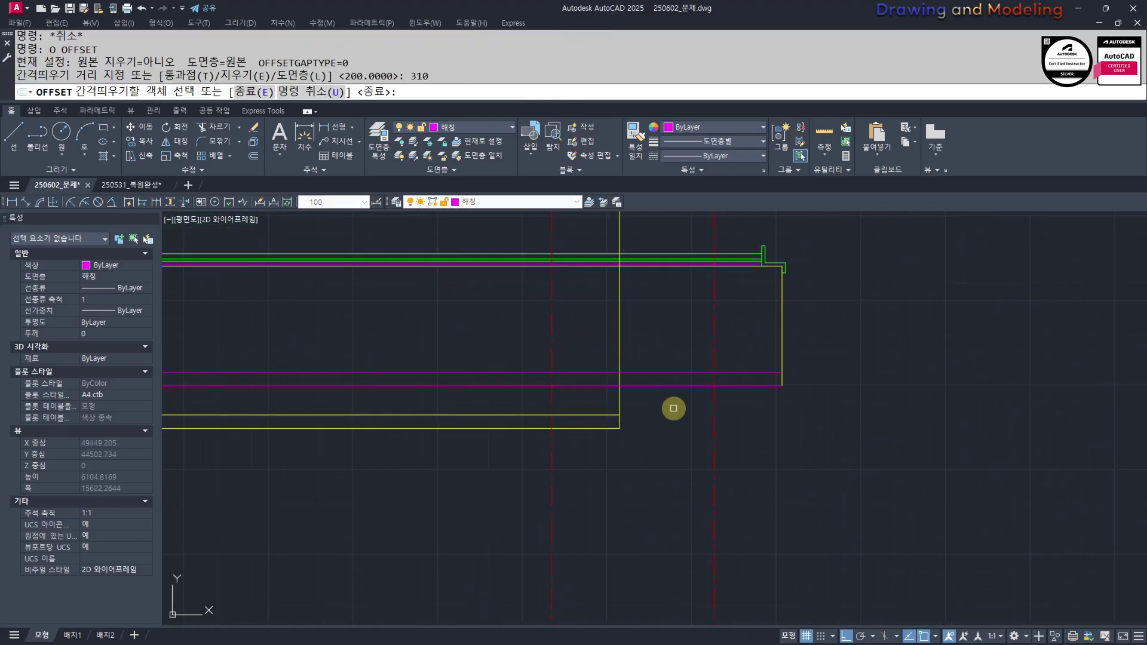
{"action": "left_click", "coordinate": [714, 401]}
{"action": "left_click", "coordinate": [750, 412]}
{"action": "left_click", "coordinate": [553, 491]}
{"action": "left_click", "coordinate": [641, 476]}
{"action": "key", "text": "Escape"}
{"action": "key", "text": "Escape"}
Match the two offset wall lines to the properties of the yellow lower eave line
{"action": "middle_click_drag", "start_coordinate": [642, 476], "coordinate": [645, 494]}
{"action": "type", "text": "mm"}
{"action": "key", "text": "Return"}
{"action": "left_click", "coordinate": [591, 446]}
{"action": "left_click", "coordinate": [583, 467]}
{"action": "left_click", "coordinate": [563, 487]}
{"action": "left_click", "coordinate": [744, 432]}
{"action": "left_click", "coordinate": [712, 466]}
{"action": "key", "text": "Escape"}
{"action": "key", "text": "Escape"}
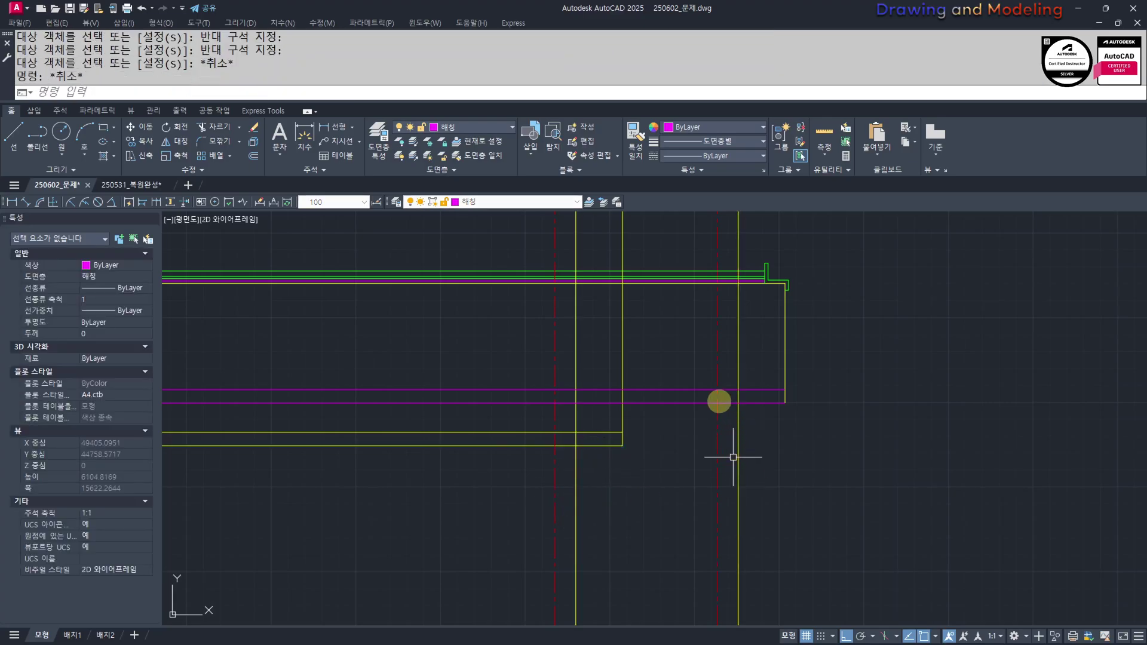
Trim the magenta construction lines left of the right-hand wall line, and that wall line above them
{"action": "scroll", "coordinate": [720, 402], "scroll_direction": "up", "scroll_amount": 3}
{"action": "type", "text": "tr"}
{"action": "key", "text": "Return"}
{"action": "left_click", "coordinate": [810, 489]}
{"action": "left_click", "coordinate": [738, 409]}
{"action": "key", "text": "Escape"}
{"action": "key", "text": "Escape"}
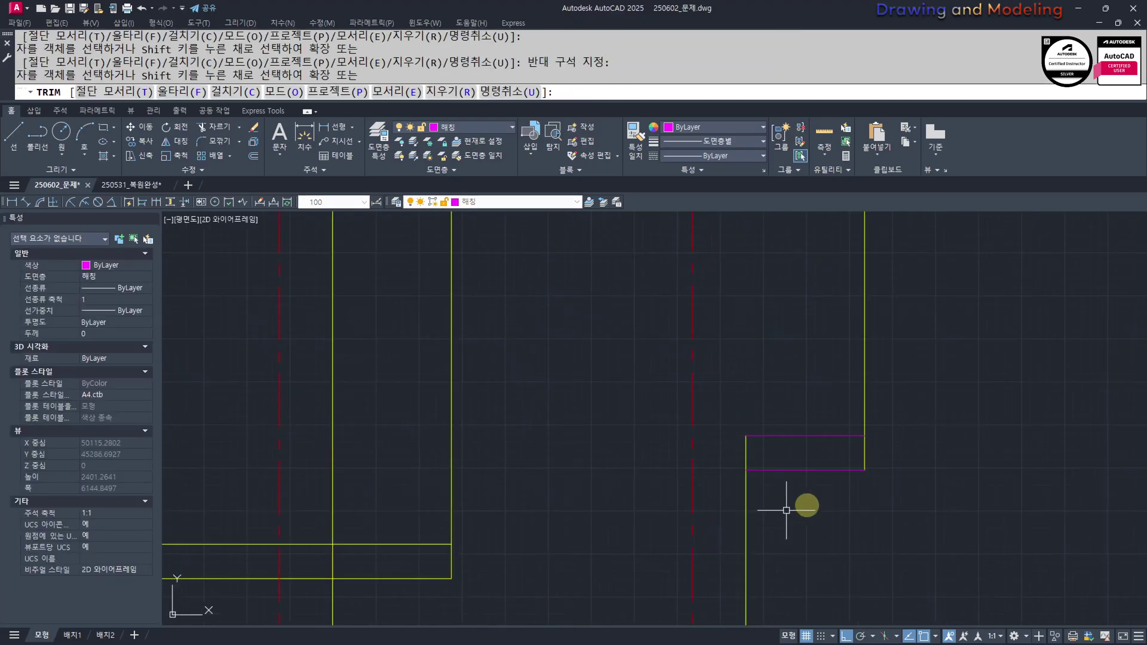
Match the two magenta eave lines at the right end to the properties of the yellow wall line
{"action": "middle_click_drag", "start_coordinate": [802, 502], "coordinate": [759, 485]}
{"action": "type", "text": "mm"}
{"action": "key", "text": "Return"}
{"action": "left_click", "coordinate": [698, 480]}
{"action": "left_click", "coordinate": [706, 472]}
{"action": "left_click", "coordinate": [705, 473]}
{"action": "left_click", "coordinate": [789, 486]}
{"action": "left_click", "coordinate": [720, 373]}
{"action": "key", "text": "Escape"}
{"action": "key", "text": "Escape"}
Trim the inner wall line above the underside of the lower eave band
{"action": "scroll", "coordinate": [751, 427], "scroll_direction": "down", "scroll_amount": 3}
{"action": "scroll", "coordinate": [542, 490], "scroll_direction": "up", "scroll_amount": 3}
{"action": "type", "text": "tr"}
{"action": "left_click", "coordinate": [625, 520]}
{"action": "key", "text": "space"}
{"action": "left_click", "coordinate": [626, 378]}
{"action": "left_click", "coordinate": [584, 396]}
{"action": "left_click", "coordinate": [587, 467]}
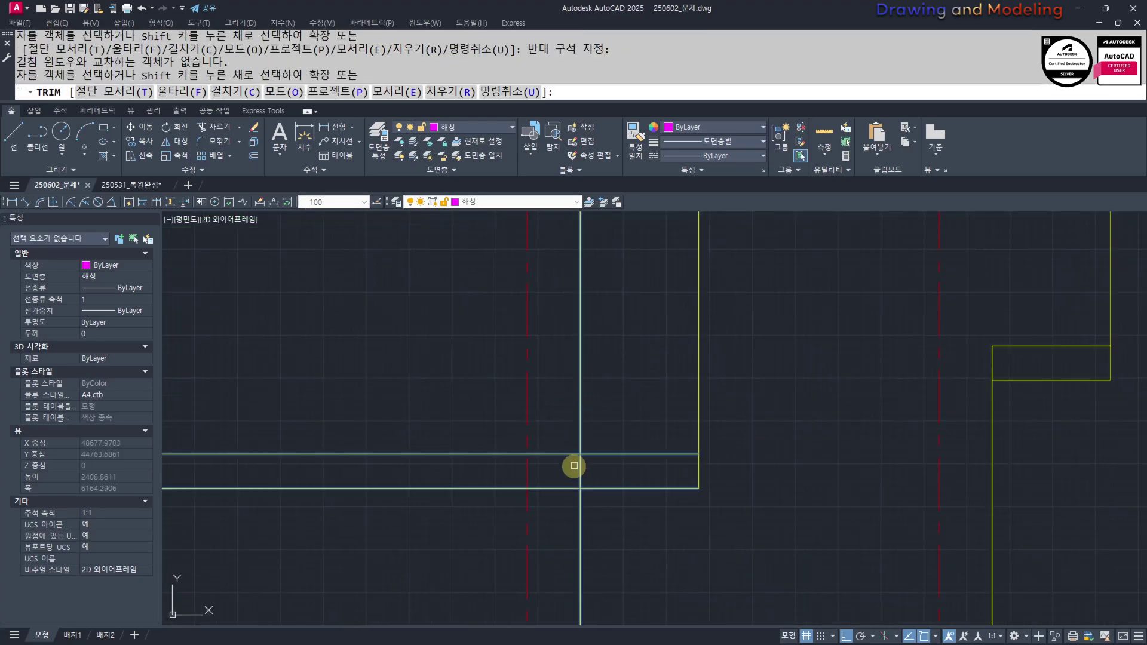
{"action": "left_click", "coordinate": [578, 461]}
{"action": "left_click", "coordinate": [614, 427]}
{"action": "left_click", "coordinate": [545, 385]}
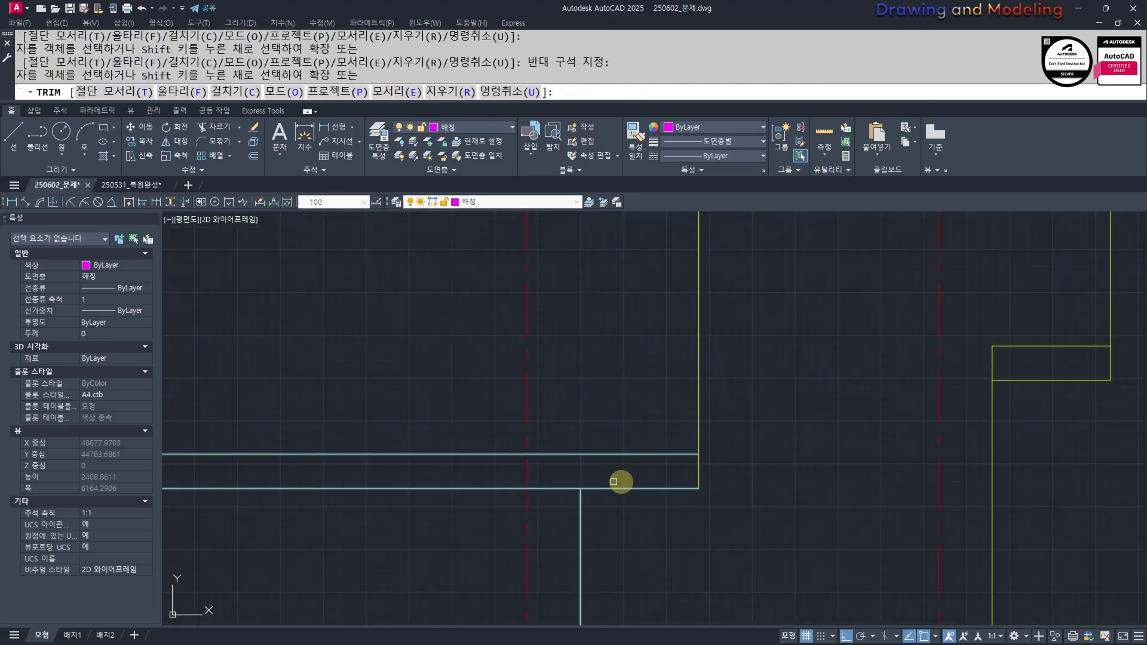
{"action": "key", "text": "Escape"}
{"action": "key", "text": "Escape"}
Extend the two raised eave lines at the right end to the vertical step line
{"action": "scroll", "coordinate": [676, 440], "scroll_direction": "down", "scroll_amount": 3}
{"action": "scroll", "coordinate": [657, 466], "scroll_direction": "down", "scroll_amount": 1}
{"action": "scroll", "coordinate": [687, 464], "scroll_direction": "up", "scroll_amount": 2}
{"action": "middle_click_drag", "start_coordinate": [682, 418], "coordinate": [723, 468]}
{"action": "type", "text": "ex"}
{"action": "left_click", "coordinate": [684, 427]}
{"action": "left_click", "coordinate": [635, 464]}
{"action": "key", "text": "space"}
{"action": "left_click", "coordinate": [794, 474]}
{"action": "key", "text": "Escape"}
{"action": "key", "text": "Escape"}
Trim the vertical step line above the raised right-hand eave band and the outer wall line inside that band
{"action": "scroll", "coordinate": [633, 413], "scroll_direction": "up", "scroll_amount": 2}
{"action": "type", "text": "tr"}
{"action": "key", "text": "space"}
{"action": "left_click", "coordinate": [732, 536]}
{"action": "left_click", "coordinate": [633, 412]}
{"action": "key", "text": "space"}
{"action": "left_click", "coordinate": [727, 396]}
{"action": "left_click", "coordinate": [654, 382]}
{"action": "key", "text": "Escape"}
{"action": "key", "text": "Escape"}
{"action": "type", "text": "tr"}
{"action": "key", "text": "Escape"}
{"action": "key", "text": "Escape"}
{"action": "scroll", "coordinate": [717, 448], "scroll_direction": "down", "scroll_amount": 10}
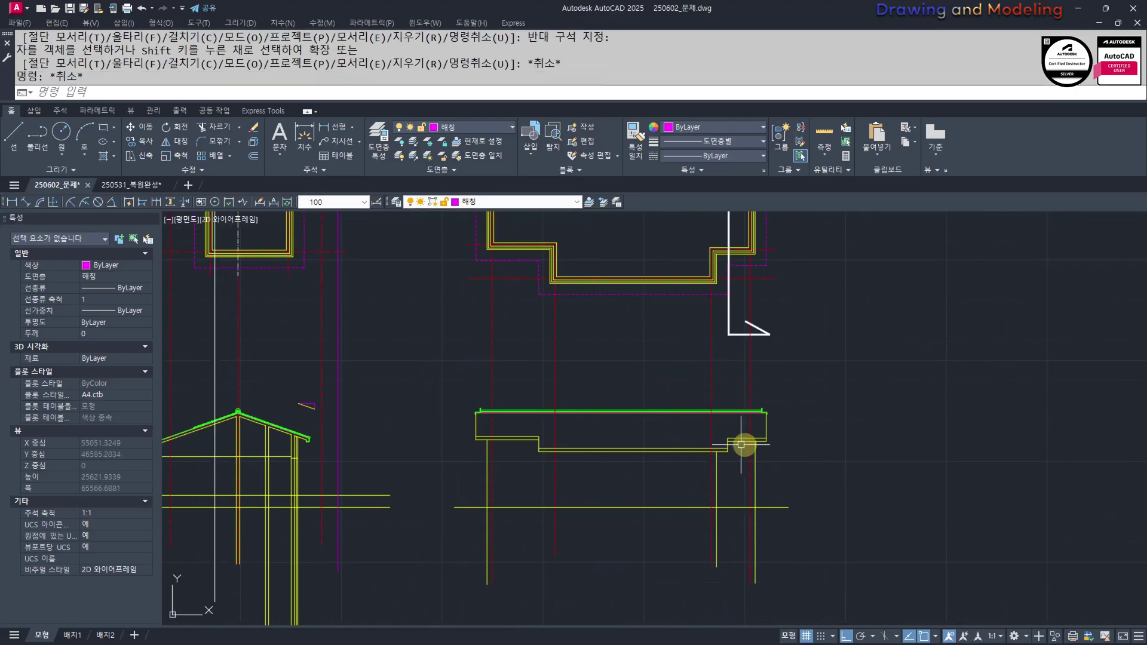
{"action": "scroll", "coordinate": [616, 490], "scroll_direction": "up", "scroll_amount": 2}
{"action": "mouse_move", "coordinate": [656, 486]}
{"action": "middle_mouse_down"}
{"action": "mouse_move", "coordinate": [734, 507]}
{"action": "mouse_move", "coordinate": [758, 484]}
{"action": "mouse_move", "coordinate": [855, 451]}
{"action": "mouse_move", "coordinate": [863, 460]}
{"action": "middle_mouse_up"}
{"action": "left_click", "coordinate": [905, 451]}
{"action": "key", "text": "Escape"}
{"action": "key", "text": "Escape"}
{"action": "key", "text": "ctrl+z"}
{"action": "key", "text": "Escape"}
{"action": "key", "text": "Escape"}
{"action": "key", "text": "ctrl+z"}
{"action": "middle_click_drag", "start_coordinate": [811, 518], "coordinate": [826, 479]}
Turn off the layer of the red centrelines
{"action": "key", "text": "space"}
{"action": "left_click", "coordinate": [866, 385]}
{"action": "key", "text": "Escape"}
Trim the elevation's wall lines below the ground line
{"action": "middle_click_drag", "start_coordinate": [820, 611], "coordinate": [834, 538]}
{"action": "type", "text": "tr"}
{"action": "key", "text": "space"}
{"action": "key", "text": "space"}
{"action": "left_click", "coordinate": [1032, 489]}
{"action": "left_click", "coordinate": [407, 503]}
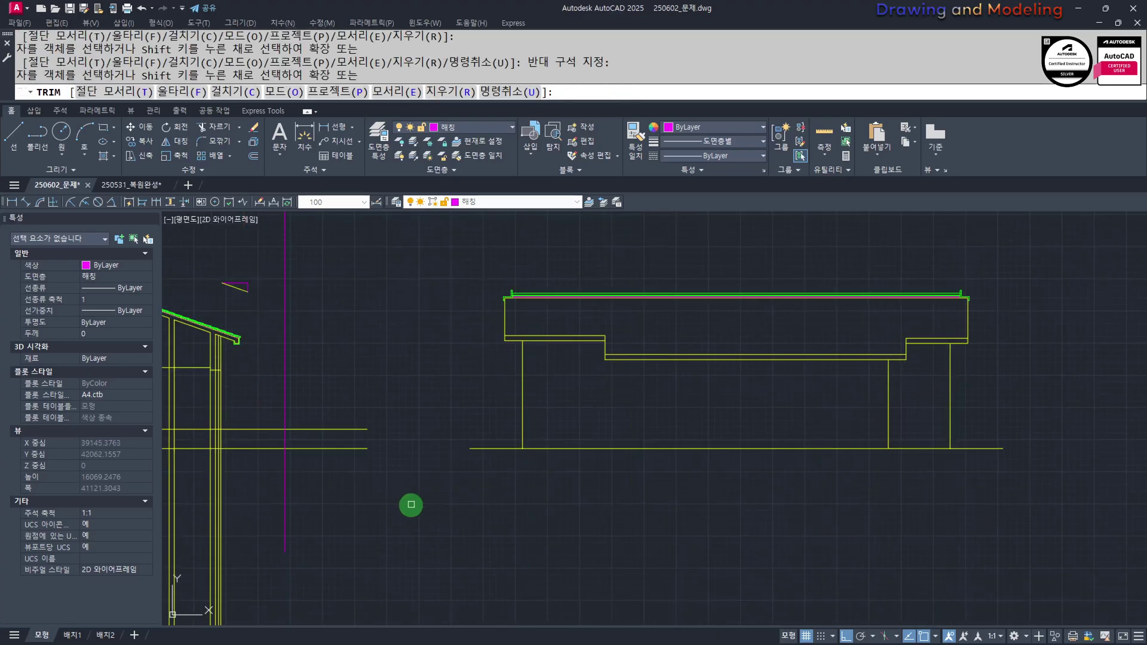
{"action": "key", "text": "Escape"}
Draw a vertical construction line from the outer left corner of the plan's projecting wall down through the elevation
{"action": "scroll", "coordinate": [674, 487], "scroll_direction": "down", "scroll_amount": 3}
{"action": "type", "text": "l"}
{"action": "key", "text": "Return"}
{"action": "key", "text": "Escape"}
{"action": "scroll", "coordinate": [671, 359], "scroll_direction": "up", "scroll_amount": 5}
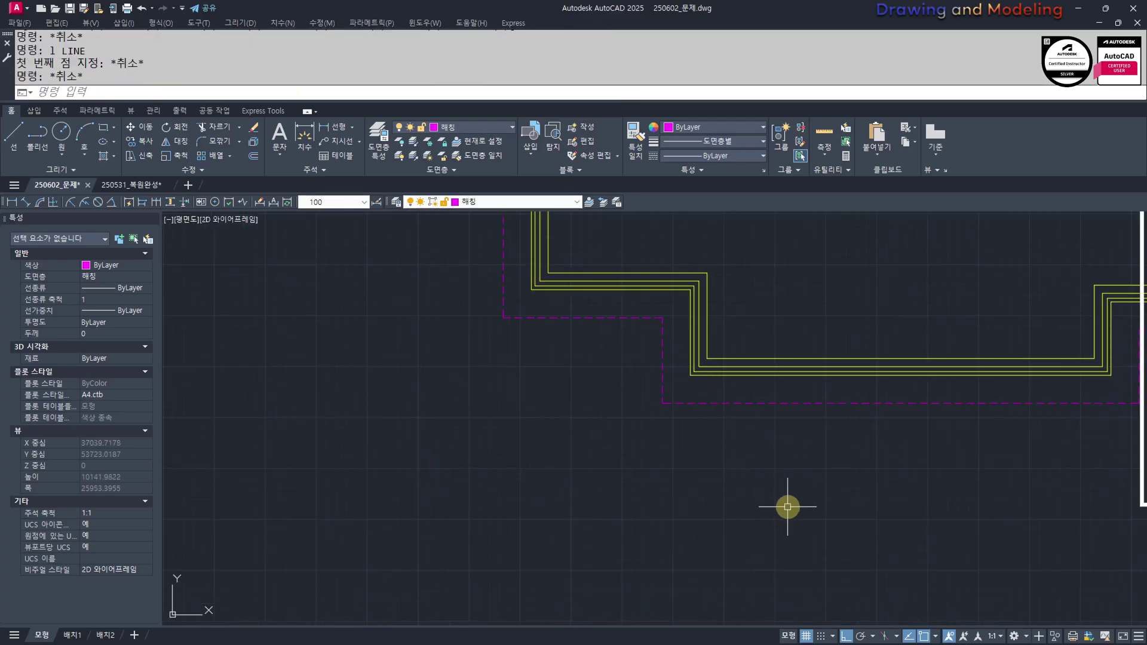
{"action": "middle_click_drag", "start_coordinate": [788, 506], "coordinate": [780, 452]}
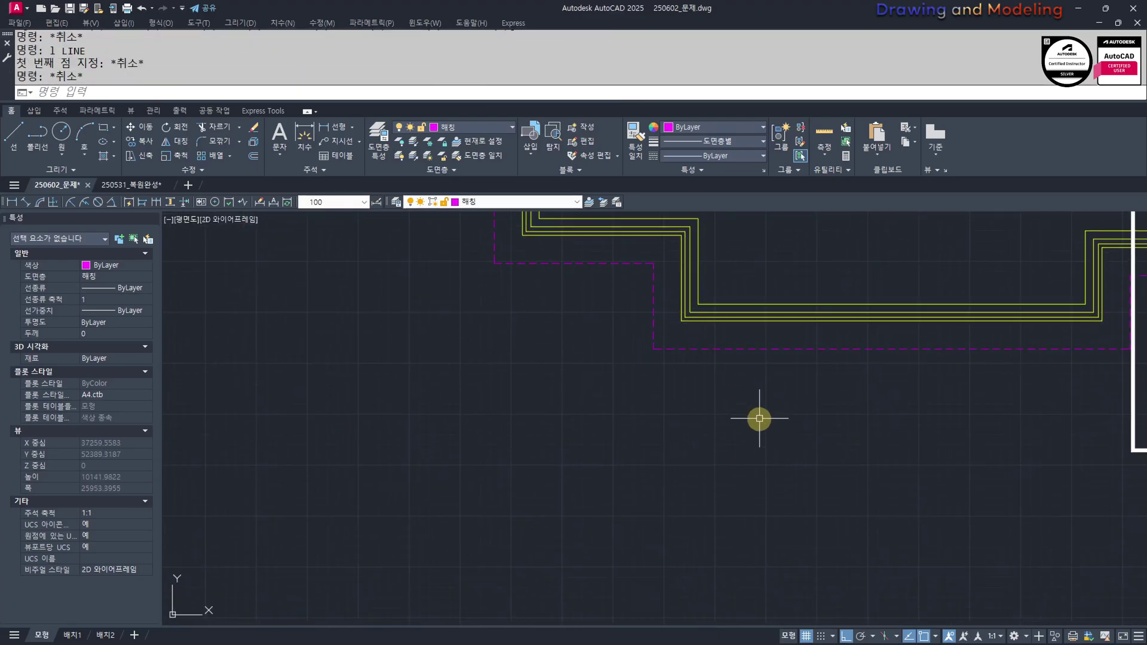
{"action": "left_click", "coordinate": [682, 319]}
{"action": "scroll", "coordinate": [681, 322], "scroll_direction": "down", "scroll_amount": 2}
{"action": "middle_click_drag", "start_coordinate": [657, 491], "coordinate": [675, 399]}
{"action": "key", "text": "Escape"}
{"action": "key", "text": "Escape"}
Trim the projected wall line above the lower eave band and below the ground line
{"action": "scroll", "coordinate": [687, 406], "scroll_direction": "up", "scroll_amount": 4}
{"action": "type", "text": "tr"}
{"action": "key", "text": "Return"}
{"action": "left_click", "coordinate": [796, 566]}
{"action": "left_click", "coordinate": [741, 372]}
{"action": "key", "text": "Return"}
{"action": "left_click", "coordinate": [719, 348]}
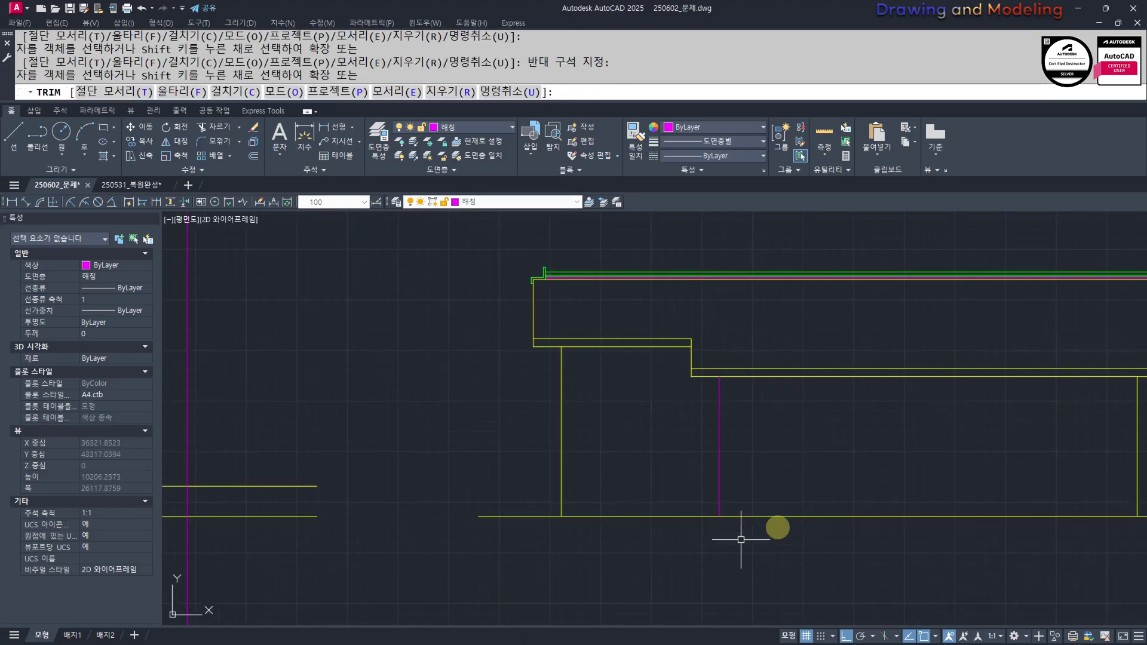
{"action": "key", "text": "Escape"}
Match the magenta projected wall line to the properties of the yellow ground line
{"action": "scroll", "coordinate": [705, 545], "scroll_direction": "down", "scroll_amount": 2}
{"action": "type", "text": "mmm"}
{"action": "key", "text": "Return"}
{"action": "key", "text": "Escape"}
{"action": "key", "text": "Escape"}
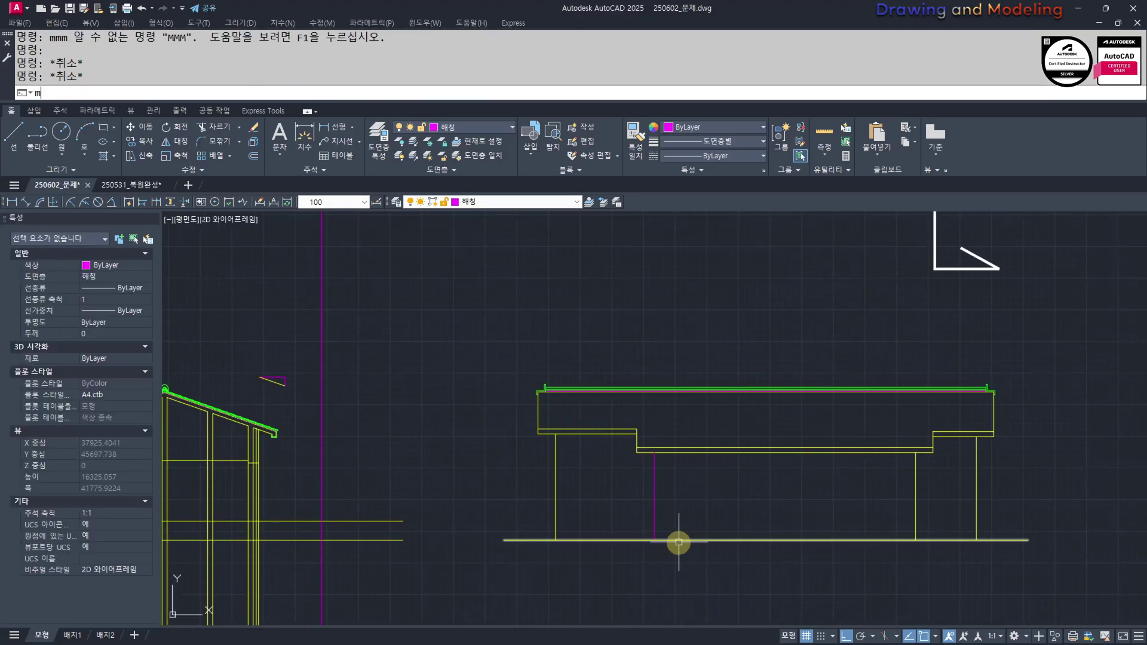
{"action": "type", "text": "mm"}
{"action": "key", "text": "Return"}
{"action": "left_click", "coordinate": [677, 538]}
{"action": "left_click", "coordinate": [654, 525]}
{"action": "key", "text": "Escape"}
{"action": "key", "text": "Escape"}
Turn all layers back on and draw a rectangle enclosing the whole elevation
{"action": "type", "text": "oo"}
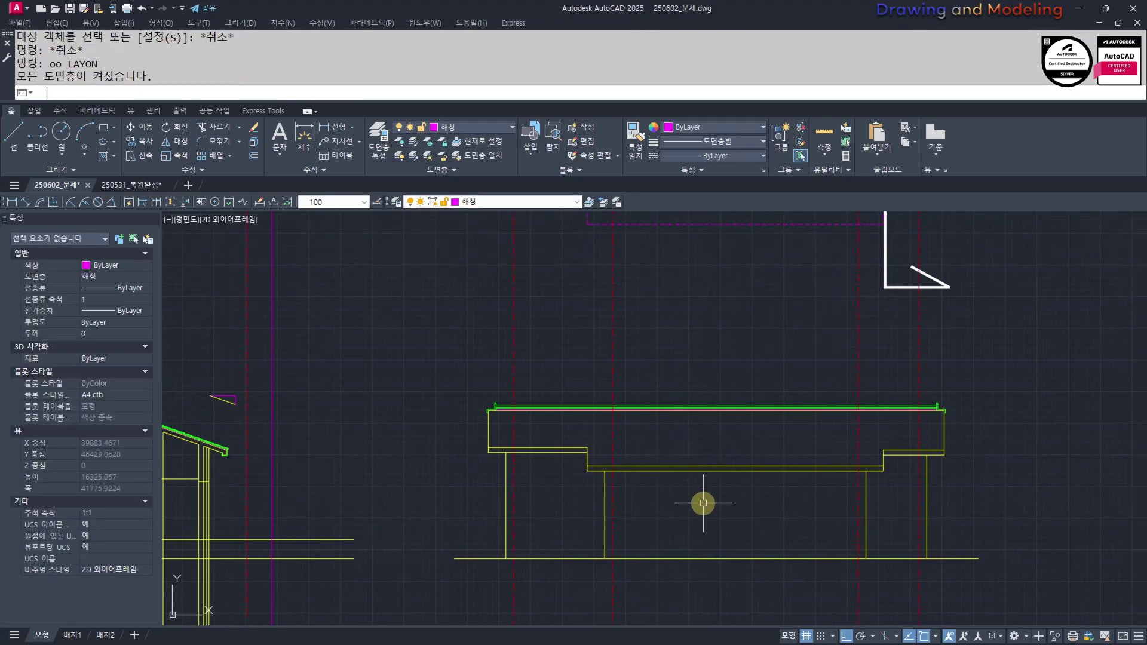
{"action": "scroll", "coordinate": [741, 490], "scroll_direction": "down", "scroll_amount": 2}
{"action": "type", "text": "rec"}
{"action": "key", "text": "Return"}
{"action": "left_click", "coordinate": [546, 399]}
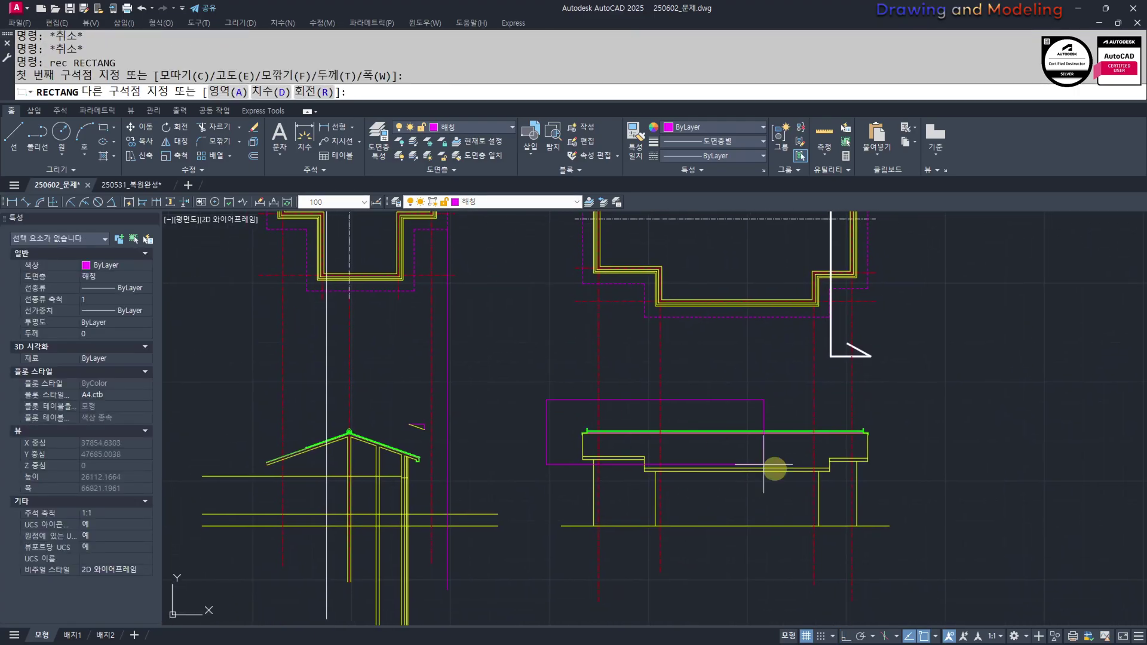
{"action": "left_click", "coordinate": [922, 550]}
Trim the red centrelines outside the rectangle around the elevation
{"action": "type", "text": "tr"}
{"action": "key", "text": "Return"}
{"action": "left_click", "coordinate": [515, 366]}
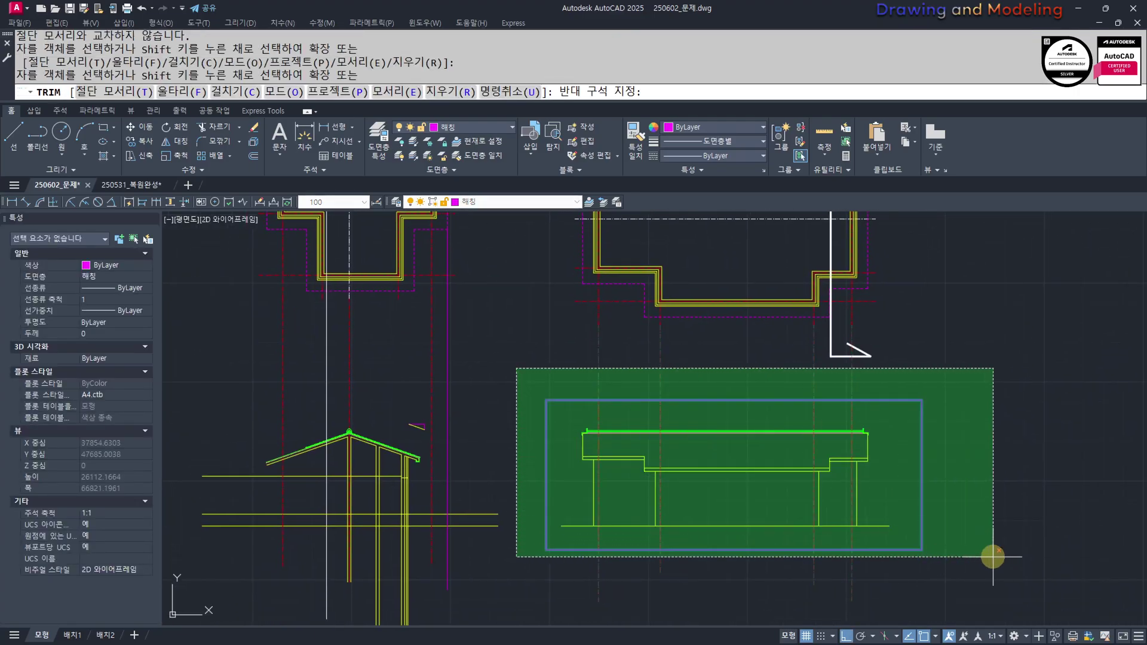
{"action": "left_click", "coordinate": [1018, 584]}
{"action": "key", "text": "Escape"}
{"action": "key", "text": "Escape"}
Move the right-hand plan outline together with its framed elevation horizontally to the right, away from the gable section
{"action": "scroll", "coordinate": [886, 427], "scroll_direction": "down", "scroll_amount": 2}
{"action": "left_click", "coordinate": [901, 537]}
{"action": "left_click", "coordinate": [660, 251]}
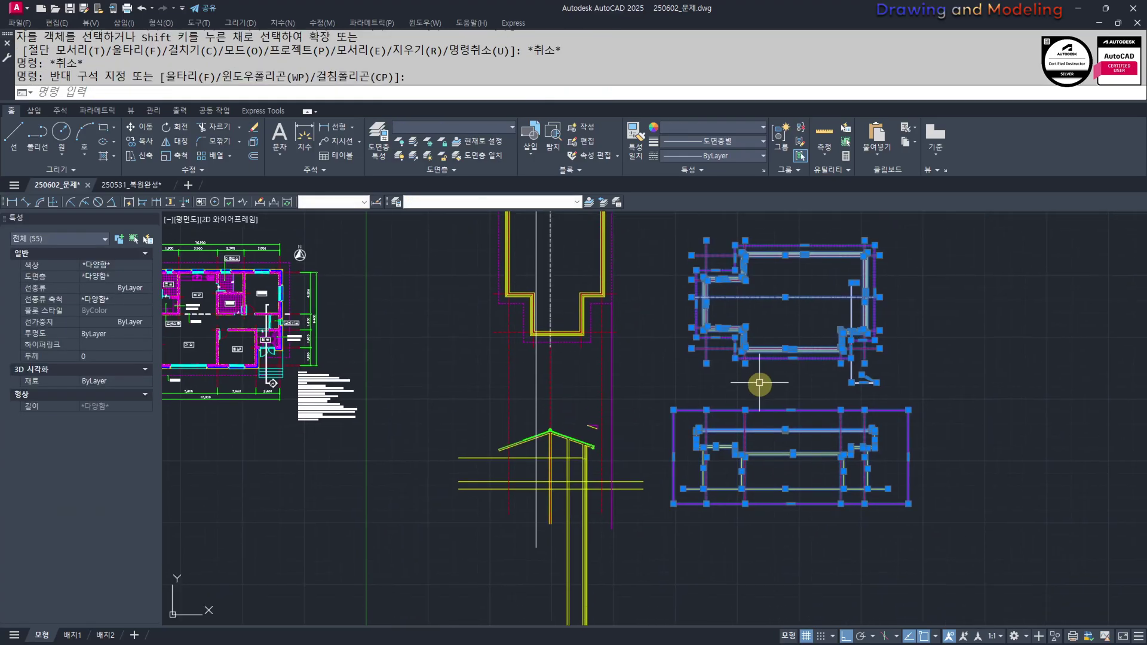
{"action": "scroll", "coordinate": [662, 545], "scroll_direction": "up", "scroll_amount": 2}
{"action": "key", "text": "Return"}
{"action": "left_click", "coordinate": [714, 536]}
{"action": "left_click", "coordinate": [783, 549]}
{"action": "key", "text": "Escape"}
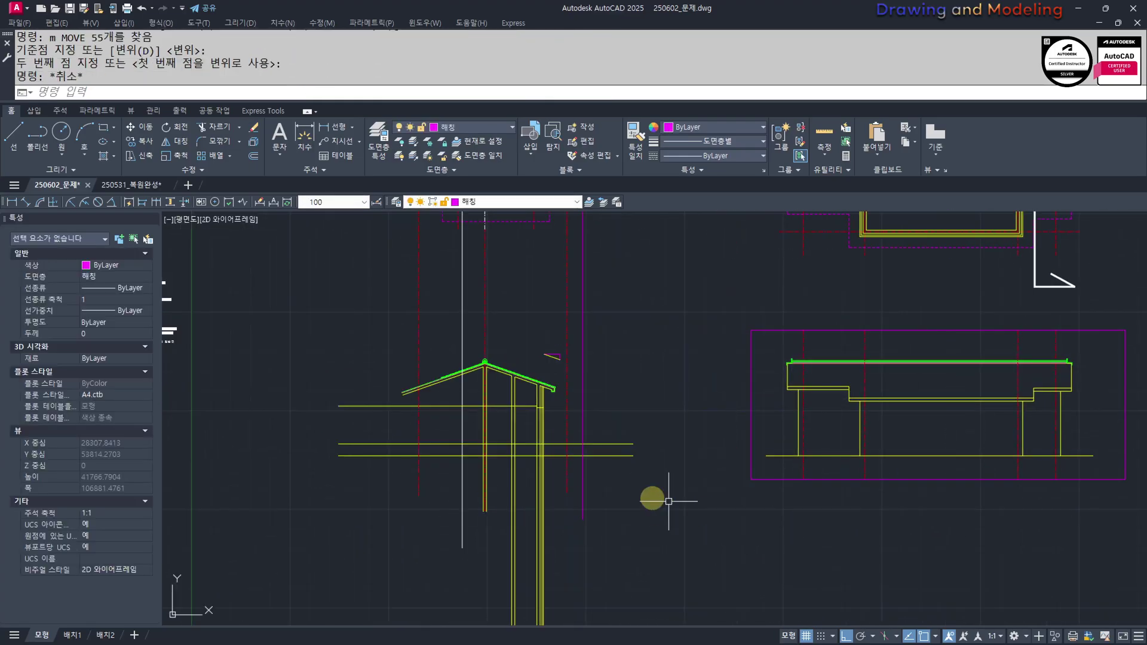
Stretch the right edge of the magenta rectangle around the elevation inward, closer to the eave
{"action": "middle_click_drag", "start_coordinate": [1010, 457], "coordinate": [669, 462]}
{"action": "type", "text": "s"}
{"action": "key", "text": "Return"}
{"action": "left_click", "coordinate": [835, 303]}
{"action": "left_click", "coordinate": [754, 534]}
{"action": "key", "text": "Return"}
{"action": "left_click", "coordinate": [812, 540]}
{"action": "left_click", "coordinate": [789, 540]}
{"action": "type", "text": "s"}
{"action": "key", "text": "Return"}
{"action": "left_click", "coordinate": [440, 307]}
{"action": "key", "text": "Escape"}
{"action": "key", "text": "Escape"}
{"action": "type", "text": "s"}
{"action": "key", "text": "Return"}
{"action": "left_click", "coordinate": [411, 317]}
{"action": "left_click", "coordinate": [392, 524]}
{"action": "key", "text": "Escape"}
Preview a copy of the magenta rectangle over the 남측입면도 sheet frame to compare its width, without placing it
{"action": "key", "text": "Escape"}
{"action": "left_click", "coordinate": [428, 402]}
{"action": "left_click", "coordinate": [377, 422]}
{"action": "type", "text": "cc"}
{"action": "key", "text": "Return"}
{"action": "left_click", "coordinate": [575, 422]}
{"action": "scroll", "coordinate": [576, 478], "scroll_direction": "down", "scroll_amount": 2}
{"action": "middle_click_drag", "start_coordinate": [508, 574], "coordinate": [703, 433]}
{"action": "middle_click_drag", "start_coordinate": [568, 603], "coordinate": [697, 440]}
{"action": "scroll", "coordinate": [688, 512], "scroll_direction": "up", "scroll_amount": 2}
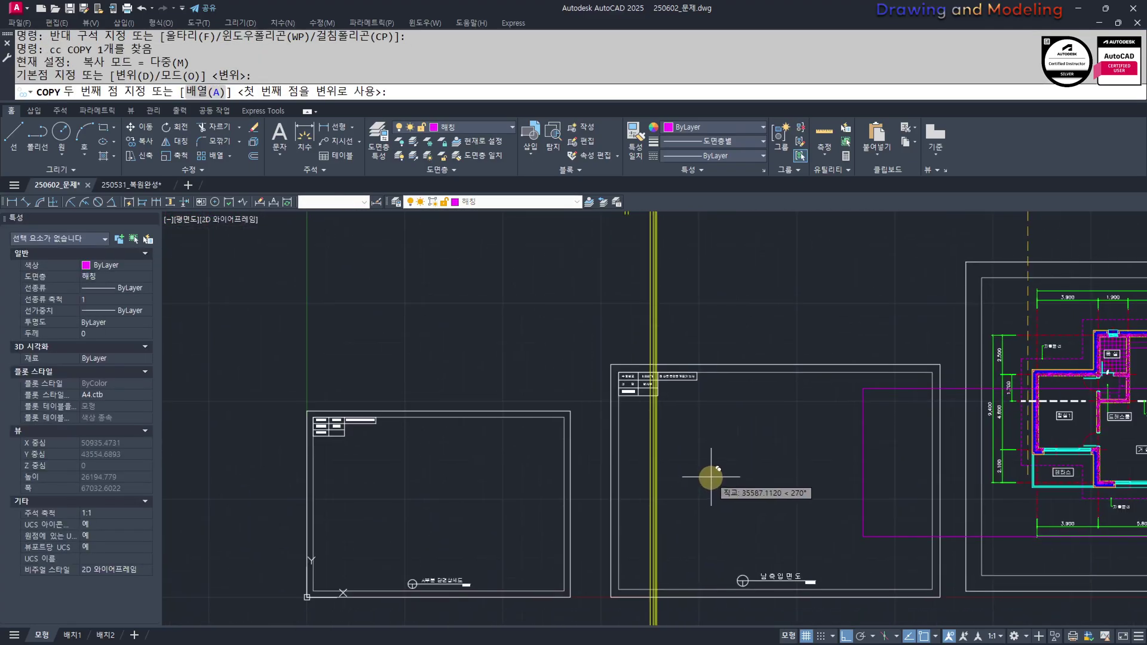
{"action": "key", "text": "F8"}
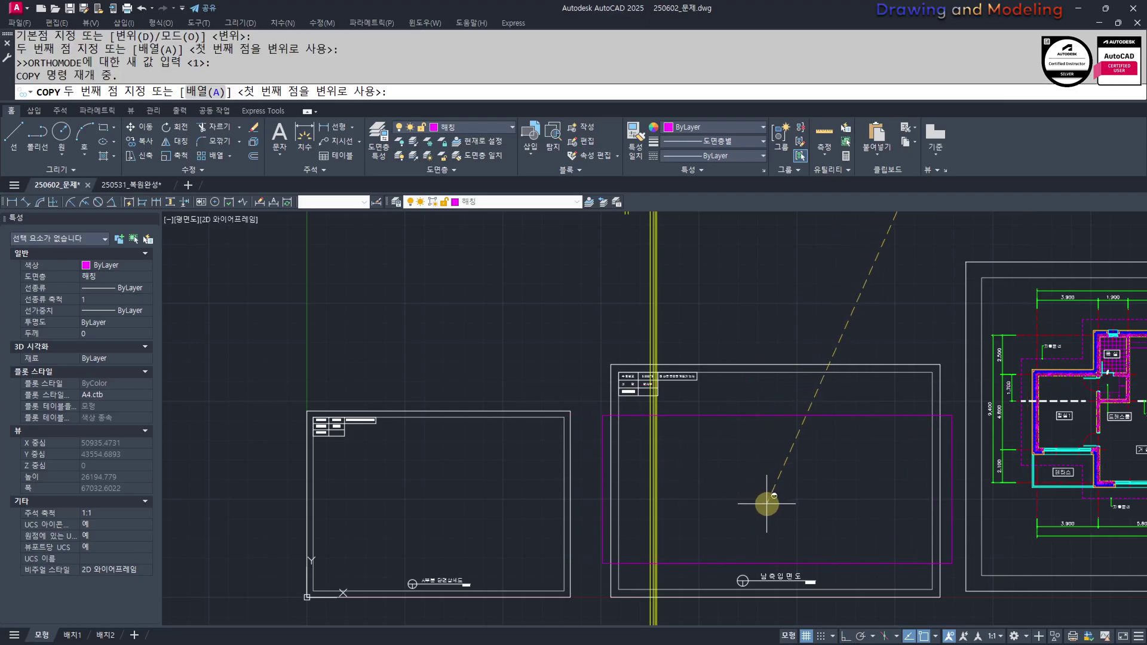
{"action": "key", "text": "Escape"}
{"action": "key", "text": "Escape"}
Stretch the rectangle's right edge slightly further inward toward the elevation
{"action": "scroll", "coordinate": [769, 501], "scroll_direction": "down", "scroll_amount": 3}
{"action": "middle_click_drag", "start_coordinate": [858, 402], "coordinate": [778, 538]}
{"action": "scroll", "coordinate": [873, 364], "scroll_direction": "up", "scroll_amount": 3}
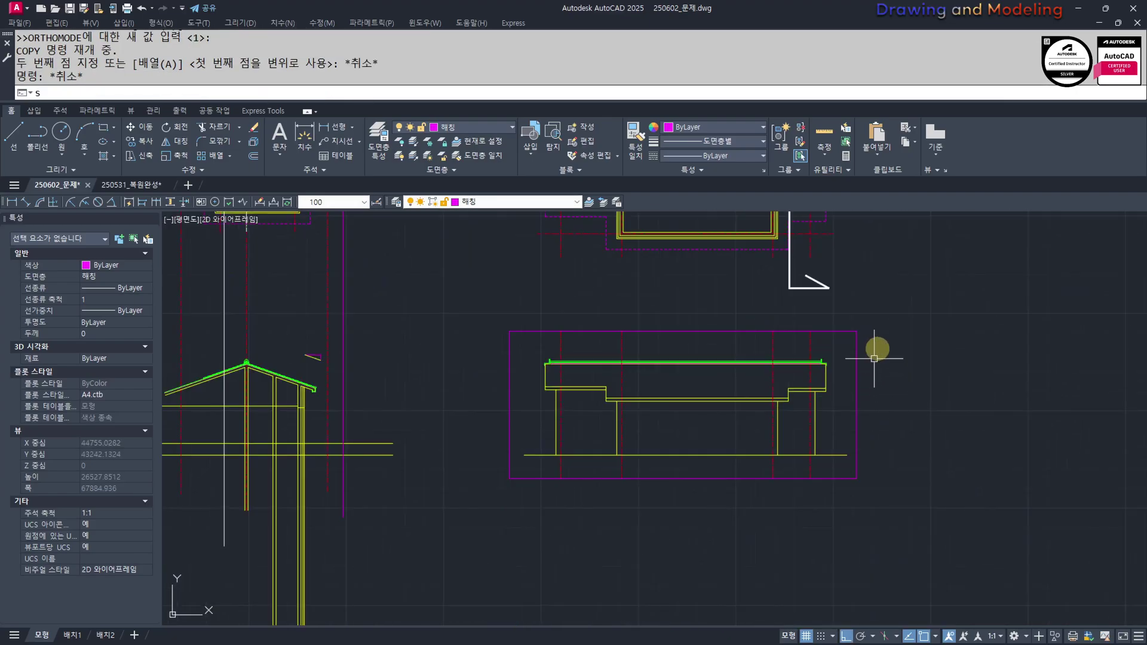
{"action": "type", "text": "s"}
{"action": "left_click", "coordinate": [888, 298]}
{"action": "left_click", "coordinate": [858, 499]}
{"action": "right_click", "coordinate": [853, 538]}
{"action": "left_click", "coordinate": [853, 540]}
{"action": "left_click", "coordinate": [841, 537]}
Stretch the rectangle's left edge inward toward the left end of the ground line
{"action": "key", "text": "Escape"}
{"action": "key", "text": "Escape"}
{"action": "type", "text": "s"}
{"action": "key", "text": "Return"}
{"action": "left_click", "coordinate": [515, 315]}
{"action": "left_click", "coordinate": [494, 524]}
{"action": "key", "text": "space"}
{"action": "left_click", "coordinate": [492, 530]}
{"action": "left_click", "coordinate": [506, 530]}
{"action": "key", "text": "Escape"}
{"action": "key", "text": "Escape"}
Check the narrowed rectangle against the 남측입면도 sheet frame with a temporary copy, without placing it
{"action": "left_click", "coordinate": [649, 331]}
{"action": "left_click", "coordinate": [648, 313]}
{"action": "left_click", "coordinate": [698, 349]}
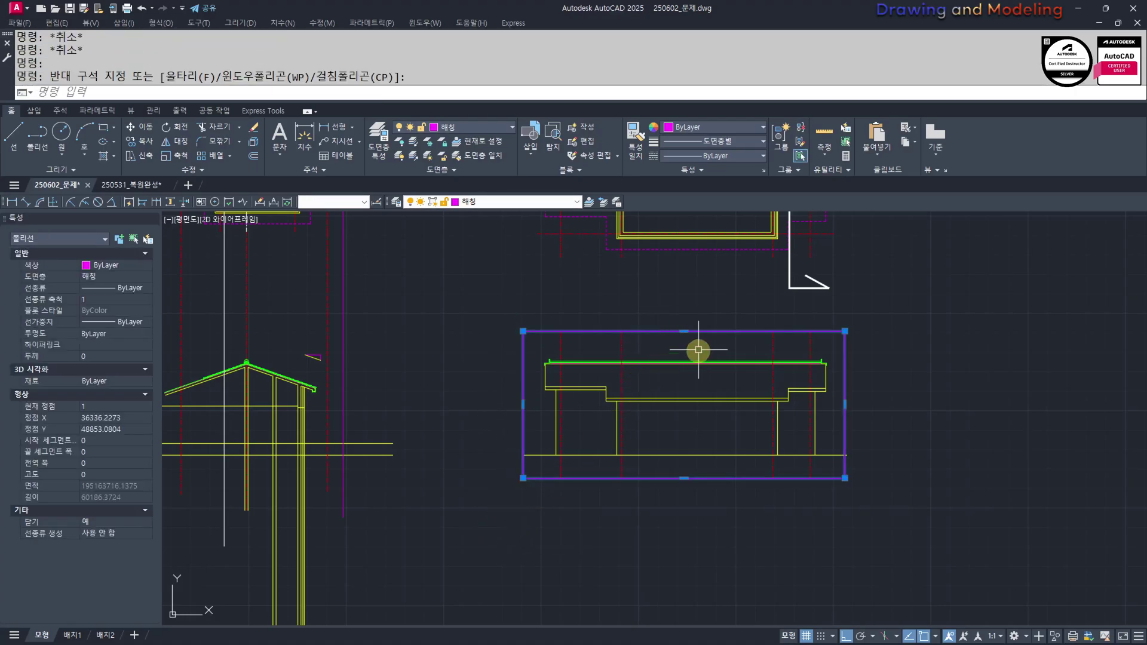
{"action": "key", "text": "space"}
{"action": "left_click", "coordinate": [679, 425]}
{"action": "scroll", "coordinate": [639, 490], "scroll_direction": "down", "scroll_amount": 2}
{"action": "middle_click_drag", "start_coordinate": [589, 591], "coordinate": [714, 442]}
{"action": "middle_click_drag", "start_coordinate": [630, 604], "coordinate": [727, 460]}
{"action": "scroll", "coordinate": [693, 496], "scroll_direction": "up", "scroll_amount": 2}
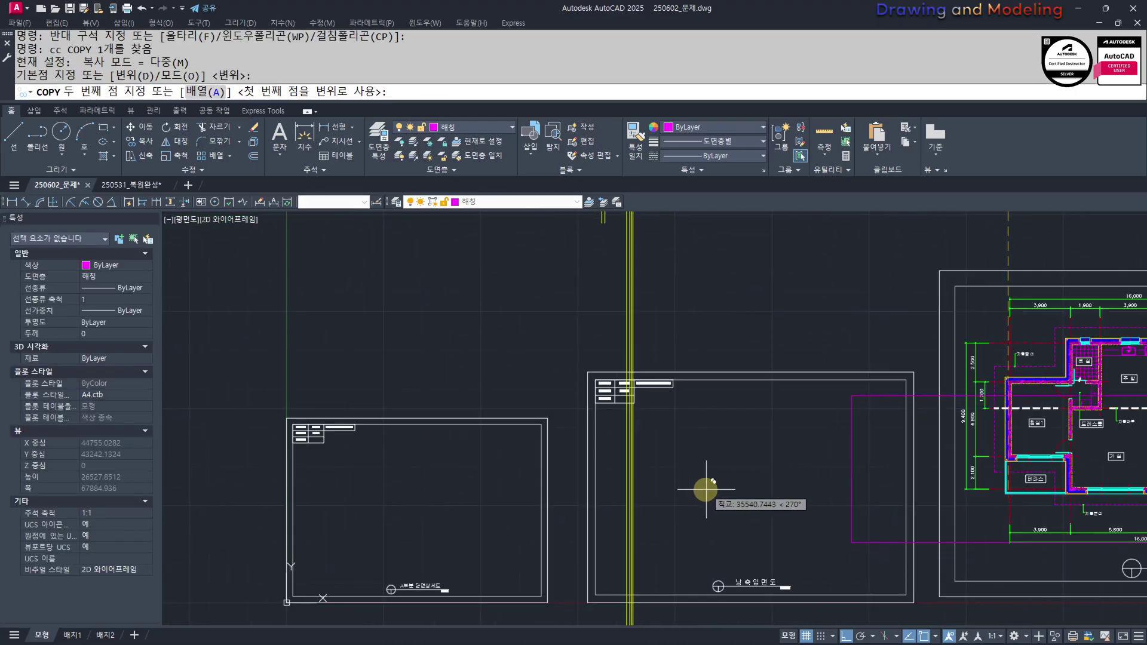
{"action": "key", "text": "F8"}
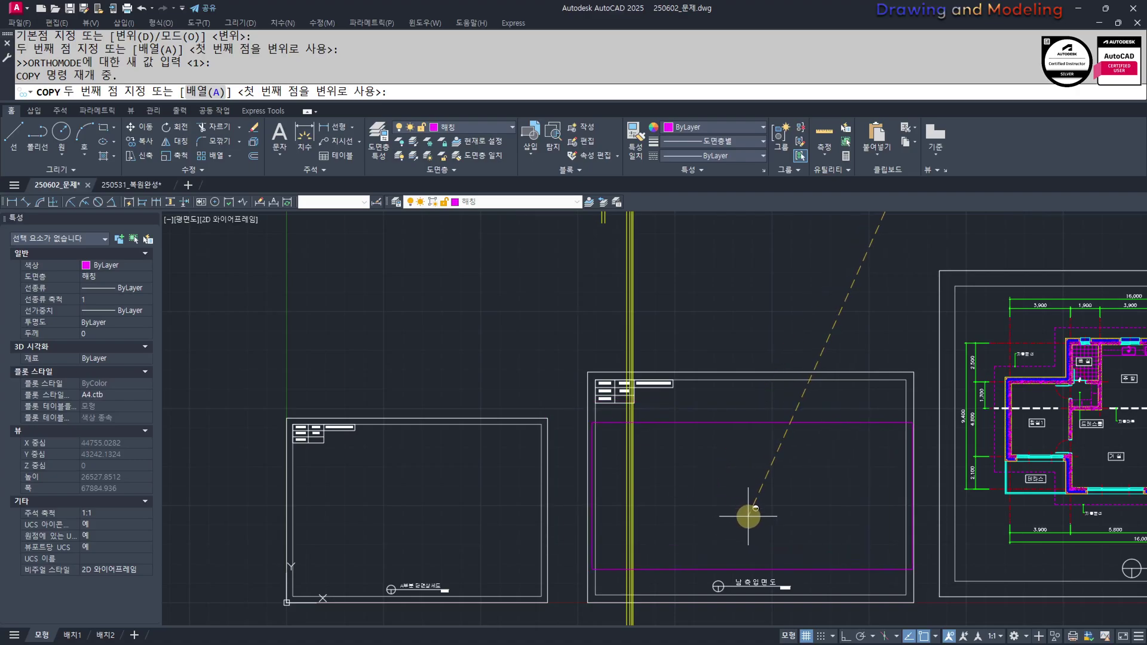
{"action": "key", "text": "Escape"}
{"action": "key", "text": "Escape"}
Stretch the rectangle's left edge together with the ground line's left end about 920 mm inward, close to the eave
{"action": "scroll", "coordinate": [754, 508], "scroll_direction": "down", "scroll_amount": 3}
{"action": "scroll", "coordinate": [748, 396], "scroll_direction": "up", "scroll_amount": 5}
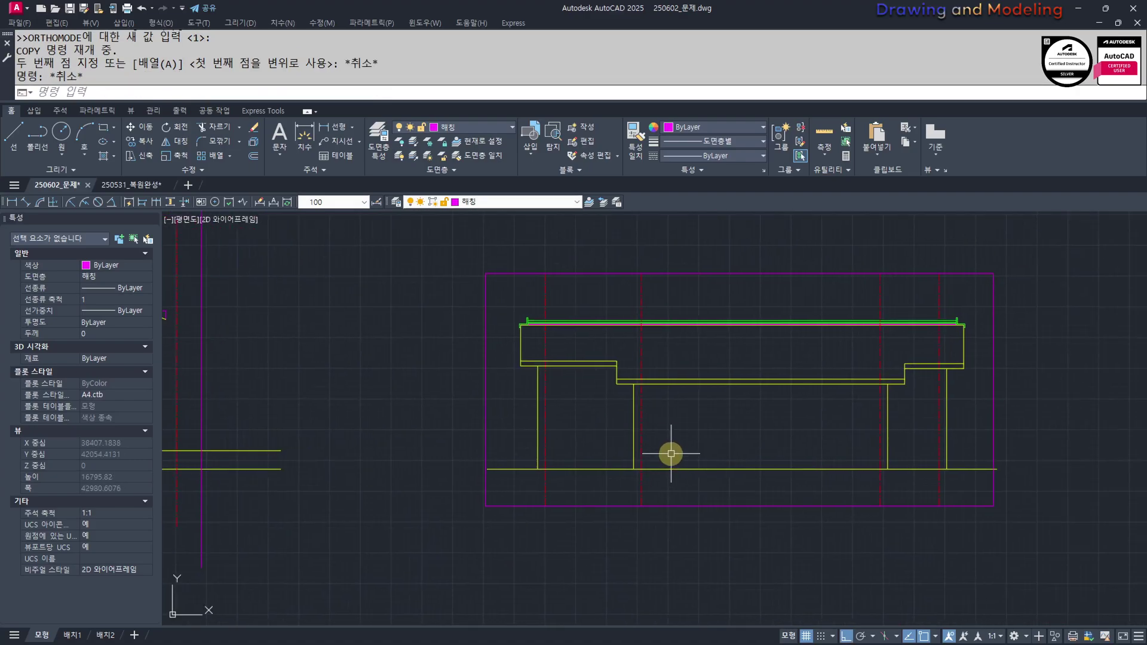
{"action": "type", "text": "s"}
{"action": "key", "text": "Return"}
{"action": "left_click", "coordinate": [521, 278]}
{"action": "left_click", "coordinate": [466, 546]}
{"action": "key", "text": "Return"}
{"action": "left_click", "coordinate": [464, 595]}
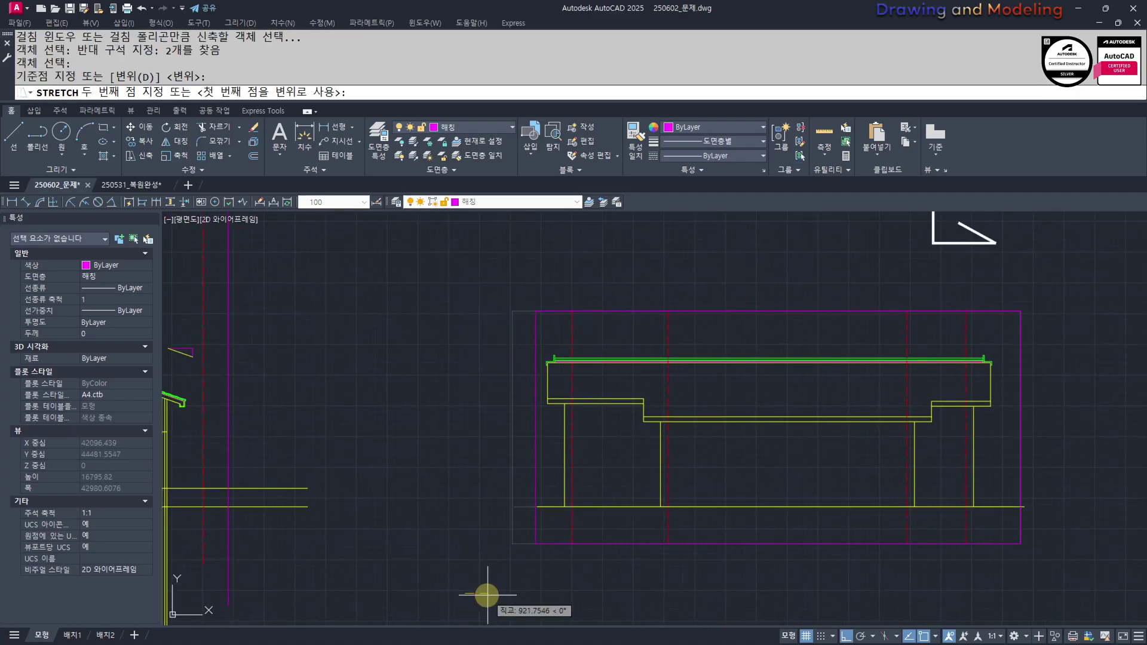
{"action": "key", "text": "Escape"}
{"action": "key", "text": "Escape"}
Stretch only the rectangle's right edge slightly outward, excluding the ground line from the selection
{"action": "scroll", "coordinate": [512, 543], "scroll_direction": "down", "scroll_amount": 5}
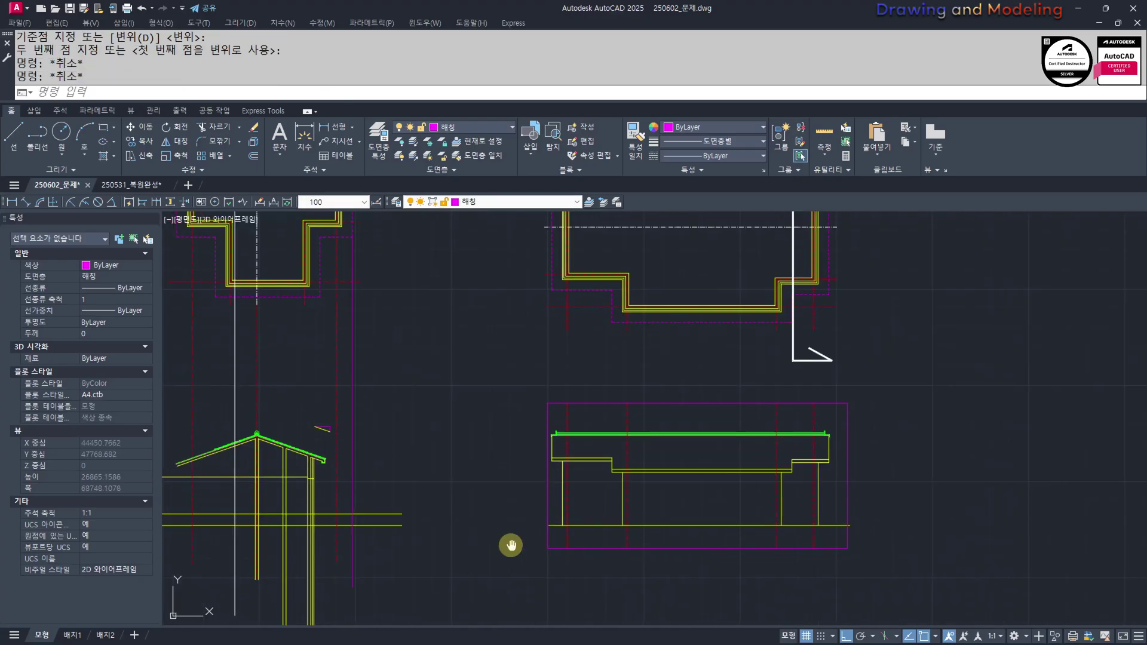
{"action": "scroll", "coordinate": [509, 491], "scroll_direction": "up", "scroll_amount": 6}
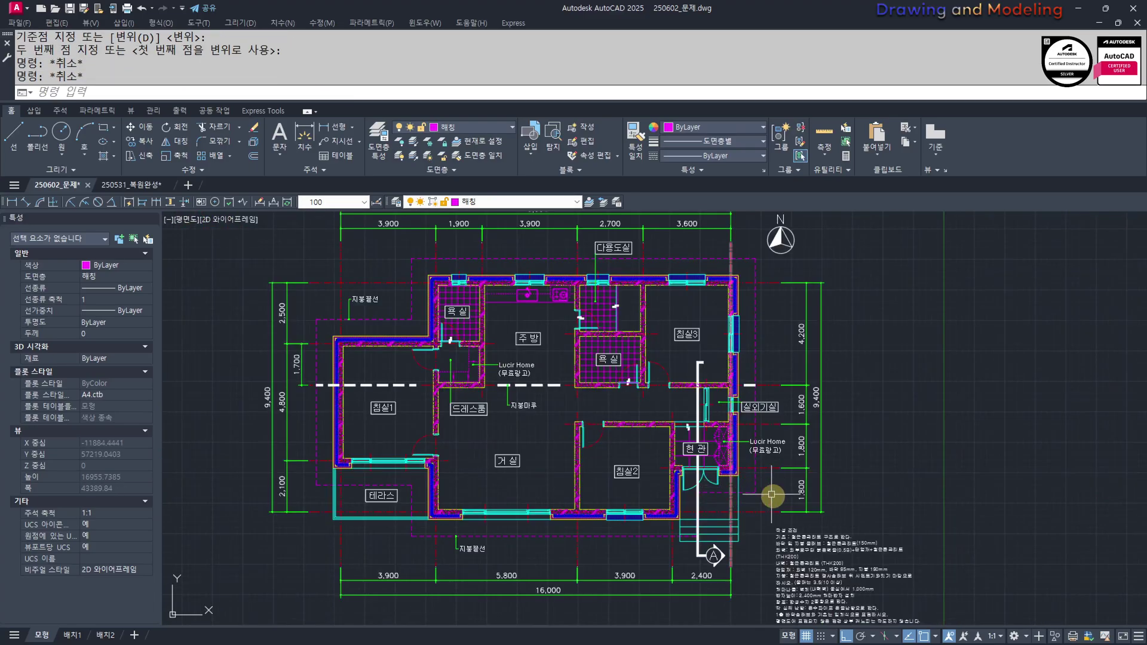
{"action": "scroll", "coordinate": [445, 441], "scroll_direction": "down", "scroll_amount": 4}
{"action": "middle_click_drag", "start_coordinate": [1123, 538], "coordinate": [657, 436]}
{"action": "scroll", "coordinate": [518, 471], "scroll_direction": "up", "scroll_amount": 4}
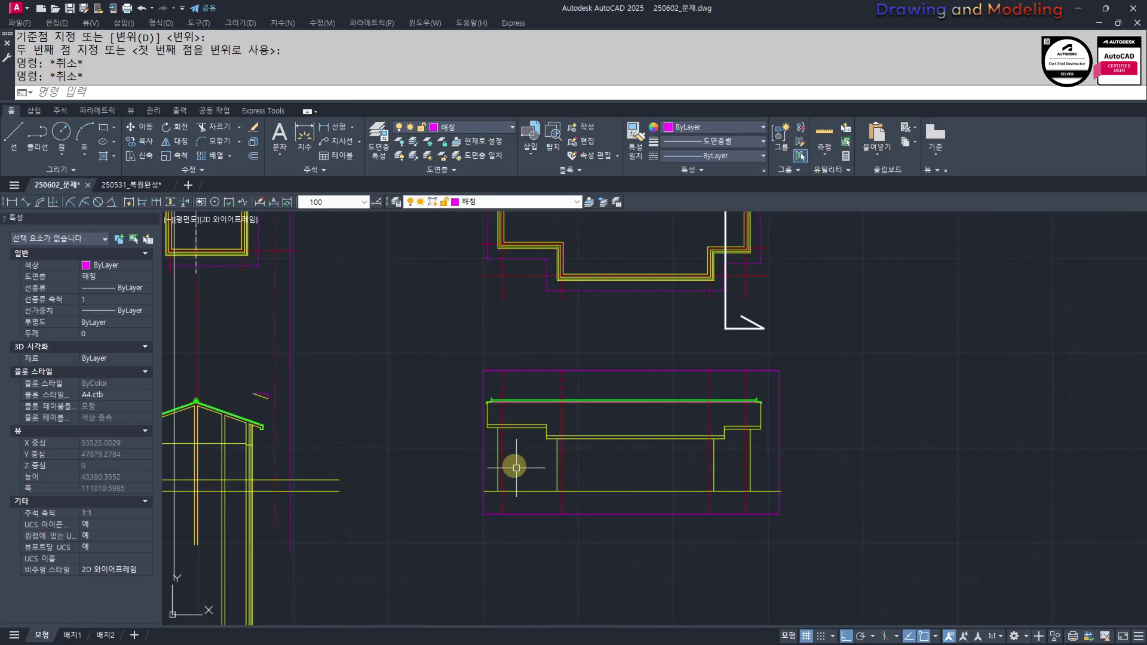
{"action": "scroll", "coordinate": [379, 454], "scroll_direction": "down", "scroll_amount": 2}
{"action": "scroll", "coordinate": [768, 461], "scroll_direction": "up", "scroll_amount": 2}
{"action": "type", "text": "s"}
{"action": "key", "text": "Return"}
{"action": "type", "text": "s"}
{"action": "key", "text": "Return"}
{"action": "left_click", "coordinate": [716, 288]}
{"action": "left_click", "coordinate": [699, 586]}
{"action": "left_click", "coordinate": [691, 474], "text": "shift"}
{"action": "left_click", "coordinate": [683, 519], "text": "shift"}
{"action": "key", "text": "Return"}
{"action": "left_click", "coordinate": [641, 581]}
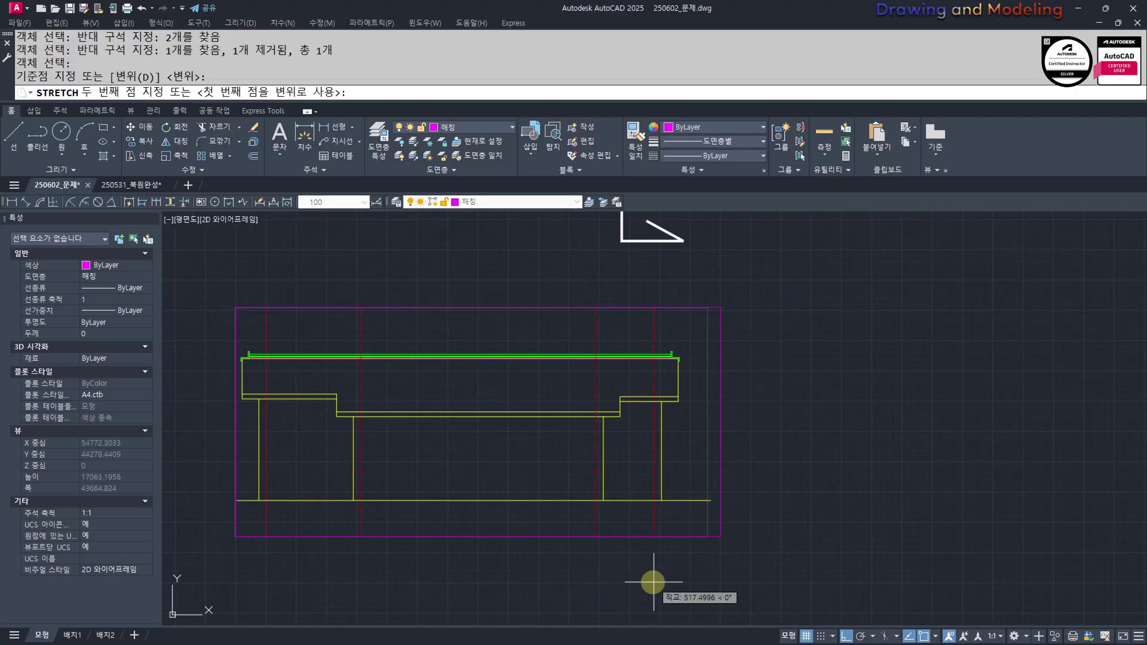
{"action": "left_click", "coordinate": [647, 583]}
Extend the ground line to the rectangle's right edge and stretch both slightly further outward
{"action": "key", "text": "Escape"}
{"action": "key", "text": "Escape"}
{"action": "type", "text": "s"}
{"action": "key", "text": "Return"}
{"action": "key", "text": "Escape"}
{"action": "type", "text": "ex"}
{"action": "key", "text": "Return"}
{"action": "key", "text": "Escape"}
{"action": "type", "text": "s"}
{"action": "key", "text": "Return"}
{"action": "left_click", "coordinate": [765, 582]}
{"action": "left_click", "coordinate": [710, 289]}
{"action": "key", "text": "Return"}
{"action": "left_click", "coordinate": [779, 443]}
{"action": "left_click", "coordinate": [785, 443]}
{"action": "key", "text": "Escape"}
Preview a copy of the resized rectangle inside the 남측입면도 sheet frame to check its fit, without placing it
{"action": "left_click", "coordinate": [739, 432]}
{"action": "left_click", "coordinate": [690, 454]}
{"action": "type", "text": "cc"}
{"action": "key", "text": "Return"}
{"action": "left_click", "coordinate": [458, 458]}
{"action": "scroll", "coordinate": [418, 572], "scroll_direction": "down", "scroll_amount": 2}
{"action": "mouse_move", "coordinate": [418, 571]}
{"action": "middle_mouse_down"}
{"action": "mouse_move", "coordinate": [515, 568]}
{"action": "mouse_move", "coordinate": [778, 312]}
{"action": "middle_mouse_up"}
{"action": "scroll", "coordinate": [771, 334], "scroll_direction": "down", "scroll_amount": 2}
{"action": "scroll", "coordinate": [729, 472], "scroll_direction": "up", "scroll_amount": 4}
{"action": "mouse_move", "coordinate": [716, 508]}
{"action": "middle_mouse_down"}
{"action": "mouse_move", "coordinate": [629, 448]}
{"action": "mouse_move", "coordinate": [595, 442]}
{"action": "middle_mouse_up"}
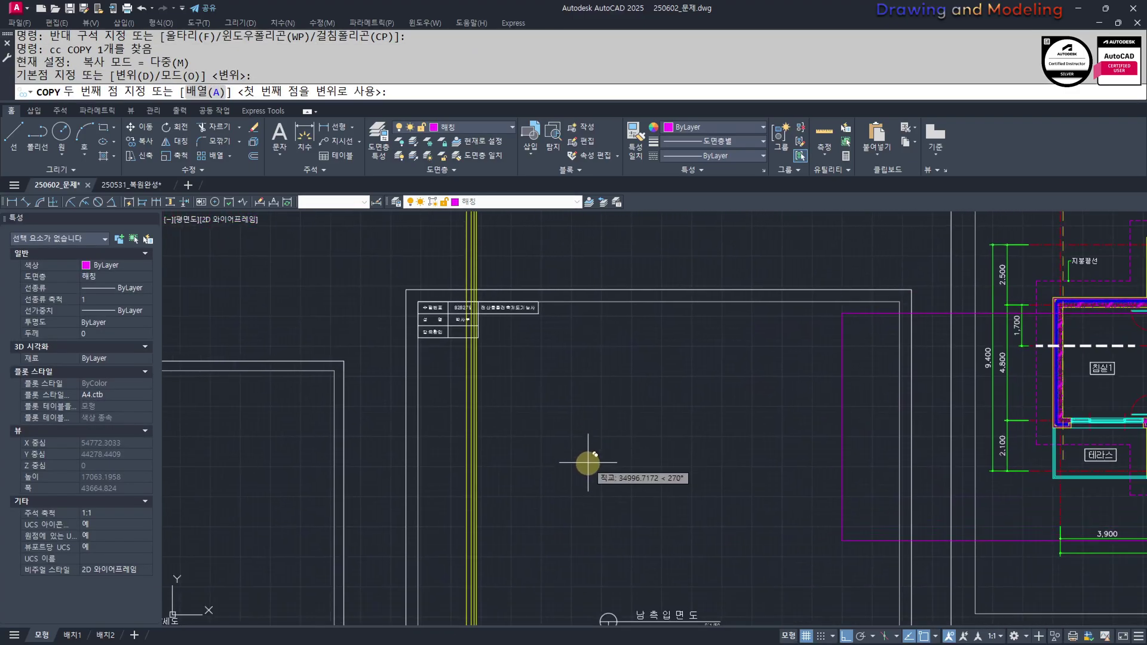
{"action": "key", "text": "F8"}
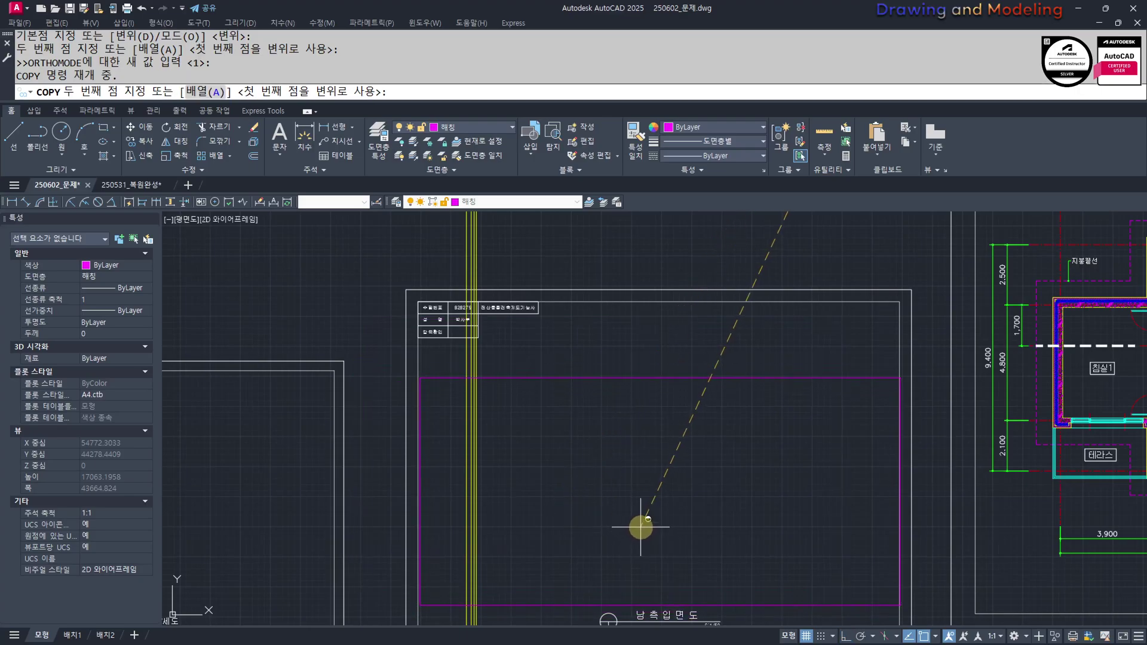
{"action": "key", "text": "Escape"}
Extend the left end of the ground line to the rectangle's left edge
{"action": "scroll", "coordinate": [688, 466], "scroll_direction": "down", "scroll_amount": 5}
{"action": "scroll", "coordinate": [716, 442], "scroll_direction": "up", "scroll_amount": 7}
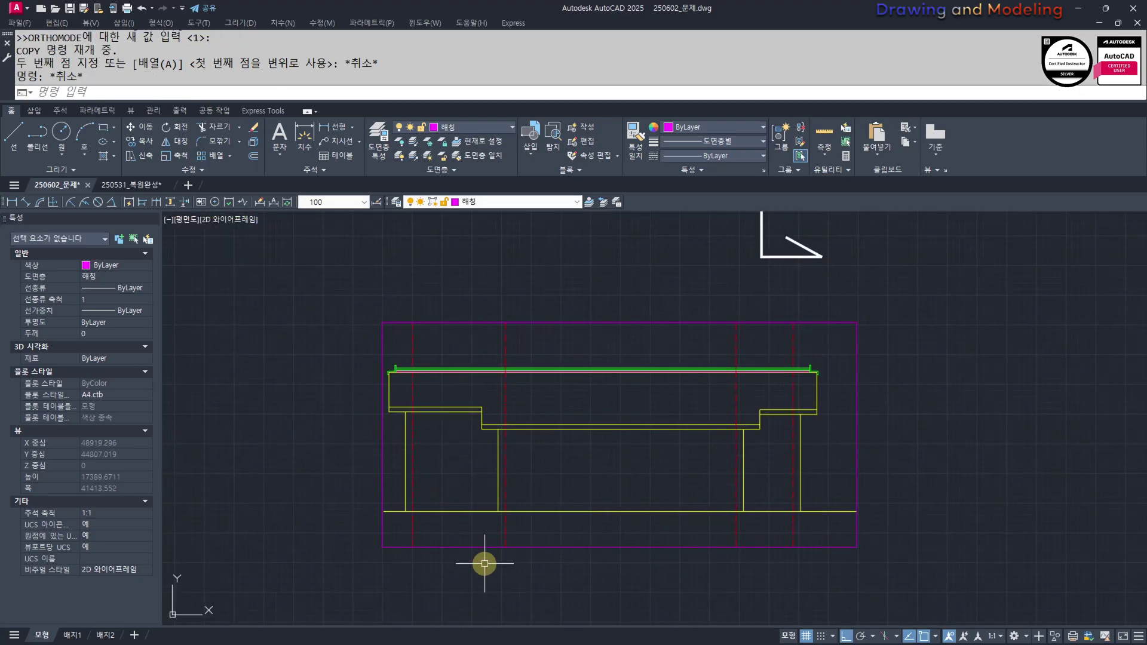
{"action": "scroll", "coordinate": [403, 549], "scroll_direction": "up", "scroll_amount": 5}
{"action": "left_click", "coordinate": [527, 451]}
{"action": "left_click", "coordinate": [477, 513]}
{"action": "key", "text": "Escape"}
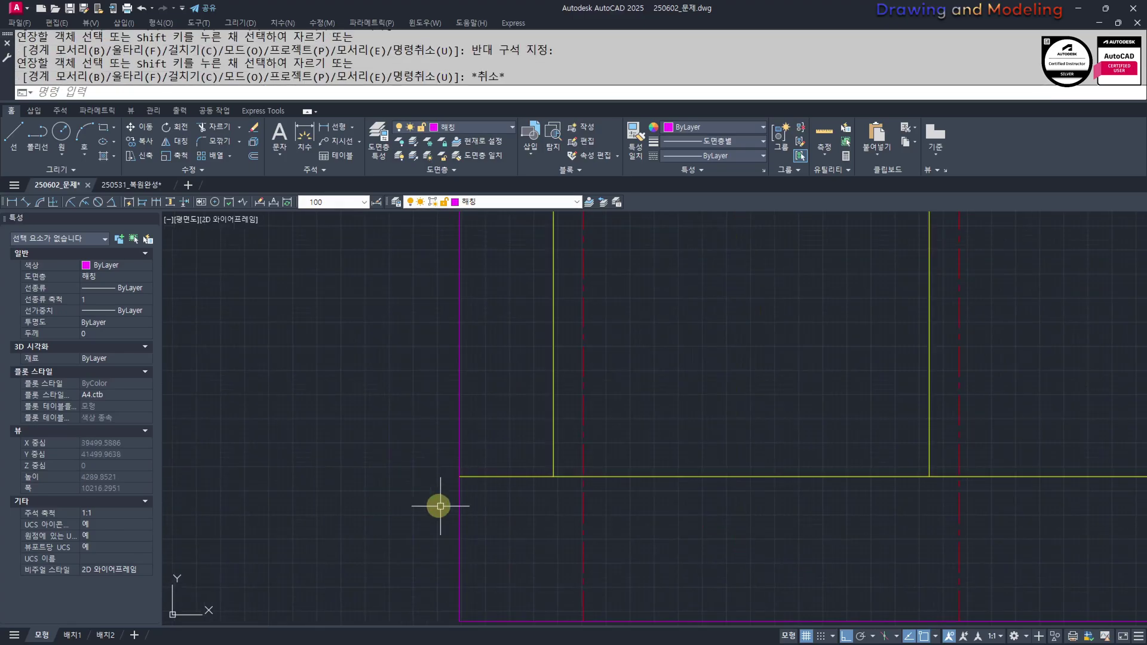
{"action": "key", "text": "Escape"}
Examine the framed elevation's edges against the floor plan and the gable section
{"action": "scroll", "coordinate": [457, 511], "scroll_direction": "down", "scroll_amount": 5}
{"action": "scroll", "coordinate": [754, 508], "scroll_direction": "up", "scroll_amount": 3}
{"action": "scroll", "coordinate": [687, 517], "scroll_direction": "down", "scroll_amount": 3}
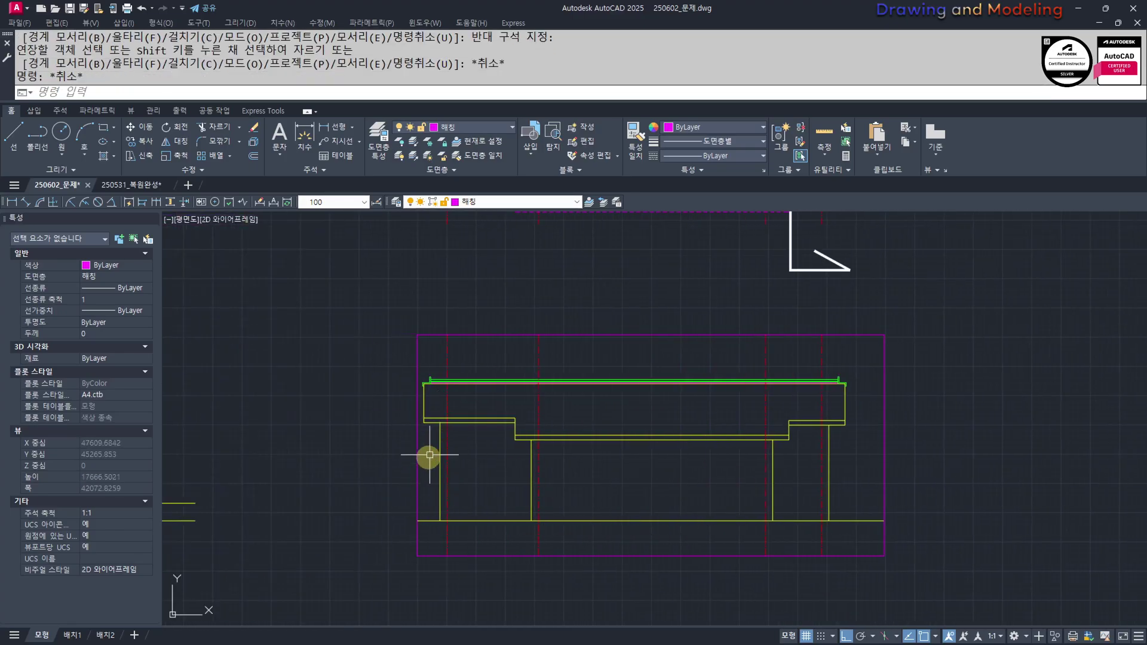
{"action": "scroll", "coordinate": [681, 443], "scroll_direction": "up", "scroll_amount": 2}
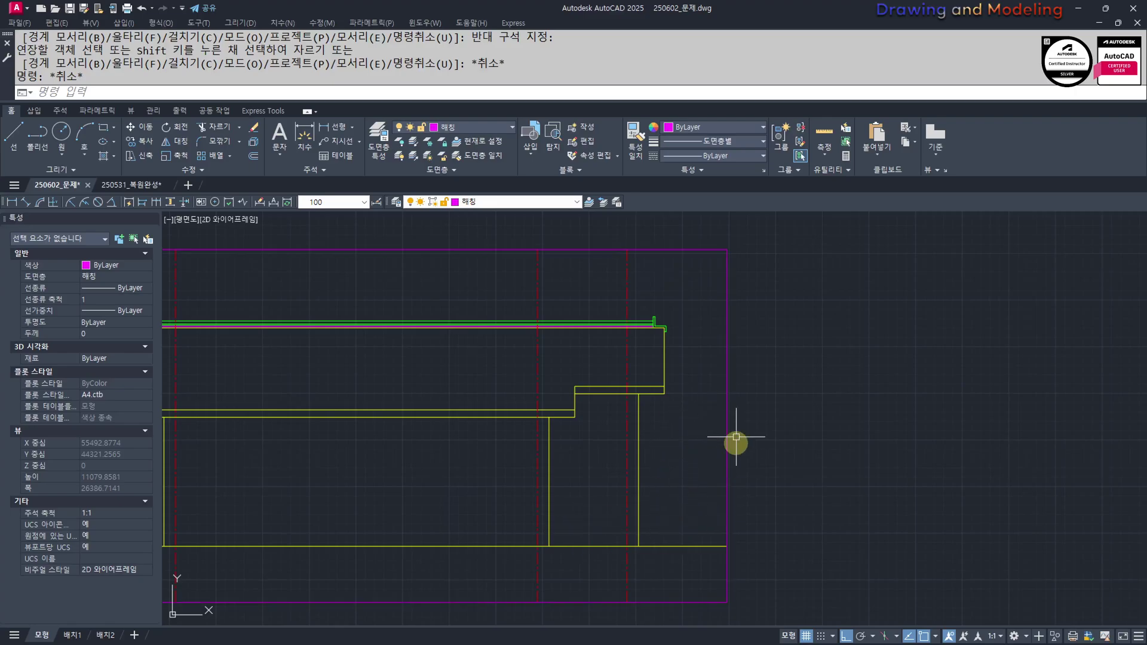
{"action": "scroll", "coordinate": [765, 466], "scroll_direction": "down", "scroll_amount": 2}
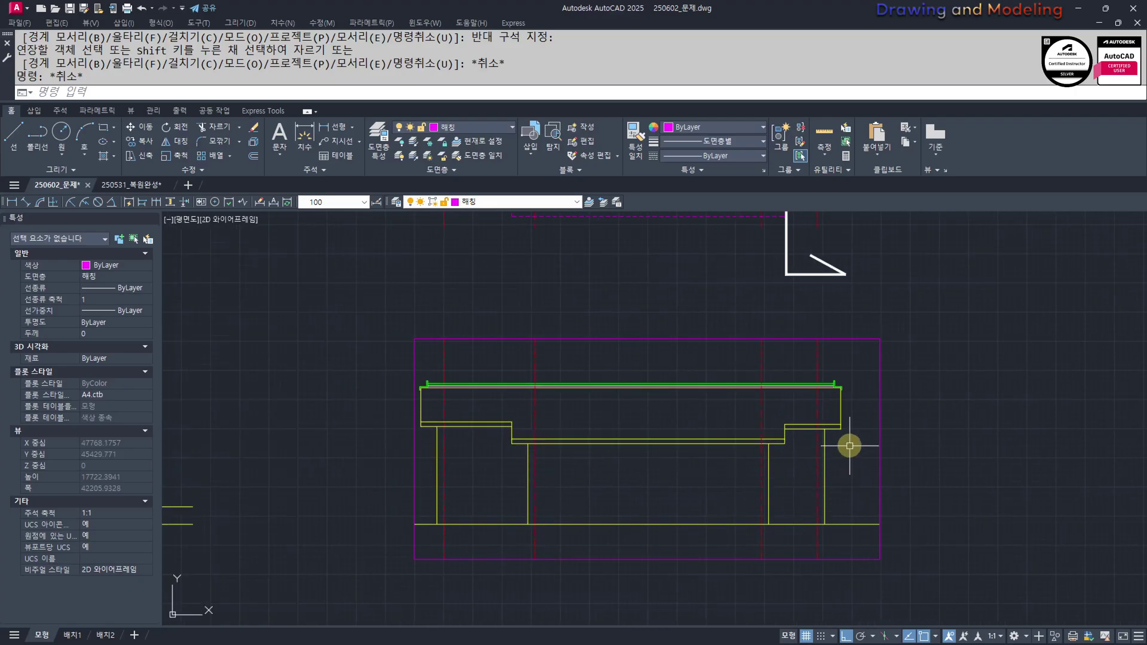
{"action": "scroll", "coordinate": [587, 486], "scroll_direction": "down", "scroll_amount": 4}
{"action": "middle_click_drag", "start_coordinate": [587, 486], "coordinate": [867, 564]}
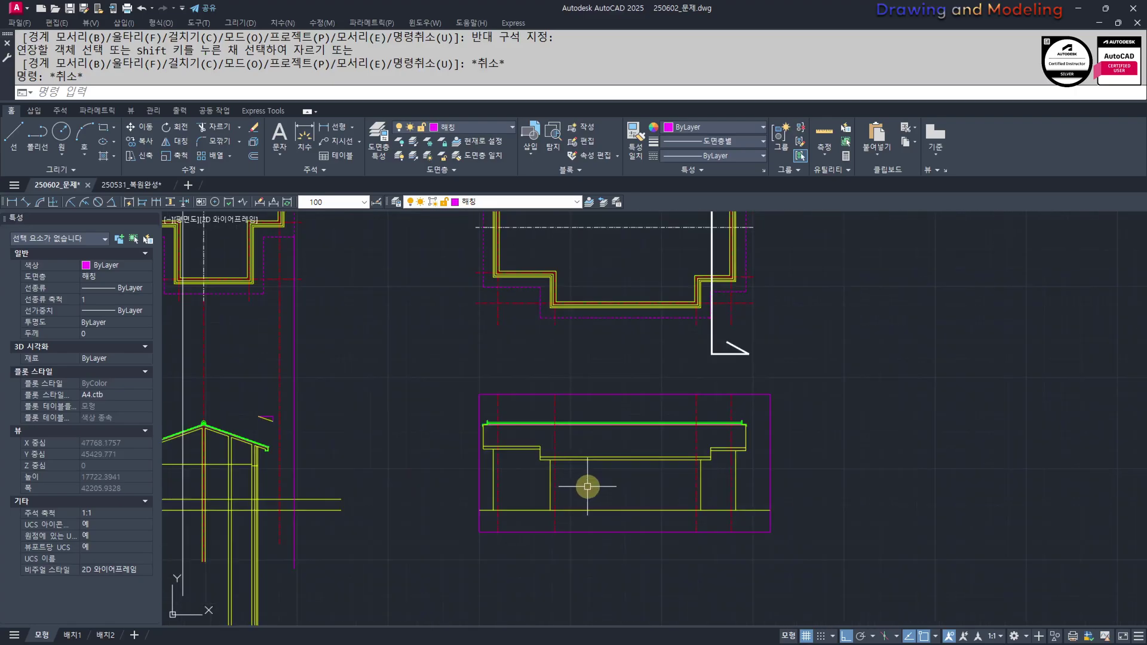
{"action": "middle_click_drag", "start_coordinate": [270, 430], "coordinate": [504, 438]}
{"action": "scroll", "coordinate": [504, 438], "scroll_direction": "up", "scroll_amount": 4}
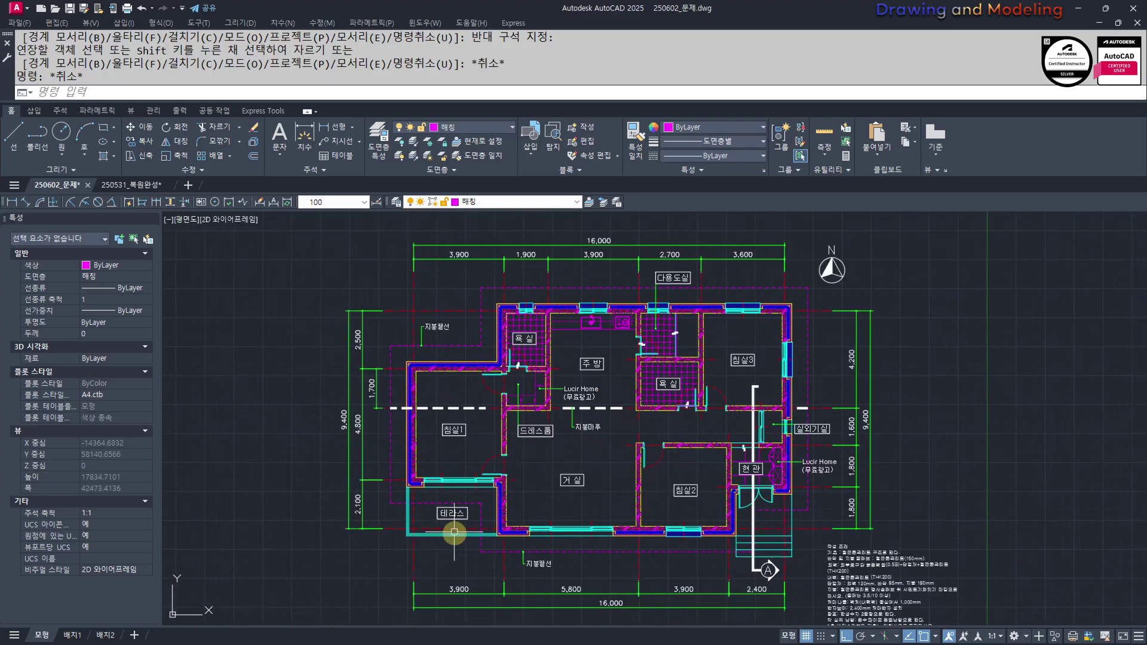
{"action": "scroll", "coordinate": [867, 513], "scroll_direction": "down", "scroll_amount": 3}
{"action": "middle_click_drag", "start_coordinate": [896, 532], "coordinate": [729, 533]}
{"action": "scroll", "coordinate": [735, 535], "scroll_direction": "up", "scroll_amount": 2}
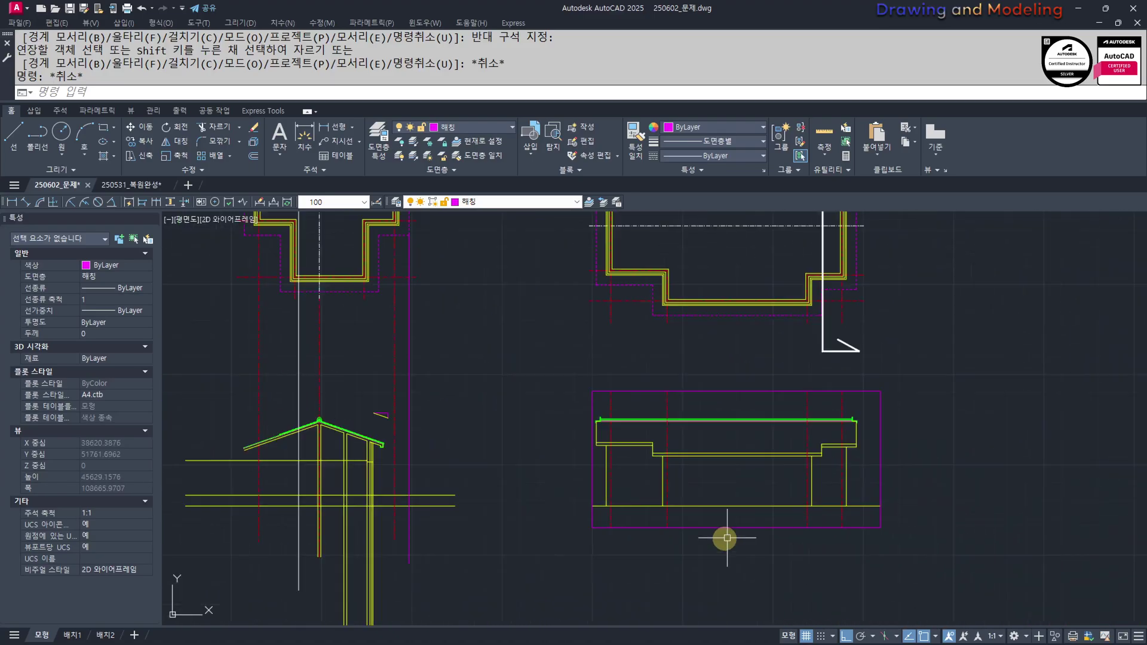
{"action": "mouse_move", "coordinate": [530, 516]}
{"action": "middle_mouse_down"}
{"action": "mouse_move", "coordinate": [761, 517]}
{"action": "mouse_move", "coordinate": [920, 485]}
{"action": "middle_mouse_up"}
{"action": "scroll", "coordinate": [715, 461], "scroll_direction": "up", "scroll_amount": 6}
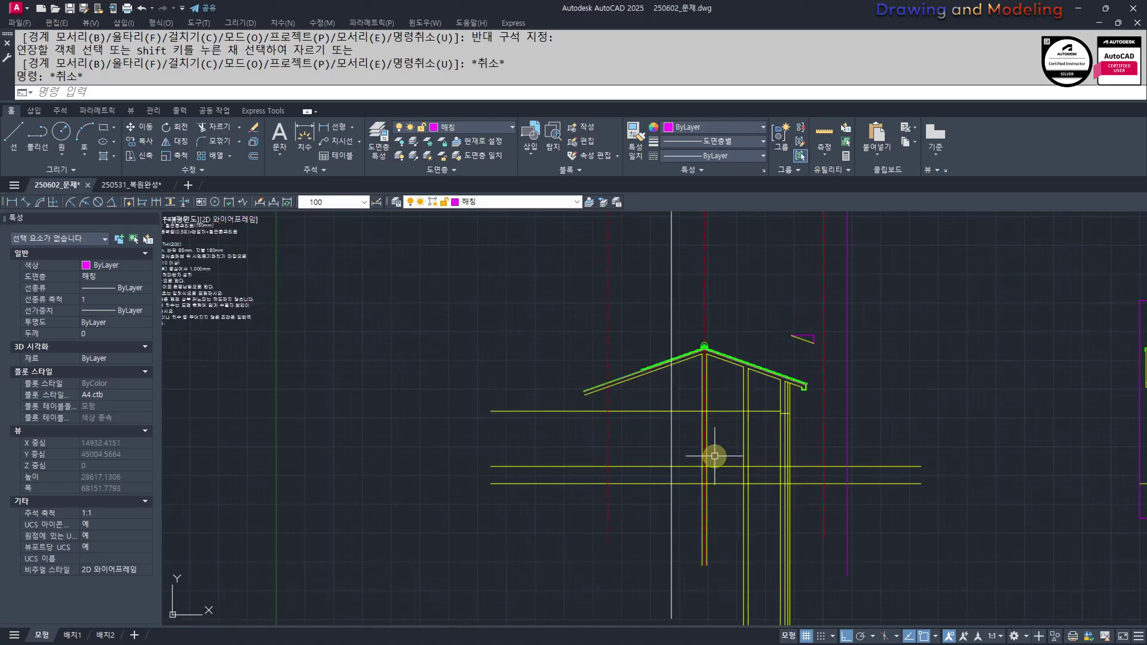
{"action": "key", "text": "Escape"}
{"action": "middle_click_drag", "start_coordinate": [743, 484], "coordinate": [698, 517]}
{"action": "scroll", "coordinate": [784, 525], "scroll_direction": "down", "scroll_amount": 7}
{"action": "scroll", "coordinate": [808, 422], "scroll_direction": "up", "scroll_amount": 3}
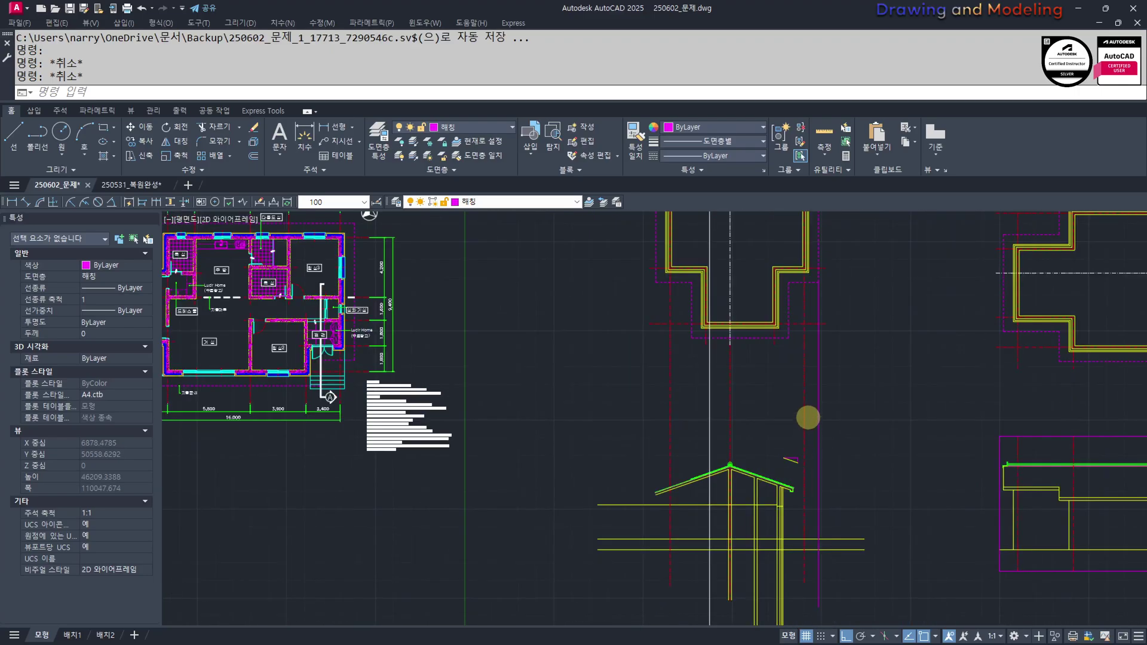
Erase the leftover vertical projection lines on both sides of the gable section
{"action": "left_click", "coordinate": [841, 365]}
{"action": "left_click", "coordinate": [812, 379]}
{"action": "type", "text": "e"}
{"action": "key", "text": "space"}
{"action": "left_click", "coordinate": [812, 380]}
{"action": "left_click", "coordinate": [785, 404]}
{"action": "type", "text": "e"}
{"action": "key", "text": "space"}
{"action": "key", "text": "Escape"}
{"action": "key", "text": "Escape"}
{"action": "scroll", "coordinate": [758, 459], "scroll_direction": "down", "scroll_amount": 2}
{"action": "scroll", "coordinate": [675, 469], "scroll_direction": "up", "scroll_amount": 4}
{"action": "left_click", "coordinate": [628, 423]}
{"action": "left_click", "coordinate": [521, 455]}
{"action": "key", "text": "e"}
{"action": "key", "text": "space"}
{"action": "key", "text": "Escape"}
{"action": "key", "text": "Escape"}
{"action": "scroll", "coordinate": [632, 466], "scroll_direction": "down", "scroll_amount": 6}
{"action": "scroll", "coordinate": [657, 506], "scroll_direction": "up", "scroll_amount": 8}
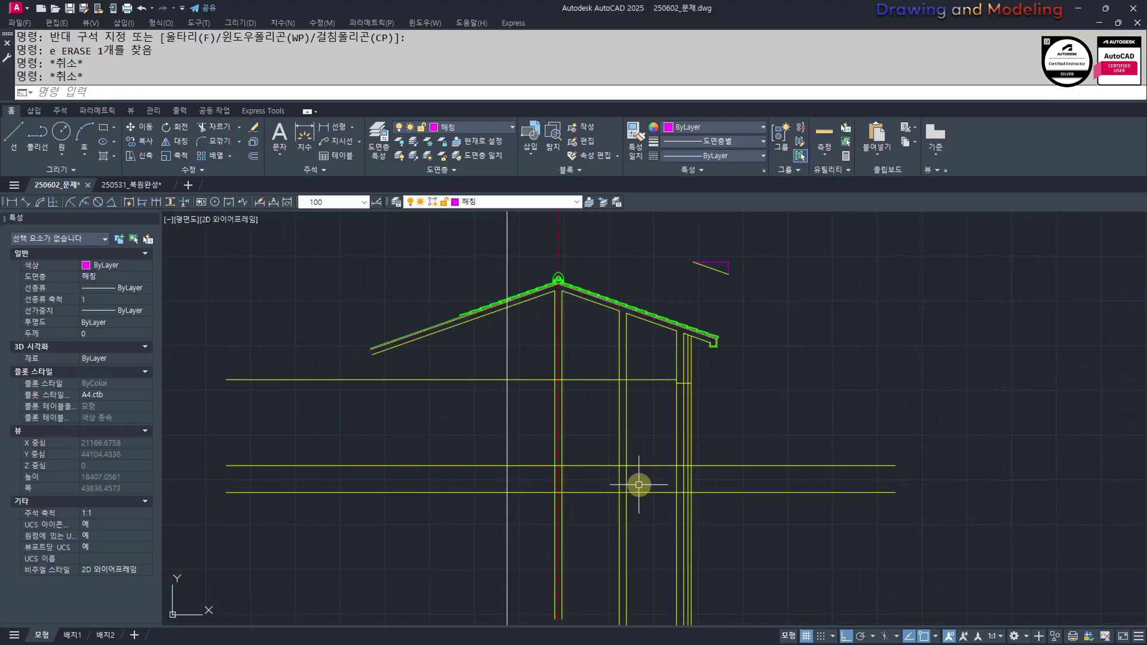
{"action": "key", "text": "Escape"}
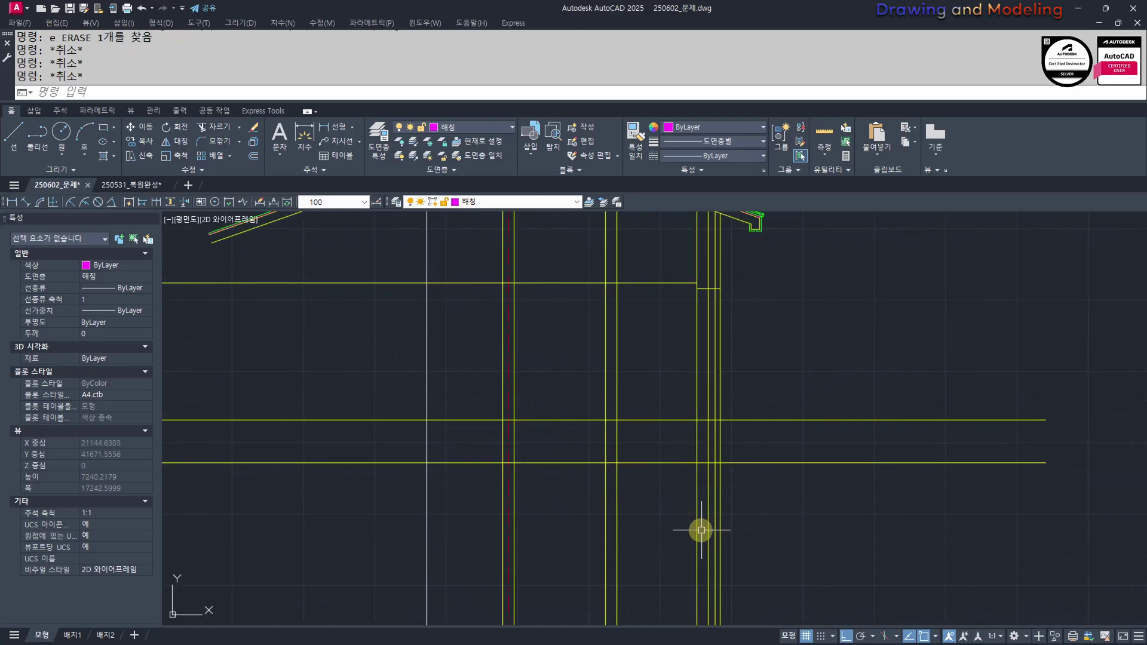
Offset the lower horizontal line of the gable section 700 downward
{"action": "type", "text": "o"}
{"action": "key", "text": "Return"}
{"action": "type", "text": "3"}
{"action": "key", "text": "BackSpace"}
{"action": "key", "text": "BackSpace"}
{"action": "key", "text": "BackSpace"}
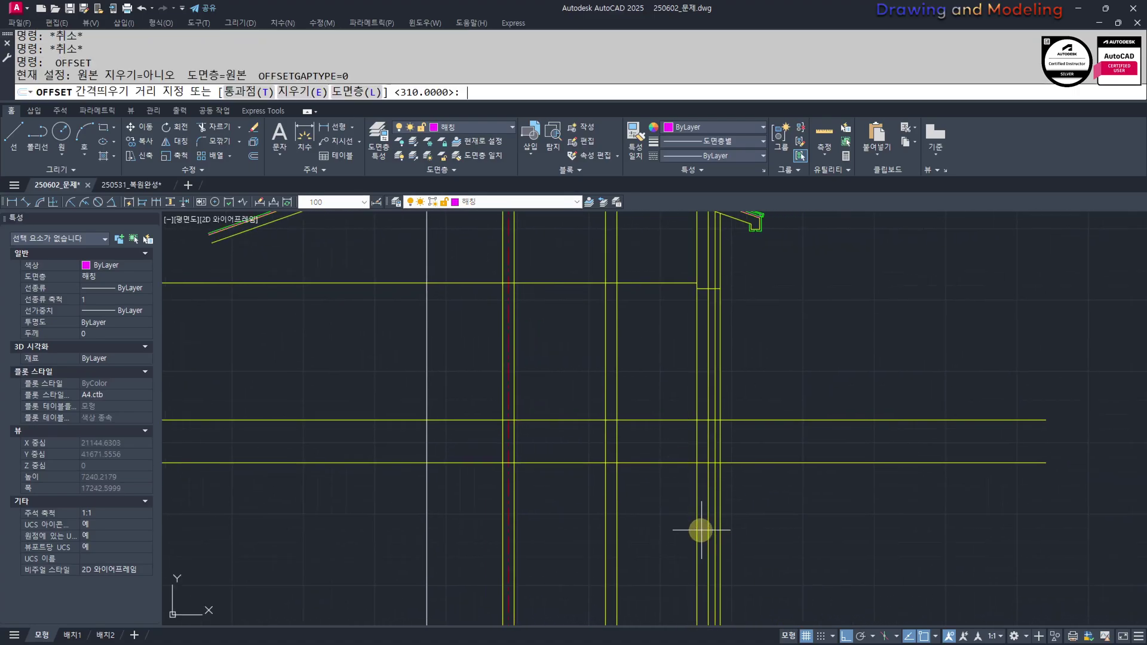
{"action": "key", "text": "Return"}
{"action": "left_click", "coordinate": [763, 465]}
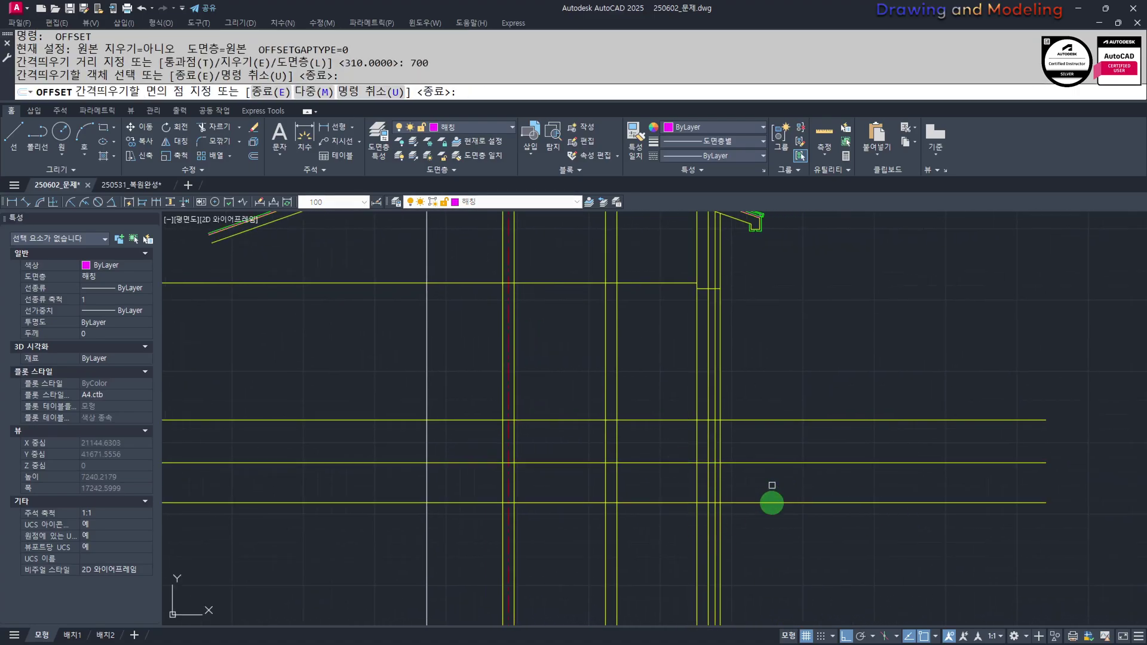
{"action": "left_click", "coordinate": [770, 502]}
{"action": "key", "text": "Escape"}
{"action": "middle_click_drag", "start_coordinate": [764, 566], "coordinate": [792, 516]}
Offset the lowest horizontal line another 300 downward to set the foundation wall's depth
{"action": "type", "text": "o"}
{"action": "key", "text": "Return"}
{"action": "type", "text": "300"}
{"action": "key", "text": "Return"}
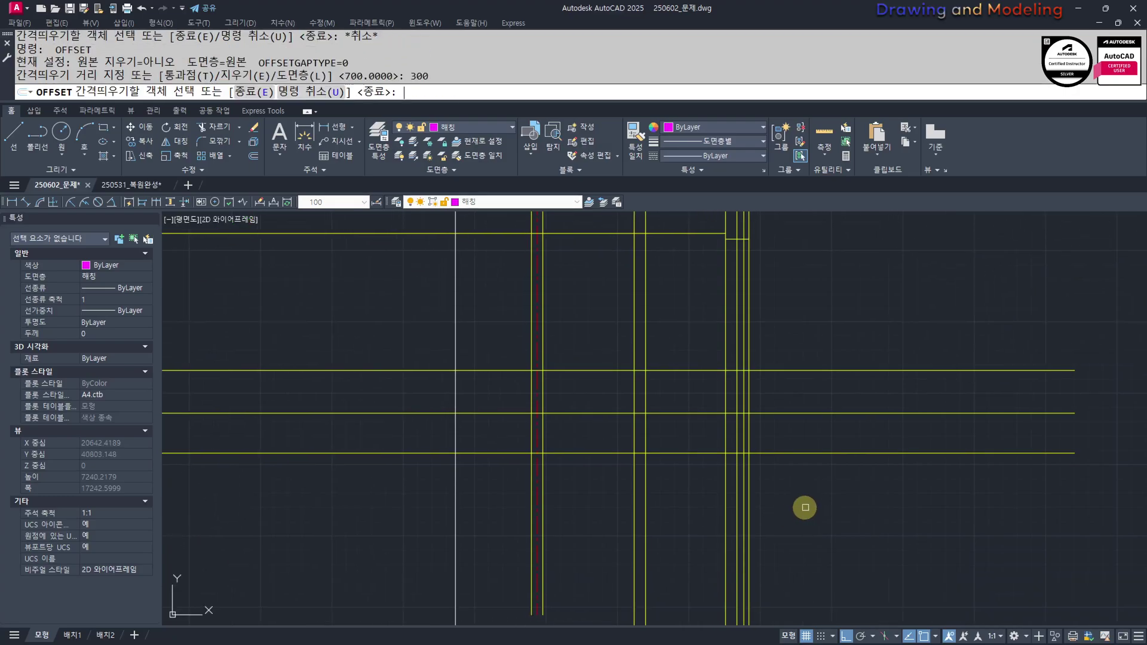
{"action": "left_click", "coordinate": [757, 454]}
{"action": "left_click", "coordinate": [768, 459]}
{"action": "key", "text": "Escape"}
{"action": "key", "text": "Escape"}
{"action": "scroll", "coordinate": [749, 398], "scroll_direction": "up", "scroll_amount": 2}
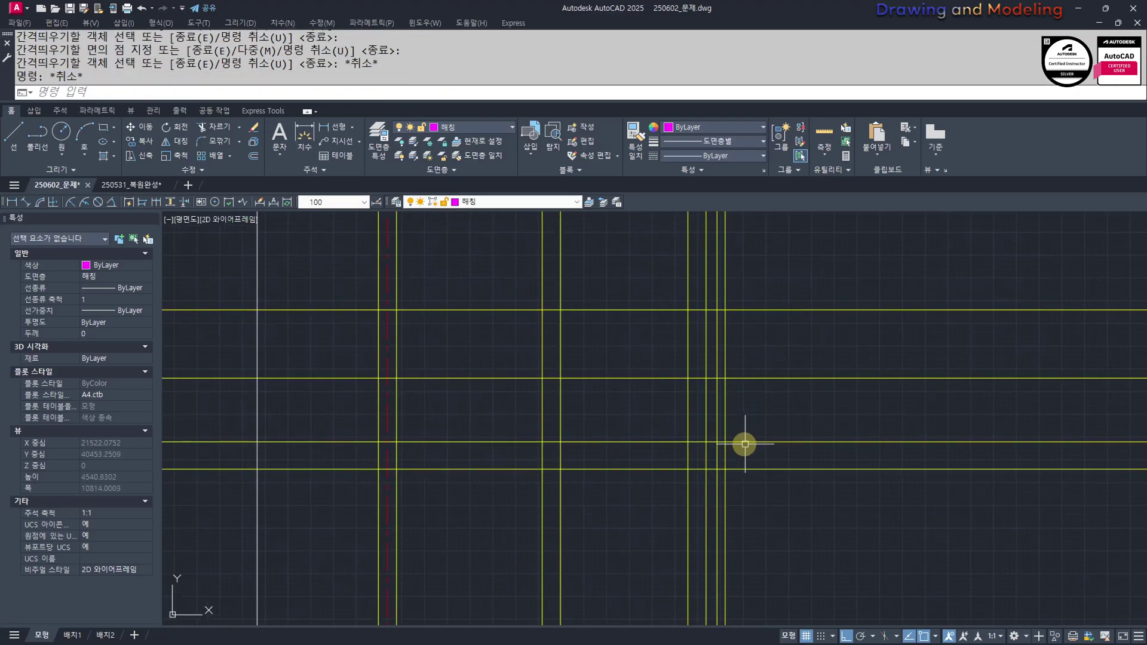
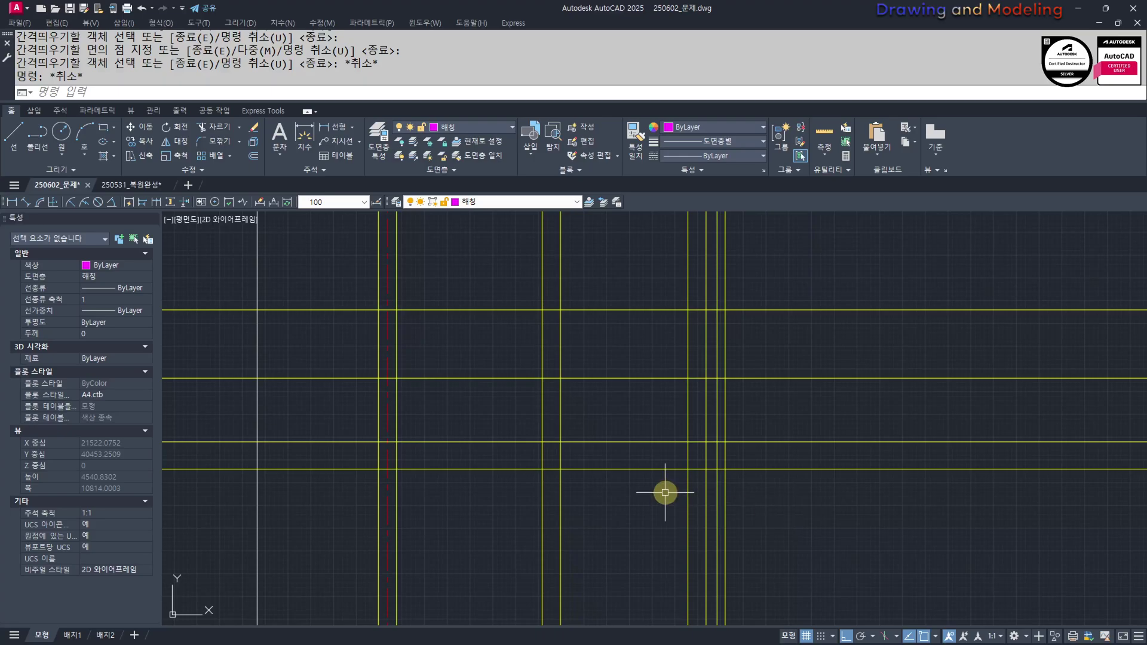
Offset the outermost line of the exterior wall 200 outward
{"action": "scroll", "coordinate": [665, 493], "scroll_direction": "up", "scroll_amount": 6}
{"action": "type", "text": "o"}
{"action": "key", "text": "Return"}
{"action": "type", "text": "2"}
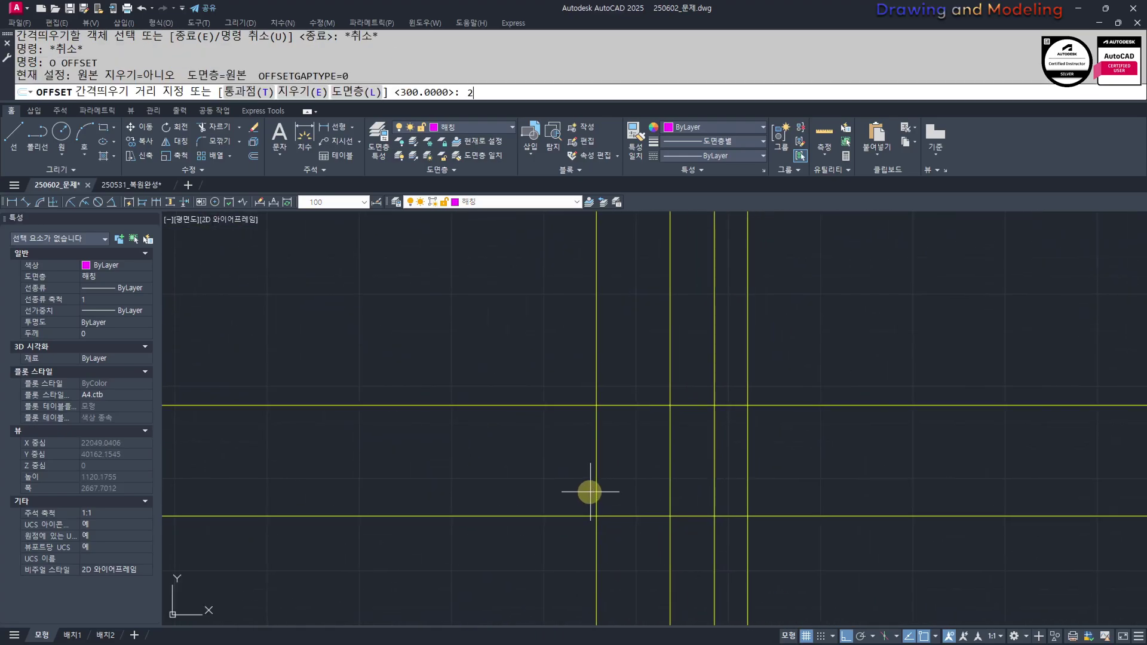
{"action": "type", "text": "00"}
{"action": "key", "text": "Return"}
{"action": "left_click", "coordinate": [748, 430]}
{"action": "left_click", "coordinate": [832, 448]}
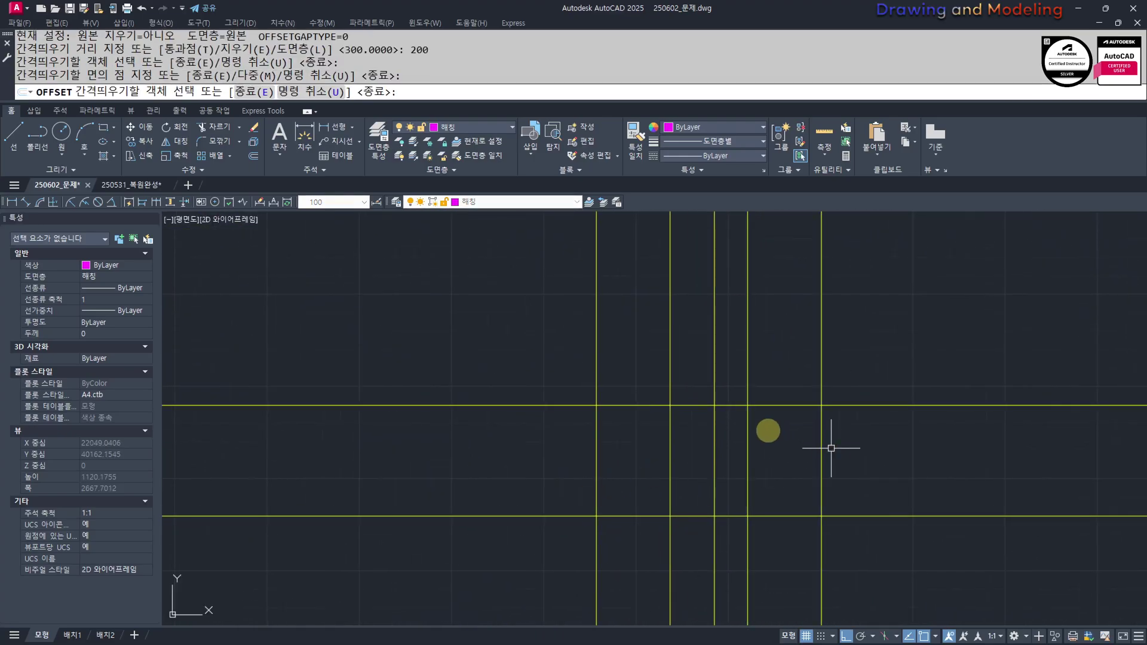
{"action": "key", "text": "Escape"}
{"action": "key", "text": "Escape"}
Trim the wall lines at the 700 offset line, leaving a 200 wide step and the foundation's outer side
{"action": "scroll", "coordinate": [737, 430], "scroll_direction": "up", "scroll_amount": 2}
{"action": "type", "text": "tr"}
{"action": "key", "text": "Return"}
{"action": "left_click", "coordinate": [960, 413]}
{"action": "left_click", "coordinate": [728, 364]}
{"action": "key", "text": "Return"}
{"action": "left_click", "coordinate": [779, 458]}
{"action": "left_click", "coordinate": [463, 483]}
{"action": "left_click", "coordinate": [430, 313]}
{"action": "left_click", "coordinate": [402, 421]}
{"action": "left_click", "coordinate": [977, 318]}
{"action": "left_click", "coordinate": [964, 418]}
{"action": "key", "text": "Escape"}
{"action": "scroll", "coordinate": [960, 460], "scroll_direction": "down", "scroll_amount": 2}
{"action": "middle_click_drag", "start_coordinate": [960, 460], "coordinate": [779, 405]}
Offset the foundation's outer vertical side 100 outward for the footing slab's edge
{"action": "type", "text": "o"}
{"action": "key", "text": "Return"}
{"action": "type", "text": "100"}
{"action": "key", "text": "Return"}
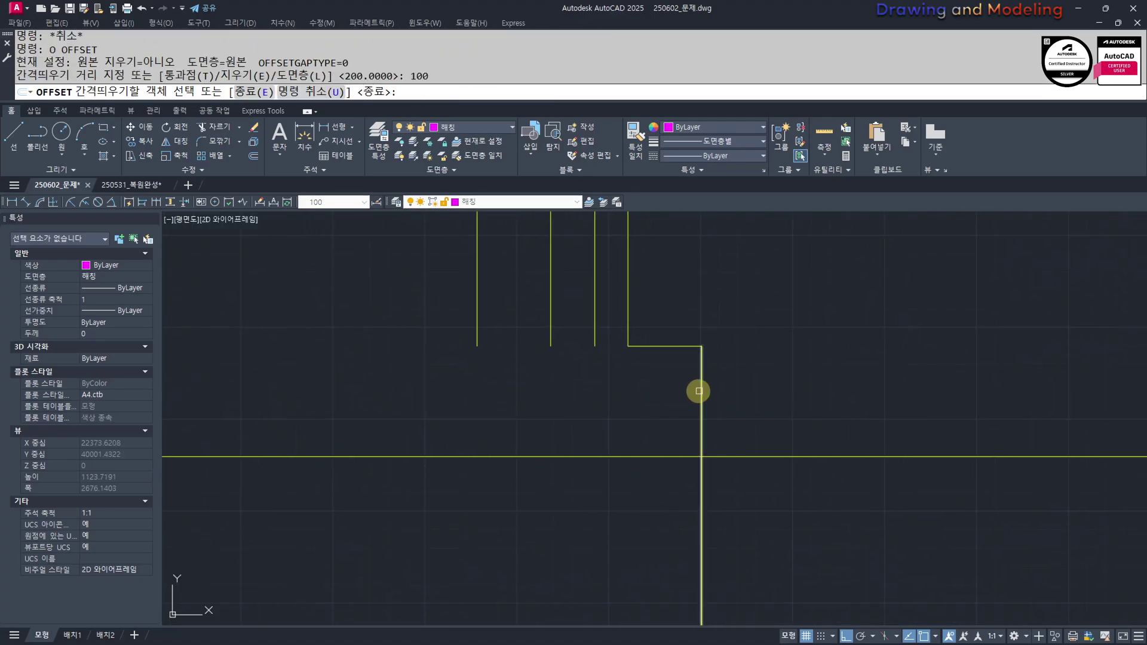
{"action": "left_click", "coordinate": [699, 392]}
{"action": "left_click", "coordinate": [801, 412]}
{"action": "key", "text": "Escape"}
Offset the foundation's bottom horizontal line 250 downward
{"action": "type", "text": "o"}
{"action": "key", "text": "Return"}
{"action": "type", "text": "250"}
{"action": "key", "text": "Return"}
{"action": "left_click", "coordinate": [750, 455]}
{"action": "left_click", "coordinate": [750, 500]}
{"action": "key", "text": "Escape"}
Trim the crossing lines to form the outer end of the footing slab beneath the foundation
{"action": "scroll", "coordinate": [747, 486], "scroll_direction": "up", "scroll_amount": 2}
{"action": "type", "text": "tr"}
{"action": "key", "text": "Return"}
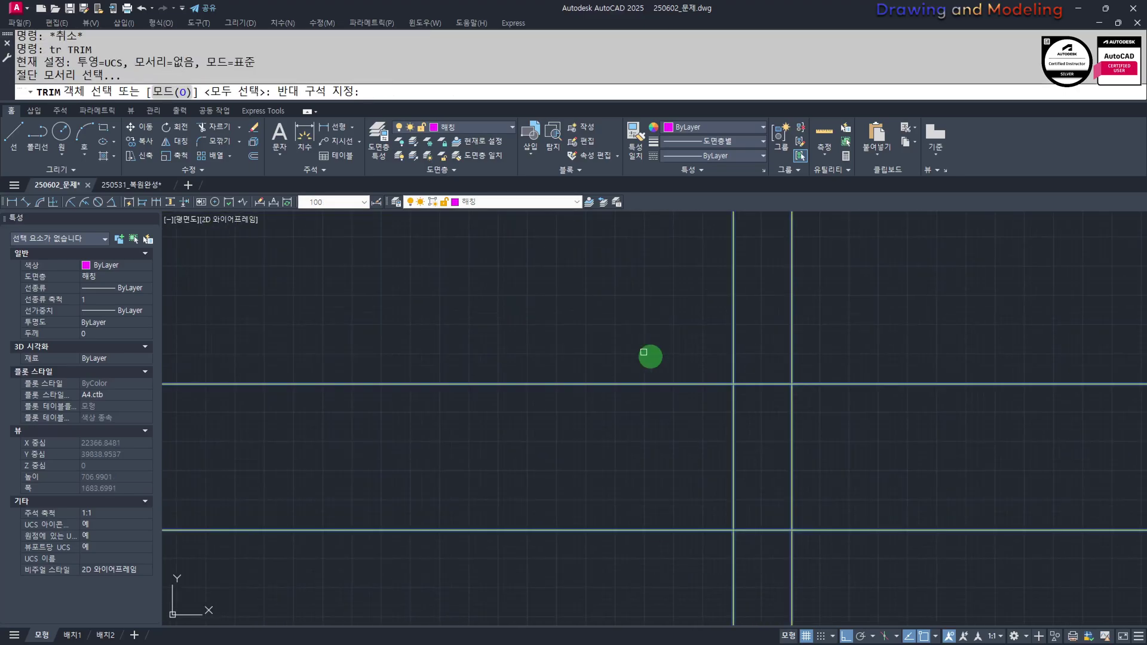
{"action": "key", "text": "Return"}
{"action": "left_click_drag", "start_coordinate": [828, 338], "coordinate": [765, 364]}
{"action": "left_click_drag", "start_coordinate": [878, 347], "coordinate": [612, 583]}
{"action": "left_click_drag", "start_coordinate": [860, 448], "coordinate": [634, 452]}
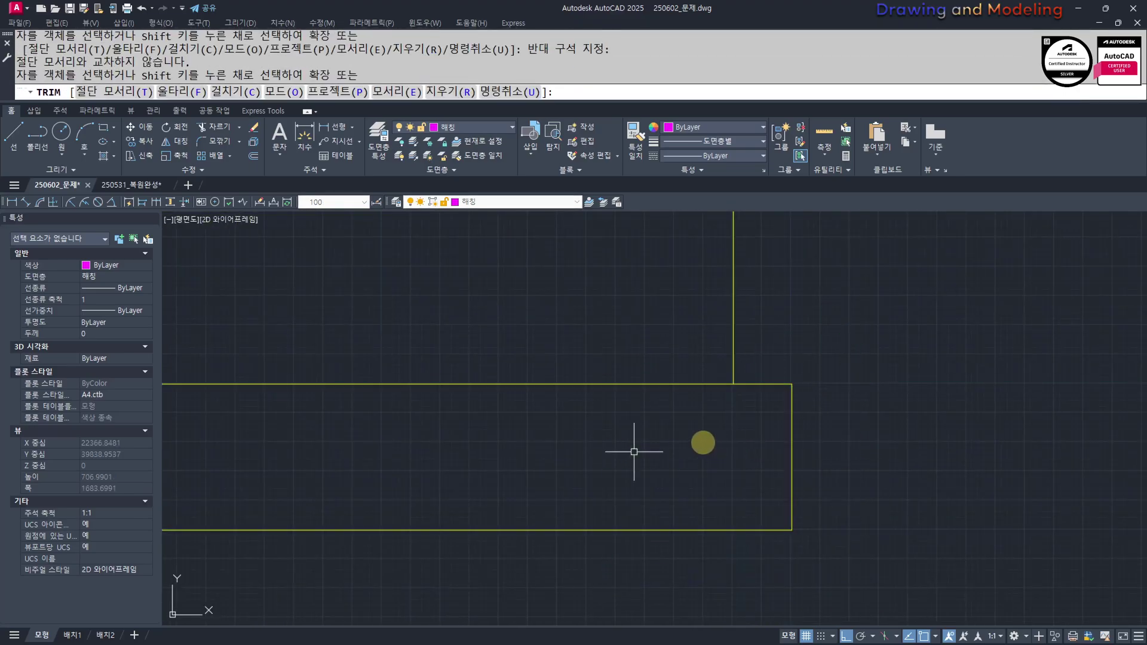
{"action": "key", "text": "Escape"}
Mirror the three outer step and footing edge lines about a vertical axis midway between the exterior wall's outer faces
{"action": "scroll", "coordinate": [925, 551], "scroll_direction": "down", "scroll_amount": 2}
{"action": "left_click_drag", "start_coordinate": [712, 316], "coordinate": [872, 562]}
{"action": "middle_click_drag", "start_coordinate": [688, 498], "coordinate": [733, 505]}
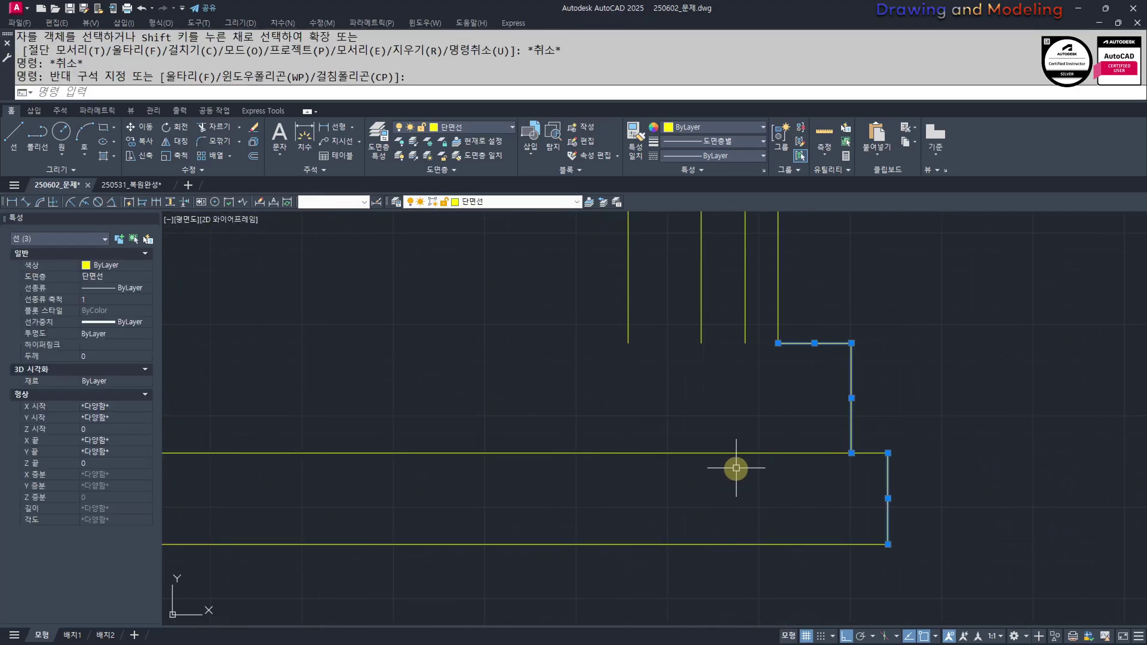
{"action": "type", "text": "mi"}
{"action": "key", "text": "Return"}
{"action": "right_click", "coordinate": [732, 478], "text": "shift"}
{"action": "left_click", "coordinate": [777, 230]}
{"action": "left_click", "coordinate": [778, 343]}
{"action": "left_click", "coordinate": [628, 343]}
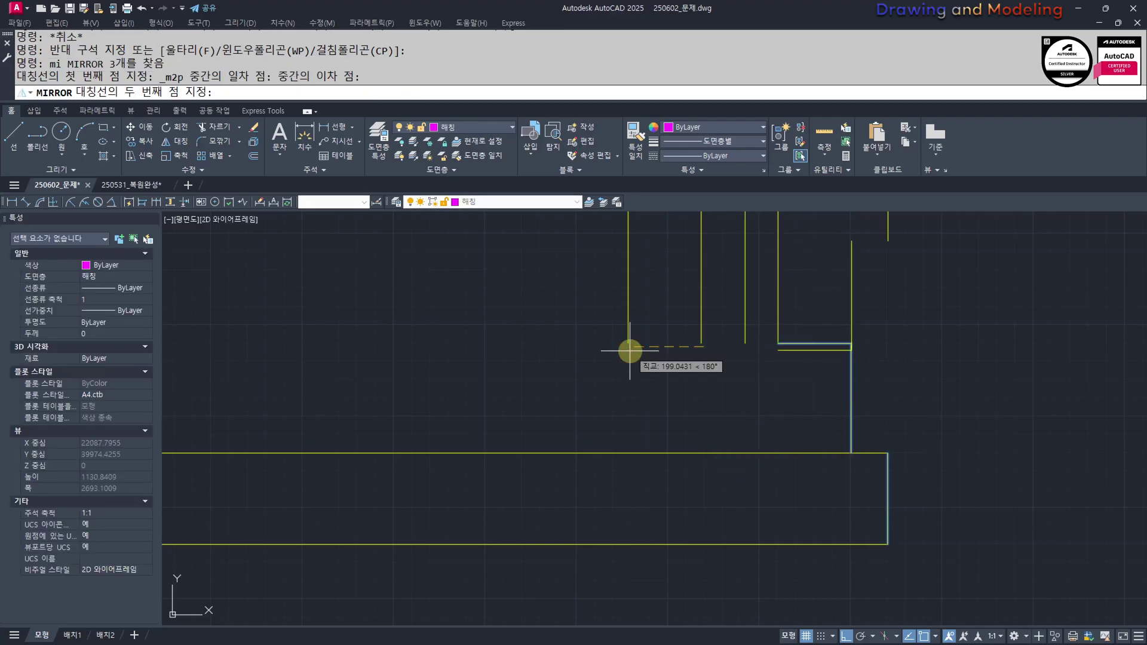
{"action": "left_click", "coordinate": [688, 517]}
{"action": "key", "text": "Return"}
{"action": "key", "text": "Escape"}
{"action": "key", "text": "Escape"}
Trim the footing slab's horizontal lines that extend beyond its mirrored edge
{"action": "middle_click_drag", "start_coordinate": [559, 519], "coordinate": [684, 499]}
{"action": "type", "text": "tr"}
{"action": "key", "text": "Return"}
{"action": "key", "text": "Return"}
{"action": "left_click_drag", "start_coordinate": [683, 554], "coordinate": [603, 556]}
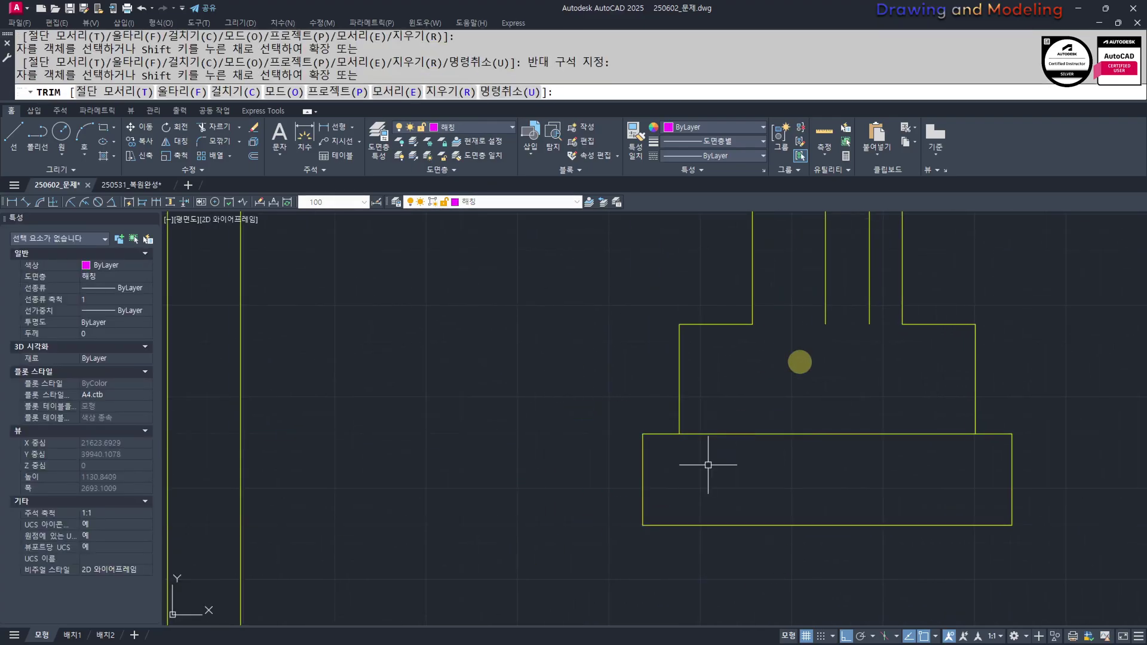
{"action": "key", "text": "Escape"}
{"action": "key", "text": "Escape"}
Trim the exterior wall's two inner vertical lines below the horizontal line above the foundation
{"action": "scroll", "coordinate": [833, 435], "scroll_direction": "down", "scroll_amount": 4}
{"action": "type", "text": "tr"}
{"action": "key", "text": "Return"}
{"action": "left_click", "coordinate": [921, 305]}
{"action": "left_click", "coordinate": [848, 388]}
{"action": "key", "text": "Return"}
{"action": "left_click", "coordinate": [792, 409]}
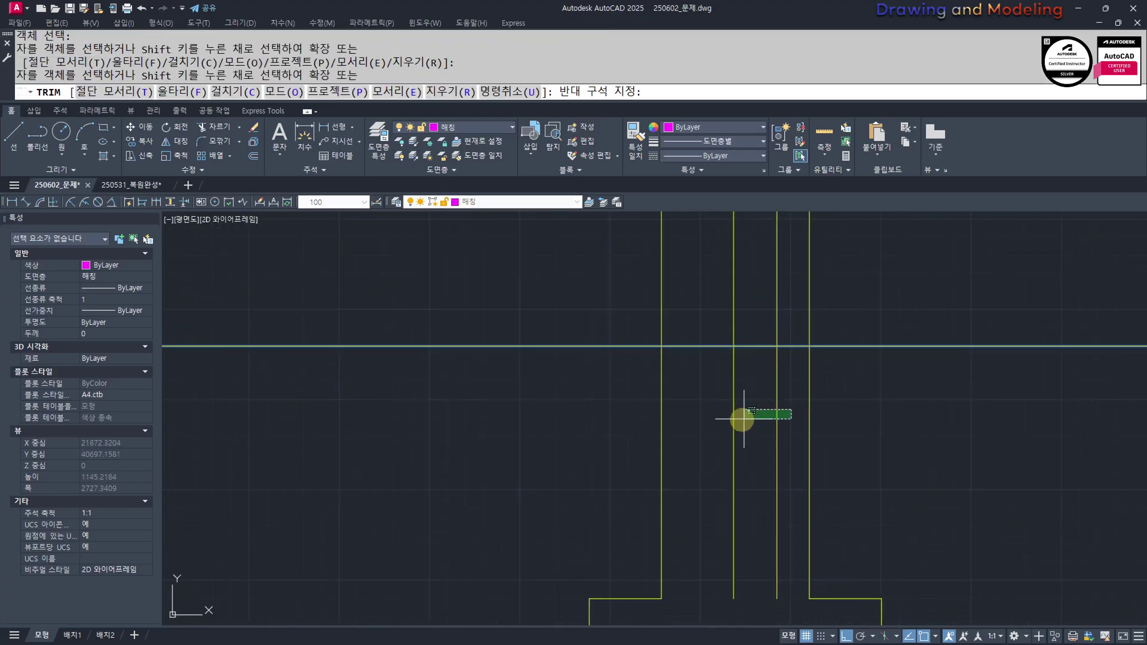
{"action": "key", "text": "Escape"}
{"action": "scroll", "coordinate": [725, 512], "scroll_direction": "down", "scroll_amount": 3}
{"action": "scroll", "coordinate": [745, 451], "scroll_direction": "up", "scroll_amount": 4}
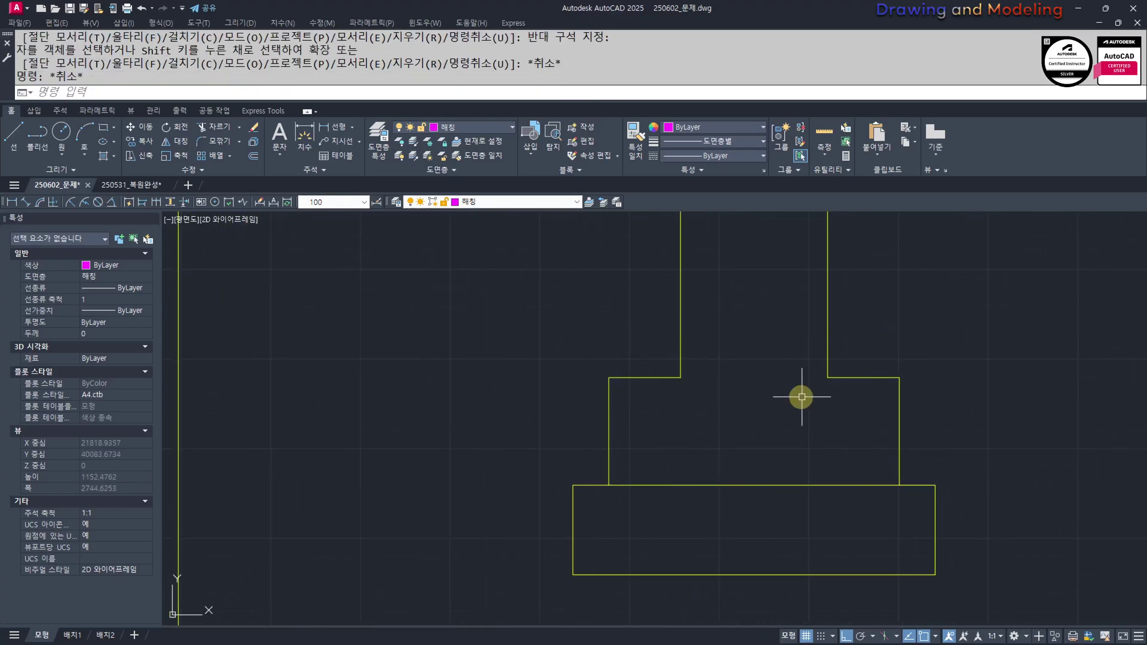
Offset the footing slab's top line 50 downward
{"action": "key", "text": "Escape"}
{"action": "key", "text": "Escape"}
{"action": "middle_click_drag", "start_coordinate": [787, 498], "coordinate": [762, 466]}
{"action": "type", "text": "o"}
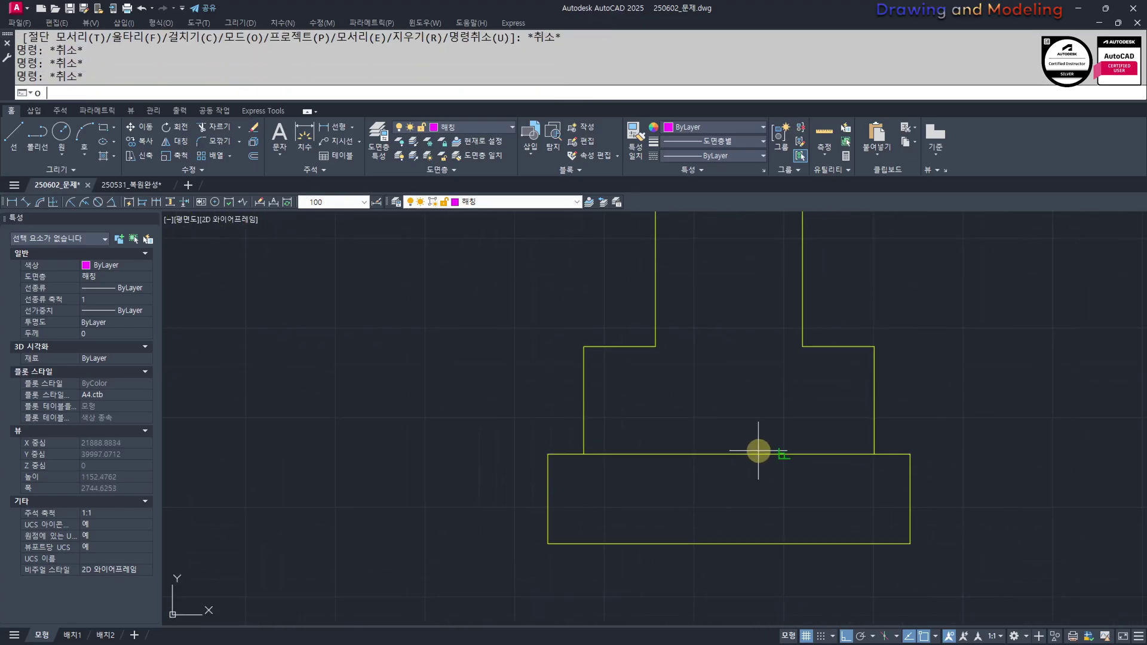
{"action": "key", "text": "Return"}
{"action": "type", "text": "50"}
{"action": "key", "text": "Return"}
{"action": "left_click", "coordinate": [758, 452]}
{"action": "left_click", "coordinate": [768, 505]}
{"action": "key", "text": "Escape"}
{"action": "key", "text": "Escape"}
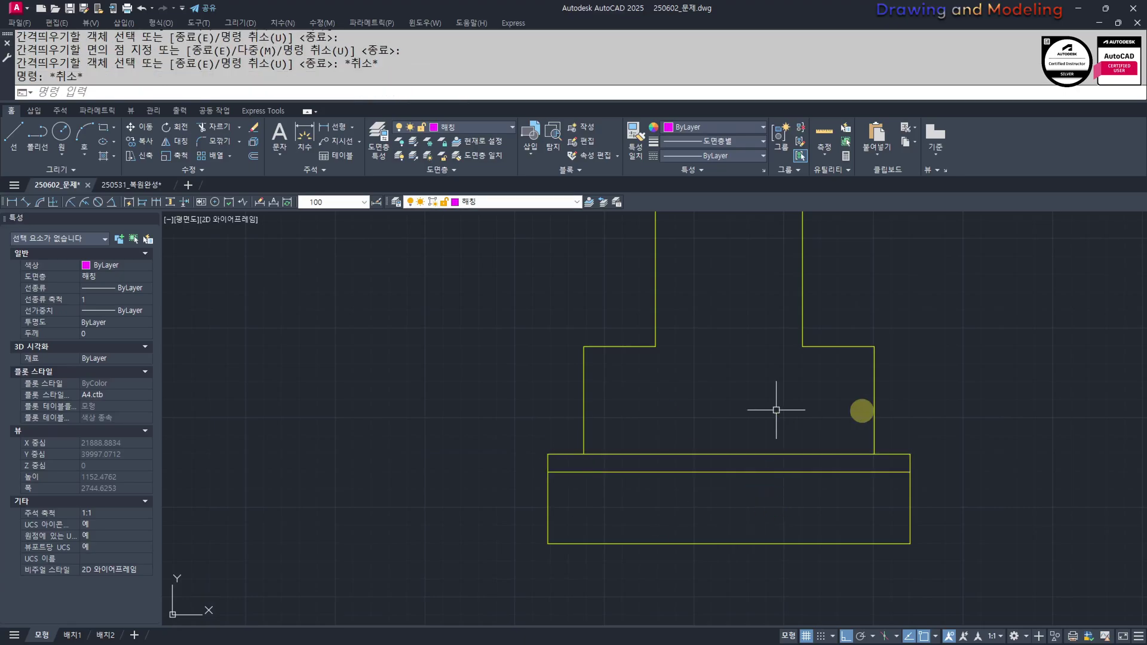
Copy the stepped foundation and footing slab from the wall's outer corner to the matching face of the adjacent interior wall
{"action": "scroll", "coordinate": [792, 410], "scroll_direction": "down", "scroll_amount": 4}
{"action": "middle_click_drag", "start_coordinate": [792, 410], "coordinate": [735, 450]}
{"action": "left_click", "coordinate": [581, 389]}
{"action": "left_click", "coordinate": [889, 585]}
{"action": "scroll", "coordinate": [893, 464], "scroll_direction": "up", "scroll_amount": 4}
{"action": "type", "text": "cc"}
{"action": "key", "text": "Return"}
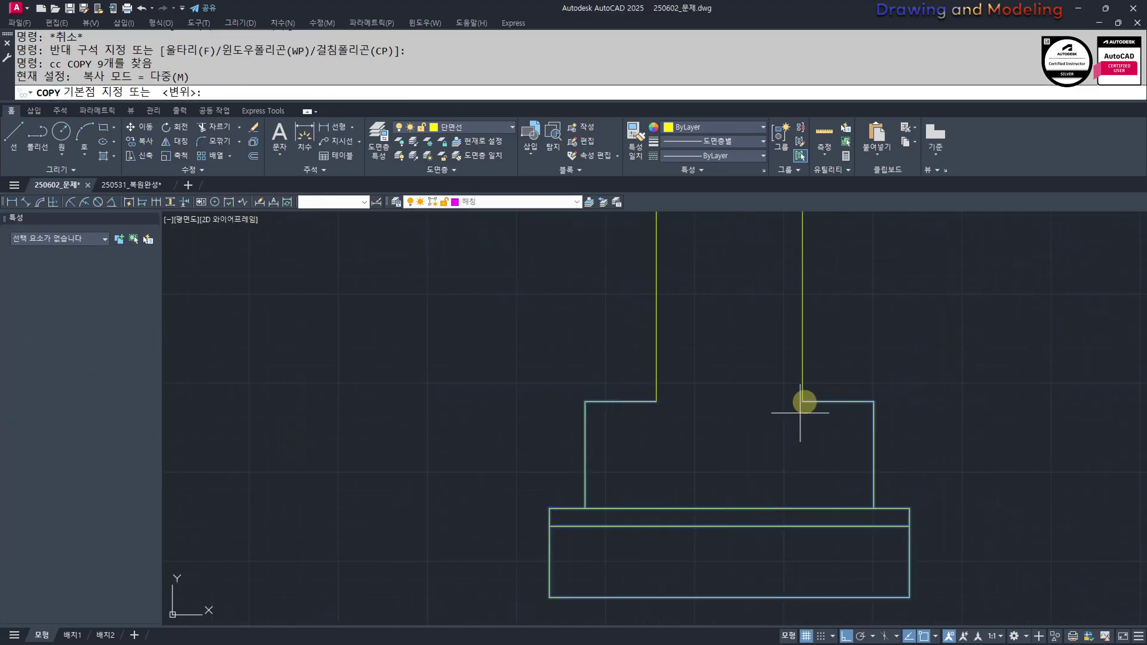
{"action": "left_click", "coordinate": [803, 399]}
{"action": "scroll", "coordinate": [804, 397], "scroll_direction": "down", "scroll_amount": 4}
{"action": "middle_click_drag", "start_coordinate": [680, 423], "coordinate": [908, 452]}
{"action": "scroll", "coordinate": [884, 422], "scroll_direction": "up", "scroll_amount": 4}
{"action": "left_click", "coordinate": [934, 410]}
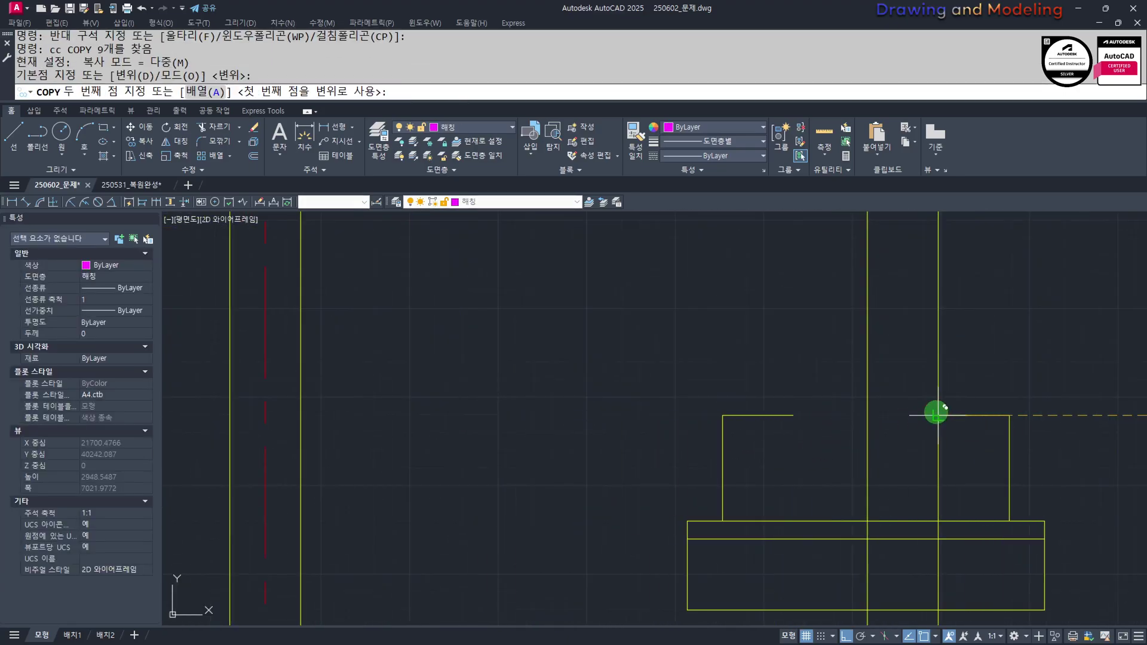
{"action": "key", "text": "Escape"}
{"action": "key", "text": "Escape"}
Stretch the left half of the copied foundation inward until its step meets the interior wall's left face
{"action": "type", "text": "s"}
{"action": "key", "text": "Return"}
{"action": "left_click", "coordinate": [805, 274]}
{"action": "left_click", "coordinate": [584, 536]}
{"action": "key", "text": "Return"}
{"action": "left_click", "coordinate": [756, 341]}
{"action": "left_click", "coordinate": [829, 340]}
{"action": "key", "text": "Escape"}
{"action": "key", "text": "Escape"}
Trim the interior wall's vertical lines below the foundation step and the surplus line between its faces
{"action": "type", "text": "tr"}
{"action": "key", "text": "Return"}
{"action": "left_click_drag", "start_coordinate": [926, 362], "coordinate": [804, 325]}
{"action": "key", "text": "Return"}
{"action": "left_click_drag", "start_coordinate": [930, 393], "coordinate": [806, 403]}
{"action": "key", "text": "Escape"}
{"action": "key", "text": "Escape"}
Place a construction line at a 60-degree angle through the lower part of the original wall's footing slab
{"action": "scroll", "coordinate": [844, 404], "scroll_direction": "down", "scroll_amount": 4}
{"action": "middle_click_drag", "start_coordinate": [999, 448], "coordinate": [835, 443]}
{"action": "middle_click_drag", "start_coordinate": [676, 443], "coordinate": [758, 455]}
{"action": "middle_click_drag", "start_coordinate": [997, 459], "coordinate": [706, 456]}
{"action": "scroll", "coordinate": [703, 457], "scroll_direction": "up", "scroll_amount": 4}
{"action": "type", "text": "xl"}
{"action": "key", "text": "Return"}
{"action": "type", "text": "a"}
{"action": "key", "text": "Return"}
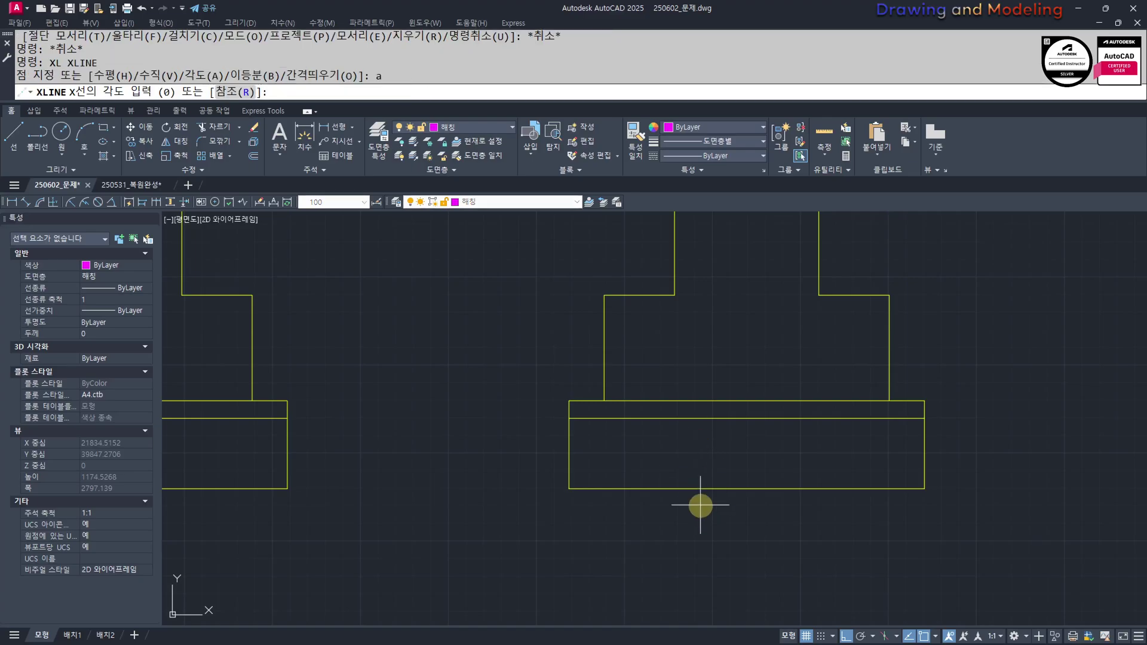
{"action": "key", "text": "Return"}
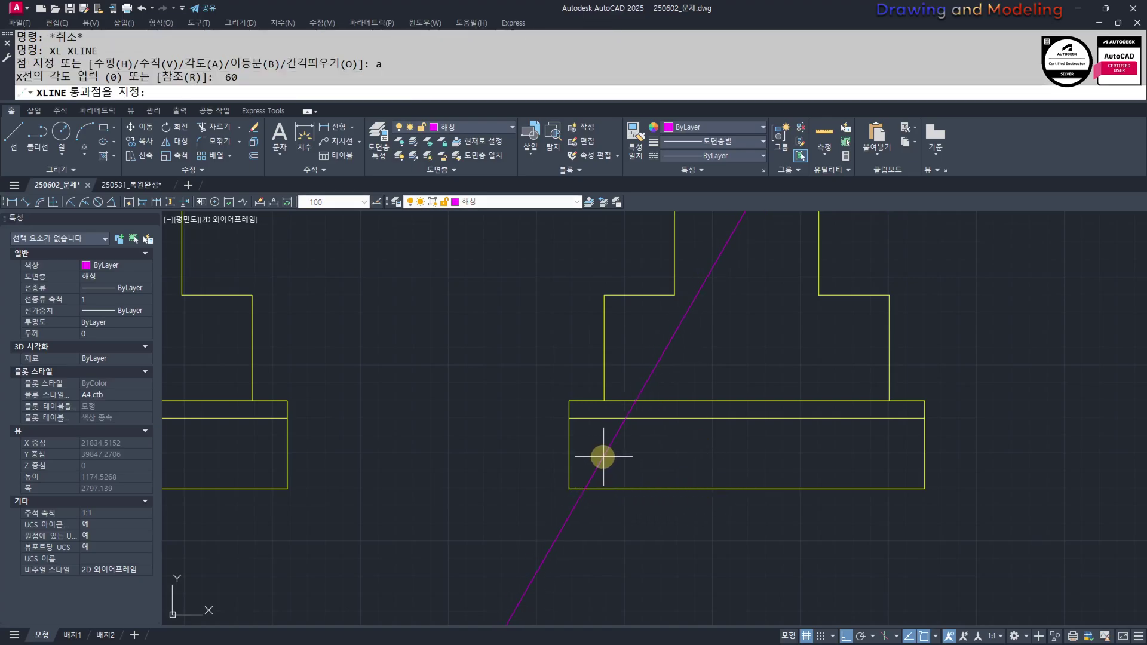
{"action": "left_click", "coordinate": [604, 457]}
{"action": "key", "text": "Escape"}
Trim the angled construction line to the upper and lower lines of the footing's lower layer
{"action": "key", "text": "Escape"}
{"action": "scroll", "coordinate": [564, 470], "scroll_direction": "up", "scroll_amount": 2}
{"action": "type", "text": "tr"}
{"action": "key", "text": "Return"}
{"action": "left_click", "coordinate": [733, 530]}
{"action": "left_click", "coordinate": [648, 375]}
{"action": "key", "text": "Return"}
{"action": "left_click", "coordinate": [650, 407]}
{"action": "key", "text": "Escape"}
{"action": "key", "text": "Escape"}
Draw a circle of radius 40 at each end of the angled line as a guide
{"action": "scroll", "coordinate": [622, 383], "scroll_direction": "up", "scroll_amount": 2}
{"action": "type", "text": "c"}
{"action": "key", "text": "Return"}
{"action": "left_click", "coordinate": [660, 386]}
{"action": "type", "text": "40"}
{"action": "key", "text": "Return"}
{"action": "key", "text": "Return"}
{"action": "left_click", "coordinate": [583, 568]}
{"action": "key", "text": "Return"}
{"action": "key", "text": "Escape"}
{"action": "key", "text": "Escape"}
Draw a short branch line at each end of the diagonal, joining the guide circle's crossings with the diagonal and footing line
{"action": "scroll", "coordinate": [607, 588], "scroll_direction": "up", "scroll_amount": 4}
{"action": "type", "text": "l"}
{"action": "key", "text": "Return"}
{"action": "left_click", "coordinate": [590, 459]}
{"action": "left_click", "coordinate": [632, 539]}
{"action": "key", "text": "Escape"}
{"action": "key", "text": "Escape"}
{"action": "scroll", "coordinate": [639, 540], "scroll_direction": "down", "scroll_amount": 2}
{"action": "middle_click_drag", "start_coordinate": [733, 394], "coordinate": [732, 525]}
{"action": "scroll", "coordinate": [708, 448], "scroll_direction": "up", "scroll_amount": 2}
{"action": "key", "text": "Return"}
{"action": "left_click", "coordinate": [722, 430]}
{"action": "left_click", "coordinate": [678, 351]}
{"action": "key", "text": "Escape"}
{"action": "key", "text": "Escape"}
Erase the two guide circles around the ends of the diagonal
{"action": "left_click", "coordinate": [655, 299]}
{"action": "key", "text": "e"}
{"action": "key", "text": "Return"}
{"action": "scroll", "coordinate": [663, 308], "scroll_direction": "down", "scroll_amount": 2}
{"action": "key", "text": "Escape"}
{"action": "left_click", "coordinate": [684, 514]}
{"action": "left_click", "coordinate": [625, 489]}
{"action": "type", "text": "e"}
{"action": "key", "text": "Return"}
Group the diagonal and its two short branch lines into one rubble symbol
{"action": "left_click", "coordinate": [519, 511]}
{"action": "left_click", "coordinate": [794, 270]}
{"action": "mouse_move", "coordinate": [747, 439]}
{"action": "middle_mouse_down"}
{"action": "mouse_move", "coordinate": [697, 482]}
{"action": "mouse_move", "coordinate": [632, 469]}
{"action": "middle_mouse_up"}
{"action": "type", "text": "g"}
{"action": "key", "text": "Return"}
Array the rubble symbol along the footing's bottom line with a spacing of 200
{"action": "left_click", "coordinate": [638, 461]}
{"action": "left_click", "coordinate": [599, 415]}
{"action": "scroll", "coordinate": [717, 469], "scroll_direction": "down", "scroll_amount": 2}
{"action": "type", "text": "aq"}
{"action": "key", "text": "Return"}
{"action": "left_click", "coordinate": [613, 481]}
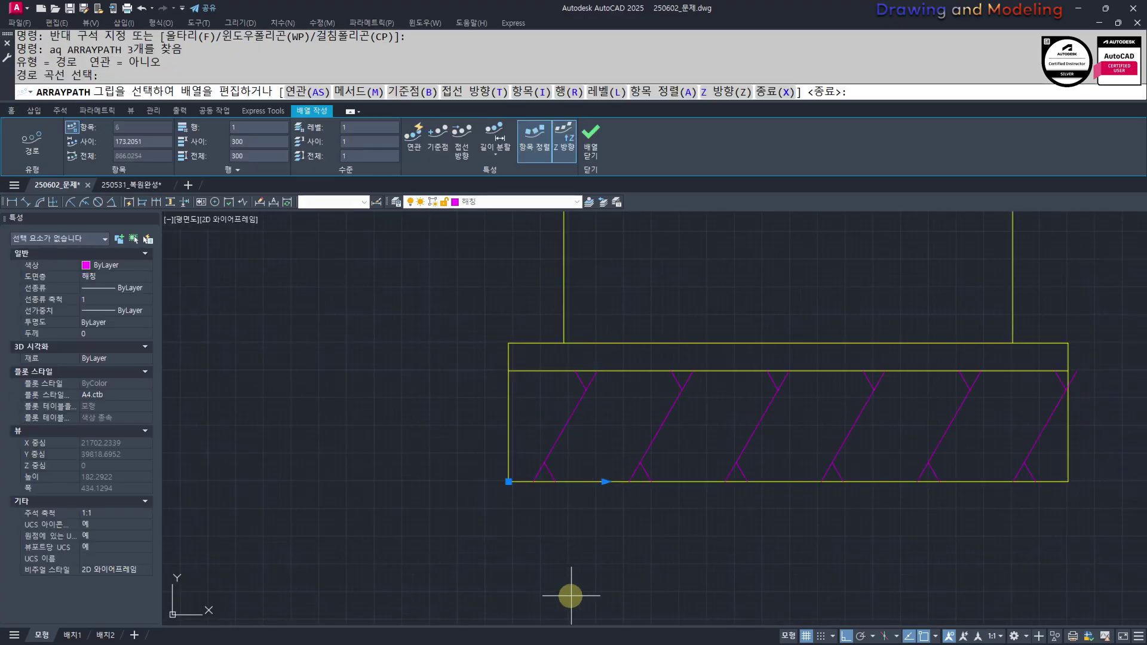
{"action": "type", "text": "i"}
{"action": "key", "text": "Return"}
{"action": "type", "text": "200"}
{"action": "key", "text": "Return"}
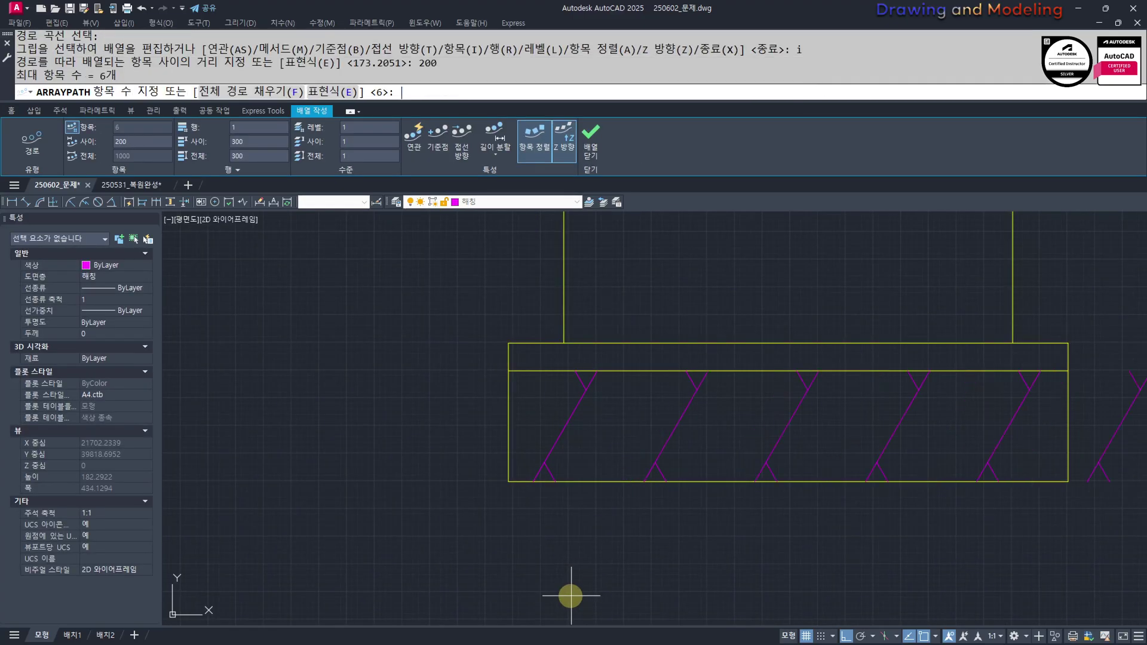
{"action": "key", "text": "Escape"}
{"action": "key", "text": "Escape"}
{"action": "key", "text": "Escape"}
{"action": "key", "text": "Escape"}
{"action": "key", "text": "Escape"}
Erase the surplus rubble symbol lying outside the footing's right edge
{"action": "middle_click_drag", "start_coordinate": [1027, 508], "coordinate": [768, 547]}
{"action": "left_click", "coordinate": [956, 464]}
{"action": "left_click", "coordinate": [804, 474]}
{"action": "key", "text": "Escape"}
{"action": "middle_click_drag", "start_coordinate": [747, 484], "coordinate": [884, 489]}
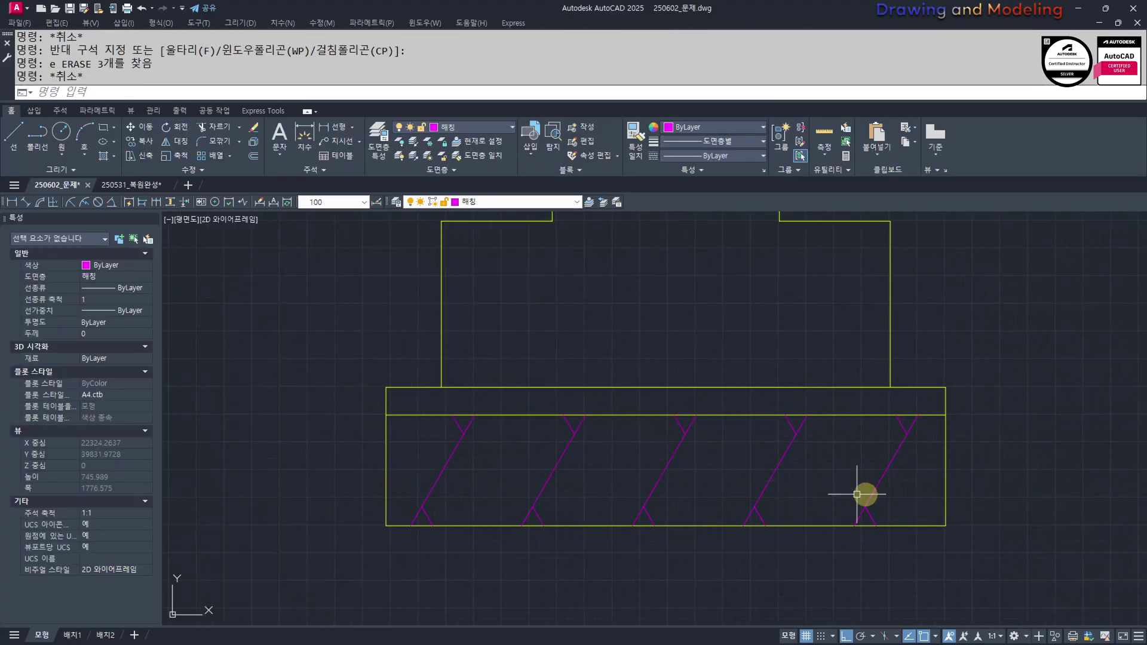
Copy the first four rubble symbols from the footing's lower-left corner to the same corner of the interior wall's footing
{"action": "left_click", "coordinate": [831, 493]}
{"action": "left_click", "coordinate": [418, 456]}
{"action": "type", "text": "cc"}
{"action": "key", "text": "Return"}
{"action": "left_click", "coordinate": [387, 526]}
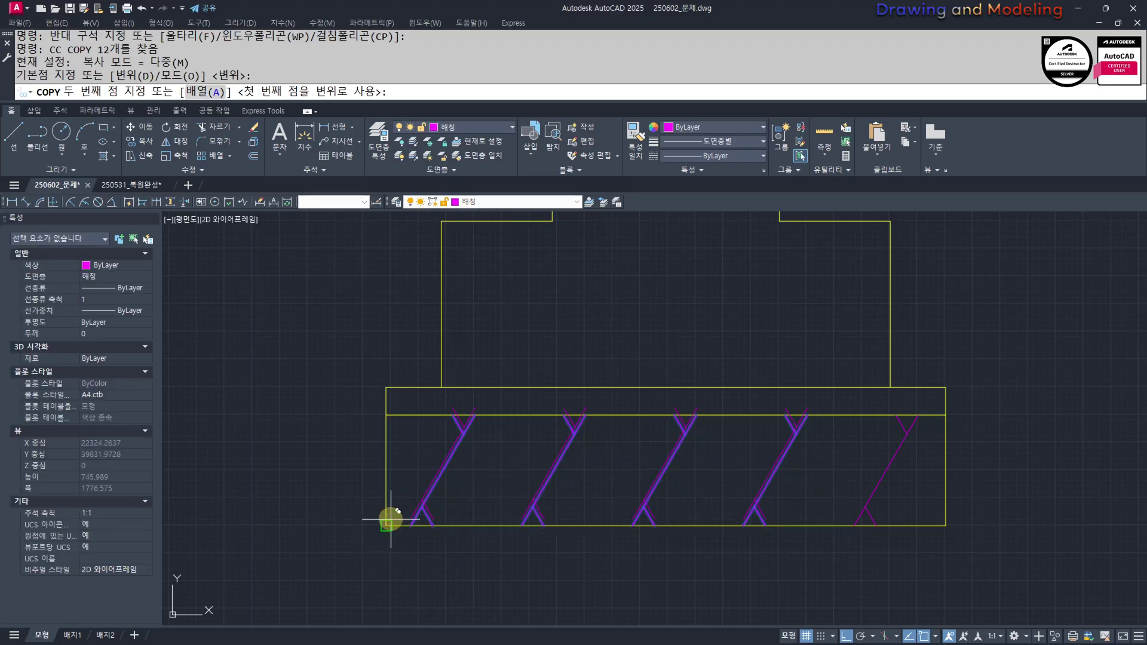
{"action": "scroll", "coordinate": [384, 563], "scroll_direction": "down", "scroll_amount": 2}
{"action": "middle_click_drag", "start_coordinate": [335, 571], "coordinate": [762, 571]}
{"action": "scroll", "coordinate": [461, 526], "scroll_direction": "up", "scroll_amount": 4}
{"action": "left_click", "coordinate": [481, 486]}
{"action": "key", "text": "Escape"}
Copy the interior wall's complete foundation, footing and rubble symbols beneath the leftmost wall with the centerline
{"action": "scroll", "coordinate": [507, 572], "scroll_direction": "down", "scroll_amount": 2}
{"action": "left_click", "coordinate": [506, 573]}
{"action": "left_click", "coordinate": [930, 315]}
{"action": "type", "text": "cc"}
{"action": "key", "text": "Return"}
{"action": "left_click", "coordinate": [711, 327]}
{"action": "scroll", "coordinate": [711, 328], "scroll_direction": "down", "scroll_amount": 4}
{"action": "scroll", "coordinate": [777, 445], "scroll_direction": "up", "scroll_amount": 2}
{"action": "left_click", "coordinate": [808, 379]}
{"action": "key", "text": "Escape"}
Trim the leftmost wall's vertical lines below the top of its copied foundation step
{"action": "type", "text": "tr"}
{"action": "key", "text": "Return"}
{"action": "scroll", "coordinate": [837, 378], "scroll_direction": "up", "scroll_amount": 2}
{"action": "left_click", "coordinate": [950, 401]}
{"action": "left_click", "coordinate": [689, 317]}
{"action": "key", "text": "space"}
{"action": "left_click", "coordinate": [765, 422]}
{"action": "left_click", "coordinate": [639, 474]}
{"action": "left_click", "coordinate": [939, 428]}
{"action": "left_click", "coordinate": [863, 499]}
{"action": "key", "text": "Escape"}
{"action": "key", "text": "Escape"}
Trim the leftmost wall's red centerline below its footing, using the footing as the cutting edge
{"action": "scroll", "coordinate": [824, 491], "scroll_direction": "down", "scroll_amount": 5}
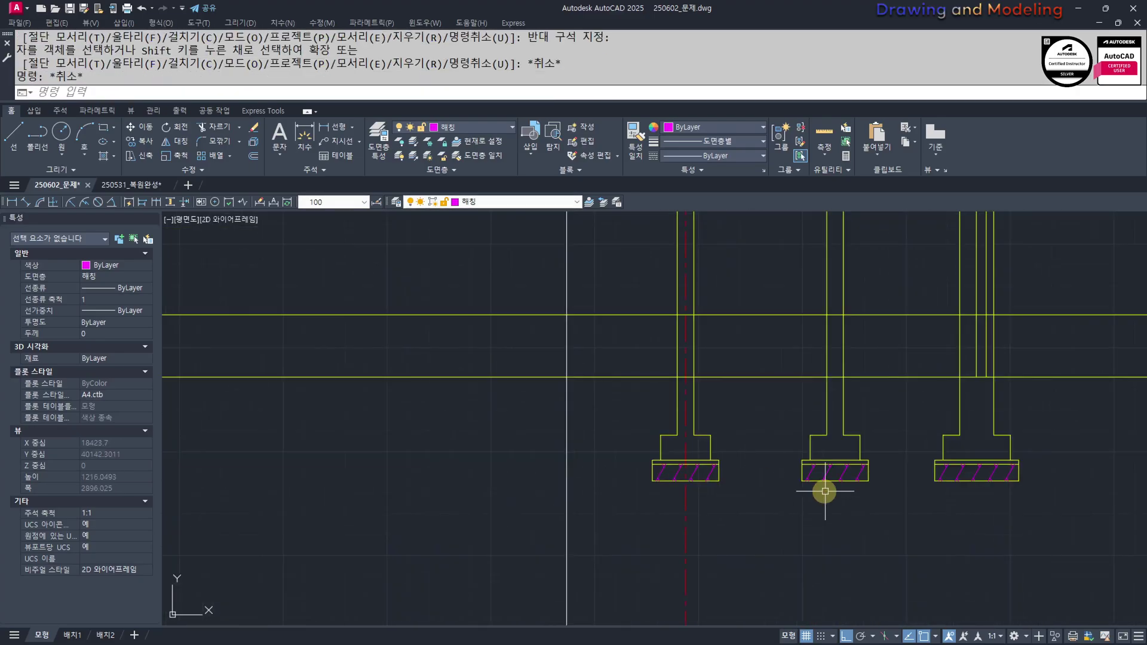
{"action": "scroll", "coordinate": [619, 511], "scroll_direction": "up", "scroll_amount": 2}
{"action": "type", "text": "tr"}
{"action": "left_click", "coordinate": [726, 501]}
{"action": "left_click", "coordinate": [510, 402]}
{"action": "key", "text": "space"}
{"action": "left_click", "coordinate": [753, 542]}
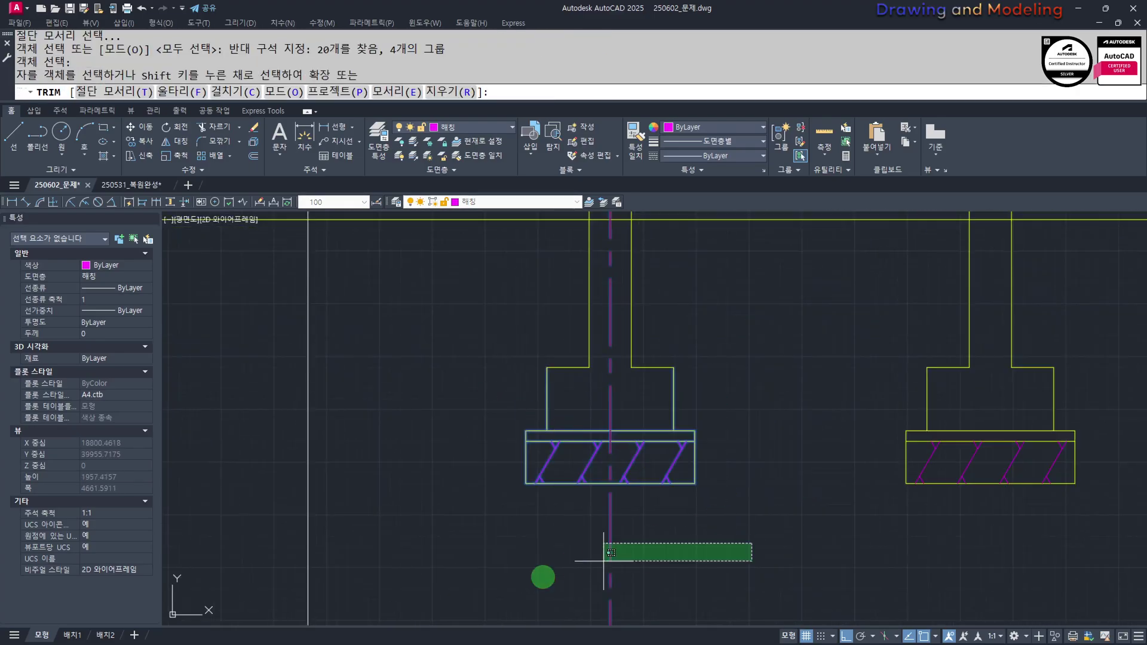
{"action": "left_click", "coordinate": [543, 579]}
{"action": "key", "text": "Escape"}
{"action": "key", "text": "Escape"}
Stretch the lower end of the leftmost wall's red centerline about 450 mm downward past its footing
{"action": "type", "text": "s"}
{"action": "left_click", "coordinate": [623, 514]}
{"action": "left_click", "coordinate": [598, 473]}
{"action": "scroll", "coordinate": [619, 508], "scroll_direction": "down", "scroll_amount": 3}
{"action": "key", "text": "space"}
{"action": "left_click", "coordinate": [755, 388]}
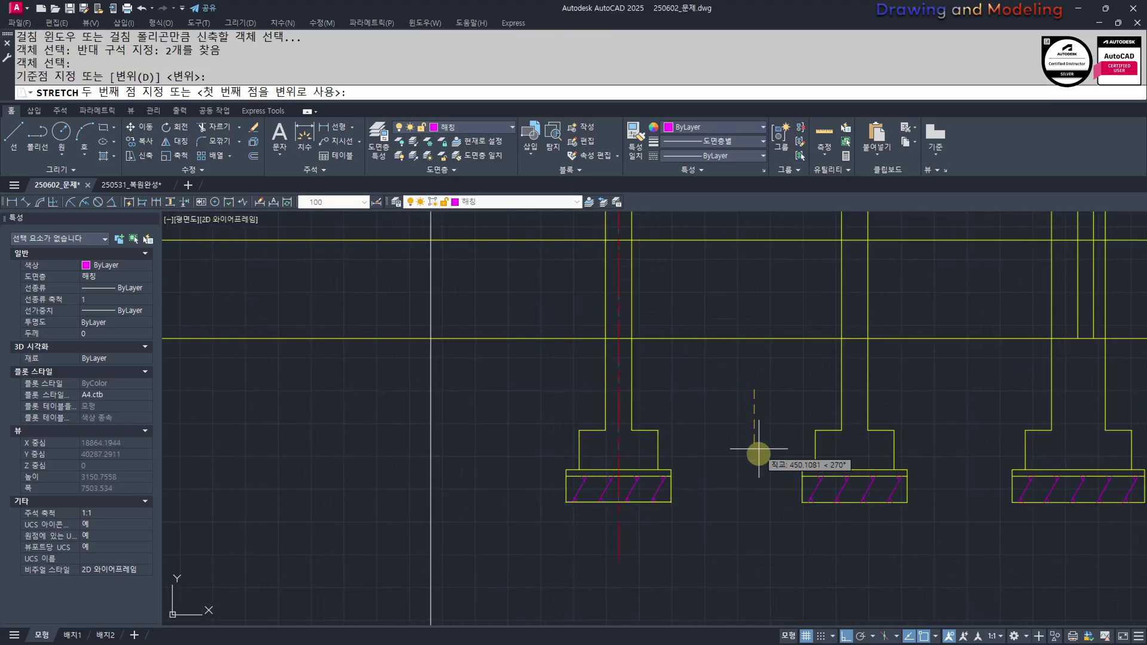
{"action": "left_click", "coordinate": [752, 447]}
{"action": "key", "text": "Escape"}
{"action": "key", "text": "Escape"}
Review the finished foundations and examine the floor plan around the entrance, front steps and section line A
{"action": "scroll", "coordinate": [697, 546], "scroll_direction": "down", "scroll_amount": 4}
{"action": "scroll", "coordinate": [749, 496], "scroll_direction": "up", "scroll_amount": 2}
{"action": "scroll", "coordinate": [749, 495], "scroll_direction": "up", "scroll_amount": 4}
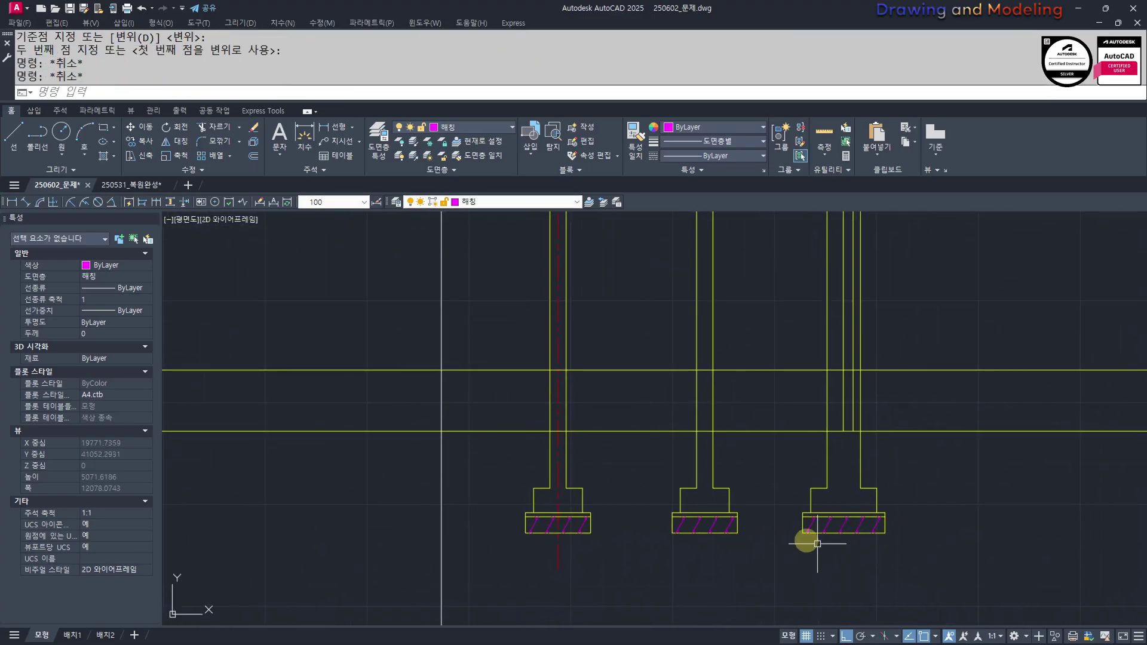
{"action": "key", "text": "Escape"}
{"action": "key", "text": "Escape"}
{"action": "scroll", "coordinate": [763, 532], "scroll_direction": "up", "scroll_amount": 2}
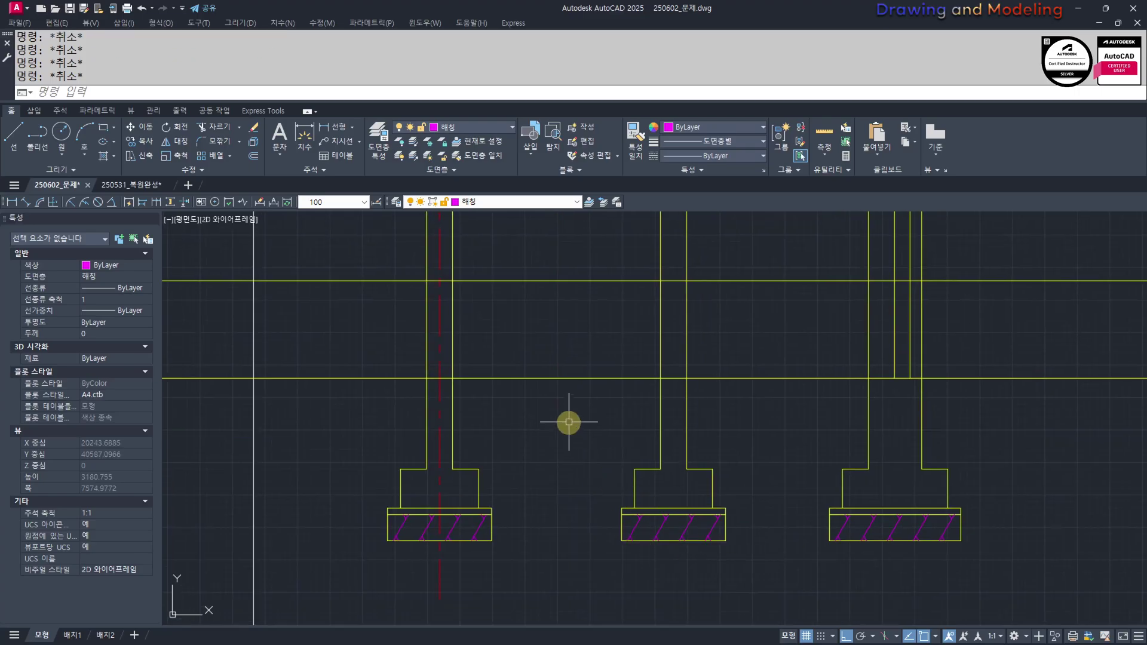
{"action": "scroll", "coordinate": [676, 478], "scroll_direction": "down", "scroll_amount": 2}
{"action": "scroll", "coordinate": [814, 476], "scroll_direction": "up", "scroll_amount": 2}
{"action": "scroll", "coordinate": [705, 448], "scroll_direction": "down", "scroll_amount": 6}
{"action": "scroll", "coordinate": [502, 397], "scroll_direction": "down", "scroll_amount": 2}
{"action": "mouse_move", "coordinate": [251, 406]}
{"action": "middle_mouse_down"}
{"action": "mouse_move", "coordinate": [492, 438]}
{"action": "mouse_move", "coordinate": [648, 437]}
{"action": "mouse_move", "coordinate": [576, 545]}
{"action": "mouse_move", "coordinate": [691, 511]}
{"action": "mouse_move", "coordinate": [733, 515]}
{"action": "middle_mouse_up"}
{"action": "scroll", "coordinate": [691, 511], "scroll_direction": "up", "scroll_amount": 4}
{"action": "middle_click_drag", "start_coordinate": [834, 564], "coordinate": [789, 576]}
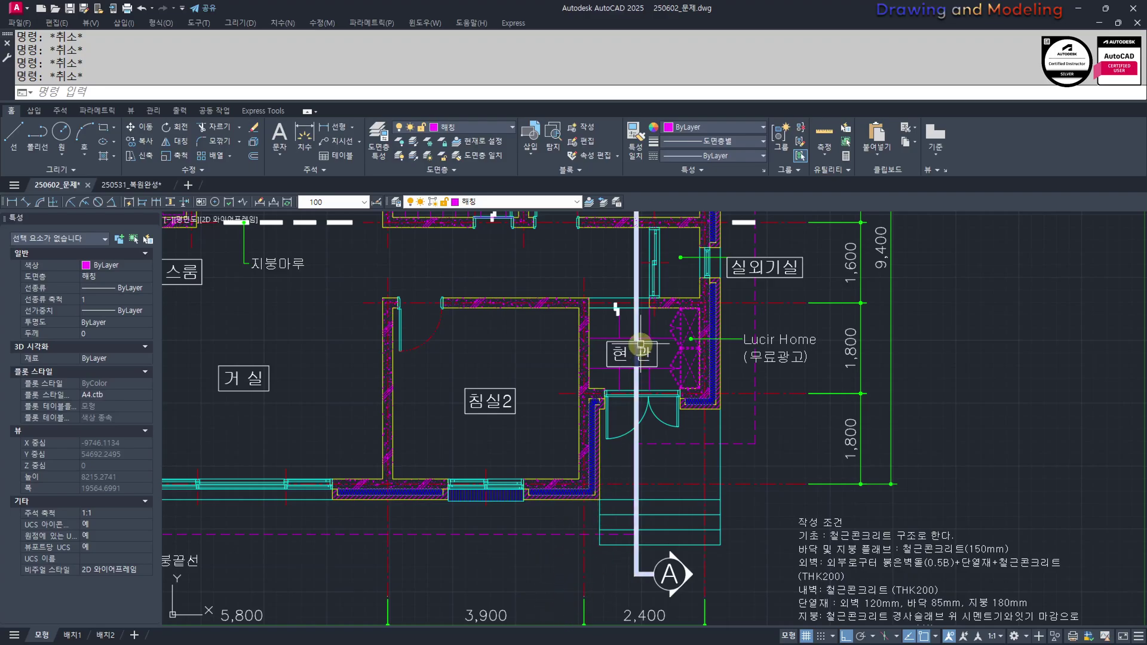
{"action": "scroll", "coordinate": [635, 417], "scroll_direction": "down", "scroll_amount": 2}
{"action": "scroll", "coordinate": [636, 421], "scroll_direction": "down", "scroll_amount": 4}
{"action": "mouse_move", "coordinate": [1024, 546]}
{"action": "middle_mouse_down"}
{"action": "mouse_move", "coordinate": [717, 525]}
{"action": "mouse_move", "coordinate": [735, 511]}
{"action": "middle_mouse_up"}
{"action": "scroll", "coordinate": [752, 539], "scroll_direction": "up", "scroll_amount": 2}
{"action": "mouse_move", "coordinate": [387, 505]}
{"action": "middle_mouse_down"}
{"action": "mouse_move", "coordinate": [563, 507]}
{"action": "mouse_move", "coordinate": [768, 618]}
{"action": "middle_mouse_up"}
{"action": "middle_click_drag", "start_coordinate": [921, 495], "coordinate": [551, 481]}
{"action": "middle_click_drag", "start_coordinate": [762, 450], "coordinate": [736, 469]}
Draw a vertical line from the rotated plan's outer wall corner down past the section's two lower horizontal lines
{"action": "type", "text": "l"}
{"action": "key", "text": "Return"}
{"action": "left_click", "coordinate": [755, 291]}
{"action": "middle_click_drag", "start_coordinate": [770, 512], "coordinate": [770, 361]}
{"action": "left_click", "coordinate": [792, 527]}
{"action": "key", "text": "Escape"}
{"action": "key", "text": "Escape"}
{"action": "scroll", "coordinate": [779, 492], "scroll_direction": "down", "scroll_amount": 4}
{"action": "scroll", "coordinate": [770, 361], "scroll_direction": "up", "scroll_amount": 2}
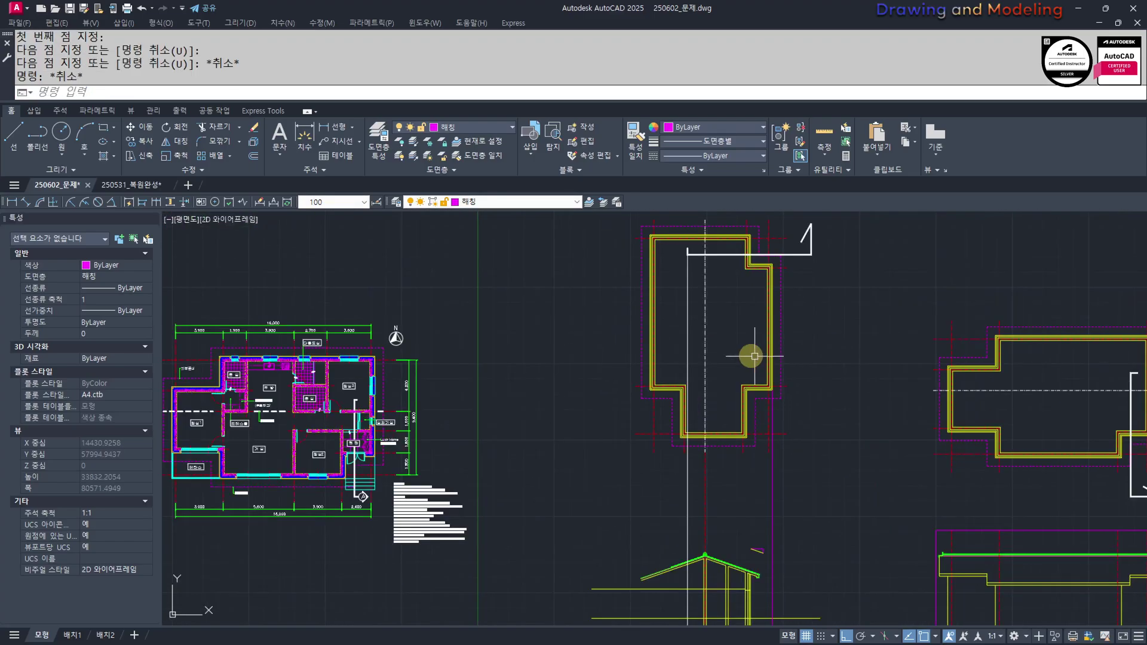
Dimension the overall depth of the front entrance steps in the floor plan
{"action": "middle_click_drag", "start_coordinate": [359, 483], "coordinate": [674, 448]}
{"action": "scroll", "coordinate": [669, 446], "scroll_direction": "up", "scroll_amount": 8}
{"action": "scroll", "coordinate": [627, 445], "scroll_direction": "down", "scroll_amount": 6}
{"action": "middle_click_drag", "start_coordinate": [1010, 566], "coordinate": [641, 398]}
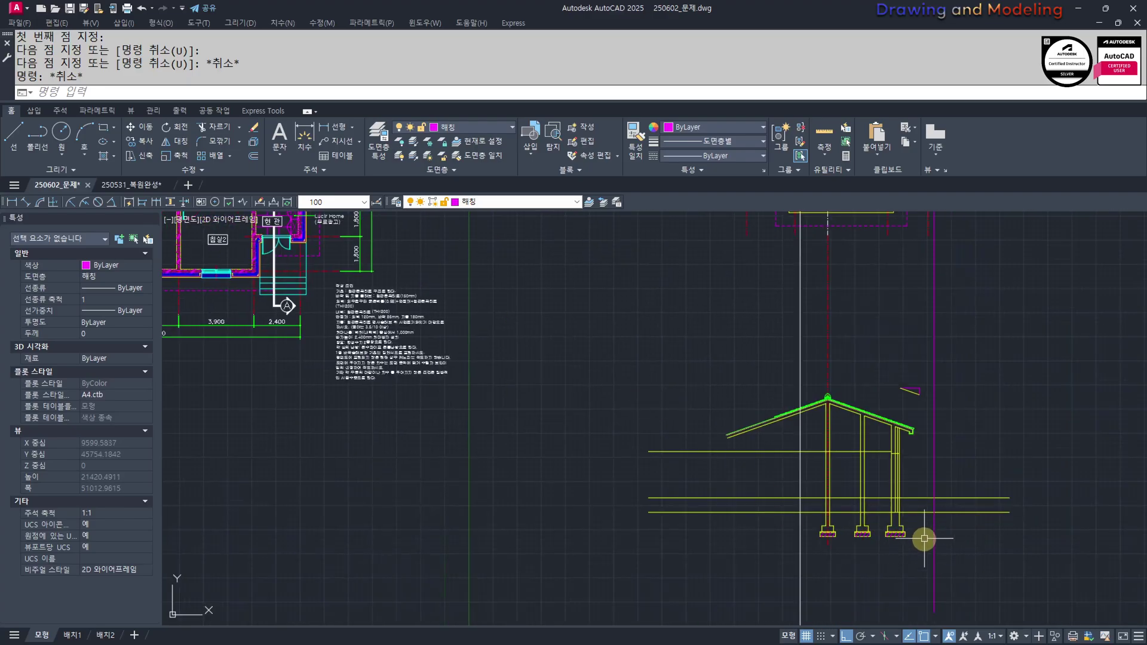
{"action": "scroll", "coordinate": [466, 456], "scroll_direction": "up", "scroll_amount": 2}
{"action": "scroll", "coordinate": [678, 389], "scroll_direction": "up", "scroll_amount": 6}
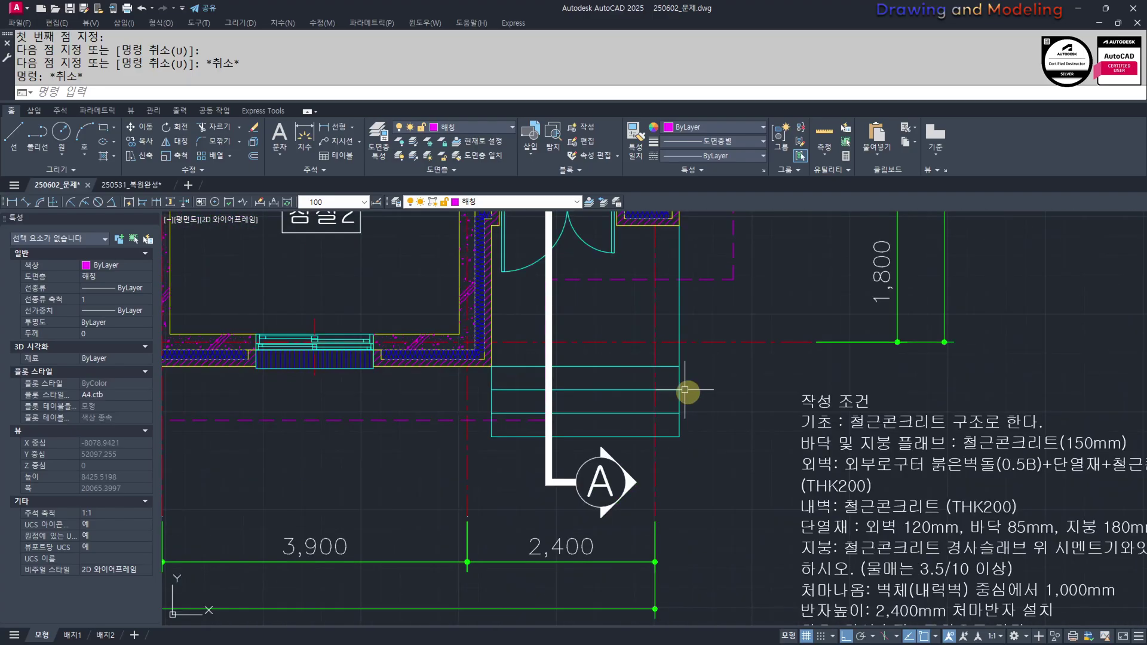
{"action": "type", "text": "q"}
{"action": "key", "text": "Return"}
{"action": "left_click", "coordinate": [667, 348]}
{"action": "left_click", "coordinate": [668, 459]}
{"action": "left_click", "coordinate": [762, 478]}
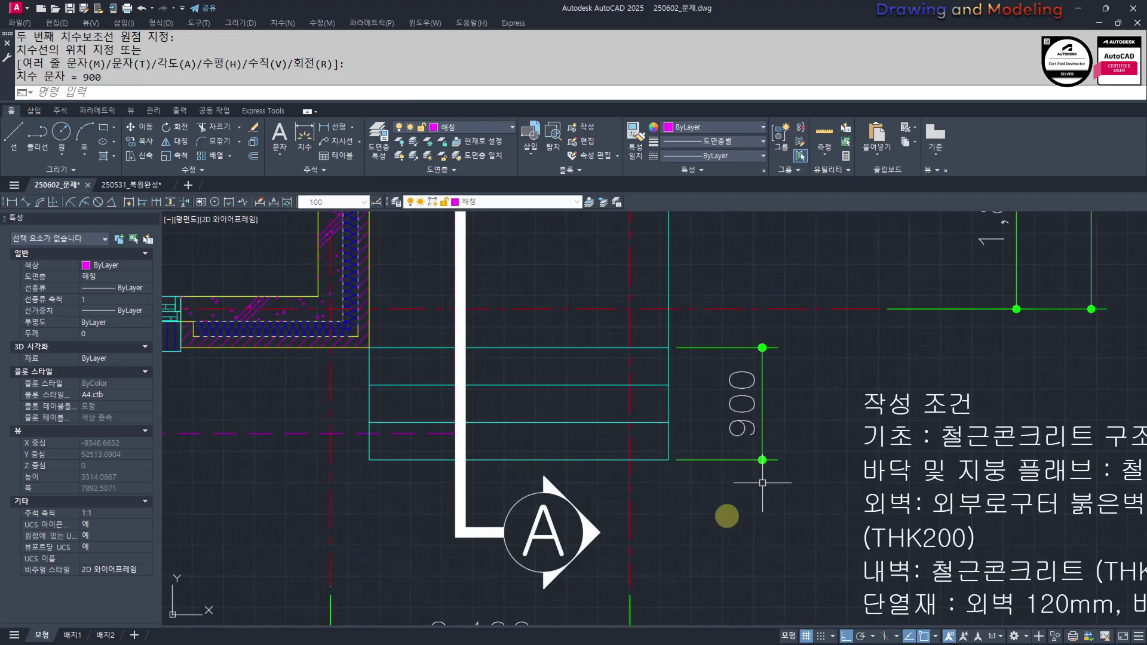
{"action": "key", "text": "Escape"}
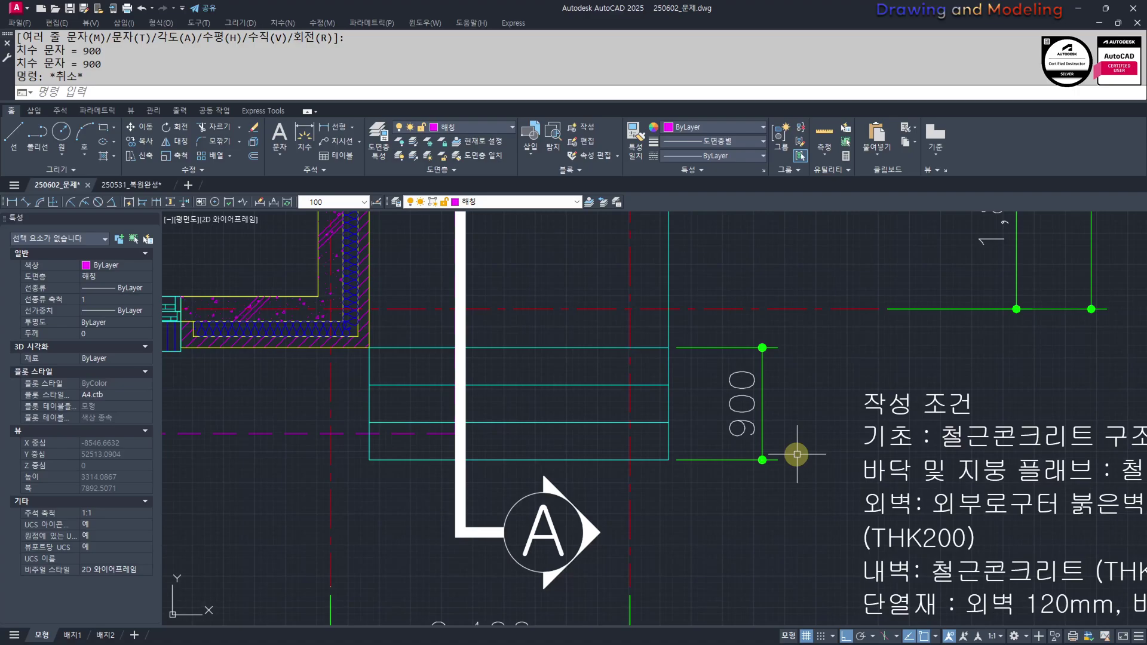
Erase the dimension beside the front entrance steps
{"action": "key", "text": "Escape"}
{"action": "left_click", "coordinate": [815, 379]}
{"action": "left_click", "coordinate": [723, 413]}
{"action": "type", "text": "e"}
{"action": "key", "text": "space"}
{"action": "key", "text": "Escape"}
{"action": "key", "text": "Escape"}
Trim the magenta vertical line above and below the section's two lower horizontal lines, using those lines as cutting edges
{"action": "scroll", "coordinate": [685, 356], "scroll_direction": "down", "scroll_amount": 4}
{"action": "middle_click_drag", "start_coordinate": [686, 377], "coordinate": [675, 393]}
{"action": "scroll", "coordinate": [675, 393], "scroll_direction": "up", "scroll_amount": 2}
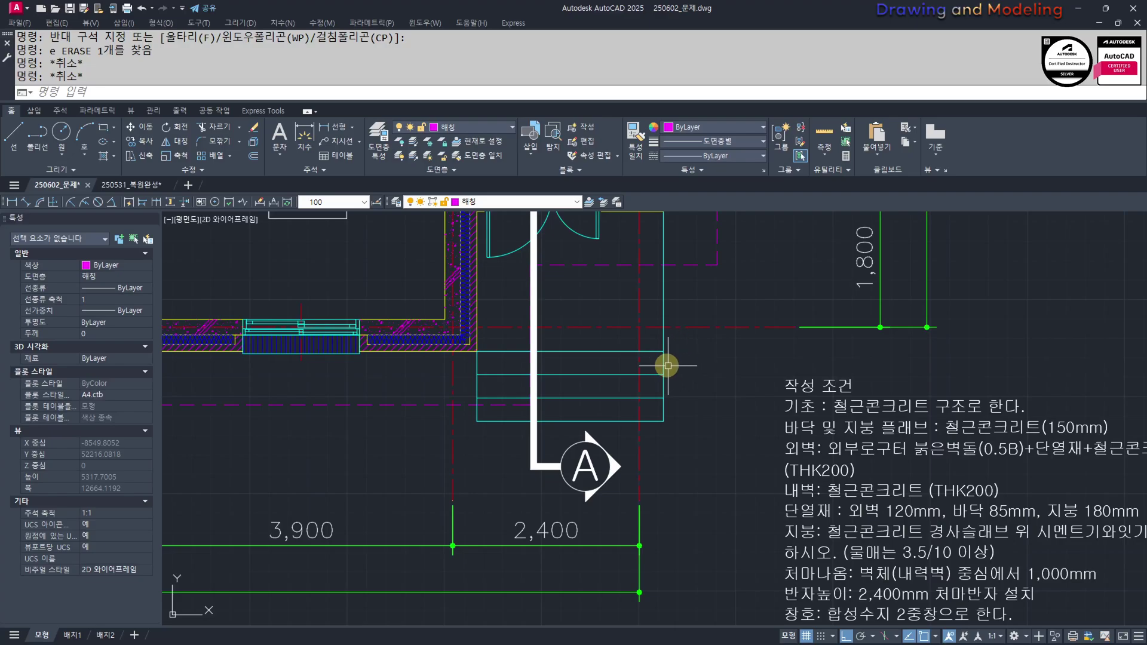
{"action": "scroll", "coordinate": [690, 379], "scroll_direction": "down", "scroll_amount": 5}
{"action": "scroll", "coordinate": [809, 468], "scroll_direction": "up", "scroll_amount": 10}
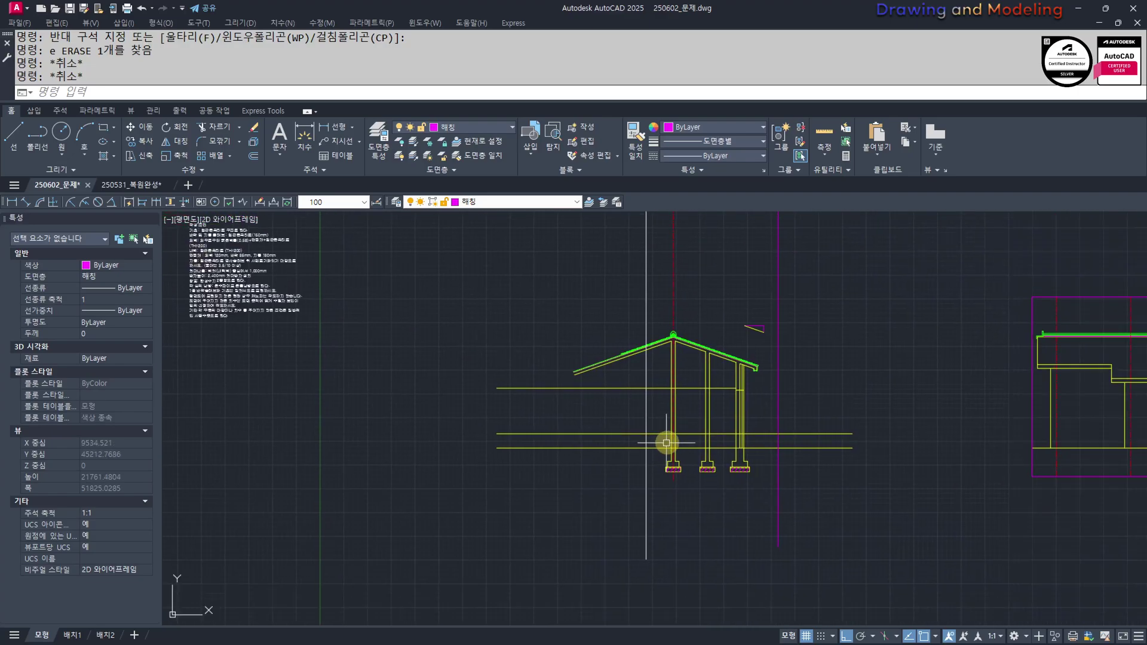
{"action": "scroll", "coordinate": [735, 459], "scroll_direction": "down", "scroll_amount": 3}
{"action": "scroll", "coordinate": [745, 458], "scroll_direction": "up", "scroll_amount": 3}
{"action": "middle_click_drag", "start_coordinate": [745, 458], "coordinate": [758, 512]}
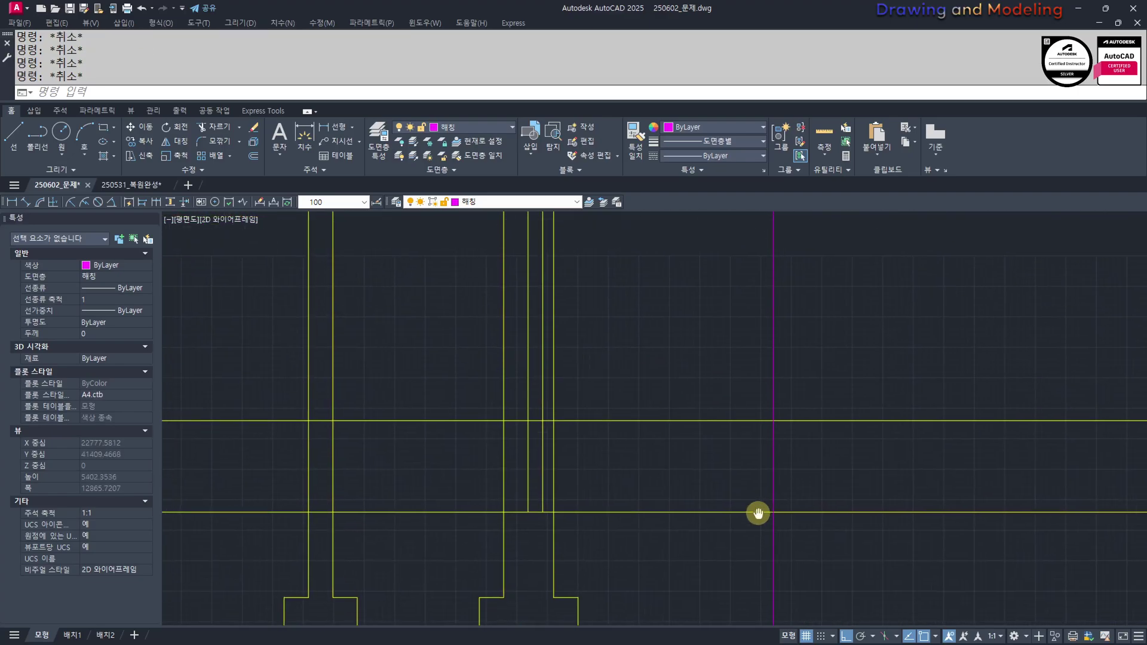
{"action": "type", "text": "tr"}
{"action": "left_click", "coordinate": [830, 537]}
{"action": "left_click", "coordinate": [736, 400]}
{"action": "key", "text": "space"}
{"action": "left_click", "coordinate": [822, 342]}
{"action": "left_click", "coordinate": [755, 370]}
{"action": "left_click", "coordinate": [820, 533]}
{"action": "left_click", "coordinate": [744, 568]}
{"action": "key", "text": "Escape"}
{"action": "key", "text": "Escape"}
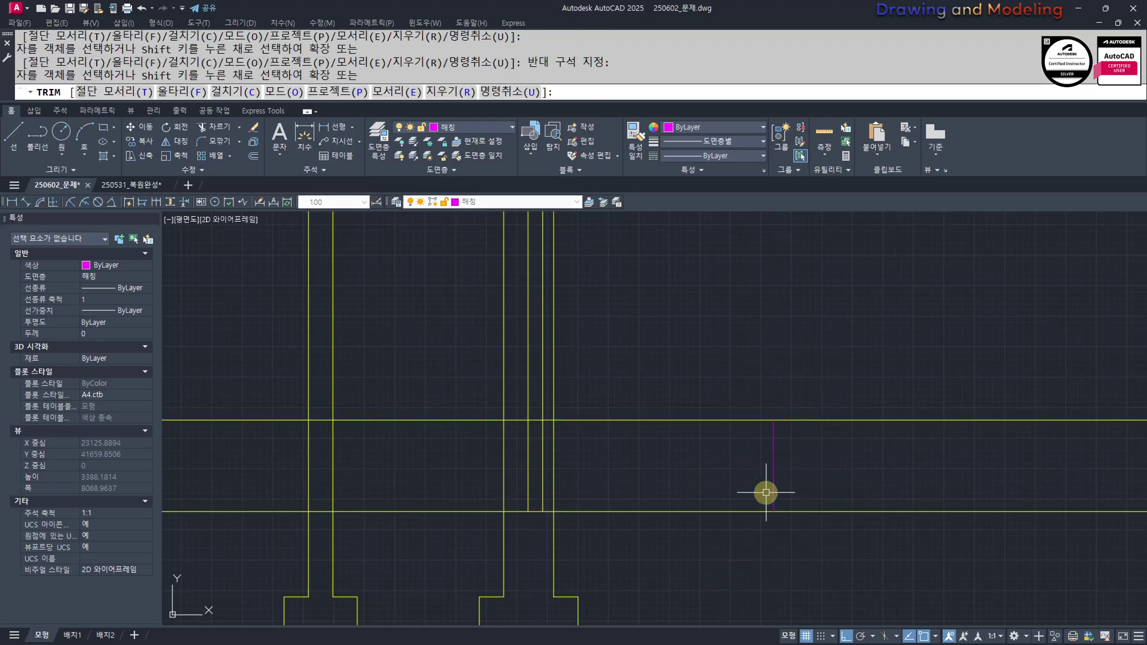
Erase the short magenta vertical segment between the section's two lower horizontal lines
{"action": "scroll", "coordinate": [657, 466], "scroll_direction": "down", "scroll_amount": 3}
{"action": "scroll", "coordinate": [780, 533], "scroll_direction": "up", "scroll_amount": 4}
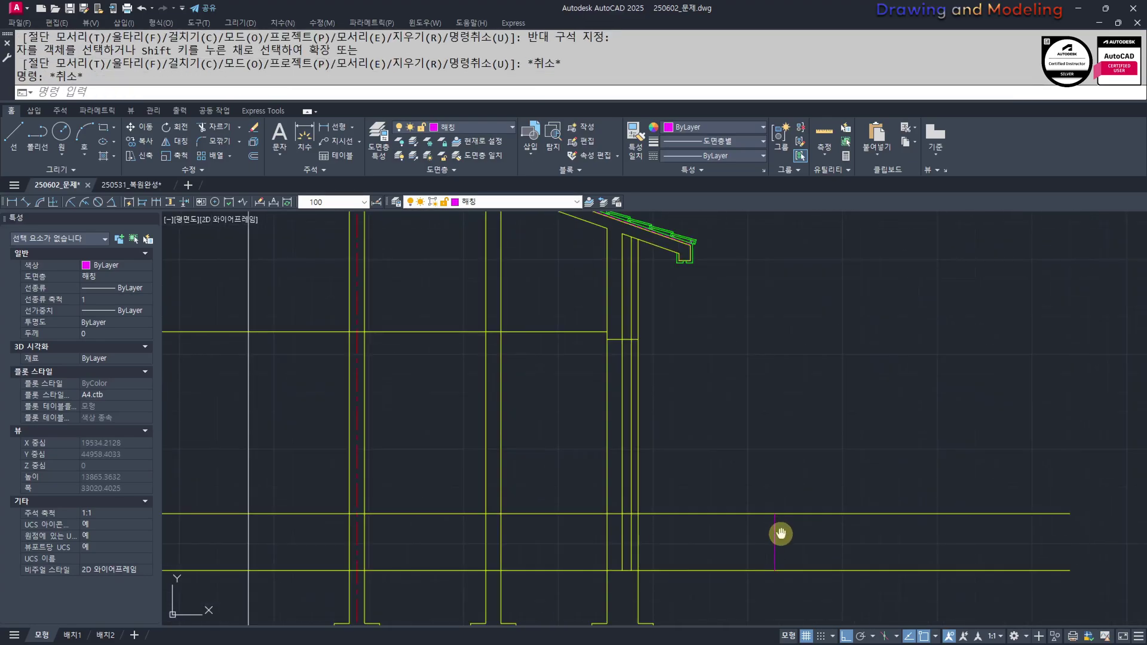
{"action": "scroll", "coordinate": [775, 497], "scroll_direction": "up", "scroll_amount": 1}
{"action": "key", "text": "Escape"}
{"action": "key", "text": "Escape"}
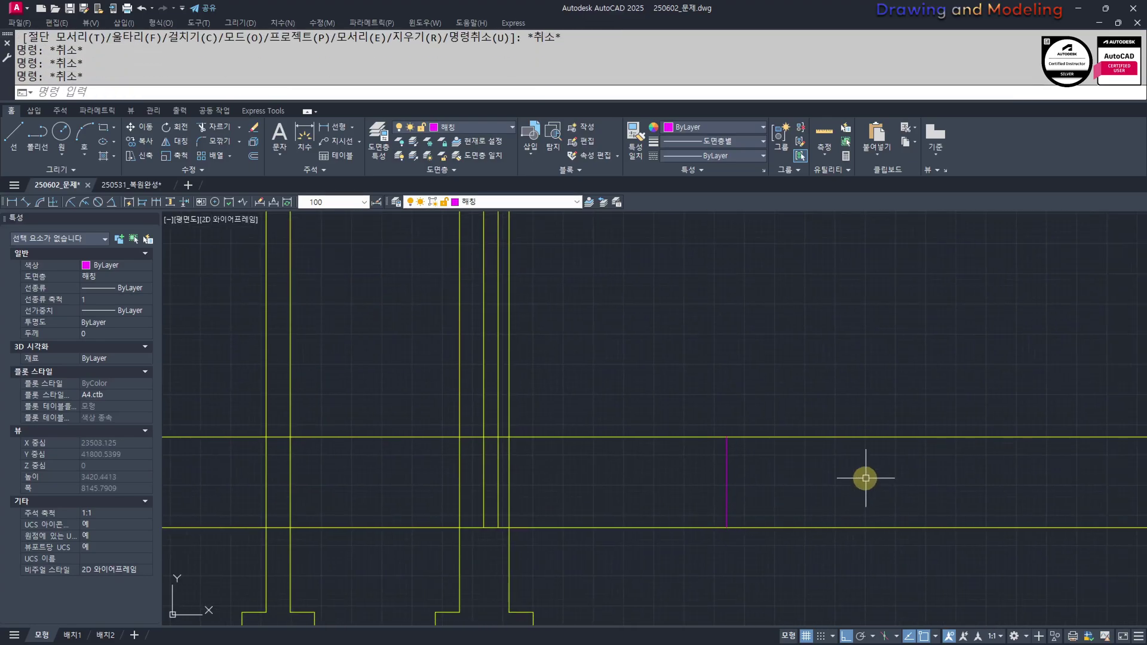
{"action": "key", "text": "Escape"}
{"action": "key", "text": "Escape"}
{"action": "key", "text": "Escape"}
{"action": "left_click", "coordinate": [813, 458]}
{"action": "left_click", "coordinate": [665, 497]}
{"action": "scroll", "coordinate": [798, 480], "scroll_direction": "down", "scroll_amount": 4}
{"action": "key", "text": "Escape"}
{"action": "scroll", "coordinate": [739, 490], "scroll_direction": "up", "scroll_amount": 4}
{"action": "left_click", "coordinate": [898, 469]}
{"action": "left_click", "coordinate": [749, 479]}
{"action": "scroll", "coordinate": [798, 455], "scroll_direction": "down", "scroll_amount": 4}
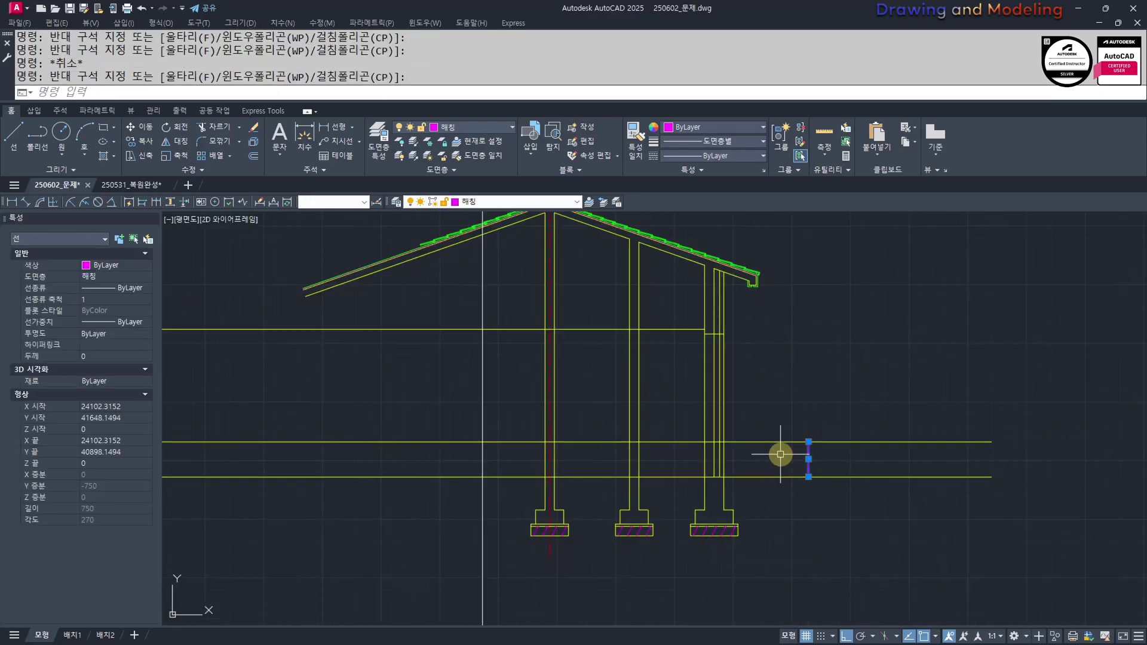
{"action": "scroll", "coordinate": [827, 467], "scroll_direction": "up", "scroll_amount": 4}
{"action": "type", "text": "e"}
{"action": "key", "text": "space"}
Undo the erase and trims to restore the full-length magenta vertical line beside the section
{"action": "key", "text": "ctrl+z"}
{"action": "key", "text": "ctrl+z"}
{"action": "key", "text": "ctrl+z"}
{"action": "key", "text": "ctrl+z"}
{"action": "key", "text": "ctrl+z"}
{"action": "key", "text": "ctrl+z"}
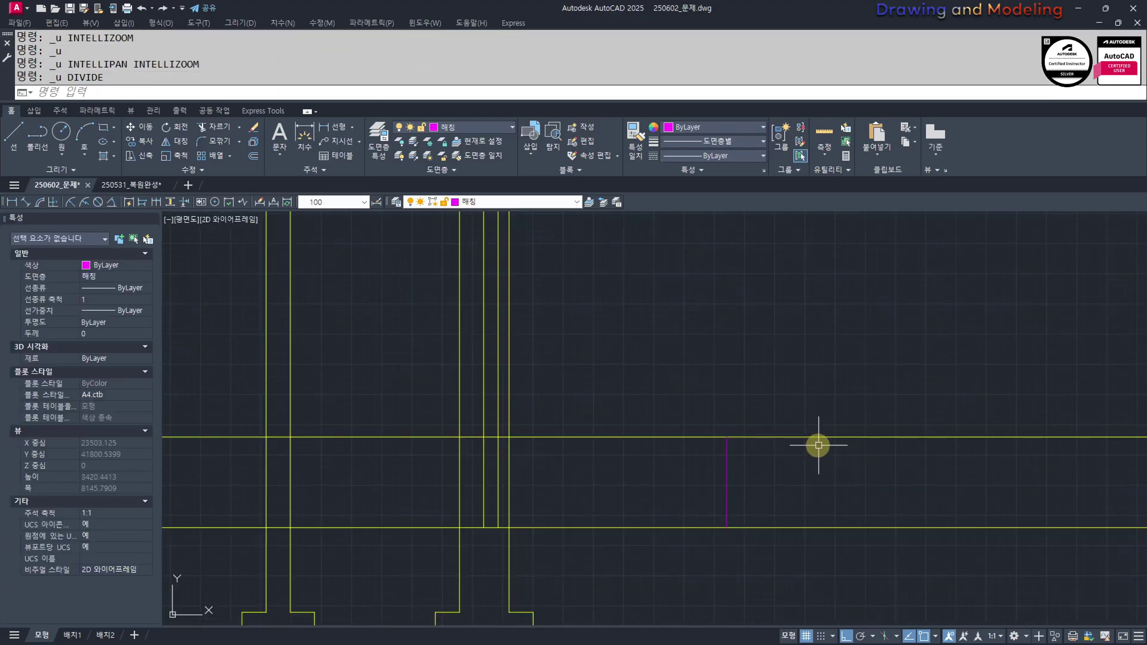
{"action": "key", "text": "Escape"}
{"action": "key", "text": "Escape"}
{"action": "scroll", "coordinate": [819, 287], "scroll_direction": "down", "scroll_amount": 5}
{"action": "scroll", "coordinate": [780, 481], "scroll_direction": "up", "scroll_amount": 6}
{"action": "key", "text": "Escape"}
{"action": "key", "text": "Escape"}
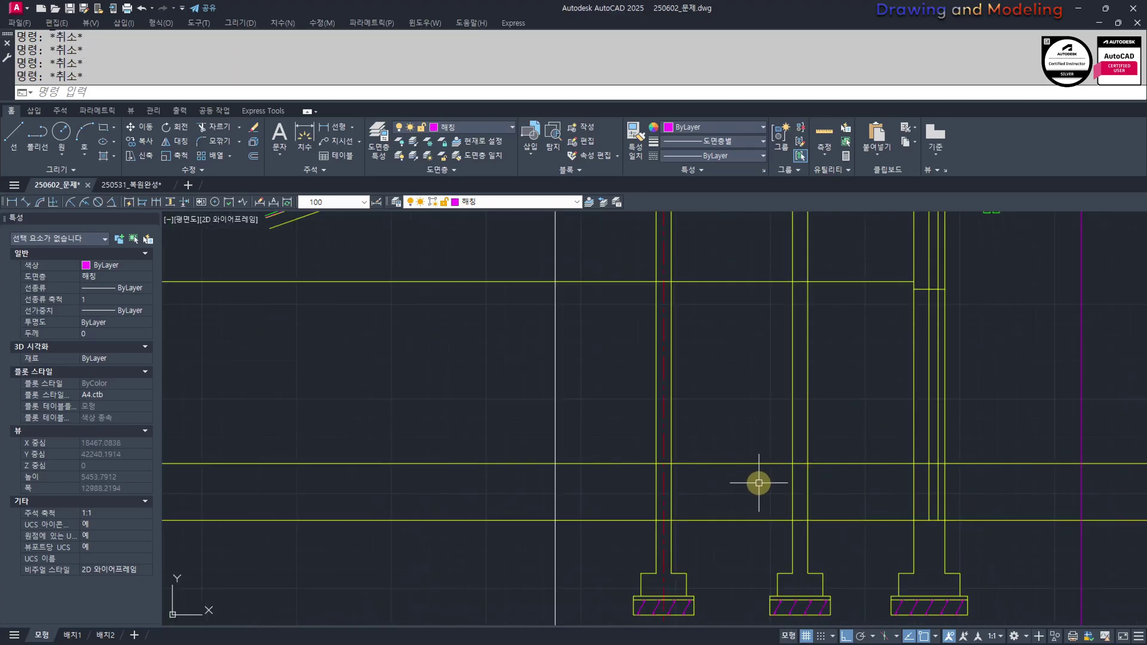
Examine the floor plan's entrance hall and adjoining walls crossed by section line A
{"action": "scroll", "coordinate": [759, 482], "scroll_direction": "down", "scroll_amount": 4}
{"action": "scroll", "coordinate": [805, 495], "scroll_direction": "down", "scroll_amount": 1}
{"action": "middle_click_drag", "start_coordinate": [204, 332], "coordinate": [591, 458]}
{"action": "scroll", "coordinate": [592, 459], "scroll_direction": "down", "scroll_amount": 3}
{"action": "middle_click_drag", "start_coordinate": [394, 306], "coordinate": [599, 417]}
{"action": "scroll", "coordinate": [599, 417], "scroll_direction": "up", "scroll_amount": 5}
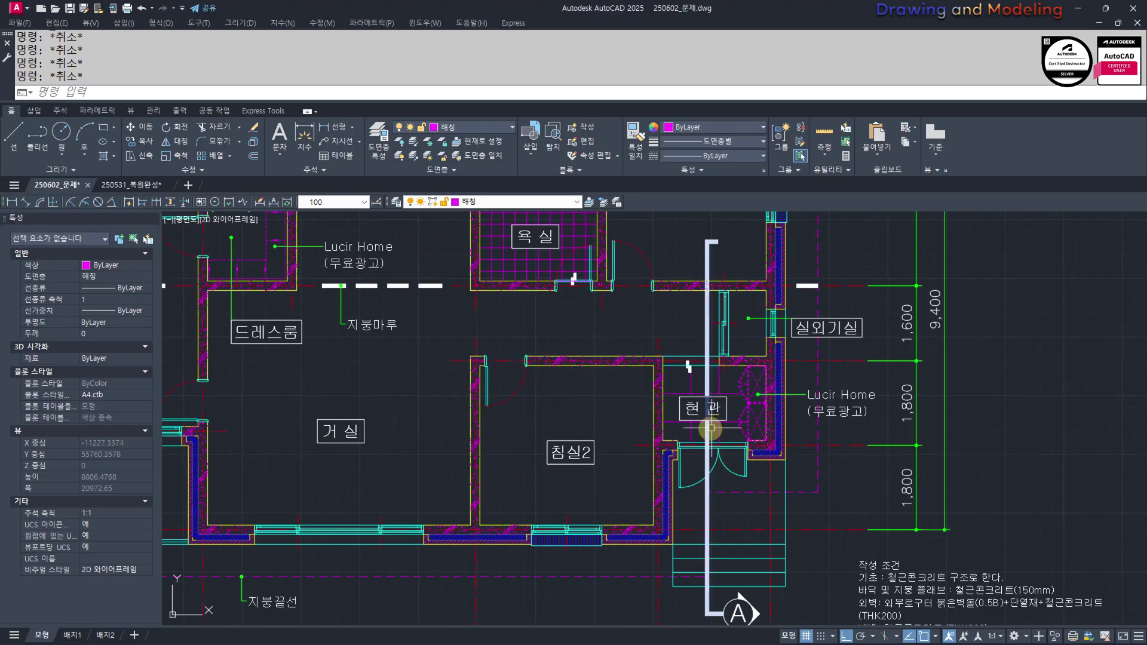
{"action": "scroll", "coordinate": [670, 316], "scroll_direction": "down", "scroll_amount": 4}
{"action": "scroll", "coordinate": [770, 466], "scroll_direction": "up", "scroll_amount": 8}
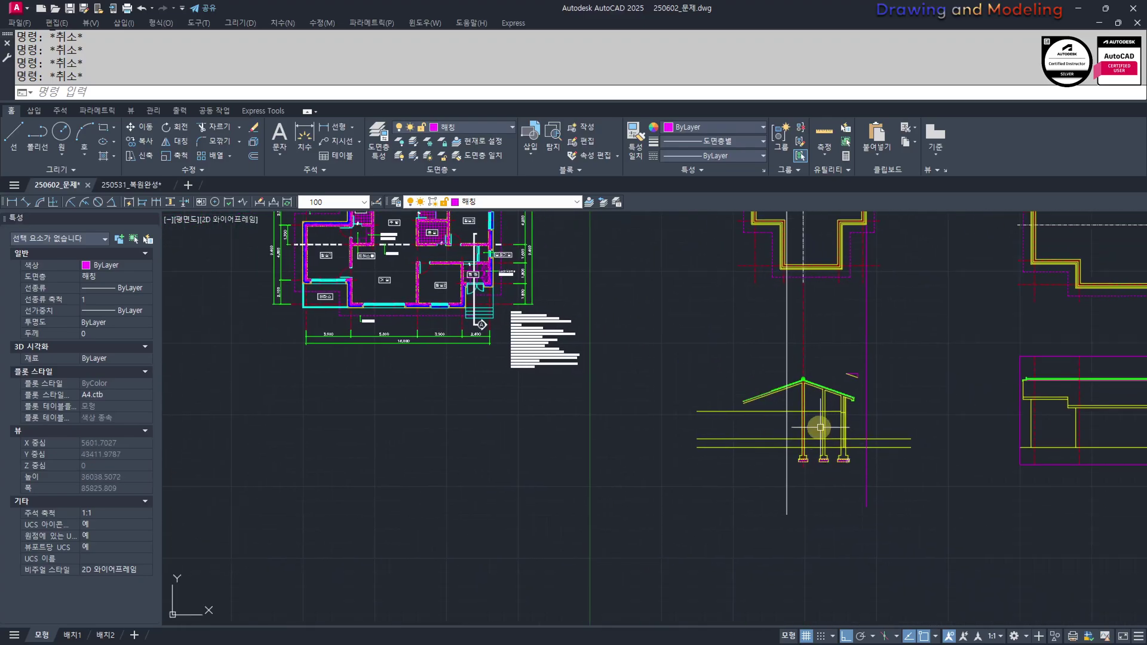
Offset the upper of the section's two lower horizontal lines 40 mm downward
{"action": "middle_click_drag", "start_coordinate": [808, 471], "coordinate": [760, 469]}
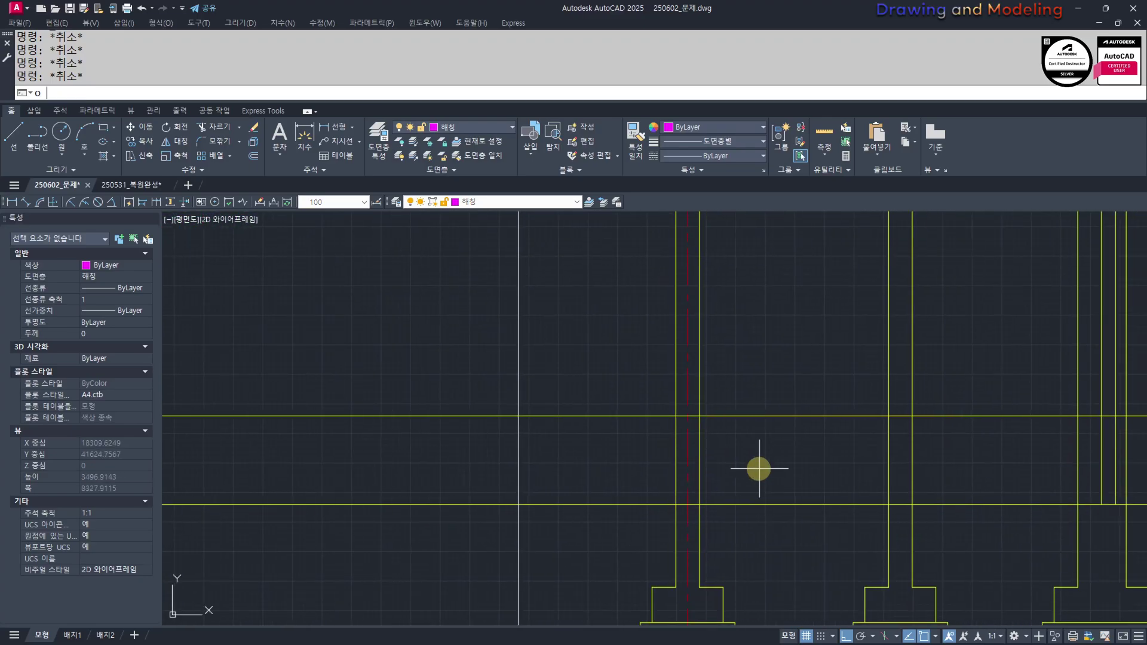
{"action": "key", "text": "Return"}
{"action": "key", "text": "Escape"}
{"action": "type", "text": "o"}
{"action": "key", "text": "Return"}
{"action": "type", "text": "40"}
{"action": "key", "text": "Return"}
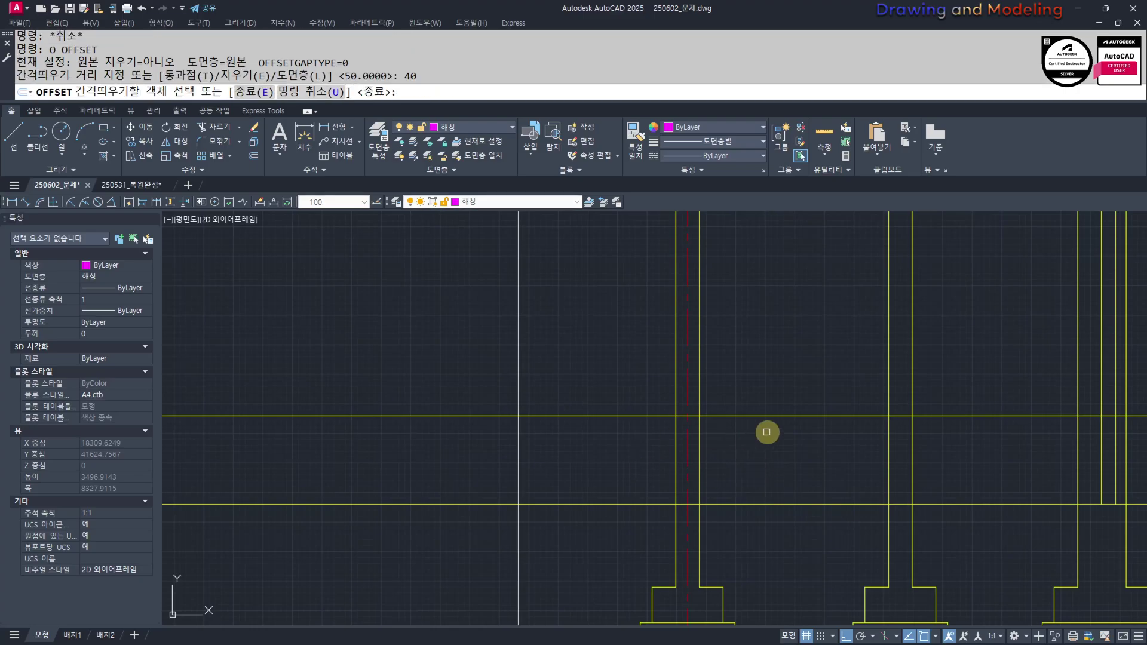
{"action": "scroll", "coordinate": [761, 434], "scroll_direction": "up", "scroll_amount": 2}
{"action": "left_click", "coordinate": [712, 406]}
{"action": "left_click", "coordinate": [725, 463]}
{"action": "key", "text": "Escape"}
Offset the 40 mm floor layer's bottom line 80 mm downward
{"action": "key", "text": "Return"}
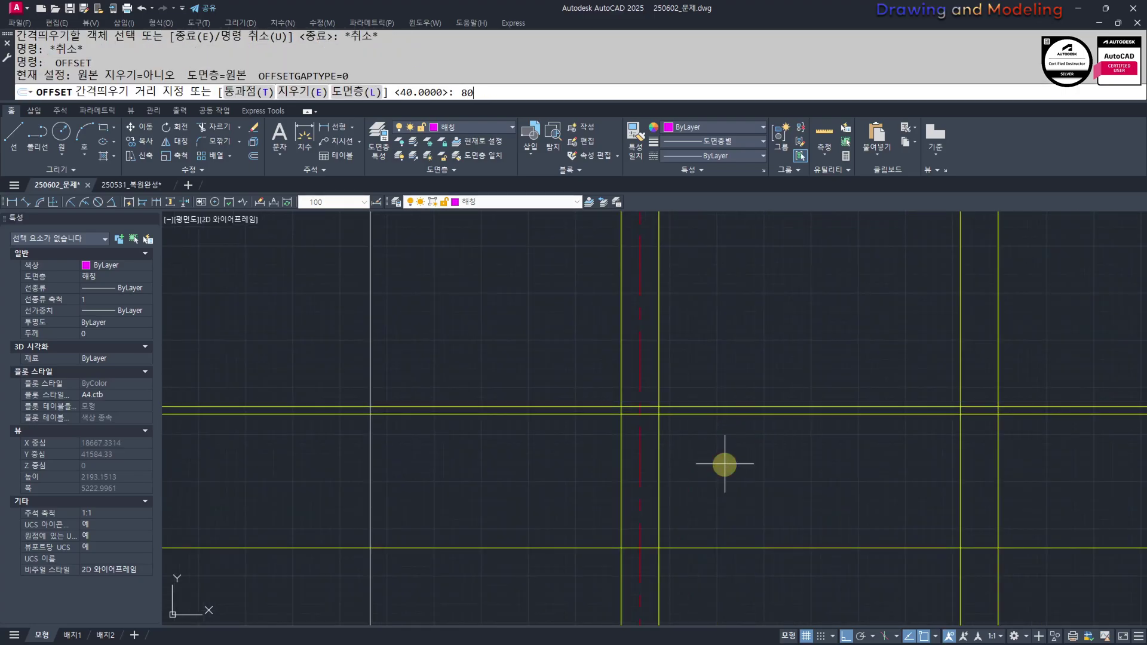
{"action": "type", "text": "80"}
{"action": "key", "text": "Return"}
{"action": "left_click", "coordinate": [687, 410]}
{"action": "left_click", "coordinate": [673, 422]}
{"action": "key", "text": "Escape"}
Offset the 80 mm floor layer's bottom line 30 mm downward
{"action": "key", "text": "Return"}
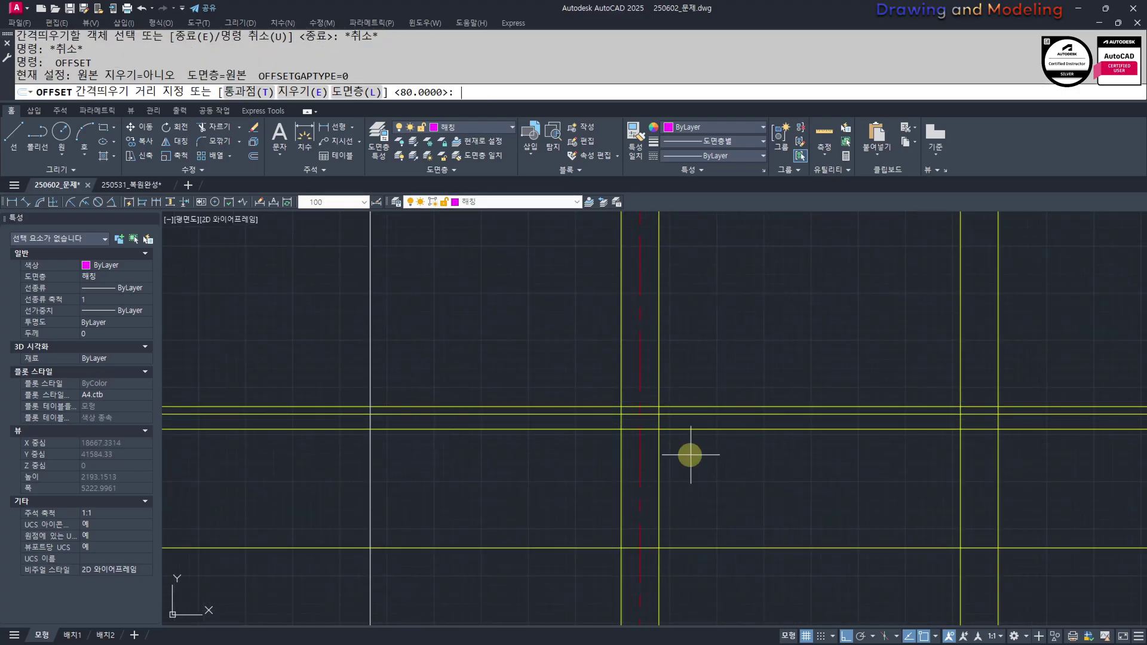
{"action": "type", "text": "30"}
{"action": "key", "text": "Return"}
{"action": "left_click", "coordinate": [691, 429]}
{"action": "left_click", "coordinate": [696, 472]}
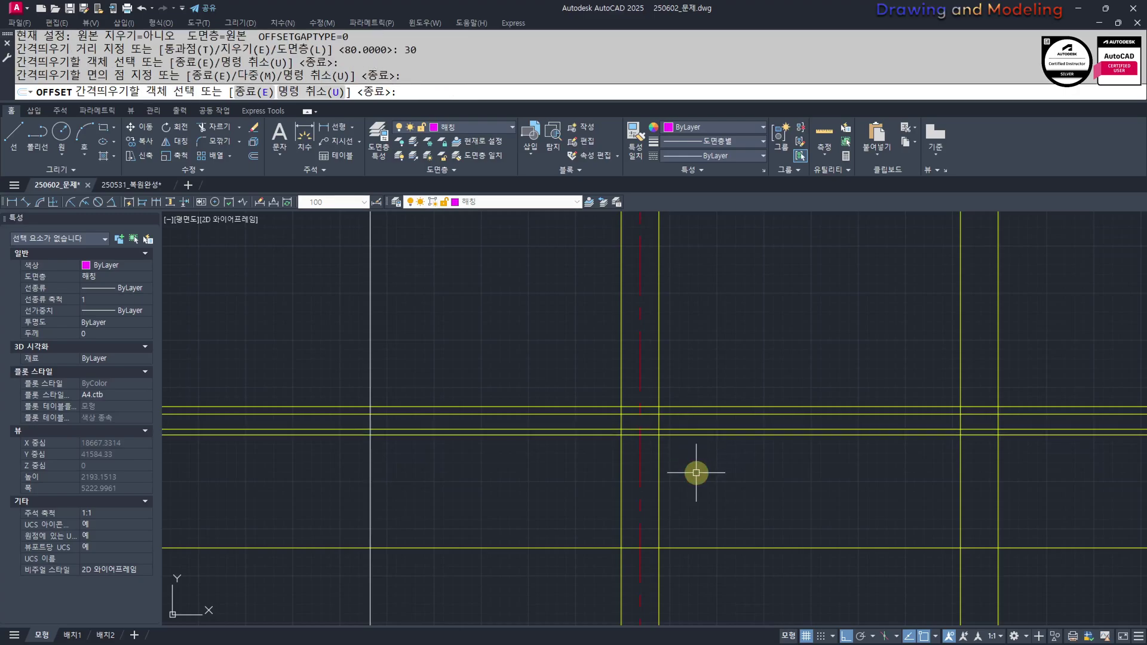
{"action": "key", "text": "Escape"}
Offset the 30 mm floor layer's bottom line 150 mm downward for the floor slab
{"action": "key", "text": "Return"}
{"action": "type", "text": "150"}
{"action": "key", "text": "Return"}
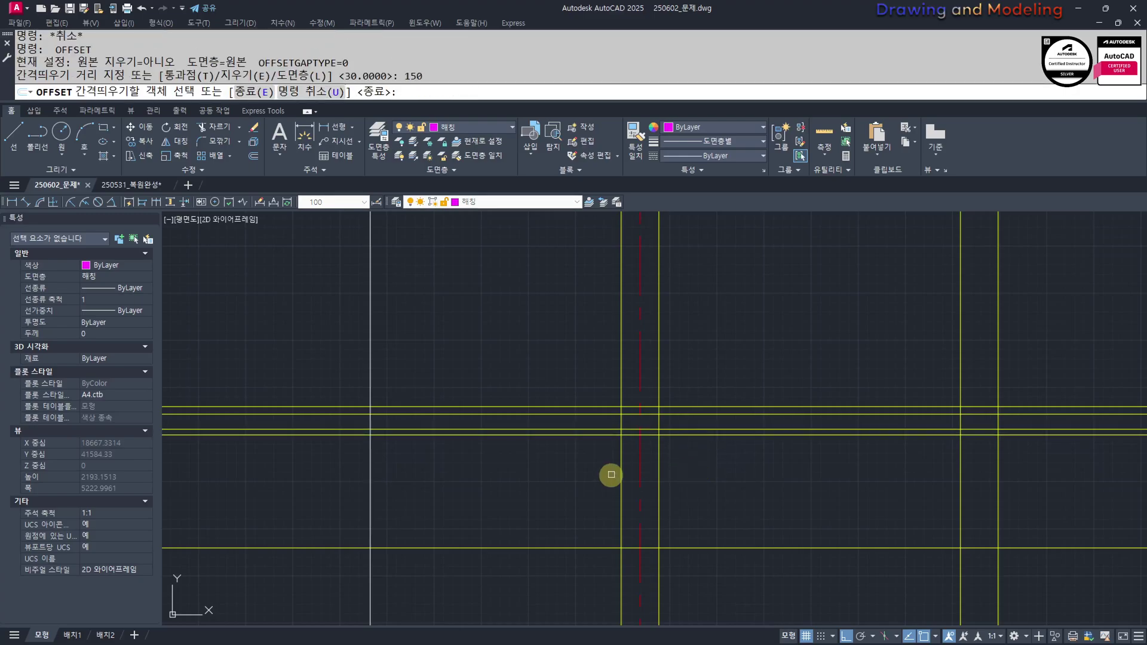
{"action": "left_click", "coordinate": [673, 435]}
{"action": "left_click", "coordinate": [684, 483]}
{"action": "key", "text": "Escape"}
Offset the floor slab's bottom line 85 mm downward for the insulation layer
{"action": "key", "text": "Return"}
{"action": "key", "text": "Escape"}
{"action": "key", "text": "Return"}
{"action": "type", "text": "85"}
{"action": "key", "text": "Return"}
{"action": "left_click", "coordinate": [710, 464]}
{"action": "left_click", "coordinate": [712, 501]}
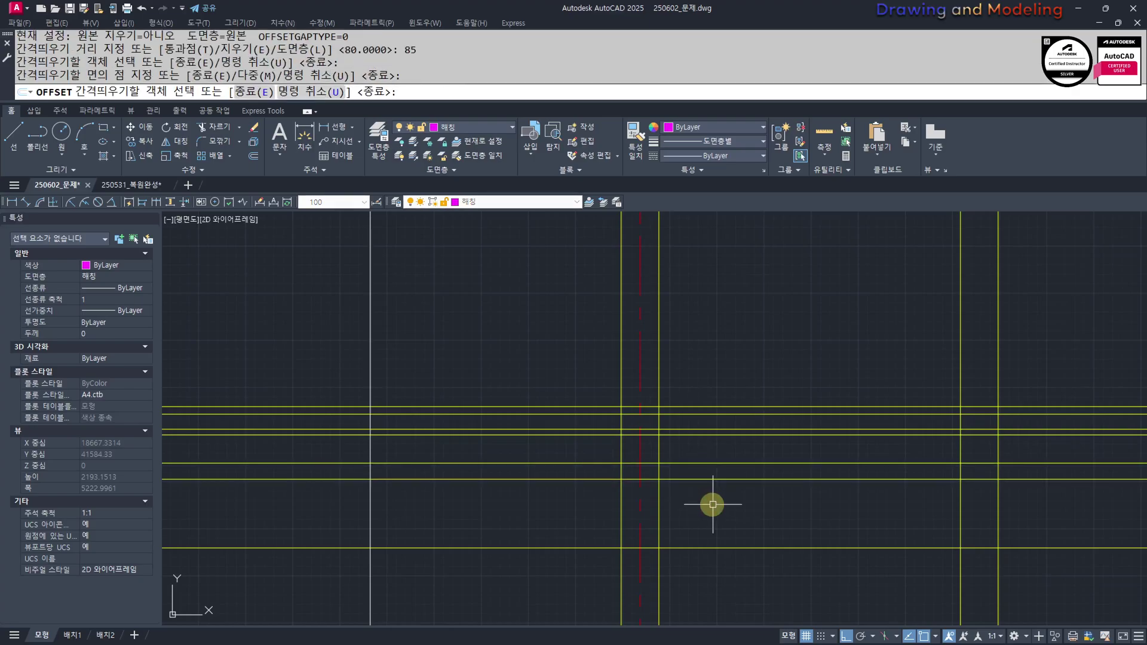
{"action": "key", "text": "Escape"}
{"action": "key", "text": "Escape"}
Trim the floor layer lines inside the wall with the red centre line, using both wall faces as cutting edges
{"action": "middle_click_drag", "start_coordinate": [711, 500], "coordinate": [622, 490]}
{"action": "scroll", "coordinate": [541, 420], "scroll_direction": "up", "scroll_amount": 2}
{"action": "type", "text": "tr"}
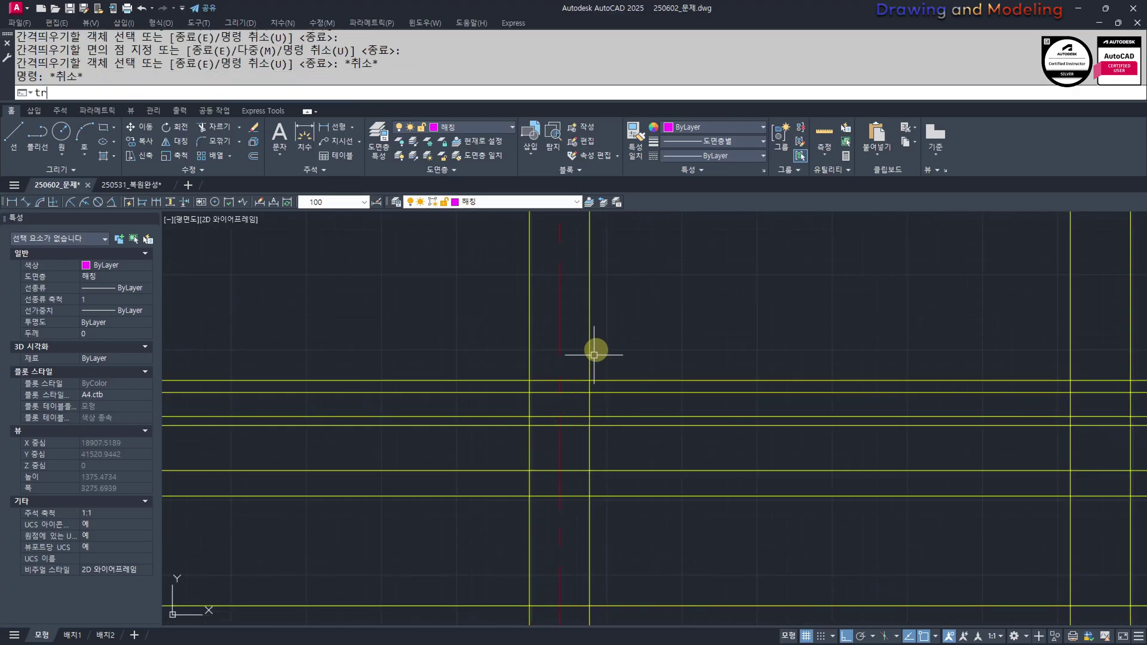
{"action": "key", "text": "Return"}
{"action": "left_click", "coordinate": [595, 352]}
{"action": "left_click", "coordinate": [570, 359]}
{"action": "left_click", "coordinate": [530, 362]}
{"action": "left_click", "coordinate": [517, 358]}
{"action": "left_click", "coordinate": [521, 355]}
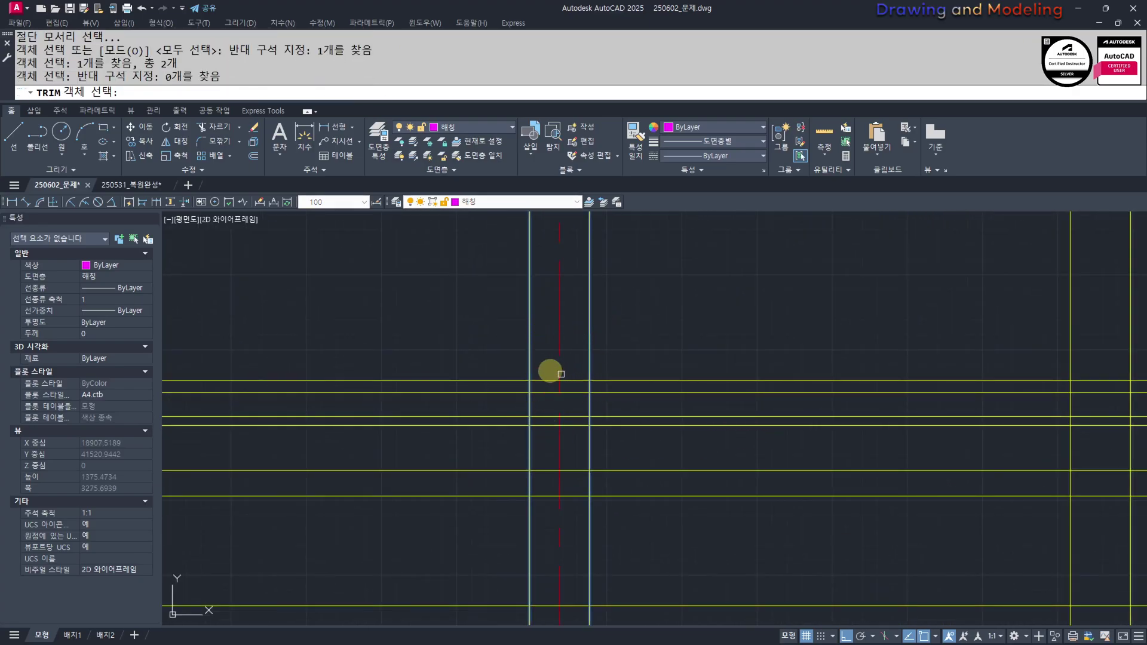
{"action": "key", "text": "Return"}
{"action": "left_click", "coordinate": [561, 374]}
{"action": "left_click", "coordinate": [544, 360]}
{"action": "key", "text": "Escape"}
{"action": "key", "text": "Escape"}
Trim both faces of the centre-line wall between the top and bottom of the 150 mm floor slab
{"action": "key", "text": "Return"}
{"action": "left_click", "coordinate": [596, 436]}
{"action": "left_click", "coordinate": [572, 447]}
{"action": "key", "text": "Escape"}
{"action": "key", "text": "Escape"}
{"action": "key", "text": "Return"}
{"action": "key", "text": "Return"}
{"action": "left_click", "coordinate": [590, 443]}
{"action": "left_click", "coordinate": [582, 452]}
{"action": "key", "text": "Escape"}
{"action": "key", "text": "Escape"}
Draw a horizontal line across the centre-line wall at the floor's top level and match its properties to the wall line
{"action": "scroll", "coordinate": [760, 468], "scroll_direction": "down", "scroll_amount": 6}
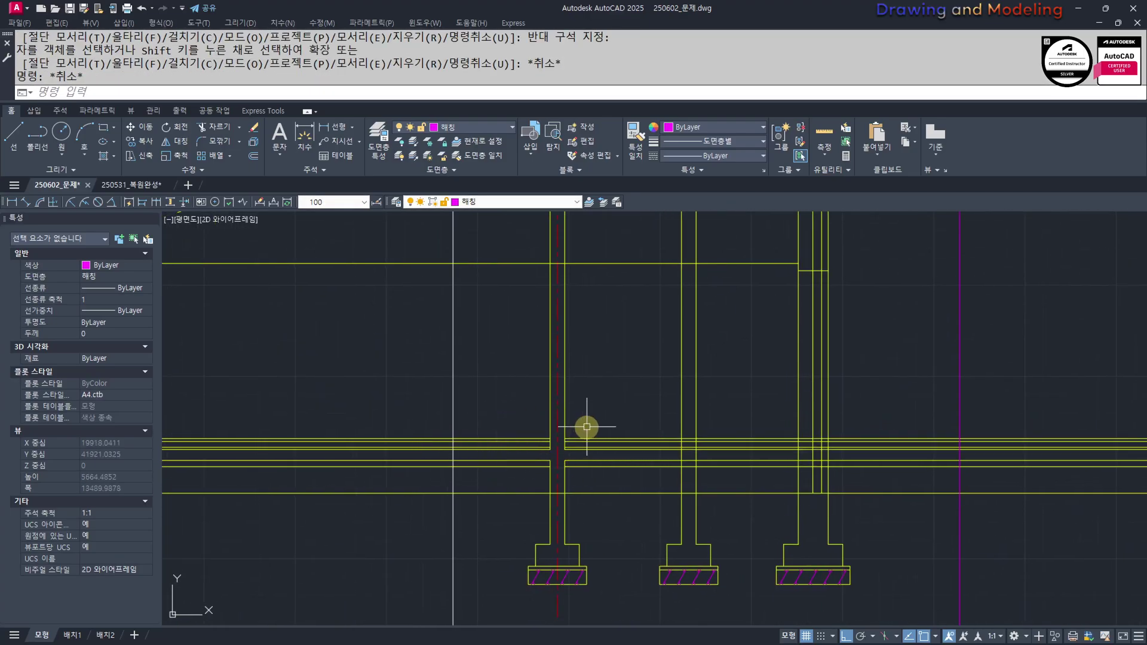
{"action": "scroll", "coordinate": [634, 445], "scroll_direction": "down", "scroll_amount": 4}
{"action": "scroll", "coordinate": [584, 453], "scroll_direction": "up", "scroll_amount": 10}
{"action": "scroll", "coordinate": [679, 425], "scroll_direction": "up", "scroll_amount": 3}
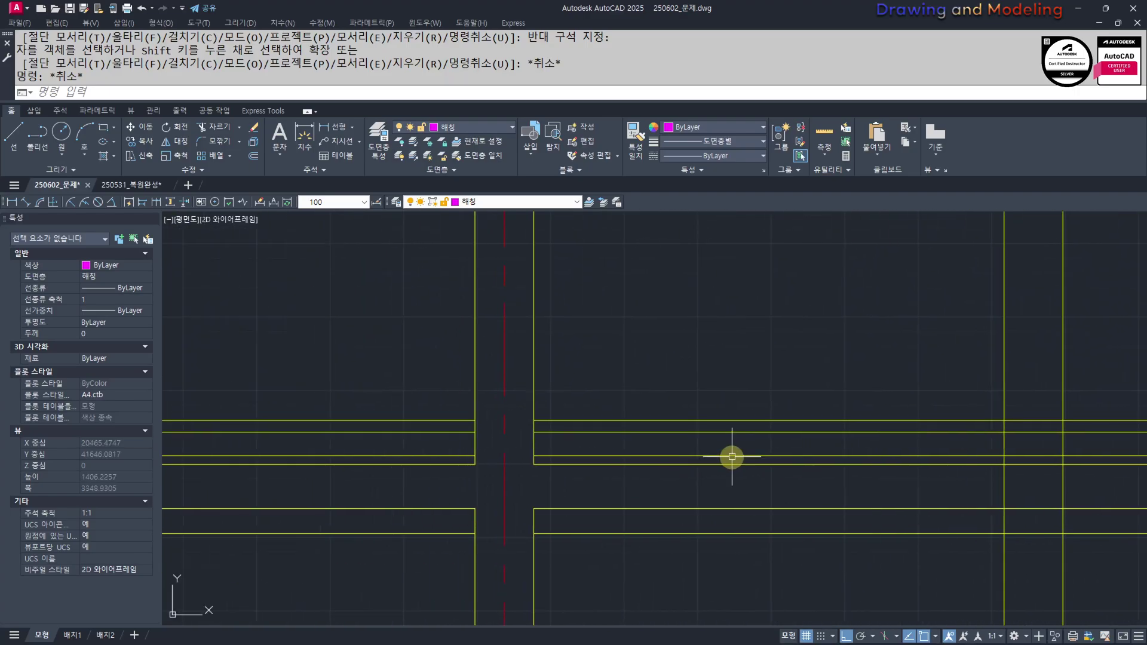
{"action": "type", "text": "l"}
{"action": "key", "text": "Return"}
{"action": "left_click", "coordinate": [603, 439]}
{"action": "left_click", "coordinate": [448, 435]}
{"action": "key", "text": "Escape"}
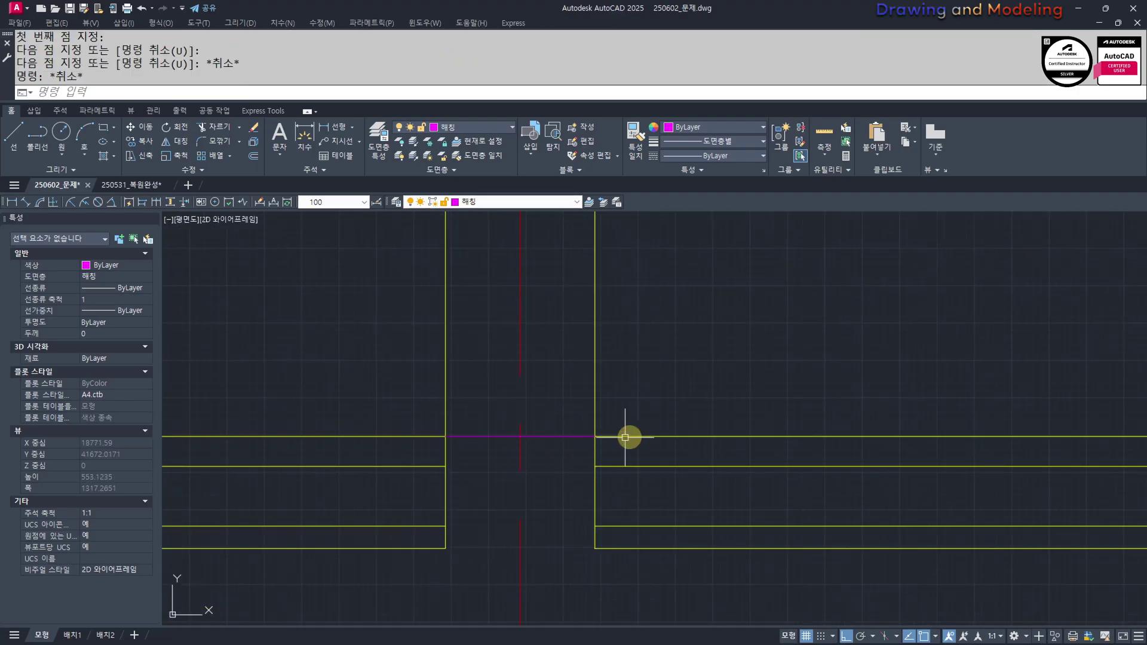
{"action": "middle_click_drag", "start_coordinate": [611, 416], "coordinate": [591, 432]}
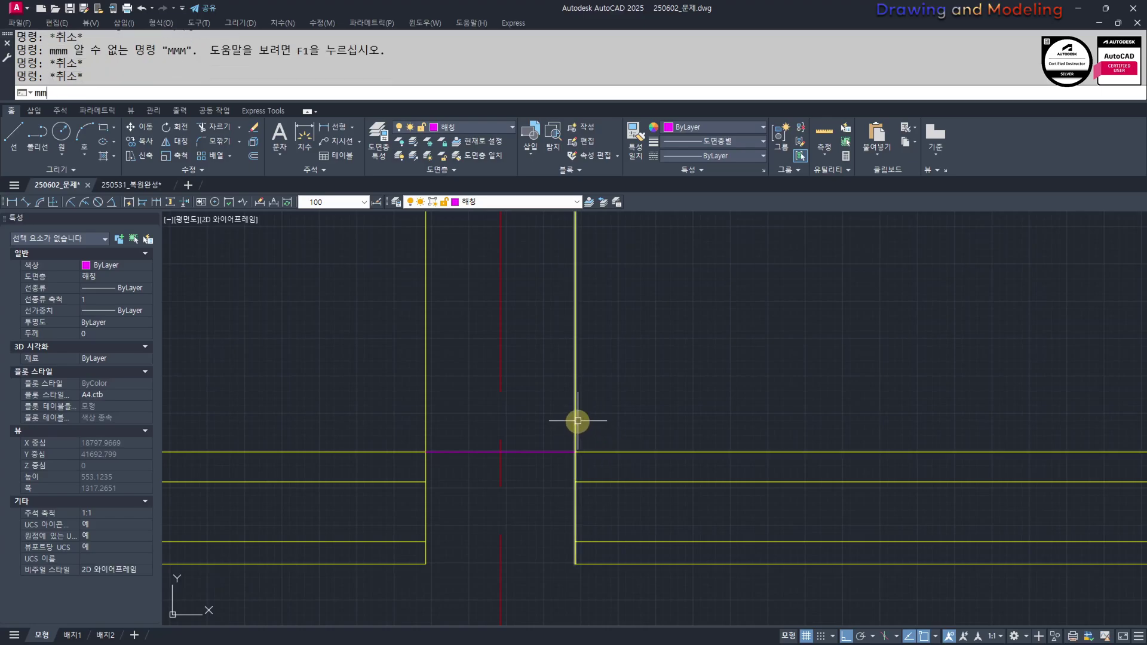
{"action": "key", "text": "BackSpace"}
{"action": "key", "text": "BackSpace"}
{"action": "type", "text": "tr"}
{"action": "key", "text": "Return"}
{"action": "scroll", "coordinate": [597, 454], "scroll_direction": "down", "scroll_amount": 4}
{"action": "left_click", "coordinate": [672, 371]}
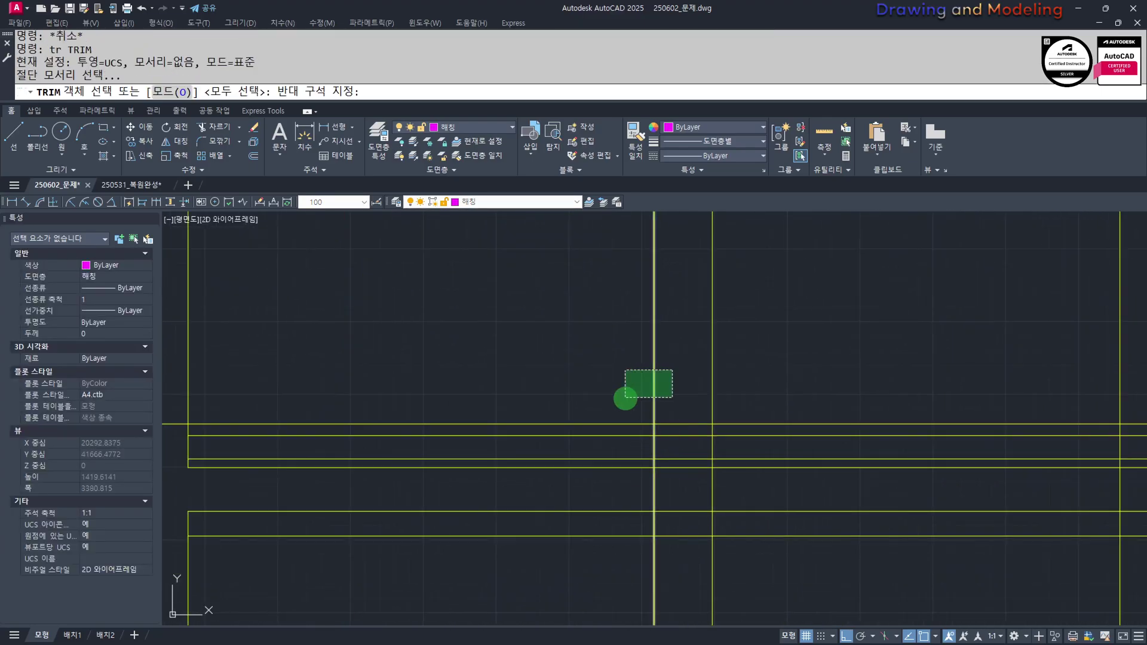
{"action": "left_click", "coordinate": [623, 397]}
{"action": "key", "text": "Return"}
{"action": "left_click", "coordinate": [689, 374]}
{"action": "key", "text": "Escape"}
{"action": "key", "text": "Escape"}
{"action": "middle_click_drag", "start_coordinate": [739, 385], "coordinate": [705, 399]}
{"action": "type", "text": "tr"}
{"action": "left_click", "coordinate": [704, 397]}
{"action": "left_click", "coordinate": [570, 388]}
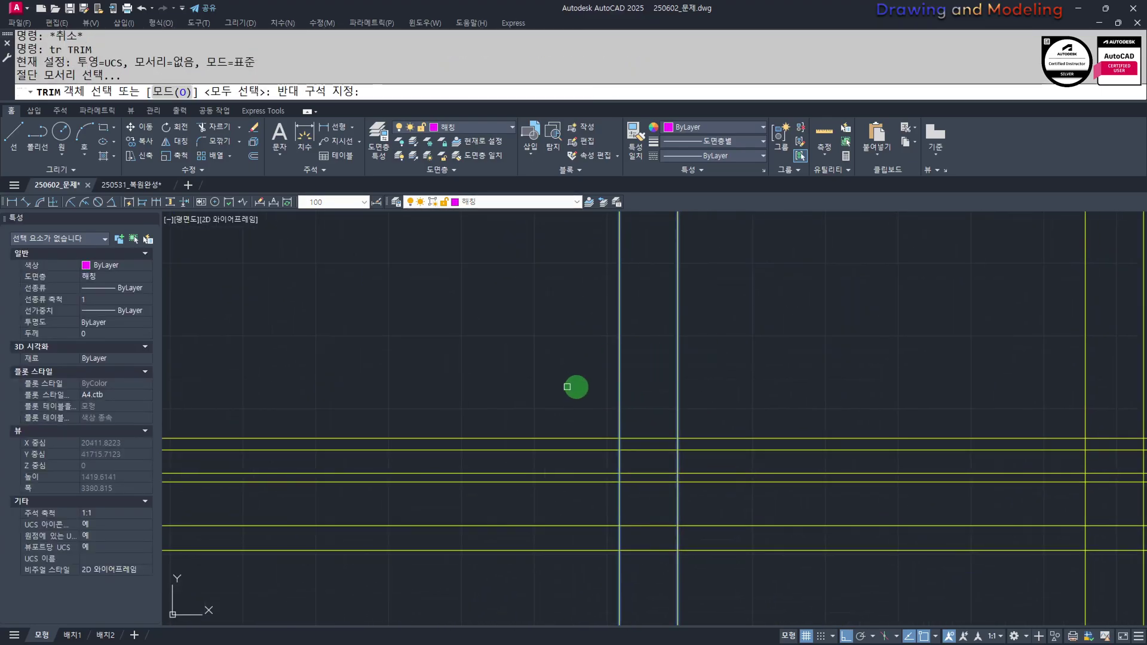
{"action": "key", "text": "Return"}
{"action": "key", "text": "Escape"}
{"action": "key", "text": "Escape"}
Trim the floor layer lines that extend past the second wall's inner face, keeping the ground line
{"action": "scroll", "coordinate": [638, 418], "scroll_direction": "down", "scroll_amount": 6}
{"action": "scroll", "coordinate": [562, 437], "scroll_direction": "up", "scroll_amount": 2}
{"action": "type", "text": "tr"}
{"action": "left_click", "coordinate": [702, 347]}
{"action": "left_click", "coordinate": [648, 360]}
{"action": "scroll", "coordinate": [700, 410], "scroll_direction": "up", "scroll_amount": 2}
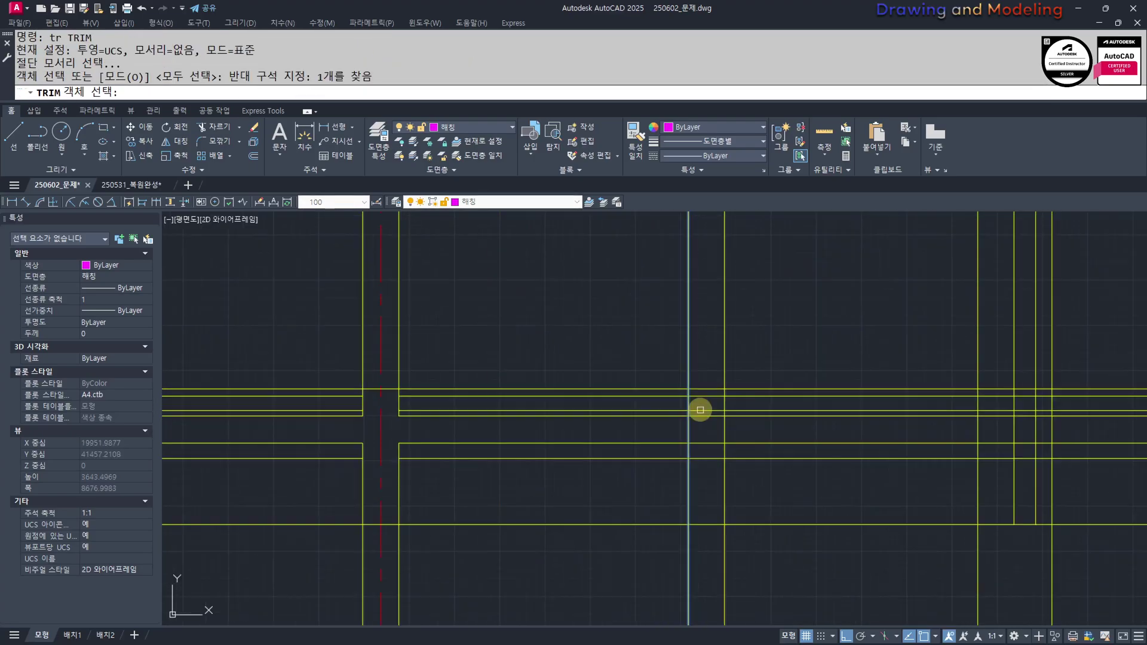
{"action": "scroll", "coordinate": [701, 410], "scroll_direction": "up", "scroll_amount": 2}
{"action": "key", "text": "Return"}
{"action": "left_click", "coordinate": [709, 328]}
{"action": "left_click", "coordinate": [661, 510]}
{"action": "key", "text": "Escape"}
Trim the second wall's inner face between the top and bottom of the floor slab
{"action": "type", "text": "tr"}
{"action": "left_click", "coordinate": [705, 433]}
{"action": "left_click", "coordinate": [631, 450]}
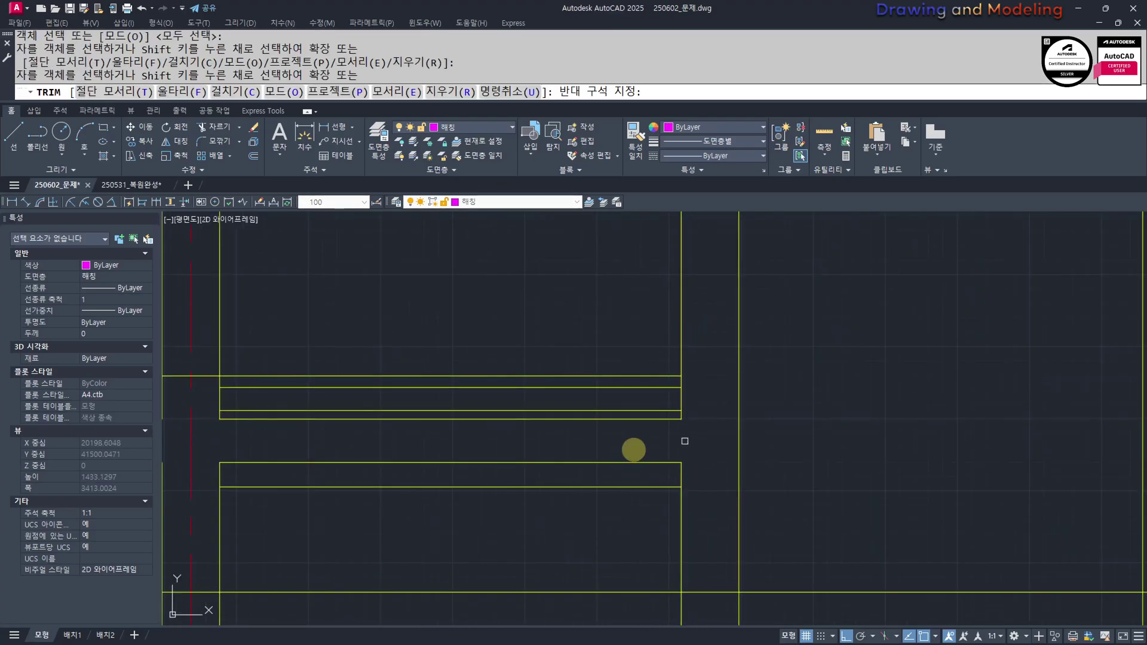
{"action": "key", "text": "Escape"}
Draw a horizontal line across the second wall, from the end of the floor's top line to the outer face
{"action": "scroll", "coordinate": [684, 462], "scroll_direction": "up", "scroll_amount": 2}
{"action": "type", "text": "l"}
{"action": "key", "text": "Return"}
{"action": "left_click", "coordinate": [558, 440]}
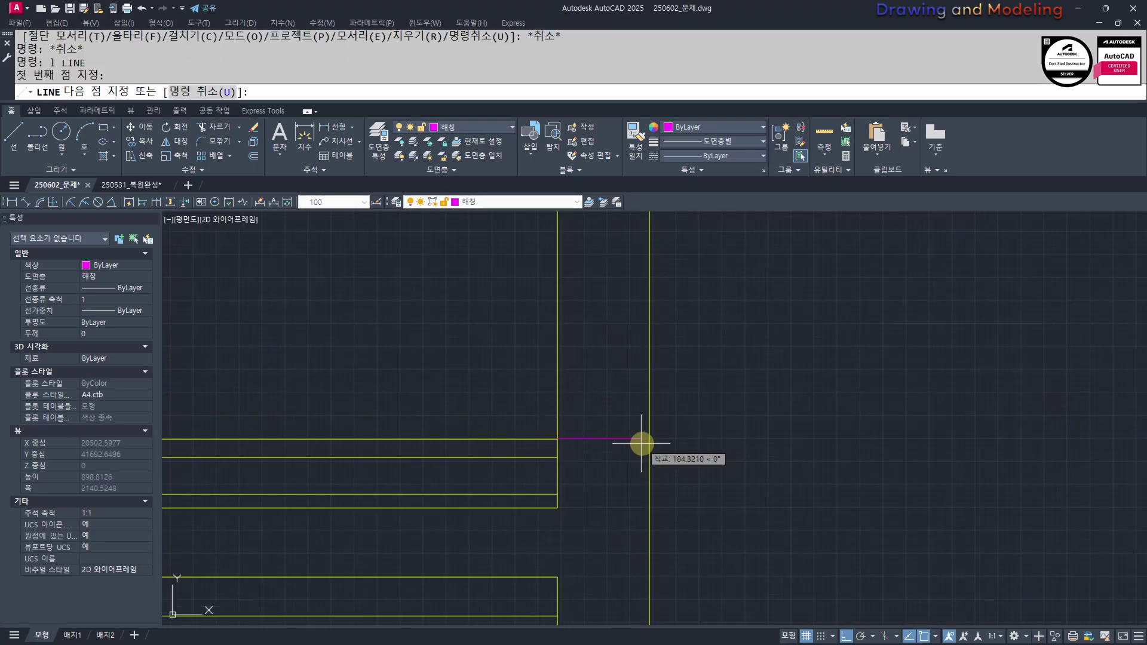
{"action": "key", "text": "Escape"}
{"action": "key", "text": "Escape"}
Match the properties of the wall's outer face to the line across the second wall
{"action": "middle_click_drag", "start_coordinate": [706, 452], "coordinate": [696, 438]}
{"action": "type", "text": "ma"}
{"action": "left_click", "coordinate": [639, 401]}
{"action": "left_click", "coordinate": [602, 396]}
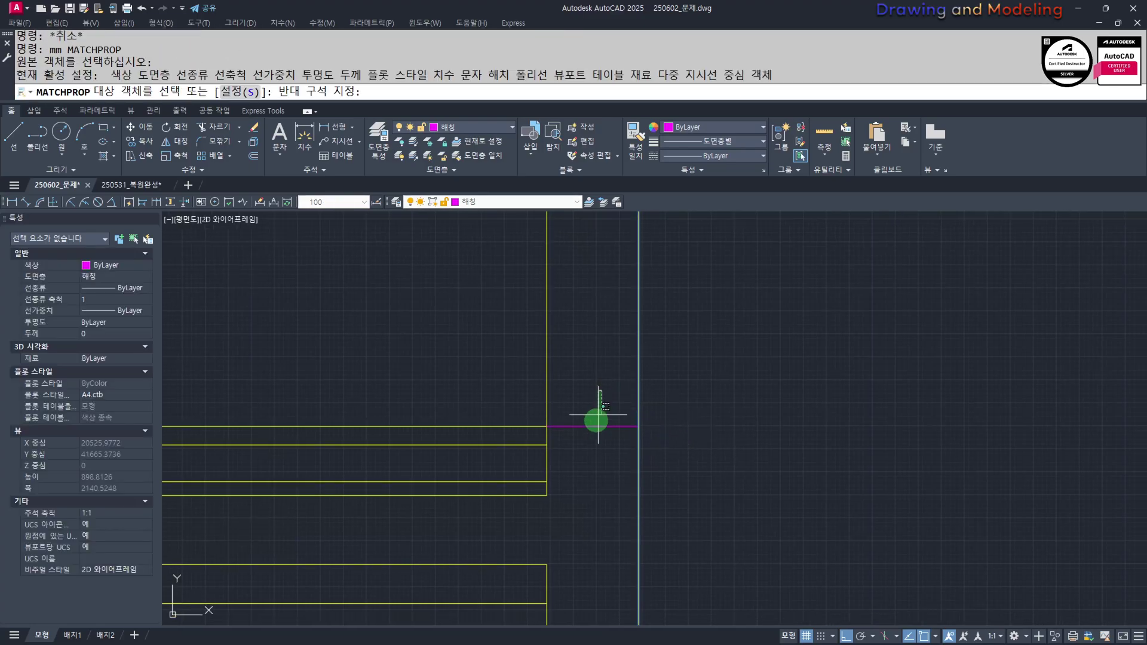
{"action": "left_click", "coordinate": [573, 433]}
{"action": "key", "text": "Escape"}
{"action": "key", "text": "Escape"}
Draw a horizontal line about 4249 mm long from the slab's top corner at the second wall, out past the vertical magenta line
{"action": "scroll", "coordinate": [568, 411], "scroll_direction": "down", "scroll_amount": 2}
{"action": "scroll", "coordinate": [601, 447], "scroll_direction": "down", "scroll_amount": 4}
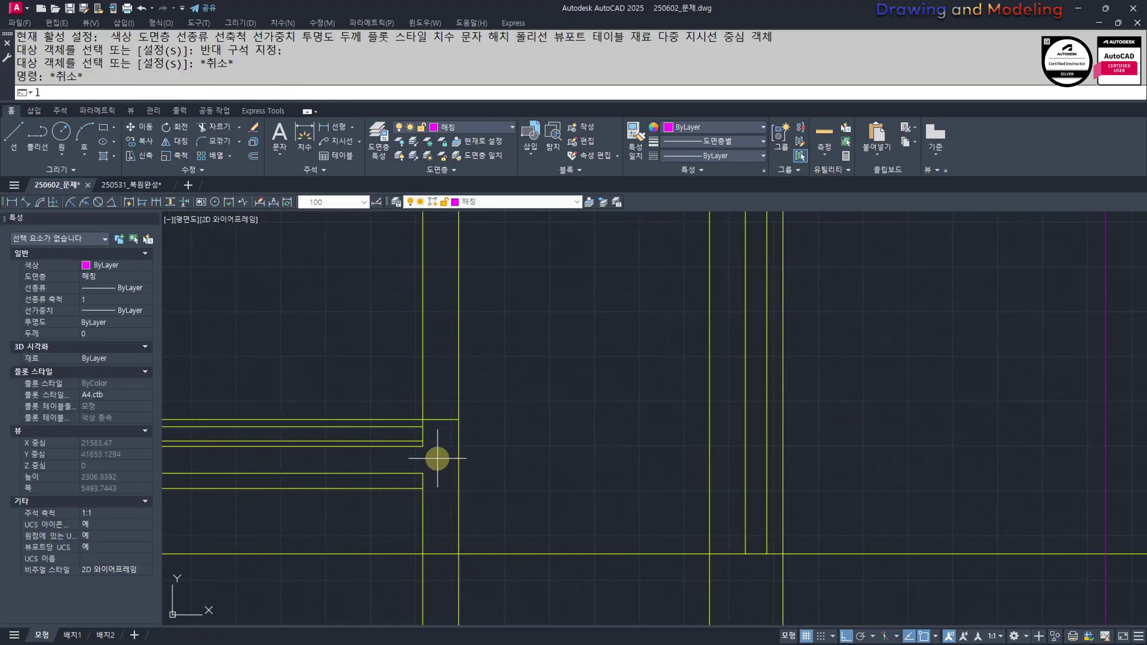
{"action": "type", "text": "l"}
{"action": "key", "text": "Return"}
{"action": "scroll", "coordinate": [423, 445], "scroll_direction": "up", "scroll_amount": 4}
{"action": "left_click", "coordinate": [422, 444]}
{"action": "scroll", "coordinate": [598, 508], "scroll_direction": "down", "scroll_amount": 4}
{"action": "middle_click_drag", "start_coordinate": [641, 521], "coordinate": [265, 507]}
{"action": "key", "text": "Escape"}
{"action": "key", "text": "Escape"}
{"action": "middle_click_drag", "start_coordinate": [524, 517], "coordinate": [564, 504]}
{"action": "middle_click_drag", "start_coordinate": [745, 530], "coordinate": [775, 498]}
{"action": "left_click", "coordinate": [846, 459]}
{"action": "left_click", "coordinate": [804, 421]}
{"action": "left_click", "coordinate": [777, 421]}
{"action": "left_click", "coordinate": [726, 508]}
{"action": "key", "text": "Escape"}
{"action": "key", "text": "Escape"}
{"action": "type", "text": "op"}
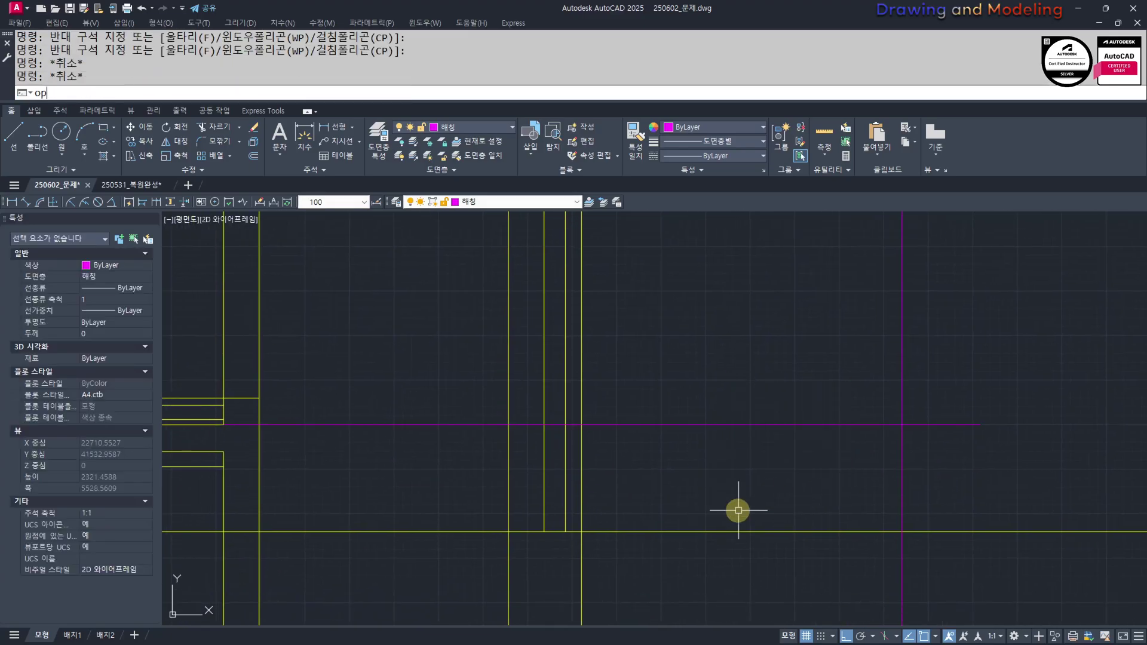
{"action": "key", "text": "space"}
{"action": "key", "text": "Escape"}
{"action": "key", "text": "Escape"}
{"action": "key", "text": "Escape"}
{"action": "key", "text": "Escape"}
{"action": "left_click", "coordinate": [680, 479]}
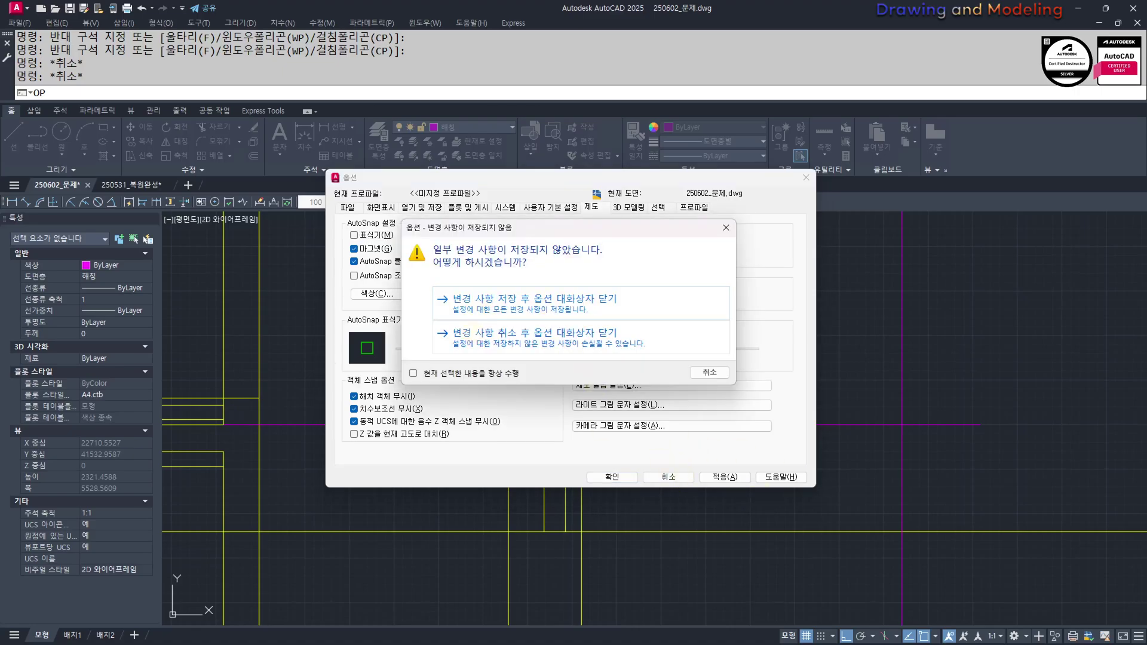
{"action": "left_click", "coordinate": [478, 334]}
{"action": "key", "text": "Escape"}
{"action": "key", "text": "Escape"}
Offset the long horizontal magenta line 30 mm upward
{"action": "middle_click_drag", "start_coordinate": [766, 483], "coordinate": [725, 506]}
{"action": "type", "text": "o"}
{"action": "key", "text": "space"}
{"action": "type", "text": "30"}
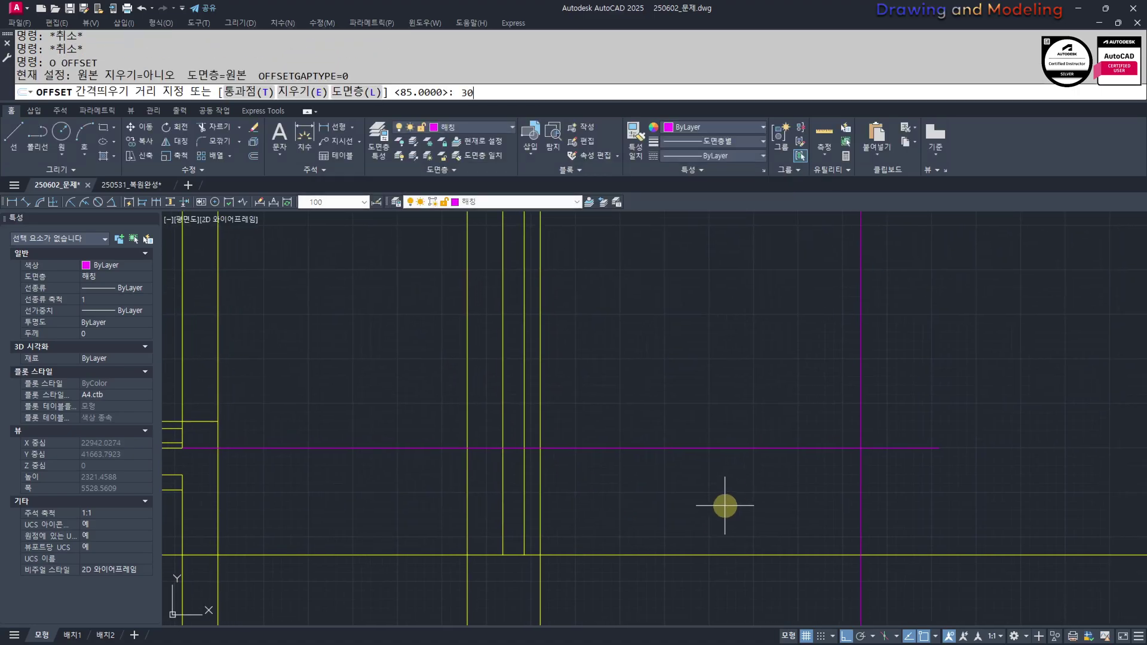
{"action": "key", "text": "Return"}
{"action": "left_click", "coordinate": [703, 451]}
{"action": "left_click", "coordinate": [724, 396]}
{"action": "key", "text": "Escape"}
{"action": "key", "text": "Escape"}
{"action": "scroll", "coordinate": [705, 450], "scroll_direction": "up", "scroll_amount": 2}
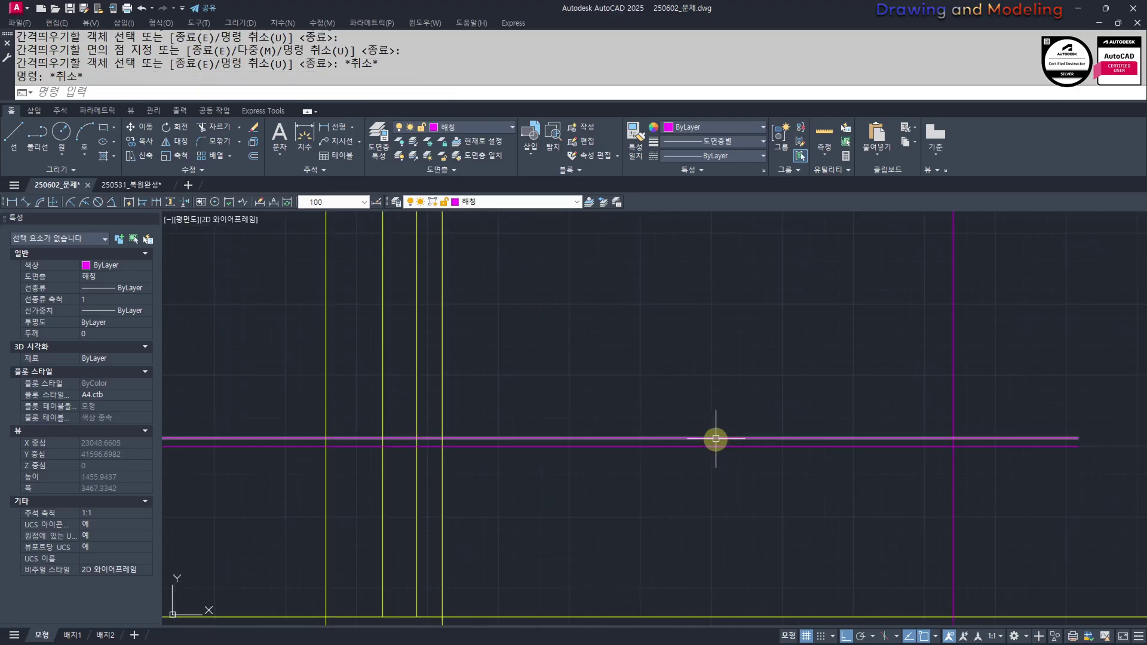
Erase the original lower horizontal magenta line, keeping its offset copy
{"action": "left_click", "coordinate": [714, 438]}
{"action": "key", "text": "Escape"}
{"action": "key", "text": "Escape"}
{"action": "left_click", "coordinate": [700, 449]}
{"action": "type", "text": "e"}
{"action": "key", "text": "space"}
{"action": "key", "text": "Escape"}
{"action": "key", "text": "Escape"}
{"action": "left_click", "coordinate": [715, 447]}
{"action": "type", "text": "e"}
{"action": "key", "text": "space"}
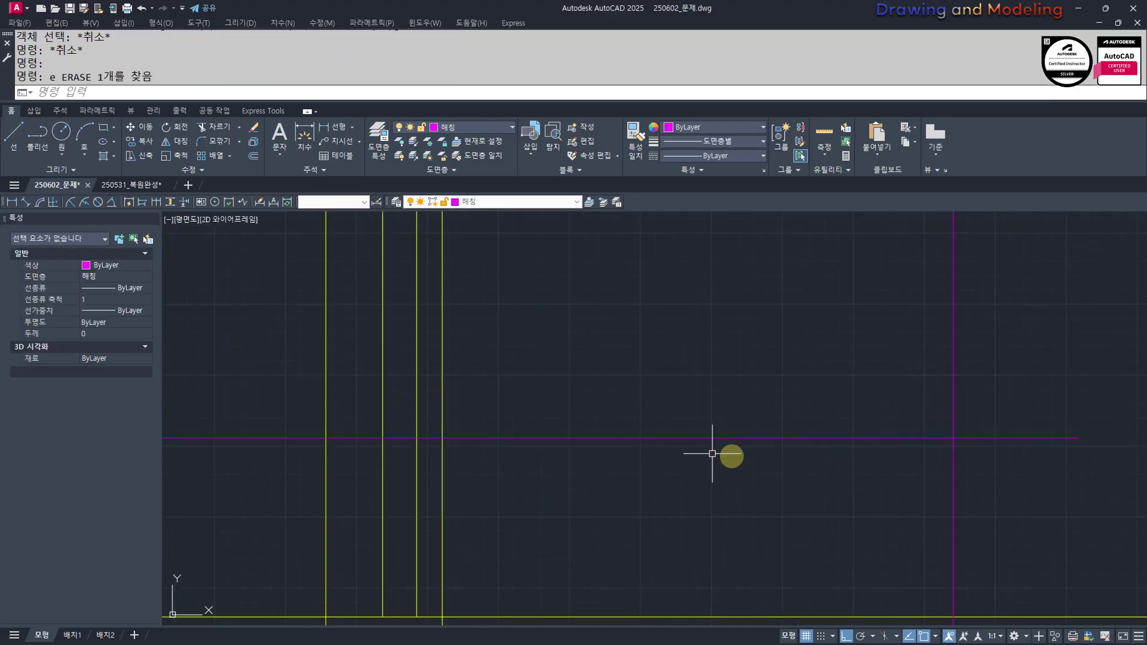
Move the remaining horizontal magenta line to the 마감선 layer
{"action": "left_click", "coordinate": [723, 463]}
{"action": "left_click", "coordinate": [693, 417]}
{"action": "left_click", "coordinate": [508, 205]}
{"action": "left_click", "coordinate": [507, 300]}
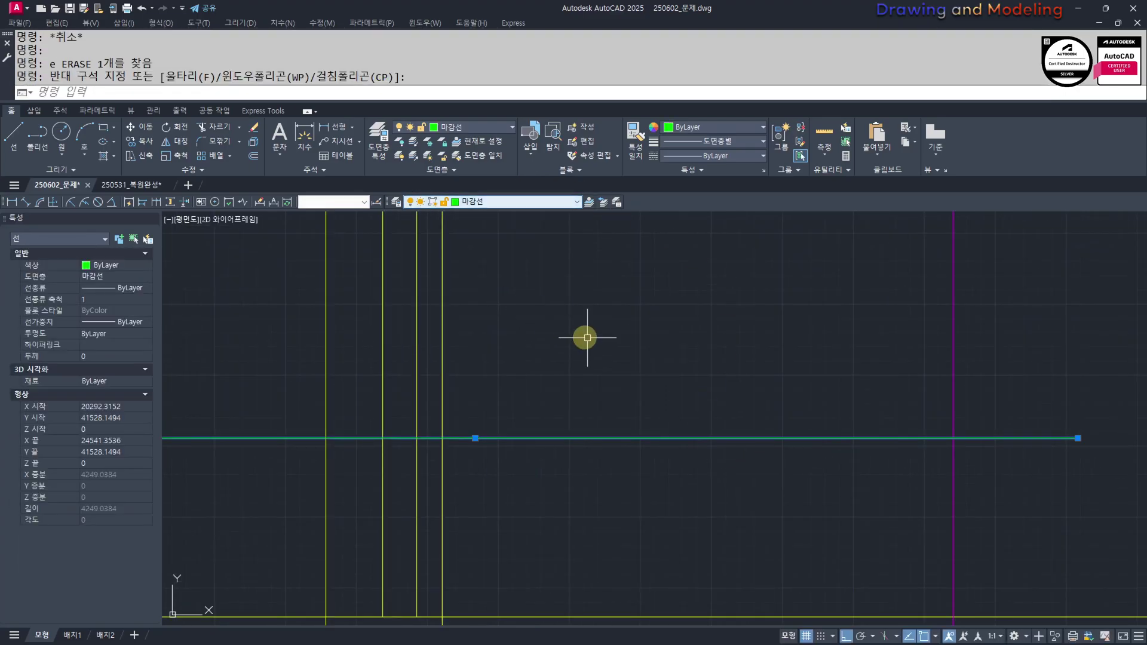
{"action": "key", "text": "Escape"}
Trim the vertical magenta line above the green finish line and below the ground line
{"action": "scroll", "coordinate": [801, 469], "scroll_direction": "down", "scroll_amount": 4}
{"action": "type", "text": "tr"}
{"action": "left_click", "coordinate": [866, 496]}
{"action": "left_click", "coordinate": [825, 348]}
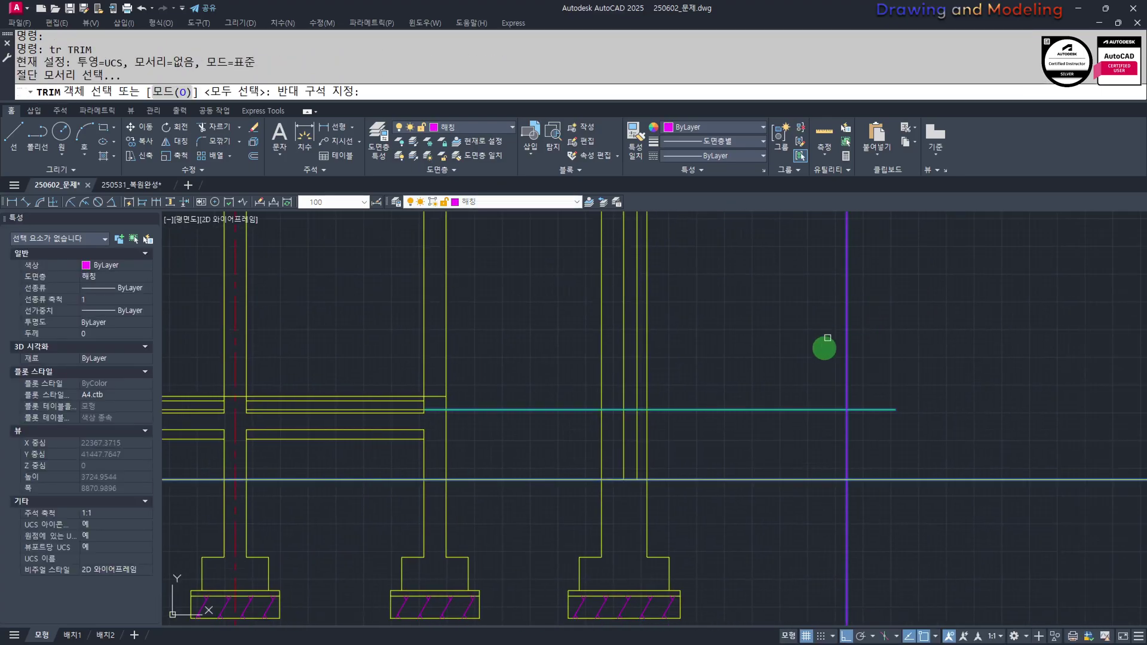
{"action": "key", "text": "space"}
{"action": "left_click", "coordinate": [861, 358]}
{"action": "left_click", "coordinate": [801, 341]}
{"action": "left_click", "coordinate": [790, 537]}
{"action": "key", "text": "Escape"}
{"action": "key", "text": "Escape"}
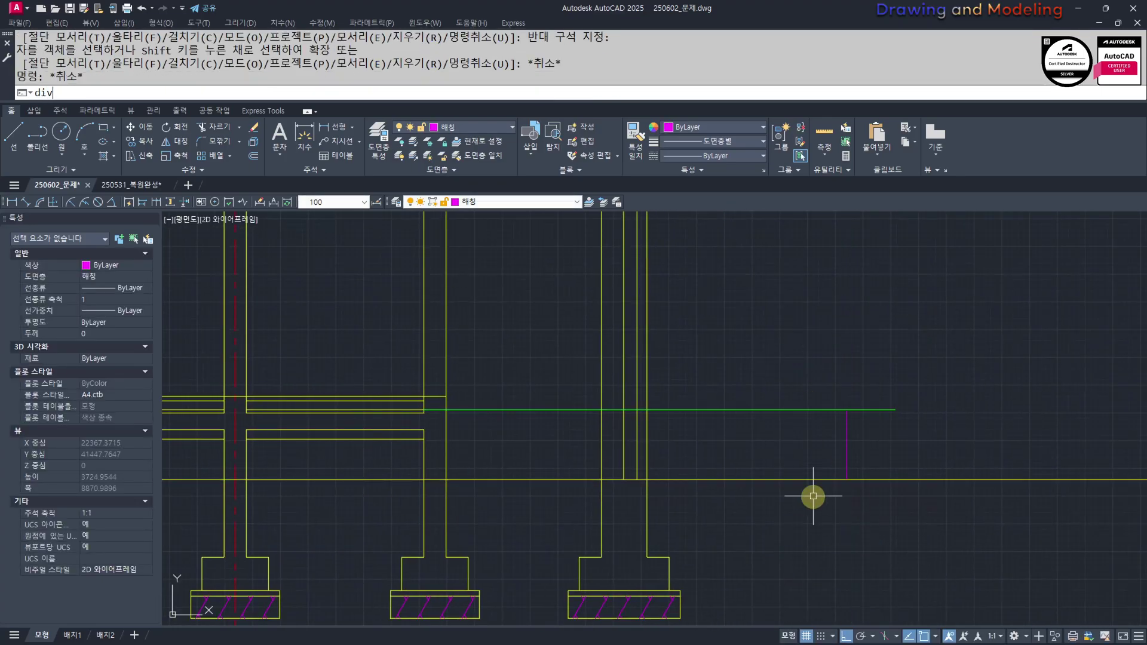
Divide the vertical magenta line between the green finish line and the ground line into four equal segments
{"action": "key", "text": "Return"}
{"action": "left_click", "coordinate": [845, 424]}
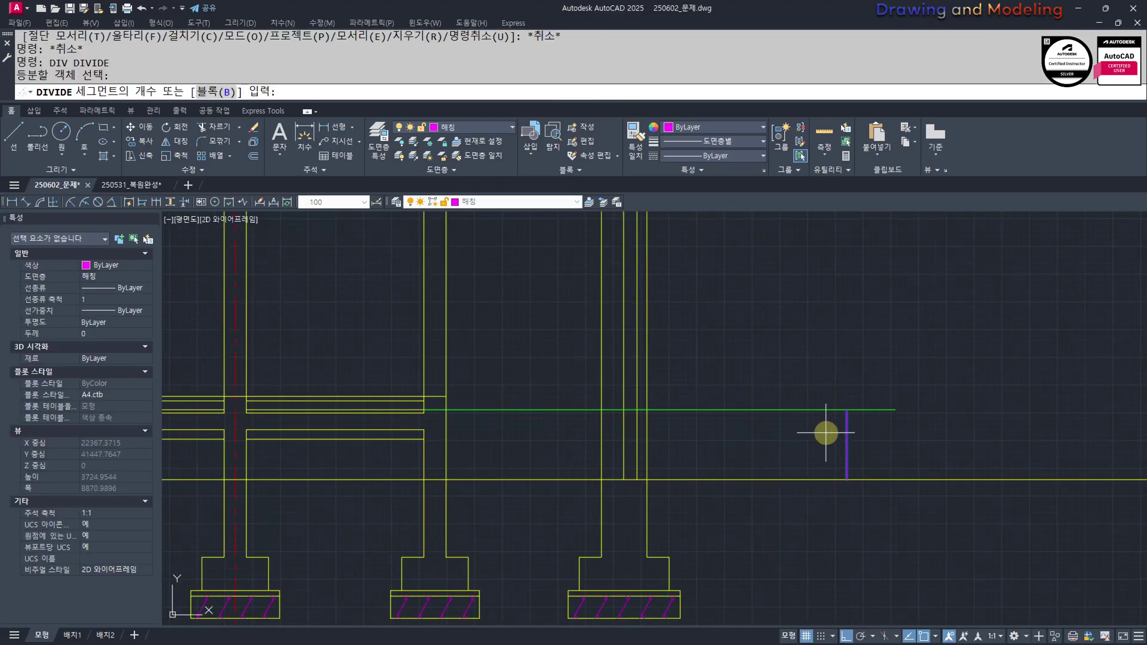
{"action": "key", "text": "space"}
{"action": "key", "text": "Escape"}
{"action": "key", "text": "Escape"}
Copy the green finish line down to each of the three division points on the vertical magenta line
{"action": "scroll", "coordinate": [849, 442], "scroll_direction": "up", "scroll_amount": 2}
{"action": "type", "text": "co"}
{"action": "left_click", "coordinate": [801, 366]}
{"action": "left_click", "coordinate": [782, 421]}
{"action": "key", "text": "space"}
{"action": "left_click", "coordinate": [845, 391]}
{"action": "left_click", "coordinate": [845, 417]}
{"action": "left_click", "coordinate": [845, 445]}
{"action": "left_click", "coordinate": [845, 474]}
{"action": "key", "text": "Escape"}
{"action": "key", "text": "Escape"}
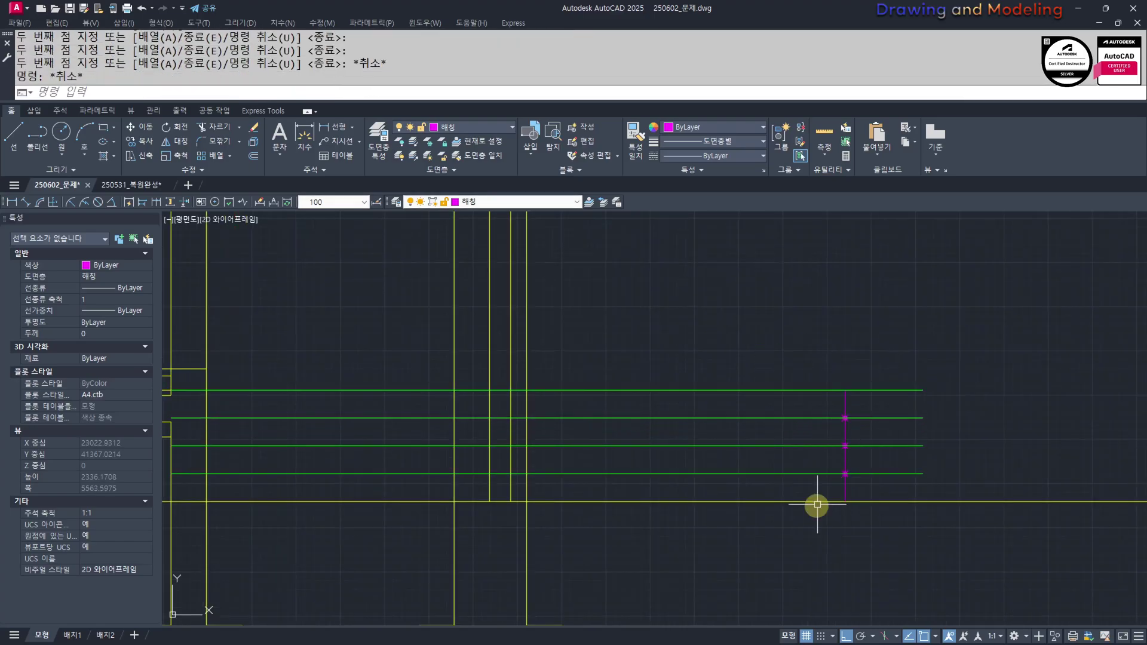
Erase the three division points from the vertical magenta line
{"action": "middle_click_drag", "start_coordinate": [813, 495], "coordinate": [808, 517]}
{"action": "left_click", "coordinate": [808, 517]}
{"action": "left_click", "coordinate": [853, 340]}
{"action": "type", "text": "e"}
{"action": "key", "text": "Return"}
{"action": "key", "text": "Escape"}
{"action": "key", "text": "Escape"}
Offset the vertical magenta line 300 mm toward the house twice to set out the next two risers
{"action": "type", "text": "o"}
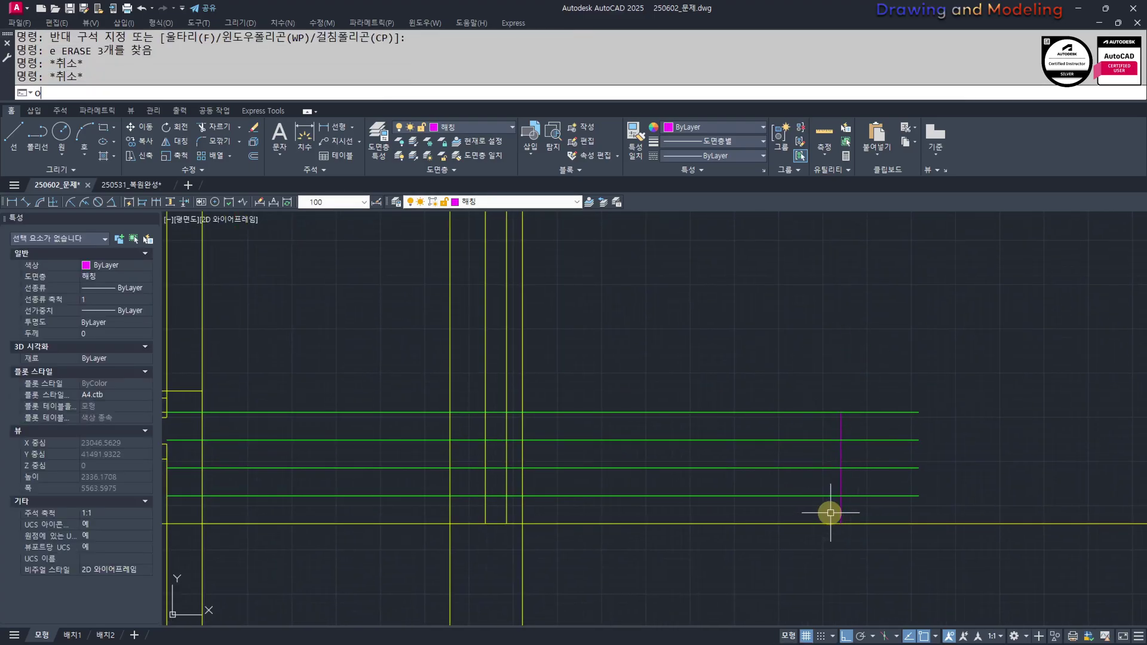
{"action": "key", "text": "Return"}
{"action": "type", "text": "30"}
{"action": "left_click", "coordinate": [786, 509]}
{"action": "key", "text": "Escape"}
Fillet the three magenta riser lines with the two lower green lines at zero radius to form the two lowest steps
{"action": "type", "text": "f"}
{"action": "key", "text": "Return"}
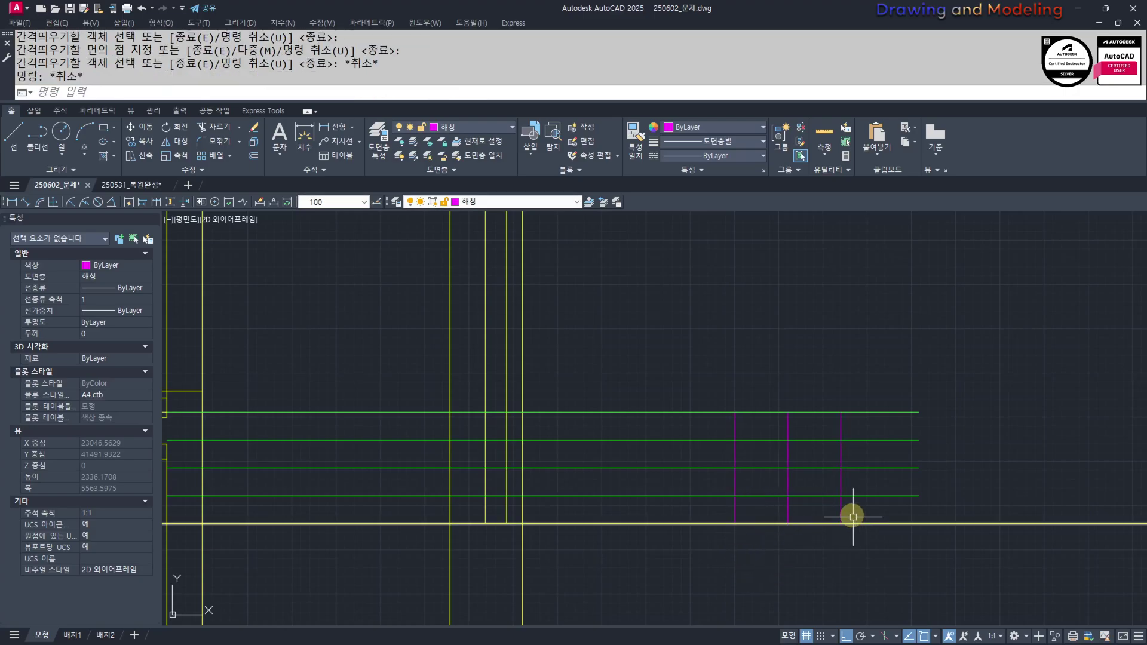
{"action": "left_click", "coordinate": [842, 507]}
{"action": "left_click", "coordinate": [840, 497]}
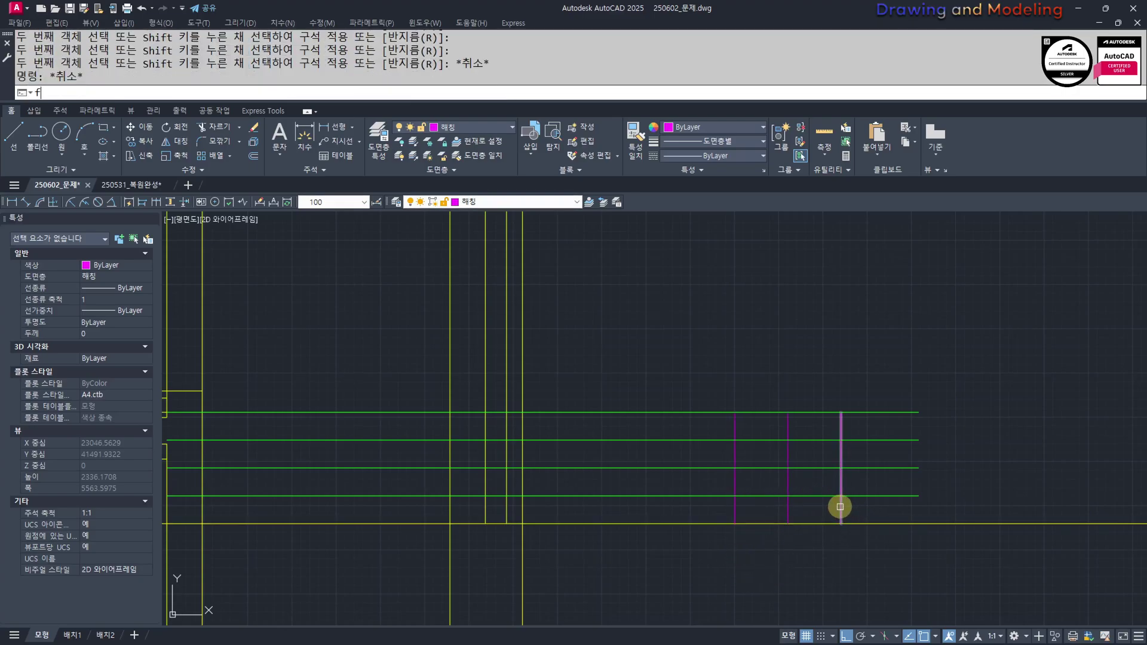
{"action": "key", "text": "Return"}
{"action": "left_click", "coordinate": [815, 496]}
{"action": "left_click", "coordinate": [786, 480]}
{"action": "key", "text": "Return"}
{"action": "left_click", "coordinate": [778, 472]}
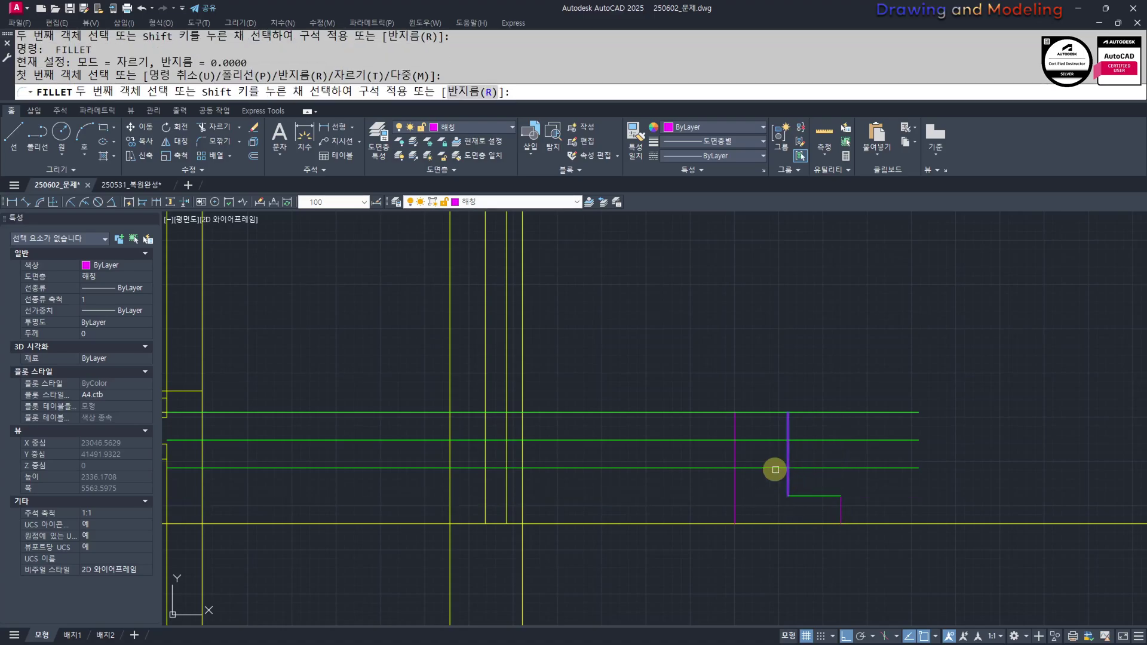
{"action": "left_click", "coordinate": [752, 466]}
{"action": "key", "text": "Return"}
{"action": "left_click", "coordinate": [749, 468]}
{"action": "left_click", "coordinate": [733, 449]}
Offset the innermost magenta riser line 300 mm toward the house for the top riser
{"action": "key", "text": "Return"}
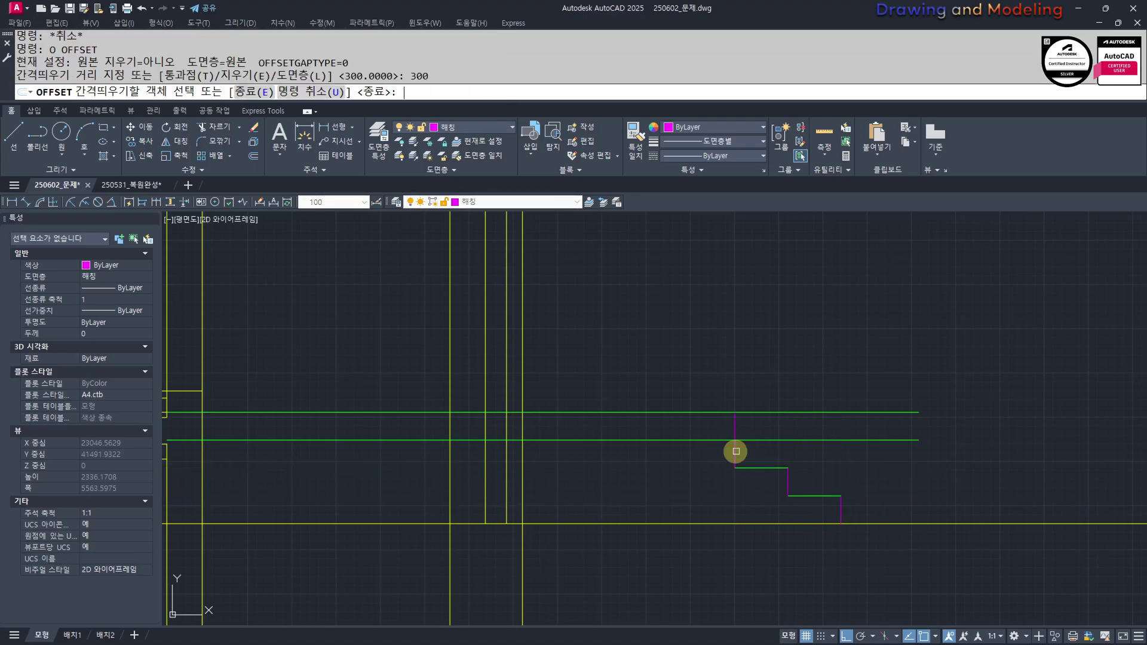
{"action": "left_click", "coordinate": [706, 461]}
{"action": "key", "text": "Escape"}
{"action": "key", "text": "Escape"}
Fillet the two upper green lines with the top risers at zero radius to complete the stair profile
{"action": "left_click", "coordinate": [717, 441]}
{"action": "key", "text": "space"}
{"action": "left_click", "coordinate": [703, 439]}
{"action": "left_click", "coordinate": [682, 422]}
{"action": "key", "text": "space"}
{"action": "left_click", "coordinate": [680, 424]}
{"action": "left_click", "coordinate": [668, 413]}
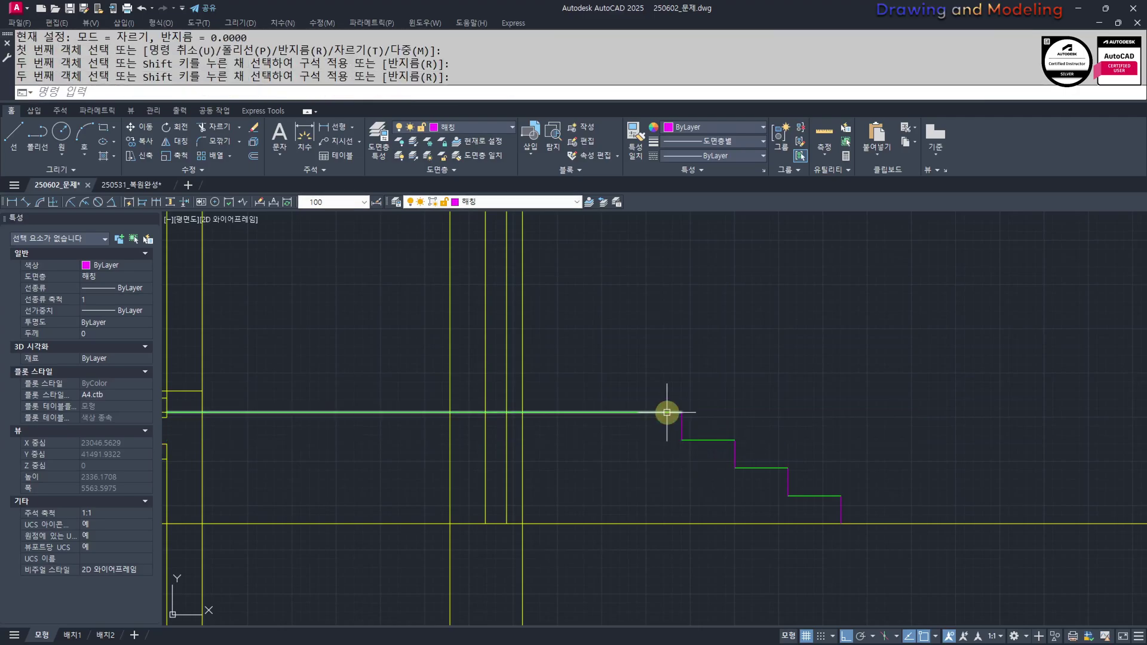
Match the magenta risers to the properties of the green finish line
{"action": "middle_click_drag", "start_coordinate": [724, 405], "coordinate": [735, 405]}
{"action": "type", "text": "ma"}
{"action": "key", "text": "space"}
{"action": "left_click", "coordinate": [671, 405]}
{"action": "left_click", "coordinate": [672, 411]}
{"action": "left_click", "coordinate": [642, 351]}
{"action": "left_click", "coordinate": [938, 562]}
{"action": "key", "text": "Escape"}
{"action": "key", "text": "Escape"}
Stretch the lower end of the lowest riser down below the ground line
{"action": "scroll", "coordinate": [817, 467], "scroll_direction": "up", "scroll_amount": 2}
{"action": "type", "text": "s"}
{"action": "key", "text": "Return"}
{"action": "left_click", "coordinate": [834, 407]}
{"action": "left_click", "coordinate": [884, 482]}
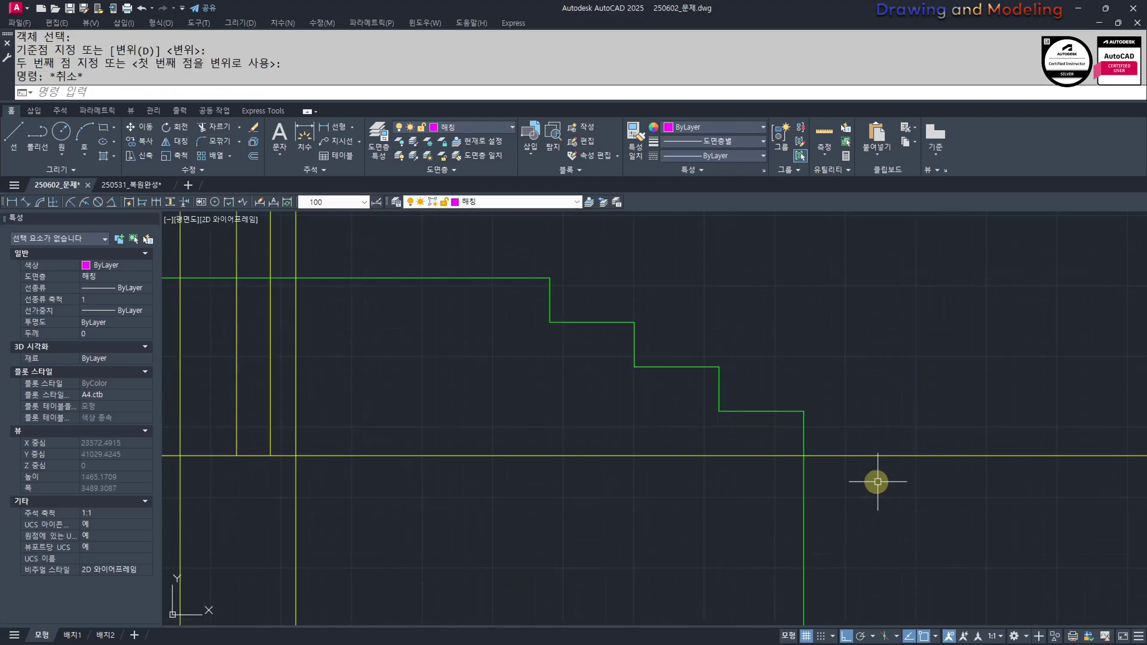
Trim the ground line beneath the steps and across the walls back to the lowest riser
{"action": "type", "text": "g"}
{"action": "key", "text": "space"}
{"action": "left_click", "coordinate": [853, 496]}
{"action": "left_click", "coordinate": [776, 493]}
{"action": "key", "text": "Escape"}
{"action": "key", "text": "space"}
{"action": "left_click", "coordinate": [841, 485]}
{"action": "left_click", "coordinate": [751, 536]}
{"action": "key", "text": "space"}
{"action": "left_click", "coordinate": [758, 472]}
{"action": "left_click", "coordinate": [720, 443]}
{"action": "key", "text": "Escape"}
{"action": "key", "text": "Escape"}
{"action": "scroll", "coordinate": [709, 462], "scroll_direction": "down", "scroll_amount": 2}
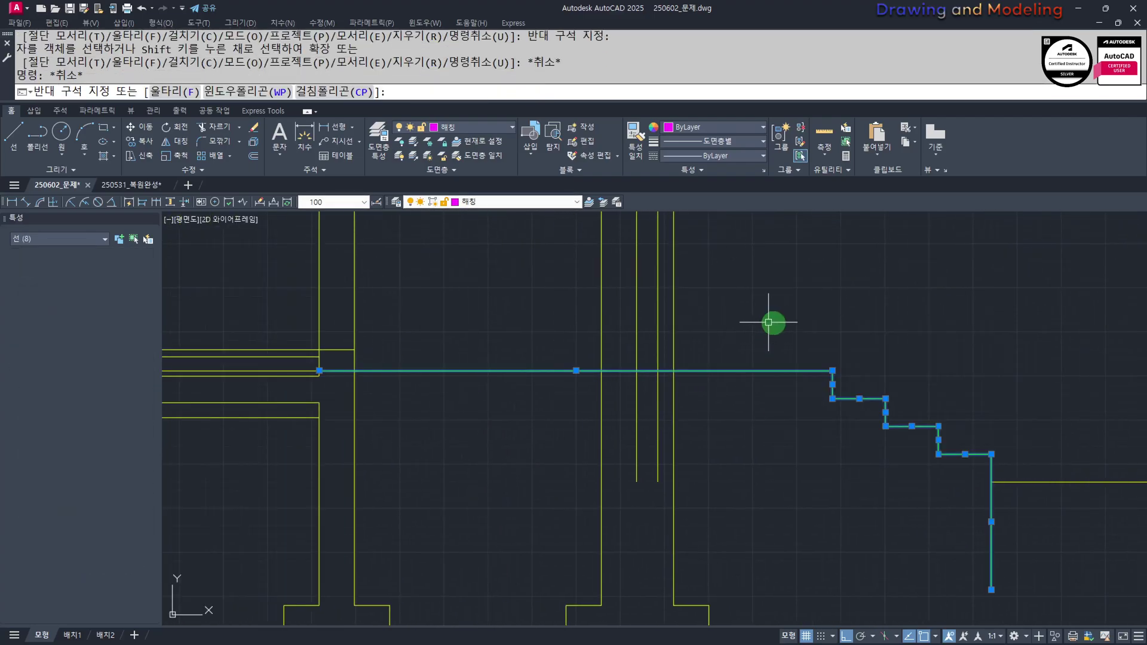
{"action": "left_click", "coordinate": [825, 465]}
{"action": "middle_click_drag", "start_coordinate": [825, 465], "coordinate": [690, 455]}
{"action": "type", "text": "i"}
{"action": "key", "text": "Return"}
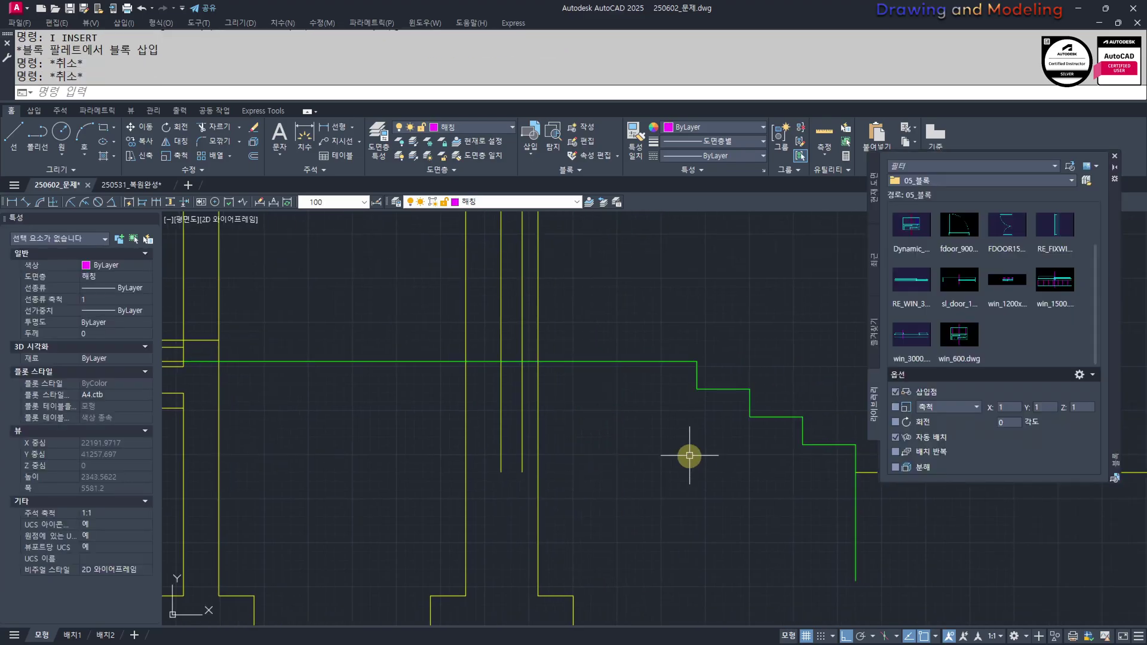
{"action": "key", "text": "Escape"}
{"action": "key", "text": "Escape"}
{"action": "left_click", "coordinate": [1114, 156]}
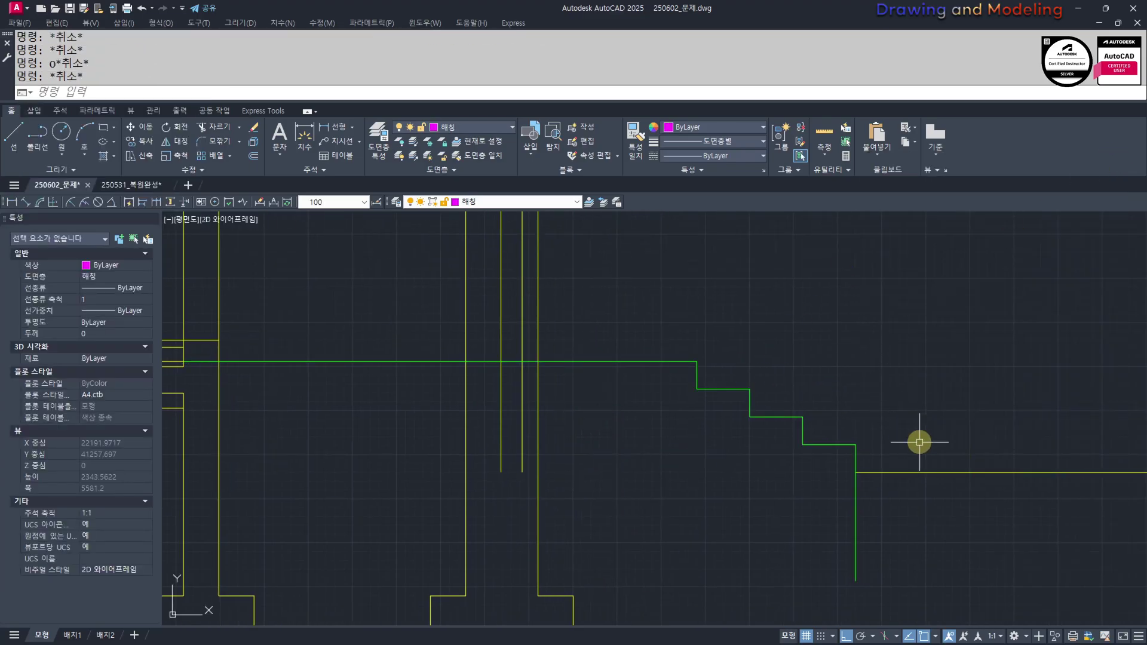
Join the eight green landing, tread and riser lines into one polyline
{"action": "left_click", "coordinate": [917, 440]}
{"action": "left_click", "coordinate": [637, 326]}
{"action": "left_click", "coordinate": [914, 441]}
{"action": "left_click", "coordinate": [714, 452]}
{"action": "middle_click_drag", "start_coordinate": [666, 588], "coordinate": [626, 562]}
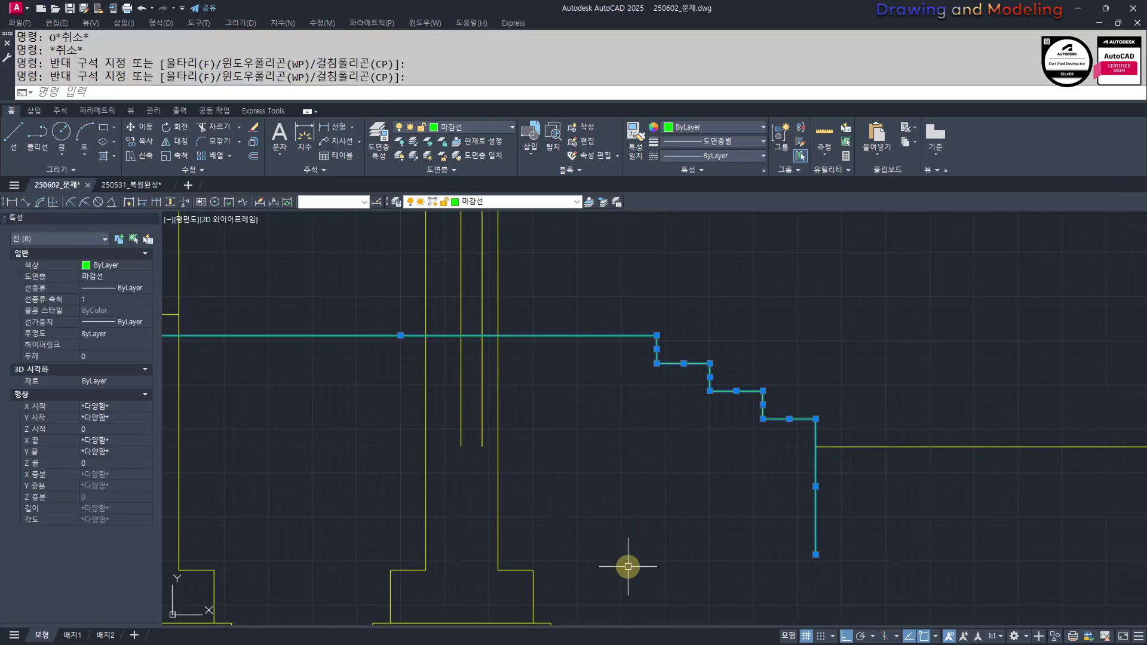
{"action": "type", "text": "j"}
{"action": "key", "text": "Return"}
{"action": "key", "text": "Escape"}
{"action": "key", "text": "Escape"}
Offset the green stepped polyline 30 mm to its inner side
{"action": "type", "text": "o"}
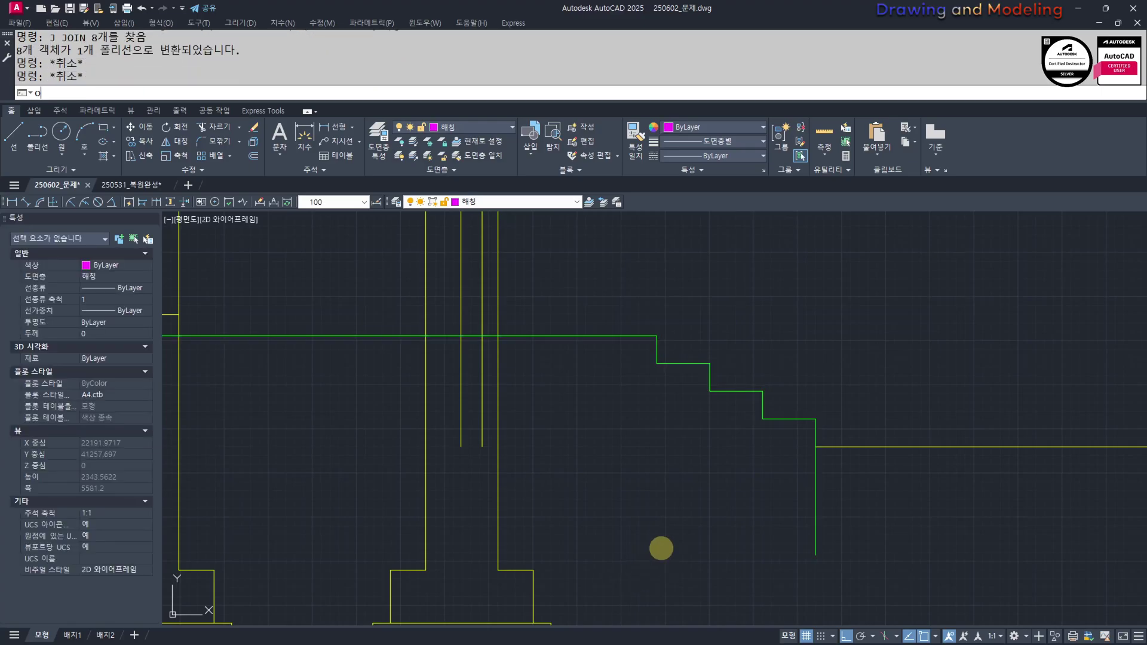
{"action": "key", "text": "Return"}
{"action": "type", "text": "300"}
{"action": "key", "text": "BackSpace"}
{"action": "key", "text": "Return"}
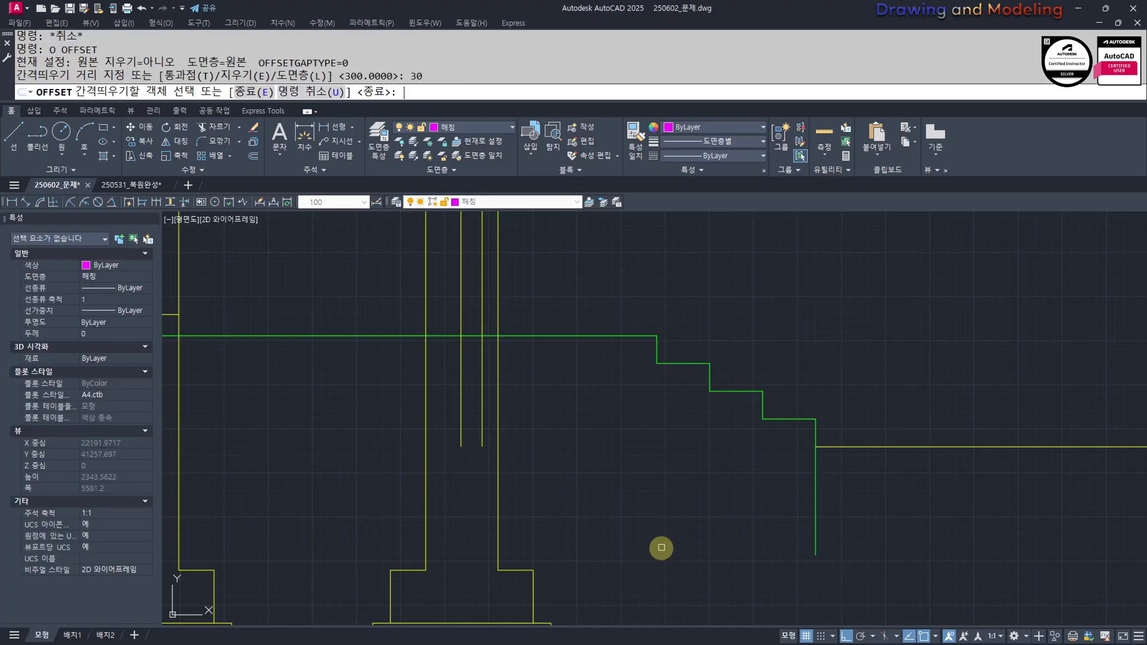
{"action": "left_click", "coordinate": [579, 335]}
{"action": "left_click", "coordinate": [579, 366]}
{"action": "key", "text": "Escape"}
{"action": "key", "text": "Escape"}
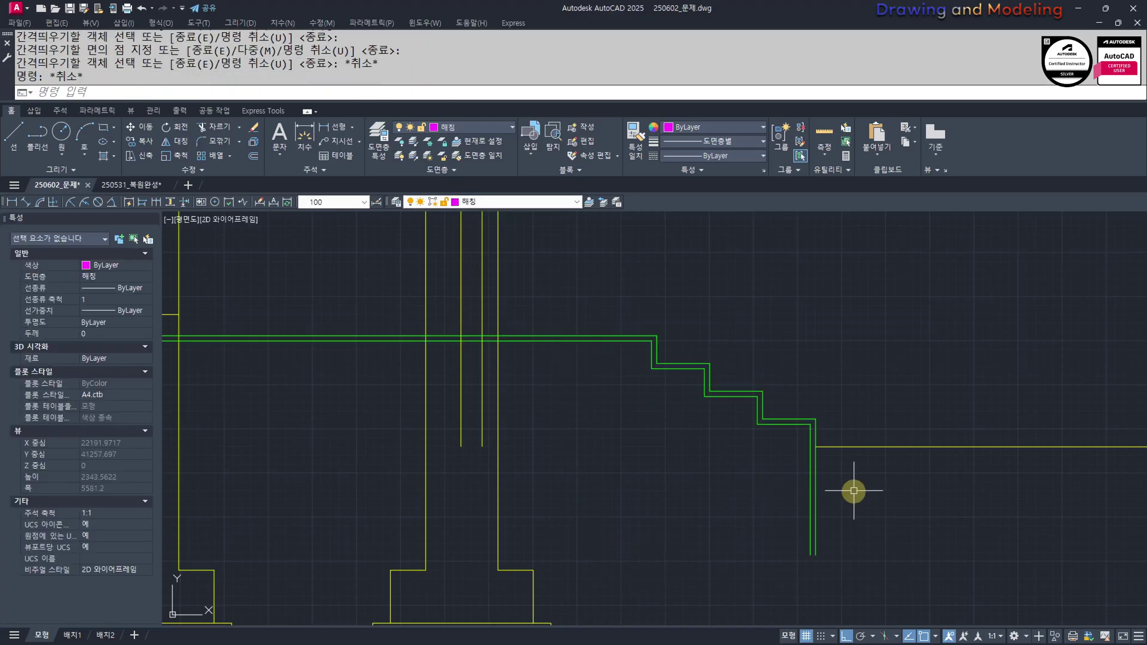
Match the inner stepped polyline to the properties of the yellow ground line
{"action": "scroll", "coordinate": [855, 487], "scroll_direction": "up", "scroll_amount": 4}
{"action": "type", "text": "mm"}
{"action": "key", "text": "Return"}
{"action": "left_click", "coordinate": [784, 428]}
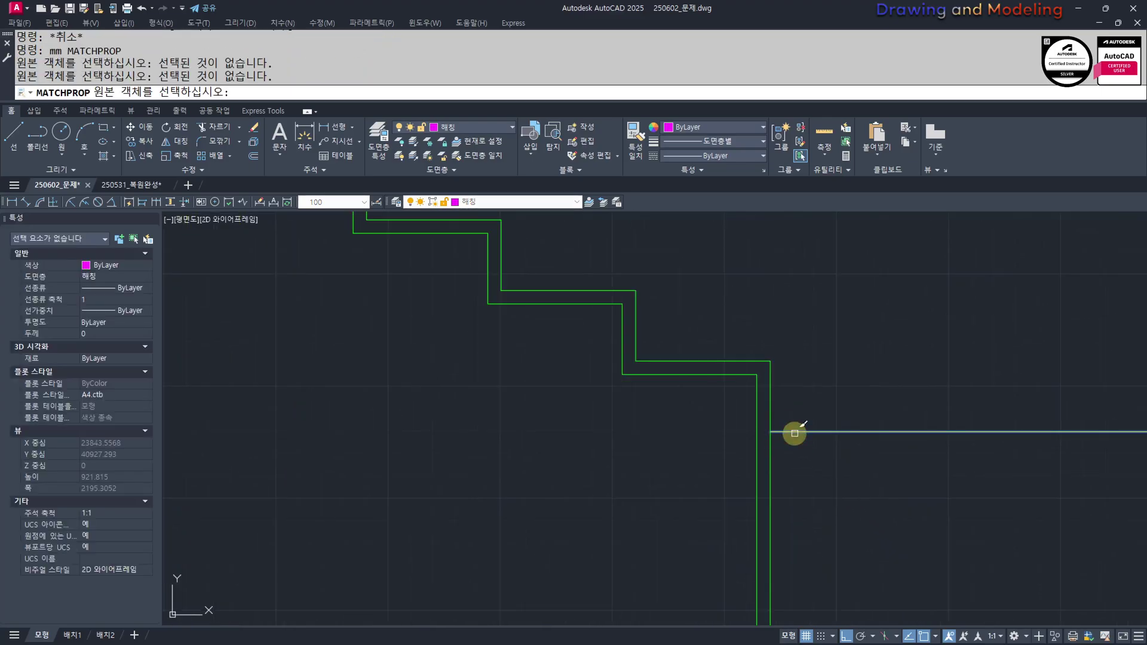
{"action": "left_click", "coordinate": [795, 433]}
{"action": "scroll", "coordinate": [724, 389], "scroll_direction": "up", "scroll_amount": 1}
{"action": "left_click", "coordinate": [719, 367]}
{"action": "scroll", "coordinate": [657, 429], "scroll_direction": "down", "scroll_amount": 2}
{"action": "key", "text": "Escape"}
{"action": "key", "text": "Escape"}
Explode the green and yellow stepped polylines into separate lines
{"action": "scroll", "coordinate": [489, 373], "scroll_direction": "down", "scroll_amount": 2}
{"action": "middle_click_drag", "start_coordinate": [560, 391], "coordinate": [827, 433]}
{"action": "left_click_drag", "start_coordinate": [773, 317], "coordinate": [719, 412]}
{"action": "type", "text": "x"}
{"action": "key", "text": "Return"}
{"action": "key", "text": "Escape"}
{"action": "key", "text": "Escape"}
{"action": "left_click_drag", "start_coordinate": [792, 336], "coordinate": [730, 405]}
{"action": "key", "text": "Escape"}
{"action": "key", "text": "Escape"}
{"action": "middle_click_drag", "start_coordinate": [767, 429], "coordinate": [750, 432]}
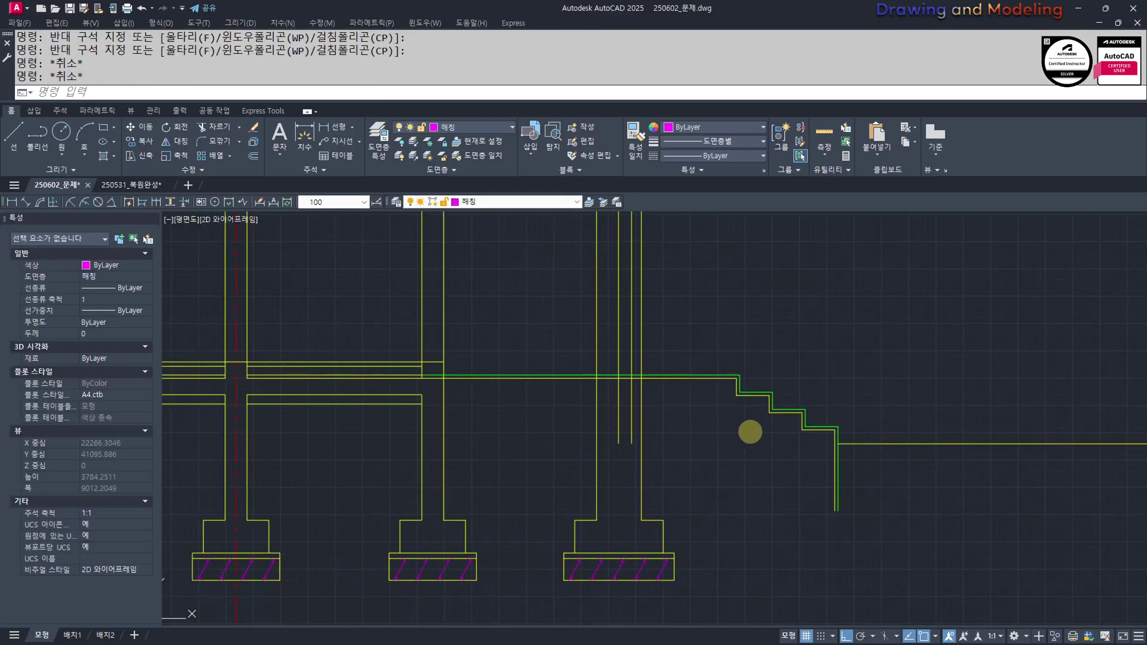
Draw a slanted line joining the inner corners of the yellow step profile
{"action": "scroll", "coordinate": [777, 436], "scroll_direction": "up", "scroll_amount": 2}
{"action": "type", "text": "l"}
{"action": "key", "text": "Return"}
{"action": "left_click", "coordinate": [816, 402]}
Offset the slanted line, the lowest yellow riser and the yellow landing line 150 mm to the inner side of the stairs
{"action": "type", "text": "o"}
{"action": "key", "text": "Return"}
{"action": "type", "text": "150"}
{"action": "key", "text": "Return"}
{"action": "left_click", "coordinate": [800, 428]}
{"action": "left_click", "coordinate": [336, 348]}
{"action": "left_click", "coordinate": [336, 361]}
{"action": "key", "text": "Escape"}
Fillet the offset slanted line with the offset vertical line and the offset landing line at zero radius
{"action": "scroll", "coordinate": [829, 448], "scroll_direction": "up", "scroll_amount": 2}
{"action": "type", "text": "f"}
{"action": "key", "text": "Return"}
{"action": "left_click", "coordinate": [762, 448]}
{"action": "key", "text": "space"}
{"action": "left_click", "coordinate": [715, 422]}
{"action": "left_click", "coordinate": [561, 337]}
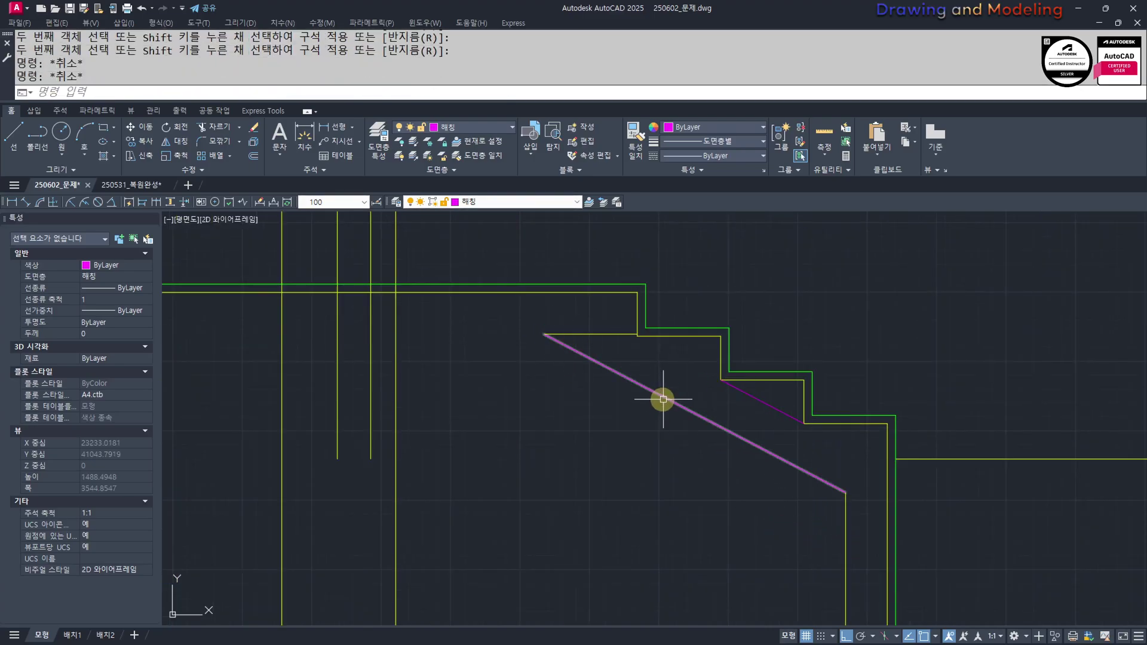
{"action": "type", "text": "f"}
{"action": "key", "text": "Return"}
{"action": "left_click", "coordinate": [426, 336]}
{"action": "key", "text": "Escape"}
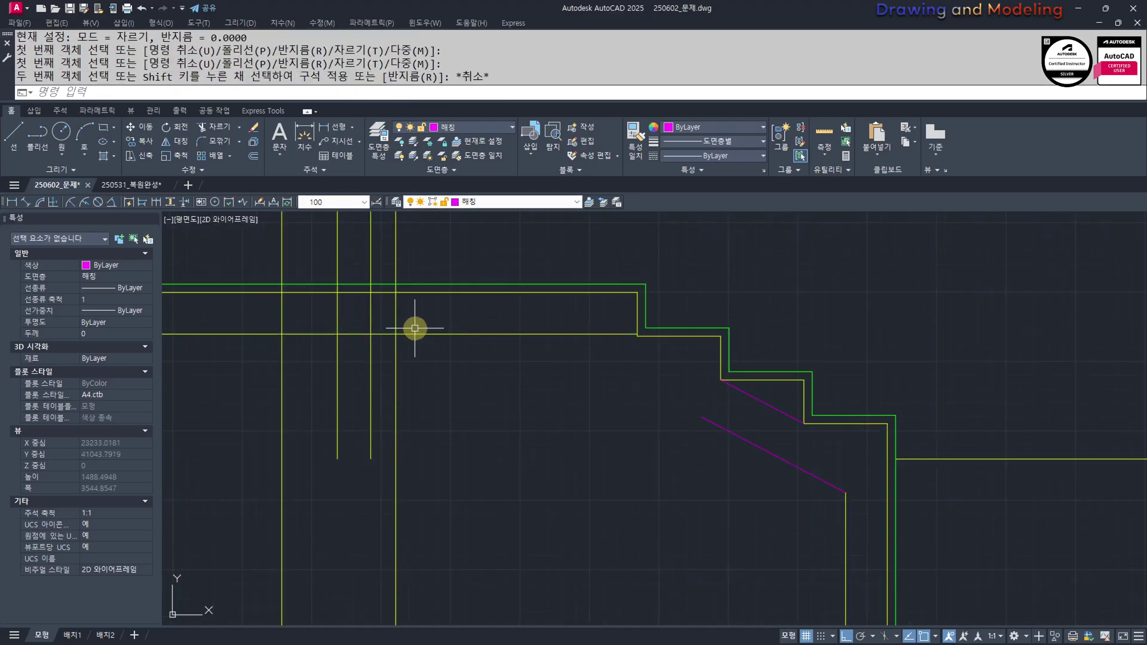
{"action": "left_click", "coordinate": [415, 328]}
{"action": "key", "text": "Escape"}
Fillet the landing's underside line with the offset slanted line at zero radius
{"action": "left_click", "coordinate": [416, 335]}
{"action": "type", "text": "f"}
{"action": "key", "text": "Return"}
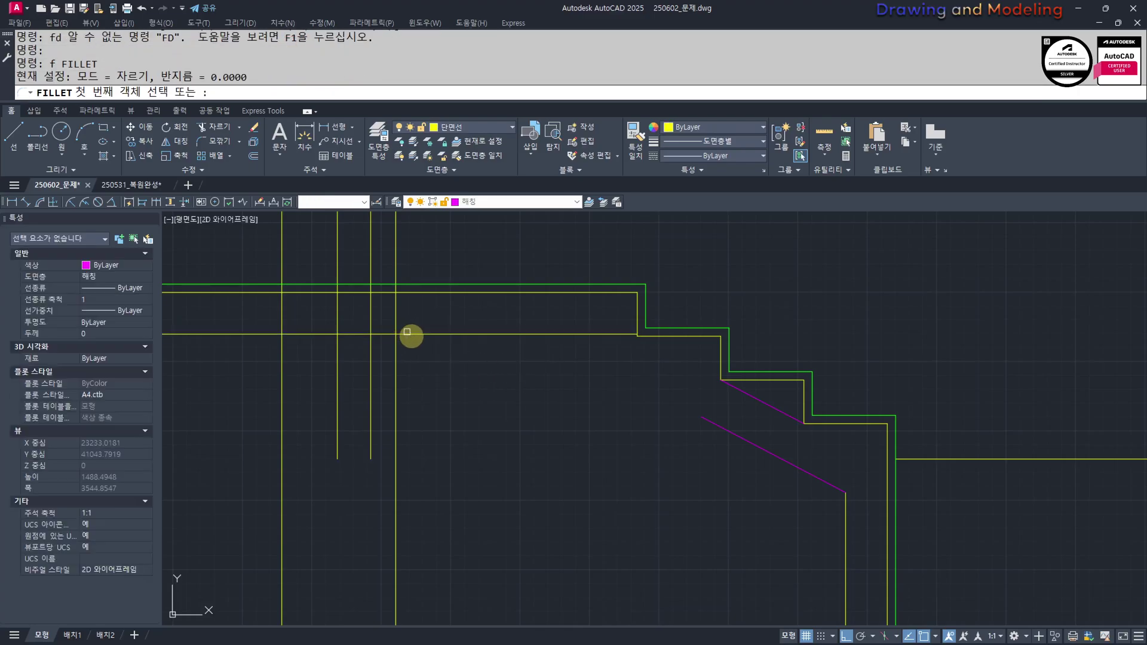
{"action": "left_click", "coordinate": [411, 334]}
{"action": "left_click", "coordinate": [735, 435]}
{"action": "left_click", "coordinate": [766, 395]}
{"action": "left_click", "coordinate": [758, 404]}
{"action": "type", "text": "ew"}
{"action": "key", "text": "Return"}
{"action": "key", "text": "Escape"}
{"action": "key", "text": "Escape"}
Match the slanted underside line's properties to the yellow section lines
{"action": "scroll", "coordinate": [884, 507], "scroll_direction": "down", "scroll_amount": 2}
{"action": "middle_click_drag", "start_coordinate": [886, 509], "coordinate": [811, 451]}
{"action": "type", "text": "mm"}
{"action": "key", "text": "Return"}
{"action": "left_click", "coordinate": [785, 475]}
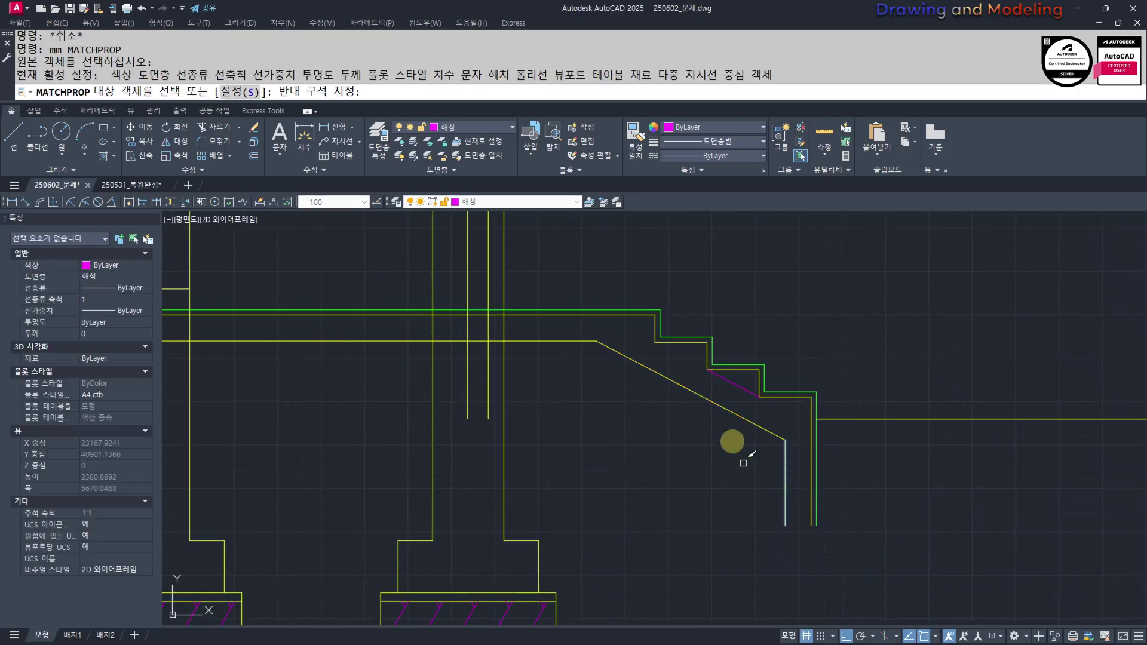
{"action": "key", "text": "Escape"}
Erase the magenta slanted helper line joining the inner corners of the steps
{"action": "left_click", "coordinate": [732, 383]}
{"action": "type", "text": "e"}
{"action": "key", "text": "Return"}
{"action": "key", "text": "Escape"}
{"action": "key", "text": "Escape"}
Try to trim the outer wall's vertical lines below the green landing finish line
{"action": "scroll", "coordinate": [504, 389], "scroll_direction": "up", "scroll_amount": 3}
{"action": "scroll", "coordinate": [890, 566], "scroll_direction": "down", "scroll_amount": 2}
{"action": "middle_click_drag", "start_coordinate": [890, 565], "coordinate": [958, 514]}
{"action": "scroll", "coordinate": [662, 396], "scroll_direction": "up", "scroll_amount": 4}
{"action": "type", "text": "tr"}
{"action": "key", "text": "Return"}
{"action": "left_click", "coordinate": [723, 351]}
{"action": "left_click", "coordinate": [723, 355]}
{"action": "left_click", "coordinate": [741, 339]}
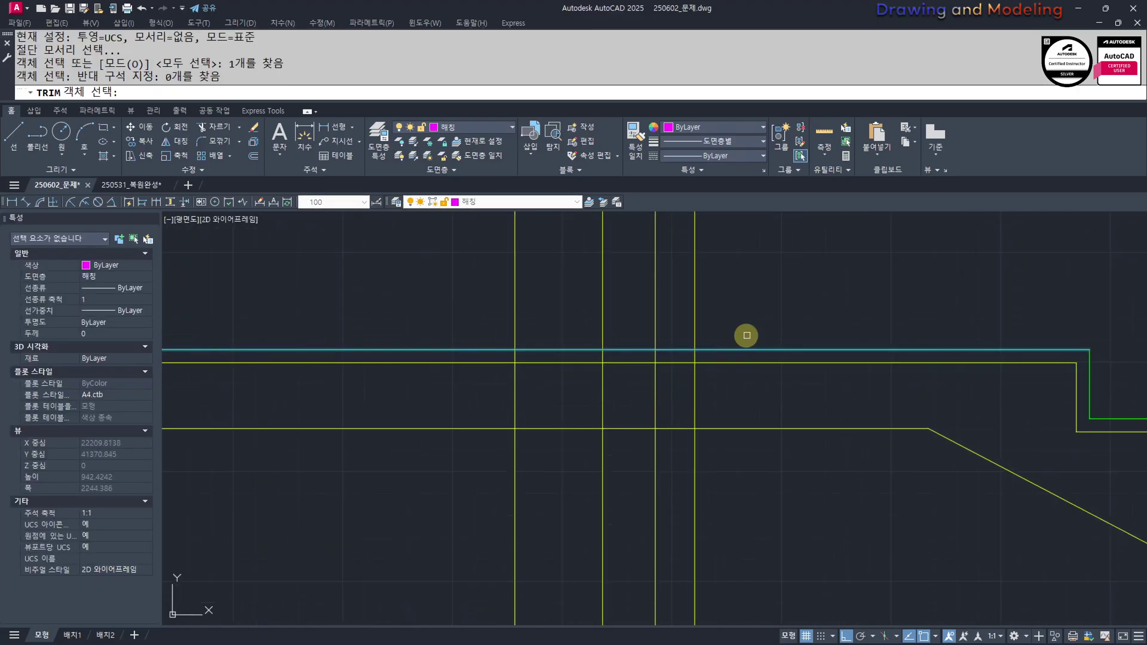
{"action": "key", "text": "Return"}
{"action": "left_click", "coordinate": [517, 397]}
{"action": "key", "text": "Escape"}
{"action": "key", "text": "Escape"}
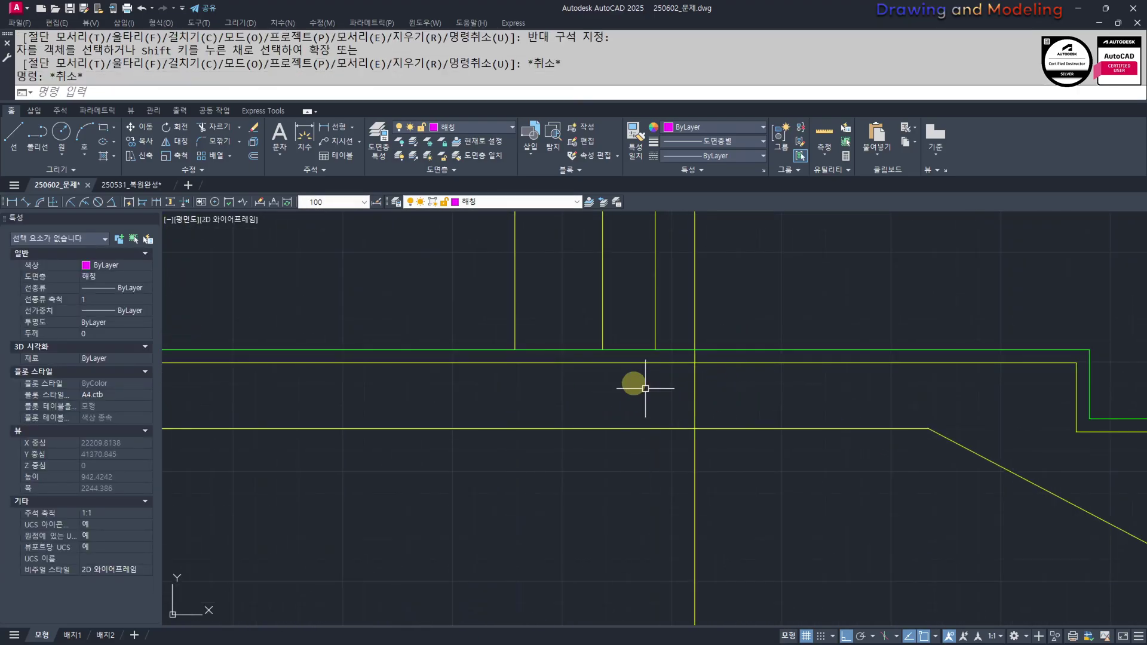
Trim the outer wall's vertical lines between the green landing finish line and the slab underside
{"action": "scroll", "coordinate": [646, 359], "scroll_direction": "up", "scroll_amount": 2}
{"action": "type", "text": "tr"}
{"action": "key", "text": "Return"}
{"action": "left_click", "coordinate": [648, 351]}
{"action": "left_click", "coordinate": [745, 468]}
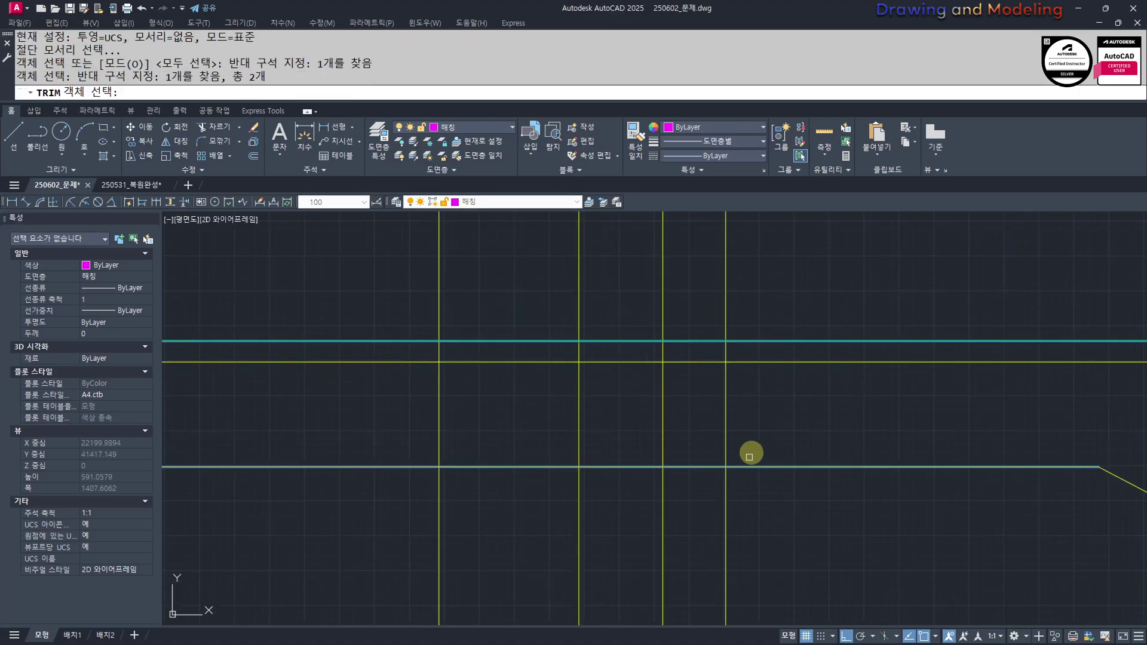
{"action": "key", "text": "Return"}
{"action": "left_click", "coordinate": [798, 416]}
{"action": "left_click", "coordinate": [418, 414]}
{"action": "key", "text": "Escape"}
{"action": "key", "text": "Escape"}
Erase the two leftover inner wall lines below the landing slab
{"action": "left_click", "coordinate": [698, 503]}
{"action": "left_click", "coordinate": [512, 537]}
{"action": "type", "text": "e"}
{"action": "key", "text": "Return"}
{"action": "key", "text": "Escape"}
{"action": "key", "text": "Escape"}
{"action": "scroll", "coordinate": [665, 482], "scroll_direction": "down", "scroll_amount": 6}
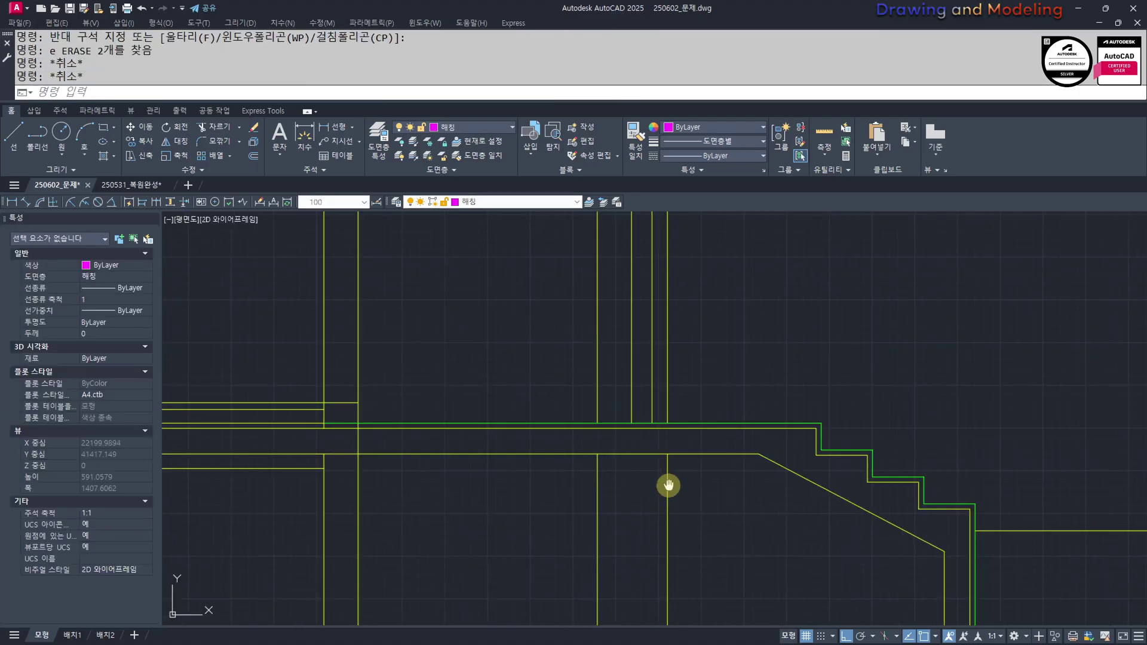
Trim the slab underside line between the two faces of the outer foundation wall
{"action": "mouse_move", "coordinate": [709, 423]}
{"action": "middle_mouse_down"}
{"action": "mouse_move", "coordinate": [676, 497]}
{"action": "mouse_move", "coordinate": [745, 389]}
{"action": "middle_mouse_up"}
{"action": "scroll", "coordinate": [737, 481], "scroll_direction": "up", "scroll_amount": 4}
{"action": "scroll", "coordinate": [845, 418], "scroll_direction": "down", "scroll_amount": 4}
{"action": "scroll", "coordinate": [723, 416], "scroll_direction": "up", "scroll_amount": 4}
{"action": "type", "text": "tr"}
{"action": "key", "text": "Return"}
{"action": "key", "text": "Return"}
{"action": "left_click", "coordinate": [744, 401]}
{"action": "left_click", "coordinate": [701, 510]}
{"action": "key", "text": "Escape"}
{"action": "key", "text": "Escape"}
{"action": "scroll", "coordinate": [799, 489], "scroll_direction": "down", "scroll_amount": 4}
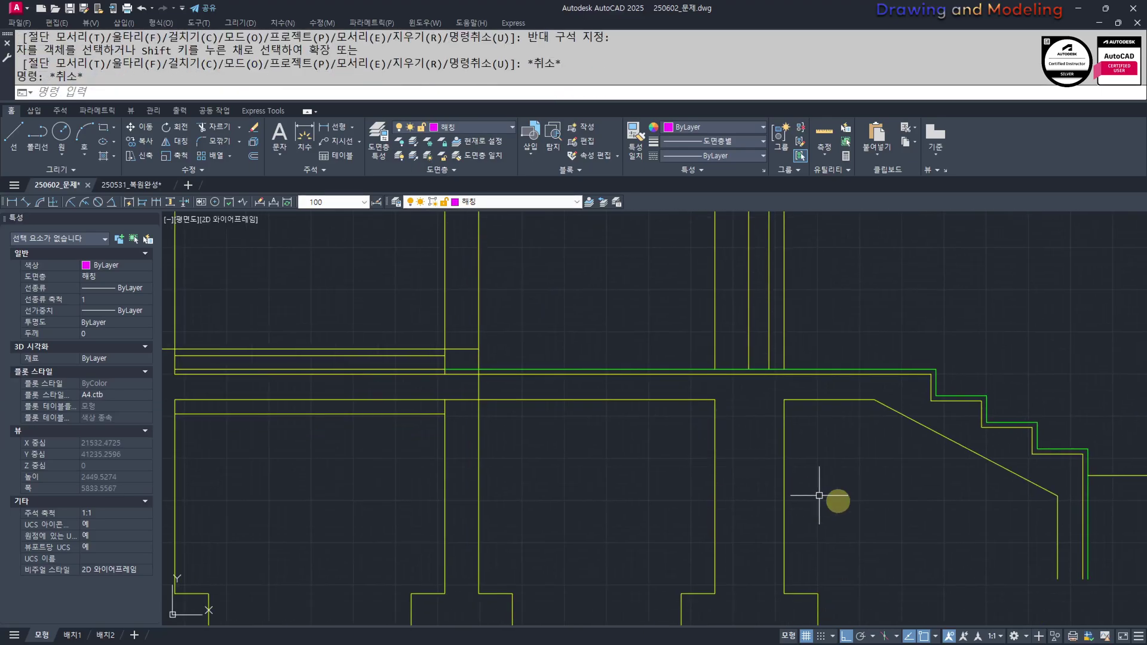
Trim the overlapping wall, slab and finish lines where the landing slab crosses the inner wall
{"action": "middle_click_drag", "start_coordinate": [486, 447], "coordinate": [594, 460]}
{"action": "scroll", "coordinate": [765, 420], "scroll_direction": "up", "scroll_amount": 4}
{"action": "type", "text": "tr"}
{"action": "key", "text": "Return"}
{"action": "key", "text": "Return"}
{"action": "left_click", "coordinate": [773, 396]}
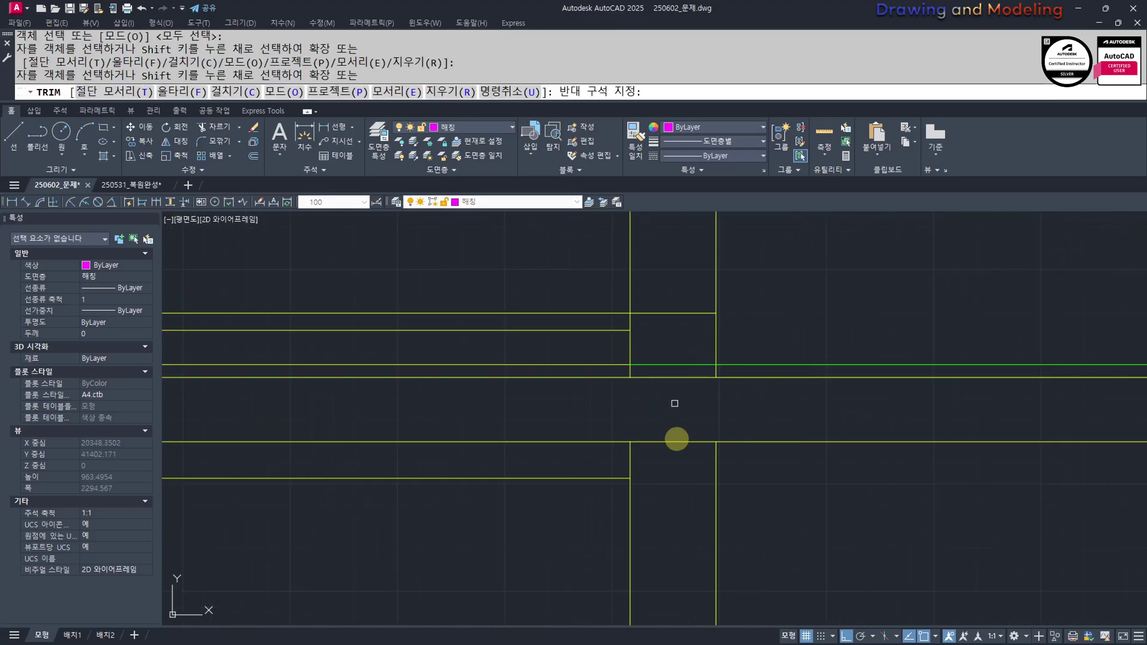
{"action": "left_click", "coordinate": [670, 424]}
{"action": "left_click", "coordinate": [670, 463]}
{"action": "left_click", "coordinate": [653, 343]}
{"action": "key", "text": "Escape"}
{"action": "key", "text": "Escape"}
{"action": "scroll", "coordinate": [701, 454], "scroll_direction": "down", "scroll_amount": 5}
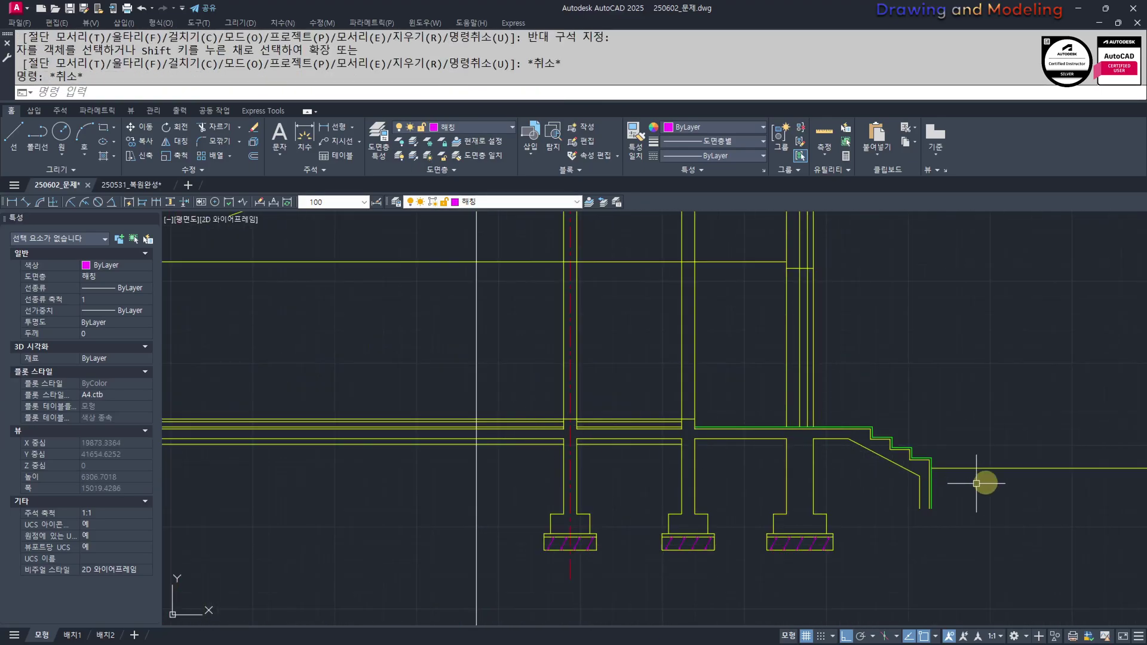
Offset the ground line beside the steps 300 mm downward
{"action": "scroll", "coordinate": [950, 484], "scroll_direction": "up", "scroll_amount": 2}
{"action": "middle_click_drag", "start_coordinate": [832, 487], "coordinate": [727, 469]}
{"action": "type", "text": "o"}
{"action": "key", "text": "Return"}
{"action": "type", "text": "3"}
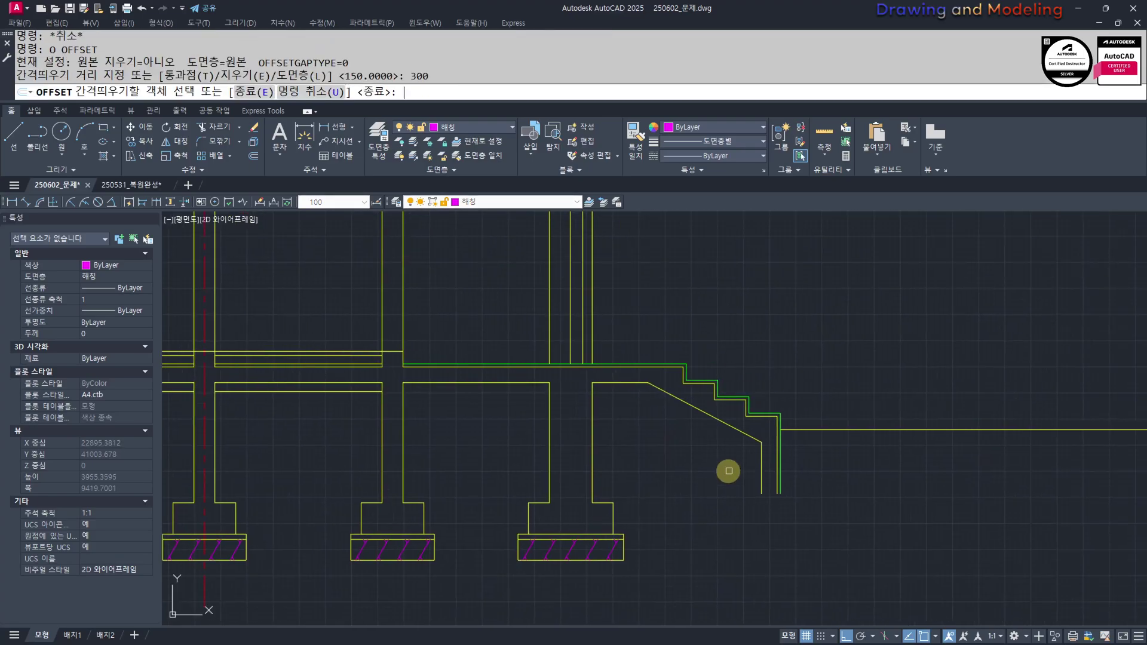
{"action": "left_click", "coordinate": [809, 430]}
{"action": "left_click", "coordinate": [807, 455]}
{"action": "key", "text": "Escape"}
{"action": "key", "text": "Escape"}
Stretch the offset ground line inward past the stair base and trim the vertical stair lines below it
{"action": "scroll", "coordinate": [762, 473], "scroll_direction": "up", "scroll_amount": 4}
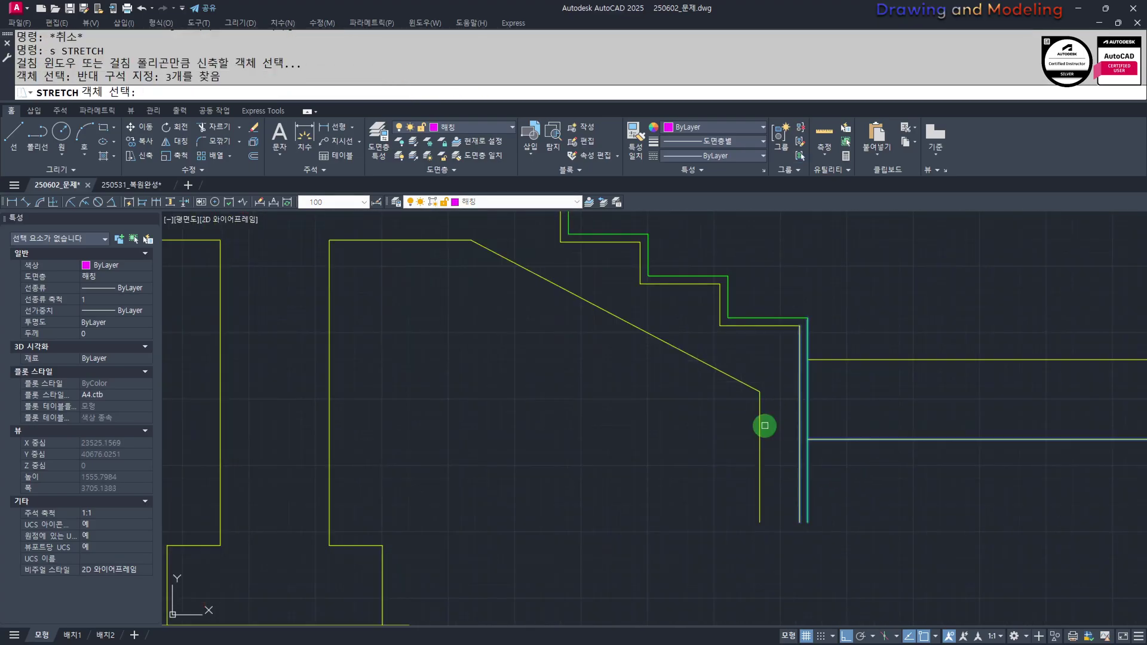
{"action": "middle_click_drag", "start_coordinate": [706, 471], "coordinate": [650, 478]}
{"action": "type", "text": "tr"}
{"action": "key", "text": "Return"}
{"action": "left_click_drag", "start_coordinate": [815, 466], "coordinate": [795, 415]}
{"action": "key", "text": "Return"}
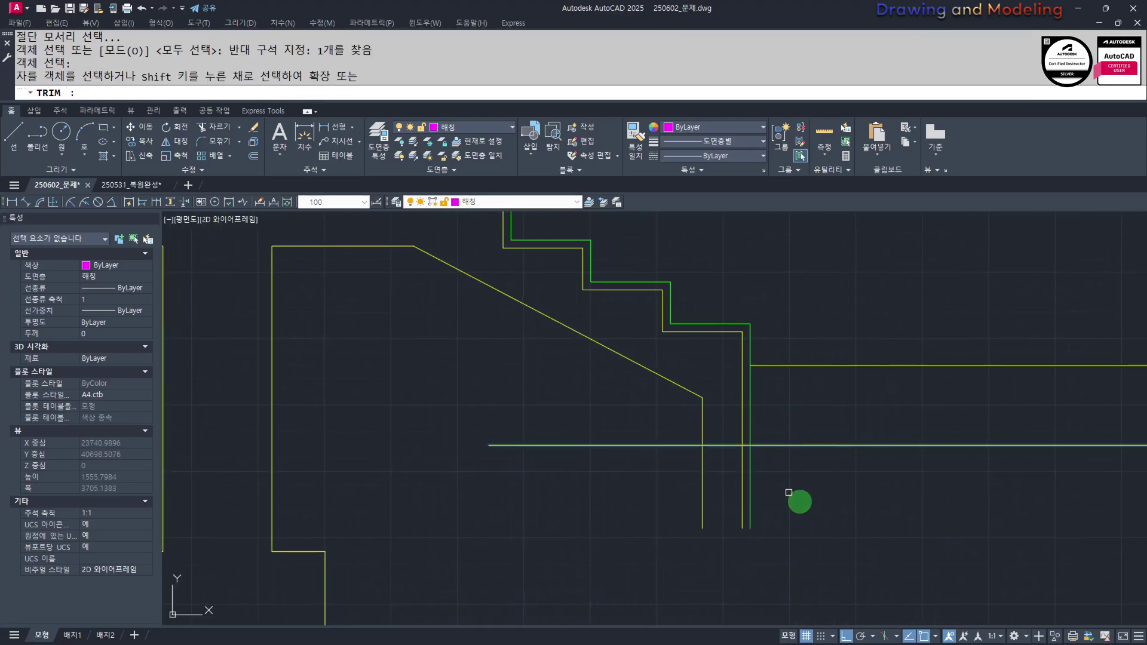
{"action": "left_click_drag", "start_coordinate": [798, 503], "coordinate": [671, 520]}
{"action": "key", "text": "Escape"}
{"action": "key", "text": "Escape"}
{"action": "middle_click_drag", "start_coordinate": [711, 529], "coordinate": [658, 513]}
{"action": "key", "text": "Return"}
{"action": "type", "text": "30"}
{"action": "key", "text": "Return"}
{"action": "key", "text": "Escape"}
{"action": "key", "text": "Escape"}
Offset the horizontal line at the stair base 250 mm downward for the footing's underside
{"action": "key", "text": "Return"}
{"action": "type", "text": "250"}
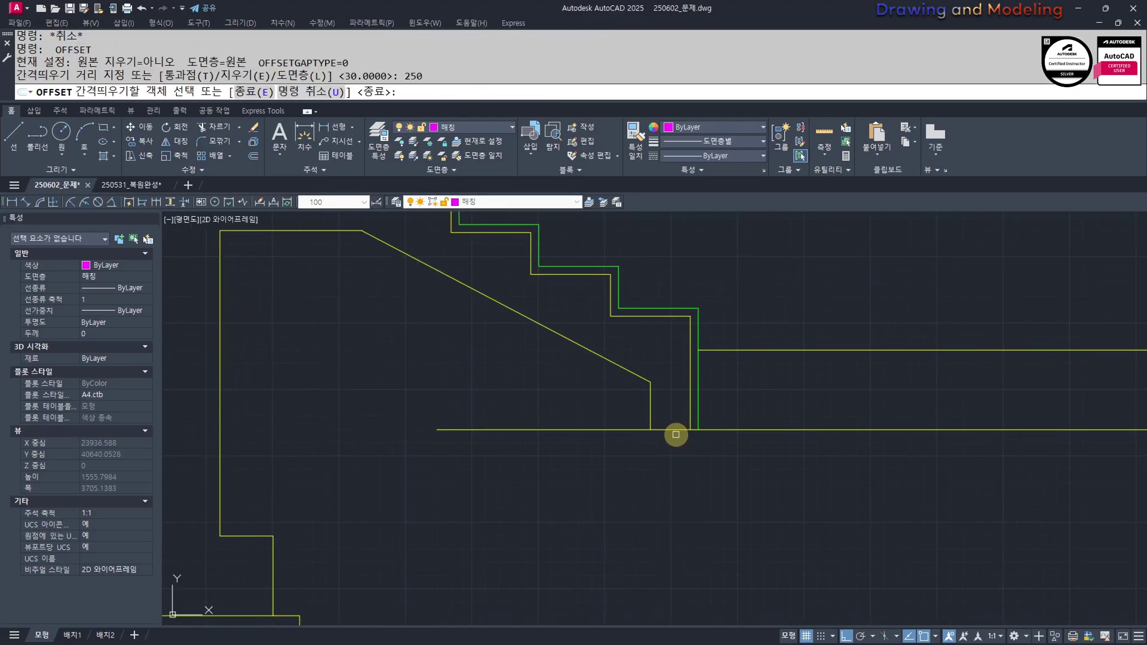
{"action": "left_click", "coordinate": [676, 434]}
{"action": "left_click", "coordinate": [672, 482]}
{"action": "key", "text": "Escape"}
{"action": "key", "text": "Escape"}
Offset the stair base's inner and outer concrete verticals 100 mm outward and erase the stray copy between them
{"action": "key", "text": "Return"}
{"action": "type", "text": "100"}
{"action": "scroll", "coordinate": [695, 445], "scroll_direction": "up", "scroll_amount": 2}
{"action": "left_click", "coordinate": [625, 400]}
{"action": "left_click", "coordinate": [653, 418]}
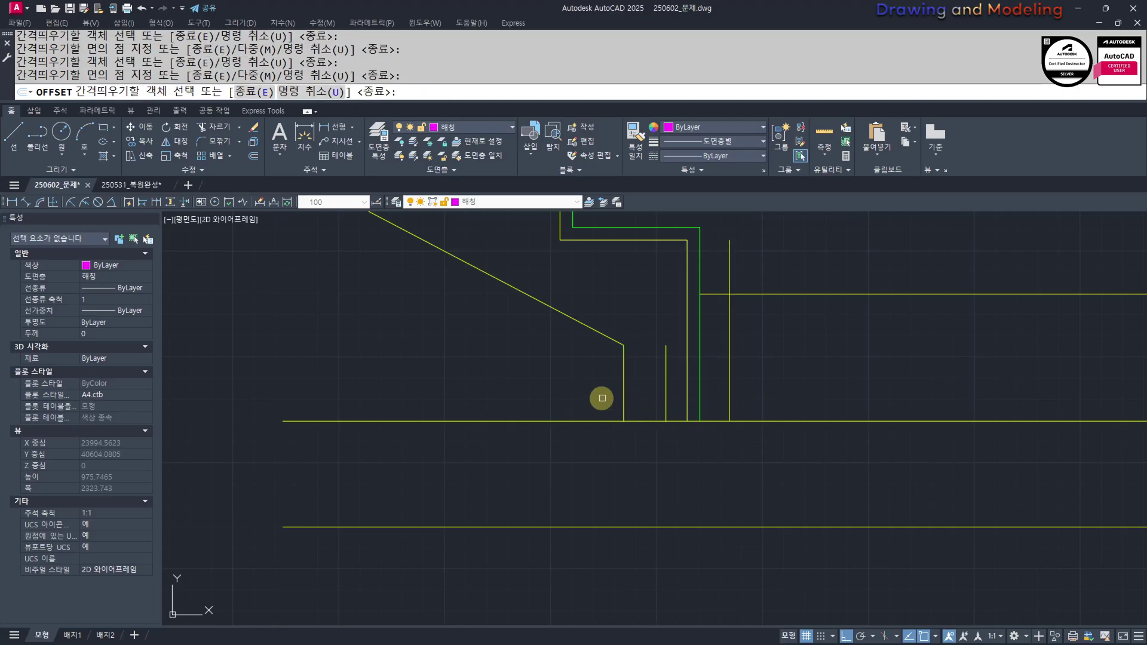
{"action": "key", "text": "Escape"}
{"action": "left_click", "coordinate": [673, 351]}
{"action": "left_click", "coordinate": [663, 417]}
{"action": "type", "text": "e"}
{"action": "key", "text": "Return"}
Fillet both offset verticals with the footing's bottom line at zero radius
{"action": "type", "text": "f"}
{"action": "key", "text": "Return"}
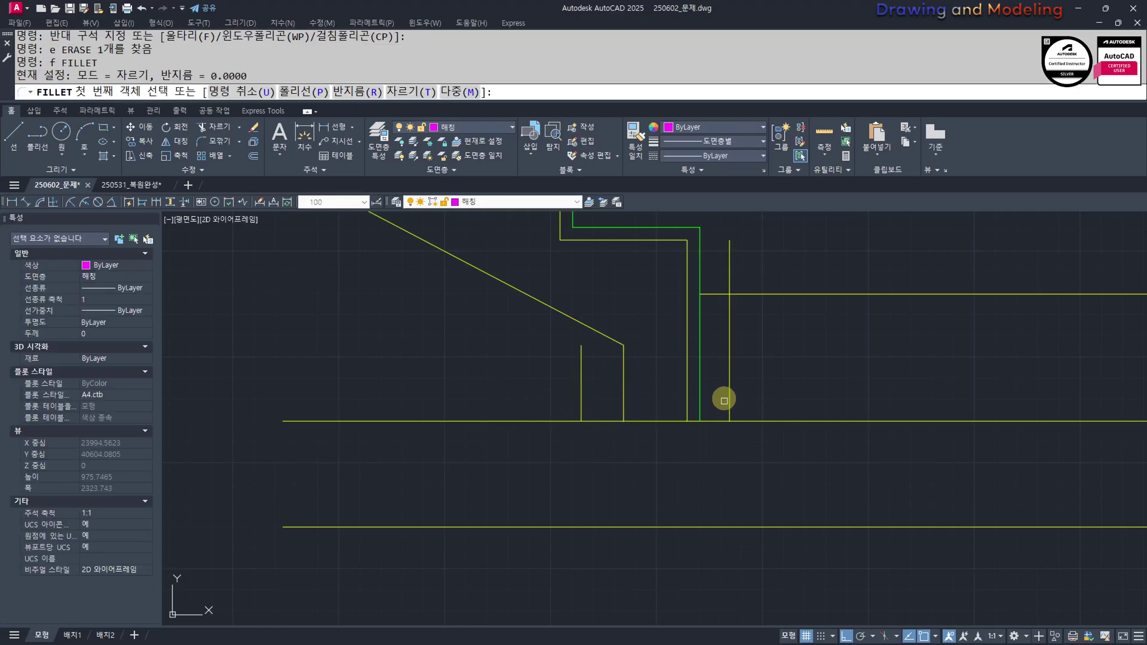
{"action": "left_click", "coordinate": [676, 521]}
{"action": "key", "text": "Return"}
{"action": "left_click", "coordinate": [674, 526]}
{"action": "left_click", "coordinate": [586, 421]}
{"action": "key", "text": "Escape"}
Trim the line ends projecting beyond the stair footing to leave a closed rectangle
{"action": "left_click", "coordinate": [799, 454]}
{"action": "left_click", "coordinate": [568, 397]}
{"action": "key", "text": "Return"}
{"action": "left_click", "coordinate": [594, 383]}
{"action": "left_click", "coordinate": [558, 379]}
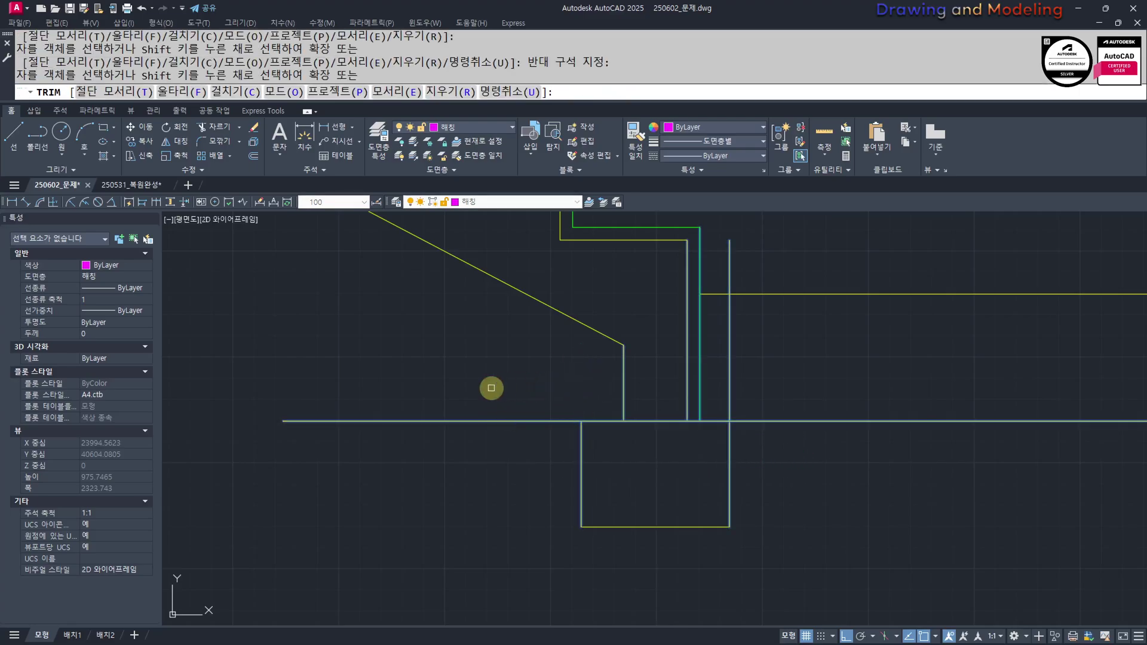
{"action": "left_click", "coordinate": [508, 421]}
{"action": "left_click", "coordinate": [836, 452]}
{"action": "left_click", "coordinate": [731, 332]}
{"action": "key", "text": "Escape"}
Offset the stair footing's top line 50 mm downward
{"action": "scroll", "coordinate": [724, 469], "scroll_direction": "up", "scroll_amount": 3}
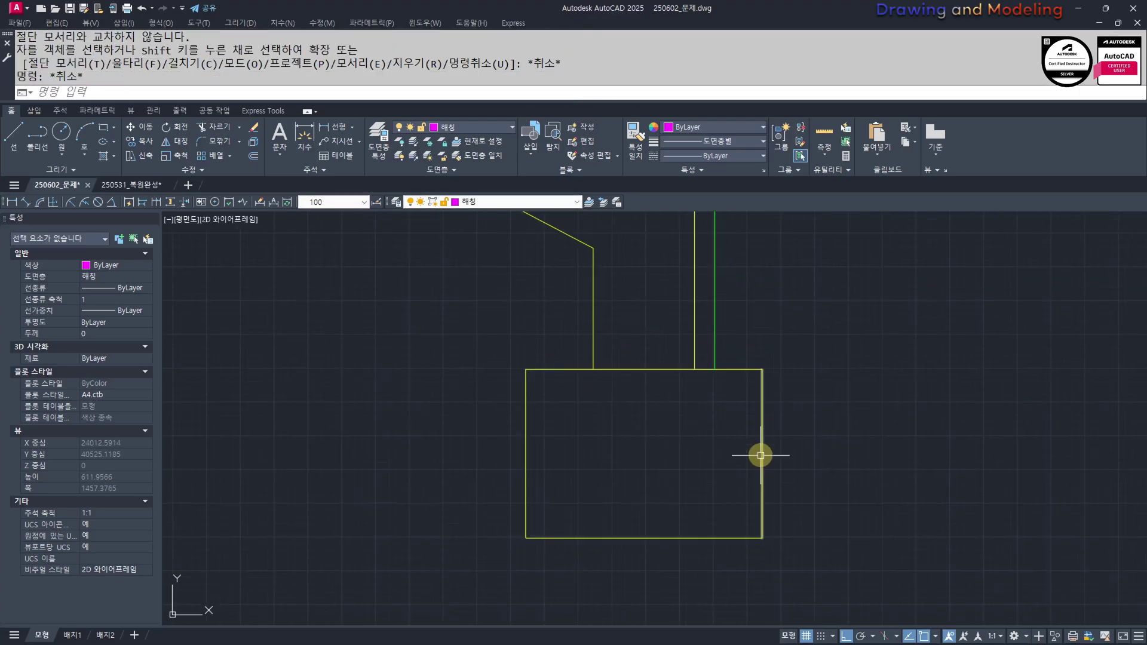
{"action": "type", "text": "o"}
{"action": "key", "text": "Return"}
{"action": "type", "text": "50"}
{"action": "key", "text": "Return"}
{"action": "left_click", "coordinate": [665, 370]}
{"action": "left_click", "coordinate": [685, 420]}
{"action": "key", "text": "Escape"}
{"action": "key", "text": "Escape"}
{"action": "scroll", "coordinate": [932, 421], "scroll_direction": "down", "scroll_amount": 4}
{"action": "scroll", "coordinate": [890, 382], "scroll_direction": "up", "scroll_amount": 1}
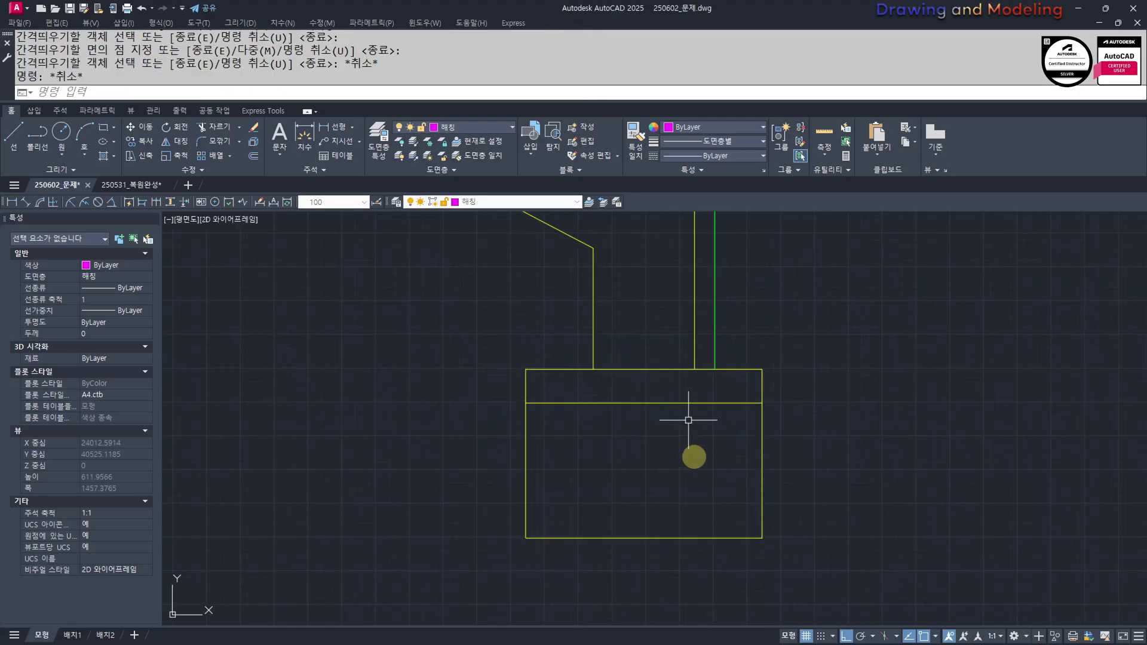
Copy the diagonal hatch lines from a neighbouring wall footing into the stair footing
{"action": "middle_click_drag", "start_coordinate": [574, 598], "coordinate": [682, 512]}
{"action": "scroll", "coordinate": [683, 512], "scroll_direction": "up", "scroll_amount": 1}
{"action": "scroll", "coordinate": [682, 512], "scroll_direction": "up", "scroll_amount": 1}
{"action": "left_click", "coordinate": [692, 464]}
{"action": "left_click", "coordinate": [564, 427]}
{"action": "type", "text": "cc"}
{"action": "key", "text": "Return"}
{"action": "left_click", "coordinate": [533, 496]}
{"action": "scroll", "coordinate": [770, 503], "scroll_direction": "down", "scroll_amount": 2}
{"action": "middle_click_drag", "start_coordinate": [1018, 481], "coordinate": [763, 557]}
{"action": "scroll", "coordinate": [724, 441], "scroll_direction": "up", "scroll_amount": 4}
{"action": "left_click", "coordinate": [700, 439]}
{"action": "key", "text": "Escape"}
Move the copied diagonal hatch lines into place below the stair footing's inner horizontal line
{"action": "left_click", "coordinate": [841, 410]}
{"action": "key", "text": "Escape"}
{"action": "key", "text": "Escape"}
{"action": "left_click", "coordinate": [829, 431]}
{"action": "left_click", "coordinate": [720, 365]}
{"action": "middle_click_drag", "start_coordinate": [804, 476], "coordinate": [769, 478]}
{"action": "type", "text": "m"}
{"action": "key", "text": "Return"}
{"action": "left_click", "coordinate": [730, 518]}
{"action": "key", "text": "Escape"}
{"action": "key", "text": "Escape"}
Draw a horizontal line on the 해칭 layer at ground level from the stair's outer face to the foundation wall
{"action": "scroll", "coordinate": [619, 446], "scroll_direction": "down", "scroll_amount": 3}
{"action": "middle_click_drag", "start_coordinate": [553, 425], "coordinate": [711, 477]}
{"action": "type", "text": "l"}
{"action": "key", "text": "Return"}
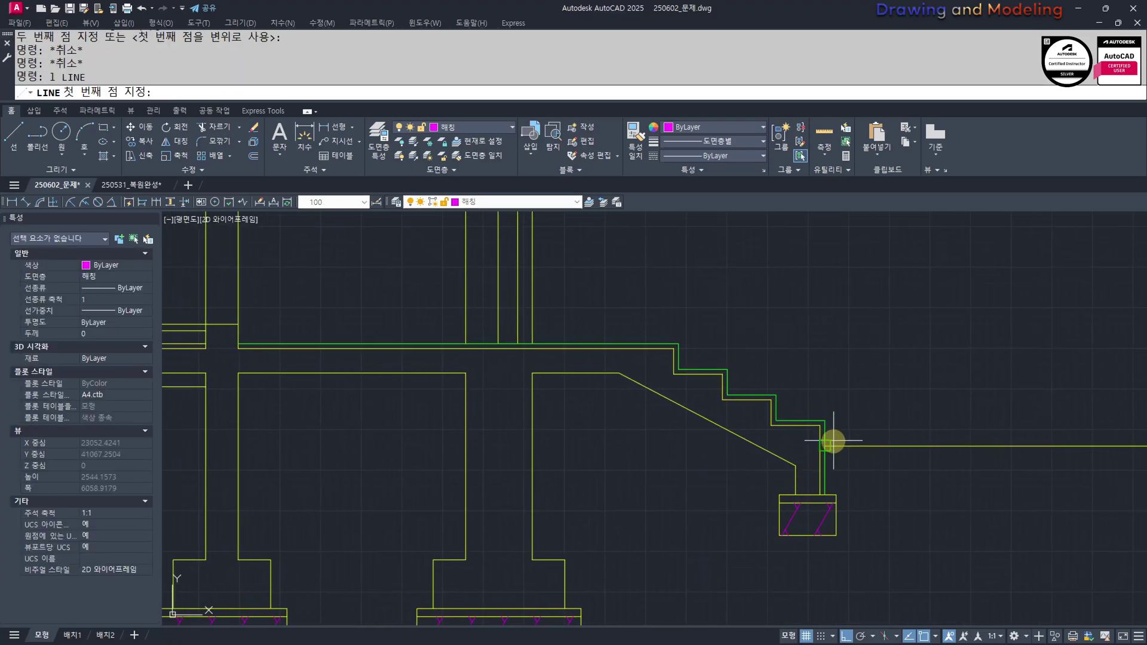
{"action": "left_click", "coordinate": [824, 447]}
{"action": "key", "text": "Escape"}
{"action": "key", "text": "Escape"}
Trim the ground-level line where it runs through the stair concrete, using the sloping slab underside as the cutting edge
{"action": "scroll", "coordinate": [844, 422], "scroll_direction": "up", "scroll_amount": 3}
{"action": "type", "text": "tr"}
{"action": "key", "text": "Return"}
{"action": "left_click", "coordinate": [685, 530]}
{"action": "left_click", "coordinate": [657, 495]}
{"action": "key", "text": "Return"}
{"action": "left_click", "coordinate": [762, 499]}
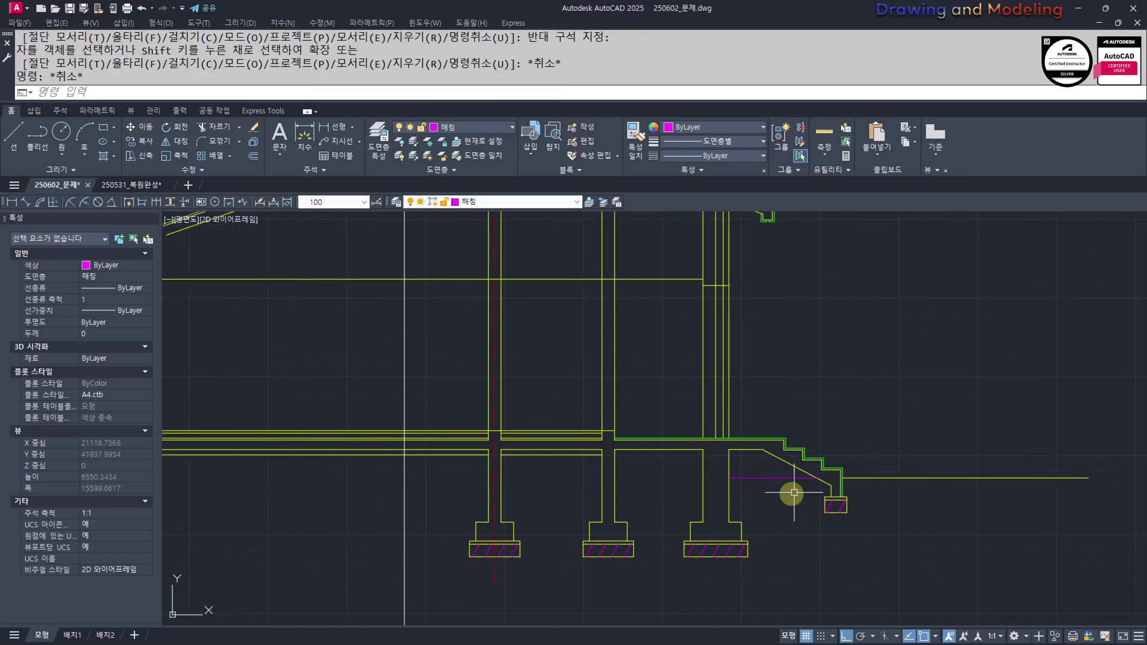
Offset the entrance slab's underside line between the two foundation walls 80 mm downward
{"action": "scroll", "coordinate": [800, 502], "scroll_direction": "up", "scroll_amount": 3}
{"action": "mouse_move", "coordinate": [398, 452]}
{"action": "middle_mouse_down"}
{"action": "mouse_move", "coordinate": [719, 480]}
{"action": "mouse_move", "coordinate": [753, 535]}
{"action": "mouse_move", "coordinate": [769, 521]}
{"action": "middle_mouse_up"}
{"action": "scroll", "coordinate": [703, 509], "scroll_direction": "down", "scroll_amount": 2}
{"action": "key", "text": "Escape"}
{"action": "key", "text": "Escape"}
{"action": "key", "text": "Escape"}
{"action": "type", "text": "o"}
{"action": "key", "text": "Return"}
{"action": "type", "text": "80"}
{"action": "key", "text": "Return"}
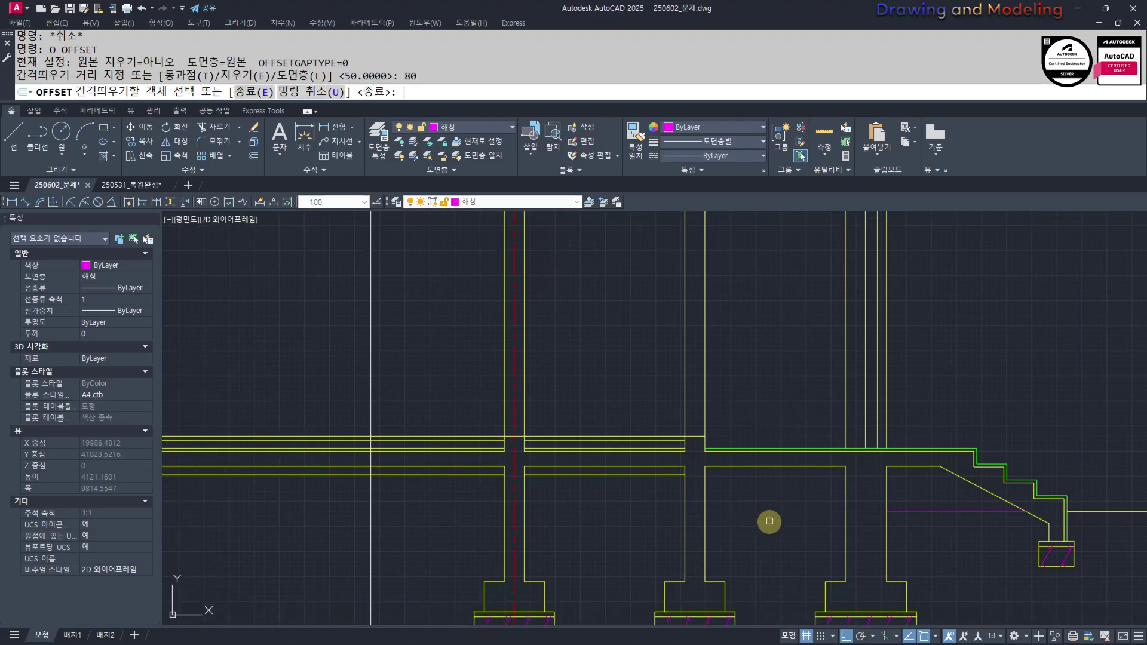
{"action": "scroll", "coordinate": [784, 464], "scroll_direction": "up", "scroll_amount": 2}
{"action": "left_click", "coordinate": [783, 464]}
{"action": "left_click", "coordinate": [781, 482]}
{"action": "left_click", "coordinate": [781, 468]}
{"action": "left_click", "coordinate": [779, 511]}
{"action": "key", "text": "Escape"}
{"action": "key", "text": "Escape"}
{"action": "middle_click_drag", "start_coordinate": [694, 518], "coordinate": [713, 527]}
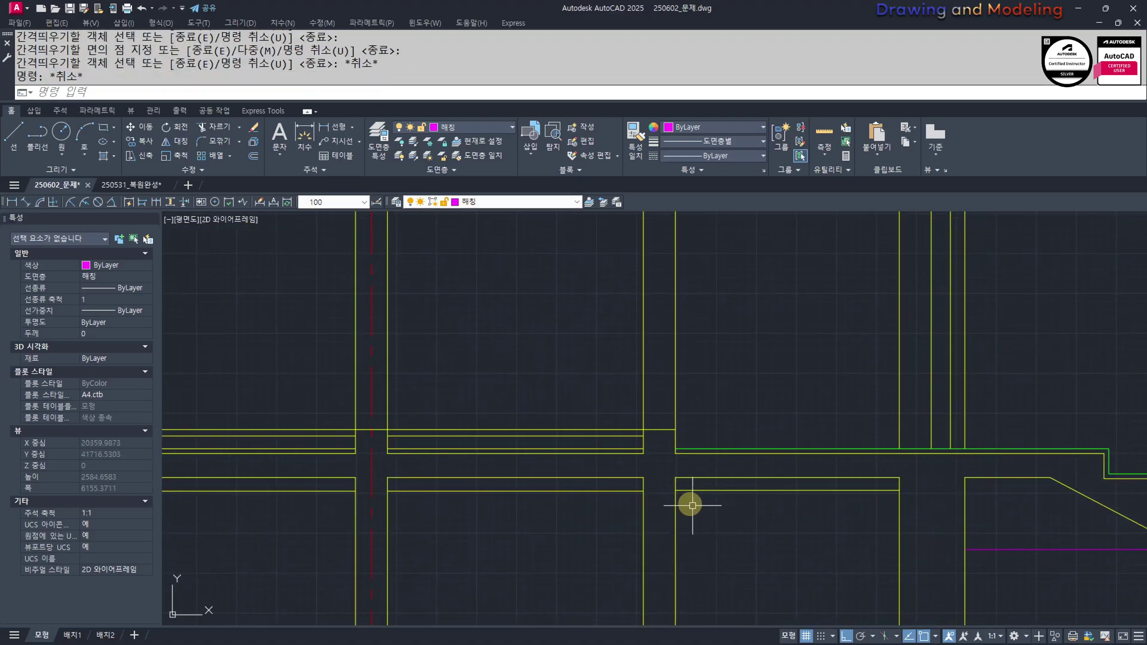
Remove the floor finish lines in the middle bay between the two walls, leaving the concrete slab lines
{"action": "middle_click_drag", "start_coordinate": [572, 490], "coordinate": [809, 520]}
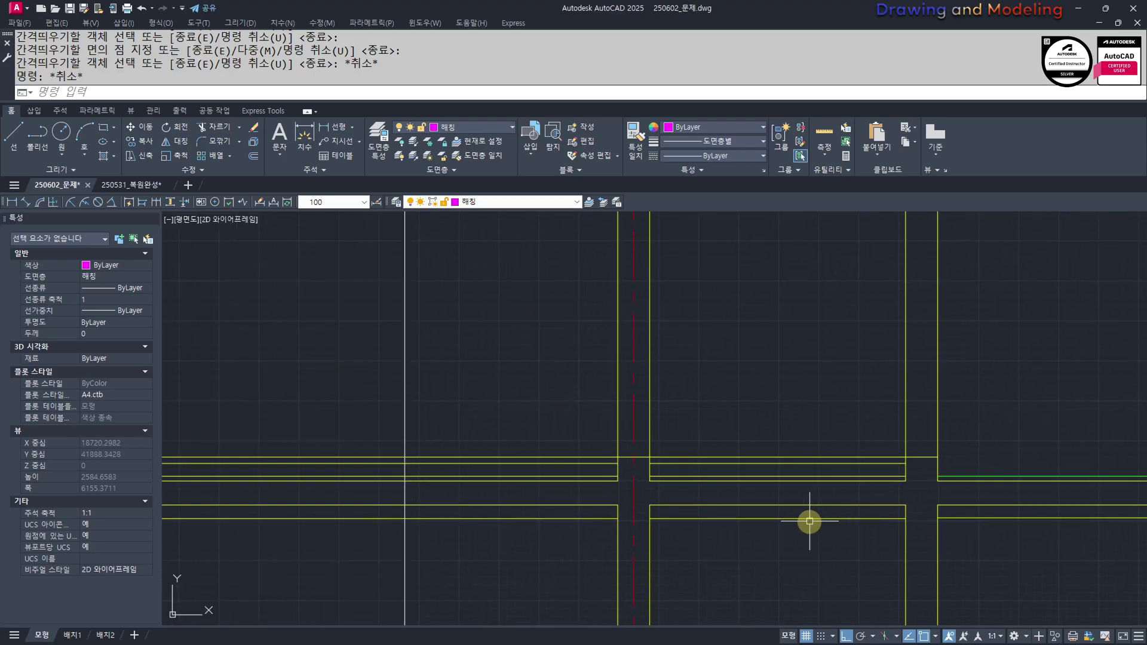
{"action": "key", "text": "Escape"}
{"action": "key", "text": "Escape"}
{"action": "scroll", "coordinate": [725, 468], "scroll_direction": "up", "scroll_amount": 3}
{"action": "left_click", "coordinate": [748, 476]}
{"action": "left_click", "coordinate": [669, 407]}
{"action": "type", "text": "e"}
{"action": "key", "text": "Escape"}
{"action": "key", "text": "Escape"}
{"action": "scroll", "coordinate": [669, 434], "scroll_direction": "down", "scroll_amount": 3}
{"action": "middle_click_drag", "start_coordinate": [709, 471], "coordinate": [713, 479]}
{"action": "scroll", "coordinate": [667, 447], "scroll_direction": "up", "scroll_amount": 3}
{"action": "left_click", "coordinate": [637, 432]}
{"action": "left_click", "coordinate": [615, 452]}
{"action": "type", "text": "e"}
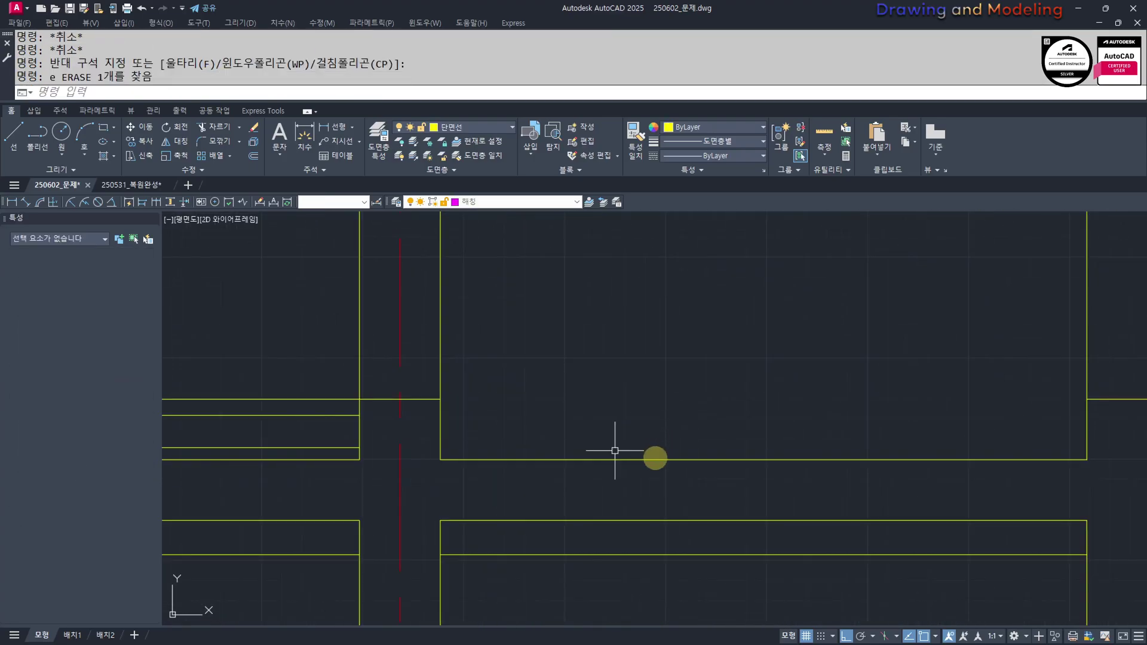
{"action": "key", "text": "Escape"}
Draw a horizontal line from the entrance slab's green finish line across the middle bay to the next wall
{"action": "key", "text": "Escape"}
{"action": "scroll", "coordinate": [777, 484], "scroll_direction": "down", "scroll_amount": 3}
{"action": "middle_click_drag", "start_coordinate": [840, 503], "coordinate": [669, 489]}
{"action": "scroll", "coordinate": [702, 474], "scroll_direction": "up", "scroll_amount": 3}
{"action": "left_click", "coordinate": [852, 429]}
{"action": "middle_click_drag", "start_coordinate": [400, 435], "coordinate": [834, 437]}
{"action": "left_click", "coordinate": [569, 425]}
{"action": "scroll", "coordinate": [569, 424], "scroll_direction": "down", "scroll_amount": 8}
{"action": "key", "text": "Escape"}
{"action": "key", "text": "Escape"}
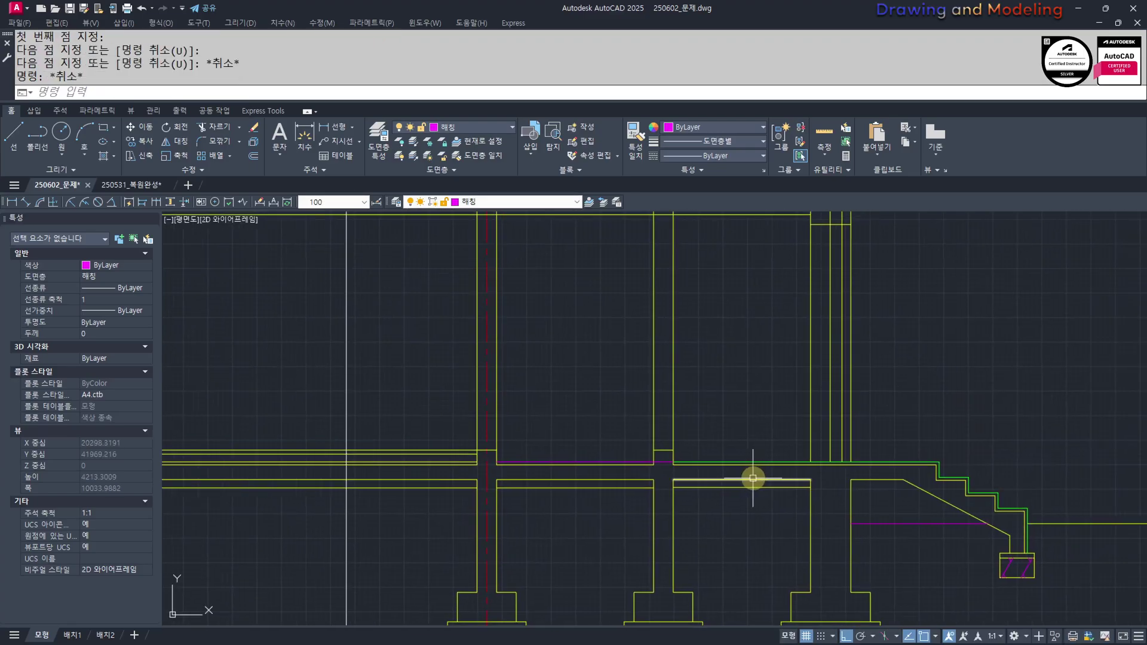
Undo the new finish-level line and the removal of the middle bay's floor finish lines
{"action": "key", "text": "ctrl+z"}
{"action": "key", "text": "ctrl+z"}
{"action": "key", "text": "ctrl+z"}
{"action": "key", "text": "ctrl+z"}
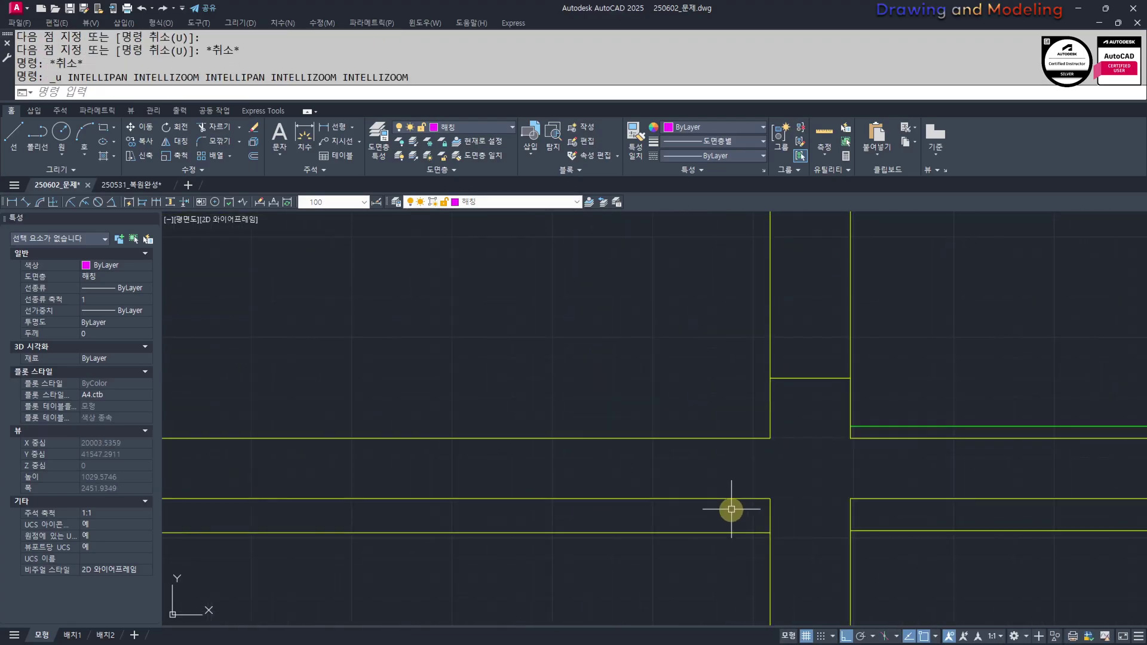
{"action": "key", "text": "Escape"}
{"action": "key", "text": "Escape"}
{"action": "scroll", "coordinate": [622, 451], "scroll_direction": "up", "scroll_amount": 2}
{"action": "scroll", "coordinate": [1045, 445], "scroll_direction": "up", "scroll_amount": 2}
{"action": "middle_click_drag", "start_coordinate": [1046, 445], "coordinate": [854, 459]}
{"action": "mouse_move", "coordinate": [458, 456]}
{"action": "middle_mouse_down"}
{"action": "mouse_move", "coordinate": [732, 500]}
{"action": "mouse_move", "coordinate": [777, 526]}
{"action": "middle_mouse_up"}
{"action": "scroll", "coordinate": [605, 481], "scroll_direction": "down", "scroll_amount": 2}
{"action": "key", "text": "Escape"}
{"action": "key", "text": "Escape"}
Check the section's middle bay and entrance floor against the rest of the drawing
{"action": "scroll", "coordinate": [777, 526], "scroll_direction": "down", "scroll_amount": 2}
{"action": "scroll", "coordinate": [722, 473], "scroll_direction": "down", "scroll_amount": 4}
{"action": "middle_click_drag", "start_coordinate": [453, 394], "coordinate": [1016, 538]}
{"action": "scroll", "coordinate": [526, 334], "scroll_direction": "up", "scroll_amount": 2}
{"action": "middle_click_drag", "start_coordinate": [523, 319], "coordinate": [531, 373]}
{"action": "scroll", "coordinate": [583, 440], "scroll_direction": "up", "scroll_amount": 3}
{"action": "scroll", "coordinate": [627, 441], "scroll_direction": "down", "scroll_amount": 7}
{"action": "scroll", "coordinate": [696, 604], "scroll_direction": "up", "scroll_amount": 6}
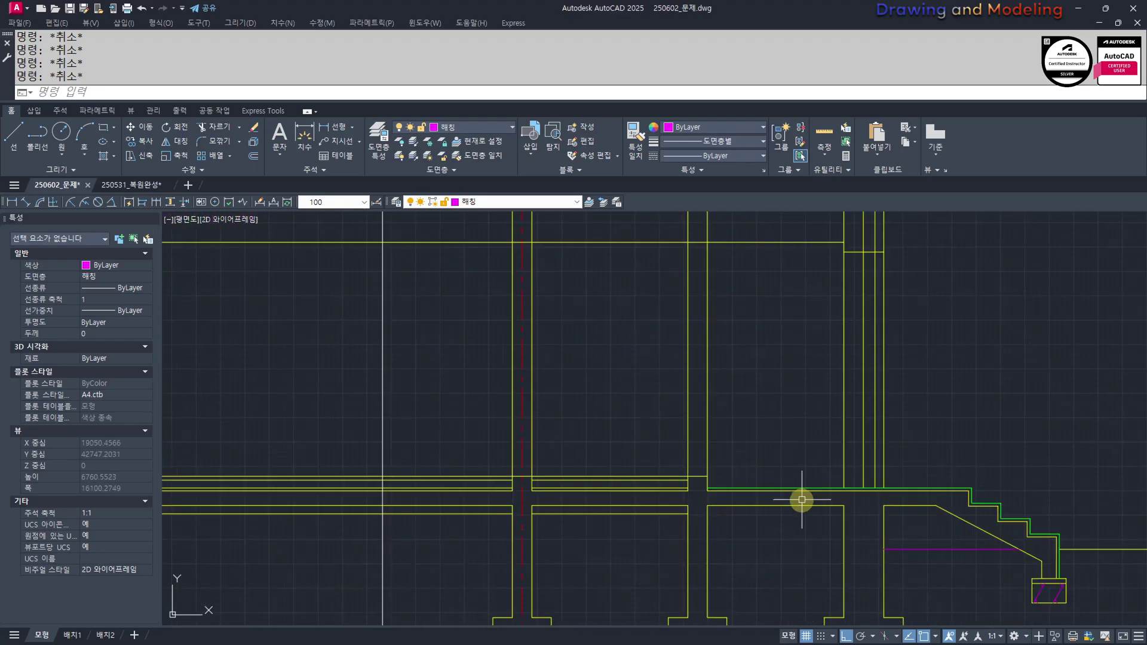
Trim the room-side vertical of the wall beside the entrance slab above the top floor line
{"action": "middle_click_drag", "start_coordinate": [745, 504], "coordinate": [740, 479]}
{"action": "scroll", "coordinate": [739, 480], "scroll_direction": "up", "scroll_amount": 2}
{"action": "type", "text": "tr"}
{"action": "key", "text": "space"}
{"action": "left_click", "coordinate": [783, 453]}
{"action": "left_click", "coordinate": [732, 513]}
{"action": "key", "text": "space"}
{"action": "left_click", "coordinate": [929, 414]}
{"action": "left_click", "coordinate": [896, 440]}
{"action": "left_click", "coordinate": [766, 400]}
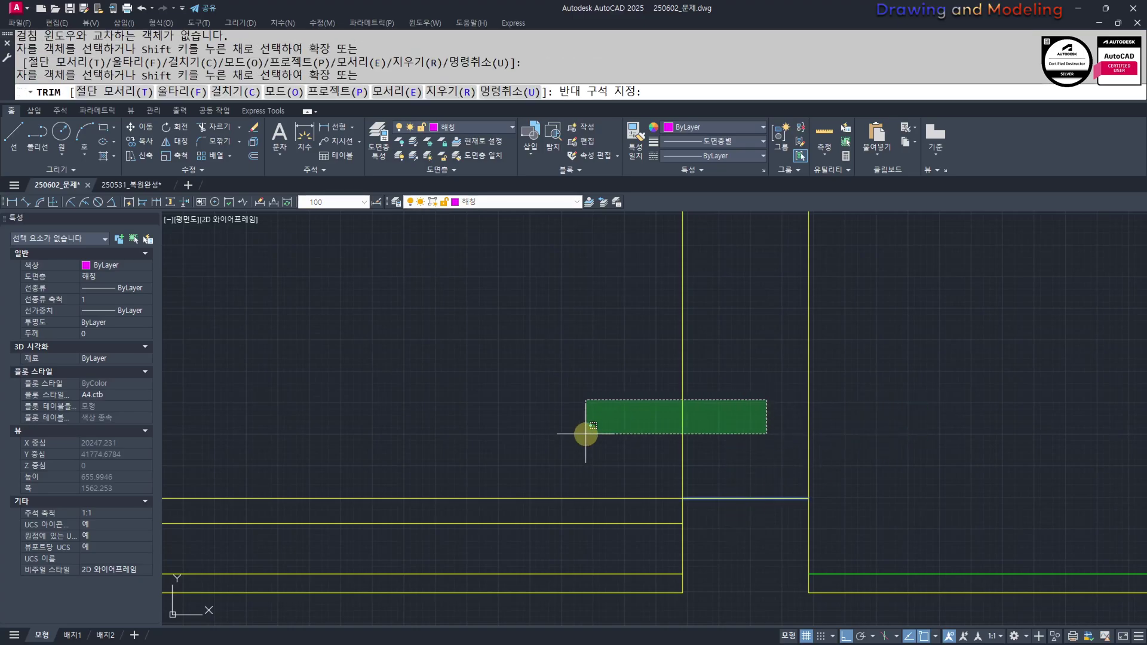
{"action": "left_click", "coordinate": [586, 435]}
{"action": "key", "text": "Escape"}
{"action": "key", "text": "Escape"}
Break the entrance-side vertical of the same wall just above the top floor line
{"action": "scroll", "coordinate": [770, 550], "scroll_direction": "down", "scroll_amount": 2}
{"action": "middle_click_drag", "start_coordinate": [771, 550], "coordinate": [699, 436]}
{"action": "left_click", "coordinate": [737, 395]}
{"action": "left_click", "coordinate": [622, 430]}
{"action": "key", "text": "Escape"}
{"action": "key", "text": "Escape"}
{"action": "scroll", "coordinate": [681, 461], "scroll_direction": "up", "scroll_amount": 4}
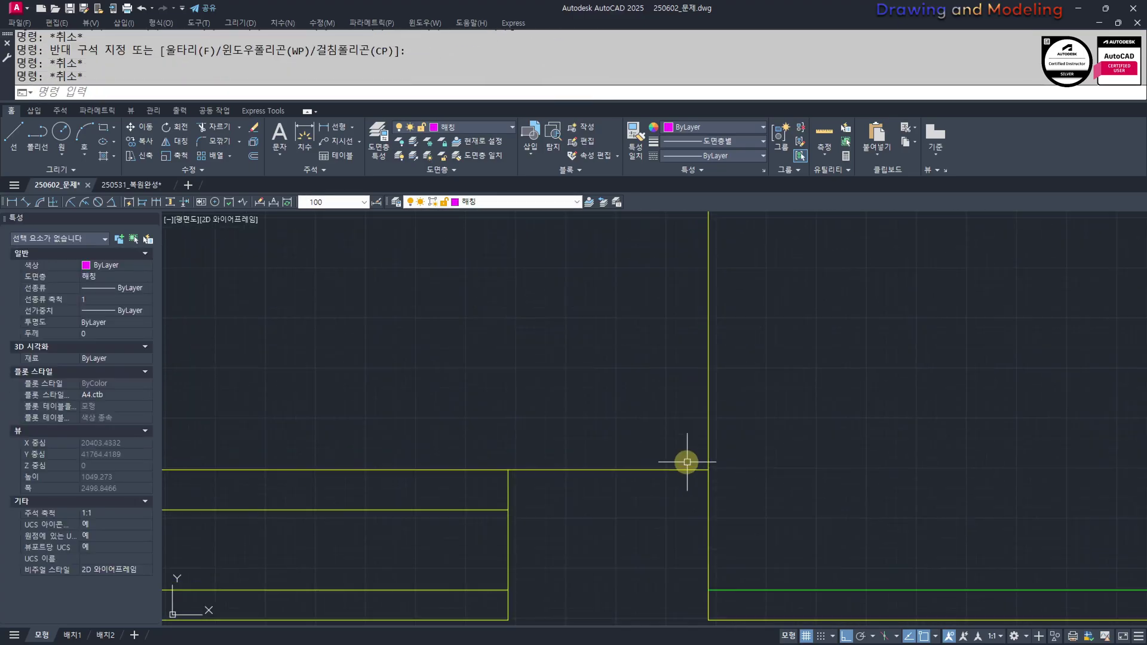
{"action": "key", "text": "Return"}
{"action": "key", "text": "Return"}
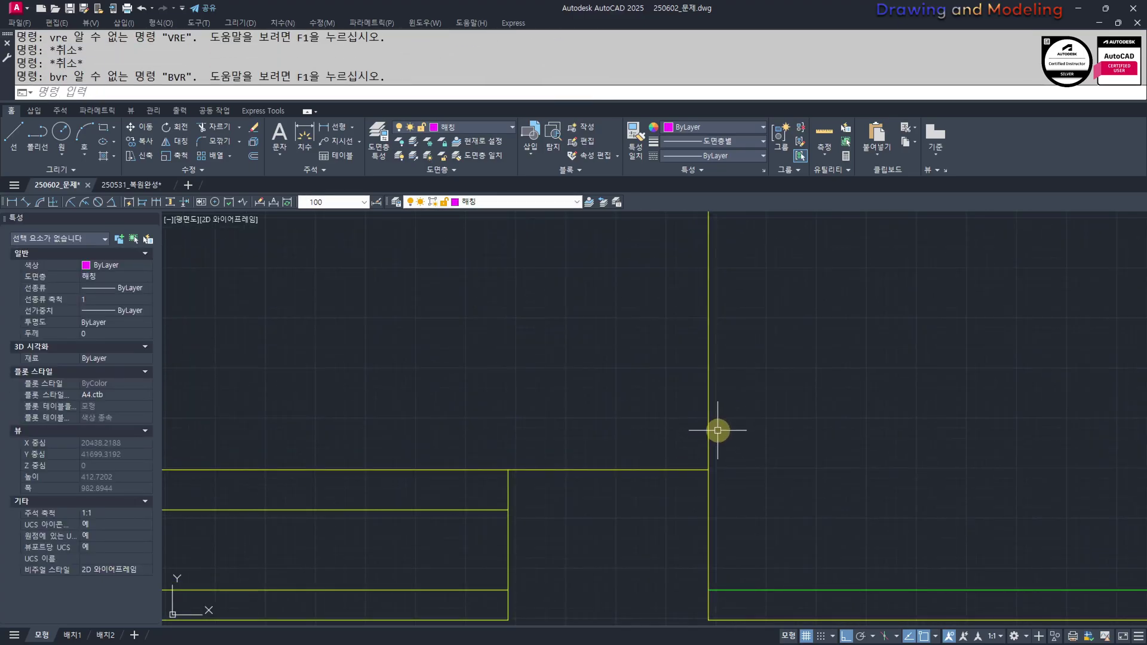
{"action": "key", "text": "Escape"}
{"action": "key", "text": "Escape"}
{"action": "type", "text": "br"}
{"action": "key", "text": "Return"}
{"action": "left_click", "coordinate": [708, 434]}
{"action": "key", "text": "Escape"}
{"action": "key", "text": "Escape"}
Extend the upper piece of the broken vertical down to the top floor line
{"action": "type", "text": "ex"}
{"action": "key", "text": "Return"}
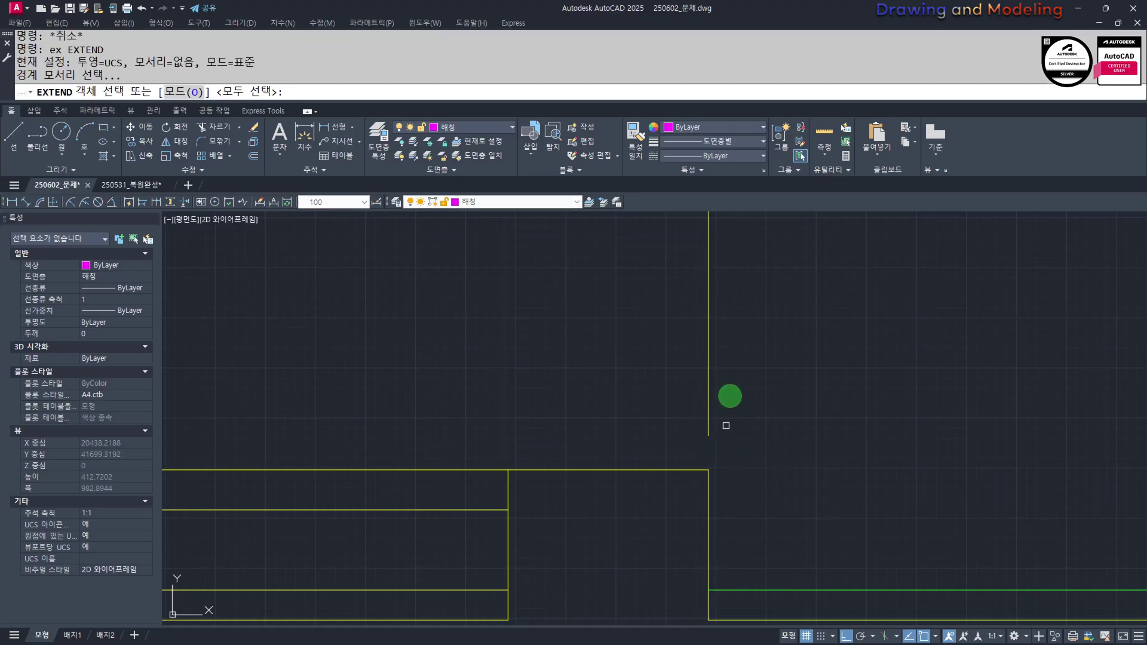
{"action": "key", "text": "Return"}
{"action": "left_click", "coordinate": [733, 396]}
{"action": "left_click", "coordinate": [696, 426]}
{"action": "key", "text": "Escape"}
{"action": "key", "text": "Escape"}
Examine the wall and window edges along the cutting line near 현관 and 실외기실 in the floor plan
{"action": "scroll", "coordinate": [770, 448], "scroll_direction": "down", "scroll_amount": 10}
{"action": "middle_click_drag", "start_coordinate": [309, 328], "coordinate": [622, 482]}
{"action": "scroll", "coordinate": [609, 402], "scroll_direction": "up", "scroll_amount": 8}
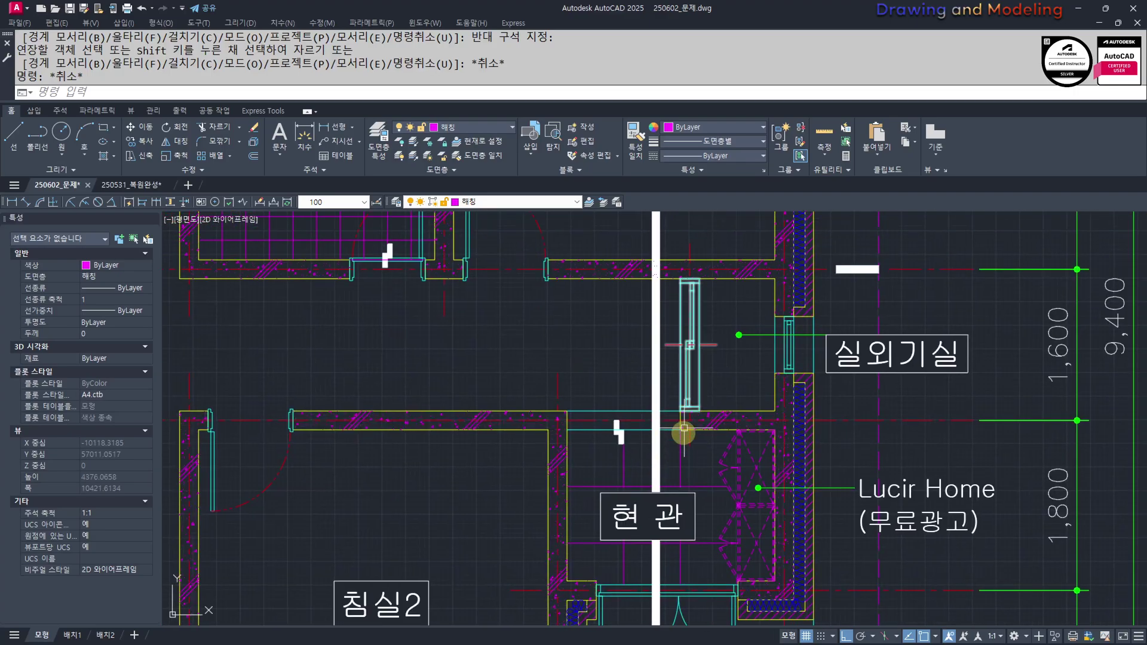
{"action": "scroll", "coordinate": [684, 421], "scroll_direction": "down", "scroll_amount": 2}
{"action": "scroll", "coordinate": [607, 417], "scroll_direction": "up", "scroll_amount": 2}
{"action": "scroll", "coordinate": [638, 465], "scroll_direction": "up", "scroll_amount": 4}
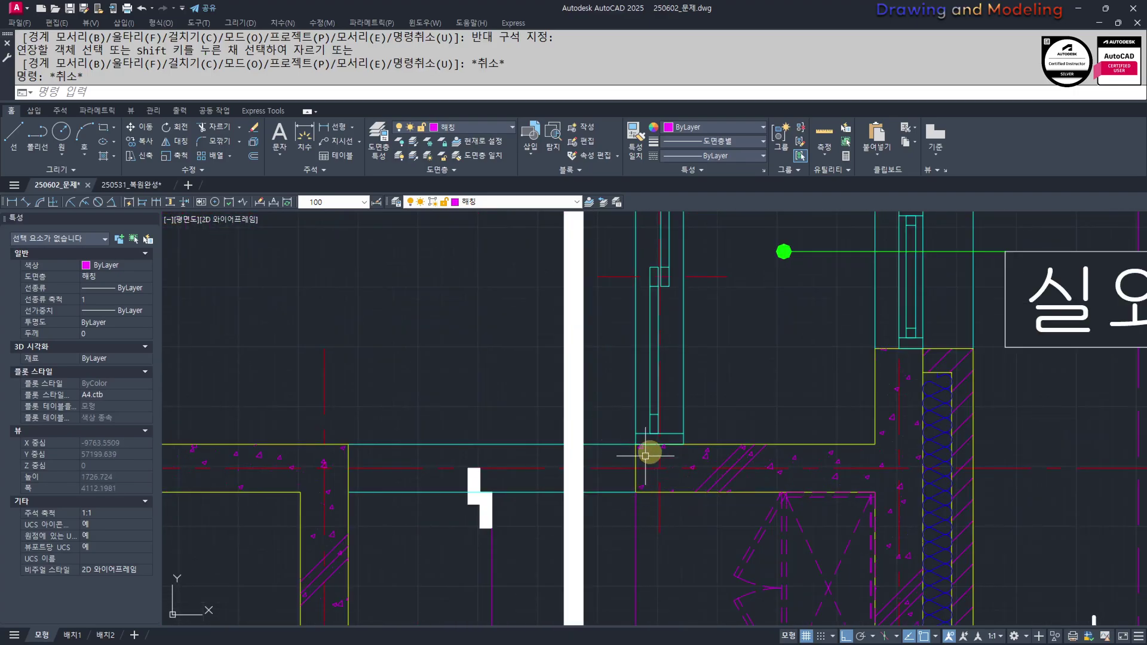
{"action": "scroll", "coordinate": [605, 446], "scroll_direction": "down", "scroll_amount": 7}
Draw a vertical line from the top floor line up to the roof underside on the room-side face of the wall beside the entrance
{"action": "middle_click_drag", "start_coordinate": [815, 502], "coordinate": [619, 447]}
{"action": "middle_click_drag", "start_coordinate": [773, 519], "coordinate": [615, 443]}
{"action": "scroll", "coordinate": [690, 517], "scroll_direction": "up", "scroll_amount": 3}
{"action": "middle_click_drag", "start_coordinate": [735, 508], "coordinate": [715, 487]}
{"action": "scroll", "coordinate": [691, 469], "scroll_direction": "up", "scroll_amount": 4}
{"action": "type", "text": "l"}
{"action": "key", "text": "Return"}
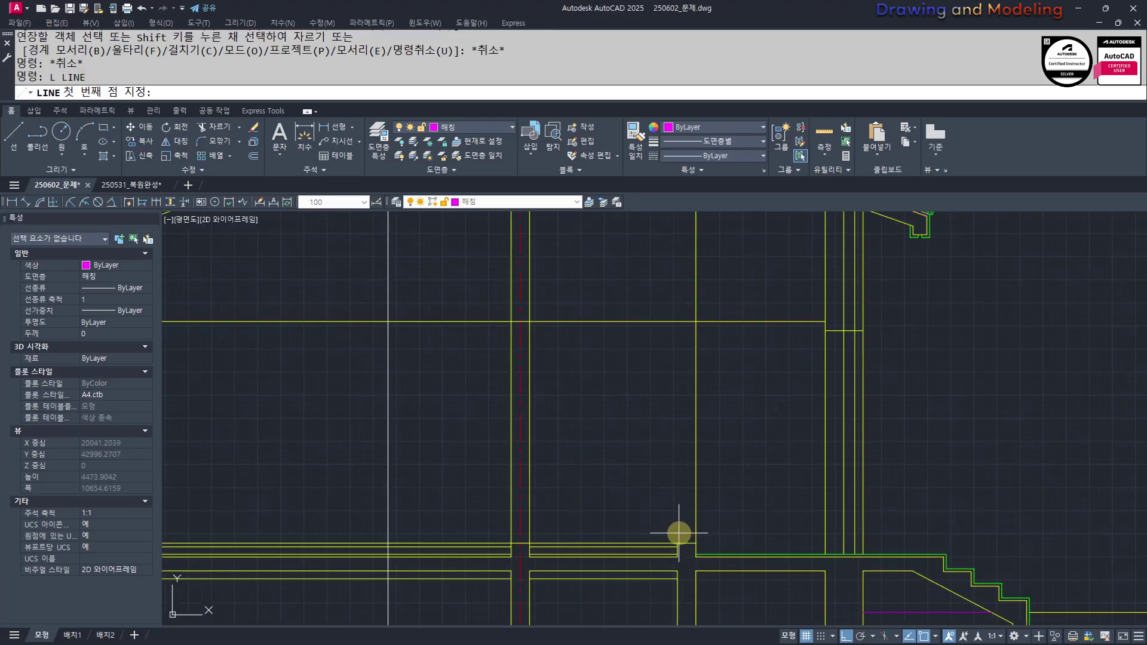
{"action": "left_click", "coordinate": [681, 532]}
{"action": "scroll", "coordinate": [679, 537], "scroll_direction": "down", "scroll_amount": 4}
{"action": "left_click", "coordinate": [683, 344]}
{"action": "key", "text": "Escape"}
{"action": "key", "text": "Escape"}
{"action": "middle_click_drag", "start_coordinate": [677, 556], "coordinate": [688, 384]}
{"action": "scroll", "coordinate": [707, 438], "scroll_direction": "down", "scroll_amount": 3}
Match the new vertical wall line's properties to the yellow section lines
{"action": "type", "text": "mm"}
{"action": "key", "text": "Return"}
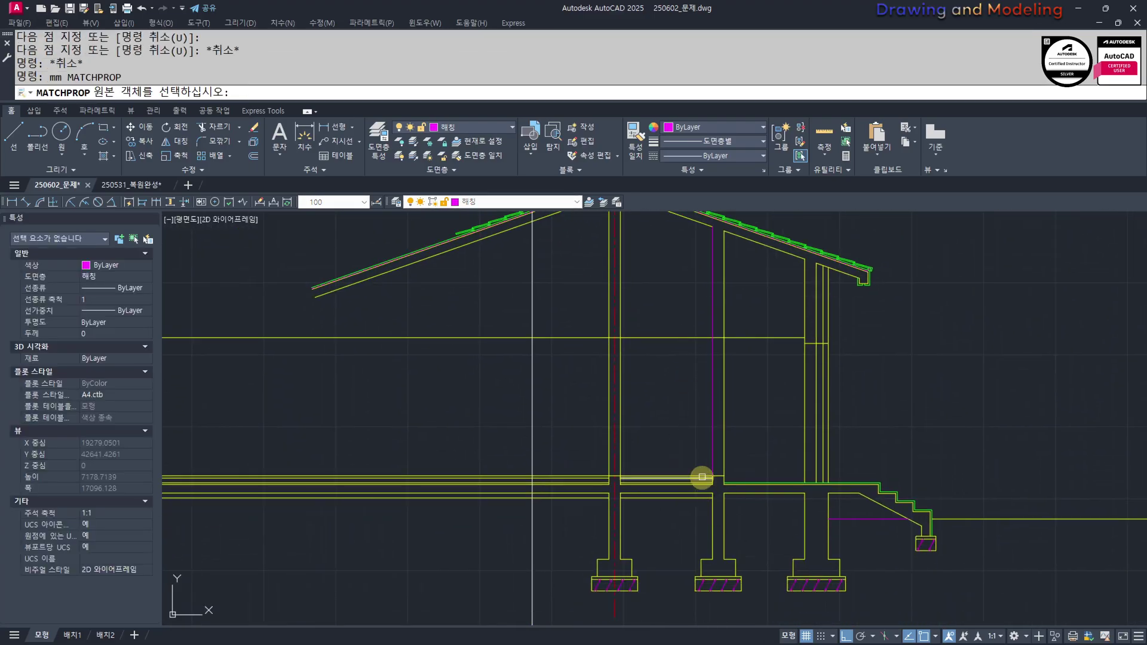
{"action": "left_click", "coordinate": [699, 479]}
{"action": "key", "text": "Escape"}
{"action": "key", "text": "Escape"}
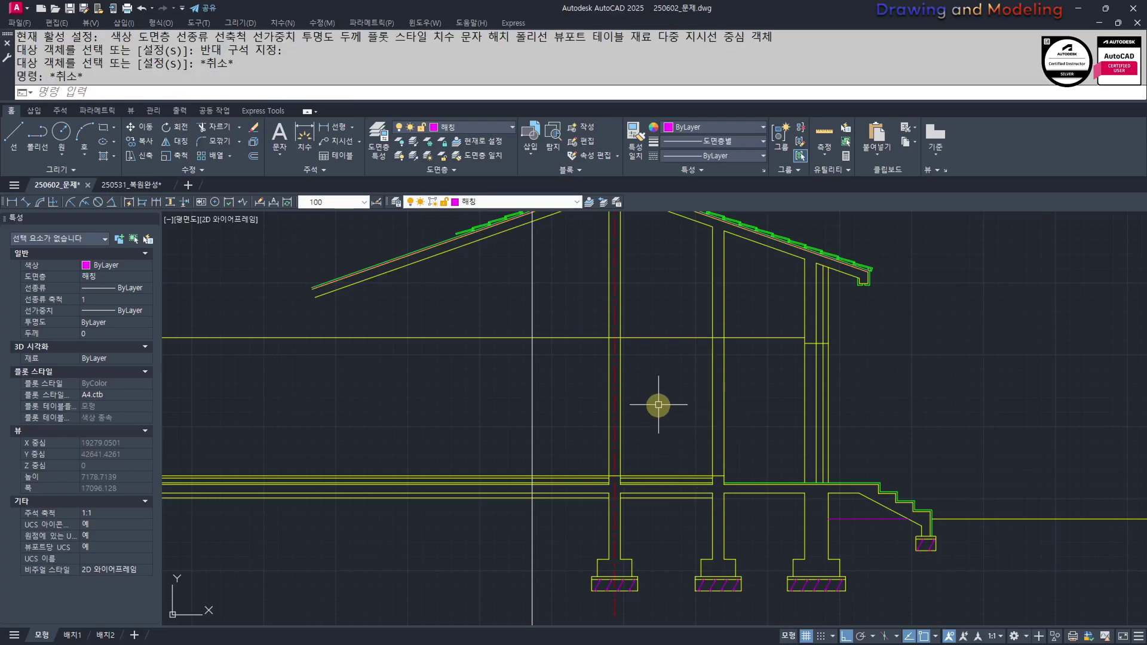
Offset the floor line between the two walls upward by 2100
{"action": "type", "text": "o"}
{"action": "key", "text": "Return"}
{"action": "type", "text": "2100"}
{"action": "key", "text": "Return"}
{"action": "scroll", "coordinate": [712, 463], "scroll_direction": "up", "scroll_amount": 5}
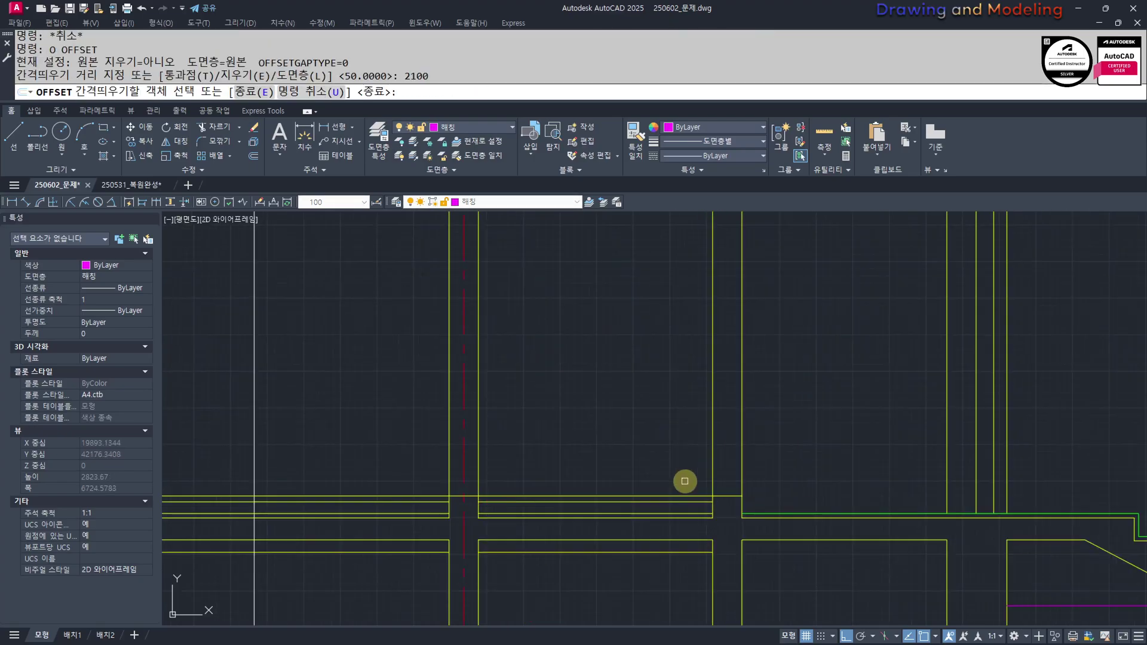
{"action": "left_click", "coordinate": [681, 499]}
{"action": "left_click", "coordinate": [672, 478]}
{"action": "scroll", "coordinate": [660, 469], "scroll_direction": "down", "scroll_amount": 4}
{"action": "key", "text": "Escape"}
{"action": "key", "text": "Escape"}
{"action": "scroll", "coordinate": [674, 397], "scroll_direction": "up", "scroll_amount": 6}
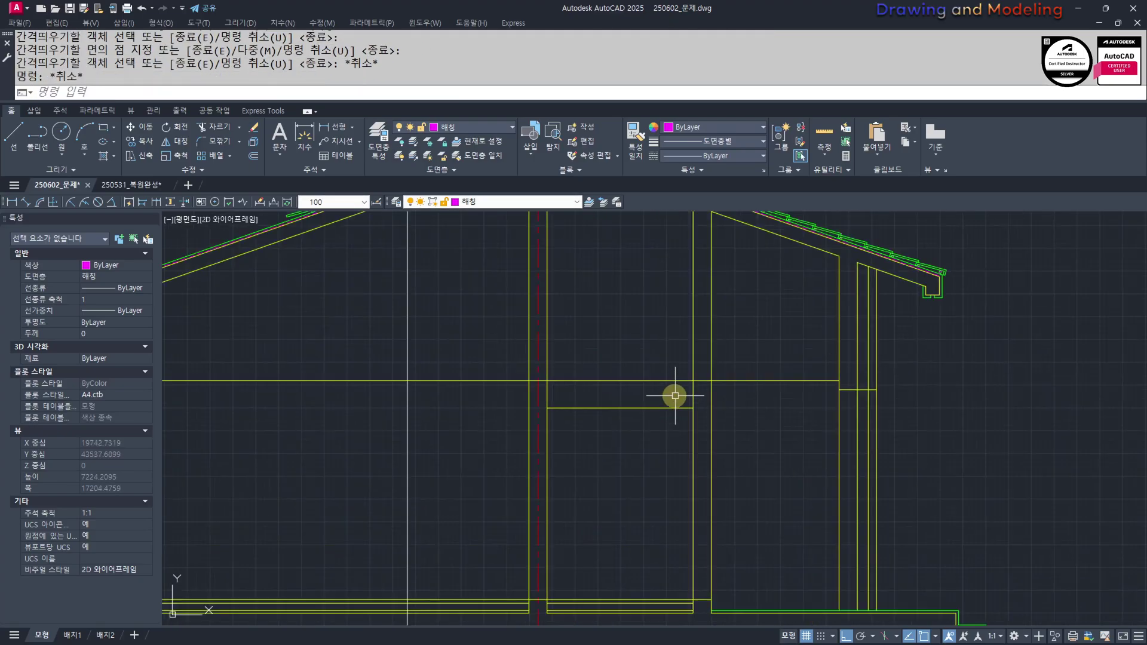
Move the line offset 2100 above the floor to the 입면선 layer
{"action": "middle_click_drag", "start_coordinate": [677, 432], "coordinate": [675, 497]}
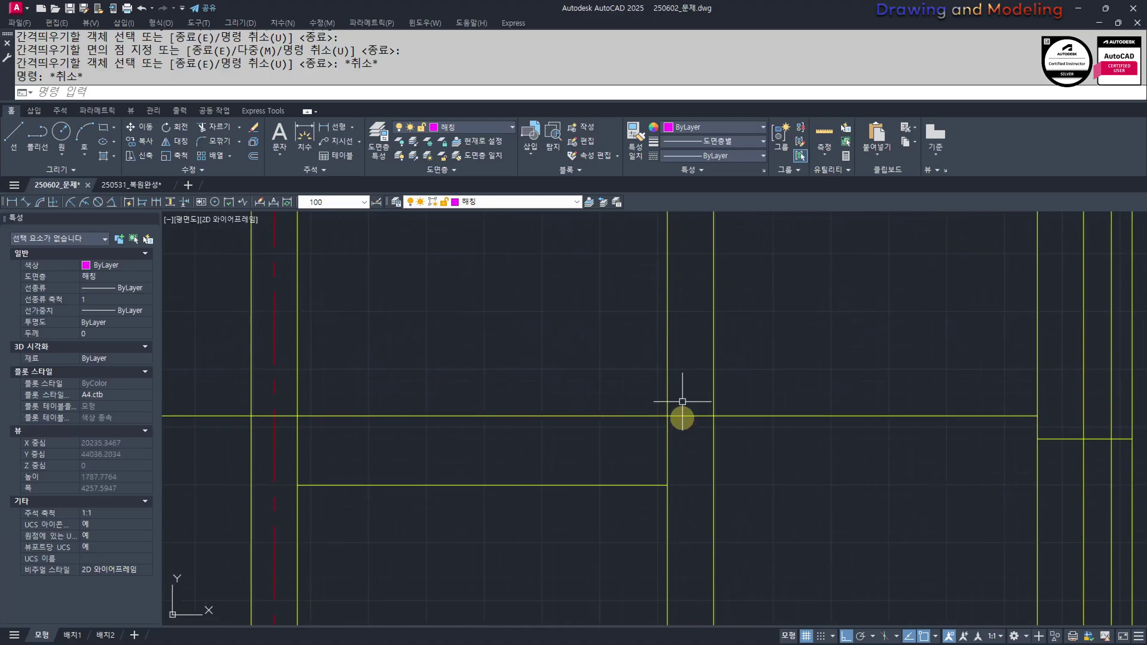
{"action": "scroll", "coordinate": [603, 447], "scroll_direction": "down", "scroll_amount": 2}
{"action": "left_click", "coordinate": [608, 433]}
{"action": "left_click", "coordinate": [551, 507]}
{"action": "key", "text": "Escape"}
{"action": "key", "text": "Escape"}
{"action": "left_click", "coordinate": [610, 497]}
{"action": "left_click", "coordinate": [576, 466]}
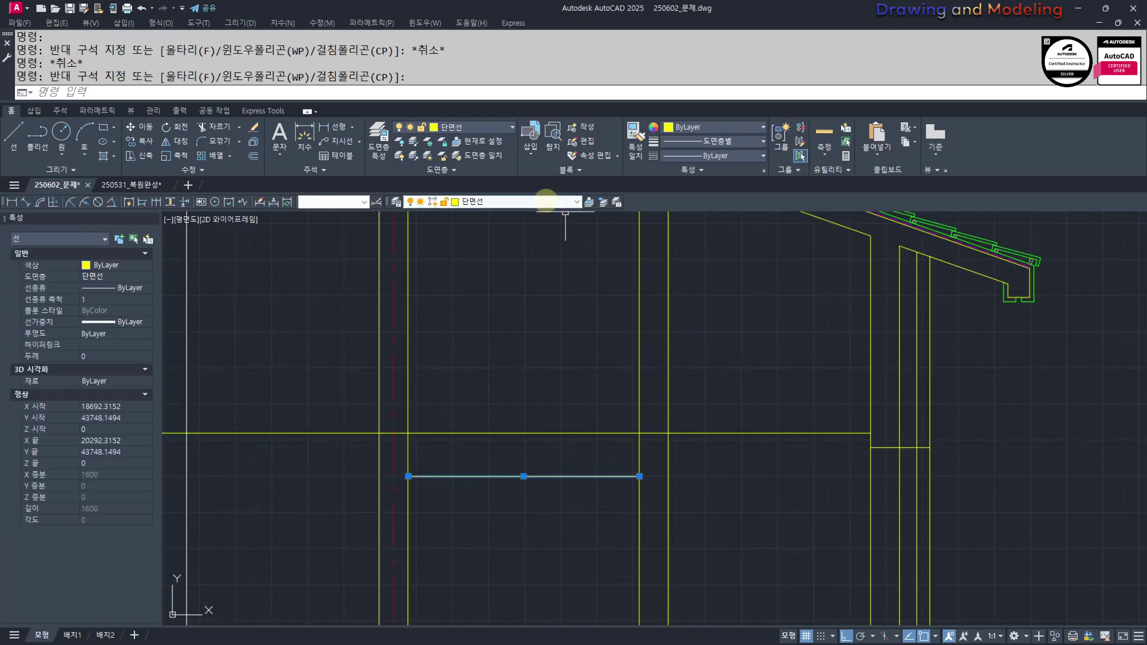
{"action": "left_click", "coordinate": [503, 202]}
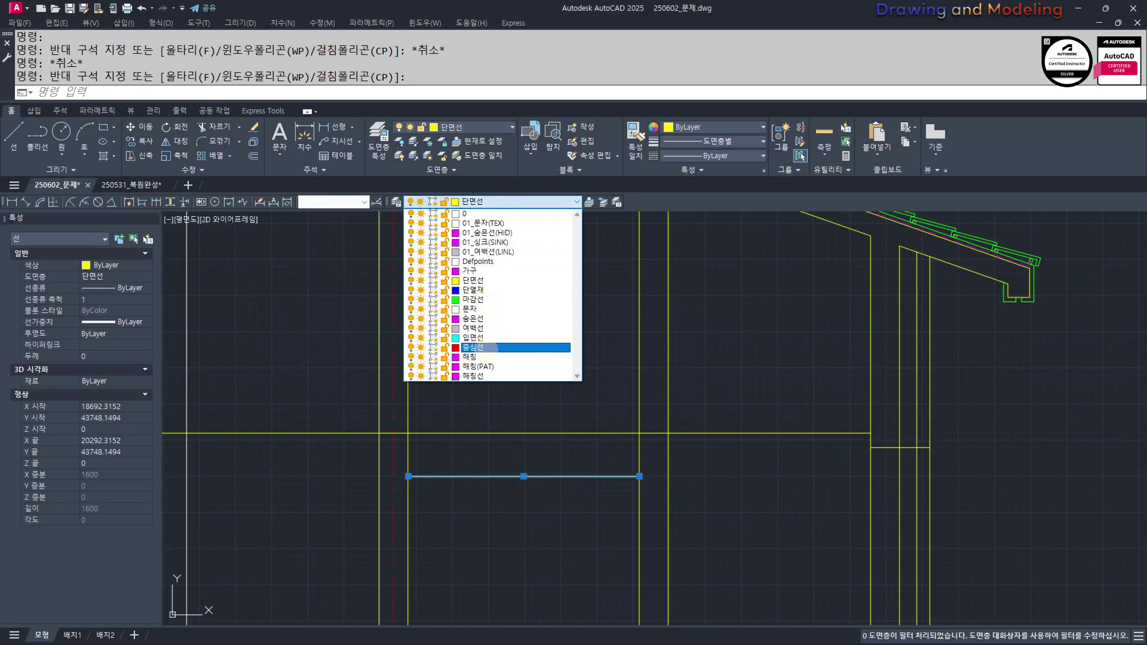
{"action": "left_click", "coordinate": [484, 338]}
{"action": "key", "text": "Escape"}
{"action": "key", "text": "Escape"}
{"action": "middle_click_drag", "start_coordinate": [508, 578], "coordinate": [619, 446]}
{"action": "scroll", "coordinate": [620, 446], "scroll_direction": "down", "scroll_amount": 2}
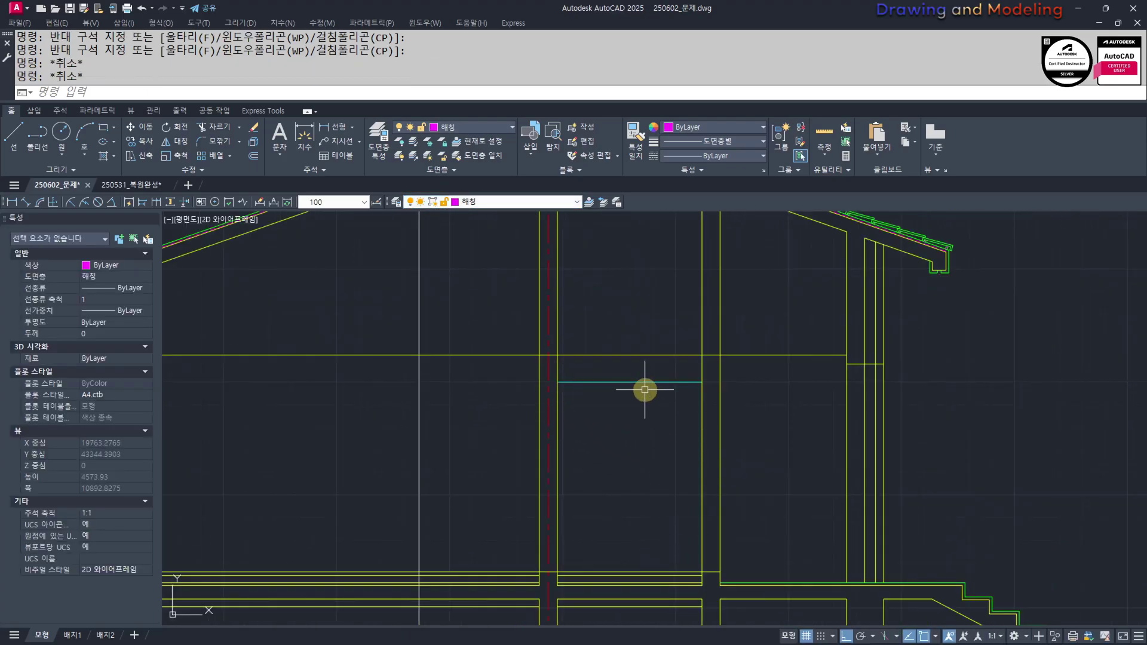
{"action": "scroll", "coordinate": [645, 390], "scroll_direction": "up", "scroll_amount": 6}
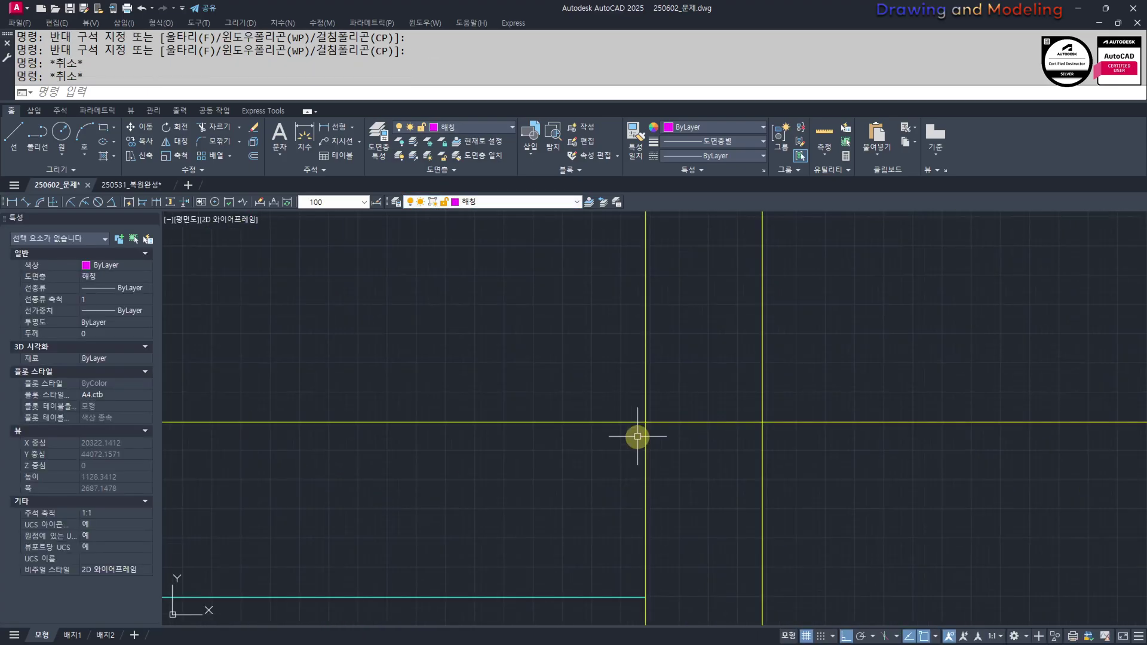
{"action": "scroll", "coordinate": [637, 436], "scroll_direction": "down", "scroll_amount": 6}
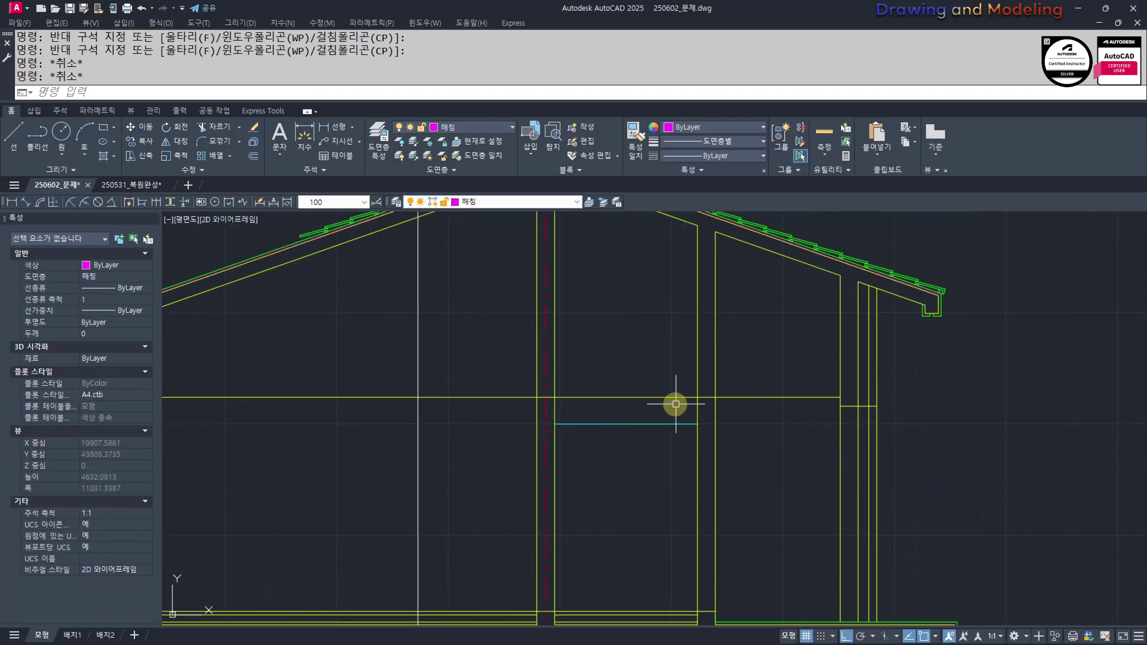
{"action": "middle_click_drag", "start_coordinate": [604, 568], "coordinate": [607, 457]}
{"action": "middle_click_drag", "start_coordinate": [684, 358], "coordinate": [623, 463]}
{"action": "key", "text": "Escape"}
{"action": "key", "text": "Escape"}
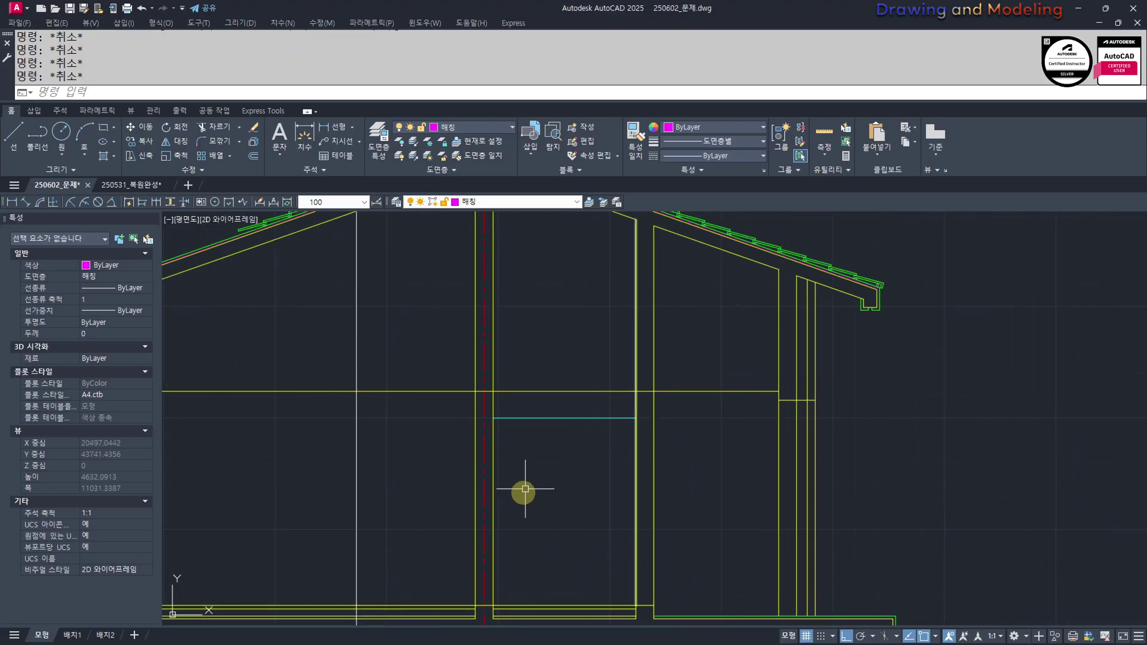
{"action": "middle_click_drag", "start_coordinate": [887, 502], "coordinate": [835, 499]}
{"action": "middle_click_drag", "start_coordinate": [571, 399], "coordinate": [586, 466]}
{"action": "scroll", "coordinate": [586, 467], "scroll_direction": "up", "scroll_amount": 4}
{"action": "type", "text": "tr"}
{"action": "key", "text": "space"}
{"action": "key", "text": "space"}
{"action": "key", "text": "Escape"}
{"action": "key", "text": "Escape"}
{"action": "left_click", "coordinate": [728, 359]}
{"action": "left_click", "coordinate": [589, 398]}
{"action": "scroll", "coordinate": [651, 412], "scroll_direction": "down", "scroll_amount": 6}
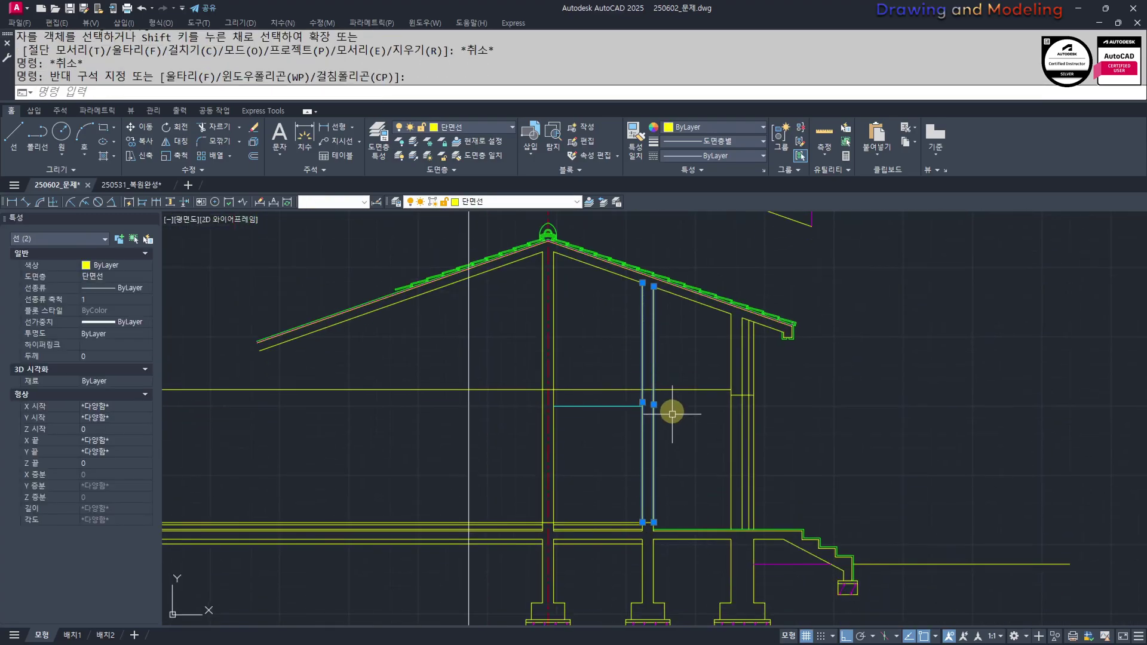
{"action": "key", "text": "Escape"}
{"action": "key", "text": "Escape"}
{"action": "scroll", "coordinate": [650, 402], "scroll_direction": "up", "scroll_amount": 2}
{"action": "scroll", "coordinate": [664, 393], "scroll_direction": "down", "scroll_amount": 6}
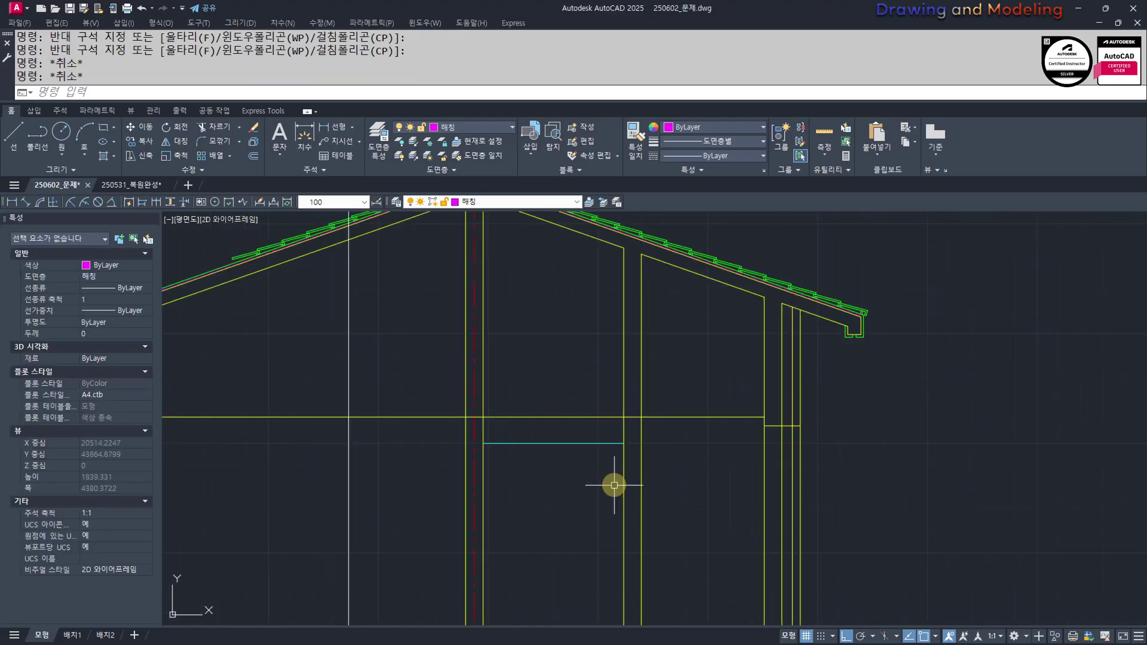
Examine the opening between 현관 and the hallway along the cutting line in the floor plan
{"action": "middle_click_drag", "start_coordinate": [597, 481], "coordinate": [895, 643]}
{"action": "scroll", "coordinate": [698, 436], "scroll_direction": "up", "scroll_amount": 6}
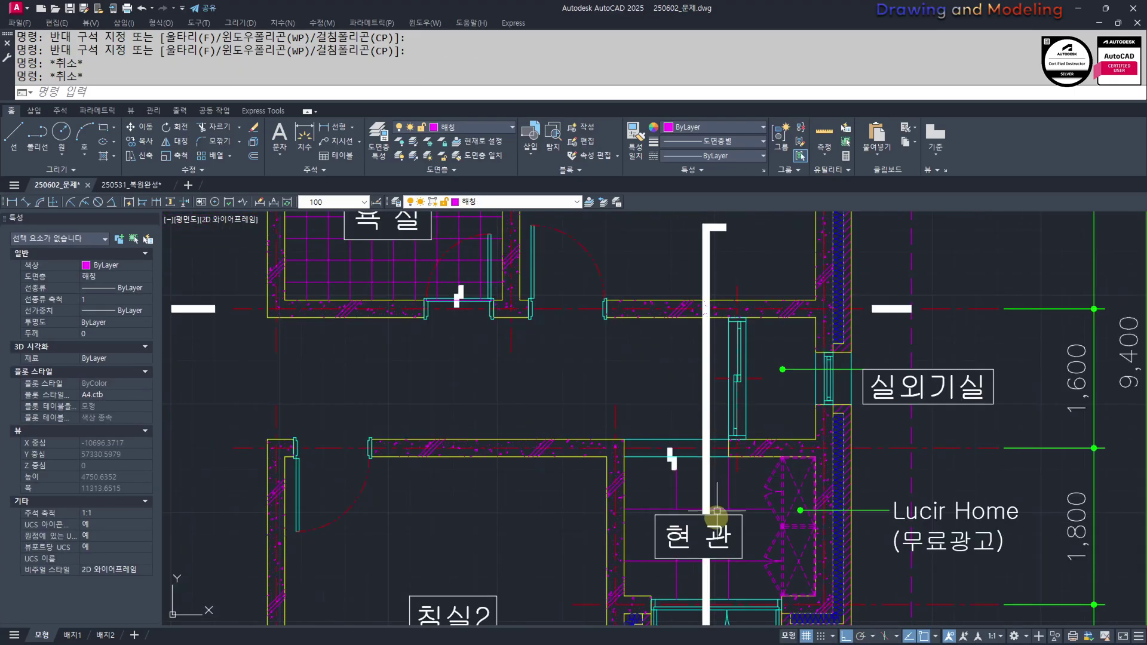
{"action": "scroll", "coordinate": [665, 386], "scroll_direction": "down", "scroll_amount": 6}
{"action": "middle_click_drag", "start_coordinate": [932, 538], "coordinate": [583, 452]}
{"action": "key", "text": "Escape"}
{"action": "middle_click_drag", "start_coordinate": [837, 559], "coordinate": [601, 469]}
{"action": "scroll", "coordinate": [602, 470], "scroll_direction": "up", "scroll_amount": 8}
{"action": "middle_click_drag", "start_coordinate": [705, 487], "coordinate": [631, 464]}
{"action": "scroll", "coordinate": [612, 400], "scroll_direction": "up", "scroll_amount": 2}
{"action": "scroll", "coordinate": [657, 454], "scroll_direction": "down", "scroll_amount": 4}
{"action": "scroll", "coordinate": [610, 466], "scroll_direction": "up", "scroll_amount": 3}
{"action": "scroll", "coordinate": [622, 341], "scroll_direction": "up", "scroll_amount": 1}
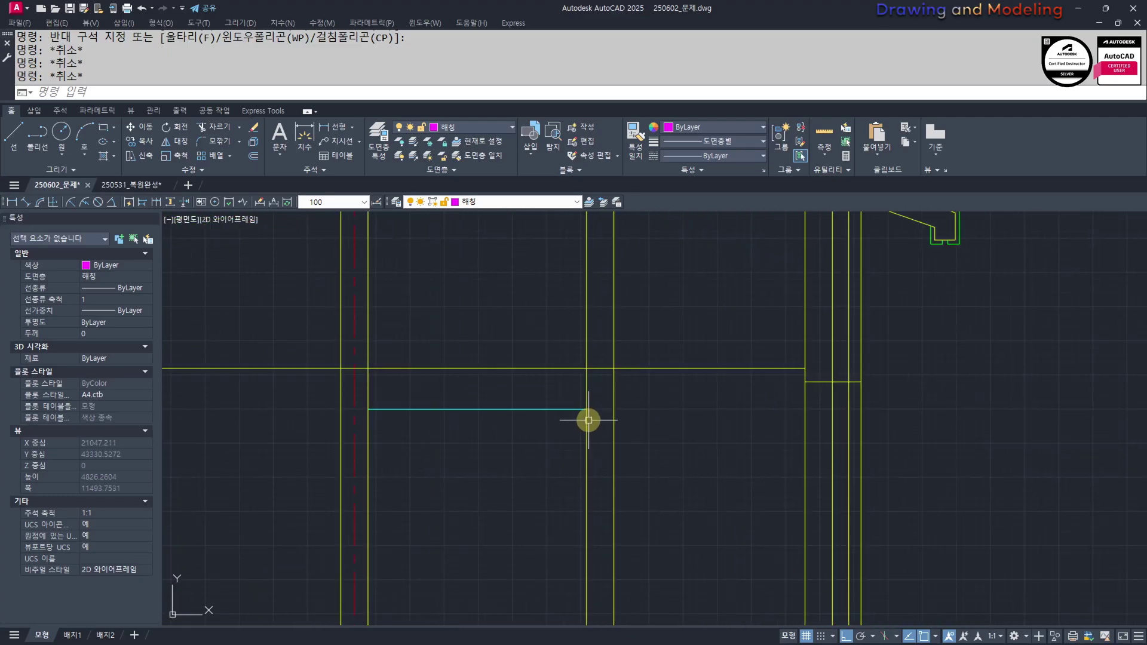
Draw a horizontal line from the end of the 입면선 line across the wall beside the entrance
{"action": "scroll", "coordinate": [589, 420], "scroll_direction": "up", "scroll_amount": 4}
{"action": "type", "text": "l"}
{"action": "key", "text": "Return"}
{"action": "left_click", "coordinate": [586, 409]}
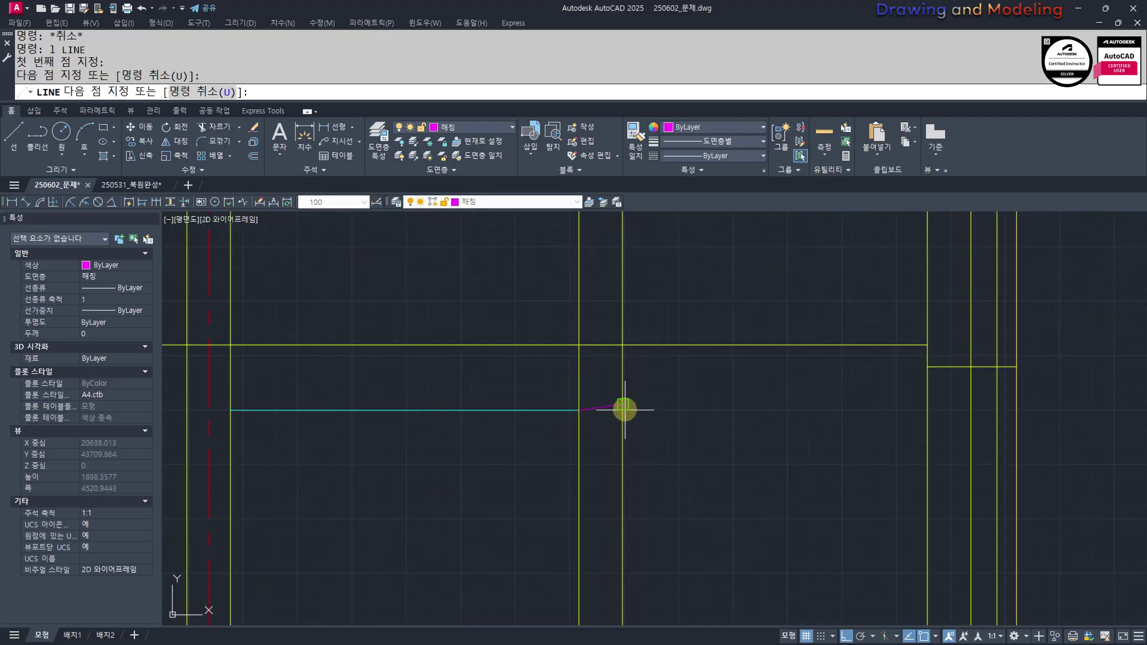
{"action": "key", "text": "Escape"}
{"action": "key", "text": "Escape"}
Trim the overhang of the new horizontal line at the wall's entrance-side face
{"action": "scroll", "coordinate": [619, 416], "scroll_direction": "up", "scroll_amount": 4}
{"action": "type", "text": "tr"}
{"action": "left_click_drag", "start_coordinate": [656, 389], "coordinate": [604, 437]}
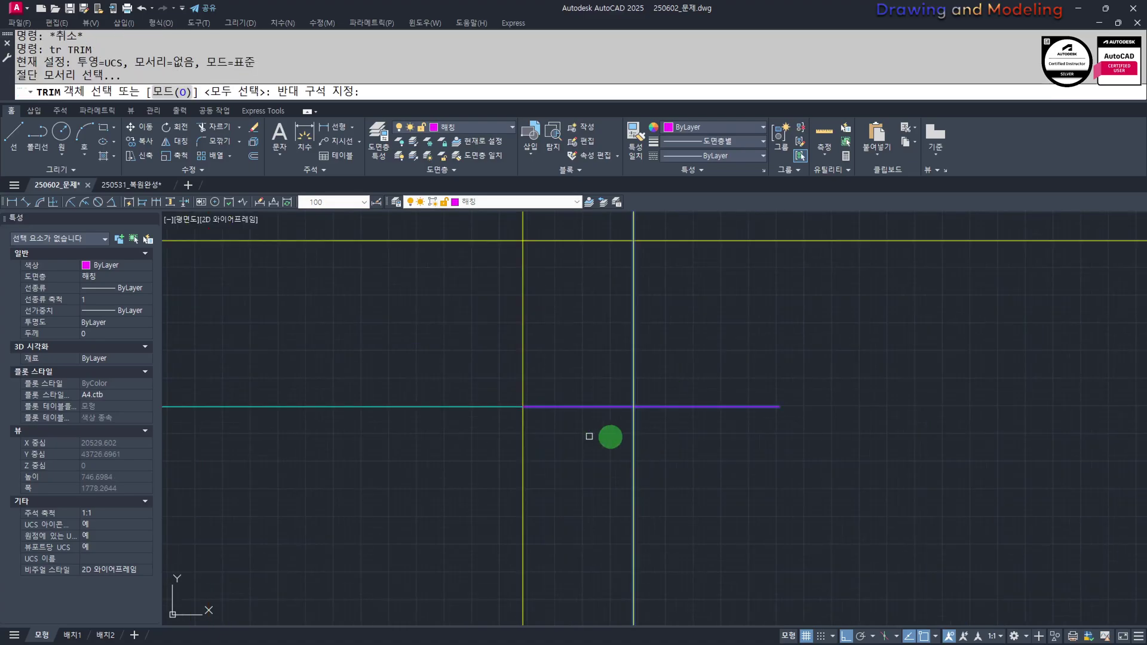
{"action": "key", "text": "space"}
{"action": "left_click_drag", "start_coordinate": [705, 389], "coordinate": [678, 454]}
{"action": "key", "text": "Escape"}
{"action": "key", "text": "Escape"}
Trim the ceiling line between the two faces of the wall beside the entrance
{"action": "scroll", "coordinate": [656, 469], "scroll_direction": "down", "scroll_amount": 4}
{"action": "middle_click_drag", "start_coordinate": [628, 417], "coordinate": [637, 432]}
{"action": "scroll", "coordinate": [645, 404], "scroll_direction": "up", "scroll_amount": 2}
{"action": "type", "text": "tr"}
{"action": "key", "text": "space"}
{"action": "left_click_drag", "start_coordinate": [641, 363], "coordinate": [632, 412]}
{"action": "key", "text": "Escape"}
{"action": "key", "text": "Escape"}
Match the short lintel underside line's properties to the yellow section lines
{"action": "middle_click_drag", "start_coordinate": [662, 499], "coordinate": [676, 451]}
{"action": "type", "text": "ma"}
{"action": "left_click", "coordinate": [677, 430]}
{"action": "left_click_drag", "start_coordinate": [653, 426], "coordinate": [638, 457]}
{"action": "key", "text": "Escape"}
{"action": "key", "text": "Escape"}
{"action": "middle_click_drag", "start_coordinate": [680, 478], "coordinate": [659, 467]}
Offset both wall faces outward and the lintel underside line downward by 20 to form the finish lines
{"action": "type", "text": "o"}
{"action": "key", "text": "Return"}
{"action": "type", "text": "20"}
{"action": "key", "text": "Return"}
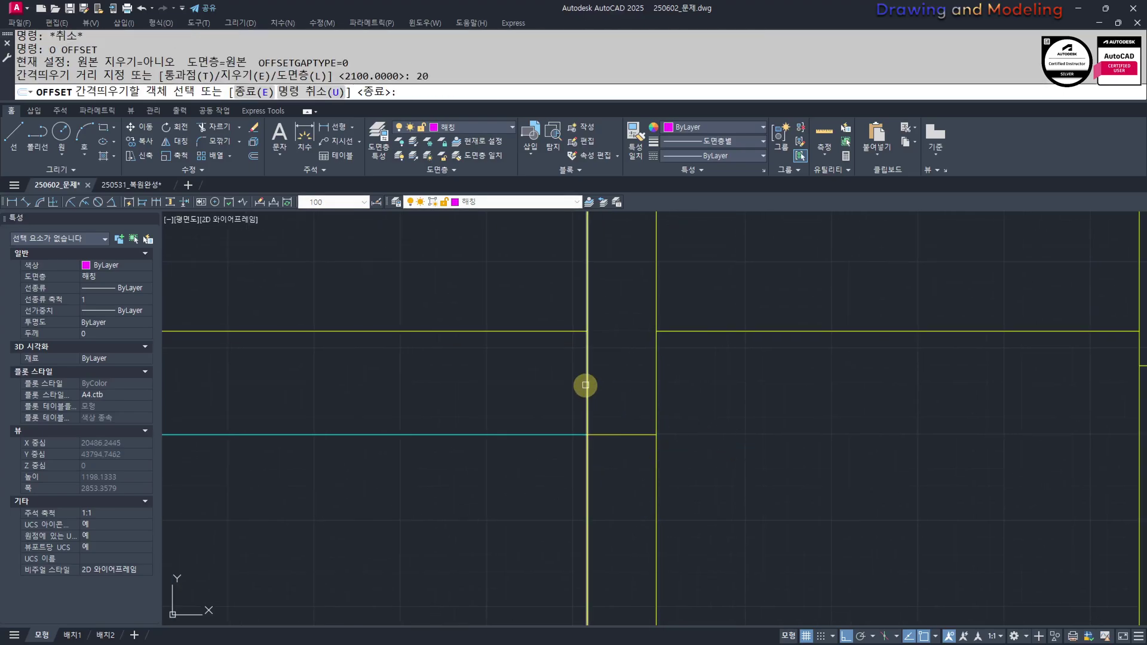
{"action": "left_click", "coordinate": [585, 387]}
{"action": "left_click", "coordinate": [558, 397]}
{"action": "left_click", "coordinate": [661, 392]}
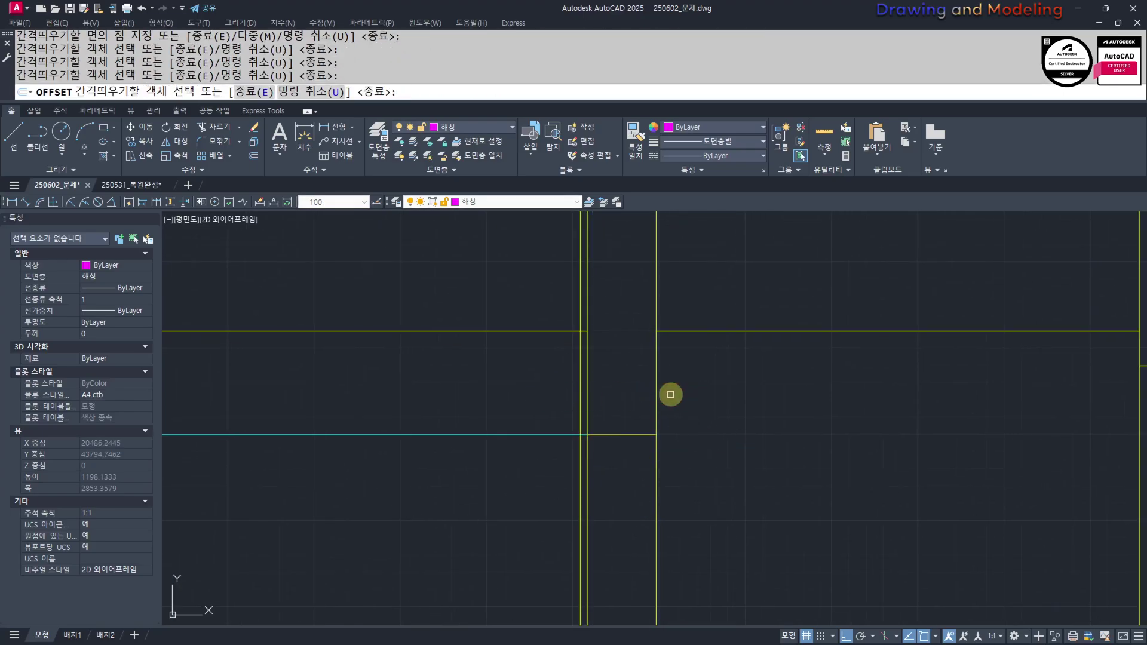
{"action": "left_click", "coordinate": [656, 391]}
{"action": "left_click", "coordinate": [691, 405]}
{"action": "left_click", "coordinate": [615, 435]}
{"action": "left_click", "coordinate": [632, 463]}
{"action": "key", "text": "Escape"}
{"action": "key", "text": "Escape"}
Join the offset finish lines into sharp corners below the lintel with Fillet at radius 0
{"action": "type", "text": "f"}
{"action": "key", "text": "Return"}
{"action": "left_click", "coordinate": [648, 443]}
{"action": "left_click", "coordinate": [665, 425]}
{"action": "key", "text": "space"}
{"action": "left_click", "coordinate": [602, 443]}
{"action": "left_click", "coordinate": [581, 429]}
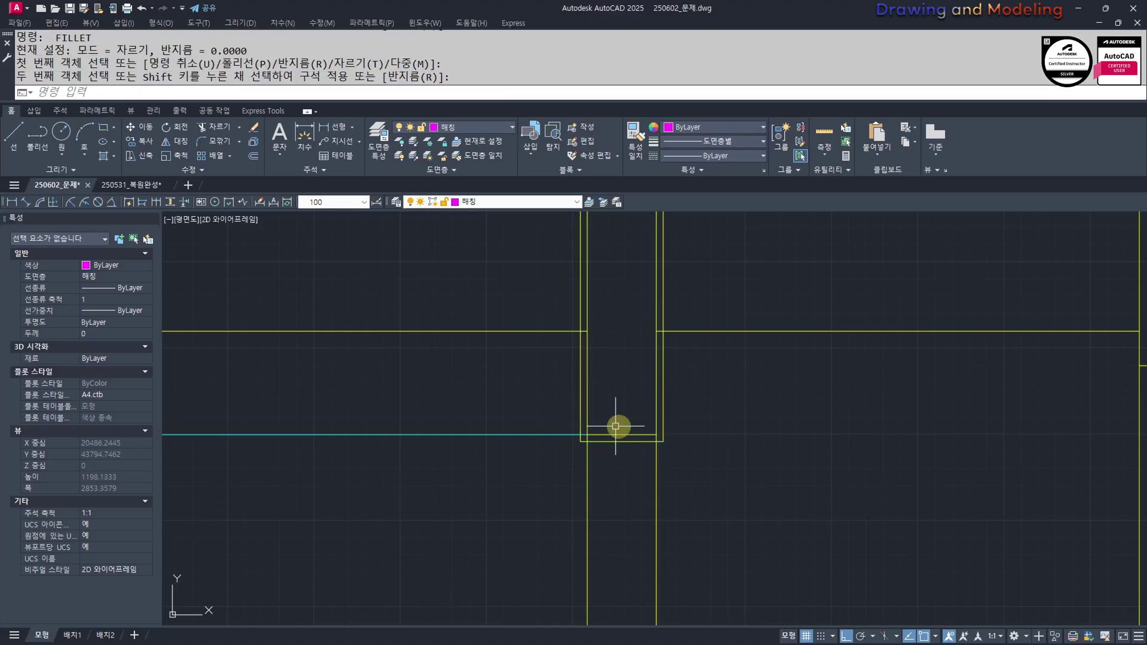
{"action": "key", "text": "Escape"}
{"action": "key", "text": "Escape"}
Trim the leftover line pieces crossing the finish thickness at the lintel's lower corners
{"action": "middle_click_drag", "start_coordinate": [652, 417], "coordinate": [652, 476]}
{"action": "scroll", "coordinate": [652, 477], "scroll_direction": "up", "scroll_amount": 2}
{"action": "type", "text": "tr"}
{"action": "key", "text": "space"}
{"action": "key", "text": "space"}
{"action": "left_click", "coordinate": [656, 511]}
{"action": "left_click", "coordinate": [656, 512]}
{"action": "left_click", "coordinate": [663, 512]}
{"action": "scroll", "coordinate": [545, 498], "scroll_direction": "up", "scroll_amount": 4}
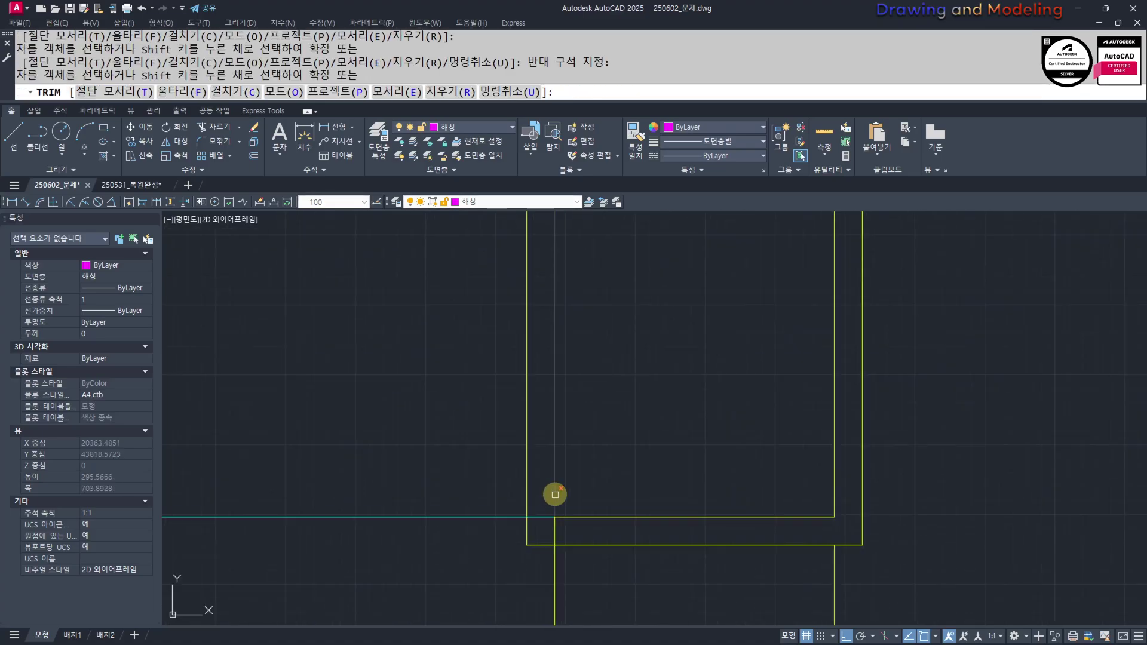
{"action": "left_click", "coordinate": [540, 506]}
{"action": "key", "text": "Escape"}
{"action": "key", "text": "Escape"}
Trim the two vertical finish lines above the ceiling line
{"action": "scroll", "coordinate": [550, 501], "scroll_direction": "down", "scroll_amount": 4}
{"action": "middle_click_drag", "start_coordinate": [586, 394], "coordinate": [596, 516]}
{"action": "type", "text": "tr"}
{"action": "left_click", "coordinate": [804, 400]}
{"action": "left_click", "coordinate": [758, 507]}
{"action": "left_click", "coordinate": [490, 426]}
{"action": "left_click", "coordinate": [551, 434]}
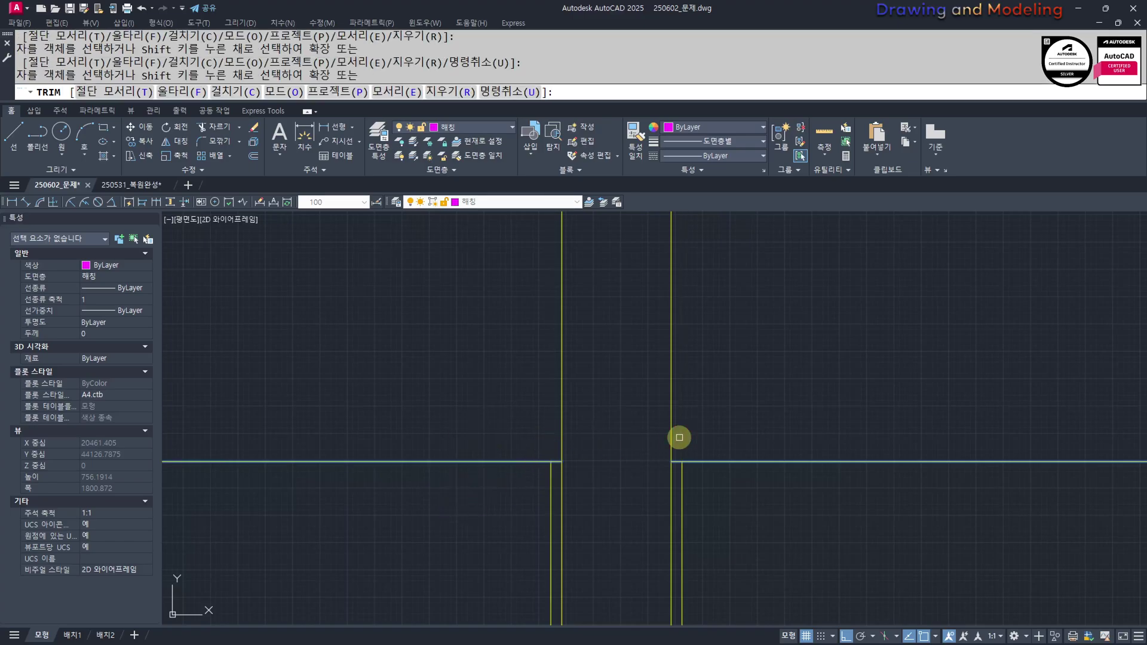
{"action": "key", "text": "Escape"}
{"action": "key", "text": "Escape"}
{"action": "scroll", "coordinate": [550, 448], "scroll_direction": "down", "scroll_amount": 4}
{"action": "middle_click_drag", "start_coordinate": [540, 484], "coordinate": [579, 412]}
{"action": "scroll", "coordinate": [579, 412], "scroll_direction": "up", "scroll_amount": 2}
{"action": "left_click", "coordinate": [717, 427]}
{"action": "middle_click_drag", "start_coordinate": [663, 487], "coordinate": [696, 472]}
{"action": "left_click", "coordinate": [705, 430]}
{"action": "key", "text": "Escape"}
{"action": "scroll", "coordinate": [693, 457], "scroll_direction": "up", "scroll_amount": 1}
{"action": "type", "text": "m"}
{"action": "left_click", "coordinate": [697, 435]}
{"action": "left_click", "coordinate": [633, 466]}
{"action": "key", "text": "space"}
{"action": "key", "text": "Escape"}
{"action": "key", "text": "Escape"}
{"action": "scroll", "coordinate": [698, 445], "scroll_direction": "down", "scroll_amount": 3}
{"action": "scroll", "coordinate": [696, 518], "scroll_direction": "down", "scroll_amount": 4}
{"action": "middle_click_drag", "start_coordinate": [698, 551], "coordinate": [706, 486]}
{"action": "scroll", "coordinate": [704, 476], "scroll_direction": "up", "scroll_amount": 4}
{"action": "left_click", "coordinate": [705, 484]}
{"action": "left_click", "coordinate": [663, 537]}
{"action": "mouse_move", "coordinate": [716, 525]}
{"action": "middle_mouse_down"}
{"action": "mouse_move", "coordinate": [748, 407]}
{"action": "mouse_move", "coordinate": [727, 513]}
{"action": "middle_mouse_up"}
{"action": "key", "text": "Escape"}
{"action": "key", "text": "Escape"}
{"action": "middle_click_drag", "start_coordinate": [765, 427], "coordinate": [754, 514]}
{"action": "scroll", "coordinate": [687, 410], "scroll_direction": "up", "scroll_amount": 4}
Move the right vertical wall line below the lintel outward onto the lintel's outer finish face
{"action": "key", "text": "space"}
{"action": "left_click", "coordinate": [727, 479]}
{"action": "left_click", "coordinate": [696, 428]}
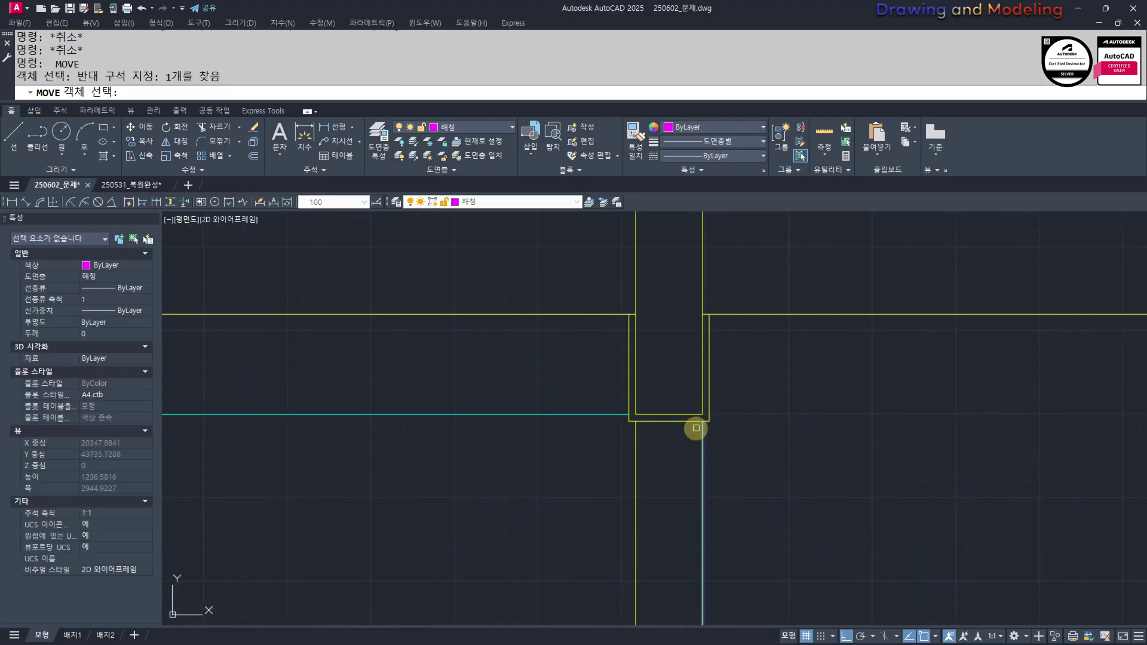
{"action": "key", "text": "Return"}
{"action": "scroll", "coordinate": [699, 425], "scroll_direction": "up", "scroll_amount": 2}
{"action": "left_click", "coordinate": [703, 419]}
{"action": "left_click", "coordinate": [705, 419]}
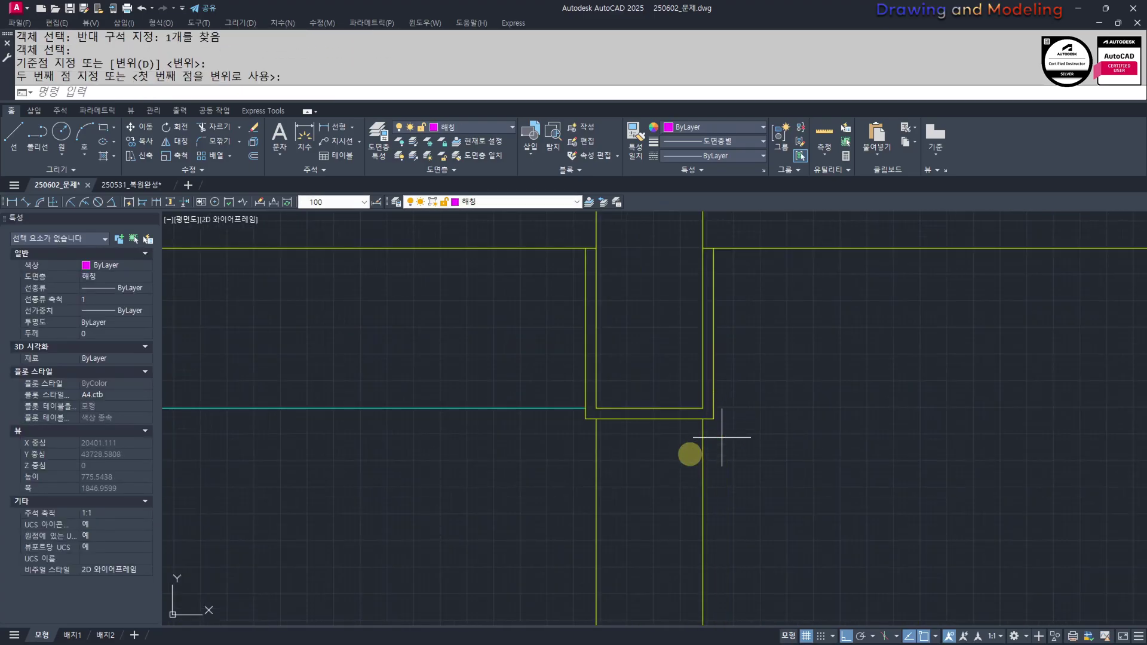
{"action": "left_click", "coordinate": [722, 437]}
{"action": "left_click", "coordinate": [685, 455]}
{"action": "key", "text": "space"}
{"action": "left_click", "coordinate": [703, 420]}
{"action": "left_click", "coordinate": [714, 421]}
{"action": "key", "text": "Escape"}
Move the left vertical wall line below the lintel outward onto the lintel's left finish face
{"action": "key", "text": "space"}
{"action": "left_click", "coordinate": [597, 465]}
{"action": "left_click", "coordinate": [541, 483]}
{"action": "left_click", "coordinate": [589, 469]}
{"action": "key", "text": "Return"}
{"action": "left_click", "coordinate": [597, 418]}
{"action": "key", "text": "Escape"}
{"action": "key", "text": "Escape"}
{"action": "scroll", "coordinate": [633, 484], "scroll_direction": "down", "scroll_amount": 4}
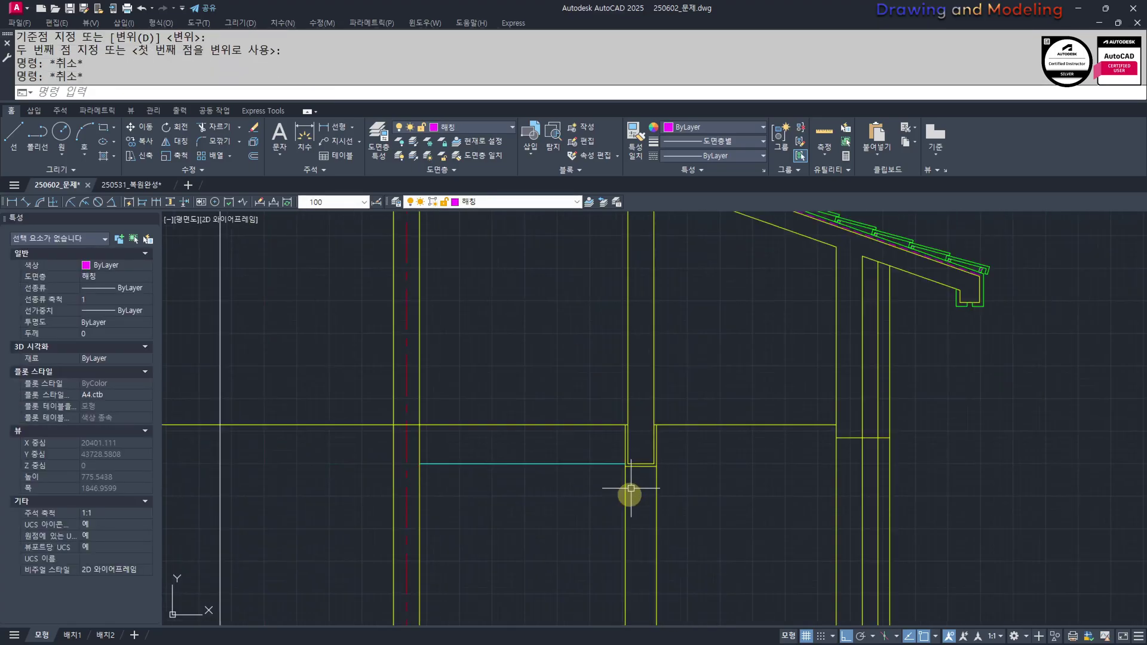
Match the properties of the two vertical lines below the lintel to the cyan horizontal line beside the lintel
{"action": "scroll", "coordinate": [632, 485], "scroll_direction": "down", "scroll_amount": 4}
{"action": "middle_click_drag", "start_coordinate": [657, 514], "coordinate": [689, 437]}
{"action": "left_click", "coordinate": [719, 451]}
{"action": "left_click", "coordinate": [651, 472]}
{"action": "key", "text": "Escape"}
{"action": "key", "text": "Escape"}
{"action": "middle_click_drag", "start_coordinate": [657, 396], "coordinate": [640, 385]}
{"action": "type", "text": "mm"}
{"action": "left_click", "coordinate": [637, 386]}
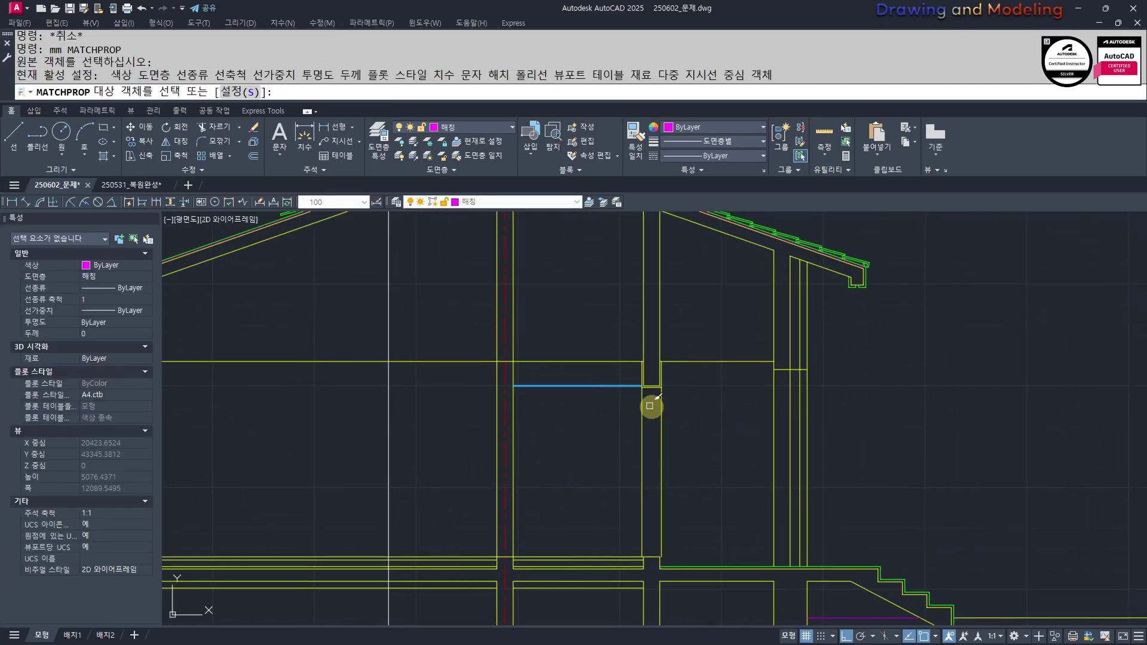
{"action": "key", "text": "Escape"}
Draw a line from the sill's upper right corner across the finish thickness and down to the green floor finish line
{"action": "scroll", "coordinate": [679, 595], "scroll_direction": "up", "scroll_amount": 10}
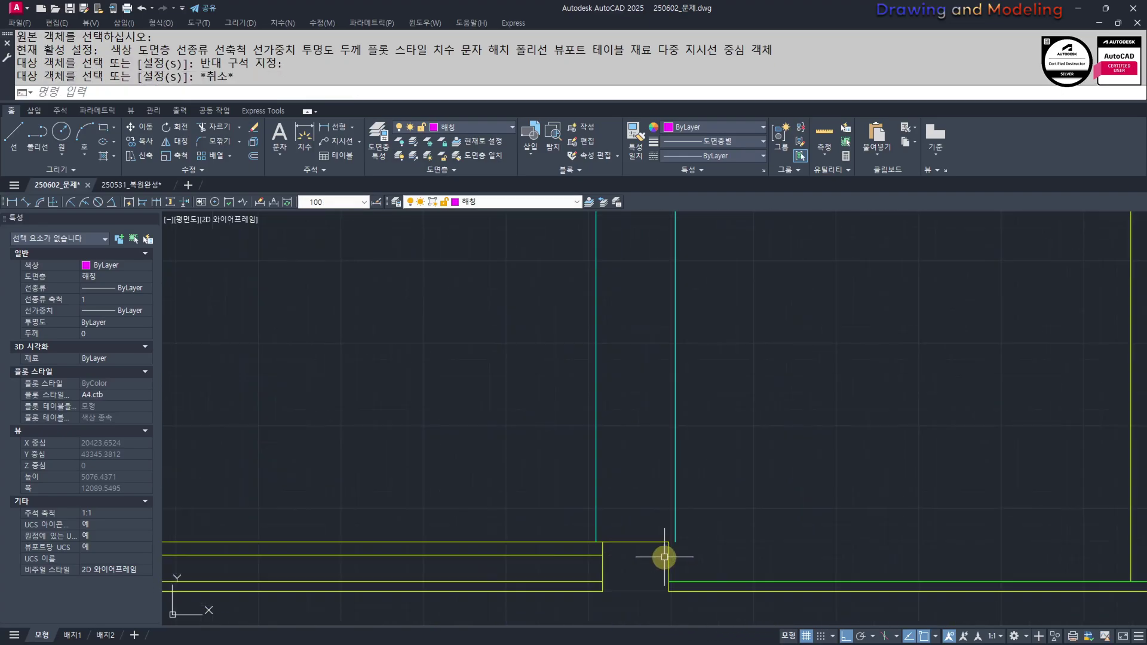
{"action": "key", "text": "Escape"}
{"action": "key", "text": "Escape"}
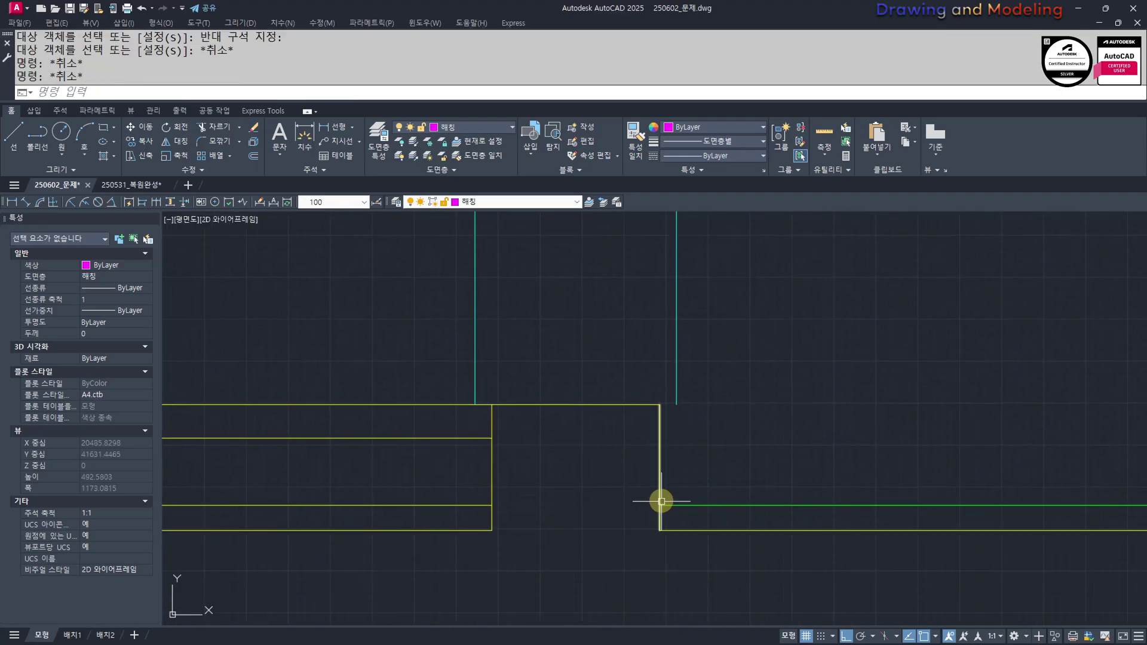
{"action": "type", "text": "l"}
{"action": "key", "text": "Return"}
{"action": "key", "text": "Escape"}
{"action": "key", "text": "Escape"}
{"action": "type", "text": "l"}
{"action": "key", "text": "Return"}
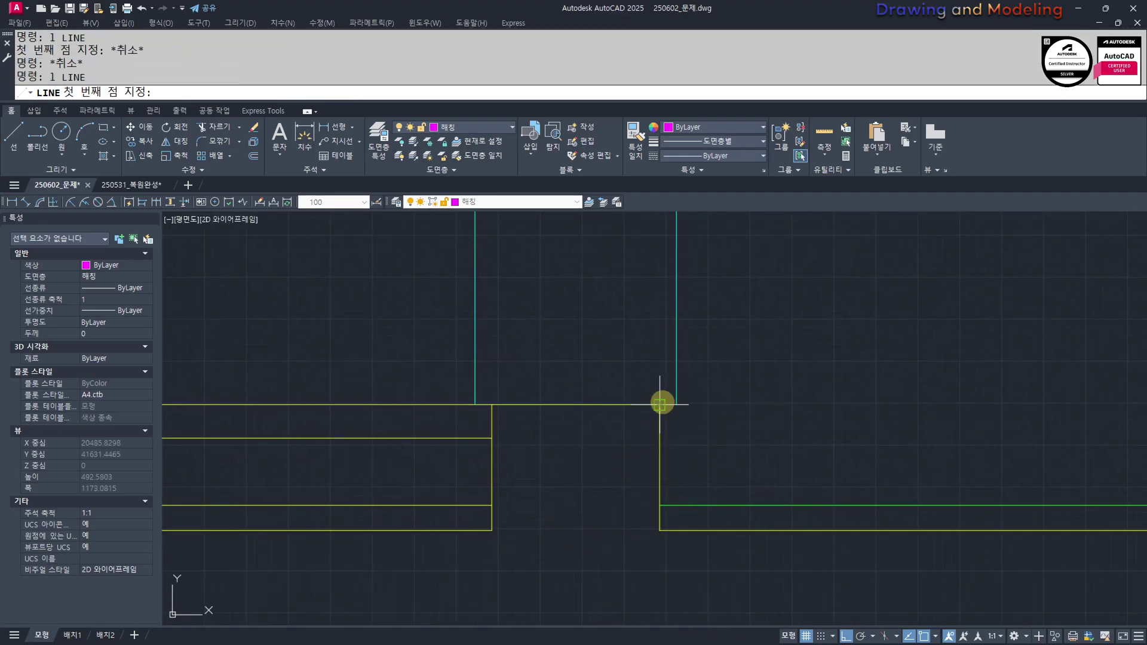
{"action": "left_click", "coordinate": [659, 404]}
{"action": "left_click", "coordinate": [676, 405]}
{"action": "left_click", "coordinate": [676, 506]}
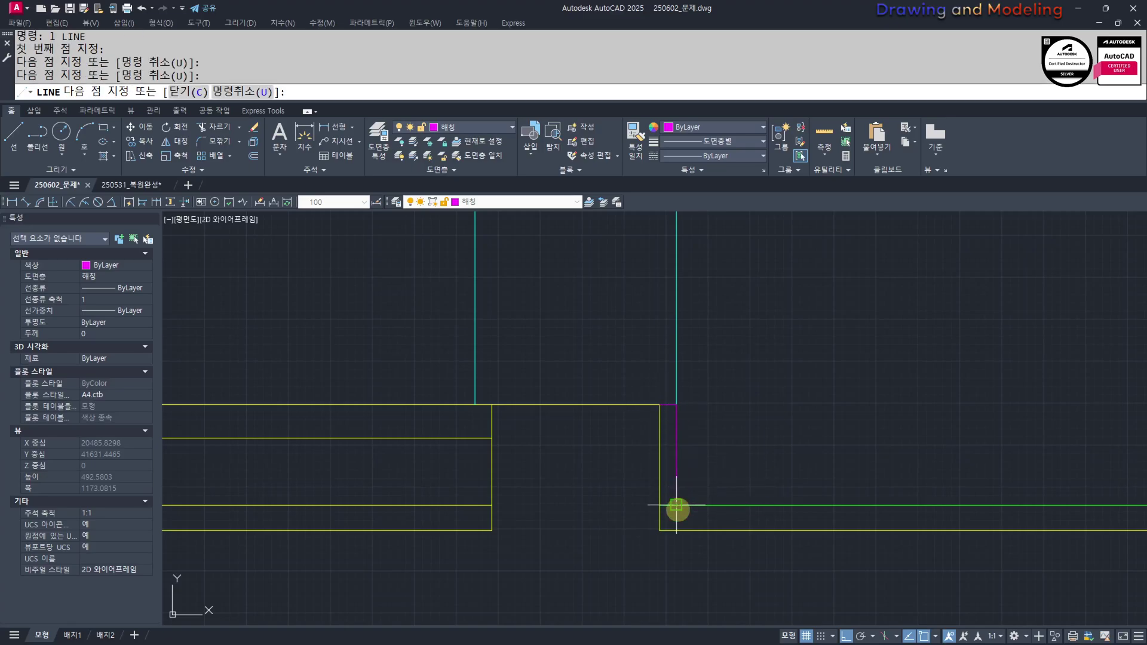
{"action": "key", "text": "Escape"}
{"action": "key", "text": "Escape"}
Erase the short horizontal segment at the sill corner and extend the floor line to the new vertical finish line
{"action": "scroll", "coordinate": [676, 501], "scroll_direction": "up", "scroll_amount": 2}
{"action": "left_click_drag", "start_coordinate": [619, 332], "coordinate": [711, 378]}
{"action": "type", "text": "e"}
{"action": "key", "text": "Return"}
{"action": "type", "text": "ex"}
{"action": "key", "text": "Return"}
{"action": "key", "text": "Return"}
{"action": "left_click_drag", "start_coordinate": [637, 325], "coordinate": [566, 366]}
{"action": "key", "text": "Escape"}
{"action": "key", "text": "Escape"}
Match the new vertical line at the sill edge to the properties of the green floor finish line
{"action": "middle_click_drag", "start_coordinate": [743, 480], "coordinate": [738, 500]}
{"action": "type", "text": "ma"}
{"action": "key", "text": "Return"}
{"action": "left_click", "coordinate": [699, 519]}
{"action": "left_click", "coordinate": [671, 428]}
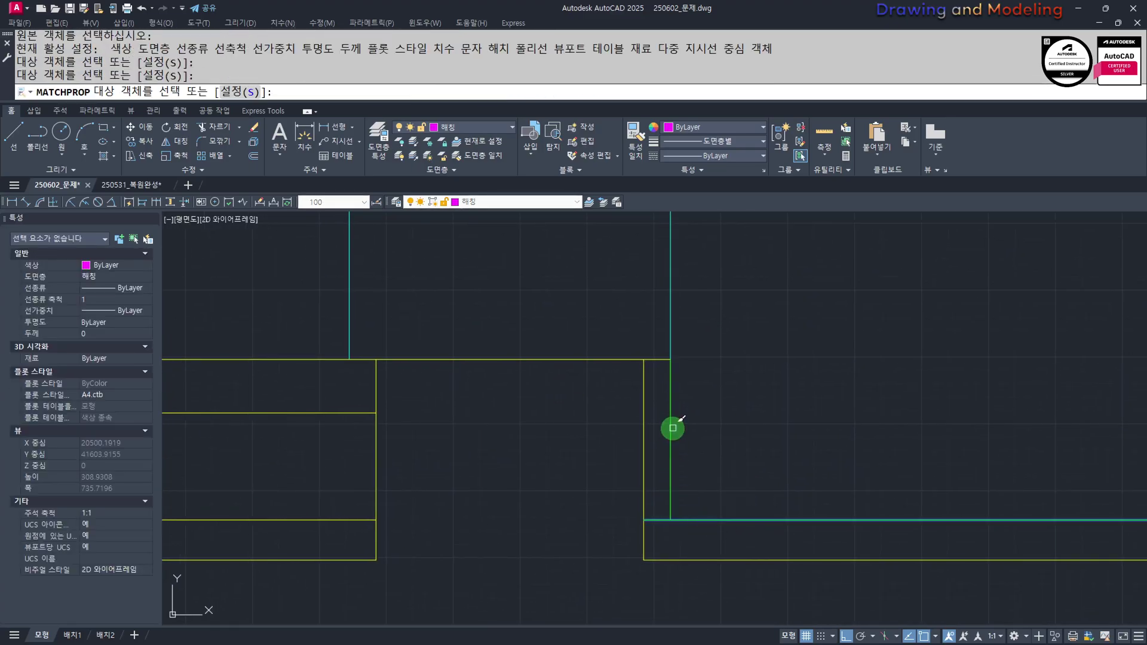
{"action": "key", "text": "Escape"}
{"action": "key", "text": "Escape"}
{"action": "scroll", "coordinate": [769, 488], "scroll_direction": "down", "scroll_amount": 2}
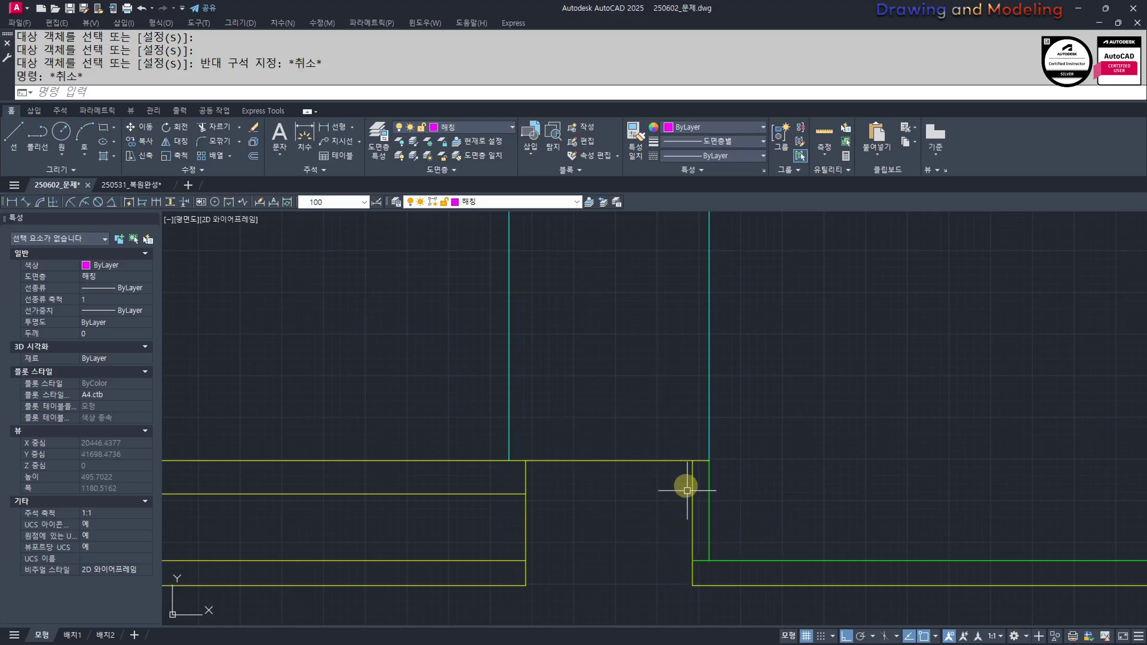
Match the lintel's underside and both side finish lines to the green finish line at the floor
{"action": "scroll", "coordinate": [698, 528], "scroll_direction": "down", "scroll_amount": 8}
{"action": "scroll", "coordinate": [683, 610], "scroll_direction": "up", "scroll_amount": 6}
{"action": "scroll", "coordinate": [671, 556], "scroll_direction": "down", "scroll_amount": 6}
{"action": "middle_click_drag", "start_coordinate": [647, 462], "coordinate": [668, 494]}
{"action": "scroll", "coordinate": [717, 472], "scroll_direction": "up", "scroll_amount": 3}
{"action": "scroll", "coordinate": [696, 410], "scroll_direction": "down", "scroll_amount": 2}
{"action": "type", "text": "mm"}
{"action": "key", "text": "Return"}
{"action": "scroll", "coordinate": [725, 540], "scroll_direction": "up", "scroll_amount": 1}
{"action": "middle_click_drag", "start_coordinate": [730, 600], "coordinate": [694, 430]}
{"action": "scroll", "coordinate": [694, 430], "scroll_direction": "up", "scroll_amount": 1}
{"action": "scroll", "coordinate": [683, 487], "scroll_direction": "up", "scroll_amount": 2}
{"action": "left_click", "coordinate": [668, 504]}
{"action": "scroll", "coordinate": [687, 540], "scroll_direction": "down", "scroll_amount": 4}
{"action": "middle_click_drag", "start_coordinate": [660, 253], "coordinate": [702, 395]}
{"action": "scroll", "coordinate": [705, 395], "scroll_direction": "up", "scroll_amount": 3}
{"action": "scroll", "coordinate": [714, 390], "scroll_direction": "up", "scroll_amount": 4}
{"action": "left_click", "coordinate": [716, 428]}
{"action": "left_click", "coordinate": [858, 357]}
{"action": "left_click", "coordinate": [862, 371]}
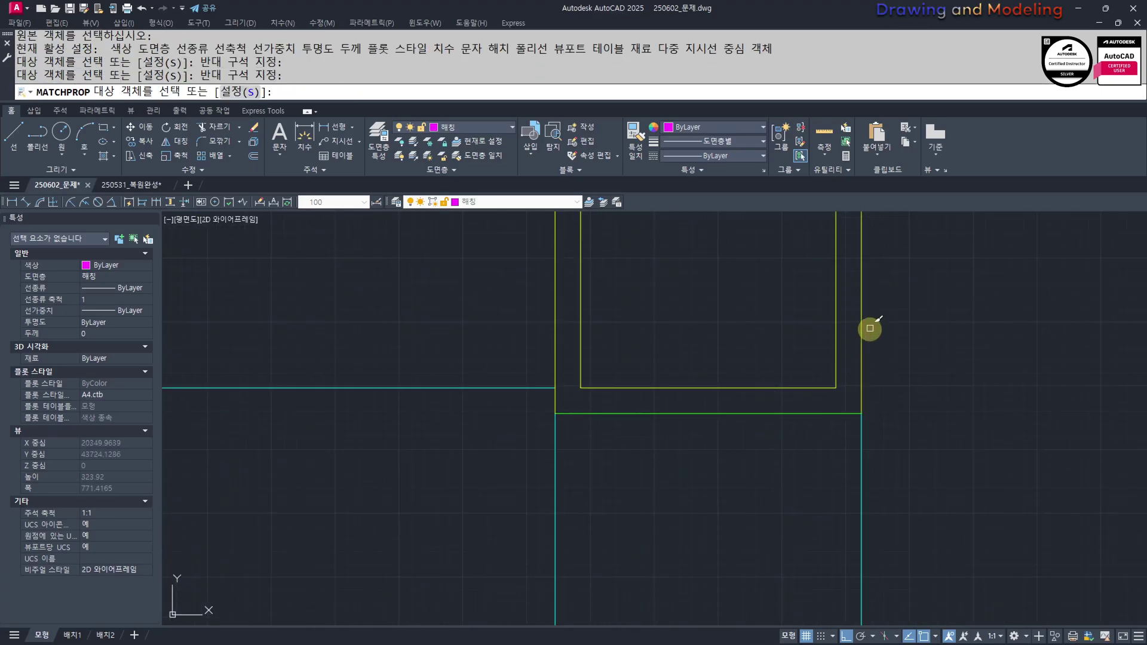
{"action": "left_click", "coordinate": [871, 329]}
{"action": "left_click", "coordinate": [851, 360]}
{"action": "key", "text": "Escape"}
{"action": "key", "text": "Escape"}
Hatch the thin floor layer on both sides of the wall with the centerline using ANSI31 at scale 10
{"action": "scroll", "coordinate": [526, 463], "scroll_direction": "down", "scroll_amount": 6}
{"action": "scroll", "coordinate": [616, 537], "scroll_direction": "down", "scroll_amount": 4}
{"action": "middle_click_drag", "start_coordinate": [614, 454], "coordinate": [607, 323]}
{"action": "scroll", "coordinate": [591, 442], "scroll_direction": "down", "scroll_amount": 3}
{"action": "scroll", "coordinate": [684, 562], "scroll_direction": "up", "scroll_amount": 5}
{"action": "scroll", "coordinate": [693, 591], "scroll_direction": "up", "scroll_amount": 6}
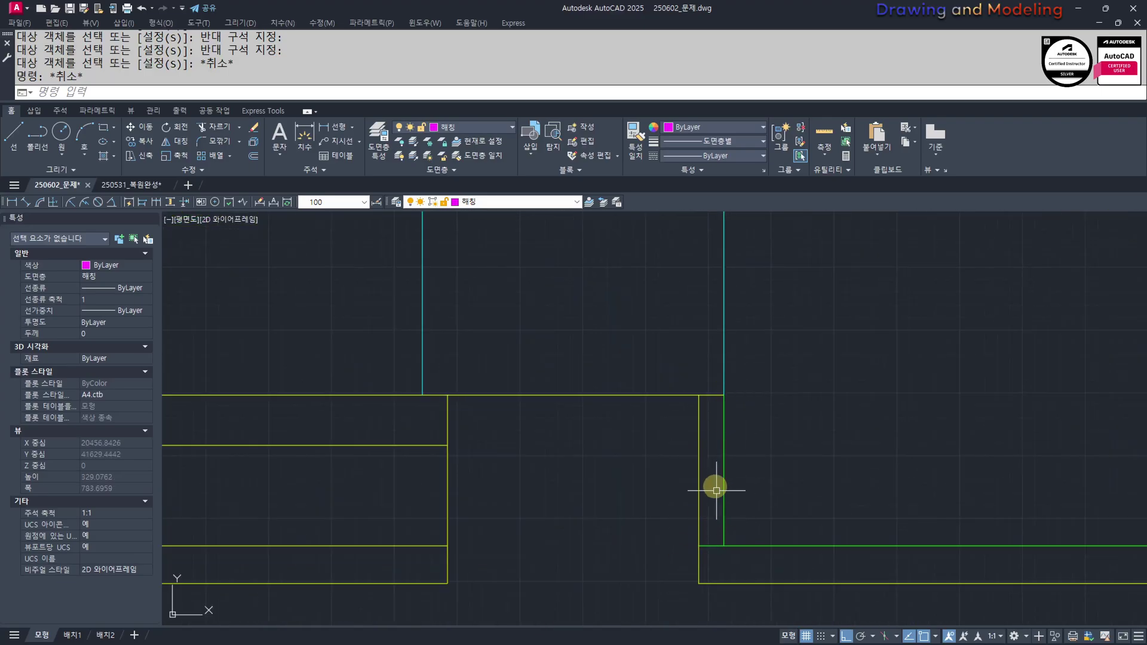
{"action": "scroll", "coordinate": [747, 454], "scroll_direction": "down", "scroll_amount": 6}
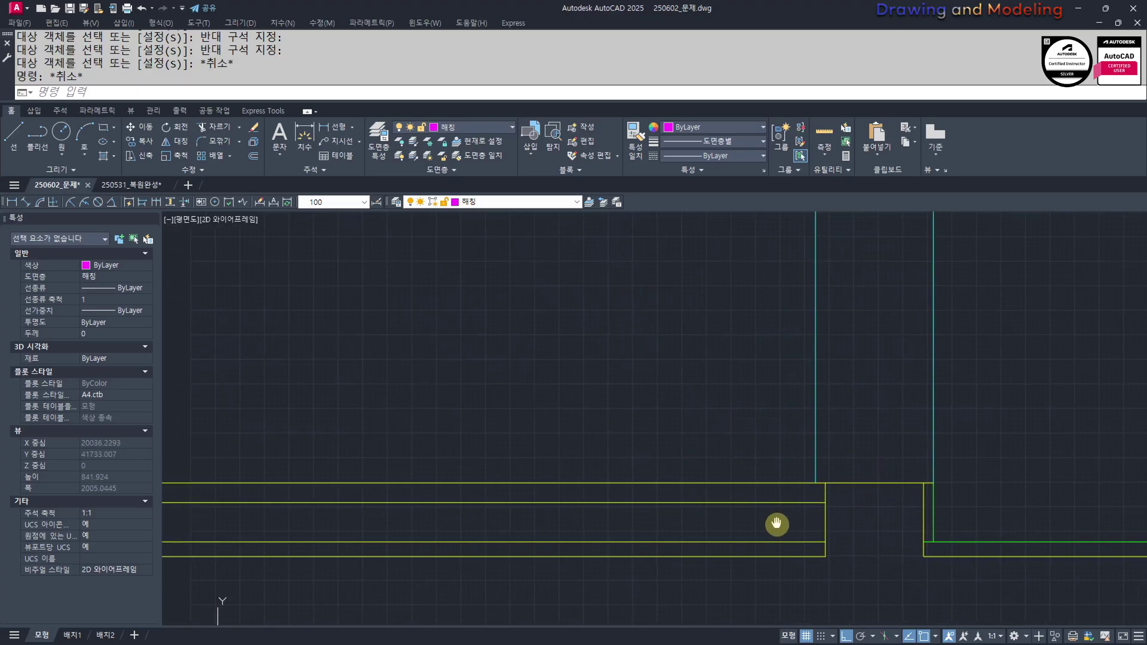
{"action": "middle_click_drag", "start_coordinate": [765, 456], "coordinate": [768, 508]}
{"action": "scroll", "coordinate": [765, 498], "scroll_direction": "down", "scroll_amount": 4}
{"action": "type", "text": "h"}
{"action": "key", "text": "Return"}
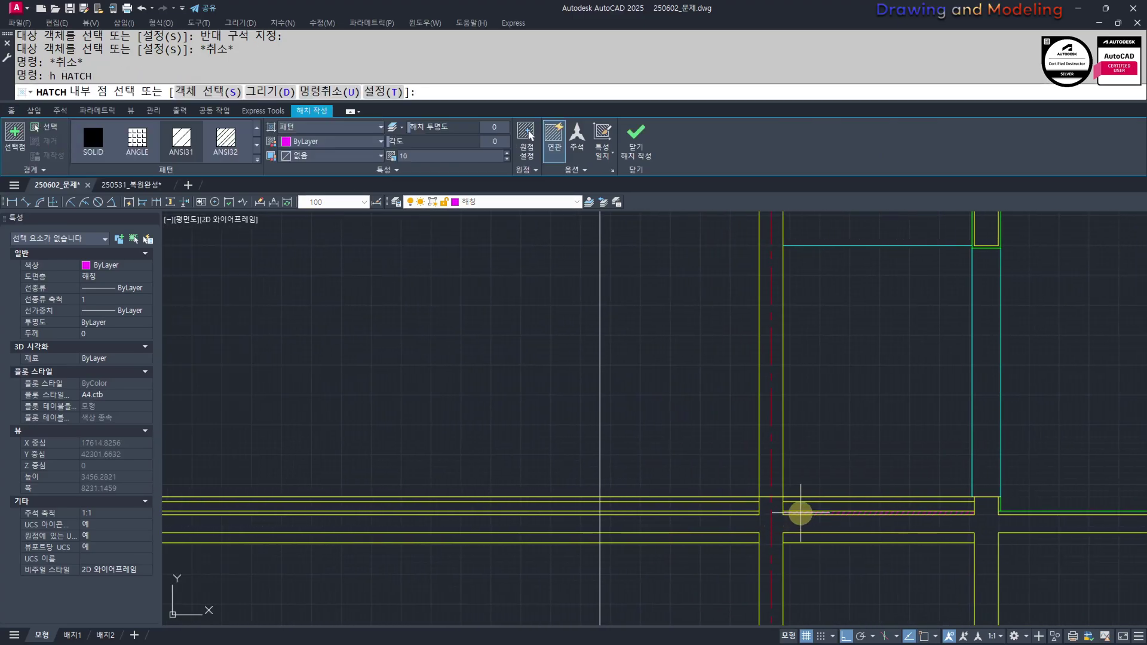
{"action": "left_click", "coordinate": [800, 507]}
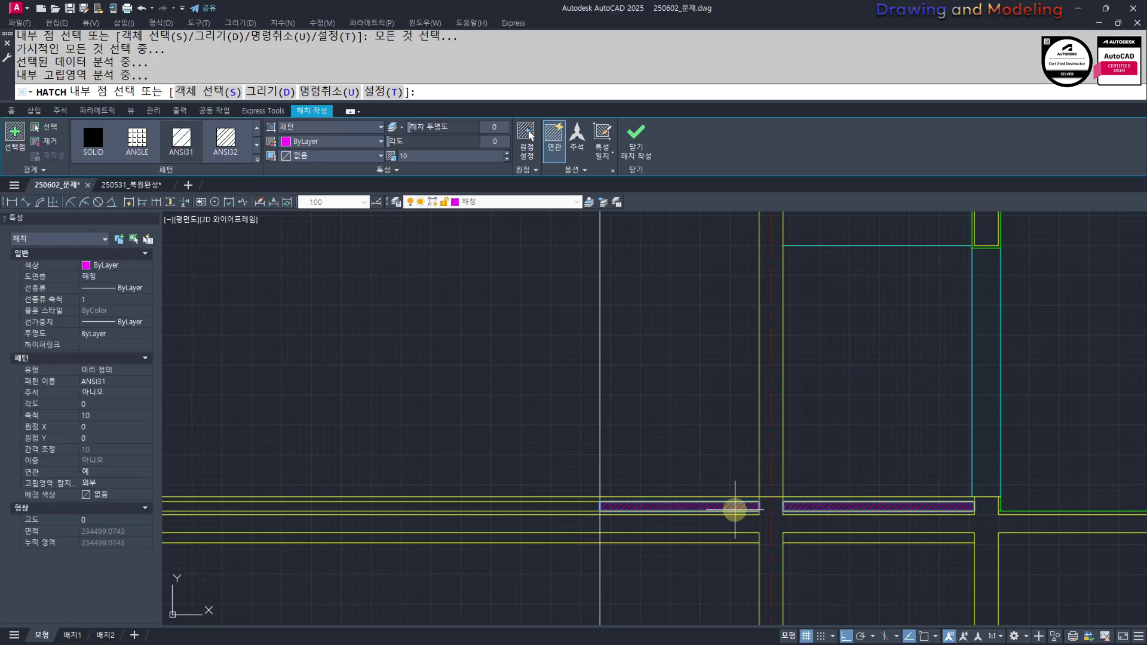
{"action": "key", "text": "Return"}
{"action": "key", "text": "Escape"}
Change the floor layer hatch to the HONEY pattern with a scale of 5
{"action": "scroll", "coordinate": [741, 507], "scroll_direction": "up", "scroll_amount": 2}
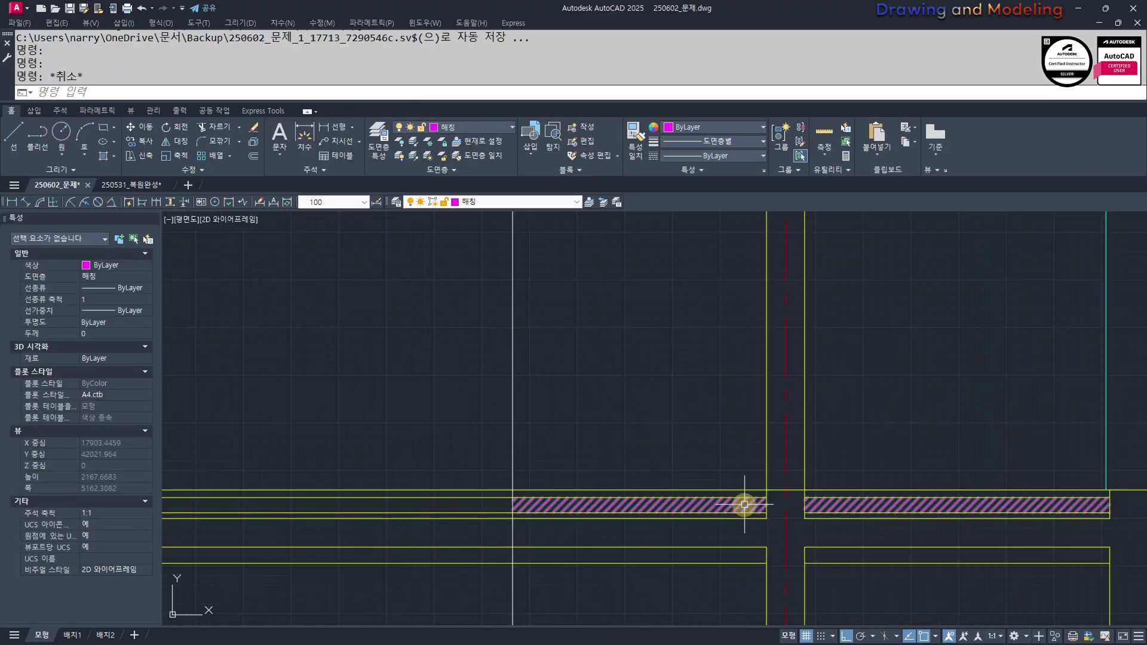
{"action": "left_click", "coordinate": [745, 505]}
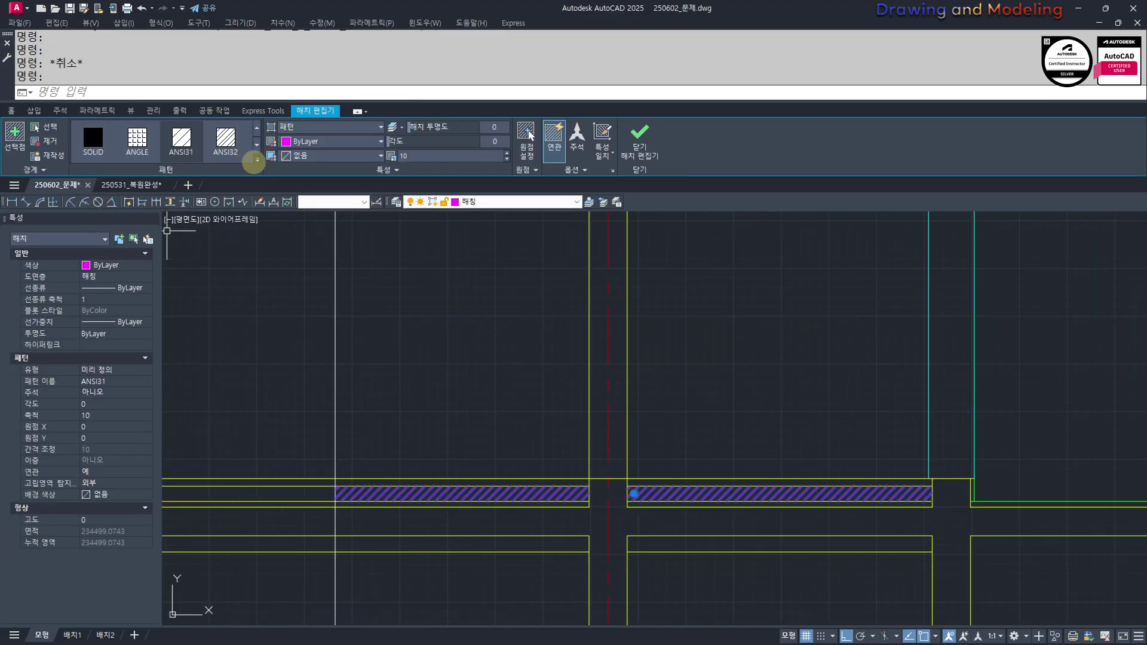
{"action": "left_click", "coordinate": [257, 160]}
{"action": "scroll", "coordinate": [180, 209], "scroll_direction": "down", "scroll_amount": 5}
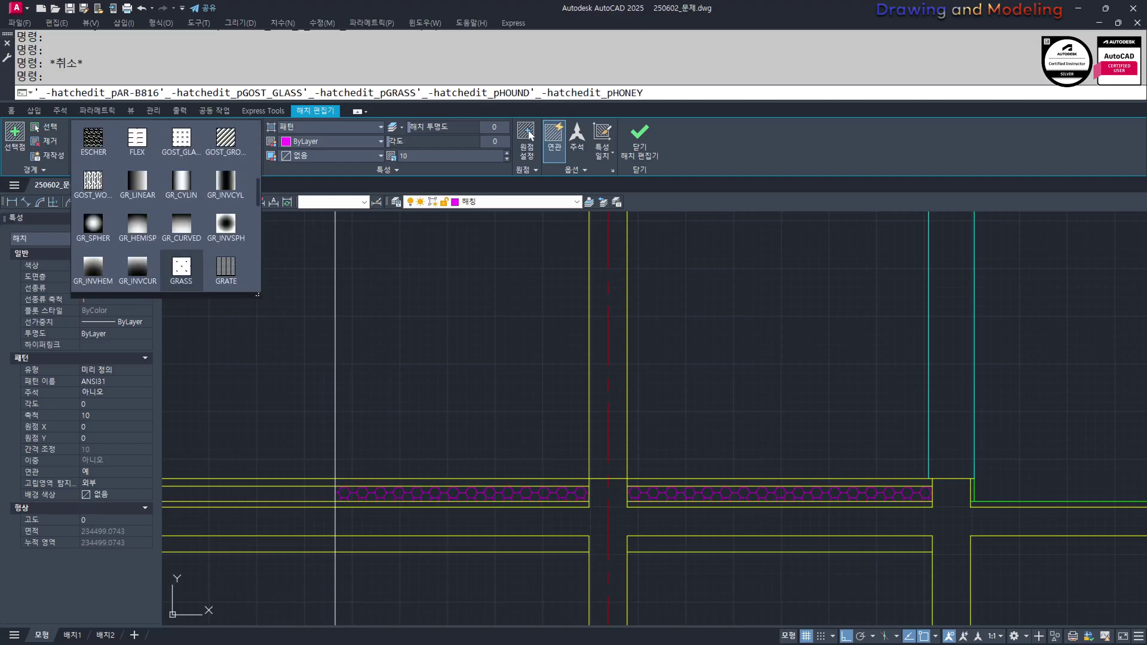
{"action": "scroll", "coordinate": [181, 251], "scroll_direction": "down", "scroll_amount": 3}
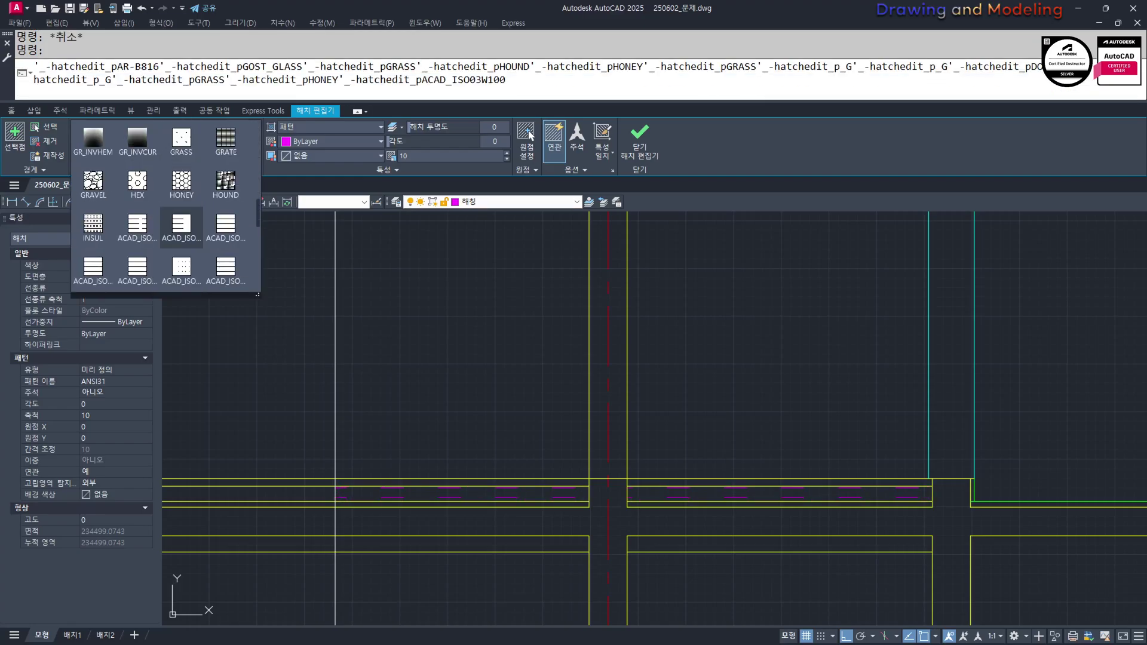
{"action": "left_click", "coordinate": [180, 185]}
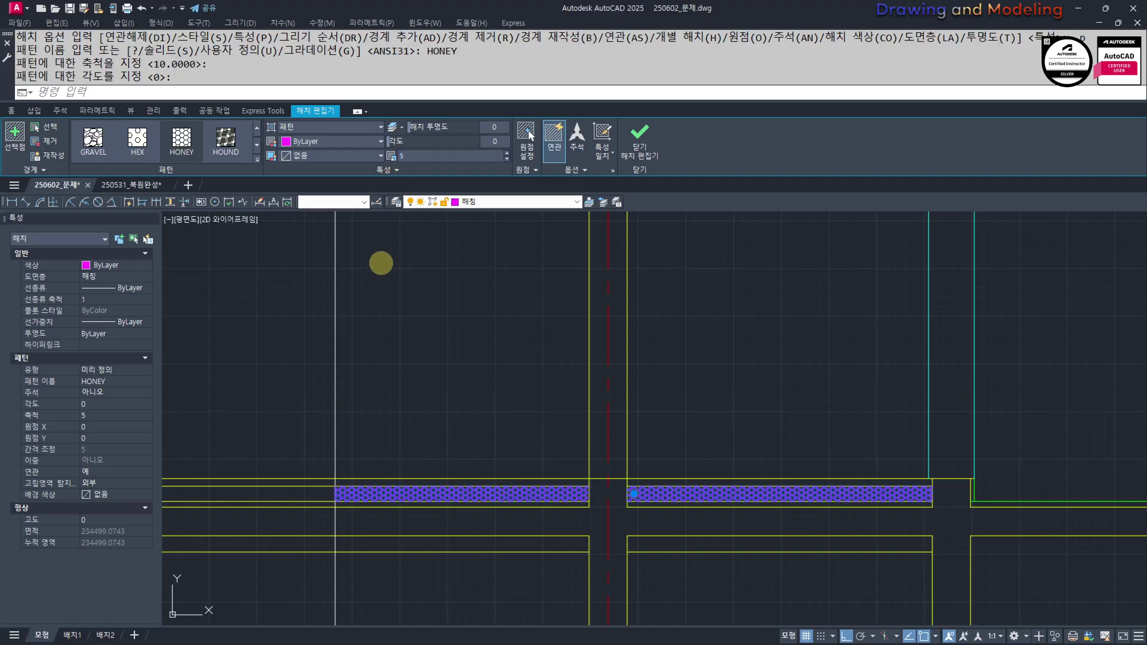
{"action": "scroll", "coordinate": [729, 405], "scroll_direction": "down", "scroll_amount": 4}
{"action": "key", "text": "Escape"}
{"action": "key", "text": "Escape"}
{"action": "key", "text": "Escape"}
{"action": "key", "text": "Escape"}
Trim the horizontal ceiling and floor lines that run past the white vertical cut line on its left side
{"action": "middle_click_drag", "start_coordinate": [698, 392], "coordinate": [742, 452]}
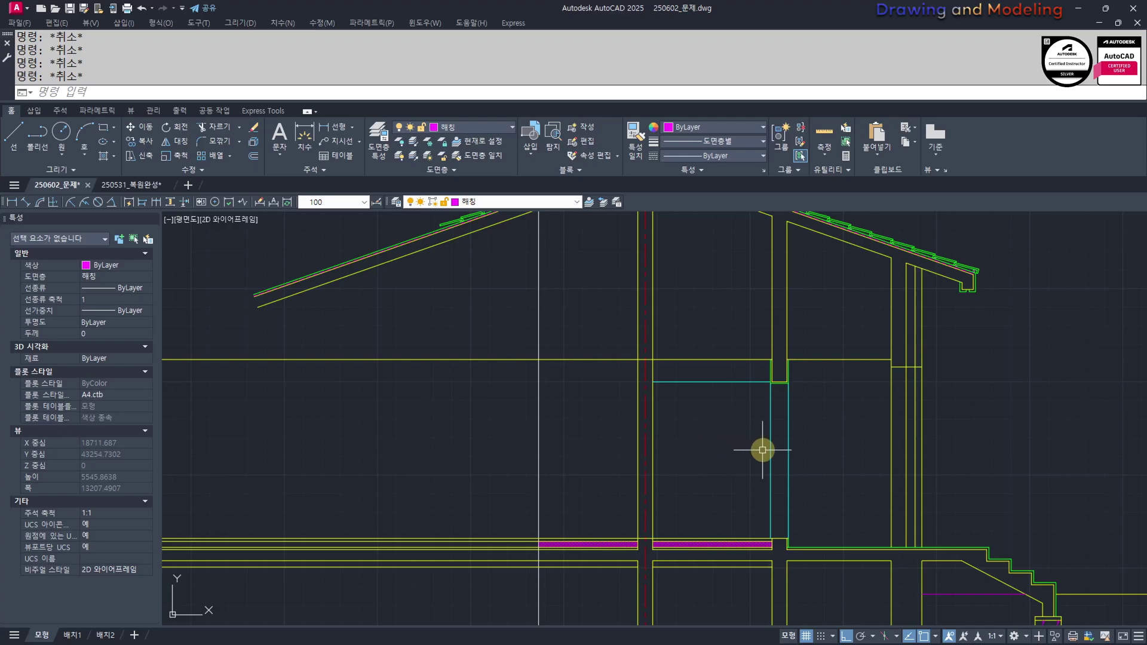
{"action": "scroll", "coordinate": [763, 472], "scroll_direction": "up", "scroll_amount": 2}
{"action": "scroll", "coordinate": [627, 480], "scroll_direction": "down", "scroll_amount": 2}
{"action": "scroll", "coordinate": [561, 551], "scroll_direction": "up", "scroll_amount": 2}
{"action": "scroll", "coordinate": [454, 478], "scroll_direction": "down", "scroll_amount": 2}
{"action": "middle_click_drag", "start_coordinate": [436, 370], "coordinate": [654, 533]}
{"action": "type", "text": "tr"}
{"action": "key", "text": "space"}
{"action": "left_click", "coordinate": [660, 507]}
{"action": "left_click", "coordinate": [579, 583]}
{"action": "mouse_move", "coordinate": [578, 587]}
{"action": "middle_mouse_down"}
{"action": "mouse_move", "coordinate": [586, 496]}
{"action": "mouse_move", "coordinate": [618, 451]}
{"action": "middle_mouse_up"}
{"action": "key", "text": "space"}
{"action": "left_click", "coordinate": [618, 273]}
{"action": "left_click", "coordinate": [569, 563]}
{"action": "key", "text": "Escape"}
{"action": "key", "text": "Escape"}
{"action": "scroll", "coordinate": [676, 454], "scroll_direction": "up", "scroll_amount": 2}
{"action": "middle_click_drag", "start_coordinate": [676, 454], "coordinate": [595, 489]}
{"action": "scroll", "coordinate": [763, 550], "scroll_direction": "up", "scroll_amount": 2}
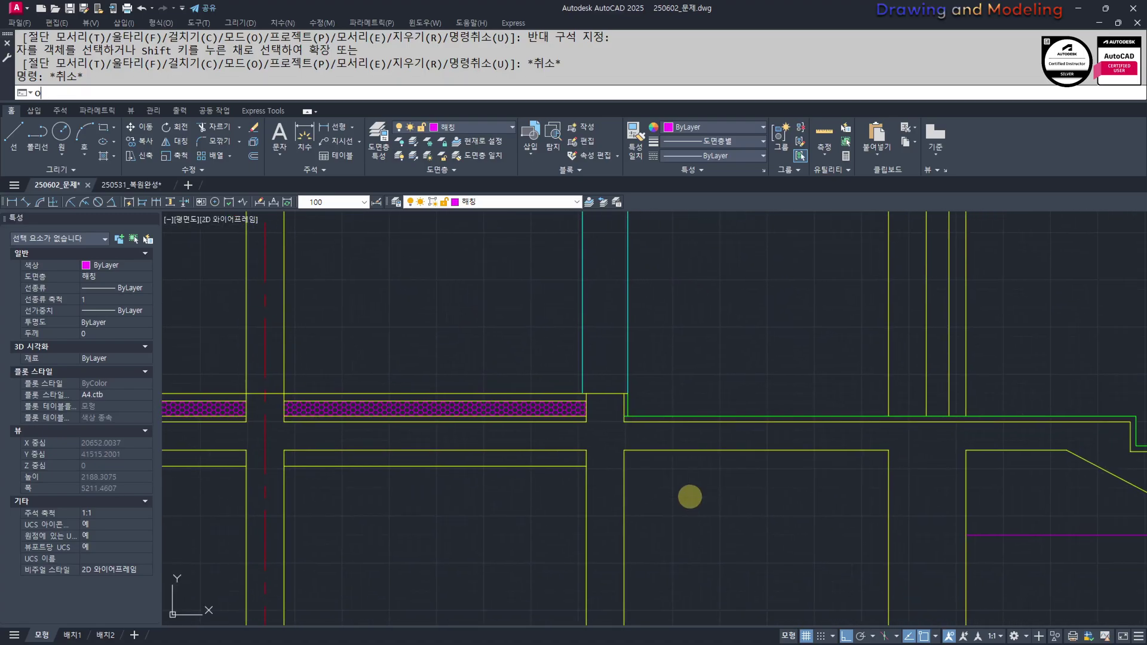
Offset the slab's underside line in the bay to the right of the cyan opening downward by 85
{"action": "key", "text": "Return"}
{"action": "type", "text": "85"}
{"action": "key", "text": "Return"}
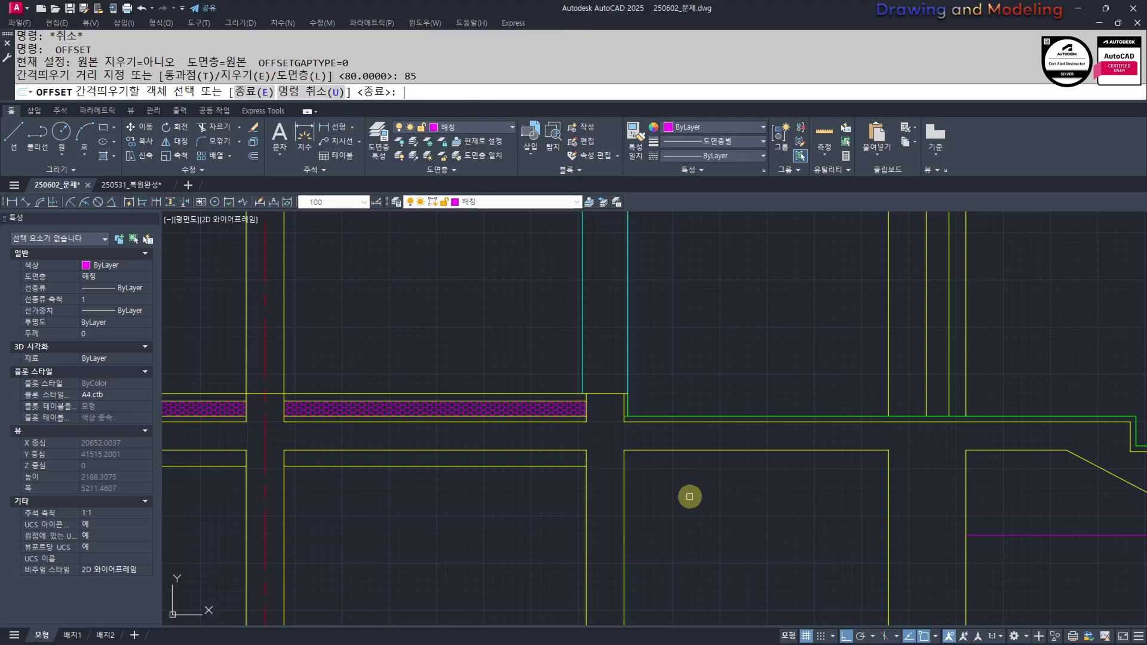
{"action": "left_click", "coordinate": [681, 451]}
{"action": "left_click", "coordinate": [663, 514]}
{"action": "key", "text": "Escape"}
Examine the hatched floor layers and the threshold area beneath the cyan opening lines
{"action": "middle_click_drag", "start_coordinate": [508, 505], "coordinate": [739, 573]}
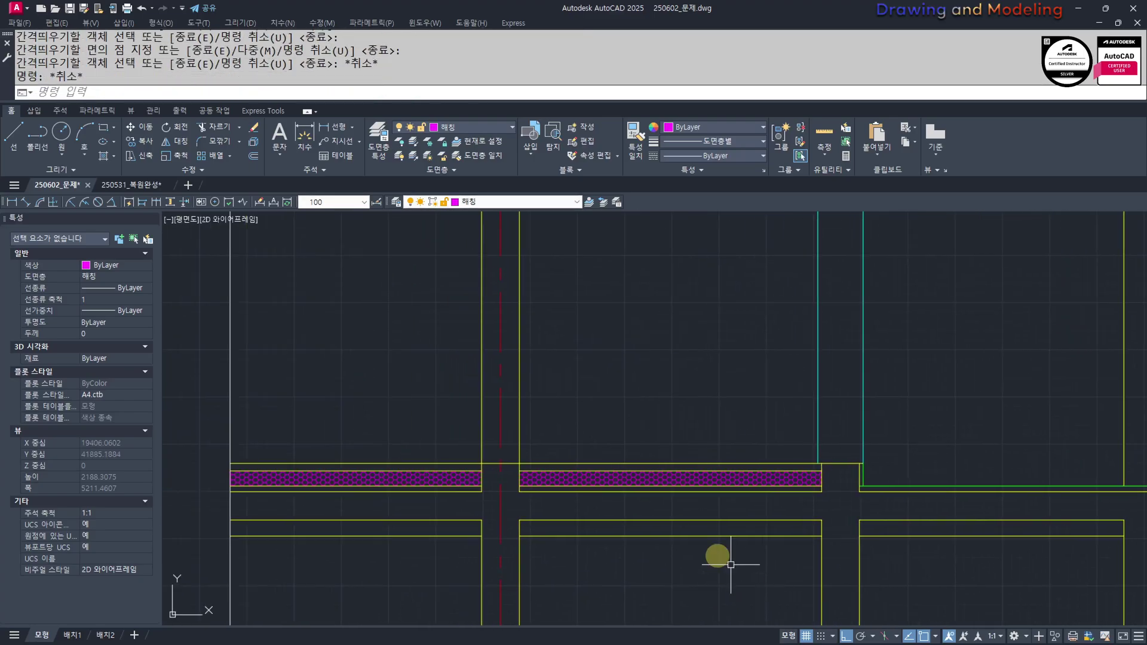
{"action": "scroll", "coordinate": [464, 468], "scroll_direction": "down", "scroll_amount": 2}
{"action": "mouse_move", "coordinate": [475, 494]}
{"action": "middle_mouse_down"}
{"action": "mouse_move", "coordinate": [504, 525]}
{"action": "mouse_move", "coordinate": [563, 528]}
{"action": "middle_mouse_up"}
{"action": "scroll", "coordinate": [604, 524], "scroll_direction": "up", "scroll_amount": 4}
{"action": "mouse_move", "coordinate": [973, 522]}
{"action": "middle_mouse_down"}
{"action": "mouse_move", "coordinate": [688, 537]}
{"action": "mouse_move", "coordinate": [629, 527]}
{"action": "middle_mouse_up"}
{"action": "scroll", "coordinate": [668, 469], "scroll_direction": "up", "scroll_amount": 4}
{"action": "scroll", "coordinate": [595, 469], "scroll_direction": "down", "scroll_amount": 3}
{"action": "scroll", "coordinate": [641, 443], "scroll_direction": "up", "scroll_amount": 4}
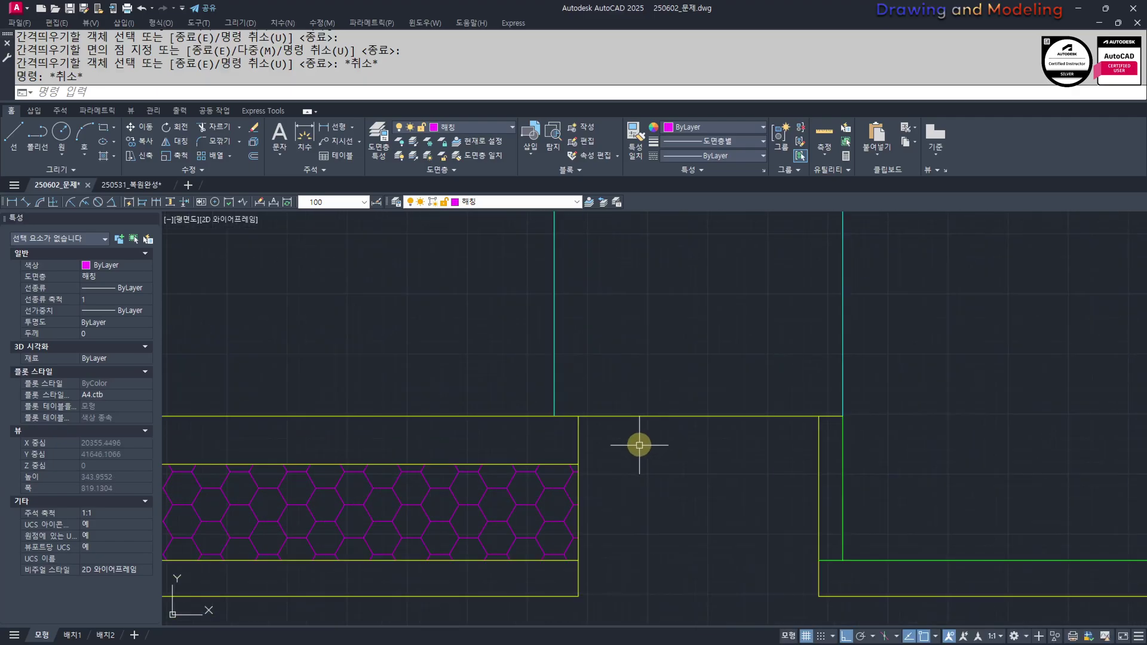
{"action": "scroll", "coordinate": [656, 476], "scroll_direction": "down", "scroll_amount": 1}
{"action": "key", "text": "Escape"}
{"action": "key", "text": "Escape"}
{"action": "scroll", "coordinate": [840, 487], "scroll_direction": "down", "scroll_amount": 3}
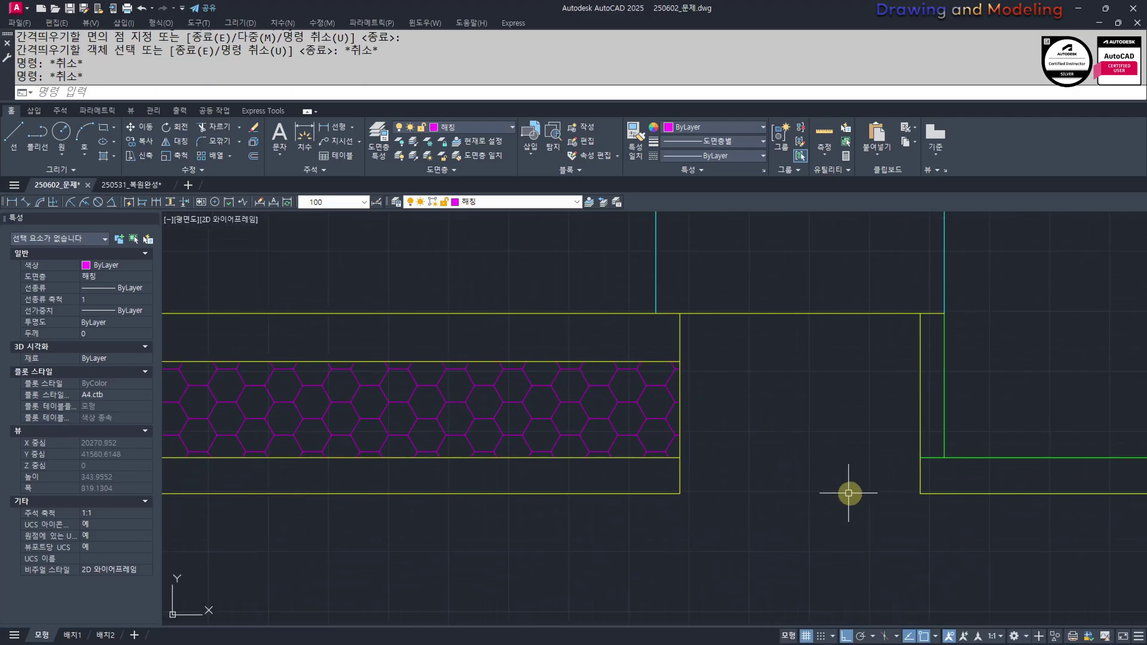
Join the slab's two top lines on either side of the threshold below the cyan opening into one continuous line
{"action": "scroll", "coordinate": [734, 480], "scroll_direction": "up", "scroll_amount": 2}
{"action": "left_click", "coordinate": [836, 459]}
{"action": "left_click", "coordinate": [802, 426]}
{"action": "left_click", "coordinate": [532, 410]}
{"action": "key", "text": "Escape"}
{"action": "key", "text": "Escape"}
{"action": "left_click", "coordinate": [546, 444]}
{"action": "left_click", "coordinate": [534, 418]}
{"action": "left_click", "coordinate": [841, 444]}
{"action": "left_click", "coordinate": [822, 421]}
{"action": "middle_click_drag", "start_coordinate": [686, 509], "coordinate": [651, 555]}
{"action": "type", "text": "j"}
{"action": "key", "text": "Return"}
{"action": "key", "text": "Escape"}
{"action": "mouse_move", "coordinate": [577, 501]}
{"action": "middle_mouse_down"}
{"action": "mouse_move", "coordinate": [550, 525]}
{"action": "mouse_move", "coordinate": [633, 519]}
{"action": "mouse_move", "coordinate": [669, 553]}
{"action": "middle_mouse_up"}
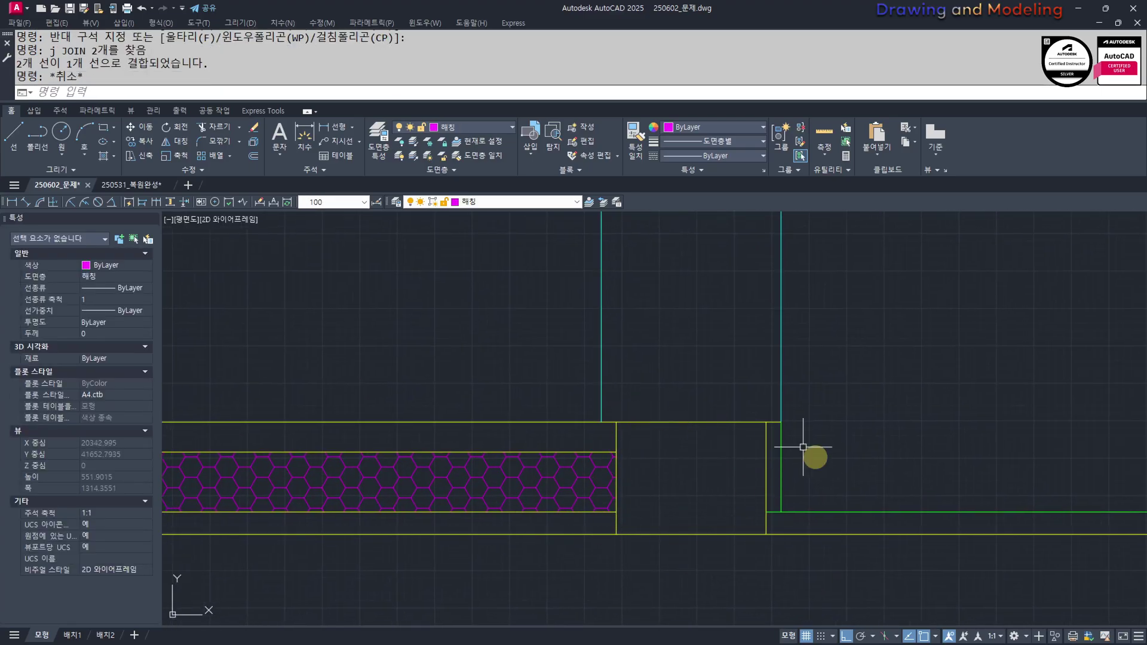
{"action": "key", "text": "Escape"}
{"action": "key", "text": "Escape"}
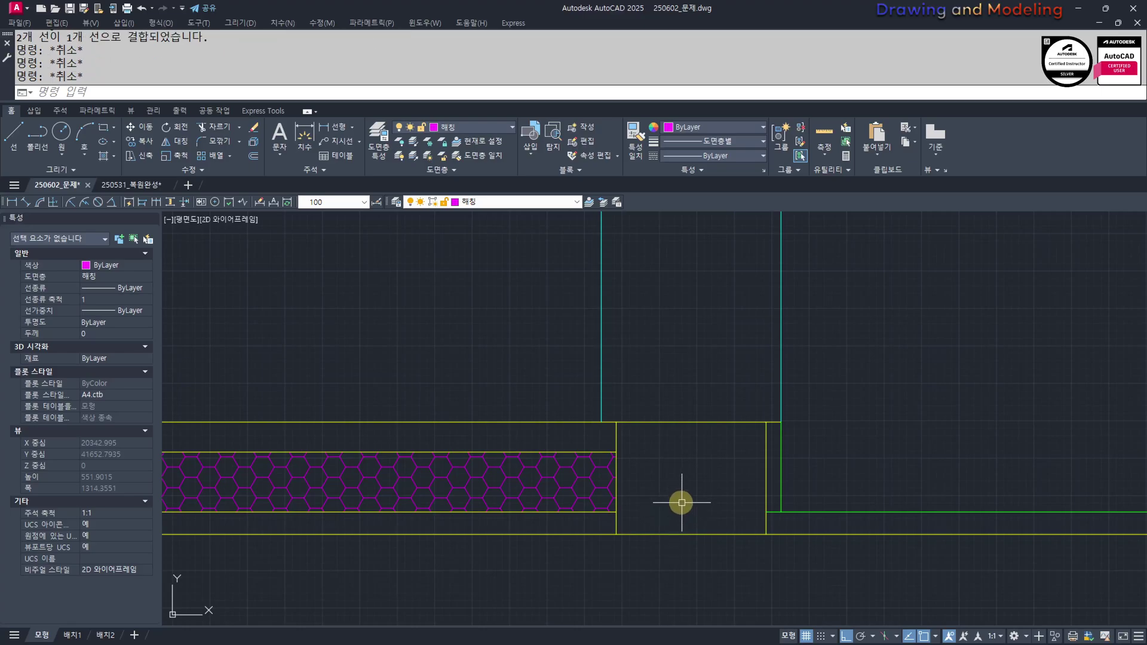
{"action": "type", "text": "o"}
{"action": "key", "text": "Return"}
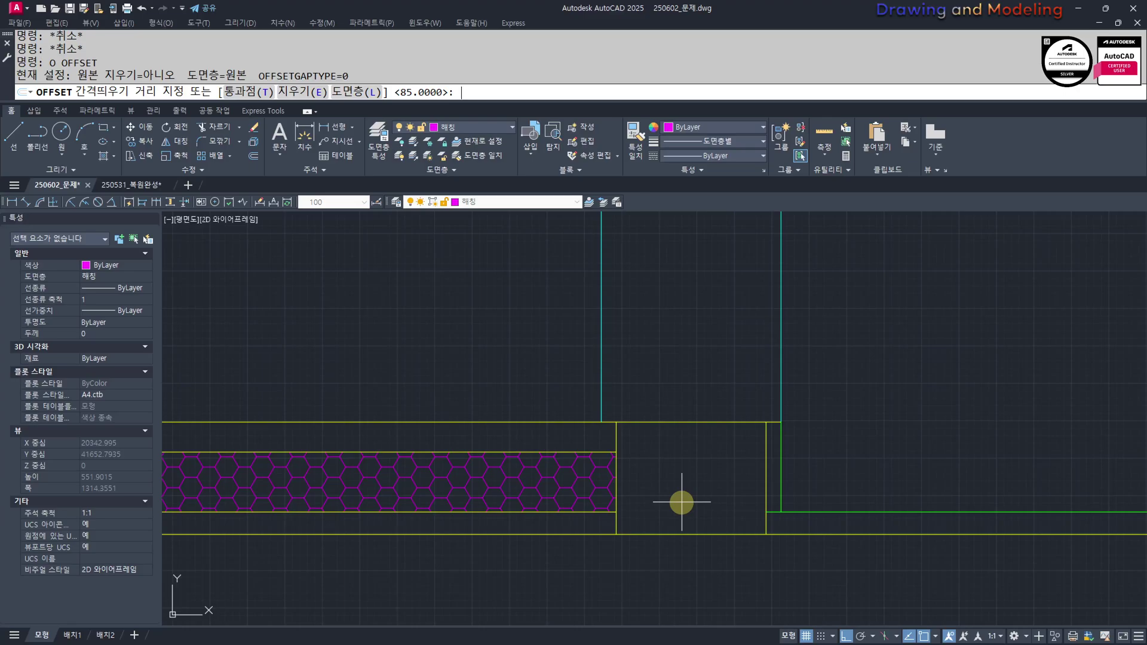
{"action": "key", "text": "Escape"}
{"action": "key", "text": "Escape"}
{"action": "key", "text": "space"}
{"action": "type", "text": "50"}
{"action": "key", "text": "Escape"}
{"action": "key", "text": "Escape"}
{"action": "key", "text": "space"}
{"action": "key", "text": "Escape"}
{"action": "key", "text": "Escape"}
Offset the joined slab line upward twice in succession through the threshold, at a distance of 60 each
{"action": "type", "text": "o"}
{"action": "key", "text": "Return"}
{"action": "type", "text": "60"}
{"action": "key", "text": "Return"}
{"action": "left_click", "coordinate": [712, 535]}
{"action": "left_click", "coordinate": [707, 503]}
{"action": "left_click", "coordinate": [706, 490]}
{"action": "left_click", "coordinate": [706, 477]}
{"action": "key", "text": "Escape"}
{"action": "key", "text": "Escape"}
{"action": "scroll", "coordinate": [715, 432], "scroll_direction": "up", "scroll_amount": 2}
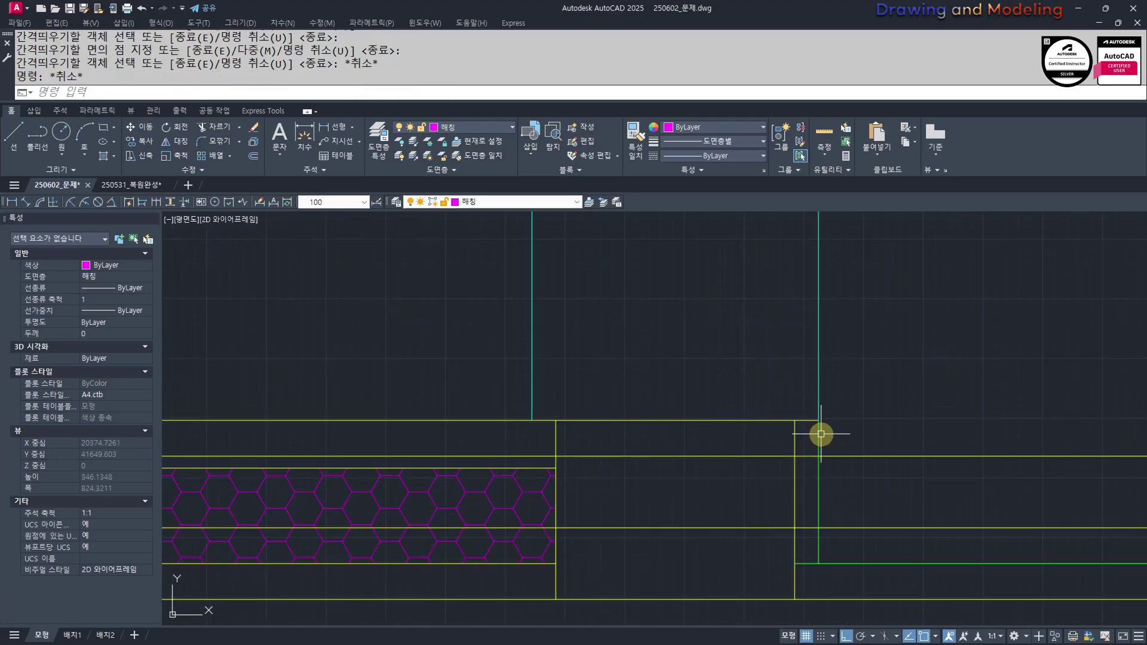
Measure the vertical distance between the upper offset line and the threshold's top line with a linear dimension
{"action": "type", "text": "q"}
{"action": "key", "text": "Return"}
{"action": "left_click", "coordinate": [794, 456]}
{"action": "left_click", "coordinate": [795, 421]}
{"action": "left_click", "coordinate": [1030, 413]}
{"action": "scroll", "coordinate": [956, 454], "scroll_direction": "down", "scroll_amount": 3}
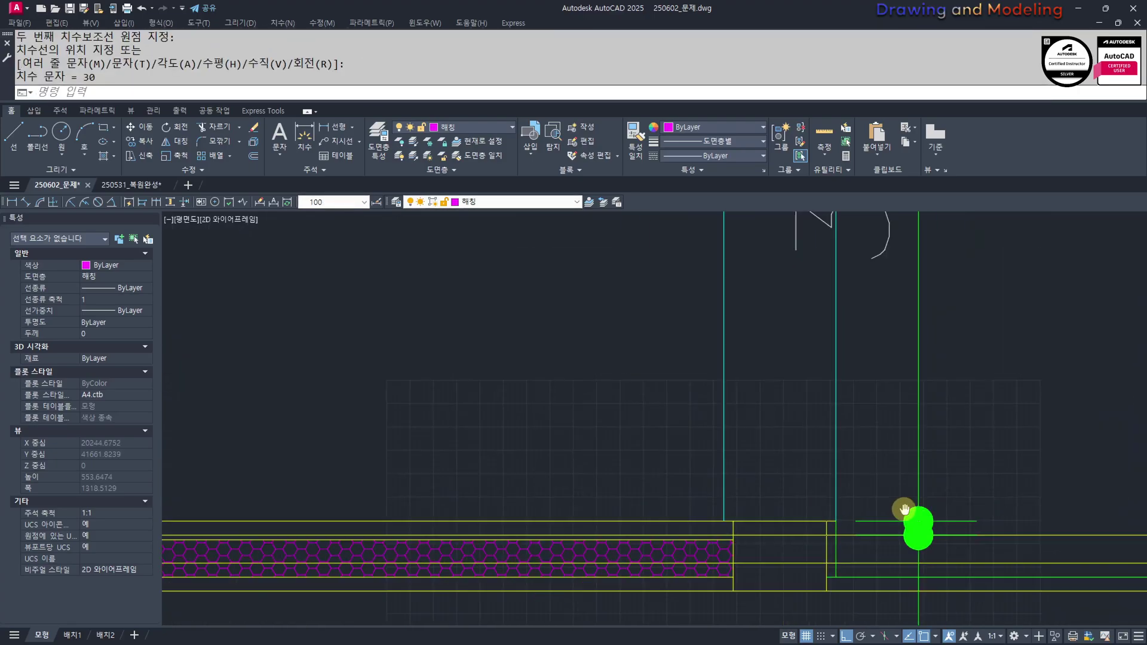
{"action": "key", "text": "Escape"}
{"action": "key", "text": "Escape"}
Trim both offset lines where they run left past the threshold's left vertical edge into the honeycomb hatch
{"action": "type", "text": "tr"}
{"action": "key", "text": "Return"}
{"action": "scroll", "coordinate": [628, 472], "scroll_direction": "up", "scroll_amount": 8}
{"action": "key", "text": "space"}
{"action": "left_click", "coordinate": [597, 440]}
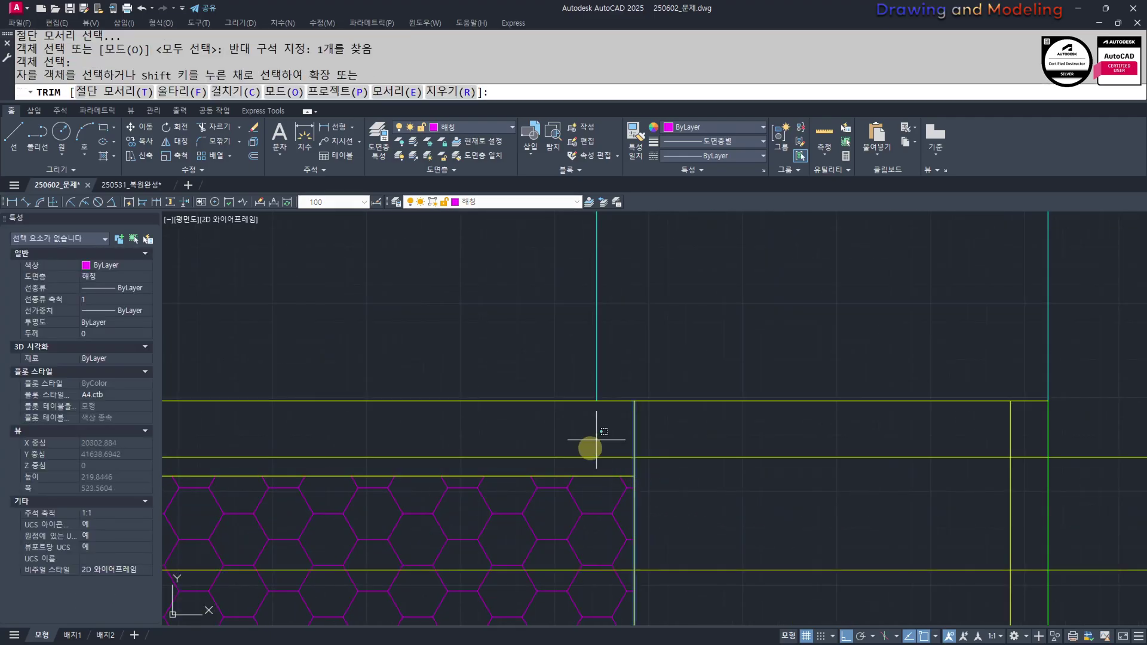
{"action": "left_click", "coordinate": [583, 460]}
{"action": "left_click", "coordinate": [593, 572]}
{"action": "key", "text": "Escape"}
{"action": "key", "text": "Escape"}
Trim both offset lines where they run right past the threshold's right vertical edge
{"action": "scroll", "coordinate": [712, 520], "scroll_direction": "down", "scroll_amount": 3}
{"action": "scroll", "coordinate": [871, 536], "scroll_direction": "up", "scroll_amount": 3}
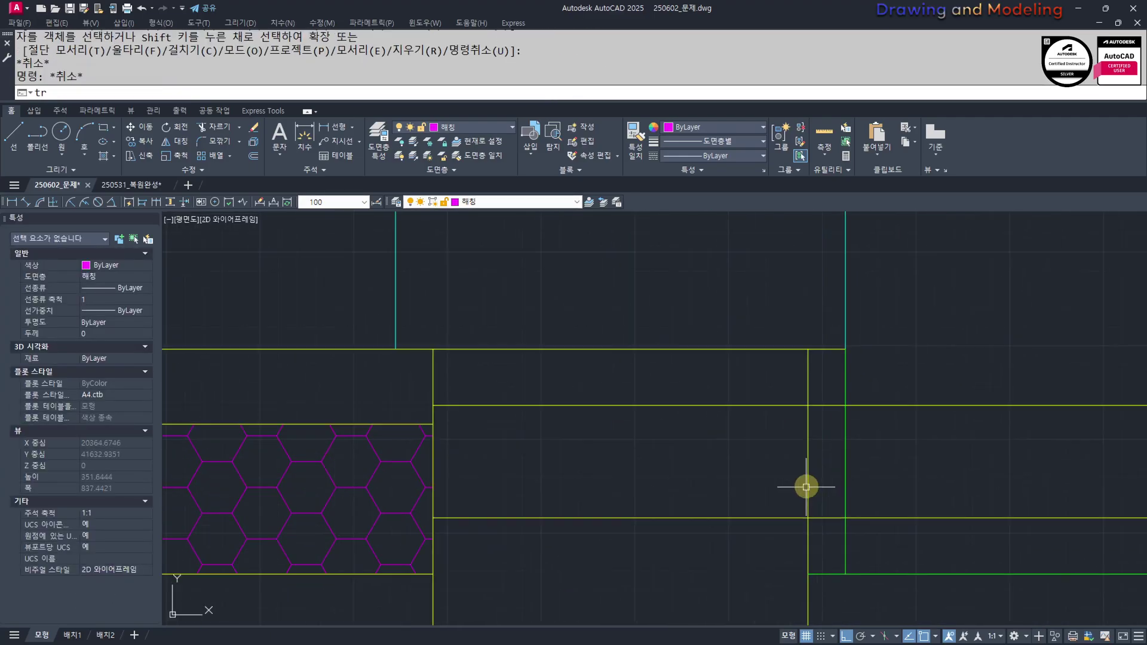
{"action": "type", "text": "tr"}
{"action": "left_click", "coordinate": [780, 492]}
{"action": "key", "text": "space"}
{"action": "left_click", "coordinate": [953, 362]}
{"action": "left_click", "coordinate": [906, 539]}
{"action": "key", "text": "Escape"}
{"action": "key", "text": "Escape"}
{"action": "scroll", "coordinate": [713, 524], "scroll_direction": "down", "scroll_amount": 4}
{"action": "scroll", "coordinate": [717, 526], "scroll_direction": "up", "scroll_amount": 2}
{"action": "scroll", "coordinate": [741, 501], "scroll_direction": "down", "scroll_amount": 3}
{"action": "scroll", "coordinate": [664, 485], "scroll_direction": "up", "scroll_amount": 3}
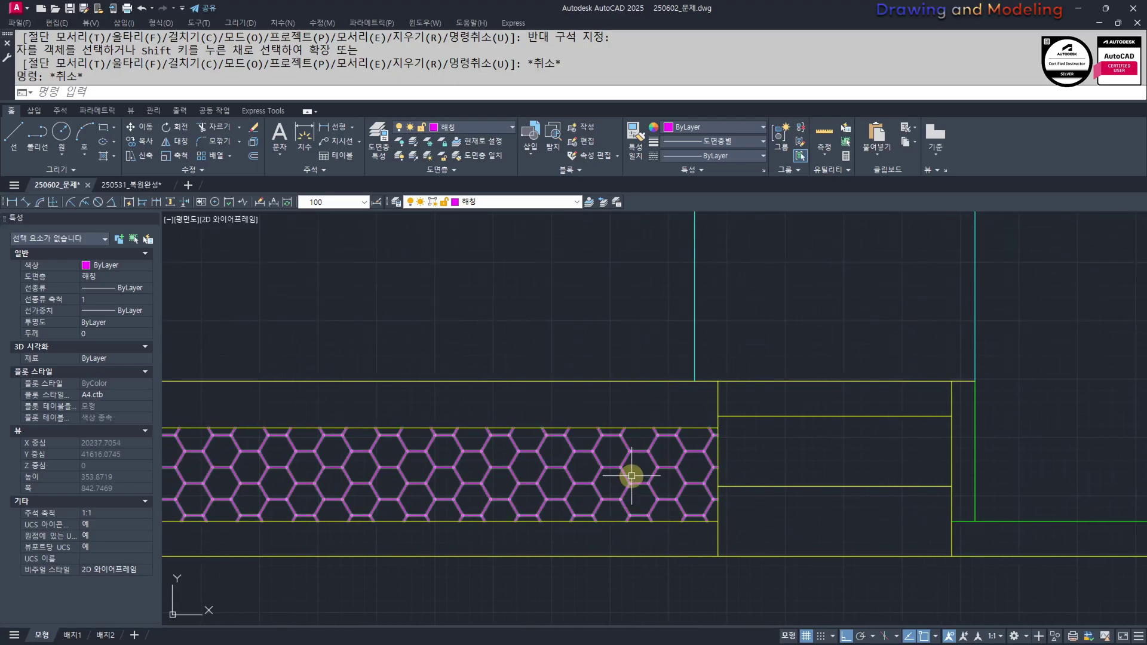
{"action": "key", "text": "Escape"}
{"action": "key", "text": "Escape"}
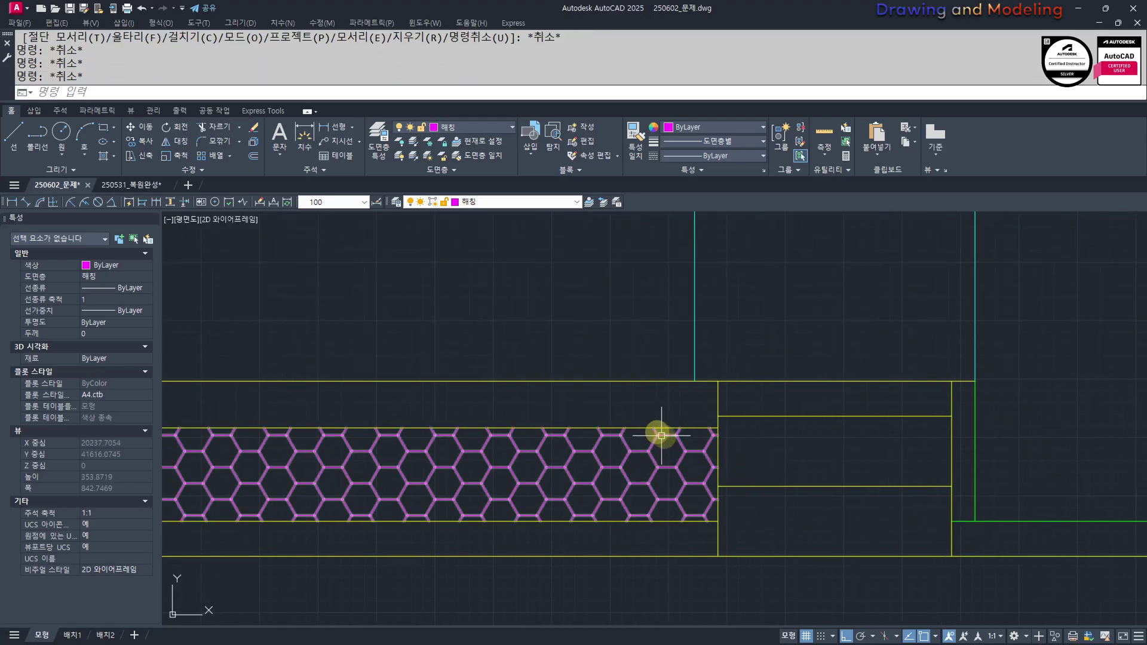
{"action": "left_click_drag", "start_coordinate": [662, 521], "coordinate": [762, 520]}
{"action": "key", "text": "Escape"}
{"action": "middle_click_drag", "start_coordinate": [918, 536], "coordinate": [841, 548]}
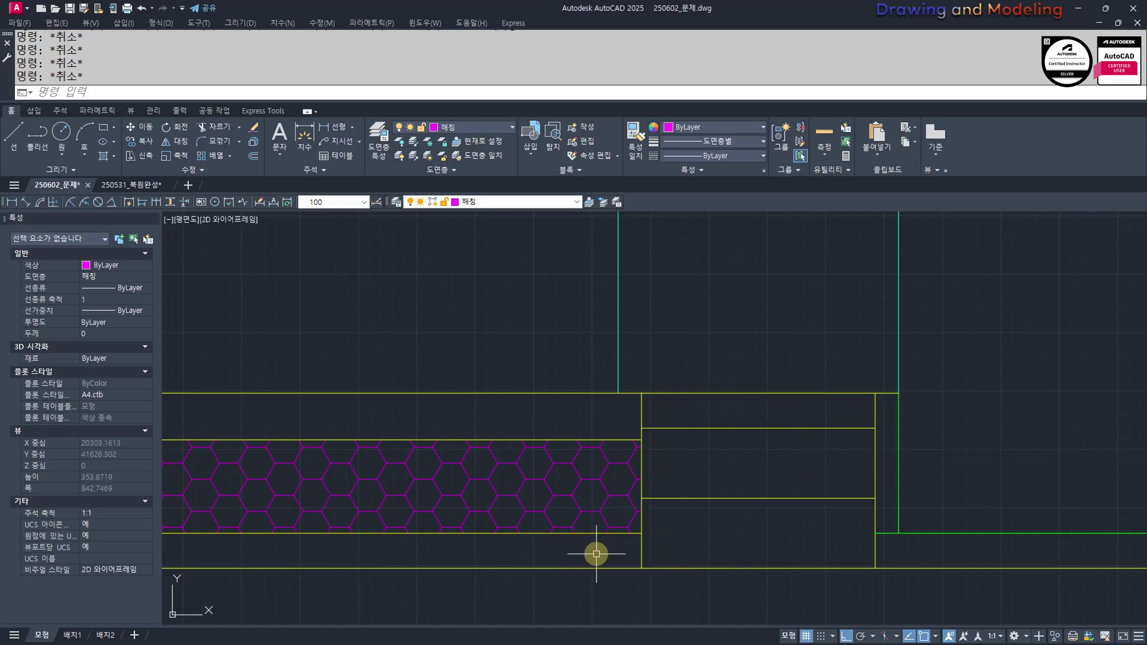
Erase the lower of the two horizontal offset lines inside the threshold
{"action": "mouse_move", "coordinate": [765, 498]}
{"action": "middle_mouse_down"}
{"action": "mouse_move", "coordinate": [645, 461]}
{"action": "mouse_move", "coordinate": [665, 479]}
{"action": "middle_mouse_up"}
{"action": "left_click", "coordinate": [696, 501]}
{"action": "left_click", "coordinate": [655, 448]}
{"action": "type", "text": "e"}
{"action": "key", "text": "space"}
{"action": "key", "text": "Escape"}
{"action": "left_click", "coordinate": [691, 418]}
{"action": "key", "text": "Escape"}
{"action": "key", "text": "Escape"}
Offset the joined slab line upward by 90 through the threshold
{"action": "type", "text": "o"}
{"action": "key", "text": "Return"}
{"action": "type", "text": "90"}
{"action": "key", "text": "Return"}
{"action": "left_click", "coordinate": [705, 548]}
{"action": "left_click", "coordinate": [709, 504]}
{"action": "key", "text": "Escape"}
{"action": "key", "text": "Escape"}
Measure the vertical distance from the new offset line to the threshold's top line with a linear dimension
{"action": "type", "text": "q"}
{"action": "key", "text": "Return"}
{"action": "left_click", "coordinate": [776, 444]}
{"action": "left_click", "coordinate": [775, 374]}
{"action": "left_click", "coordinate": [970, 380]}
{"action": "key", "text": "Escape"}
Trim the new offset line where it runs left past the threshold's left vertical edge
{"action": "scroll", "coordinate": [902, 422], "scroll_direction": "down", "scroll_amount": 4}
{"action": "middle_click_drag", "start_coordinate": [935, 365], "coordinate": [837, 431]}
{"action": "type", "text": "tr"}
{"action": "key", "text": "Return"}
{"action": "scroll", "coordinate": [795, 496], "scroll_direction": "up", "scroll_amount": 6}
{"action": "left_click", "coordinate": [850, 485]}
{"action": "left_click", "coordinate": [814, 500]}
{"action": "left_click", "coordinate": [604, 470]}
{"action": "key", "text": "Return"}
{"action": "left_click", "coordinate": [585, 463]}
{"action": "key", "text": "Escape"}
{"action": "key", "text": "Escape"}
Trim the new offset line where it runs right past the threshold's right vertical edge
{"action": "key", "text": "Return"}
{"action": "left_click", "coordinate": [848, 454]}
{"action": "left_click", "coordinate": [825, 447]}
{"action": "left_click", "coordinate": [841, 442]}
{"action": "left_click", "coordinate": [827, 448]}
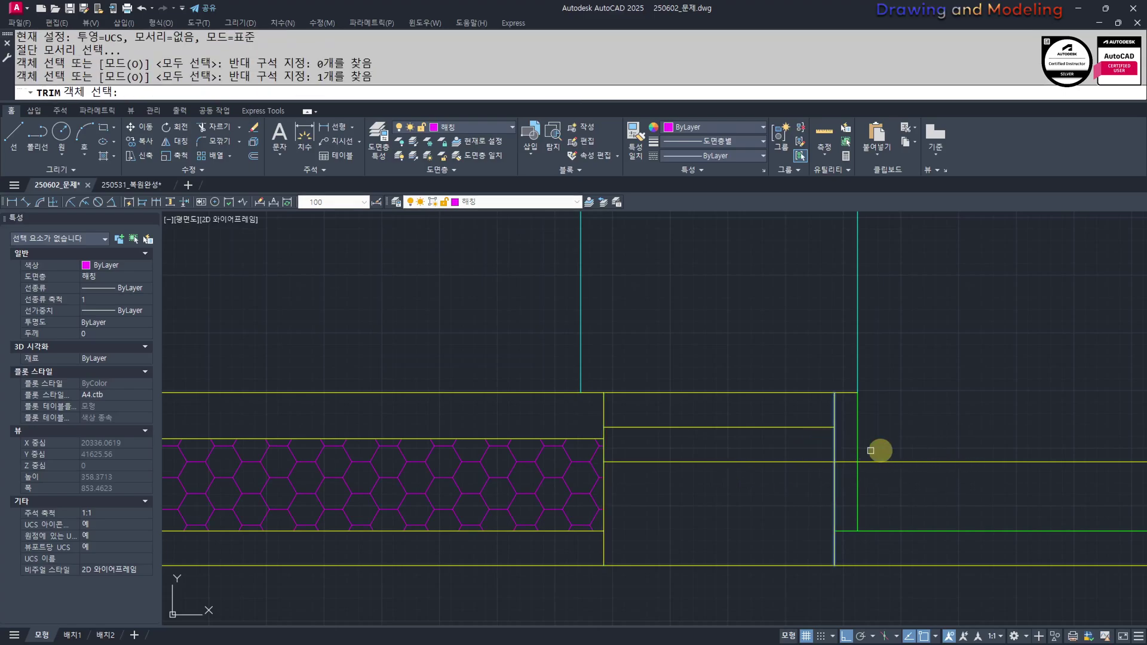
{"action": "key", "text": "Return"}
{"action": "left_click", "coordinate": [868, 450]}
{"action": "left_click", "coordinate": [845, 477]}
{"action": "key", "text": "Escape"}
{"action": "key", "text": "Escape"}
Erase the upper of the two horizontal lines inside the threshold
{"action": "left_click", "coordinate": [738, 411]}
{"action": "left_click", "coordinate": [722, 443]}
{"action": "type", "text": "e"}
{"action": "key", "text": "Return"}
{"action": "key", "text": "Escape"}
{"action": "key", "text": "Escape"}
{"action": "middle_click_drag", "start_coordinate": [475, 412], "coordinate": [522, 428]}
{"action": "middle_click_drag", "start_coordinate": [712, 443], "coordinate": [666, 458]}
{"action": "scroll", "coordinate": [816, 493], "scroll_direction": "up", "scroll_amount": 2}
{"action": "middle_click_drag", "start_coordinate": [817, 493], "coordinate": [676, 494]}
{"action": "type", "text": "o"}
{"action": "key", "text": "Return"}
{"action": "type", "text": "300"}
{"action": "key", "text": "Return"}
{"action": "key", "text": "Escape"}
{"action": "key", "text": "Escape"}
{"action": "key", "text": "Escape"}
{"action": "key", "text": "Escape"}
Offset the threshold's right vertical edge 300 to the right
{"action": "type", "text": "o"}
{"action": "key", "text": "Return"}
{"action": "type", "text": "300"}
{"action": "key", "text": "Return"}
{"action": "left_click", "coordinate": [703, 455]}
{"action": "left_click", "coordinate": [772, 457]}
{"action": "key", "text": "Escape"}
{"action": "key", "text": "Escape"}
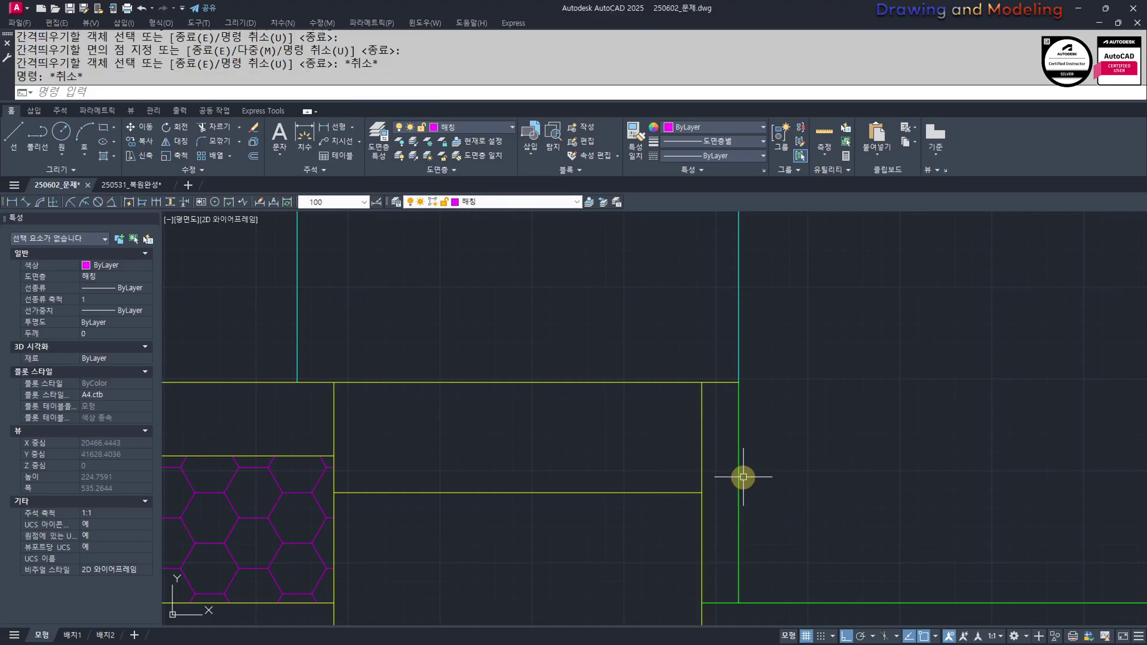
{"action": "key", "text": "Escape"}
{"action": "key", "text": "Escape"}
{"action": "type", "text": "o"}
{"action": "key", "text": "Return"}
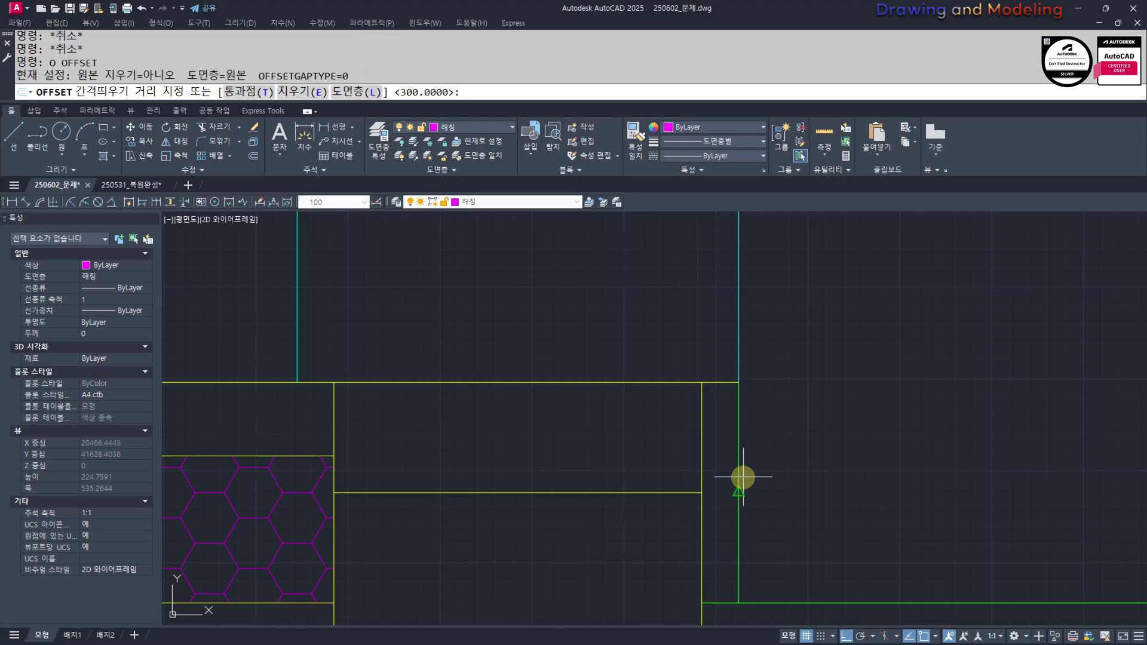
{"action": "scroll", "coordinate": [664, 473], "scroll_direction": "down", "scroll_amount": 6}
{"action": "scroll", "coordinate": [703, 471], "scroll_direction": "up", "scroll_amount": 4}
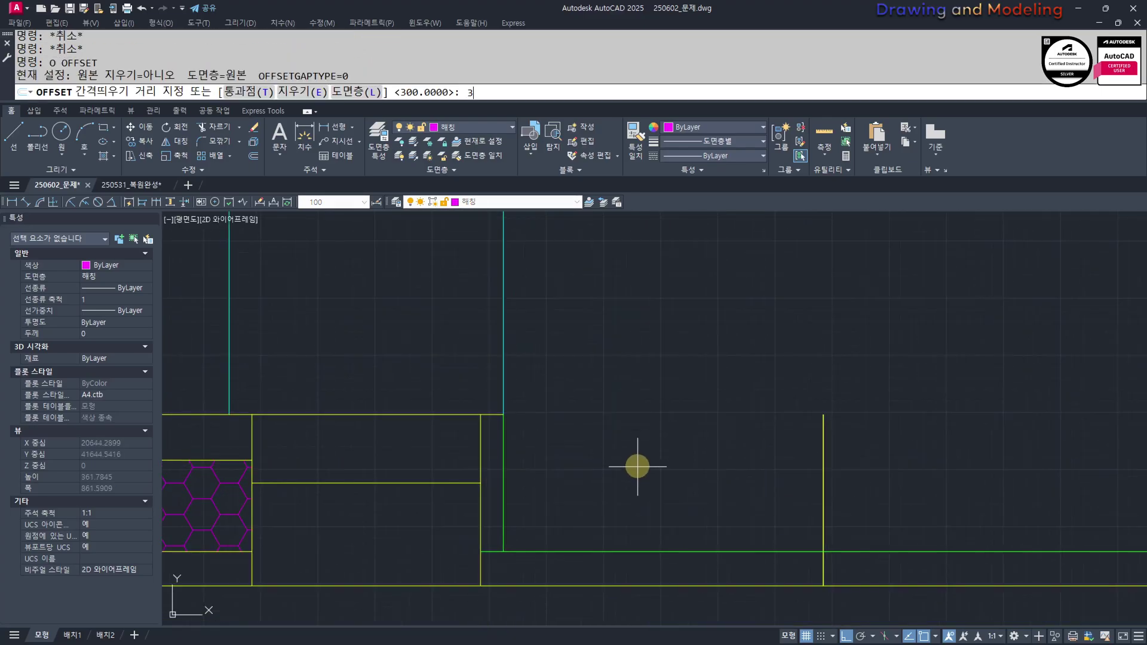
{"action": "type", "text": "0"}
{"action": "key", "text": "Return"}
{"action": "key", "text": "Escape"}
Offset the threshold's right vertical edge 50 to the right
{"action": "key", "text": "Return"}
{"action": "type", "text": "50"}
{"action": "key", "text": "Return"}
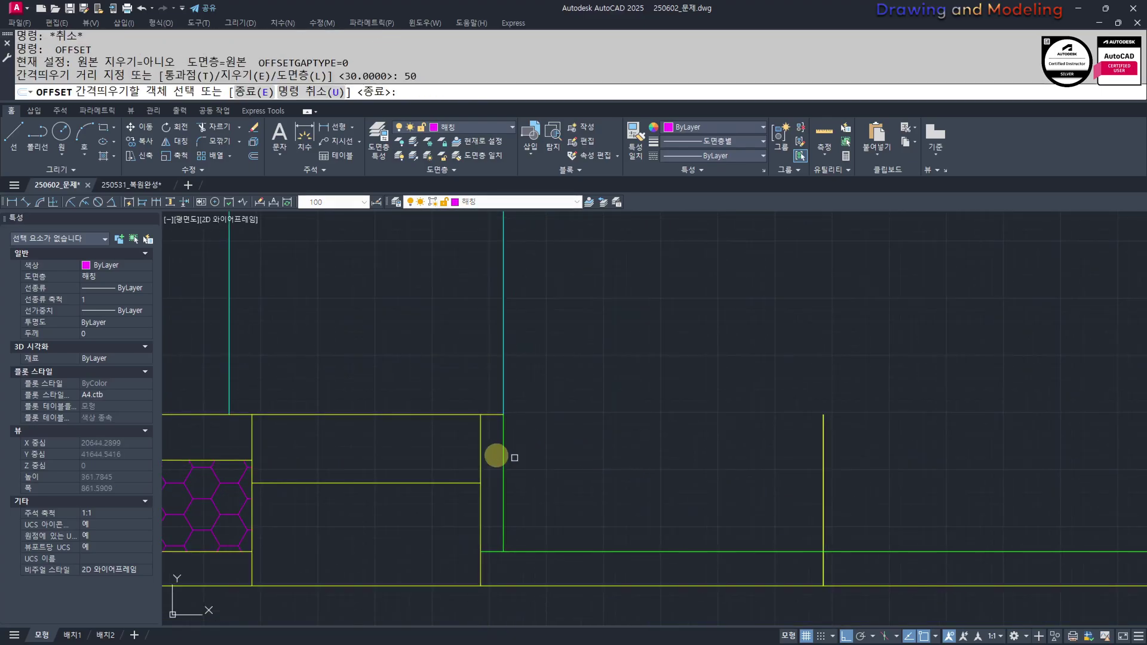
{"action": "left_click", "coordinate": [480, 445]}
{"action": "left_click", "coordinate": [541, 462]}
{"action": "middle_click_drag", "start_coordinate": [544, 462], "coordinate": [601, 464]}
{"action": "key", "text": "Escape"}
{"action": "key", "text": "Escape"}
Fillet the new vertical line with the threshold's inner horizontal line and top line to close the projecting cap with sharp corners
{"action": "type", "text": "f"}
{"action": "key", "text": "Return"}
{"action": "left_click", "coordinate": [529, 486]}
{"action": "left_click", "coordinate": [595, 455]}
{"action": "key", "text": "Return"}
{"action": "left_click", "coordinate": [595, 455]}
{"action": "left_click", "coordinate": [546, 417]}
{"action": "key", "text": "Escape"}
{"action": "key", "text": "Escape"}
Trim the vertical line segments that cross the threshold cap between its top and bottom lines
{"action": "scroll", "coordinate": [513, 442], "scroll_direction": "up", "scroll_amount": 2}
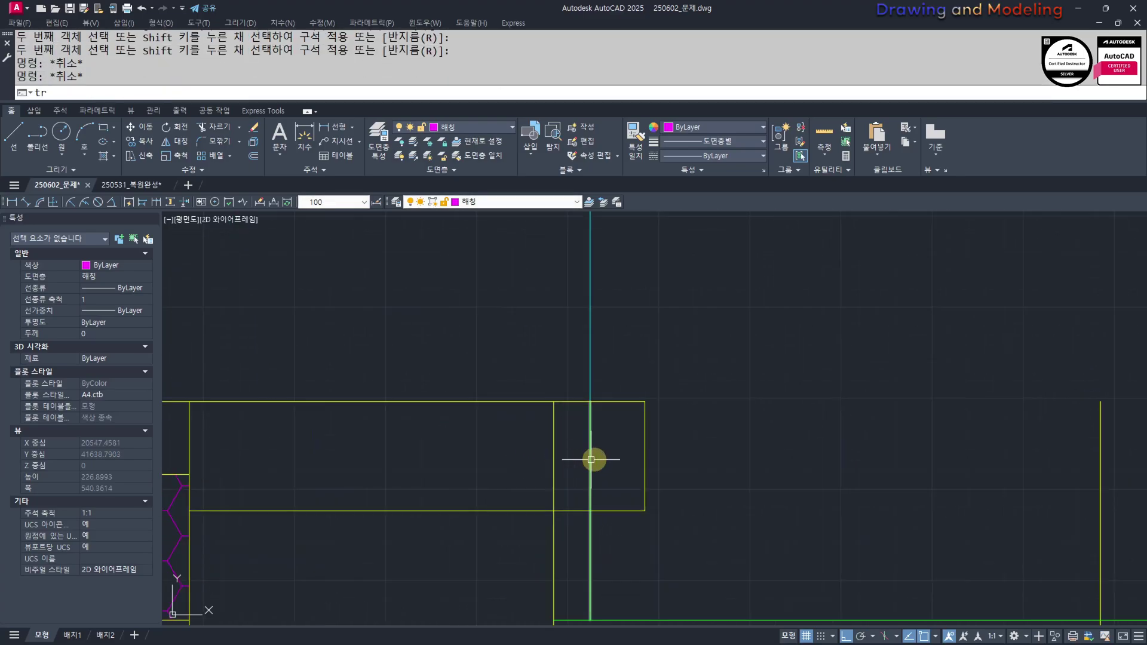
{"action": "type", "text": "tr"}
{"action": "key", "text": "Return"}
{"action": "key", "text": "Return"}
{"action": "left_click", "coordinate": [590, 459]}
{"action": "key", "text": "Escape"}
{"action": "key", "text": "Escape"}
Erase the stray vertical line offset 300 to the right of the threshold
{"action": "scroll", "coordinate": [884, 489], "scroll_direction": "down", "scroll_amount": 2}
{"action": "middle_click_drag", "start_coordinate": [835, 489], "coordinate": [776, 480]}
{"action": "left_click", "coordinate": [878, 441]}
{"action": "left_click", "coordinate": [778, 486]}
{"action": "type", "text": "e"}
{"action": "key", "text": "Return"}
Erase the leftover green vertical line between the threshold cap and the green floor line
{"action": "scroll", "coordinate": [764, 493], "scroll_direction": "up", "scroll_amount": 2}
{"action": "left_click", "coordinate": [814, 492]}
{"action": "left_click", "coordinate": [744, 507]}
{"action": "type", "text": "e"}
{"action": "key", "text": "Escape"}
{"action": "key", "text": "Escape"}
{"action": "middle_click_drag", "start_coordinate": [838, 508], "coordinate": [776, 503]}
Offset the right vertical edge below the threshold cap 30 to the right
{"action": "type", "text": "o 30"}
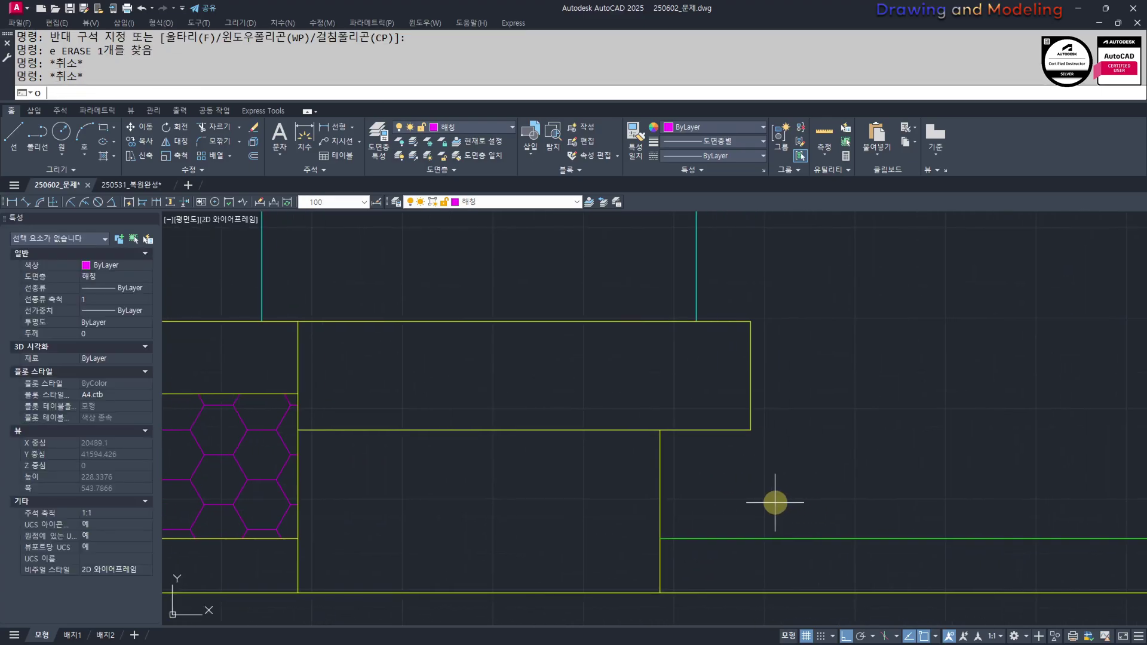
{"action": "key", "text": "Return"}
{"action": "left_click", "coordinate": [659, 452]}
{"action": "left_click", "coordinate": [772, 497]}
{"action": "key", "text": "Escape"}
{"action": "key", "text": "Escape"}
Trim the part of the new vertical line that runs below the green floor line
{"action": "scroll", "coordinate": [713, 548], "scroll_direction": "up", "scroll_amount": 2}
{"action": "type", "text": "tr"}
{"action": "left_click", "coordinate": [743, 554]}
{"action": "left_click", "coordinate": [699, 518]}
{"action": "key", "text": "Return"}
{"action": "key", "text": "Escape"}
{"action": "middle_click_drag", "start_coordinate": [747, 543], "coordinate": [735, 558]}
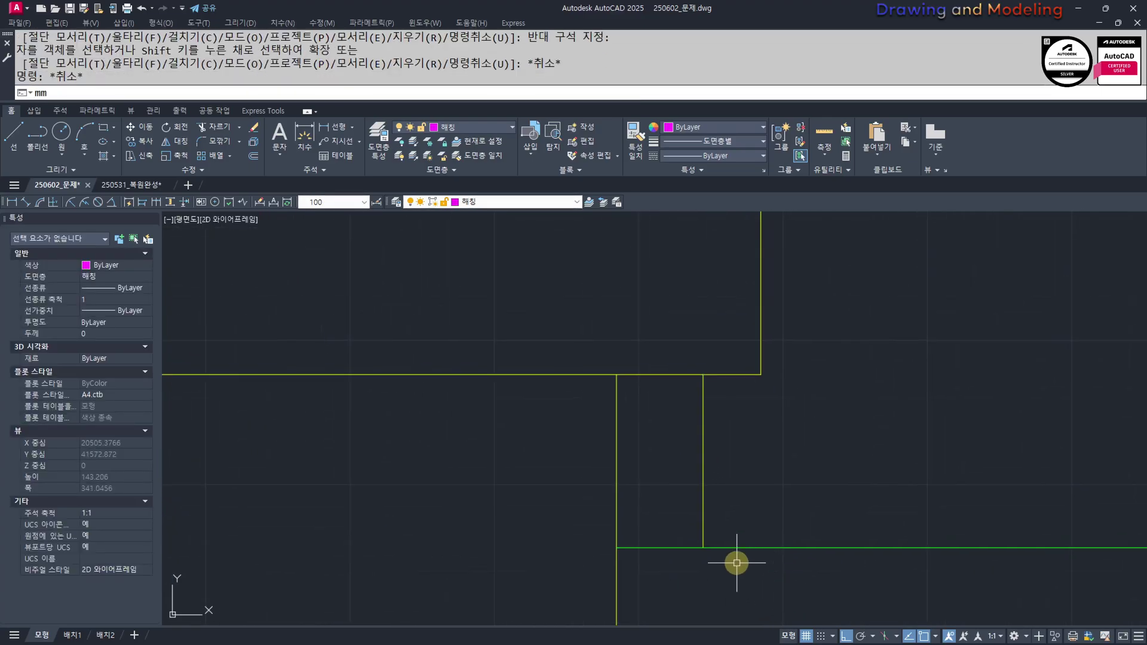
Match the properties of the green floor line onto the new short vertical line under the cap
{"action": "type", "text": "ma"}
{"action": "key", "text": "Return"}
{"action": "left_click", "coordinate": [735, 546]}
{"action": "scroll", "coordinate": [783, 526], "scroll_direction": "down", "scroll_amount": 3}
{"action": "key", "text": "Escape"}
{"action": "key", "text": "Escape"}
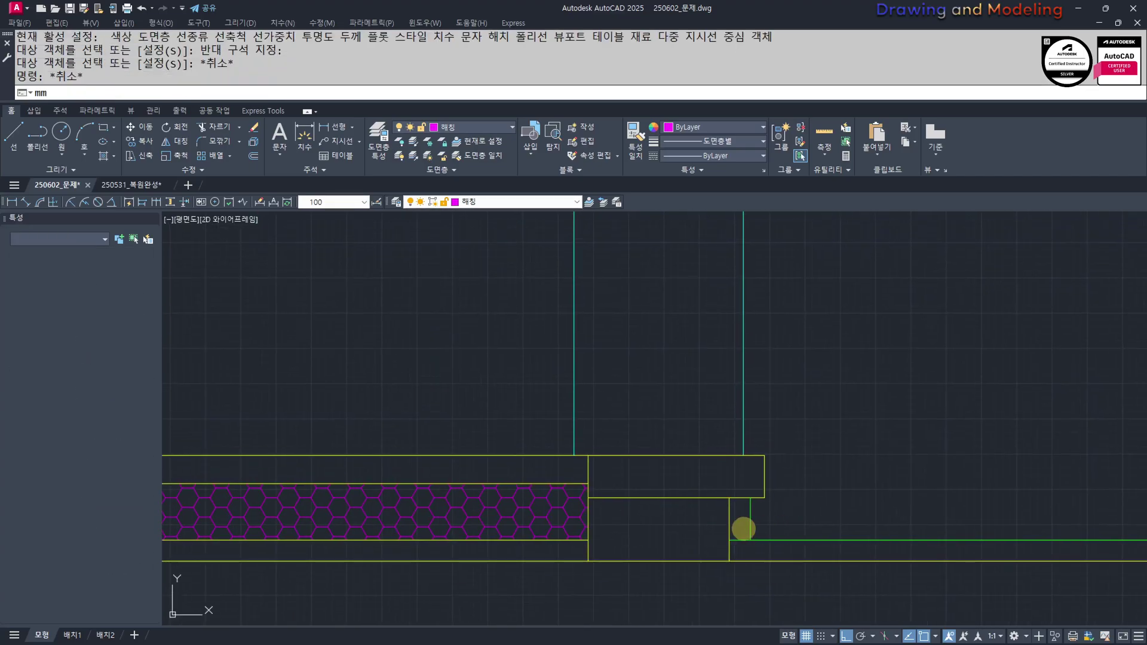
{"action": "type", "text": "ma"}
{"action": "key", "text": "Return"}
{"action": "scroll", "coordinate": [693, 505], "scroll_direction": "up", "scroll_amount": 2}
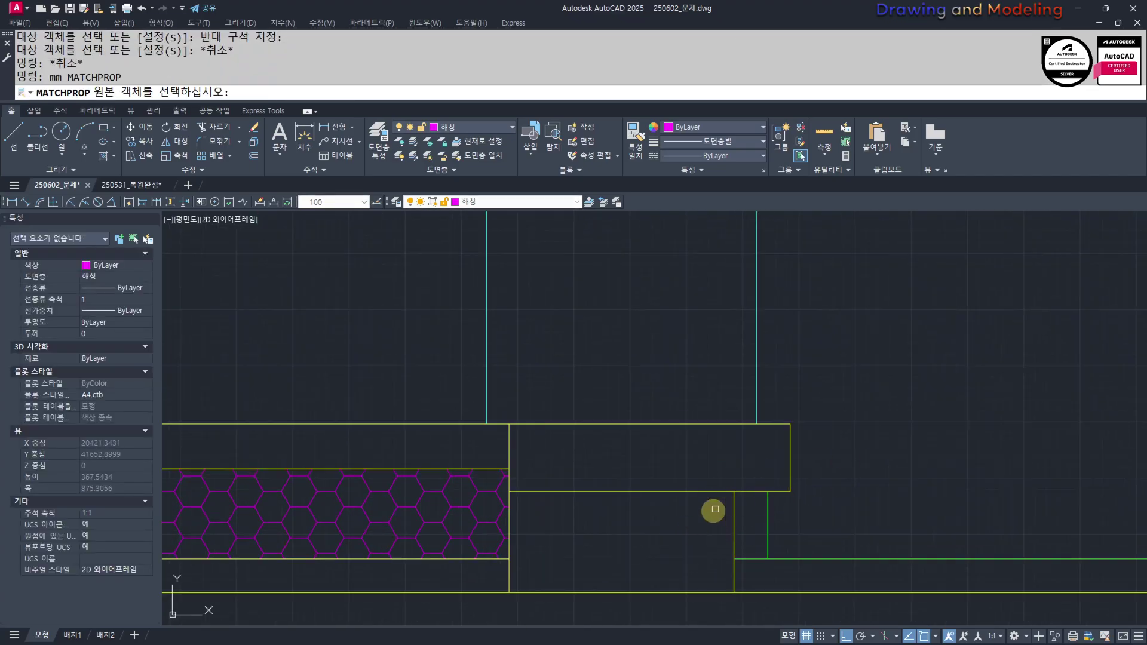
{"action": "key", "text": "Escape"}
{"action": "key", "text": "Escape"}
Hatch the block below the threshold cap and the cap itself separately with the ANSI31 pattern at scale 10
{"action": "scroll", "coordinate": [666, 540], "scroll_direction": "down", "scroll_amount": 2}
{"action": "scroll", "coordinate": [681, 540], "scroll_direction": "up", "scroll_amount": 2}
{"action": "type", "text": "h"}
{"action": "key", "text": "Return"}
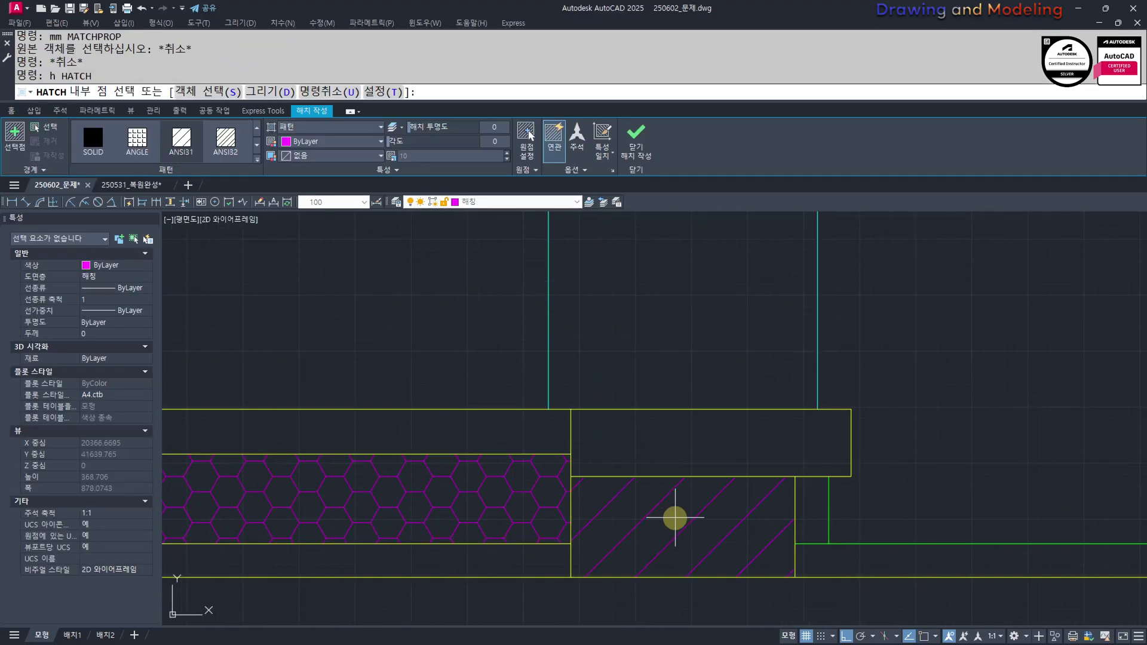
{"action": "left_click", "coordinate": [674, 517]}
{"action": "left_click", "coordinate": [699, 451]}
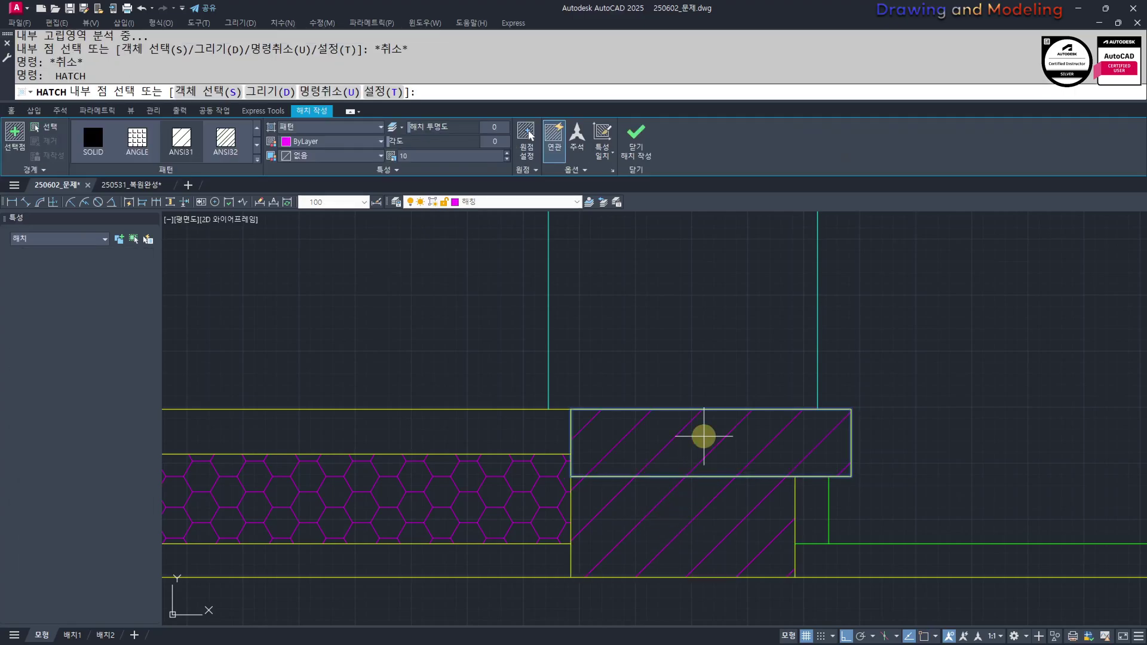
{"action": "key", "text": "Escape"}
{"action": "key", "text": "Escape"}
Change the angle of the threshold cap's ANSI31 hatch so its lines slant opposite to the block's hatch below
{"action": "left_click", "coordinate": [777, 451]}
{"action": "left_click", "coordinate": [742, 430]}
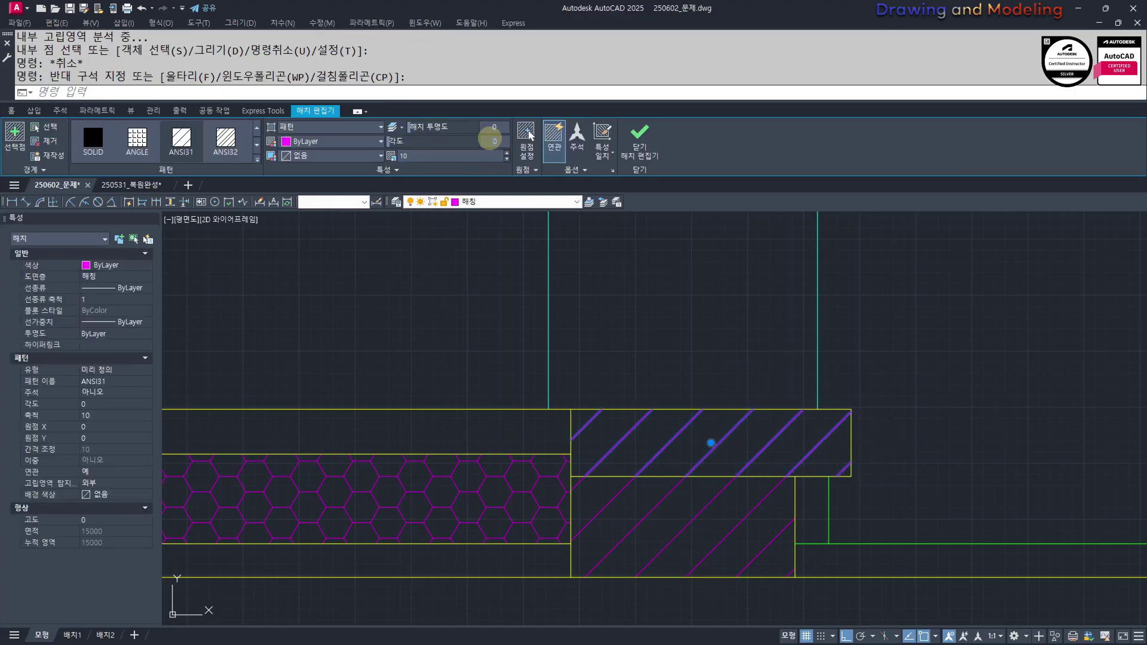
{"action": "key", "text": "Escape"}
{"action": "key", "text": "Escape"}
{"action": "key", "text": "Escape"}
Examine the hatched threshold block, its cap and the floor layers adjoining them
{"action": "scroll", "coordinate": [800, 501], "scroll_direction": "down", "scroll_amount": 4}
{"action": "scroll", "coordinate": [654, 502], "scroll_direction": "up", "scroll_amount": 2}
{"action": "middle_click_drag", "start_coordinate": [650, 501], "coordinate": [697, 509]}
{"action": "middle_click_drag", "start_coordinate": [545, 510], "coordinate": [652, 461]}
{"action": "scroll", "coordinate": [653, 460], "scroll_direction": "up", "scroll_amount": 1}
{"action": "middle_click_drag", "start_coordinate": [652, 460], "coordinate": [642, 474]}
{"action": "scroll", "coordinate": [883, 551], "scroll_direction": "down", "scroll_amount": 2}
{"action": "middle_click_drag", "start_coordinate": [883, 552], "coordinate": [881, 501]}
{"action": "scroll", "coordinate": [853, 441], "scroll_direction": "down", "scroll_amount": 1}
{"action": "scroll", "coordinate": [661, 473], "scroll_direction": "down", "scroll_amount": 2}
{"action": "scroll", "coordinate": [712, 456], "scroll_direction": "up", "scroll_amount": 1}
{"action": "scroll", "coordinate": [661, 465], "scroll_direction": "up", "scroll_amount": 3}
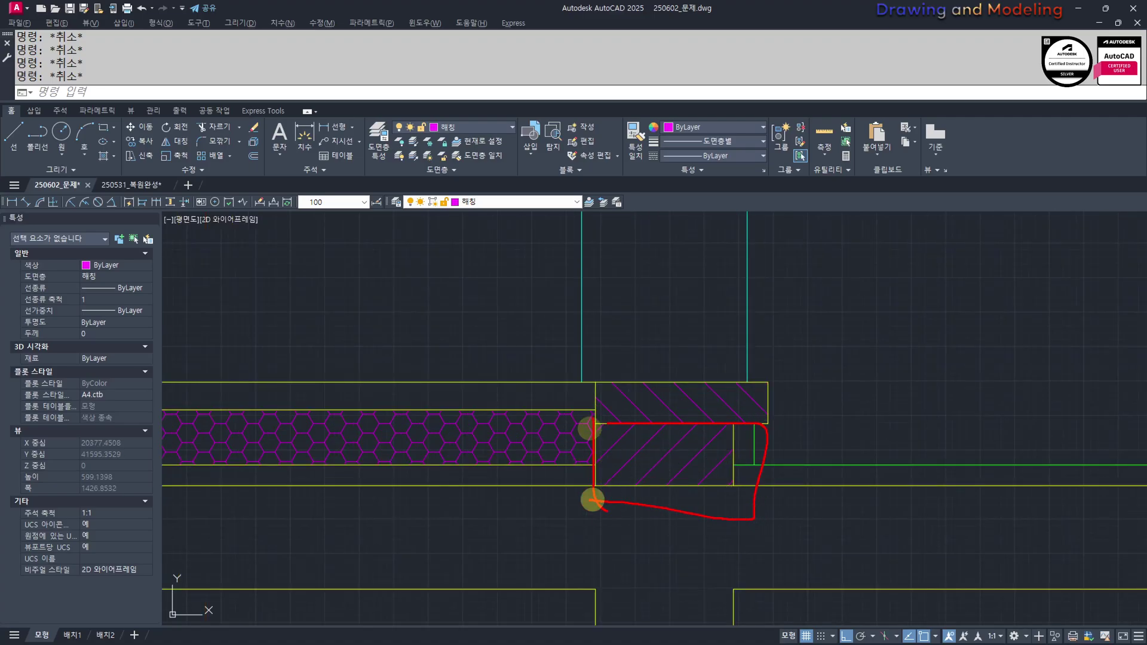
Offset the left vertical edge of the threshold block 100 to the left, across the floor layers
{"action": "middle_click_drag", "start_coordinate": [461, 451], "coordinate": [553, 478]}
{"action": "type", "text": "o"}
{"action": "key", "text": "Return"}
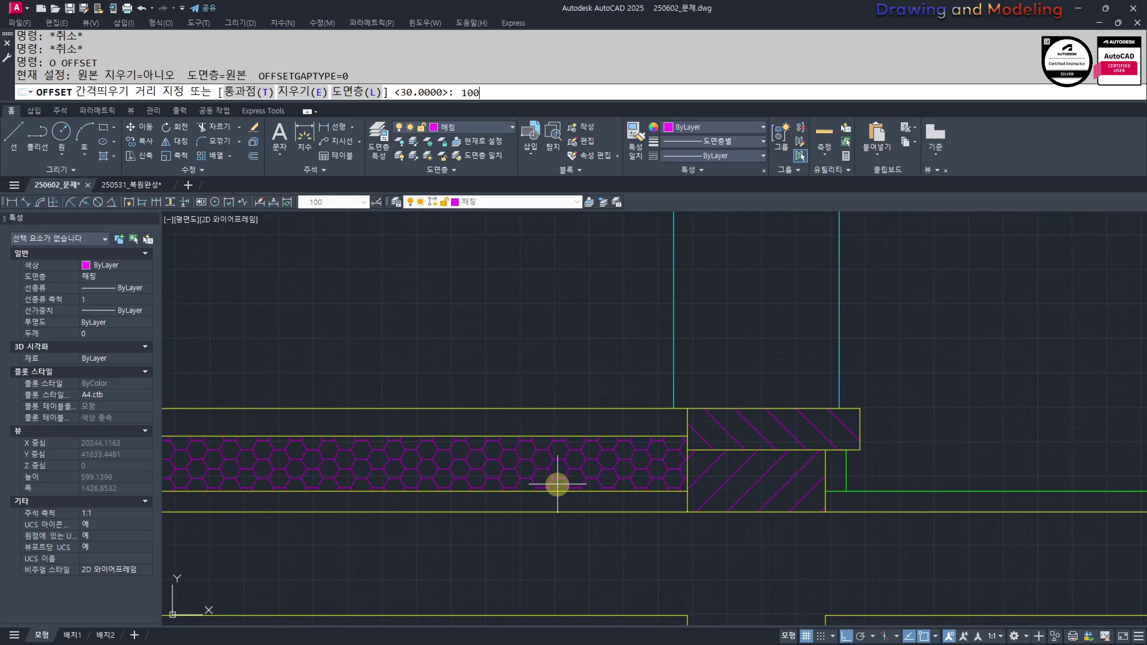
{"action": "key", "text": "Return"}
{"action": "scroll", "coordinate": [681, 418], "scroll_direction": "up", "scroll_amount": 2}
{"action": "left_click", "coordinate": [690, 412]}
{"action": "left_click", "coordinate": [593, 430]}
{"action": "key", "text": "Escape"}
{"action": "key", "text": "Escape"}
Offset the line along the top of the honeycomb-hatched insulation layer 15 upward
{"action": "middle_click_drag", "start_coordinate": [584, 448], "coordinate": [592, 448]}
{"action": "type", "text": "o"}
{"action": "key", "text": "Return"}
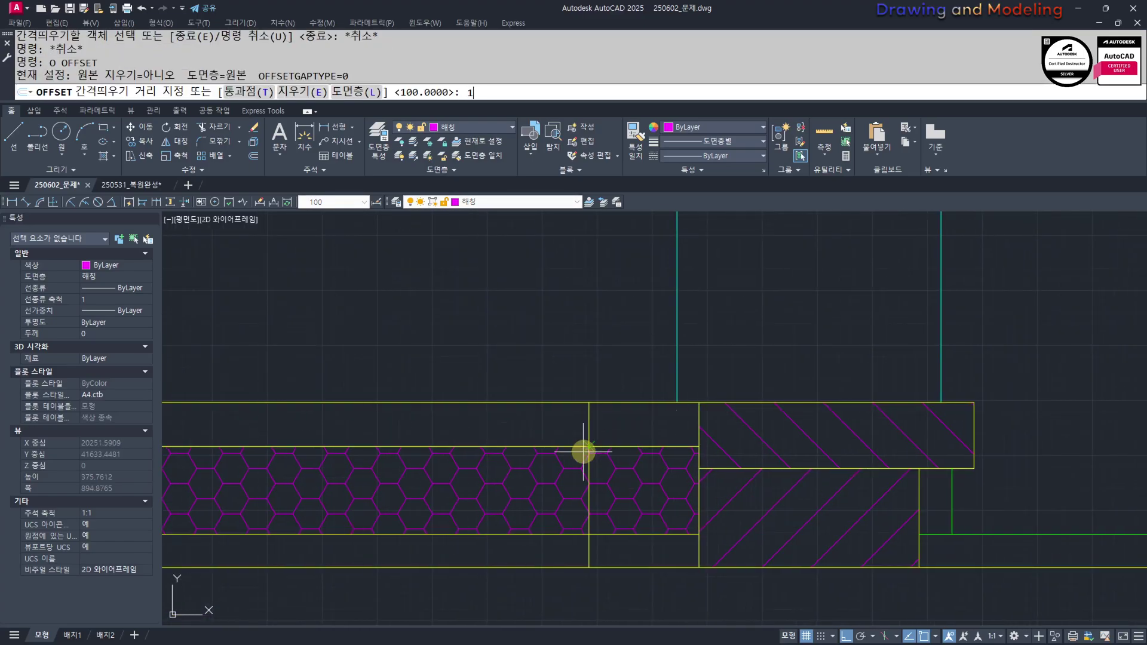
{"action": "key", "text": "Escape"}
{"action": "key", "text": "Return"}
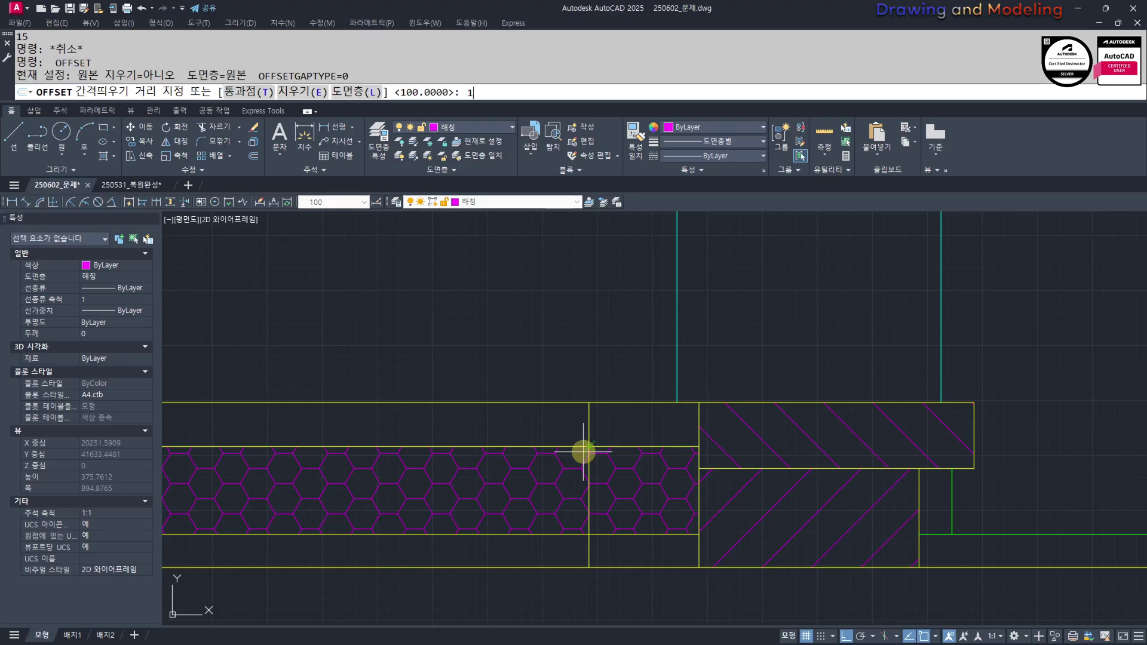
{"action": "type", "text": "15"}
{"action": "key", "text": "Return"}
{"action": "key", "text": "Escape"}
{"action": "key", "text": "Escape"}
Draw a circle of diameter 25 centred on the intersection of the two new offset lines
{"action": "scroll", "coordinate": [573, 447], "scroll_direction": "up", "scroll_amount": 4}
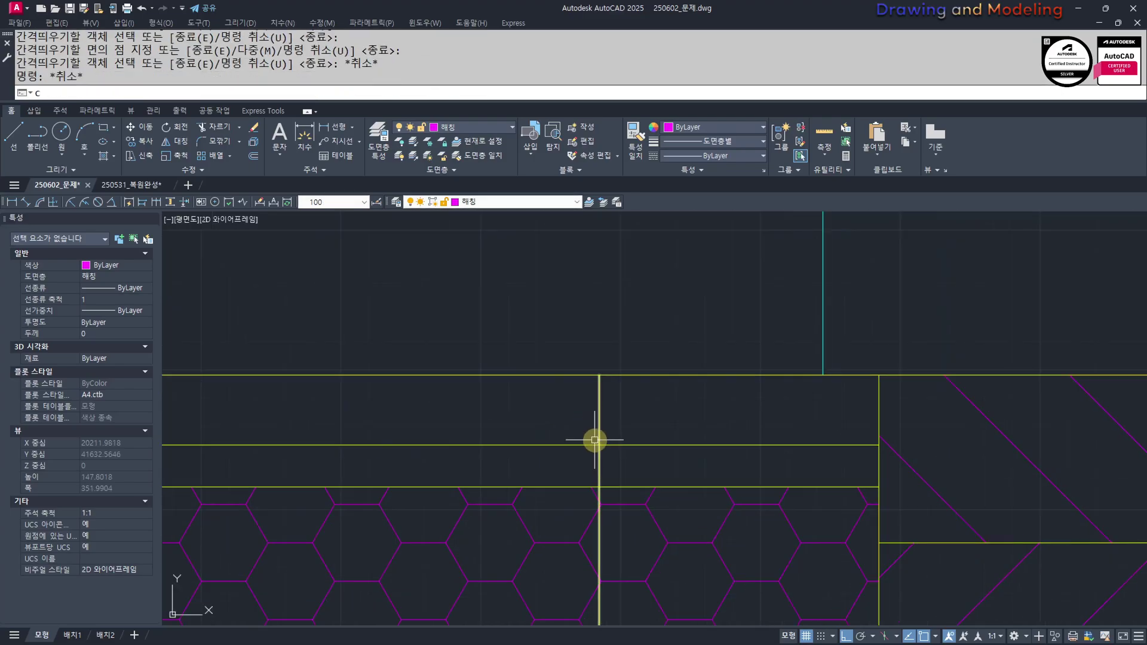
{"action": "type", "text": "c"}
{"action": "key", "text": "Return"}
{"action": "left_click", "coordinate": [599, 445]}
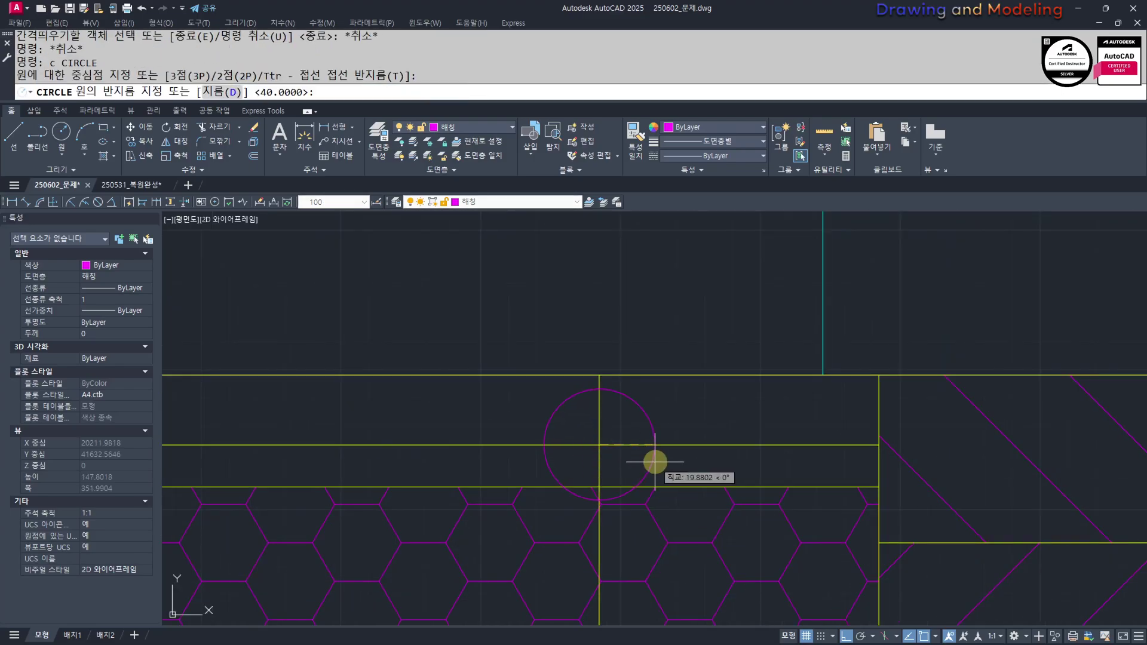
{"action": "type", "text": "d"}
{"action": "key", "text": "Return"}
{"action": "type", "text": "25"}
{"action": "key", "text": "Return"}
{"action": "key", "text": "Escape"}
{"action": "key", "text": "Escape"}
Try offsetting the circle 30 outward, and erase the resulting larger circle
{"action": "type", "text": "o"}
{"action": "key", "text": "Return"}
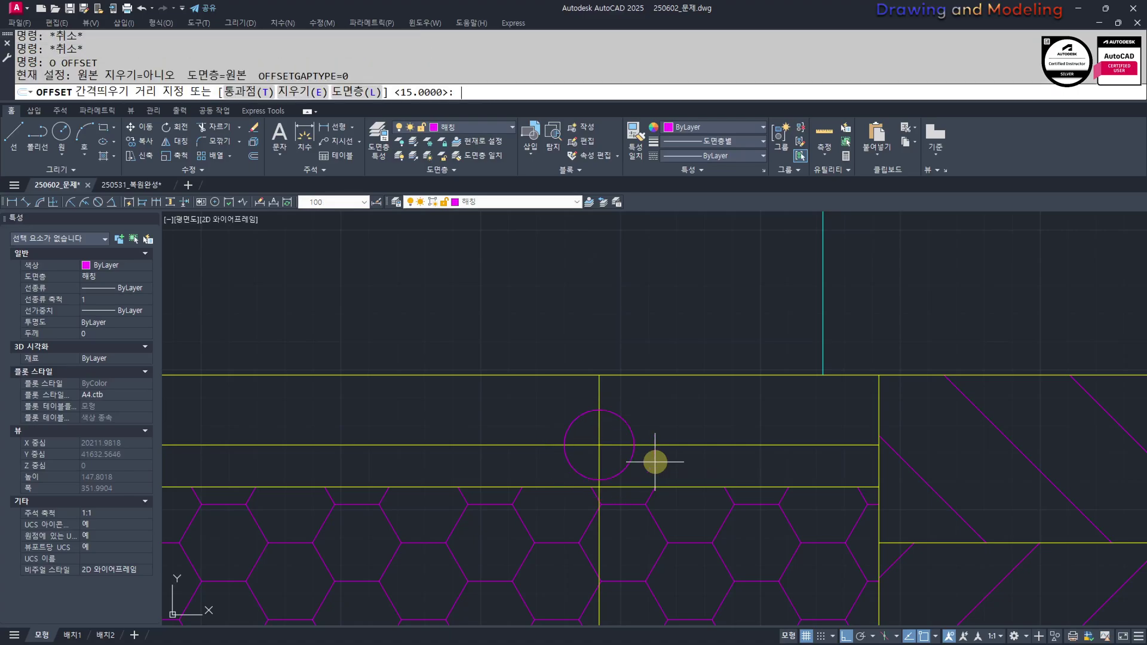
{"action": "type", "text": "30"}
{"action": "key", "text": "Return"}
{"action": "left_click", "coordinate": [621, 417]}
{"action": "left_click", "coordinate": [639, 428]}
{"action": "key", "text": "Escape"}
{"action": "key", "text": "Escape"}
{"action": "left_click", "coordinate": [690, 423]}
{"action": "type", "text": "e"}
{"action": "key", "text": "Return"}
Offset the 25-diameter circle 20 outward as a guide for its centre lines
{"action": "type", "text": "o"}
{"action": "key", "text": "Return"}
{"action": "type", "text": "20"}
{"action": "key", "text": "Return"}
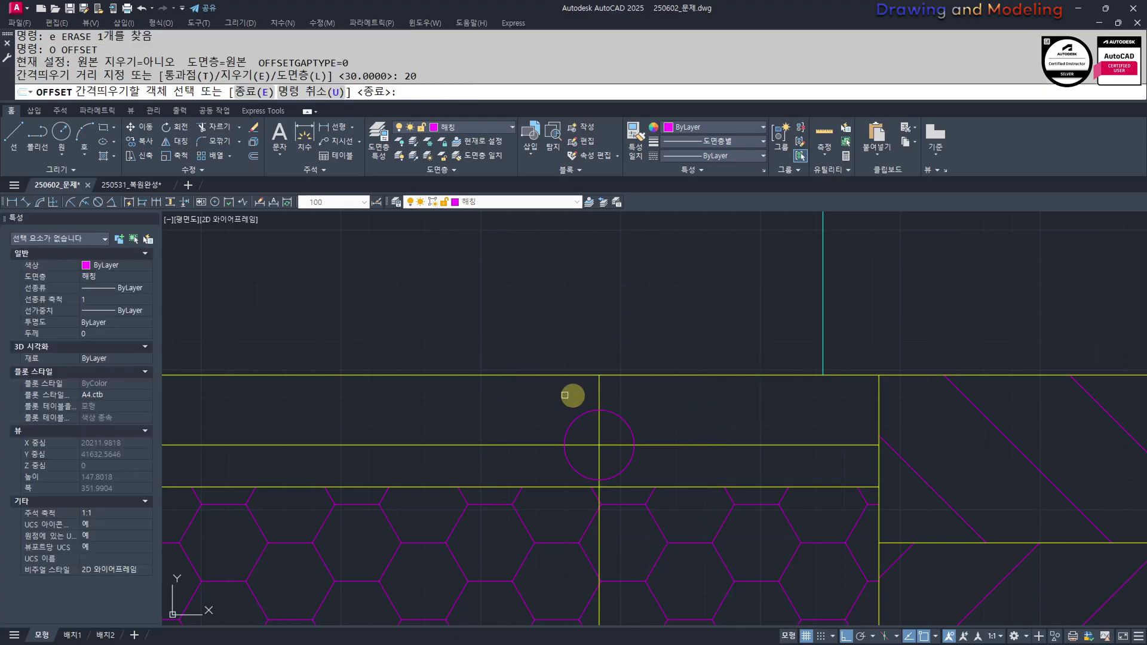
{"action": "left_click", "coordinate": [622, 413]}
{"action": "left_click", "coordinate": [661, 436]}
Trim the crossing lines outside the guide circle on its right, left and lower sides
{"action": "scroll", "coordinate": [687, 418], "scroll_direction": "up", "scroll_amount": 2}
{"action": "key", "text": "Escape"}
{"action": "type", "text": "tr"}
{"action": "key", "text": "Return"}
{"action": "key", "text": "Return"}
{"action": "left_click", "coordinate": [797, 496]}
{"action": "left_click", "coordinate": [741, 429]}
{"action": "left_click", "coordinate": [414, 499]}
{"action": "left_click", "coordinate": [365, 450]}
{"action": "middle_click_drag", "start_coordinate": [577, 570], "coordinate": [587, 467]}
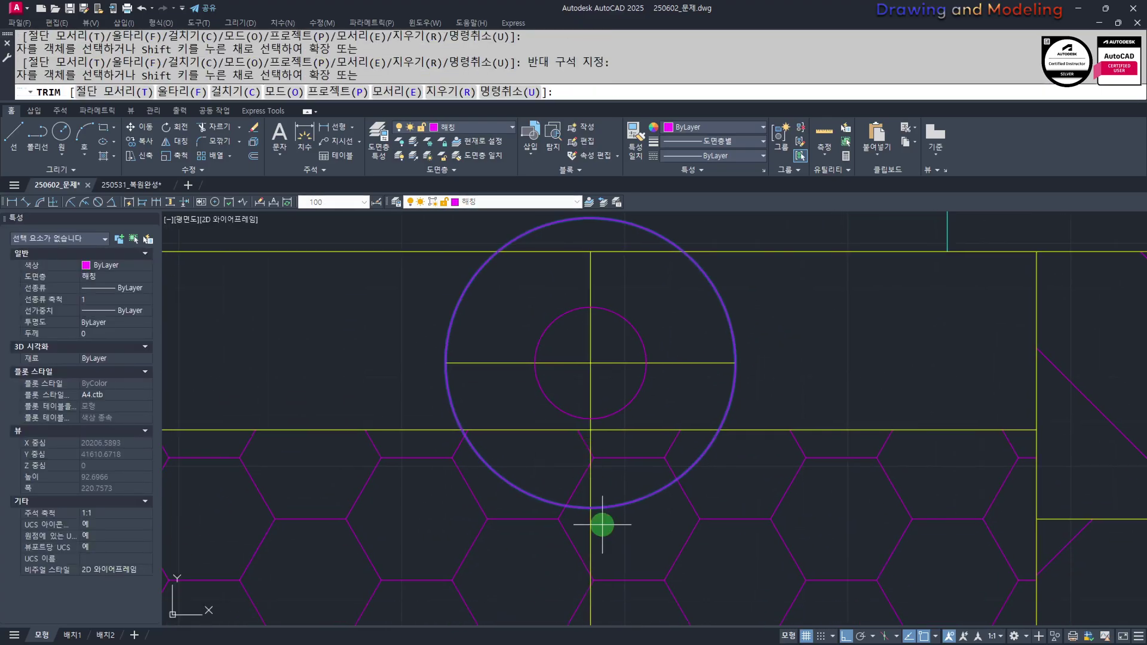
{"action": "left_click", "coordinate": [602, 525]}
{"action": "left_click", "coordinate": [575, 539]}
{"action": "middle_click_drag", "start_coordinate": [630, 395], "coordinate": [636, 500]}
{"action": "key", "text": "Escape"}
{"action": "key", "text": "Escape"}
Extend the vertical cross line up to the guide circle, and erase the guide circle
{"action": "type", "text": "ex"}
{"action": "key", "text": "Return"}
{"action": "left_click", "coordinate": [639, 302]}
{"action": "left_click", "coordinate": [618, 342]}
{"action": "key", "text": "Return"}
{"action": "left_click", "coordinate": [631, 376]}
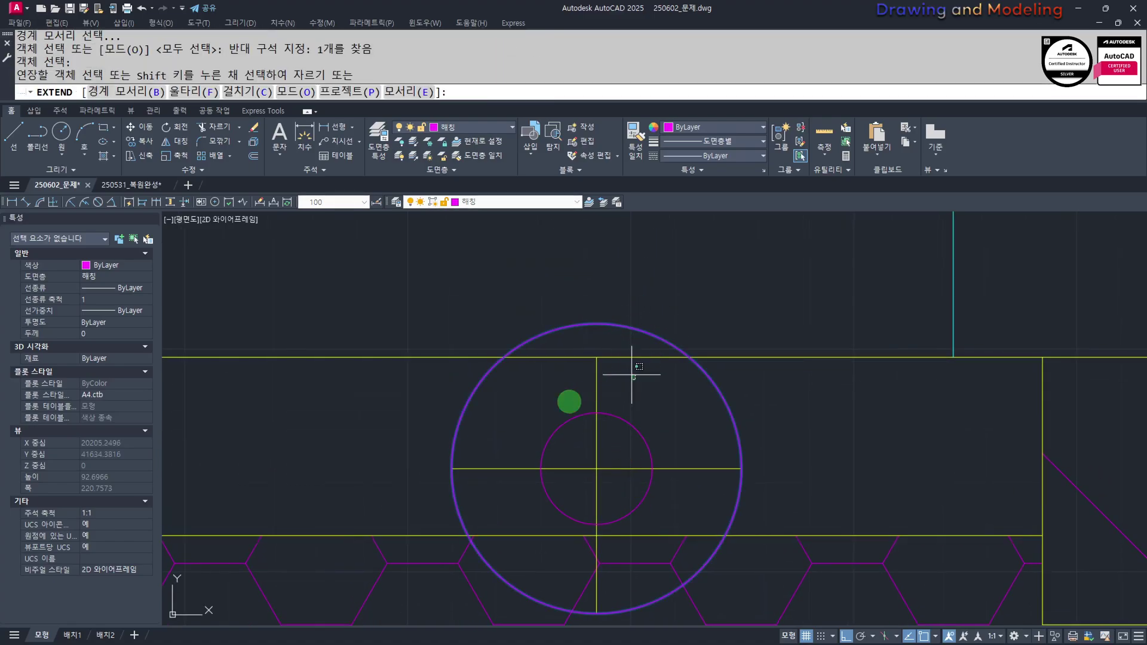
{"action": "left_click", "coordinate": [773, 387]}
{"action": "left_click", "coordinate": [722, 408]}
{"action": "type", "text": "e"}
{"action": "key", "text": "Return"}
Match the properties of an existing red wall centre line onto the two cross lines through the small circle
{"action": "scroll", "coordinate": [727, 401], "scroll_direction": "down", "scroll_amount": 2}
{"action": "type", "text": "mm"}
{"action": "key", "text": "Return"}
{"action": "scroll", "coordinate": [760, 417], "scroll_direction": "down", "scroll_amount": 2}
{"action": "scroll", "coordinate": [807, 430], "scroll_direction": "down", "scroll_amount": 8}
{"action": "key", "text": "Escape"}
{"action": "key", "text": "Escape"}
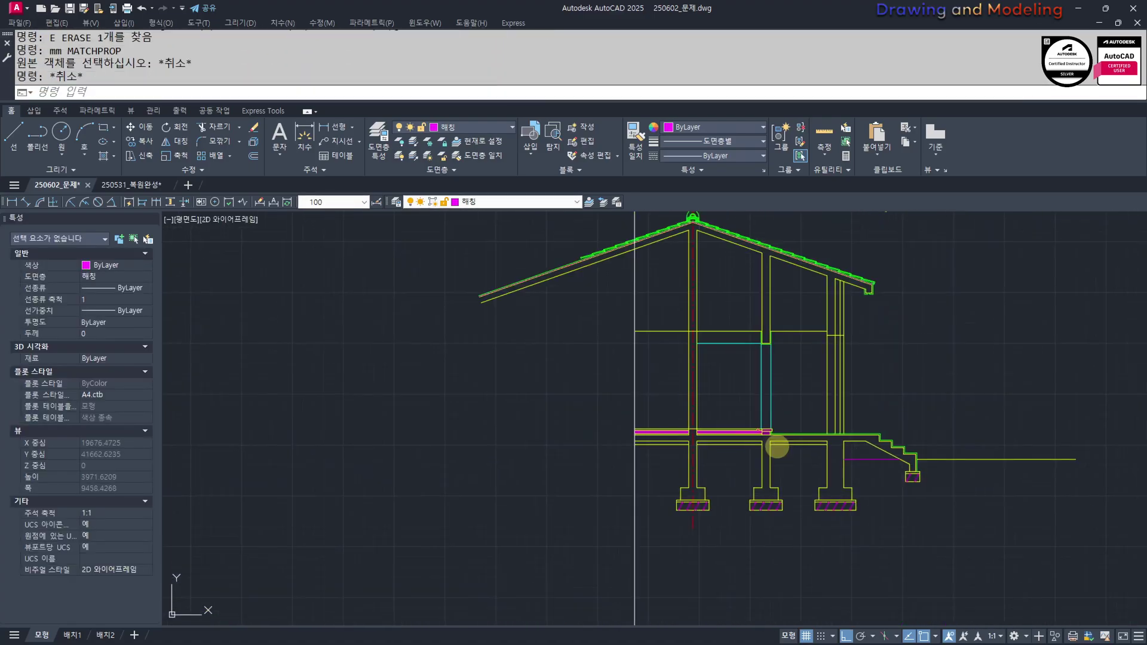
{"action": "scroll", "coordinate": [637, 503], "scroll_direction": "up", "scroll_amount": 3}
{"action": "key", "text": "space"}
{"action": "left_click", "coordinate": [620, 457]}
{"action": "scroll", "coordinate": [886, 357], "scroll_direction": "up", "scroll_amount": 2}
{"action": "middle_click_drag", "start_coordinate": [886, 357], "coordinate": [656, 440]}
{"action": "scroll", "coordinate": [732, 464], "scroll_direction": "up", "scroll_amount": 5}
{"action": "left_click", "coordinate": [661, 402]}
{"action": "left_click", "coordinate": [626, 432]}
{"action": "key", "text": "Escape"}
{"action": "key", "text": "Escape"}
Move the 25-diameter circle to the 마감선 layer
{"action": "key", "text": "space"}
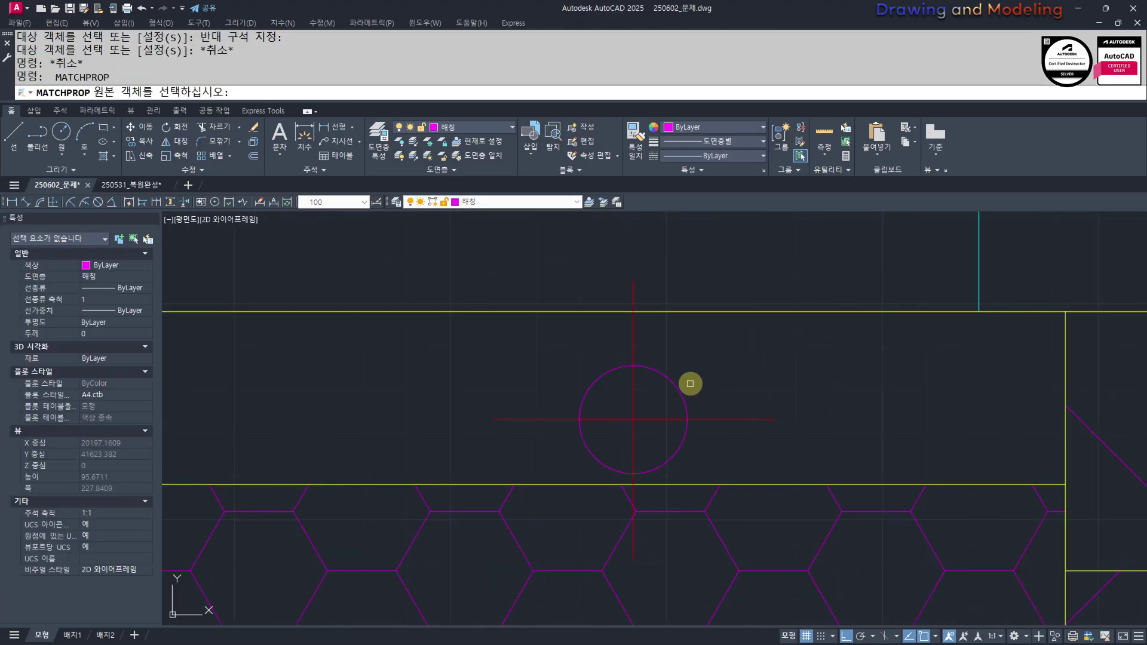
{"action": "key", "text": "Escape"}
{"action": "left_click", "coordinate": [693, 368]}
{"action": "left_click", "coordinate": [650, 396]}
{"action": "left_click", "coordinate": [650, 396]}
{"action": "left_click", "coordinate": [484, 203]}
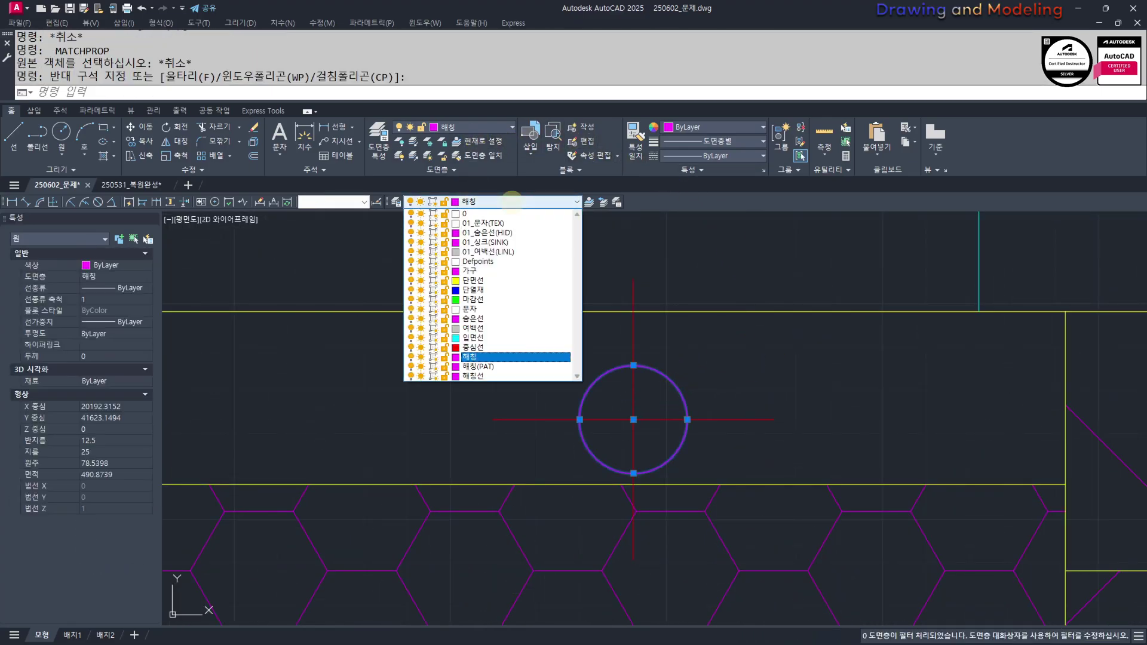
{"action": "left_click", "coordinate": [498, 290]}
{"action": "left_click", "coordinate": [689, 401]}
{"action": "key", "text": "Escape"}
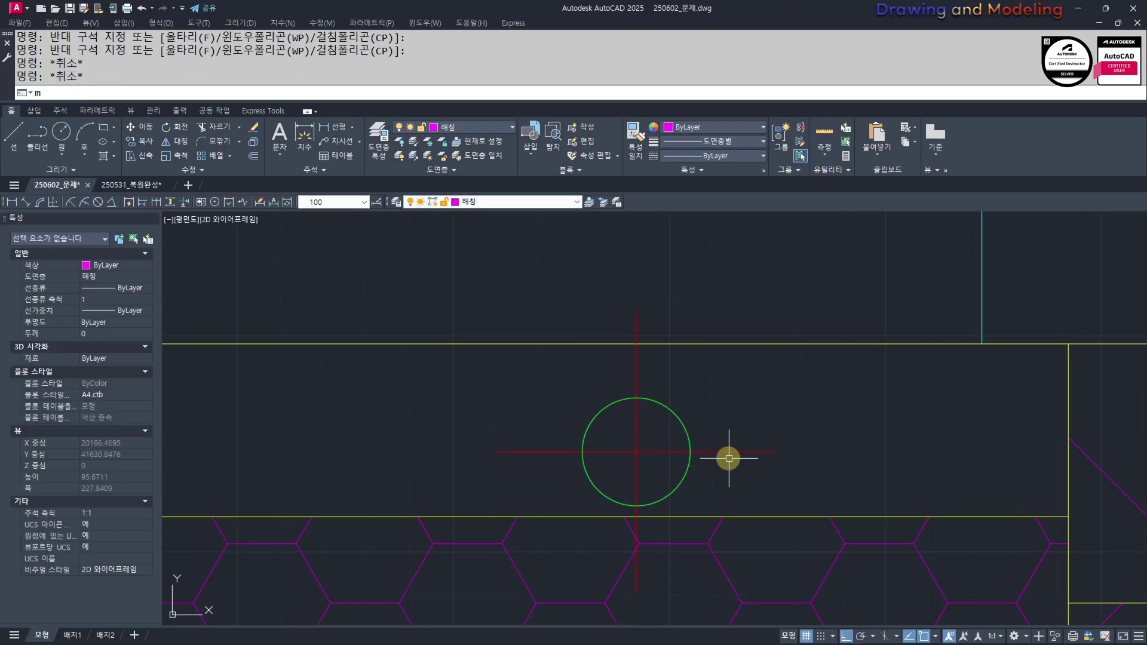
Match the green circle's finish-line properties onto the top floor lines on both sides of the interior wall
{"action": "key", "text": "space"}
{"action": "left_click", "coordinate": [684, 416]}
{"action": "left_click", "coordinate": [799, 366]}
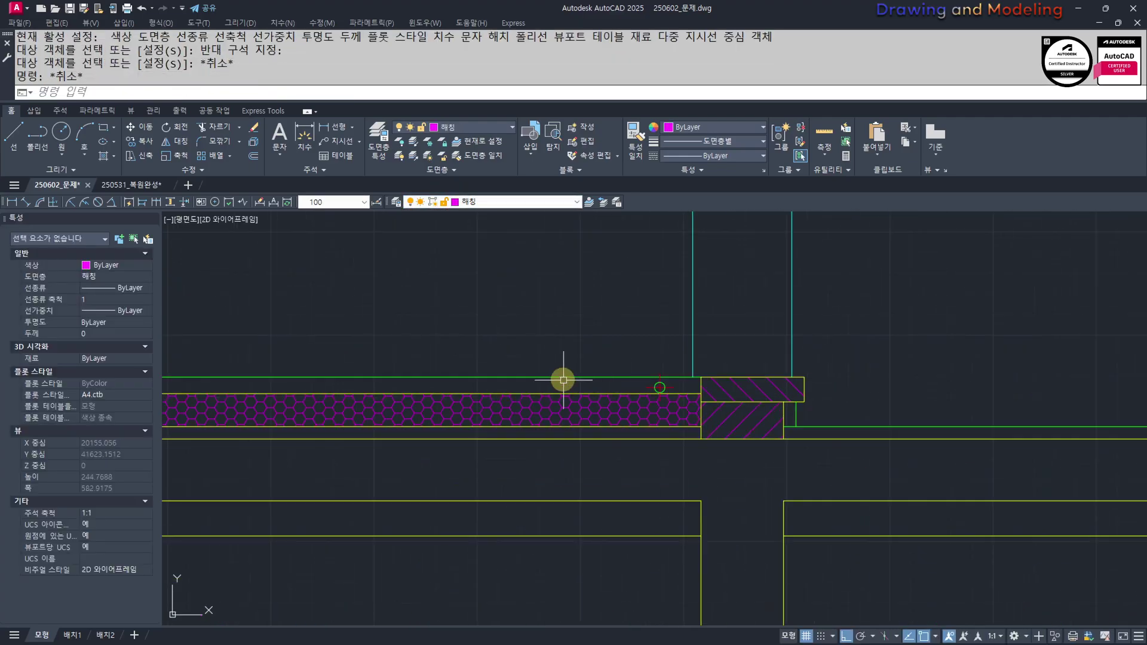
{"action": "scroll", "coordinate": [563, 380], "scroll_direction": "down", "scroll_amount": 3}
{"action": "middle_click_drag", "start_coordinate": [423, 380], "coordinate": [715, 446]}
{"action": "scroll", "coordinate": [711, 427], "scroll_direction": "up", "scroll_amount": 2}
{"action": "key", "text": "space"}
{"action": "left_click", "coordinate": [765, 468]}
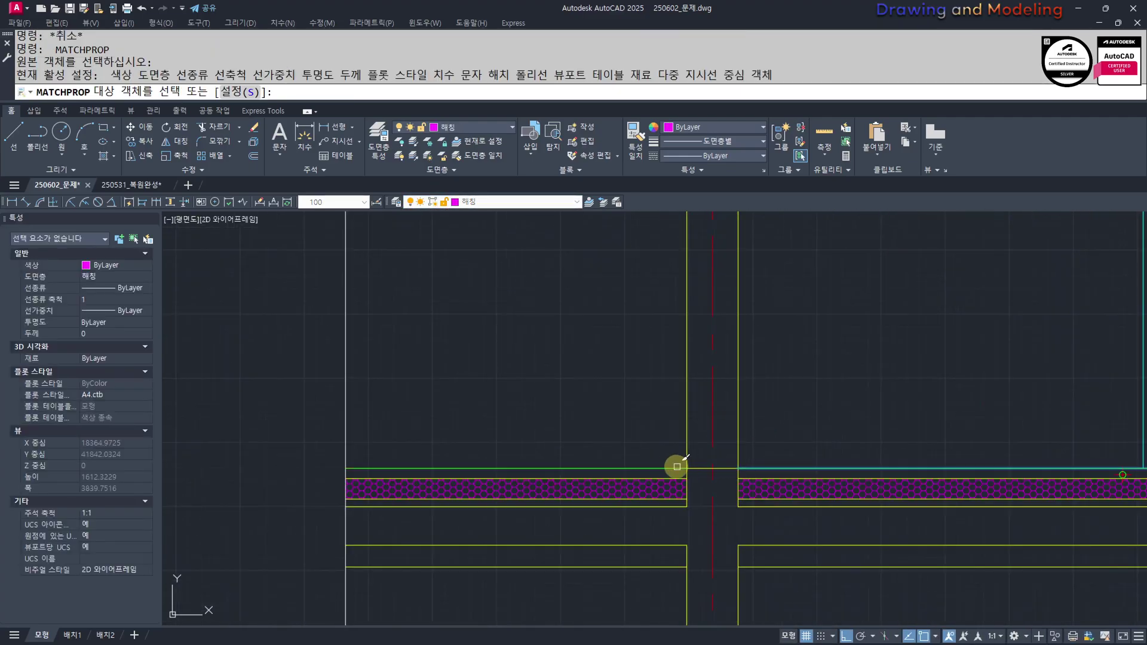
{"action": "key", "text": "Escape"}
{"action": "key", "text": "Escape"}
Copy the circle together with its two centre lines 250 to the left
{"action": "scroll", "coordinate": [615, 435], "scroll_direction": "up", "scroll_amount": 4}
{"action": "scroll", "coordinate": [781, 436], "scroll_direction": "up", "scroll_amount": 2}
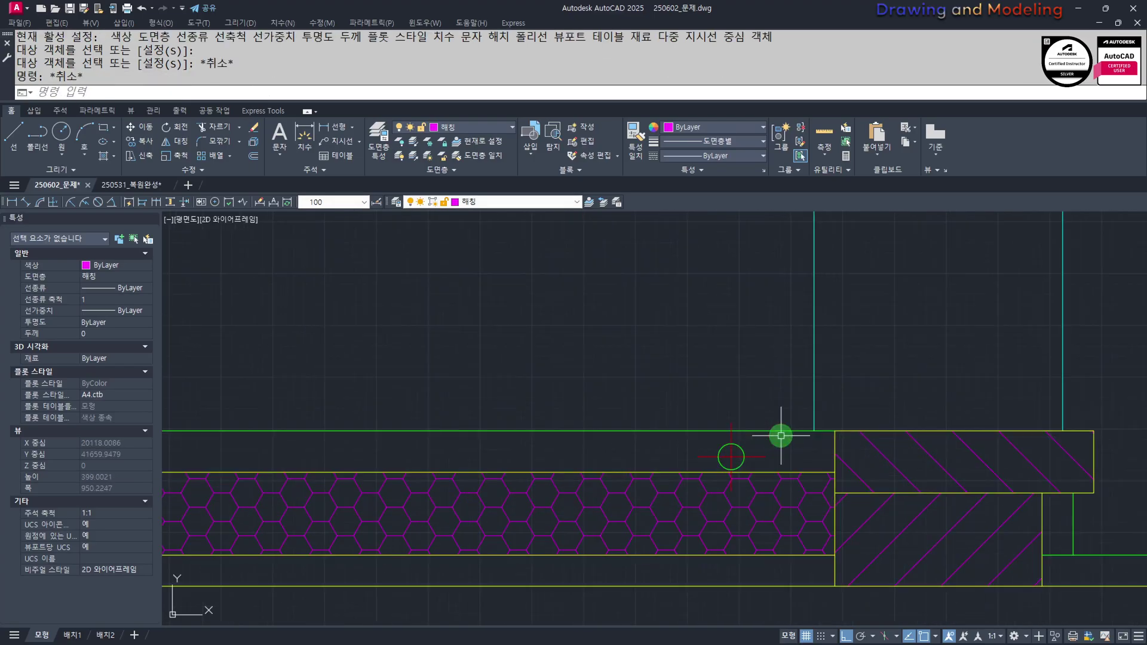
{"action": "left_click", "coordinate": [775, 439]}
{"action": "key", "text": "Escape"}
{"action": "key", "text": "Escape"}
{"action": "left_click", "coordinate": [767, 443]}
{"action": "left_click", "coordinate": [690, 454]}
{"action": "middle_click_drag", "start_coordinate": [766, 431], "coordinate": [842, 487]}
{"action": "type", "text": "cc"}
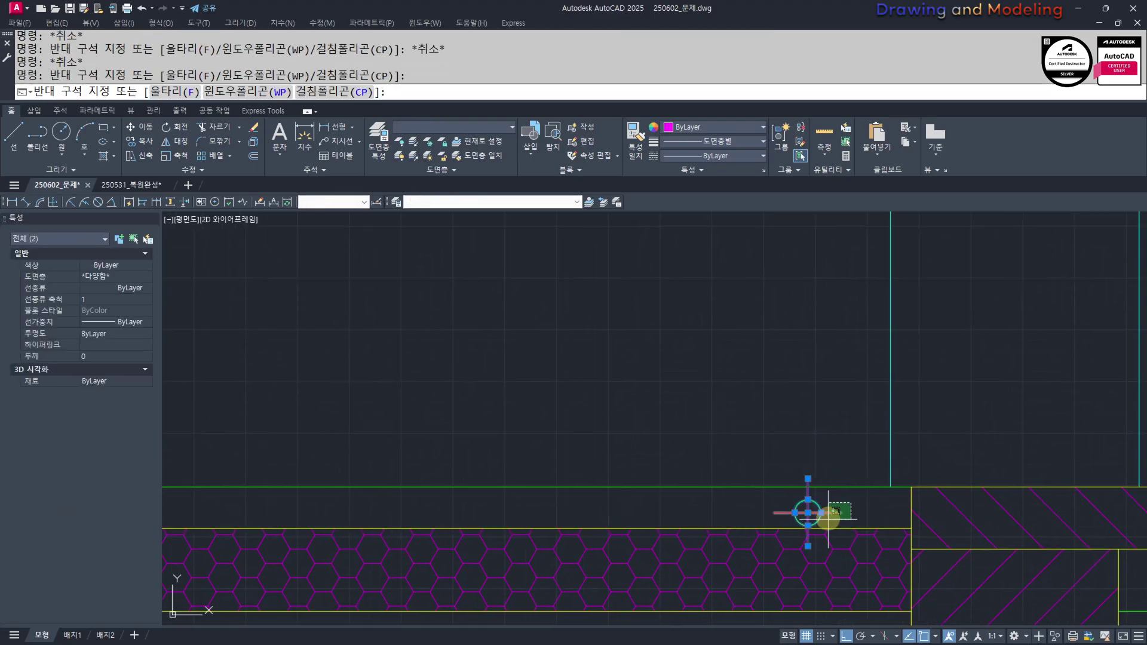
{"action": "key", "text": "Return"}
{"action": "left_click", "coordinate": [782, 353]}
{"action": "type", "text": "2"}
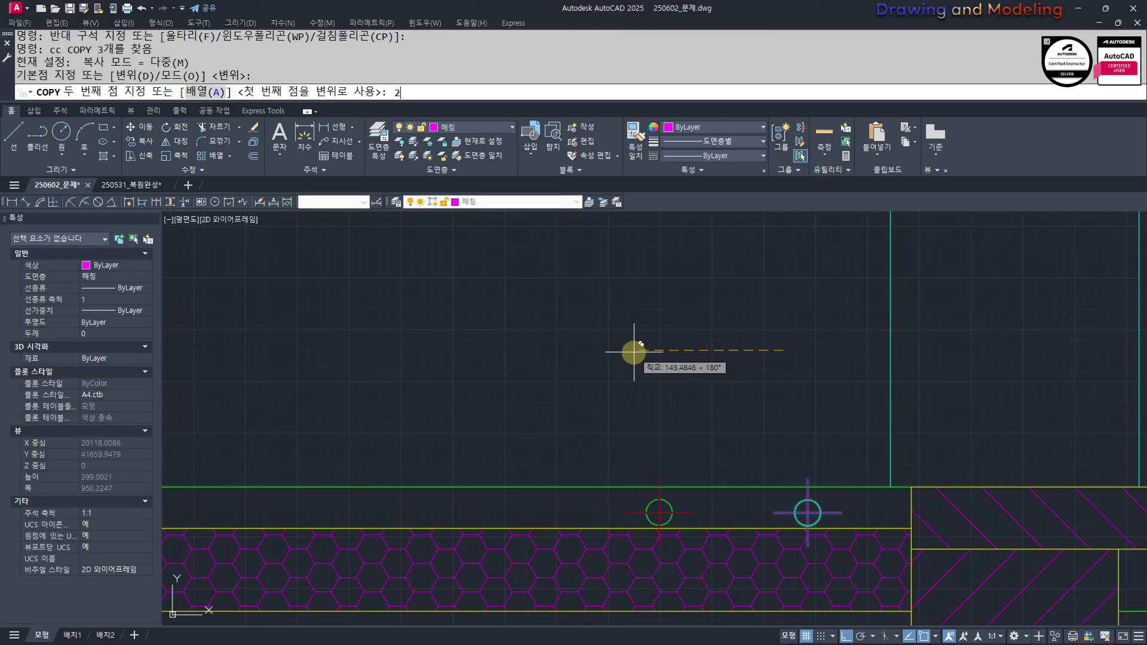
{"action": "type", "text": "50"}
{"action": "key", "text": "Return"}
{"action": "key", "text": "Escape"}
{"action": "key", "text": "Escape"}
Draw two horizontal lines joining the upper and lower quadrants of the two circles
{"action": "type", "text": "l"}
{"action": "key", "text": "Return"}
{"action": "scroll", "coordinate": [788, 453], "scroll_direction": "up", "scroll_amount": 2}
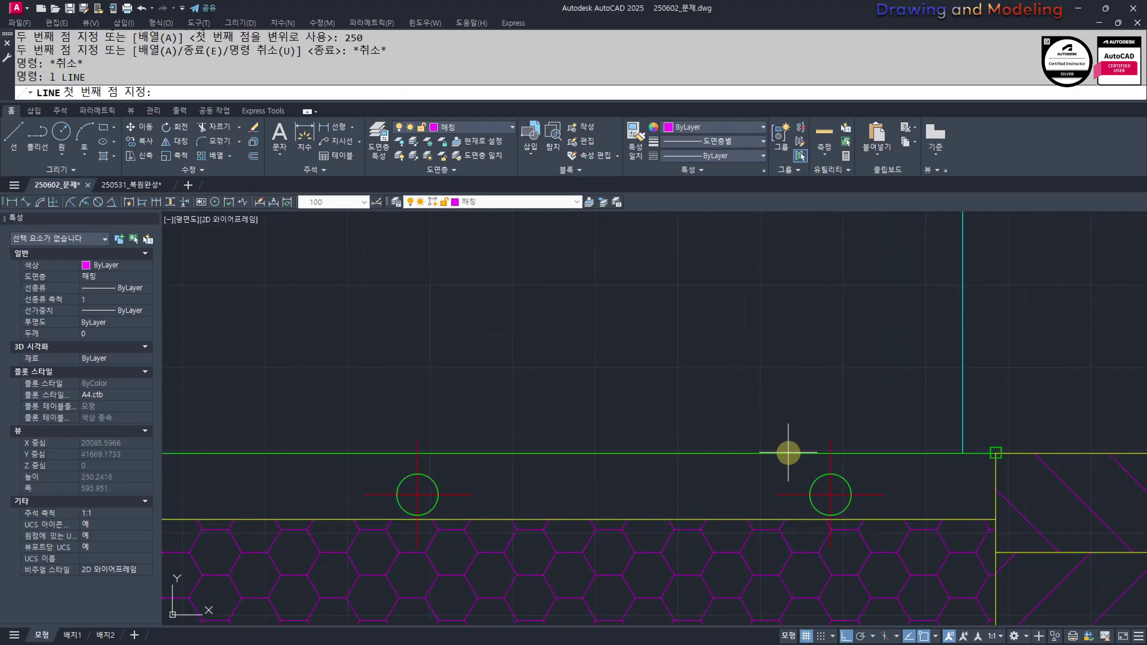
{"action": "left_click", "coordinate": [829, 476]}
{"action": "left_click", "coordinate": [417, 475]}
{"action": "key", "text": "Escape"}
{"action": "key", "text": "Escape"}
{"action": "key", "text": "space"}
{"action": "left_click", "coordinate": [417, 514]}
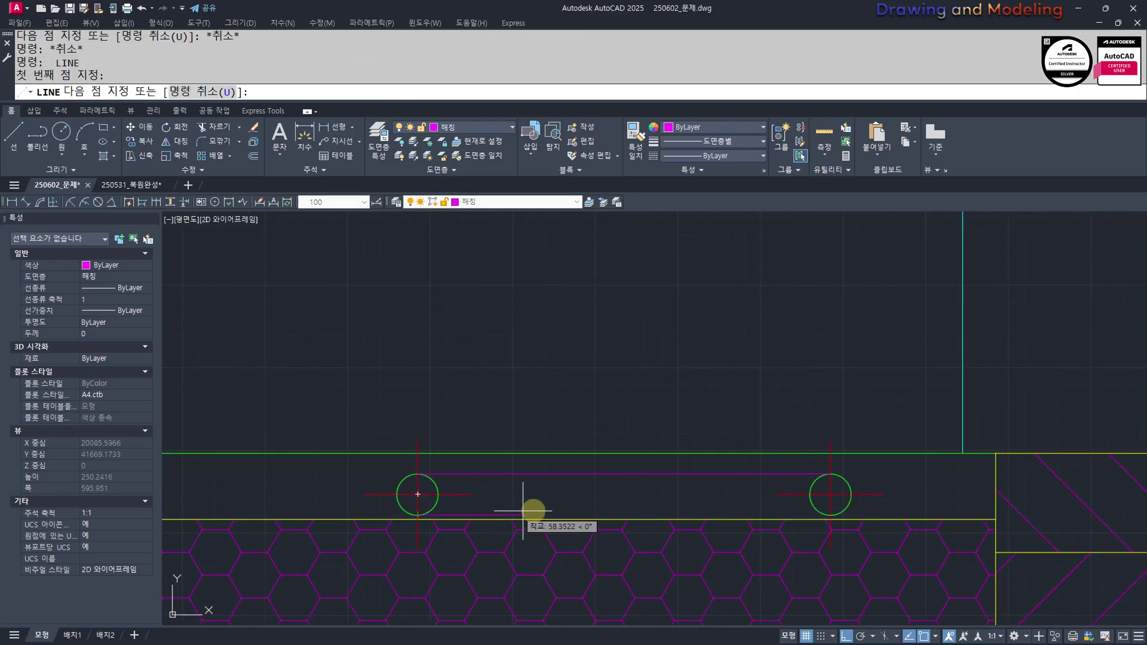
{"action": "left_click", "coordinate": [837, 517]}
{"action": "key", "text": "Escape"}
{"action": "key", "text": "Escape"}
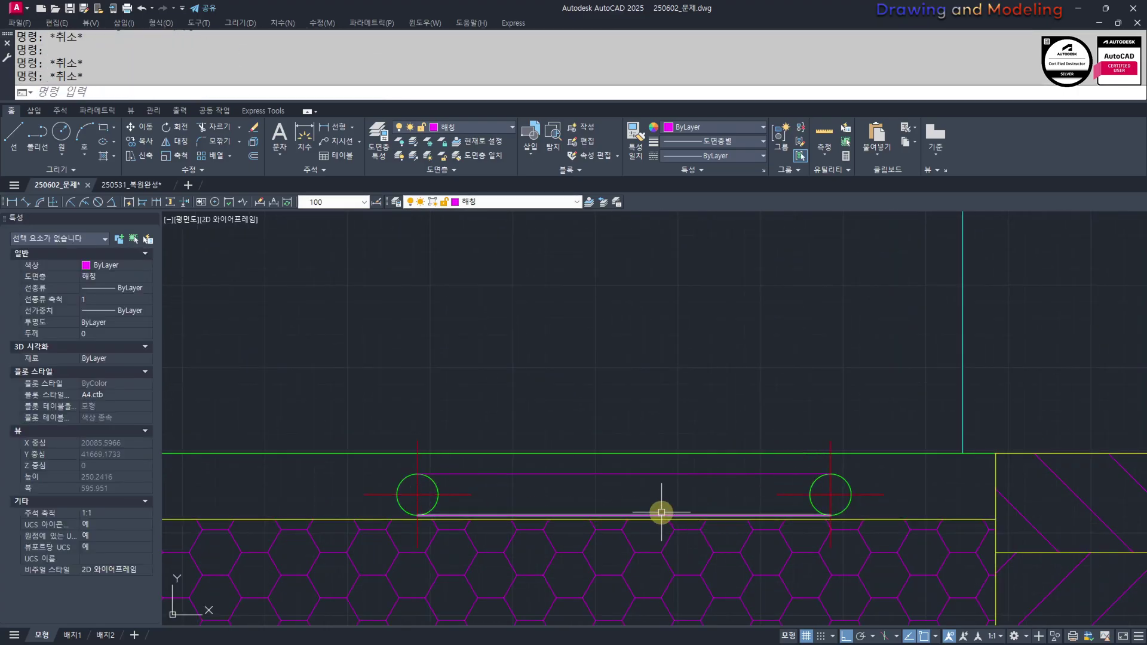
Move the two horizontal lines joining the circles to the layer with the dashed linetype
{"action": "left_click", "coordinate": [648, 501]}
{"action": "left_click", "coordinate": [624, 518]}
{"action": "left_click", "coordinate": [645, 487]}
{"action": "left_click", "coordinate": [621, 465]}
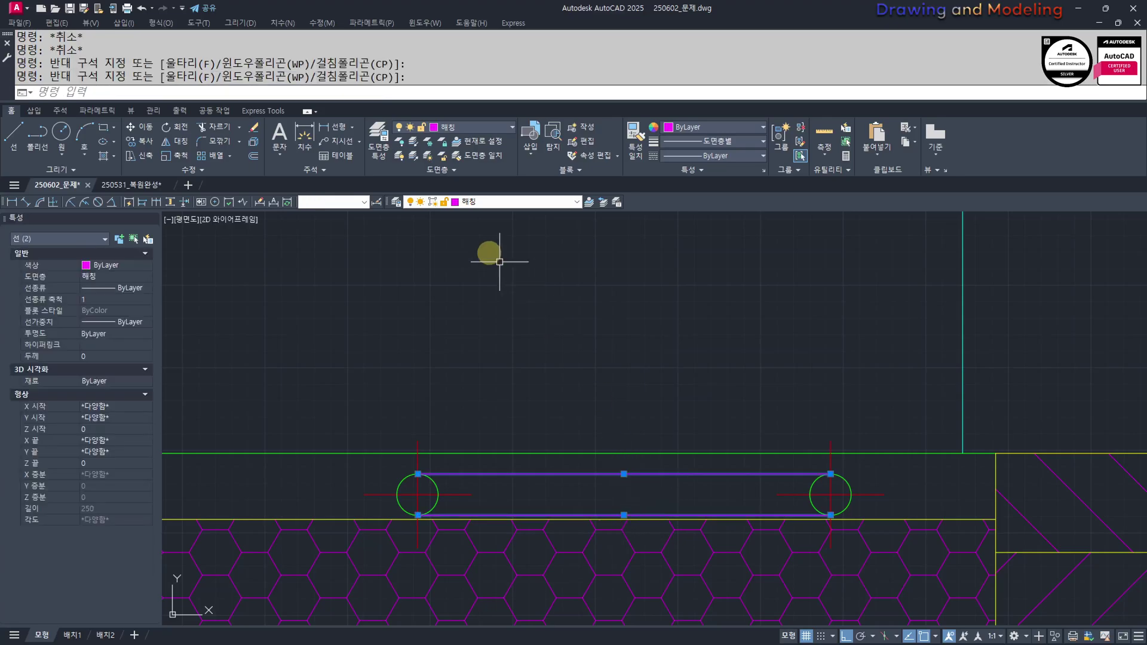
{"action": "left_click", "coordinate": [495, 202]}
{"action": "left_click", "coordinate": [495, 328]}
{"action": "key", "text": "Escape"}
Group the two circles, their centre lines and the two dashed connecting lines into one unnamed group
{"action": "left_click", "coordinate": [256, 385]}
{"action": "left_click", "coordinate": [941, 602]}
{"action": "middle_click_drag", "start_coordinate": [724, 507], "coordinate": [805, 485]}
{"action": "type", "text": "g"}
{"action": "key", "text": "Escape"}
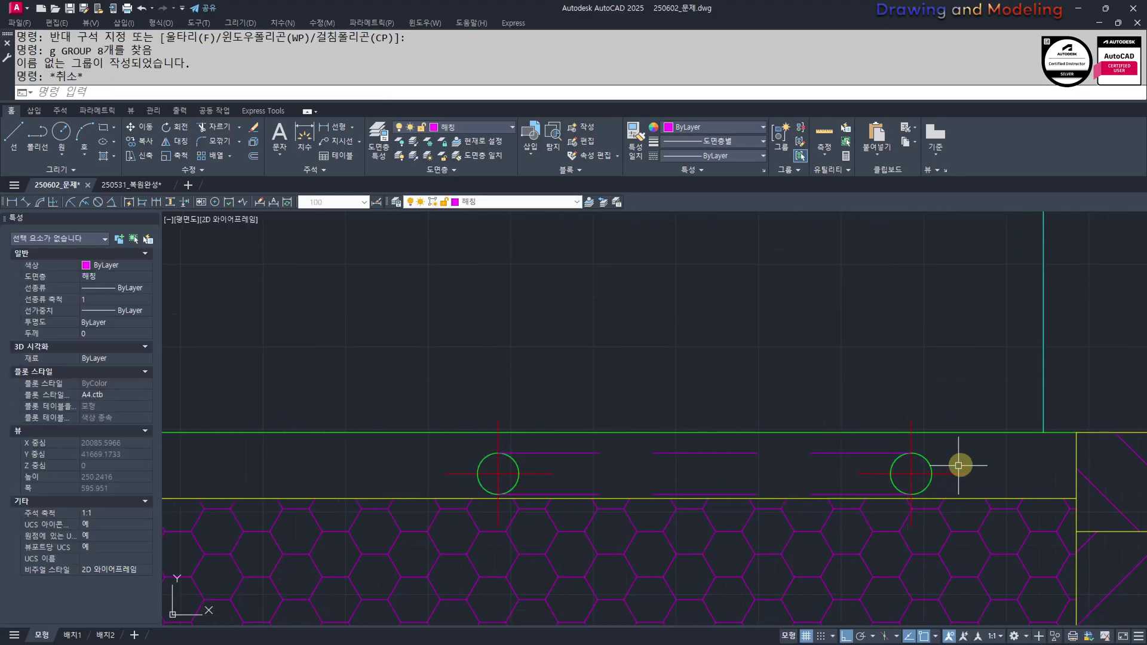
{"action": "left_click", "coordinate": [977, 453]}
{"action": "left_click", "coordinate": [803, 419]}
{"action": "scroll", "coordinate": [789, 418], "scroll_direction": "down", "scroll_amount": 2}
{"action": "middle_click_drag", "start_coordinate": [783, 418], "coordinate": [871, 451]}
{"action": "type", "text": "q"}
{"action": "left_click", "coordinate": [700, 456]}
{"action": "key", "text": "Escape"}
{"action": "key", "text": "Escape"}
Array the grouped pipe pair along the green top floor line with Path Array at a spacing of 500
{"action": "type", "text": "aq"}
{"action": "key", "text": "space"}
{"action": "left_click", "coordinate": [925, 472]}
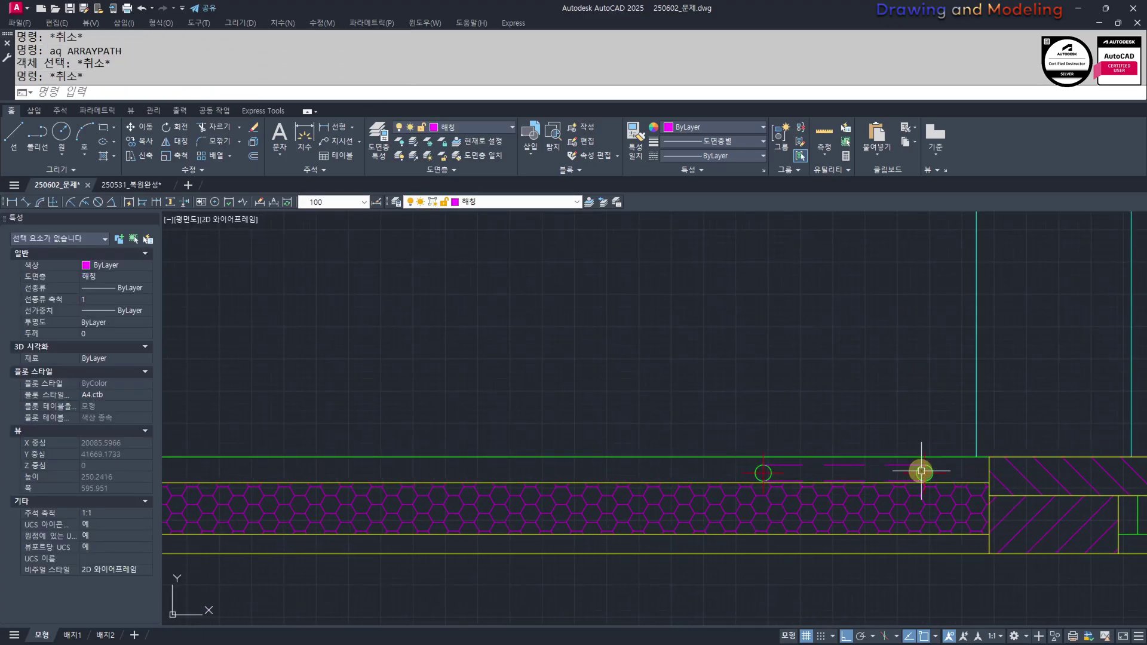
{"action": "key", "text": "space"}
{"action": "left_click", "coordinate": [733, 457]}
{"action": "type", "text": "i"}
{"action": "key", "text": "space"}
{"action": "type", "text": "500"}
{"action": "key", "text": "space"}
{"action": "scroll", "coordinate": [720, 344], "scroll_direction": "down", "scroll_amount": 2}
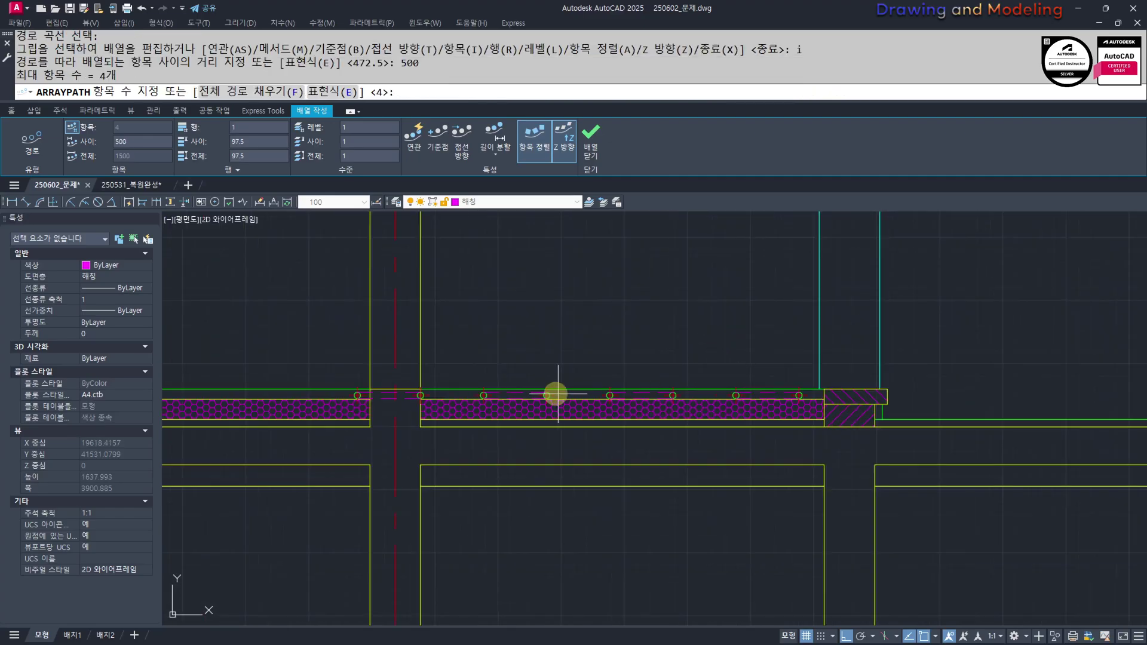
{"action": "key", "text": "Escape"}
{"action": "key", "text": "Escape"}
{"action": "key", "text": "Escape"}
{"action": "key", "text": "Escape"}
{"action": "key", "text": "Escape"}
Erase the arrayed pipe group that crosses the interior wall
{"action": "middle_click_drag", "start_coordinate": [401, 413], "coordinate": [531, 449]}
{"action": "scroll", "coordinate": [532, 447], "scroll_direction": "up", "scroll_amount": 6}
{"action": "left_click", "coordinate": [563, 420]}
{"action": "left_click", "coordinate": [530, 389]}
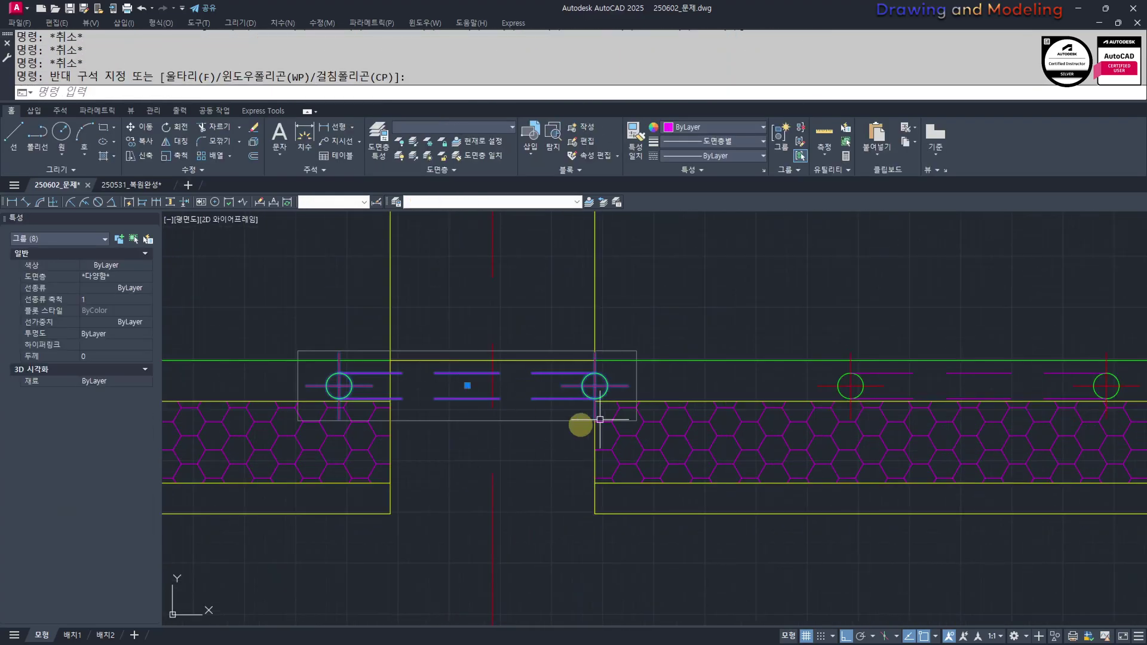
{"action": "type", "text": "e"}
{"action": "key", "text": "space"}
{"action": "scroll", "coordinate": [532, 409], "scroll_direction": "down", "scroll_amount": 6}
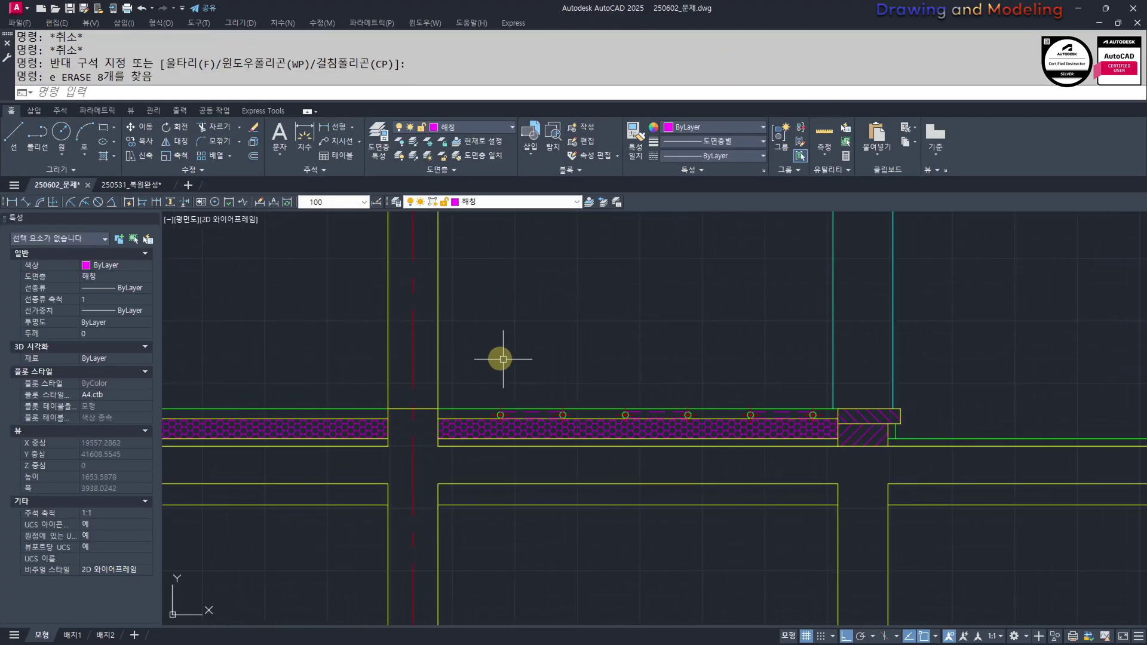
Move the heating pipe groups in the floor section 50 mm to the left
{"action": "left_click", "coordinate": [469, 358]}
{"action": "left_click", "coordinate": [833, 425]}
{"action": "middle_click_drag", "start_coordinate": [672, 495], "coordinate": [663, 488]}
{"action": "type", "text": "m"}
{"action": "key", "text": "Return"}
{"action": "left_click", "coordinate": [690, 293]}
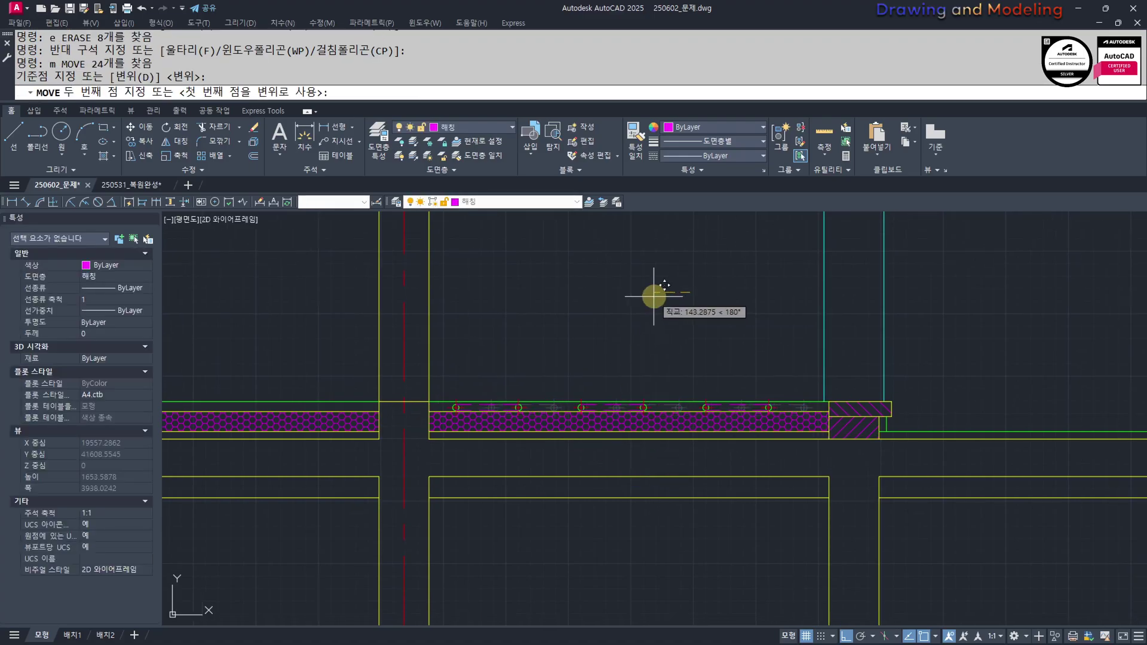
{"action": "type", "text": "50"}
{"action": "key", "text": "Return"}
{"action": "key", "text": "Escape"}
{"action": "key", "text": "Escape"}
Offset the line beneath the hexagon hatch 15 mm downward in the floor sections on both sides of the centre wall
{"action": "mouse_move", "coordinate": [772, 407]}
{"action": "middle_mouse_down"}
{"action": "mouse_move", "coordinate": [683, 479]}
{"action": "mouse_move", "coordinate": [615, 466]}
{"action": "middle_mouse_up"}
{"action": "scroll", "coordinate": [750, 441], "scroll_direction": "up", "scroll_amount": 4}
{"action": "scroll", "coordinate": [724, 438], "scroll_direction": "up", "scroll_amount": 6}
{"action": "scroll", "coordinate": [615, 467], "scroll_direction": "down", "scroll_amount": 6}
{"action": "middle_click_drag", "start_coordinate": [638, 466], "coordinate": [693, 461]}
{"action": "scroll", "coordinate": [693, 460], "scroll_direction": "up", "scroll_amount": 4}
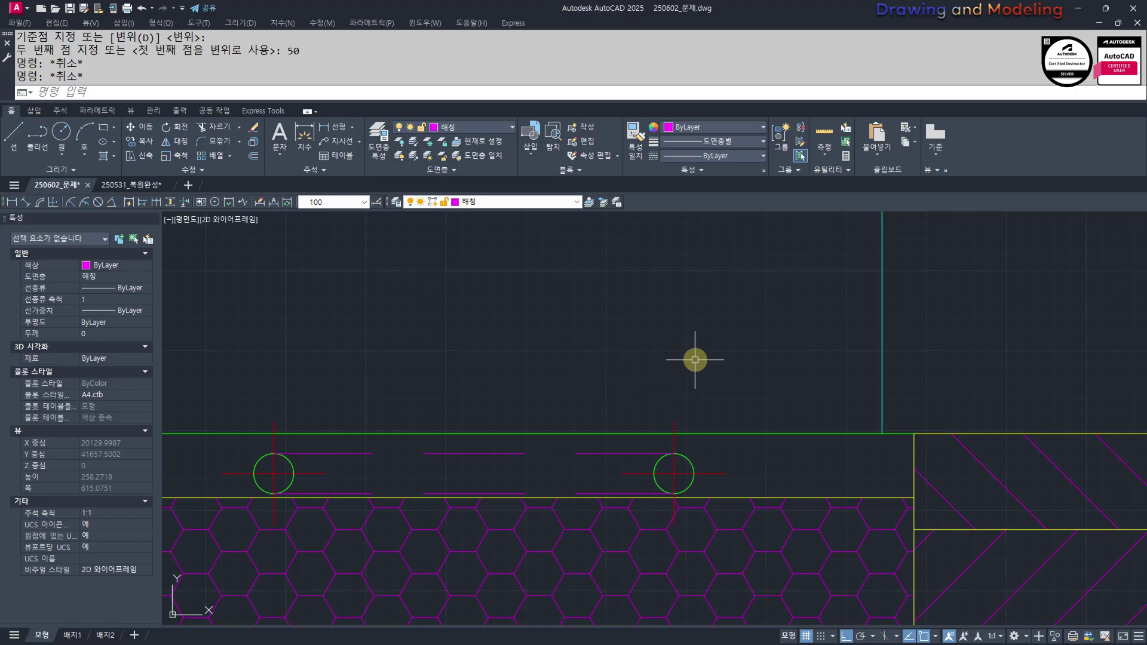
{"action": "scroll", "coordinate": [639, 418], "scroll_direction": "down", "scroll_amount": 5}
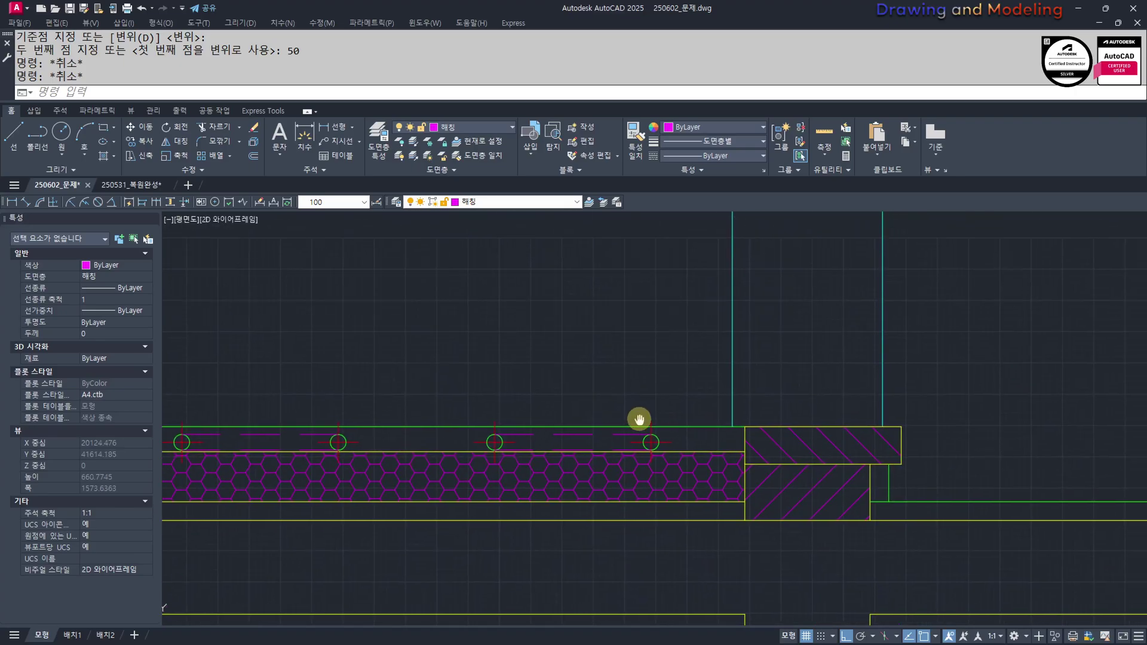
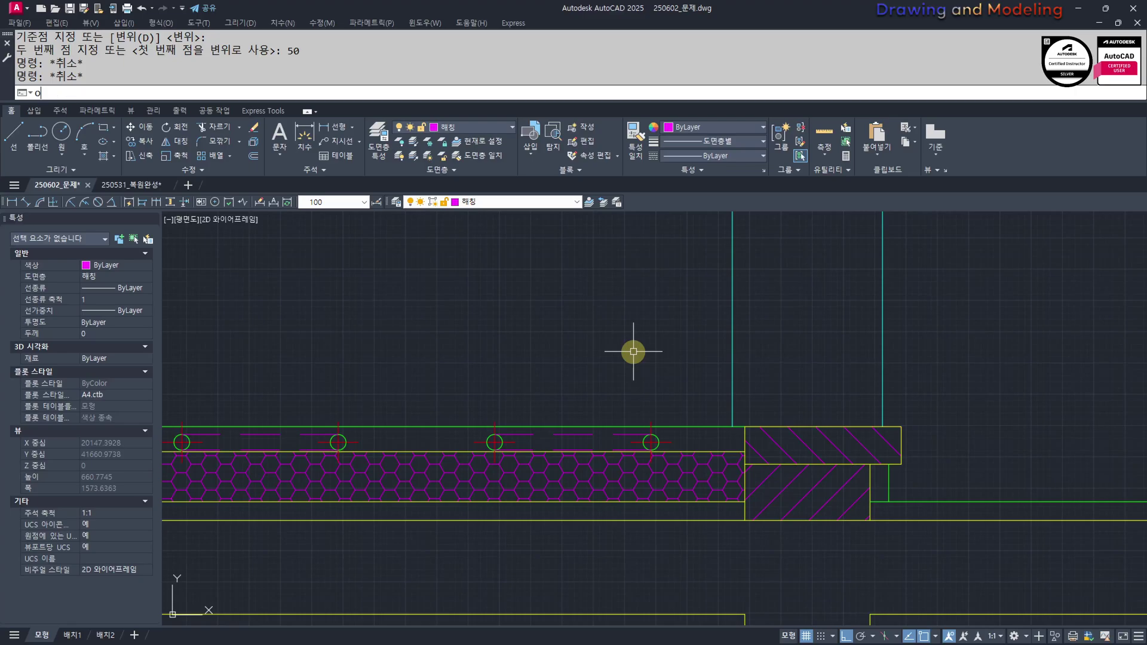
{"action": "type", "text": "o"}
{"action": "key", "text": "Return"}
{"action": "type", "text": "15"}
{"action": "key", "text": "Return"}
{"action": "left_click", "coordinate": [674, 504]}
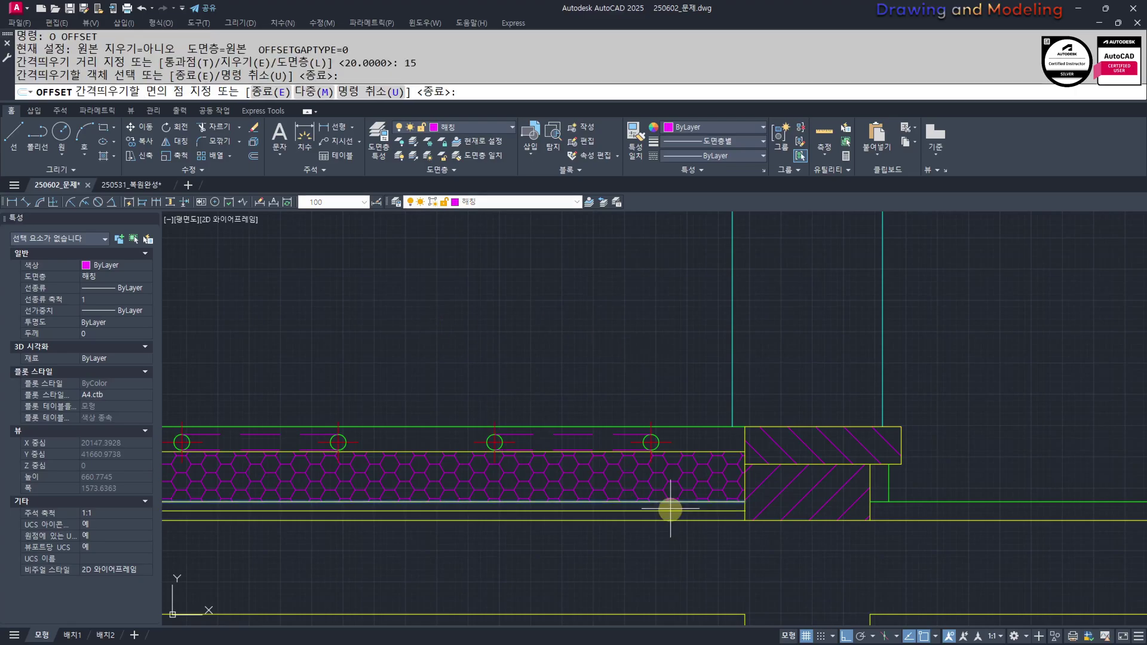
{"action": "left_click", "coordinate": [657, 534]}
{"action": "scroll", "coordinate": [607, 542], "scroll_direction": "down", "scroll_amount": 4}
{"action": "middle_click_drag", "start_coordinate": [204, 534], "coordinate": [554, 495]}
{"action": "scroll", "coordinate": [555, 494], "scroll_direction": "up", "scroll_amount": 4}
{"action": "scroll", "coordinate": [560, 473], "scroll_direction": "up", "scroll_amount": 2}
{"action": "left_click", "coordinate": [552, 466]}
{"action": "key", "text": "Escape"}
Put the two offset floor lines on the 단열재 layer with a linetype scale of 0.15
{"action": "scroll", "coordinate": [877, 496], "scroll_direction": "up", "scroll_amount": 2}
{"action": "left_click", "coordinate": [866, 465]}
{"action": "left_click", "coordinate": [866, 460]}
{"action": "key", "text": "Escape"}
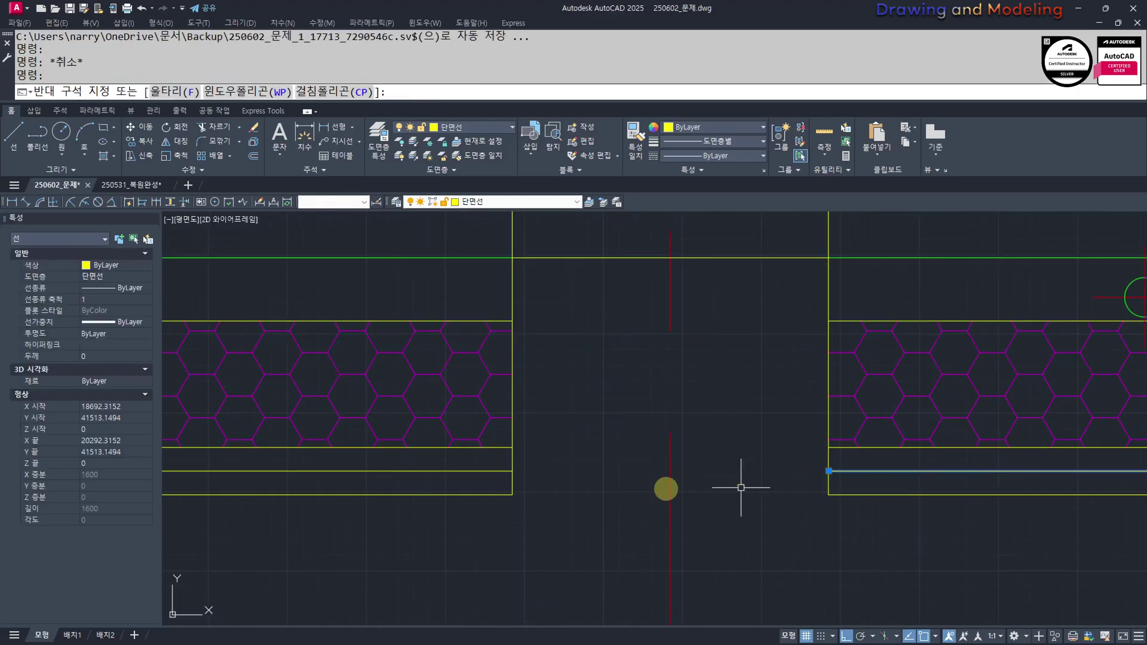
{"action": "left_click", "coordinate": [450, 464]}
{"action": "left_click", "coordinate": [418, 484]}
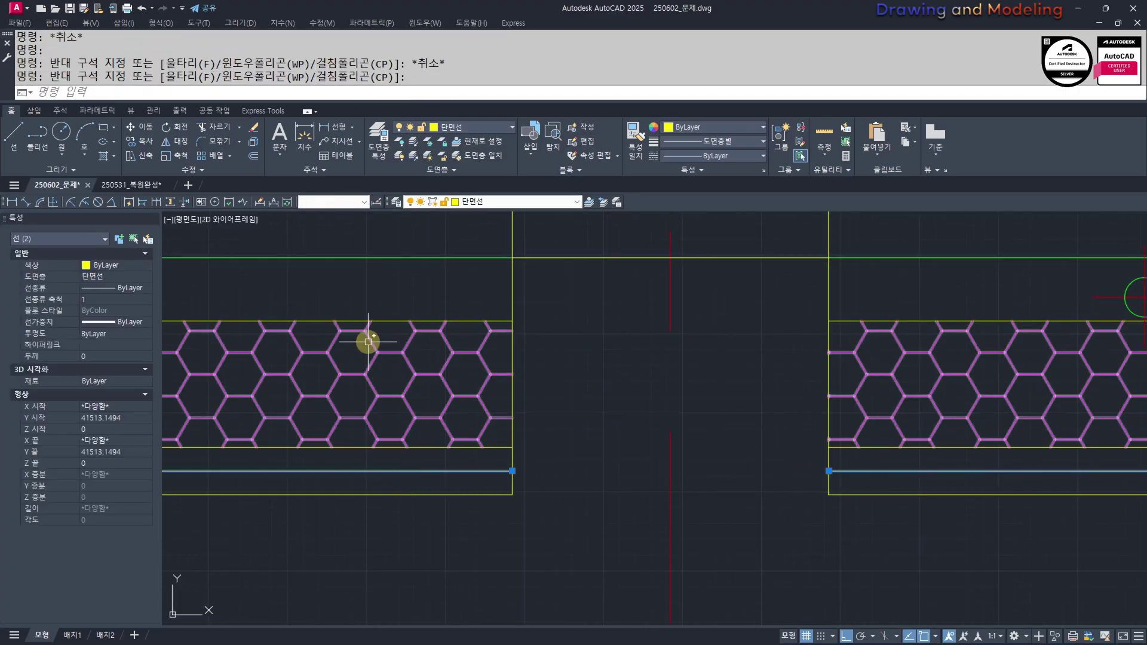
{"action": "left_click", "coordinate": [519, 202]}
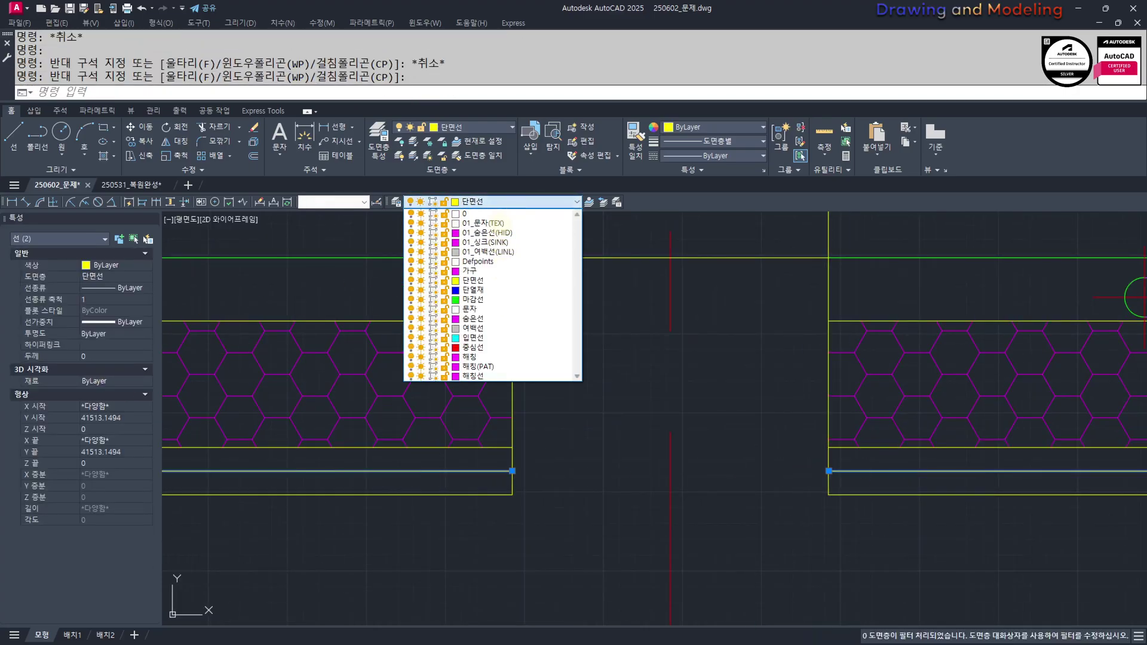
{"action": "left_click", "coordinate": [487, 290]}
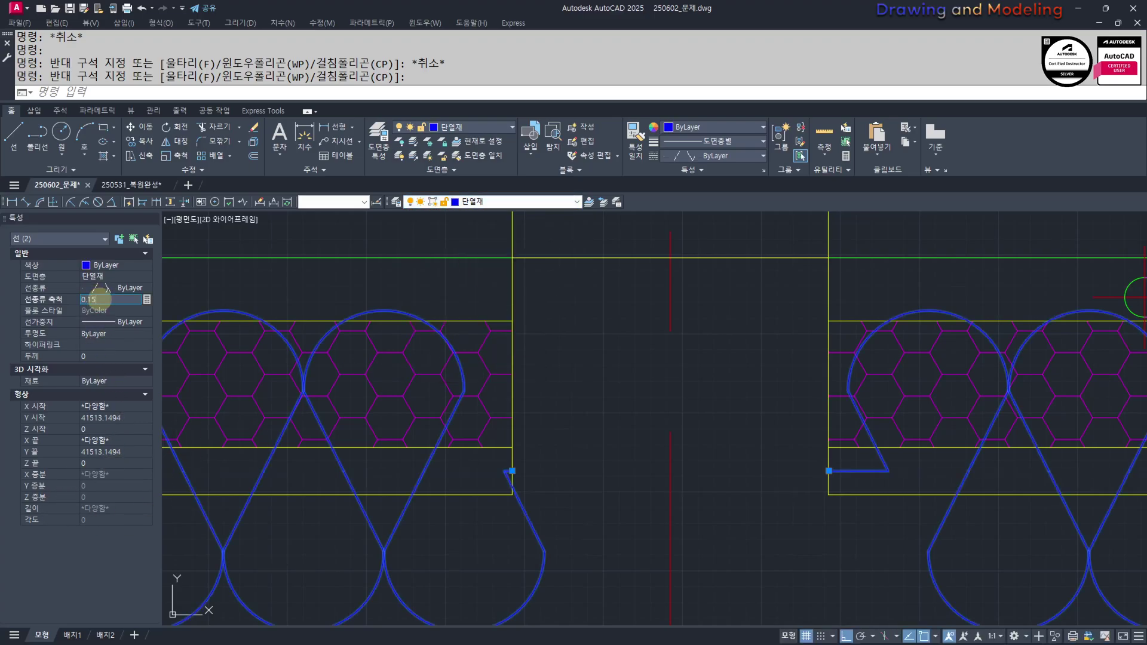
{"action": "key", "text": "Return"}
{"action": "key", "text": "Escape"}
{"action": "key", "text": "Escape"}
{"action": "key", "text": "Escape"}
{"action": "key", "text": "Escape"}
Copy the heating pipe groups from the floor right of the centre wall to the floor section on its left
{"action": "scroll", "coordinate": [617, 464], "scroll_direction": "down", "scroll_amount": 10}
{"action": "middle_click_drag", "start_coordinate": [909, 474], "coordinate": [867, 486]}
{"action": "scroll", "coordinate": [569, 468], "scroll_direction": "up", "scroll_amount": 6}
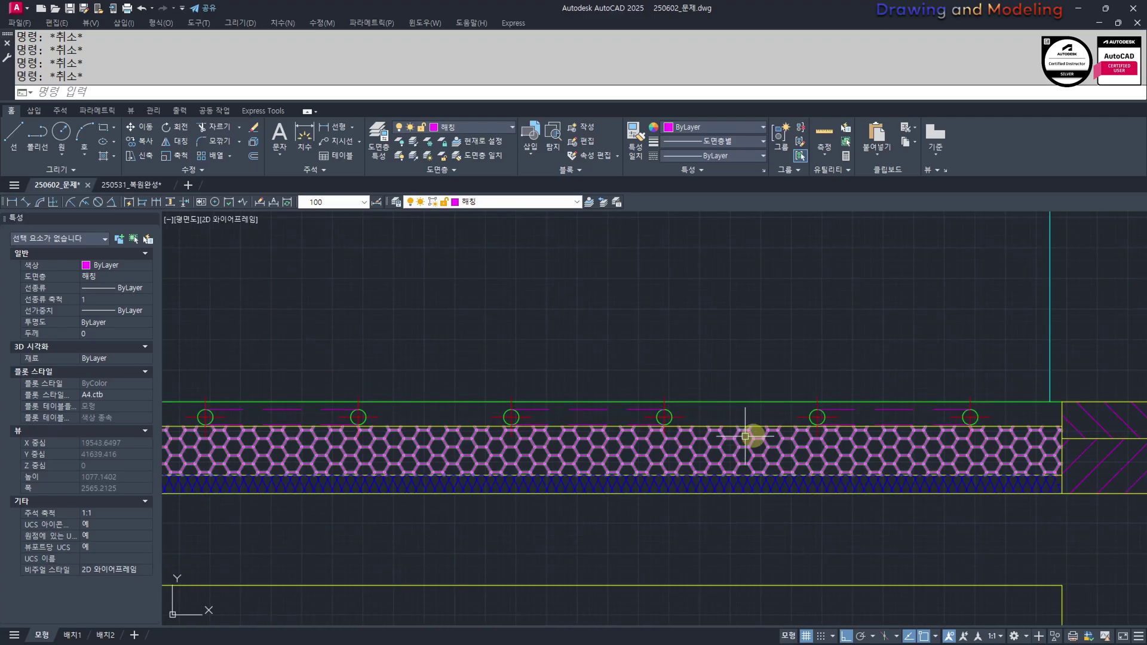
{"action": "left_click", "coordinate": [844, 412]}
{"action": "left_click", "coordinate": [312, 405]}
{"action": "middle_click_drag", "start_coordinate": [1046, 419], "coordinate": [745, 430]}
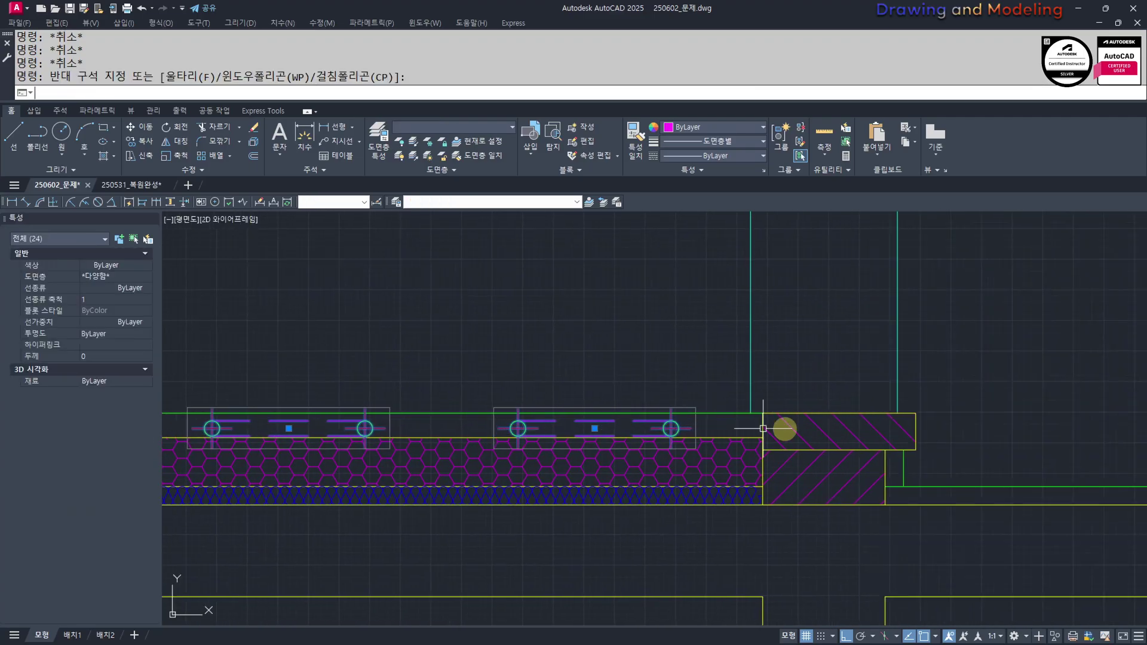
{"action": "scroll", "coordinate": [759, 419], "scroll_direction": "up", "scroll_amount": 5}
{"action": "type", "text": "cc"}
{"action": "key", "text": "space"}
{"action": "left_click", "coordinate": [749, 410]}
{"action": "scroll", "coordinate": [749, 409], "scroll_direction": "down", "scroll_amount": 5}
{"action": "scroll", "coordinate": [576, 440], "scroll_direction": "up", "scroll_amount": 4}
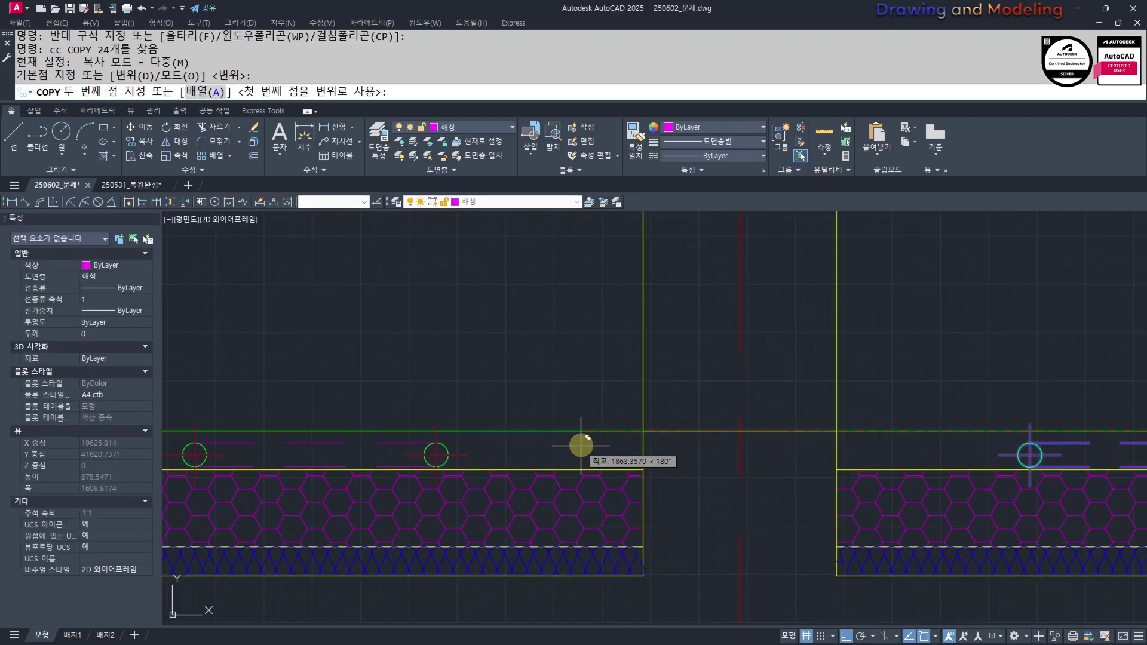
{"action": "key", "text": "Escape"}
Ungroup the leftmost pipe group that crosses the vertical cut line
{"action": "scroll", "coordinate": [613, 440], "scroll_direction": "down", "scroll_amount": 4}
{"action": "middle_click_drag", "start_coordinate": [477, 464], "coordinate": [584, 478]}
{"action": "scroll", "coordinate": [521, 459], "scroll_direction": "up", "scroll_amount": 3}
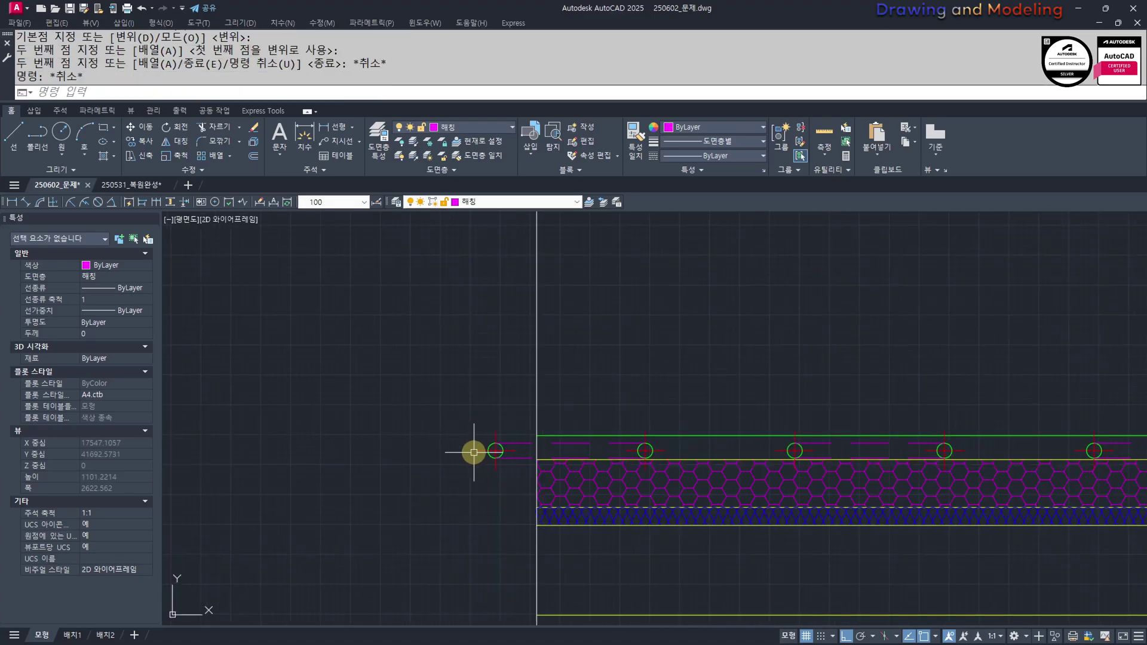
{"action": "left_click", "coordinate": [501, 414]}
{"action": "left_click", "coordinate": [454, 489]}
{"action": "type", "text": "ug"}
{"action": "key", "text": "space"}
{"action": "key", "text": "Escape"}
{"action": "key", "text": "Escape"}
Measure a horizontal distance in the section with a temporary linear dimension, and erase that dimension
{"action": "scroll", "coordinate": [417, 489], "scroll_direction": "down", "scroll_amount": 8}
{"action": "middle_click_drag", "start_coordinate": [619, 346], "coordinate": [671, 448]}
{"action": "scroll", "coordinate": [638, 353], "scroll_direction": "up", "scroll_amount": 5}
{"action": "type", "text": "q"}
{"action": "left_click", "coordinate": [579, 359]}
{"action": "left_click", "coordinate": [246, 360]}
{"action": "left_click", "coordinate": [301, 436]}
{"action": "key", "text": "Escape"}
{"action": "left_click", "coordinate": [451, 456]}
{"action": "left_click", "coordinate": [438, 437]}
{"action": "type", "text": "e"}
{"action": "key", "text": "Escape"}
Measure the wall in the floor plan from the partition corner to the window opening above it
{"action": "scroll", "coordinate": [648, 474], "scroll_direction": "down", "scroll_amount": 9}
{"action": "middle_click_drag", "start_coordinate": [476, 443], "coordinate": [860, 514]}
{"action": "scroll", "coordinate": [635, 500], "scroll_direction": "up", "scroll_amount": 3}
{"action": "scroll", "coordinate": [550, 280], "scroll_direction": "up", "scroll_amount": 5}
{"action": "middle_click_drag", "start_coordinate": [578, 305], "coordinate": [577, 389]}
{"action": "type", "text": "q"}
{"action": "key", "text": "Return"}
{"action": "left_click", "coordinate": [562, 458]}
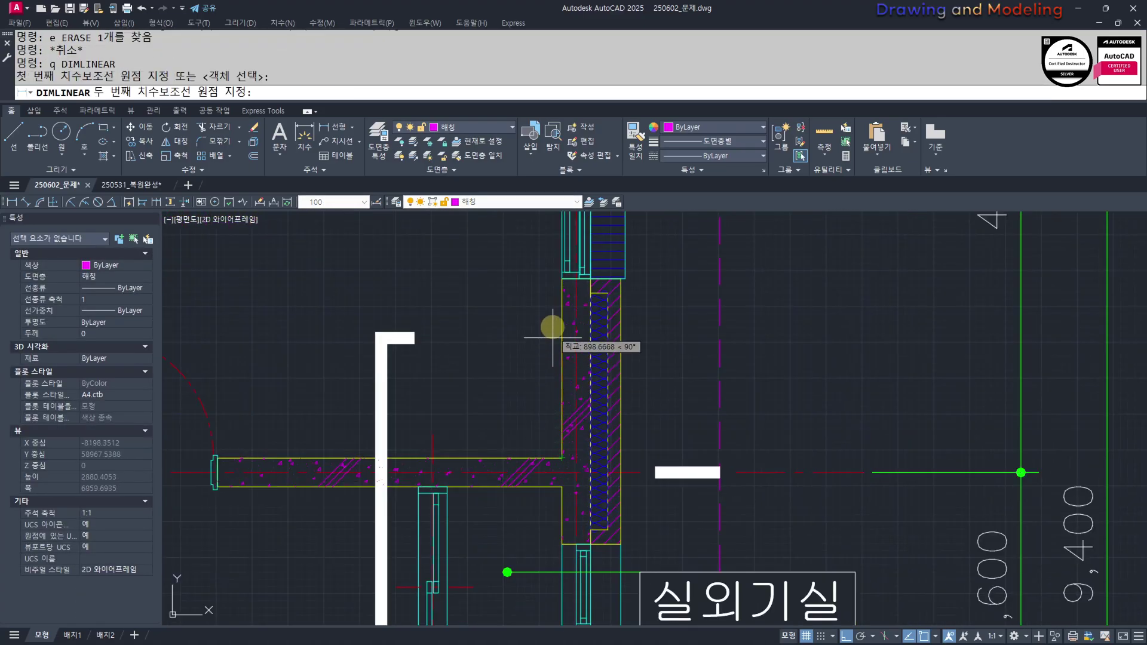
{"action": "left_click", "coordinate": [558, 276]}
{"action": "key", "text": "Escape"}
Move the vertical cut line of the section to the right, closer to the centre wall
{"action": "scroll", "coordinate": [424, 501], "scroll_direction": "down", "scroll_amount": 8}
{"action": "scroll", "coordinate": [609, 389], "scroll_direction": "up", "scroll_amount": 6}
{"action": "left_click", "coordinate": [749, 475]}
{"action": "left_click", "coordinate": [699, 448]}
{"action": "scroll", "coordinate": [824, 413], "scroll_direction": "down", "scroll_amount": 5}
{"action": "middle_click_drag", "start_coordinate": [817, 323], "coordinate": [786, 511]}
{"action": "scroll", "coordinate": [748, 449], "scroll_direction": "up", "scroll_amount": 5}
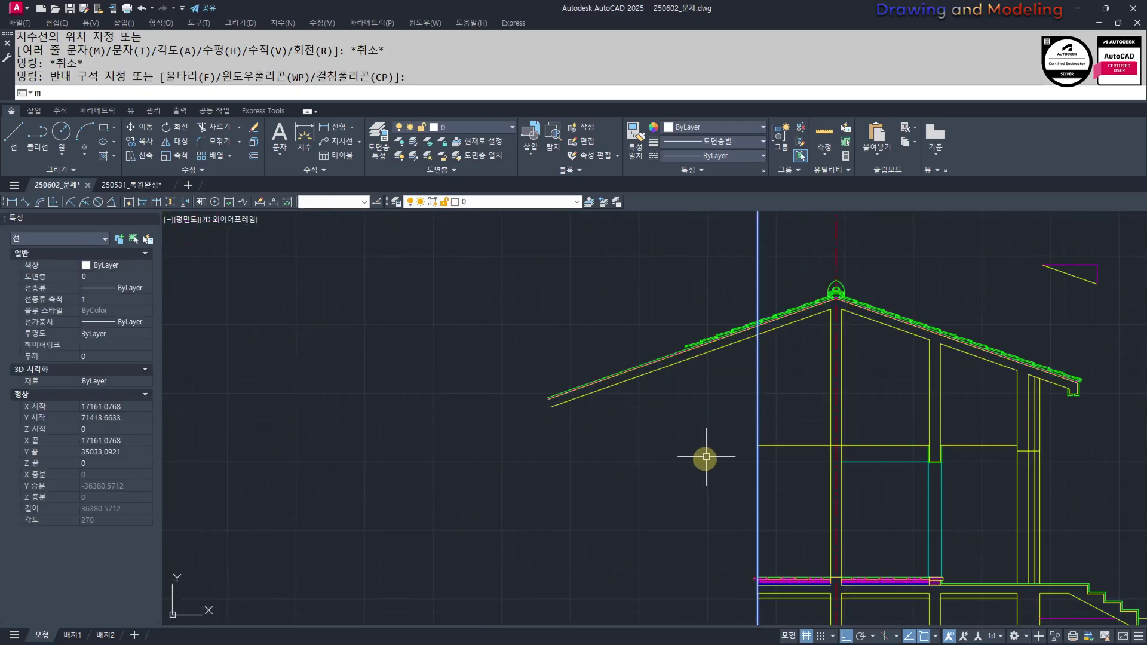
{"action": "type", "text": "m"}
{"action": "left_click", "coordinate": [659, 514]}
{"action": "left_click", "coordinate": [677, 515]}
{"action": "left_click", "coordinate": [686, 515]}
{"action": "key", "text": "Escape"}
{"action": "key", "text": "Escape"}
Trim the floor and slab lines that extend left of the vertical cut line
{"action": "middle_click_drag", "start_coordinate": [794, 563], "coordinate": [666, 389]}
{"action": "scroll", "coordinate": [742, 466], "scroll_direction": "up", "scroll_amount": 6}
{"action": "type", "text": "tr"}
{"action": "left_click", "coordinate": [626, 554]}
{"action": "left_click", "coordinate": [620, 352]}
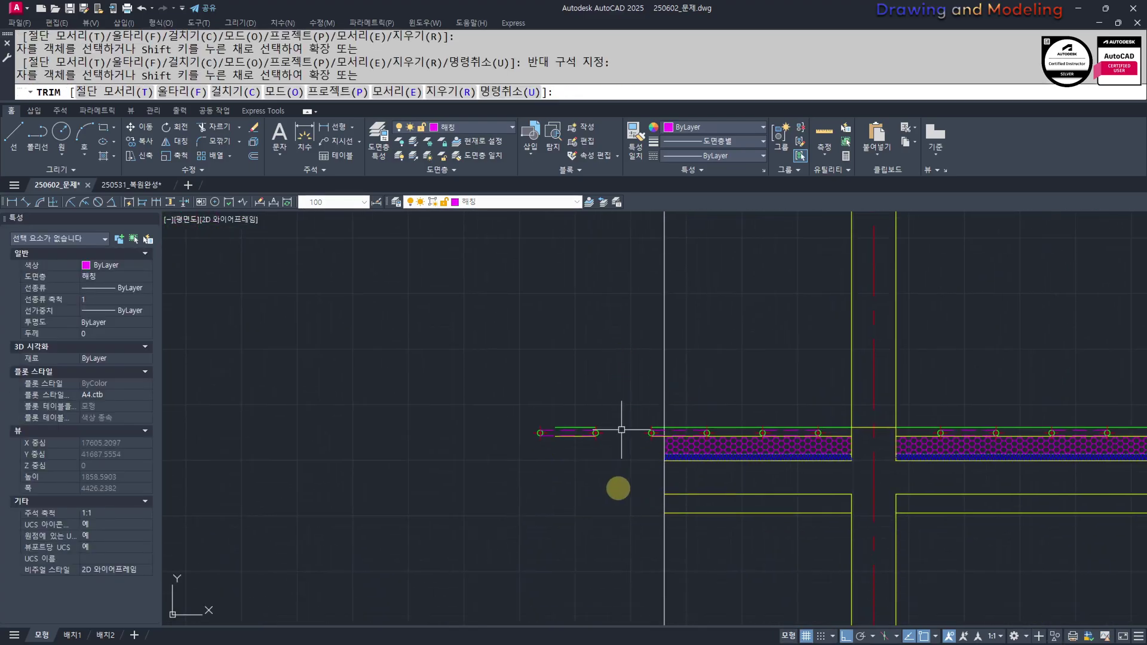
{"action": "key", "text": "Escape"}
{"action": "key", "text": "Escape"}
Trim the ceiling and roof lines that extend left of the vertical cut line
{"action": "scroll", "coordinate": [618, 466], "scroll_direction": "down", "scroll_amount": 6}
{"action": "middle_click_drag", "start_coordinate": [618, 326], "coordinate": [617, 439]}
{"action": "scroll", "coordinate": [617, 435], "scroll_direction": "up", "scroll_amount": 2}
{"action": "type", "text": "tr"}
{"action": "left_click", "coordinate": [621, 474]}
{"action": "left_click", "coordinate": [589, 400]}
{"action": "key", "text": "Escape"}
{"action": "key", "text": "Escape"}
{"action": "middle_click_drag", "start_coordinate": [667, 339], "coordinate": [659, 426]}
{"action": "type", "text": "tr"}
{"action": "left_click", "coordinate": [651, 381]}
{"action": "left_click", "coordinate": [620, 379]}
{"action": "key", "text": "space"}
{"action": "left_click_drag", "start_coordinate": [616, 392], "coordinate": [586, 282]}
{"action": "key", "text": "Escape"}
{"action": "key", "text": "Escape"}
Erase the roof tiles left of the vertical cut line
{"action": "left_click", "coordinate": [606, 409]}
{"action": "left_click", "coordinate": [395, 320]}
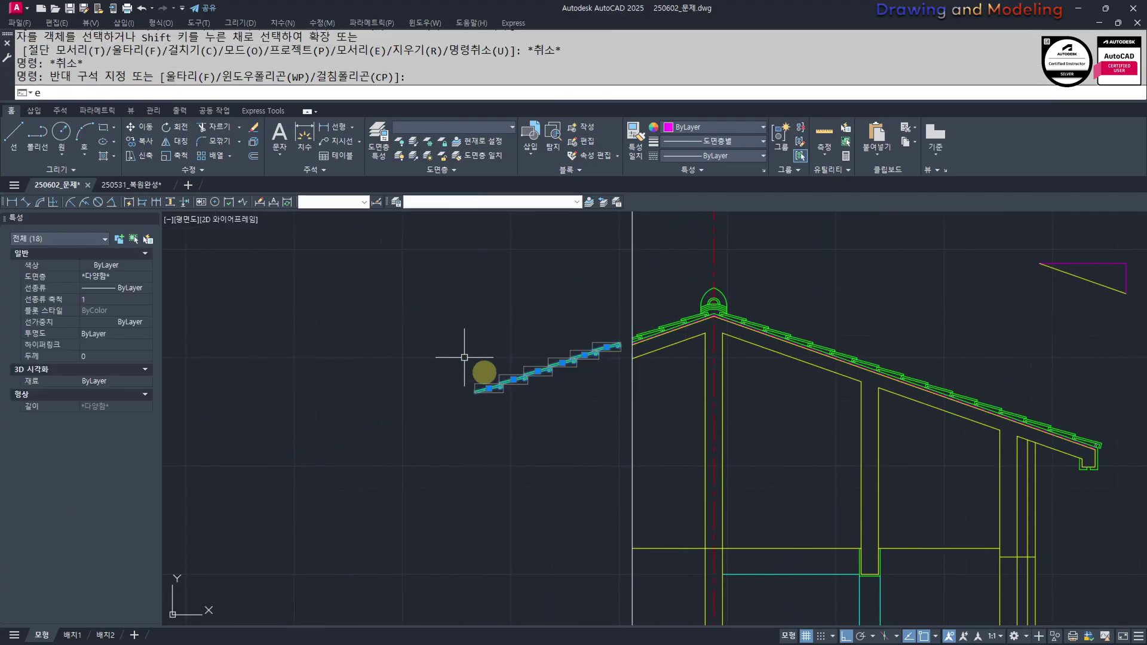
{"action": "type", "text": "e"}
{"action": "key", "text": "Escape"}
{"action": "key", "text": "Escape"}
Erase the leftover pipe and floor pieces standing away from the cut line on its left side
{"action": "scroll", "coordinate": [546, 436], "scroll_direction": "down", "scroll_amount": 4}
{"action": "scroll", "coordinate": [570, 429], "scroll_direction": "up", "scroll_amount": 8}
{"action": "left_click", "coordinate": [634, 359]}
{"action": "left_click", "coordinate": [487, 245]}
{"action": "type", "text": "e"}
Trim the floor finish lines and pipe lines that still project left of the cut line
{"action": "middle_click_drag", "start_coordinate": [673, 294], "coordinate": [623, 369]}
{"action": "scroll", "coordinate": [624, 368], "scroll_direction": "up", "scroll_amount": 8}
{"action": "key", "text": "Escape"}
{"action": "type", "text": "tr"}
{"action": "key", "text": "Return"}
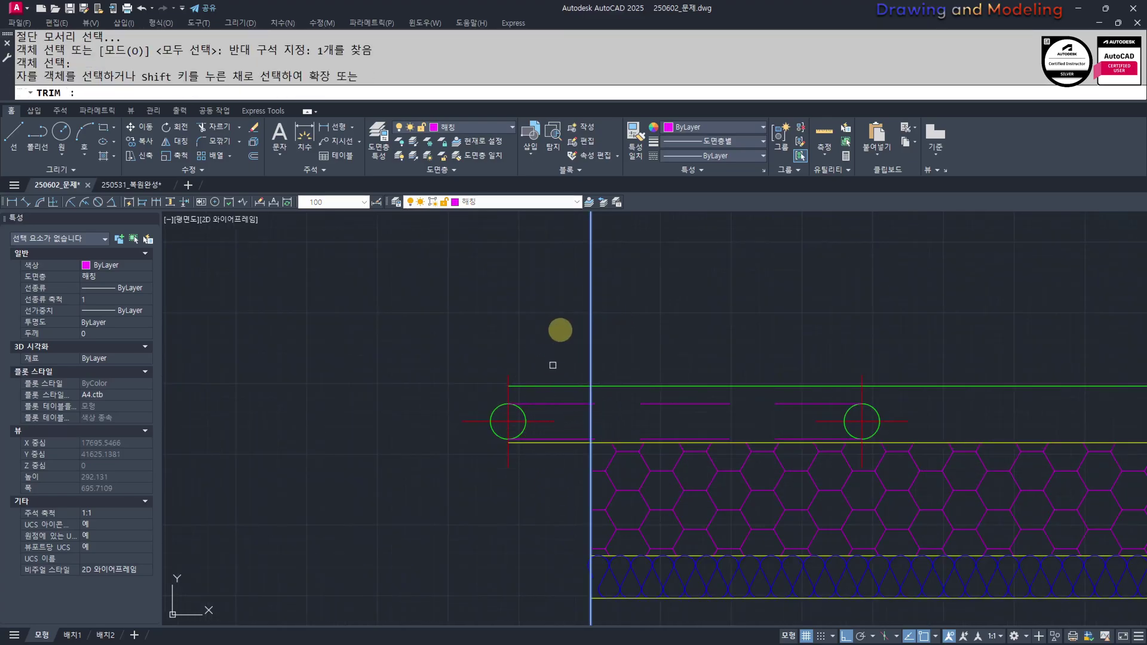
{"action": "left_click", "coordinate": [555, 333]}
{"action": "left_click", "coordinate": [550, 499]}
{"action": "key", "text": "Escape"}
{"action": "key", "text": "Escape"}
Ungroup the pipe left of the cut line and erase its circle and centre lines
{"action": "left_click", "coordinate": [555, 383]}
{"action": "left_click", "coordinate": [463, 457]}
{"action": "type", "text": "ung"}
{"action": "key", "text": "Escape"}
{"action": "key", "text": "Escape"}
{"action": "left_click", "coordinate": [531, 322]}
{"action": "left_click", "coordinate": [454, 470]}
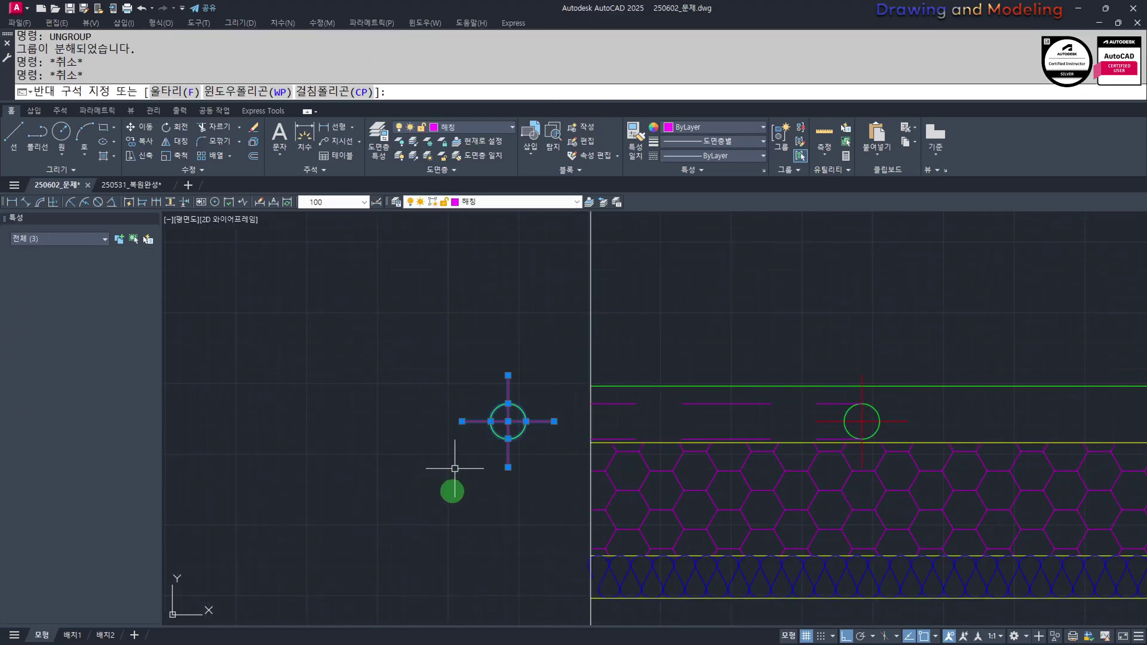
{"action": "type", "text": "e"}
{"action": "key", "text": "Escape"}
{"action": "key", "text": "Escape"}
Offset the lowest line below the floor 50 downward in each of the three bays between the foundation walls
{"action": "scroll", "coordinate": [564, 483], "scroll_direction": "down", "scroll_amount": 8}
{"action": "scroll", "coordinate": [682, 454], "scroll_direction": "down", "scroll_amount": 5}
{"action": "mouse_move", "coordinate": [676, 459]}
{"action": "middle_mouse_down"}
{"action": "mouse_move", "coordinate": [613, 534]}
{"action": "mouse_move", "coordinate": [491, 392]}
{"action": "middle_mouse_up"}
{"action": "middle_click_drag", "start_coordinate": [608, 470], "coordinate": [590, 473]}
{"action": "scroll", "coordinate": [565, 446], "scroll_direction": "up", "scroll_amount": 3}
{"action": "middle_click_drag", "start_coordinate": [558, 430], "coordinate": [561, 461]}
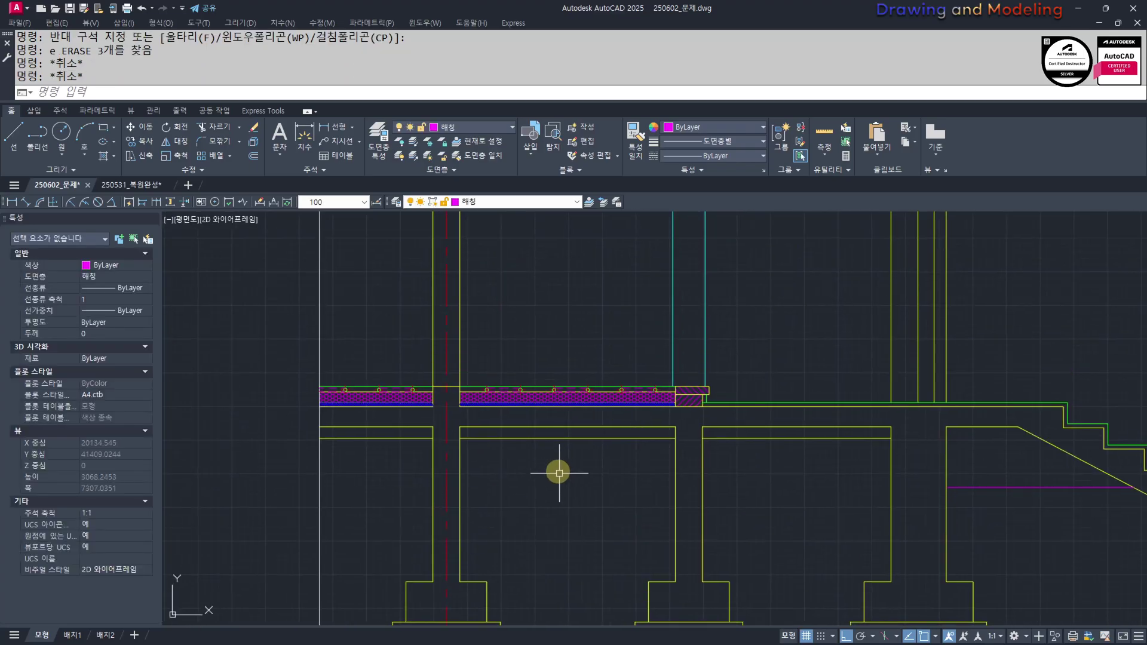
{"action": "type", "text": "o"}
{"action": "key", "text": "Return"}
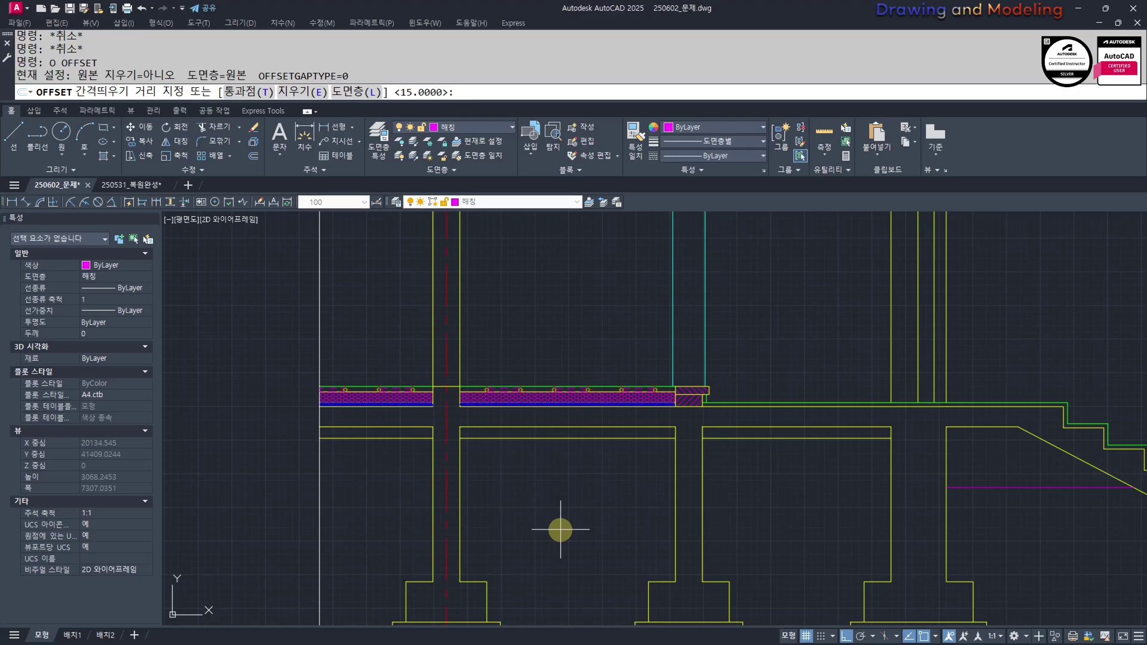
{"action": "type", "text": "50"}
{"action": "key", "text": "Return"}
{"action": "left_click", "coordinate": [375, 427]}
{"action": "left_click", "coordinate": [376, 441]}
{"action": "left_click", "coordinate": [534, 428]}
{"action": "left_click", "coordinate": [553, 472]}
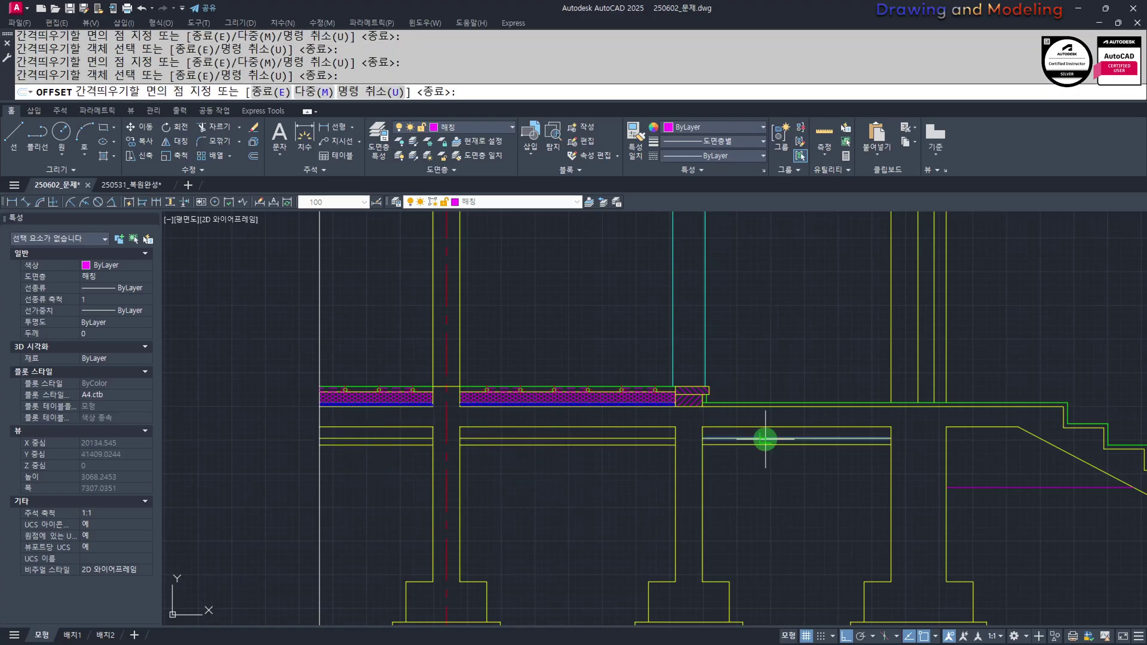
{"action": "key", "text": "Escape"}
Offset the new lower lines 200 downward in all three bays to outline the rubble layer
{"action": "key", "text": "Return"}
{"action": "type", "text": "200"}
{"action": "key", "text": "Return"}
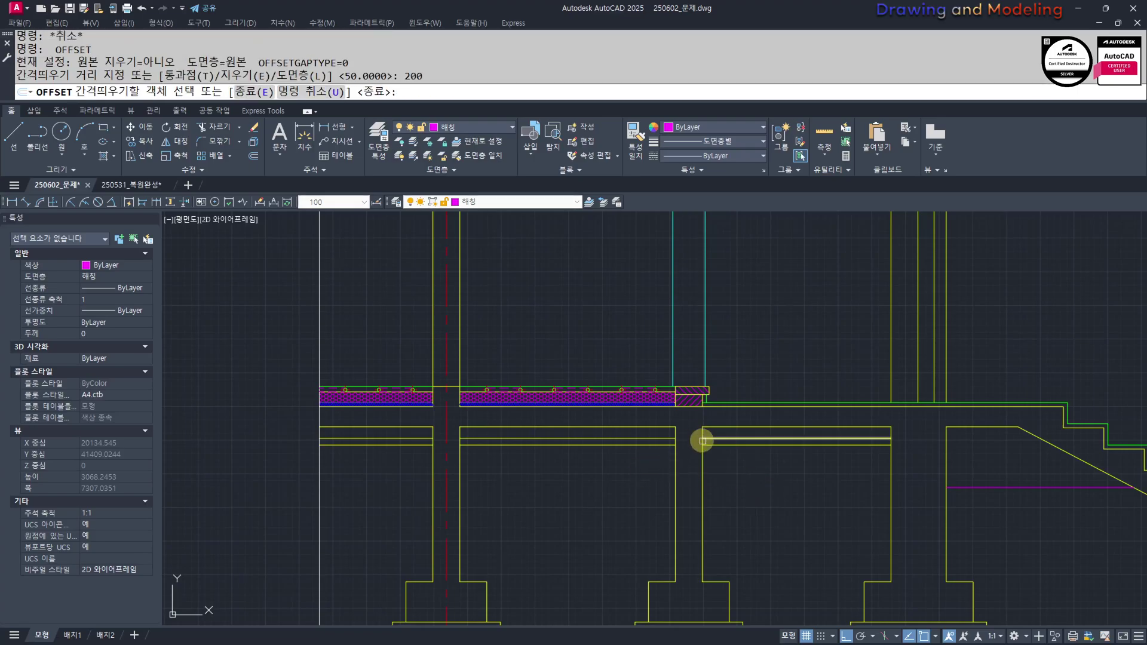
{"action": "left_click", "coordinate": [714, 459]}
{"action": "left_click", "coordinate": [715, 445]}
{"action": "left_click", "coordinate": [720, 477]}
{"action": "left_click", "coordinate": [656, 445]}
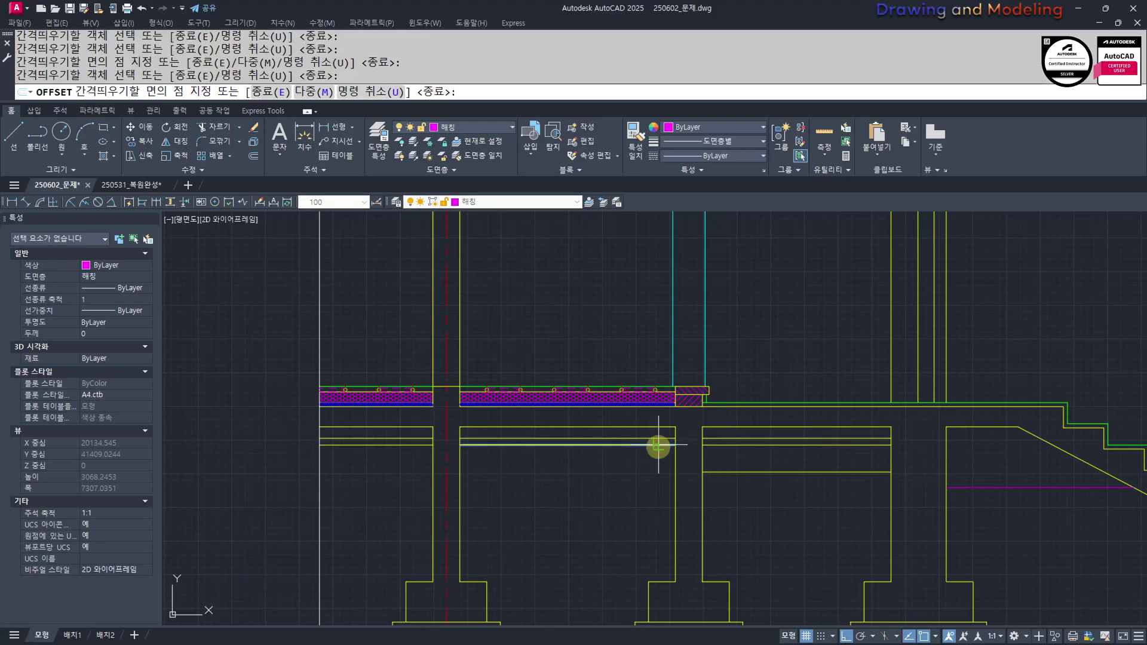
{"action": "left_click", "coordinate": [589, 487]}
{"action": "left_click", "coordinate": [390, 442]}
{"action": "left_click", "coordinate": [378, 486]}
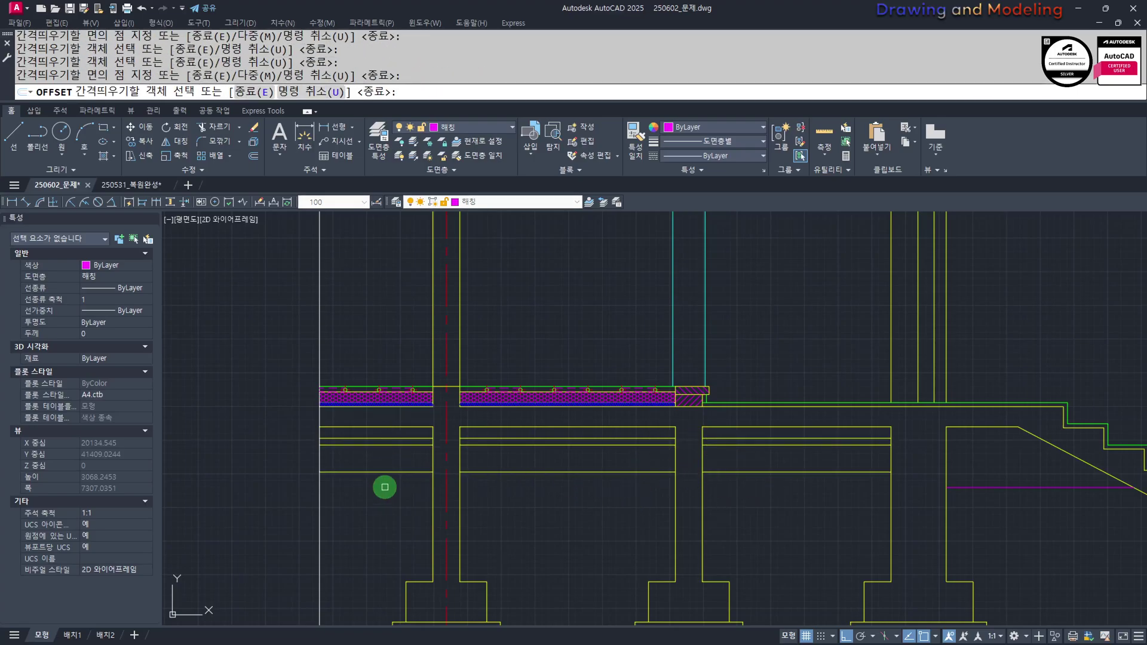
{"action": "key", "text": "Escape"}
{"action": "key", "text": "Escape"}
Copy a diagonal rubble mark from the stair footing to the lower corner at the middle bay's right end
{"action": "scroll", "coordinate": [512, 512], "scroll_direction": "up", "scroll_amount": 5}
{"action": "scroll", "coordinate": [958, 506], "scroll_direction": "up", "scroll_amount": 2}
{"action": "middle_click_drag", "start_coordinate": [958, 506], "coordinate": [779, 574]}
{"action": "left_click", "coordinate": [684, 576]}
{"action": "left_click", "coordinate": [641, 529]}
{"action": "type", "text": "cc"}
{"action": "key", "text": "space"}
{"action": "left_click", "coordinate": [711, 585]}
{"action": "scroll", "coordinate": [687, 567], "scroll_direction": "down", "scroll_amount": 3}
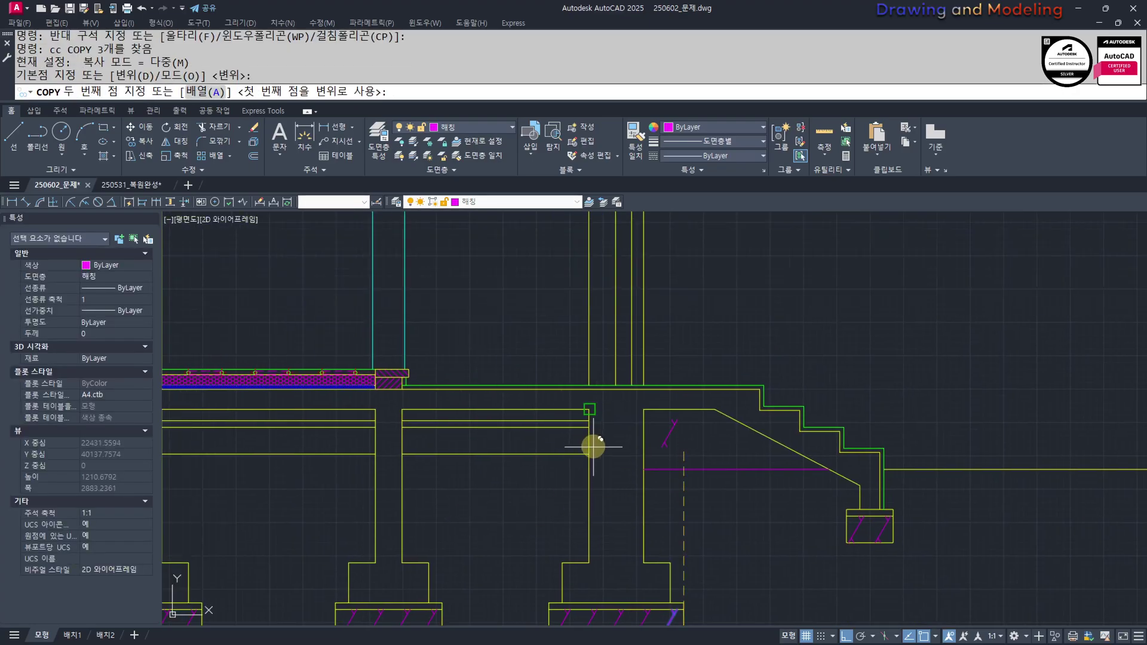
{"action": "middle_click_drag", "start_coordinate": [442, 459], "coordinate": [652, 502]}
{"action": "left_click", "coordinate": [658, 457]}
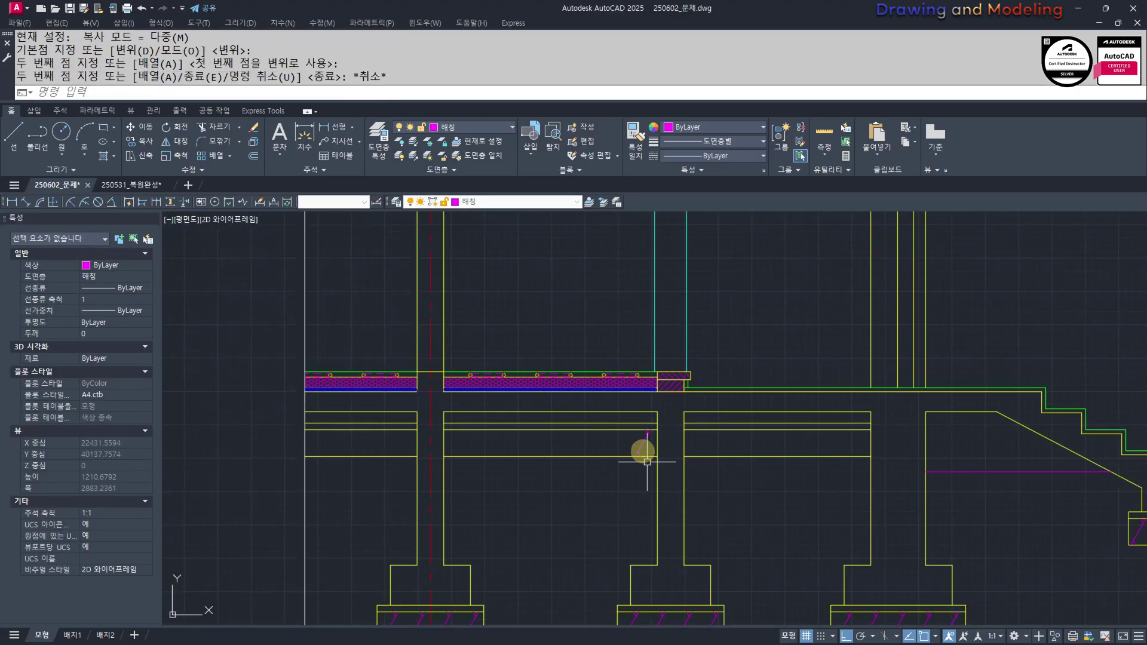
{"action": "key", "text": "Escape"}
{"action": "key", "text": "Escape"}
Array the copied rubble mark along the middle bay's bottom line with an item spacing of 600
{"action": "scroll", "coordinate": [645, 451], "scroll_direction": "up", "scroll_amount": 4}
{"action": "left_click", "coordinate": [647, 448]}
{"action": "left_click", "coordinate": [597, 427]}
{"action": "type", "text": "aq"}
{"action": "key", "text": "space"}
{"action": "left_click", "coordinate": [586, 466]}
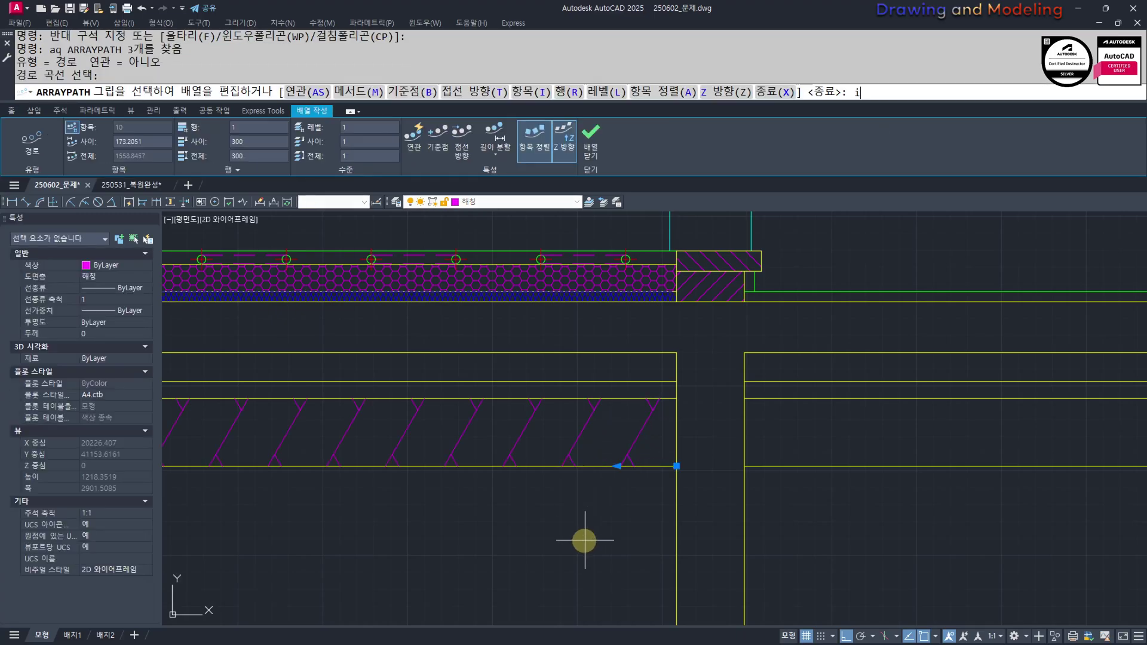
{"action": "type", "text": "i"}
{"action": "key", "text": "Return"}
{"action": "key", "text": "Return"}
{"action": "scroll", "coordinate": [737, 512], "scroll_direction": "down", "scroll_amount": 3}
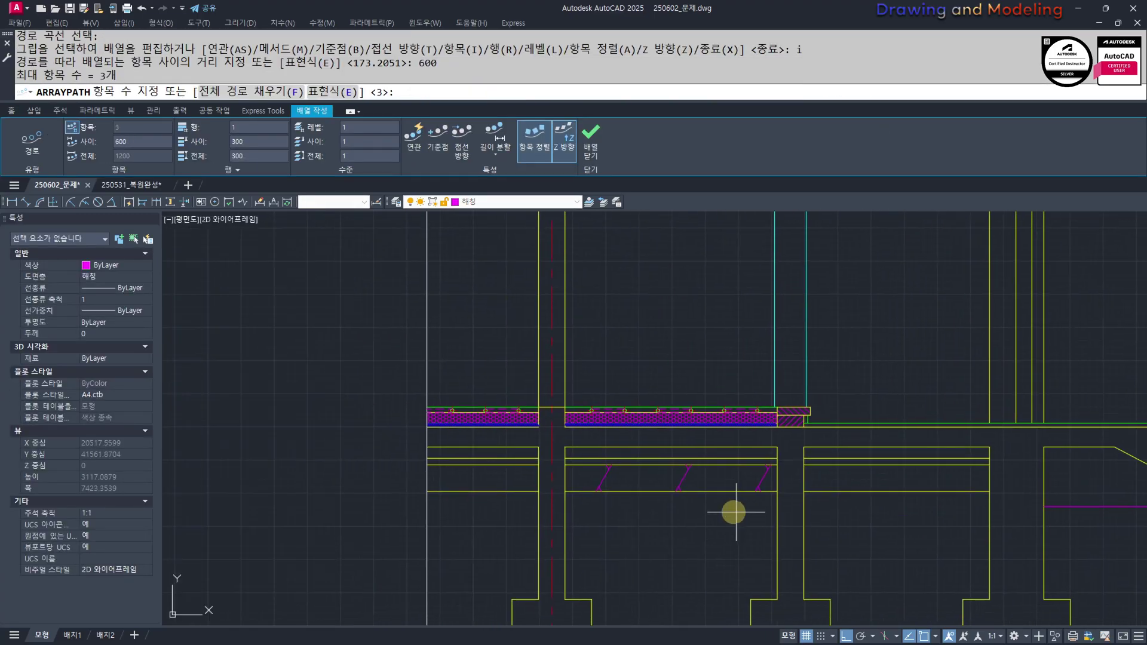
{"action": "key", "text": "Escape"}
{"action": "key", "text": "Escape"}
{"action": "key", "text": "Escape"}
{"action": "key", "text": "Escape"}
Move the three rubble marks in the middle bay slightly to the left so they sit inside the layer
{"action": "left_click", "coordinate": [786, 482]}
{"action": "left_click", "coordinate": [505, 471]}
{"action": "middle_click_drag", "start_coordinate": [671, 562], "coordinate": [656, 555]}
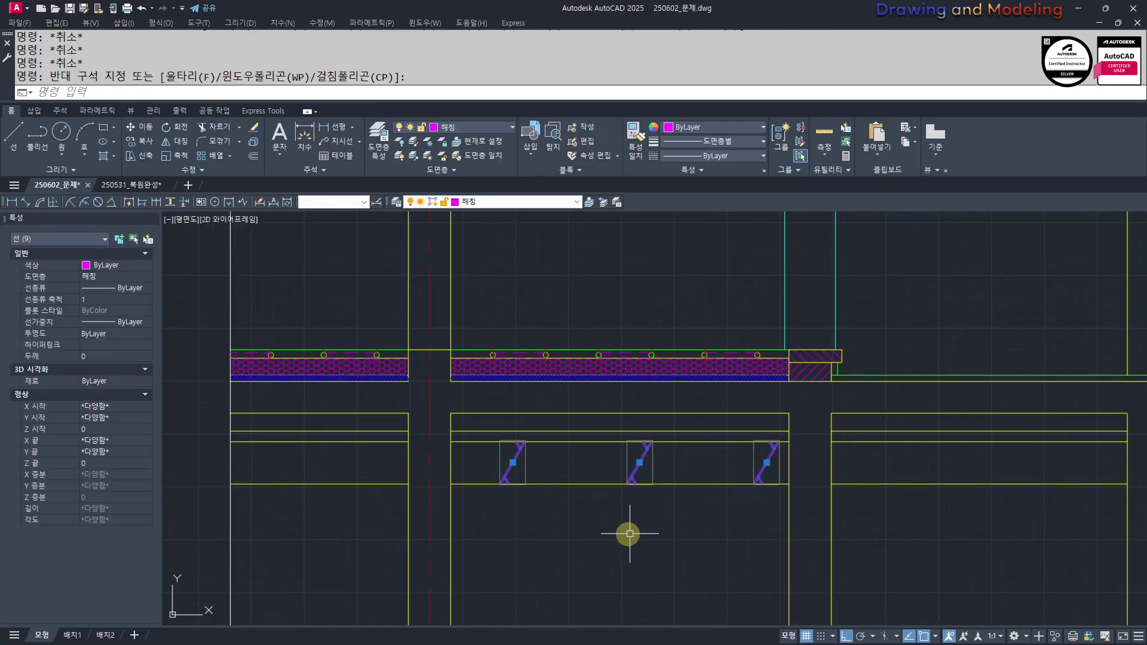
{"action": "type", "text": "m"}
{"action": "key", "text": "Return"}
{"action": "left_click", "coordinate": [607, 537]}
{"action": "key", "text": "Escape"}
{"action": "key", "text": "Escape"}
Copy the middle bay's three rubble marks horizontally into the right bay
{"action": "left_click", "coordinate": [750, 474]}
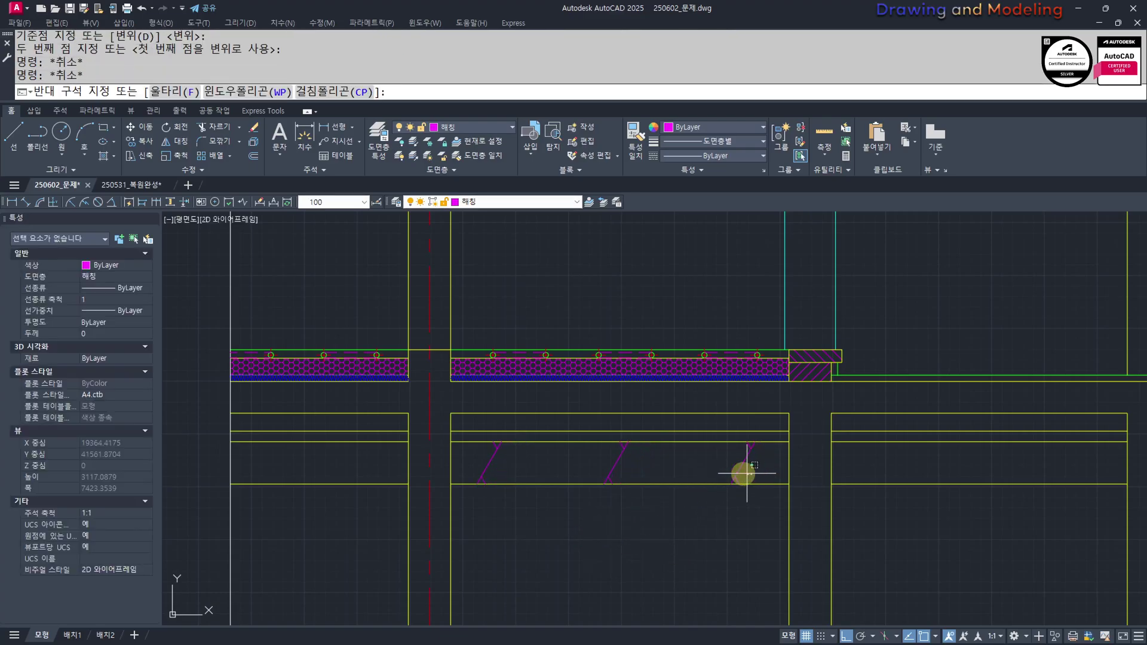
{"action": "left_click", "coordinate": [476, 463]}
{"action": "type", "text": "cc"}
{"action": "key", "text": "Return"}
{"action": "left_click", "coordinate": [618, 512]}
{"action": "middle_click_drag", "start_coordinate": [943, 517], "coordinate": [739, 523]}
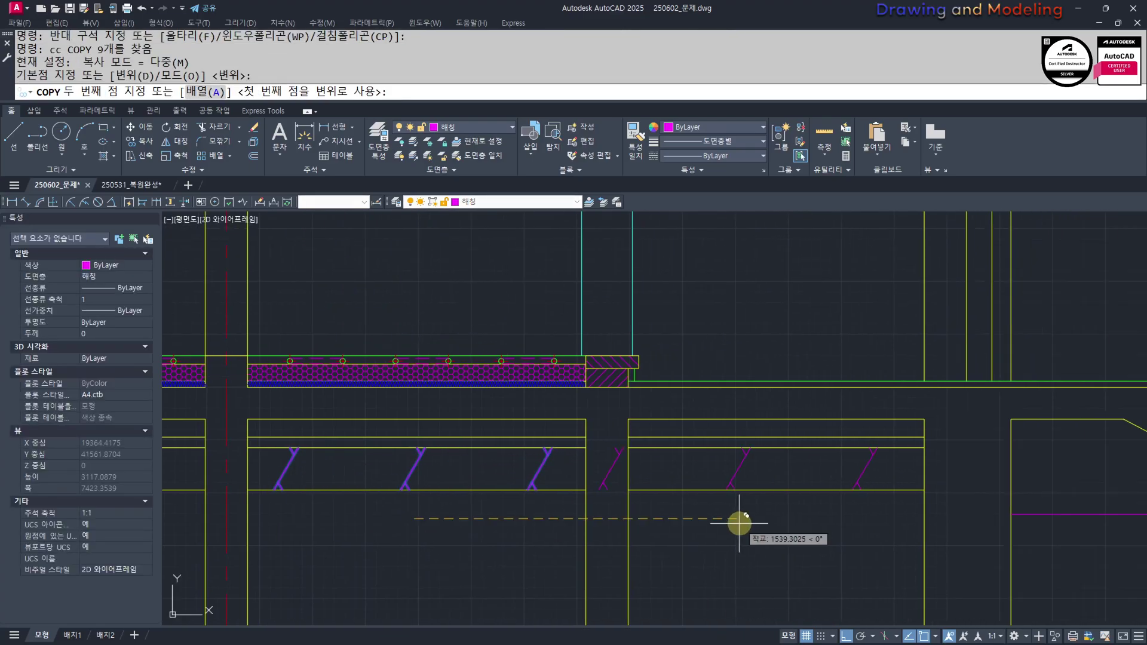
{"action": "left_click", "coordinate": [777, 529]}
{"action": "key", "text": "Escape"}
{"action": "key", "text": "Escape"}
Copy two of the middle bay's rubble marks horizontally into the left bay
{"action": "middle_click_drag", "start_coordinate": [510, 525], "coordinate": [755, 520]}
{"action": "key", "text": "Return"}
{"action": "left_click", "coordinate": [704, 465]}
{"action": "left_click", "coordinate": [515, 469]}
{"action": "key", "text": "Return"}
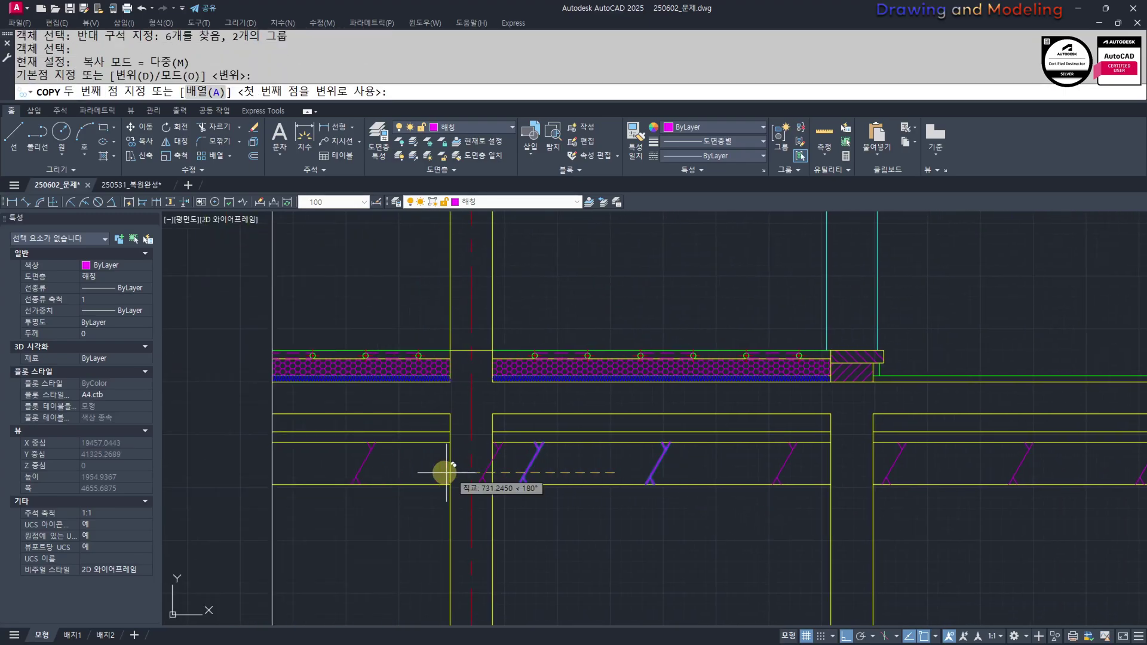
{"action": "left_click", "coordinate": [378, 472]}
{"action": "key", "text": "Escape"}
Hatch the thin strip above the rubble layer in all three bays
{"action": "scroll", "coordinate": [378, 472], "scroll_direction": "down", "scroll_amount": 5}
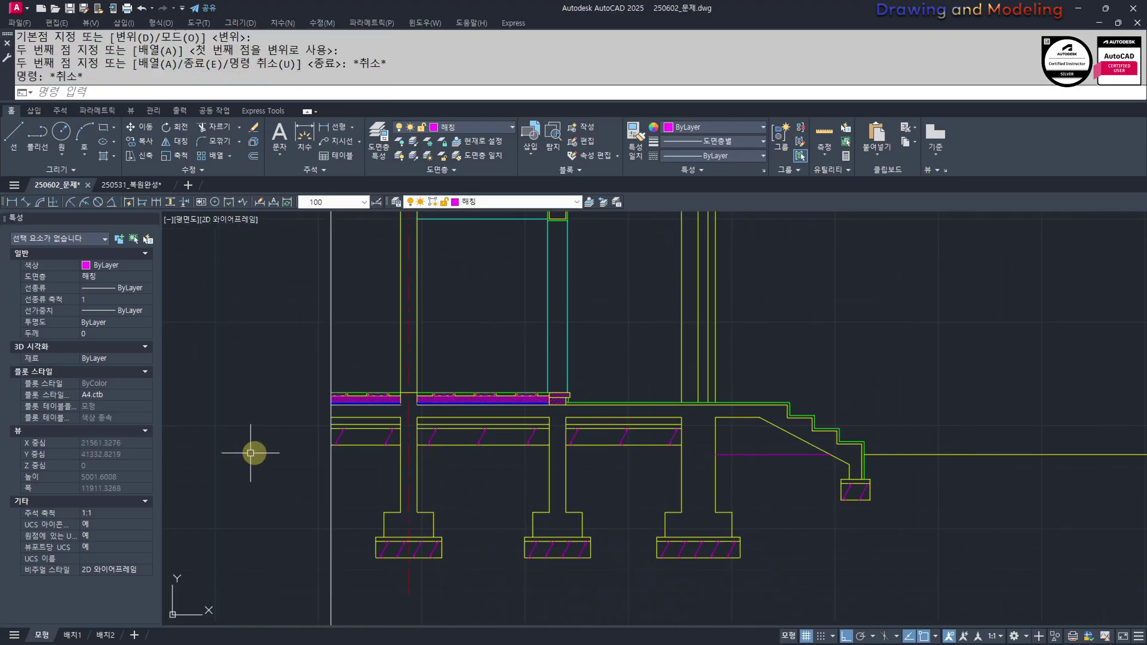
{"action": "scroll", "coordinate": [486, 501], "scroll_direction": "up", "scroll_amount": 4}
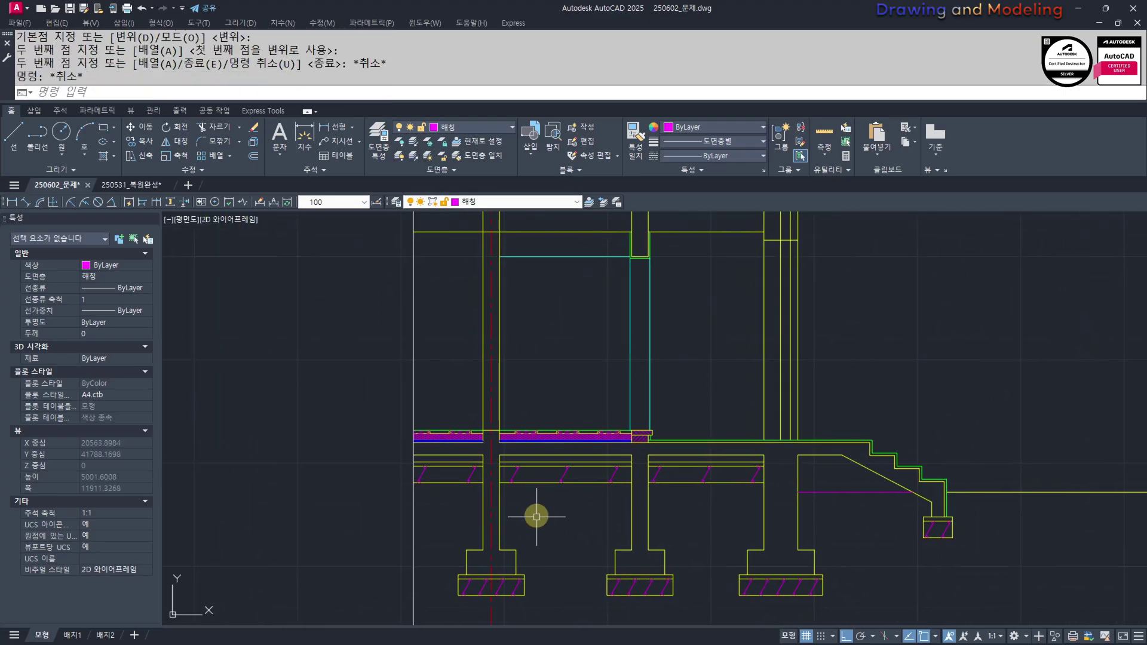
{"action": "type", "text": "h"}
{"action": "key", "text": "Return"}
{"action": "left_click", "coordinate": [813, 474]}
{"action": "left_click", "coordinate": [478, 475]}
{"action": "key", "text": "Escape"}
{"action": "key", "text": "Escape"}
Change the pattern of the new strip hatch to ANSI37
{"action": "scroll", "coordinate": [138, 139], "scroll_direction": "down", "scroll_amount": 2}
{"action": "left_click", "coordinate": [137, 139]}
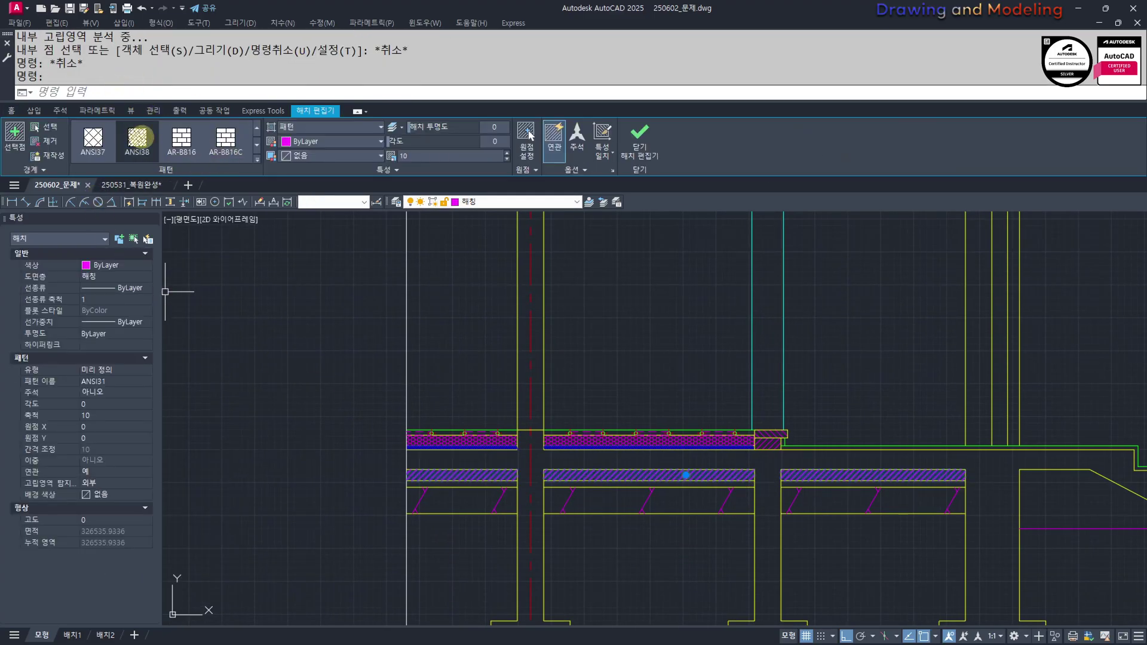
{"action": "scroll", "coordinate": [137, 139], "scroll_direction": "down", "scroll_amount": 1}
{"action": "left_click", "coordinate": [137, 139]}
{"action": "left_click", "coordinate": [102, 137]}
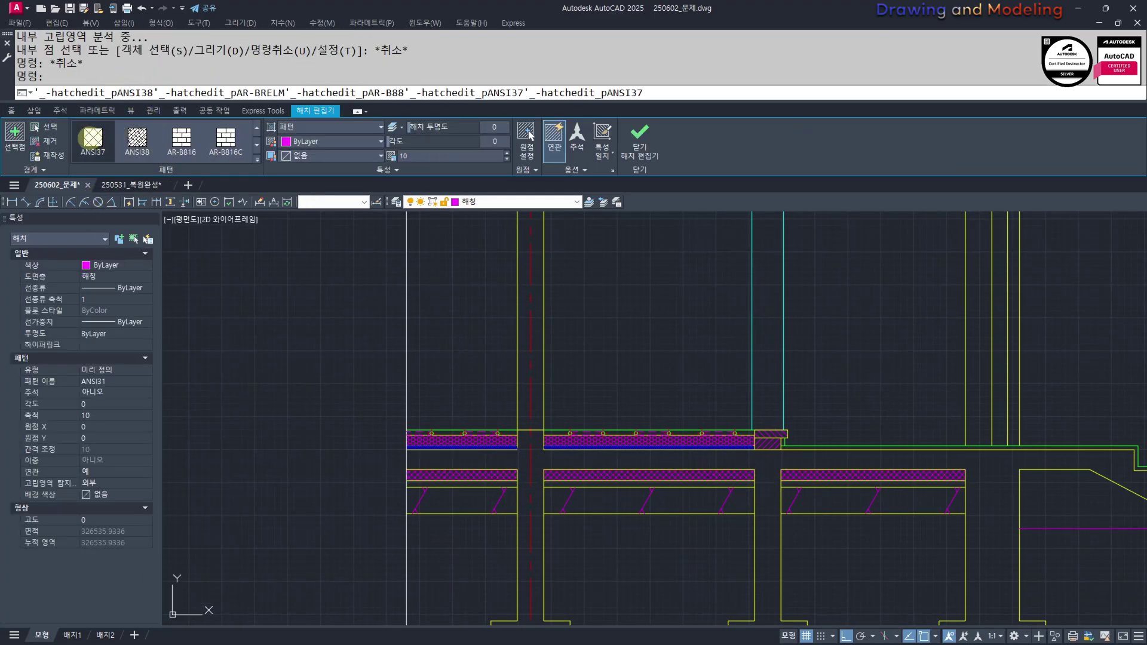
{"action": "key", "text": "Escape"}
{"action": "middle_click_drag", "start_coordinate": [774, 431], "coordinate": [666, 371]}
{"action": "key", "text": "Escape"}
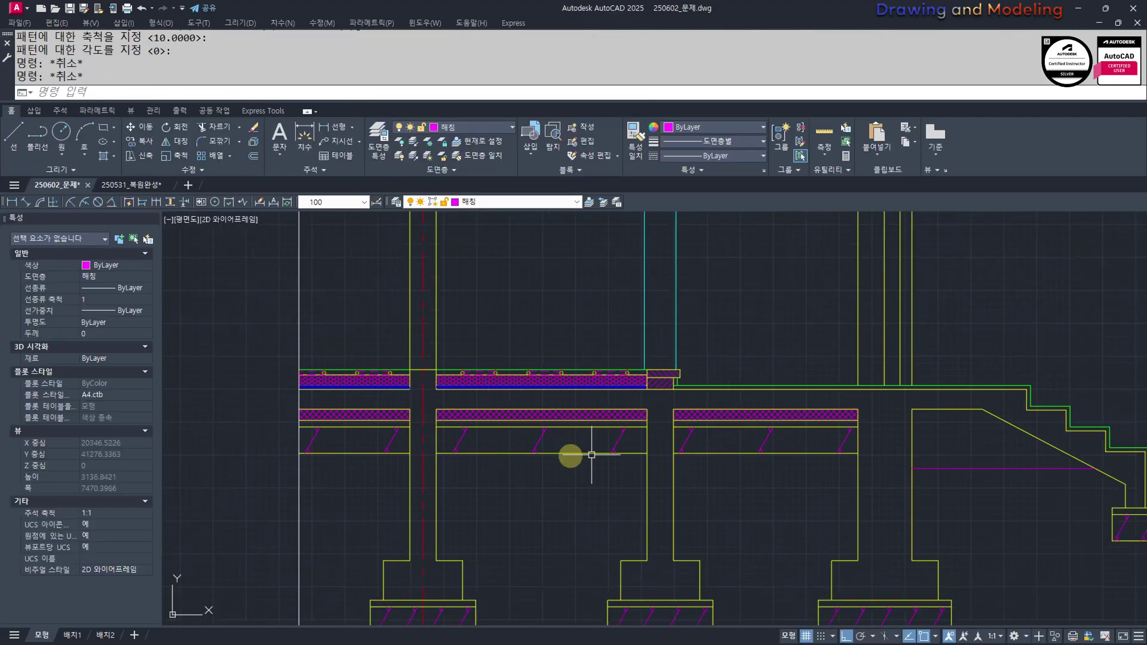
Hatch the ground area enclosed below the entrance slab and sloping stair underside, above the magenta ground line
{"action": "scroll", "coordinate": [479, 441], "scroll_direction": "up", "scroll_amount": 2}
{"action": "middle_click_drag", "start_coordinate": [480, 441], "coordinate": [435, 411]}
{"action": "scroll", "coordinate": [436, 411], "scroll_direction": "down", "scroll_amount": 2}
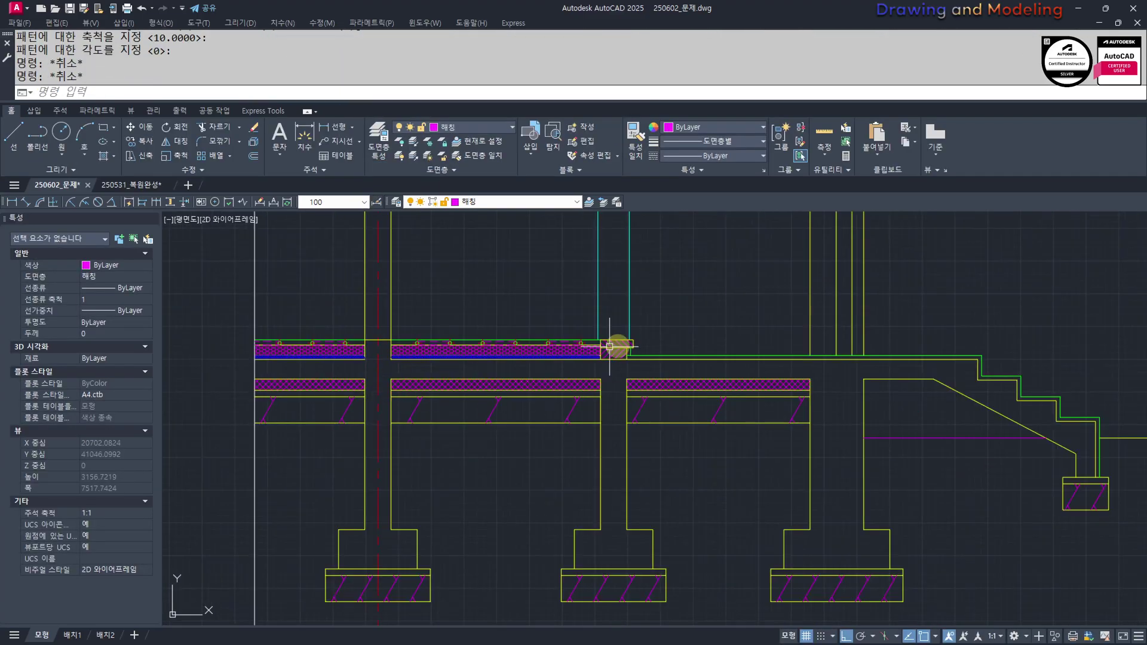
{"action": "middle_click_drag", "start_coordinate": [761, 470], "coordinate": [523, 492]}
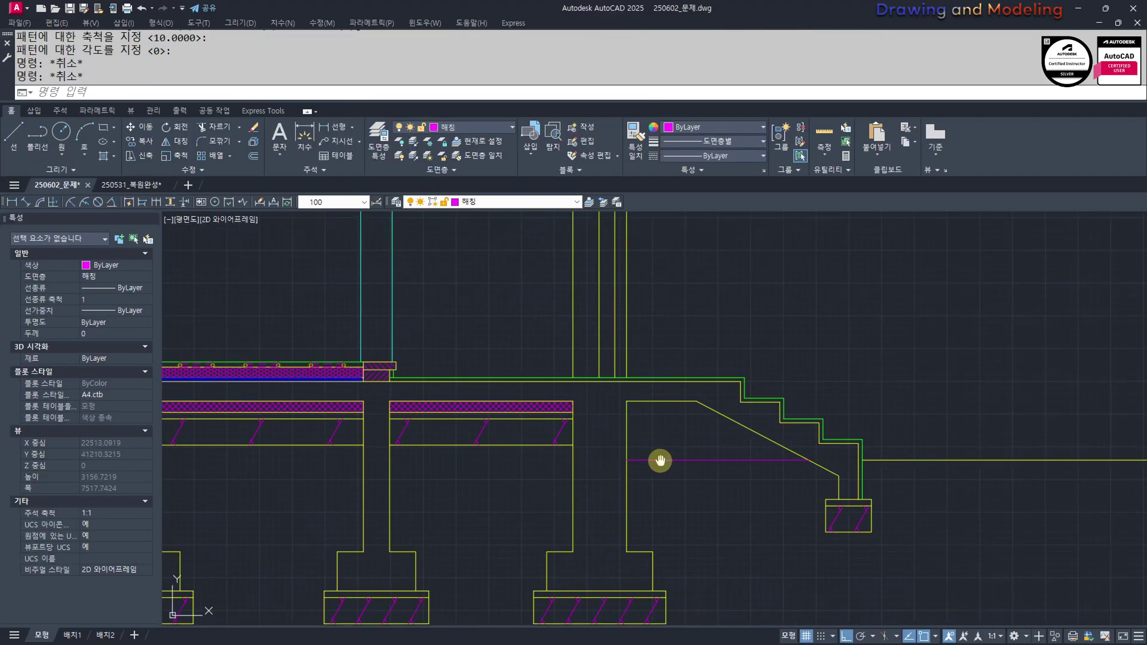
{"action": "scroll", "coordinate": [662, 456], "scroll_direction": "up", "scroll_amount": 2}
{"action": "type", "text": "h"}
{"action": "key", "text": "space"}
{"action": "left_click", "coordinate": [657, 424]}
{"action": "key", "text": "space"}
{"action": "key", "text": "Escape"}
Change the hatch under the entrance stairs to a user-defined pattern of horizontal lines
{"action": "left_click", "coordinate": [671, 402]}
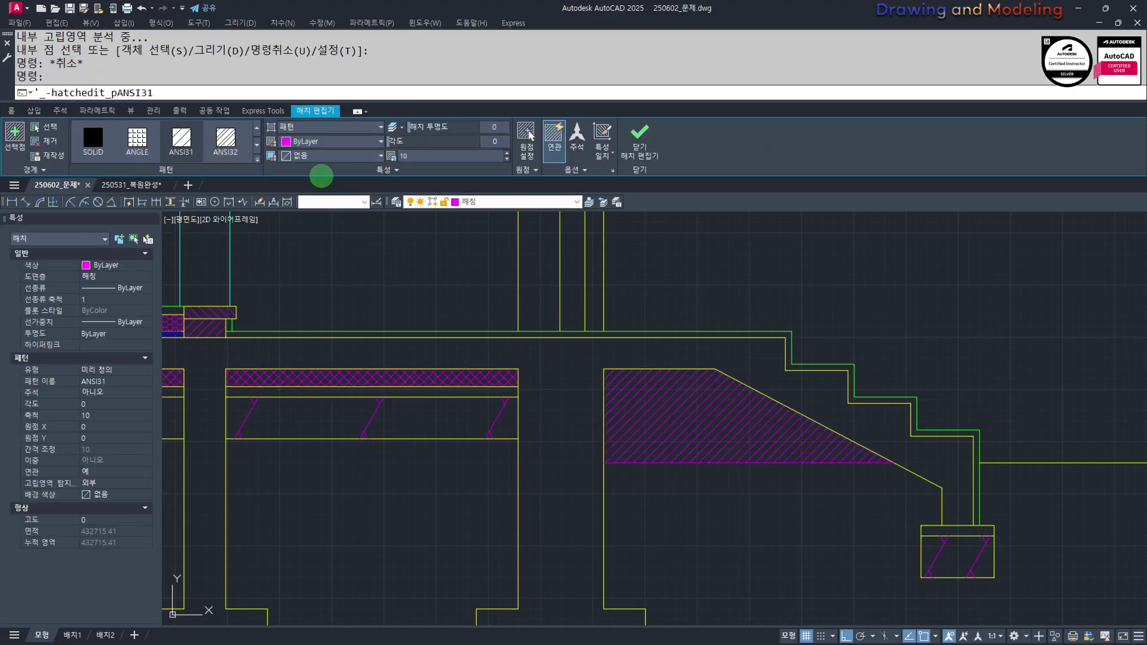
{"action": "left_click", "coordinate": [321, 127]}
{"action": "left_click", "coordinate": [307, 177]}
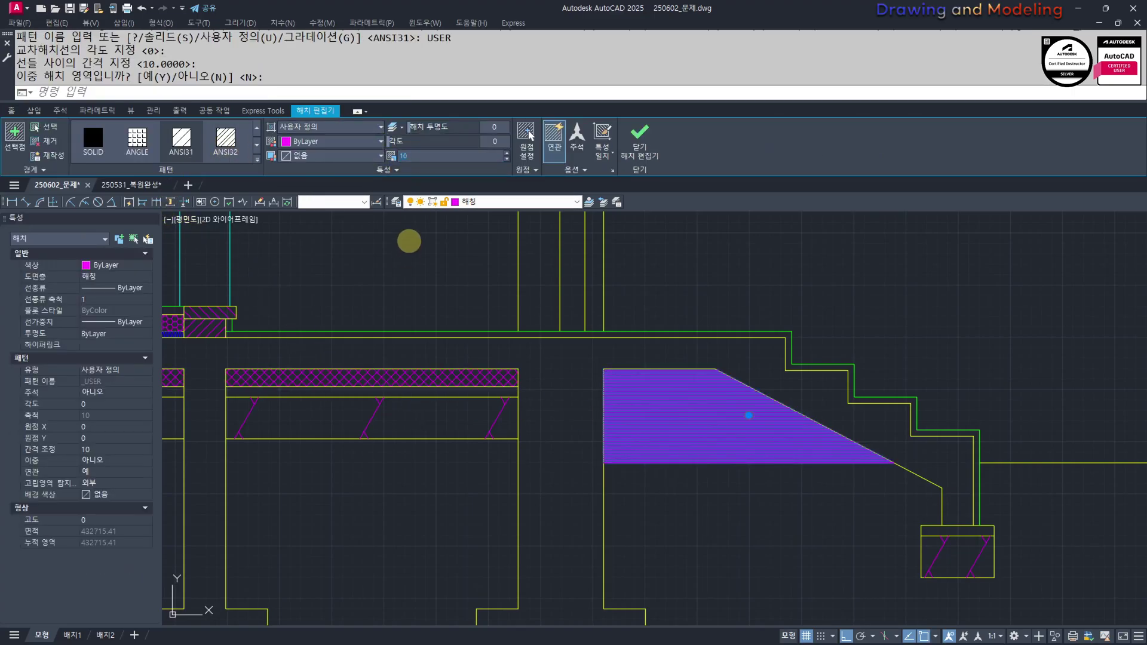
{"action": "key", "text": "Escape"}
{"action": "key", "text": "Escape"}
{"action": "key", "text": "Escape"}
Draw a horizontal ceiling line from the eave's inner edge toward the wall and extend it to the wall face
{"action": "scroll", "coordinate": [717, 508], "scroll_direction": "down", "scroll_amount": 2}
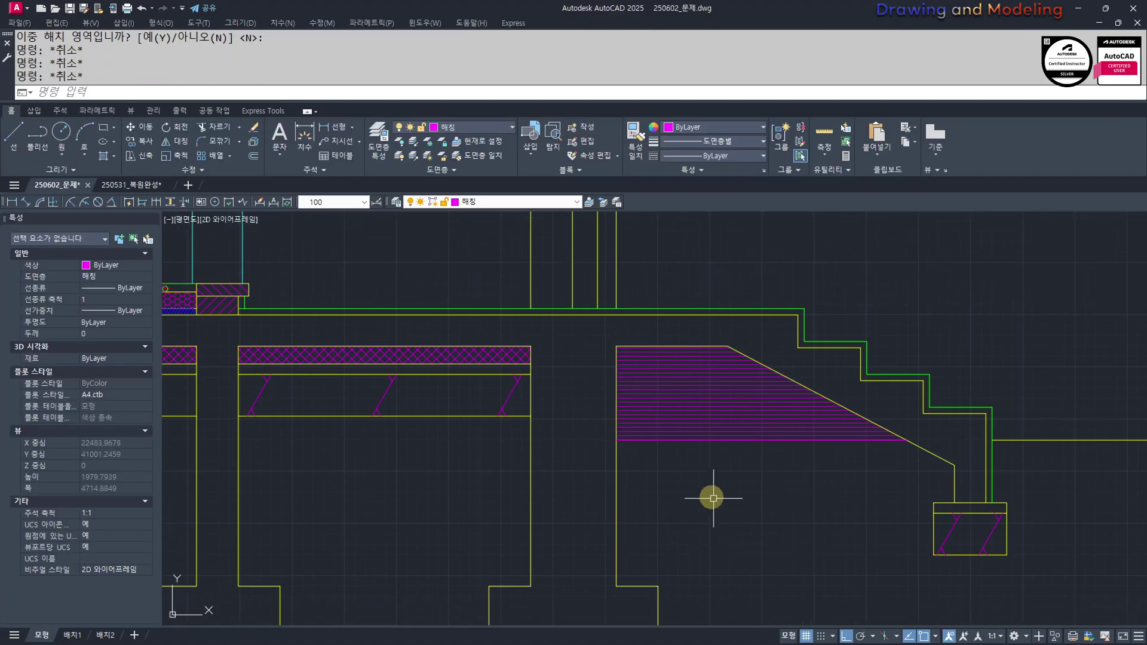
{"action": "scroll", "coordinate": [535, 516], "scroll_direction": "down", "scroll_amount": 2}
{"action": "mouse_move", "coordinate": [534, 516]}
{"action": "middle_mouse_down"}
{"action": "mouse_move", "coordinate": [763, 525]}
{"action": "mouse_move", "coordinate": [689, 537]}
{"action": "middle_mouse_up"}
{"action": "scroll", "coordinate": [710, 514], "scroll_direction": "down", "scroll_amount": 2}
{"action": "scroll", "coordinate": [669, 442], "scroll_direction": "up", "scroll_amount": 1}
{"action": "scroll", "coordinate": [758, 428], "scroll_direction": "up", "scroll_amount": 2}
{"action": "scroll", "coordinate": [761, 443], "scroll_direction": "up", "scroll_amount": 2}
{"action": "type", "text": "l"}
{"action": "key", "text": "Return"}
{"action": "scroll", "coordinate": [798, 383], "scroll_direction": "up", "scroll_amount": 2}
{"action": "left_click", "coordinate": [843, 365]}
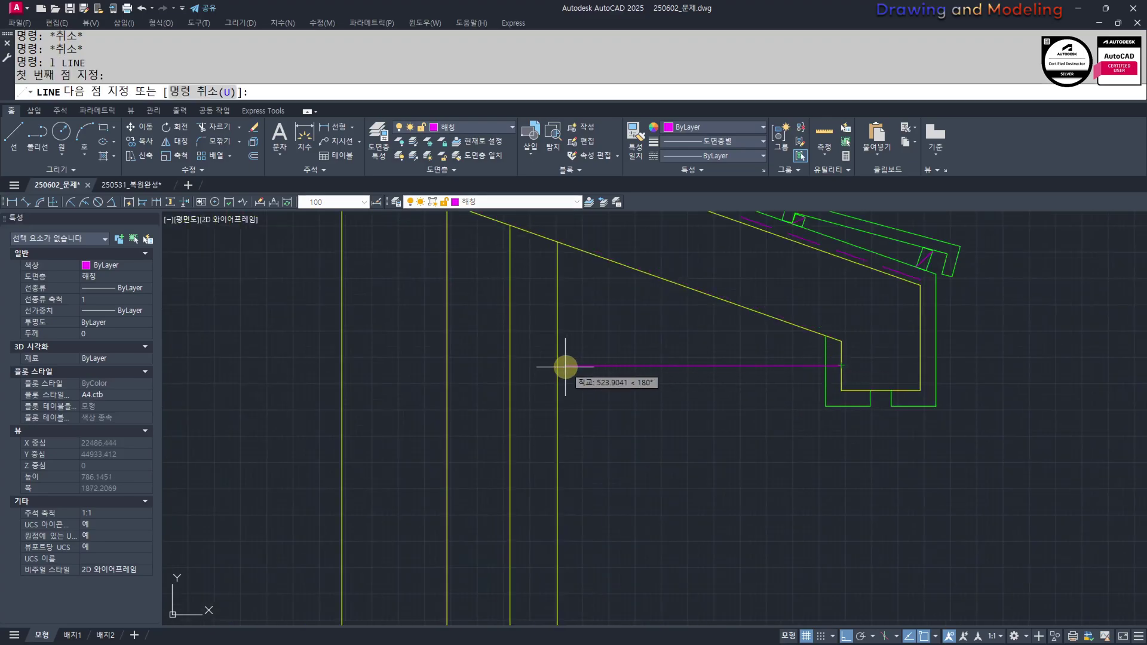
{"action": "left_click", "coordinate": [584, 371]}
{"action": "key", "text": "Escape"}
{"action": "key", "text": "Escape"}
{"action": "type", "text": "ex"}
{"action": "key", "text": "Return"}
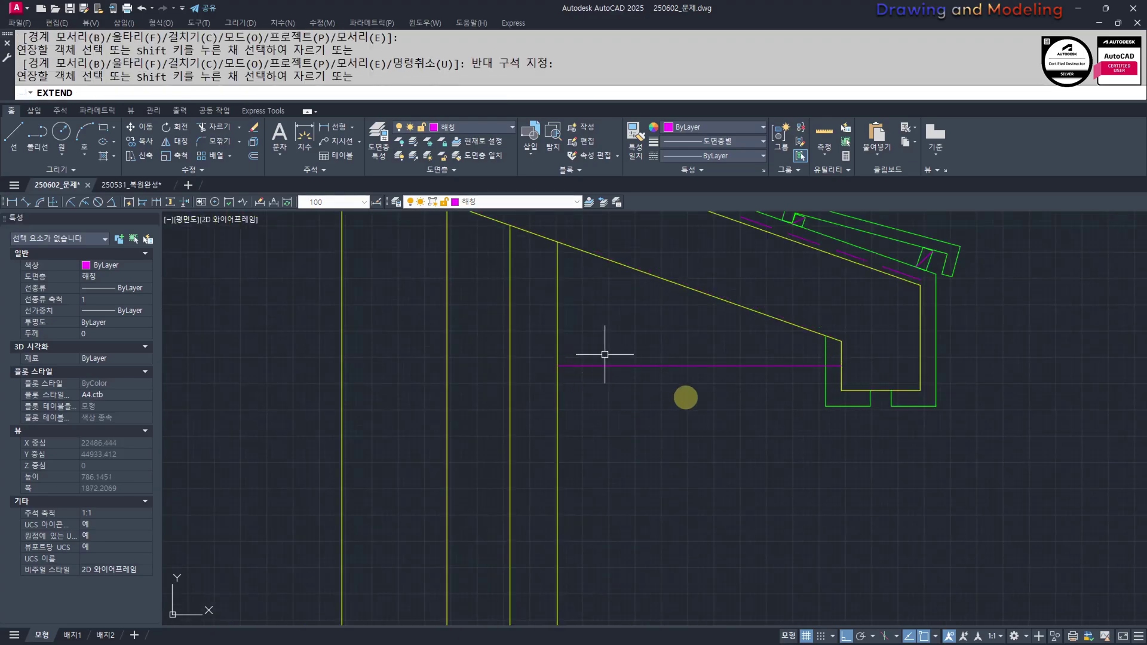
{"action": "key", "text": "Escape"}
Match the new ceiling line's properties to the yellow section lines
{"action": "scroll", "coordinate": [729, 409], "scroll_direction": "up", "scroll_amount": 3}
{"action": "type", "text": "mm"}
{"action": "key", "text": "Return"}
{"action": "left_click", "coordinate": [786, 379]}
{"action": "left_click_drag", "start_coordinate": [740, 398], "coordinate": [693, 472]}
{"action": "key", "text": "Escape"}
{"action": "key", "text": "Escape"}
Trim the overlapping line pieces where the ceiling line meets the inner edge of the eave
{"action": "scroll", "coordinate": [805, 435], "scroll_direction": "up", "scroll_amount": 4}
{"action": "type", "text": "tr"}
{"action": "left_click_drag", "start_coordinate": [832, 404], "coordinate": [792, 451]}
{"action": "key", "text": "space"}
{"action": "left_click_drag", "start_coordinate": [832, 380], "coordinate": [789, 403]}
Draw a 45 by 45 rectangle above the ceiling line, starting at its corner with the wall
{"action": "scroll", "coordinate": [514, 403], "scroll_direction": "up", "scroll_amount": 4}
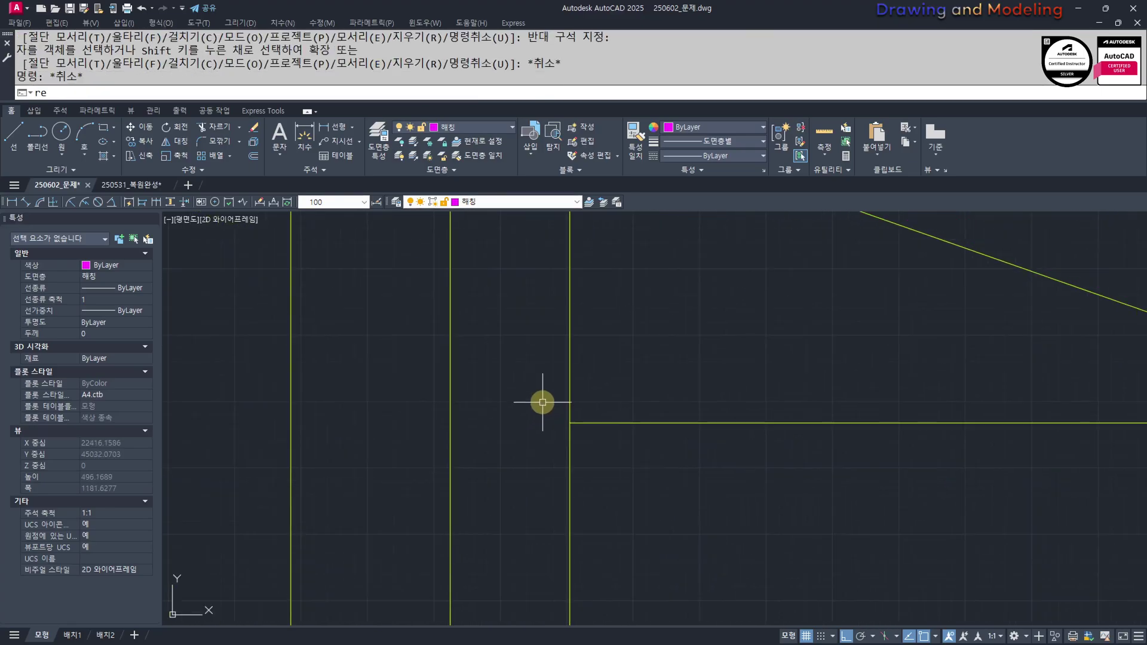
{"action": "type", "text": "rec"}
{"action": "key", "text": "Return"}
{"action": "left_click", "coordinate": [584, 435]}
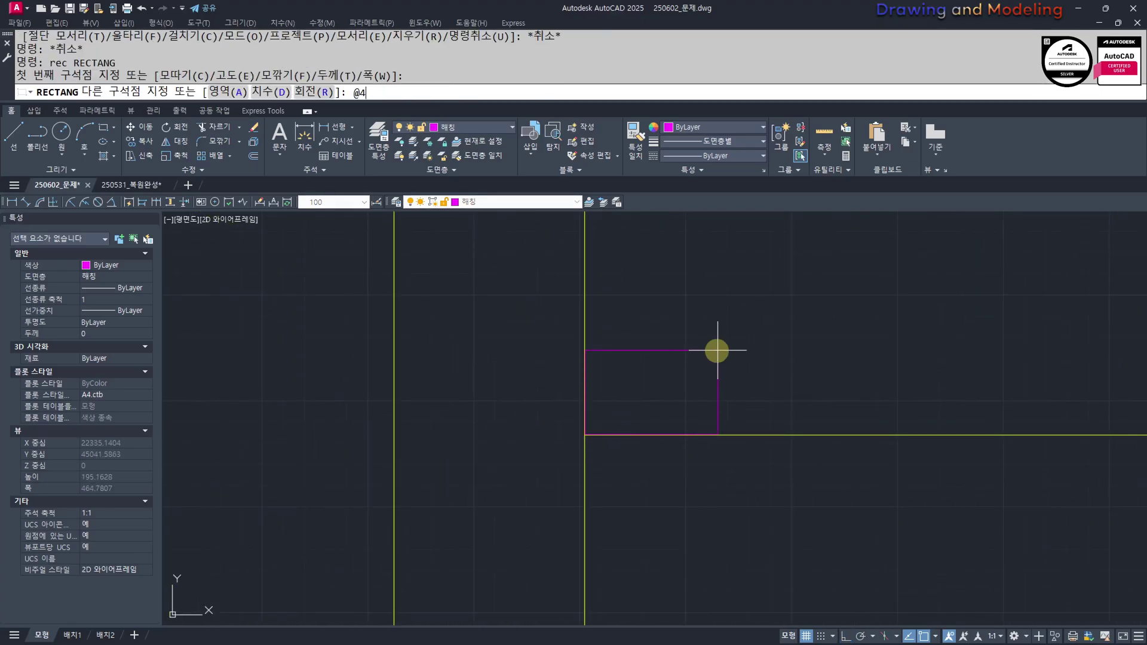
{"action": "key", "text": "Return"}
{"action": "middle_click_drag", "start_coordinate": [717, 350], "coordinate": [649, 269]}
Draw a 35 by 35 rectangle below the ceiling line from the same wall corner
{"action": "key", "text": "Return"}
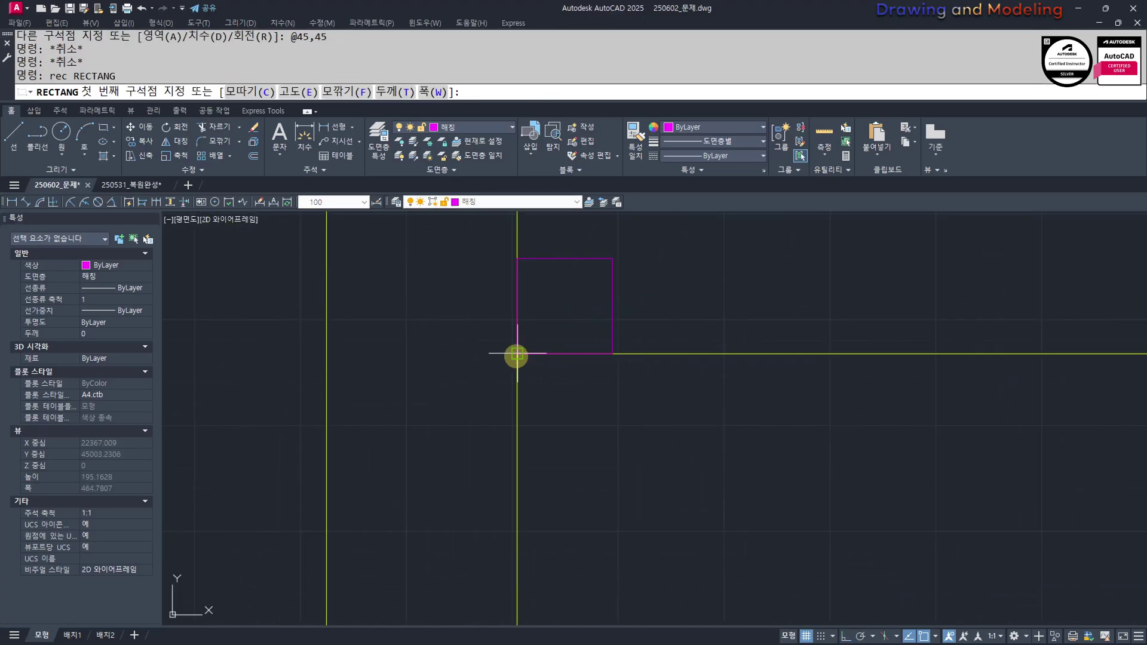
{"action": "left_click", "coordinate": [517, 354]}
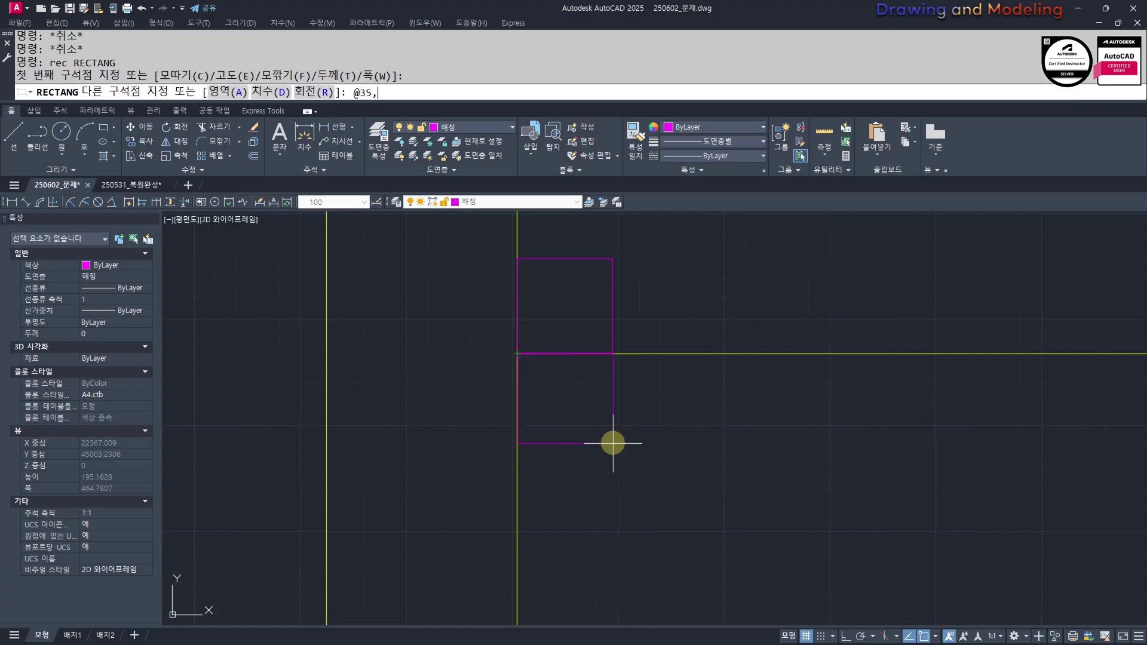
{"action": "type", "text": "@35,-35"}
{"action": "key", "text": "Return"}
{"action": "key", "text": "Escape"}
{"action": "key", "text": "Escape"}
{"action": "middle_click_drag", "start_coordinate": [667, 428], "coordinate": [661, 443]}
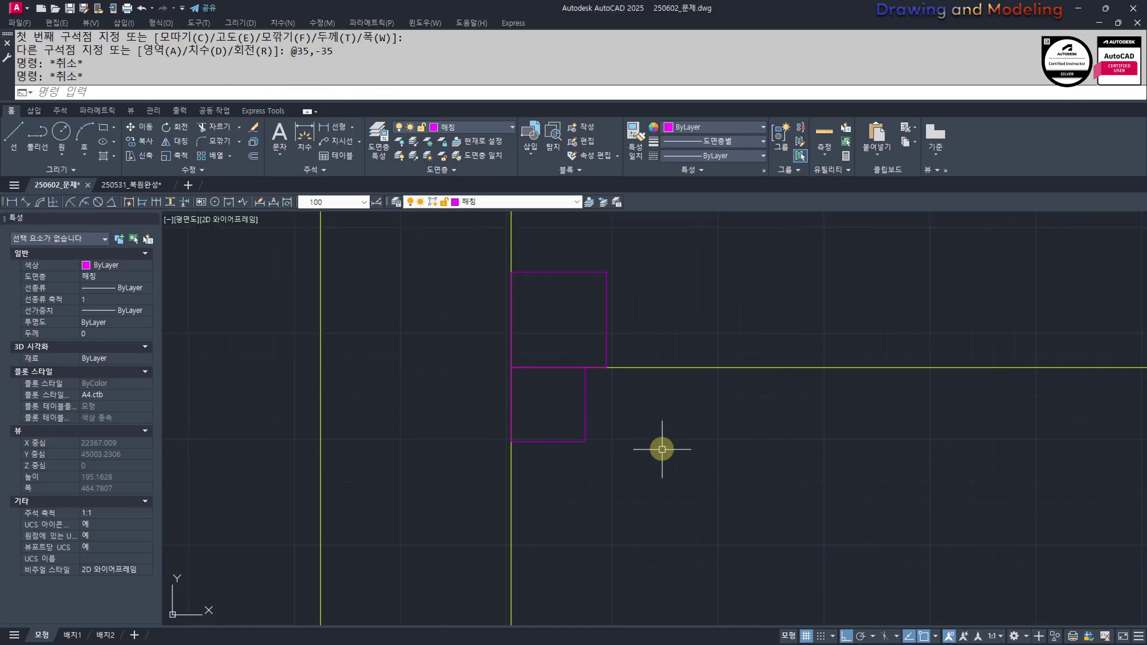
Match both timber squares at the wall to the properties of the yellow ceiling line
{"action": "type", "text": "mm"}
{"action": "key", "text": "Return"}
{"action": "left_click", "coordinate": [628, 363]}
{"action": "left_click", "coordinate": [577, 338]}
{"action": "left_click", "coordinate": [548, 408]}
{"action": "key", "text": "Escape"}
{"action": "key", "text": "Escape"}
Hatch both timber squares with the ANSI31 pattern, using a denser hatch scale in the lower 35 by 35 square
{"action": "mouse_move", "coordinate": [642, 400]}
{"action": "middle_mouse_down"}
{"action": "mouse_move", "coordinate": [625, 437]}
{"action": "mouse_move", "coordinate": [579, 473]}
{"action": "mouse_move", "coordinate": [596, 511]}
{"action": "middle_mouse_up"}
{"action": "left_click", "coordinate": [490, 431]}
{"action": "left_click", "coordinate": [586, 342]}
{"action": "key", "text": "Escape"}
{"action": "key", "text": "Escape"}
{"action": "left_click", "coordinate": [514, 505]}
{"action": "key", "text": "space"}
{"action": "key", "text": "Escape"}
{"action": "left_click", "coordinate": [540, 529]}
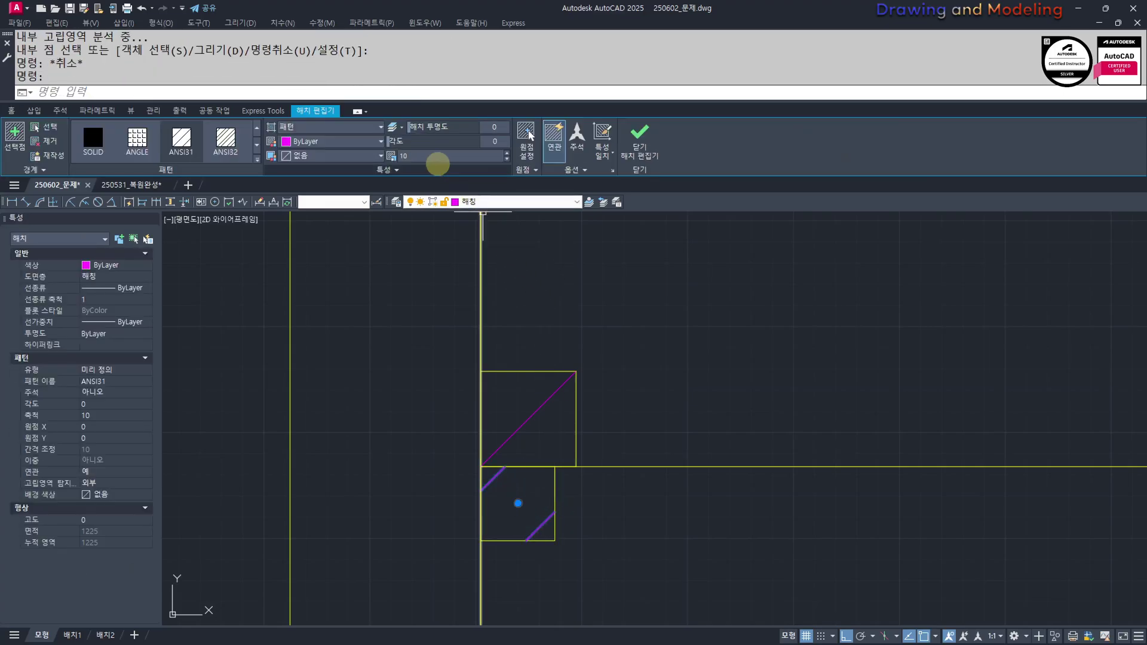
{"action": "key", "text": "Escape"}
{"action": "key", "text": "Escape"}
{"action": "key", "text": "Escape"}
{"action": "middle_click_drag", "start_coordinate": [509, 399], "coordinate": [490, 362]}
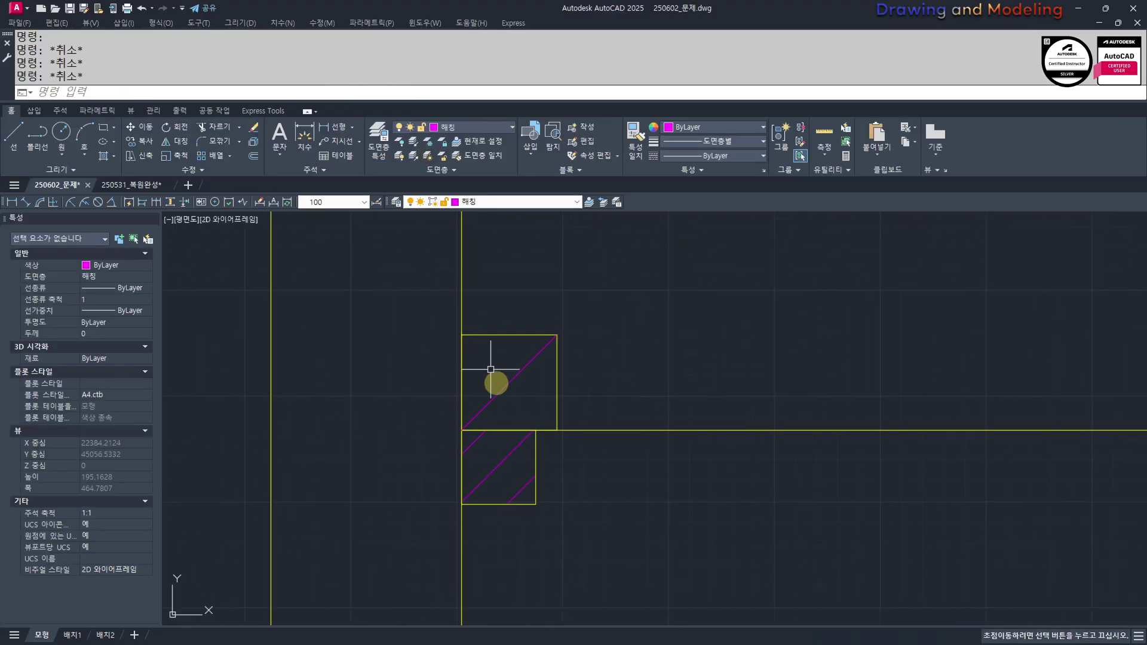
Copy both hatched timber squares to the eave end of the ceiling line, with the lower one against the green board
{"action": "right_click", "coordinate": [551, 489]}
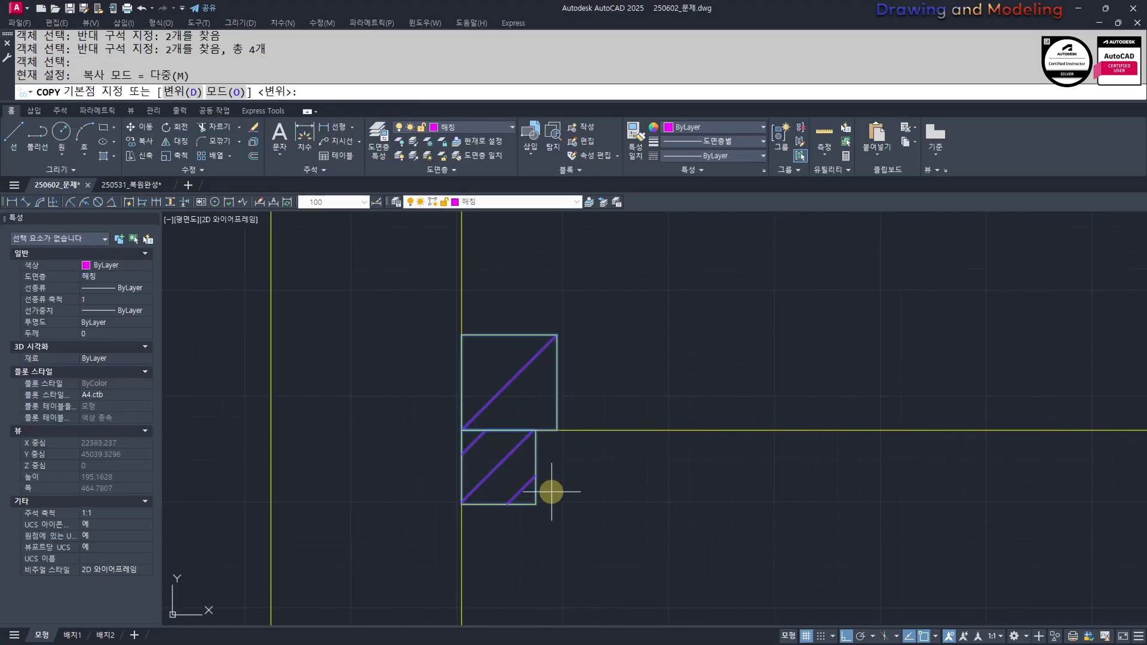
{"action": "left_click", "coordinate": [530, 431]}
{"action": "scroll", "coordinate": [538, 435], "scroll_direction": "down", "scroll_amount": 5}
{"action": "scroll", "coordinate": [545, 438], "scroll_direction": "up", "scroll_amount": 5}
{"action": "key", "text": "Escape"}
Move the copied upper square and its hatch 20 horizontally toward the inner edge of the eave
{"action": "left_click", "coordinate": [462, 389]}
{"action": "left_click", "coordinate": [368, 352]}
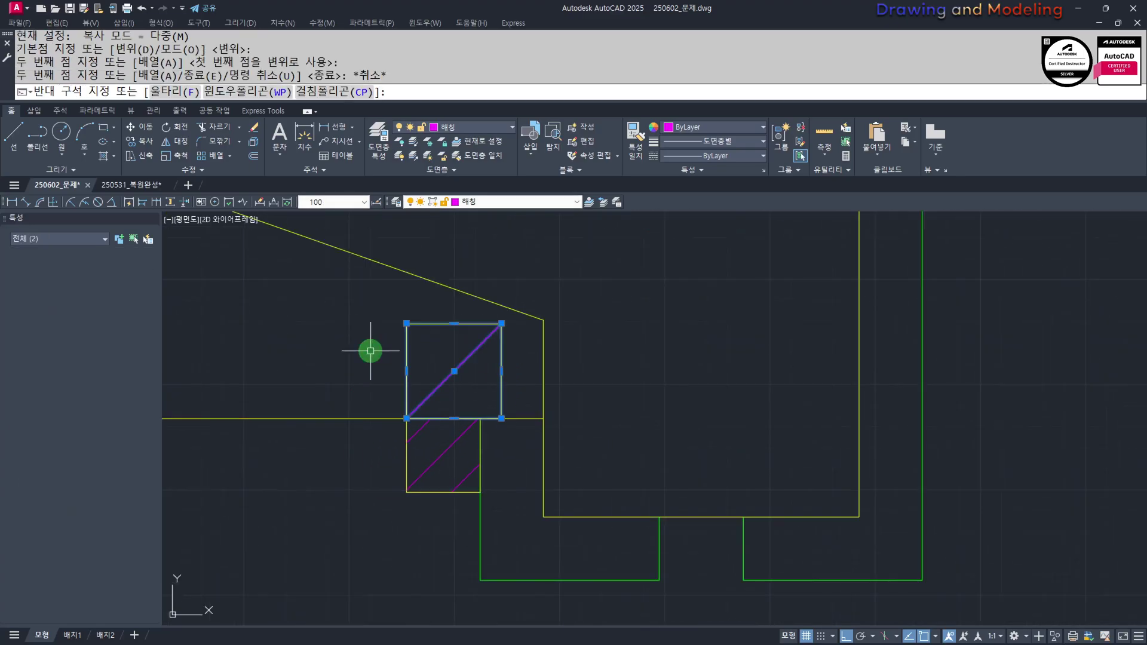
{"action": "middle_click_drag", "start_coordinate": [329, 381], "coordinate": [388, 402]}
{"action": "type", "text": "m"}
{"action": "key", "text": "space"}
{"action": "left_click", "coordinate": [292, 397]}
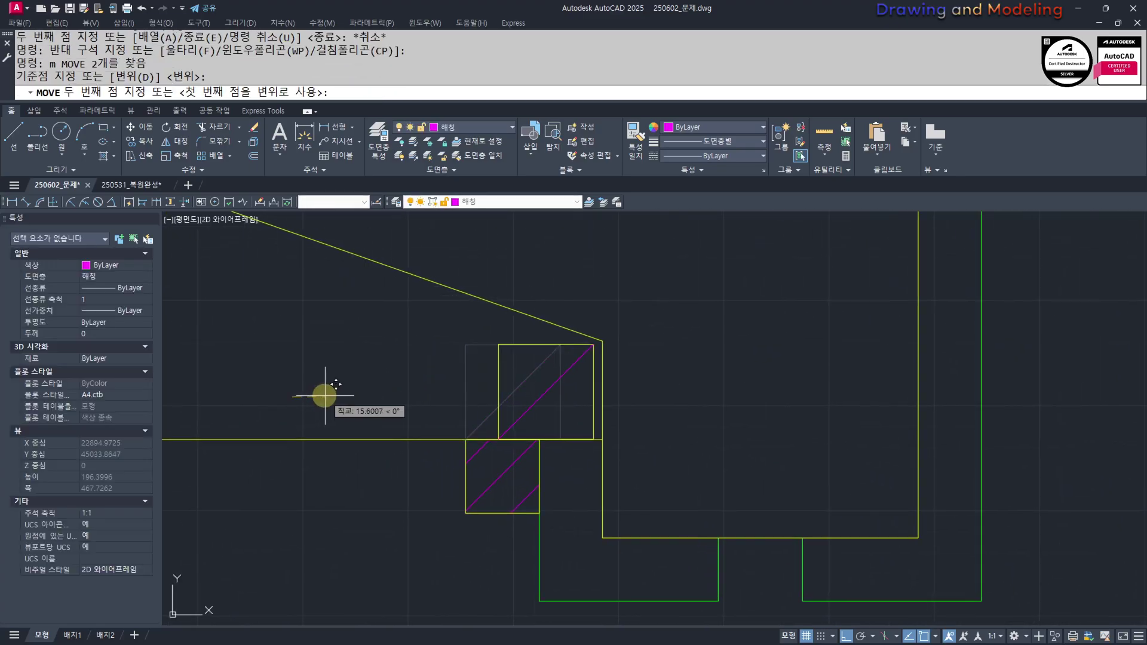
{"action": "type", "text": "20"}
{"action": "key", "text": "Return"}
{"action": "scroll", "coordinate": [687, 483], "scroll_direction": "down", "scroll_amount": 4}
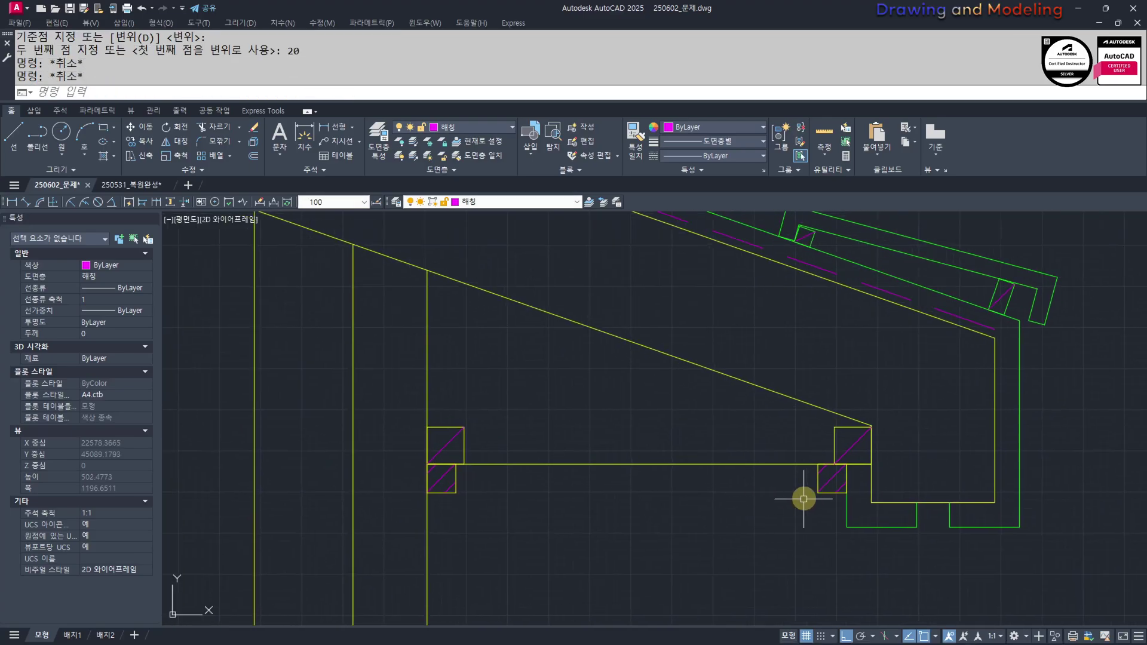
Draw horizontal lines joining the top corners of the two upper squares and the bottom corners of the two lower squares
{"action": "left_click", "coordinate": [835, 426]}
{"action": "key", "text": "Escape"}
{"action": "key", "text": "Escape"}
{"action": "key", "text": "space"}
{"action": "left_click", "coordinate": [818, 492]}
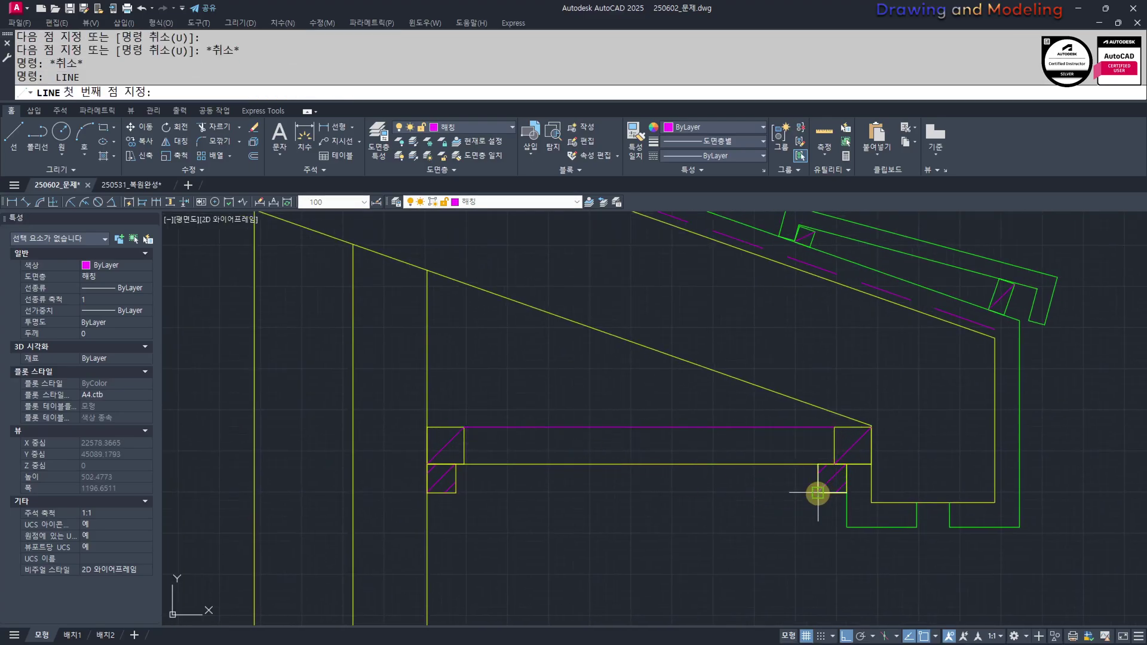
{"action": "key", "text": "Escape"}
{"action": "key", "text": "Escape"}
{"action": "middle_click_drag", "start_coordinate": [788, 518], "coordinate": [777, 539]}
Match the line between the lower squares to the properties of the green eave board
{"action": "left_click", "coordinate": [837, 542]}
{"action": "left_click", "coordinate": [709, 542]}
{"action": "left_click", "coordinate": [674, 503]}
{"action": "key", "text": "Escape"}
{"action": "key", "text": "space"}
{"action": "double_click", "coordinate": [702, 463]}
{"action": "key", "text": "Escape"}
{"action": "key", "text": "Escape"}
Put the line between the upper squares on the cyan line layer
{"action": "left_click", "coordinate": [619, 422]}
{"action": "left_click", "coordinate": [565, 467]}
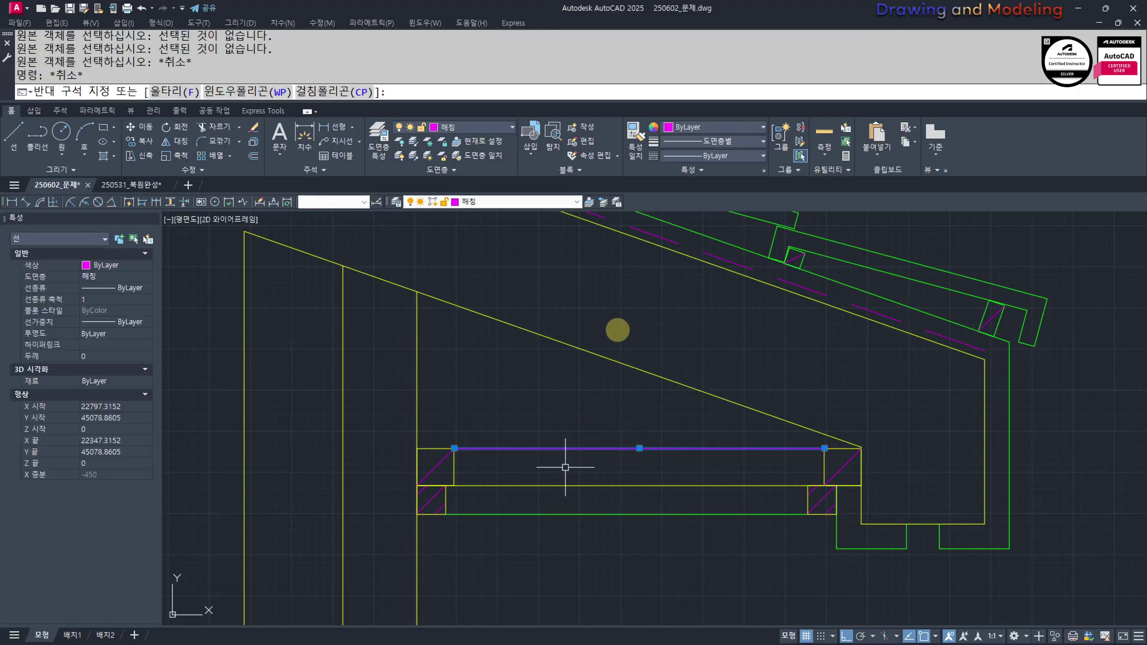
{"action": "left_click", "coordinate": [577, 202]}
{"action": "left_click", "coordinate": [487, 338]}
{"action": "key", "text": "Escape"}
{"action": "key", "text": "Escape"}
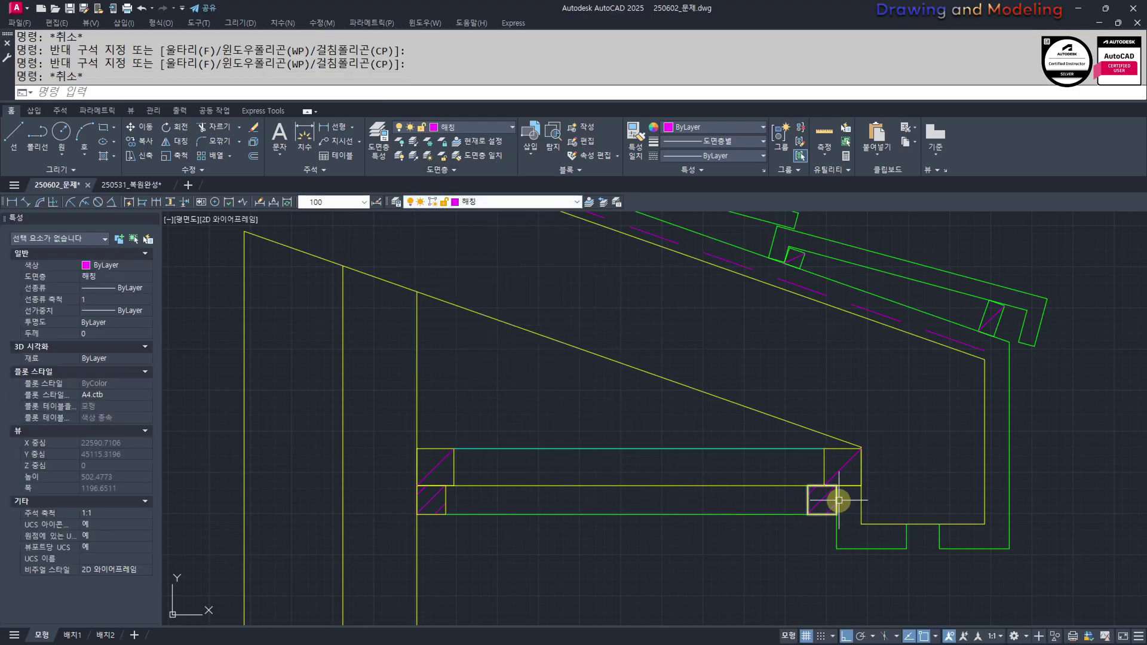
{"action": "scroll", "coordinate": [834, 459], "scroll_direction": "up", "scroll_amount": 4}
{"action": "left_click", "coordinate": [868, 502]}
{"action": "left_click", "coordinate": [724, 458]}
{"action": "left_click", "coordinate": [725, 457]}
{"action": "left_click", "coordinate": [681, 423]}
{"action": "middle_click_drag", "start_coordinate": [680, 574], "coordinate": [626, 433]}
{"action": "left_click", "coordinate": [735, 491]}
{"action": "left_click", "coordinate": [602, 386]}
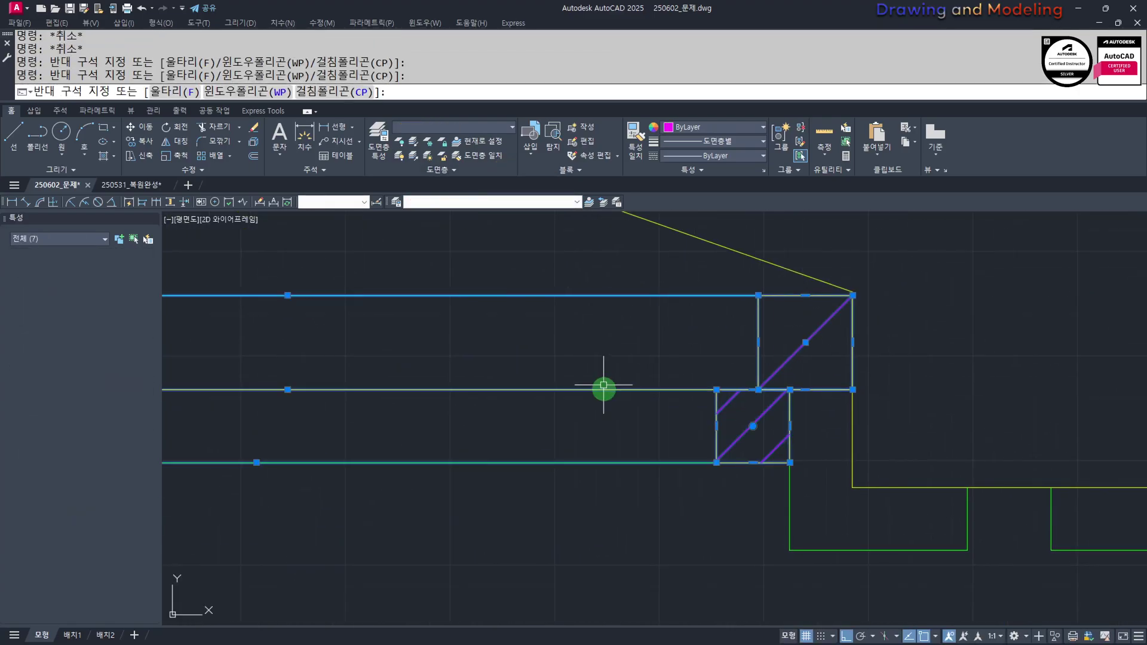
{"action": "middle_click_drag", "start_coordinate": [835, 408], "coordinate": [806, 441]}
{"action": "scroll", "coordinate": [808, 440], "scroll_direction": "up", "scroll_amount": 3}
{"action": "scroll", "coordinate": [507, 445], "scroll_direction": "down", "scroll_amount": 3}
{"action": "middle_click_drag", "start_coordinate": [508, 446], "coordinate": [802, 450]}
{"action": "type", "text": "cc"}
{"action": "key", "text": "Escape"}
{"action": "key", "text": "Escape"}
Copy the eave-side squares, their hatches and the cyan and green lines to where the interior ceiling line meets the wall
{"action": "left_click", "coordinate": [812, 536]}
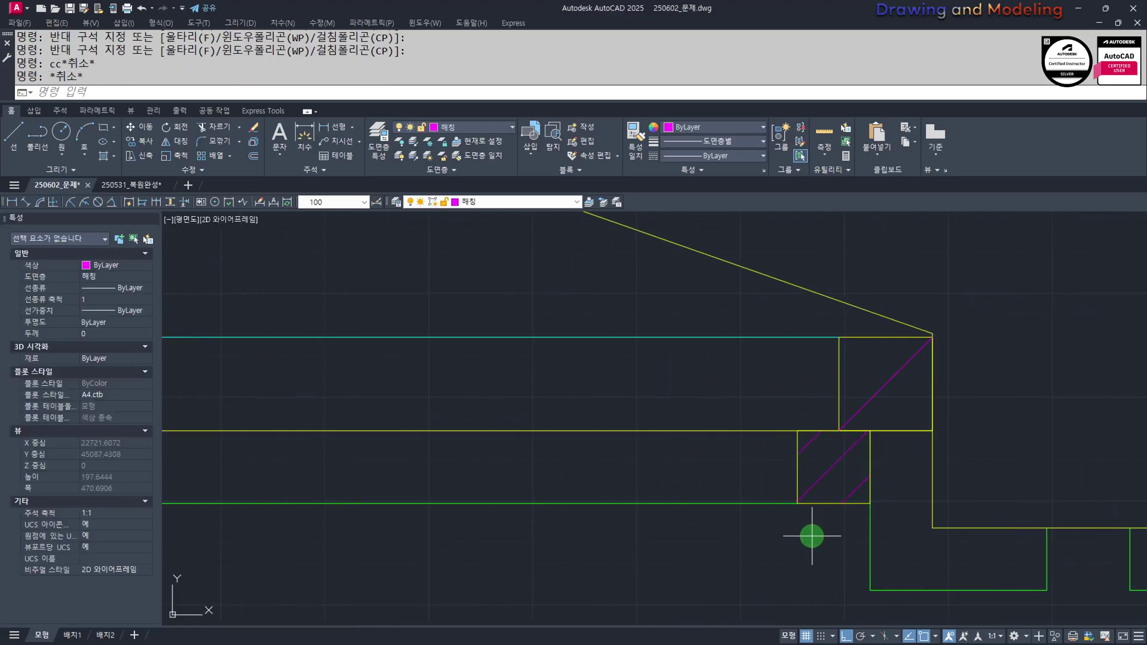
{"action": "left_click", "coordinate": [776, 475]}
{"action": "left_click", "coordinate": [882, 407]}
{"action": "left_click", "coordinate": [818, 379]}
{"action": "left_click", "coordinate": [786, 356]}
{"action": "left_click", "coordinate": [743, 316]}
{"action": "type", "text": "cc"}
{"action": "key", "text": "space"}
{"action": "left_click", "coordinate": [932, 431]}
{"action": "scroll", "coordinate": [621, 426], "scroll_direction": "down", "scroll_amount": 6}
{"action": "middle_click_drag", "start_coordinate": [440, 486], "coordinate": [823, 242]}
{"action": "scroll", "coordinate": [757, 323], "scroll_direction": "down", "scroll_amount": 2}
{"action": "middle_click_drag", "start_coordinate": [665, 441], "coordinate": [672, 394]}
{"action": "scroll", "coordinate": [673, 505], "scroll_direction": "up", "scroll_amount": 2}
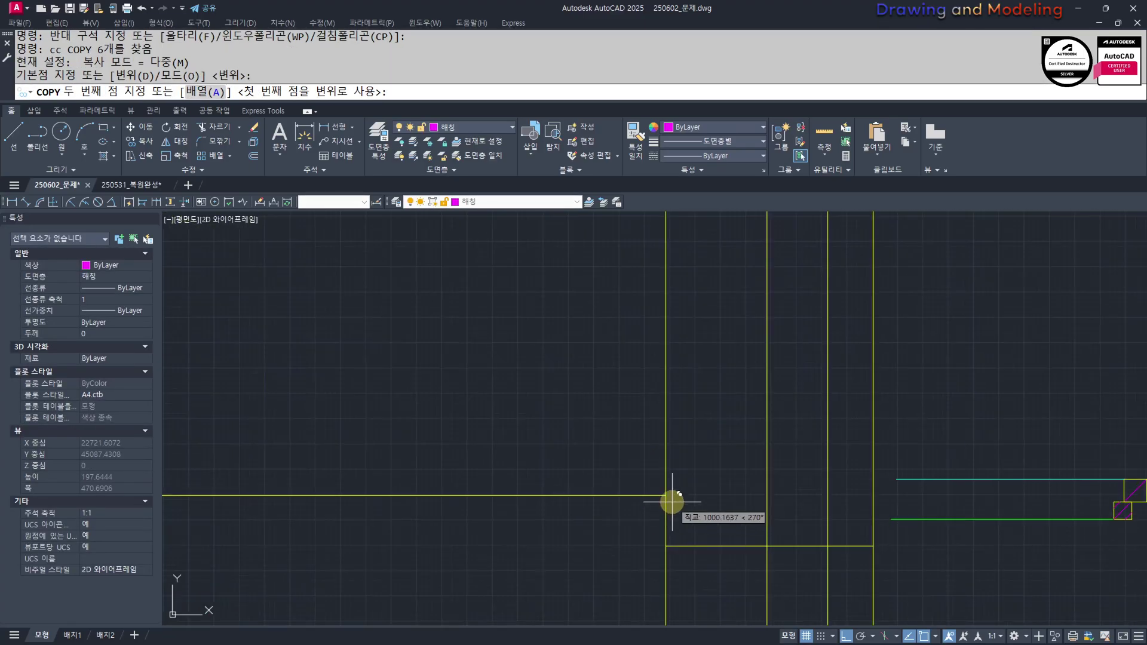
{"action": "left_click", "coordinate": [667, 495]}
{"action": "key", "text": "Escape"}
{"action": "key", "text": "Escape"}
Try moving the copied lower square, its hatch and the green line 20 toward the wall
{"action": "scroll", "coordinate": [631, 517], "scroll_direction": "up", "scroll_amount": 4}
{"action": "left_click", "coordinate": [705, 520]}
{"action": "left_click", "coordinate": [579, 472]}
{"action": "middle_click_drag", "start_coordinate": [595, 571], "coordinate": [579, 525]}
{"action": "type", "text": "m"}
{"action": "key", "text": "space"}
{"action": "left_click", "coordinate": [460, 521]}
{"action": "type", "text": "20"}
{"action": "key", "text": "Return"}
{"action": "key", "text": "Escape"}
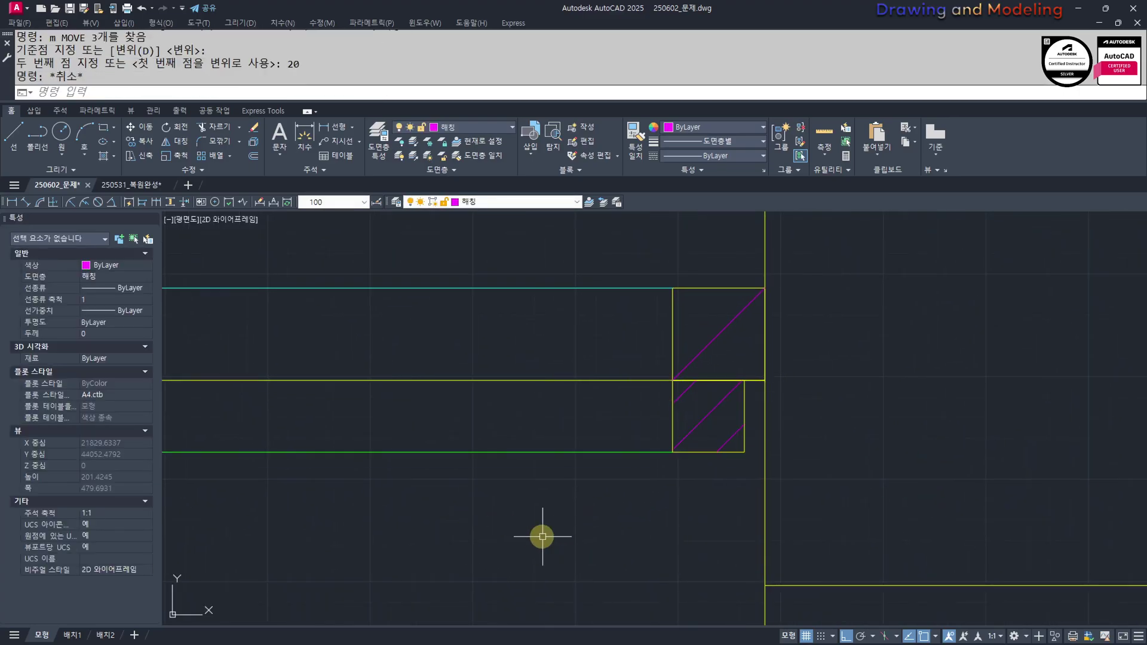
Move the copied lower square, its hatch and the green line 10 toward the wall
{"action": "middle_click_drag", "start_coordinate": [698, 531], "coordinate": [702, 536]}
{"action": "type", "text": "m"}
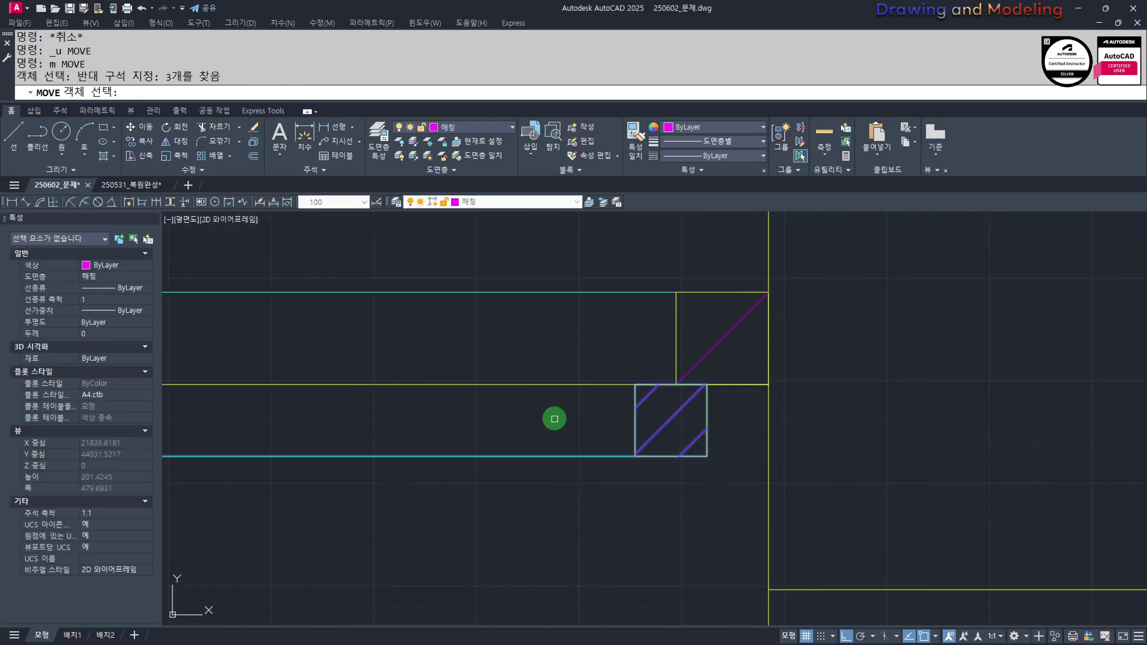
{"action": "key", "text": "Return"}
{"action": "left_click", "coordinate": [495, 547]}
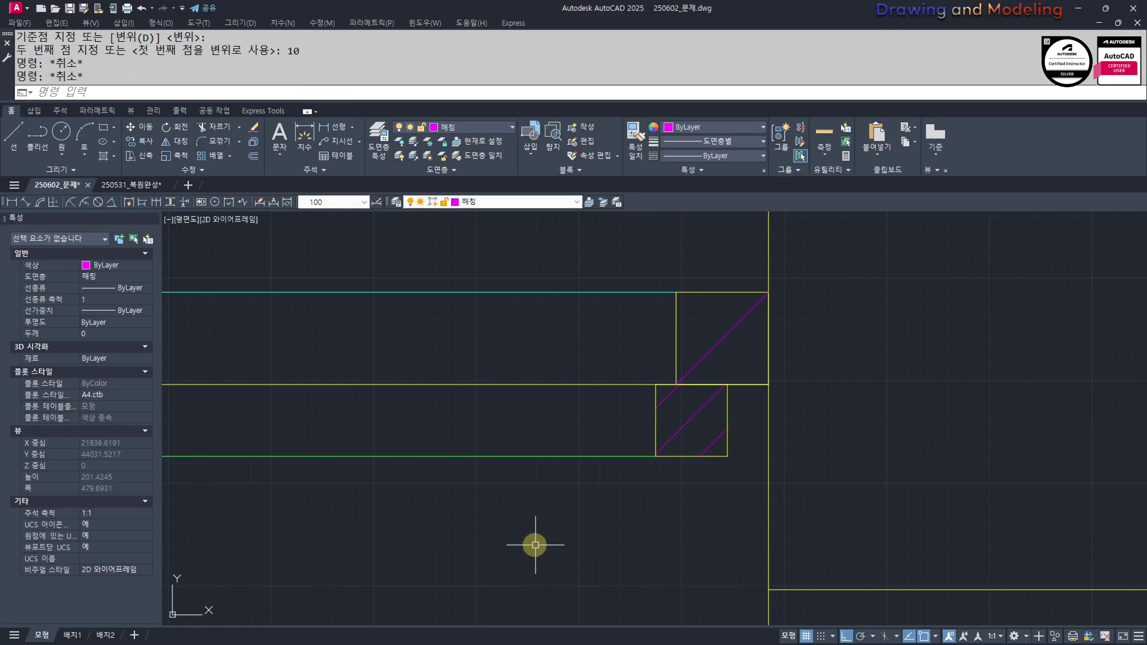
Offset the interior wall line into the room so it meets the outer edge of the lower square
{"action": "type", "text": "o"}
{"action": "key", "text": "Return"}
{"action": "type", "text": "2"}
{"action": "left_click", "coordinate": [770, 473]}
{"action": "left_click", "coordinate": [707, 502]}
{"action": "middle_click_drag", "start_coordinate": [538, 397], "coordinate": [546, 470]}
{"action": "key", "text": "Escape"}
Trim the part of the offset wall line that extends above the ceiling line
{"action": "type", "text": "tr"}
{"action": "key", "text": "space"}
{"action": "left_click", "coordinate": [627, 478]}
{"action": "left_click", "coordinate": [579, 432]}
{"action": "key", "text": "space"}
{"action": "left_click", "coordinate": [756, 272]}
{"action": "left_click", "coordinate": [668, 326]}
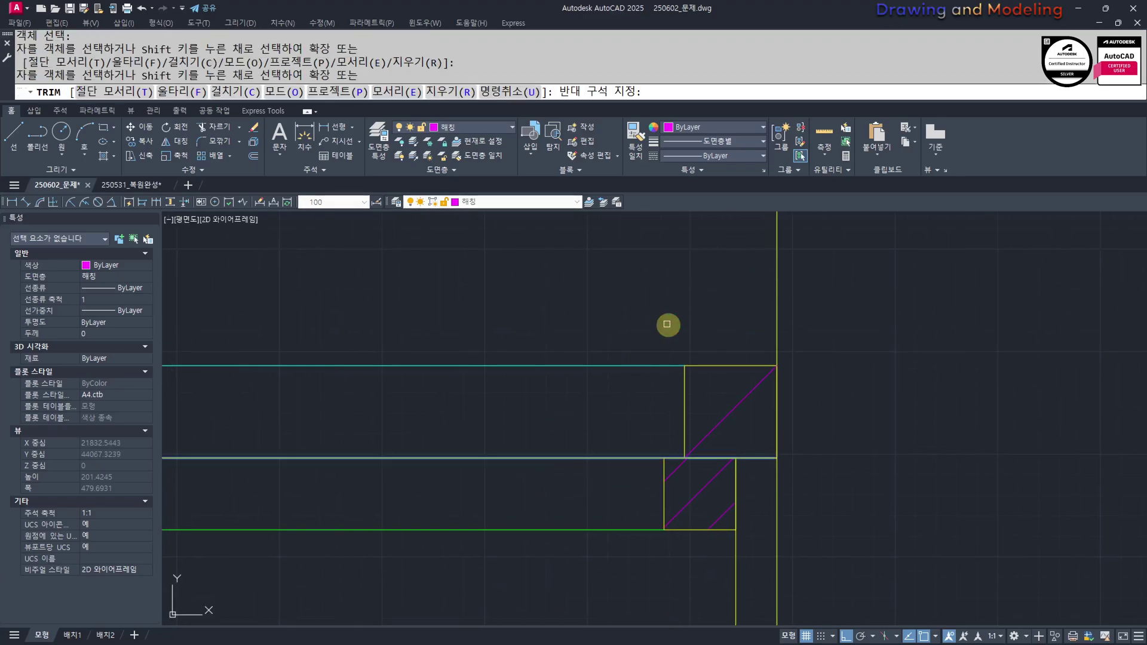
{"action": "key", "text": "Escape"}
{"action": "key", "text": "Escape"}
Match the trimmed wall finish line to the properties of the green finish lines
{"action": "scroll", "coordinate": [687, 371], "scroll_direction": "down", "scroll_amount": 6}
{"action": "middle_click_drag", "start_coordinate": [683, 428], "coordinate": [677, 372]}
{"action": "scroll", "coordinate": [676, 371], "scroll_direction": "up", "scroll_amount": 4}
{"action": "type", "text": "mm"}
{"action": "left_click", "coordinate": [667, 331]}
{"action": "left_click", "coordinate": [670, 340]}
{"action": "left_click", "coordinate": [766, 376]}
{"action": "left_click", "coordinate": [741, 403]}
{"action": "key", "text": "Escape"}
{"action": "key", "text": "Escape"}
Mirror the two interior ceiling squares and their hatches about a vertical axis through the ceiling line's midpoint, keeping the originals
{"action": "scroll", "coordinate": [418, 411], "scroll_direction": "down", "scroll_amount": 2}
{"action": "middle_click_drag", "start_coordinate": [386, 412], "coordinate": [777, 458]}
{"action": "scroll", "coordinate": [747, 458], "scroll_direction": "down", "scroll_amount": 6}
{"action": "middle_click_drag", "start_coordinate": [599, 457], "coordinate": [625, 476]}
{"action": "scroll", "coordinate": [797, 473], "scroll_direction": "up", "scroll_amount": 4}
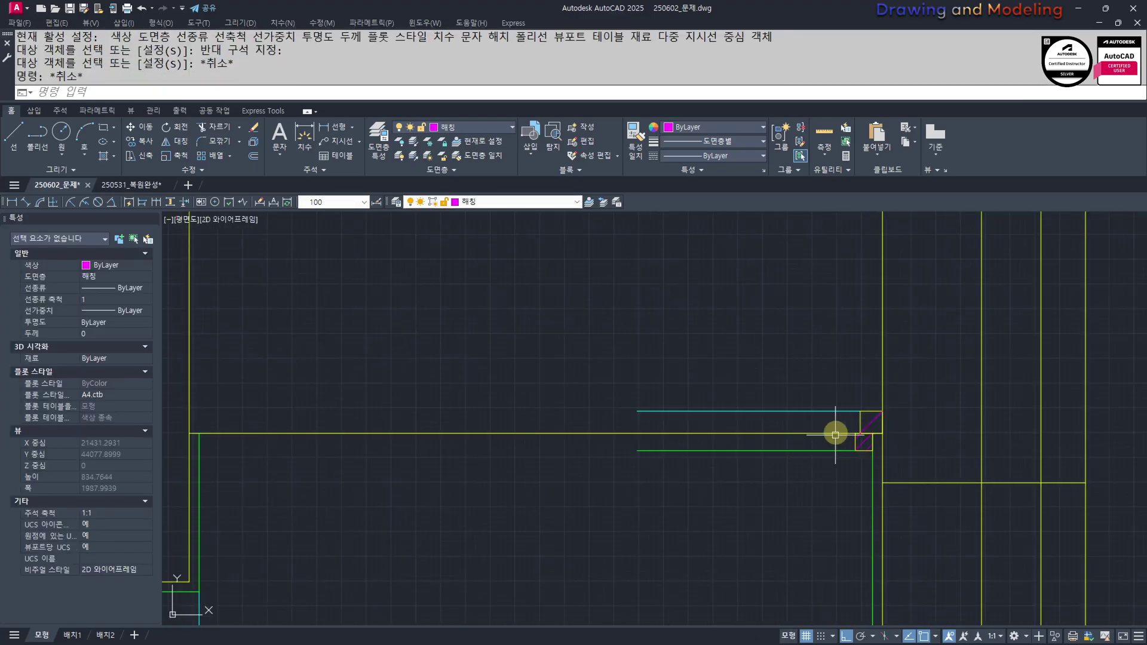
{"action": "left_click_drag", "start_coordinate": [823, 356], "coordinate": [824, 356]}
{"action": "left_click", "coordinate": [823, 356]}
{"action": "left_click", "coordinate": [924, 471]}
{"action": "middle_click_drag", "start_coordinate": [832, 457], "coordinate": [785, 456]}
{"action": "scroll", "coordinate": [896, 459], "scroll_direction": "down", "scroll_amount": 4}
{"action": "scroll", "coordinate": [724, 454], "scroll_direction": "down", "scroll_amount": 2}
{"action": "scroll", "coordinate": [716, 455], "scroll_direction": "up", "scroll_amount": 2}
{"action": "type", "text": "mi"}
{"action": "key", "text": "Return"}
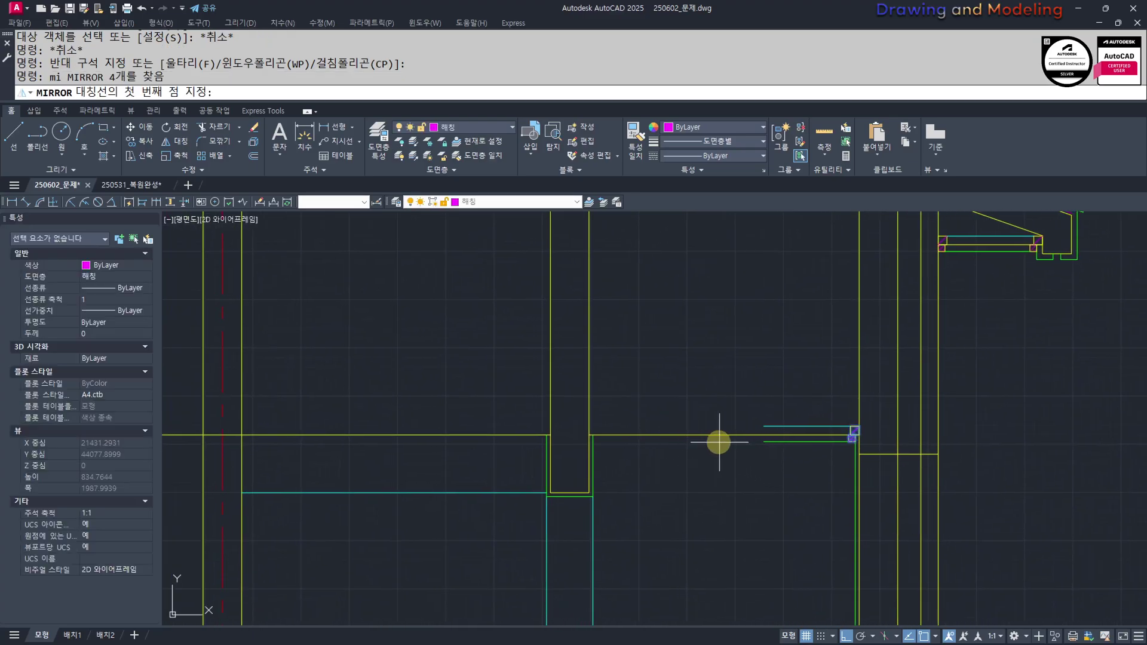
{"action": "left_click", "coordinate": [718, 434]}
{"action": "left_click", "coordinate": [727, 341]}
{"action": "key", "text": "Return"}
{"action": "key", "text": "Escape"}
{"action": "key", "text": "Escape"}
Replace the mirrored upper square's hatch with a diagonal line from its lower-left corner to its upper-right corner
{"action": "scroll", "coordinate": [589, 438], "scroll_direction": "up", "scroll_amount": 5}
{"action": "left_click", "coordinate": [656, 342]}
{"action": "type", "text": "e"}
{"action": "key", "text": "Return"}
{"action": "middle_click_drag", "start_coordinate": [710, 367], "coordinate": [662, 412]}
{"action": "type", "text": "l"}
{"action": "key", "text": "Return"}
{"action": "left_click", "coordinate": [598, 427]}
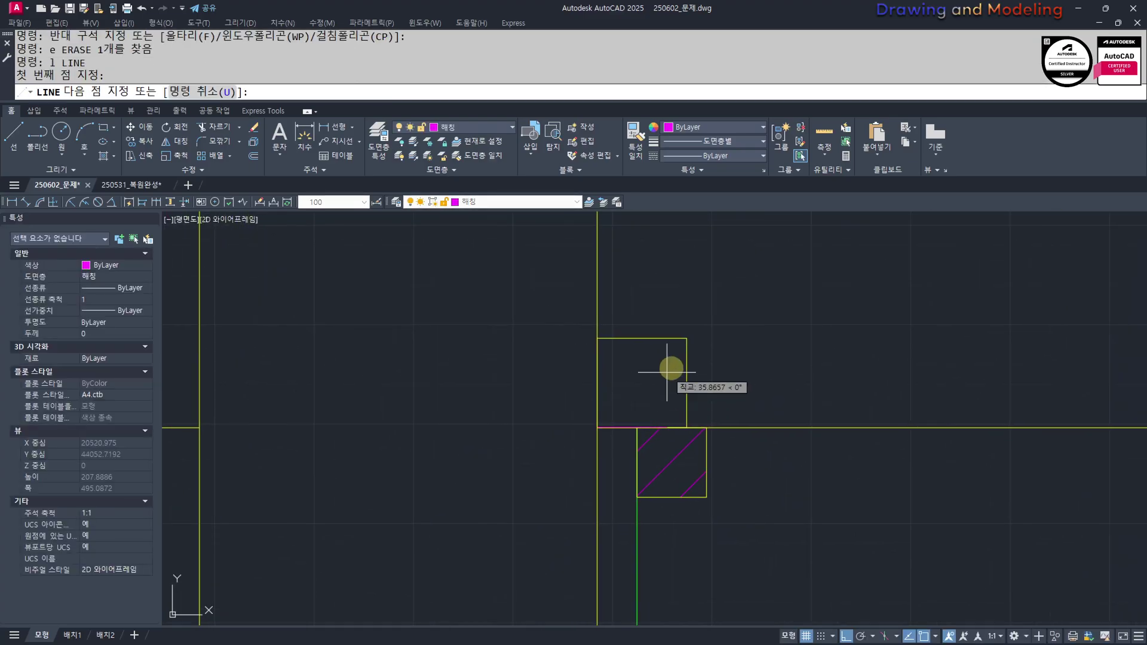
{"action": "left_click", "coordinate": [687, 338]}
{"action": "key", "text": "Escape"}
Extend the cyan and green ceiling finish lines to the mirrored squares beside the middle wall
{"action": "middle_click_drag", "start_coordinate": [826, 462], "coordinate": [595, 450]}
{"action": "scroll", "coordinate": [595, 450], "scroll_direction": "down", "scroll_amount": 3}
{"action": "type", "text": "ex"}
{"action": "key", "text": "Return"}
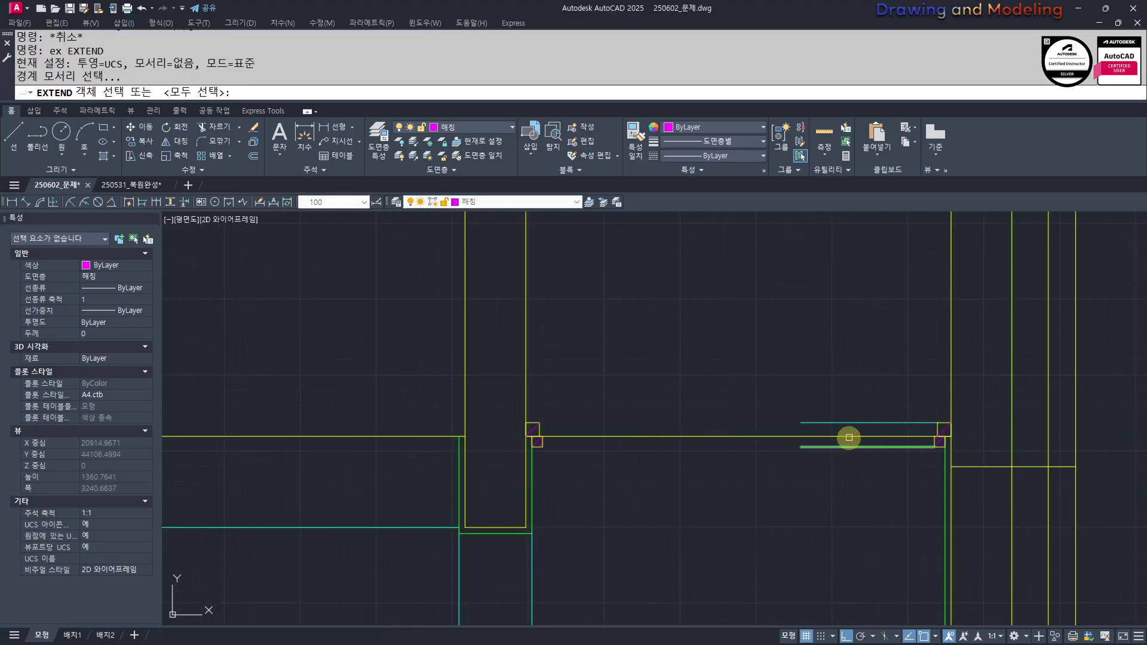
{"action": "key", "text": "Return"}
{"action": "left_click", "coordinate": [832, 423]}
{"action": "left_click", "coordinate": [809, 412]}
{"action": "left_click", "coordinate": [814, 447]}
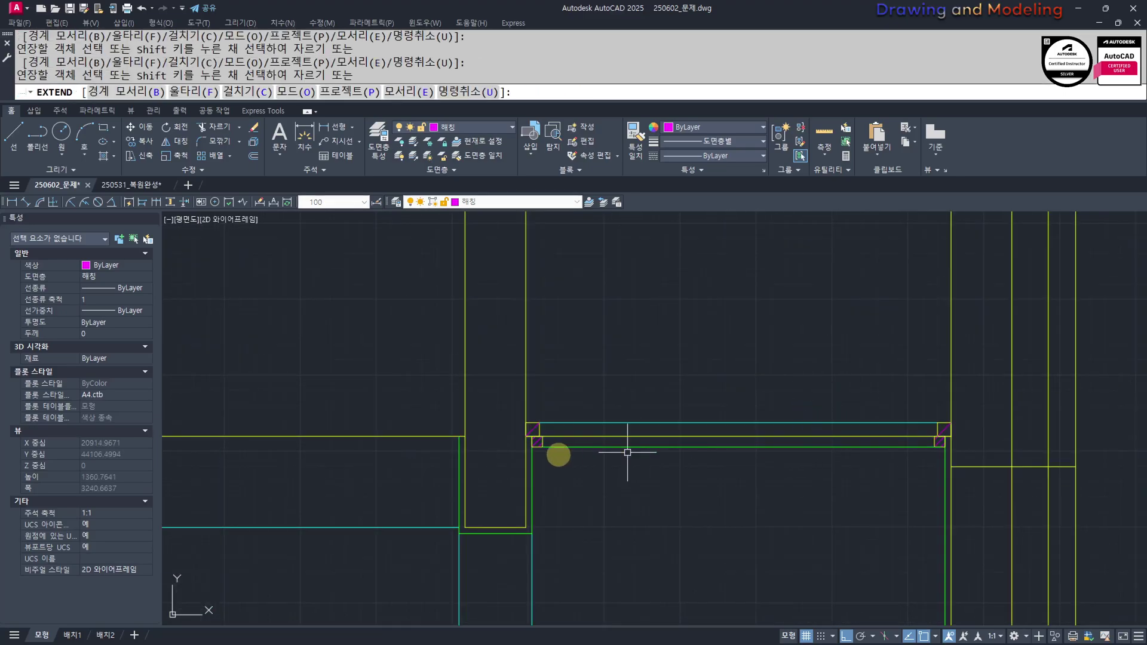
{"action": "key", "text": "Escape"}
{"action": "key", "text": "Escape"}
{"action": "scroll", "coordinate": [435, 397], "scroll_direction": "up", "scroll_amount": 4}
{"action": "left_click", "coordinate": [576, 396]}
{"action": "left_click", "coordinate": [791, 519]}
{"action": "scroll", "coordinate": [328, 483], "scroll_direction": "down", "scroll_amount": 4}
{"action": "key", "text": "Escape"}
{"action": "key", "text": "Escape"}
Copy the two hatched squares and finish lines from the ceiling's right end to the left face of the middle wall
{"action": "scroll", "coordinate": [887, 502], "scroll_direction": "up", "scroll_amount": 4}
{"action": "left_click", "coordinate": [775, 368]}
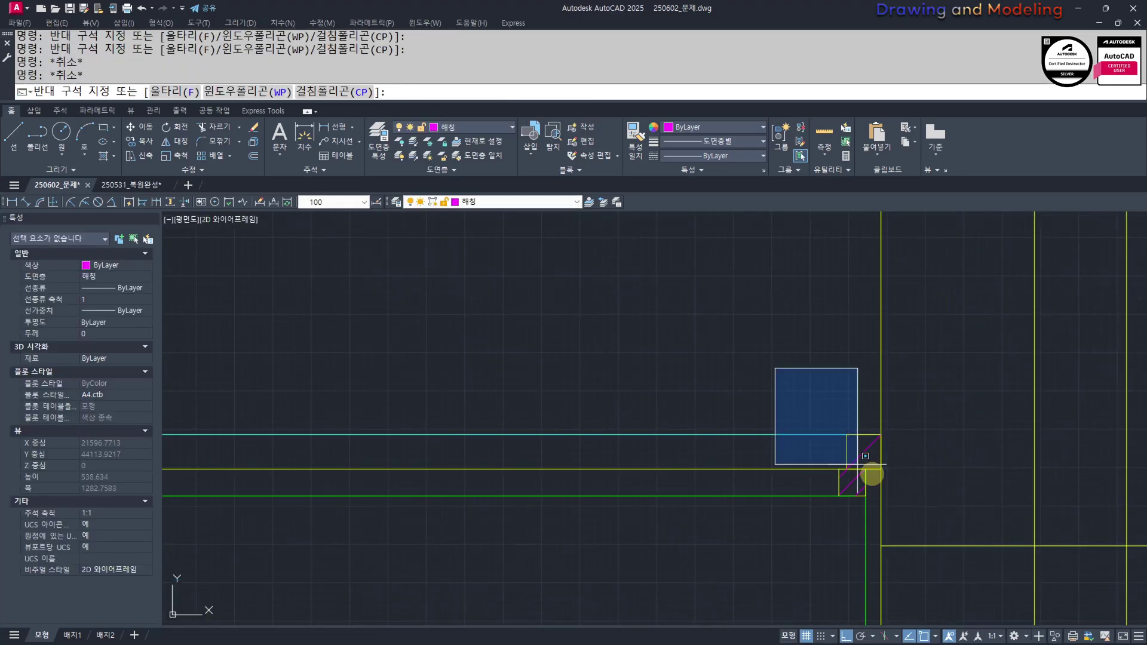
{"action": "left_click", "coordinate": [901, 517]}
{"action": "left_click", "coordinate": [786, 508]}
{"action": "left_click", "coordinate": [761, 477]}
{"action": "left_click", "coordinate": [786, 445]}
{"action": "left_click", "coordinate": [760, 423]}
{"action": "type", "text": "cc"}
{"action": "key", "text": "space"}
{"action": "left_click", "coordinate": [881, 469]}
{"action": "scroll", "coordinate": [589, 466], "scroll_direction": "down", "scroll_amount": 3}
{"action": "left_click", "coordinate": [507, 476]}
{"action": "key", "text": "Escape"}
{"action": "key", "text": "Escape"}
{"action": "scroll", "coordinate": [679, 505], "scroll_direction": "up", "scroll_amount": 3}
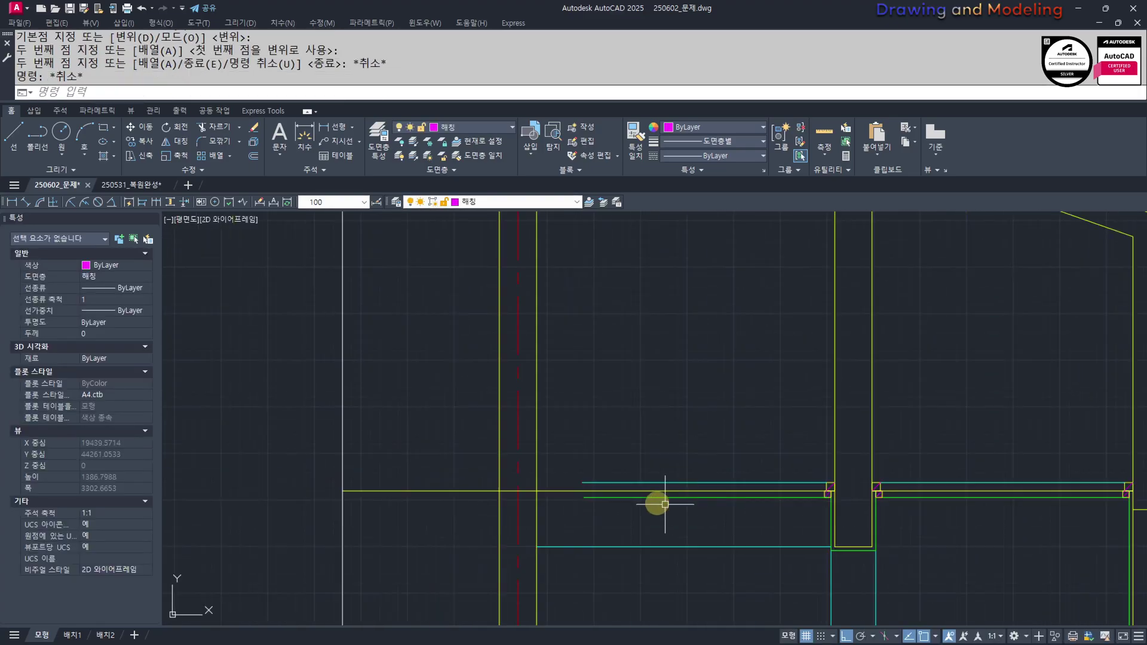
{"action": "type", "text": "ex"}
{"action": "key", "text": "Return"}
{"action": "key", "text": "Escape"}
{"action": "key", "text": "ctrl+z"}
{"action": "key", "text": "ctrl+x"}
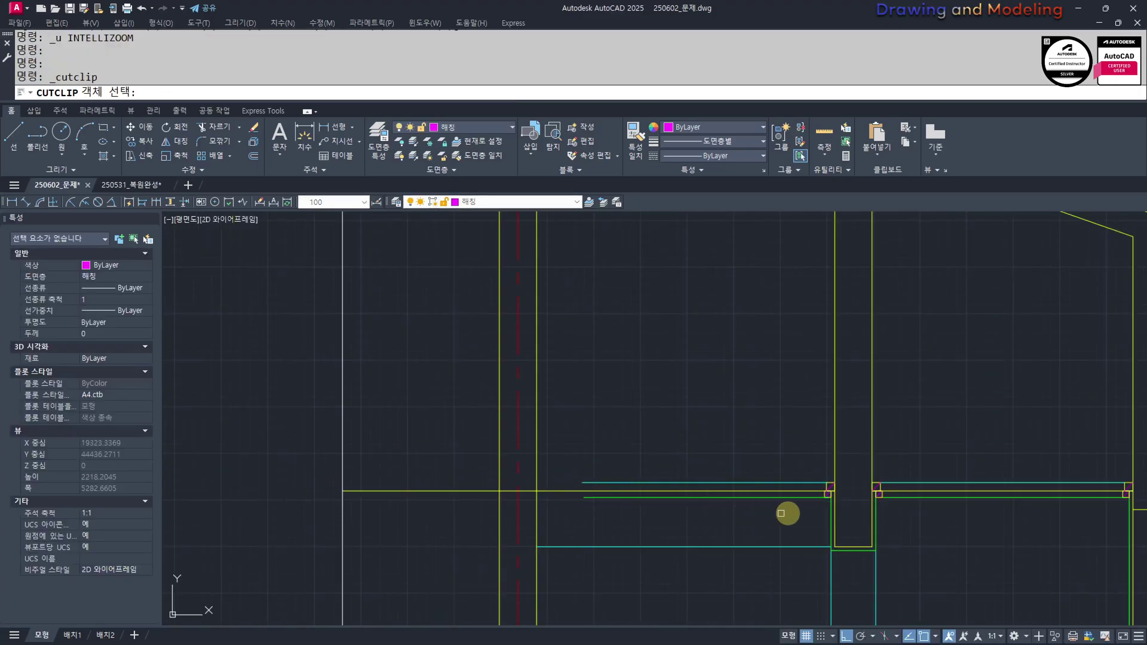
{"action": "key", "text": "Escape"}
Copy the two hatched squares beside the middle wall's right face to the right face of the left wall, on the ceiling line
{"action": "middle_click_drag", "start_coordinate": [893, 514], "coordinate": [751, 515]}
{"action": "scroll", "coordinate": [748, 511], "scroll_direction": "up", "scroll_amount": 2}
{"action": "left_click", "coordinate": [670, 405]}
{"action": "left_click", "coordinate": [740, 504]}
{"action": "scroll", "coordinate": [688, 472], "scroll_direction": "up", "scroll_amount": 2}
{"action": "type", "text": "cc"}
{"action": "key", "text": "Return"}
{"action": "left_click", "coordinate": [745, 463]}
{"action": "scroll", "coordinate": [744, 466], "scroll_direction": "down", "scroll_amount": 3}
{"action": "middle_click_drag", "start_coordinate": [744, 466], "coordinate": [522, 458]}
{"action": "scroll", "coordinate": [909, 476], "scroll_direction": "up", "scroll_amount": 2}
{"action": "key", "text": "Escape"}
Extend the left room's cyan and green ceiling finish lines to the squares at the left wall
{"action": "type", "text": "e"}
{"action": "left_click", "coordinate": [740, 408]}
{"action": "left_click", "coordinate": [796, 512]}
{"action": "left_click", "coordinate": [738, 470]}
{"action": "key", "text": "Escape"}
{"action": "key", "text": "Escape"}
Copy the ceiling squares, lower hatch and finish lines from the left room's right end to the left wall's outer face
{"action": "scroll", "coordinate": [564, 477], "scroll_direction": "down", "scroll_amount": 2}
{"action": "middle_click_drag", "start_coordinate": [896, 483], "coordinate": [561, 485]}
{"action": "scroll", "coordinate": [664, 478], "scroll_direction": "up", "scroll_amount": 4}
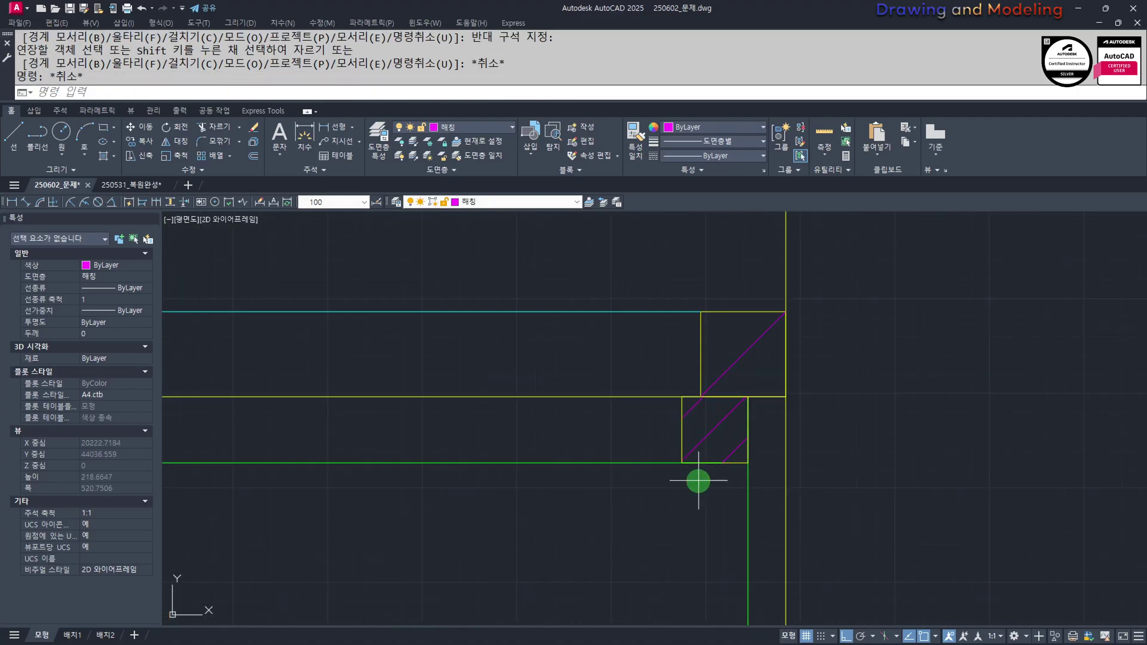
{"action": "left_click", "coordinate": [698, 481]}
{"action": "left_click", "coordinate": [687, 448]}
{"action": "left_click", "coordinate": [784, 358]}
{"action": "left_click", "coordinate": [626, 288]}
{"action": "left_click", "coordinate": [663, 304]}
{"action": "left_click", "coordinate": [729, 274]}
{"action": "left_click", "coordinate": [667, 322]}
{"action": "type", "text": "c"}
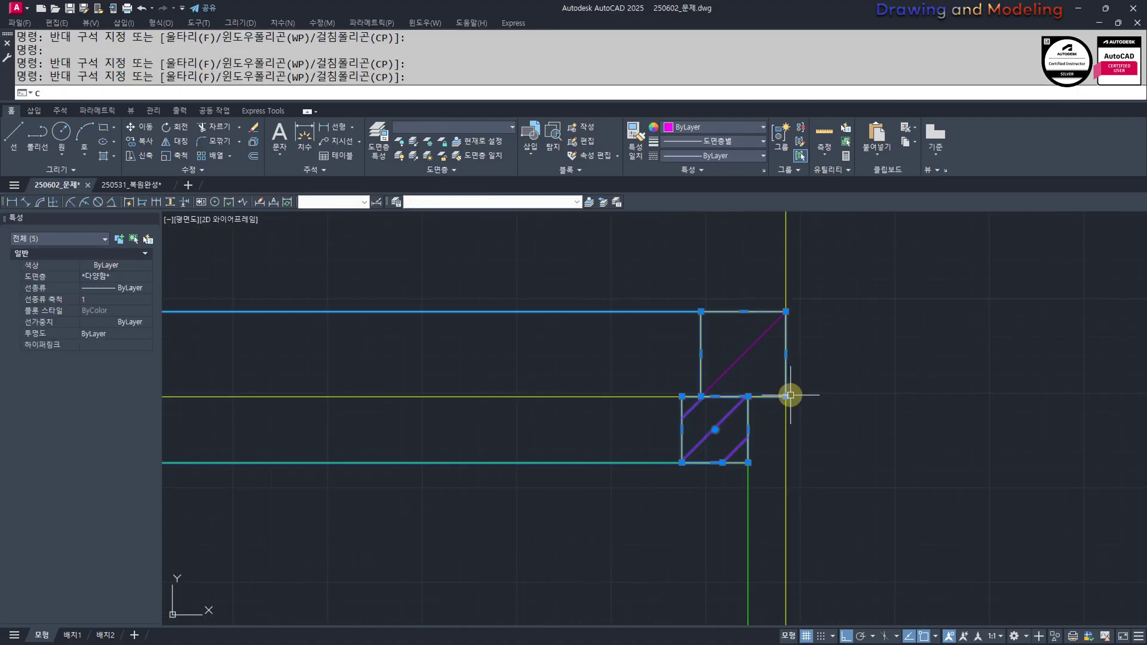
{"action": "type", "text": "c"}
{"action": "key", "text": "Return"}
{"action": "left_click", "coordinate": [790, 395]}
{"action": "scroll", "coordinate": [456, 441], "scroll_direction": "down", "scroll_amount": 4}
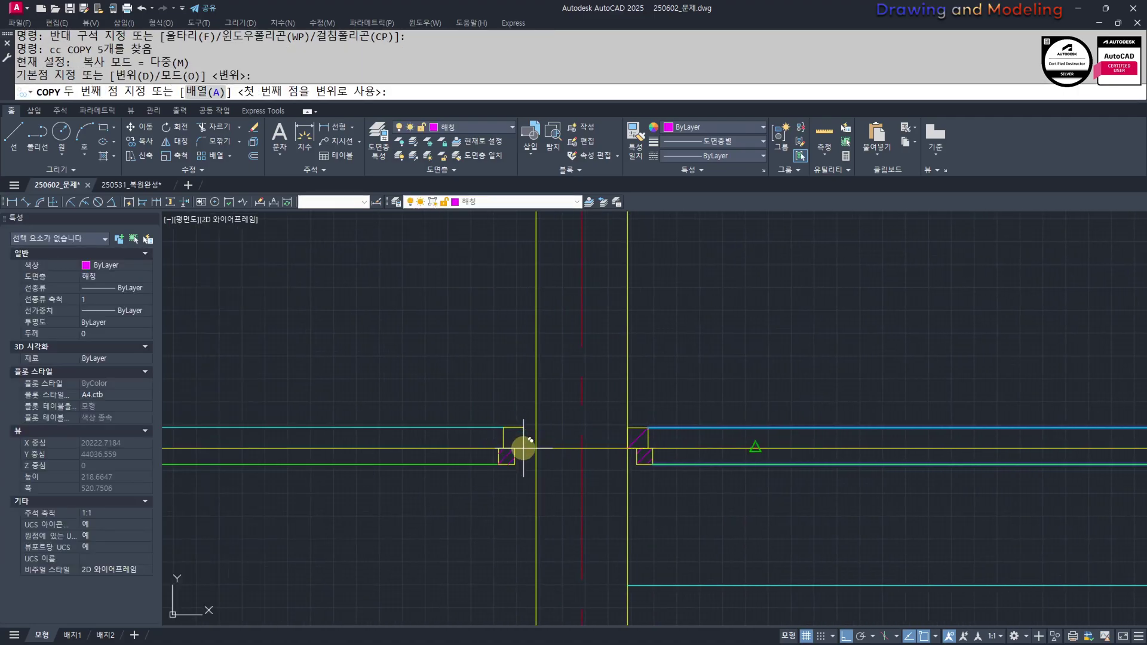
{"action": "key", "text": "Escape"}
{"action": "key", "text": "Escape"}
{"action": "scroll", "coordinate": [517, 529], "scroll_direction": "up", "scroll_amount": 2}
{"action": "type", "text": "o"}
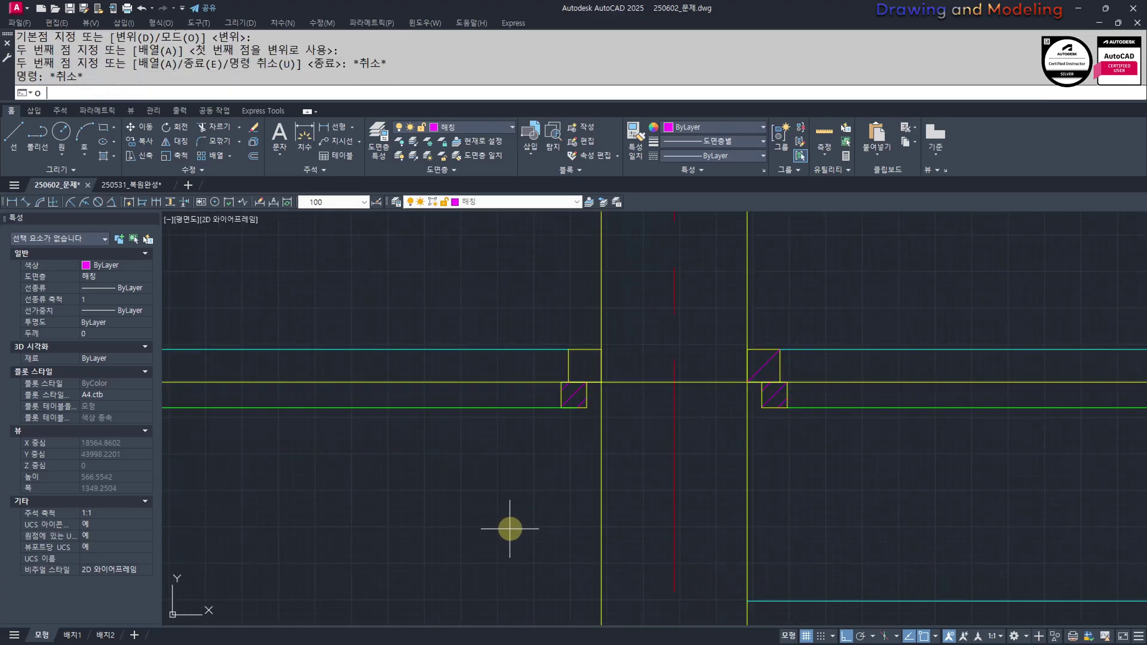
{"action": "key", "text": "Return"}
{"action": "type", "text": "200"}
{"action": "key", "text": "Return"}
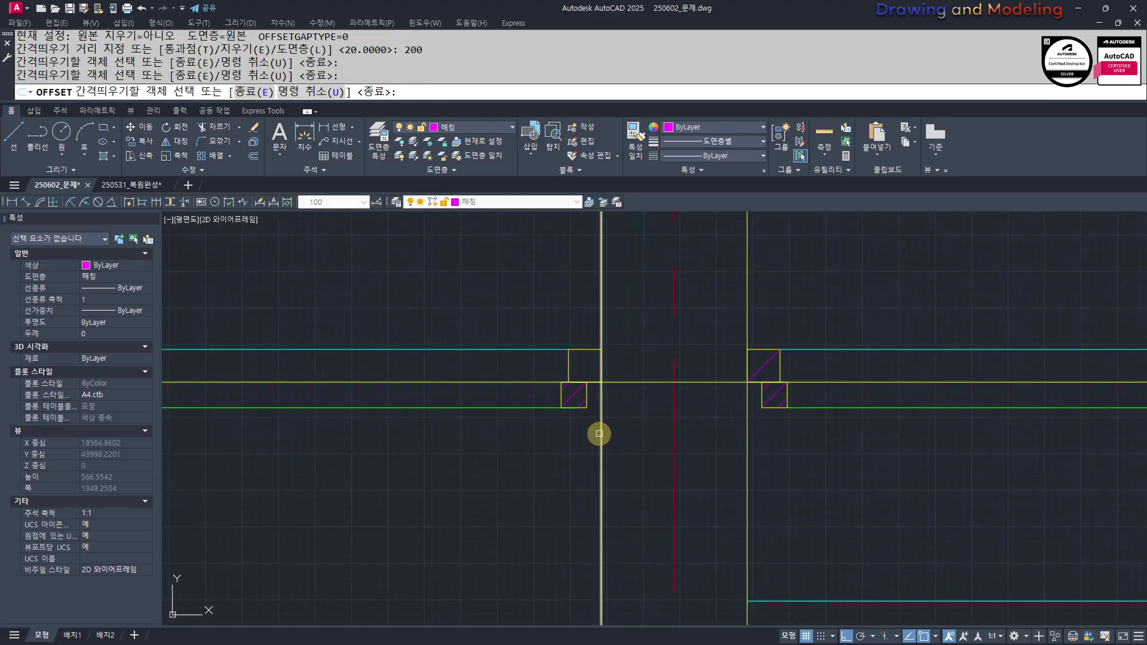
{"action": "left_click", "coordinate": [599, 434]}
{"action": "left_click", "coordinate": [598, 435]}
{"action": "key", "text": "ctrl+z"}
{"action": "key", "text": "Escape"}
{"action": "key", "text": "Escape"}
Offset both face lines of the left wall by 20, away from the wall on each side
{"action": "type", "text": "o"}
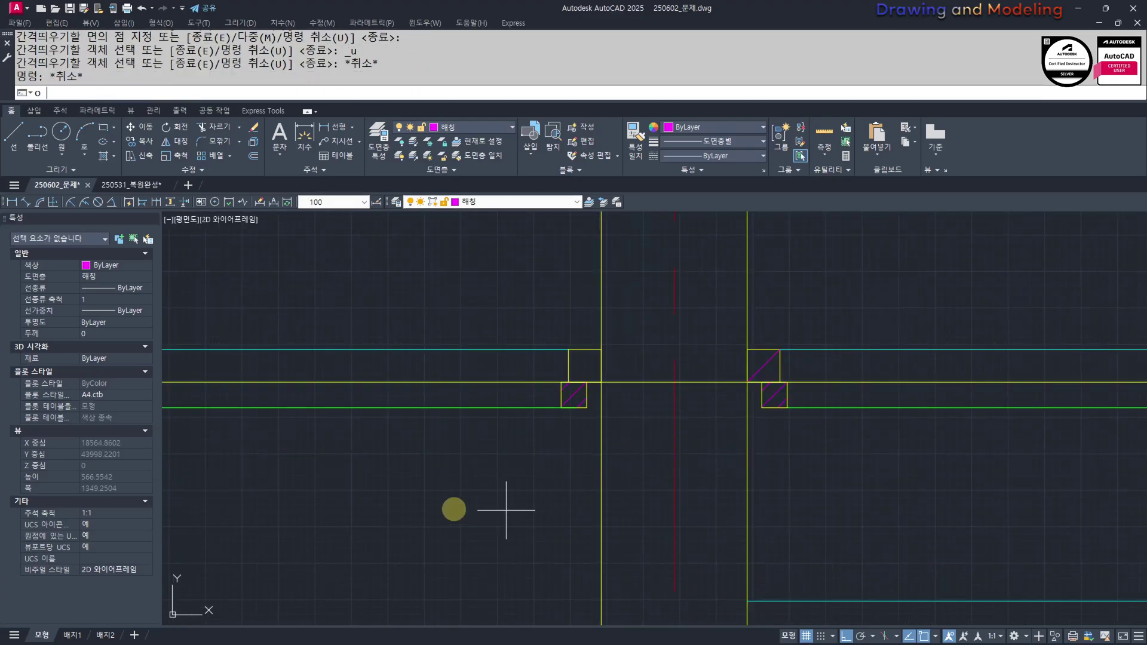
{"action": "key", "text": "Return"}
{"action": "type", "text": "20"}
{"action": "key", "text": "Return"}
{"action": "left_click", "coordinate": [602, 451]}
{"action": "left_click", "coordinate": [550, 466]}
{"action": "left_click", "coordinate": [747, 475]}
{"action": "left_click", "coordinate": [853, 461]}
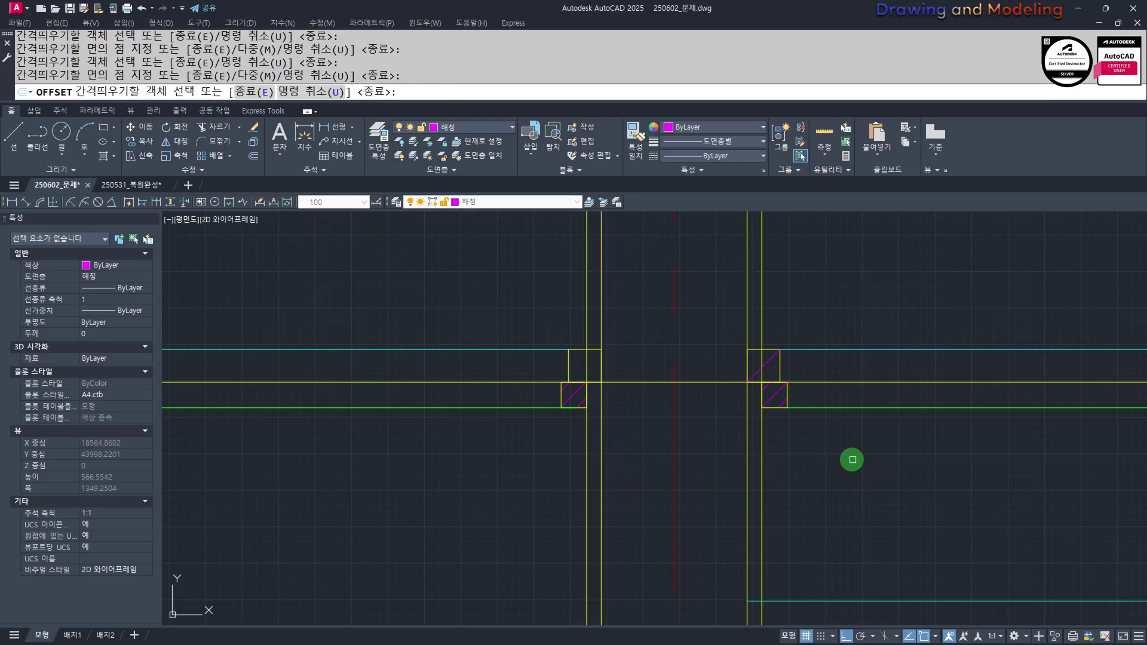
{"action": "key", "text": "Escape"}
{"action": "key", "text": "Escape"}
Match the two offset wall lines to the properties of the green ceiling finish line
{"action": "middle_click_drag", "start_coordinate": [813, 444], "coordinate": [834, 483]}
{"action": "type", "text": "mm"}
{"action": "key", "text": "Return"}
{"action": "left_click", "coordinate": [843, 443]}
{"action": "left_click", "coordinate": [840, 448]}
{"action": "left_click", "coordinate": [800, 480]}
{"action": "left_click", "coordinate": [771, 496]}
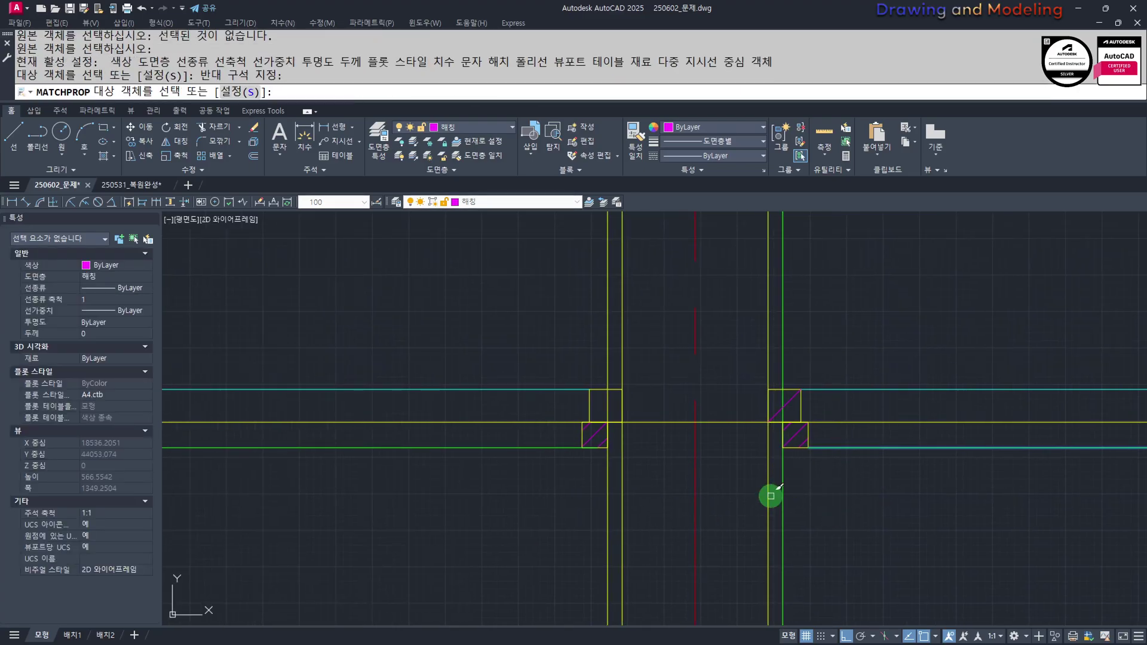
{"action": "left_click", "coordinate": [616, 488]}
{"action": "left_click", "coordinate": [548, 519]}
{"action": "key", "text": "Escape"}
{"action": "key", "text": "Escape"}
Trim the parts of both green wall finish lines that extend above the ceiling line
{"action": "scroll", "coordinate": [677, 406], "scroll_direction": "up", "scroll_amount": 2}
{"action": "type", "text": "tr"}
{"action": "key", "text": "Return"}
{"action": "left_click", "coordinate": [684, 463]}
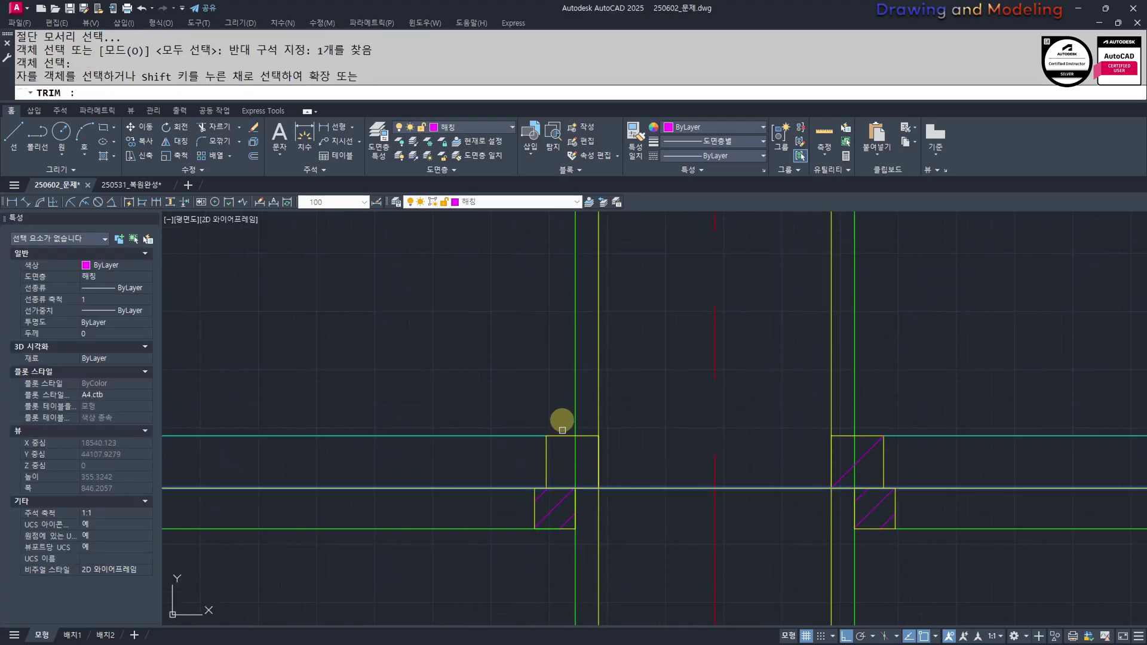
{"action": "left_click", "coordinate": [575, 406]}
{"action": "key", "text": "Escape"}
{"action": "key", "text": "Escape"}
Draw a diagonal line across the empty upper square at the left wall's outer face, starting from its lower-left corner
{"action": "scroll", "coordinate": [602, 479], "scroll_direction": "up", "scroll_amount": 2}
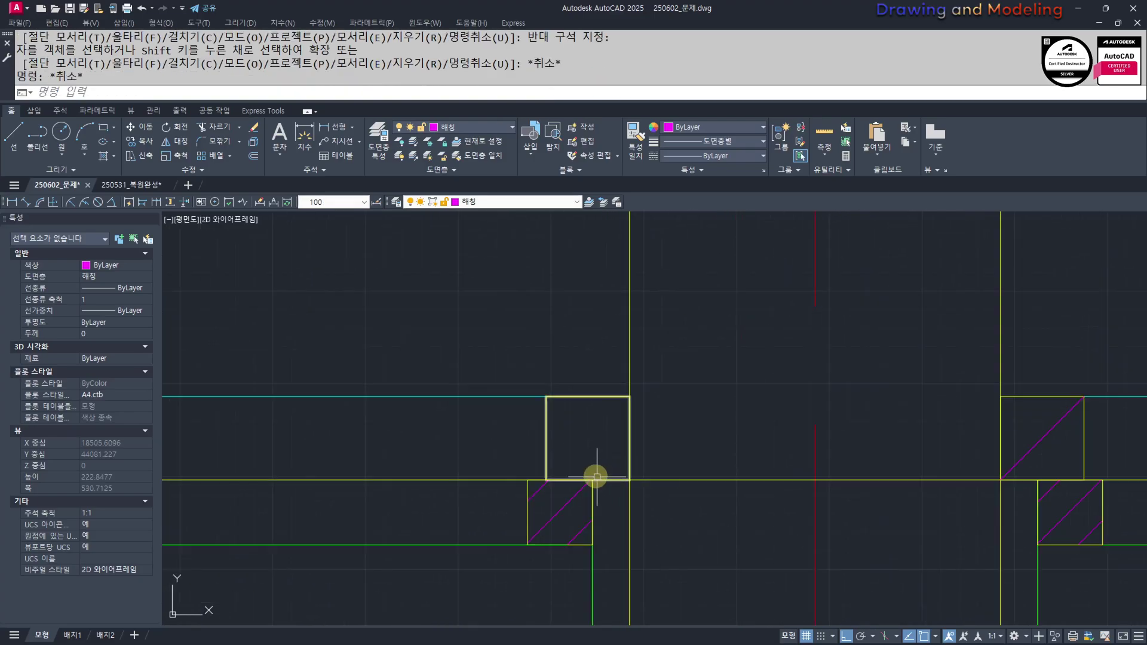
{"action": "type", "text": "l"}
{"action": "key", "text": "Return"}
{"action": "left_click", "coordinate": [549, 478]}
{"action": "key", "text": "Escape"}
{"action": "key", "text": "Escape"}
Trim the copied ceiling finish lines where they run past the drawing's left boundary line
{"action": "scroll", "coordinate": [666, 468], "scroll_direction": "down", "scroll_amount": 3}
{"action": "type", "text": "er"}
{"action": "key", "text": "Return"}
{"action": "left_click", "coordinate": [635, 318]}
{"action": "key", "text": "Return"}
{"action": "left_click", "coordinate": [486, 391]}
{"action": "key", "text": "Escape"}
{"action": "key", "text": "Escape"}
Array the right room's right-end upper square and its diagonal along the cyan ceiling line at a spacing of 450
{"action": "scroll", "coordinate": [537, 427], "scroll_direction": "down", "scroll_amount": 6}
{"action": "scroll", "coordinate": [550, 417], "scroll_direction": "up", "scroll_amount": 3}
{"action": "scroll", "coordinate": [787, 434], "scroll_direction": "up", "scroll_amount": 10}
{"action": "type", "text": "aq"}
{"action": "key", "text": "Return"}
{"action": "left_click", "coordinate": [658, 391]}
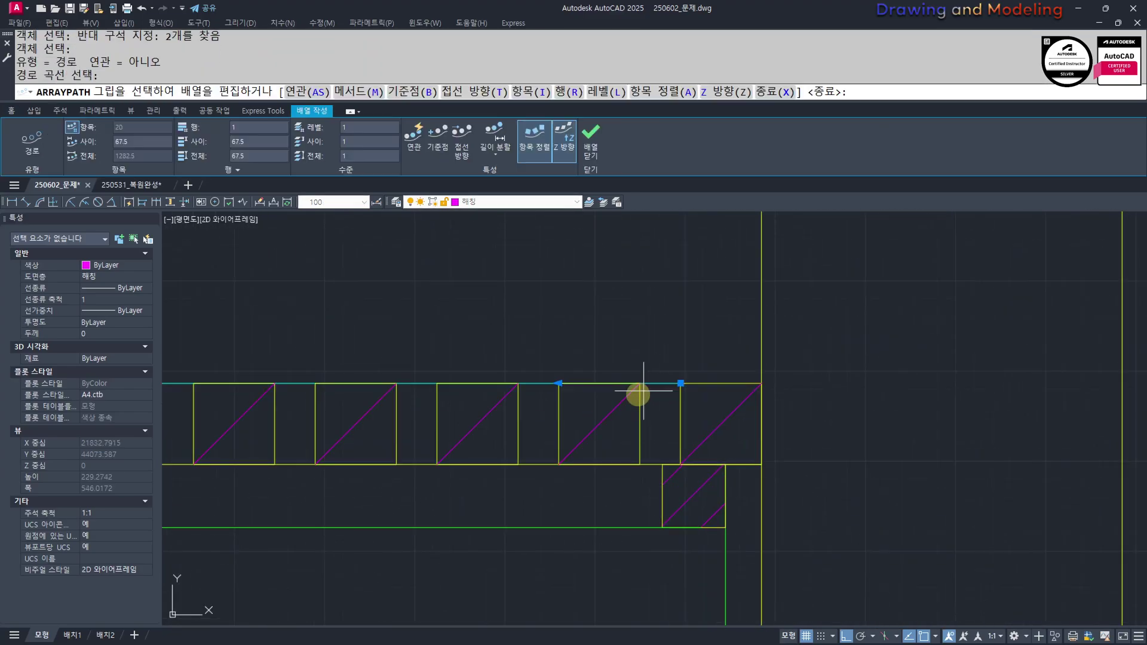
{"action": "scroll", "coordinate": [653, 388], "scroll_direction": "down", "scroll_amount": 3}
{"action": "type", "text": "i"}
{"action": "key", "text": "Return"}
{"action": "type", "text": "450"}
{"action": "key", "text": "Return"}
{"action": "key", "text": "Escape"}
{"action": "key", "text": "Escape"}
{"action": "key", "text": "Escape"}
{"action": "scroll", "coordinate": [601, 527], "scroll_direction": "down", "scroll_amount": 2}
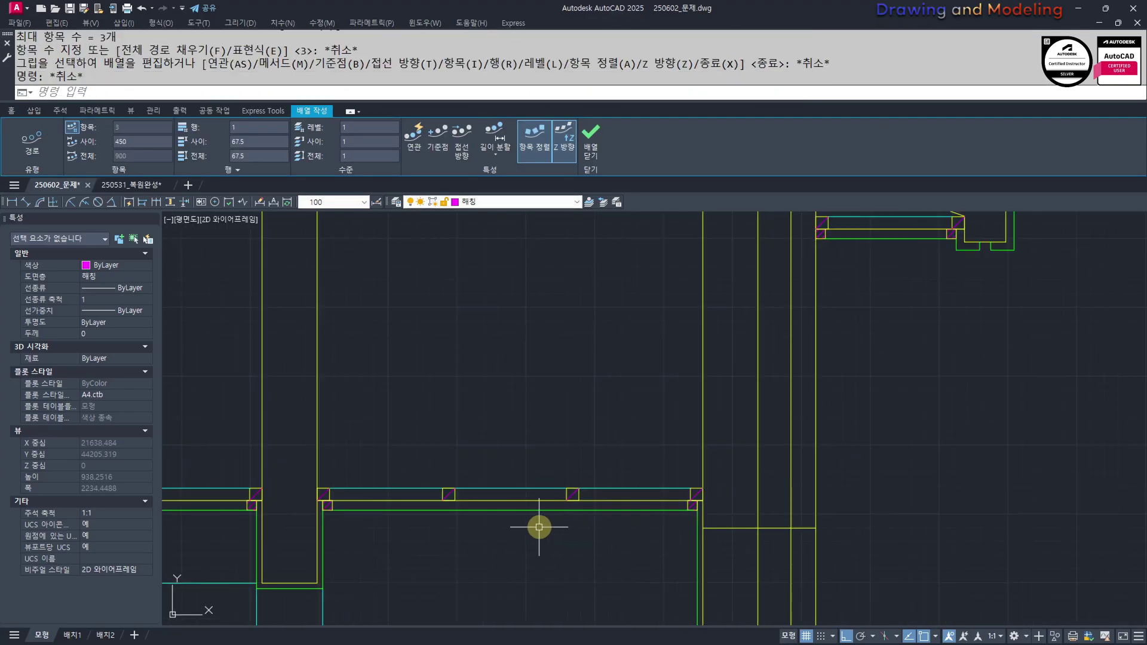
Copy the right room's two intermediate ceiling squares and their diagonals to the middle room, from one right-end wall corner to the other
{"action": "middle_click_drag", "start_coordinate": [537, 528], "coordinate": [708, 528]}
{"action": "scroll", "coordinate": [726, 511], "scroll_direction": "up", "scroll_amount": 2}
{"action": "left_click", "coordinate": [479, 410]}
{"action": "left_click", "coordinate": [811, 550]}
{"action": "scroll", "coordinate": [1002, 472], "scroll_direction": "up", "scroll_amount": 4}
{"action": "type", "text": "cc"}
{"action": "key", "text": "Return"}
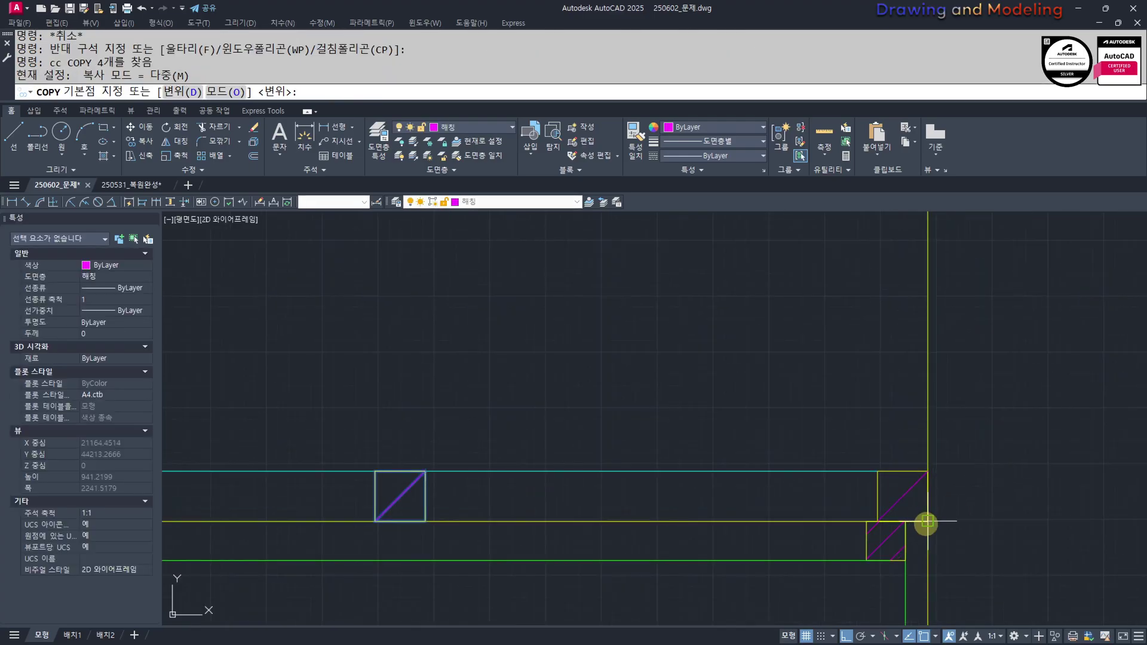
{"action": "left_click", "coordinate": [927, 521]}
{"action": "scroll", "coordinate": [916, 525], "scroll_direction": "down", "scroll_amount": 3}
{"action": "scroll", "coordinate": [530, 543], "scroll_direction": "up", "scroll_amount": 2}
{"action": "left_click", "coordinate": [495, 540]}
{"action": "scroll", "coordinate": [494, 540], "scroll_direction": "down", "scroll_amount": 4}
{"action": "middle_click_drag", "start_coordinate": [258, 551], "coordinate": [594, 554]}
{"action": "key", "text": "Escape"}
{"action": "key", "text": "Escape"}
Copy the middle room's left intermediate square and its diagonal one timber spacing further left along the ceiling
{"action": "scroll", "coordinate": [703, 553], "scroll_direction": "up", "scroll_amount": 2}
{"action": "left_click", "coordinate": [569, 466]}
{"action": "left_click", "coordinate": [675, 563]}
{"action": "type", "text": "cc"}
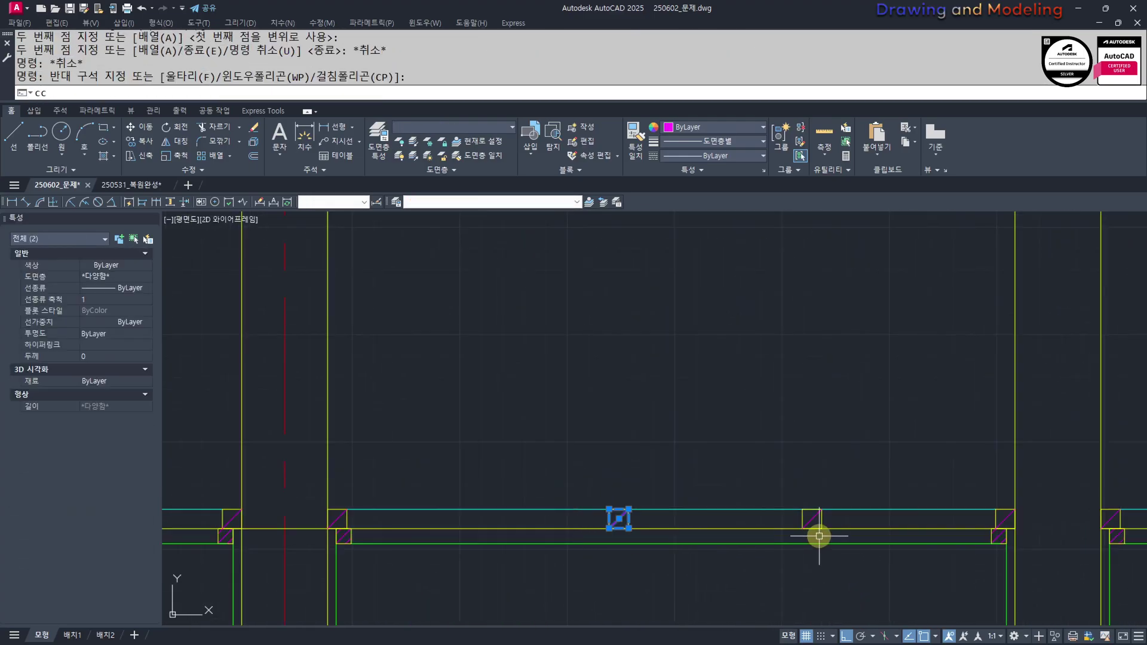
{"action": "key", "text": "Return"}
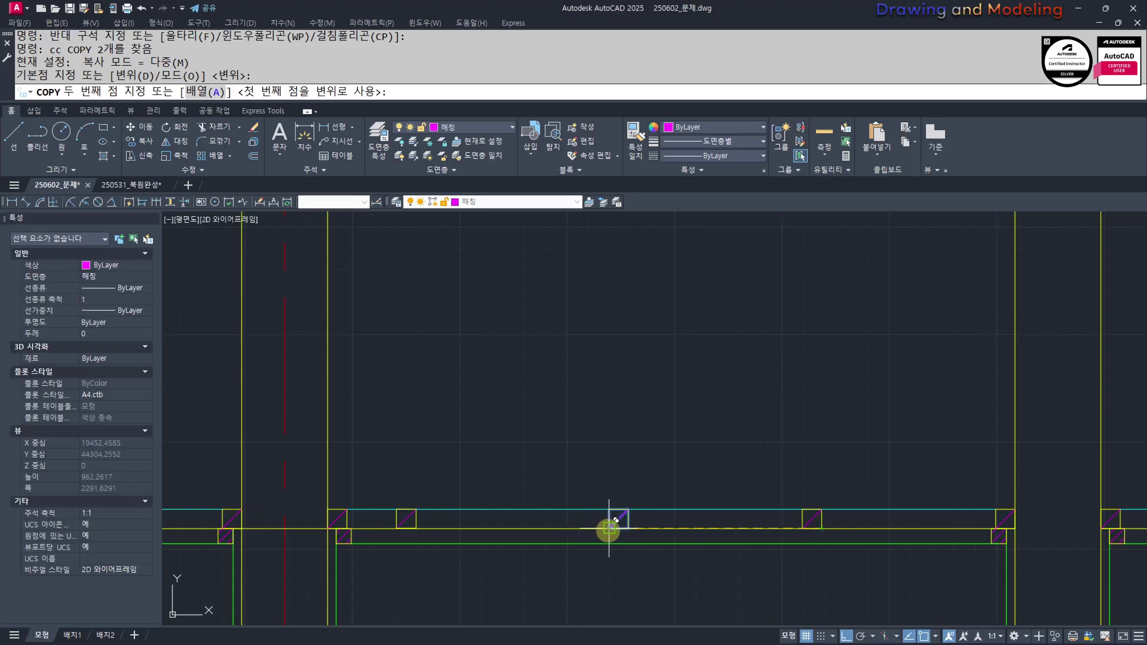
{"action": "scroll", "coordinate": [614, 534], "scroll_direction": "down", "scroll_amount": 2}
{"action": "key", "text": "Escape"}
Copy intermediate ceiling squares with their diagonals from the middle room to the left room's ceiling
{"action": "left_click", "coordinate": [681, 491]}
{"action": "left_click", "coordinate": [833, 555]}
{"action": "scroll", "coordinate": [879, 541], "scroll_direction": "up", "scroll_amount": 4}
{"action": "type", "text": "cc"}
{"action": "key", "text": "Return"}
{"action": "left_click", "coordinate": [850, 529]}
{"action": "scroll", "coordinate": [776, 536], "scroll_direction": "down", "scroll_amount": 2}
{"action": "left_click", "coordinate": [737, 529]}
{"action": "key", "text": "Escape"}
{"action": "key", "text": "Escape"}
Erase the surplus copied square and its diagonal at the left room's ceiling
{"action": "left_click", "coordinate": [417, 471]}
{"action": "left_click", "coordinate": [504, 551]}
{"action": "type", "text": "e"}
{"action": "key", "text": "Escape"}
Erase the left cyan vertical line below the beam between the middle and right rooms
{"action": "scroll", "coordinate": [551, 494], "scroll_direction": "down", "scroll_amount": 2}
{"action": "middle_click_drag", "start_coordinate": [721, 560], "coordinate": [585, 558]}
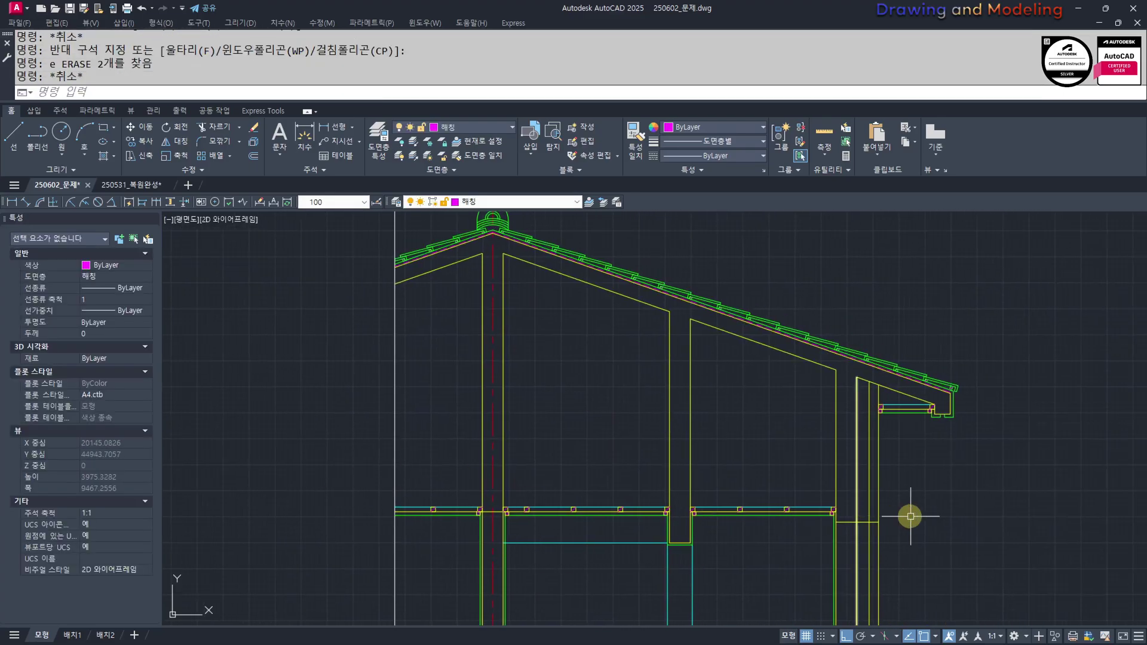
{"action": "middle_click_drag", "start_coordinate": [848, 553], "coordinate": [743, 435]}
{"action": "middle_click_drag", "start_coordinate": [779, 510], "coordinate": [776, 402]}
{"action": "mouse_move", "coordinate": [706, 548]}
{"action": "middle_mouse_down"}
{"action": "mouse_move", "coordinate": [660, 565]}
{"action": "mouse_move", "coordinate": [721, 461]}
{"action": "mouse_move", "coordinate": [808, 427]}
{"action": "mouse_move", "coordinate": [805, 517]}
{"action": "middle_mouse_up"}
{"action": "middle_click_drag", "start_coordinate": [728, 386], "coordinate": [720, 440]}
{"action": "left_click", "coordinate": [719, 418]}
{"action": "left_click", "coordinate": [625, 468]}
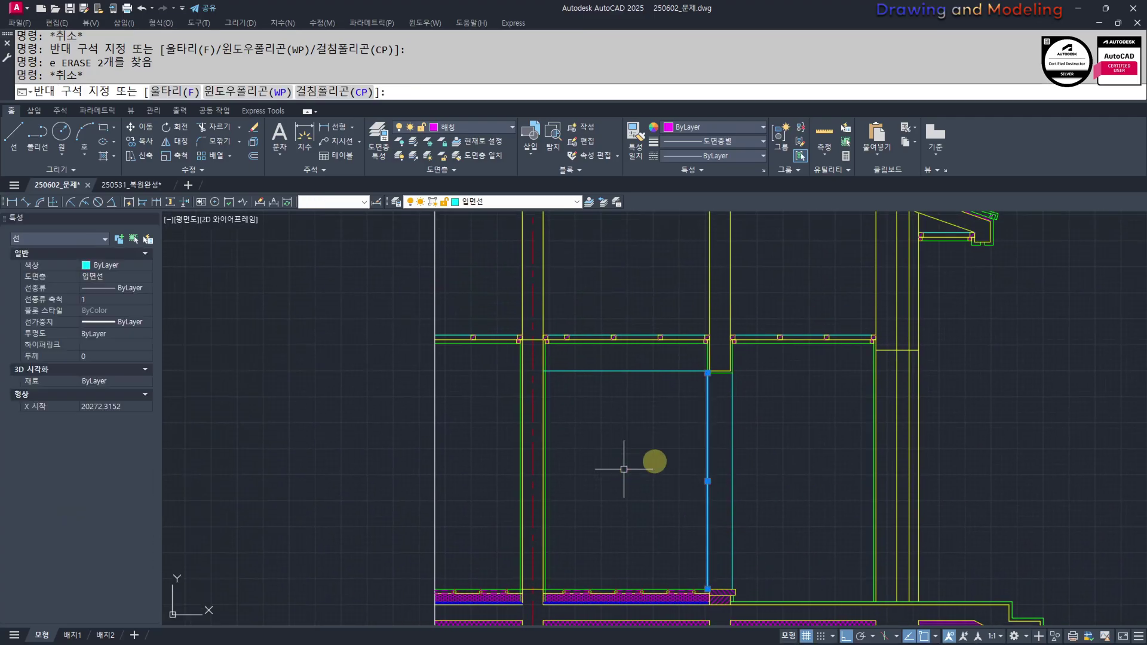
{"action": "key", "text": "Escape"}
{"action": "key", "text": "Escape"}
{"action": "scroll", "coordinate": [707, 397], "scroll_direction": "up", "scroll_amount": 4}
{"action": "left_click", "coordinate": [722, 382]}
{"action": "left_click", "coordinate": [586, 451]}
{"action": "type", "text": "e"}
{"action": "key", "text": "Return"}
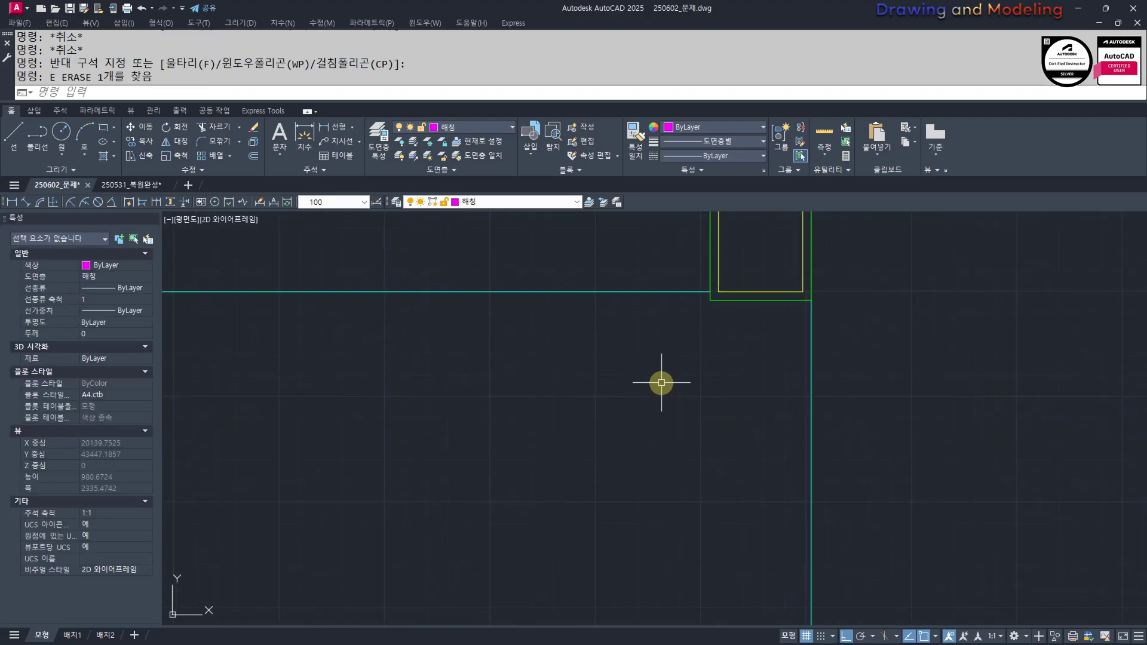
Examine the sliding window beside the 실외기실 room in the floor plan
{"action": "scroll", "coordinate": [491, 353], "scroll_direction": "down", "scroll_amount": 10}
{"action": "scroll", "coordinate": [604, 430], "scroll_direction": "up", "scroll_amount": 5}
{"action": "scroll", "coordinate": [604, 430], "scroll_direction": "up", "scroll_amount": 8}
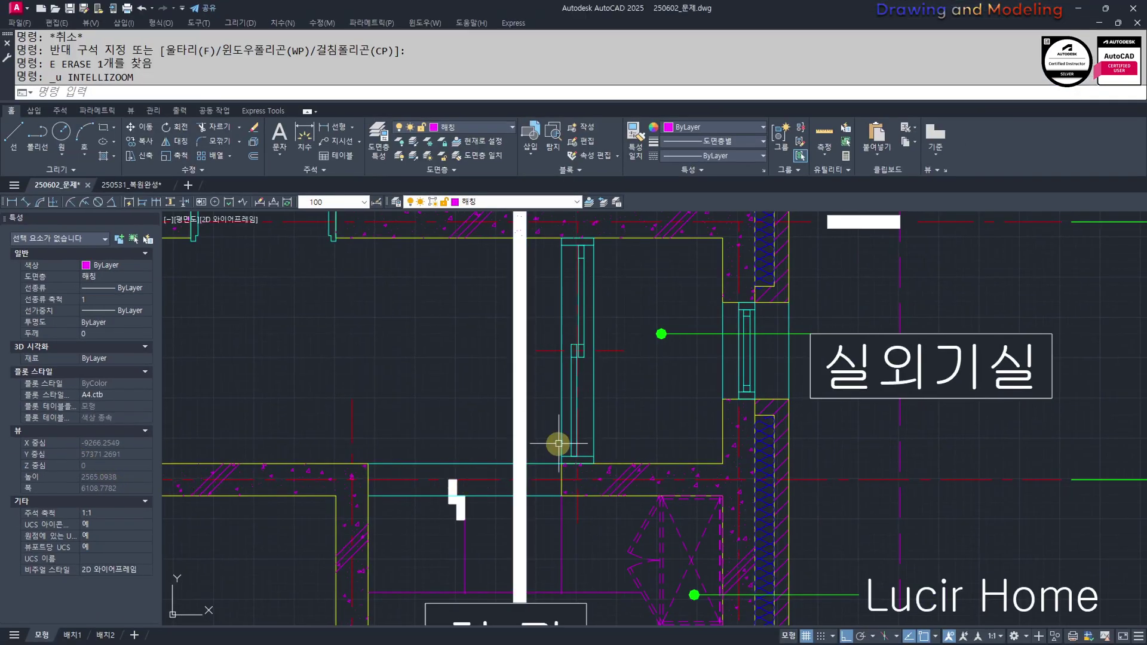
{"action": "scroll", "coordinate": [559, 443], "scroll_direction": "up", "scroll_amount": 3}
{"action": "mouse_move", "coordinate": [567, 408]}
{"action": "middle_mouse_down"}
{"action": "mouse_move", "coordinate": [604, 578]}
{"action": "mouse_move", "coordinate": [715, 513]}
{"action": "middle_mouse_up"}
{"action": "left_click", "coordinate": [746, 361]}
{"action": "left_click", "coordinate": [643, 310]}
{"action": "left_click", "coordinate": [684, 372]}
{"action": "left_click", "coordinate": [730, 387]}
{"action": "key", "text": "Escape"}
{"action": "key", "text": "Escape"}
Try to move the sliding window beside the 실외기실 room to the right in the floor plan
{"action": "left_click", "coordinate": [722, 378]}
{"action": "left_click", "coordinate": [691, 317]}
{"action": "middle_click_drag", "start_coordinate": [759, 410], "coordinate": [752, 411]}
{"action": "type", "text": "m"}
{"action": "key", "text": "Return"}
{"action": "left_click", "coordinate": [741, 392]}
{"action": "left_click", "coordinate": [764, 406]}
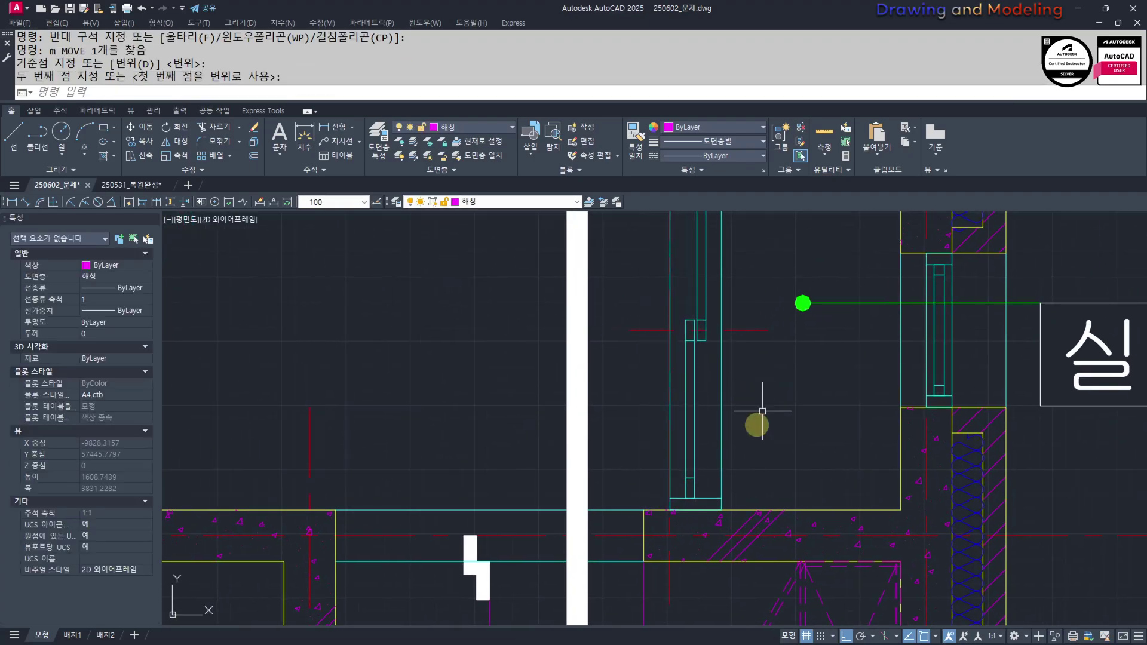
{"action": "key", "text": "ctrl+z"}
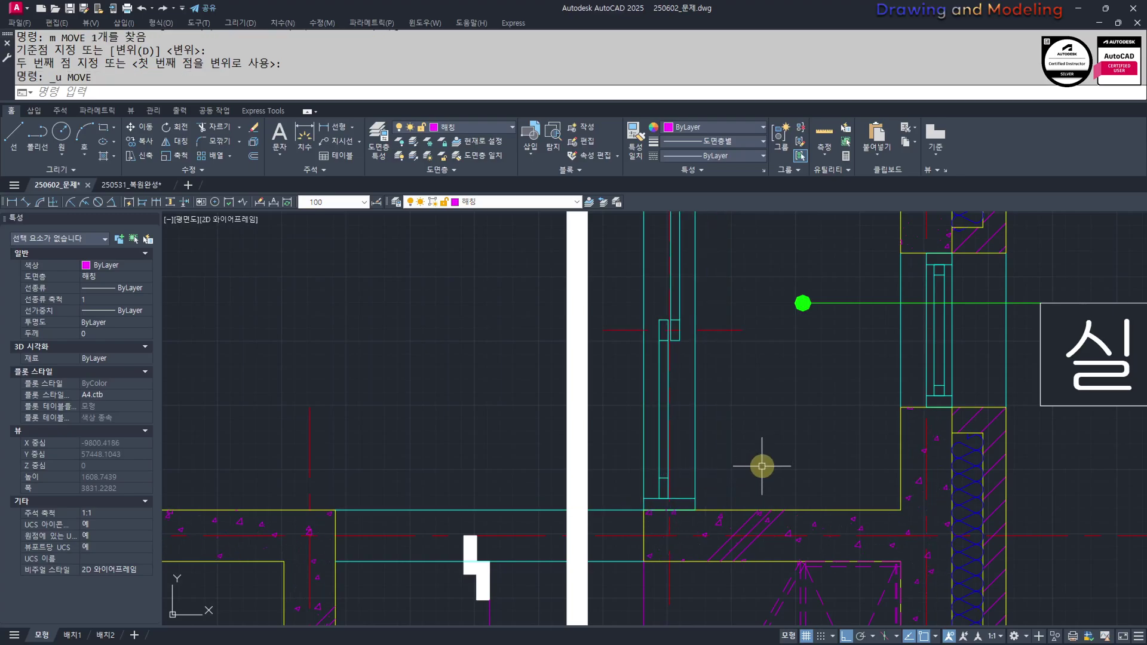
Return to the section drawing and examine the openings and the right outer wall between ceiling and floor
{"action": "scroll", "coordinate": [808, 486], "scroll_direction": "down", "scroll_amount": 10}
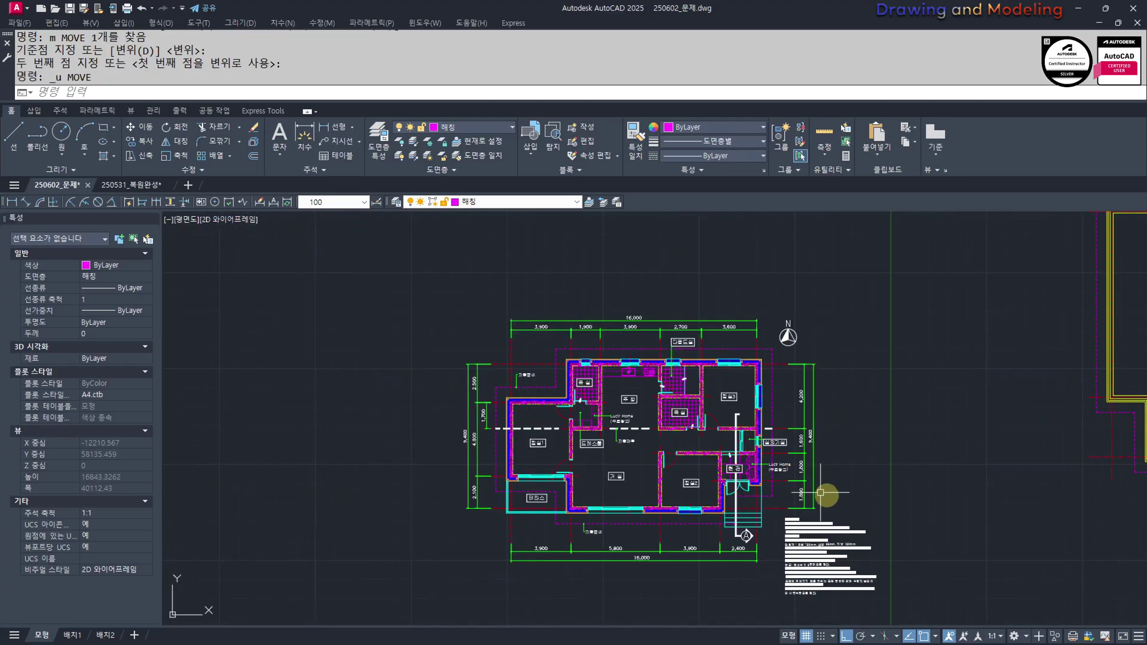
{"action": "scroll", "coordinate": [674, 446], "scroll_direction": "down", "scroll_amount": 4}
{"action": "middle_click_drag", "start_coordinate": [783, 507], "coordinate": [579, 402]}
{"action": "scroll", "coordinate": [671, 445], "scroll_direction": "up", "scroll_amount": 12}
{"action": "middle_click_drag", "start_coordinate": [646, 308], "coordinate": [638, 386]}
{"action": "mouse_move", "coordinate": [584, 297]}
{"action": "middle_mouse_down"}
{"action": "mouse_move", "coordinate": [598, 368]}
{"action": "mouse_move", "coordinate": [667, 344]}
{"action": "middle_mouse_up"}
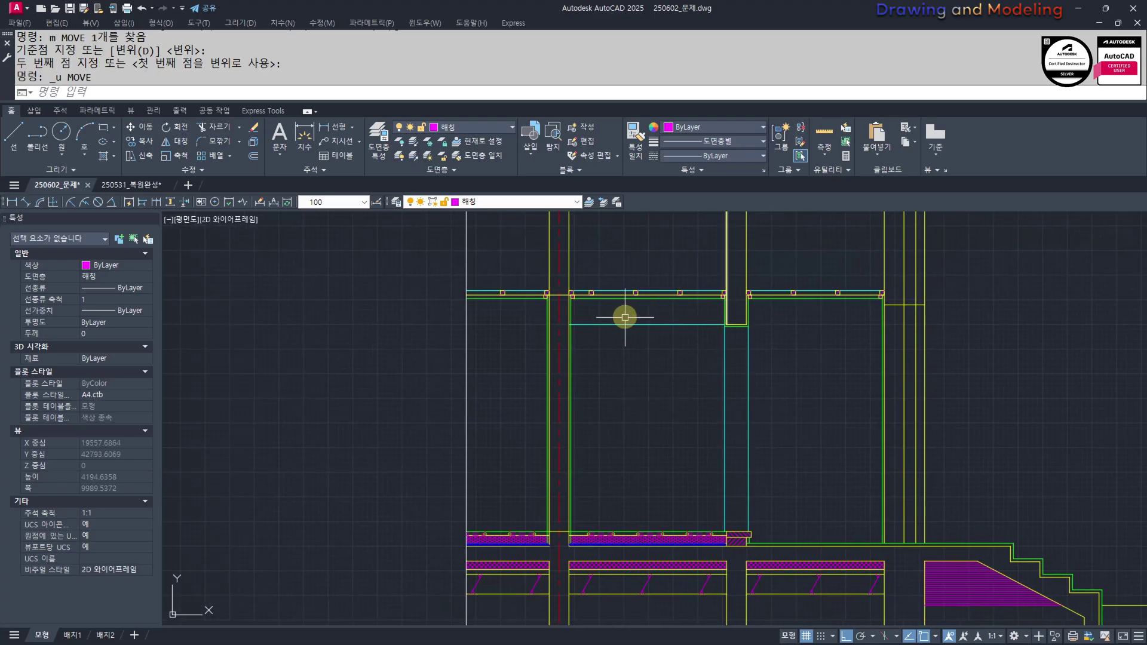
{"action": "scroll", "coordinate": [645, 335], "scroll_direction": "up", "scroll_amount": 5}
{"action": "scroll", "coordinate": [645, 333], "scroll_direction": "down", "scroll_amount": 5}
{"action": "middle_click_drag", "start_coordinate": [630, 405], "coordinate": [633, 355]}
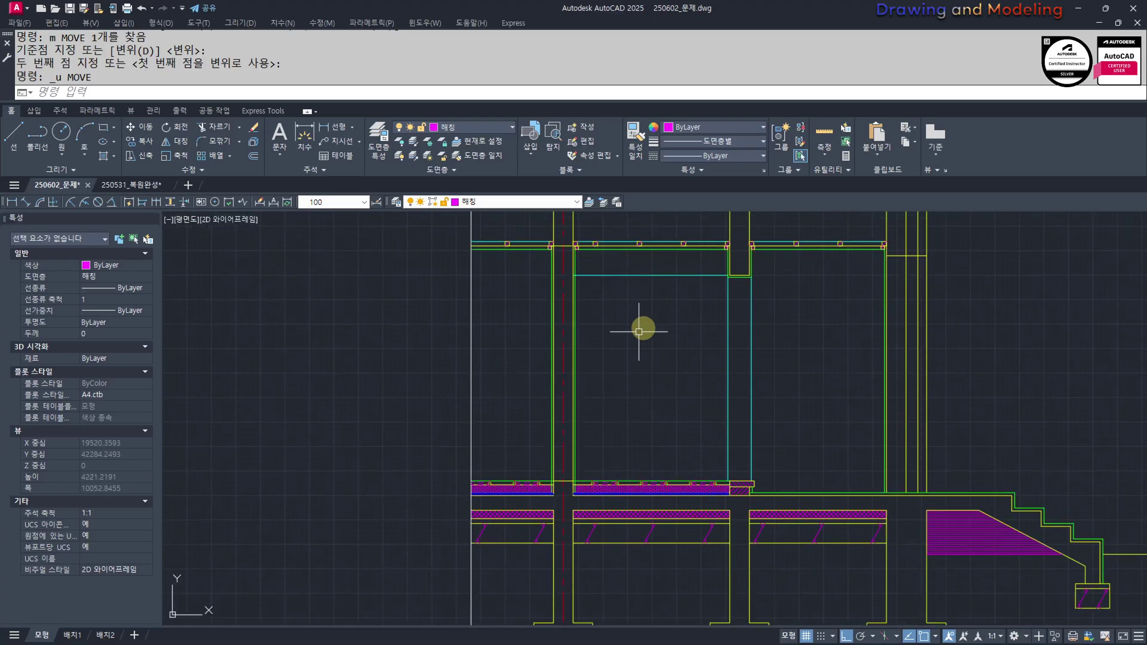
{"action": "scroll", "coordinate": [630, 476], "scroll_direction": "up", "scroll_amount": 5}
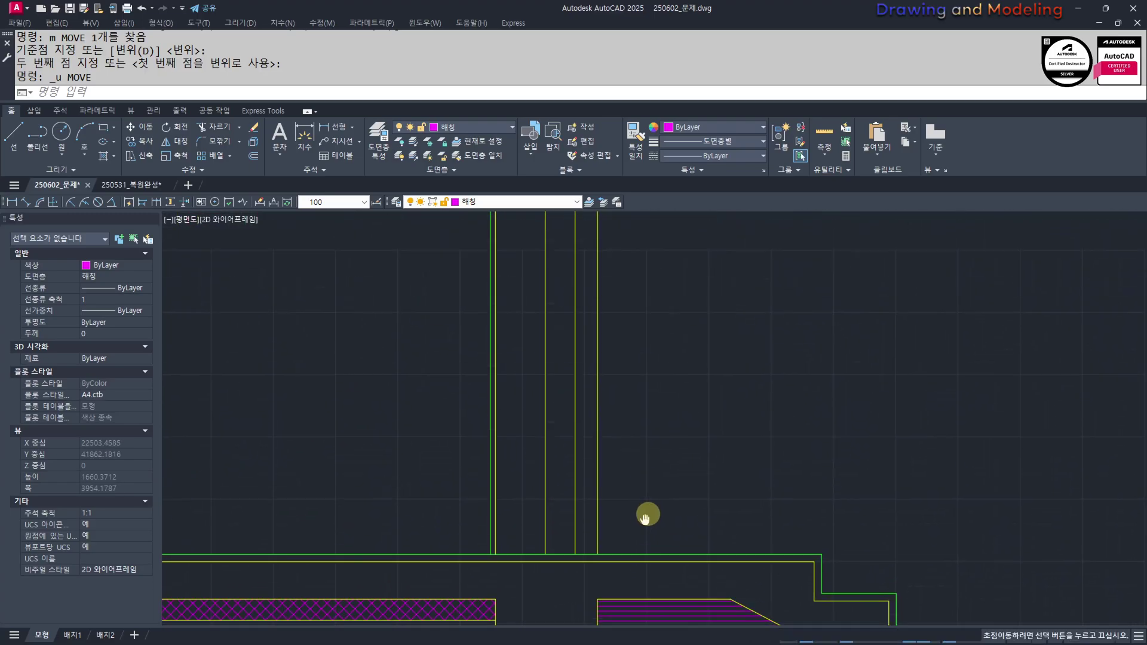
Draw a 120 by 45 rectangle in the empty space outside the right outer wall, above the porch floor
{"action": "scroll", "coordinate": [666, 477], "scroll_direction": "down", "scroll_amount": 3}
{"action": "key", "text": "Return"}
{"action": "left_click", "coordinate": [670, 479]}
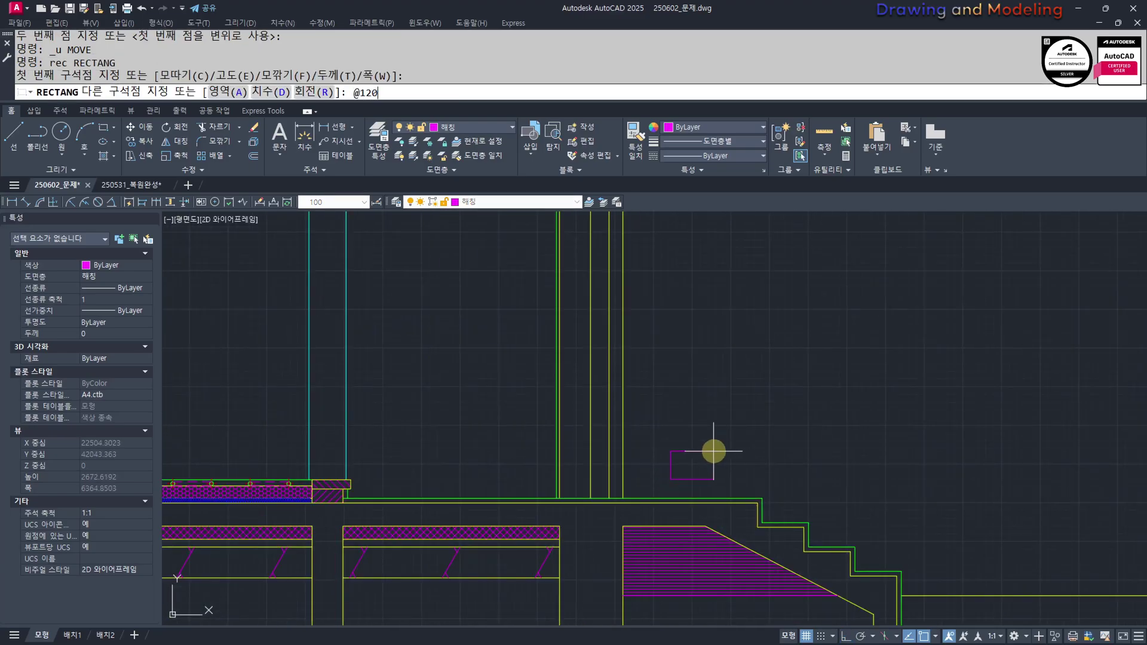
{"action": "key", "text": "Return"}
{"action": "key", "text": "Escape"}
{"action": "key", "text": "Escape"}
Explode the 120 by 45 rectangle into separate lines
{"action": "scroll", "coordinate": [648, 458], "scroll_direction": "up", "scroll_amount": 4}
{"action": "left_click", "coordinate": [794, 482]}
{"action": "left_click", "coordinate": [691, 519]}
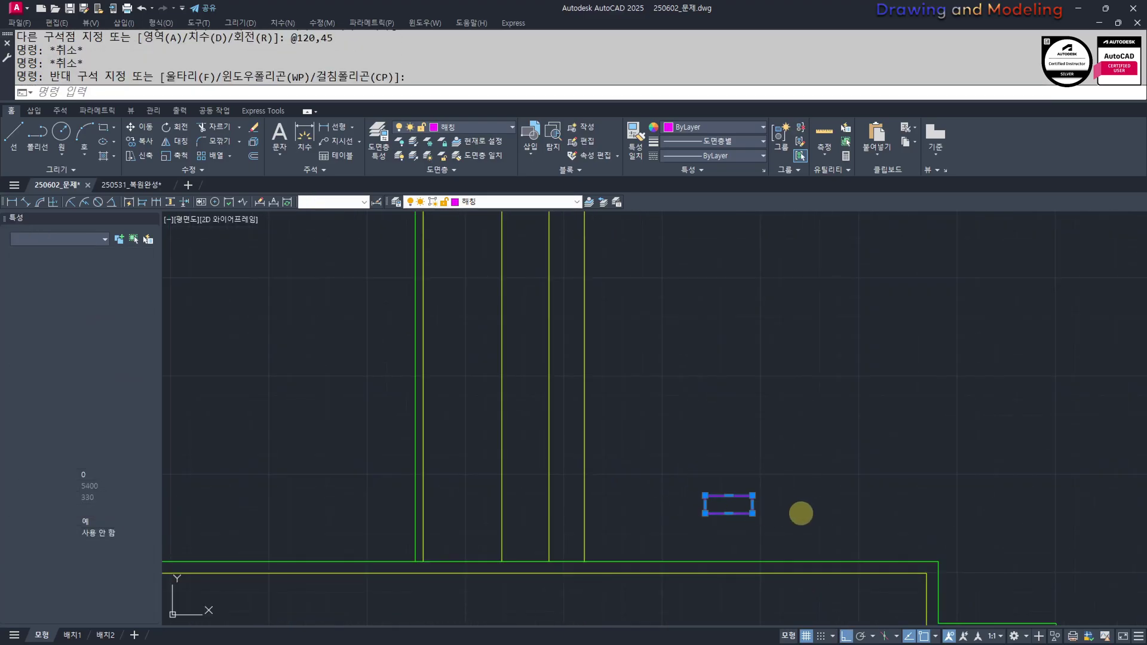
{"action": "type", "text": "x"}
{"action": "key", "text": "Return"}
{"action": "key", "text": "Escape"}
Offset the rectangle's top edge 15 downward
{"action": "scroll", "coordinate": [816, 536], "scroll_direction": "up", "scroll_amount": 4}
{"action": "key", "text": "Return"}
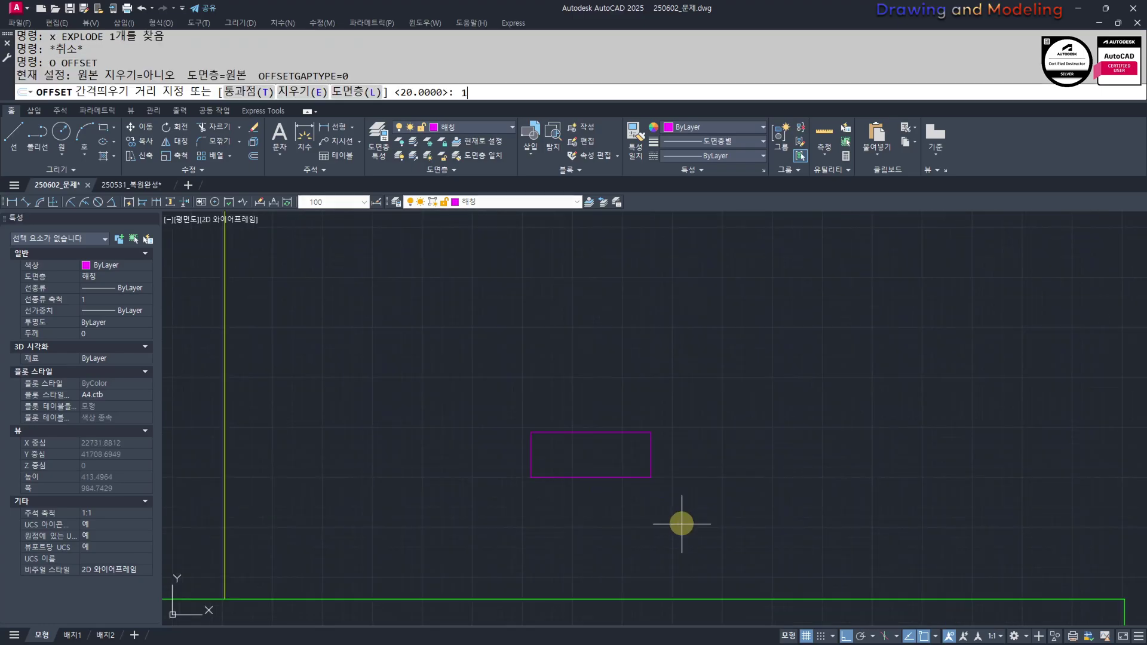
{"action": "left_click", "coordinate": [600, 438]}
{"action": "left_click", "coordinate": [617, 533]}
{"action": "key", "text": "Escape"}
{"action": "key", "text": "Escape"}
Offset the rectangle's right edge 35 inward
{"action": "key", "text": "Return"}
{"action": "type", "text": "35"}
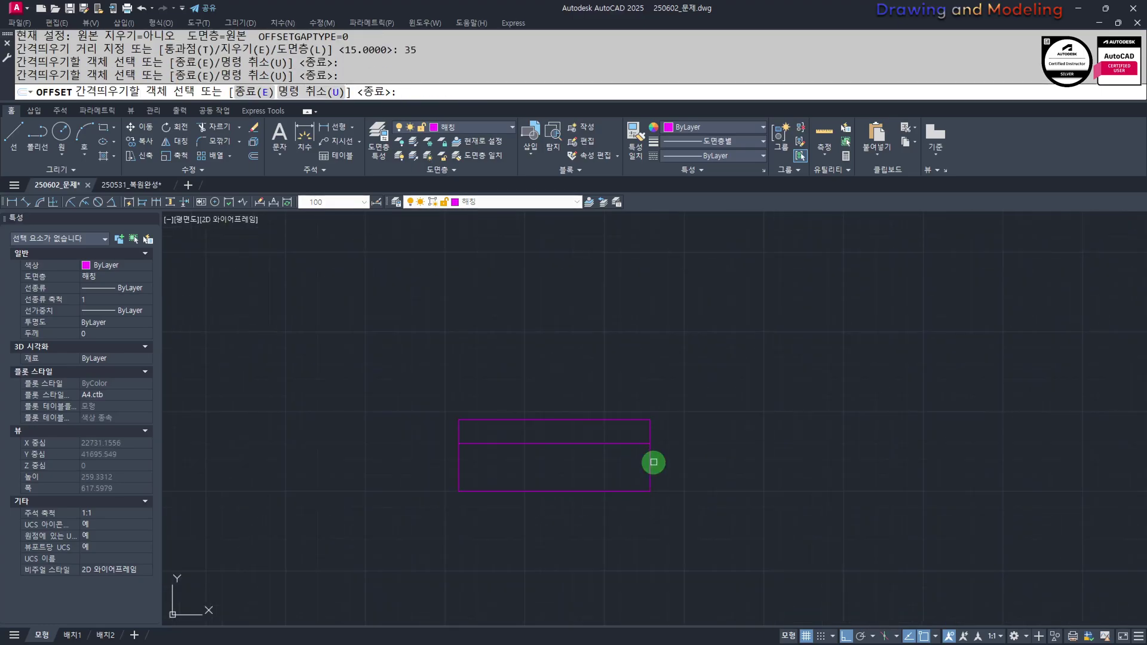
{"action": "left_click", "coordinate": [550, 472]}
{"action": "key", "text": "Escape"}
{"action": "key", "text": "Escape"}
Trim the rectangle's upper-right corner and the leftover inner lines to form a notched frame profile
{"action": "middle_click_drag", "start_coordinate": [627, 448], "coordinate": [650, 474]}
{"action": "scroll", "coordinate": [663, 514], "scroll_direction": "up", "scroll_amount": 4}
{"action": "type", "text": "tr"}
{"action": "key", "text": "Return"}
{"action": "key", "text": "Return"}
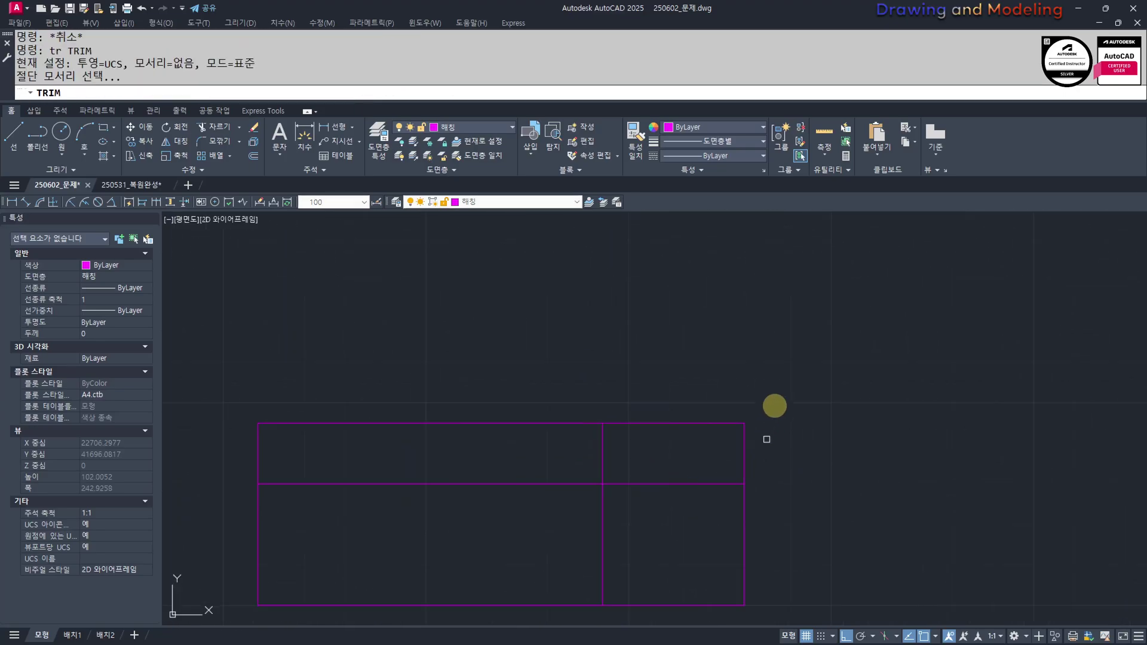
{"action": "left_click", "coordinate": [775, 388]}
{"action": "left_click", "coordinate": [739, 433]}
{"action": "left_click", "coordinate": [461, 475]}
{"action": "key", "text": "Escape"}
{"action": "key", "text": "Escape"}
Join the six lines of the notched frame profile into one polyline
{"action": "scroll", "coordinate": [494, 483], "scroll_direction": "down", "scroll_amount": 4}
{"action": "left_click", "coordinate": [283, 367]}
{"action": "left_click", "coordinate": [732, 558]}
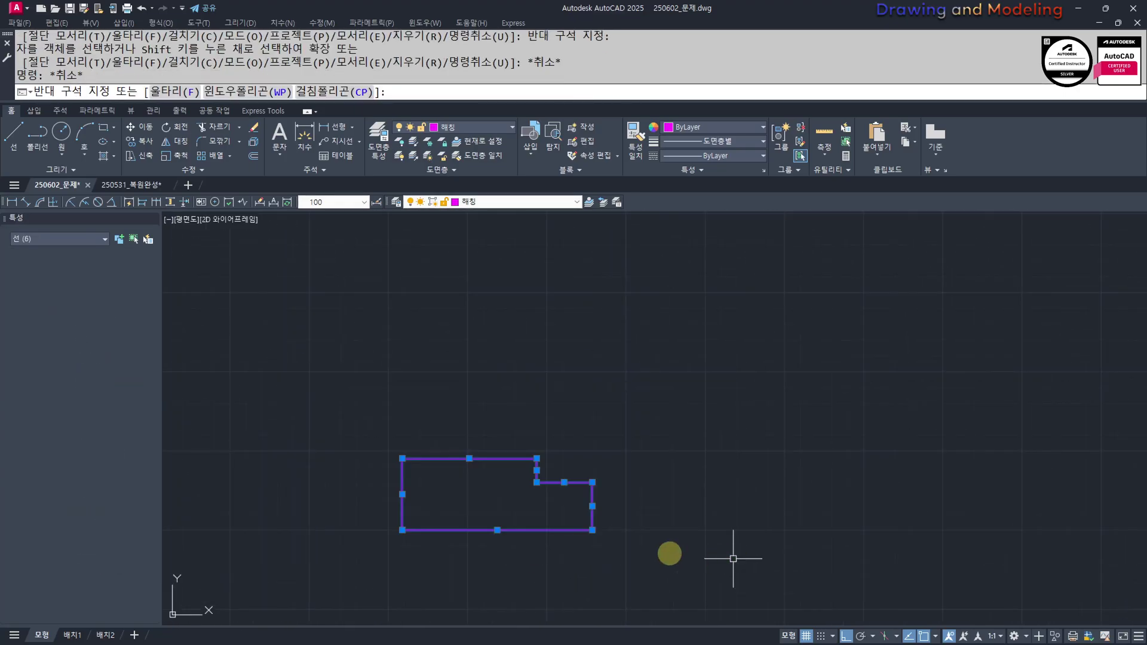
{"action": "middle_click_drag", "start_coordinate": [612, 550], "coordinate": [707, 543]}
{"action": "type", "text": "j"}
{"action": "key", "text": "Return"}
{"action": "key", "text": "Escape"}
Mirror the notched profile upward across a horizontal line above it, keeping the original
{"action": "middle_click_drag", "start_coordinate": [727, 437], "coordinate": [732, 439]}
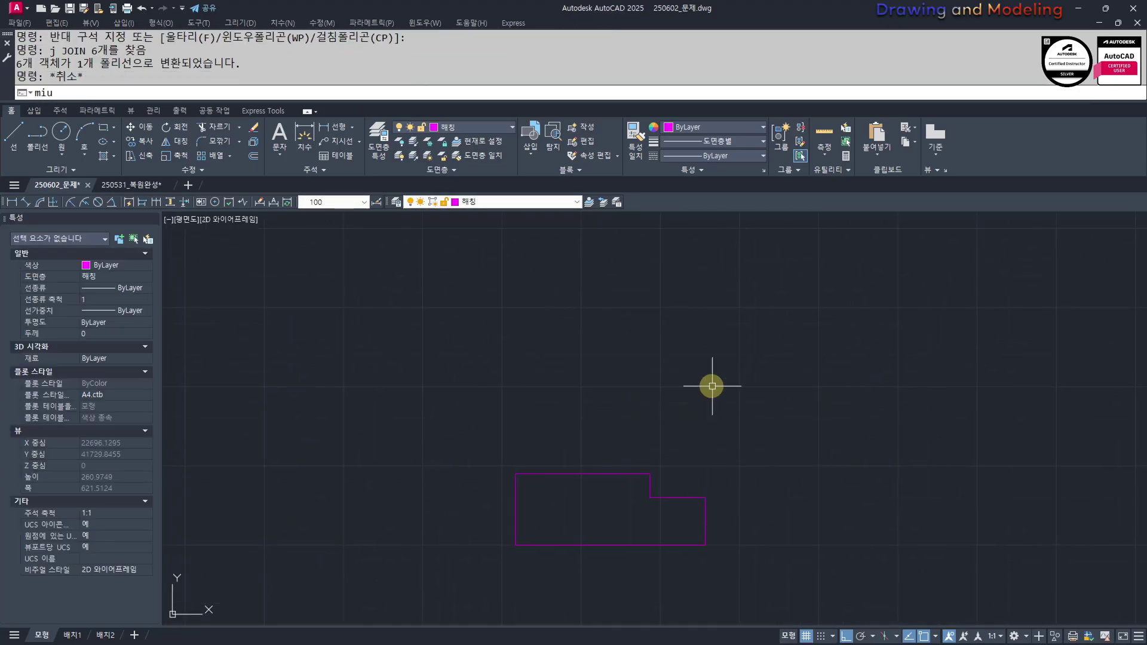
{"action": "key", "text": "Return"}
{"action": "left_click", "coordinate": [712, 386]}
{"action": "left_click", "coordinate": [675, 454]}
{"action": "left_click", "coordinate": [672, 457]}
{"action": "left_click", "coordinate": [600, 543]}
{"action": "key", "text": "Escape"}
{"action": "key", "text": "Escape"}
{"action": "type", "text": "m"}
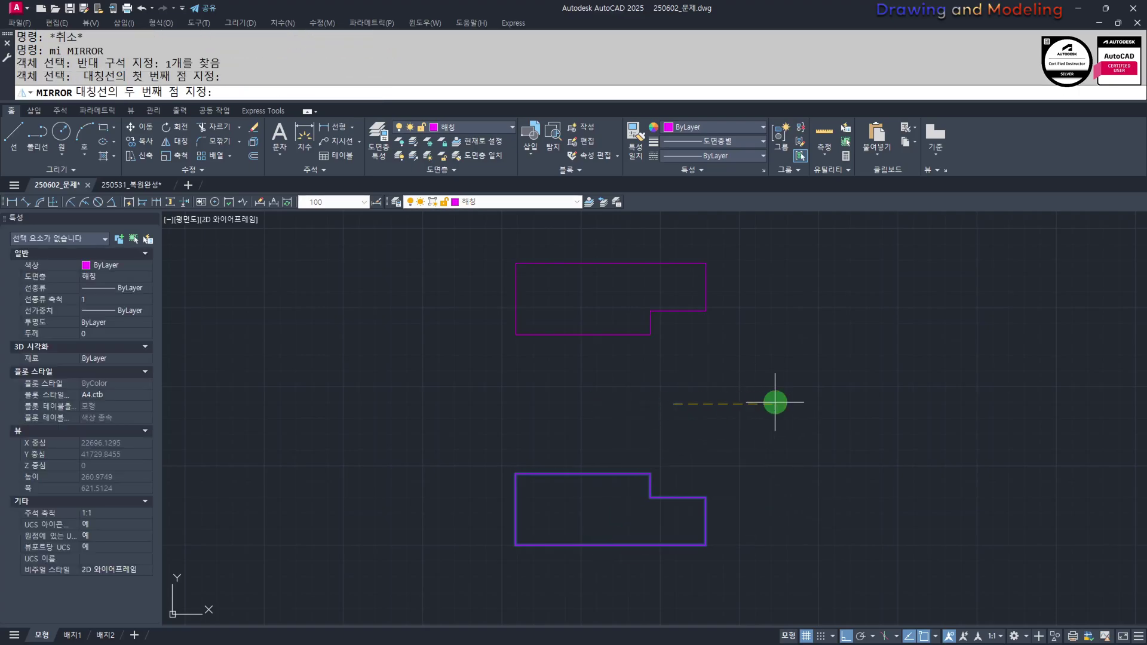
{"action": "left_click", "coordinate": [775, 402]}
{"action": "key", "text": "Escape"}
{"action": "key", "text": "Escape"}
Draw a rectangle between the two mirrored profiles, from the lower profile's notch to the upper profile's notch
{"action": "type", "text": "rec"}
{"action": "key", "text": "Return"}
{"action": "left_click", "coordinate": [653, 504]}
{"action": "key", "text": "Escape"}
{"action": "key", "text": "Escape"}
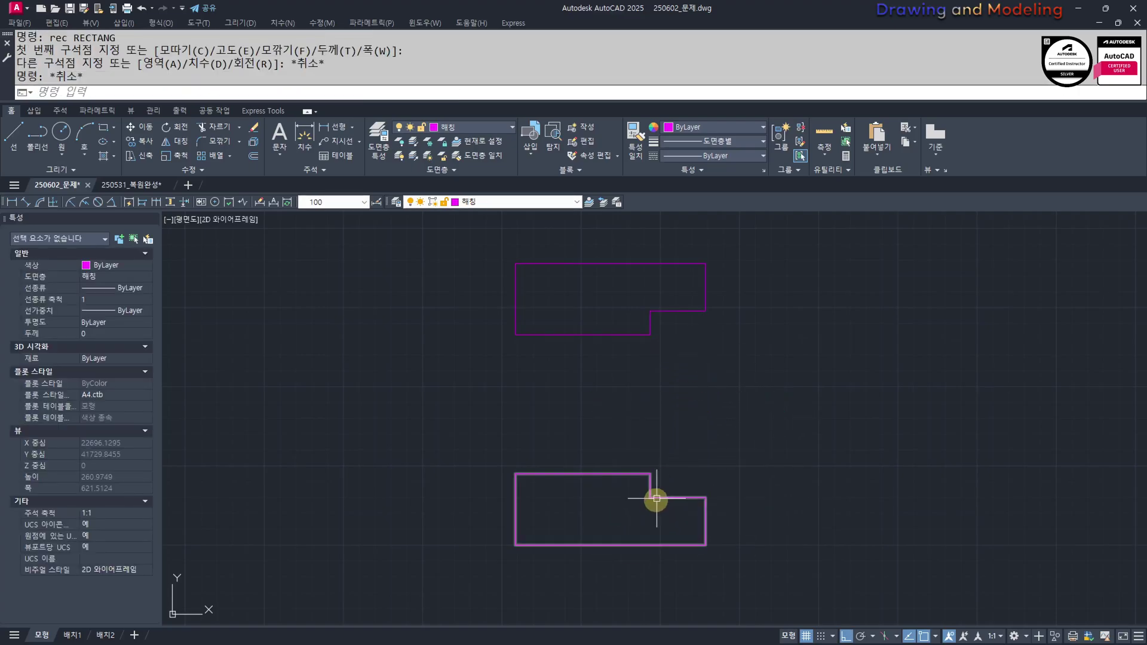
{"action": "key", "text": "Return"}
{"action": "left_click", "coordinate": [651, 494]}
{"action": "key", "text": "F8"}
{"action": "key", "text": "Escape"}
{"action": "key", "text": "Escape"}
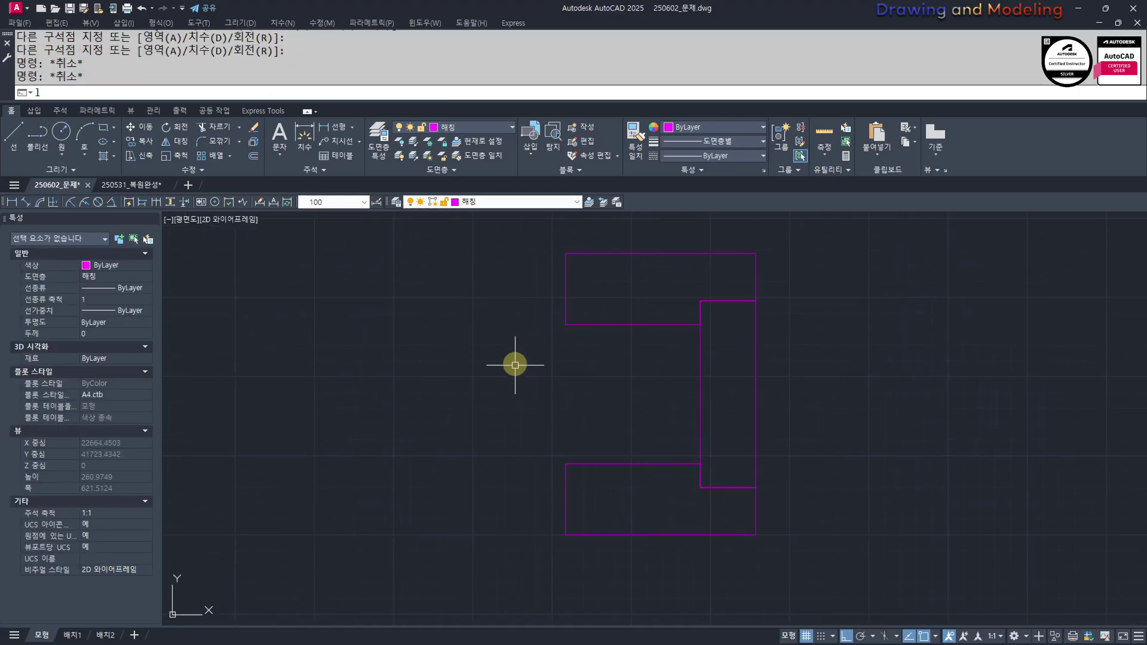
Draw a vertical line joining the left ends of the upper and lower frame profiles
{"action": "left_click", "coordinate": [570, 326]}
{"action": "key", "text": "Escape"}
{"action": "key", "text": "Escape"}
{"action": "scroll", "coordinate": [566, 464], "scroll_direction": "down", "scroll_amount": 8}
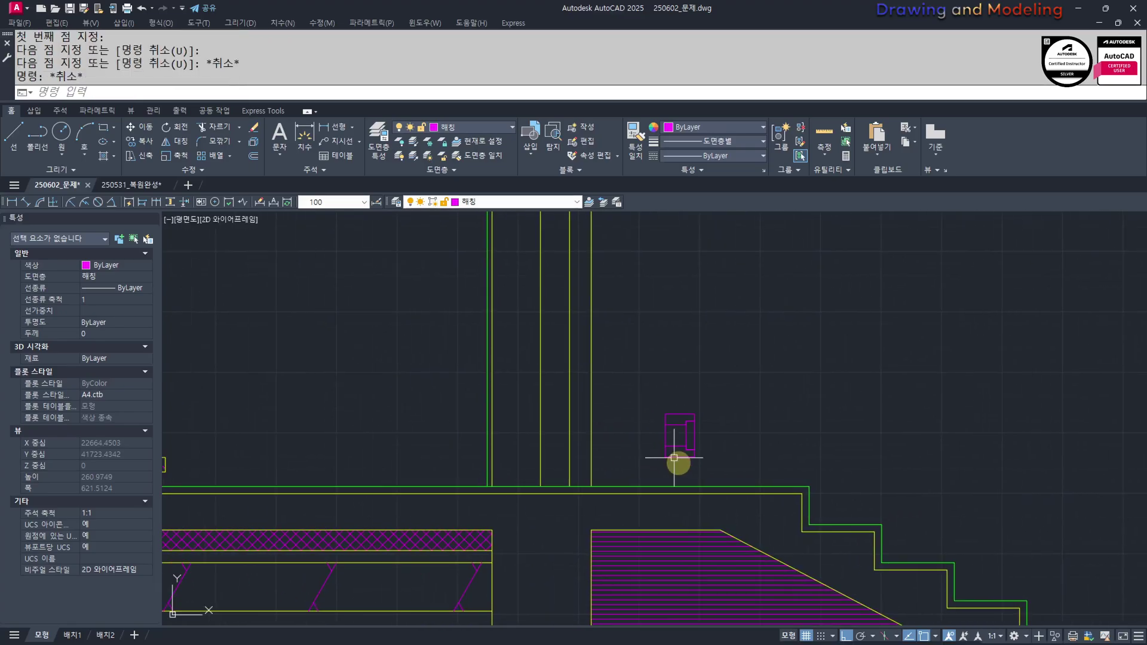
Match the whole frame detail's properties to the yellow outer wall line
{"action": "type", "text": "mm"}
{"action": "key", "text": "Return"}
{"action": "left_click", "coordinate": [592, 422]}
{"action": "left_click", "coordinate": [796, 381]}
{"action": "left_click", "coordinate": [633, 466]}
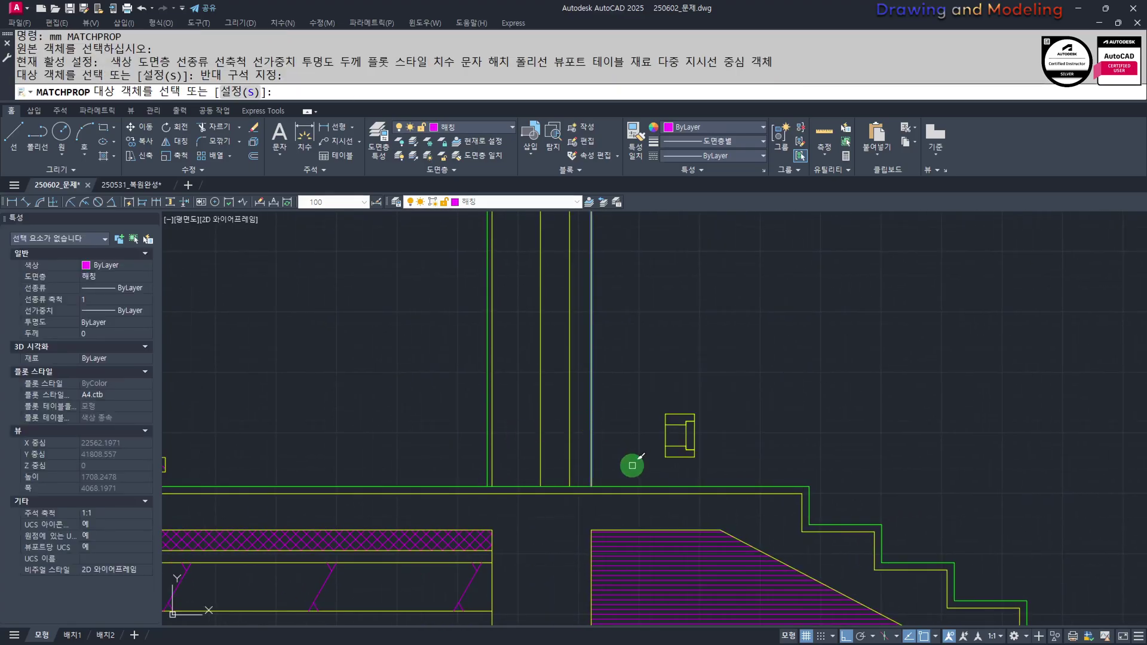
{"action": "key", "text": "Escape"}
{"action": "key", "text": "Escape"}
{"action": "scroll", "coordinate": [666, 487], "scroll_direction": "down", "scroll_amount": 6}
{"action": "key", "text": "space"}
{"action": "left_click", "coordinate": [525, 377]}
{"action": "scroll", "coordinate": [668, 475], "scroll_direction": "up", "scroll_amount": 10}
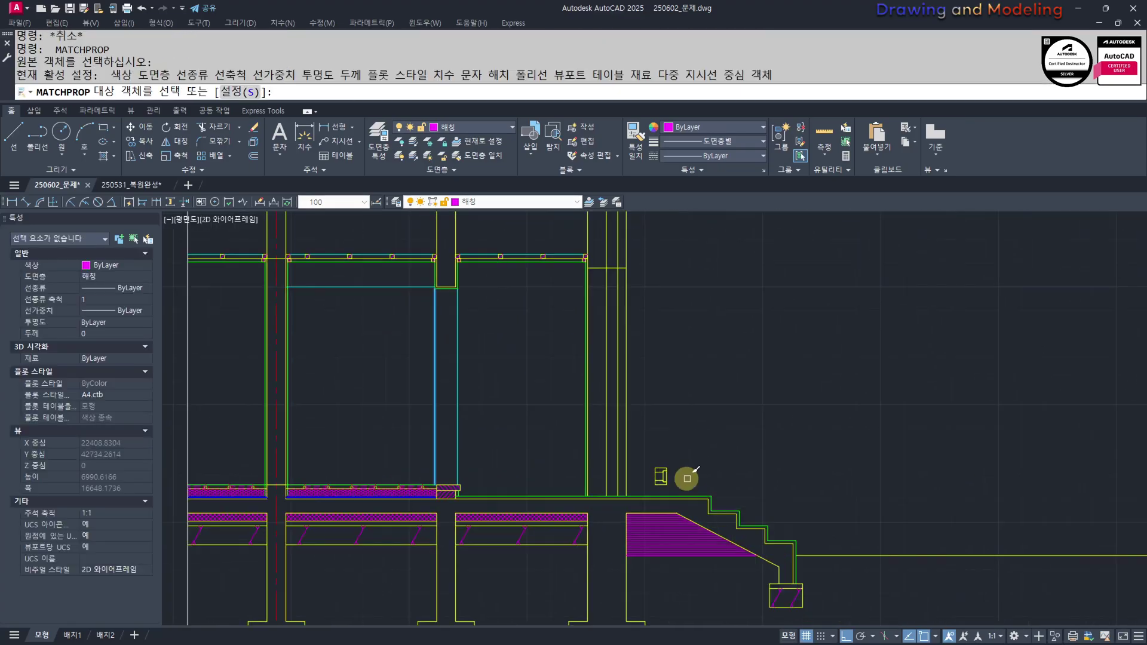
{"action": "key", "text": "Escape"}
{"action": "key", "text": "Escape"}
{"action": "key", "text": "Return"}
Match the frame detail's left vertical line to the green wall finish line
{"action": "scroll", "coordinate": [597, 472], "scroll_direction": "down", "scroll_amount": 8}
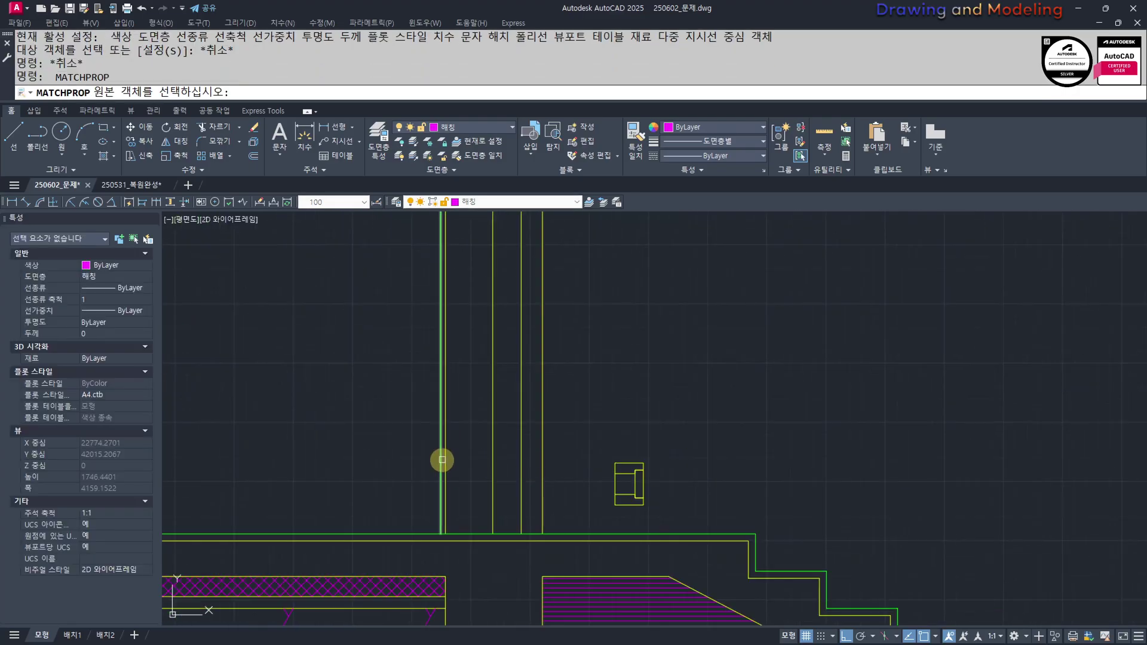
{"action": "left_click", "coordinate": [441, 457]}
{"action": "scroll", "coordinate": [612, 499], "scroll_direction": "up", "scroll_amount": 6}
{"action": "left_click", "coordinate": [564, 420]}
{"action": "key", "text": "Escape"}
{"action": "key", "text": "Escape"}
{"action": "scroll", "coordinate": [622, 473], "scroll_direction": "down", "scroll_amount": 5}
{"action": "left_click", "coordinate": [791, 524]}
{"action": "left_click", "coordinate": [599, 418]}
{"action": "middle_click_drag", "start_coordinate": [632, 459], "coordinate": [699, 460]}
{"action": "middle_click_drag", "start_coordinate": [728, 515], "coordinate": [771, 478]}
{"action": "scroll", "coordinate": [766, 505], "scroll_direction": "down", "scroll_amount": 2}
{"action": "middle_click_drag", "start_coordinate": [763, 506], "coordinate": [887, 479]}
{"action": "scroll", "coordinate": [908, 499], "scroll_direction": "down", "scroll_amount": 2}
{"action": "key", "text": "Escape"}
{"action": "key", "text": "Escape"}
{"action": "scroll", "coordinate": [798, 470], "scroll_direction": "down", "scroll_amount": 6}
{"action": "scroll", "coordinate": [747, 472], "scroll_direction": "down", "scroll_amount": 4}
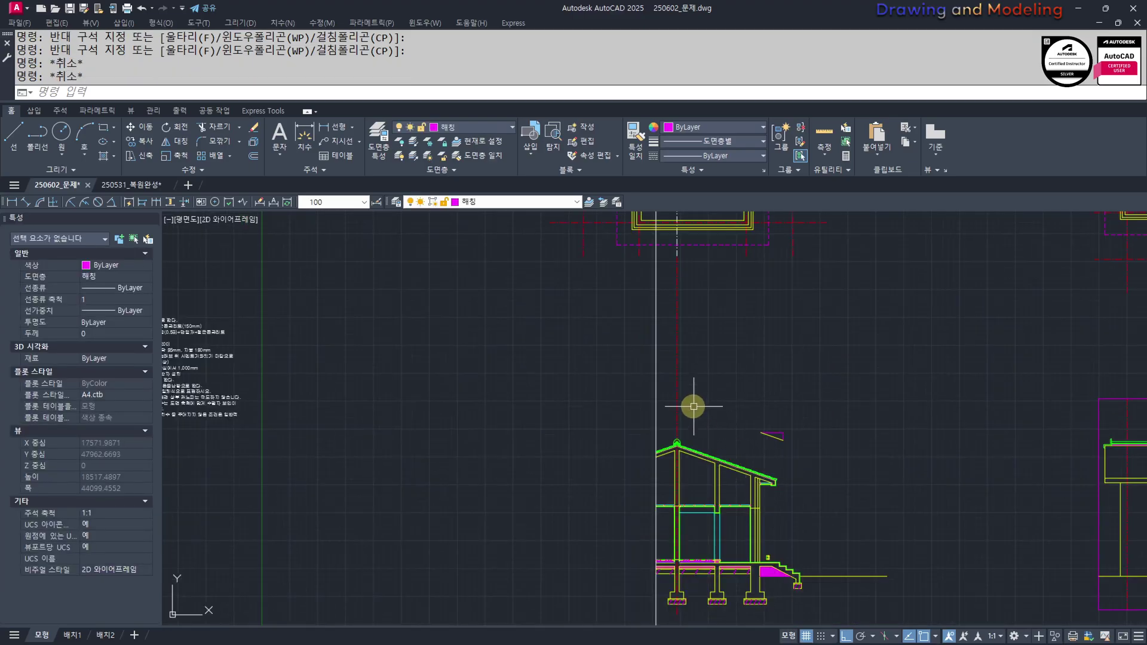
{"action": "key", "text": "Return"}
{"action": "key", "text": "Escape"}
Try to draw a vertical line from the plan's lower outer wall down through the section's outer wall
{"action": "type", "text": "l"}
{"action": "key", "text": "Return"}
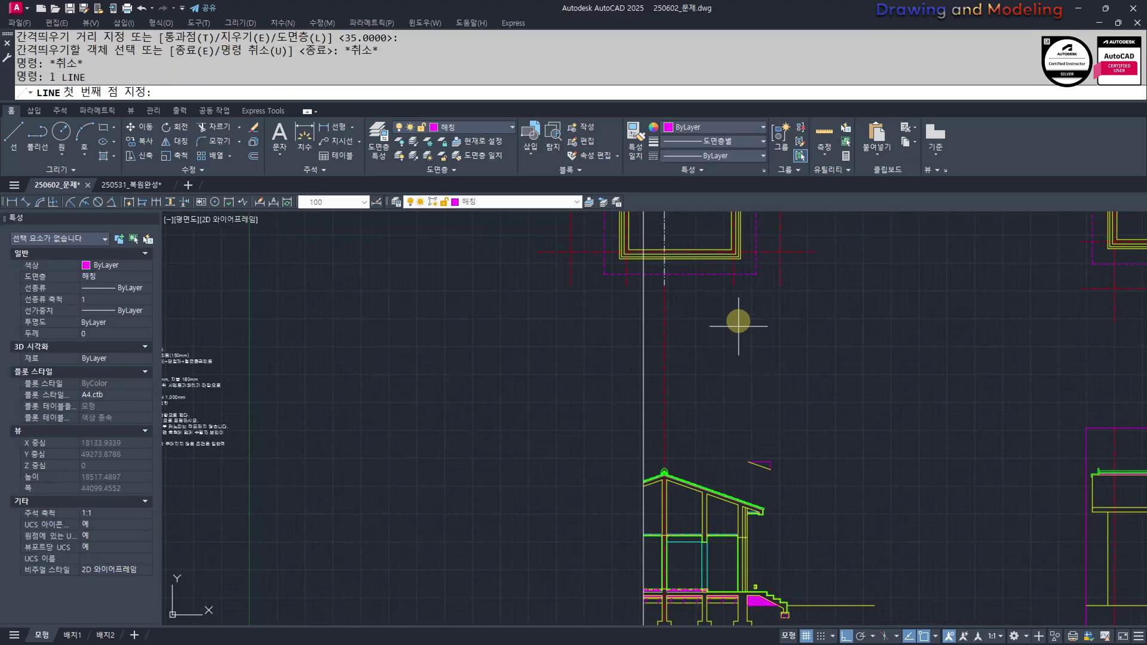
{"action": "left_click", "coordinate": [734, 276]}
{"action": "middle_click_drag", "start_coordinate": [719, 451], "coordinate": [754, 257]}
{"action": "left_click", "coordinate": [755, 487]}
{"action": "key", "text": "Escape"}
{"action": "key", "text": "Escape"}
{"action": "key", "text": "Escape"}
{"action": "key", "text": "Escape"}
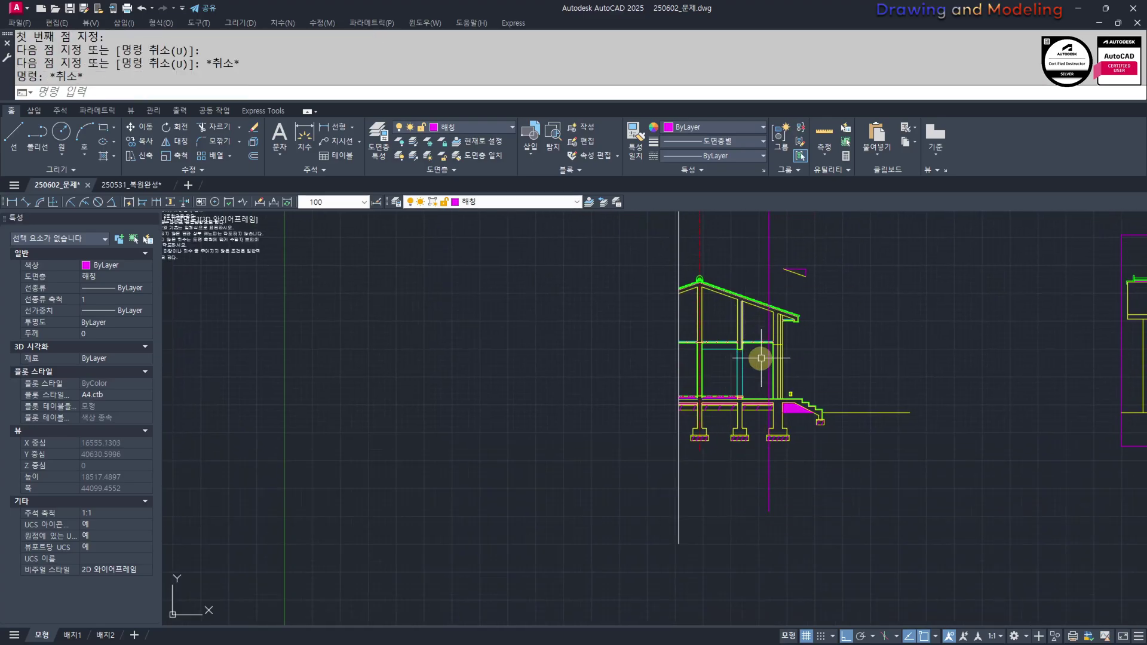
Erase the vertical line just projected from the plan
{"action": "left_click", "coordinate": [801, 487]}
{"action": "left_click", "coordinate": [722, 512]}
{"action": "middle_click_drag", "start_coordinate": [797, 294], "coordinate": [778, 425]}
{"action": "key", "text": "Return"}
{"action": "scroll", "coordinate": [764, 418], "scroll_direction": "down", "scroll_amount": 3}
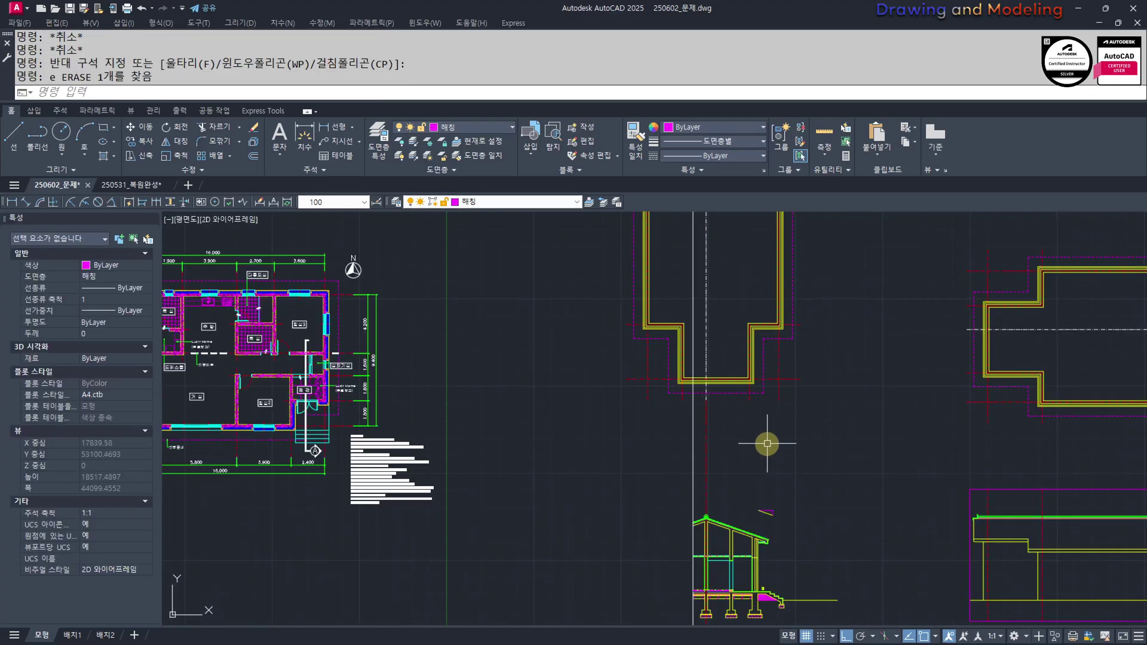
Draw a vertical reference line from the plan's lower wall corner down through the section's outer wall to below the footings
{"action": "type", "text": "l"}
{"action": "key", "text": "Return"}
{"action": "scroll", "coordinate": [755, 328], "scroll_direction": "up", "scroll_amount": 6}
{"action": "mouse_move", "coordinate": [736, 304]}
{"action": "middle_mouse_down"}
{"action": "mouse_move", "coordinate": [734, 395]}
{"action": "mouse_move", "coordinate": [707, 331]}
{"action": "middle_mouse_up"}
{"action": "left_click", "coordinate": [673, 224]}
{"action": "scroll", "coordinate": [673, 225], "scroll_direction": "down", "scroll_amount": 6}
{"action": "middle_click_drag", "start_coordinate": [696, 556], "coordinate": [729, 454]}
{"action": "left_click", "coordinate": [725, 566]}
{"action": "key", "text": "Escape"}
{"action": "key", "text": "Escape"}
{"action": "mouse_move", "coordinate": [700, 361]}
{"action": "middle_mouse_down"}
{"action": "mouse_move", "coordinate": [697, 461]}
{"action": "mouse_move", "coordinate": [697, 384]}
{"action": "middle_mouse_up"}
Offset the new vertical reference line 1600 toward the section's middle wall
{"action": "type", "text": "o"}
{"action": "key", "text": "Return"}
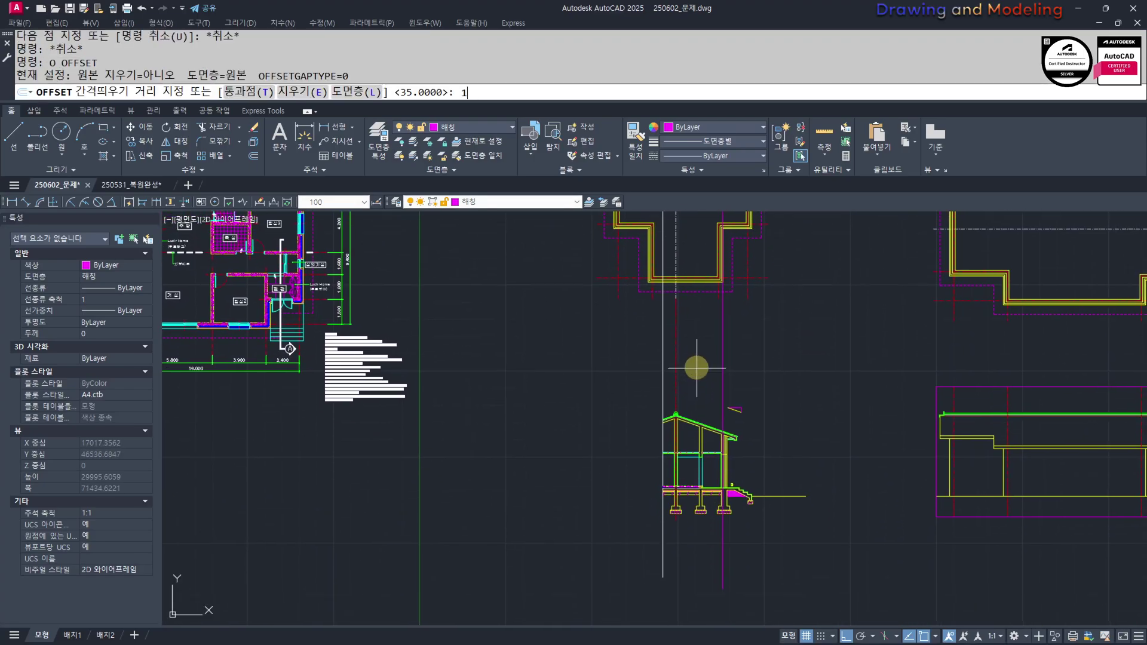
{"action": "type", "text": "1600"}
{"action": "key", "text": "Return"}
{"action": "left_click", "coordinate": [722, 366]}
{"action": "key", "text": "Escape"}
{"action": "key", "text": "Escape"}
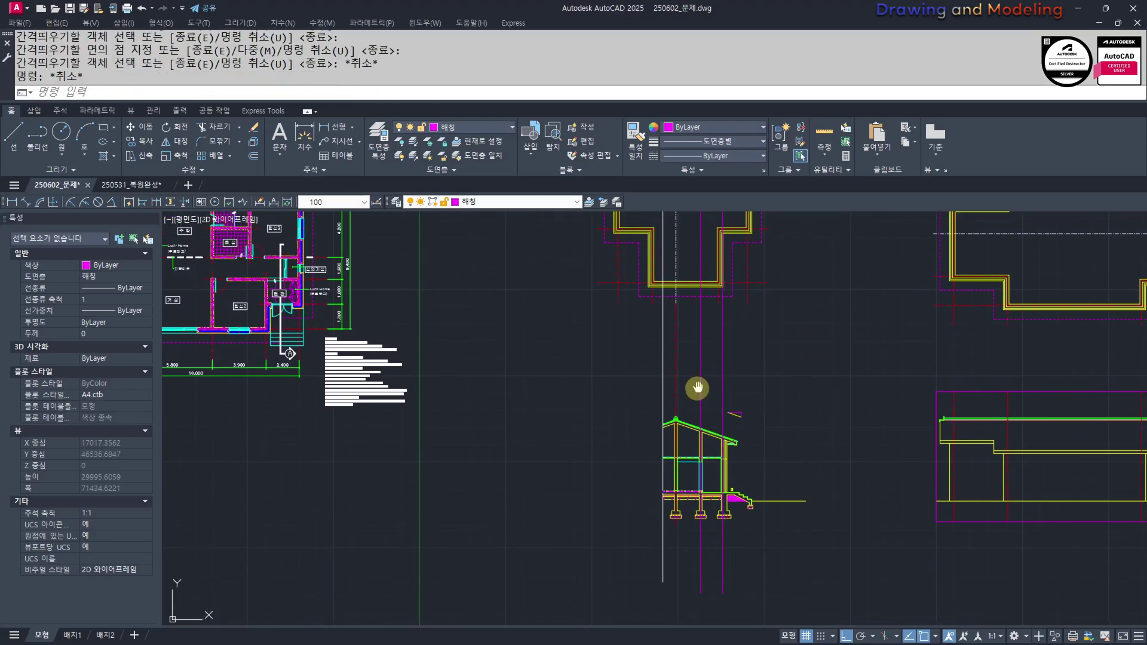
Match both vertical reference lines to the red centre line
{"action": "scroll", "coordinate": [702, 362], "scroll_direction": "up", "scroll_amount": 2}
{"action": "type", "text": "mm"}
{"action": "key", "text": "Return"}
{"action": "left_click", "coordinate": [659, 349]}
{"action": "left_click", "coordinate": [782, 336]}
{"action": "left_click", "coordinate": [681, 382]}
{"action": "middle_click_drag", "start_coordinate": [669, 544], "coordinate": [681, 402]}
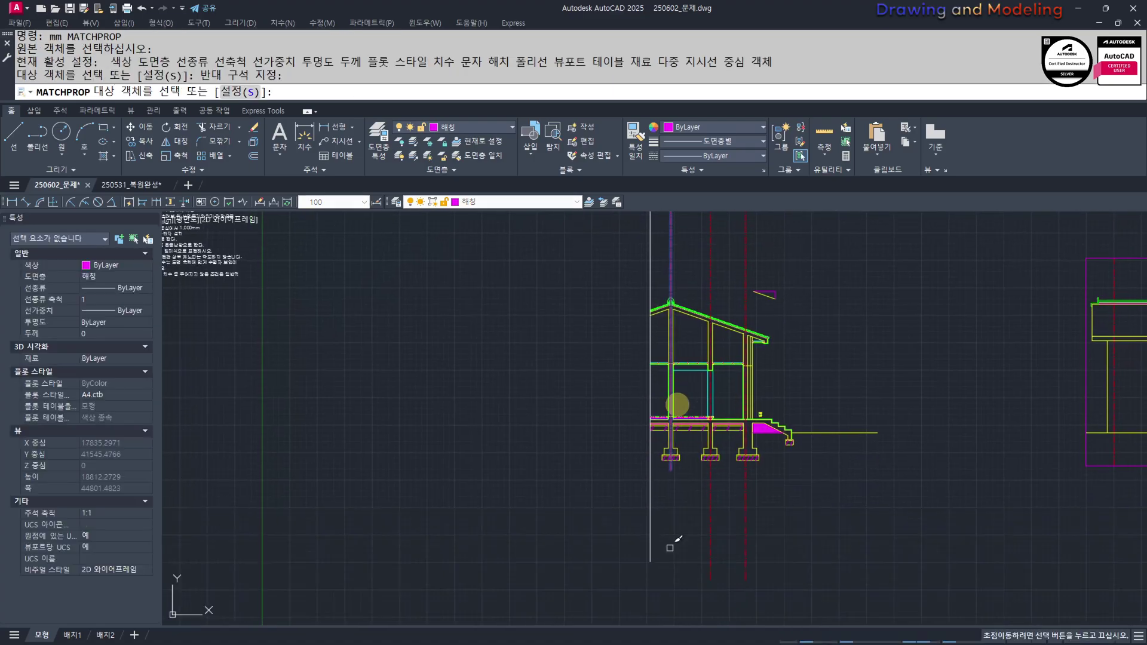
{"action": "key", "text": "Escape"}
{"action": "key", "text": "Escape"}
Move the frame detail by its bottom-edge midpoint to where the outer wall's centre line meets the yellow floor line
{"action": "scroll", "coordinate": [738, 382], "scroll_direction": "up", "scroll_amount": 6}
{"action": "middle_click_drag", "start_coordinate": [854, 487], "coordinate": [805, 400]}
{"action": "scroll", "coordinate": [800, 407], "scroll_direction": "up", "scroll_amount": 4}
{"action": "scroll", "coordinate": [589, 521], "scroll_direction": "up", "scroll_amount": 4}
{"action": "middle_click_drag", "start_coordinate": [589, 521], "coordinate": [592, 464]}
{"action": "middle_click_drag", "start_coordinate": [816, 444], "coordinate": [719, 502]}
{"action": "left_click", "coordinate": [789, 322]}
{"action": "left_click", "coordinate": [932, 509]}
{"action": "middle_click_drag", "start_coordinate": [846, 480], "coordinate": [865, 473]}
{"action": "type", "text": "m"}
{"action": "key", "text": "Return"}
{"action": "left_click", "coordinate": [882, 451]}
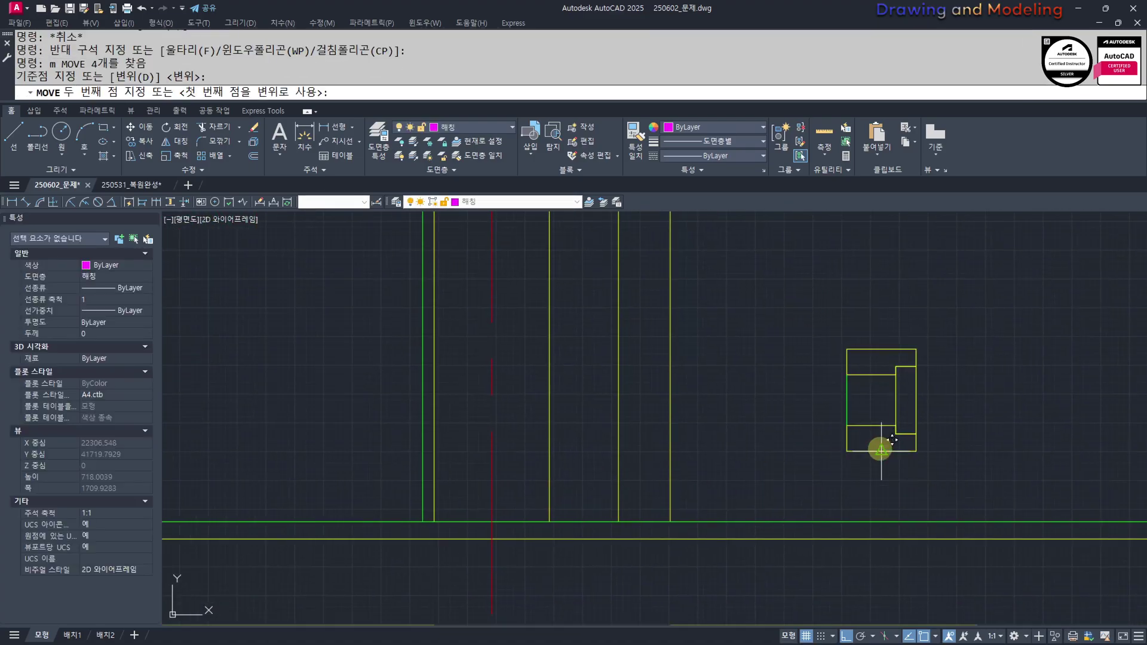
{"action": "left_click", "coordinate": [492, 539]}
{"action": "key", "text": "Escape"}
{"action": "key", "text": "Escape"}
Offset the green floor finish line at the outer wall upward by 2100
{"action": "middle_click_drag", "start_coordinate": [466, 558], "coordinate": [635, 539]}
{"action": "type", "text": "o"}
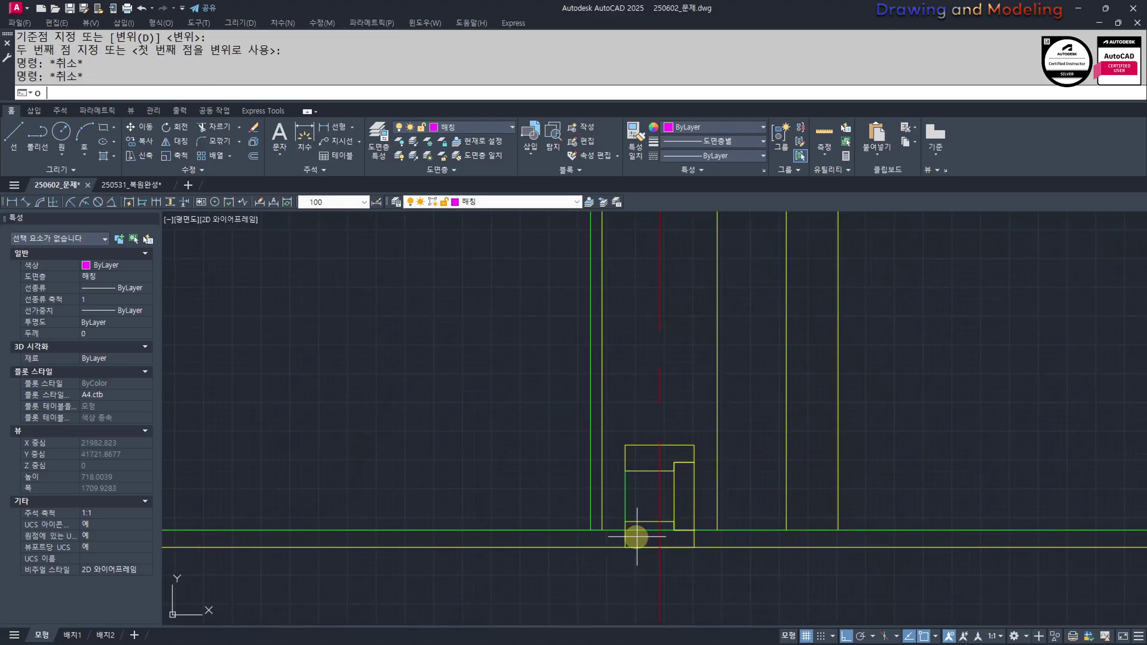
{"action": "key", "text": "Return"}
{"action": "type", "text": "2100"}
{"action": "key", "text": "Return"}
{"action": "left_click", "coordinate": [760, 529]}
{"action": "left_click", "coordinate": [704, 495]}
{"action": "key", "text": "Escape"}
{"action": "key", "text": "Escape"}
Trim the green floor finish line where it crosses the lower part of the frame detail
{"action": "scroll", "coordinate": [654, 543], "scroll_direction": "up", "scroll_amount": 4}
{"action": "type", "text": "tr"}
{"action": "key", "text": "Return"}
{"action": "left_click", "coordinate": [693, 477]}
{"action": "left_click", "coordinate": [654, 498]}
{"action": "key", "text": "Return"}
{"action": "left_click", "coordinate": [627, 491]}
{"action": "left_click", "coordinate": [618, 519]}
{"action": "key", "text": "Escape"}
{"action": "key", "text": "Escape"}
Shorten the outer green floor finish line so that it starts at the frame detail's outer edge
{"action": "scroll", "coordinate": [753, 514], "scroll_direction": "up", "scroll_amount": 2}
{"action": "left_click", "coordinate": [805, 489]}
{"action": "left_click", "coordinate": [793, 538]}
{"action": "left_click", "coordinate": [672, 503]}
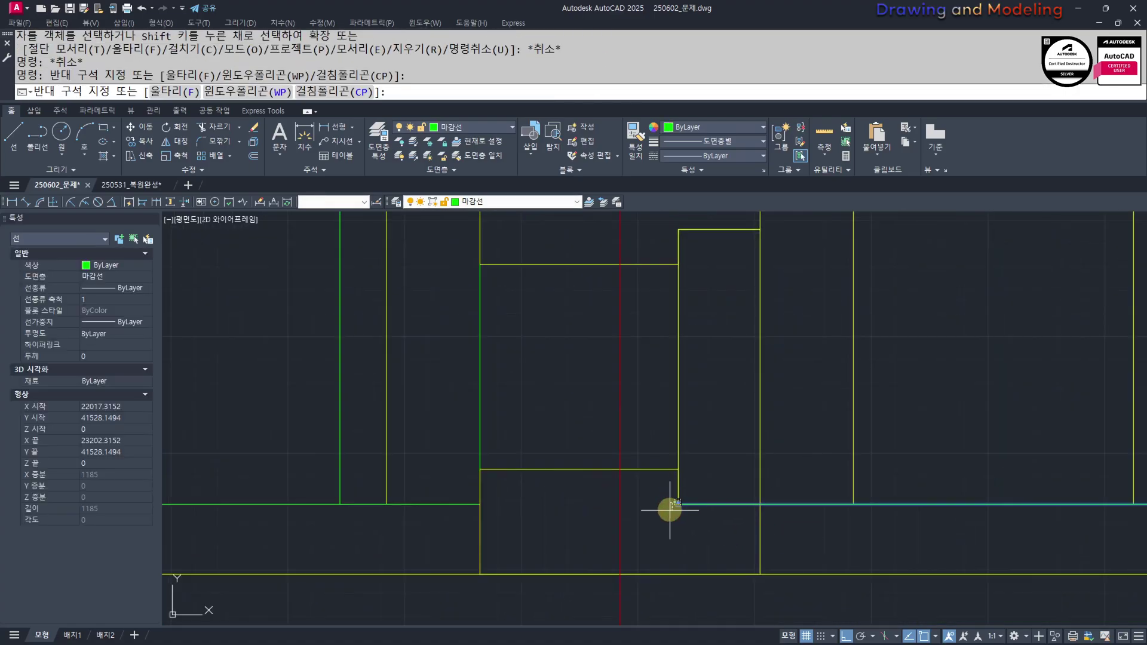
{"action": "left_click", "coordinate": [671, 510]}
{"action": "left_click", "coordinate": [675, 503]}
{"action": "left_click", "coordinate": [613, 510]}
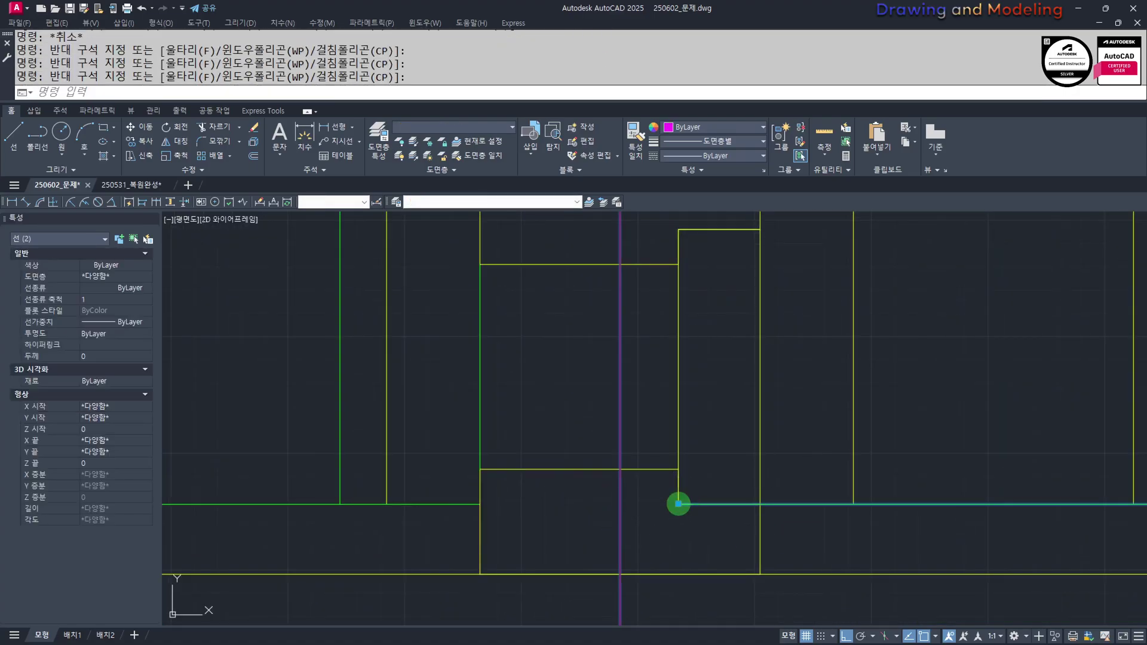
{"action": "left_click", "coordinate": [678, 503]}
{"action": "left_click", "coordinate": [760, 504]}
{"action": "key", "text": "Escape"}
{"action": "key", "text": "Escape"}
Trim the outer wall's two middle vertical lines below the horizontal line offset 2100 above the floor
{"action": "scroll", "coordinate": [730, 573], "scroll_direction": "down", "scroll_amount": 10}
{"action": "middle_click_drag", "start_coordinate": [731, 533], "coordinate": [709, 578]}
{"action": "middle_click_drag", "start_coordinate": [709, 377], "coordinate": [699, 436]}
{"action": "scroll", "coordinate": [697, 432], "scroll_direction": "up", "scroll_amount": 4}
{"action": "type", "text": "tr"}
{"action": "key", "text": "Return"}
{"action": "middle_click_drag", "start_coordinate": [674, 331], "coordinate": [687, 433]}
{"action": "key", "text": "Return"}
{"action": "left_click", "coordinate": [767, 435]}
{"action": "left_click", "coordinate": [698, 464]}
{"action": "key", "text": "Escape"}
{"action": "key", "text": "Escape"}
Trim the outer wall's inner yellow line and green finish line below the same horizontal line
{"action": "middle_click_drag", "start_coordinate": [738, 406], "coordinate": [728, 449]}
{"action": "type", "text": "tr"}
{"action": "key", "text": "Return"}
{"action": "left_click_drag", "start_coordinate": [661, 450], "coordinate": [614, 504]}
{"action": "key", "text": "Return"}
{"action": "key", "text": "Escape"}
{"action": "key", "text": "Escape"}
{"action": "scroll", "coordinate": [553, 445], "scroll_direction": "down", "scroll_amount": 6}
{"action": "middle_click_drag", "start_coordinate": [585, 560], "coordinate": [667, 441]}
{"action": "scroll", "coordinate": [662, 494], "scroll_direction": "up", "scroll_amount": 6}
{"action": "scroll", "coordinate": [677, 522], "scroll_direction": "down", "scroll_amount": 2}
{"action": "scroll", "coordinate": [660, 364], "scroll_direction": "down", "scroll_amount": 3}
{"action": "middle_click_drag", "start_coordinate": [659, 358], "coordinate": [673, 510]}
{"action": "scroll", "coordinate": [653, 361], "scroll_direction": "up", "scroll_amount": 3}
{"action": "type", "text": "l"}
{"action": "key", "text": "Return"}
{"action": "left_click", "coordinate": [657, 316]}
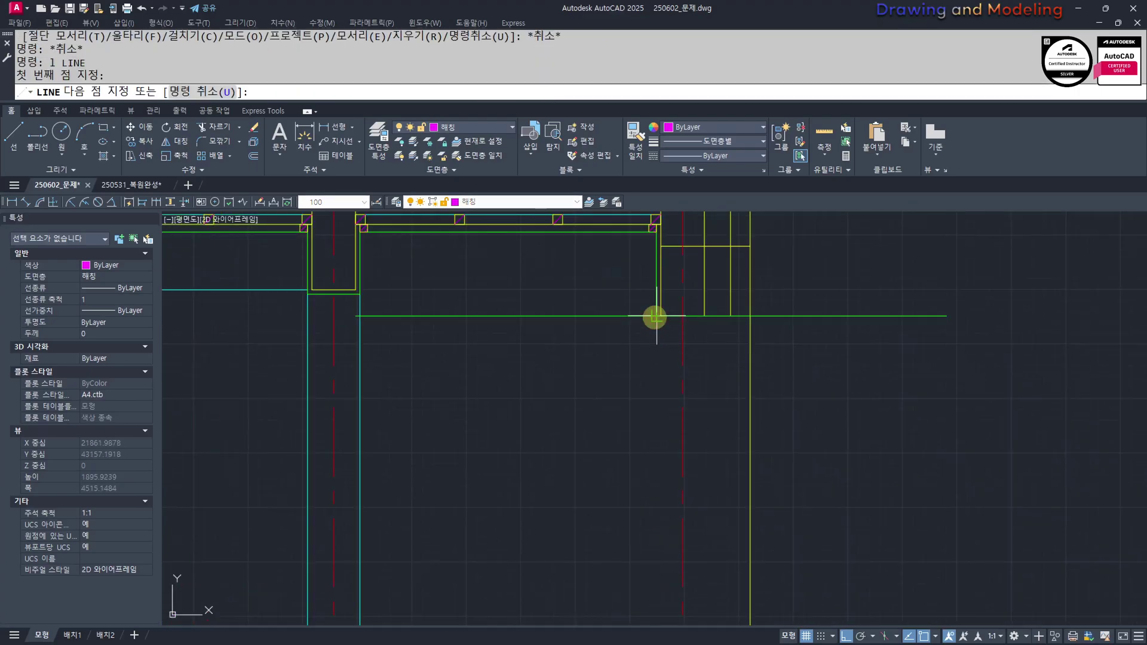
{"action": "key", "text": "Escape"}
Draw a vertical line from the lower end of the wall's inner green finish line down to the floor finish line
{"action": "key", "text": "Return"}
{"action": "scroll", "coordinate": [657, 312], "scroll_direction": "up", "scroll_amount": 2}
{"action": "left_click", "coordinate": [657, 311]}
{"action": "scroll", "coordinate": [639, 323], "scroll_direction": "down", "scroll_amount": 3}
{"action": "scroll", "coordinate": [653, 415], "scroll_direction": "up", "scroll_amount": 3}
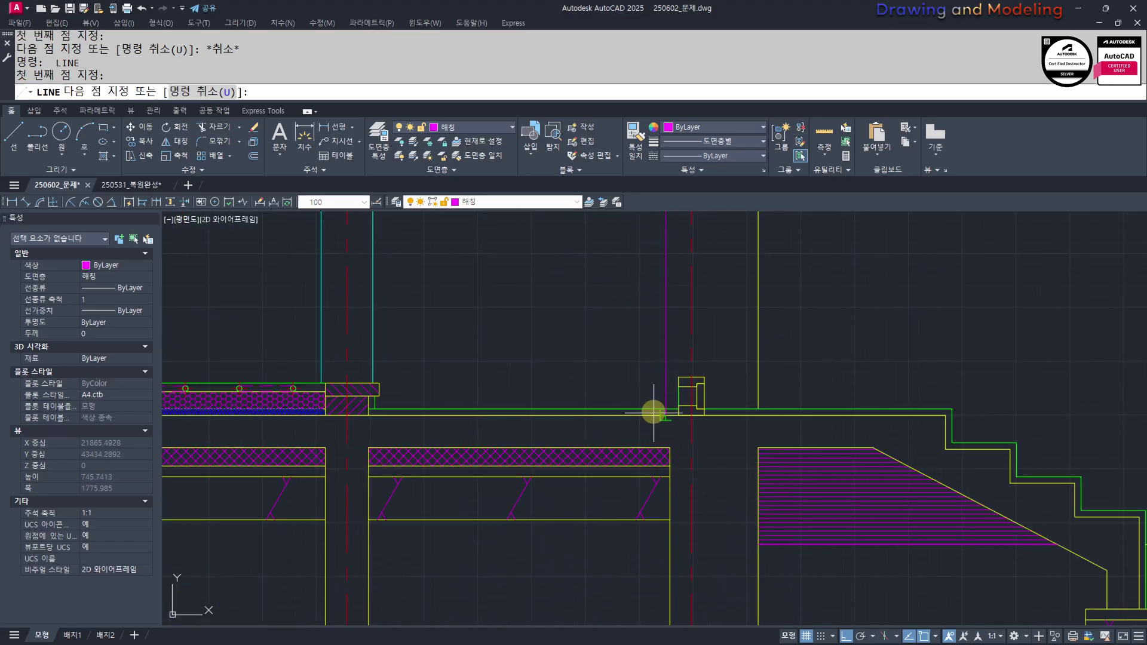
{"action": "key", "text": "Escape"}
Match the new vertical line below the wall's inner finish line to the cyan elevation line's properties
{"action": "scroll", "coordinate": [627, 394], "scroll_direction": "down", "scroll_amount": 5}
{"action": "scroll", "coordinate": [573, 385], "scroll_direction": "up", "scroll_amount": 3}
{"action": "type", "text": "mm"}
{"action": "key", "text": "Return"}
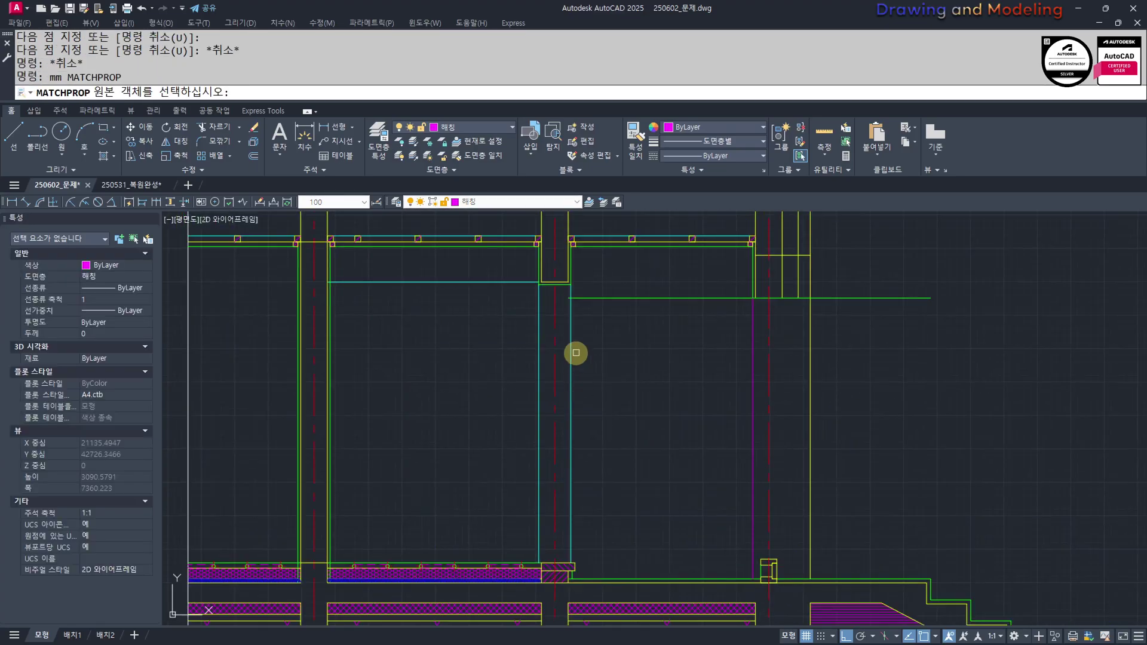
{"action": "left_click", "coordinate": [567, 336]}
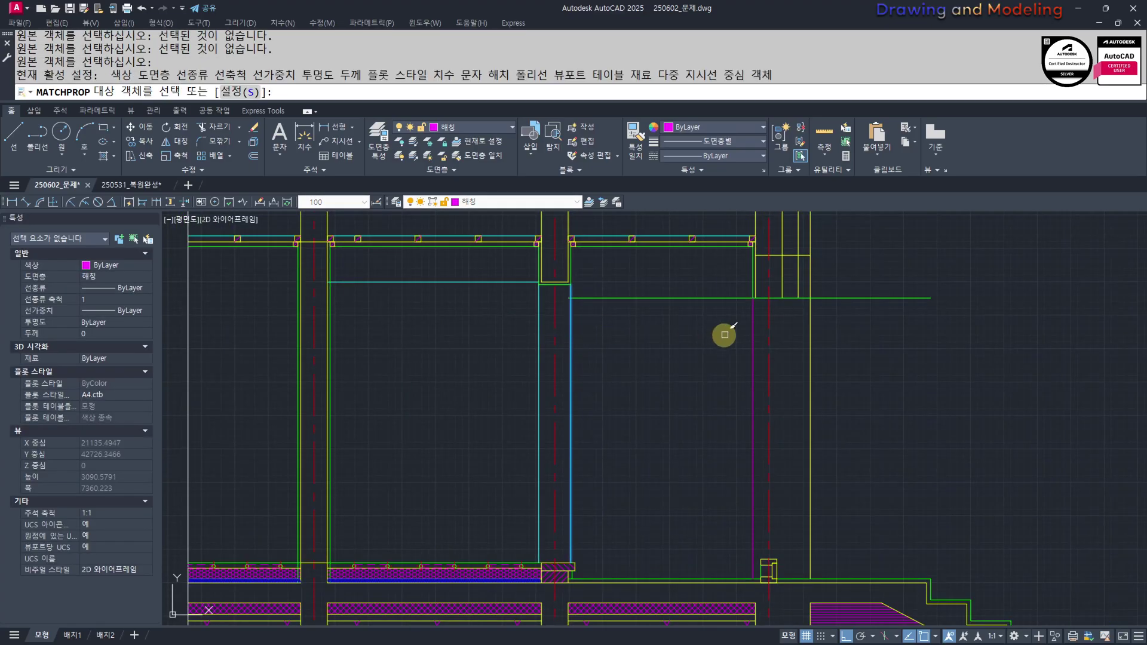
{"action": "key", "text": "Escape"}
Stretch the top part of the outer wall's frame detail up to the horizontal line offset 2100 above the floor
{"action": "scroll", "coordinate": [759, 567], "scroll_direction": "up", "scroll_amount": 8}
{"action": "type", "text": "s"}
{"action": "key", "text": "Return"}
{"action": "left_click", "coordinate": [809, 538]}
{"action": "left_click", "coordinate": [655, 410]}
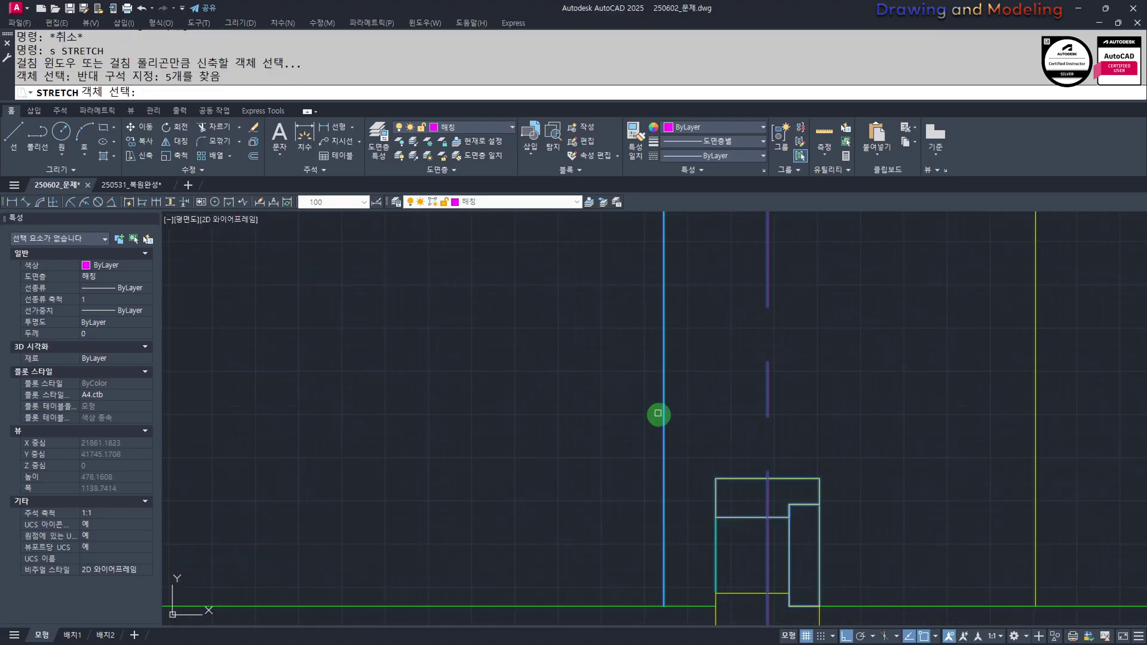
{"action": "key", "text": "Return"}
{"action": "left_click", "coordinate": [768, 478]}
{"action": "scroll", "coordinate": [770, 358], "scroll_direction": "down", "scroll_amount": 3}
{"action": "scroll", "coordinate": [744, 388], "scroll_direction": "up", "scroll_amount": 4}
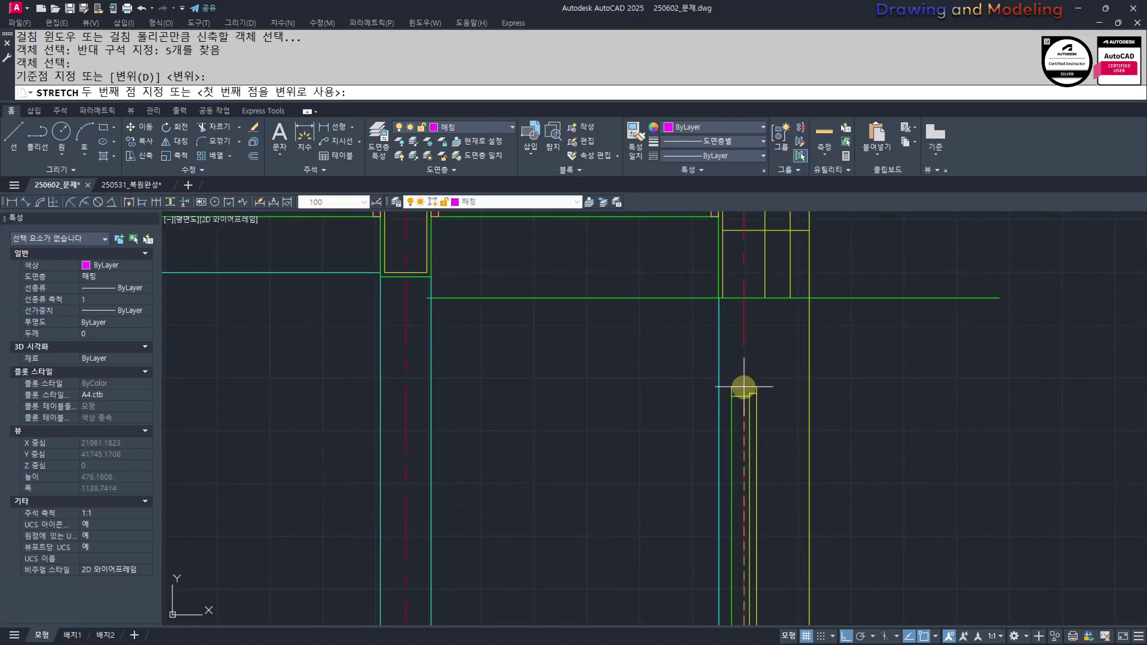
{"action": "left_click", "coordinate": [733, 408]}
{"action": "key", "text": "Escape"}
{"action": "key", "text": "Escape"}
Stretch the lower ends of the wall's inner yellow and green lines, with the cyan line's upper end, up to the horizontal yellow line
{"action": "middle_click_drag", "start_coordinate": [685, 399], "coordinate": [686, 472]}
{"action": "type", "text": "t"}
{"action": "key", "text": "Escape"}
{"action": "left_click", "coordinate": [678, 491]}
{"action": "left_click", "coordinate": [655, 476]}
{"action": "key", "text": "Return"}
{"action": "left_click", "coordinate": [679, 479]}
{"action": "left_click", "coordinate": [683, 310]}
{"action": "key", "text": "Escape"}
{"action": "key", "text": "Escape"}
Erase the green horizontal construction line offset 2100 above the floor
{"action": "left_click", "coordinate": [690, 397]}
{"action": "left_click", "coordinate": [632, 402]}
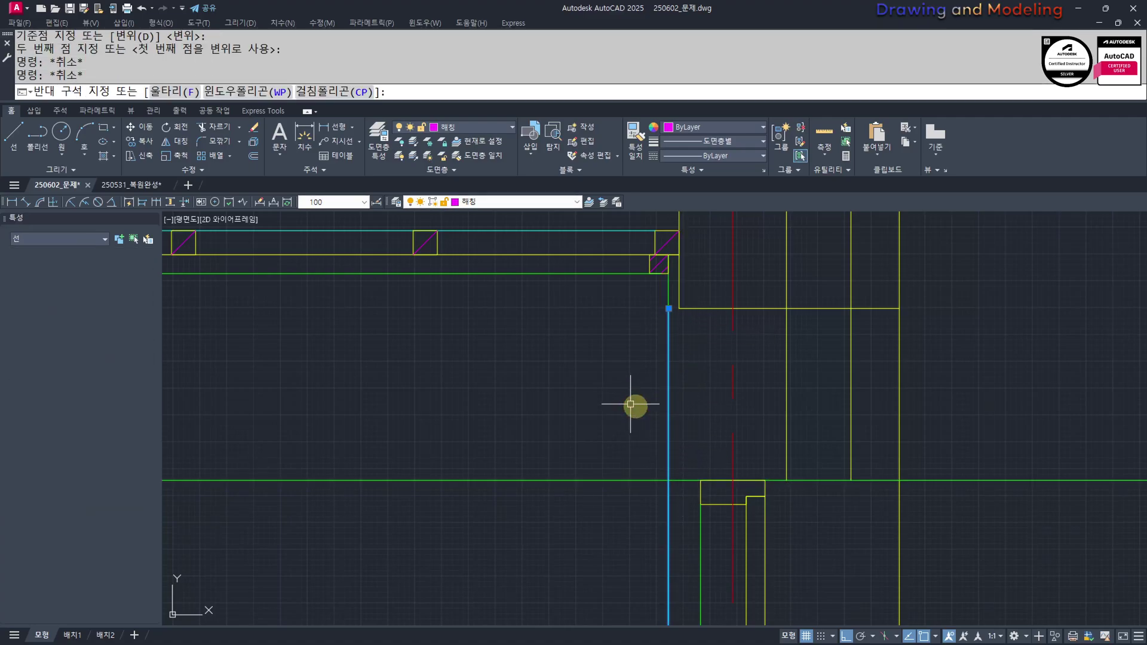
{"action": "key", "text": "Escape"}
{"action": "key", "text": "Escape"}
{"action": "left_click", "coordinate": [620, 425]}
{"action": "left_click", "coordinate": [604, 496]}
Copy the stepped piece at the top of the frame up against the underside of the wall's horizontal yellow line
{"action": "middle_click_drag", "start_coordinate": [769, 504], "coordinate": [699, 516]}
{"action": "type", "text": "cc"}
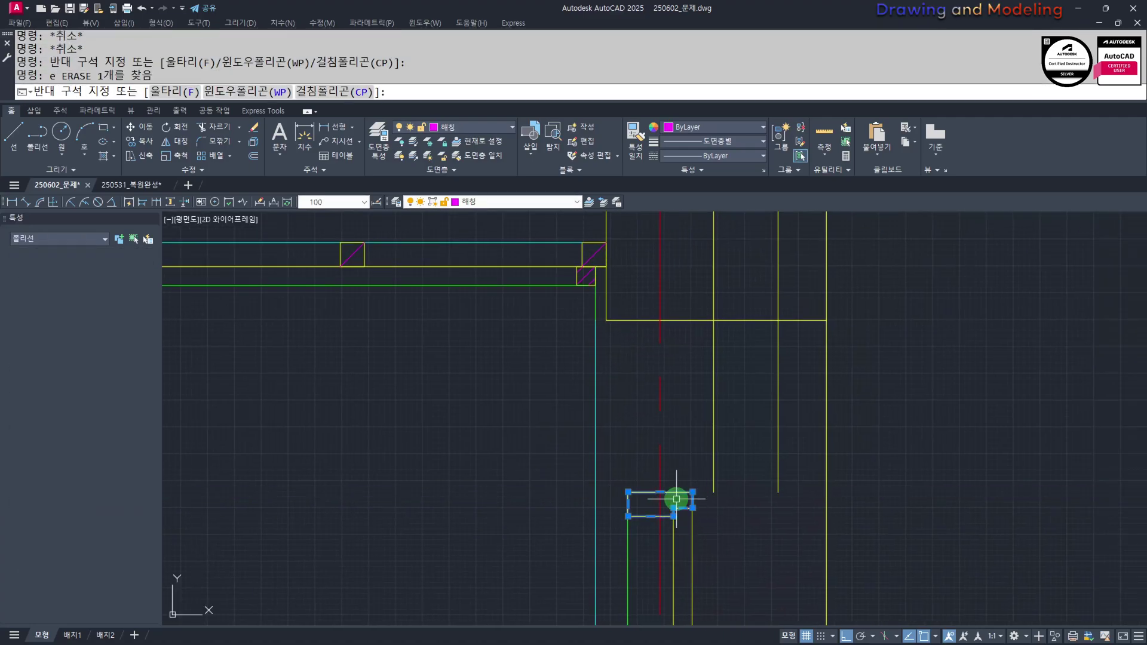
{"action": "key", "text": "Return"}
{"action": "left_click", "coordinate": [659, 494]}
{"action": "left_click", "coordinate": [663, 318]}
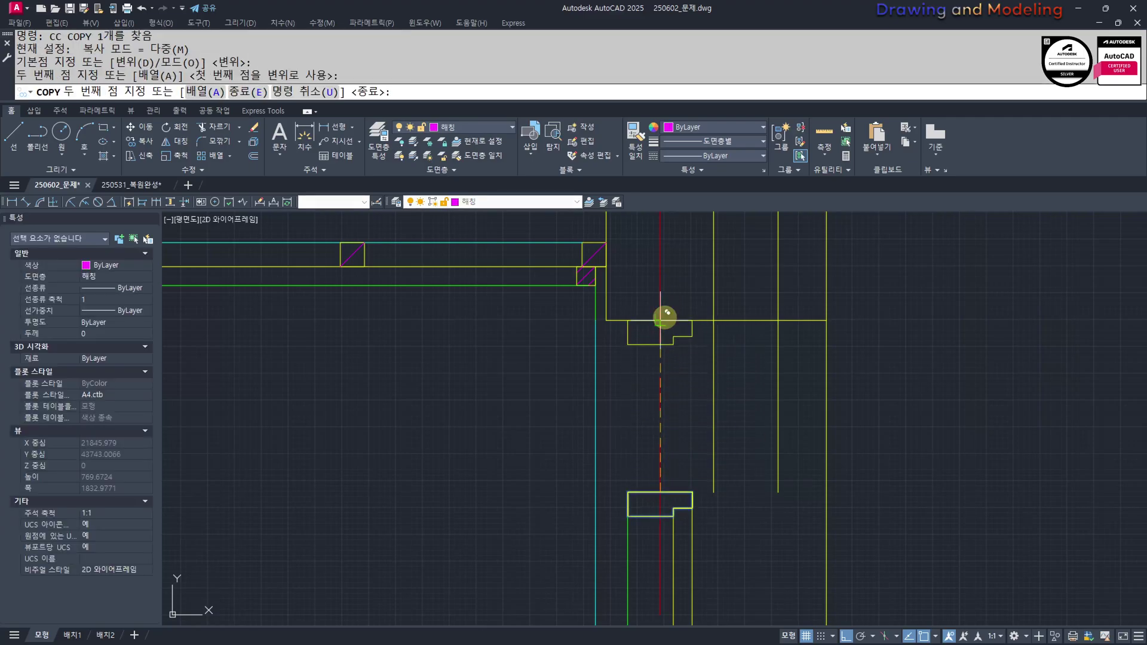
{"action": "key", "text": "Escape"}
{"action": "key", "text": "Escape"}
Trim the wall's two middle vertical lines below the horizontal yellow line
{"action": "middle_click_drag", "start_coordinate": [787, 403], "coordinate": [771, 438]}
{"action": "type", "text": "tr"}
{"action": "key", "text": "Return"}
{"action": "left_click", "coordinate": [730, 313]}
{"action": "left_click", "coordinate": [709, 383]}
{"action": "key", "text": "Return"}
{"action": "left_click", "coordinate": [775, 387]}
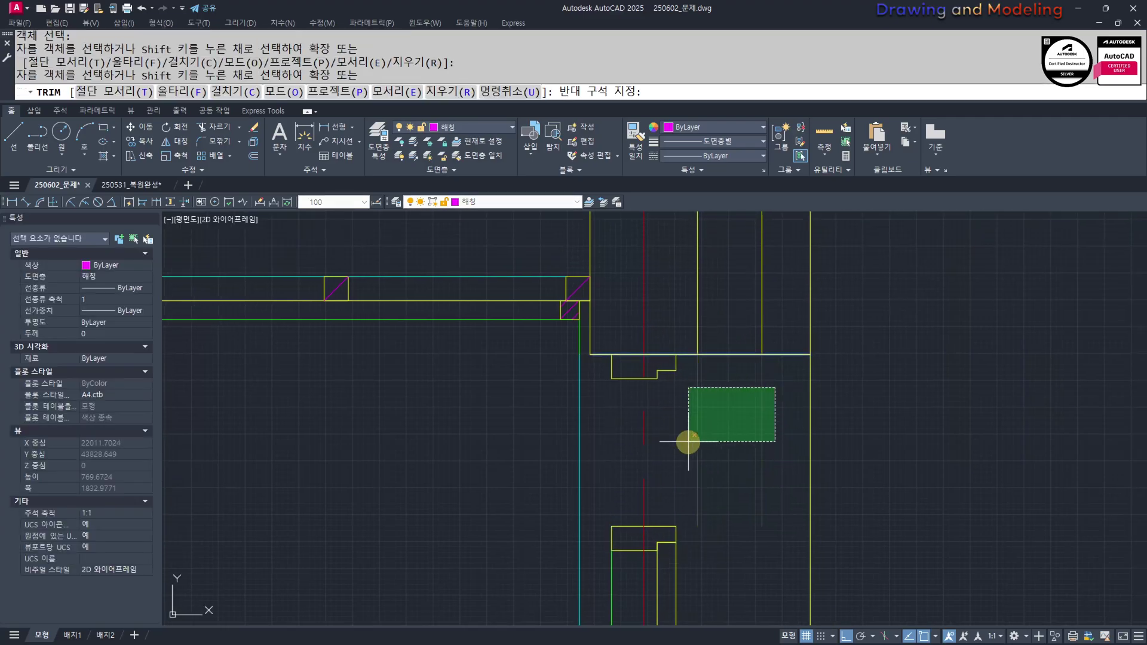
{"action": "left_click", "coordinate": [688, 441]}
{"action": "key", "text": "Escape"}
{"action": "key", "text": "Escape"}
Trim away the vertical step and part of the lower edge of the copied upper frame piece
{"action": "middle_click_drag", "start_coordinate": [660, 498], "coordinate": [743, 469]}
{"action": "scroll", "coordinate": [735, 439], "scroll_direction": "up", "scroll_amount": 2}
{"action": "middle_click_drag", "start_coordinate": [707, 351], "coordinate": [705, 456]}
{"action": "scroll", "coordinate": [707, 414], "scroll_direction": "up", "scroll_amount": 2}
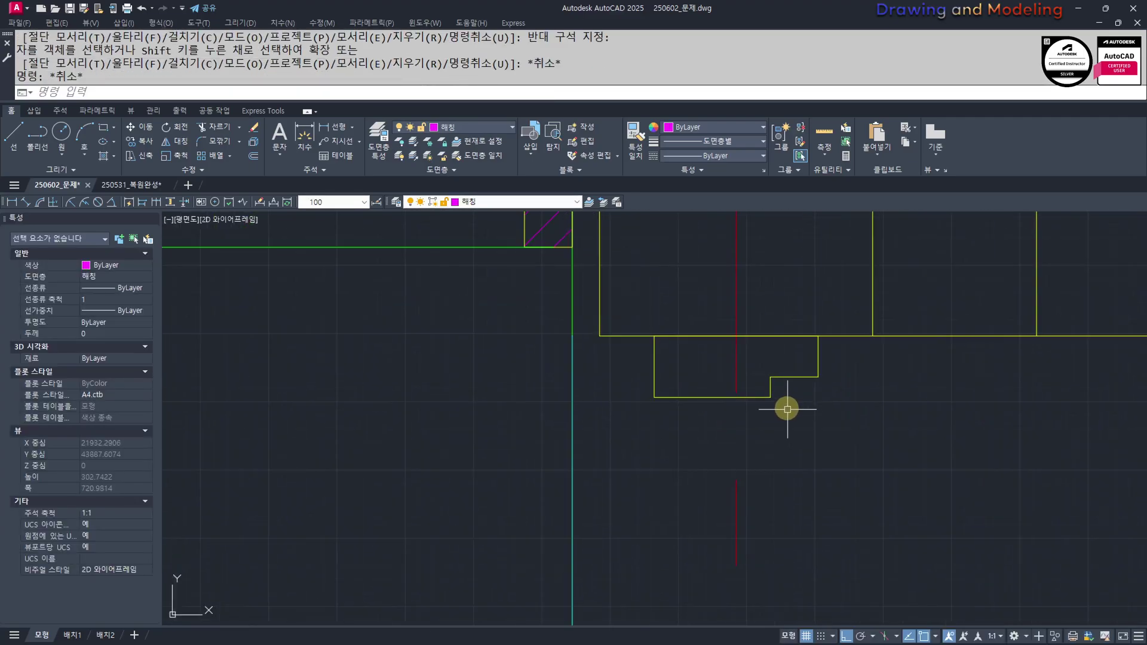
{"action": "type", "text": "tr"}
{"action": "key", "text": "Return"}
{"action": "key", "text": "Return"}
{"action": "left_click", "coordinate": [763, 399]}
{"action": "left_click", "coordinate": [780, 404]}
{"action": "left_click", "coordinate": [758, 387]}
{"action": "key", "text": "Escape"}
{"action": "key", "text": "Escape"}
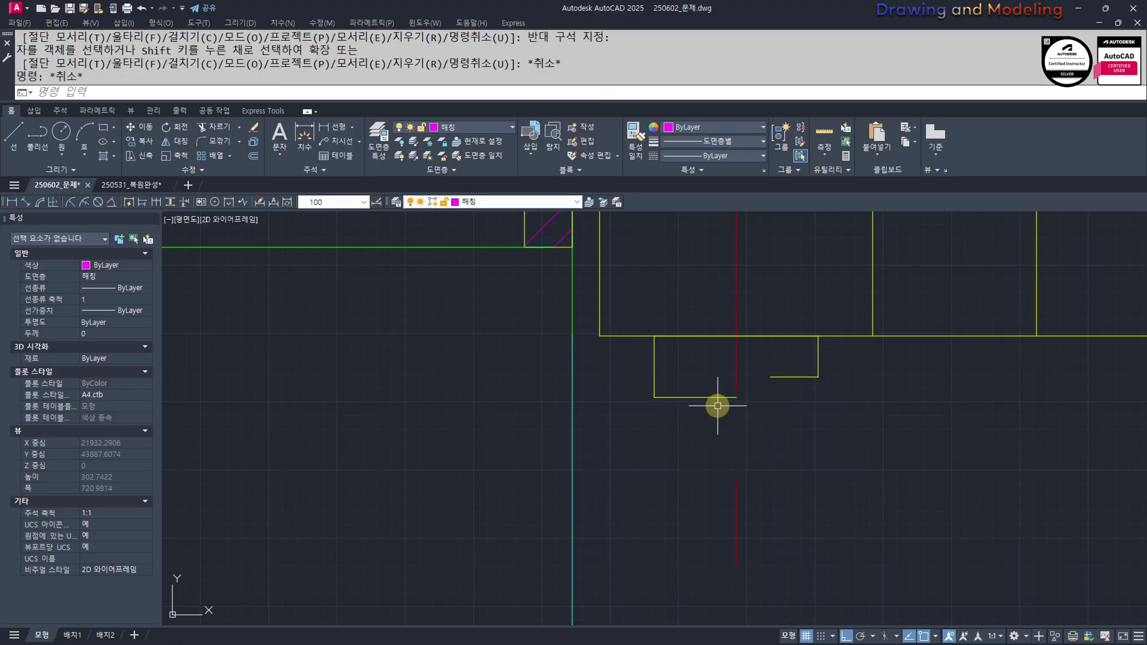
Fillet the upper frame piece's outer side and lower edge into a square corner, closing it as a plain rectangle
{"action": "middle_click_drag", "start_coordinate": [718, 406], "coordinate": [720, 432]}
{"action": "type", "text": "f"}
{"action": "key", "text": "Return"}
{"action": "left_click", "coordinate": [781, 403]}
{"action": "left_click", "coordinate": [659, 388]}
{"action": "key", "text": "Escape"}
{"action": "key", "text": "Escape"}
Draw two vertical lines joining the inner and outer edges of the upper frame piece to the stepped piece below
{"action": "scroll", "coordinate": [750, 413], "scroll_direction": "down", "scroll_amount": 2}
{"action": "middle_click_drag", "start_coordinate": [732, 547], "coordinate": [700, 457]}
{"action": "scroll", "coordinate": [696, 468], "scroll_direction": "up", "scroll_amount": 2}
{"action": "type", "text": "l"}
{"action": "key", "text": "Return"}
{"action": "left_click", "coordinate": [659, 525]}
{"action": "left_click", "coordinate": [668, 283]}
{"action": "key", "text": "Escape"}
{"action": "key", "text": "Return"}
{"action": "left_click", "coordinate": [762, 284]}
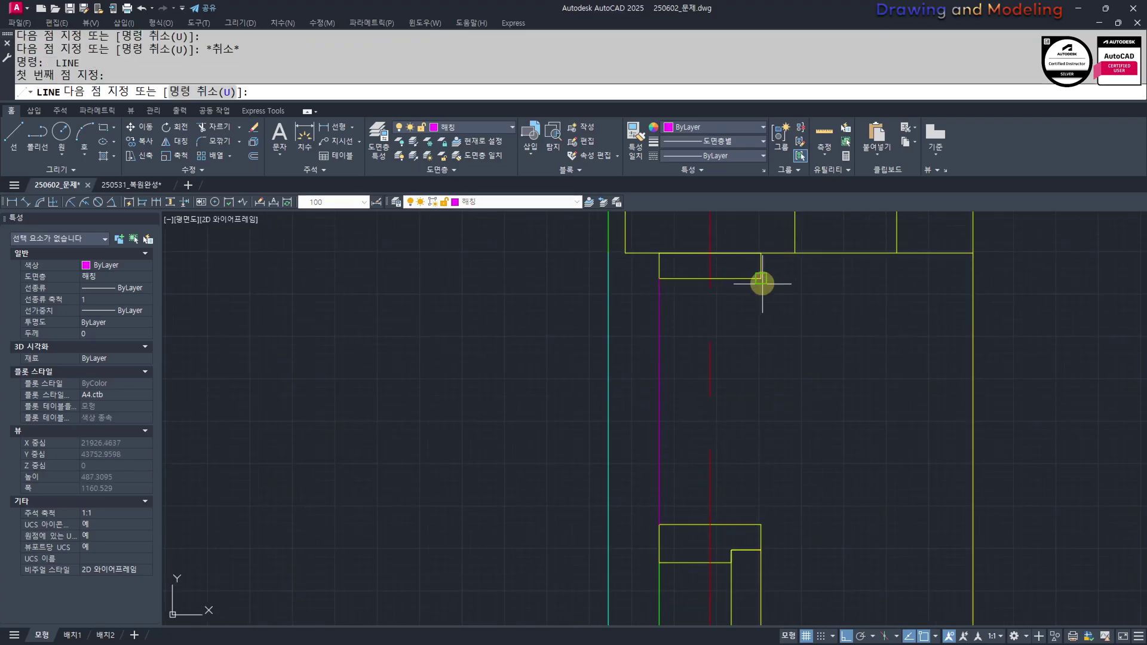
{"action": "left_click", "coordinate": [761, 525]}
Match the two new vertical lines to the properties of the frame's lower green line
{"action": "middle_click_drag", "start_coordinate": [754, 527], "coordinate": [765, 557]}
{"action": "key", "text": "Escape"}
{"action": "type", "text": "mm"}
{"action": "key", "text": "Return"}
{"action": "left_click", "coordinate": [670, 609]}
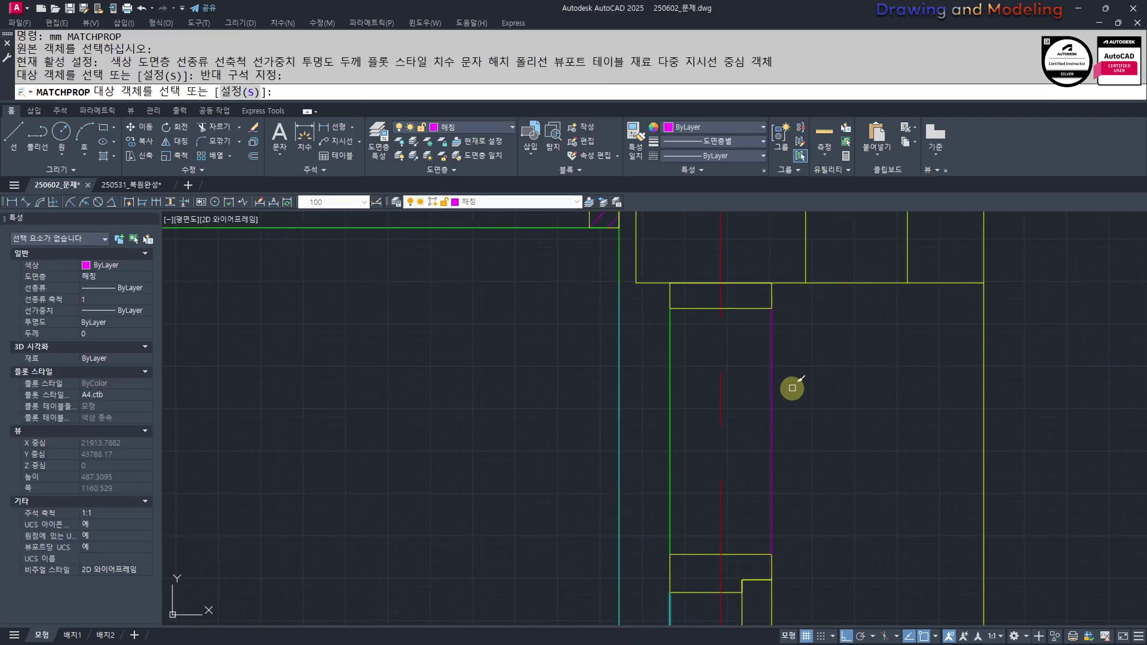
{"action": "key", "text": "Escape"}
{"action": "key", "text": "Escape"}
Draw a 30 by 40 rectangle above the stepped frame piece
{"action": "scroll", "coordinate": [759, 597], "scroll_direction": "up", "scroll_amount": 4}
{"action": "type", "text": "rec"}
{"action": "key", "text": "Return"}
{"action": "left_click", "coordinate": [607, 405]}
{"action": "type", "text": "@"}
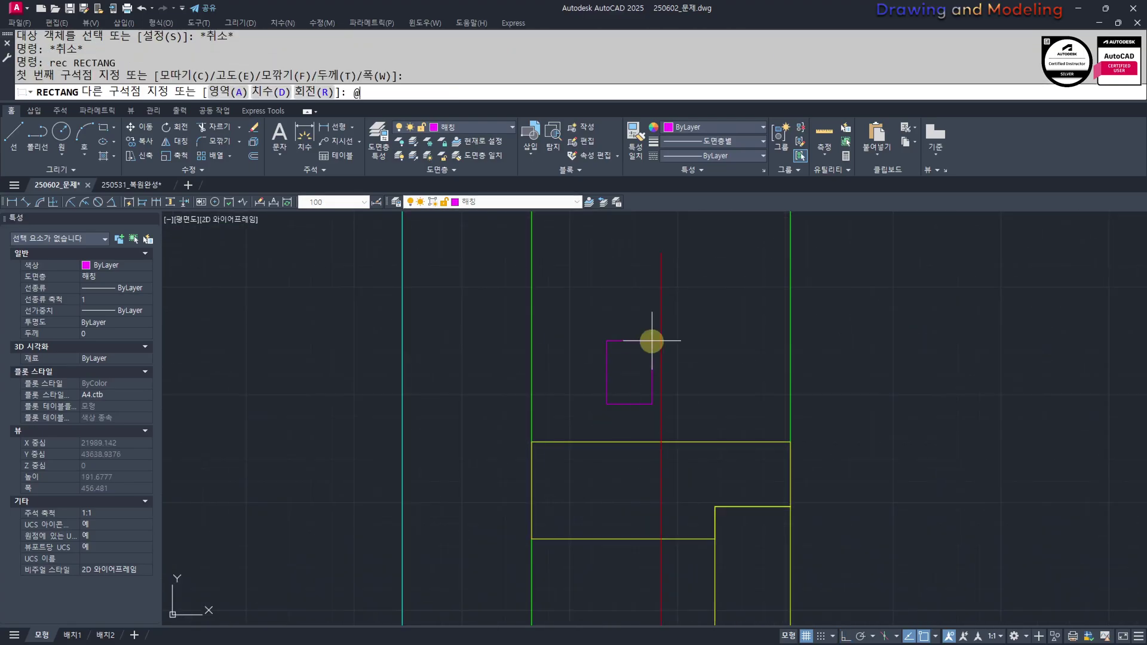
{"action": "type", "text": "30,40"}
{"action": "key", "text": "Return"}
{"action": "key", "text": "Escape"}
{"action": "key", "text": "Escape"}
{"action": "middle_click_drag", "start_coordinate": [648, 324], "coordinate": [629, 333]}
Move the 30 by 40 rectangle so that its bottom midpoint sits on the midpoint of the stepped frame piece's upper edge
{"action": "key", "text": "m"}
{"action": "key", "text": "Return"}
{"action": "left_click", "coordinate": [627, 261]}
{"action": "left_click", "coordinate": [584, 352]}
{"action": "key", "text": "Return"}
{"action": "left_click", "coordinate": [619, 414]}
{"action": "left_click", "coordinate": [643, 452]}
{"action": "key", "text": "Escape"}
{"action": "key", "text": "Escape"}
Match the 30 by 40 rectangle to the properties of the yellow frame outline
{"action": "middle_click_drag", "start_coordinate": [719, 465], "coordinate": [715, 509]}
{"action": "type", "text": "mm"}
{"action": "key", "text": "Return"}
{"action": "left_click", "coordinate": [702, 497]}
{"action": "left_click", "coordinate": [694, 364]}
{"action": "left_click", "coordinate": [659, 444]}
{"action": "key", "text": "Escape"}
{"action": "key", "text": "Escape"}
Copy the 30 by 40 rectangle so that its top midpoint meets the midpoint of the upper frame piece's lower edge
{"action": "middle_click_drag", "start_coordinate": [655, 402], "coordinate": [661, 471]}
{"action": "left_click", "coordinate": [696, 436]}
{"action": "left_click", "coordinate": [668, 499]}
{"action": "type", "text": "cc"}
{"action": "key", "text": "Return"}
{"action": "left_click", "coordinate": [644, 478]}
{"action": "scroll", "coordinate": [633, 371], "scroll_direction": "down", "scroll_amount": 3}
{"action": "scroll", "coordinate": [629, 404], "scroll_direction": "up", "scroll_amount": 3}
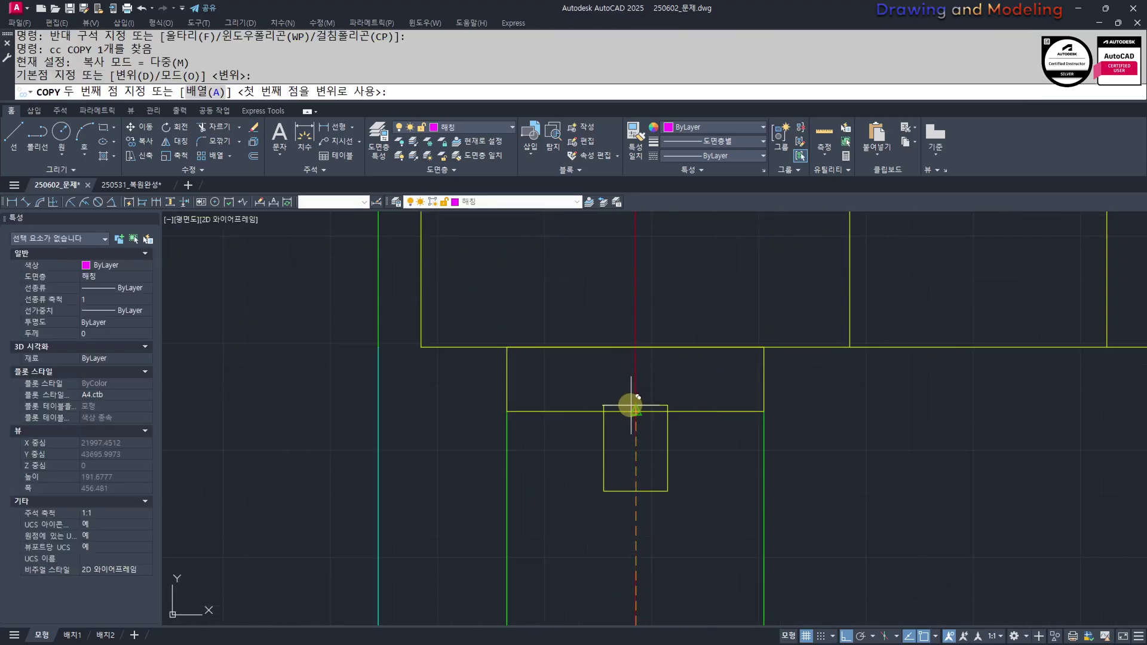
{"action": "key", "text": "Escape"}
{"action": "key", "text": "Escape"}
{"action": "scroll", "coordinate": [634, 388], "scroll_direction": "down", "scroll_amount": 3}
{"action": "scroll", "coordinate": [629, 422], "scroll_direction": "up", "scroll_amount": 1}
{"action": "type", "text": "lk"}
{"action": "key", "text": "Return"}
{"action": "left_click", "coordinate": [626, 394]}
{"action": "key", "text": "Escape"}
{"action": "key", "text": "Escape"}
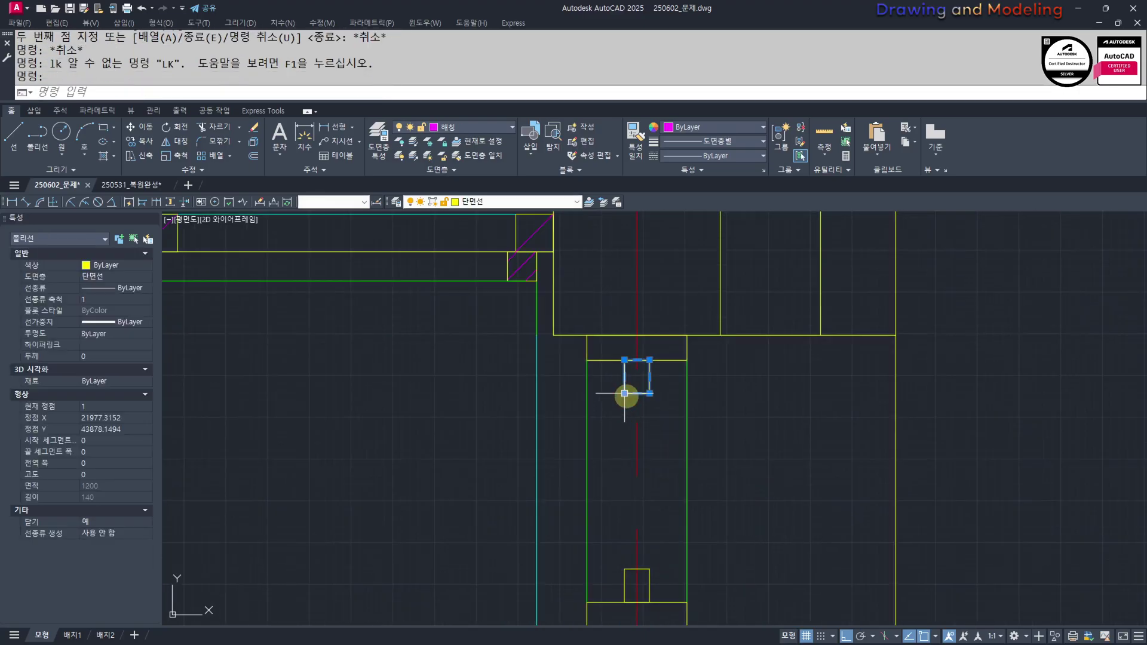
Draw two vertical lines joining the facing side corners of the upper and lower 30 by 40 rectangles
{"action": "left_click", "coordinate": [623, 394]}
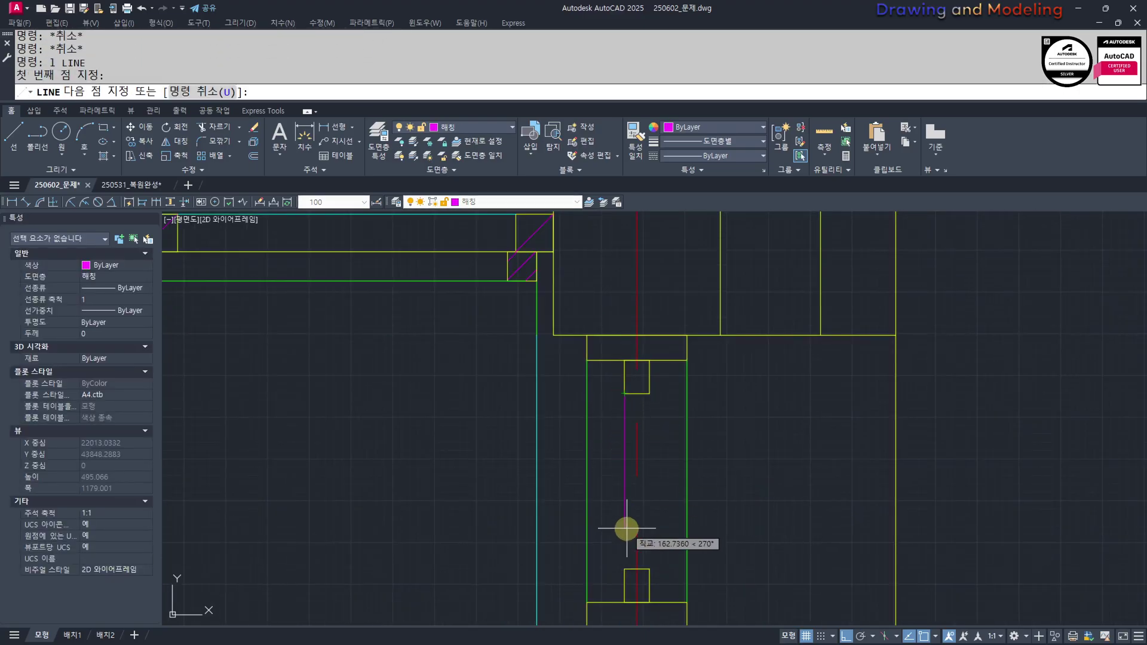
{"action": "left_click", "coordinate": [624, 569]}
{"action": "key", "text": "Escape"}
{"action": "key", "text": "Escape"}
{"action": "key", "text": "Return"}
{"action": "left_click", "coordinate": [650, 569]}
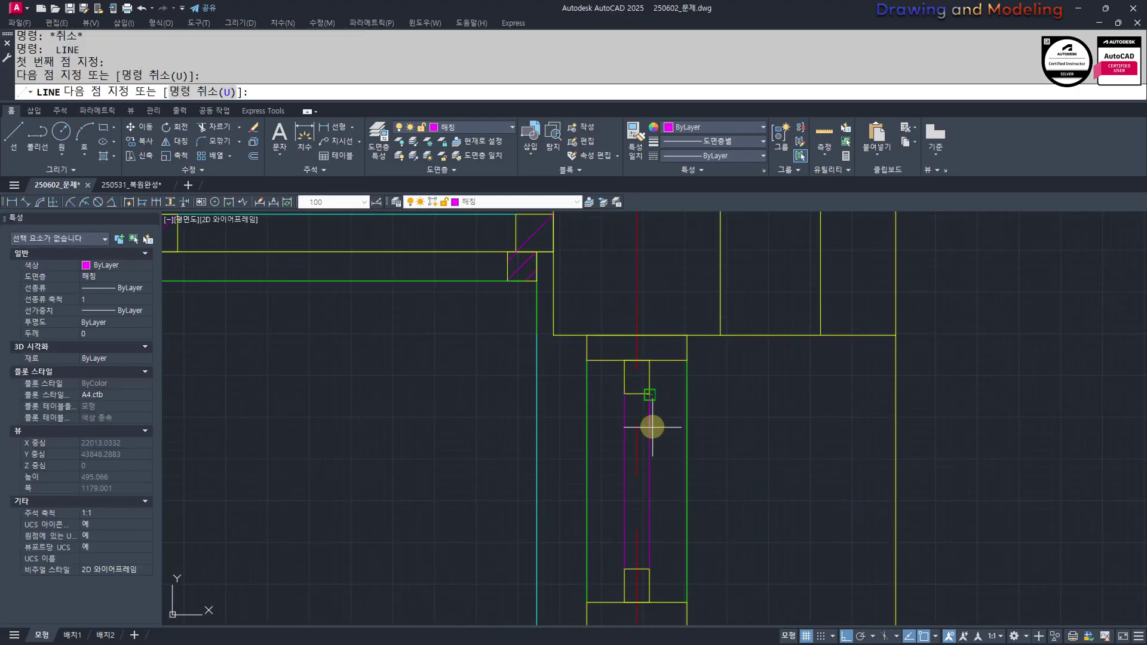
{"action": "key", "text": "Escape"}
{"action": "key", "text": "Escape"}
Draw a vertical glass line at the midpoint between the two small rectangles and extend it to meet their edge
{"action": "key", "text": "Return"}
{"action": "left_click", "coordinate": [636, 393]}
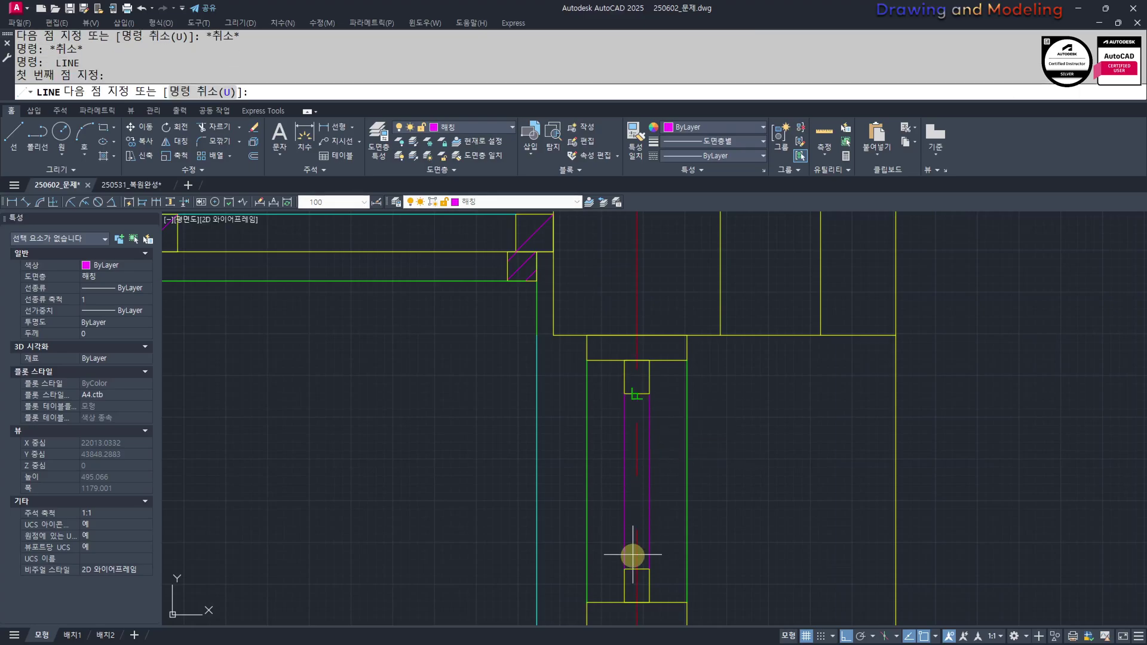
{"action": "key", "text": "Escape"}
{"action": "key", "text": "Escape"}
{"action": "scroll", "coordinate": [642, 400], "scroll_direction": "up", "scroll_amount": 4}
{"action": "type", "text": "ex"}
{"action": "key", "text": "space"}
{"action": "key", "text": "space"}
{"action": "left_click", "coordinate": [683, 394]}
{"action": "left_click", "coordinate": [667, 425]}
{"action": "key", "text": "Escape"}
{"action": "key", "text": "Escape"}
Match the two vertical lines joining the small rectangles to the properties of the green frame elevation line
{"action": "scroll", "coordinate": [703, 400], "scroll_direction": "down", "scroll_amount": 4}
{"action": "type", "text": "mm"}
{"action": "key", "text": "Return"}
{"action": "left_click", "coordinate": [733, 389]}
{"action": "scroll", "coordinate": [704, 402], "scroll_direction": "up", "scroll_amount": 4}
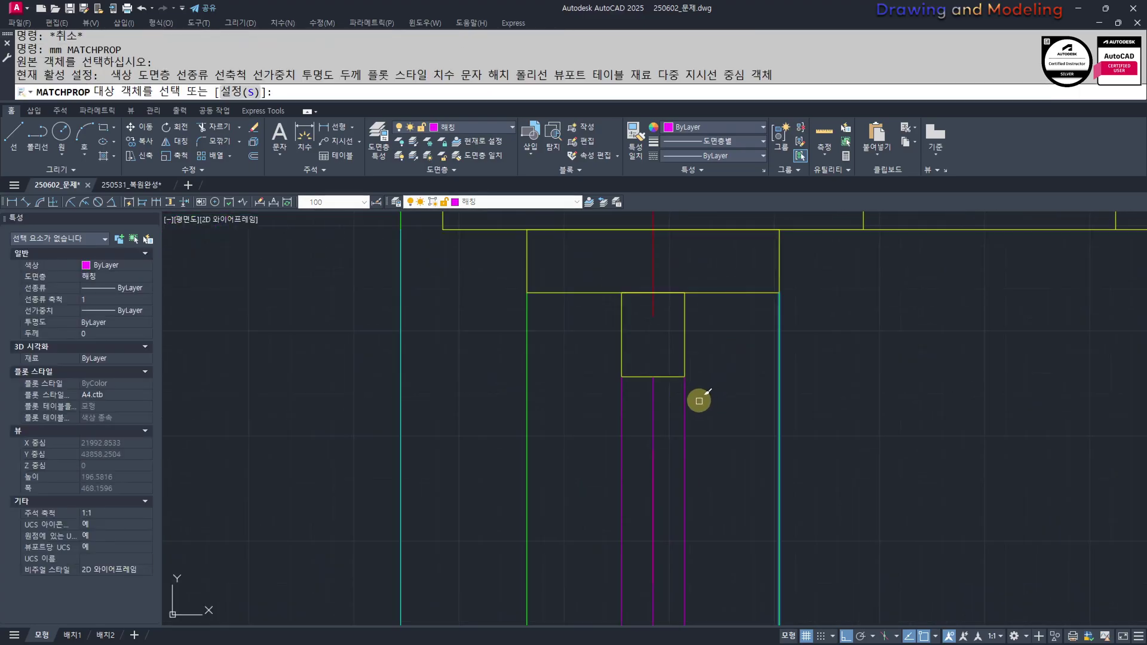
{"action": "left_click", "coordinate": [644, 425]}
{"action": "left_click", "coordinate": [593, 439]}
{"action": "key", "text": "Escape"}
Match the vertical glass line to the properties of the yellow 30 by 40 rectangle
{"action": "key", "text": "space"}
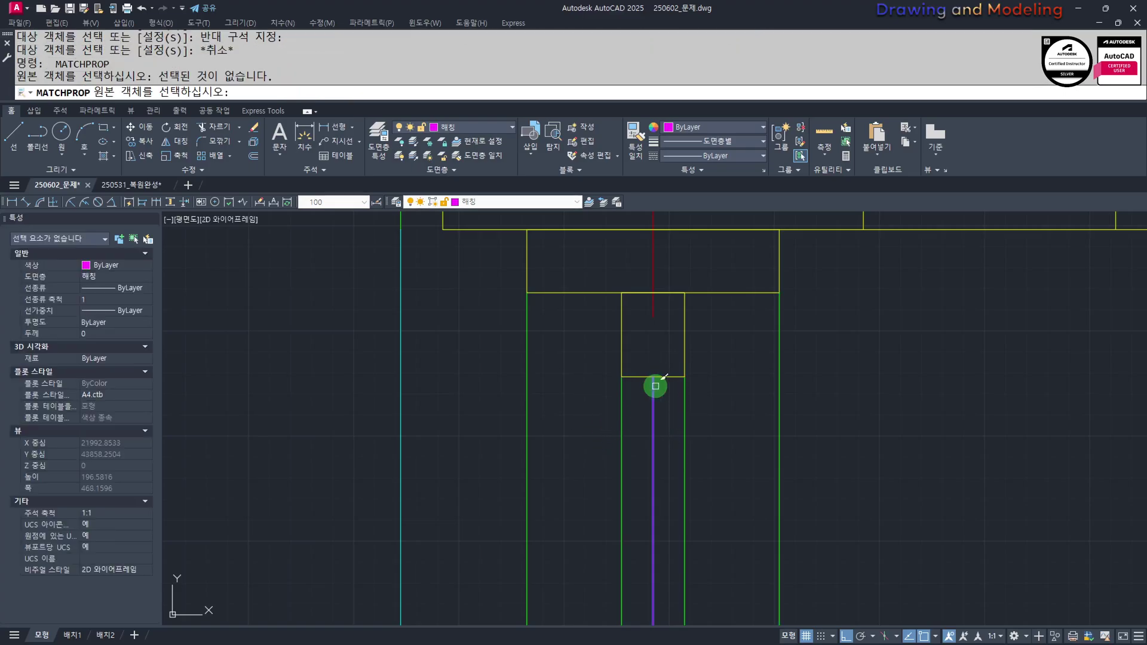
{"action": "left_click", "coordinate": [656, 386]}
{"action": "key", "text": "Escape"}
{"action": "scroll", "coordinate": [563, 430], "scroll_direction": "down", "scroll_amount": 3}
{"action": "scroll", "coordinate": [580, 396], "scroll_direction": "up", "scroll_amount": 3}
{"action": "key", "text": "Return"}
{"action": "left_click", "coordinate": [566, 357]}
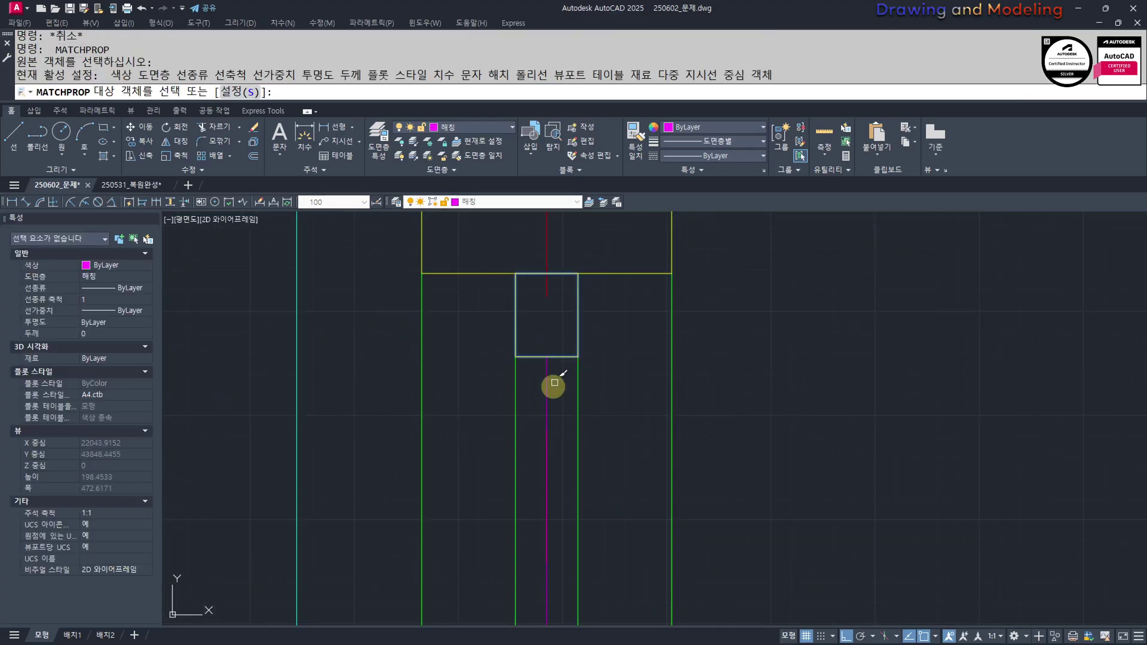
{"action": "key", "text": "Escape"}
{"action": "key", "text": "Escape"}
{"action": "scroll", "coordinate": [640, 383], "scroll_direction": "down", "scroll_amount": 5}
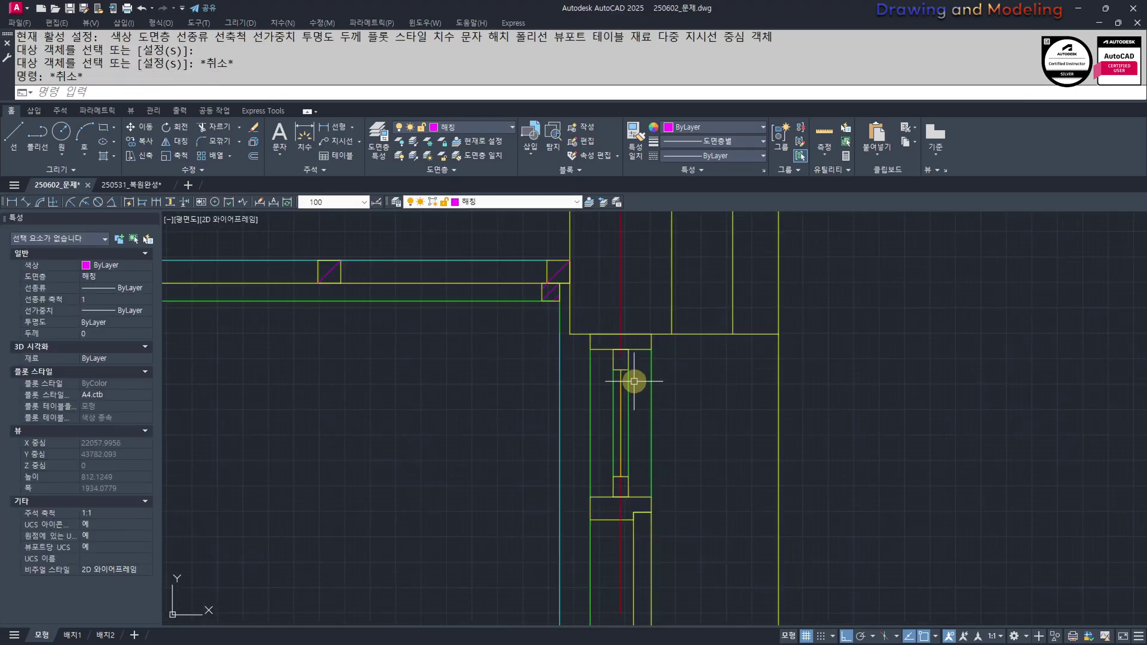
{"action": "middle_click_drag", "start_coordinate": [666, 364], "coordinate": [685, 406]}
{"action": "scroll", "coordinate": [633, 478], "scroll_direction": "down", "scroll_amount": 2}
{"action": "middle_click_drag", "start_coordinate": [633, 476], "coordinate": [639, 435]}
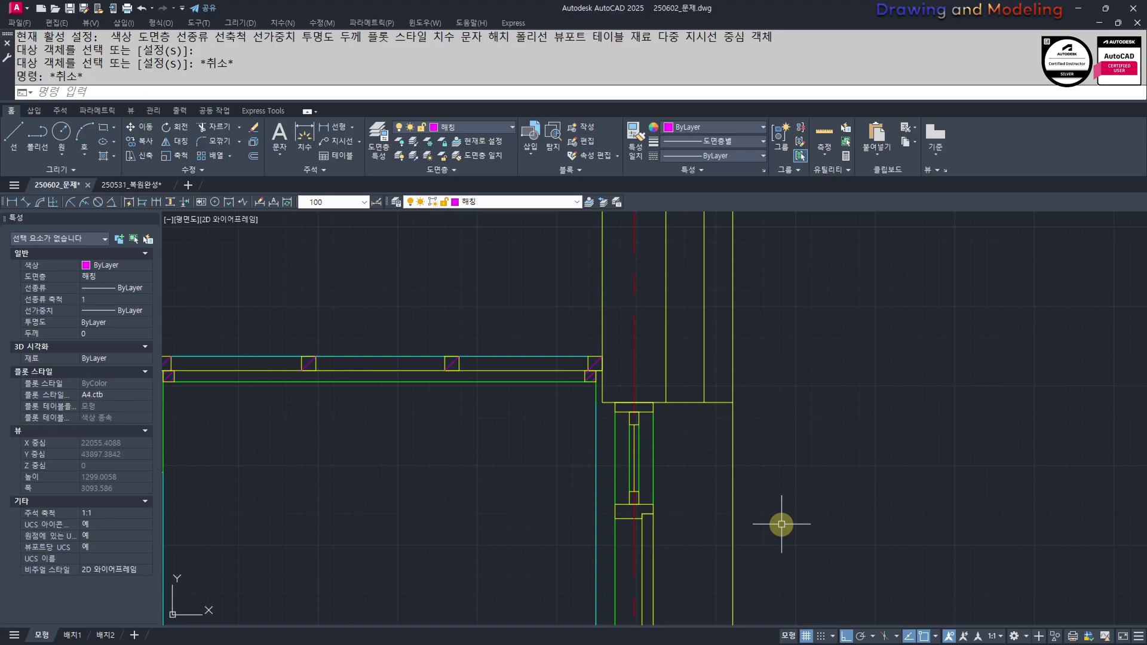
{"action": "key", "text": "Escape"}
{"action": "key", "text": "Escape"}
{"action": "middle_click_drag", "start_coordinate": [603, 409], "coordinate": [559, 375]}
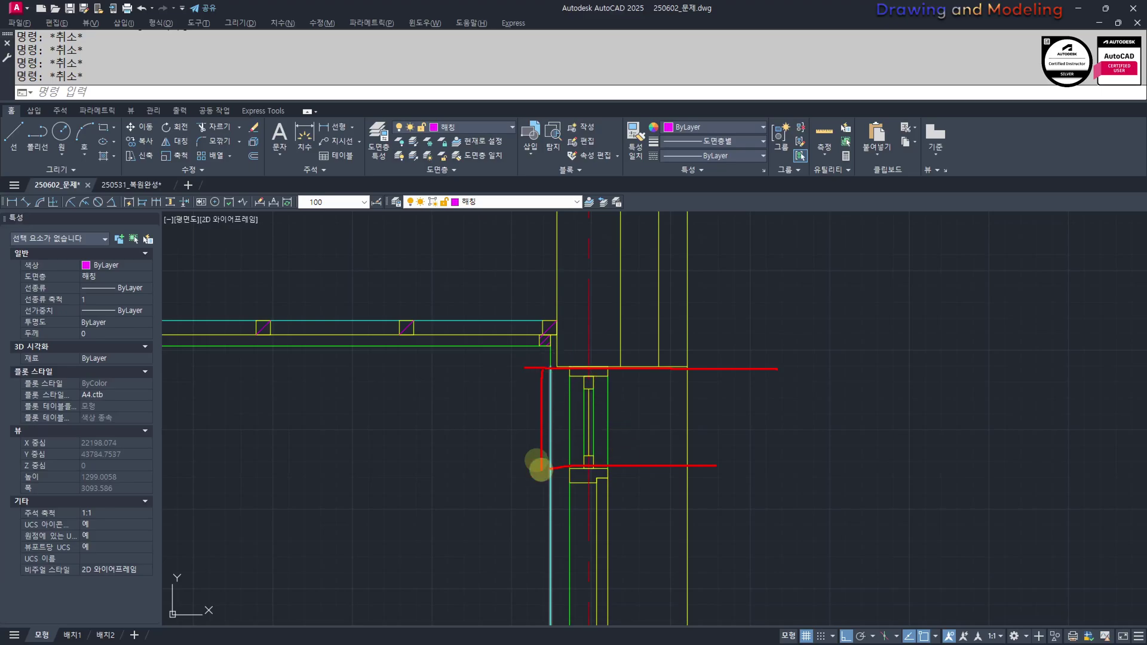
{"action": "key", "text": "Escape"}
{"action": "middle_click_drag", "start_coordinate": [622, 463], "coordinate": [652, 500]}
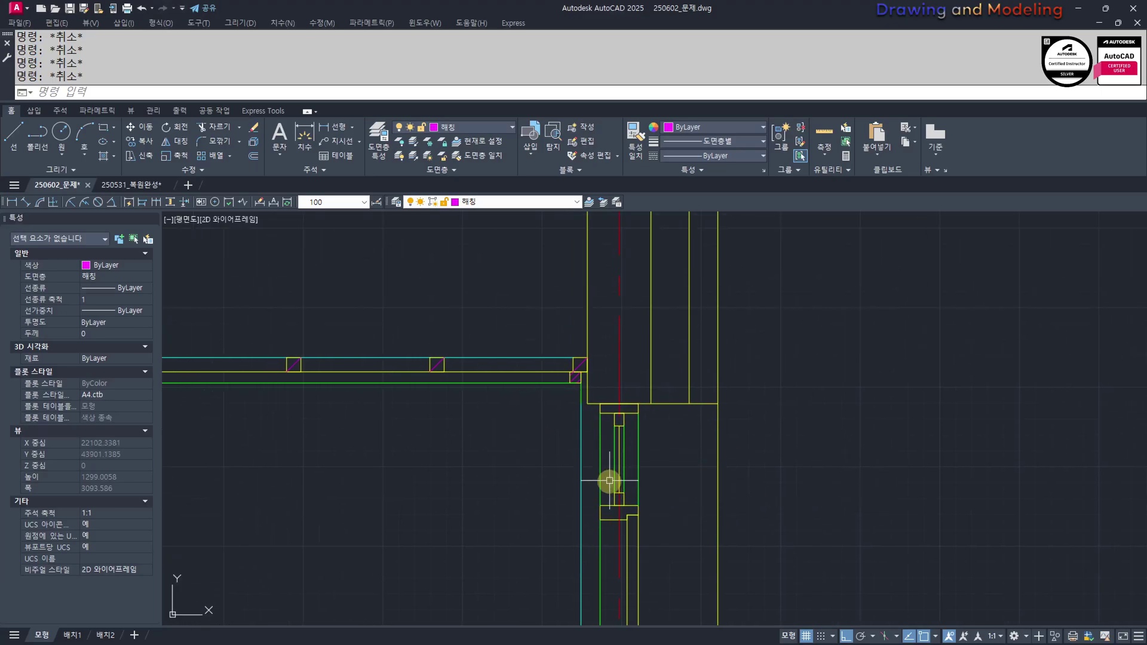
Draw a 190 by 90 rectangle in the empty area outside the outer wall
{"action": "middle_click_drag", "start_coordinate": [691, 436], "coordinate": [638, 477]}
{"action": "type", "text": "c"}
{"action": "key", "text": "Return"}
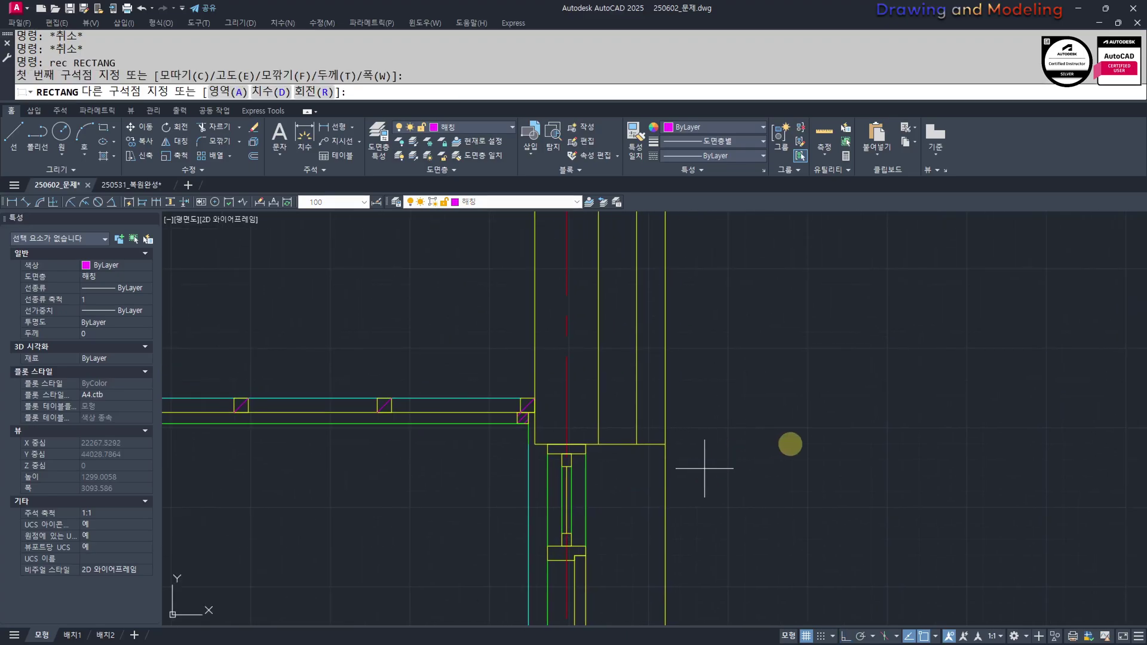
{"action": "type", "text": "@190,90"}
{"action": "key", "text": "Return"}
{"action": "key", "text": "Escape"}
{"action": "key", "text": "Escape"}
{"action": "type", "text": "m"}
{"action": "mouse_move", "coordinate": [820, 459]}
{"action": "middle_mouse_down"}
{"action": "mouse_move", "coordinate": [856, 458]}
{"action": "mouse_move", "coordinate": [804, 489]}
{"action": "mouse_move", "coordinate": [824, 534]}
{"action": "mouse_move", "coordinate": [841, 514]}
{"action": "middle_mouse_up"}
{"action": "key", "text": "Escape"}
{"action": "key", "text": "Escape"}
Match the 190 by 90 rectangle to the properties of the yellow section line
{"action": "type", "text": "ma"}
{"action": "left_click", "coordinate": [715, 444]}
{"action": "left_click", "coordinate": [802, 436]}
{"action": "left_click", "coordinate": [747, 530]}
{"action": "key", "text": "Escape"}
{"action": "key", "text": "Escape"}
Hatch the 190 by 90 rectangle with ANSI31 at scale 10 and set the hatch angle to 90
{"action": "scroll", "coordinate": [805, 501], "scroll_direction": "up", "scroll_amount": 4}
{"action": "type", "text": "h HATCH"}
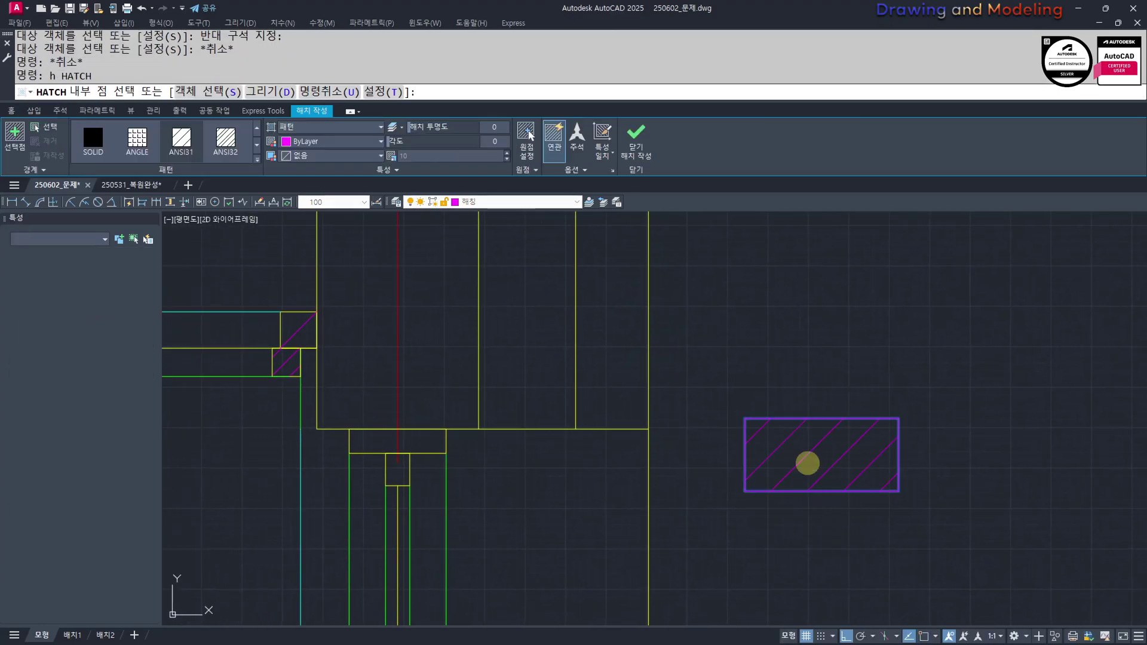
{"action": "left_click", "coordinate": [806, 463]}
{"action": "key", "text": "space"}
{"action": "left_click", "coordinate": [808, 453]}
{"action": "left_click", "coordinate": [801, 445]}
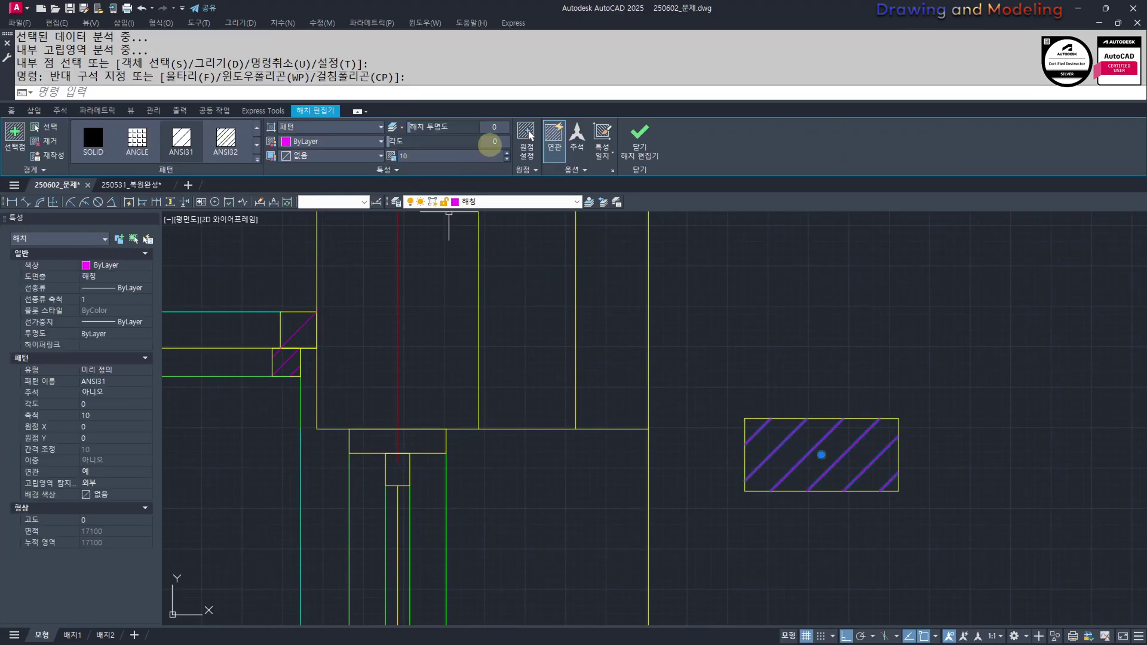
{"action": "type", "text": "90"}
{"action": "key", "text": "Return"}
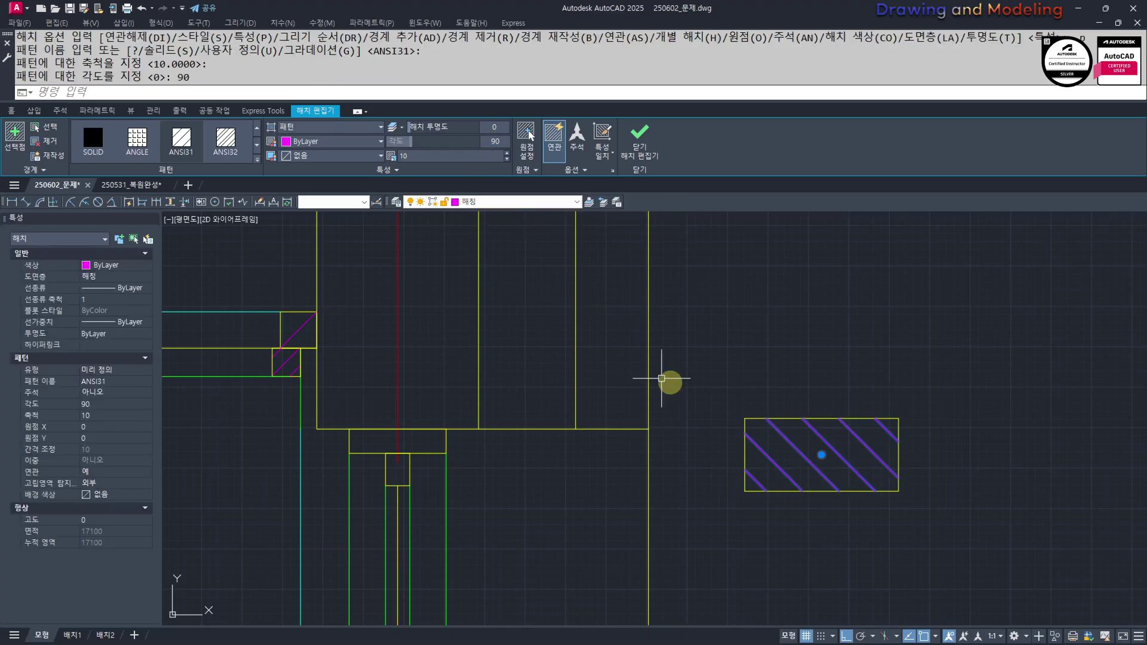
Move the hatched rectangle so its lower outer corner meets the wall's outer corner above the door opening
{"action": "middle_click_drag", "start_coordinate": [711, 414], "coordinate": [712, 435]}
{"action": "type", "text": "m"}
{"action": "key", "text": "Return"}
{"action": "key", "text": "Escape"}
{"action": "key", "text": "Escape"}
{"action": "left_click", "coordinate": [934, 386]}
{"action": "left_click", "coordinate": [835, 516]}
{"action": "middle_click_drag", "start_coordinate": [943, 547], "coordinate": [960, 556]}
{"action": "type", "text": "m"}
{"action": "key", "text": "space"}
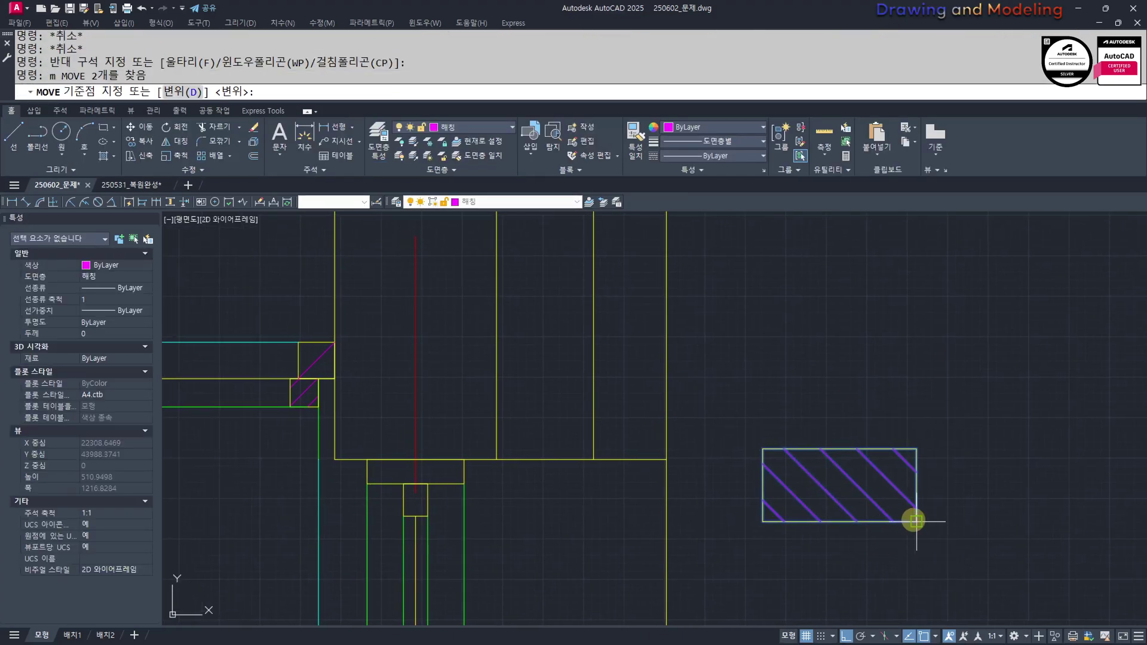
{"action": "left_click", "coordinate": [915, 520]}
{"action": "left_click", "coordinate": [665, 460]}
{"action": "key", "text": "Escape"}
{"action": "key", "text": "Escape"}
Break the wall's outer vertical line beside the hatched block
{"action": "middle_click_drag", "start_coordinate": [707, 506], "coordinate": [746, 499]}
{"action": "type", "text": "br"}
{"action": "left_click", "coordinate": [706, 469]}
{"action": "left_click", "coordinate": [752, 340]}
{"action": "key", "text": "Escape"}
{"action": "key", "text": "Escape"}
{"action": "middle_click_drag", "start_coordinate": [752, 454], "coordinate": [773, 458]}
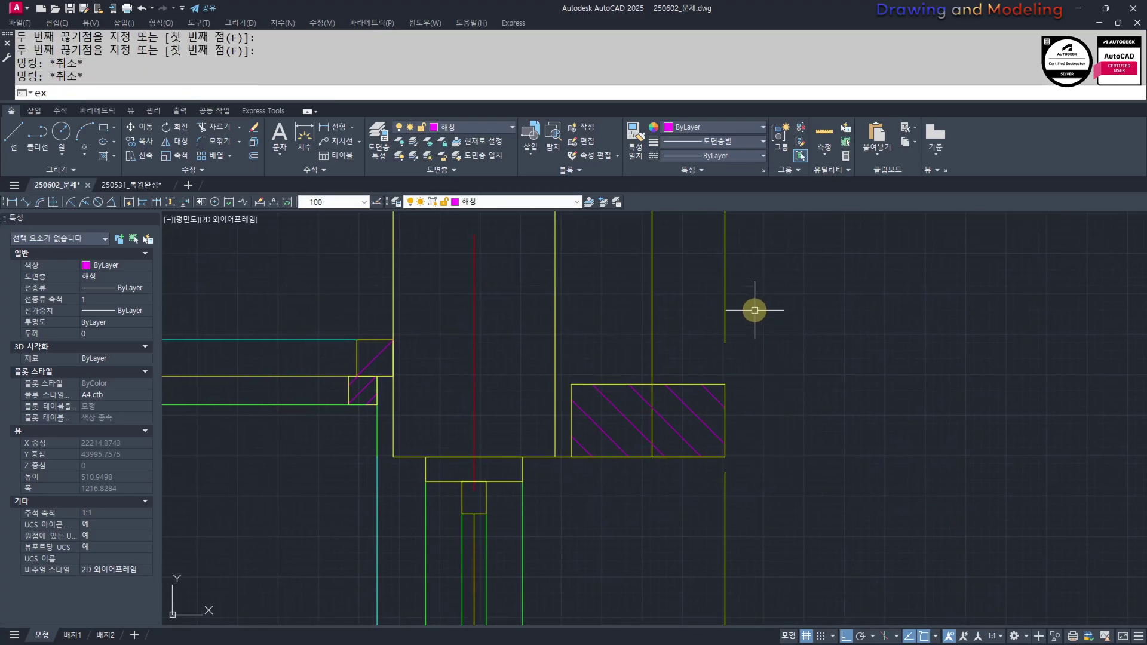
Extend both pieces of the broken outer wall line to the hatched block
{"action": "type", "text": "ex"}
{"action": "left_click", "coordinate": [755, 318]}
{"action": "left_click", "coordinate": [710, 335]}
{"action": "key", "text": "Escape"}
{"action": "key", "text": "Escape"}
{"action": "type", "text": "ex"}
{"action": "key", "text": "space"}
{"action": "left_click", "coordinate": [751, 491]}
{"action": "left_click", "coordinate": [700, 502]}
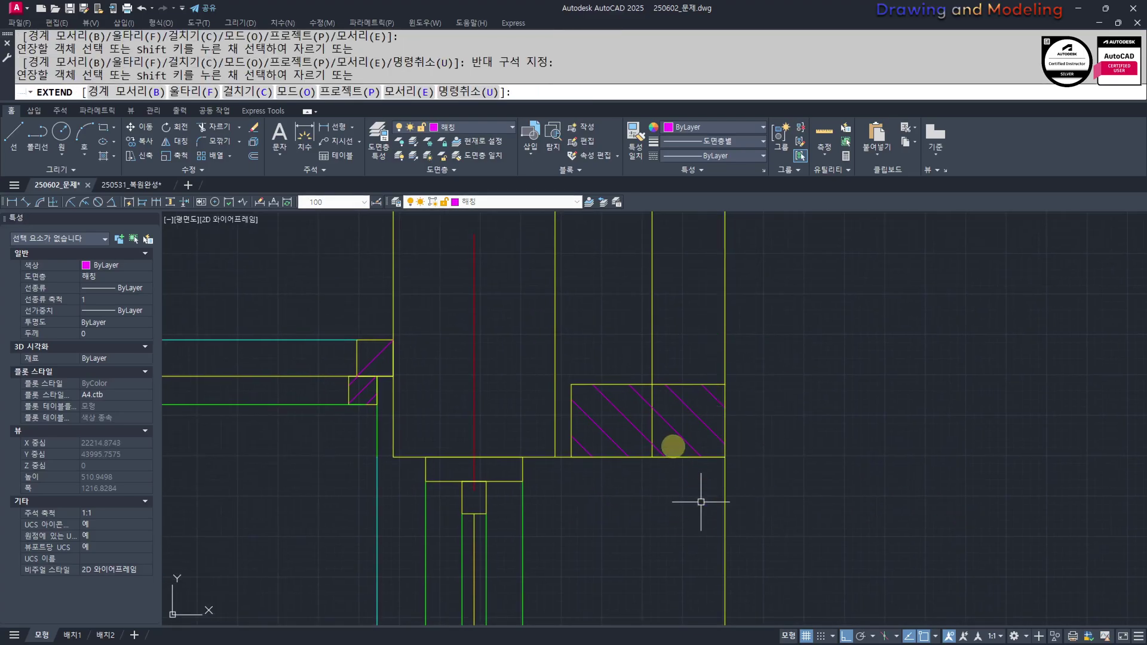
{"action": "key", "text": "Escape"}
{"action": "key", "text": "Escape"}
Match the outer wall line beside the door opening to the properties of the cyan elevation line
{"action": "scroll", "coordinate": [726, 316], "scroll_direction": "down", "scroll_amount": 5}
{"action": "scroll", "coordinate": [720, 456], "scroll_direction": "up", "scroll_amount": 1}
{"action": "middle_click_drag", "start_coordinate": [719, 457], "coordinate": [706, 463]}
{"action": "type", "text": "mm"}
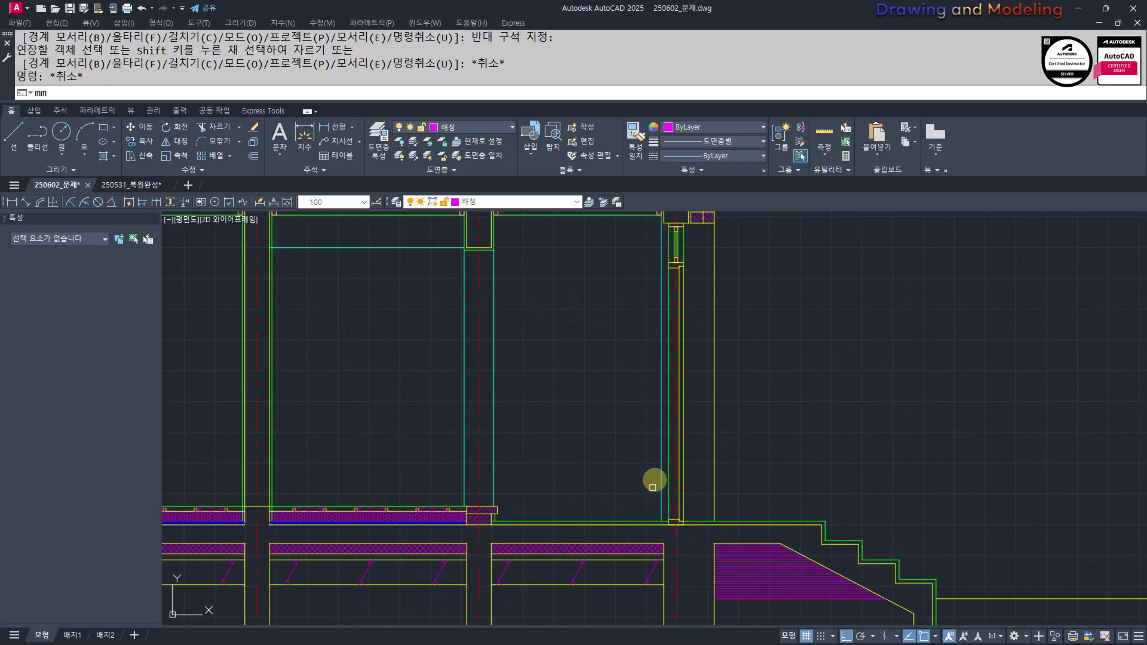
{"action": "key", "text": "Return"}
{"action": "left_click", "coordinate": [661, 463]}
{"action": "left_click", "coordinate": [791, 376]}
{"action": "left_click", "coordinate": [694, 417]}
{"action": "key", "text": "Escape"}
{"action": "key", "text": "Escape"}
Stretch the hatched block's inner edge to the cavity's inner vertical line
{"action": "middle_click_drag", "start_coordinate": [754, 222], "coordinate": [782, 473]}
{"action": "scroll", "coordinate": [751, 461], "scroll_direction": "up", "scroll_amount": 4}
{"action": "scroll", "coordinate": [675, 451], "scroll_direction": "up", "scroll_amount": 2}
{"action": "type", "text": "s"}
{"action": "left_click", "coordinate": [680, 437]}
{"action": "left_click", "coordinate": [669, 568]}
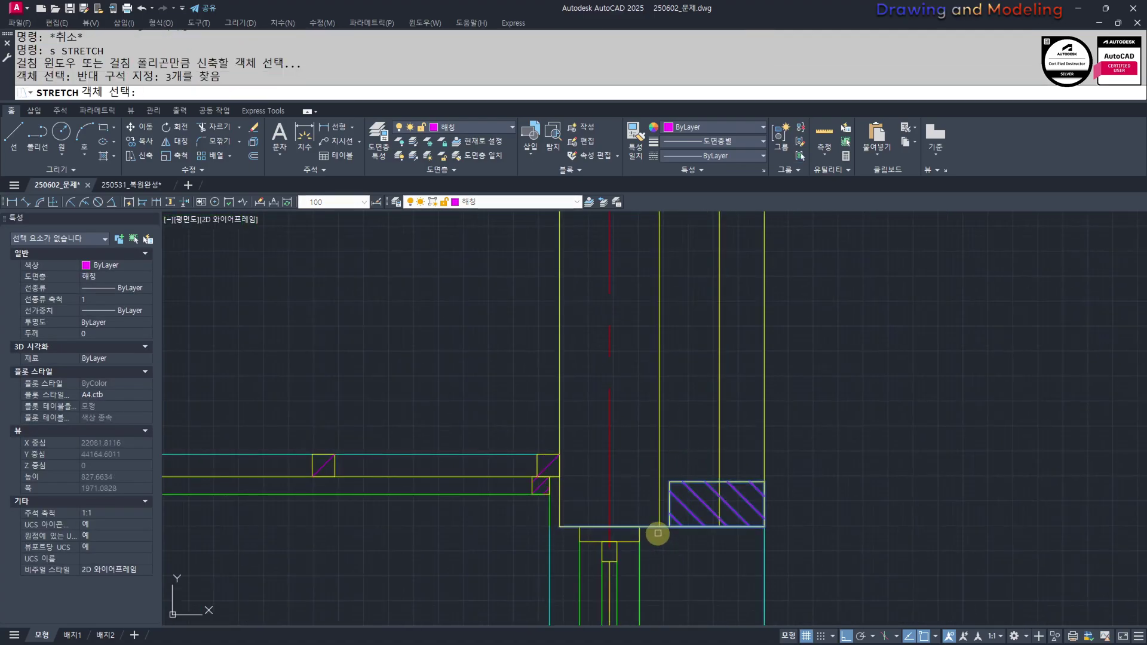
{"action": "scroll", "coordinate": [673, 532], "scroll_direction": "up", "scroll_amount": 6}
{"action": "key", "text": "Return"}
{"action": "left_click", "coordinate": [654, 507]}
{"action": "key", "text": "Escape"}
{"action": "key", "text": "Escape"}
Trim the vertical wall lines that run through and along the hatched block
{"action": "scroll", "coordinate": [654, 507], "scroll_direction": "down", "scroll_amount": 4}
{"action": "middle_click_drag", "start_coordinate": [731, 487], "coordinate": [709, 516]}
{"action": "scroll", "coordinate": [729, 481], "scroll_direction": "up", "scroll_amount": 4}
{"action": "type", "text": "tr"}
{"action": "left_click", "coordinate": [735, 473]}
{"action": "left_click", "coordinate": [730, 457]}
{"action": "key", "text": "space"}
{"action": "left_click", "coordinate": [740, 501]}
{"action": "left_click", "coordinate": [720, 487]}
{"action": "key", "text": "Escape"}
{"action": "key", "text": "Escape"}
Offset the cavity's outer vertical line inward by half of 120 to the middle of the insulation cavity
{"action": "scroll", "coordinate": [646, 478], "scroll_direction": "down", "scroll_amount": 4}
{"action": "middle_click_drag", "start_coordinate": [630, 474], "coordinate": [642, 487]}
{"action": "key", "text": "Return"}
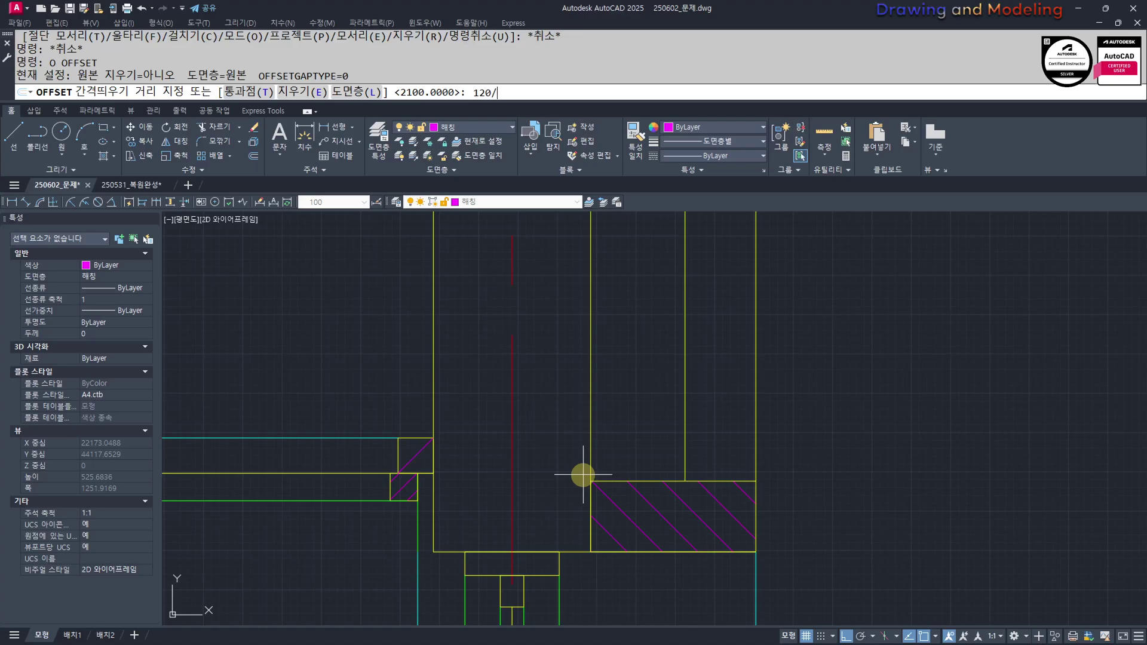
{"action": "key", "text": "Return"}
{"action": "left_click", "coordinate": [686, 405]}
{"action": "left_click", "coordinate": [658, 412]}
{"action": "key", "text": "Escape"}
{"action": "key", "text": "Escape"}
Put the cavity's middle line on the 단열재 layer and adjust its linetype scale to fit the insulation pattern between the cavity lines
{"action": "left_click", "coordinate": [638, 382]}
{"action": "left_click", "coordinate": [279, 243]}
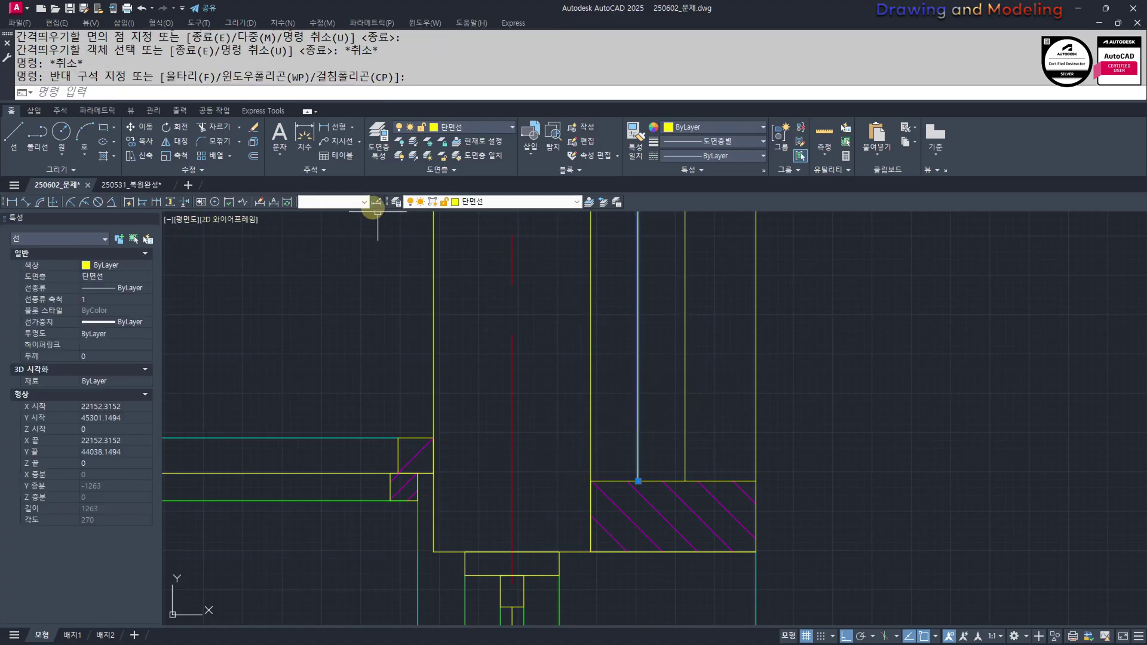
{"action": "left_click", "coordinate": [514, 202]}
{"action": "left_click", "coordinate": [473, 290]}
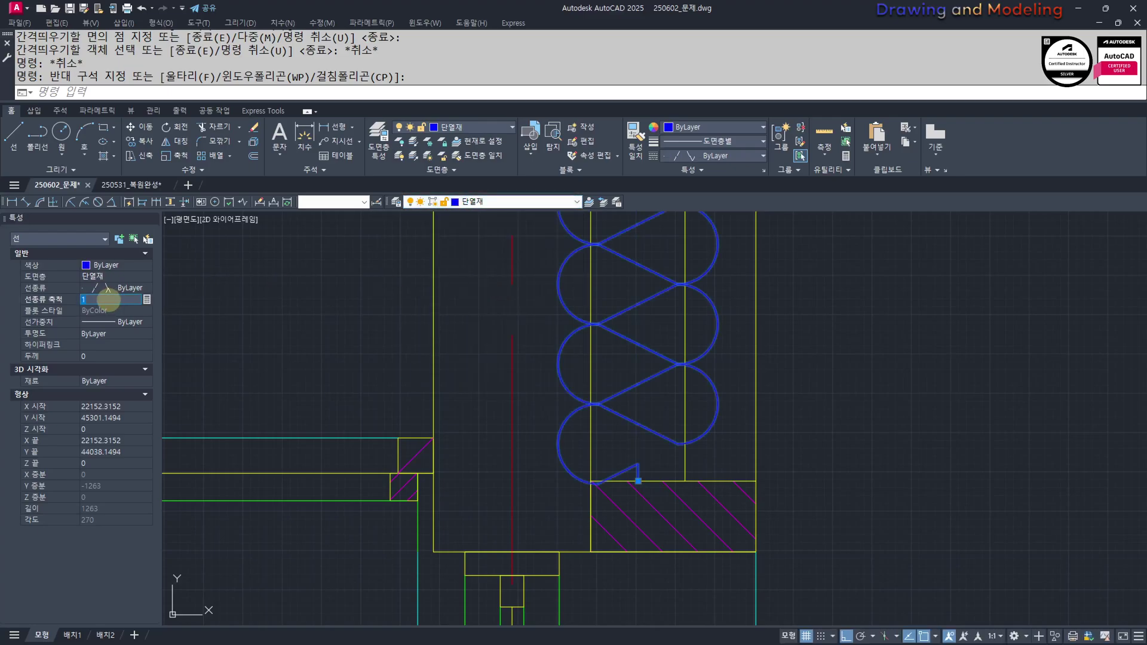
{"action": "scroll", "coordinate": [717, 504], "scroll_direction": "down", "scroll_amount": 6}
{"action": "key", "text": "Escape"}
{"action": "key", "text": "Escape"}
{"action": "key", "text": "Escape"}
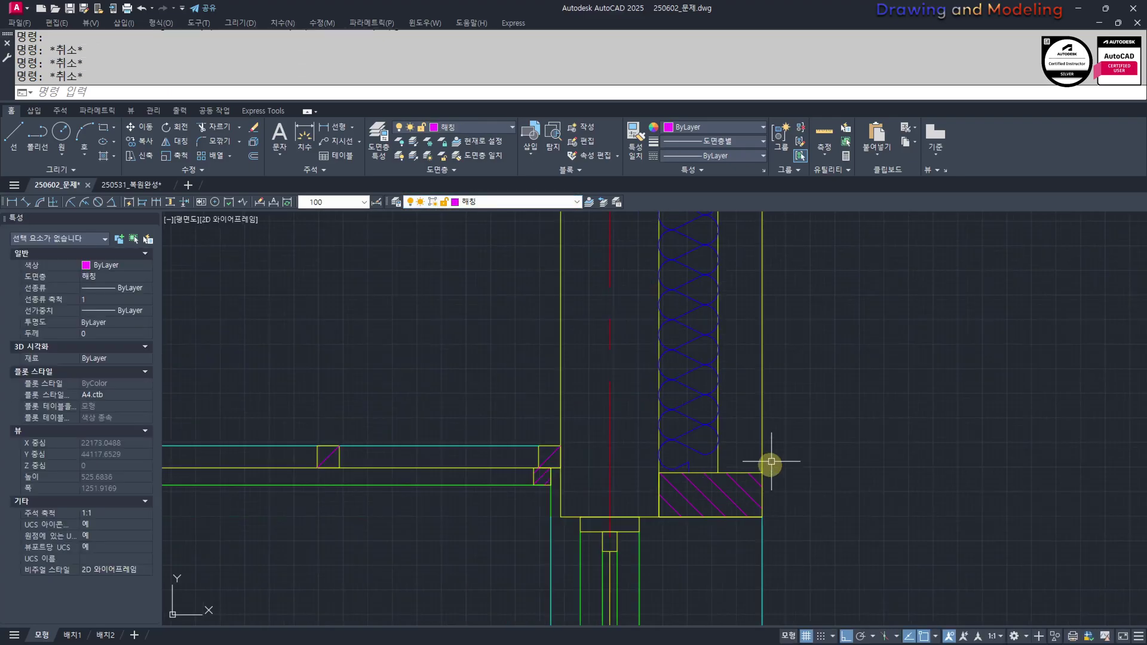
Hatch the narrow outer strip of the upper wall beside the insulation with ANSI31 at scale 10
{"action": "middle_click_drag", "start_coordinate": [746, 534], "coordinate": [741, 406]}
{"action": "scroll", "coordinate": [708, 417], "scroll_direction": "down", "scroll_amount": 4}
{"action": "scroll", "coordinate": [713, 404], "scroll_direction": "up", "scroll_amount": 2}
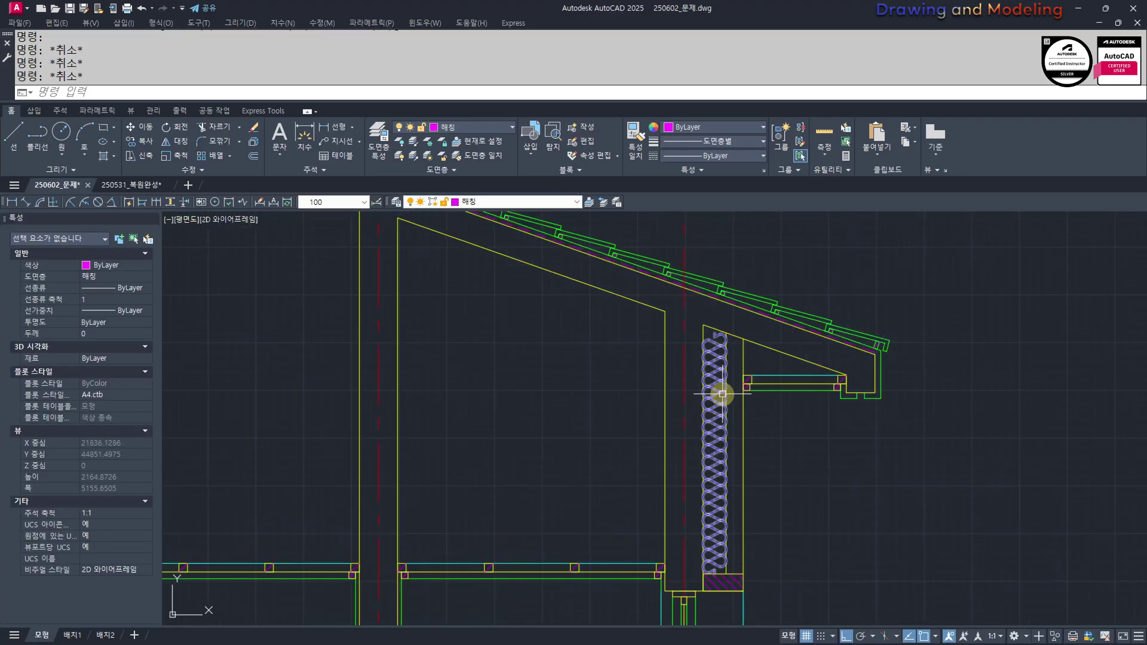
{"action": "middle_click_drag", "start_coordinate": [742, 495], "coordinate": [722, 483]}
{"action": "type", "text": "h"}
{"action": "key", "text": "Return"}
{"action": "left_click", "coordinate": [720, 398]}
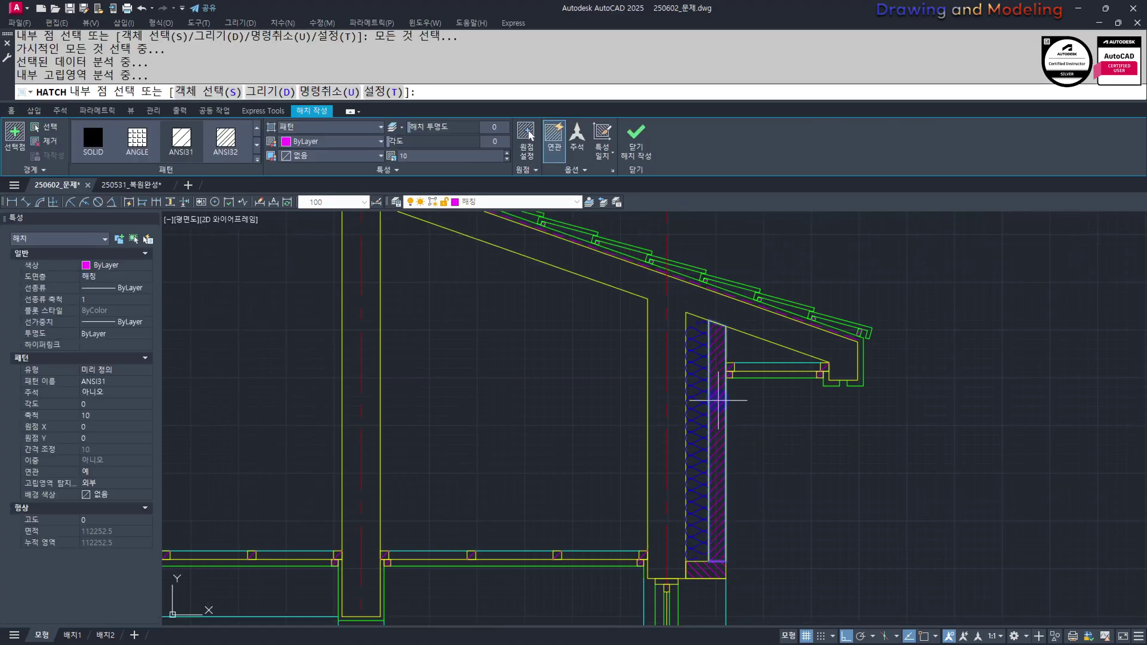
{"action": "key", "text": "Return"}
{"action": "key", "text": "Escape"}
{"action": "left_click", "coordinate": [710, 417]}
{"action": "key", "text": "Escape"}
{"action": "key", "text": "Escape"}
{"action": "key", "text": "Escape"}
Add a second hatch over the same outer wall strip and make it user-defined with 60 line spacing
{"action": "type", "text": "h"}
{"action": "key", "text": "Return"}
{"action": "left_click", "coordinate": [719, 395]}
{"action": "key", "text": "Escape"}
{"action": "key", "text": "Escape"}
{"action": "scroll", "coordinate": [716, 514], "scroll_direction": "up", "scroll_amount": 2}
{"action": "left_click", "coordinate": [714, 528]}
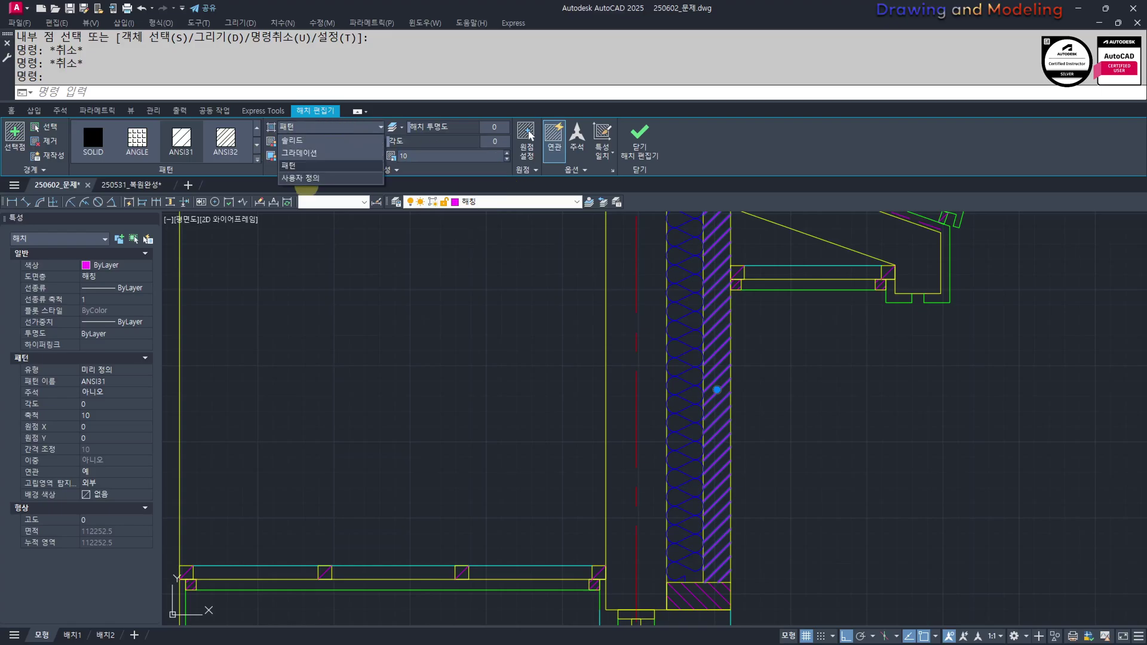
{"action": "left_click", "coordinate": [301, 178]}
{"action": "left_click", "coordinate": [413, 154]}
{"action": "type", "text": "60"}
{"action": "key", "text": "Return"}
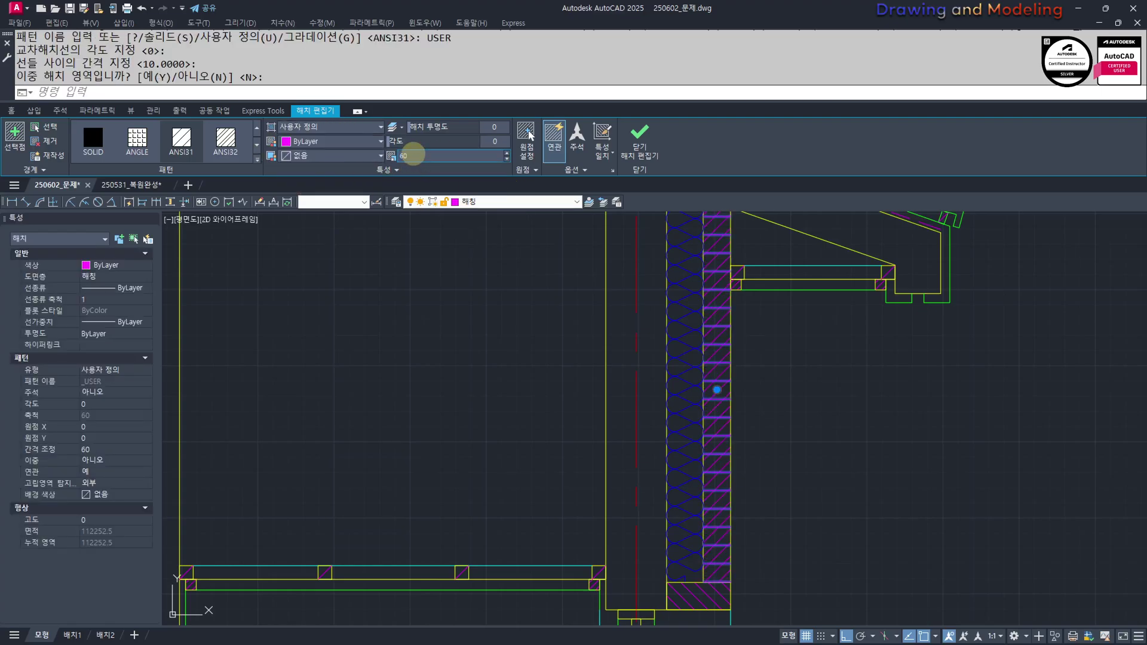
Set the origin of the 60-spaced line hatch to the strip's lower outer corner
{"action": "left_click", "coordinate": [530, 135]}
{"action": "scroll", "coordinate": [729, 571], "scroll_direction": "up", "scroll_amount": 4}
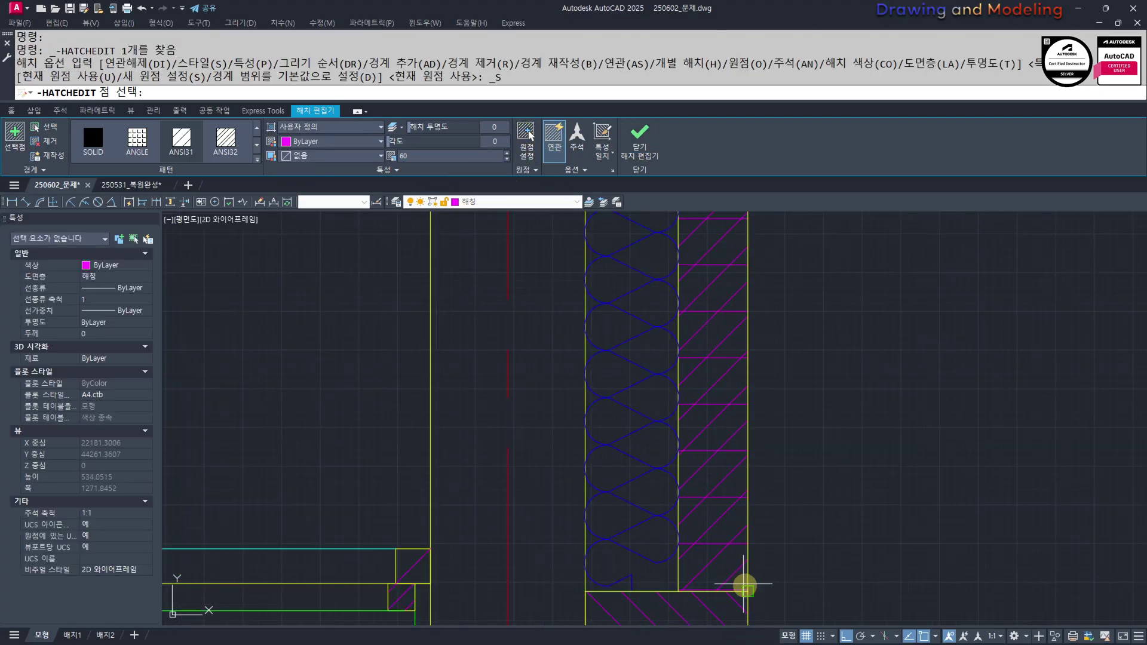
{"action": "left_click", "coordinate": [747, 592]}
{"action": "key", "text": "Escape"}
{"action": "key", "text": "Escape"}
{"action": "scroll", "coordinate": [748, 537], "scroll_direction": "up", "scroll_amount": 4}
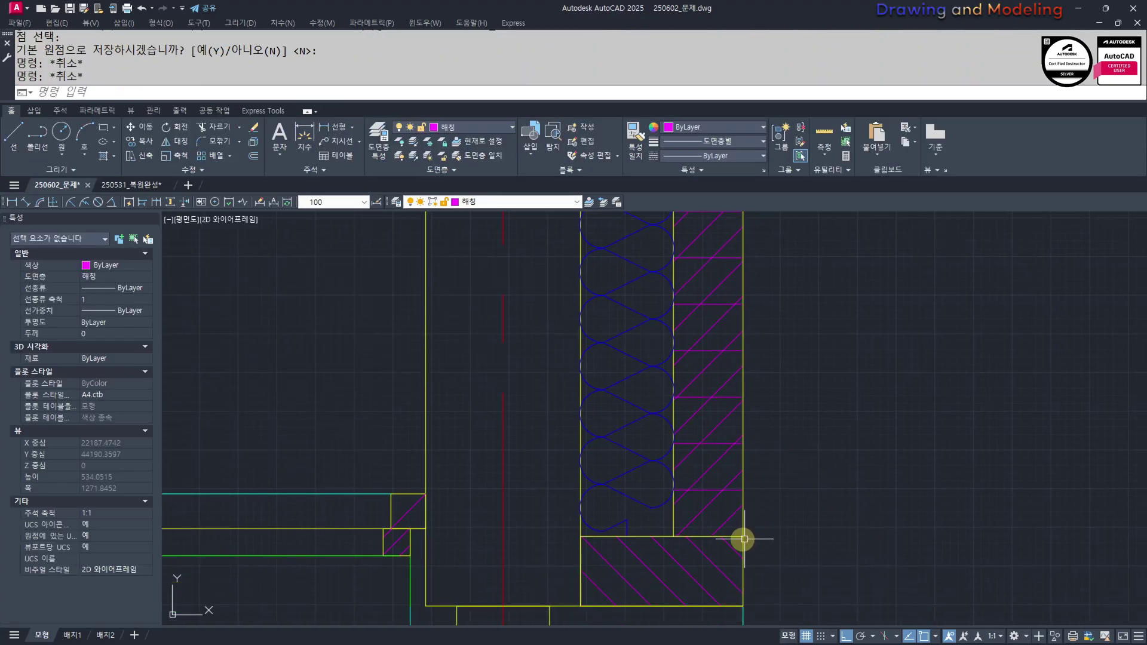
Match the brick strip's horizontal line hatch to the properties of the yellow wall lines
{"action": "key", "text": "Return"}
{"action": "left_click", "coordinate": [792, 453]}
{"action": "left_click", "coordinate": [788, 440]}
{"action": "left_click", "coordinate": [767, 460]}
{"action": "key", "text": "Escape"}
{"action": "key", "text": "Escape"}
{"action": "scroll", "coordinate": [589, 511], "scroll_direction": "down", "scroll_amount": 8}
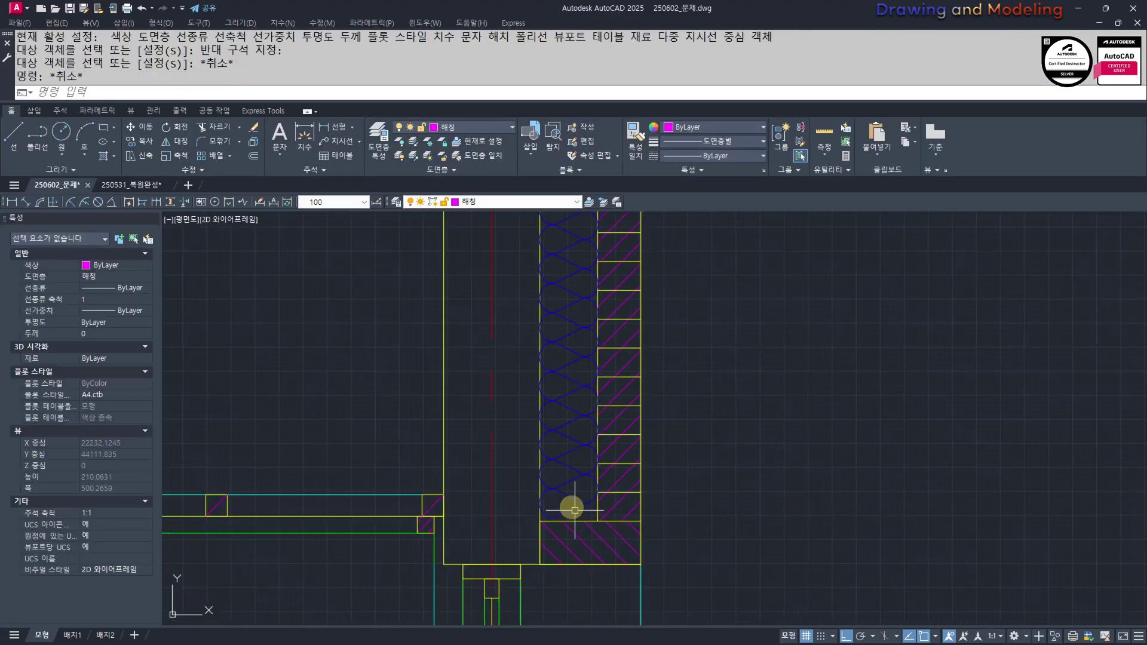
Turn off the 단열재 layer to hide the insulation pattern in the cavity
{"action": "middle_click_drag", "start_coordinate": [573, 489], "coordinate": [616, 513]}
{"action": "type", "text": "ff"}
{"action": "key", "text": "Return"}
{"action": "scroll", "coordinate": [601, 517], "scroll_direction": "down", "scroll_amount": 4}
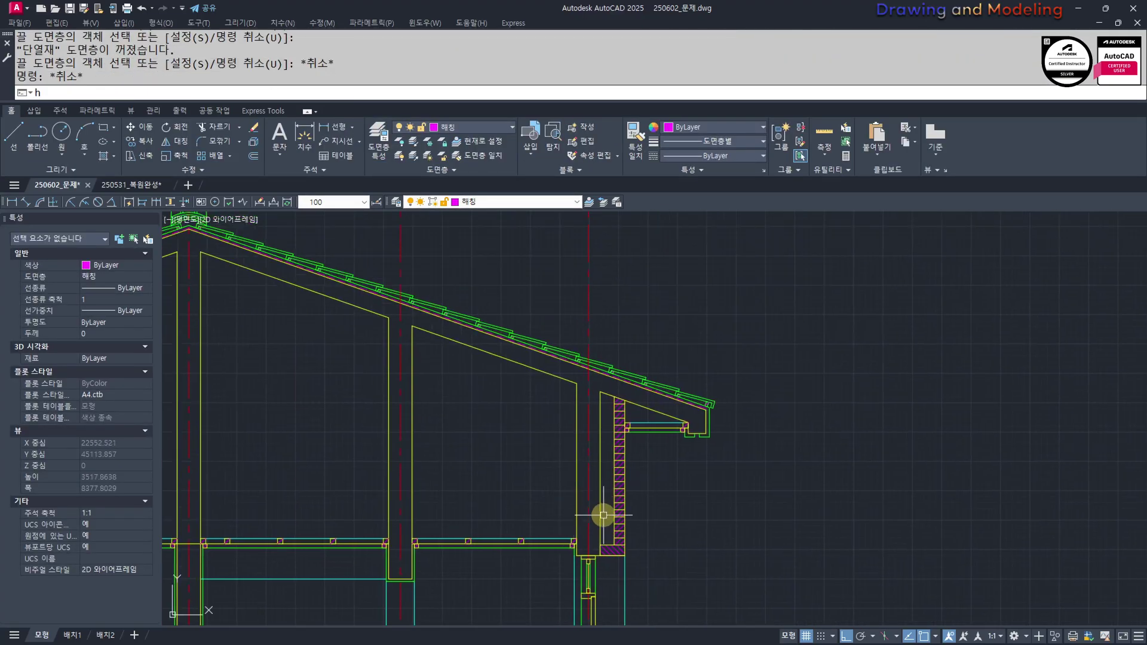
Hatch the empty insulation cavity with a user-defined horizontal line pattern at 360 spacing
{"action": "type", "text": "h"}
{"action": "key", "text": "Return"}
{"action": "left_click", "coordinate": [605, 445]}
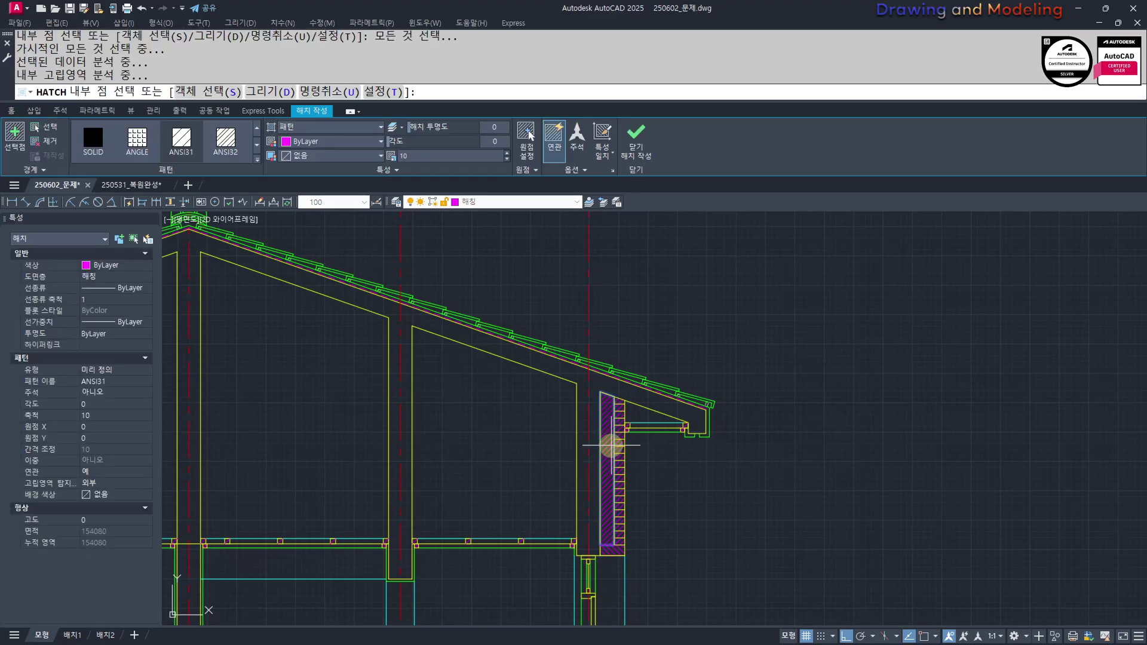
{"action": "key", "text": "Return"}
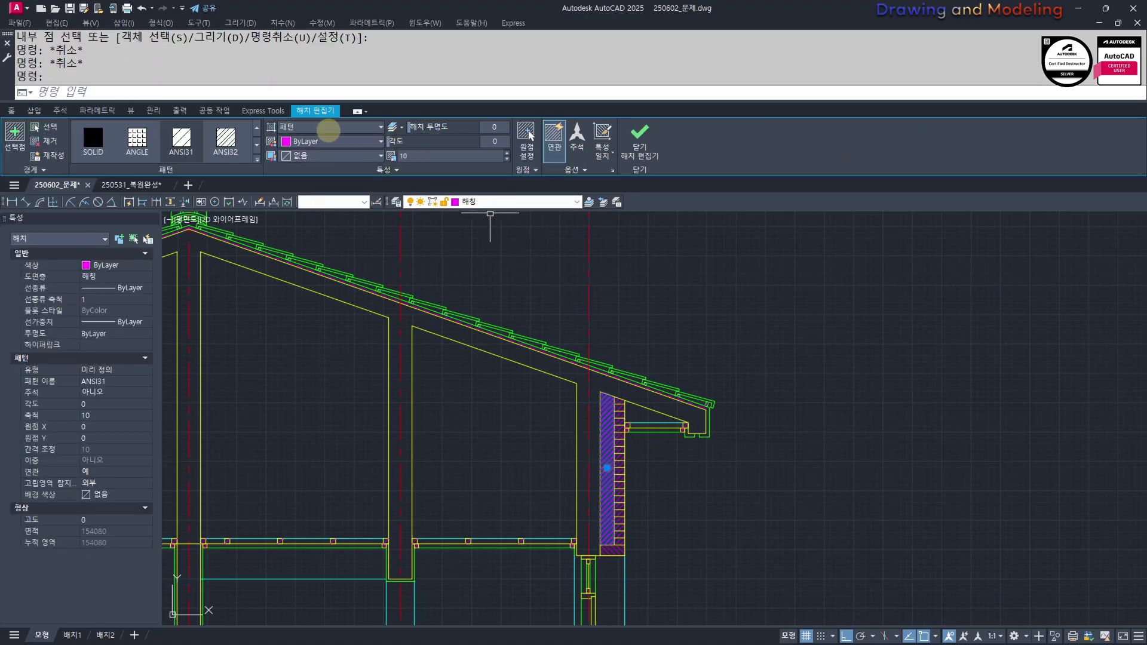
{"action": "left_click", "coordinate": [322, 178]}
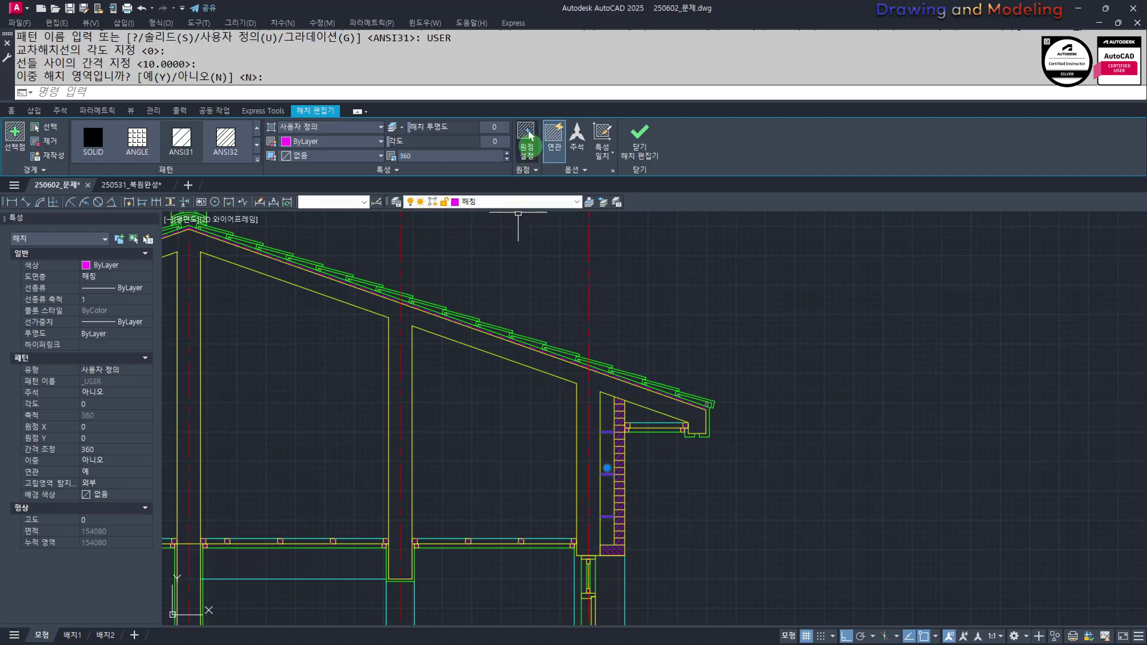
Set the cavity hatch's origin to the cavity's lower inner corner, on top of the lintel block
{"action": "left_click", "coordinate": [529, 133]}
{"action": "scroll", "coordinate": [605, 551], "scroll_direction": "up", "scroll_amount": 4}
{"action": "left_click", "coordinate": [593, 535]}
{"action": "key", "text": "Escape"}
{"action": "key", "text": "Escape"}
{"action": "middle_click_drag", "start_coordinate": [622, 481], "coordinate": [620, 549]}
Match the cavity's 360-spaced line hatch to the properties of the yellow wall line
{"action": "type", "text": "mm"}
{"action": "left_click", "coordinate": [593, 460]}
{"action": "left_click", "coordinate": [620, 419]}
{"action": "left_click", "coordinate": [582, 533]}
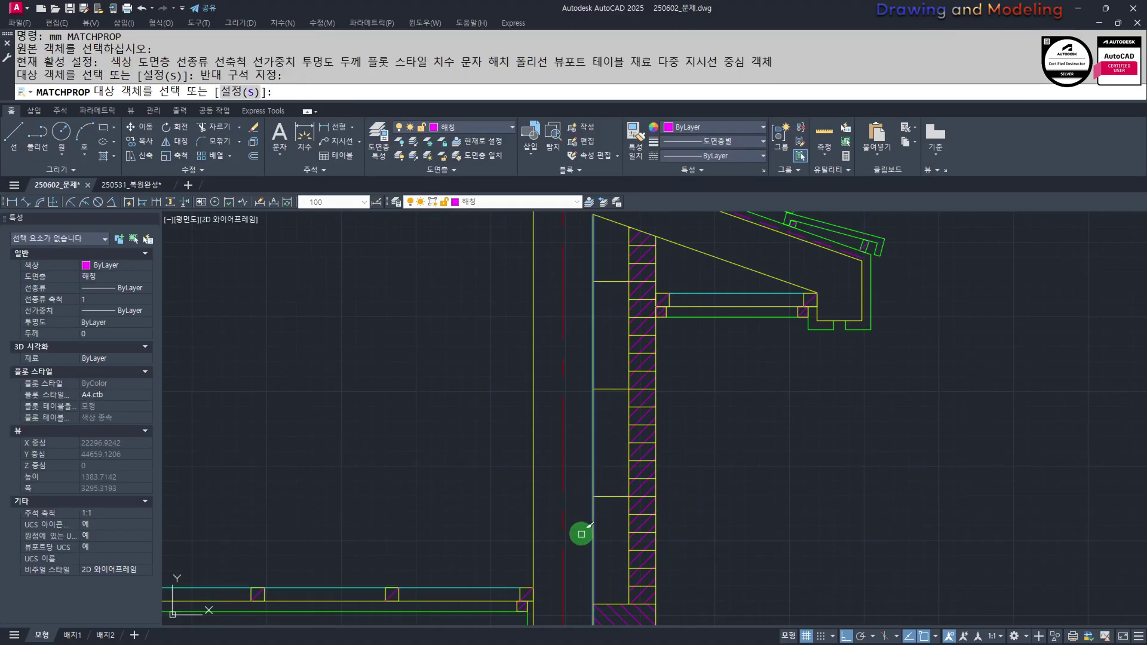
{"action": "key", "text": "Escape"}
{"action": "key", "text": "Escape"}
Turn all layers back on to restore the insulation in the cavity
{"action": "scroll", "coordinate": [729, 521], "scroll_direction": "down", "scroll_amount": 3}
{"action": "middle_click_drag", "start_coordinate": [791, 528], "coordinate": [767, 535]}
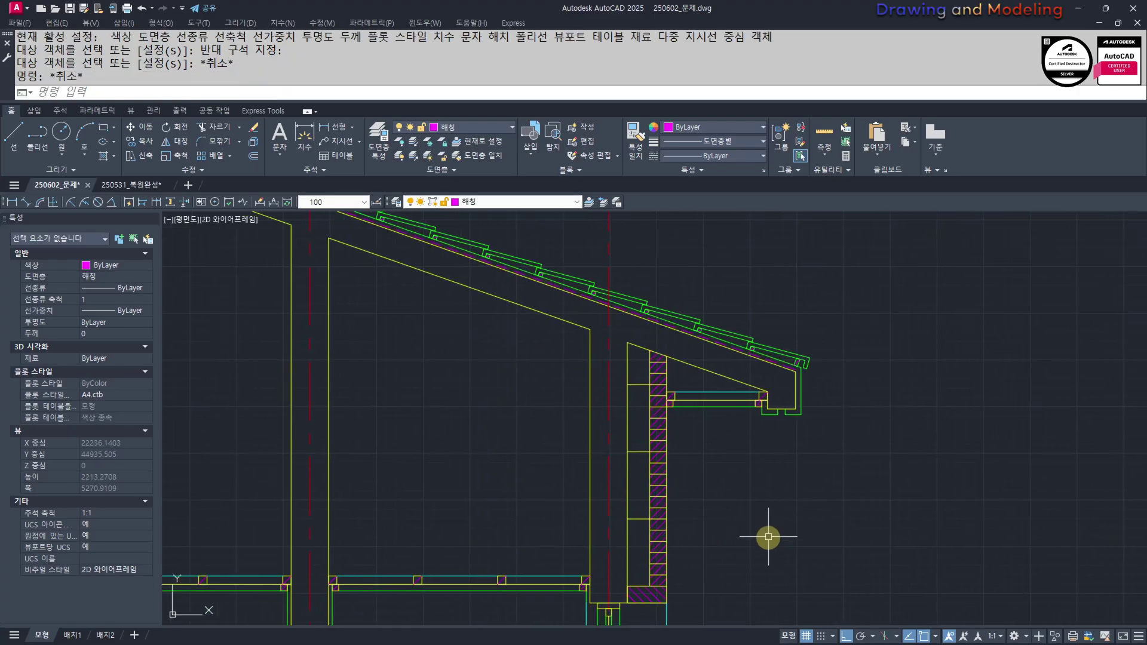
{"action": "type", "text": "oo"}
{"action": "key", "text": "Return"}
{"action": "key", "text": "Escape"}
{"action": "key", "text": "Escape"}
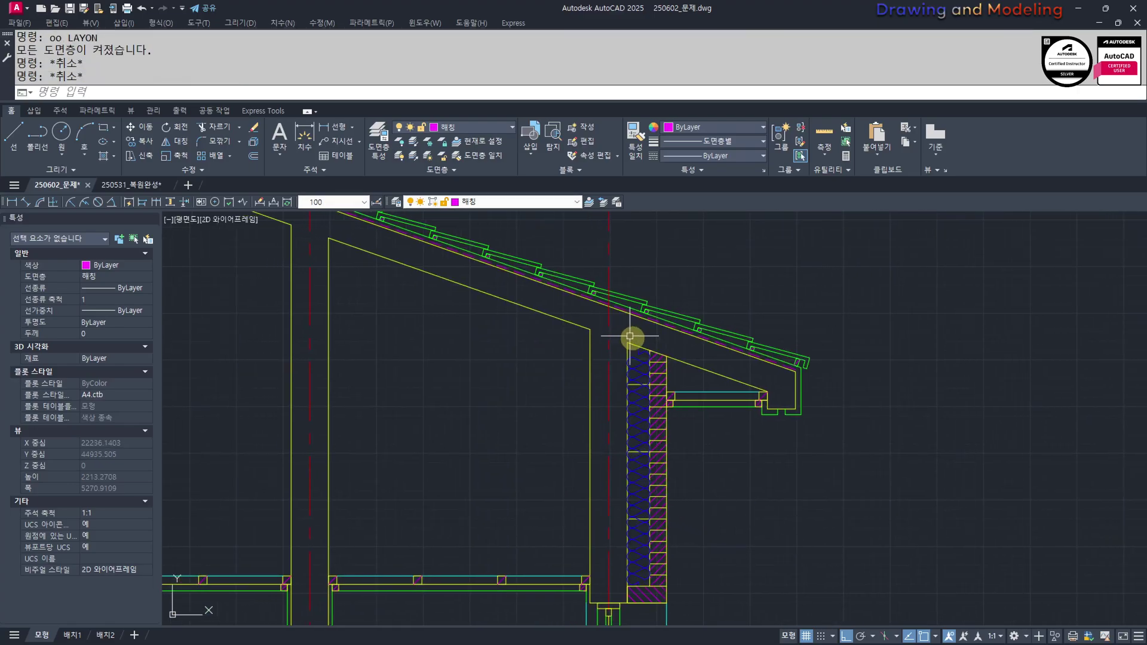
{"action": "scroll", "coordinate": [697, 482], "scroll_direction": "down", "scroll_amount": 2}
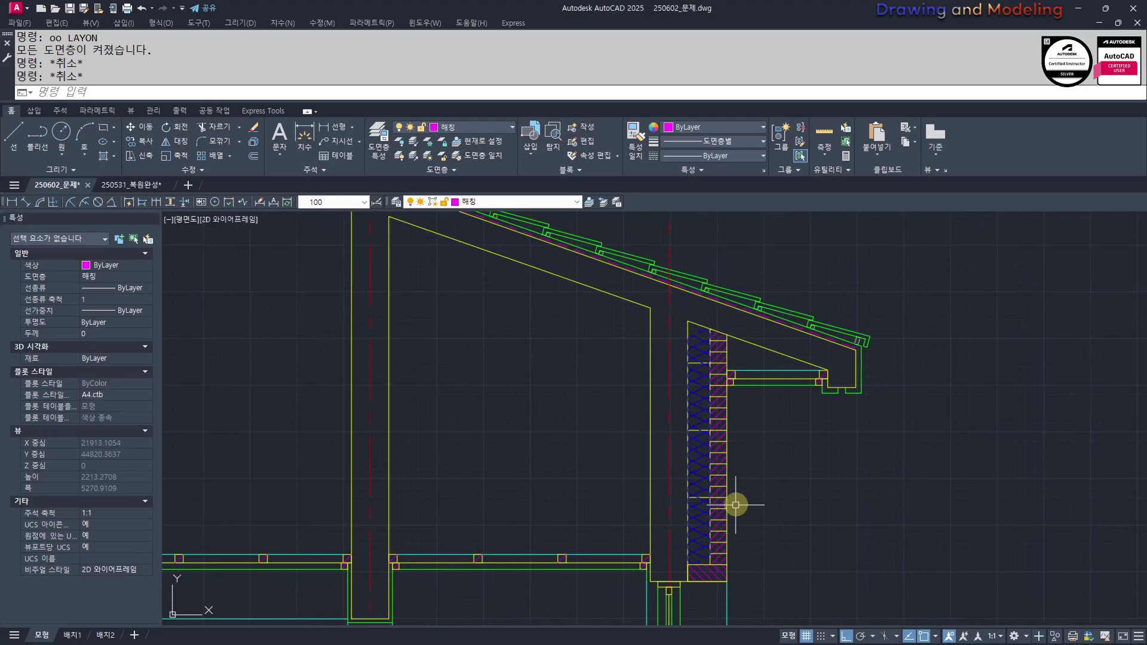
{"action": "scroll", "coordinate": [787, 491], "scroll_direction": "down", "scroll_amount": 5}
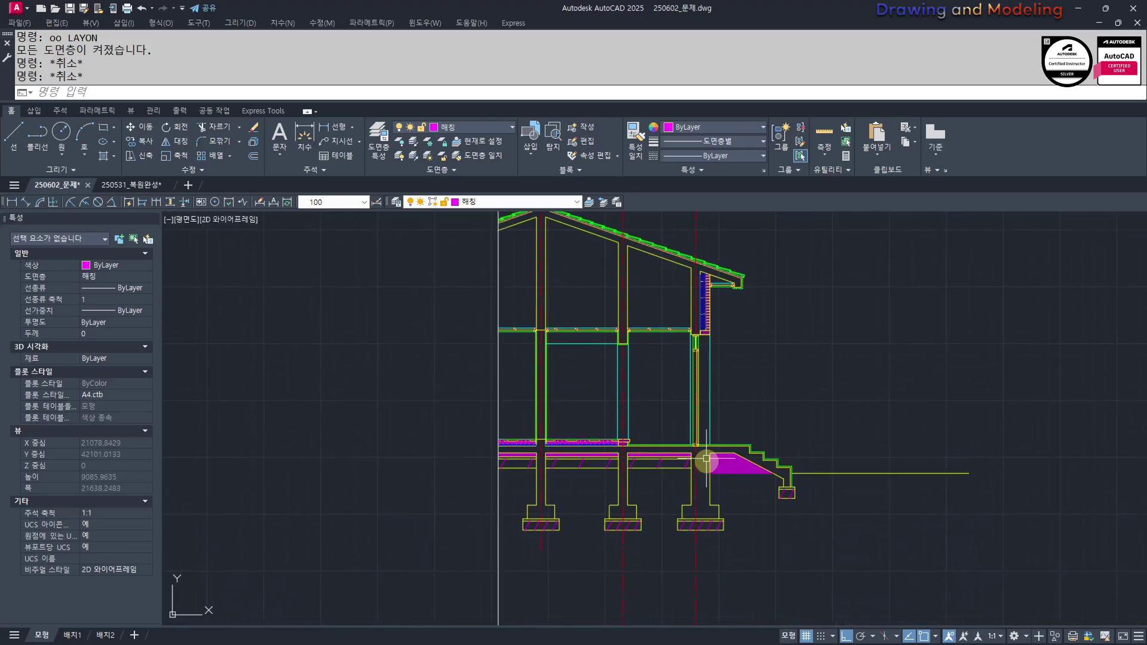
{"action": "scroll", "coordinate": [697, 456], "scroll_direction": "up", "scroll_amount": 7}
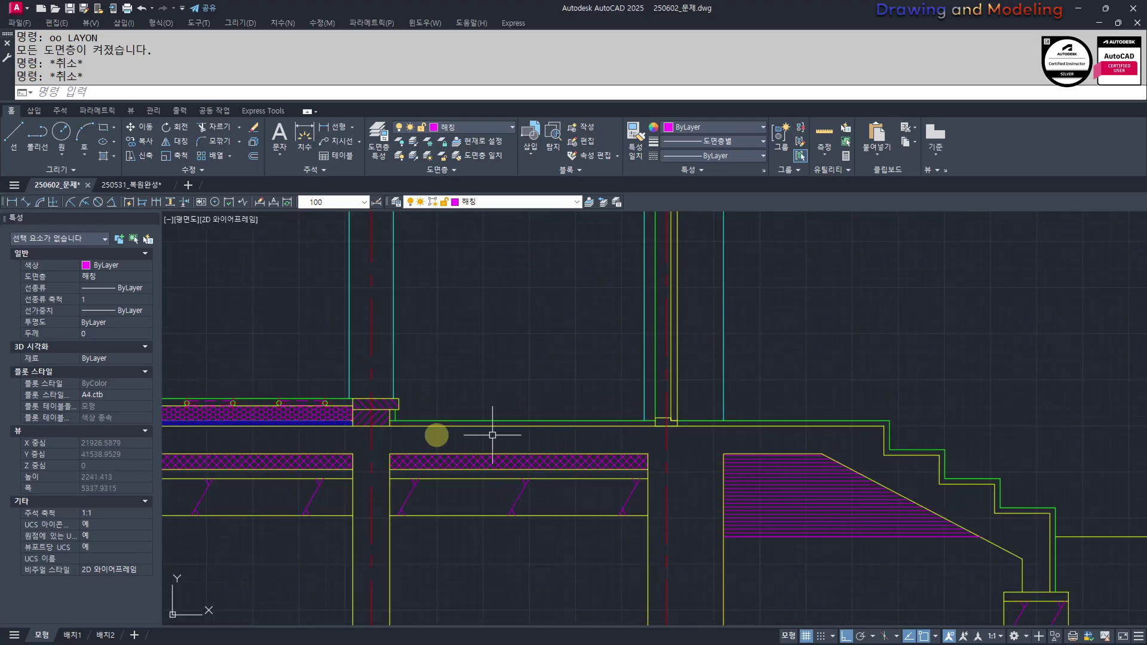
{"action": "scroll", "coordinate": [703, 503], "scroll_direction": "down", "scroll_amount": 4}
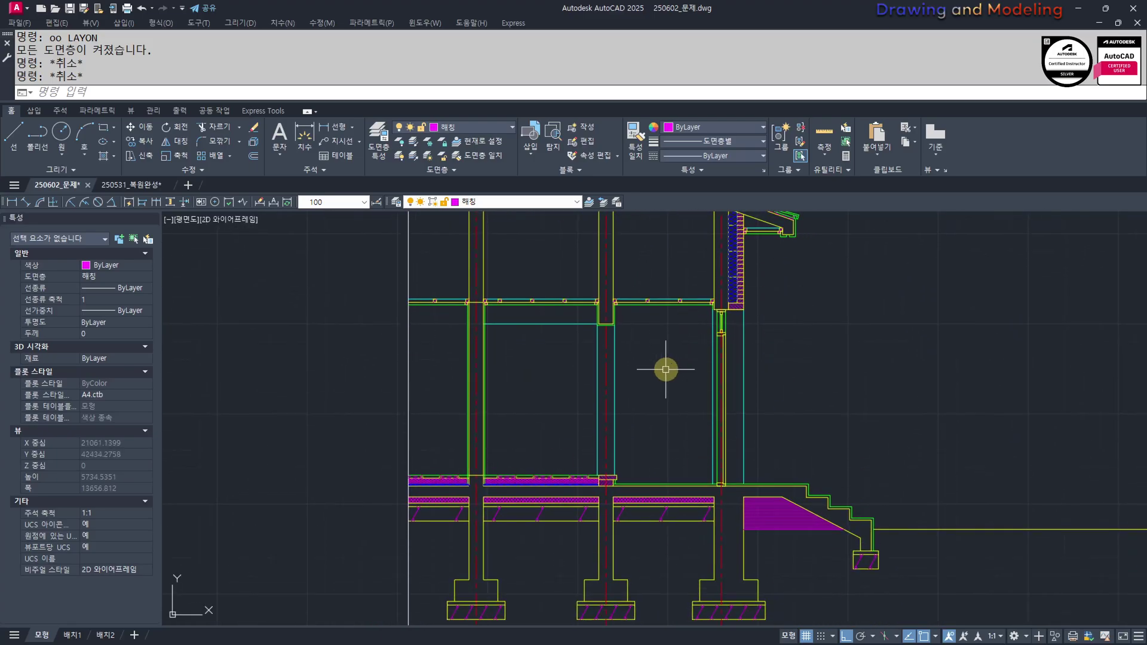
{"action": "middle_click_drag", "start_coordinate": [626, 332], "coordinate": [638, 357]}
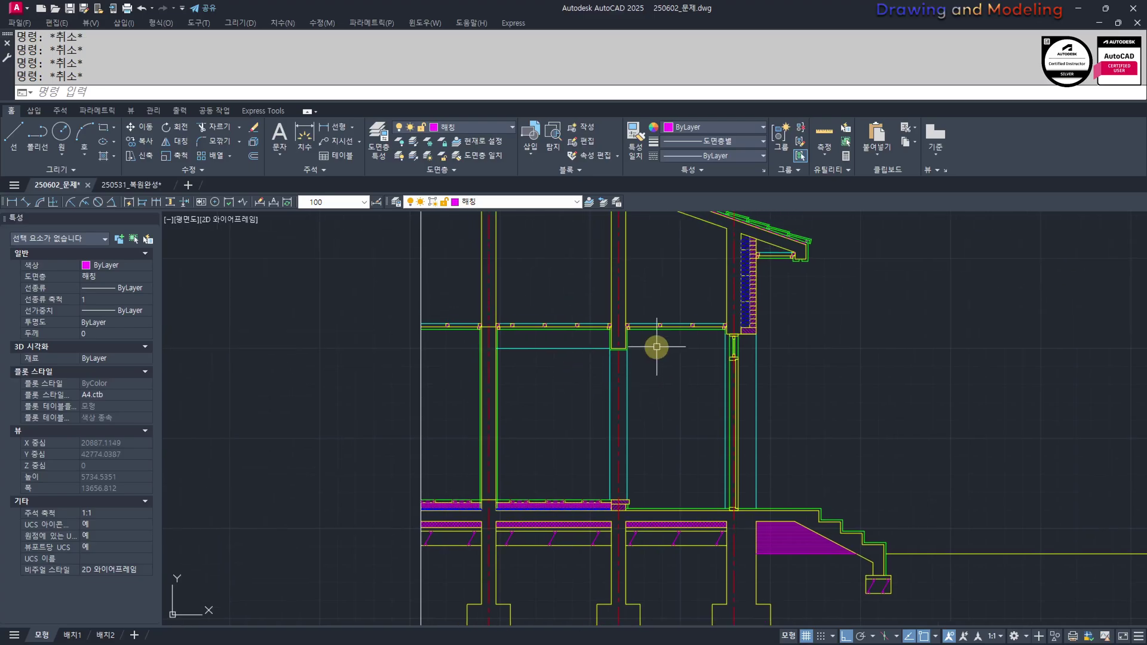
{"action": "scroll", "coordinate": [583, 479], "scroll_direction": "up", "scroll_amount": 7}
{"action": "type", "text": "rec"}
{"action": "key", "text": "Return"}
{"action": "key", "text": "Escape"}
{"action": "key", "text": "Escape"}
Trim the leftover line segments that cross the interior wall section
{"action": "scroll", "coordinate": [714, 473], "scroll_direction": "up", "scroll_amount": 3}
{"action": "type", "text": "tr"}
{"action": "left_click", "coordinate": [746, 497]}
{"action": "left_click", "coordinate": [720, 469]}
{"action": "key", "text": "space"}
{"action": "left_click", "coordinate": [647, 500]}
{"action": "left_click", "coordinate": [661, 490]}
{"action": "key", "text": "Escape"}
{"action": "key", "text": "Escape"}
Trim the floor layer lines where they cross the ridge wall at floor level
{"action": "key", "text": "space"}
{"action": "scroll", "coordinate": [440, 492], "scroll_direction": "up", "scroll_amount": 2}
{"action": "scroll", "coordinate": [440, 493], "scroll_direction": "up", "scroll_amount": 2}
{"action": "left_click", "coordinate": [466, 480]}
{"action": "left_click", "coordinate": [443, 445]}
{"action": "key", "text": "space"}
{"action": "left_click", "coordinate": [545, 507]}
{"action": "left_click", "coordinate": [514, 501]}
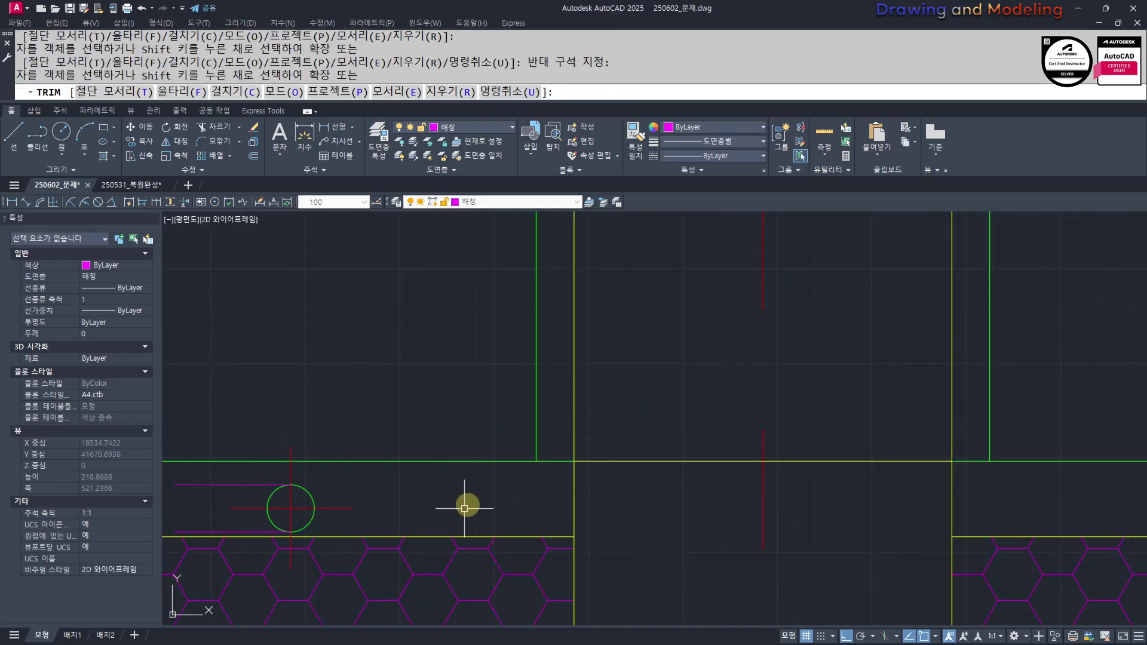
{"action": "key", "text": "Escape"}
{"action": "key", "text": "Escape"}
Trim the ceiling line out of the ridge wall between its two faces
{"action": "scroll", "coordinate": [550, 454], "scroll_direction": "down", "scroll_amount": 10}
{"action": "middle_click_drag", "start_coordinate": [400, 310], "coordinate": [546, 428]}
{"action": "scroll", "coordinate": [542, 421], "scroll_direction": "up", "scroll_amount": 8}
{"action": "scroll", "coordinate": [540, 466], "scroll_direction": "down", "scroll_amount": 4}
{"action": "middle_click_drag", "start_coordinate": [859, 542], "coordinate": [470, 377]}
{"action": "key", "text": "Escape"}
{"action": "key", "text": "Escape"}
{"action": "middle_click_drag", "start_coordinate": [878, 592], "coordinate": [699, 474]}
{"action": "scroll", "coordinate": [684, 470], "scroll_direction": "up", "scroll_amount": 10}
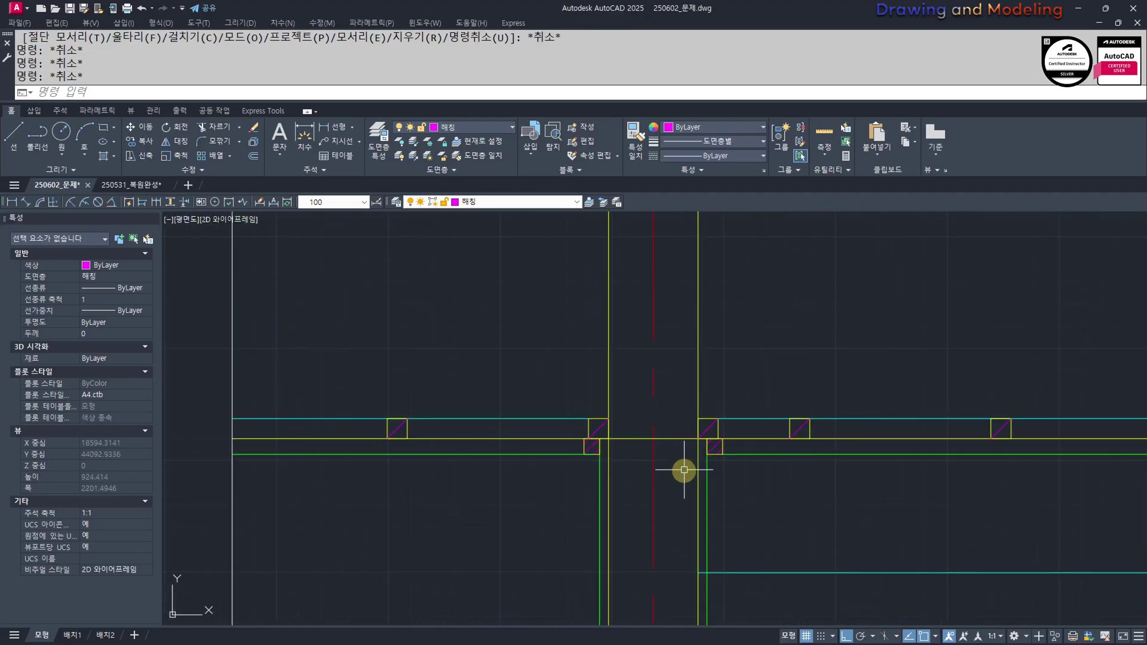
{"action": "key", "text": "Return"}
{"action": "left_click", "coordinate": [625, 464]}
{"action": "key", "text": "Escape"}
{"action": "key", "text": "Escape"}
{"action": "scroll", "coordinate": [583, 482], "scroll_direction": "down", "scroll_amount": 3}
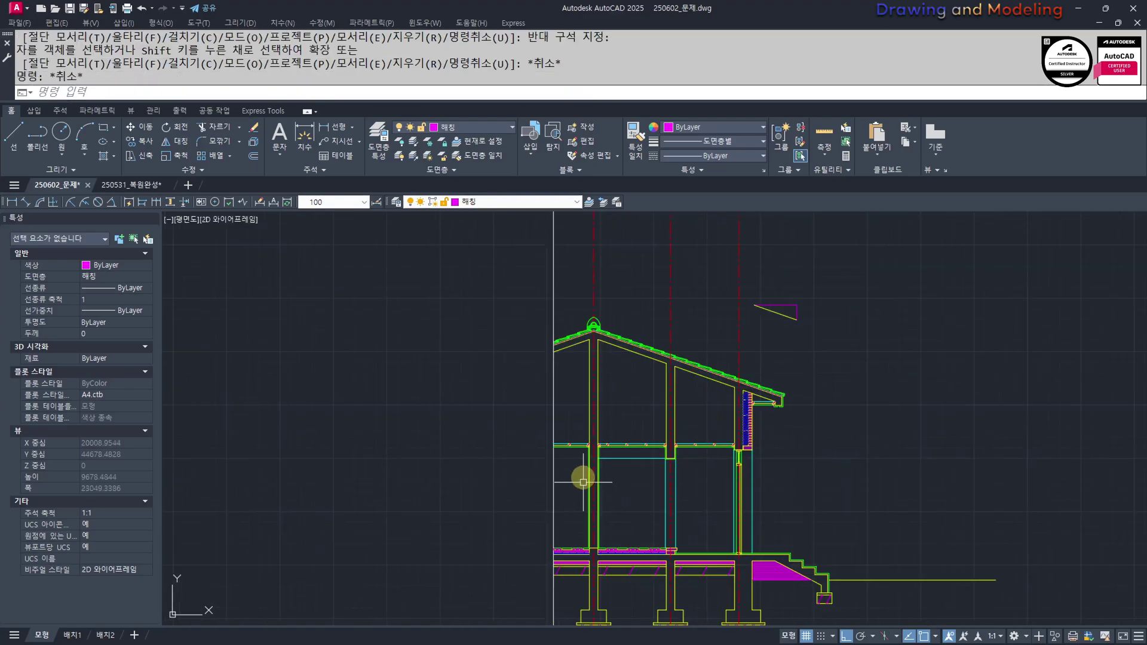
Erase the leftover horizontal line across the ridge wall at the finished floor level
{"action": "scroll", "coordinate": [599, 554], "scroll_direction": "up", "scroll_amount": 8}
{"action": "left_click", "coordinate": [564, 442]}
{"action": "left_click", "coordinate": [566, 530]}
{"action": "type", "text": "e"}
{"action": "key", "text": "Return"}
{"action": "key", "text": "Escape"}
{"action": "key", "text": "Escape"}
{"action": "left_click", "coordinate": [518, 455]}
{"action": "left_click", "coordinate": [503, 534]}
{"action": "key", "text": "Escape"}
{"action": "key", "text": "Escape"}
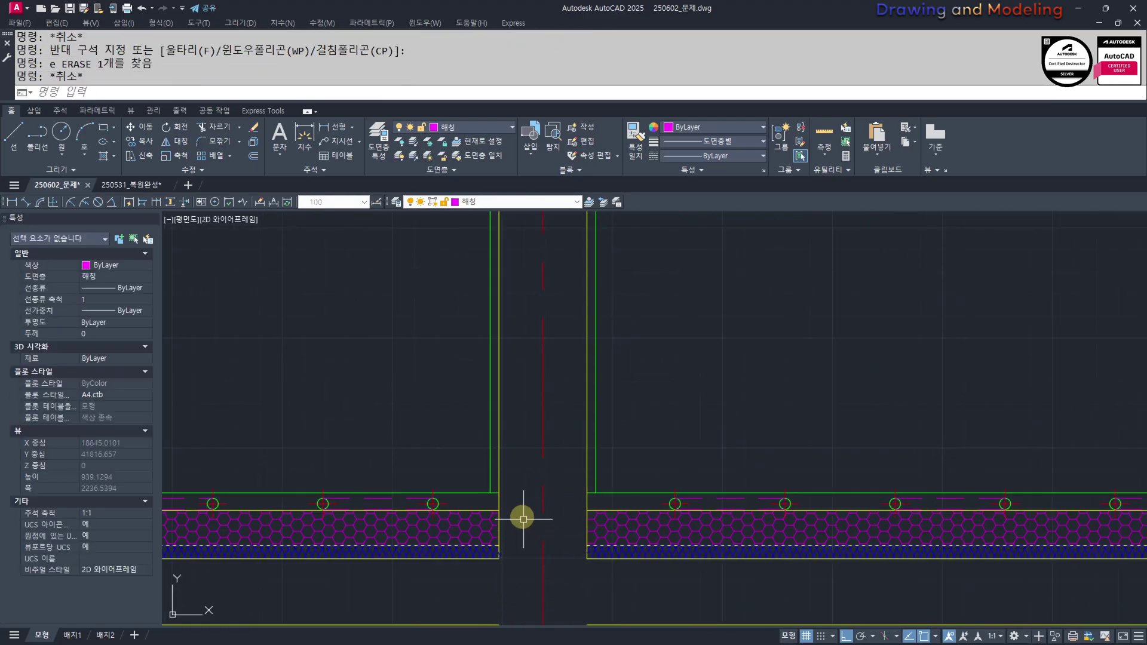
Turn off the 중심선 layer to hide the wall centre lines
{"action": "scroll", "coordinate": [514, 354], "scroll_direction": "down", "scroll_amount": 4}
{"action": "scroll", "coordinate": [611, 512], "scroll_direction": "down", "scroll_amount": 3}
{"action": "scroll", "coordinate": [670, 494], "scroll_direction": "up", "scroll_amount": 2}
{"action": "scroll", "coordinate": [611, 428], "scroll_direction": "down", "scroll_amount": 2}
{"action": "scroll", "coordinate": [614, 435], "scroll_direction": "up", "scroll_amount": 1}
{"action": "scroll", "coordinate": [610, 339], "scroll_direction": "up", "scroll_amount": 6}
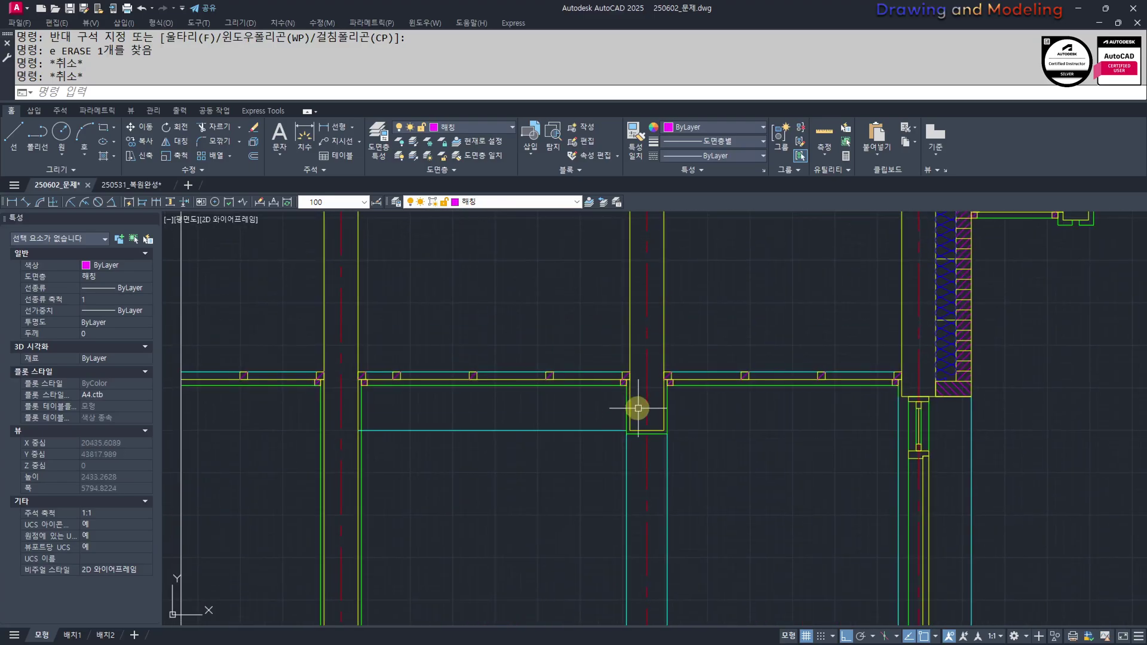
{"action": "scroll", "coordinate": [637, 427], "scroll_direction": "down", "scroll_amount": 7}
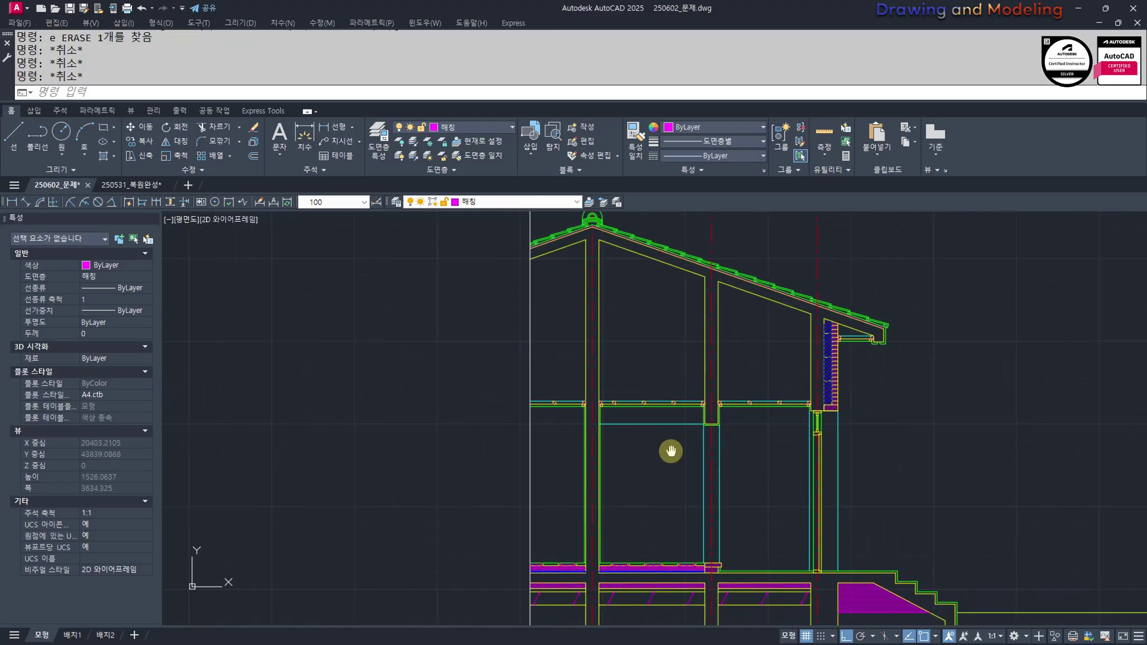
{"action": "scroll", "coordinate": [659, 435], "scroll_direction": "up", "scroll_amount": 1}
{"action": "key", "text": "Return"}
{"action": "left_click", "coordinate": [739, 256]}
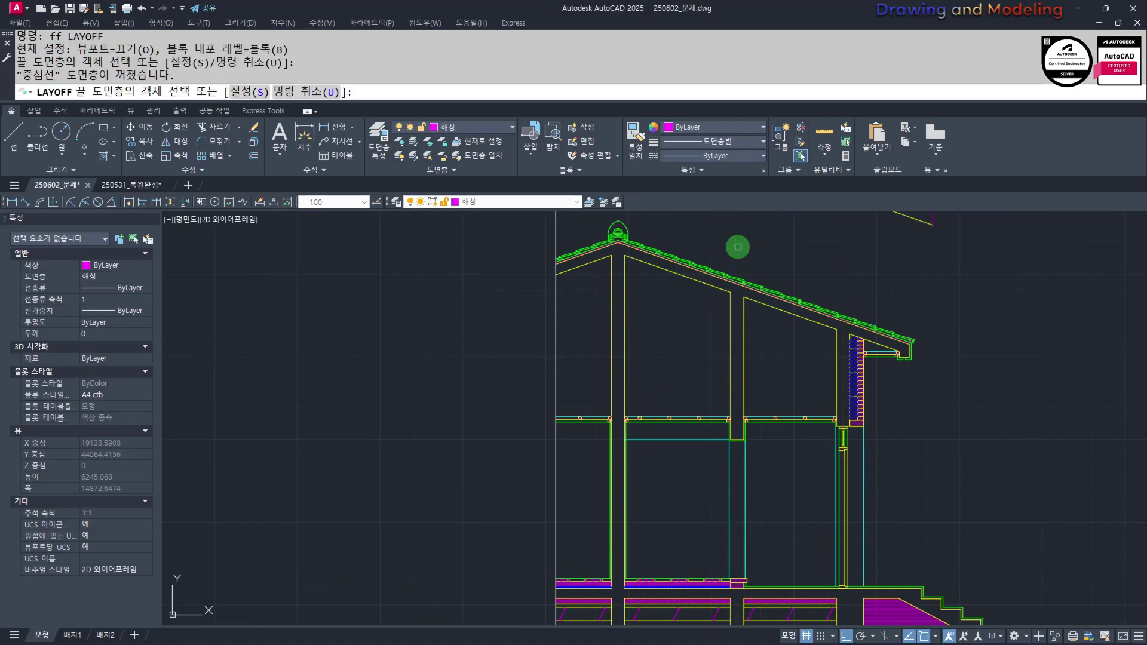
{"action": "key", "text": "Escape"}
{"action": "key", "text": "Escape"}
Hatch the connected concrete roof, wall, floor and footing section with ANSI31 at scale 10
{"action": "scroll", "coordinate": [701, 382], "scroll_direction": "down", "scroll_amount": 2}
{"action": "type", "text": "h"}
{"action": "key", "text": "Return"}
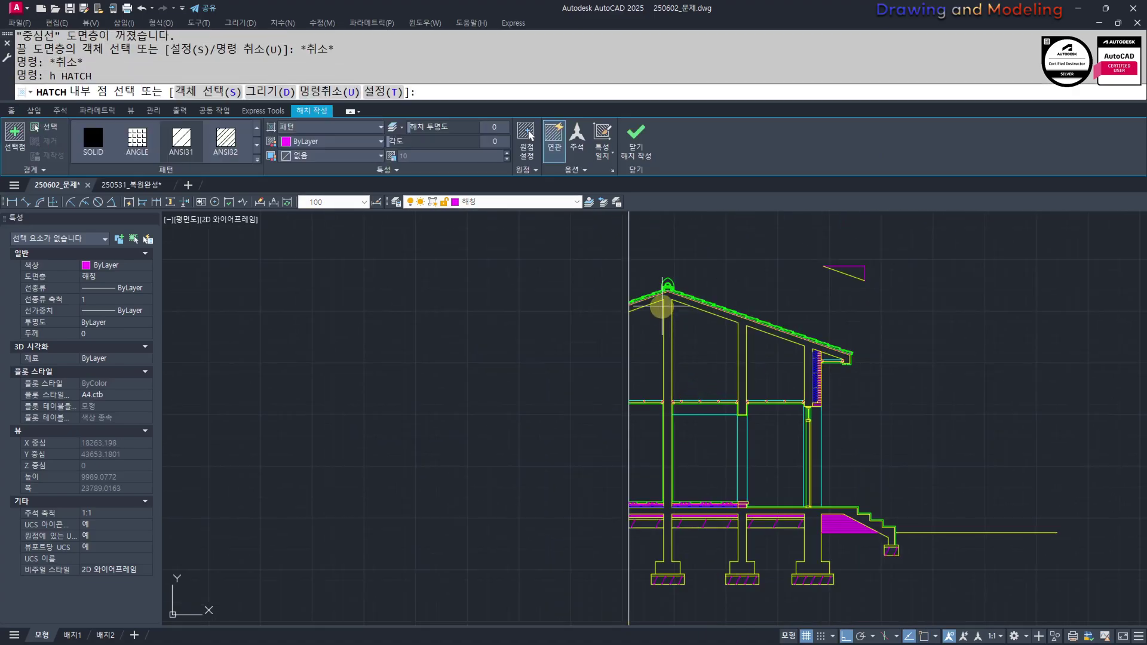
{"action": "left_click", "coordinate": [653, 457]}
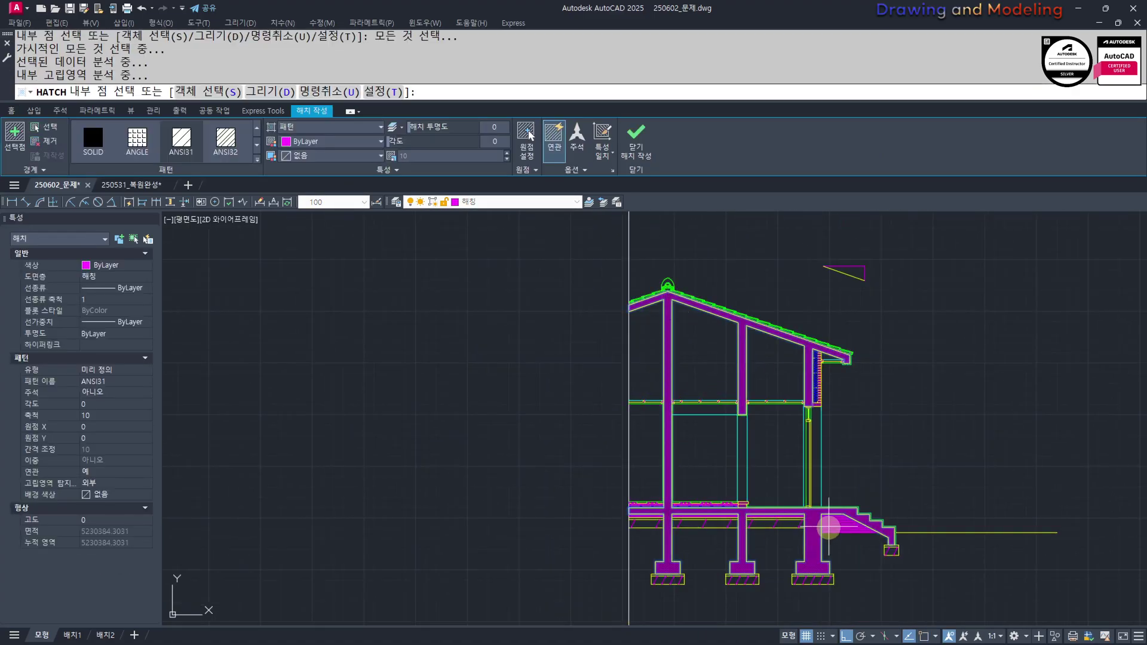
{"action": "key", "text": "Return"}
{"action": "key", "text": "Escape"}
{"action": "key", "text": "Escape"}
Copy the concrete section's hatch in place to get a second overlapping hatch
{"action": "left_click", "coordinate": [816, 555]}
{"action": "middle_click_drag", "start_coordinate": [801, 544], "coordinate": [793, 523]}
{"action": "scroll", "coordinate": [795, 526], "scroll_direction": "up", "scroll_amount": 6}
{"action": "scroll", "coordinate": [778, 468], "scroll_direction": "up", "scroll_amount": 5}
{"action": "type", "text": "cc"}
{"action": "key", "text": "Return"}
{"action": "left_click", "coordinate": [647, 448]}
{"action": "left_click", "coordinate": [650, 450]}
{"action": "key", "text": "Escape"}
Change the pattern of one of the overlapping concrete hatches to AR-CONC
{"action": "left_click", "coordinate": [614, 409]}
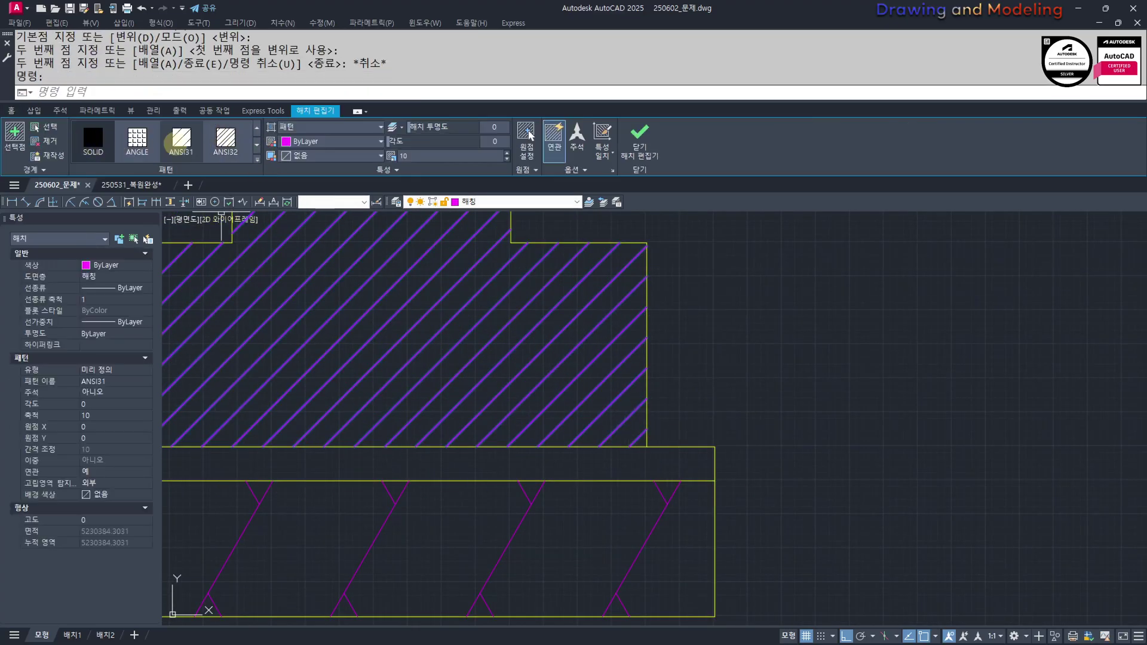
{"action": "left_click", "coordinate": [257, 144]}
{"action": "left_click", "coordinate": [221, 139]}
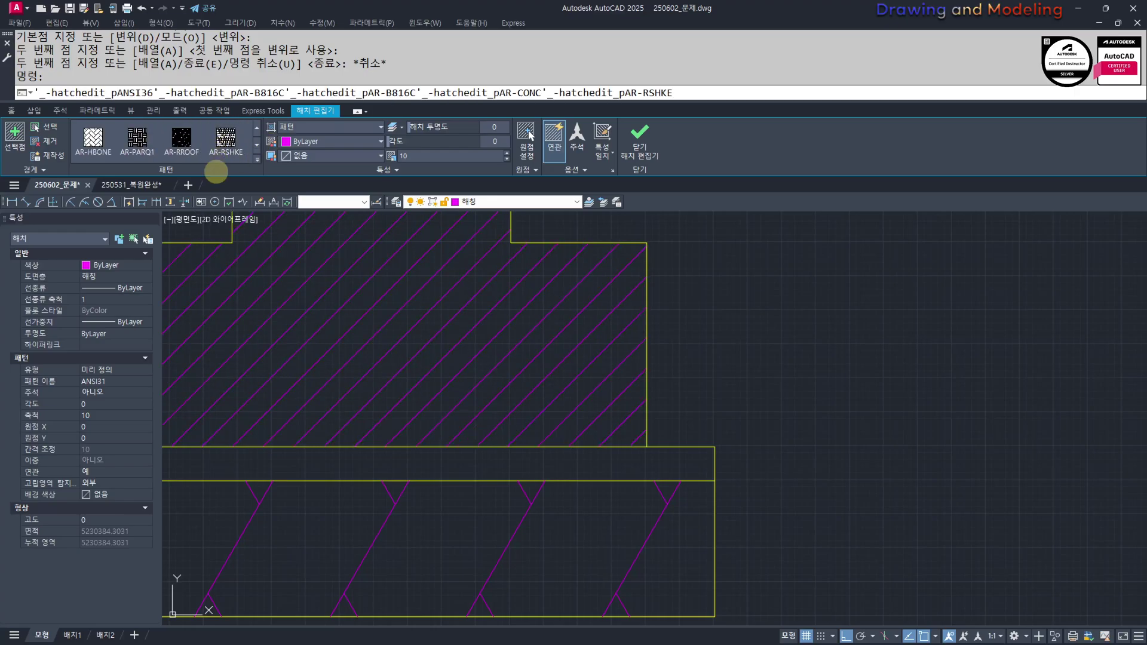
{"action": "key", "text": "Escape"}
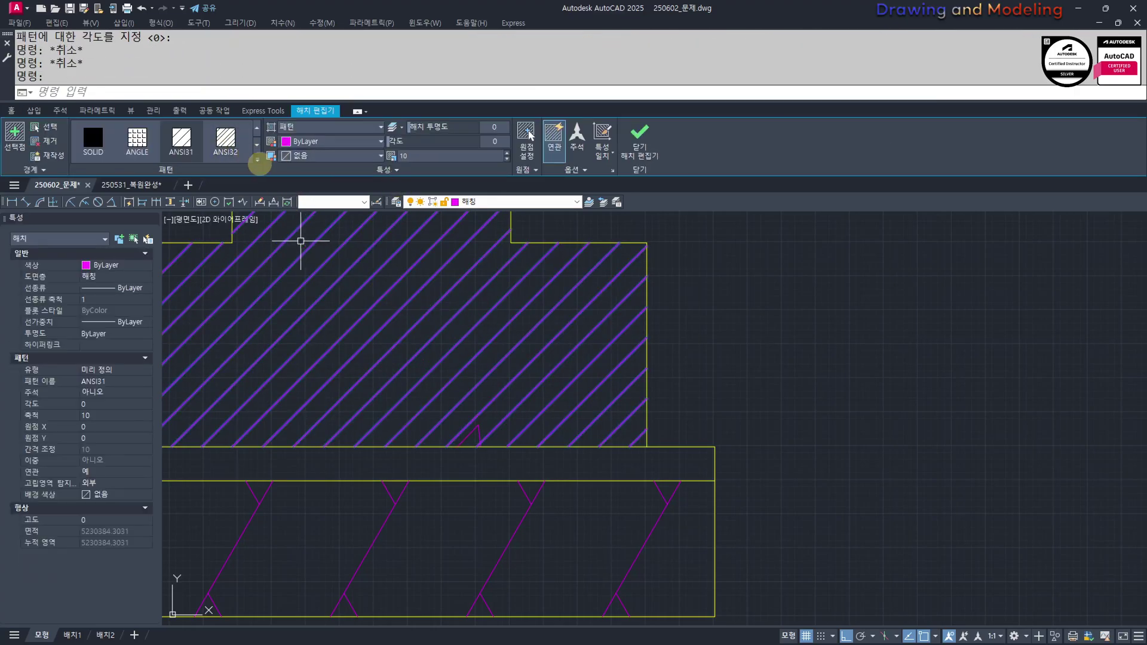
Change the other concrete hatch's pattern to JIS_RC_18 and set its scale to 30
{"action": "left_click", "coordinate": [258, 160]}
{"action": "scroll", "coordinate": [182, 183], "scroll_direction": "down", "scroll_amount": 5}
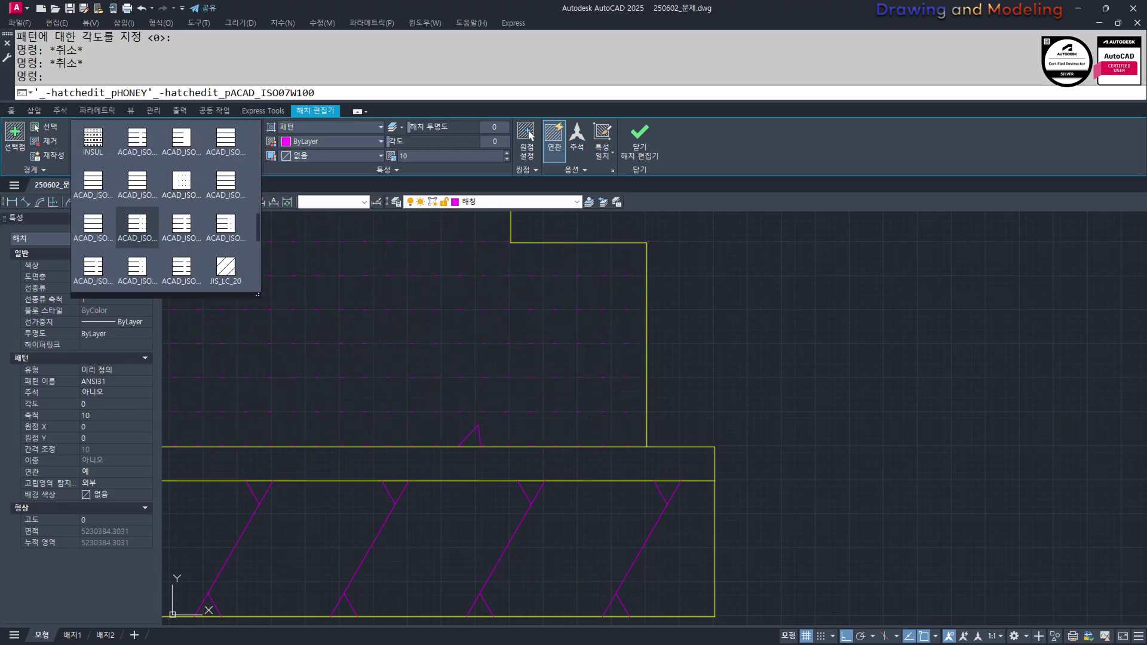
{"action": "scroll", "coordinate": [182, 183], "scroll_direction": "down", "scroll_amount": 2}
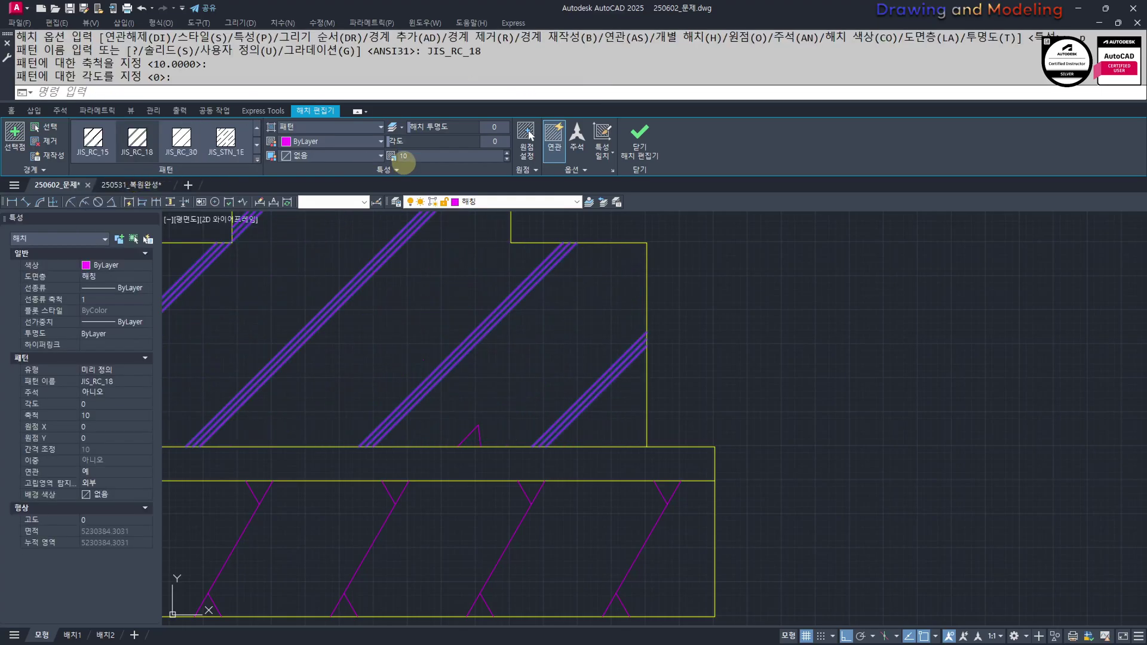
{"action": "type", "text": "30"}
{"action": "key", "text": "Return"}
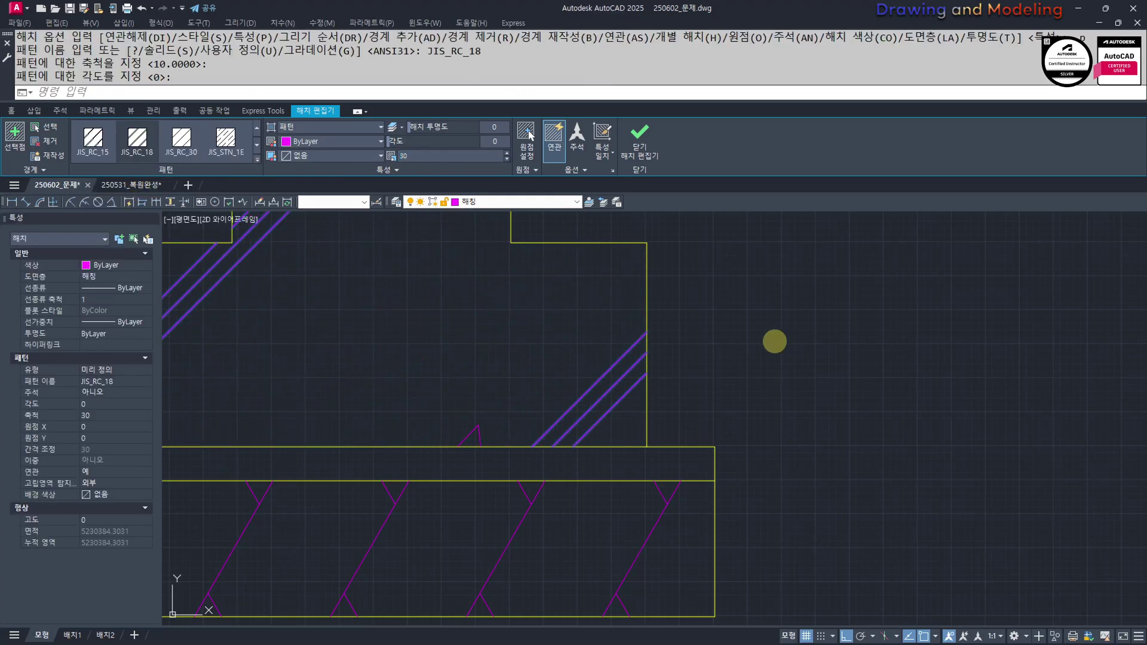
Deselect the concrete hatches and turn all drawing layers back on
{"action": "scroll", "coordinate": [776, 342], "scroll_direction": "down", "scroll_amount": 6}
{"action": "key", "text": "Escape"}
{"action": "key", "text": "Escape"}
{"action": "key", "text": "Escape"}
{"action": "key", "text": "Escape"}
{"action": "mouse_move", "coordinate": [637, 430]}
{"action": "middle_mouse_down"}
{"action": "mouse_move", "coordinate": [630, 444]}
{"action": "mouse_move", "coordinate": [643, 431]}
{"action": "middle_mouse_up"}
{"action": "scroll", "coordinate": [671, 345], "scroll_direction": "up", "scroll_amount": 6}
{"action": "left_click", "coordinate": [741, 339]}
{"action": "left_click", "coordinate": [739, 330]}
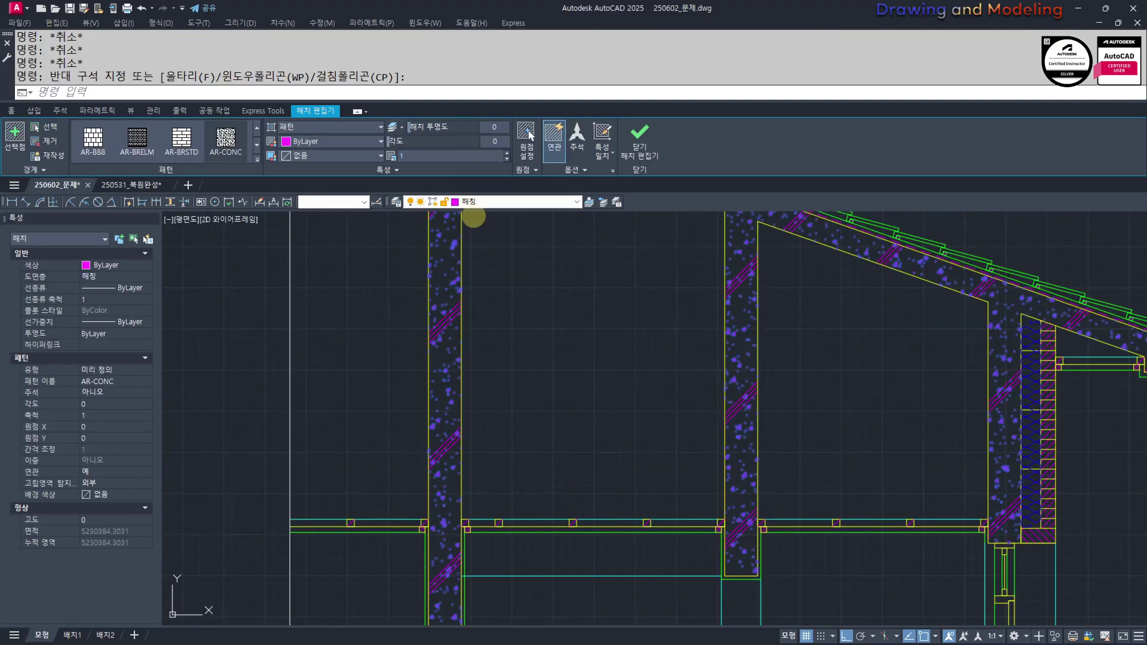
{"action": "key", "text": "Escape"}
{"action": "key", "text": "Escape"}
{"action": "scroll", "coordinate": [691, 384], "scroll_direction": "down", "scroll_amount": 5}
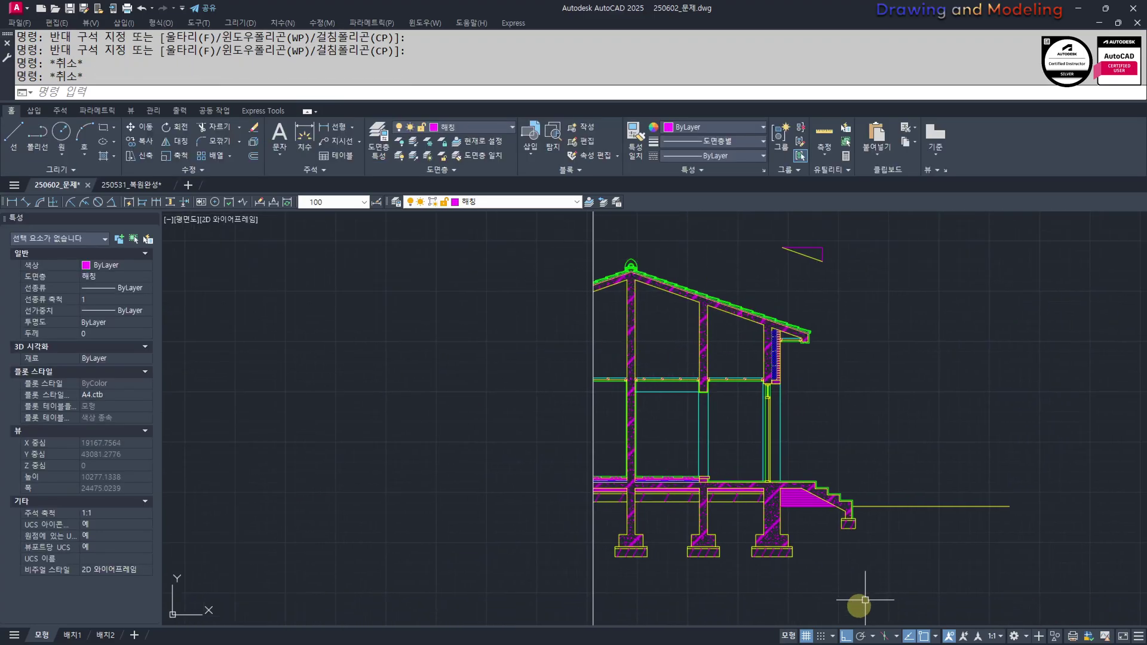
{"action": "scroll", "coordinate": [794, 541], "scroll_direction": "up", "scroll_amount": 3}
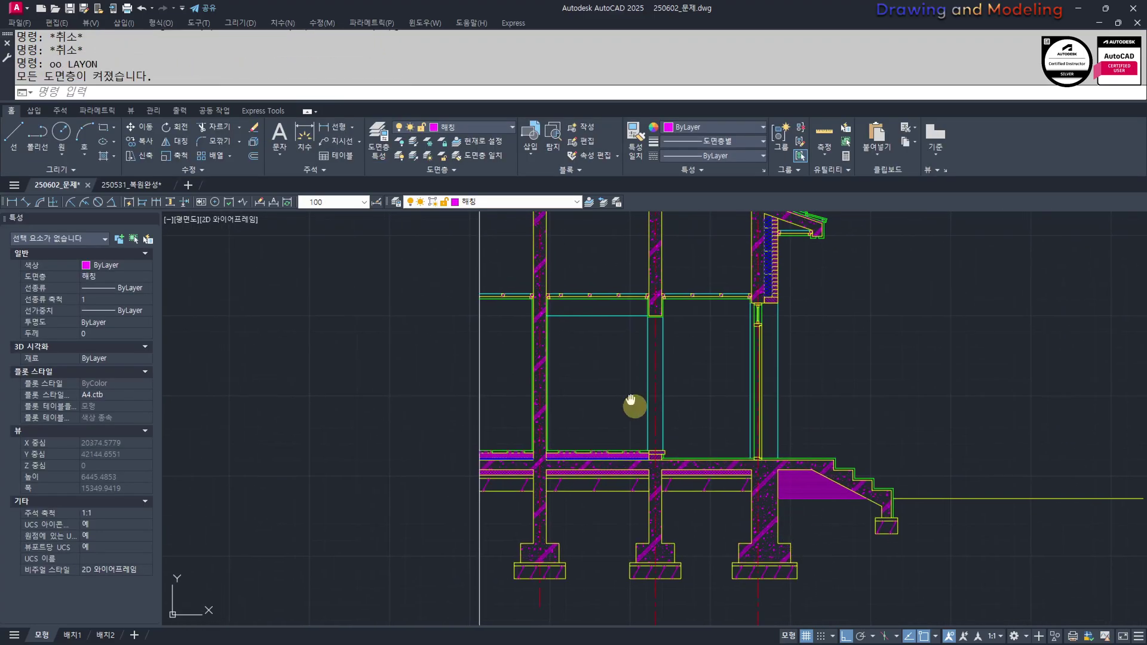
{"action": "middle_click_drag", "start_coordinate": [629, 398], "coordinate": [696, 478]}
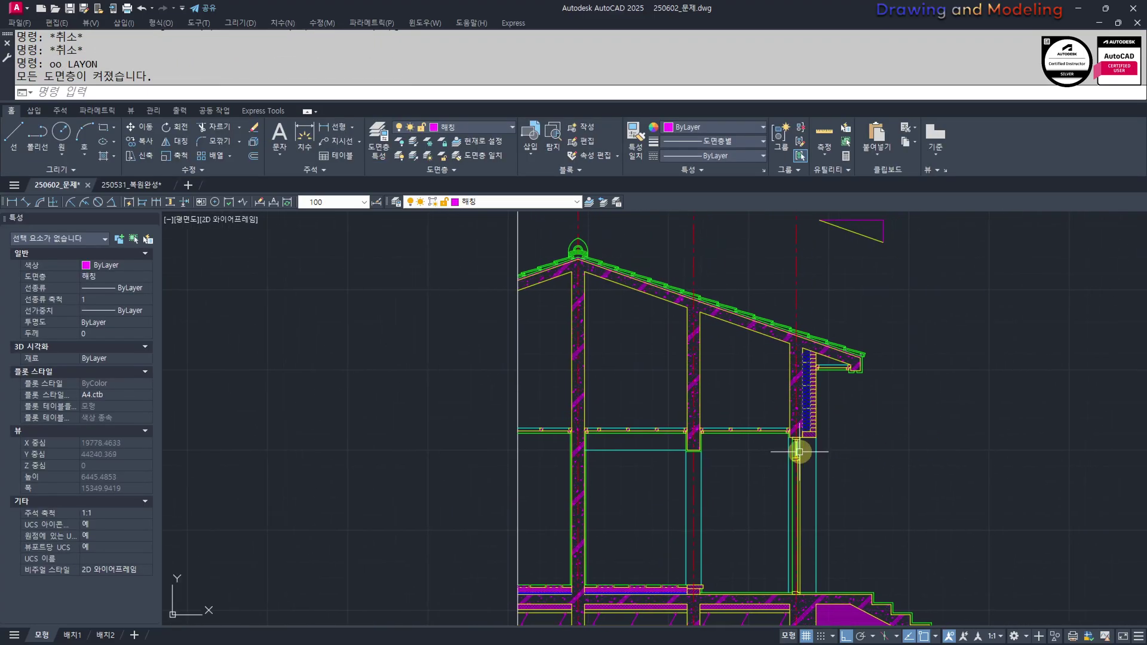
Draw a vertical line upward from the lower-left corner of a ceiling joist square between the middle and outer walls
{"action": "type", "text": "l"}
{"action": "key", "text": "Return"}
{"action": "scroll", "coordinate": [711, 472], "scroll_direction": "up", "scroll_amount": 8}
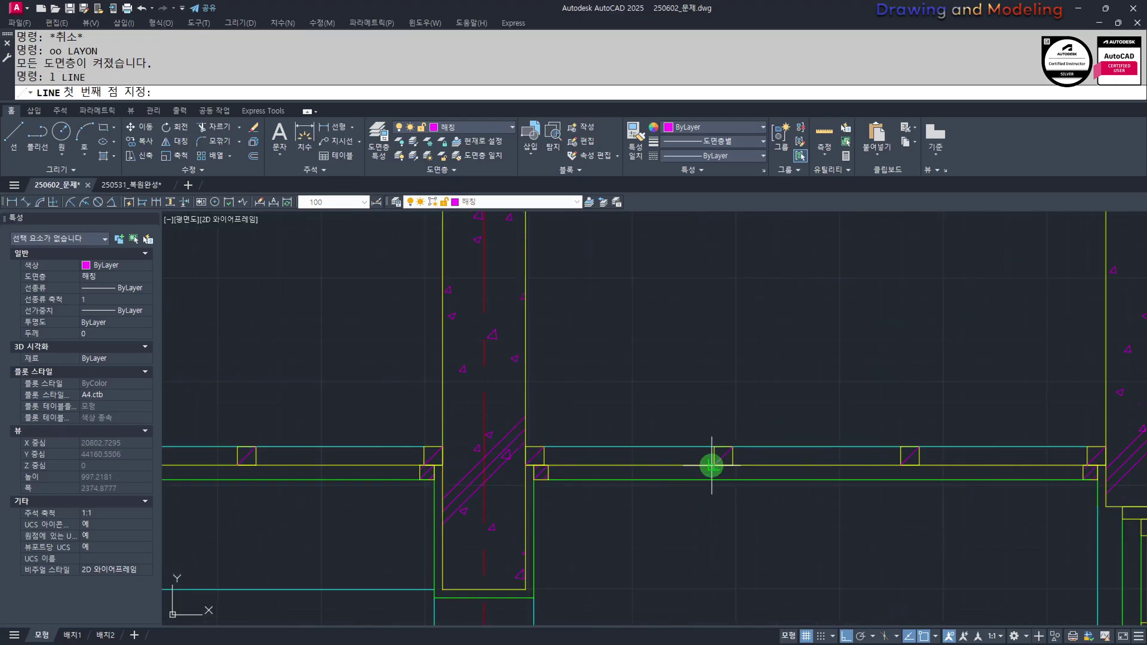
{"action": "left_click", "coordinate": [712, 465]}
{"action": "left_click", "coordinate": [699, 323]}
{"action": "key", "text": "Escape"}
Offset the new vertical line 45 to the left, away from the joist square
{"action": "type", "text": "o"}
{"action": "key", "text": "Return"}
{"action": "type", "text": "45"}
{"action": "key", "text": "Return"}
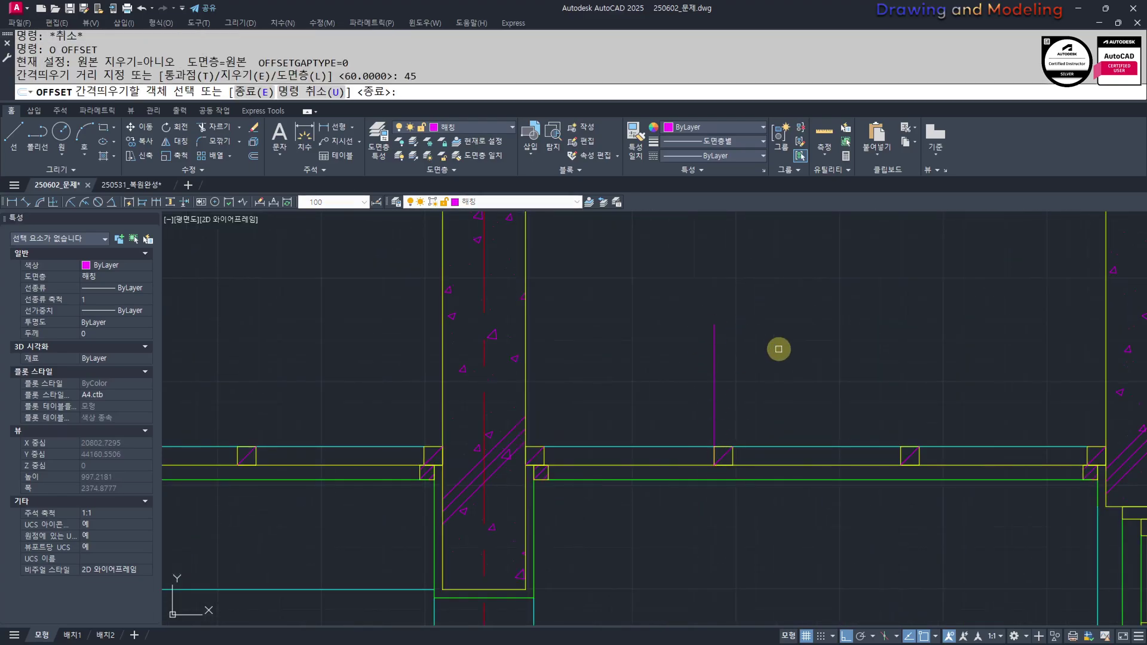
{"action": "left_click", "coordinate": [713, 343]}
{"action": "left_click", "coordinate": [648, 359]}
{"action": "key", "text": "Escape"}
{"action": "key", "text": "Escape"}
Match the two vertical hanger lines' properties to the cyan horizontal ceiling line
{"action": "scroll", "coordinate": [759, 469], "scroll_direction": "up", "scroll_amount": 4}
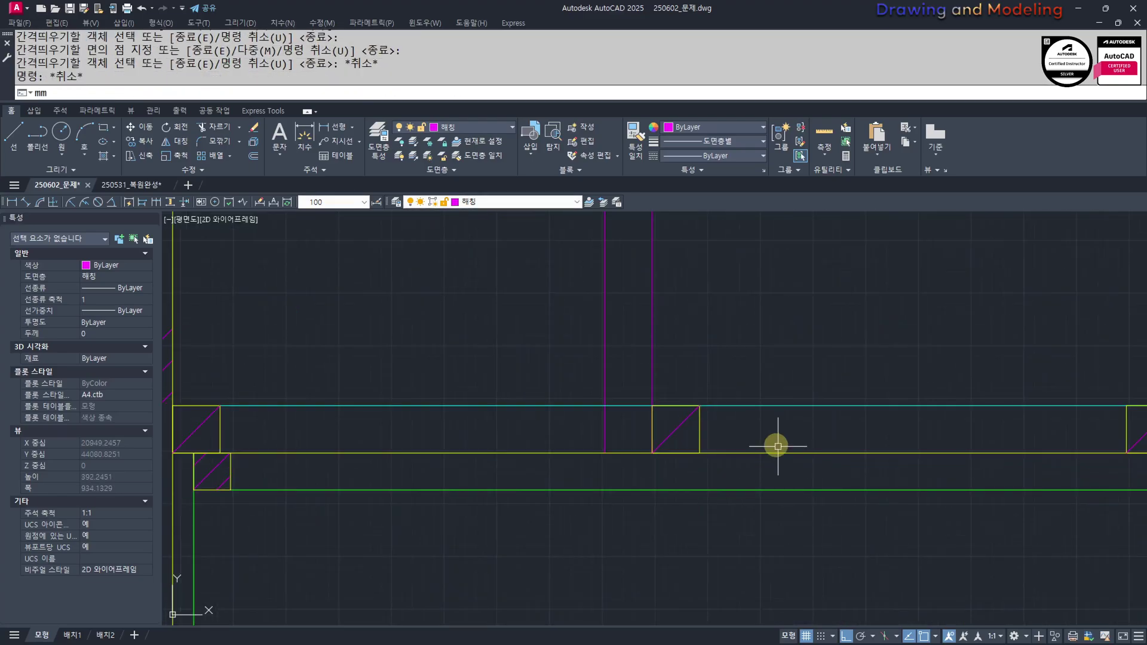
{"action": "type", "text": "mm"}
{"action": "key", "text": "Return"}
{"action": "left_click", "coordinate": [723, 406]}
{"action": "left_click", "coordinate": [725, 323]}
{"action": "left_click", "coordinate": [549, 352]}
{"action": "key", "text": "Escape"}
{"action": "key", "text": "Escape"}
{"action": "scroll", "coordinate": [679, 356], "scroll_direction": "down", "scroll_amount": 4}
{"action": "middle_click_drag", "start_coordinate": [691, 389], "coordinate": [720, 442]}
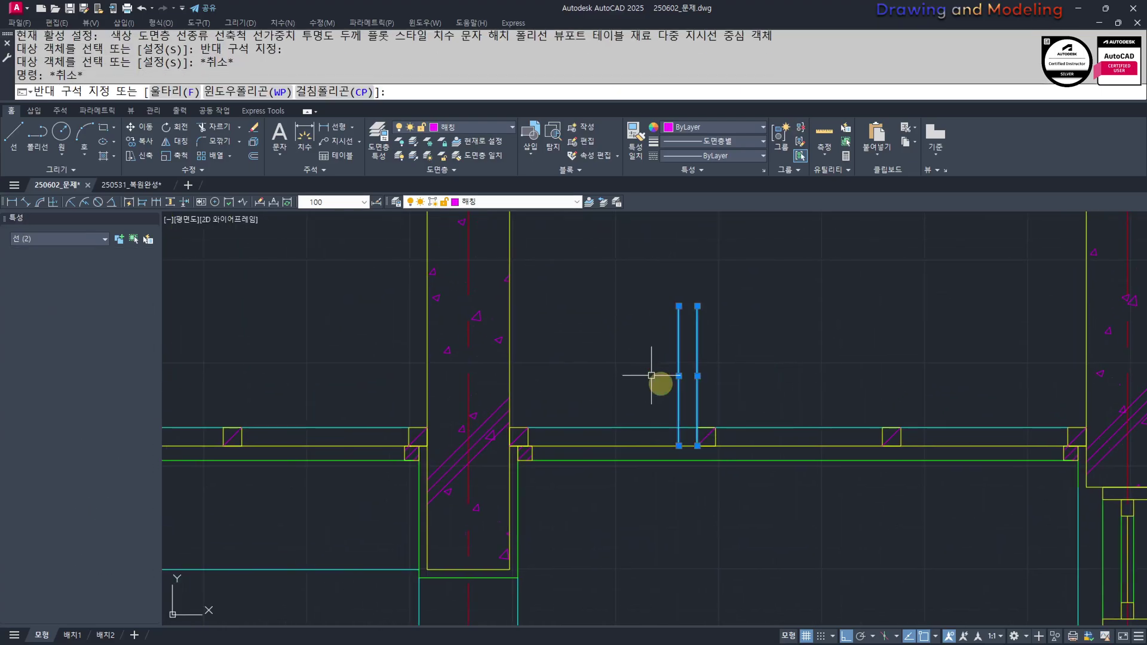
{"action": "key", "text": "Escape"}
{"action": "key", "text": "Escape"}
Trim the horizontal ceiling line where it crosses between the two vertical hanger lines
{"action": "scroll", "coordinate": [695, 427], "scroll_direction": "up", "scroll_amount": 6}
{"action": "type", "text": "tr"}
{"action": "key", "text": "Return"}
{"action": "key", "text": "Return"}
{"action": "left_click", "coordinate": [679, 456]}
{"action": "left_click", "coordinate": [678, 402]}
{"action": "key", "text": "Escape"}
{"action": "key", "text": "Escape"}
Extend both vertical hanger lines up to the underside of the sloped roof slab
{"action": "scroll", "coordinate": [716, 389], "scroll_direction": "down", "scroll_amount": 8}
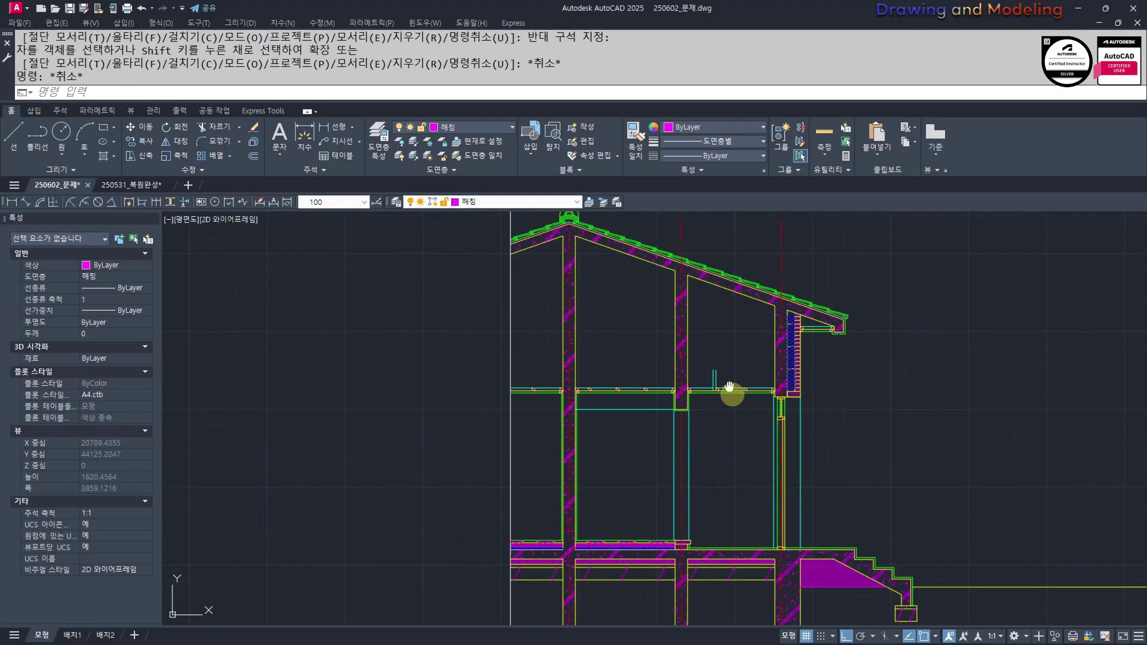
{"action": "type", "text": "ex"}
{"action": "scroll", "coordinate": [729, 422], "scroll_direction": "up", "scroll_amount": 3}
{"action": "key", "text": "Return"}
{"action": "key", "text": "Return"}
{"action": "left_click", "coordinate": [777, 416]}
{"action": "left_click", "coordinate": [720, 462]}
{"action": "key", "text": "Escape"}
Copy the hatched joist square beside the hanger up to where the hanger's right line meets the roof slab underside
{"action": "middle_click_drag", "start_coordinate": [783, 430], "coordinate": [761, 554]}
{"action": "scroll", "coordinate": [723, 351], "scroll_direction": "down", "scroll_amount": 3}
{"action": "scroll", "coordinate": [732, 492], "scroll_direction": "up", "scroll_amount": 3}
{"action": "left_click", "coordinate": [651, 384]}
{"action": "left_click", "coordinate": [781, 534]}
{"action": "scroll", "coordinate": [712, 440], "scroll_direction": "up", "scroll_amount": 3}
{"action": "type", "text": "cc"}
{"action": "key", "text": "Return"}
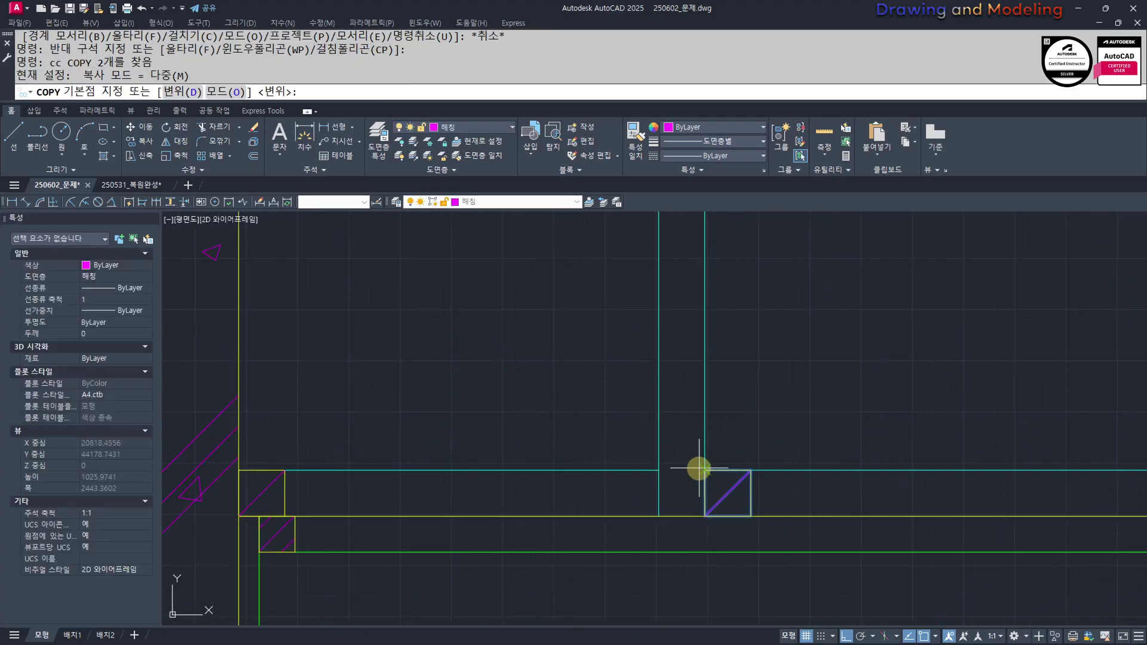
{"action": "left_click", "coordinate": [724, 511]}
{"action": "scroll", "coordinate": [711, 422], "scroll_direction": "down", "scroll_amount": 2}
{"action": "scroll", "coordinate": [725, 361], "scroll_direction": "up", "scroll_amount": 4}
{"action": "left_click", "coordinate": [726, 368]}
{"action": "key", "text": "Escape"}
{"action": "key", "text": "Escape"}
Move the copied square straight down so its upper-right corner touches the roof slab underside
{"action": "left_click", "coordinate": [713, 326]}
{"action": "left_click", "coordinate": [831, 463]}
{"action": "scroll", "coordinate": [762, 369], "scroll_direction": "up", "scroll_amount": 4}
{"action": "type", "text": "m"}
{"action": "key", "text": "Return"}
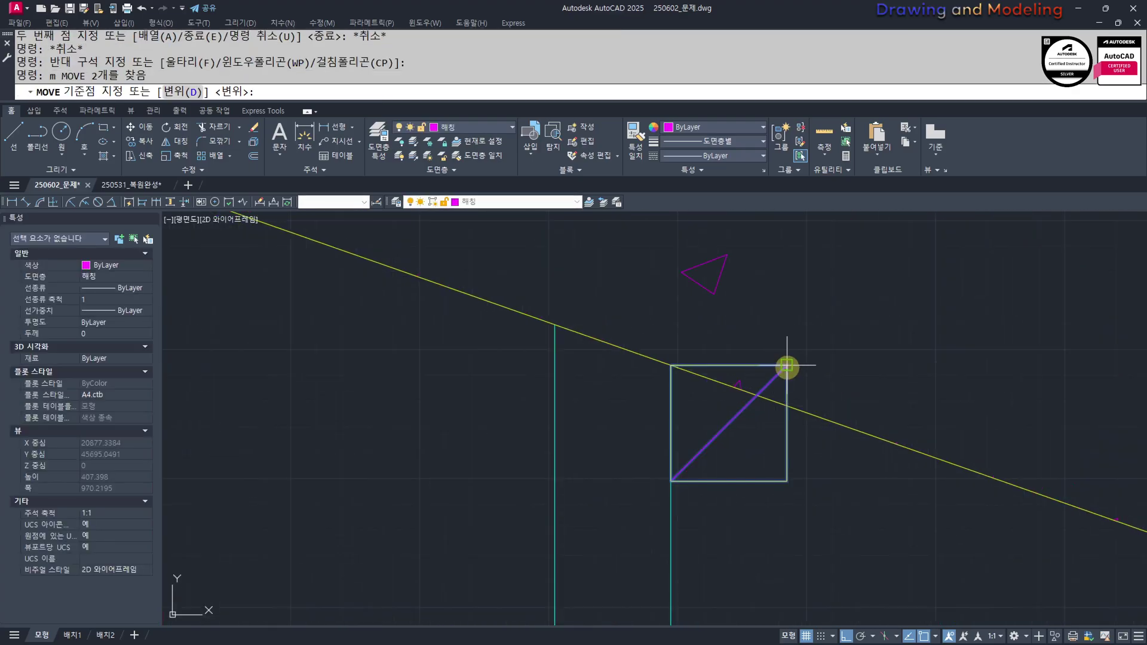
{"action": "left_click", "coordinate": [786, 365]}
{"action": "left_click", "coordinate": [788, 406]}
{"action": "key", "text": "Escape"}
{"action": "key", "text": "Escape"}
Draw a vertical anchor line from the midpoint of the copied square's bottom edge up into the roof slab
{"action": "middle_click_drag", "start_coordinate": [869, 488], "coordinate": [830, 530]}
{"action": "left_click", "coordinate": [699, 562]}
{"action": "scroll", "coordinate": [695, 543], "scroll_direction": "down", "scroll_amount": 2}
{"action": "middle_click_drag", "start_coordinate": [695, 542], "coordinate": [704, 552]}
{"action": "left_click", "coordinate": [701, 399]}
{"action": "key", "text": "Escape"}
{"action": "key", "text": "Escape"}
{"action": "middle_click_drag", "start_coordinate": [708, 482], "coordinate": [723, 432]}
{"action": "type", "text": "po"}
Offset the roof slab underside line 50 upward and the vertical anchor line 50 to the left
{"action": "type", "text": "o"}
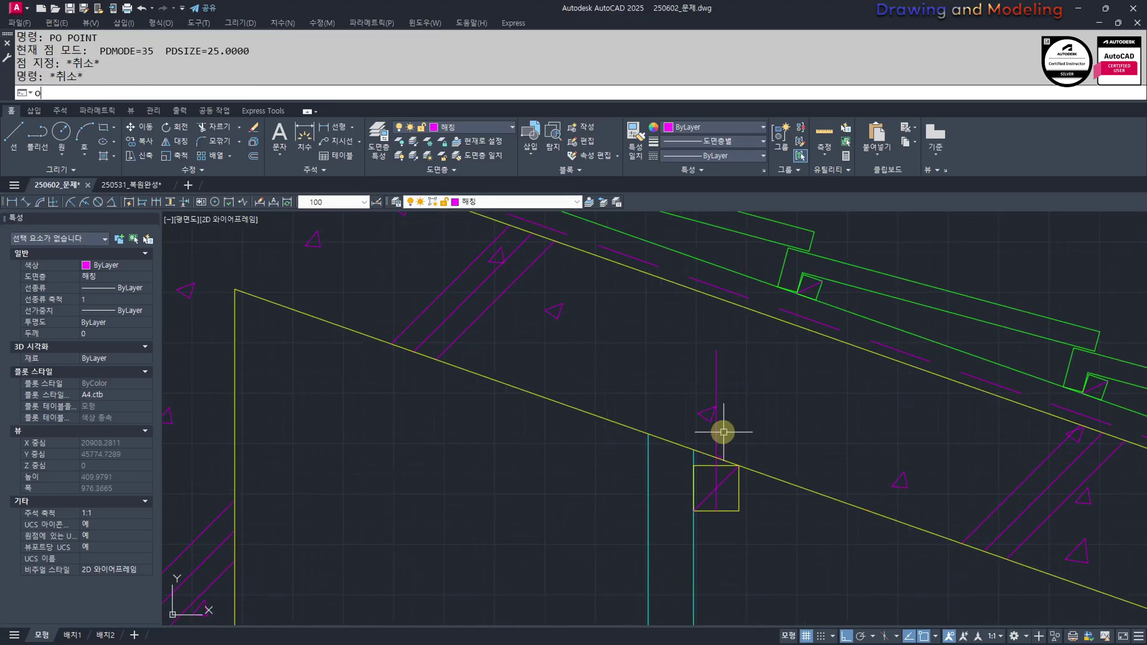
{"action": "key", "text": "Return"}
{"action": "type", "text": "50"}
{"action": "key", "text": "Return"}
{"action": "left_click", "coordinate": [664, 439]}
{"action": "left_click", "coordinate": [687, 374]}
{"action": "key", "text": "Escape"}
{"action": "key", "text": "Escape"}
{"action": "scroll", "coordinate": [663, 394], "scroll_direction": "up", "scroll_amount": 2}
{"action": "key", "text": "Return"}
{"action": "left_click", "coordinate": [715, 418]}
{"action": "left_click", "coordinate": [786, 432]}
Trim the offset slope line and the anchor line's upper end so they meet in a corner
{"action": "key", "text": "Return"}
{"action": "left_click", "coordinate": [801, 439]}
{"action": "left_click", "coordinate": [792, 390]}
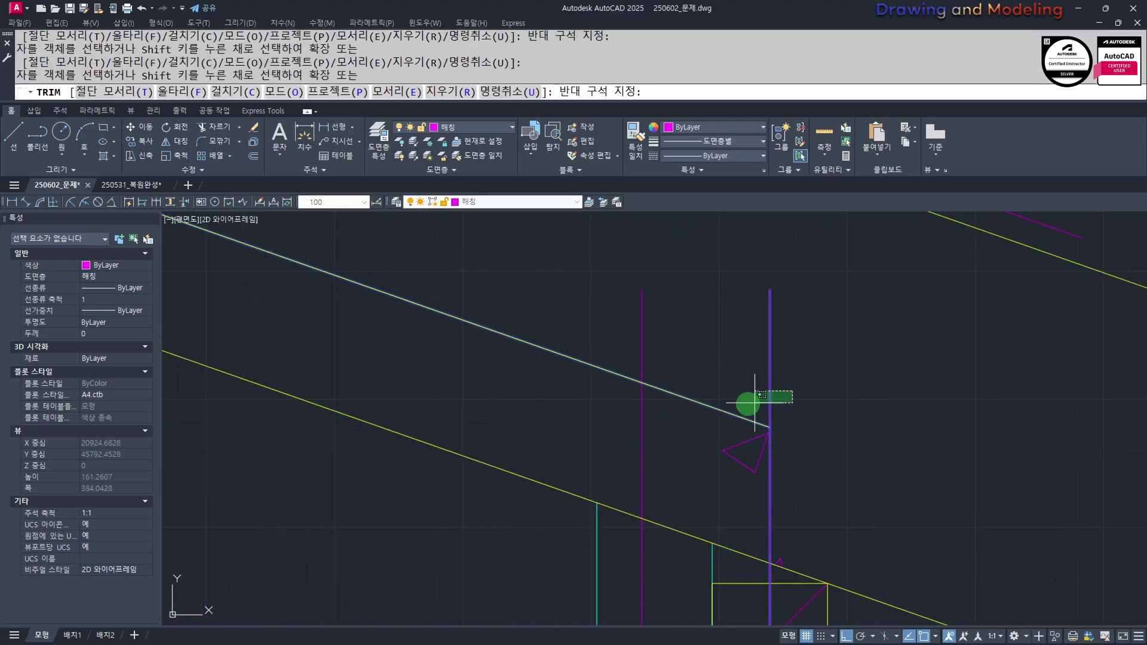
{"action": "left_click", "coordinate": [765, 402]}
{"action": "key", "text": "Escape"}
{"action": "key", "text": "Escape"}
Trim the sloped hook line at the offset vertical line and erase that vertical line
{"action": "key", "text": "Return"}
{"action": "left_click", "coordinate": [666, 371]}
{"action": "left_click", "coordinate": [638, 397]}
{"action": "key", "text": "Return"}
{"action": "left_click", "coordinate": [622, 377]}
{"action": "key", "text": "Escape"}
{"action": "key", "text": "Escape"}
{"action": "left_click", "coordinate": [694, 440]}
{"action": "left_click", "coordinate": [639, 458]}
{"action": "type", "text": "e"}
{"action": "key", "text": "Return"}
Match the sloped hook line's properties to the vertical anchor line
{"action": "mouse_move", "coordinate": [739, 482]}
{"action": "middle_mouse_down"}
{"action": "mouse_move", "coordinate": [676, 410]}
{"action": "mouse_move", "coordinate": [696, 442]}
{"action": "middle_mouse_up"}
{"action": "type", "text": "mm"}
{"action": "left_click", "coordinate": [703, 439]}
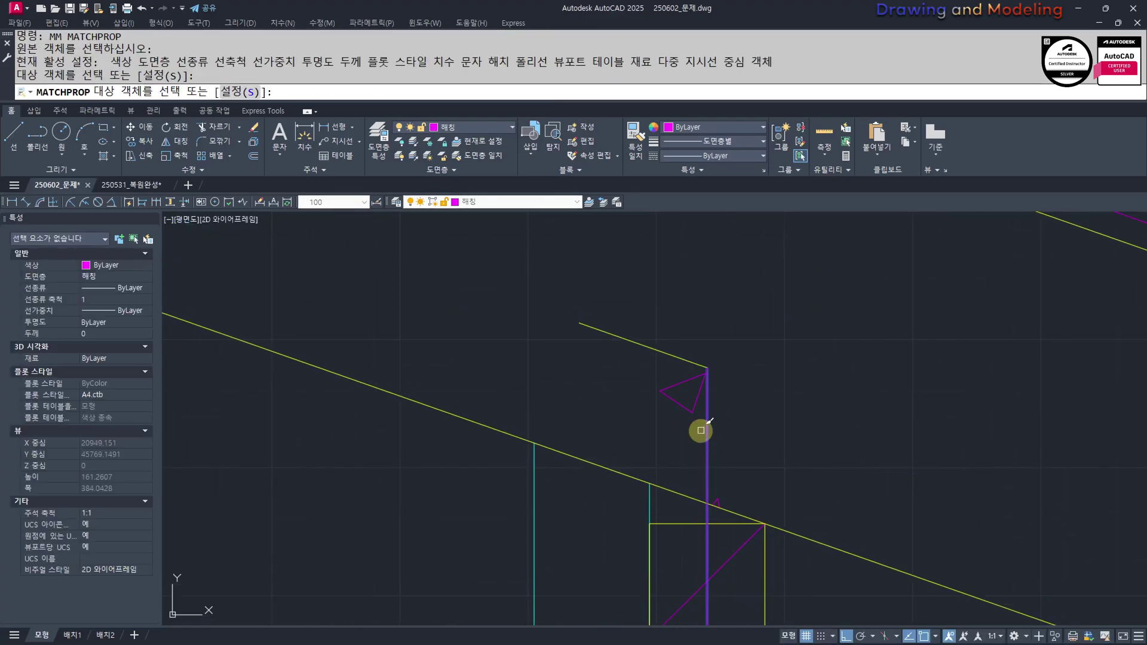
{"action": "left_click", "coordinate": [642, 354]}
{"action": "key", "text": "Escape"}
{"action": "key", "text": "Escape"}
Stretch the anchor line's lower end 20 downward beyond the bottom of the square
{"action": "scroll", "coordinate": [633, 402], "scroll_direction": "down", "scroll_amount": 4}
{"action": "key", "text": "s"}
{"action": "key", "text": "Return"}
{"action": "left_click", "coordinate": [658, 362]}
{"action": "left_click", "coordinate": [638, 427]}
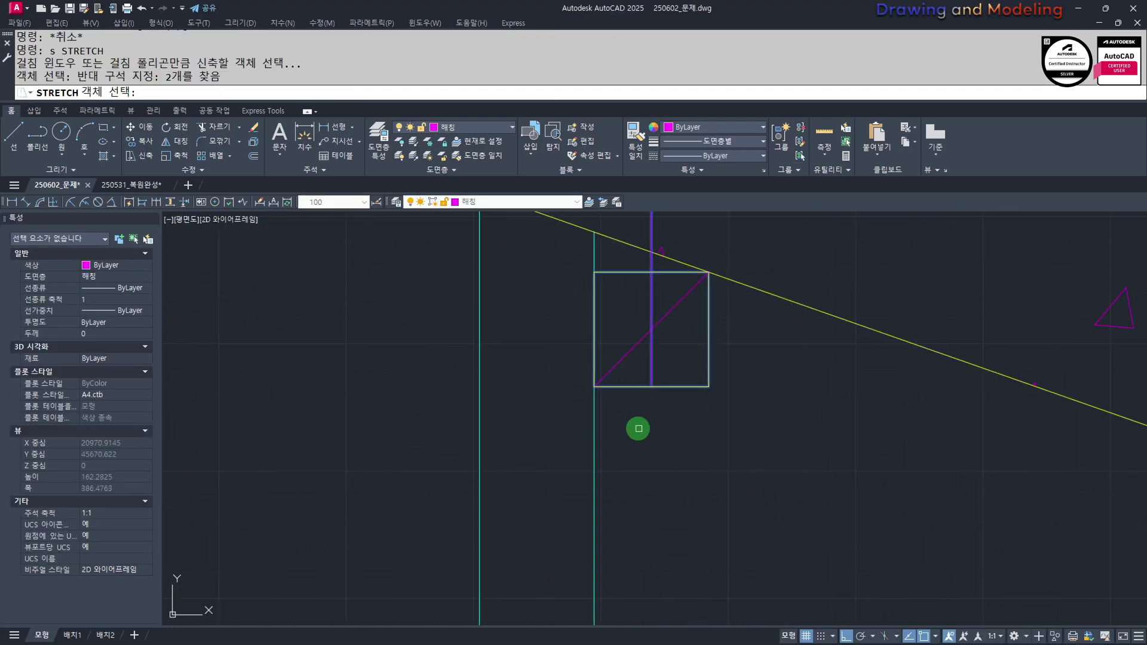
{"action": "key", "text": "Return"}
{"action": "left_click", "coordinate": [654, 421]}
{"action": "type", "text": "20"}
{"action": "key", "text": "Return"}
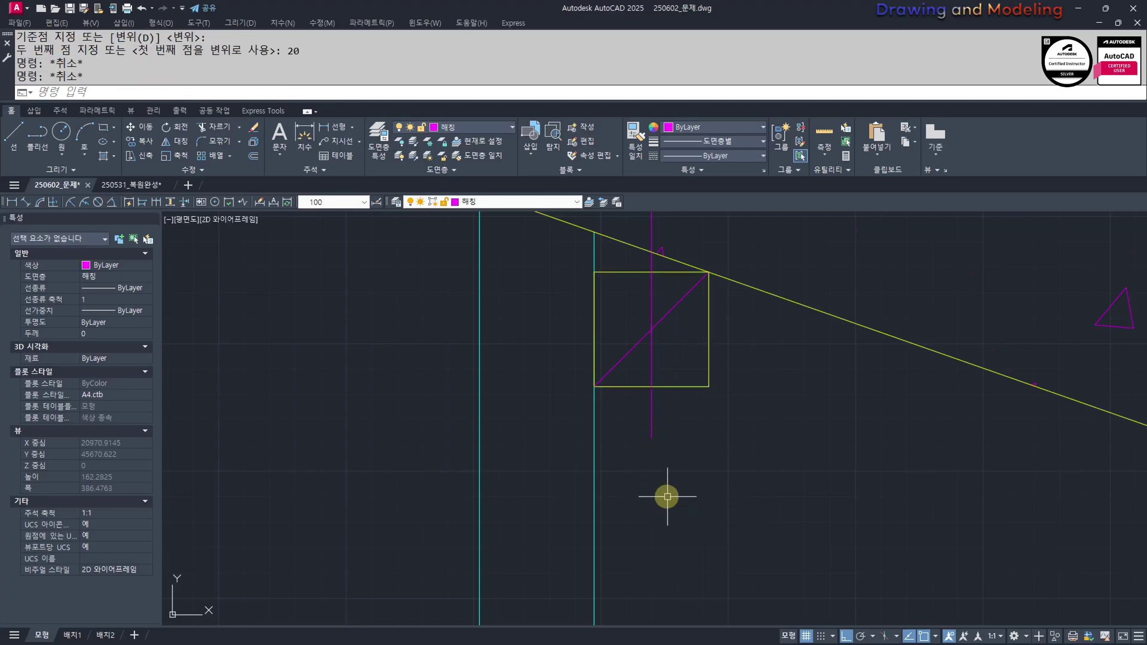
Try to make a copy of the vertical anchor line rotated -90 degrees about the square's centre
{"action": "middle_click_drag", "start_coordinate": [667, 497], "coordinate": [672, 519]}
{"action": "left_click", "coordinate": [653, 359]}
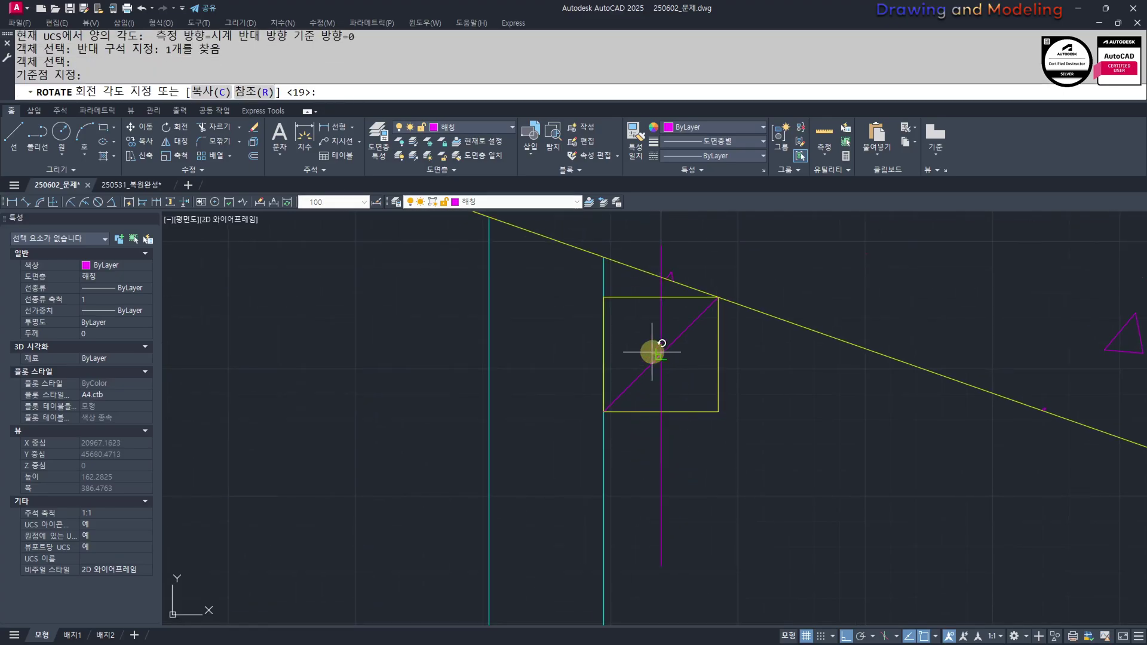
{"action": "key", "text": "Return"}
{"action": "key", "text": "Escape"}
{"action": "key", "text": "Escape"}
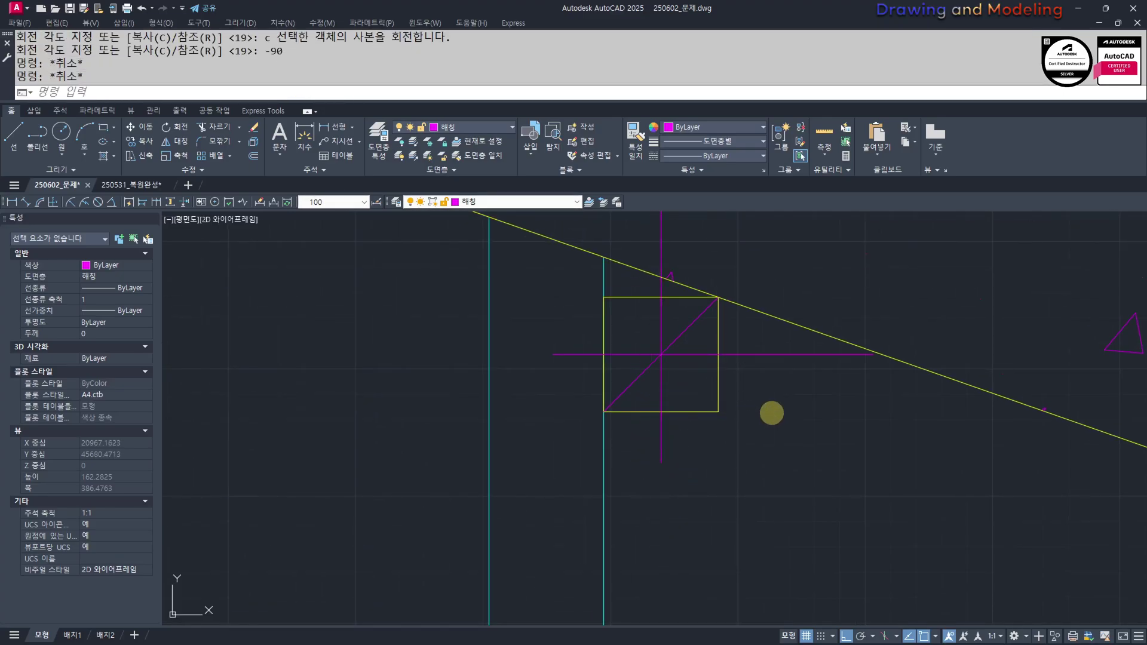
{"action": "key", "text": "ctrl+z"}
Try another rotation of the anchor line from the square's centre and undo it
{"action": "middle_click_drag", "start_coordinate": [792, 432], "coordinate": [826, 464]}
{"action": "left_click", "coordinate": [671, 493]}
{"action": "key", "text": "Return"}
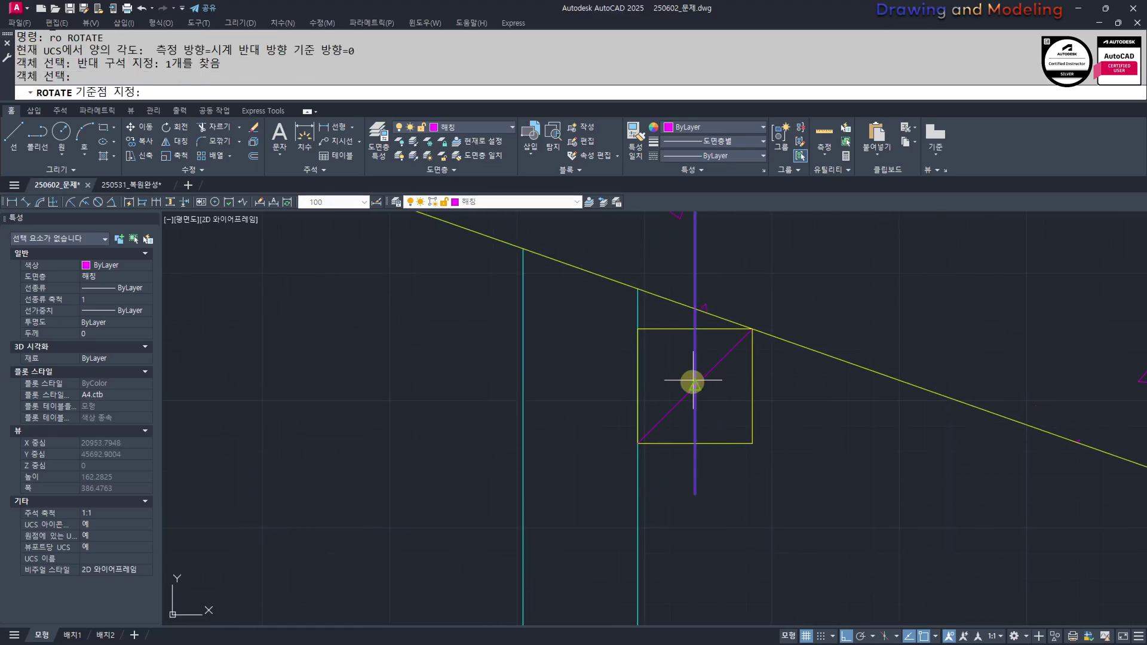
{"action": "left_click", "coordinate": [693, 385]}
{"action": "key", "text": "Return"}
{"action": "key", "text": "Escape"}
{"action": "key", "text": "Escape"}
{"action": "scroll", "coordinate": [776, 451], "scroll_direction": "down", "scroll_amount": 2}
{"action": "scroll", "coordinate": [772, 448], "scroll_direction": "up", "scroll_amount": 2}
{"action": "key", "text": "ctrl+z"}
{"action": "key", "text": "ctrl+z"}
Make a copy of the vertical anchor line rotated 90 degrees about the square's centre
{"action": "middle_click_drag", "start_coordinate": [765, 441], "coordinate": [795, 472]}
{"action": "type", "text": "ro"}
{"action": "left_click", "coordinate": [710, 505]}
{"action": "key", "text": "Return"}
{"action": "left_click", "coordinate": [725, 417]}
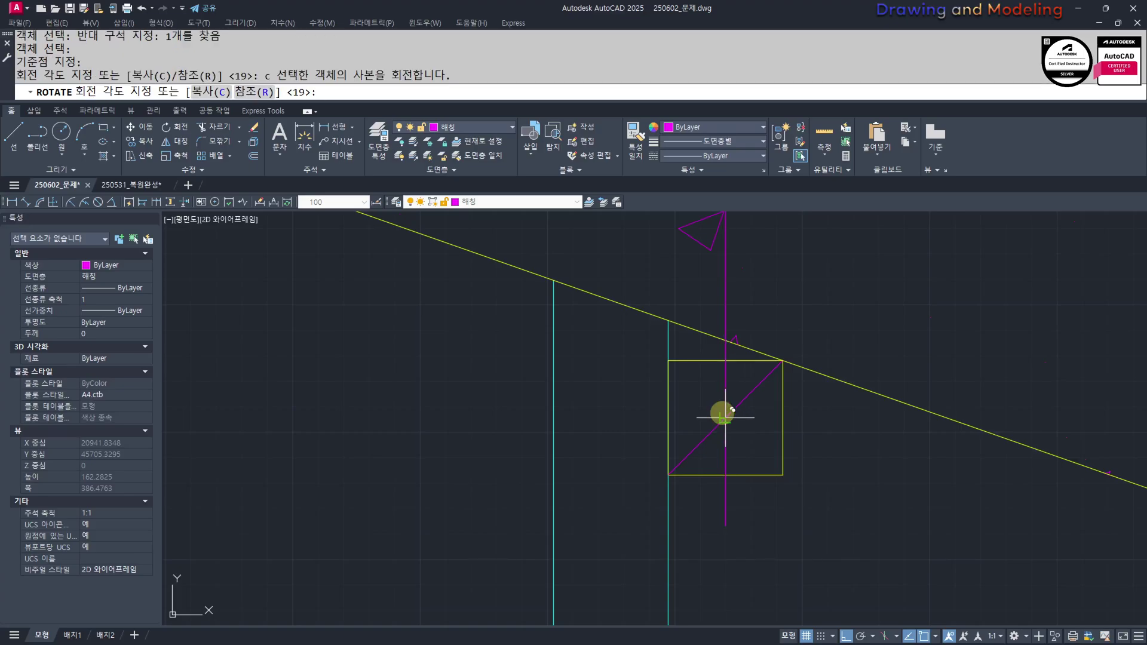
{"action": "type", "text": "90"}
{"action": "key", "text": "Return"}
{"action": "key", "text": "Escape"}
{"action": "key", "text": "Escape"}
{"action": "left_click", "coordinate": [783, 492]}
{"action": "left_click", "coordinate": [715, 410]}
{"action": "middle_click_drag", "start_coordinate": [684, 341], "coordinate": [697, 437]}
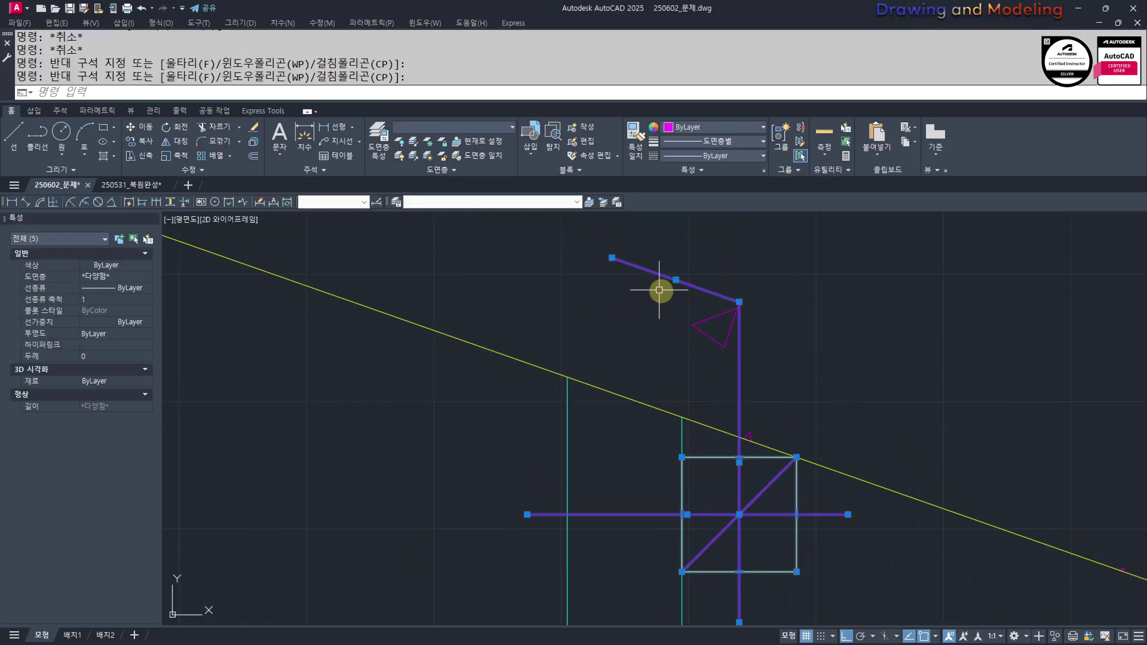
{"action": "key", "text": "Return"}
{"action": "key", "text": "Escape"}
{"action": "key", "text": "Escape"}
Copy the two vertical hanger lines from the right ceiling bay to the left side of a ceiling block in the middle bay
{"action": "scroll", "coordinate": [626, 422], "scroll_direction": "down", "scroll_amount": 10}
{"action": "middle_click_drag", "start_coordinate": [470, 484], "coordinate": [649, 471]}
{"action": "middle_click_drag", "start_coordinate": [581, 563], "coordinate": [747, 385]}
{"action": "middle_click_drag", "start_coordinate": [743, 479], "coordinate": [748, 470]}
{"action": "scroll", "coordinate": [994, 439], "scroll_direction": "up", "scroll_amount": 1}
{"action": "left_click", "coordinate": [998, 430]}
{"action": "left_click", "coordinate": [922, 491]}
{"action": "scroll", "coordinate": [986, 517], "scroll_direction": "up", "scroll_amount": 3}
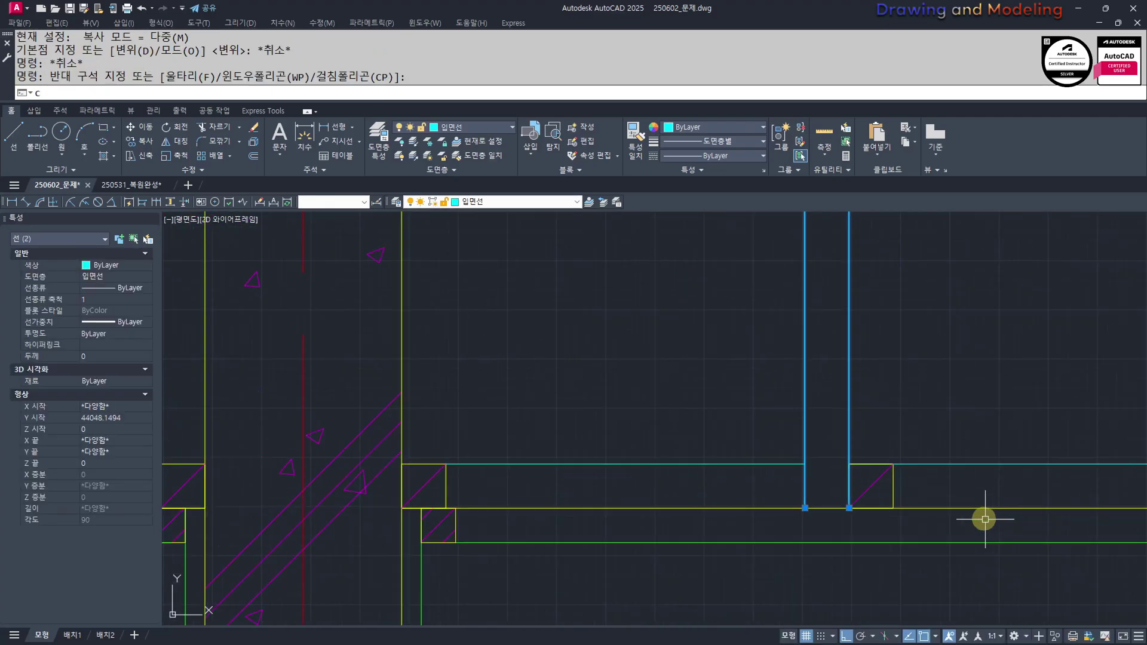
{"action": "type", "text": "cc"}
{"action": "key", "text": "space"}
{"action": "left_click", "coordinate": [849, 508]}
{"action": "scroll", "coordinate": [803, 529], "scroll_direction": "down", "scroll_amount": 3}
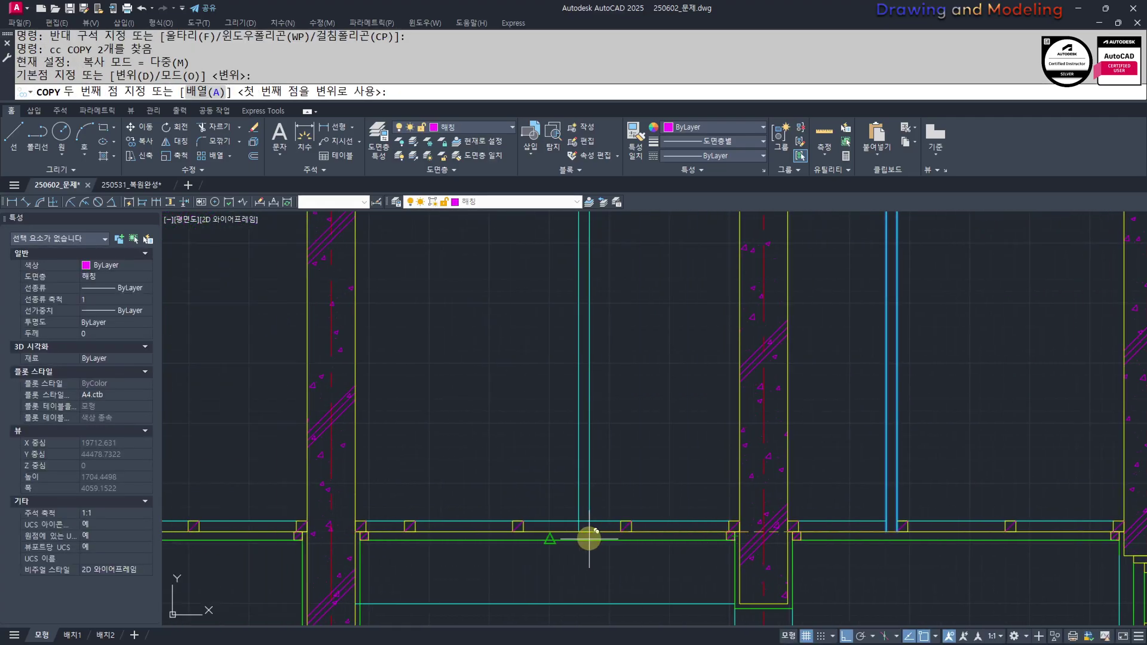
{"action": "left_click", "coordinate": [466, 528]}
{"action": "scroll", "coordinate": [467, 528], "scroll_direction": "down", "scroll_amount": 5}
{"action": "middle_click_drag", "start_coordinate": [628, 502], "coordinate": [668, 525]}
{"action": "scroll", "coordinate": [622, 530], "scroll_direction": "up", "scroll_amount": 5}
{"action": "key", "text": "Escape"}
{"action": "key", "text": "Escape"}
Copy the middle bay's two hanger lines beside the ceiling block in the left bay
{"action": "key", "text": "space"}
{"action": "left_click", "coordinate": [855, 445]}
{"action": "left_click", "coordinate": [782, 485]}
{"action": "key", "text": "space"}
{"action": "scroll", "coordinate": [797, 547], "scroll_direction": "up", "scroll_amount": 5}
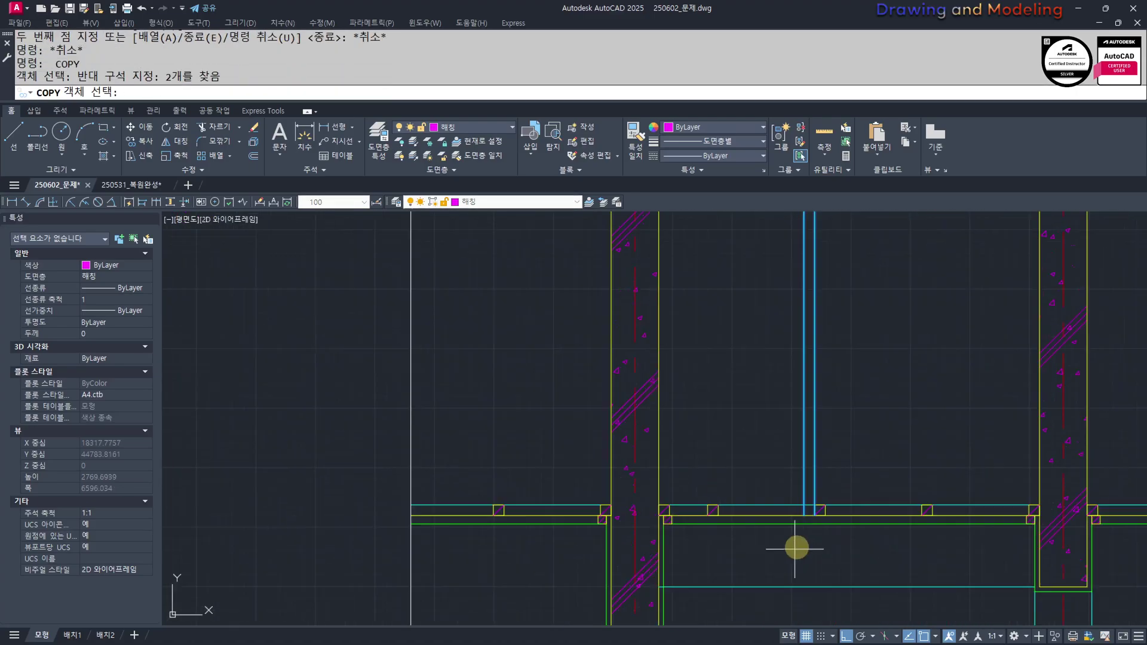
{"action": "left_click", "coordinate": [810, 477]}
{"action": "scroll", "coordinate": [811, 476], "scroll_direction": "down", "scroll_amount": 4}
{"action": "left_click", "coordinate": [517, 491]}
{"action": "key", "text": "Escape"}
Extend the copied hanger lines up to the sloped underside of the roof slab
{"action": "scroll", "coordinate": [597, 454], "scroll_direction": "down", "scroll_amount": 6}
{"action": "scroll", "coordinate": [705, 397], "scroll_direction": "up", "scroll_amount": 1}
{"action": "type", "text": "ex"}
{"action": "key", "text": "Return"}
{"action": "key", "text": "Return"}
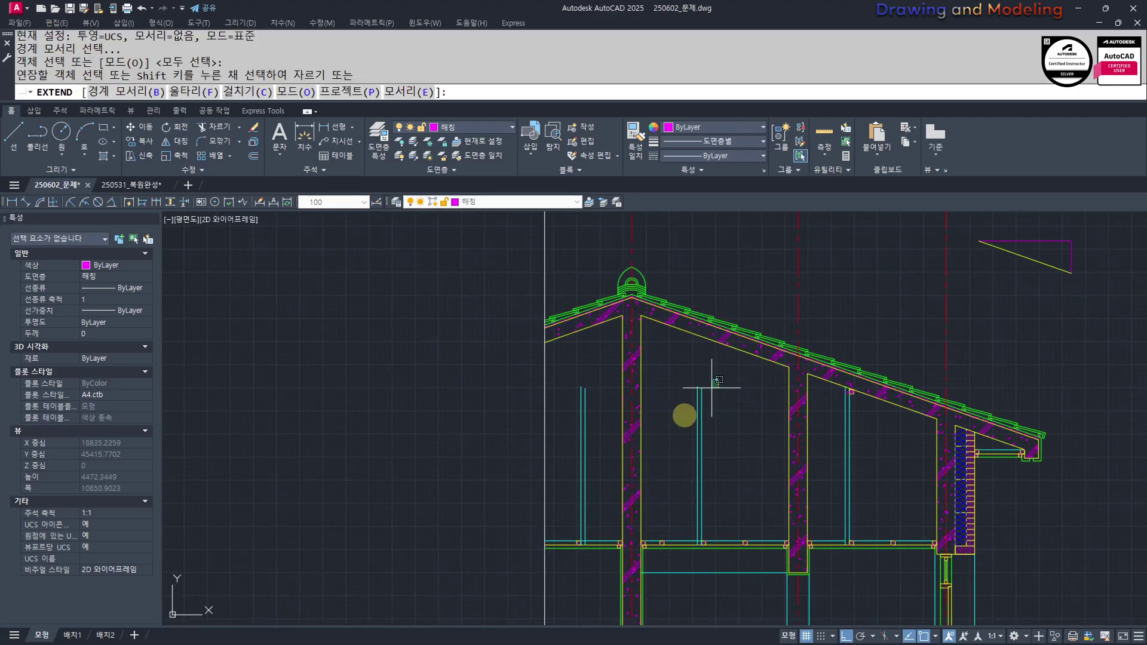
{"action": "left_click", "coordinate": [698, 402]}
{"action": "key", "text": "Escape"}
Trim the horizontal ceiling member line between the two hanger lines in the middle bay
{"action": "scroll", "coordinate": [741, 484], "scroll_direction": "up", "scroll_amount": 8}
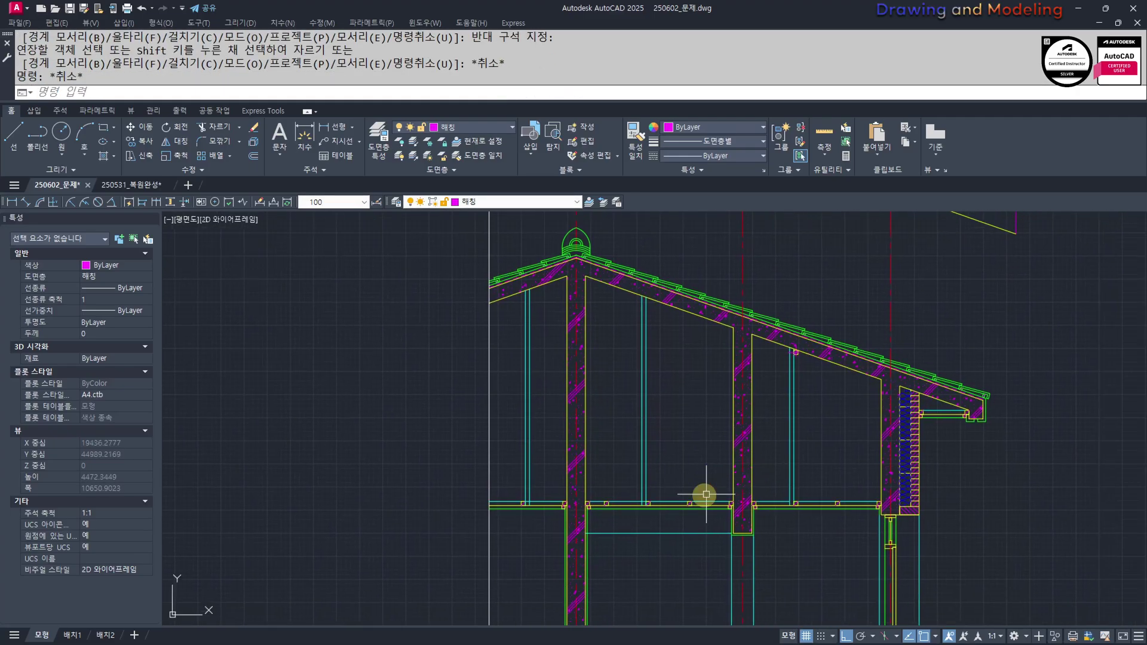
{"action": "type", "text": "tr"}
{"action": "key", "text": "Return"}
{"action": "key", "text": "Return"}
{"action": "left_click", "coordinate": [740, 494]}
{"action": "left_click", "coordinate": [739, 494]}
{"action": "left_click", "coordinate": [722, 491]}
{"action": "key", "text": "Escape"}
{"action": "key", "text": "Escape"}
Copy the right hanger's square block with its diagonal and anchor lines to the top of the middle hanger
{"action": "scroll", "coordinate": [658, 496], "scroll_direction": "down", "scroll_amount": 8}
{"action": "middle_click_drag", "start_coordinate": [741, 439], "coordinate": [676, 468]}
{"action": "scroll", "coordinate": [657, 394], "scroll_direction": "up", "scroll_amount": 8}
{"action": "left_click", "coordinate": [670, 454]}
{"action": "left_click", "coordinate": [834, 293]}
{"action": "scroll", "coordinate": [765, 329], "scroll_direction": "up", "scroll_amount": 2}
{"action": "type", "text": "cc"}
{"action": "key", "text": "Return"}
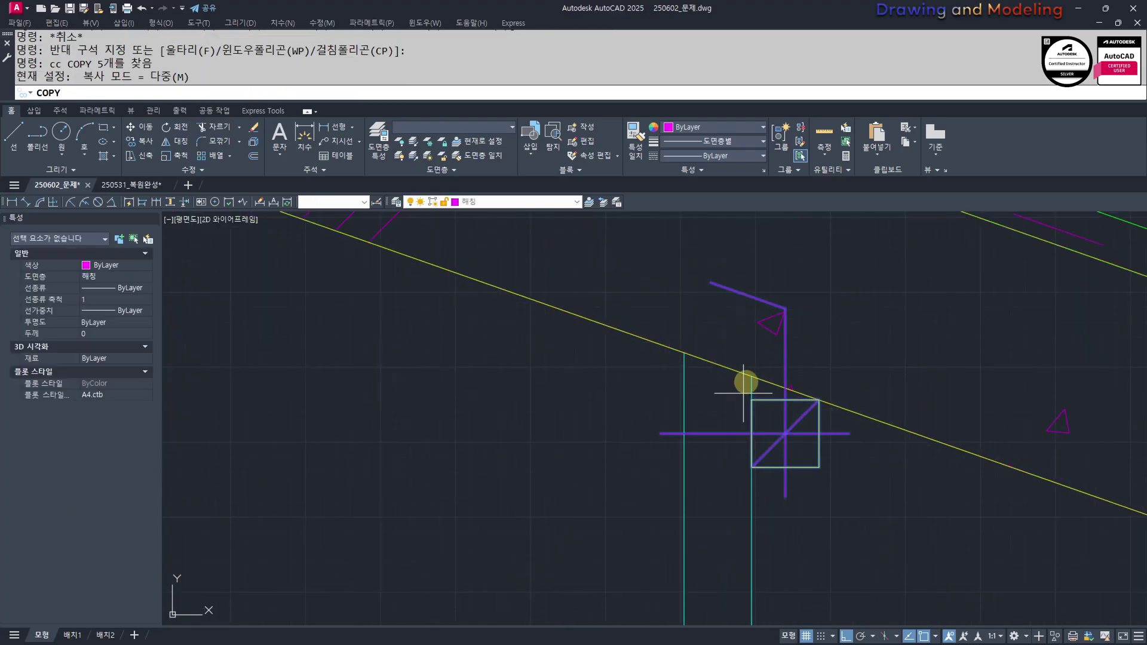
{"action": "left_click", "coordinate": [741, 394]}
{"action": "scroll", "coordinate": [690, 497], "scroll_direction": "down", "scroll_amount": 5}
{"action": "scroll", "coordinate": [657, 437], "scroll_direction": "up", "scroll_amount": 6}
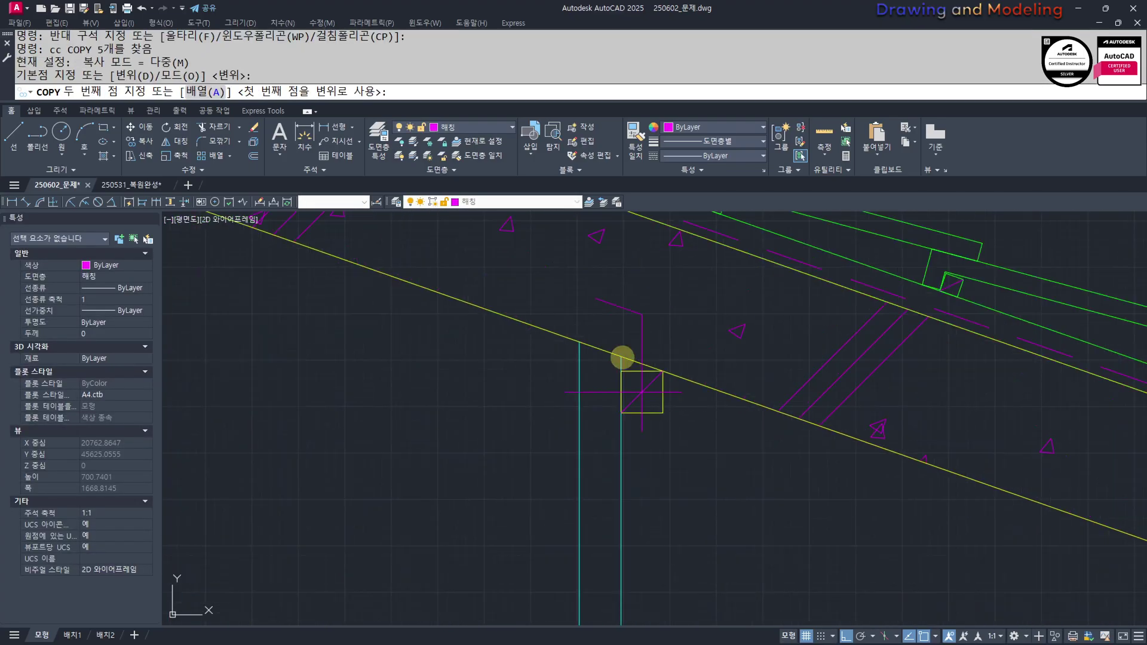
{"action": "left_click", "coordinate": [623, 358]}
Place another copy of the block and anchor at the top of the left hanger and finish copying
{"action": "scroll", "coordinate": [661, 430], "scroll_direction": "down", "scroll_amount": 5}
{"action": "scroll", "coordinate": [532, 416], "scroll_direction": "up", "scroll_amount": 5}
{"action": "left_click", "coordinate": [530, 407]}
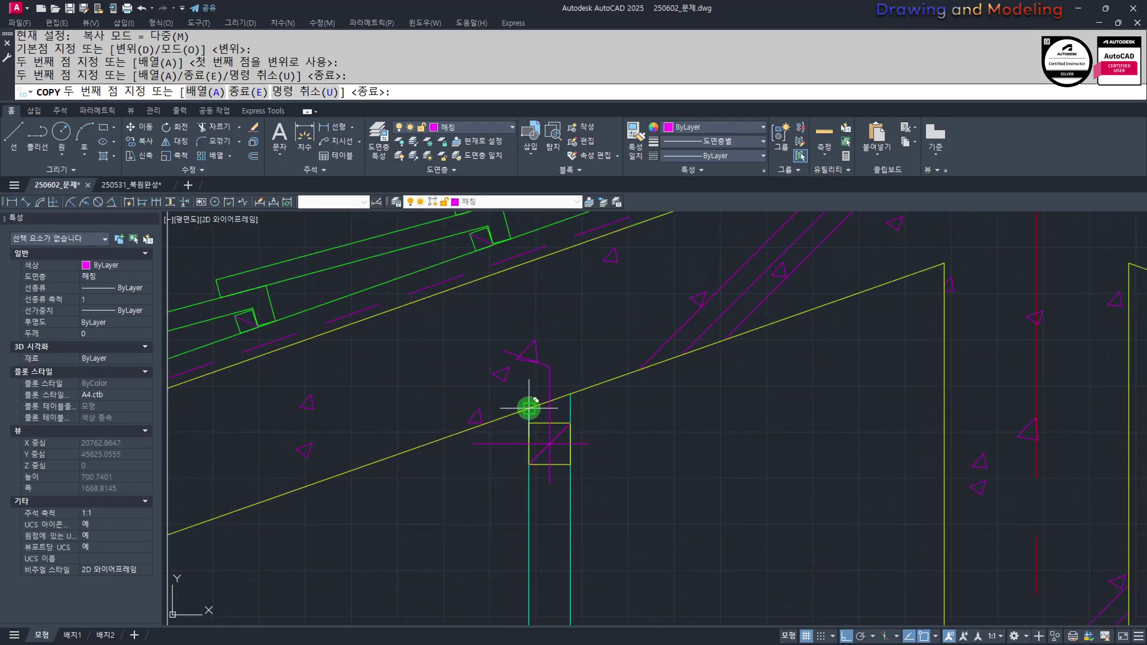
{"action": "key", "text": "Escape"}
Mirror the left block and anchor about the hanger's left line, erasing the source objects
{"action": "left_click", "coordinate": [453, 530]}
{"action": "left_click", "coordinate": [665, 304]}
{"action": "middle_click_drag", "start_coordinate": [594, 398], "coordinate": [598, 414]}
{"action": "type", "text": "mi"}
{"action": "key", "text": "Return"}
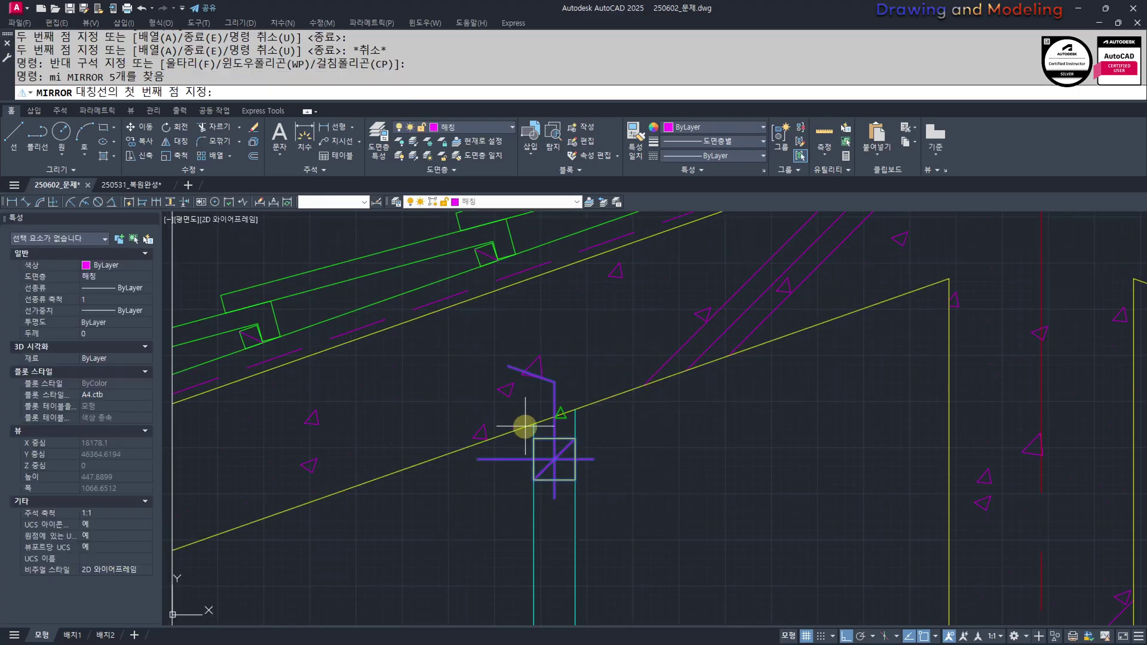
{"action": "left_click", "coordinate": [531, 424]}
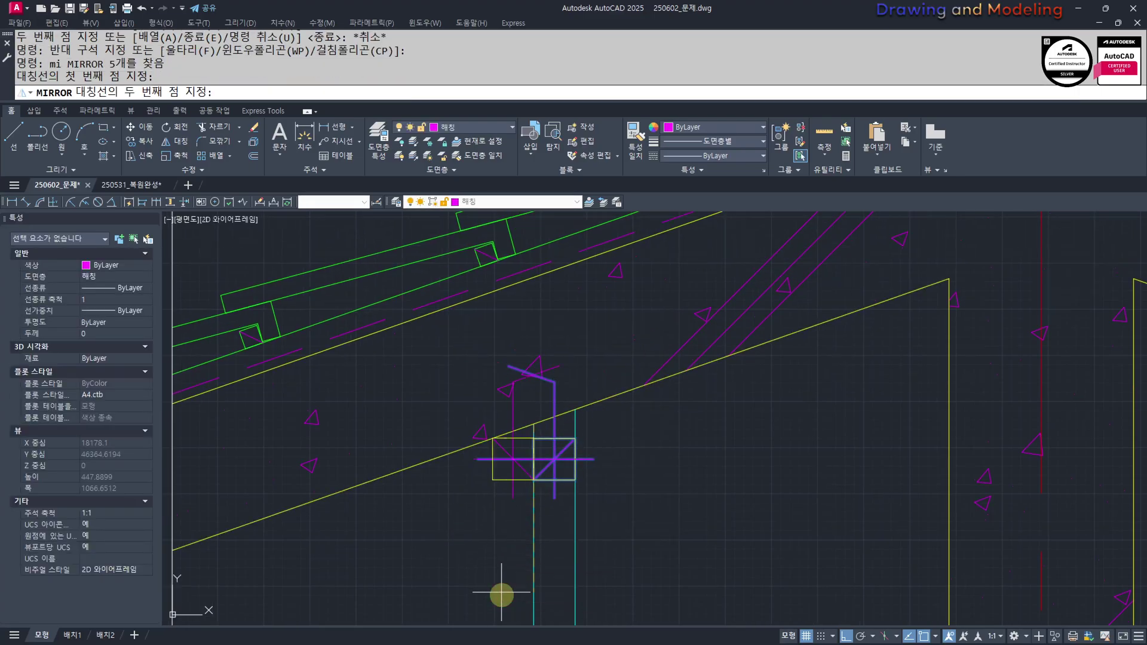
{"action": "left_click", "coordinate": [502, 595]}
{"action": "type", "text": "y"}
{"action": "key", "text": "Return"}
{"action": "key", "text": "Escape"}
{"action": "key", "text": "Escape"}
Replace the mirrored block's diagonal with a line from the square's lower-left to its upper-right corner
{"action": "scroll", "coordinate": [525, 468], "scroll_direction": "up", "scroll_amount": 3}
{"action": "left_click", "coordinate": [514, 472]}
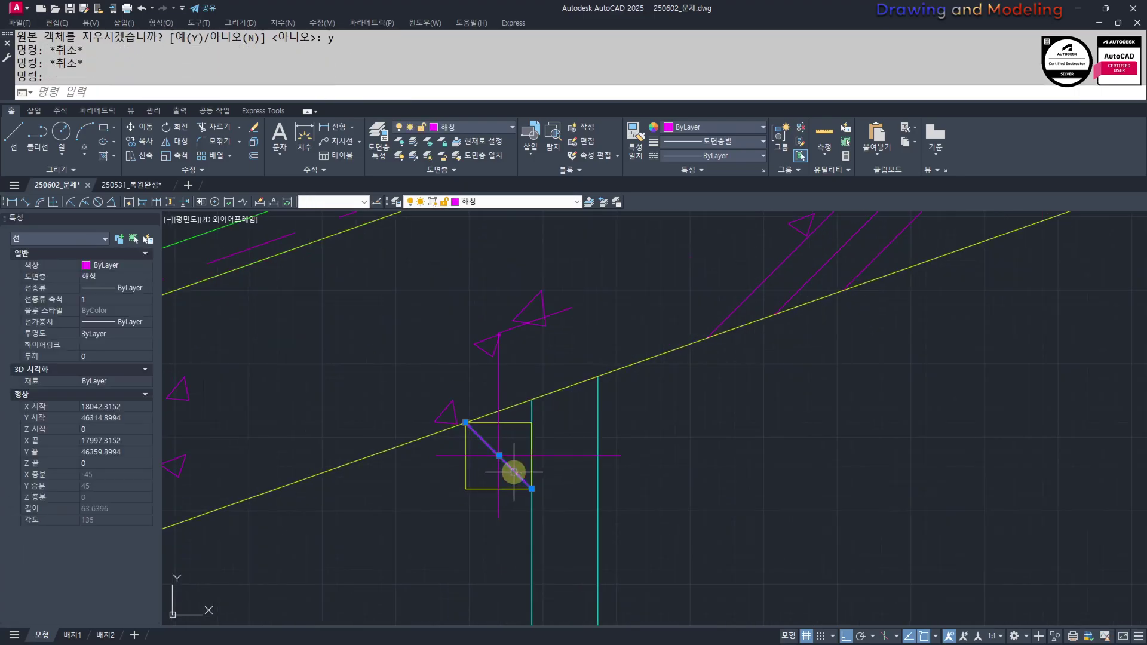
{"action": "type", "text": "e"}
{"action": "key", "text": "Return"}
{"action": "scroll", "coordinate": [519, 481], "scroll_direction": "up", "scroll_amount": 2}
{"action": "type", "text": "l"}
{"action": "key", "text": "Return"}
{"action": "left_click", "coordinate": [425, 502]}
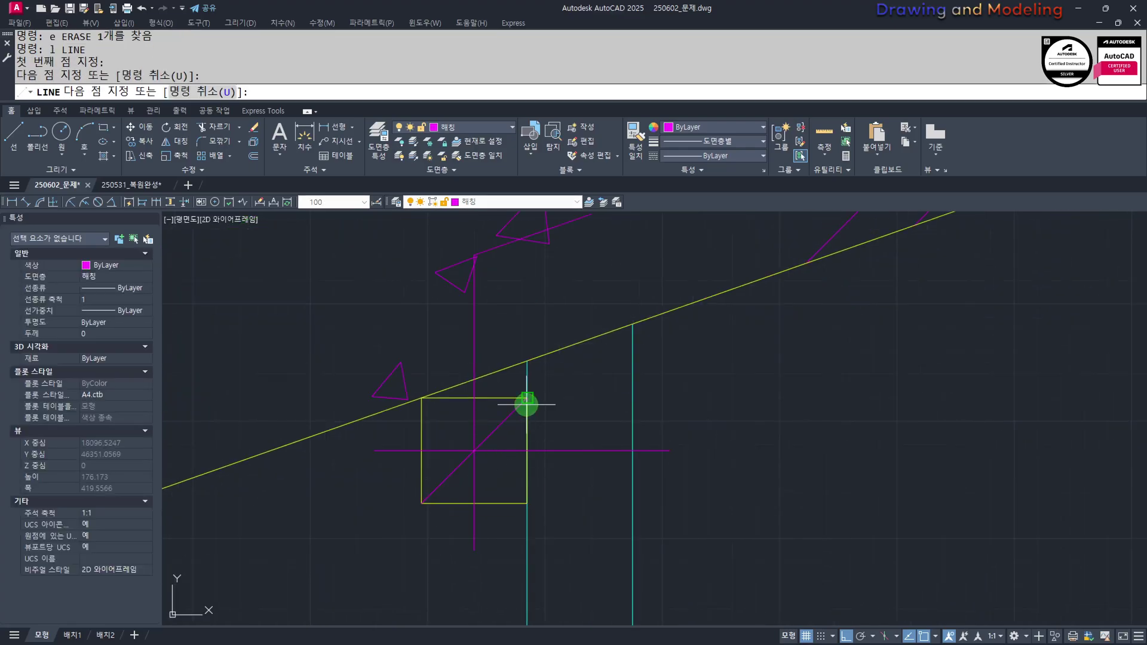
{"action": "key", "text": "Escape"}
{"action": "key", "text": "Escape"}
Trim the horizontal ceiling member line between the two hanger lines in the left bay
{"action": "scroll", "coordinate": [376, 469], "scroll_direction": "down", "scroll_amount": 8}
{"action": "scroll", "coordinate": [568, 405], "scroll_direction": "up", "scroll_amount": 6}
{"action": "type", "text": "tr"}
{"action": "key", "text": "Return"}
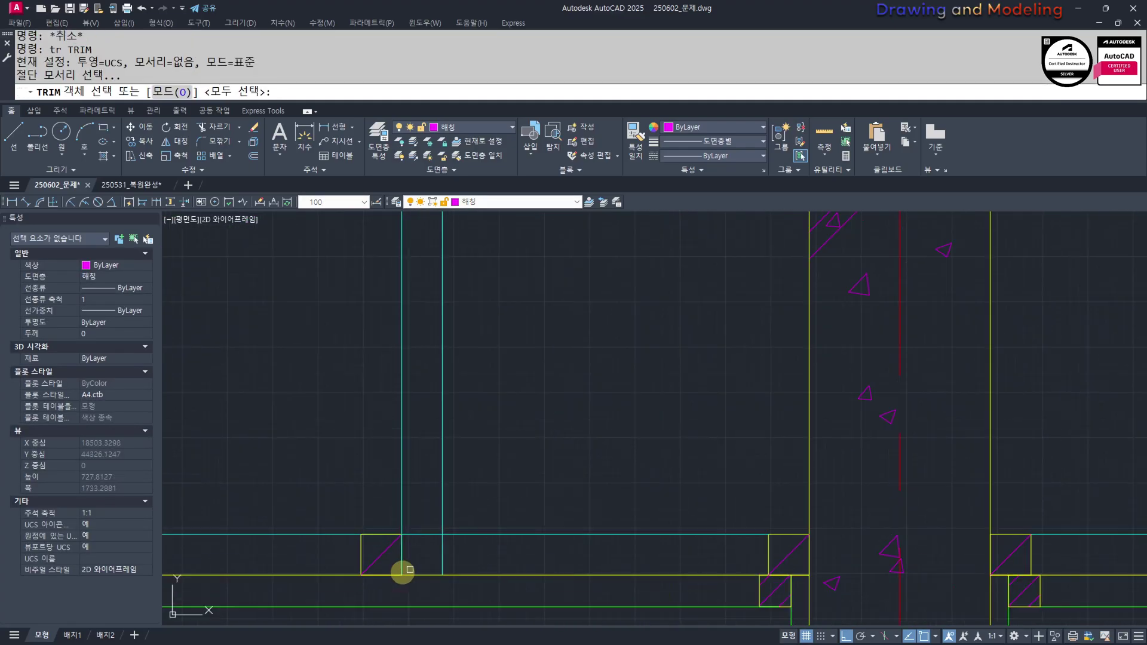
{"action": "key", "text": "Return"}
{"action": "scroll", "coordinate": [402, 572], "scroll_direction": "up", "scroll_amount": 1}
{"action": "left_click", "coordinate": [435, 539]}
{"action": "left_click", "coordinate": [432, 463]}
{"action": "scroll", "coordinate": [434, 465], "scroll_direction": "down", "scroll_amount": 4}
{"action": "scroll", "coordinate": [562, 488], "scroll_direction": "up", "scroll_amount": 3}
{"action": "left_click", "coordinate": [481, 504]}
{"action": "left_click", "coordinate": [470, 463]}
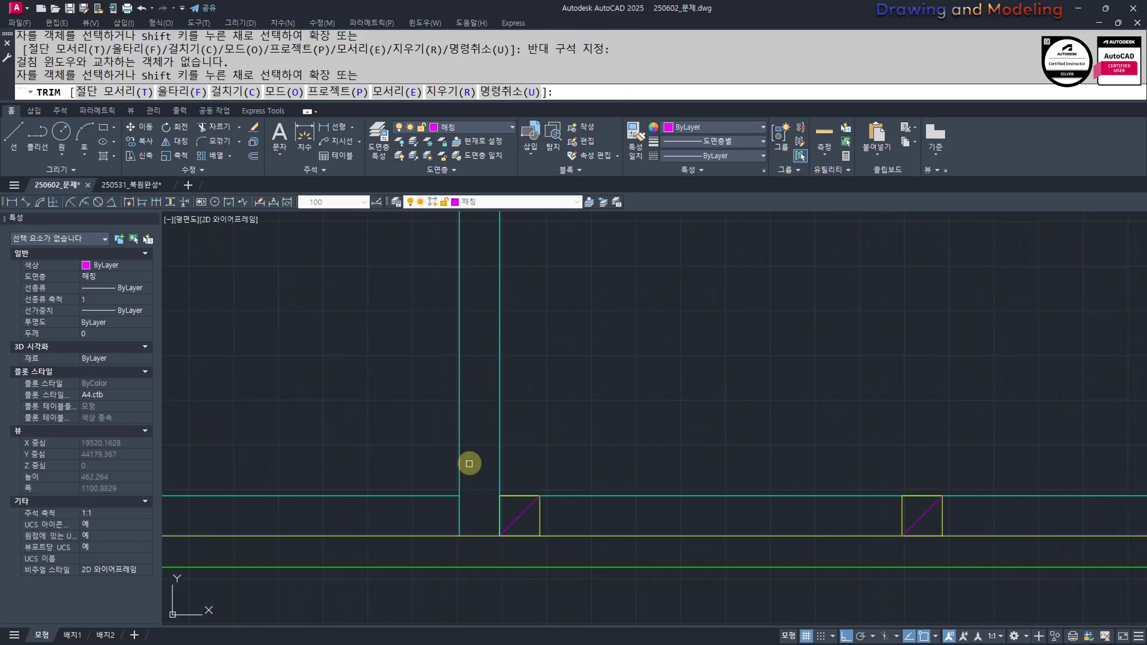
{"action": "key", "text": "Escape"}
{"action": "key", "text": "Escape"}
Draw a rectangle in the middle room from the left wall finish at floor level to the upper corner beside the opening below the beam
{"action": "scroll", "coordinate": [565, 503], "scroll_direction": "down", "scroll_amount": 6}
{"action": "middle_click_drag", "start_coordinate": [682, 417], "coordinate": [637, 507]}
{"action": "scroll", "coordinate": [517, 499], "scroll_direction": "down", "scroll_amount": 2}
{"action": "middle_click_drag", "start_coordinate": [517, 500], "coordinate": [669, 363]}
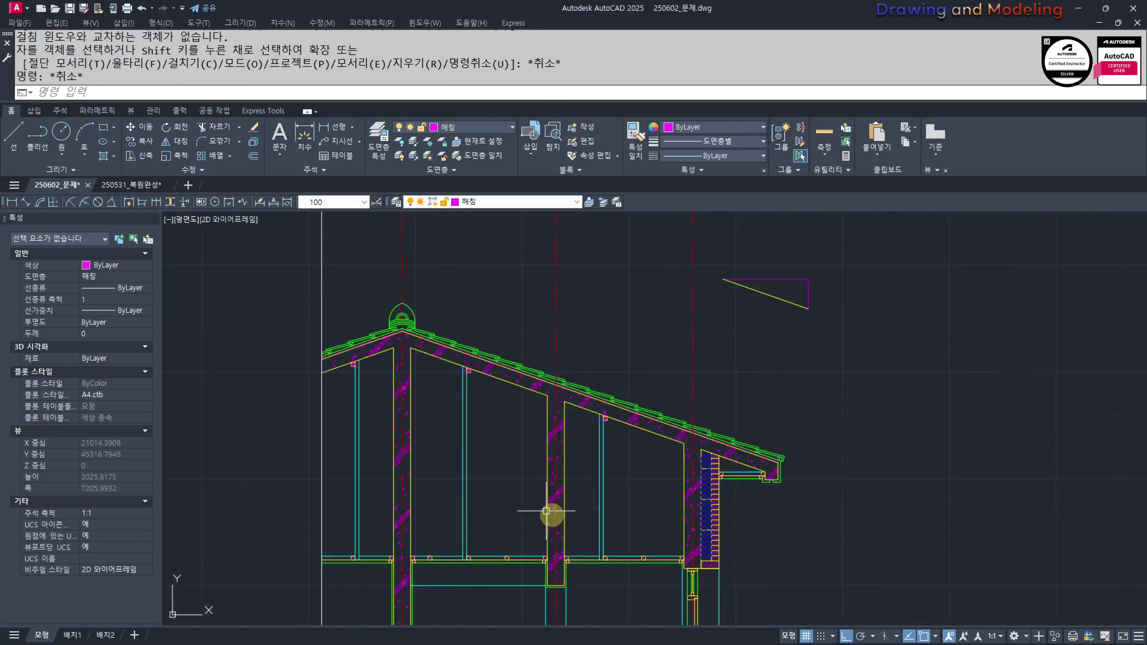
{"action": "scroll", "coordinate": [711, 522], "scroll_direction": "down", "scroll_amount": 2}
{"action": "middle_click_drag", "start_coordinate": [750, 529], "coordinate": [752, 465]}
{"action": "scroll", "coordinate": [640, 448], "scroll_direction": "up", "scroll_amount": 4}
{"action": "scroll", "coordinate": [589, 543], "scroll_direction": "up", "scroll_amount": 4}
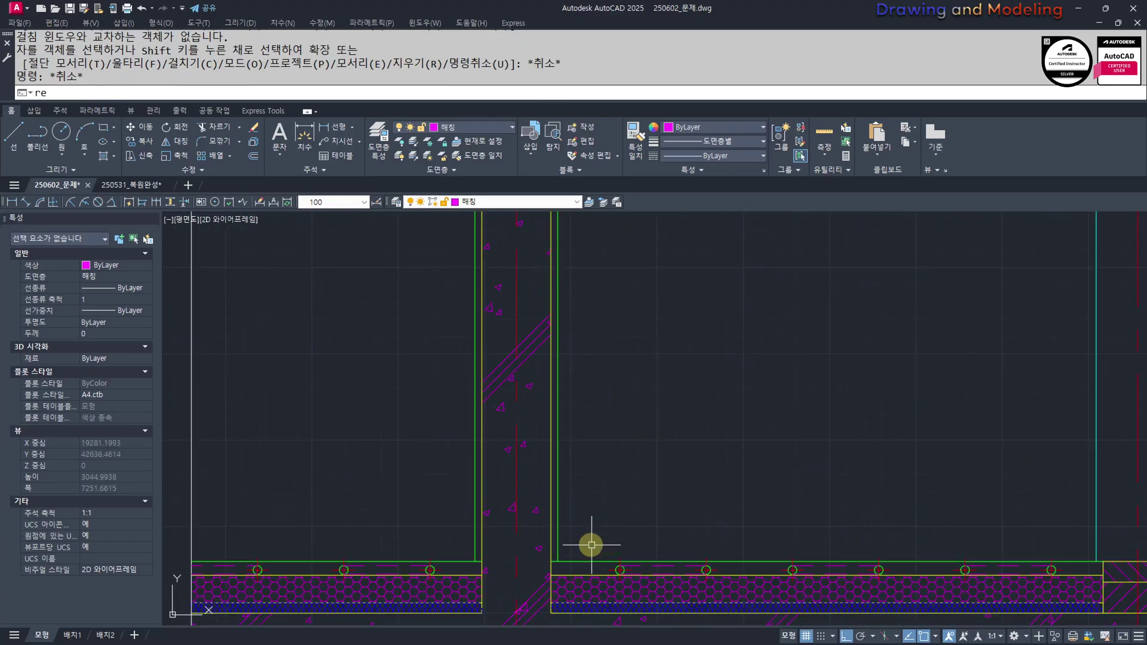
{"action": "type", "text": "rec"}
{"action": "key", "text": "Return"}
{"action": "left_click", "coordinate": [555, 562]}
{"action": "scroll", "coordinate": [750, 448], "scroll_direction": "down", "scroll_amount": 3}
{"action": "scroll", "coordinate": [748, 359], "scroll_direction": "up", "scroll_amount": 2}
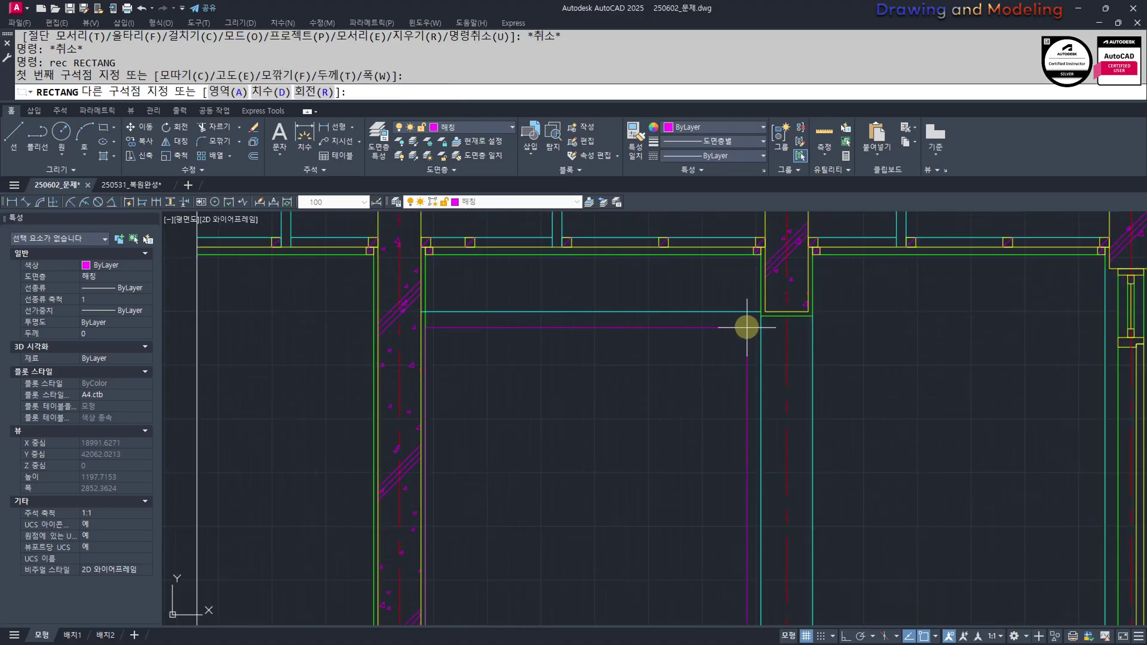
{"action": "key", "text": "Escape"}
{"action": "key", "text": "Escape"}
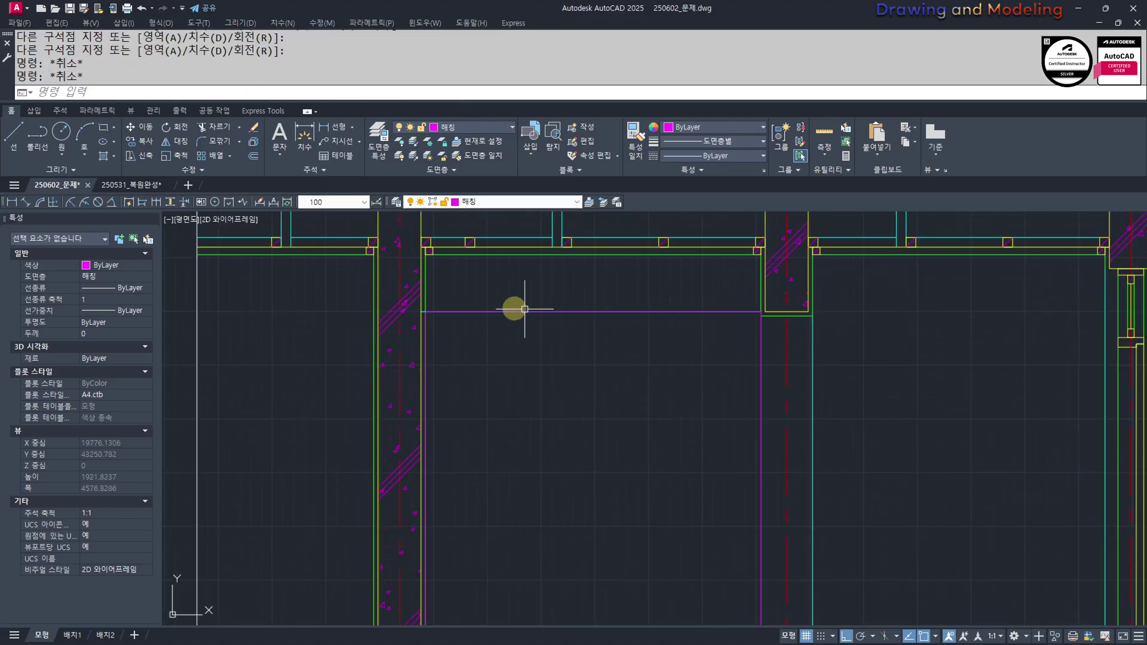
Erase the horizontal elevation line that overlaps the rectangle's top edge in the middle room
{"action": "left_click", "coordinate": [326, 302]}
{"action": "left_click", "coordinate": [777, 327]}
{"action": "scroll", "coordinate": [435, 315], "scroll_direction": "up", "scroll_amount": 5}
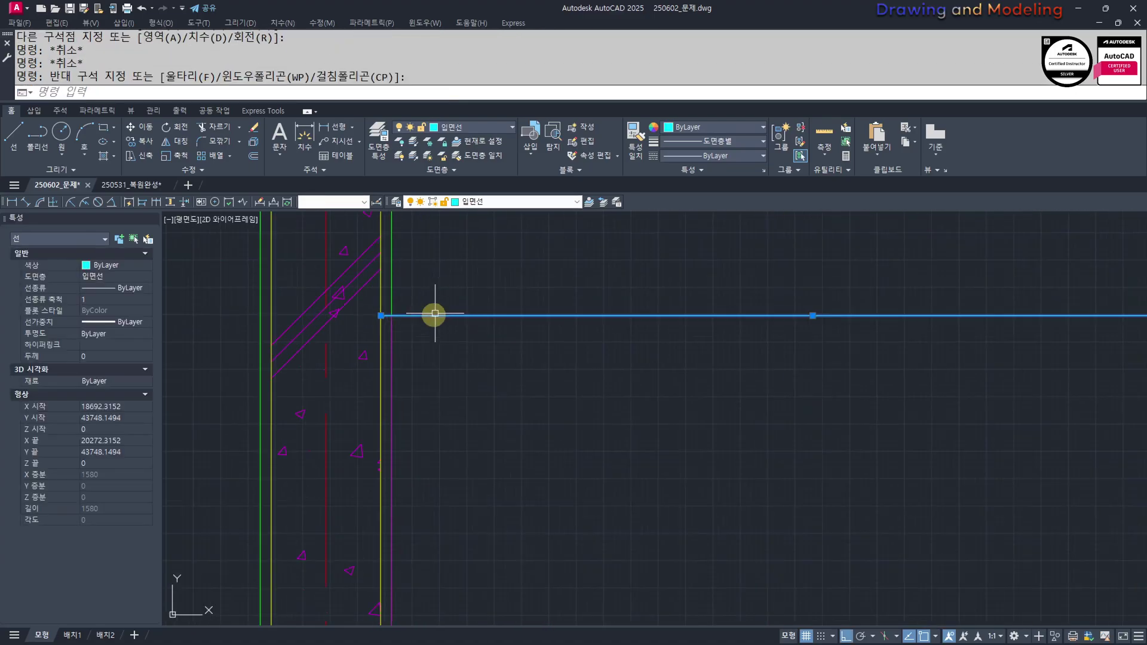
{"action": "type", "text": "e"}
{"action": "key", "text": "Return"}
{"action": "key", "text": "Escape"}
{"action": "key", "text": "Escape"}
{"action": "scroll", "coordinate": [363, 312], "scroll_direction": "up", "scroll_amount": 2}
{"action": "scroll", "coordinate": [473, 426], "scroll_direction": "down", "scroll_amount": 3}
{"action": "middle_click_drag", "start_coordinate": [402, 327], "coordinate": [535, 353]}
{"action": "scroll", "coordinate": [499, 417], "scroll_direction": "down", "scroll_amount": 1}
{"action": "left_click", "coordinate": [601, 335]}
{"action": "left_click", "coordinate": [575, 385]}
{"action": "key", "text": "Escape"}
{"action": "key", "text": "Escape"}
{"action": "scroll", "coordinate": [511, 349], "scroll_direction": "up", "scroll_amount": 2}
{"action": "left_click", "coordinate": [555, 374]}
{"action": "left_click", "coordinate": [533, 346]}
{"action": "key", "text": "Escape"}
{"action": "key", "text": "Escape"}
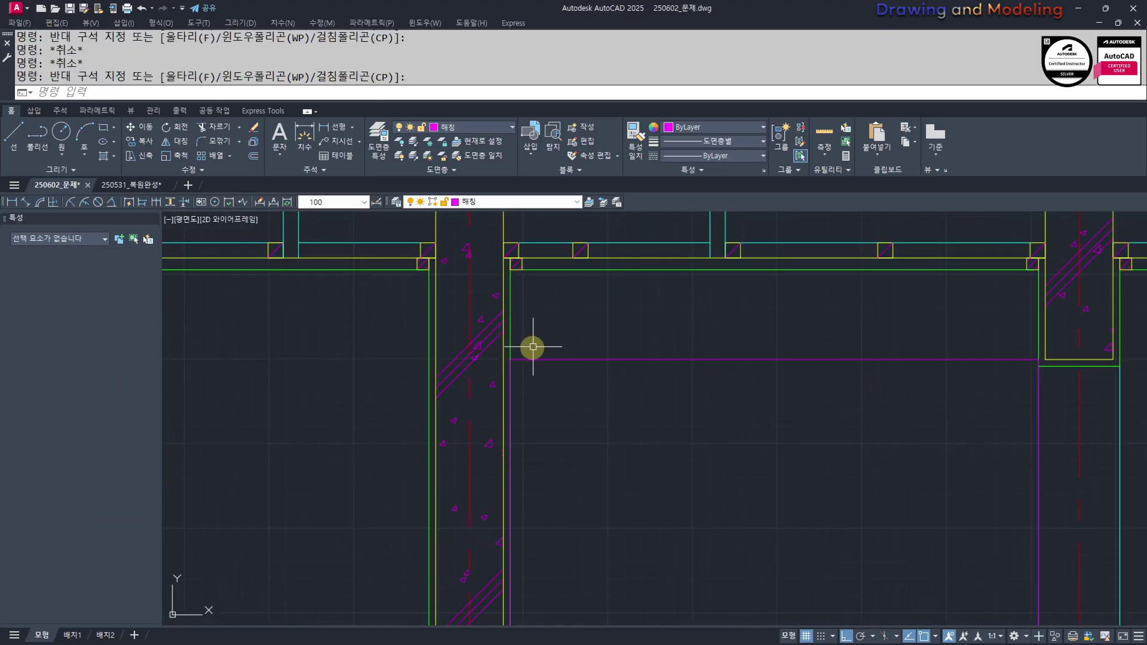
{"action": "scroll", "coordinate": [625, 380], "scroll_direction": "down", "scroll_amount": 4}
{"action": "middle_click_drag", "start_coordinate": [751, 408], "coordinate": [656, 378]}
{"action": "middle_click_drag", "start_coordinate": [669, 432], "coordinate": [699, 412]}
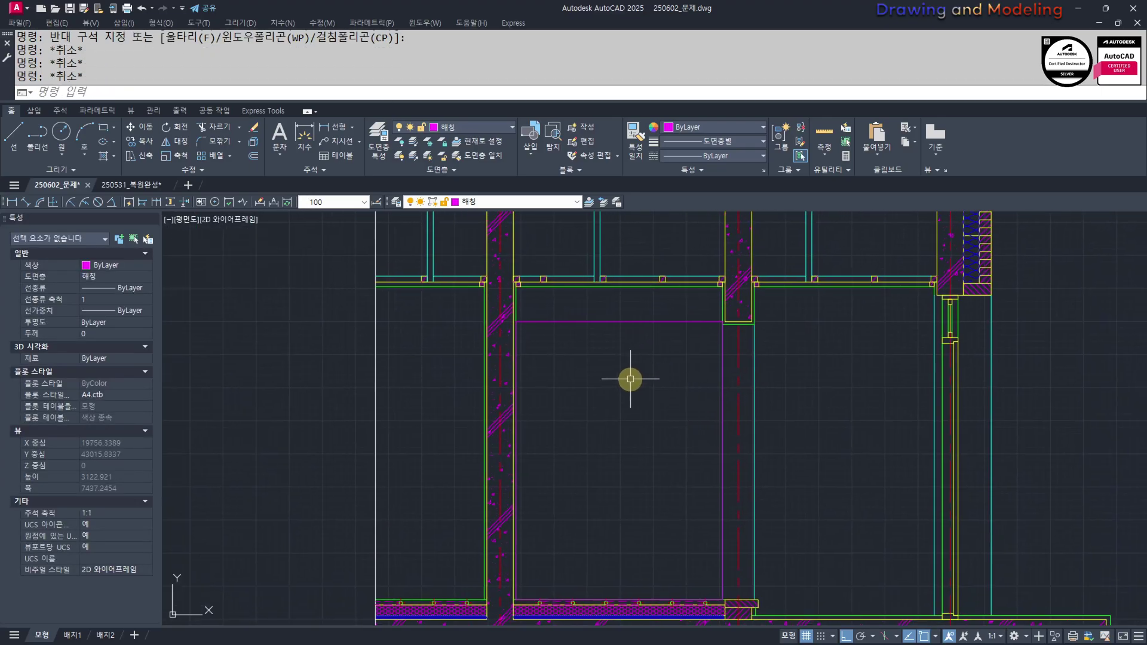
{"action": "type", "text": "o"}
{"action": "key", "text": "Return"}
{"action": "type", "text": "0"}
{"action": "key", "text": "Return"}
{"action": "key", "text": "Escape"}
{"action": "key", "text": "Escape"}
{"action": "key", "text": "Return"}
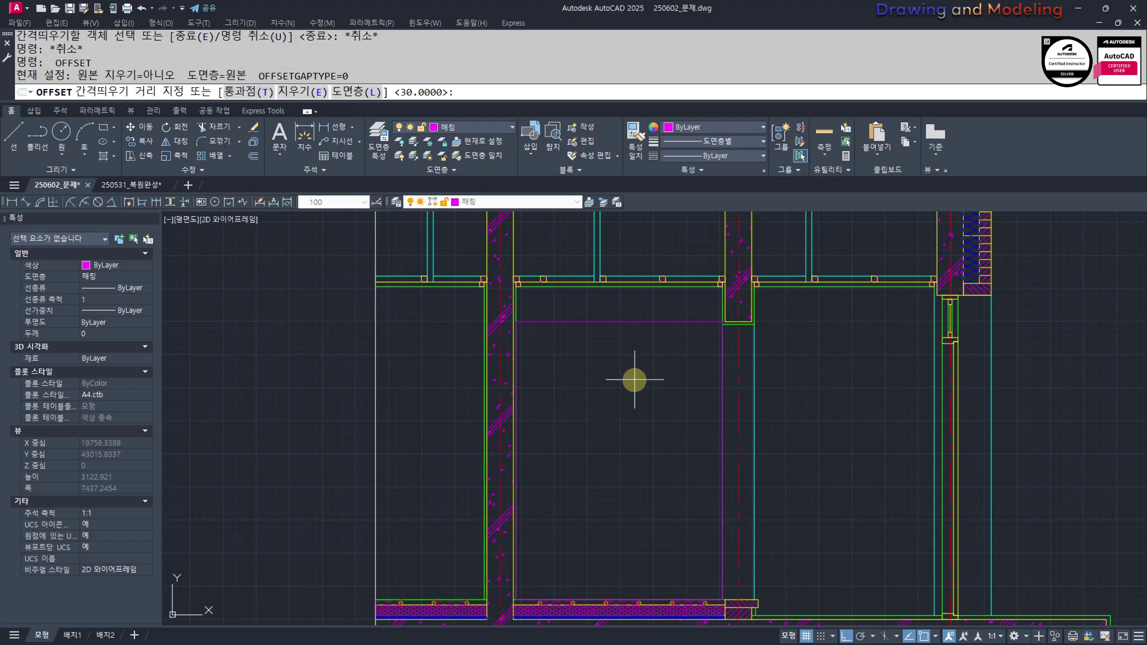
{"action": "key", "text": "Escape"}
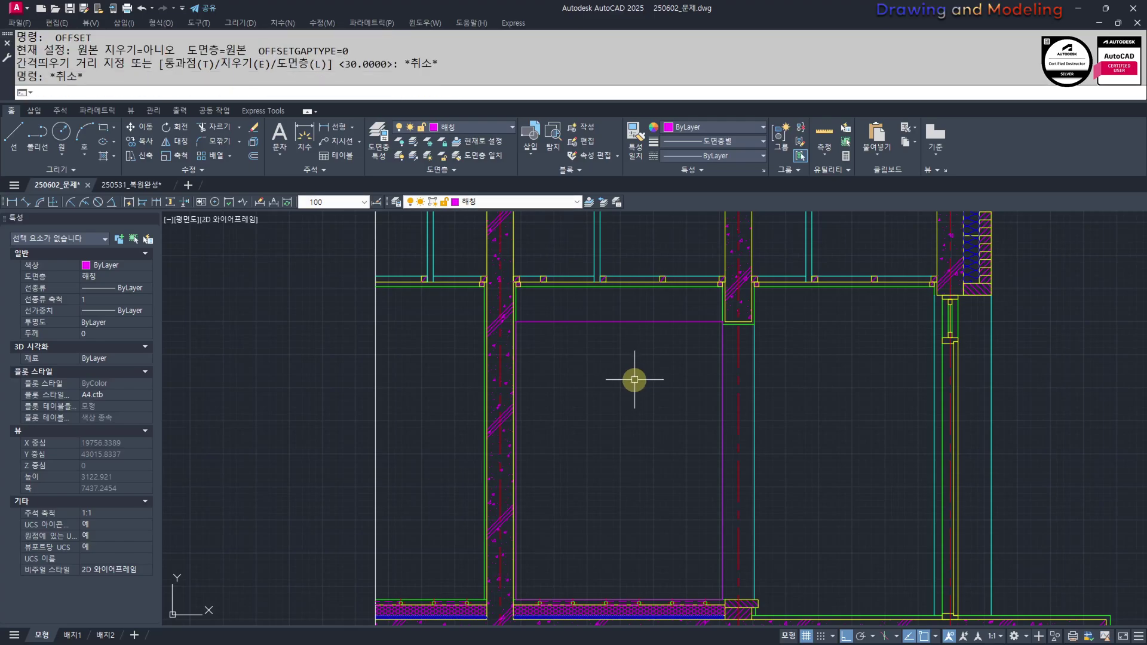
Offset the middle room's magenta rectangle 40 mm inward to form the door frame's inner edge
{"action": "key", "text": "Return"}
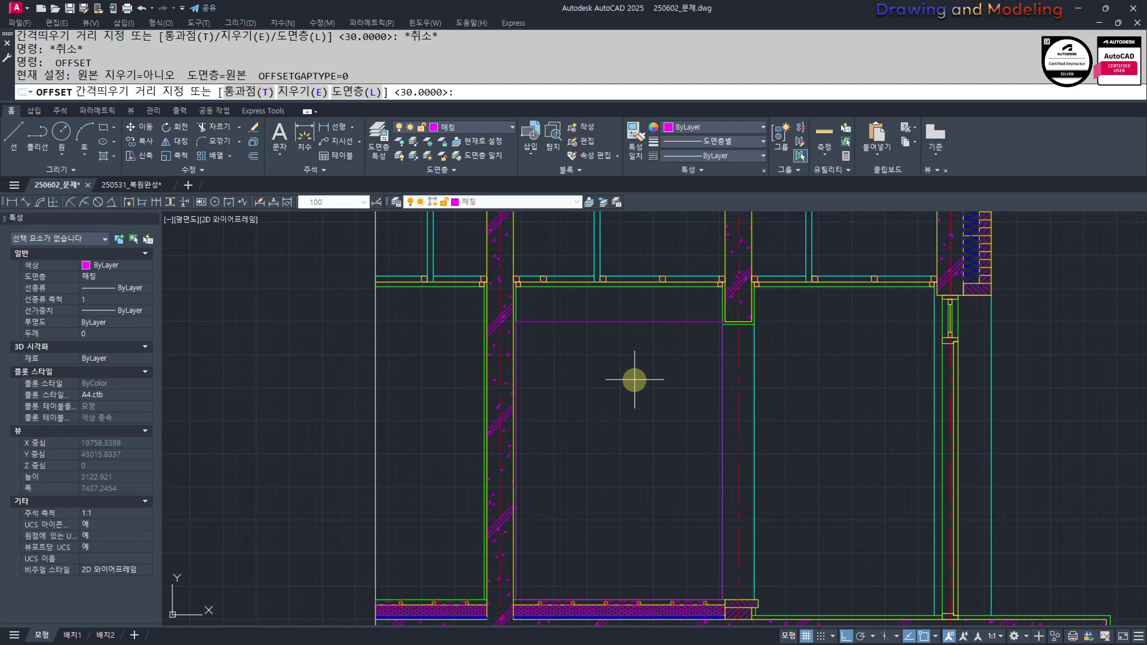
{"action": "key", "text": "Return"}
{"action": "left_click", "coordinate": [644, 323]}
{"action": "left_click", "coordinate": [671, 512]}
{"action": "key", "text": "Escape"}
{"action": "key", "text": "Escape"}
{"action": "scroll", "coordinate": [758, 512], "scroll_direction": "up", "scroll_amount": 6}
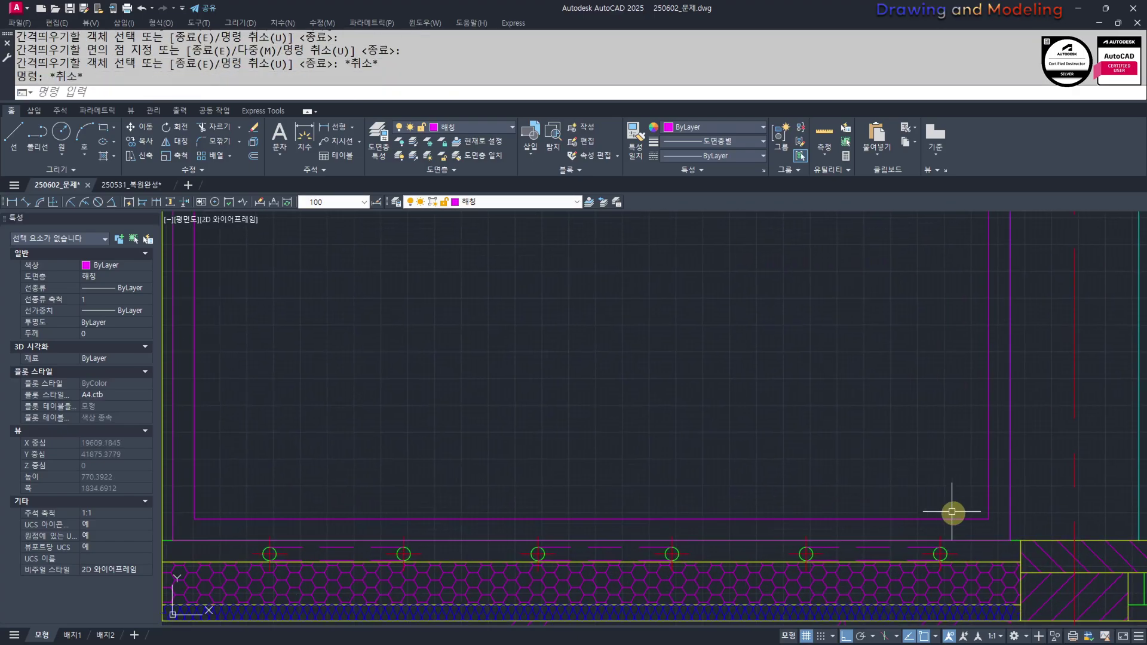
{"action": "type", "text": "s"}
{"action": "key", "text": "Return"}
{"action": "left_click", "coordinate": [1003, 530]}
{"action": "left_click", "coordinate": [201, 507]}
{"action": "key", "text": "Escape"}
{"action": "middle_click_drag", "start_coordinate": [920, 525], "coordinate": [943, 527]}
Stretch the bottom edge of the inner frame rectangle down to the floor line
{"action": "type", "text": "s"}
{"action": "key", "text": "Return"}
{"action": "left_click", "coordinate": [1020, 525]}
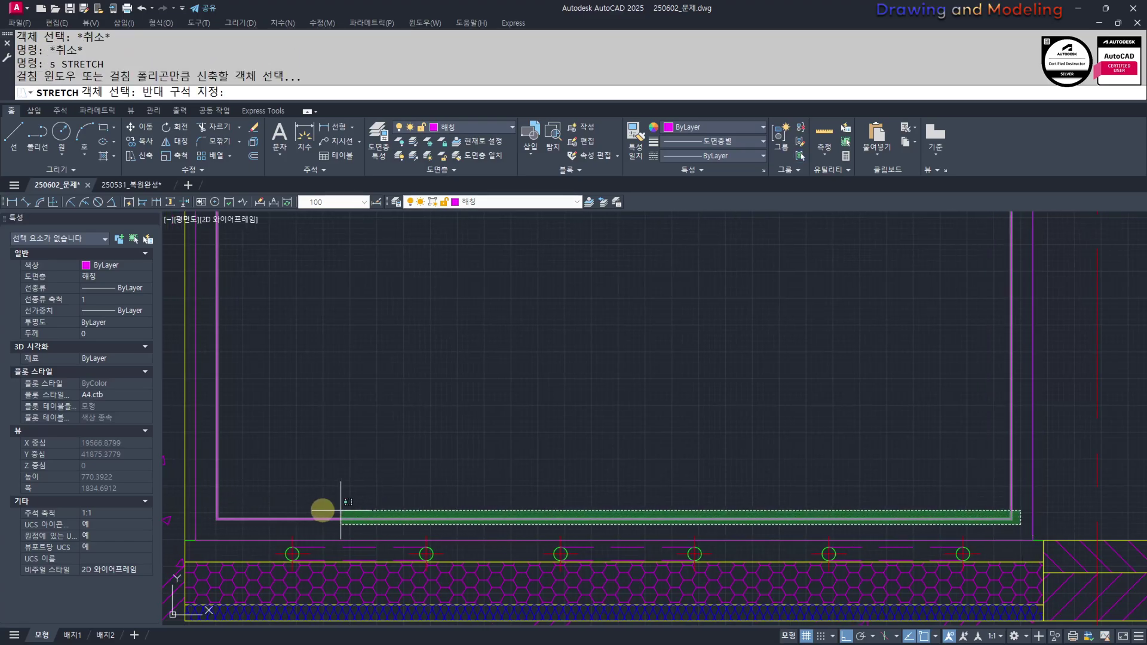
{"action": "left_click", "coordinate": [205, 506]}
{"action": "key", "text": "Return"}
{"action": "left_click", "coordinate": [622, 518]}
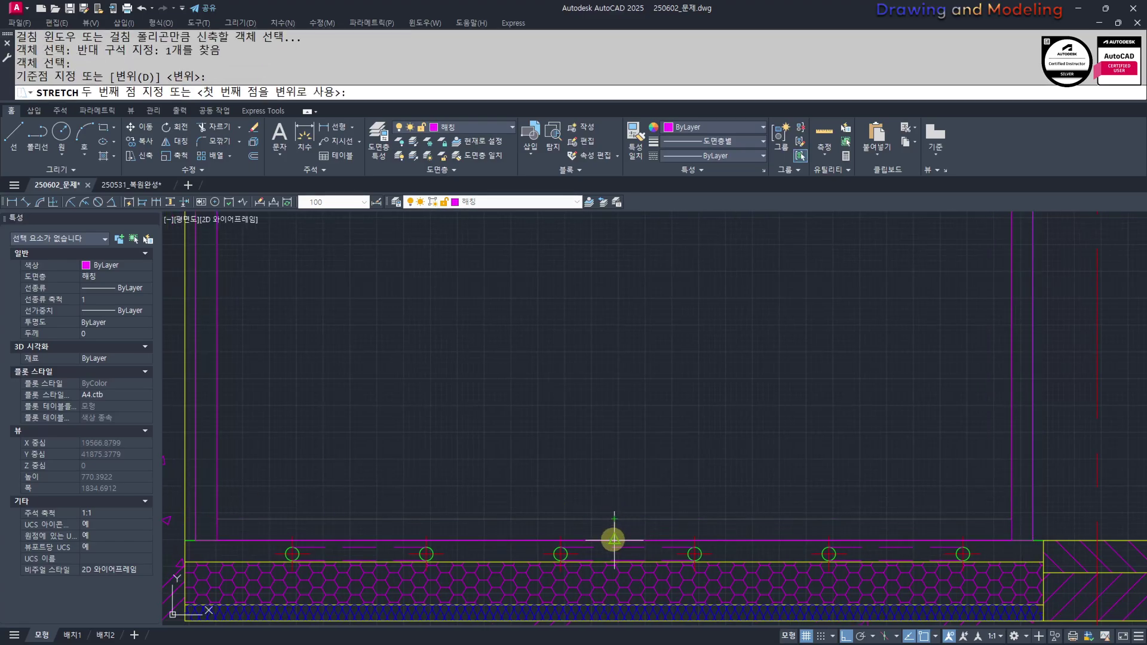
{"action": "key", "text": "Escape"}
{"action": "key", "text": "Escape"}
Draw a door leaf rectangle from the inner frame's lower-left corner to the midpoint of its top edge
{"action": "scroll", "coordinate": [615, 528], "scroll_direction": "down", "scroll_amount": 5}
{"action": "middle_click_drag", "start_coordinate": [615, 525], "coordinate": [636, 481]}
{"action": "scroll", "coordinate": [657, 463], "scroll_direction": "up", "scroll_amount": 1}
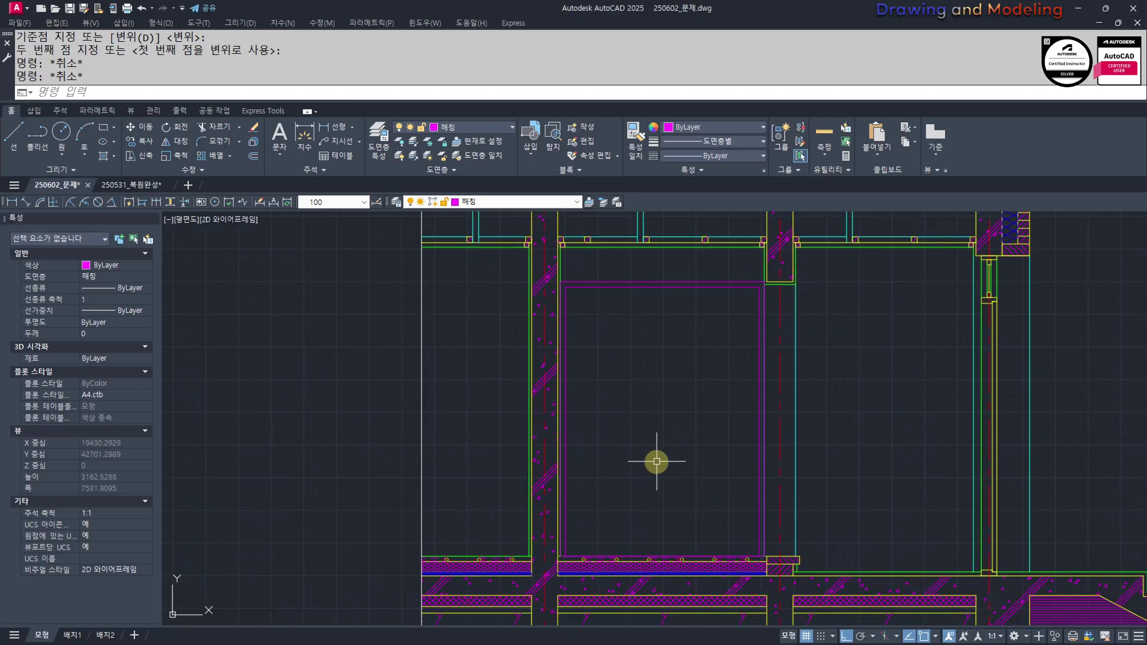
{"action": "key", "text": "Return"}
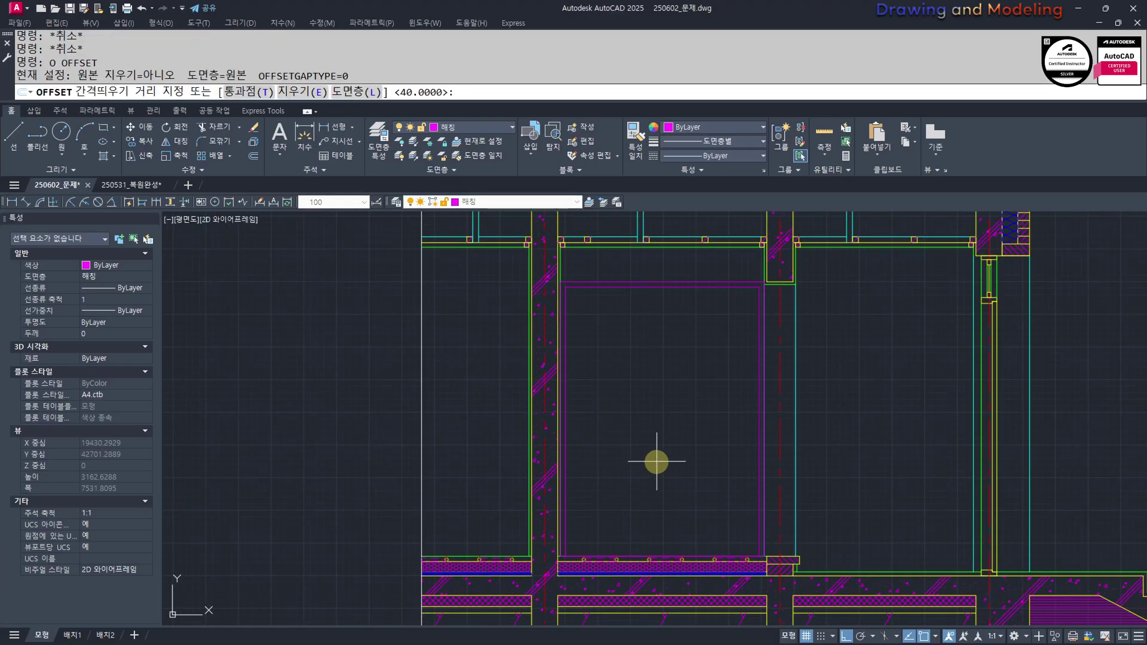
{"action": "key", "text": "Escape"}
{"action": "type", "text": "rec"}
{"action": "key", "text": "Return"}
{"action": "left_click", "coordinate": [565, 555]}
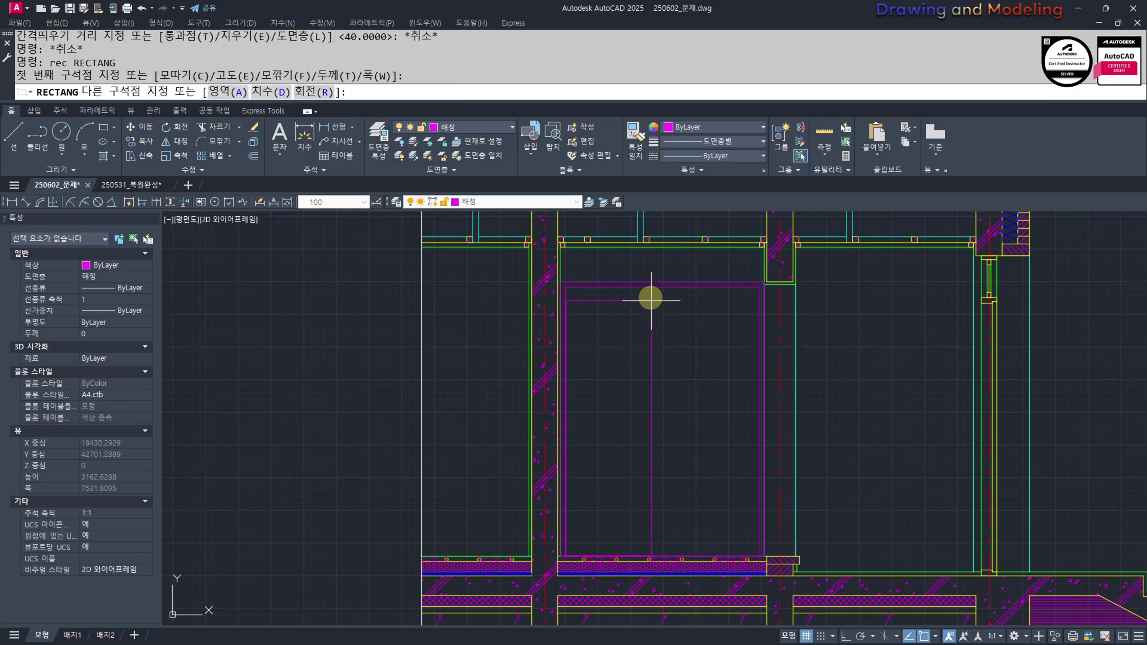
{"action": "key", "text": "Escape"}
{"action": "key", "text": "Escape"}
Offset the left door leaf rectangle 80 mm inward
{"action": "middle_click_drag", "start_coordinate": [670, 383], "coordinate": [668, 387]}
{"action": "type", "text": "o"}
{"action": "key", "text": "Return"}
{"action": "type", "text": "80"}
{"action": "key", "text": "Return"}
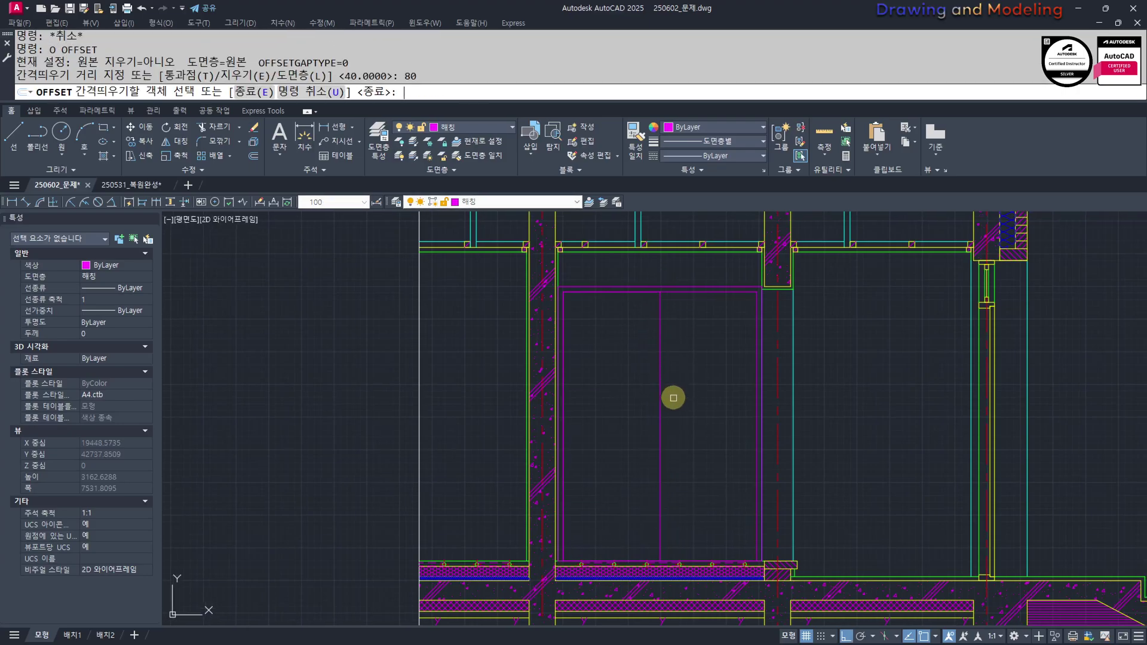
{"action": "left_click", "coordinate": [661, 353]}
{"action": "left_click", "coordinate": [609, 397]}
{"action": "key", "text": "Escape"}
{"action": "key", "text": "Escape"}
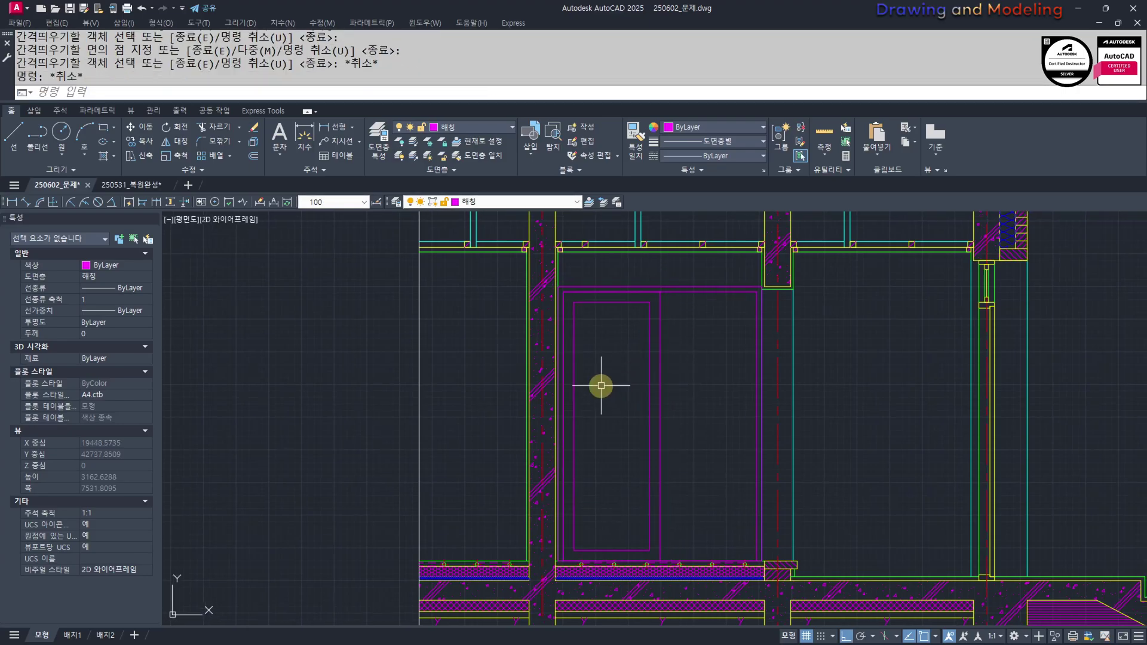
Offset the left leaf's inset rectangle slightly inward once more to form the glass outline
{"action": "key", "text": "space"}
{"action": "type", "text": "2"}
{"action": "key", "text": "Return"}
{"action": "key", "text": "Return"}
{"action": "left_click", "coordinate": [624, 303]}
{"action": "left_click", "coordinate": [617, 347]}
{"action": "key", "text": "Escape"}
{"action": "key", "text": "Escape"}
{"action": "middle_click_drag", "start_coordinate": [621, 353], "coordinate": [622, 397]}
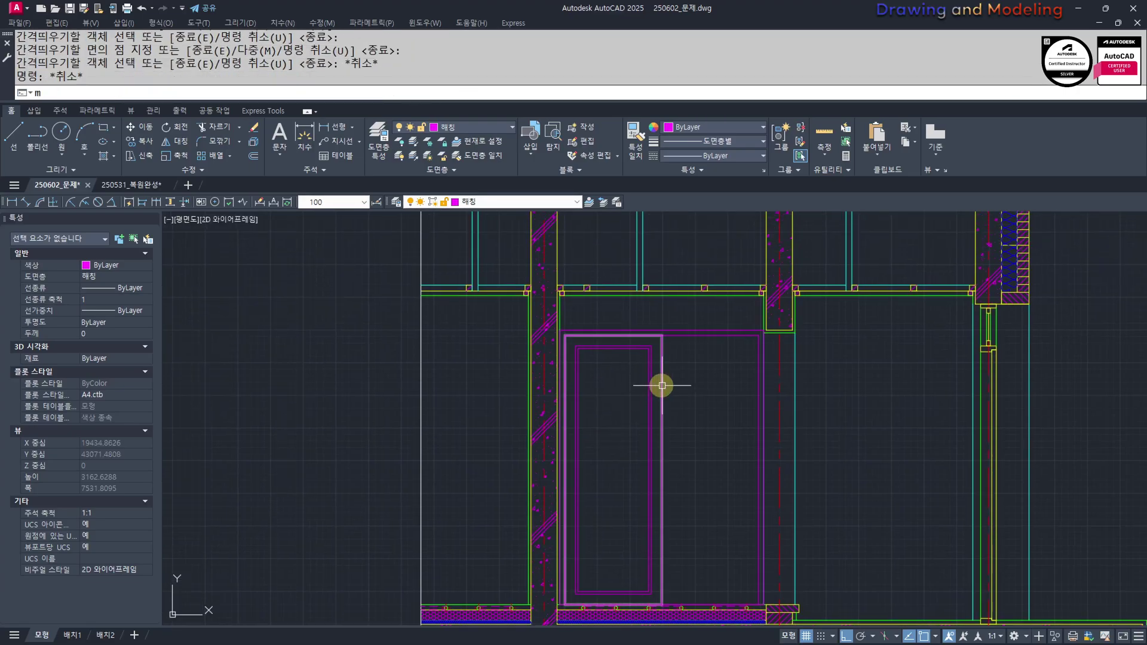
Match the door frame, the leaf and its first inset rectangle to the properties of the cyan hanger line above the ceiling
{"action": "type", "text": "mm"}
{"action": "key", "text": "Return"}
{"action": "scroll", "coordinate": [621, 281], "scroll_direction": "up", "scroll_amount": 4}
{"action": "left_click", "coordinate": [656, 275]}
{"action": "left_click", "coordinate": [762, 375]}
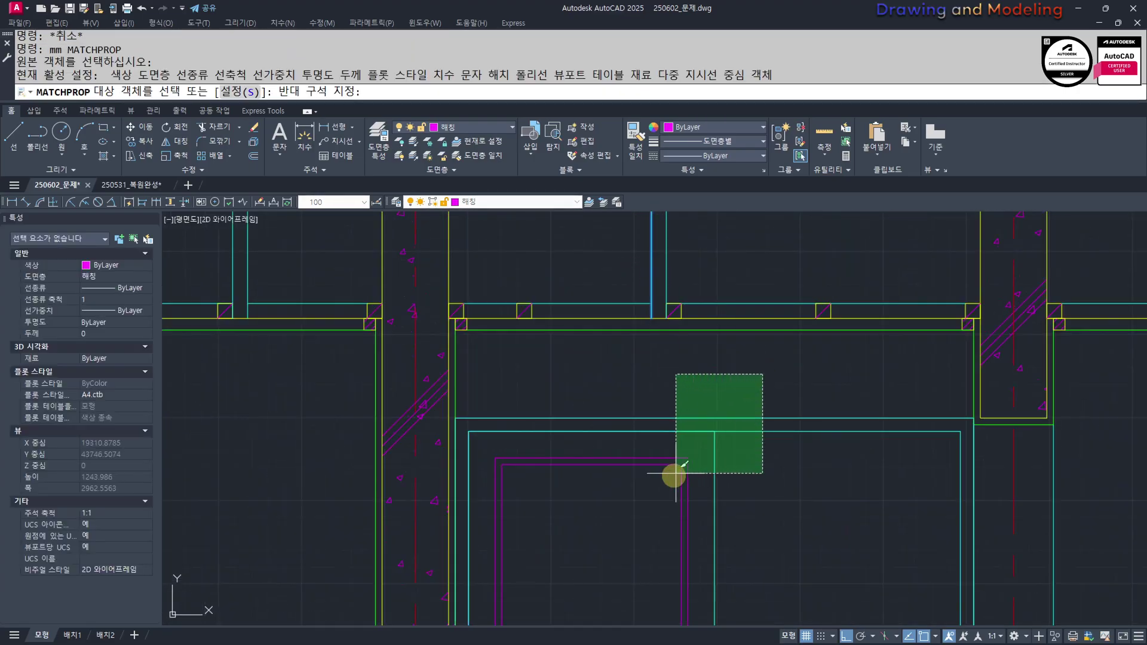
{"action": "left_click", "coordinate": [683, 462]}
{"action": "key", "text": "Escape"}
{"action": "key", "text": "Escape"}
Stretch the right side of the left door leaf and its two inset rectangles 40 mm to the right, leaving out the frame and floor
{"action": "scroll", "coordinate": [594, 346], "scroll_direction": "down", "scroll_amount": 4}
{"action": "type", "text": "s"}
{"action": "key", "text": "Return"}
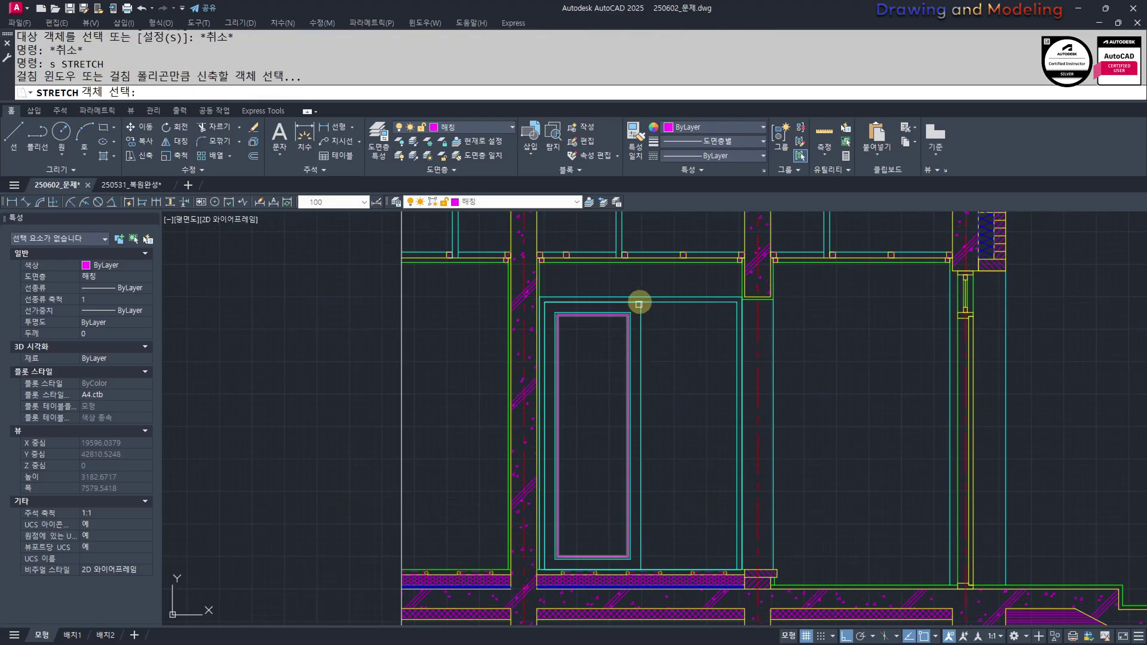
{"action": "left_click", "coordinate": [656, 271]}
{"action": "left_click", "coordinate": [618, 563]}
{"action": "scroll", "coordinate": [636, 600], "scroll_direction": "up", "scroll_amount": 5}
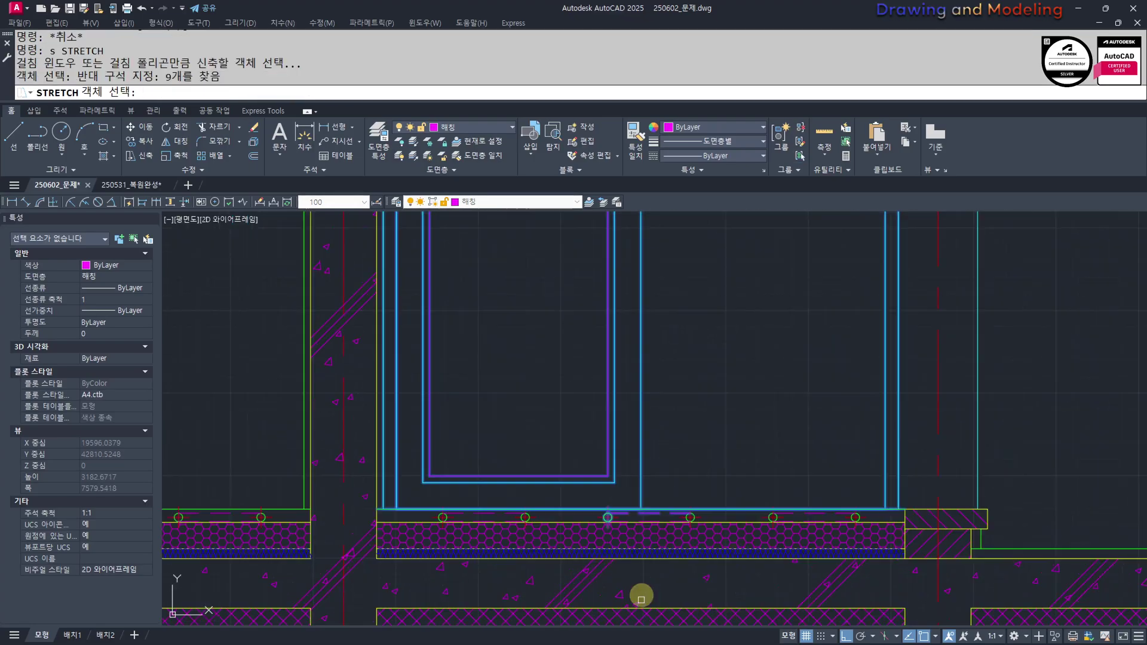
{"action": "left_click", "coordinate": [807, 558]}
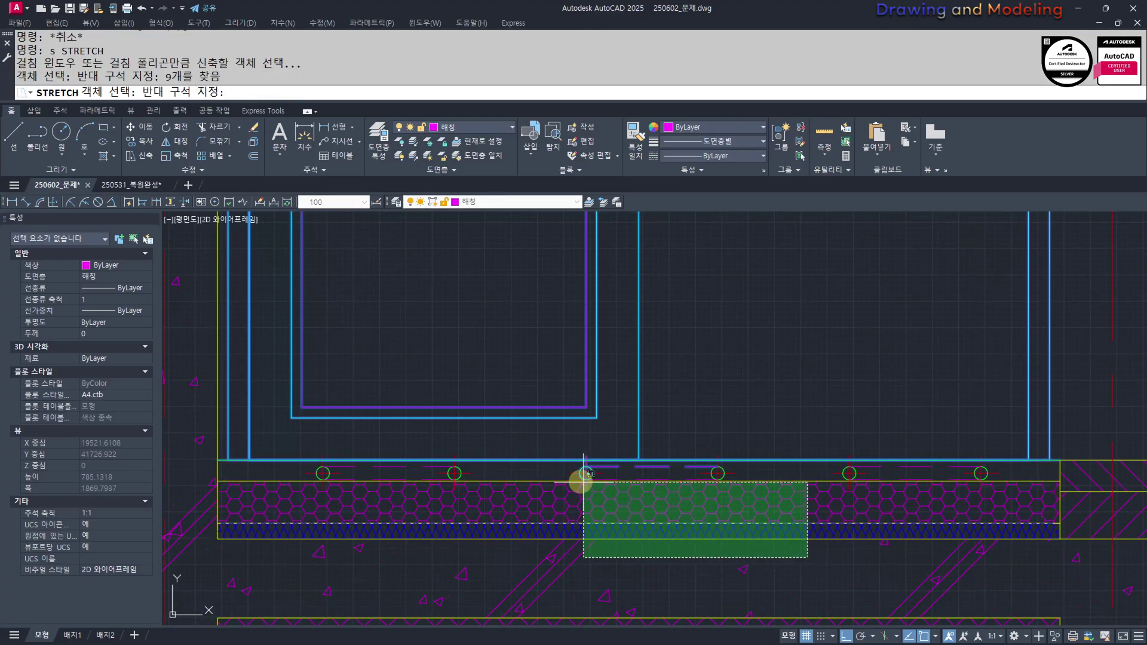
{"action": "left_click", "coordinate": [558, 463]}
{"action": "scroll", "coordinate": [704, 558], "scroll_direction": "down", "scroll_amount": 4}
{"action": "key", "text": "Return"}
{"action": "left_click", "coordinate": [689, 410]}
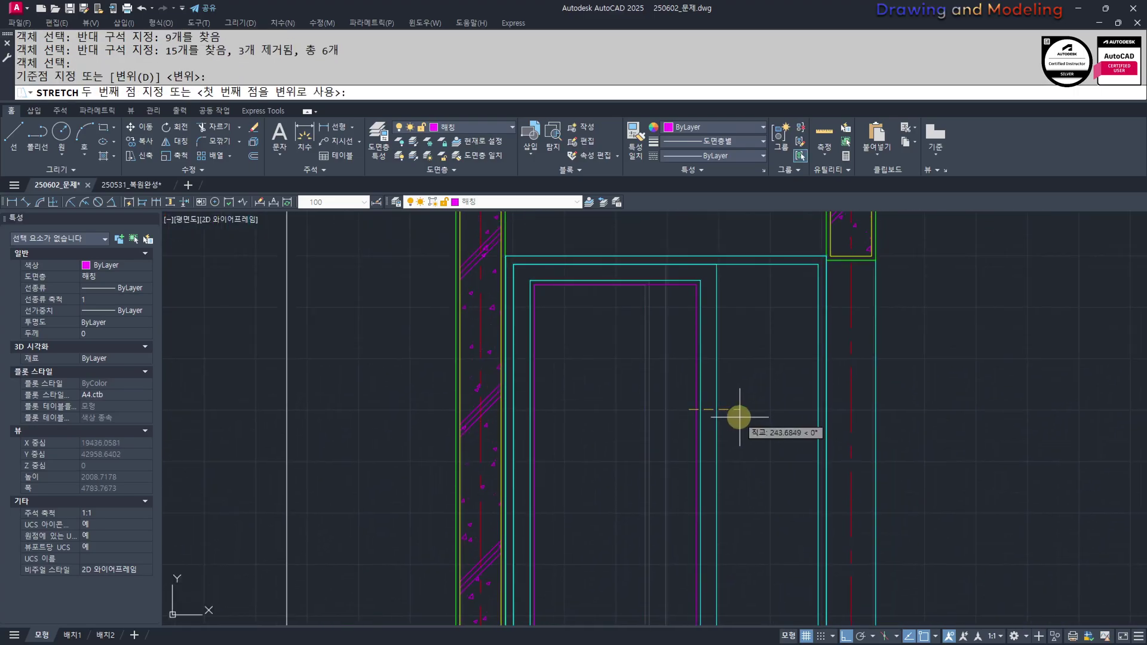
{"action": "type", "text": "40"}
{"action": "key", "text": "space"}
{"action": "key", "text": "Escape"}
{"action": "key", "text": "Escape"}
{"action": "middle_click_drag", "start_coordinate": [754, 402], "coordinate": [759, 441]}
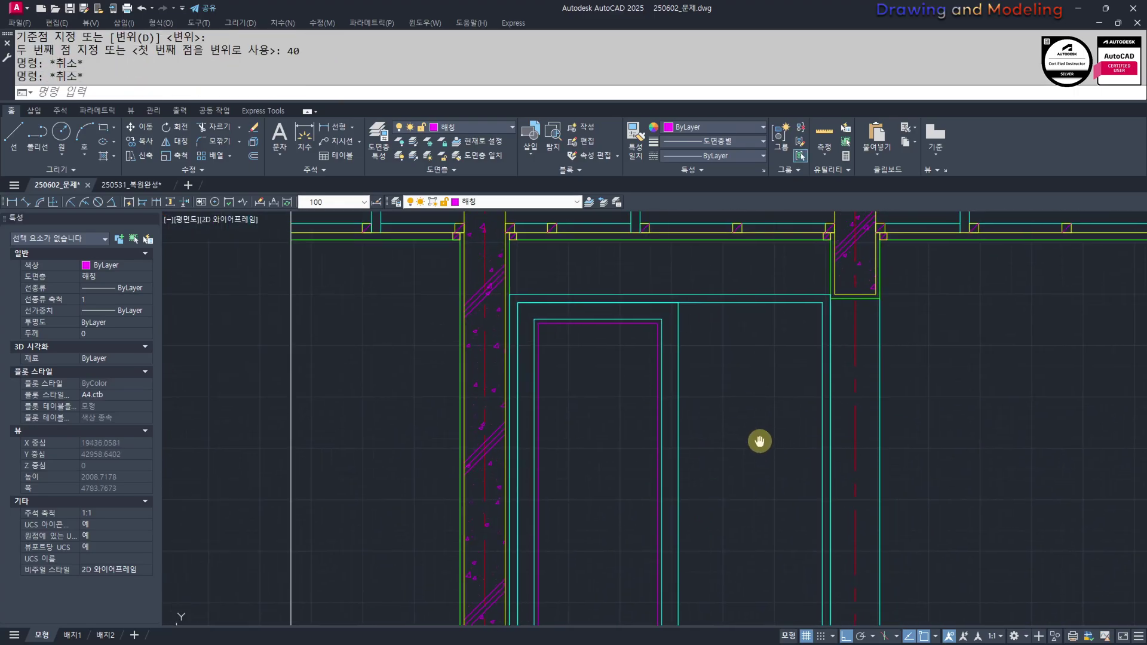
Mirror the left leaf's two inset rectangles about the vertical centre line of the door frame, keeping the originals
{"action": "middle_click_drag", "start_coordinate": [690, 424], "coordinate": [716, 456]}
{"action": "type", "text": "mi"}
{"action": "key", "text": "space"}
{"action": "left_click", "coordinate": [682, 350]}
{"action": "left_click", "coordinate": [647, 386]}
{"action": "key", "text": "space"}
{"action": "scroll", "coordinate": [679, 330], "scroll_direction": "up", "scroll_amount": 4}
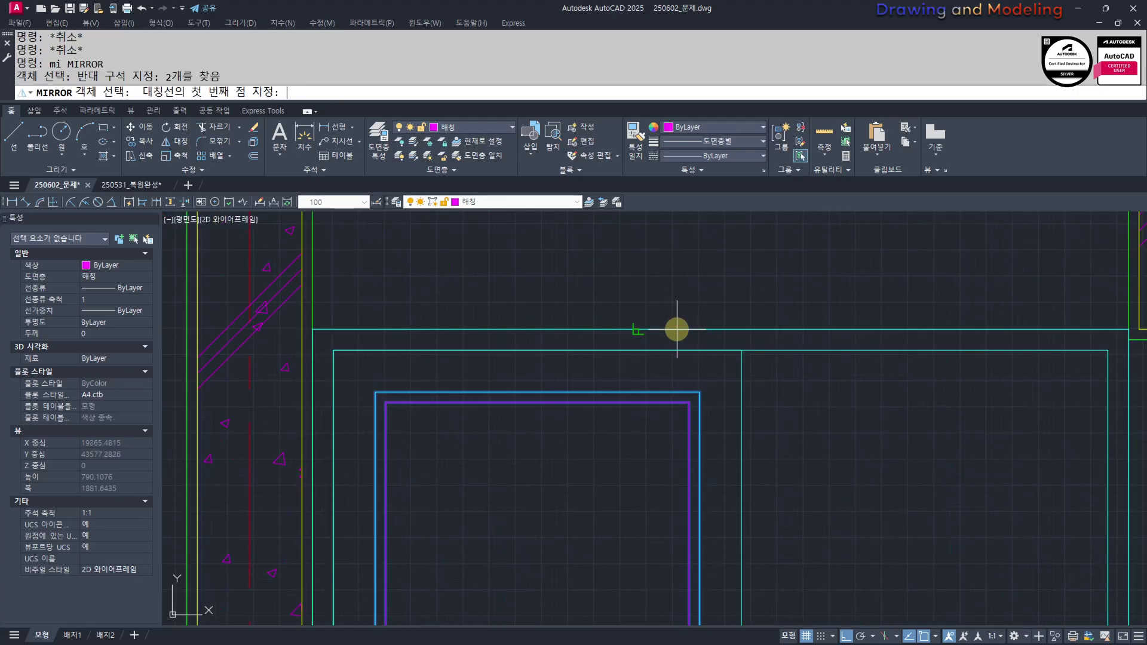
{"action": "left_click", "coordinate": [695, 326]}
{"action": "left_click", "coordinate": [704, 281]}
{"action": "key", "text": "Escape"}
{"action": "key", "text": "Escape"}
{"action": "scroll", "coordinate": [653, 396], "scroll_direction": "down", "scroll_amount": 4}
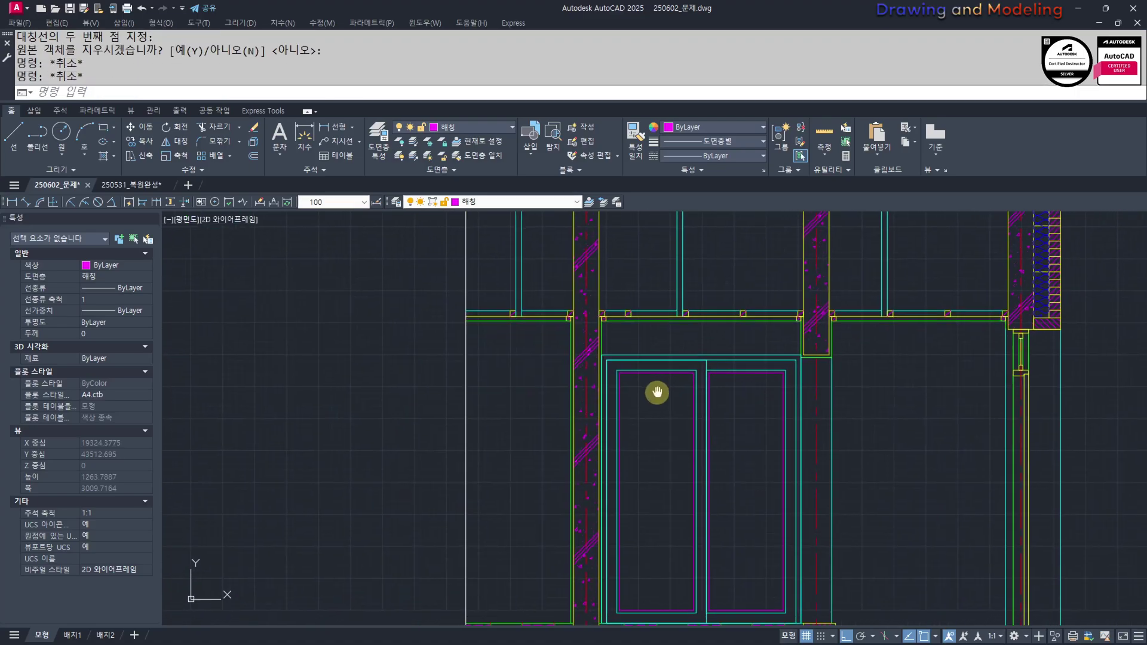
{"action": "scroll", "coordinate": [701, 456], "scroll_direction": "down", "scroll_amount": 2}
{"action": "scroll", "coordinate": [761, 405], "scroll_direction": "up", "scroll_amount": 2}
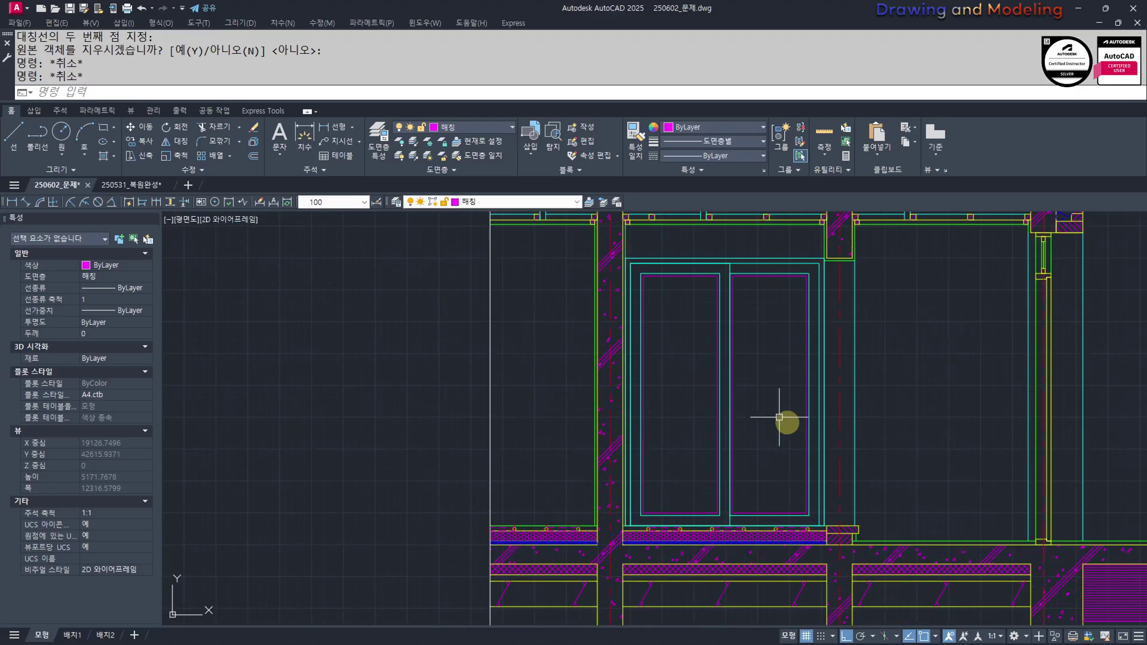
{"action": "scroll", "coordinate": [741, 427], "scroll_direction": "down", "scroll_amount": 3}
{"action": "scroll", "coordinate": [741, 427], "scroll_direction": "up", "scroll_amount": 6}
{"action": "type", "text": "lk"}
{"action": "key", "text": "Return"}
{"action": "left_click", "coordinate": [643, 371]}
{"action": "key", "text": "Escape"}
{"action": "key", "text": "Escape"}
Draw a short vertical line and a longer parallel one in the upper part of the left glass pane
{"action": "type", "text": "l"}
{"action": "key", "text": "space"}
{"action": "left_click", "coordinate": [648, 354]}
{"action": "left_click", "coordinate": [645, 401]}
{"action": "key", "text": "Escape"}
{"action": "key", "text": "Escape"}
{"action": "key", "text": "space"}
{"action": "left_click", "coordinate": [659, 320]}
{"action": "left_click", "coordinate": [659, 459]}
{"action": "key", "text": "Escape"}
{"action": "key", "text": "Escape"}
{"action": "middle_click_drag", "start_coordinate": [663, 395], "coordinate": [668, 407]}
Rotate the two vertical glass lines by -30 degrees
{"action": "type", "text": "ro"}
{"action": "key", "text": "space"}
{"action": "left_click", "coordinate": [679, 362]}
{"action": "left_click", "coordinate": [639, 391]}
{"action": "key", "text": "space"}
{"action": "left_click", "coordinate": [668, 398]}
{"action": "type", "text": "-30"}
{"action": "key", "text": "Return"}
Move the two slanted glass lines a short distance to the right within the left pane
{"action": "left_click", "coordinate": [701, 400]}
{"action": "left_click", "coordinate": [654, 369]}
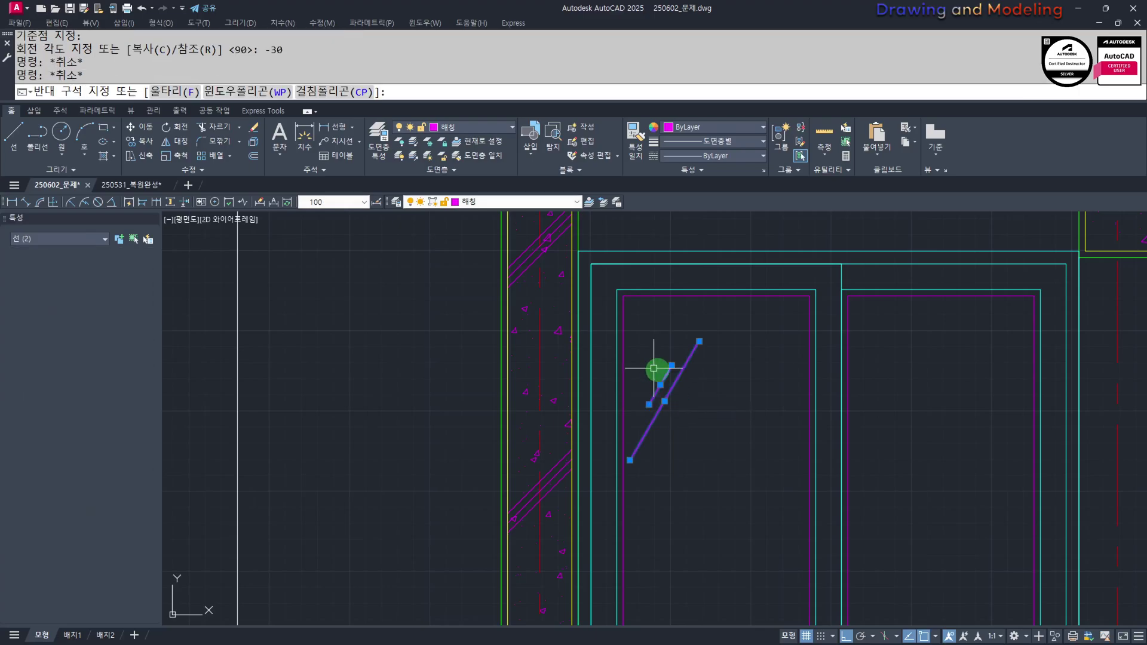
{"action": "middle_click_drag", "start_coordinate": [701, 426], "coordinate": [671, 415]}
{"action": "type", "text": "m"}
{"action": "key", "text": "space"}
{"action": "left_click", "coordinate": [658, 420]}
{"action": "left_click", "coordinate": [672, 420]}
{"action": "key", "text": "Escape"}
{"action": "key", "text": "Escape"}
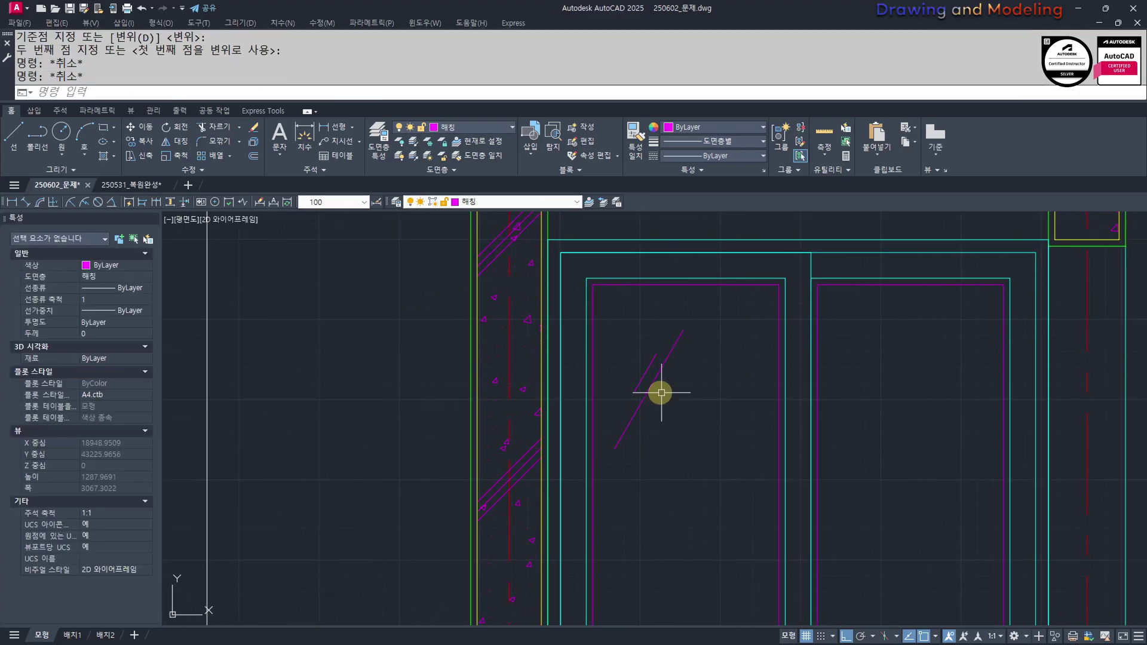
Copy the pair of slanted glass lines to the upper right pane and to the lower part of both panes
{"action": "key", "text": "space"}
{"action": "left_click", "coordinate": [668, 401]}
{"action": "left_click", "coordinate": [632, 356]}
{"action": "key", "text": "space"}
{"action": "left_click", "coordinate": [646, 373]}
{"action": "scroll", "coordinate": [694, 414], "scroll_direction": "down", "scroll_amount": 2}
{"action": "middle_click_drag", "start_coordinate": [694, 415], "coordinate": [668, 315]}
{"action": "key", "text": "F8"}
{"action": "left_click", "coordinate": [690, 531]}
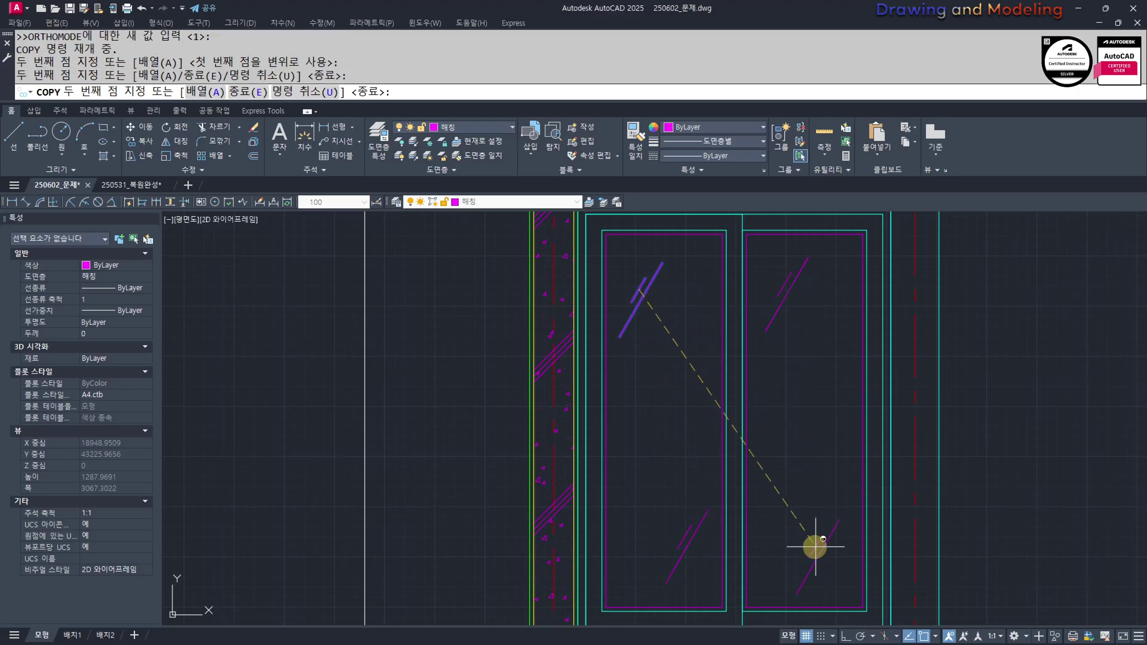
{"action": "left_click", "coordinate": [815, 546]}
{"action": "key", "text": "Escape"}
{"action": "key", "text": "Escape"}
{"action": "key", "text": "Escape"}
{"action": "key", "text": "Escape"}
Examine the two-leaf glass door elevation in the middle room from its frame top to the floor
{"action": "scroll", "coordinate": [699, 384], "scroll_direction": "down", "scroll_amount": 3}
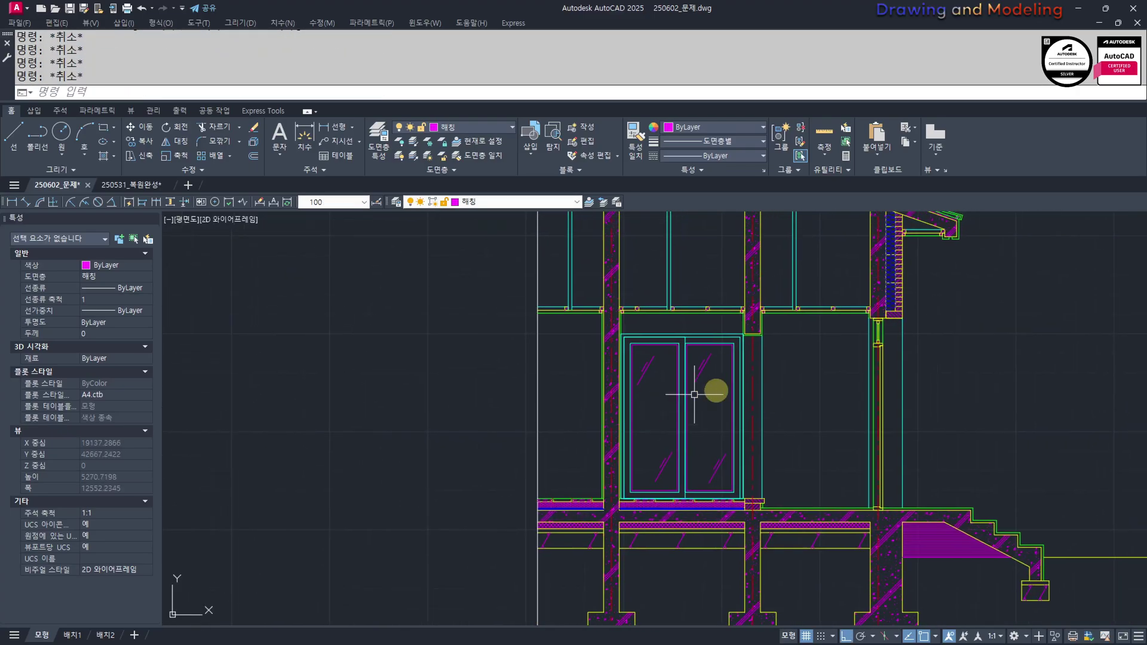
{"action": "scroll", "coordinate": [663, 454], "scroll_direction": "up", "scroll_amount": 2}
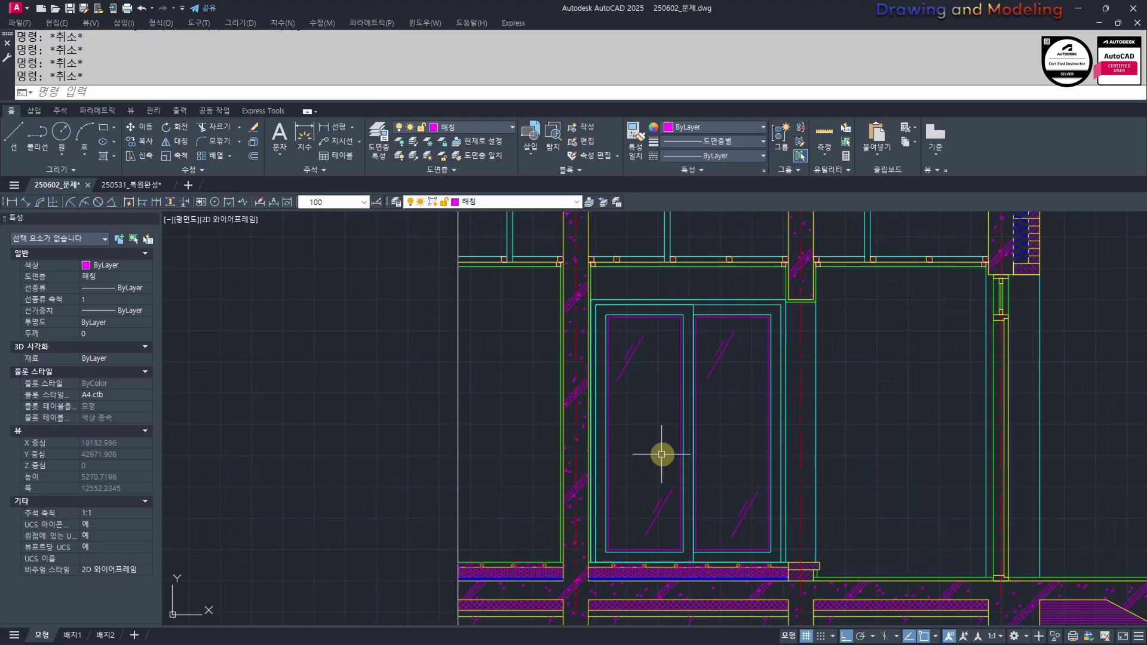
{"action": "middle_click_drag", "start_coordinate": [711, 435], "coordinate": [714, 482]}
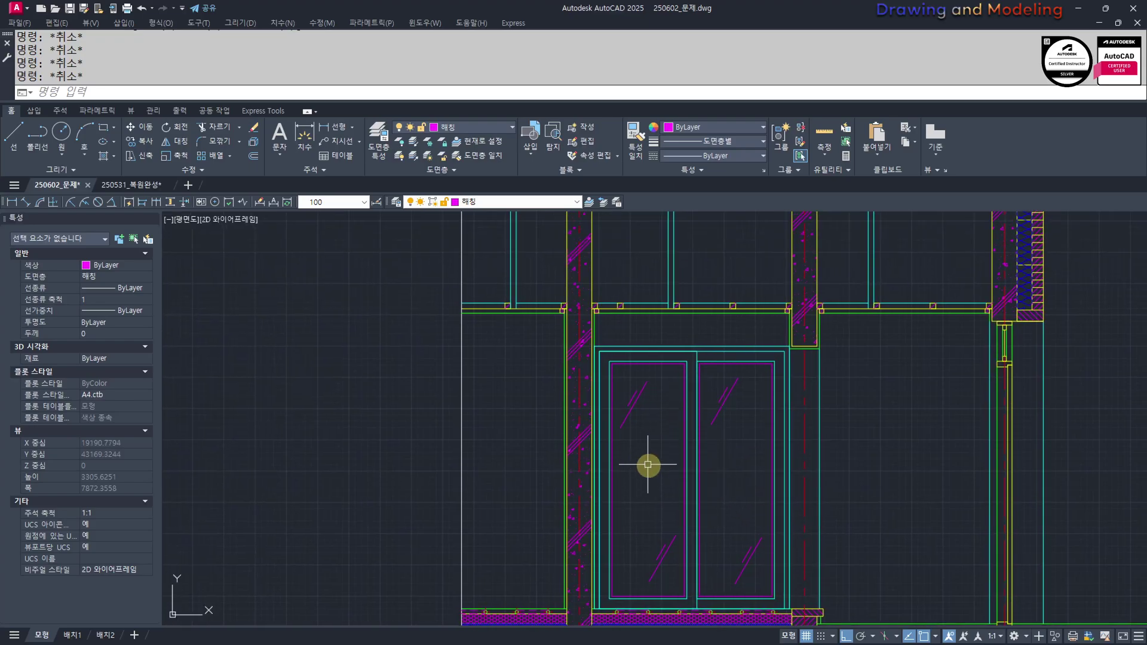
{"action": "scroll", "coordinate": [657, 481], "scroll_direction": "up", "scroll_amount": 2}
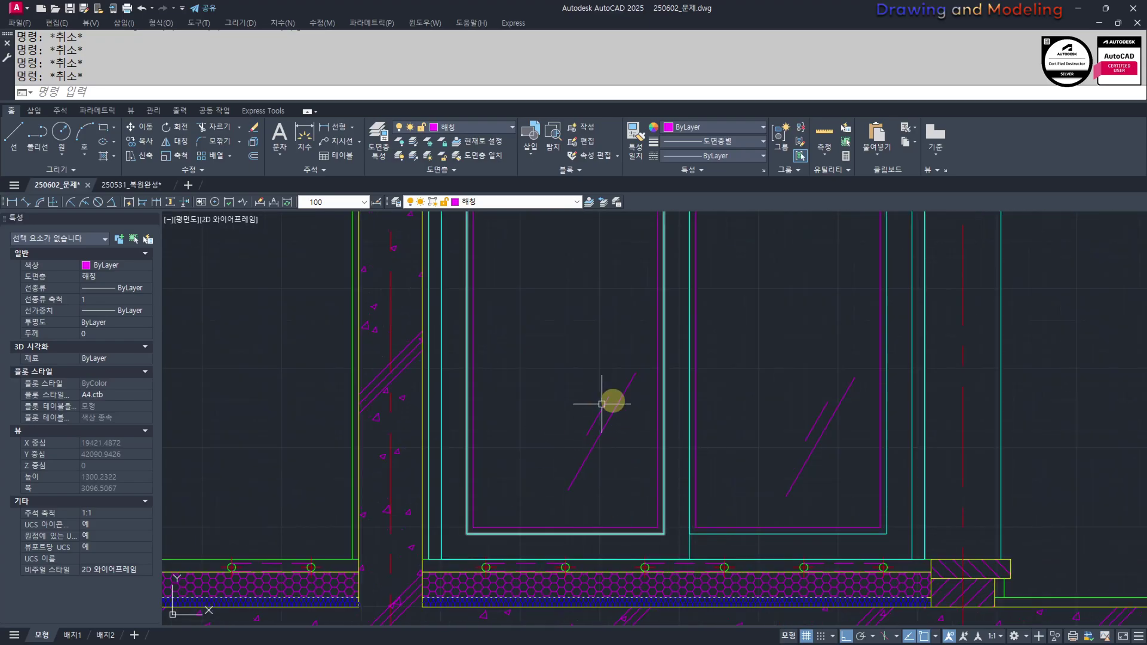
{"action": "scroll", "coordinate": [627, 442], "scroll_direction": "down", "scroll_amount": 5}
{"action": "scroll", "coordinate": [681, 484], "scroll_direction": "up", "scroll_amount": 3}
{"action": "scroll", "coordinate": [658, 490], "scroll_direction": "down", "scroll_amount": 3}
{"action": "scroll", "coordinate": [637, 463], "scroll_direction": "up", "scroll_amount": 3}
{"action": "middle_click_drag", "start_coordinate": [646, 449], "coordinate": [641, 448]}
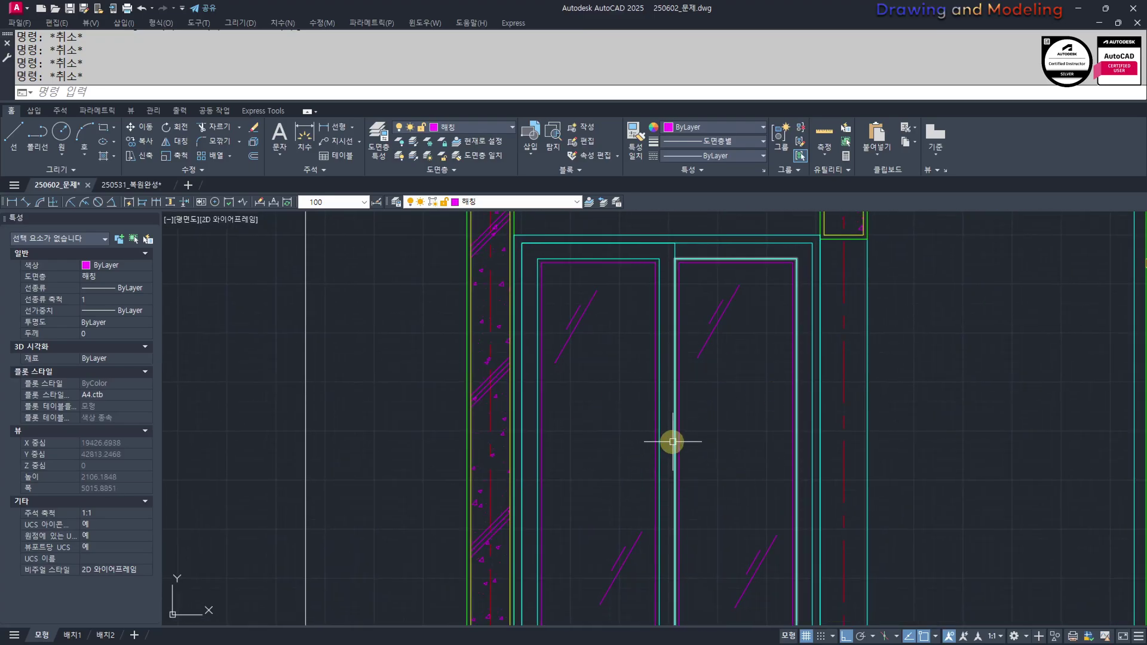
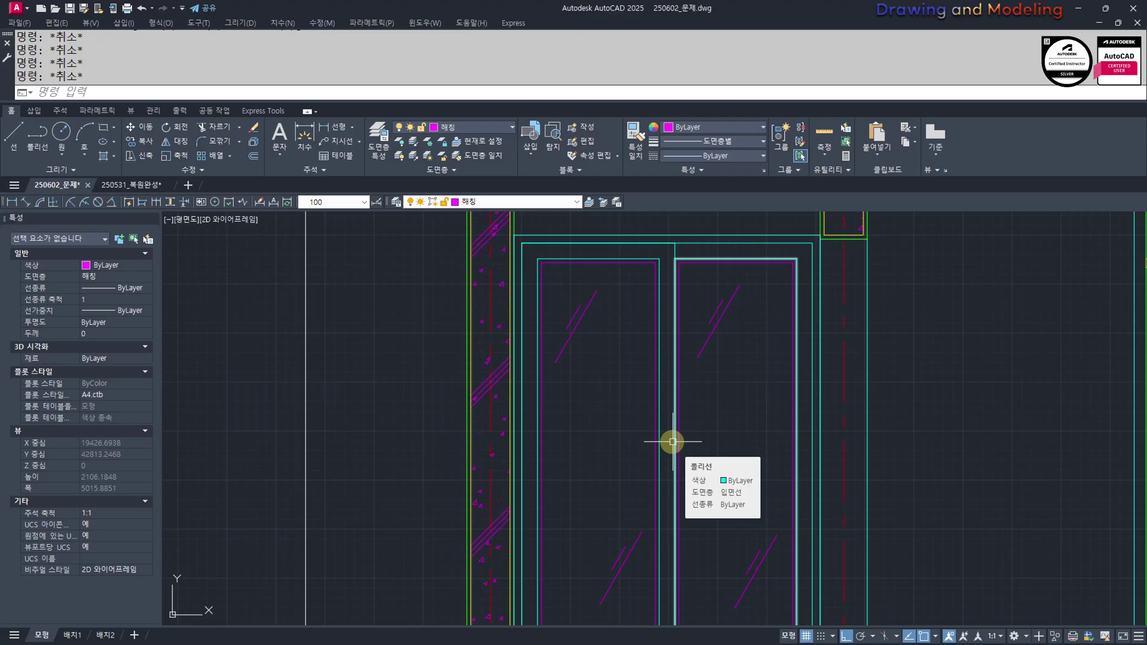
Draw an opening-direction half-arrow at mid-height of the left door leaf, using a horizontal line and a short slanted tick
{"action": "scroll", "coordinate": [648, 418], "scroll_direction": "up", "scroll_amount": 2}
{"action": "type", "text": "l"}
{"action": "key", "text": "Return"}
{"action": "left_click", "coordinate": [673, 422]}
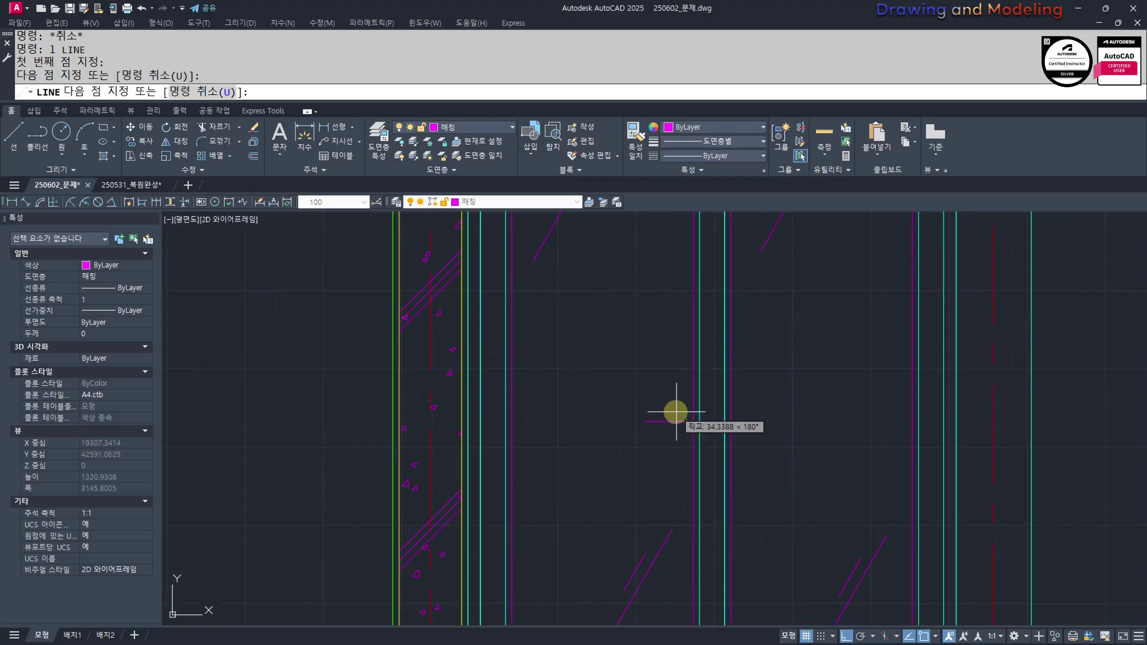
{"action": "key", "text": "F8"}
{"action": "key", "text": "Escape"}
{"action": "key", "text": "Escape"}
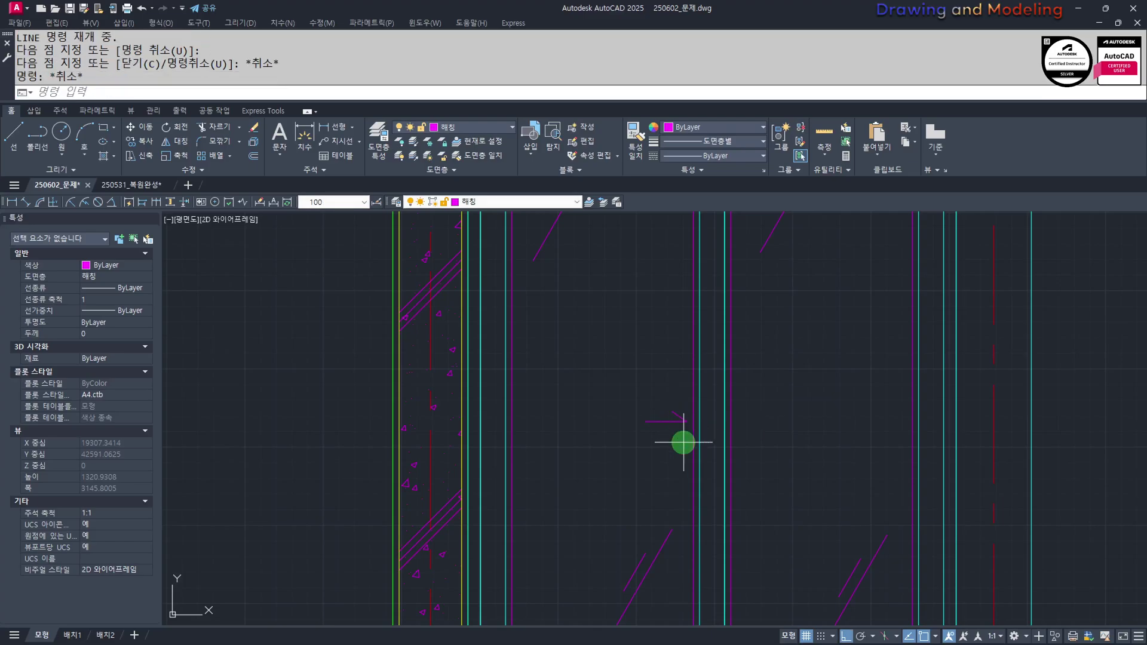
Mirror the half-arrow about the door's vertical centre line onto the right leaf, keeping the original
{"action": "left_click", "coordinate": [684, 444]}
{"action": "left_click", "coordinate": [665, 410]}
{"action": "scroll", "coordinate": [708, 411], "scroll_direction": "down", "scroll_amount": 4}
{"action": "middle_click_drag", "start_coordinate": [743, 411], "coordinate": [743, 463]}
{"action": "type", "text": "mi"}
{"action": "key", "text": "space"}
{"action": "left_click", "coordinate": [709, 325]}
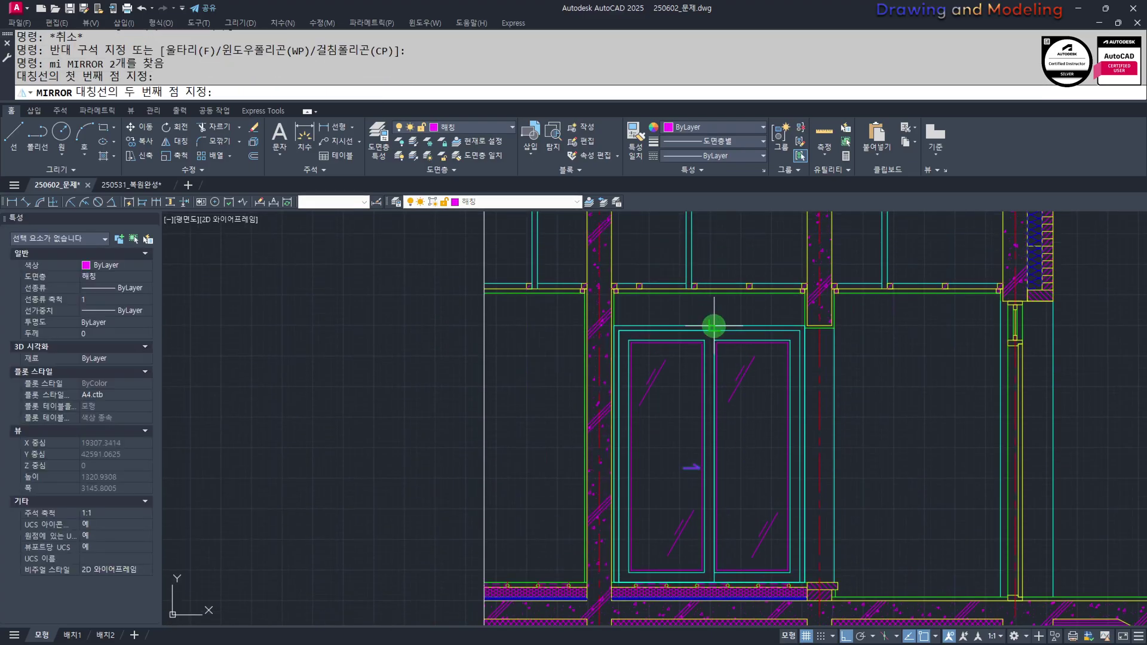
{"action": "left_click", "coordinate": [739, 521]}
{"action": "key", "text": "space"}
{"action": "key", "text": "Escape"}
Put the four lines of both door half-arrows on the 문자 layer
{"action": "left_click", "coordinate": [664, 445]}
{"action": "left_click", "coordinate": [765, 481]}
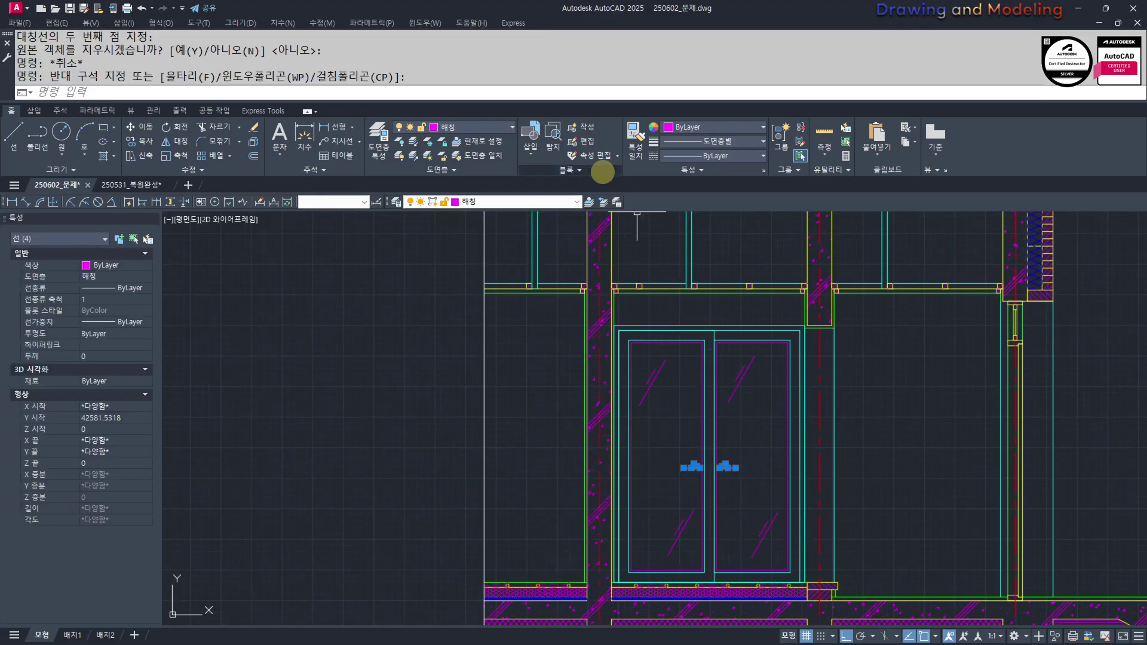
{"action": "left_click", "coordinate": [506, 201]}
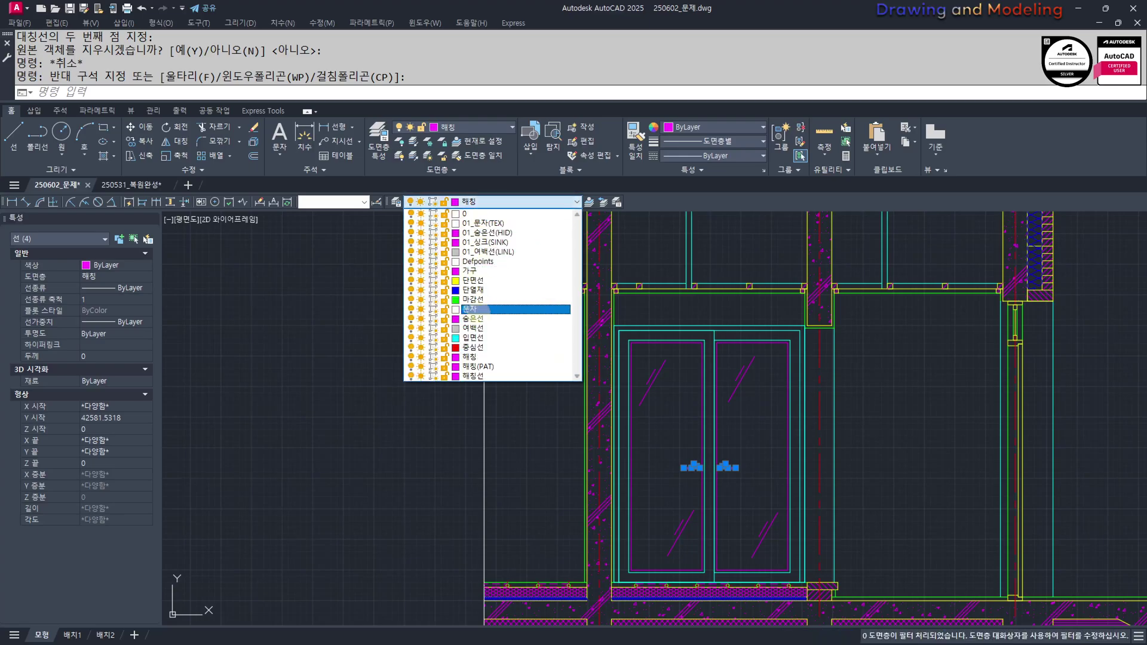
{"action": "left_click", "coordinate": [477, 311]}
{"action": "key", "text": "Escape"}
{"action": "key", "text": "Escape"}
Draw a horizontal line at mid-height across the room beside the glass door, spanning between its two side wall lines
{"action": "mouse_move", "coordinate": [690, 465]}
{"action": "middle_mouse_down"}
{"action": "mouse_move", "coordinate": [604, 418]}
{"action": "mouse_move", "coordinate": [657, 435]}
{"action": "middle_mouse_up"}
{"action": "scroll", "coordinate": [610, 418], "scroll_direction": "down", "scroll_amount": 2}
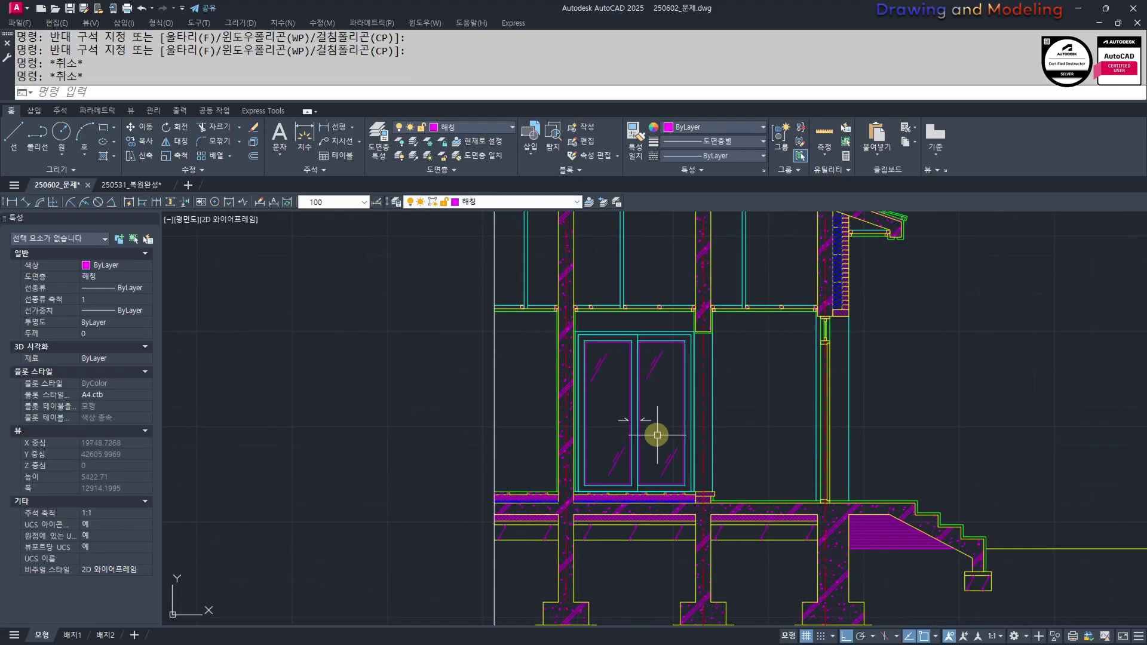
{"action": "middle_click_drag", "start_coordinate": [757, 431], "coordinate": [687, 451]}
{"action": "scroll", "coordinate": [704, 445], "scroll_direction": "up", "scroll_amount": 2}
{"action": "key", "text": "Escape"}
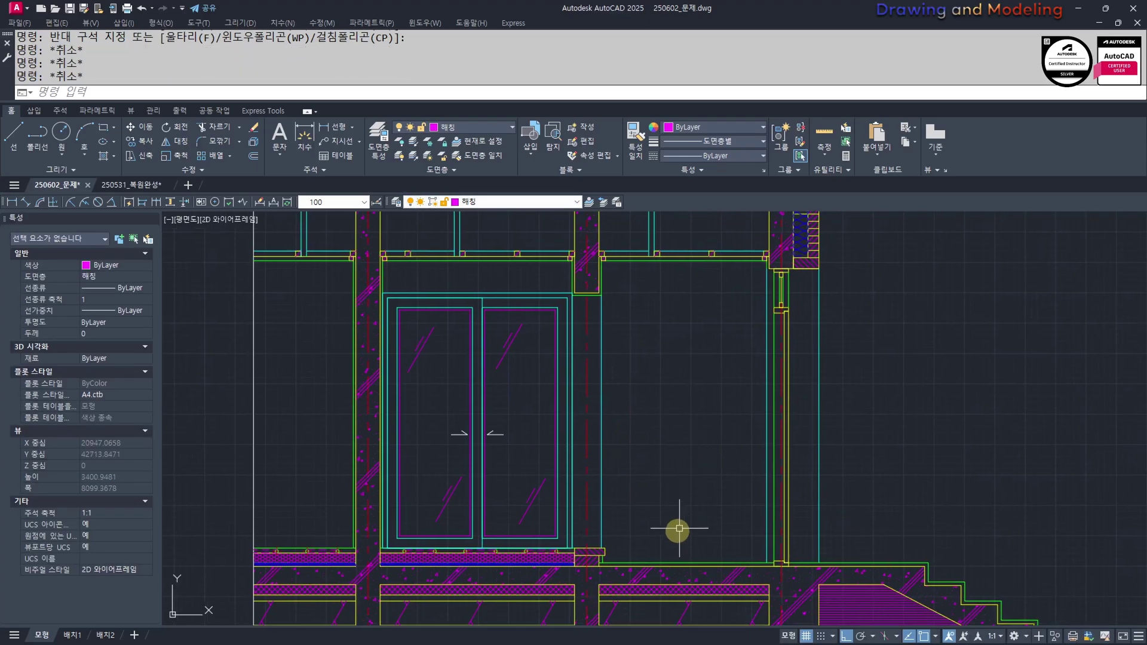
{"action": "key", "text": "Escape"}
{"action": "middle_click_drag", "start_coordinate": [661, 557], "coordinate": [644, 521]}
{"action": "type", "text": "l"}
{"action": "key", "text": "Return"}
{"action": "scroll", "coordinate": [644, 521], "scroll_direction": "up", "scroll_amount": 2}
{"action": "key", "text": "Escape"}
{"action": "scroll", "coordinate": [658, 490], "scroll_direction": "down", "scroll_amount": 4}
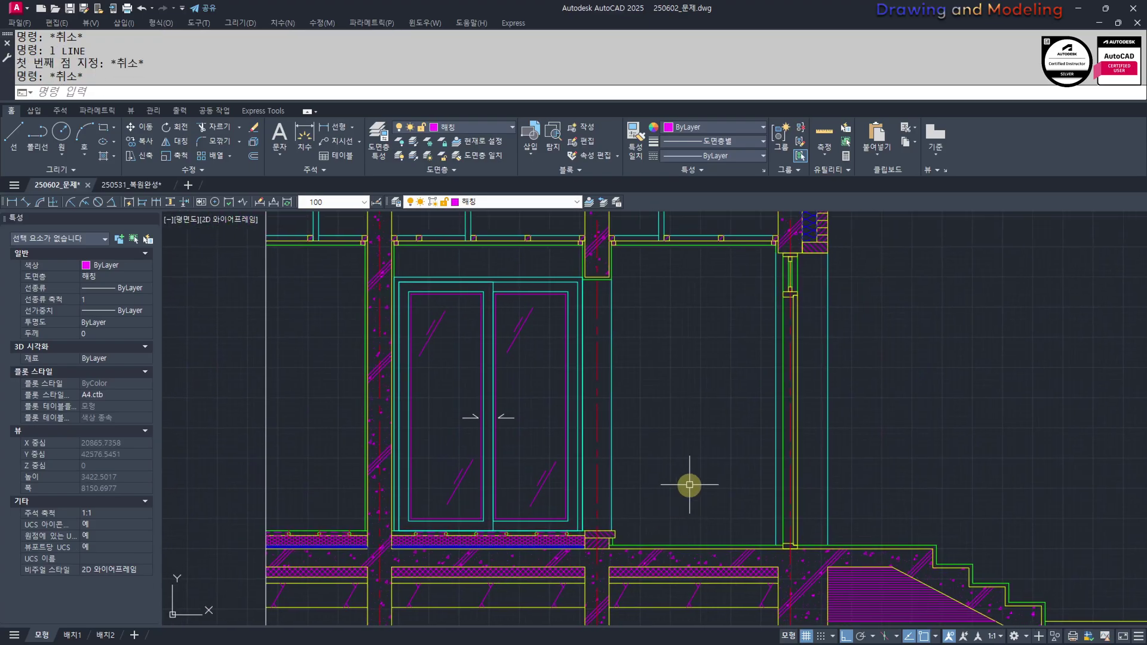
{"action": "left_click", "coordinate": [611, 404]}
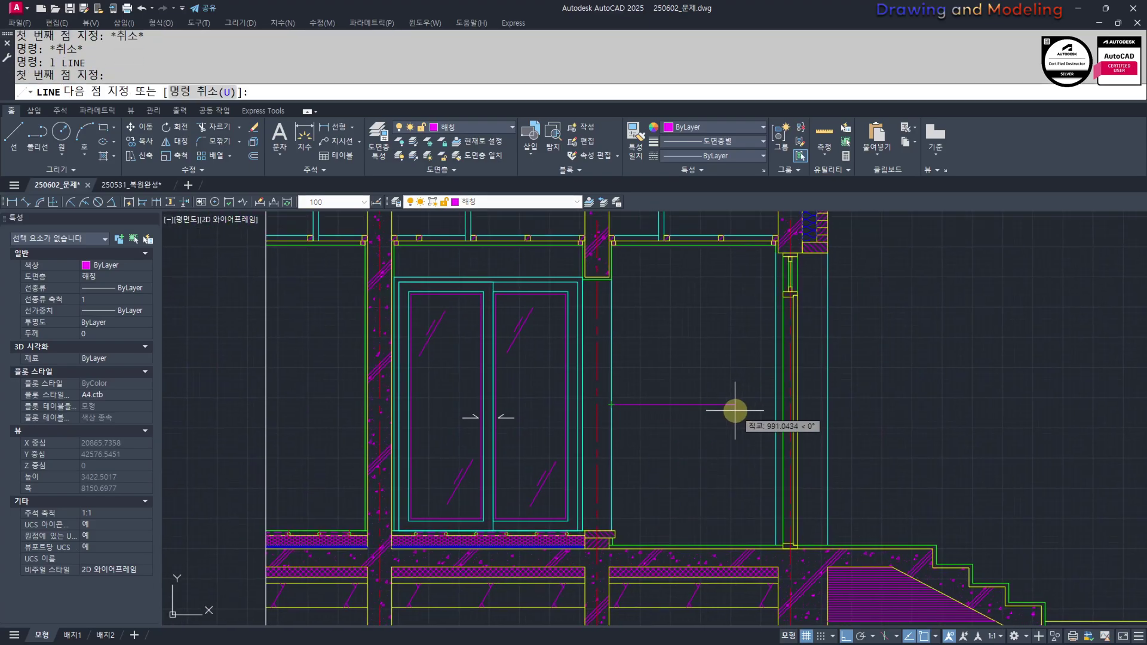
{"action": "left_click", "coordinate": [776, 405]}
{"action": "key", "text": "Escape"}
Offset the bottom edge of the concrete beam above the outer window downward by 20
{"action": "scroll", "coordinate": [710, 466], "scroll_direction": "up", "scroll_amount": 7}
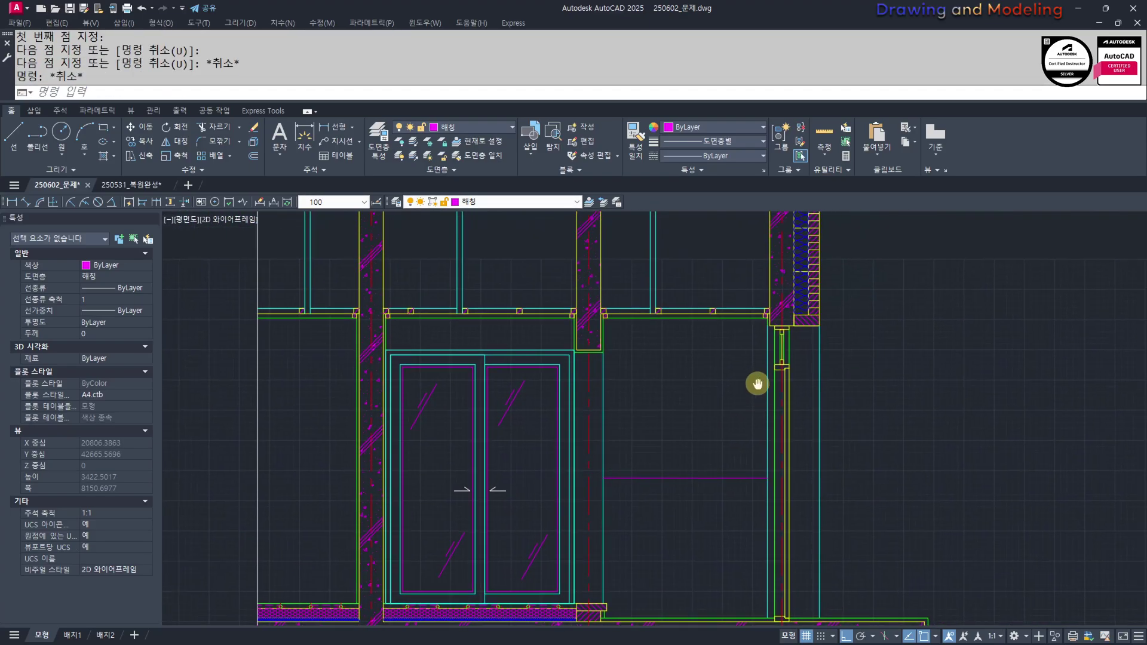
{"action": "middle_click_drag", "start_coordinate": [767, 279], "coordinate": [763, 428]}
{"action": "scroll", "coordinate": [751, 423], "scroll_direction": "up", "scroll_amount": 4}
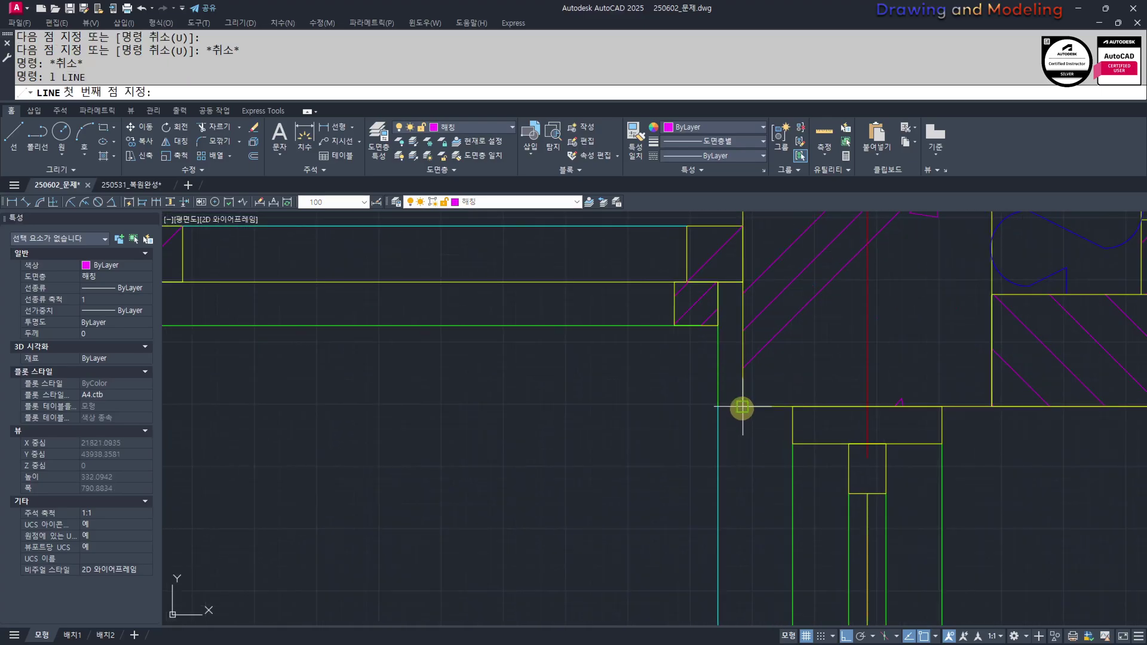
{"action": "type", "text": "o"}
{"action": "key", "text": "Return"}
{"action": "type", "text": "20"}
{"action": "key", "text": "Return"}
{"action": "left_click", "coordinate": [768, 406]}
{"action": "left_click", "coordinate": [759, 436]}
{"action": "key", "text": "Escape"}
{"action": "key", "text": "Escape"}
Fillet the offset line with the vertical interior finish line so they meet in a corner
{"action": "type", "text": "f"}
{"action": "key", "text": "Return"}
{"action": "left_click", "coordinate": [755, 432]}
{"action": "left_click", "coordinate": [717, 393]}
{"action": "key", "text": "Escape"}
{"action": "key", "text": "Escape"}
Try trimming the vertical line at the new corner under the beam, and undo the trim
{"action": "type", "text": "tr"}
{"action": "key", "text": "Return"}
{"action": "key", "text": "Return"}
{"action": "left_click", "coordinate": [726, 420]}
{"action": "left_click", "coordinate": [712, 420]}
{"action": "left_click", "coordinate": [712, 420]}
{"action": "left_click", "coordinate": [720, 422]}
{"action": "key", "text": "Escape"}
{"action": "key", "text": "Escape"}
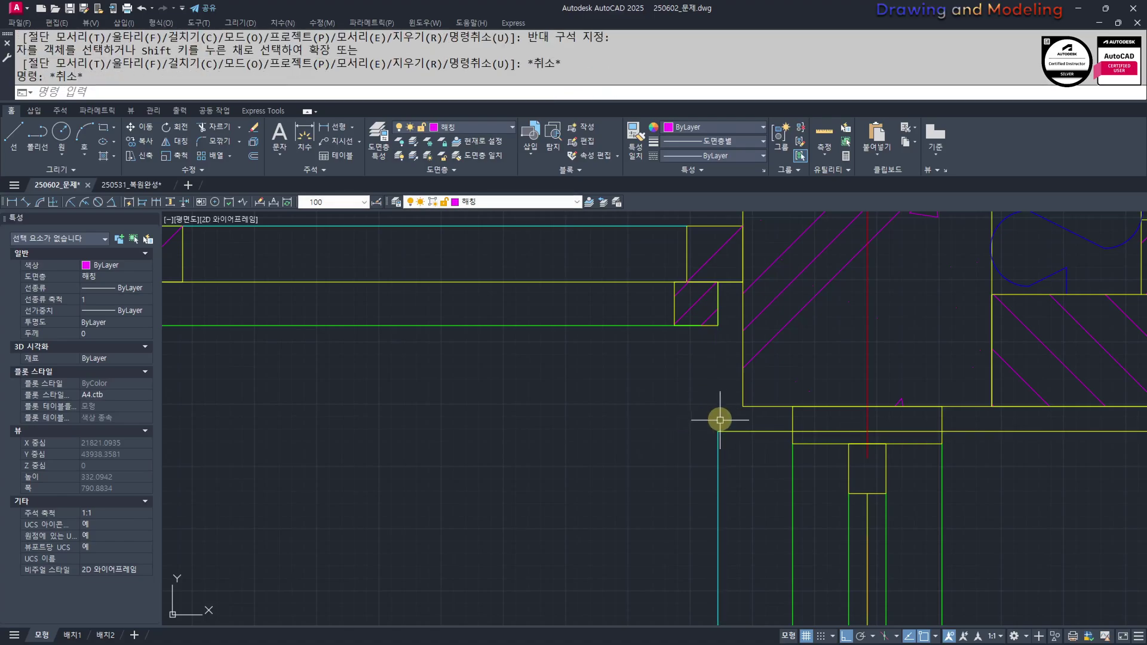
{"action": "key", "text": "ctrl+z"}
{"action": "key", "text": "Escape"}
{"action": "key", "text": "Escape"}
Stretch the upper end of the cyan vertical elevation line down to the corner of the offset line
{"action": "left_click", "coordinate": [743, 468]}
{"action": "left_click", "coordinate": [712, 441]}
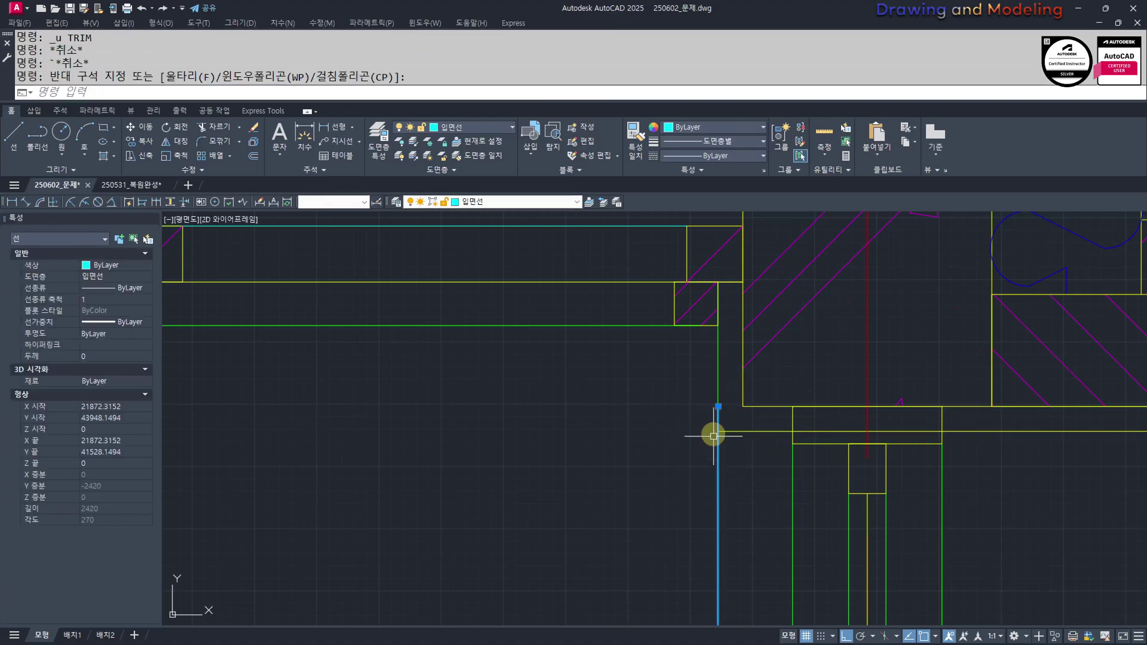
{"action": "left_click", "coordinate": [728, 425]}
{"action": "left_click", "coordinate": [712, 420]}
{"action": "scroll", "coordinate": [719, 419], "scroll_direction": "up", "scroll_amount": 2}
{"action": "key", "text": "Escape"}
{"action": "key", "text": "Escape"}
{"action": "type", "text": "s"}
{"action": "left_click", "coordinate": [737, 406]}
{"action": "left_click", "coordinate": [707, 393]}
{"action": "key", "text": "space"}
{"action": "left_click", "coordinate": [717, 399]}
{"action": "left_click", "coordinate": [717, 439]}
{"action": "key", "text": "Escape"}
{"action": "key", "text": "Escape"}
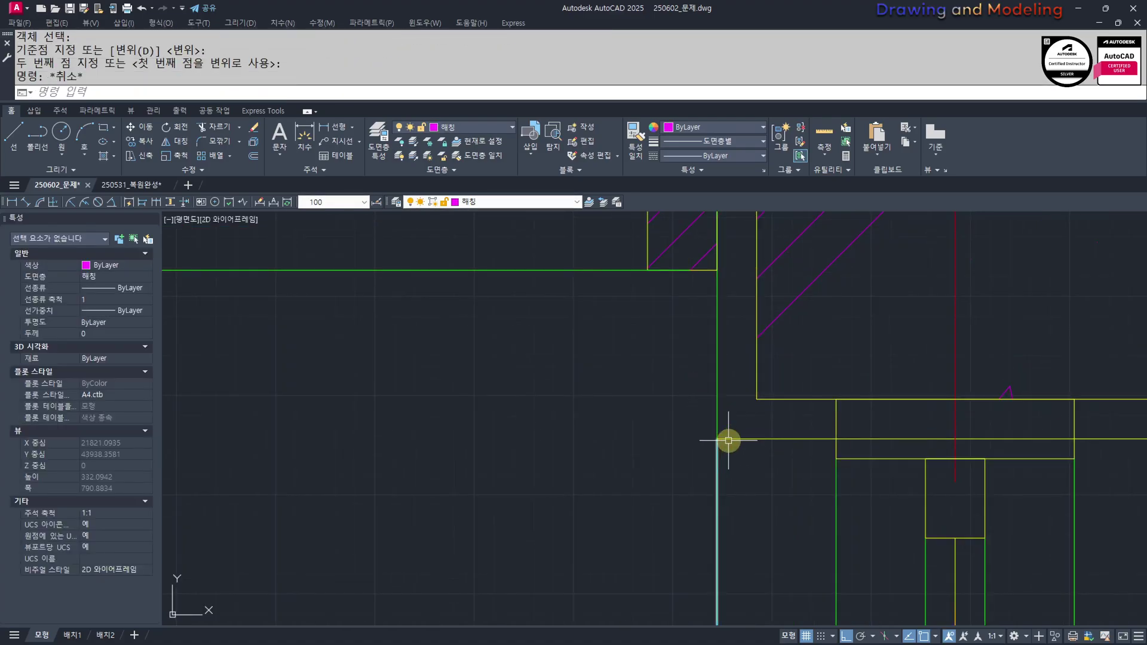
Match the properties of the green vertical finish line onto the offset line under the beam
{"action": "middle_click_drag", "start_coordinate": [729, 417], "coordinate": [707, 414]}
{"action": "type", "text": "ma"}
{"action": "left_click", "coordinate": [694, 405]}
{"action": "left_click", "coordinate": [765, 420]}
{"action": "left_click", "coordinate": [743, 457]}
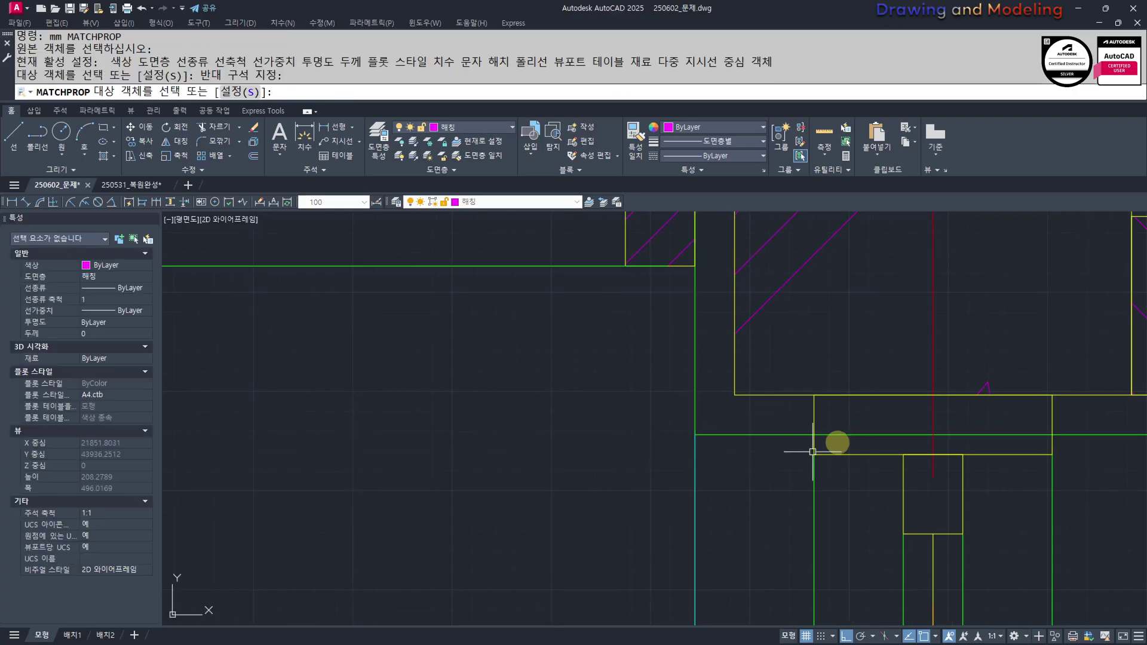
{"action": "key", "text": "Escape"}
{"action": "key", "text": "Escape"}
Trim away the part of the finish line that runs through the window head frame
{"action": "middle_click_drag", "start_coordinate": [838, 436], "coordinate": [748, 422]}
{"action": "type", "text": "tr"}
{"action": "key", "text": "Return"}
{"action": "left_click", "coordinate": [783, 430]}
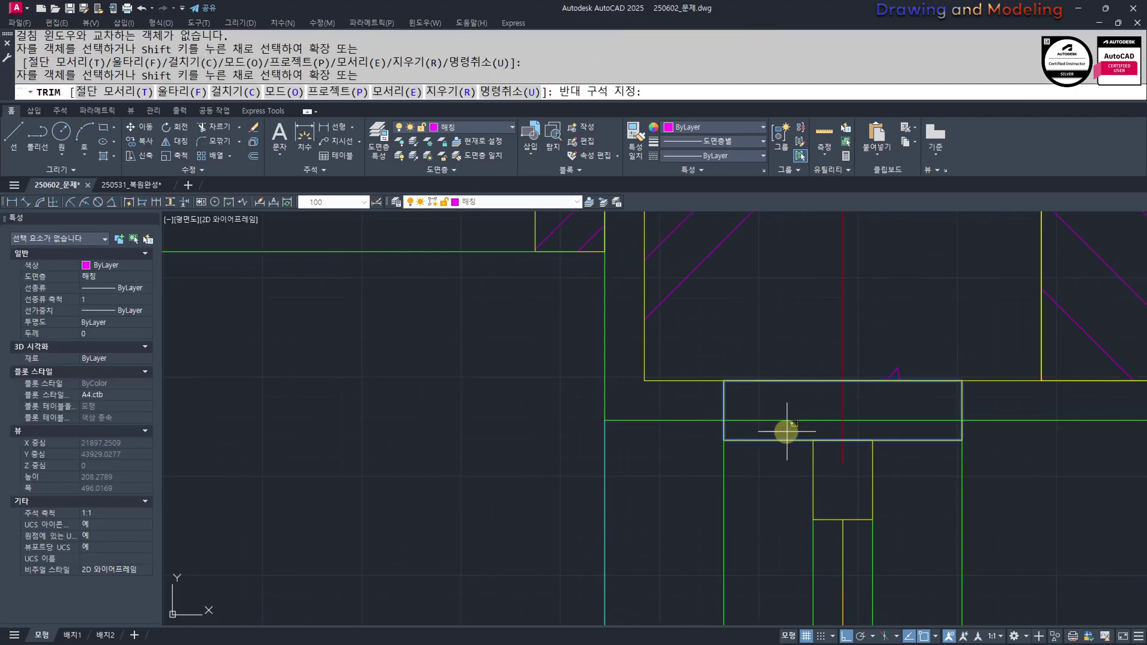
{"action": "key", "text": "Escape"}
{"action": "key", "text": "Escape"}
{"action": "type", "text": "tr"}
{"action": "left_click", "coordinate": [765, 400]}
{"action": "key", "text": "space"}
{"action": "left_click", "coordinate": [774, 417]}
{"action": "left_click", "coordinate": [760, 429]}
{"action": "key", "text": "Escape"}
{"action": "key", "text": "Escape"}
Erase the leftover finish line piece on the outer side of the window head frame
{"action": "left_click", "coordinate": [1045, 448]}
{"action": "left_click", "coordinate": [1029, 417]}
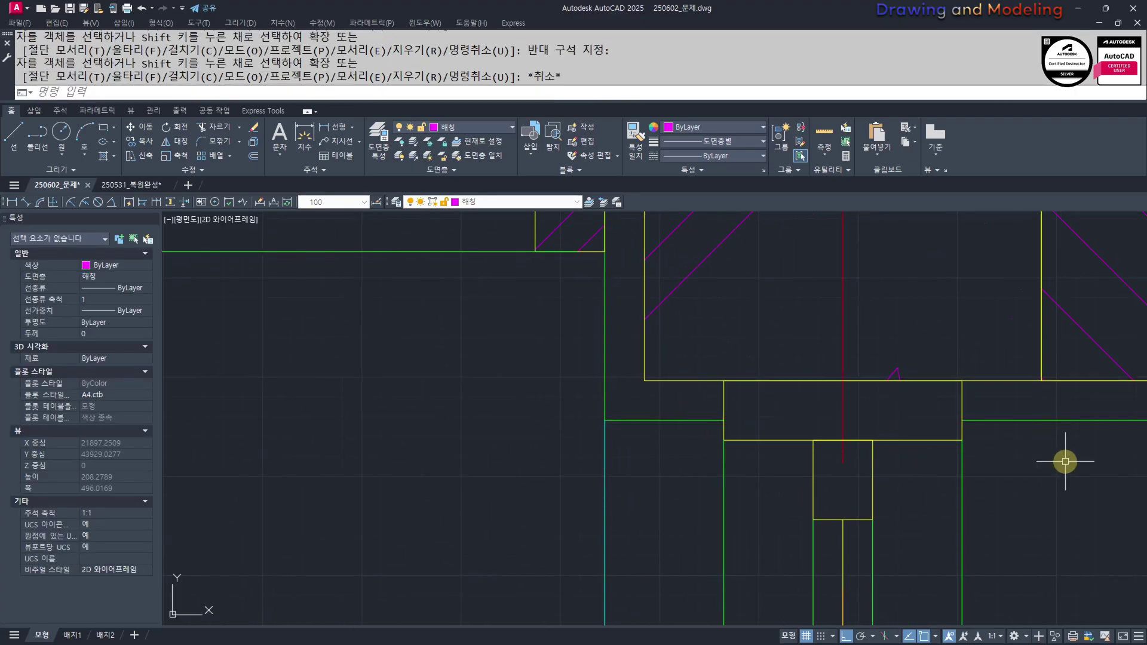
{"action": "type", "text": "e"}
{"action": "key", "text": "Return"}
{"action": "key", "text": "Escape"}
{"action": "key", "text": "Escape"}
Divide the horizontal line across the room beside the glass door into 4 segments
{"action": "scroll", "coordinate": [568, 451], "scroll_direction": "down", "scroll_amount": 3}
{"action": "middle_click_drag", "start_coordinate": [569, 450], "coordinate": [709, 377]}
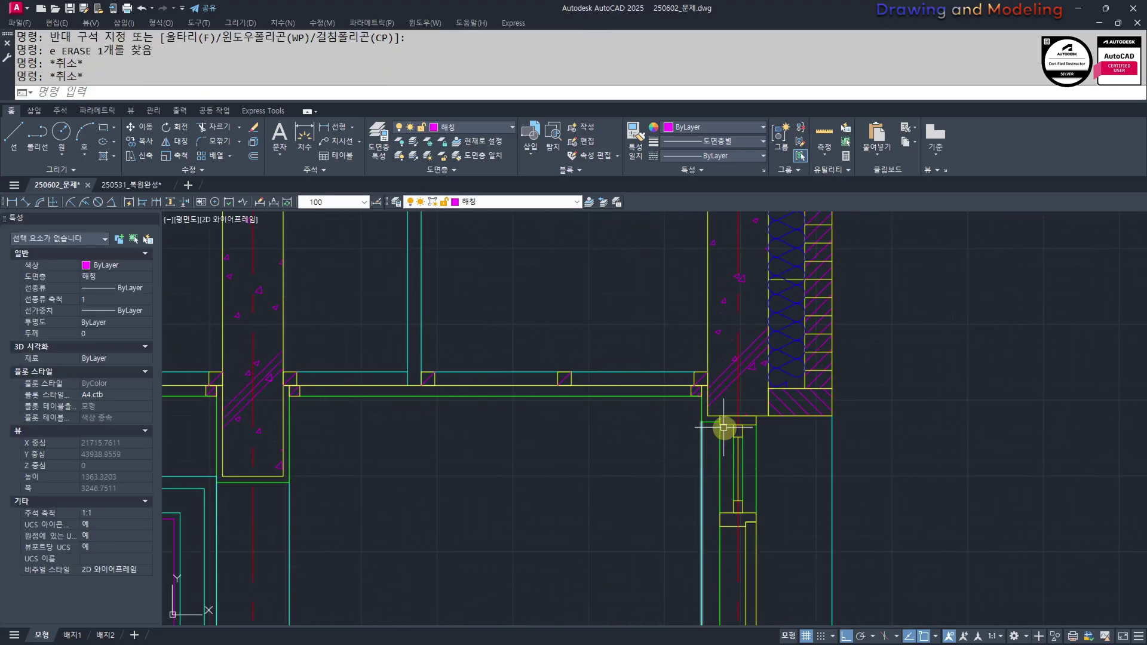
{"action": "middle_click_drag", "start_coordinate": [299, 553], "coordinate": [574, 472]}
{"action": "scroll", "coordinate": [574, 472], "scroll_direction": "down", "scroll_amount": 2}
{"action": "scroll", "coordinate": [539, 439], "scroll_direction": "up", "scroll_amount": 2}
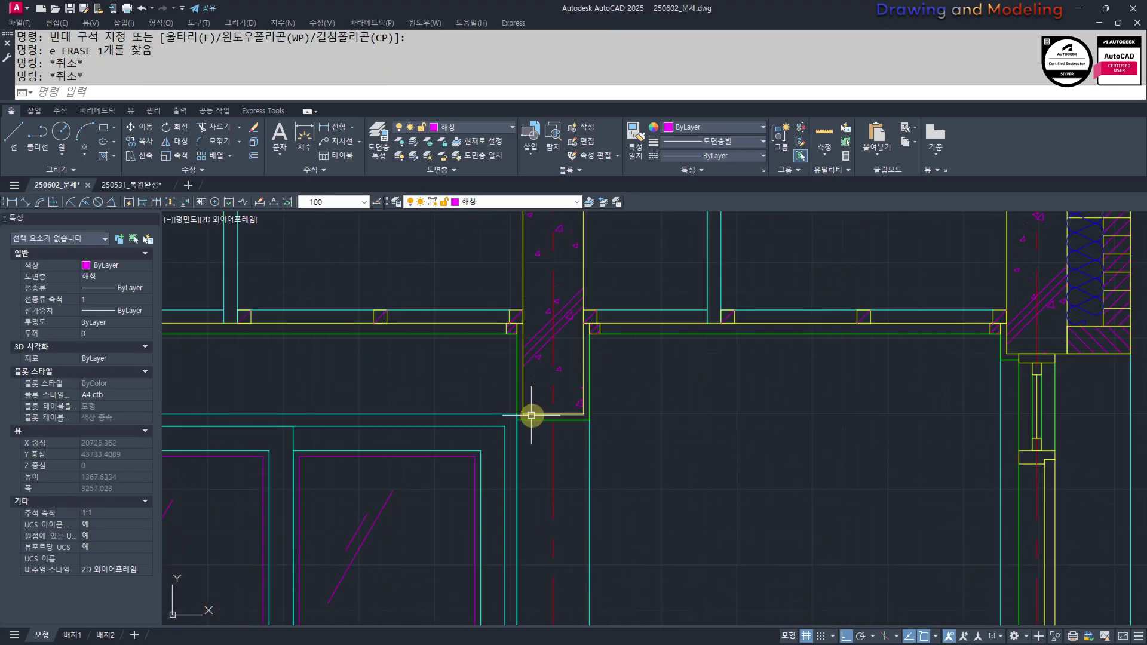
{"action": "middle_click_drag", "start_coordinate": [847, 504], "coordinate": [777, 368]}
{"action": "scroll", "coordinate": [776, 368], "scroll_direction": "down", "scroll_amount": 2}
{"action": "key", "text": "Escape"}
{"action": "key", "text": "Escape"}
{"action": "middle_click_drag", "start_coordinate": [773, 451], "coordinate": [755, 404]}
{"action": "scroll", "coordinate": [769, 427], "scroll_direction": "up", "scroll_amount": 1}
{"action": "middle_click_drag", "start_coordinate": [770, 427], "coordinate": [752, 457]}
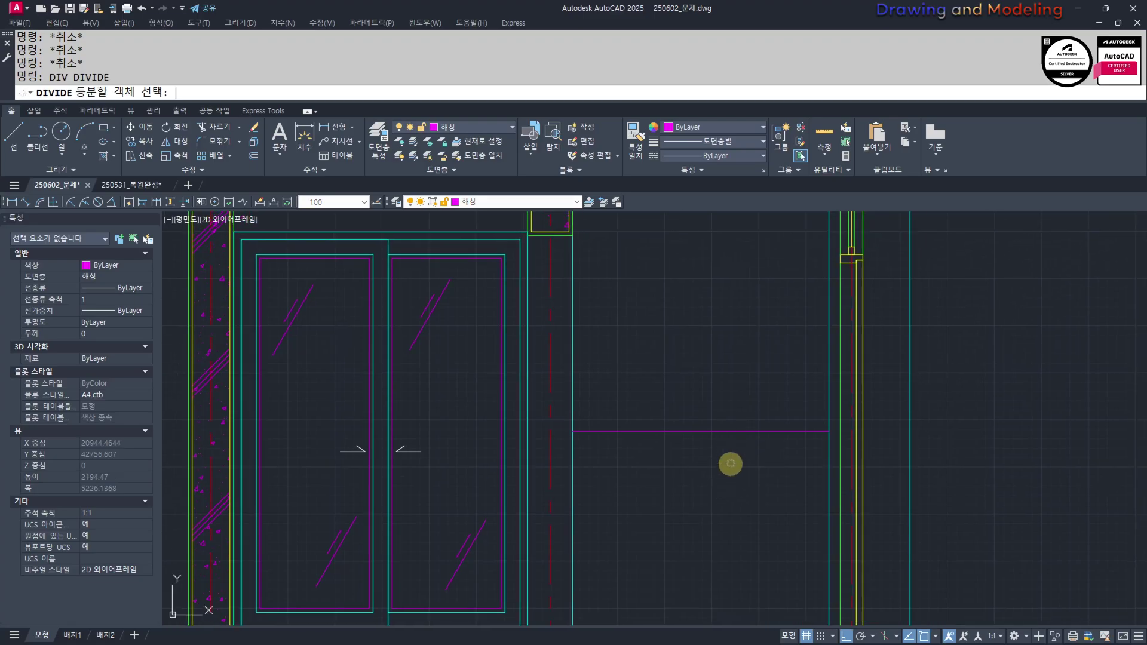
{"action": "left_click", "coordinate": [743, 433]}
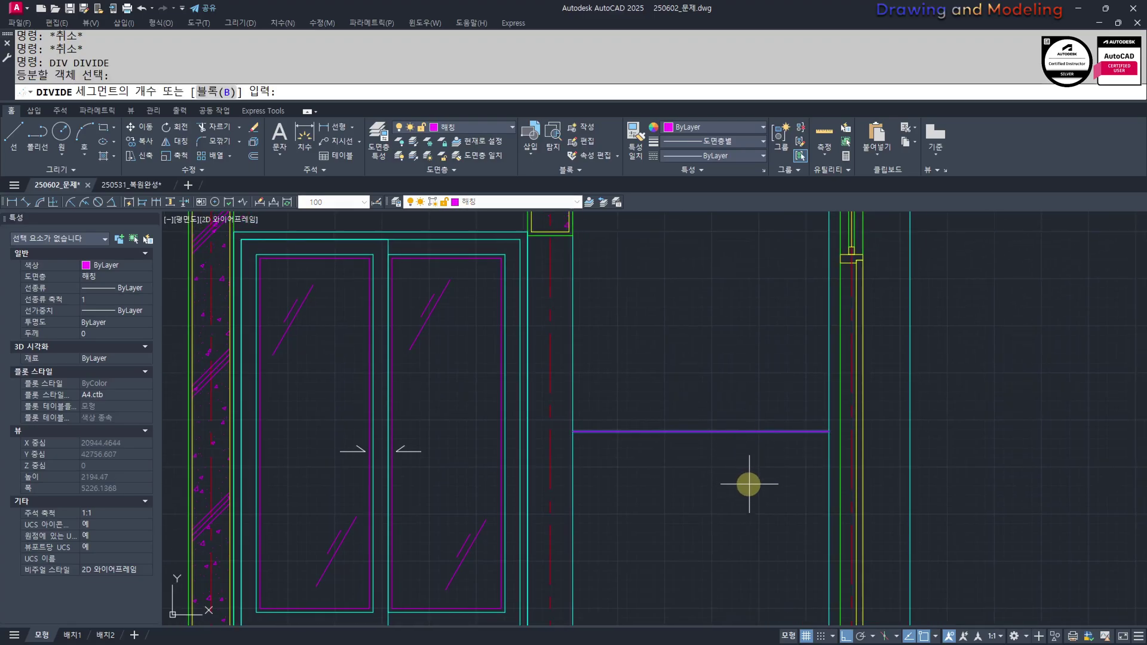
{"action": "type", "text": "4"}
{"action": "key", "text": "Return"}
{"action": "key", "text": "Escape"}
{"action": "key", "text": "Escape"}
Place vertical construction lines through the three division points of the horizontal line
{"action": "scroll", "coordinate": [743, 469], "scroll_direction": "down", "scroll_amount": 3}
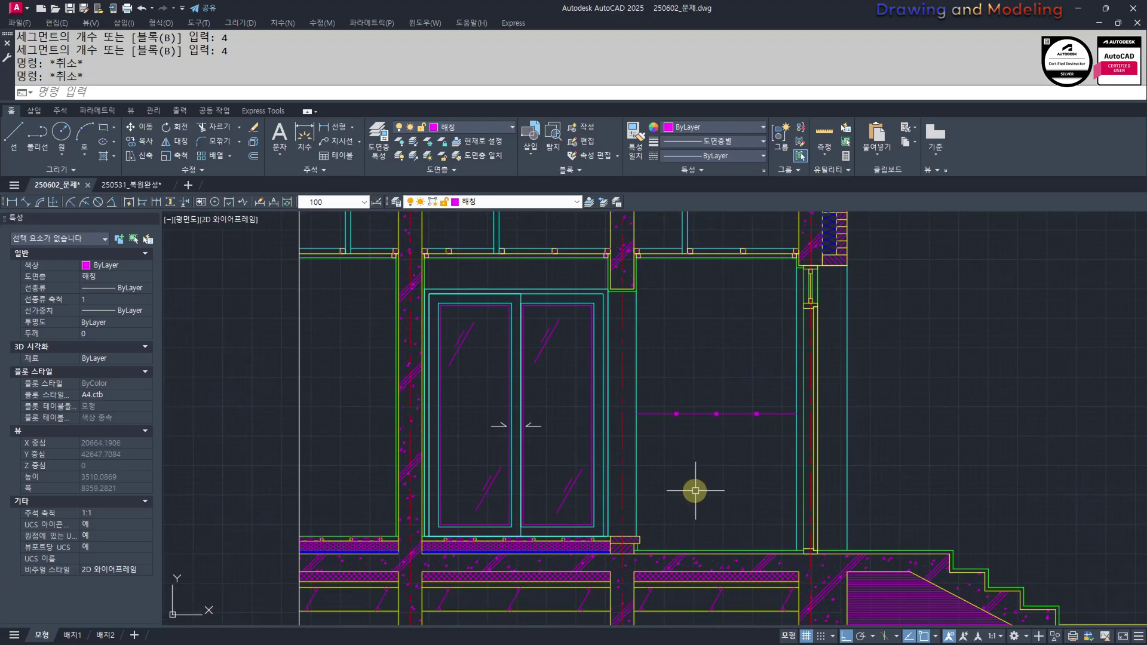
{"action": "type", "text": "xl"}
{"action": "key", "text": "Return"}
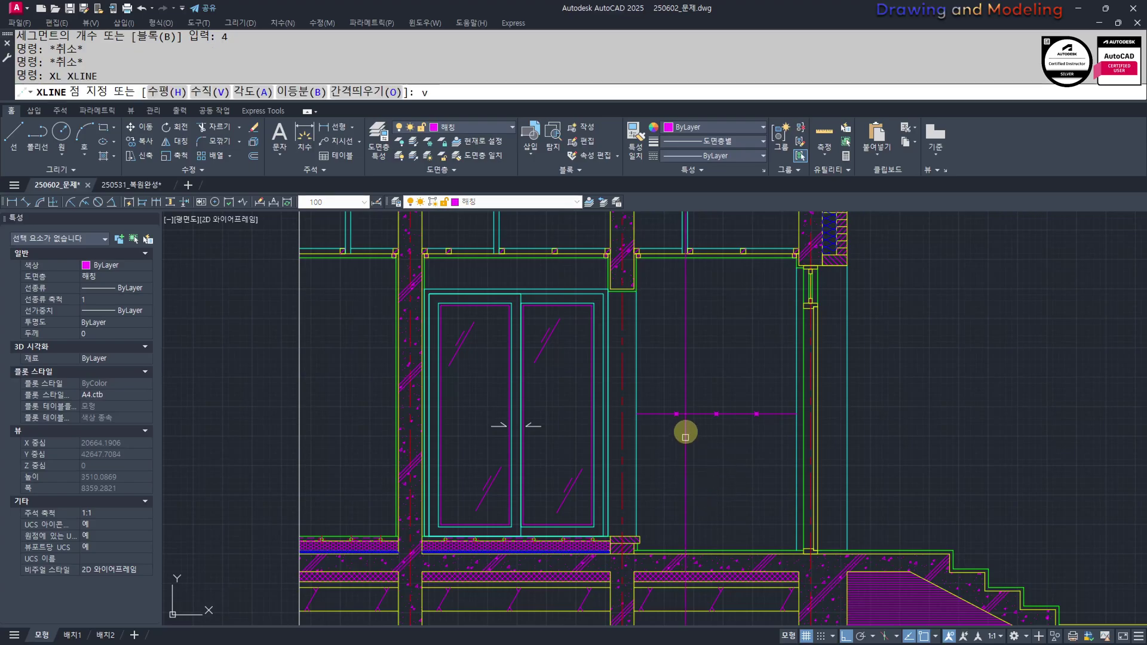
{"action": "type", "text": "v"}
{"action": "key", "text": "Return"}
{"action": "left_click", "coordinate": [677, 414]}
{"action": "left_click", "coordinate": [720, 412]}
{"action": "left_click", "coordinate": [756, 413]}
{"action": "key", "text": "Escape"}
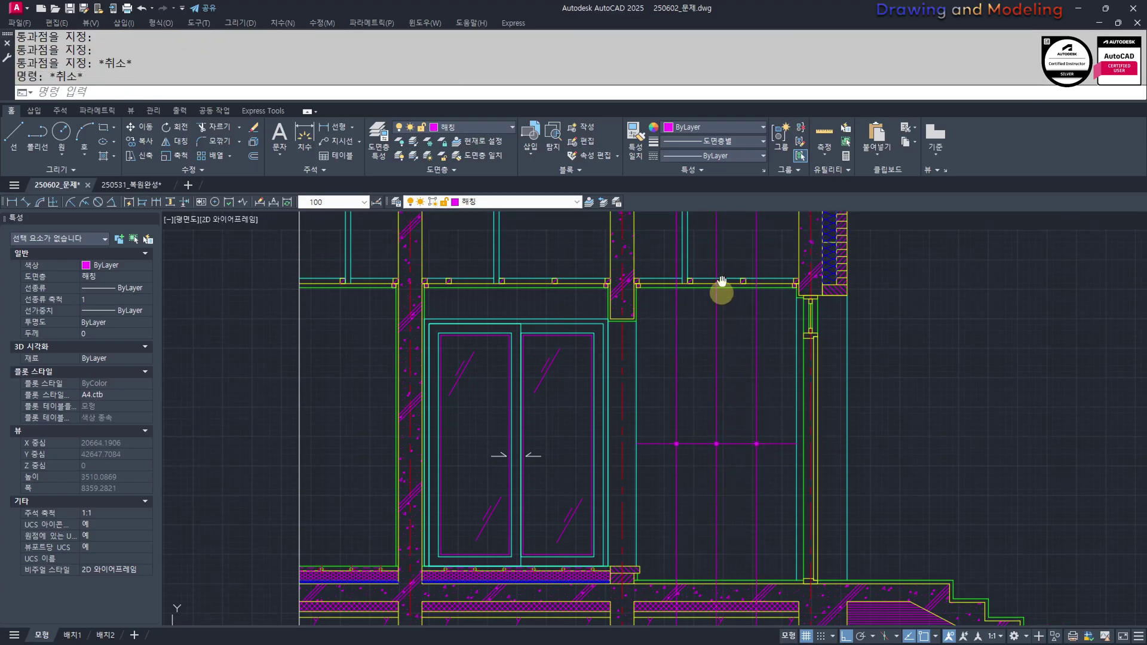
Trim the three vertical construction lines at the room's ceiling line
{"action": "scroll", "coordinate": [729, 265], "scroll_direction": "up", "scroll_amount": 4}
{"action": "type", "text": "tr"}
{"action": "key", "text": "Return"}
{"action": "left_click", "coordinate": [820, 285]}
{"action": "left_click", "coordinate": [655, 309]}
{"action": "left_click", "coordinate": [590, 318]}
{"action": "left_click", "coordinate": [576, 346]}
{"action": "key", "text": "Escape"}
{"action": "key", "text": "Escape"}
{"action": "scroll", "coordinate": [619, 397], "scroll_direction": "down", "scroll_amount": 6}
{"action": "scroll", "coordinate": [691, 407], "scroll_direction": "up", "scroll_amount": 8}
{"action": "middle_click_drag", "start_coordinate": [656, 570], "coordinate": [653, 444]}
{"action": "key", "text": "Return"}
{"action": "left_click", "coordinate": [689, 464]}
{"action": "left_click", "coordinate": [671, 453]}
{"action": "key", "text": "Return"}
{"action": "key", "text": "Escape"}
{"action": "key", "text": "Escape"}
{"action": "scroll", "coordinate": [686, 431], "scroll_direction": "down", "scroll_amount": 5}
{"action": "type", "text": "o"}
{"action": "key", "text": "Return"}
{"action": "type", "text": "120"}
{"action": "key", "text": "Return"}
{"action": "left_click", "coordinate": [659, 458]}
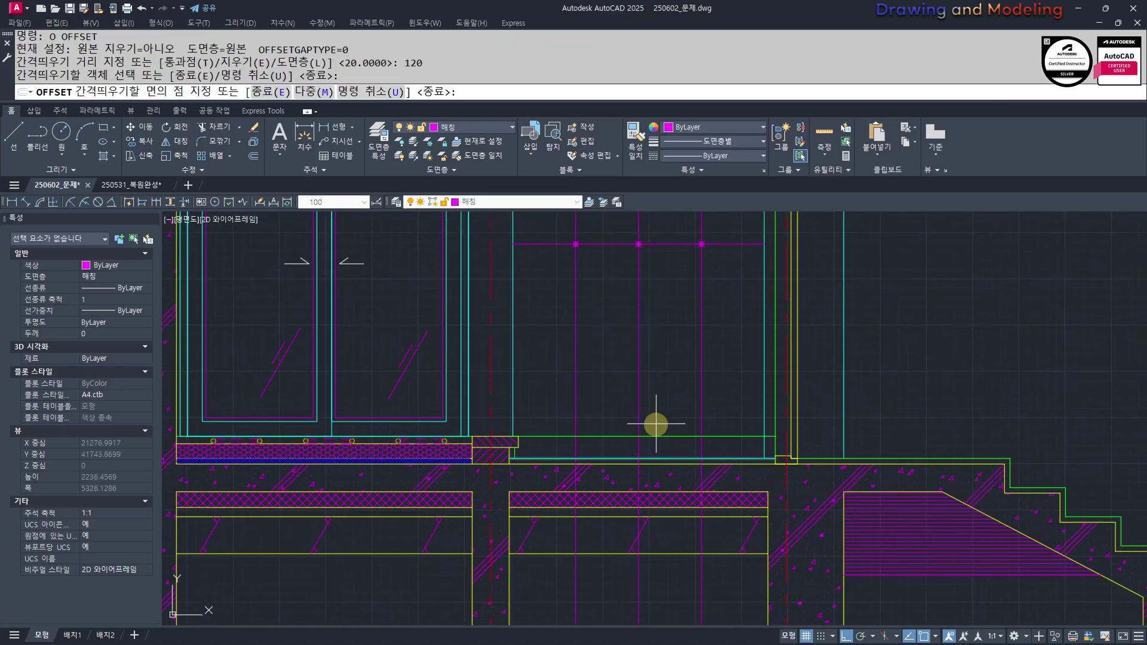
{"action": "key", "text": "Escape"}
{"action": "key", "text": "Escape"}
Offset the floor finish line of the room beside the glass door upward by 100 and trim its end at the threshold
{"action": "key", "text": "Return"}
{"action": "type", "text": "100"}
{"action": "key", "text": "Return"}
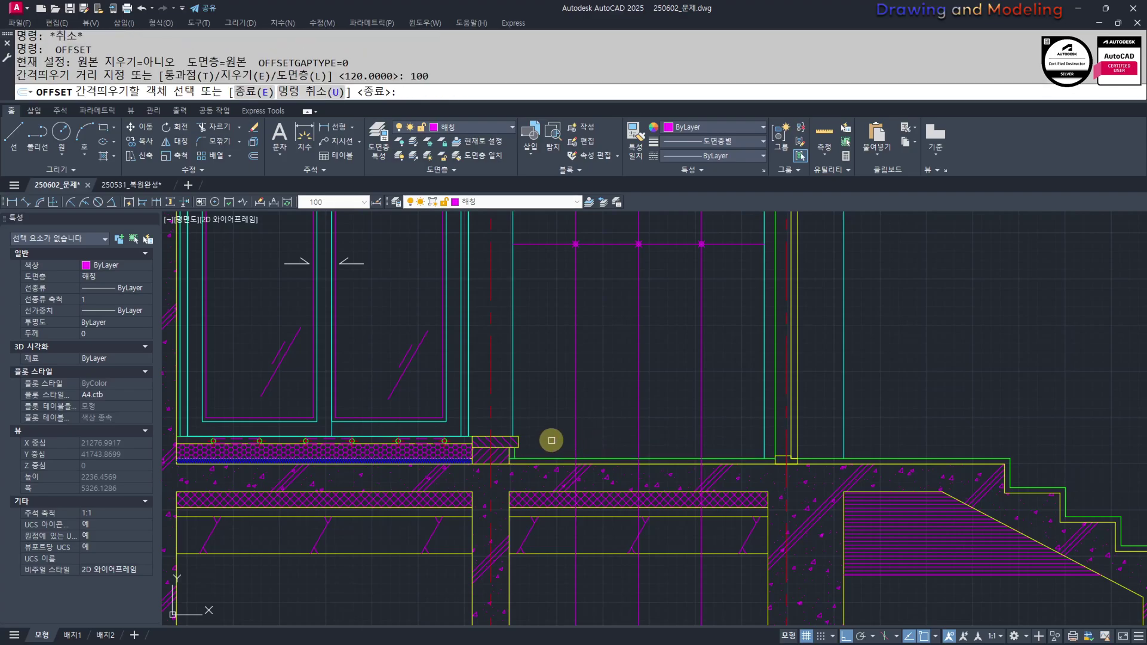
{"action": "key", "text": "Escape"}
{"action": "scroll", "coordinate": [538, 460], "scroll_direction": "up", "scroll_amount": 10}
{"action": "type", "text": "tr"}
{"action": "key", "text": "Return"}
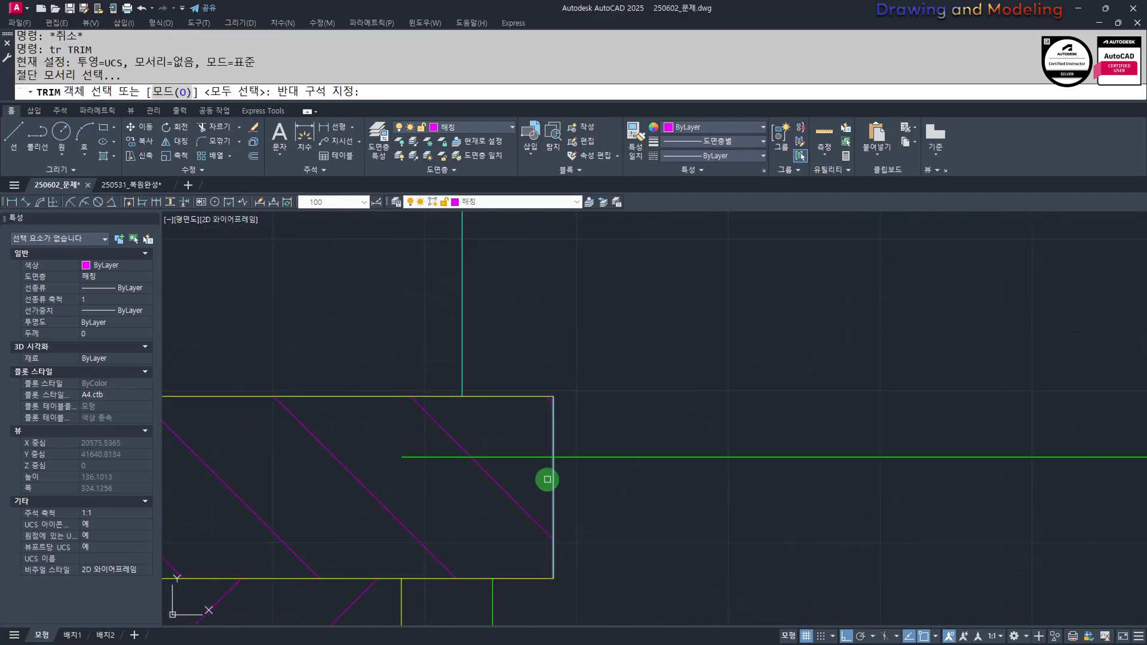
{"action": "scroll", "coordinate": [538, 436], "scroll_direction": "down", "scroll_amount": 10}
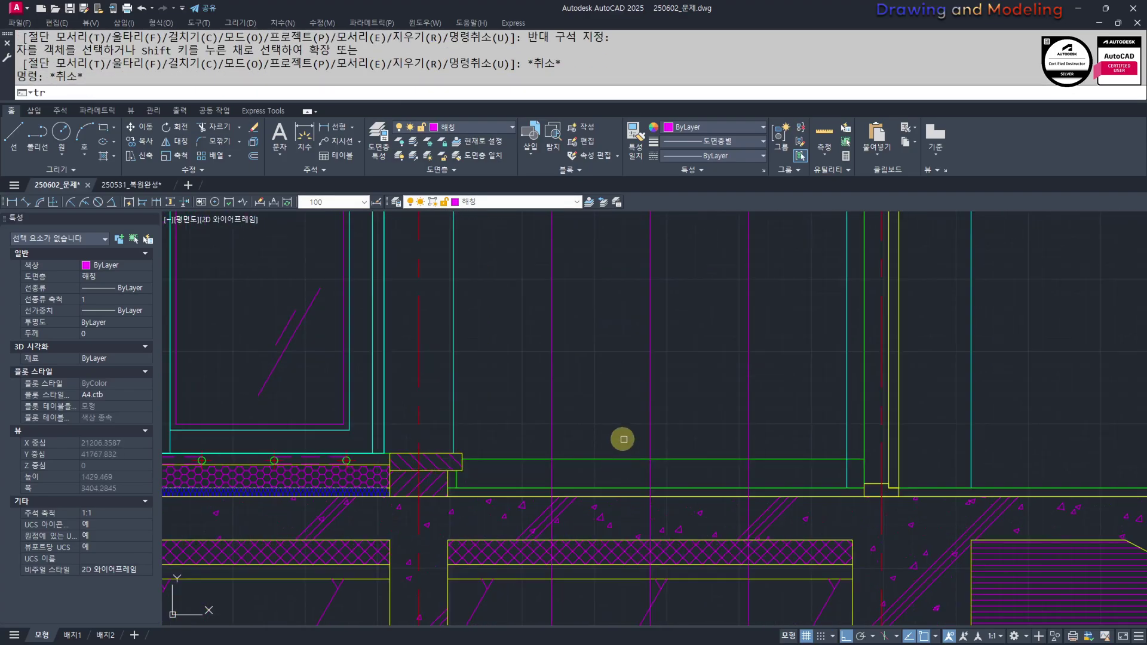
Trim the three vertical division lines below the offset floor line
{"action": "left_click", "coordinate": [798, 474]}
{"action": "left_click", "coordinate": [514, 474]}
{"action": "key", "text": "Escape"}
{"action": "key", "text": "Escape"}
Trim the offset floor line beyond the vertical elevation line beside the outer wall
{"action": "scroll", "coordinate": [923, 462], "scroll_direction": "up", "scroll_amount": 4}
{"action": "type", "text": "tr"}
{"action": "key", "text": "Return"}
{"action": "left_click", "coordinate": [759, 435]}
{"action": "left_click", "coordinate": [708, 412]}
{"action": "key", "text": "space"}
{"action": "left_click", "coordinate": [754, 434]}
{"action": "left_click", "coordinate": [753, 476]}
{"action": "key", "text": "Escape"}
{"action": "key", "text": "Escape"}
Match the three vertical division lines and the offset floor line to the properties of the cyan elevation line
{"action": "scroll", "coordinate": [767, 479], "scroll_direction": "down", "scroll_amount": 4}
{"action": "type", "text": "mm"}
{"action": "key", "text": "space"}
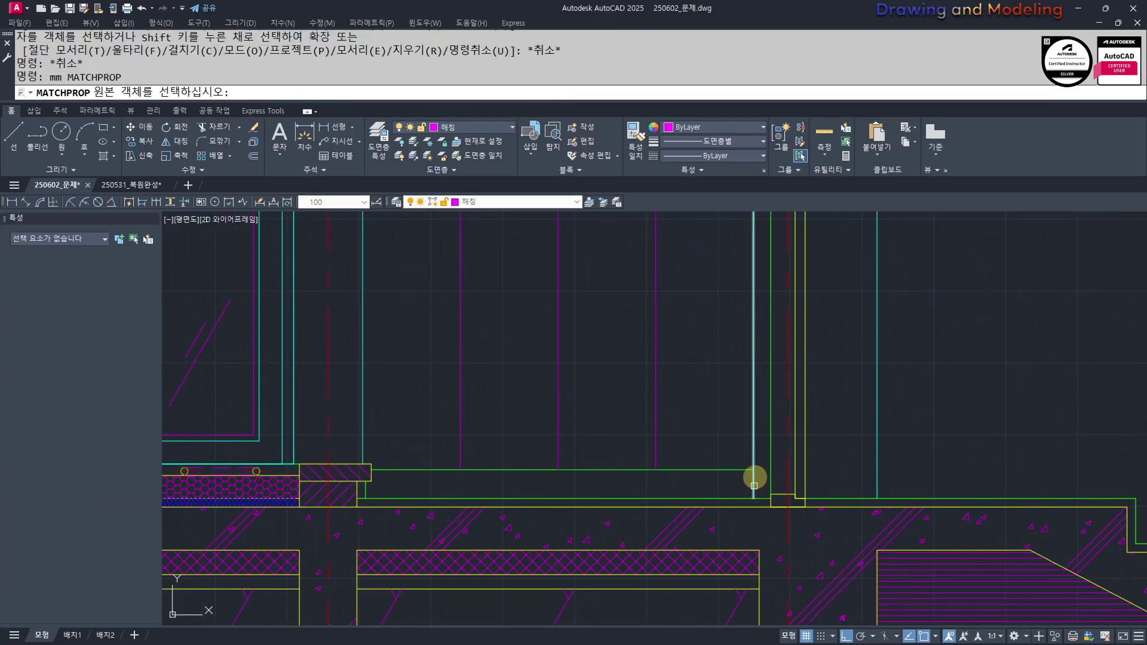
{"action": "left_click", "coordinate": [754, 478]}
{"action": "left_click", "coordinate": [682, 410]}
{"action": "left_click", "coordinate": [436, 477]}
{"action": "key", "text": "Escape"}
{"action": "key", "text": "Escape"}
{"action": "scroll", "coordinate": [604, 474], "scroll_direction": "down", "scroll_amount": 3}
{"action": "scroll", "coordinate": [613, 441], "scroll_direction": "up", "scroll_amount": 3}
{"action": "scroll", "coordinate": [673, 489], "scroll_direction": "up", "scroll_amount": 3}
{"action": "type", "text": "ex"}
{"action": "key", "text": "space"}
{"action": "key", "text": "space"}
{"action": "key", "text": "Escape"}
{"action": "key", "text": "Escape"}
Draw a horizontal line at the threshold's top level across the room to the outer wall's inner finish
{"action": "middle_click_drag", "start_coordinate": [626, 454], "coordinate": [674, 488]}
{"action": "scroll", "coordinate": [609, 478], "scroll_direction": "down", "scroll_amount": 3}
{"action": "type", "text": "l"}
{"action": "key", "text": "Return"}
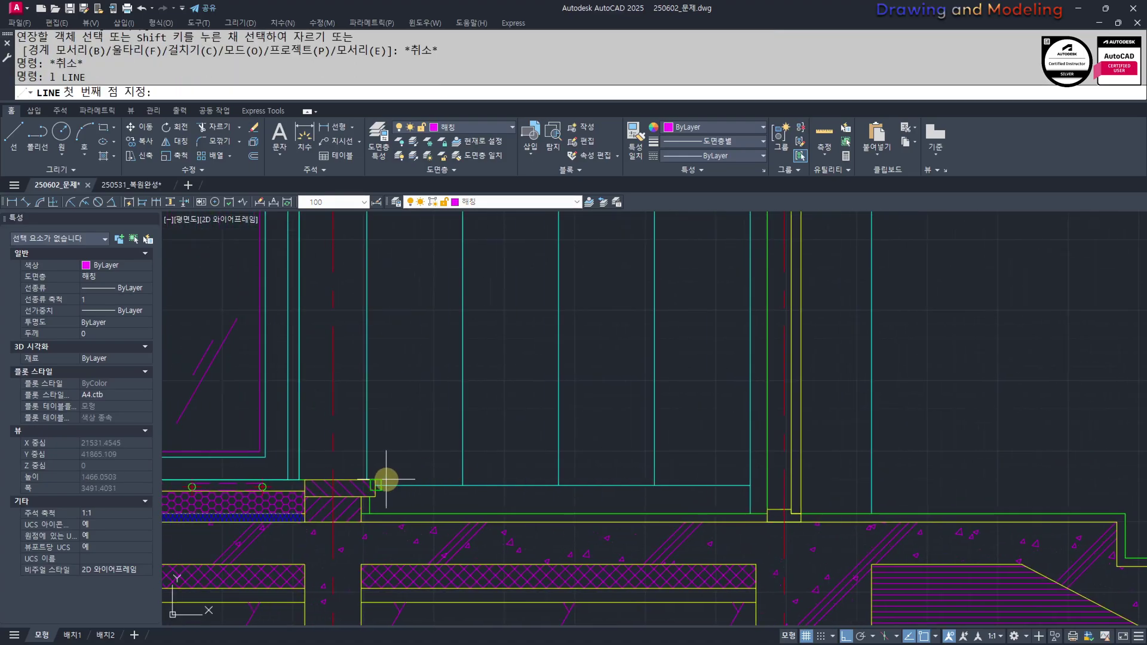
{"action": "scroll", "coordinate": [381, 478], "scroll_direction": "up", "scroll_amount": 3}
{"action": "left_click", "coordinate": [365, 481]}
{"action": "middle_click_drag", "start_coordinate": [312, 478], "coordinate": [144, 472]}
{"action": "middle_click_drag", "start_coordinate": [955, 472], "coordinate": [613, 459]}
{"action": "scroll", "coordinate": [613, 459], "scroll_direction": "up", "scroll_amount": 2}
{"action": "left_click", "coordinate": [699, 470]}
{"action": "key", "text": "Escape"}
{"action": "key", "text": "Escape"}
Trim the threshold-level line so only the piece between the last elevation line and the wall finish is left
{"action": "scroll", "coordinate": [623, 470], "scroll_direction": "up", "scroll_amount": 3}
{"action": "type", "text": "tr"}
{"action": "key", "text": "Return"}
{"action": "key", "text": "Return"}
{"action": "left_click_drag", "start_coordinate": [697, 494], "coordinate": [583, 487]}
{"action": "key", "text": "Escape"}
{"action": "scroll", "coordinate": [669, 501], "scroll_direction": "down", "scroll_amount": 3}
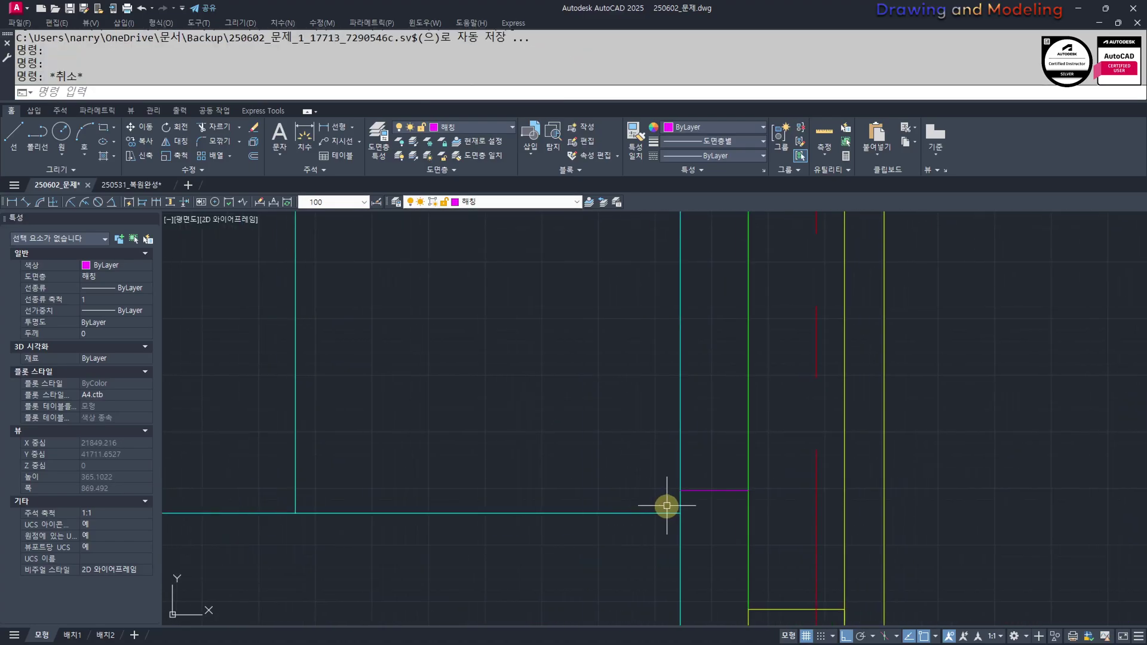
{"action": "key", "text": "Escape"}
{"action": "key", "text": "Escape"}
Match the short horizontal piece beside the outer wall to the properties of the cyan elevation line
{"action": "left_click", "coordinate": [719, 512]}
{"action": "left_click", "coordinate": [702, 476]}
{"action": "key", "text": "Escape"}
{"action": "key", "text": "Escape"}
{"action": "middle_click_drag", "start_coordinate": [654, 448], "coordinate": [622, 453]}
{"action": "type", "text": "mm"}
{"action": "key", "text": "Return"}
{"action": "left_click", "coordinate": [648, 471]}
{"action": "left_click", "coordinate": [687, 477]}
{"action": "left_click", "coordinate": [665, 515]}
{"action": "key", "text": "Escape"}
{"action": "key", "text": "Escape"}
Erase the horizontal helper line across the room together with its three division points
{"action": "scroll", "coordinate": [693, 497], "scroll_direction": "down", "scroll_amount": 6}
{"action": "scroll", "coordinate": [583, 439], "scroll_direction": "up", "scroll_amount": 3}
{"action": "left_click", "coordinate": [404, 450]}
{"action": "left_click", "coordinate": [801, 493]}
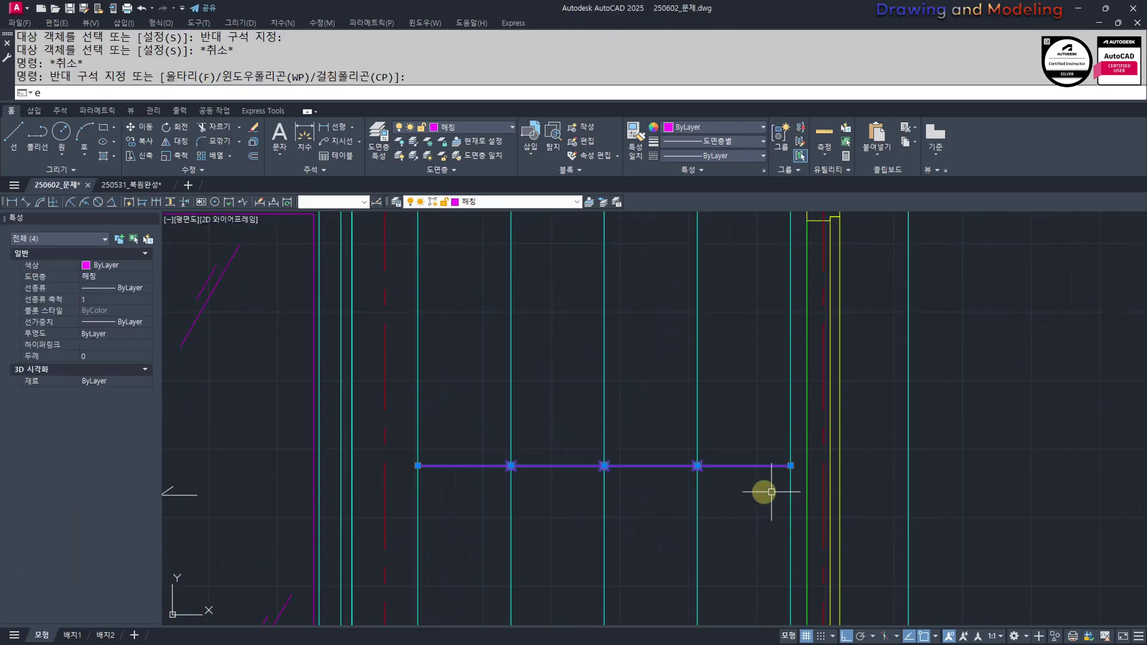
{"action": "type", "text": "e"}
{"action": "key", "text": "Return"}
{"action": "key", "text": "Escape"}
Offset the yellow ceiling line of the room downward by 100
{"action": "scroll", "coordinate": [654, 331], "scroll_direction": "down", "scroll_amount": 3}
{"action": "middle_click_drag", "start_coordinate": [651, 329], "coordinate": [679, 487]}
{"action": "scroll", "coordinate": [652, 345], "scroll_direction": "up", "scroll_amount": 6}
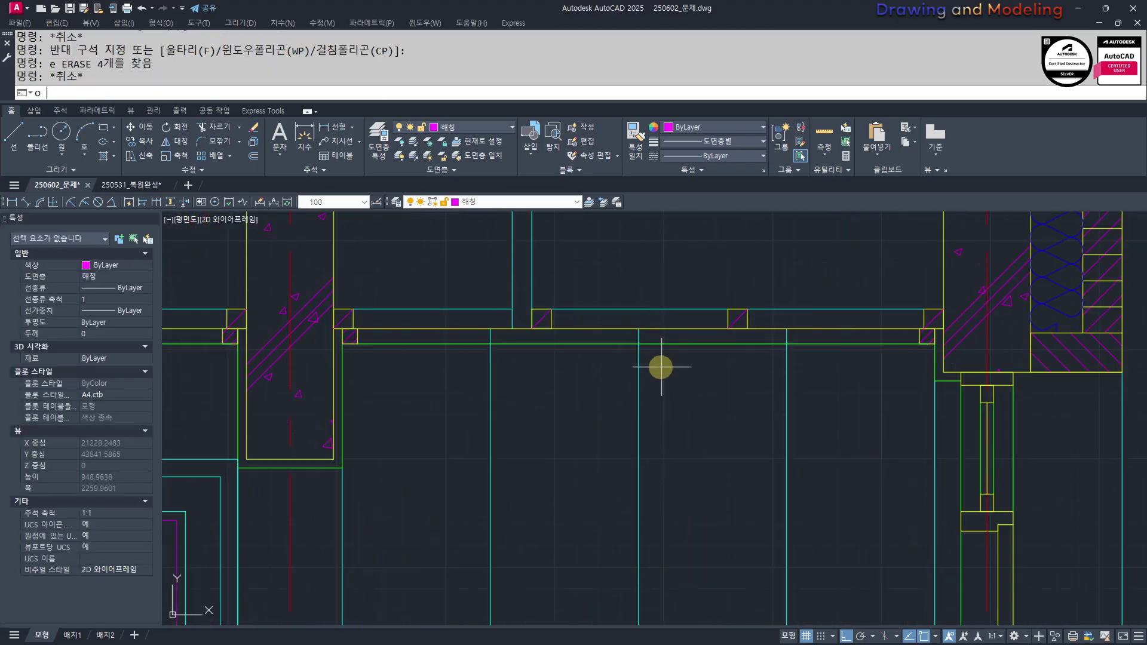
{"action": "type", "text": "o"}
{"action": "key", "text": "Return"}
{"action": "key", "text": "Return"}
{"action": "left_click", "coordinate": [671, 328]}
{"action": "left_click", "coordinate": [671, 374]}
{"action": "key", "text": "Escape"}
Trim the three vertical division lines above the offset ceiling line
{"action": "scroll", "coordinate": [734, 412], "scroll_direction": "up", "scroll_amount": 2}
{"action": "type", "text": "tr"}
{"action": "key", "text": "Return"}
{"action": "left_click", "coordinate": [790, 399]}
{"action": "left_click", "coordinate": [777, 423]}
{"action": "key", "text": "Return"}
{"action": "scroll", "coordinate": [932, 466], "scroll_direction": "down", "scroll_amount": 4}
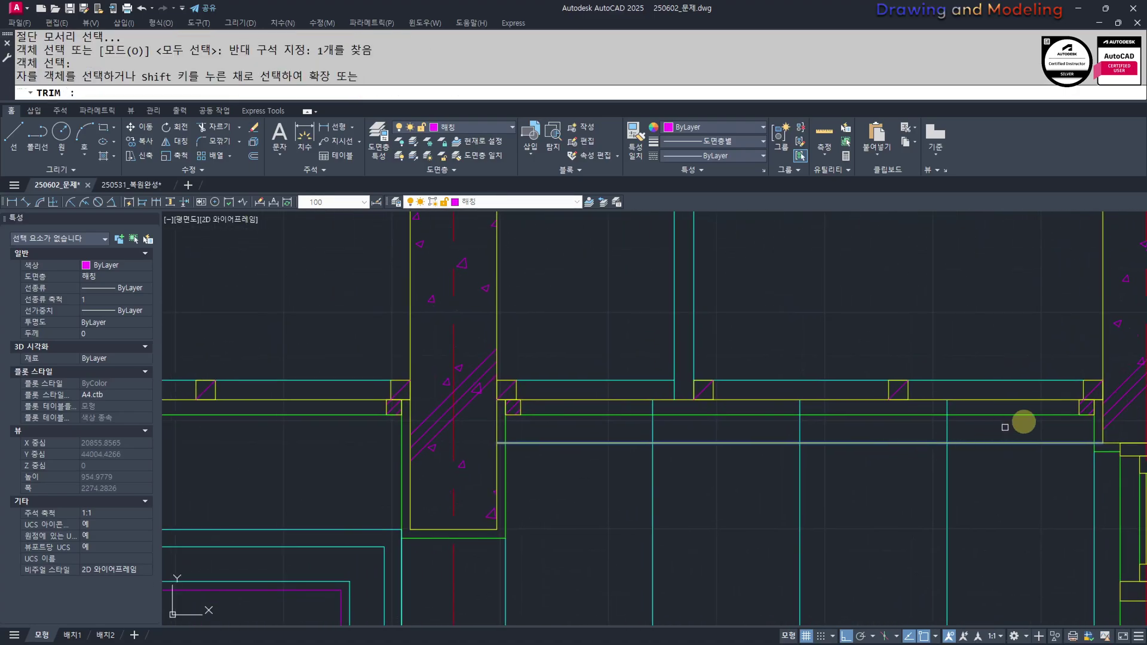
{"action": "left_click", "coordinate": [1007, 429]}
{"action": "left_click", "coordinate": [590, 429]}
{"action": "scroll", "coordinate": [650, 442], "scroll_direction": "up", "scroll_amount": 5}
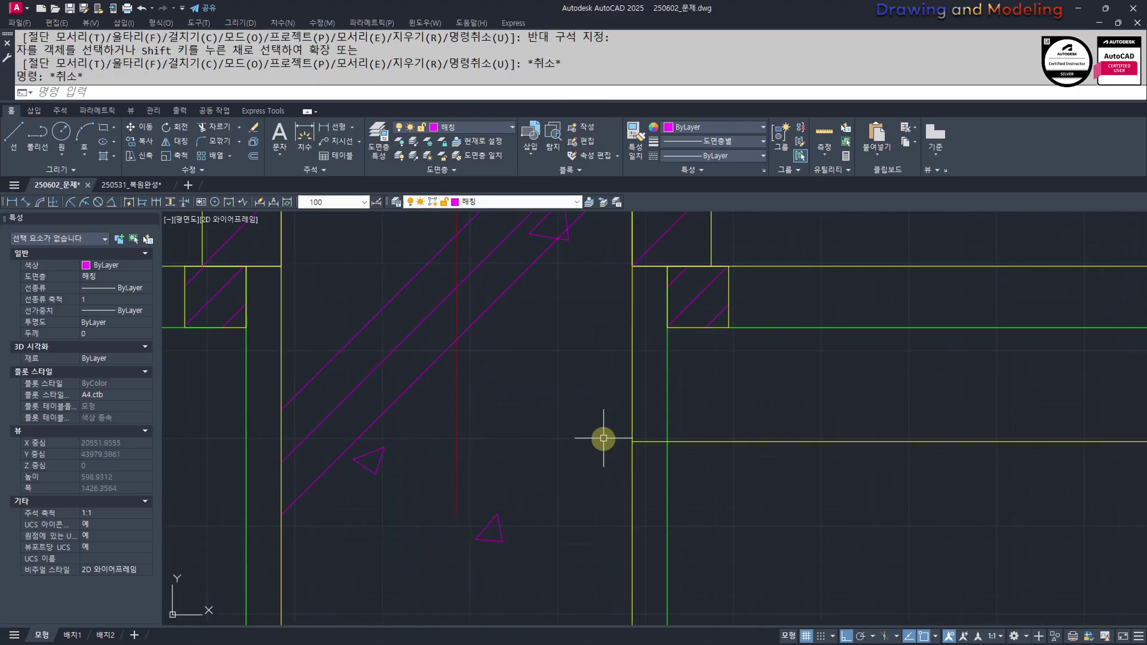
{"action": "key", "text": "Escape"}
{"action": "key", "text": "Escape"}
Trim the overhanging end of the offset ceiling line at the room's wall finish
{"action": "scroll", "coordinate": [655, 412], "scroll_direction": "down", "scroll_amount": 5}
{"action": "scroll", "coordinate": [899, 447], "scroll_direction": "up", "scroll_amount": 5}
{"action": "type", "text": "tr"}
{"action": "key", "text": "Return"}
{"action": "key", "text": "Return"}
{"action": "left_click", "coordinate": [772, 379]}
{"action": "key", "text": "Escape"}
{"action": "key", "text": "Escape"}
Match the offset ceiling line to the properties of the cyan elevation lines
{"action": "scroll", "coordinate": [654, 391], "scroll_direction": "down", "scroll_amount": 2}
{"action": "scroll", "coordinate": [634, 409], "scroll_direction": "down", "scroll_amount": 3}
{"action": "middle_click_drag", "start_coordinate": [540, 444], "coordinate": [638, 454]}
{"action": "type", "text": "ma"}
{"action": "key", "text": "Return"}
{"action": "left_click", "coordinate": [589, 436]}
{"action": "left_click", "coordinate": [582, 434]}
{"action": "left_click", "coordinate": [662, 420]}
{"action": "left_click", "coordinate": [573, 405]}
{"action": "key", "text": "Escape"}
{"action": "key", "text": "Escape"}
{"action": "scroll", "coordinate": [607, 427], "scroll_direction": "down", "scroll_amount": 3}
{"action": "scroll", "coordinate": [691, 428], "scroll_direction": "up", "scroll_amount": 2}
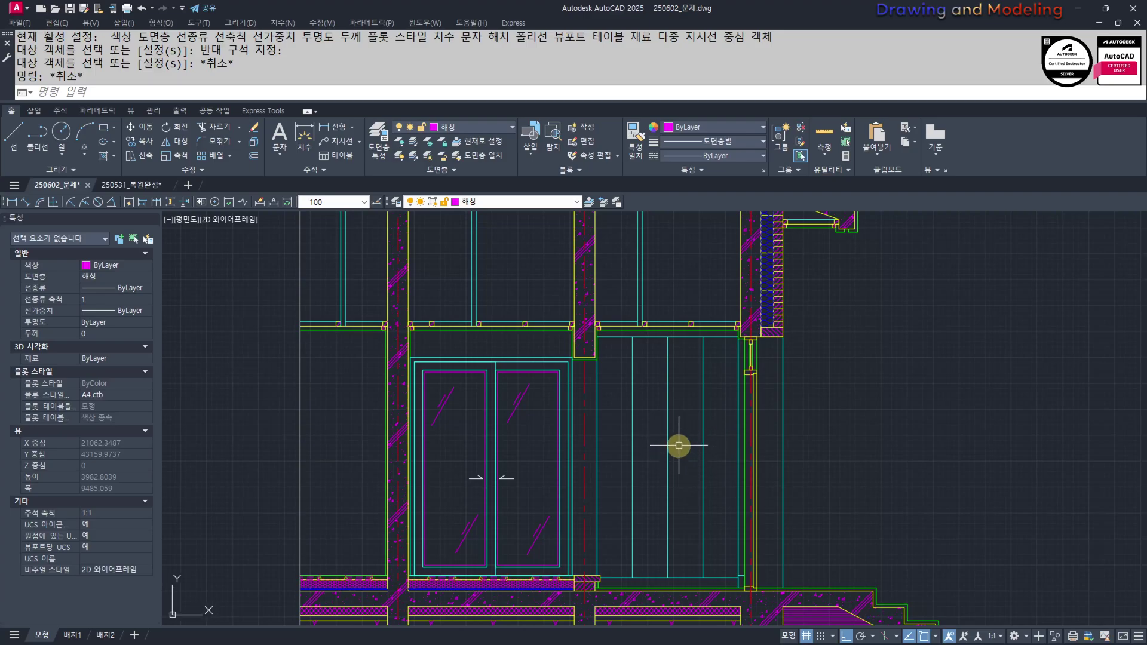
Draw a V-shaped opening symbol in the third panel, from its outer edge's ends to the midpoint of its opposite edge
{"action": "type", "text": "l"}
{"action": "key", "text": "Return"}
{"action": "left_click", "coordinate": [703, 336]}
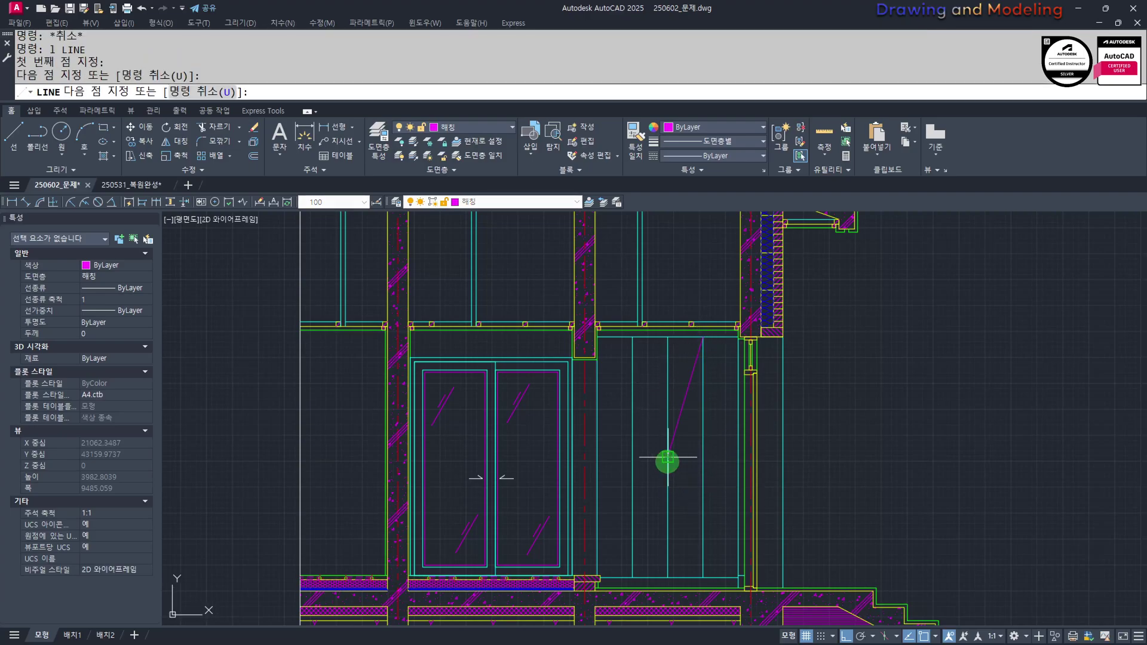
{"action": "key", "text": "Escape"}
Match the two lines of the V-shaped opening symbol to the properties of the red center line
{"action": "middle_click_drag", "start_coordinate": [704, 574], "coordinate": [730, 490]}
{"action": "type", "text": "mm"}
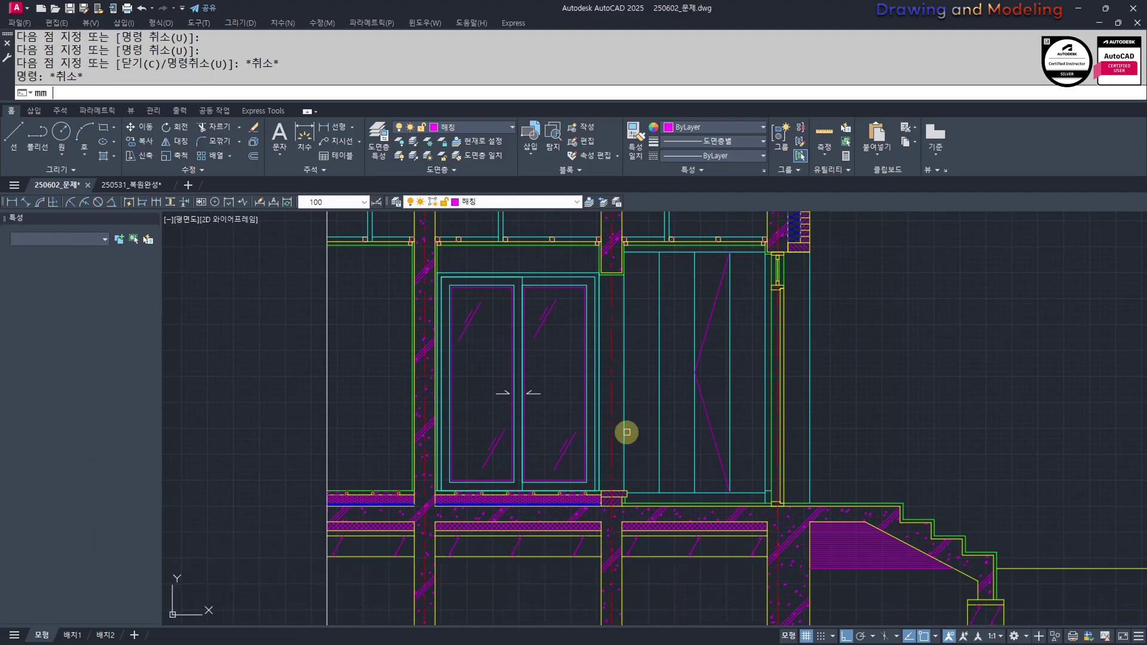
{"action": "key", "text": "Return"}
{"action": "left_click", "coordinate": [612, 417]}
{"action": "key", "text": "Escape"}
{"action": "key", "text": "Escape"}
Mirror the V-shaped opening symbol about the edge between the third and fourth closet panels, keeping the original
{"action": "middle_click_drag", "start_coordinate": [707, 384], "coordinate": [706, 423]}
{"action": "left_click", "coordinate": [720, 347]}
{"action": "middle_click_drag", "start_coordinate": [717, 424], "coordinate": [714, 434]}
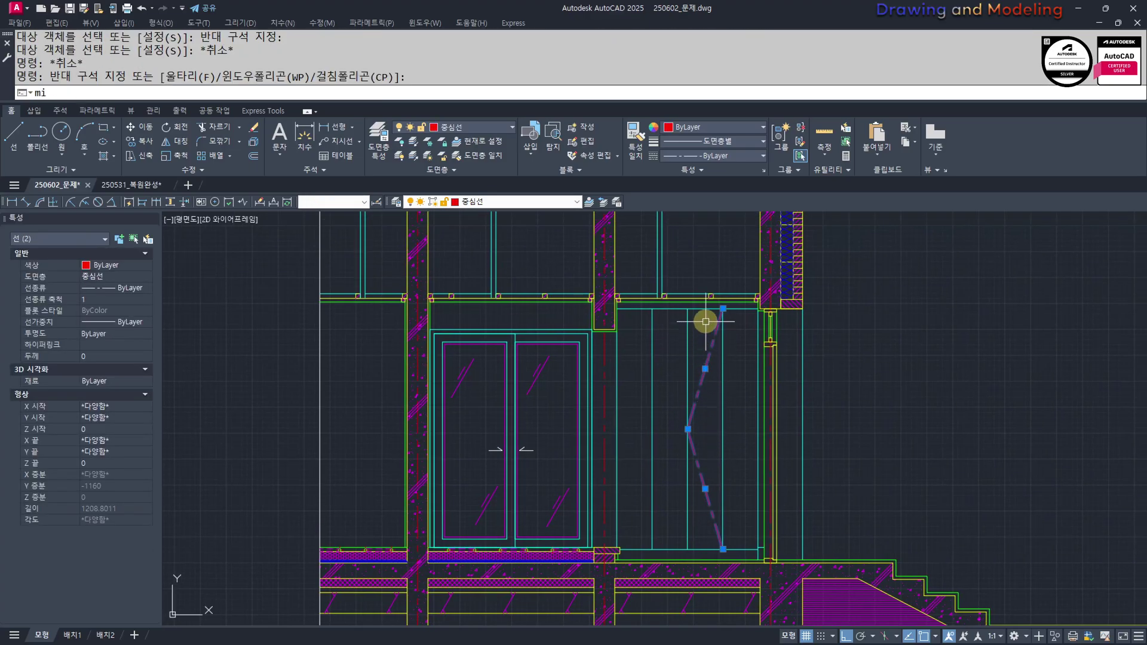
{"action": "type", "text": "mi"}
{"action": "key", "text": "Return"}
{"action": "left_click", "coordinate": [722, 310]}
{"action": "left_click", "coordinate": [714, 434]}
{"action": "key", "text": "Return"}
{"action": "key", "text": "Escape"}
Copy the four lines of the diamond-shaped opening symbol from the third and fourth closet panels to the first and second panels
{"action": "left_click", "coordinate": [746, 507]}
{"action": "left_click", "coordinate": [738, 361]}
{"action": "left_click", "coordinate": [709, 380]}
{"action": "left_click", "coordinate": [697, 489]}
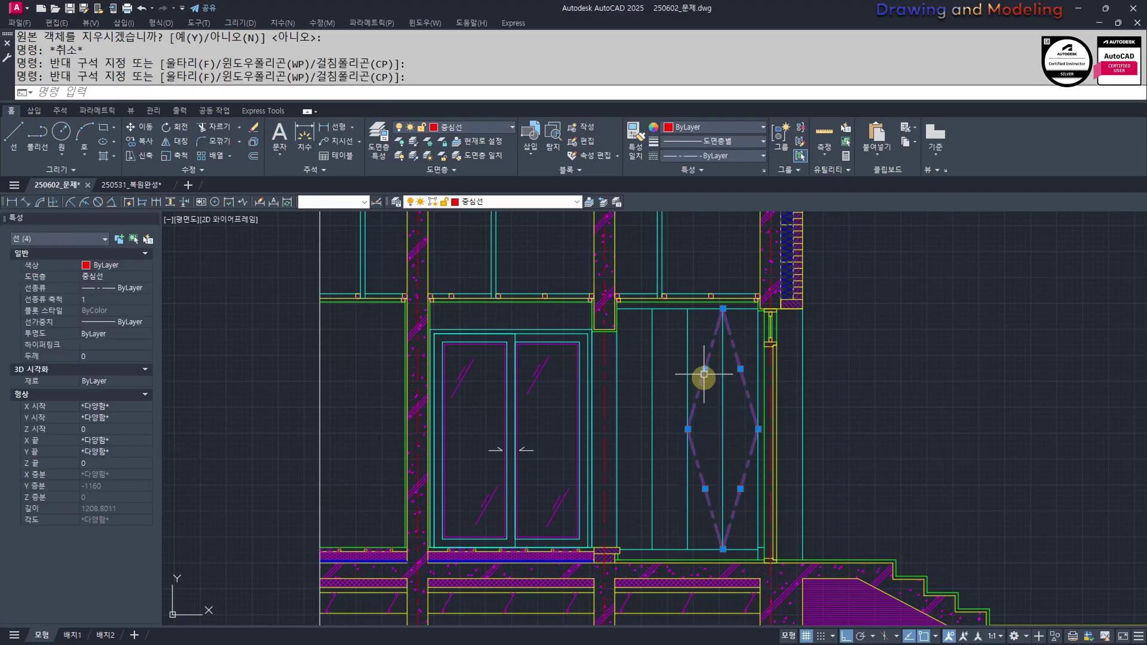
{"action": "scroll", "coordinate": [711, 359], "scroll_direction": "up", "scroll_amount": 4}
{"action": "type", "text": "cc"}
{"action": "key", "text": "Return"}
{"action": "left_click", "coordinate": [724, 345]}
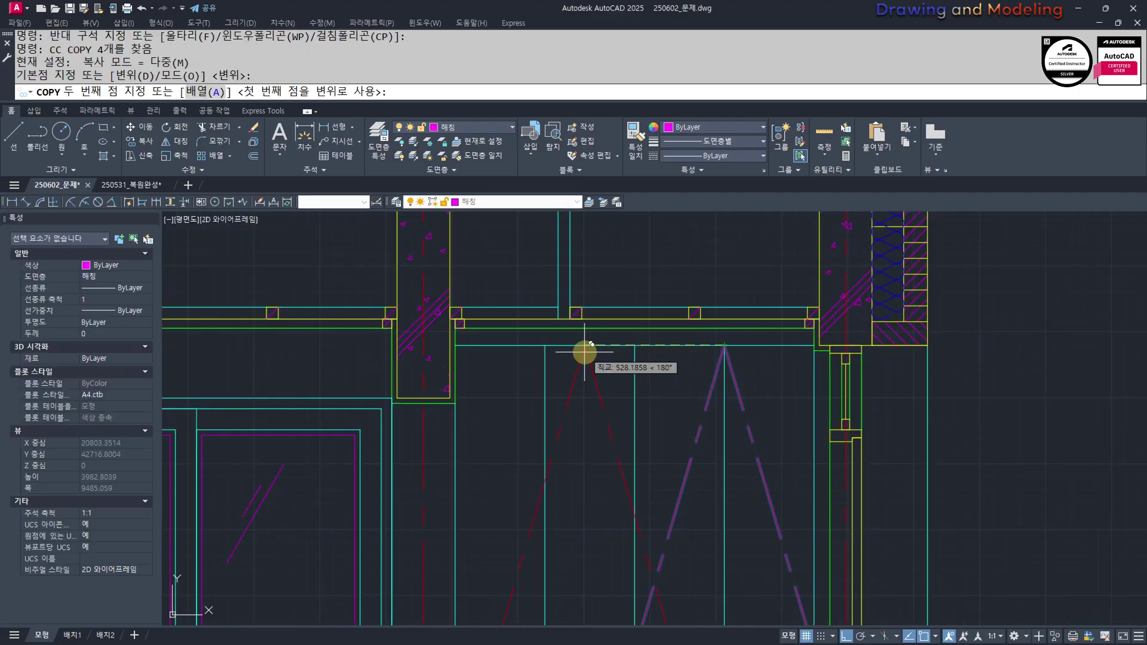
{"action": "left_click", "coordinate": [545, 351]}
{"action": "key", "text": "Escape"}
{"action": "key", "text": "Escape"}
Add a horizontal leader from the fourth closet panel to outside the exterior wall with the text "루시르홈 신발장"
{"action": "scroll", "coordinate": [591, 428], "scroll_direction": "down", "scroll_amount": 4}
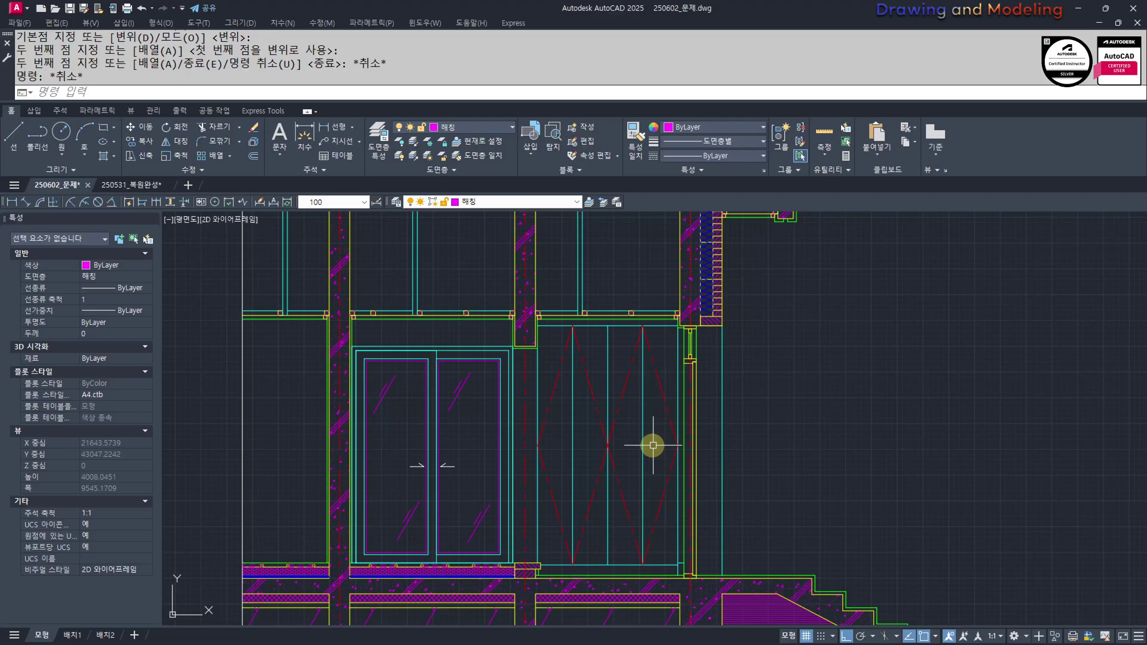
{"action": "type", "text": "le"}
{"action": "key", "text": "Return"}
{"action": "scroll", "coordinate": [648, 453], "scroll_direction": "up", "scroll_amount": 2}
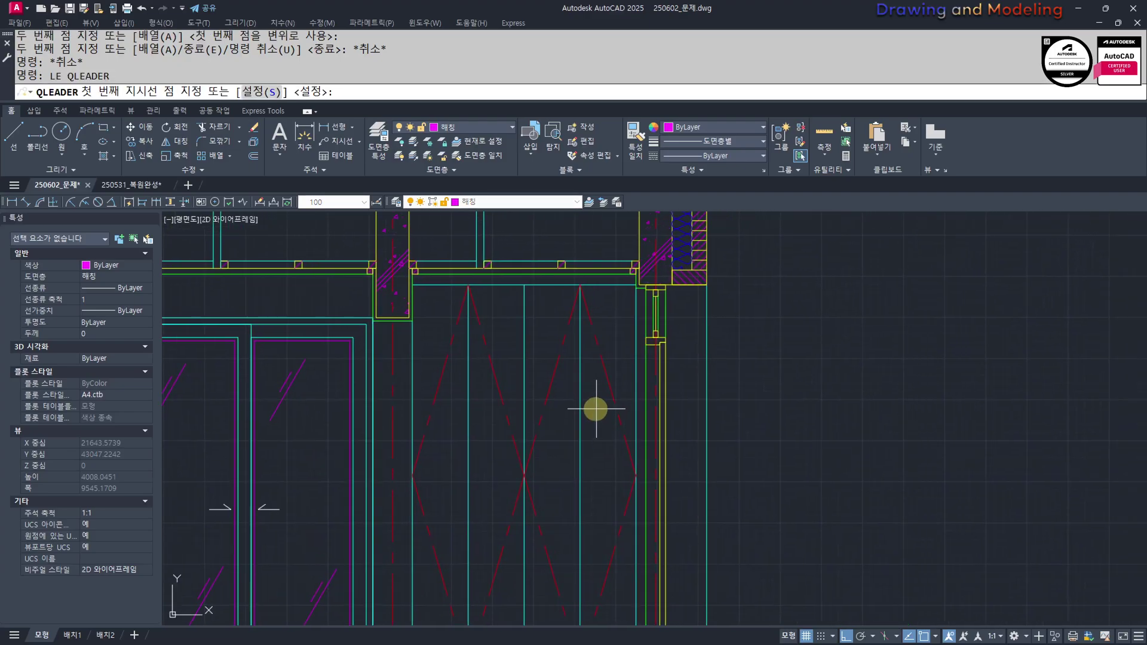
{"action": "left_click", "coordinate": [596, 408]}
{"action": "left_click", "coordinate": [758, 408]}
{"action": "key", "text": "Return"}
{"action": "key", "text": "Return"}
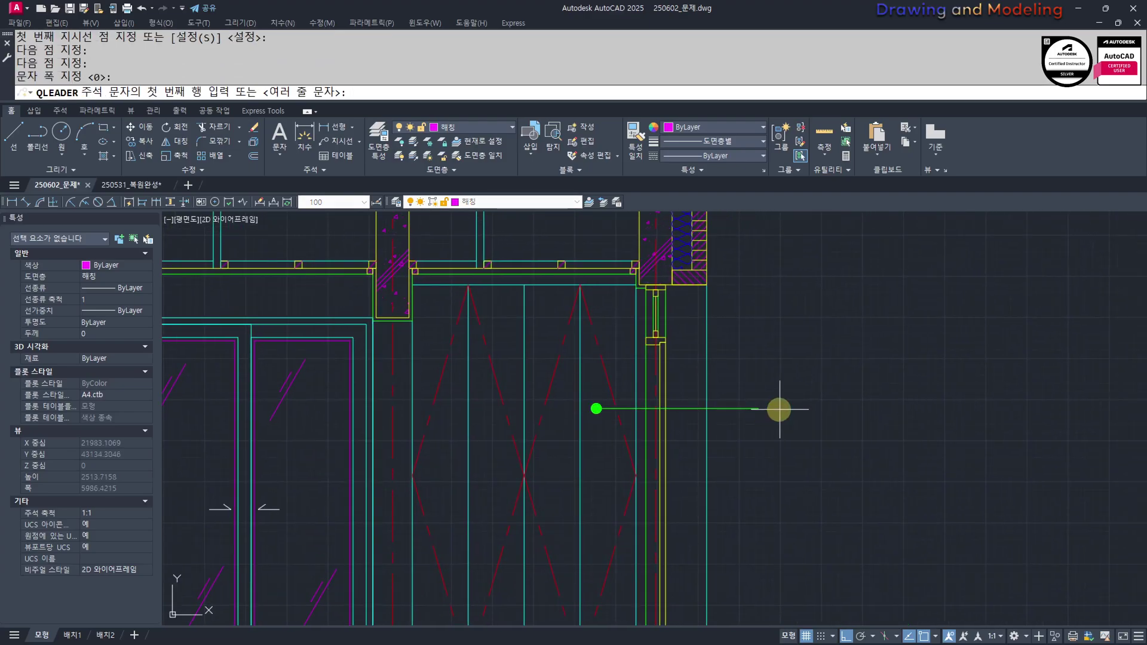
{"action": "key", "text": "Return"}
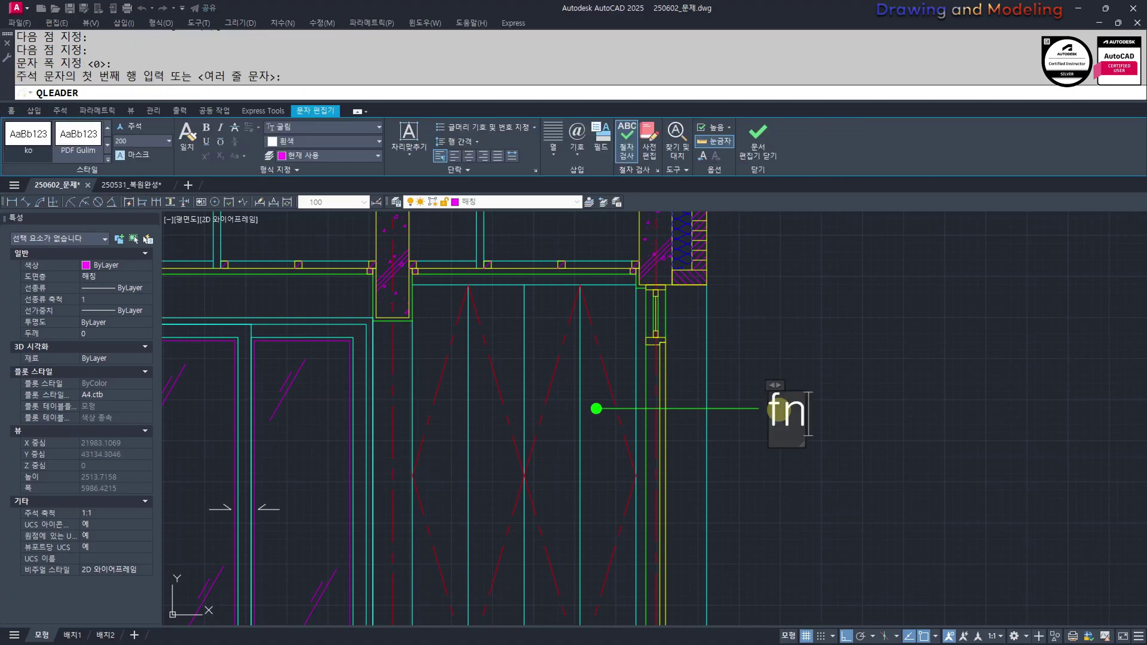
{"action": "type", "text": "루시르홈"}
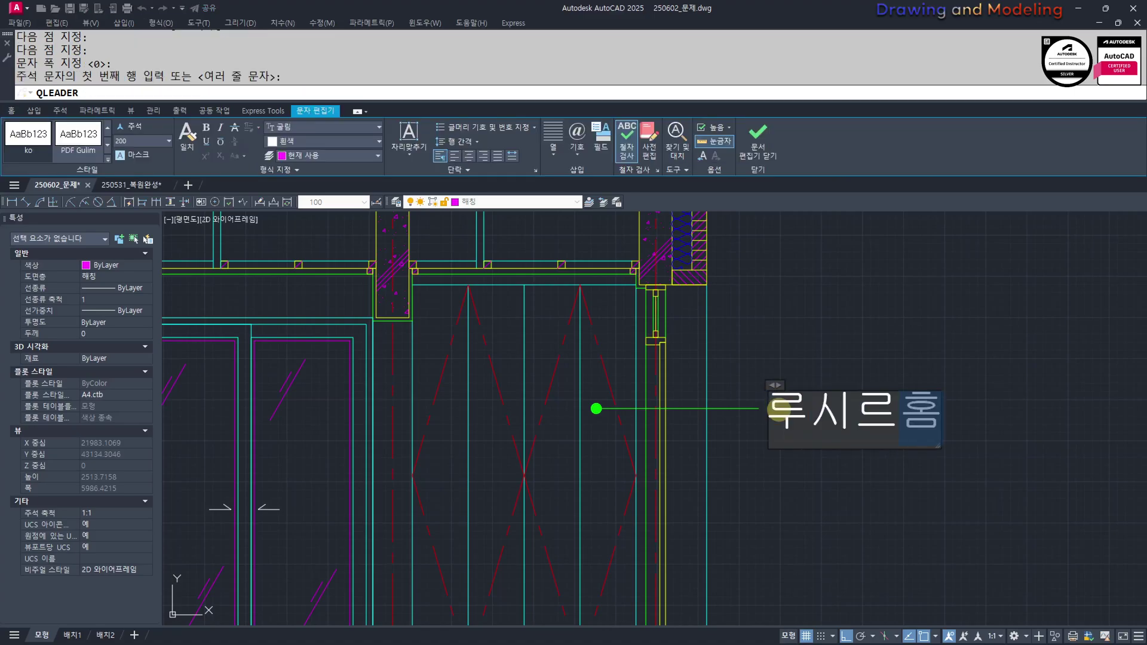
{"action": "type", "text": " ㅂ"}
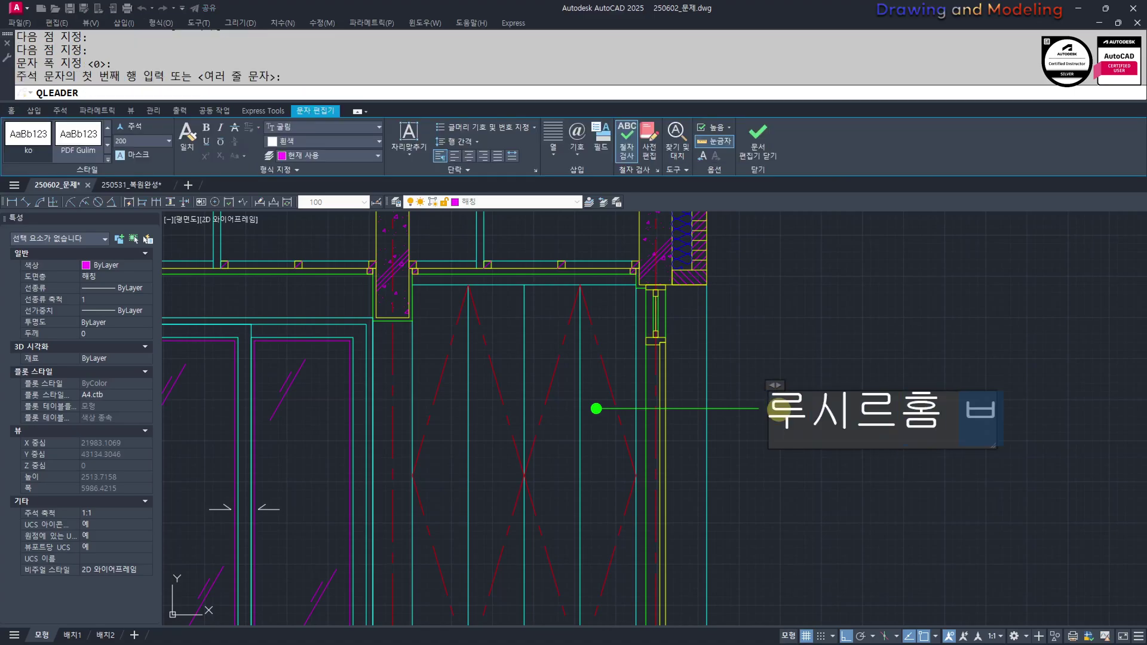
{"action": "key", "text": "BackSpace"}
{"action": "key", "text": "BackSpace"}
{"action": "type", "text": "신발"}
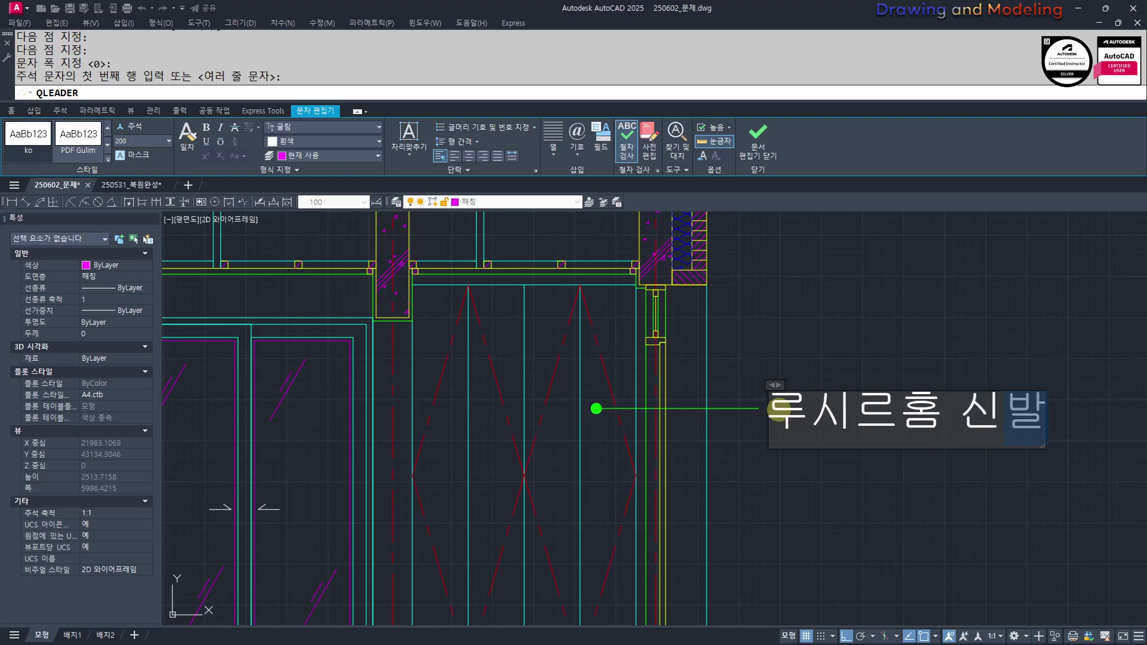
{"action": "type", "text": "장"}
{"action": "key", "text": "Escape"}
{"action": "key", "text": "Escape"}
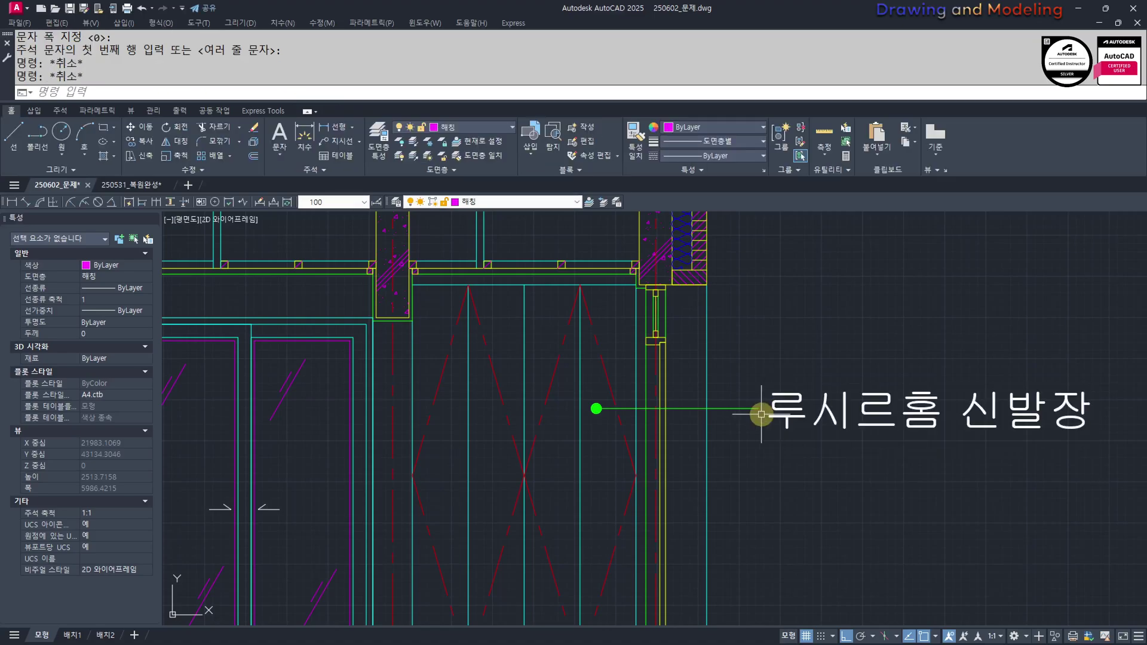
Set the current dimension style to 40
{"action": "scroll", "coordinate": [735, 436], "scroll_direction": "down", "scroll_amount": 2}
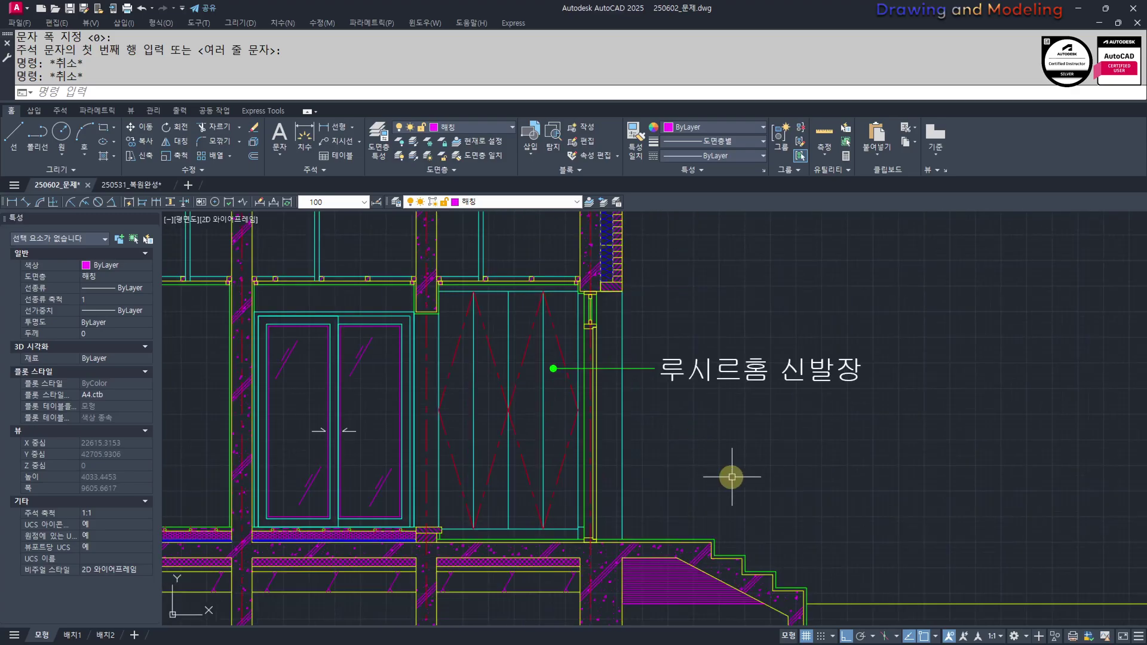
{"action": "middle_click_drag", "start_coordinate": [731, 477], "coordinate": [772, 502]}
{"action": "left_click", "coordinate": [332, 202]}
{"action": "left_click", "coordinate": [324, 226]}
{"action": "middle_click_drag", "start_coordinate": [646, 386], "coordinate": [653, 409]}
{"action": "key", "text": "Escape"}
{"action": "key", "text": "Escape"}
Erase the closet's leader line together with its "루시르홈 신발장" text
{"action": "scroll", "coordinate": [656, 409], "scroll_direction": "up", "scroll_amount": 2}
{"action": "left_click", "coordinate": [839, 476]}
{"action": "left_click", "coordinate": [711, 409]}
{"action": "middle_click_drag", "start_coordinate": [840, 527], "coordinate": [726, 494]}
{"action": "scroll", "coordinate": [722, 469], "scroll_direction": "down", "scroll_amount": 2}
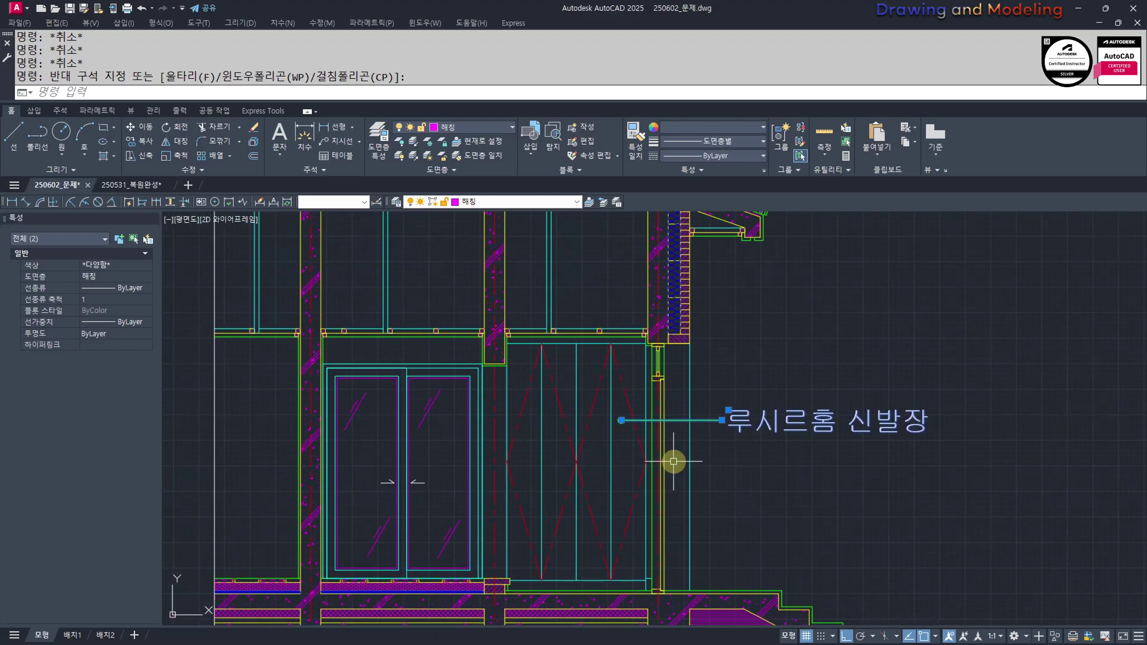
{"action": "key", "text": "Delete"}
Examine the floor plan along the section cut line by 침실3 and 현관, and return to the room cut by the section's break line
{"action": "scroll", "coordinate": [633, 460], "scroll_direction": "up", "scroll_amount": 2}
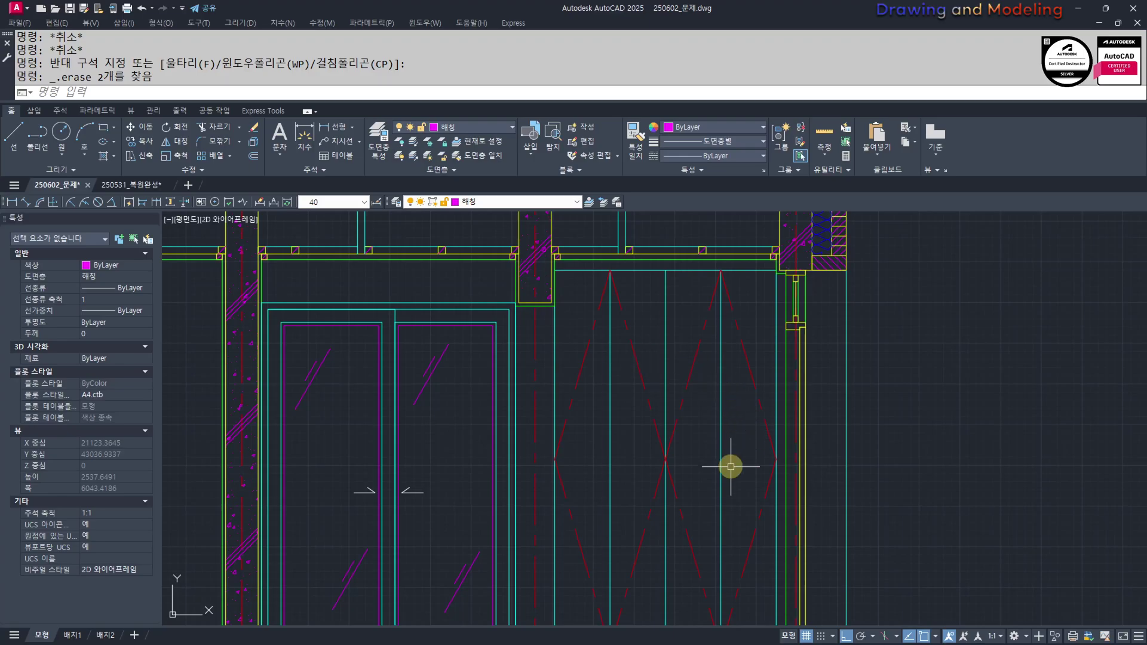
{"action": "key", "text": "Escape"}
{"action": "key", "text": "Escape"}
{"action": "scroll", "coordinate": [648, 472], "scroll_direction": "down", "scroll_amount": 2}
{"action": "mouse_move", "coordinate": [640, 484]}
{"action": "middle_mouse_down"}
{"action": "mouse_move", "coordinate": [658, 451]}
{"action": "mouse_move", "coordinate": [739, 469]}
{"action": "middle_mouse_up"}
{"action": "scroll", "coordinate": [678, 481], "scroll_direction": "up", "scroll_amount": 4}
{"action": "scroll", "coordinate": [756, 488], "scroll_direction": "down", "scroll_amount": 2}
{"action": "scroll", "coordinate": [777, 522], "scroll_direction": "up", "scroll_amount": 4}
{"action": "mouse_move", "coordinate": [777, 525]}
{"action": "middle_mouse_down"}
{"action": "mouse_move", "coordinate": [741, 470]}
{"action": "mouse_move", "coordinate": [687, 488]}
{"action": "middle_mouse_up"}
{"action": "scroll", "coordinate": [685, 487], "scroll_direction": "down", "scroll_amount": 4}
{"action": "middle_click_drag", "start_coordinate": [670, 389], "coordinate": [691, 434]}
{"action": "middle_click_drag", "start_coordinate": [726, 347], "coordinate": [751, 524]}
{"action": "middle_click_drag", "start_coordinate": [598, 550], "coordinate": [722, 391]}
{"action": "middle_click_drag", "start_coordinate": [575, 441], "coordinate": [620, 443]}
{"action": "scroll", "coordinate": [609, 380], "scroll_direction": "down", "scroll_amount": 4}
{"action": "middle_click_drag", "start_coordinate": [382, 315], "coordinate": [608, 413]}
{"action": "middle_click_drag", "start_coordinate": [374, 343], "coordinate": [595, 415]}
{"action": "mouse_move", "coordinate": [357, 377]}
{"action": "middle_mouse_down"}
{"action": "mouse_move", "coordinate": [500, 426]}
{"action": "mouse_move", "coordinate": [562, 466]}
{"action": "middle_mouse_up"}
{"action": "middle_click_drag", "start_coordinate": [453, 252], "coordinate": [630, 371]}
{"action": "middle_click_drag", "start_coordinate": [757, 372], "coordinate": [691, 407]}
{"action": "scroll", "coordinate": [691, 407], "scroll_direction": "up", "scroll_amount": 2}
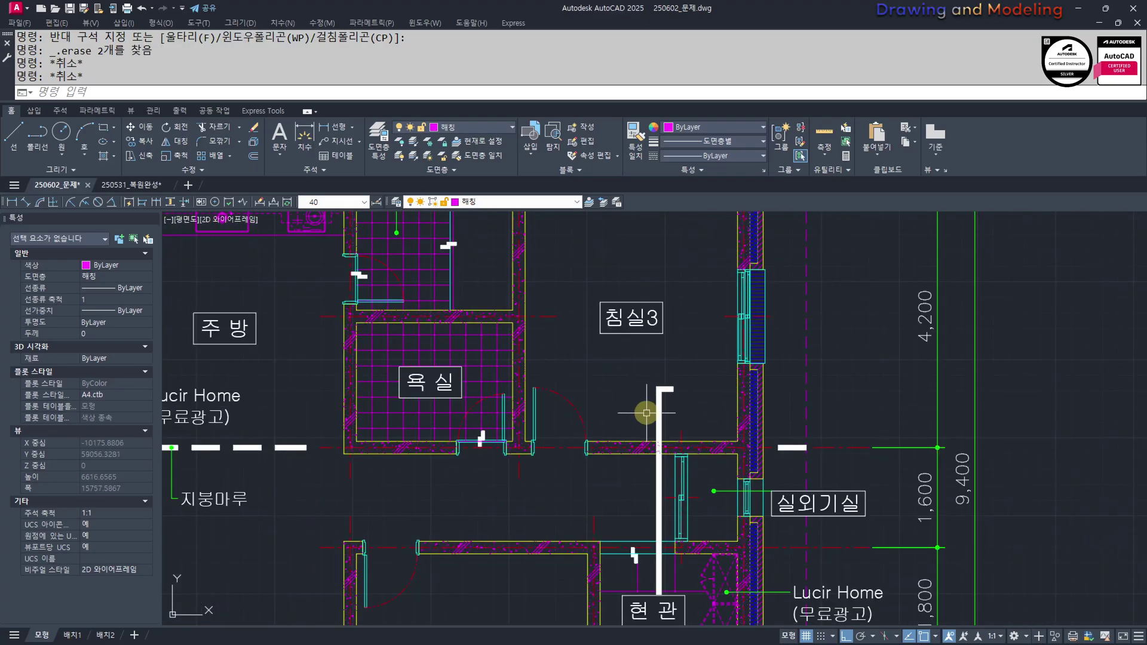
{"action": "scroll", "coordinate": [647, 410], "scroll_direction": "down", "scroll_amount": 3}
{"action": "middle_click_drag", "start_coordinate": [991, 508], "coordinate": [595, 366]}
{"action": "middle_click_drag", "start_coordinate": [704, 518], "coordinate": [556, 452]}
{"action": "scroll", "coordinate": [556, 453], "scroll_direction": "up", "scroll_amount": 2}
{"action": "scroll", "coordinate": [591, 525], "scroll_direction": "up", "scroll_amount": 1}
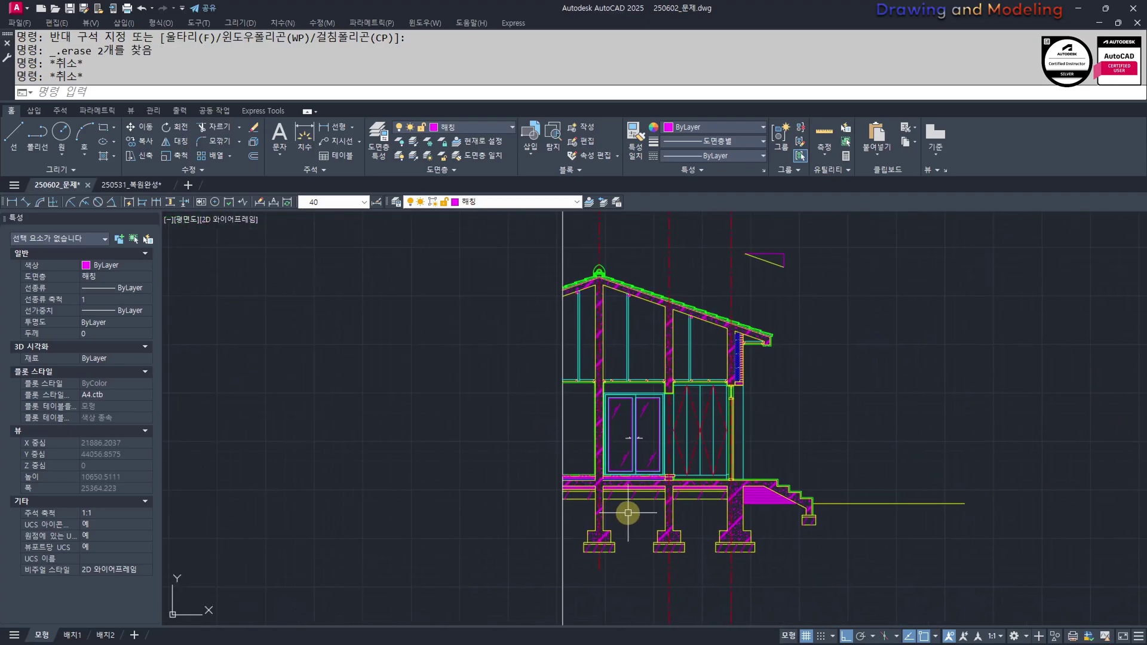
{"action": "scroll", "coordinate": [620, 512], "scroll_direction": "up", "scroll_amount": 3}
{"action": "middle_click_drag", "start_coordinate": [635, 494], "coordinate": [677, 501]}
{"action": "scroll", "coordinate": [647, 494], "scroll_direction": "up", "scroll_amount": 2}
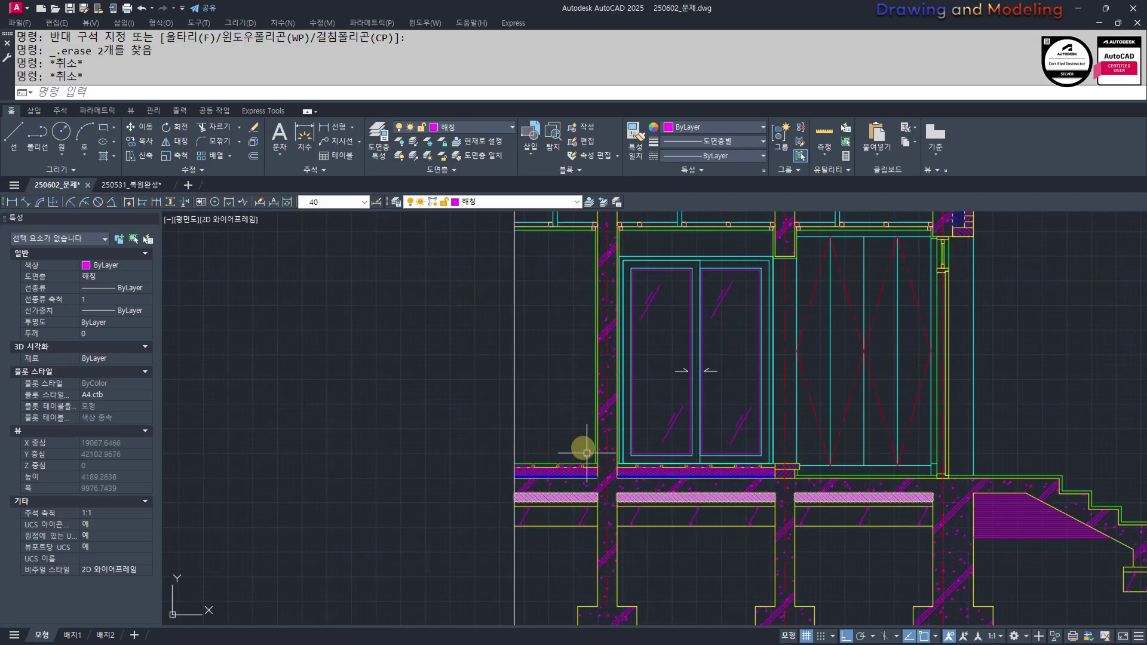
{"action": "middle_click_drag", "start_coordinate": [555, 564], "coordinate": [614, 509]}
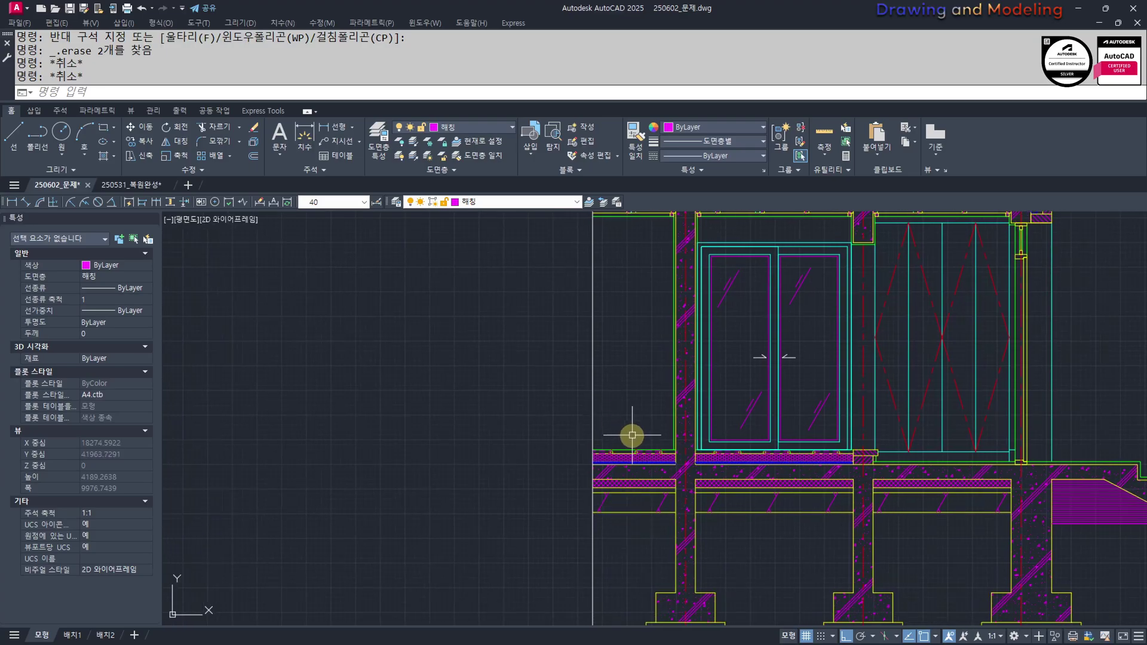
{"action": "key", "text": "space"}
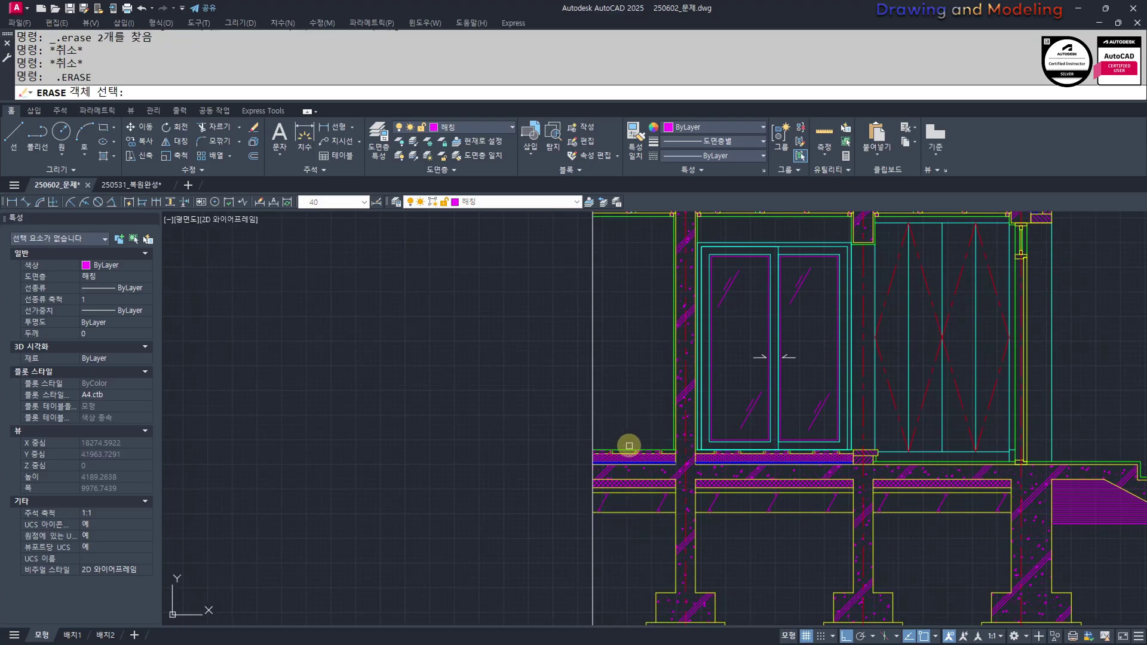
{"action": "key", "text": "Escape"}
{"action": "key", "text": "Escape"}
{"action": "middle_click_drag", "start_coordinate": [646, 456], "coordinate": [654, 458]}
{"action": "type", "text": ";ㅣ"}
{"action": "key", "text": "space"}
{"action": "key", "text": "Escape"}
{"action": "key", "text": "Escape"}
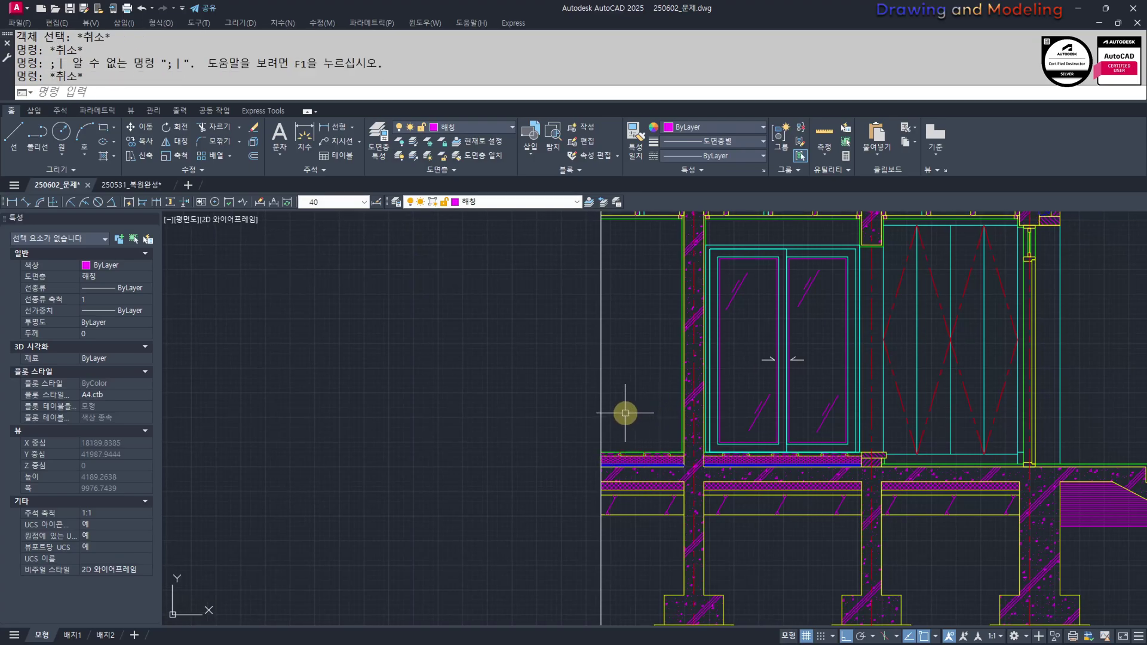
{"action": "left_click_drag", "start_coordinate": [572, 404], "coordinate": [710, 407]}
{"action": "mouse_move", "coordinate": [651, 379]}
{"action": "left_mouse_down"}
{"action": "mouse_move", "coordinate": [661, 382]}
{"action": "mouse_move", "coordinate": [655, 438]}
{"action": "left_mouse_up"}
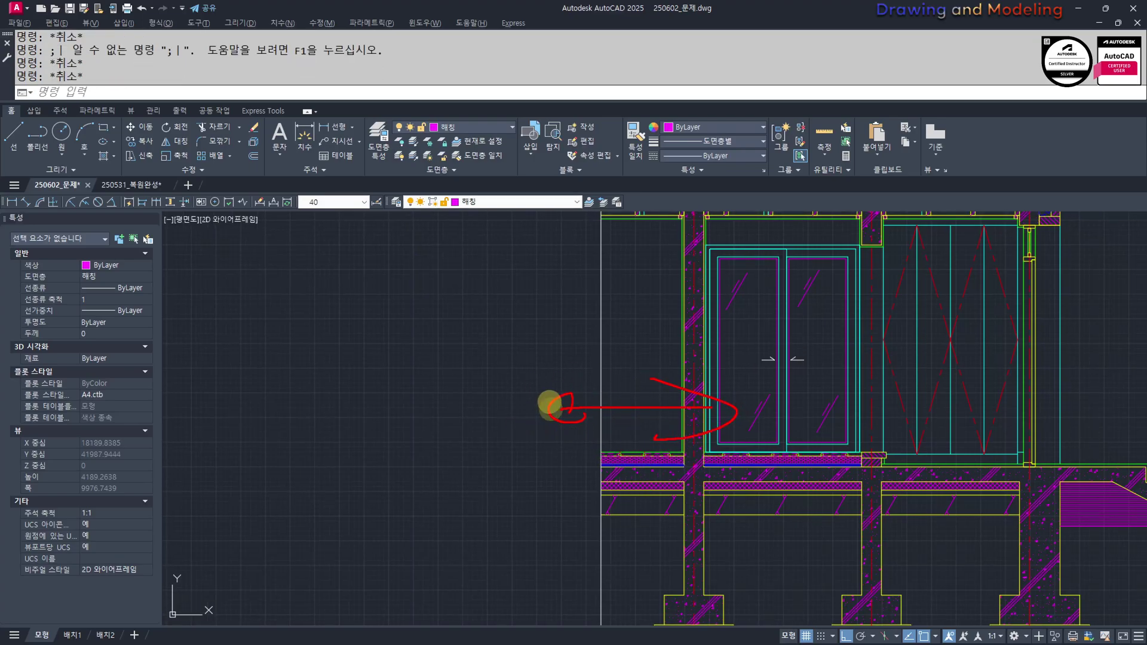
{"action": "key", "text": "Escape"}
{"action": "scroll", "coordinate": [651, 442], "scroll_direction": "up", "scroll_amount": 3}
{"action": "key", "text": "Delete"}
{"action": "type", "text": "ㅣ"}
{"action": "key", "text": "space"}
{"action": "key", "text": "Escape"}
{"action": "key", "text": "Escape"}
{"action": "key", "text": "Delete"}
Draw a vertical leader line from below the floor layers up into the partial room beside the break line
{"action": "type", "text": "l"}
{"action": "key", "text": "space"}
{"action": "left_click", "coordinate": [706, 358]}
{"action": "key", "text": "Escape"}
{"action": "key", "text": "Escape"}
{"action": "mouse_move", "coordinate": [716, 480]}
{"action": "middle_mouse_down"}
{"action": "mouse_move", "coordinate": [691, 464]}
{"action": "mouse_move", "coordinate": [723, 359]}
{"action": "middle_mouse_up"}
{"action": "type", "text": "l"}
{"action": "key", "text": "space"}
{"action": "left_click", "coordinate": [687, 549]}
{"action": "key", "text": "Escape"}
{"action": "key", "text": "Escape"}
Draw a 50 mm horizontal tick from the upper end of the vertical leader line toward the break line
{"action": "scroll", "coordinate": [671, 436], "scroll_direction": "up", "scroll_amount": 2}
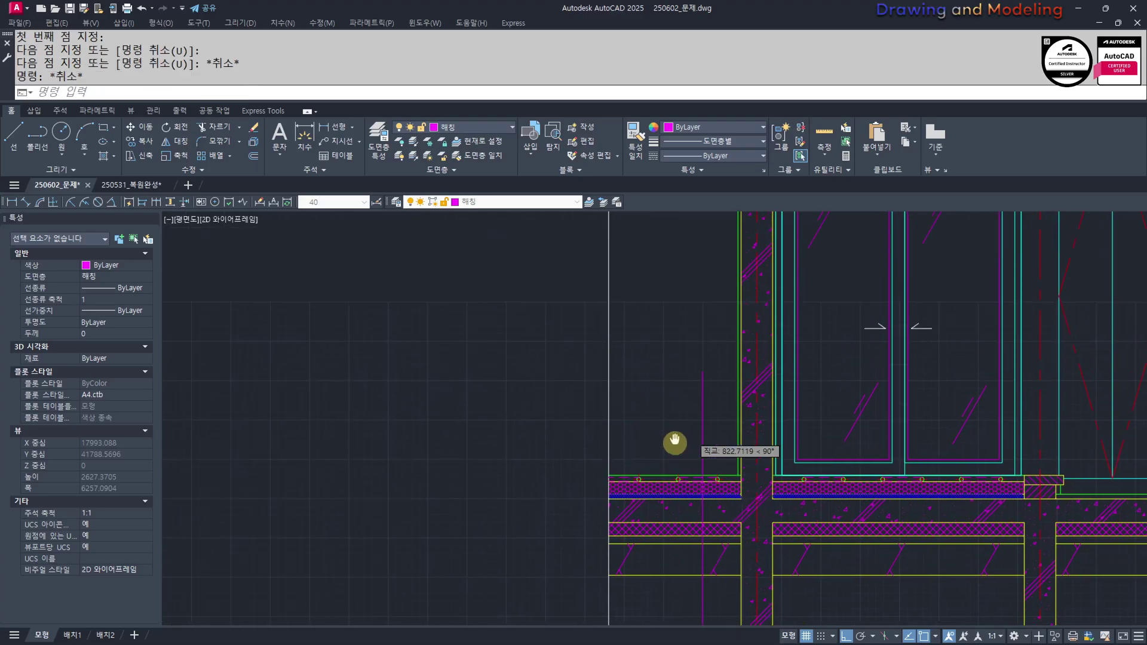
{"action": "key", "text": "space"}
{"action": "left_click", "coordinate": [712, 382]}
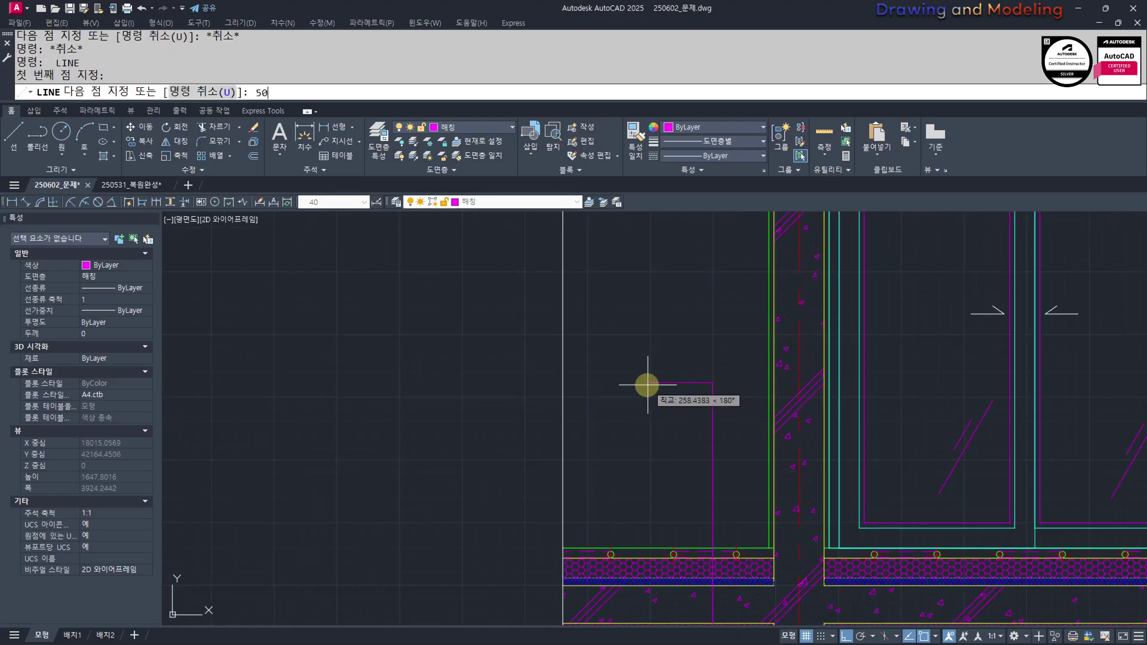
{"action": "key", "text": "space"}
{"action": "key", "text": "Escape"}
{"action": "key", "text": "Escape"}
{"action": "middle_click_drag", "start_coordinate": [693, 452], "coordinate": [708, 392]}
{"action": "mouse_move", "coordinate": [714, 470]}
{"action": "middle_mouse_down"}
{"action": "mouse_move", "coordinate": [708, 421]}
{"action": "mouse_move", "coordinate": [703, 430]}
{"action": "middle_mouse_up"}
{"action": "type", "text": "o"}
{"action": "key", "text": "Return"}
{"action": "type", "text": "120"}
{"action": "key", "text": "Return"}
{"action": "key", "text": "Escape"}
{"action": "key", "text": "Escape"}
{"action": "key", "text": "Return"}
{"action": "type", "text": "15"}
{"action": "key", "text": "Return"}
{"action": "key", "text": "Escape"}
{"action": "key", "text": "Escape"}
Offset the partial room's finished floor line 150 mm upward
{"action": "key", "text": "Return"}
{"action": "type", "text": "150"}
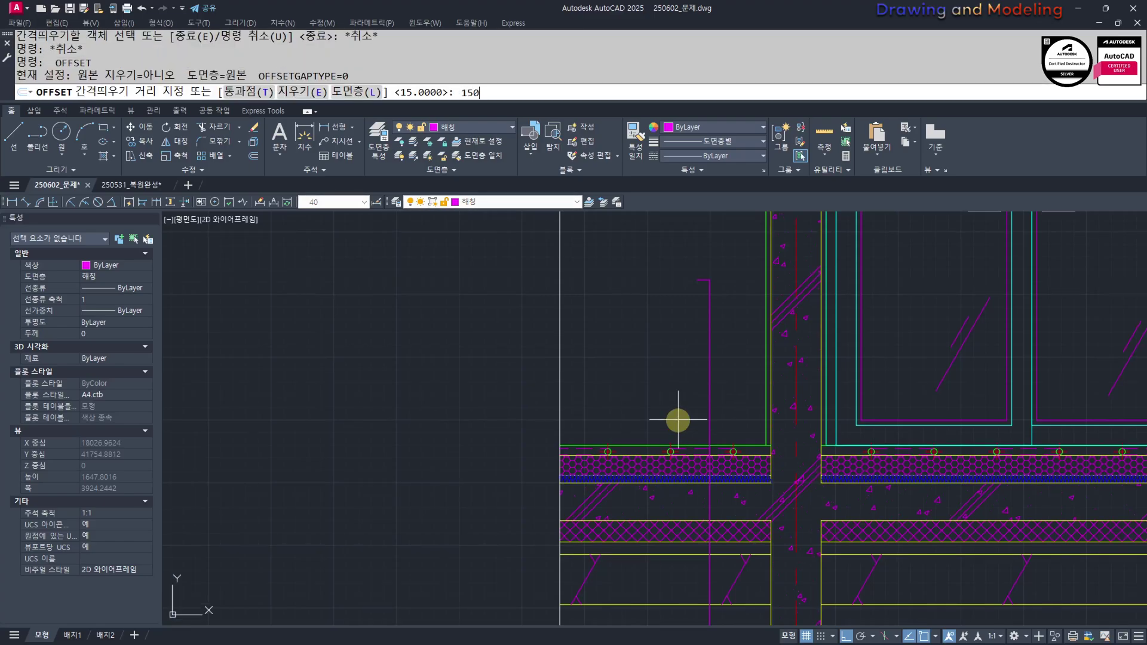
{"action": "key", "text": "Return"}
{"action": "left_click", "coordinate": [650, 446]}
{"action": "left_click", "coordinate": [648, 396]}
{"action": "key", "text": "Escape"}
Trim the overhanging end of the offset floor line at the room's wall finish
{"action": "scroll", "coordinate": [753, 418], "scroll_direction": "up", "scroll_amount": 3}
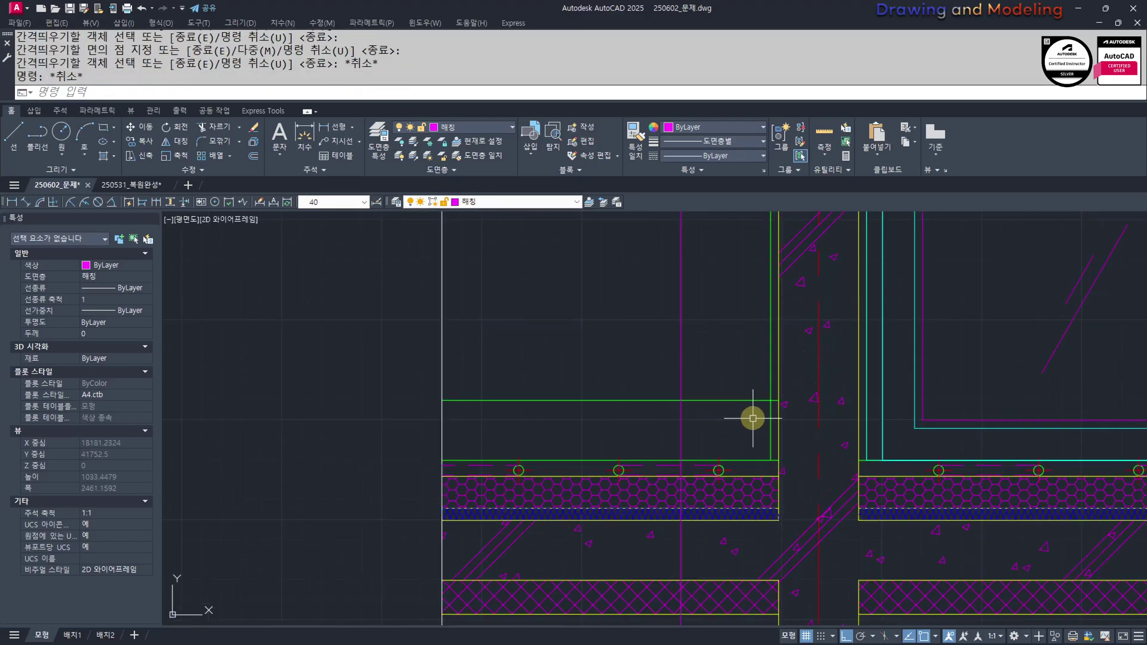
{"action": "scroll", "coordinate": [766, 395], "scroll_direction": "up", "scroll_amount": 3}
{"action": "type", "text": "tr"}
{"action": "key", "text": "Return"}
{"action": "left_click", "coordinate": [768, 378]}
{"action": "key", "text": "Escape"}
{"action": "key", "text": "Escape"}
{"action": "key", "text": "Escape"}
Match the offset floor line in the partial room to the properties of the cyan door frame line
{"action": "scroll", "coordinate": [710, 436], "scroll_direction": "down", "scroll_amount": 2}
{"action": "scroll", "coordinate": [691, 440], "scroll_direction": "down", "scroll_amount": 2}
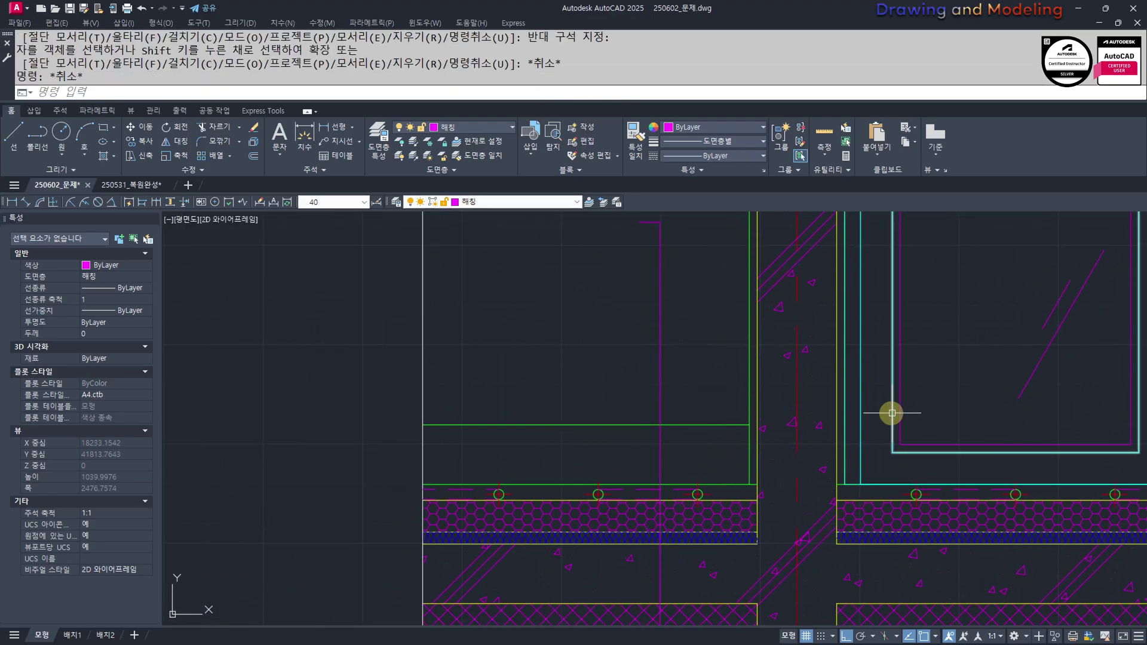
{"action": "scroll", "coordinate": [717, 502], "scroll_direction": "down", "scroll_amount": 2}
{"action": "middle_click_drag", "start_coordinate": [729, 504], "coordinate": [892, 501]}
{"action": "scroll", "coordinate": [914, 487], "scroll_direction": "up", "scroll_amount": 2}
{"action": "type", "text": "mm"}
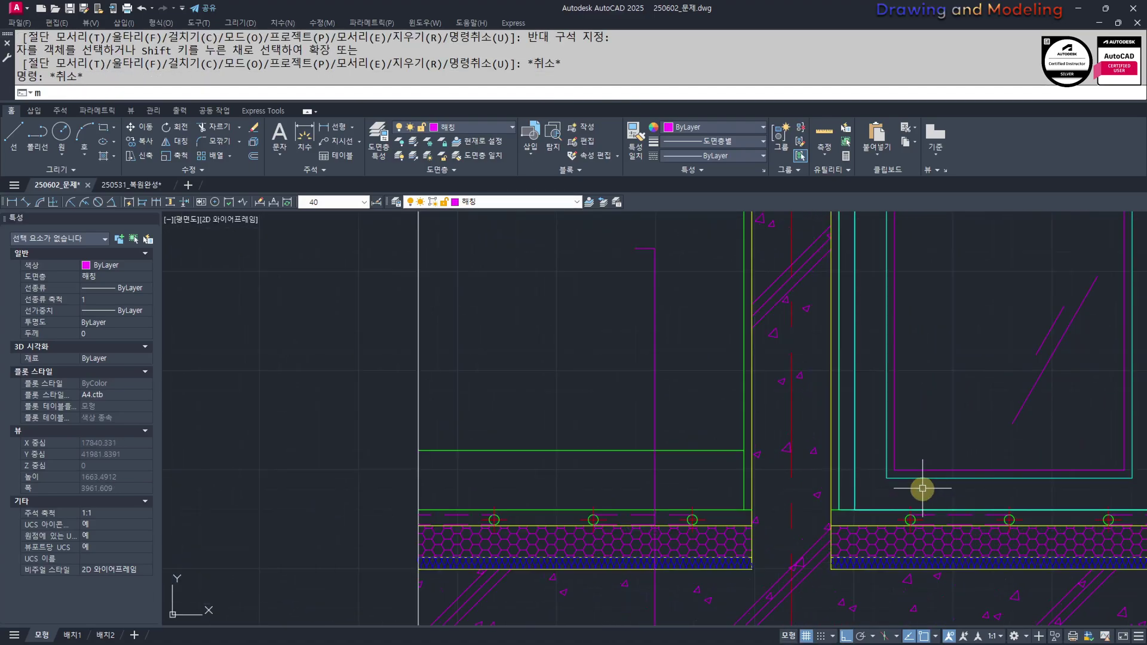
{"action": "key", "text": "Return"}
{"action": "left_click", "coordinate": [855, 473]}
{"action": "key", "text": "Escape"}
{"action": "key", "text": "Escape"}
{"action": "scroll", "coordinate": [574, 471], "scroll_direction": "down", "scroll_amount": 2}
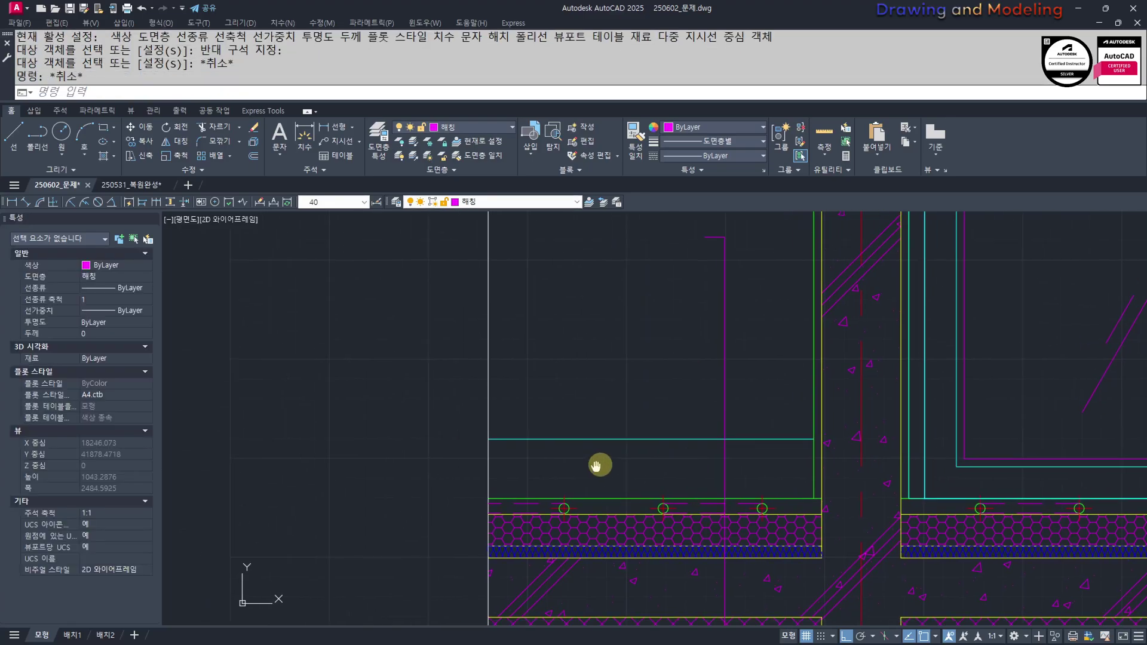
{"action": "middle_click_drag", "start_coordinate": [612, 449], "coordinate": [570, 450]}
{"action": "scroll", "coordinate": [568, 421], "scroll_direction": "down", "scroll_amount": 4}
{"action": "middle_click_drag", "start_coordinate": [647, 434], "coordinate": [524, 434]}
{"action": "middle_click_drag", "start_coordinate": [715, 434], "coordinate": [705, 453]}
{"action": "scroll", "coordinate": [705, 453], "scroll_direction": "up", "scroll_amount": 2}
{"action": "middle_click_drag", "start_coordinate": [605, 453], "coordinate": [738, 486]}
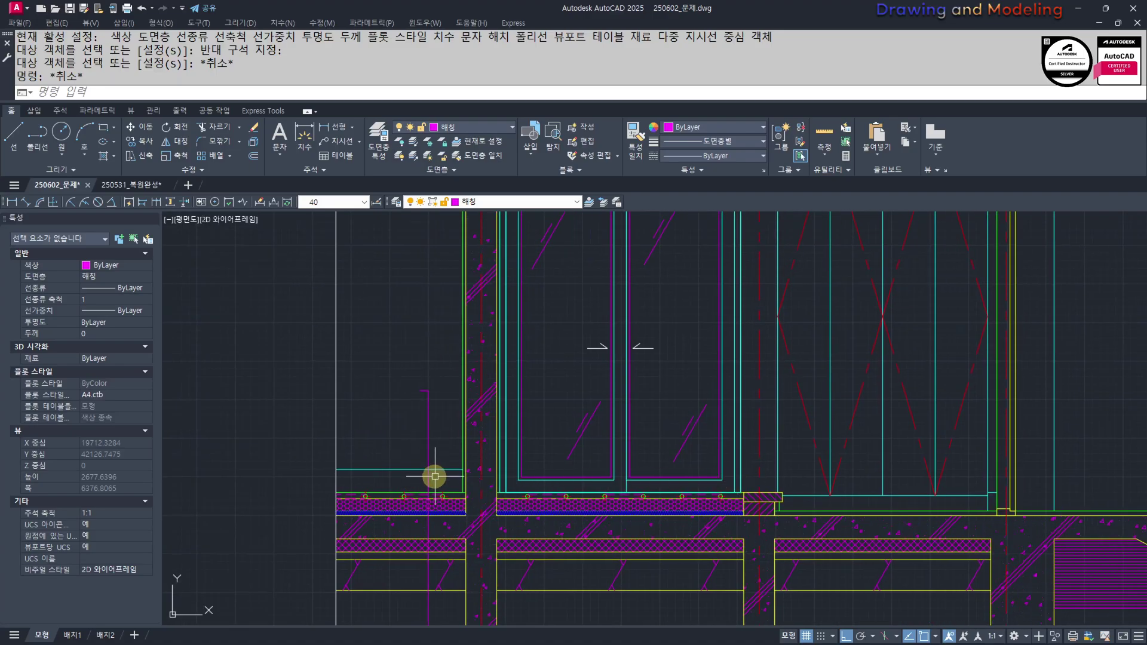
{"action": "middle_click_drag", "start_coordinate": [433, 476], "coordinate": [468, 487]}
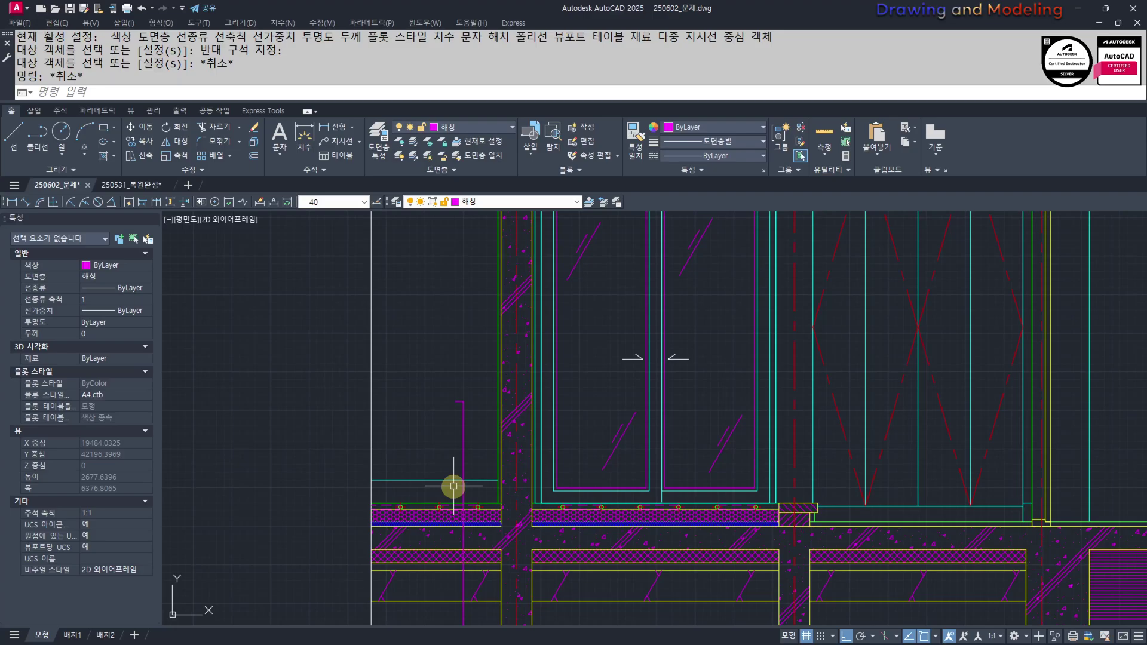
Assign the partial room's vertical leader line and its tick to the 문자 layer and set their colour to green
{"action": "scroll", "coordinate": [436, 455], "scroll_direction": "down", "scroll_amount": 2}
{"action": "middle_click_drag", "start_coordinate": [436, 455], "coordinate": [510, 442]}
{"action": "key", "text": "Escape"}
{"action": "key", "text": "Escape"}
{"action": "scroll", "coordinate": [491, 448], "scroll_direction": "up", "scroll_amount": 2}
{"action": "key", "text": "Escape"}
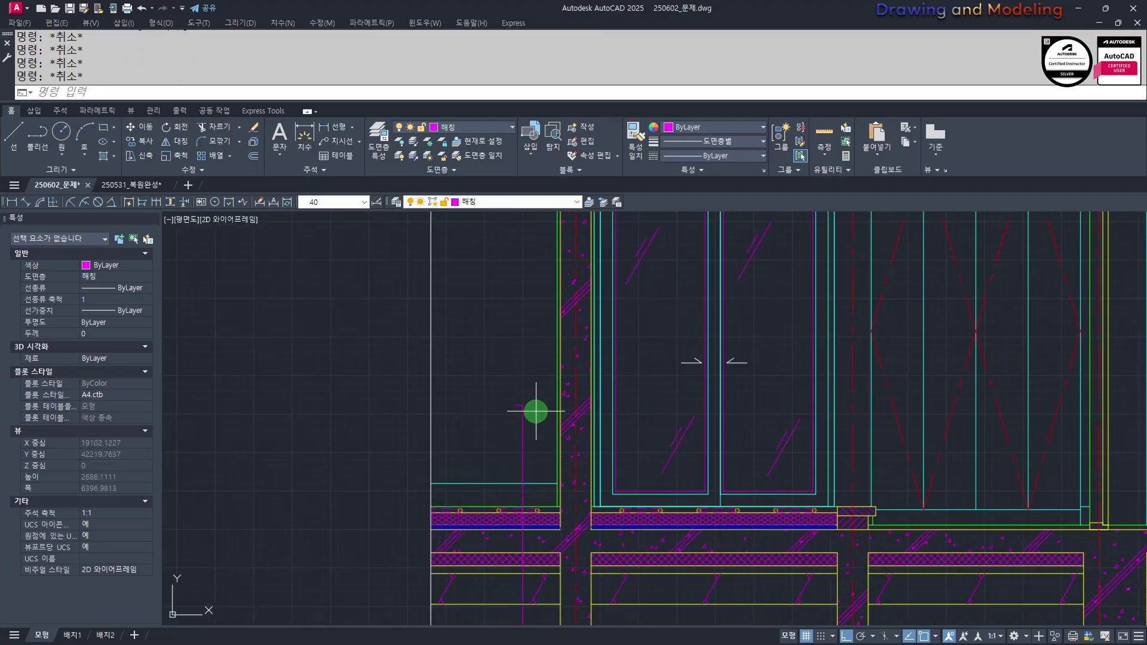
{"action": "left_click", "coordinate": [535, 411]}
{"action": "left_click", "coordinate": [504, 220]}
{"action": "left_click", "coordinate": [501, 202]}
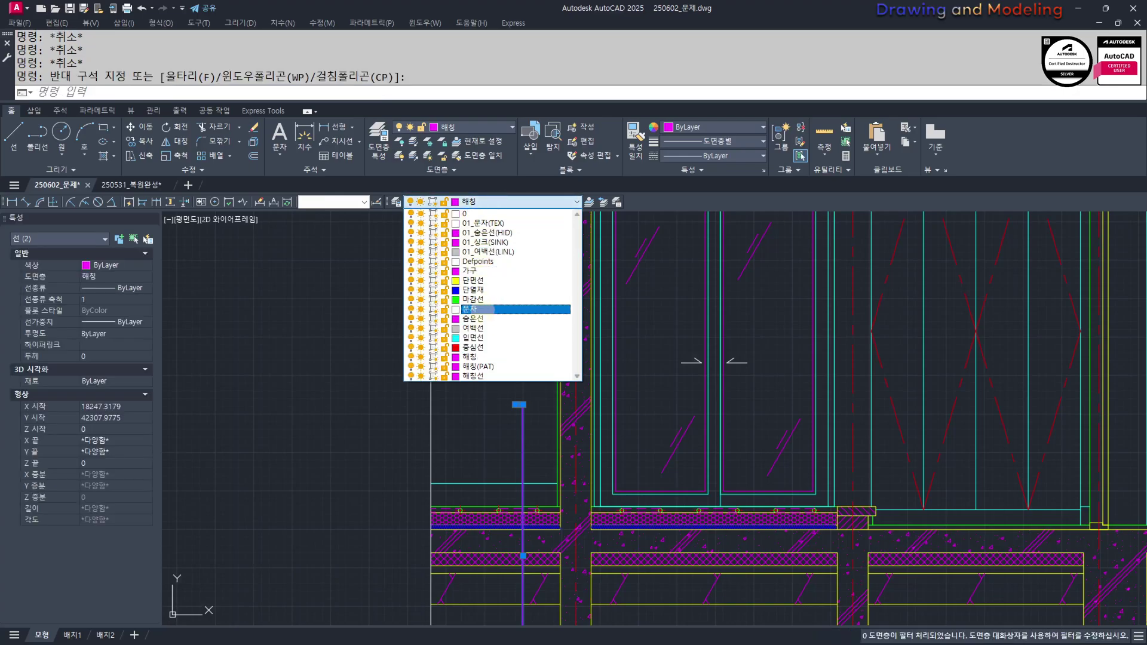
{"action": "left_click", "coordinate": [478, 309]}
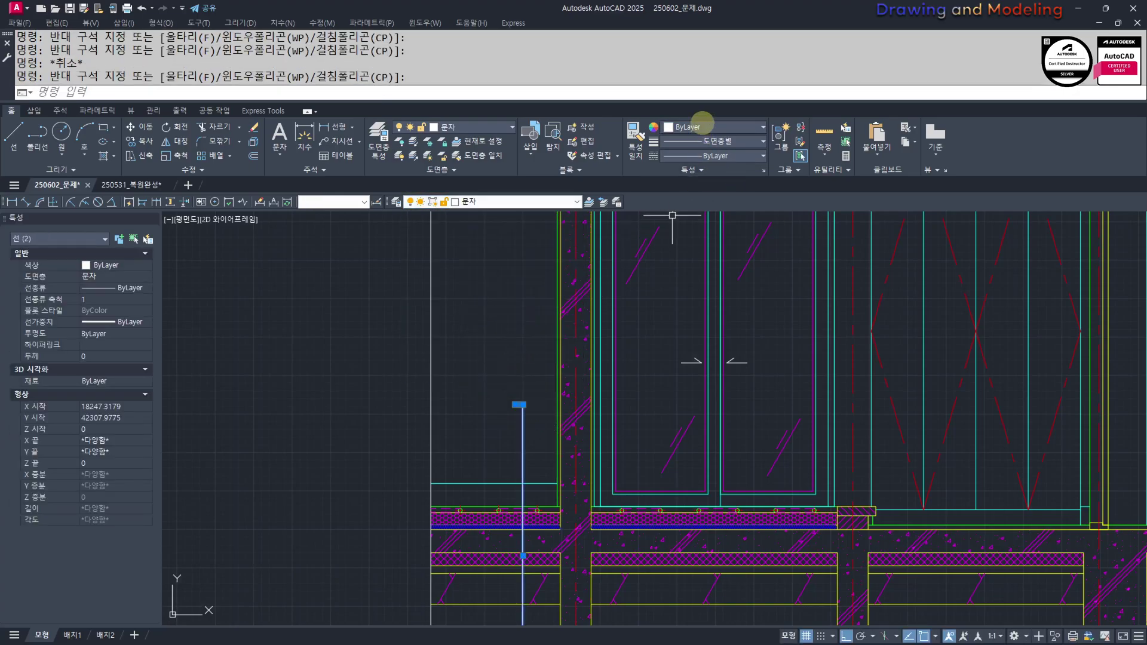
{"action": "left_click", "coordinate": [702, 127]}
{"action": "left_click", "coordinate": [692, 242]}
{"action": "key", "text": "Escape"}
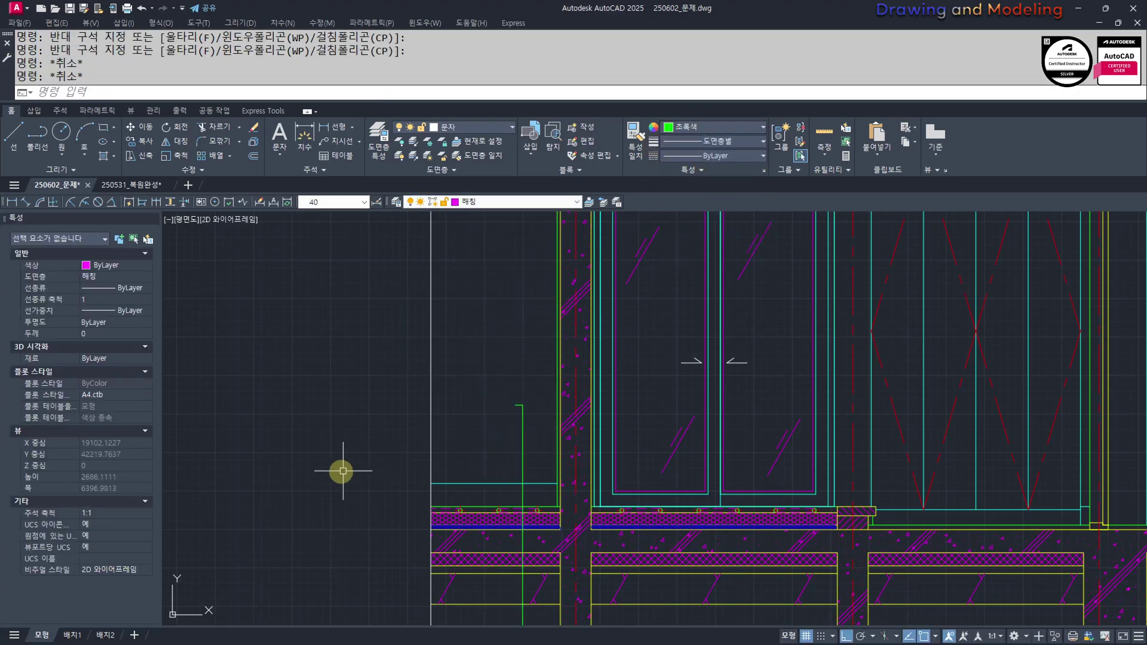
Review the pen colour and lineweight settings in the A4.ctb plot style table, leaving without plotting
{"action": "scroll", "coordinate": [461, 449], "scroll_direction": "up", "scroll_amount": 4}
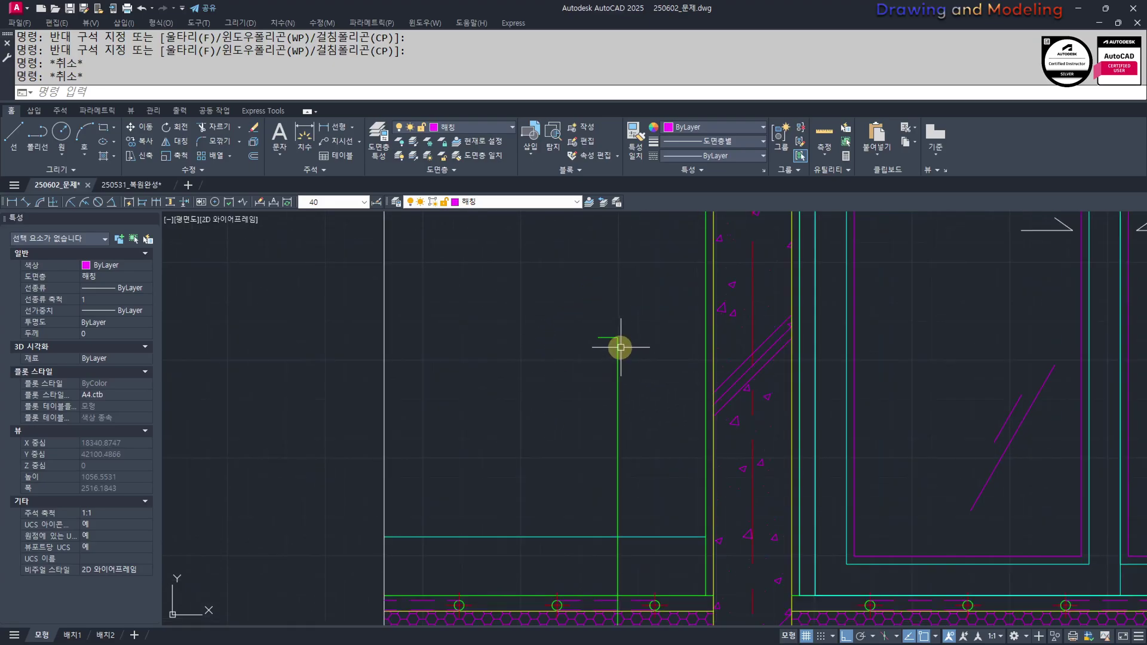
{"action": "scroll", "coordinate": [621, 347], "scroll_direction": "down", "scroll_amount": 4}
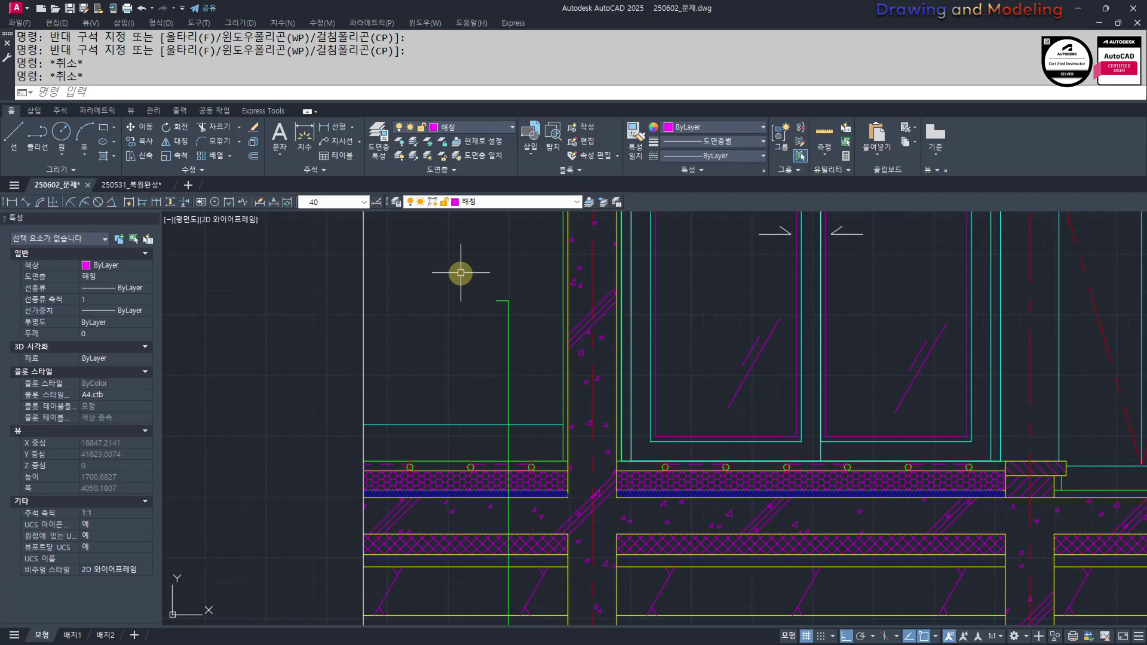
{"action": "key", "text": "ctrl+p"}
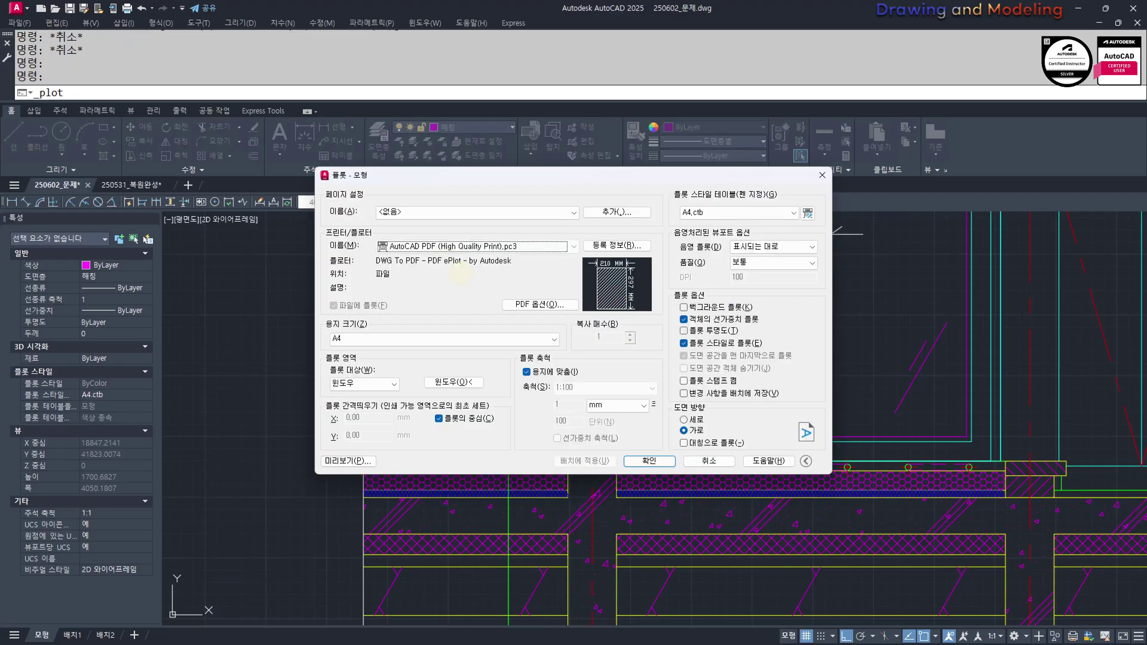
{"action": "left_click", "coordinate": [807, 212]}
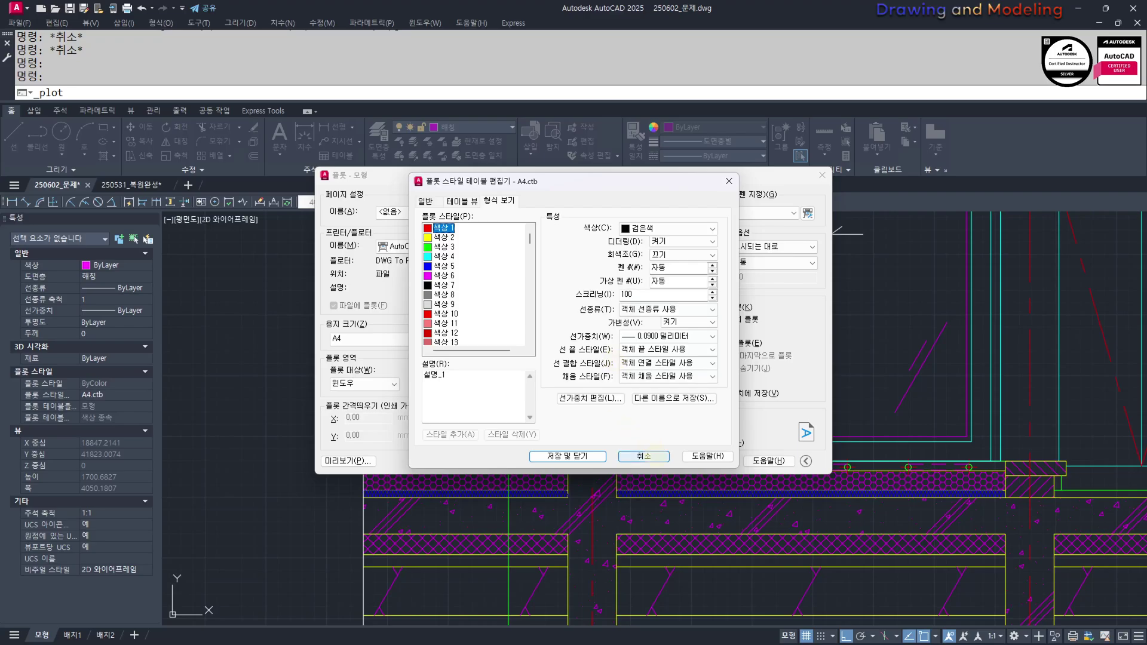
{"action": "left_click", "coordinate": [645, 456]}
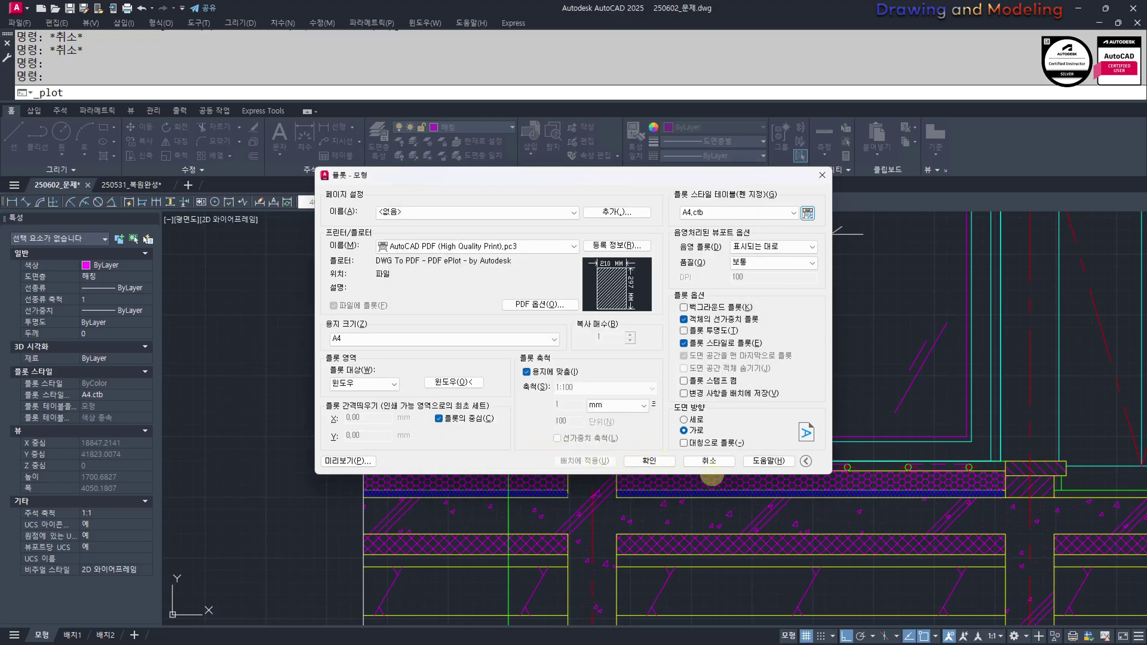
{"action": "left_click", "coordinate": [709, 460]}
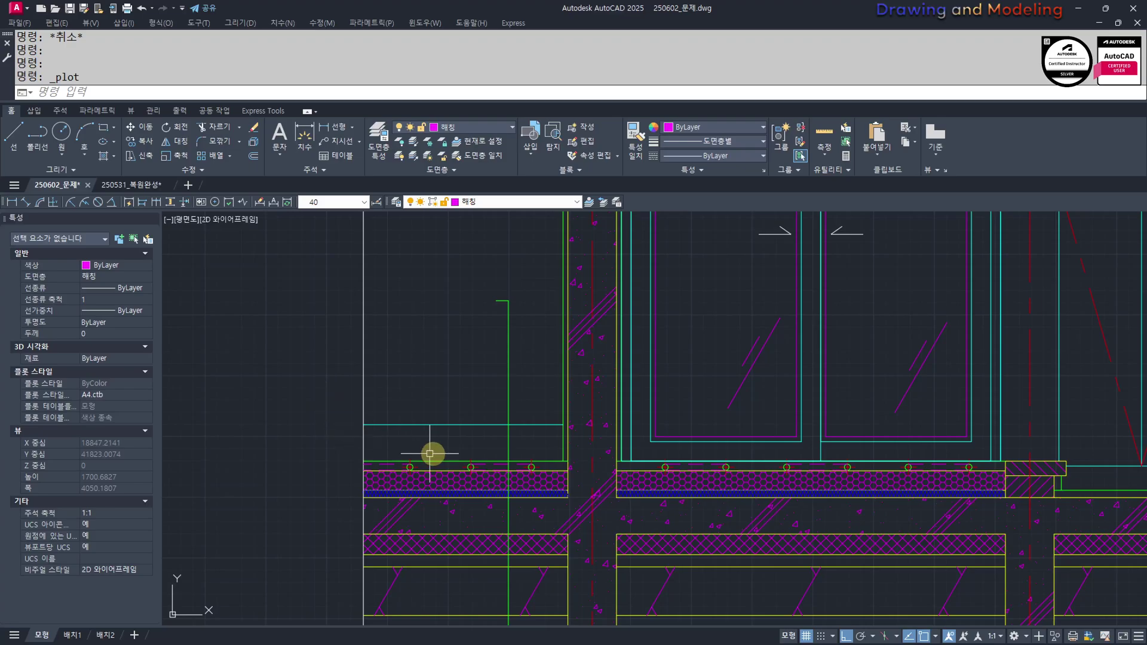
Offset the two vertical closet lines that meet the tips of the red opening symbols 30 mm to both sides
{"action": "scroll", "coordinate": [418, 454], "scroll_direction": "down", "scroll_amount": 2}
{"action": "middle_click_drag", "start_coordinate": [491, 389], "coordinate": [552, 421]}
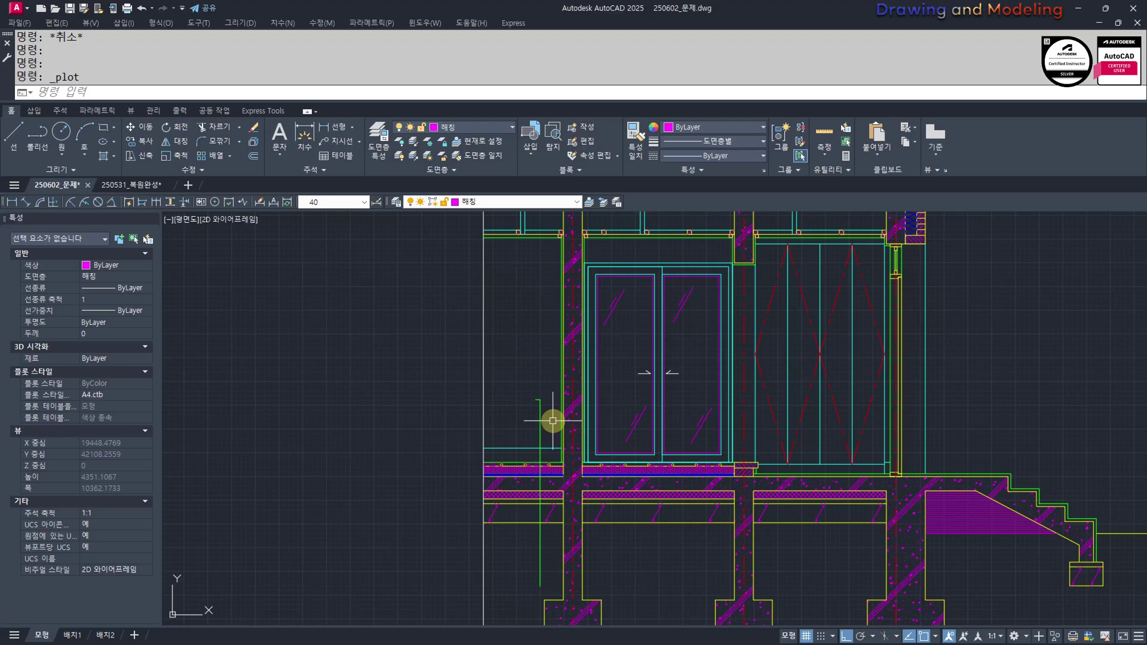
{"action": "scroll", "coordinate": [645, 423], "scroll_direction": "up", "scroll_amount": 2}
{"action": "key", "text": "Escape"}
{"action": "key", "text": "Escape"}
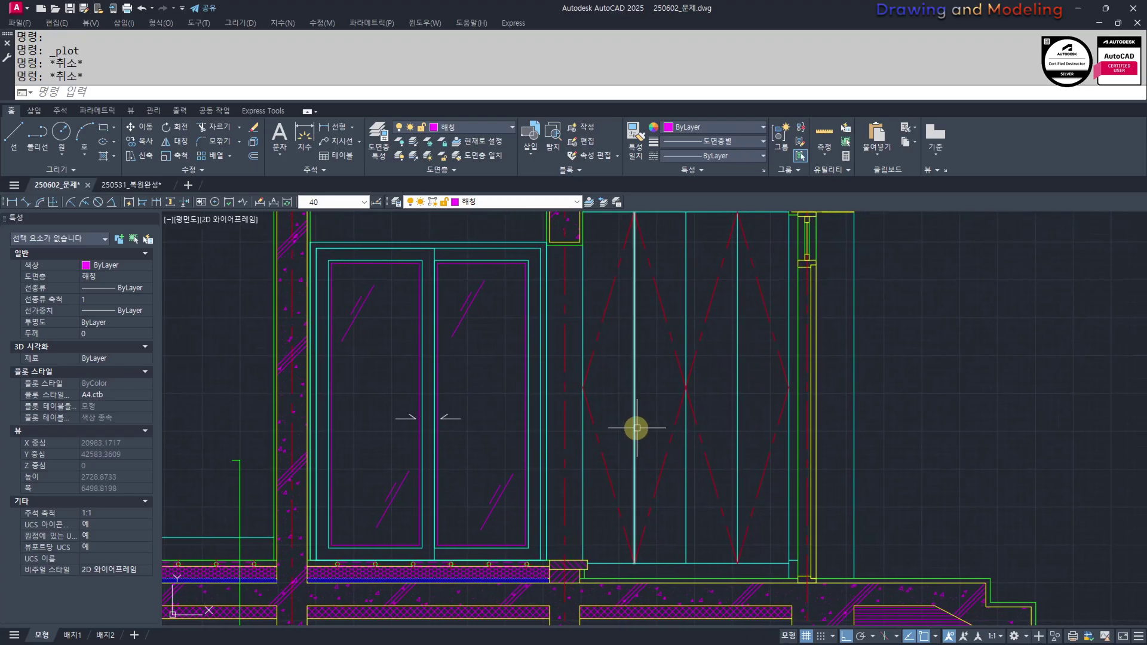
{"action": "type", "text": "o"}
{"action": "key", "text": "Return"}
{"action": "type", "text": "30"}
{"action": "key", "text": "Return"}
{"action": "left_click", "coordinate": [636, 395]}
{"action": "left_click", "coordinate": [614, 400]}
{"action": "left_click", "coordinate": [639, 387]}
{"action": "left_click", "coordinate": [638, 385]}
{"action": "left_click", "coordinate": [636, 377]}
{"action": "left_click", "coordinate": [644, 377]}
{"action": "left_click", "coordinate": [736, 359]}
{"action": "left_click", "coordinate": [717, 369]}
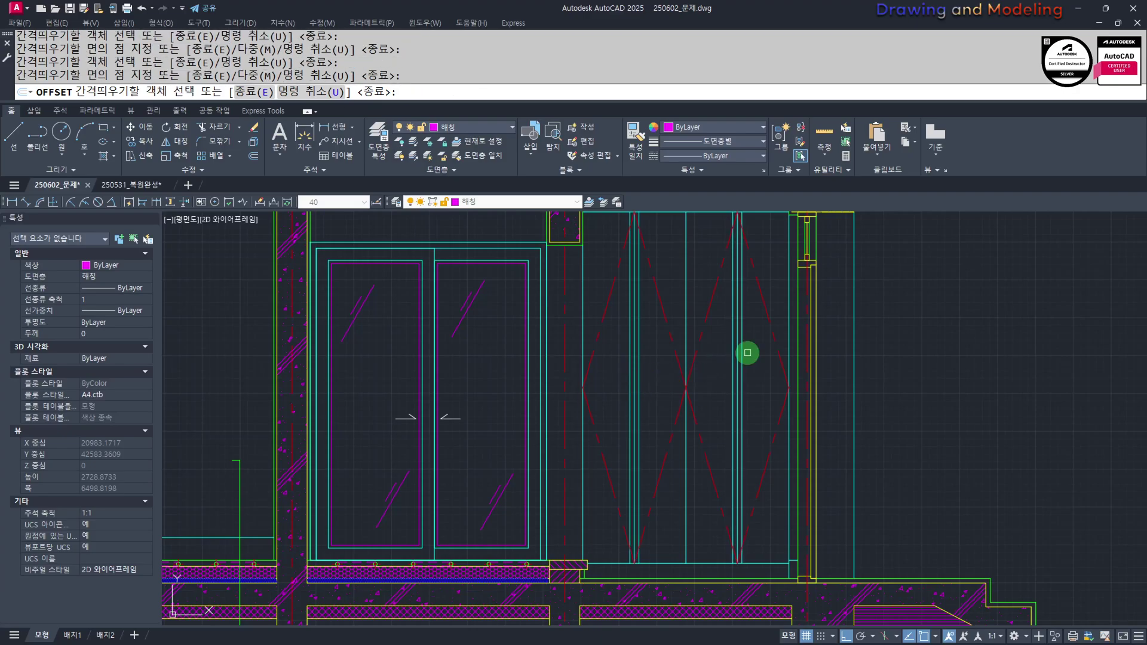
{"action": "key", "text": "Escape"}
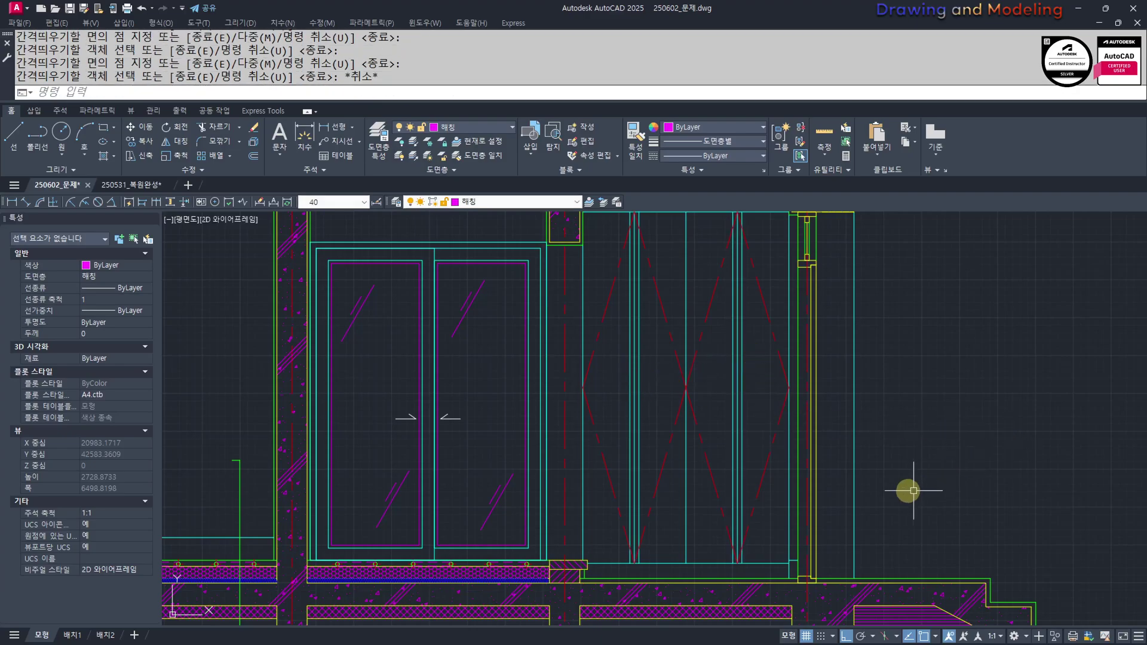
Move the roof slope triangle down and toward the ridge, placing it just above the sloping roof with Ortho turned off
{"action": "scroll", "coordinate": [922, 488], "scroll_direction": "down", "scroll_amount": 2}
{"action": "mouse_move", "coordinate": [589, 393]}
{"action": "middle_mouse_down"}
{"action": "mouse_move", "coordinate": [679, 456]}
{"action": "mouse_move", "coordinate": [700, 491]}
{"action": "middle_mouse_up"}
{"action": "scroll", "coordinate": [700, 492], "scroll_direction": "down", "scroll_amount": 2}
{"action": "middle_click_drag", "start_coordinate": [908, 411], "coordinate": [821, 496]}
{"action": "scroll", "coordinate": [804, 436], "scroll_direction": "down", "scroll_amount": 1}
{"action": "middle_click_drag", "start_coordinate": [804, 436], "coordinate": [767, 304]}
{"action": "middle_click_drag", "start_coordinate": [873, 392], "coordinate": [825, 462]}
{"action": "scroll", "coordinate": [756, 315], "scroll_direction": "up", "scroll_amount": 3}
{"action": "middle_click_drag", "start_coordinate": [762, 317], "coordinate": [789, 376]}
{"action": "left_click", "coordinate": [895, 443]}
{"action": "left_click", "coordinate": [813, 344]}
{"action": "middle_click_drag", "start_coordinate": [911, 462], "coordinate": [872, 398]}
{"action": "type", "text": "m"}
{"action": "key", "text": "space"}
{"action": "left_click", "coordinate": [878, 345]}
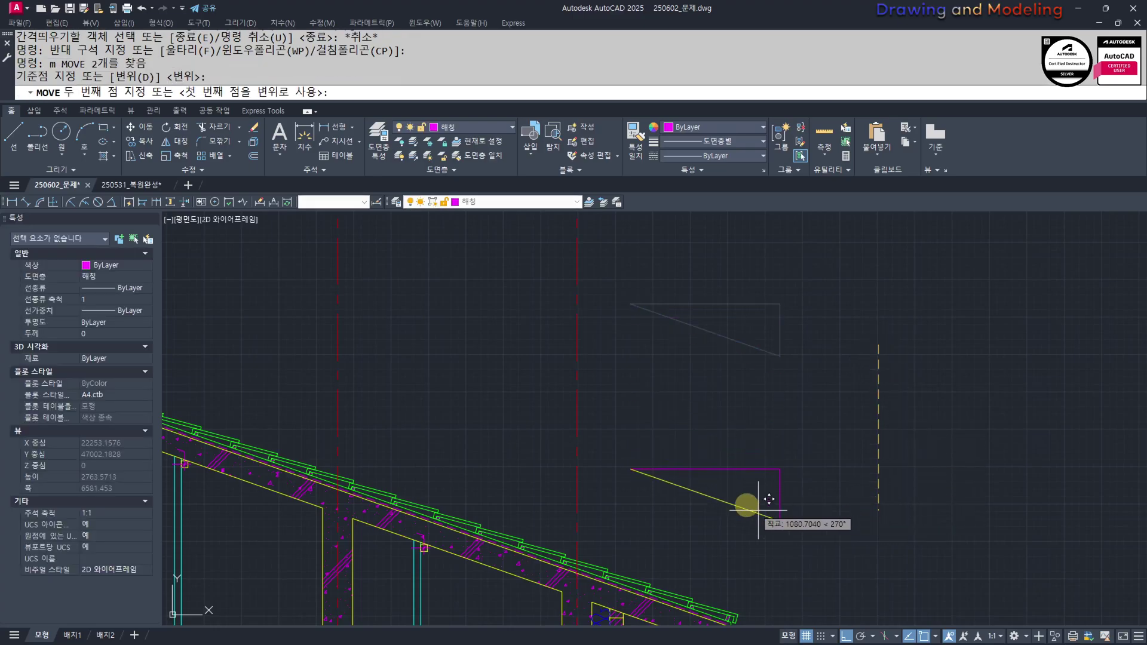
{"action": "key", "text": "F8"}
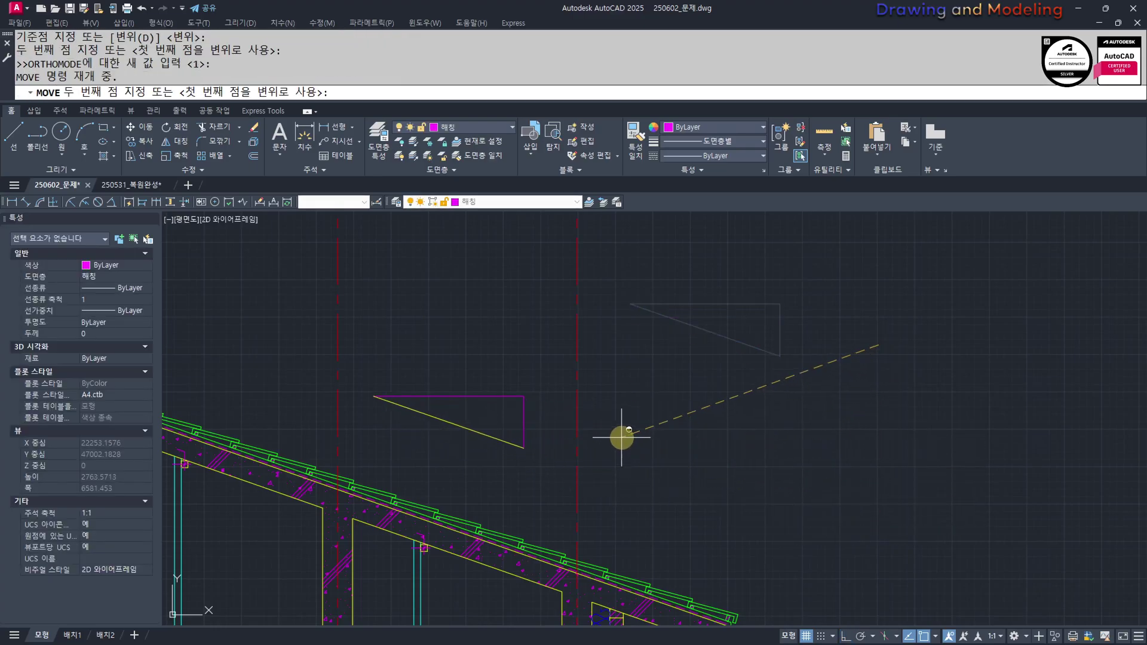
{"action": "left_click", "coordinate": [614, 428]}
Shorten the ground line beyond the entrance steps by stretching its free end back toward the building
{"action": "scroll", "coordinate": [691, 391], "scroll_direction": "down", "scroll_amount": 4}
{"action": "scroll", "coordinate": [783, 361], "scroll_direction": "up", "scroll_amount": 1}
{"action": "middle_click_drag", "start_coordinate": [810, 438], "coordinate": [802, 353]}
{"action": "scroll", "coordinate": [771, 382], "scroll_direction": "down", "scroll_amount": 4}
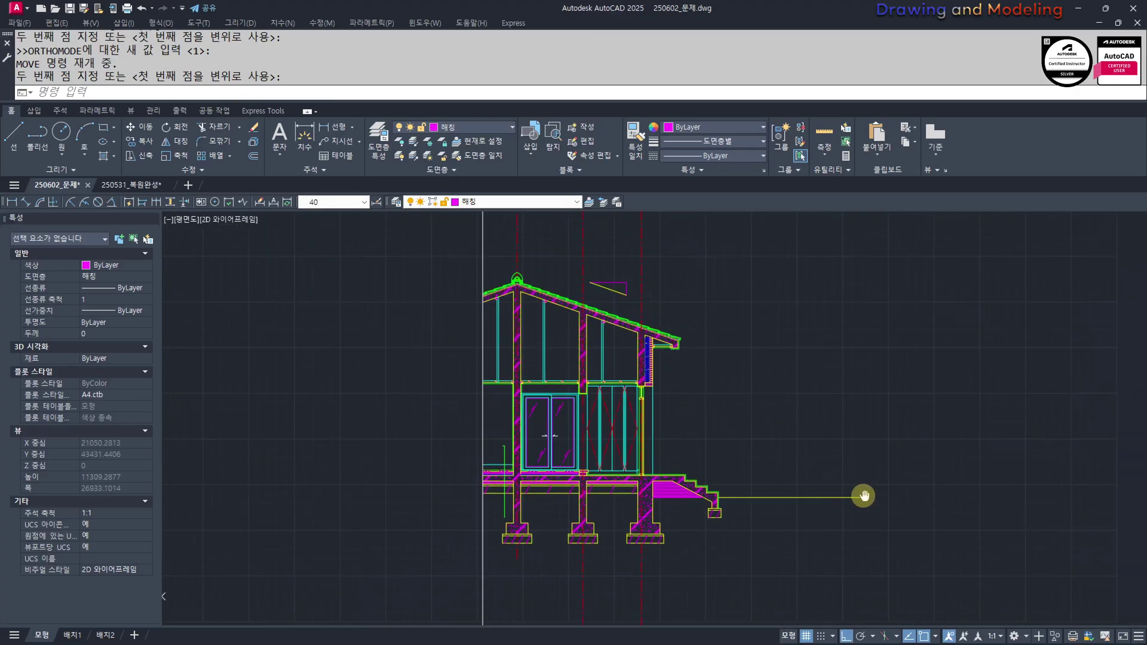
{"action": "scroll", "coordinate": [863, 514], "scroll_direction": "up", "scroll_amount": 4}
{"action": "type", "text": "s"}
{"action": "key", "text": "Return"}
{"action": "left_click", "coordinate": [860, 531]}
{"action": "left_click", "coordinate": [825, 458]}
{"action": "key", "text": "Return"}
{"action": "left_click", "coordinate": [794, 565]}
{"action": "left_click", "coordinate": [660, 579]}
{"action": "key", "text": "Escape"}
{"action": "key", "text": "Escape"}
Move the horizontal roof plan and the framed elevation below it together
{"action": "scroll", "coordinate": [773, 524], "scroll_direction": "down", "scroll_amount": 4}
{"action": "scroll", "coordinate": [776, 521], "scroll_direction": "down", "scroll_amount": 2}
{"action": "middle_click_drag", "start_coordinate": [776, 517], "coordinate": [561, 493]}
{"action": "key", "text": "Escape"}
{"action": "key", "text": "Escape"}
{"action": "scroll", "coordinate": [371, 499], "scroll_direction": "up", "scroll_amount": 4}
{"action": "scroll", "coordinate": [568, 463], "scroll_direction": "up", "scroll_amount": 3}
{"action": "scroll", "coordinate": [490, 519], "scroll_direction": "down", "scroll_amount": 4}
{"action": "mouse_move", "coordinate": [973, 506]}
{"action": "middle_mouse_down"}
{"action": "mouse_move", "coordinate": [719, 506]}
{"action": "mouse_move", "coordinate": [449, 465]}
{"action": "middle_mouse_up"}
{"action": "scroll", "coordinate": [731, 489], "scroll_direction": "down", "scroll_amount": 4}
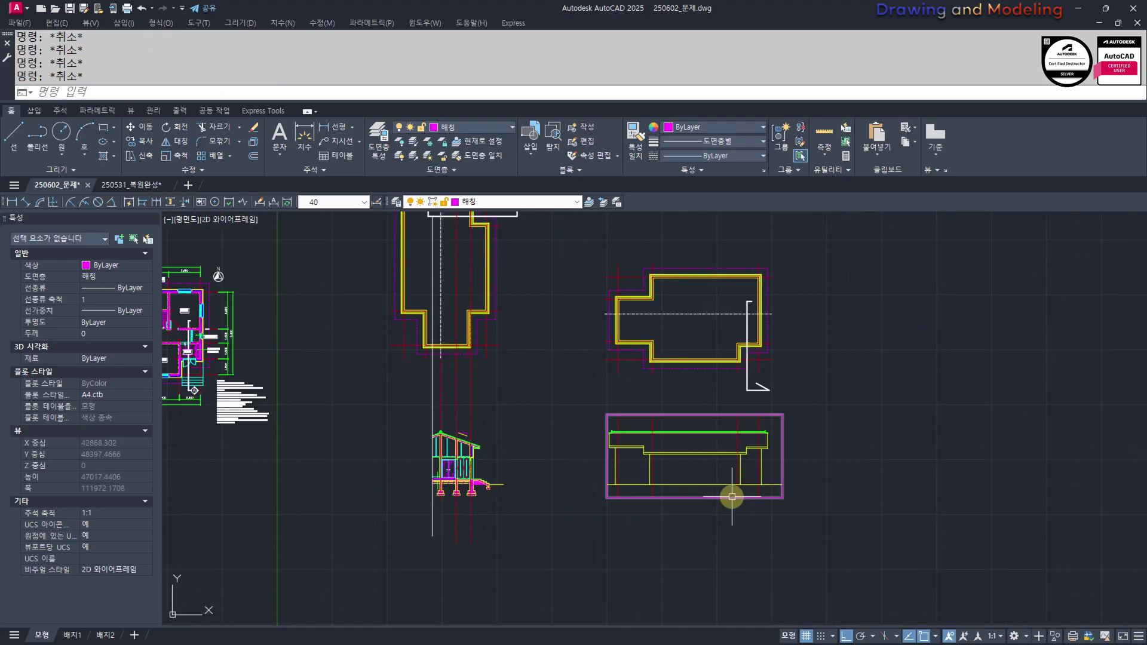
{"action": "middle_click_drag", "start_coordinate": [732, 497], "coordinate": [745, 523]}
{"action": "left_click", "coordinate": [882, 541]}
{"action": "left_click", "coordinate": [583, 269]}
{"action": "middle_click_drag", "start_coordinate": [651, 383], "coordinate": [663, 346]}
{"action": "type", "text": "m"}
{"action": "key", "text": "Return"}
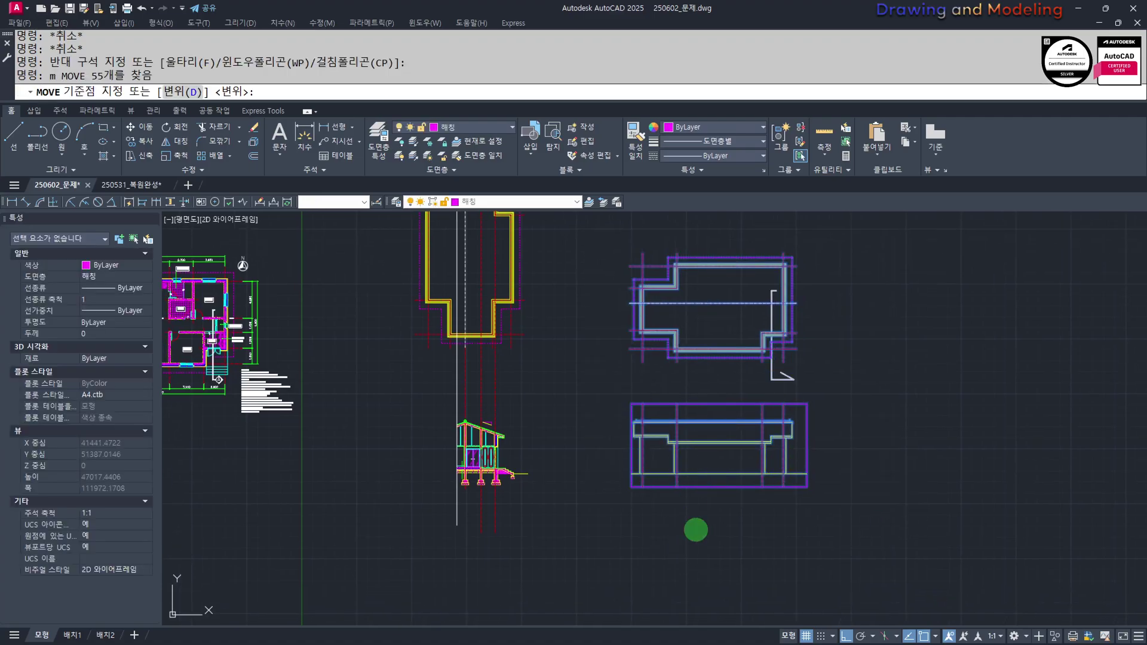
Move the rotated roof plan and the elevation together horizontally, closer to the section drawing
{"action": "left_click", "coordinate": [693, 530]}
{"action": "left_click", "coordinate": [640, 529]}
{"action": "key", "text": "Escape"}
{"action": "key", "text": "Escape"}
{"action": "middle_click_drag", "start_coordinate": [535, 471], "coordinate": [566, 482]}
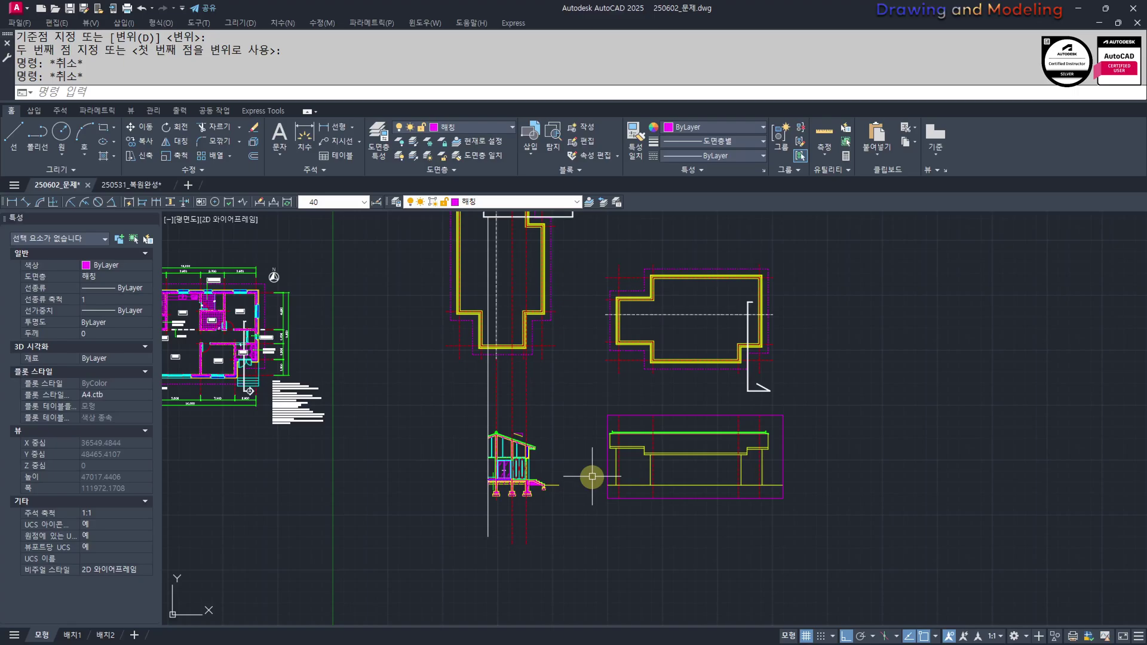
Examine the section, the elevation outline and the terrace side of the floor plan
{"action": "scroll", "coordinate": [507, 450], "scroll_direction": "up", "scroll_amount": 2}
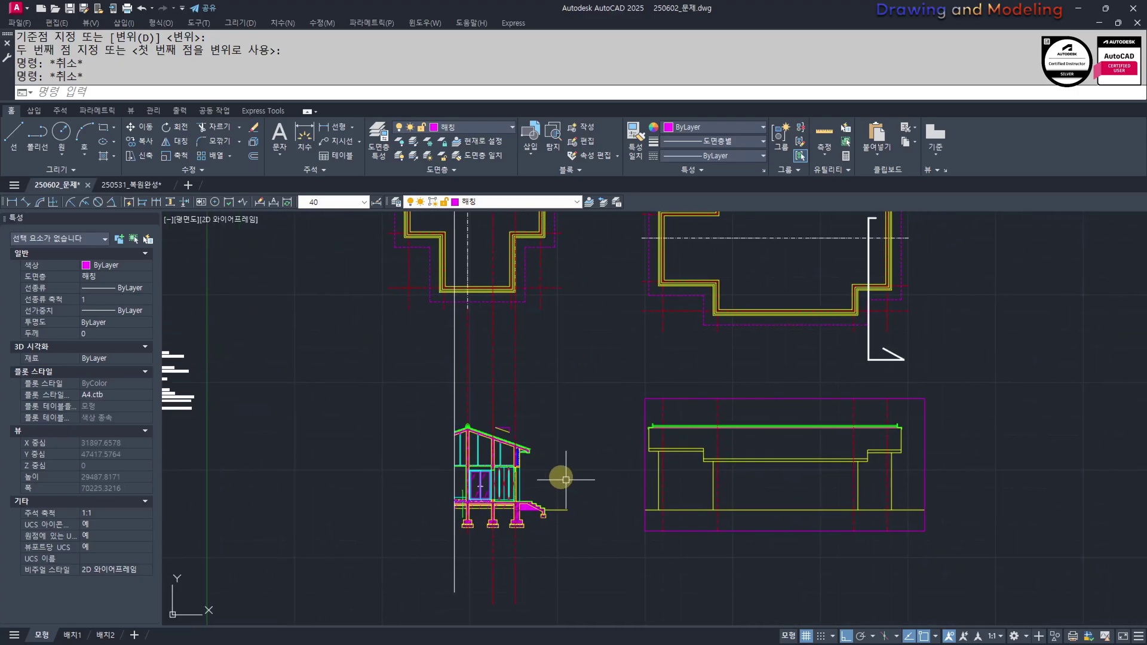
{"action": "middle_click_drag", "start_coordinate": [375, 444], "coordinate": [418, 406]}
{"action": "scroll", "coordinate": [581, 470], "scroll_direction": "up", "scroll_amount": 2}
{"action": "middle_click_drag", "start_coordinate": [696, 502], "coordinate": [552, 495]}
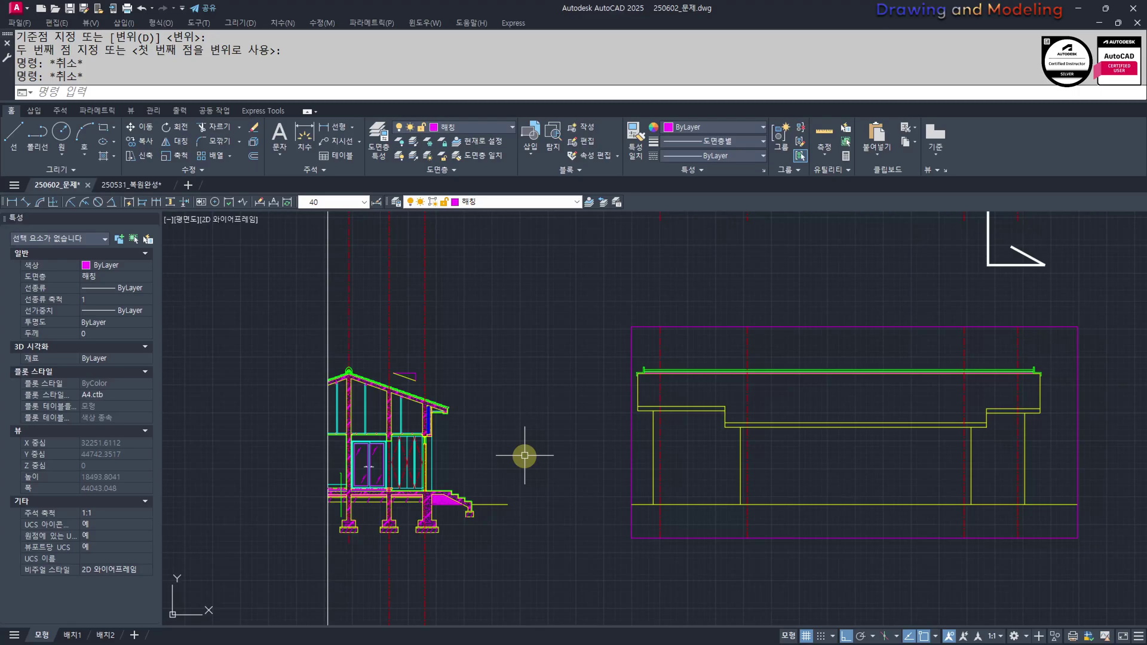
{"action": "key", "text": "Escape"}
{"action": "key", "text": "Escape"}
{"action": "scroll", "coordinate": [524, 455], "scroll_direction": "down", "scroll_amount": 5}
{"action": "scroll", "coordinate": [287, 334], "scroll_direction": "up", "scroll_amount": 4}
{"action": "mouse_move", "coordinate": [287, 335]}
{"action": "middle_mouse_down"}
{"action": "mouse_move", "coordinate": [558, 384]}
{"action": "mouse_move", "coordinate": [520, 323]}
{"action": "middle_mouse_up"}
{"action": "scroll", "coordinate": [681, 466], "scroll_direction": "down", "scroll_amount": 2}
{"action": "mouse_move", "coordinate": [681, 472]}
{"action": "middle_mouse_down"}
{"action": "mouse_move", "coordinate": [320, 422]}
{"action": "mouse_move", "coordinate": [180, 364]}
{"action": "middle_mouse_up"}
{"action": "middle_click_drag", "start_coordinate": [203, 507], "coordinate": [589, 509]}
{"action": "middle_click_drag", "start_coordinate": [304, 329], "coordinate": [532, 340]}
{"action": "scroll", "coordinate": [531, 339], "scroll_direction": "up", "scroll_amount": 4}
{"action": "middle_click_drag", "start_coordinate": [709, 477], "coordinate": [630, 448]}
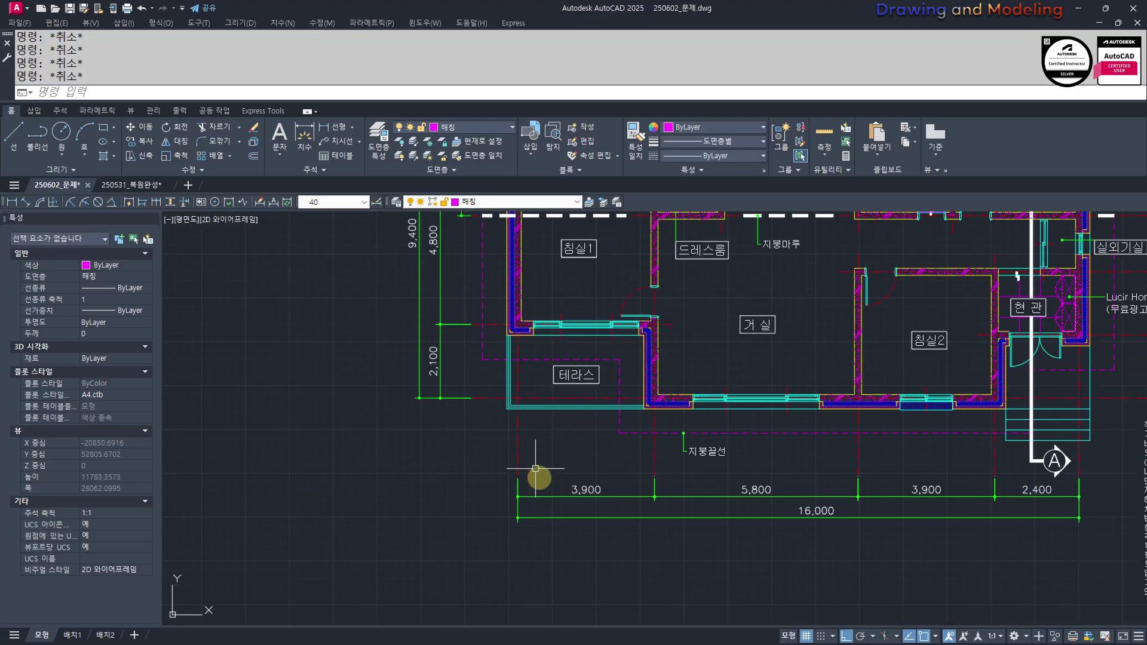
{"action": "scroll", "coordinate": [696, 454], "scroll_direction": "down", "scroll_amount": 4}
{"action": "scroll", "coordinate": [525, 461], "scroll_direction": "up", "scroll_amount": 4}
Project a horizontal line from the entrance porch floor in the section across the whole elevation
{"action": "type", "text": "l"}
{"action": "key", "text": "Return"}
{"action": "scroll", "coordinate": [604, 430], "scroll_direction": "up", "scroll_amount": 5}
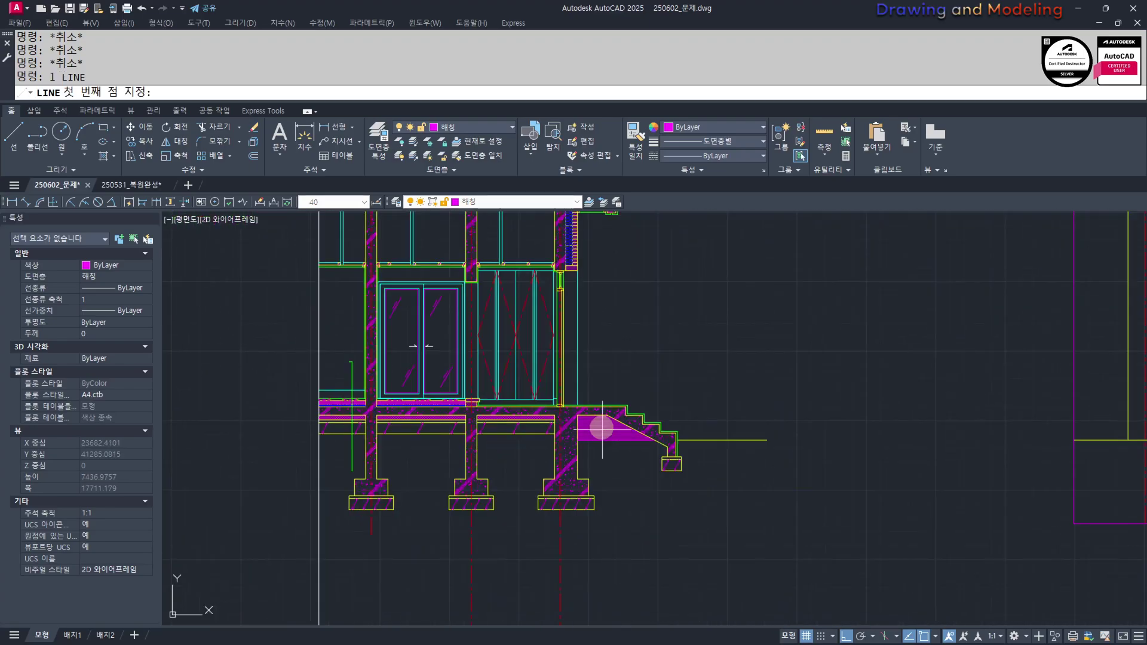
{"action": "left_click", "coordinate": [658, 411]}
{"action": "scroll", "coordinate": [681, 448], "scroll_direction": "down", "scroll_amount": 6}
{"action": "middle_click_drag", "start_coordinate": [681, 448], "coordinate": [227, 455]}
{"action": "middle_click_drag", "start_coordinate": [884, 517], "coordinate": [647, 517]}
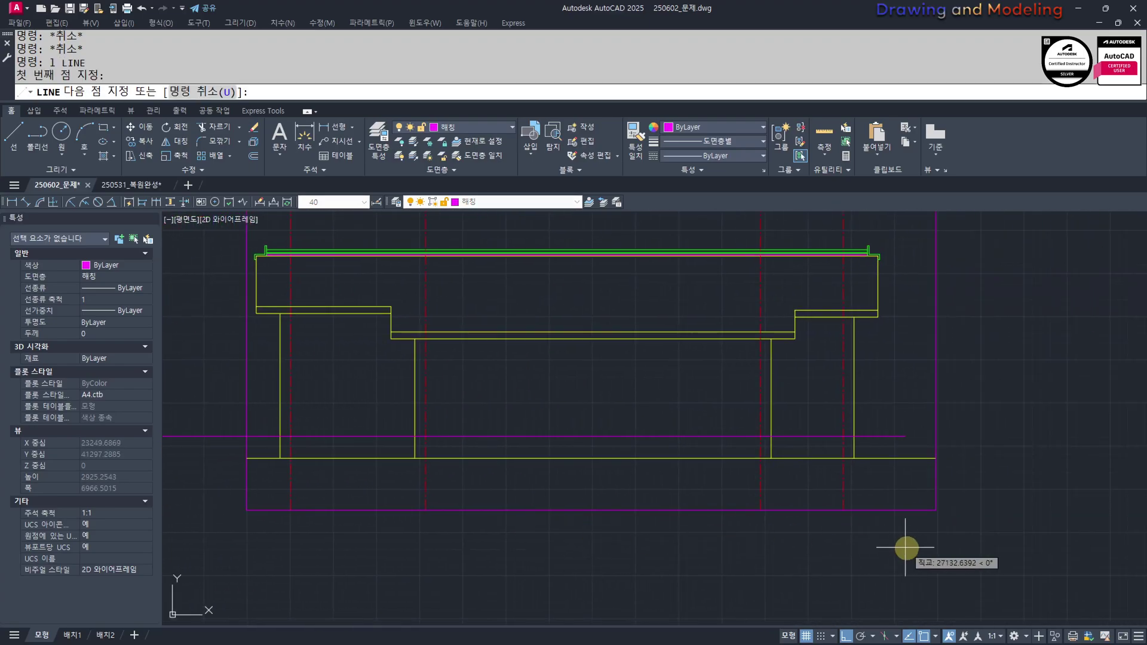
{"action": "left_click", "coordinate": [899, 546]}
{"action": "key", "text": "Escape"}
{"action": "key", "text": "Escape"}
{"action": "scroll", "coordinate": [311, 451], "scroll_direction": "up", "scroll_amount": 4}
{"action": "middle_click_drag", "start_coordinate": [311, 451], "coordinate": [545, 463]}
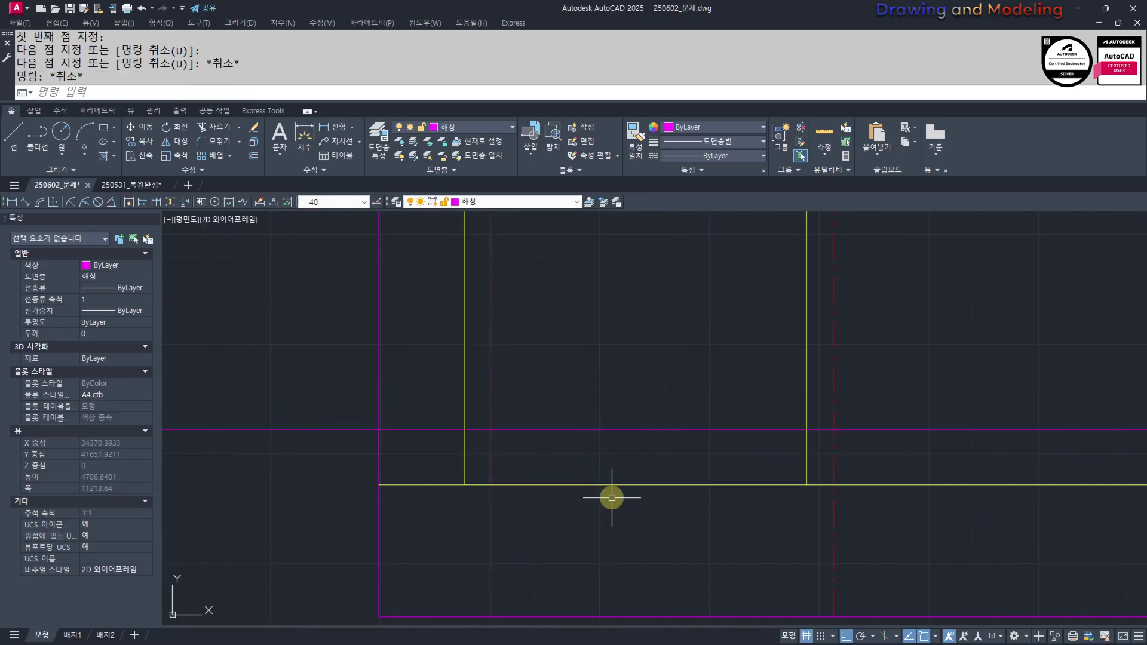
Trim the projected floor line to the two wall lines of the elevation's terrace bay
{"action": "scroll", "coordinate": [612, 497], "scroll_direction": "up", "scroll_amount": 2}
{"action": "type", "text": "tr"}
{"action": "key", "text": "Return"}
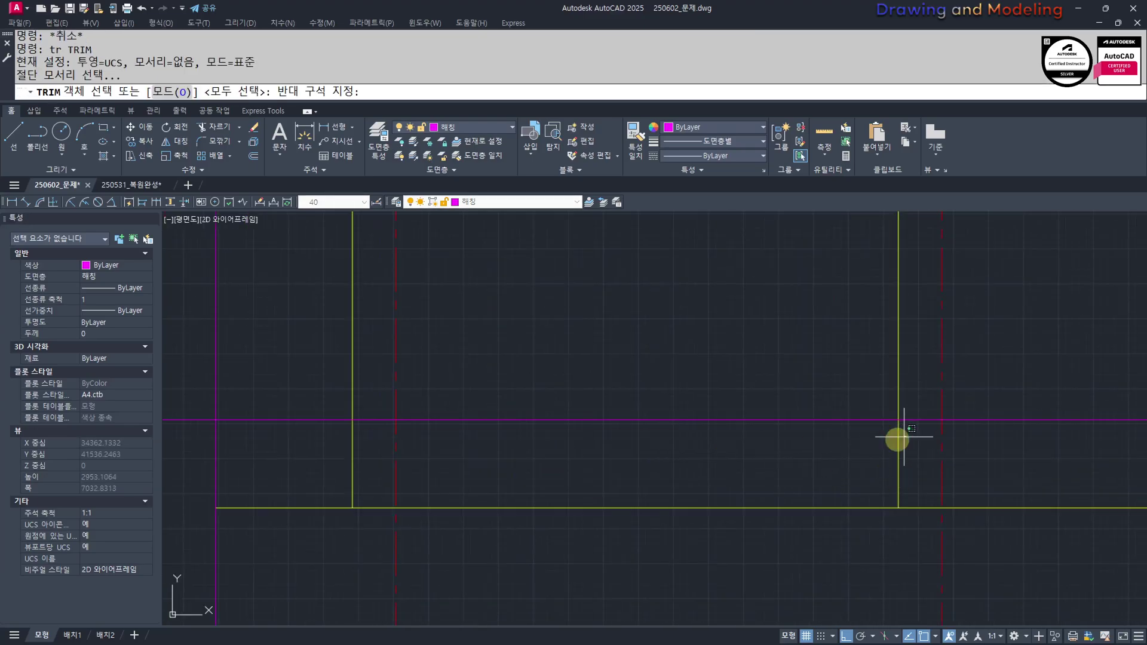
{"action": "left_click", "coordinate": [886, 444]}
{"action": "left_click", "coordinate": [374, 385]}
{"action": "left_click", "coordinate": [335, 401]}
{"action": "key", "text": "Return"}
{"action": "left_click", "coordinate": [270, 400]}
{"action": "left_click", "coordinate": [311, 440]}
{"action": "left_click", "coordinate": [1043, 367]}
{"action": "left_click", "coordinate": [956, 465]}
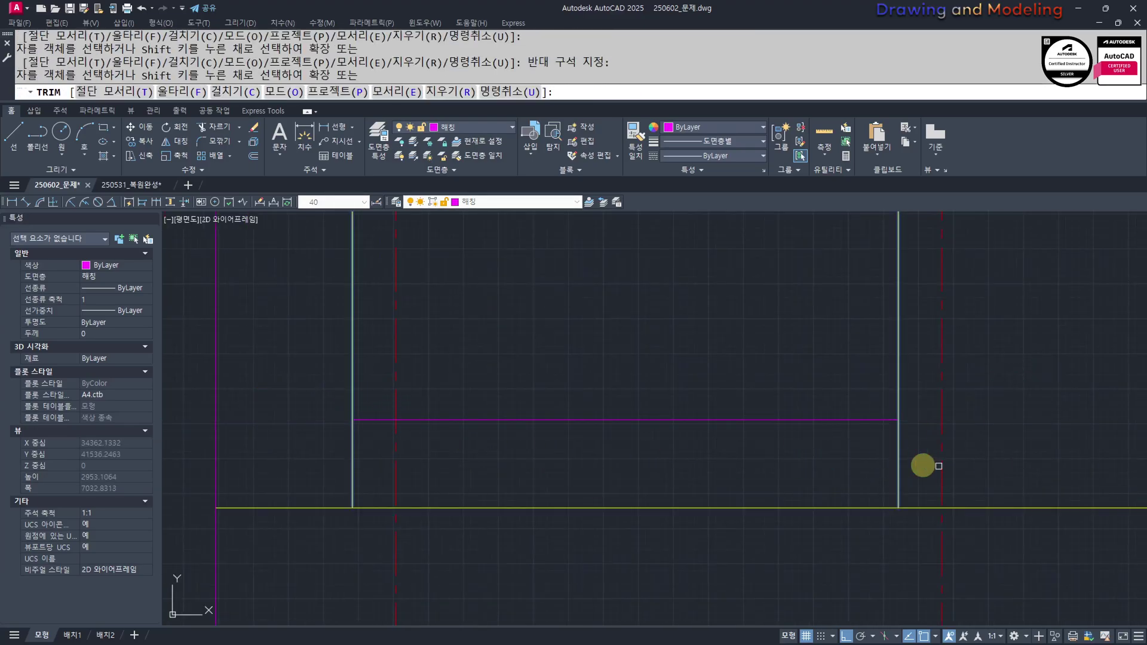
{"action": "key", "text": "Escape"}
{"action": "key", "text": "Escape"}
Put the trimmed terrace floor line on the 입면선 layer
{"action": "scroll", "coordinate": [780, 457], "scroll_direction": "down", "scroll_amount": 4}
{"action": "middle_click_drag", "start_coordinate": [781, 458], "coordinate": [802, 485]}
{"action": "scroll", "coordinate": [801, 485], "scroll_direction": "up", "scroll_amount": 4}
{"action": "left_click", "coordinate": [802, 484]}
{"action": "left_click", "coordinate": [709, 432]}
{"action": "left_click", "coordinate": [515, 204]}
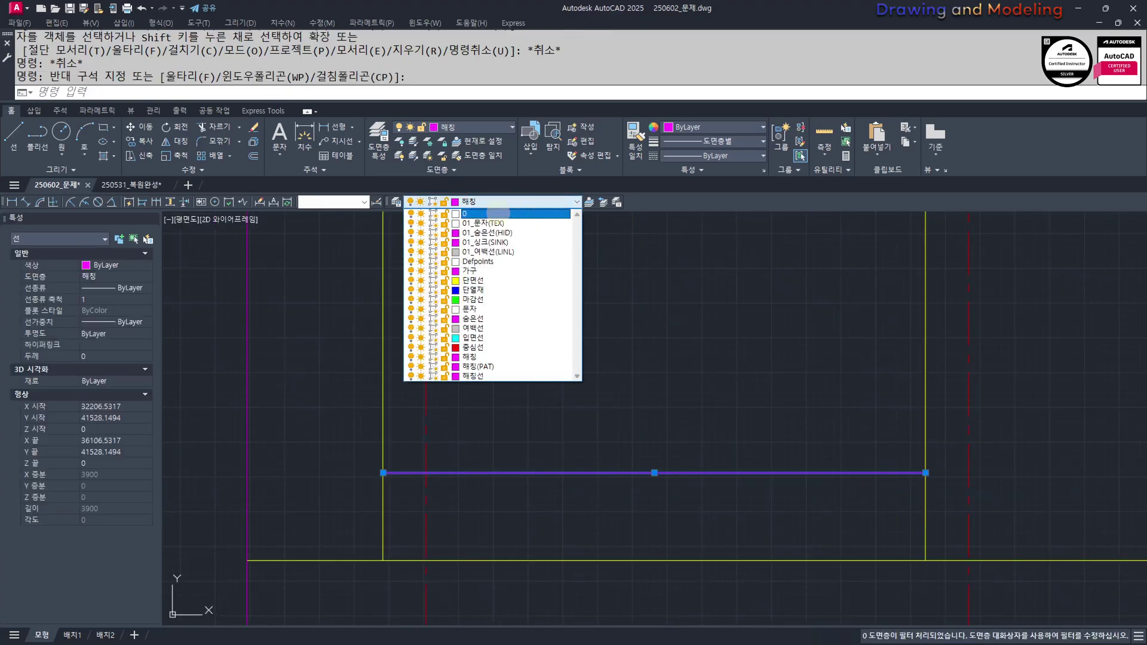
{"action": "left_click", "coordinate": [485, 338]}
{"action": "key", "text": "Escape"}
{"action": "key", "text": "Escape"}
{"action": "scroll", "coordinate": [666, 471], "scroll_direction": "down", "scroll_amount": 4}
{"action": "middle_click_drag", "start_coordinate": [666, 470], "coordinate": [717, 430]}
{"action": "scroll", "coordinate": [687, 497], "scroll_direction": "down", "scroll_amount": 2}
{"action": "scroll", "coordinate": [351, 487], "scroll_direction": "down", "scroll_amount": 4}
{"action": "scroll", "coordinate": [531, 507], "scroll_direction": "up", "scroll_amount": 3}
{"action": "middle_click_drag", "start_coordinate": [891, 535], "coordinate": [841, 519]}
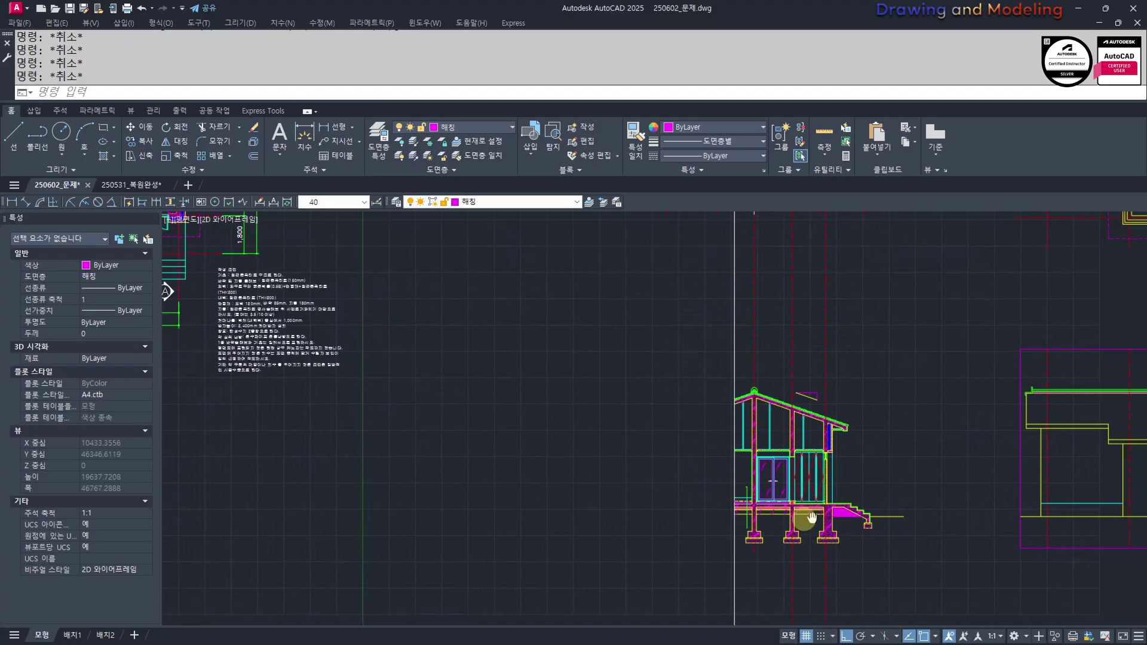
{"action": "type", "text": "l"}
{"action": "key", "text": "Return"}
{"action": "scroll", "coordinate": [691, 469], "scroll_direction": "up", "scroll_amount": 4}
{"action": "key", "text": "Escape"}
{"action": "middle_click_drag", "start_coordinate": [893, 476], "coordinate": [725, 515]}
{"action": "type", "text": "l"}
{"action": "key", "text": "Return"}
{"action": "key", "text": "Escape"}
{"action": "key", "text": "Escape"}
Project a horizontal line from the top of the raised floor threshold in the section across the elevation
{"action": "type", "text": "l"}
{"action": "key", "text": "Return"}
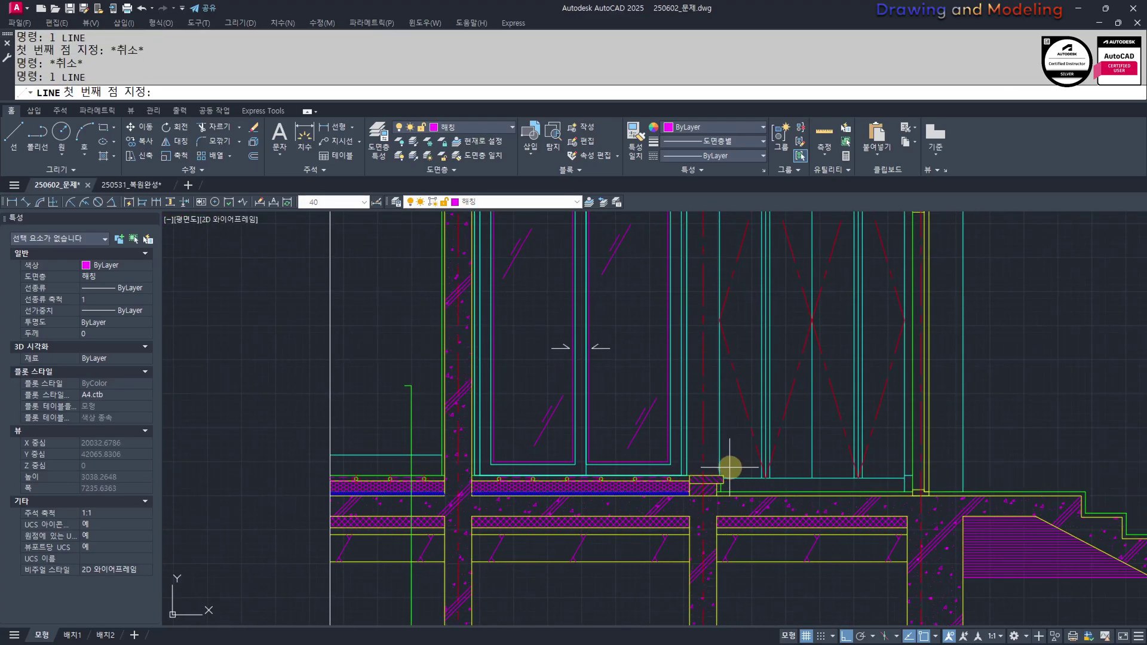
{"action": "left_click", "coordinate": [726, 470]}
{"action": "scroll", "coordinate": [464, 566], "scroll_direction": "down", "scroll_amount": 5}
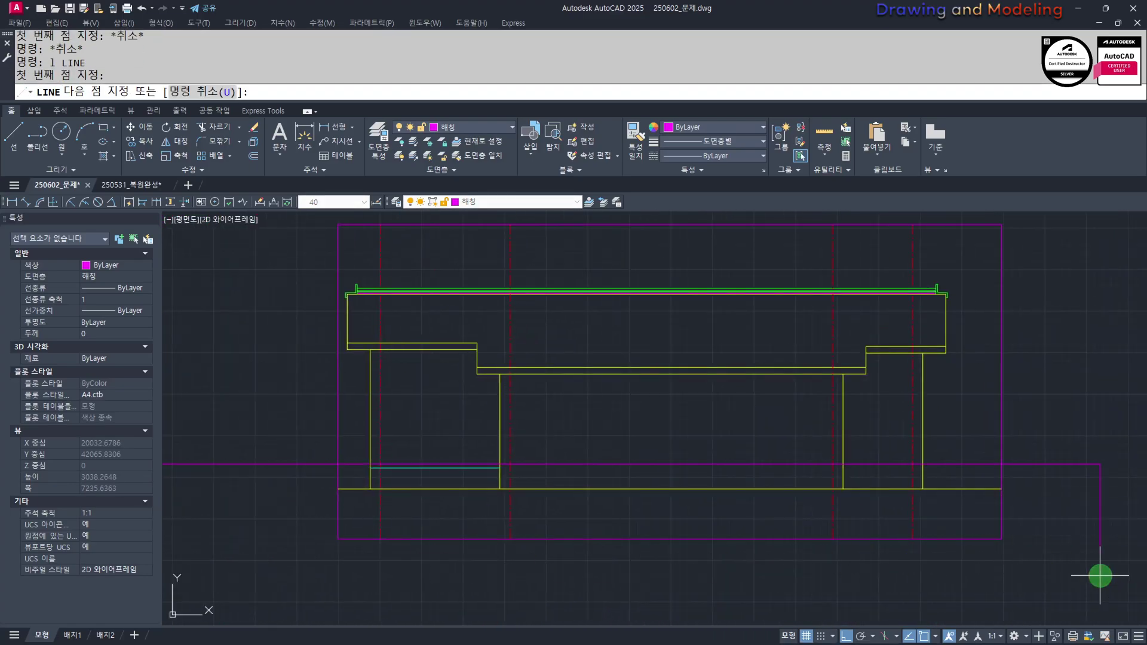
{"action": "key", "text": "Escape"}
Project a horizontal line from the underside of the exterior wall lintel in the section across the elevation
{"action": "scroll", "coordinate": [679, 550], "scroll_direction": "down", "scroll_amount": 6}
{"action": "scroll", "coordinate": [724, 520], "scroll_direction": "up", "scroll_amount": 6}
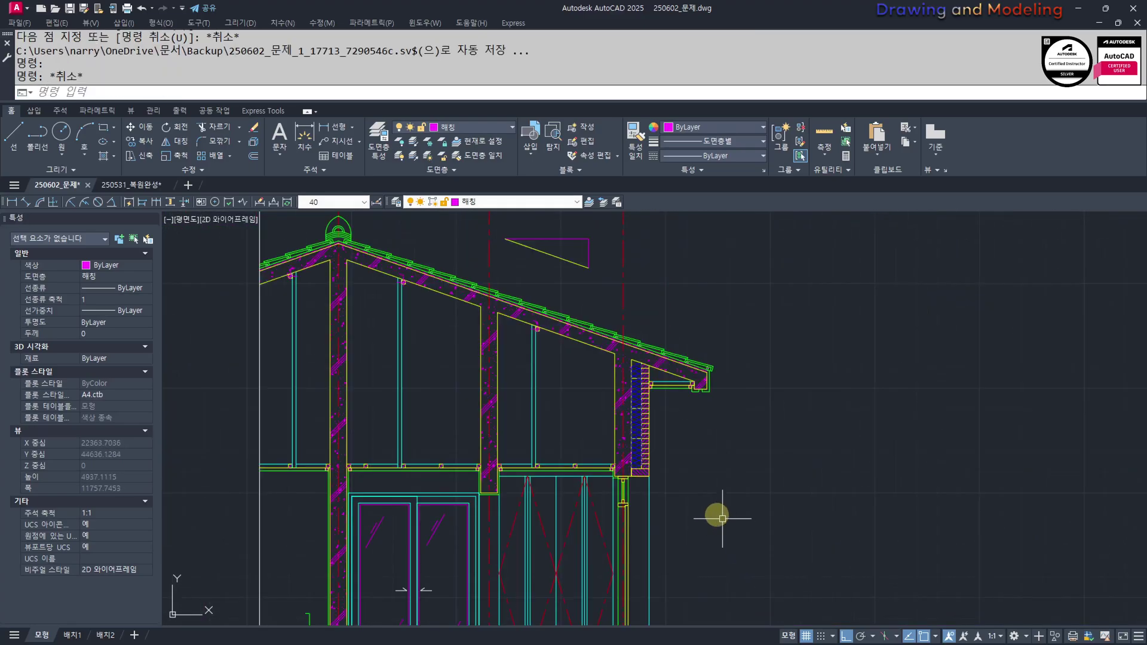
{"action": "type", "text": "l"}
{"action": "key", "text": "Return"}
{"action": "left_click", "coordinate": [617, 477]}
{"action": "scroll", "coordinate": [581, 515], "scroll_direction": "down", "scroll_amount": 3}
{"action": "middle_click_drag", "start_coordinate": [580, 515], "coordinate": [230, 490]}
{"action": "scroll", "coordinate": [230, 491], "scroll_direction": "down", "scroll_amount": 2}
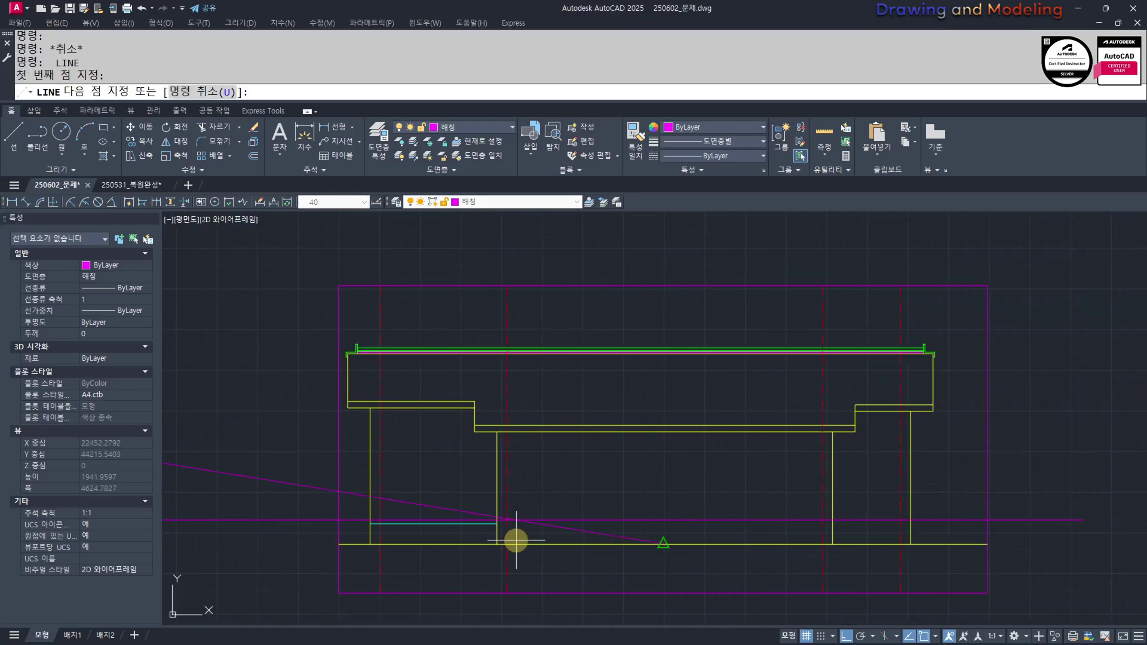
{"action": "left_click", "coordinate": [1077, 572]}
{"action": "key", "text": "Escape"}
{"action": "key", "text": "Escape"}
Examine the floor plan's 테라스, the roof edge line and the 침실1 and 거실 windows facing the elevation
{"action": "middle_click_drag", "start_coordinate": [617, 552], "coordinate": [691, 556]}
{"action": "key", "text": "Escape"}
{"action": "key", "text": "Escape"}
{"action": "scroll", "coordinate": [642, 541], "scroll_direction": "down", "scroll_amount": 4}
{"action": "middle_click_drag", "start_coordinate": [335, 502], "coordinate": [579, 532]}
{"action": "middle_click_drag", "start_coordinate": [308, 482], "coordinate": [687, 560]}
{"action": "scroll", "coordinate": [601, 499], "scroll_direction": "up", "scroll_amount": 6}
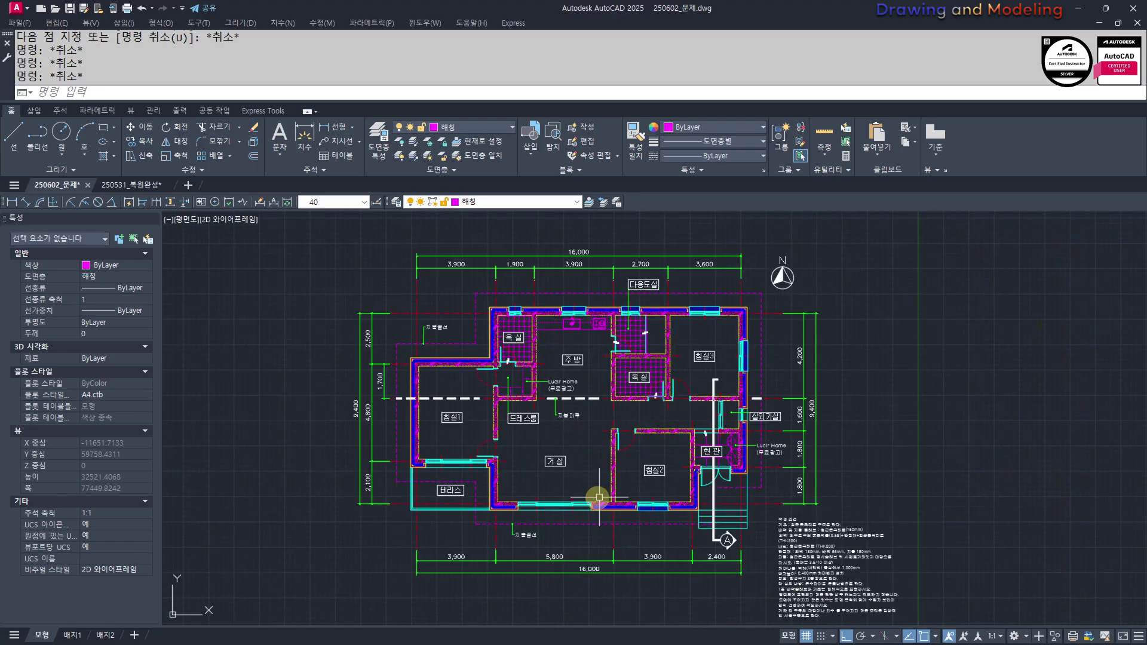
{"action": "middle_click_drag", "start_coordinate": [339, 413], "coordinate": [488, 515]}
{"action": "scroll", "coordinate": [487, 506], "scroll_direction": "up", "scroll_amount": 2}
{"action": "scroll", "coordinate": [568, 504], "scroll_direction": "down", "scroll_amount": 6}
{"action": "scroll", "coordinate": [568, 504], "scroll_direction": "up", "scroll_amount": 6}
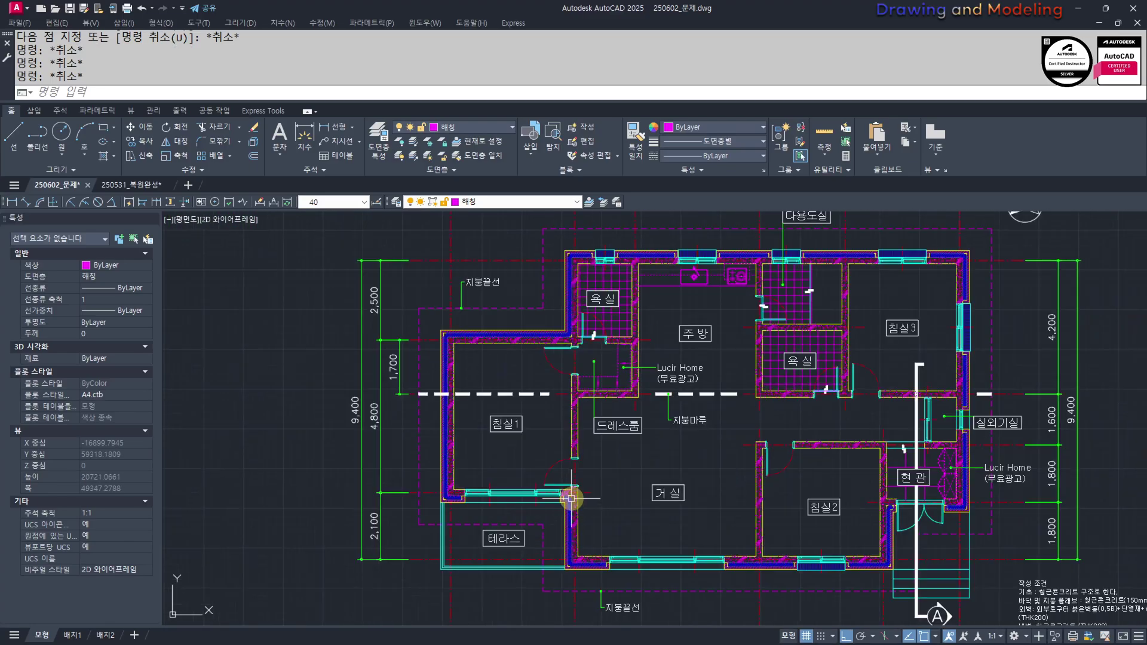
{"action": "scroll", "coordinate": [537, 496], "scroll_direction": "up", "scroll_amount": 2}
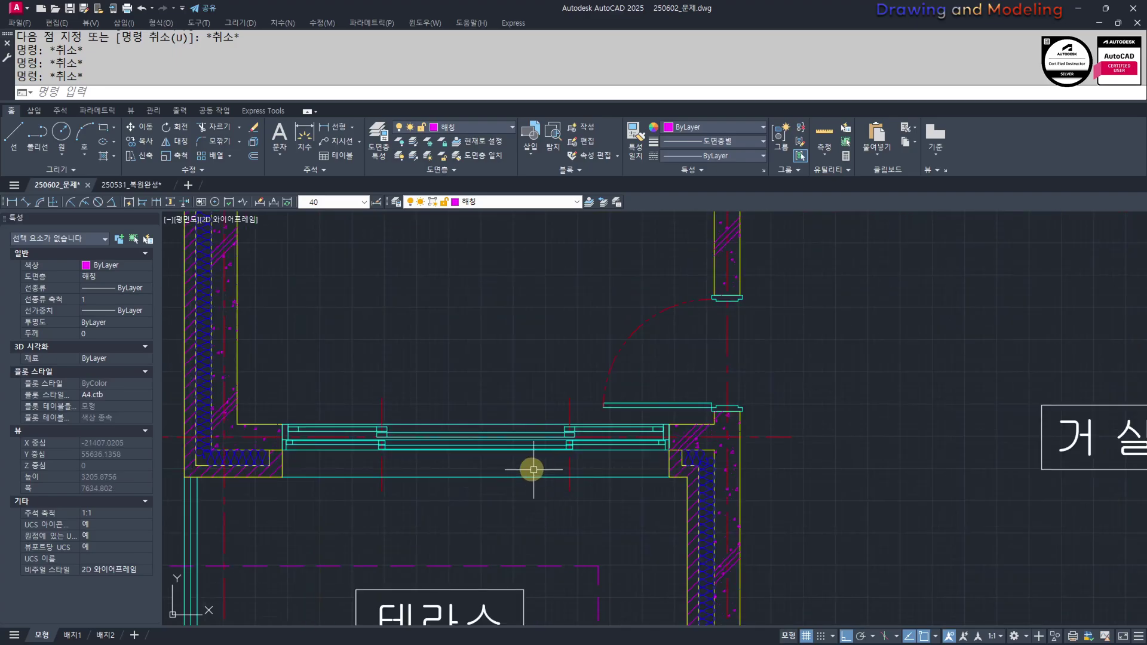
{"action": "scroll", "coordinate": [527, 446], "scroll_direction": "down", "scroll_amount": 4}
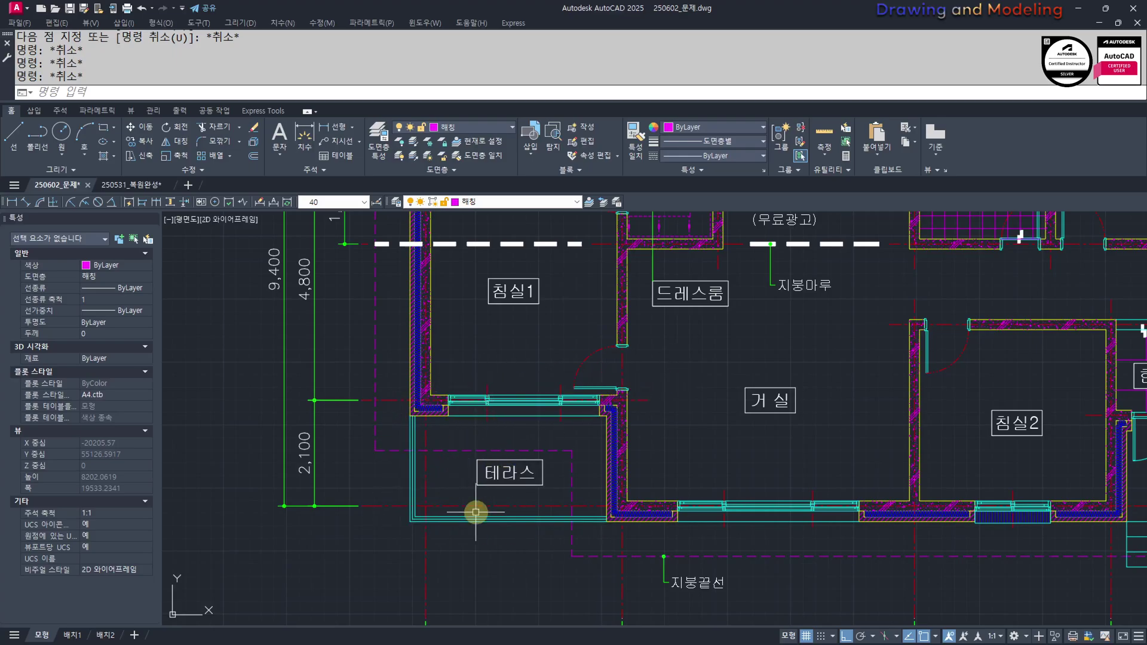
{"action": "scroll", "coordinate": [536, 496], "scroll_direction": "down", "scroll_amount": 6}
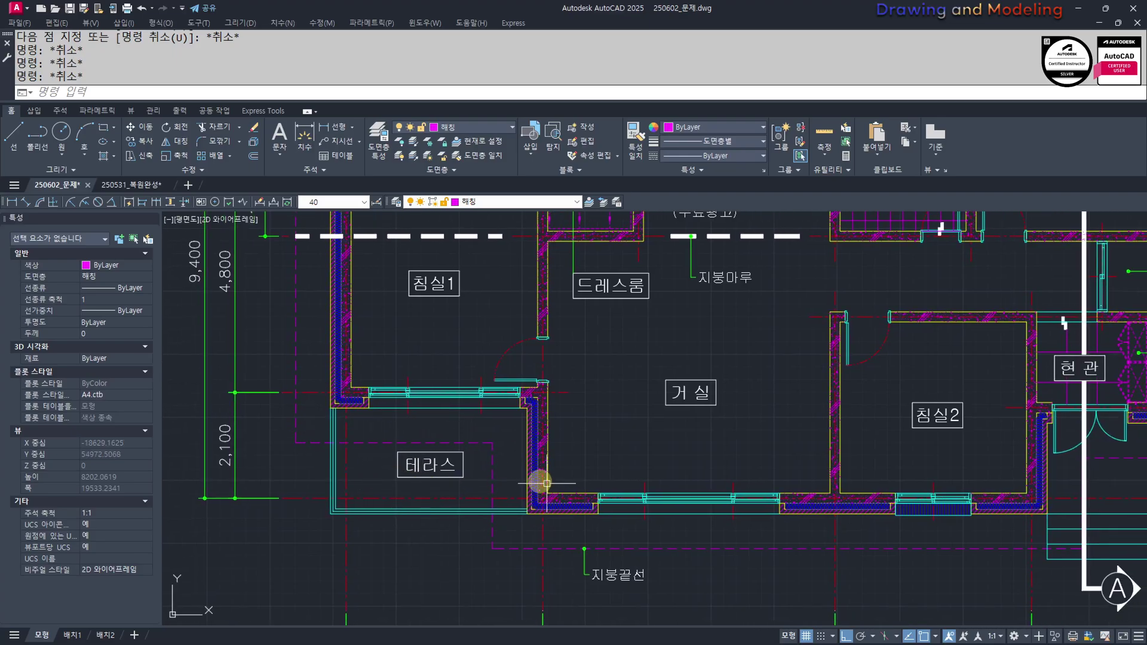
{"action": "scroll", "coordinate": [403, 502], "scroll_direction": "up", "scroll_amount": 6}
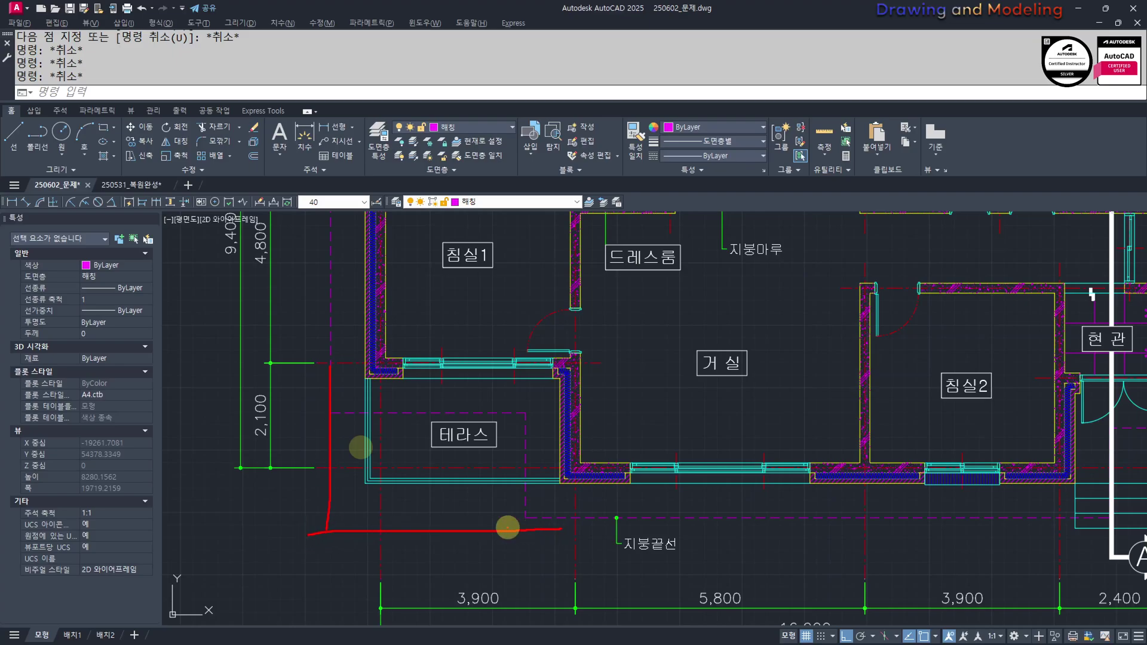
{"action": "key", "text": "Escape"}
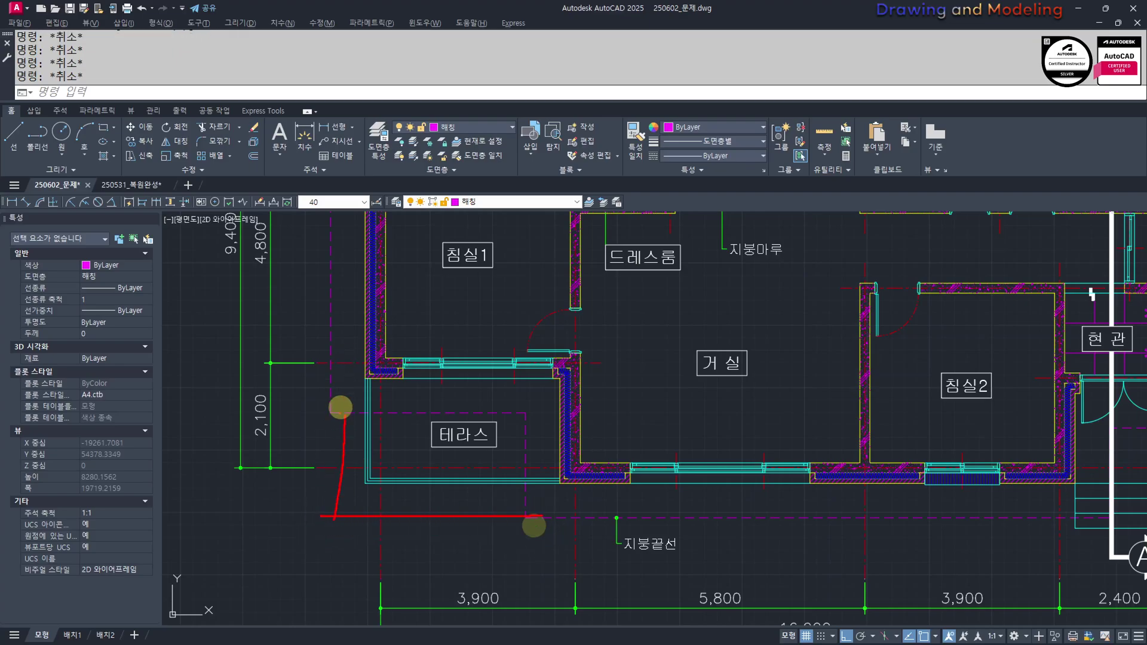
{"action": "mouse_move", "coordinate": [594, 505]}
{"action": "middle_mouse_down"}
{"action": "mouse_move", "coordinate": [397, 505]}
{"action": "mouse_move", "coordinate": [487, 430]}
{"action": "mouse_move", "coordinate": [701, 501]}
{"action": "middle_mouse_up"}
{"action": "scroll", "coordinate": [701, 501], "scroll_direction": "down", "scroll_amount": 5}
{"action": "scroll", "coordinate": [640, 520], "scroll_direction": "up", "scroll_amount": 5}
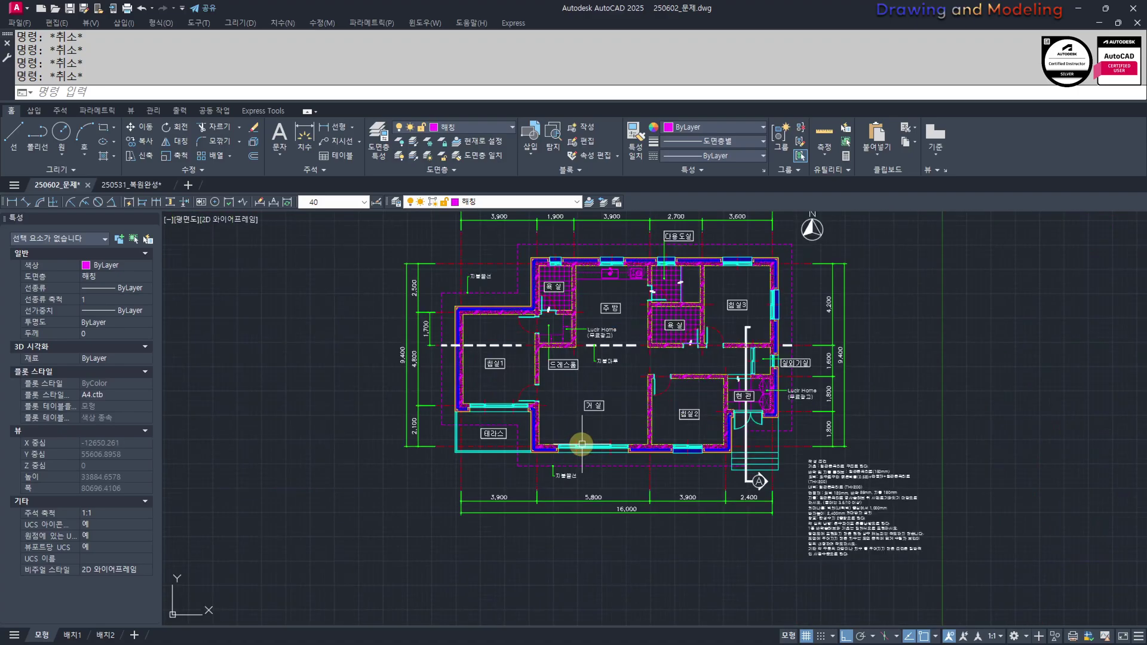
{"action": "scroll", "coordinate": [435, 412], "scroll_direction": "up", "scroll_amount": 3}
{"action": "scroll", "coordinate": [389, 376], "scroll_direction": "down", "scroll_amount": 7}
{"action": "scroll", "coordinate": [639, 466], "scroll_direction": "up", "scroll_amount": 4}
{"action": "scroll", "coordinate": [695, 426], "scroll_direction": "up", "scroll_amount": 2}
{"action": "scroll", "coordinate": [670, 475], "scroll_direction": "down", "scroll_amount": 2}
{"action": "middle_click_drag", "start_coordinate": [519, 463], "coordinate": [866, 518]}
{"action": "middle_click_drag", "start_coordinate": [176, 392], "coordinate": [803, 581]}
{"action": "scroll", "coordinate": [562, 492], "scroll_direction": "up", "scroll_amount": 6}
{"action": "type", "text": "q"}
{"action": "key", "text": "Return"}
{"action": "scroll", "coordinate": [384, 410], "scroll_direction": "up", "scroll_amount": 2}
{"action": "left_click", "coordinate": [394, 400]}
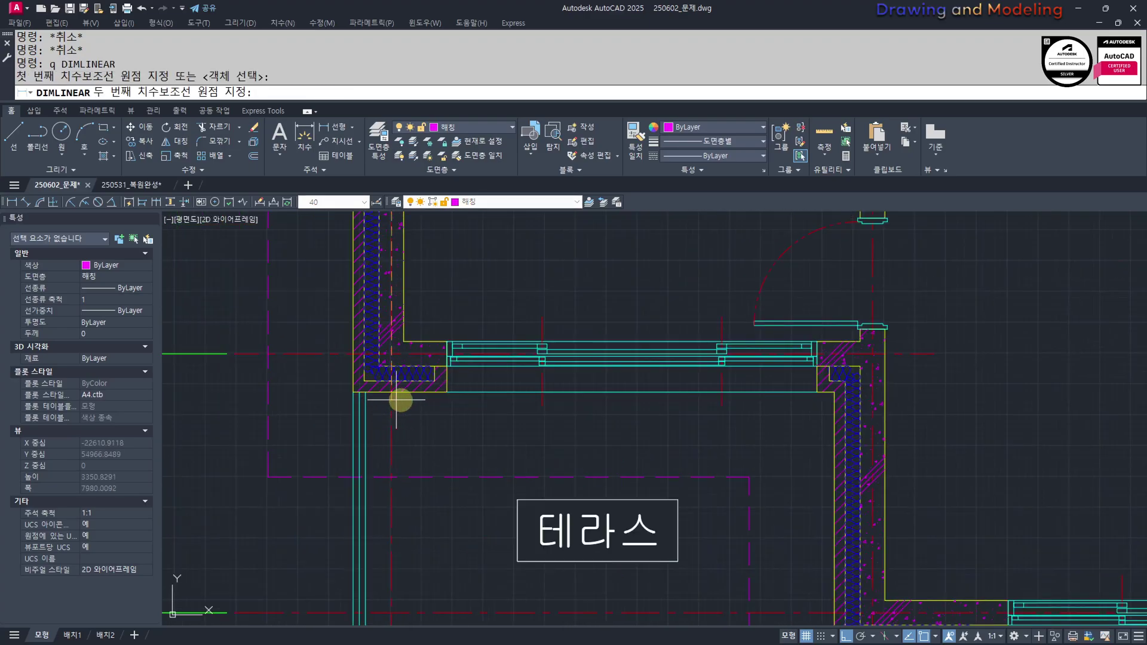
{"action": "key", "text": "Escape"}
{"action": "key", "text": "Escape"}
Add a linear dimension from the 침실1 outer wall centerline to the near edge of its terrace window
{"action": "middle_click_drag", "start_coordinate": [453, 447], "coordinate": [486, 484]}
{"action": "type", "text": "q"}
{"action": "key", "text": "space"}
{"action": "left_click", "coordinate": [425, 431]}
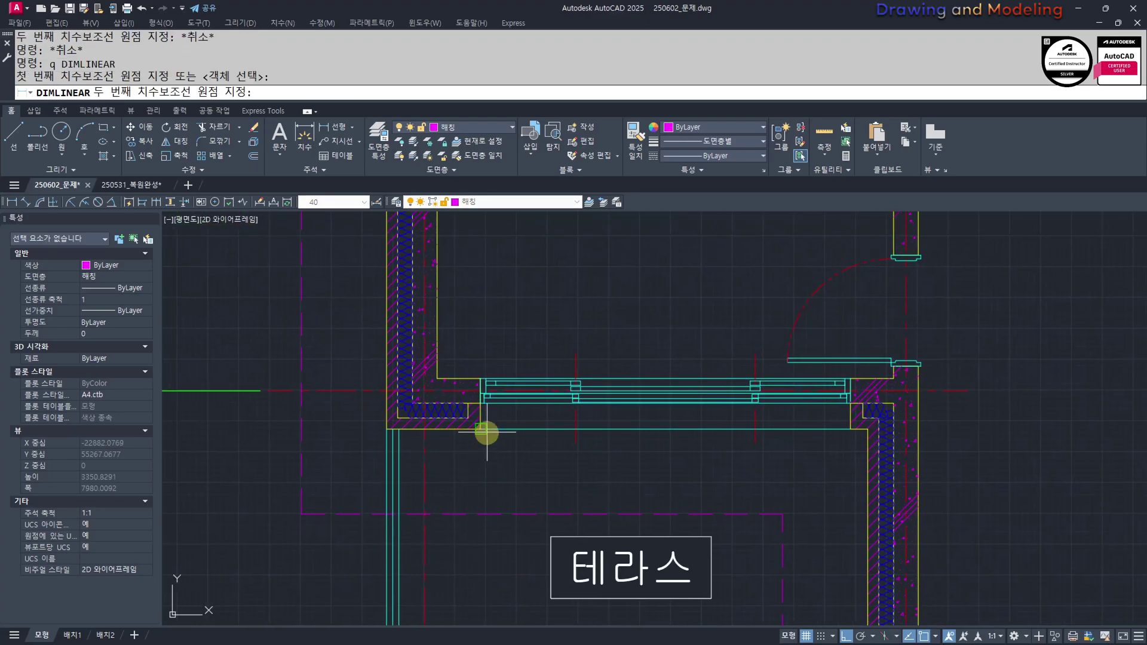
{"action": "left_click", "coordinate": [481, 432]}
{"action": "left_click", "coordinate": [461, 589]}
{"action": "key", "text": "space"}
{"action": "left_click", "coordinate": [474, 420]}
{"action": "key", "text": "Escape"}
{"action": "key", "text": "Escape"}
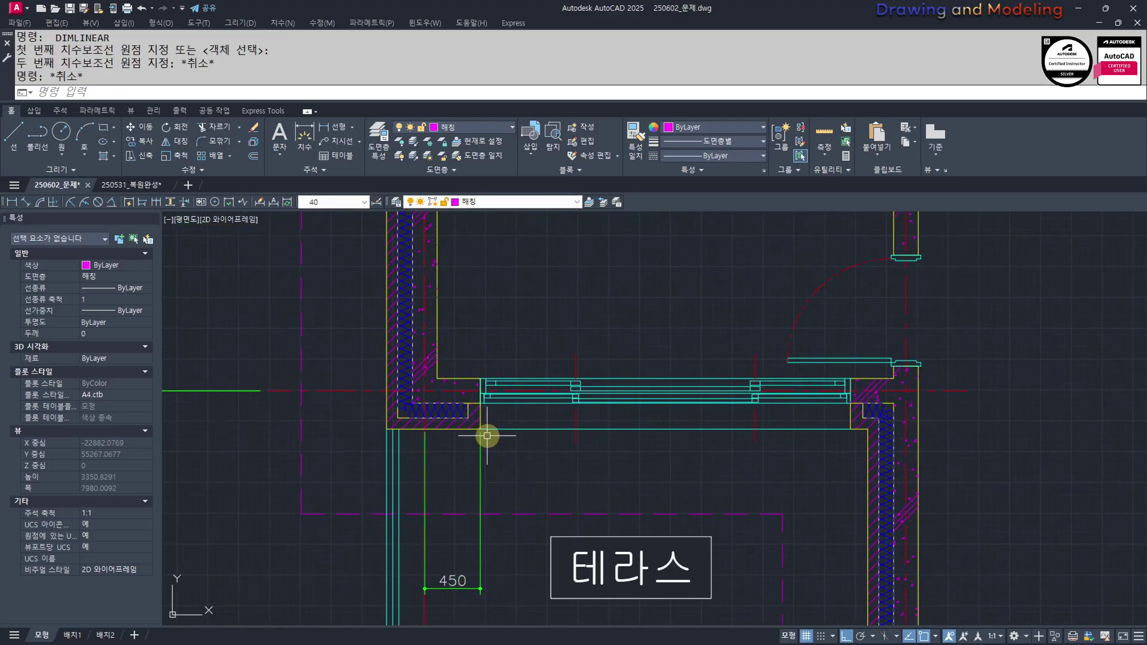
Add a linear dimension for the width of the 침실1 terrace window opening
{"action": "key", "text": "space"}
{"action": "left_click", "coordinate": [481, 429]}
{"action": "left_click", "coordinate": [850, 429]}
{"action": "left_click", "coordinate": [832, 478]}
{"action": "key", "text": "Escape"}
{"action": "scroll", "coordinate": [794, 538], "scroll_direction": "down", "scroll_amount": 3}
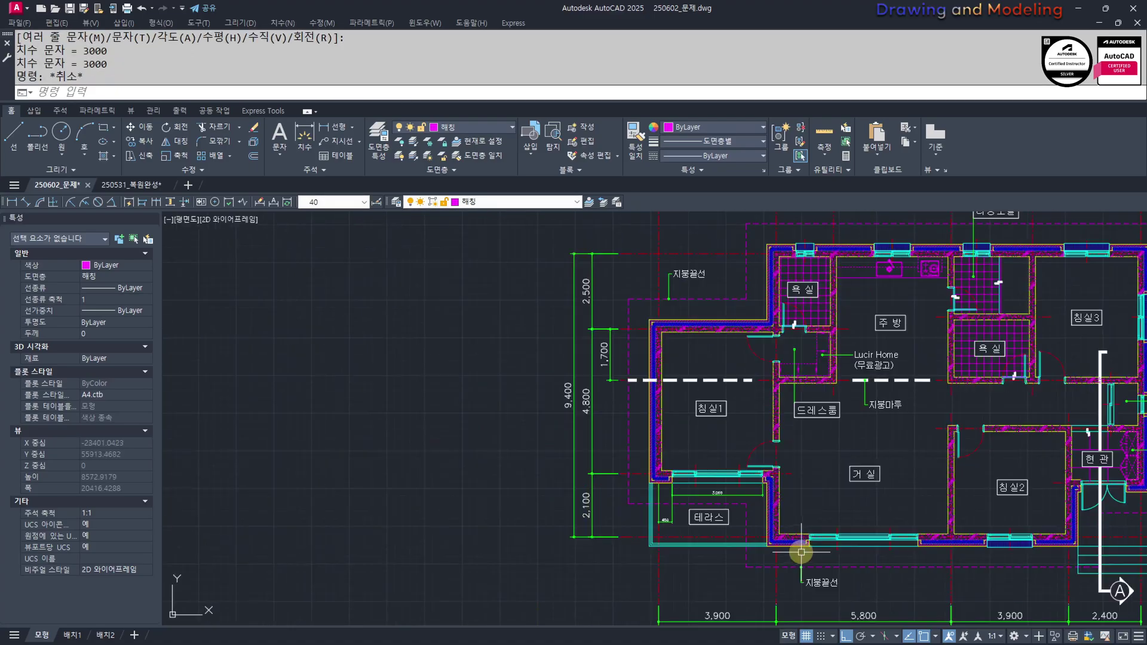
Add a linear dimension for the width of the 거실 front window opening
{"action": "scroll", "coordinate": [625, 460], "scroll_direction": "up", "scroll_amount": 2}
{"action": "key", "text": "Return"}
{"action": "left_click", "coordinate": [615, 469]}
{"action": "left_click", "coordinate": [890, 469]}
{"action": "left_click", "coordinate": [883, 495]}
{"action": "key", "text": "Escape"}
Add a linear dimension from the 거실 wall centerline beside the terrace to the near edge of its window
{"action": "middle_click_drag", "start_coordinate": [337, 417], "coordinate": [501, 480]}
{"action": "scroll", "coordinate": [748, 543], "scroll_direction": "up", "scroll_amount": 2}
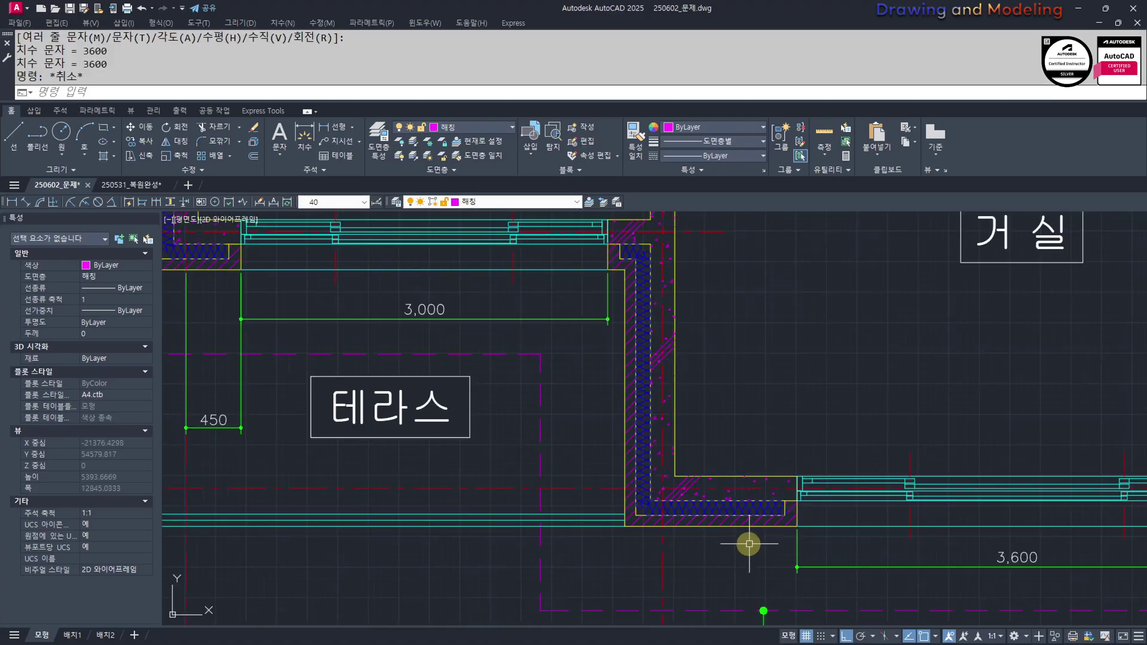
{"action": "key", "text": "space"}
{"action": "left_click", "coordinate": [662, 526]}
{"action": "left_click", "coordinate": [797, 526]}
{"action": "left_click", "coordinate": [745, 562]}
{"action": "key", "text": "Escape"}
{"action": "key", "text": "Escape"}
Offset the elevation's outer wall centerline on the terrace side 450 inward to mark the near edge of the 침실1 window
{"action": "scroll", "coordinate": [661, 593], "scroll_direction": "down", "scroll_amount": 5}
{"action": "scroll", "coordinate": [521, 448], "scroll_direction": "up", "scroll_amount": 3}
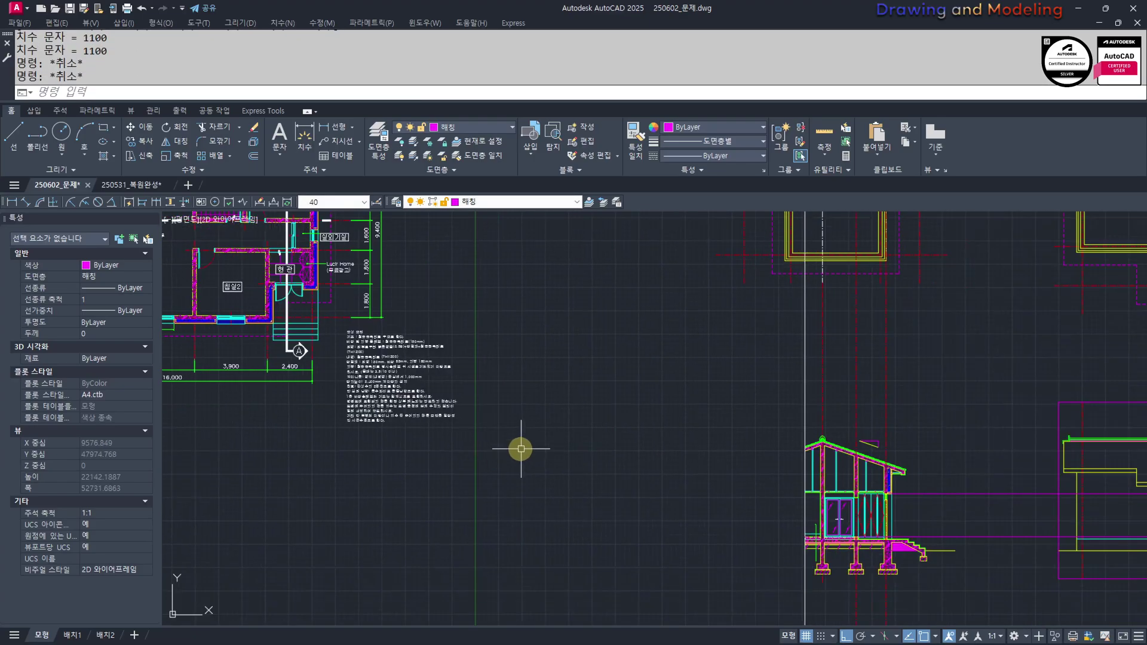
{"action": "type", "text": "o"}
{"action": "key", "text": "Return"}
{"action": "type", "text": "450"}
{"action": "key", "text": "Return"}
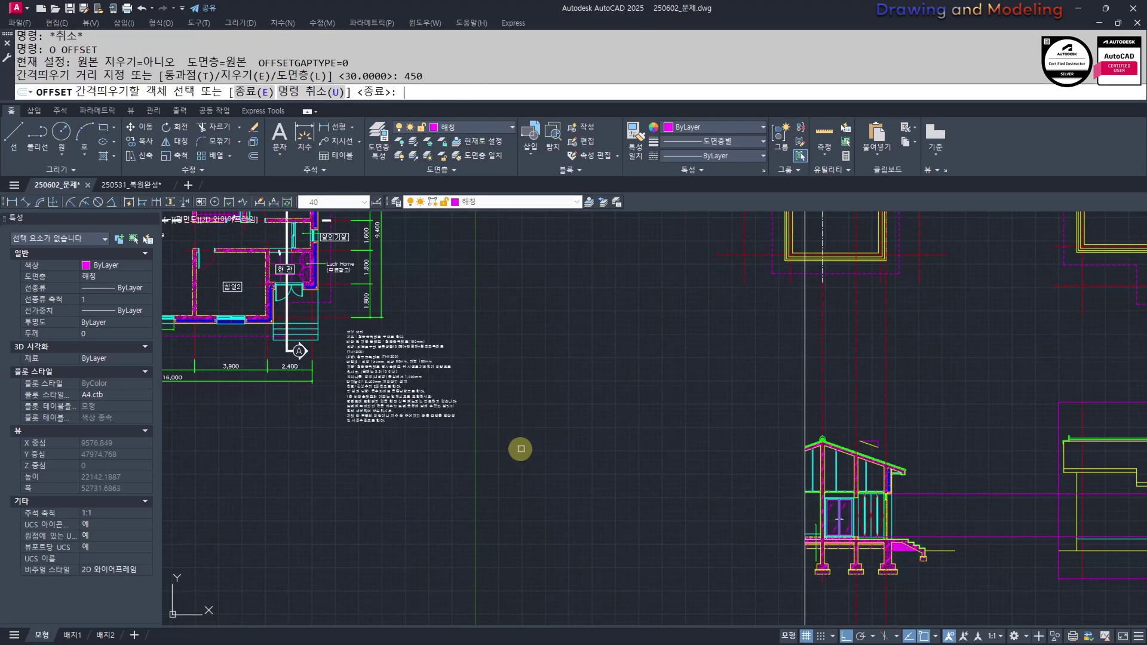
{"action": "scroll", "coordinate": [626, 448], "scroll_direction": "down", "scroll_amount": 4}
{"action": "scroll", "coordinate": [575, 470], "scroll_direction": "up", "scroll_amount": 4}
{"action": "scroll", "coordinate": [575, 470], "scroll_direction": "up", "scroll_amount": 2}
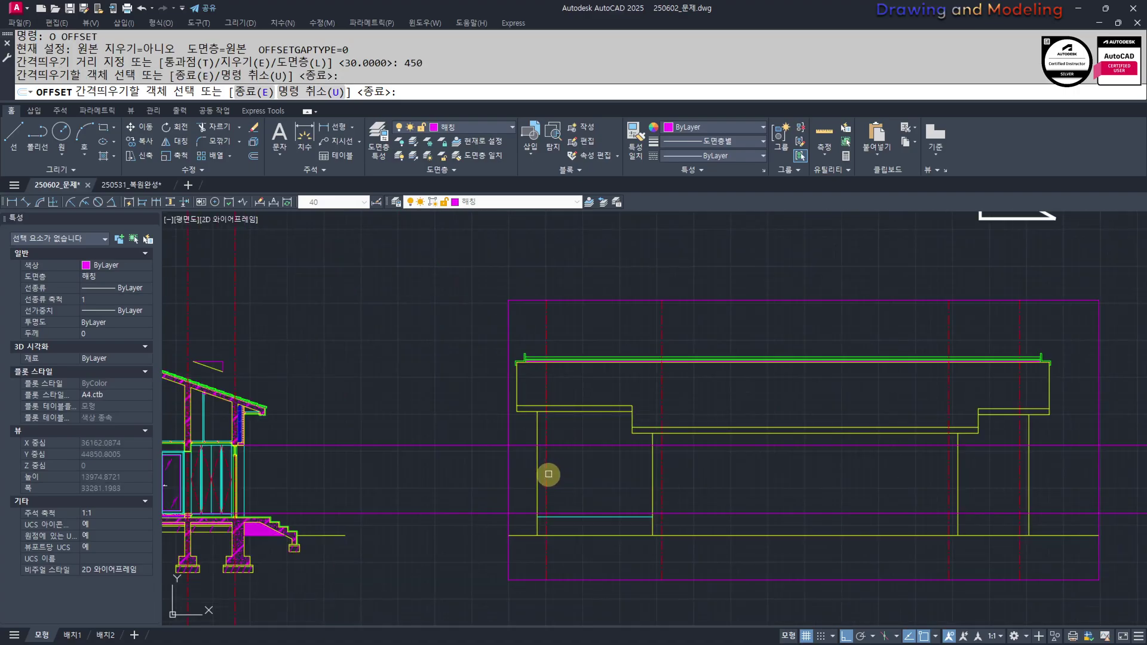
{"action": "left_click", "coordinate": [547, 475]}
{"action": "left_click", "coordinate": [583, 473]}
{"action": "key", "text": "Escape"}
Offset the window's near-edge line 3000 toward the 거실 side to mark the far edge of the 침실1 window
{"action": "key", "text": "Return"}
{"action": "type", "text": "3000"}
{"action": "key", "text": "Return"}
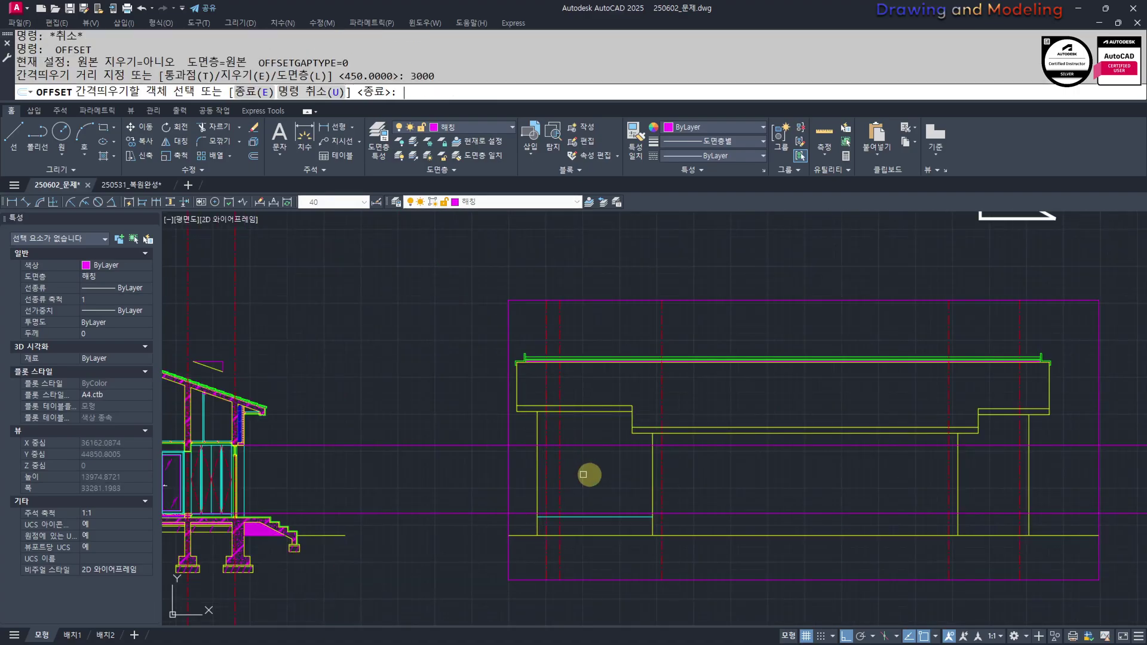
{"action": "key", "text": "Escape"}
{"action": "key", "text": "Escape"}
Offset the wall centerline between the terrace and 거실 by 1100 toward 거실 to mark the near edge of its window
{"action": "key", "text": "Return"}
{"action": "type", "text": "110"}
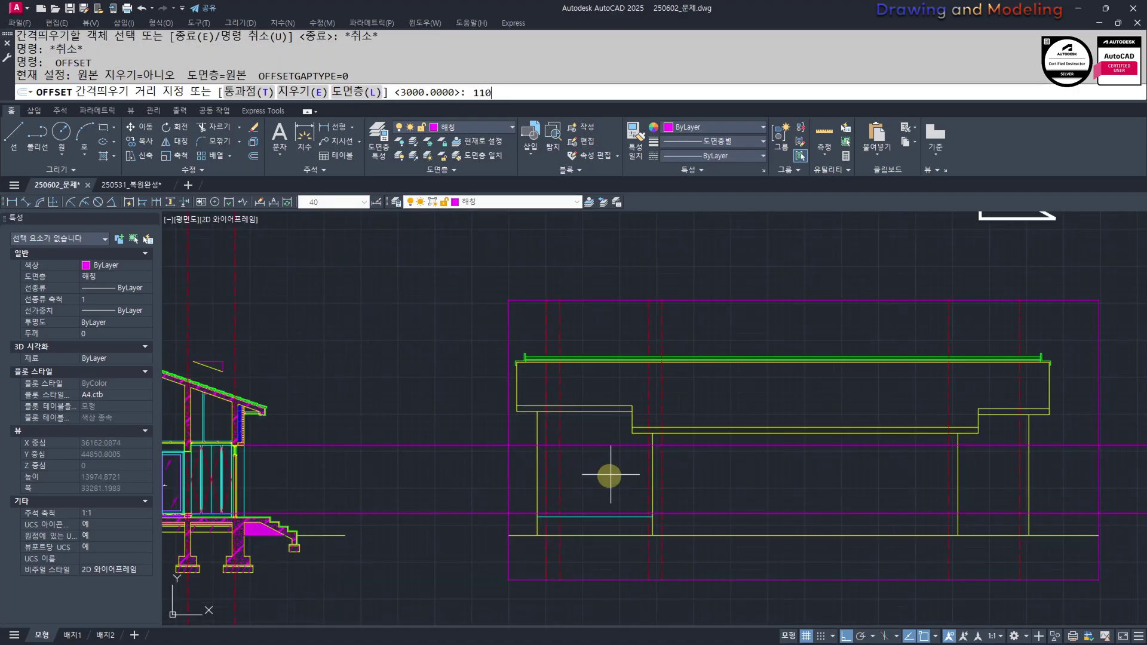
{"action": "type", "text": "0"}
{"action": "key", "text": "Return"}
{"action": "left_click", "coordinate": [658, 481]}
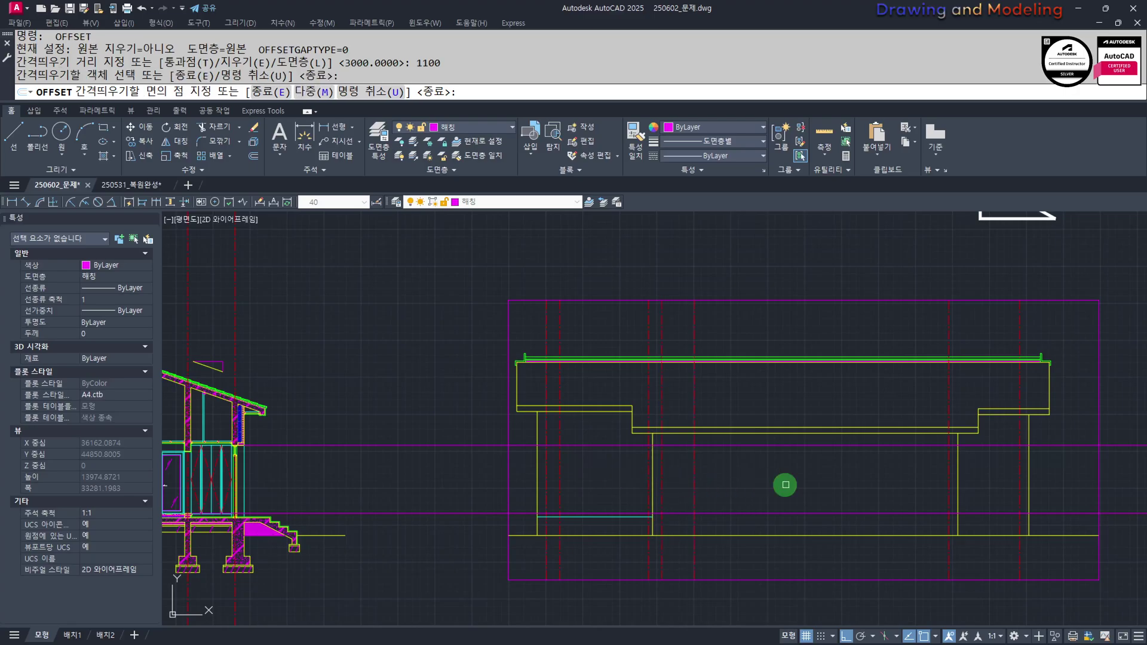
{"action": "left_click", "coordinate": [783, 485]}
{"action": "key", "text": "Escape"}
{"action": "key", "text": "Escape"}
{"action": "scroll", "coordinate": [599, 514], "scroll_direction": "up", "scroll_amount": 4}
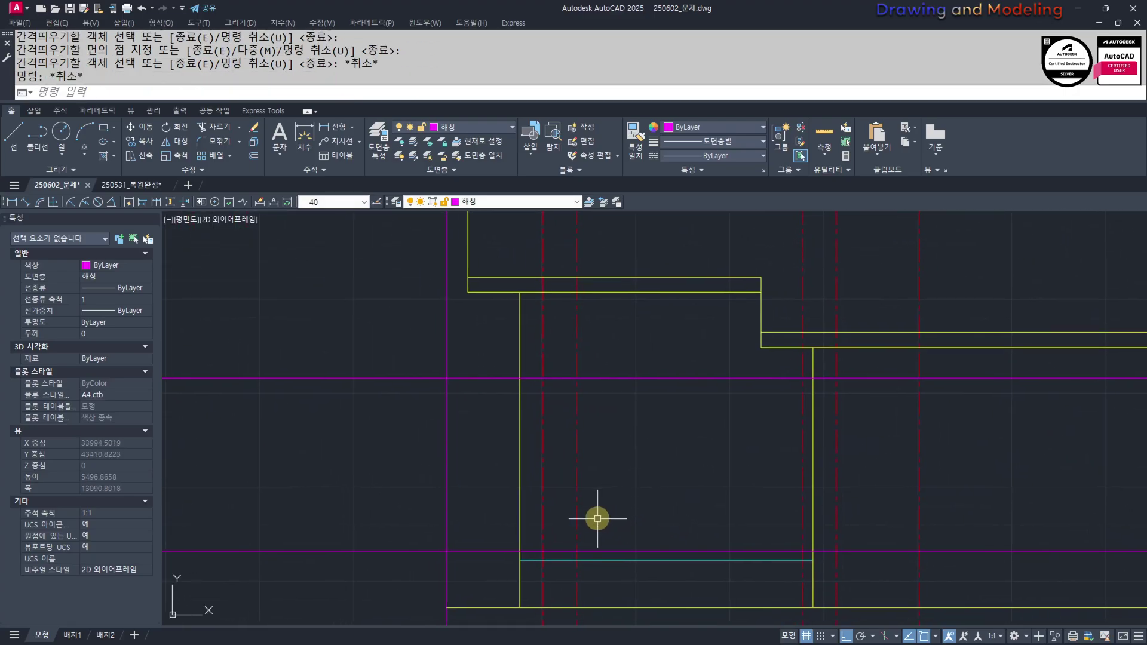
{"action": "key", "text": "Return"}
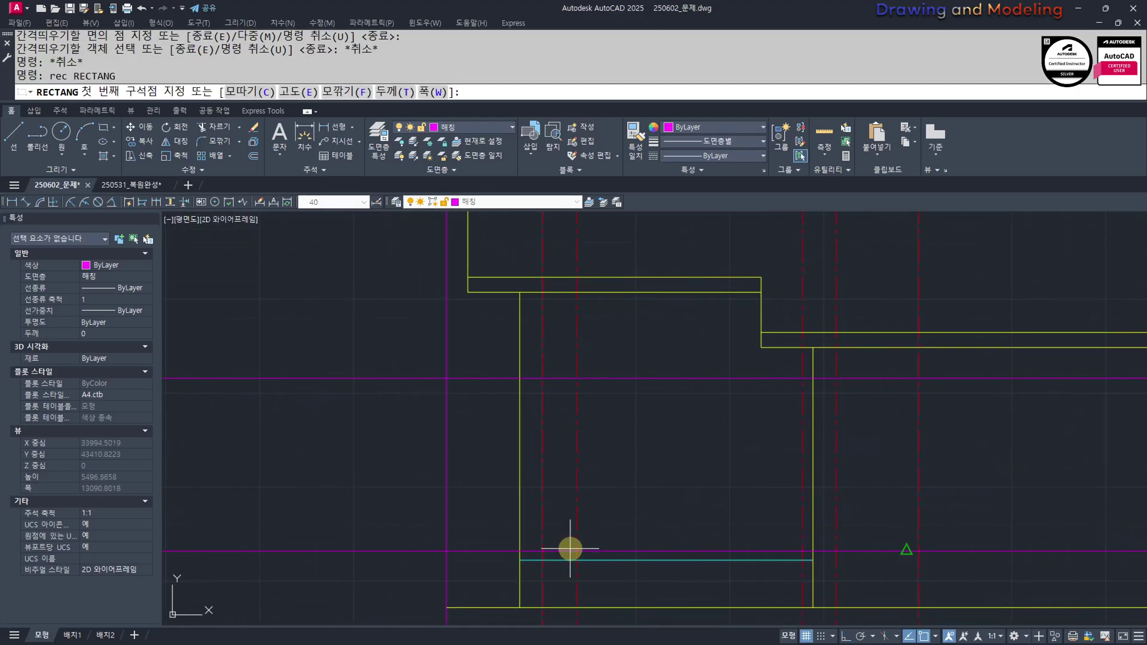
{"action": "left_click", "coordinate": [577, 551]}
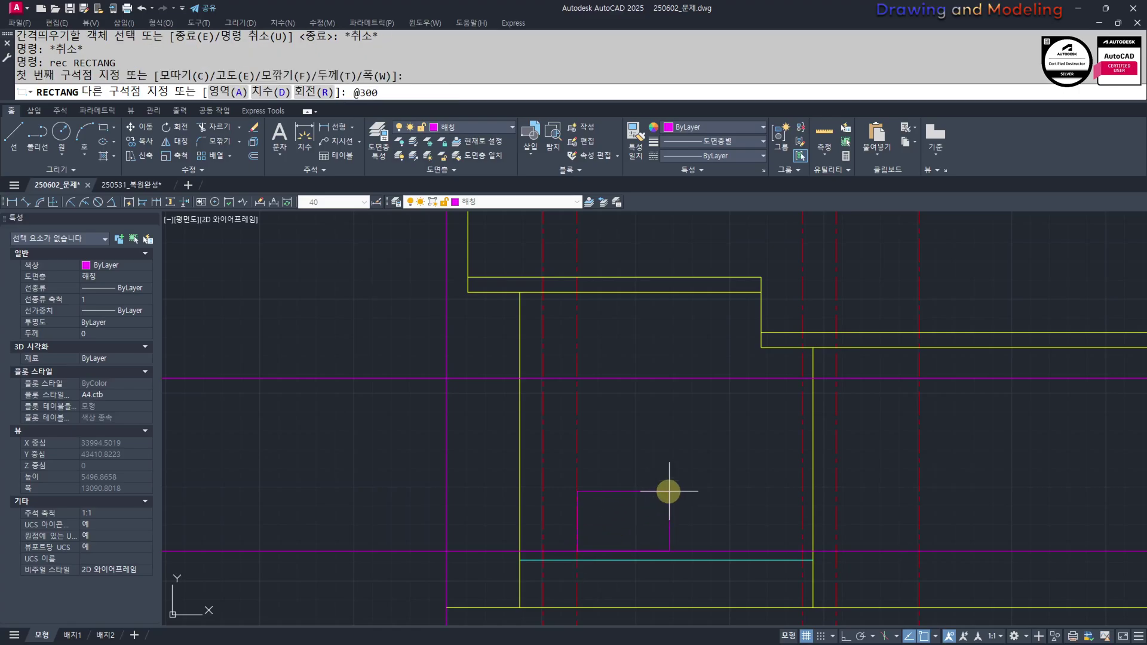
{"action": "key", "text": "Escape"}
{"action": "key", "text": "Escape"}
{"action": "key", "text": "Escape"}
{"action": "type", "text": "o"}
{"action": "key", "text": "Return"}
{"action": "type", "text": "3"}
{"action": "key", "text": "Return"}
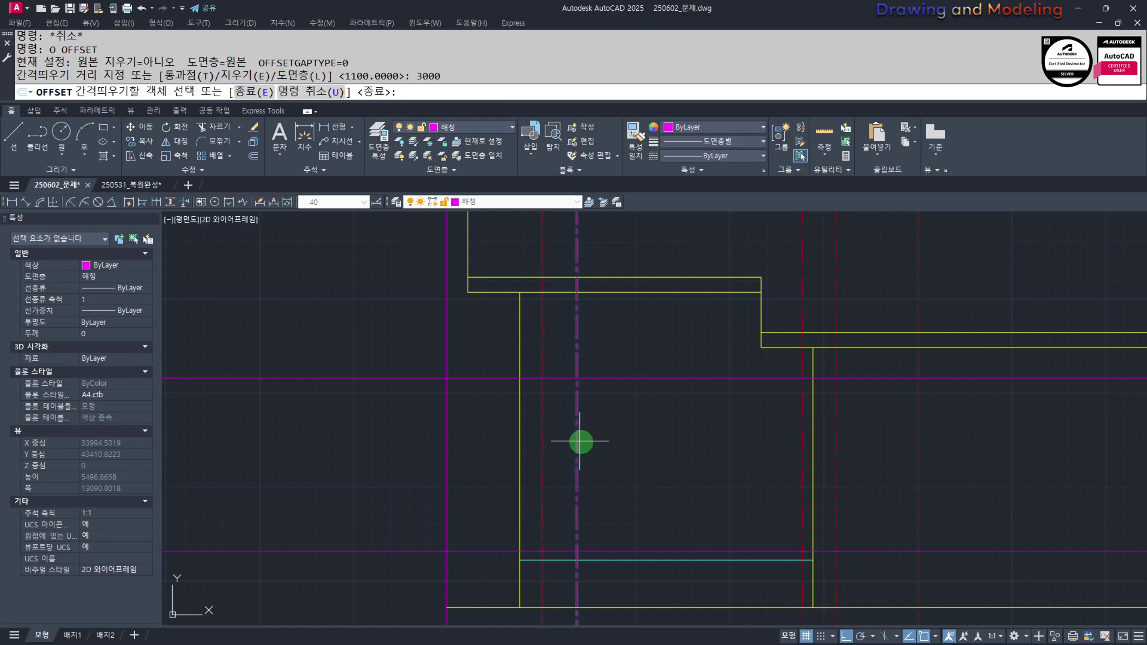
{"action": "left_click", "coordinate": [577, 442]}
{"action": "key", "text": "Escape"}
{"action": "key", "text": "Escape"}
{"action": "key", "text": "Return"}
{"action": "key", "text": "Return"}
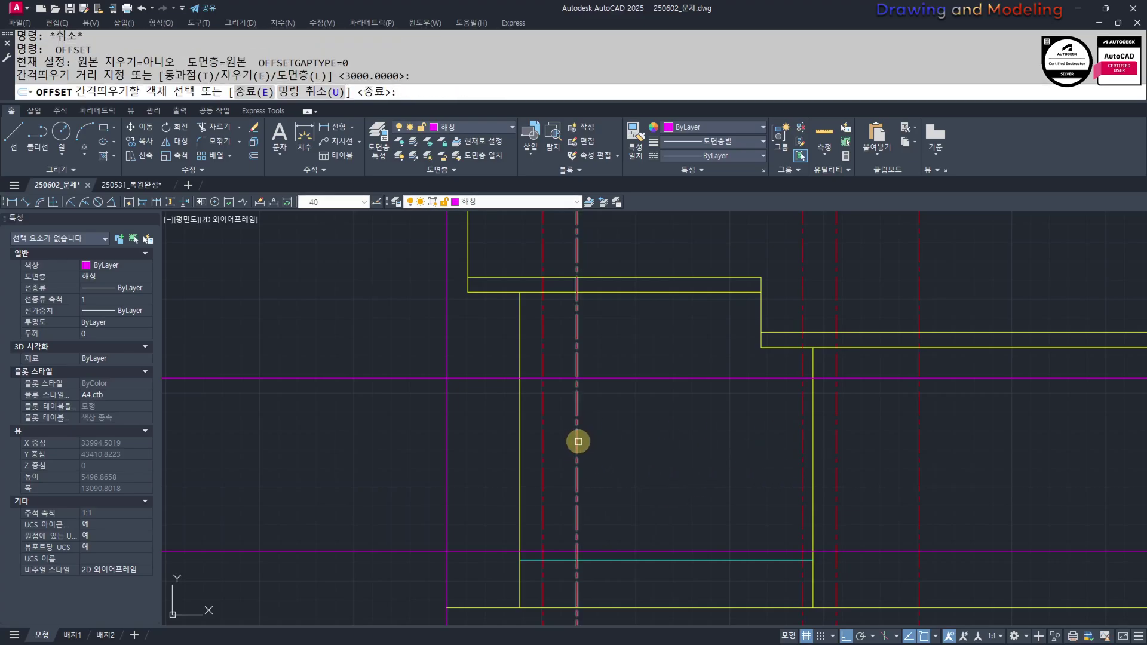
{"action": "left_click", "coordinate": [578, 441]}
{"action": "key", "text": "Escape"}
{"action": "key", "text": "Escape"}
{"action": "key", "text": "Escape"}
Draw the 침실1 window opening as a rectangle between its two vertical edge lines and the two horizontal level lines
{"action": "scroll", "coordinate": [500, 504], "scroll_direction": "down", "scroll_amount": 6}
{"action": "middle_click_drag", "start_coordinate": [242, 454], "coordinate": [691, 512]}
{"action": "scroll", "coordinate": [366, 369], "scroll_direction": "up", "scroll_amount": 6}
{"action": "middle_click_drag", "start_coordinate": [376, 371], "coordinate": [410, 422]}
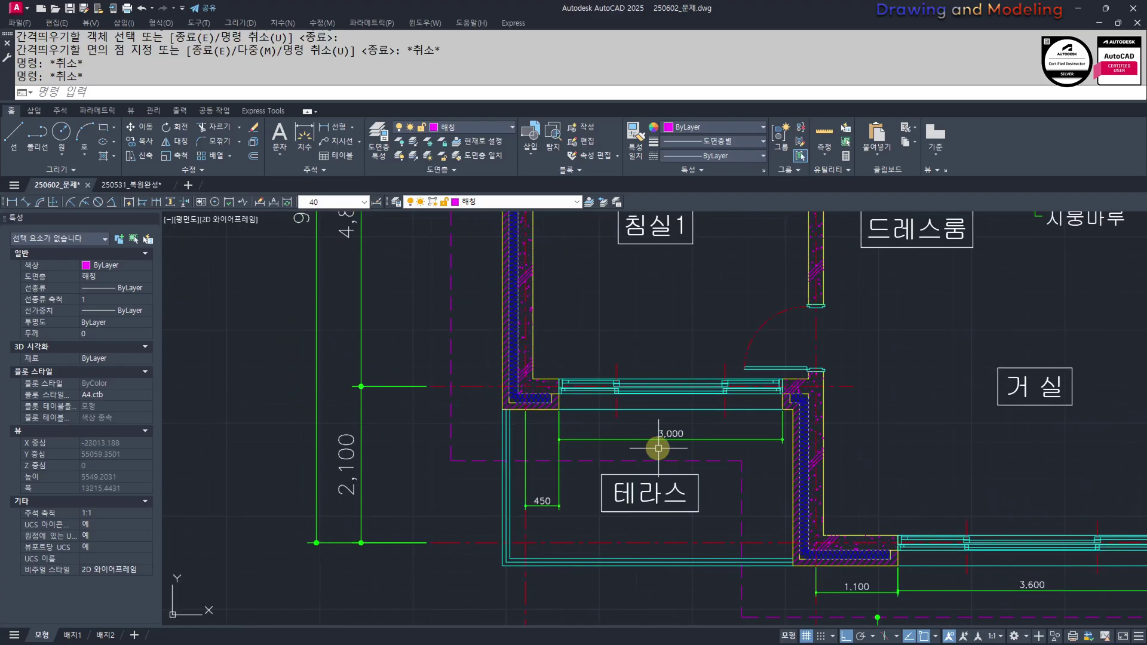
{"action": "scroll", "coordinate": [538, 420], "scroll_direction": "down", "scroll_amount": 8}
{"action": "middle_click_drag", "start_coordinate": [804, 464], "coordinate": [256, 305]}
{"action": "key", "text": "Escape"}
{"action": "key", "text": "Escape"}
{"action": "scroll", "coordinate": [1038, 474], "scroll_direction": "up", "scroll_amount": 4}
{"action": "middle_click_drag", "start_coordinate": [1120, 459], "coordinate": [835, 465]}
{"action": "scroll", "coordinate": [835, 464], "scroll_direction": "up", "scroll_amount": 2}
{"action": "type", "text": "rec"}
{"action": "key", "text": "Return"}
{"action": "left_click", "coordinate": [670, 524]}
{"action": "left_click", "coordinate": [892, 355]}
{"action": "key", "text": "Escape"}
{"action": "key", "text": "Escape"}
{"action": "key", "text": "Escape"}
Offset the window opening rectangle 45 inward to form the outer frame
{"action": "scroll", "coordinate": [740, 443], "scroll_direction": "up", "scroll_amount": 4}
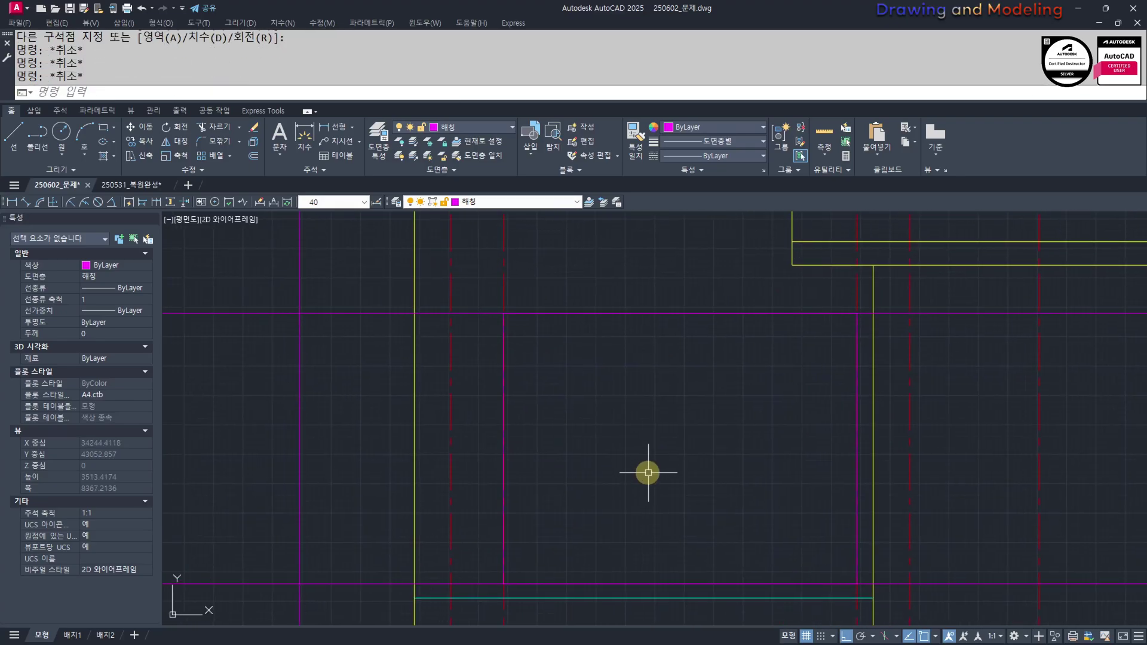
{"action": "type", "text": "o"}
{"action": "key", "text": "Return"}
{"action": "type", "text": "45"}
{"action": "key", "text": "Return"}
{"action": "left_click", "coordinate": [505, 360]}
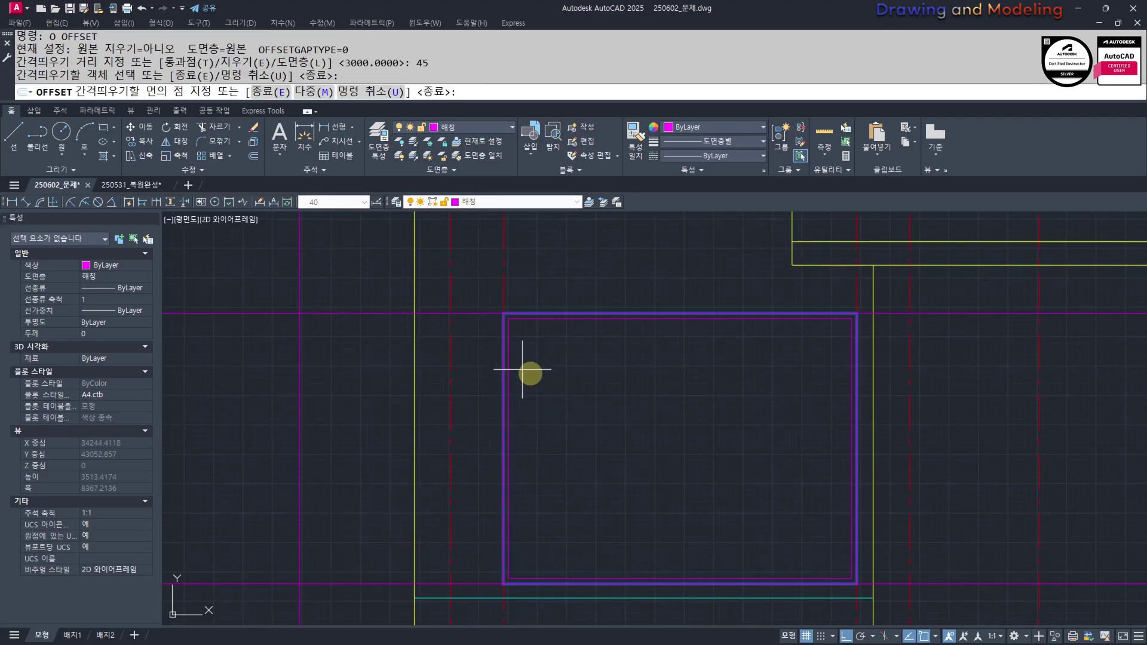
{"action": "left_click", "coordinate": [572, 392]}
{"action": "key", "text": "Escape"}
{"action": "key", "text": "Escape"}
{"action": "key", "text": "Return"}
{"action": "key", "text": "Escape"}
{"action": "key", "text": "Escape"}
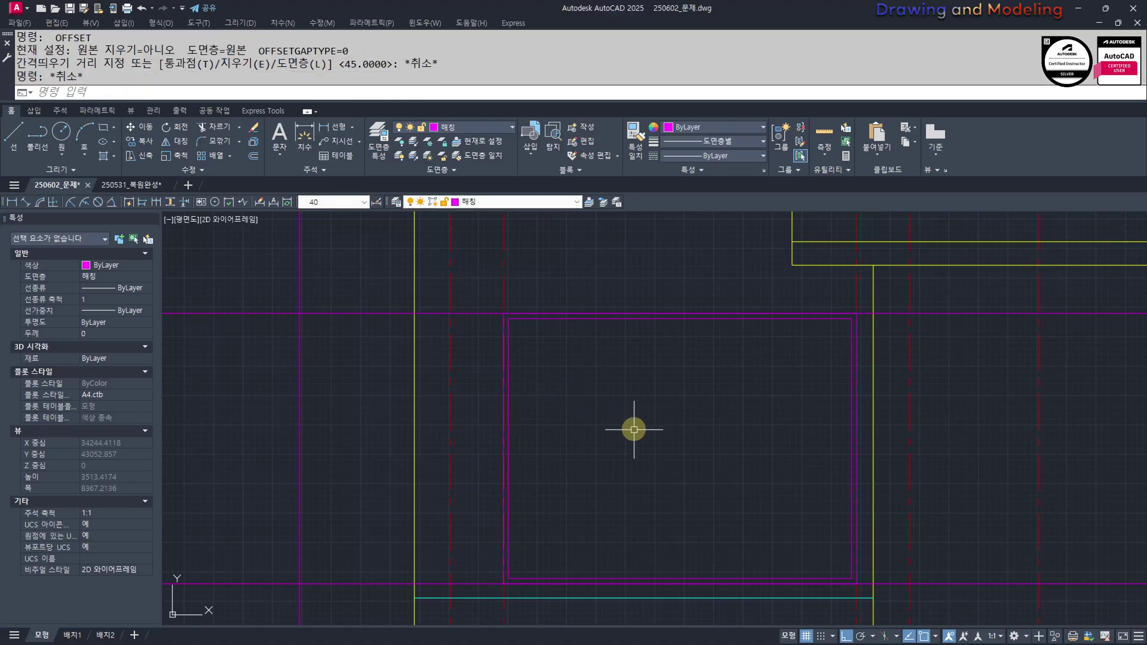
Draw a horizontal line across the inner frame rectangle between the midpoints of its two vertical sides
{"action": "type", "text": "l"}
{"action": "key", "text": "Return"}
{"action": "left_click", "coordinate": [851, 448]}
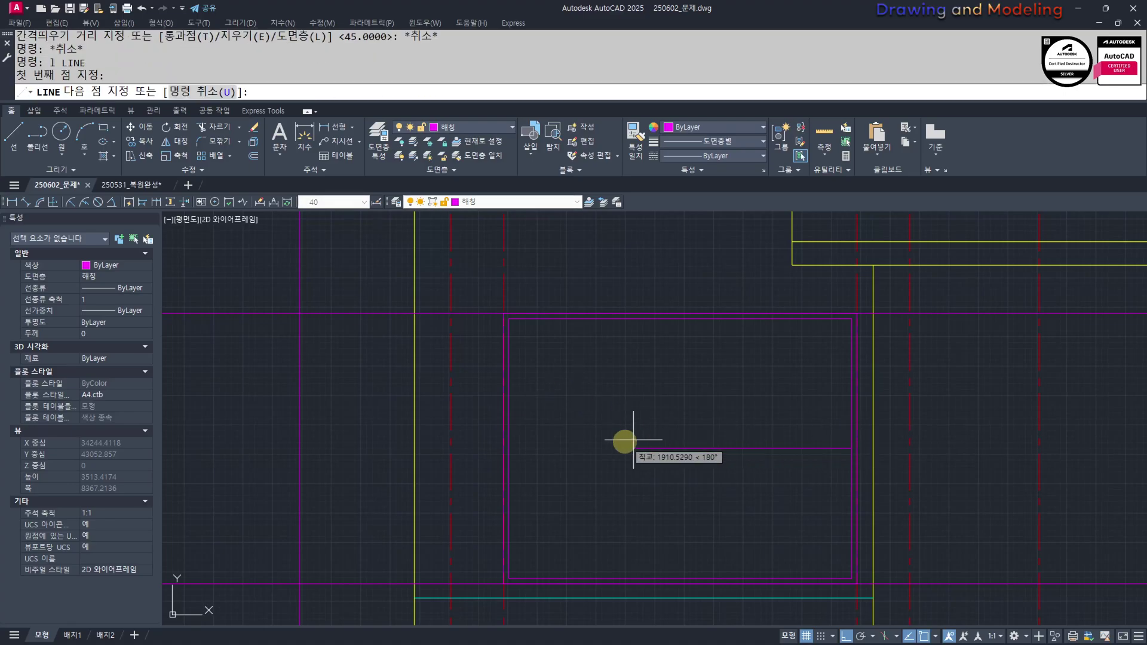
{"action": "left_click", "coordinate": [510, 448]}
{"action": "key", "text": "Escape"}
Divide the window's mid-height line into 4 equal segments
{"action": "type", "text": "div"}
{"action": "key", "text": "Return"}
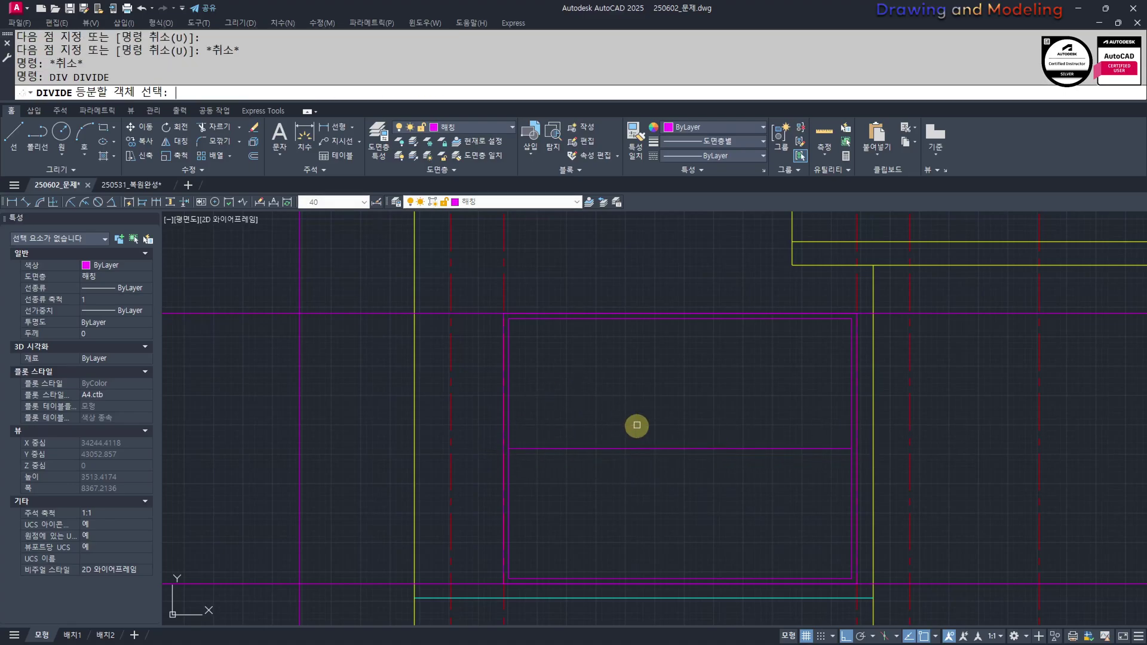
{"action": "left_click", "coordinate": [572, 448]}
{"action": "type", "text": "4"}
{"action": "key", "text": "Return"}
{"action": "key", "text": "Escape"}
{"action": "key", "text": "Escape"}
Place vertical construction lines through the first and third division points of the window's mid-height line
{"action": "type", "text": "xl"}
{"action": "key", "text": "Return"}
{"action": "type", "text": "v"}
{"action": "key", "text": "Return"}
{"action": "left_click", "coordinate": [594, 448]}
{"action": "left_click", "coordinate": [766, 448]}
{"action": "key", "text": "Escape"}
{"action": "key", "text": "Escape"}
Erase the two vertical construction lines and the three division points in the window
{"action": "left_click", "coordinate": [556, 418]}
{"action": "left_click", "coordinate": [784, 468]}
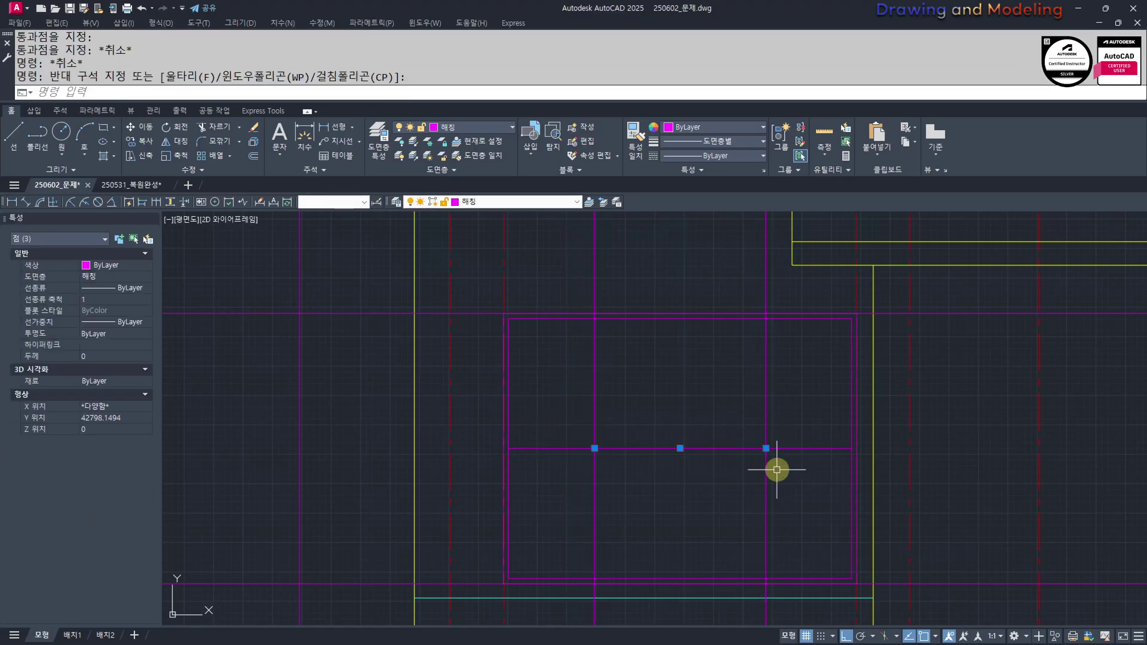
{"action": "left_click", "coordinate": [777, 414]}
{"action": "key", "text": "Escape"}
{"action": "left_click", "coordinate": [788, 409]}
{"action": "left_click", "coordinate": [576, 405]}
{"action": "type", "text": "e"}
{"action": "key", "text": "Return"}
{"action": "left_click", "coordinate": [561, 410]}
{"action": "left_click", "coordinate": [789, 475]}
{"action": "type", "text": "e"}
{"action": "key", "text": "Return"}
{"action": "key", "text": "Return"}
{"action": "key", "text": "Escape"}
Undo the erasure of the window's vertical construction lines and division points
{"action": "middle_click_drag", "start_coordinate": [671, 457], "coordinate": [623, 467]}
{"action": "scroll", "coordinate": [602, 431], "scroll_direction": "down", "scroll_amount": 2}
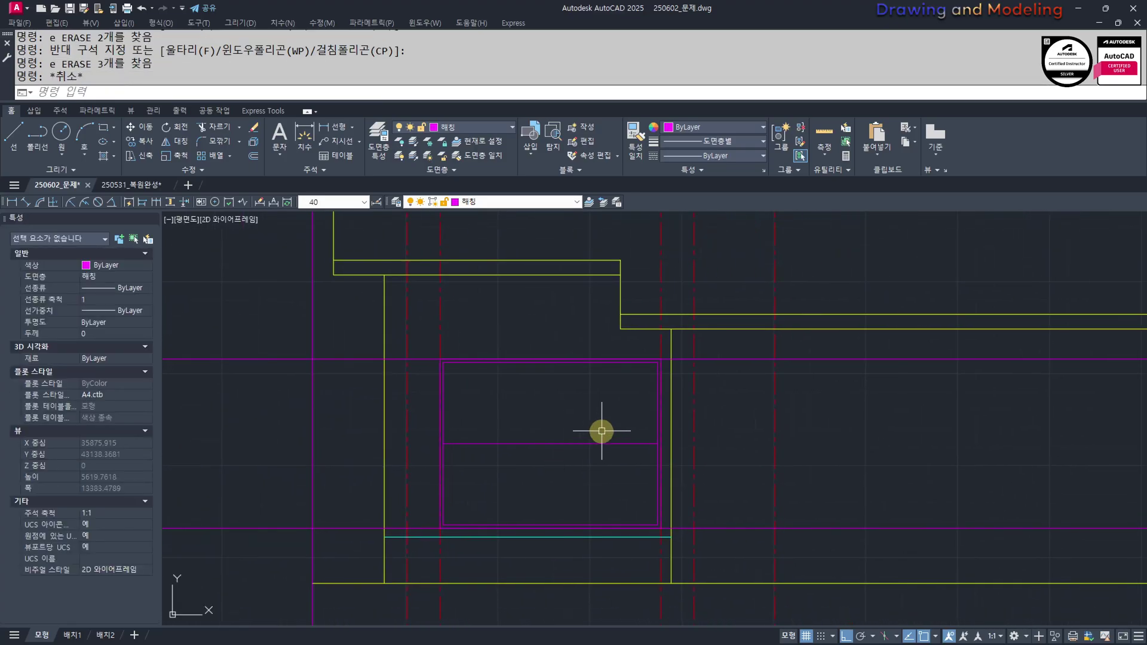
{"action": "mouse_move", "coordinate": [757, 456]}
{"action": "middle_mouse_down"}
{"action": "mouse_move", "coordinate": [625, 438]}
{"action": "mouse_move", "coordinate": [551, 448]}
{"action": "middle_mouse_up"}
{"action": "middle_click_drag", "start_coordinate": [388, 433], "coordinate": [615, 435]}
{"action": "scroll", "coordinate": [556, 422], "scroll_direction": "up", "scroll_amount": 2}
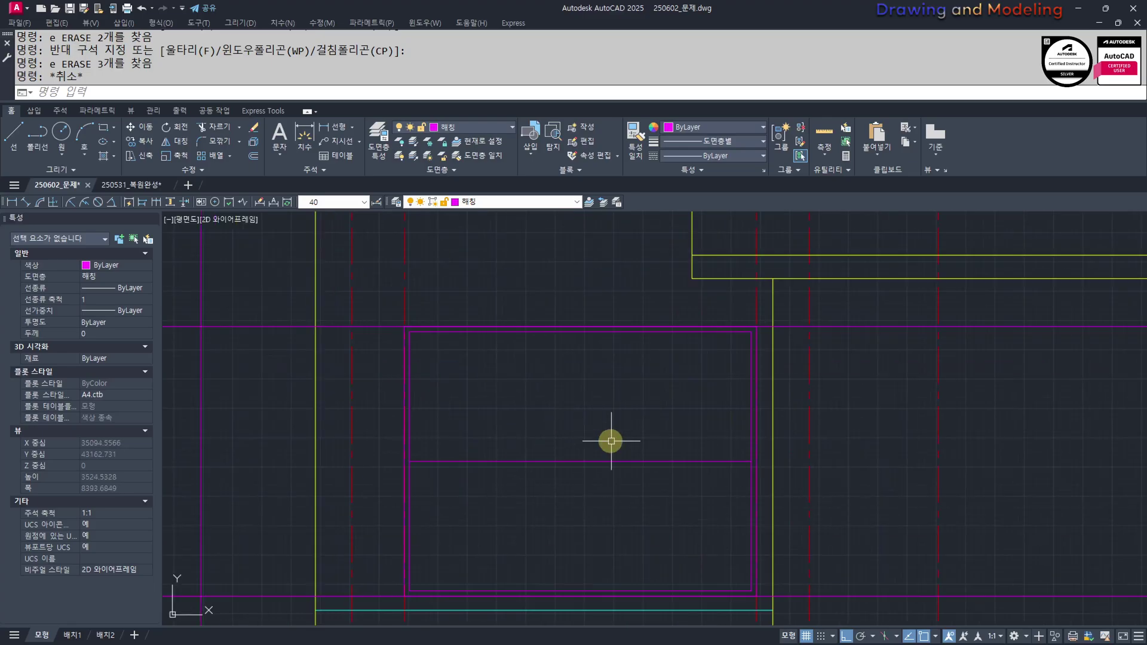
{"action": "left_click_drag", "start_coordinate": [560, 487], "coordinate": [540, 437]}
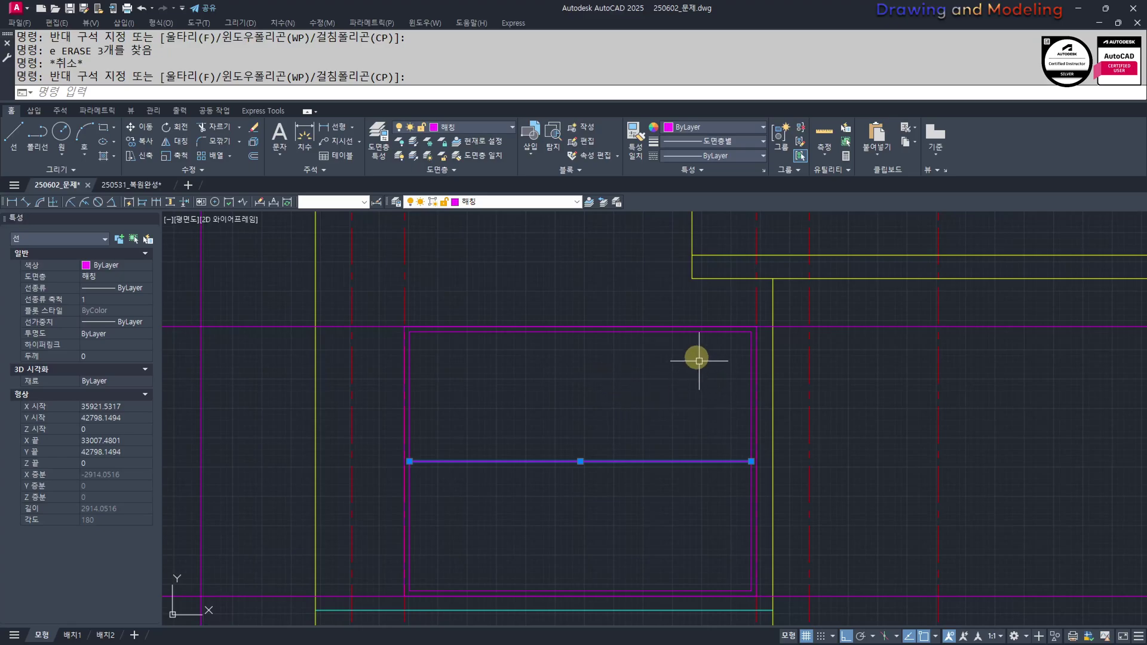
{"action": "key", "text": "ctrl+z"}
{"action": "key", "text": "ctrl+z"}
{"action": "key", "text": "ctrl+z"}
{"action": "key", "text": "Escape"}
Offset the inner frame rectangle 80 inward to form the window sash
{"action": "type", "text": "o"}
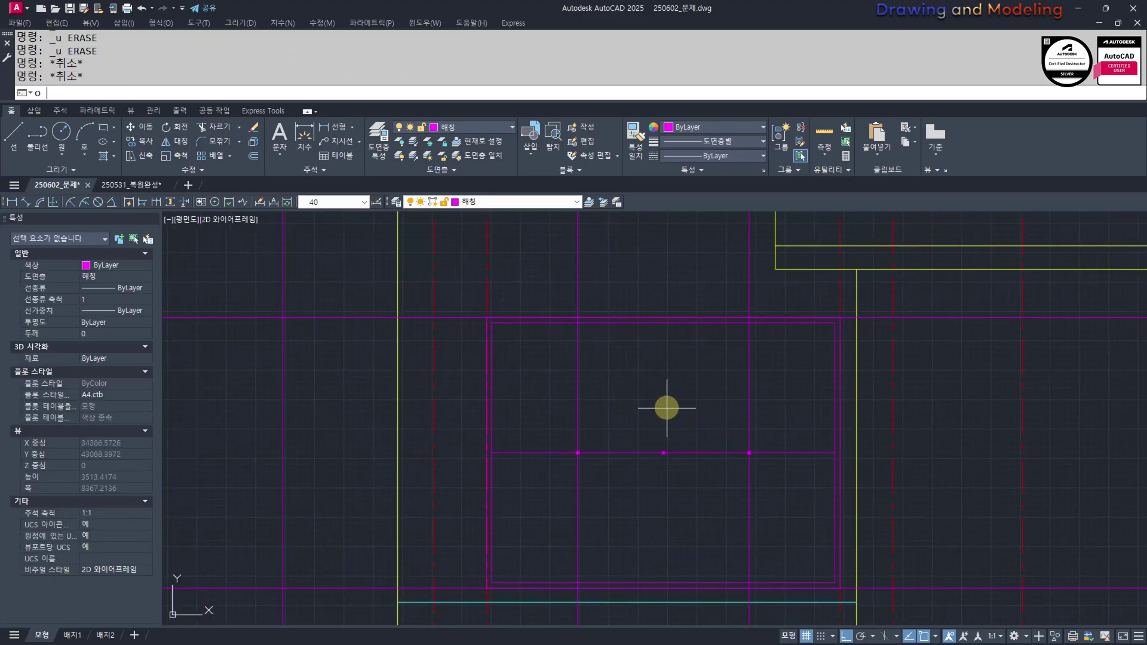
{"action": "key", "text": "Return"}
{"action": "type", "text": "80"}
{"action": "key", "text": "Return"}
{"action": "left_click", "coordinate": [693, 323]}
{"action": "left_click", "coordinate": [678, 403]}
{"action": "key", "text": "Escape"}
Offset the new sash rectangle another 20 inward
{"action": "key", "text": "Return"}
{"action": "type", "text": "20"}
{"action": "key", "text": "Return"}
{"action": "left_click", "coordinate": [661, 333]}
{"action": "left_click", "coordinate": [665, 343]}
{"action": "key", "text": "Escape"}
{"action": "key", "text": "Escape"}
Trim the upper and lower edges of both sash rectangles between the two vertical construction lines
{"action": "scroll", "coordinate": [697, 333], "scroll_direction": "up", "scroll_amount": 4}
{"action": "type", "text": "tr"}
{"action": "left_click", "coordinate": [767, 360]}
{"action": "left_click", "coordinate": [738, 322]}
{"action": "scroll", "coordinate": [719, 358], "scroll_direction": "down", "scroll_amount": 2}
{"action": "scroll", "coordinate": [704, 378], "scroll_direction": "down", "scroll_amount": 2}
{"action": "middle_click_drag", "start_coordinate": [664, 551], "coordinate": [715, 398]}
{"action": "scroll", "coordinate": [673, 410], "scroll_direction": "up", "scroll_amount": 4}
{"action": "left_click", "coordinate": [720, 364]}
{"action": "left_click", "coordinate": [680, 418]}
{"action": "key", "text": "Escape"}
{"action": "key", "text": "Escape"}
Draw the middle sash as a rectangle between the two vertical construction lines over the full height of the inner frame
{"action": "scroll", "coordinate": [692, 406], "scroll_direction": "down", "scroll_amount": 4}
{"action": "type", "text": "re"}
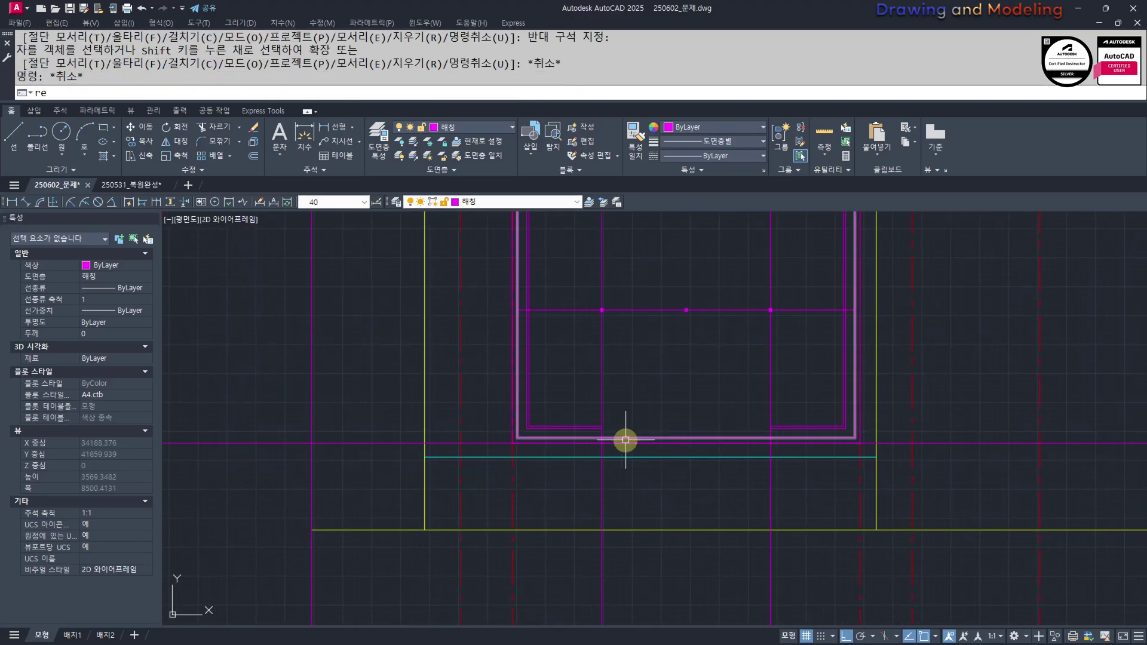
{"action": "type", "text": "c"}
{"action": "left_click", "coordinate": [601, 437]}
{"action": "middle_click_drag", "start_coordinate": [756, 287], "coordinate": [737, 418]}
{"action": "scroll", "coordinate": [751, 298], "scroll_direction": "up", "scroll_amount": 2}
{"action": "left_click", "coordinate": [752, 321]}
{"action": "key", "text": "Escape"}
{"action": "key", "text": "Escape"}
{"action": "scroll", "coordinate": [740, 350], "scroll_direction": "down", "scroll_amount": 4}
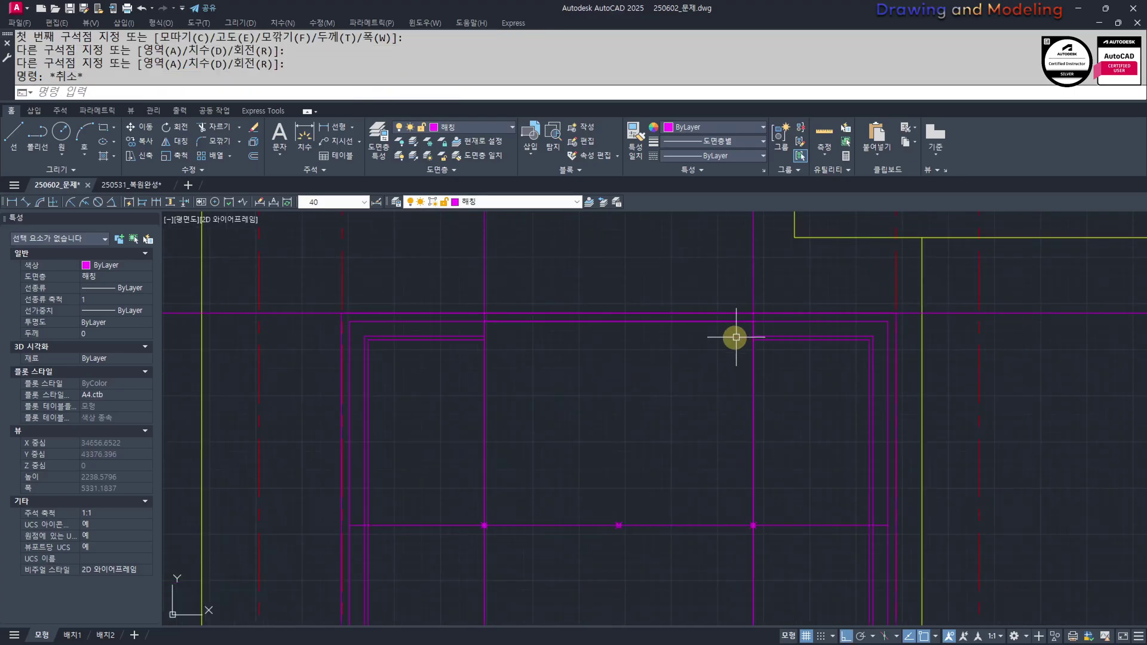
Erase the two vertical construction lines and the horizontal dividing line with its point markers from the window
{"action": "left_click", "coordinate": [740, 334]}
{"action": "left_click", "coordinate": [592, 333]}
{"action": "type", "text": "e"}
{"action": "key", "text": "space"}
{"action": "key", "text": "Escape"}
{"action": "key", "text": "Escape"}
{"action": "scroll", "coordinate": [689, 428], "scroll_direction": "up", "scroll_amount": 2}
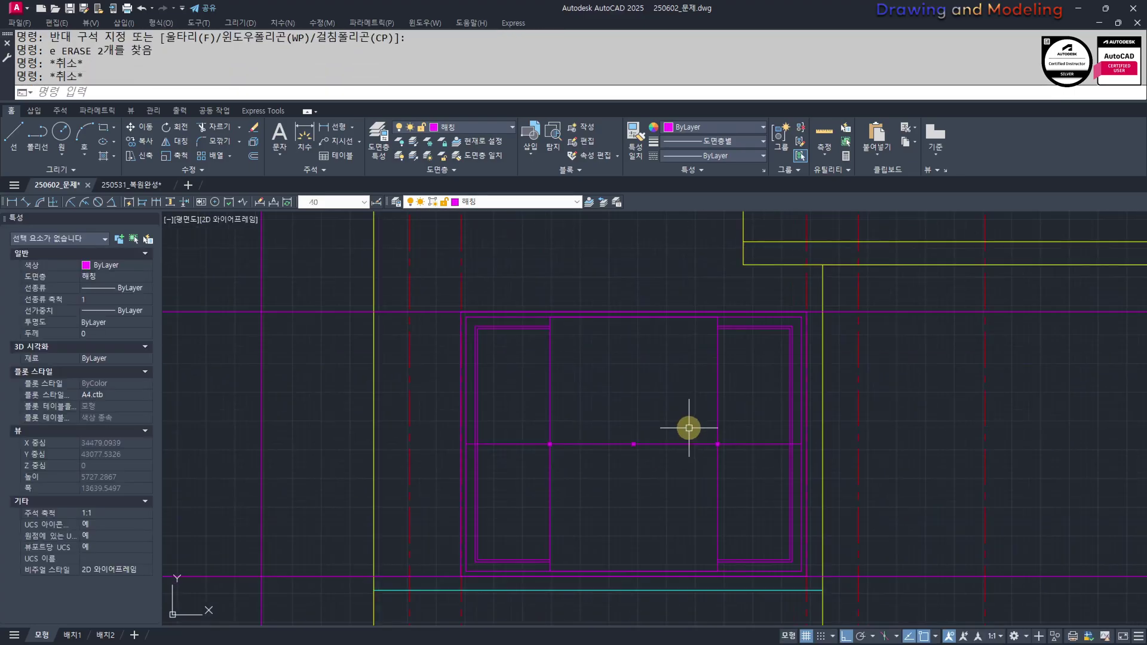
{"action": "left_click", "coordinate": [443, 420]}
{"action": "left_click", "coordinate": [825, 469]}
{"action": "type", "text": "e"}
{"action": "key", "text": "space"}
{"action": "key", "text": "Escape"}
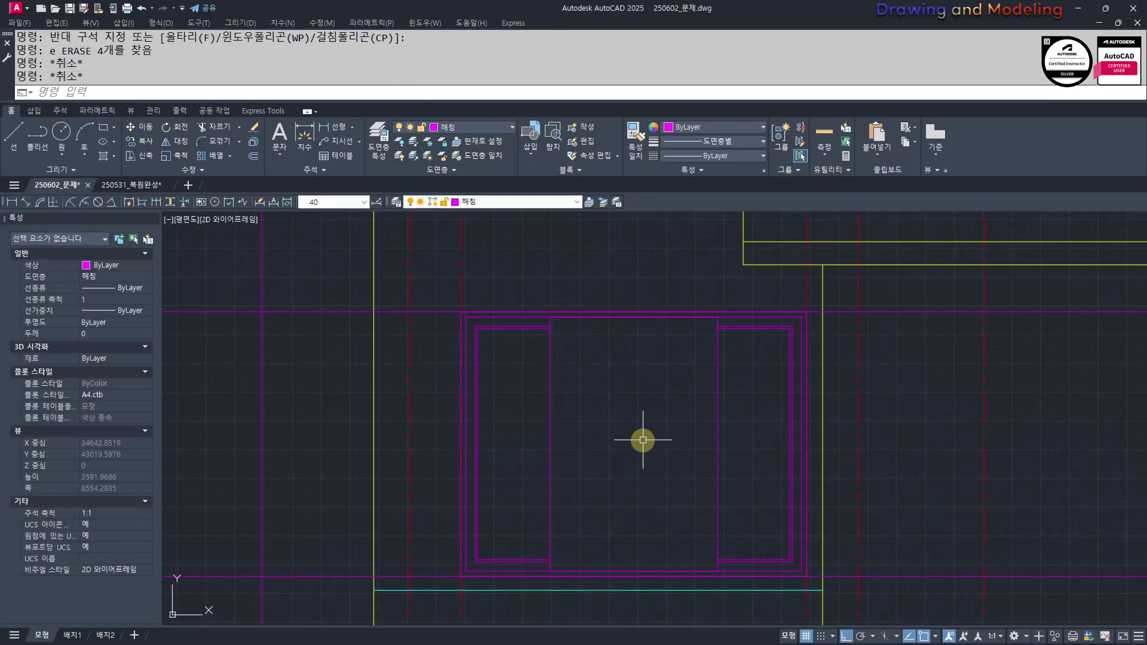
Offset the middle sash rectangle 80 inward
{"action": "type", "text": "o"}
{"action": "key", "text": "space"}
{"action": "type", "text": "8"}
{"action": "left_click", "coordinate": [717, 383]}
{"action": "left_click", "coordinate": [665, 409]}
{"action": "key", "text": "Escape"}
Offset the middle sash's new inner rectangle another 20 inward
{"action": "key", "text": "space"}
{"action": "type", "text": "20"}
{"action": "key", "text": "space"}
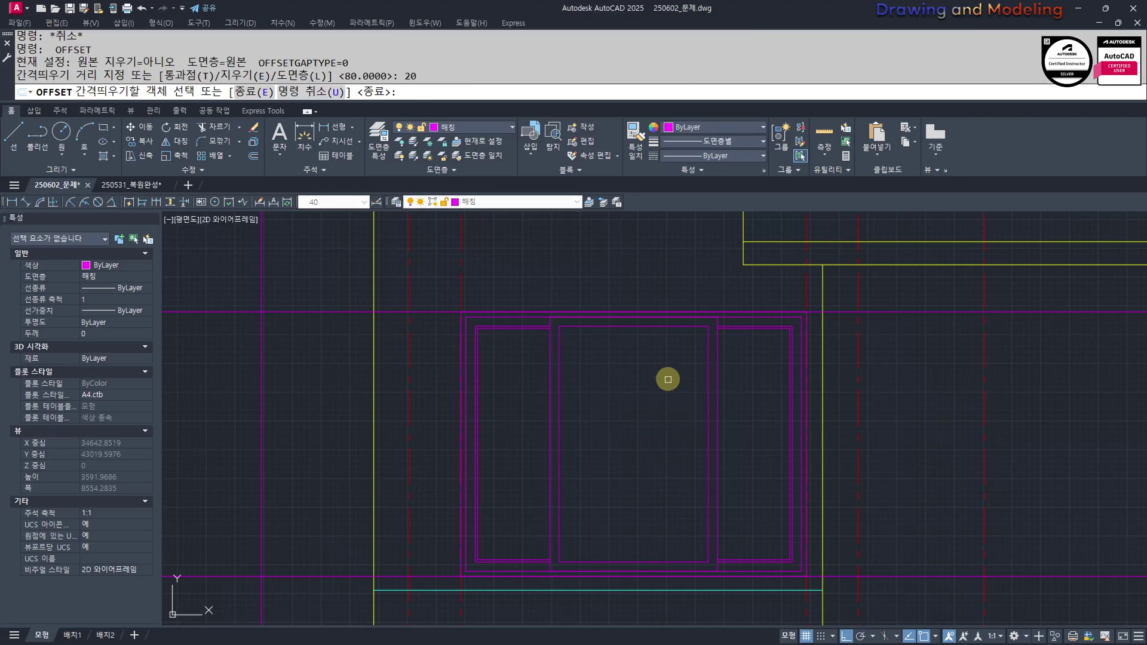
{"action": "left_click", "coordinate": [674, 327]}
{"action": "left_click", "coordinate": [666, 351]}
{"action": "key", "text": "Escape"}
{"action": "key", "text": "Escape"}
{"action": "scroll", "coordinate": [686, 402], "scroll_direction": "down", "scroll_amount": 3}
{"action": "scroll", "coordinate": [730, 459], "scroll_direction": "up", "scroll_amount": 3}
{"action": "type", "text": "mm"}
{"action": "key", "text": "space"}
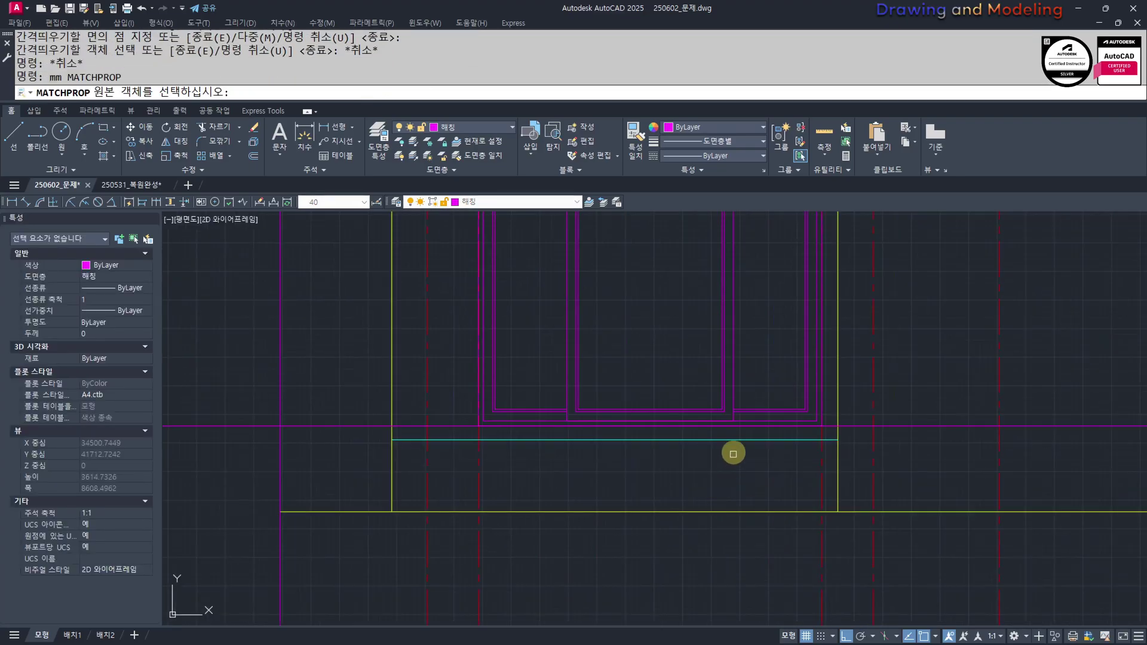
{"action": "scroll", "coordinate": [811, 427], "scroll_direction": "down", "scroll_amount": 4}
{"action": "middle_click_drag", "start_coordinate": [811, 427], "coordinate": [755, 383]}
{"action": "left_click", "coordinate": [756, 331]}
{"action": "scroll", "coordinate": [801, 450], "scroll_direction": "up", "scroll_amount": 7}
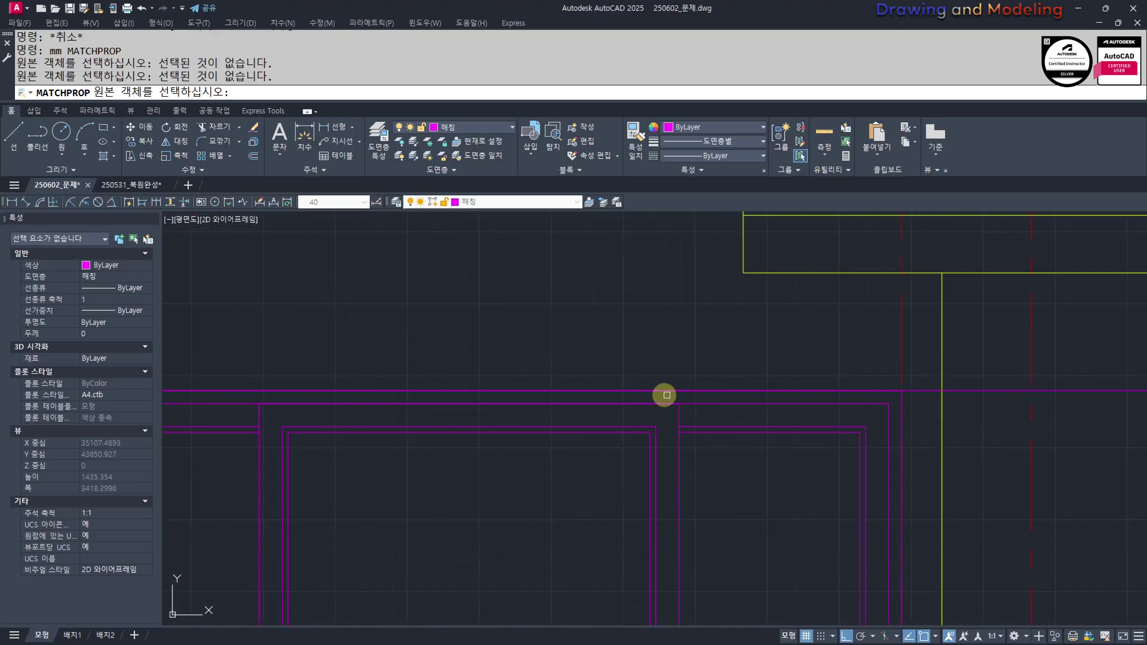
{"action": "left_click", "coordinate": [672, 398]}
{"action": "left_click", "coordinate": [740, 420]}
{"action": "left_click", "coordinate": [577, 331]}
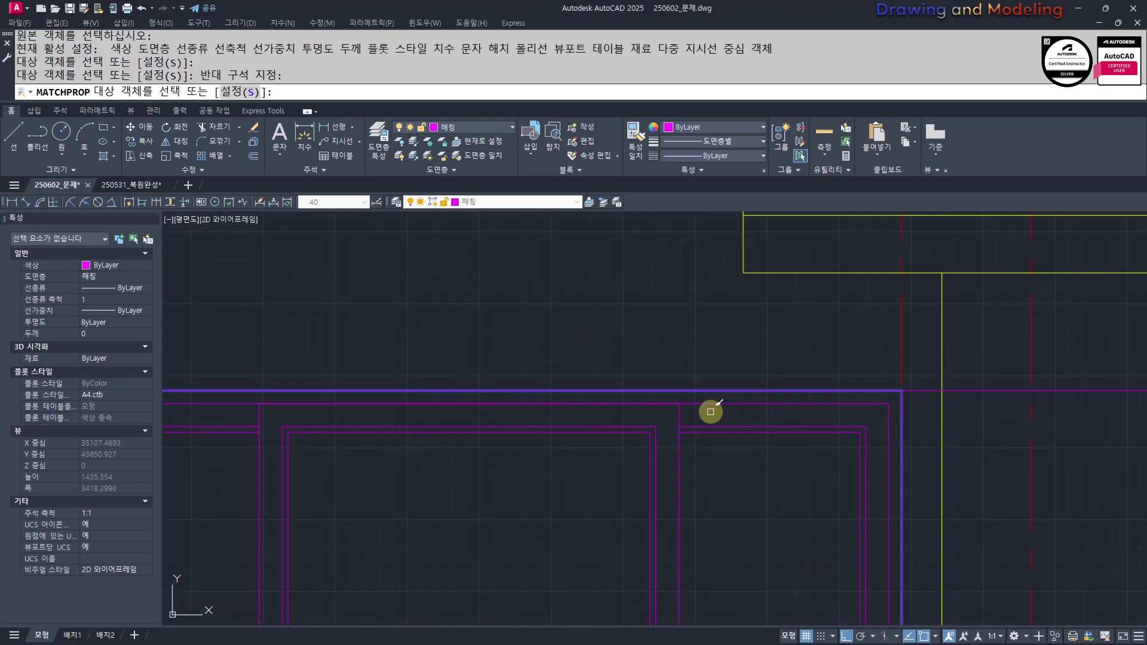
{"action": "key", "text": "Escape"}
Match the window's frame rectangles and outer sash outlines to the green roof line's properties, leaving the innermost sash rectangles as they are
{"action": "scroll", "coordinate": [708, 411], "scroll_direction": "down", "scroll_amount": 7}
{"action": "key", "text": "Return"}
{"action": "left_click", "coordinate": [653, 248]}
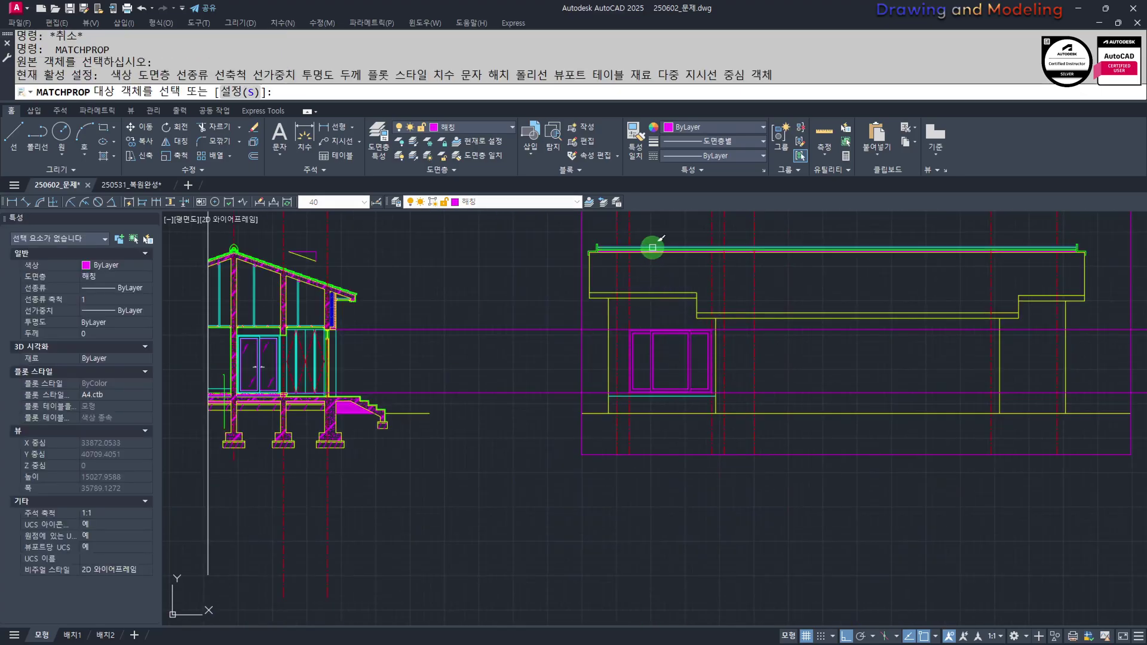
{"action": "scroll", "coordinate": [693, 347], "scroll_direction": "up", "scroll_amount": 7}
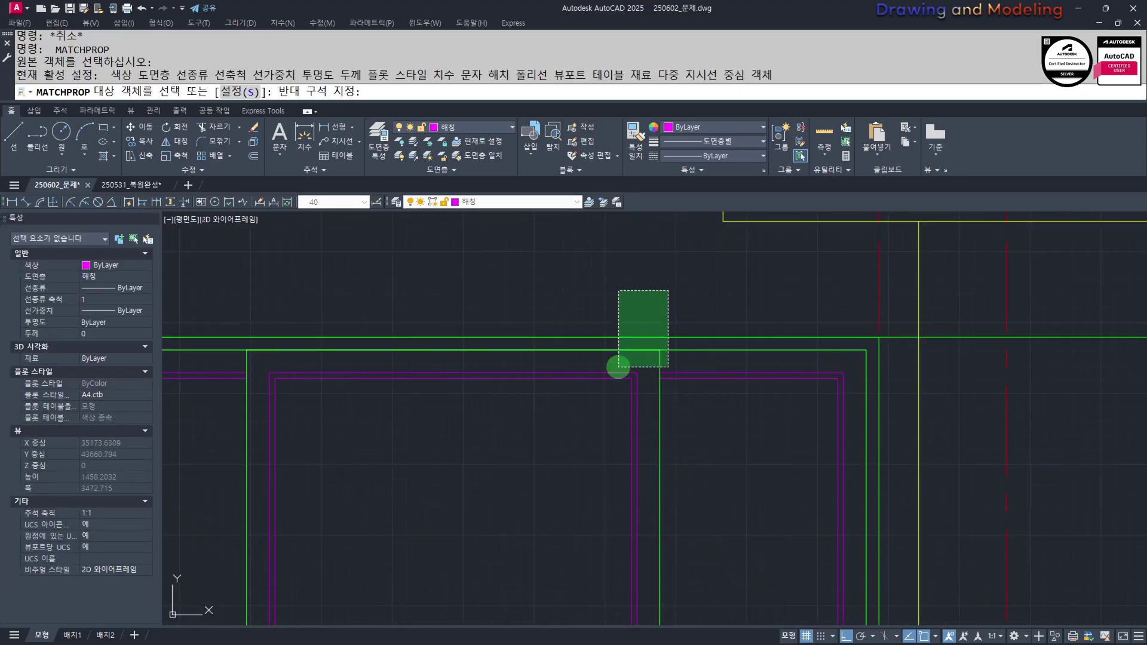
{"action": "left_click", "coordinate": [618, 367]}
{"action": "left_click", "coordinate": [600, 376]}
{"action": "scroll", "coordinate": [573, 378], "scroll_direction": "down", "scroll_amount": 2}
{"action": "scroll", "coordinate": [300, 370], "scroll_direction": "up", "scroll_amount": 3}
{"action": "middle_click_drag", "start_coordinate": [300, 370], "coordinate": [577, 371]}
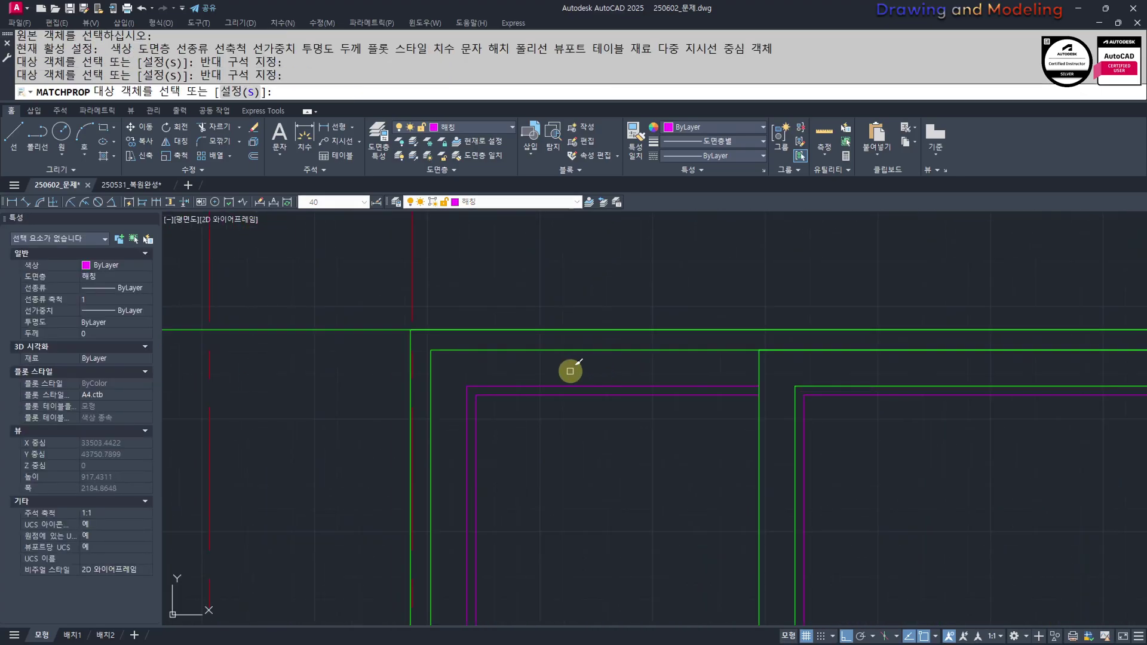
{"action": "left_click", "coordinate": [495, 372]}
{"action": "scroll", "coordinate": [658, 371], "scroll_direction": "down", "scroll_amount": 8}
{"action": "key", "text": "Escape"}
{"action": "key", "text": "Escape"}
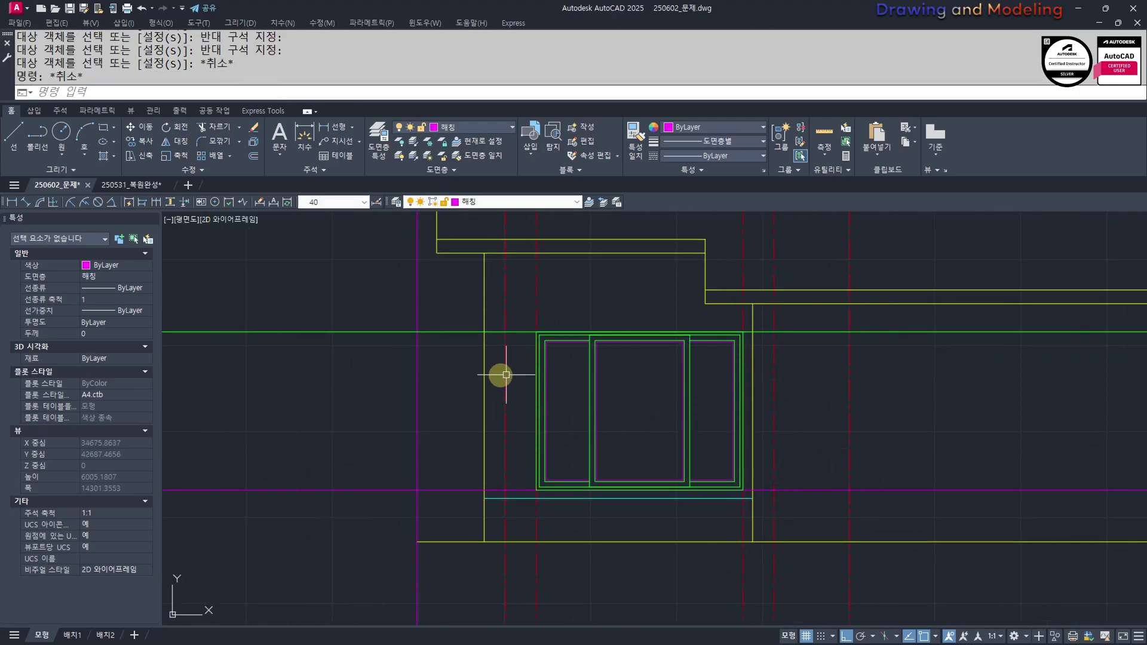
Erase the two red vertical construction lines running along the left and right edges of the window
{"action": "left_click", "coordinate": [755, 582]}
{"action": "left_click", "coordinate": [515, 585]}
{"action": "type", "text": "e"}
{"action": "key", "text": "Return"}
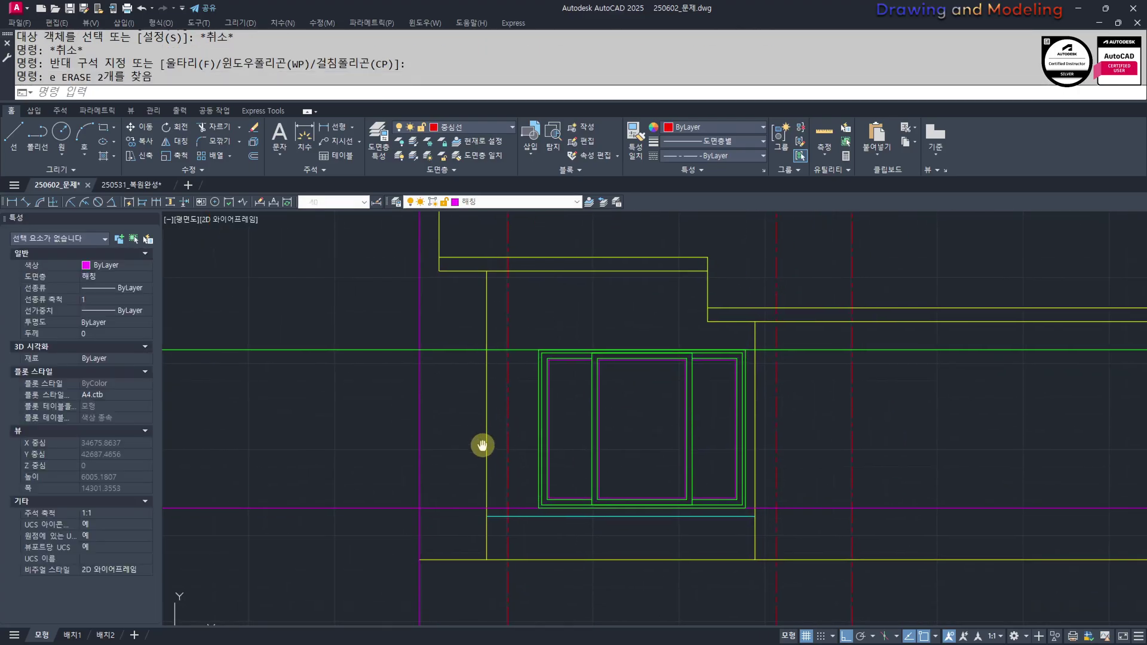
{"action": "key", "text": "Escape"}
{"action": "key", "text": "Escape"}
{"action": "scroll", "coordinate": [633, 402], "scroll_direction": "up", "scroll_amount": 4}
Offset the red vertical line just right of the first window's wall 3600 to the right for the second window's far edge
{"action": "scroll", "coordinate": [592, 366], "scroll_direction": "down", "scroll_amount": 6}
{"action": "scroll", "coordinate": [523, 376], "scroll_direction": "up", "scroll_amount": 2}
{"action": "middle_click_drag", "start_coordinate": [794, 390], "coordinate": [667, 397]}
{"action": "type", "text": "o"}
{"action": "key", "text": "Return"}
{"action": "type", "text": "36"}
{"action": "left_click", "coordinate": [644, 375]}
{"action": "left_click", "coordinate": [717, 392]}
{"action": "key", "text": "Escape"}
{"action": "key", "text": "Escape"}
{"action": "middle_click_drag", "start_coordinate": [564, 421], "coordinate": [678, 428]}
{"action": "left_click", "coordinate": [423, 287]}
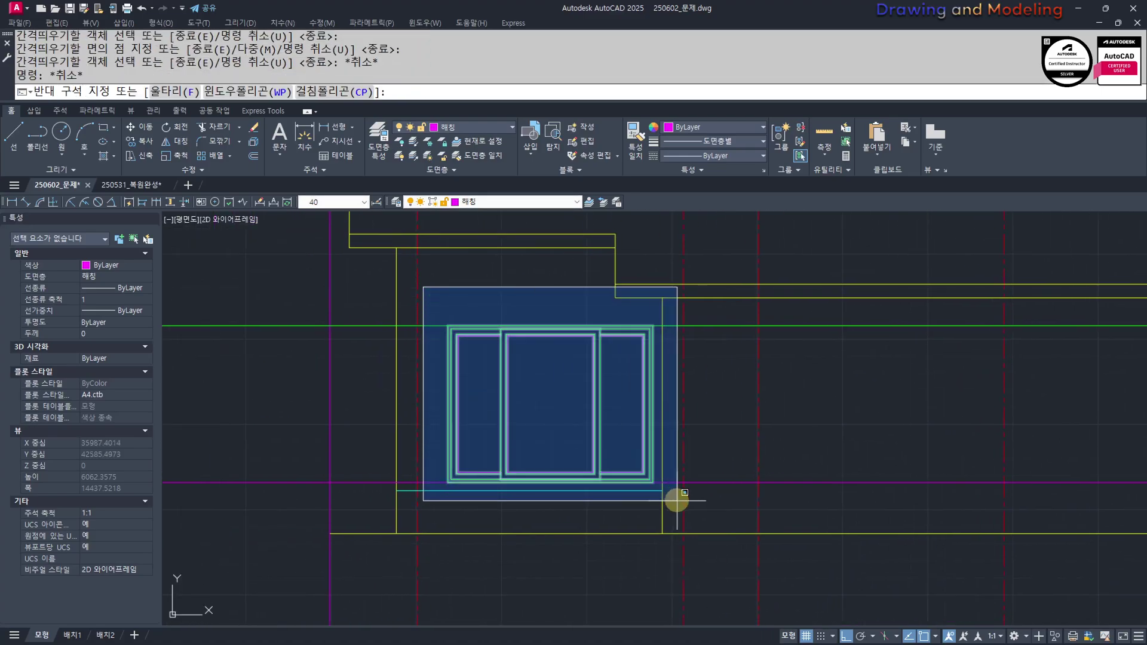
{"action": "key", "text": "Escape"}
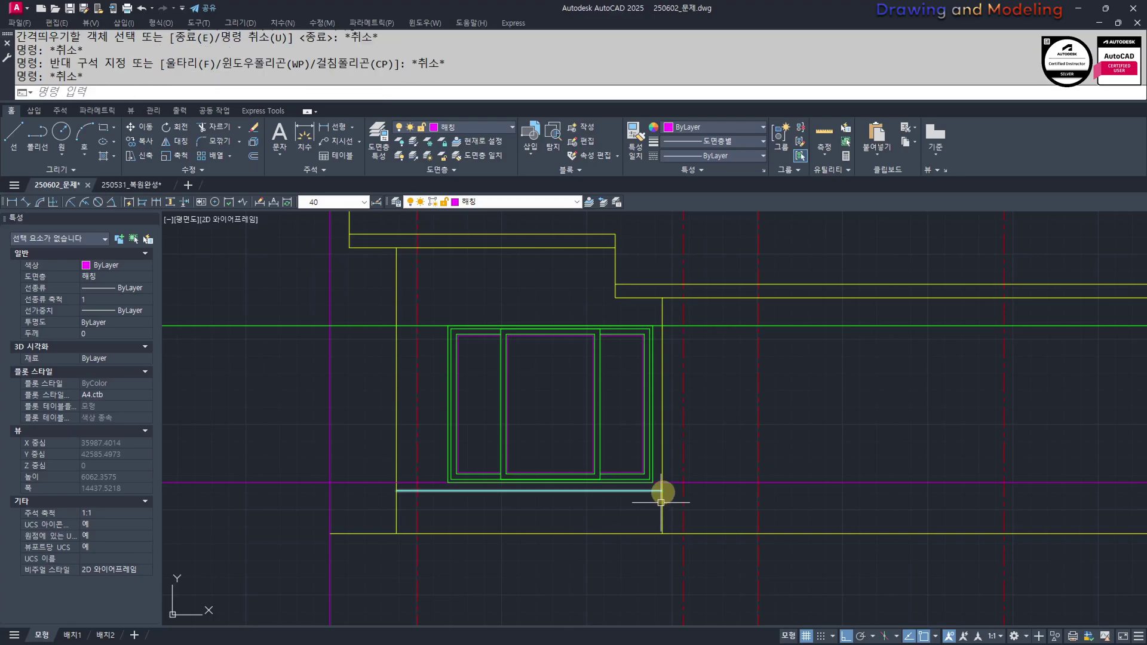
Offset the same red vertical line 3600/2 to the right to mark the second window's centre
{"action": "type", "text": "o"}
{"action": "key", "text": "Return"}
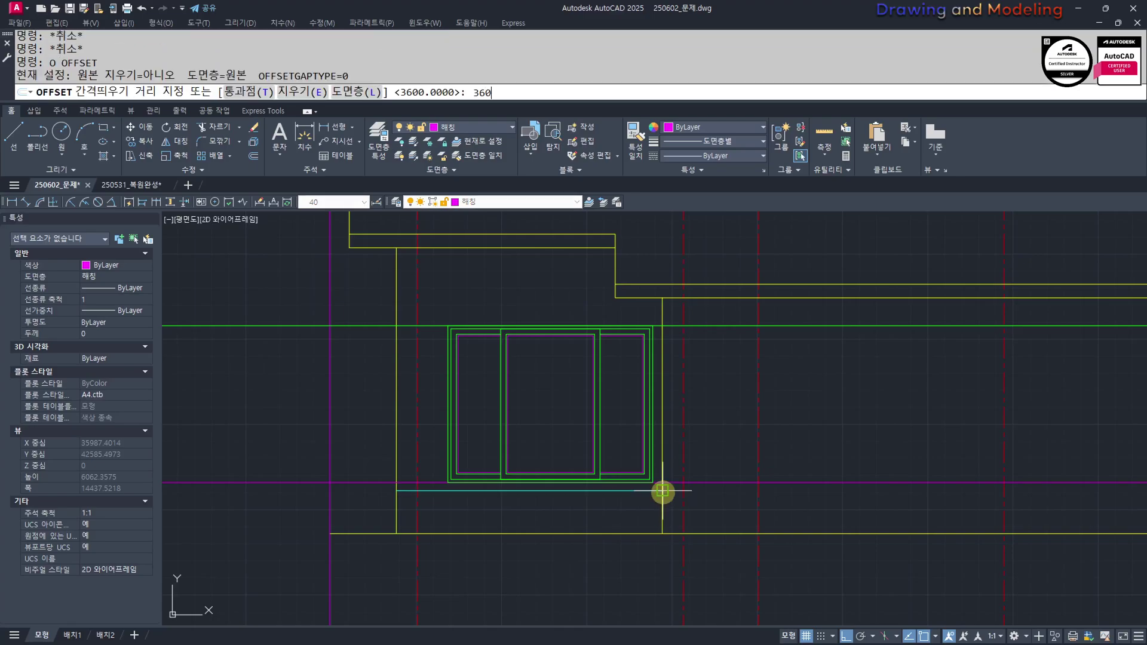
{"action": "left_click", "coordinate": [757, 387]}
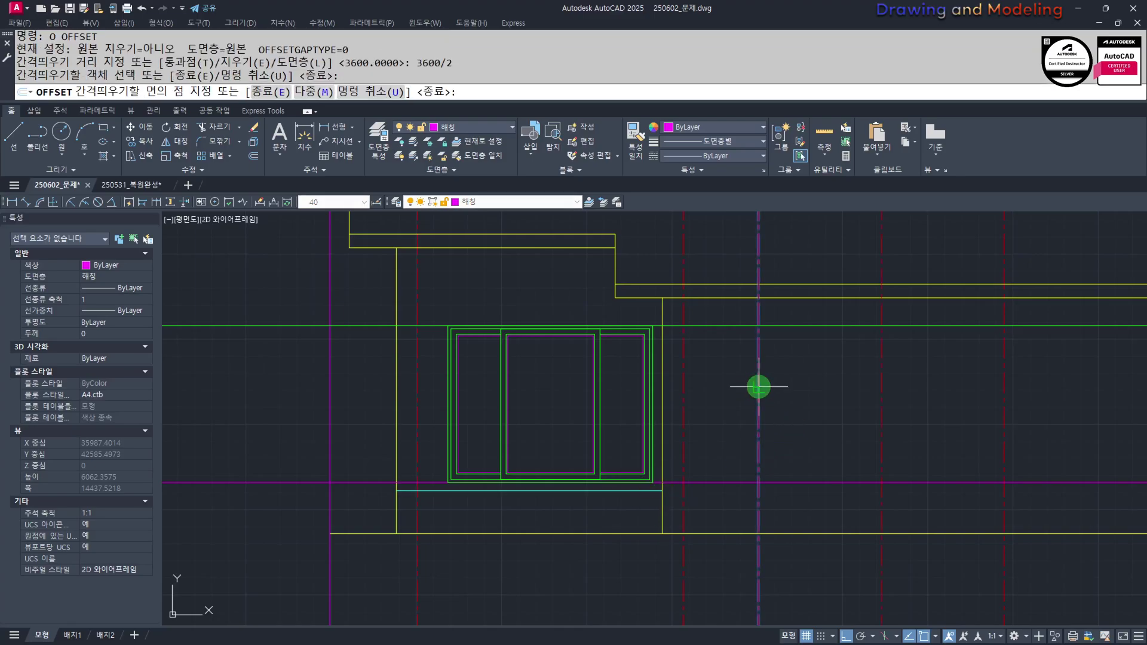
{"action": "left_click", "coordinate": [798, 388]}
{"action": "key", "text": "Escape"}
{"action": "key", "text": "Escape"}
Copy the complete window from its top-edge midpoint onto the new centre line at the same head level
{"action": "middle_click_drag", "start_coordinate": [522, 388], "coordinate": [565, 395]}
{"action": "left_click", "coordinate": [476, 318]}
{"action": "left_click", "coordinate": [712, 507]}
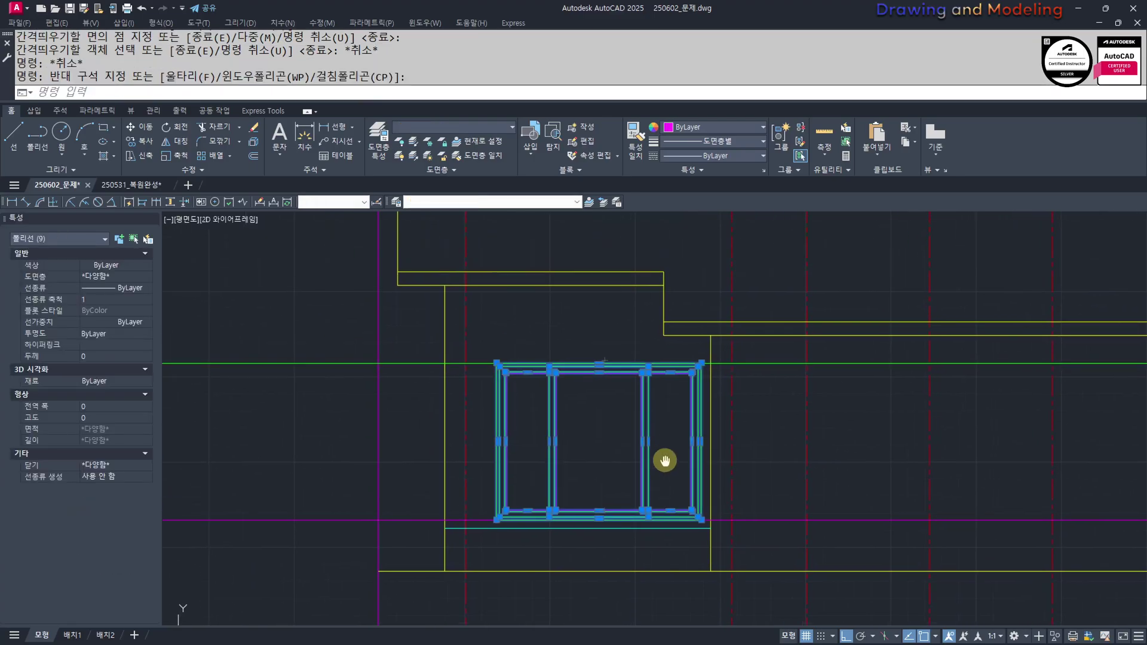
{"action": "scroll", "coordinate": [657, 418], "scroll_direction": "up", "scroll_amount": 4}
{"action": "type", "text": "cc"}
{"action": "key", "text": "Return"}
{"action": "left_click", "coordinate": [526, 353]}
{"action": "scroll", "coordinate": [771, 388], "scroll_direction": "down", "scroll_amount": 4}
{"action": "middle_click_drag", "start_coordinate": [837, 400], "coordinate": [484, 399]}
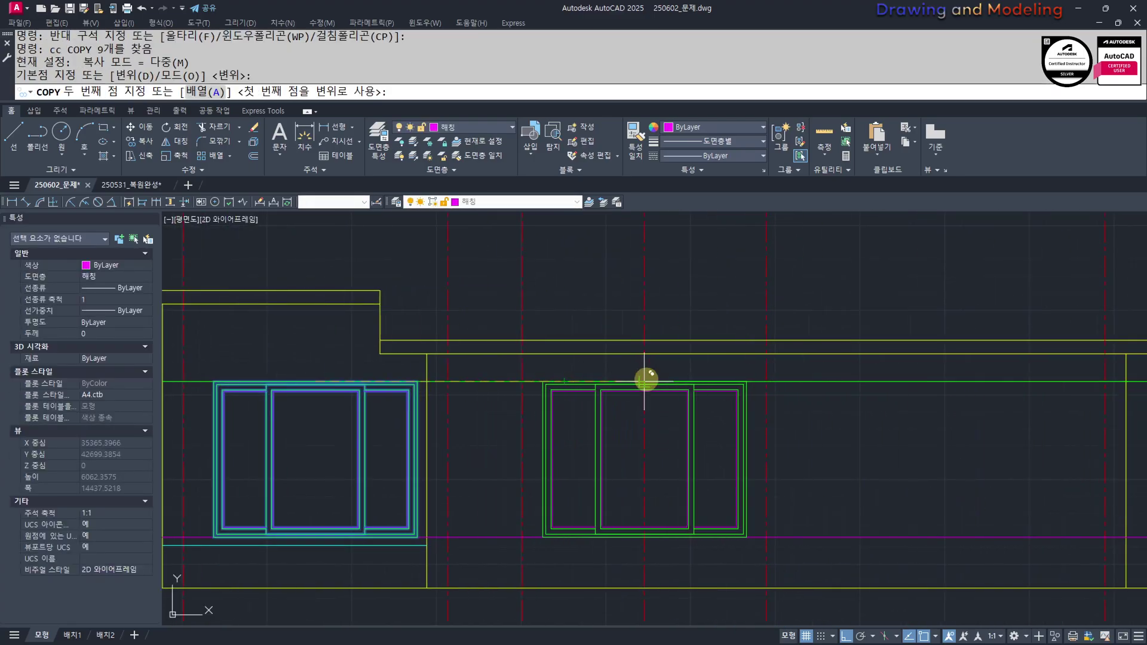
{"action": "left_click", "coordinate": [641, 382]}
{"action": "key", "text": "Escape"}
{"action": "key", "text": "Escape"}
{"action": "type", "text": "s"}
{"action": "key", "text": "Return"}
{"action": "scroll", "coordinate": [738, 449], "scroll_direction": "up", "scroll_amount": 2}
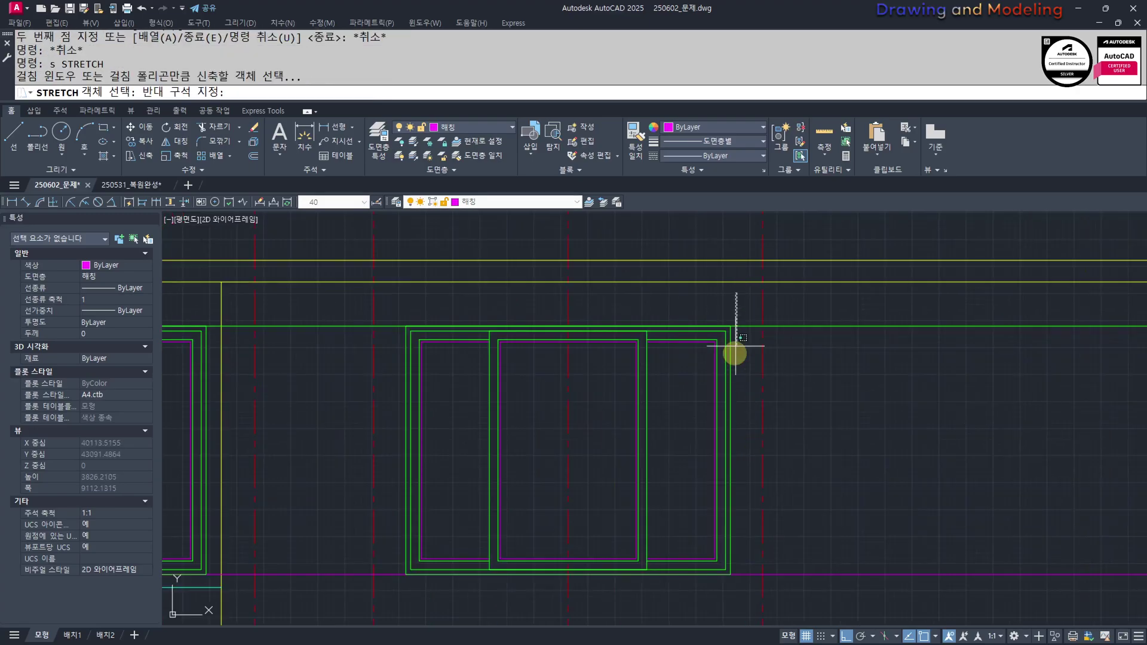
{"action": "left_click", "coordinate": [621, 584]}
{"action": "key", "text": "Return"}
{"action": "scroll", "coordinate": [713, 341], "scroll_direction": "up", "scroll_amount": 3}
{"action": "left_click", "coordinate": [708, 345]}
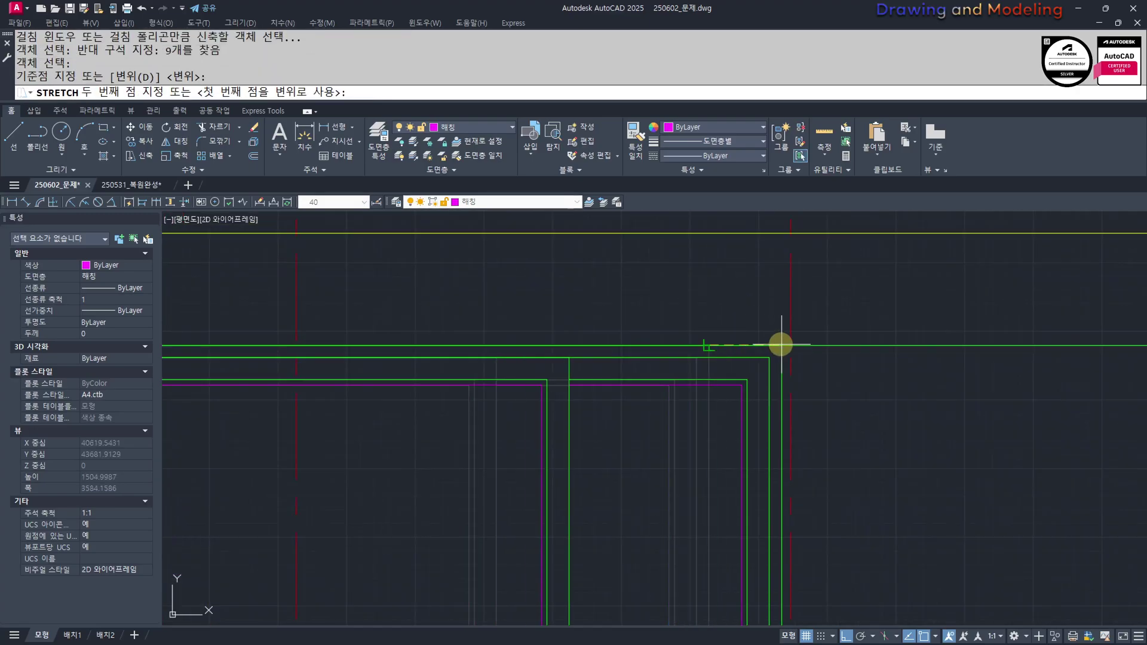
{"action": "key", "text": "Escape"}
{"action": "left_click", "coordinate": [785, 347]}
{"action": "scroll", "coordinate": [722, 333], "scroll_direction": "down", "scroll_amount": 2}
{"action": "type", "text": "s"}
{"action": "key", "text": "space"}
{"action": "left_click", "coordinate": [730, 317]}
{"action": "scroll", "coordinate": [733, 326], "scroll_direction": "down", "scroll_amount": 2}
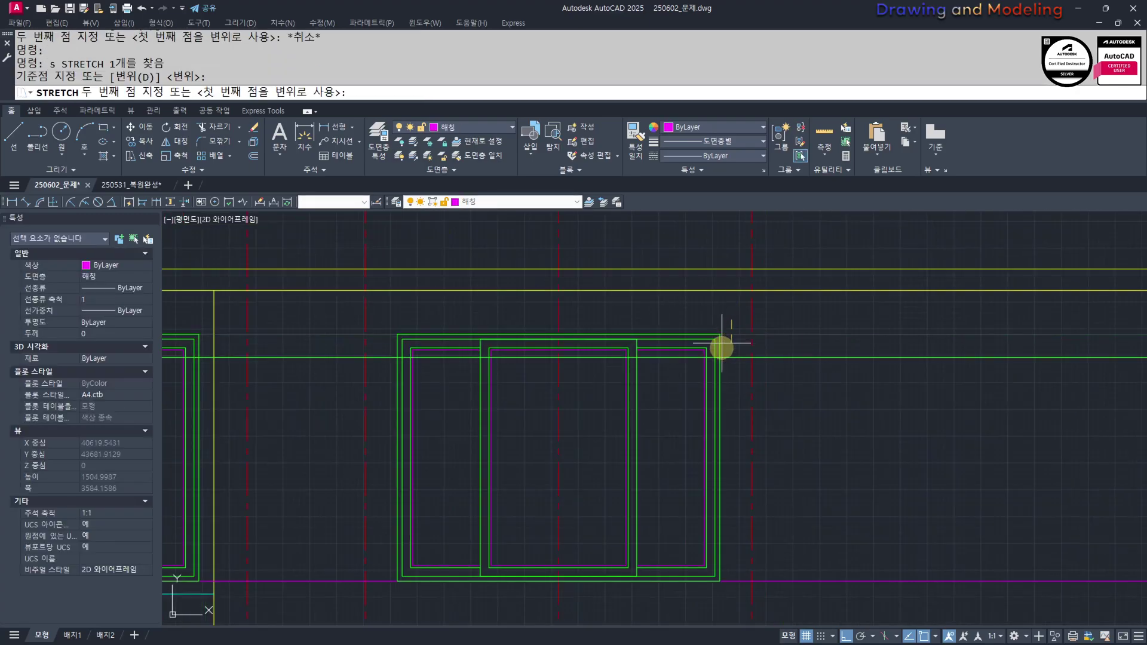
{"action": "key", "text": "Escape"}
Stretch the right side of the copied window out to the red vertical line marking its right edge
{"action": "type", "text": "s"}
{"action": "key", "text": "Return"}
{"action": "left_click", "coordinate": [704, 312]}
{"action": "left_click", "coordinate": [634, 604]}
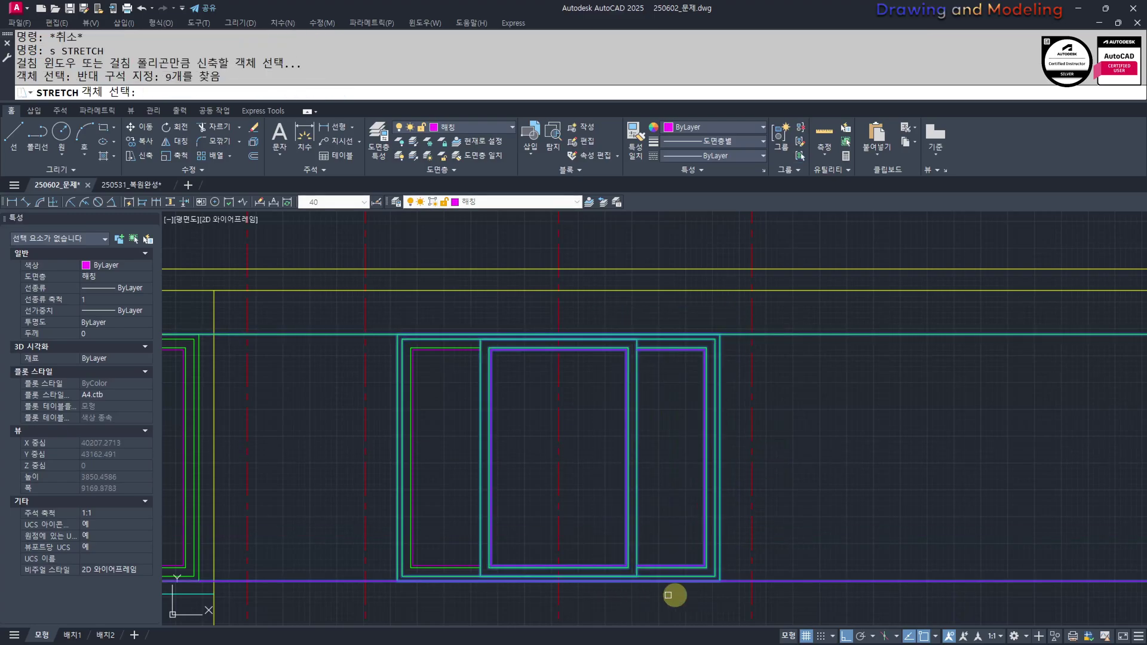
{"action": "key", "text": "Return"}
{"action": "scroll", "coordinate": [734, 577], "scroll_direction": "up", "scroll_amount": 3}
{"action": "left_click", "coordinate": [735, 576]}
{"action": "scroll", "coordinate": [678, 543], "scroll_direction": "down", "scroll_amount": 4}
{"action": "key", "text": "Escape"}
{"action": "key", "text": "Escape"}
Try to stretch the copied window's left side toward its red edge line, and undo the stretch
{"action": "type", "text": "s"}
{"action": "key", "text": "Return"}
{"action": "left_click", "coordinate": [679, 287]}
{"action": "left_click", "coordinate": [599, 474]}
{"action": "key", "text": "Return"}
{"action": "scroll", "coordinate": [567, 573], "scroll_direction": "up", "scroll_amount": 3}
{"action": "left_click", "coordinate": [525, 560]}
{"action": "left_click", "coordinate": [519, 559]}
{"action": "scroll", "coordinate": [651, 583], "scroll_direction": "down", "scroll_amount": 4}
{"action": "type", "text": "s"}
{"action": "key", "text": "Return"}
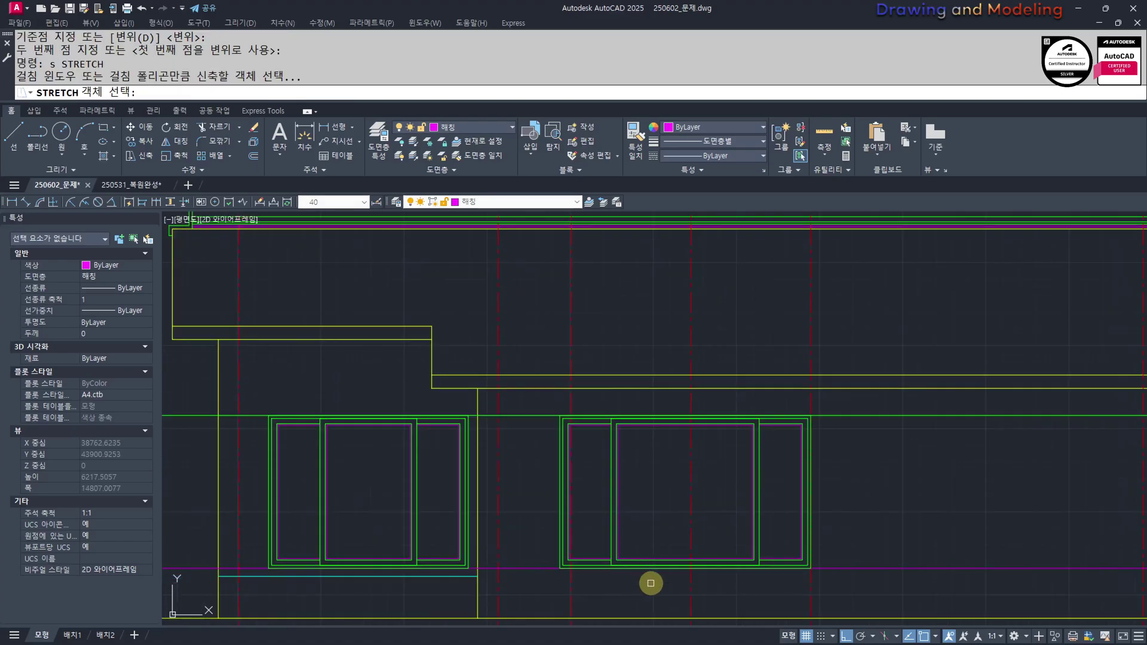
{"action": "key", "text": "ctrl+z"}
{"action": "key", "text": "ctrl+z"}
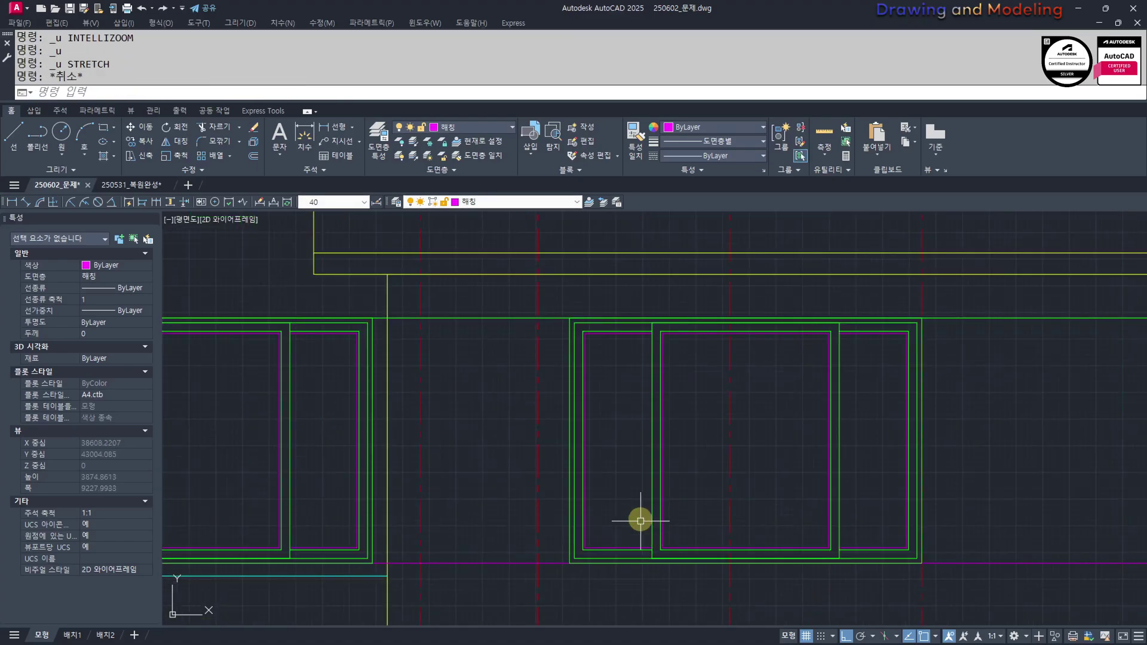
Stretch the left side of the copied window from its lower-left corner to the red vertical line marking its left edge
{"action": "left_click", "coordinate": [688, 308]}
{"action": "left_click", "coordinate": [568, 550]}
{"action": "scroll", "coordinate": [571, 553], "scroll_direction": "up", "scroll_amount": 3}
{"action": "key", "text": "Return"}
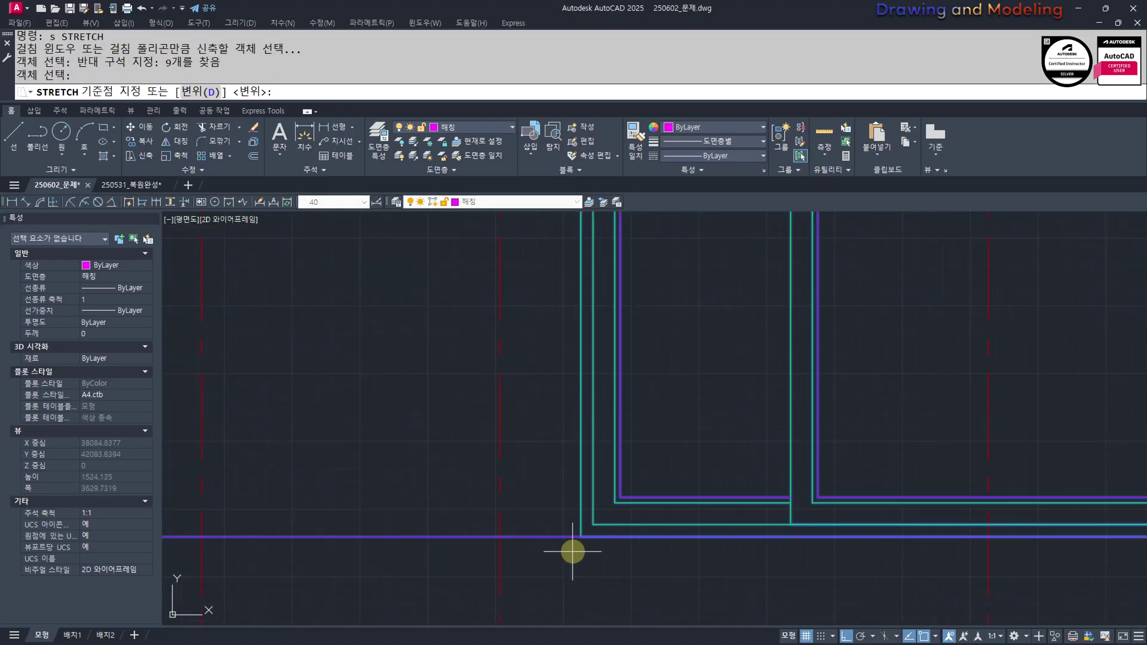
{"action": "left_click", "coordinate": [580, 537]}
{"action": "left_click", "coordinate": [501, 537]}
{"action": "key", "text": "Escape"}
{"action": "key", "text": "Escape"}
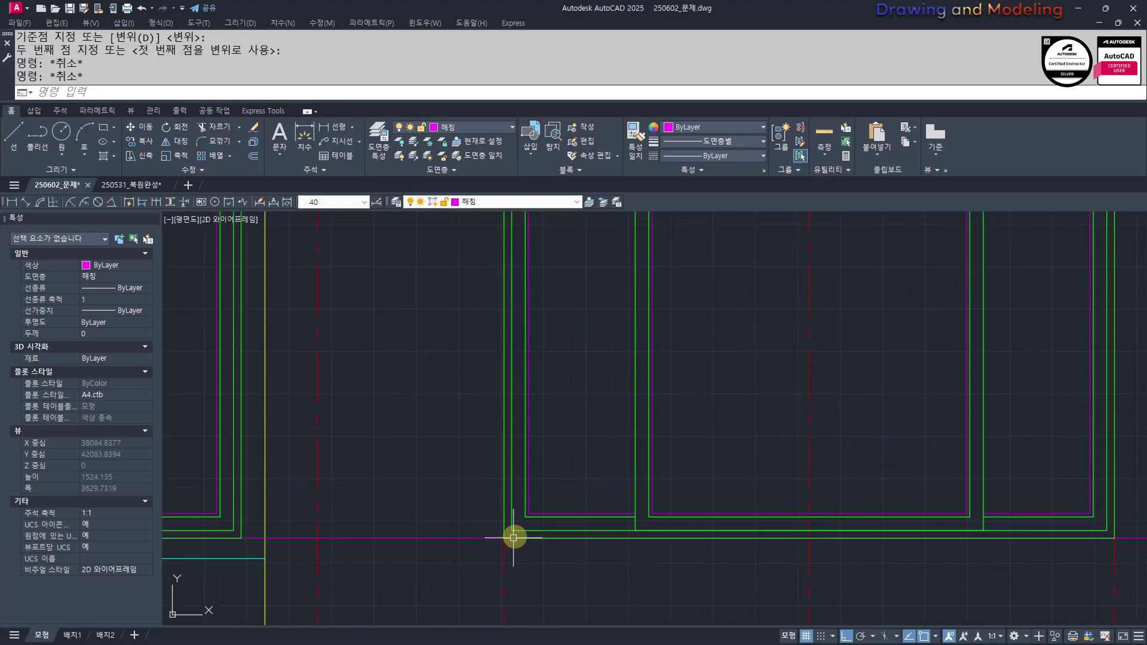
Erase the red vertical construction lines at the edges and centre of the second window
{"action": "scroll", "coordinate": [532, 508], "scroll_direction": "down", "scroll_amount": 5}
{"action": "left_click", "coordinate": [705, 530]}
{"action": "left_click", "coordinate": [653, 540]}
{"action": "type", "text": "e"}
{"action": "left_click", "coordinate": [626, 532]}
{"action": "left_click", "coordinate": [509, 529]}
{"action": "type", "text": "e"}
{"action": "middle_click_drag", "start_coordinate": [557, 499], "coordinate": [594, 545]}
{"action": "key", "text": "Escape"}
{"action": "key", "text": "Escape"}
{"action": "scroll", "coordinate": [669, 478], "scroll_direction": "up", "scroll_amount": 2}
{"action": "scroll", "coordinate": [676, 480], "scroll_direction": "down", "scroll_amount": 2}
{"action": "middle_click_drag", "start_coordinate": [586, 478], "coordinate": [636, 480]}
{"action": "scroll", "coordinate": [702, 505], "scroll_direction": "down", "scroll_amount": 3}
{"action": "mouse_move", "coordinate": [459, 447]}
{"action": "middle_mouse_down"}
{"action": "mouse_move", "coordinate": [447, 439]}
{"action": "mouse_move", "coordinate": [967, 560]}
{"action": "middle_mouse_up"}
{"action": "scroll", "coordinate": [650, 507], "scroll_direction": "up", "scroll_amount": 4}
{"action": "middle_click_drag", "start_coordinate": [764, 562], "coordinate": [571, 523]}
{"action": "scroll", "coordinate": [585, 480], "scroll_direction": "down", "scroll_amount": 2}
{"action": "middle_click_drag", "start_coordinate": [1039, 601], "coordinate": [274, 427]}
{"action": "scroll", "coordinate": [674, 506], "scroll_direction": "up", "scroll_amount": 2}
{"action": "middle_click_drag", "start_coordinate": [760, 501], "coordinate": [700, 519]}
{"action": "key", "text": "Escape"}
{"action": "key", "text": "Escape"}
{"action": "scroll", "coordinate": [686, 505], "scroll_direction": "up", "scroll_amount": 3}
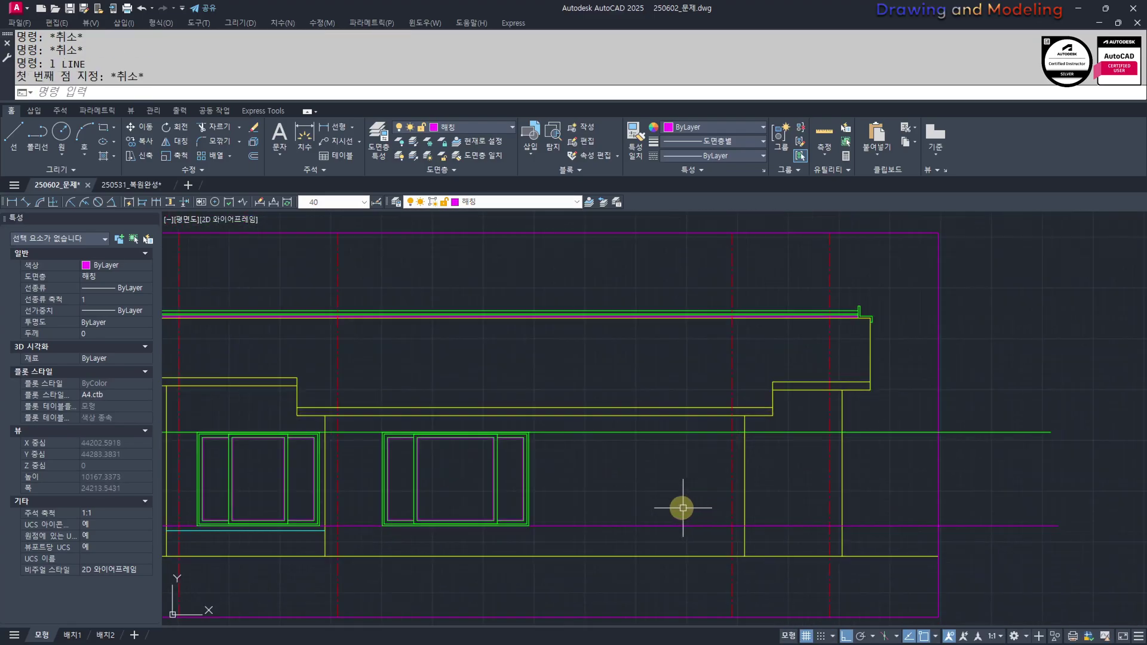
Offset the purple horizontal window sill line 900 upward in the front elevation
{"action": "type", "text": "o"}
{"action": "key", "text": "Return"}
{"action": "type", "text": "900"}
{"action": "key", "text": "Return"}
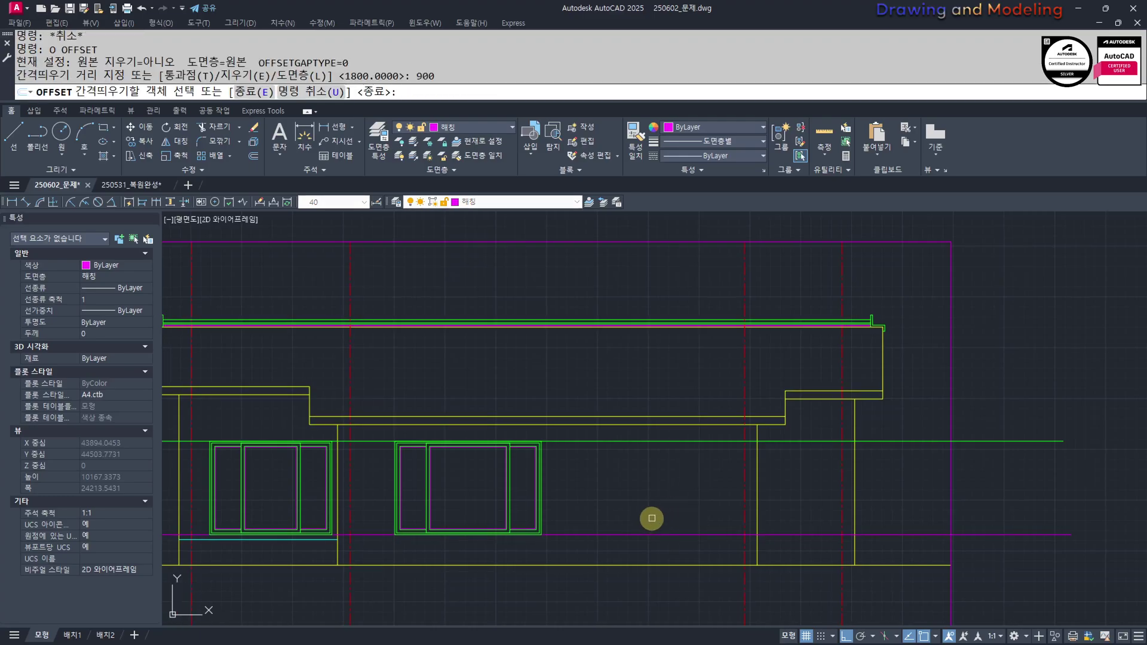
{"action": "left_click", "coordinate": [669, 536]}
{"action": "left_click", "coordinate": [667, 503]}
{"action": "key", "text": "Escape"}
{"action": "key", "text": "Escape"}
{"action": "key", "text": "space"}
{"action": "scroll", "coordinate": [705, 491], "scroll_direction": "down", "scroll_amount": 3}
{"action": "key", "text": "Escape"}
{"action": "key", "text": "Escape"}
Dimension the distance from the bedroom 2 window's right edge to the right wall centreline in the floor plan
{"action": "middle_click_drag", "start_coordinate": [370, 436], "coordinate": [948, 475]}
{"action": "scroll", "coordinate": [680, 452], "scroll_direction": "up", "scroll_amount": 7}
{"action": "type", "text": "q"}
{"action": "key", "text": "Return"}
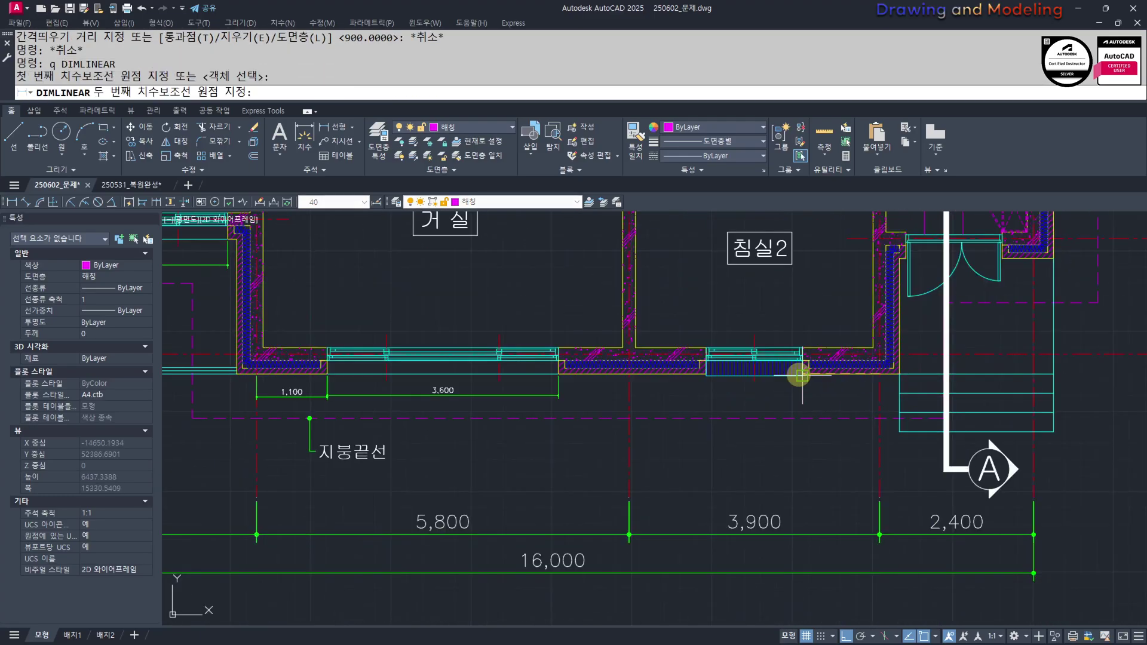
{"action": "left_click", "coordinate": [801, 376]}
{"action": "left_click", "coordinate": [841, 455]}
{"action": "key", "text": "Escape"}
{"action": "key", "text": "Escape"}
Dimension the width of the bedroom 2 window in the floor plan, aligned with the neighbouring dimension
{"action": "key", "text": "Return"}
{"action": "scroll", "coordinate": [793, 363], "scroll_direction": "up", "scroll_amount": 4}
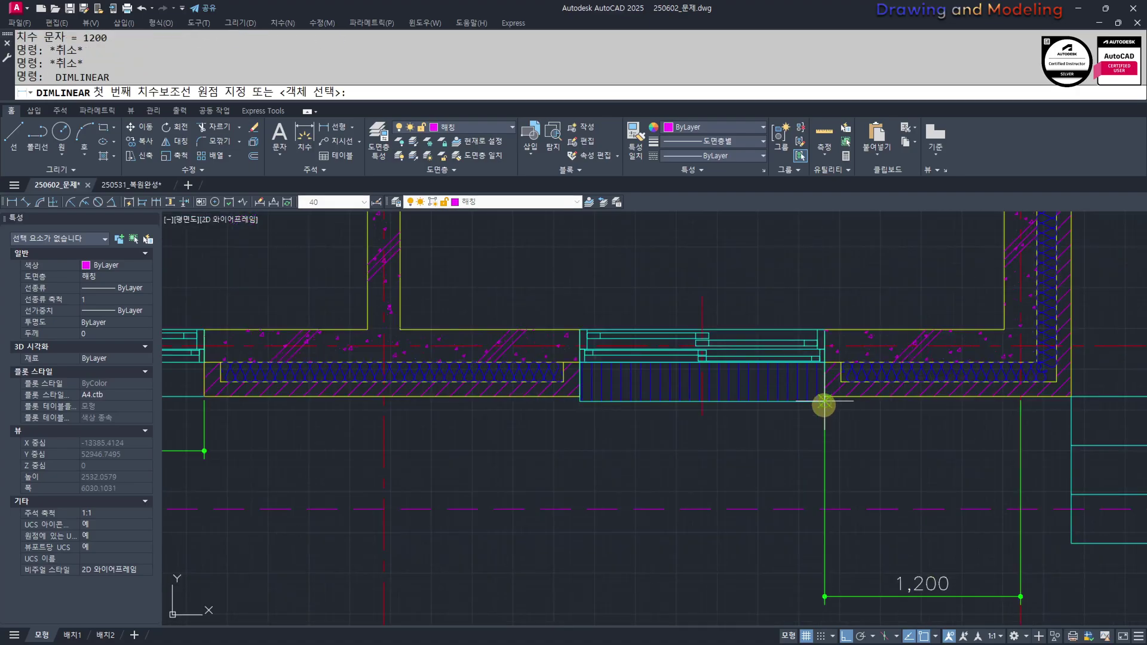
{"action": "left_click", "coordinate": [576, 401]}
{"action": "left_click", "coordinate": [873, 596]}
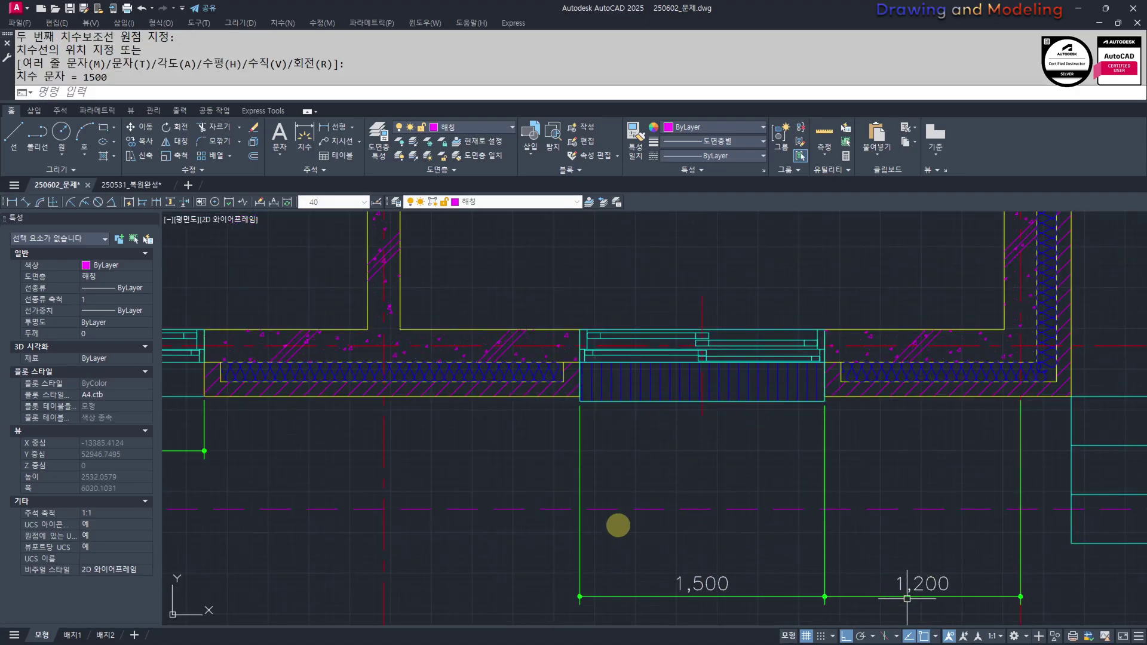
{"action": "key", "text": "Escape"}
{"action": "key", "text": "Escape"}
Offset the elevation's red centreline beside the right wall edge 1200 to the left, marking the small window's right edge
{"action": "scroll", "coordinate": [658, 535], "scroll_direction": "down", "scroll_amount": 8}
{"action": "scroll", "coordinate": [604, 483], "scroll_direction": "up", "scroll_amount": 3}
{"action": "scroll", "coordinate": [577, 492], "scroll_direction": "up", "scroll_amount": 4}
{"action": "type", "text": "o"}
{"action": "key", "text": "Return"}
{"action": "type", "text": "1200"}
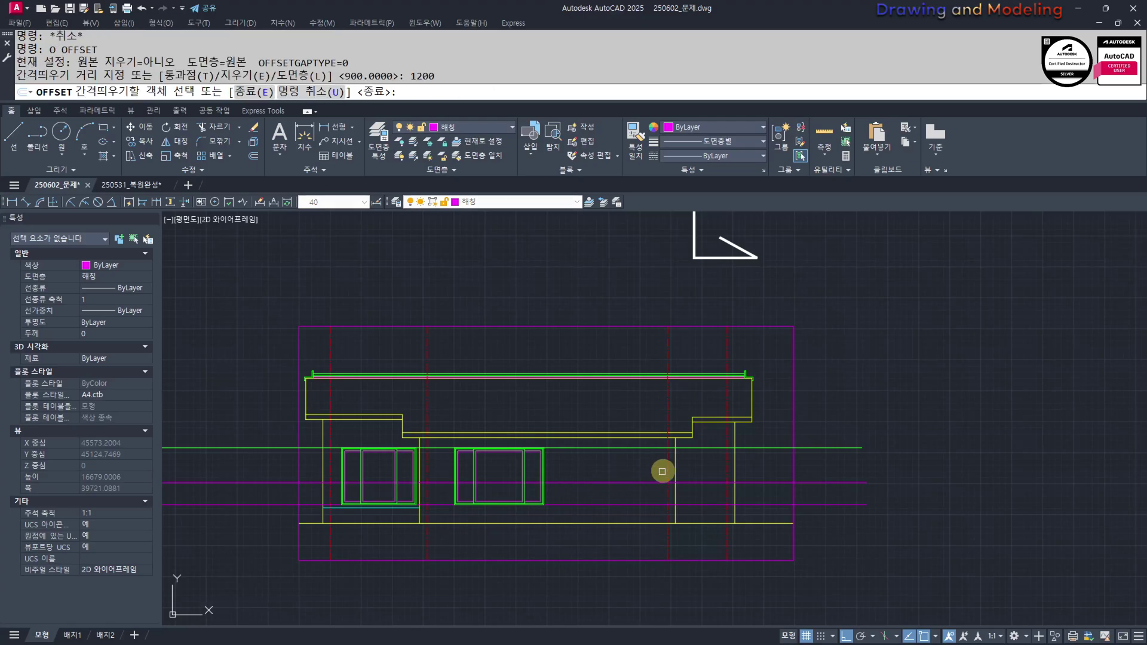
{"action": "scroll", "coordinate": [652, 476], "scroll_direction": "up", "scroll_amount": 2}
{"action": "left_click", "coordinate": [669, 452]}
{"action": "left_click", "coordinate": [596, 454]}
{"action": "key", "text": "Escape"}
{"action": "key", "text": "Escape"}
Offset the new red vertical line 1500 to the left, marking the small window's left edge
{"action": "key", "text": "Return"}
{"action": "type", "text": "1500"}
{"action": "key", "text": "Return"}
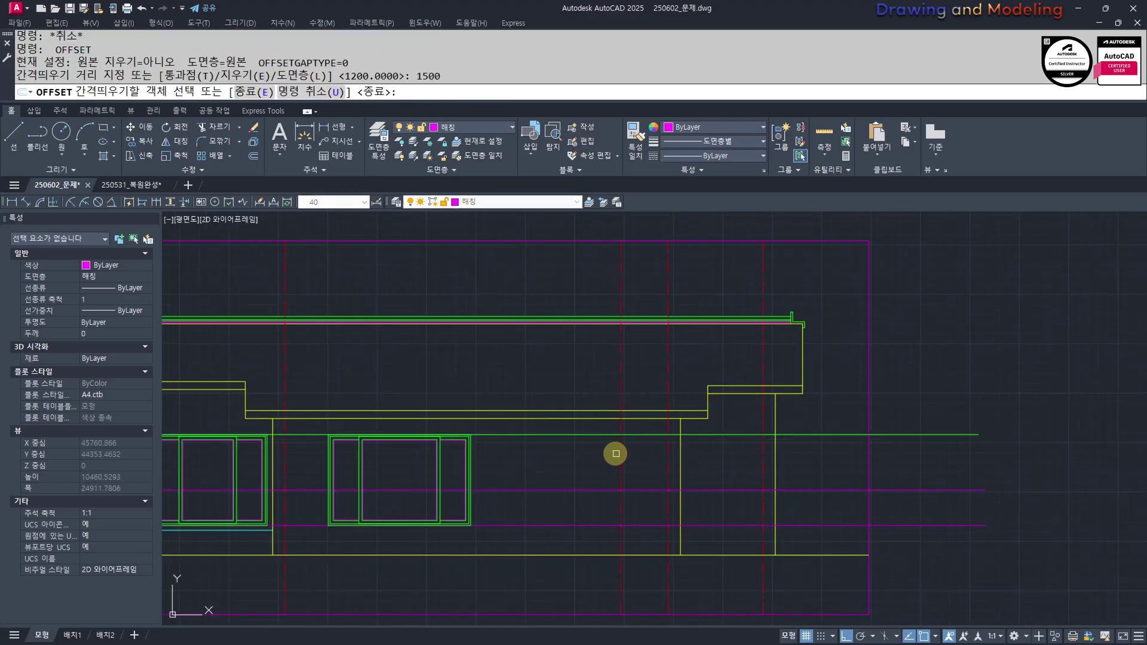
{"action": "left_click", "coordinate": [621, 451]}
{"action": "left_click", "coordinate": [592, 454]}
{"action": "key", "text": "Escape"}
{"action": "key", "text": "Escape"}
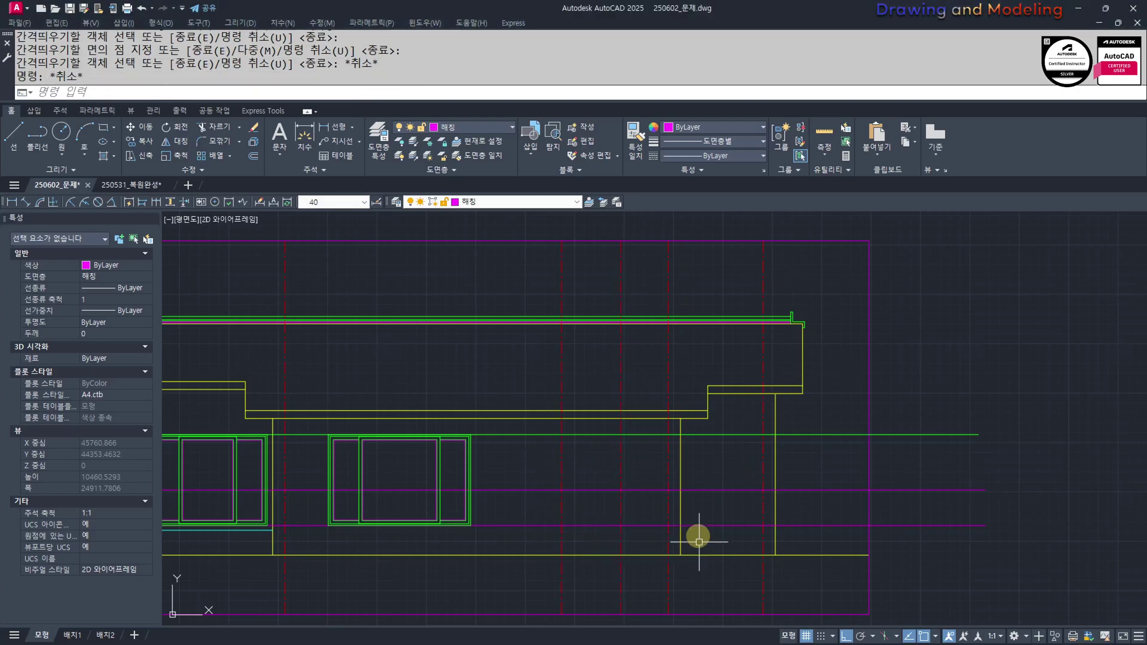
Draw the small window's rectangle between the two red edge lines, from the raised purple level to the green head line
{"action": "scroll", "coordinate": [693, 514], "scroll_direction": "up", "scroll_amount": 2}
{"action": "key", "text": "Return"}
{"action": "left_click", "coordinate": [618, 504]}
{"action": "key", "text": "Escape"}
{"action": "key", "text": "Escape"}
{"action": "key", "text": "Return"}
{"action": "left_click", "coordinate": [607, 509]}
{"action": "left_click", "coordinate": [703, 421]}
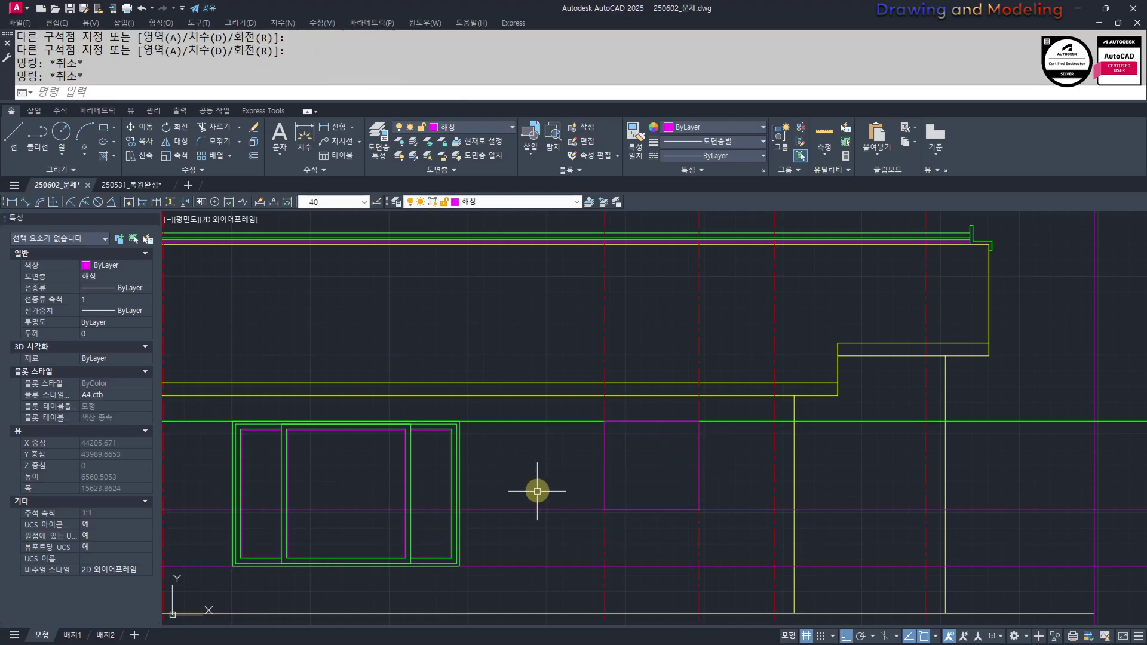
Offset the small window's rectangle 80 inward
{"action": "middle_click_drag", "start_coordinate": [538, 490], "coordinate": [526, 490]}
{"action": "type", "text": "o"}
{"action": "key", "text": "Return"}
{"action": "type", "text": "8"}
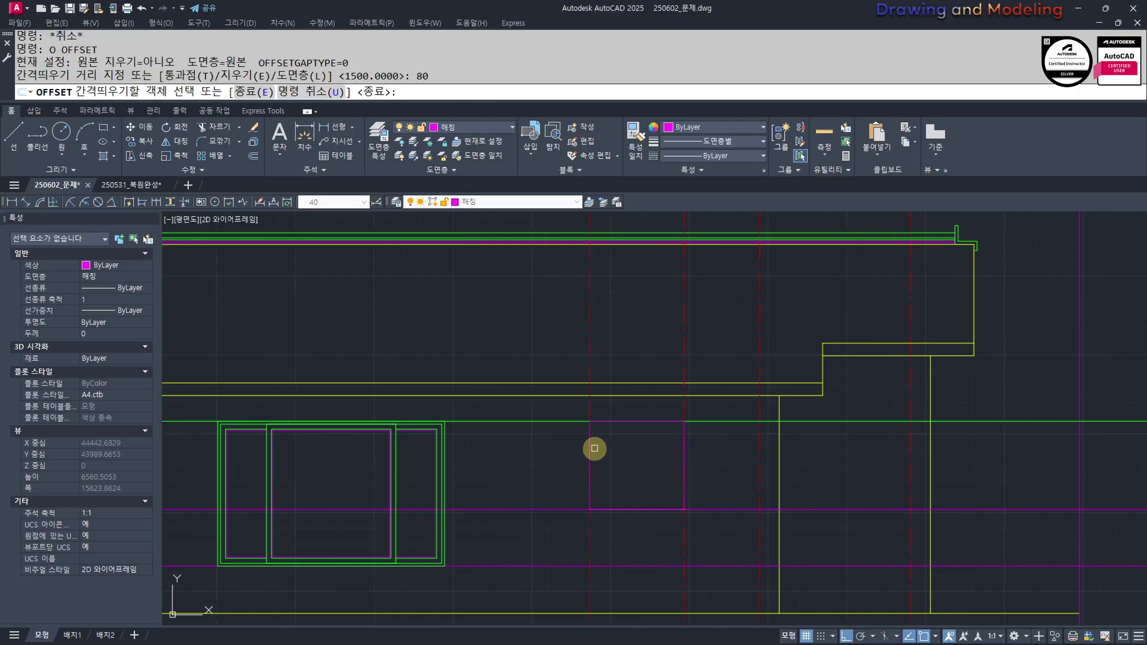
{"action": "left_click", "coordinate": [591, 448]}
{"action": "left_click", "coordinate": [645, 475]}
{"action": "key", "text": "Escape"}
{"action": "key", "text": "Escape"}
Erase the raised purple level line, the green head line and the red vertical edge lines around the small window
{"action": "left_click", "coordinate": [724, 538]}
{"action": "left_click", "coordinate": [704, 492]}
{"action": "type", "text": "e"}
{"action": "left_click", "coordinate": [722, 410]}
{"action": "left_click", "coordinate": [690, 424]}
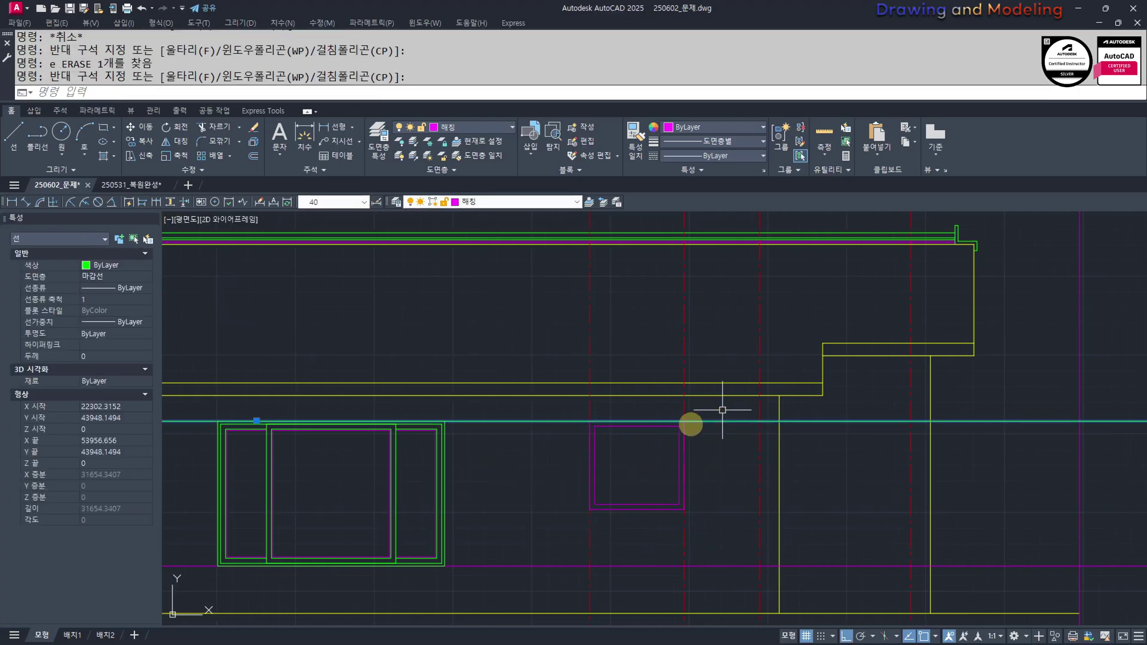
{"action": "type", "text": "e"}
{"action": "left_click", "coordinate": [715, 305]}
{"action": "left_click", "coordinate": [551, 326]}
{"action": "type", "text": "e"}
Erase the remaining purple sill construction line below the small window
{"action": "left_click", "coordinate": [712, 540]}
{"action": "left_click", "coordinate": [519, 580]}
{"action": "key", "text": "Escape"}
{"action": "key", "text": "Escape"}
{"action": "scroll", "coordinate": [634, 530], "scroll_direction": "down", "scroll_amount": 4}
{"action": "middle_click_drag", "start_coordinate": [604, 531], "coordinate": [753, 502]}
{"action": "left_click", "coordinate": [756, 488]}
{"action": "left_click", "coordinate": [739, 514]}
{"action": "type", "text": "e"}
{"action": "key", "text": "Escape"}
{"action": "scroll", "coordinate": [796, 471], "scroll_direction": "up", "scroll_amount": 2}
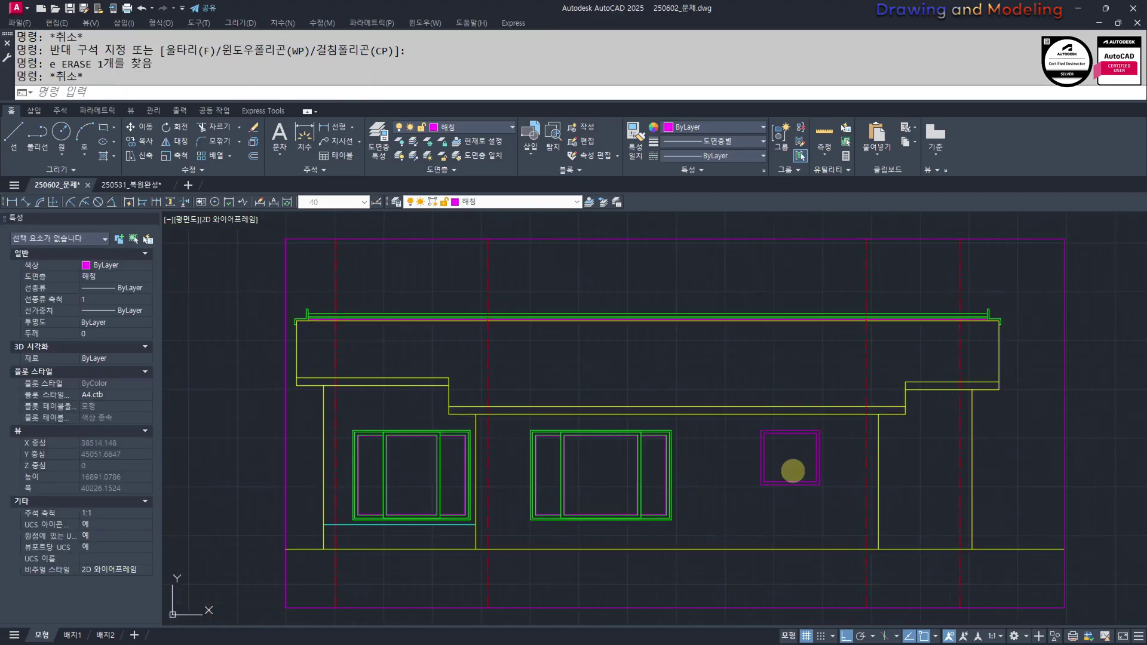
Match the small window's rectangles to the properties of the large window's green frame
{"action": "scroll", "coordinate": [794, 472], "scroll_direction": "up", "scroll_amount": 5}
{"action": "scroll", "coordinate": [762, 473], "scroll_direction": "down", "scroll_amount": 5}
{"action": "type", "text": "mm"}
{"action": "key", "text": "Return"}
{"action": "left_click", "coordinate": [538, 397]}
{"action": "scroll", "coordinate": [797, 416], "scroll_direction": "up", "scroll_amount": 4}
{"action": "left_click", "coordinate": [859, 397]}
{"action": "left_click", "coordinate": [786, 443]}
{"action": "key", "text": "Escape"}
{"action": "key", "text": "Escape"}
Erase the inner rectangle of the small window, keeping only its outer frame
{"action": "middle_click_drag", "start_coordinate": [668, 597], "coordinate": [808, 522]}
{"action": "scroll", "coordinate": [786, 520], "scroll_direction": "down", "scroll_amount": 2}
{"action": "scroll", "coordinate": [748, 418], "scroll_direction": "up", "scroll_amount": 2}
{"action": "left_click", "coordinate": [750, 411]}
{"action": "left_click", "coordinate": [724, 392]}
{"action": "type", "text": "e"}
{"action": "key", "text": "Escape"}
{"action": "key", "text": "Escape"}
Offset the small window's outer frame 45 inward
{"action": "middle_click_drag", "start_coordinate": [759, 484], "coordinate": [676, 464]}
{"action": "type", "text": "o 4"}
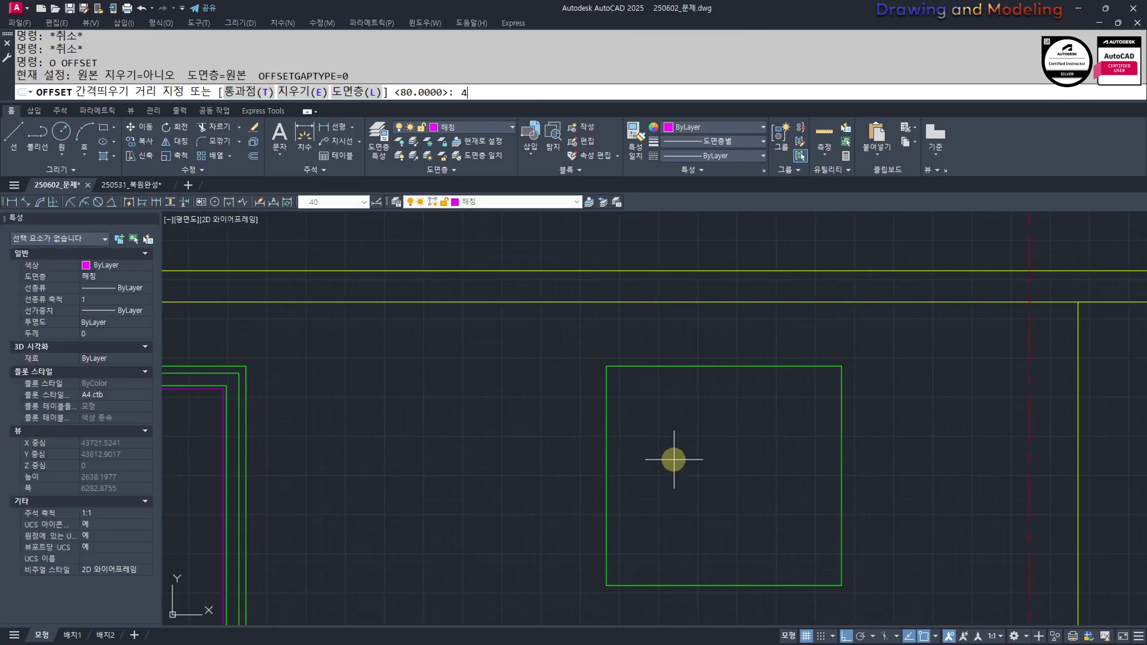
{"action": "left_click", "coordinate": [685, 366]}
{"action": "left_click", "coordinate": [681, 423]}
{"action": "key", "text": "Escape"}
{"action": "key", "text": "Escape"}
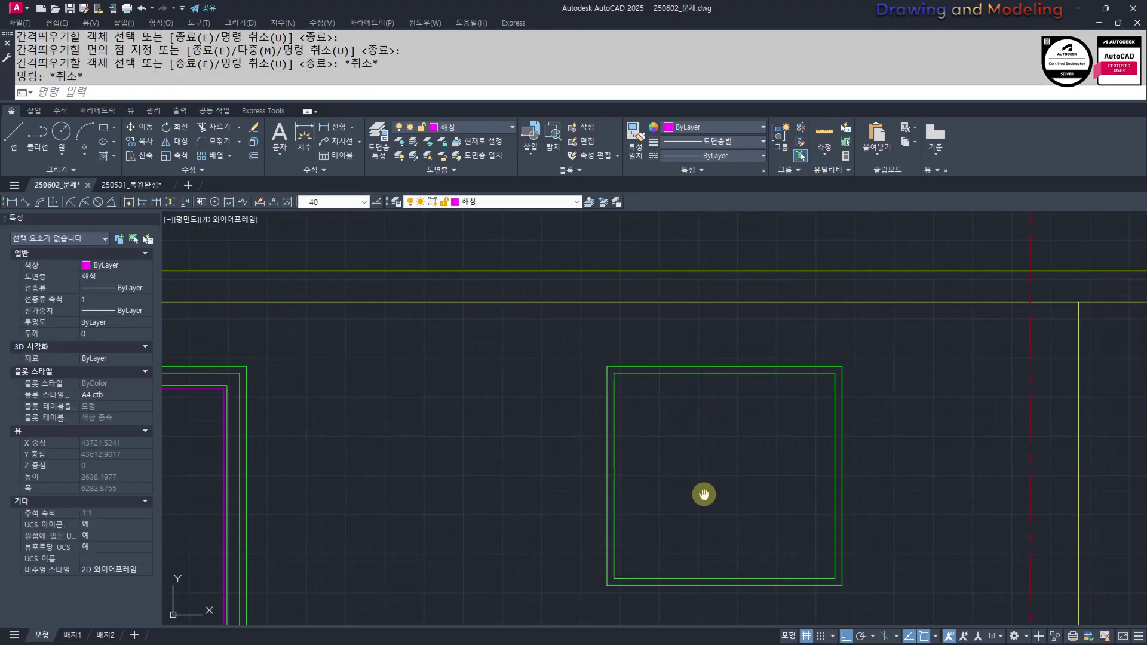
Draw a sash rectangle from the inner frame's lower-left corner to the midpoint of its top edge
{"action": "middle_click_drag", "start_coordinate": [687, 520], "coordinate": [703, 485]}
{"action": "type", "text": "rec"}
{"action": "key", "text": "Return"}
{"action": "left_click", "coordinate": [628, 543]}
{"action": "left_click", "coordinate": [740, 339]}
{"action": "key", "text": "Escape"}
{"action": "key", "text": "Escape"}
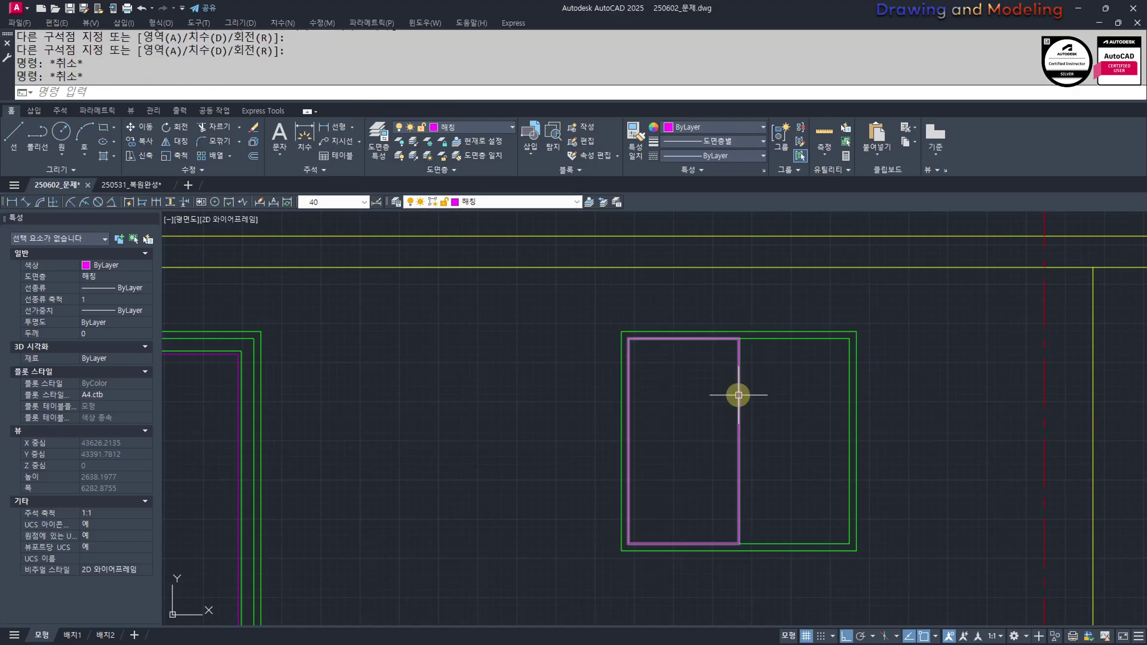
Offset the left sash rectangle 80 inward
{"action": "middle_click_drag", "start_coordinate": [735, 396], "coordinate": [745, 404]}
{"action": "type", "text": "o"}
{"action": "key", "text": "Return"}
{"action": "type", "text": "80"}
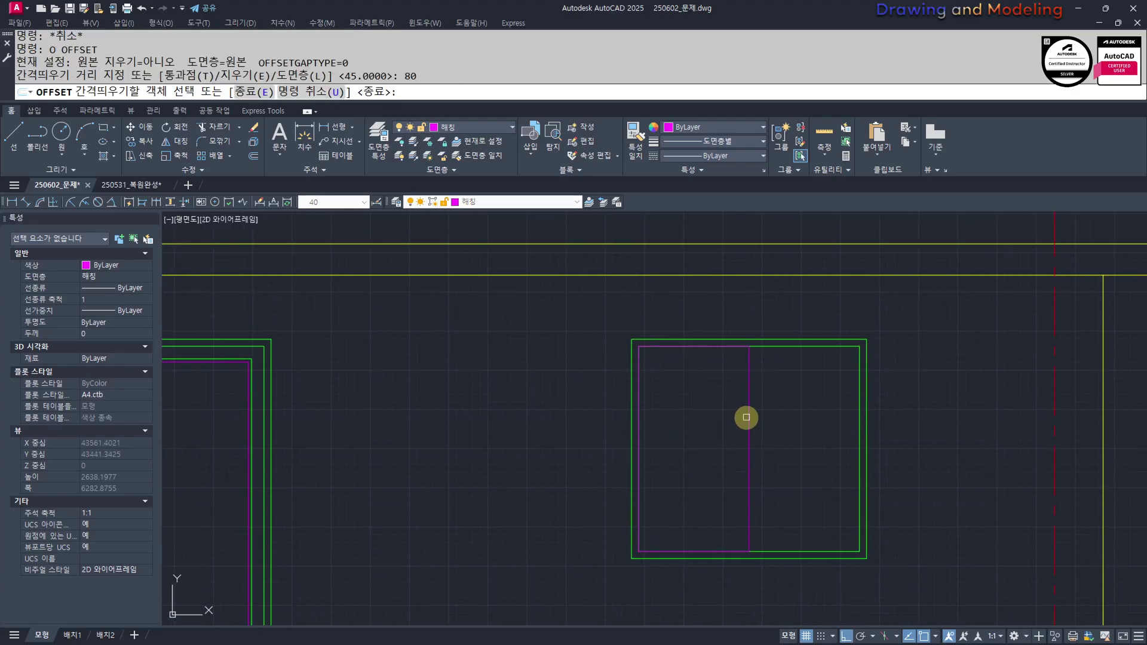
{"action": "left_click", "coordinate": [748, 417]}
{"action": "left_click", "coordinate": [693, 430]}
{"action": "key", "text": "Escape"}
{"action": "key", "text": "Escape"}
Offset the sash's inner rectangle another 20 inward for the glazing outline
{"action": "type", "text": "o"}
{"action": "key", "text": "Return"}
{"action": "type", "text": "20"}
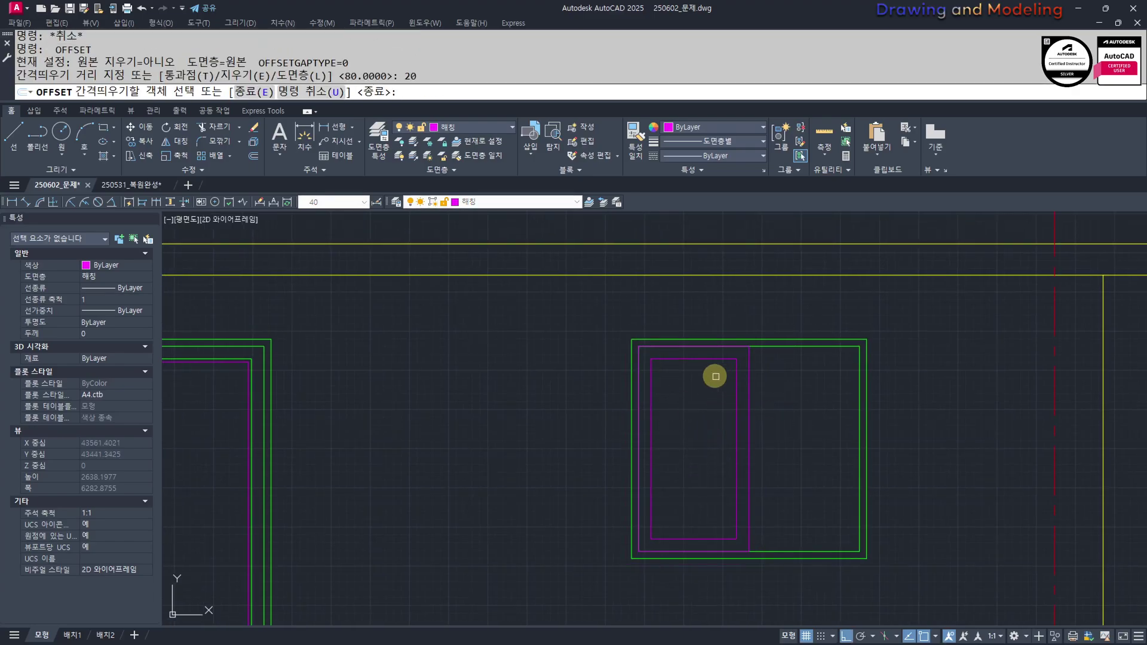
{"action": "left_click", "coordinate": [736, 381]}
{"action": "left_click", "coordinate": [691, 396]}
{"action": "key", "text": "Escape"}
{"action": "key", "text": "Escape"}
Stretch the right side of the left sash and its inner rectangles rightward, slightly past the window's centre
{"action": "type", "text": "s"}
{"action": "key", "text": "Return"}
{"action": "left_click", "coordinate": [768, 320]}
{"action": "left_click", "coordinate": [692, 604]}
{"action": "key", "text": "Return"}
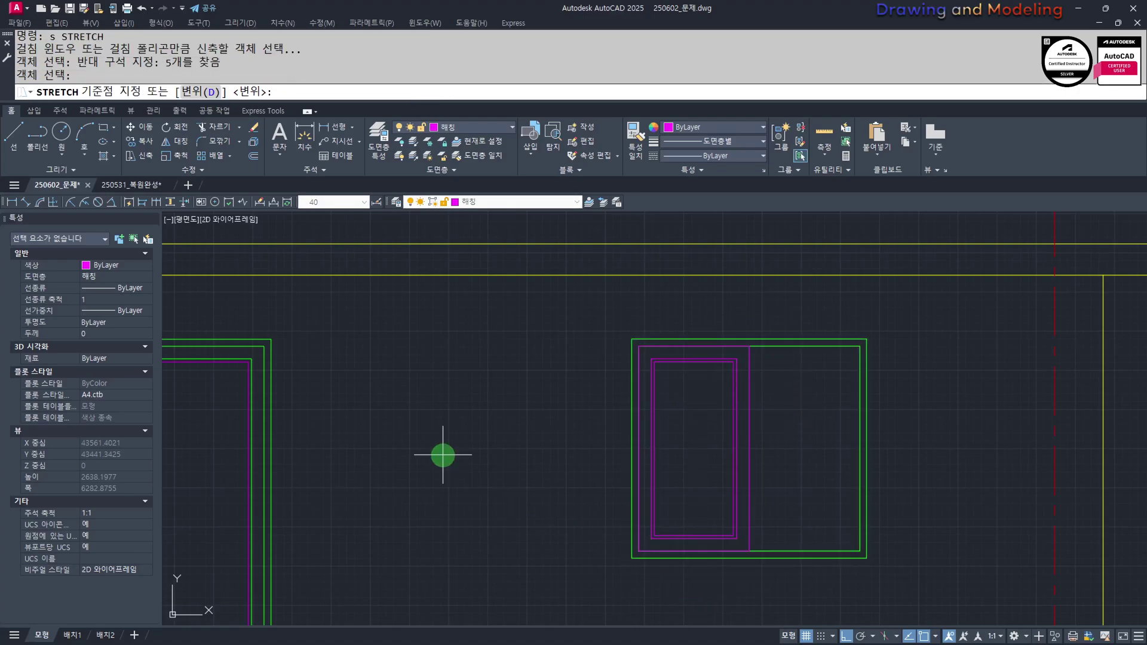
{"action": "left_click", "coordinate": [444, 455]}
{"action": "key", "text": "Return"}
{"action": "key", "text": "Escape"}
{"action": "key", "text": "Escape"}
{"action": "scroll", "coordinate": [657, 366], "scroll_direction": "up", "scroll_amount": 6}
{"action": "type", "text": "mi"}
{"action": "key", "text": "Return"}
{"action": "middle_click_drag", "start_coordinate": [903, 375], "coordinate": [855, 419]}
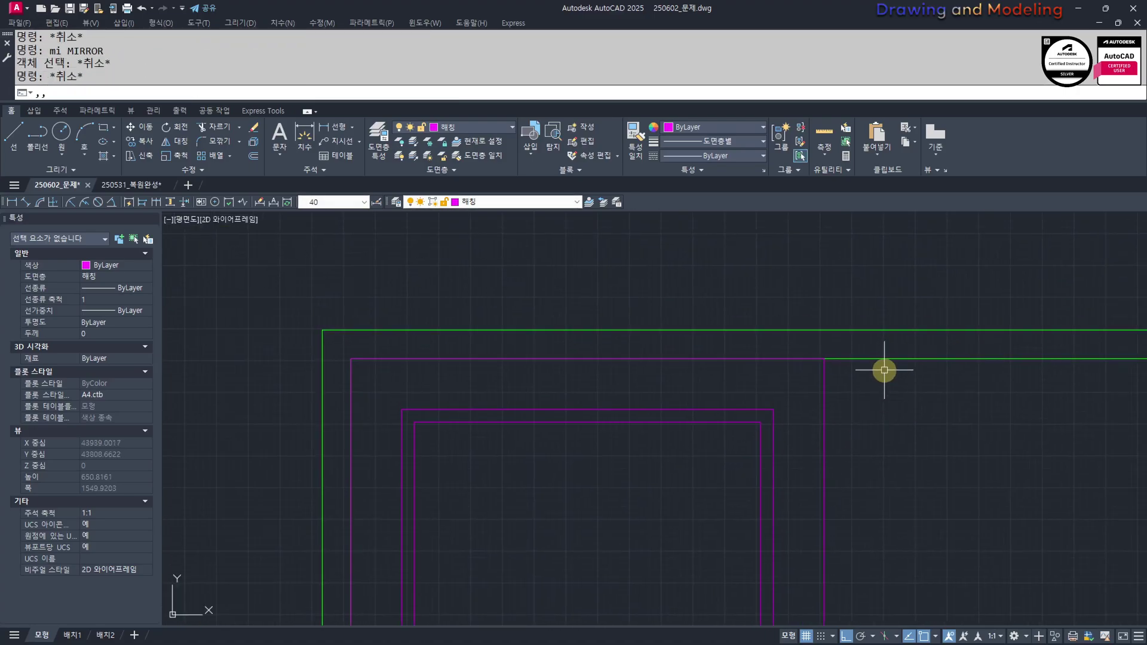
{"action": "type", "text": ",,"}
{"action": "key", "text": "Return"}
{"action": "left_click", "coordinate": [873, 389]}
{"action": "key", "text": "Escape"}
Match the left sash outline and its first inner rectangle to the properties of the green window frame
{"action": "type", "text": "mm"}
{"action": "key", "text": "Return"}
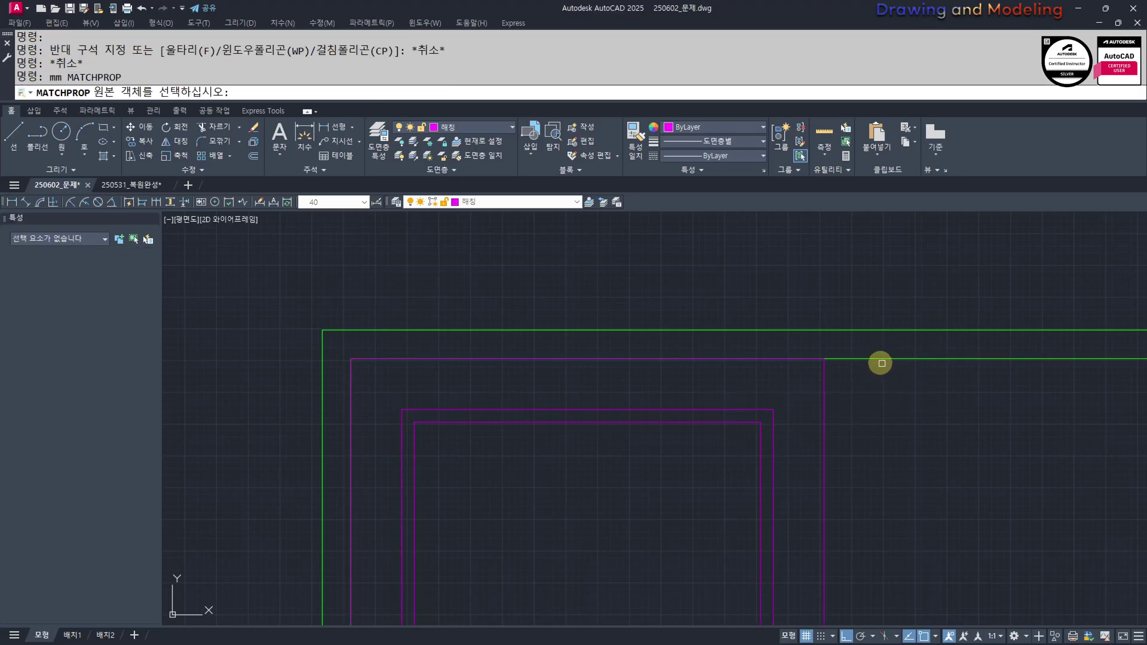
{"action": "left_click", "coordinate": [875, 359]}
{"action": "left_click", "coordinate": [743, 418]}
{"action": "key", "text": "Escape"}
Mirror the left sash's two inner rectangles about the vertical centreline of the small window, keeping the originals
{"action": "left_click", "coordinate": [742, 437]}
{"action": "left_click", "coordinate": [682, 397]}
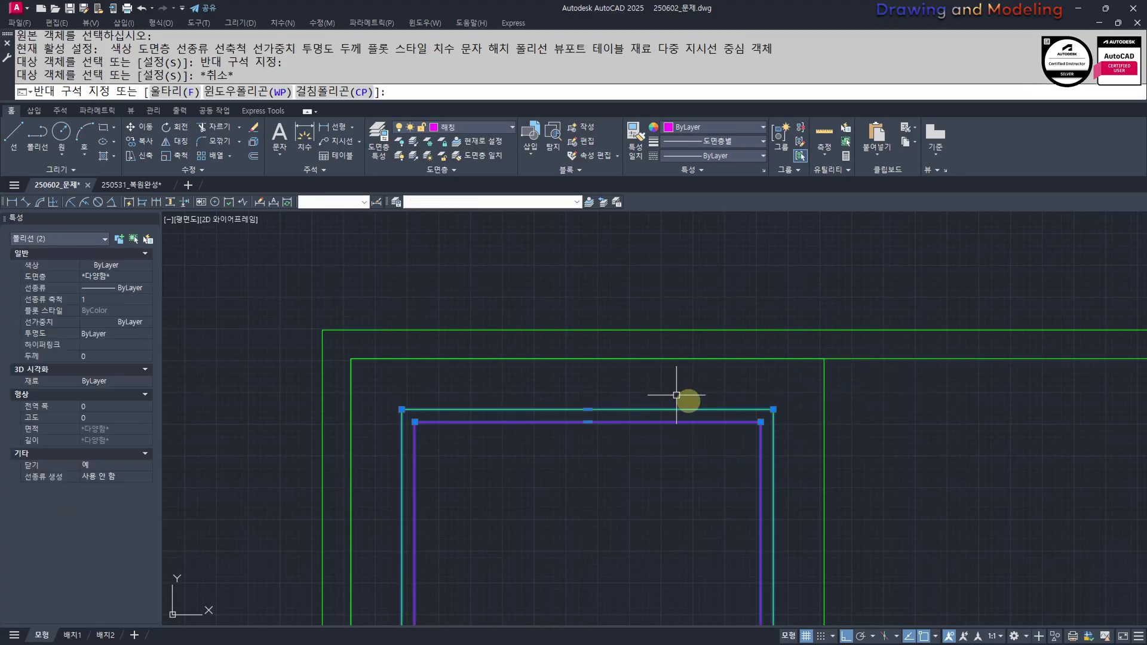
{"action": "scroll", "coordinate": [684, 403], "scroll_direction": "down", "scroll_amount": 3}
{"action": "middle_click_drag", "start_coordinate": [769, 393], "coordinate": [698, 388]}
{"action": "type", "text": "mi"}
{"action": "key", "text": "Return"}
{"action": "left_click", "coordinate": [661, 374]}
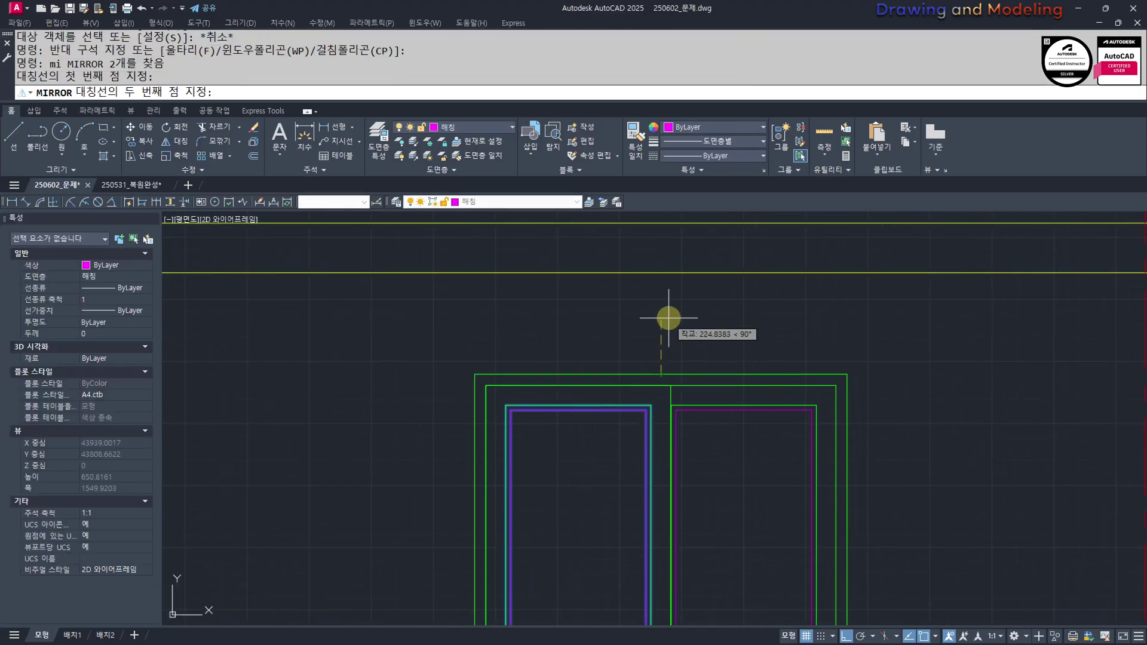
{"action": "left_click", "coordinate": [668, 320]}
{"action": "key", "text": "Return"}
{"action": "key", "text": "Escape"}
{"action": "key", "text": "Escape"}
Draw a 1500 by 120 rectangle downward from the small window's bottom-left corner as its sill
{"action": "scroll", "coordinate": [700, 304], "scroll_direction": "down", "scroll_amount": 3}
{"action": "scroll", "coordinate": [639, 471], "scroll_direction": "up", "scroll_amount": 3}
{"action": "type", "text": "rec"}
{"action": "key", "text": "Return"}
{"action": "left_click", "coordinate": [575, 460]}
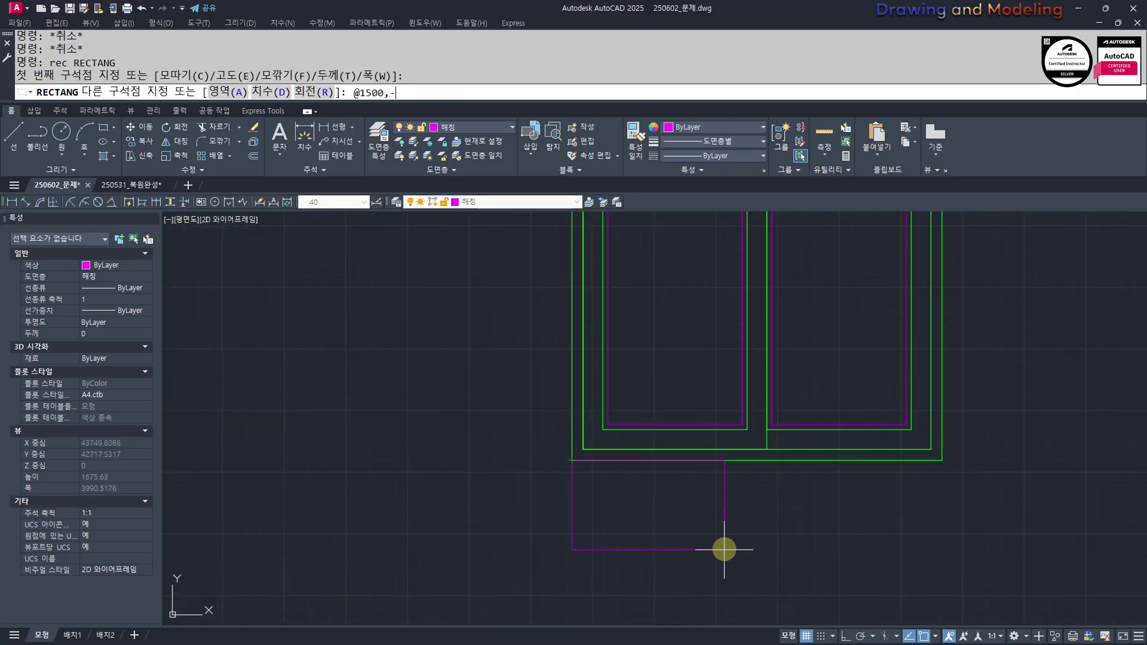
{"action": "key", "text": "Return"}
{"action": "key", "text": "Escape"}
{"action": "key", "text": "Escape"}
Put the sill rectangle below the small window on the 입면선 layer
{"action": "middle_click_drag", "start_coordinate": [766, 544], "coordinate": [701, 538]}
{"action": "left_click", "coordinate": [791, 521]}
{"action": "left_click", "coordinate": [762, 469]}
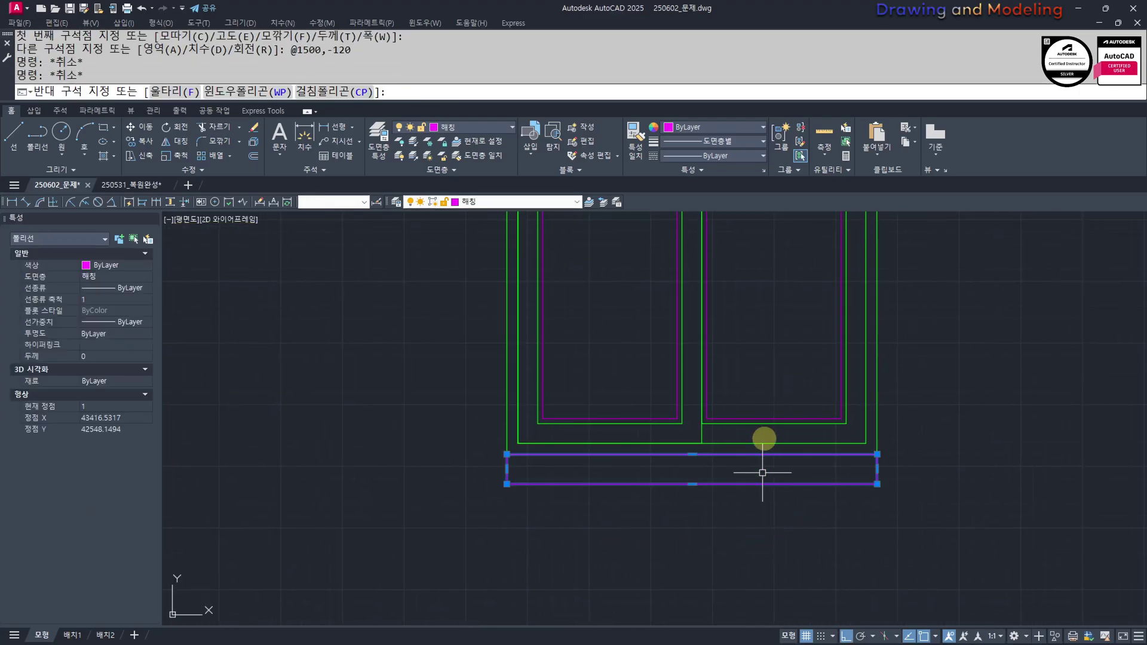
{"action": "left_click", "coordinate": [547, 202]}
{"action": "left_click", "coordinate": [490, 338]}
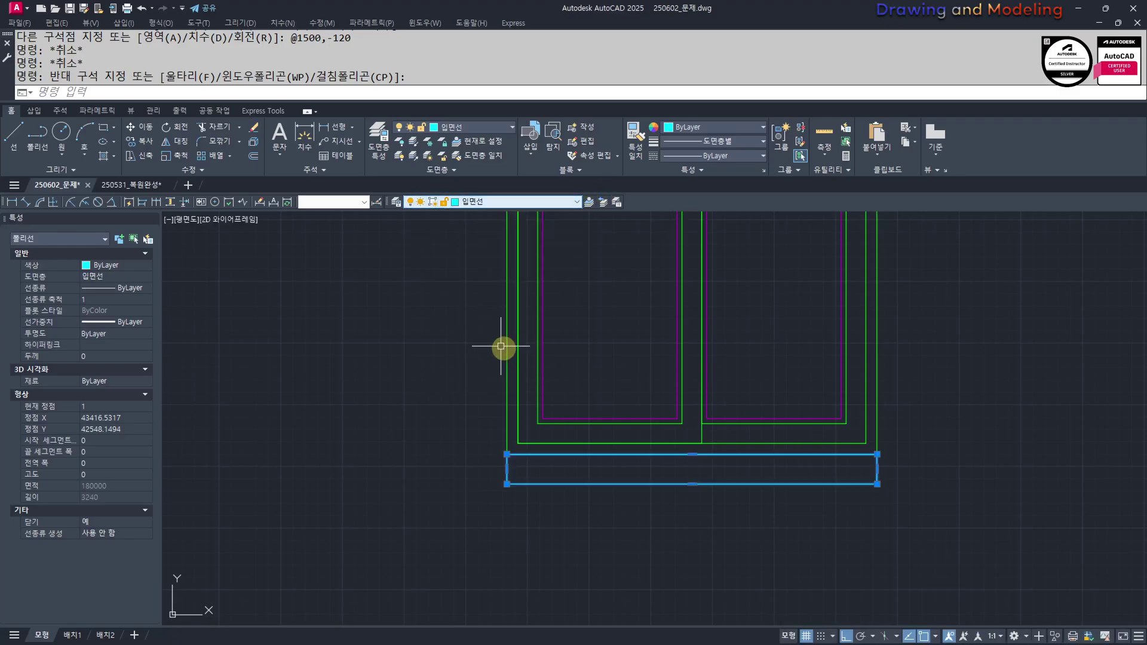
{"action": "key", "text": "Escape"}
{"action": "key", "text": "Escape"}
{"action": "left_click", "coordinate": [802, 525]}
{"action": "left_click", "coordinate": [779, 478]}
{"action": "type", "text": "xc"}
{"action": "key", "text": "space"}
{"action": "type", "text": "o"}
{"action": "key", "text": "space"}
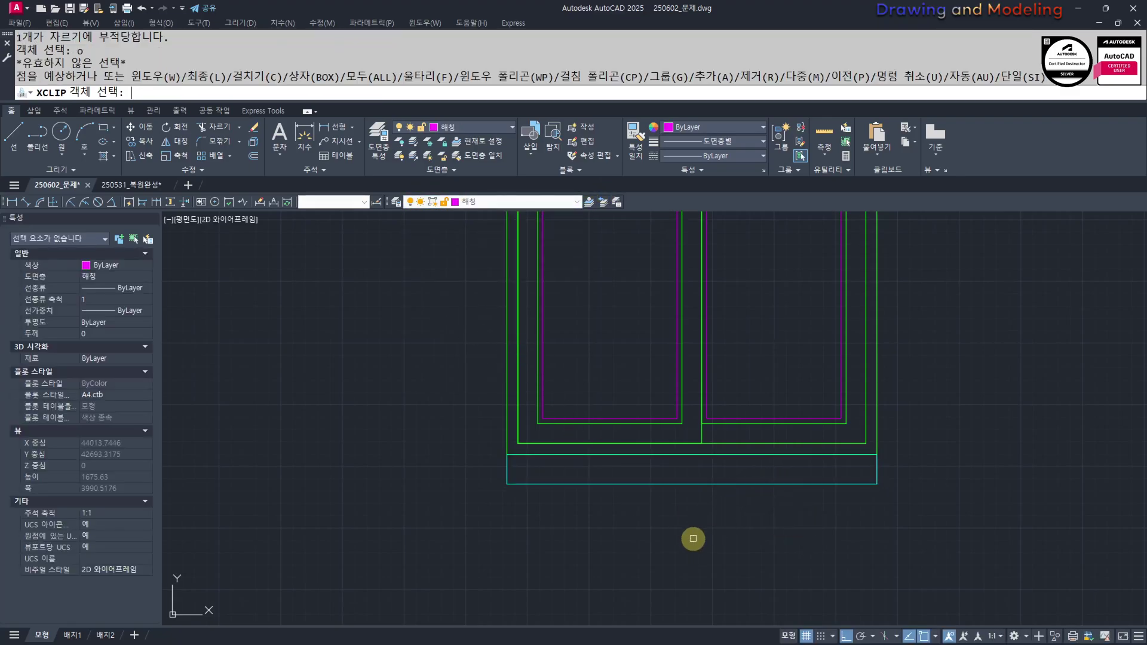
{"action": "key", "text": "Escape"}
{"action": "key", "text": "Escape"}
{"action": "type", "text": "o"}
{"action": "key", "text": "Return"}
{"action": "type", "text": "80"}
{"action": "key", "text": "Return"}
{"action": "left_click", "coordinate": [844, 484]}
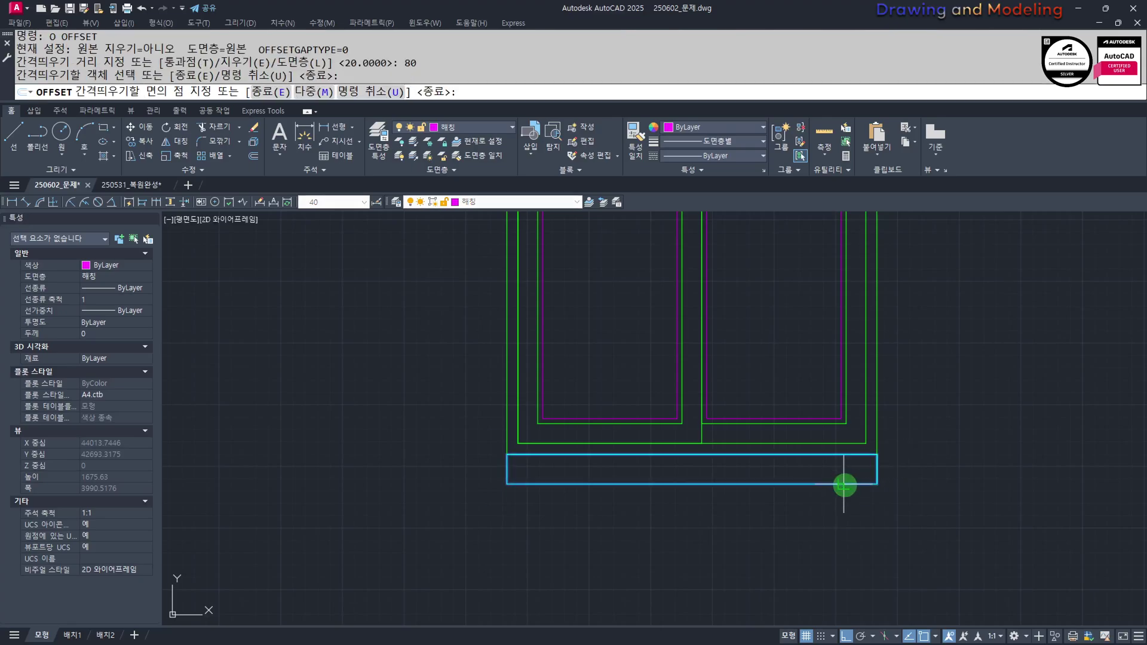
{"action": "key", "text": "Escape"}
{"action": "key", "text": "Escape"}
Explode the sill rectangle below the small window into separate lines
{"action": "left_click", "coordinate": [800, 474]}
{"action": "left_click", "coordinate": [750, 520]}
{"action": "type", "text": "x"}
{"action": "key", "text": "space"}
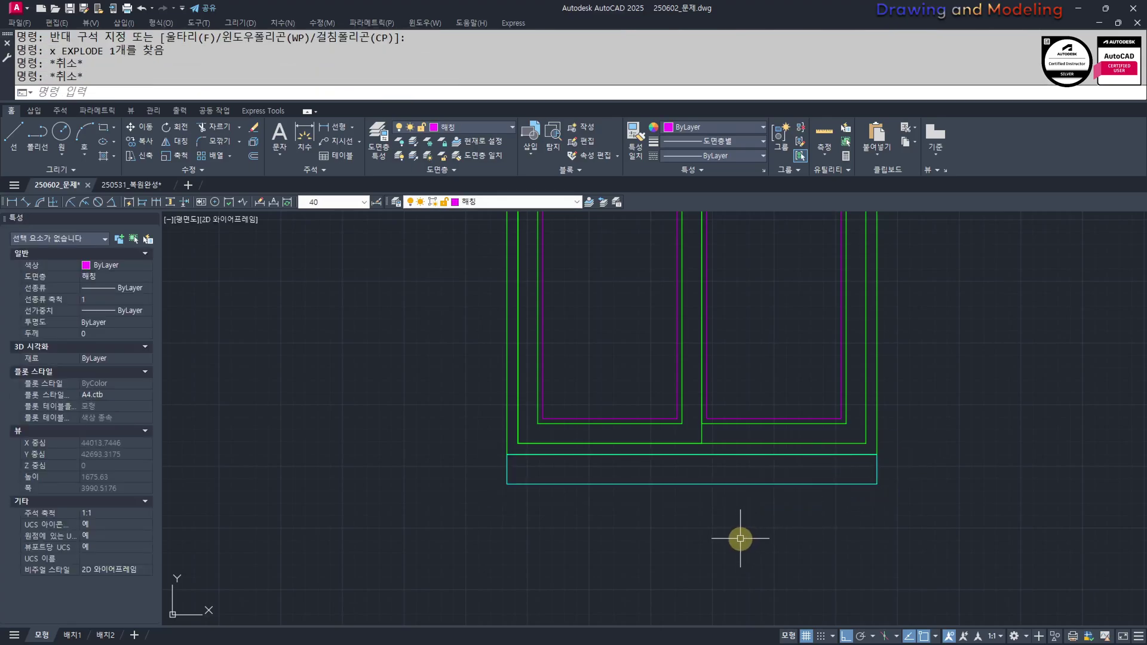
Offset the sill's bottom line 80 upward
{"action": "type", "text": "o"}
{"action": "key", "text": "Return"}
{"action": "type", "text": "80"}
{"action": "left_click", "coordinate": [806, 484]}
{"action": "left_click", "coordinate": [806, 482]}
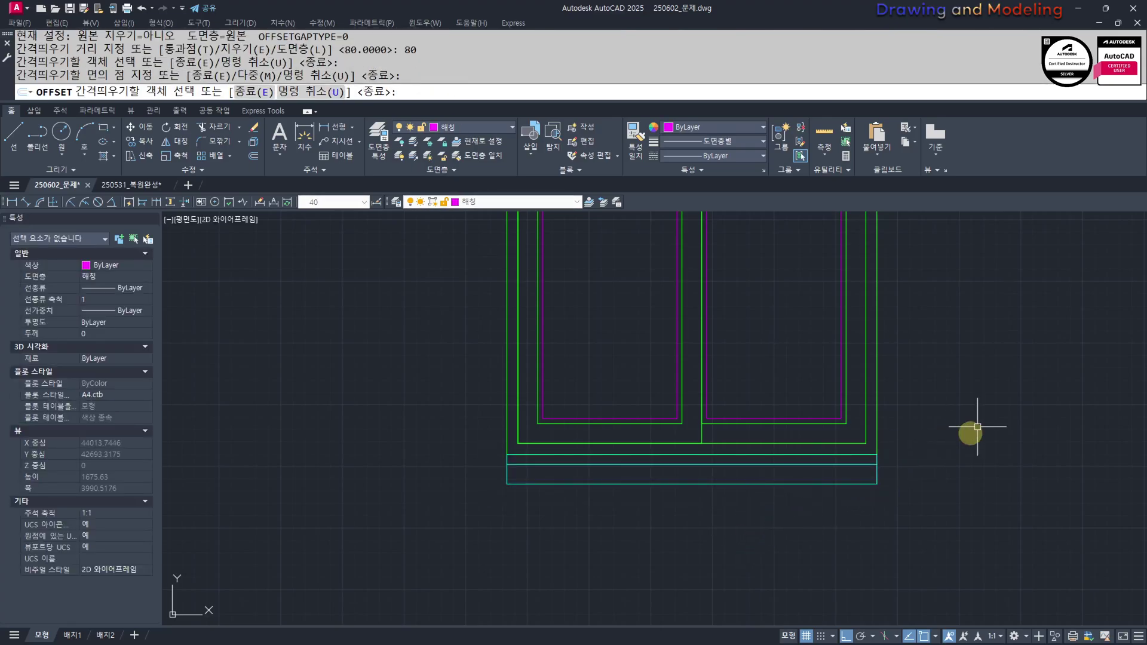
{"action": "key", "text": "Escape"}
{"action": "key", "text": "Escape"}
Hatch the whole sill area below the small window with ANSI31 at scale 10 and select the hatch
{"action": "scroll", "coordinate": [976, 427], "scroll_direction": "down", "scroll_amount": 5}
{"action": "middle_click_drag", "start_coordinate": [975, 427], "coordinate": [762, 440]}
{"action": "scroll", "coordinate": [682, 427], "scroll_direction": "up", "scroll_amount": 2}
{"action": "scroll", "coordinate": [682, 427], "scroll_direction": "up", "scroll_amount": 1}
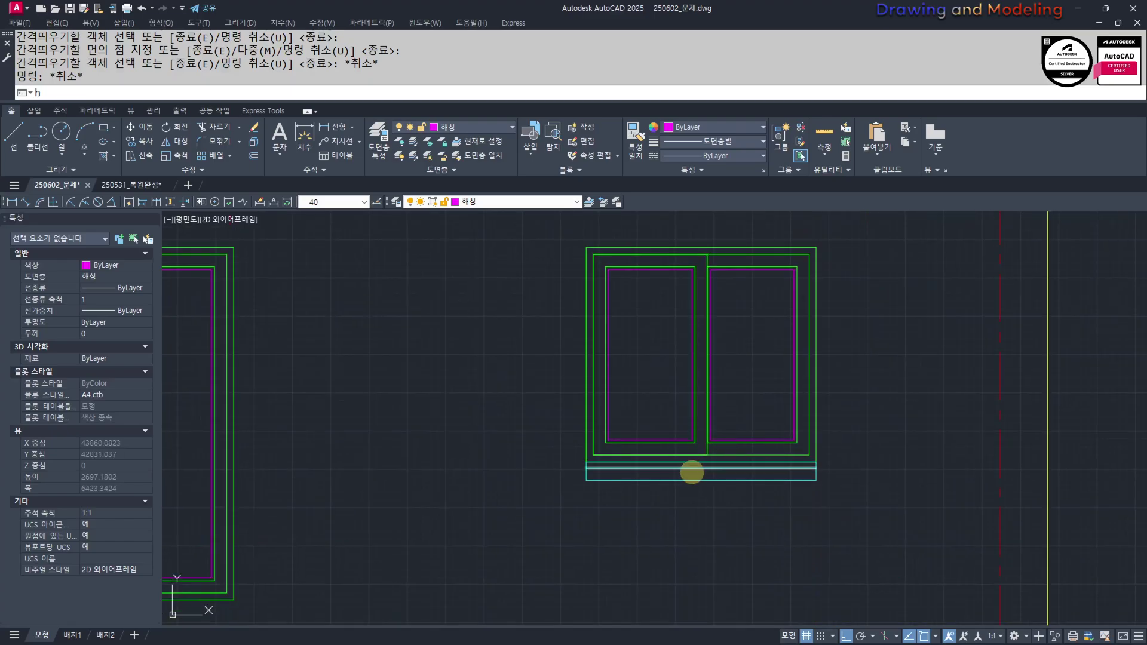
{"action": "scroll", "coordinate": [691, 475], "scroll_direction": "up", "scroll_amount": 2}
{"action": "type", "text": "h"}
{"action": "key", "text": "Return"}
{"action": "left_click", "coordinate": [690, 474]}
{"action": "left_click", "coordinate": [688, 465]}
{"action": "key", "text": "Escape"}
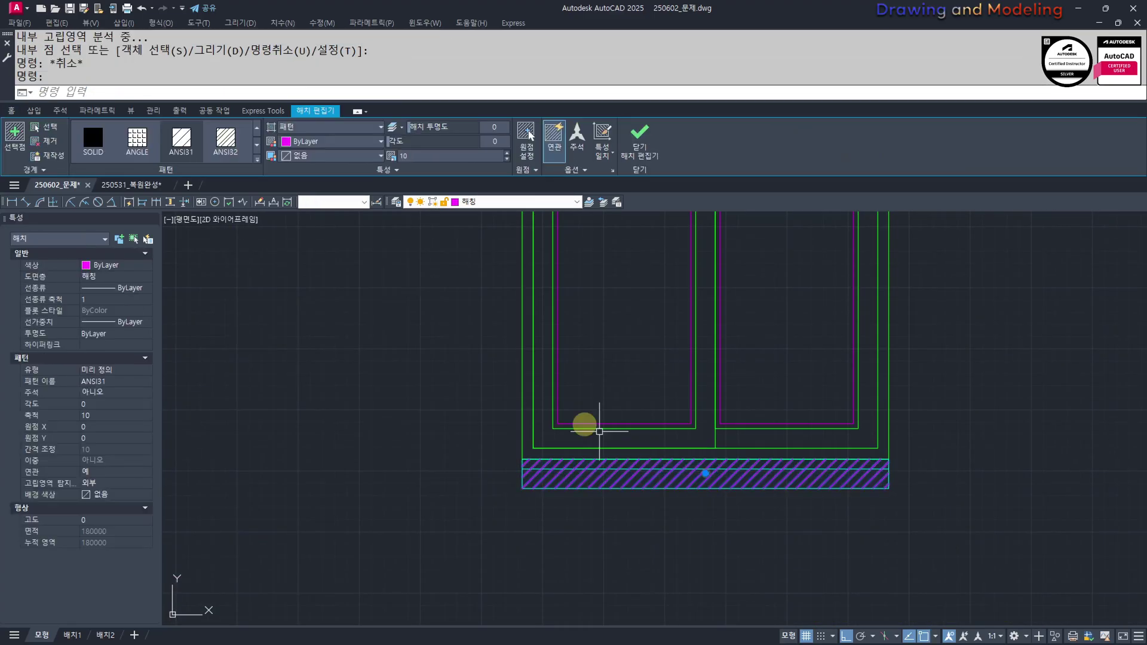
Change the sill hatch to the user-defined pattern with a line spacing of 60
{"action": "left_click", "coordinate": [359, 178]}
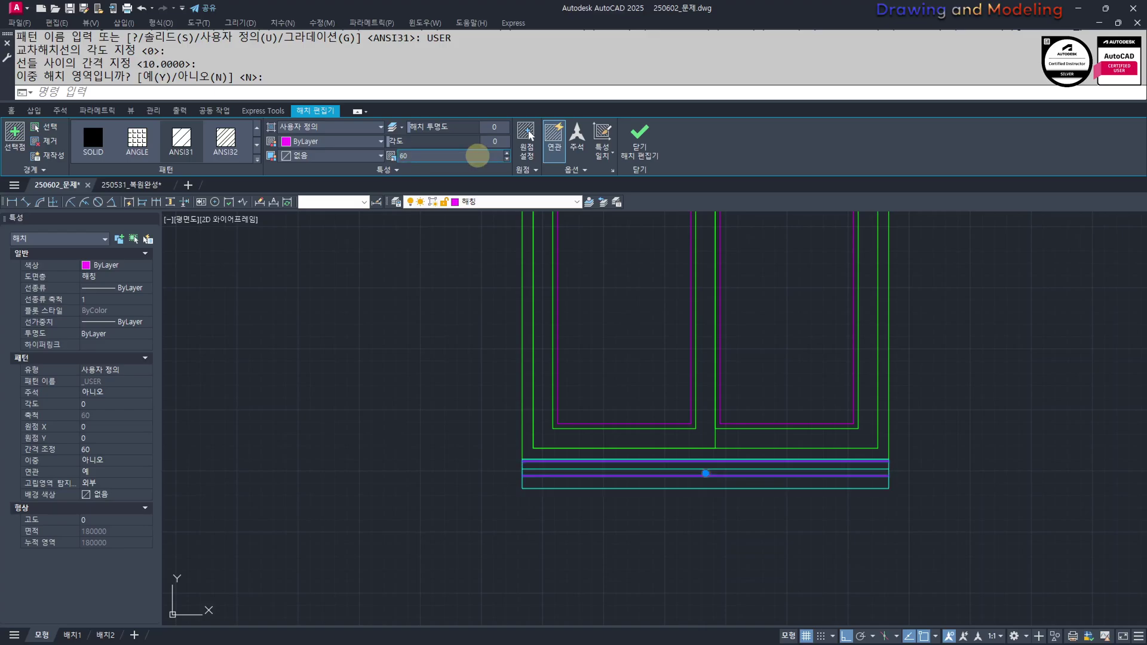
{"action": "key", "text": "Return"}
{"action": "key", "text": "Escape"}
{"action": "key", "text": "Escape"}
{"action": "key", "text": "Escape"}
Set the sill hatch's angle to 90 and place its origin at the sill's left corner
{"action": "scroll", "coordinate": [561, 485], "scroll_direction": "up", "scroll_amount": 4}
{"action": "left_click", "coordinate": [560, 485]}
{"action": "left_click", "coordinate": [532, 474]}
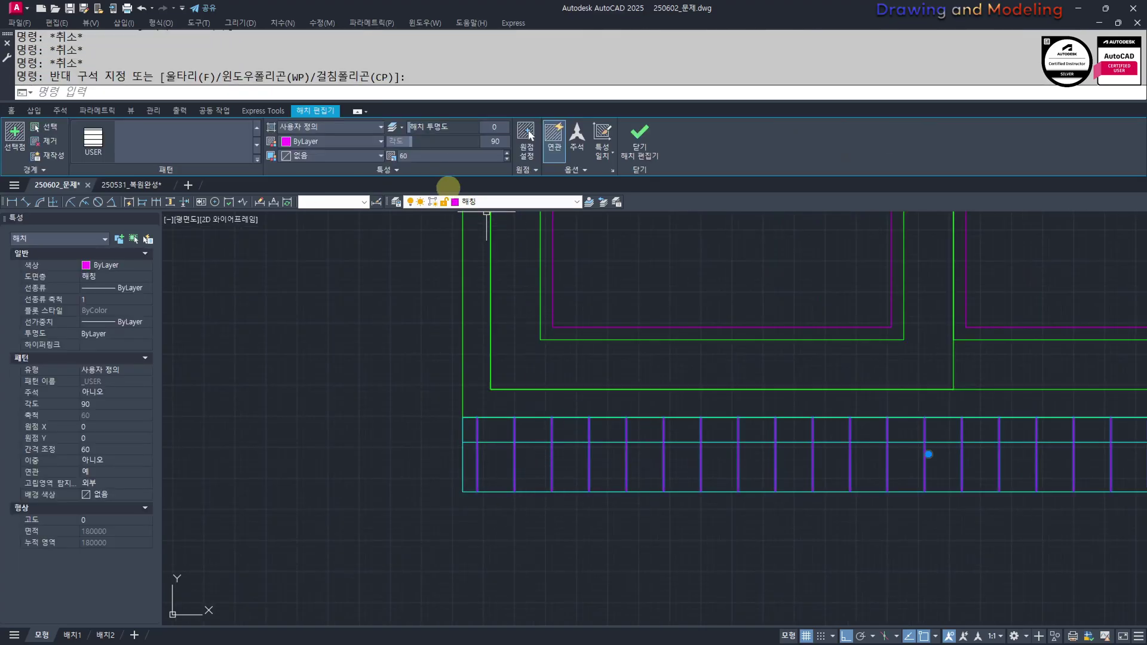
{"action": "left_click", "coordinate": [529, 135]}
{"action": "key", "text": "Escape"}
{"action": "key", "text": "Escape"}
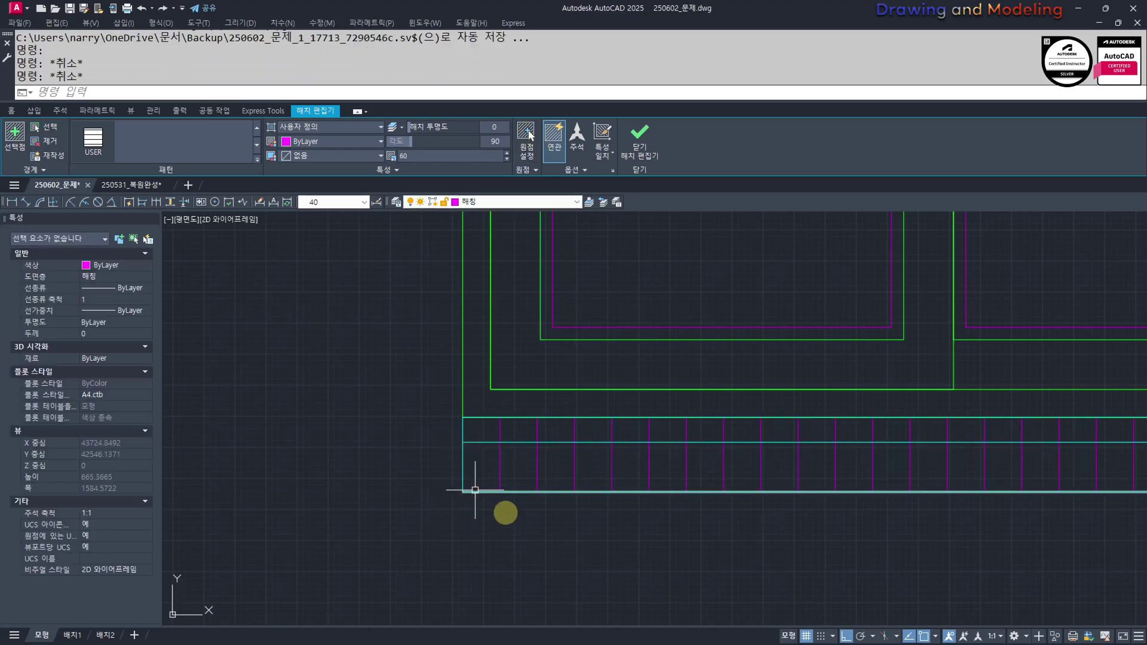
Draw a 1500 by 90 rectangle upward from the small window's top-left corner
{"action": "scroll", "coordinate": [564, 511], "scroll_direction": "down", "scroll_amount": 5}
{"action": "scroll", "coordinate": [559, 466], "scroll_direction": "up", "scroll_amount": 4}
{"action": "type", "text": "rec"}
{"action": "key", "text": "Return"}
{"action": "left_click", "coordinate": [527, 423]}
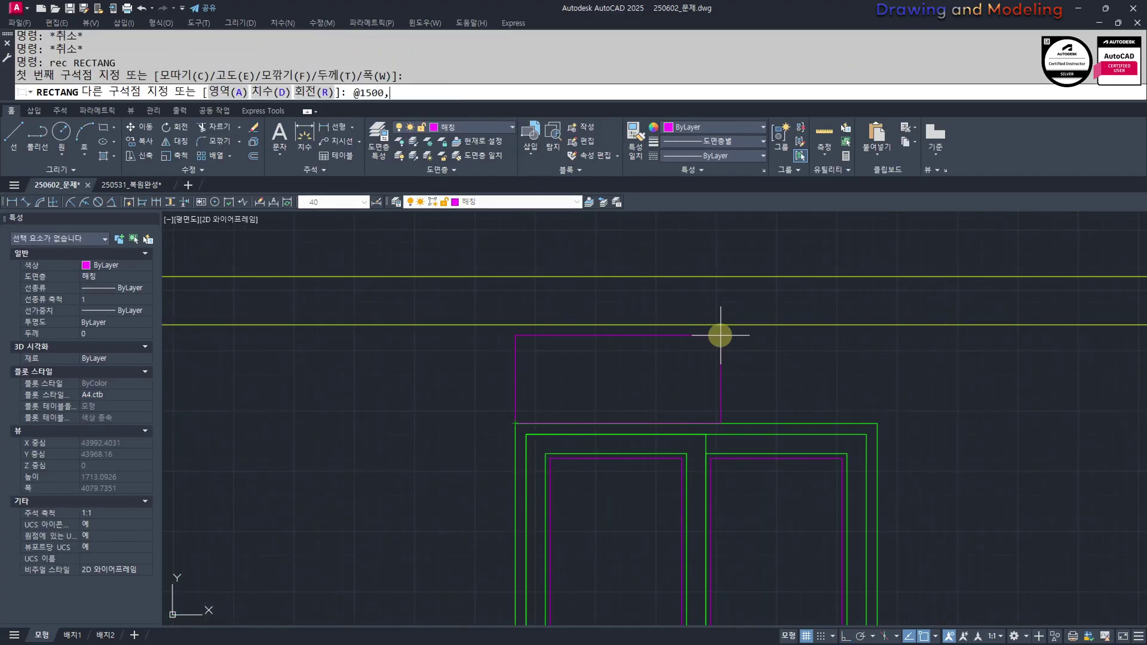
{"action": "type", "text": "@1500,90"}
{"action": "key", "text": "Return"}
{"action": "key", "text": "Escape"}
{"action": "key", "text": "Escape"}
Hatch the inside of the rectangle above the small window
{"action": "scroll", "coordinate": [735, 418], "scroll_direction": "down", "scroll_amount": 2}
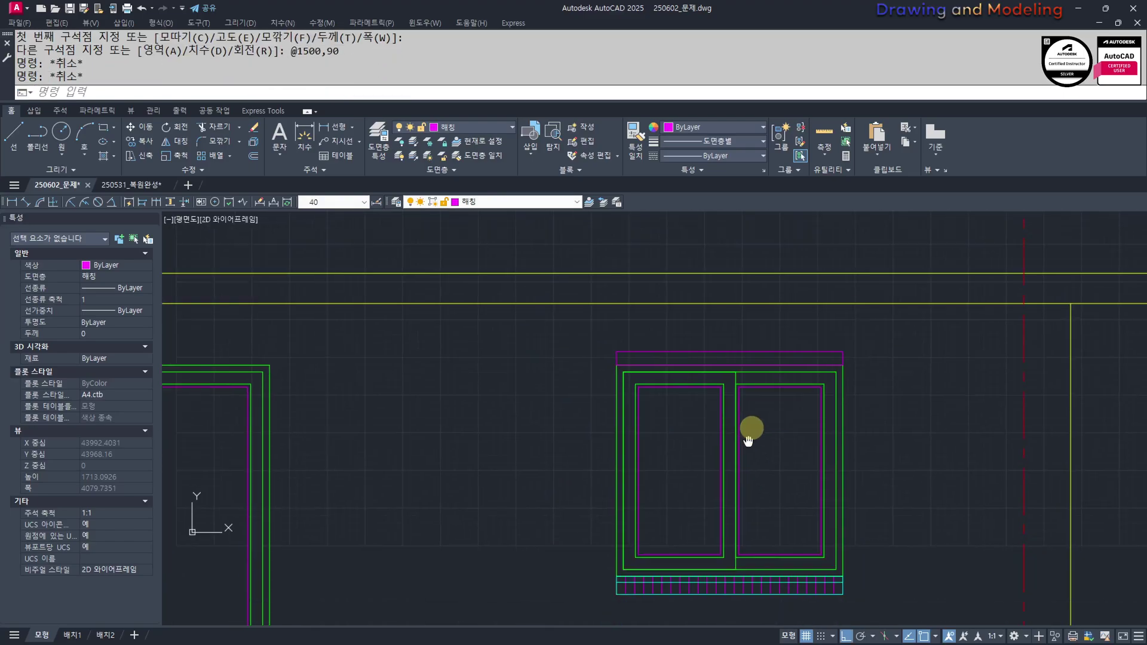
{"action": "left_click", "coordinate": [741, 298]}
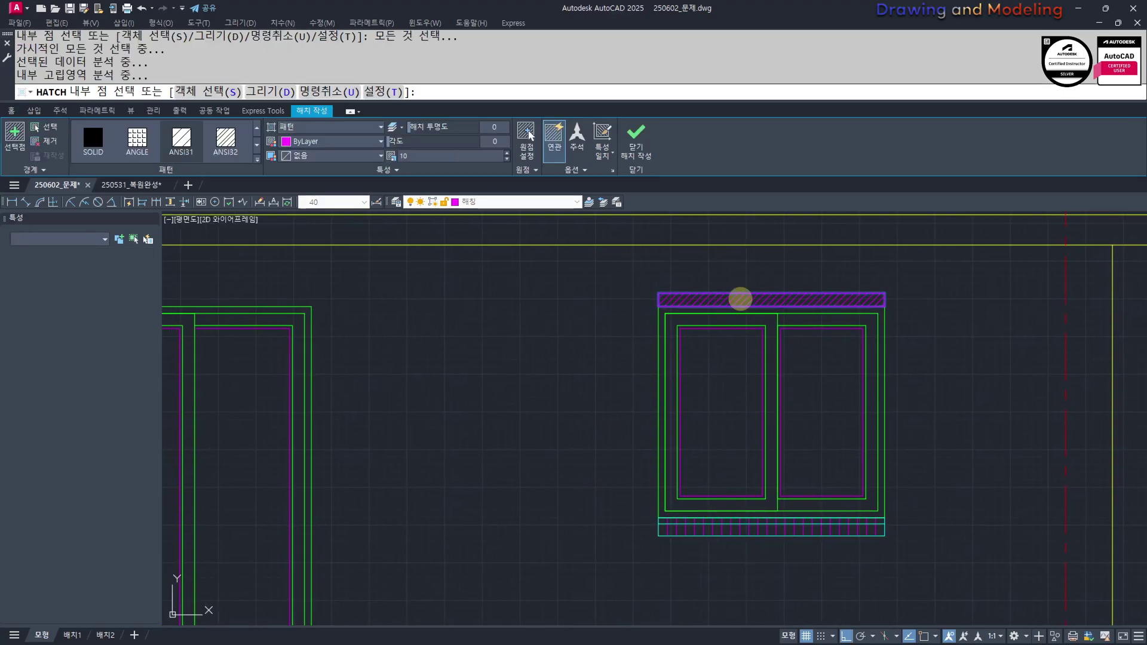
{"action": "key", "text": "Escape"}
{"action": "key", "text": "Escape"}
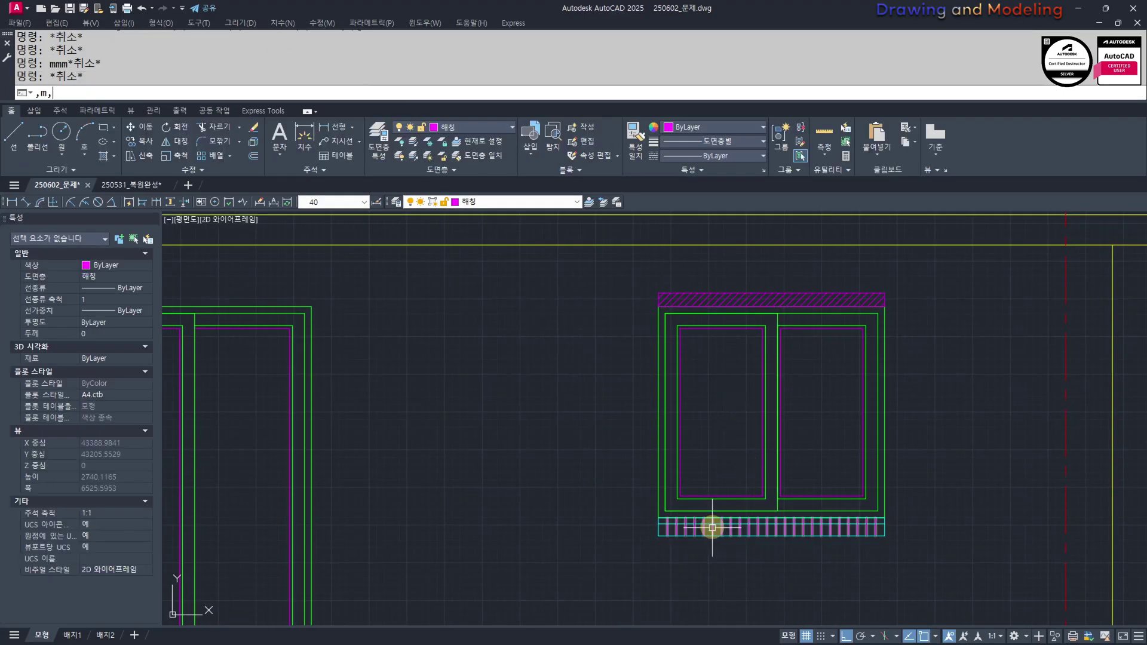
Match the hatch above the small window to the properties of the sill hatch
{"action": "type", "text": "mm"}
{"action": "key", "text": "Return"}
{"action": "scroll", "coordinate": [713, 524], "scroll_direction": "up", "scroll_amount": 4}
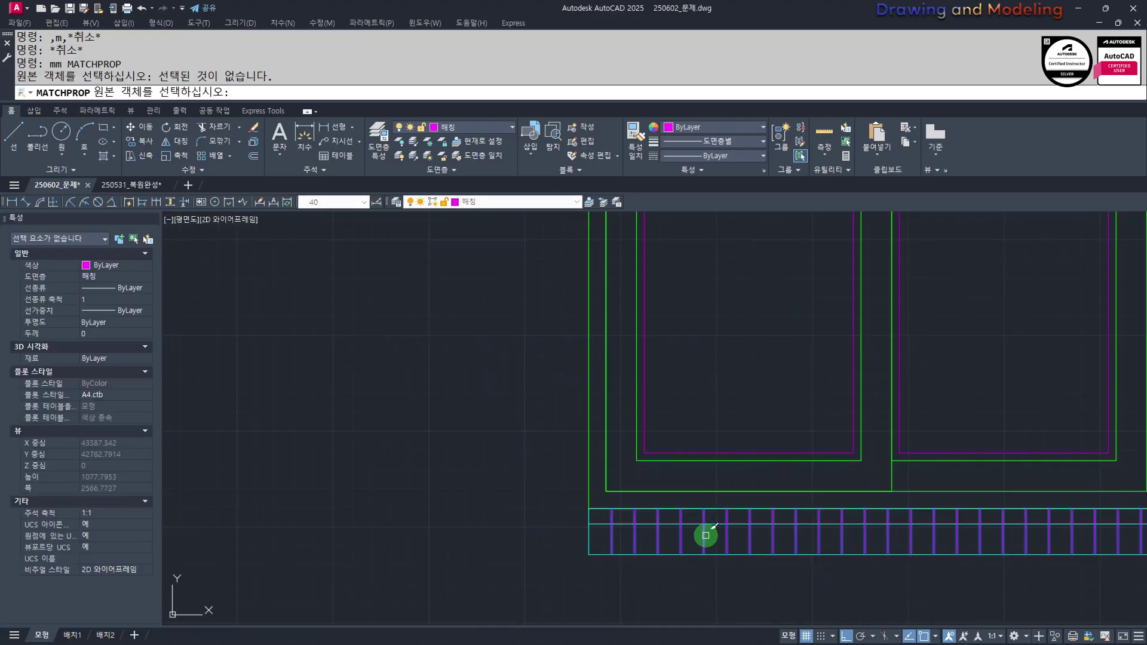
{"action": "left_click", "coordinate": [707, 536]}
{"action": "scroll", "coordinate": [691, 398], "scroll_direction": "down", "scroll_amount": 3}
{"action": "scroll", "coordinate": [725, 469], "scroll_direction": "up", "scroll_amount": 5}
{"action": "left_click", "coordinate": [774, 456]}
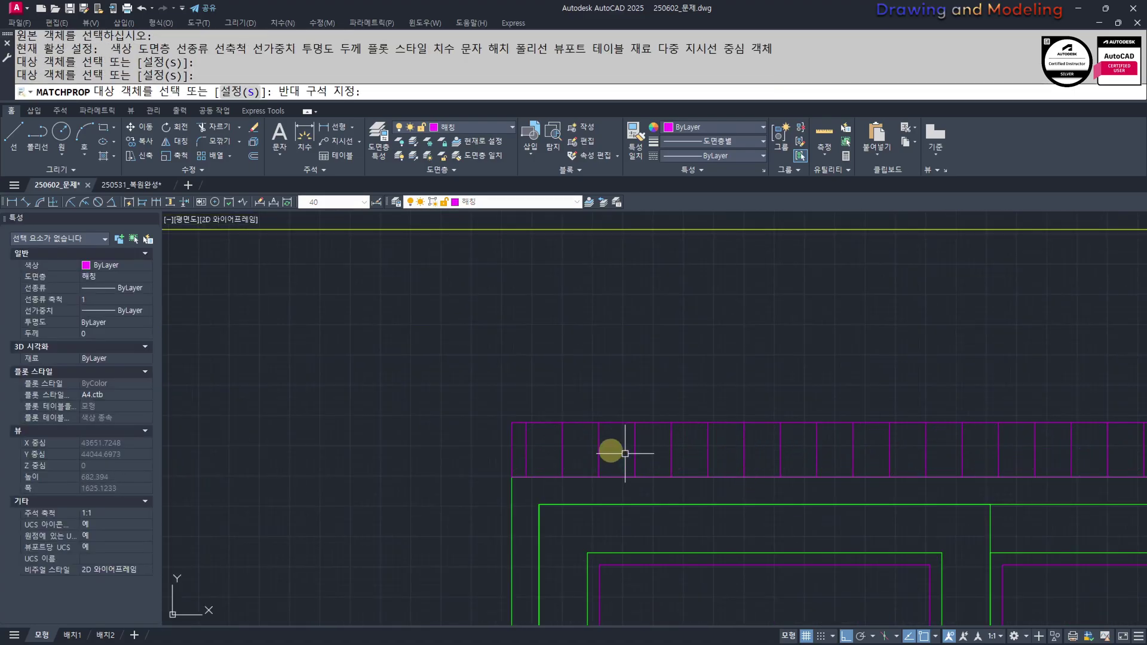
{"action": "key", "text": "Escape"}
Examine the large and small windows across the whole front elevation
{"action": "scroll", "coordinate": [586, 446], "scroll_direction": "down", "scroll_amount": 5}
{"action": "scroll", "coordinate": [686, 475], "scroll_direction": "down", "scroll_amount": 5}
{"action": "mouse_move", "coordinate": [687, 479]}
{"action": "middle_mouse_down"}
{"action": "mouse_move", "coordinate": [693, 490]}
{"action": "mouse_move", "coordinate": [641, 376]}
{"action": "middle_mouse_up"}
{"action": "middle_click_drag", "start_coordinate": [616, 434], "coordinate": [617, 466]}
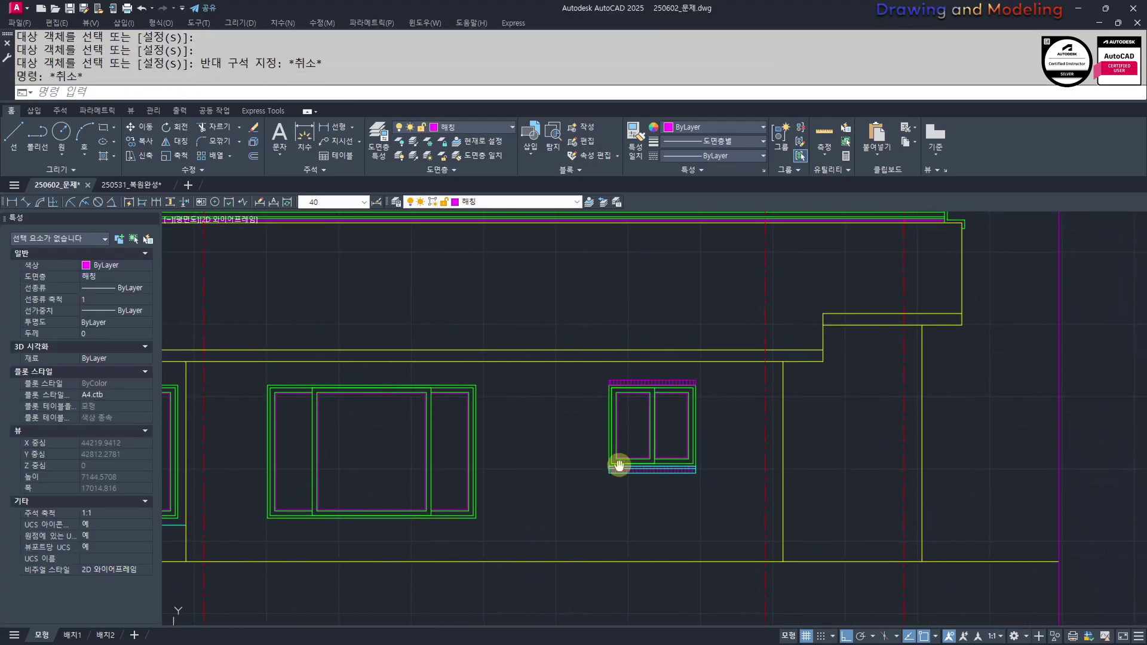
{"action": "scroll", "coordinate": [614, 412], "scroll_direction": "up", "scroll_amount": 5}
{"action": "scroll", "coordinate": [603, 355], "scroll_direction": "down", "scroll_amount": 4}
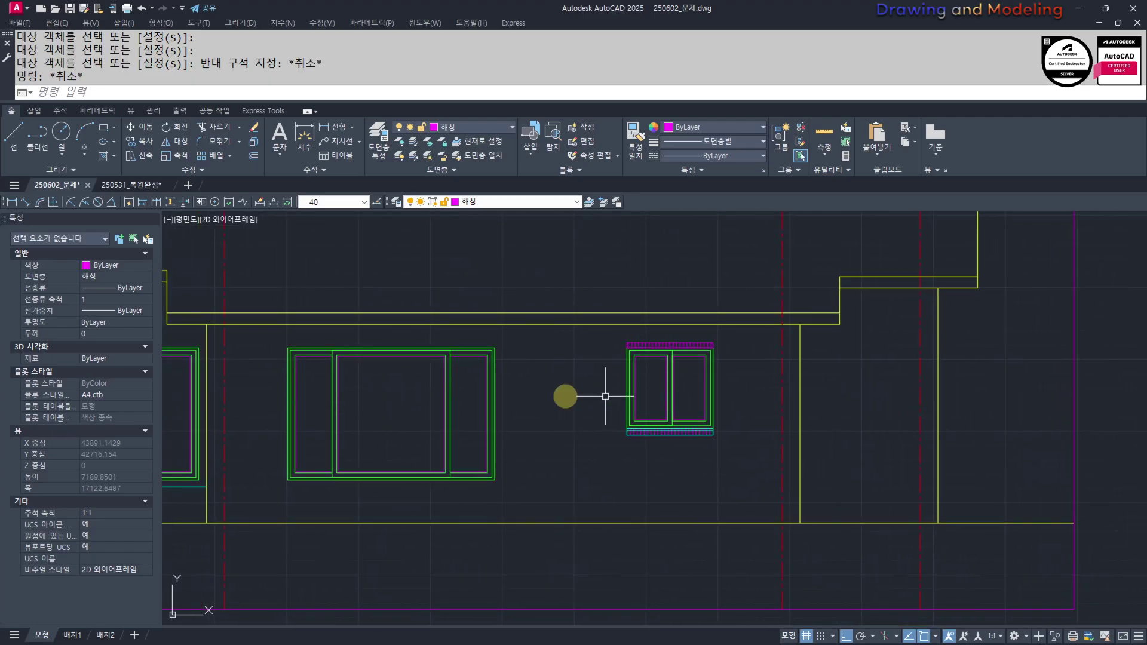
{"action": "mouse_move", "coordinate": [501, 406]}
{"action": "middle_mouse_down"}
{"action": "mouse_move", "coordinate": [806, 451]}
{"action": "mouse_move", "coordinate": [882, 448]}
{"action": "middle_mouse_up"}
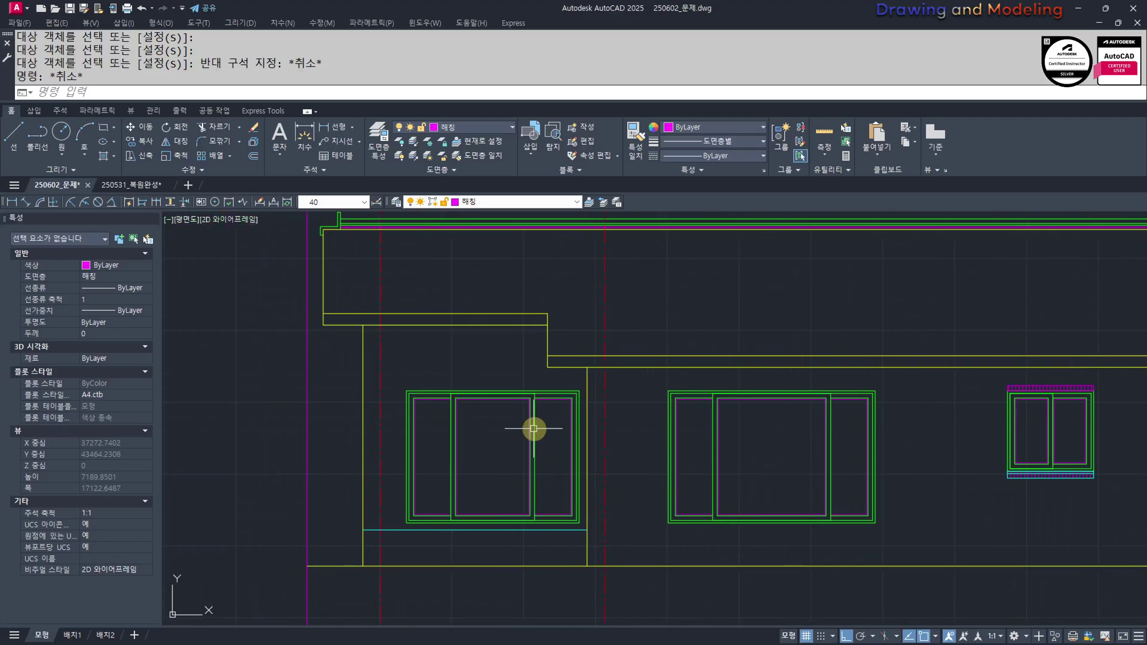
{"action": "middle_click_drag", "start_coordinate": [857, 521], "coordinate": [603, 505]}
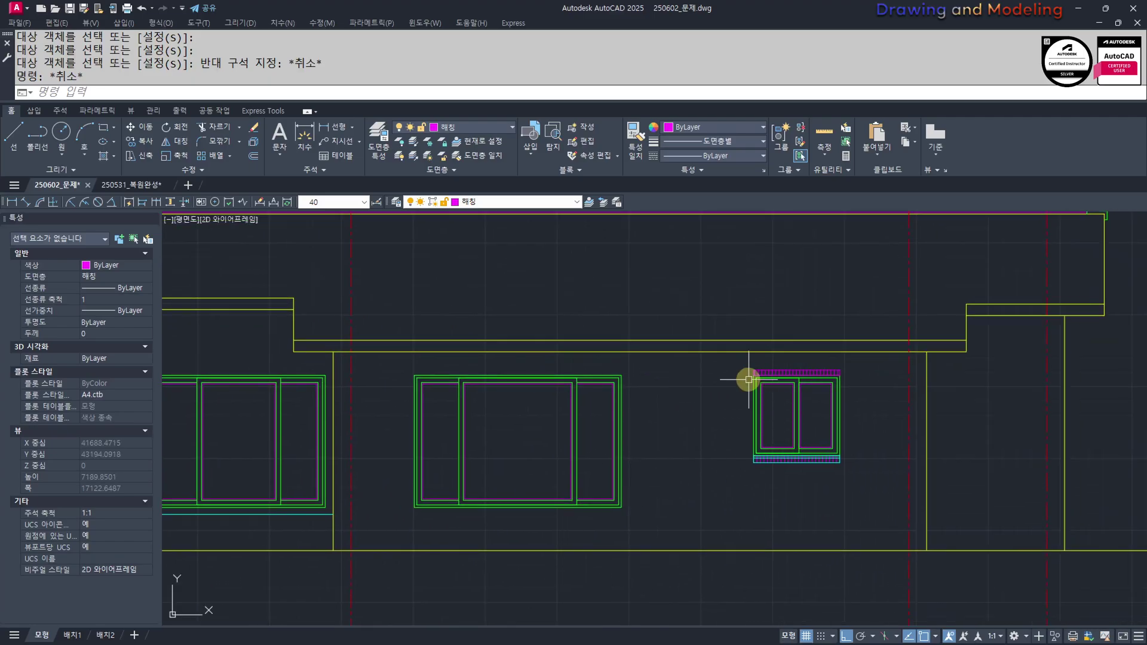
Copy the hatched strip above the small window to the top-left corner of the middle large window
{"action": "scroll", "coordinate": [776, 360], "scroll_direction": "up", "scroll_amount": 5}
{"action": "left_click", "coordinate": [779, 359]}
{"action": "left_click", "coordinate": [681, 390]}
{"action": "scroll", "coordinate": [735, 389], "scroll_direction": "up", "scroll_amount": 3}
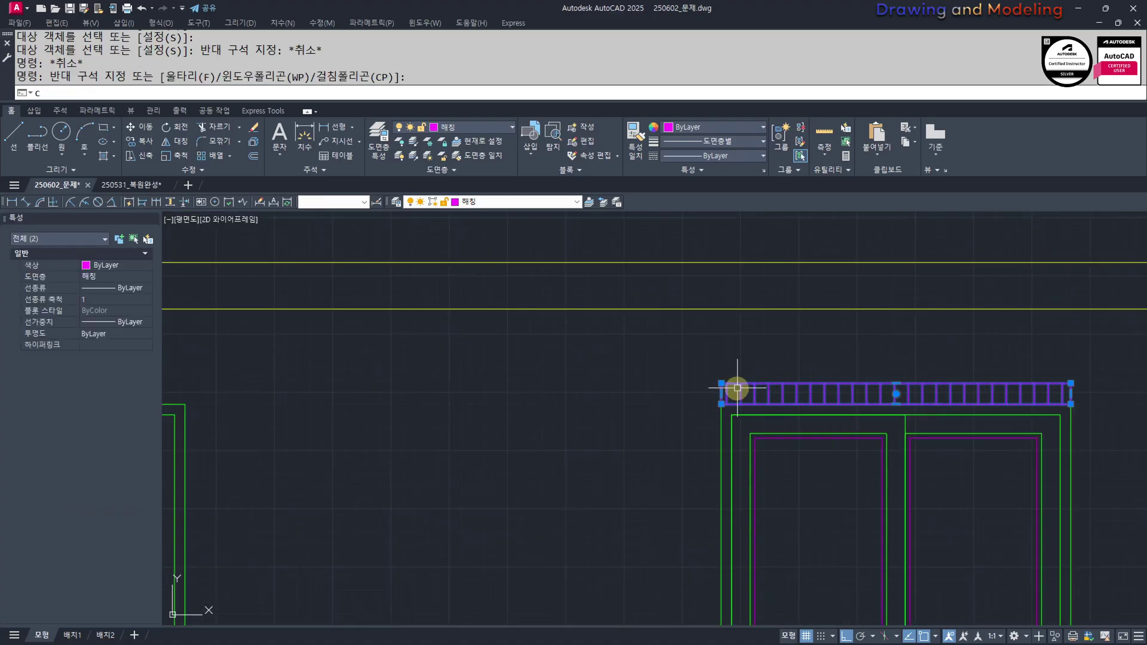
{"action": "type", "text": "cc"}
{"action": "key", "text": "Return"}
{"action": "scroll", "coordinate": [392, 453], "scroll_direction": "up", "scroll_amount": 3}
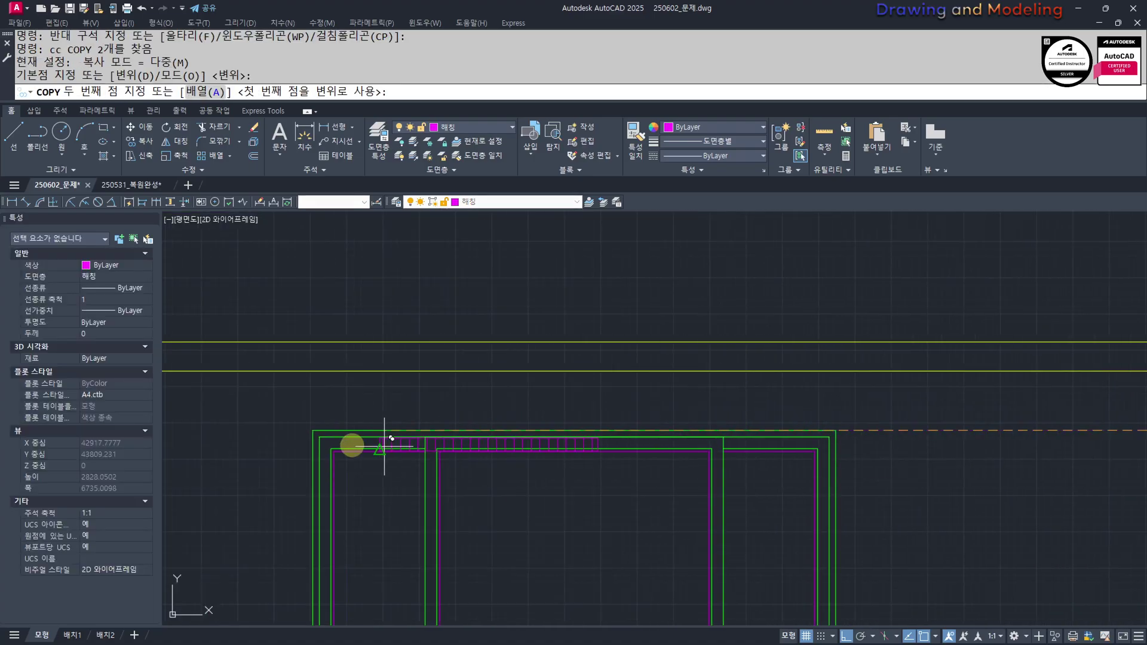
{"action": "left_click", "coordinate": [328, 423]}
{"action": "key", "text": "Escape"}
{"action": "key", "text": "Escape"}
Stretch the right end of the copied strip to the middle large window's top-right corner
{"action": "scroll", "coordinate": [658, 411], "scroll_direction": "up", "scroll_amount": 2}
{"action": "type", "text": "s"}
{"action": "left_click", "coordinate": [737, 347]}
{"action": "left_click", "coordinate": [676, 451]}
{"action": "key", "text": "space"}
{"action": "left_click", "coordinate": [701, 441]}
{"action": "scroll", "coordinate": [566, 454], "scroll_direction": "up", "scroll_amount": 2}
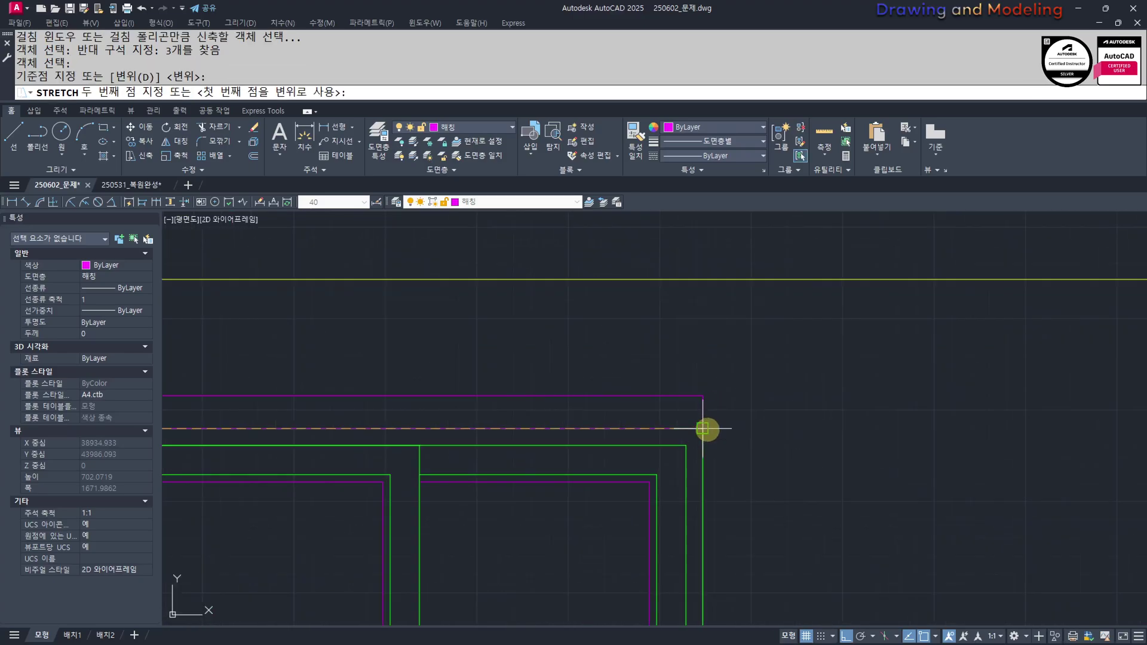
{"action": "left_click", "coordinate": [702, 429]}
{"action": "scroll", "coordinate": [692, 439], "scroll_direction": "down", "scroll_amount": 2}
{"action": "key", "text": "Escape"}
{"action": "key", "text": "Escape"}
Copy the middle window's hatched strip to the top-left corner of the left large window
{"action": "middle_click_drag", "start_coordinate": [334, 418], "coordinate": [632, 423]}
{"action": "left_click", "coordinate": [632, 422]}
{"action": "left_click", "coordinate": [576, 437]}
{"action": "scroll", "coordinate": [361, 445], "scroll_direction": "up", "scroll_amount": 4}
{"action": "type", "text": "c"}
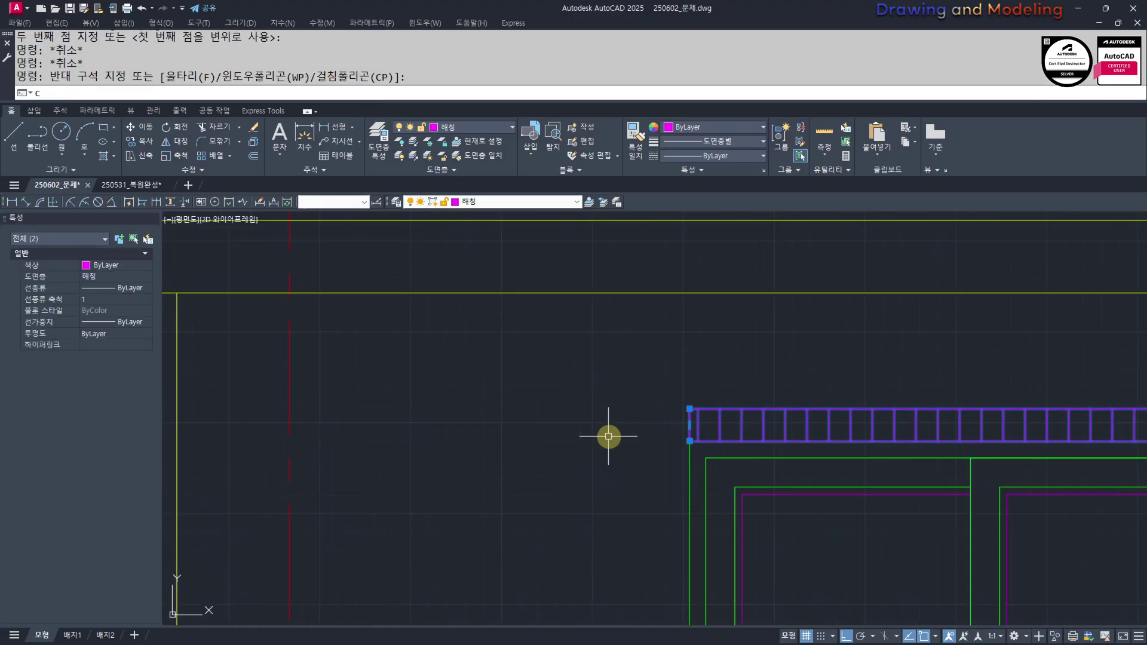
{"action": "type", "text": "c"}
{"action": "key", "text": "Return"}
{"action": "left_click", "coordinate": [690, 440]}
{"action": "scroll", "coordinate": [553, 451], "scroll_direction": "down", "scroll_amount": 3}
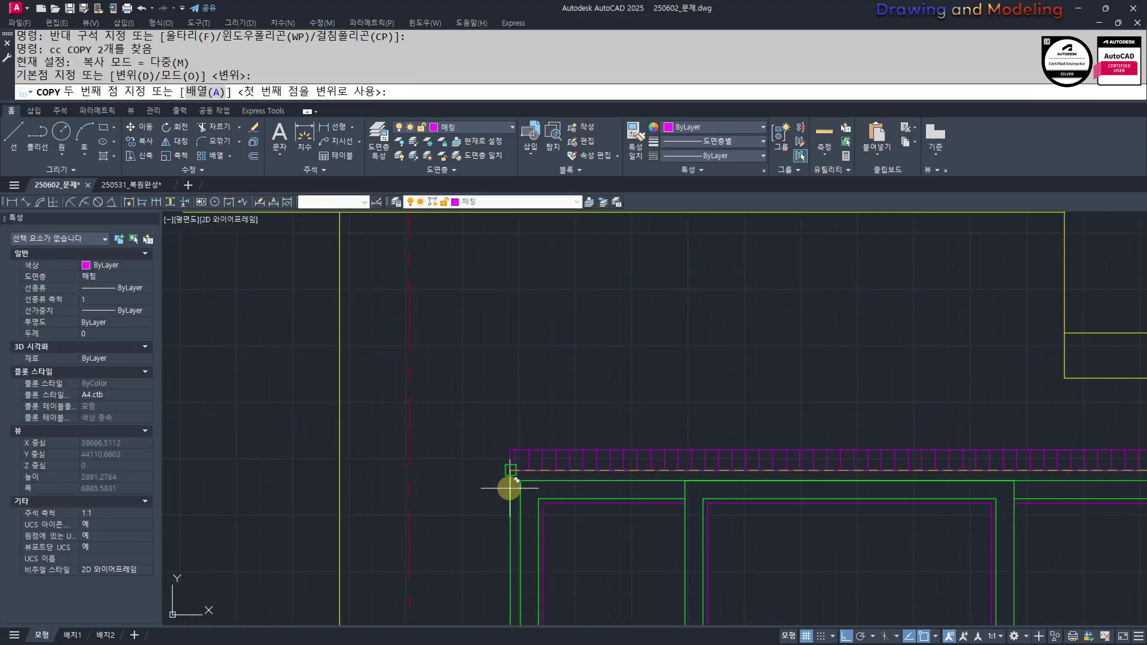
{"action": "key", "text": "Escape"}
{"action": "scroll", "coordinate": [699, 418], "scroll_direction": "up", "scroll_amount": 2}
{"action": "type", "text": "s"}
{"action": "key", "text": "Return"}
{"action": "left_click", "coordinate": [866, 379]}
{"action": "left_click", "coordinate": [815, 484]}
{"action": "key", "text": "Escape"}
{"action": "key", "text": "Escape"}
Stretch the right end of the left window's strip back to that window's top-right corner
{"action": "type", "text": "s"}
{"action": "key", "text": "Return"}
{"action": "left_click", "coordinate": [837, 377]}
{"action": "left_click", "coordinate": [781, 456]}
{"action": "key", "text": "Return"}
{"action": "left_click", "coordinate": [816, 437]}
{"action": "left_click", "coordinate": [602, 436]}
{"action": "scroll", "coordinate": [645, 435], "scroll_direction": "down", "scroll_amount": 5}
{"action": "scroll", "coordinate": [548, 440], "scroll_direction": "up", "scroll_amount": 4}
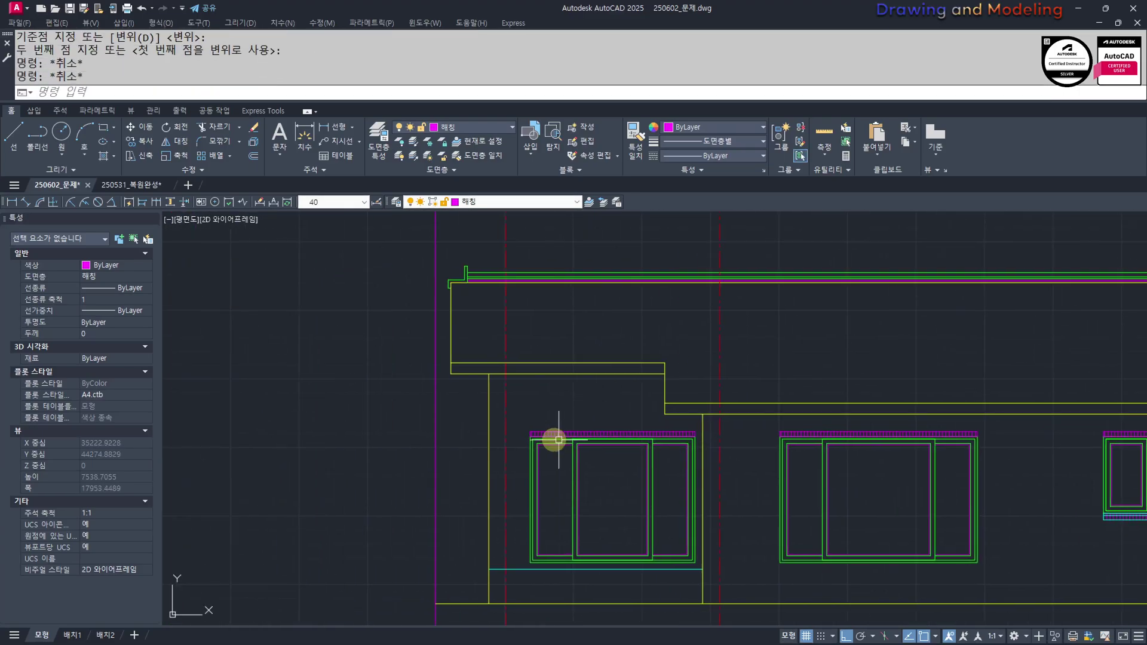
Examine the hatched strips above the windows in the front elevation
{"action": "scroll", "coordinate": [402, 397], "scroll_direction": "down", "scroll_amount": 6}
{"action": "scroll", "coordinate": [819, 442], "scroll_direction": "up", "scroll_amount": 2}
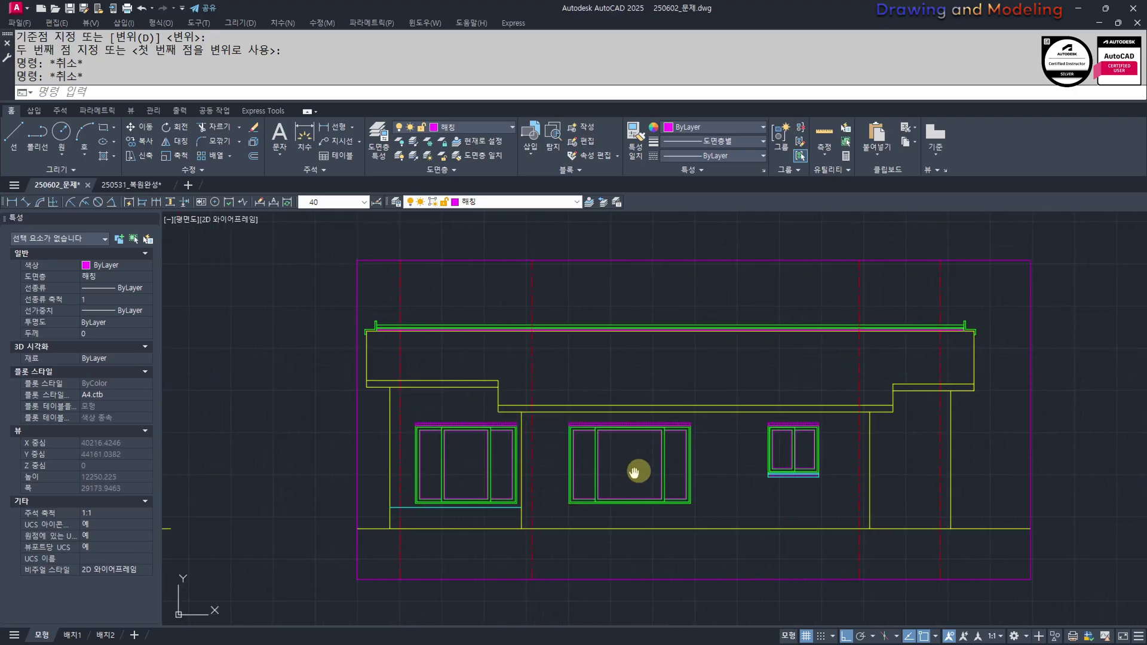
{"action": "middle_click_drag", "start_coordinate": [630, 474], "coordinate": [678, 426]}
{"action": "scroll", "coordinate": [594, 462], "scroll_direction": "up", "scroll_amount": 2}
{"action": "left_click", "coordinate": [683, 316]}
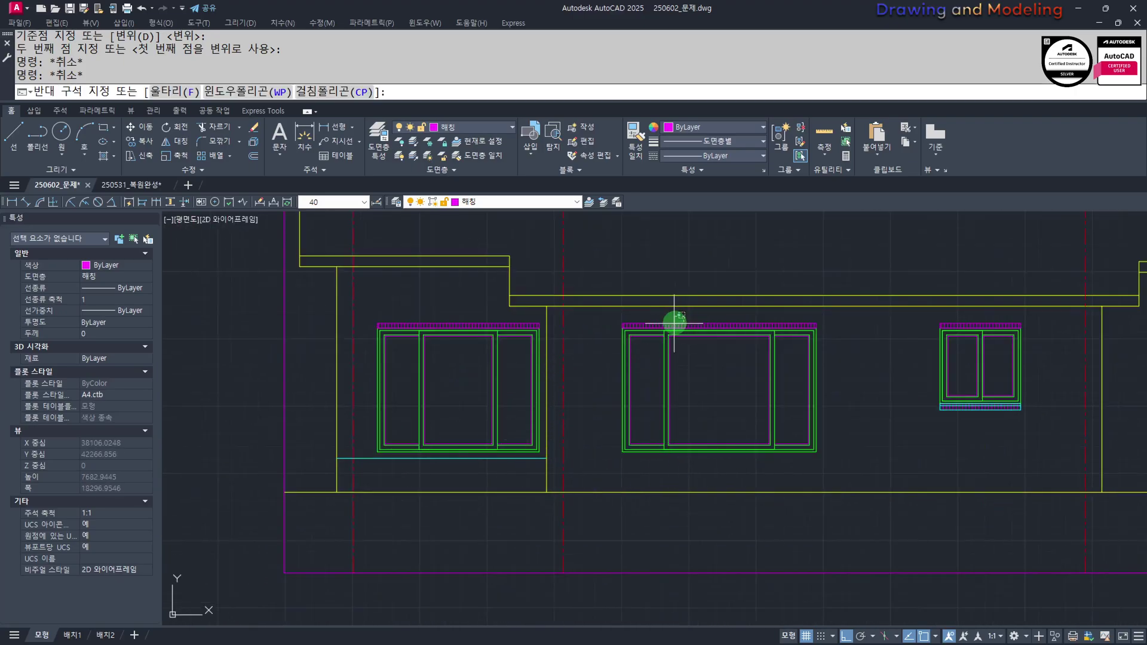
{"action": "left_click", "coordinate": [661, 327]}
{"action": "scroll", "coordinate": [625, 389], "scroll_direction": "up", "scroll_amount": 2}
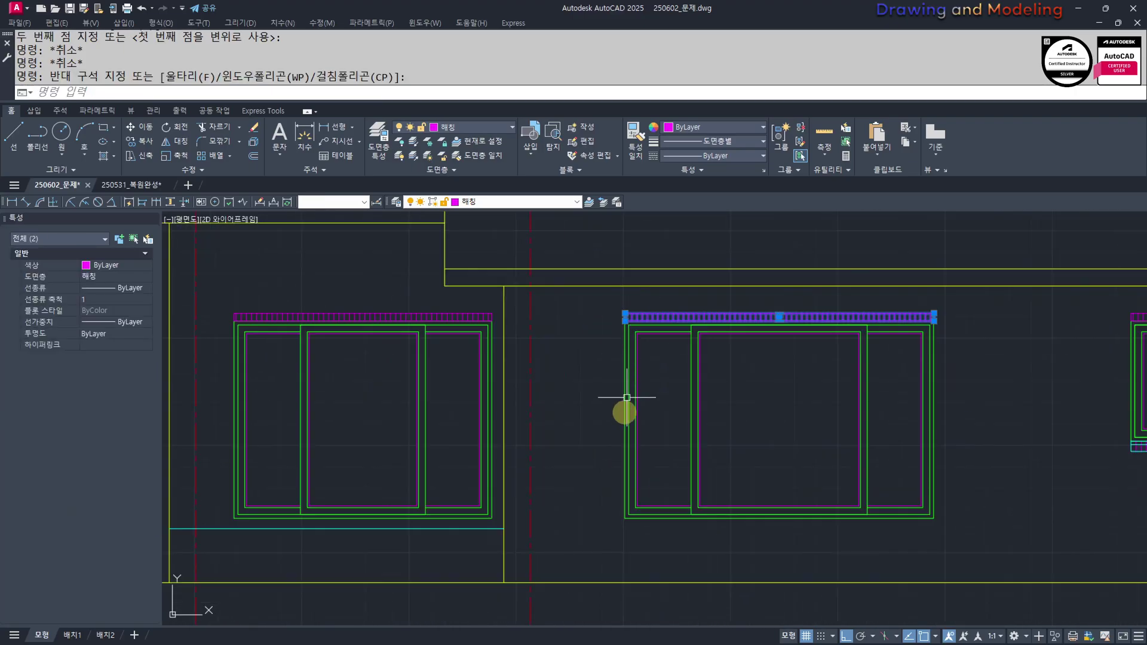
{"action": "key", "text": "Escape"}
{"action": "key", "text": "Escape"}
{"action": "scroll", "coordinate": [682, 465], "scroll_direction": "down", "scroll_amount": 4}
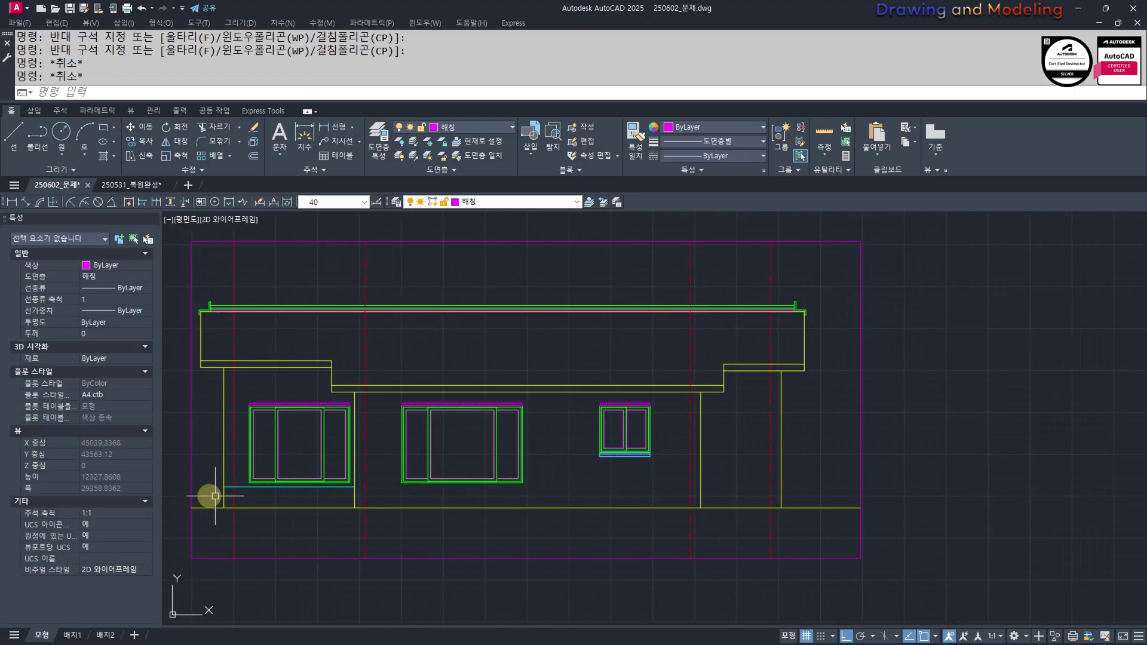
Draw a horizontal line from the top edge of the entrance stairs in the section across the front elevation
{"action": "middle_click_drag", "start_coordinate": [228, 494], "coordinate": [363, 485]}
{"action": "scroll", "coordinate": [364, 487], "scroll_direction": "up", "scroll_amount": 2}
{"action": "scroll", "coordinate": [390, 479], "scroll_direction": "down", "scroll_amount": 4}
{"action": "middle_click_drag", "start_coordinate": [553, 468], "coordinate": [693, 473]}
{"action": "scroll", "coordinate": [605, 488], "scroll_direction": "down", "scroll_amount": 2}
{"action": "middle_click_drag", "start_coordinate": [315, 507], "coordinate": [798, 507]}
{"action": "middle_click_drag", "start_coordinate": [513, 381], "coordinate": [584, 451]}
{"action": "middle_click_drag", "start_coordinate": [806, 507], "coordinate": [316, 481]}
{"action": "middle_click_drag", "start_coordinate": [806, 528], "coordinate": [758, 525]}
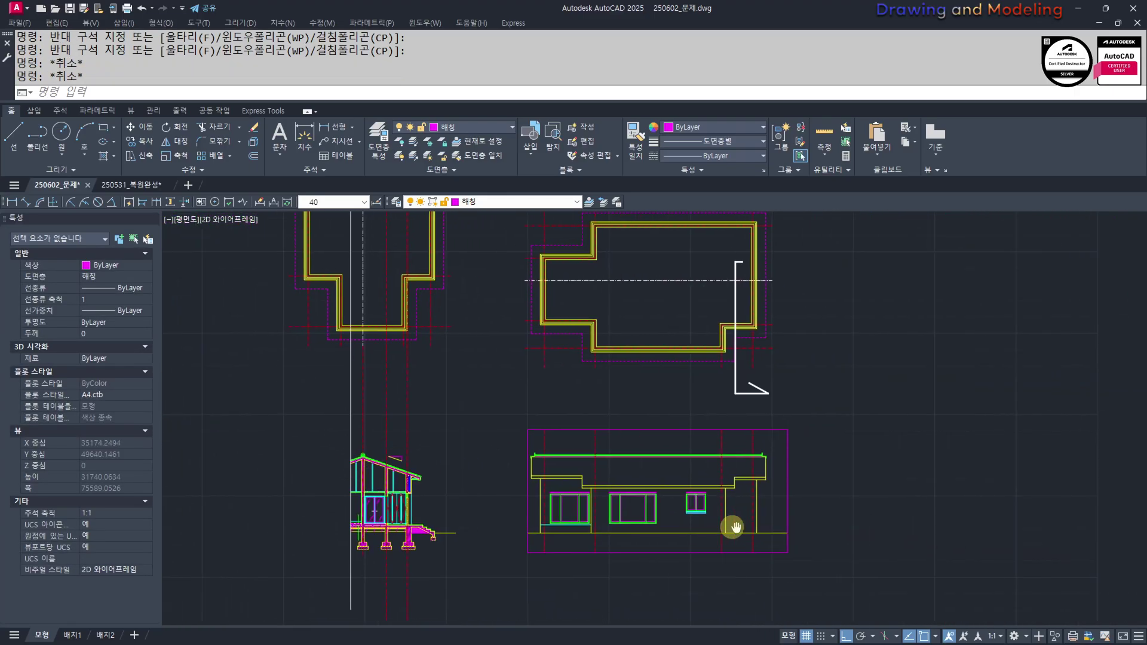
{"action": "scroll", "coordinate": [525, 512], "scroll_direction": "up", "scroll_amount": 5}
{"action": "key", "text": "Escape"}
{"action": "type", "text": "l"}
{"action": "key", "text": "Return"}
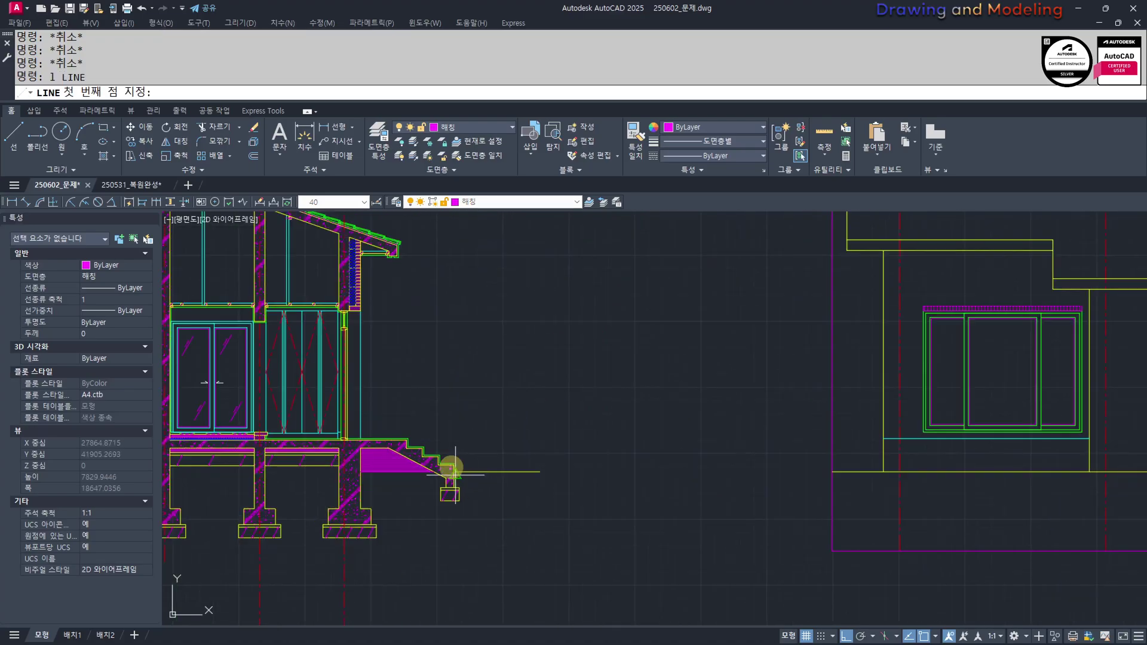
{"action": "left_click", "coordinate": [408, 437]}
{"action": "scroll", "coordinate": [740, 520], "scroll_direction": "down", "scroll_amount": 4}
{"action": "scroll", "coordinate": [896, 519], "scroll_direction": "up", "scroll_amount": 5}
Trim the projected step-level line so it remains only between the two entrance wall lines
{"action": "key", "text": "Escape"}
{"action": "key", "text": "Escape"}
{"action": "type", "text": "tr"}
{"action": "key", "text": "Return"}
{"action": "left_click_drag", "start_coordinate": [891, 509], "coordinate": [546, 514]}
{"action": "key", "text": "Return"}
{"action": "left_click_drag", "start_coordinate": [908, 481], "coordinate": [899, 512]}
{"action": "key", "text": "Escape"}
{"action": "key", "text": "Escape"}
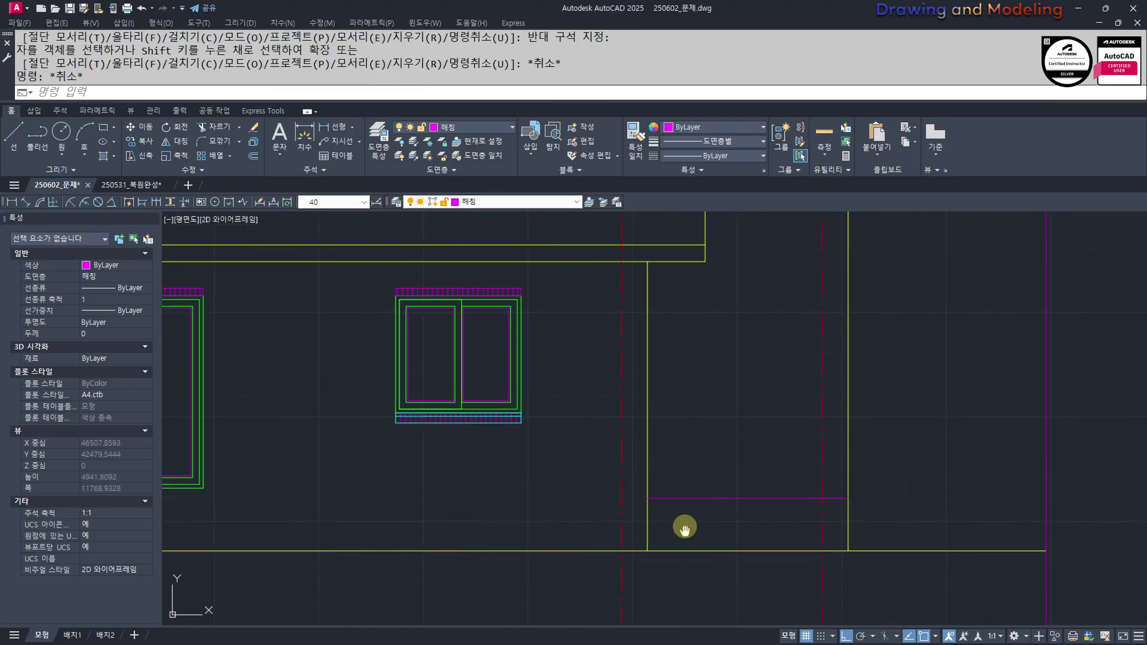
Draw a vertical line from the midpoint of the step-level line down to the ground line
{"action": "scroll", "coordinate": [668, 492], "scroll_direction": "up", "scroll_amount": 2}
{"action": "type", "text": "l"}
{"action": "key", "text": "Return"}
{"action": "left_click", "coordinate": [719, 445]}
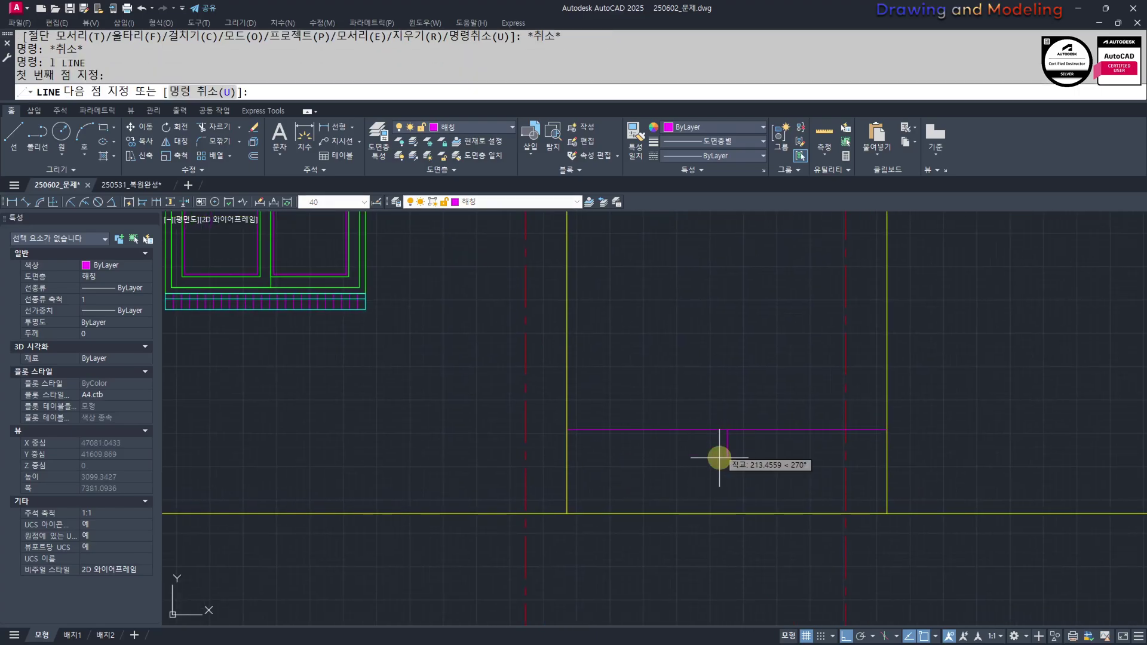
{"action": "left_click", "coordinate": [726, 514]}
{"action": "key", "text": "Escape"}
{"action": "key", "text": "Escape"}
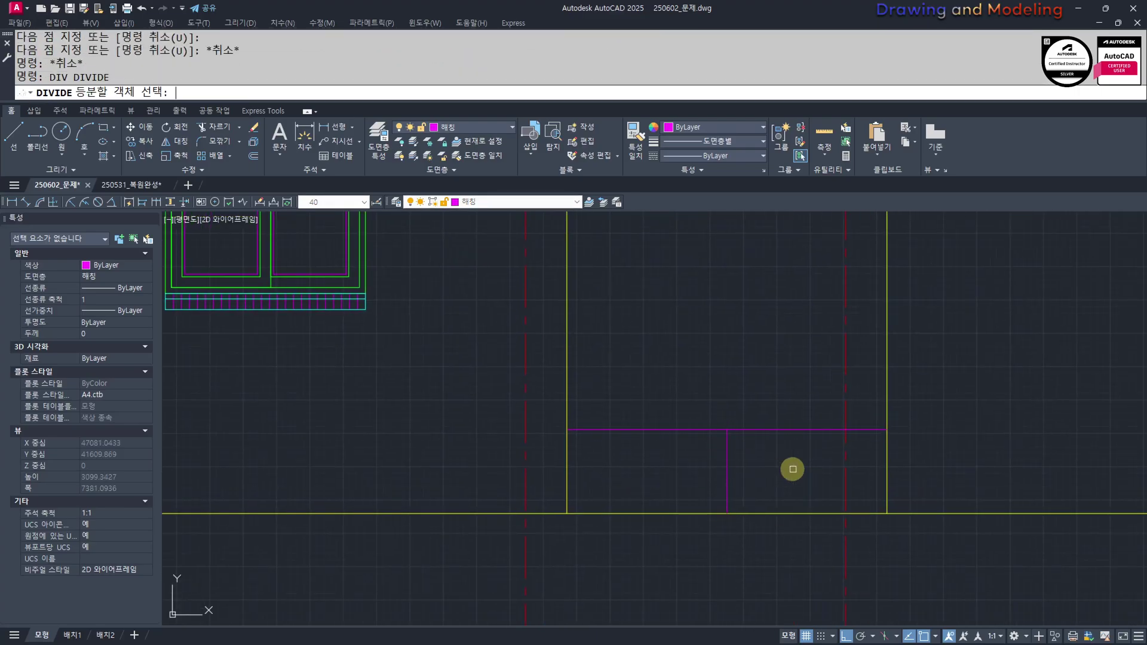
Divide the vertical helper line at the entrance into 4 equal segments
{"action": "left_click", "coordinate": [724, 445]}
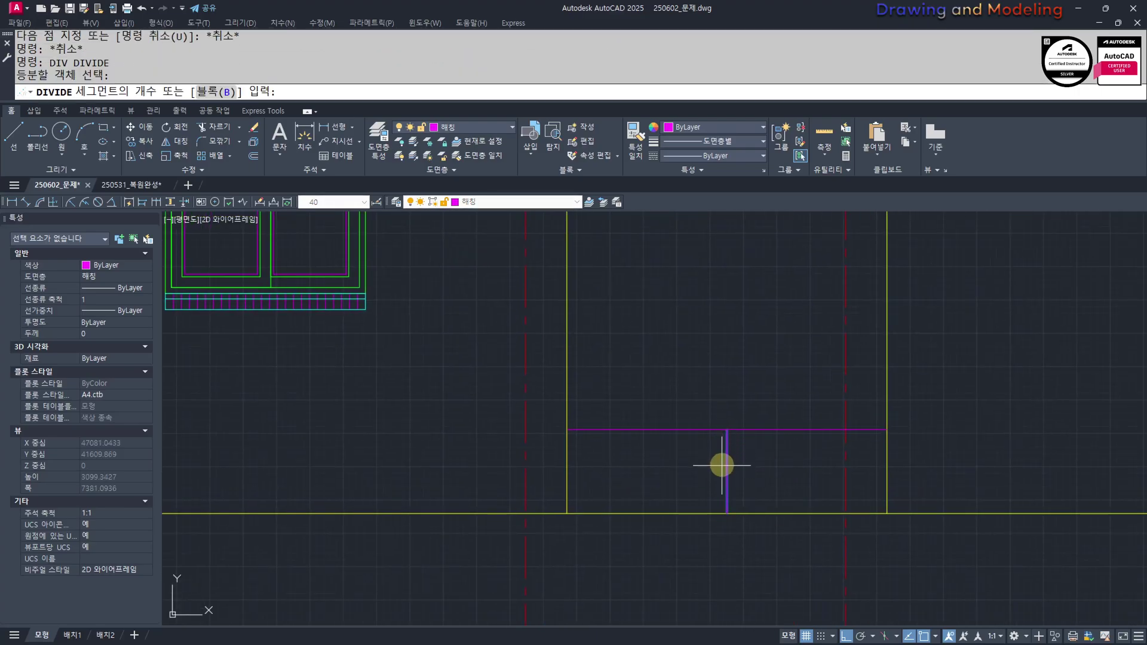
{"action": "type", "text": "4"}
{"action": "key", "text": "Return"}
{"action": "left_click", "coordinate": [680, 438]}
{"action": "key", "text": "Escape"}
{"action": "key", "text": "Escape"}
{"action": "scroll", "coordinate": [615, 454], "scroll_direction": "down", "scroll_amount": 3}
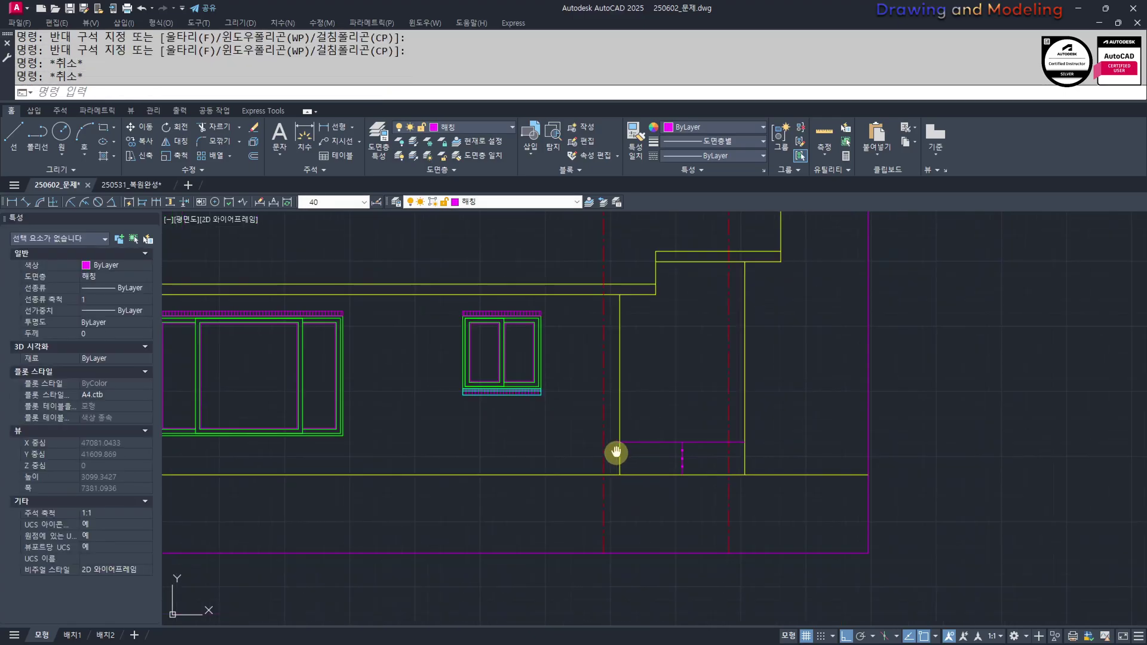
Match the entrance's top step line to the properties of the cyan sill line under the small window
{"action": "scroll", "coordinate": [546, 392], "scroll_direction": "up", "scroll_amount": 3}
{"action": "type", "text": "mm"}
{"action": "key", "text": "Return"}
{"action": "left_click", "coordinate": [528, 353]}
{"action": "key", "text": "Escape"}
{"action": "key", "text": "Escape"}
Offset the entrance's top step line downward by 30 to form the tread thickness
{"action": "middle_click_drag", "start_coordinate": [837, 514], "coordinate": [674, 478]}
{"action": "scroll", "coordinate": [675, 463], "scroll_direction": "up", "scroll_amount": 2}
{"action": "type", "text": "o"}
{"action": "key", "text": "Return"}
{"action": "type", "text": "30"}
{"action": "key", "text": "Return"}
{"action": "left_click", "coordinate": [640, 423]}
{"action": "key", "text": "Escape"}
Offset both entrance wall lines 100 inward
{"action": "key", "text": "Return"}
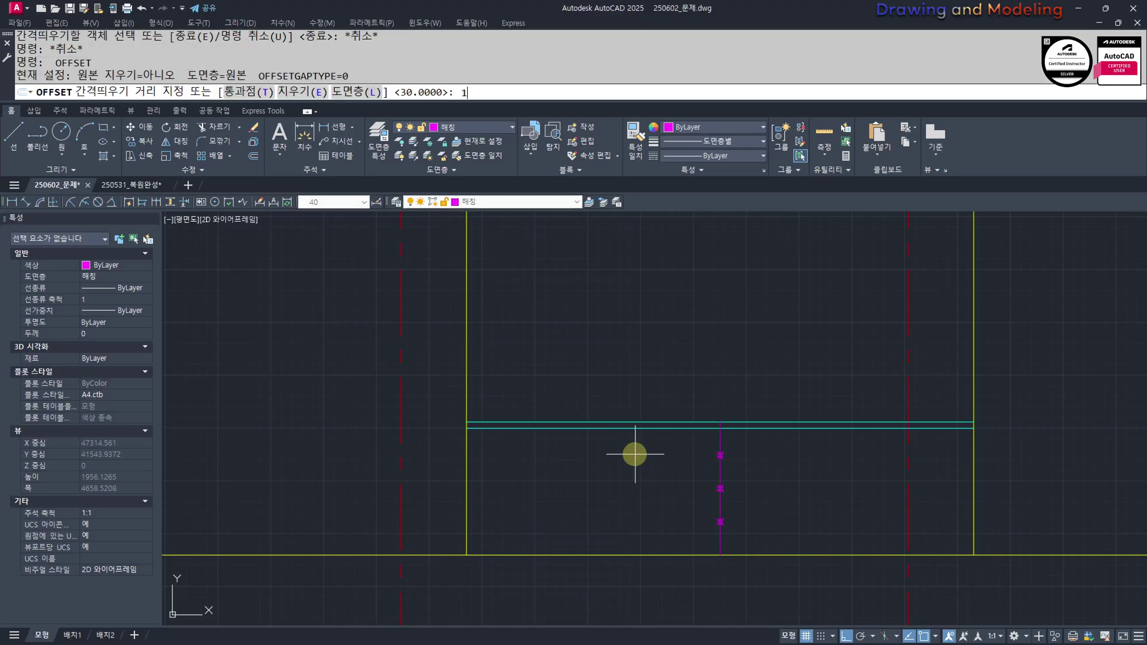
{"action": "type", "text": "100"}
{"action": "key", "text": "Return"}
{"action": "left_click", "coordinate": [467, 457]}
{"action": "left_click", "coordinate": [555, 464]}
{"action": "left_click", "coordinate": [974, 451]}
{"action": "left_click", "coordinate": [937, 463]}
{"action": "key", "text": "Escape"}
{"action": "key", "text": "Escape"}
Trim the right end of the tread so the offset wall line and lower tread line form a closed corner
{"action": "scroll", "coordinate": [950, 432], "scroll_direction": "up", "scroll_amount": 4}
{"action": "type", "text": "tr"}
{"action": "key", "text": "Return"}
{"action": "left_click", "coordinate": [978, 443]}
{"action": "left_click", "coordinate": [922, 387]}
{"action": "key", "text": "Return"}
{"action": "left_click", "coordinate": [978, 391]}
{"action": "left_click", "coordinate": [945, 373]}
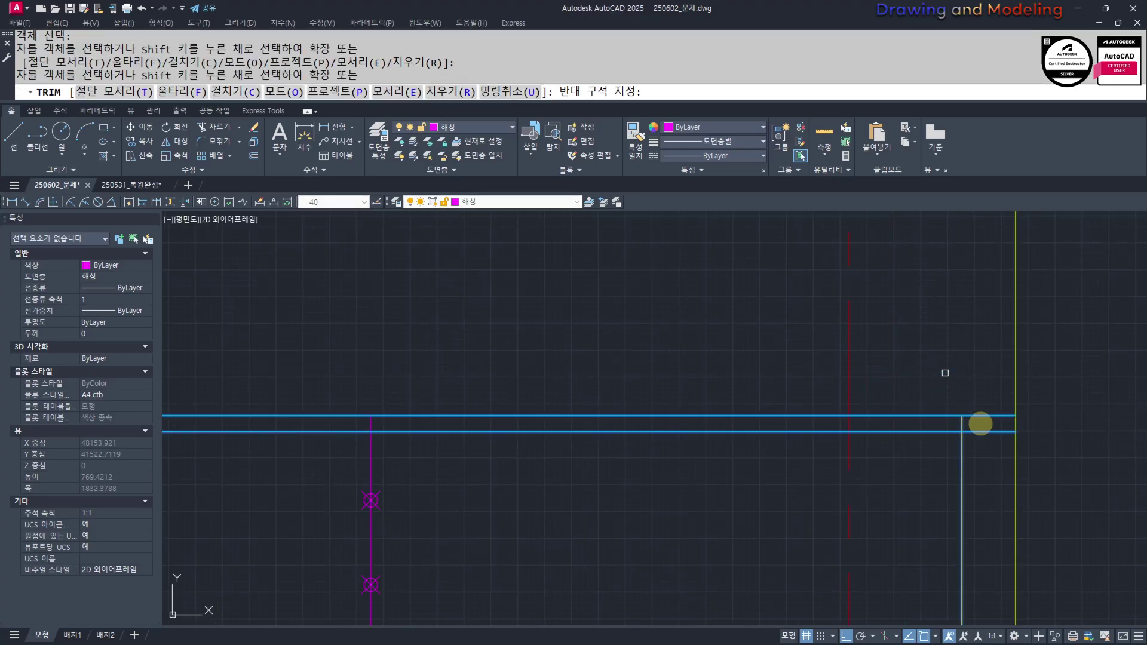
{"action": "key", "text": "Escape"}
{"action": "key", "text": "Escape"}
Trim the left end of the tread so its lower line and short end line meet at a corner
{"action": "scroll", "coordinate": [402, 453], "scroll_direction": "down", "scroll_amount": 4}
{"action": "scroll", "coordinate": [263, 447], "scroll_direction": "up", "scroll_amount": 4}
{"action": "key", "text": "Return"}
{"action": "left_click", "coordinate": [543, 480]}
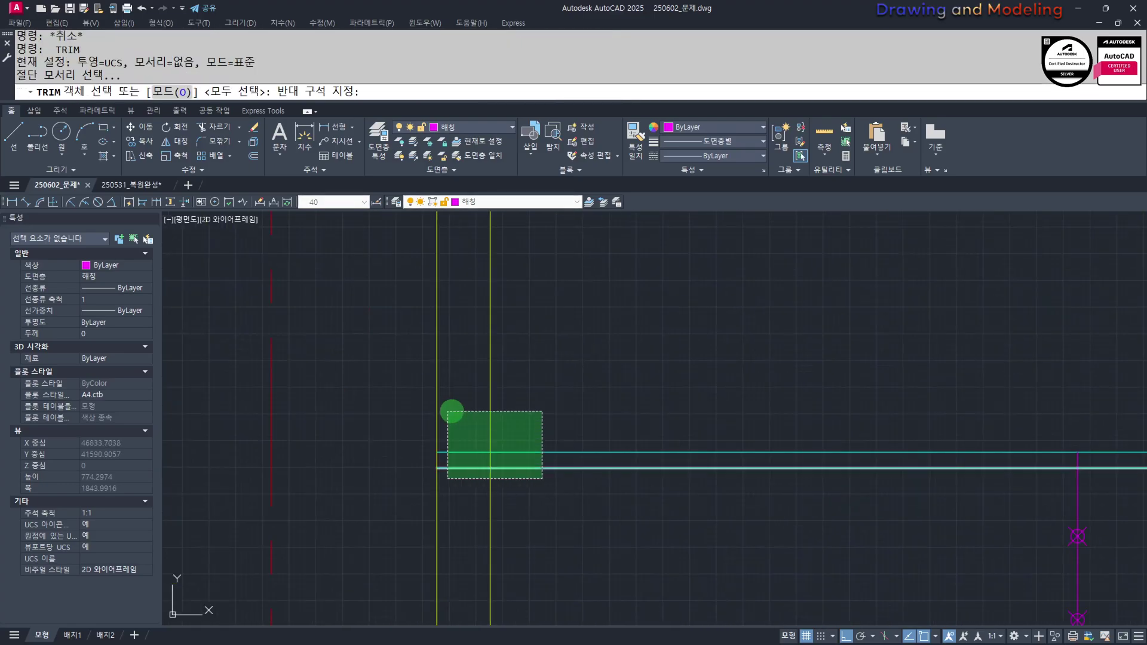
{"action": "left_click", "coordinate": [449, 411]}
{"action": "key", "text": "Return"}
{"action": "left_click", "coordinate": [490, 412]}
{"action": "left_click", "coordinate": [450, 456]}
{"action": "key", "text": "Escape"}
{"action": "key", "text": "Escape"}
Match the lower tread line and its short end lines to the properties of the magenta helper line
{"action": "scroll", "coordinate": [462, 539], "scroll_direction": "down", "scroll_amount": 5}
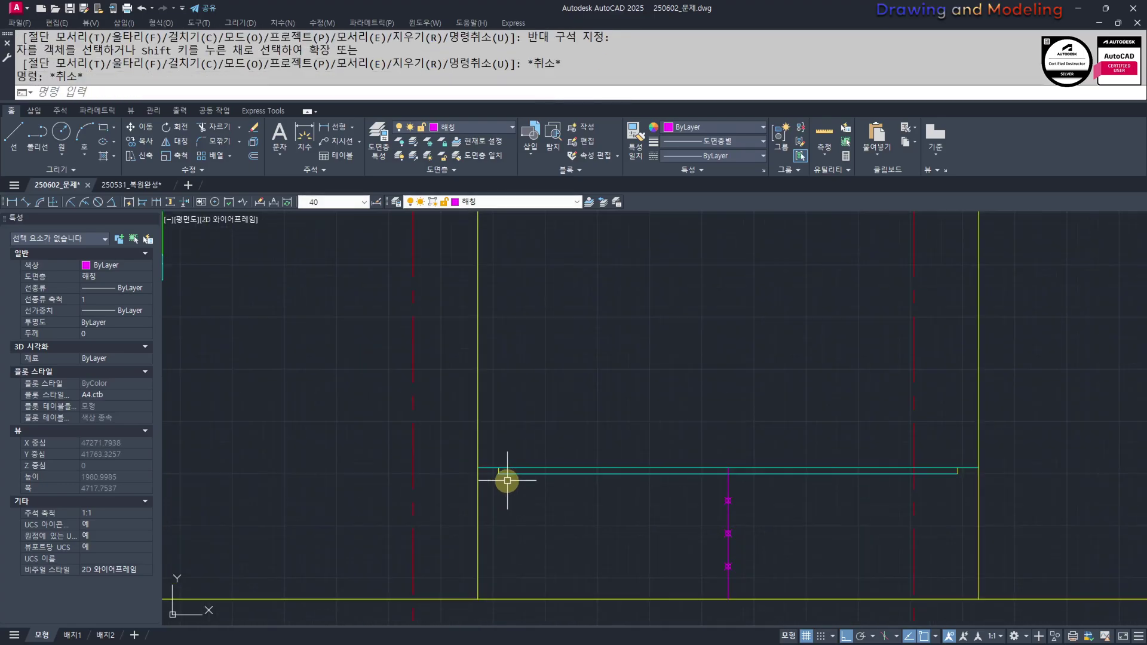
{"action": "type", "text": "mm"}
{"action": "key", "text": "Return"}
{"action": "left_click", "coordinate": [611, 506]}
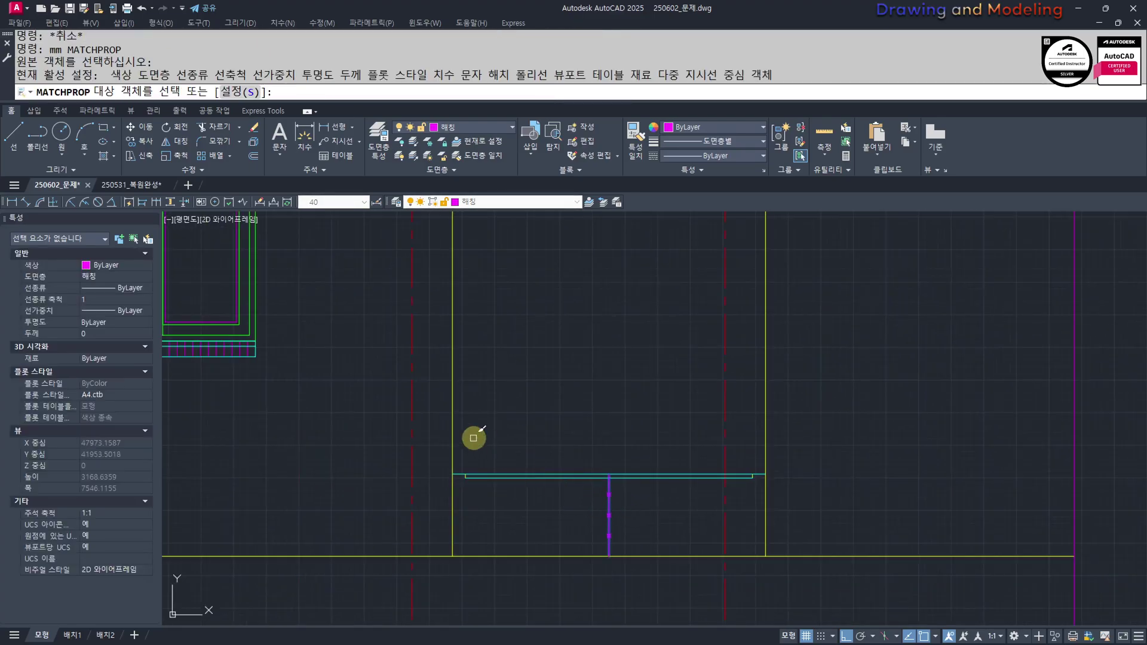
{"action": "key", "text": "Escape"}
{"action": "key", "text": "Escape"}
{"action": "key", "text": "Escape"}
Copy the top tread lines downward as an array of 4, spaced to the first division point
{"action": "left_click", "coordinate": [439, 452]}
{"action": "left_click", "coordinate": [842, 466]}
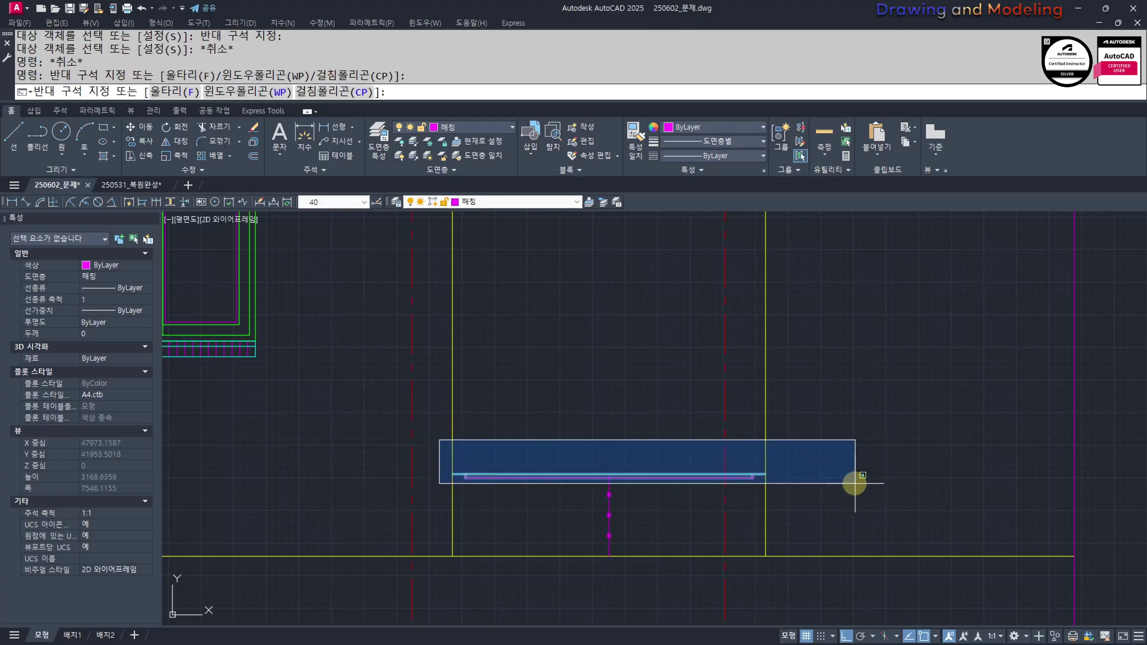
{"action": "left_click", "coordinate": [858, 481]}
{"action": "scroll", "coordinate": [678, 455], "scroll_direction": "up", "scroll_amount": 6}
{"action": "type", "text": "cc"}
{"action": "key", "text": "Return"}
{"action": "left_click", "coordinate": [624, 436]}
{"action": "scroll", "coordinate": [625, 442], "scroll_direction": "down", "scroll_amount": 2}
{"action": "type", "text": "a"}
{"action": "key", "text": "Return"}
{"action": "type", "text": "4"}
{"action": "key", "text": "Return"}
{"action": "left_click", "coordinate": [644, 469]}
{"action": "key", "text": "Escape"}
{"action": "key", "text": "Escape"}
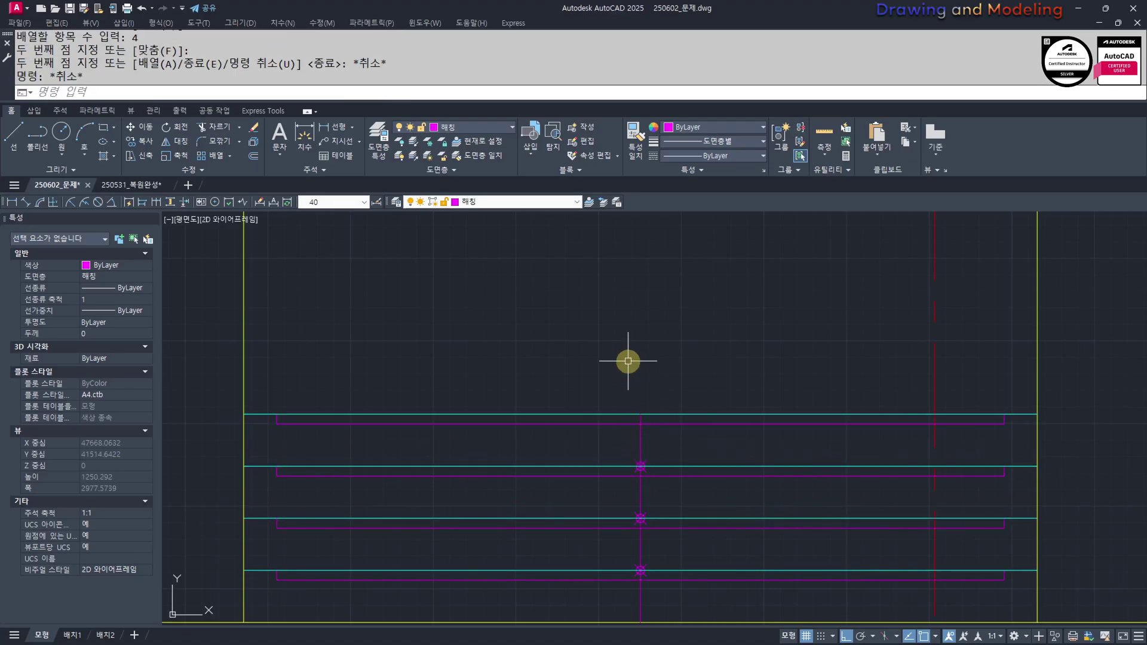
Erase the vertical helper line and its division points from the entrance steps
{"action": "scroll", "coordinate": [628, 361], "scroll_direction": "down", "scroll_amount": 2}
{"action": "left_click", "coordinate": [634, 453]}
{"action": "key", "text": "Escape"}
{"action": "left_click", "coordinate": [624, 338]}
{"action": "left_click", "coordinate": [660, 523]}
{"action": "type", "text": "e"}
{"action": "key", "text": "Return"}
{"action": "key", "text": "Escape"}
{"action": "key", "text": "Escape"}
{"action": "scroll", "coordinate": [660, 523], "scroll_direction": "down", "scroll_amount": 8}
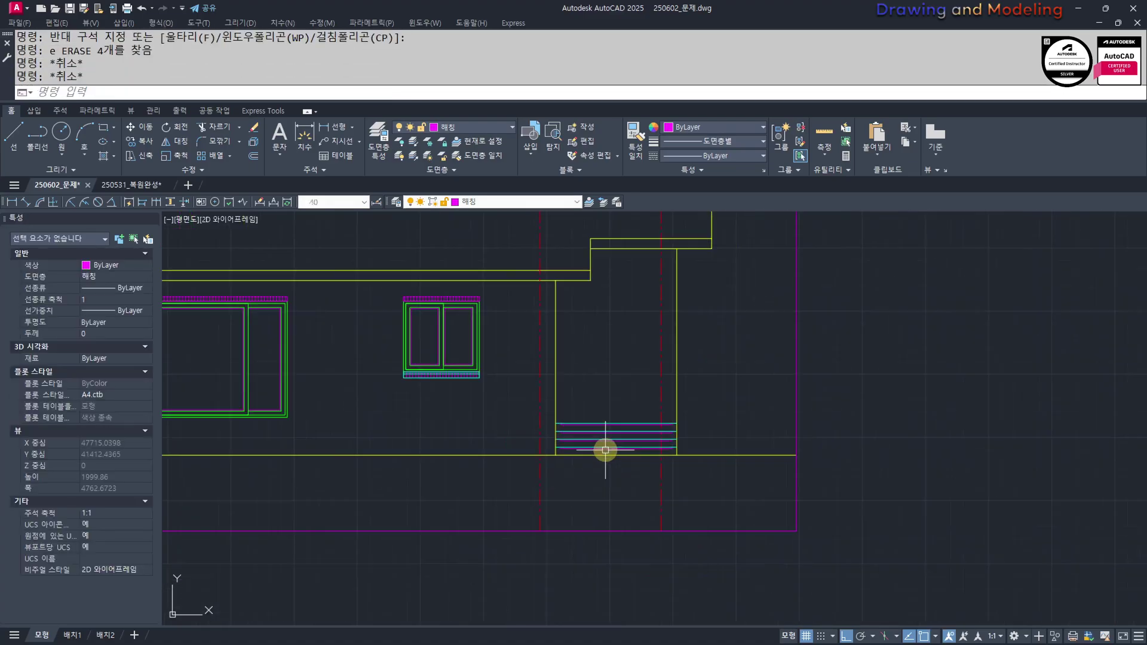
Examine the entrance door and steps in the floor plan
{"action": "scroll", "coordinate": [726, 482], "scroll_direction": "down", "scroll_amount": 2}
{"action": "middle_click_drag", "start_coordinate": [860, 511], "coordinate": [487, 477]}
{"action": "key", "text": "Escape"}
{"action": "key", "text": "Escape"}
{"action": "middle_click_drag", "start_coordinate": [573, 517], "coordinate": [624, 543]}
{"action": "middle_click_drag", "start_coordinate": [221, 494], "coordinate": [451, 532]}
{"action": "scroll", "coordinate": [525, 460], "scroll_direction": "up", "scroll_amount": 12}
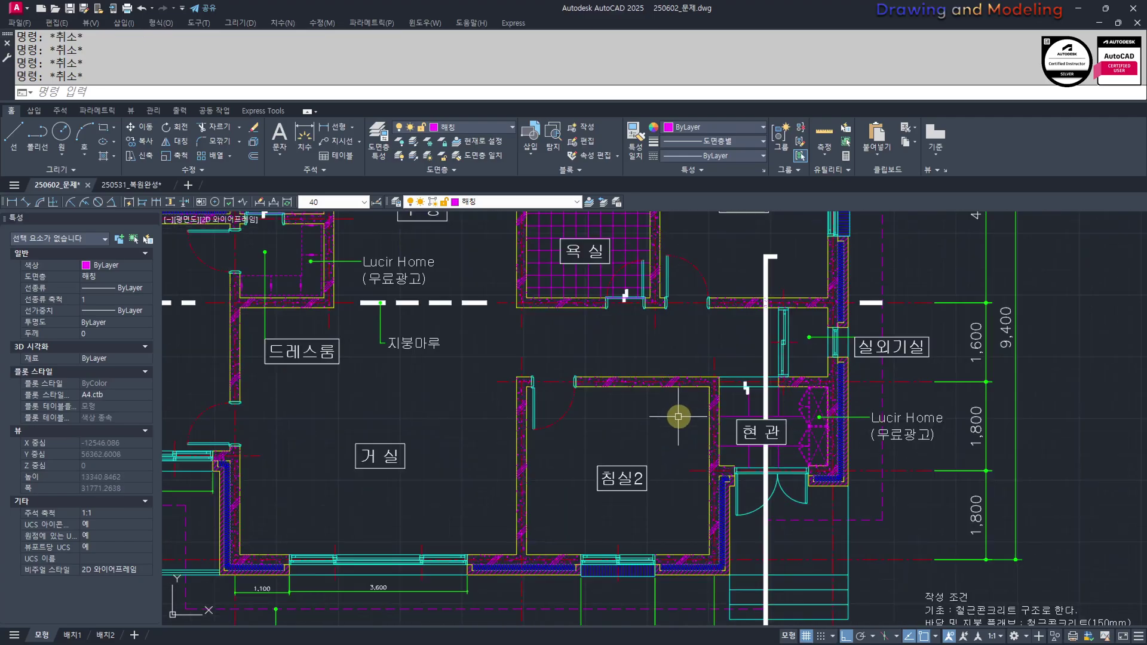
{"action": "scroll", "coordinate": [638, 461], "scroll_direction": "down", "scroll_amount": 8}
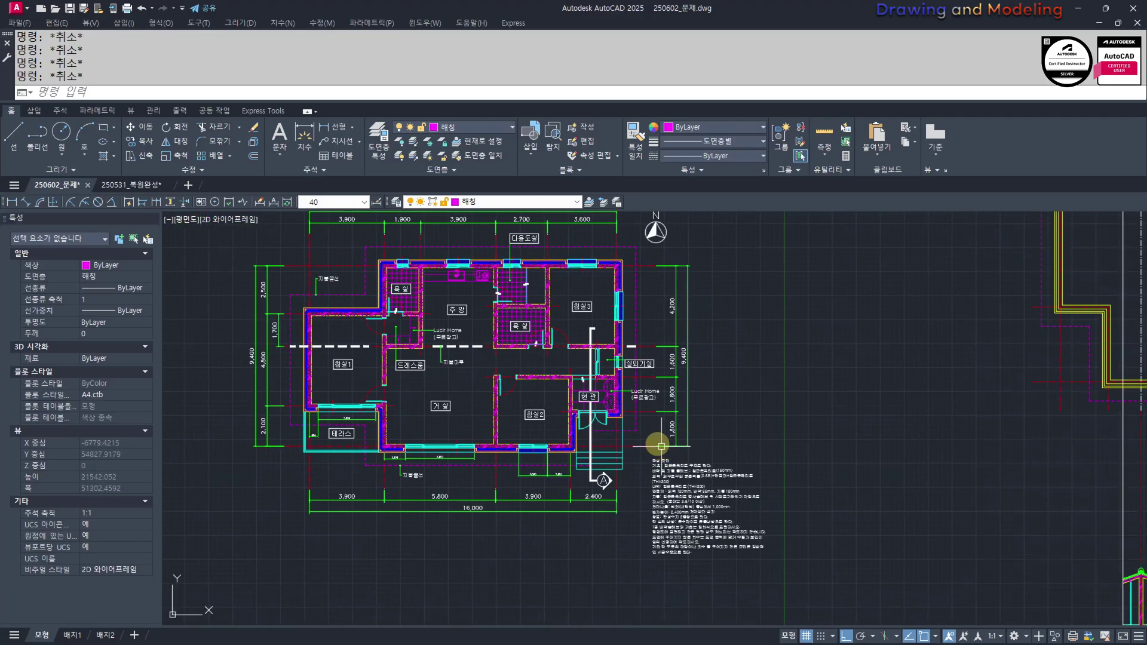
{"action": "scroll", "coordinate": [441, 392], "scroll_direction": "up", "scroll_amount": 6}
Offset the entrance's left wall line 100 inward in the front elevation
{"action": "scroll", "coordinate": [512, 448], "scroll_direction": "down", "scroll_amount": 8}
{"action": "scroll", "coordinate": [727, 469], "scroll_direction": "up", "scroll_amount": 6}
{"action": "middle_click_drag", "start_coordinate": [534, 379], "coordinate": [530, 451]}
{"action": "type", "text": "o"}
{"action": "key", "text": "Return"}
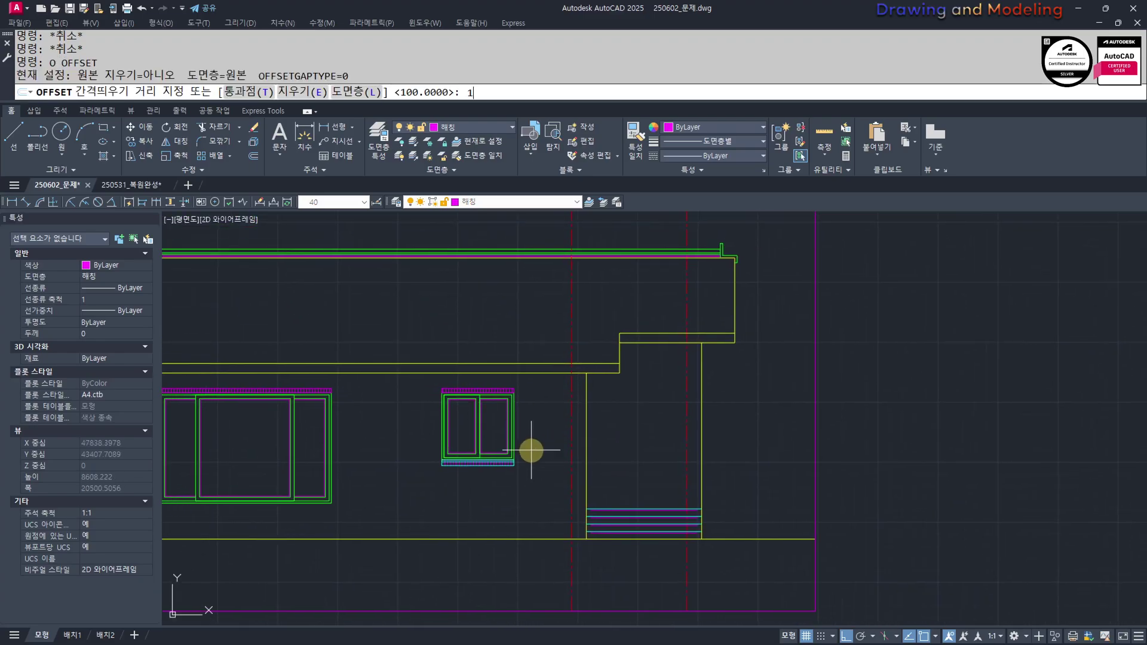
{"action": "type", "text": "100"}
{"action": "key", "text": "Return"}
{"action": "scroll", "coordinate": [594, 473], "scroll_direction": "up", "scroll_amount": 2}
{"action": "left_click", "coordinate": [582, 462]}
{"action": "left_click", "coordinate": [661, 486]}
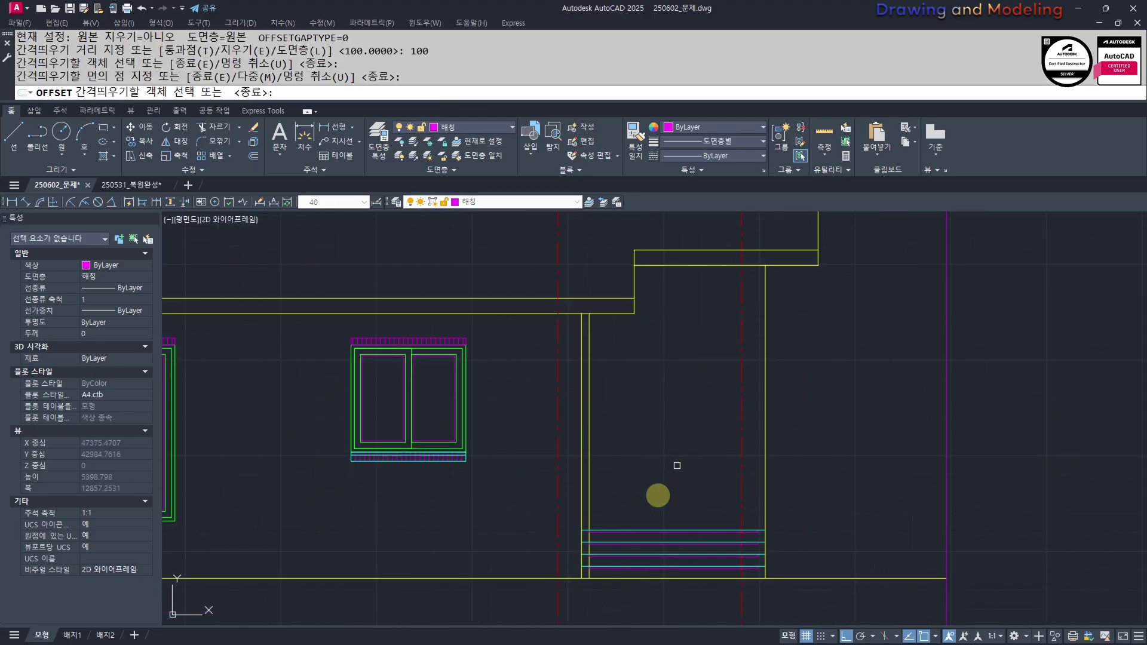
{"action": "key", "text": "Escape"}
{"action": "key", "text": "Escape"}
Draw the entrance door's first rectangle upward from where the offset wall line meets the top tread
{"action": "scroll", "coordinate": [588, 531], "scroll_direction": "up", "scroll_amount": 6}
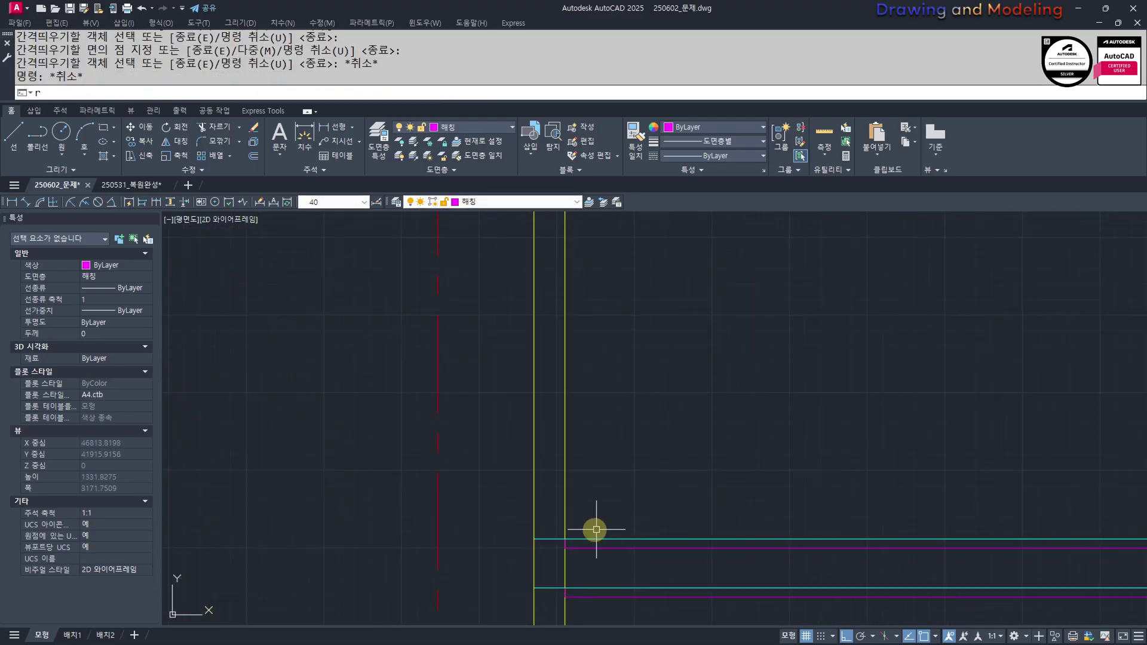
{"action": "type", "text": "rec"}
{"action": "key", "text": "Return"}
{"action": "left_click", "coordinate": [567, 538]}
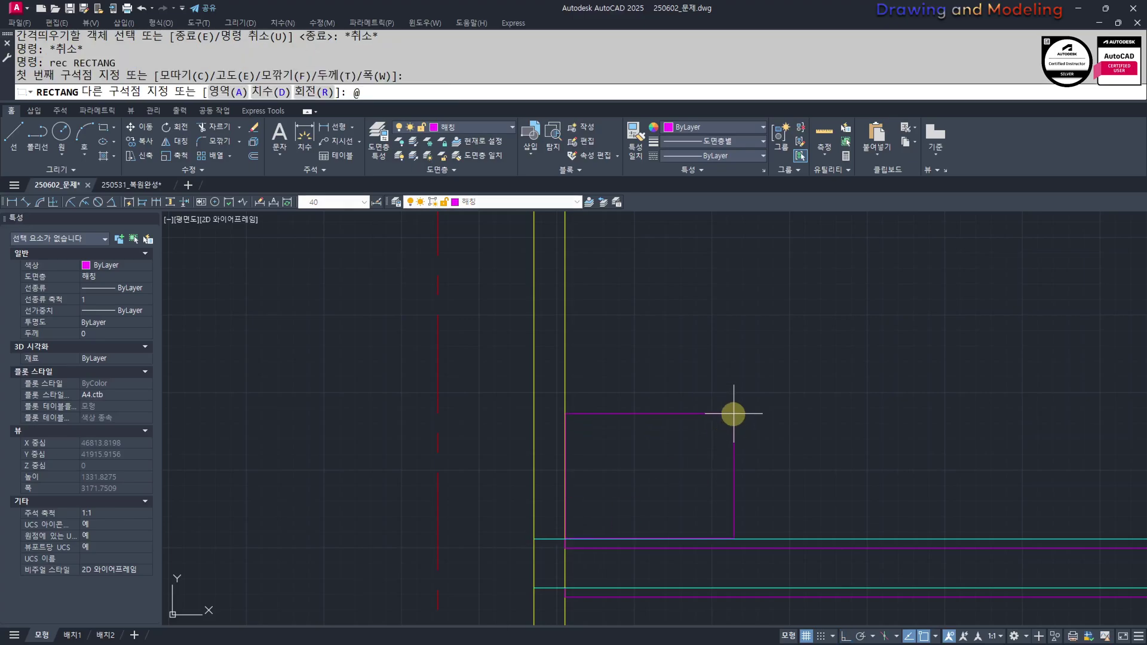
{"action": "key", "text": "Escape"}
{"action": "key", "text": "Escape"}
Erase the helper line offset from the entrance's left wall
{"action": "scroll", "coordinate": [754, 410], "scroll_direction": "down", "scroll_amount": 6}
{"action": "middle_click_drag", "start_coordinate": [716, 251], "coordinate": [712, 374]}
{"action": "scroll", "coordinate": [715, 371], "scroll_direction": "up", "scroll_amount": 4}
{"action": "left_click", "coordinate": [705, 362]}
{"action": "left_click", "coordinate": [669, 394]}
{"action": "type", "text": "e"}
{"action": "key", "text": "space"}
{"action": "key", "text": "Escape"}
{"action": "key", "text": "Escape"}
{"action": "mouse_move", "coordinate": [809, 480]}
{"action": "middle_mouse_down"}
{"action": "mouse_move", "coordinate": [683, 368]}
{"action": "mouse_move", "coordinate": [722, 288]}
{"action": "middle_mouse_up"}
{"action": "scroll", "coordinate": [722, 288], "scroll_direction": "down", "scroll_amount": 3}
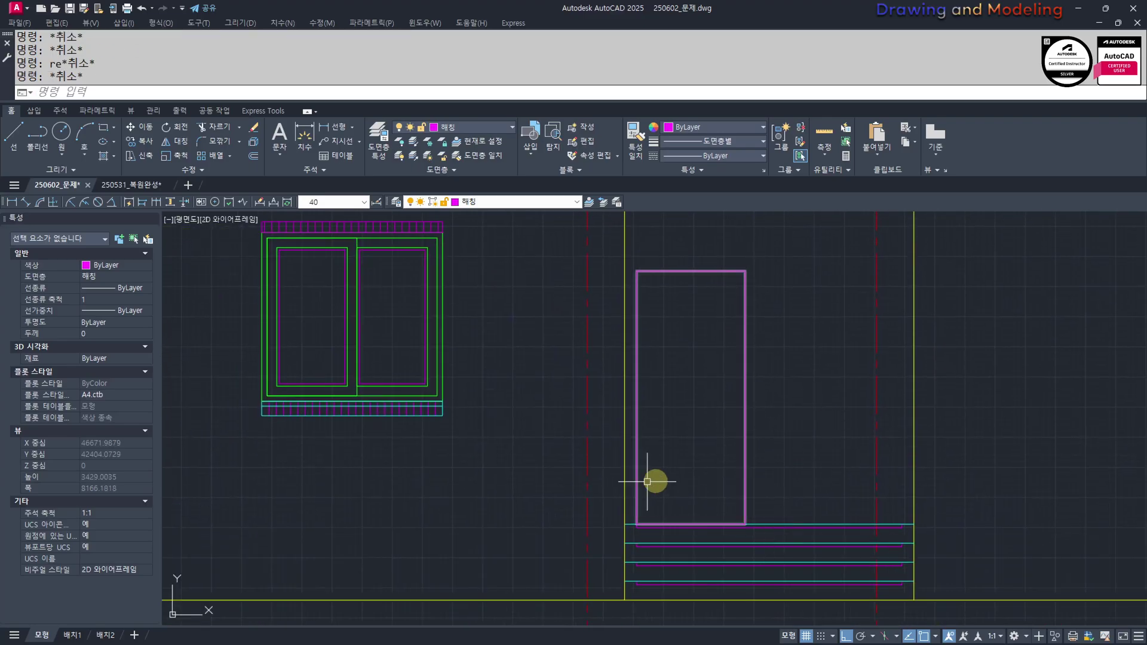
Draw a 600 by 2100 rectangle on the top tread, starting from the first door rectangle's lower right corner
{"action": "scroll", "coordinate": [636, 485], "scroll_direction": "up", "scroll_amount": 2}
{"action": "type", "text": "rec"}
{"action": "key", "text": "Return"}
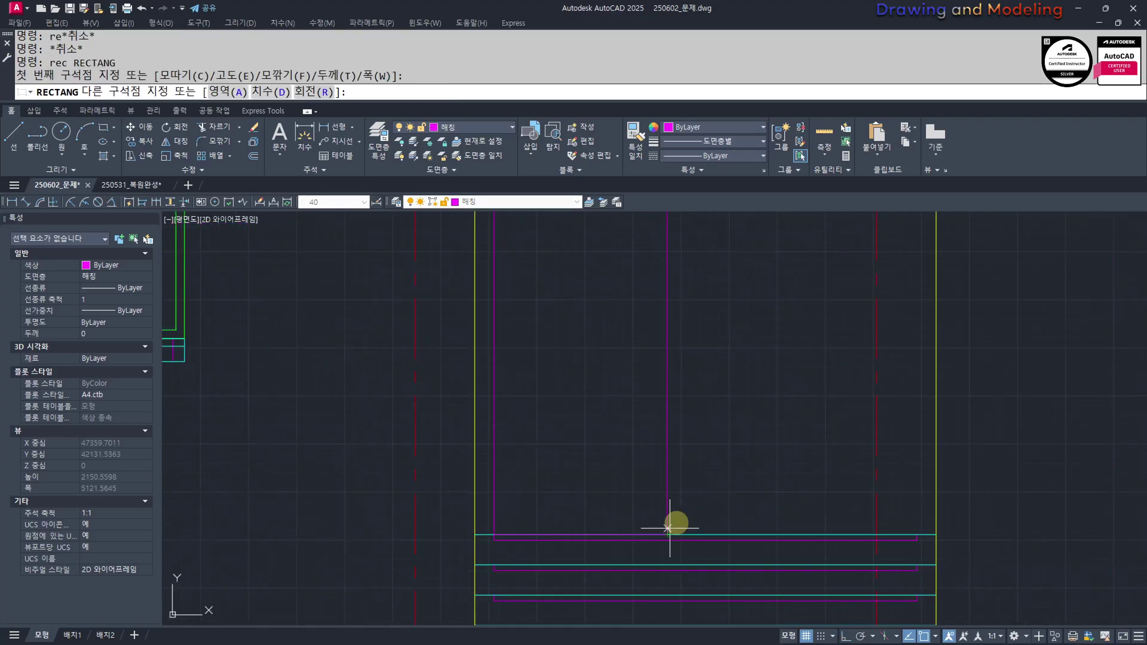
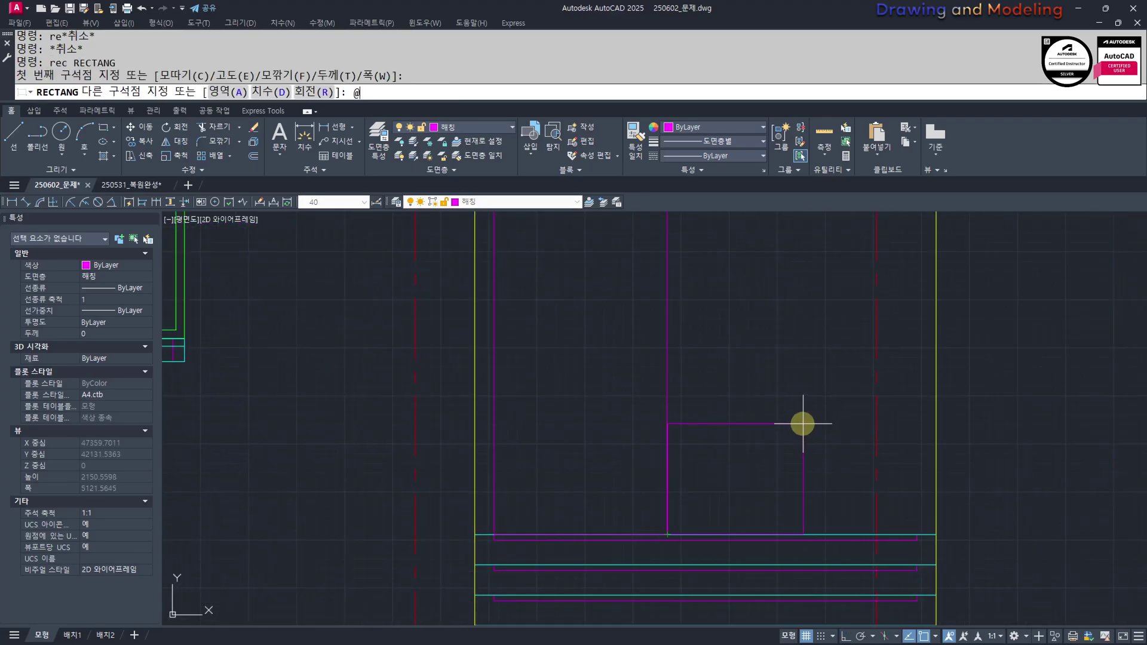
{"action": "type", "text": "@600,2100"}
{"action": "key", "text": "Return"}
{"action": "key", "text": "Escape"}
{"action": "key", "text": "Escape"}
{"action": "scroll", "coordinate": [586, 407], "scroll_direction": "down", "scroll_amount": 2}
{"action": "middle_click_drag", "start_coordinate": [614, 261], "coordinate": [660, 430]}
{"action": "scroll", "coordinate": [580, 397], "scroll_direction": "up", "scroll_amount": 2}
{"action": "type", "text": "rec"}
{"action": "key", "text": "Return"}
{"action": "key", "text": "Escape"}
{"action": "key", "text": "Escape"}
{"action": "scroll", "coordinate": [728, 469], "scroll_direction": "down", "scroll_amount": 3}
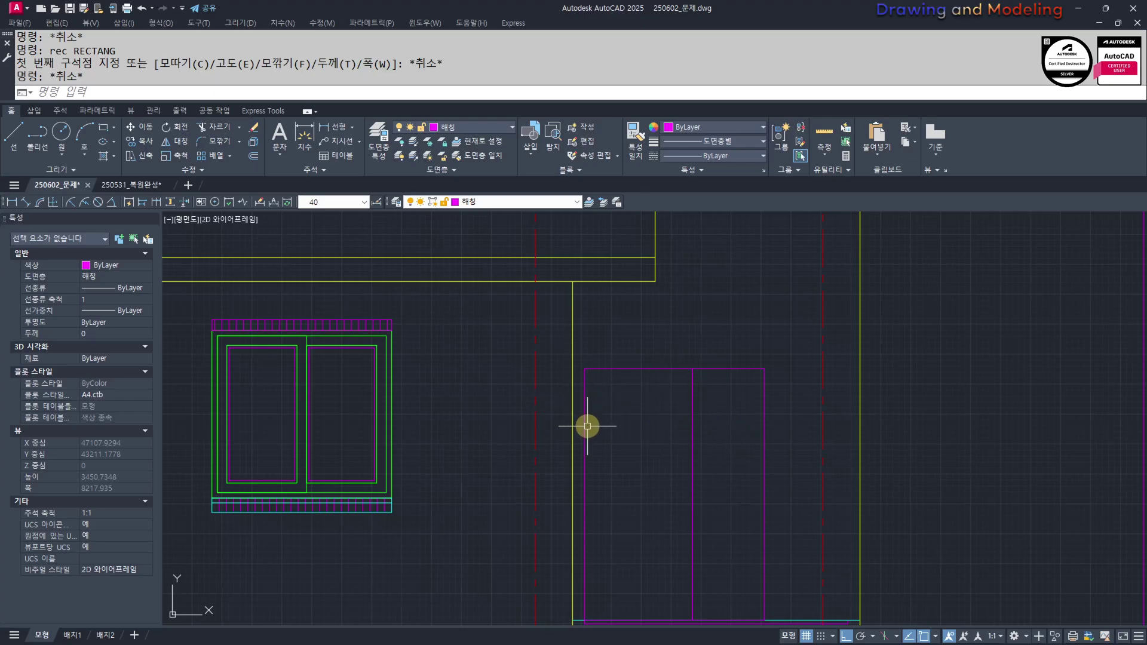
{"action": "scroll", "coordinate": [657, 433], "scroll_direction": "up", "scroll_amount": 3}
{"action": "type", "text": "rec"}
{"action": "key", "text": "Return"}
{"action": "left_click", "coordinate": [557, 409]}
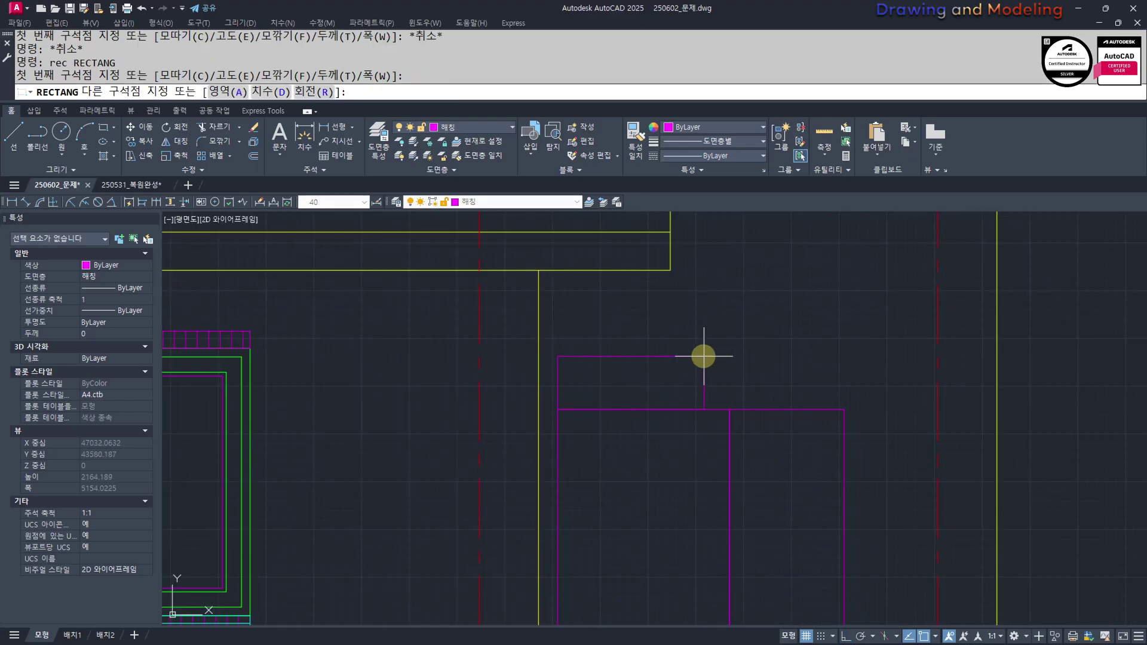
{"action": "key", "text": "Escape"}
{"action": "key", "text": "Escape"}
{"action": "scroll", "coordinate": [704, 356], "scroll_direction": "down", "scroll_amount": 3}
{"action": "scroll", "coordinate": [615, 397], "scroll_direction": "up", "scroll_amount": 3}
Draw a horizontal helper line from the window's upper right corner across the entrance and a vertical one up from the door's upper right corner
{"action": "type", "text": "l"}
{"action": "key", "text": "Return"}
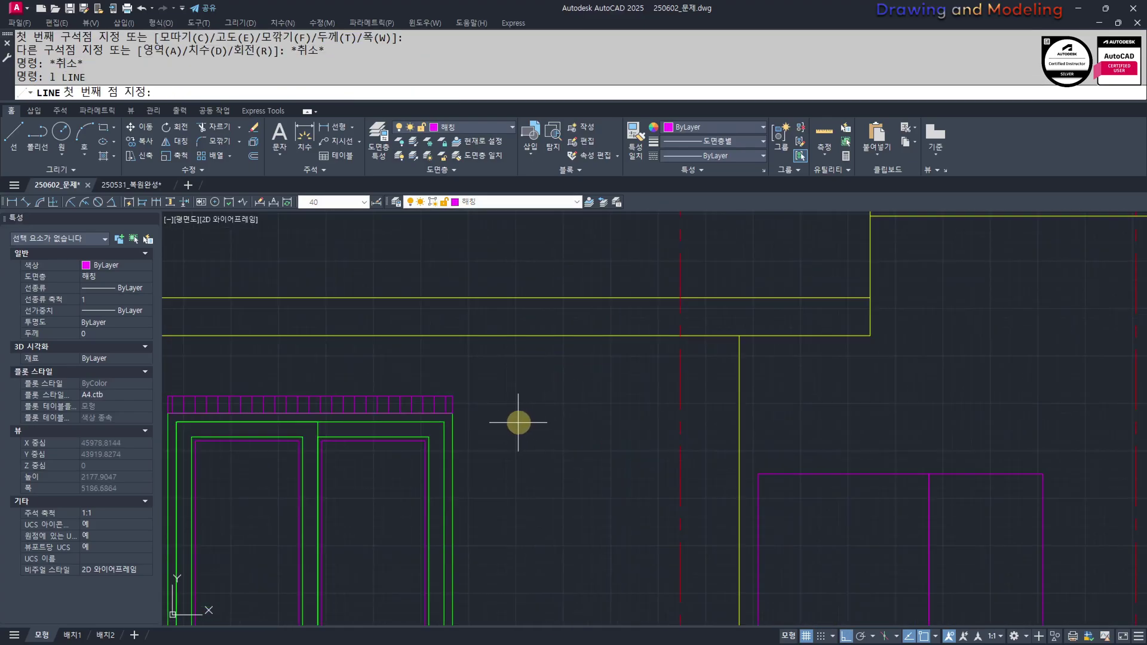
{"action": "left_click", "coordinate": [456, 417]}
{"action": "scroll", "coordinate": [653, 433], "scroll_direction": "down", "scroll_amount": 1}
{"action": "middle_click_drag", "start_coordinate": [653, 433], "coordinate": [443, 425]}
{"action": "left_click", "coordinate": [882, 422]}
{"action": "key", "text": "Escape"}
{"action": "key", "text": "Escape"}
{"action": "key", "text": "space"}
{"action": "left_click", "coordinate": [687, 448]}
{"action": "left_click", "coordinate": [678, 357]}
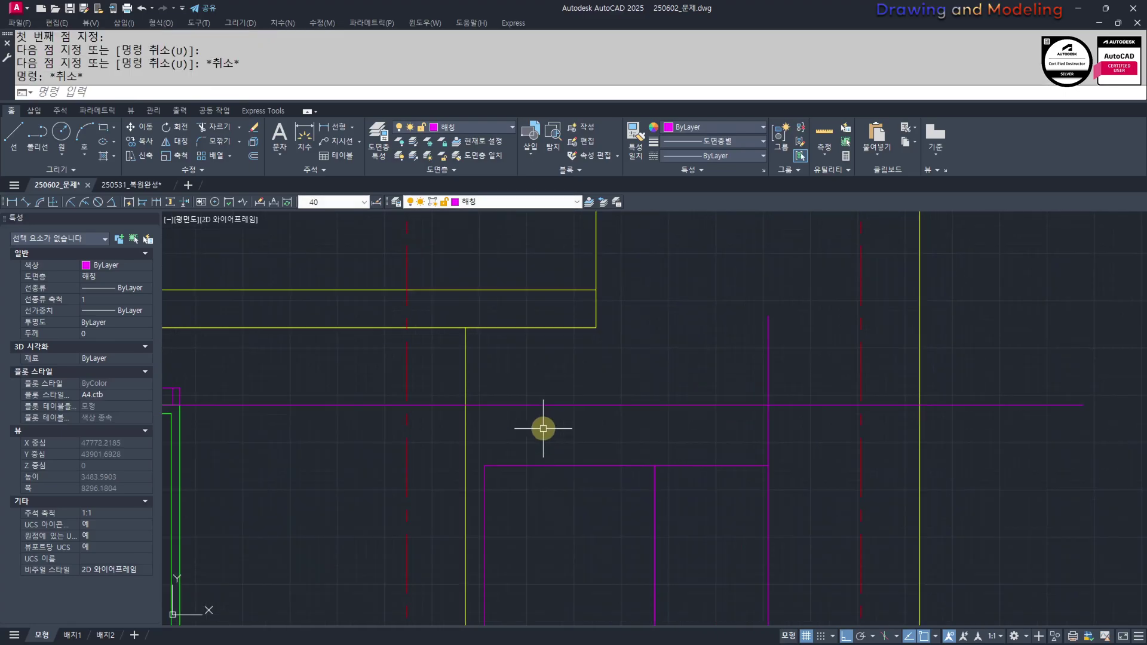
Draw the transom rectangle above both door rectangles, from their upper left corner to the helper lines' intersection
{"action": "type", "text": "rec"}
{"action": "key", "text": "Return"}
{"action": "left_click", "coordinate": [484, 467]}
{"action": "left_click", "coordinate": [769, 404]}
{"action": "key", "text": "Escape"}
Erase the horizontal and vertical helper lines around the transom
{"action": "left_click_drag", "start_coordinate": [833, 376], "coordinate": [802, 430]}
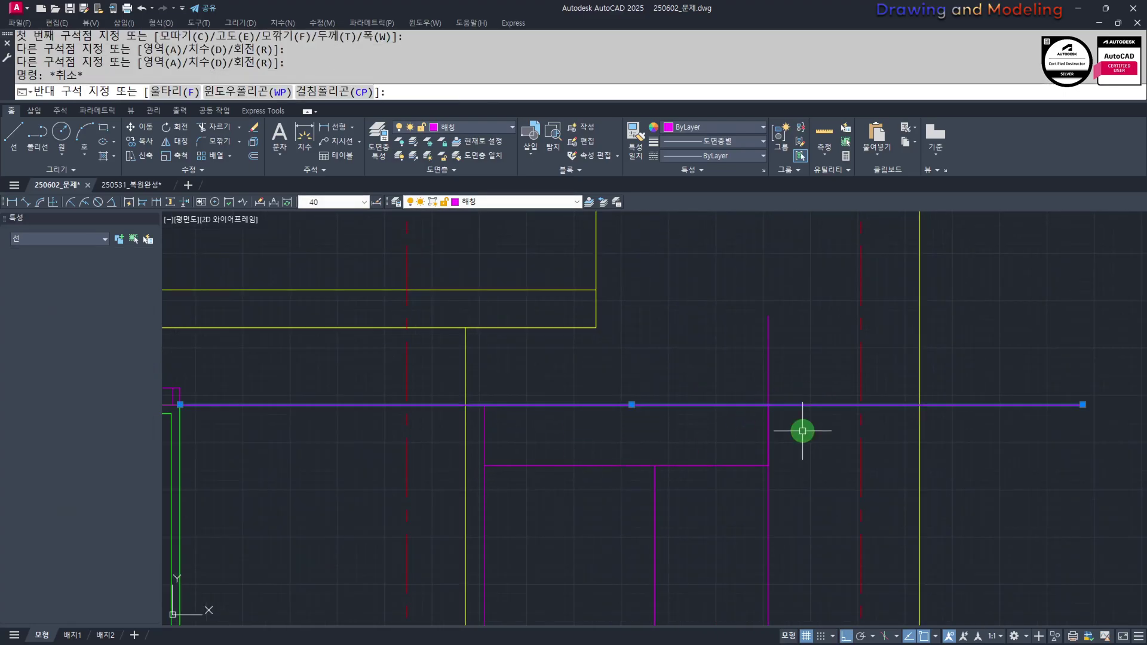
{"action": "type", "text": "e"}
{"action": "left_click_drag", "start_coordinate": [807, 333], "coordinate": [739, 361]}
{"action": "type", "text": "e"}
{"action": "scroll", "coordinate": [705, 376], "scroll_direction": "down", "scroll_amount": 3}
{"action": "key", "text": "Escape"}
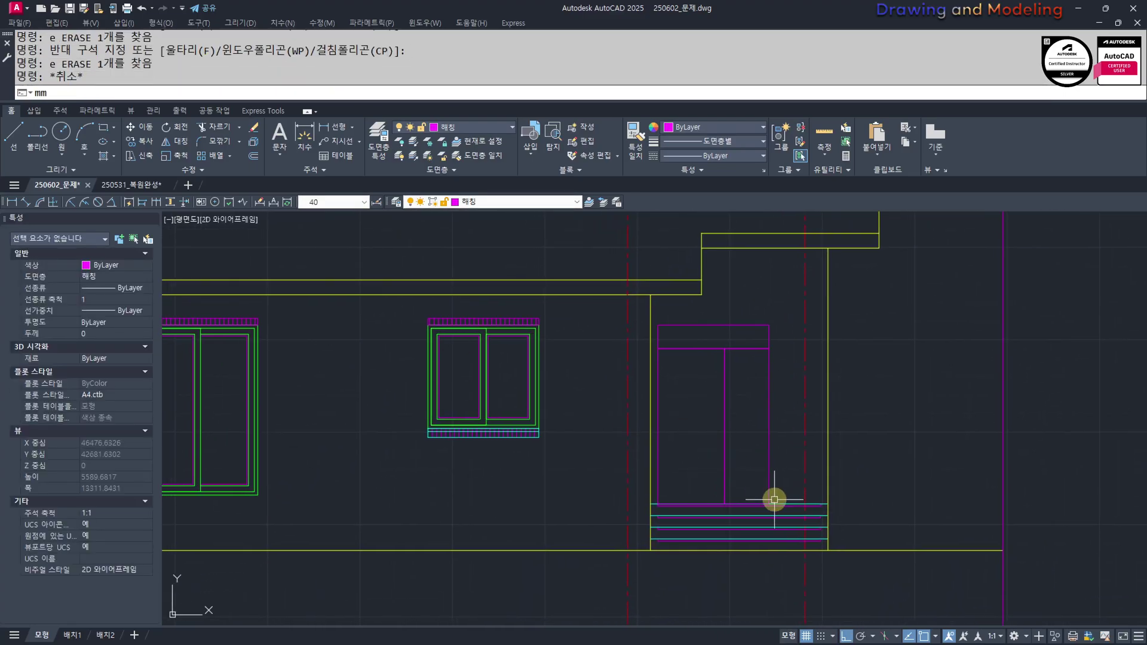
Match the properties of the three entrance door rectangles to the green window frame
{"action": "type", "text": "mm"}
{"action": "key", "text": "space"}
{"action": "scroll", "coordinate": [774, 505], "scroll_direction": "up", "scroll_amount": 4}
{"action": "scroll", "coordinate": [674, 481], "scroll_direction": "down", "scroll_amount": 6}
{"action": "scroll", "coordinate": [537, 411], "scroll_direction": "up", "scroll_amount": 2}
{"action": "left_click", "coordinate": [556, 399]}
{"action": "left_click_drag", "start_coordinate": [757, 336], "coordinate": [705, 425]}
{"action": "key", "text": "Escape"}
{"action": "key", "text": "Escape"}
{"action": "key", "text": "Escape"}
{"action": "middle_click_drag", "start_coordinate": [753, 449], "coordinate": [677, 432]}
{"action": "scroll", "coordinate": [679, 429], "scroll_direction": "up", "scroll_amount": 2}
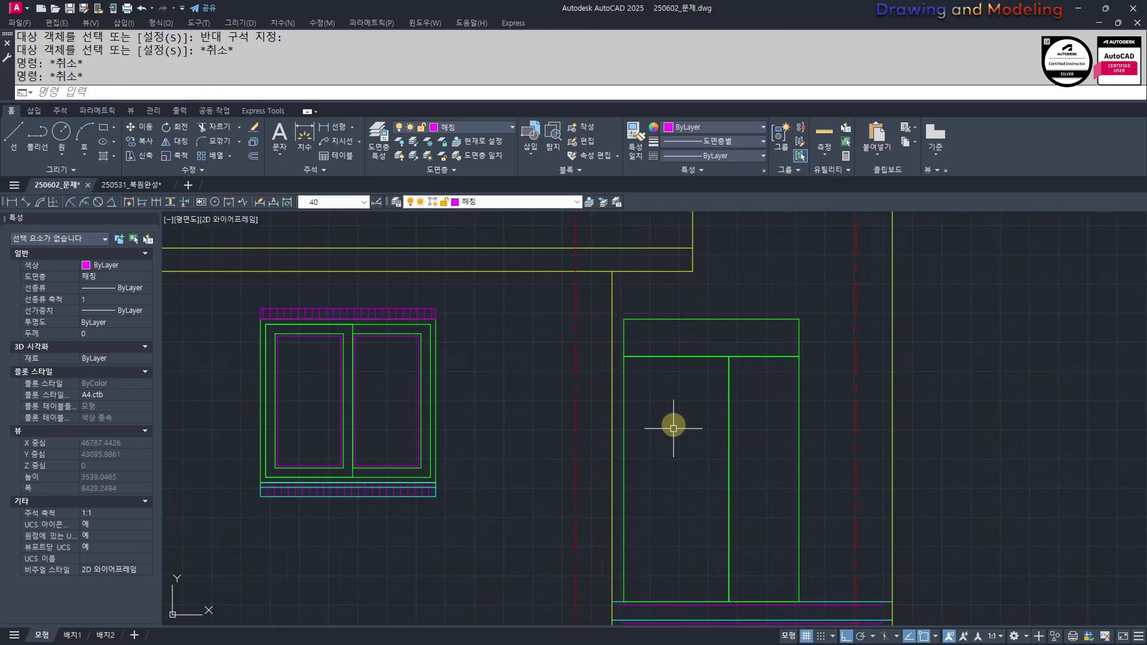
Offset the transom rectangle and both door rectangles 30 inward
{"action": "type", "text": "o"}
{"action": "key", "text": "Return"}
{"action": "type", "text": "30"}
{"action": "key", "text": "Return"}
{"action": "left_click", "coordinate": [767, 320]}
{"action": "left_click", "coordinate": [776, 339]}
{"action": "left_click", "coordinate": [799, 374]}
{"action": "left_click", "coordinate": [765, 418]}
{"action": "left_click", "coordinate": [624, 369]}
{"action": "left_click", "coordinate": [707, 410]}
{"action": "key", "text": "Escape"}
{"action": "scroll", "coordinate": [712, 356], "scroll_direction": "up", "scroll_amount": 4}
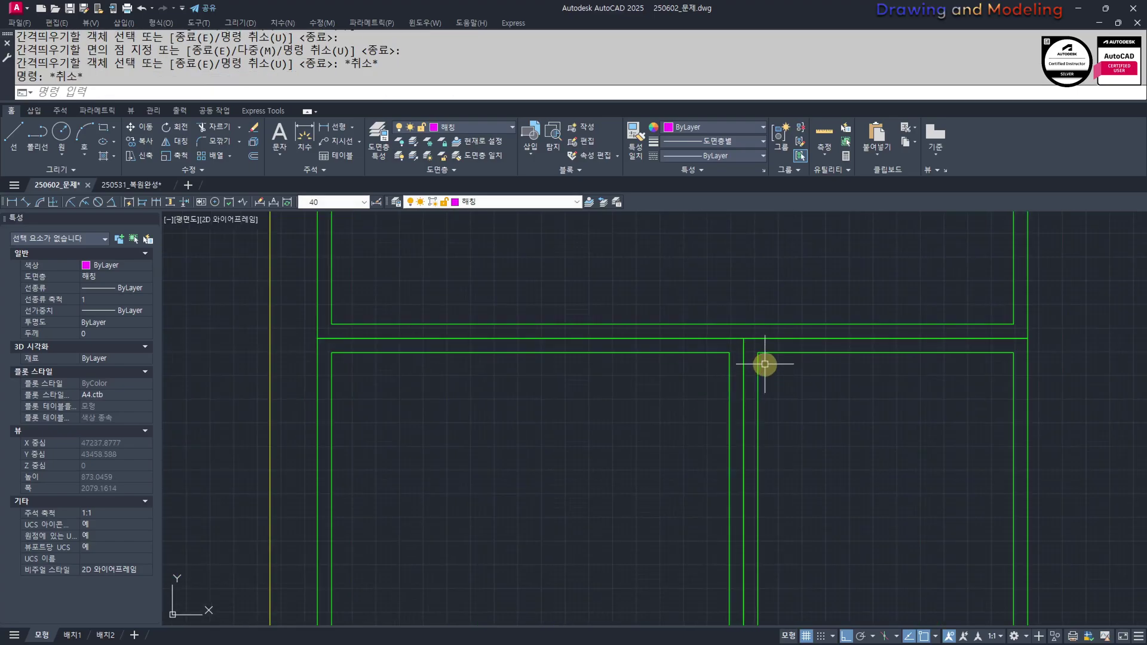
{"action": "type", "text": "s"}
{"action": "key", "text": "Return"}
{"action": "key", "text": "Escape"}
{"action": "key", "text": "Escape"}
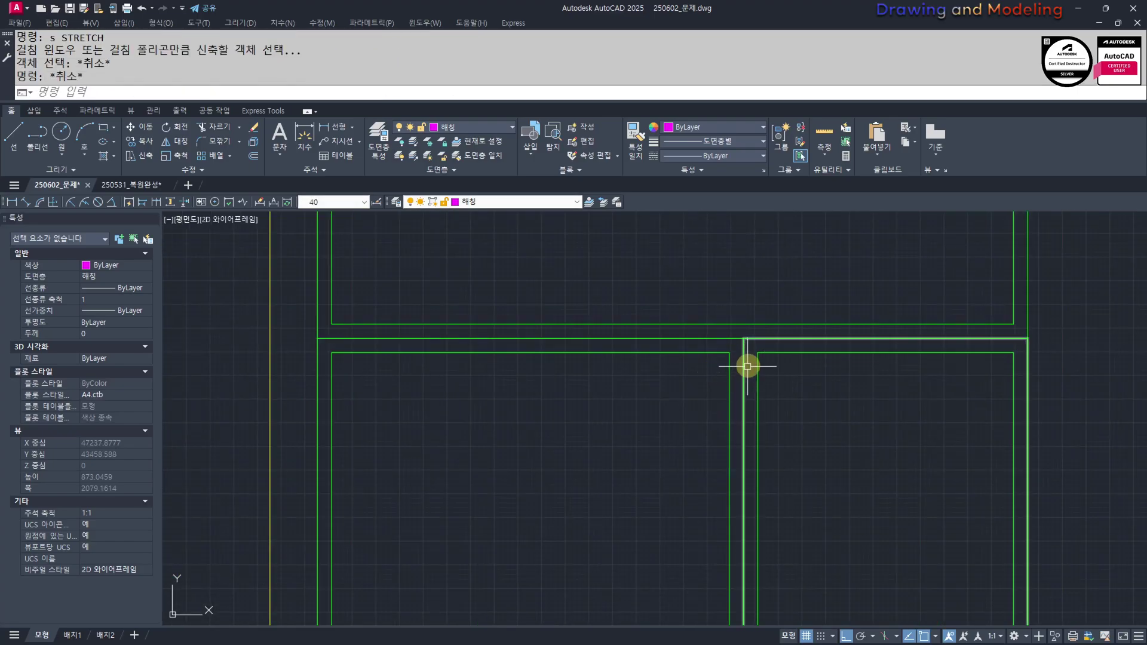
{"action": "key", "text": "Escape"}
{"action": "key", "text": "Escape"}
{"action": "scroll", "coordinate": [750, 372], "scroll_direction": "down", "scroll_amount": 2}
{"action": "scroll", "coordinate": [766, 380], "scroll_direction": "up", "scroll_amount": 4}
{"action": "left_click", "coordinate": [767, 373]}
{"action": "left_click", "coordinate": [747, 384]}
{"action": "left_click", "coordinate": [721, 393]}
{"action": "left_click", "coordinate": [681, 402]}
{"action": "type", "text": "s"}
{"action": "key", "text": "Escape"}
{"action": "key", "text": "Escape"}
Explode the inner offset rectangles of the two door panels
{"action": "left_click", "coordinate": [770, 375]}
{"action": "left_click", "coordinate": [745, 381]}
{"action": "type", "text": "x"}
{"action": "left_click", "coordinate": [721, 368]}
{"action": "left_click", "coordinate": [690, 381]}
{"action": "type", "text": "x"}
{"action": "key", "text": "Escape"}
{"action": "key", "text": "Escape"}
Erase the two inner vertical edges on either side of the door's central divider
{"action": "scroll", "coordinate": [712, 372], "scroll_direction": "down", "scroll_amount": 2}
{"action": "left_click", "coordinate": [723, 376]}
{"action": "left_click", "coordinate": [682, 390]}
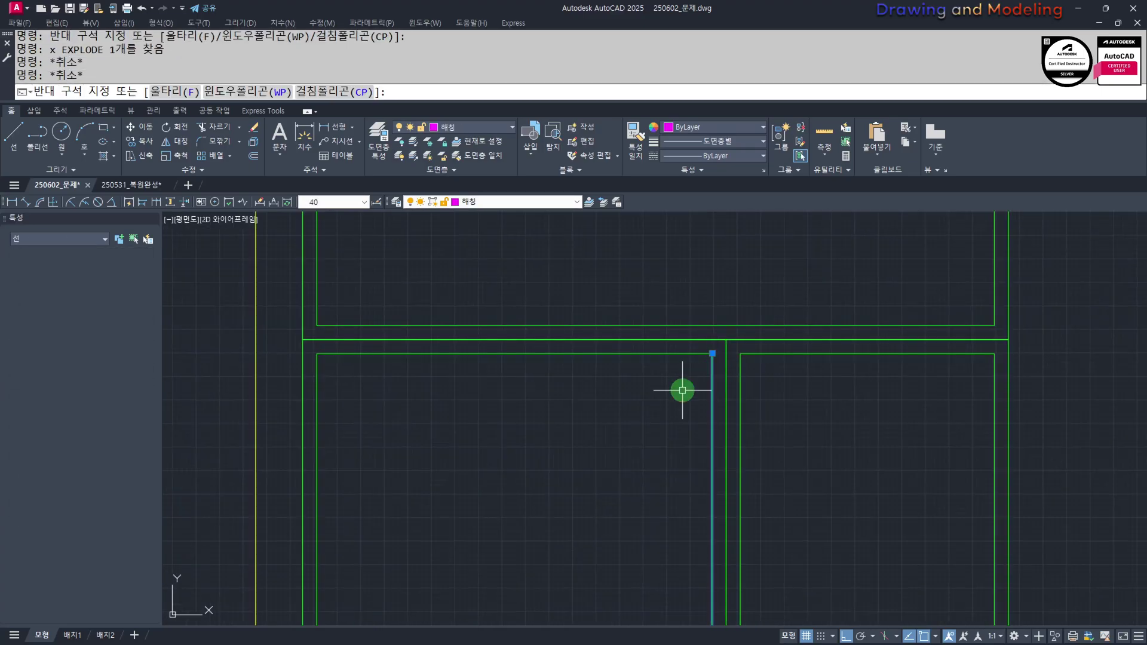
{"action": "type", "text": "e"}
{"action": "left_click", "coordinate": [740, 379]}
{"action": "type", "text": "e ex"}
Extend the upper inner edges of both door panels to the central divider
{"action": "key", "text": "space"}
{"action": "left_click", "coordinate": [751, 357]}
{"action": "left_click", "coordinate": [732, 359]}
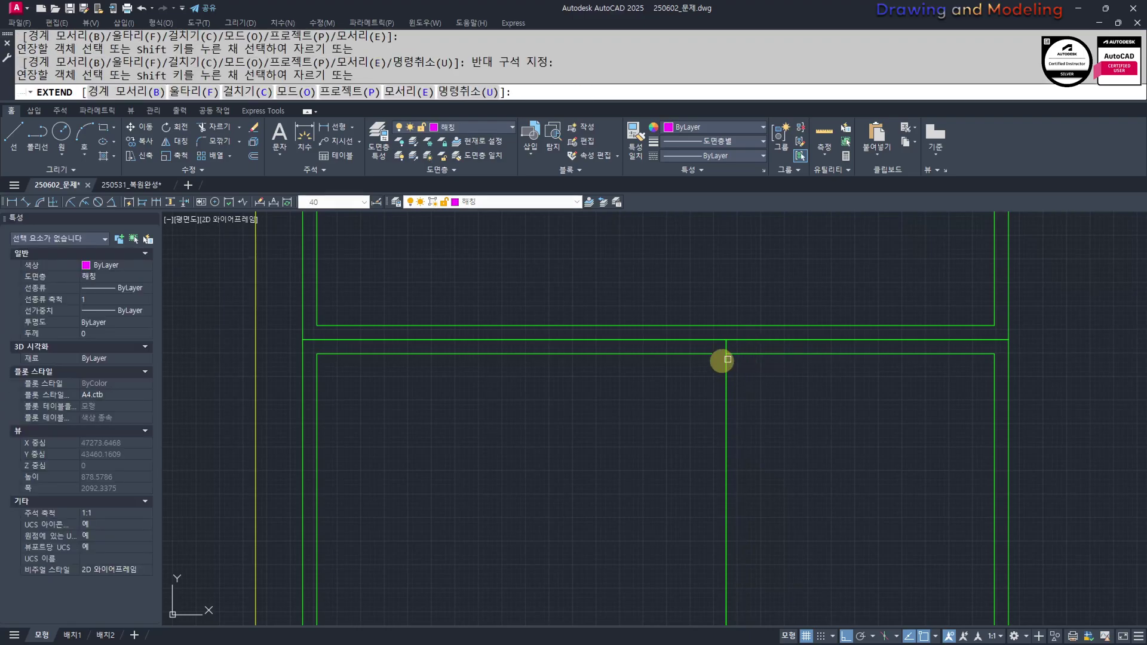
Extend the lower inner edges of both door panels to the central divider
{"action": "scroll", "coordinate": [693, 360], "scroll_direction": "down", "scroll_amount": 4}
{"action": "scroll", "coordinate": [706, 500], "scroll_direction": "up", "scroll_amount": 6}
{"action": "left_click", "coordinate": [697, 484]}
{"action": "left_click", "coordinate": [800, 486]}
{"action": "left_click", "coordinate": [790, 500]}
{"action": "key", "text": "Escape"}
{"action": "key", "text": "Escape"}
{"action": "type", "text": "ex"}
{"action": "left_click", "coordinate": [809, 479]}
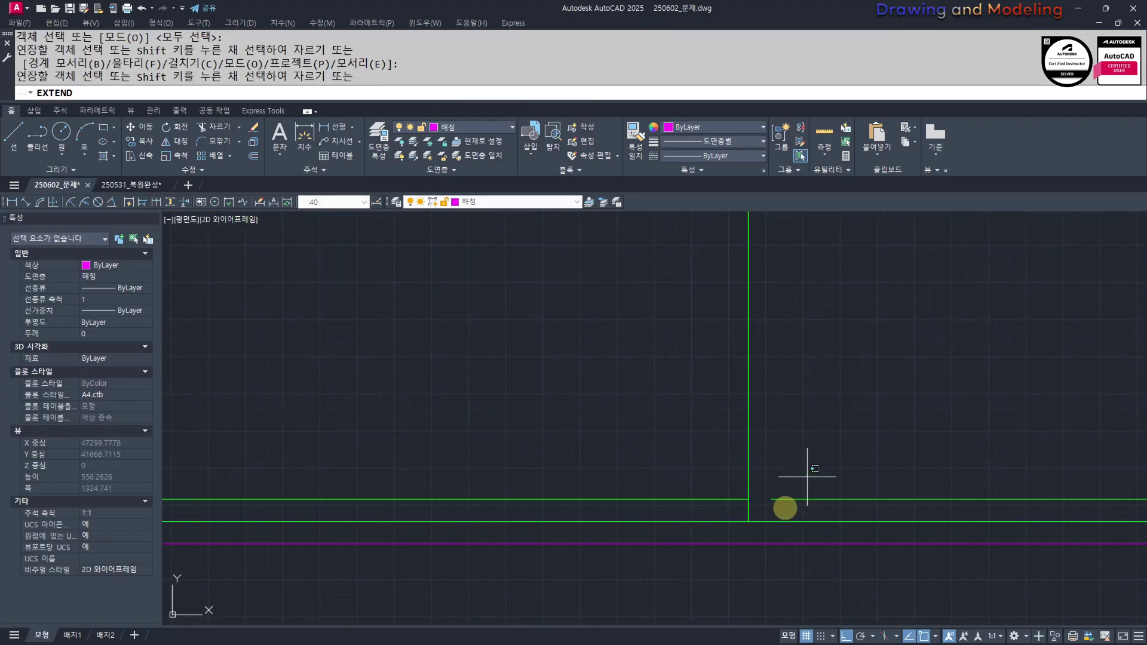
{"action": "left_click", "coordinate": [782, 508]}
{"action": "key", "text": "Escape"}
{"action": "key", "text": "Escape"}
Trim away the horizontal boundary between the transom and door panels, and the divider stub above the panels' inner edge
{"action": "scroll", "coordinate": [737, 473], "scroll_direction": "down", "scroll_amount": 4}
{"action": "scroll", "coordinate": [686, 402], "scroll_direction": "down", "scroll_amount": 3}
{"action": "scroll", "coordinate": [691, 404], "scroll_direction": "up", "scroll_amount": 8}
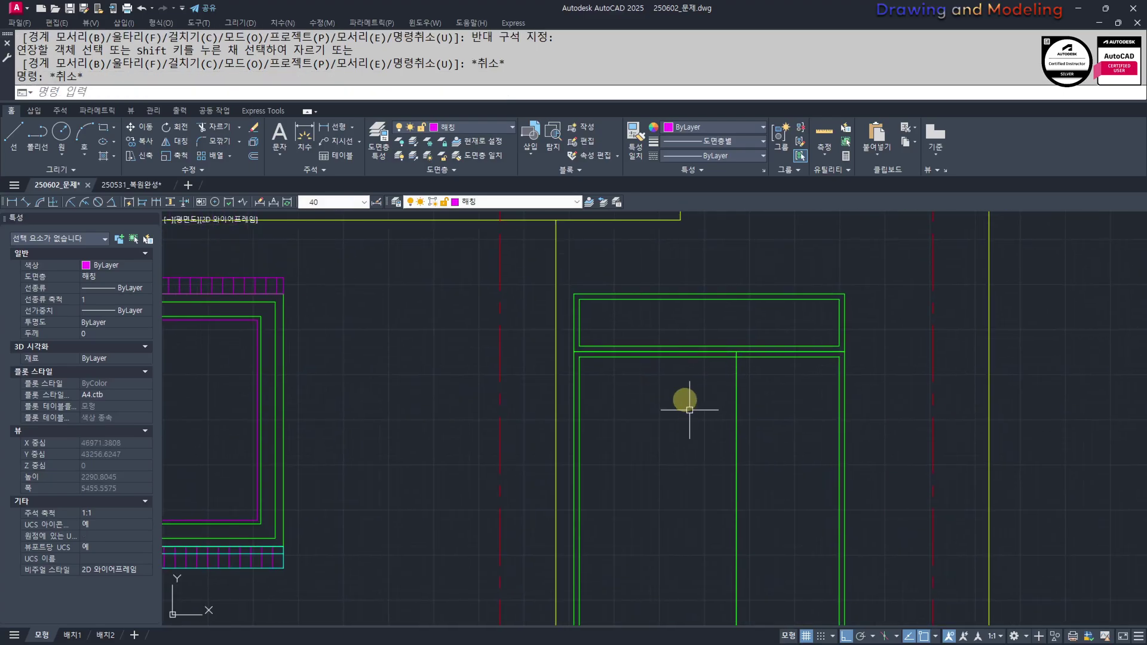
{"action": "scroll", "coordinate": [709, 381], "scroll_direction": "up", "scroll_amount": 2}
{"action": "type", "text": "tr"}
{"action": "middle_click_drag", "start_coordinate": [869, 358], "coordinate": [833, 386]}
{"action": "left_click", "coordinate": [724, 387]}
{"action": "scroll", "coordinate": [847, 364], "scroll_direction": "down", "scroll_amount": 4}
{"action": "scroll", "coordinate": [830, 387], "scroll_direction": "up", "scroll_amount": 4}
{"action": "left_click", "coordinate": [898, 374]}
{"action": "scroll", "coordinate": [737, 371], "scroll_direction": "down", "scroll_amount": 5}
{"action": "key", "text": "Escape"}
{"action": "key", "text": "Escape"}
{"action": "middle_click_drag", "start_coordinate": [704, 461], "coordinate": [722, 373]}
{"action": "scroll", "coordinate": [723, 375], "scroll_direction": "up", "scroll_amount": 5}
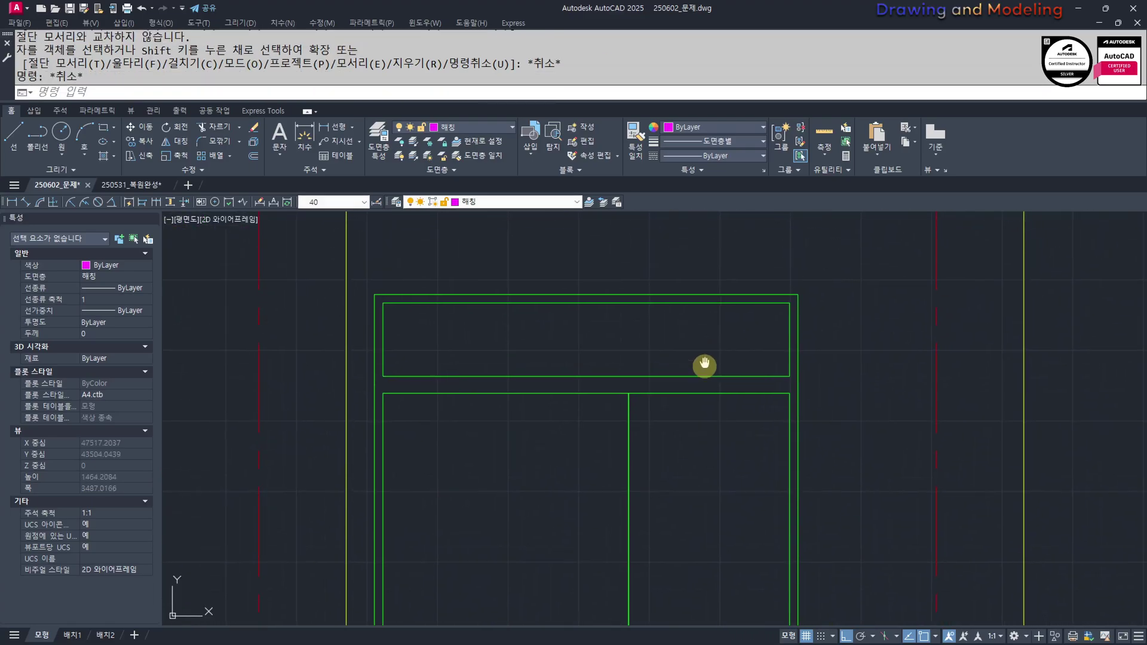
Offset the transom's inner rectangle 40 inward
{"action": "key", "text": "Escape"}
{"action": "key", "text": "Escape"}
{"action": "type", "text": "o"}
{"action": "key", "text": "Return"}
{"action": "type", "text": "40"}
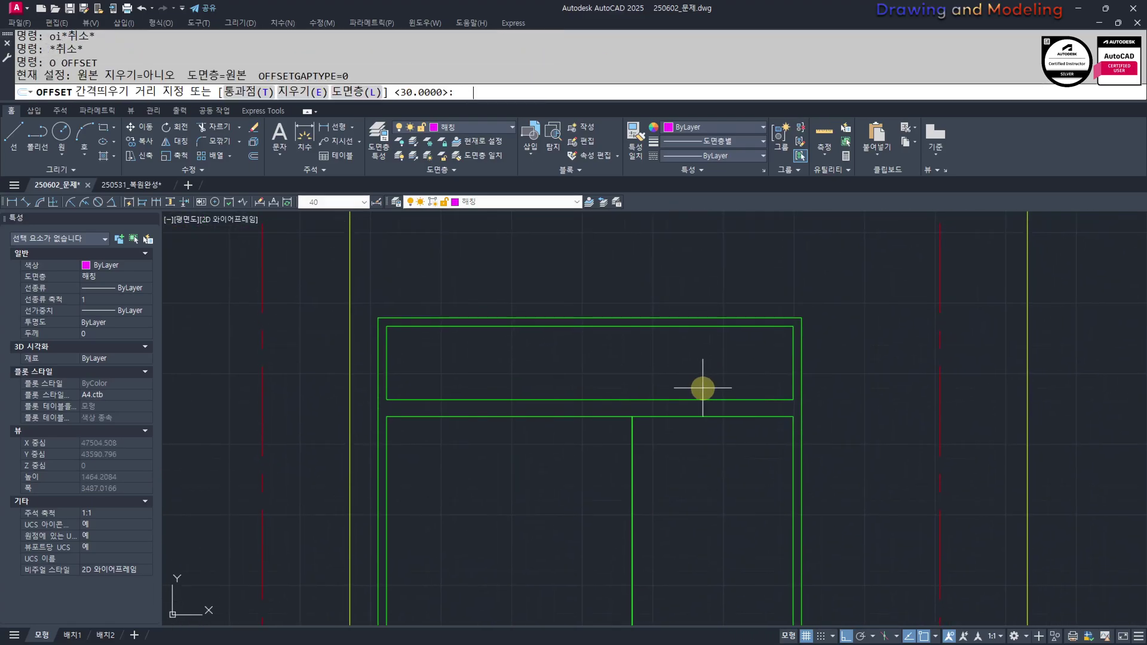
{"action": "key", "text": "Return"}
{"action": "scroll", "coordinate": [718, 323], "scroll_direction": "up", "scroll_amount": 2}
{"action": "left_click", "coordinate": [717, 334]}
{"action": "left_click", "coordinate": [704, 363]}
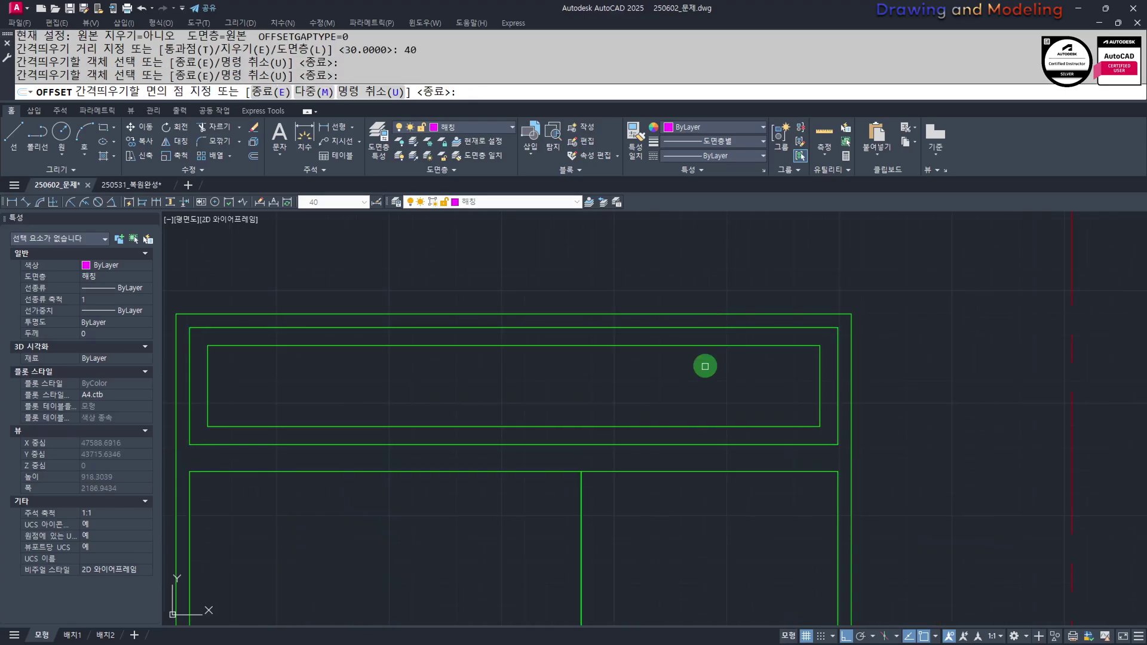
Offset the innermost transom rectangle another 20 inward
{"action": "middle_click_drag", "start_coordinate": [705, 364], "coordinate": [755, 367]}
{"action": "key", "text": "Escape"}
{"action": "key", "text": "Return"}
{"action": "type", "text": "20"}
{"action": "key", "text": "Return"}
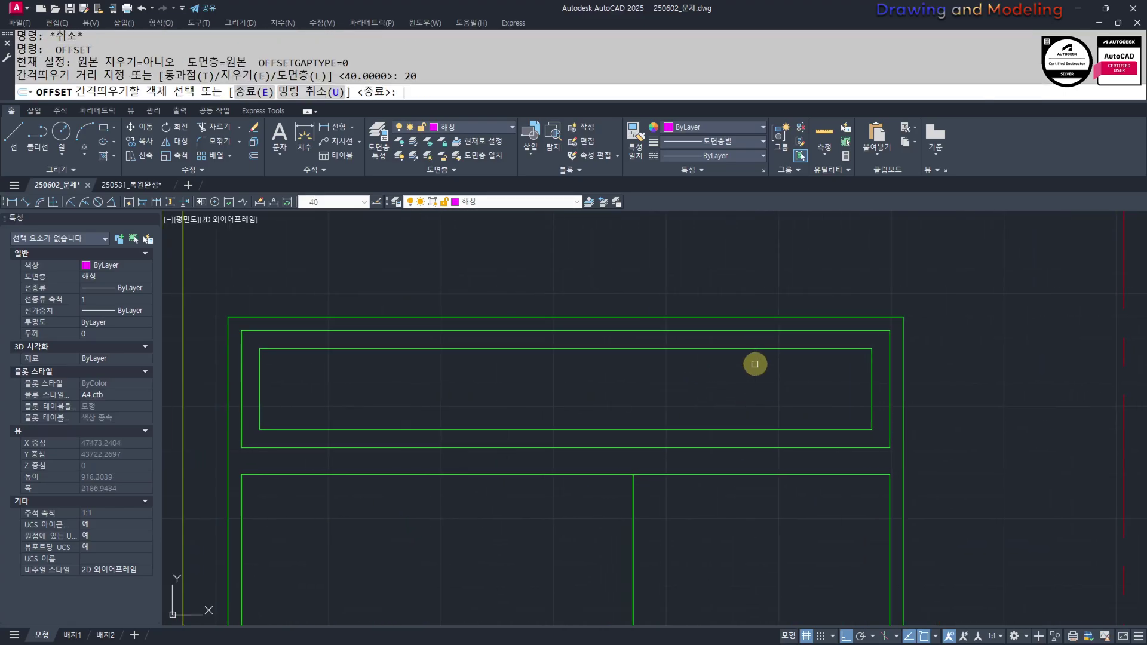
{"action": "left_click", "coordinate": [792, 349]}
{"action": "left_click", "coordinate": [787, 369]}
{"action": "scroll", "coordinate": [789, 369], "scroll_direction": "up", "scroll_amount": 2}
{"action": "key", "text": "Escape"}
Put the new innermost transom rectangle on the 해칭 layer
{"action": "left_click", "coordinate": [789, 355]}
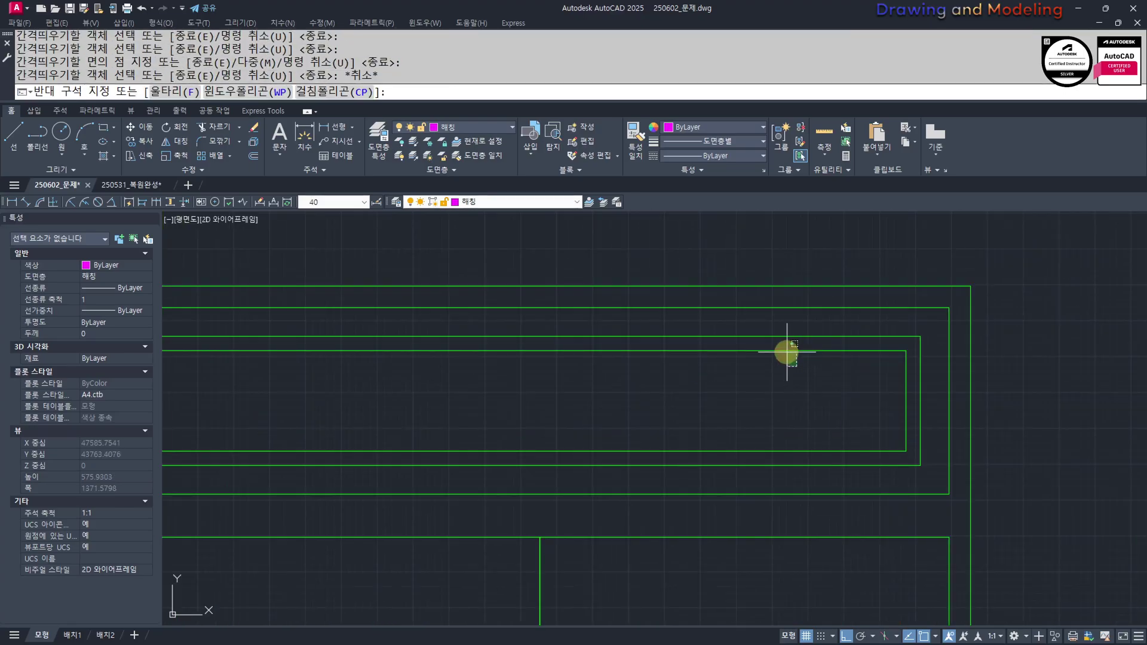
{"action": "left_click", "coordinate": [780, 344]}
{"action": "left_click", "coordinate": [481, 202]}
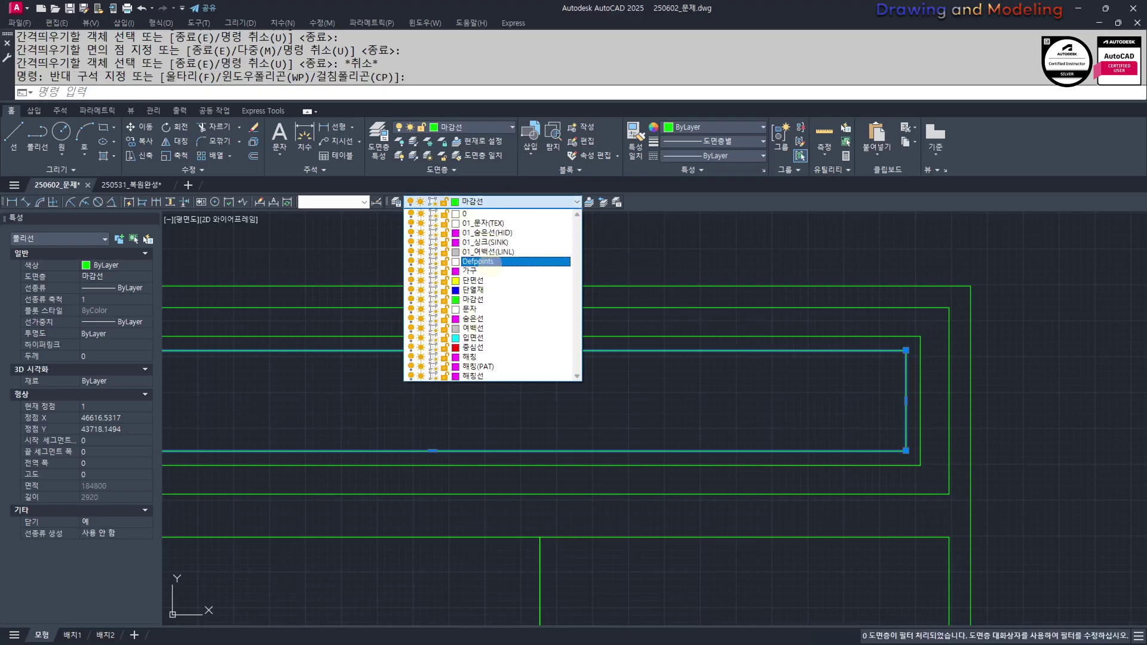
{"action": "left_click", "coordinate": [471, 356]}
{"action": "key", "text": "Escape"}
{"action": "key", "text": "Escape"}
Remove overlapping duplicate lines from the entrance door and transom with OVERKILL
{"action": "scroll", "coordinate": [923, 464], "scroll_direction": "down", "scroll_amount": 2}
{"action": "scroll", "coordinate": [992, 395], "scroll_direction": "up", "scroll_amount": 2}
{"action": "left_click", "coordinate": [991, 394]}
{"action": "left_click", "coordinate": [963, 406]}
{"action": "scroll", "coordinate": [1008, 452], "scroll_direction": "down", "scroll_amount": 2}
{"action": "middle_click_drag", "start_coordinate": [1004, 456], "coordinate": [920, 433]}
{"action": "key", "text": "Escape"}
{"action": "key", "text": "Escape"}
{"action": "scroll", "coordinate": [916, 417], "scroll_direction": "down", "scroll_amount": 2}
{"action": "left_click", "coordinate": [952, 324]}
{"action": "left_click", "coordinate": [634, 473]}
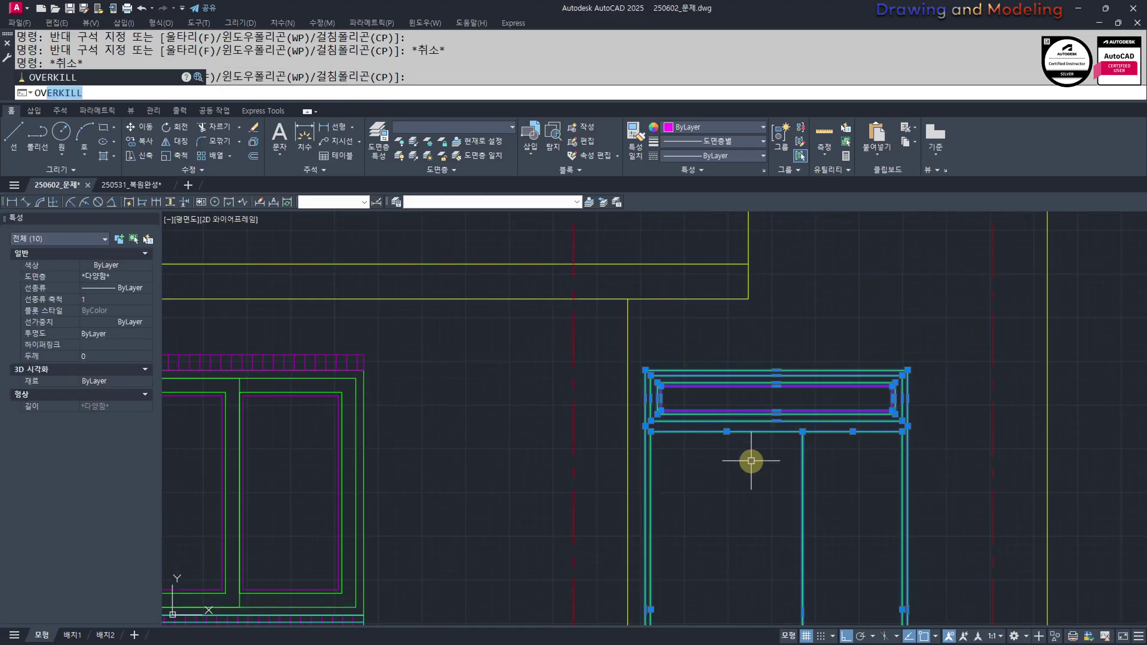
{"action": "key", "text": "Return"}
{"action": "key", "text": "Escape"}
{"action": "key", "text": "Escape"}
Stretch the door panels' lower inner edge down onto the door's bottom edge at the top step
{"action": "scroll", "coordinate": [896, 430], "scroll_direction": "up", "scroll_amount": 3}
{"action": "left_click", "coordinate": [944, 404]}
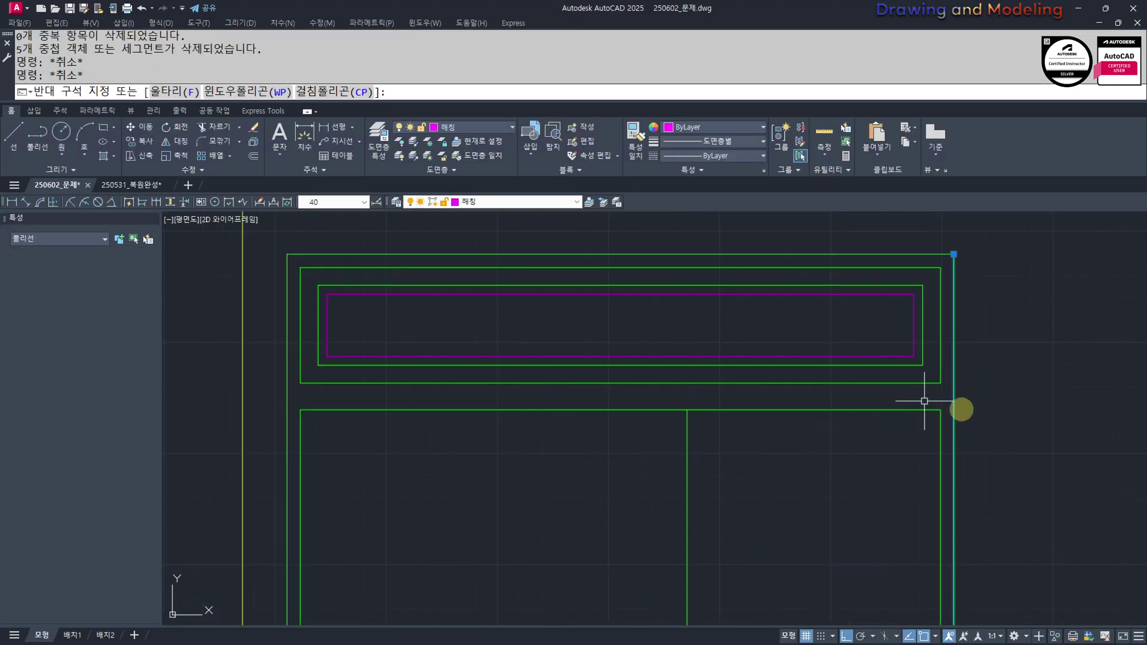
{"action": "left_click", "coordinate": [924, 401]}
{"action": "scroll", "coordinate": [924, 401], "scroll_direction": "down", "scroll_amount": 4}
{"action": "key", "text": "Escape"}
{"action": "key", "text": "Escape"}
{"action": "scroll", "coordinate": [832, 525], "scroll_direction": "up", "scroll_amount": 5}
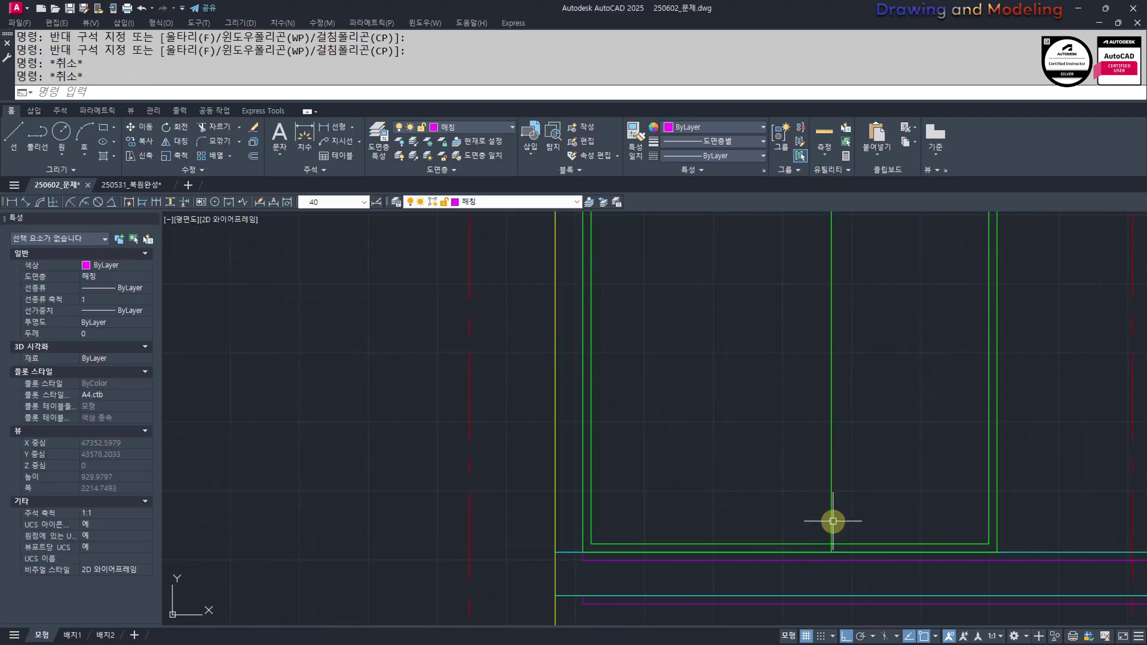
{"action": "type", "text": "s"}
{"action": "key", "text": "Return"}
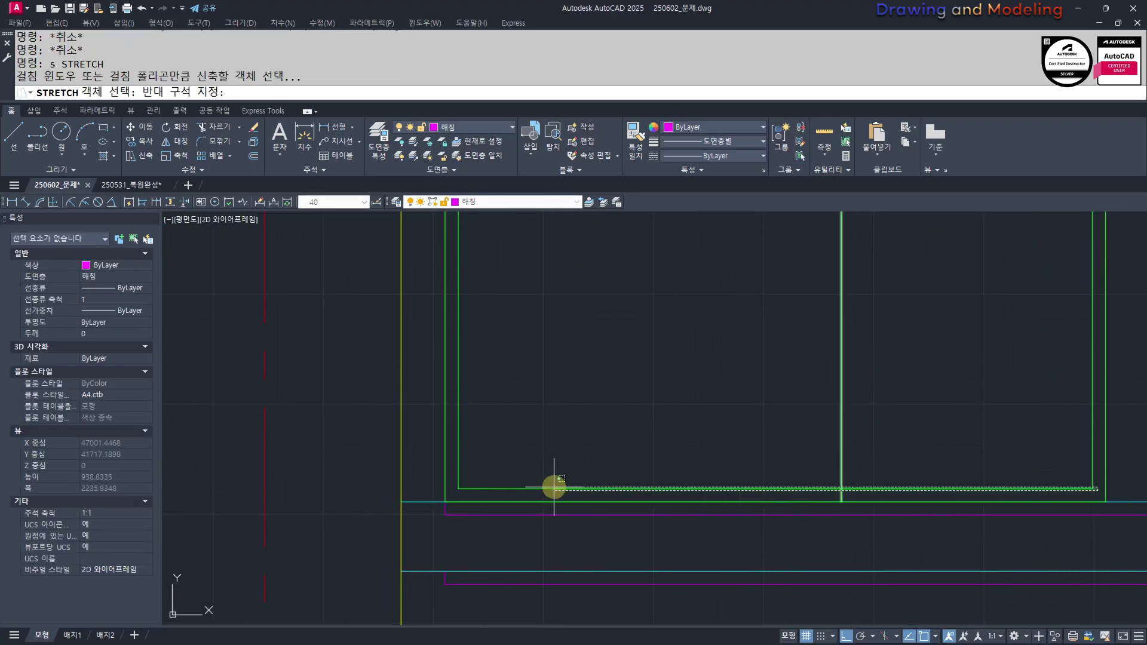
{"action": "left_click", "coordinate": [451, 478]}
{"action": "key", "text": "Return"}
{"action": "left_click", "coordinate": [840, 488]}
{"action": "left_click", "coordinate": [839, 501]}
{"action": "key", "text": "Escape"}
{"action": "key", "text": "Escape"}
Run OVERKILL again on the whole door and transom after stretching the lower edge
{"action": "scroll", "coordinate": [839, 502], "scroll_direction": "down", "scroll_amount": 4}
{"action": "key", "text": "Escape"}
{"action": "key", "text": "Escape"}
{"action": "scroll", "coordinate": [800, 523], "scroll_direction": "down", "scroll_amount": 4}
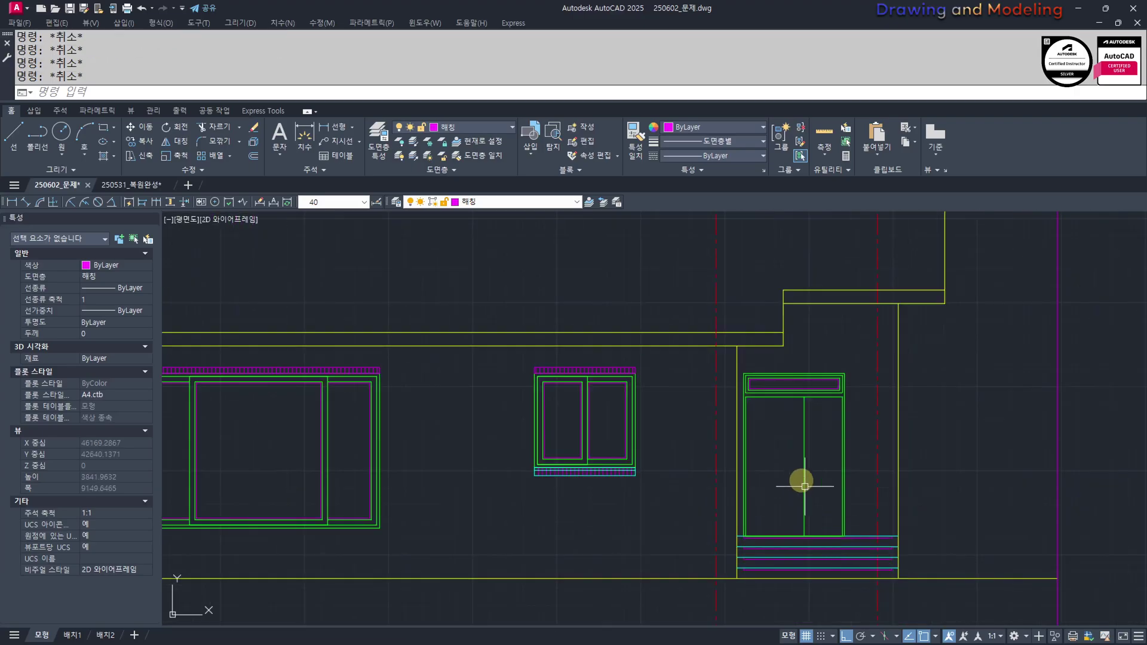
{"action": "left_click", "coordinate": [857, 358]}
{"action": "left_click", "coordinate": [739, 456]}
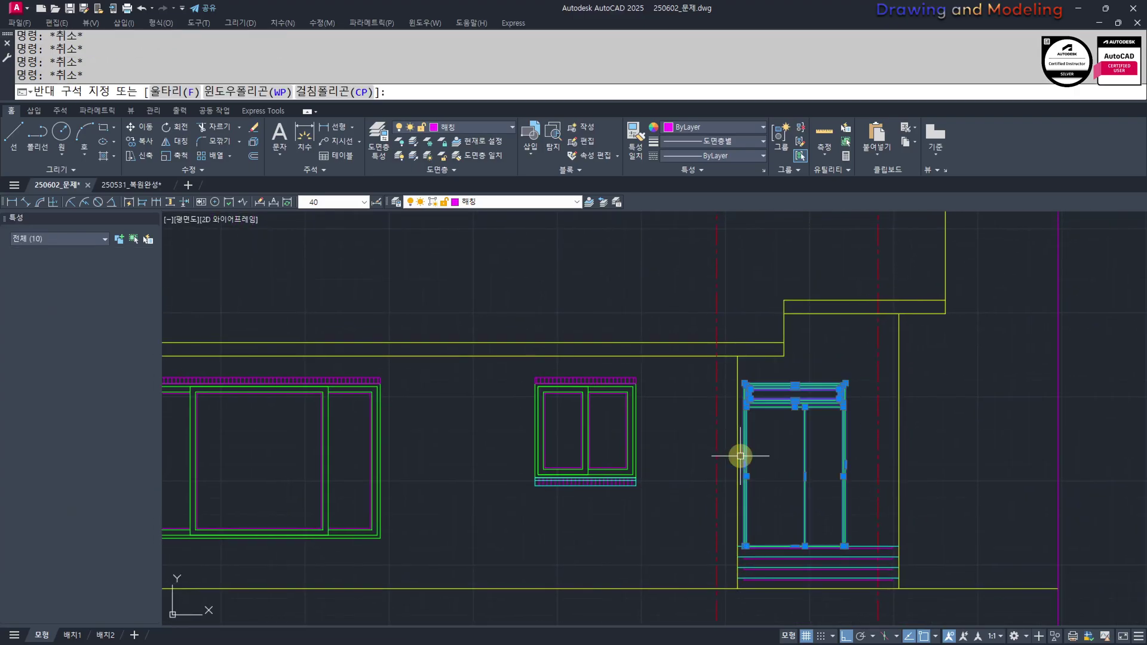
{"action": "type", "text": "ov"}
{"action": "key", "text": "space"}
{"action": "key", "text": "Escape"}
{"action": "key", "text": "Escape"}
{"action": "key", "text": "Escape"}
Inspect the door's bottom edge, divider and transom for leftover or overlapping lines
{"action": "scroll", "coordinate": [819, 517], "scroll_direction": "up", "scroll_amount": 2}
{"action": "left_click", "coordinate": [819, 514]}
{"action": "left_click", "coordinate": [735, 482]}
{"action": "key", "text": "Escape"}
{"action": "key", "text": "Escape"}
{"action": "scroll", "coordinate": [838, 546], "scroll_direction": "up", "scroll_amount": 4}
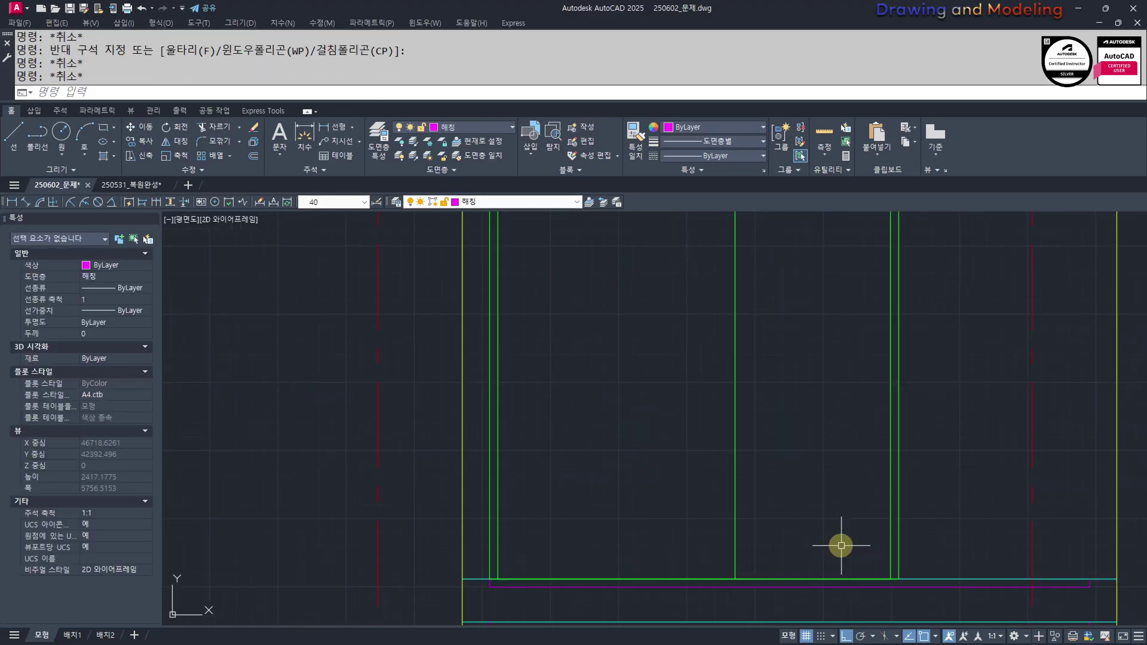
{"action": "left_click", "coordinate": [849, 579]}
{"action": "key", "text": "Escape"}
{"action": "key", "text": "Escape"}
{"action": "key", "text": "Escape"}
{"action": "scroll", "coordinate": [836, 567], "scroll_direction": "down", "scroll_amount": 4}
{"action": "middle_click_drag", "start_coordinate": [764, 404], "coordinate": [763, 499]}
{"action": "scroll", "coordinate": [754, 400], "scroll_direction": "up", "scroll_amount": 2}
{"action": "scroll", "coordinate": [719, 459], "scroll_direction": "up", "scroll_amount": 2}
{"action": "middle_click_drag", "start_coordinate": [720, 460], "coordinate": [642, 482]}
{"action": "key", "text": "Escape"}
{"action": "scroll", "coordinate": [713, 467], "scroll_direction": "down", "scroll_amount": 4}
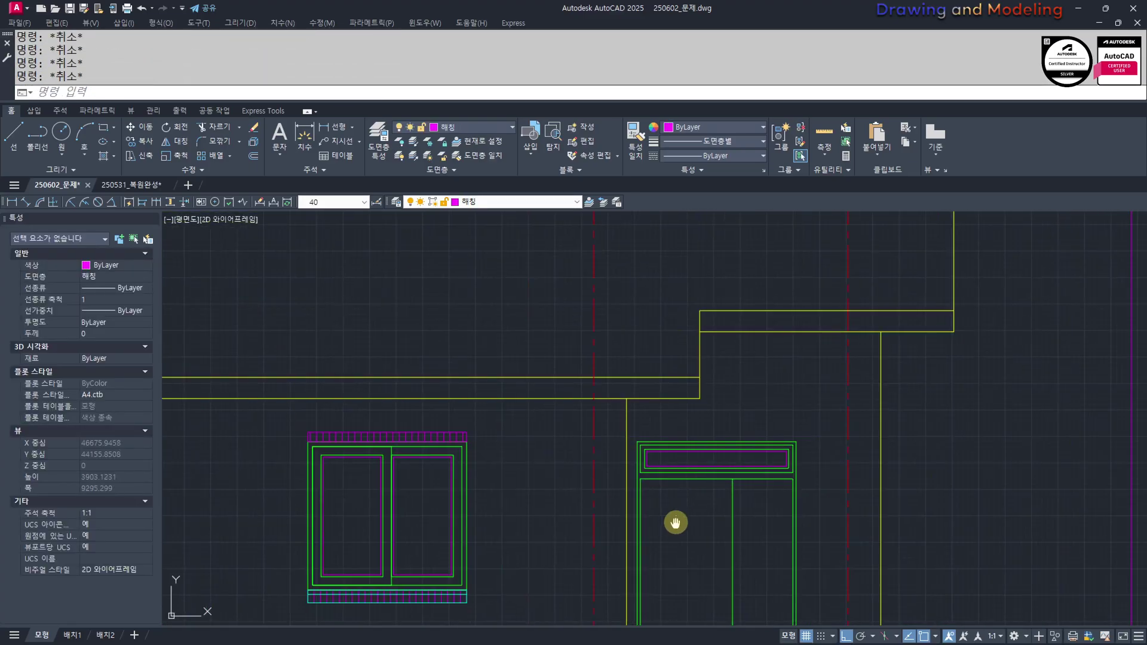
Draw diagonal opening lines in both door panels, from the divider's ends to the midpoints of the panels' outer edges
{"action": "left_click", "coordinate": [737, 346]}
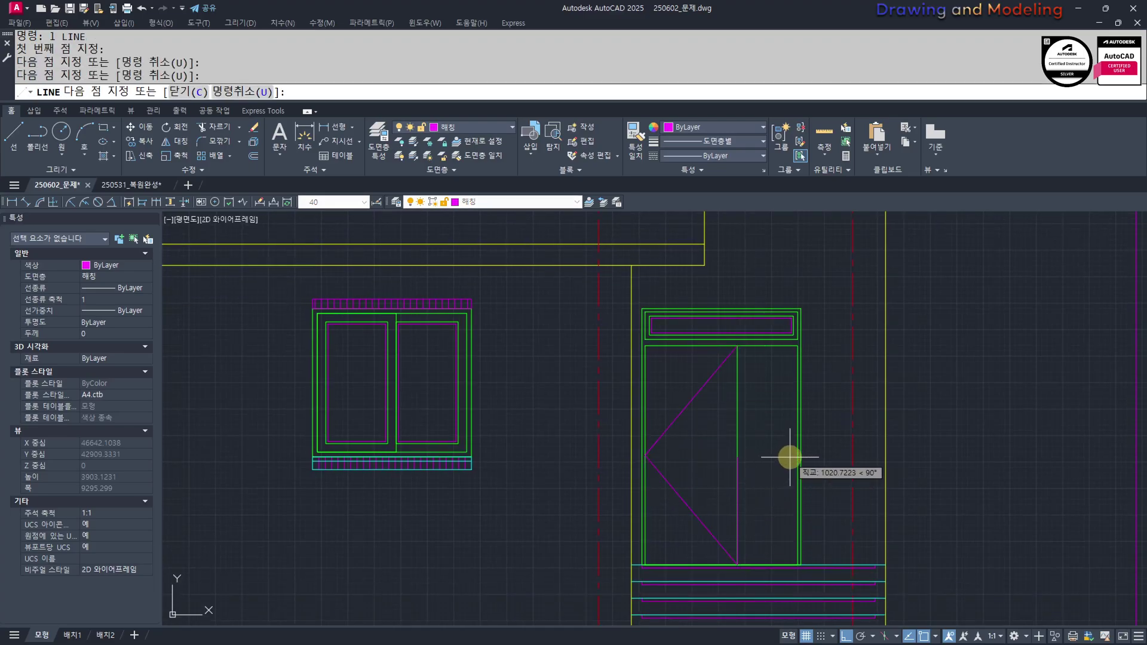
{"action": "key", "text": "Escape"}
{"action": "key", "text": "Escape"}
{"action": "middle_click_drag", "start_coordinate": [862, 464], "coordinate": [869, 476]}
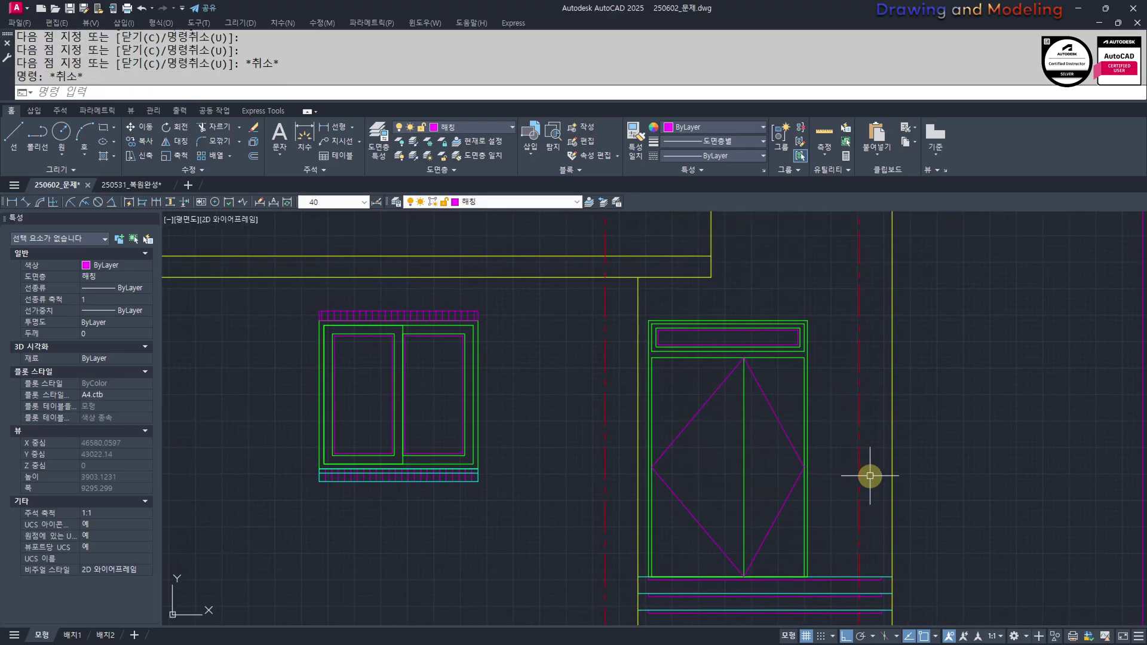
Match the diagonal opening lines in both door panels to the red centre line's properties
{"action": "left_click", "coordinate": [859, 430]}
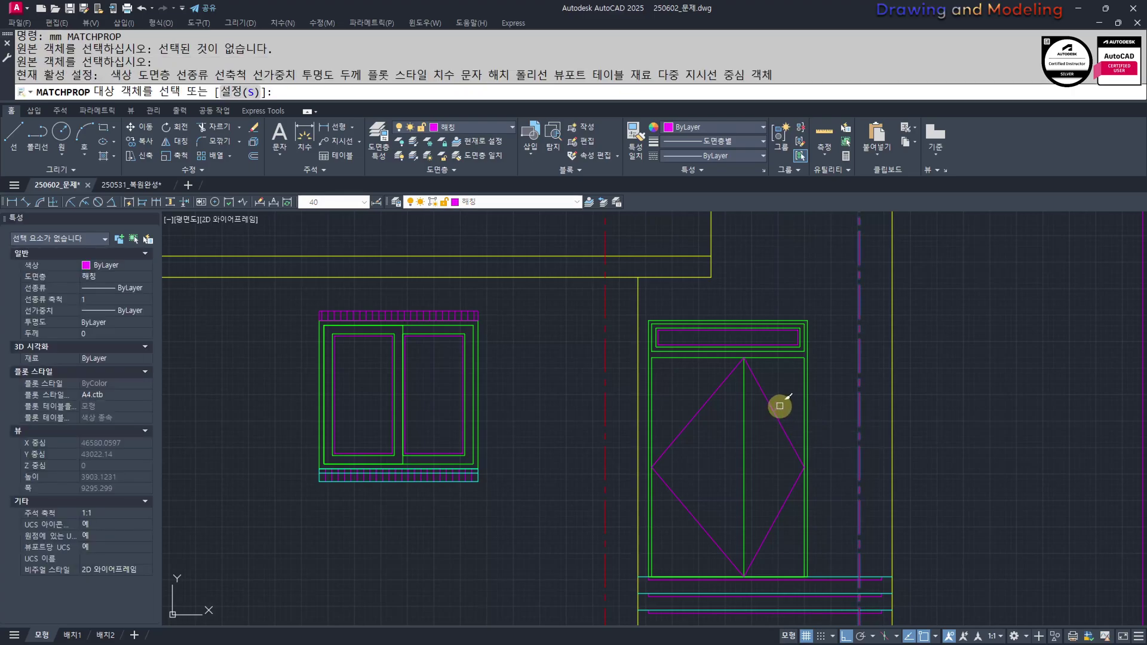
{"action": "left_click", "coordinate": [773, 532]}
{"action": "left_click", "coordinate": [692, 378]}
{"action": "left_click", "coordinate": [660, 532]}
{"action": "key", "text": "Escape"}
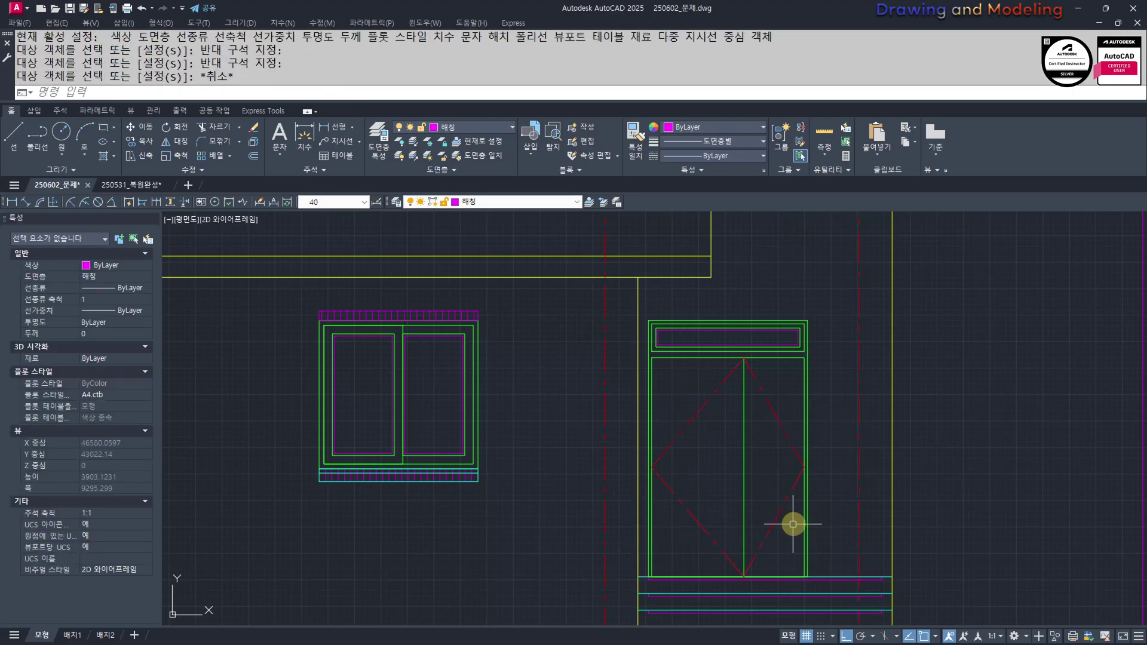
{"action": "middle_click_drag", "start_coordinate": [793, 522], "coordinate": [794, 531]}
{"action": "type", "text": "o"}
{"action": "key", "text": "Return"}
{"action": "key", "text": "Escape"}
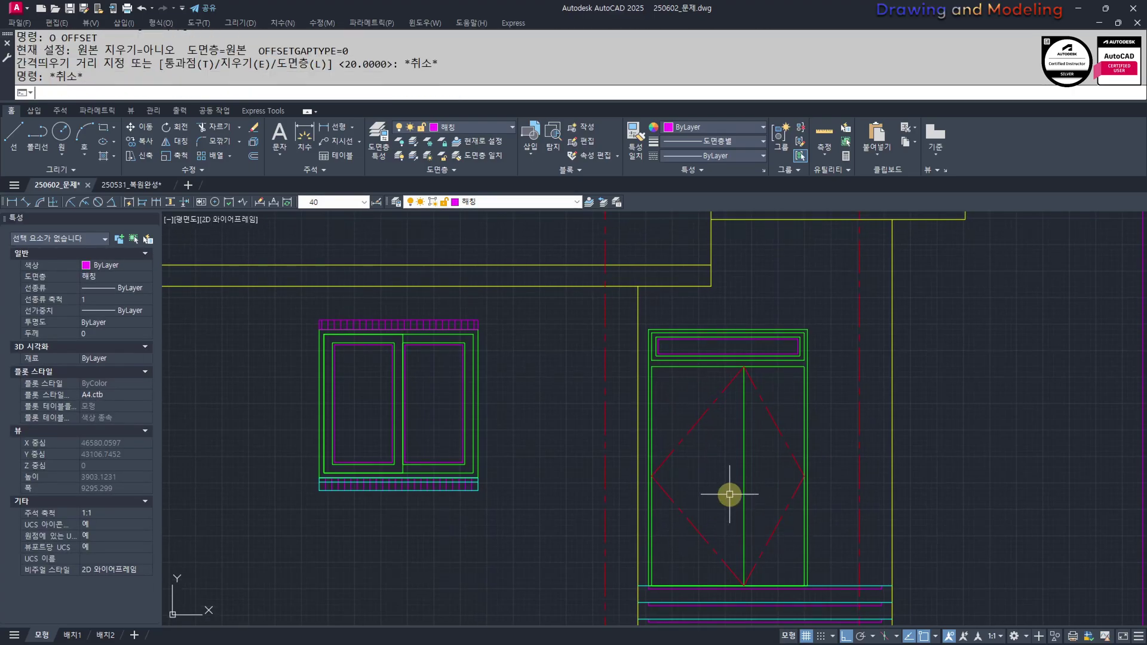
Trace the wide left door panel with a rectangle from corner to corner
{"action": "middle_click_drag", "start_coordinate": [697, 541], "coordinate": [685, 552]}
{"action": "type", "text": "rec"}
{"action": "key", "text": "Return"}
{"action": "left_click", "coordinate": [652, 581]}
{"action": "key", "text": "Escape"}
{"action": "scroll", "coordinate": [671, 586], "scroll_direction": "up", "scroll_amount": 4}
{"action": "key", "text": "Return"}
{"action": "left_click", "coordinate": [591, 611]}
{"action": "scroll", "coordinate": [655, 574], "scroll_direction": "down", "scroll_amount": 2}
{"action": "middle_click_drag", "start_coordinate": [752, 305], "coordinate": [744, 352]}
{"action": "key", "text": "Escape"}
{"action": "key", "text": "Escape"}
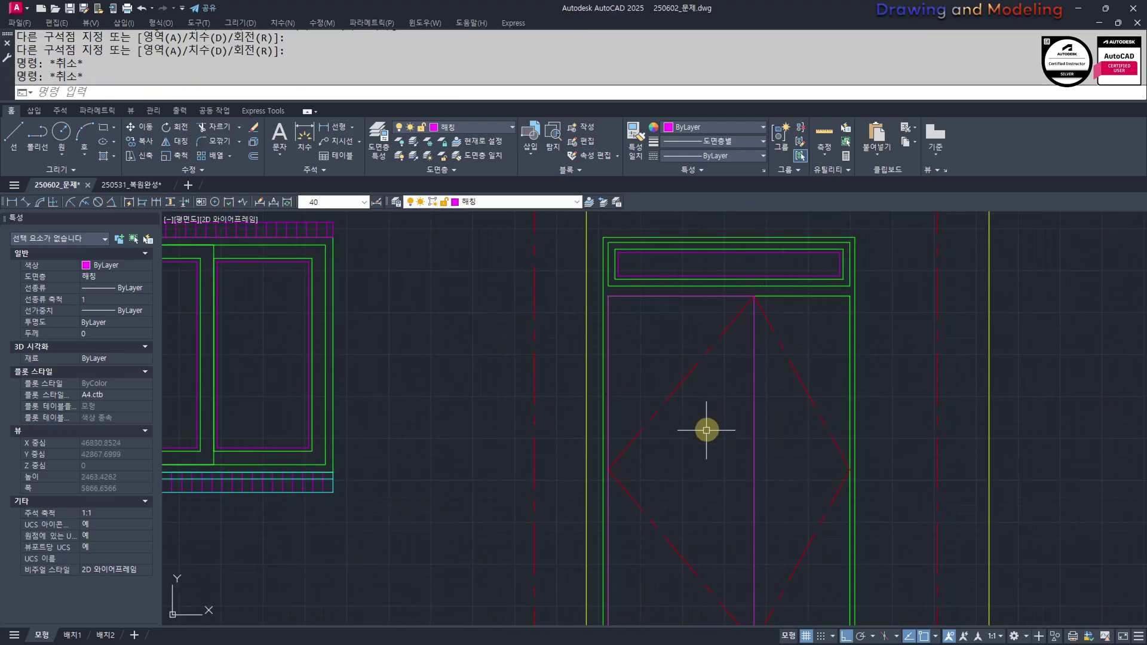
Trace the narrow right door panel with a rectangle, starting from the divider's top
{"action": "key", "text": "space"}
{"action": "left_click", "coordinate": [753, 297]}
{"action": "middle_click_drag", "start_coordinate": [770, 451], "coordinate": [773, 346]}
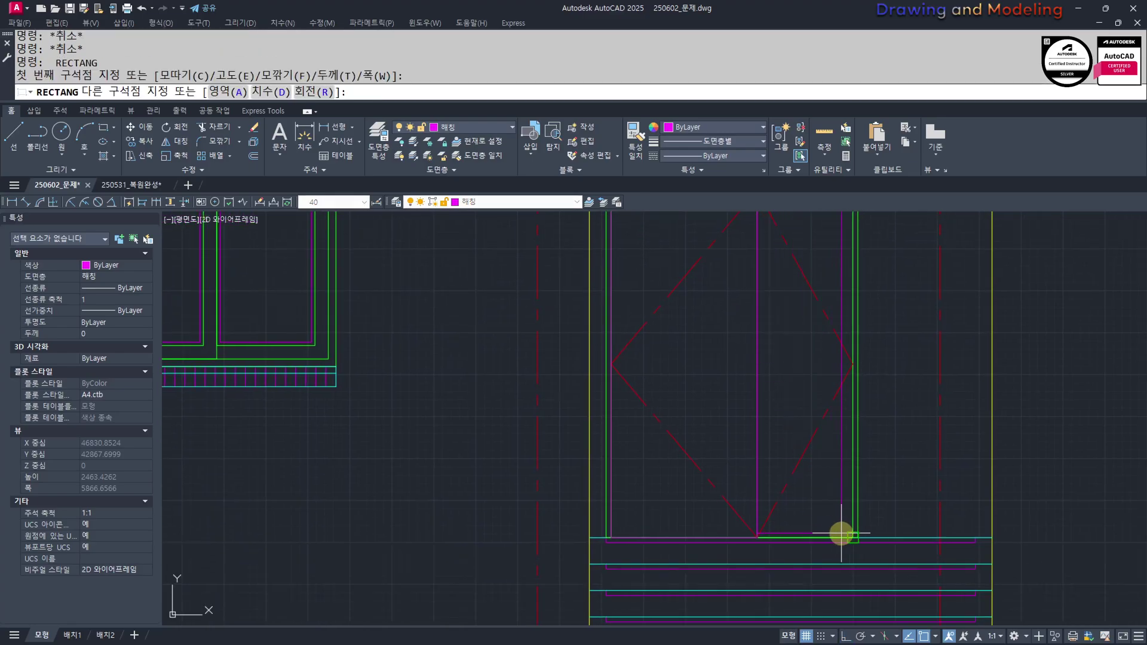
{"action": "key", "text": "Escape"}
Offset the rectangles of both door panels 200 inward
{"action": "scroll", "coordinate": [741, 500], "scroll_direction": "down", "scroll_amount": 2}
{"action": "type", "text": "o"}
{"action": "key", "text": "space"}
{"action": "key", "text": "Escape"}
{"action": "key", "text": "space"}
{"action": "type", "text": "200"}
{"action": "key", "text": "space"}
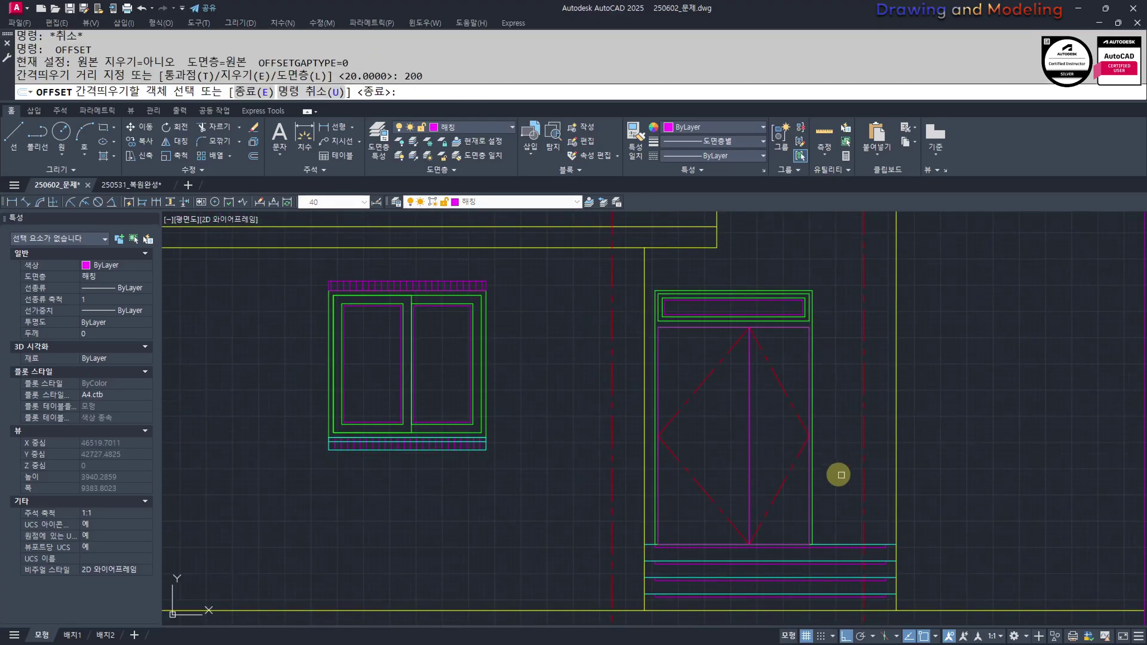
{"action": "left_click", "coordinate": [752, 396]}
{"action": "left_click", "coordinate": [763, 423]}
{"action": "left_click", "coordinate": [729, 326]}
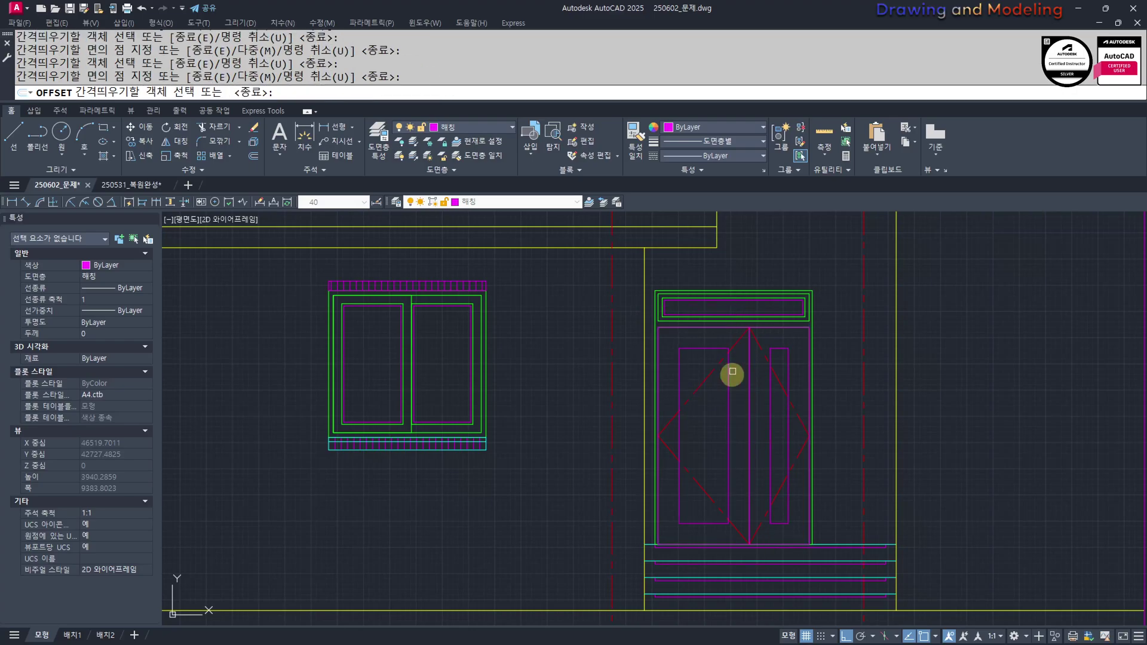
{"action": "left_click", "coordinate": [730, 374]}
{"action": "key", "text": "Escape"}
Erase the two traced outer rectangles, keeping the offset ones inside the door panels
{"action": "key", "text": "Escape"}
{"action": "scroll", "coordinate": [766, 357], "scroll_direction": "up", "scroll_amount": 4}
{"action": "left_click", "coordinate": [759, 367]}
{"action": "type", "text": "e"}
{"action": "key", "text": "space"}
{"action": "key", "text": "Escape"}
{"action": "key", "text": "Escape"}
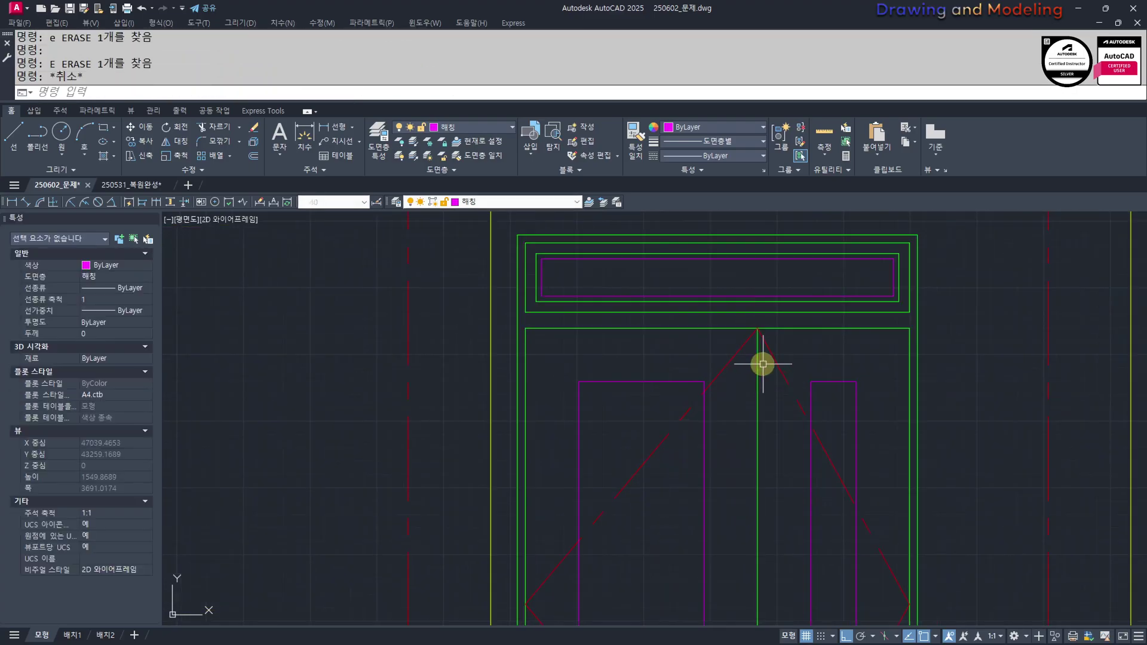
Match the inner rectangles of both door panels to the green door frame's properties
{"action": "scroll", "coordinate": [759, 363], "scroll_direction": "down", "scroll_amount": 4}
{"action": "left_click", "coordinate": [810, 342]}
{"action": "scroll", "coordinate": [777, 354], "scroll_direction": "up", "scroll_amount": 4}
{"action": "left_click", "coordinate": [798, 333]}
{"action": "left_click", "coordinate": [775, 372]}
{"action": "left_click", "coordinate": [608, 322]}
{"action": "left_click", "coordinate": [562, 370]}
{"action": "key", "text": "Escape"}
{"action": "scroll", "coordinate": [693, 342], "scroll_direction": "down", "scroll_amount": 4}
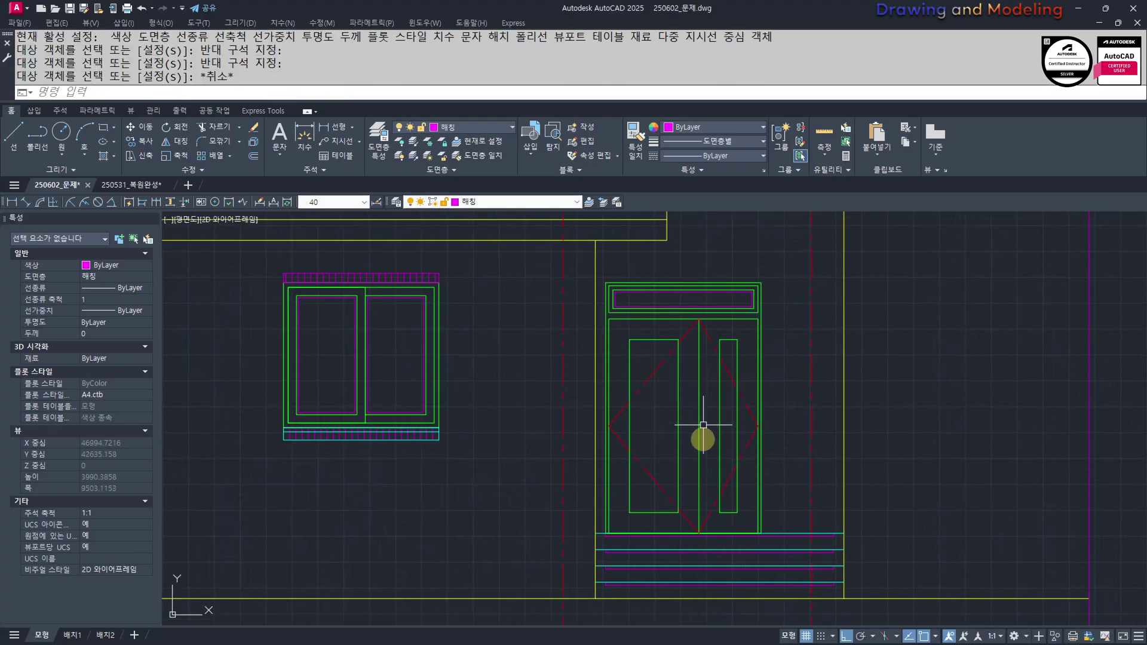
Offset the top step line 900 upward across the door as a guide for the handle height
{"action": "middle_click_drag", "start_coordinate": [700, 487], "coordinate": [726, 466]}
{"action": "type", "text": "o"}
{"action": "key", "text": "space"}
{"action": "type", "text": "900"}
{"action": "key", "text": "Return"}
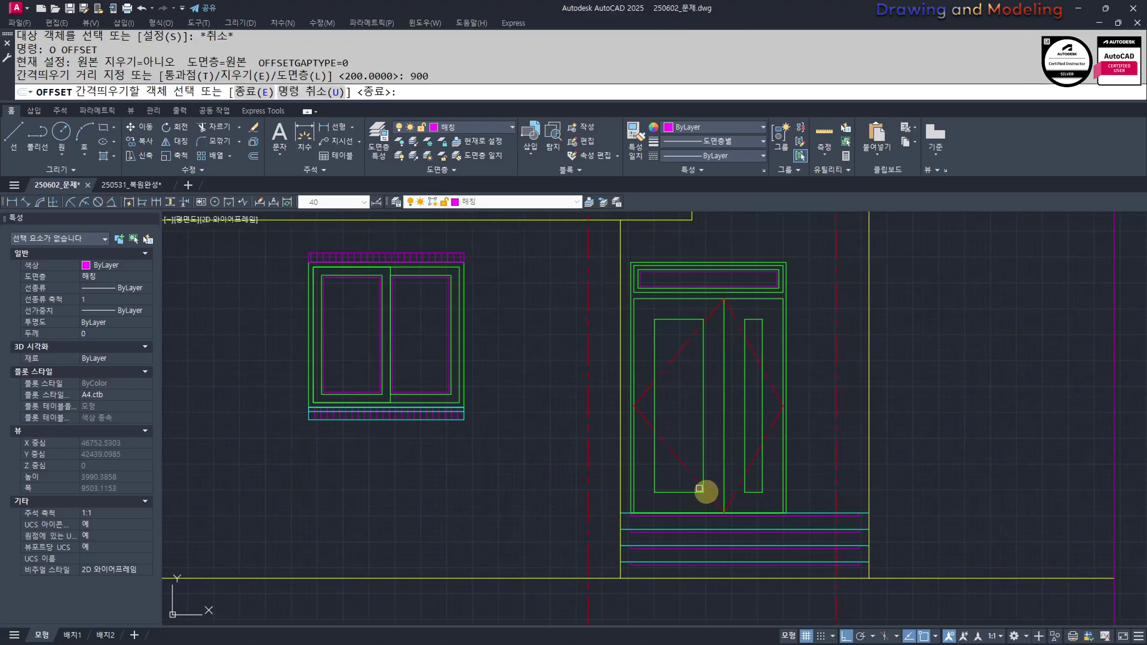
{"action": "scroll", "coordinate": [783, 496], "scroll_direction": "up", "scroll_amount": 4}
{"action": "left_click", "coordinate": [852, 548]}
{"action": "key", "text": "Escape"}
Draw a 50 by 200 rectangle for the door handle inside the left door panel
{"action": "scroll", "coordinate": [696, 494], "scroll_direction": "up", "scroll_amount": 4}
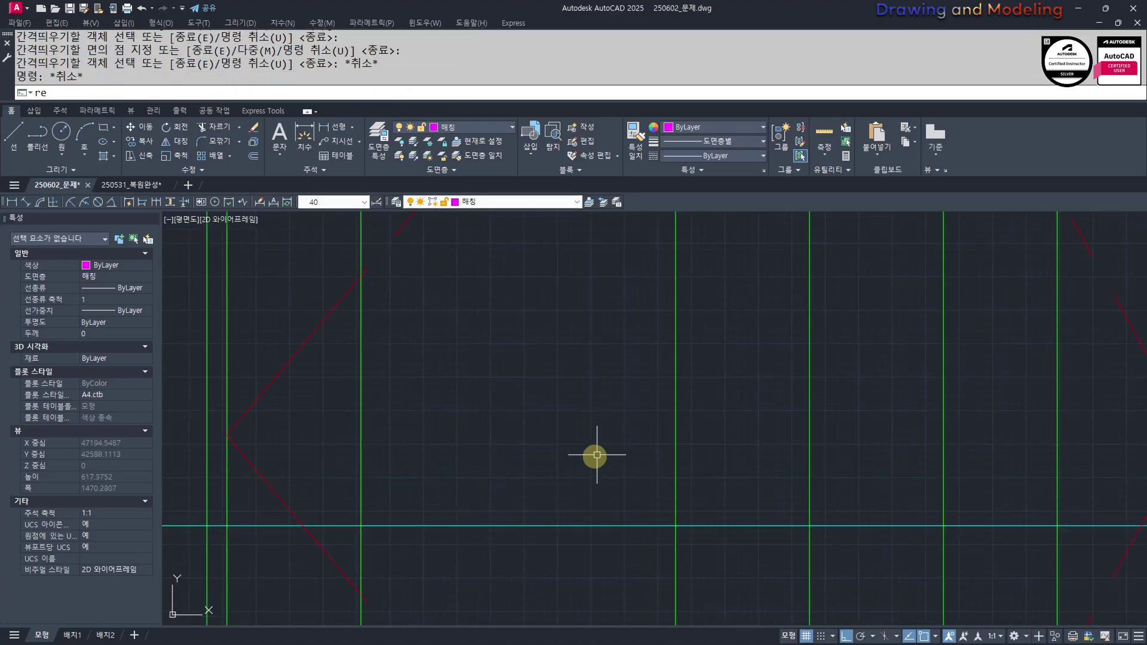
{"action": "type", "text": "rec"}
{"action": "key", "text": "space"}
{"action": "left_click", "coordinate": [559, 450]}
{"action": "type", "text": "@50,20"}
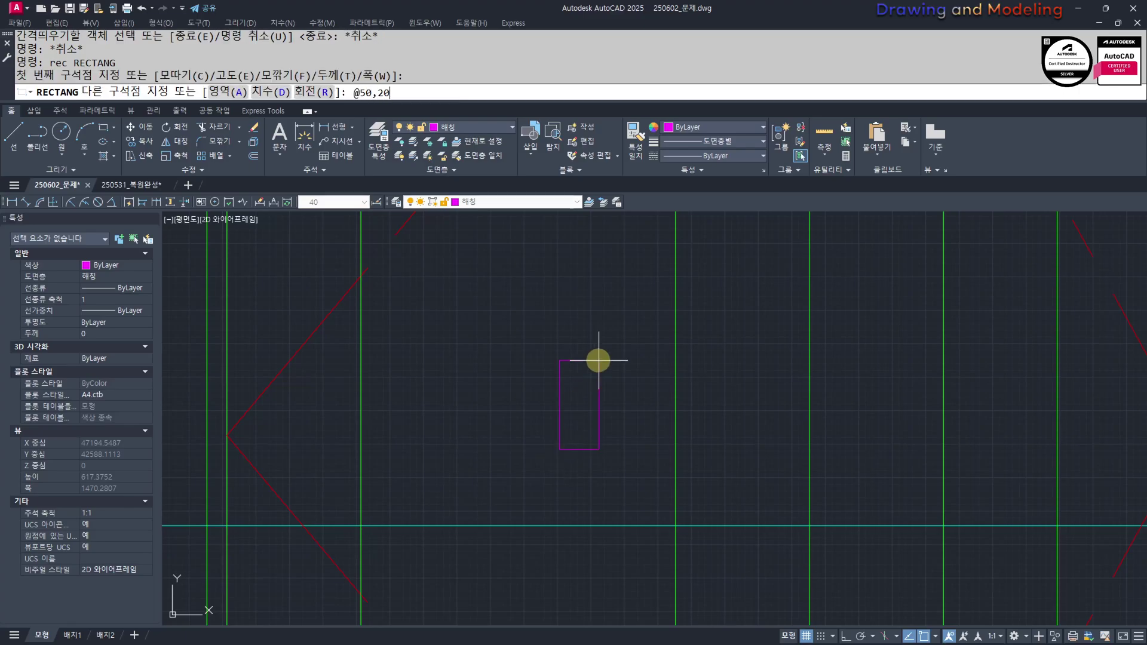
{"action": "type", "text": "0"}
{"action": "key", "text": "Return"}
{"action": "key", "text": "Escape"}
{"action": "key", "text": "Escape"}
Move the handle rectangle by its right edge's midpoint to the intersection of the guide line and the door divider
{"action": "left_click", "coordinate": [620, 267]}
{"action": "key", "text": "space"}
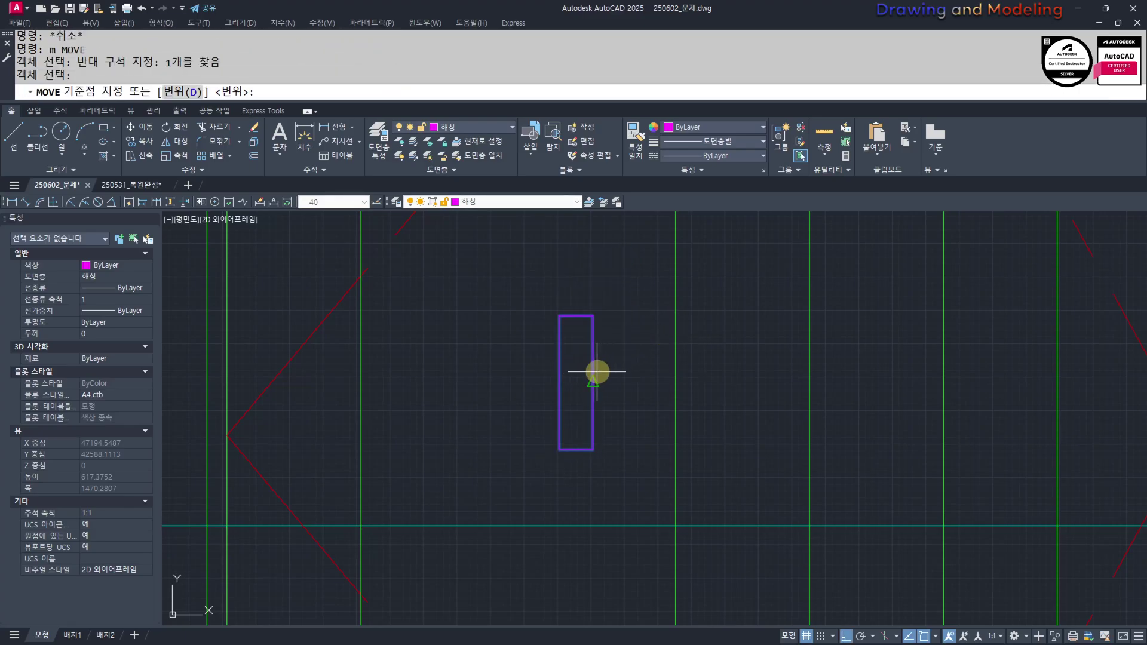
{"action": "left_click", "coordinate": [593, 382]}
{"action": "left_click", "coordinate": [809, 526]}
{"action": "key", "text": "Escape"}
Move the door handle rectangle 50 to the left, away from the line dividing the door panels
{"action": "scroll", "coordinate": [741, 515], "scroll_direction": "down", "scroll_amount": 4}
{"action": "key", "text": "Escape"}
{"action": "scroll", "coordinate": [765, 532], "scroll_direction": "up", "scroll_amount": 4}
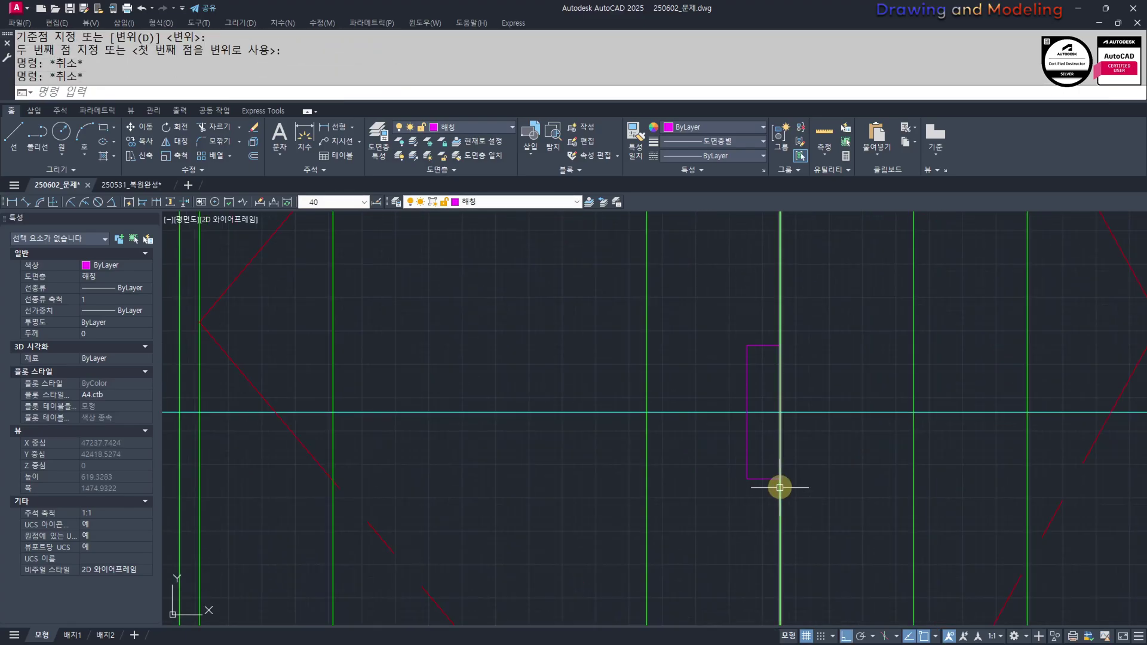
{"action": "key", "text": "space"}
{"action": "left_click", "coordinate": [745, 521]}
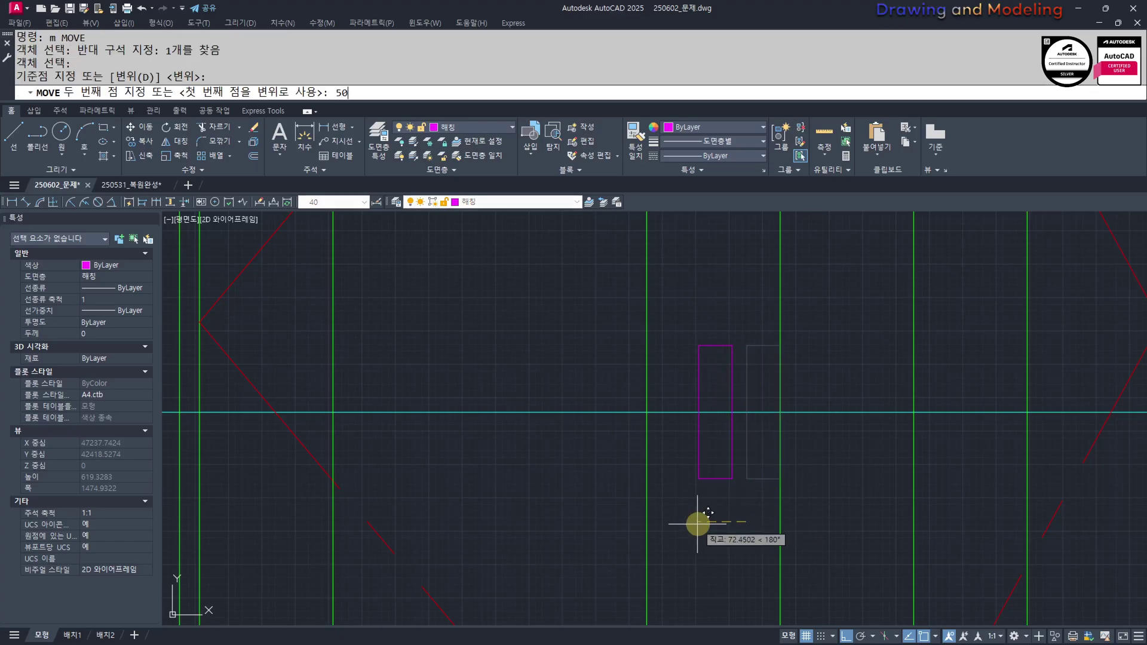
{"action": "key", "text": "space"}
{"action": "key", "text": "Escape"}
{"action": "key", "text": "Escape"}
Erase the horizontal cyan guide line that marks the handle height across the door
{"action": "left_click", "coordinate": [652, 391]}
{"action": "left_click", "coordinate": [578, 443]}
{"action": "key", "text": "Escape"}
{"action": "key", "text": "Escape"}
{"action": "left_click", "coordinate": [599, 375]}
{"action": "left_click", "coordinate": [583, 441]}
{"action": "type", "text": "e"}
{"action": "key", "text": "space"}
{"action": "key", "text": "Escape"}
{"action": "key", "text": "Escape"}
Match the door handle rectangle to the properties of the green door lines
{"action": "scroll", "coordinate": [699, 476], "scroll_direction": "down", "scroll_amount": 5}
{"action": "middle_click_drag", "start_coordinate": [709, 476], "coordinate": [712, 491]}
{"action": "type", "text": "mm"}
{"action": "key", "text": "space"}
{"action": "left_click", "coordinate": [723, 427]}
{"action": "left_click", "coordinate": [741, 450]}
{"action": "left_click", "coordinate": [708, 475]}
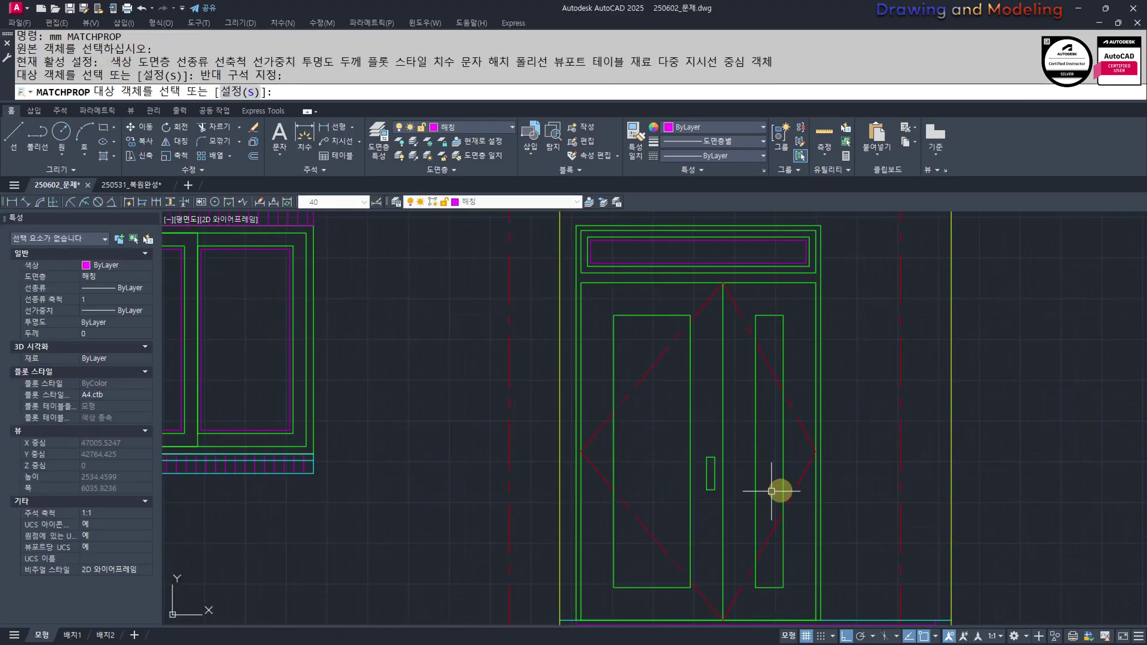
{"action": "key", "text": "Escape"}
Examine the entrance area in the floor plan and compare it with the drawn front elevation
{"action": "scroll", "coordinate": [810, 451], "scroll_direction": "down", "scroll_amount": 2}
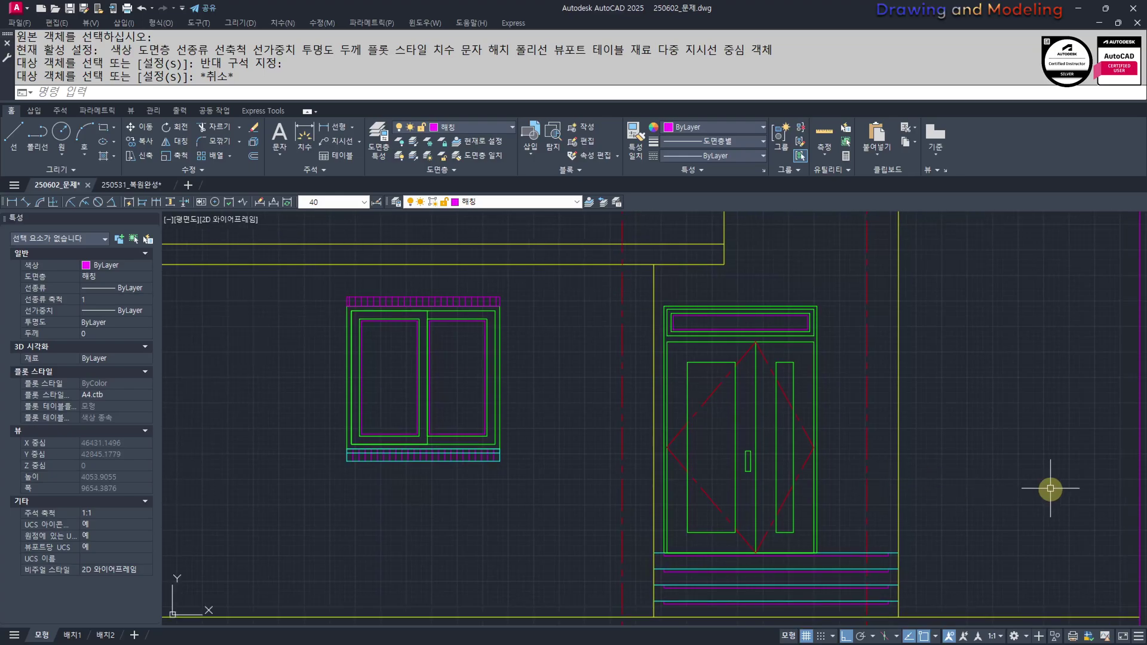
{"action": "key", "text": "Escape"}
{"action": "key", "text": "Escape"}
{"action": "scroll", "coordinate": [801, 443], "scroll_direction": "down", "scroll_amount": 5}
{"action": "scroll", "coordinate": [845, 520], "scroll_direction": "up", "scroll_amount": 3}
{"action": "scroll", "coordinate": [852, 453], "scroll_direction": "down", "scroll_amount": 4}
{"action": "scroll", "coordinate": [570, 412], "scroll_direction": "down", "scroll_amount": 2}
{"action": "middle_click_drag", "start_coordinate": [242, 382], "coordinate": [578, 413]}
{"action": "scroll", "coordinate": [553, 380], "scroll_direction": "up", "scroll_amount": 4}
{"action": "scroll", "coordinate": [719, 421], "scroll_direction": "up", "scroll_amount": 4}
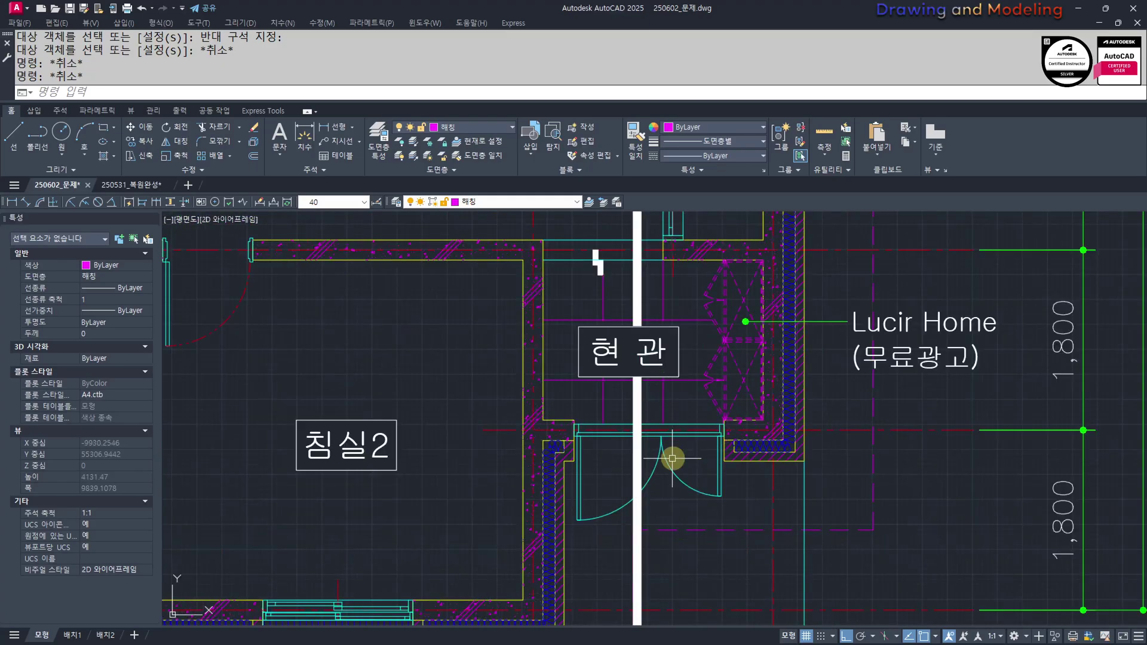
{"action": "scroll", "coordinate": [650, 444], "scroll_direction": "down", "scroll_amount": 7}
{"action": "middle_click_drag", "start_coordinate": [650, 444], "coordinate": [499, 387]}
{"action": "middle_click_drag", "start_coordinate": [1064, 537], "coordinate": [454, 458]}
{"action": "scroll", "coordinate": [768, 515], "scroll_direction": "up", "scroll_amount": 5}
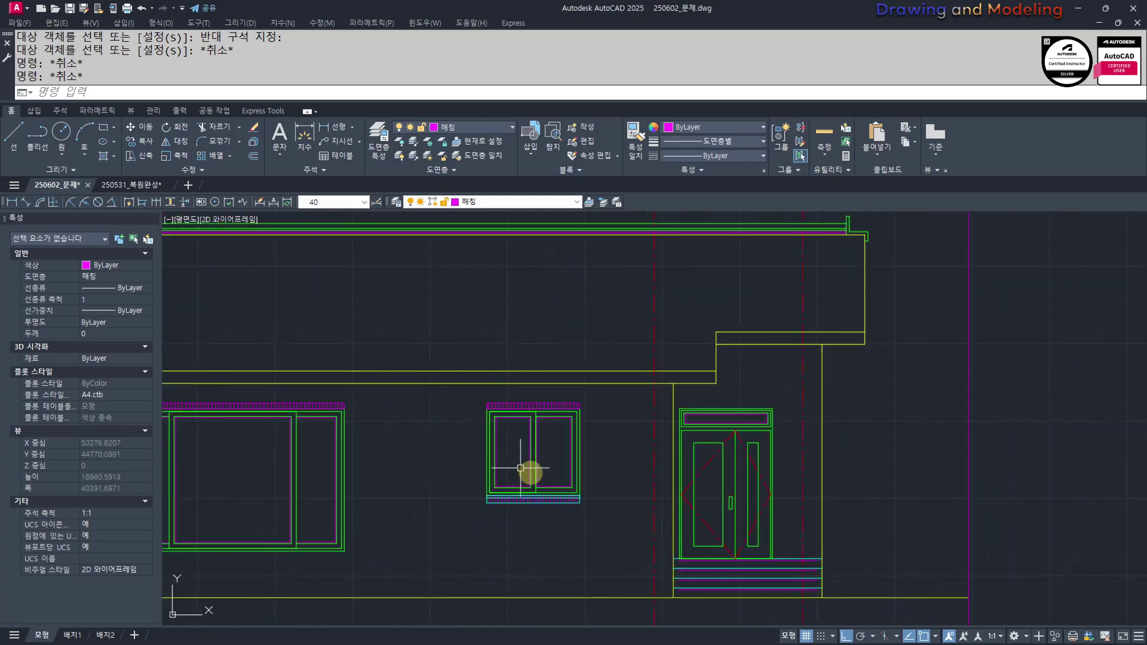
{"action": "key", "text": "Escape"}
{"action": "key", "text": "Escape"}
{"action": "scroll", "coordinate": [704, 497], "scroll_direction": "down", "scroll_amount": 5}
{"action": "middle_click_drag", "start_coordinate": [507, 497], "coordinate": [604, 497]}
{"action": "middle_click_drag", "start_coordinate": [658, 524], "coordinate": [755, 563]}
{"action": "middle_click_drag", "start_coordinate": [623, 553], "coordinate": [651, 525]}
{"action": "scroll", "coordinate": [497, 537], "scroll_direction": "down", "scroll_amount": 4}
{"action": "middle_click_drag", "start_coordinate": [233, 468], "coordinate": [660, 494]}
{"action": "scroll", "coordinate": [389, 455], "scroll_direction": "up", "scroll_amount": 6}
{"action": "scroll", "coordinate": [527, 413], "scroll_direction": "down", "scroll_amount": 6}
Offset the cyan floor line below the leftmost window 900 upward for the railing height
{"action": "middle_click_drag", "start_coordinate": [811, 497], "coordinate": [450, 466]}
{"action": "scroll", "coordinate": [524, 477], "scroll_direction": "up", "scroll_amount": 4}
{"action": "scroll", "coordinate": [679, 487], "scroll_direction": "up", "scroll_amount": 4}
{"action": "middle_click_drag", "start_coordinate": [678, 487], "coordinate": [569, 528]}
{"action": "type", "text": "o"}
{"action": "key", "text": "Return"}
{"action": "type", "text": "900"}
{"action": "key", "text": "Return"}
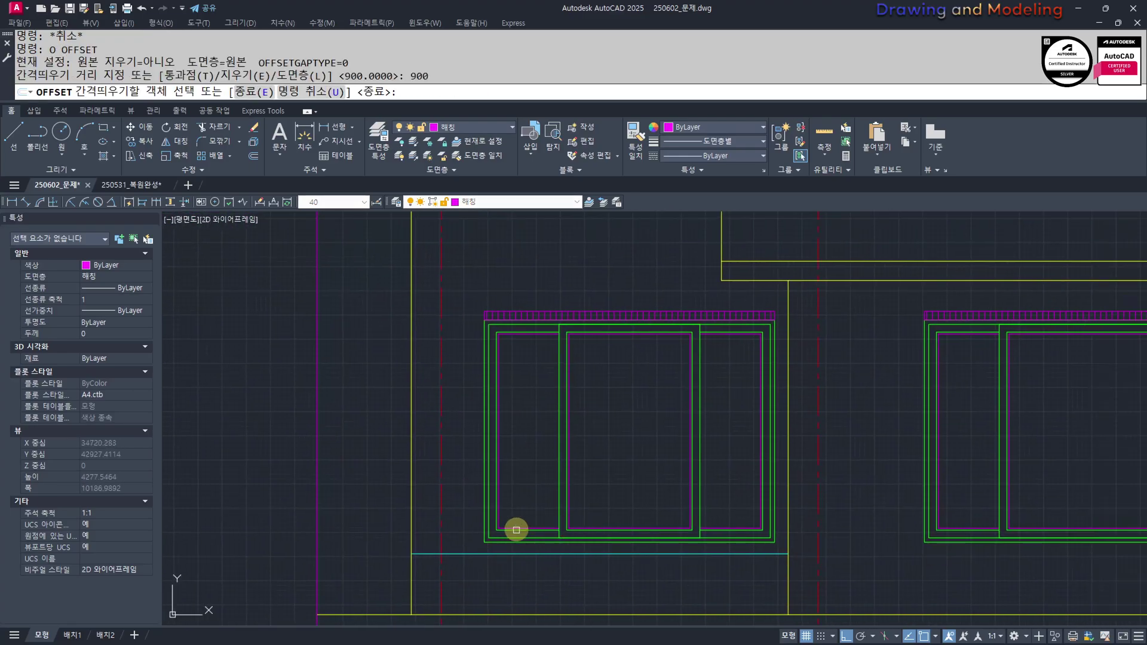
{"action": "left_click", "coordinate": [516, 554]}
{"action": "left_click", "coordinate": [371, 454]}
{"action": "key", "text": "Escape"}
Offset the raised railing line 80 downward to form the handrail's lower edge
{"action": "key", "text": "Return"}
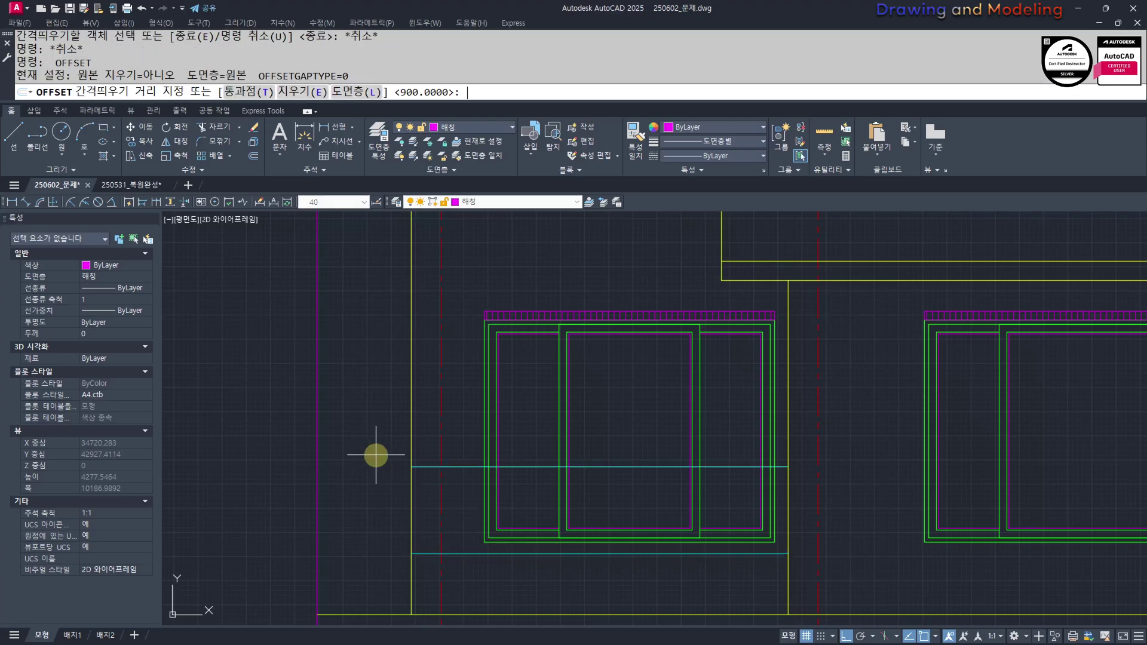
{"action": "type", "text": "80"}
{"action": "key", "text": "Return"}
{"action": "left_click", "coordinate": [462, 468]}
{"action": "left_click", "coordinate": [461, 499]}
{"action": "key", "text": "Escape"}
{"action": "key", "text": "Escape"}
Draw a rectangle over the handrail between the two cyan lines, spanning both yellow wall edges
{"action": "scroll", "coordinate": [538, 515], "scroll_direction": "up", "scroll_amount": 2}
{"action": "middle_click_drag", "start_coordinate": [538, 515], "coordinate": [321, 471]}
{"action": "scroll", "coordinate": [514, 490], "scroll_direction": "up", "scroll_amount": 2}
{"action": "scroll", "coordinate": [508, 488], "scroll_direction": "down", "scroll_amount": 2}
{"action": "key", "text": "Escape"}
{"action": "key", "text": "Escape"}
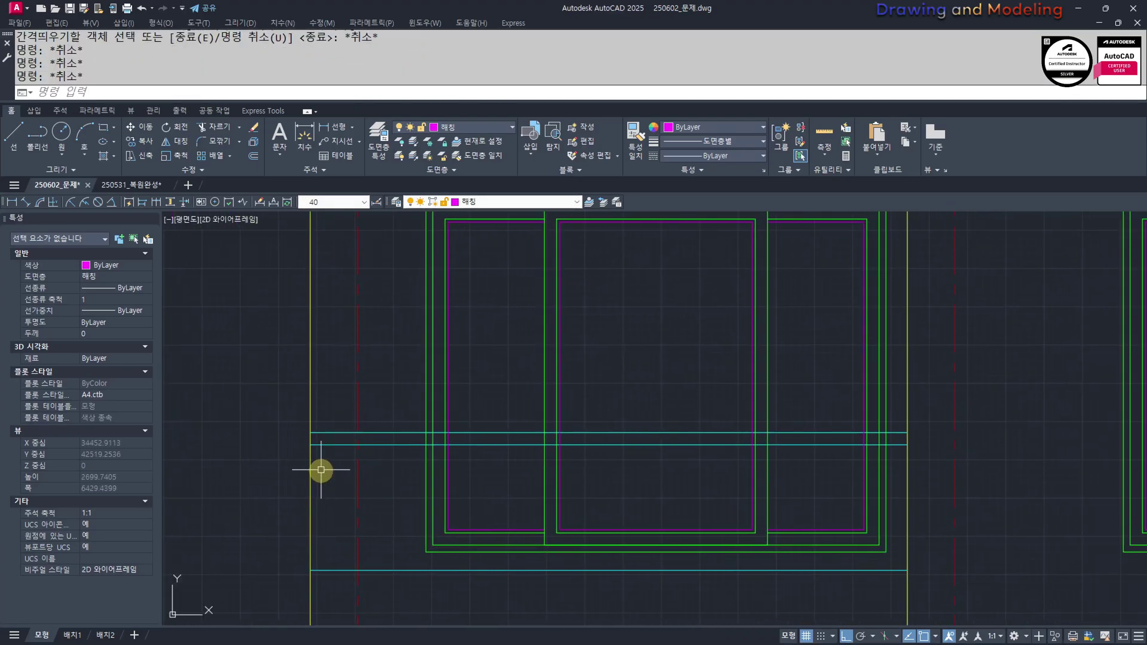
{"action": "type", "text": "rec"}
{"action": "key", "text": "Return"}
{"action": "left_click", "coordinate": [311, 445]}
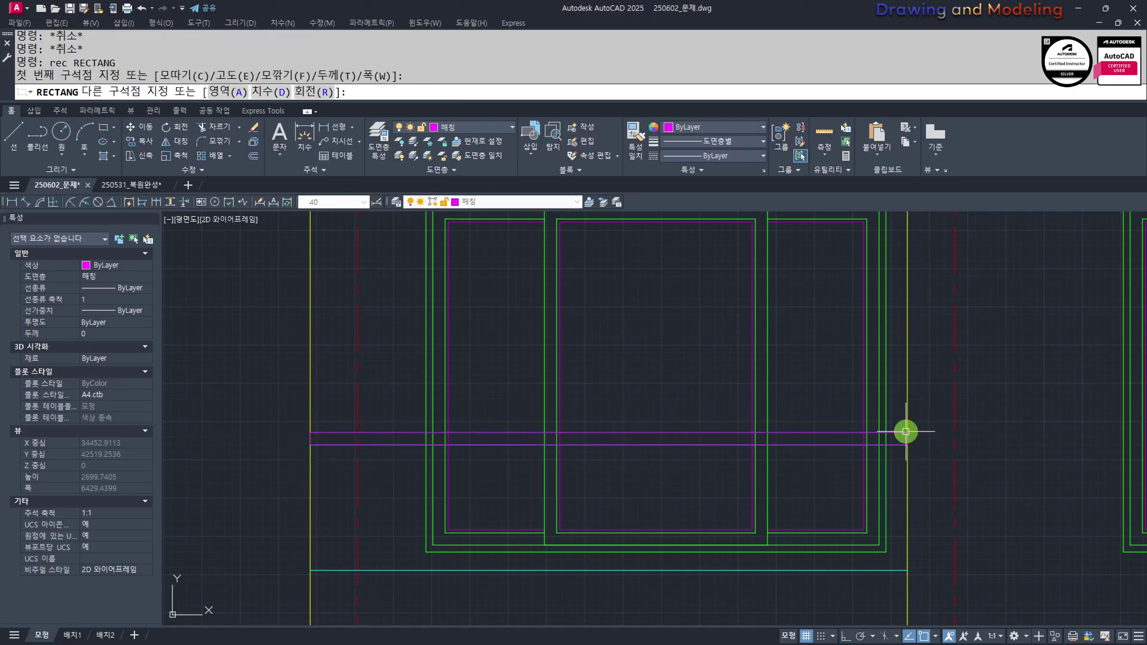
Erase the two cyan offset lines beneath the handrail rectangle
{"action": "key", "text": "Escape"}
{"action": "key", "text": "Escape"}
{"action": "left_click", "coordinate": [270, 413]}
{"action": "left_click", "coordinate": [922, 440]}
{"action": "type", "text": "e"}
{"action": "key", "text": "Return"}
{"action": "left_click", "coordinate": [243, 472]}
{"action": "left_click", "coordinate": [937, 440]}
{"action": "type", "text": "e"}
{"action": "key", "text": "Return"}
{"action": "key", "text": "Escape"}
{"action": "key", "text": "Escape"}
Match the handrail rectangle to the properties of the cyan floor line
{"action": "middle_click_drag", "start_coordinate": [454, 563], "coordinate": [525, 567]}
{"action": "type", "text": "mm"}
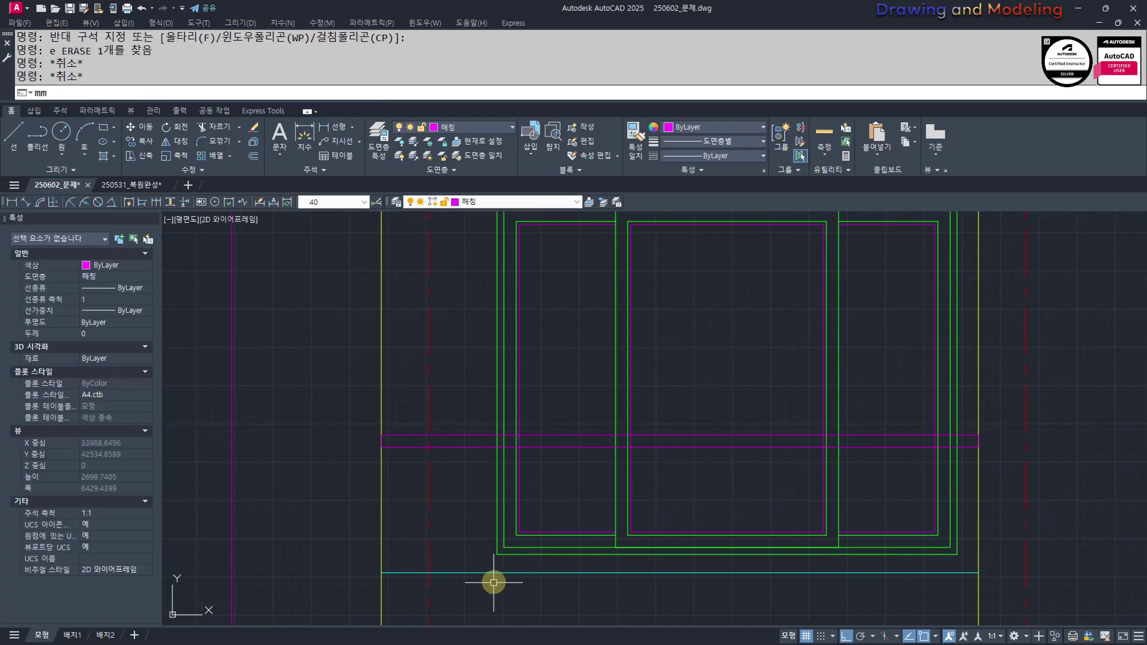
{"action": "left_click", "coordinate": [477, 573]}
{"action": "left_click", "coordinate": [466, 500]}
{"action": "left_click", "coordinate": [455, 435]}
{"action": "key", "text": "Escape"}
{"action": "key", "text": "Escape"}
{"action": "key", "text": "Escape"}
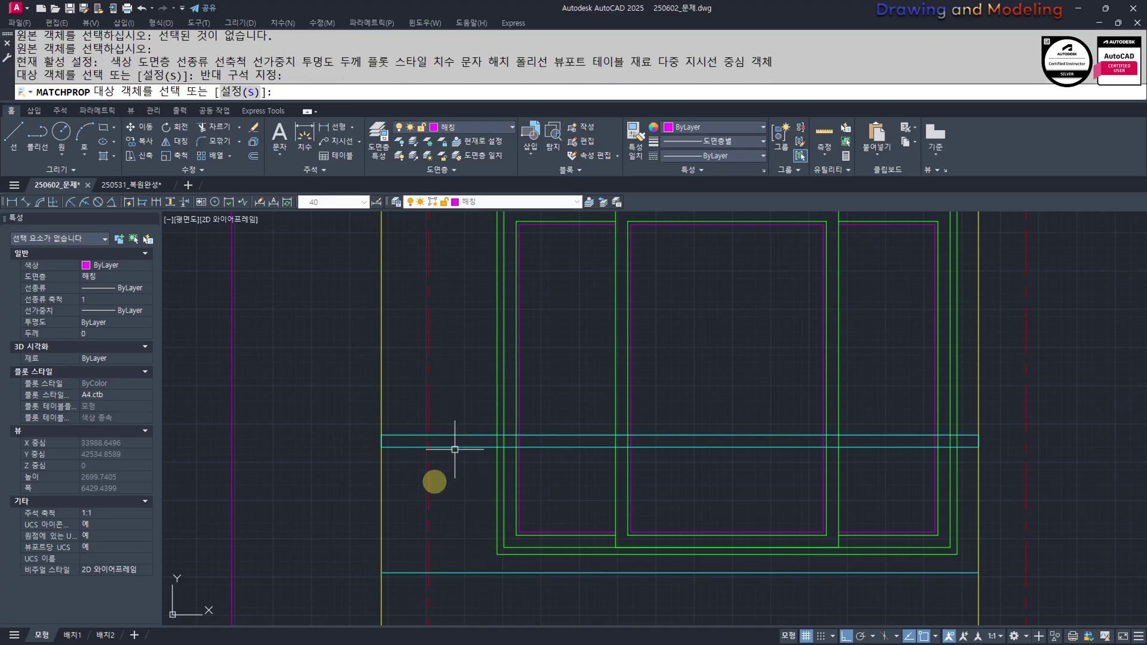
Offset the left yellow wall edge 50 inward as the centre line of the first baluster
{"action": "middle_click_drag", "start_coordinate": [381, 515], "coordinate": [446, 510]}
{"action": "mouse_move", "coordinate": [604, 531]}
{"action": "middle_mouse_down"}
{"action": "mouse_move", "coordinate": [598, 494]}
{"action": "mouse_move", "coordinate": [573, 494]}
{"action": "middle_mouse_up"}
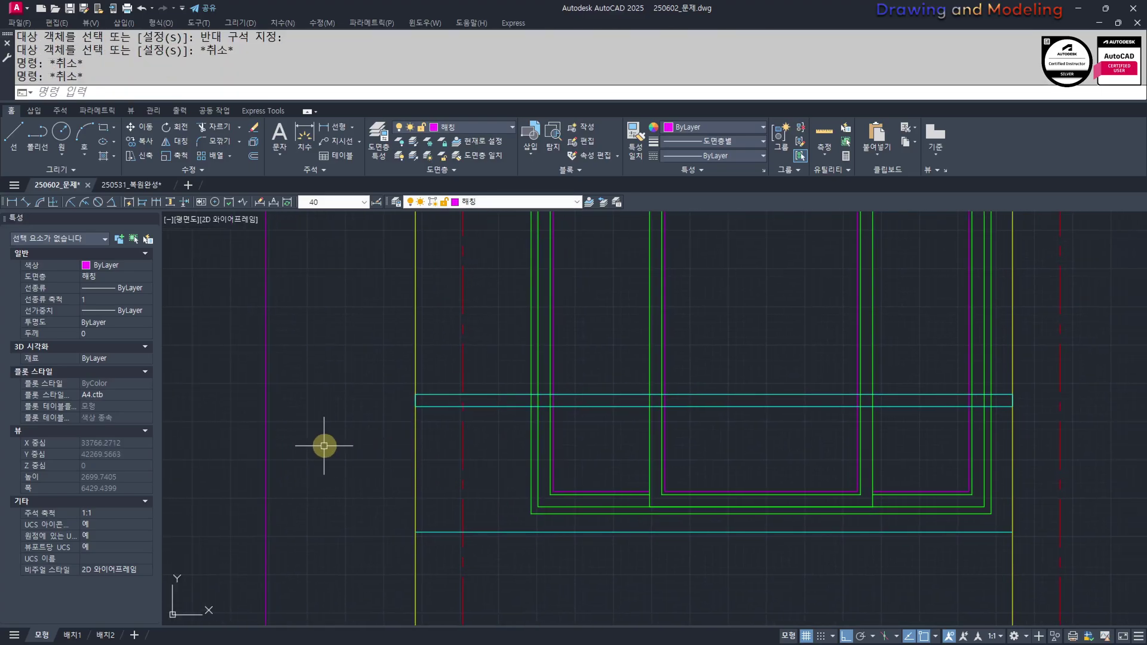
{"action": "type", "text": "o"}
{"action": "key", "text": "space"}
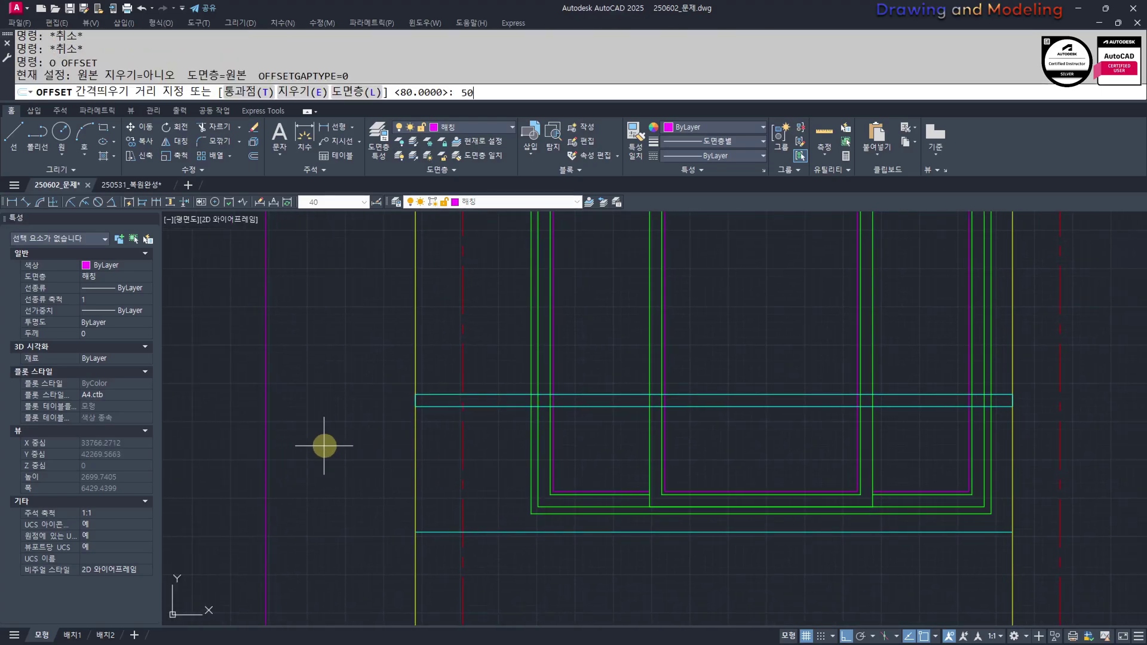
{"action": "left_click", "coordinate": [415, 426]}
{"action": "left_click", "coordinate": [455, 433]}
{"action": "key", "text": "Escape"}
{"action": "key", "text": "Escape"}
Offset the baluster's centre line 15 to each side to form its two edges
{"action": "middle_click_drag", "start_coordinate": [354, 463], "coordinate": [358, 463]}
{"action": "type", "text": "o"}
{"action": "key", "text": "space"}
{"action": "type", "text": "10"}
{"action": "key", "text": "space"}
{"action": "key", "text": "Escape"}
{"action": "key", "text": "space"}
{"action": "type", "text": "15"}
{"action": "key", "text": "space"}
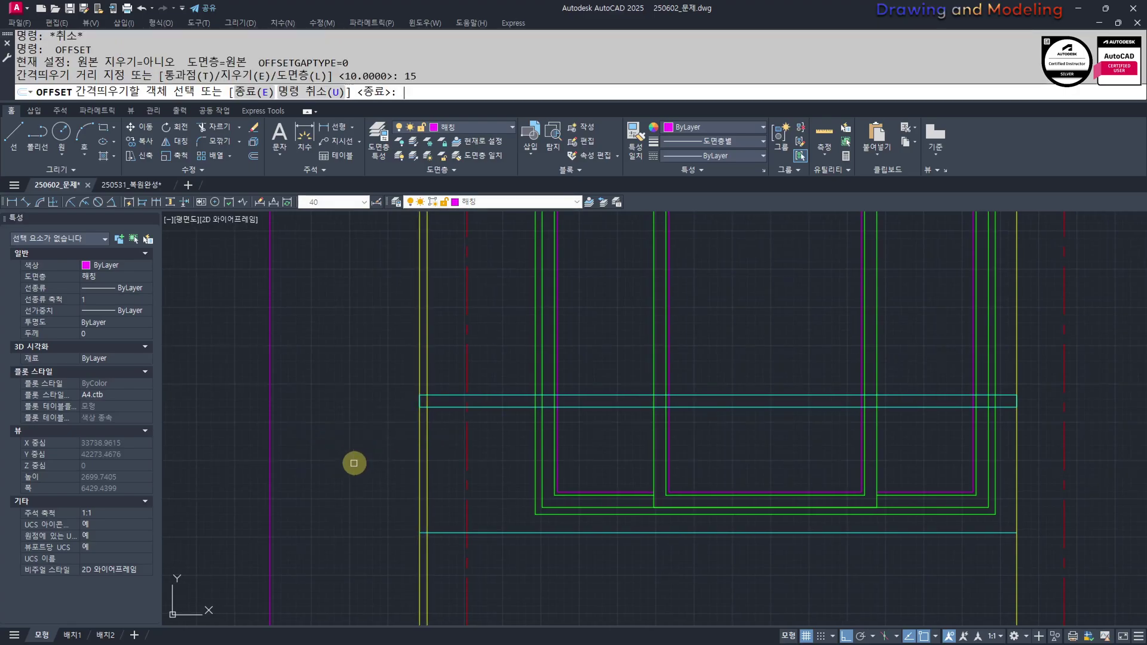
{"action": "scroll", "coordinate": [412, 415], "scroll_direction": "up", "scroll_amount": 6}
{"action": "left_click", "coordinate": [551, 385]}
{"action": "left_click", "coordinate": [570, 390]}
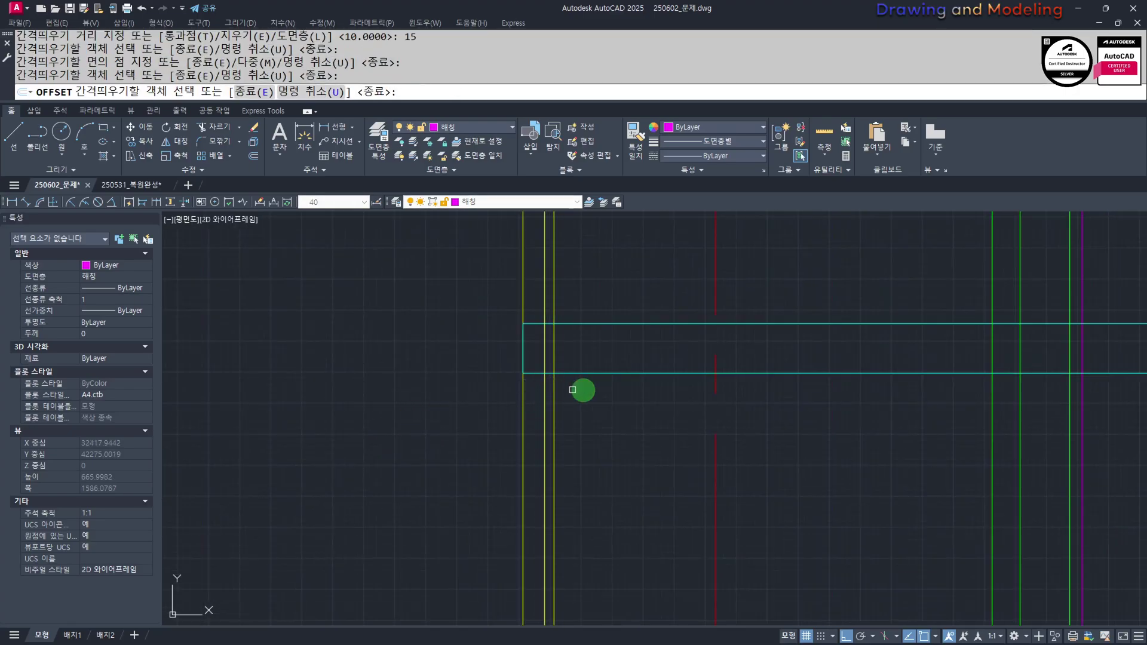
{"action": "key", "text": "Escape"}
{"action": "key", "text": "Escape"}
Erase the centre line between the two baluster edges
{"action": "scroll", "coordinate": [556, 384], "scroll_direction": "up", "scroll_amount": 4}
{"action": "scroll", "coordinate": [556, 384], "scroll_direction": "up", "scroll_amount": 2}
{"action": "left_click", "coordinate": [566, 388]}
{"action": "left_click", "coordinate": [533, 405]}
{"action": "type", "text": "e"}
Trim the baluster edges at the handrail and erase their leftover pieces above it
{"action": "middle_click_drag", "start_coordinate": [557, 364], "coordinate": [548, 482]}
{"action": "type", "text": "tr"}
{"action": "left_click", "coordinate": [626, 443]}
{"action": "left_click", "coordinate": [611, 471]}
{"action": "key", "text": "Escape"}
{"action": "left_click", "coordinate": [663, 303]}
{"action": "left_click", "coordinate": [472, 370]}
{"action": "type", "text": "e"}
{"action": "key", "text": "Escape"}
{"action": "key", "text": "Escape"}
Trim the parts of both baluster edges that extend below the cyan floor line
{"action": "scroll", "coordinate": [563, 370], "scroll_direction": "down", "scroll_amount": 8}
{"action": "scroll", "coordinate": [549, 532], "scroll_direction": "up", "scroll_amount": 4}
{"action": "type", "text": "tr"}
{"action": "key", "text": "space"}
{"action": "left_click", "coordinate": [615, 446]}
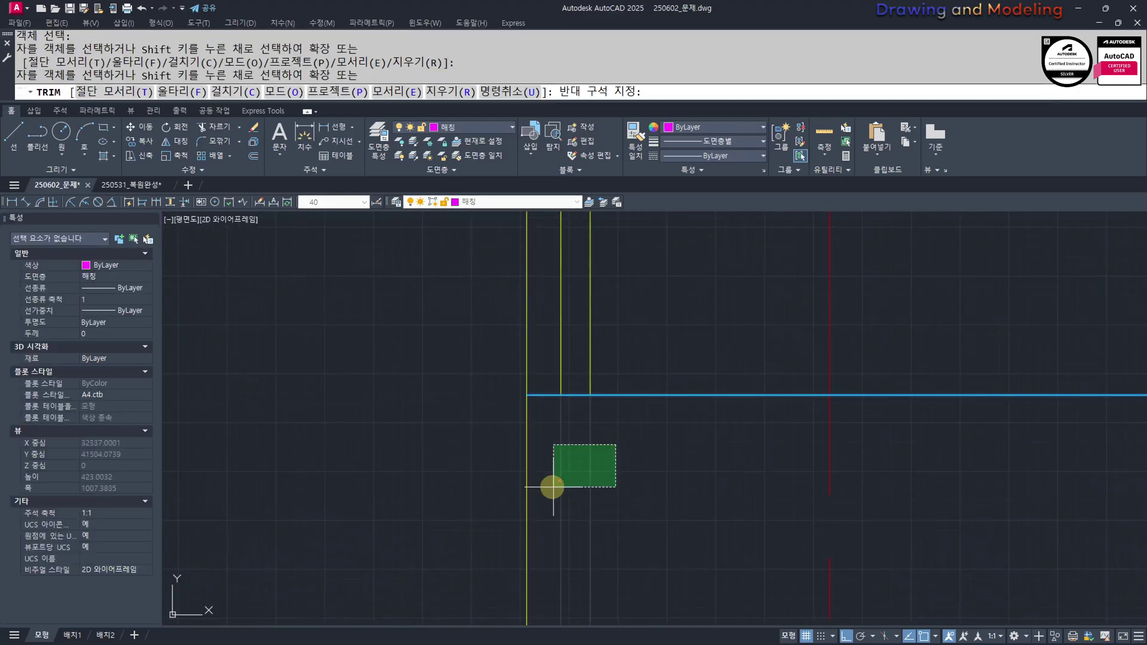
{"action": "left_click", "coordinate": [558, 481]}
{"action": "key", "text": "Escape"}
{"action": "key", "text": "Escape"}
{"action": "scroll", "coordinate": [656, 456], "scroll_direction": "down", "scroll_amount": 4}
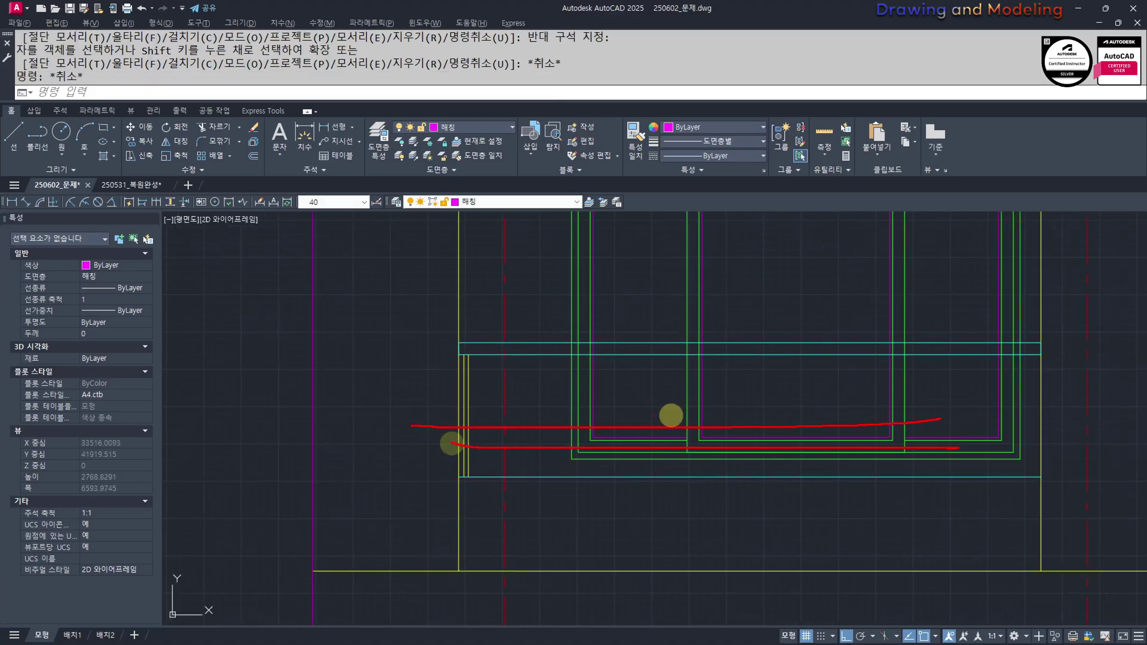
Match both baluster edges to the properties of the cyan handrail
{"action": "key", "text": "Escape"}
{"action": "scroll", "coordinate": [561, 375], "scroll_direction": "up", "scroll_amount": 4}
{"action": "type", "text": "mm"}
{"action": "key", "text": "space"}
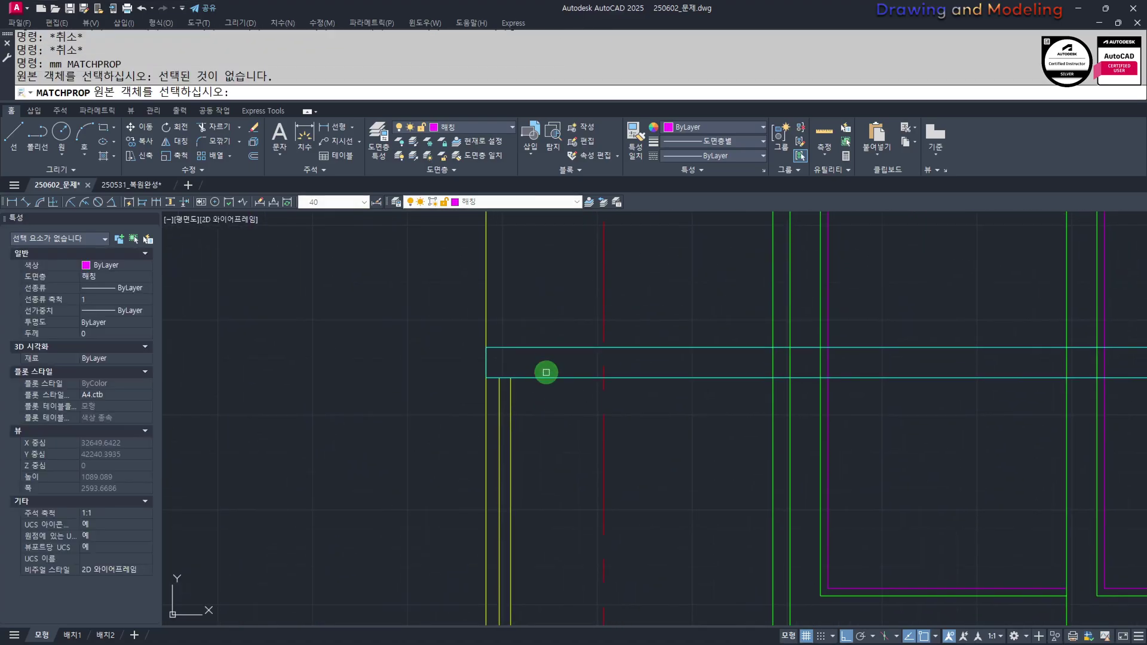
{"action": "left_click", "coordinate": [538, 377]}
{"action": "left_click", "coordinate": [528, 405]}
{"action": "left_click", "coordinate": [498, 451]}
{"action": "key", "text": "Escape"}
{"action": "key", "text": "Escape"}
Try to array the two baluster edges along the cyan floor line, and undo the array
{"action": "left_click", "coordinate": [532, 418]}
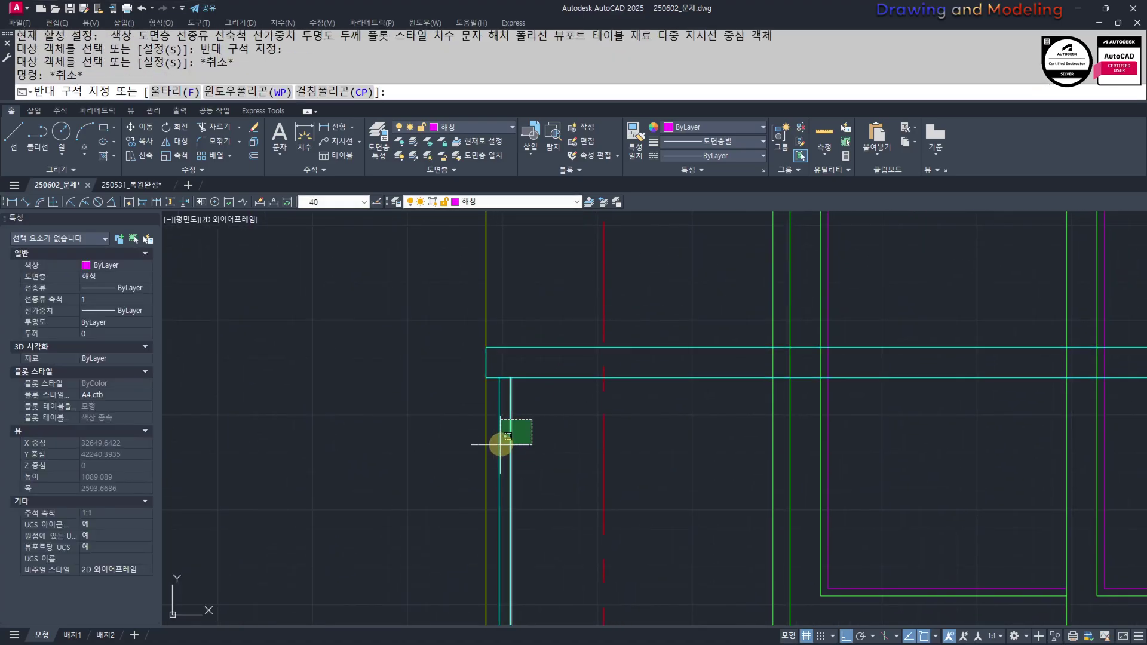
{"action": "left_click", "coordinate": [493, 449]}
{"action": "scroll", "coordinate": [590, 442], "scroll_direction": "down", "scroll_amount": 3}
{"action": "scroll", "coordinate": [591, 443], "scroll_direction": "down", "scroll_amount": 2}
{"action": "type", "text": "aq"}
{"action": "key", "text": "space"}
{"action": "left_click", "coordinate": [451, 512]}
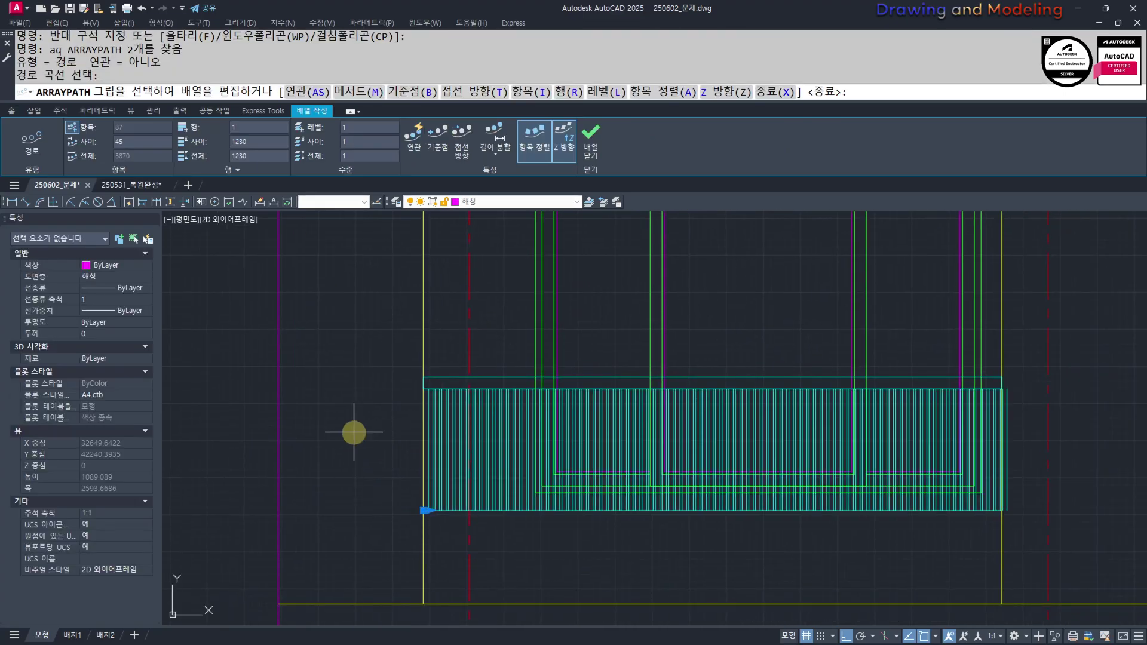
{"action": "key", "text": "Escape"}
{"action": "key", "text": "ctrl+z"}
{"action": "key", "text": "Escape"}
{"action": "key", "text": "Escape"}
Draw a wipeout over the first baluster, from the floor line up to the handrail's underside between its two edges
{"action": "scroll", "coordinate": [471, 492], "scroll_direction": "up", "scroll_amount": 4}
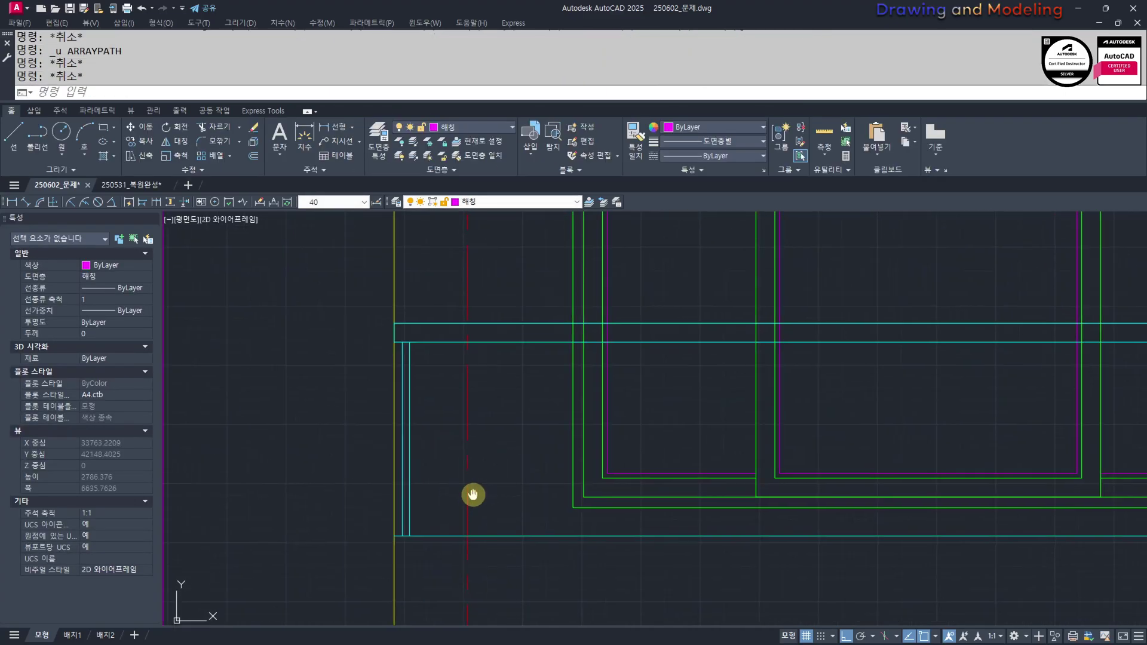
{"action": "type", "text": "w"}
{"action": "scroll", "coordinate": [466, 518], "scroll_direction": "up", "scroll_amount": 4}
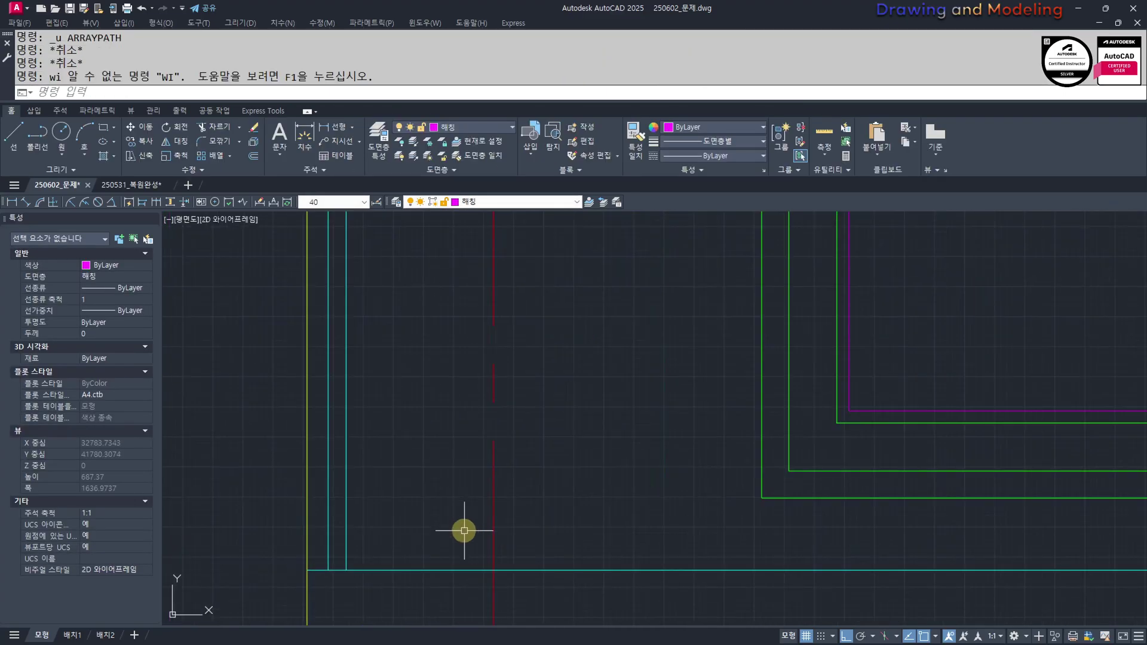
{"action": "key", "text": "space"}
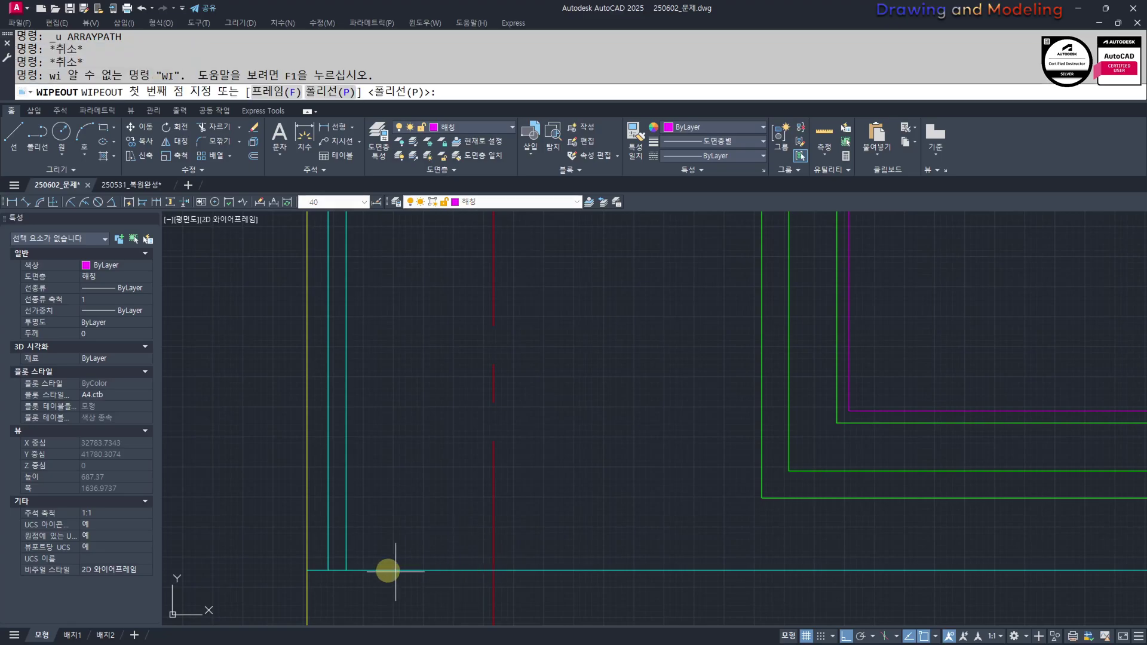
{"action": "left_click", "coordinate": [328, 571]}
{"action": "left_click", "coordinate": [345, 570]}
{"action": "scroll", "coordinate": [410, 420], "scroll_direction": "down", "scroll_amount": 4}
{"action": "scroll", "coordinate": [364, 359], "scroll_direction": "up", "scroll_amount": 6}
{"action": "middle_click_drag", "start_coordinate": [517, 587], "coordinate": [526, 374]}
{"action": "scroll", "coordinate": [548, 415], "scroll_direction": "up", "scroll_amount": 2}
{"action": "left_click", "coordinate": [553, 426]}
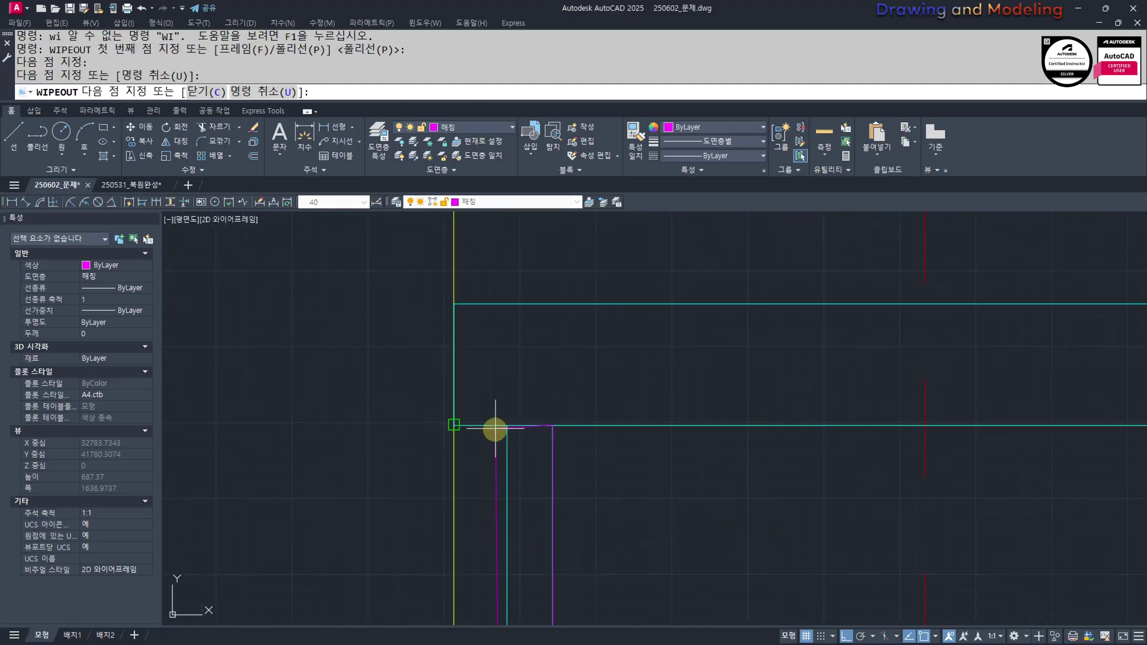
{"action": "key", "text": "Escape"}
{"action": "middle_click_drag", "start_coordinate": [622, 500], "coordinate": [623, 456]}
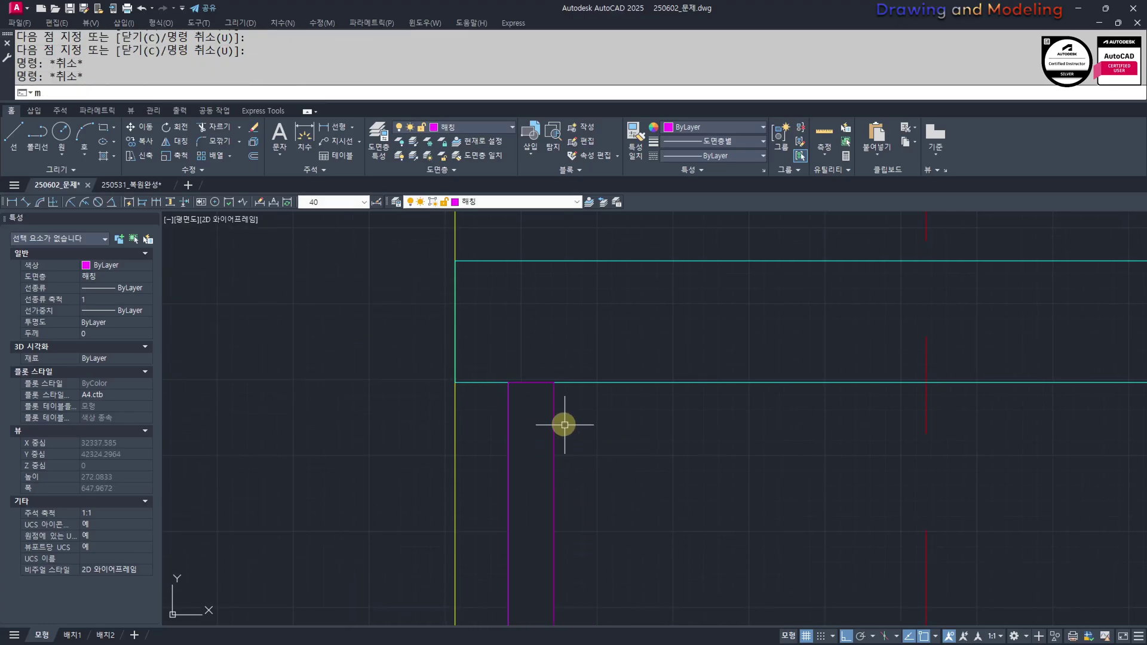
Match the baluster wipeout to the properties of the cyan handrail
{"action": "type", "text": "mm"}
{"action": "key", "text": "Return"}
{"action": "left_click", "coordinate": [573, 383]}
{"action": "left_click", "coordinate": [586, 430]}
{"action": "left_click", "coordinate": [534, 479]}
{"action": "key", "text": "Escape"}
{"action": "key", "text": "Escape"}
Array the baluster edges and their wipeout along the cyan floor line with a 120 spacing
{"action": "scroll", "coordinate": [566, 463], "scroll_direction": "down", "scroll_amount": 1}
{"action": "left_click", "coordinate": [590, 456]}
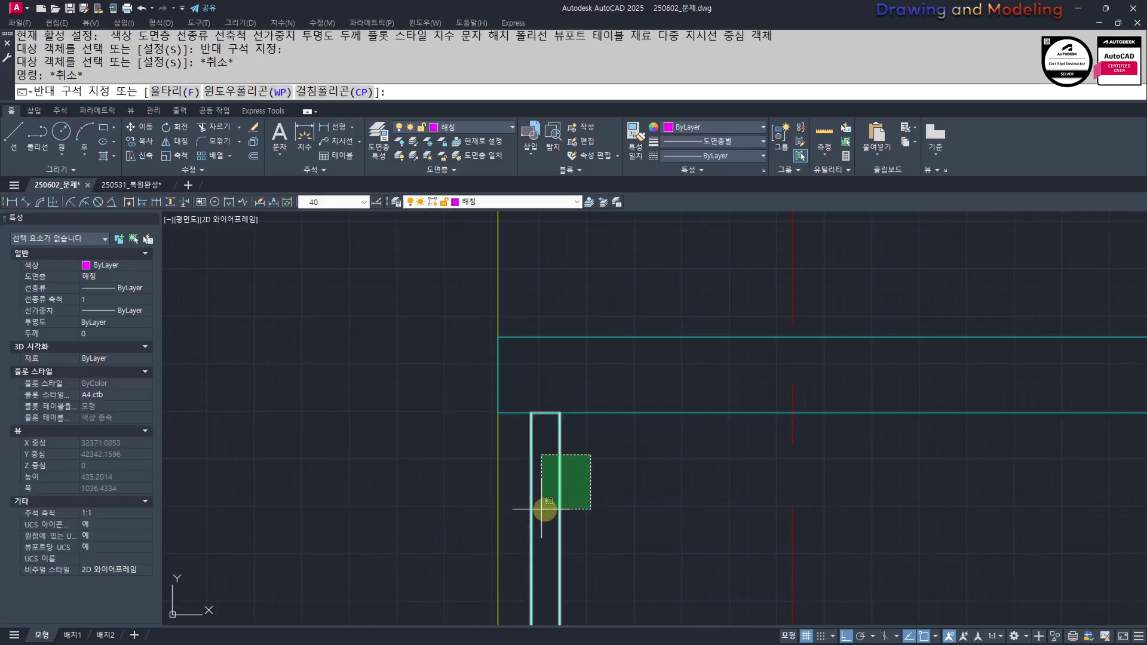
{"action": "left_click", "coordinate": [535, 509]}
{"action": "scroll", "coordinate": [623, 526], "scroll_direction": "down", "scroll_amount": 3}
{"action": "middle_click_drag", "start_coordinate": [611, 535], "coordinate": [595, 450]}
{"action": "scroll", "coordinate": [595, 451], "scroll_direction": "up", "scroll_amount": 2}
{"action": "left_click", "coordinate": [595, 451]}
{"action": "left_click", "coordinate": [558, 472]}
{"action": "scroll", "coordinate": [565, 491], "scroll_direction": "down", "scroll_amount": 3}
{"action": "middle_click_drag", "start_coordinate": [565, 491], "coordinate": [489, 460]}
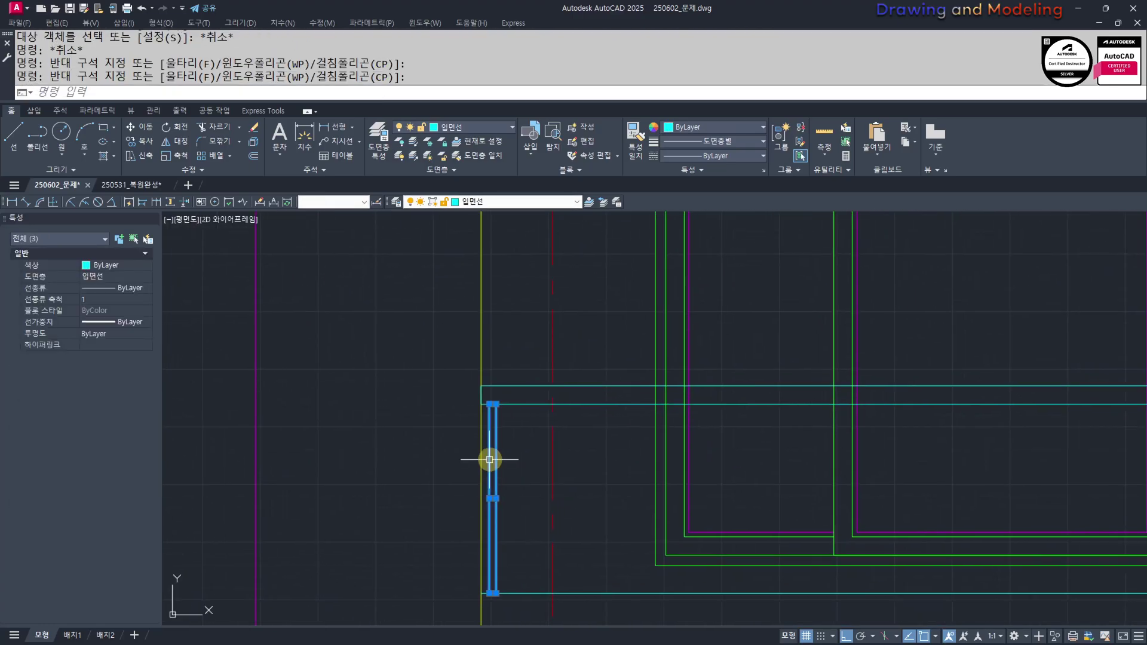
{"action": "key", "text": "Return"}
{"action": "left_click", "coordinate": [513, 594]}
{"action": "scroll", "coordinate": [402, 537], "scroll_direction": "up", "scroll_amount": 2}
{"action": "type", "text": "i"}
{"action": "key", "text": "Return"}
{"action": "type", "text": "120"}
{"action": "key", "text": "Return"}
{"action": "key", "text": "Escape"}
{"action": "key", "text": "Escape"}
{"action": "key", "text": "Escape"}
{"action": "key", "text": "Escape"}
Erase the last arrayed baluster that crosses the railing's far end, including its remaining edge line
{"action": "scroll", "coordinate": [763, 468], "scroll_direction": "up", "scroll_amount": 3}
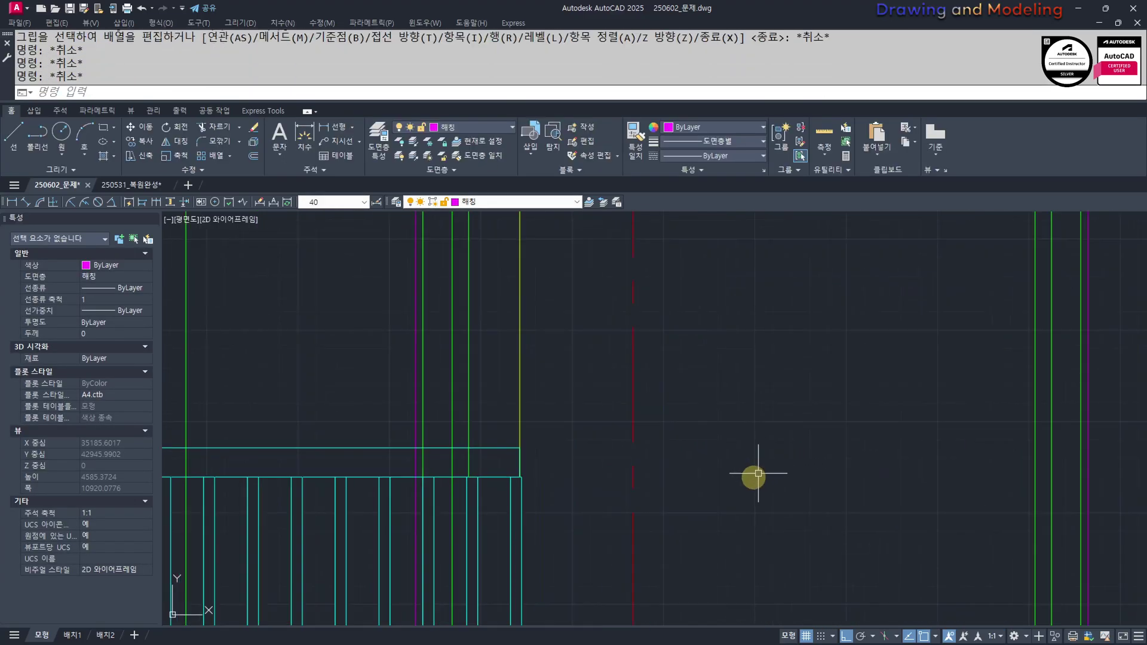
{"action": "scroll", "coordinate": [517, 514], "scroll_direction": "up", "scroll_amount": 1}
{"action": "left_click", "coordinate": [508, 436]}
{"action": "left_click", "coordinate": [468, 463]}
{"action": "type", "text": "e"}
{"action": "key", "text": "Return"}
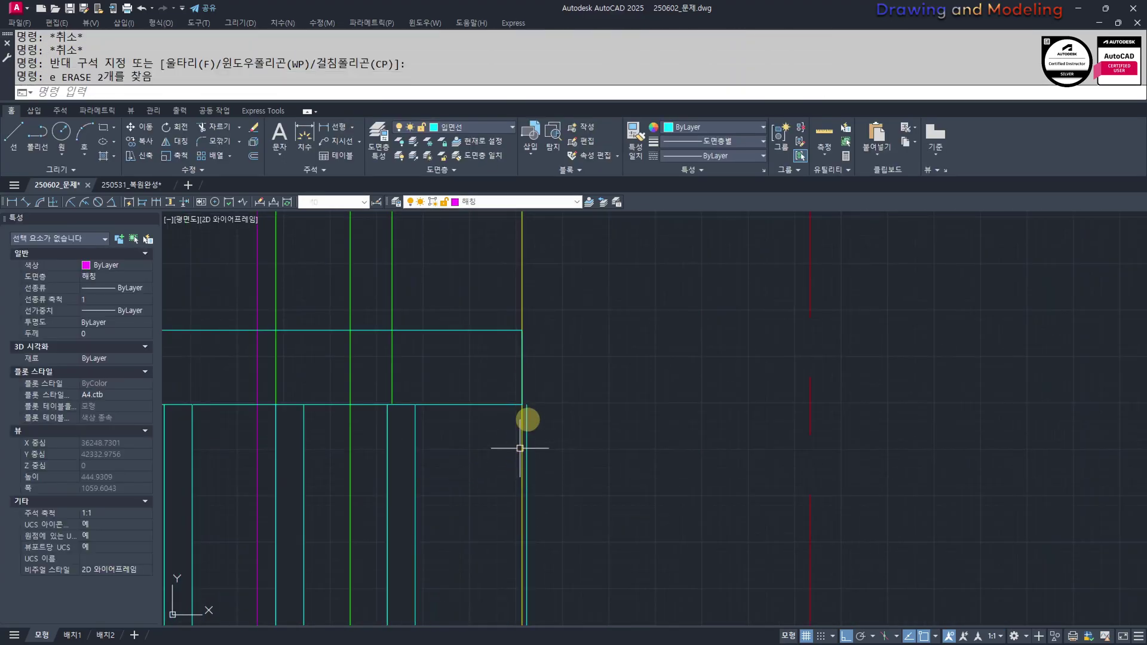
{"action": "left_click", "coordinate": [526, 411]}
{"action": "type", "text": "e"}
{"action": "key", "text": "Return"}
{"action": "key", "text": "Escape"}
{"action": "key", "text": "Escape"}
{"action": "scroll", "coordinate": [632, 420], "scroll_direction": "down", "scroll_amount": 3}
{"action": "middle_click_drag", "start_coordinate": [444, 418], "coordinate": [671, 407]}
{"action": "scroll", "coordinate": [684, 445], "scroll_direction": "down", "scroll_amount": 2}
{"action": "middle_click_drag", "start_coordinate": [495, 480], "coordinate": [579, 481]}
{"action": "scroll", "coordinate": [558, 453], "scroll_direction": "up", "scroll_amount": 5}
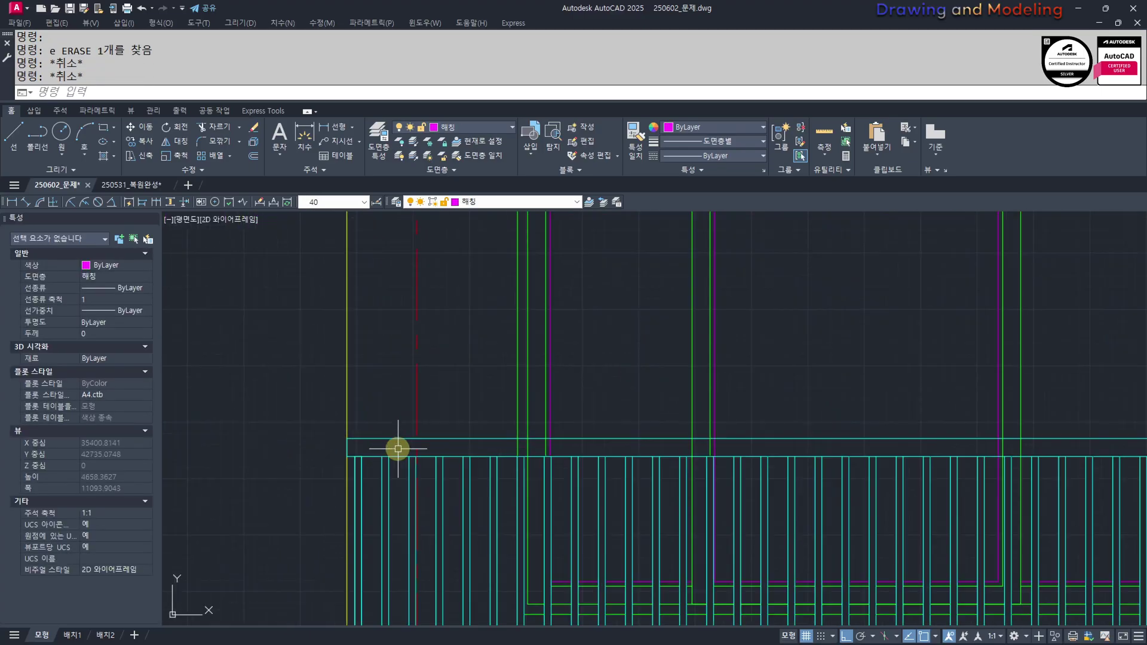
{"action": "left_click", "coordinate": [359, 431]}
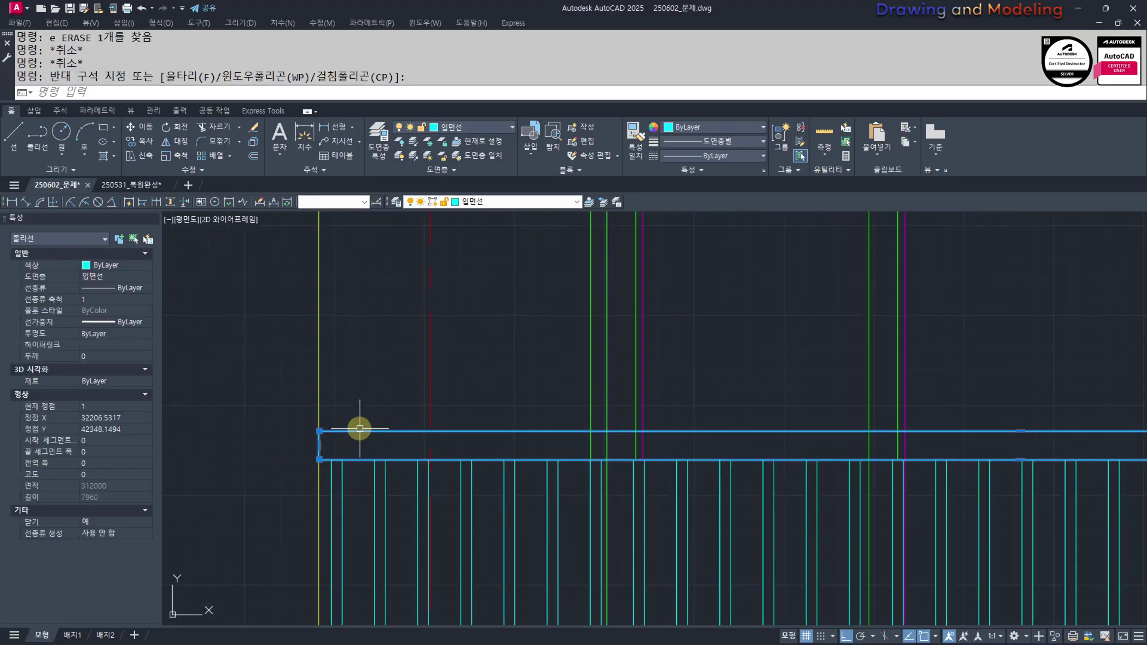
{"action": "type", "text": "wi"}
{"action": "key", "text": "Return"}
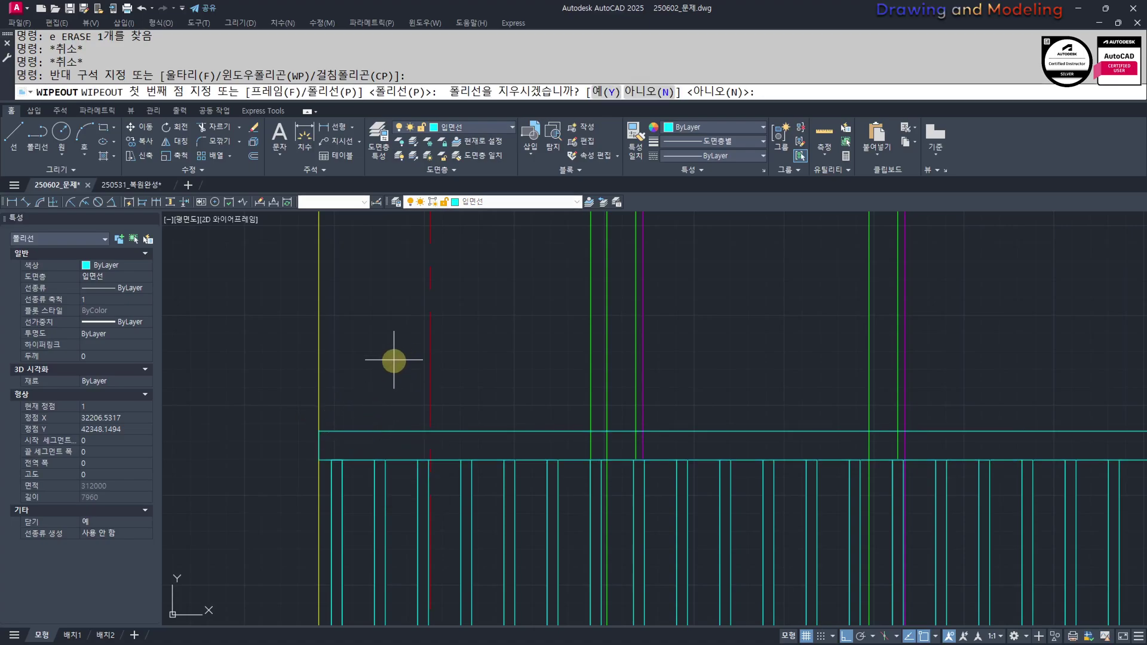
{"action": "key", "text": "Escape"}
{"action": "key", "text": "Escape"}
Create a wipeout from the closed handrail polyline, keeping the polyline
{"action": "key", "text": "Return"}
{"action": "key", "text": "Return"}
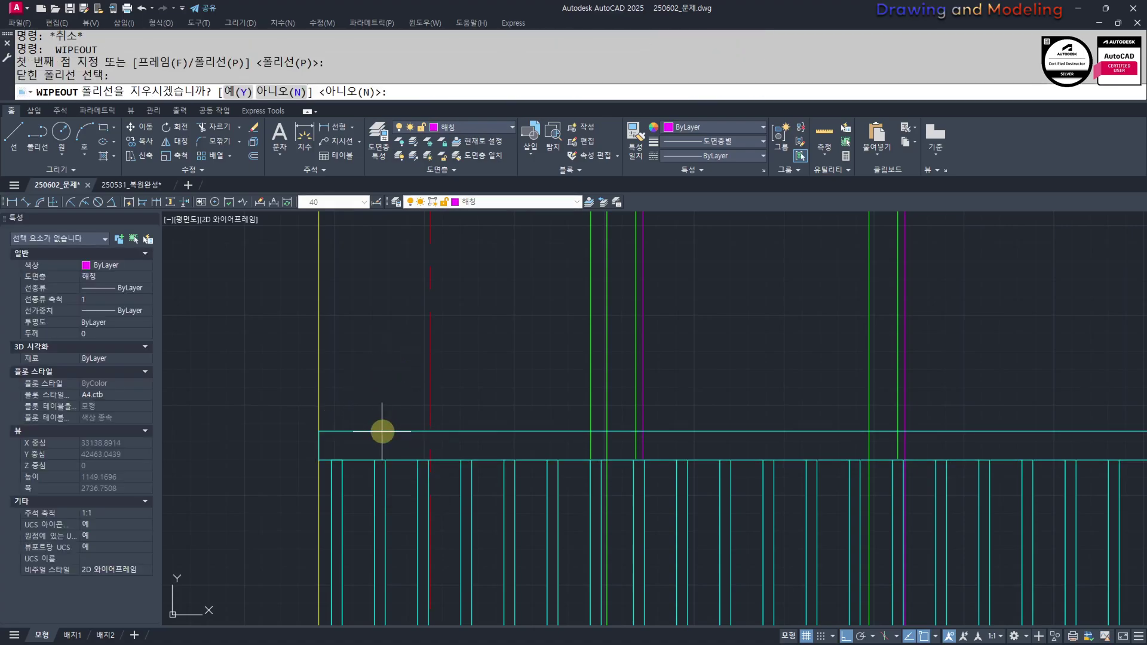
{"action": "left_click", "coordinate": [382, 430]}
{"action": "key", "text": "Return"}
{"action": "key", "text": "Escape"}
{"action": "key", "text": "Escape"}
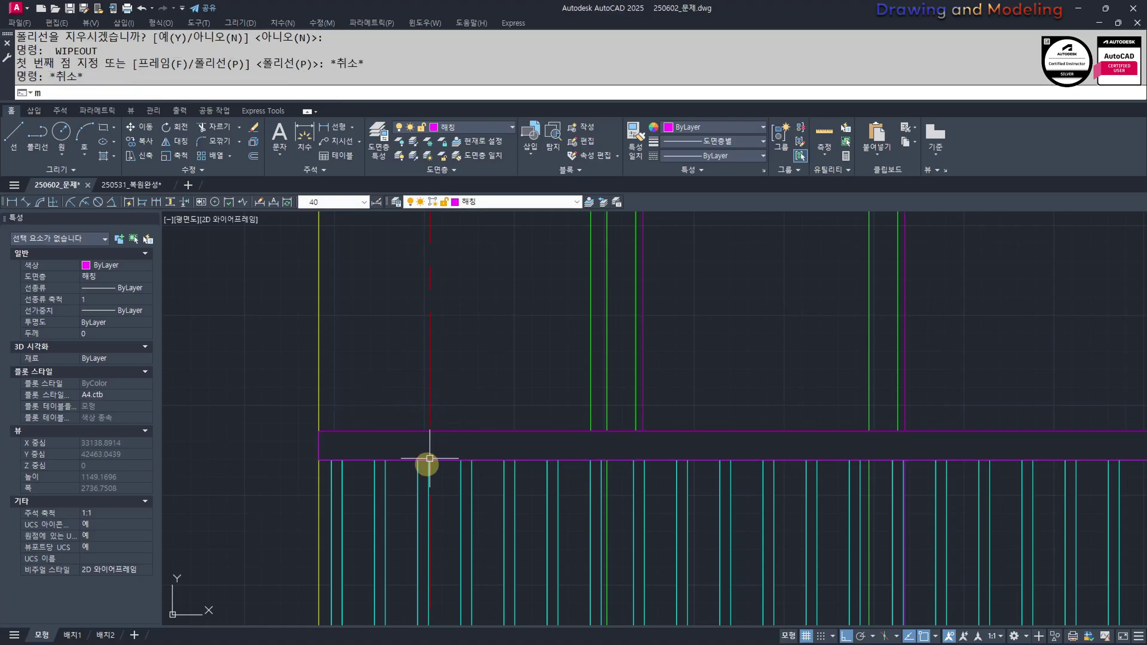
Match the handrail wipeout to the properties of the cyan balusters
{"action": "type", "text": "mm"}
{"action": "key", "text": "Return"}
{"action": "left_click", "coordinate": [387, 470]}
{"action": "left_click", "coordinate": [357, 470]}
{"action": "left_click", "coordinate": [343, 460]}
{"action": "key", "text": "Escape"}
{"action": "key", "text": "Escape"}
Move the horizontal line beneath the balusters to layer 0 and color it cyan
{"action": "scroll", "coordinate": [323, 436], "scroll_direction": "down", "scroll_amount": 4}
{"action": "mouse_move", "coordinate": [387, 436]}
{"action": "middle_mouse_down"}
{"action": "mouse_move", "coordinate": [394, 407]}
{"action": "mouse_move", "coordinate": [427, 429]}
{"action": "mouse_move", "coordinate": [471, 434]}
{"action": "middle_mouse_up"}
{"action": "scroll", "coordinate": [365, 400], "scroll_direction": "up", "scroll_amount": 1}
{"action": "scroll", "coordinate": [729, 505], "scroll_direction": "up", "scroll_amount": 5}
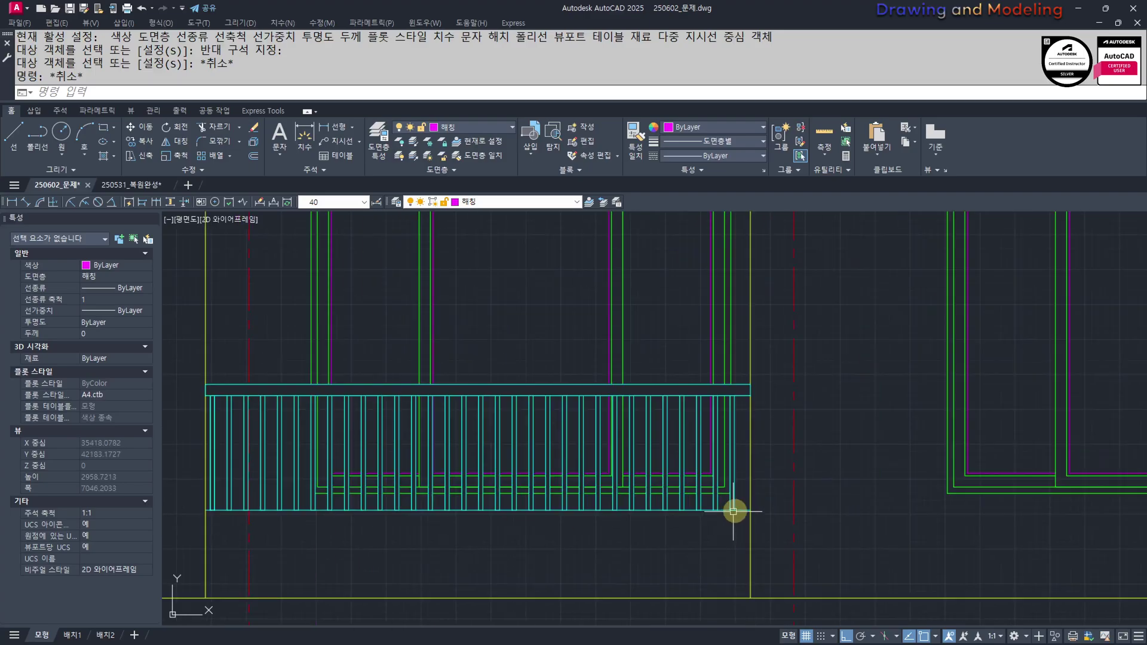
{"action": "left_click", "coordinate": [737, 486]}
{"action": "left_click", "coordinate": [712, 525]}
{"action": "scroll", "coordinate": [672, 550], "scroll_direction": "down", "scroll_amount": 4}
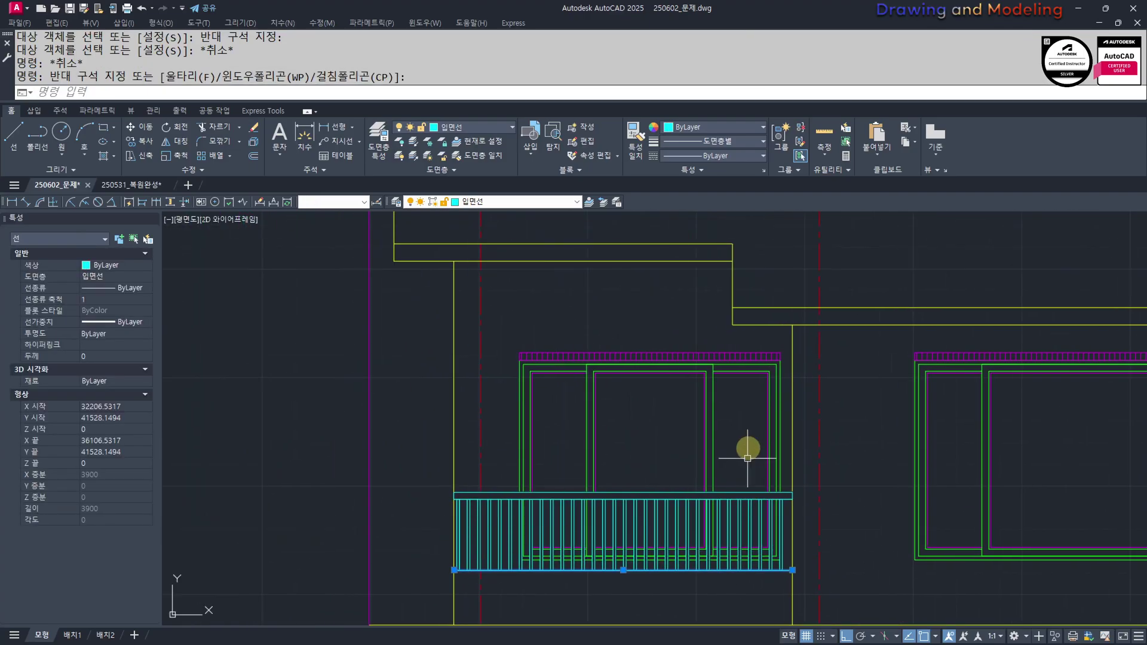
{"action": "middle_click_drag", "start_coordinate": [675, 480], "coordinate": [535, 440]}
{"action": "scroll", "coordinate": [583, 527], "scroll_direction": "up", "scroll_amount": 5}
{"action": "left_click", "coordinate": [482, 202]}
{"action": "left_click", "coordinate": [472, 215]}
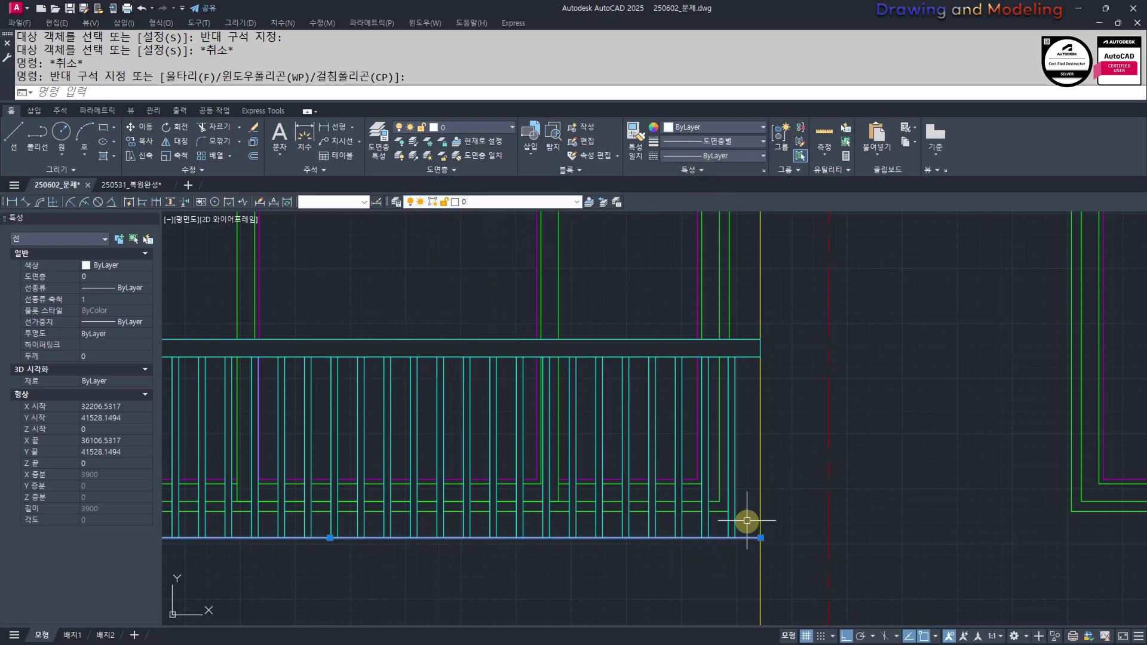
{"action": "left_click", "coordinate": [696, 127]}
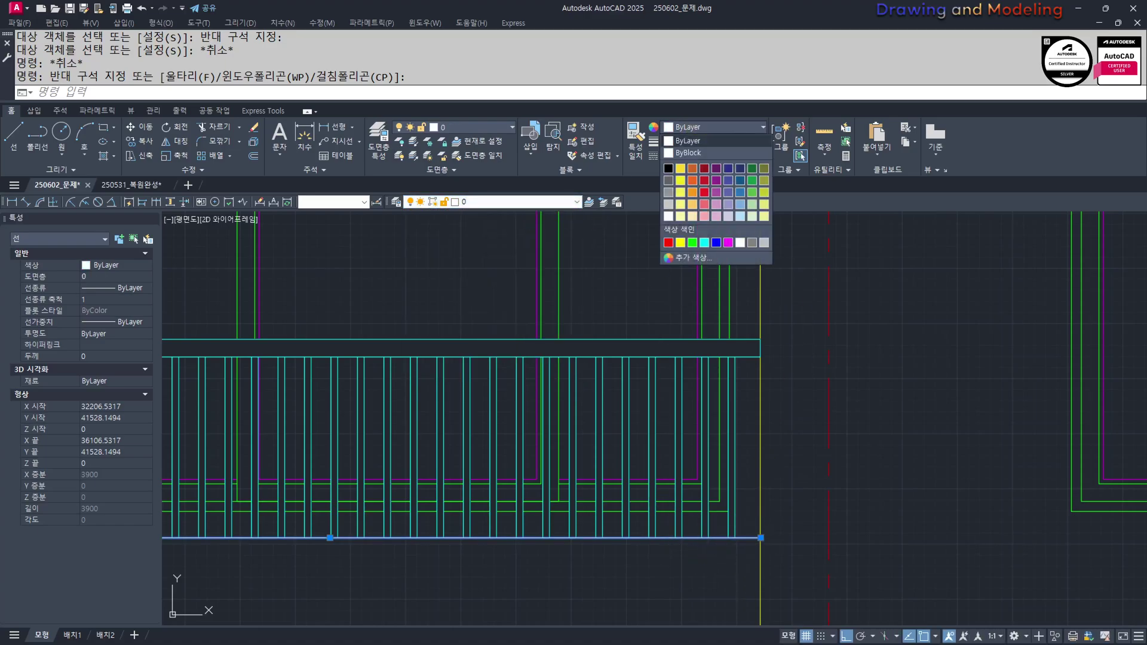
{"action": "left_click", "coordinate": [705, 241]}
{"action": "scroll", "coordinate": [769, 435], "scroll_direction": "down", "scroll_amount": 8}
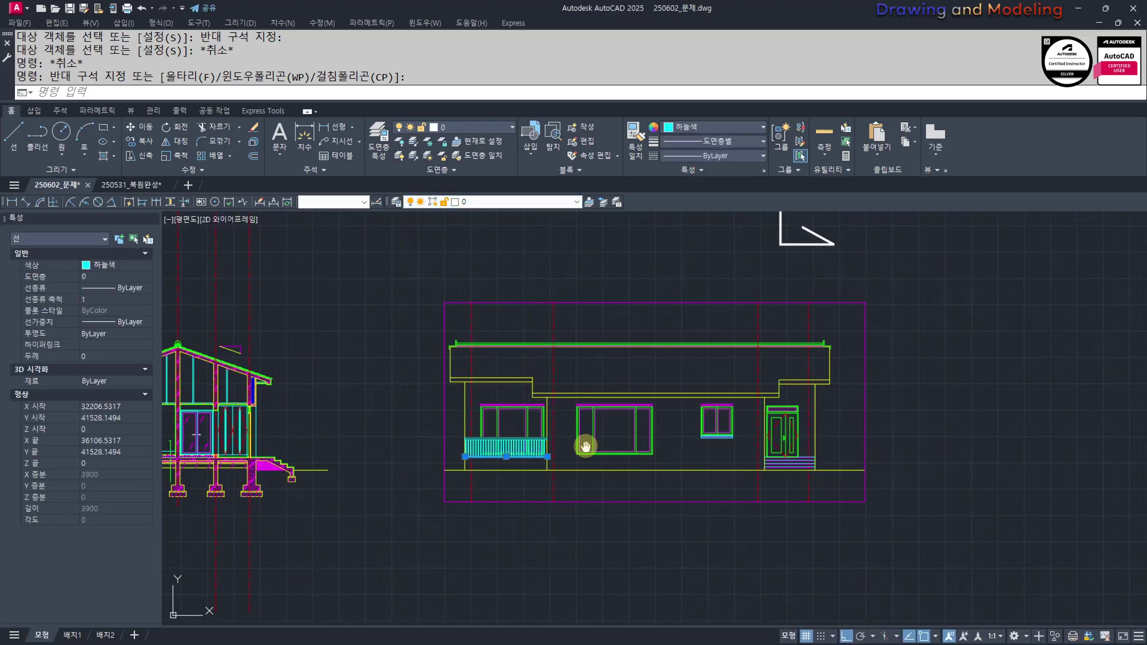
{"action": "scroll", "coordinate": [788, 435], "scroll_direction": "up", "scroll_amount": 6}
{"action": "key", "text": "Escape"}
{"action": "key", "text": "Escape"}
{"action": "key", "text": "Escape"}
{"action": "scroll", "coordinate": [837, 451], "scroll_direction": "up", "scroll_amount": 2}
{"action": "middle_click_drag", "start_coordinate": [951, 450], "coordinate": [811, 448]}
{"action": "scroll", "coordinate": [847, 441], "scroll_direction": "up", "scroll_amount": 4}
{"action": "left_click", "coordinate": [858, 446]}
{"action": "left_click", "coordinate": [803, 405]}
{"action": "key", "text": "Escape"}
{"action": "scroll", "coordinate": [802, 405], "scroll_direction": "down", "scroll_amount": 8}
{"action": "scroll", "coordinate": [655, 466], "scroll_direction": "up", "scroll_amount": 8}
Turn off the centre line layer 중심선 and the elevation line layer 입면선 by picking their objects
{"action": "type", "text": "ff"}
{"action": "key", "text": "Return"}
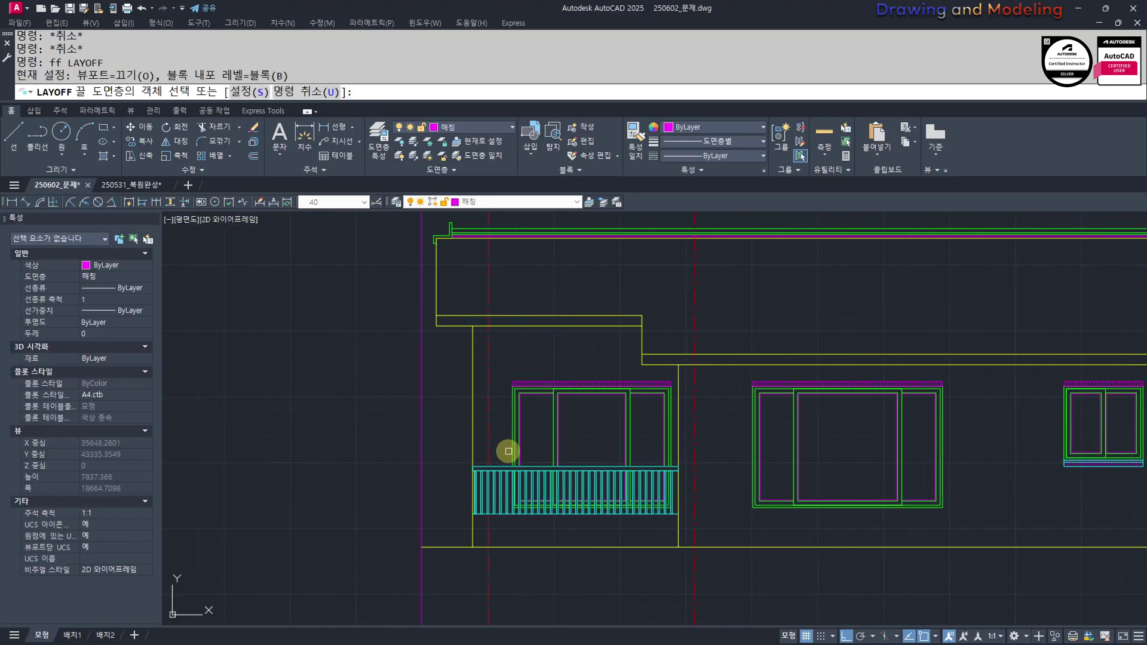
{"action": "left_click", "coordinate": [494, 476]}
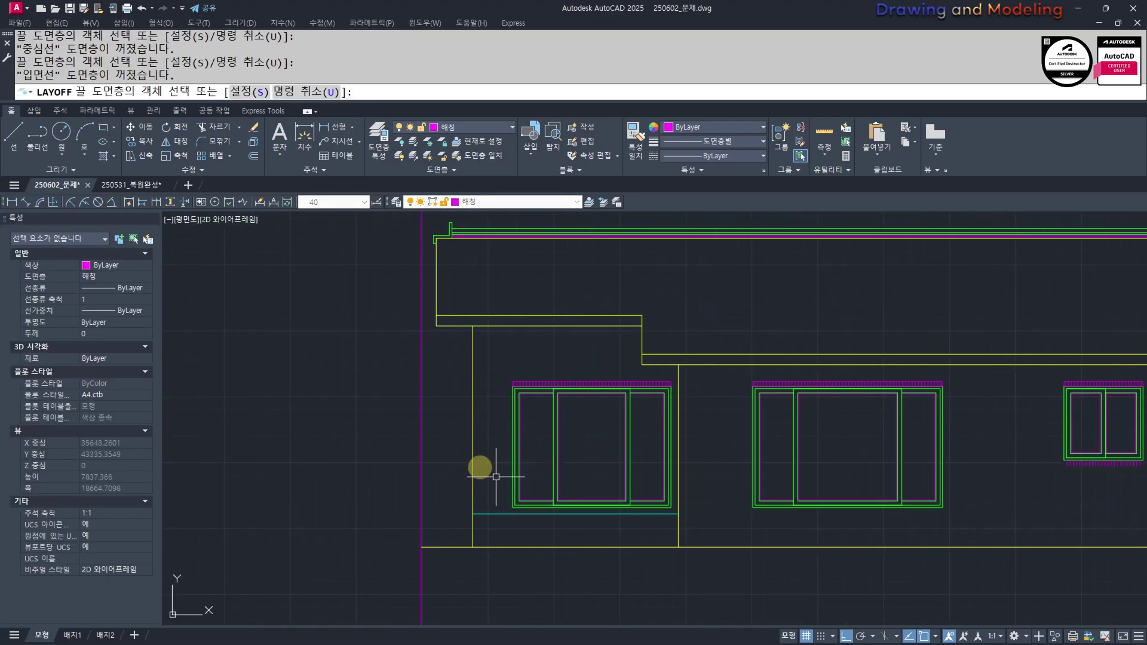
{"action": "middle_click_drag", "start_coordinate": [495, 447], "coordinate": [507, 464]}
{"action": "key", "text": "Escape"}
{"action": "key", "text": "Escape"}
Hatch the wall area surrounding the balcony window
{"action": "type", "text": "h"}
{"action": "key", "text": "Return"}
{"action": "left_click", "coordinate": [499, 405]}
{"action": "key", "text": "Return"}
{"action": "key", "text": "Escape"}
{"action": "key", "text": "Escape"}
Turn the switched-off layers back on
{"action": "middle_click_drag", "start_coordinate": [596, 426], "coordinate": [495, 421]}
{"action": "key", "text": "Return"}
{"action": "key", "text": "Escape"}
{"action": "key", "text": "Escape"}
{"action": "middle_click_drag", "start_coordinate": [873, 512], "coordinate": [755, 508]}
{"action": "type", "text": "h"}
{"action": "key", "text": "Return"}
{"action": "key", "text": "Escape"}
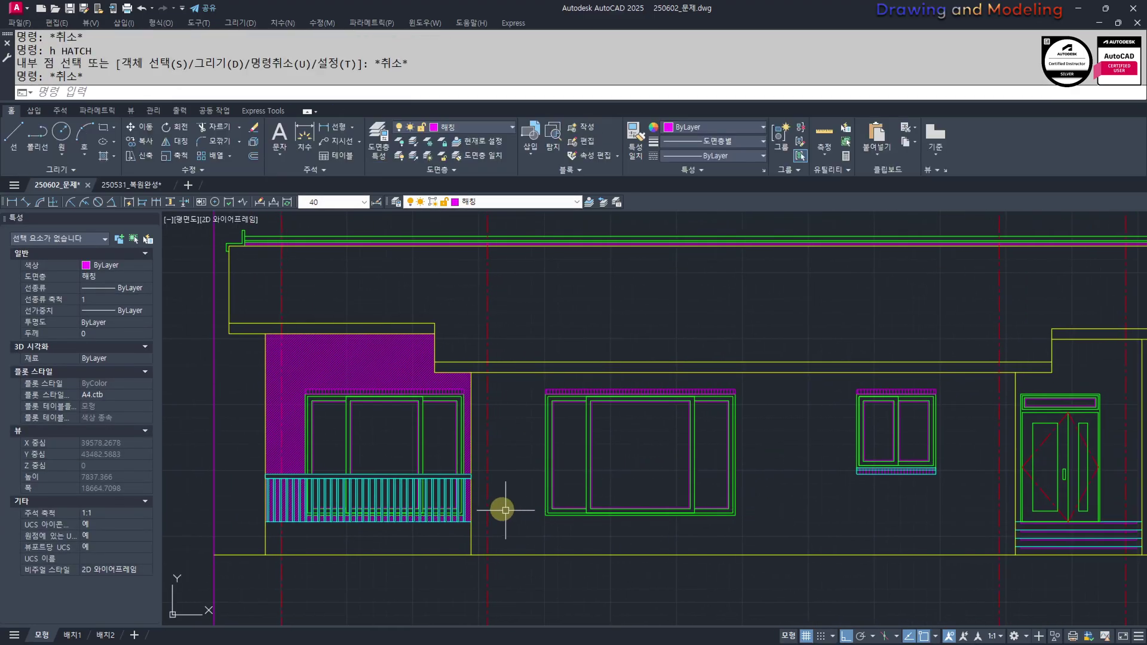
Turn off only the centre line layer 중심선
{"action": "type", "text": "ff"}
{"action": "key", "text": "Return"}
{"action": "key", "text": "Escape"}
Hatch the main wall around the middle windows and the wall around the entrance door with ANSI31 at scale 10
{"action": "scroll", "coordinate": [494, 445], "scroll_direction": "down", "scroll_amount": 4}
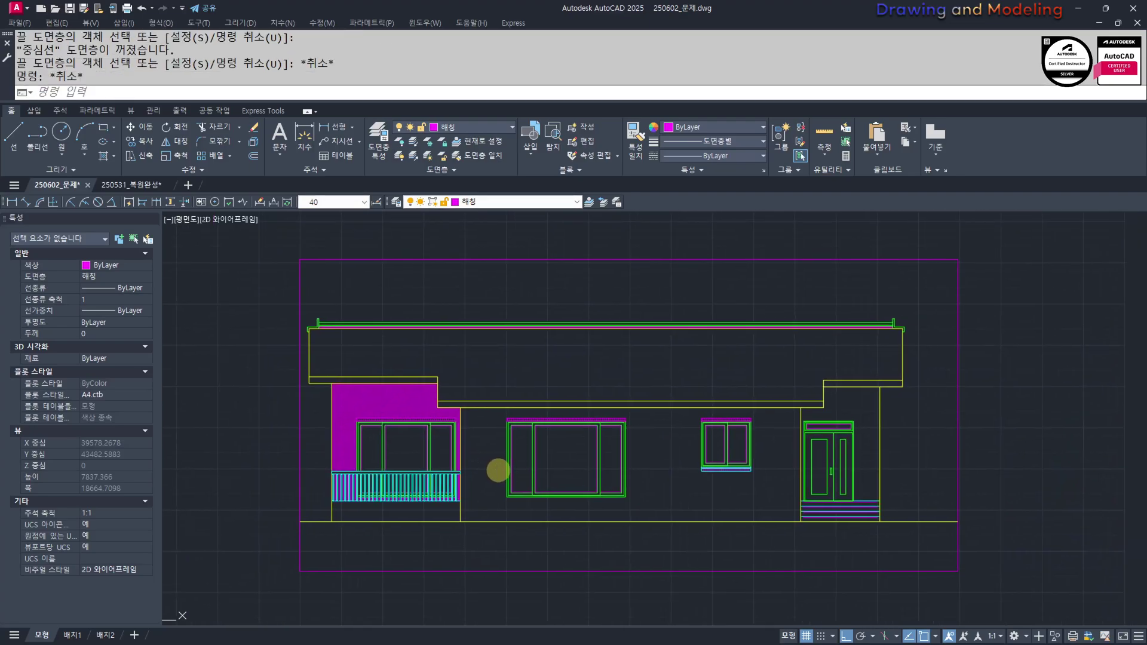
{"action": "type", "text": "h"}
{"action": "key", "text": "Return"}
{"action": "left_click", "coordinate": [686, 468]}
{"action": "key", "text": "Escape"}
{"action": "key", "text": "Escape"}
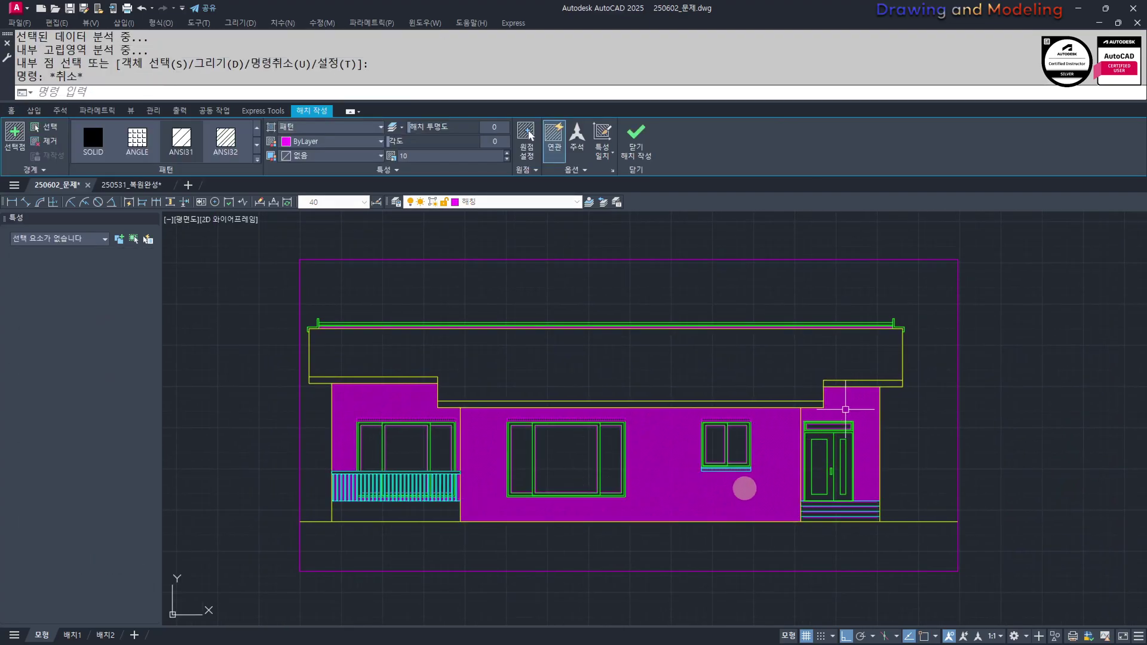
Change the main and entrance wall hatch to the AR-BRSTD brick pattern at scale 1
{"action": "left_click", "coordinate": [649, 454]}
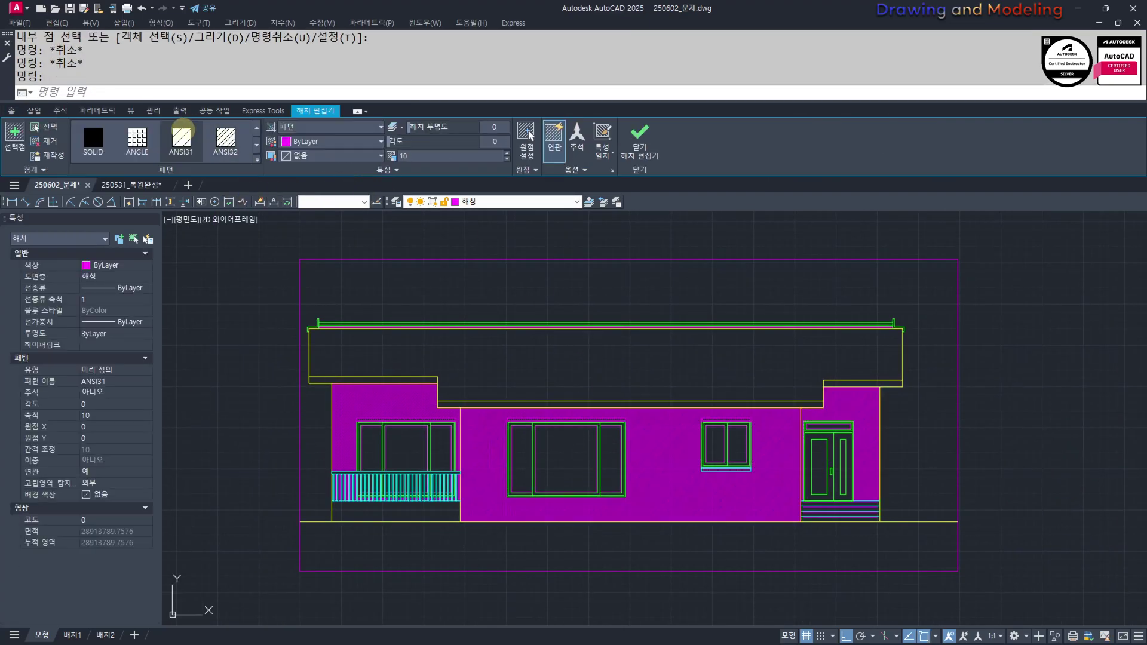
{"action": "left_click", "coordinate": [181, 139]}
{"action": "key", "text": "Return"}
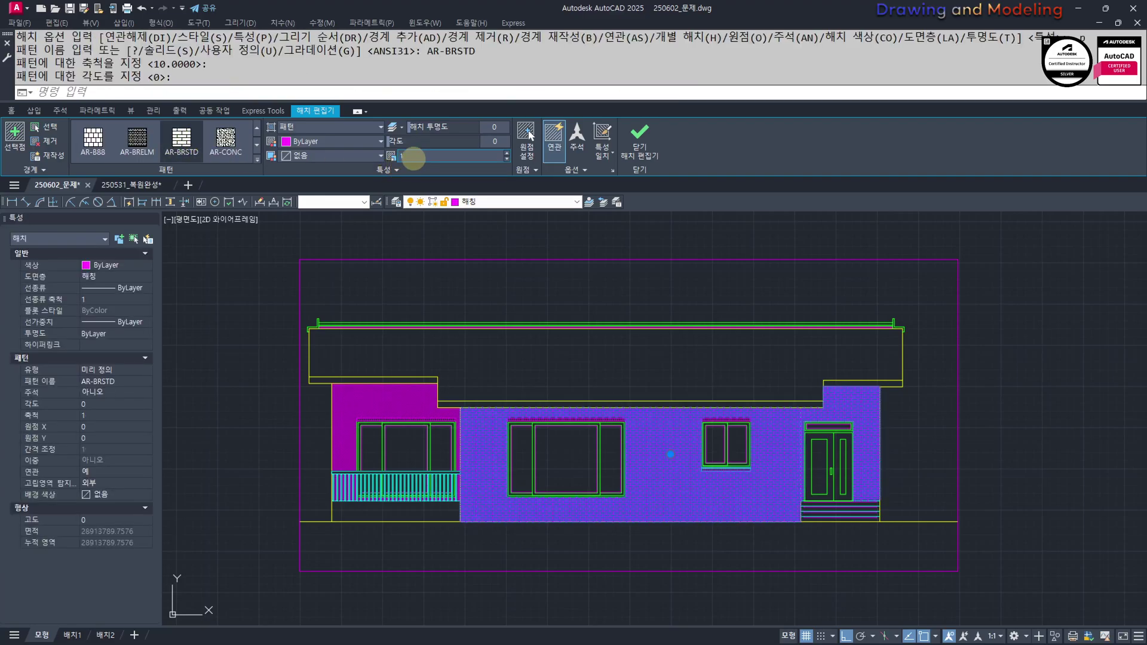
Match the hatch of the wall around the balcony window to the main wall's AR-BRSTD brick hatch
{"action": "key", "text": "Escape"}
{"action": "key", "text": "Escape"}
{"action": "key", "text": "Escape"}
{"action": "middle_click_drag", "start_coordinate": [487, 384], "coordinate": [534, 389]}
{"action": "type", "text": "mm"}
{"action": "key", "text": "space"}
{"action": "left_click", "coordinate": [520, 455]}
{"action": "left_click", "coordinate": [425, 398]}
{"action": "key", "text": "Escape"}
{"action": "key", "text": "Escape"}
{"action": "middle_click_drag", "start_coordinate": [879, 577], "coordinate": [849, 572]}
{"action": "middle_click_drag", "start_coordinate": [611, 476], "coordinate": [577, 483]}
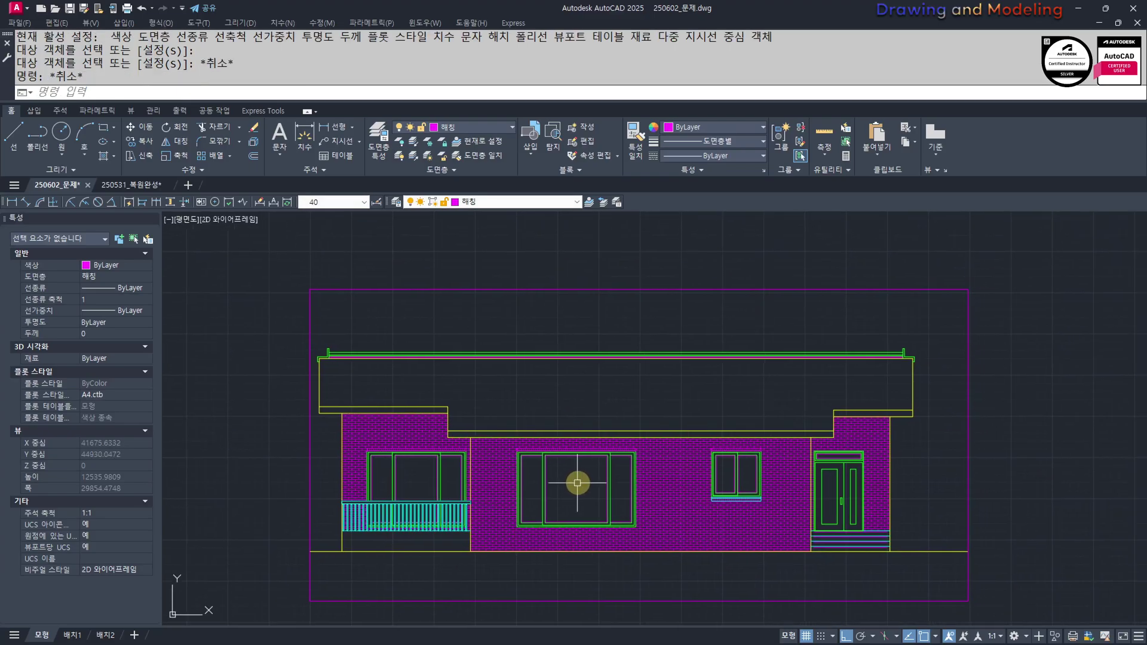
Copy the pair of diagonal glass lines from the section's glazed panel into the panes of the balcony window and the large middle window
{"action": "scroll", "coordinate": [554, 504], "scroll_direction": "down", "scroll_amount": 4}
{"action": "middle_click_drag", "start_coordinate": [441, 495], "coordinate": [653, 494]}
{"action": "scroll", "coordinate": [505, 488], "scroll_direction": "up", "scroll_amount": 7}
{"action": "middle_click_drag", "start_coordinate": [505, 489], "coordinate": [589, 502]}
{"action": "scroll", "coordinate": [589, 502], "scroll_direction": "up", "scroll_amount": 4}
{"action": "left_click", "coordinate": [614, 482]}
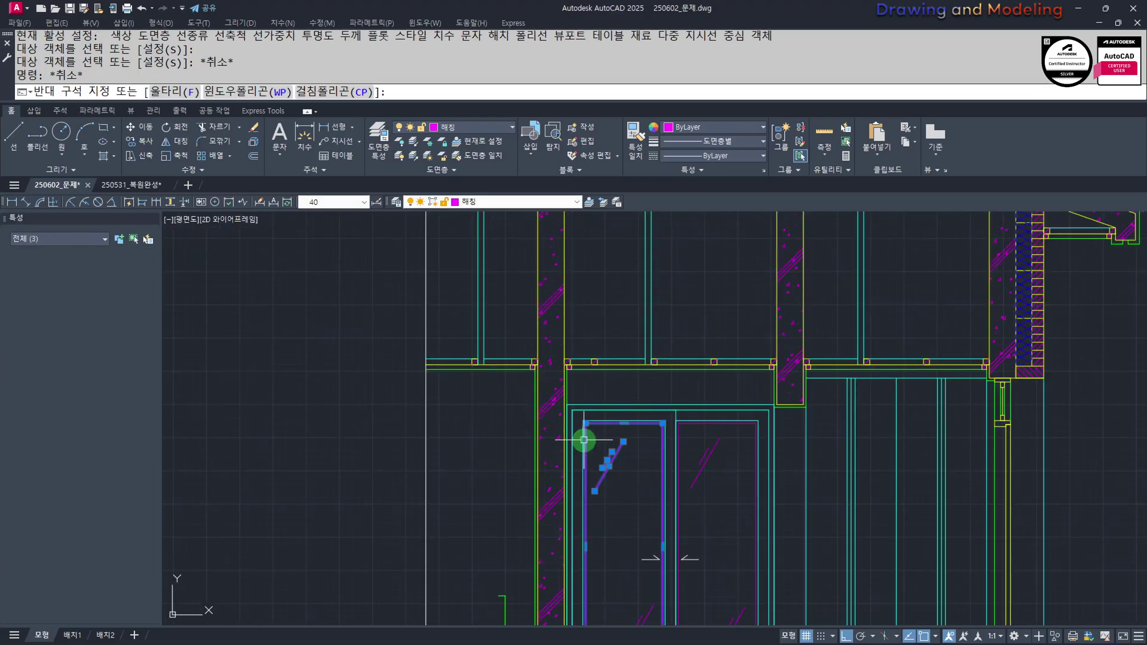
{"action": "left_click", "coordinate": [581, 439]}
{"action": "key", "text": "Escape"}
{"action": "key", "text": "Escape"}
{"action": "scroll", "coordinate": [618, 468], "scroll_direction": "up", "scroll_amount": 2}
{"action": "left_click", "coordinate": [621, 473]}
{"action": "left_click", "coordinate": [592, 428]}
{"action": "type", "text": "cc"}
{"action": "left_click", "coordinate": [601, 460]}
{"action": "scroll", "coordinate": [602, 461], "scroll_direction": "down", "scroll_amount": 6}
{"action": "middle_click_drag", "start_coordinate": [953, 497], "coordinate": [603, 404]}
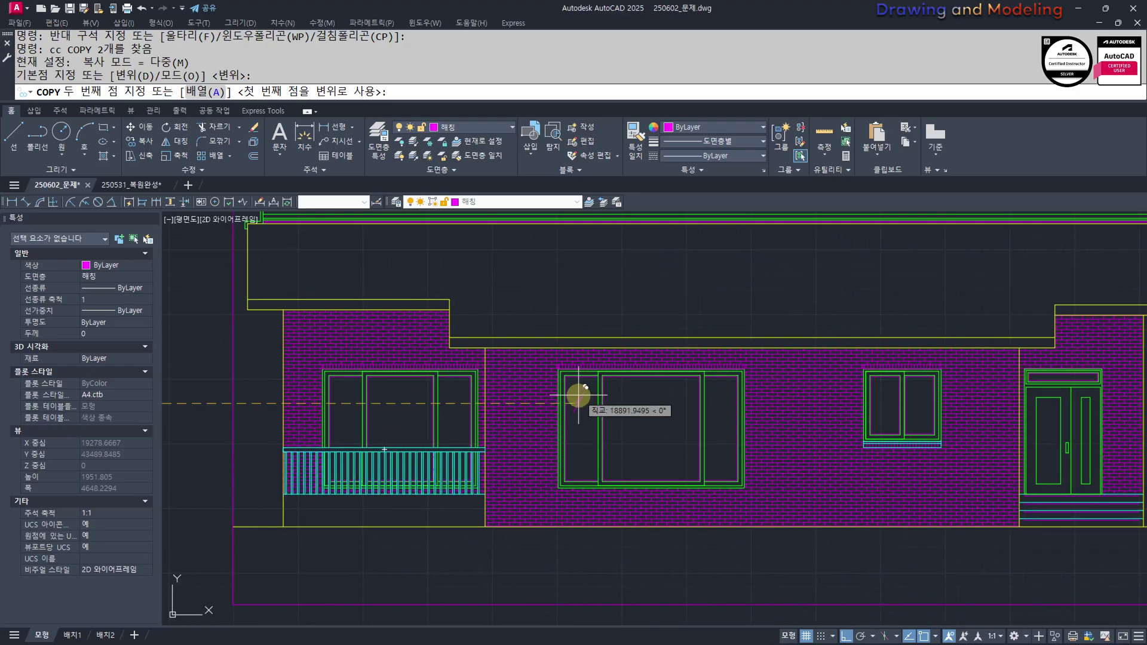
{"action": "key", "text": "F8"}
{"action": "left_click", "coordinate": [578, 396]}
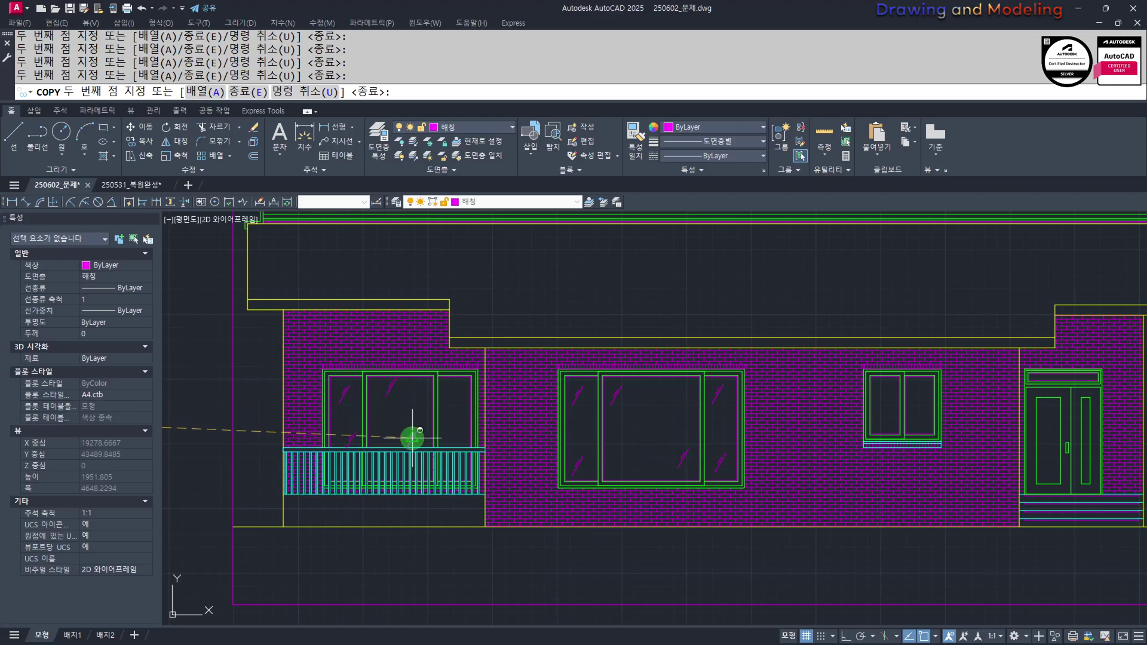
{"action": "key", "text": "Escape"}
{"action": "key", "text": "Escape"}
{"action": "key", "text": "Escape"}
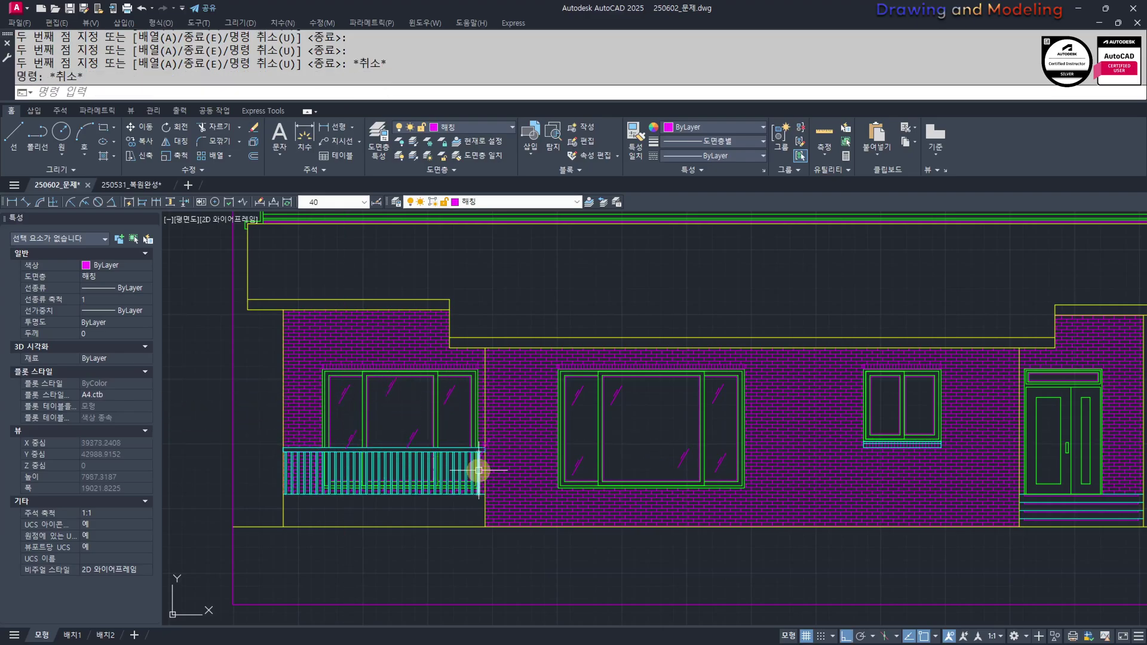
Move the glass lines lying across the wall edge at the railing's end into the balcony window's right pane
{"action": "scroll", "coordinate": [475, 469], "scroll_direction": "up", "scroll_amount": 5}
{"action": "left_click", "coordinate": [397, 289]}
{"action": "left_click", "coordinate": [568, 476]}
{"action": "middle_click_drag", "start_coordinate": [481, 451], "coordinate": [540, 464]}
{"action": "type", "text": "m"}
{"action": "key", "text": "Return"}
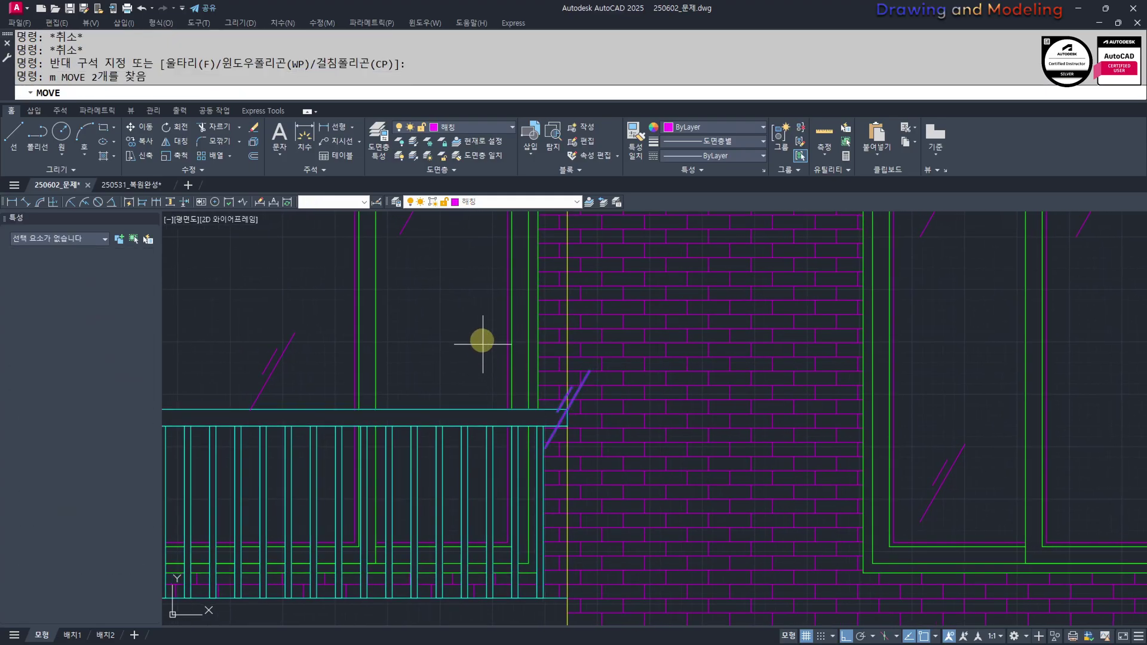
{"action": "left_click", "coordinate": [472, 310]}
{"action": "left_click", "coordinate": [327, 315]}
{"action": "key", "text": "Escape"}
{"action": "key", "text": "Escape"}
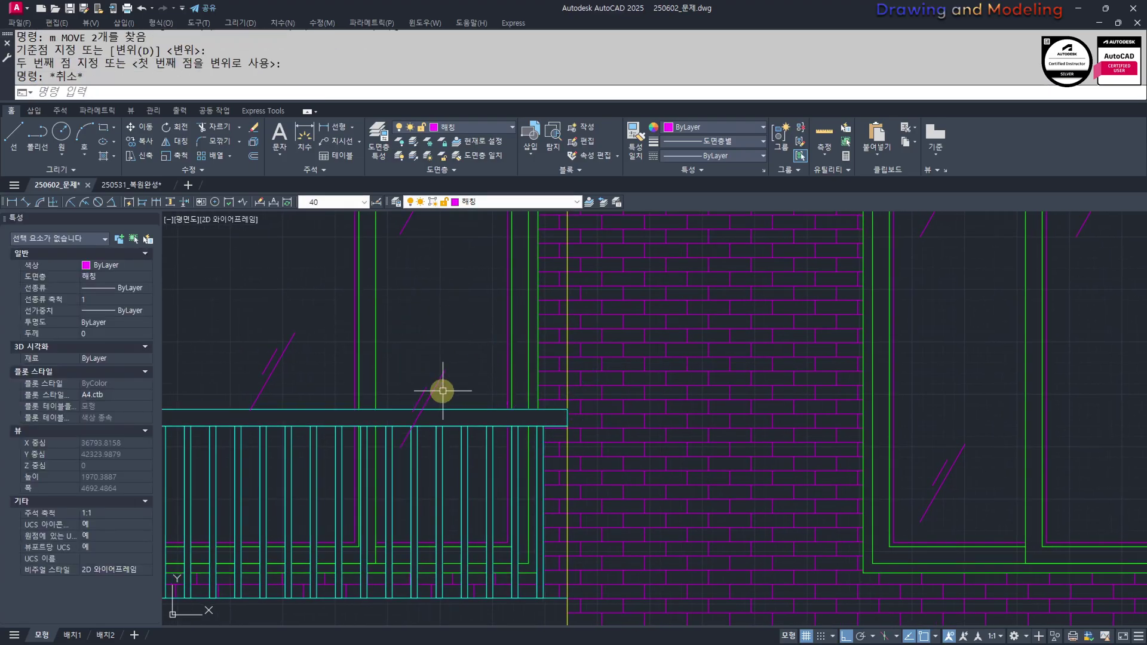
Shift the right pane's lower glass lines down and to the right so they cross the balcony handrail and bars
{"action": "scroll", "coordinate": [448, 391], "scroll_direction": "up", "scroll_amount": 5}
{"action": "left_click", "coordinate": [478, 412]}
{"action": "left_click", "coordinate": [357, 388]}
{"action": "key", "text": "space"}
{"action": "left_click", "coordinate": [453, 273]}
{"action": "key", "text": "Escape"}
{"action": "scroll", "coordinate": [406, 541], "scroll_direction": "up", "scroll_amount": 2}
{"action": "left_click", "coordinate": [397, 531]}
{"action": "left_click", "coordinate": [358, 469]}
{"action": "key", "text": "Return"}
{"action": "left_click", "coordinate": [312, 268]}
{"action": "left_click", "coordinate": [449, 292]}
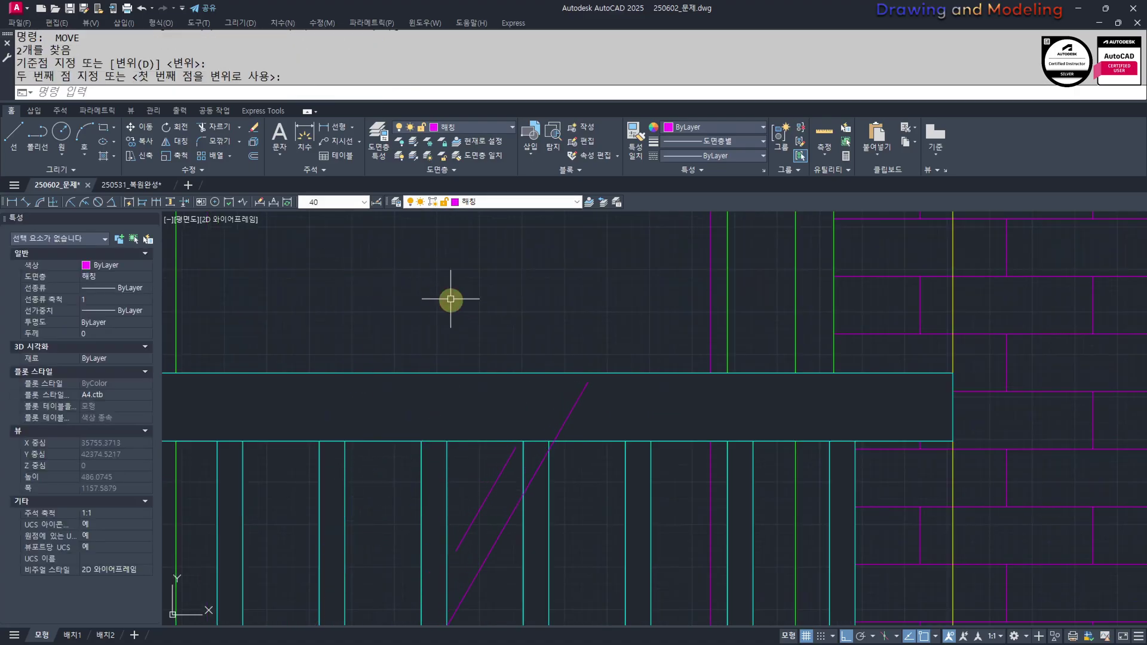
Send the right pane's lower glass lines to the back of the draw order, behind the balcony railing
{"action": "left_click", "coordinate": [500, 583]}
{"action": "left_click", "coordinate": [469, 487]}
{"action": "type", "text": "dr"}
{"action": "key", "text": "Return"}
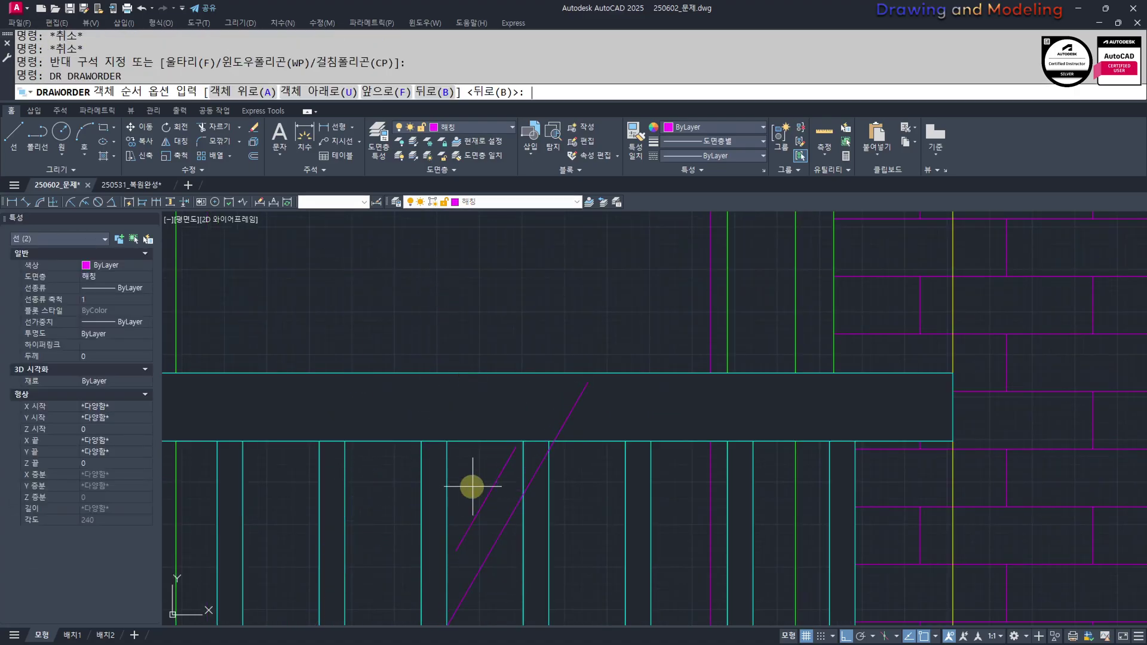
{"action": "type", "text": "b"}
{"action": "key", "text": "Return"}
{"action": "scroll", "coordinate": [585, 466], "scroll_direction": "down", "scroll_amount": 5}
{"action": "middle_click_drag", "start_coordinate": [415, 409], "coordinate": [518, 435]}
{"action": "key", "text": "Escape"}
{"action": "key", "text": "Escape"}
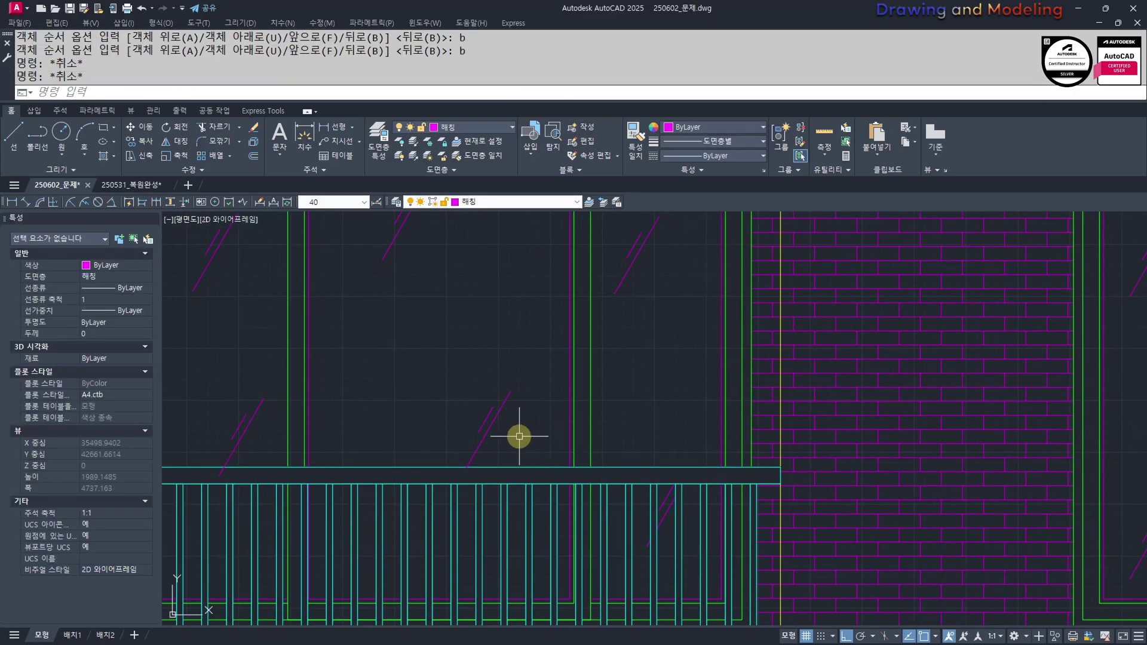
Send the lower glass lines in the balcony window's middle pane to the back of the draw order
{"action": "left_click", "coordinate": [517, 435]}
{"action": "left_click", "coordinate": [443, 390]}
{"action": "middle_click_drag", "start_coordinate": [444, 389], "coordinate": [466, 395]}
{"action": "type", "text": "dr"}
{"action": "key", "text": "Return"}
{"action": "type", "text": "b"}
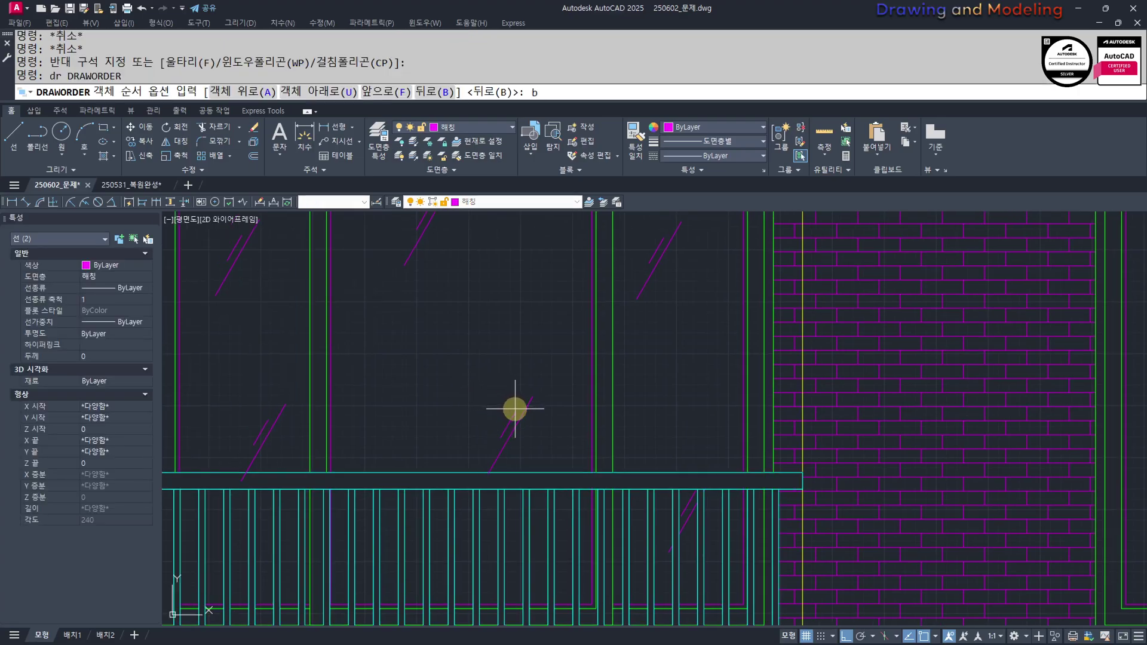
{"action": "key", "text": "Return"}
{"action": "key", "text": "Escape"}
Move the middle pane's lower glass lines straight down behind the balcony railing bars
{"action": "left_click", "coordinate": [524, 439]}
{"action": "left_click", "coordinate": [501, 366]}
{"action": "type", "text": "m"}
{"action": "key", "text": "Return"}
{"action": "left_click", "coordinate": [507, 278]}
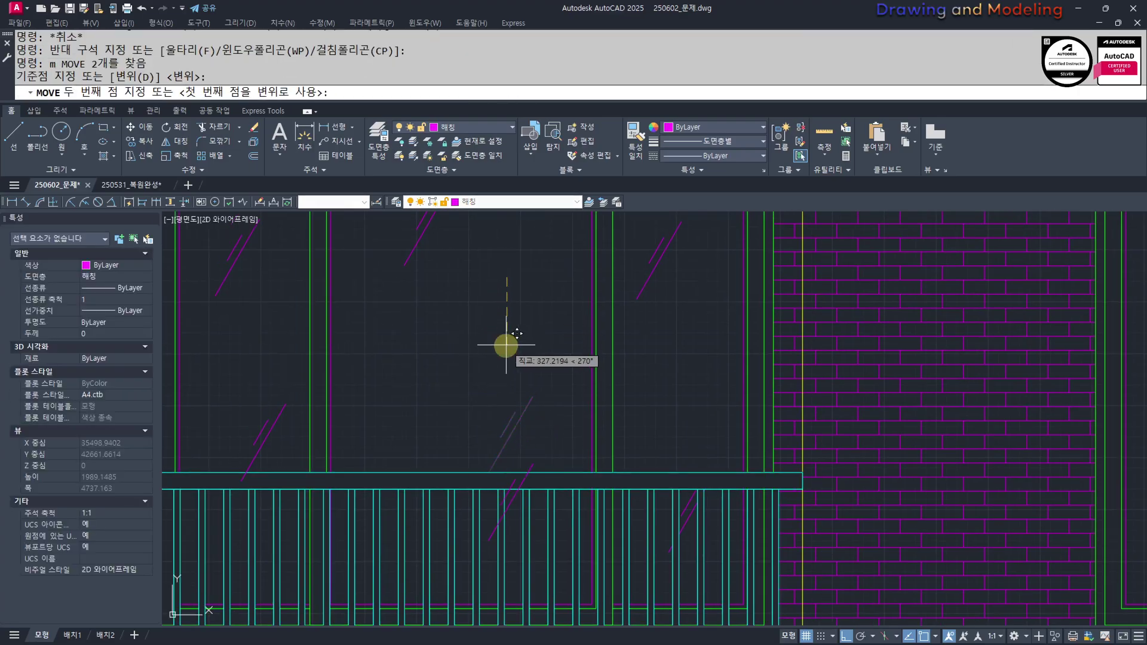
{"action": "left_click", "coordinate": [510, 384]}
{"action": "key", "text": "Escape"}
{"action": "key", "text": "Escape"}
Send the lower glass lines in the balcony window's left pane to the back of the draw order
{"action": "middle_click_drag", "start_coordinate": [351, 399], "coordinate": [505, 417]}
{"action": "left_click", "coordinate": [433, 474]}
{"action": "left_click", "coordinate": [401, 433]}
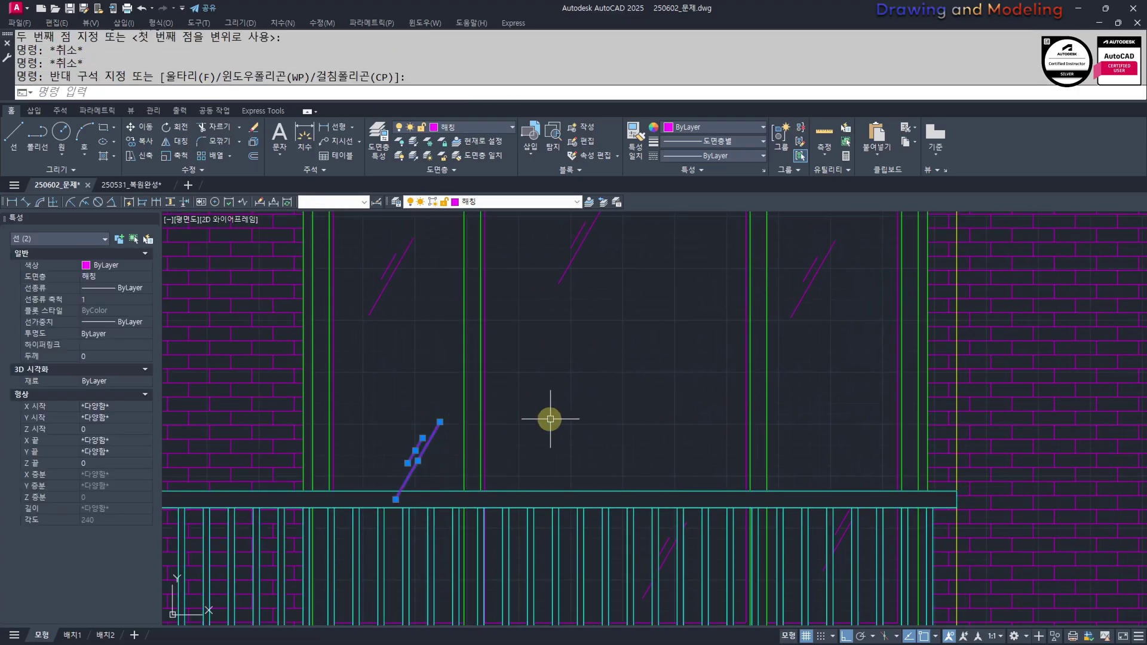
{"action": "type", "text": "dr"}
{"action": "key", "text": "Return"}
{"action": "left_click", "coordinate": [568, 325]}
{"action": "key", "text": "Escape"}
{"action": "key", "text": "Escape"}
{"action": "left_click", "coordinate": [445, 457]}
{"action": "left_click", "coordinate": [402, 415]}
{"action": "middle_click_drag", "start_coordinate": [562, 394], "coordinate": [570, 387]}
{"action": "key", "text": "Return"}
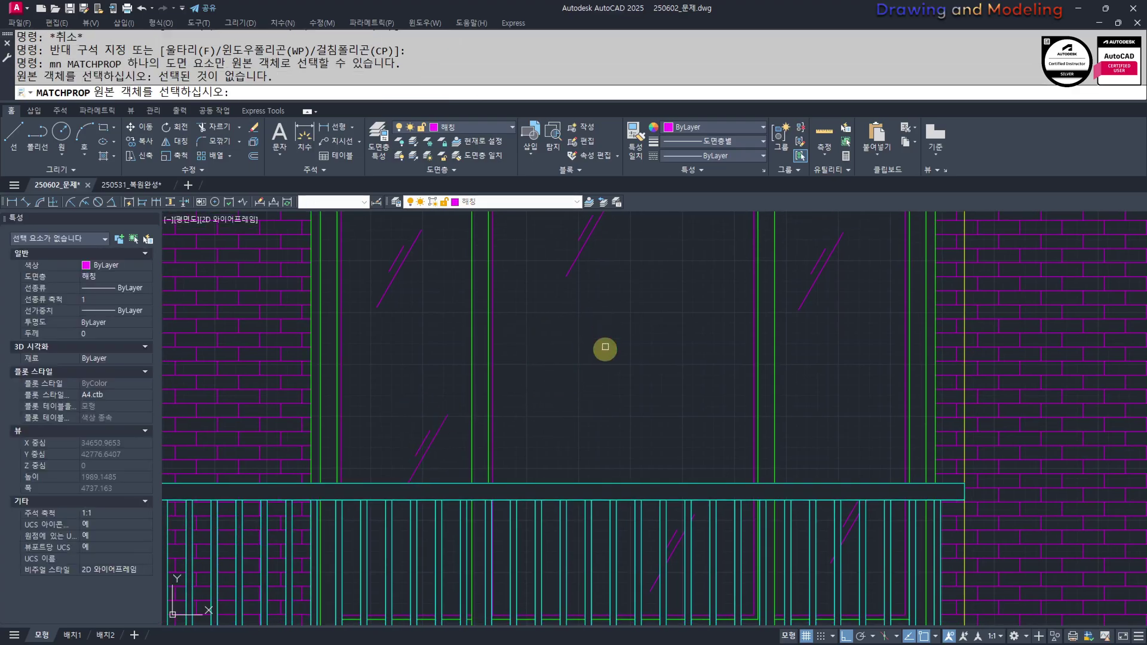
Move the left pane's lower glass lines straight down behind the balcony railing bars
{"action": "left_click", "coordinate": [447, 449]}
{"action": "left_click", "coordinate": [389, 405]}
{"action": "type", "text": "m"}
{"action": "key", "text": "Return"}
{"action": "left_click", "coordinate": [539, 383]}
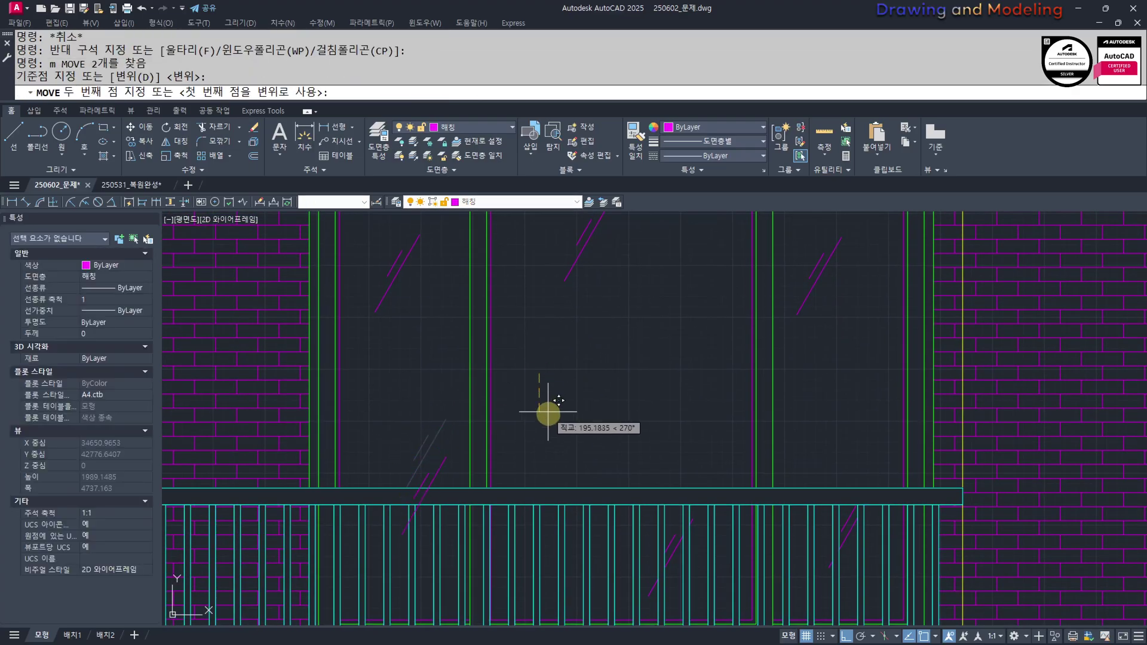
{"action": "key", "text": "Escape"}
{"action": "key", "text": "Escape"}
Shift the upper glass lines in the balcony window's left pane slightly down and to the left, with ortho off
{"action": "middle_click_drag", "start_coordinate": [397, 351], "coordinate": [354, 410]}
{"action": "left_click", "coordinate": [422, 358]}
{"action": "left_click", "coordinate": [371, 287]}
{"action": "type", "text": "m"}
{"action": "key", "text": "Return"}
{"action": "left_click", "coordinate": [529, 373]}
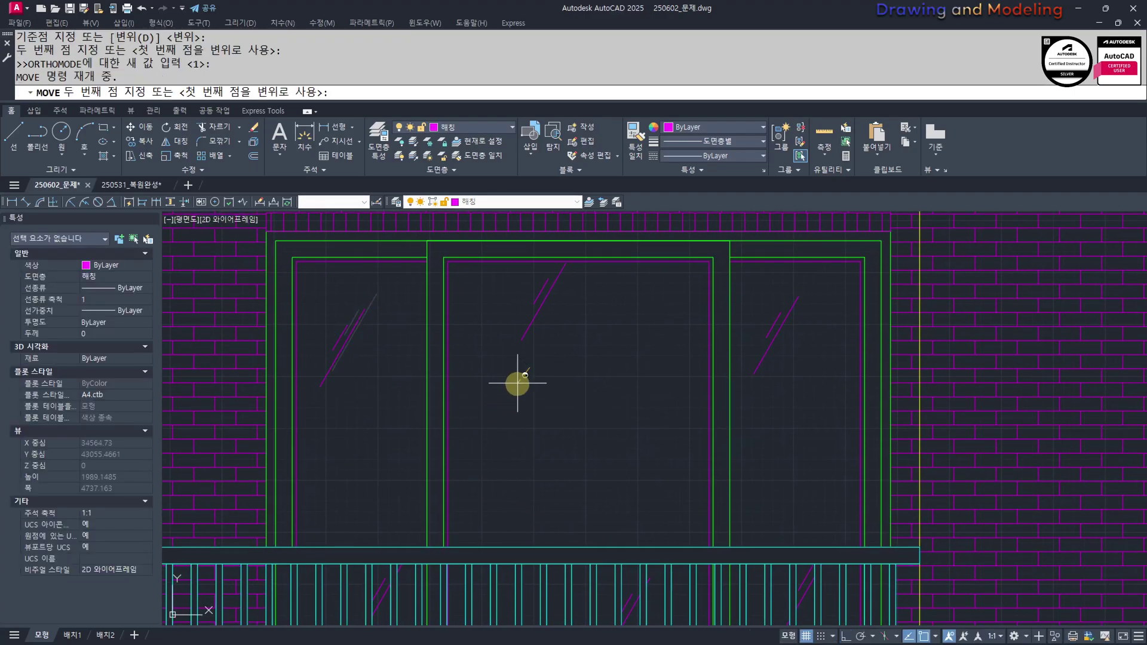
{"action": "left_click", "coordinate": [516, 381], "text": "shift"}
{"action": "key", "text": "Escape"}
Reposition the upper glass lines in the balcony window's middle and right panes freely with Move
{"action": "left_click", "coordinate": [532, 281]}
{"action": "key", "text": "Return"}
{"action": "left_click", "coordinate": [614, 402]}
{"action": "key", "text": "F8"}
{"action": "key", "text": "Escape"}
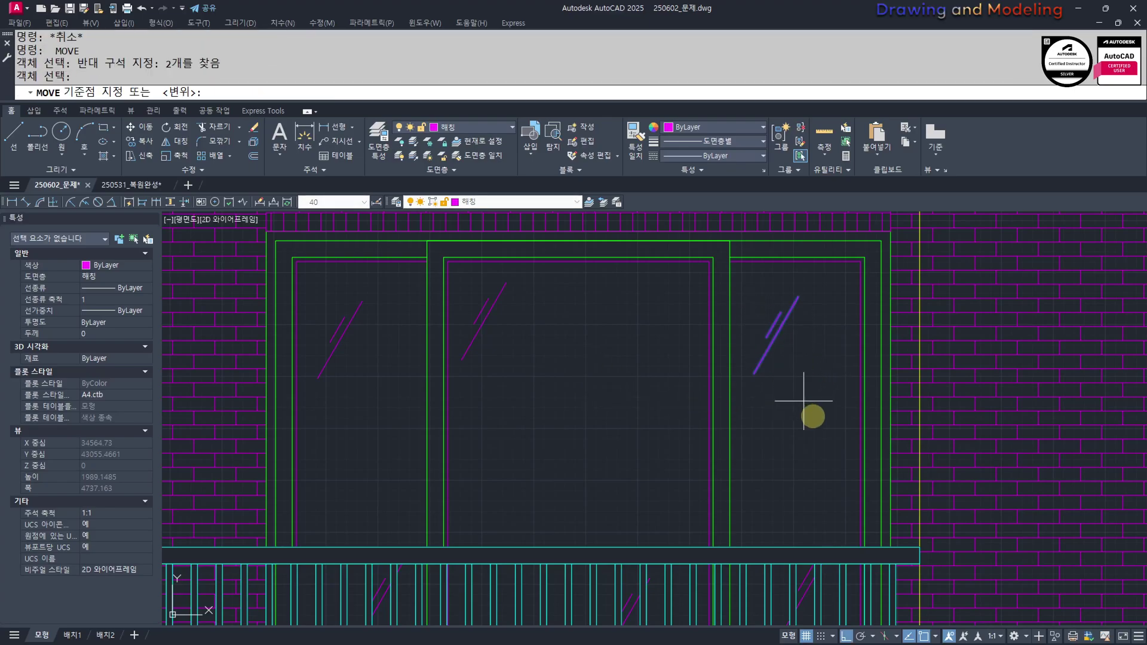
{"action": "left_click", "coordinate": [803, 401]}
{"action": "key", "text": "F8"}
{"action": "key", "text": "Escape"}
{"action": "key", "text": "Escape"}
Copy the glass lines from the large middle window's right pane to the upper and lower parts of the small window's two panes
{"action": "scroll", "coordinate": [540, 430], "scroll_direction": "down", "scroll_amount": 6}
{"action": "middle_click_drag", "start_coordinate": [540, 430], "coordinate": [447, 420]}
{"action": "scroll", "coordinate": [540, 453], "scroll_direction": "down", "scroll_amount": 5}
{"action": "scroll", "coordinate": [610, 415], "scroll_direction": "up", "scroll_amount": 8}
{"action": "scroll", "coordinate": [515, 403], "scroll_direction": "up", "scroll_amount": 4}
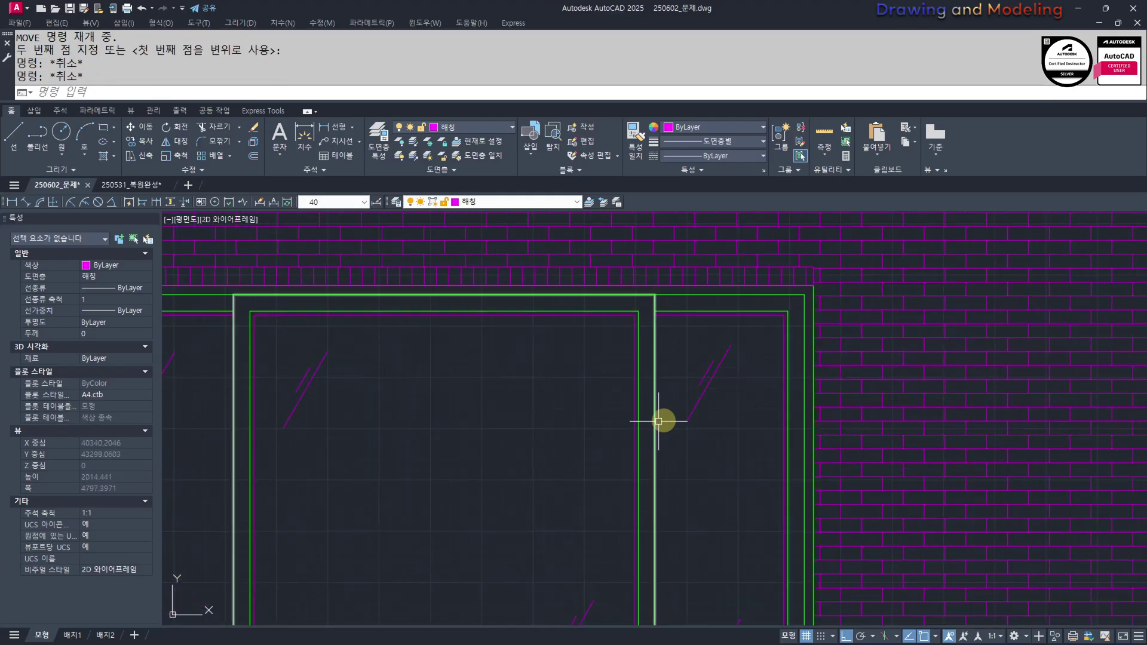
{"action": "left_click", "coordinate": [741, 416]}
{"action": "left_click", "coordinate": [683, 344]}
{"action": "type", "text": "cc"}
{"action": "key", "text": "space"}
{"action": "left_click", "coordinate": [707, 374]}
{"action": "scroll", "coordinate": [520, 415], "scroll_direction": "down", "scroll_amount": 6}
{"action": "scroll", "coordinate": [574, 345], "scroll_direction": "up", "scroll_amount": 1}
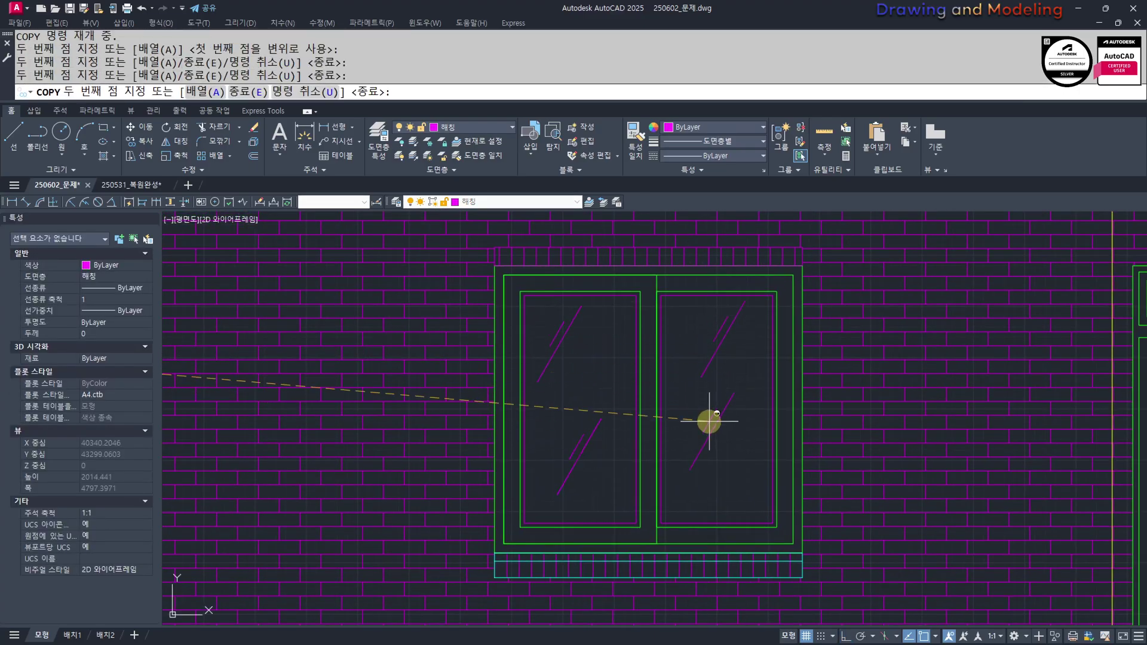
{"action": "key", "text": "Escape"}
{"action": "key", "text": "Escape"}
Draw one long and one short vertical glass line in the transom pane above the entrance door
{"action": "scroll", "coordinate": [469, 429], "scroll_direction": "down", "scroll_amount": 6}
{"action": "scroll", "coordinate": [657, 407], "scroll_direction": "up", "scroll_amount": 8}
{"action": "middle_click_drag", "start_coordinate": [548, 350], "coordinate": [557, 371]}
{"action": "scroll", "coordinate": [561, 383], "scroll_direction": "up", "scroll_amount": 2}
{"action": "type", "text": "1"}
{"action": "left_click", "coordinate": [581, 333]}
{"action": "key", "text": "Escape"}
{"action": "key", "text": "Return"}
{"action": "left_click", "coordinate": [589, 312]}
{"action": "key", "text": "Escape"}
{"action": "left_click", "coordinate": [600, 383]}
{"action": "left_click", "coordinate": [583, 377]}
{"action": "middle_click_drag", "start_coordinate": [583, 378], "coordinate": [571, 392]}
{"action": "scroll", "coordinate": [584, 376], "scroll_direction": "up", "scroll_amount": 2}
{"action": "key", "text": "space"}
{"action": "left_click", "coordinate": [606, 360]}
{"action": "left_click", "coordinate": [619, 363]}
{"action": "key", "text": "Escape"}
{"action": "key", "text": "Escape"}
{"action": "left_click", "coordinate": [631, 357]}
{"action": "left_click", "coordinate": [603, 387]}
{"action": "type", "text": "e"}
{"action": "left_click", "coordinate": [597, 399]}
{"action": "left_click", "coordinate": [549, 418]}
{"action": "key", "text": "space"}
{"action": "mouse_move", "coordinate": [608, 385]}
{"action": "middle_mouse_down"}
{"action": "mouse_move", "coordinate": [602, 397]}
{"action": "mouse_move", "coordinate": [623, 375]}
{"action": "middle_mouse_up"}
{"action": "left_click", "coordinate": [617, 370]}
{"action": "key", "text": "Escape"}
{"action": "key", "text": "ctrl+z"}
{"action": "key", "text": "ctrl+z"}
{"action": "key", "text": "Escape"}
Move the transom's longer vertical glass line slightly to the right
{"action": "left_click", "coordinate": [581, 414]}
{"action": "left_click", "coordinate": [560, 421]}
{"action": "type", "text": "m"}
{"action": "left_click", "coordinate": [639, 365]}
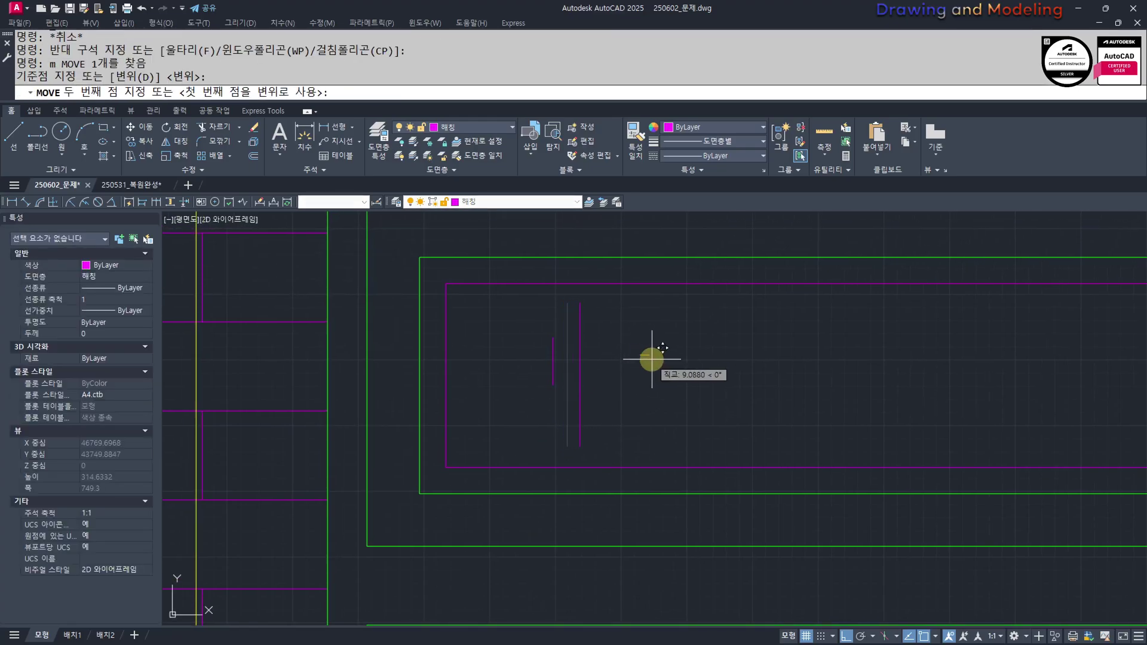
{"action": "left_click", "coordinate": [647, 354]}
{"action": "key", "text": "Escape"}
Rotate the transom's two glass lines by -30° about the longer line's midpoint
{"action": "type", "text": "ro"}
{"action": "left_click", "coordinate": [624, 329]}
{"action": "left_click", "coordinate": [508, 364]}
{"action": "key", "text": "space"}
{"action": "left_click", "coordinate": [576, 370]}
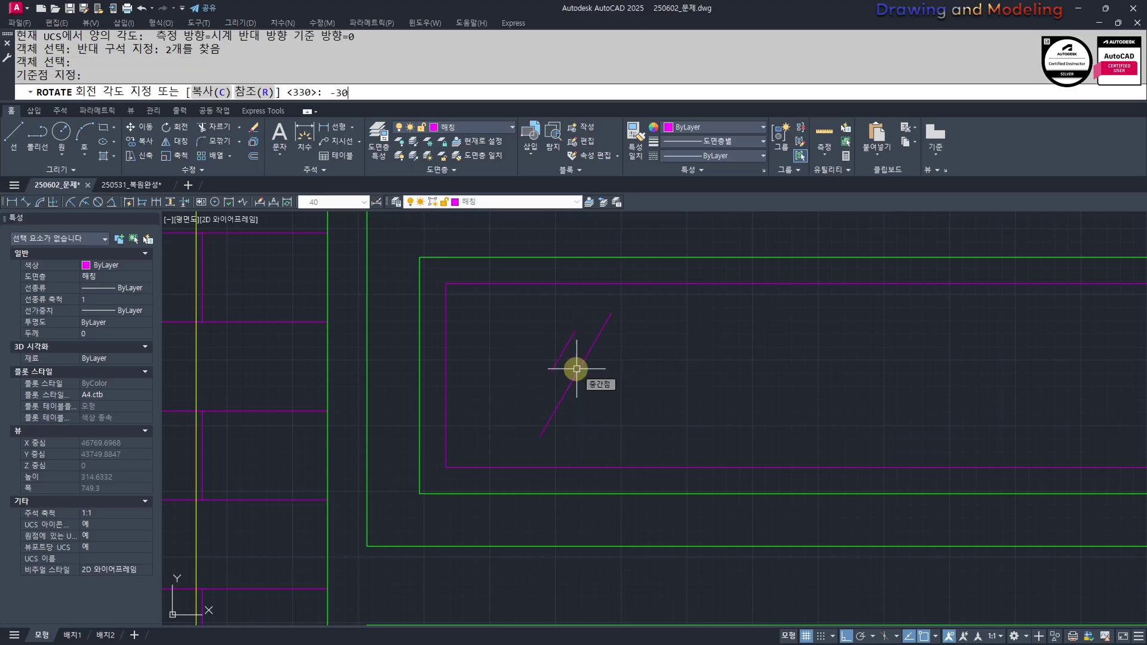
{"action": "type", "text": "-30"}
{"action": "key", "text": "Return"}
{"action": "key", "text": "Escape"}
{"action": "key", "text": "Escape"}
Copy the slanted pair of glass lines to a second place further along the transom pane
{"action": "key", "text": "Return"}
{"action": "left_click", "coordinate": [552, 341]}
{"action": "scroll", "coordinate": [538, 371], "scroll_direction": "down", "scroll_amount": 5}
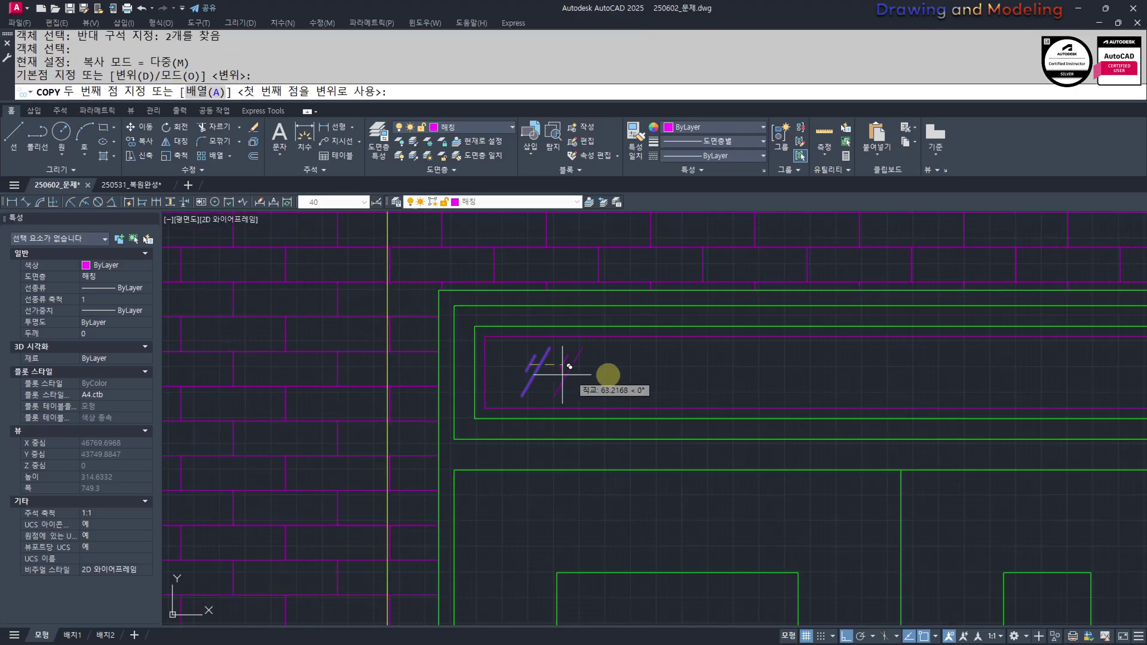
{"action": "key", "text": "F8"}
{"action": "left_click", "coordinate": [701, 375]}
{"action": "key", "text": "Escape"}
{"action": "key", "text": "Escape"}
Move a pair of the transom's glass lines slightly to adjust its position within the pane
{"action": "left_click", "coordinate": [410, 379]}
{"action": "middle_click_drag", "start_coordinate": [433, 370], "coordinate": [438, 369]}
{"action": "type", "text": "m"}
{"action": "key", "text": "space"}
{"action": "left_click", "coordinate": [448, 371]}
{"action": "key", "text": "F8"}
{"action": "left_click", "coordinate": [491, 366]}
{"action": "key", "text": "Escape"}
{"action": "key", "text": "Escape"}
Turn all drawing layers back on
{"action": "scroll", "coordinate": [492, 366], "scroll_direction": "down", "scroll_amount": 3}
{"action": "scroll", "coordinate": [486, 381], "scroll_direction": "down", "scroll_amount": 1}
{"action": "middle_click_drag", "start_coordinate": [203, 391], "coordinate": [486, 394]}
{"action": "scroll", "coordinate": [485, 397], "scroll_direction": "up", "scroll_amount": 2}
{"action": "middle_click_drag", "start_coordinate": [300, 423], "coordinate": [577, 397]}
{"action": "scroll", "coordinate": [490, 432], "scroll_direction": "down", "scroll_amount": 3}
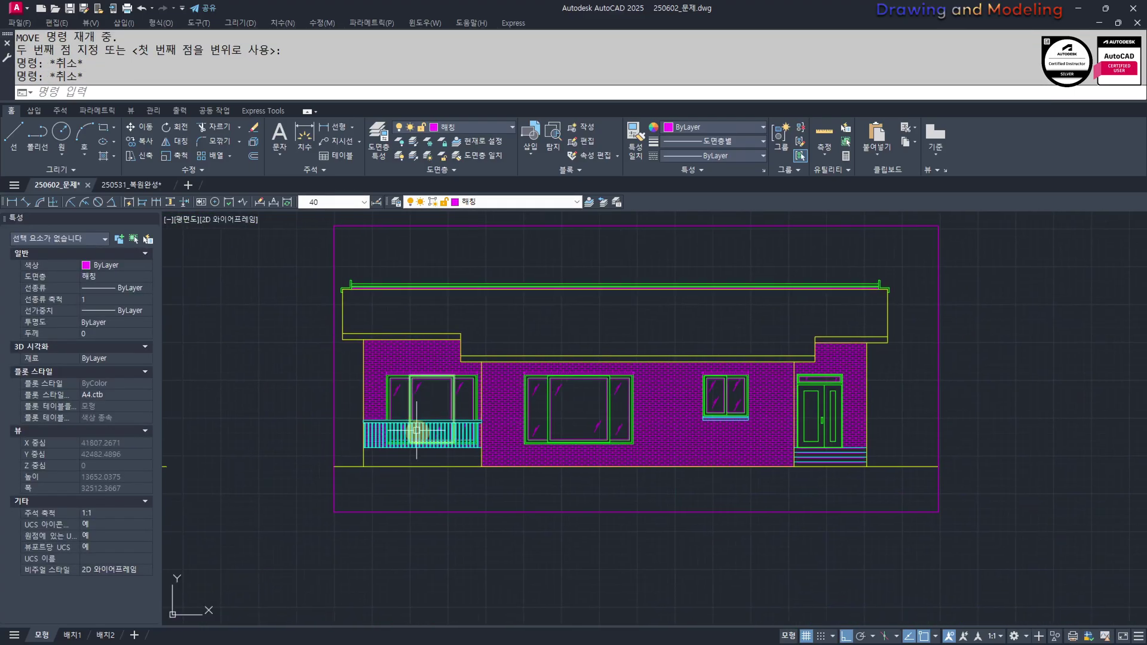
{"action": "scroll", "coordinate": [421, 380], "scroll_direction": "up", "scroll_amount": 2}
{"action": "scroll", "coordinate": [545, 415], "scroll_direction": "up", "scroll_amount": 3}
{"action": "key", "text": "Escape"}
{"action": "key", "text": "Escape"}
{"action": "scroll", "coordinate": [511, 439], "scroll_direction": "down", "scroll_amount": 2}
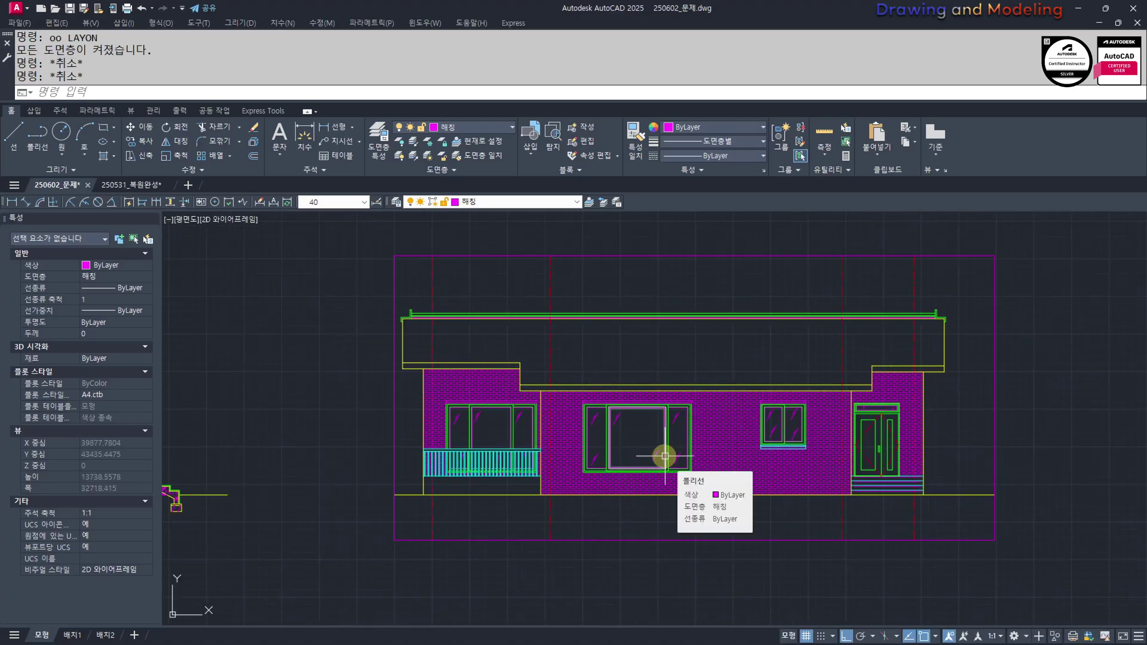
Copy the pair of sliding-direction arrows from the neighbouring drawing into the balcony window, just above the railing
{"action": "scroll", "coordinate": [495, 482], "scroll_direction": "up", "scroll_amount": 5}
{"action": "scroll", "coordinate": [566, 440], "scroll_direction": "down", "scroll_amount": 4}
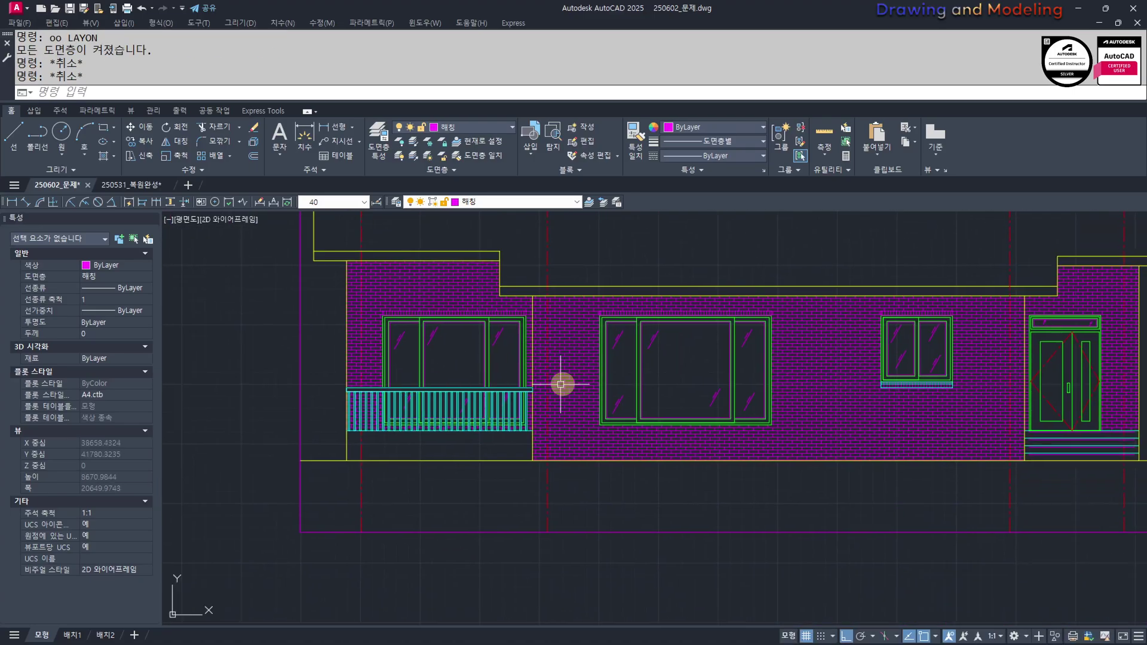
{"action": "middle_click_drag", "start_coordinate": [585, 387], "coordinate": [825, 432]}
{"action": "scroll", "coordinate": [825, 432], "scroll_direction": "down", "scroll_amount": 2}
{"action": "middle_click_drag", "start_coordinate": [825, 432], "coordinate": [988, 447]}
{"action": "scroll", "coordinate": [502, 448], "scroll_direction": "up", "scroll_amount": 5}
{"action": "left_click", "coordinate": [309, 387]}
{"action": "left_click", "coordinate": [428, 441]}
{"action": "type", "text": "cc"}
{"action": "key", "text": "space"}
{"action": "scroll", "coordinate": [370, 427], "scroll_direction": "up", "scroll_amount": 4}
{"action": "left_click", "coordinate": [412, 400]}
{"action": "scroll", "coordinate": [367, 425], "scroll_direction": "down", "scroll_amount": 7}
{"action": "middle_click_drag", "start_coordinate": [869, 440], "coordinate": [392, 434]}
{"action": "scroll", "coordinate": [491, 414], "scroll_direction": "up", "scroll_amount": 4}
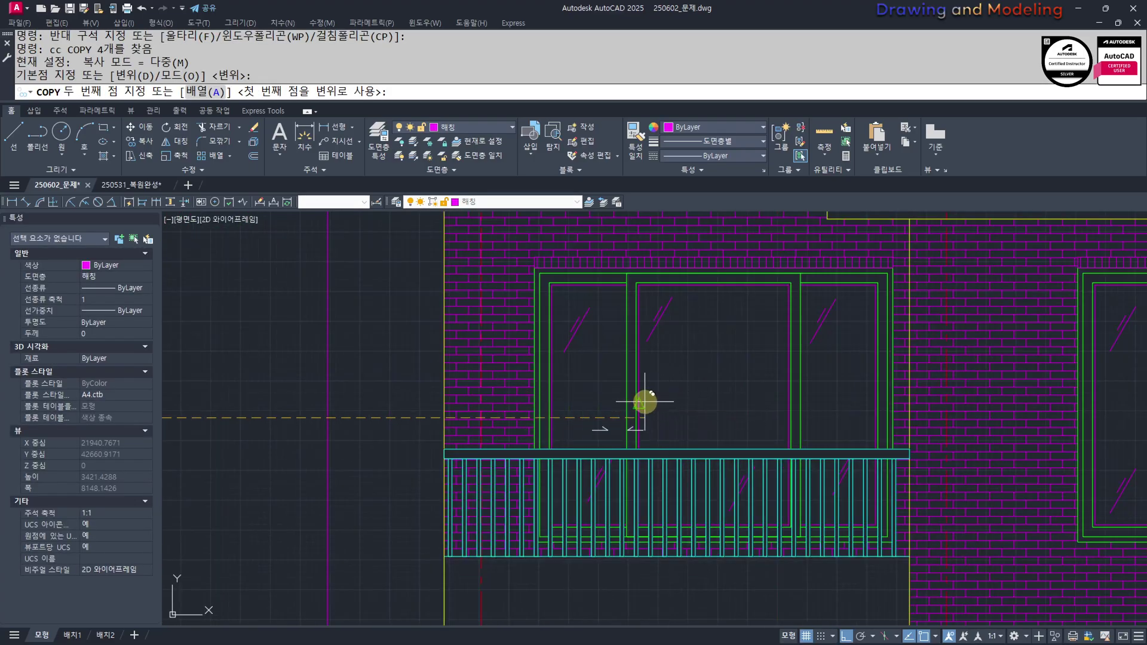
{"action": "left_click", "coordinate": [658, 401]}
{"action": "key", "text": "Escape"}
{"action": "key", "text": "Escape"}
Move the left-pointing sliding arrow horizontally from the balcony window's middle pane into its right pane
{"action": "scroll", "coordinate": [662, 448], "scroll_direction": "up", "scroll_amount": 4}
{"action": "left_click", "coordinate": [657, 421]}
{"action": "left_click", "coordinate": [616, 375]}
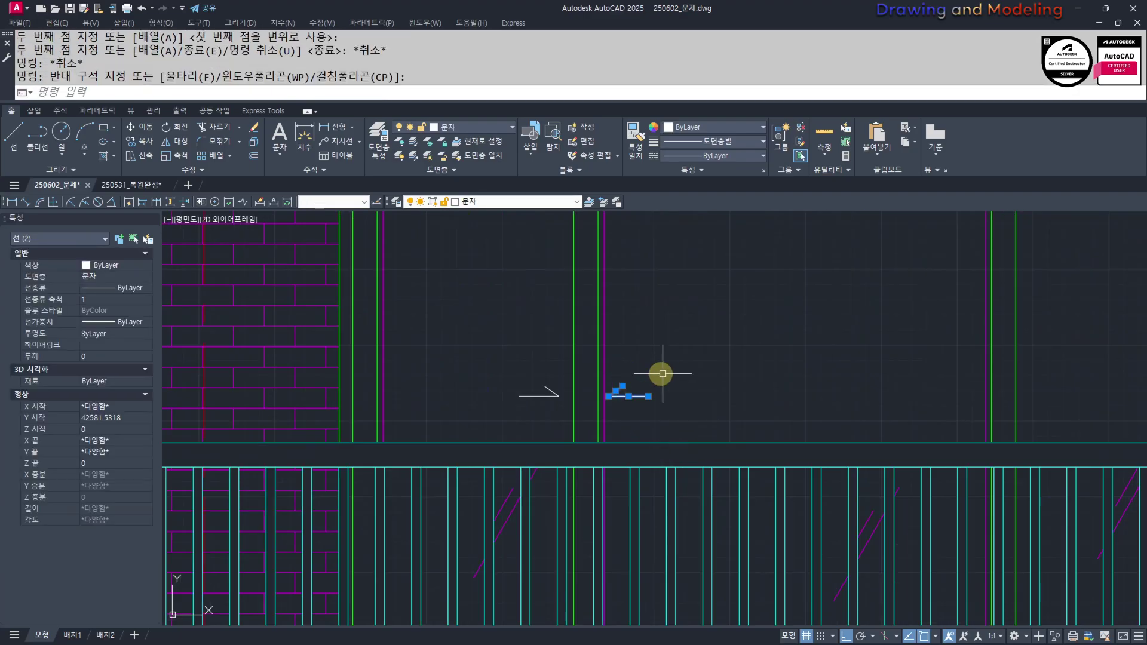
{"action": "middle_click_drag", "start_coordinate": [679, 363], "coordinate": [665, 375]}
{"action": "type", "text": "m"}
{"action": "key", "text": "Return"}
{"action": "left_click", "coordinate": [663, 368]}
{"action": "left_click", "coordinate": [1083, 335]}
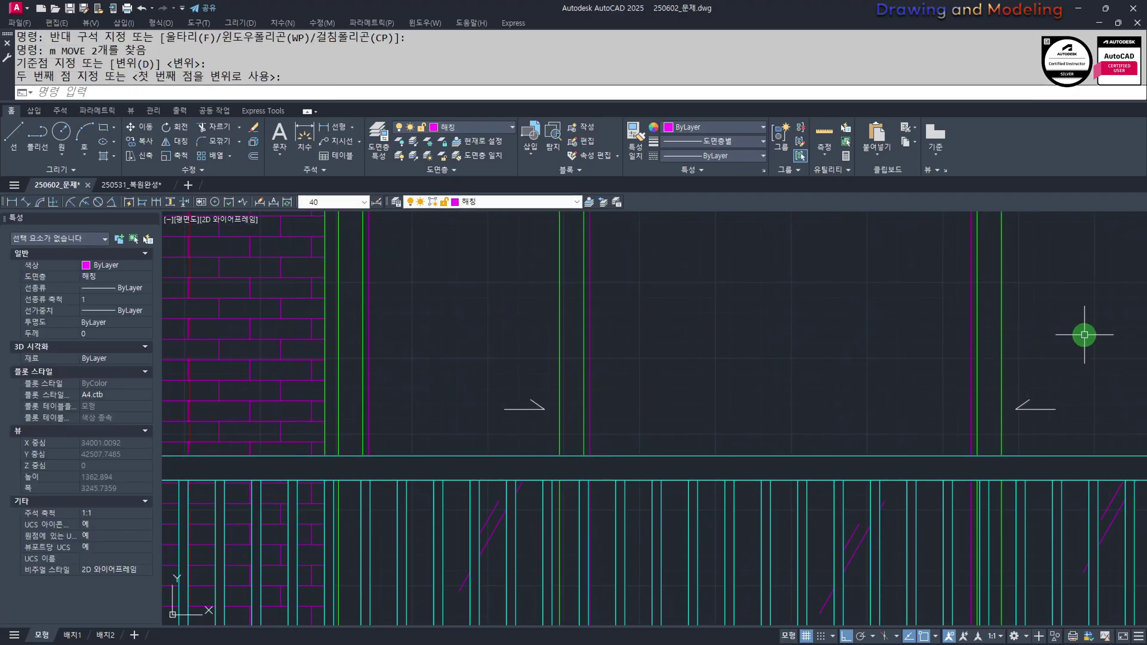
{"action": "key", "text": "Escape"}
{"action": "key", "text": "Escape"}
Turn off the layer of the red centre lines crossing the elevation
{"action": "scroll", "coordinate": [920, 380], "scroll_direction": "down", "scroll_amount": 5}
{"action": "middle_click_drag", "start_coordinate": [961, 396], "coordinate": [508, 392]}
{"action": "middle_click_drag", "start_coordinate": [808, 400], "coordinate": [693, 400]}
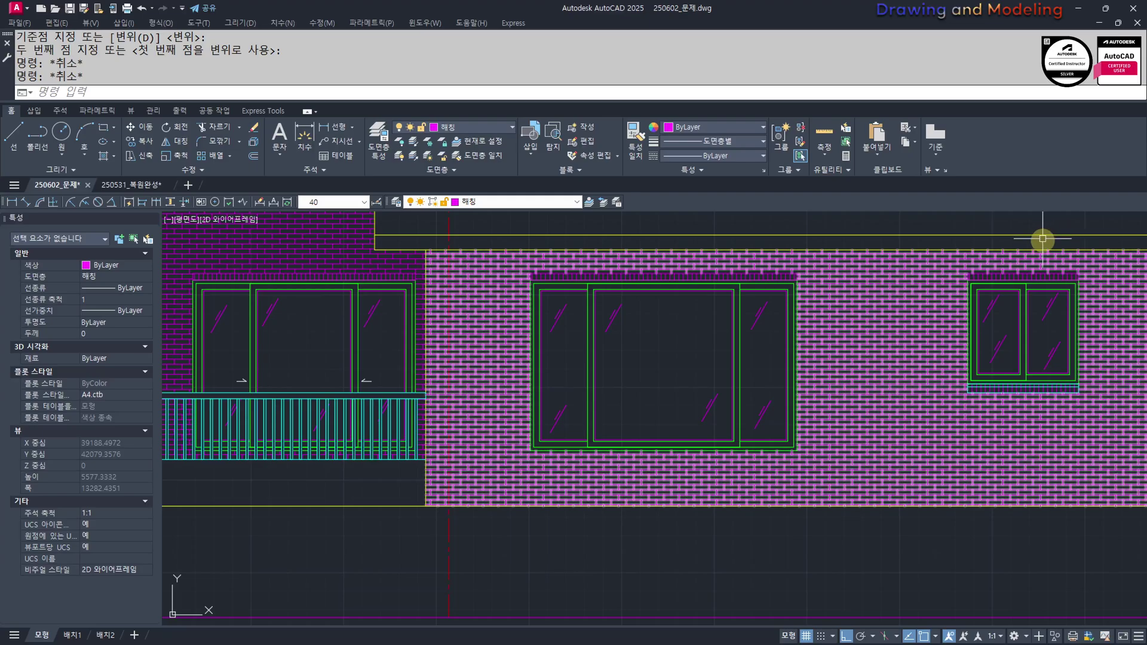
{"action": "scroll", "coordinate": [763, 400], "scroll_direction": "down", "scroll_amount": 4}
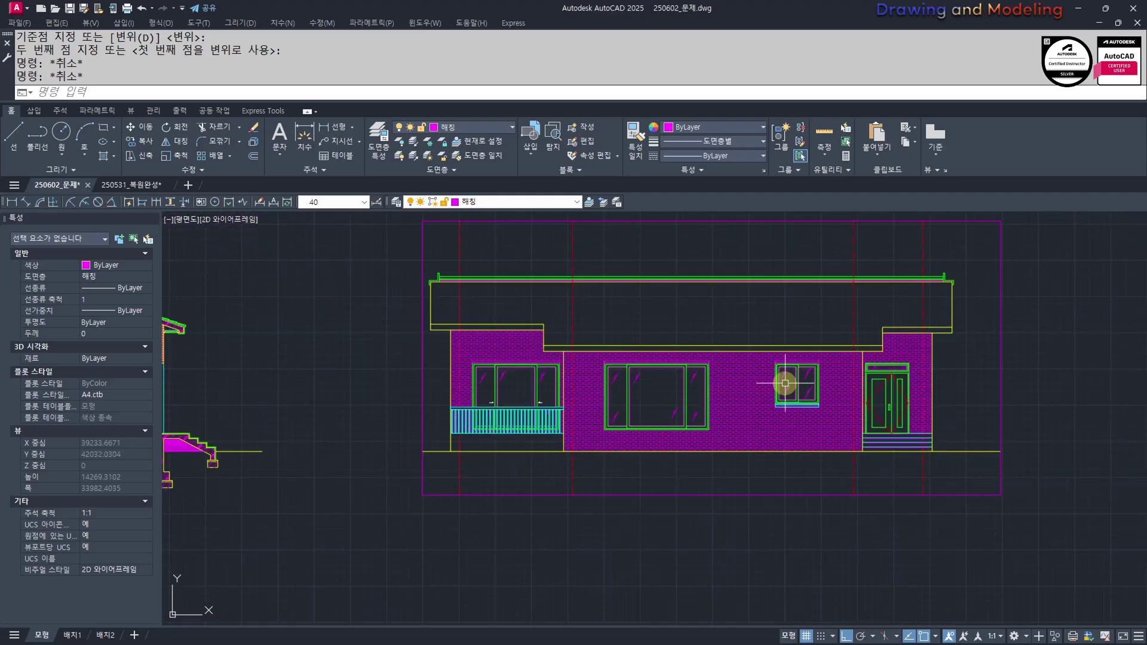
{"action": "scroll", "coordinate": [714, 460], "scroll_direction": "down", "scroll_amount": 4}
{"action": "scroll", "coordinate": [714, 456], "scroll_direction": "up", "scroll_amount": 4}
{"action": "key", "text": "Escape"}
{"action": "key", "text": "Escape"}
{"action": "mouse_move", "coordinate": [731, 437]}
{"action": "middle_mouse_down"}
{"action": "mouse_move", "coordinate": [730, 510]}
{"action": "mouse_move", "coordinate": [710, 504]}
{"action": "middle_mouse_up"}
{"action": "key", "text": "Return"}
{"action": "left_click", "coordinate": [856, 556]}
{"action": "key", "text": "Escape"}
Hatch the roof area of the elevation with the ANSI31 pattern
{"action": "type", "text": "h"}
{"action": "key", "text": "Return"}
{"action": "left_click", "coordinate": [605, 407]}
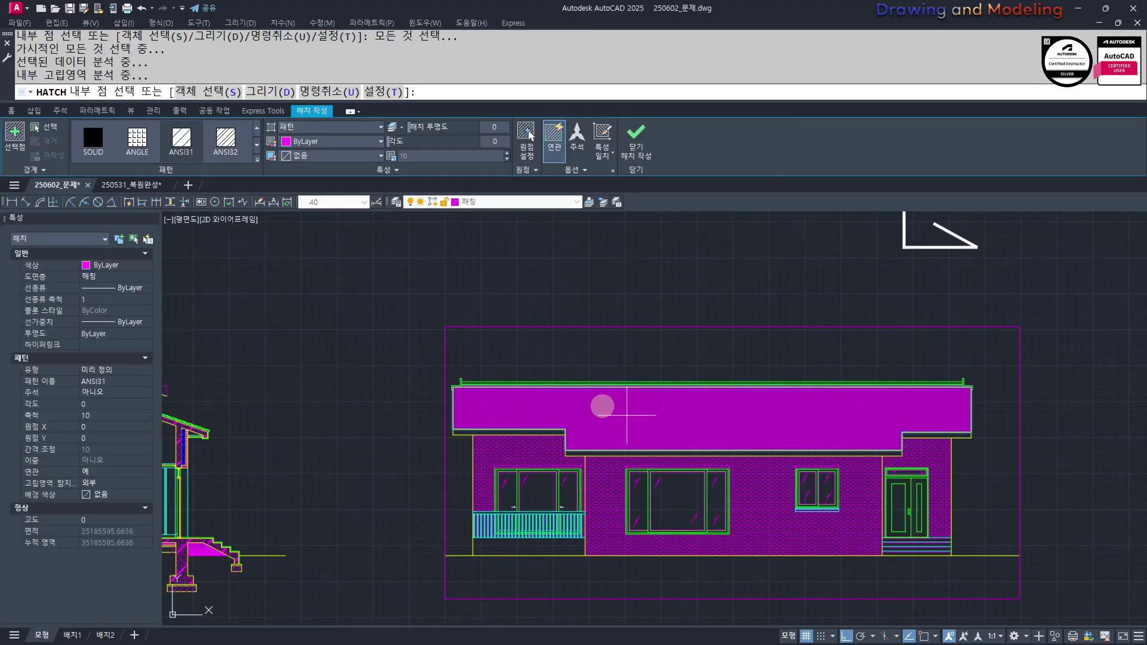
{"action": "key", "text": "Return"}
Set the roof hatch's scale to 300
{"action": "left_click", "coordinate": [682, 412]}
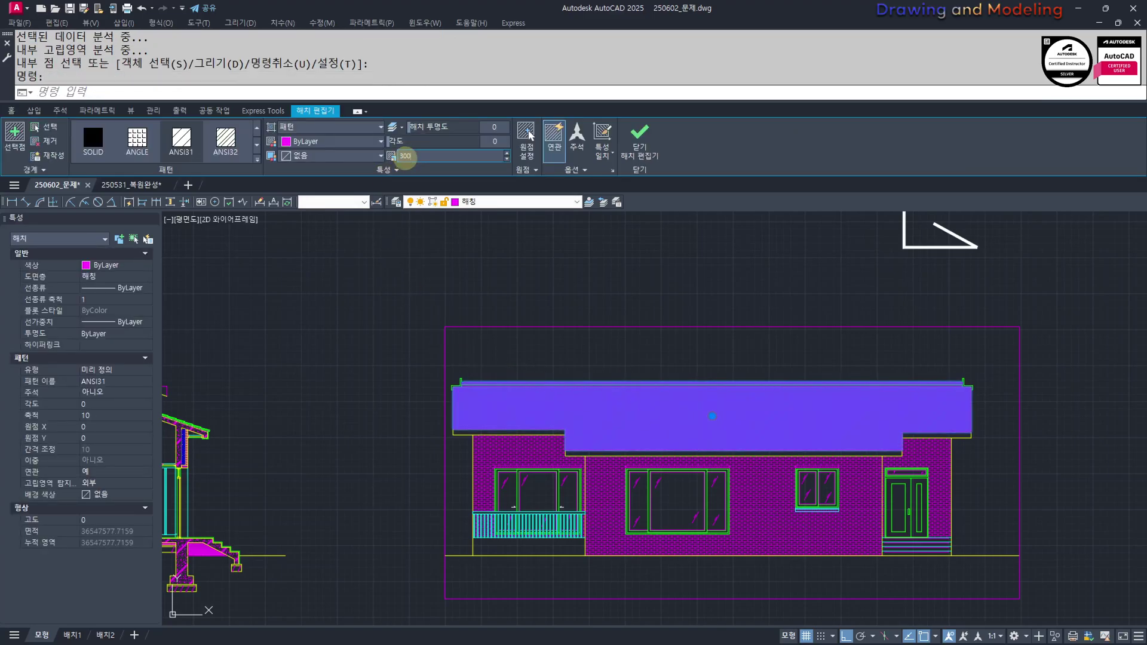
{"action": "key", "text": "Return"}
{"action": "key", "text": "Escape"}
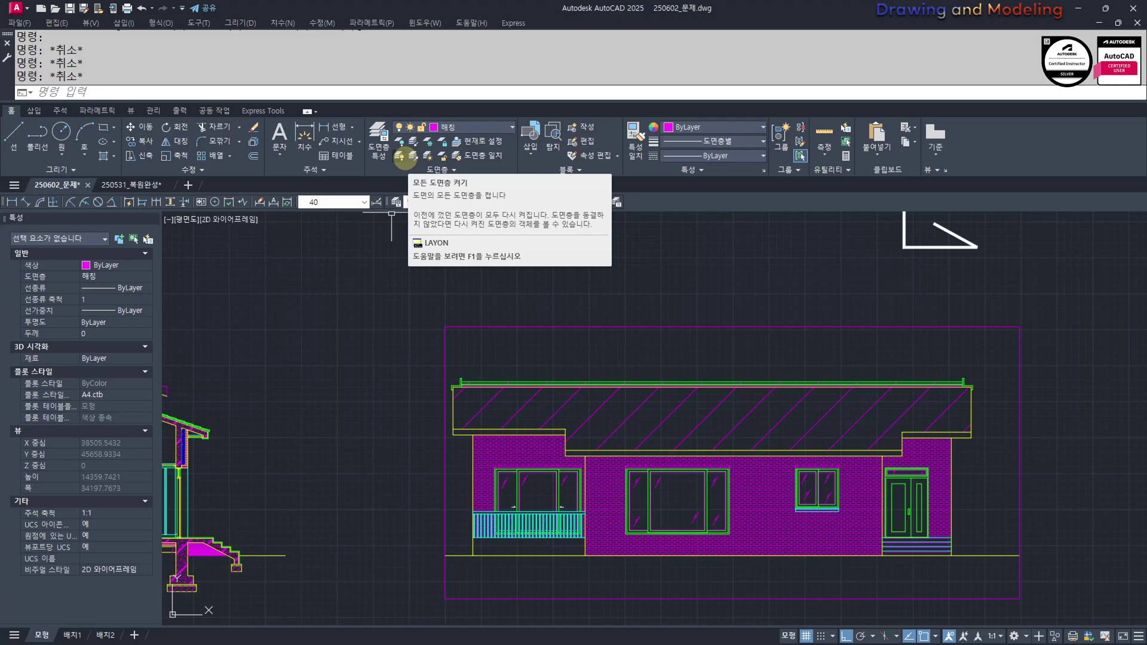
{"action": "key", "text": "space"}
{"action": "key", "text": "Escape"}
{"action": "key", "text": "Escape"}
{"action": "key", "text": "Escape"}
Change the roof hatch to a user-defined pattern with its lines at an angle of 90
{"action": "middle_click_drag", "start_coordinate": [833, 419], "coordinate": [745, 382]}
{"action": "scroll", "coordinate": [748, 391], "scroll_direction": "up", "scroll_amount": 2}
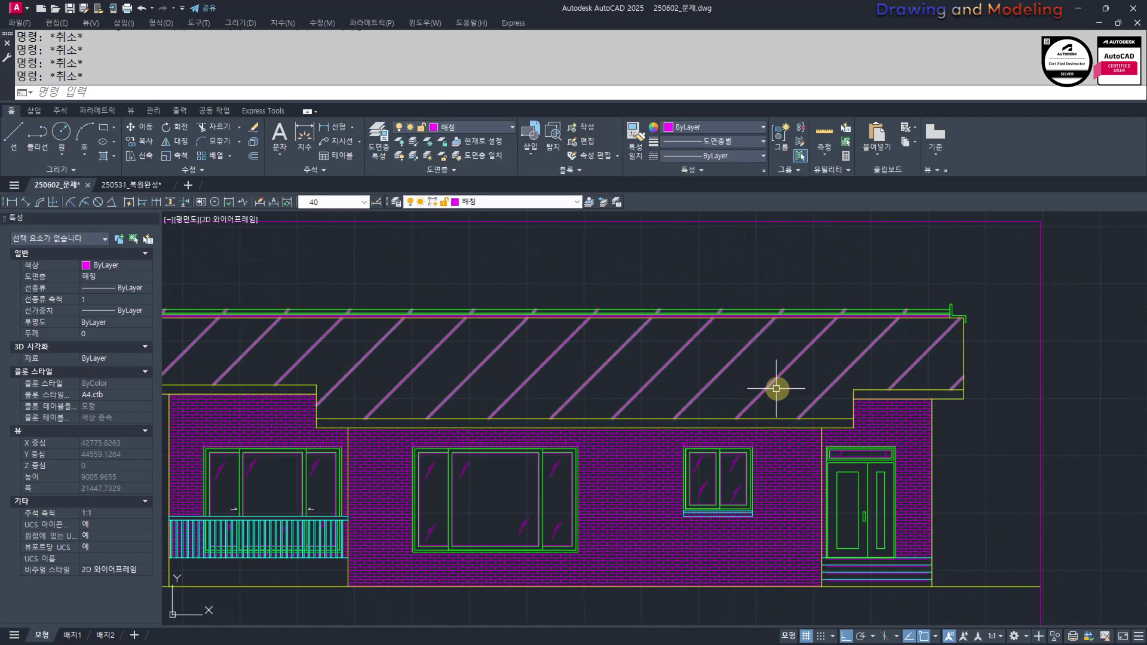
{"action": "left_click", "coordinate": [776, 389]}
{"action": "left_click", "coordinate": [667, 375]}
{"action": "left_click", "coordinate": [666, 376]}
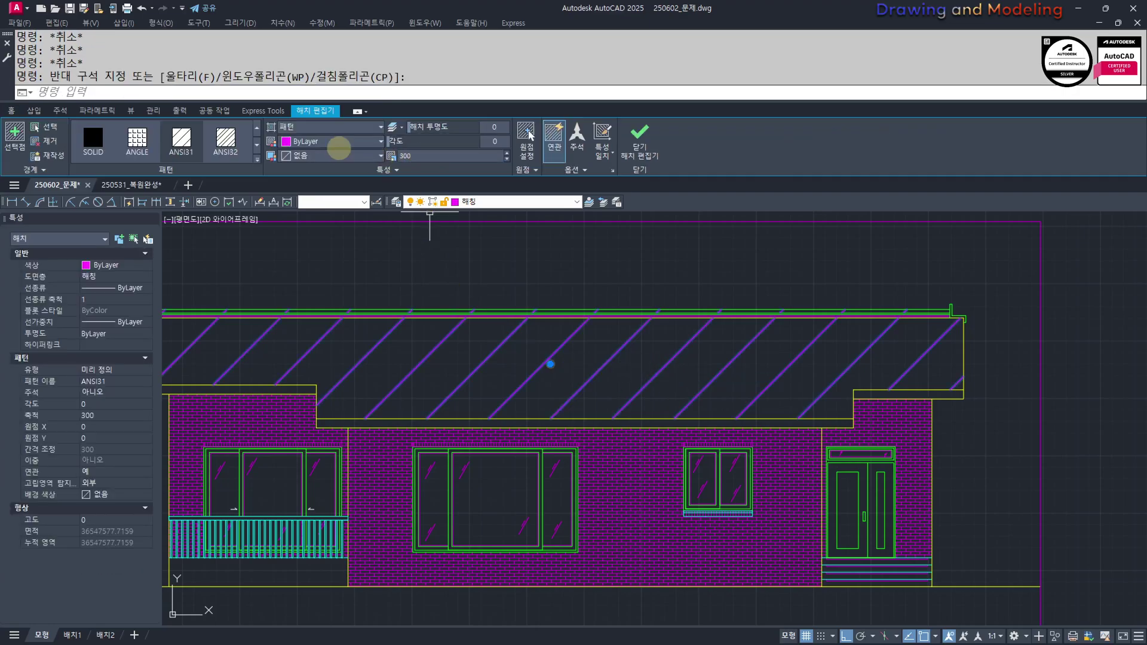
{"action": "left_click", "coordinate": [371, 177]}
{"action": "left_click", "coordinate": [417, 156]}
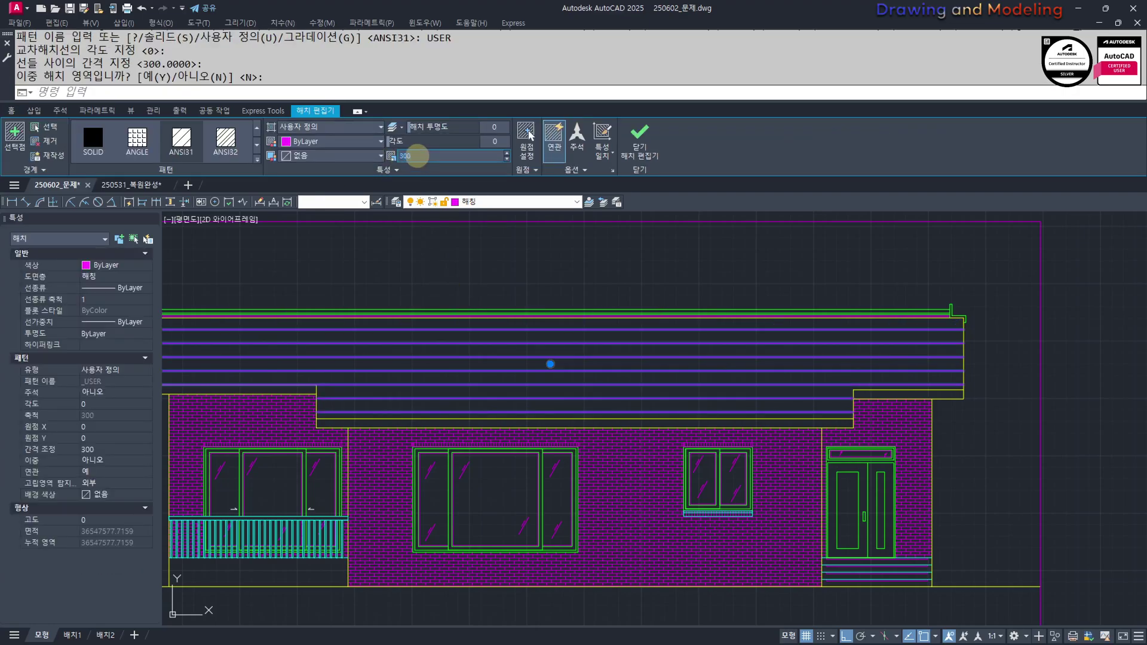
{"action": "left_click", "coordinate": [486, 141]}
{"action": "type", "text": "90"}
{"action": "key", "text": "Return"}
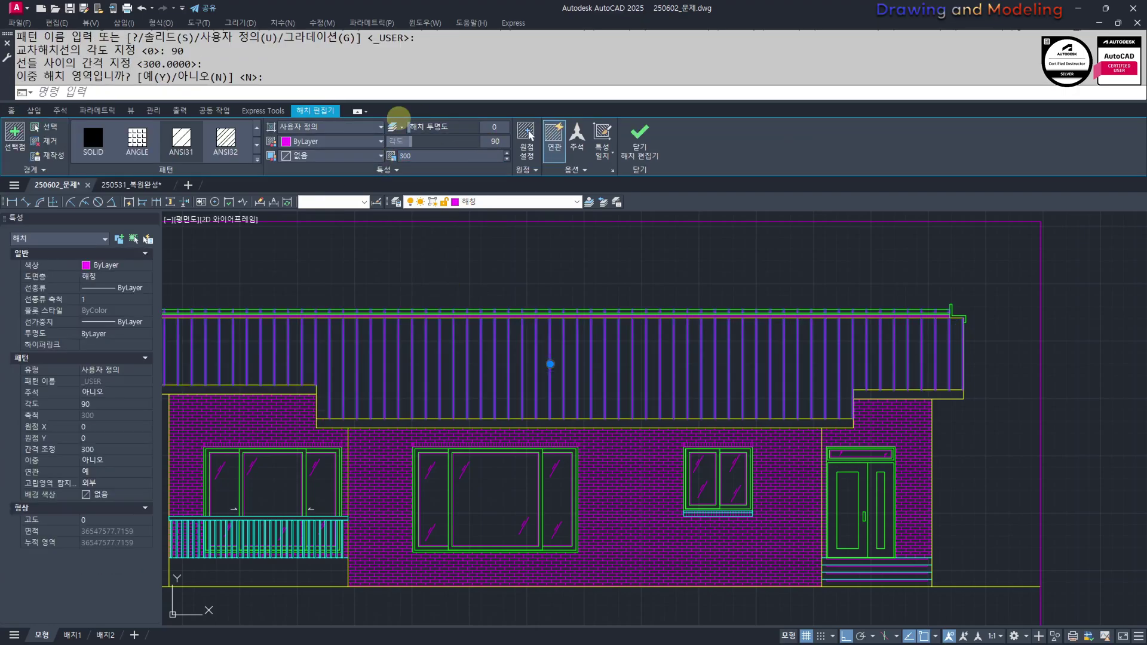
Set the roof hatch's origin to the lower corner where the left-hand eave steps down to the central roof
{"action": "middle_click_drag", "start_coordinate": [639, 405], "coordinate": [713, 404]}
{"action": "key", "text": "Escape"}
{"action": "key", "text": "Escape"}
{"action": "left_click", "coordinate": [863, 335]}
{"action": "left_click", "coordinate": [755, 388]}
{"action": "type", "text": "cc"}
{"action": "key", "text": "Escape"}
{"action": "key", "text": "Escape"}
{"action": "left_click", "coordinate": [650, 360]}
{"action": "left_click", "coordinate": [645, 359]}
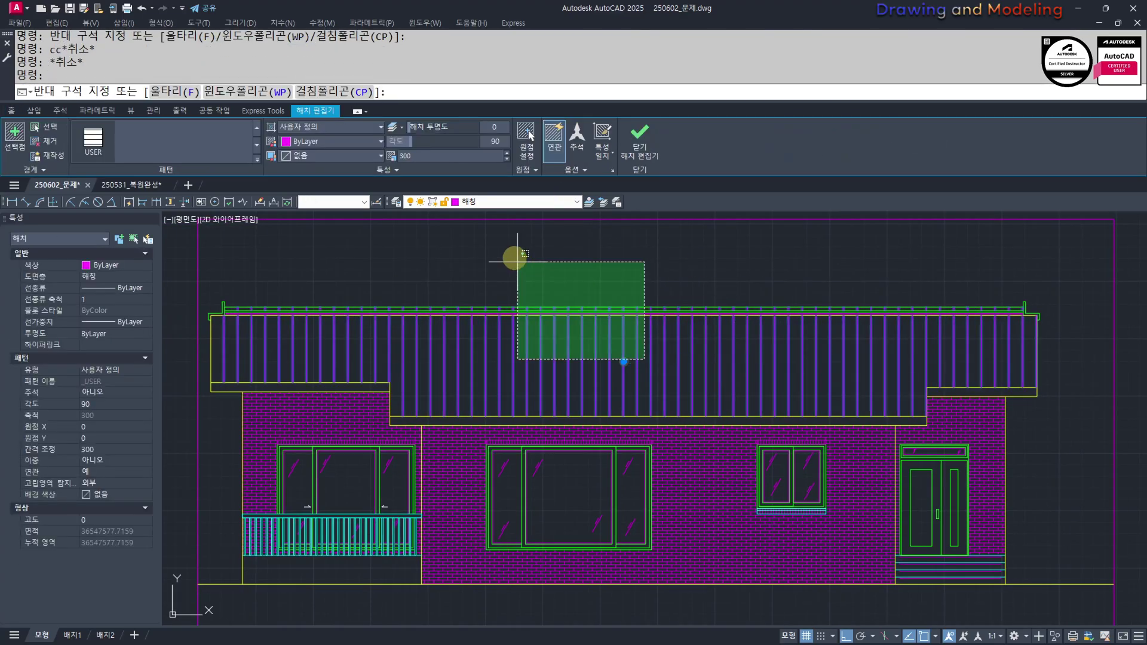
{"action": "key", "text": "Escape"}
{"action": "left_click", "coordinate": [529, 133]}
{"action": "left_click", "coordinate": [389, 382]}
{"action": "key", "text": "Escape"}
{"action": "key", "text": "Escape"}
Copy the vertical-line roof hatch 50 horizontally to the right to double its lines
{"action": "left_click", "coordinate": [624, 361]}
{"action": "type", "text": "cc"}
{"action": "key", "text": "Return"}
{"action": "left_click", "coordinate": [336, 256]}
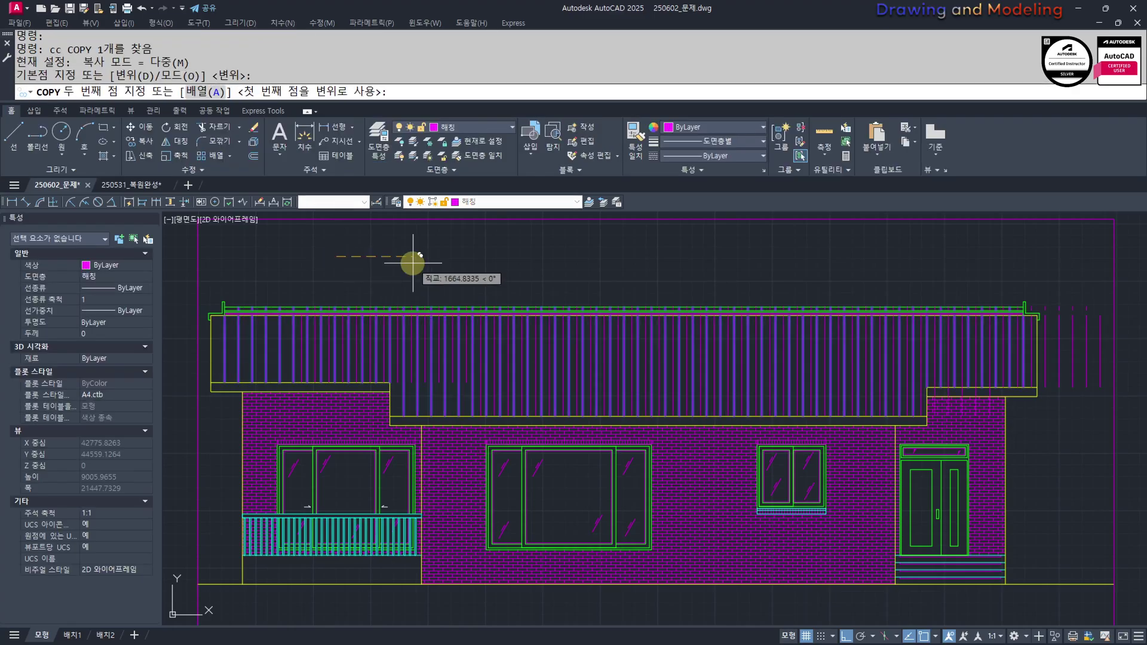
{"action": "type", "text": "50"}
{"action": "key", "text": "Return"}
{"action": "key", "text": "Escape"}
{"action": "key", "text": "Escape"}
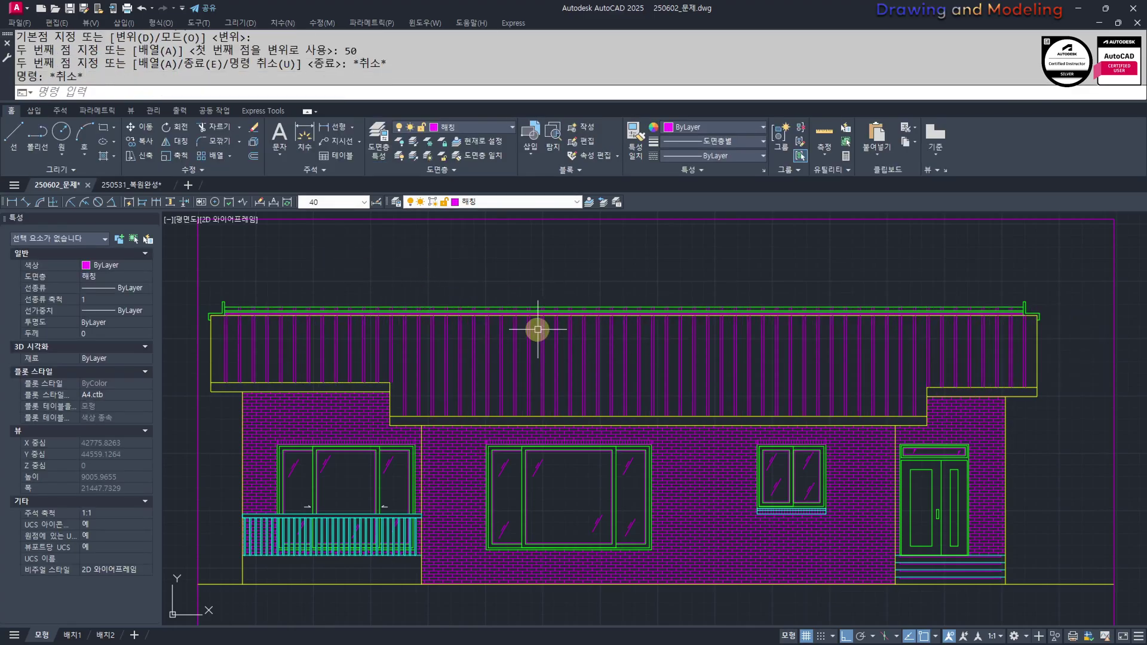
Try to offset the sloping soffit line and wall face of the section's right bay by 180/2
{"action": "scroll", "coordinate": [492, 294], "scroll_direction": "down", "scroll_amount": 4}
{"action": "middle_click_drag", "start_coordinate": [492, 325], "coordinate": [599, 426]}
{"action": "scroll", "coordinate": [503, 431], "scroll_direction": "up", "scroll_amount": 2}
{"action": "mouse_move", "coordinate": [503, 430]}
{"action": "middle_mouse_down"}
{"action": "mouse_move", "coordinate": [520, 379]}
{"action": "mouse_move", "coordinate": [640, 438]}
{"action": "mouse_move", "coordinate": [684, 419]}
{"action": "middle_mouse_up"}
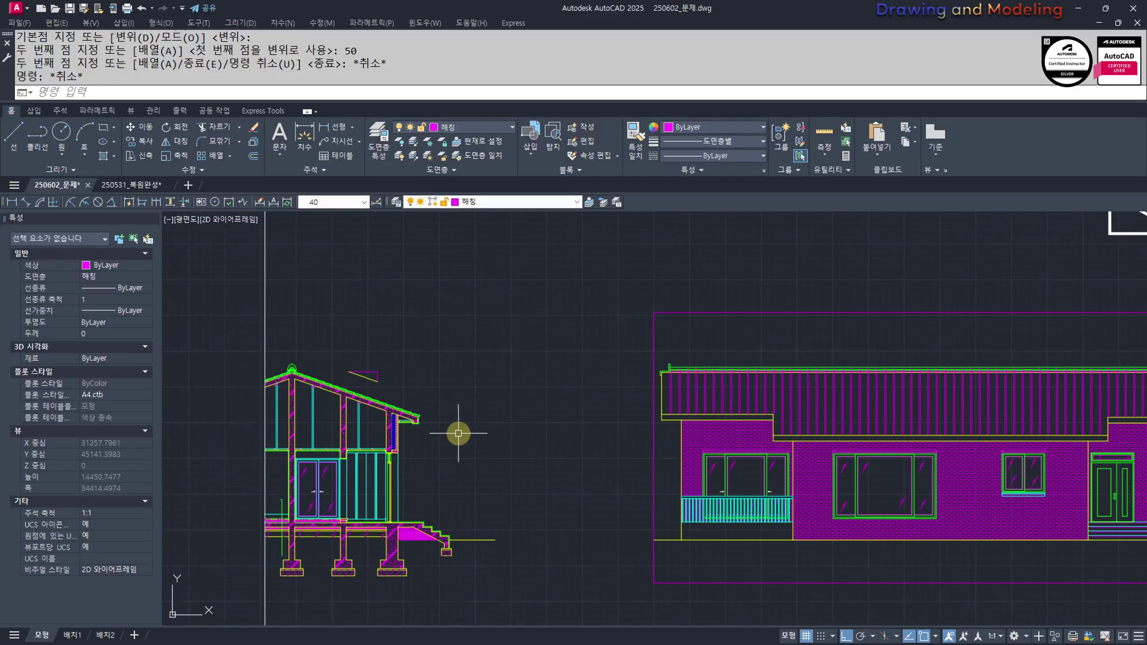
{"action": "scroll", "coordinate": [503, 433], "scroll_direction": "down", "scroll_amount": 2}
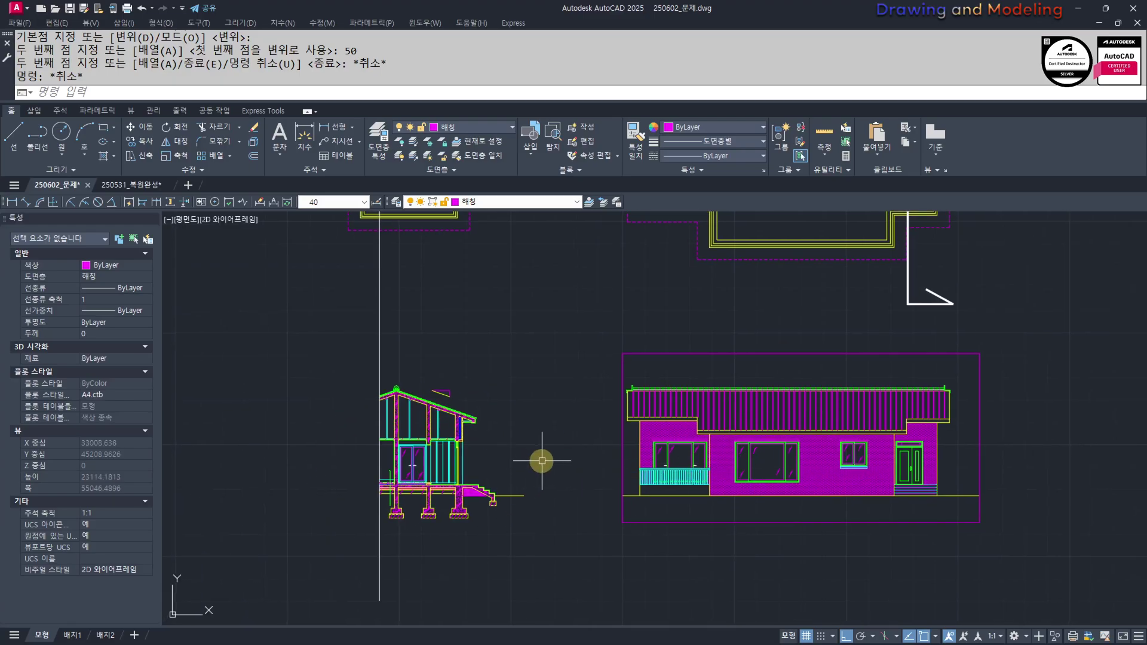
{"action": "scroll", "coordinate": [366, 396], "scroll_direction": "up", "scroll_amount": 3}
{"action": "scroll", "coordinate": [604, 440], "scroll_direction": "up", "scroll_amount": 2}
{"action": "key", "text": "Escape"}
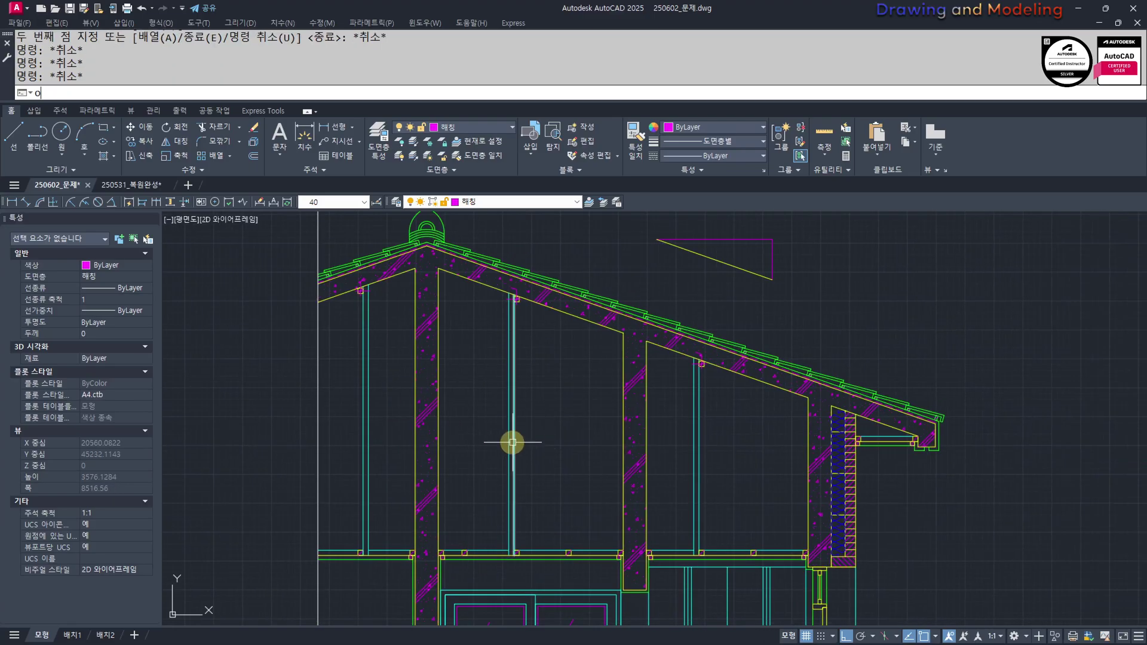
{"action": "type", "text": "o"}
{"action": "key", "text": "Return"}
{"action": "type", "text": "180/2"}
{"action": "key", "text": "Return"}
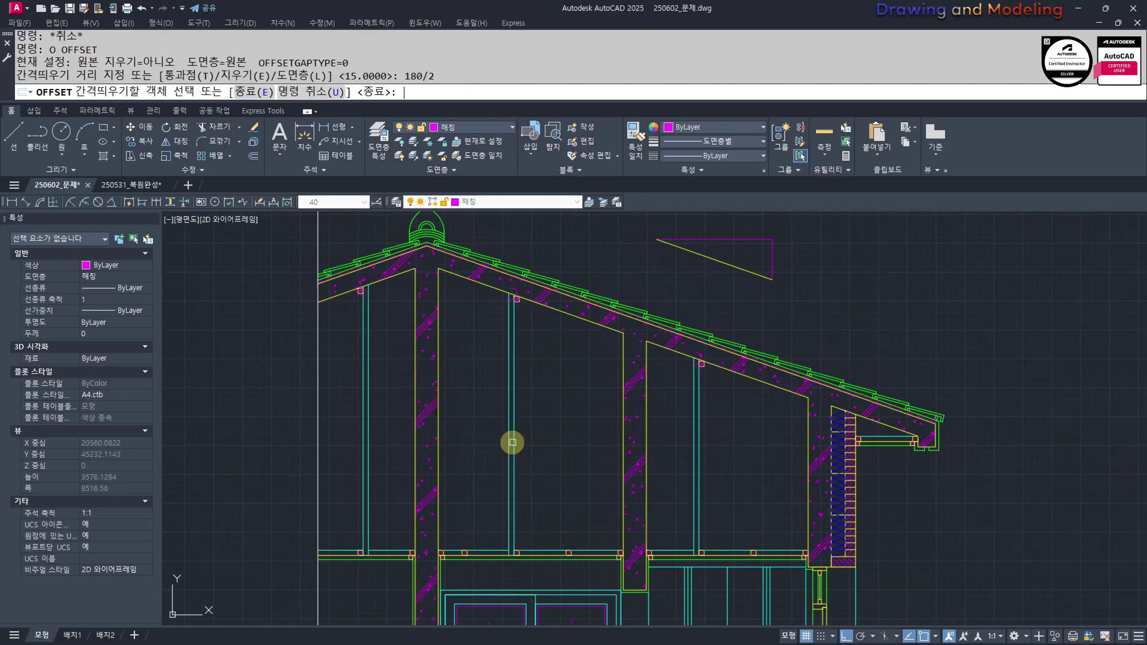
{"action": "left_click", "coordinate": [771, 366]}
{"action": "left_click", "coordinate": [762, 379]}
{"action": "left_click", "coordinate": [759, 422]}
{"action": "left_click", "coordinate": [802, 434]}
{"action": "key", "text": "Escape"}
{"action": "key", "text": "Escape"}
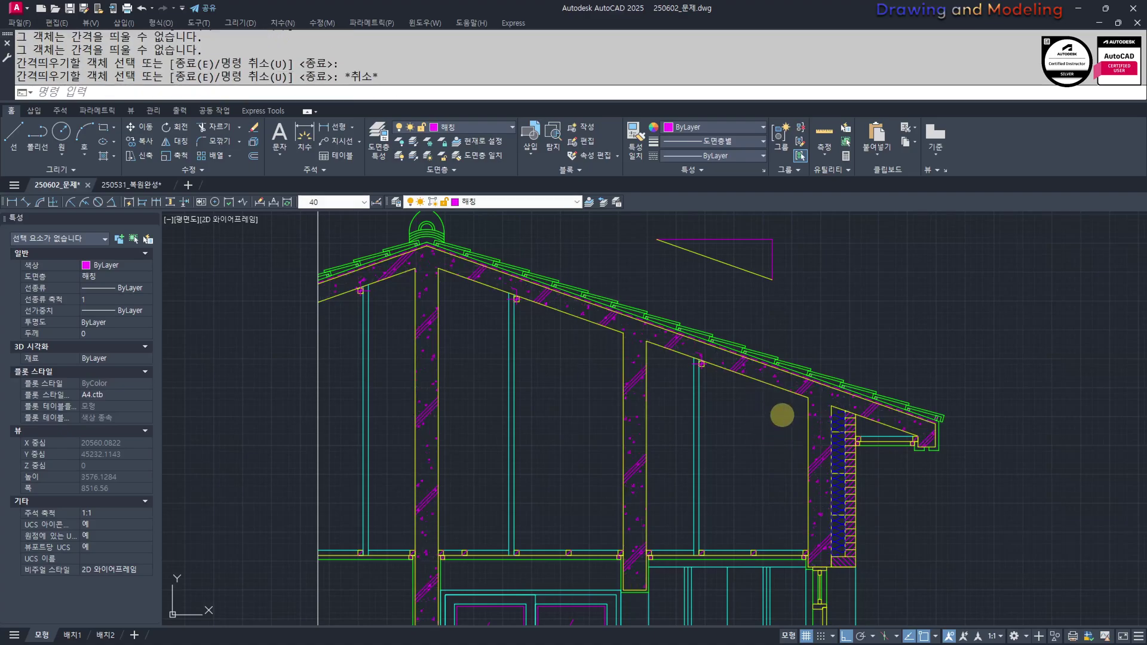
Offset the sloping soffit line of the section's right bay downward by 180/2
{"action": "key", "text": "Return"}
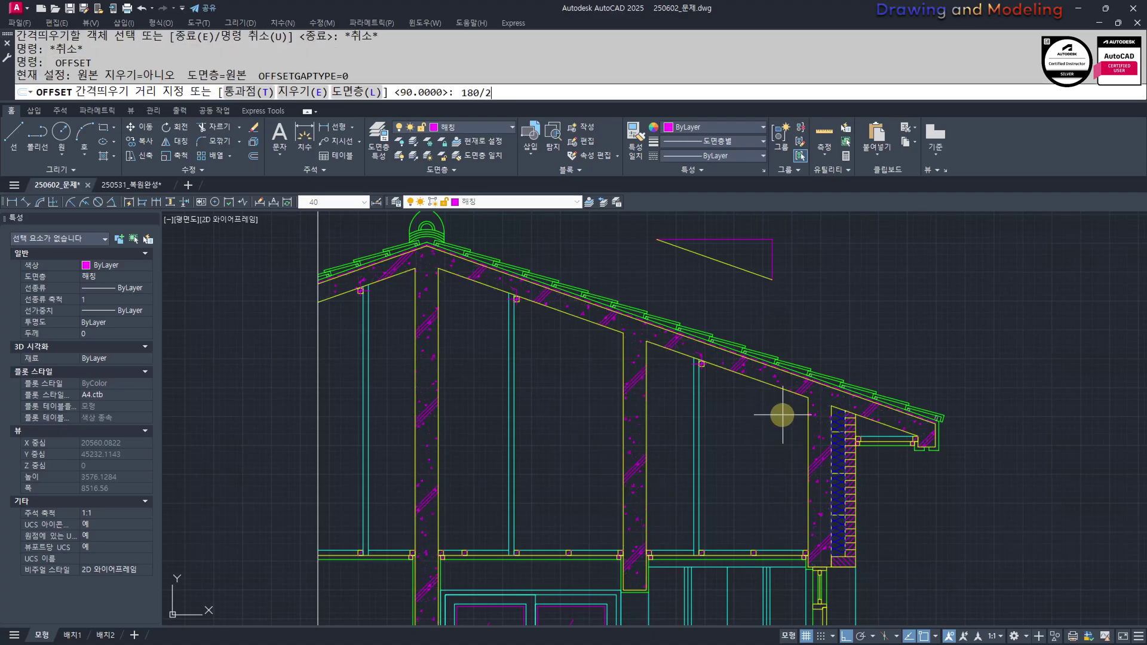
{"action": "type", "text": "180/2"}
{"action": "key", "text": "Return"}
{"action": "left_click", "coordinate": [759, 378]}
{"action": "scroll", "coordinate": [759, 381], "scroll_direction": "up", "scroll_amount": 4}
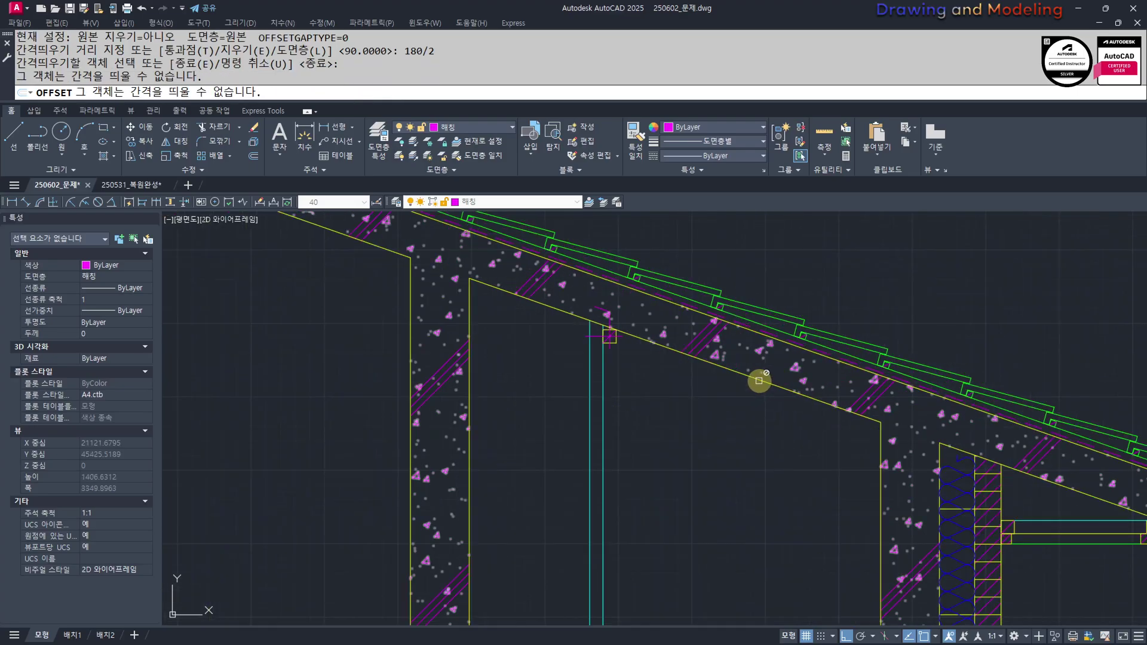
{"action": "left_click", "coordinate": [741, 371]}
{"action": "left_click", "coordinate": [746, 409]}
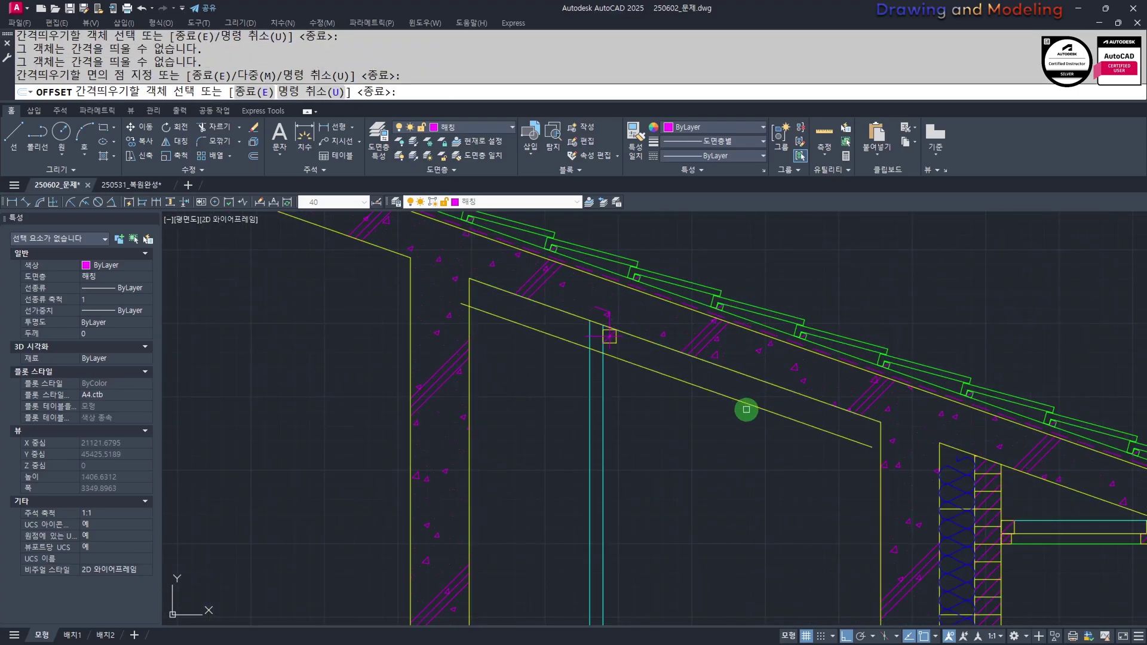
Try to offset the inner face of the wall at the eave side of the right bay
{"action": "left_click", "coordinate": [879, 456]}
{"action": "scroll", "coordinate": [885, 476], "scroll_direction": "up", "scroll_amount": 4}
{"action": "left_click", "coordinate": [876, 473]}
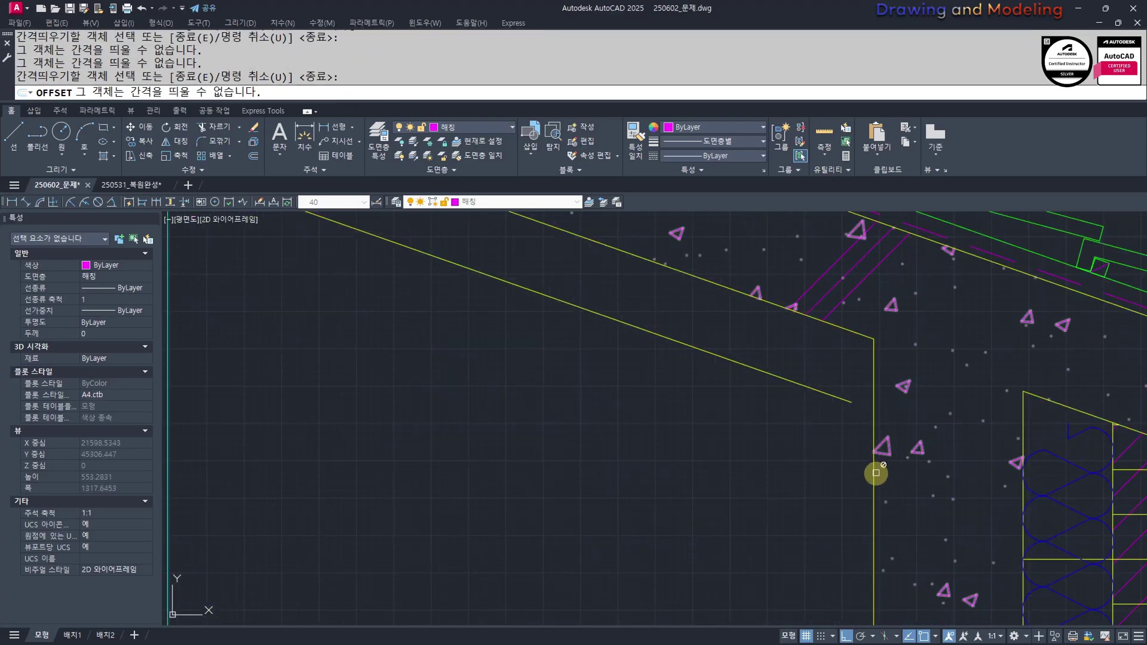
{"action": "key", "text": "Escape"}
{"action": "key", "text": "Escape"}
Try to turn off the current layer holding the concrete hatch
{"action": "type", "text": "ff"}
{"action": "key", "text": "space"}
{"action": "left_click", "coordinate": [908, 387]}
{"action": "key", "text": "Escape"}
{"action": "key", "text": "Escape"}
{"action": "key", "text": "Escape"}
{"action": "key", "text": "Escape"}
{"action": "key", "text": "Escape"}
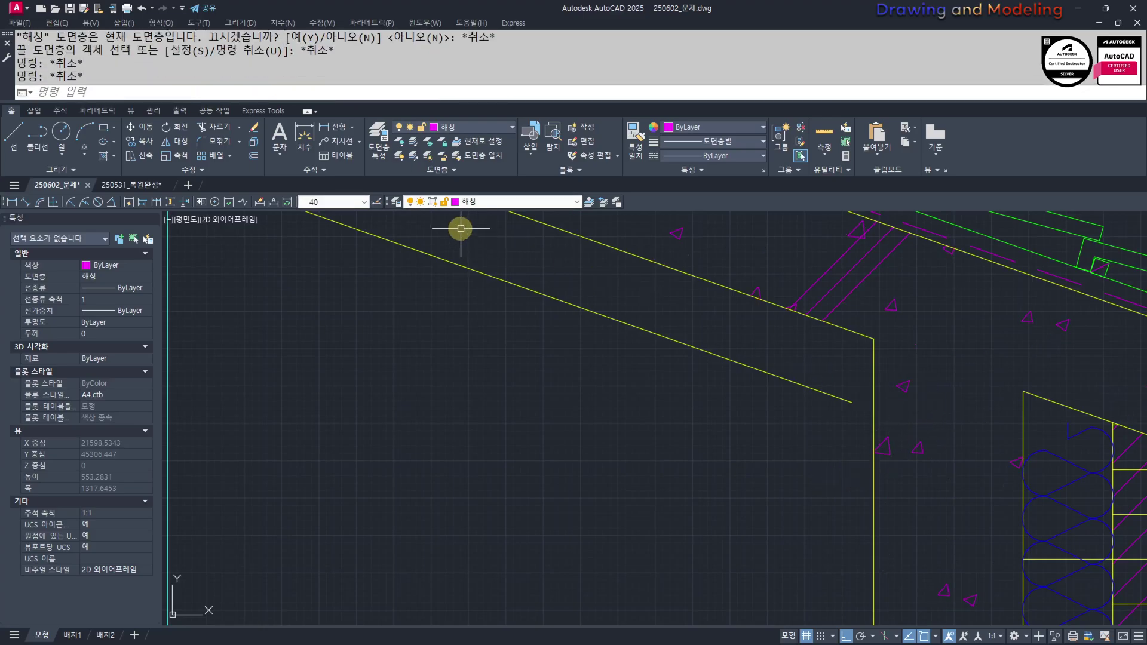
Make layer 0 current and turn off the layer of the concrete hatch in the section
{"action": "left_click", "coordinate": [511, 201]}
{"action": "left_click", "coordinate": [507, 215]}
{"action": "type", "text": "f"}
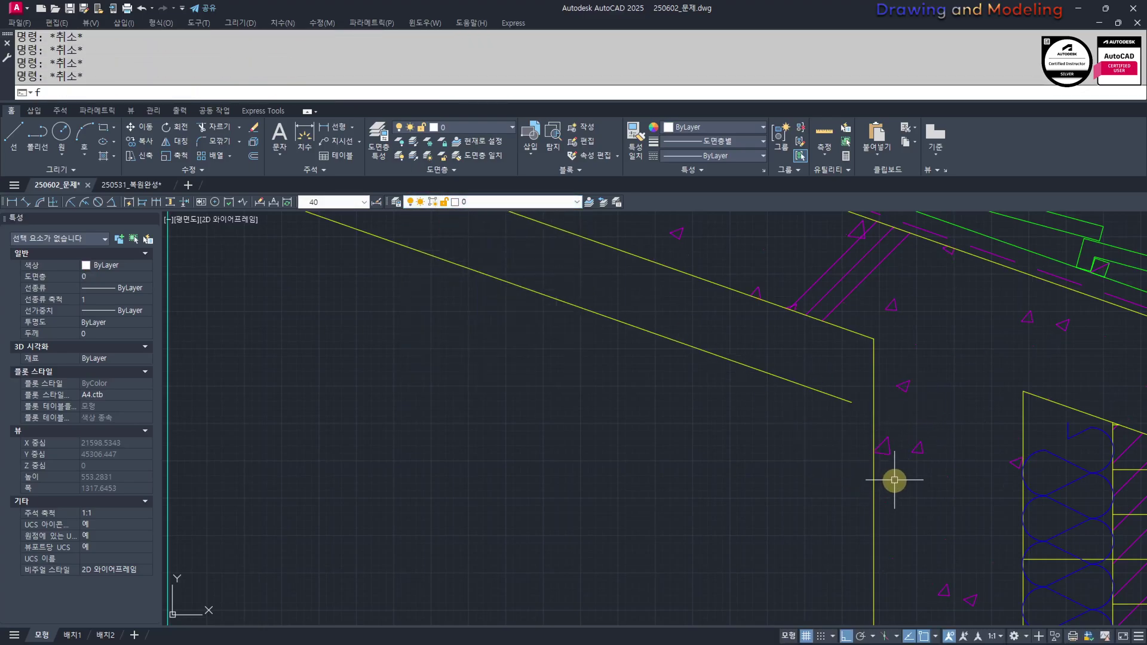
{"action": "type", "text": "f"}
{"action": "key", "text": "space"}
{"action": "left_click", "coordinate": [916, 445]}
{"action": "key", "text": "Escape"}
{"action": "key", "text": "Escape"}
{"action": "scroll", "coordinate": [821, 441], "scroll_direction": "down", "scroll_amount": 4}
{"action": "type", "text": "fd"}
{"action": "key", "text": "Escape"}
{"action": "key", "text": "Escape"}
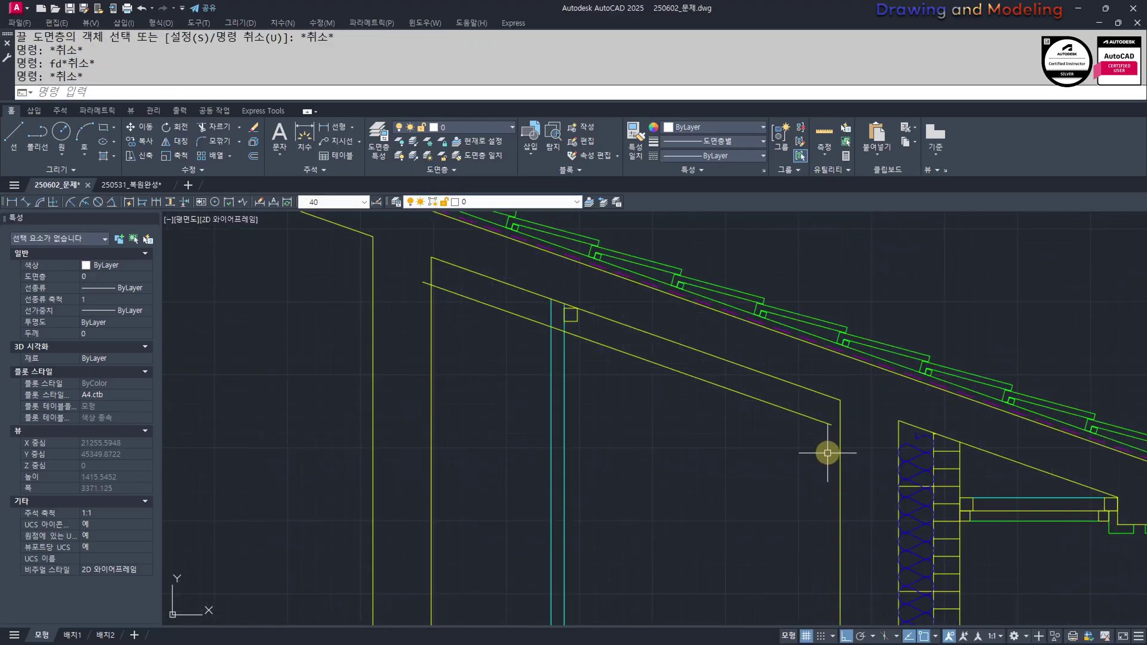
Offset the inner face of the eave-side wall 90 into the right bay
{"action": "type", "text": "o"}
{"action": "key", "text": "space"}
{"action": "key", "text": "space"}
{"action": "left_click", "coordinate": [840, 460]}
{"action": "left_click", "coordinate": [783, 469]}
Offset the sloping soffit lines of the middle and left bays downward by 90
{"action": "scroll", "coordinate": [700, 472], "scroll_direction": "down", "scroll_amount": 4}
{"action": "middle_click_drag", "start_coordinate": [493, 408], "coordinate": [635, 436]}
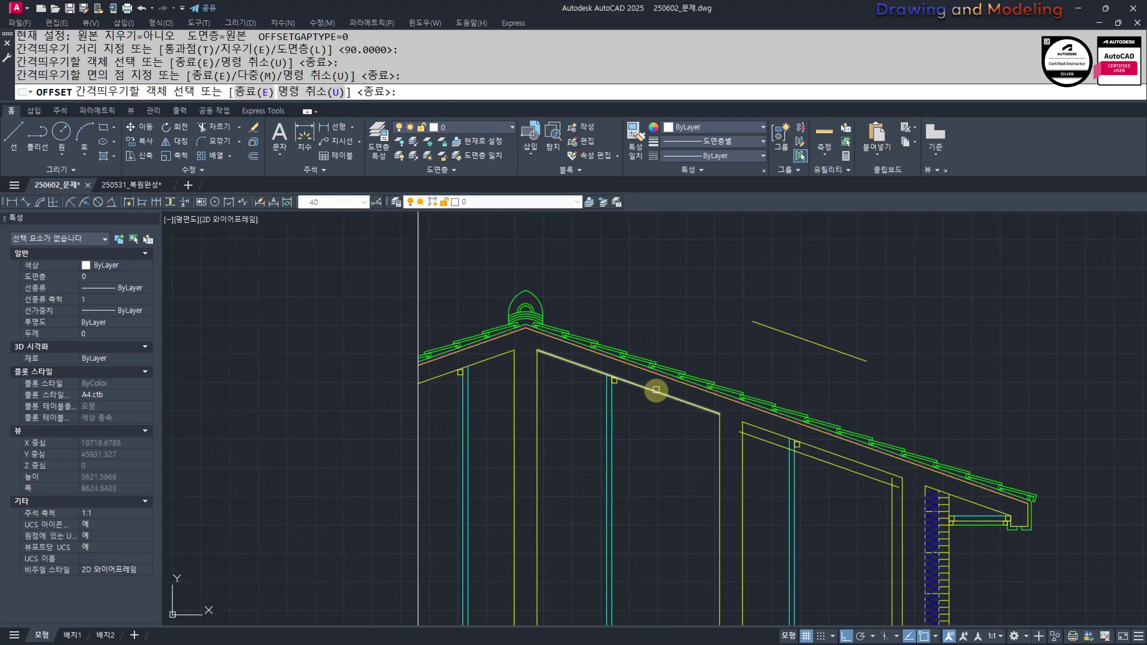
{"action": "left_click", "coordinate": [656, 391]}
{"action": "left_click", "coordinate": [631, 413]}
{"action": "left_click", "coordinate": [499, 356]}
{"action": "left_click", "coordinate": [504, 394]}
{"action": "key", "text": "Escape"}
{"action": "key", "text": "Escape"}
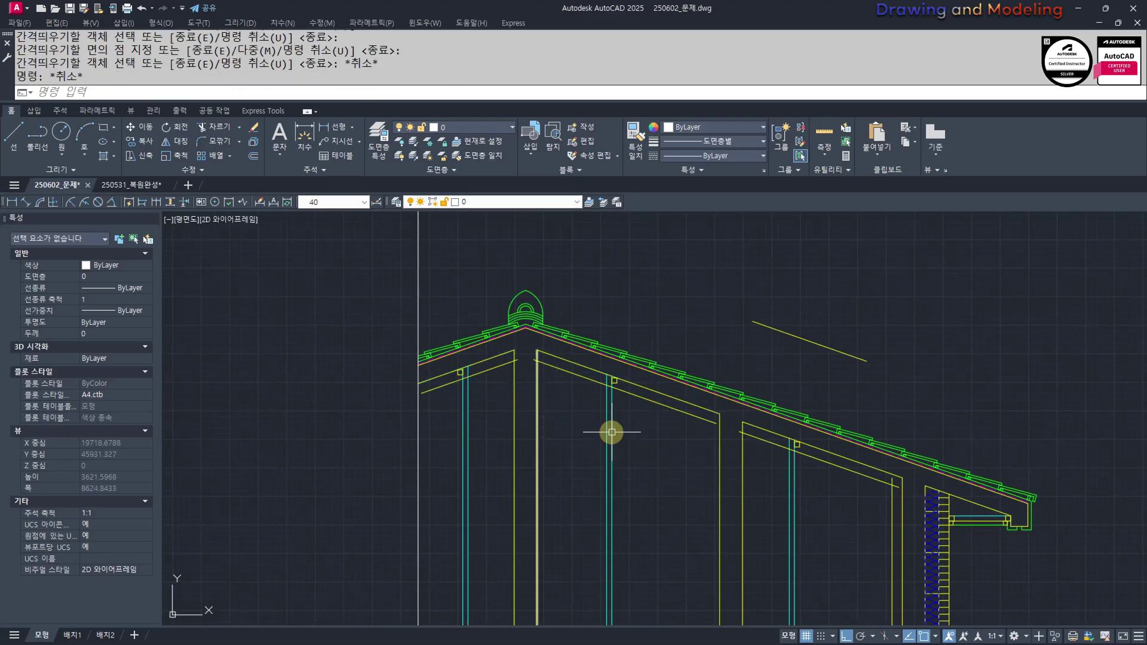
Join the right bay's sloping and vertical offset lines into a sharp corner with a zero-radius Fillet
{"action": "scroll", "coordinate": [529, 365], "scroll_direction": "up", "scroll_amount": 4}
{"action": "type", "text": "tr"}
{"action": "key", "text": "Return"}
{"action": "scroll", "coordinate": [529, 340], "scroll_direction": "up", "scroll_amount": 2}
{"action": "key", "text": "Escape"}
{"action": "scroll", "coordinate": [673, 448], "scroll_direction": "down", "scroll_amount": 3}
{"action": "scroll", "coordinate": [615, 410], "scroll_direction": "up", "scroll_amount": 3}
{"action": "type", "text": "f"}
{"action": "key", "text": "Return"}
{"action": "scroll", "coordinate": [726, 460], "scroll_direction": "up", "scroll_amount": 2}
{"action": "left_click", "coordinate": [728, 463]}
{"action": "left_click", "coordinate": [715, 443]}
{"action": "key", "text": "Escape"}
Trim the end of the right bay's sloping offset line that overshoots the intermediate wall
{"action": "scroll", "coordinate": [715, 443], "scroll_direction": "down", "scroll_amount": 4}
{"action": "middle_click_drag", "start_coordinate": [518, 411], "coordinate": [548, 442]}
{"action": "key", "text": "Escape"}
{"action": "scroll", "coordinate": [562, 439], "scroll_direction": "up", "scroll_amount": 4}
{"action": "type", "text": "trr"}
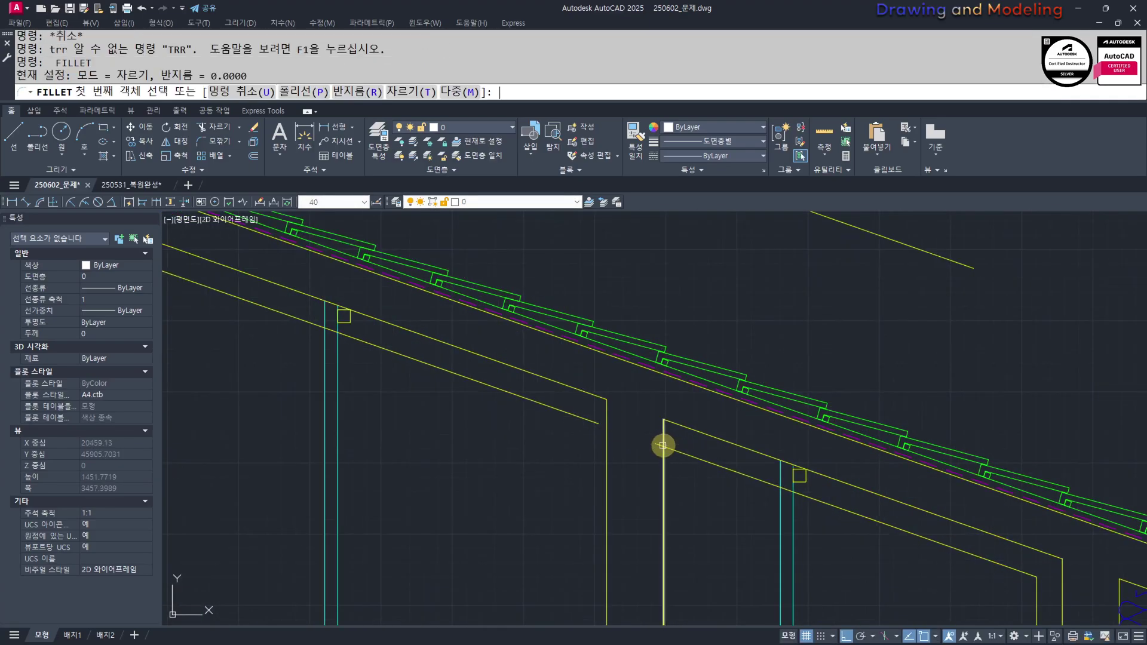
{"action": "left_click", "coordinate": [659, 446]}
{"action": "key", "text": "Escape"}
{"action": "key", "text": "Escape"}
{"action": "scroll", "coordinate": [666, 441], "scroll_direction": "up", "scroll_amount": 4}
{"action": "type", "text": "tr"}
{"action": "key", "text": "space"}
{"action": "left_click", "coordinate": [653, 453]}
{"action": "key", "text": "Escape"}
{"action": "key", "text": "Escape"}
Extend the middle bay's sloping offset line to the face of the intermediate wall
{"action": "type", "text": "ewx"}
{"action": "key", "text": "Escape"}
{"action": "key", "text": "Escape"}
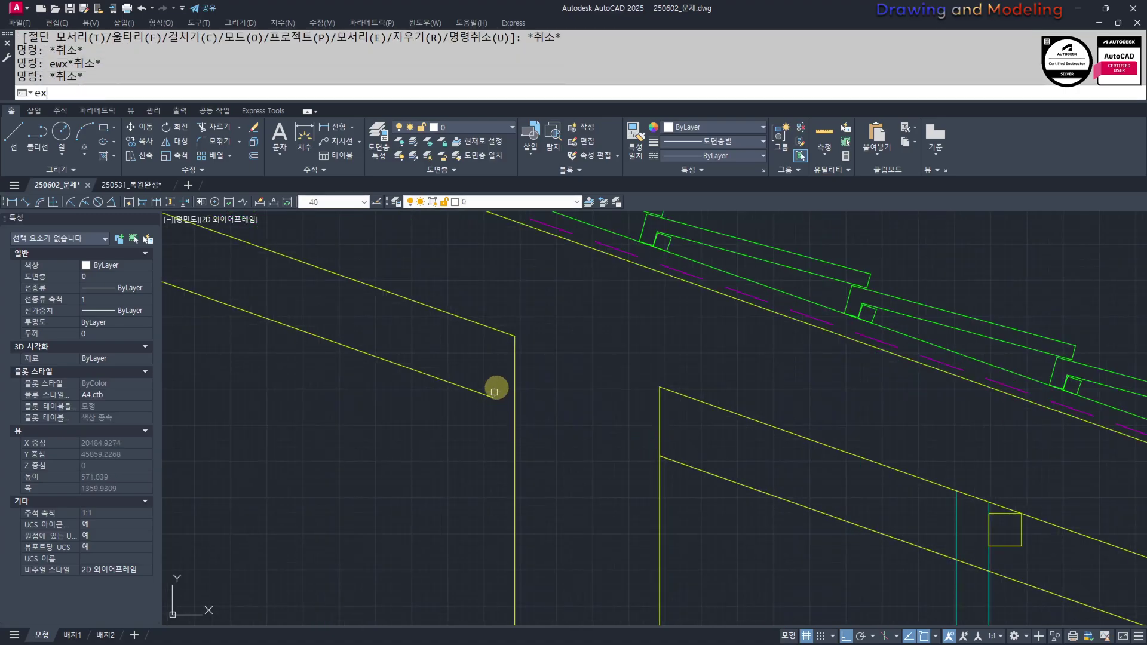
{"action": "type", "text": "ex"}
{"action": "key", "text": "space"}
{"action": "key", "text": "space"}
{"action": "left_click", "coordinate": [494, 392]}
{"action": "left_click", "coordinate": [495, 402]}
{"action": "key", "text": "Escape"}
{"action": "key", "text": "Escape"}
Put the middle bay's sloping offset line on the 단열재 layer
{"action": "scroll", "coordinate": [587, 454], "scroll_direction": "down", "scroll_amount": 4}
{"action": "middle_click_drag", "start_coordinate": [588, 464], "coordinate": [840, 535]}
{"action": "middle_click_drag", "start_coordinate": [347, 372], "coordinate": [488, 432]}
{"action": "scroll", "coordinate": [526, 412], "scroll_direction": "down", "scroll_amount": 3}
{"action": "left_click", "coordinate": [583, 384]}
{"action": "left_click", "coordinate": [486, 236]}
{"action": "left_click", "coordinate": [494, 201]}
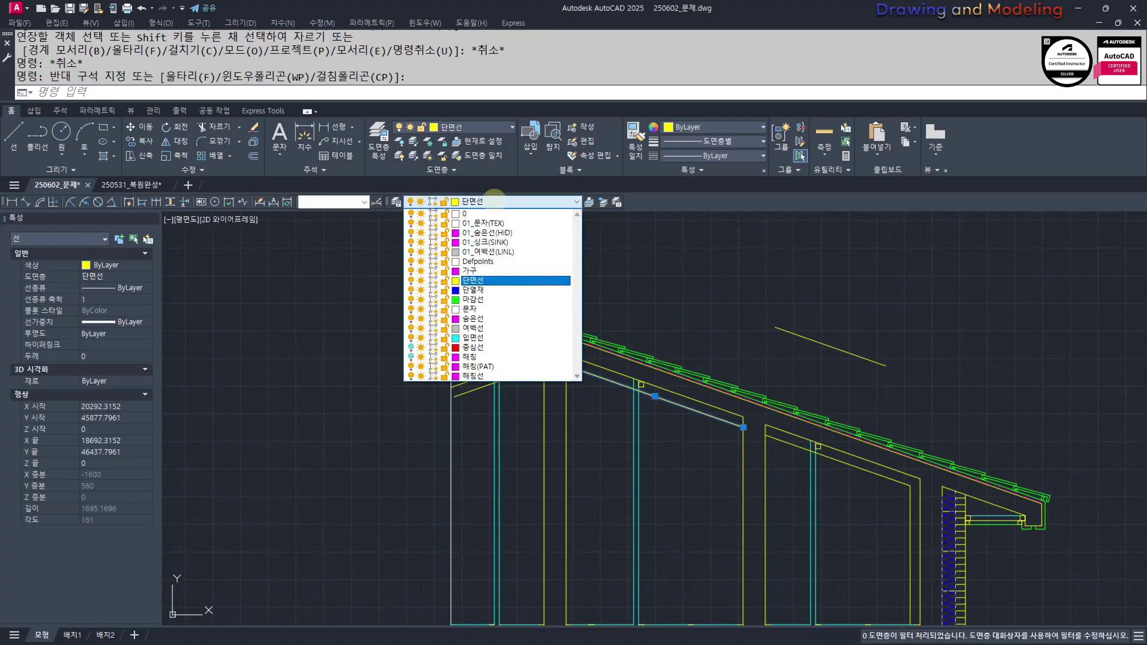
{"action": "left_click", "coordinate": [483, 283]}
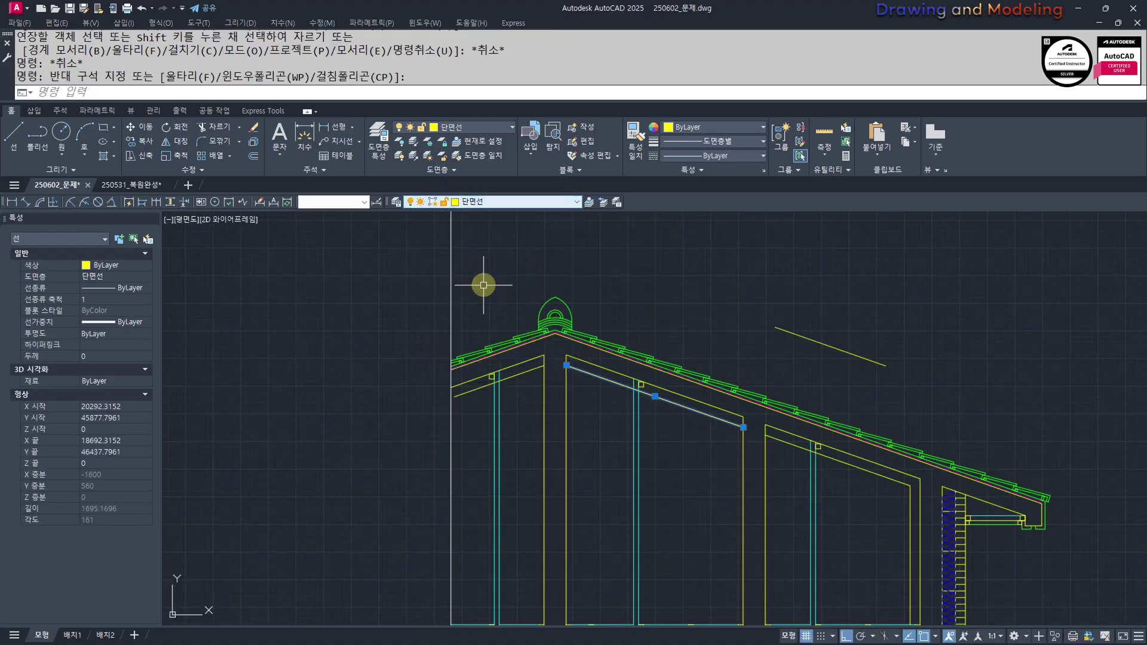
{"action": "left_click", "coordinate": [494, 202]}
{"action": "left_click", "coordinate": [482, 288]}
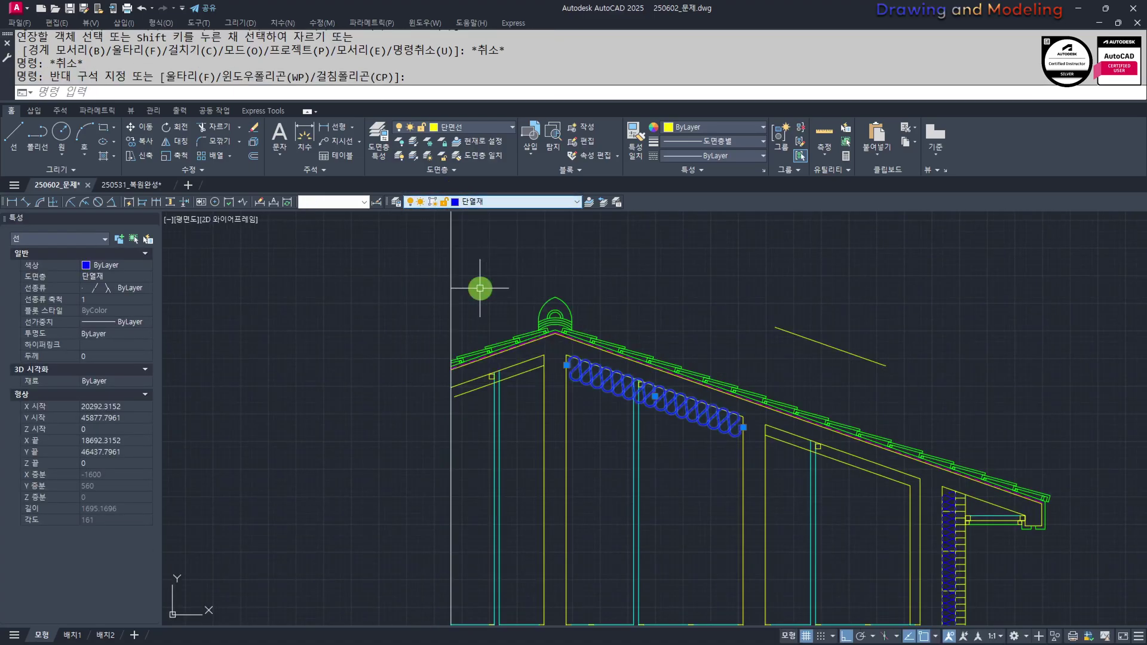
{"action": "key", "text": "Escape"}
{"action": "key", "text": "Escape"}
Match the middle bay's insulation line properties to the left bay's offset line and the right bay's sloping and vertical lines
{"action": "scroll", "coordinate": [616, 393], "scroll_direction": "up", "scroll_amount": 2}
{"action": "type", "text": "mm"}
{"action": "key", "text": "space"}
{"action": "left_click", "coordinate": [553, 362]}
{"action": "left_click", "coordinate": [495, 351]}
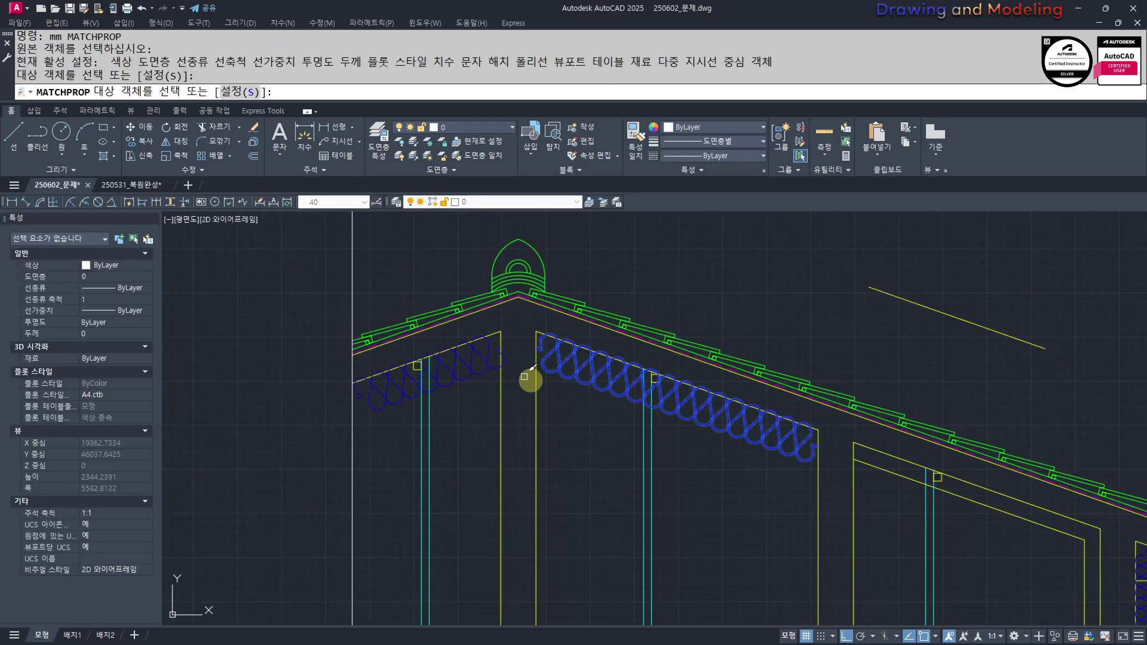
{"action": "middle_click_drag", "start_coordinate": [883, 472], "coordinate": [665, 411]}
{"action": "left_click", "coordinate": [666, 411]}
{"action": "middle_click_drag", "start_coordinate": [860, 509], "coordinate": [785, 452]}
{"action": "left_click", "coordinate": [784, 452]}
{"action": "left_click", "coordinate": [789, 442]}
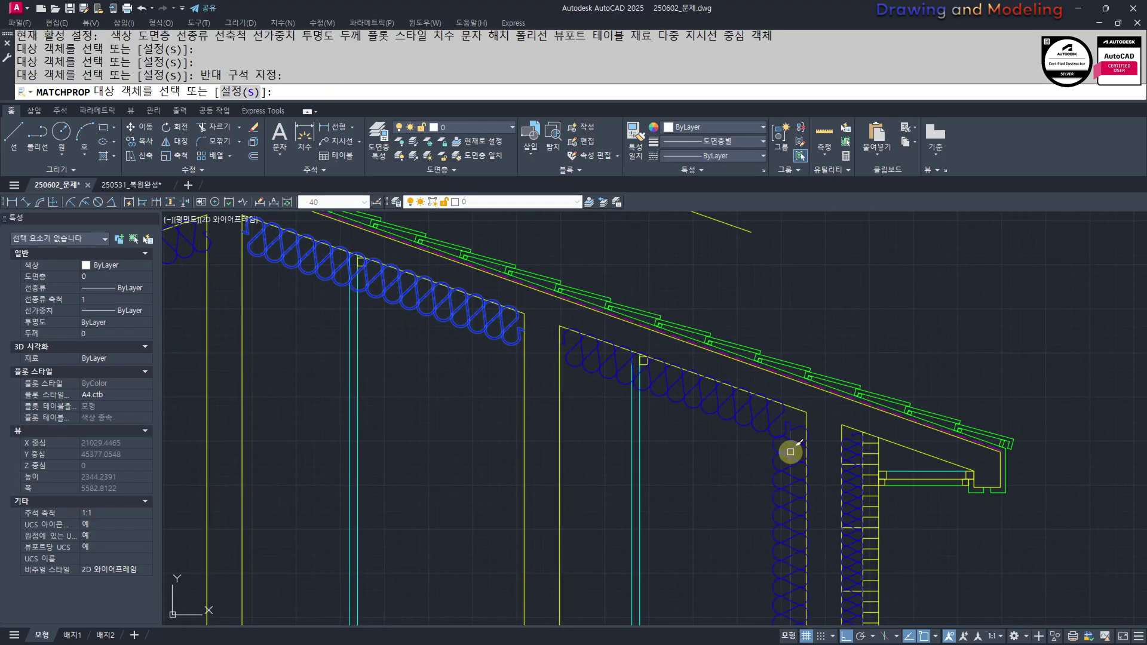
{"action": "scroll", "coordinate": [739, 433], "scroll_direction": "down", "scroll_amount": 4}
{"action": "key", "text": "Escape"}
{"action": "key", "text": "Escape"}
Match the vertical insulation line along the right bay's wall to the middle bay's insulation line
{"action": "left_click", "coordinate": [795, 454]}
{"action": "left_click", "coordinate": [747, 452]}
{"action": "key", "text": "Escape"}
{"action": "key", "text": "Escape"}
Break the right bay's sloping insulation line where the vertical ceiling hanger crosses it
{"action": "scroll", "coordinate": [745, 428], "scroll_direction": "up", "scroll_amount": 5}
{"action": "type", "text": "br"}
{"action": "key", "text": "Return"}
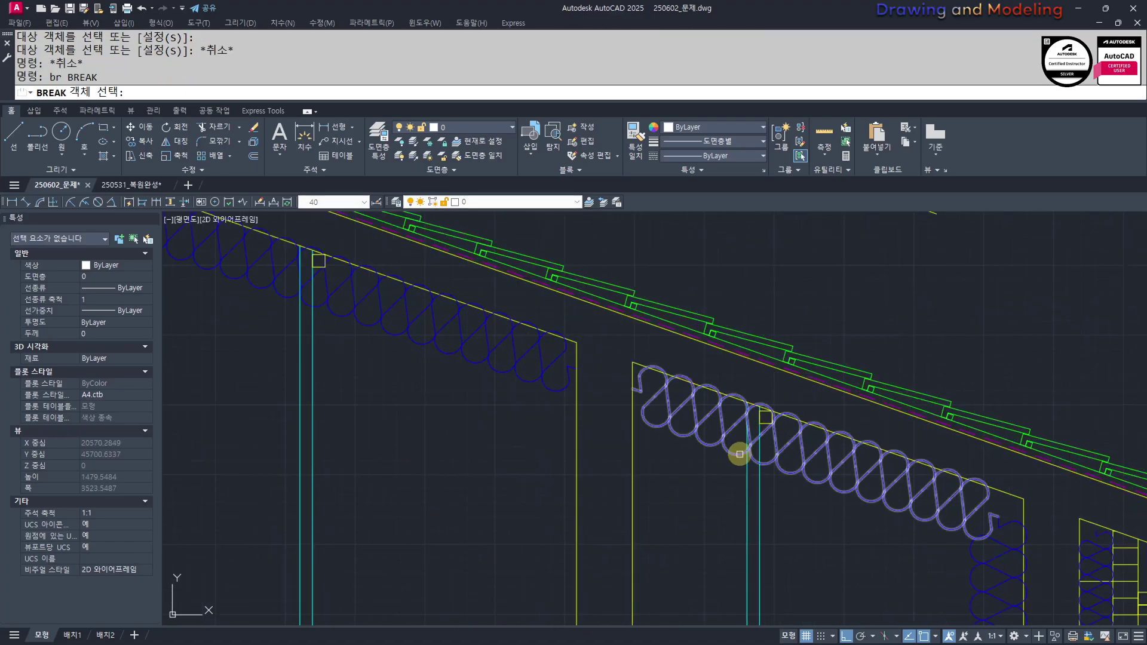
{"action": "left_click", "coordinate": [737, 453]}
{"action": "left_click", "coordinate": [759, 488]}
{"action": "key", "text": "Escape"}
{"action": "key", "text": "Escape"}
Break the sloping insulation lines of the middle and left bays at their vertical ceiling hangers
{"action": "middle_click_drag", "start_coordinate": [475, 395], "coordinate": [724, 504]}
{"action": "key", "text": "space"}
{"action": "left_click", "coordinate": [577, 418]}
{"action": "key", "text": "Escape"}
{"action": "key", "text": "Escape"}
{"action": "scroll", "coordinate": [340, 435], "scroll_direction": "down", "scroll_amount": 3}
{"action": "scroll", "coordinate": [502, 394], "scroll_direction": "up", "scroll_amount": 3}
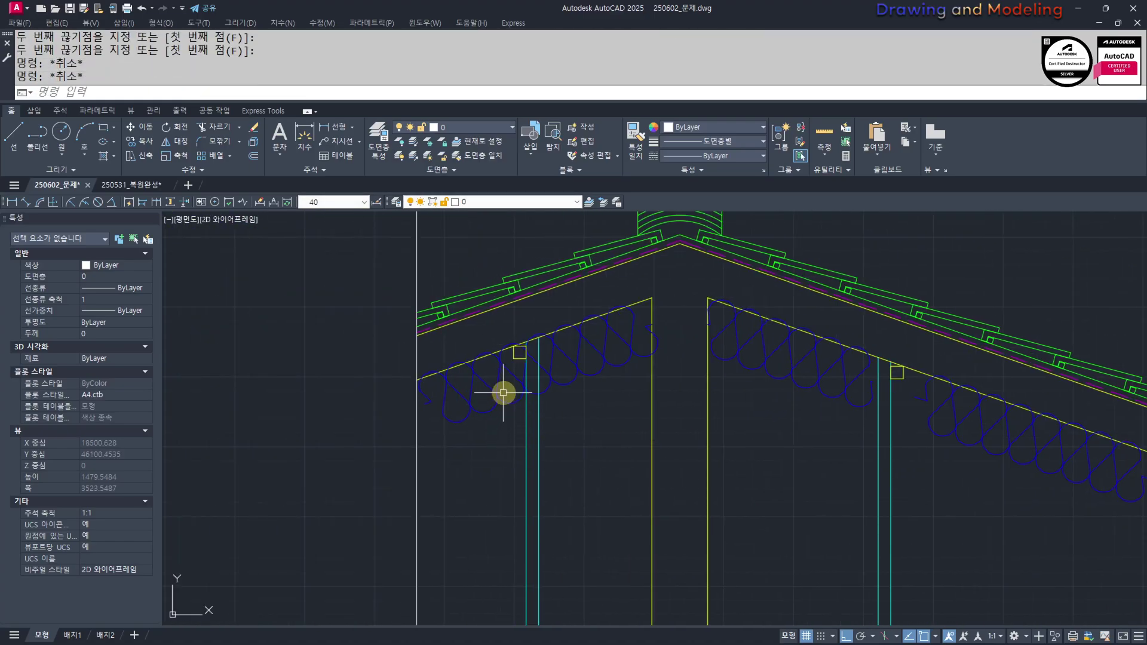
{"action": "left_click", "coordinate": [546, 387]}
{"action": "left_click", "coordinate": [503, 404]}
{"action": "key", "text": "Escape"}
{"action": "key", "text": "Escape"}
Turn all layers of the drawing back on
{"action": "scroll", "coordinate": [522, 449], "scroll_direction": "down", "scroll_amount": 3}
{"action": "middle_click_drag", "start_coordinate": [530, 459], "coordinate": [455, 414]}
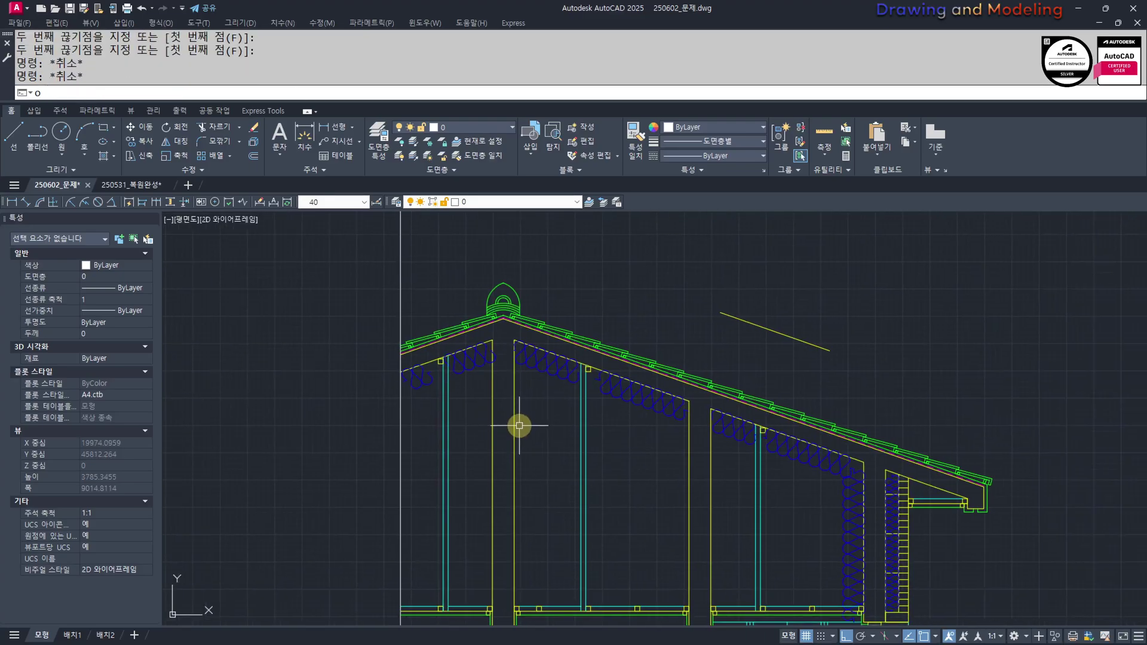
{"action": "type", "text": "oo"}
{"action": "key", "text": "space"}
{"action": "scroll", "coordinate": [519, 393], "scroll_direction": "up", "scroll_amount": 4}
{"action": "key", "text": "Escape"}
Offset the ridge wall's centre line 300 to the left
{"action": "type", "text": "o"}
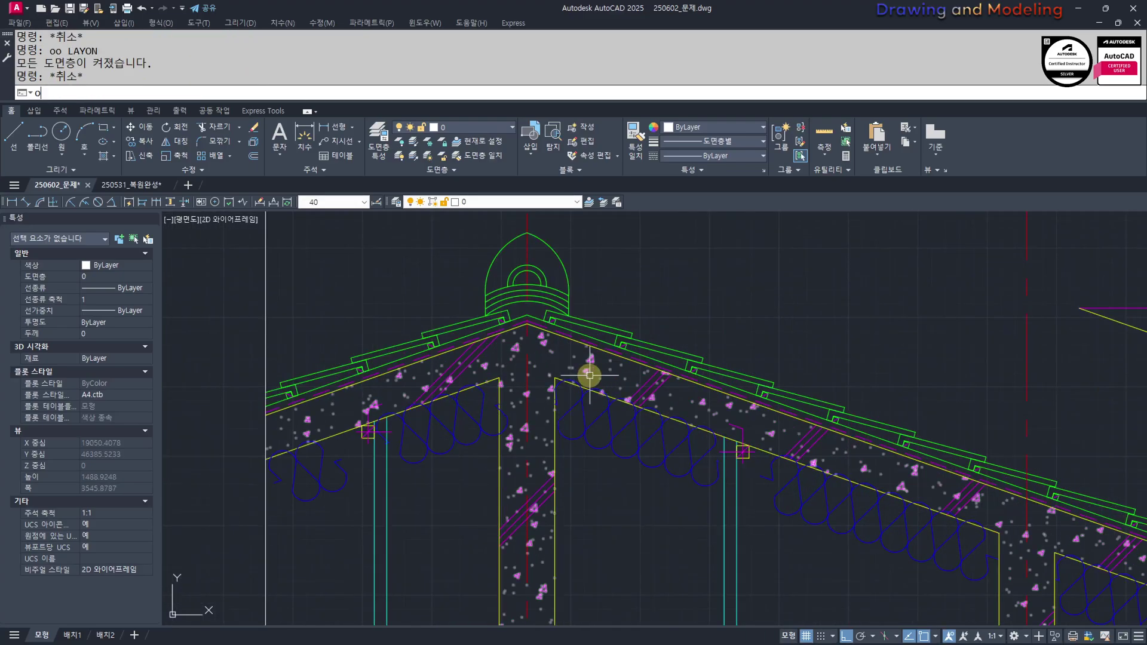
{"action": "key", "text": "Return"}
{"action": "type", "text": "300"}
{"action": "key", "text": "Return"}
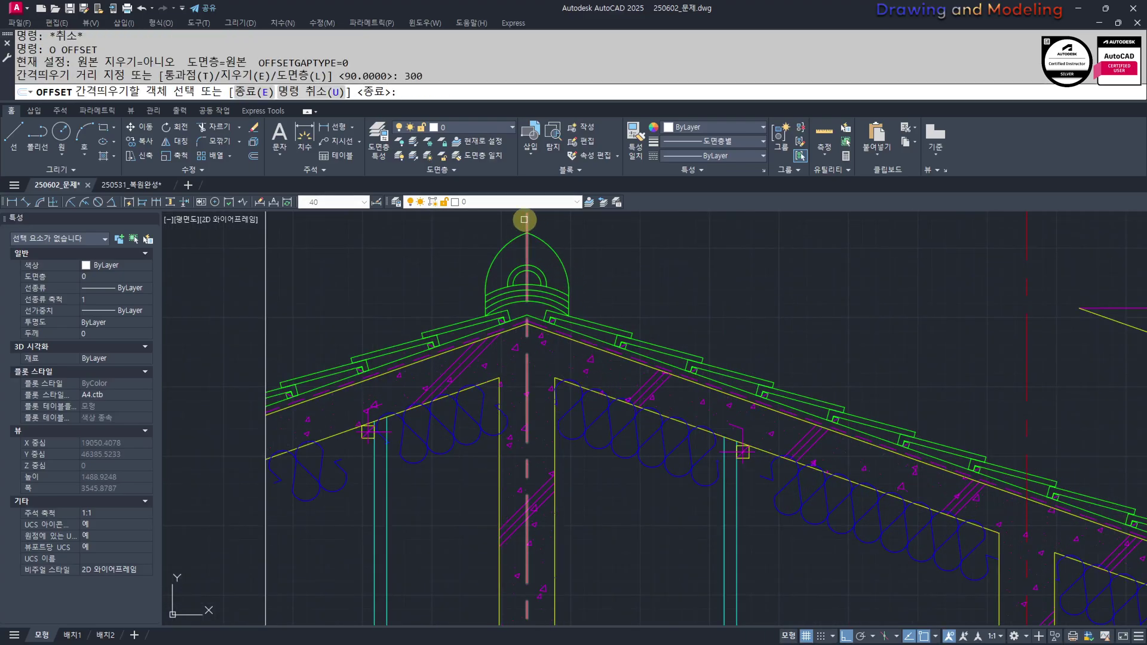
{"action": "key", "text": "Escape"}
Draw a horizontal line from the offset centre line's crossing with the slab underside across the ridge wall to the right slope
{"action": "scroll", "coordinate": [456, 411], "scroll_direction": "up", "scroll_amount": 2}
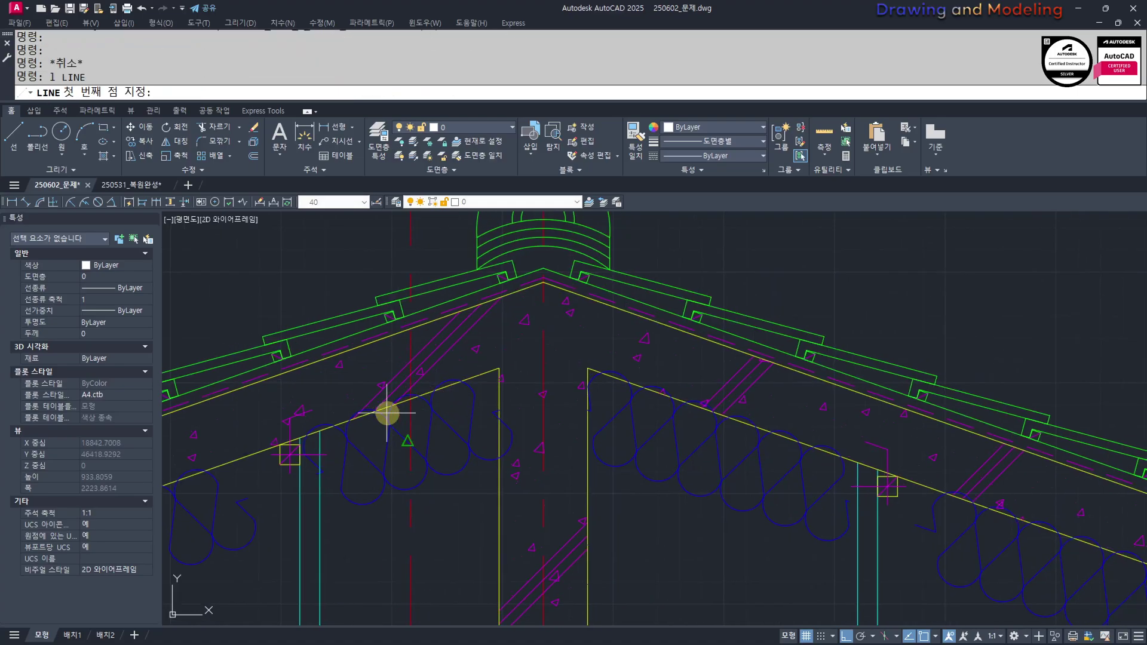
{"action": "left_click", "coordinate": [405, 408]}
{"action": "key", "text": "Escape"}
Trim the ridge wall faces and the slab underside lines that extend above the horizontal line
{"action": "scroll", "coordinate": [498, 418], "scroll_direction": "up", "scroll_amount": 4}
{"action": "type", "text": "tr"}
{"action": "key", "text": "Return"}
{"action": "left_click", "coordinate": [504, 274]}
{"action": "left_click", "coordinate": [485, 330]}
{"action": "key", "text": "ctrl+z"}
{"action": "left_click", "coordinate": [506, 321]}
{"action": "left_click", "coordinate": [494, 314]}
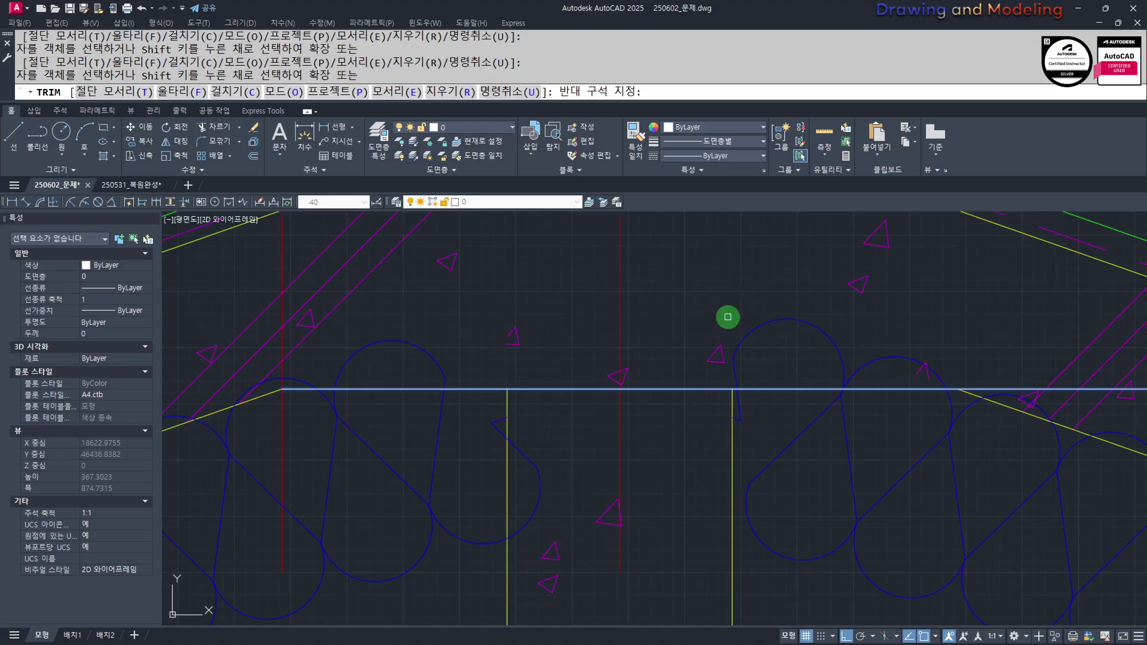
{"action": "key", "text": "Escape"}
{"action": "key", "text": "Escape"}
Fillet the horizontal line with the right slope of the slab underside so they meet at a corner
{"action": "scroll", "coordinate": [663, 389], "scroll_direction": "down", "scroll_amount": 3}
{"action": "scroll", "coordinate": [660, 406], "scroll_direction": "up", "scroll_amount": 3}
{"action": "type", "text": "tr"}
{"action": "key", "text": "Return"}
{"action": "key", "text": "Escape"}
{"action": "key", "text": "Escape"}
{"action": "type", "text": "f"}
{"action": "key", "text": "Return"}
{"action": "left_click", "coordinate": [982, 387]}
{"action": "left_click", "coordinate": [902, 369]}
{"action": "key", "text": "Escape"}
{"action": "key", "text": "Escape"}
{"action": "key", "text": "Return"}
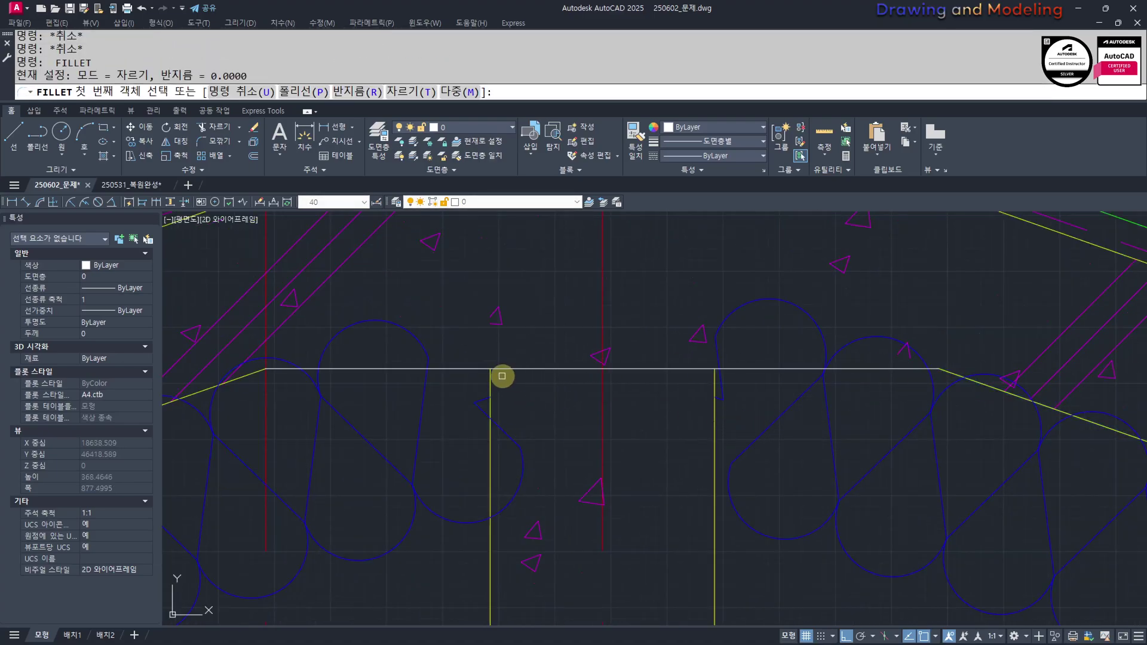
{"action": "key", "text": "Escape"}
Trim the part of the horizontal line lying between the two faces of the ridge wall
{"action": "type", "text": "tr"}
{"action": "key", "text": "Return"}
{"action": "left_click", "coordinate": [640, 369]}
{"action": "key", "text": "Escape"}
{"action": "scroll", "coordinate": [520, 367], "scroll_direction": "down", "scroll_amount": 2}
{"action": "scroll", "coordinate": [517, 367], "scroll_direction": "up", "scroll_amount": 3}
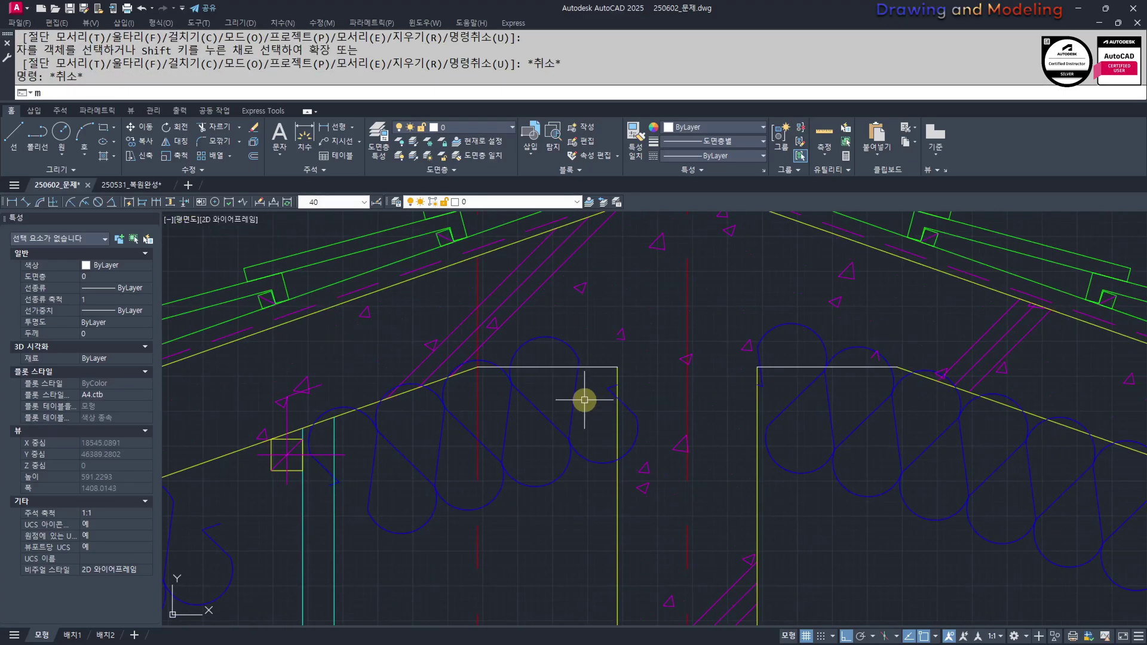
Match both horizontal segments beside the ridge wall to the properties of the yellow wall outline
{"action": "type", "text": "mm"}
{"action": "key", "text": "Return"}
{"action": "left_click", "coordinate": [626, 355]}
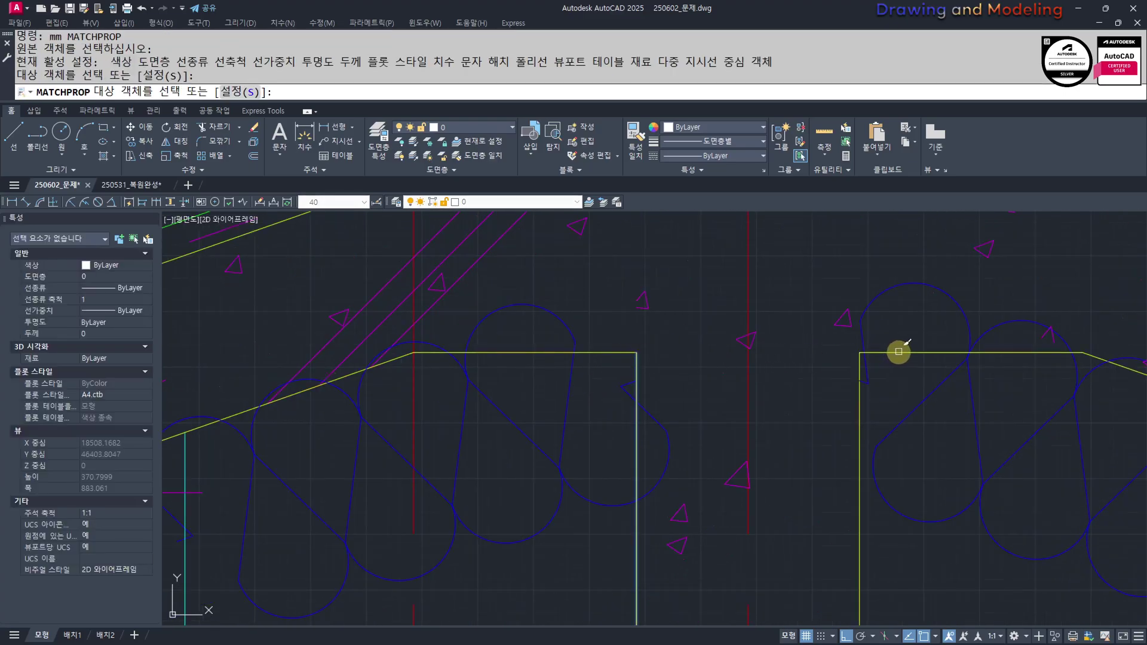
{"action": "key", "text": "Escape"}
{"action": "key", "text": "Escape"}
{"action": "key", "text": "Escape"}
{"action": "scroll", "coordinate": [558, 466], "scroll_direction": "down", "scroll_amount": 3}
{"action": "scroll", "coordinate": [614, 463], "scroll_direction": "up", "scroll_amount": 2}
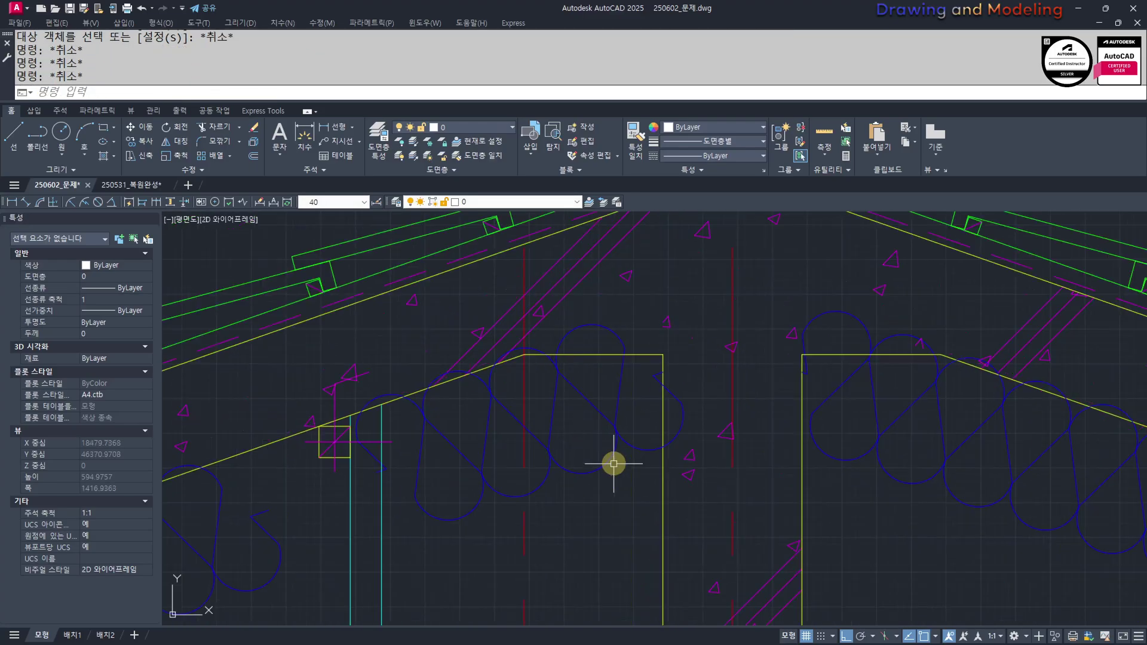
Trim the left bay's sloping insulation line between the offset centre line and the ridge wall
{"action": "type", "text": "tr"}
{"action": "key", "text": "Return"}
{"action": "left_click", "coordinate": [648, 374]}
{"action": "left_click", "coordinate": [577, 438]}
{"action": "key", "text": "Escape"}
{"action": "key", "text": "Escape"}
{"action": "middle_click_drag", "start_coordinate": [526, 441], "coordinate": [472, 435]}
Offset the horizontal segments on both sides of the ridge wall downward by 180/2
{"action": "type", "text": "o"}
{"action": "key", "text": "space"}
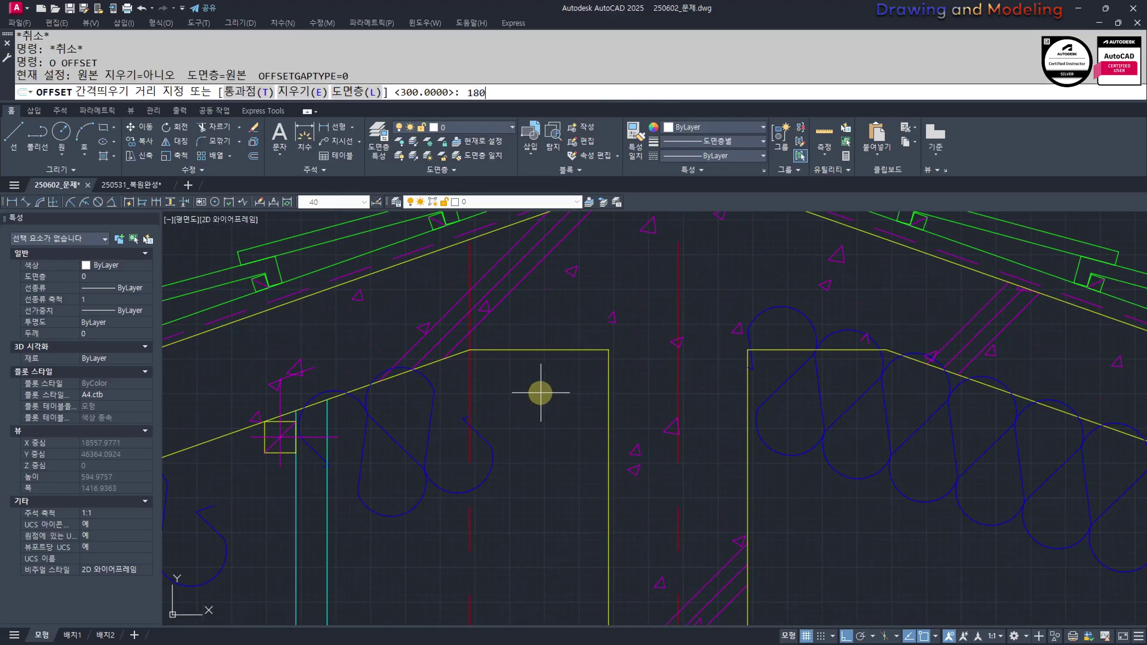
{"action": "key", "text": "Escape"}
{"action": "key", "text": "Escape"}
{"action": "key", "text": "Return"}
{"action": "type", "text": "180/2"}
{"action": "key", "text": "Return"}
{"action": "left_click", "coordinate": [563, 351]}
{"action": "left_click", "coordinate": [615, 406]}
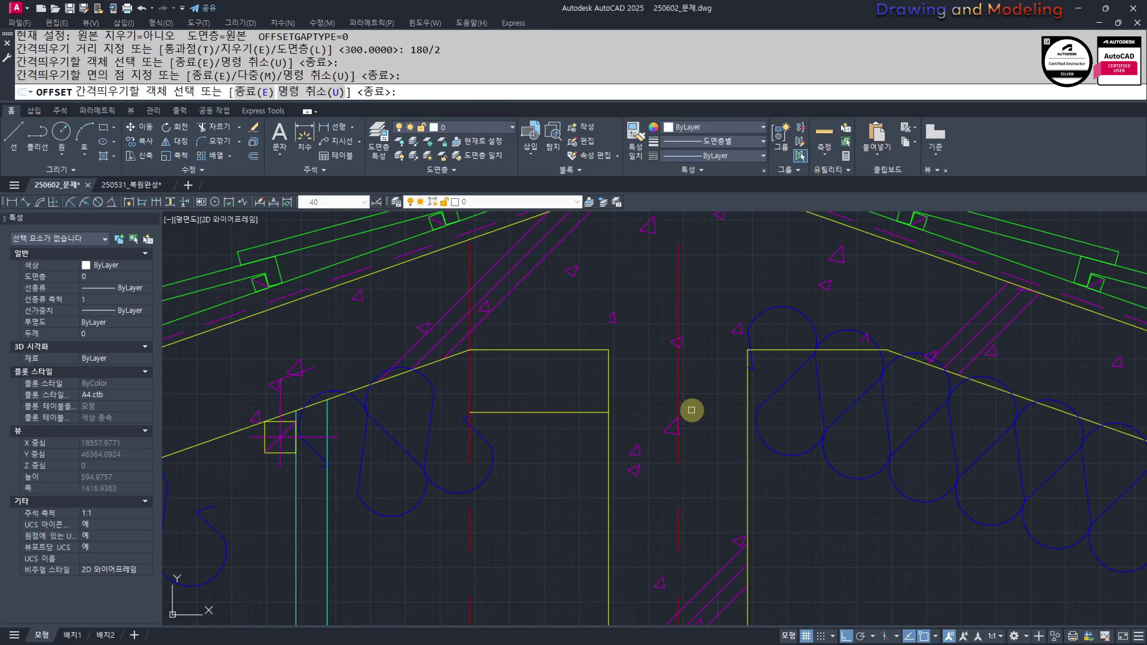
{"action": "left_click", "coordinate": [841, 352]}
{"action": "left_click", "coordinate": [846, 392]}
{"action": "key", "text": "Escape"}
{"action": "key", "text": "Escape"}
Erase the offset centre line to the left of the ridge wall
{"action": "left_click", "coordinate": [483, 381]}
{"action": "left_click", "coordinate": [459, 390]}
{"action": "type", "text": "e"}
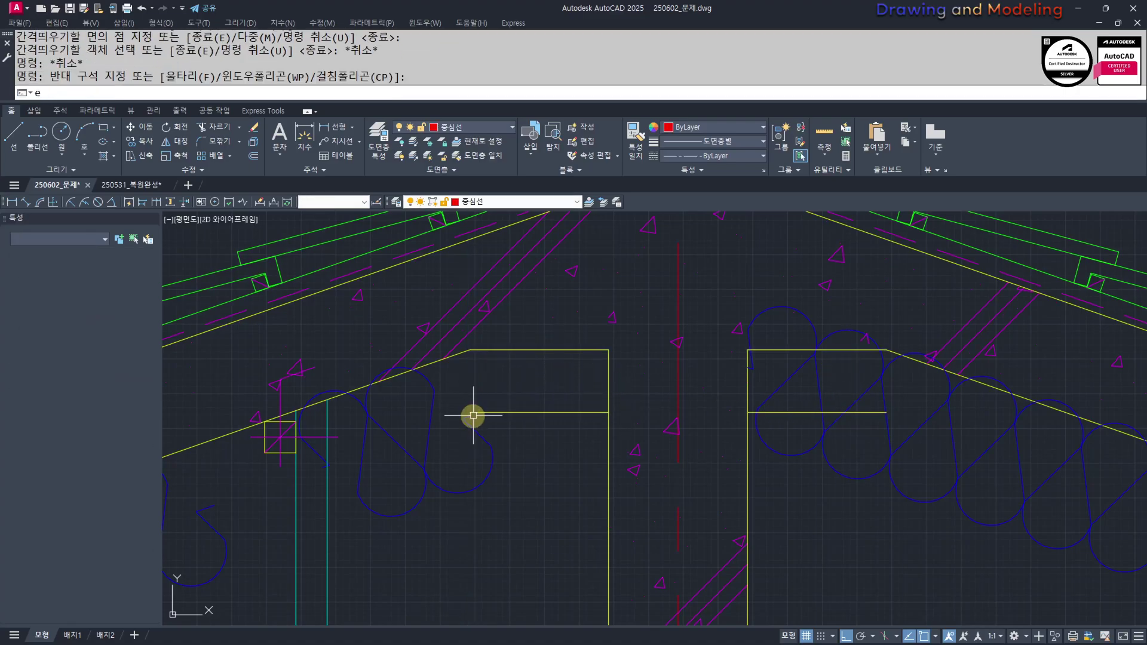
{"action": "key", "text": "space"}
Fillet the sloping insulation line on each side of the ridge wall with its adjoining horizontal offset line
{"action": "type", "text": "f"}
{"action": "left_click", "coordinate": [466, 423]}
{"action": "left_click", "coordinate": [525, 413]}
{"action": "key", "text": "Escape"}
{"action": "key", "text": "Escape"}
{"action": "middle_click_drag", "start_coordinate": [883, 429], "coordinate": [737, 407]}
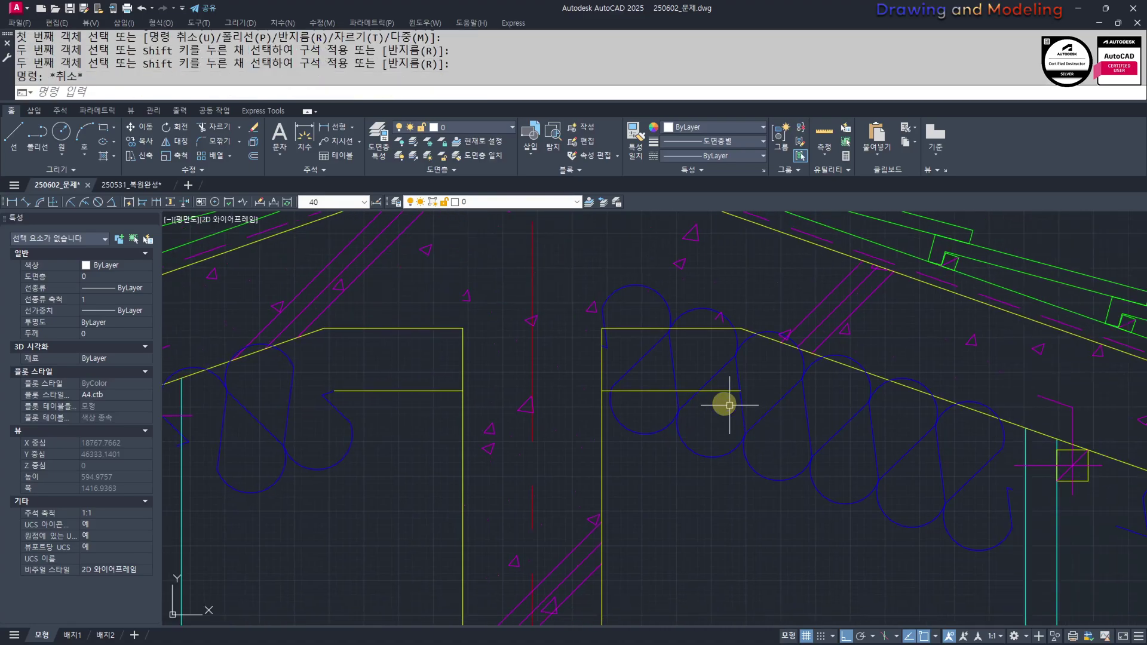
{"action": "key", "text": "space"}
{"action": "left_click", "coordinate": [693, 390]}
{"action": "key", "text": "Escape"}
{"action": "key", "text": "Escape"}
{"action": "middle_click_drag", "start_coordinate": [799, 457], "coordinate": [820, 464]}
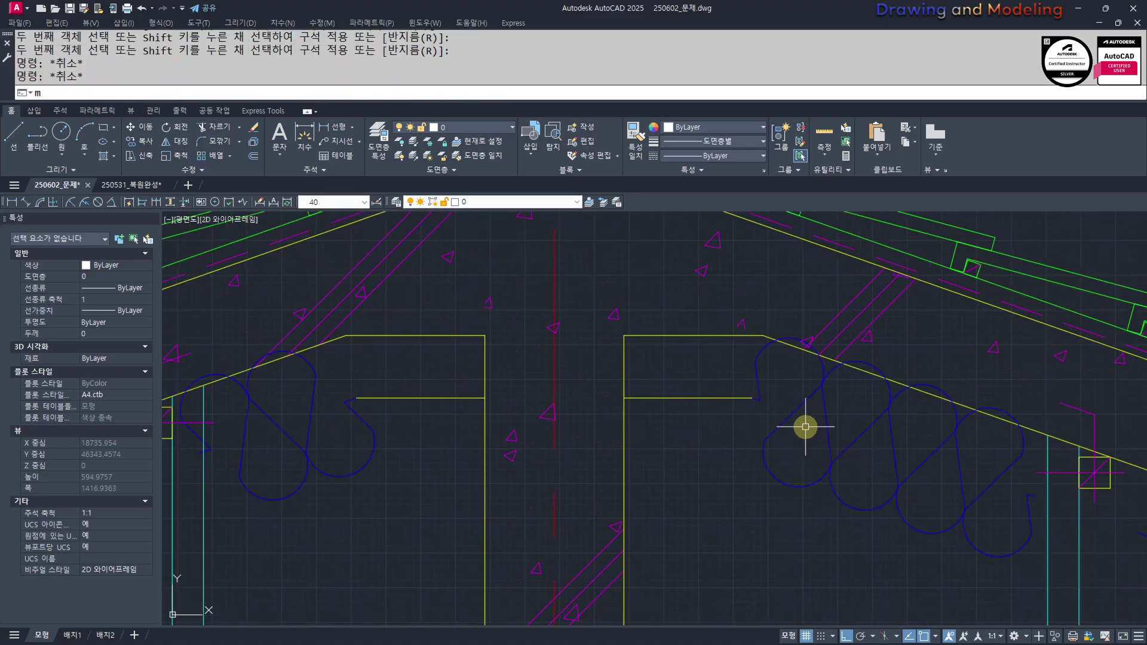
Try to match the horizontal offset lines beside the ridge wall to the sloping insulation line's properties
{"action": "type", "text": "mm"}
{"action": "key", "text": "Return"}
{"action": "left_click", "coordinate": [797, 413]}
{"action": "left_click", "coordinate": [747, 434]}
{"action": "left_click", "coordinate": [687, 389]}
{"action": "left_click", "coordinate": [504, 362]}
{"action": "left_click", "coordinate": [457, 409]}
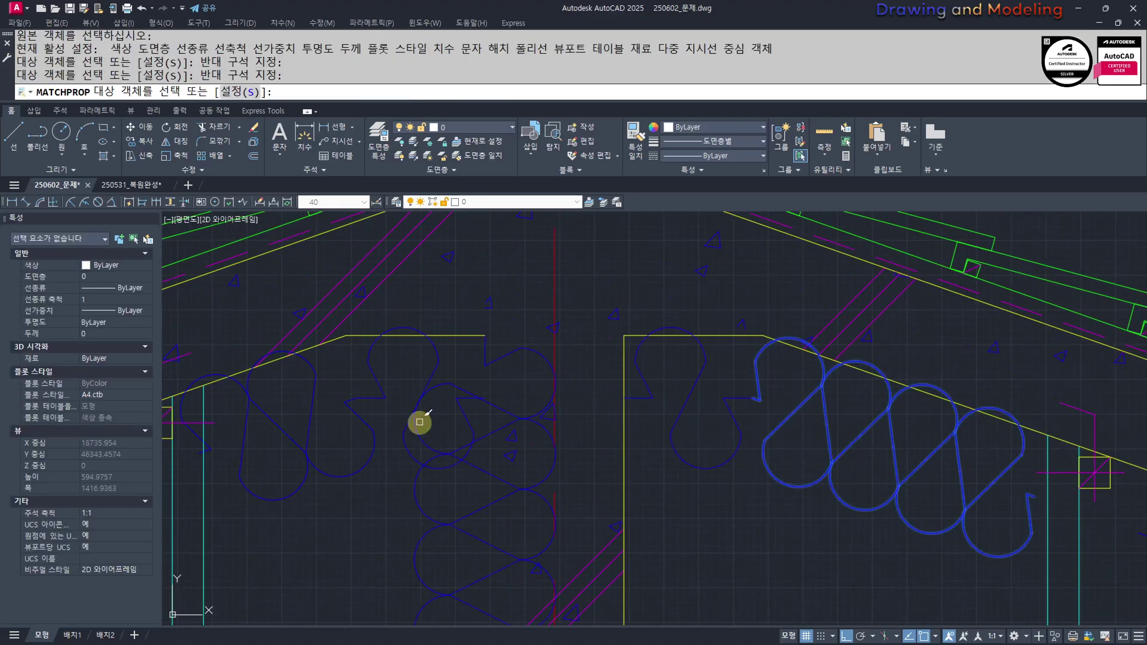
{"action": "key", "text": "ctrl+z"}
{"action": "key", "text": "Escape"}
{"action": "key", "text": "ctrl+z"}
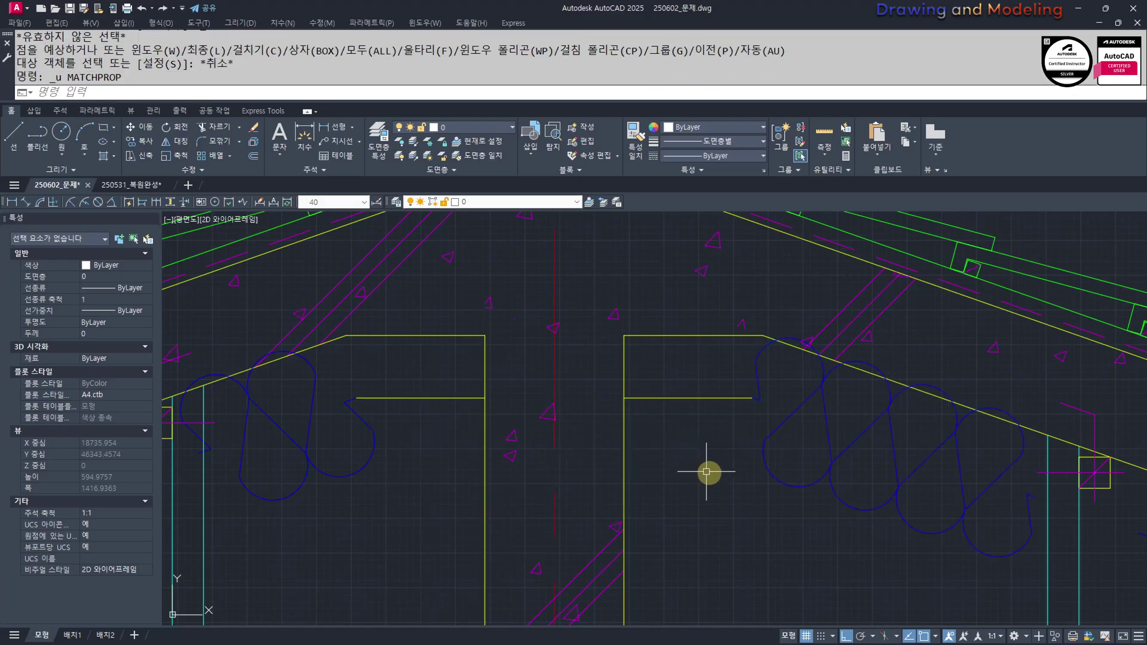
{"action": "key", "text": "Escape"}
Match only the two horizontal offset lines beside the ridge wall to the sloping insulation line's properties
{"action": "middle_click_drag", "start_coordinate": [728, 454], "coordinate": [750, 464]}
{"action": "type", "text": "mm"}
{"action": "key", "text": "Return"}
{"action": "left_click", "coordinate": [797, 450]}
{"action": "left_click", "coordinate": [797, 441]}
{"action": "left_click", "coordinate": [723, 445]}
{"action": "left_click", "coordinate": [687, 383]}
{"action": "left_click", "coordinate": [447, 386]}
{"action": "left_click", "coordinate": [409, 432]}
{"action": "key", "text": "Escape"}
{"action": "key", "text": "Escape"}
Change the linetype scale of the left bay's sloping insulation line between the hanger and the ridge wall
{"action": "scroll", "coordinate": [395, 461], "scroll_direction": "down", "scroll_amount": 4}
{"action": "middle_click_drag", "start_coordinate": [407, 472], "coordinate": [553, 442]}
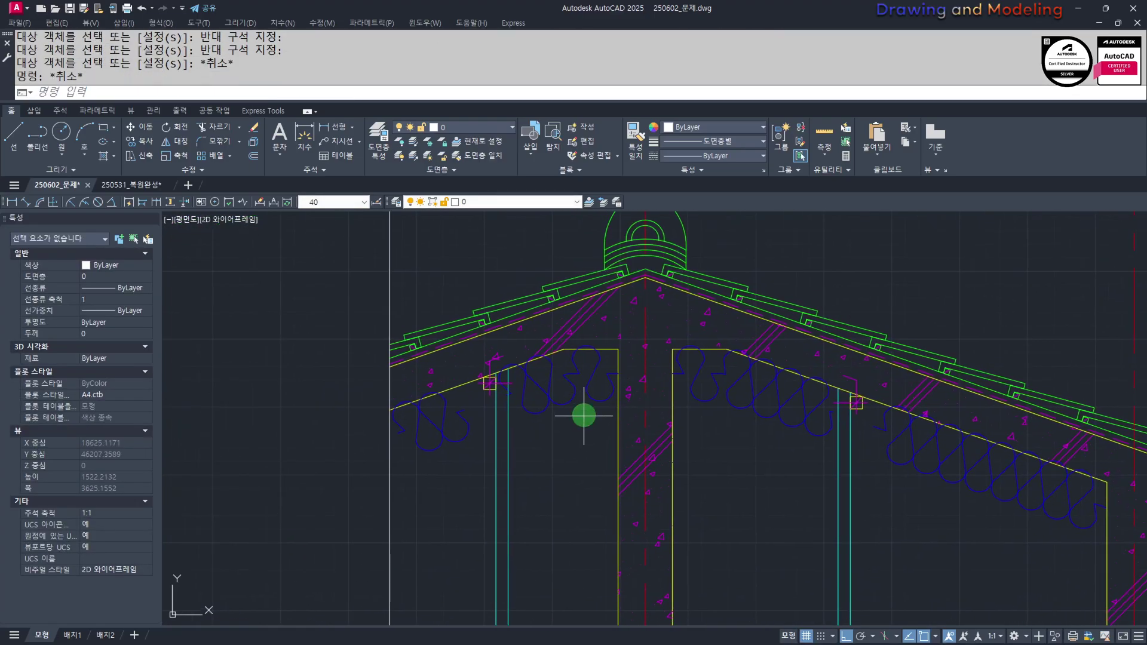
{"action": "left_click", "coordinate": [583, 415]}
{"action": "left_click", "coordinate": [543, 386]}
{"action": "left_click", "coordinate": [107, 299]}
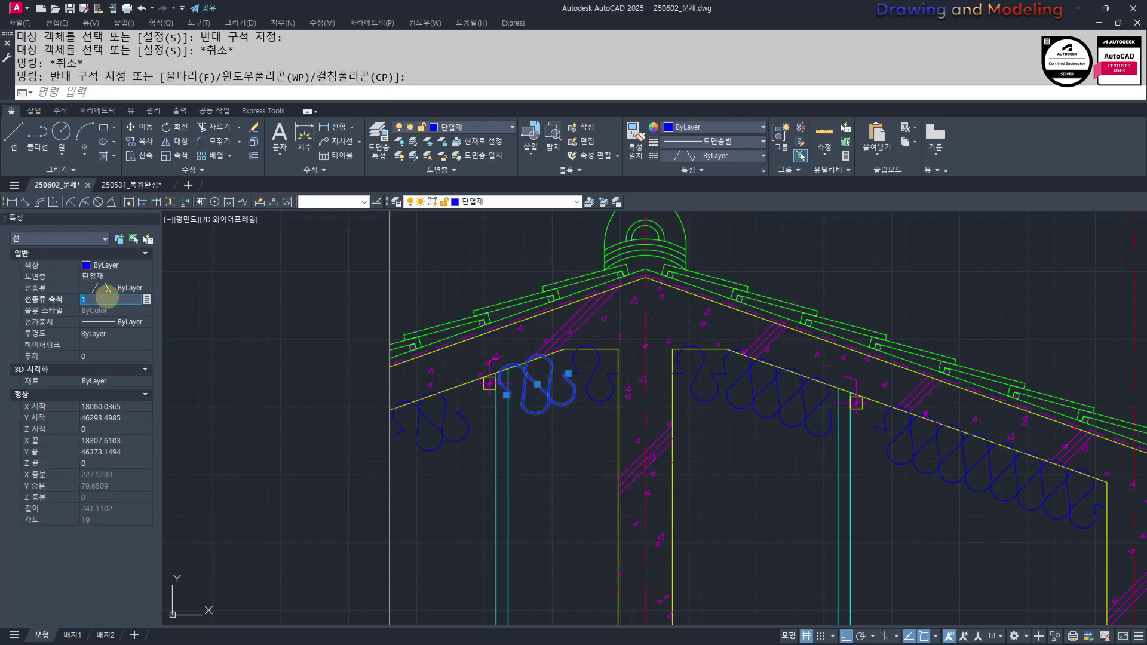
{"action": "key", "text": "Return"}
{"action": "middle_click_drag", "start_coordinate": [456, 376], "coordinate": [440, 377]}
{"action": "key", "text": "Escape"}
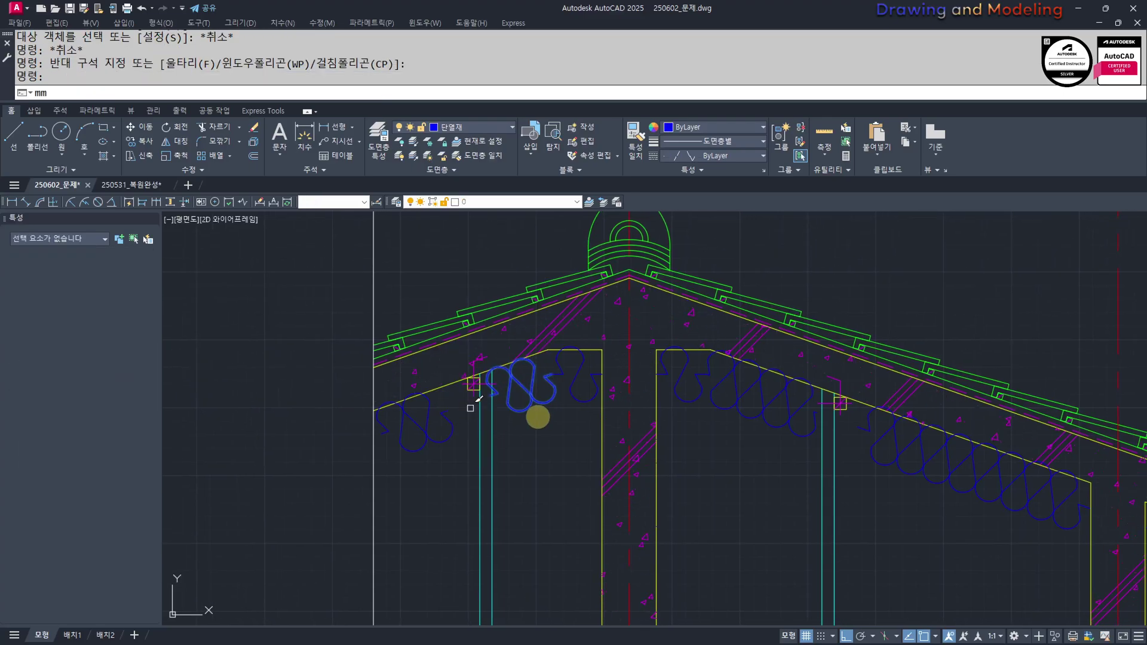
Match the left bay's horizontal insulation line and the sloping one beyond the hanger to the rescaled insulation line
{"action": "type", "text": "mm"}
{"action": "key", "text": "Return"}
{"action": "left_click", "coordinate": [536, 400]}
{"action": "left_click", "coordinate": [574, 383]}
{"action": "left_click", "coordinate": [399, 421]}
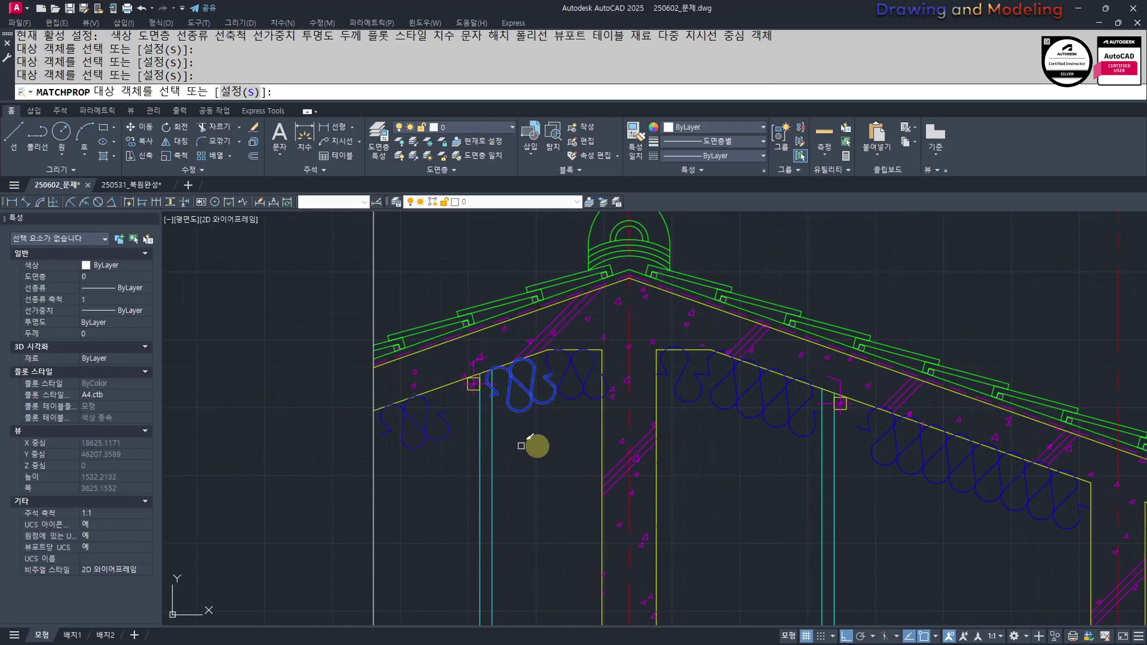
Apply the rescaled insulation properties to the middle bay's horizontal line and its sloping lines on both sides of the hanger
{"action": "middle_click_drag", "start_coordinate": [715, 432], "coordinate": [597, 425]}
{"action": "left_click", "coordinate": [645, 427]}
{"action": "left_click", "coordinate": [569, 371]}
{"action": "left_click", "coordinate": [832, 502]}
{"action": "left_click", "coordinate": [811, 472]}
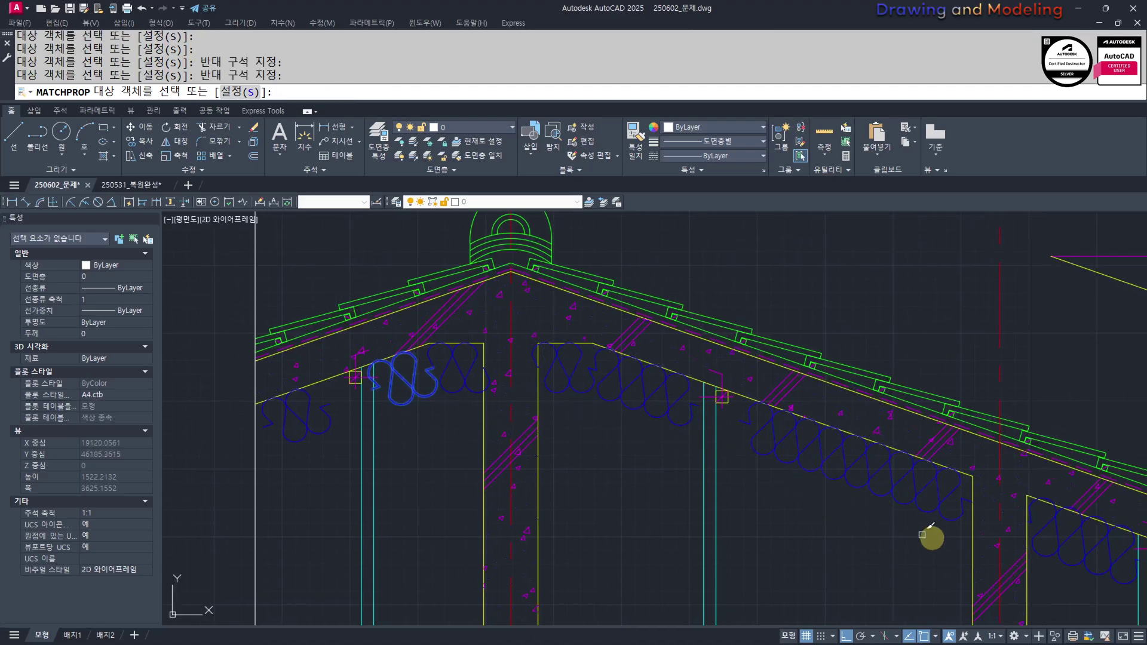
Apply the rescaled insulation properties to the outer bay's sloping insulation lines on both sides of the hanger
{"action": "middle_click_drag", "start_coordinate": [1096, 607], "coordinate": [803, 503]}
{"action": "left_click", "coordinate": [811, 488]}
{"action": "left_click", "coordinate": [766, 443]}
{"action": "middle_click_drag", "start_coordinate": [999, 554], "coordinate": [809, 466]}
{"action": "left_click", "coordinate": [808, 449]}
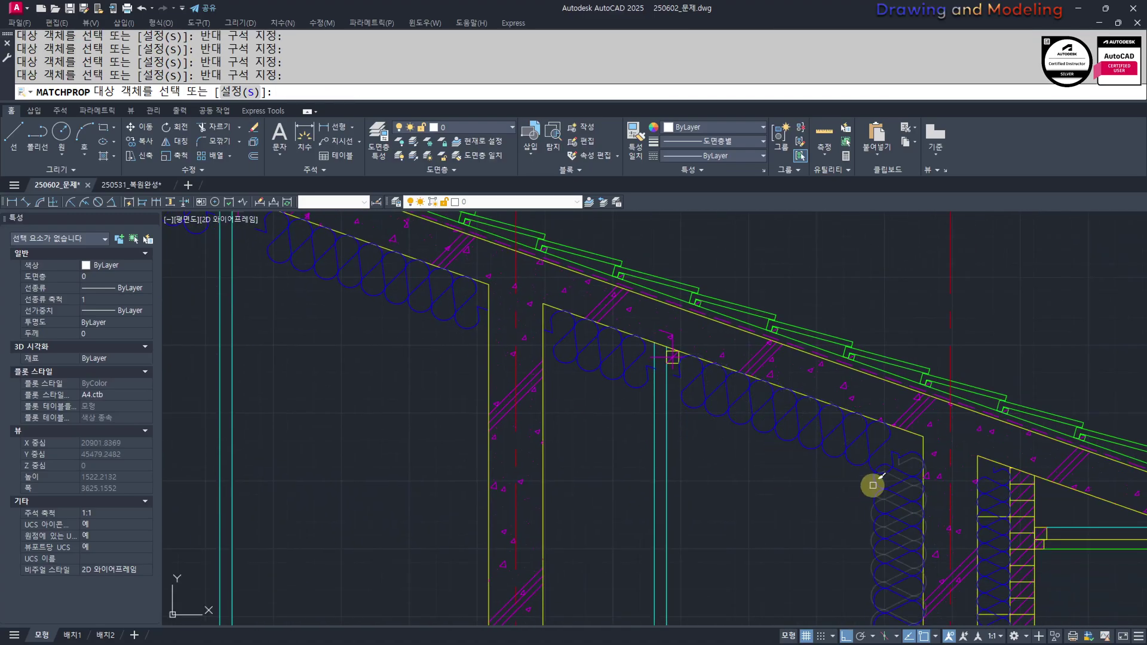
{"action": "middle_click_drag", "start_coordinate": [598, 406], "coordinate": [860, 536]}
{"action": "key", "text": "Escape"}
{"action": "key", "text": "Escape"}
Extend the sloping insulation line beneath the roof slab to its adjoining boundary
{"action": "scroll", "coordinate": [499, 357], "scroll_direction": "up", "scroll_amount": 6}
{"action": "type", "text": "ex"}
{"action": "key", "text": "space"}
{"action": "key", "text": "space"}
{"action": "left_click", "coordinate": [623, 436]}
{"action": "left_click", "coordinate": [589, 379]}
{"action": "key", "text": "Escape"}
Extend both ends of the left bay's short sloping insulation line to the hanger and the section's edge
{"action": "scroll", "coordinate": [635, 452], "scroll_direction": "down", "scroll_amount": 8}
{"action": "middle_click_drag", "start_coordinate": [599, 479], "coordinate": [604, 394]}
{"action": "scroll", "coordinate": [544, 366], "scroll_direction": "up", "scroll_amount": 3}
{"action": "scroll", "coordinate": [533, 364], "scroll_direction": "up", "scroll_amount": 4}
{"action": "type", "text": "ex"}
{"action": "key", "text": "space"}
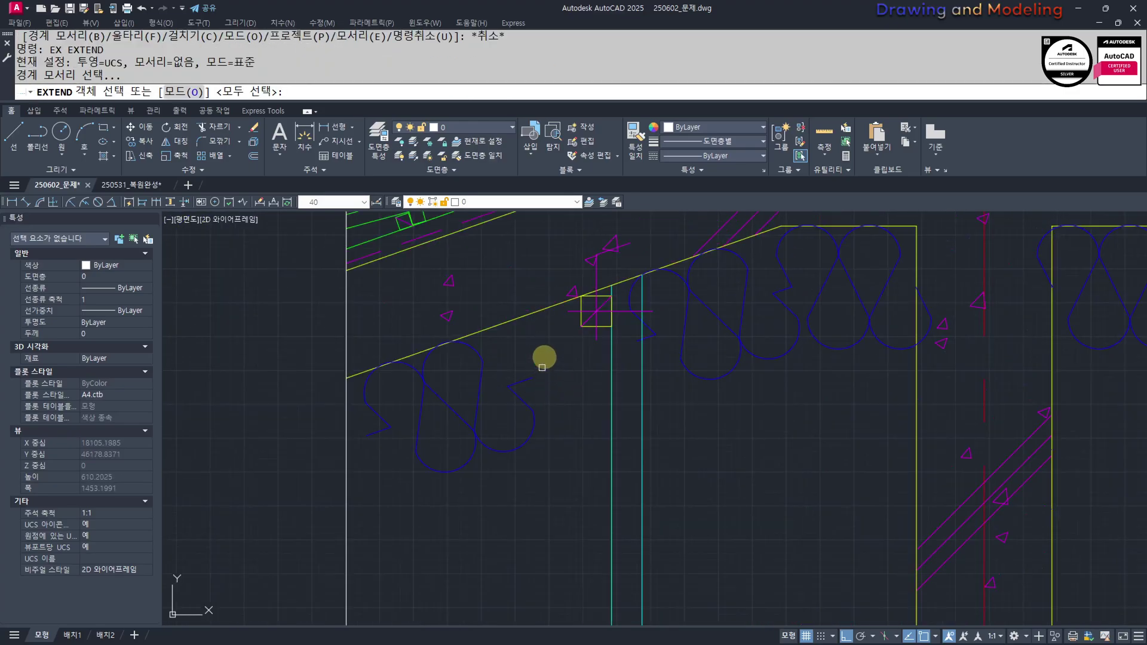
{"action": "key", "text": "space"}
{"action": "left_click", "coordinate": [512, 408]}
{"action": "left_click", "coordinate": [432, 457]}
{"action": "left_click", "coordinate": [387, 459]}
{"action": "left_click", "coordinate": [364, 417]}
{"action": "key", "text": "Escape"}
{"action": "key", "text": "Escape"}
Hatch the exterior wall strip between the brickwork and the entrance floor with a user-defined line pattern
{"action": "scroll", "coordinate": [510, 434], "scroll_direction": "down", "scroll_amount": 8}
{"action": "middle_click_drag", "start_coordinate": [644, 468], "coordinate": [515, 384]}
{"action": "scroll", "coordinate": [624, 437], "scroll_direction": "down", "scroll_amount": 4}
{"action": "middle_click_drag", "start_coordinate": [626, 438], "coordinate": [558, 337]}
{"action": "scroll", "coordinate": [562, 409], "scroll_direction": "up", "scroll_amount": 4}
{"action": "middle_click_drag", "start_coordinate": [507, 395], "coordinate": [562, 413]}
{"action": "type", "text": "h"}
{"action": "key", "text": "Return"}
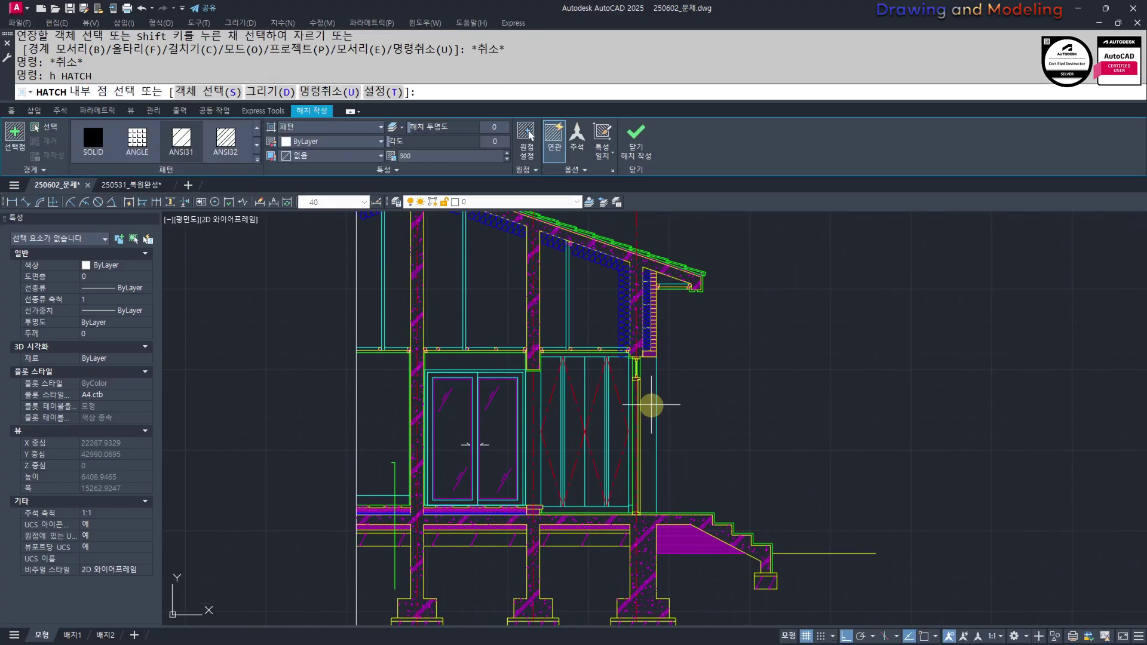
{"action": "key", "text": "Escape"}
{"action": "left_click", "coordinate": [651, 403]}
{"action": "left_click", "coordinate": [311, 127]}
{"action": "left_click", "coordinate": [314, 177]}
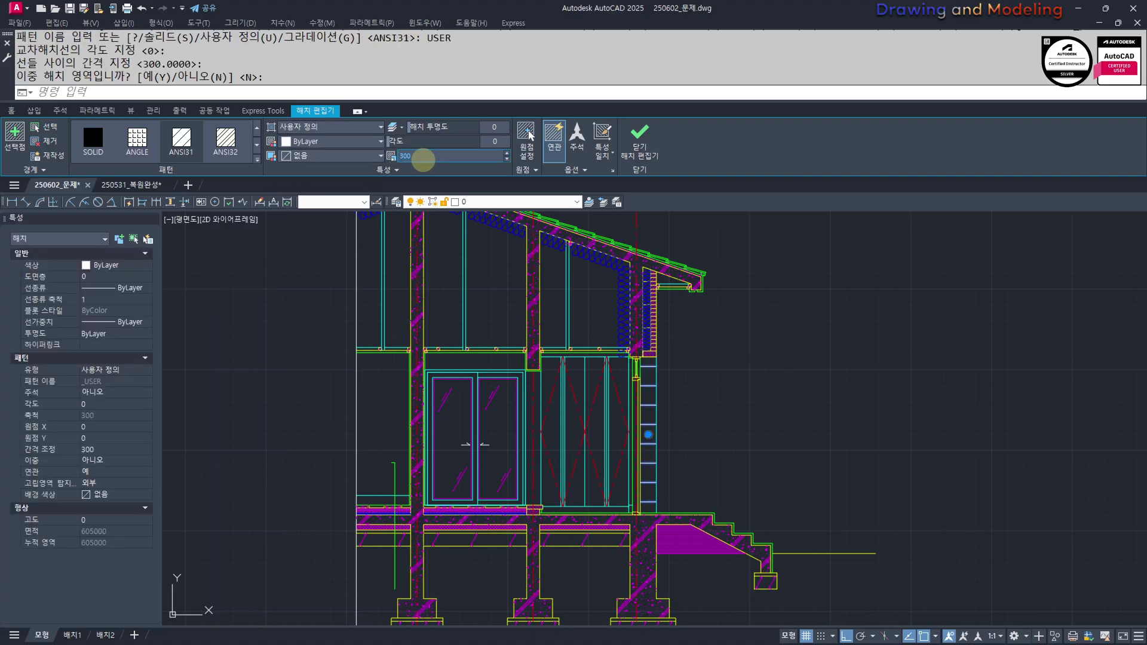
Set the wall strip hatch's spacing to 60 and put it on the 해칭 layer
{"action": "type", "text": "60"}
{"action": "key", "text": "Return"}
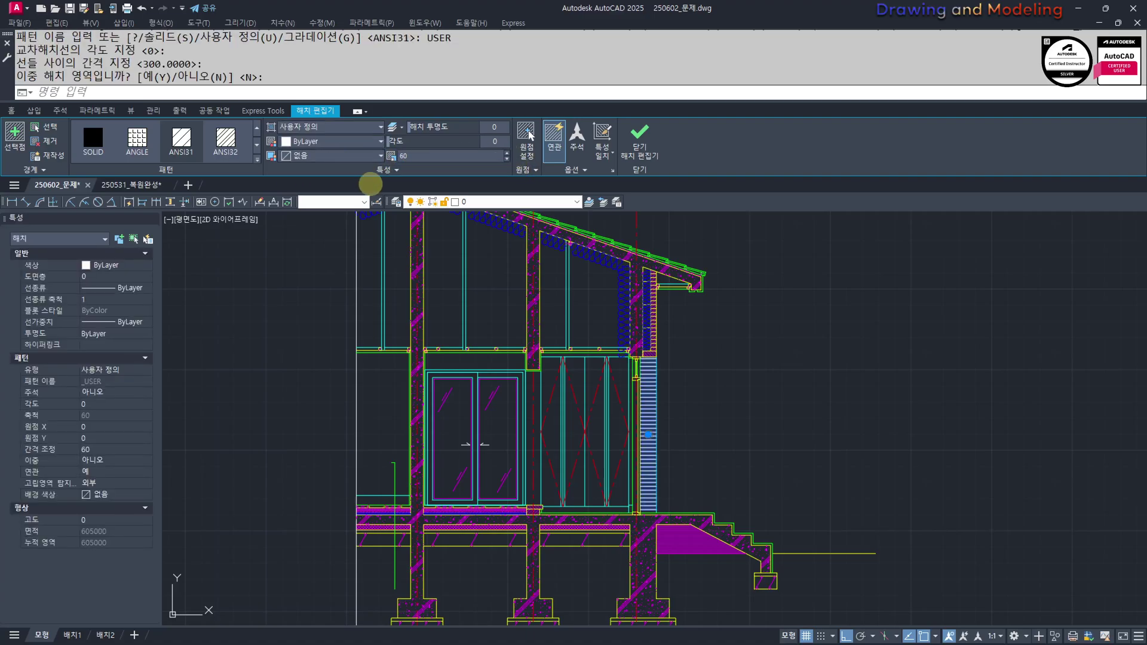
{"action": "left_click", "coordinate": [412, 202]}
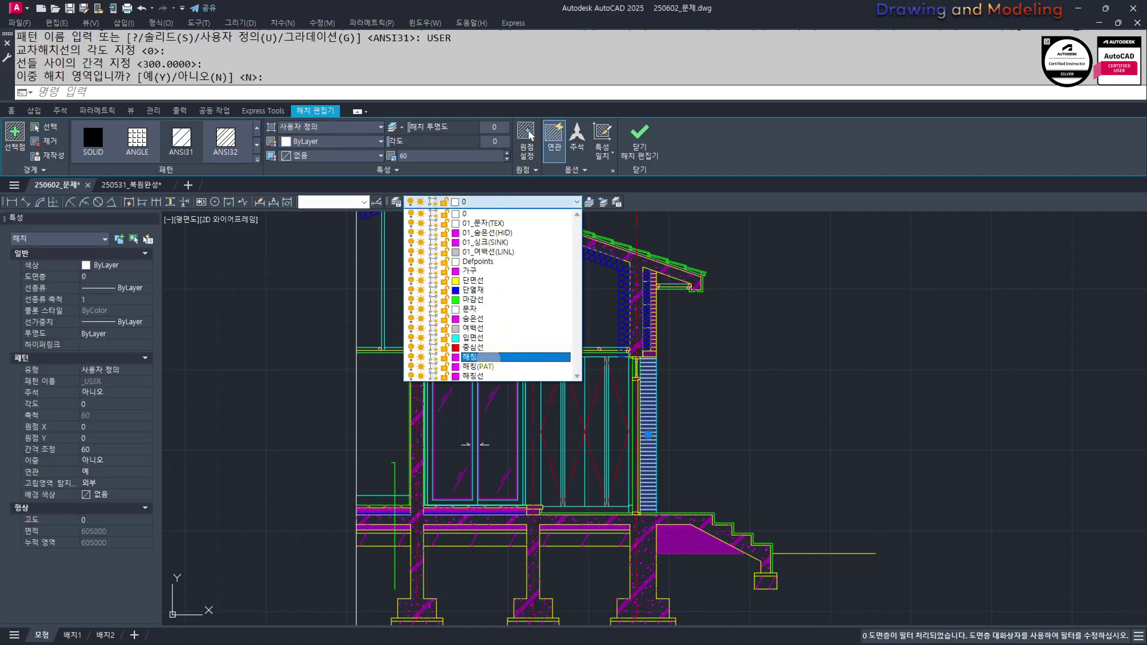
{"action": "left_click", "coordinate": [489, 358]}
{"action": "key", "text": "Escape"}
{"action": "key", "text": "Escape"}
{"action": "key", "text": "Escape"}
{"action": "scroll", "coordinate": [725, 461], "scroll_direction": "up", "scroll_amount": 4}
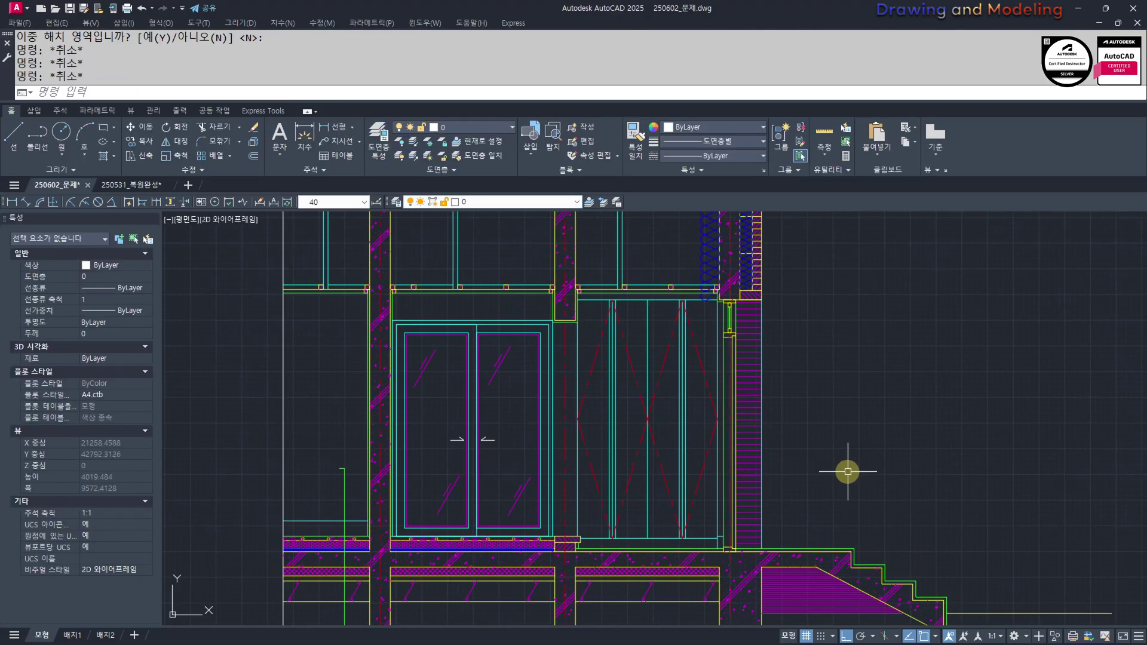
Offset the ground line beside the entrance steps 200 downward
{"action": "scroll", "coordinate": [847, 471], "scroll_direction": "down", "scroll_amount": 2}
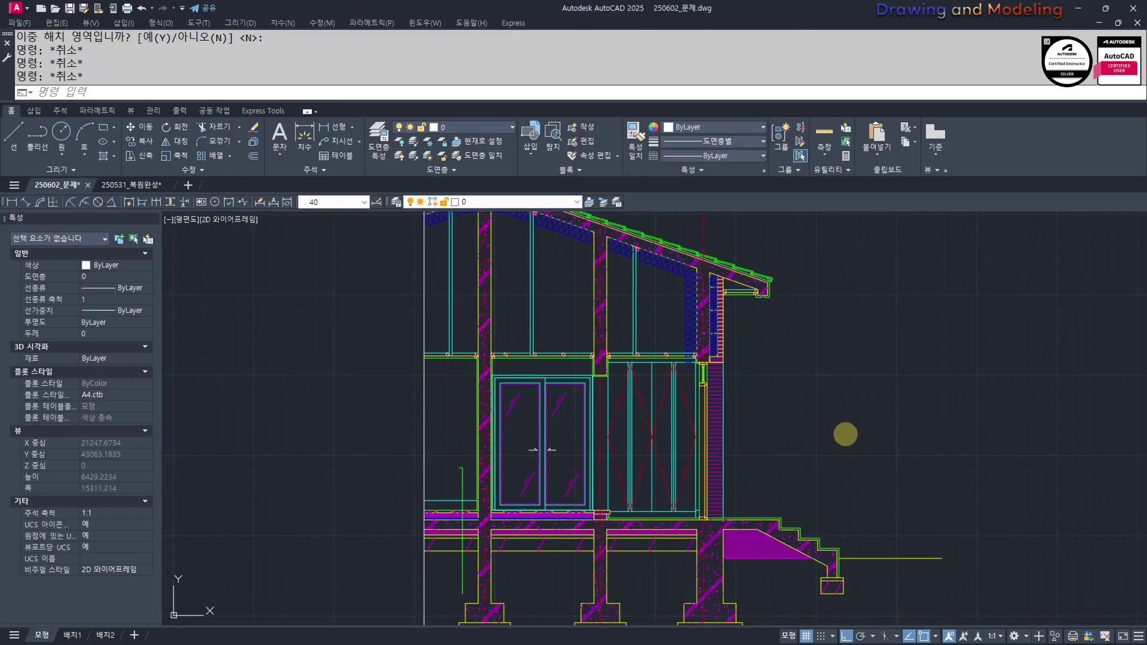
{"action": "scroll", "coordinate": [768, 468], "scroll_direction": "up", "scroll_amount": 2}
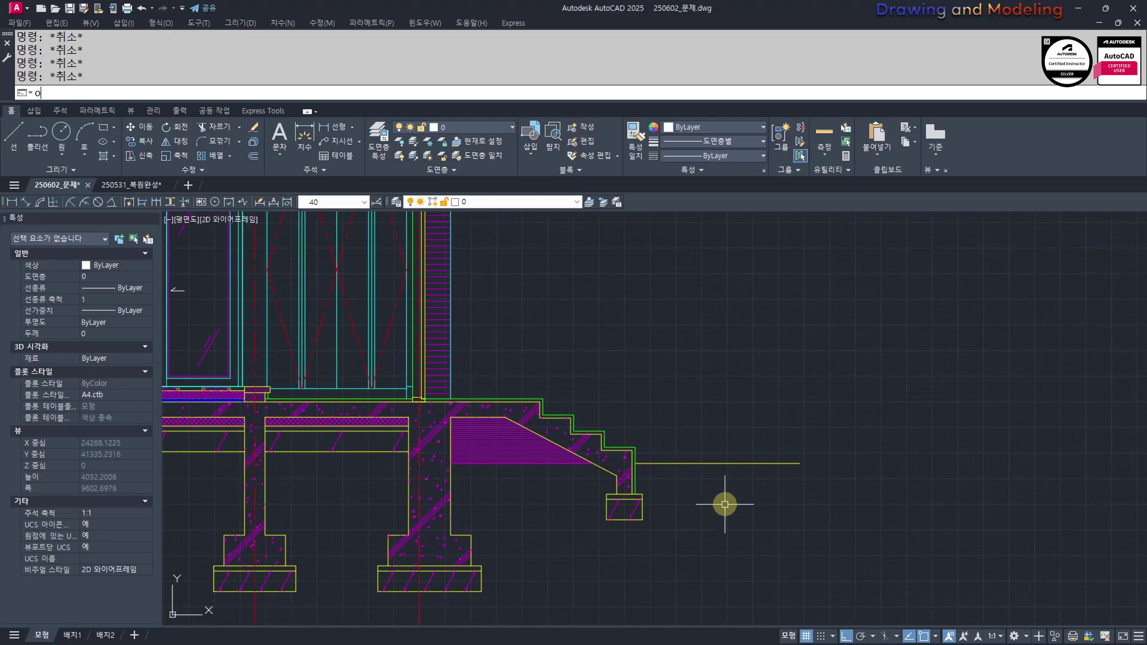
{"action": "key", "text": "Return"}
{"action": "type", "text": "200"}
{"action": "key", "text": "Return"}
{"action": "left_click", "coordinate": [627, 466]}
{"action": "left_click", "coordinate": [668, 463]}
{"action": "left_click", "coordinate": [679, 522]}
{"action": "key", "text": "Escape"}
{"action": "key", "text": "Escape"}
Look over the section and the front elevation side by side for anything left to complete
{"action": "scroll", "coordinate": [489, 452], "scroll_direction": "down", "scroll_amount": 4}
{"action": "middle_click_drag", "start_coordinate": [474, 456], "coordinate": [564, 524]}
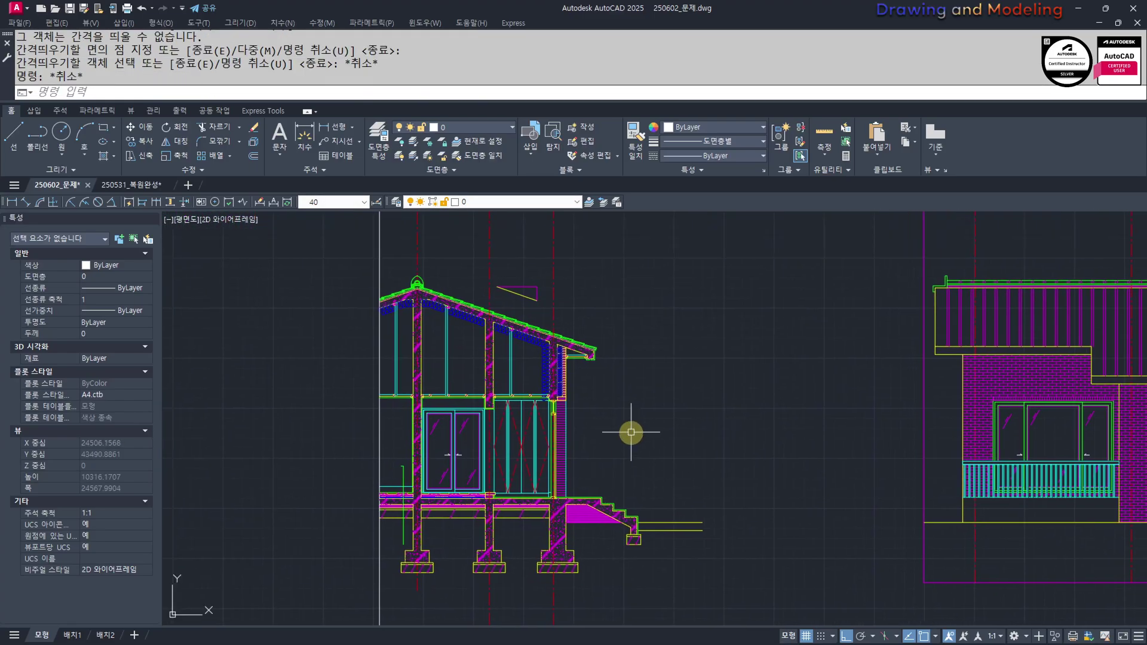
{"action": "middle_click_drag", "start_coordinate": [603, 399], "coordinate": [472, 396]}
{"action": "scroll", "coordinate": [693, 394], "scroll_direction": "down", "scroll_amount": 2}
{"action": "middle_click_drag", "start_coordinate": [796, 456], "coordinate": [471, 463]}
{"action": "middle_click_drag", "start_coordinate": [230, 470], "coordinate": [548, 508]}
{"action": "middle_click_drag", "start_coordinate": [706, 502], "coordinate": [489, 504]}
{"action": "middle_click_drag", "start_coordinate": [558, 507], "coordinate": [469, 497]}
{"action": "middle_click_drag", "start_coordinate": [340, 497], "coordinate": [469, 500]}
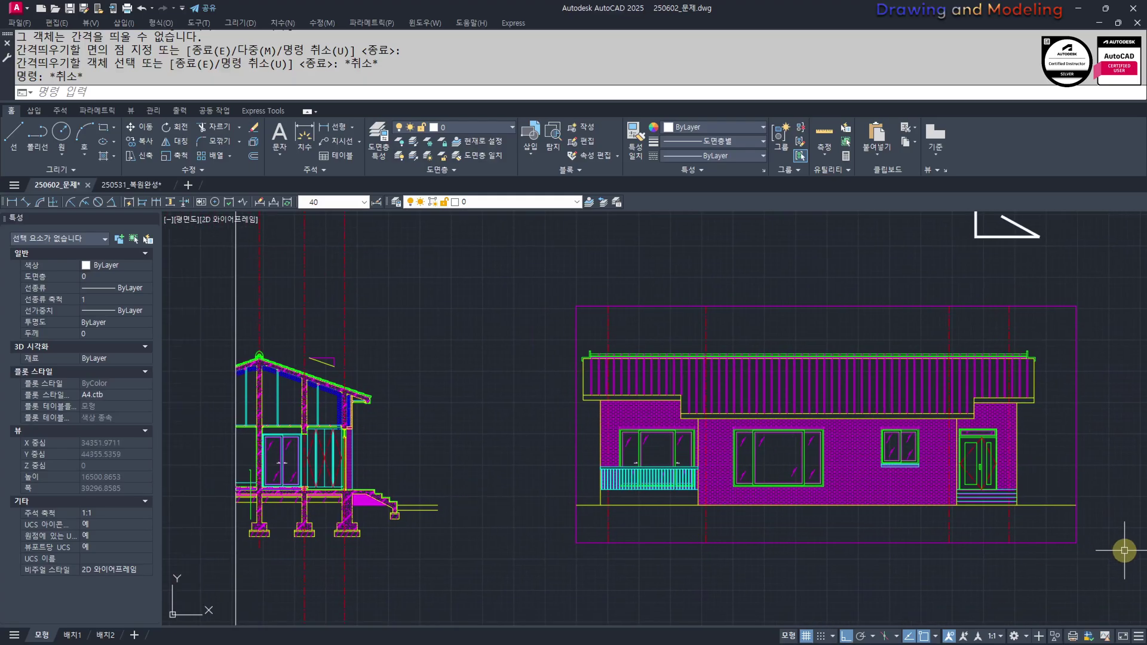
Copy the front elevation together with its surrounding frame onto the 남측입면도 sheet
{"action": "left_click", "coordinate": [1129, 606]}
{"action": "left_click", "coordinate": [565, 325]}
{"action": "type", "text": "cc"}
{"action": "key", "text": "Return"}
{"action": "left_click", "coordinate": [798, 435]}
{"action": "scroll", "coordinate": [798, 435], "scroll_direction": "down", "scroll_amount": 4}
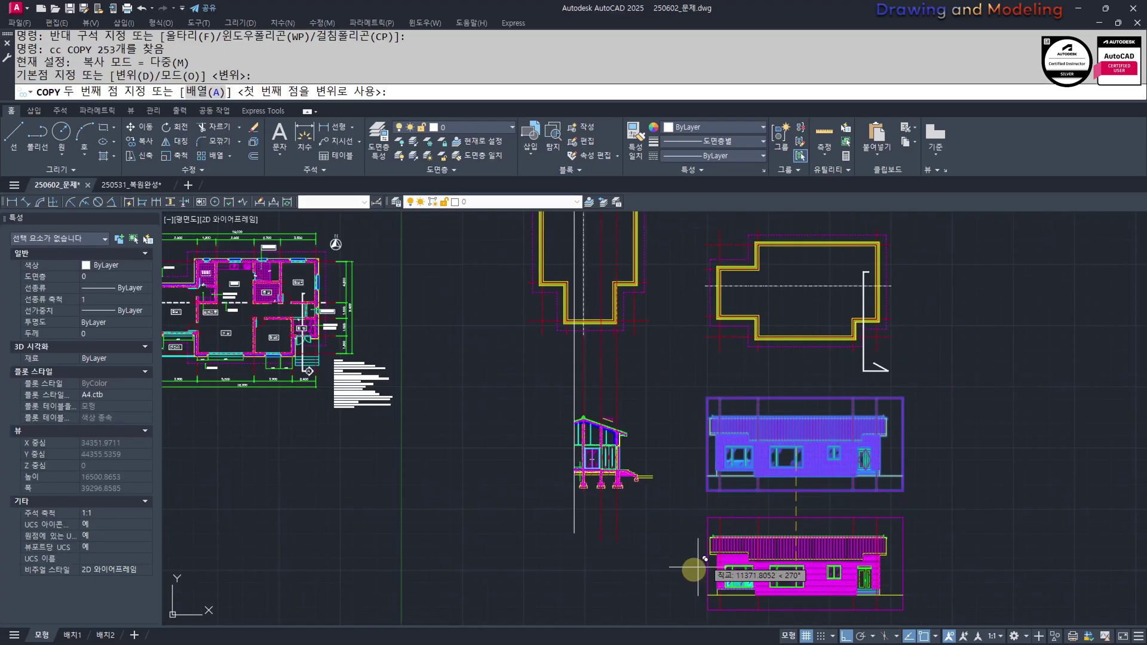
{"action": "scroll", "coordinate": [789, 292], "scroll_direction": "up", "scroll_amount": 5}
{"action": "key", "text": "F8"}
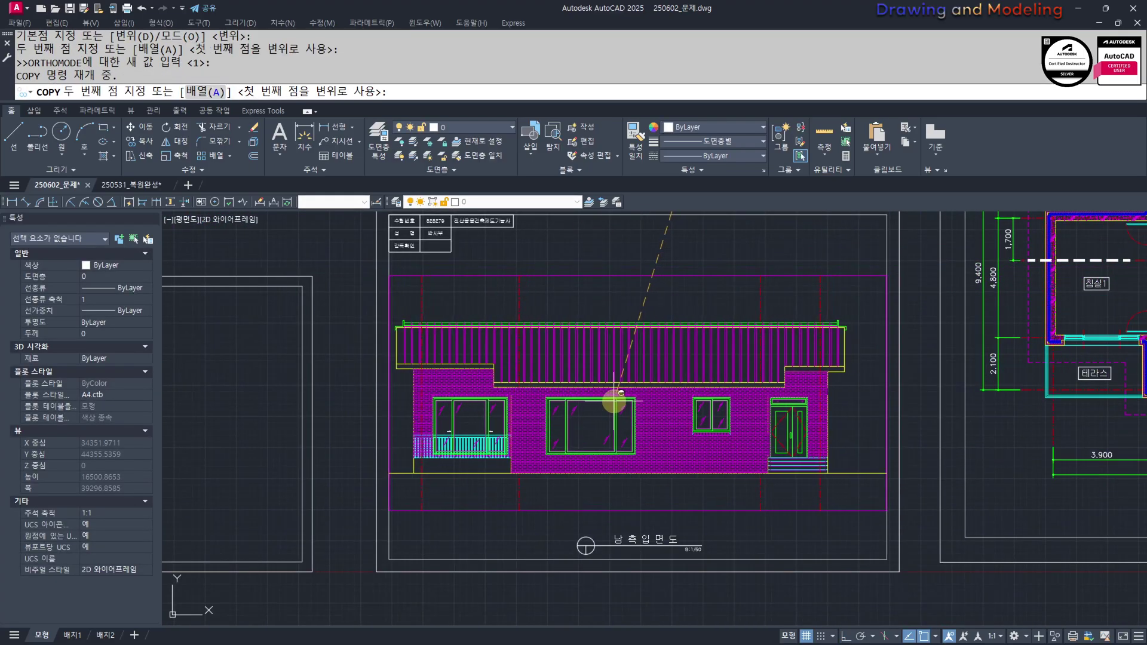
{"action": "left_click", "coordinate": [614, 401], "text": "shift"}
{"action": "key", "text": "Escape"}
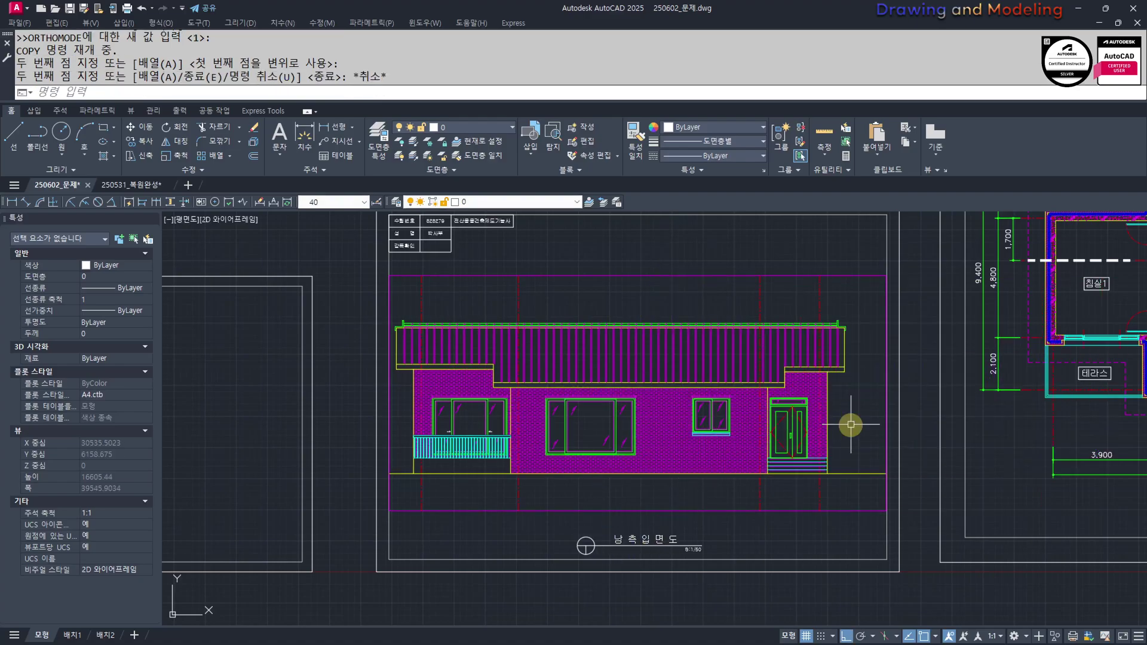
Check the elevation's placement on the 남측입면도 sheet, then undo the copy
{"action": "scroll", "coordinate": [853, 425], "scroll_direction": "up", "scroll_amount": 2}
{"action": "scroll", "coordinate": [834, 509], "scroll_direction": "down", "scroll_amount": 4}
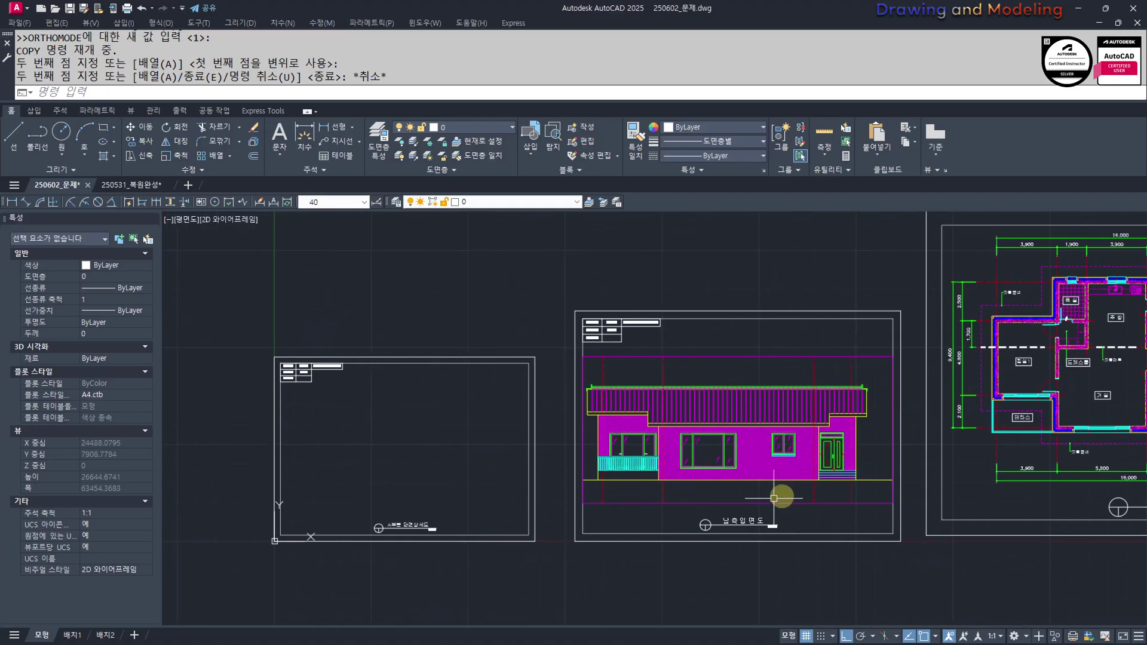
{"action": "scroll", "coordinate": [794, 394], "scroll_direction": "up", "scroll_amount": 2}
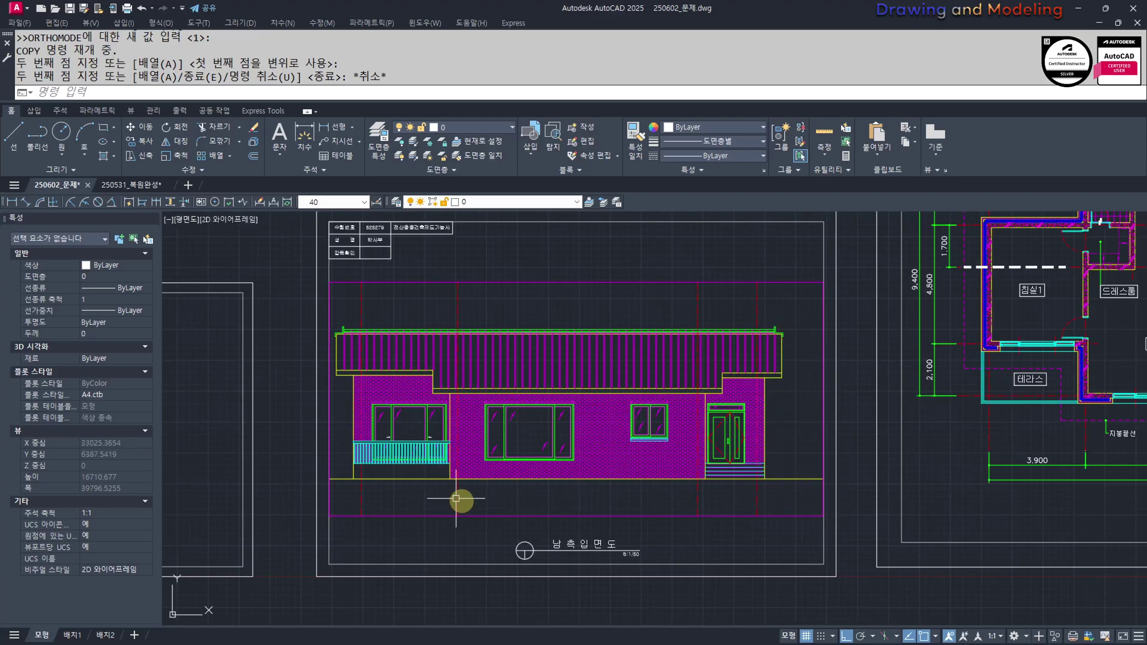
{"action": "middle_click_drag", "start_coordinate": [448, 499], "coordinate": [504, 498]}
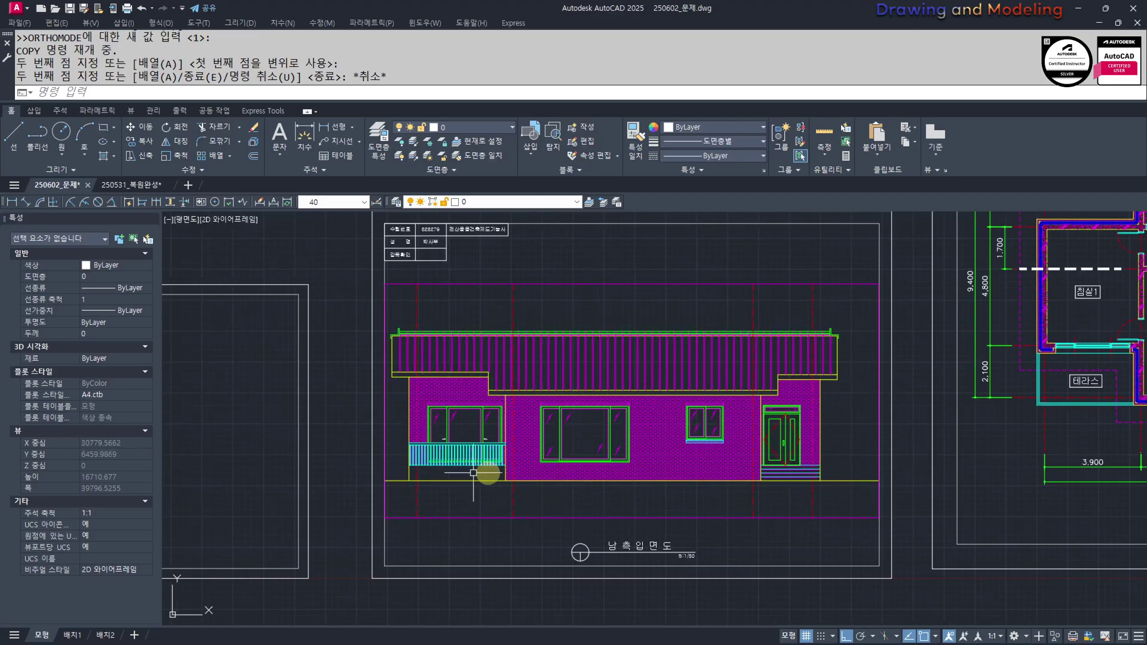
{"action": "key", "text": "Escape"}
{"action": "key", "text": "Escape"}
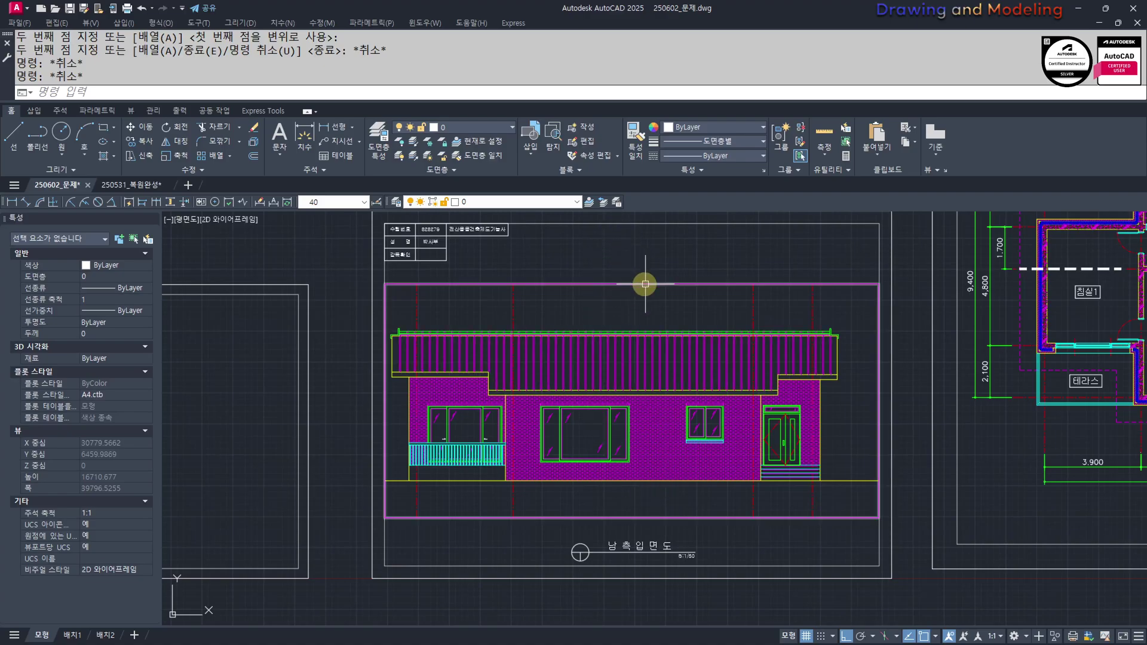
{"action": "key", "text": "ctrl+z"}
{"action": "key", "text": "ctrl+z"}
{"action": "key", "text": "ctrl+z"}
{"action": "key", "text": "Escape"}
{"action": "key", "text": "Escape"}
Draw a rectangular frame around the whole section, from above the roof to below the footings
{"action": "scroll", "coordinate": [691, 369], "scroll_direction": "down", "scroll_amount": 5}
{"action": "middle_click_drag", "start_coordinate": [682, 399], "coordinate": [709, 450]}
{"action": "type", "text": "rec"}
{"action": "key", "text": "Return"}
{"action": "left_click", "coordinate": [493, 242]}
{"action": "left_click", "coordinate": [749, 499]}
Trim the section's vertical reference lines outside the rectangular frame, using the frame as the cutting edge
{"action": "type", "text": "tr"}
{"action": "key", "text": "Return"}
{"action": "left_click", "coordinate": [778, 513]}
{"action": "left_click", "coordinate": [698, 479]}
{"action": "key", "text": "Return"}
{"action": "left_click", "coordinate": [449, 231]}
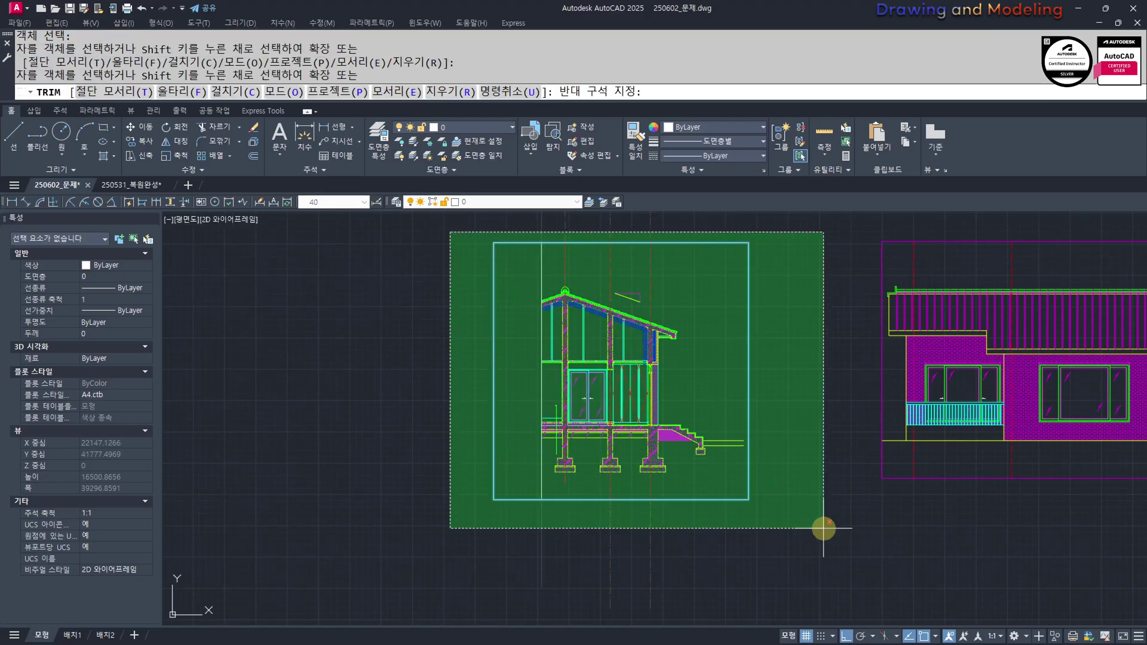
{"action": "left_click", "coordinate": [825, 528]}
{"action": "key", "text": "Escape"}
{"action": "key", "text": "Escape"}
{"action": "left_click", "coordinate": [791, 548]}
{"action": "left_click", "coordinate": [465, 272]}
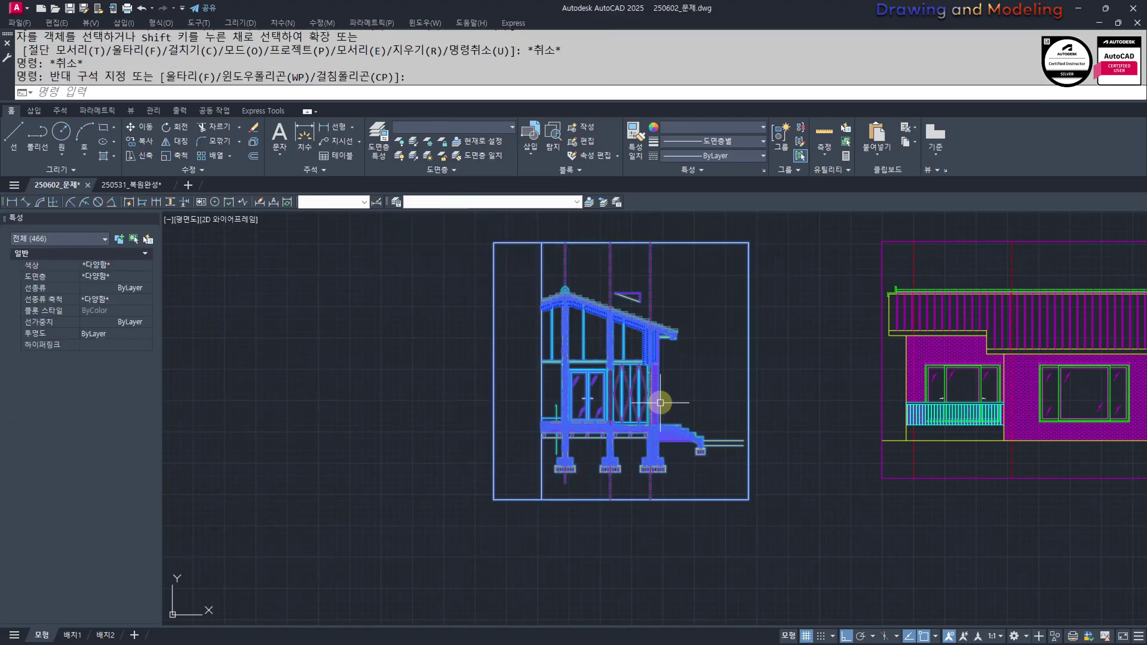
{"action": "type", "text": "cc"}
{"action": "key", "text": "Return"}
{"action": "left_click", "coordinate": [605, 386]}
{"action": "scroll", "coordinate": [492, 443], "scroll_direction": "down", "scroll_amount": 6}
{"action": "middle_click_drag", "start_coordinate": [400, 589], "coordinate": [577, 358]}
{"action": "scroll", "coordinate": [581, 391], "scroll_direction": "up", "scroll_amount": 5}
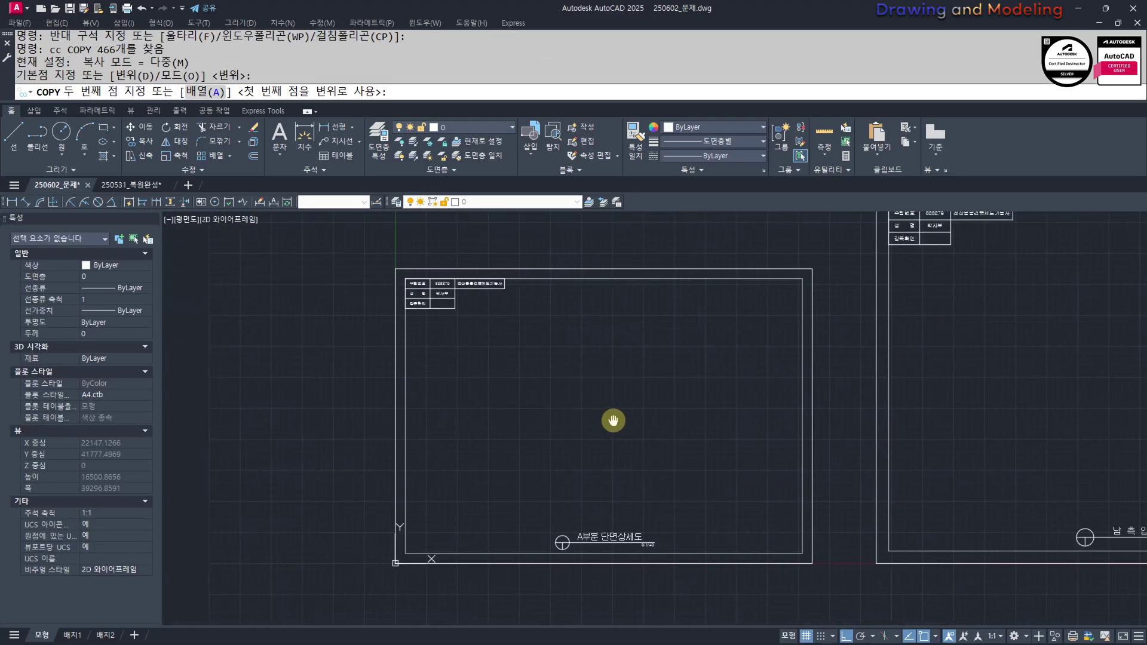
{"action": "key", "text": "shift"}
{"action": "key", "text": "Escape"}
{"action": "key", "text": "Escape"}
{"action": "scroll", "coordinate": [601, 448], "scroll_direction": "down", "scroll_amount": 8}
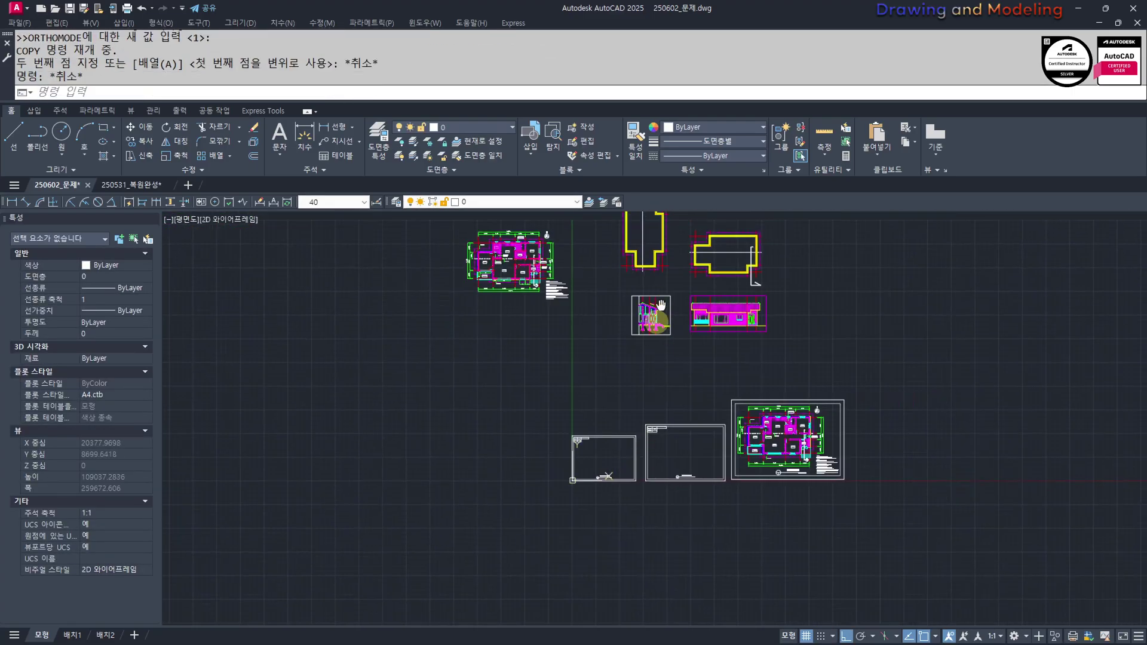
Stretch the upper edge of the section's frame down closer to the ridge, together with the lines ending on it
{"action": "middle_click_drag", "start_coordinate": [648, 306], "coordinate": [616, 422]}
{"action": "scroll", "coordinate": [616, 422], "scroll_direction": "up", "scroll_amount": 8}
{"action": "type", "text": "s"}
{"action": "key", "text": "Return"}
{"action": "left_click", "coordinate": [819, 326]}
{"action": "left_click", "coordinate": [448, 389]}
{"action": "key", "text": "Return"}
{"action": "left_click", "coordinate": [438, 380]}
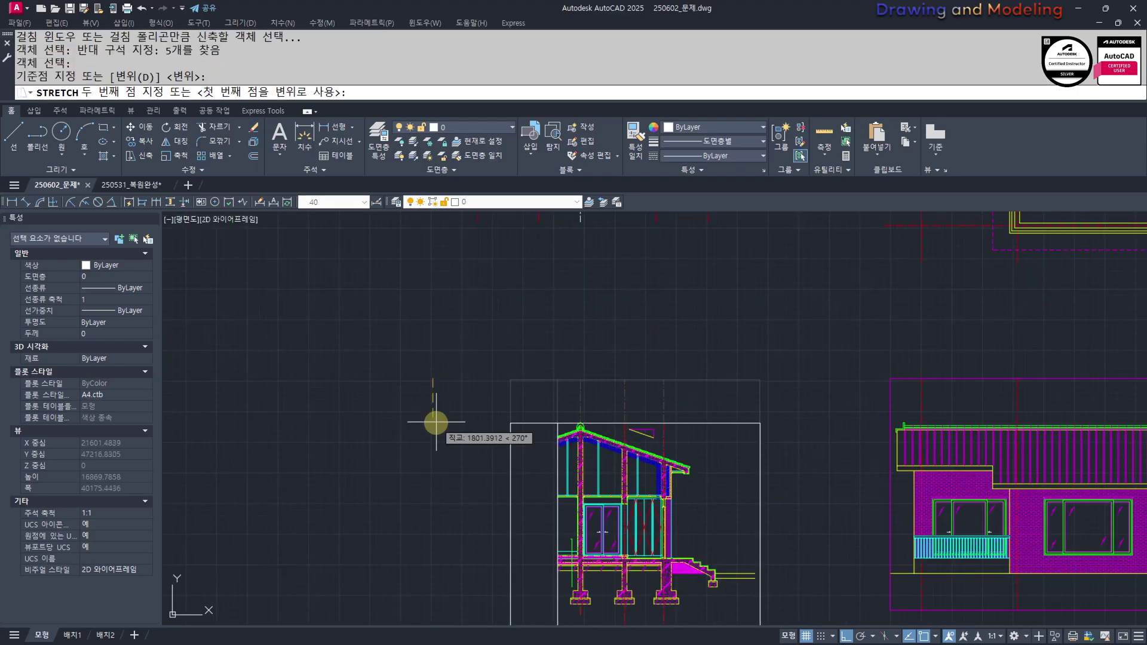
{"action": "left_click", "coordinate": [437, 401]}
{"action": "key", "text": "Escape"}
Stretch the lower edge of the section's frame up closer to the footings, together with the lines ending on it
{"action": "middle_click_drag", "start_coordinate": [480, 470], "coordinate": [490, 340]}
{"action": "type", "text": "s"}
{"action": "left_click", "coordinate": [806, 539]}
{"action": "left_click", "coordinate": [458, 491]}
{"action": "right_click", "coordinate": [456, 492]}
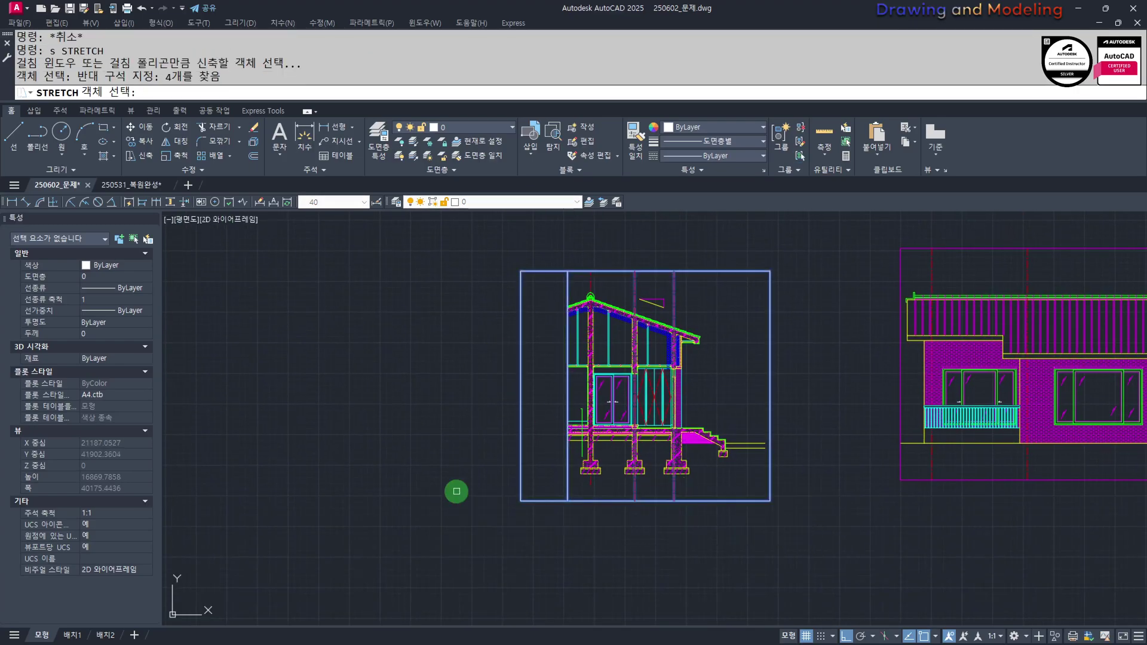
{"action": "left_click", "coordinate": [441, 543]}
{"action": "left_click", "coordinate": [445, 527]}
{"action": "key", "text": "Escape"}
{"action": "key", "text": "Escape"}
Copy the section together with its frame onto the A부분 단면상세도 sheet
{"action": "middle_click_drag", "start_coordinate": [836, 520], "coordinate": [773, 558]}
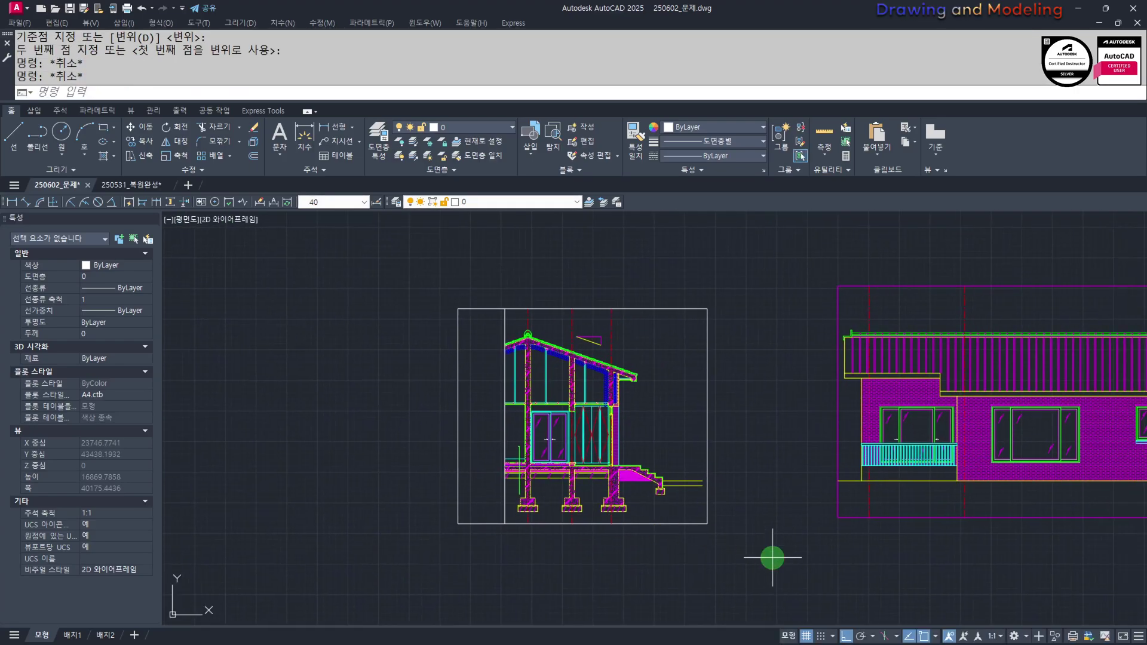
{"action": "left_click", "coordinate": [773, 558]}
{"action": "left_click", "coordinate": [403, 267]}
{"action": "type", "text": "cc"}
{"action": "left_click", "coordinate": [560, 420]}
{"action": "scroll", "coordinate": [413, 538], "scroll_direction": "down", "scroll_amount": 6}
{"action": "middle_click_drag", "start_coordinate": [367, 568], "coordinate": [980, 526]}
{"action": "scroll", "coordinate": [612, 386], "scroll_direction": "up", "scroll_amount": 6}
{"action": "middle_click_drag", "start_coordinate": [783, 382], "coordinate": [519, 389]}
{"action": "key", "text": "F8"}
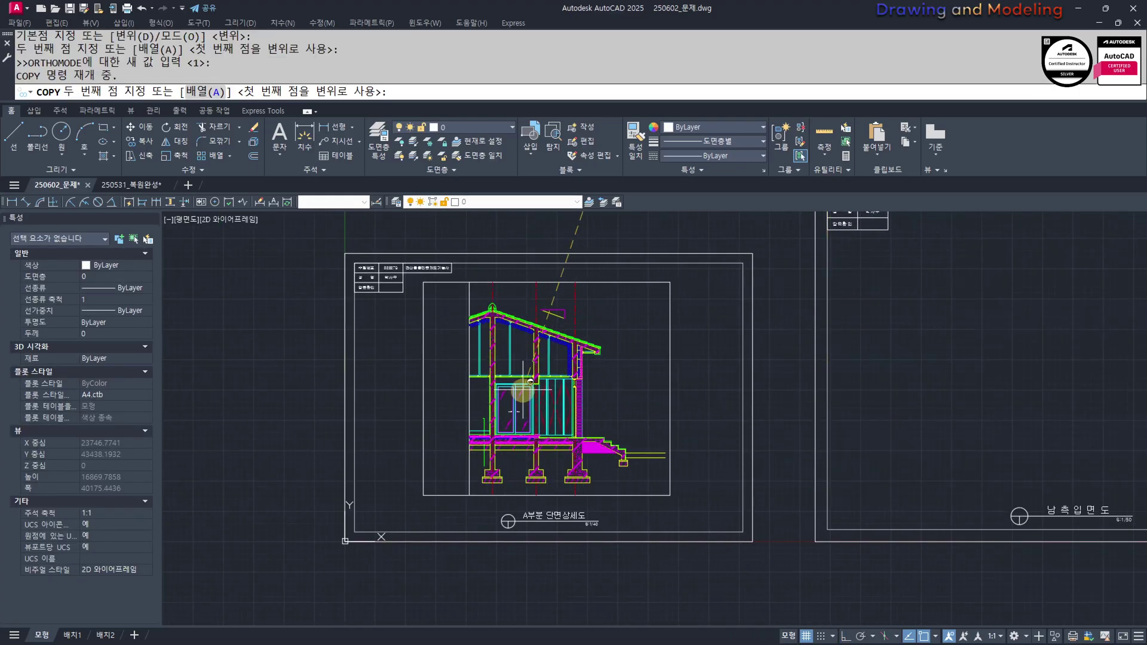
{"action": "left_click", "coordinate": [514, 412]}
{"action": "key", "text": "Escape"}
Erase the copied section and its frame from the A부분 단면상세도 sheet
{"action": "left_click", "coordinate": [698, 497]}
{"action": "left_click", "coordinate": [386, 264]}
{"action": "type", "text": "e"}
{"action": "key", "text": "Return"}
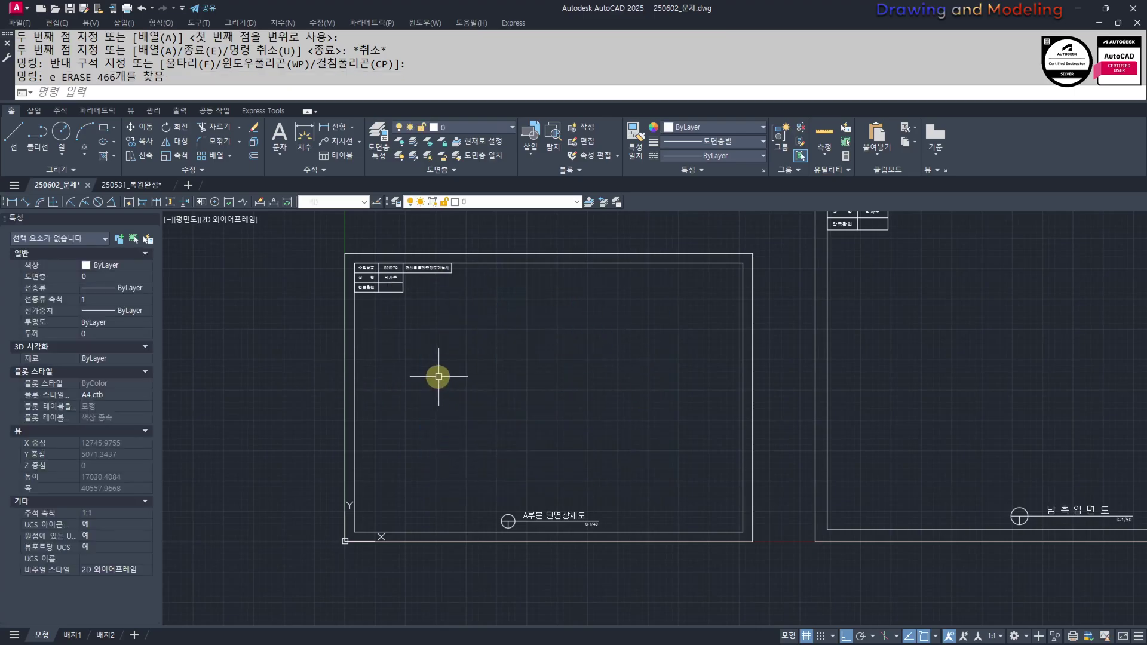
{"action": "key", "text": "Escape"}
{"action": "key", "text": "Escape"}
{"action": "scroll", "coordinate": [438, 373], "scroll_direction": "down", "scroll_amount": 6}
{"action": "middle_click_drag", "start_coordinate": [454, 382], "coordinate": [585, 414]}
{"action": "scroll", "coordinate": [558, 329], "scroll_direction": "up", "scroll_amount": 8}
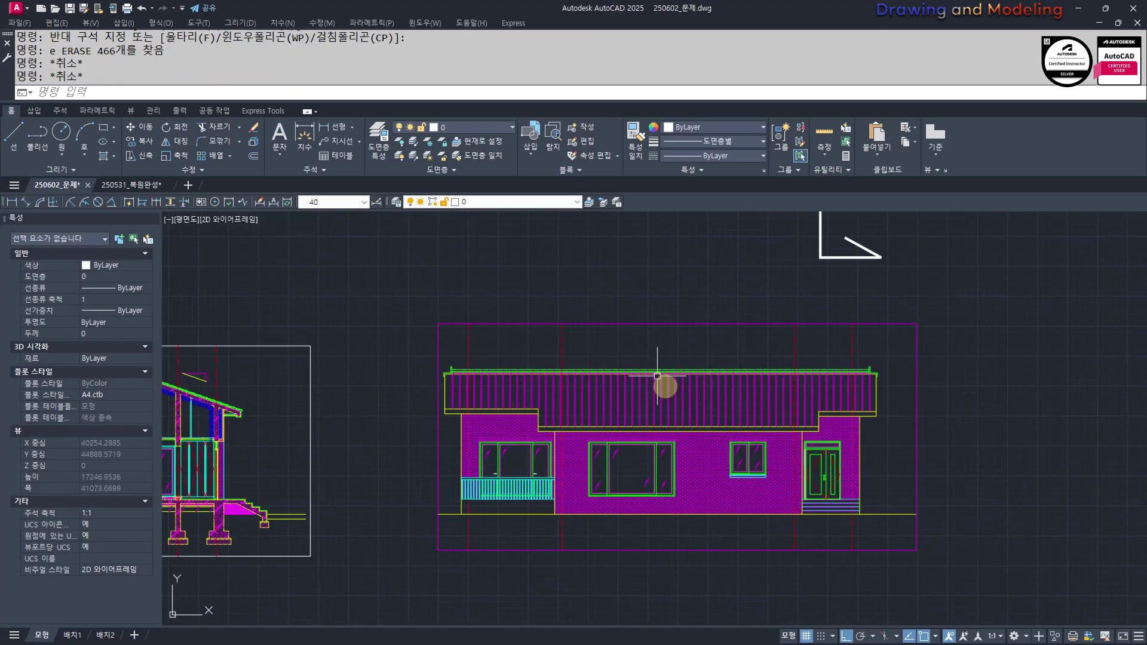
{"action": "scroll", "coordinate": [660, 400], "scroll_direction": "down", "scroll_amount": 6}
{"action": "middle_click_drag", "start_coordinate": [575, 599], "coordinate": [628, 563]}
{"action": "middle_click_drag", "start_coordinate": [472, 392], "coordinate": [532, 480]}
{"action": "scroll", "coordinate": [552, 479], "scroll_direction": "up", "scroll_amount": 2}
{"action": "middle_click_drag", "start_coordinate": [792, 470], "coordinate": [461, 412]}
{"action": "scroll", "coordinate": [514, 402], "scroll_direction": "up", "scroll_amount": 4}
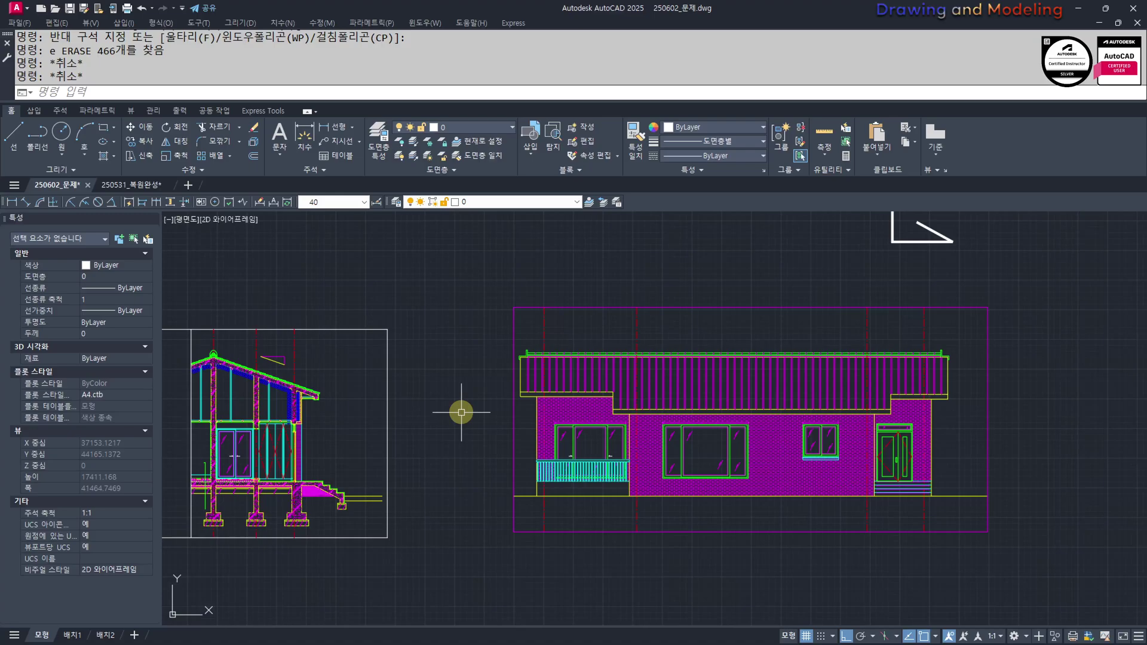
{"action": "mouse_move", "coordinate": [405, 326]}
{"action": "middle_mouse_down"}
{"action": "mouse_move", "coordinate": [553, 351]}
{"action": "mouse_move", "coordinate": [534, 384]}
{"action": "middle_mouse_up"}
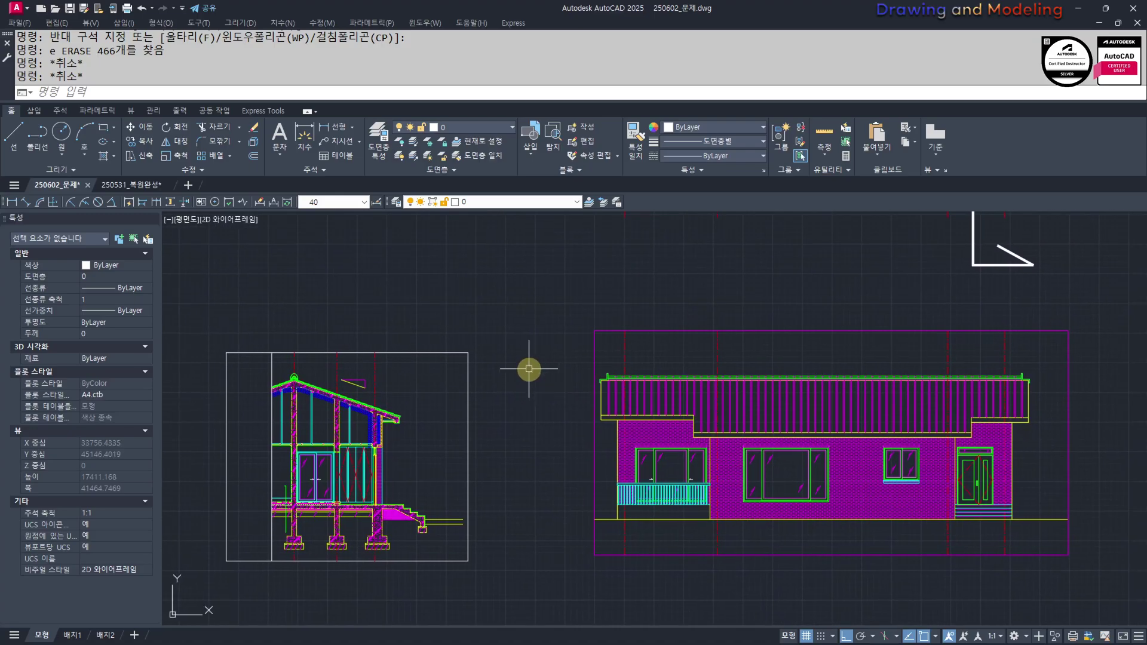